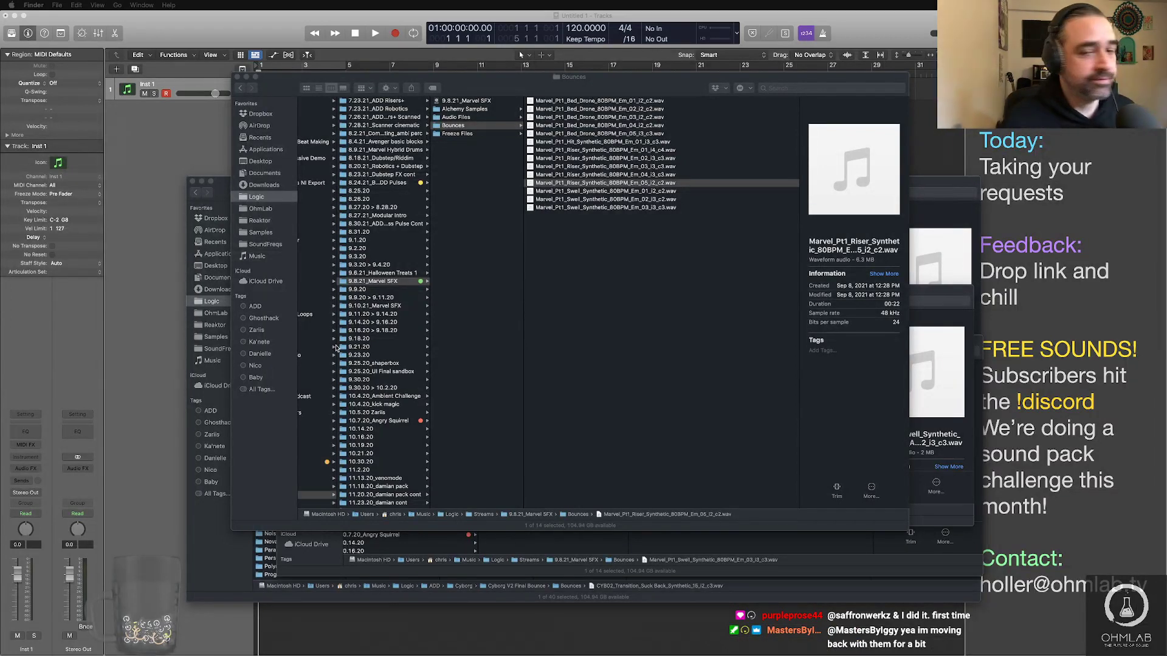
Step: Bring the Logic Pro project to the front and look through the recent notifications
click(977, 383)
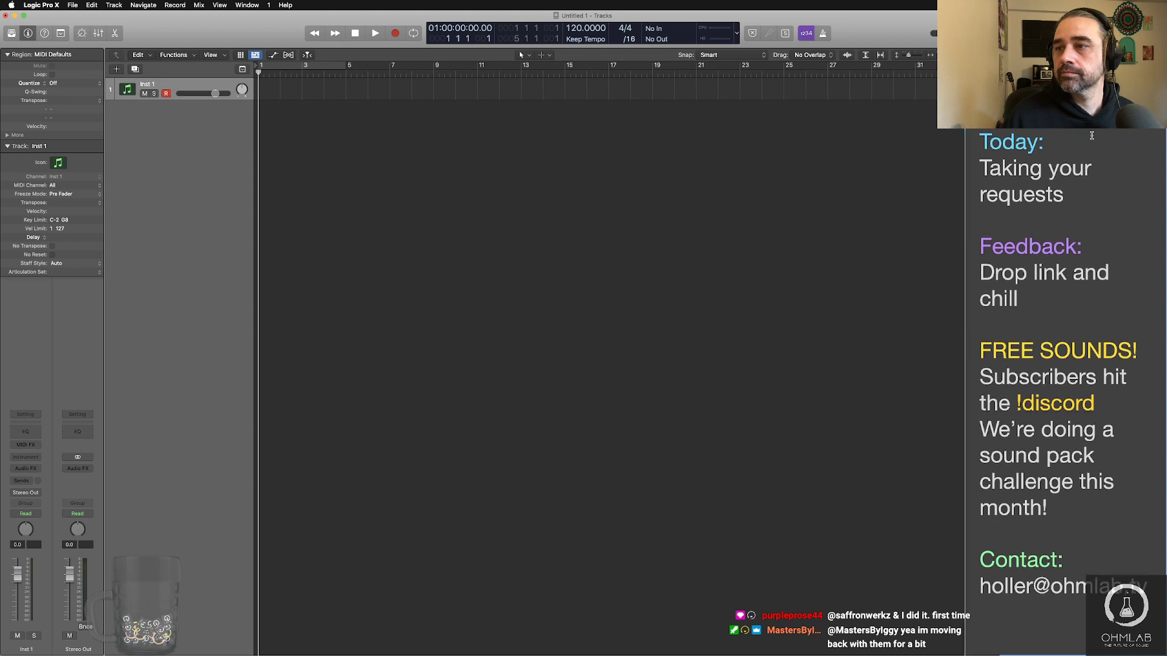
click(1157, 6)
scroll(1088, 389, down, 1)
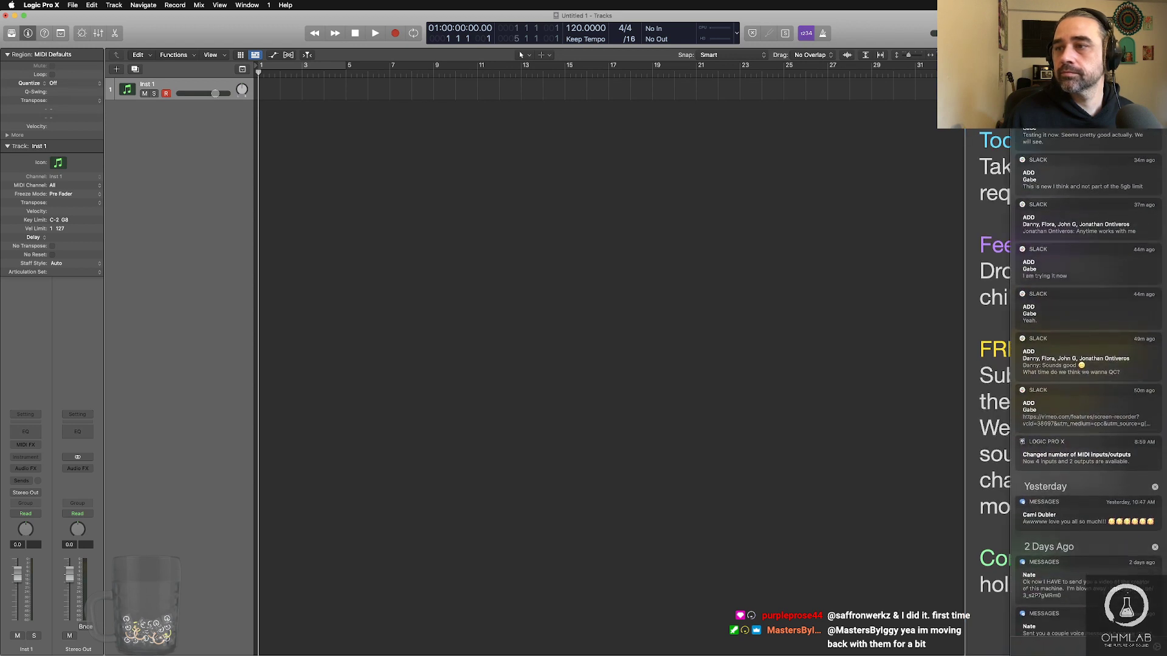
scroll(1093, 521, right, 3)
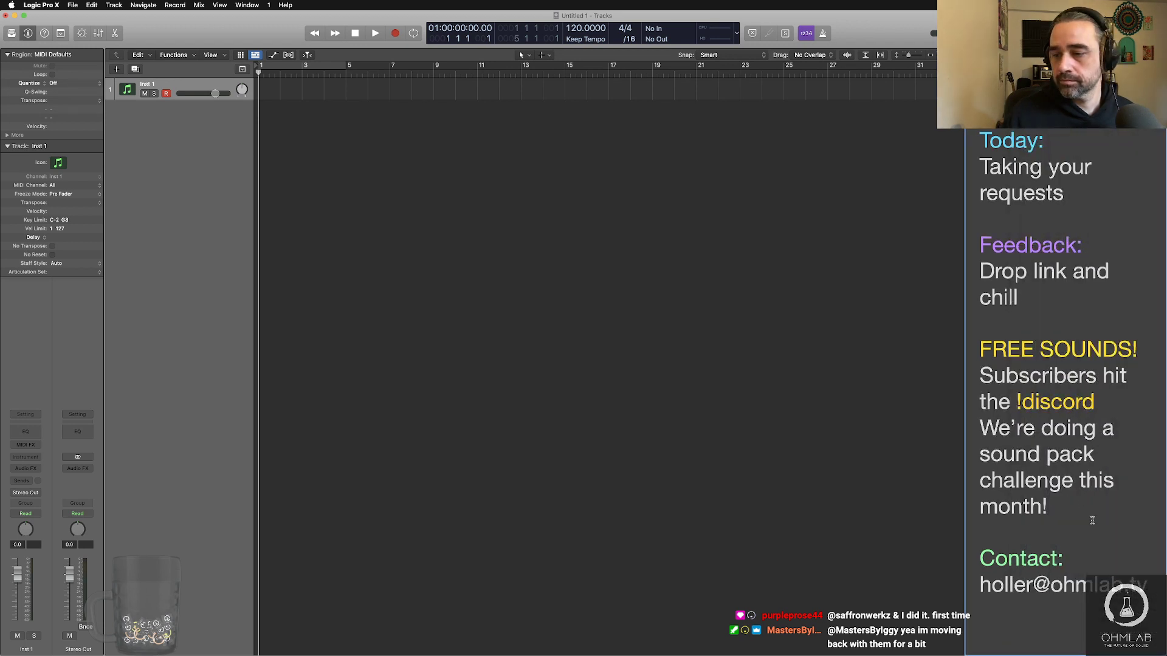
key(super+Tab)
key(super+Tab)
key(super+Tab)
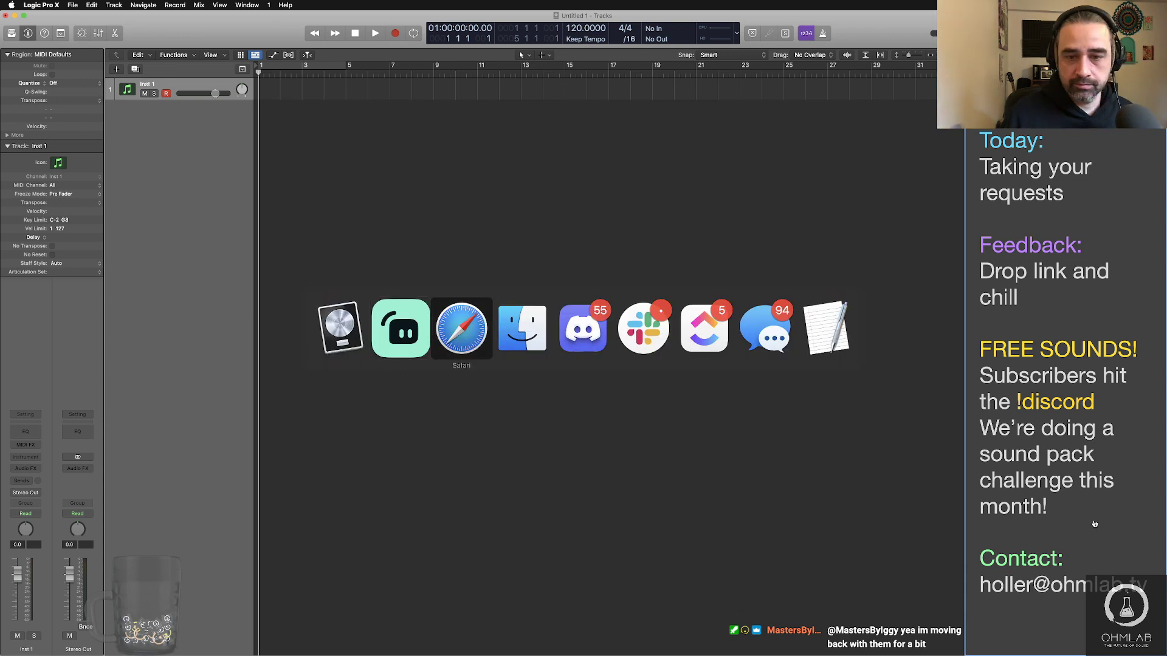
key(super+Tab)
key(super+Tab)
key(super+Tab)
key(super+Tab)
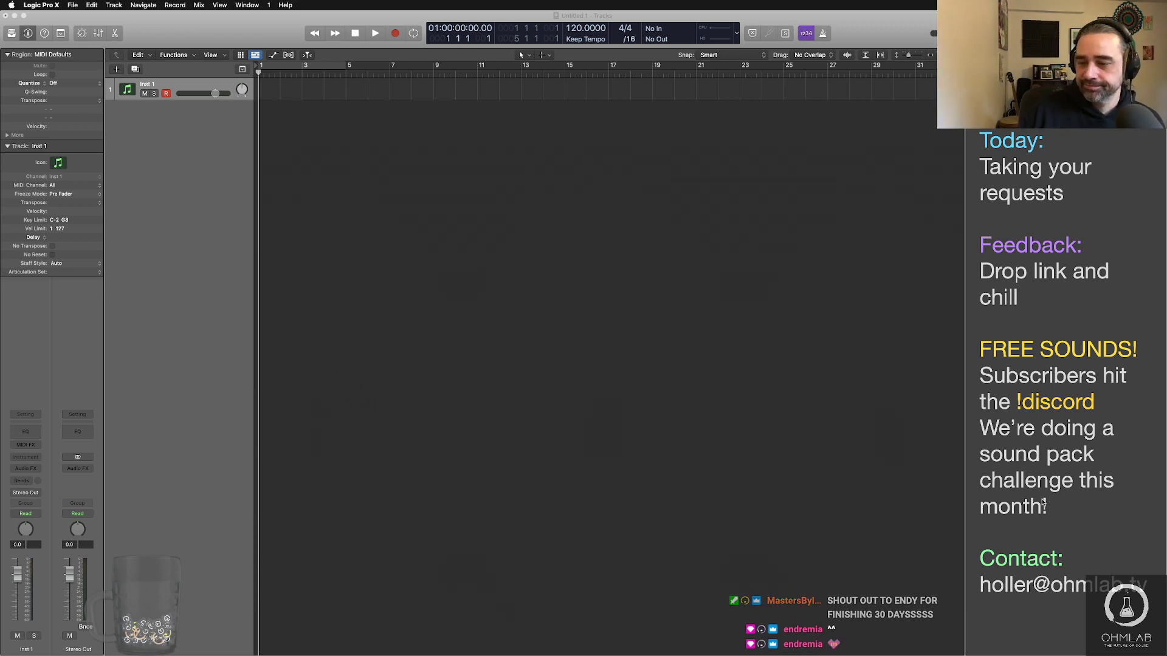
Step: Delete the sound pack challenge sentence from the stream notes and add a blank line above the "Today:" heading
drag(1066, 506, 971, 433)
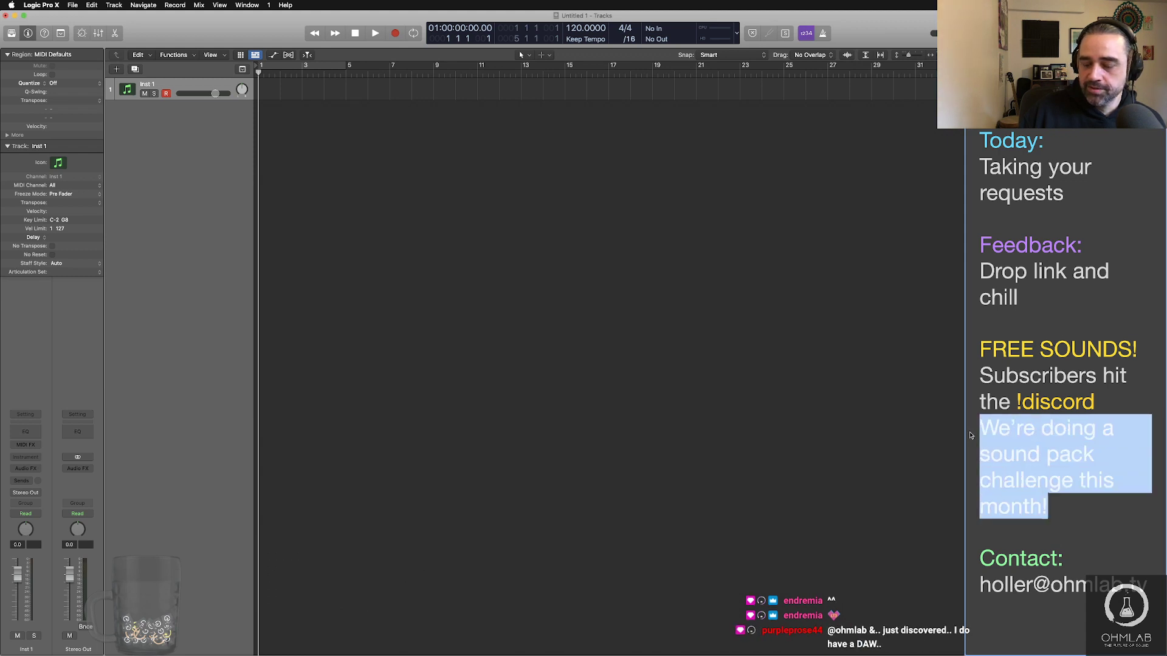
key(BackSpace)
key(BackSpace)
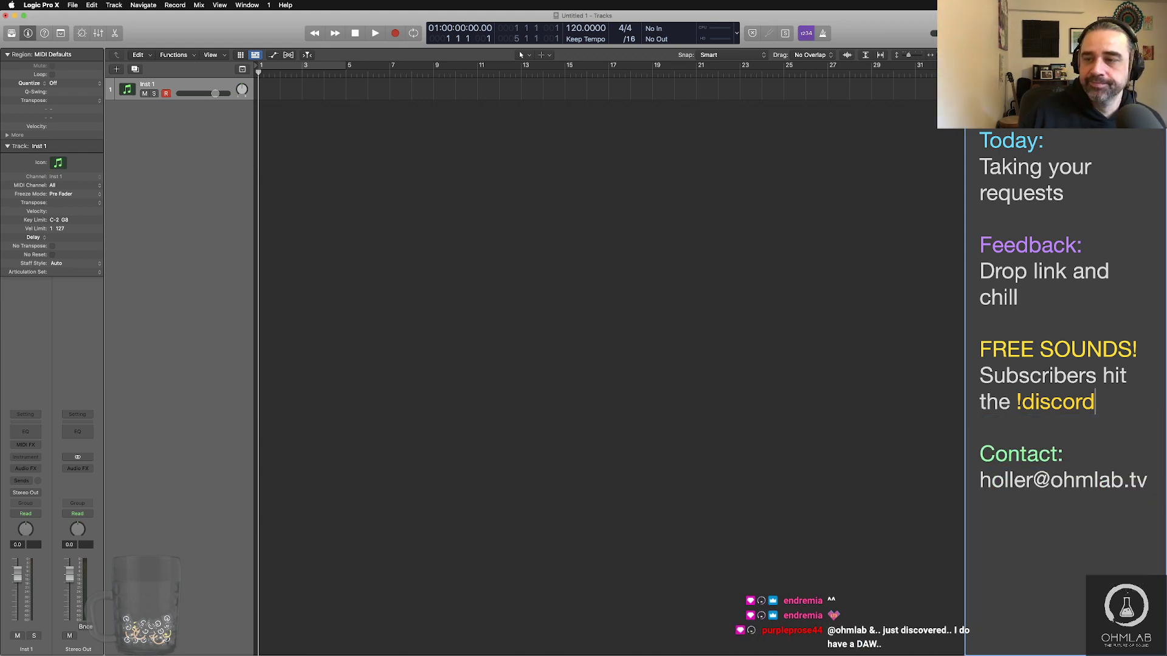
click(979, 141)
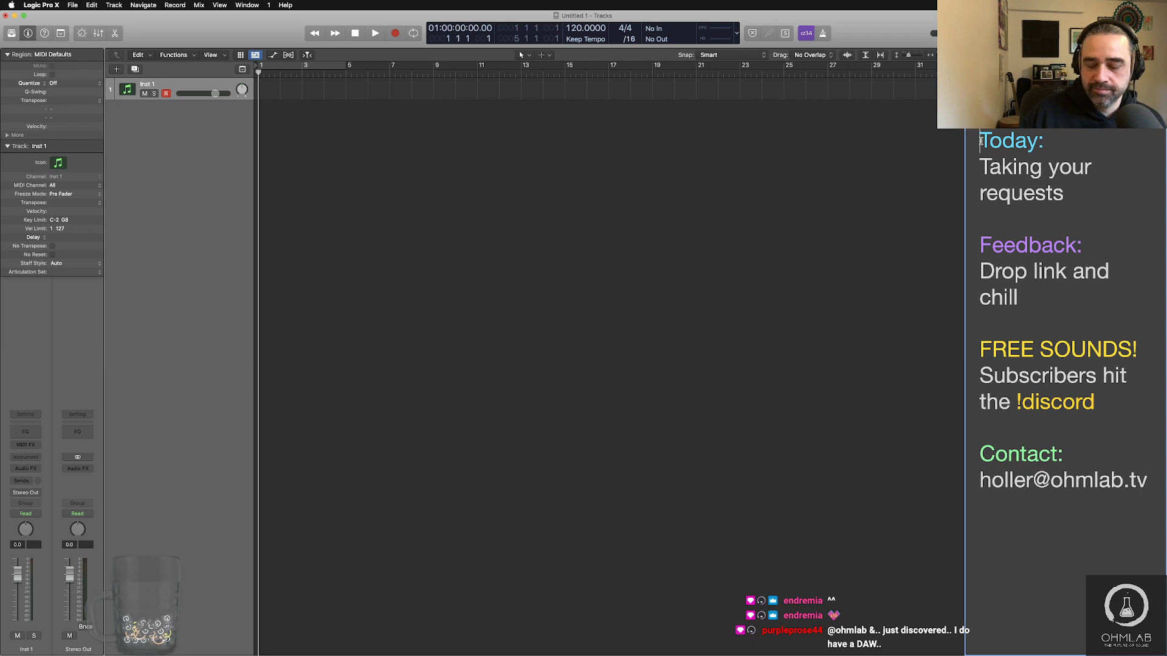
key(Return)
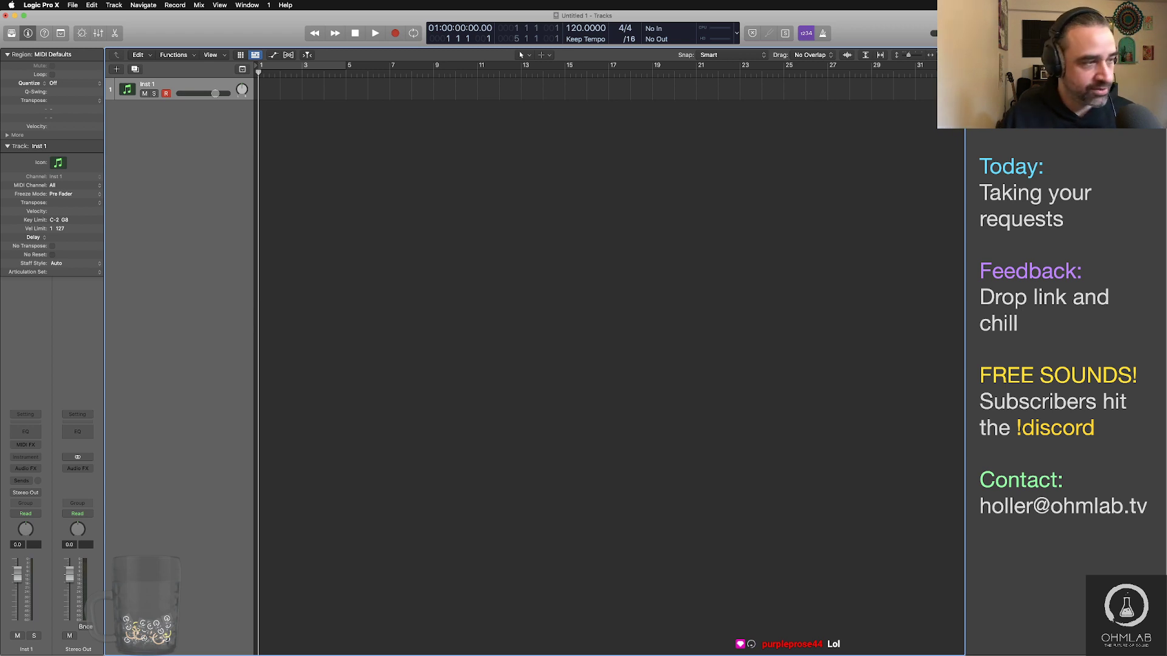
Step: Switch to Discord, go back to the Twitch "hate raids" article in public-lounge, and enlarge the window
key(super+Tab)
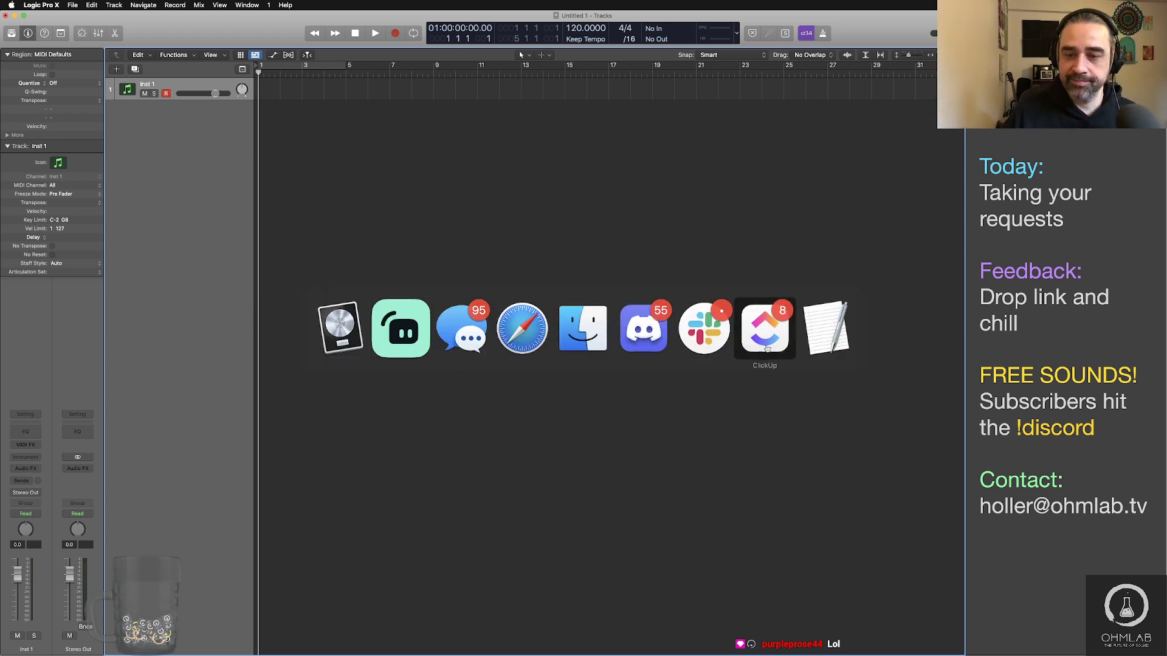
click(643, 328)
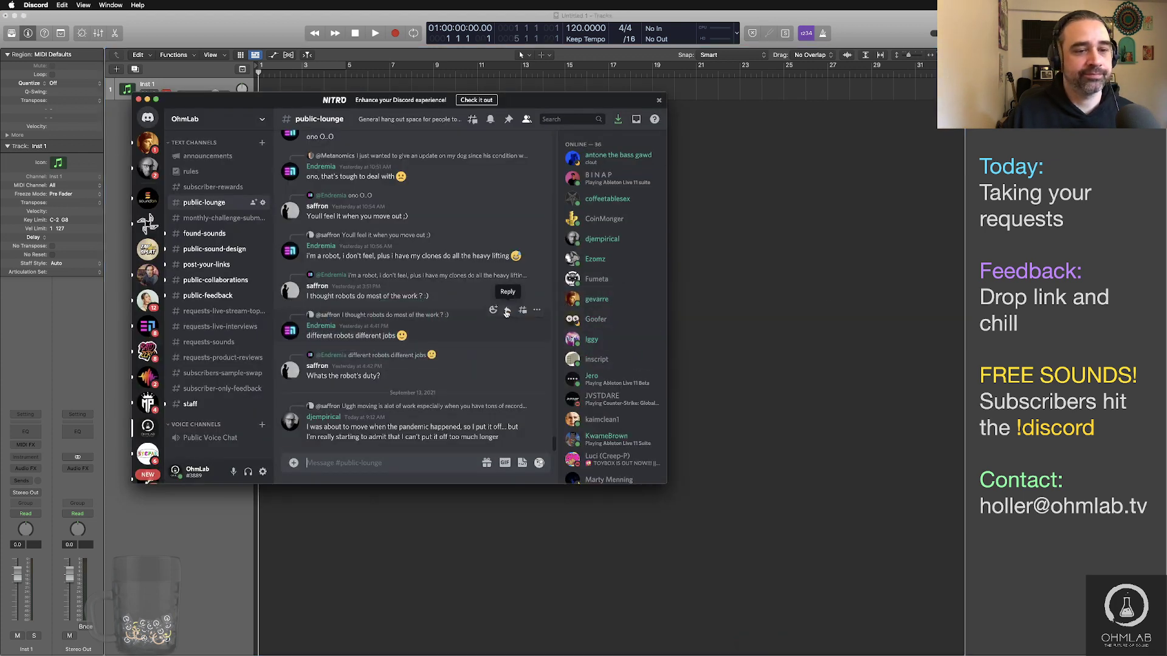
scroll(452, 322, up, 3)
scroll(453, 323, up, 5)
scroll(453, 323, up, 4)
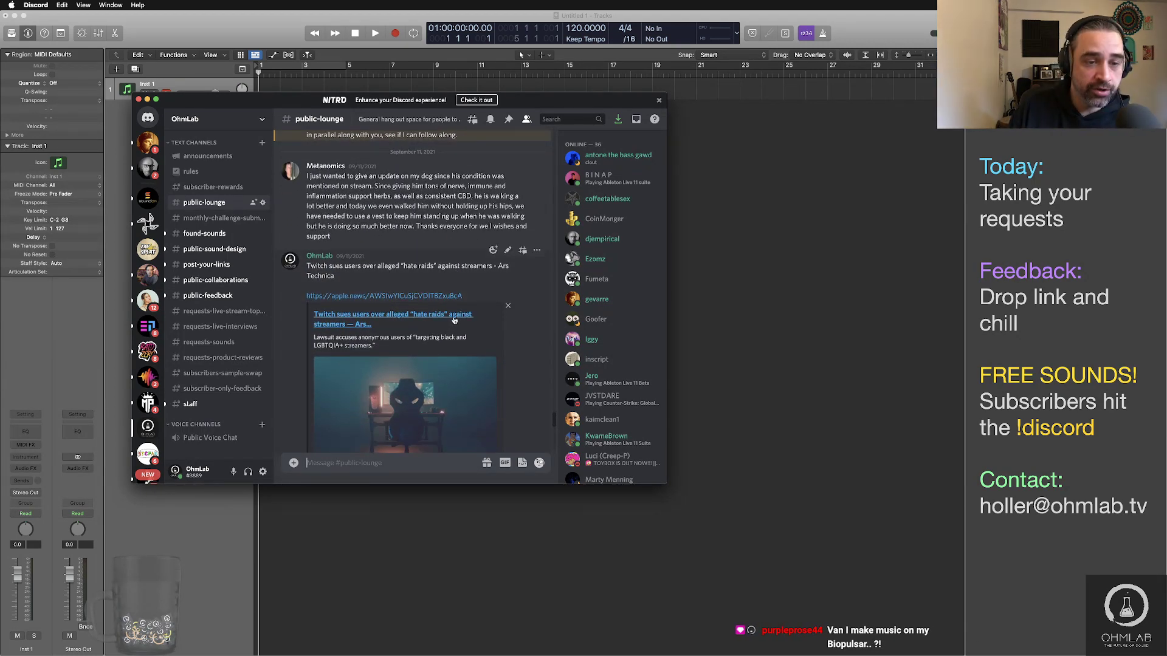
drag(532, 103, 550, 77)
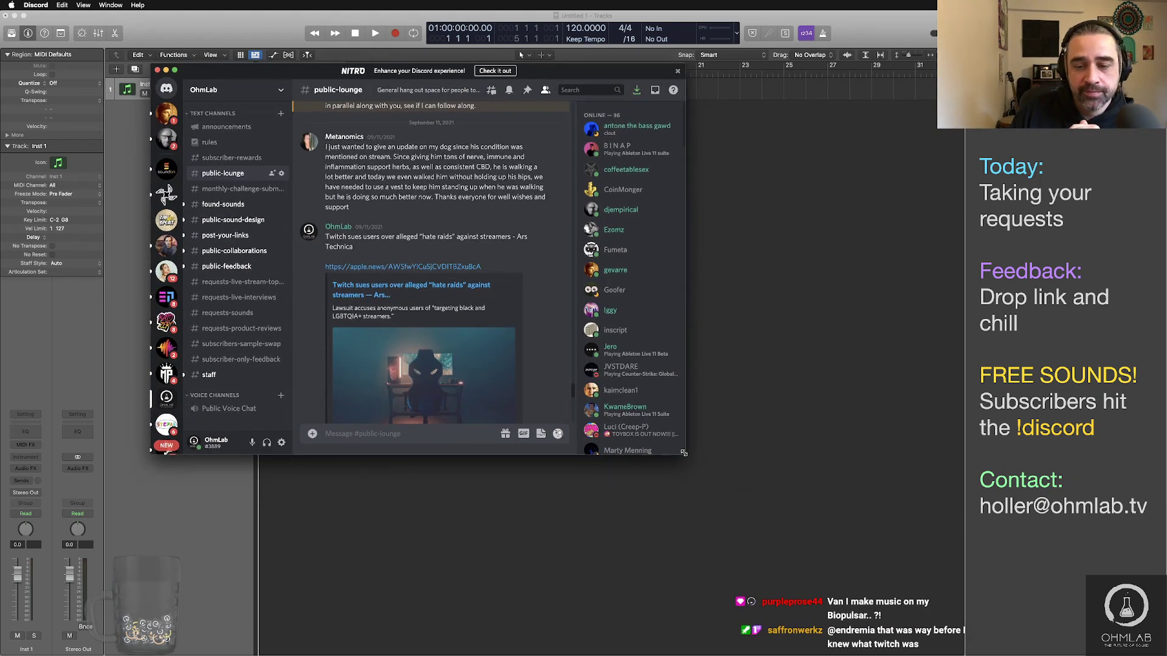
drag(683, 453, 751, 506)
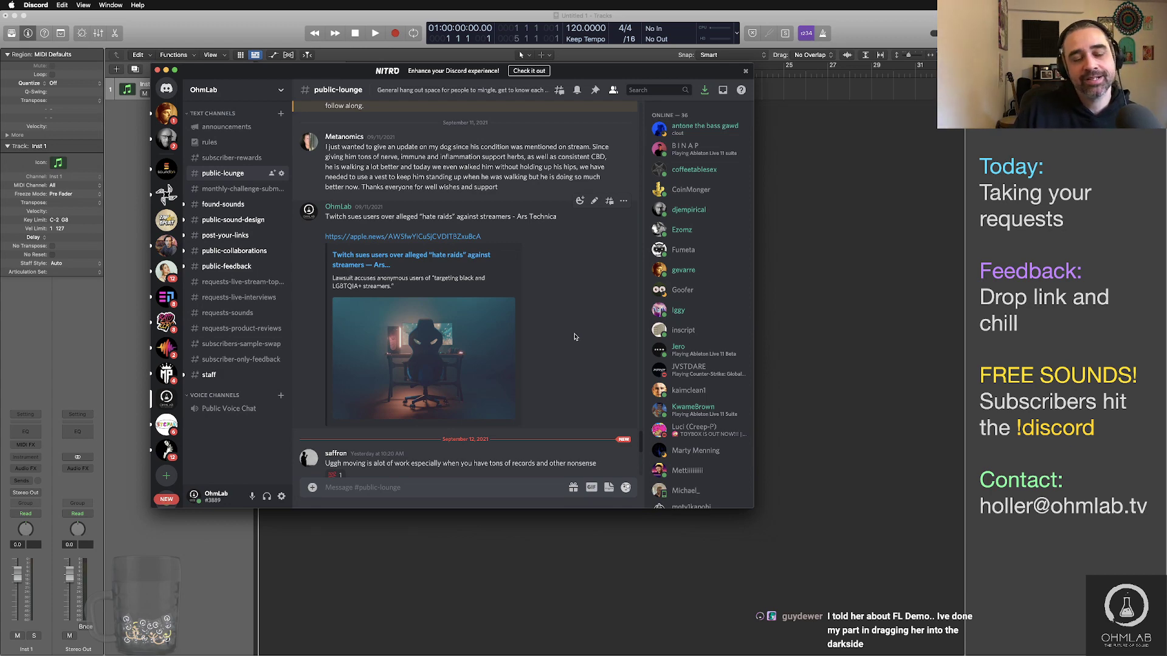
Step: Add a heart reaction to the public-lounge message about moving with tons of records
scroll(572, 332, down, 2)
scroll(572, 331, down, 10)
scroll(572, 332, down, 4)
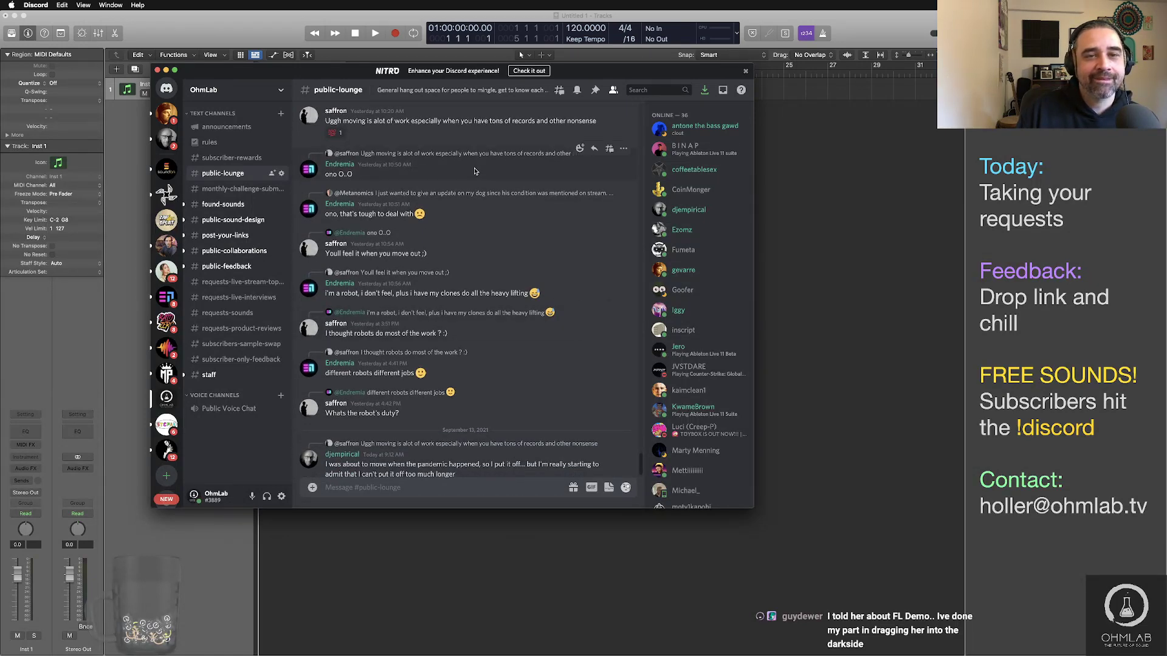
click(336, 132)
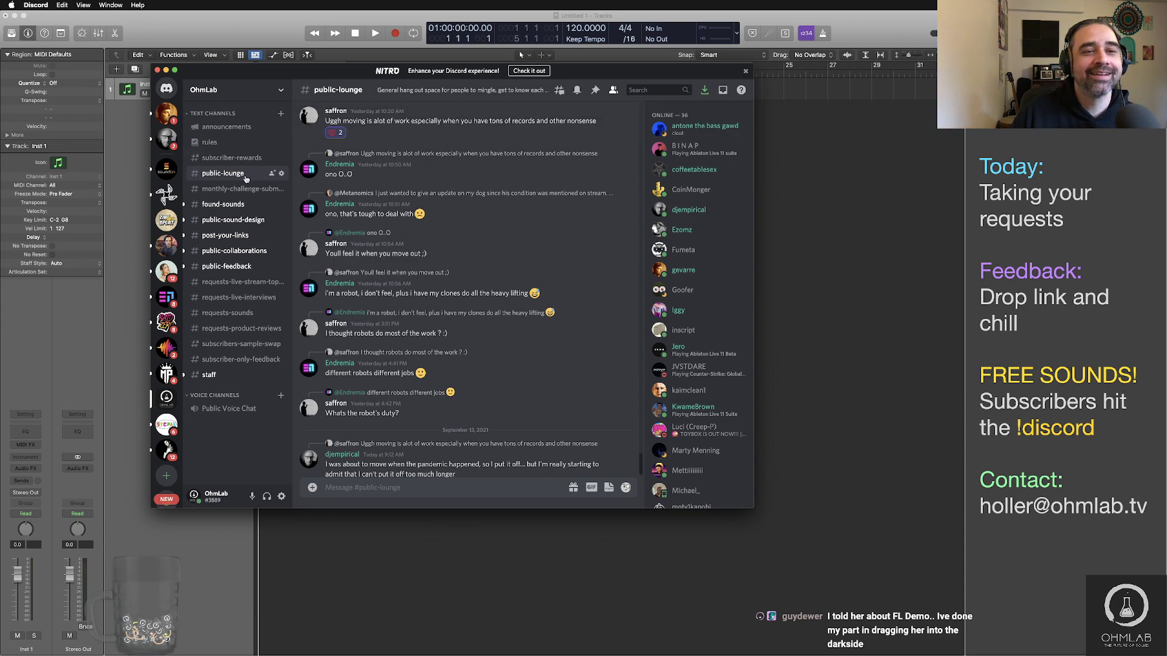
scroll(545, 247, down, 1)
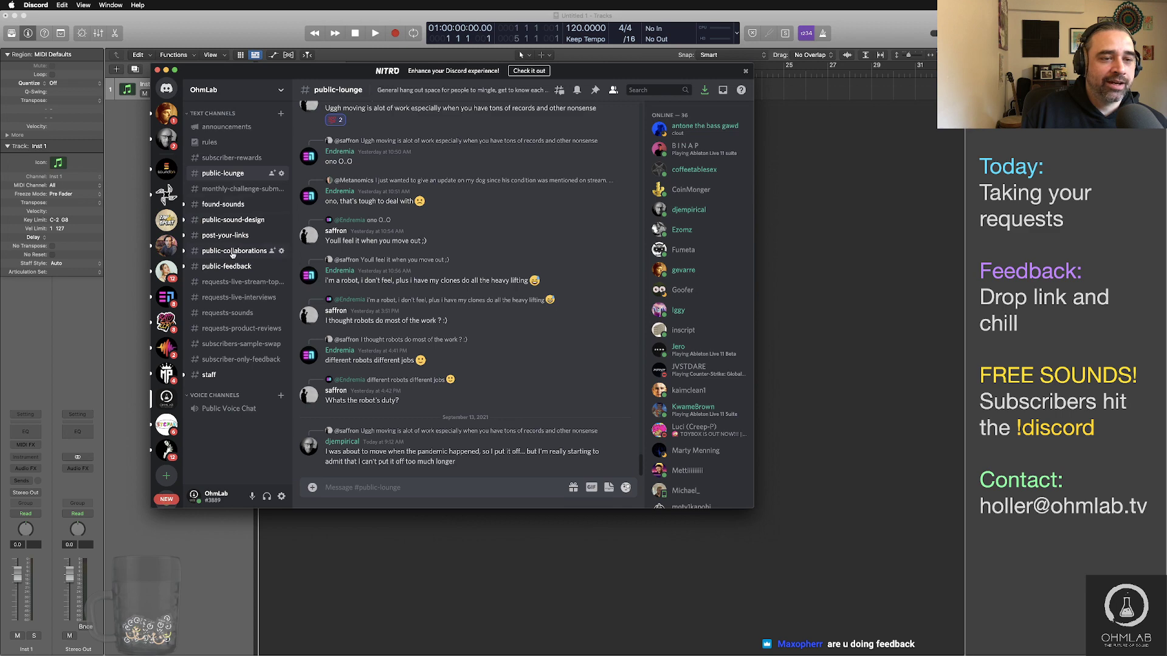
Step: Check the public-collaborations and post-your-links channels, and preview both Planet_Moon dialogue tracks in found-sounds
click(232, 251)
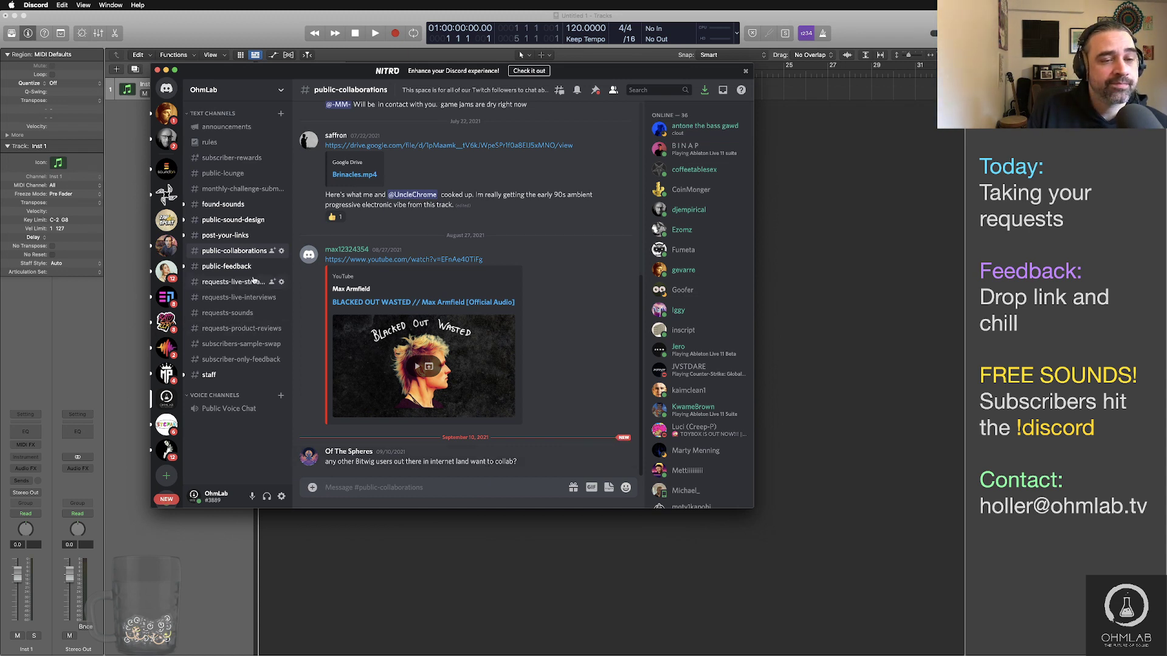
click(236, 236)
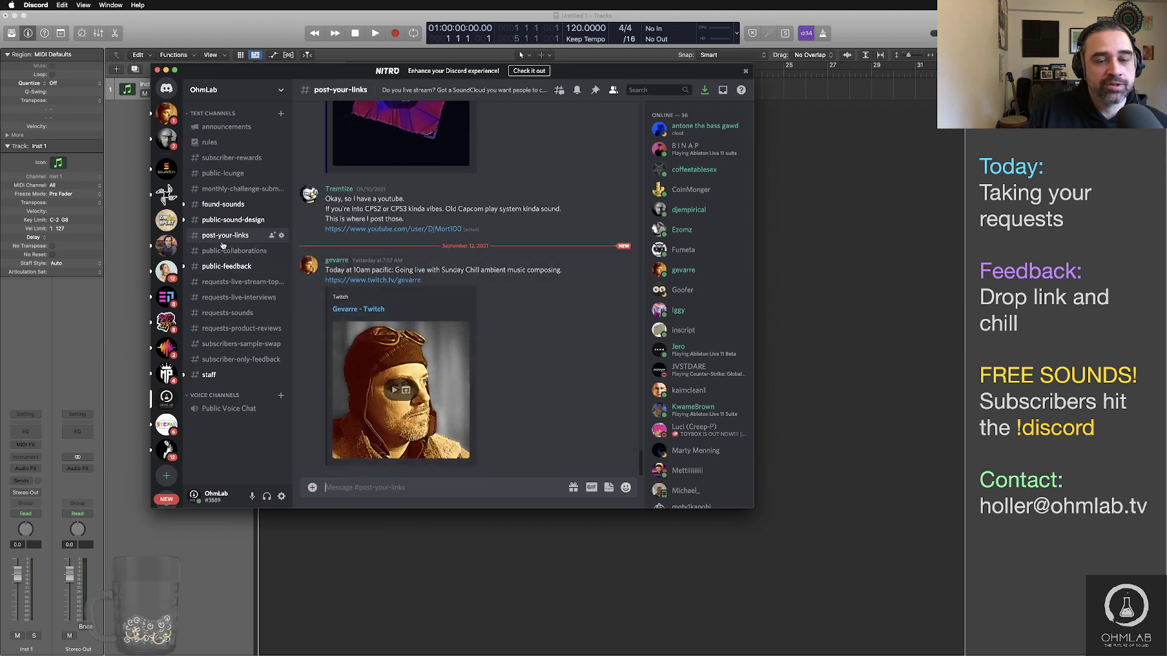
click(223, 206)
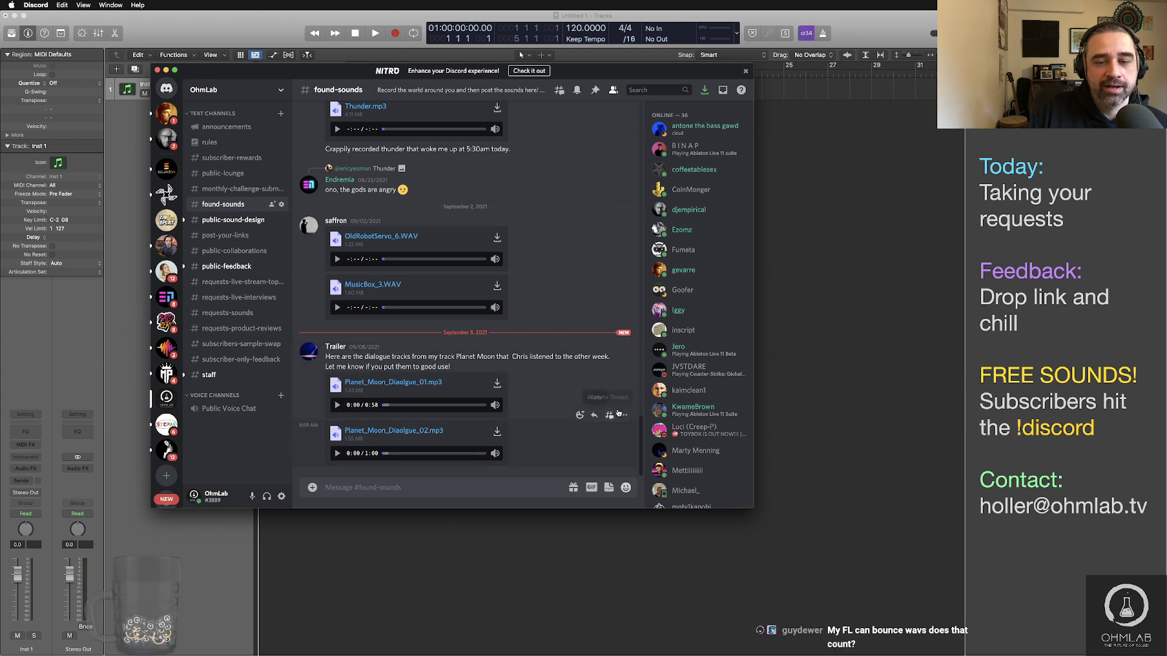
click(337, 405)
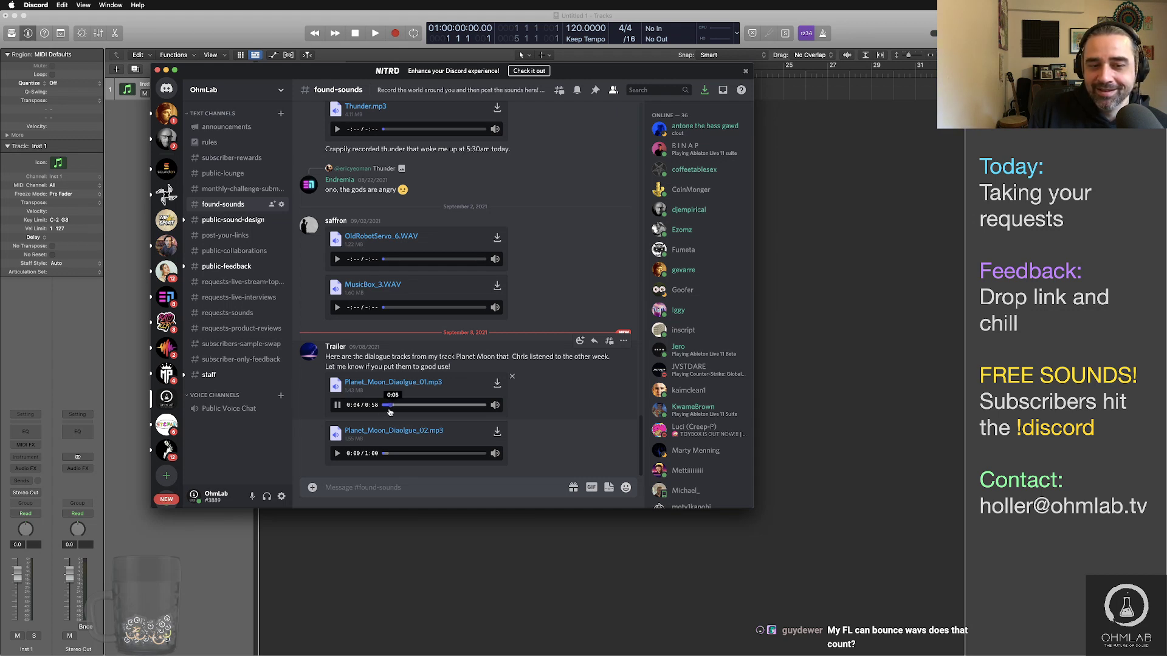
click(338, 454)
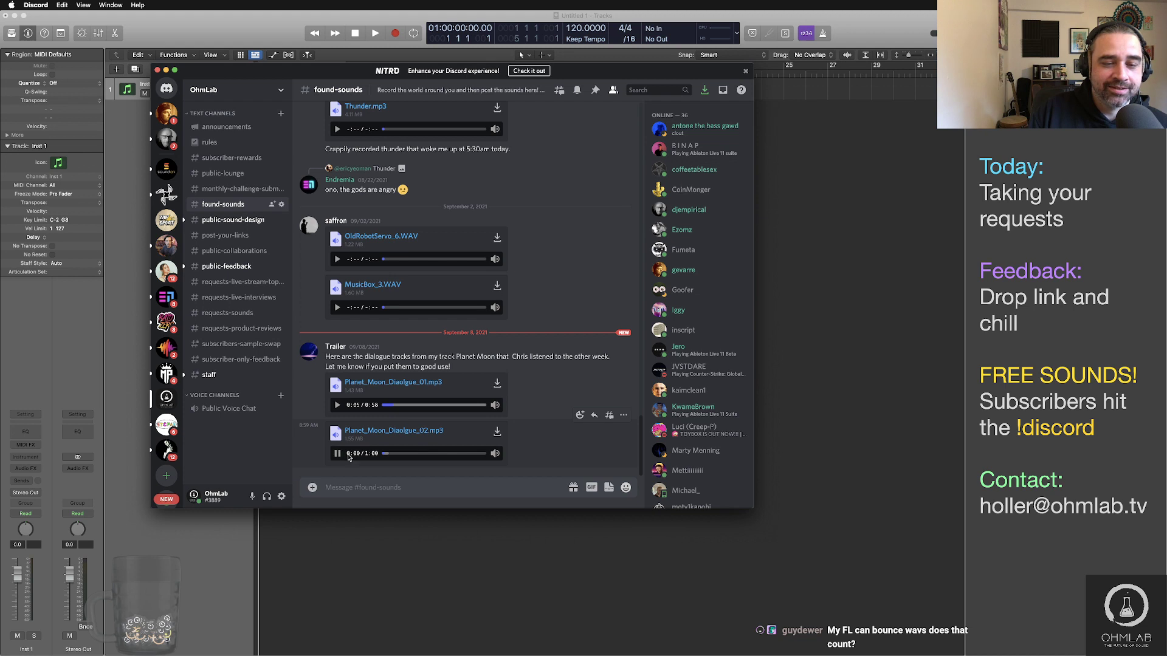
click(394, 453)
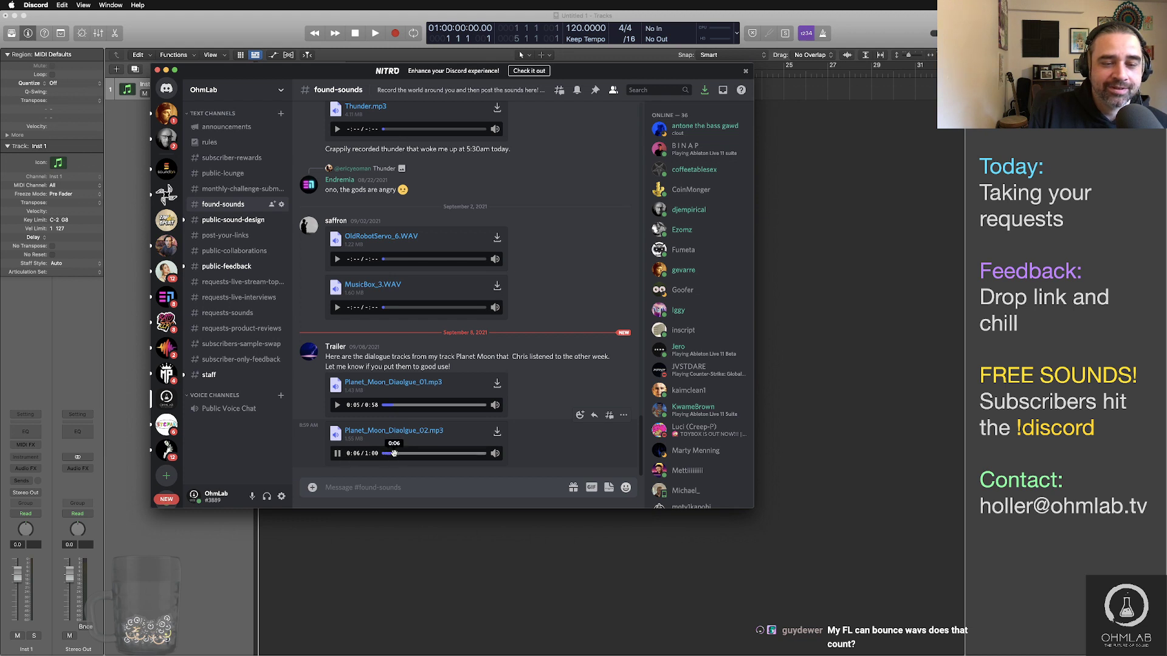
click(338, 454)
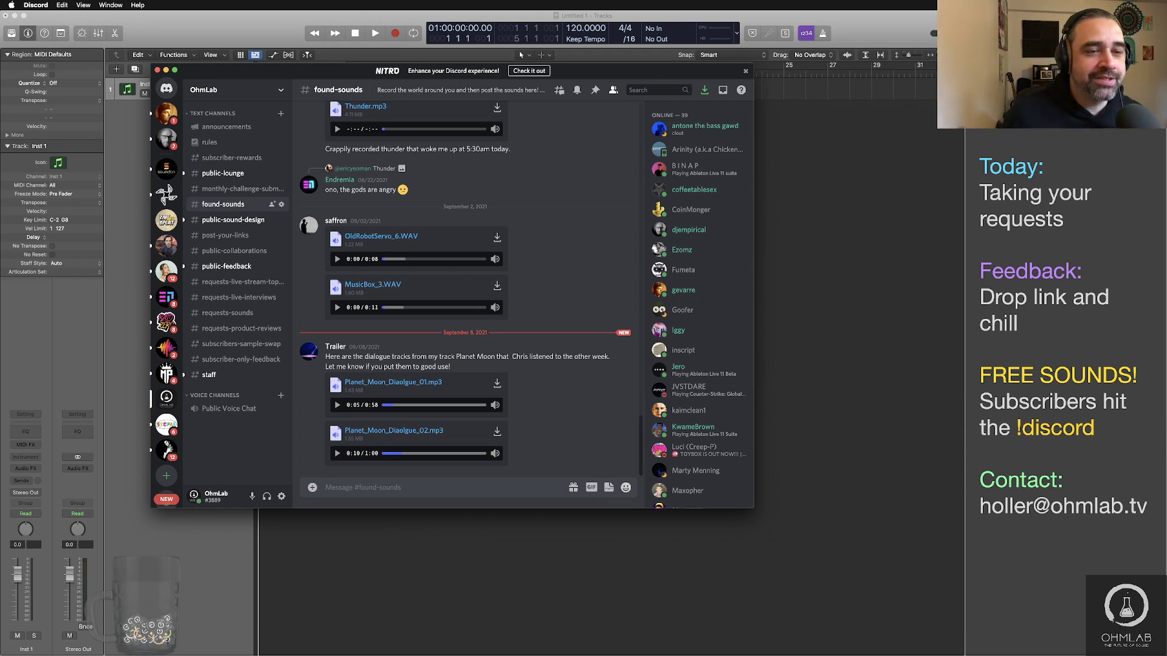
Step: Open the public-sound-design channel and play Scary_breath_Male.wav
click(262, 221)
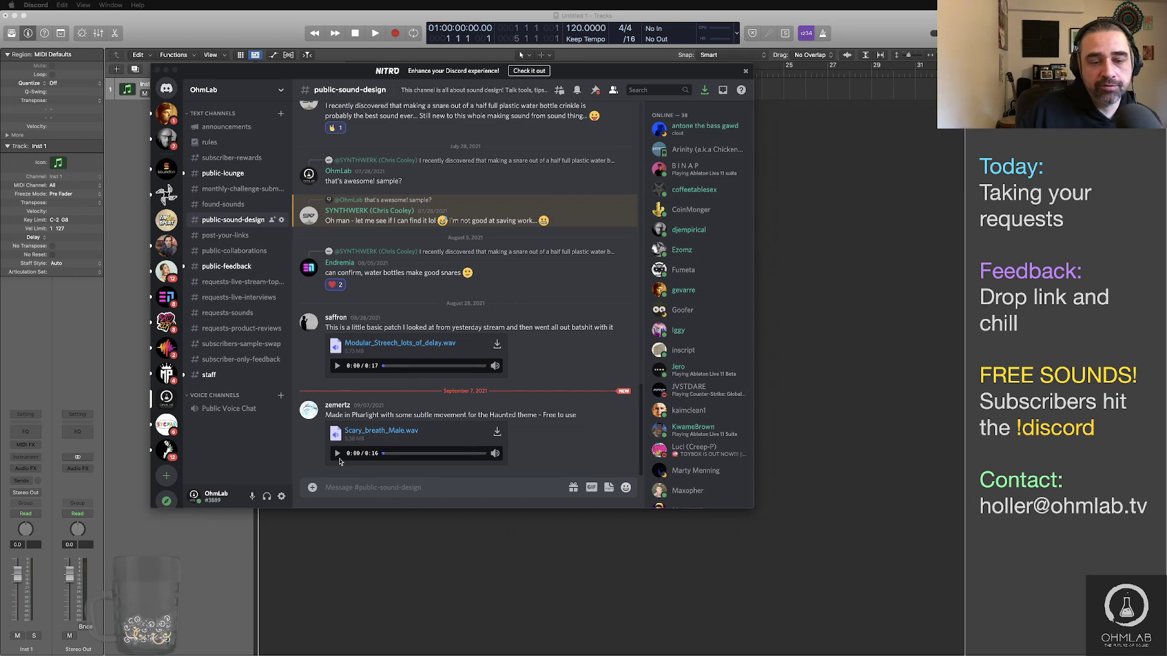
click(338, 457)
click(338, 454)
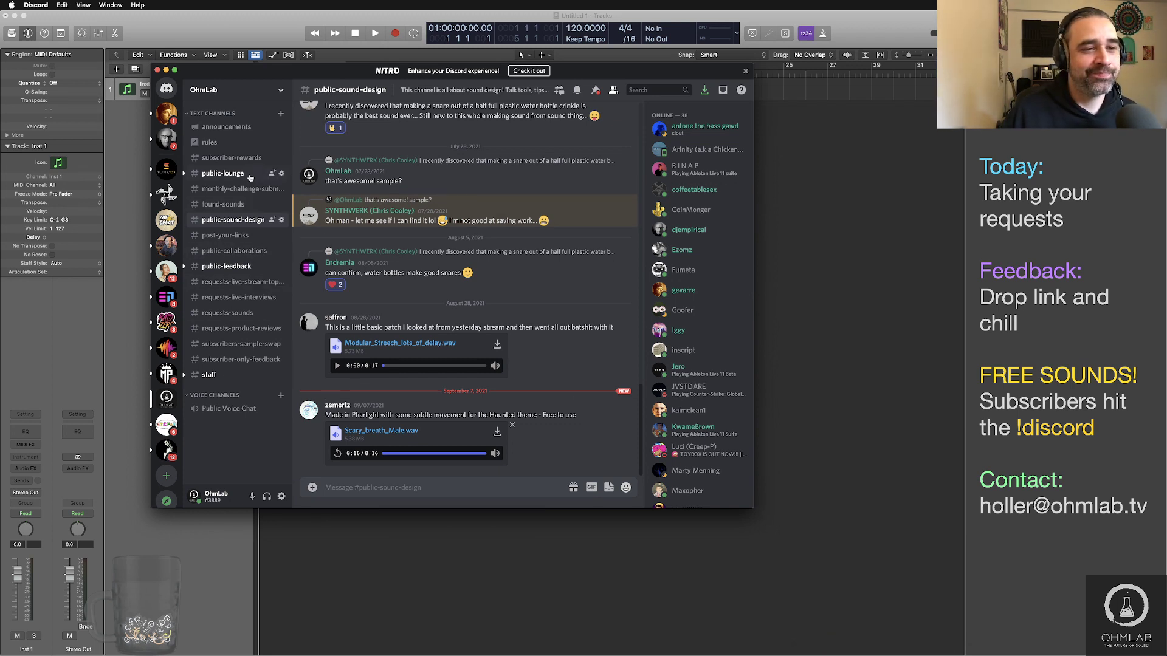
Step: Go through the newest public-feedback posts and open the Vimeo link for "Immagini" (Experimental Short Film)
click(237, 268)
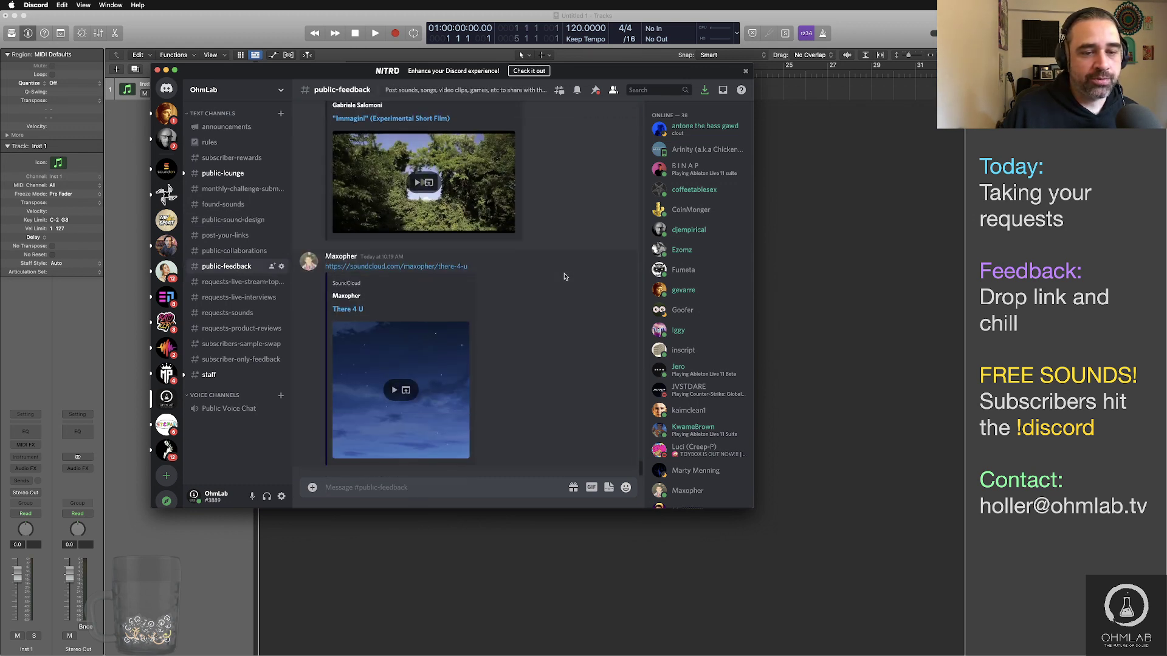
scroll(564, 276, up, 3)
scroll(564, 277, down, 2)
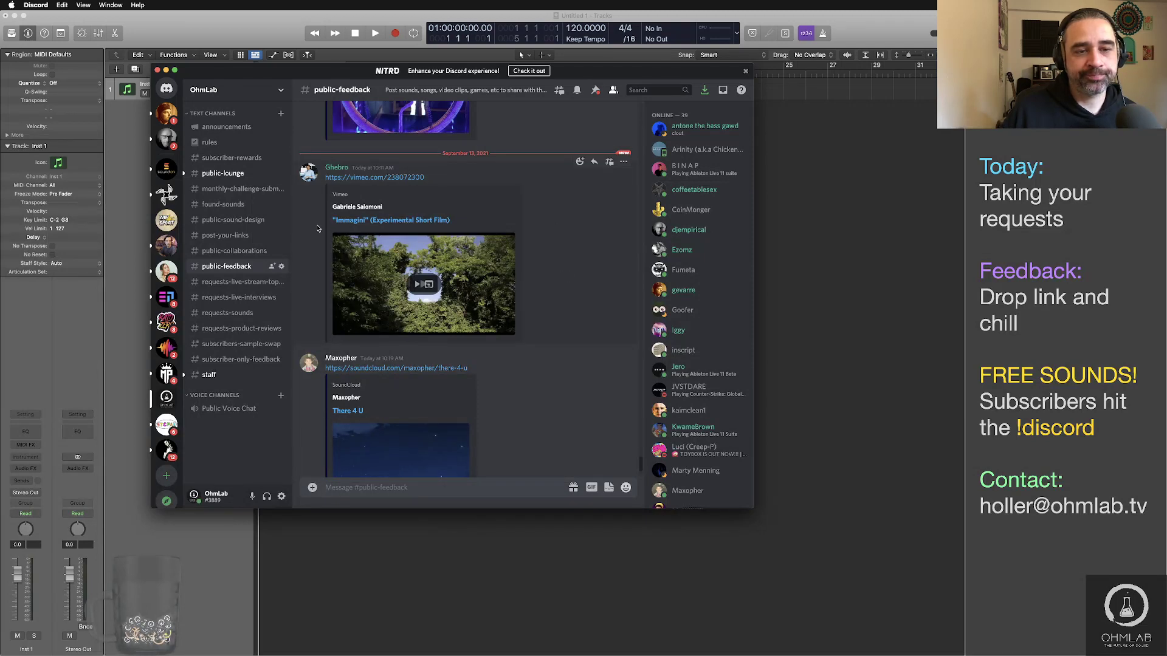
scroll(319, 228, down, 1)
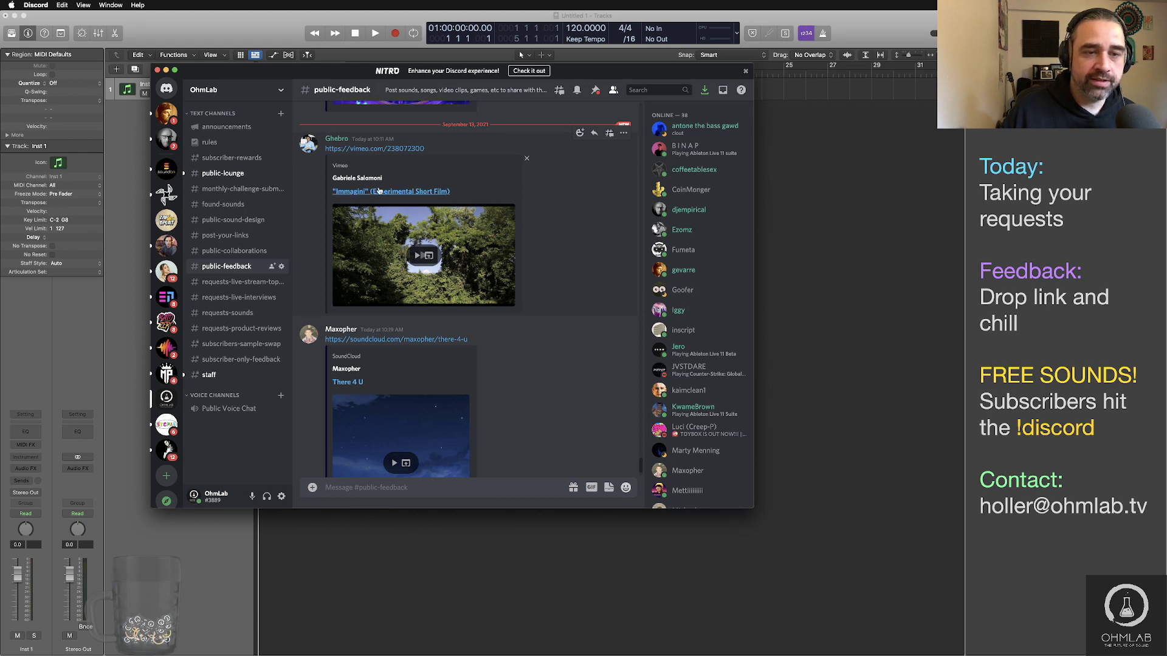
click(416, 152)
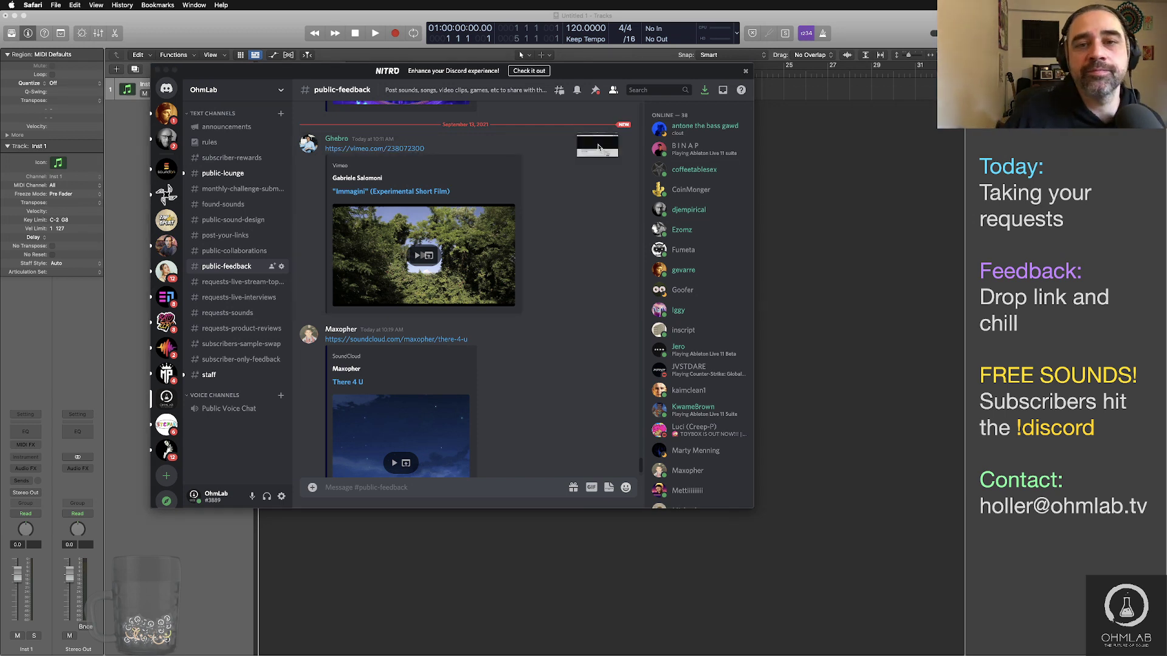
Step: Bring the Vimeo browser window into view, enlarge it, and start playing the short film
drag(759, 150, 604, 84)
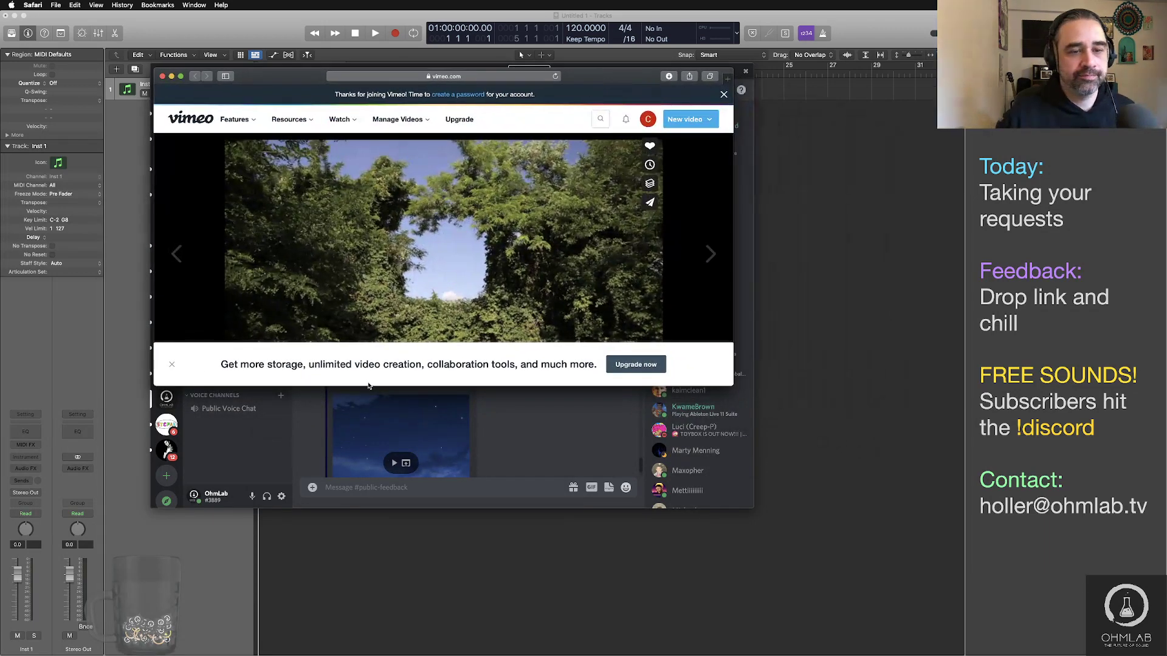
drag(729, 381, 826, 521)
click(291, 366)
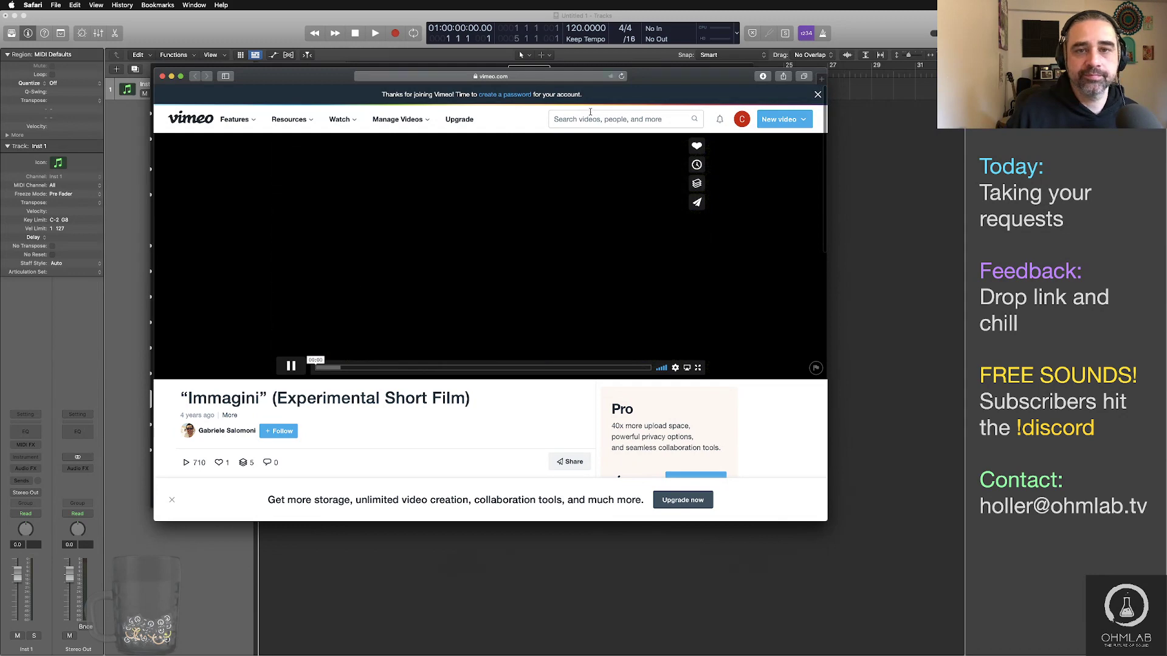
drag(654, 76, 593, 60)
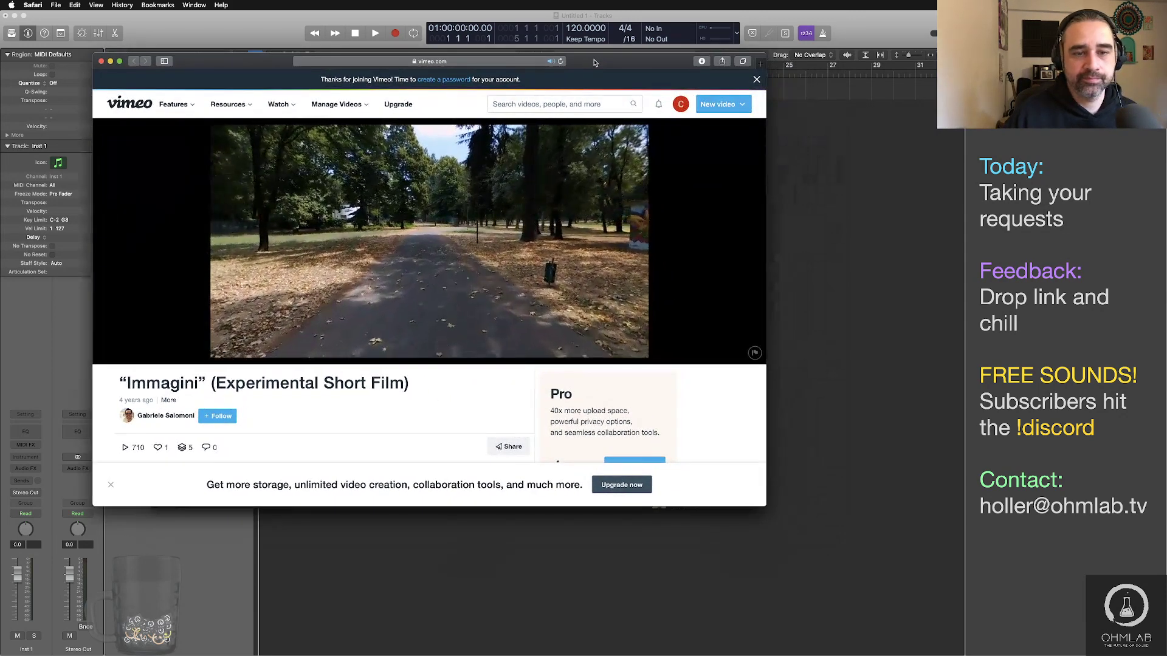
Step: Switch to TextEdit while the short film keeps playing
key(super+Tab)
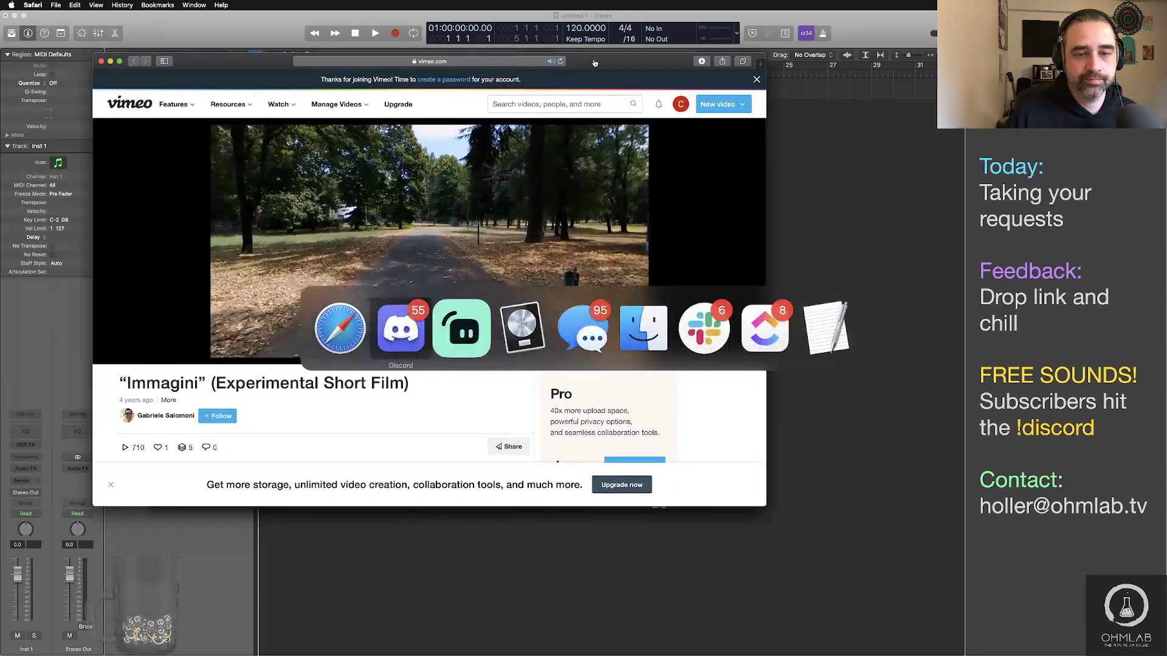
click(816, 329)
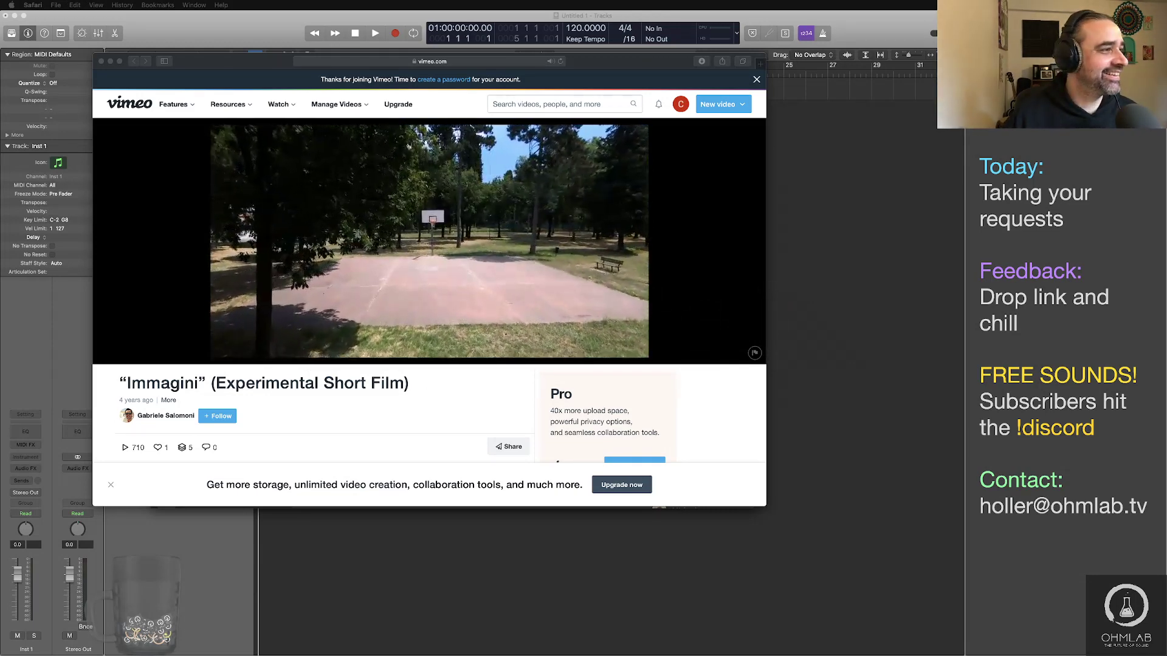
Step: Head the blank note with the submitter's username and enlarge that text to 41 points
drag(574, 314, 852, 361)
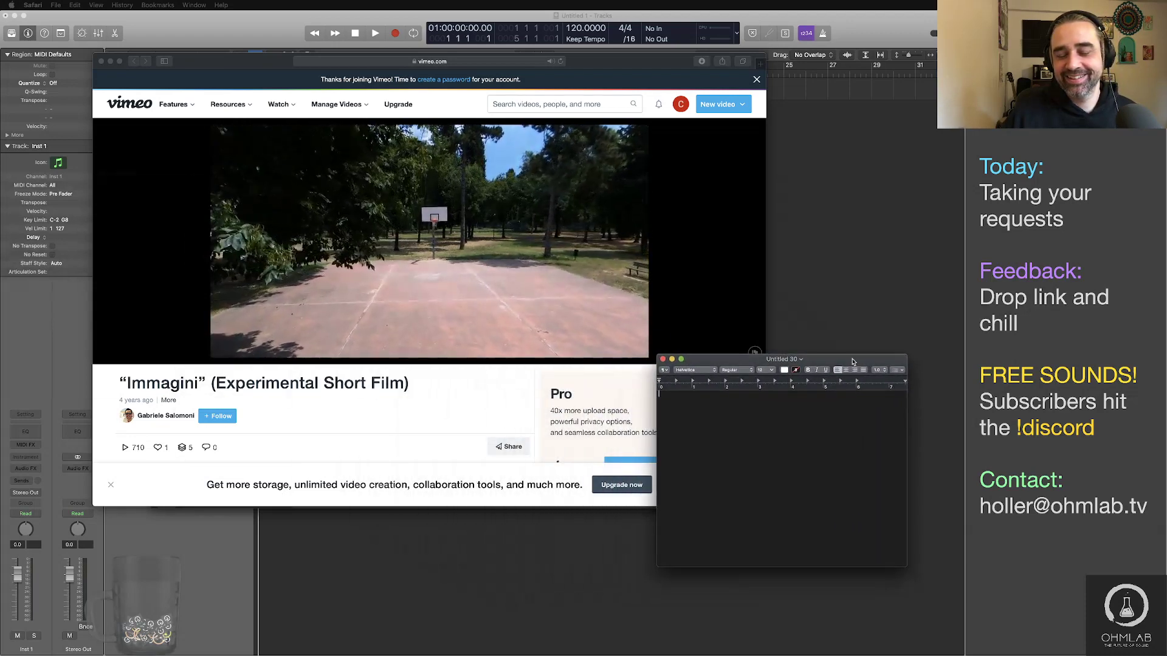
text(Ghebro)
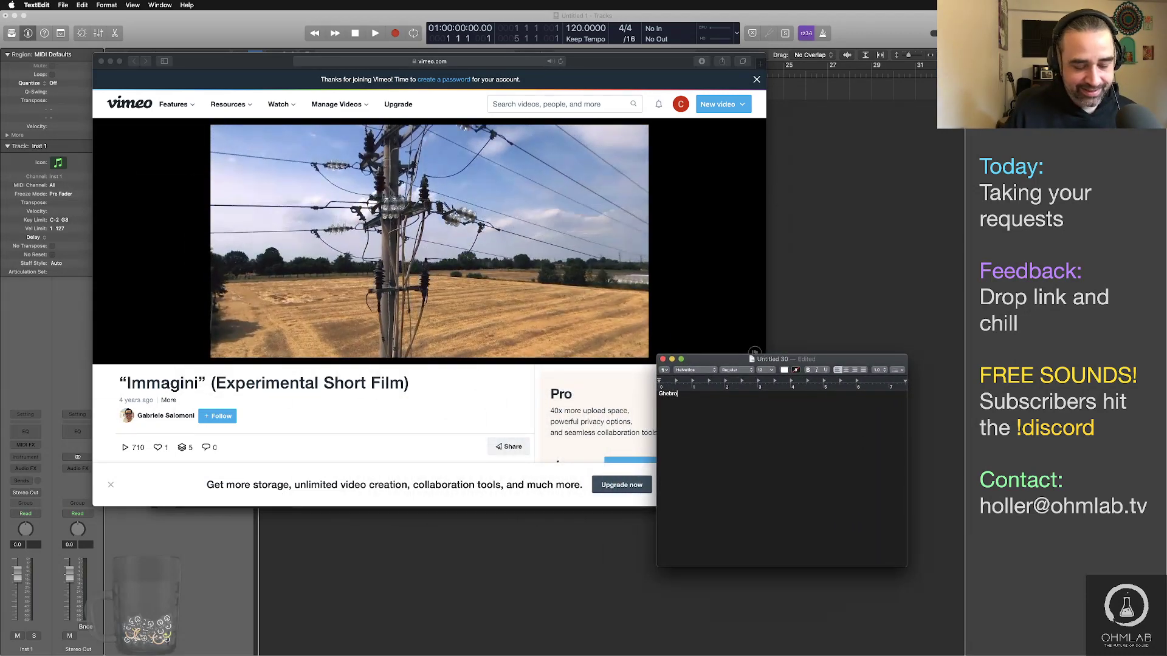
key(super+a)
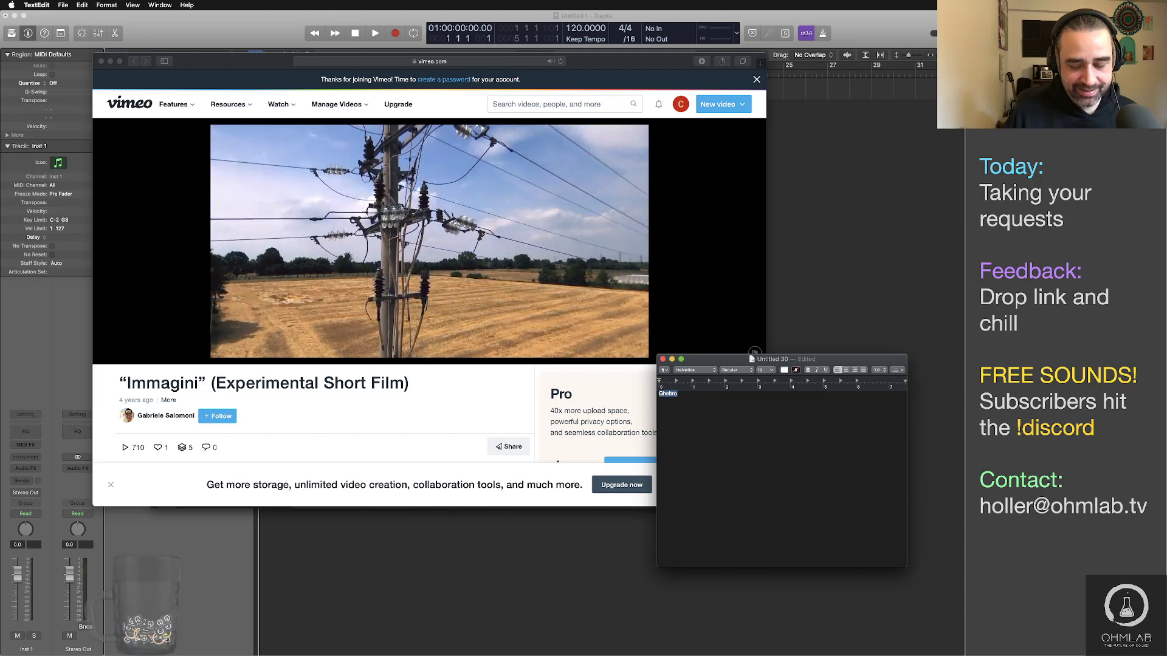
key(super+plus)
key(super+plus)
key(super+plus)
key(super+plus)
key(super+plus)
key(super+plus)
key(super+plus)
key(super+plus)
key(super+plus)
key(super+plus)
key(super+plus)
key(super+plus)
key(super+plus)
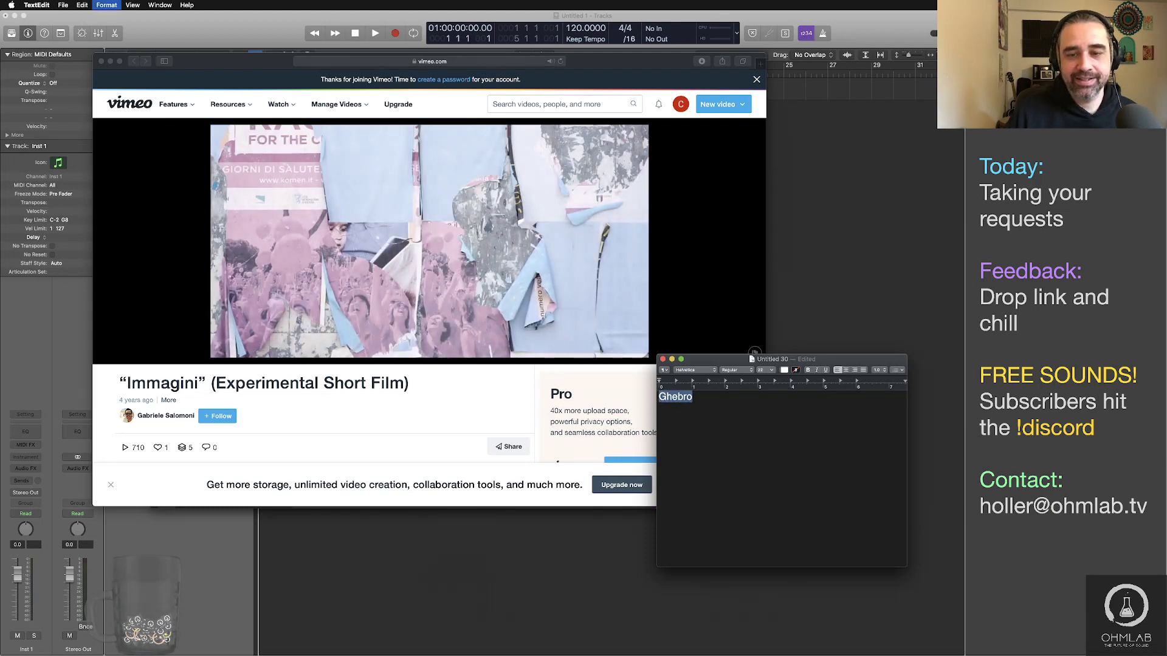
key(super+plus)
key(super+plus)
key(super+plus)
key(super+plus)
key(super+plus)
key(super+plus)
key(super+plus)
key(super+plus)
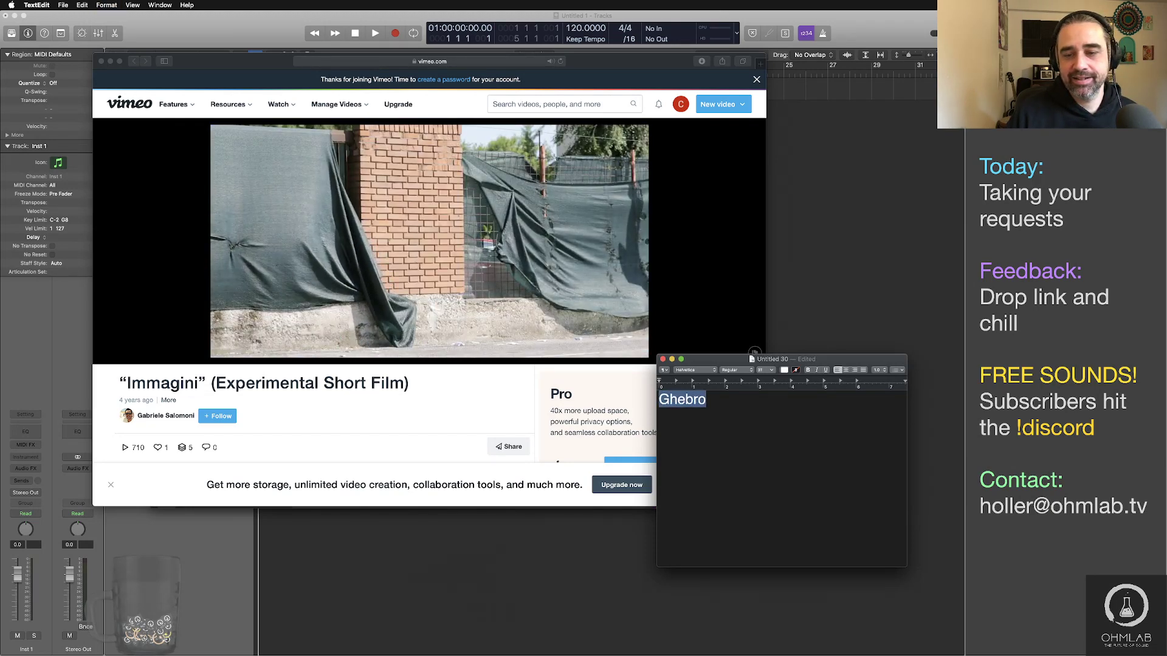
key(super+plus)
key(super+plus)
key(super+plus)
key(super+plus)
key(super+plus)
key(super+plus)
key(super+plus)
key(super+plus)
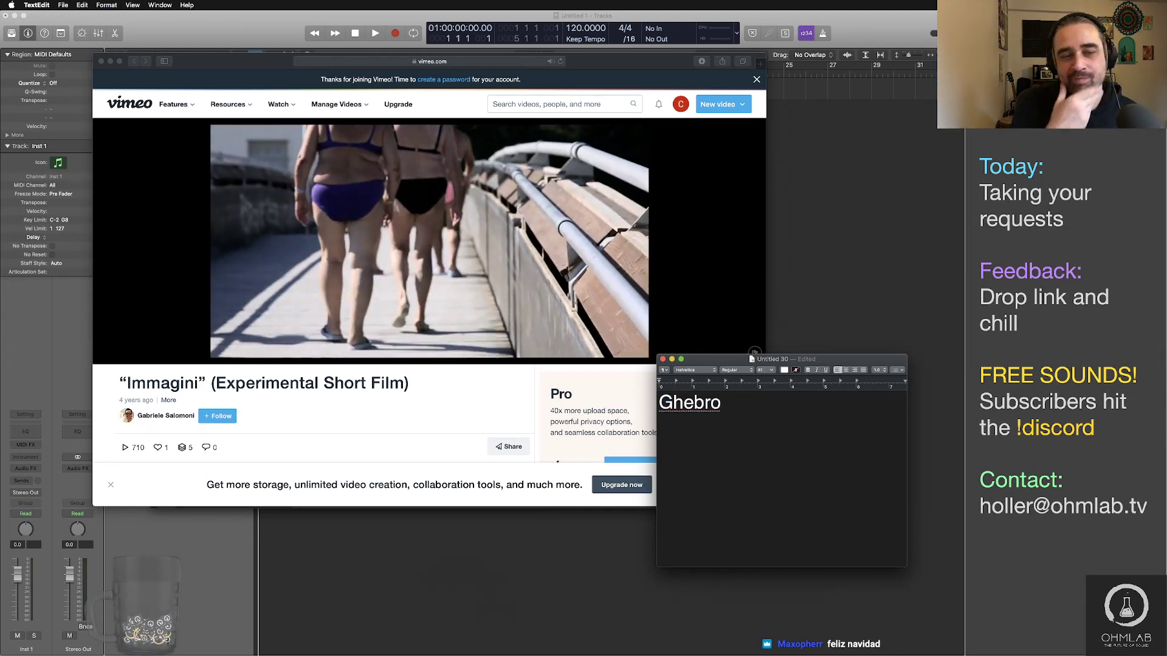
Step: Enlarge the Vimeo browser window and the note window, and arrange them so the video and the note are both in view
drag(817, 360, 861, 307)
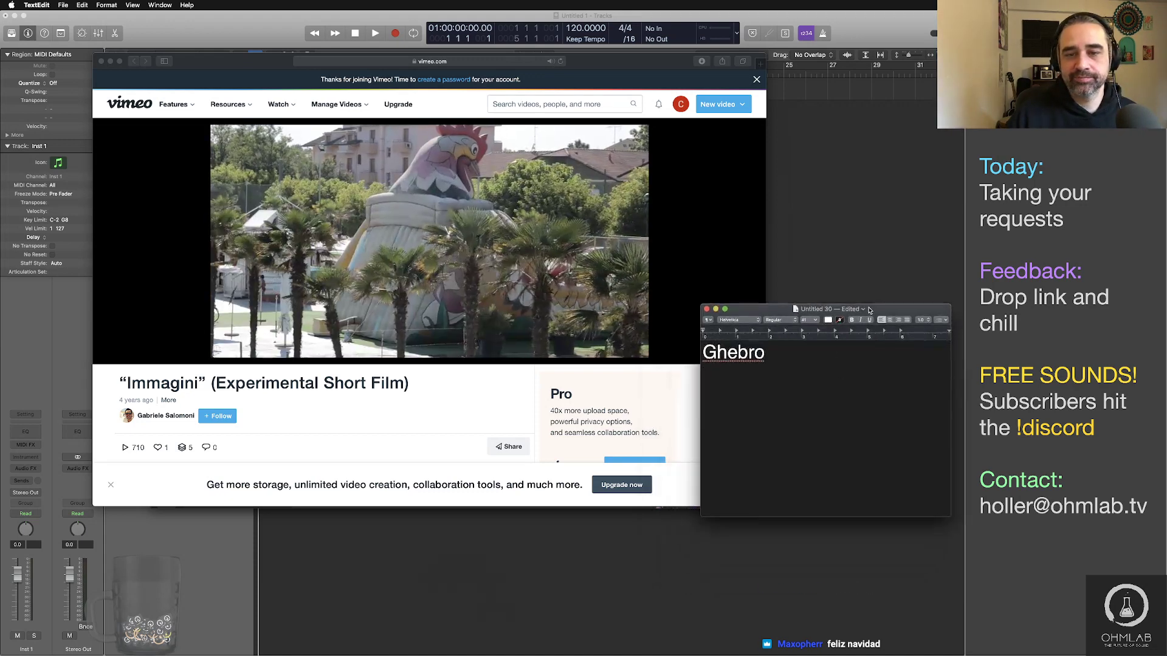
drag(639, 63, 553, 28)
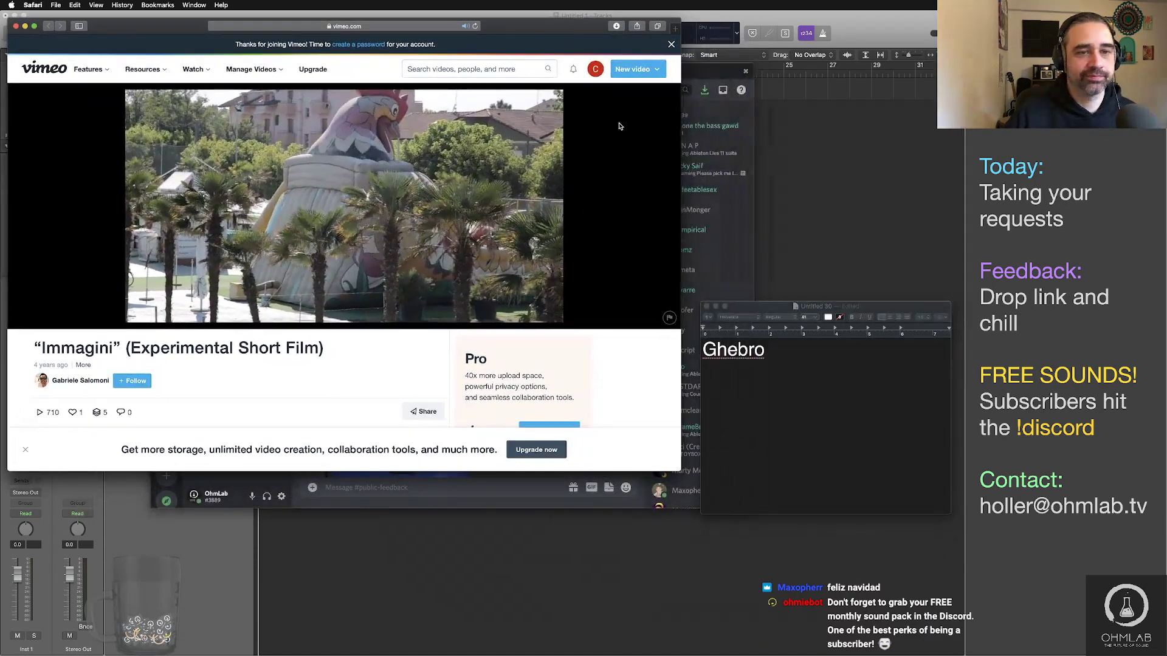
drag(677, 468, 819, 592)
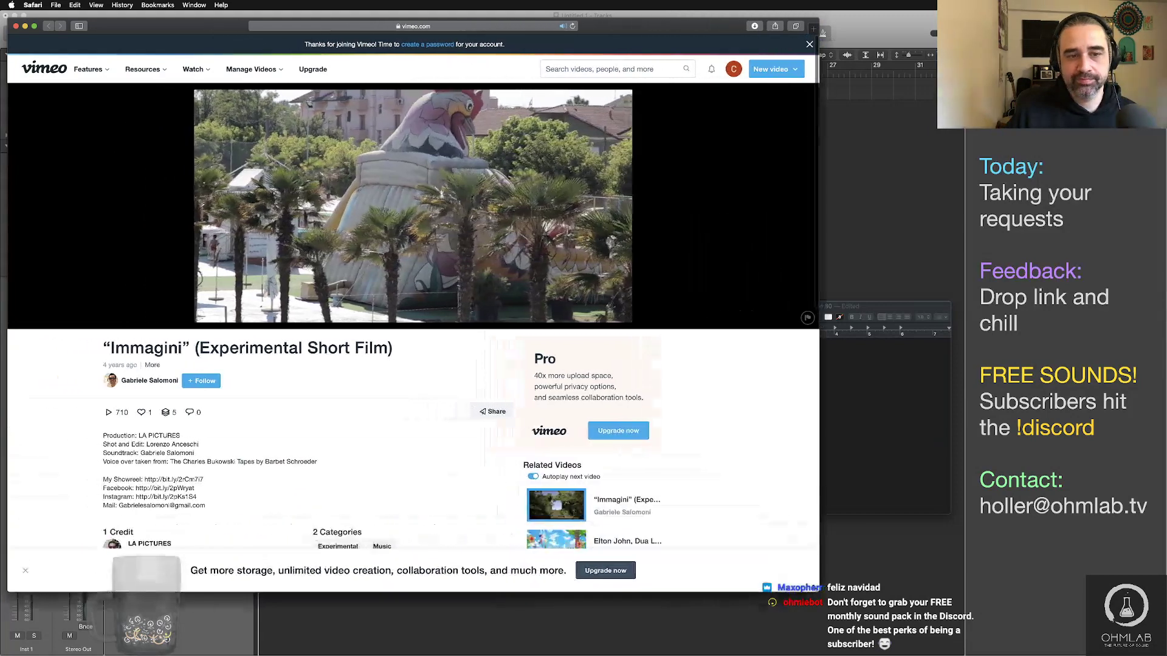
click(886, 308)
drag(885, 308, 836, 248)
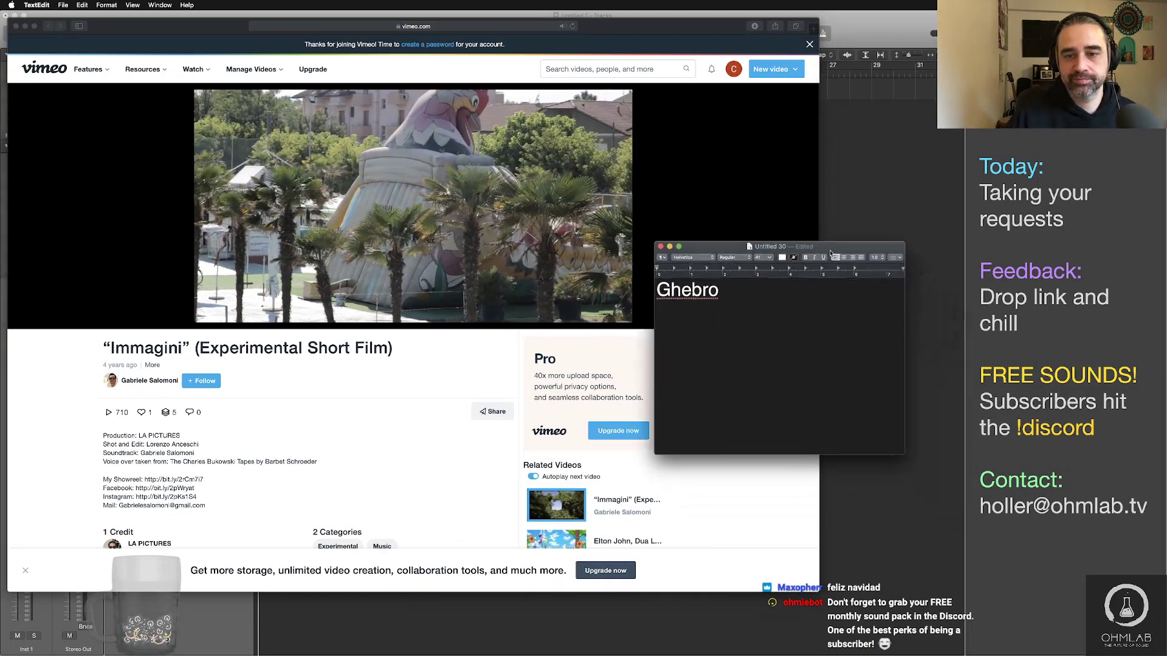
drag(900, 453, 963, 577)
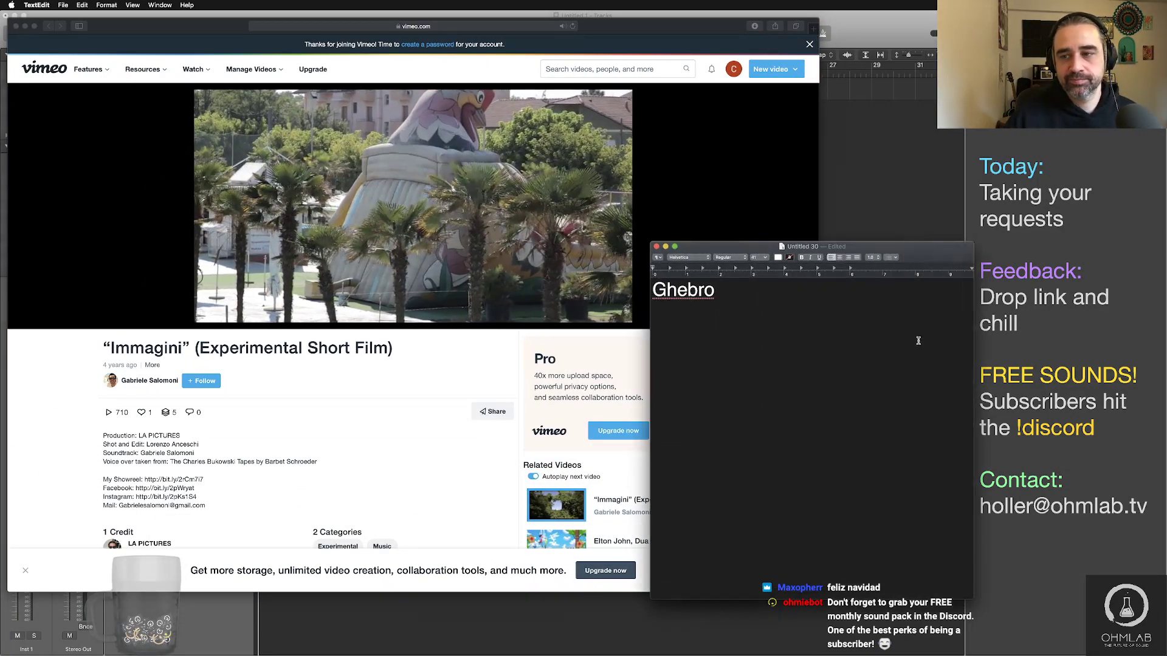
drag(920, 252, 904, 222)
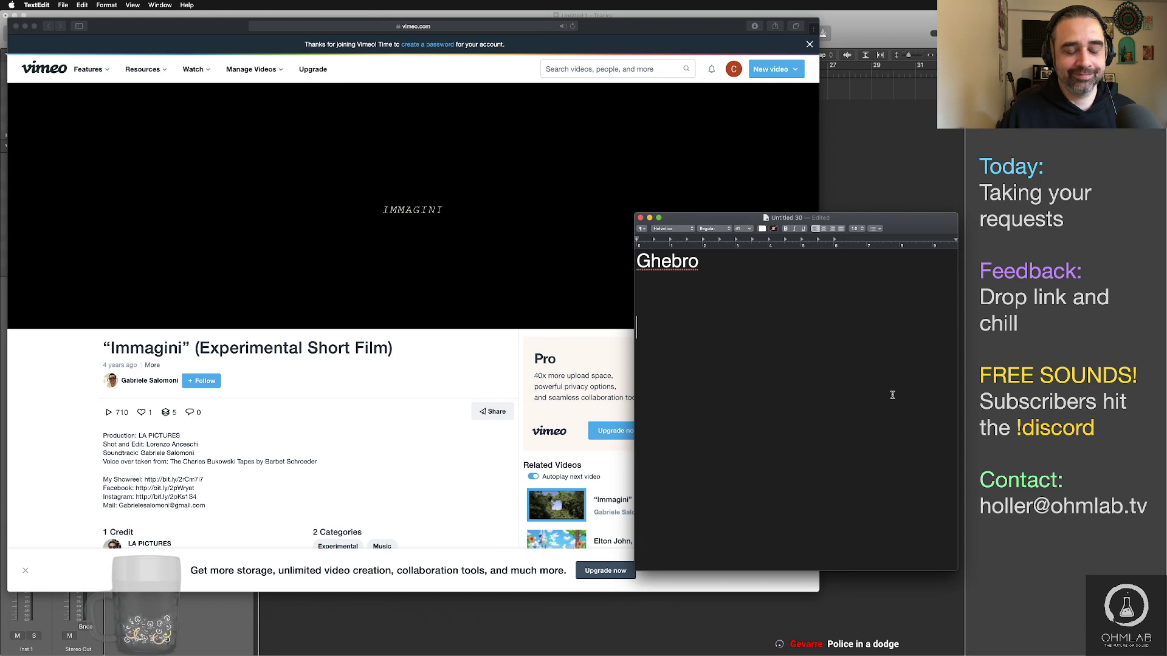
Step: Write the feedback line "Nice sample choice" below the username in the note
text(Nice sample c)
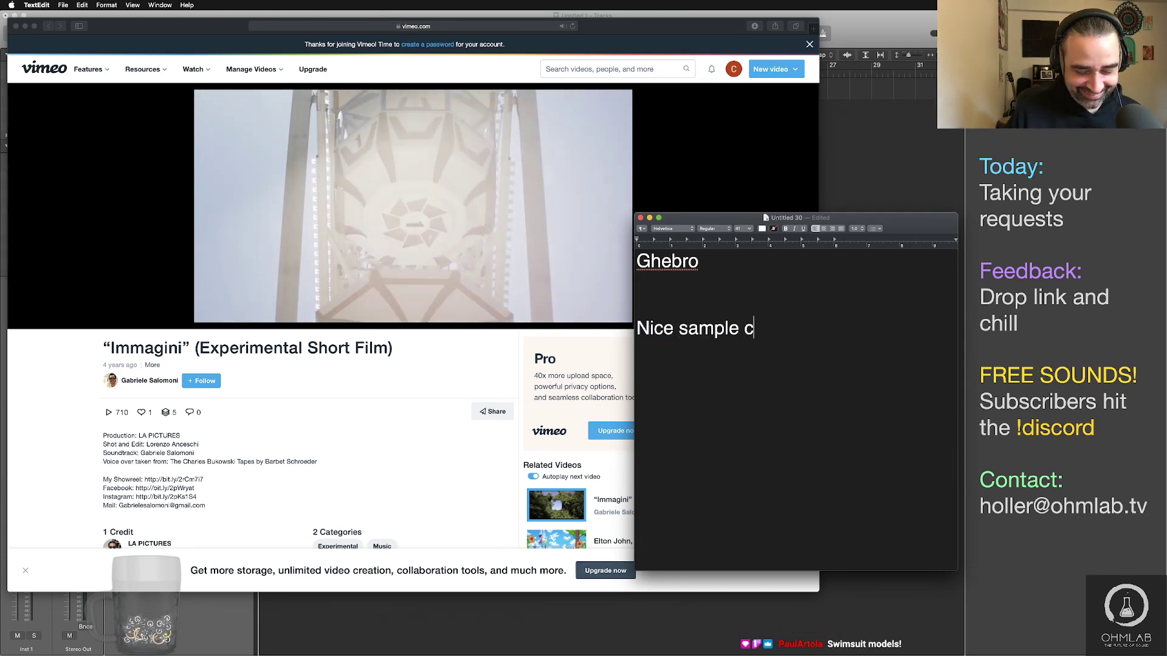
text(hoice)
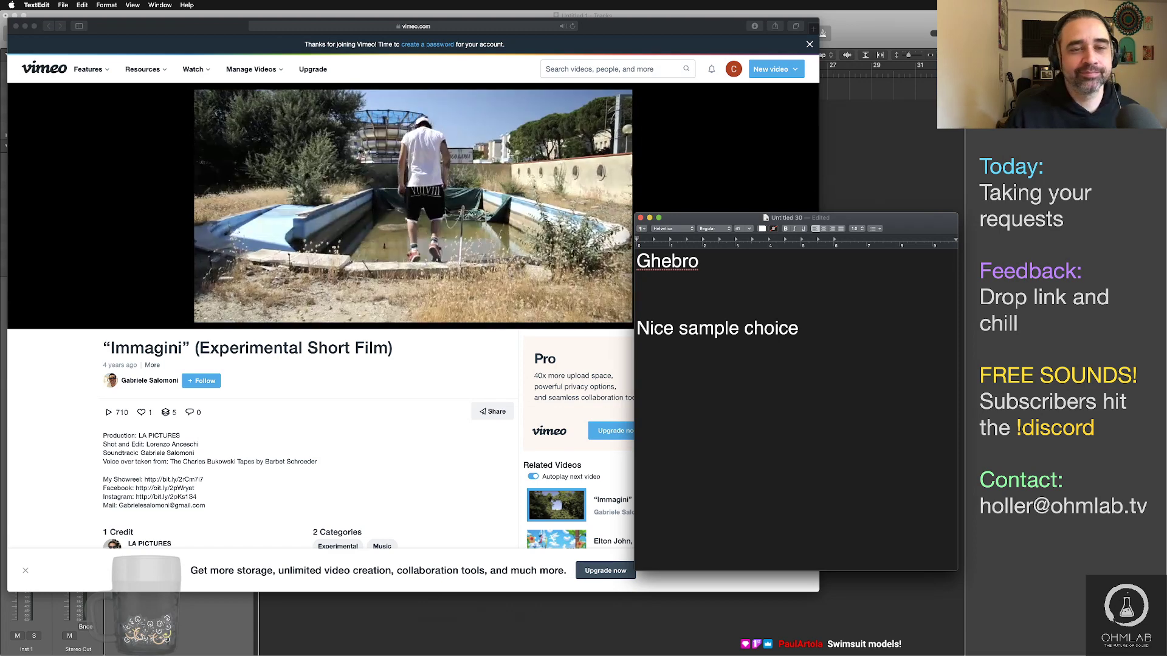
key(Return)
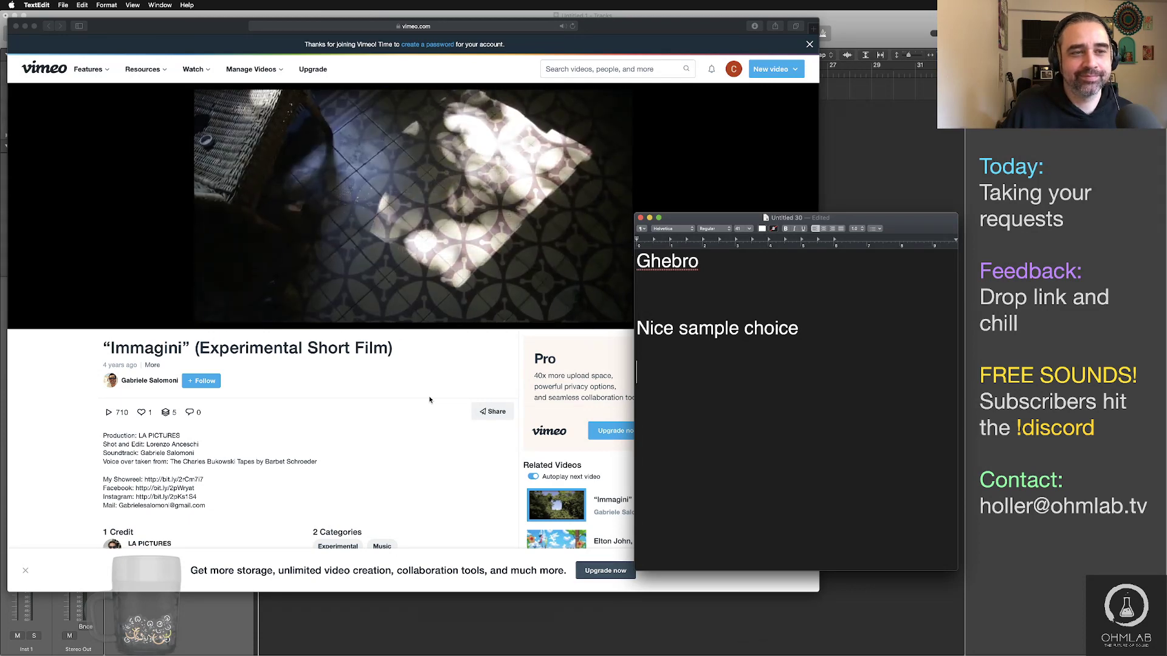
key(super+Tab)
key(super+Tab)
key(super+Tab)
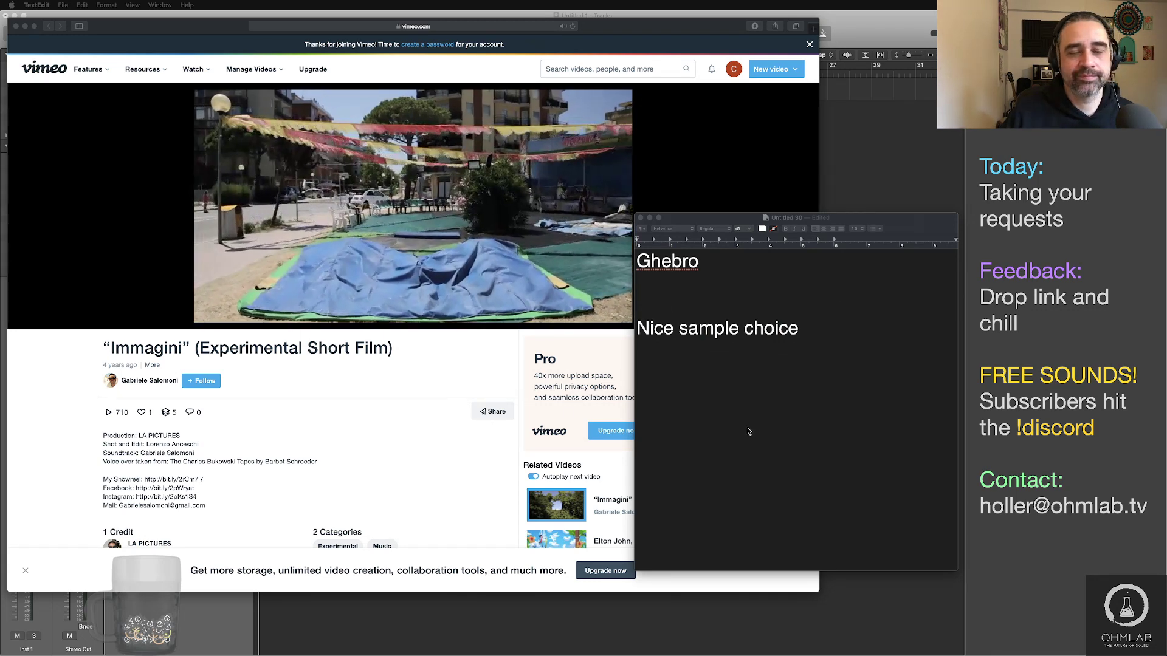
Step: Add the feedback paragraph "Really nice flow. That hard cut on the music could use a small fade." to the note
click(713, 374)
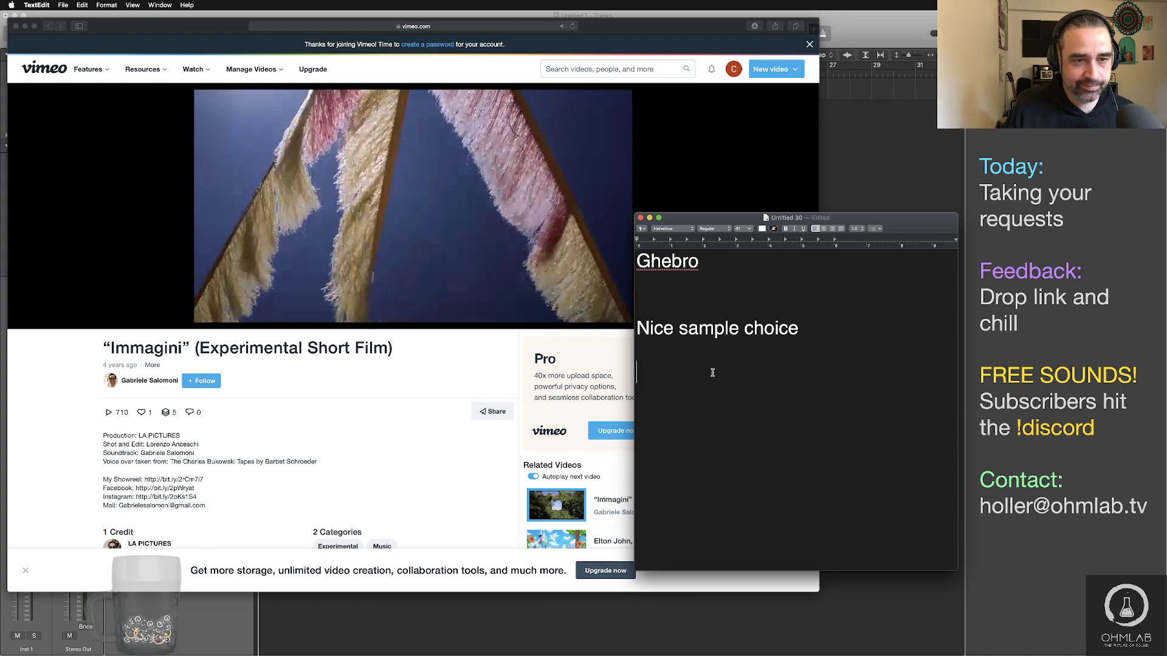
text(Really n)
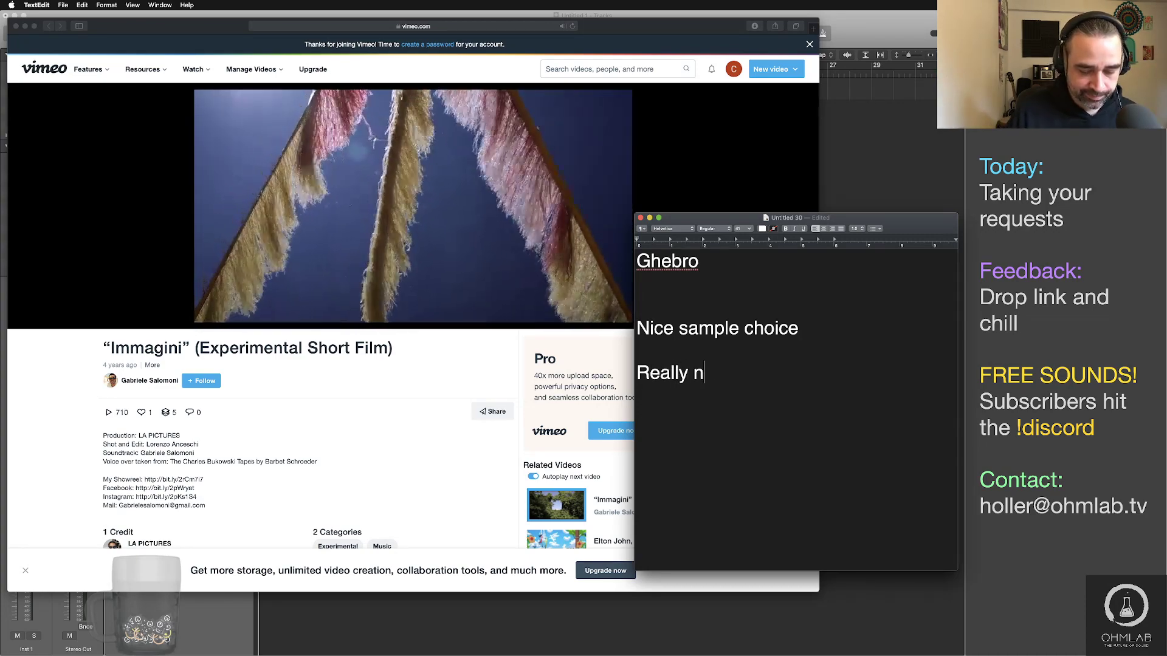
text(ice flow)
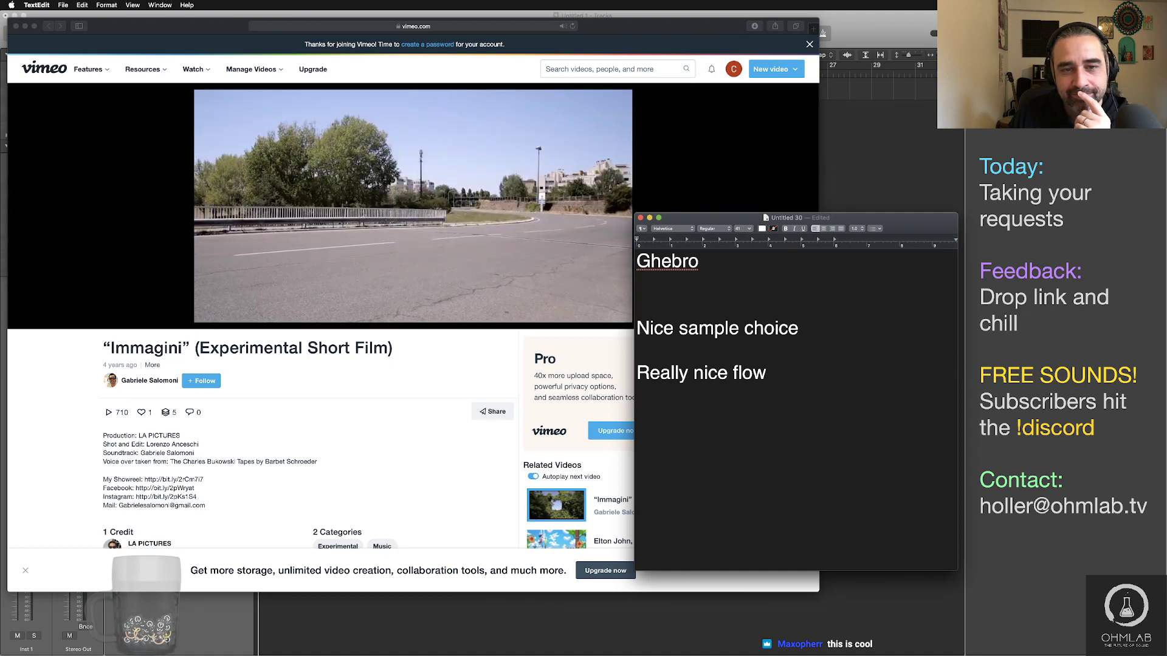
text(. That )
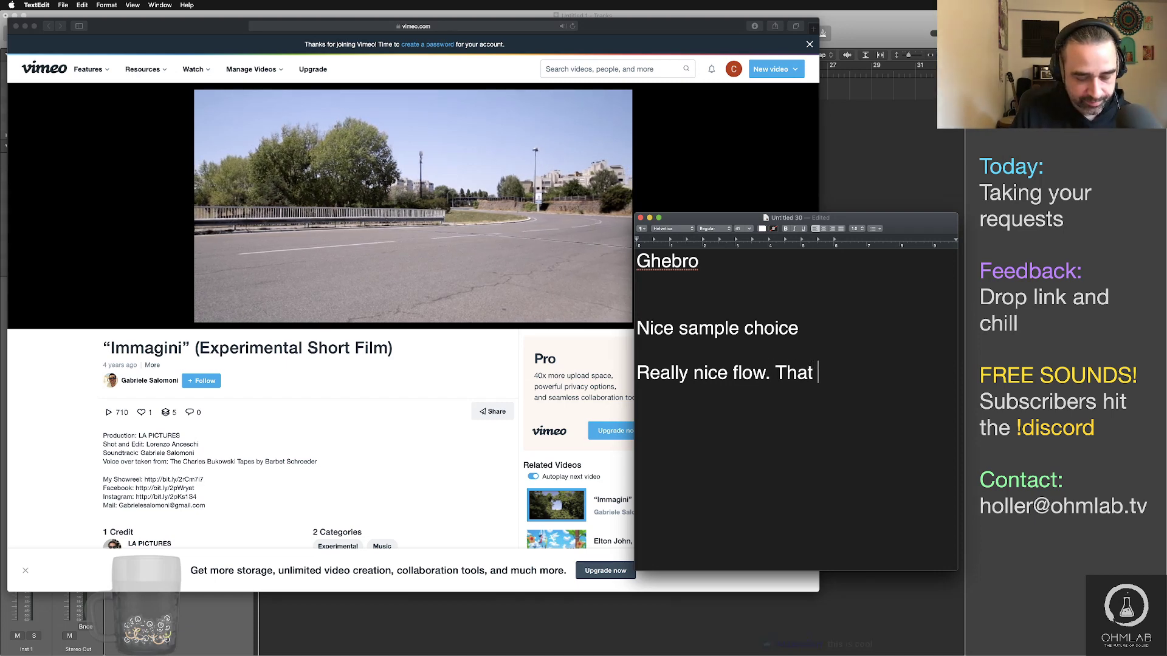
text(hard cut on the mus)
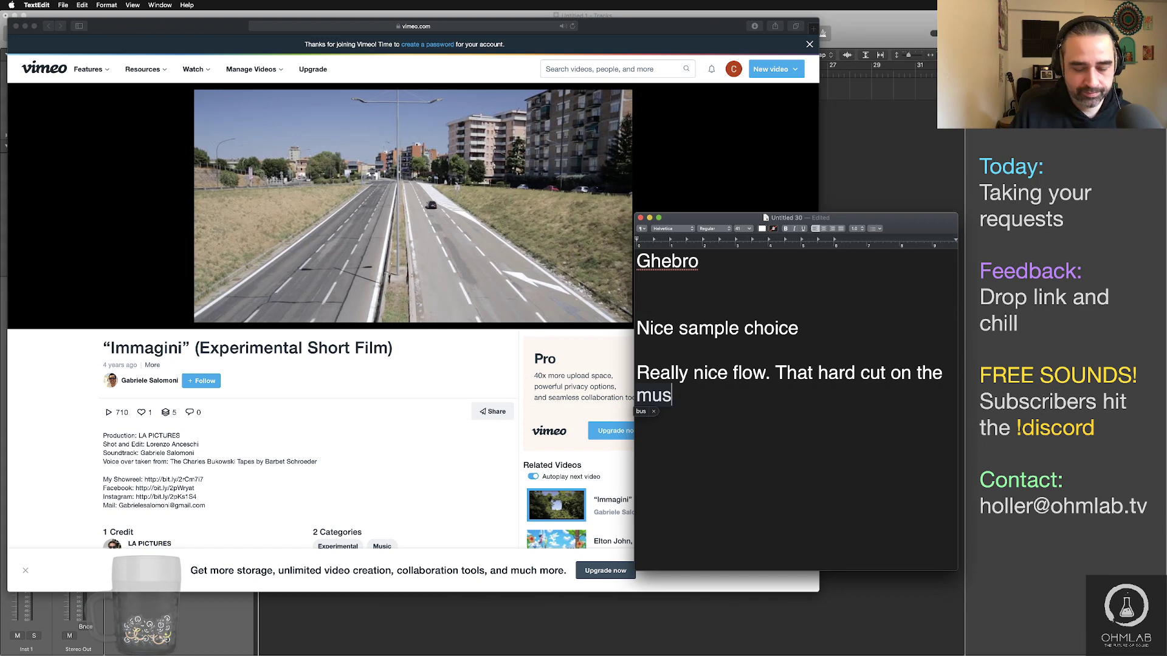
text(ic )
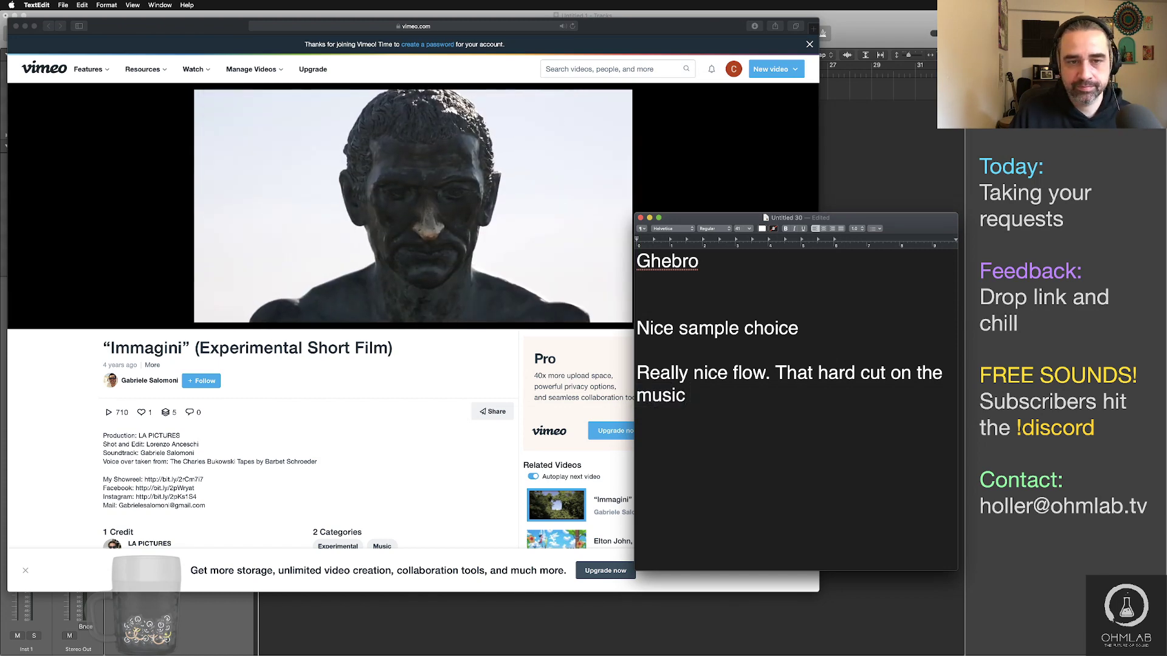
text(could use a )
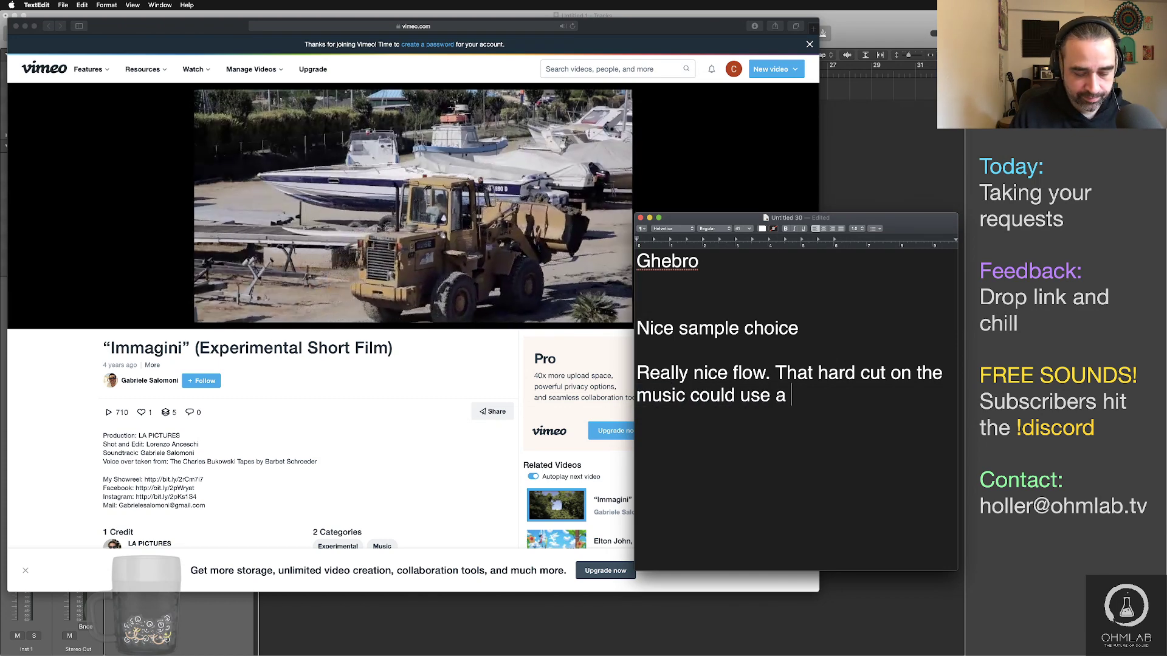
text(small fade.)
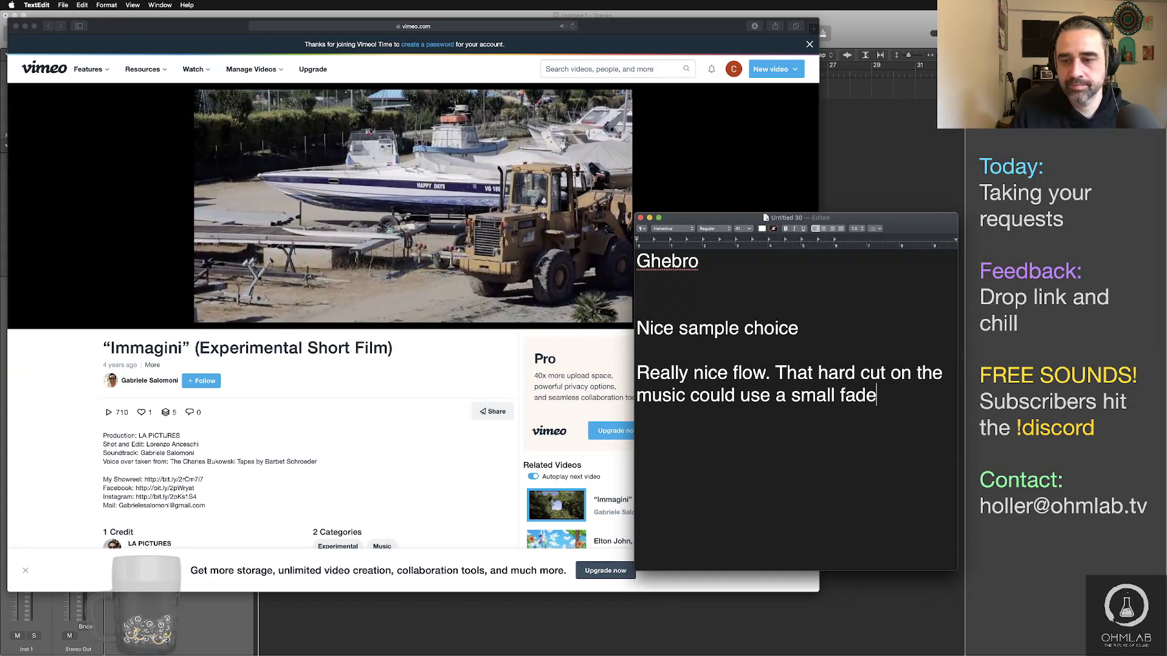
key(Return)
key(Return)
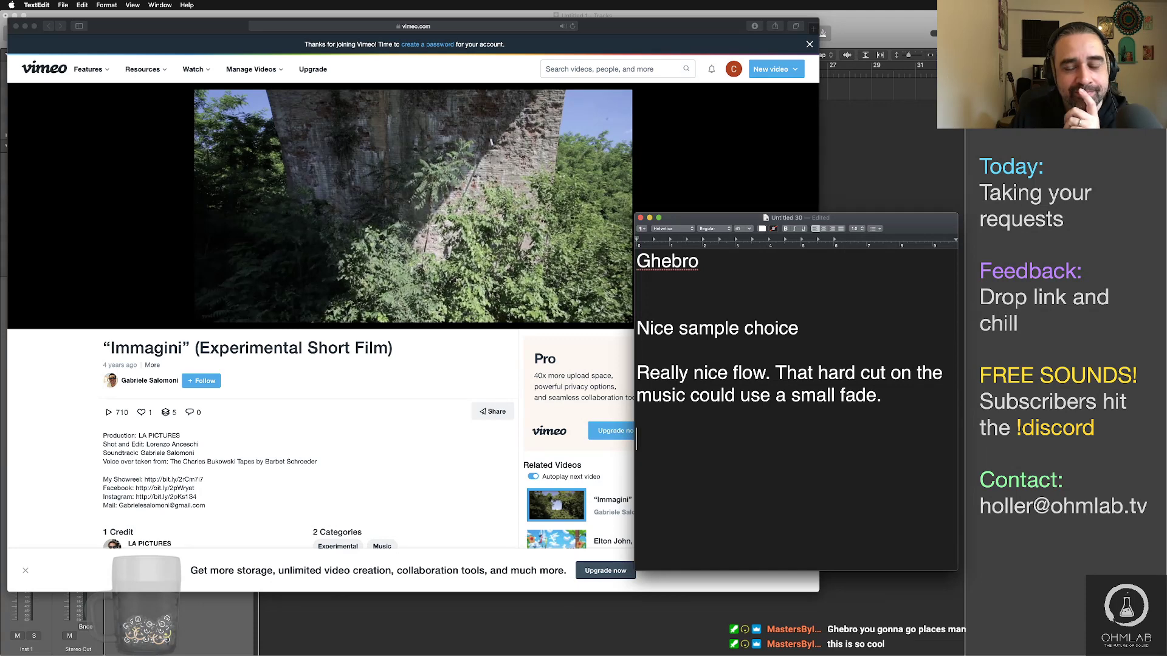
Step: Add the closing paragraph "Struggling hard to find things to critique here dude… lol" to the note
text(Stri)
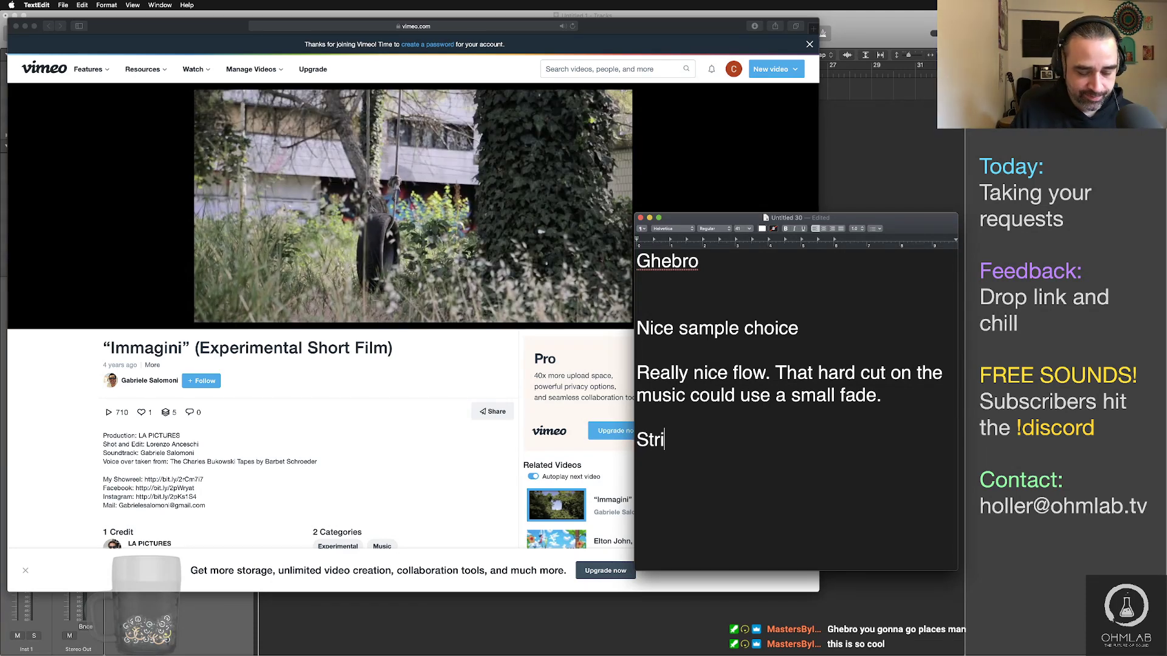
key(BackSpace)
text(uggling )
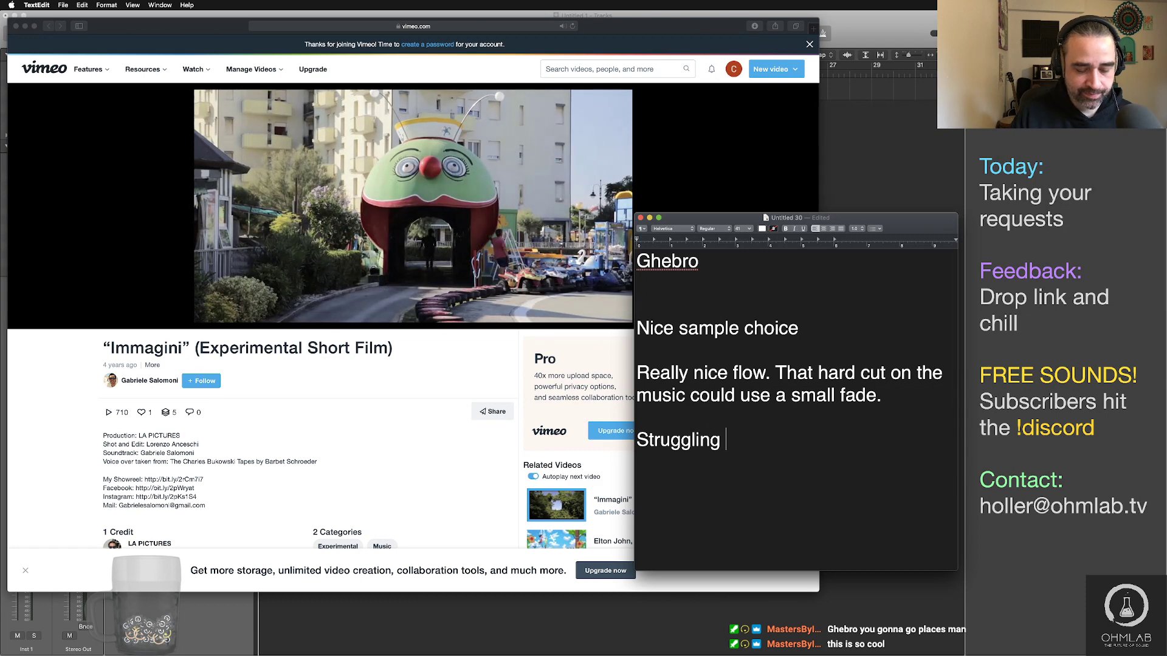
text(hard to find thing)
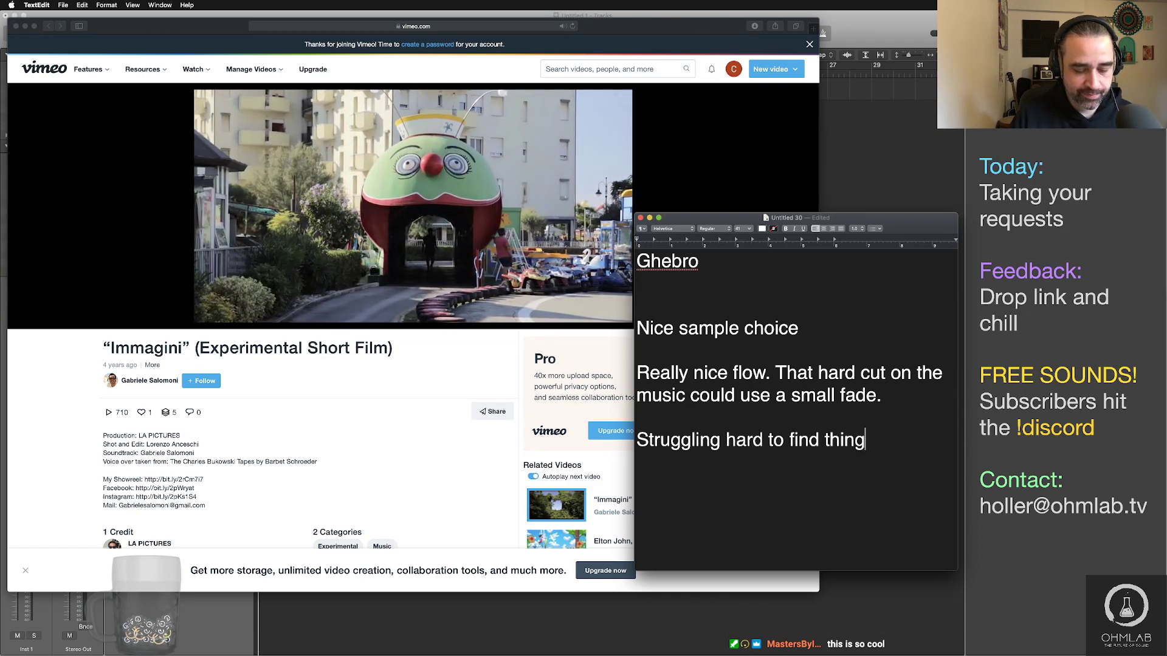
text(s to cri)
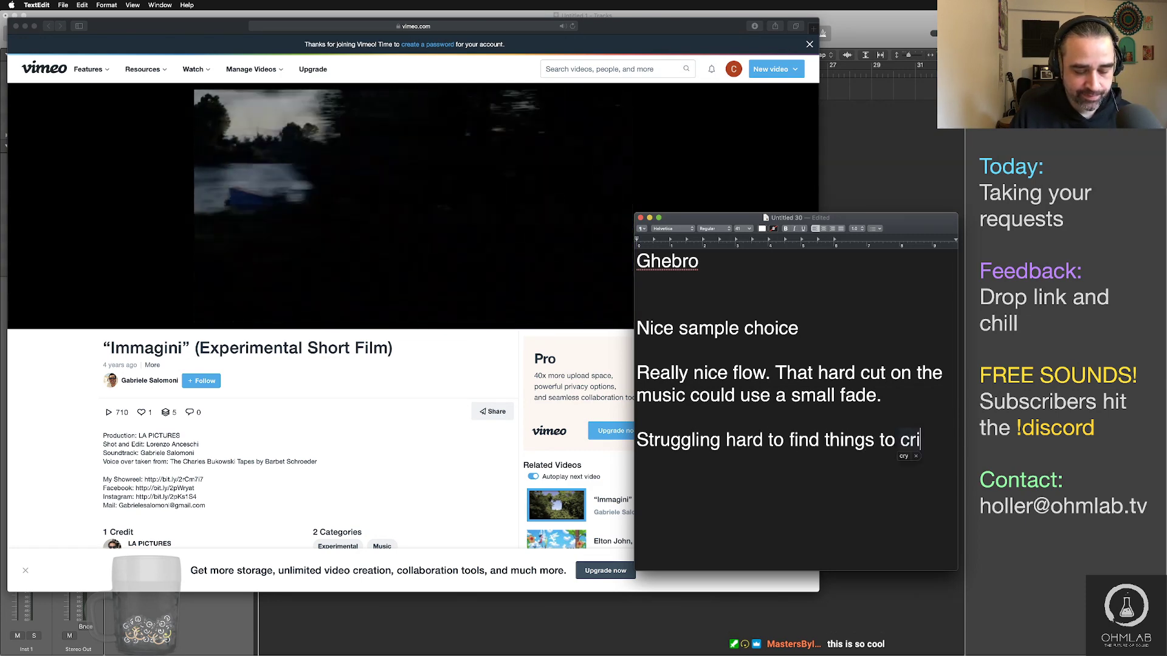
text(t)
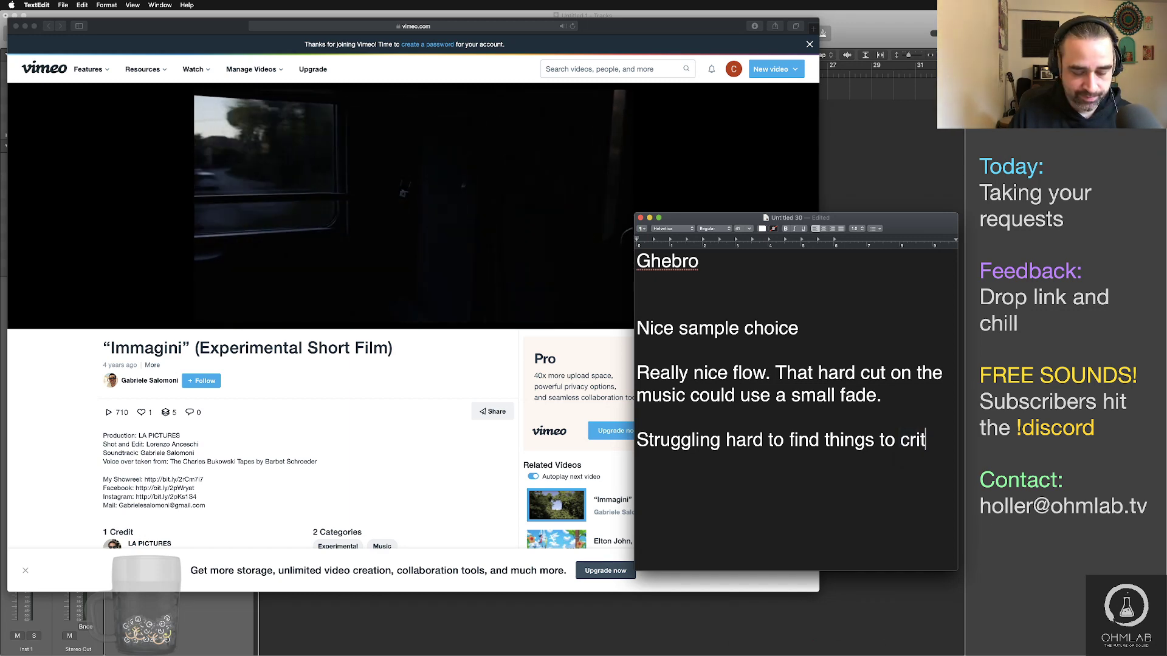
text(ique)
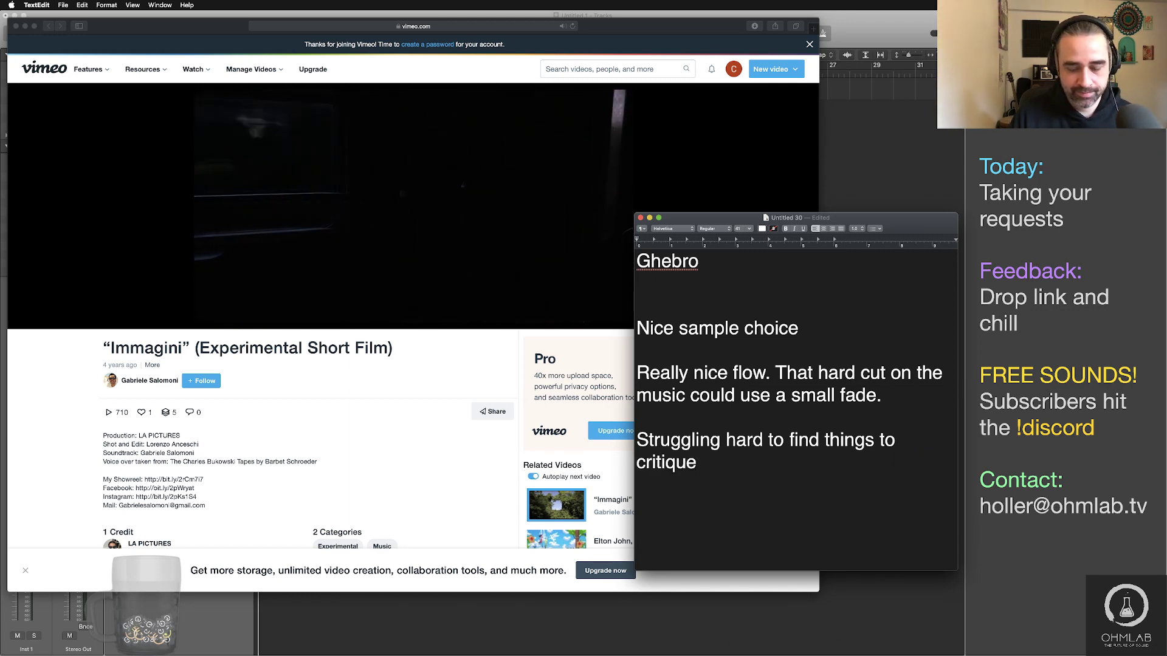
text( here dude)
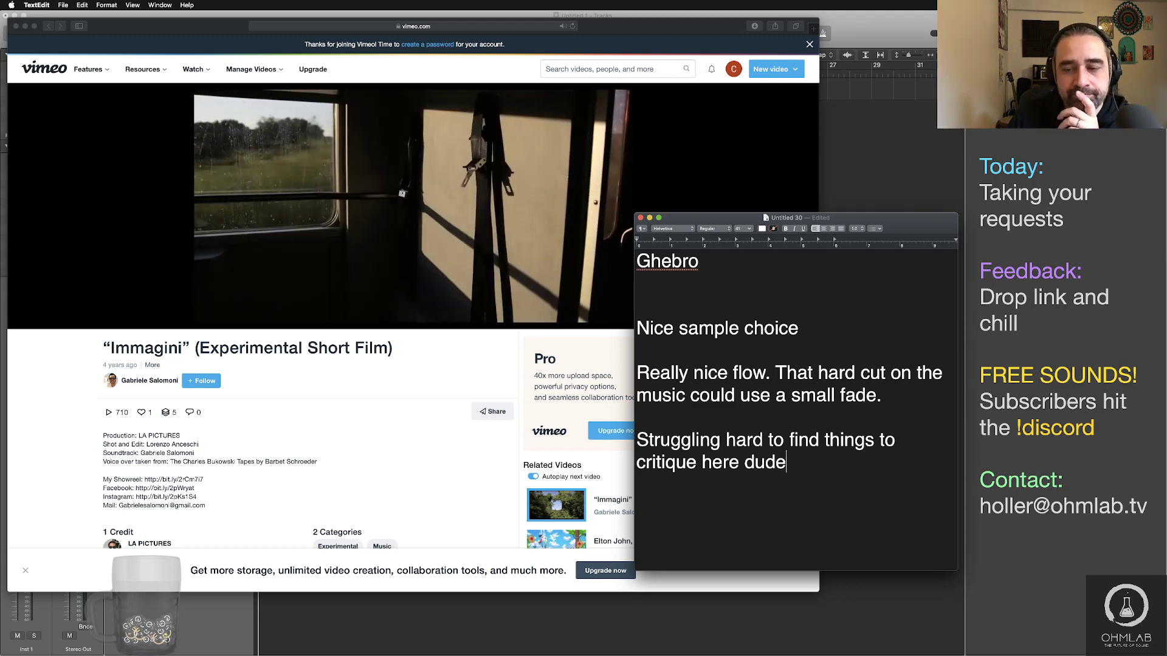
text(... lol)
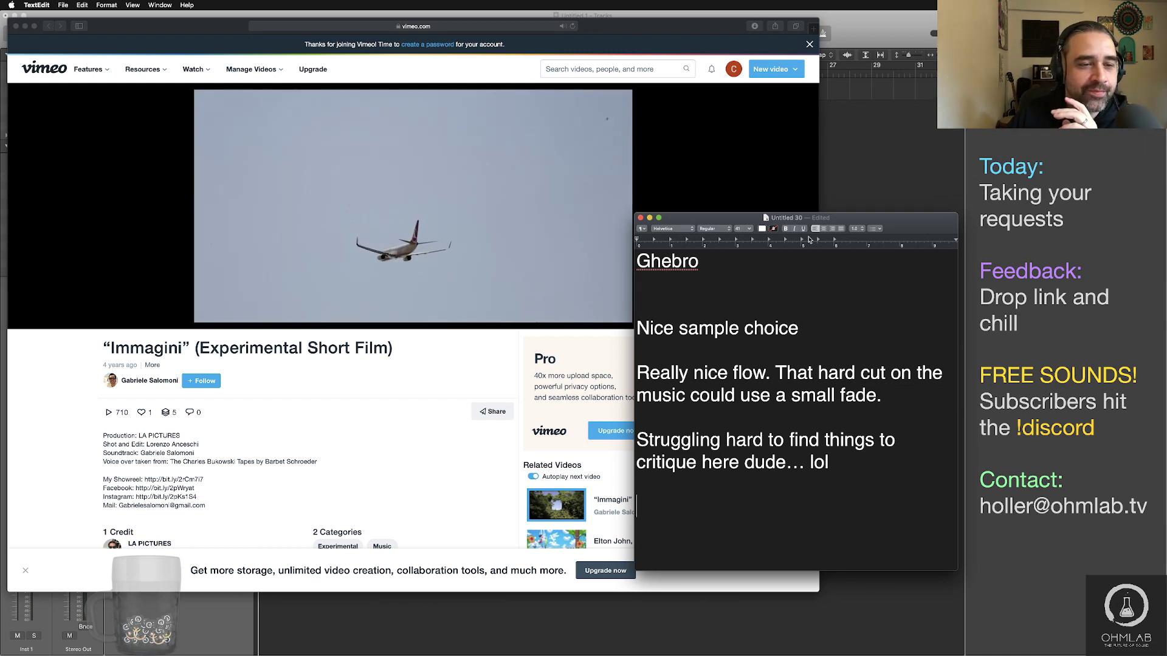
Step: Check the short film's playback position in the Vimeo window and return to the feedback note in TextEdit
click(440, 378)
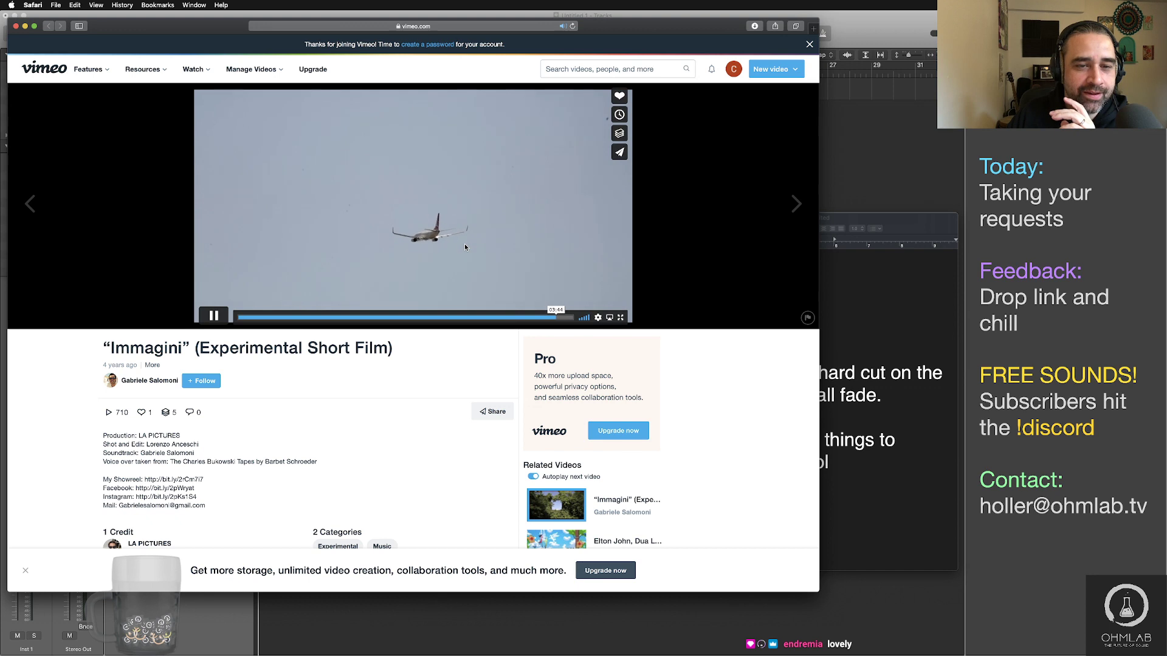
click(863, 518)
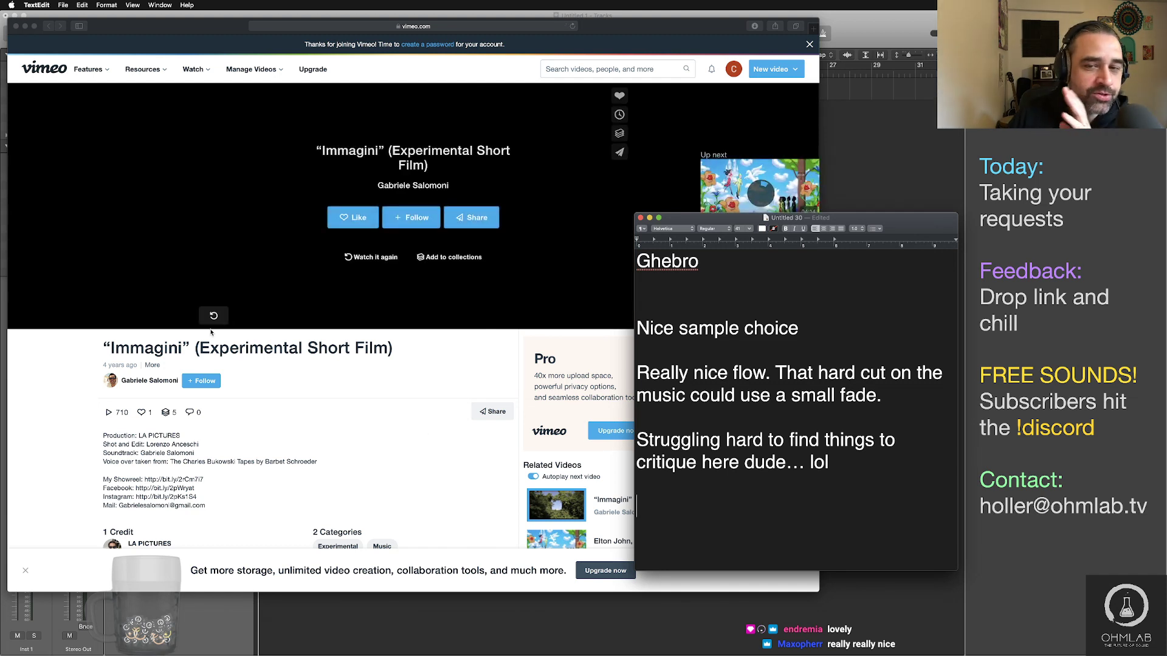
Step: Close the Vimeo browser window and reposition the feedback note beside the video post in Discord's public-feedback channel
drag(695, 223, 693, 435)
click(663, 231)
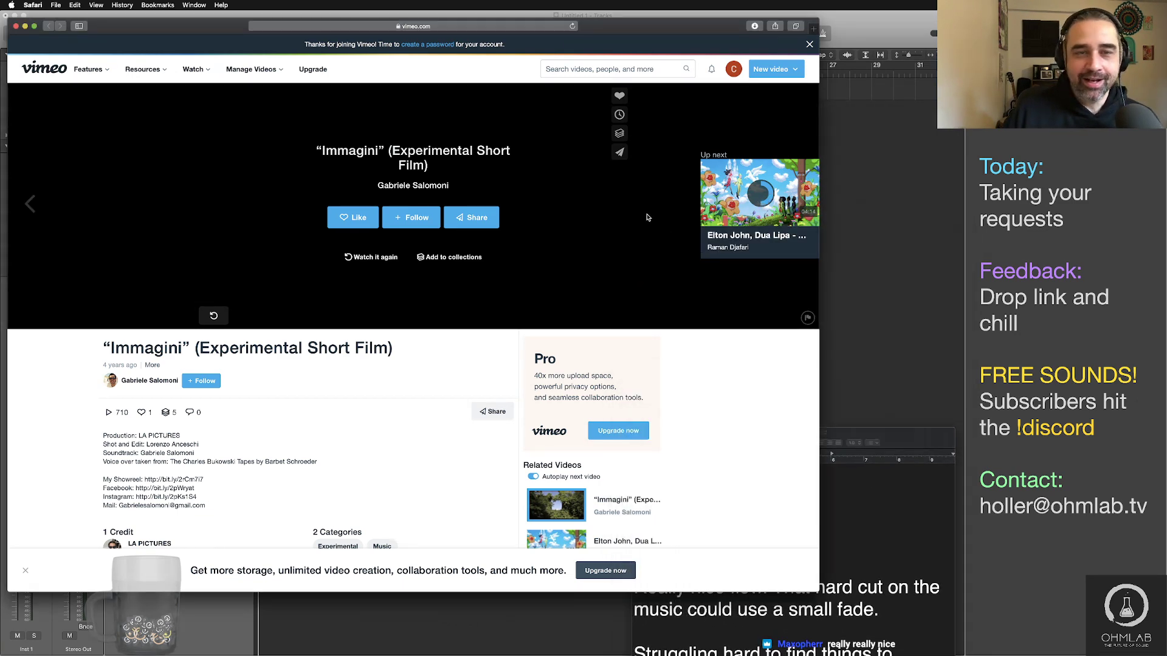
click(15, 25)
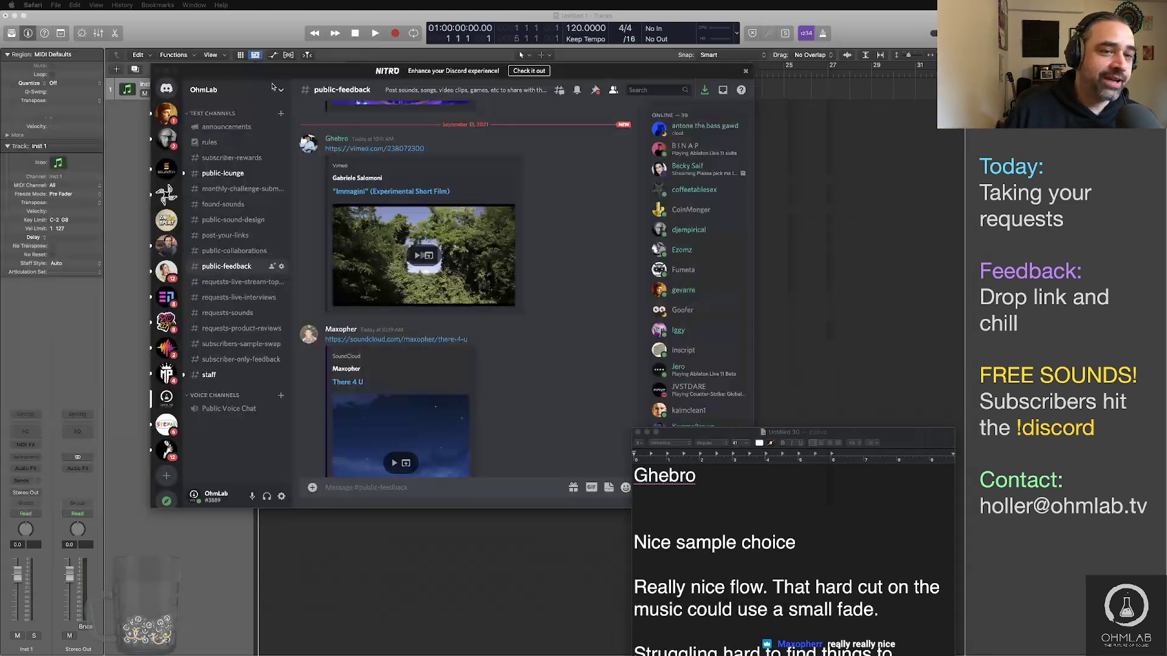
drag(881, 436, 821, 167)
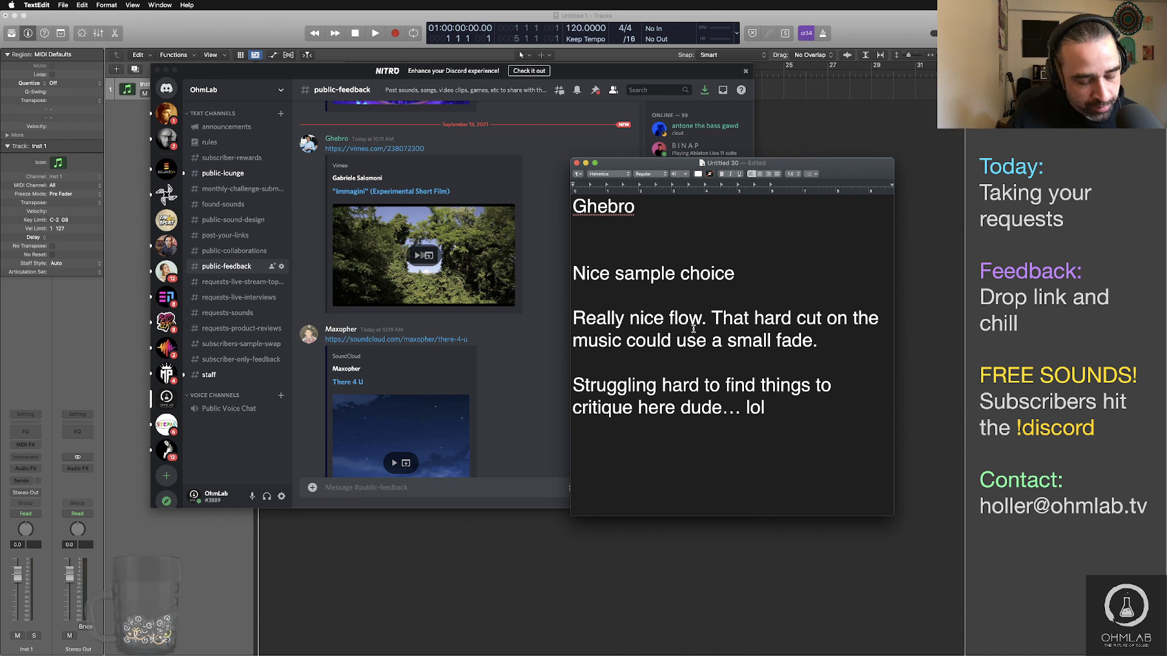
Step: Start playing the next submission, the SoundCloud track "There 4 U", in Discord's public-feedback channel
key(super+Tab)
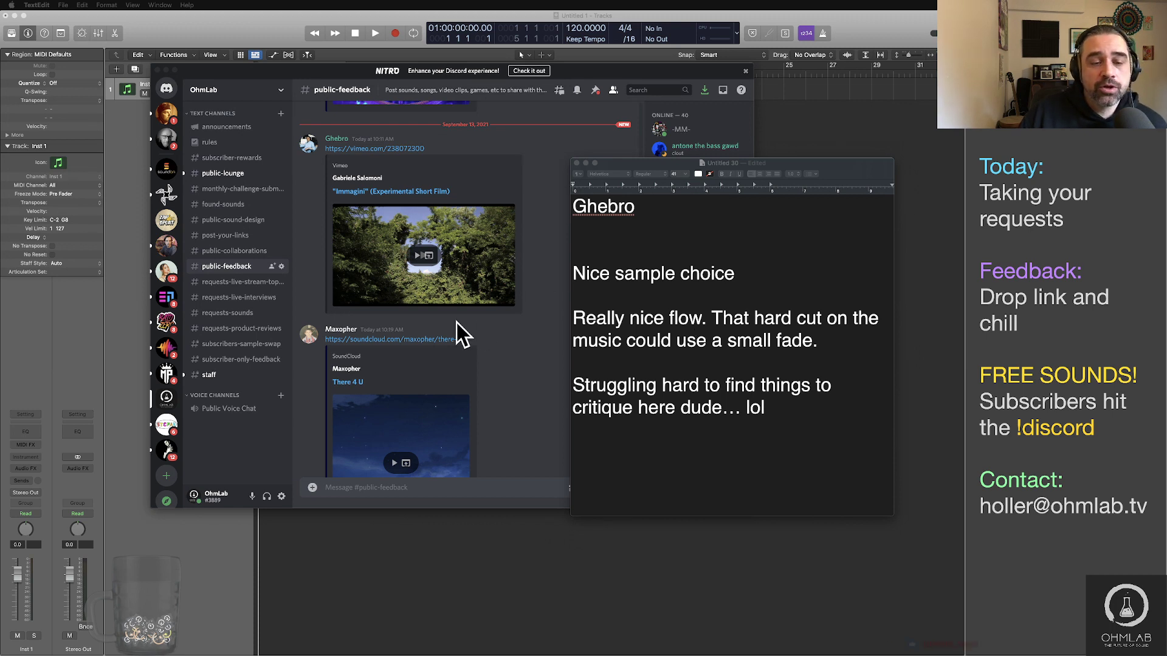
scroll(446, 325, down, 3)
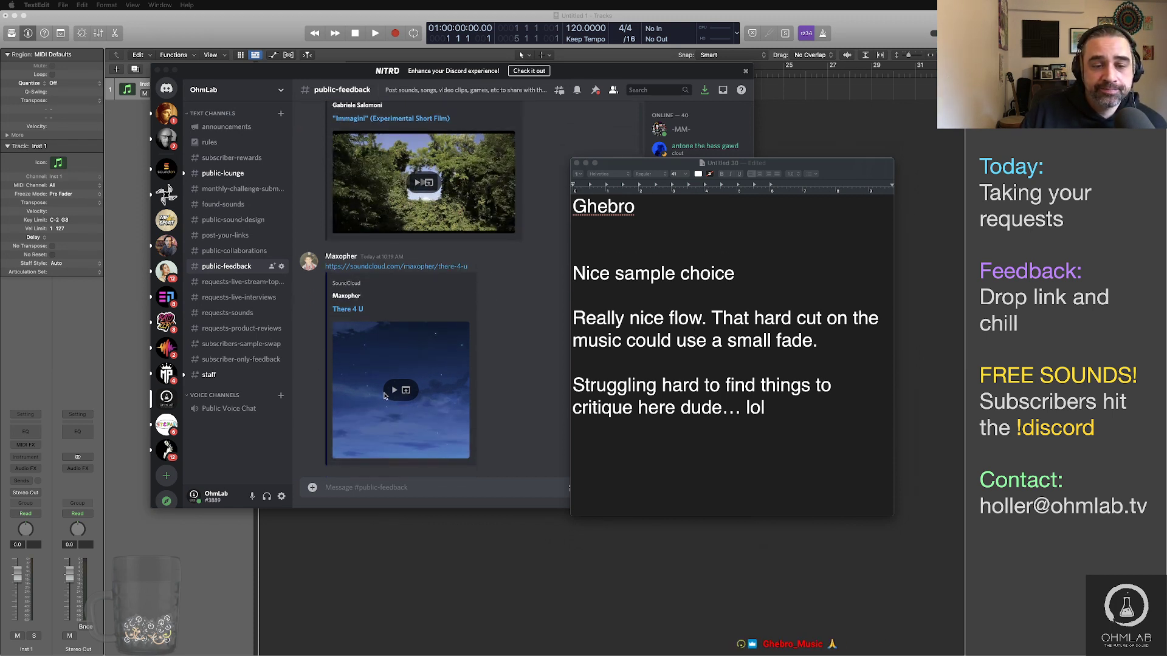
click(393, 392)
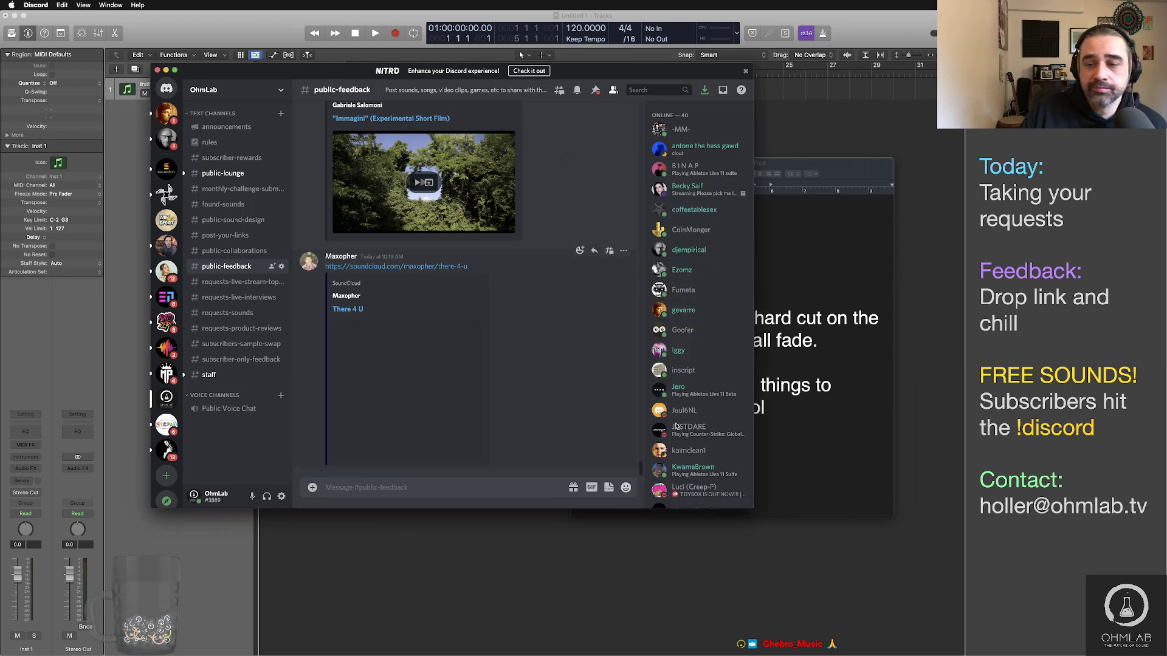
Step: Replace the whole TextEdit note with the track submitter's username as heading, leaving blank space below it
click(825, 461)
drag(826, 461, 532, 165)
text(Ma)
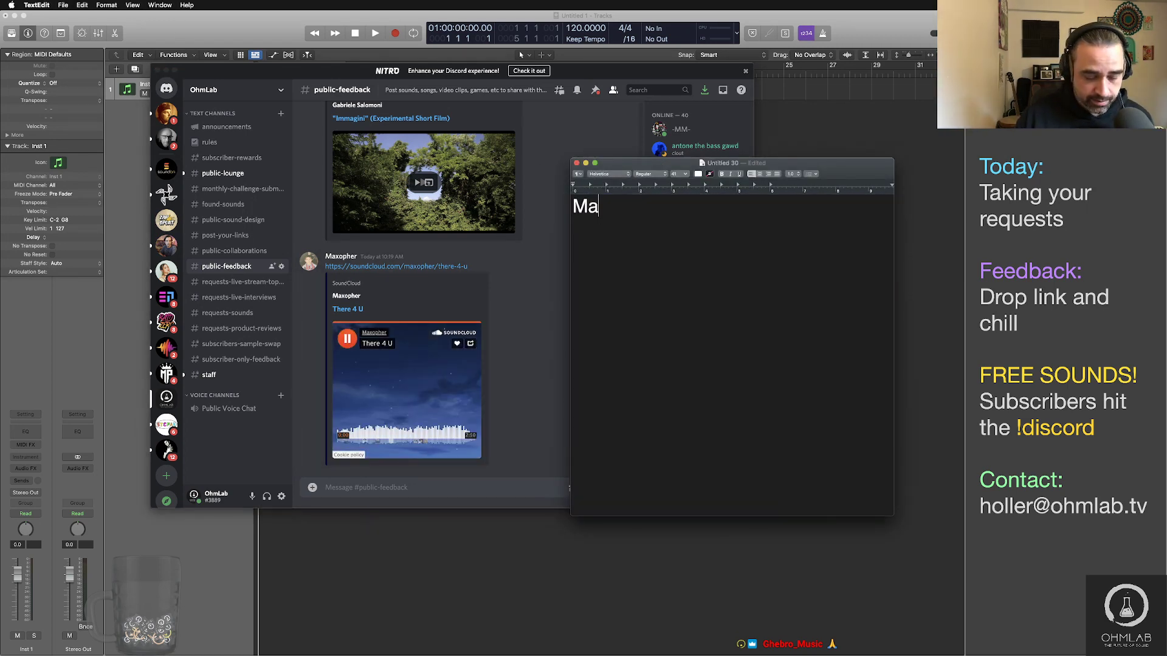
text(xopher)
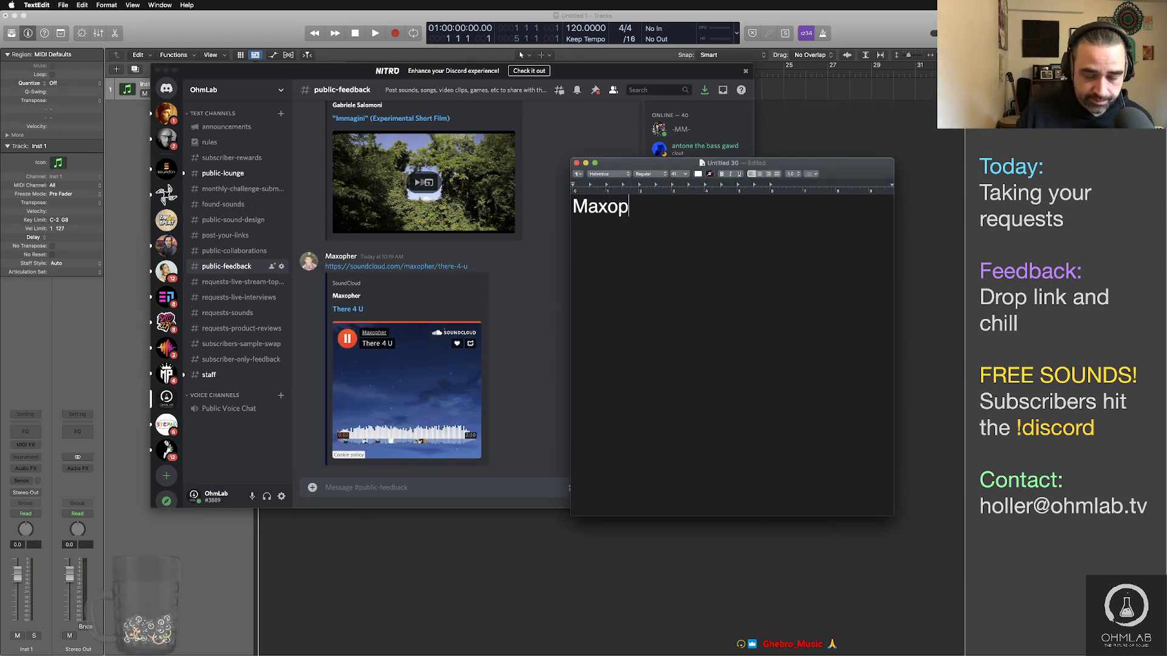
key(Return)
key(Return)
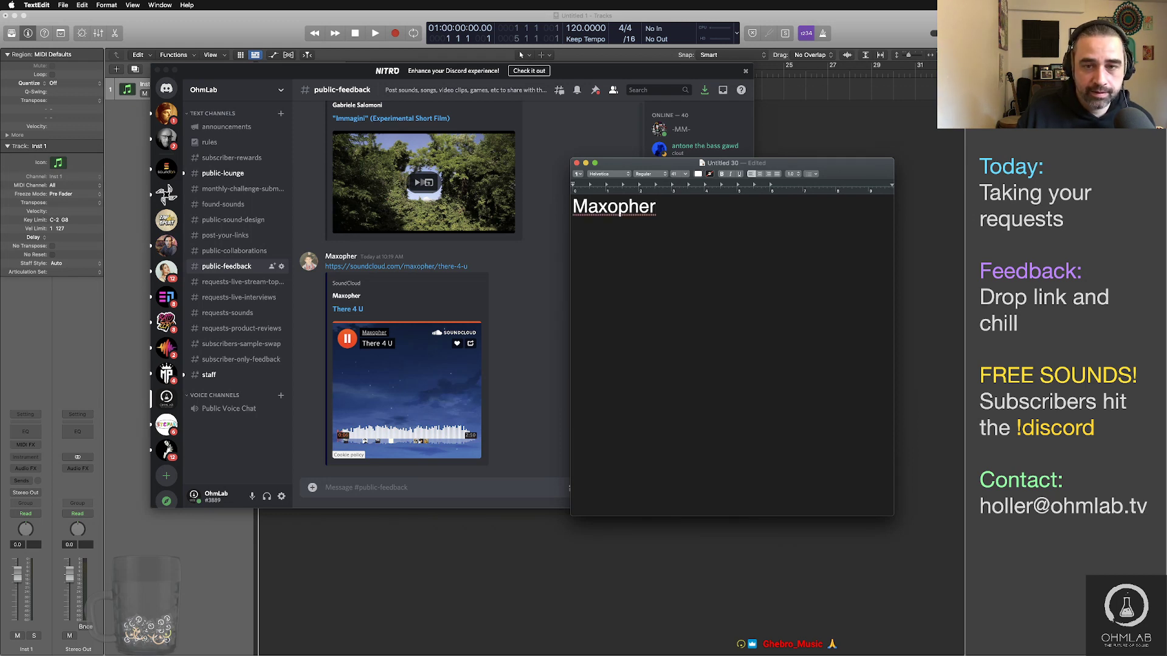
Step: Write the feedback line "0:05 nice keys to kick this off!" below the username and continue on a new line
text(0:5 nice keys to kick this off!)
key(Return)
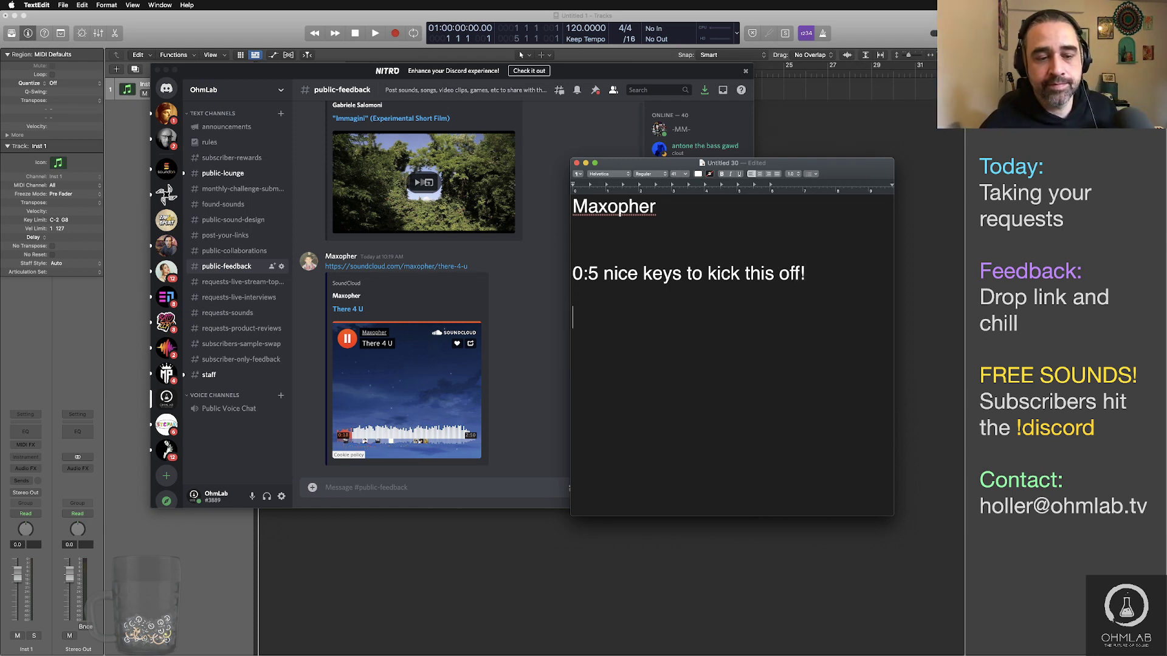
key(Up)
key(Right)
key(Right)
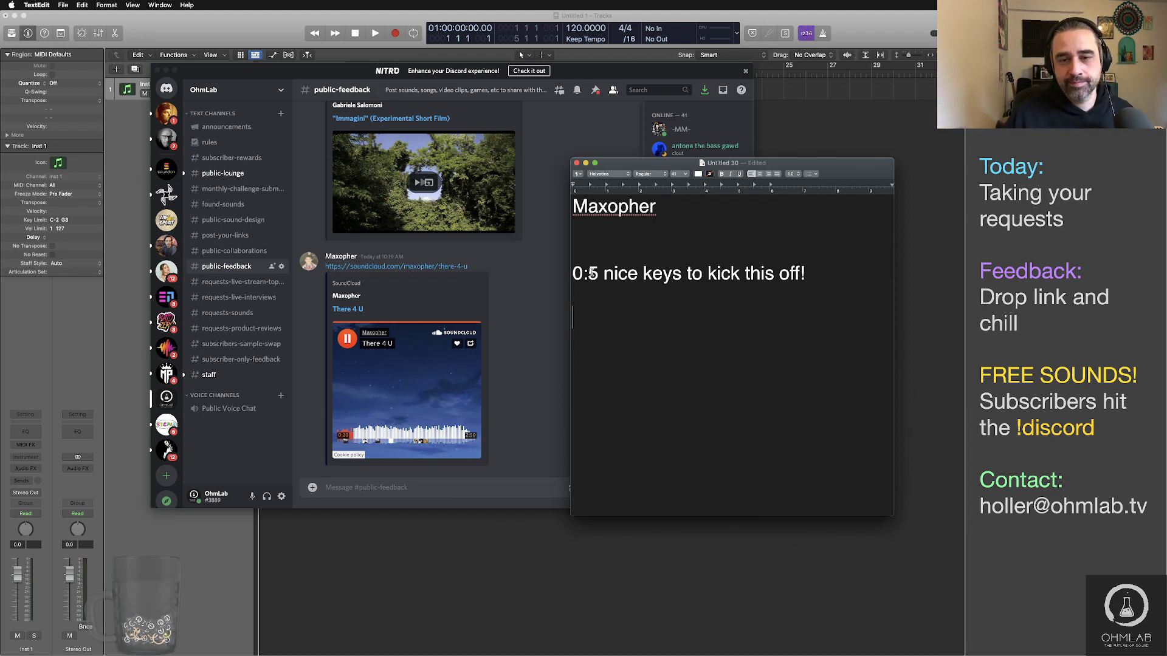
text(0)
click(605, 320)
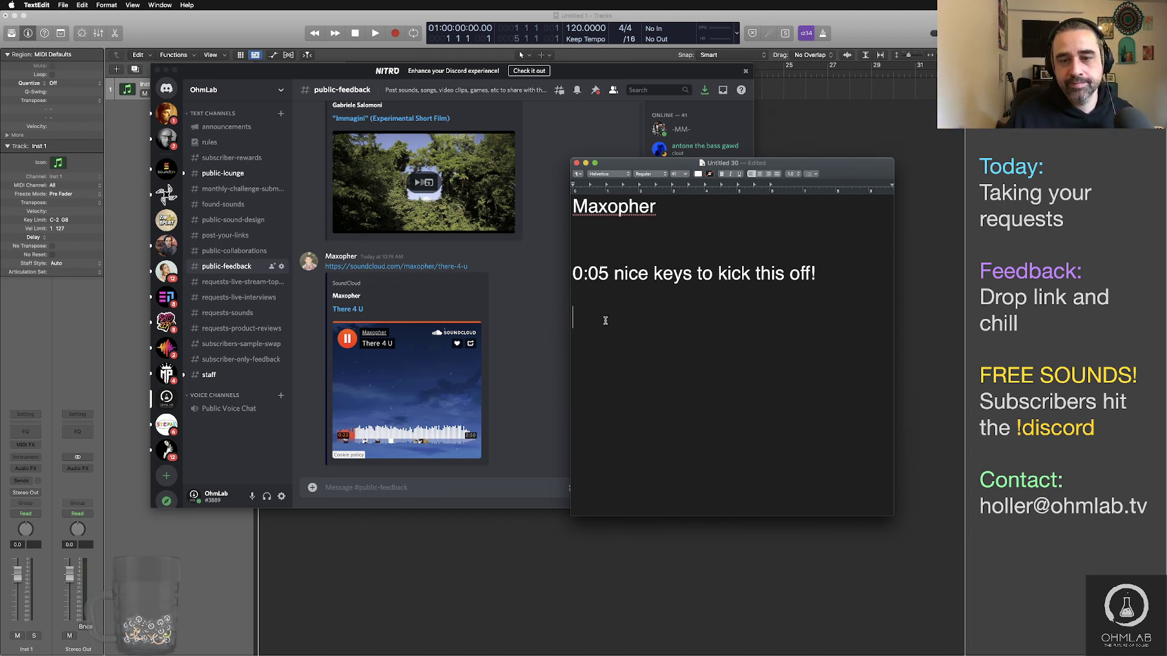
Step: Add the feedback line "0:18 serious Love Boat vibes lol. Love it" to the note
text(0)
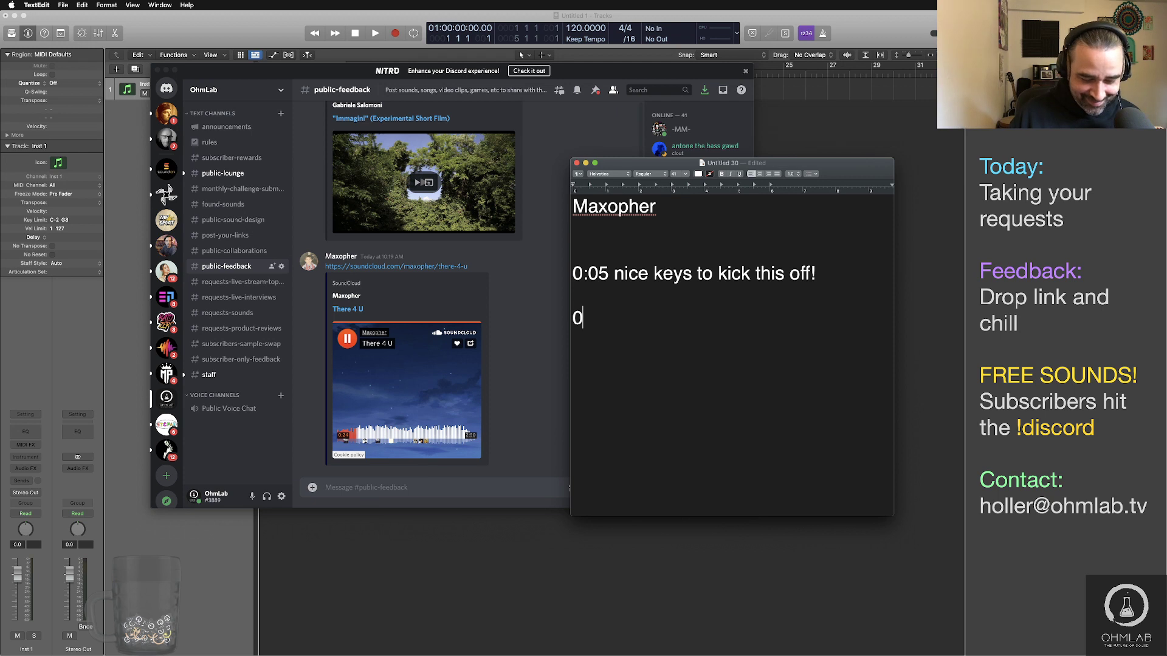
text(:18 serious )
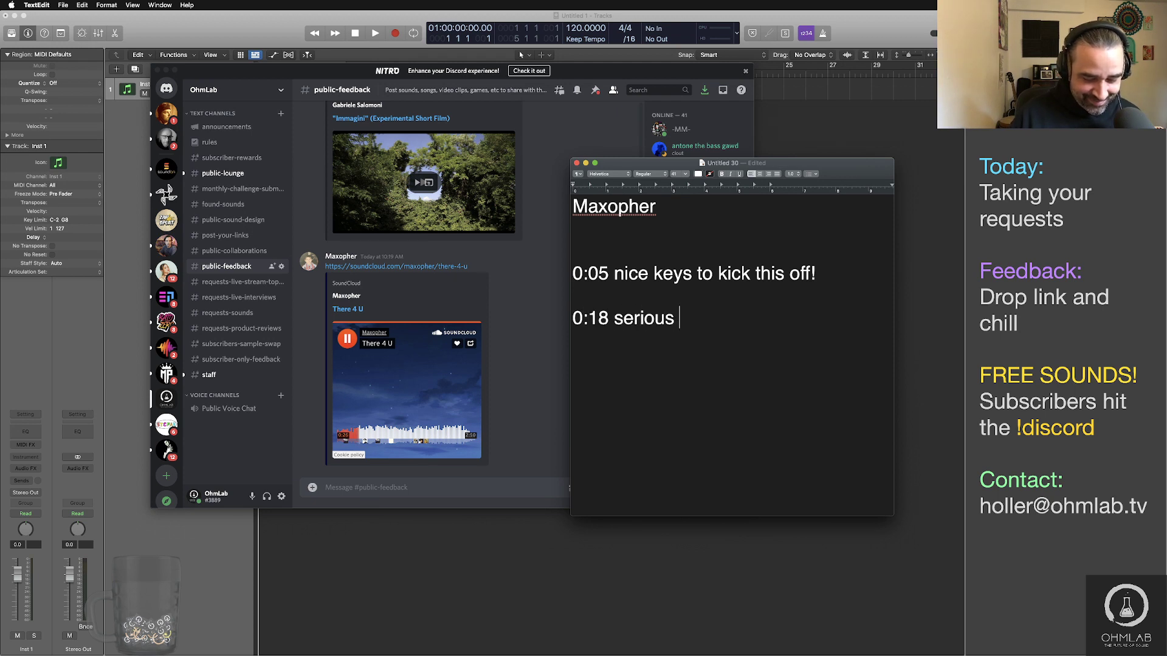
text(Love Boat vi)
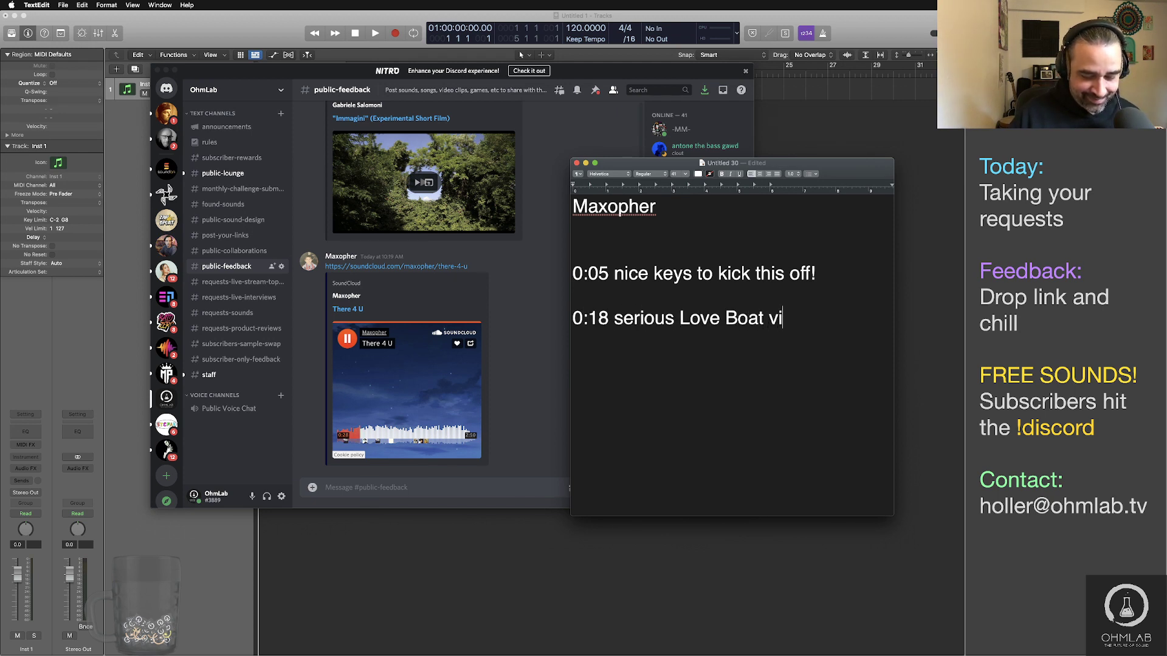
text(bes lol. Love it)
key(Return)
key(Return)
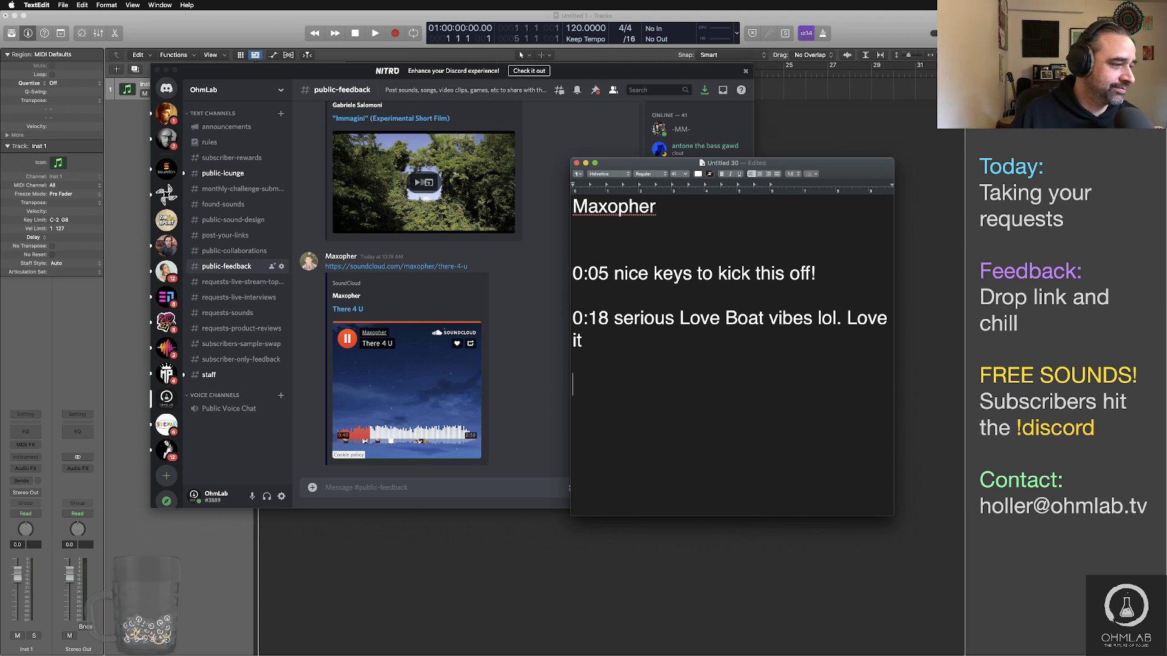
Step: Add the mix feedback "0:45 low end distorting a bit, but really the whole mix feels a bit overdriven." to the note
key(super+Tab)
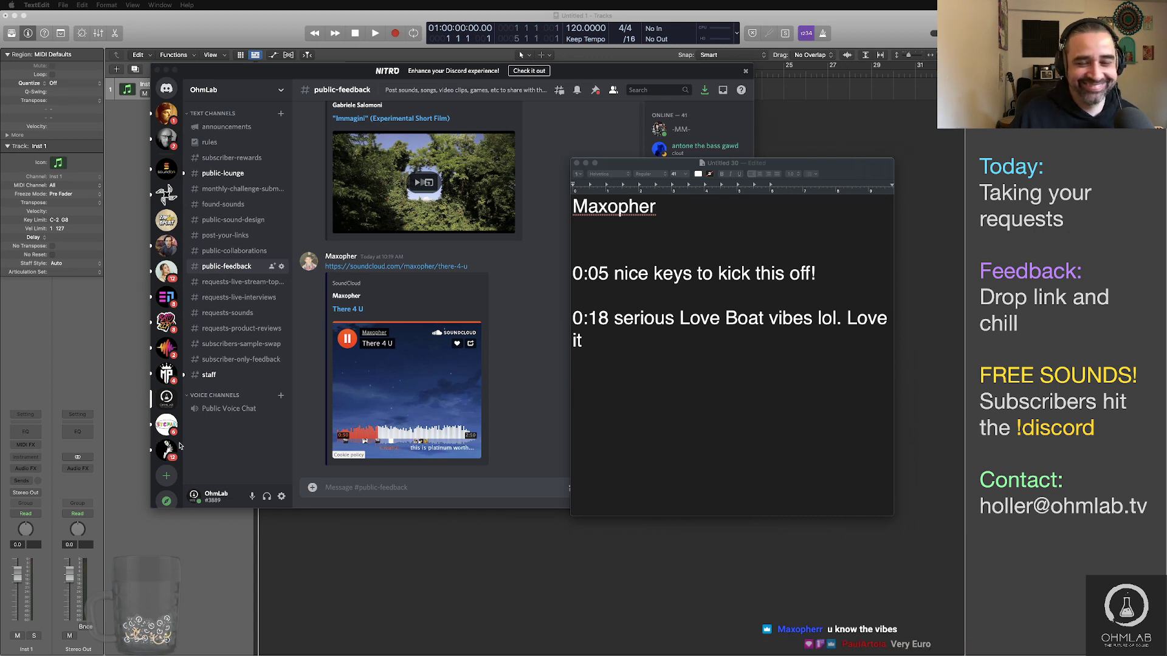
click(615, 387)
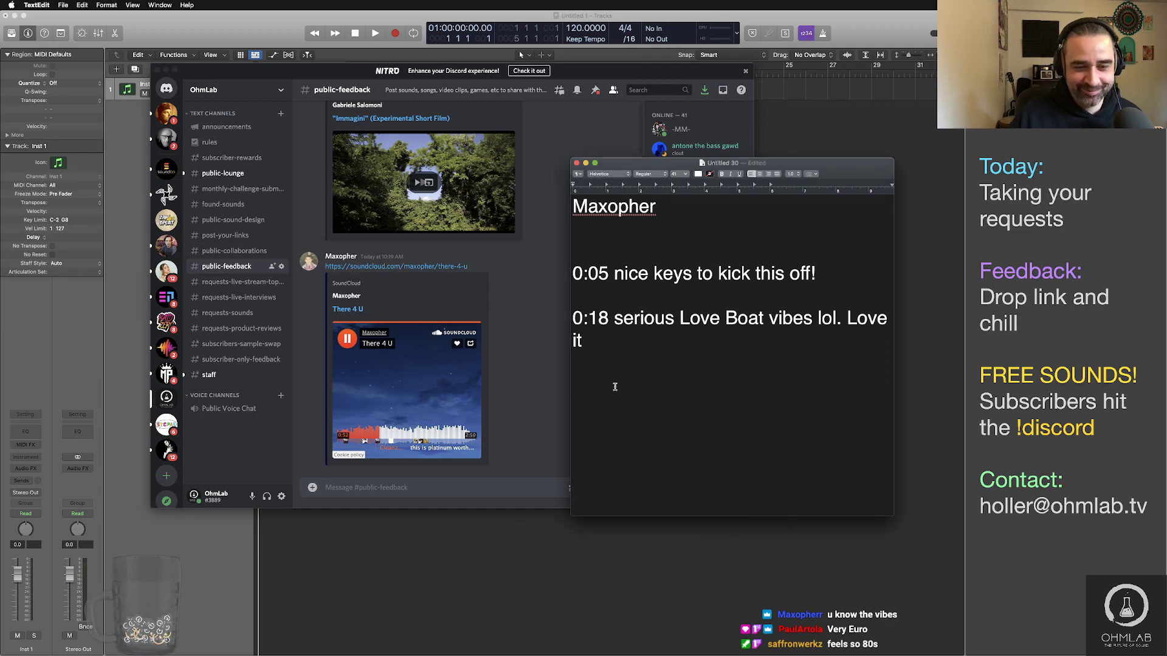
text(0)
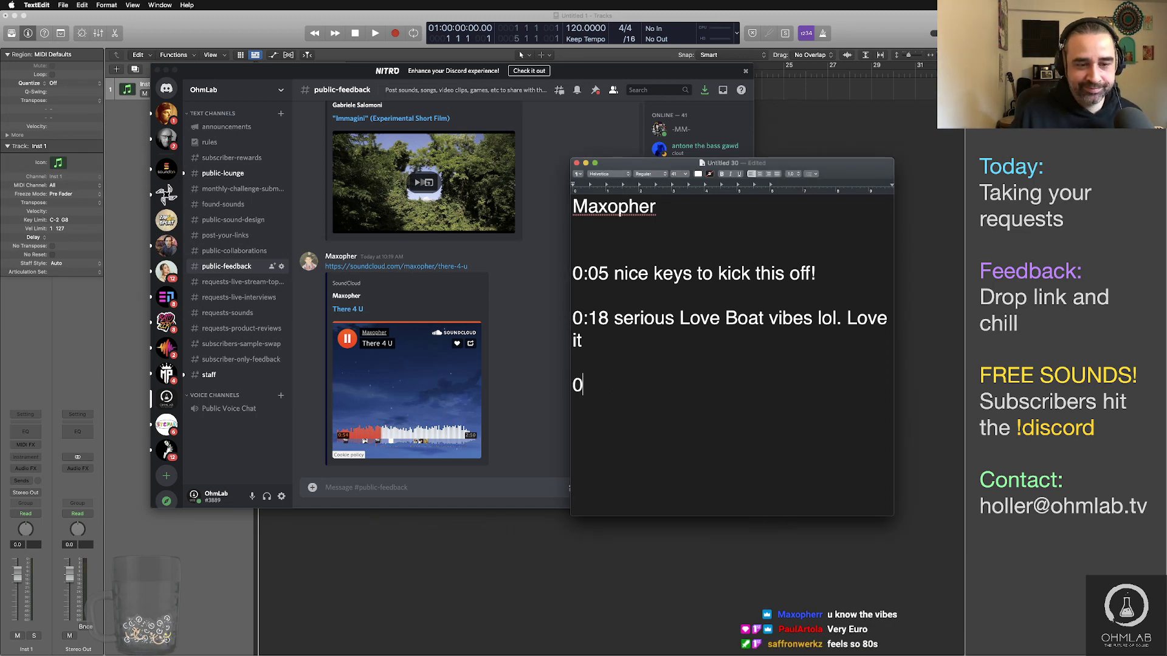
text(:45 low )
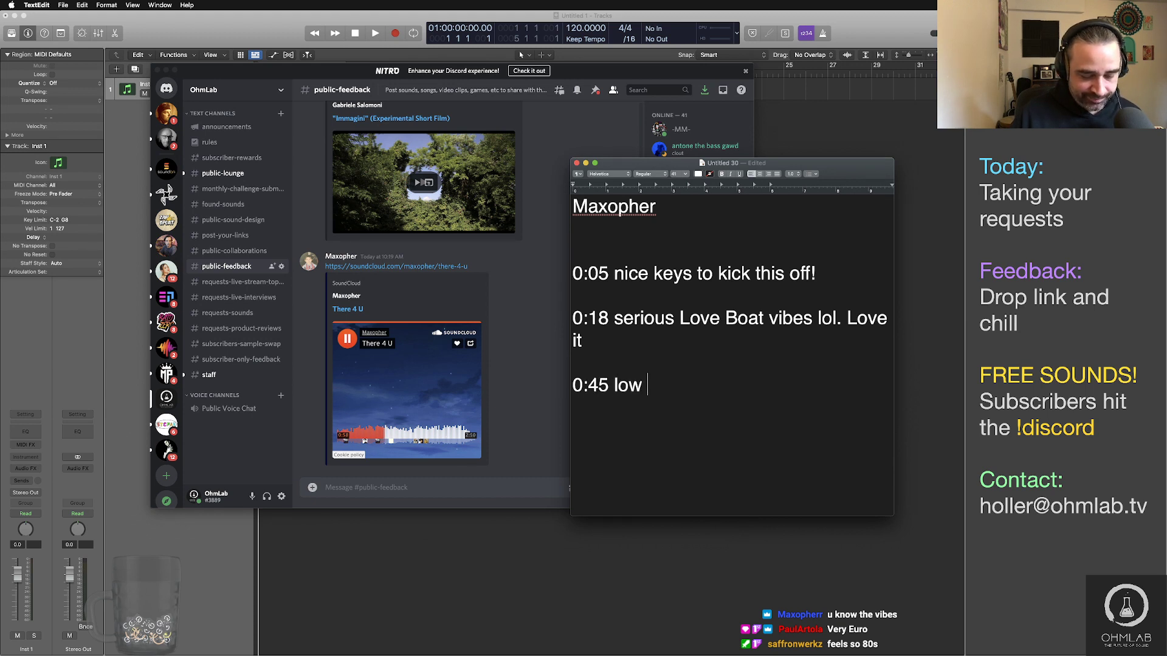
text(end distort)
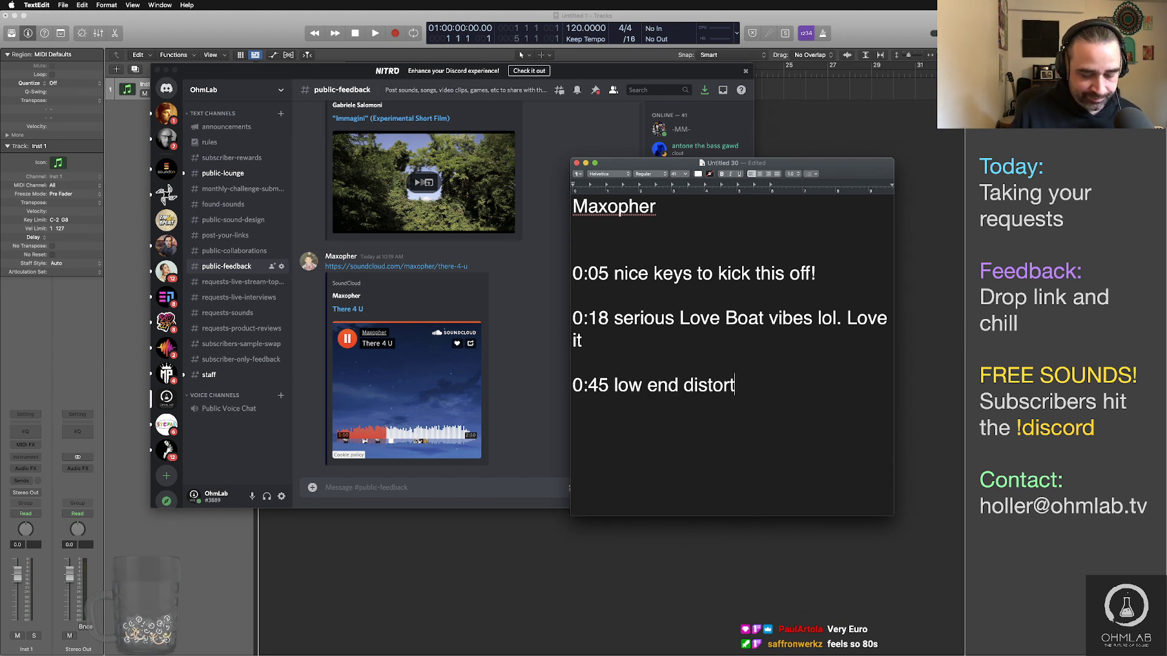
text(ing a bit)
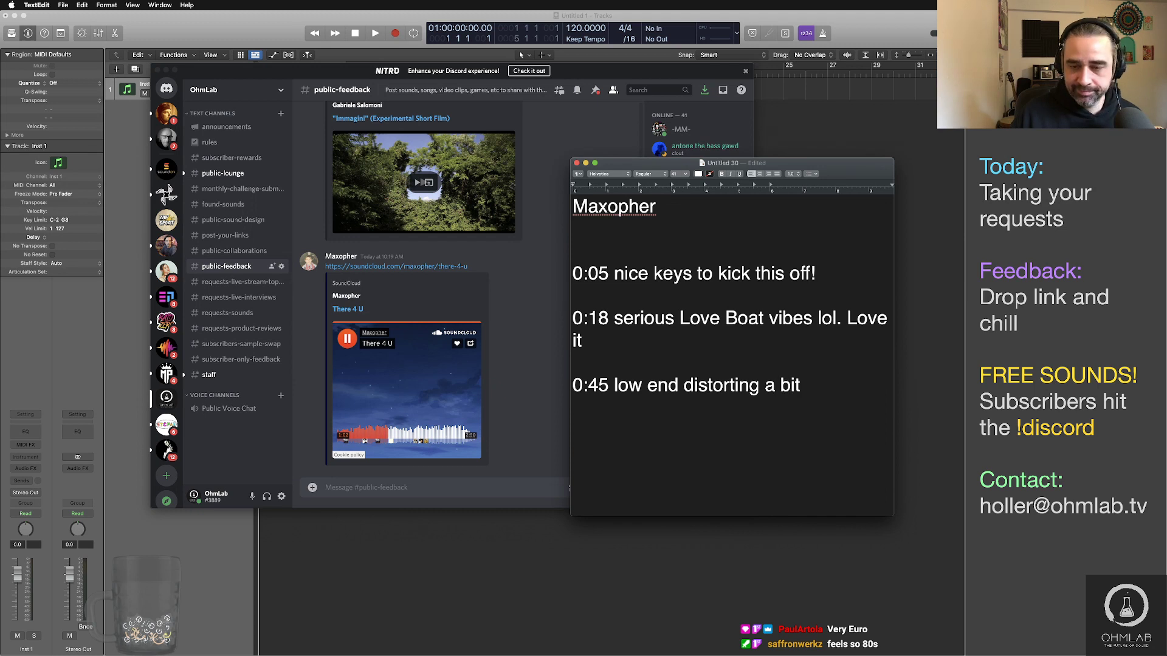
text(, )
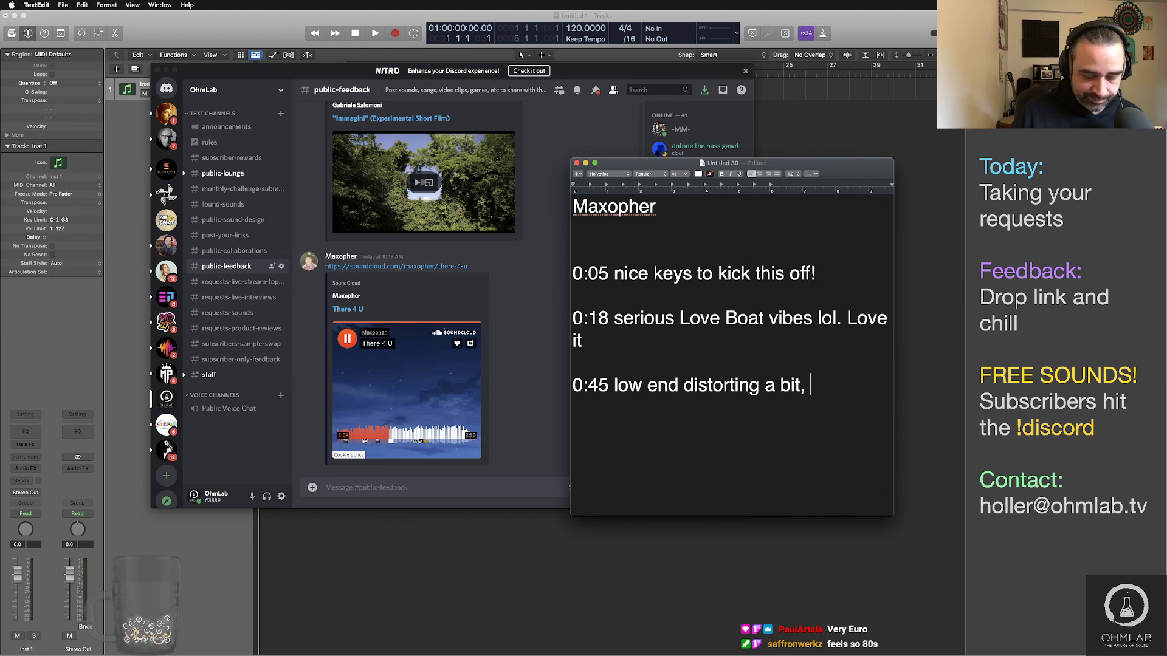
text(but rea)
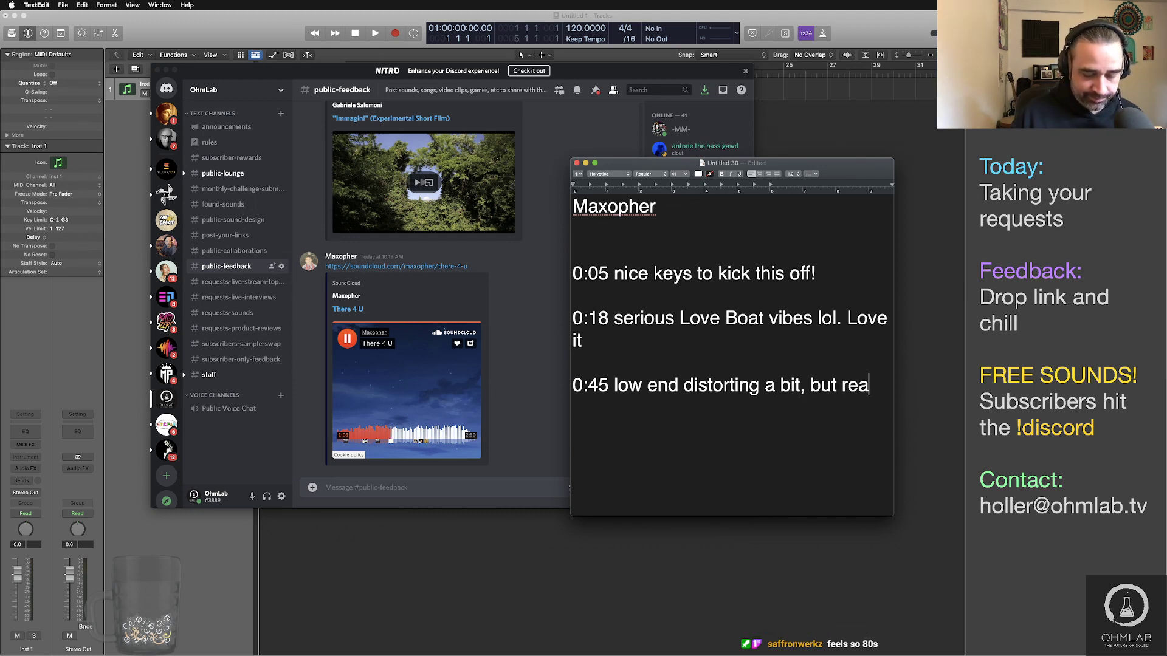
text(lly the whole mix feels a bit overdriv)
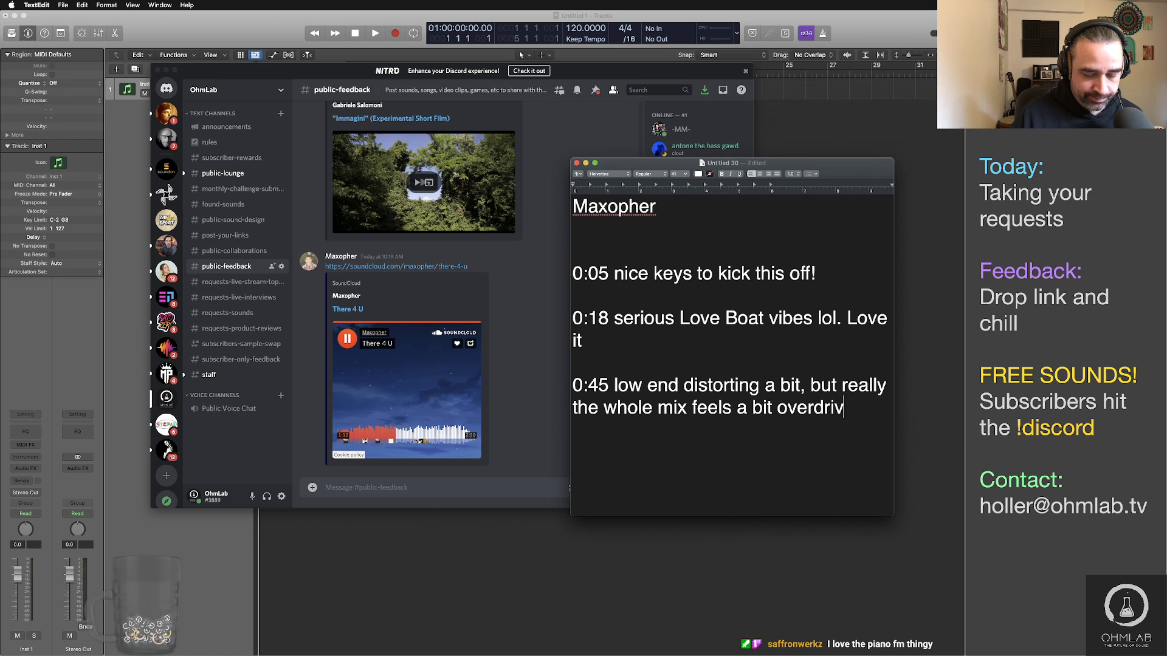
Step: Continue the 0:45 paragraph with "We should tame that and let the vibes dominate more than anything else so people can turn this UP!"
text(en. We should tame th)
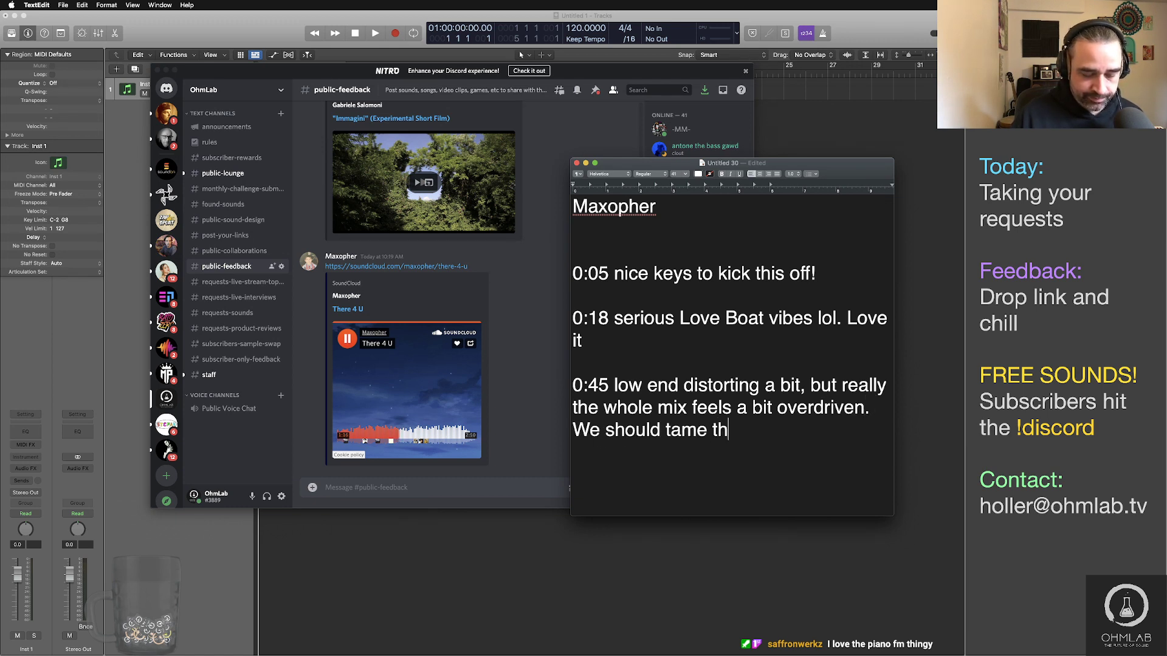
text(at and let the vi)
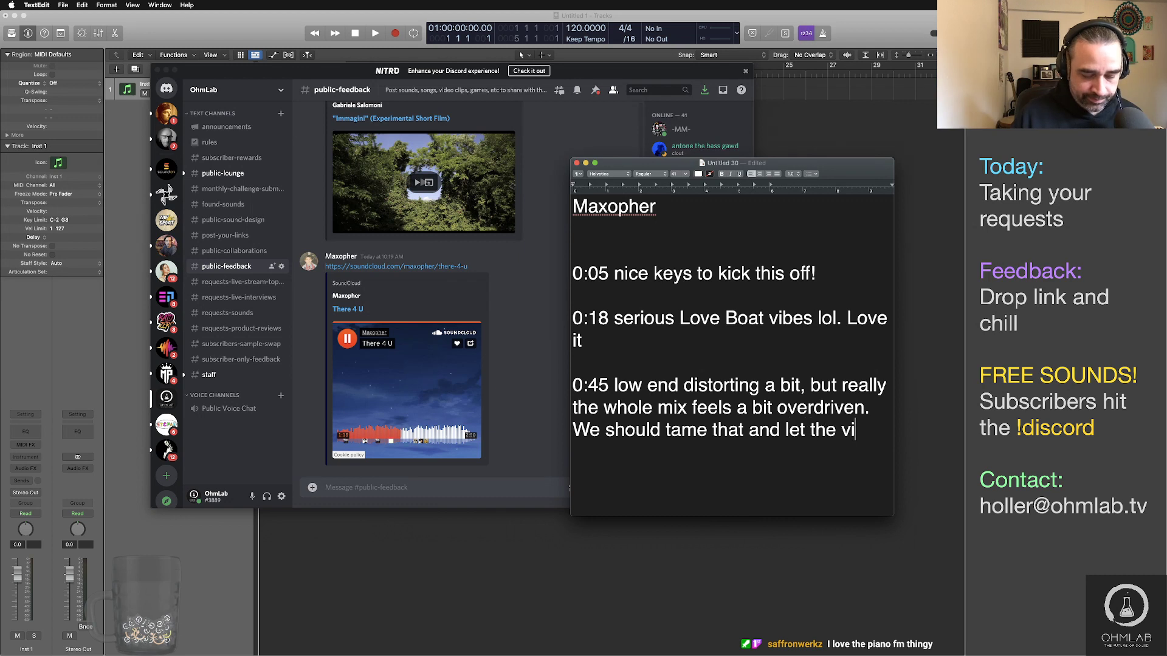
text(bes domi)
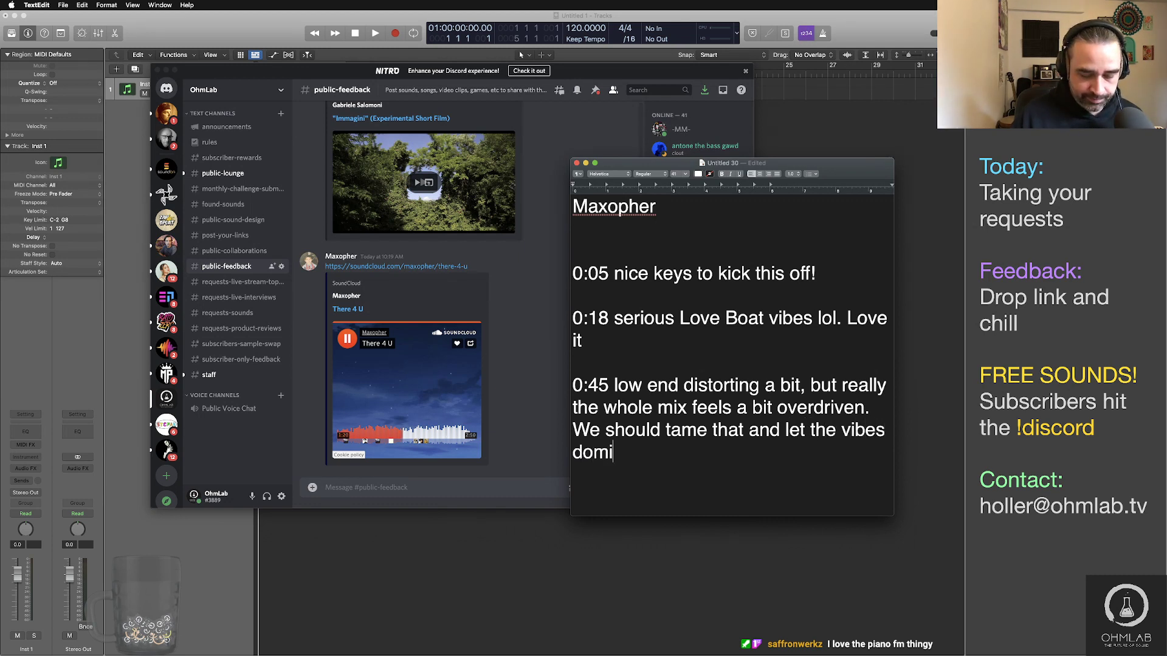
text(nate more than eve)
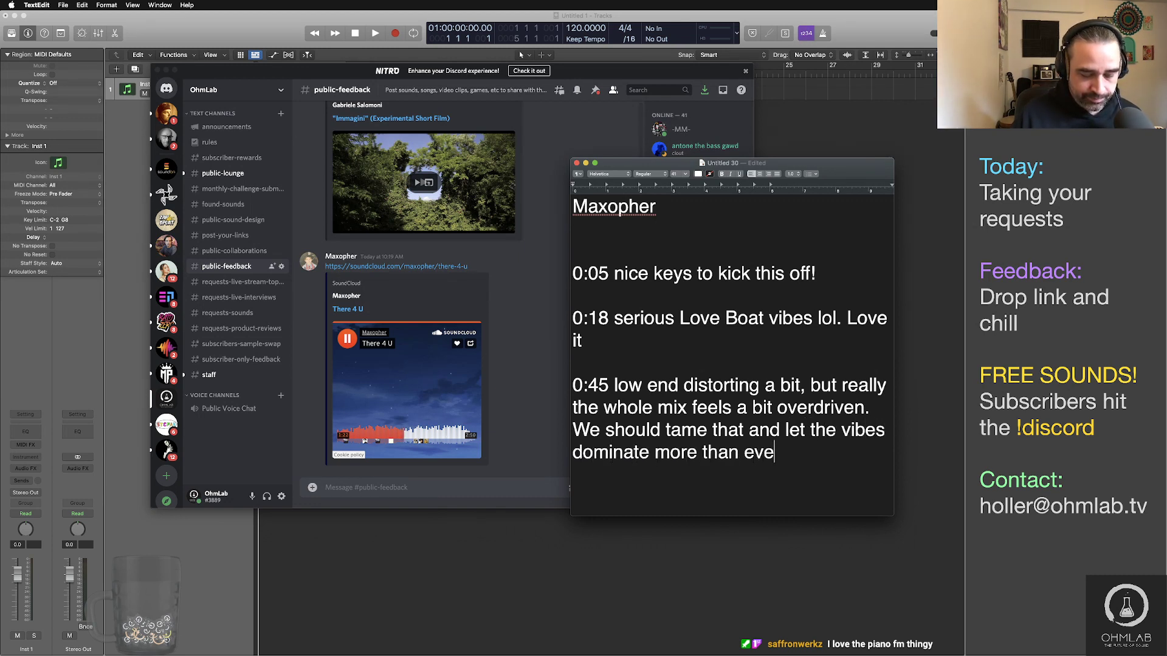
text(rything e)
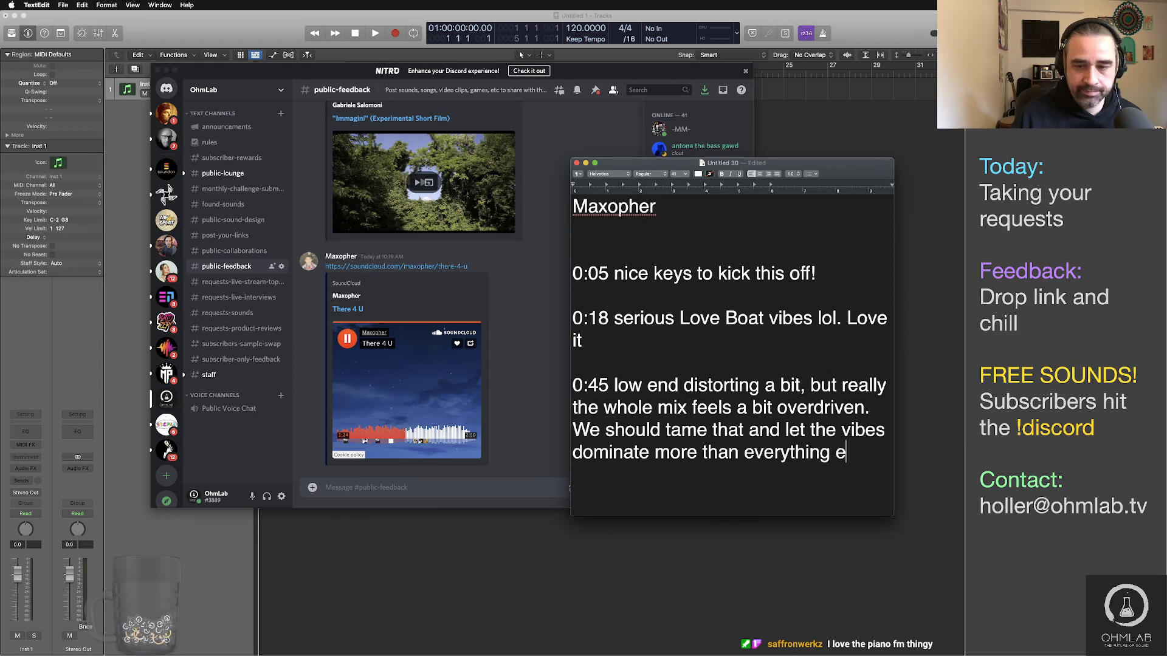
key(BackSpace)
key(BackSpace)
key(BackSpace)
key(BackSpace)
key(BackSpace)
key(BackSpace)
key(BackSpace)
key(BackSpace)
key(BackSpace)
key(BackSpace)
key(BackSpace)
key(BackSpace)
text(a)
text(nything el)
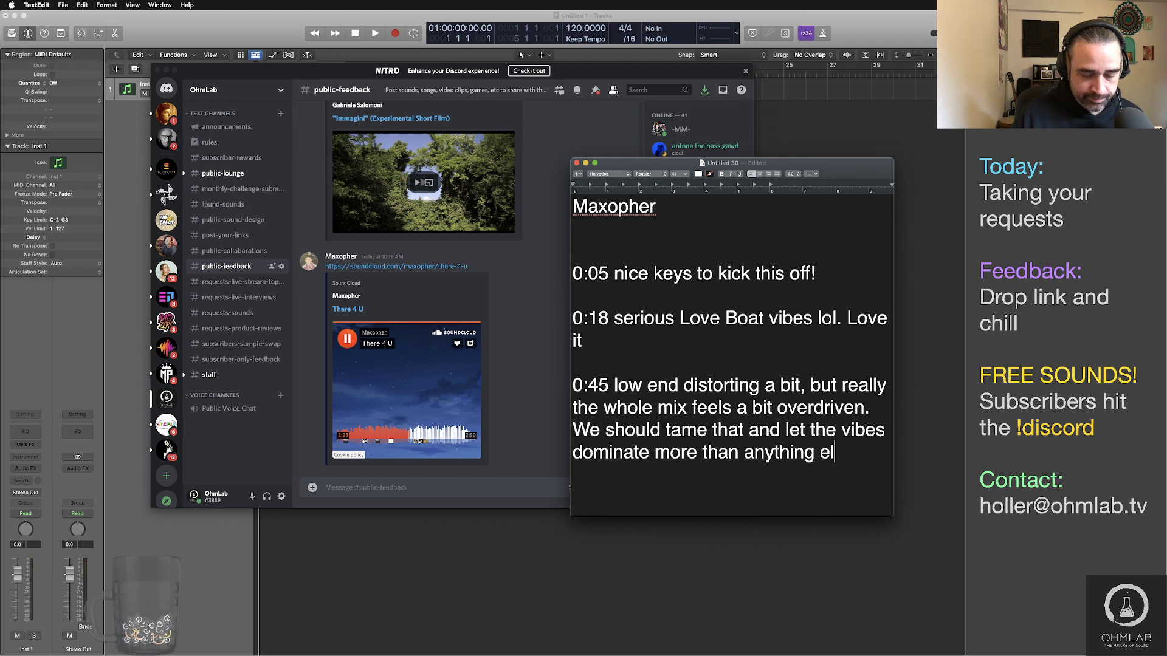
text(se so people can turn t)
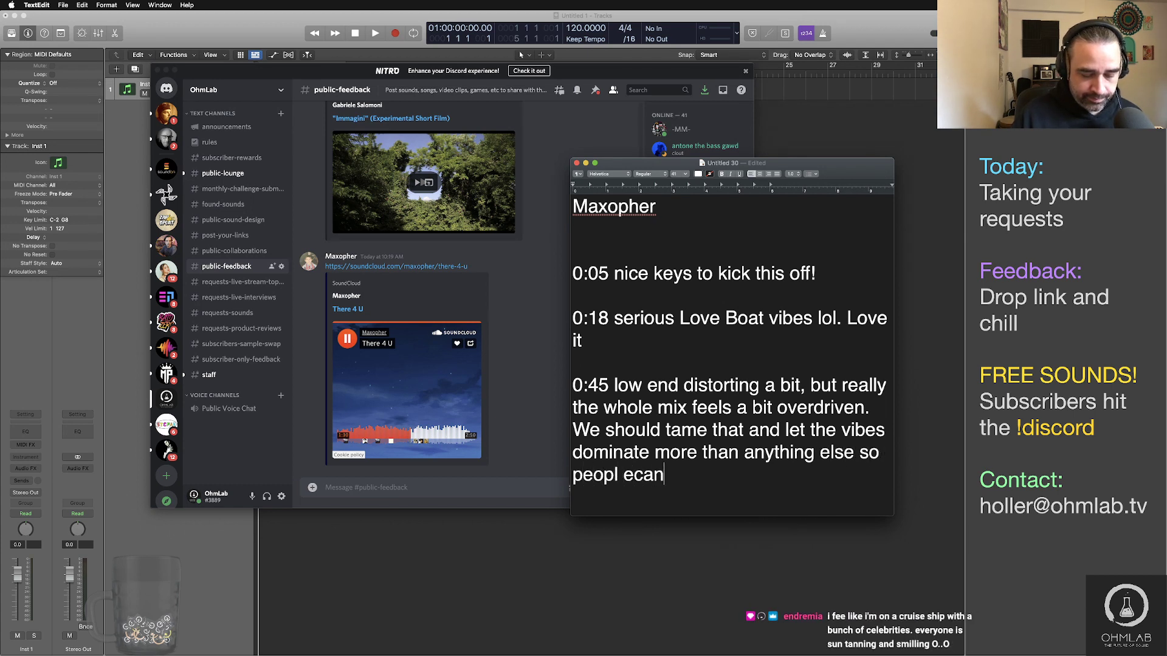
text(his UP!)
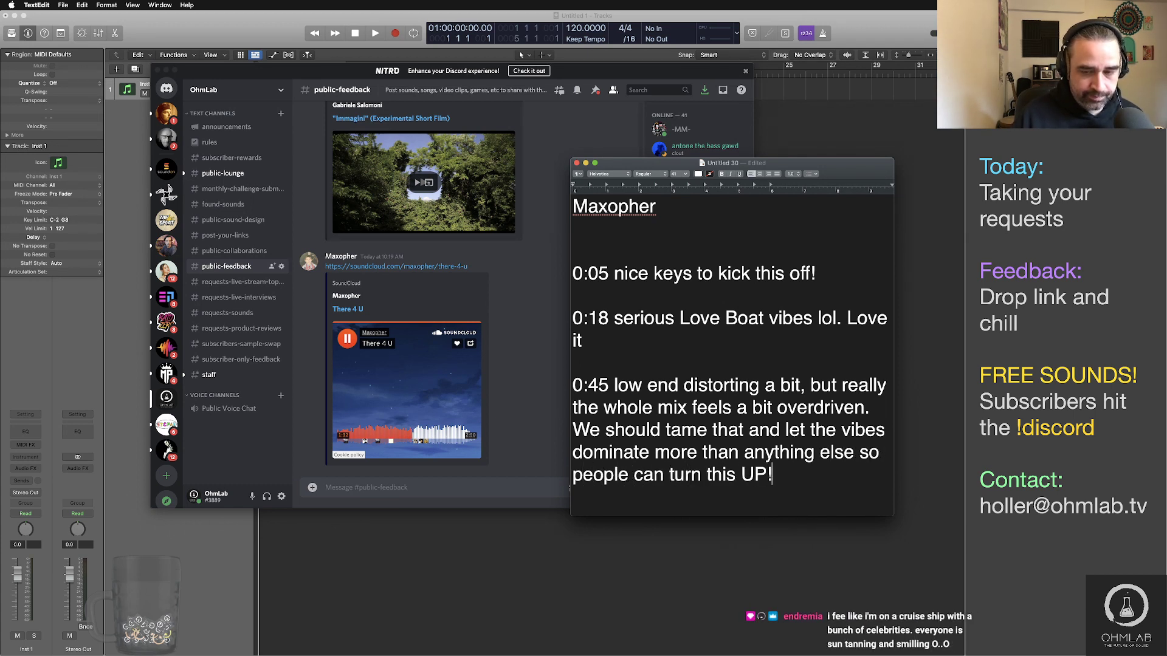
Step: Start a new paragraph in the note with "Check the LUFs and use a metering plugin or website that"
key(Return)
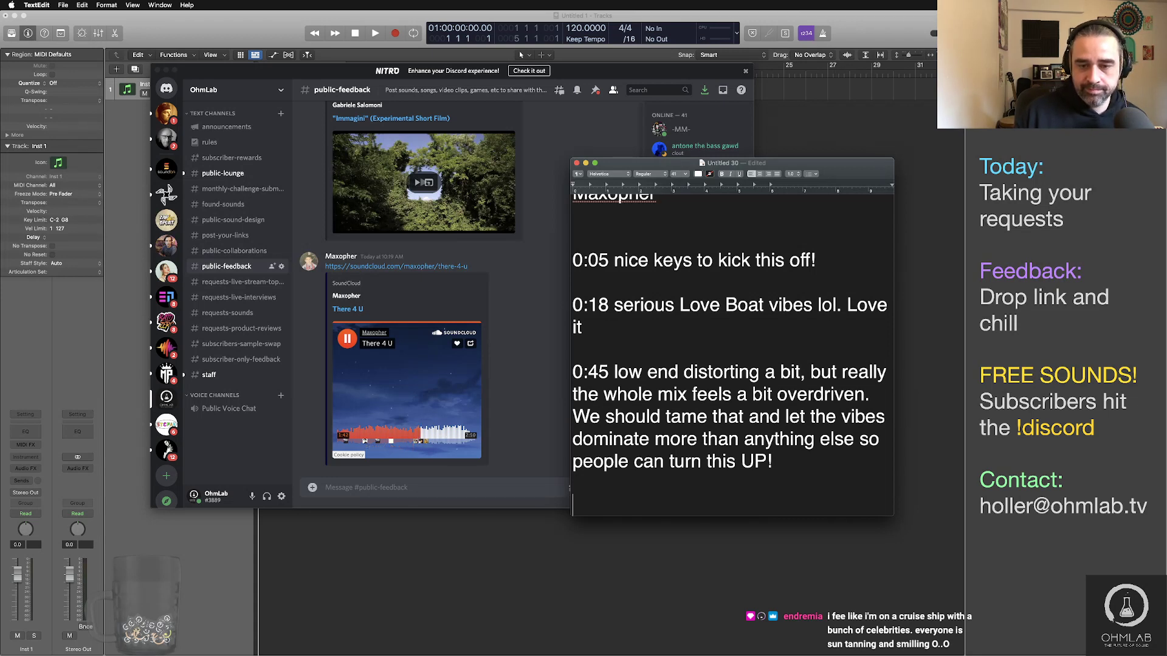
text(Check the L)
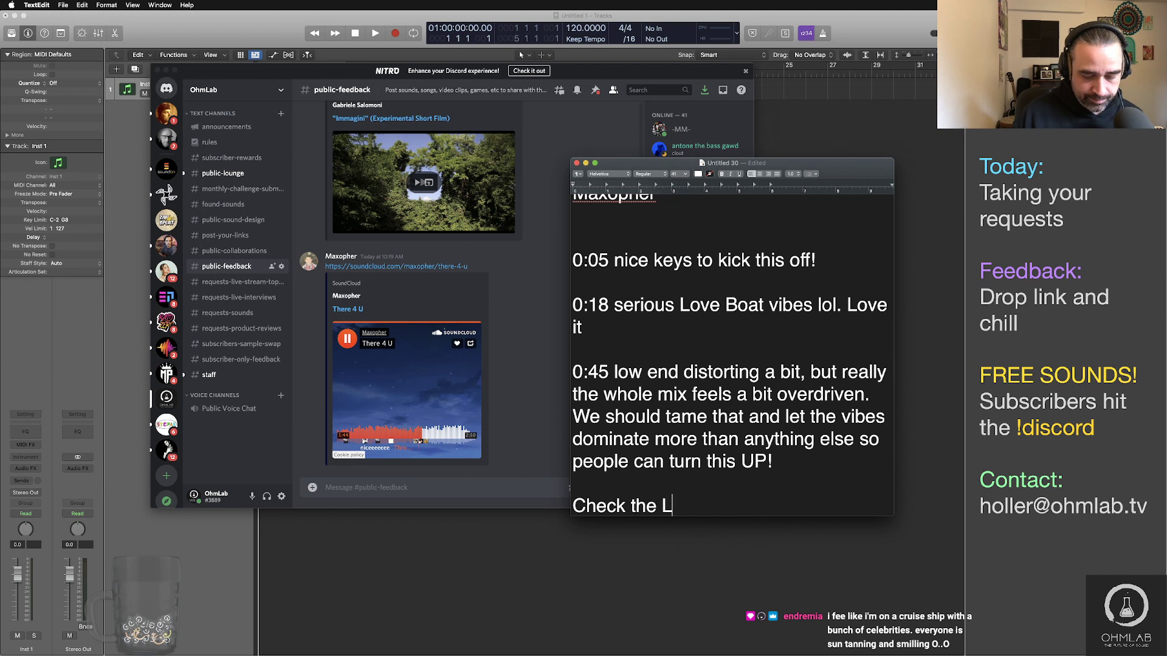
text(UFs and )
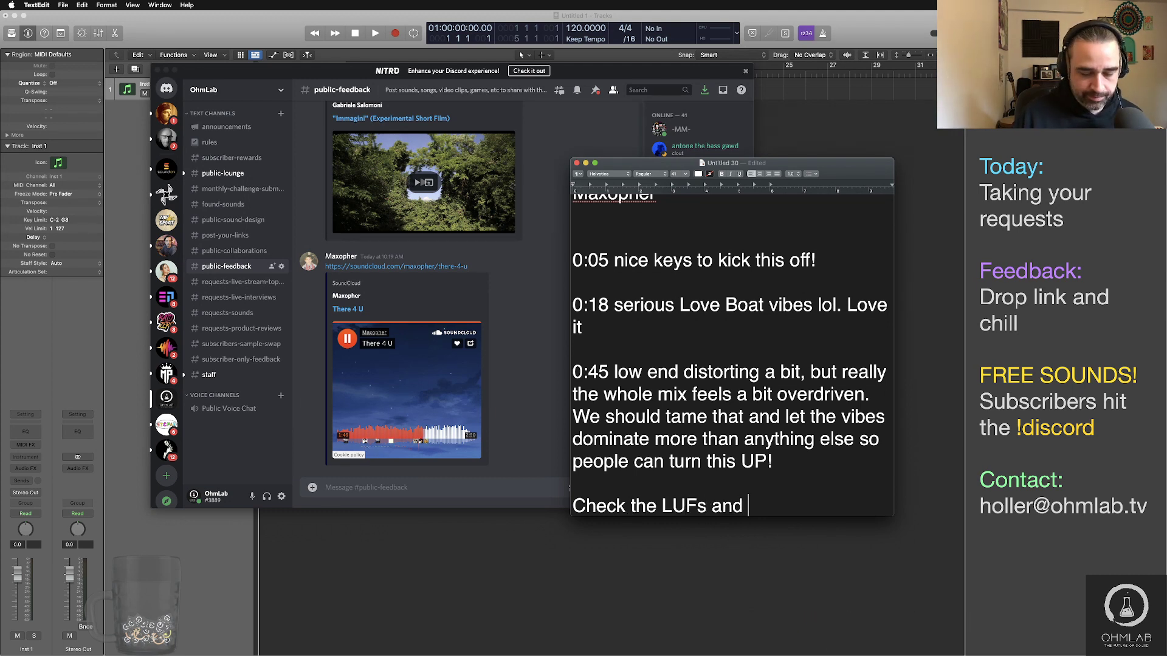
text(use a me)
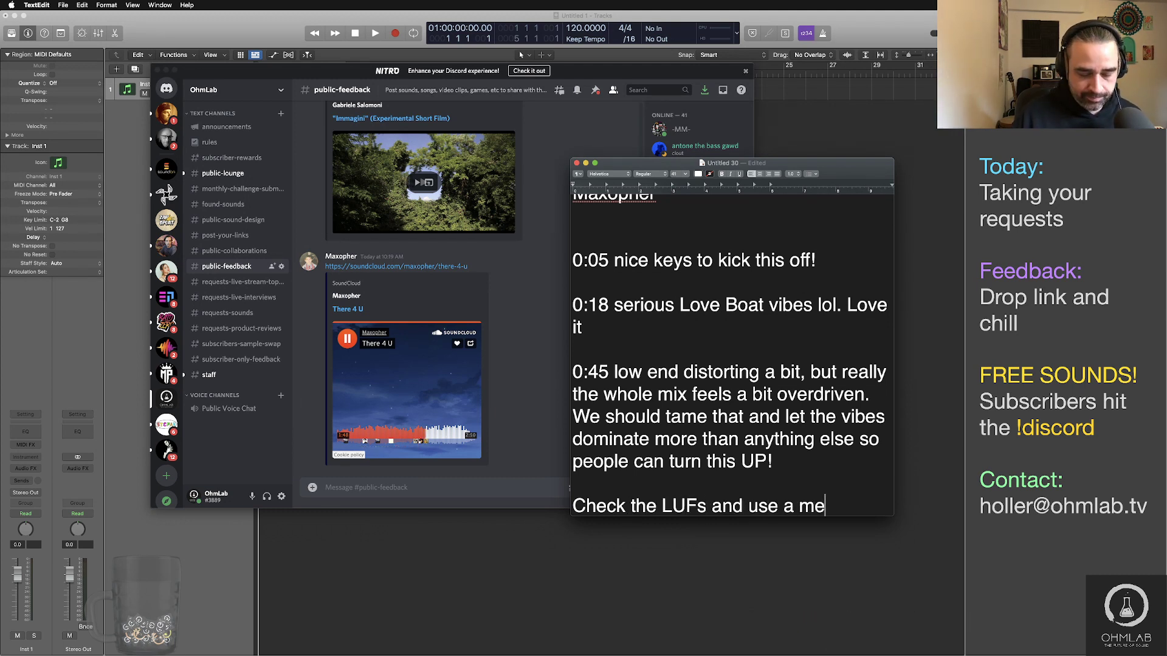
text(tering plu)
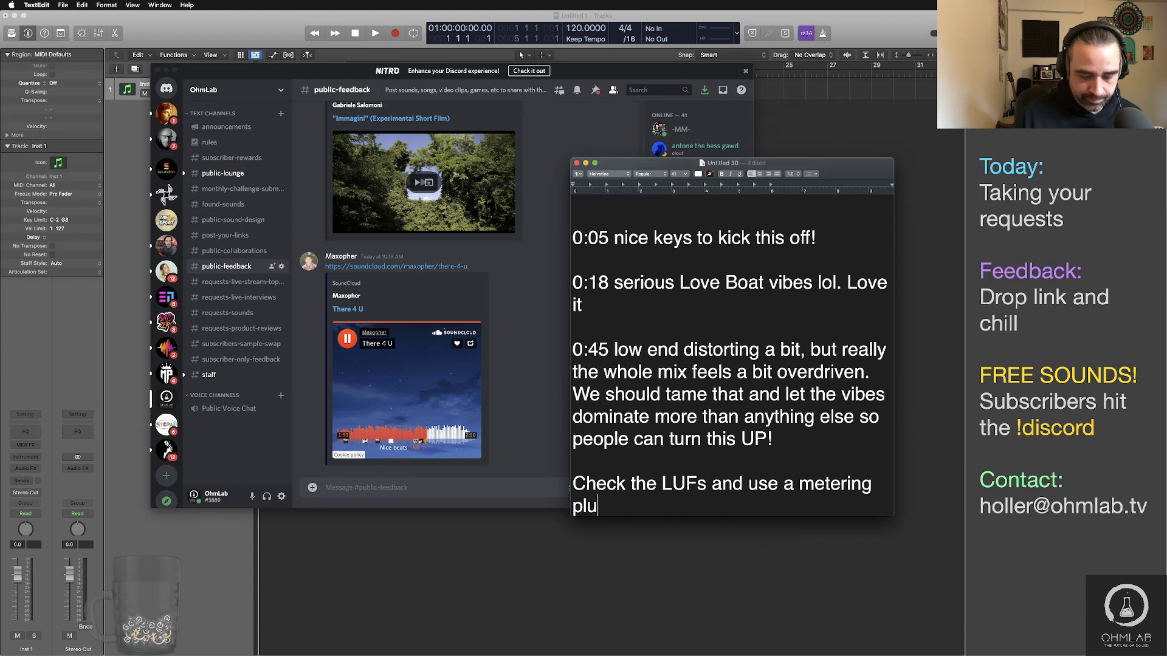
text(gin or )
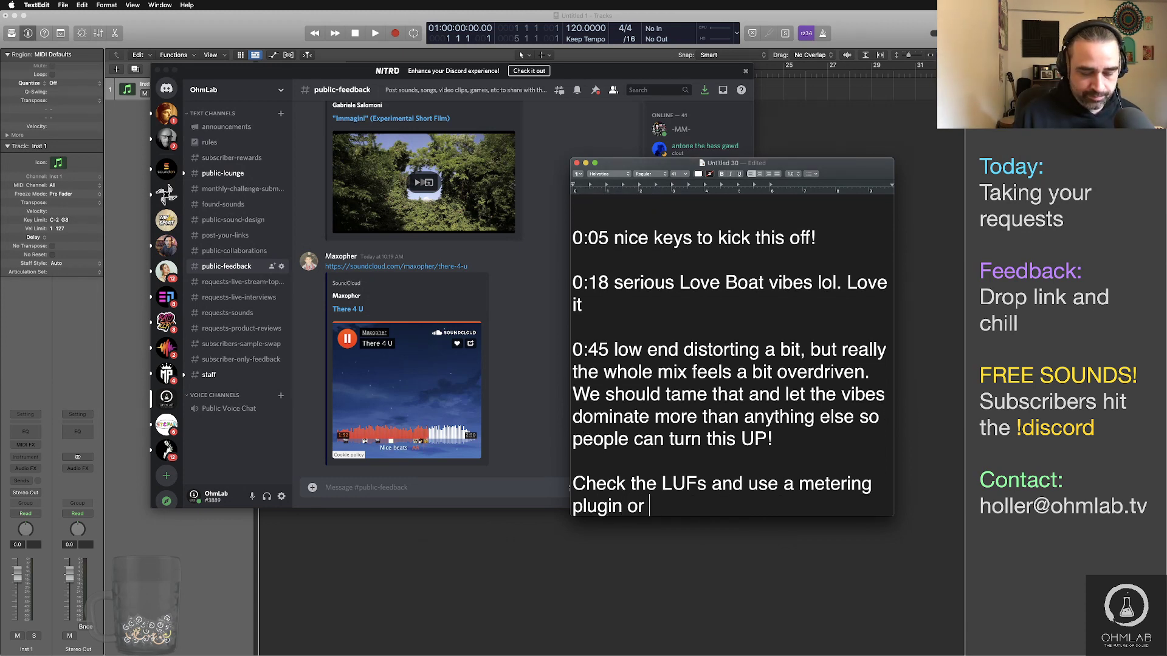
text(website that )
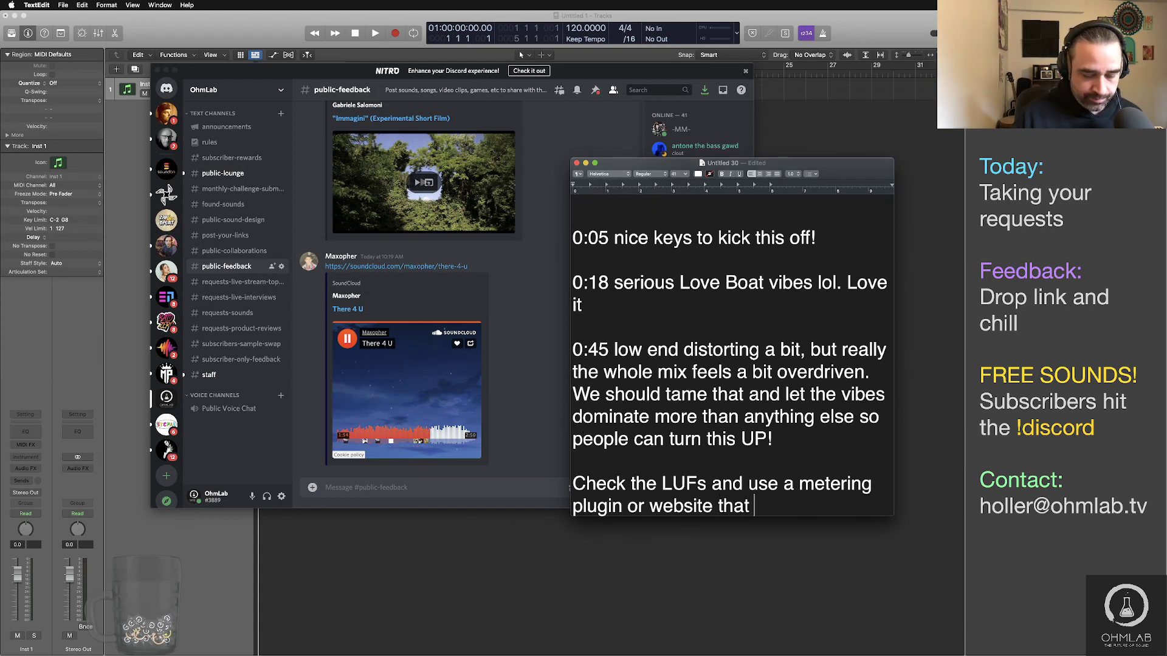
Step: Continue the LUFs sentence with "can inform how your stuff measures up"
text(can inform how)
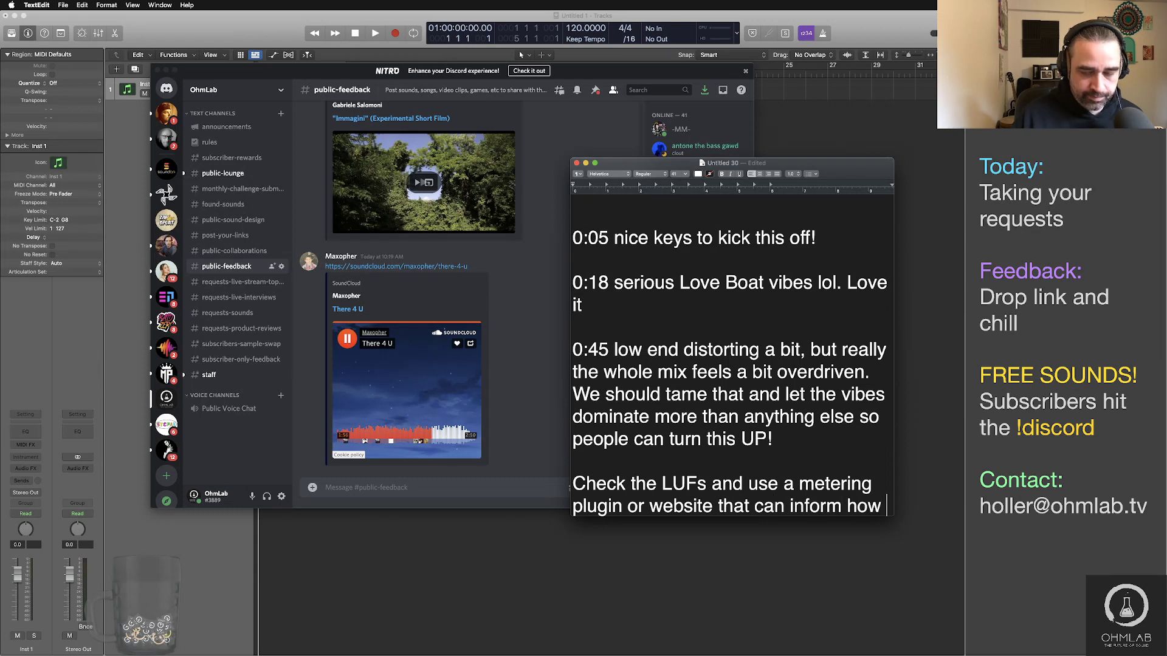
key(BackSpace)
key(BackSpace)
text(ow your stuff)
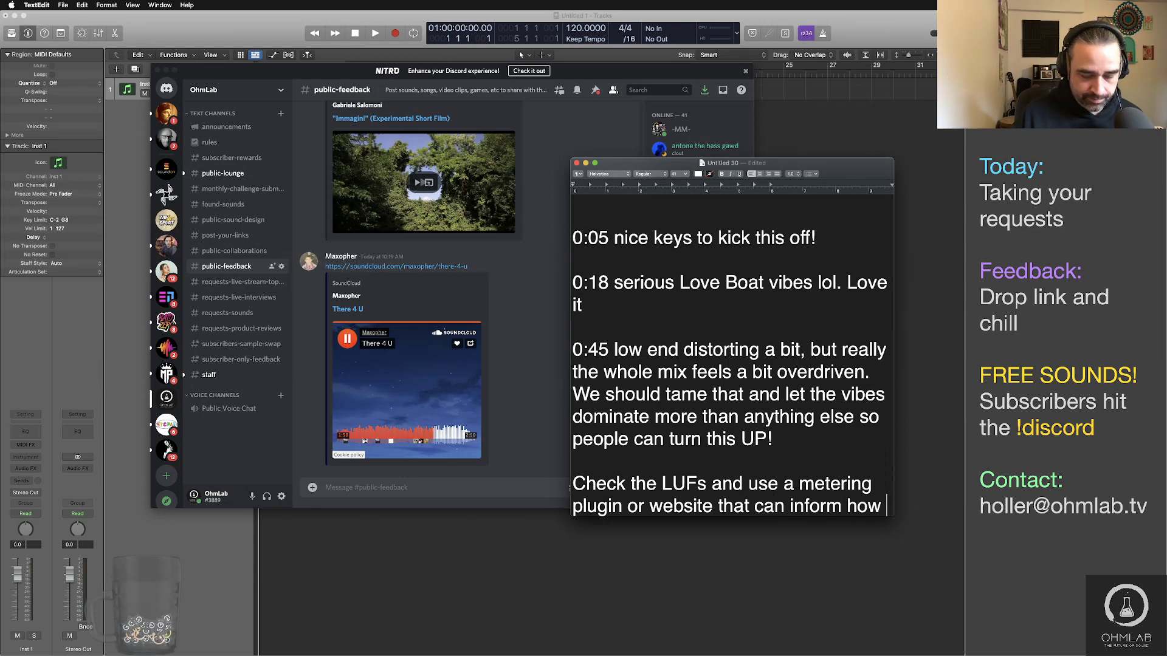
text( me)
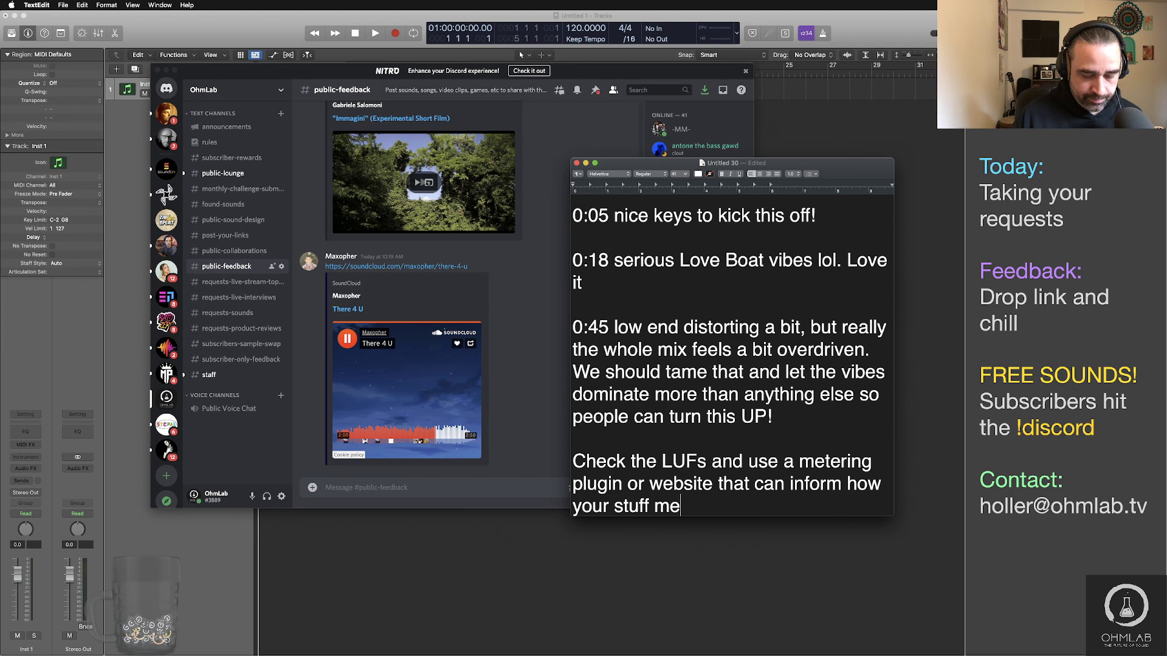
text(asures up)
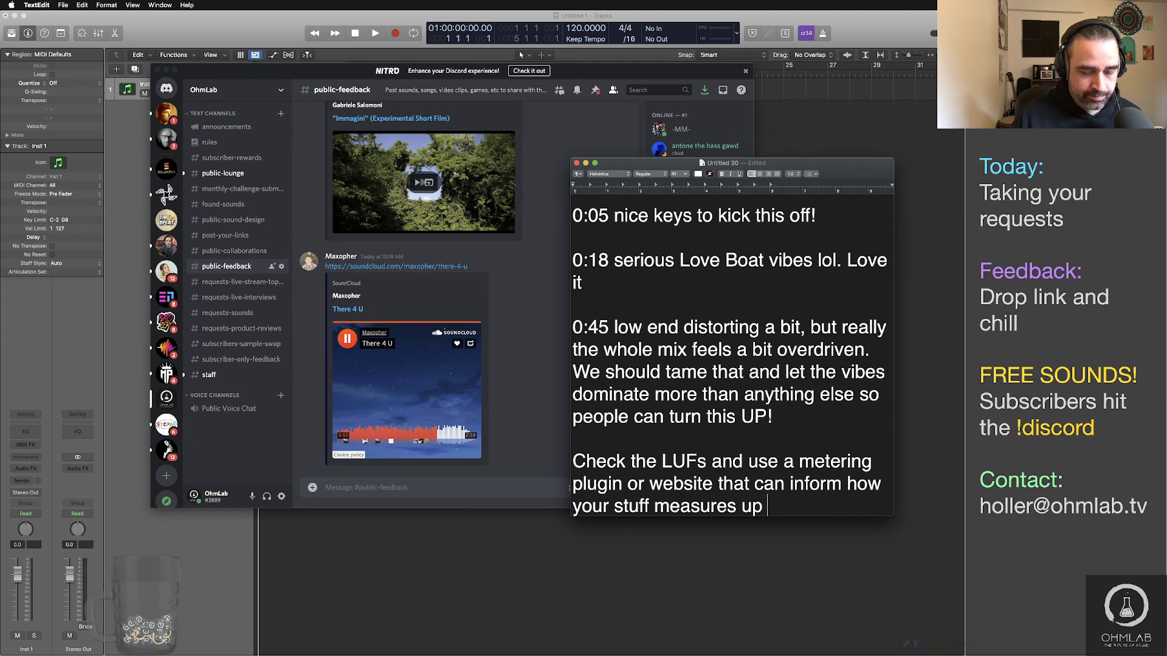
key(super+Tab)
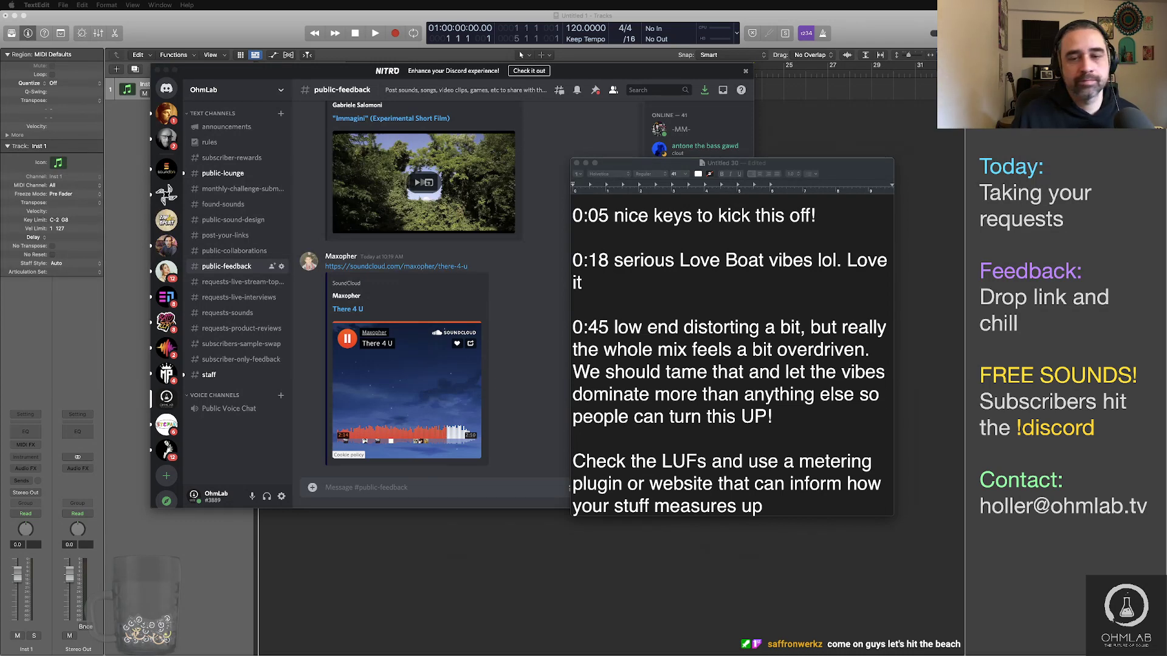
key(super+Tab)
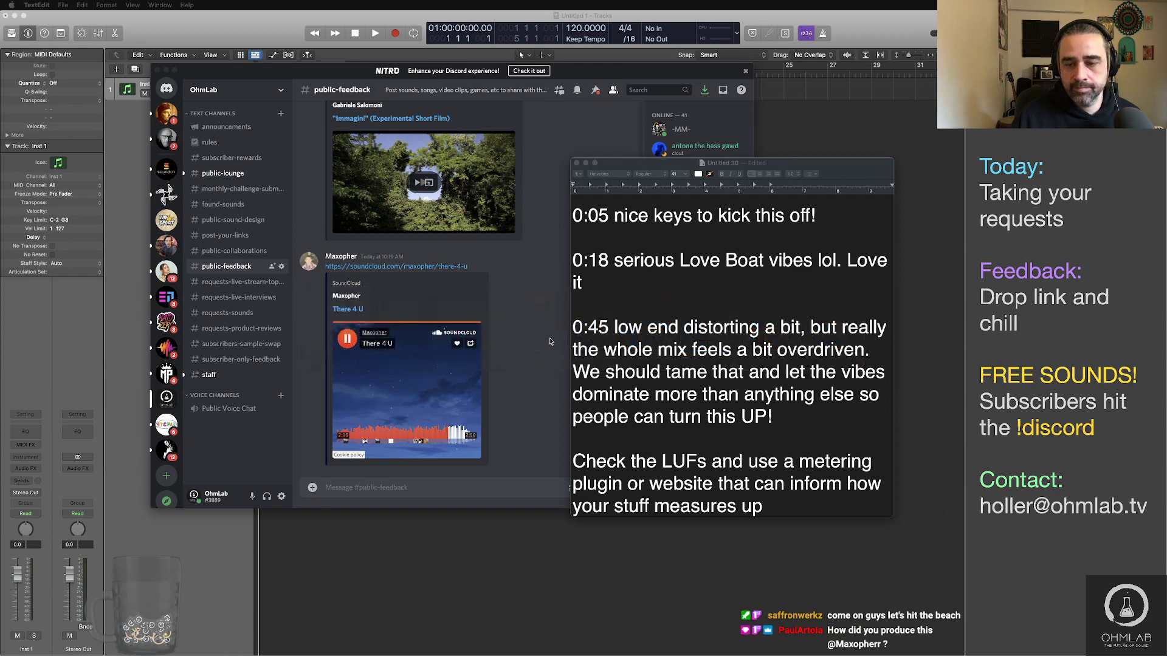
Step: Add a new paragraph at the end of the note reading "2:20 consider a simple little remix breakdown mid-way?"
click(779, 509)
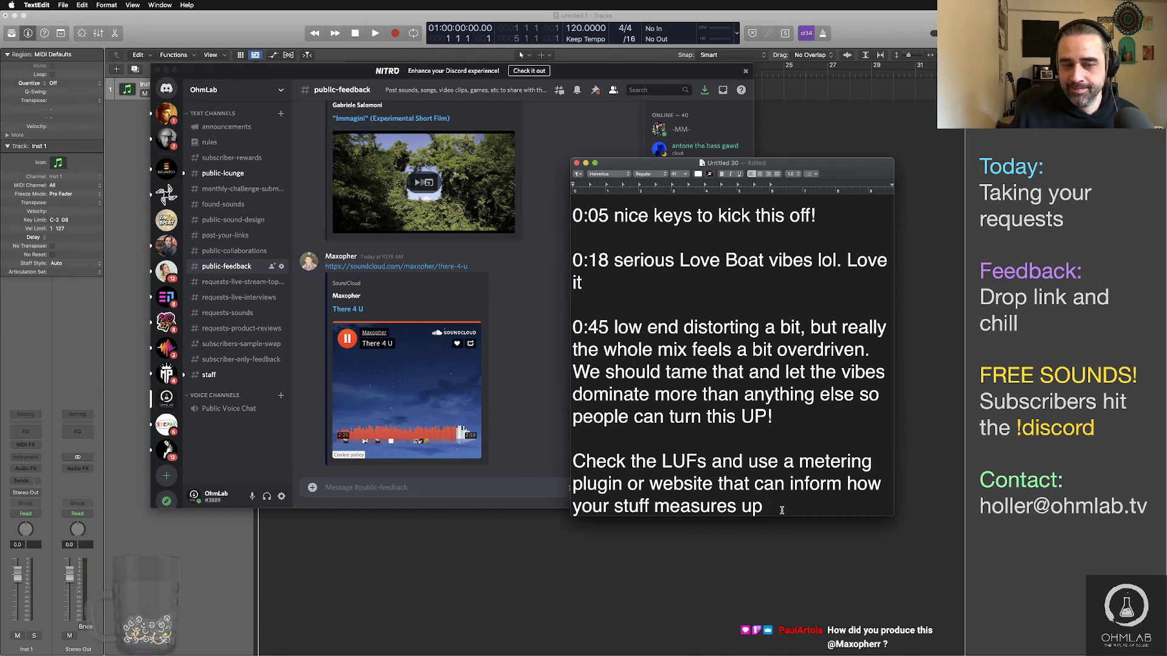
key(Return)
key(Return)
text(2:20 consi)
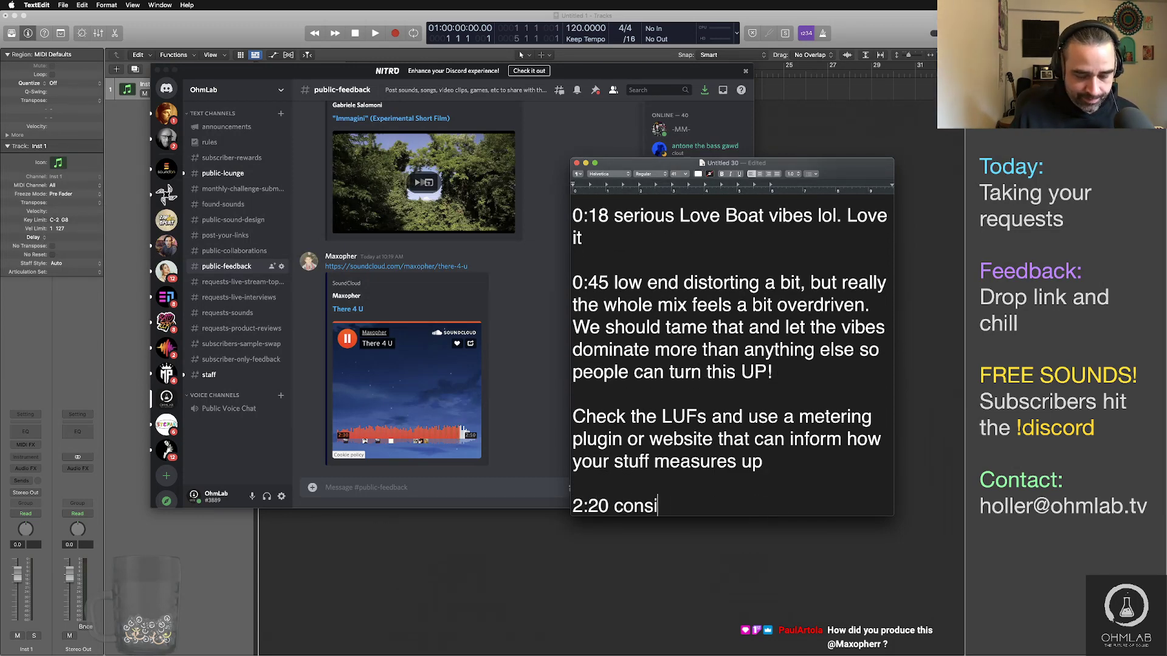
text(der a simple )
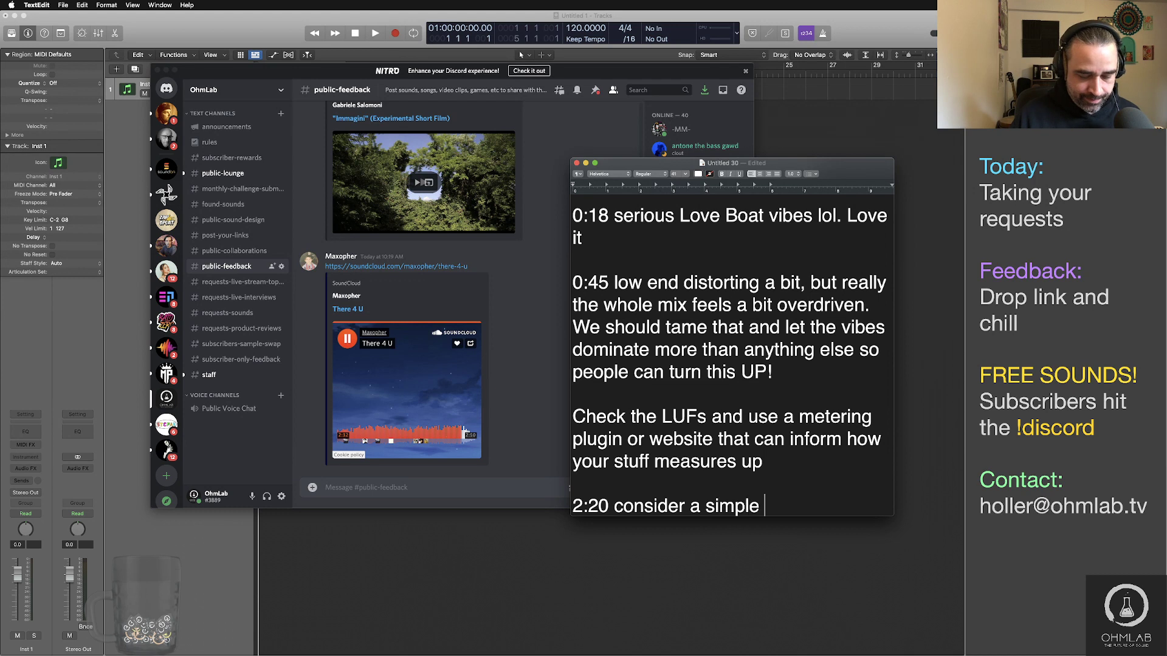
text(little remix bvreakdown)
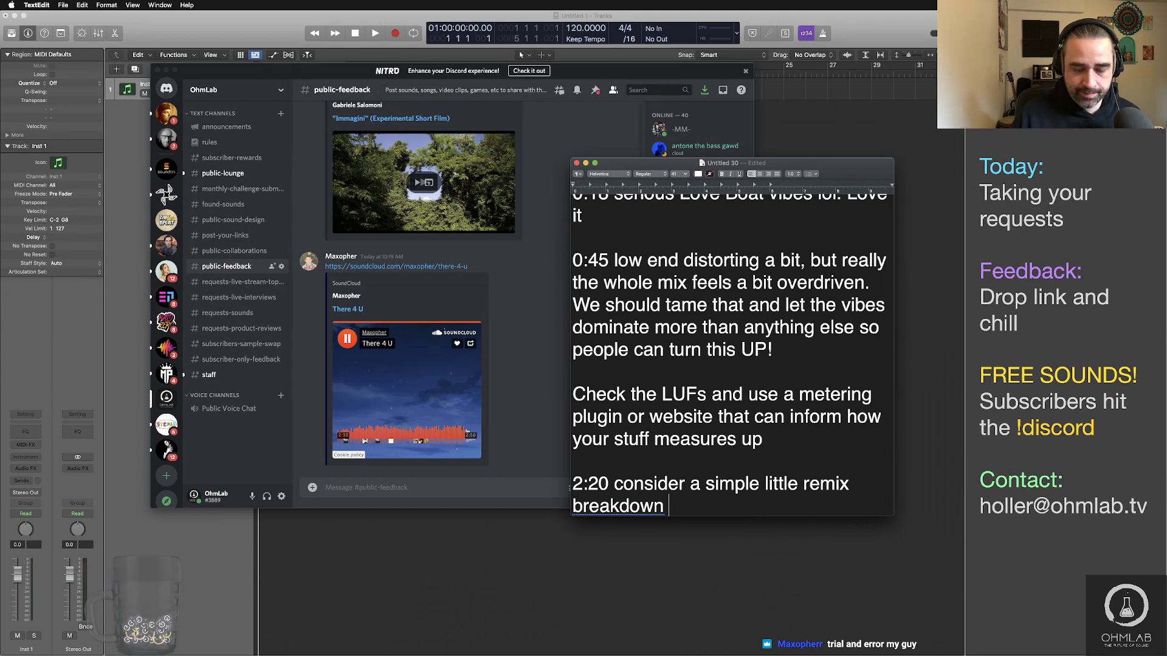
text( mid-way? )
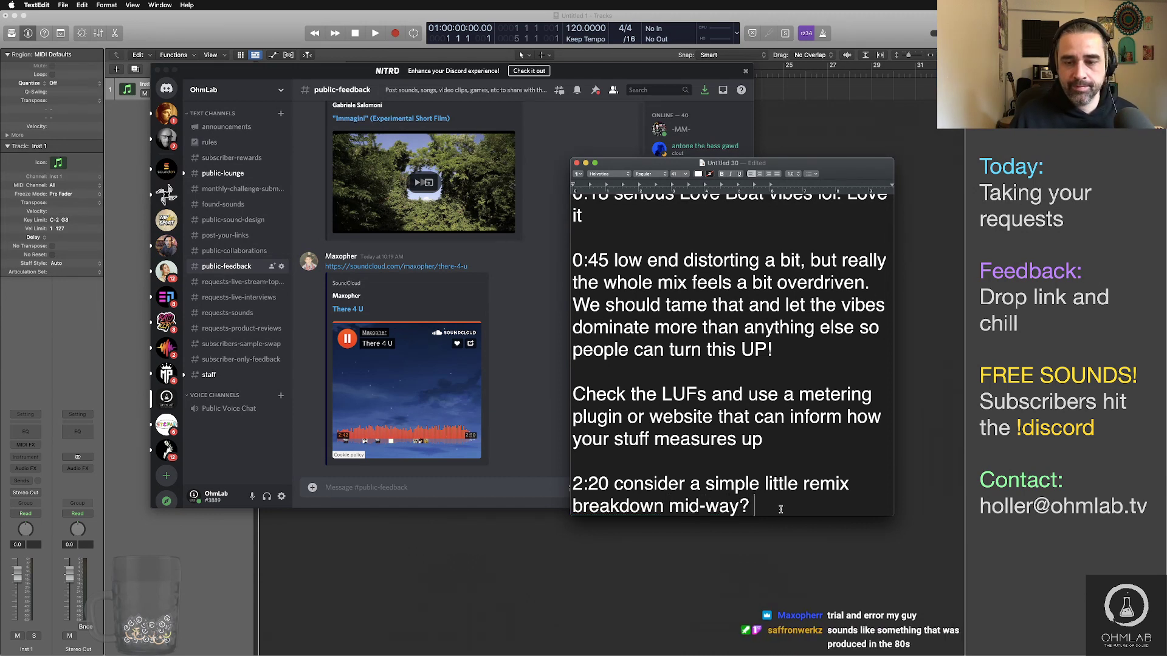
Step: Continue the 2:20 note with "Or tossing some ShaperBox or something similar on a couple", correcting the misspelled plugin name
text(Or )
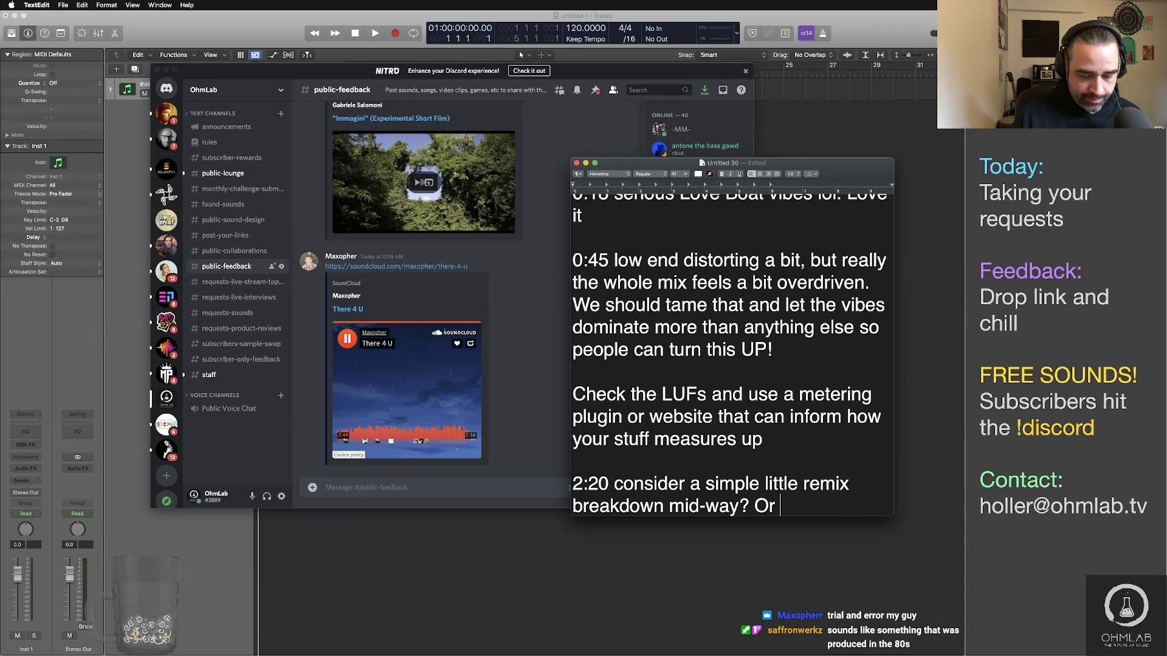
text(tossing some Sgaper)
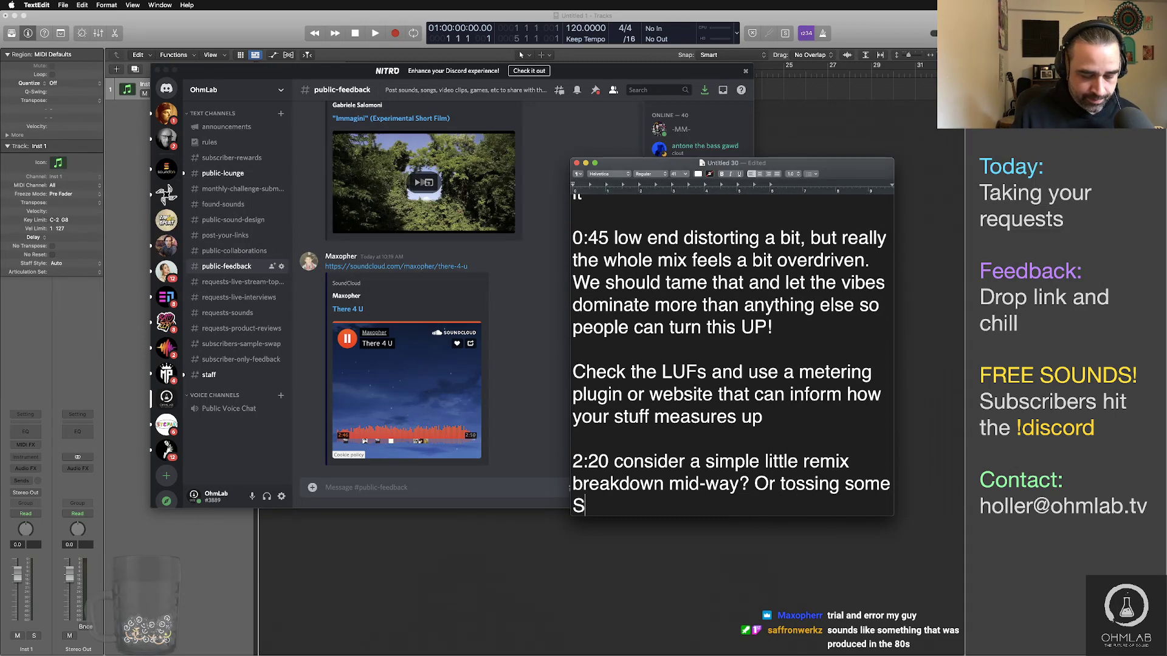
text(x o)
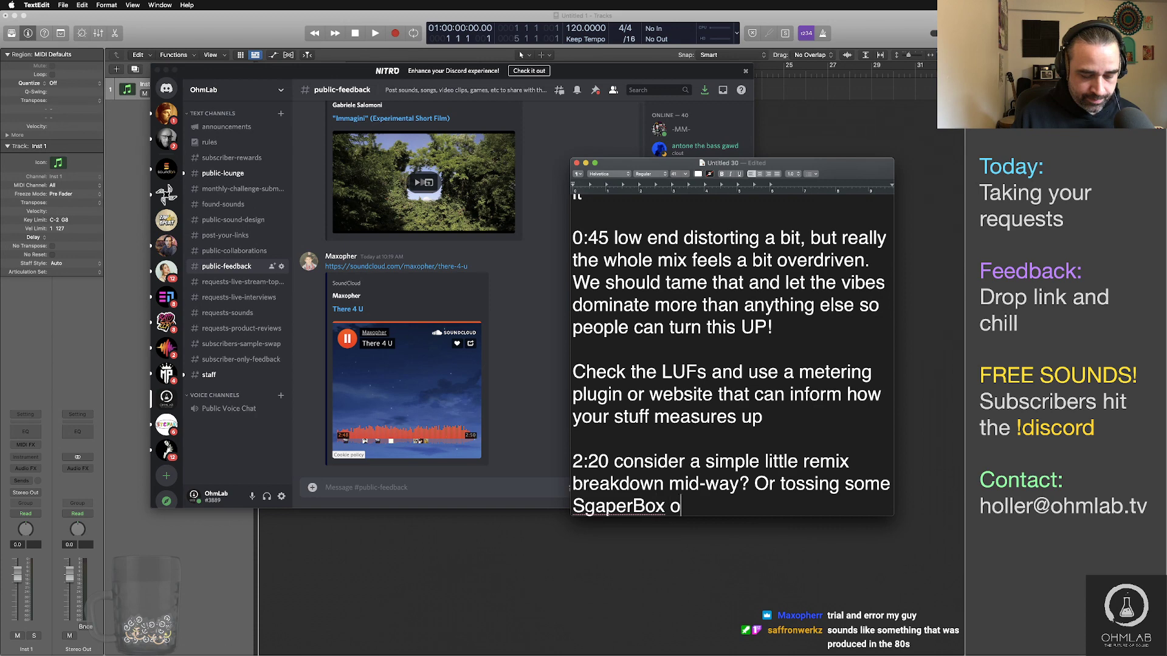
text(r something similar)
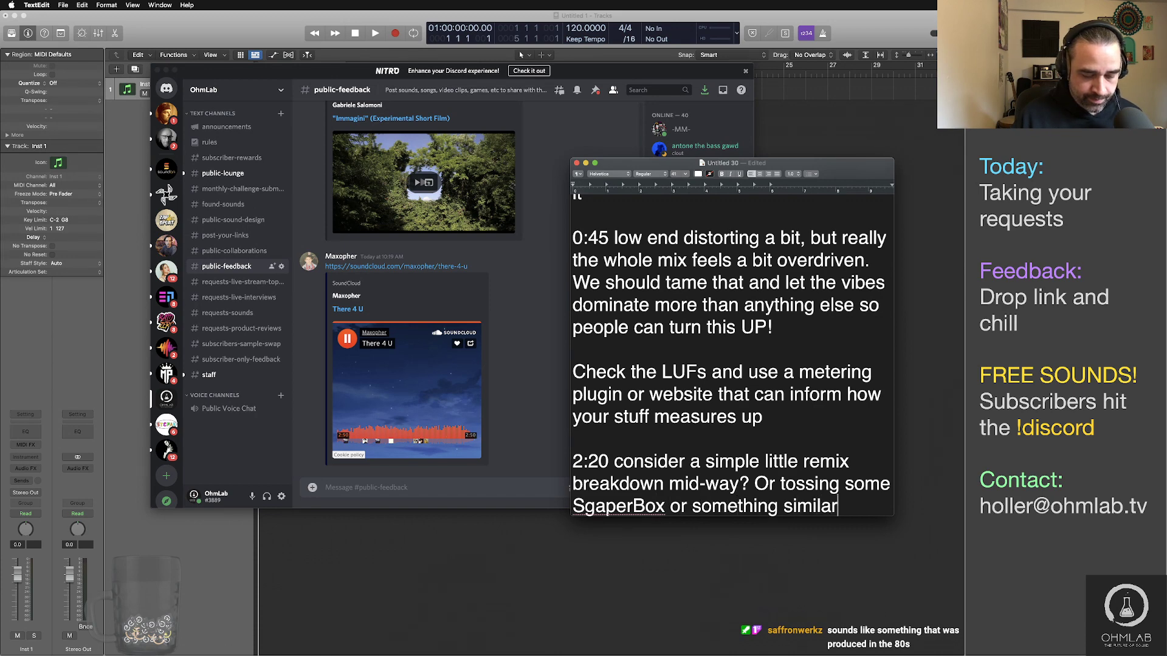
text( on a couple)
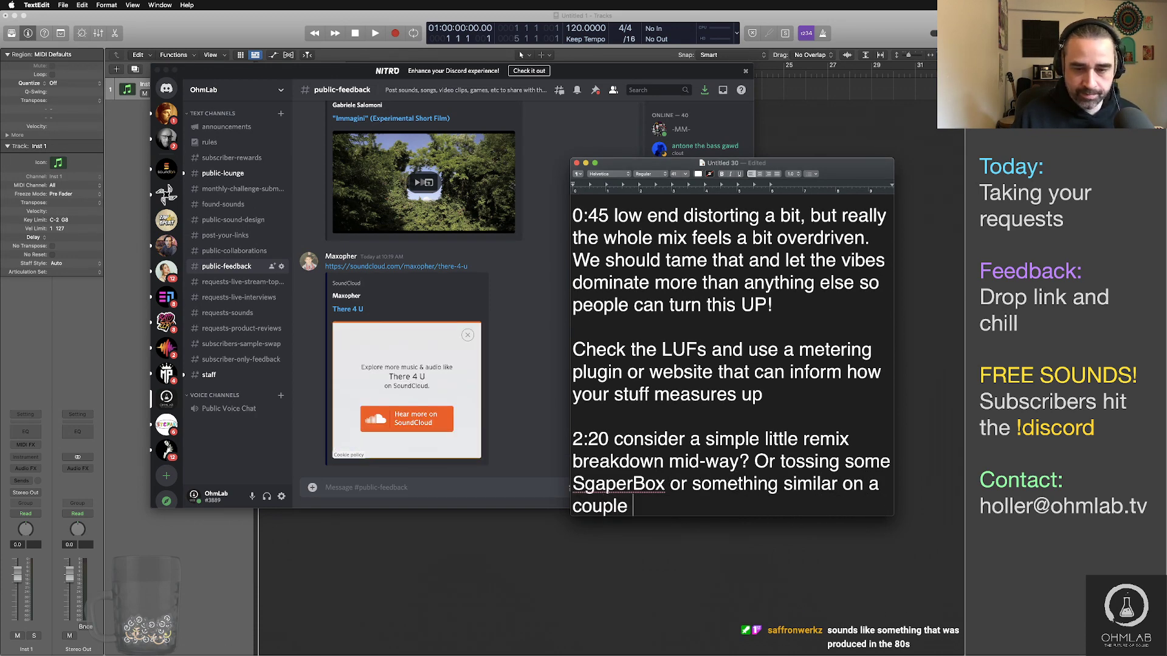
click(595, 484)
key(BackSpace)
text(h)
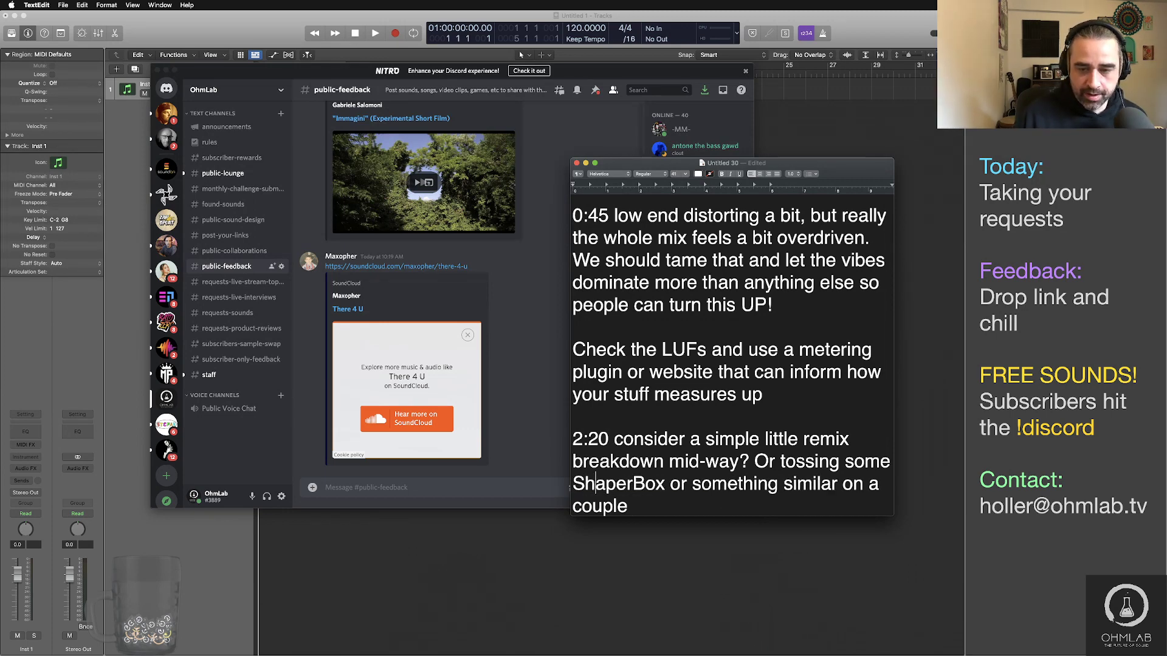
Step: Finish the 2:20 note with "instruments at different points ?"
click(643, 510)
text(instrument)
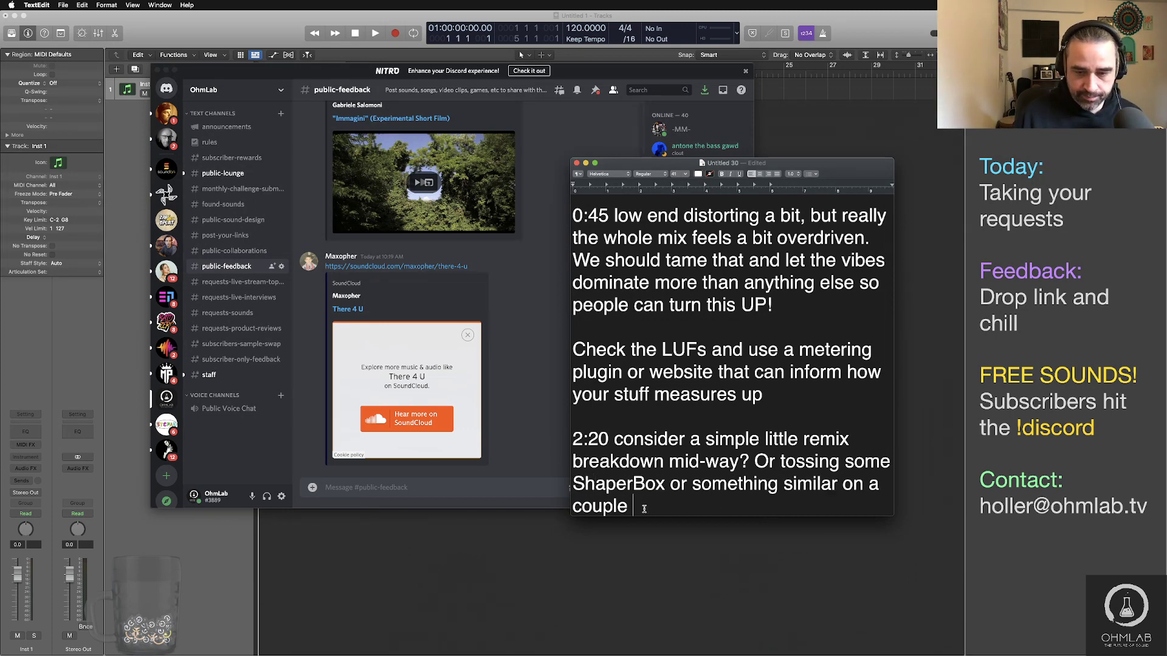
text(s at )
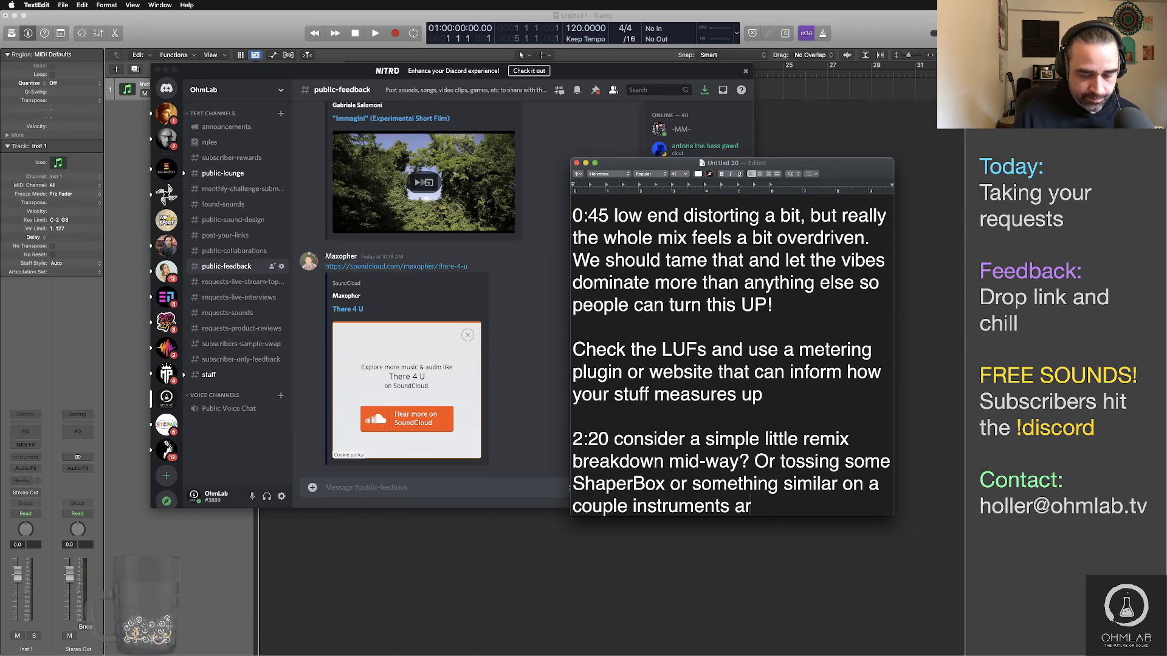
text(differen)
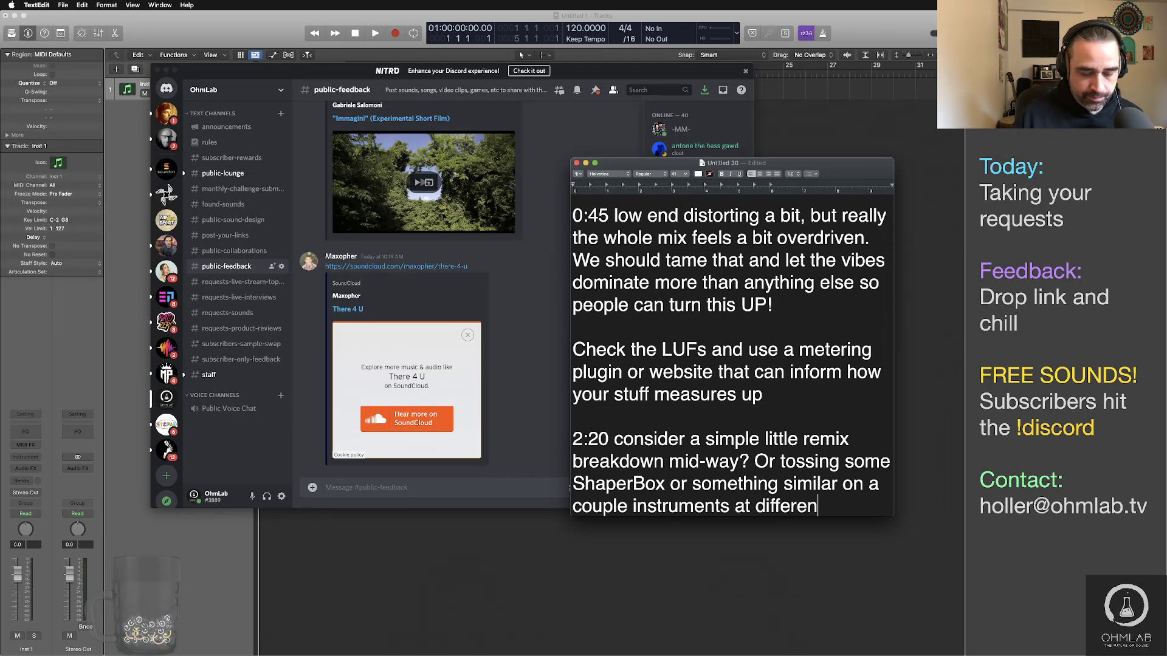
text(t points ?)
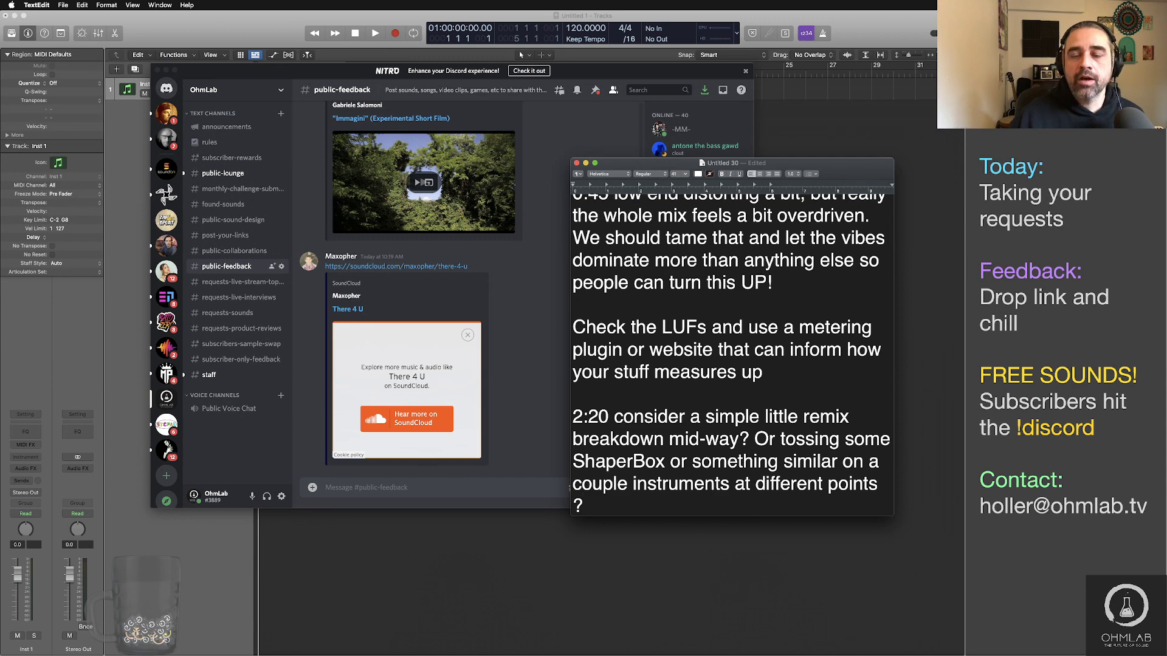
Step: Return to the start of the note, dismiss the SoundCloud promotion over the "There 4 U" player in Discord, and refocus the note
scroll(742, 452, up, 5)
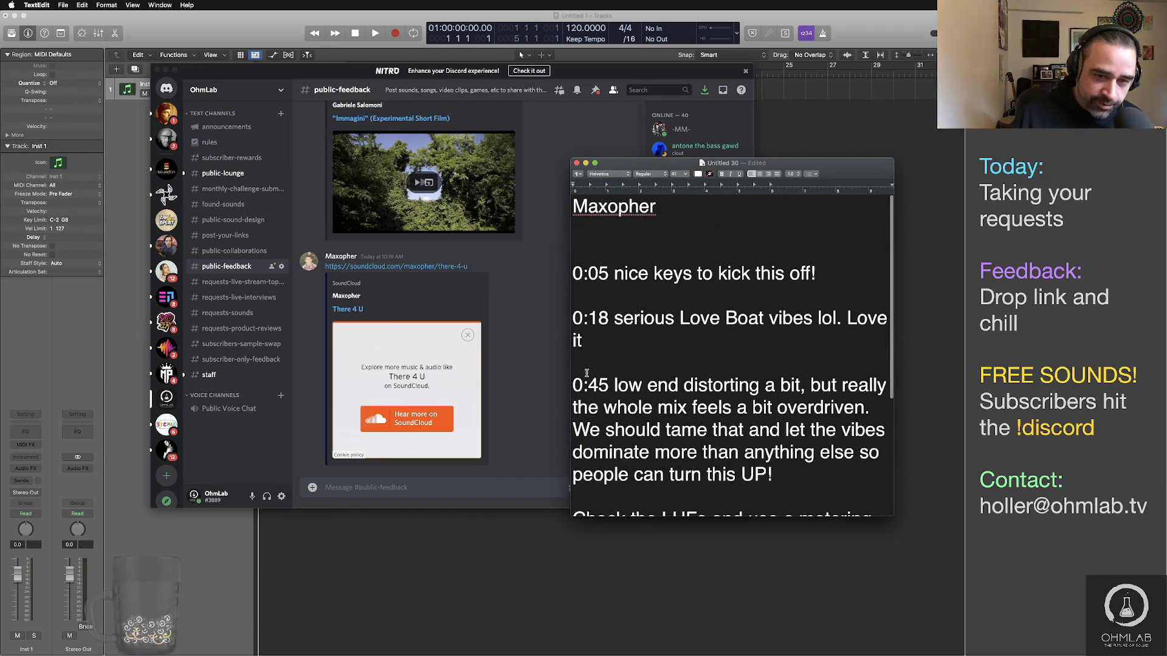
click(468, 339)
click(468, 337)
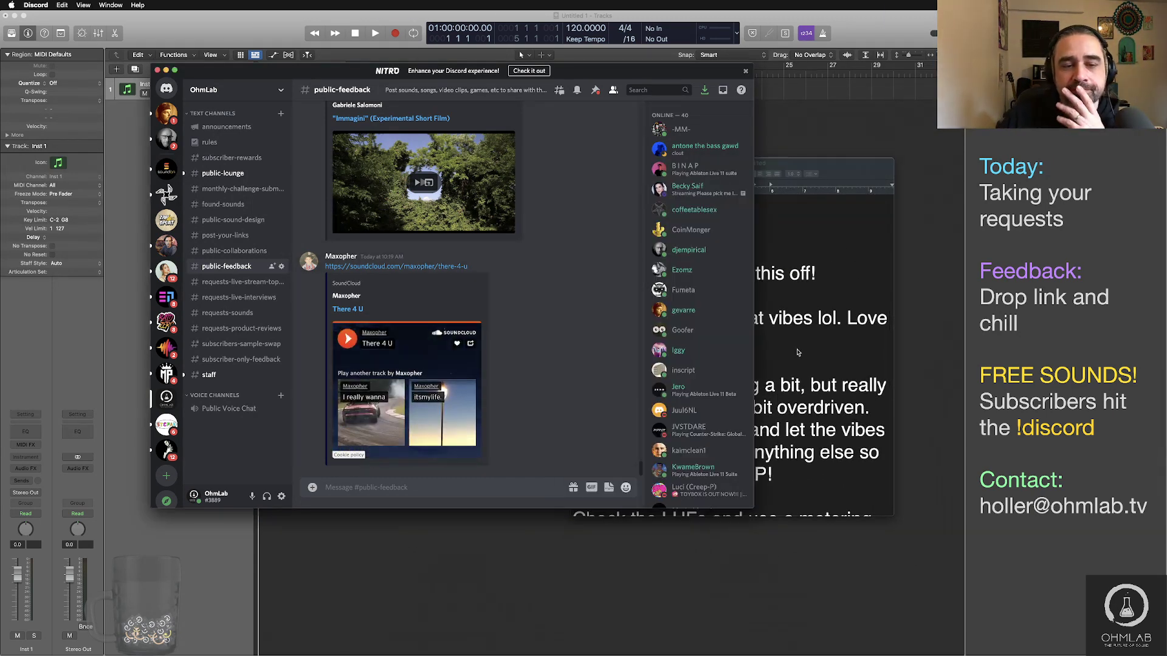
click(826, 338)
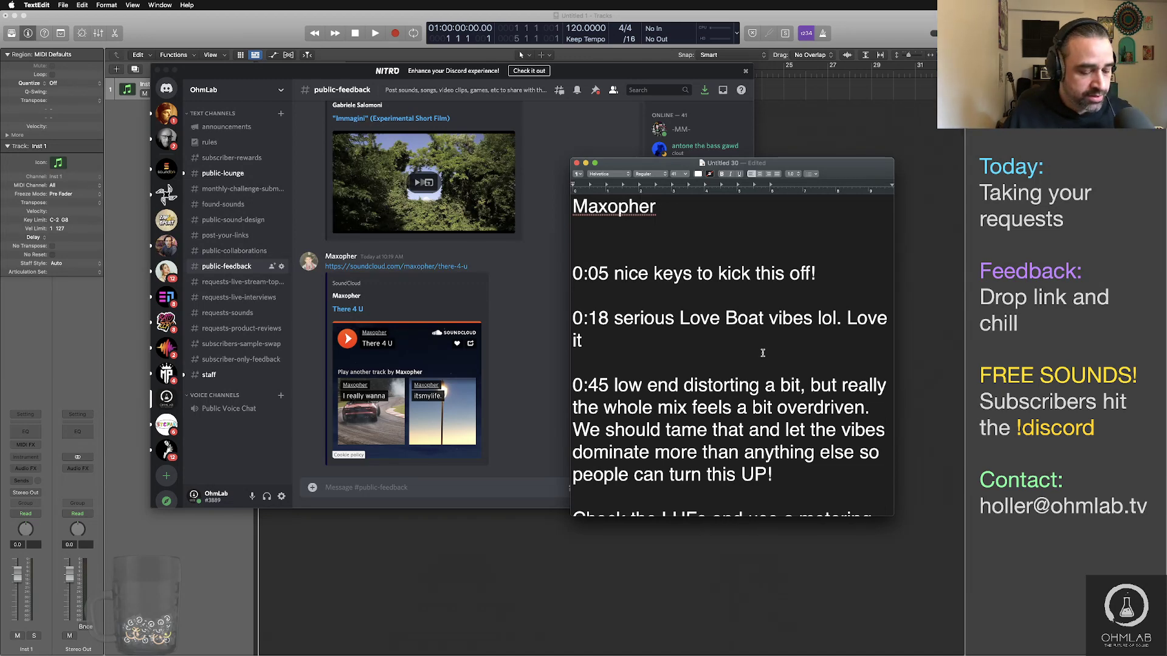
Step: Switch to Safari and move the window with the loudnesspenalty.com analyzer page into full view
key(super+Tab)
key(super+Tab)
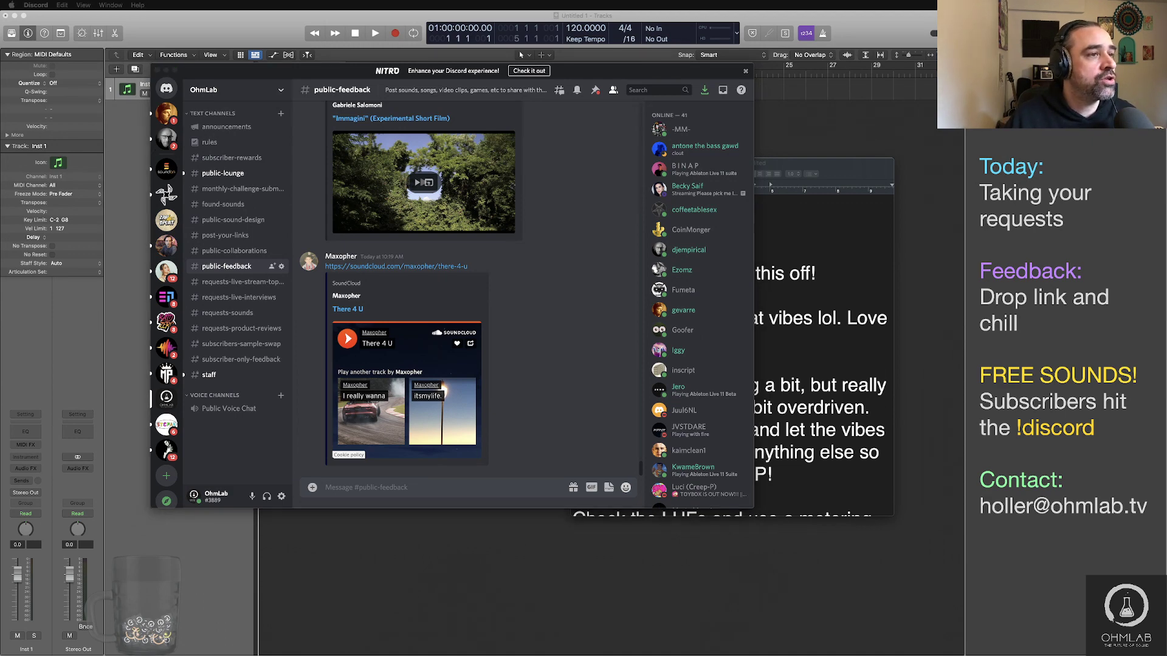
key(super+Tab)
drag(926, 95, 774, 90)
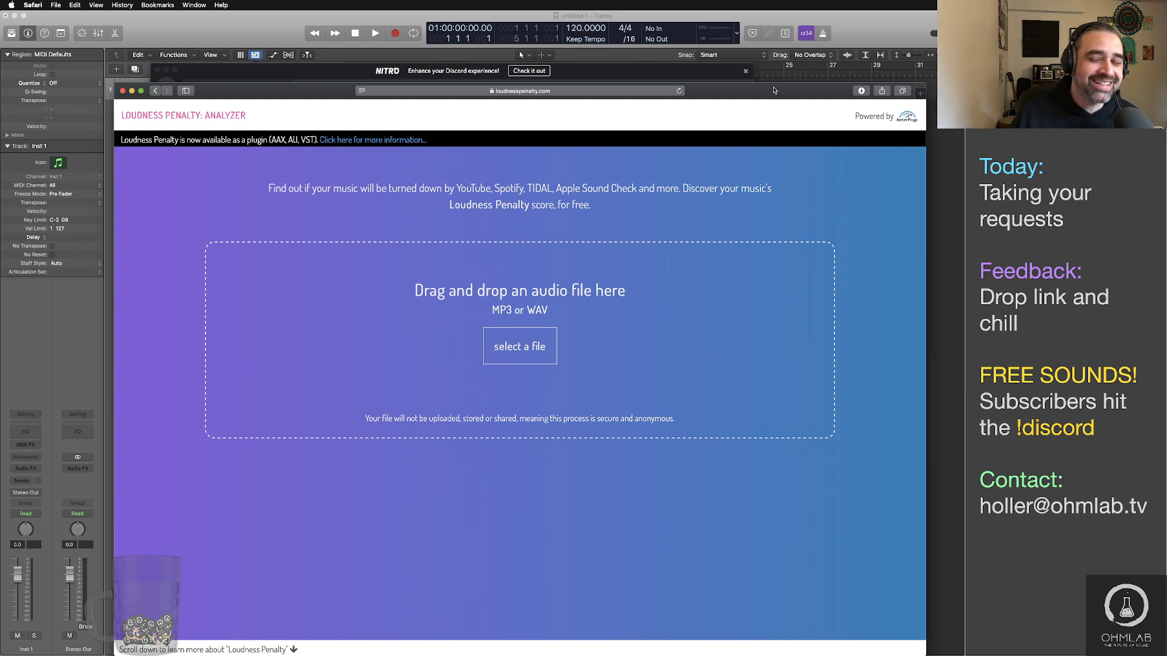
key(super+Tab)
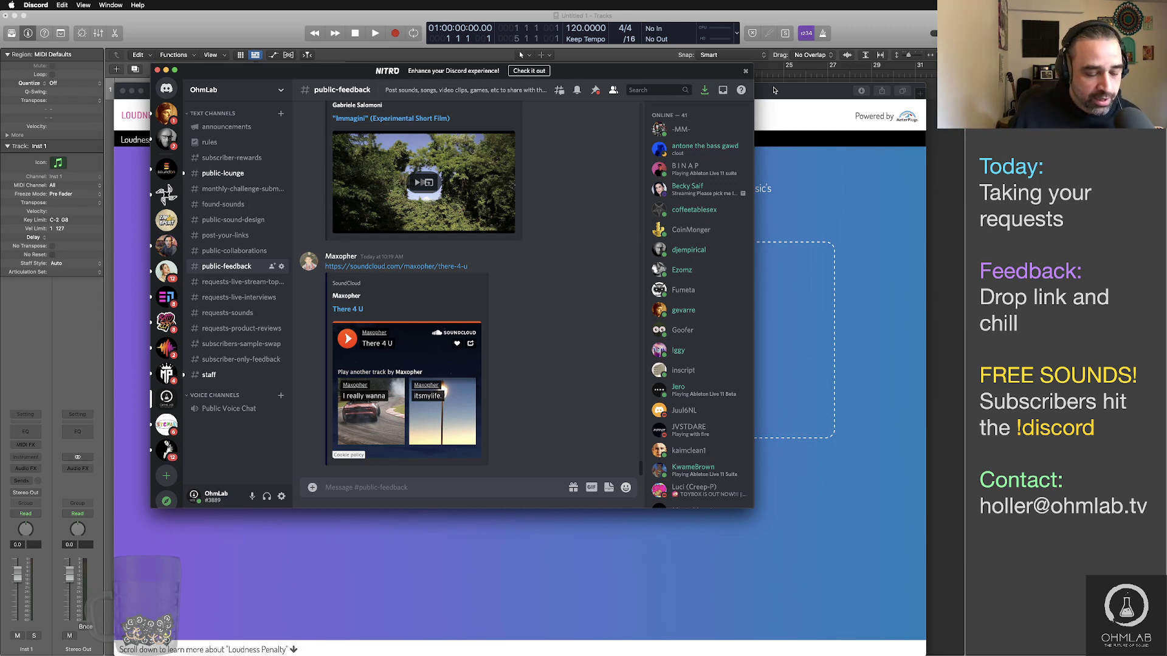
key(super+Tab)
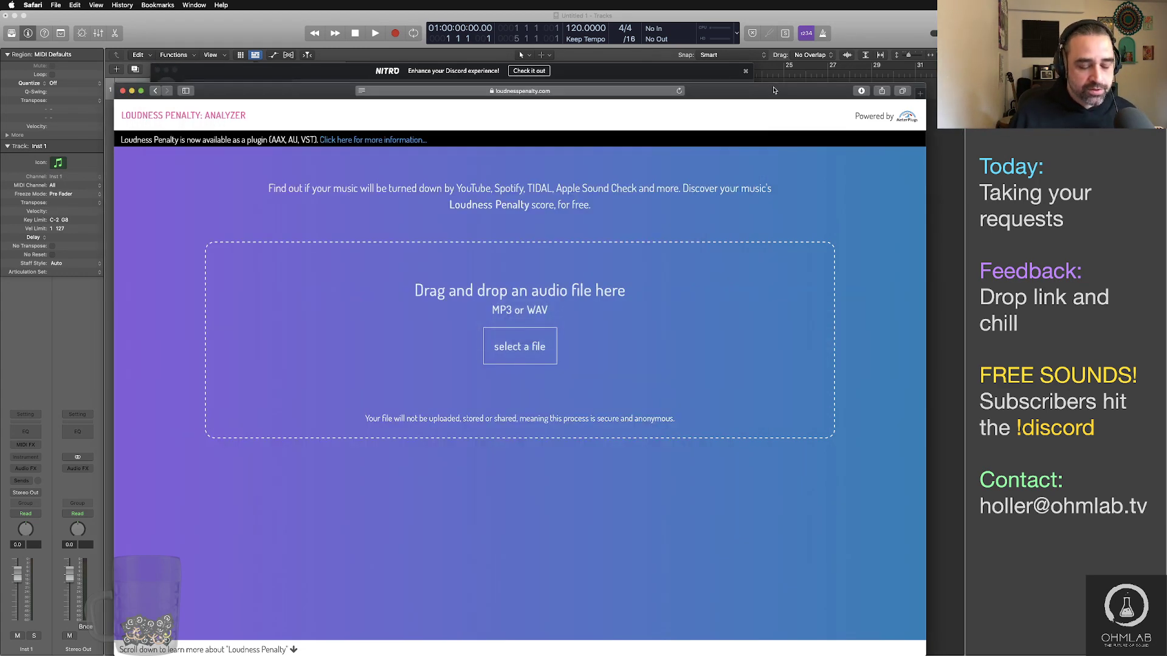
Step: Switch to Discord and bring up the "There 4 U" post in the public-feedback channel
key(super+Tab)
key(super+Tab)
key(super+Tab)
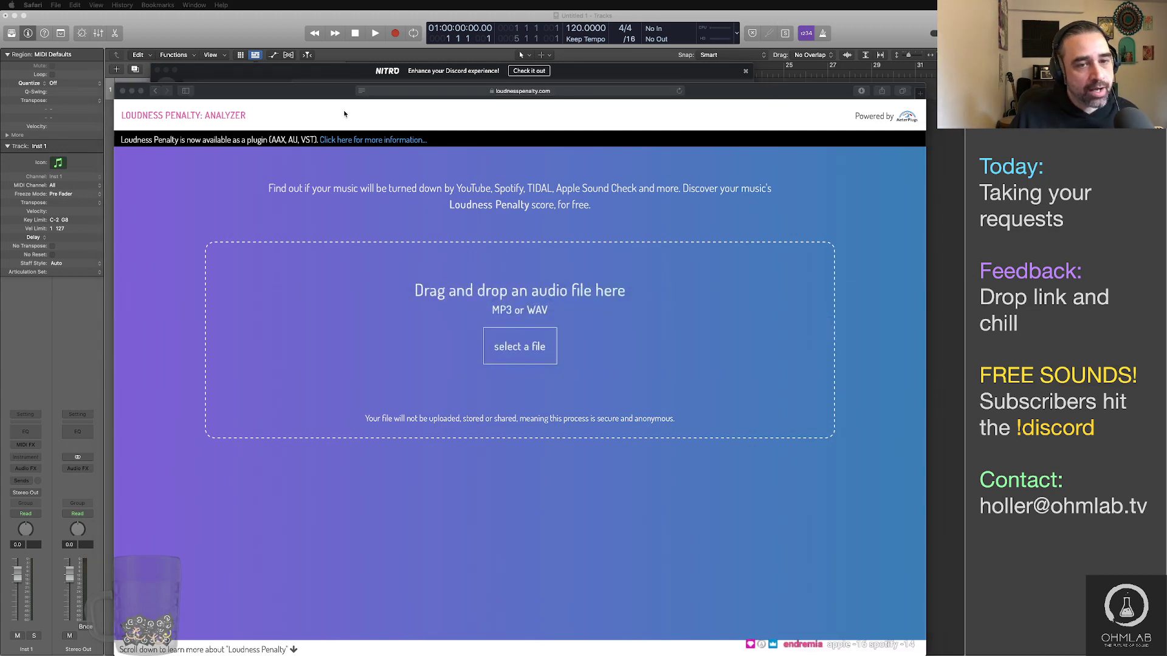
key(super+Tab)
key(super+Tab)
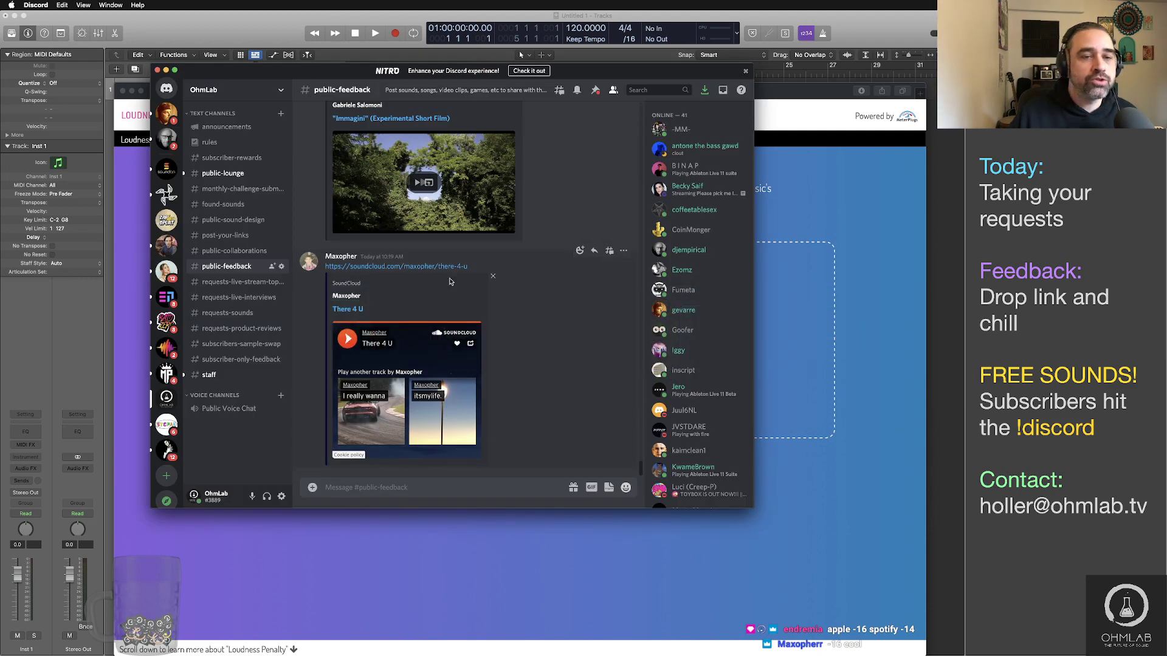
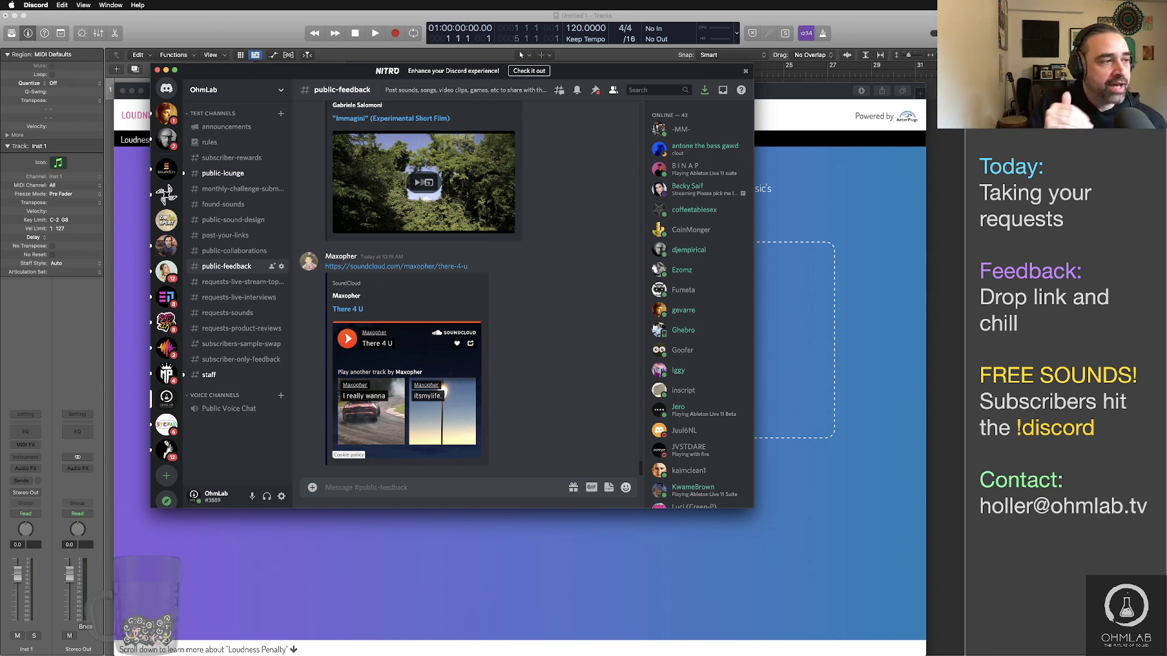
Step: Switch to Logic Pro X, open the mixer, and show the pan mode choices for the Inst 1 channel
key(super+Tab)
key(super+Tab)
key(super+Tab)
key(super+Tab)
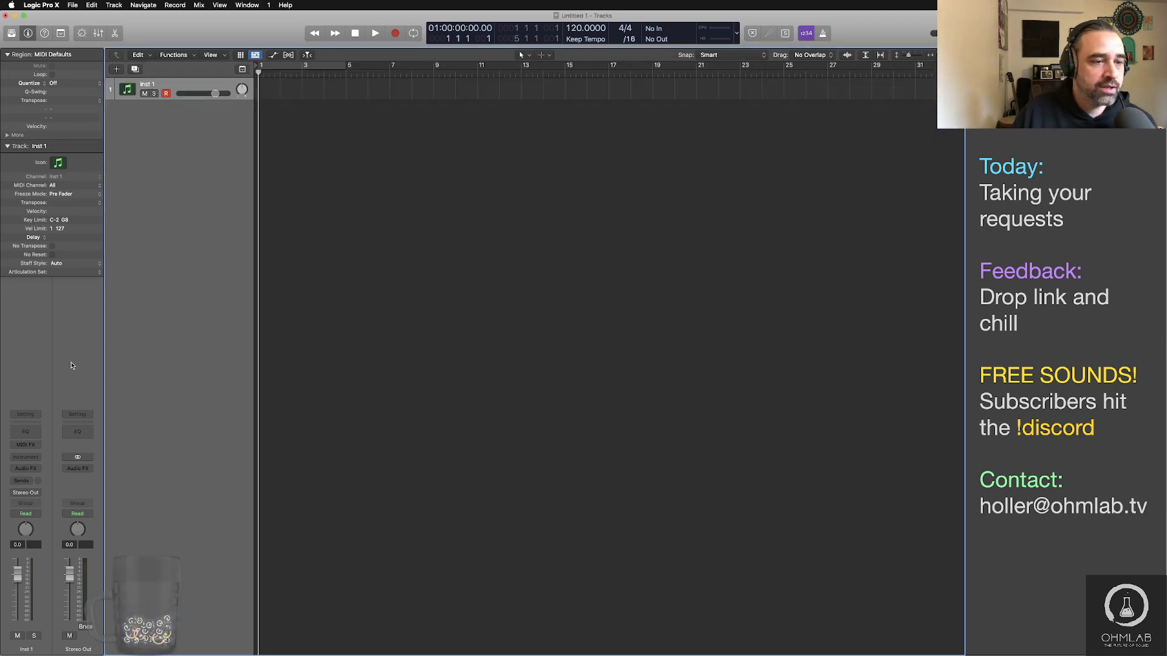
key(x)
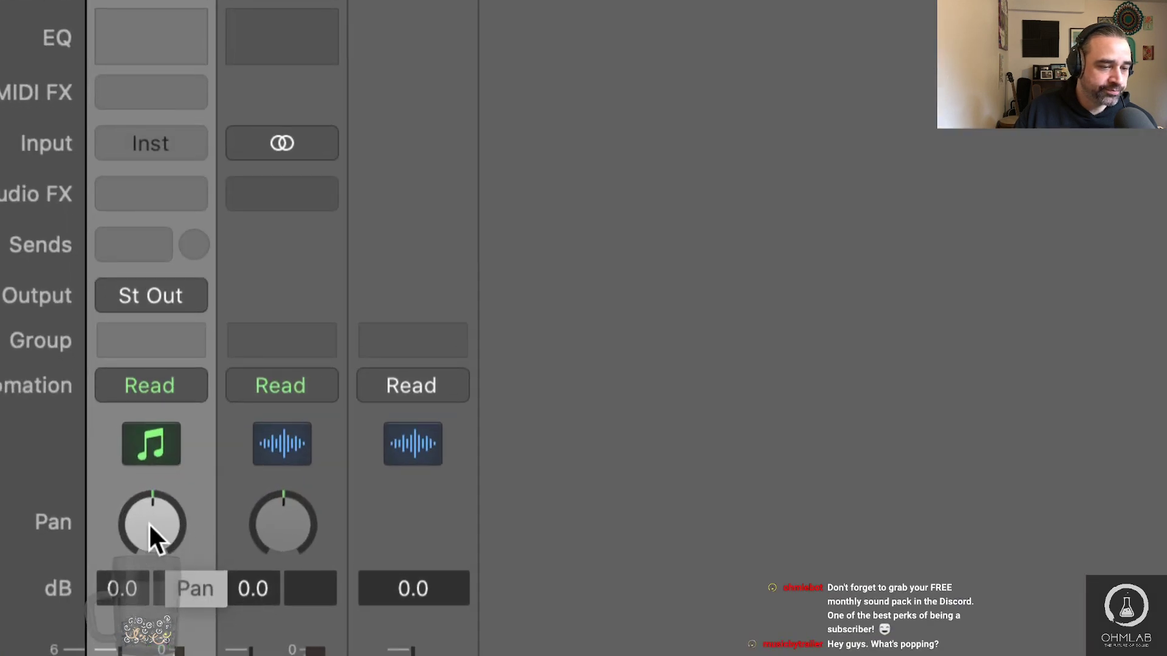
right_click(159, 526)
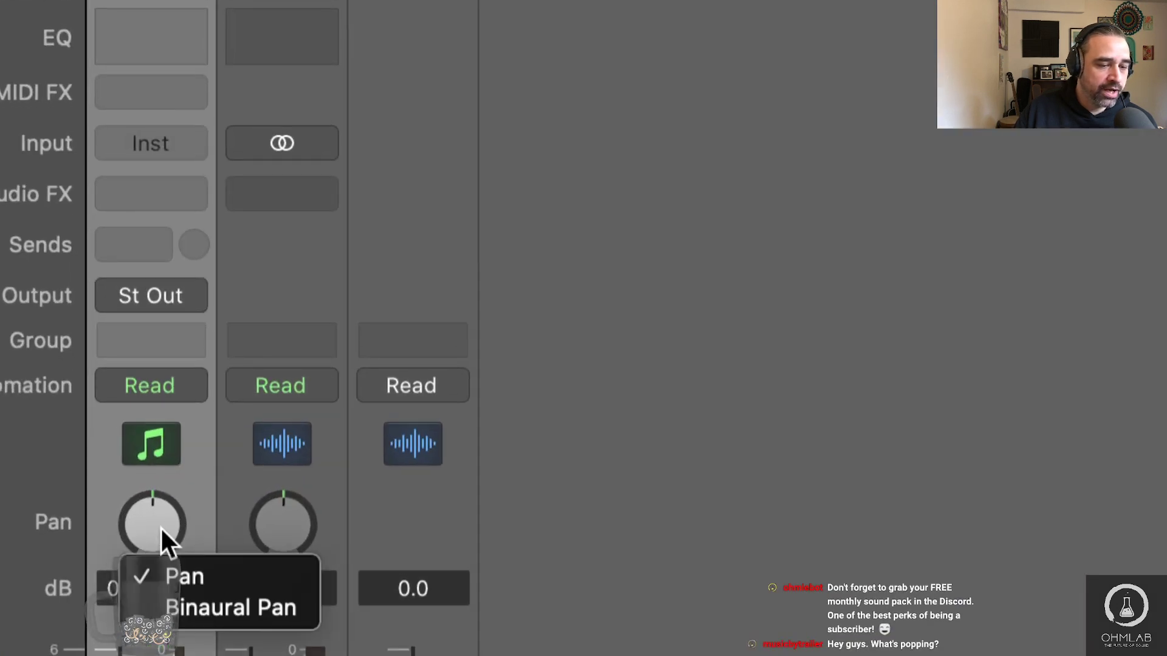
click(291, 524)
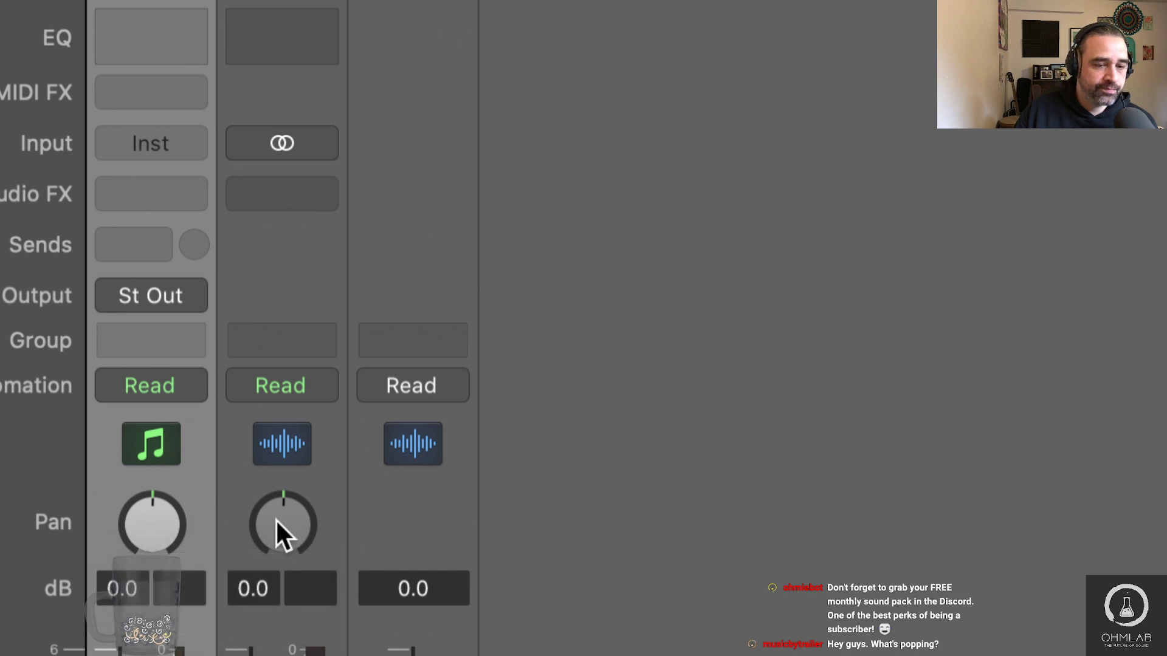
Step: Pan the Inst 1 channel to +7 in the regular Pan mode
click(238, 495)
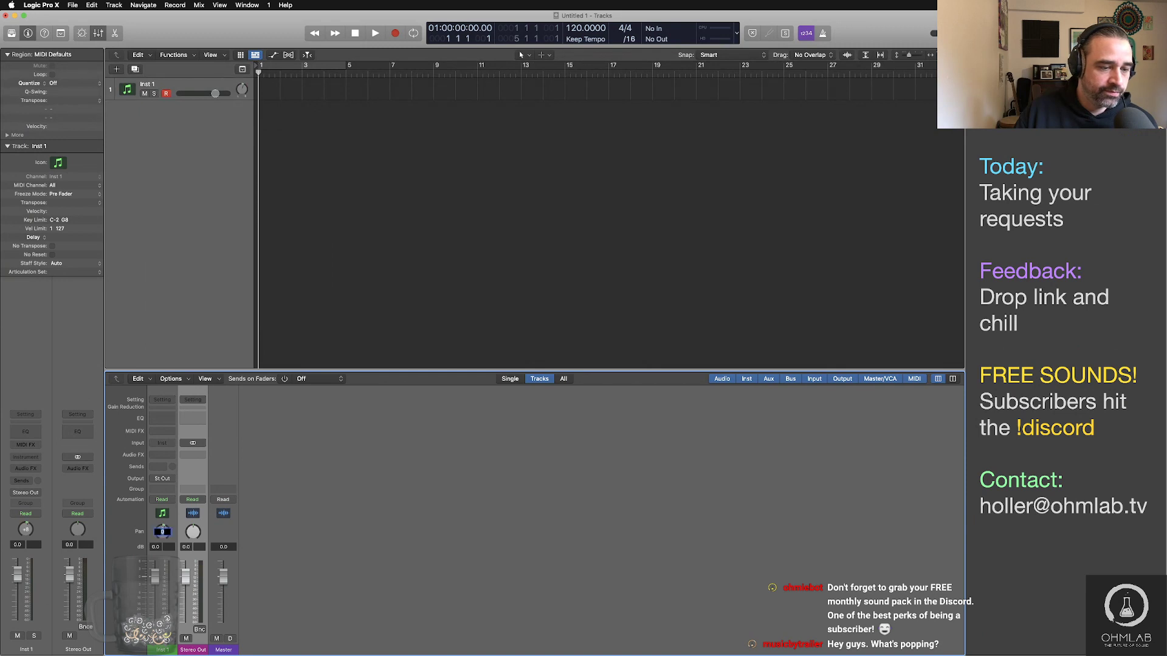
click(165, 537)
drag(165, 537, 164, 533)
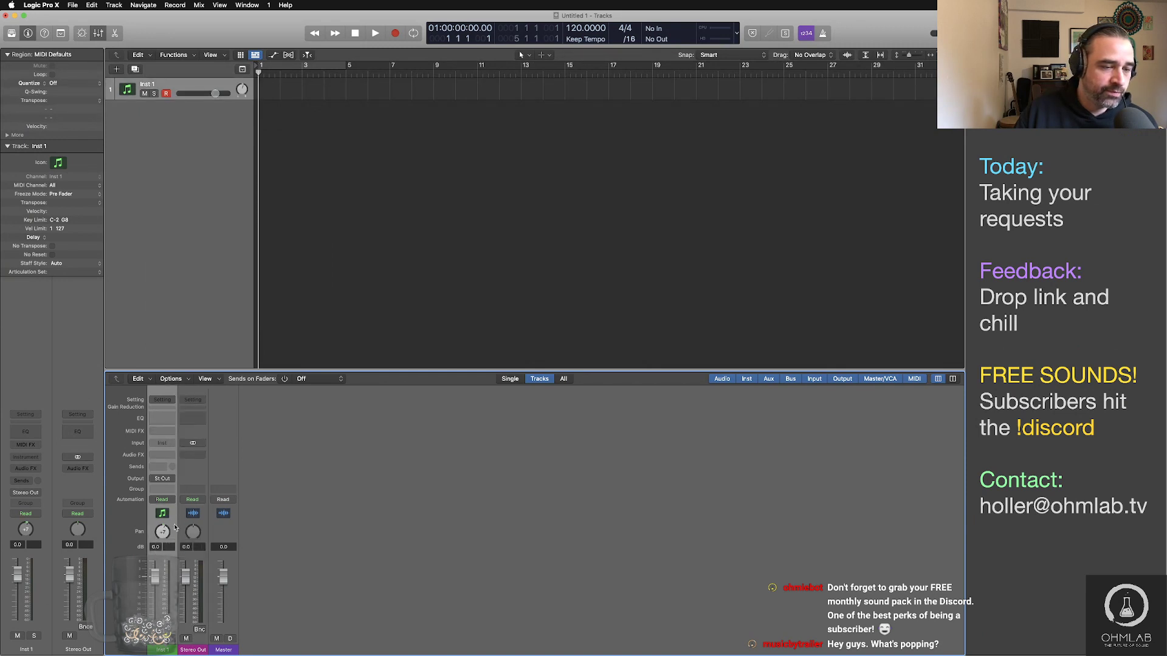
Step: Create one audio track, check its pan modes, and switch its channel input format from mono to stereo
click(116, 69)
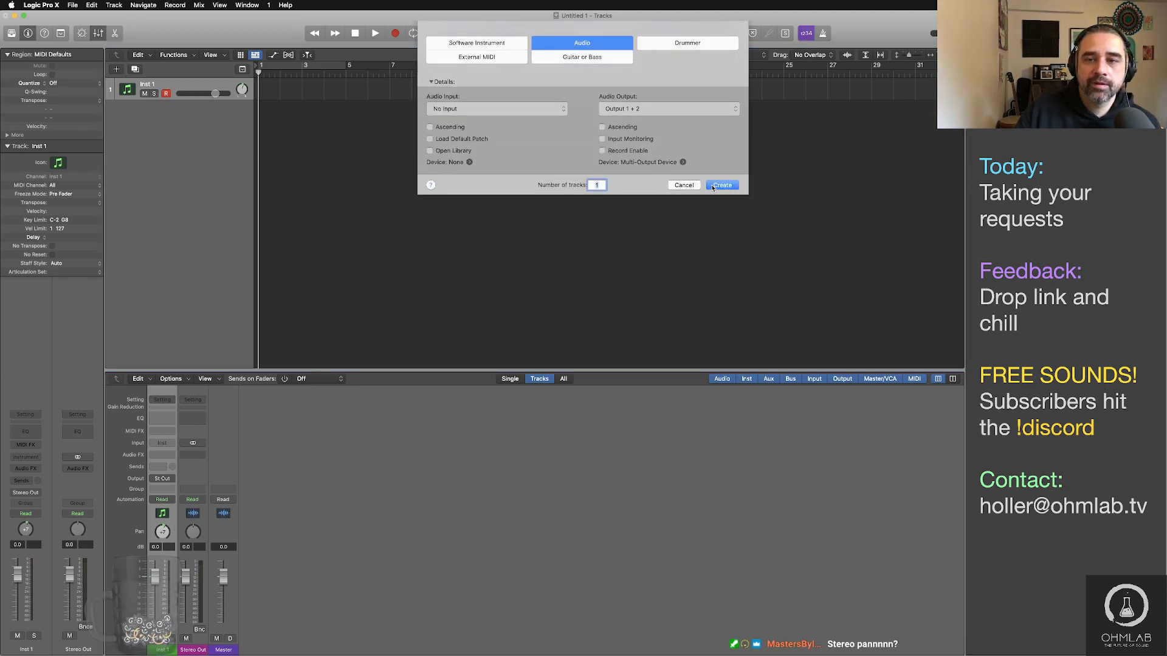
click(684, 185)
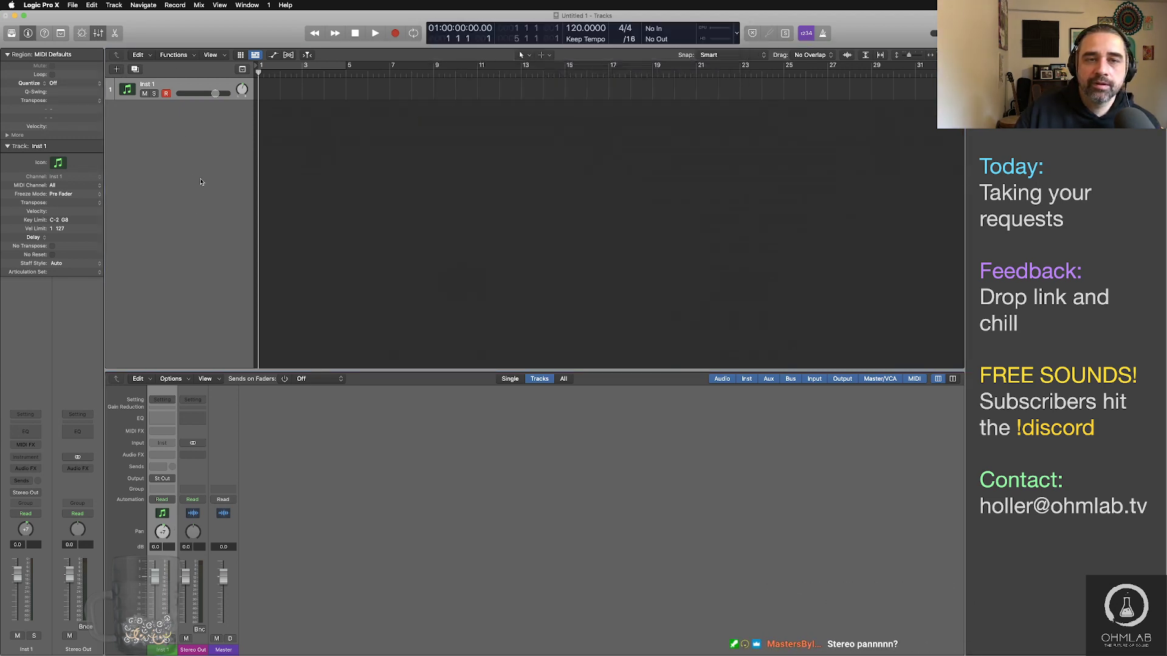
right_click(196, 533)
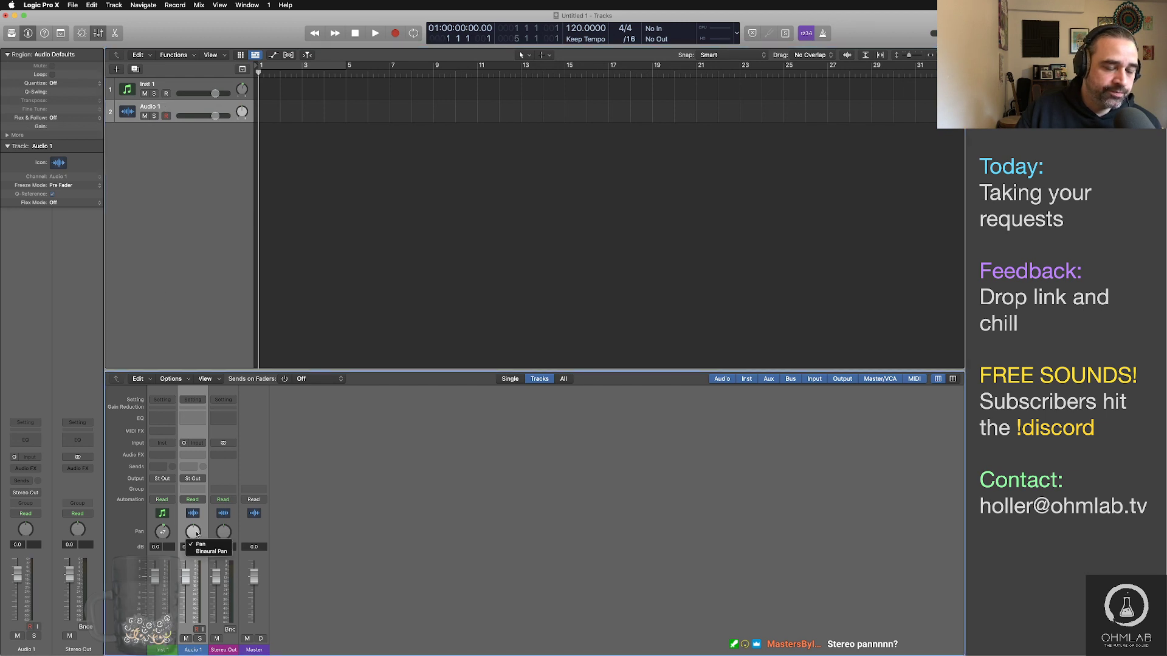
click(201, 518)
click(184, 444)
Step: Show the Audio 1 channel's stereo pan mode choices, try a balance of +10, and recenter the knob
right_click(196, 533)
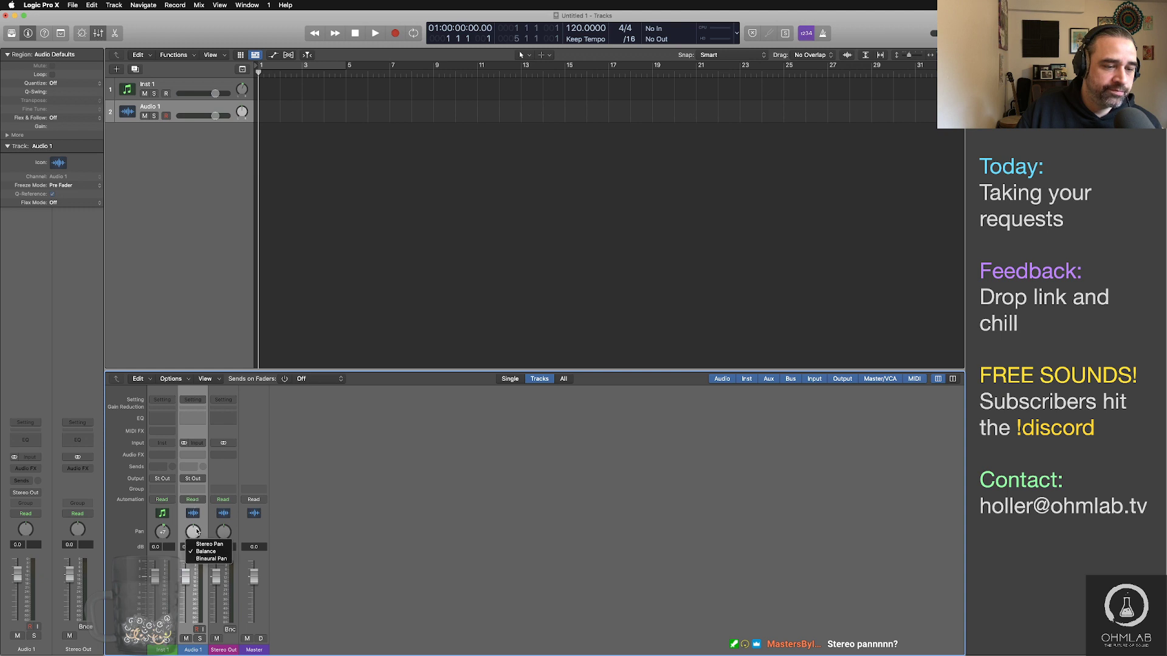
click(200, 543)
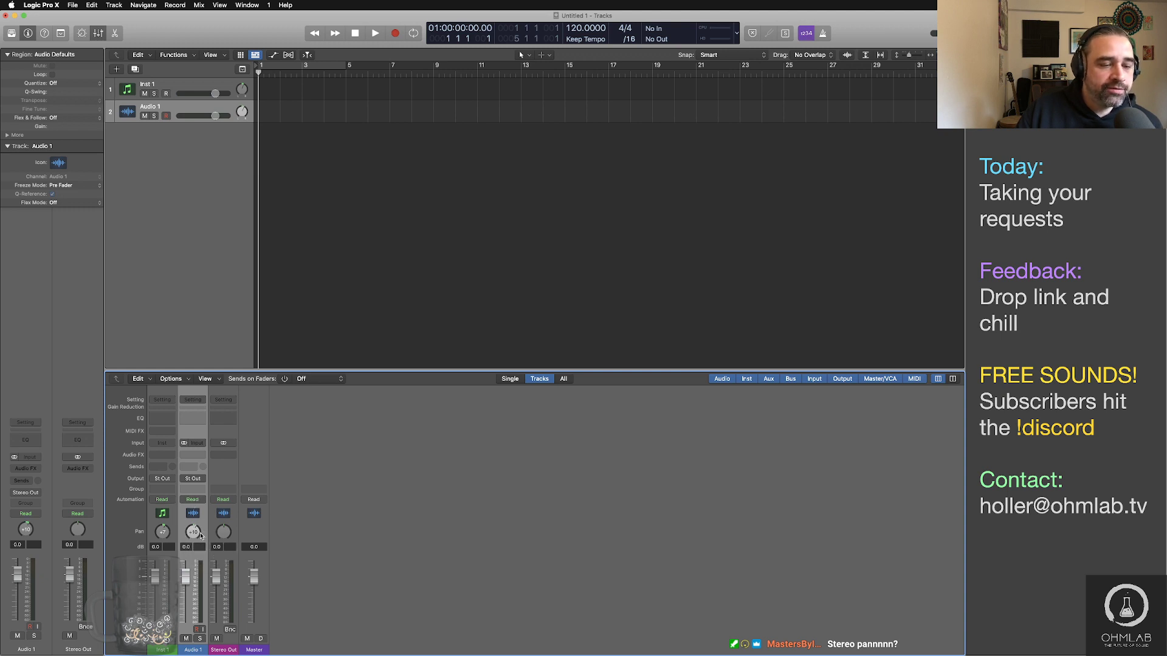
click(193, 532)
text(1)
key(Return)
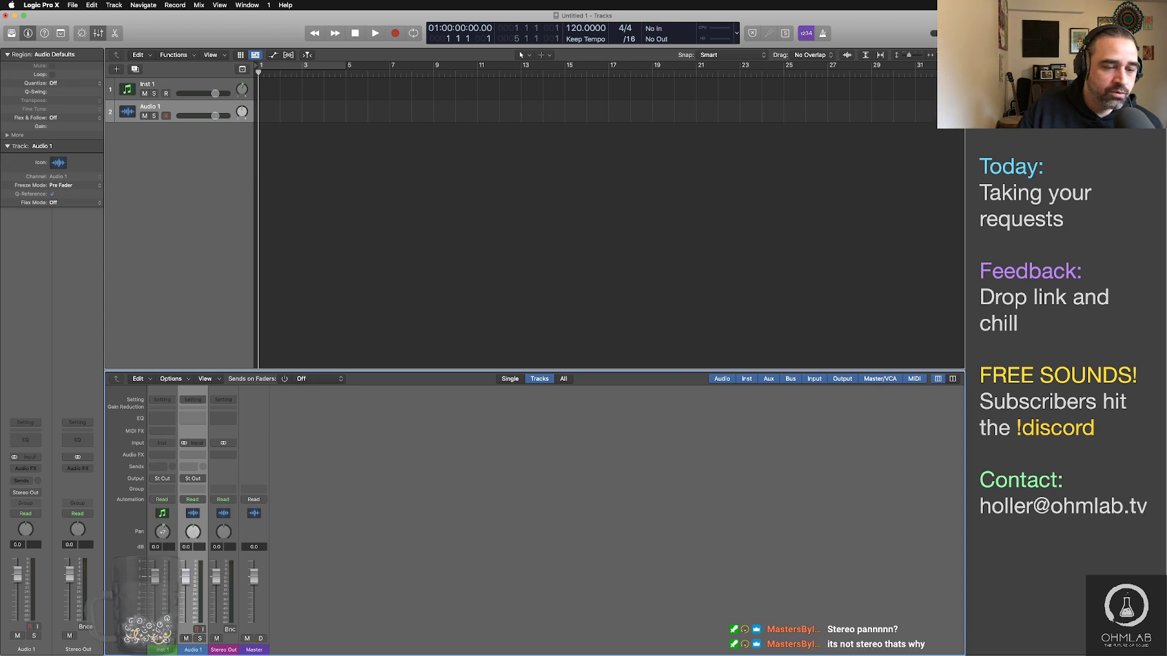
Step: Demonstrate the Balance mode on the Audio 1 channel by turning its pan knob to +26
mouse_move(196, 542)
mouse_down()
mouse_move(196, 525)
mouse_move(195, 545)
mouse_up()
right_click(196, 532)
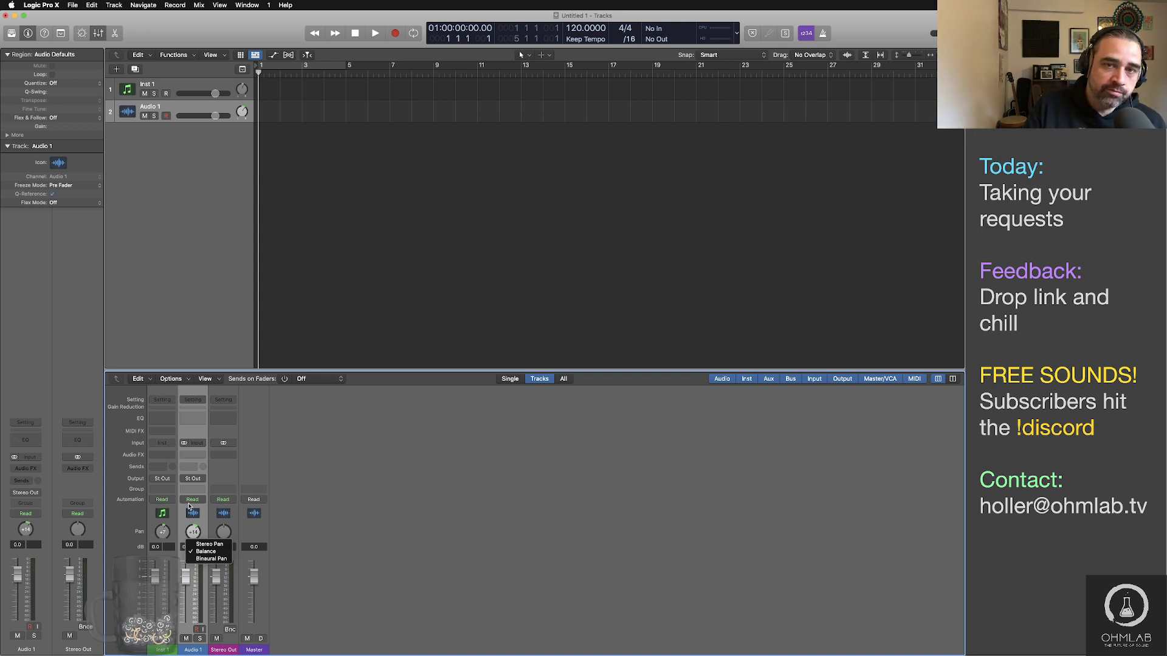
click(193, 535)
drag(193, 534, 198, 534)
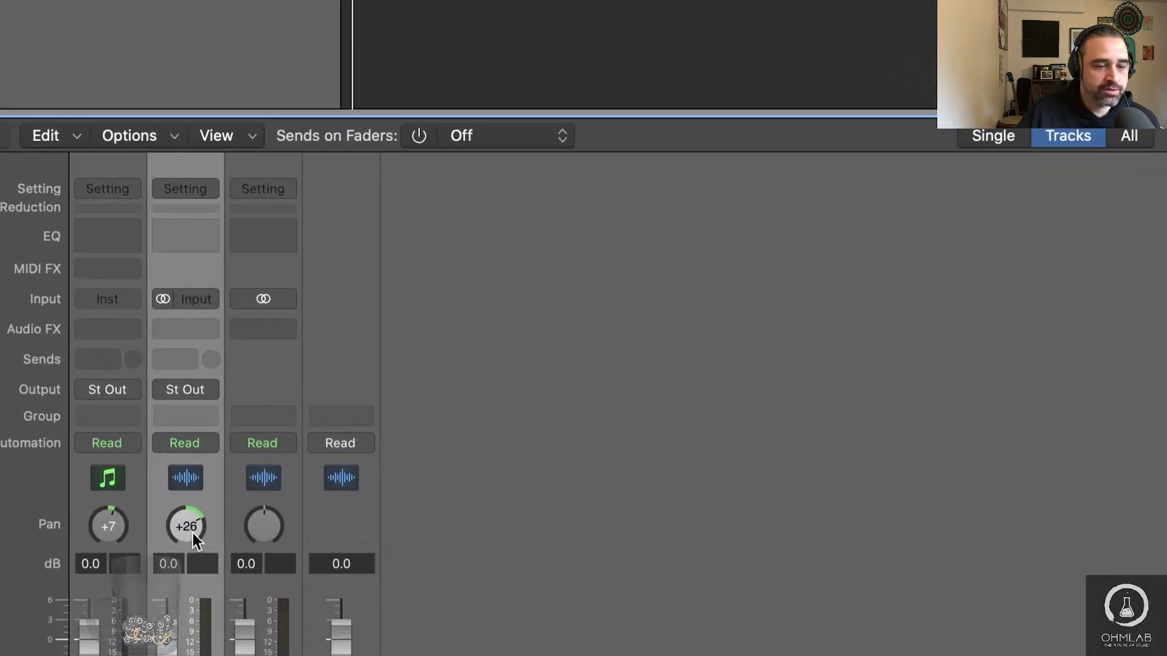
Step: Set the Audio 1 channel's pan mode to Stereo Pan and move its pan position slightly right of center
right_click(187, 527)
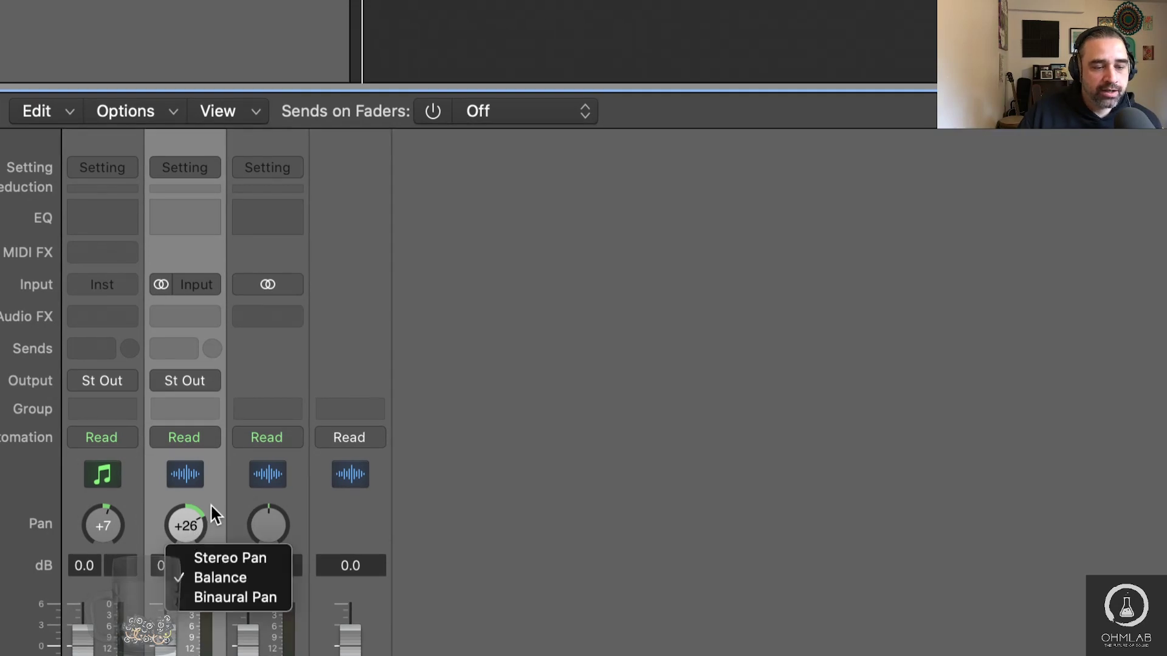
click(237, 556)
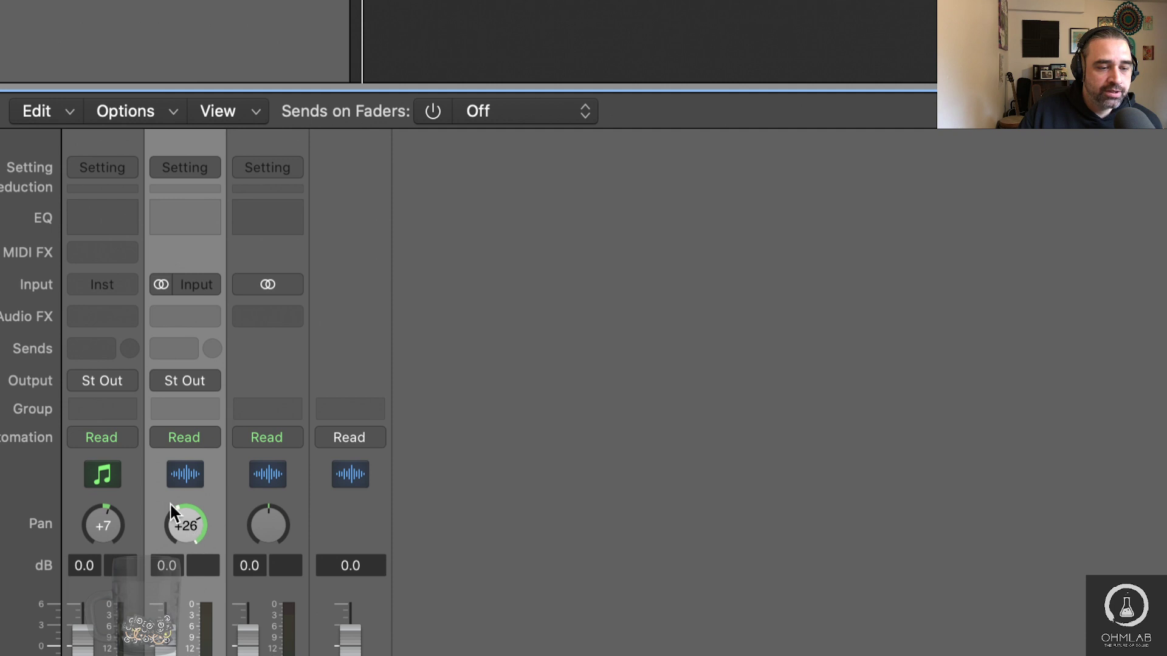
mouse_move(191, 526)
mouse_down()
mouse_move(192, 516)
mouse_move(191, 562)
mouse_move(191, 516)
mouse_up()
mouse_move(192, 470)
mouse_down()
mouse_move(191, 497)
mouse_move(191, 456)
mouse_move(192, 511)
mouse_move(189, 480)
mouse_up()
right_click(185, 478)
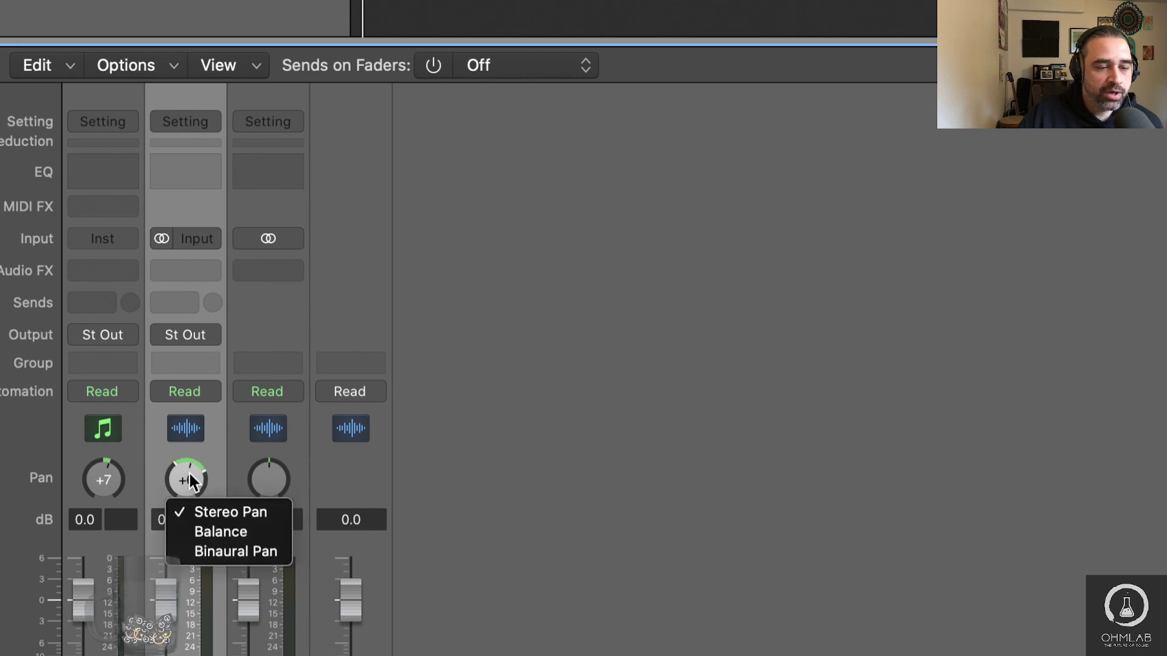
click(218, 464)
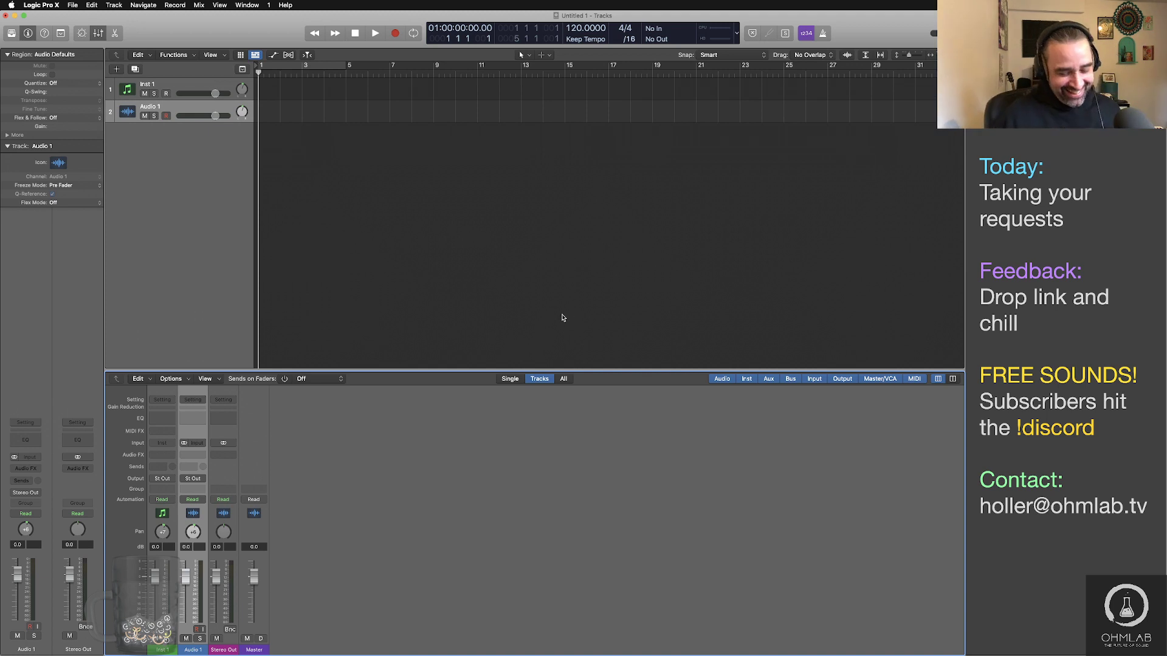
Step: Hide the mixer, switch to TextEdit, and review the feedback notes down to the 2:20 entry
key(x)
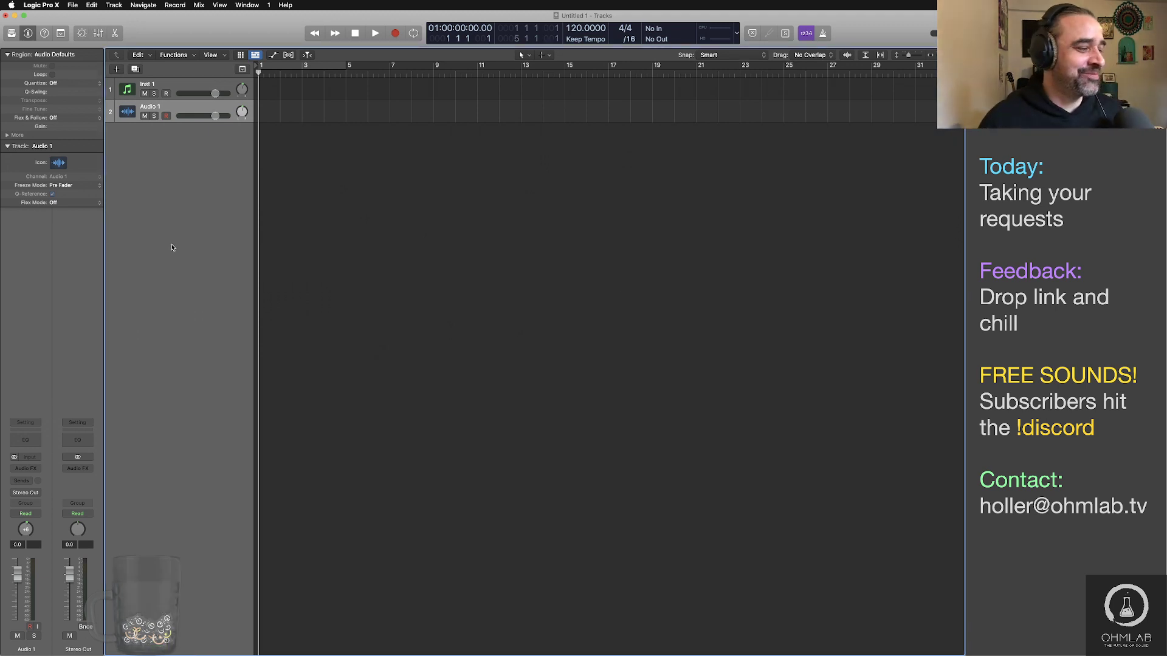
key(super+Tab)
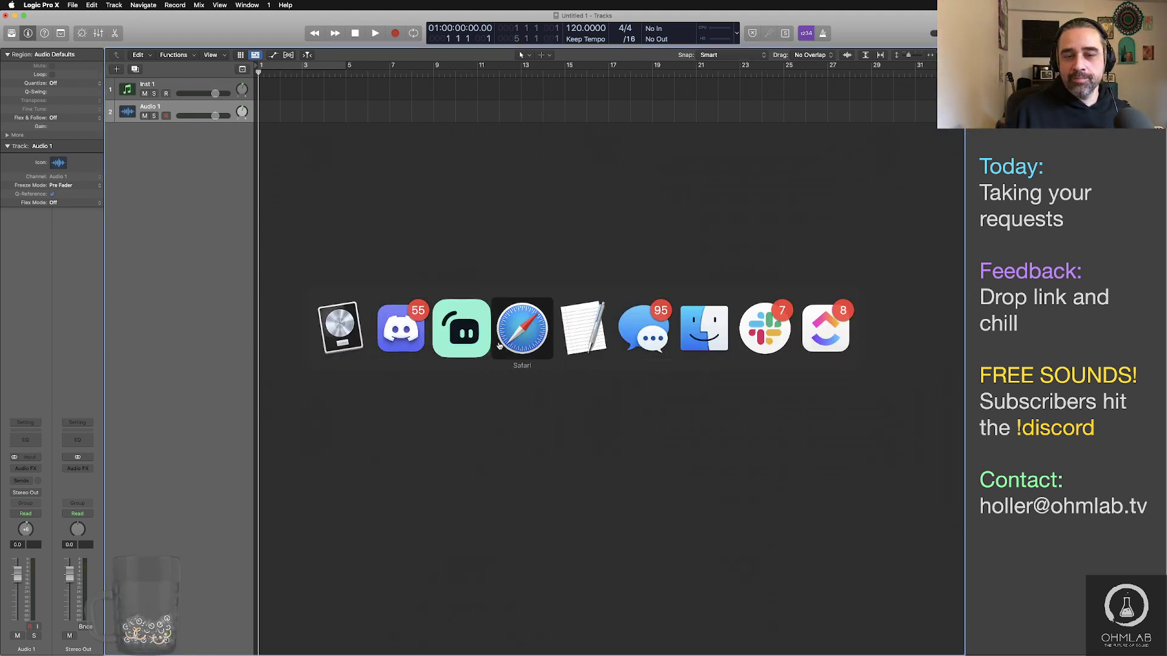
click(572, 341)
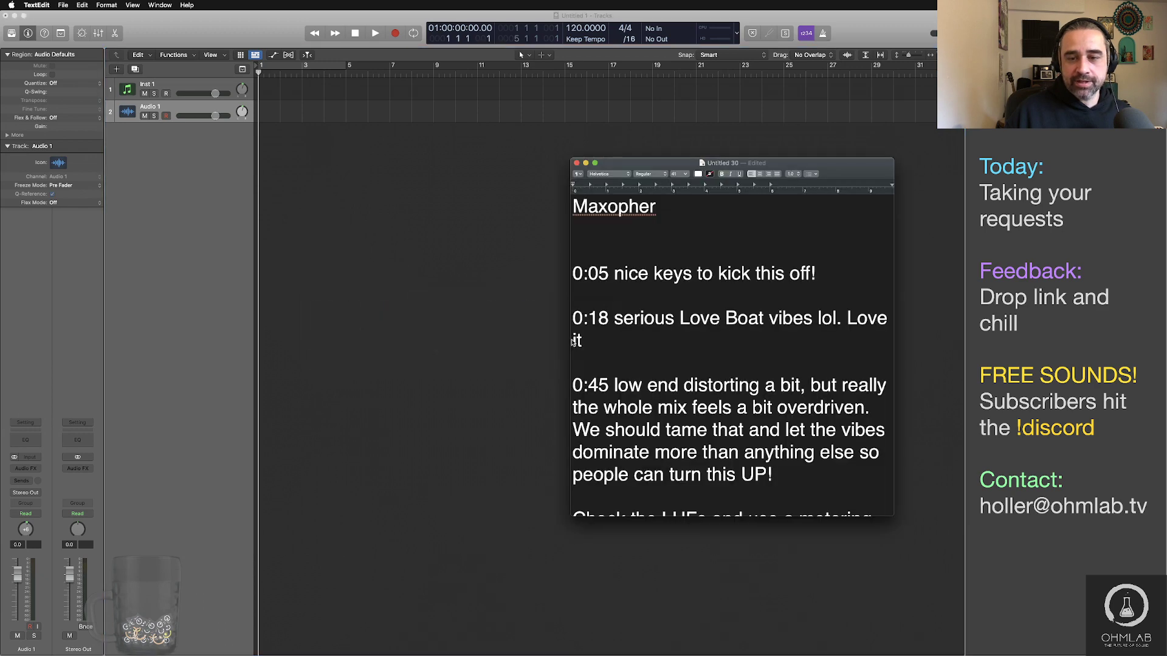
scroll(764, 388, down, 8)
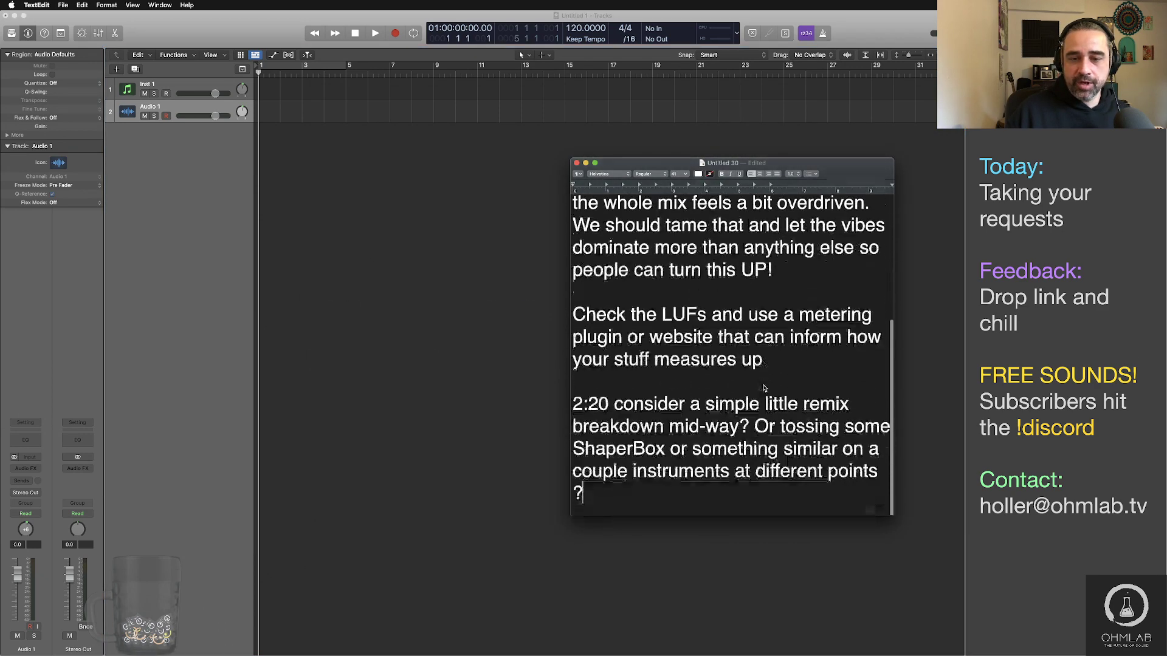
Step: Switch to Safari, move the Loudness Penalty window up to show it, and close the window
key(super+Tab)
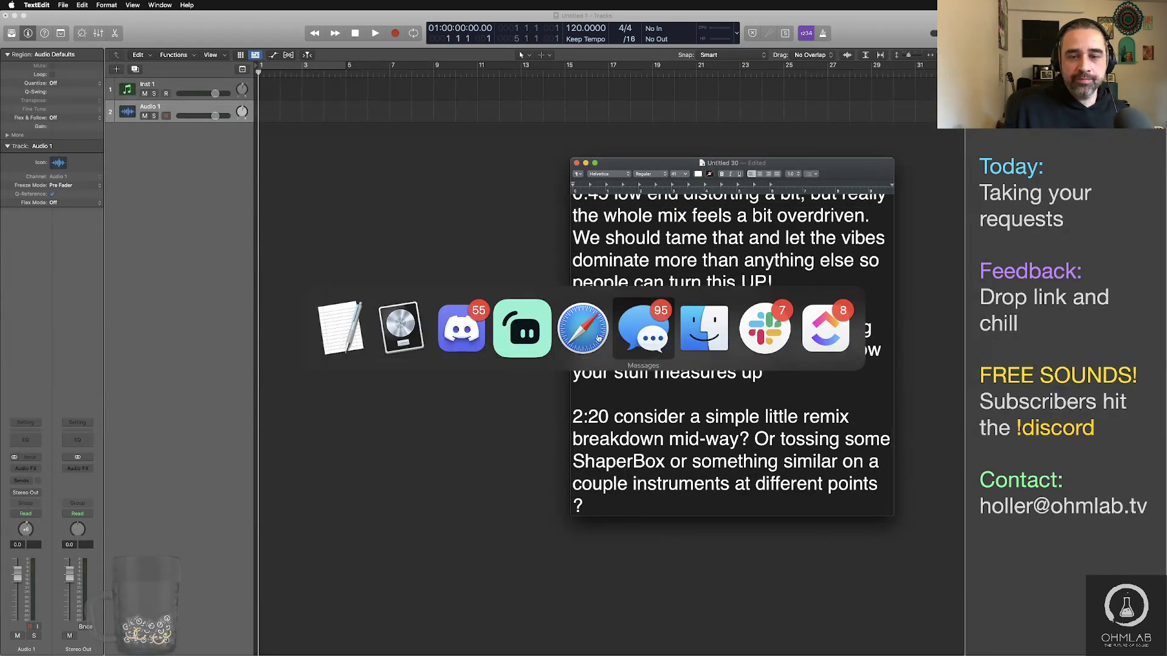
click(563, 333)
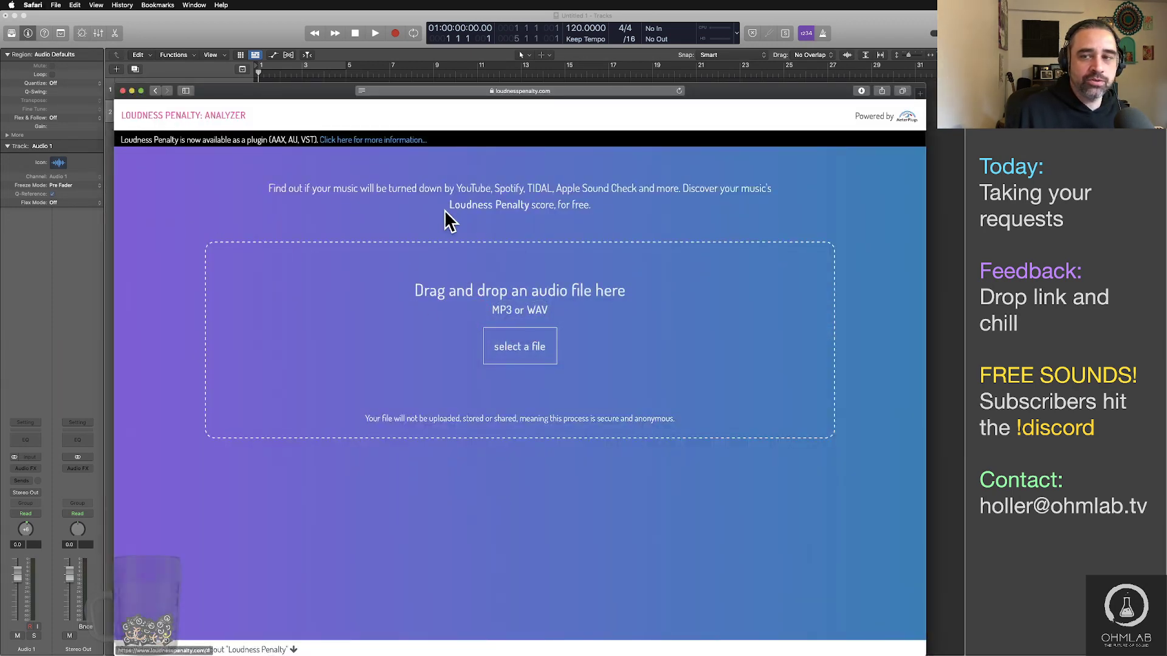
drag(217, 96, 214, 80)
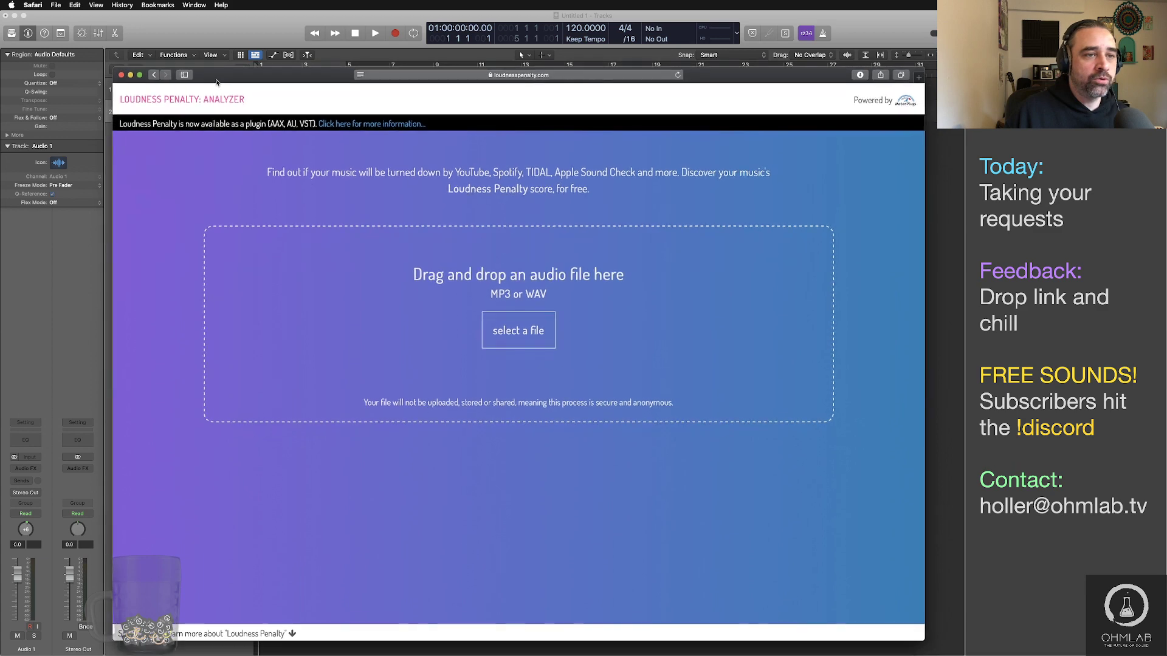
click(120, 75)
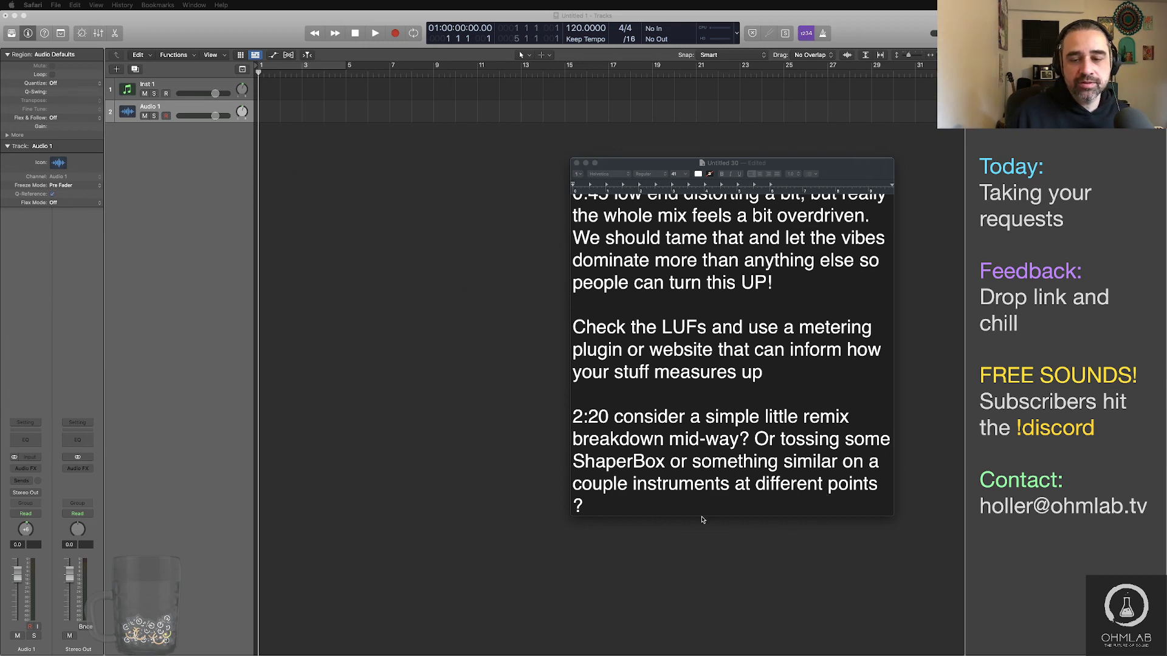
Step: Return to the TextEdit note and reread the 0:45, LUFs and 2:20 feedback
click(676, 509)
scroll(658, 474, up, 5)
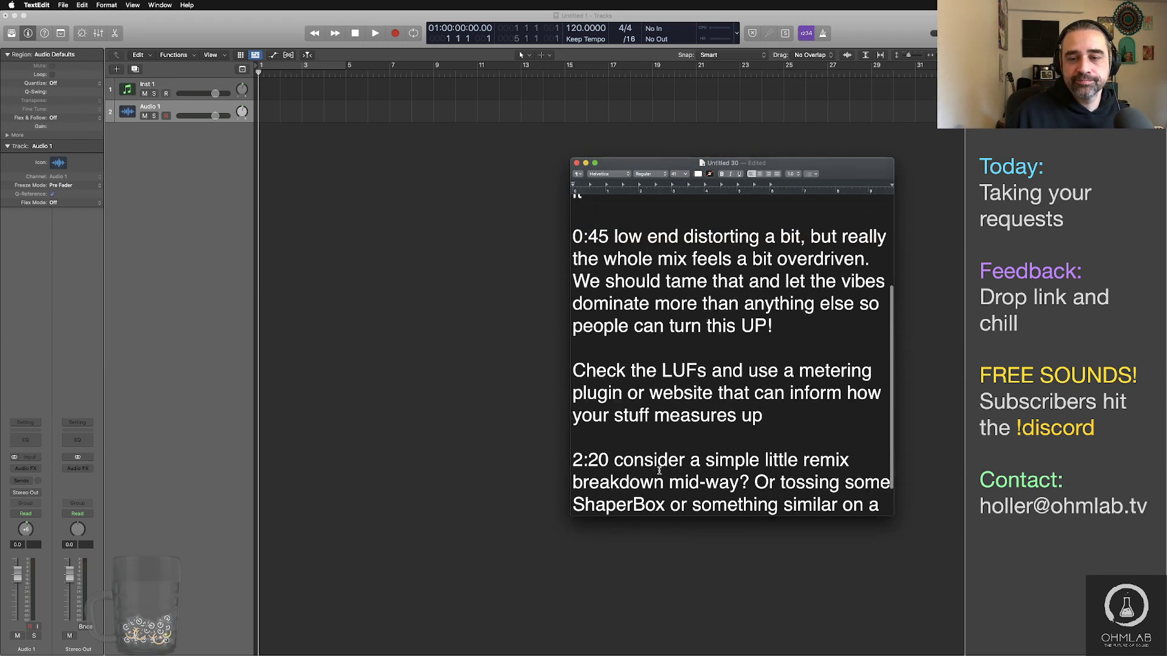
scroll(659, 471, down, 2)
scroll(659, 471, down, 2)
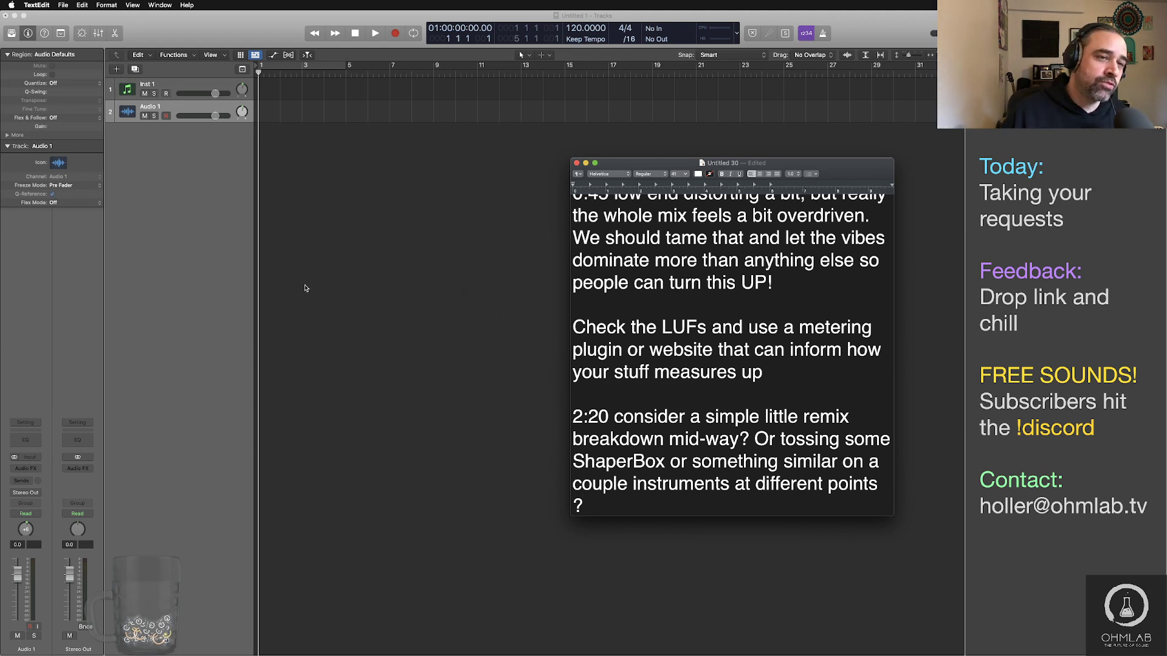
Step: Bring Logic Pro X back to the front and select the Inst 1 track
click(416, 230)
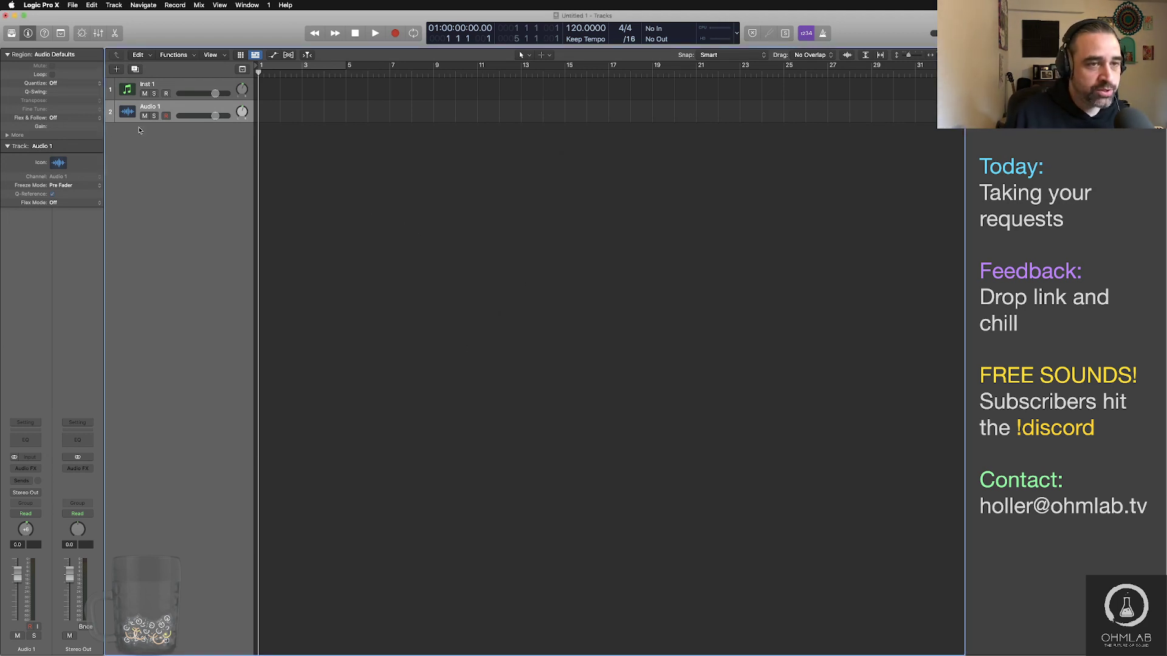
click(189, 91)
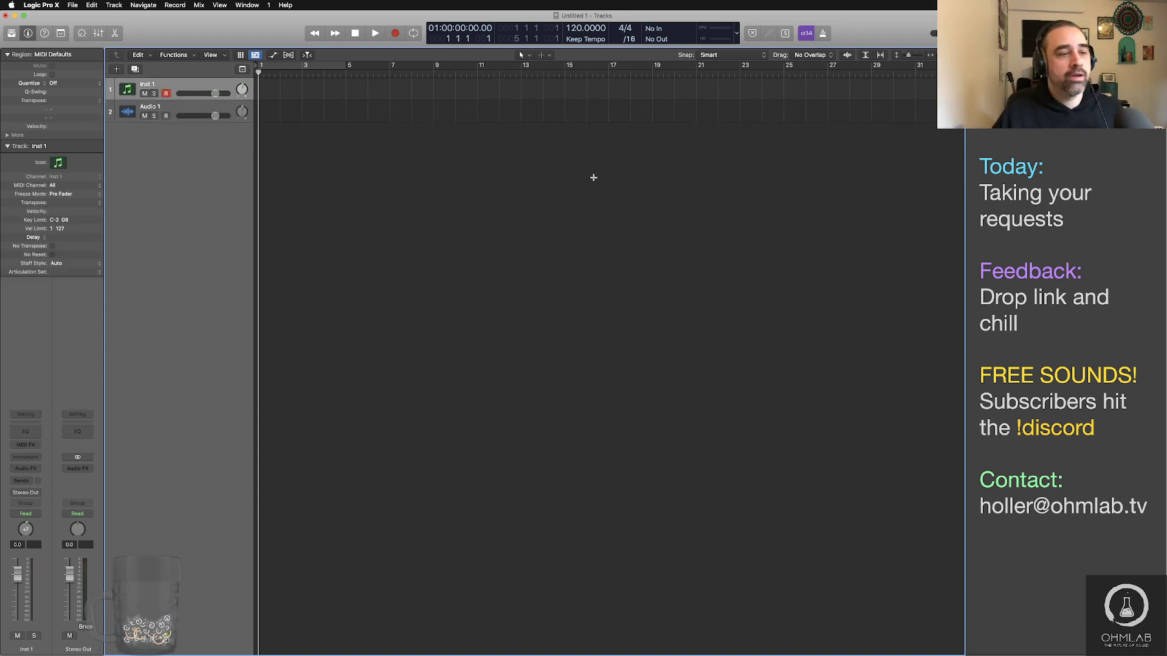
key(super+Tab)
key(super+Tab)
key(super+Tab)
key(super+Tab)
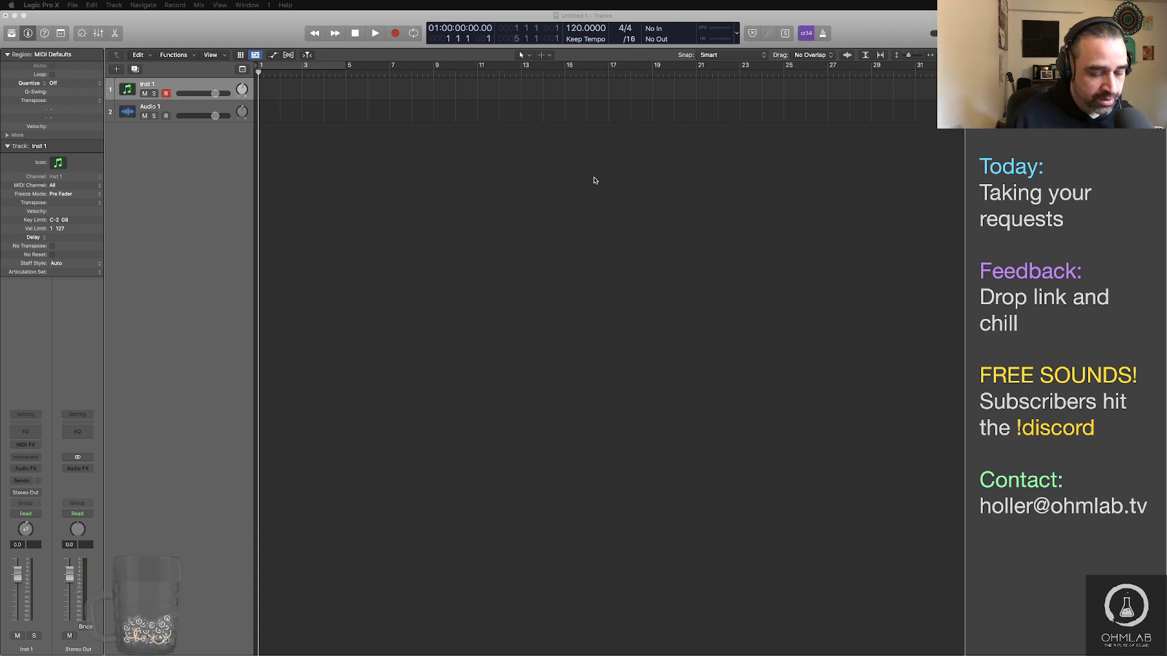
key(super+Tab)
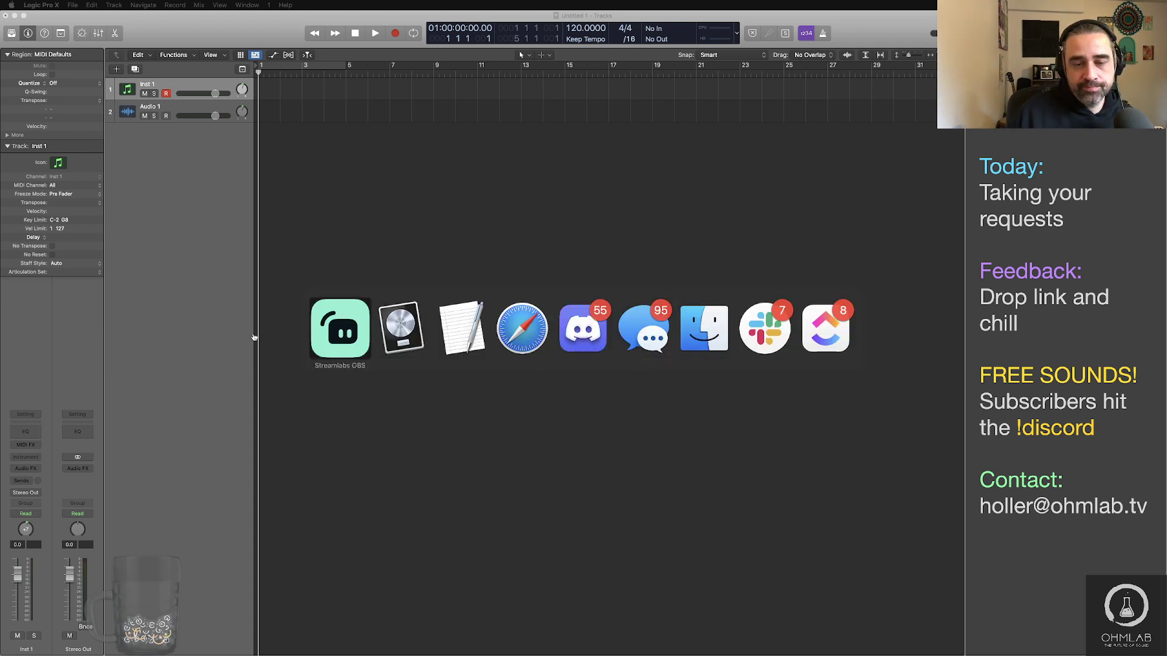
key(Escape)
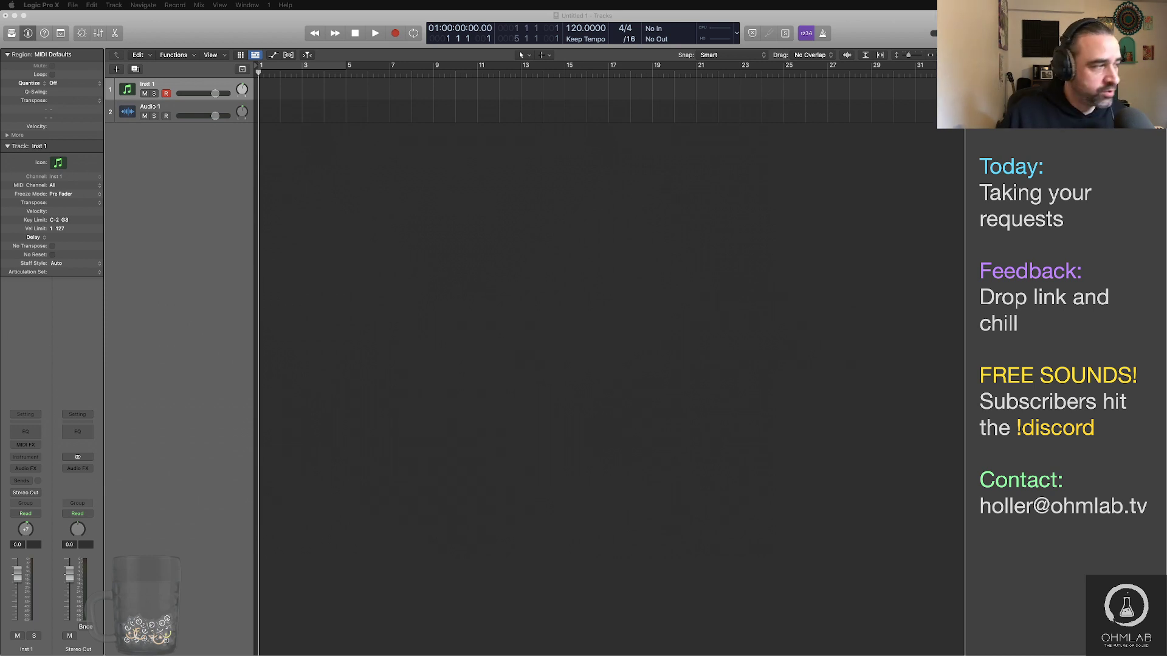
Step: Switch to Finder and spread the overlapping Bounces windows apart so their Marvel WAV file lists can be seen
key(super+Tab)
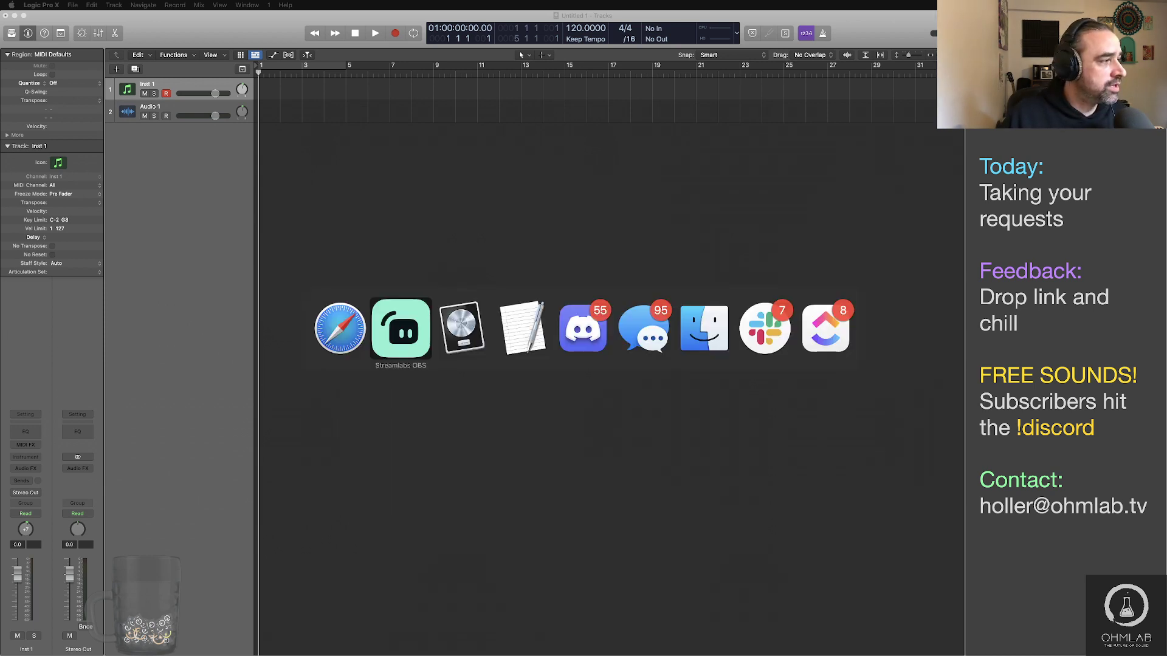
click(704, 331)
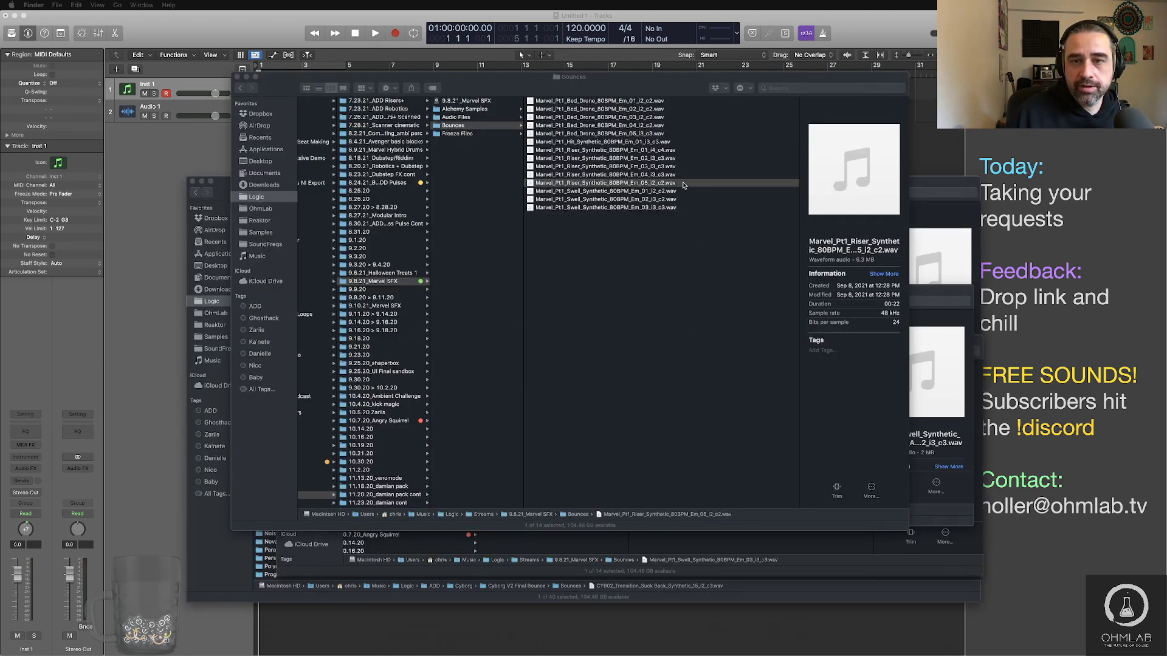
drag(671, 85, 475, 46)
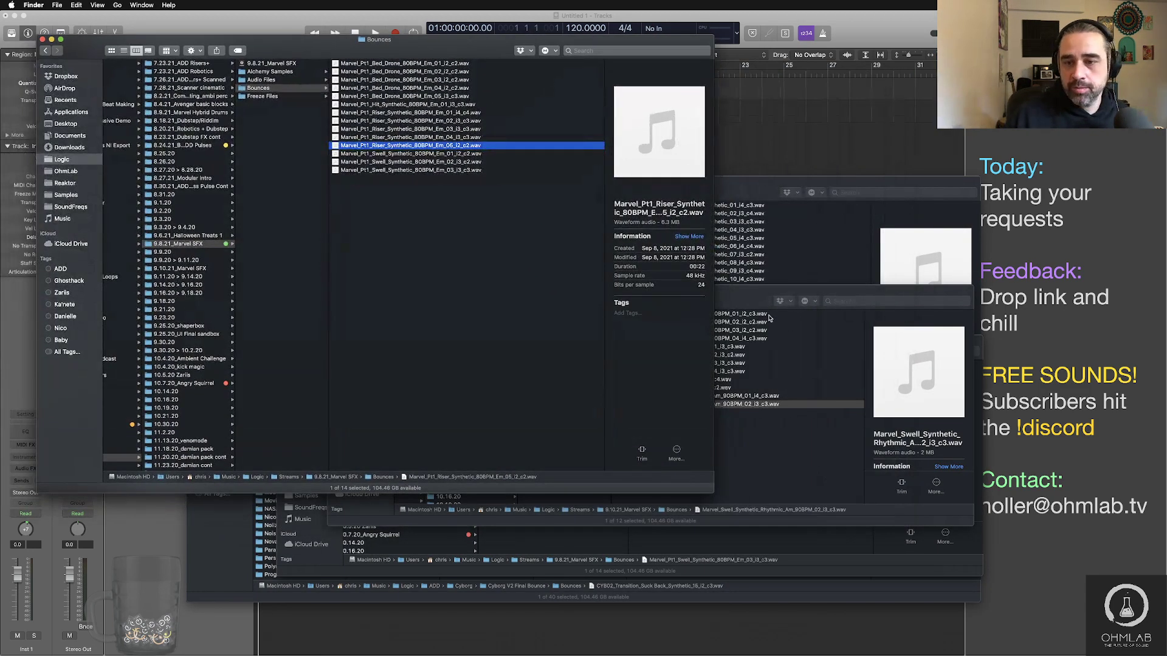
click(729, 308)
drag(729, 309, 472, 213)
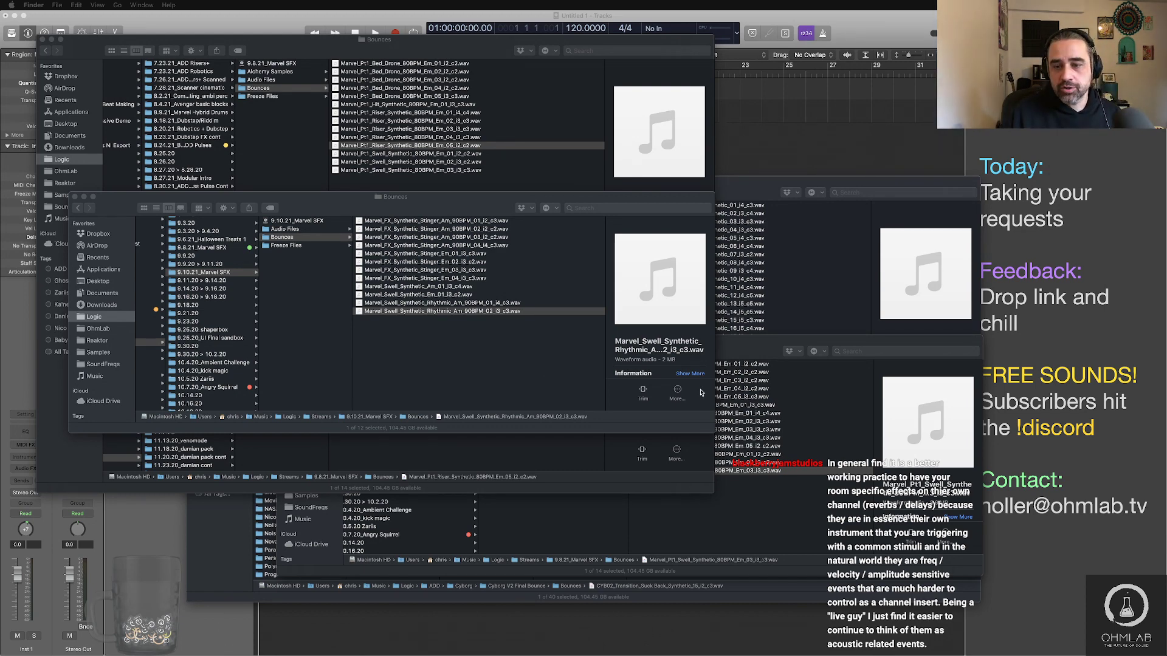
drag(772, 343, 677, 346)
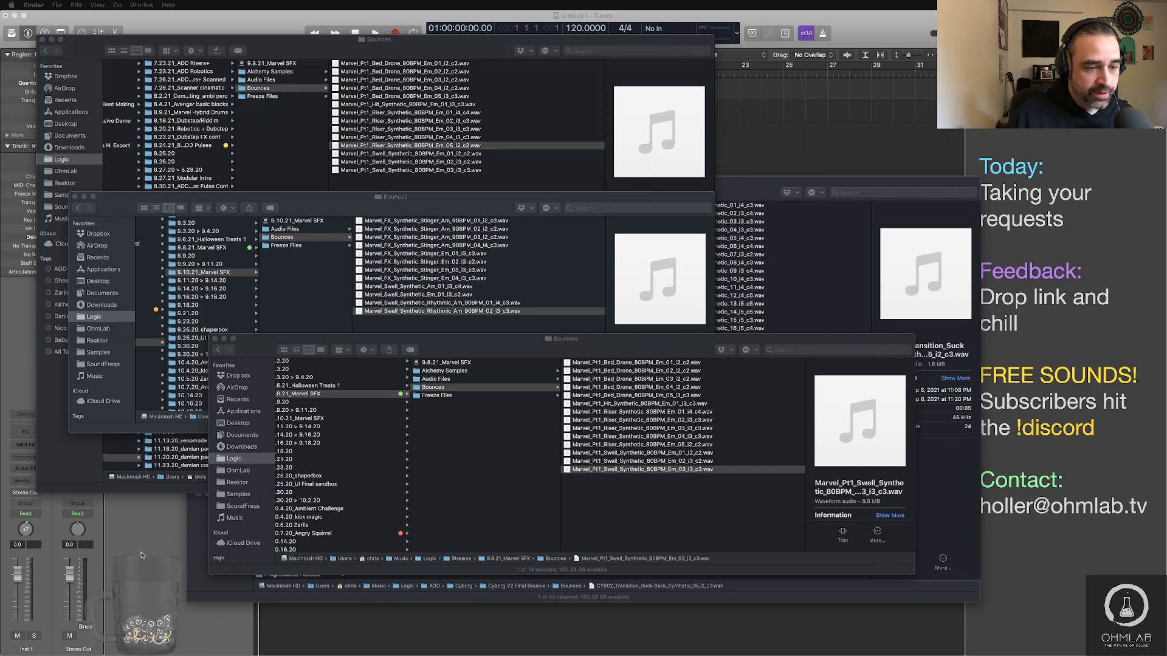
Step: Return to Logic Pro X, select the Inst 1 track, and load FM8 as its instrument
click(130, 553)
click(204, 109)
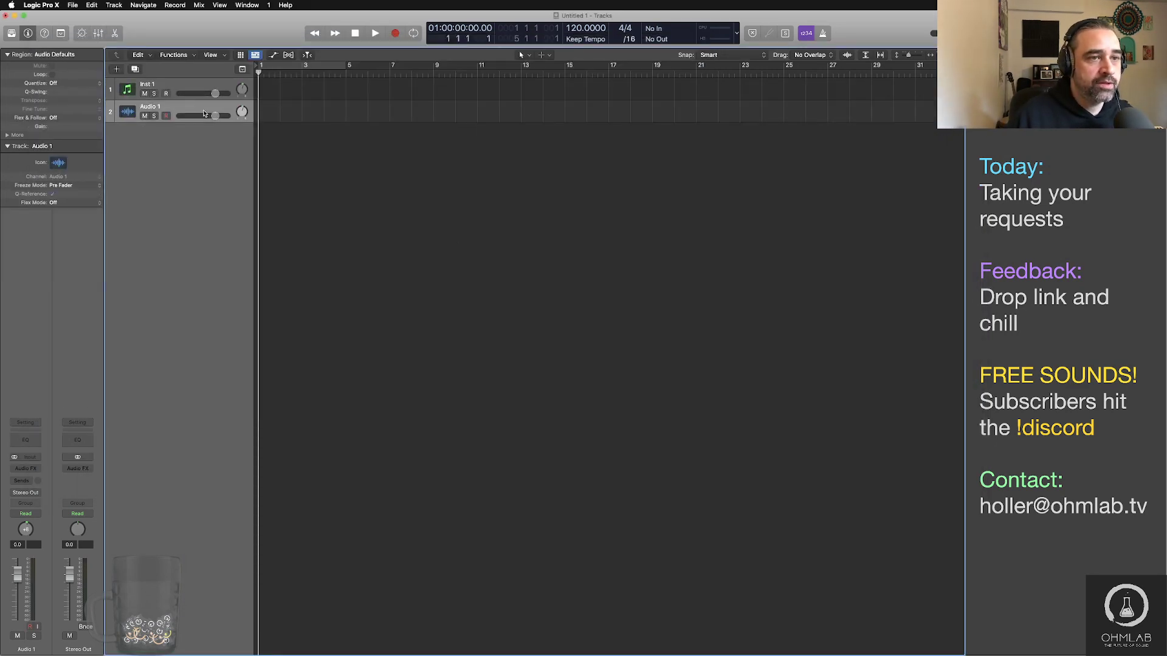
click(193, 112)
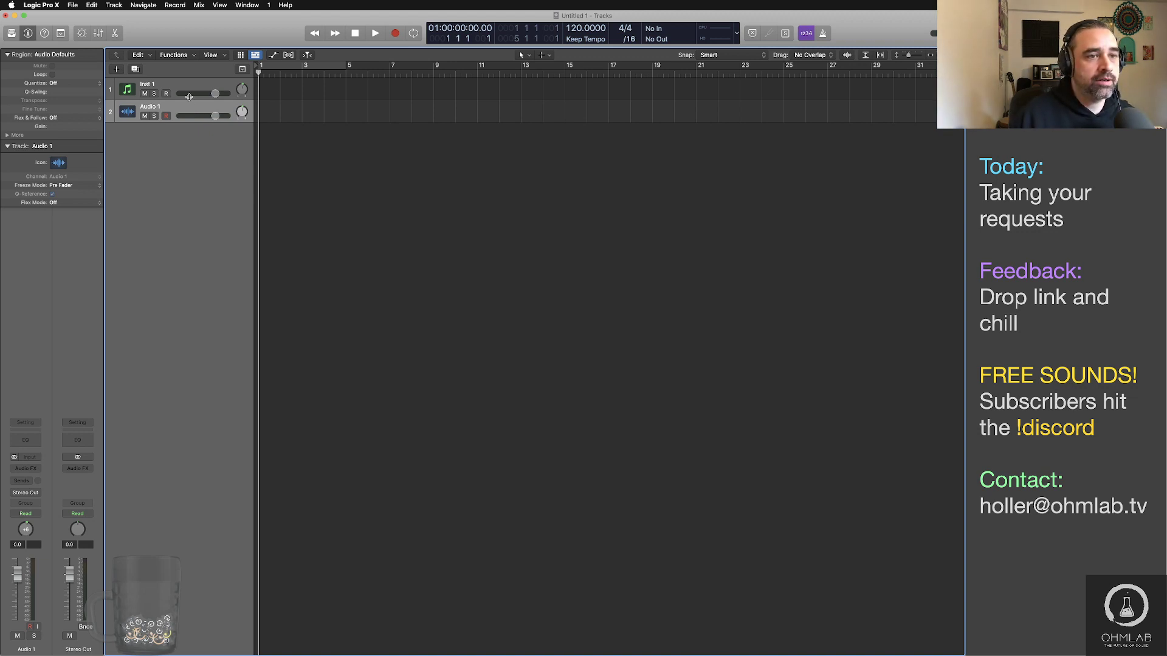
click(189, 87)
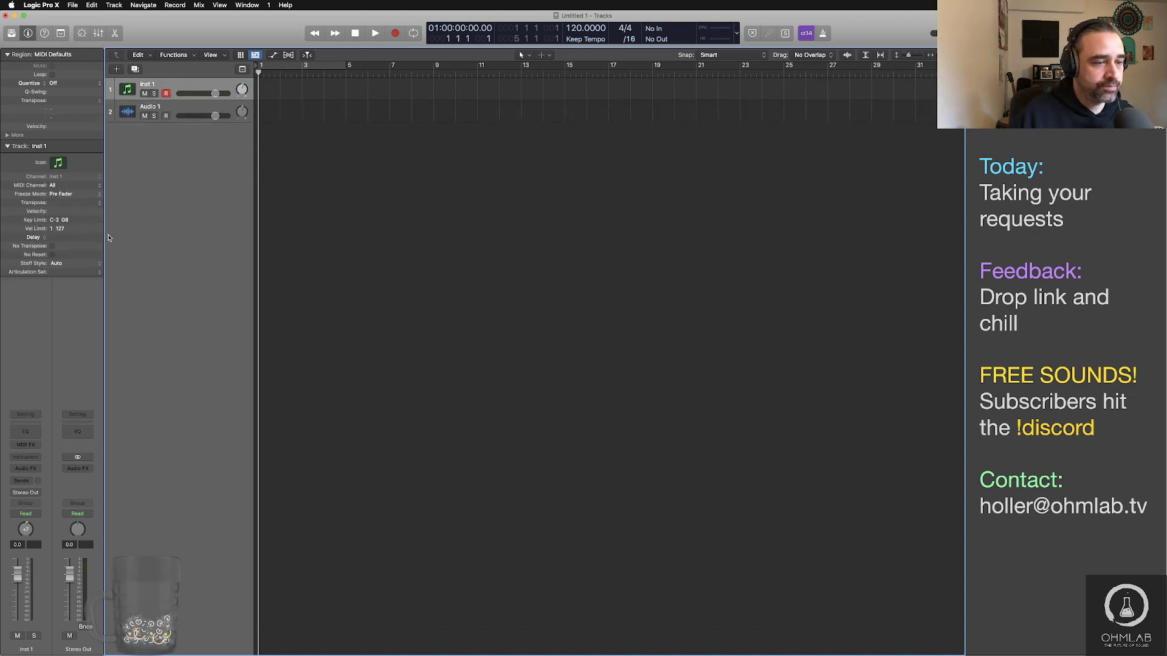
click(27, 457)
mouse_move(33, 510)
click(134, 509)
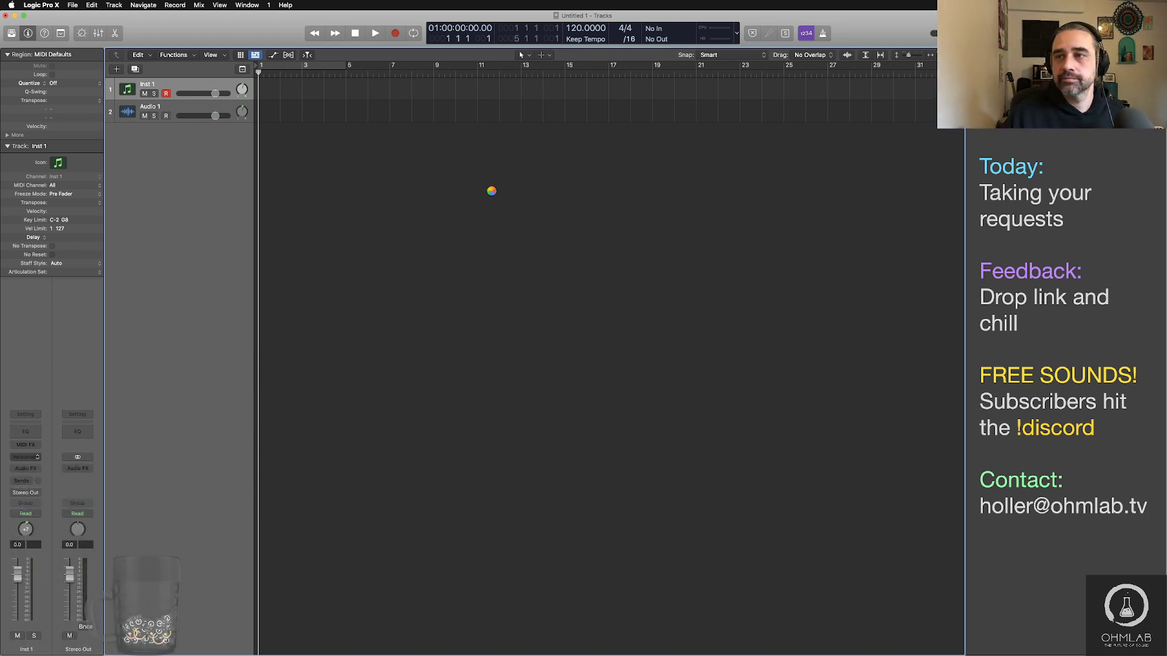
Step: Bring Logic Pro X back into focus, move the FM8 window closer to the track headers, and show the Ops page
key(super+Tab)
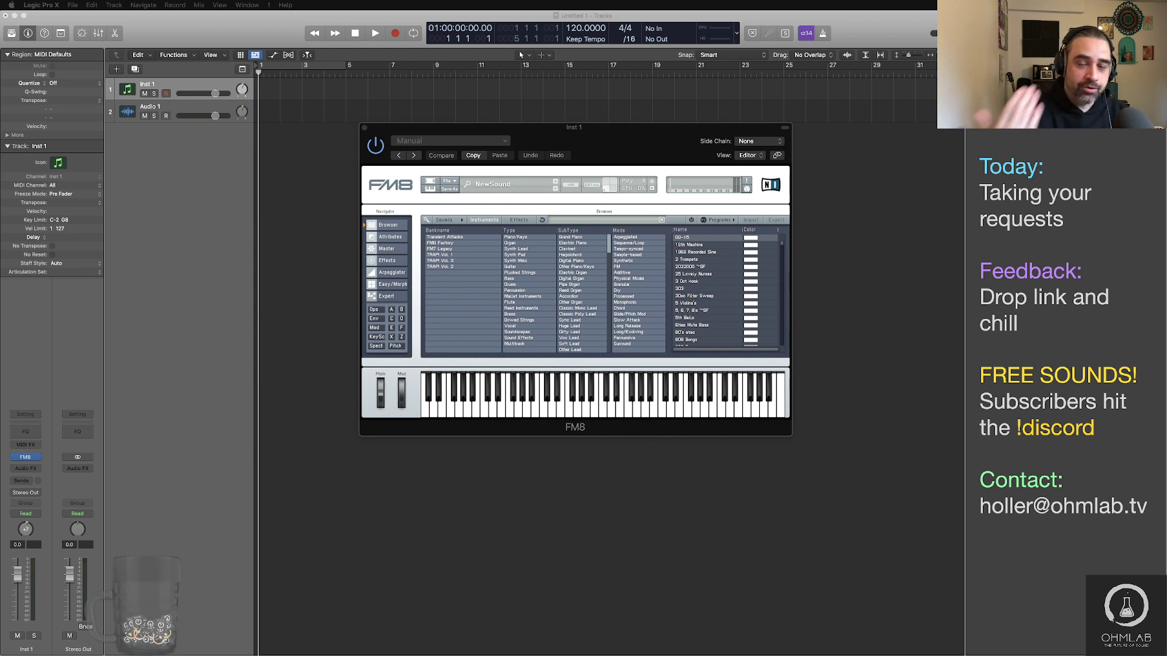
click(241, 112)
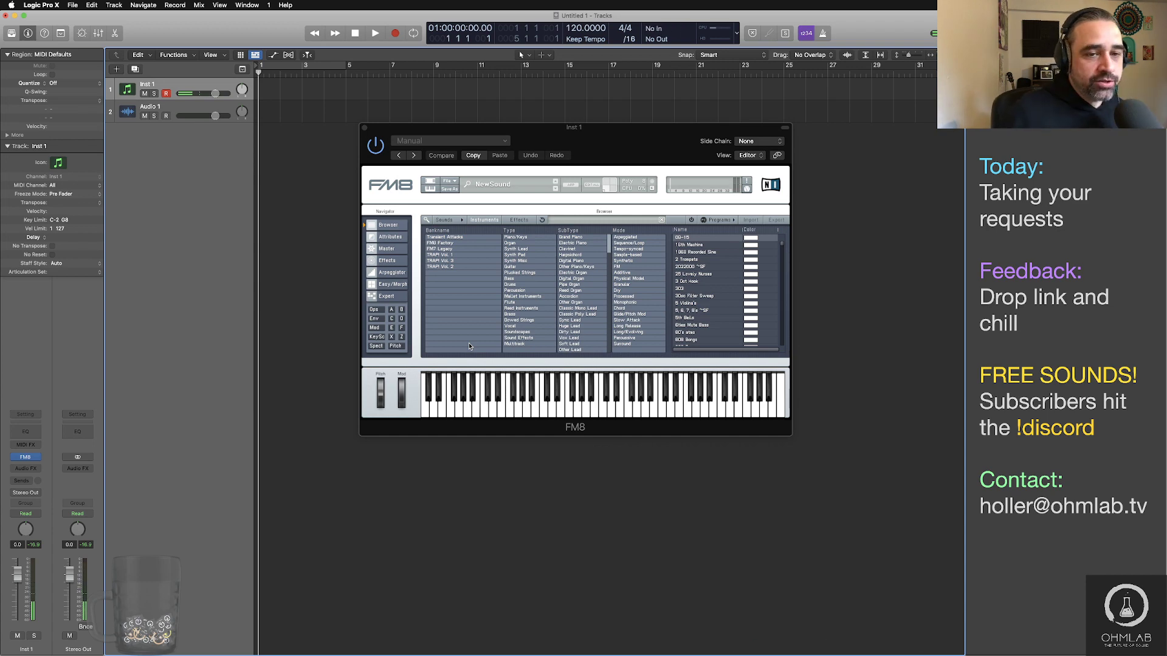
drag(586, 140, 514, 106)
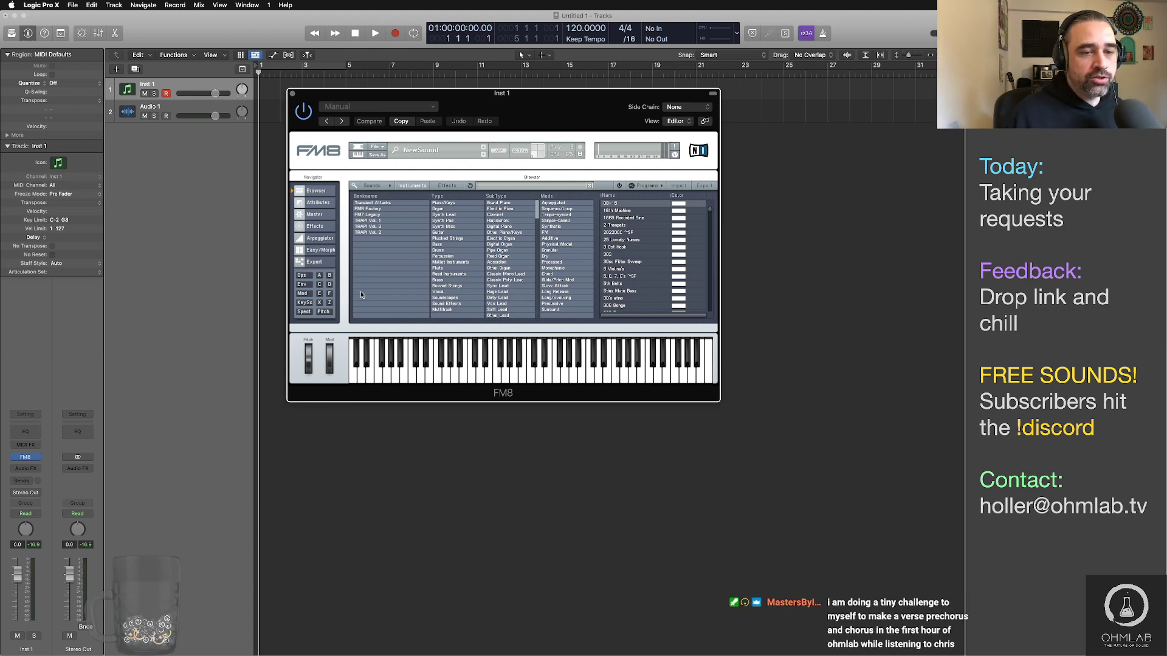
click(303, 276)
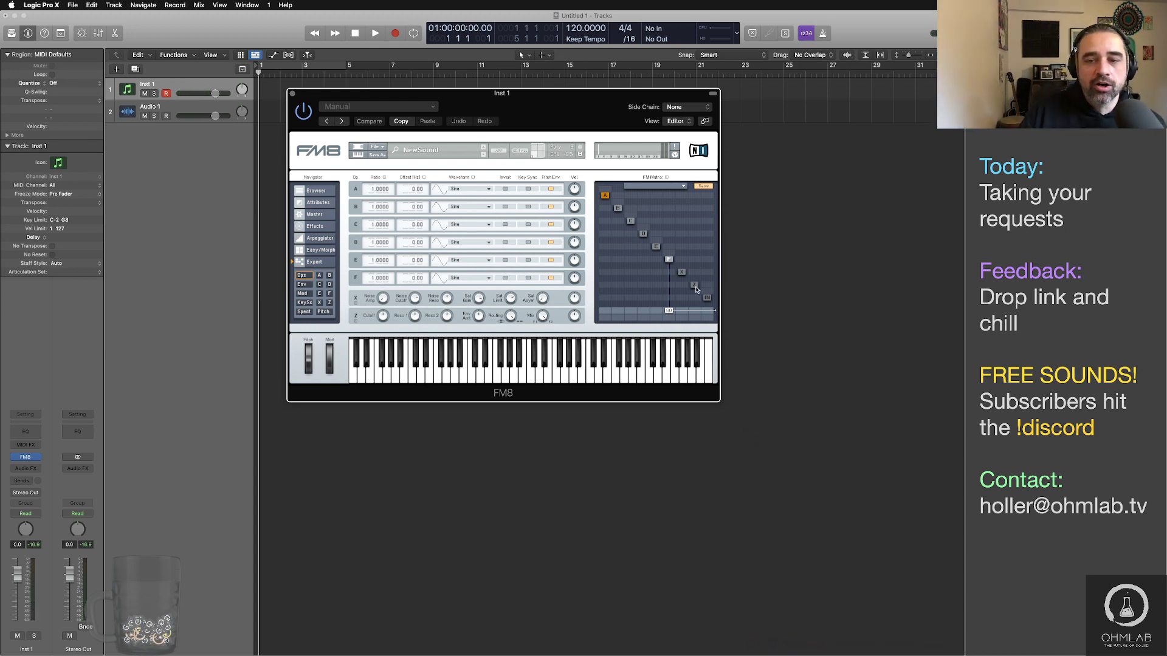
Step: Turn on operator E in the FM8 matrix, open its settings, and set its ratio to 2.0000
drag(666, 313, 670, 318)
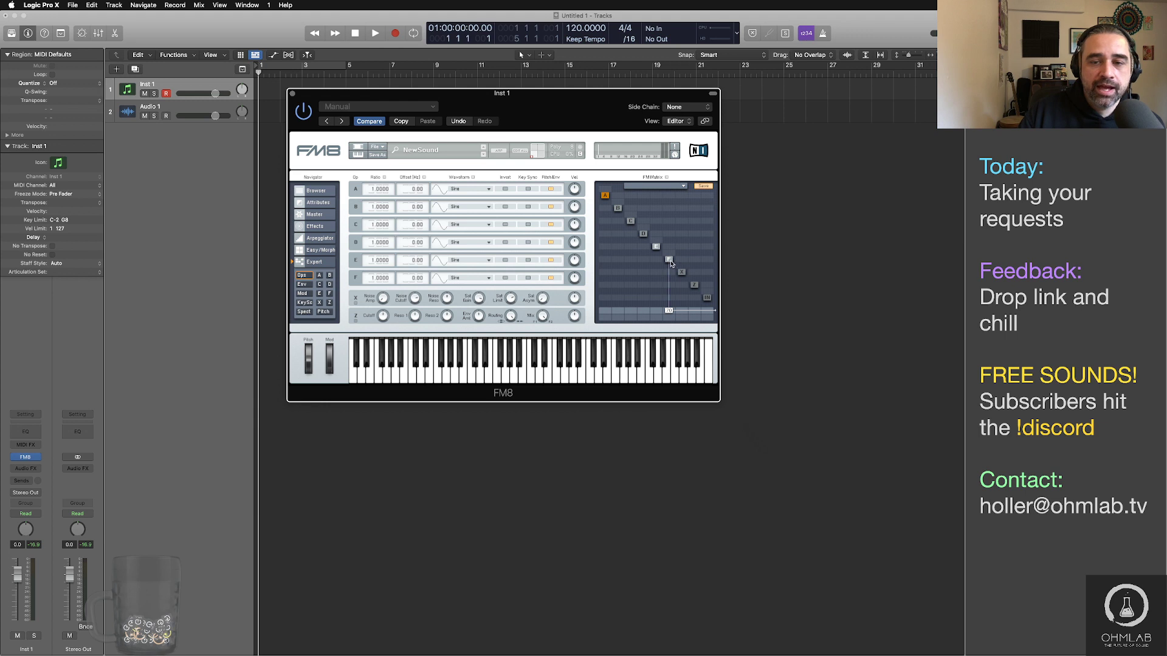
drag(671, 313, 668, 258)
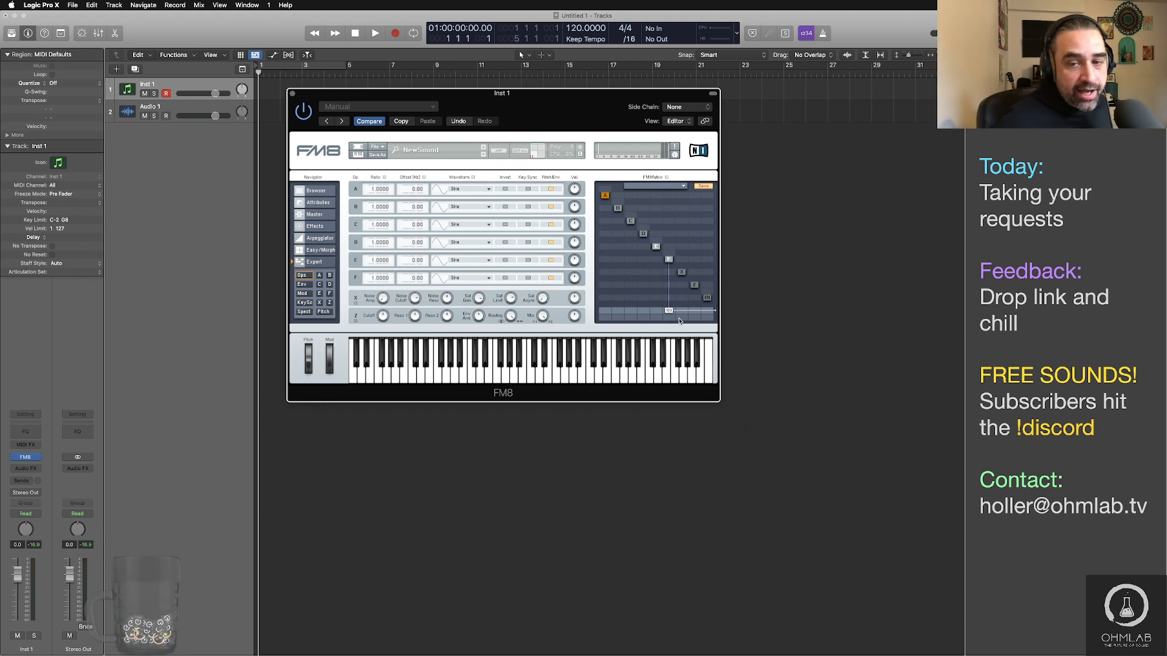
double_click(656, 246)
drag(369, 196, 368, 189)
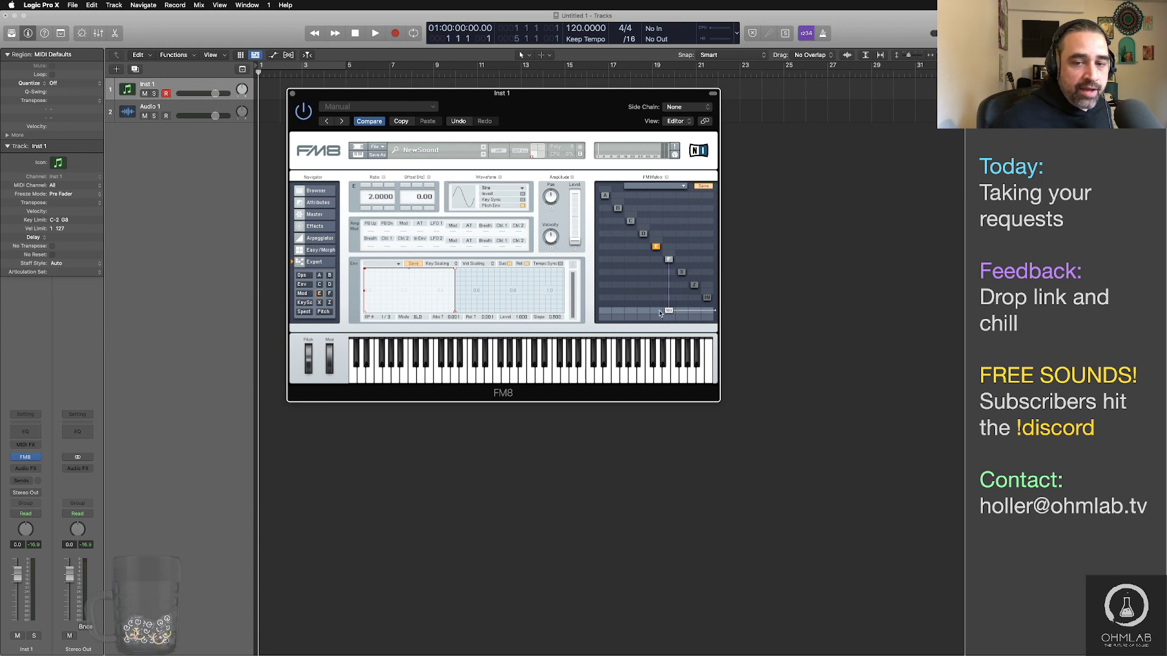
Step: Route operator E to the output alongside operator F, and remove that routing again
drag(659, 312, 659, 279)
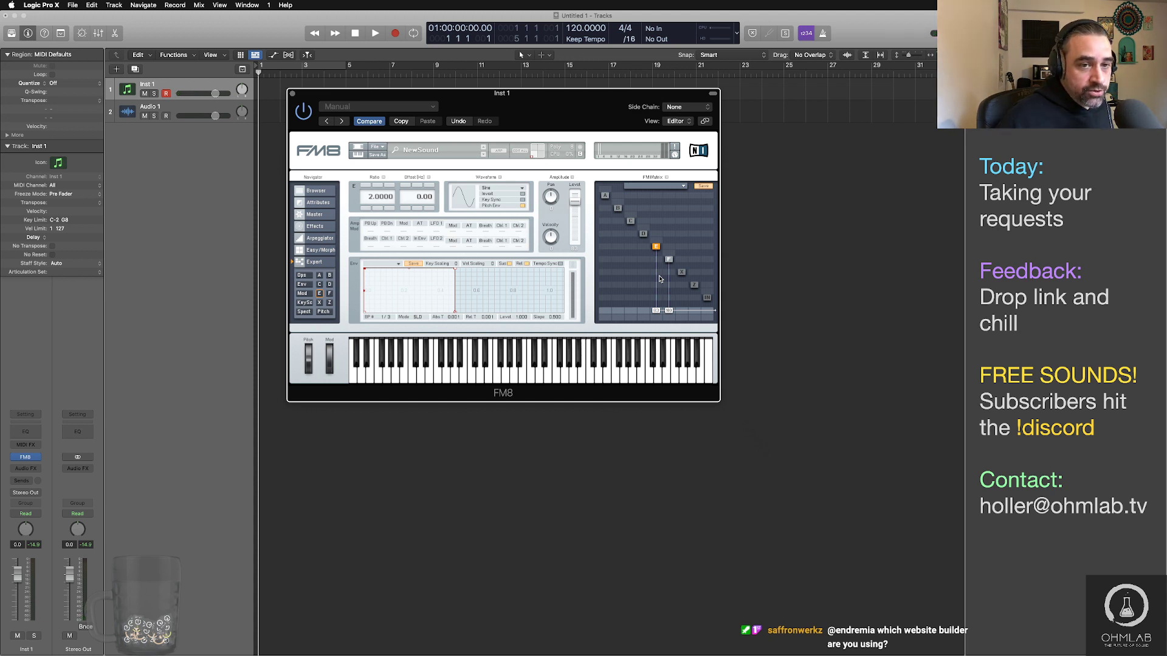
drag(660, 278, 664, 255)
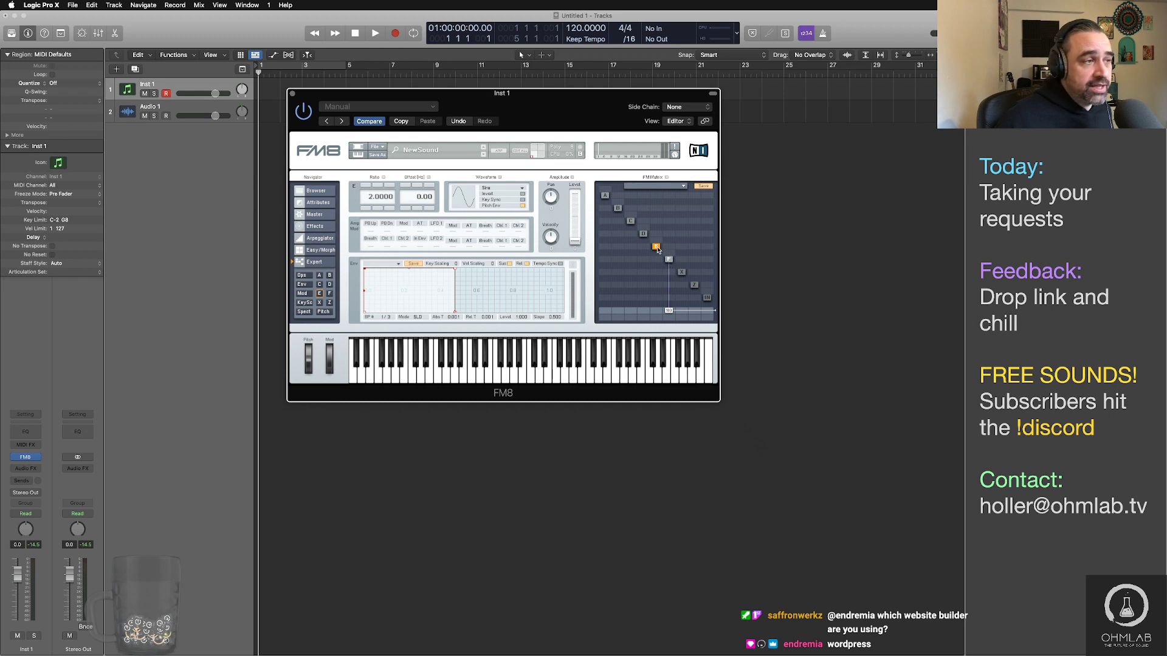
Step: Try modulating operator F with operator E, add E to the output as well, and clear both routings
drag(657, 250, 657, 261)
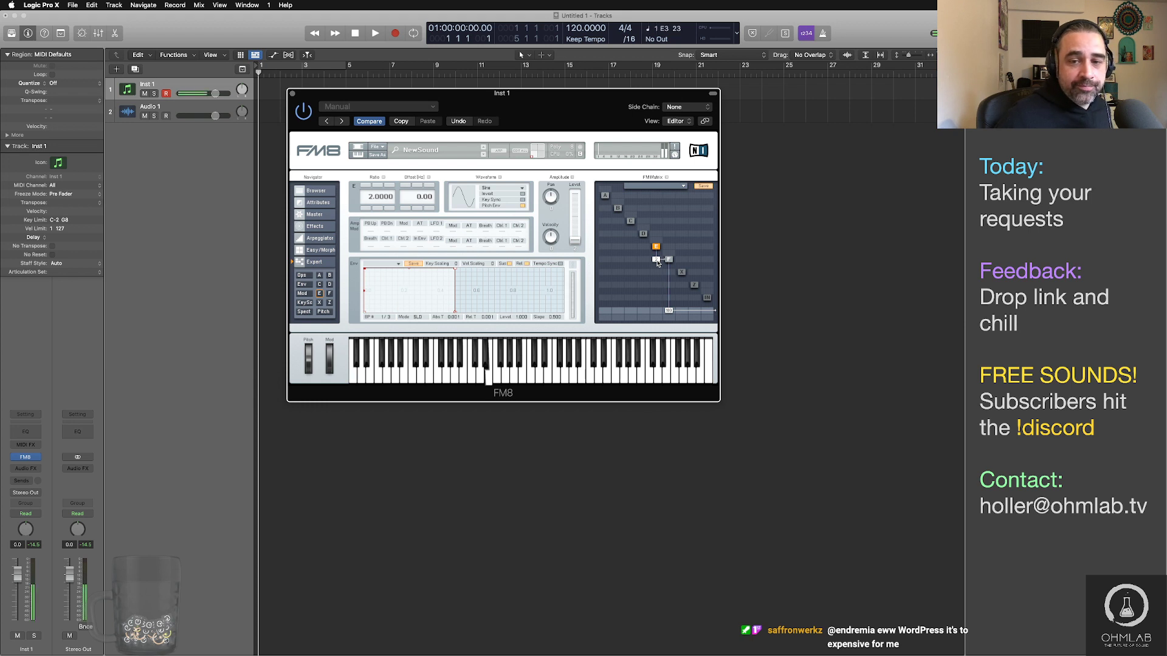
mouse_move(657, 262)
mouse_down()
mouse_move(657, 245)
mouse_move(656, 263)
mouse_up()
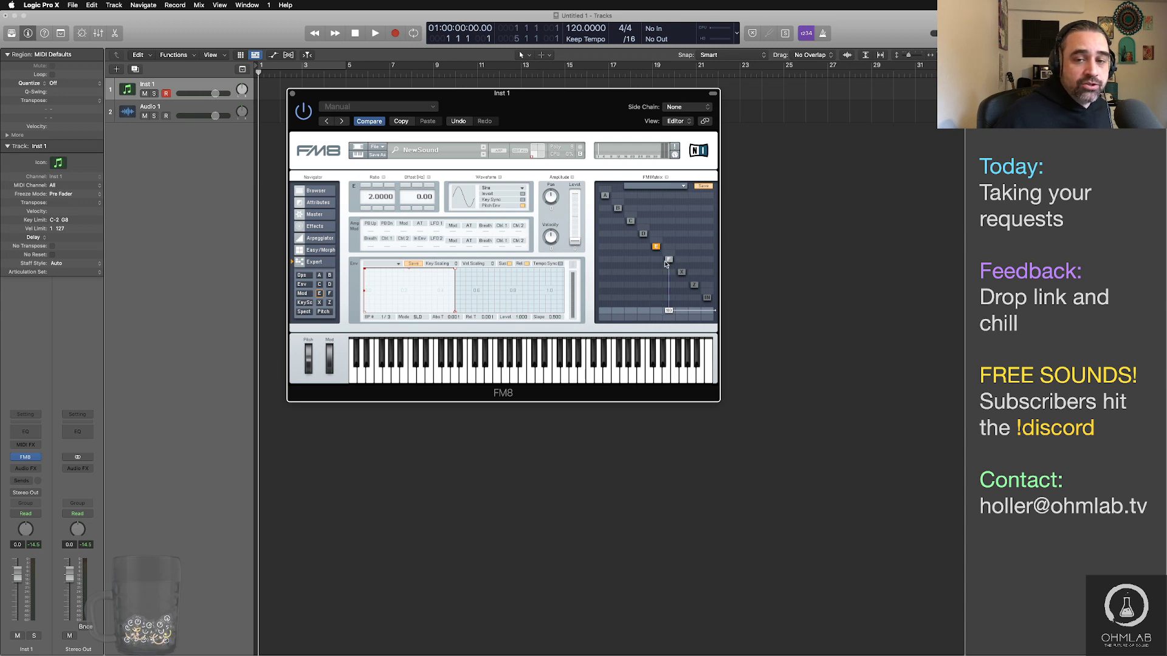
drag(657, 261, 659, 254)
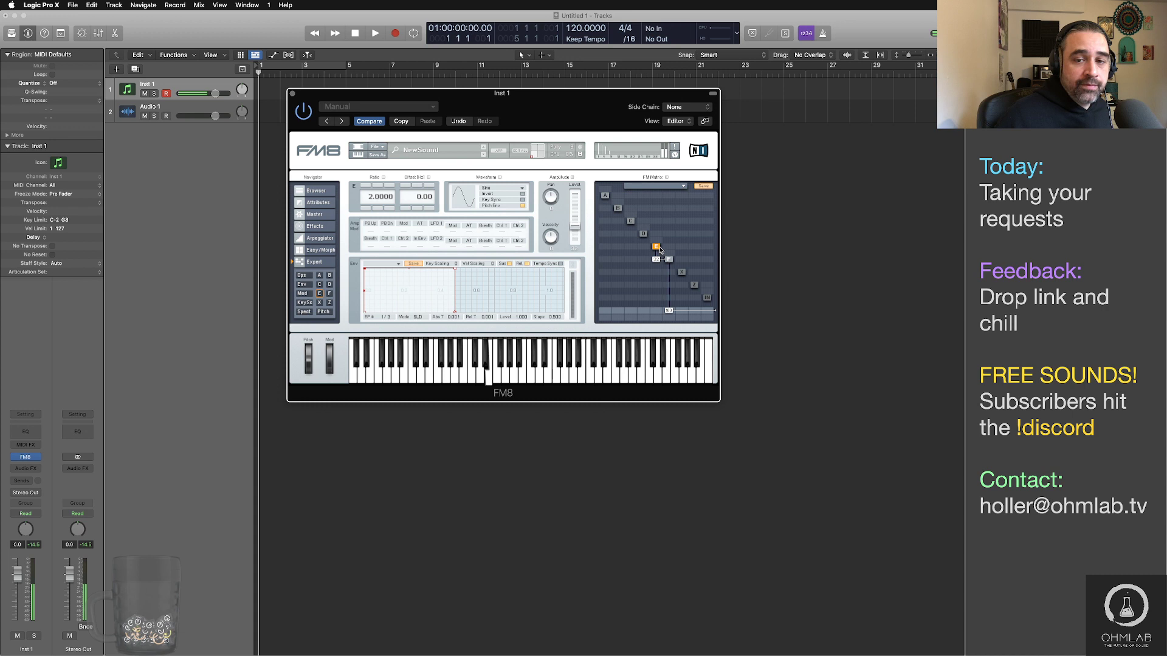
drag(658, 315, 660, 295)
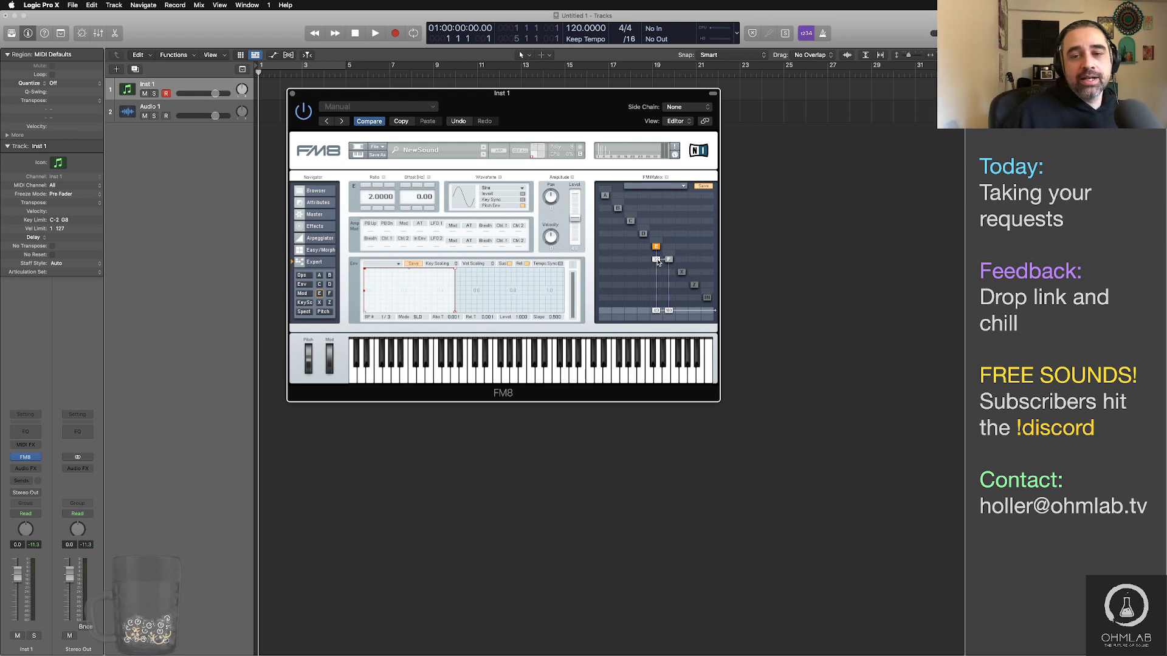
drag(656, 310, 644, 294)
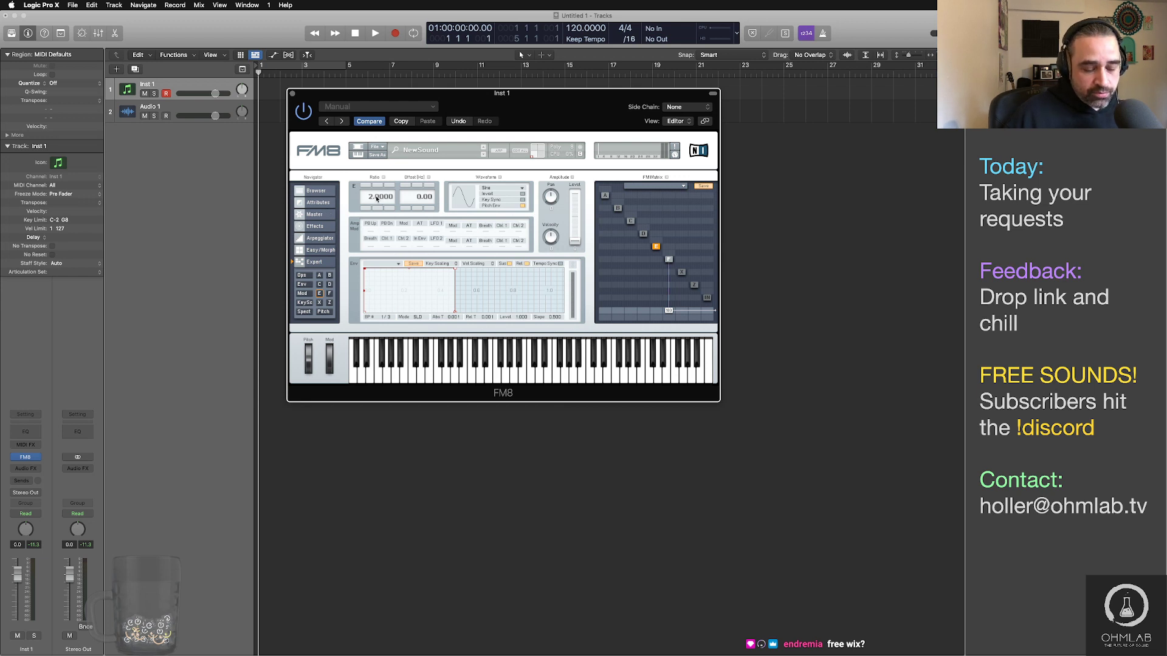
Step: Check the operator ratios on the Ops page and operator E's page, and open operator F's settings
click(303, 276)
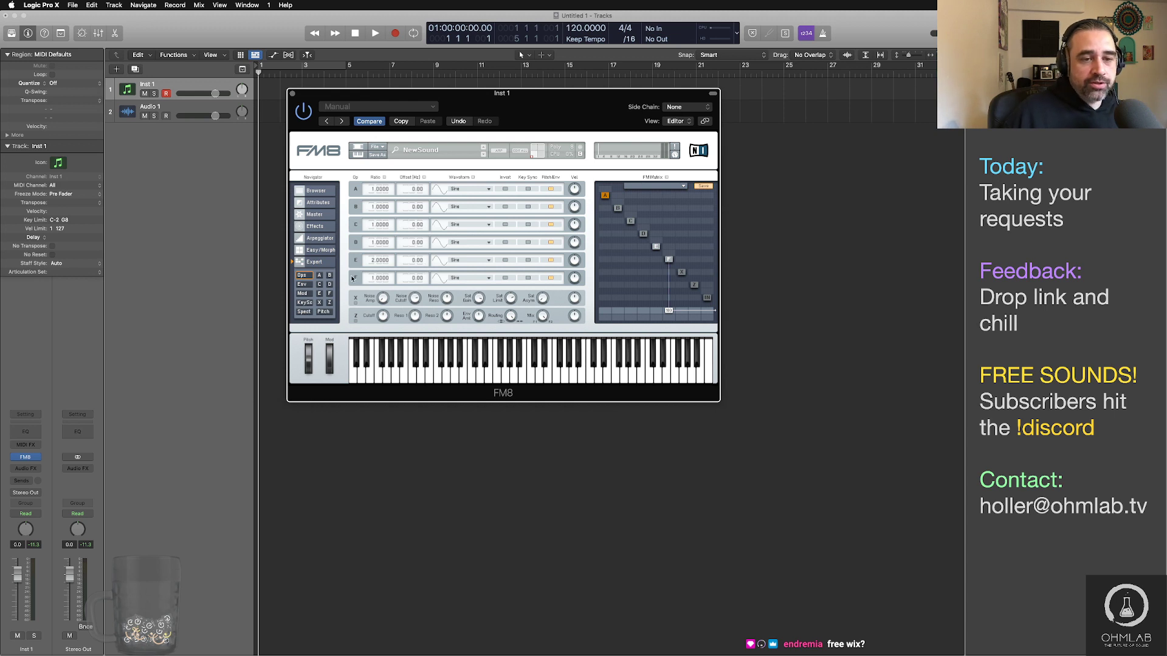
click(656, 248)
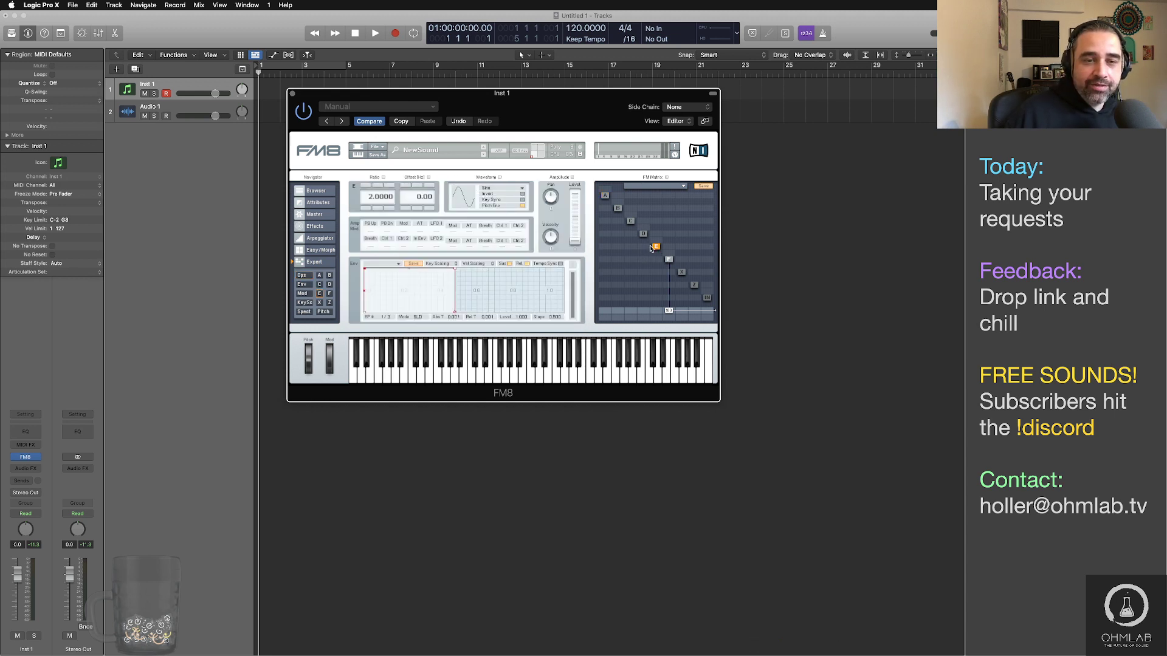
click(669, 259)
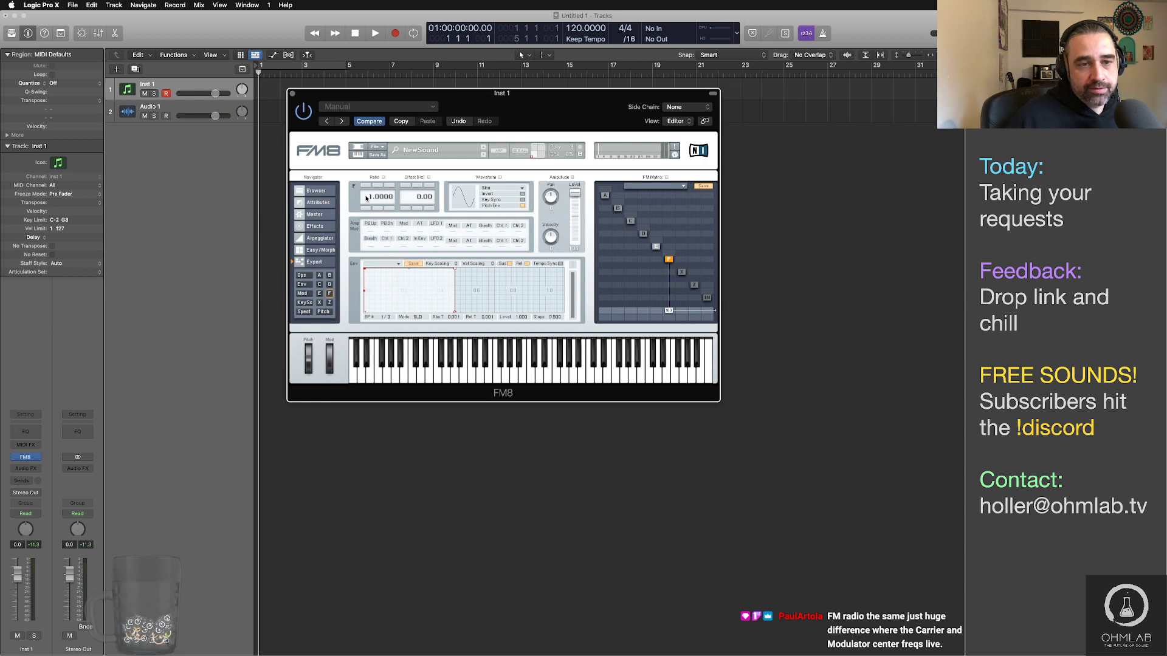
Step: Try operator F's ratio at 2.0000, 4.0000 and higher multiples, and bring it back to 1.0000
scroll(367, 198, up, 1)
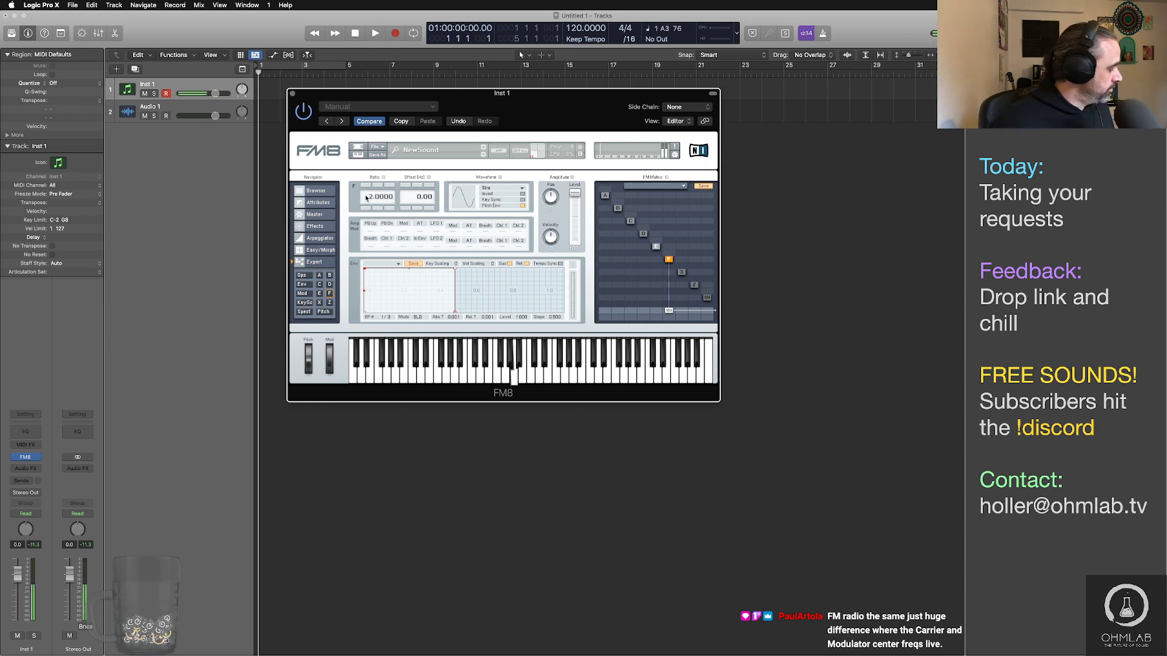
scroll(366, 198, down, 1)
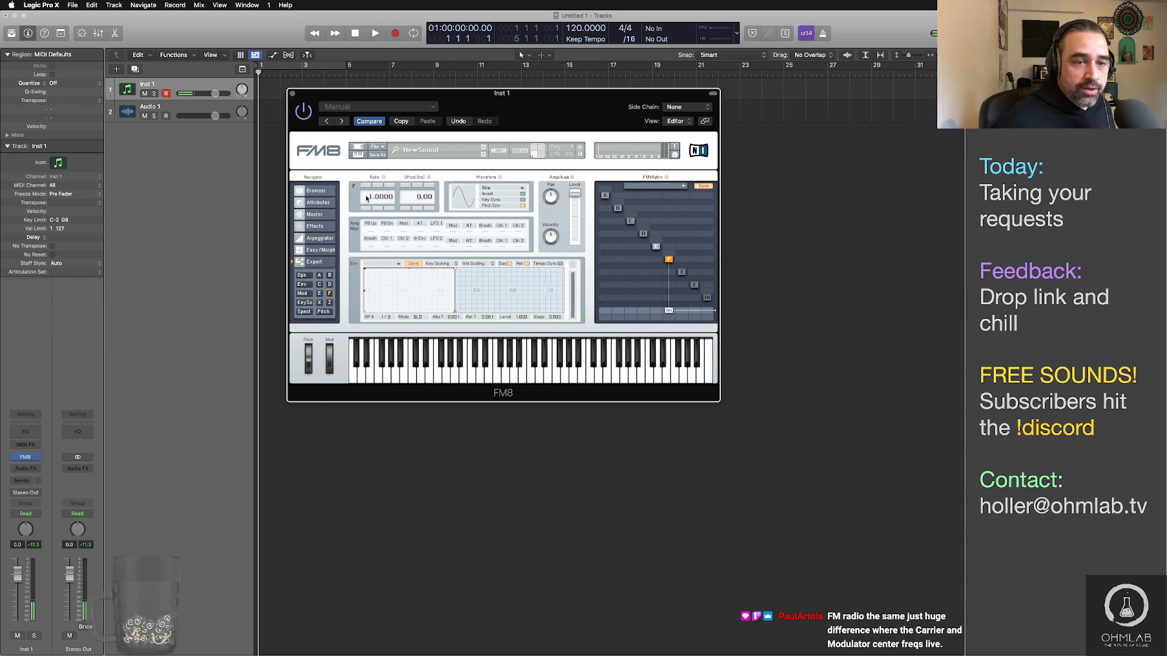
scroll(366, 198, up, 1)
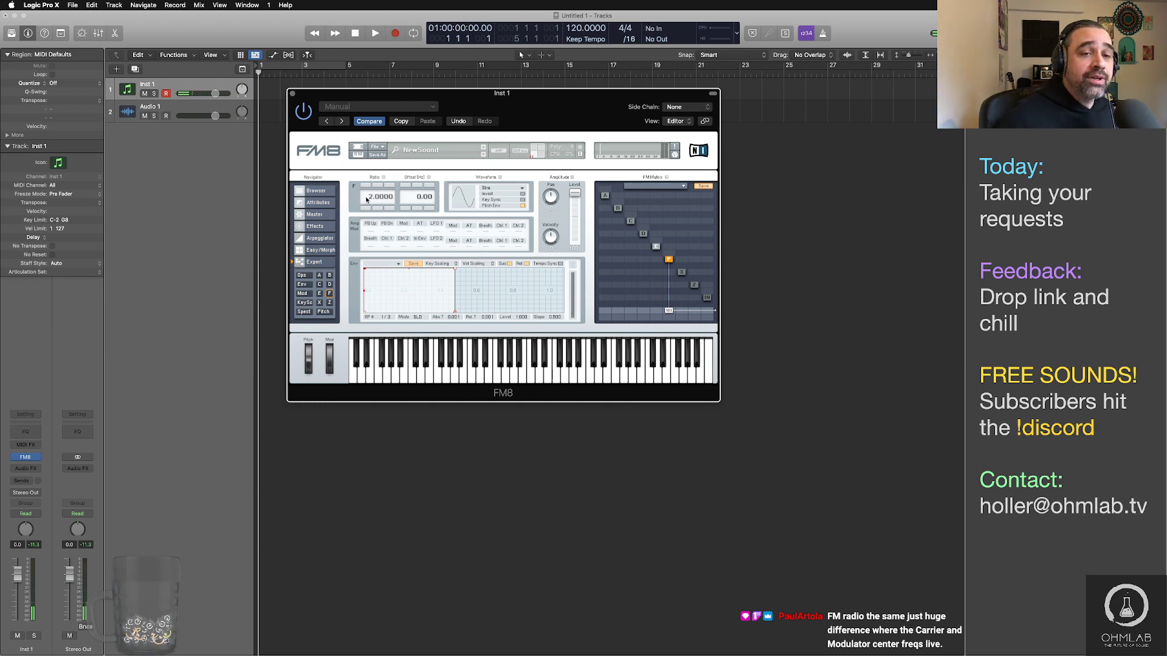
scroll(367, 198, up, 1)
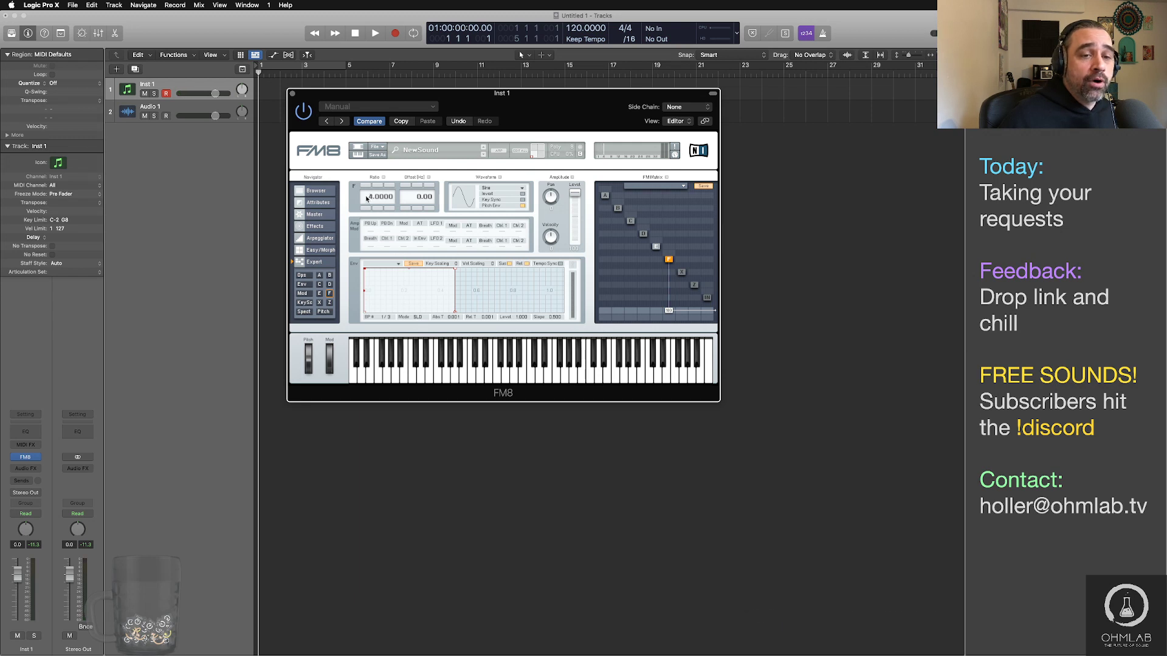
scroll(366, 197, up, 1)
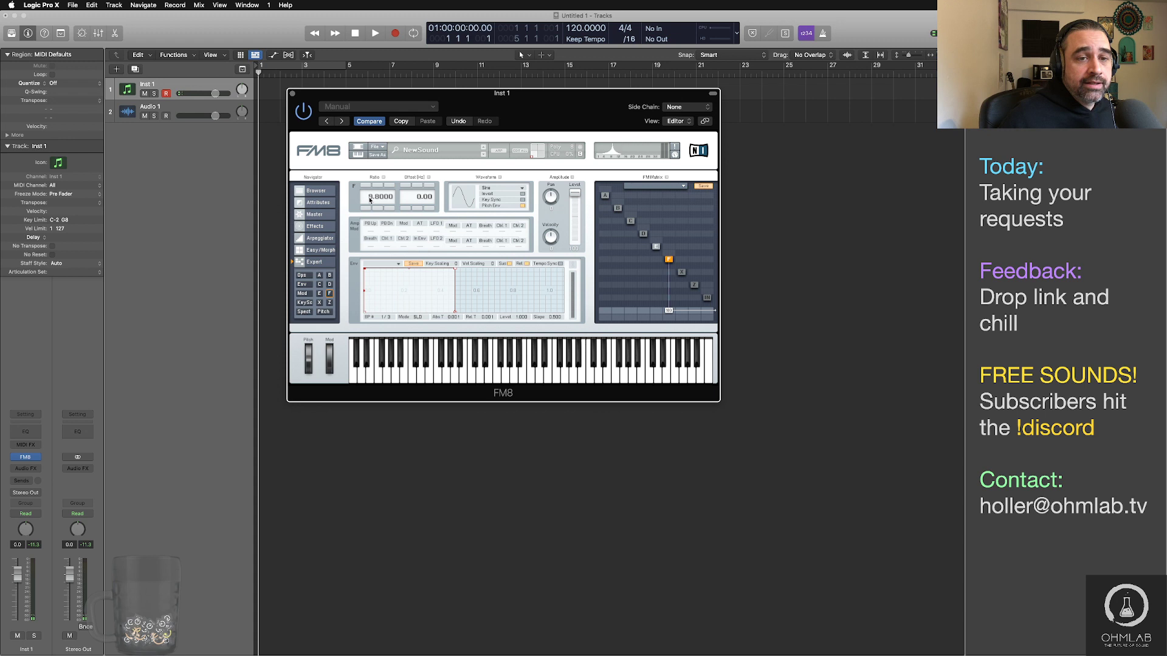
scroll(369, 198, down, 1)
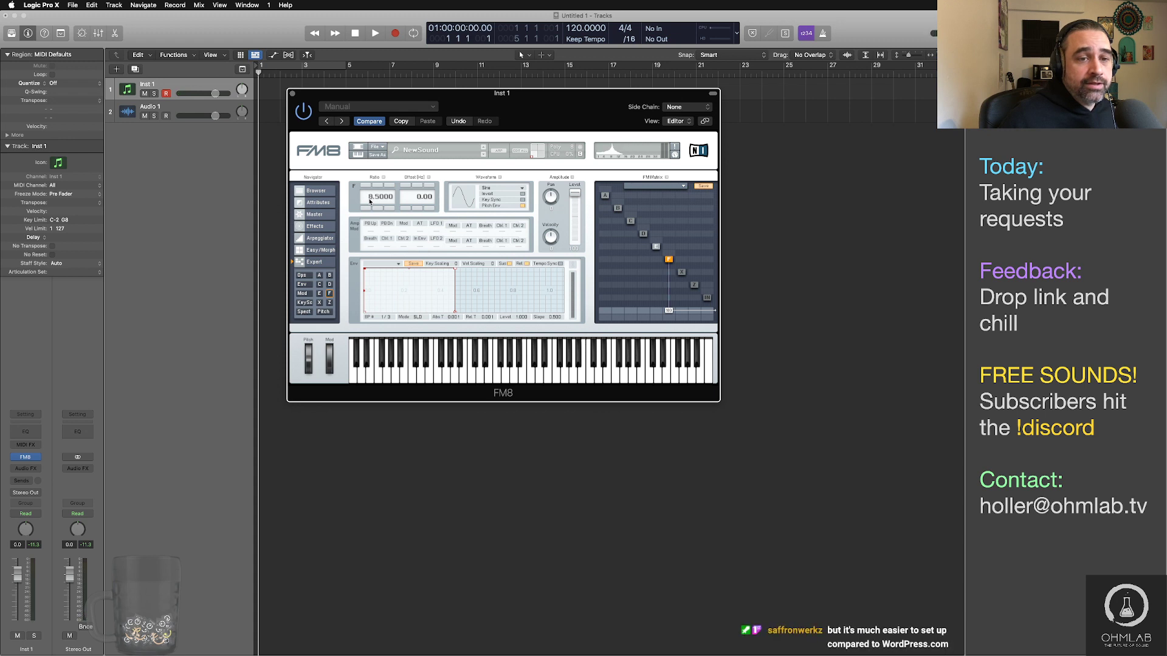
scroll(369, 202, down, 1)
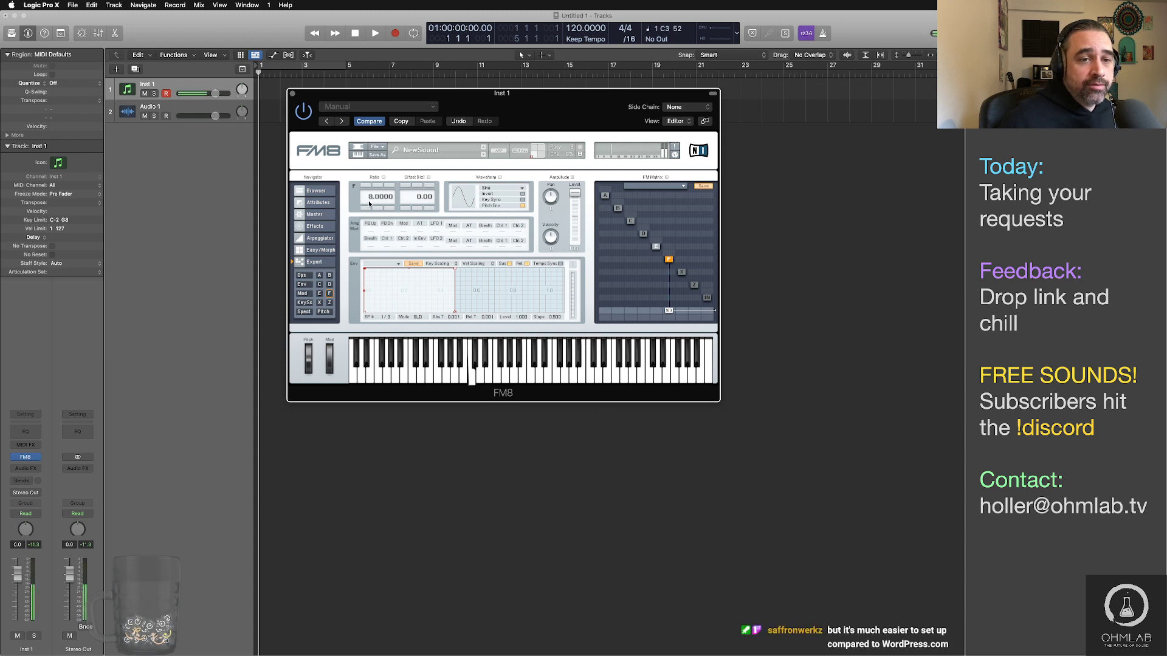
scroll(369, 199, down, 7)
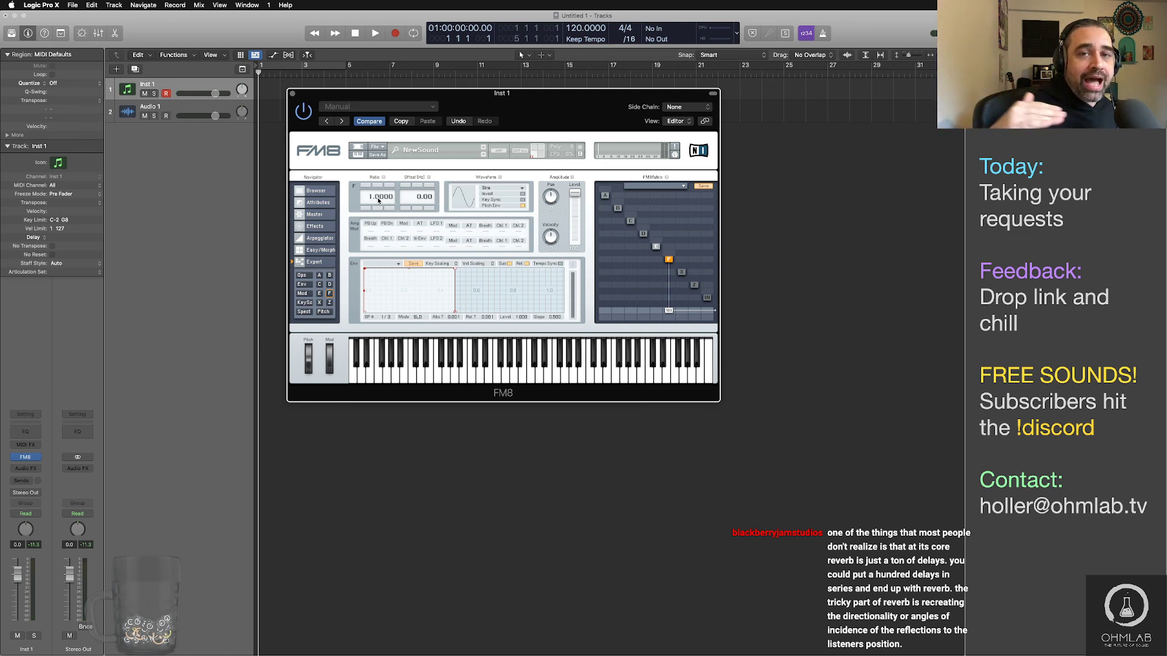
Step: Try operator F's ratio at 0.5000 and 0.2500 while playing notes, and reset it to 1
drag(376, 197, 377, 222)
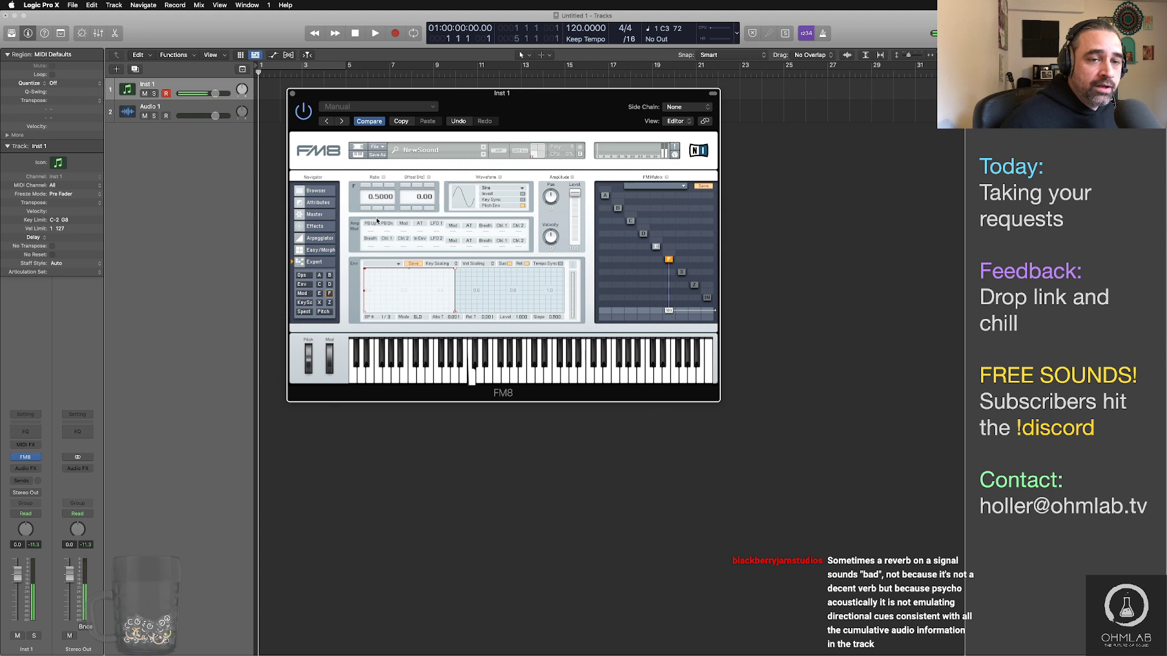
drag(376, 200, 378, 210)
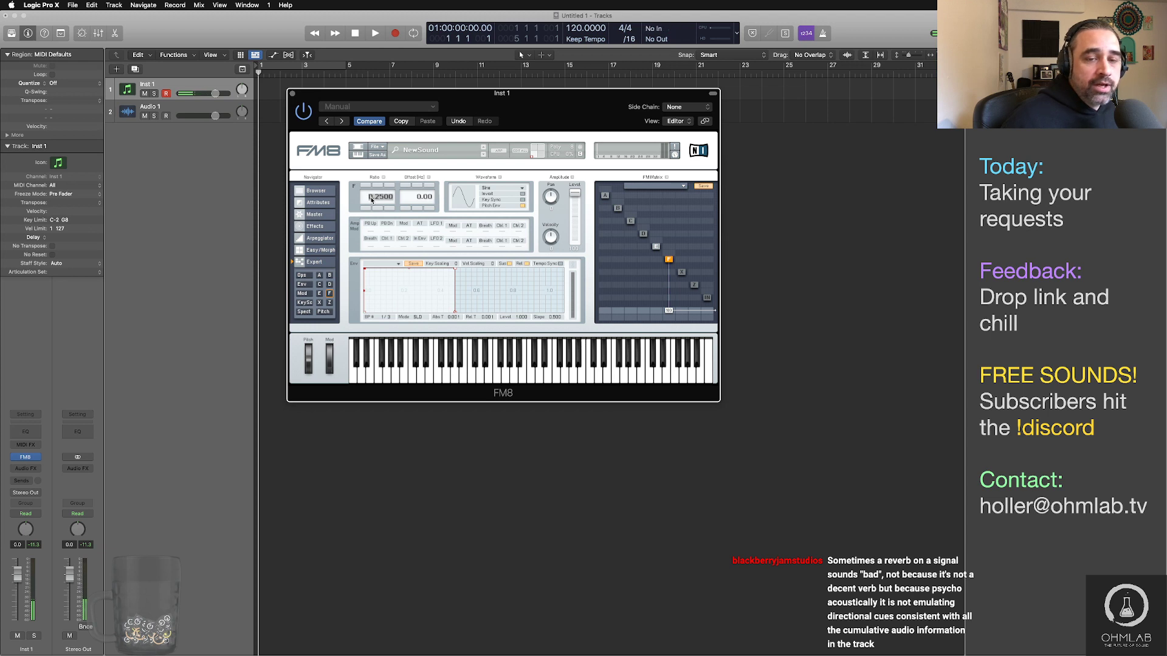
double_click(372, 198)
text(1)
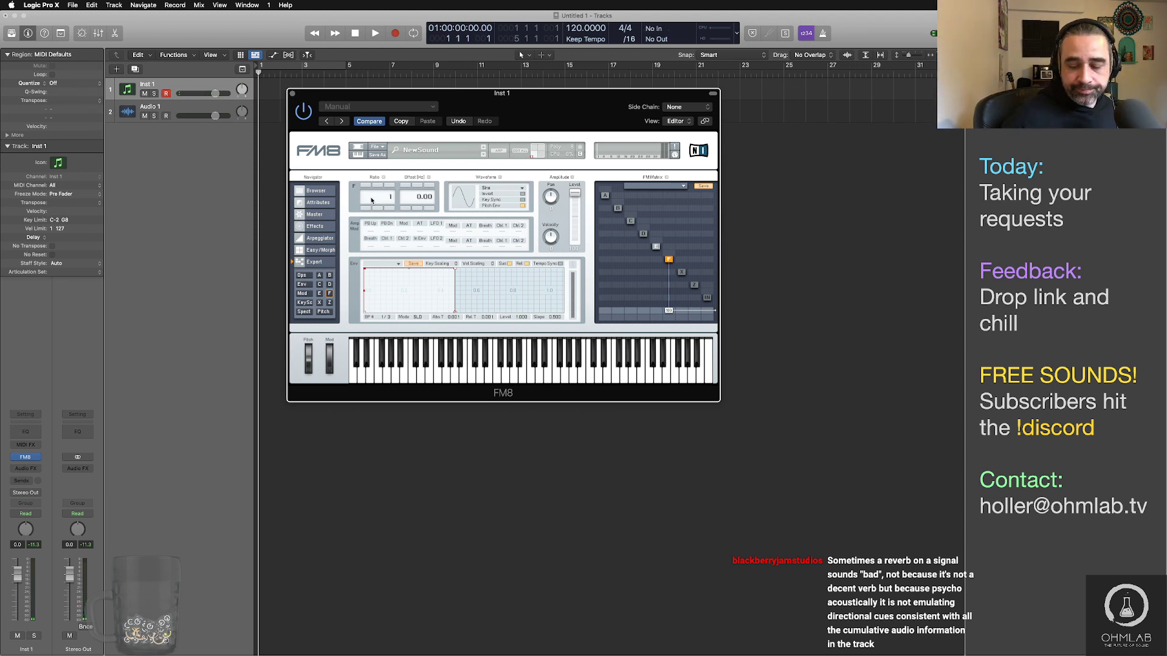
key(Return)
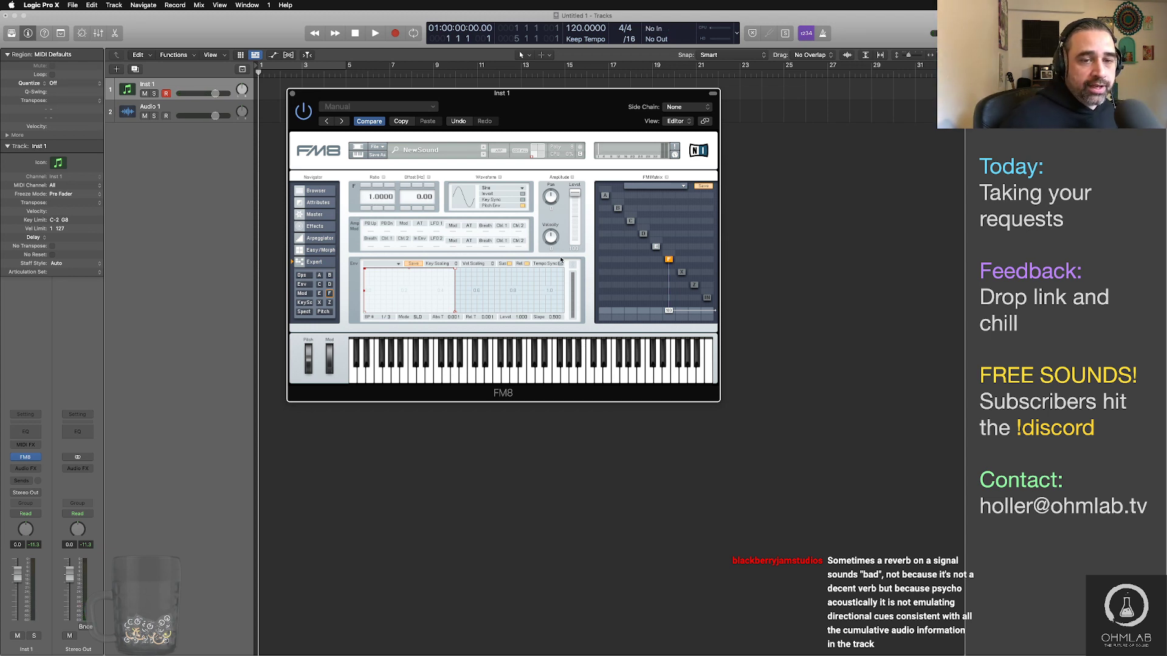
Step: Try operator E as a modulator of operator F at ratios 2.0000 and 0.5000, and lower its ratio to 0.2500
click(655, 247)
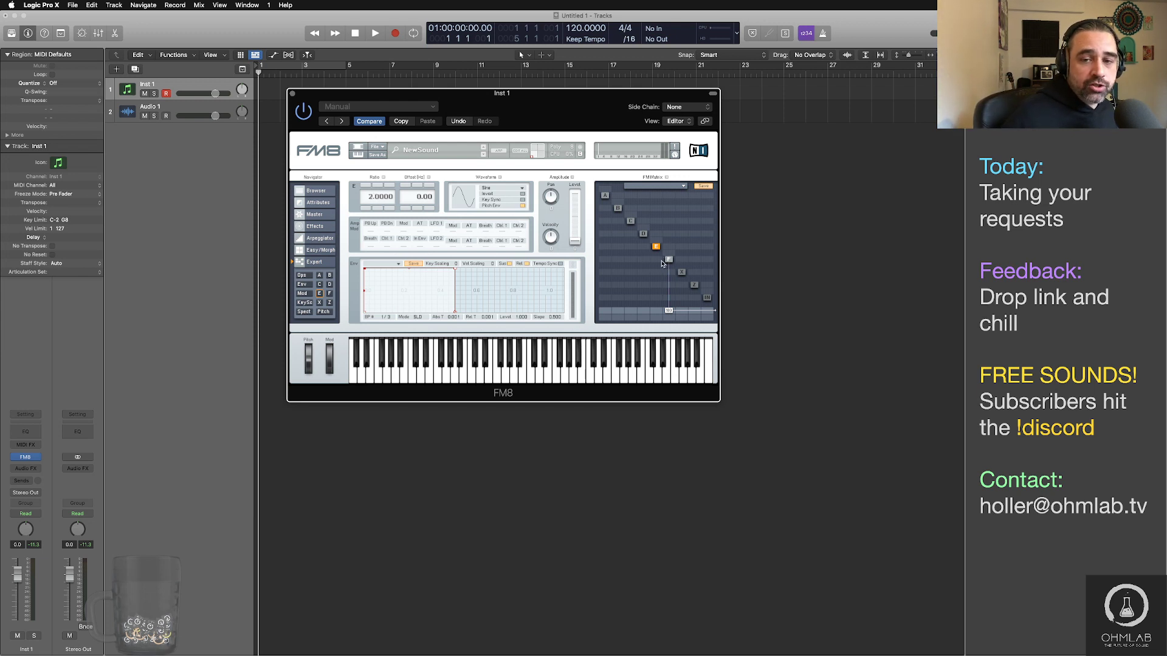
mouse_move(660, 262)
mouse_down()
mouse_move(660, 237)
mouse_move(662, 268)
mouse_up()
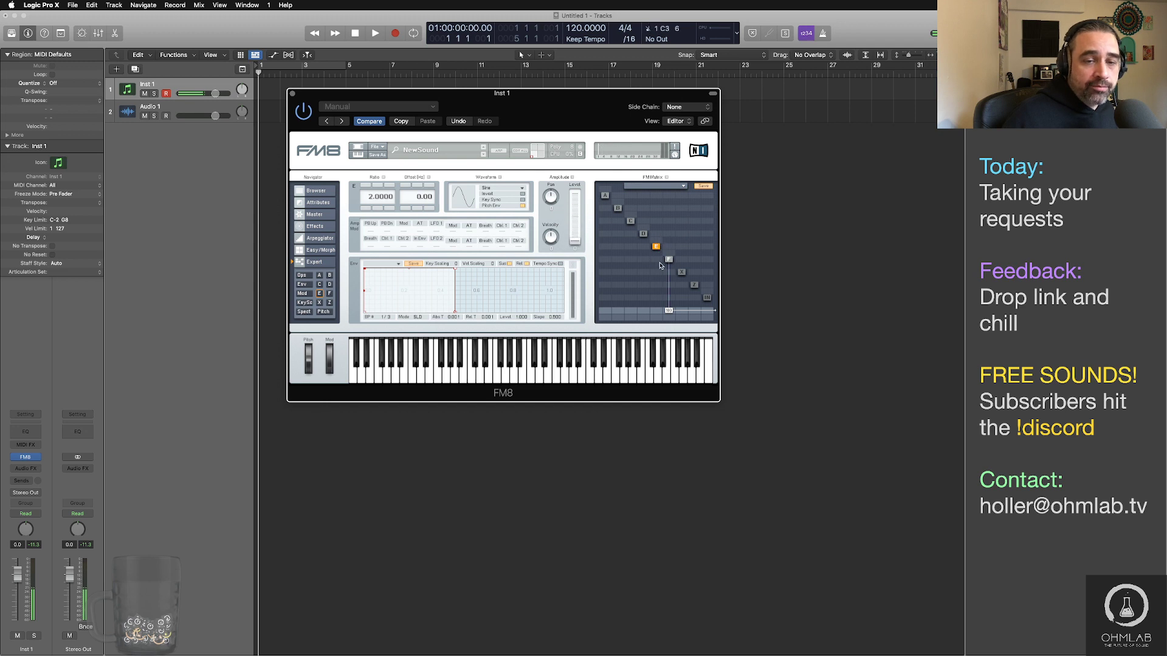
drag(373, 199, 375, 208)
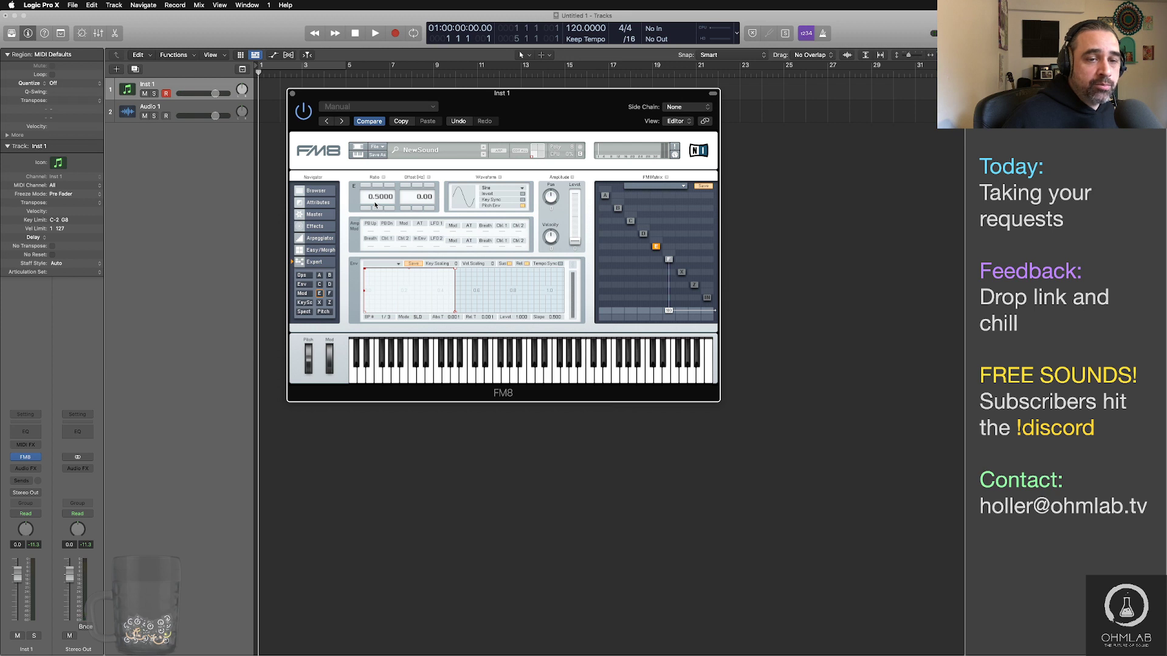
mouse_move(654, 260)
mouse_down()
mouse_move(655, 236)
mouse_move(657, 262)
mouse_up()
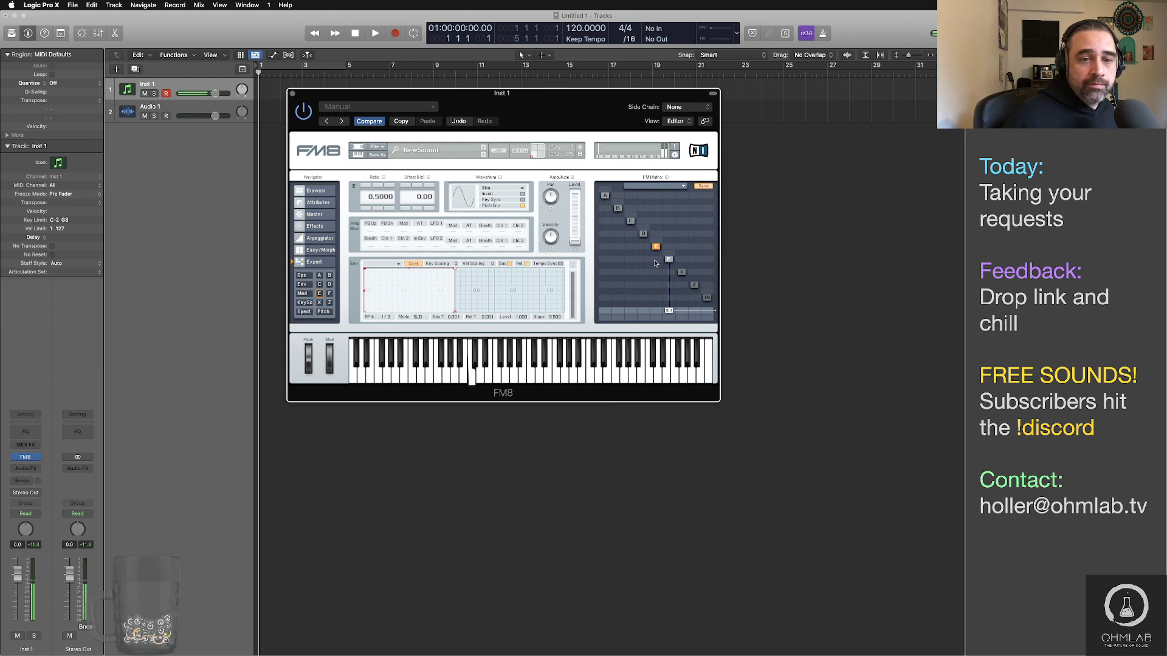
drag(379, 204, 381, 210)
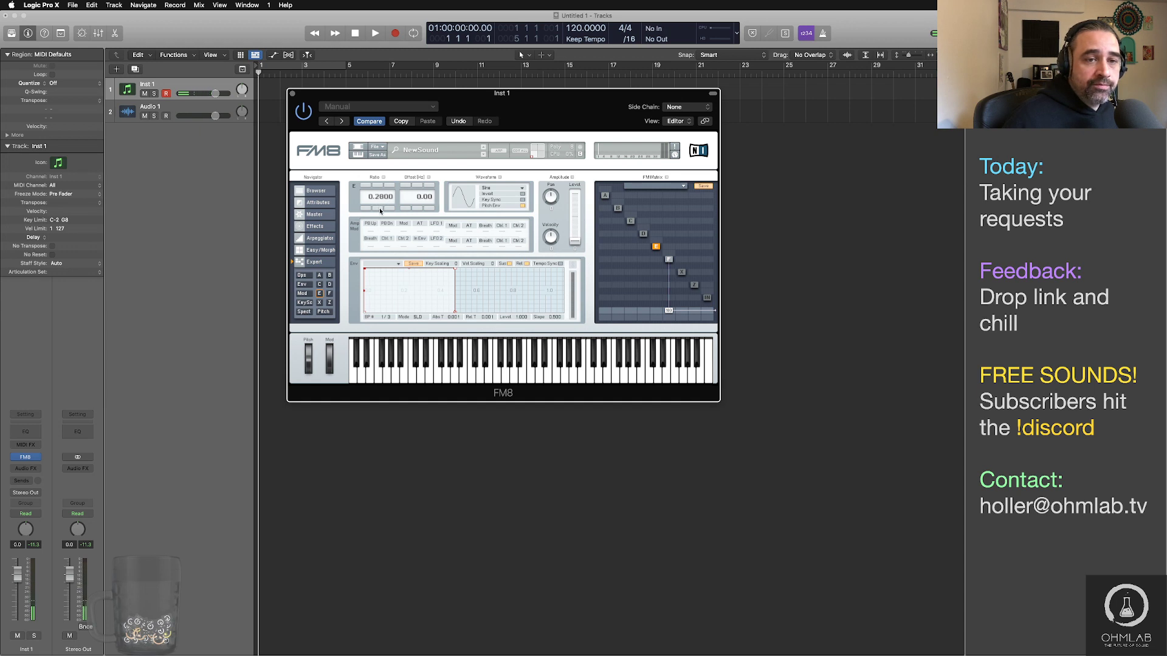
Step: Set operator E's ratio to 0.1250 while it modulates operator F, and clear that modulation routing
mouse_move(656, 264)
mouse_down()
mouse_move(655, 230)
mouse_move(656, 262)
mouse_up()
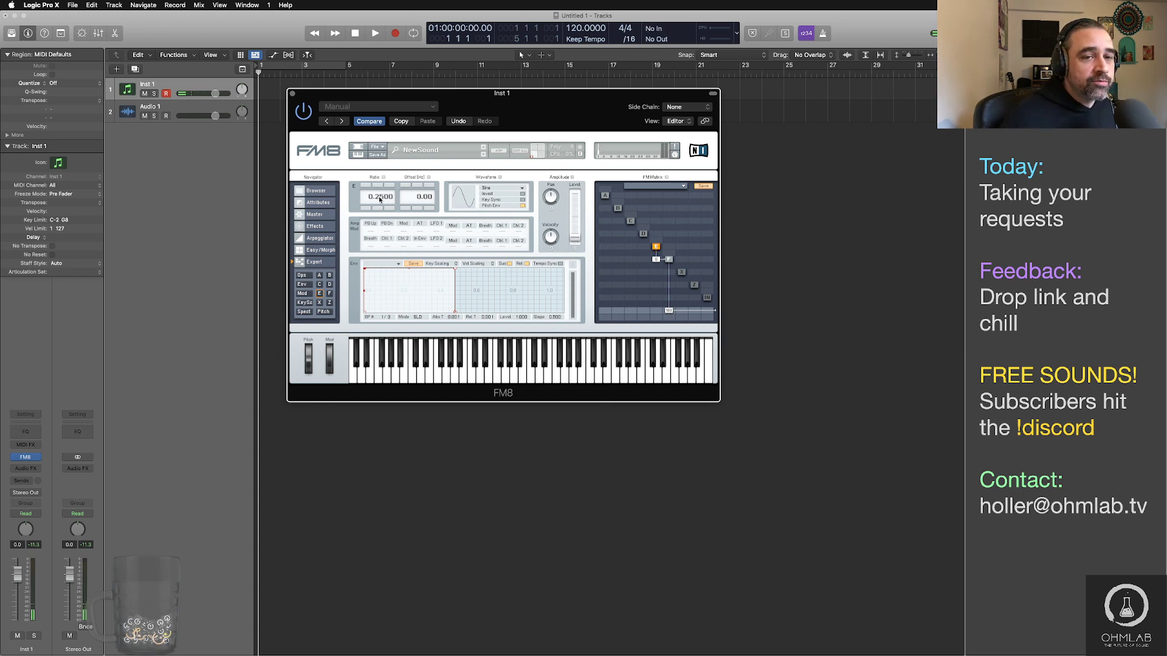
drag(379, 199, 378, 203)
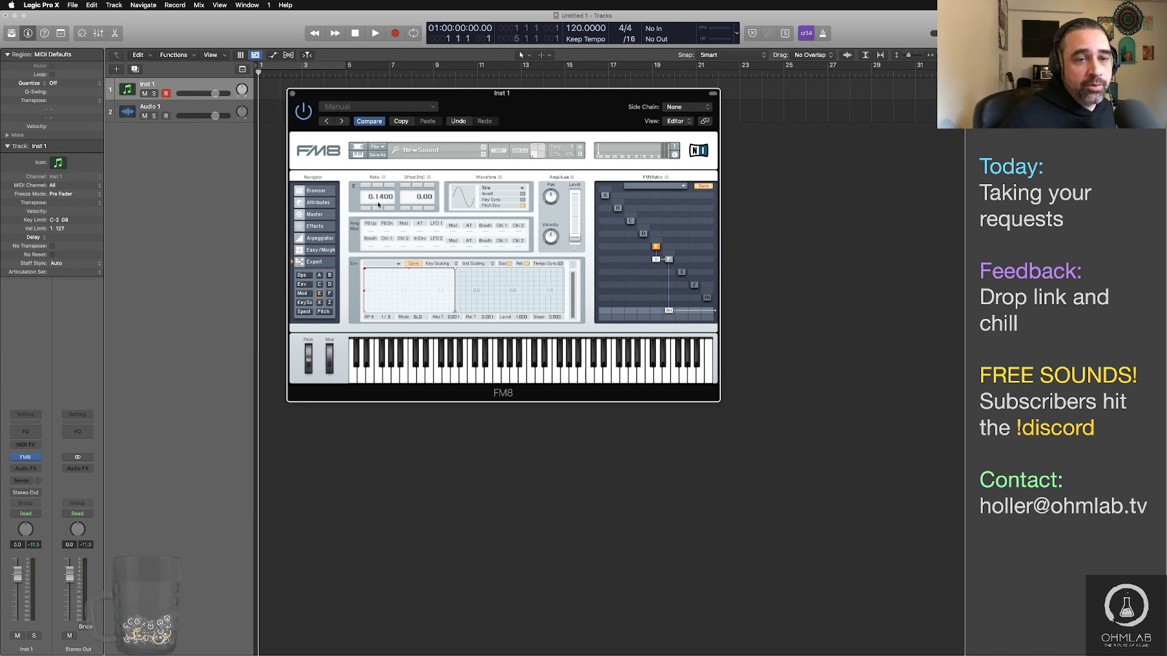
drag(384, 205, 388, 200)
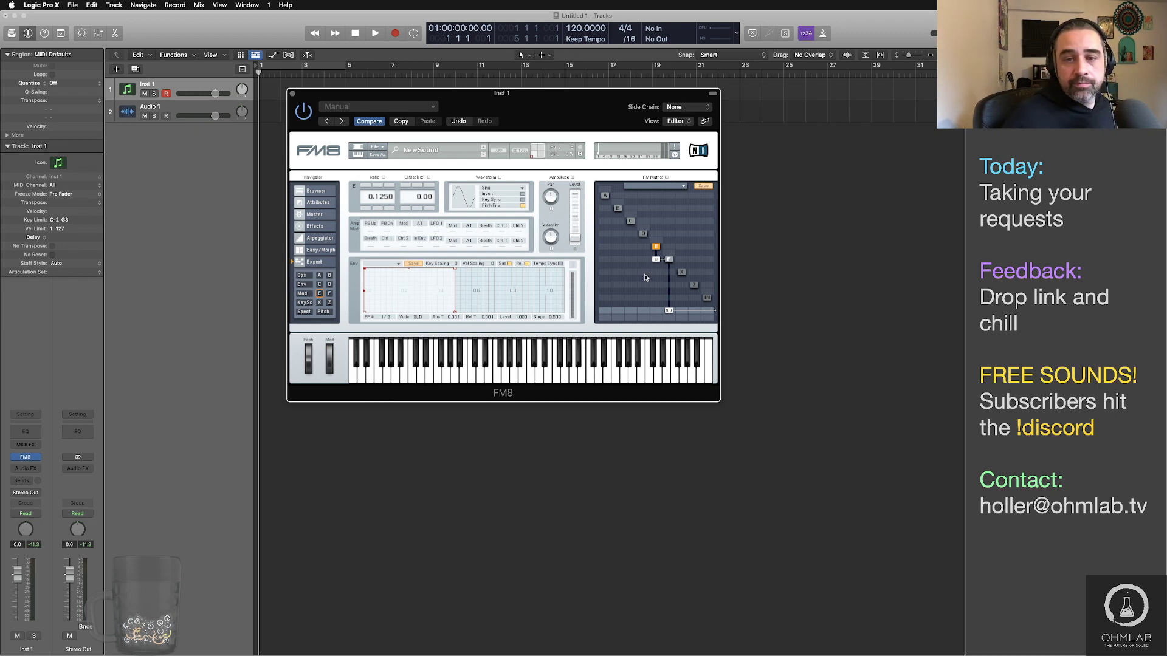
mouse_move(658, 260)
mouse_down()
mouse_move(657, 226)
mouse_move(657, 271)
mouse_up()
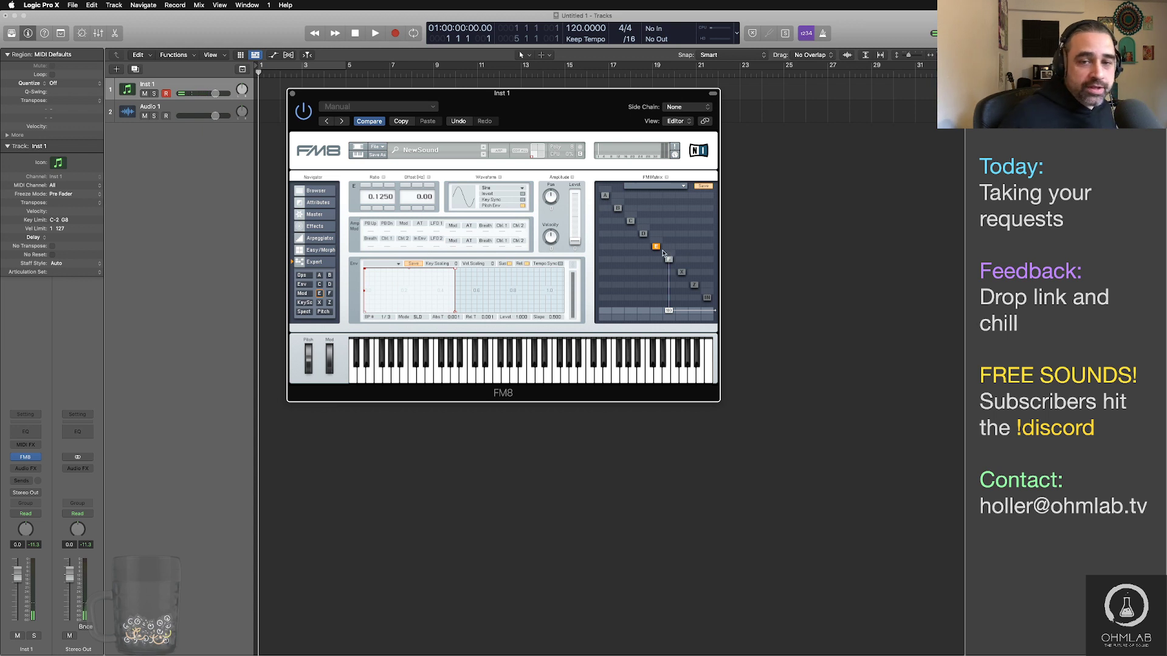
Step: Open operator F's settings and set its ratio to 0.5000
click(668, 260)
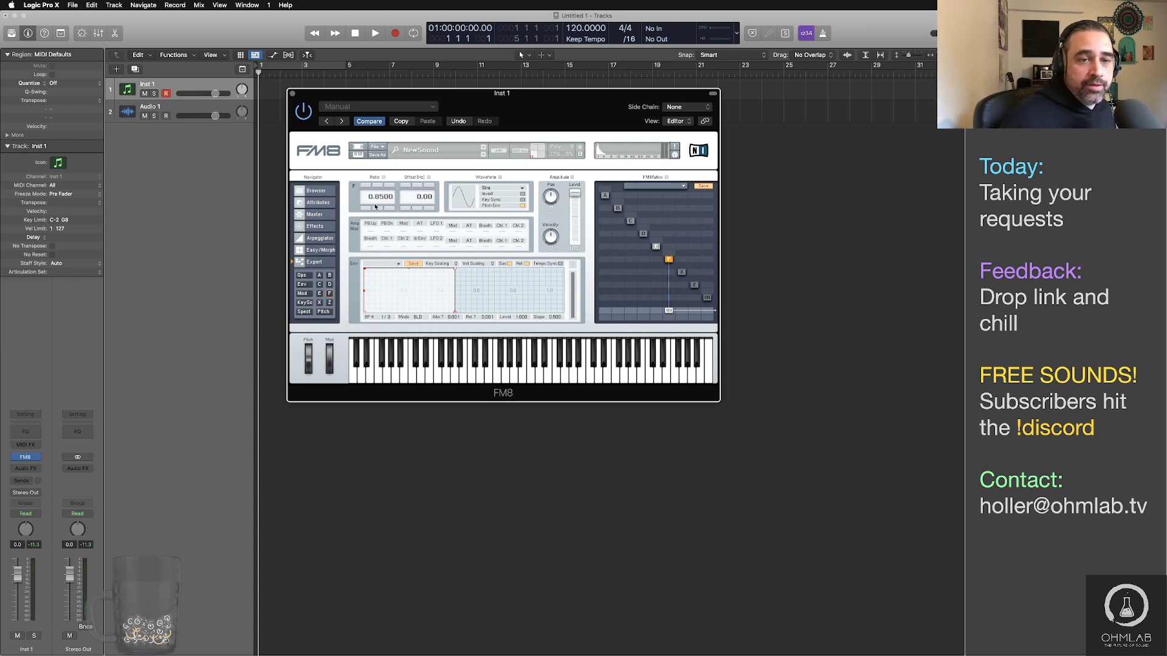
drag(375, 210, 375, 214)
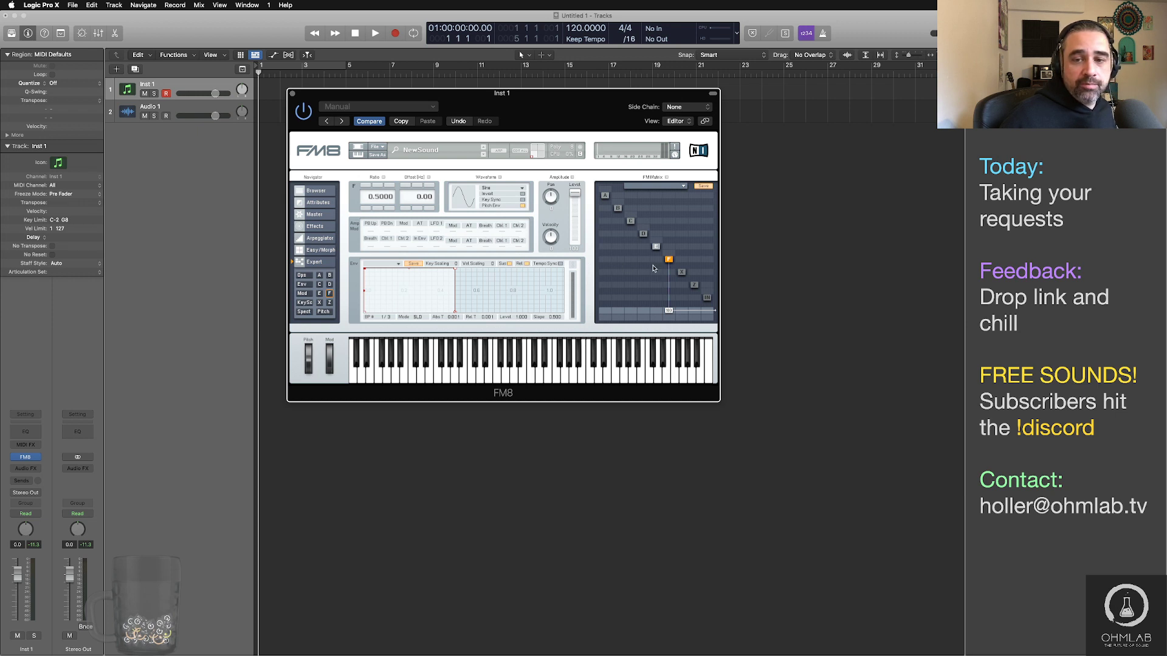
Step: Shape operator E's envelope with a gradual attack, a decay to about half level and a release, and route E into operator F
click(656, 247)
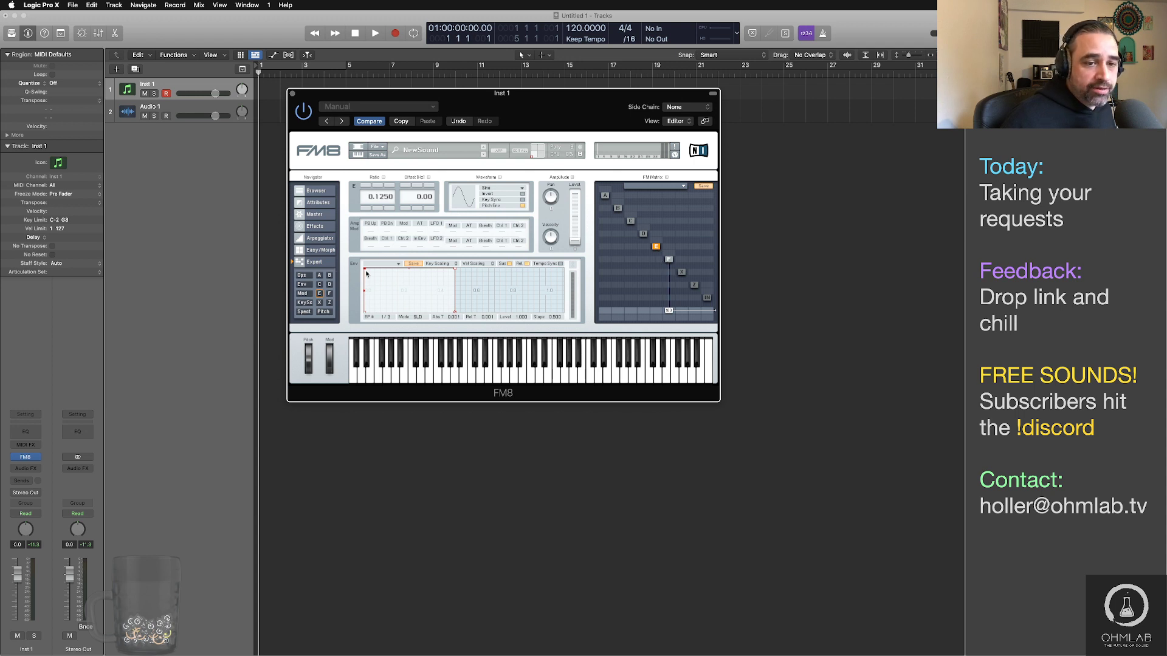
drag(365, 271, 463, 266)
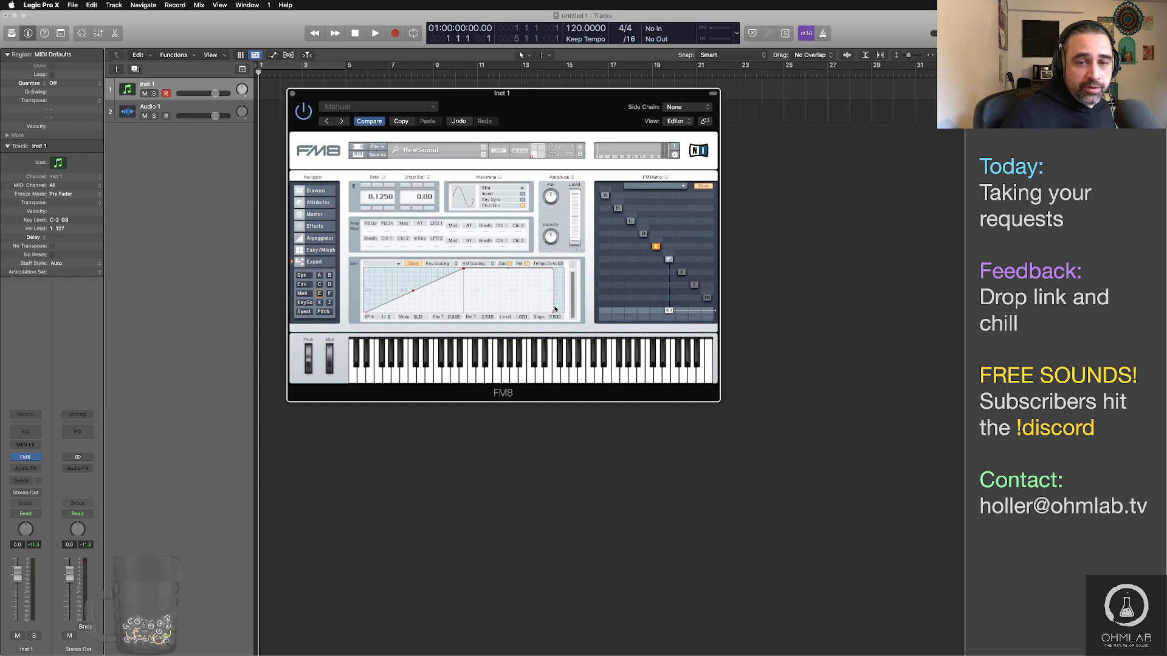
drag(556, 309, 613, 320)
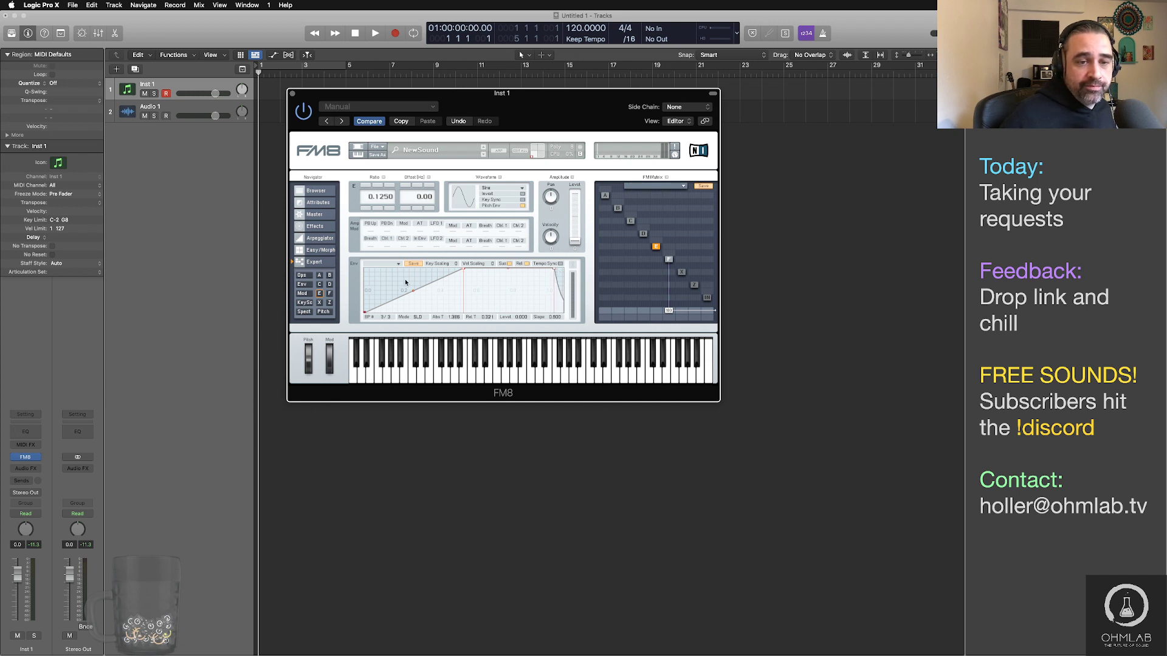
drag(405, 283, 439, 310)
drag(434, 269, 529, 312)
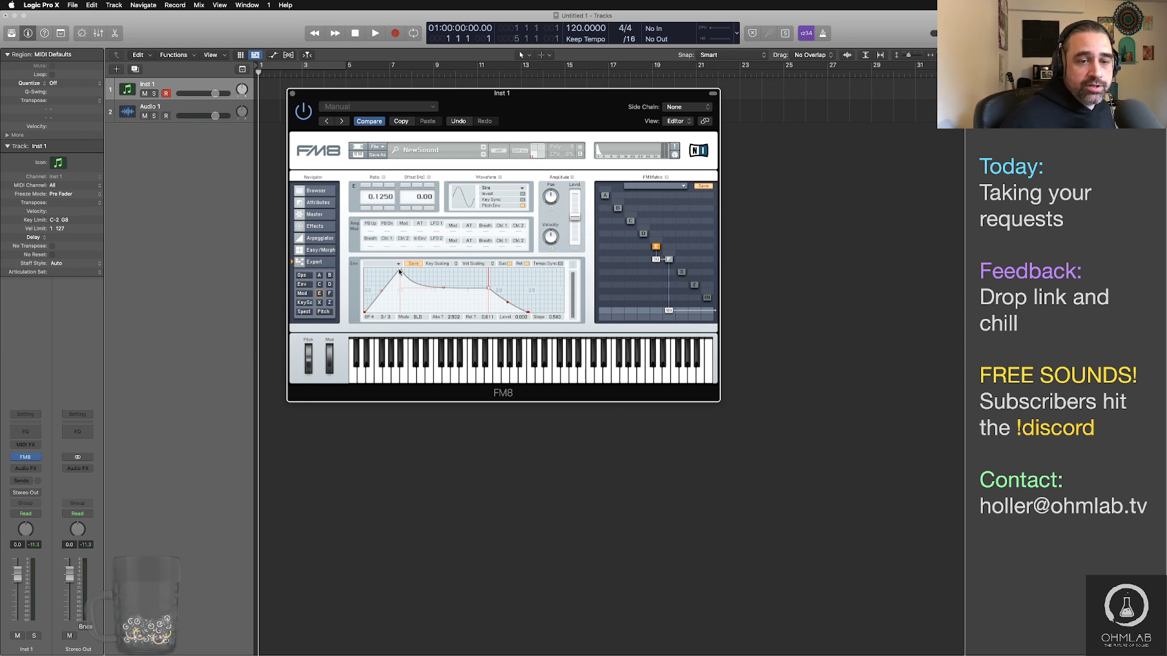
Step: Stretch the attack and release of operator E's envelope, and adjust how strongly it modulates operator F
drag(399, 271, 401, 308)
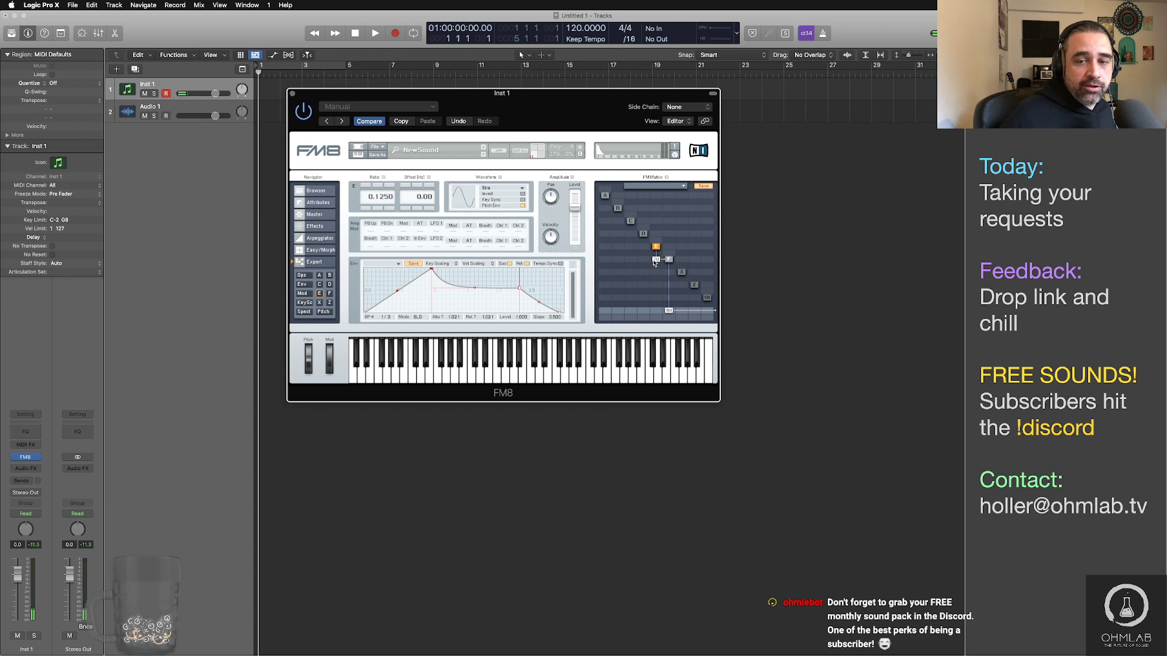
drag(432, 270, 389, 288)
click(552, 313)
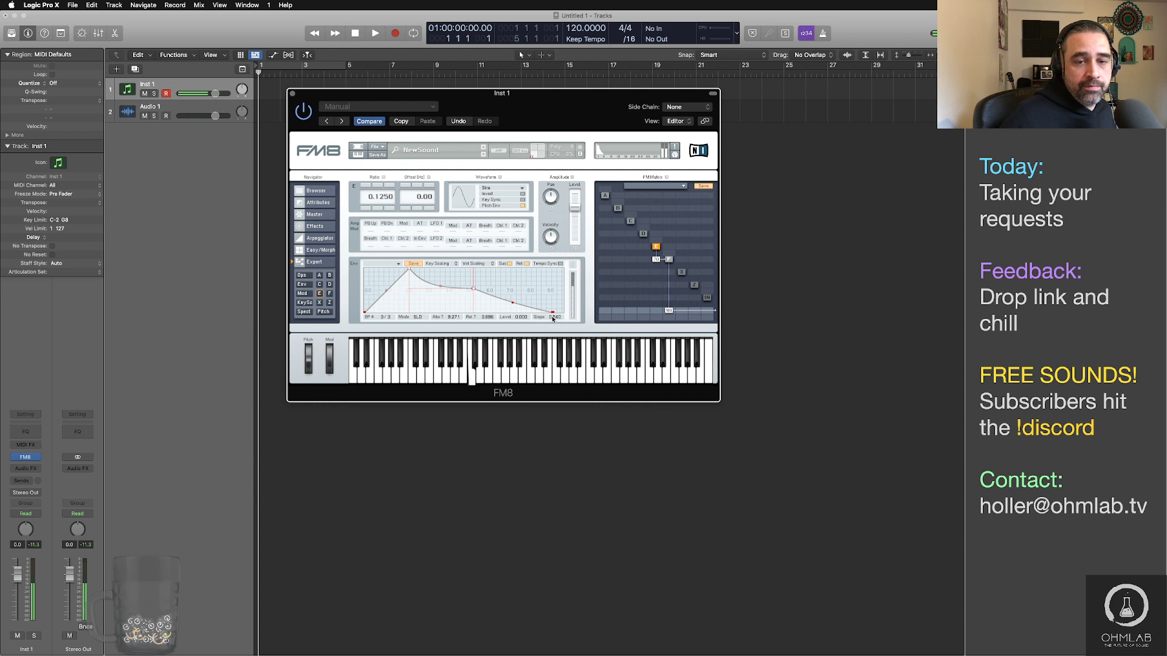
drag(656, 260, 658, 259)
Step: Give operator F's envelope a gradual attack, a full-level sustain and a long curved release
click(669, 259)
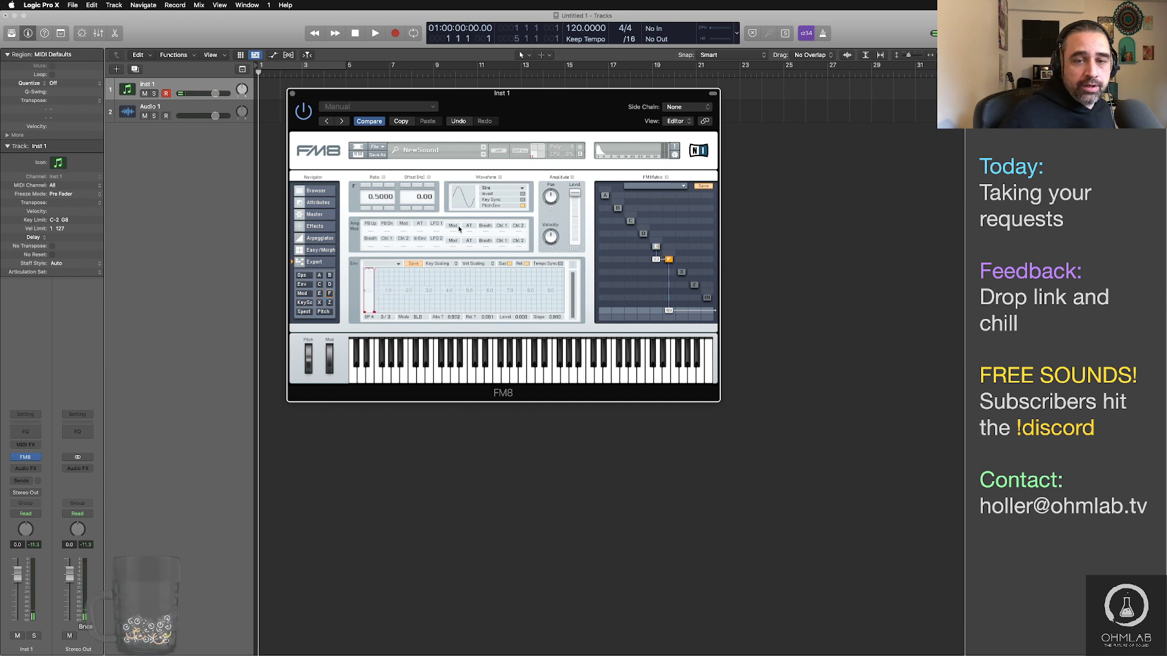
drag(375, 313, 393, 265)
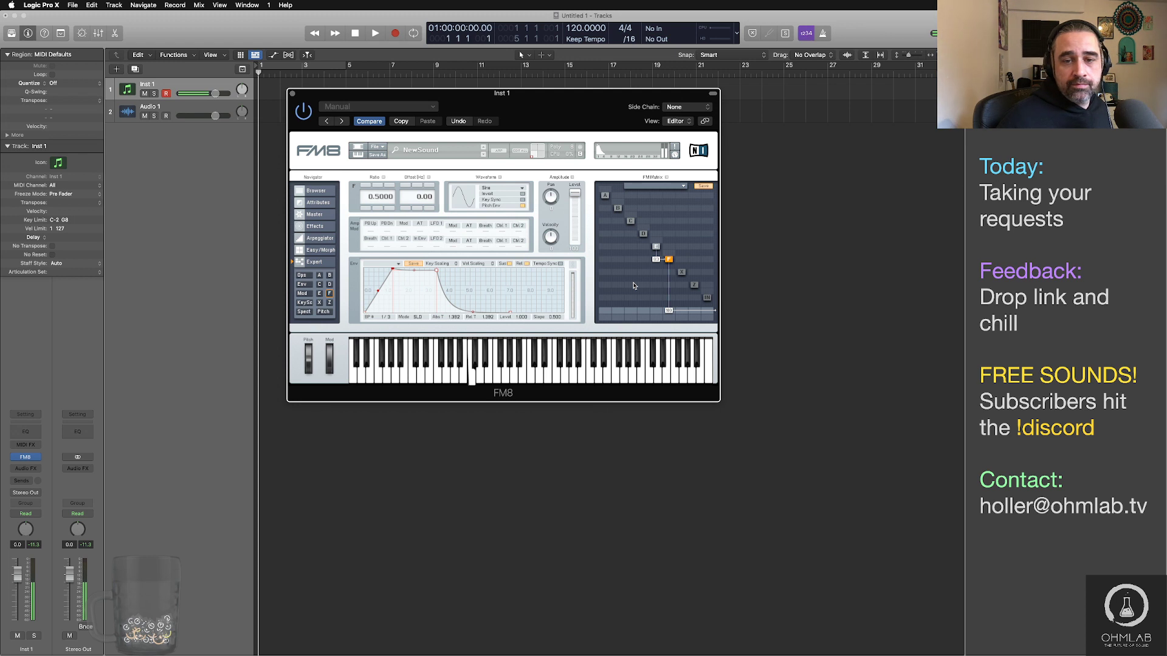
Step: Open operator D's settings, set its ratio to 0.1250 and route it into operator F
click(656, 246)
click(644, 235)
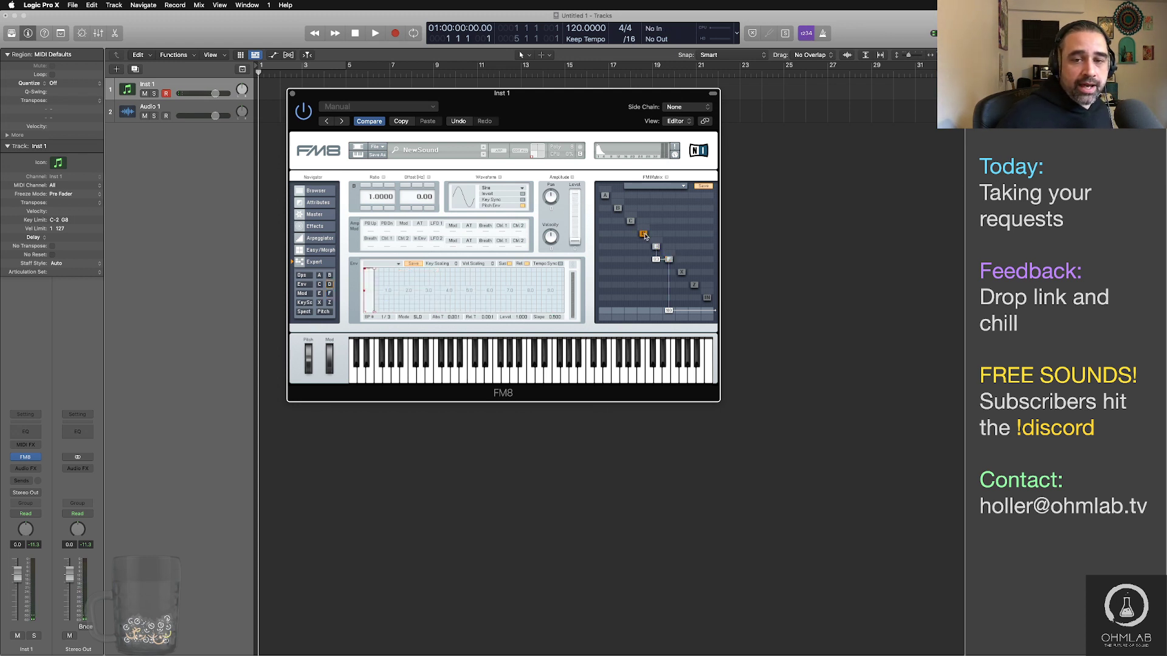
drag(375, 198, 378, 227)
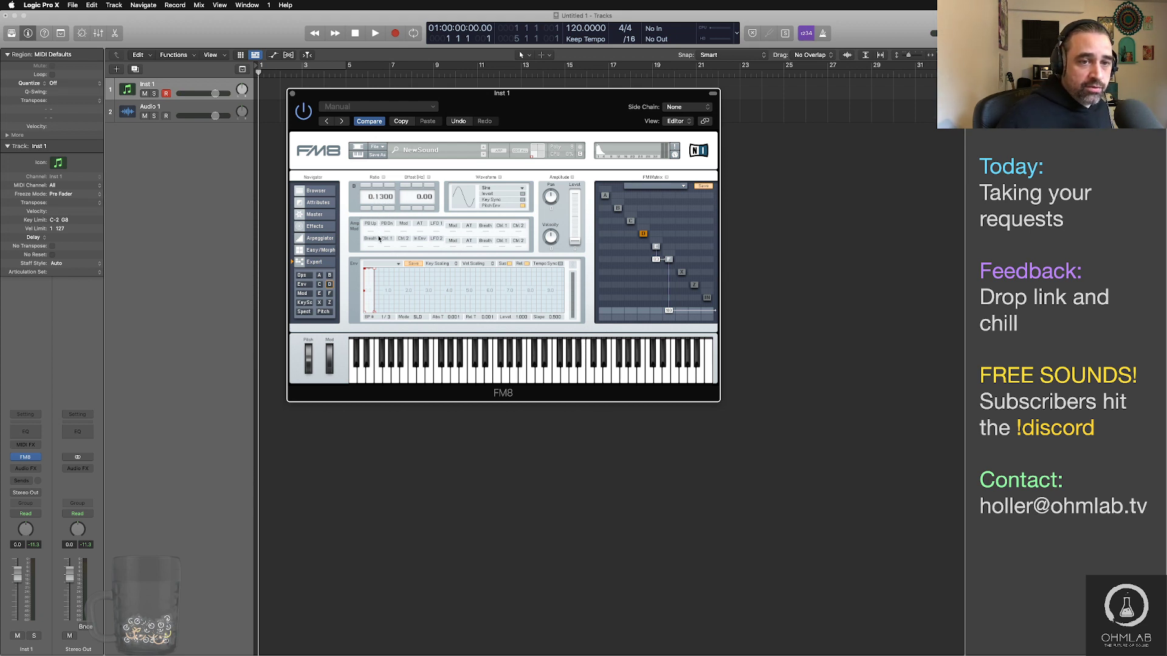
drag(389, 196, 391, 176)
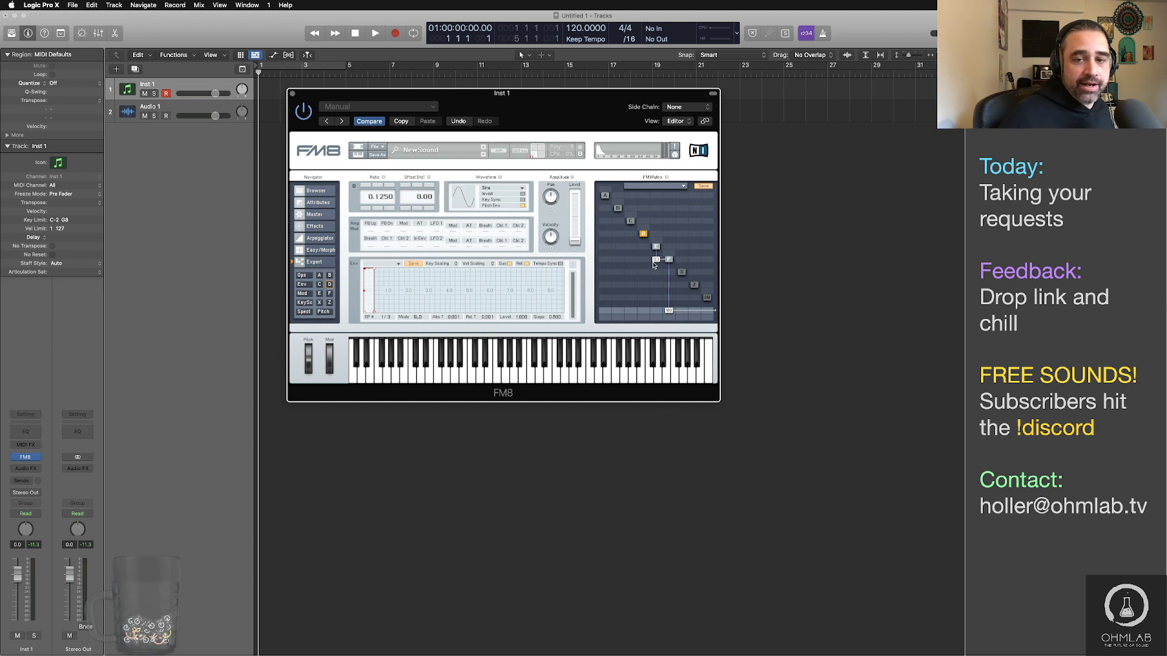
drag(642, 259, 644, 219)
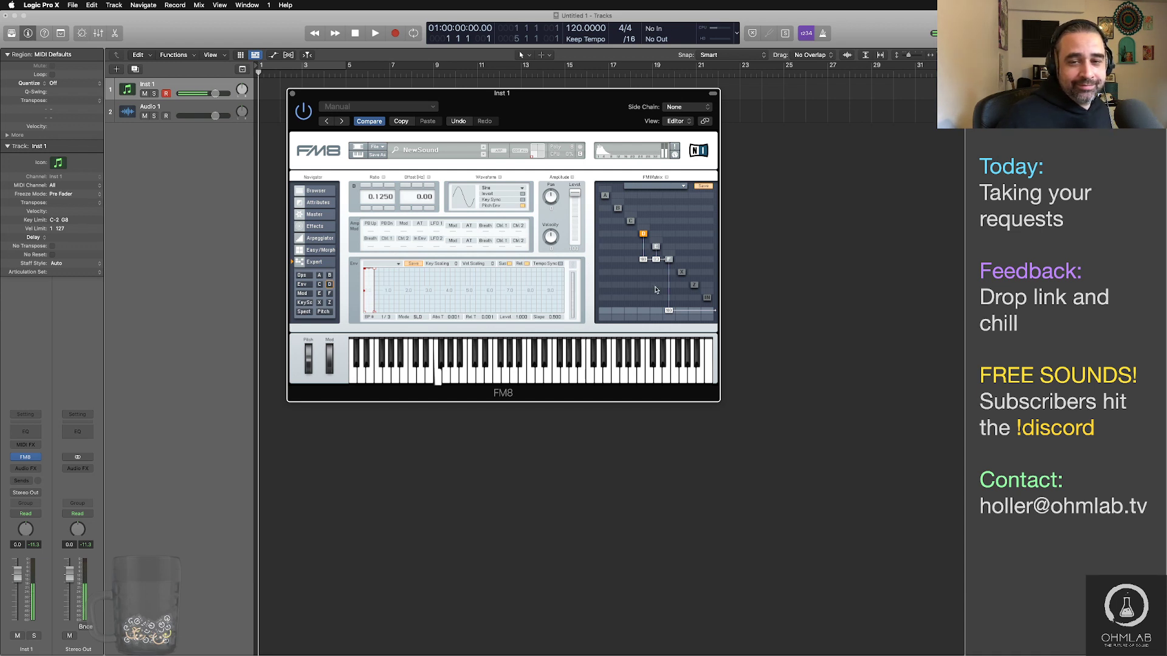
Step: Shape operator D's envelope with a long attack that curves upward slowly to full level and a short release
drag(377, 274, 377, 275)
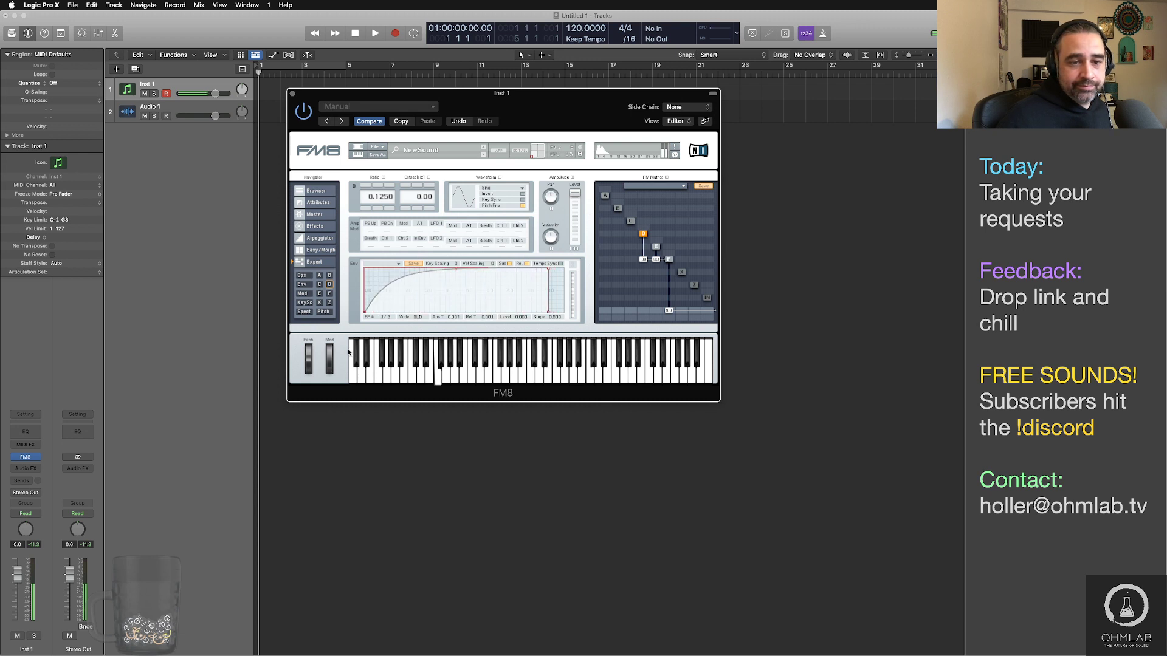
drag(463, 270, 463, 297)
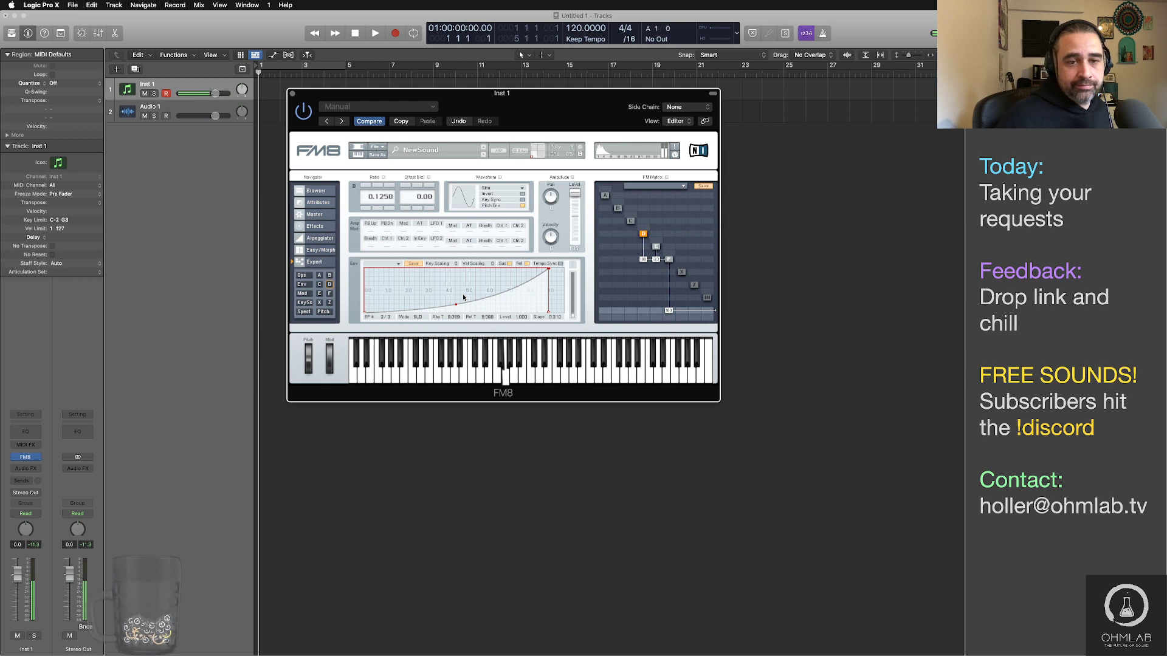
drag(551, 313, 562, 316)
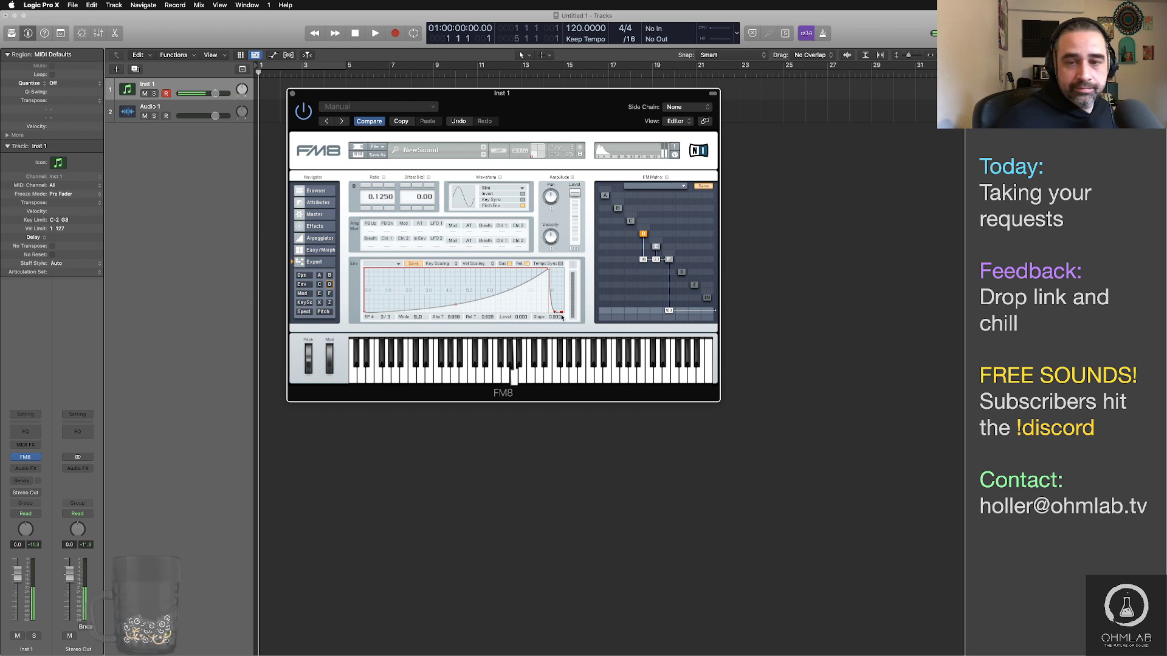
Step: Reshape operator F's envelope into an immediate full-level attack with a short curved decay to zero
click(669, 260)
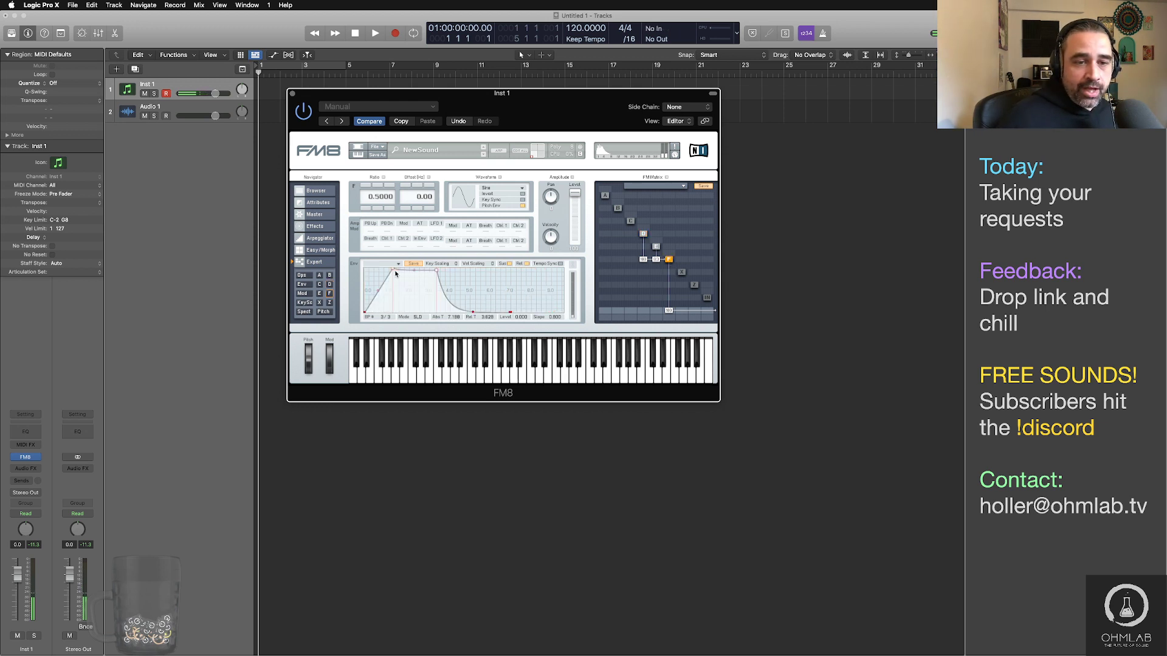
drag(393, 269, 390, 321)
drag(368, 269, 365, 268)
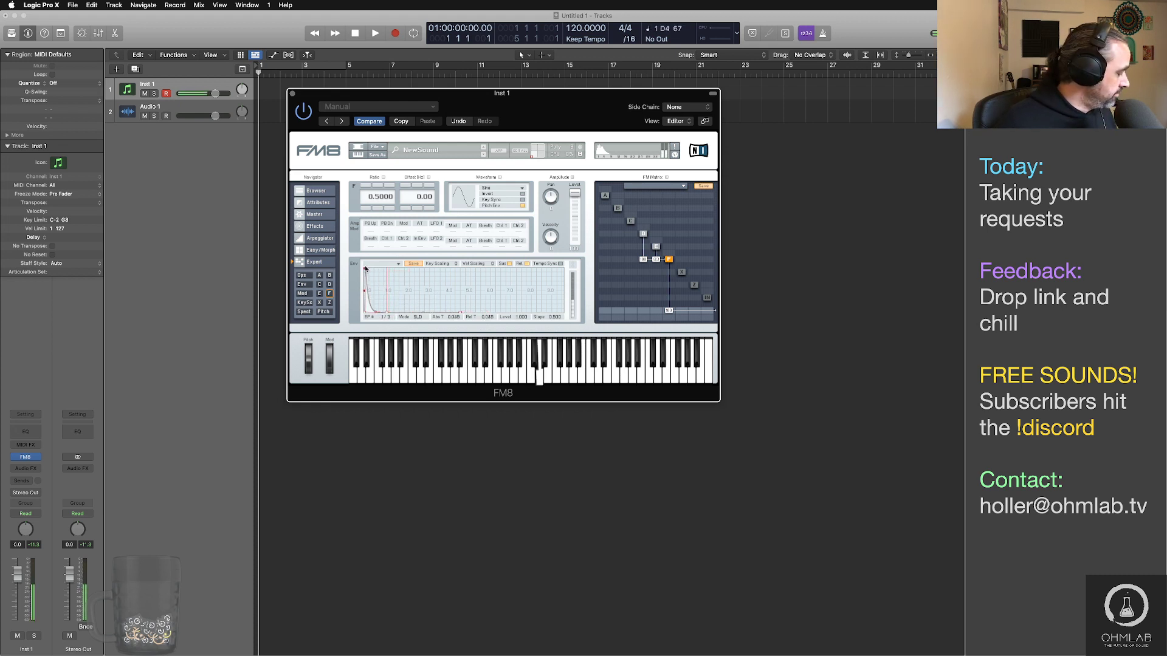
drag(365, 269, 363, 269)
drag(374, 313, 385, 312)
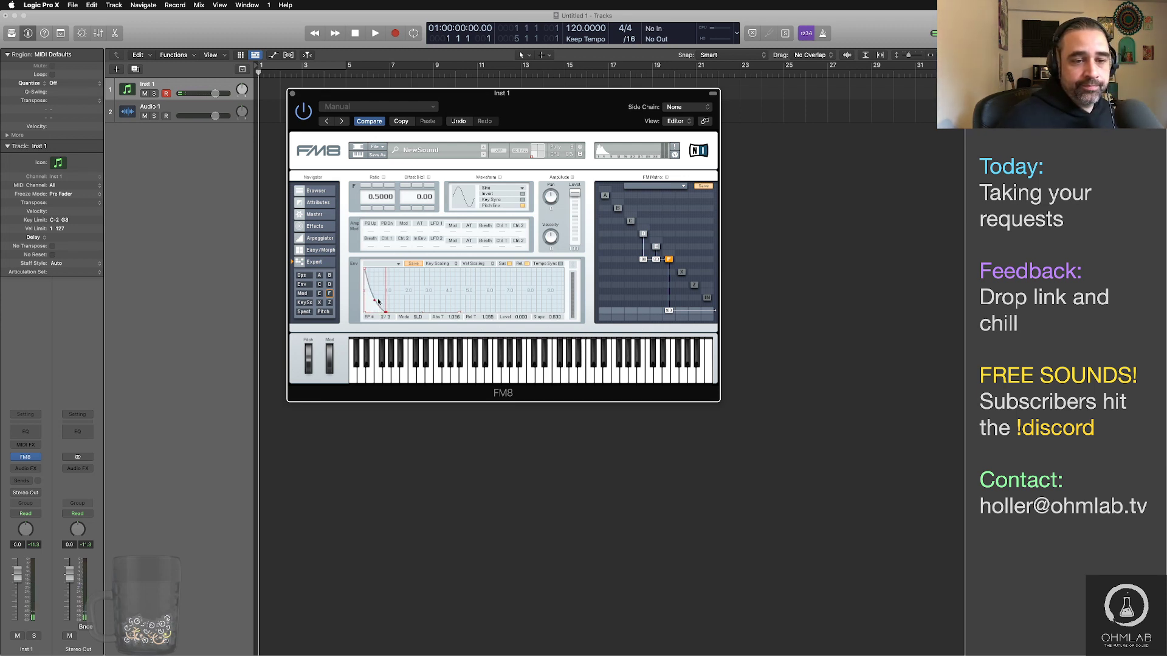
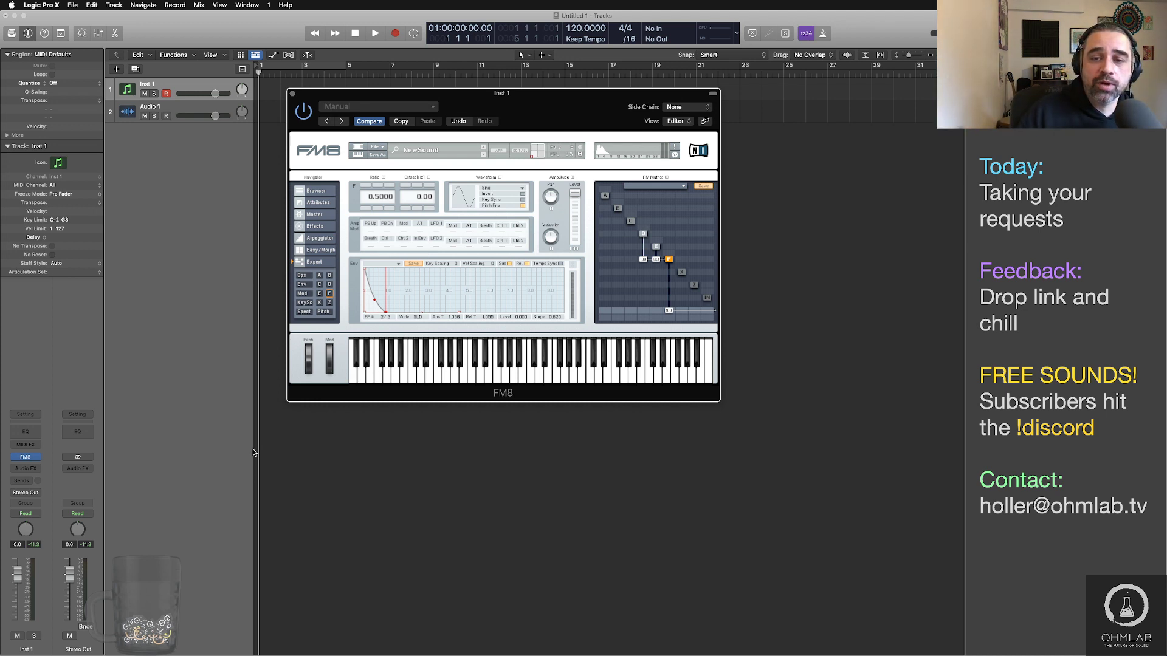
Step: Lengthen the attack of operator E's envelope while keeping its peak at full level
click(656, 249)
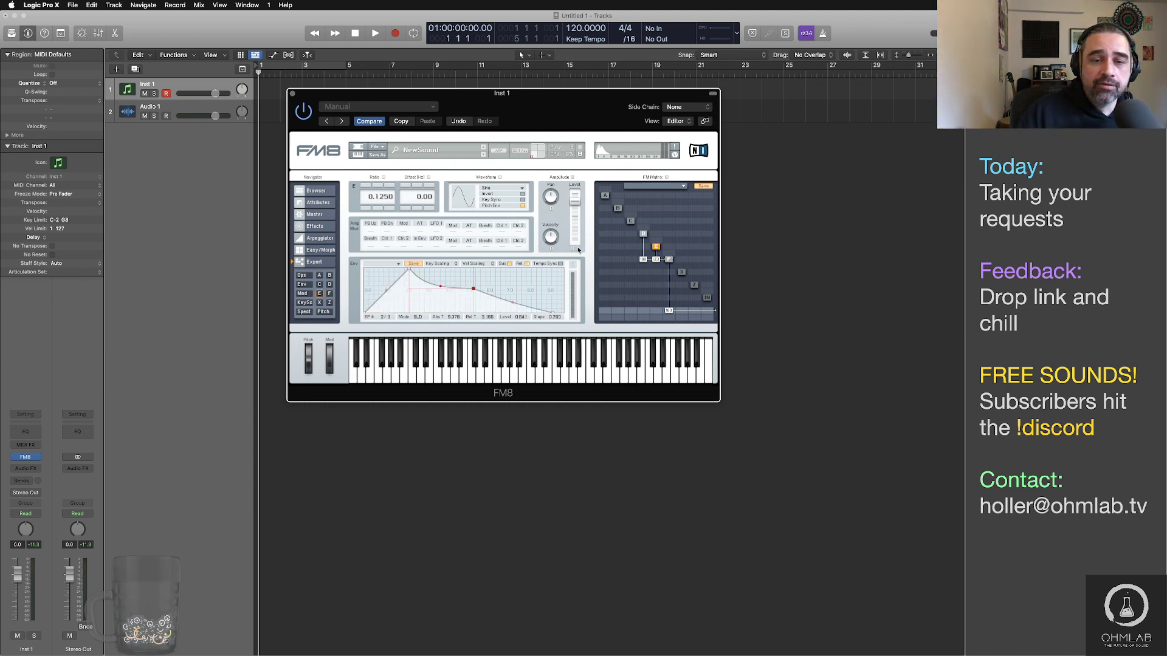
drag(409, 273, 413, 270)
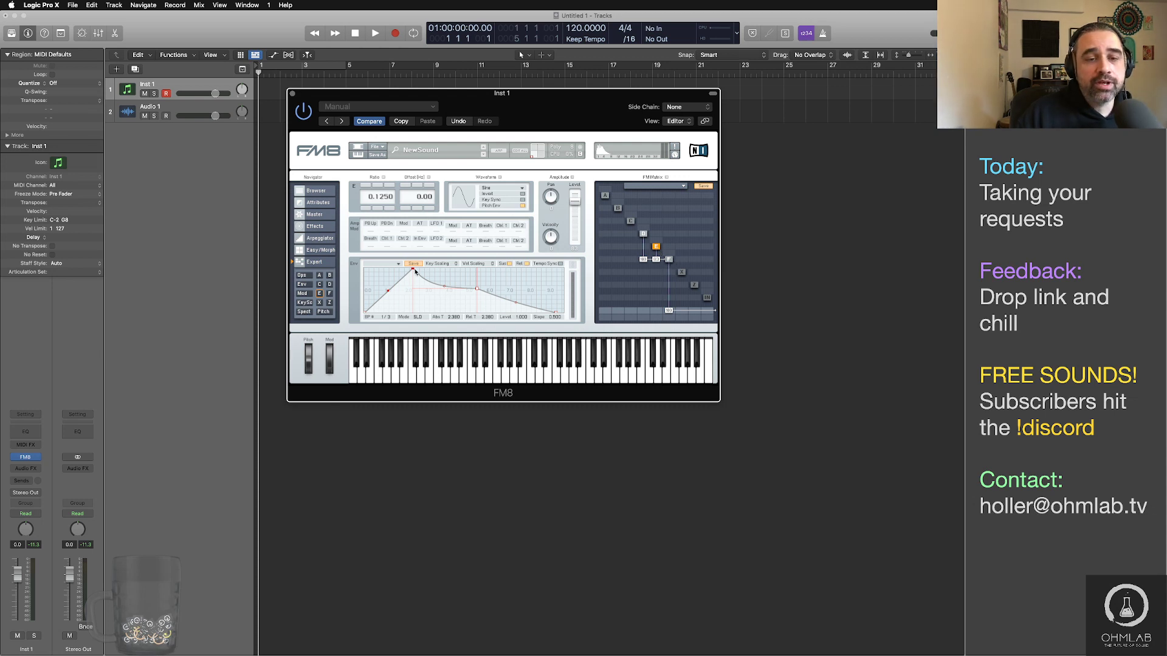
drag(411, 271, 436, 269)
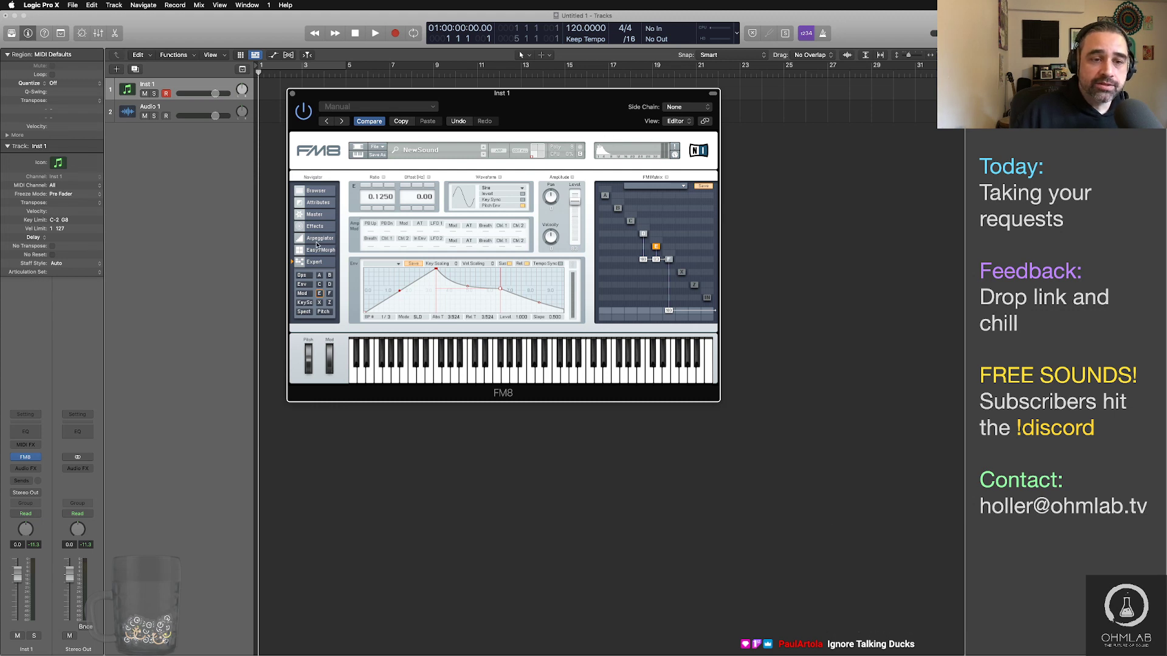
Step: Show the sound's spectrum and waveform displays and reposition the FM8 plug-in window
click(304, 311)
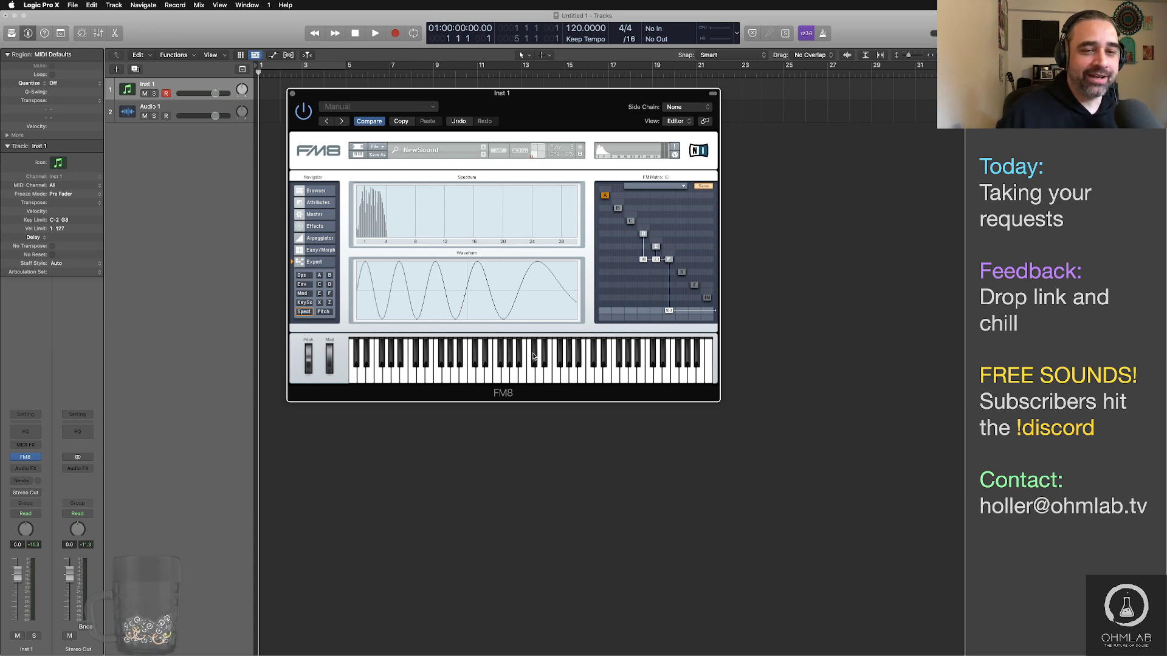
drag(500, 111, 529, 111)
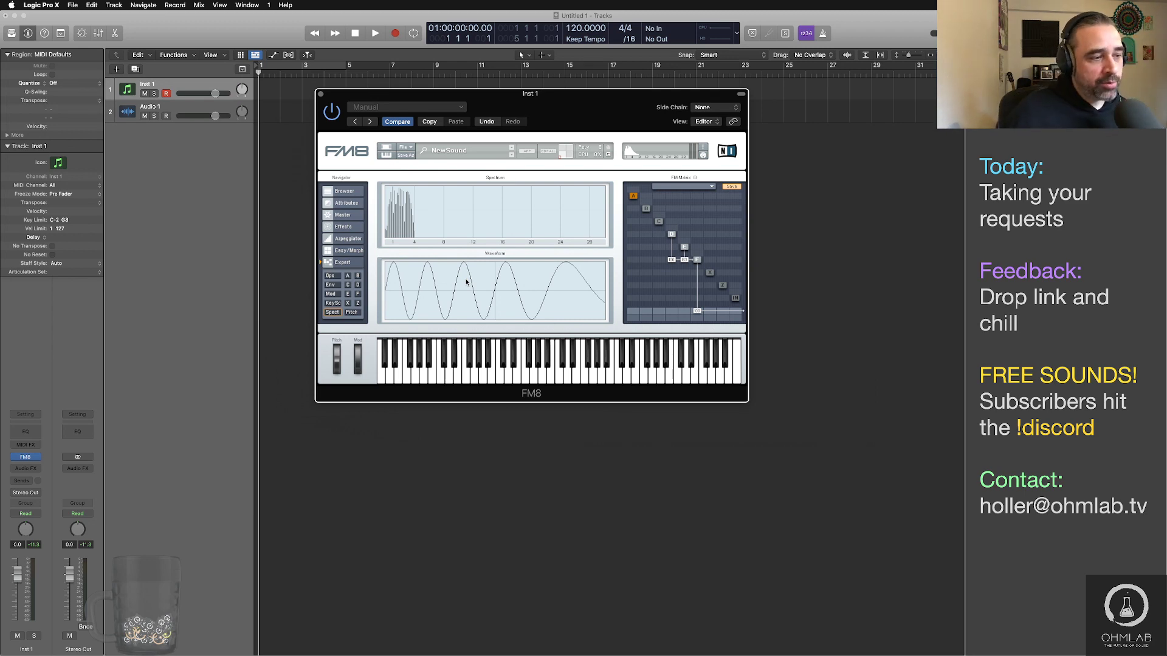
mouse_move(558, 97)
mouse_down()
mouse_move(529, 100)
mouse_move(551, 118)
mouse_up()
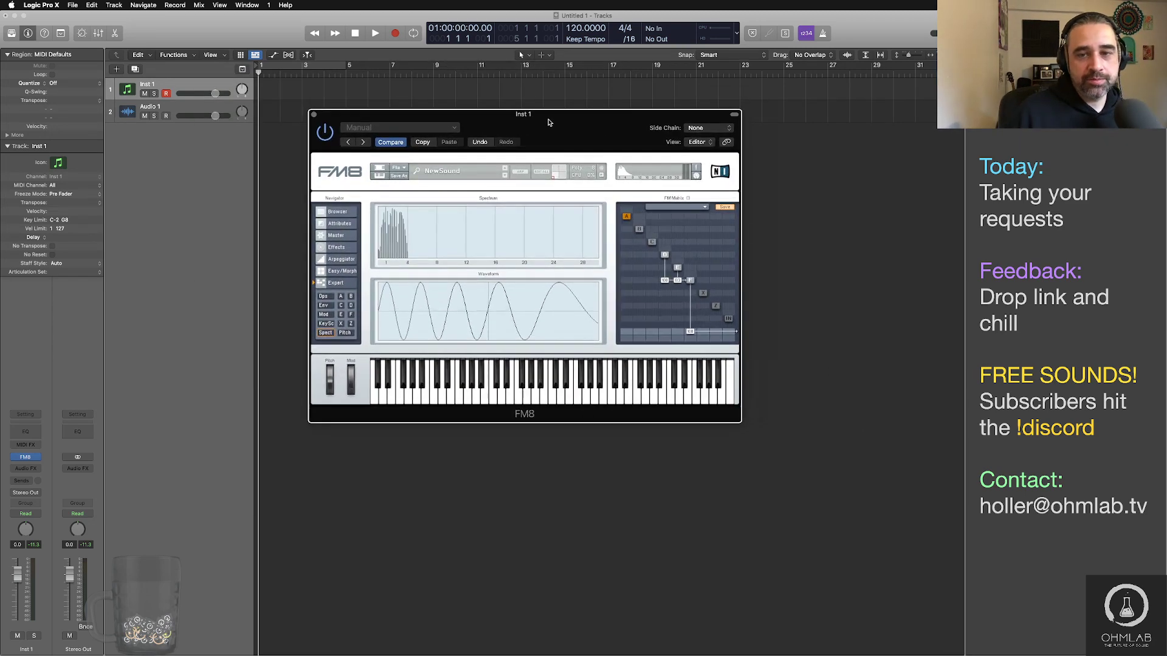
Step: Browse FM8's instrument presets, filter to the Vol. 1 bank, and load Amp Pluck ~SF followed by Balls ~SF
click(338, 212)
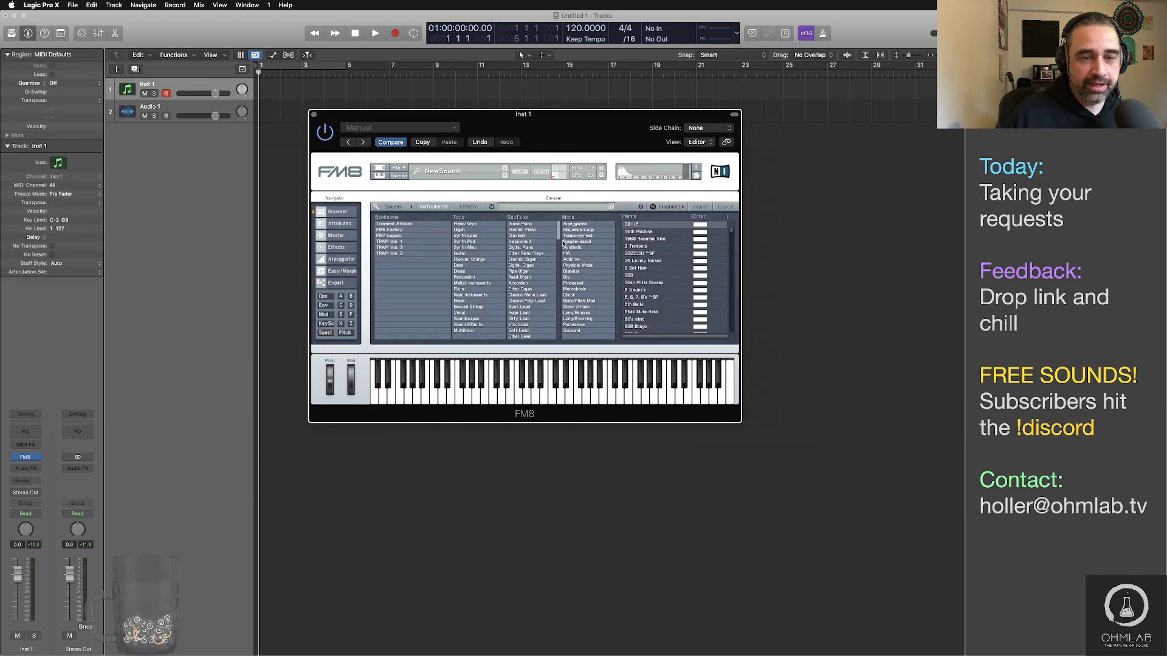
click(415, 237)
click(415, 243)
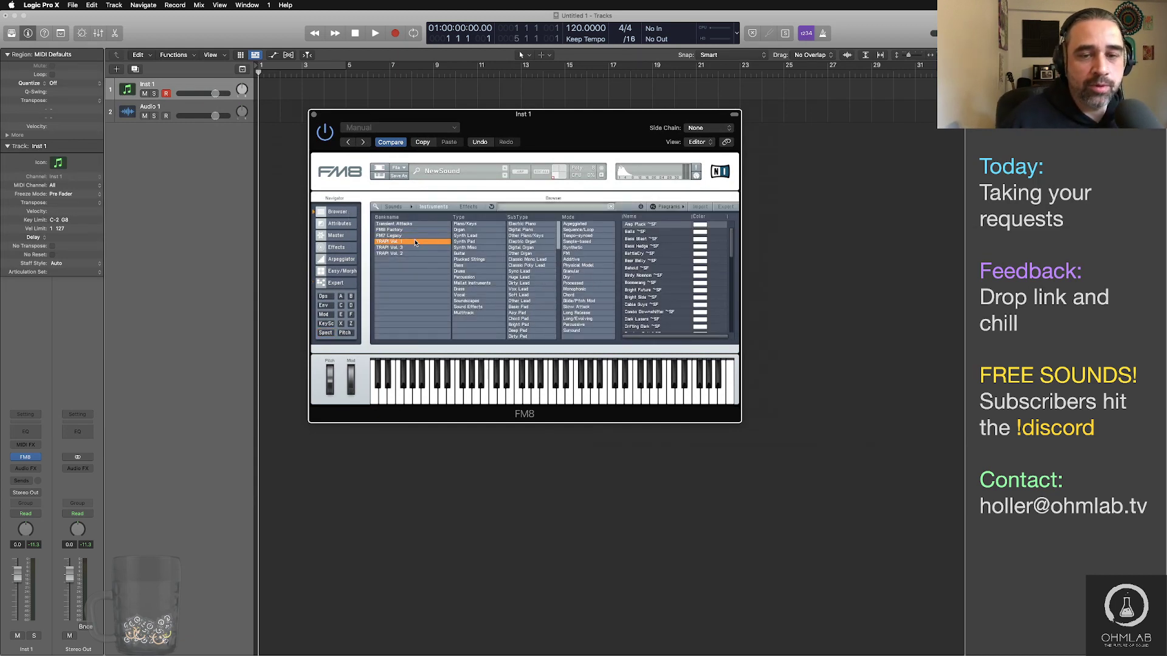
click(648, 225)
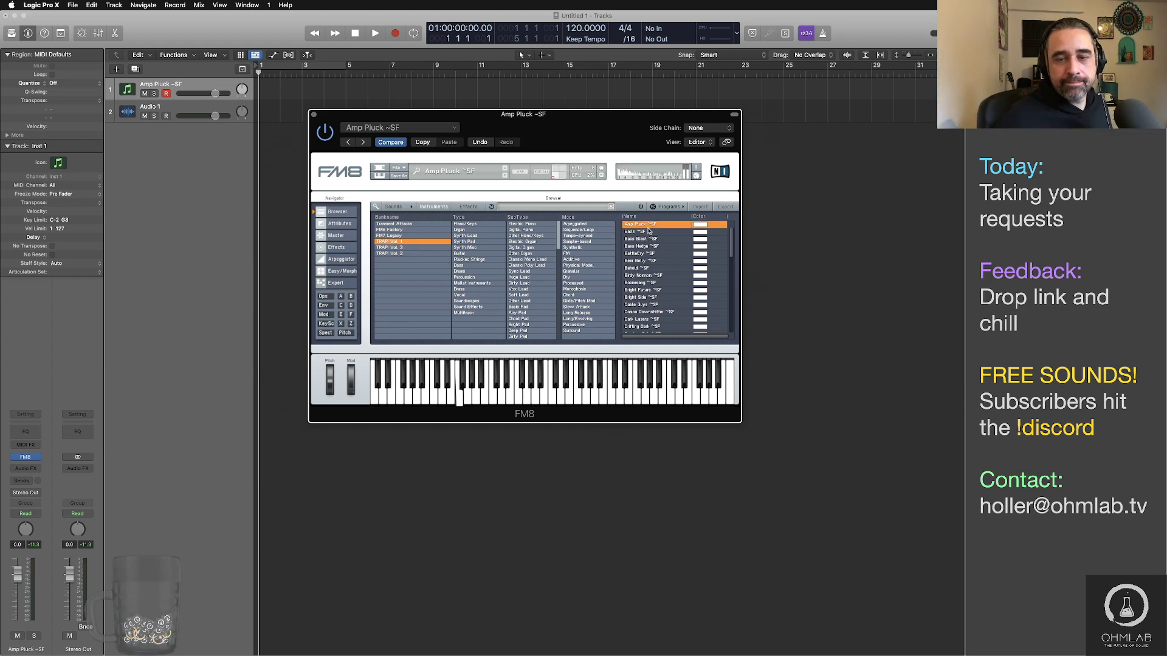
click(644, 233)
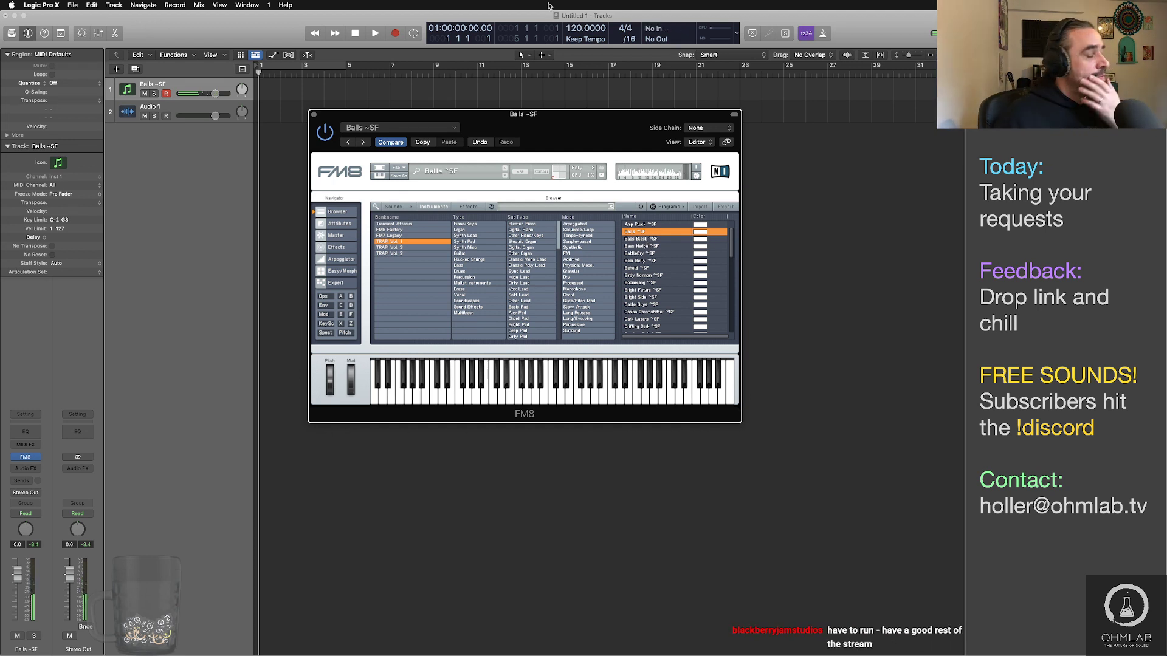
Step: Set the project tempo to 85 BPM
double_click(577, 28)
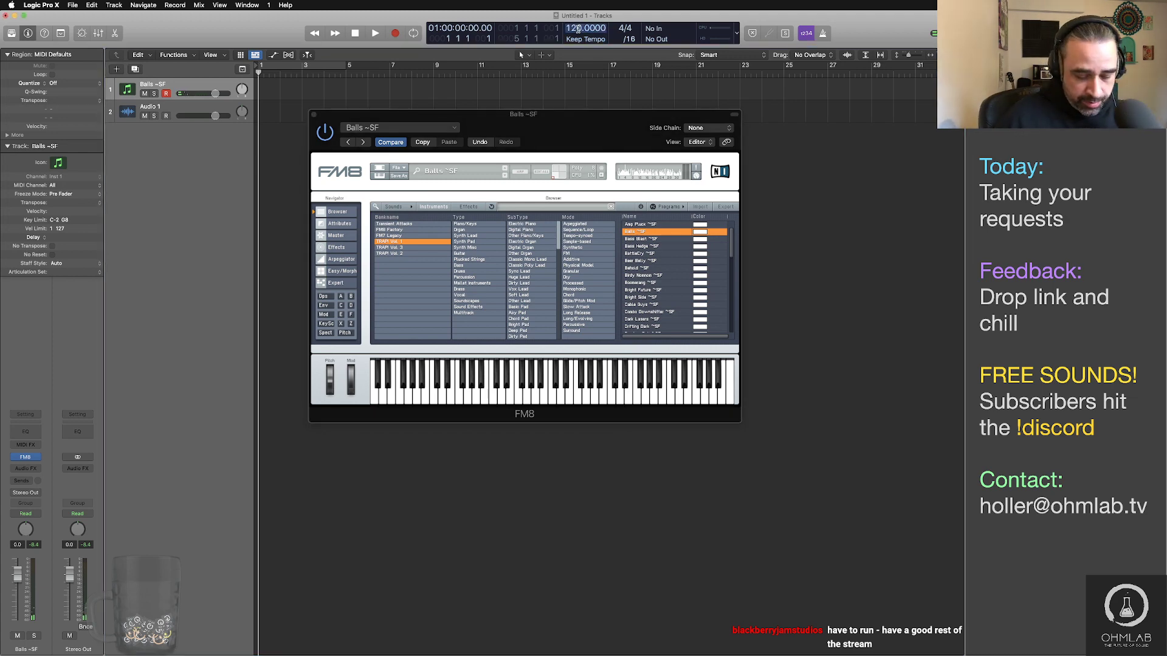
text(85)
key(Return)
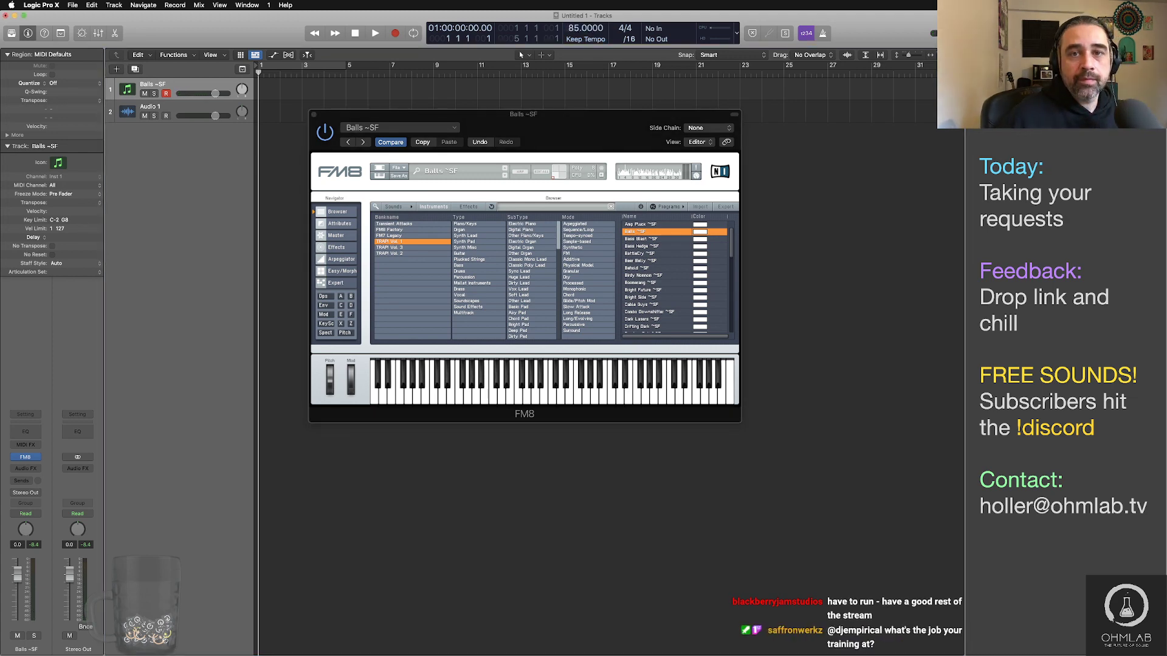
Step: Switch to Finder to look at the Bounces folders, and return to Logic Pro X
key(super+Tab)
key(super+Tab)
key(super+Tab)
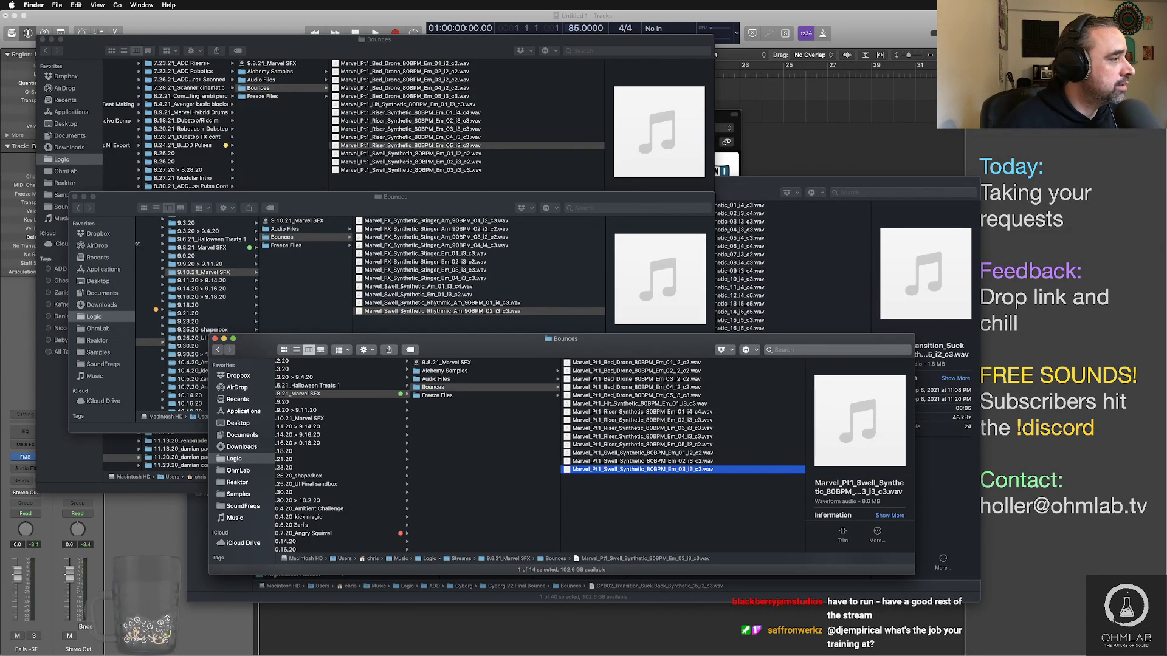
key(super+Tab)
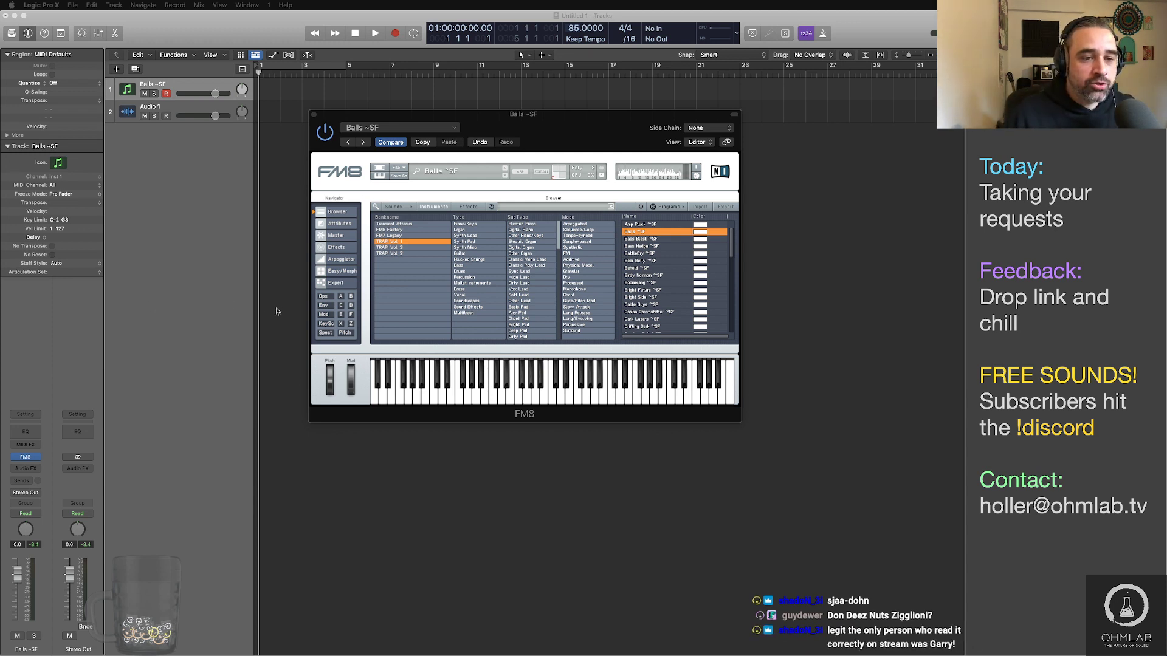
Step: View the Balls preset's operator overview, and audition the Bass Blast ~SF, Bass Hedge ~SF and BattleCry ~SF presets
click(326, 296)
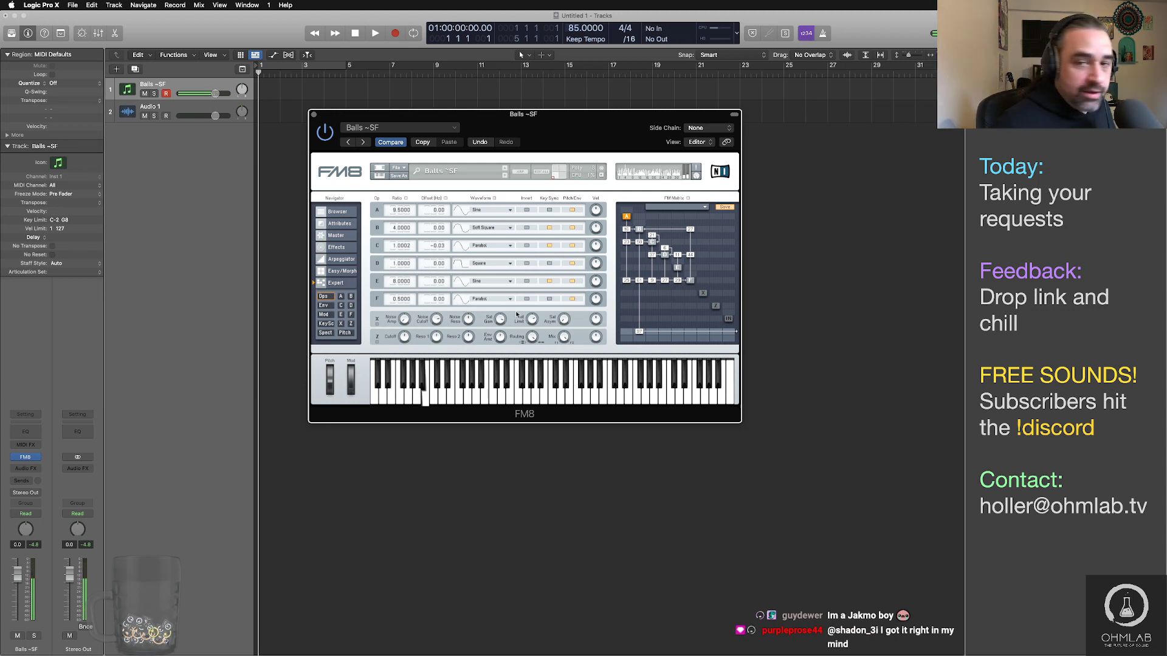
click(338, 212)
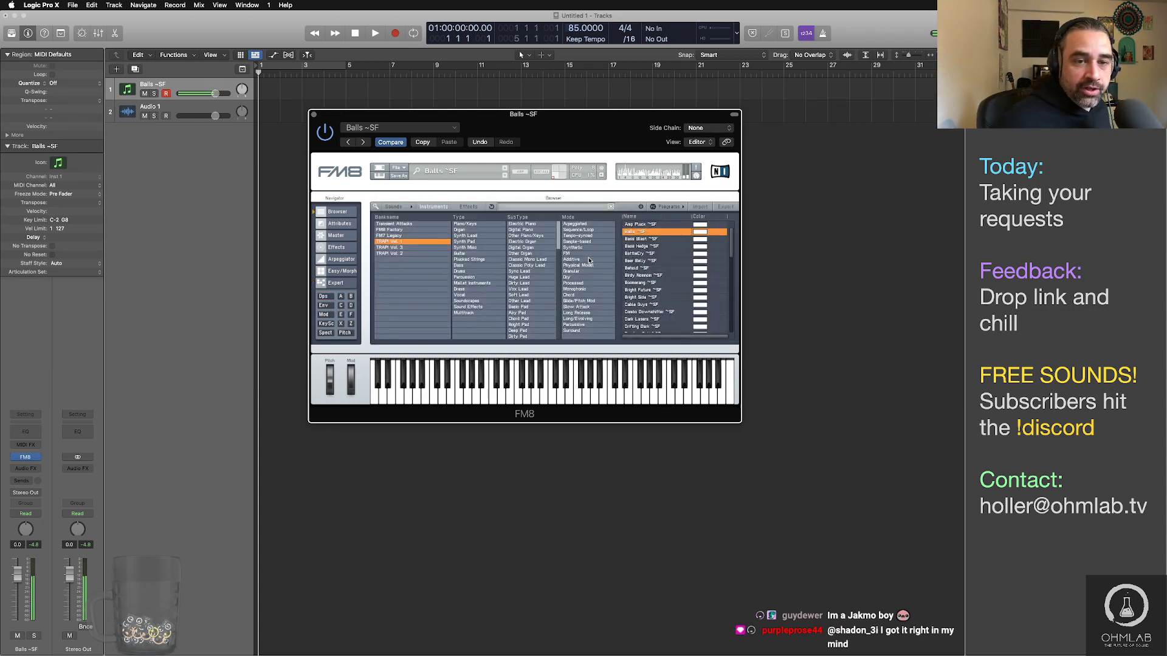
click(642, 240)
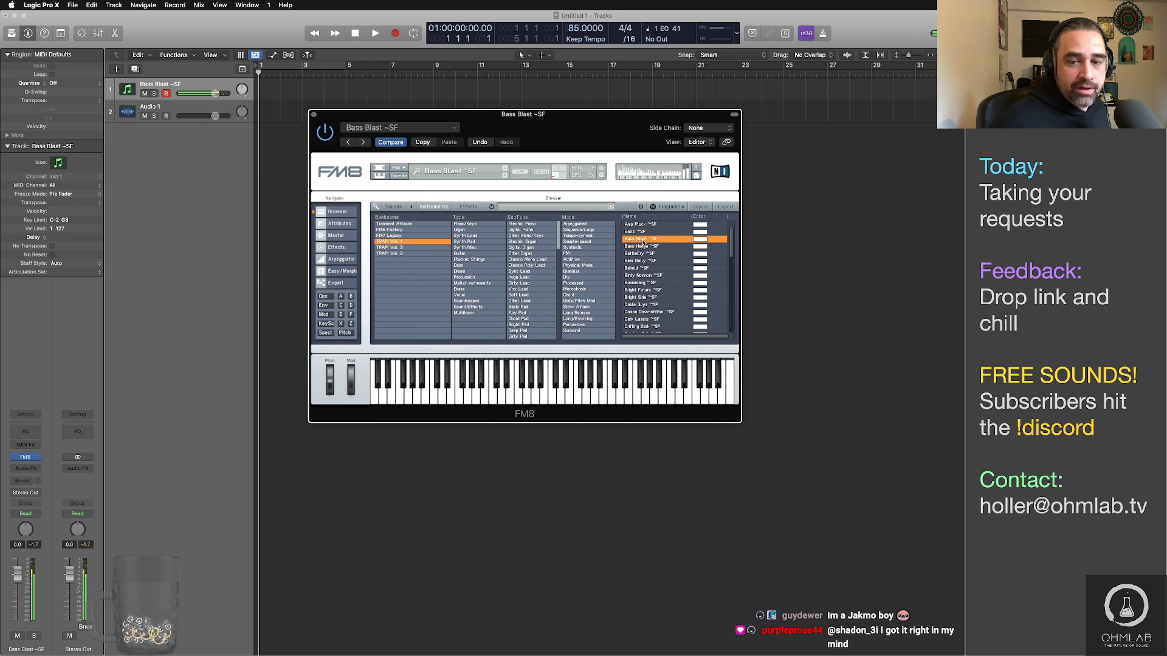
click(644, 248)
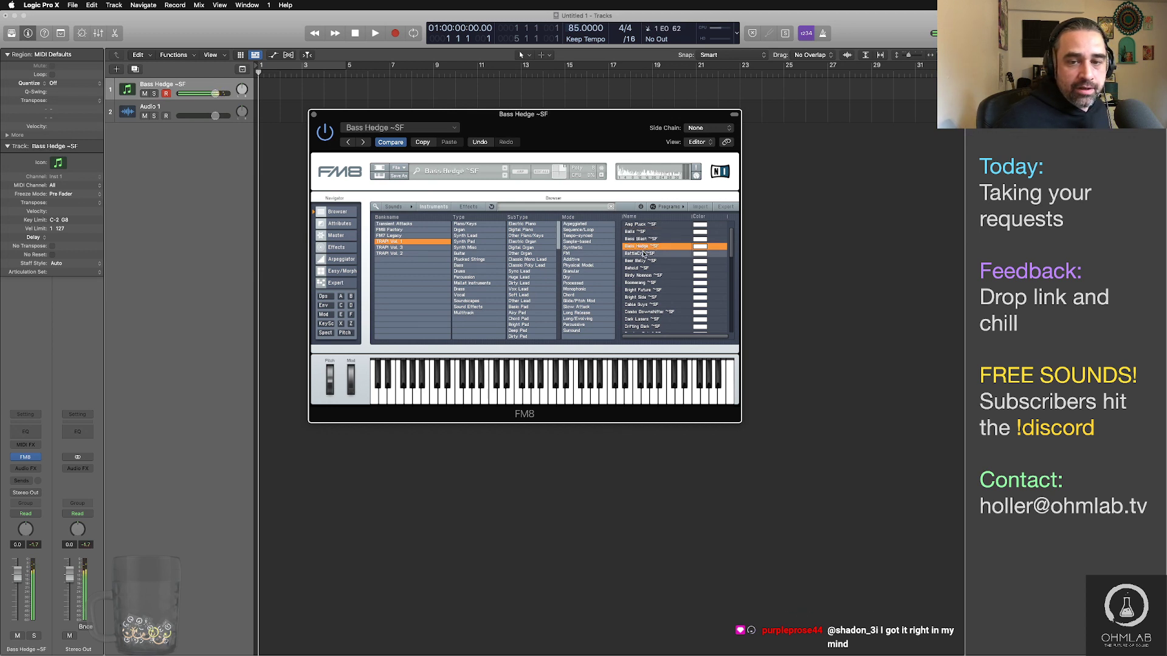
click(650, 254)
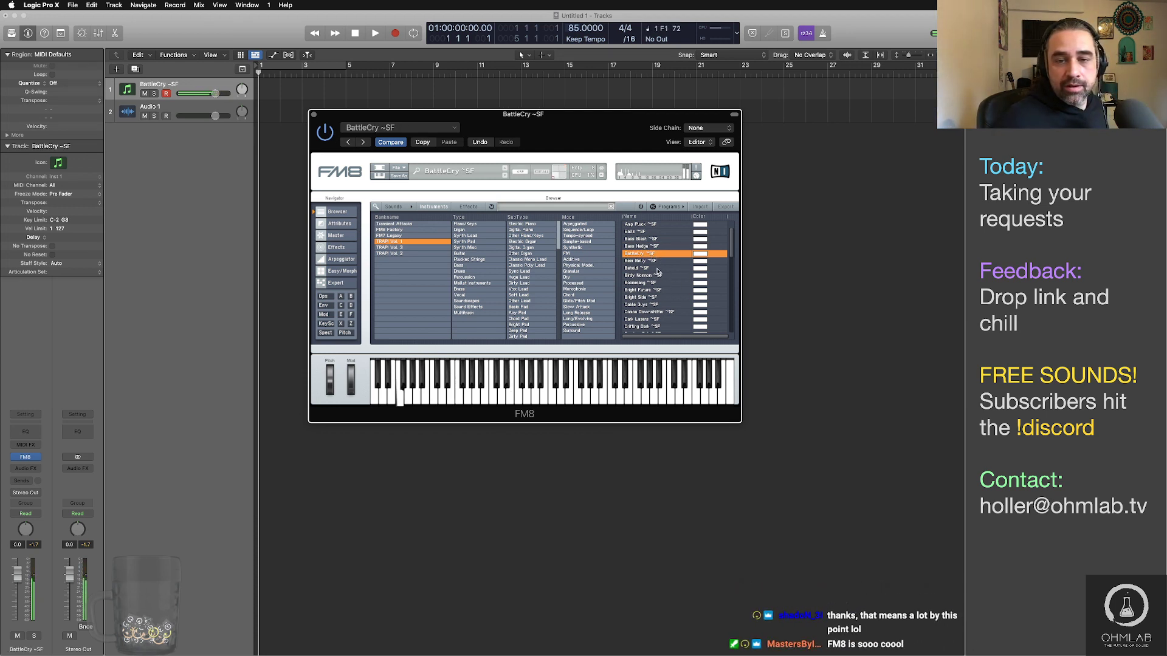
Step: Audition the Beer Belly ~SF and Behold ~SF presets, and load Boomerang ~SF with its operator overview shown
click(655, 262)
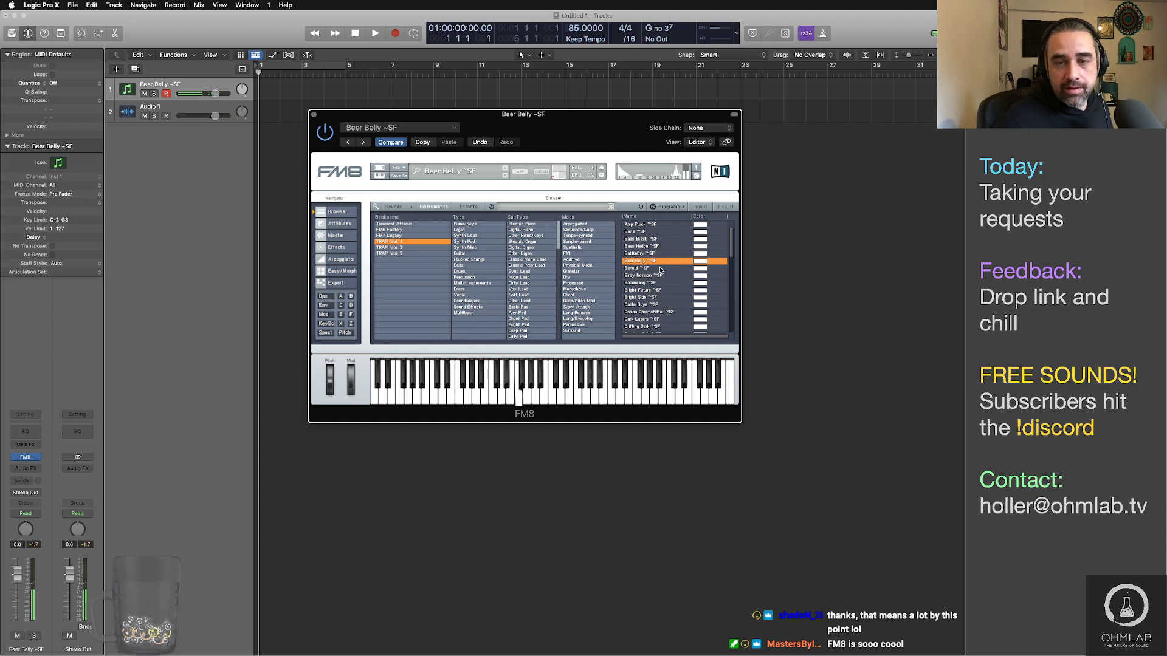
click(660, 268)
click(663, 276)
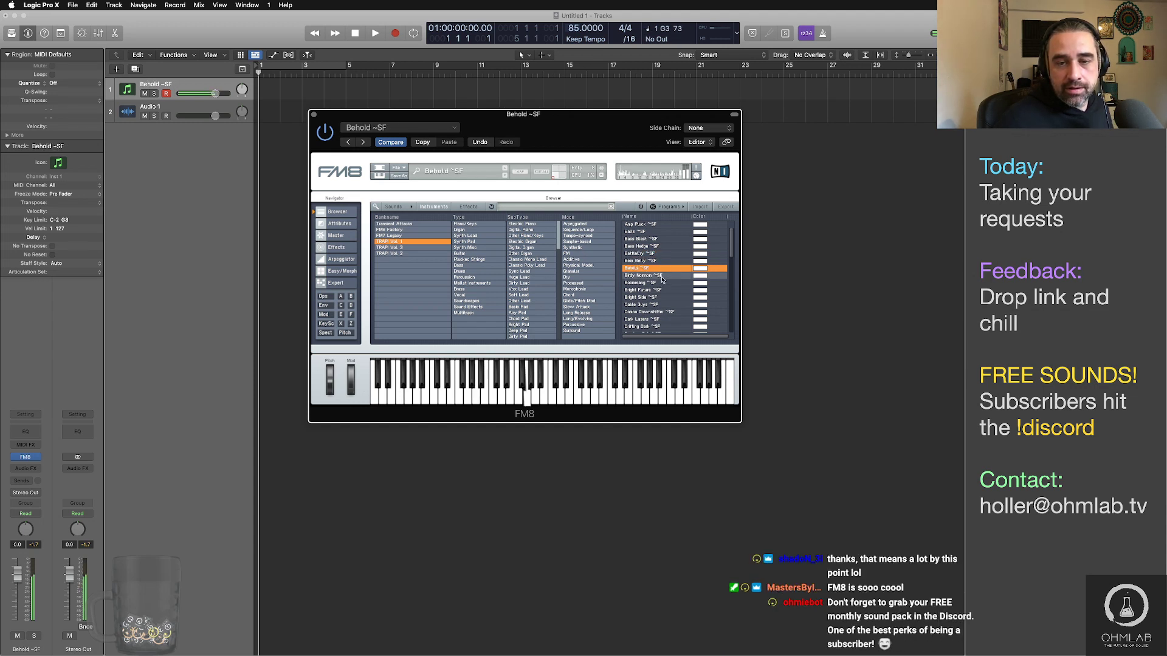
click(666, 283)
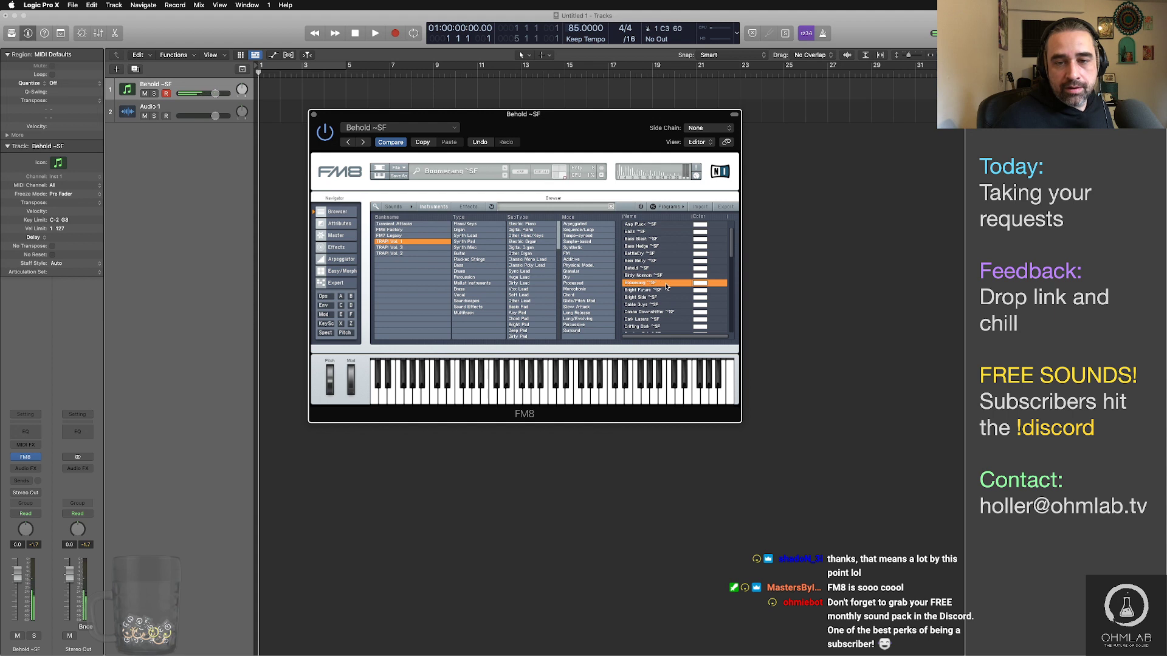
drag(734, 253, 733, 266)
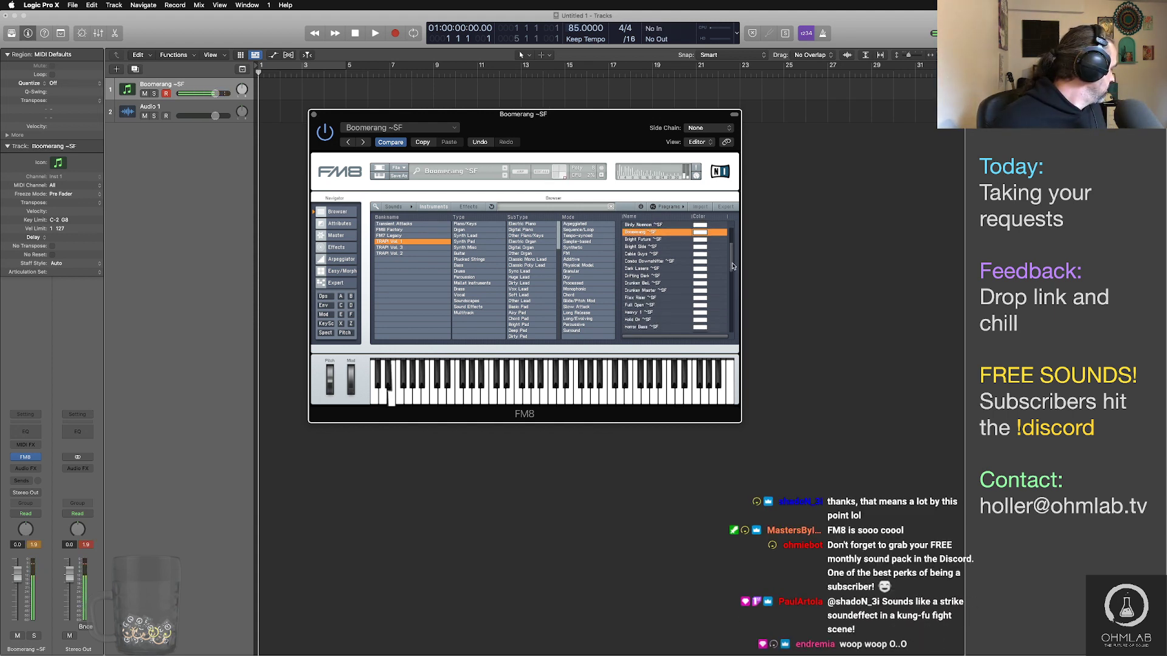
click(323, 296)
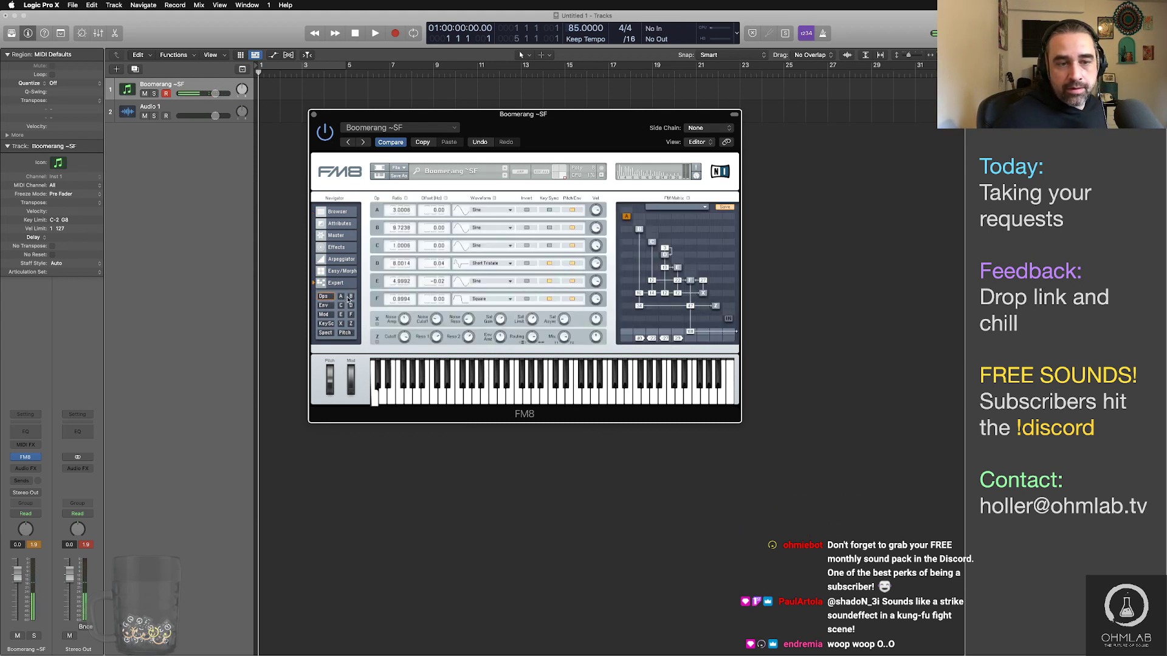
Step: Show operator F of the Boomerang ~SF preset and move its envelope peak later for a slower attack at full level
click(351, 315)
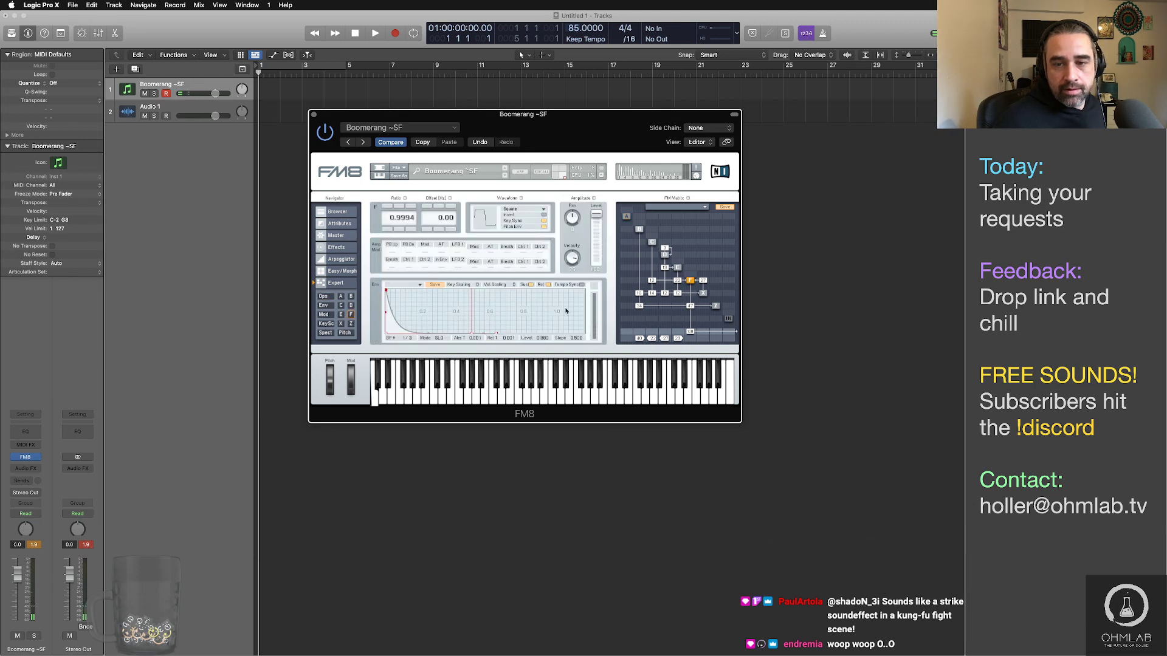
drag(387, 294, 446, 287)
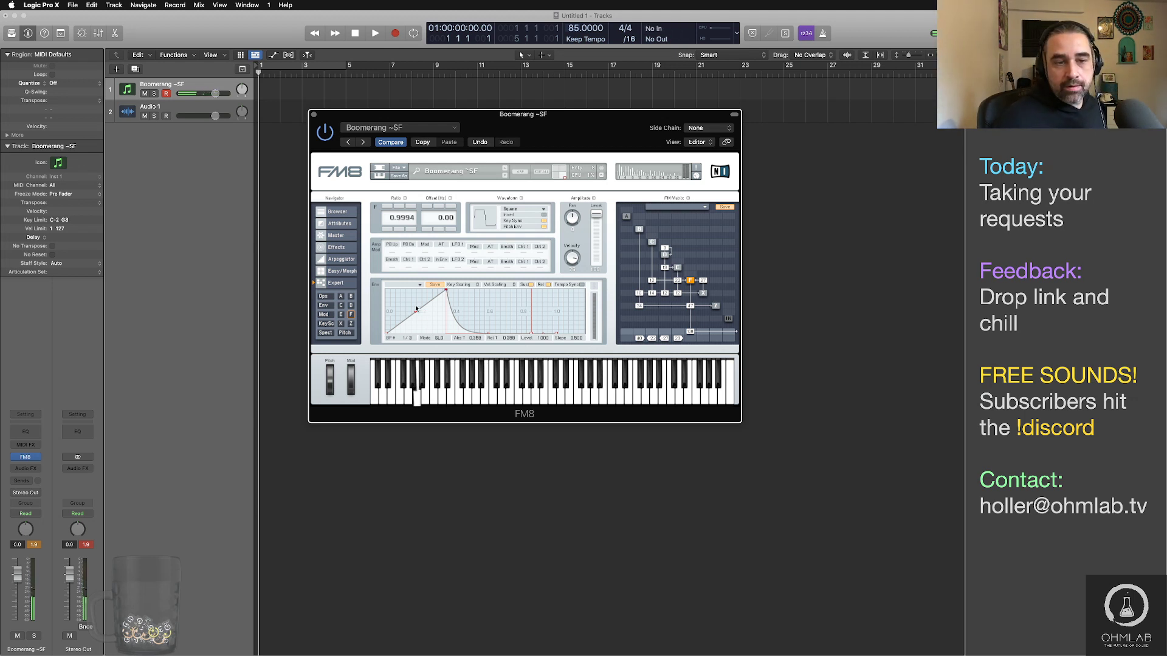
Step: Explore the Easy/Morph square by moving the morph point around, raising both random amounts, and moving the point toward the Noise corner
click(344, 273)
mouse_move(713, 320)
mouse_down()
mouse_move(637, 294)
mouse_move(633, 237)
mouse_move(709, 235)
mouse_move(689, 299)
mouse_move(638, 294)
mouse_move(638, 278)
mouse_up()
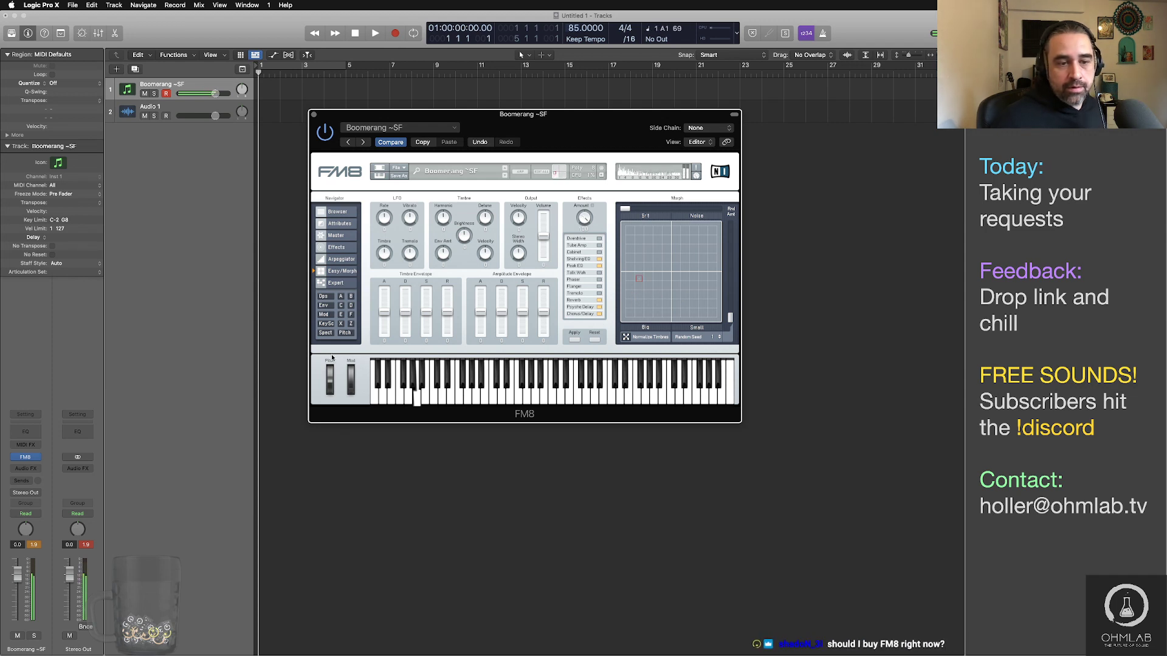
click(630, 315)
click(655, 294)
click(650, 243)
click(654, 257)
drag(628, 213, 664, 211)
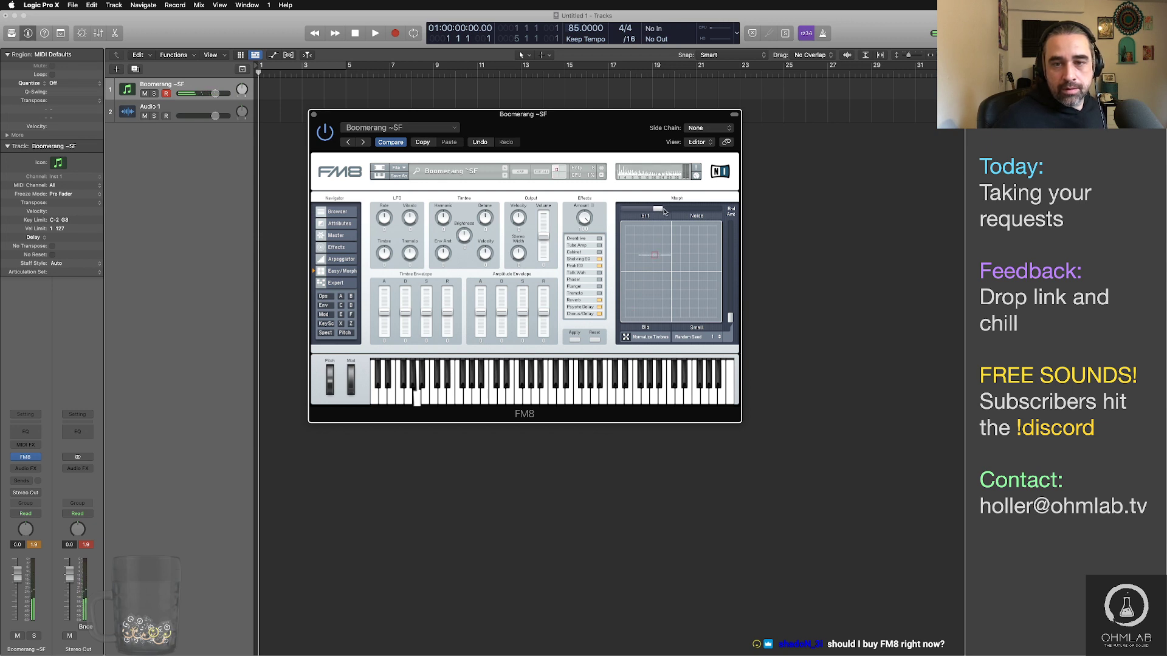
drag(730, 322, 735, 287)
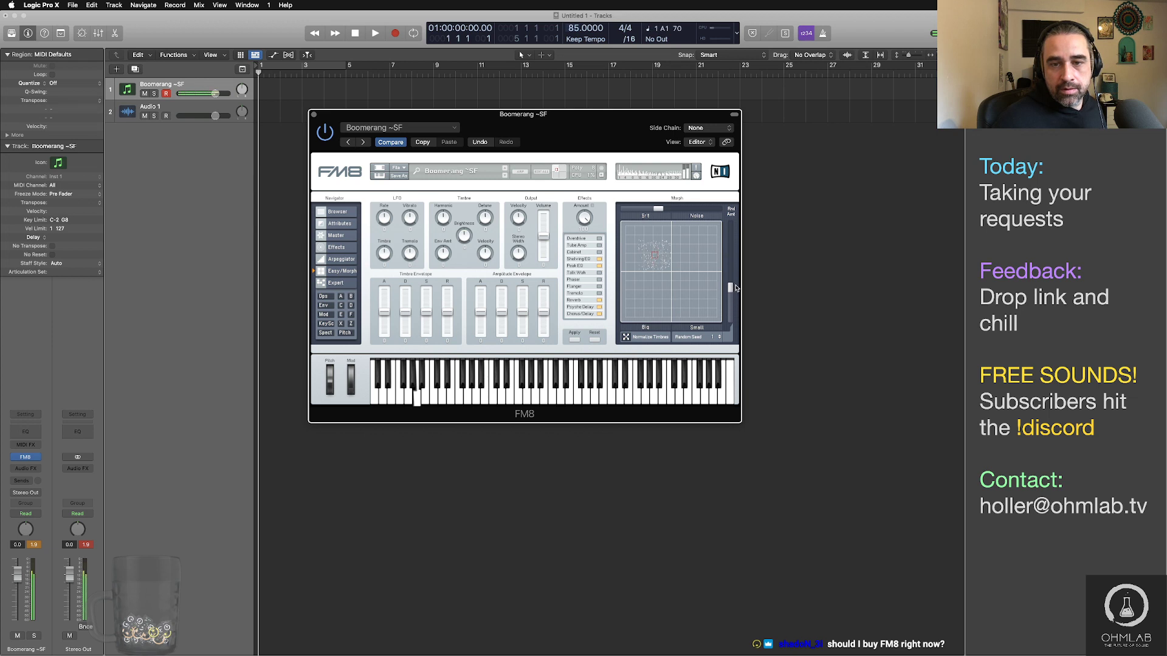
mouse_move(654, 258)
mouse_down()
mouse_move(639, 302)
mouse_move(693, 243)
mouse_up()
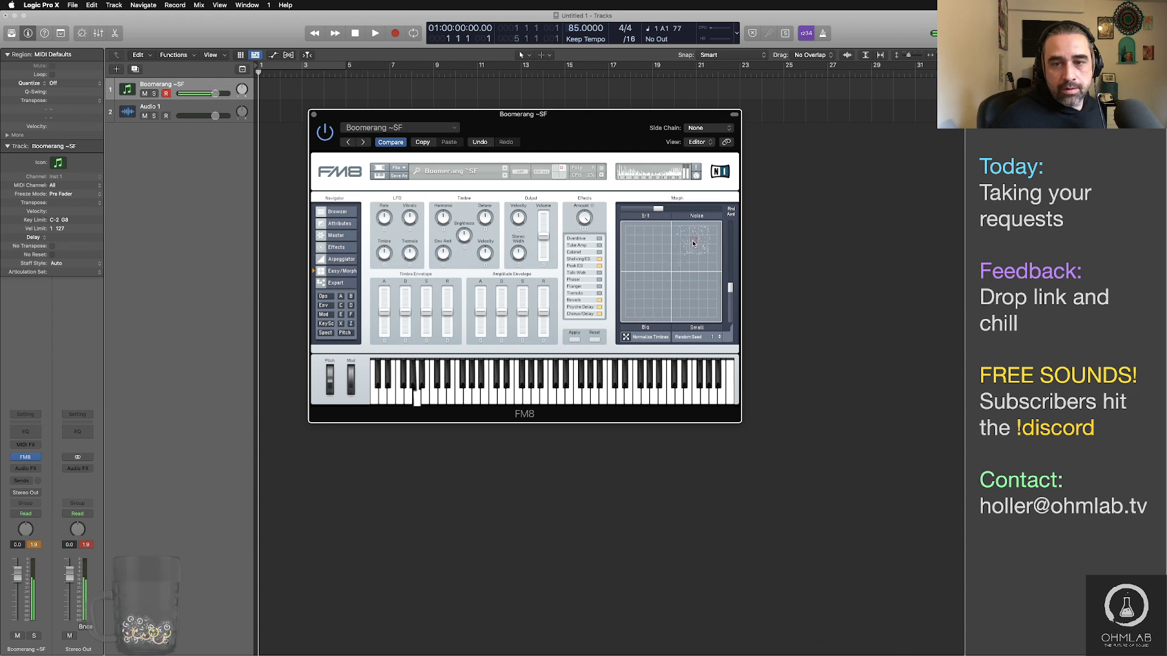
Step: Lengthen operator F's envelope attack further and bend its rising segment into a steep curve
click(351, 314)
drag(446, 293, 509, 290)
drag(447, 313, 453, 327)
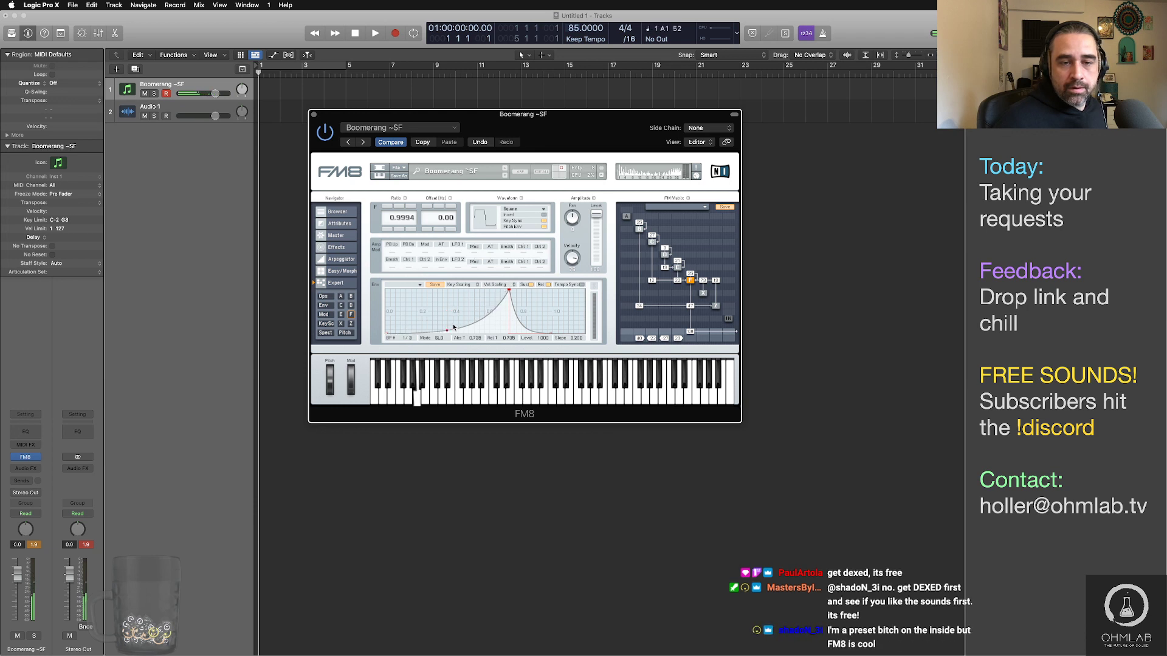
Step: Browse the presets and audition Bright Side ~SF, Bright Future ~SF and Cable Guys ~SF
click(351, 211)
click(645, 247)
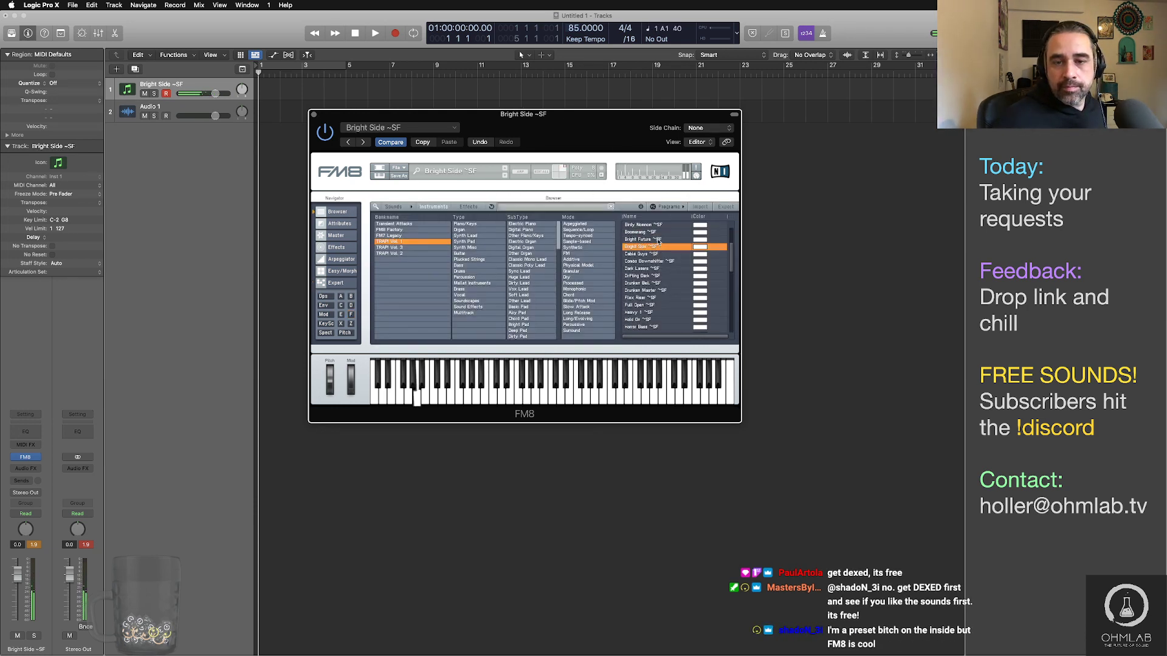
click(658, 240)
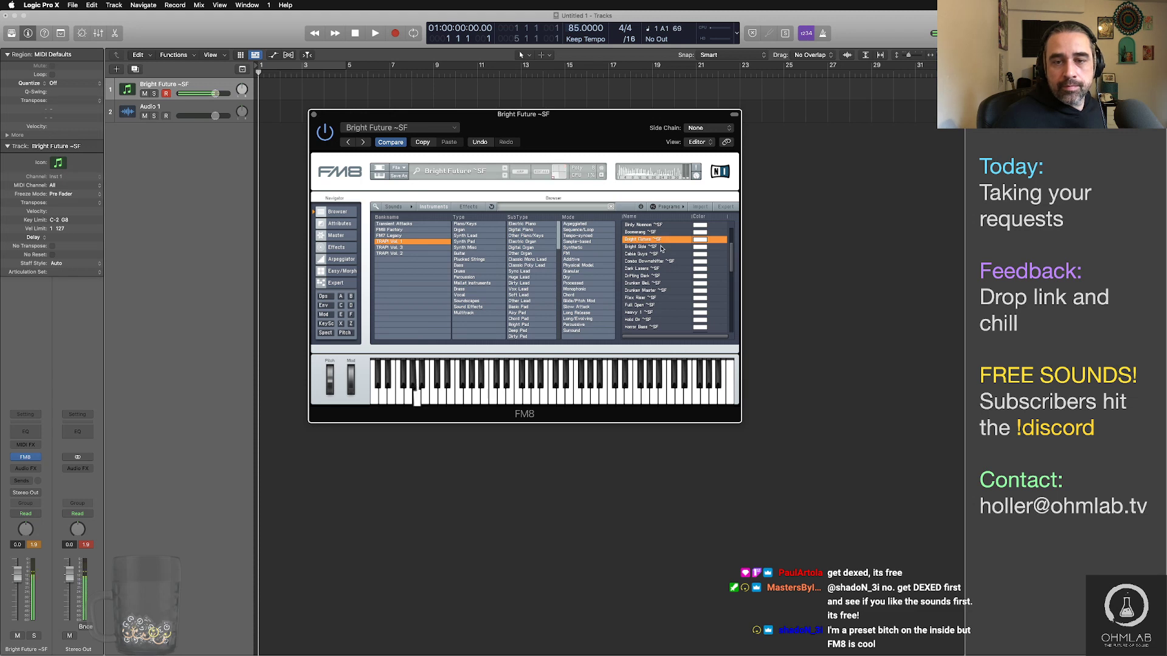
click(661, 248)
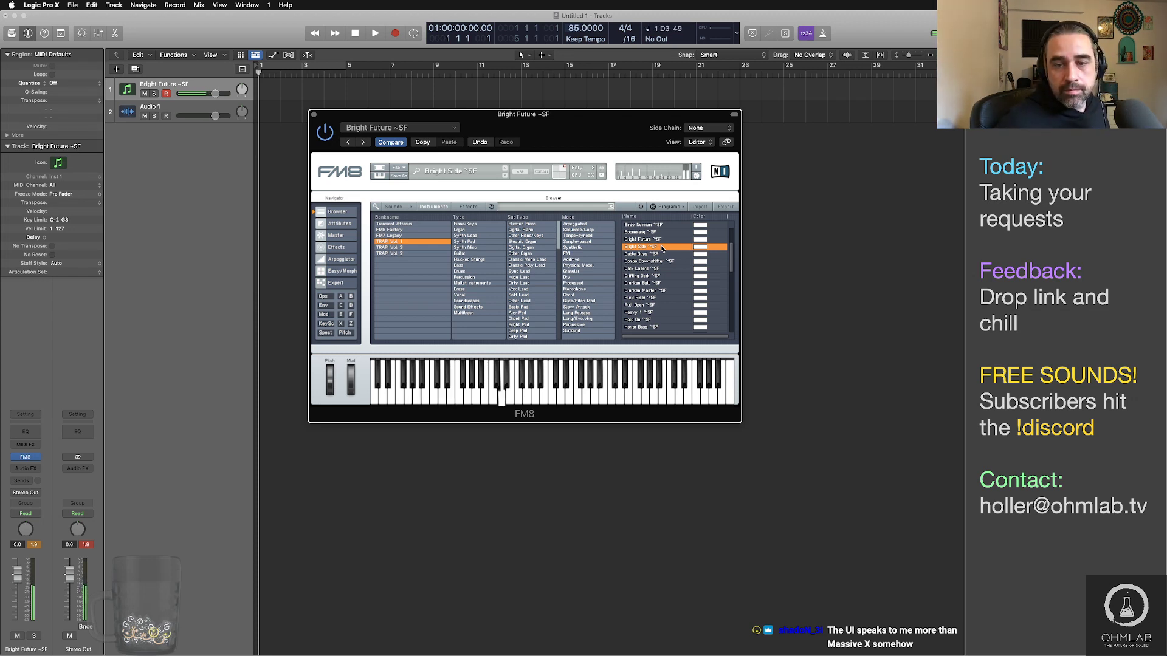
click(666, 255)
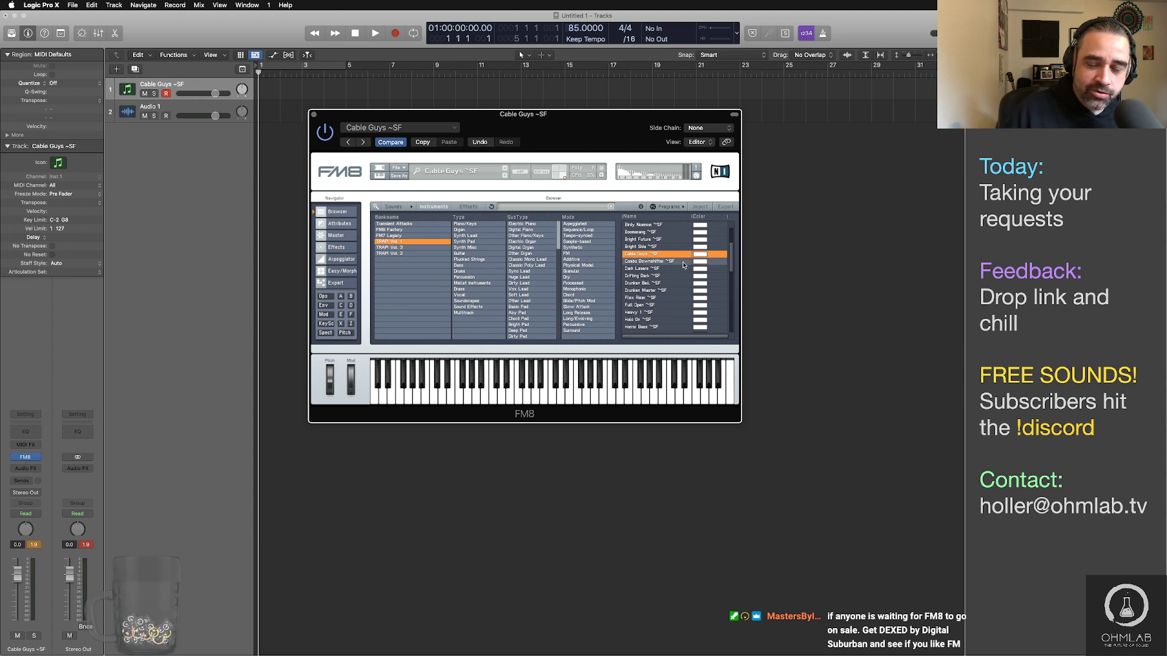
Step: Audition the Combo Downshifter ~SF, Dark Lasers ~SF, Drifting Dark ~SF, Drunken Bell ~SF and Drunken Master ~SF presets
click(684, 263)
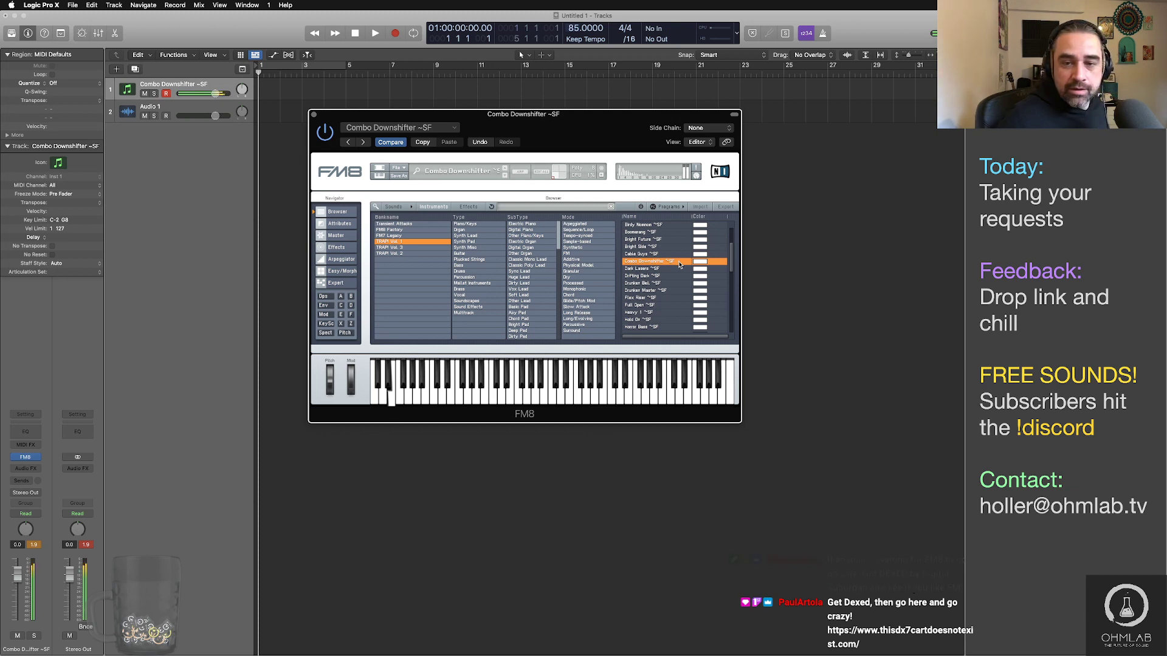
click(664, 269)
click(666, 277)
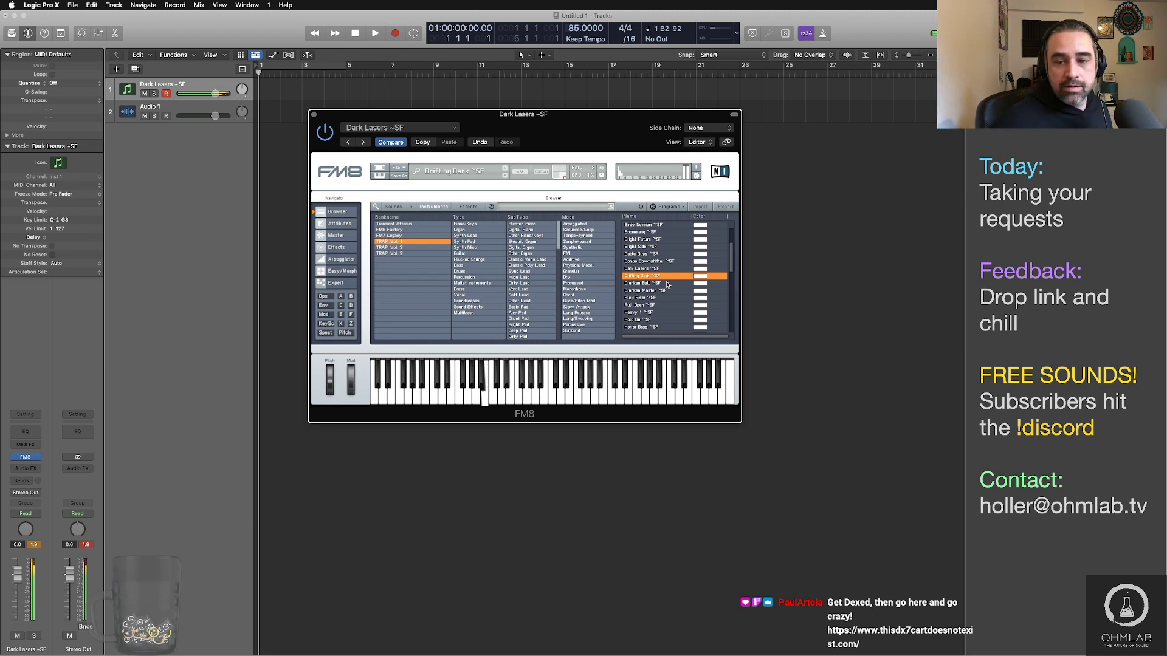
click(667, 284)
click(667, 292)
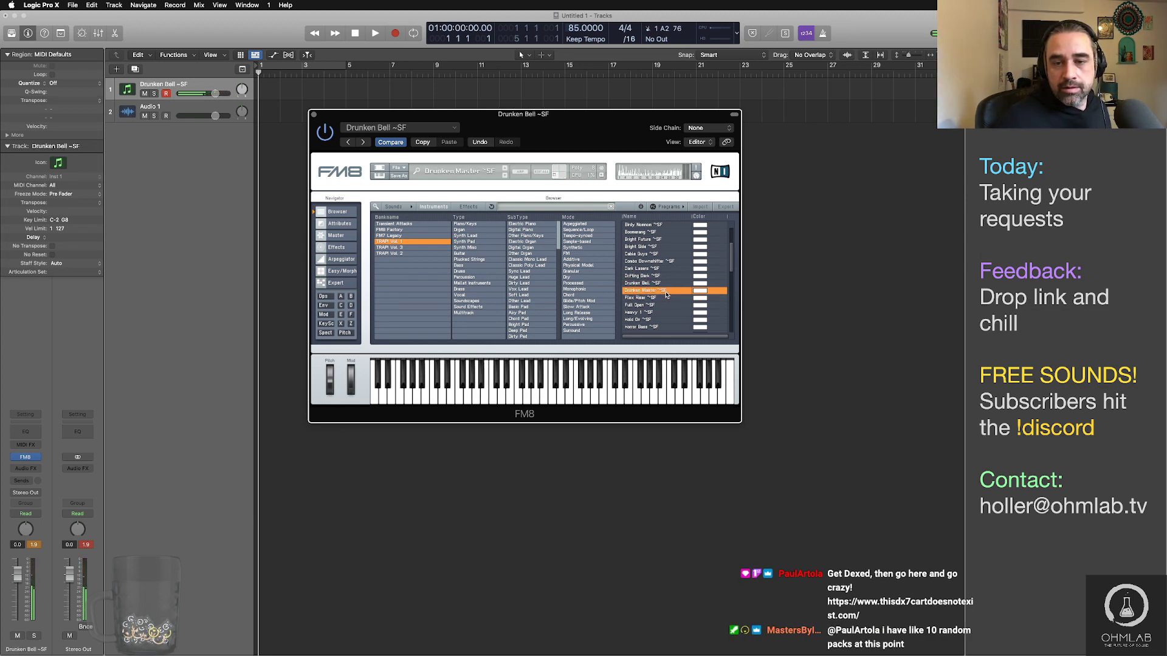
Step: Audition the Flex Riser ~SF, Full Open ~SF and Hold On ~SF presets, and load Horror Bass ~SF
click(664, 298)
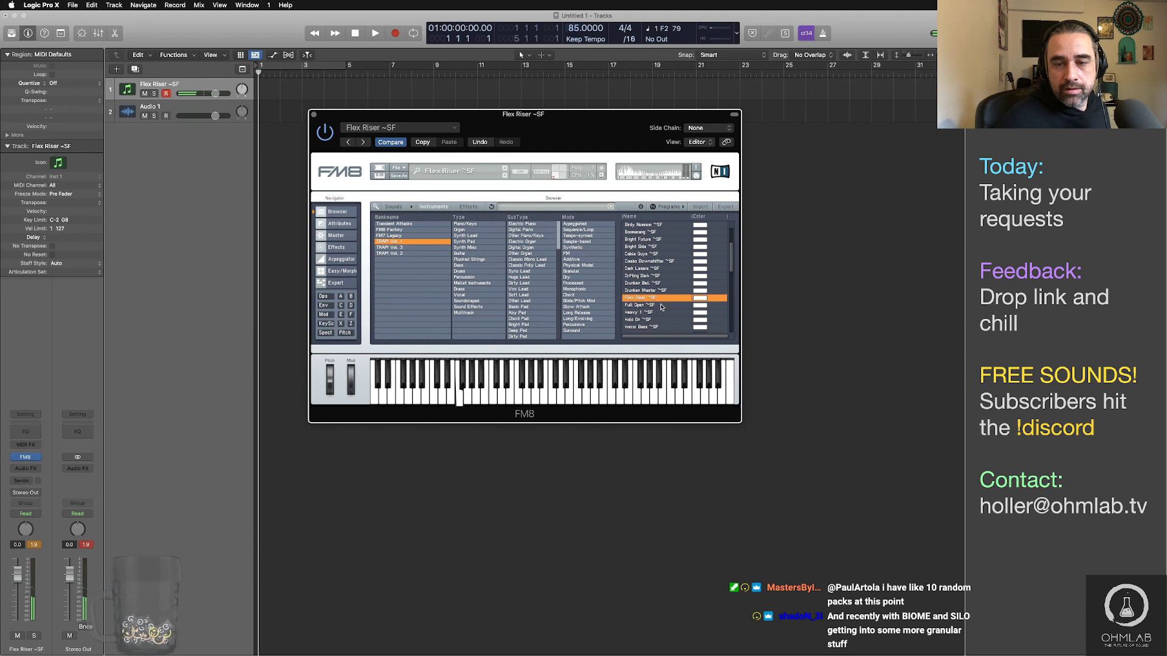
click(661, 306)
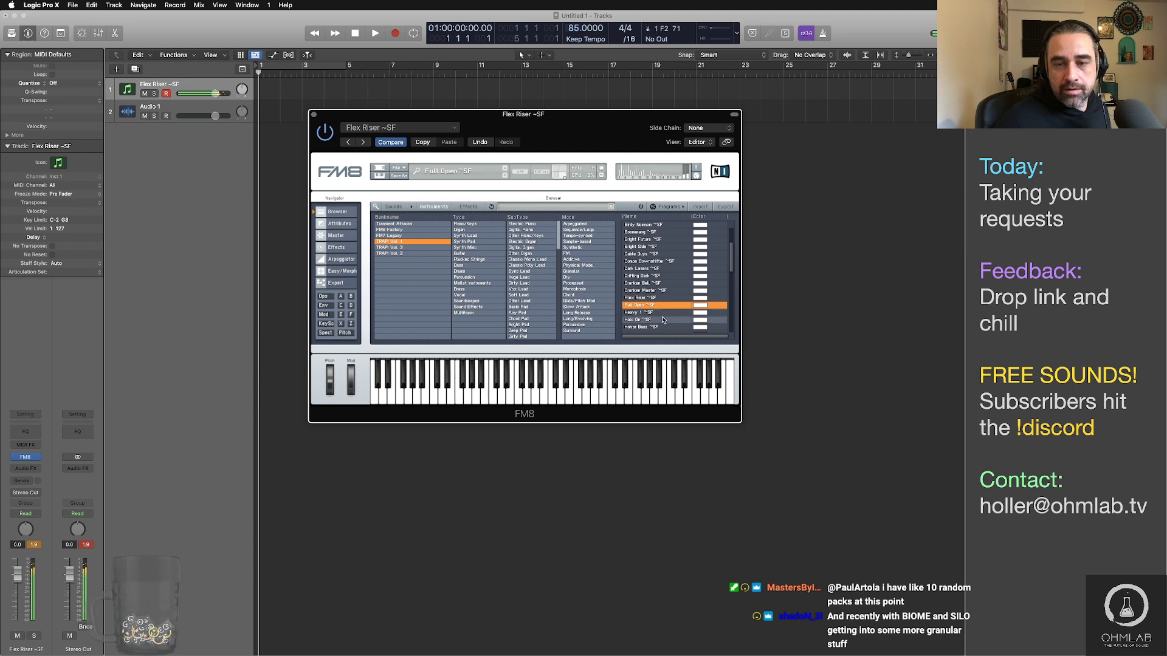
click(662, 320)
click(666, 328)
scroll(667, 322, down, 4)
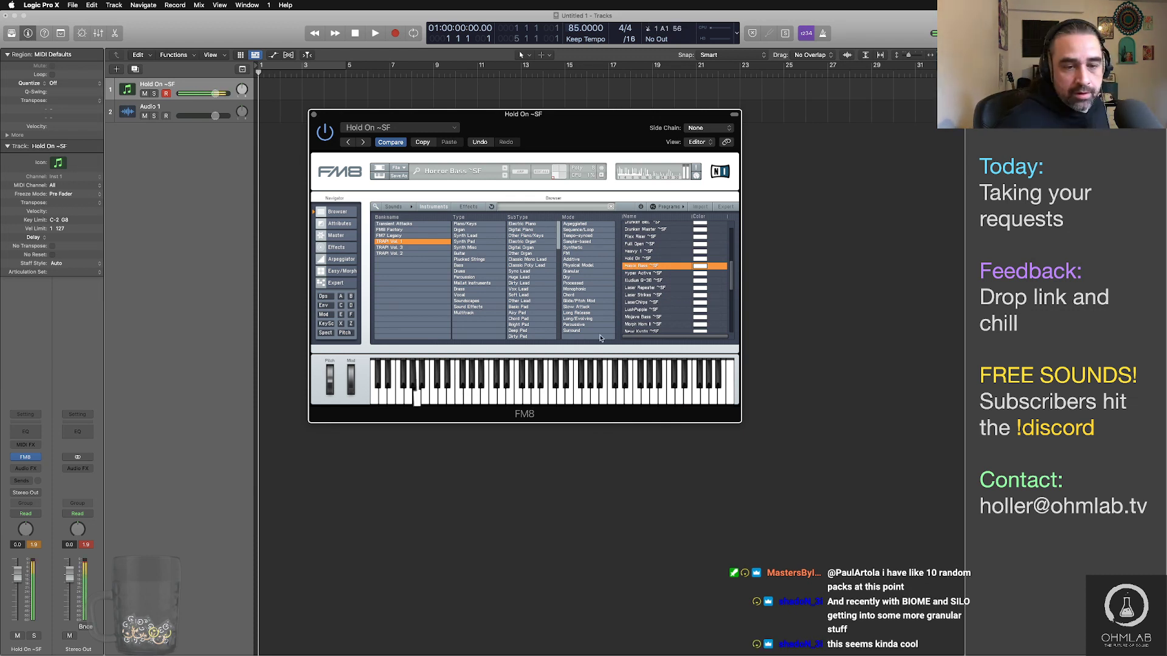
Step: Move the envelope peaks of operators F, D and B later for slow attacks, placing operator B's peak at about 1.9
click(351, 314)
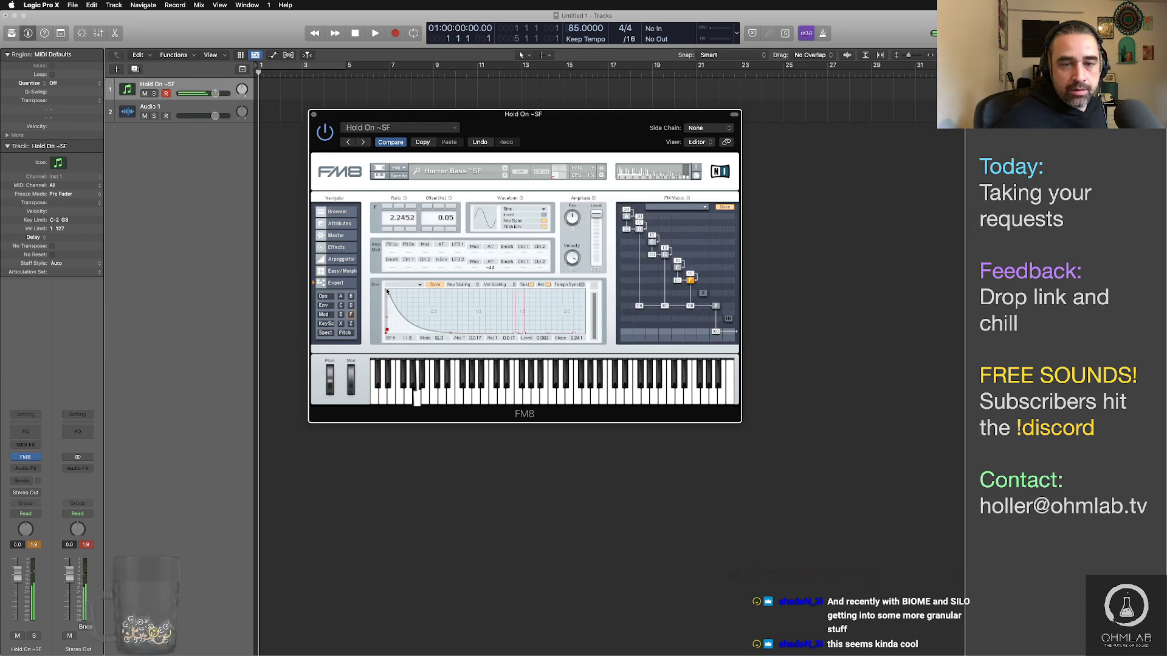
drag(387, 291, 426, 287)
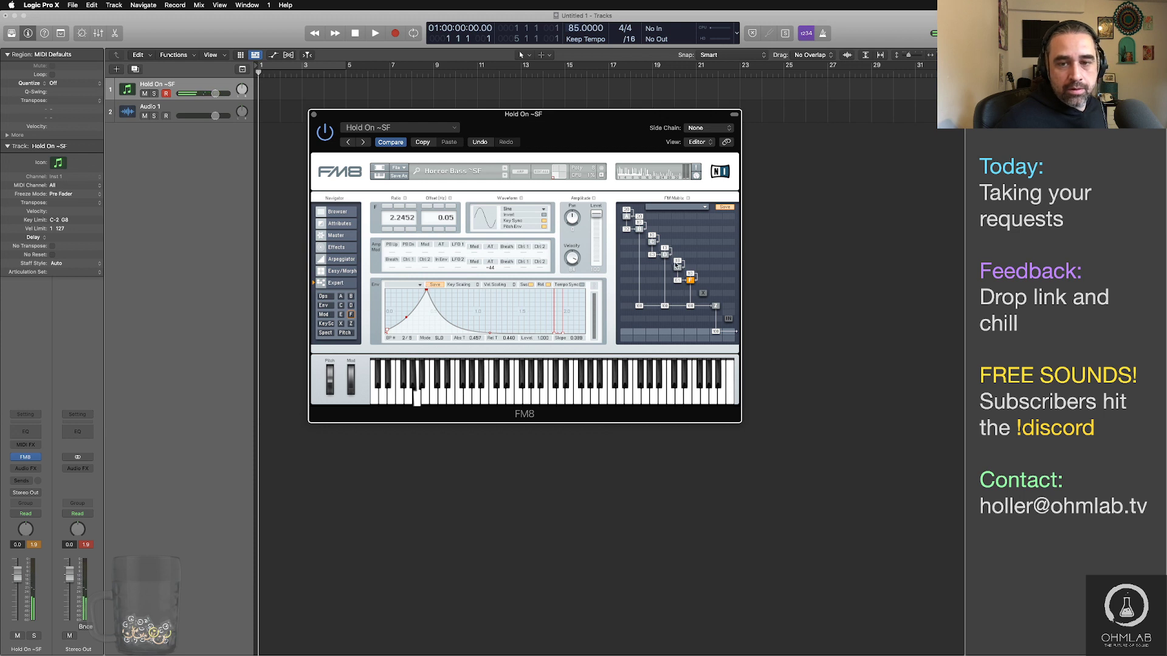
click(350, 305)
drag(389, 292, 416, 283)
click(350, 296)
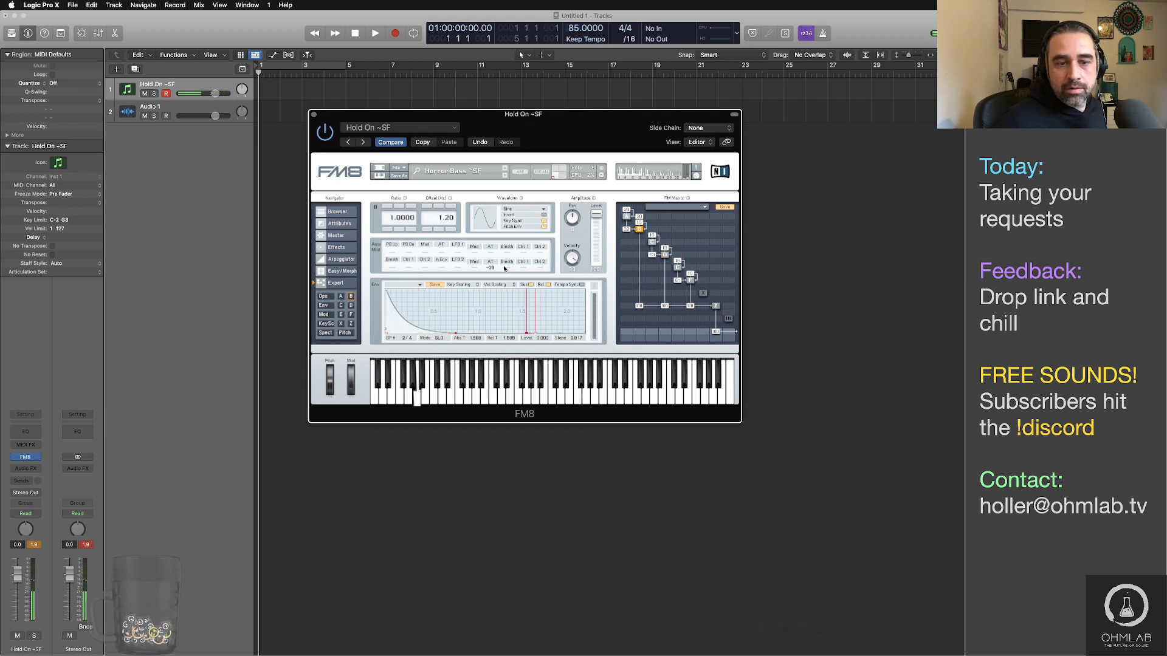
drag(388, 293, 553, 295)
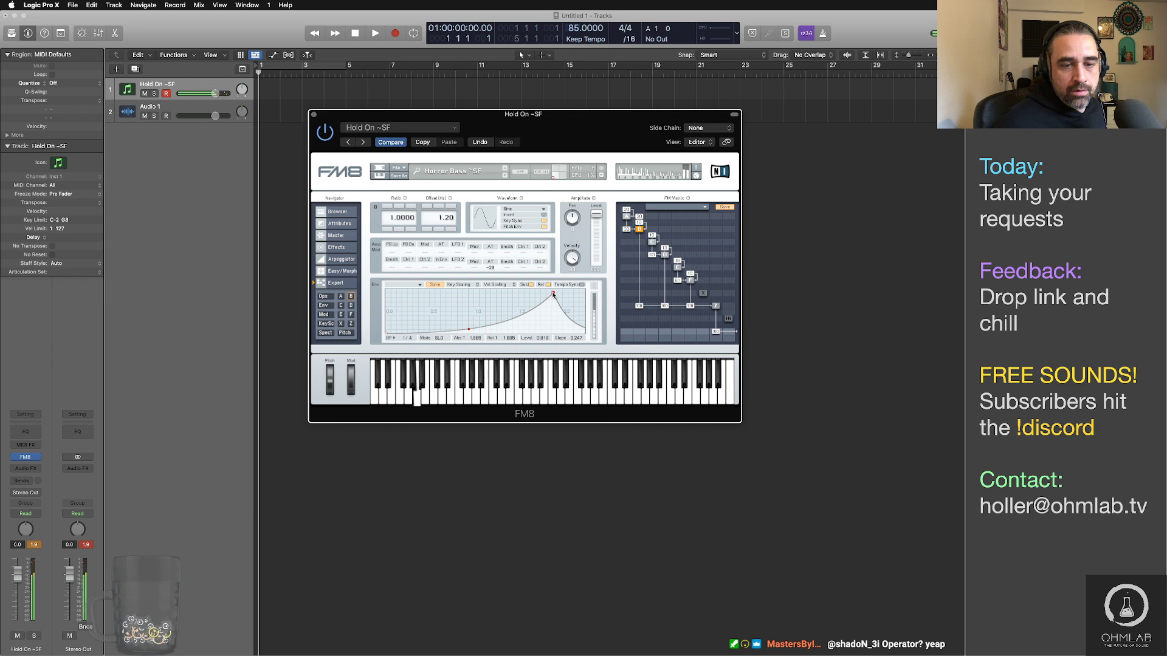
Step: Stretch the envelope attacks of operators D and F close to operator B's length, and nudge operator B's peak slightly later and higher
click(665, 255)
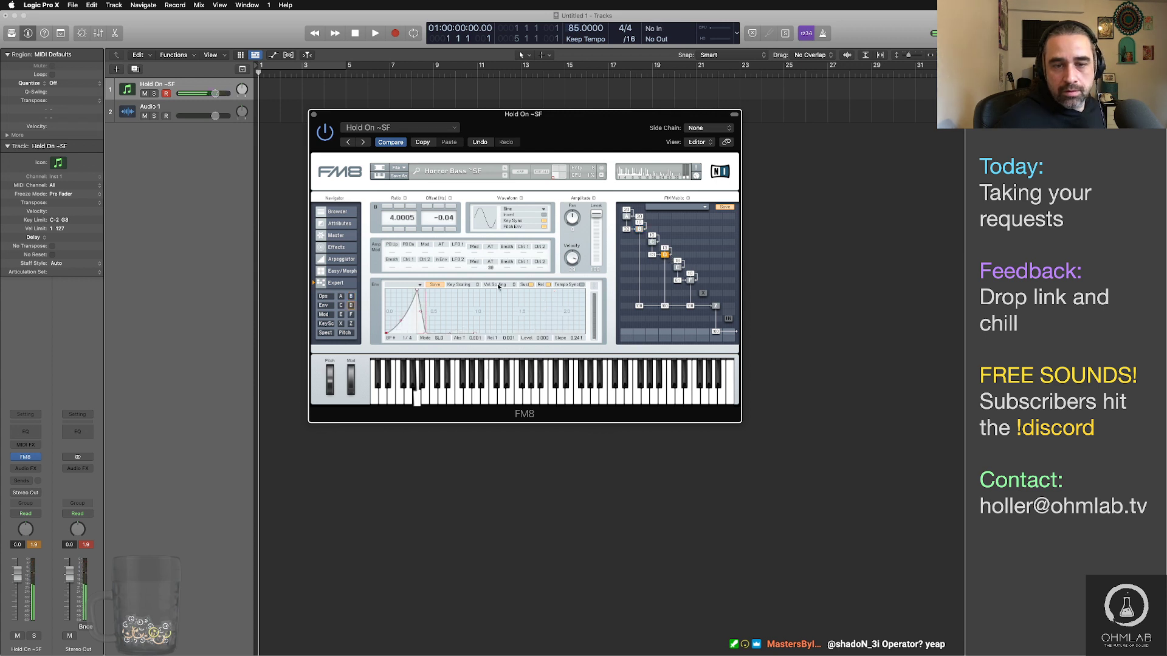
drag(417, 292, 562, 302)
click(690, 280)
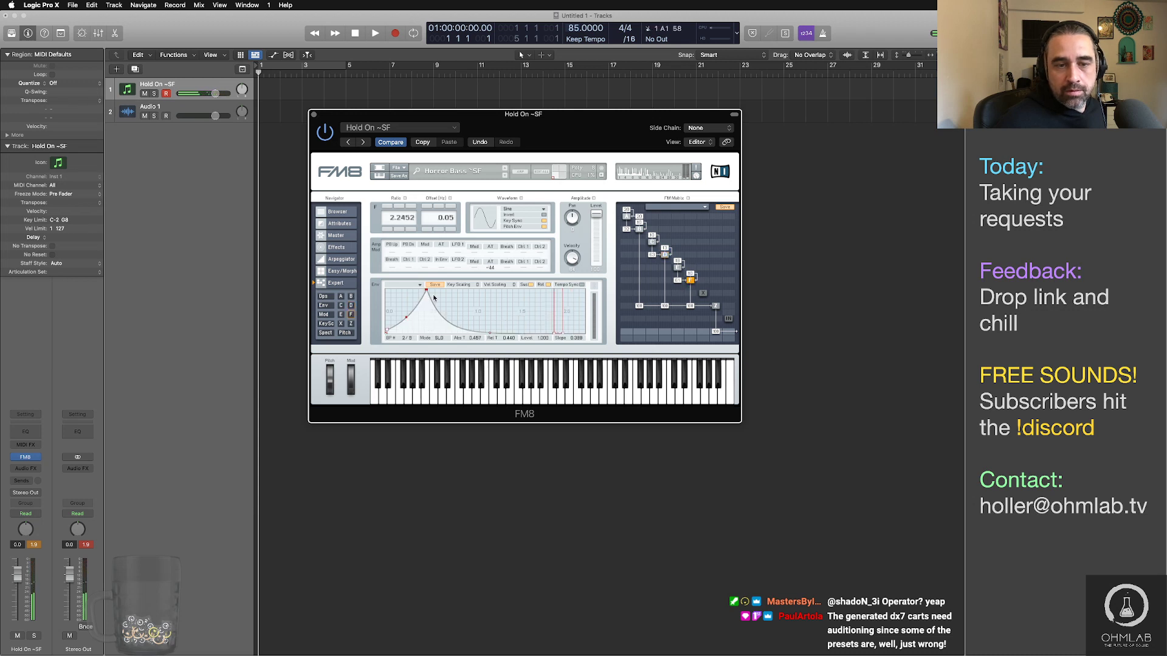
drag(427, 292, 546, 304)
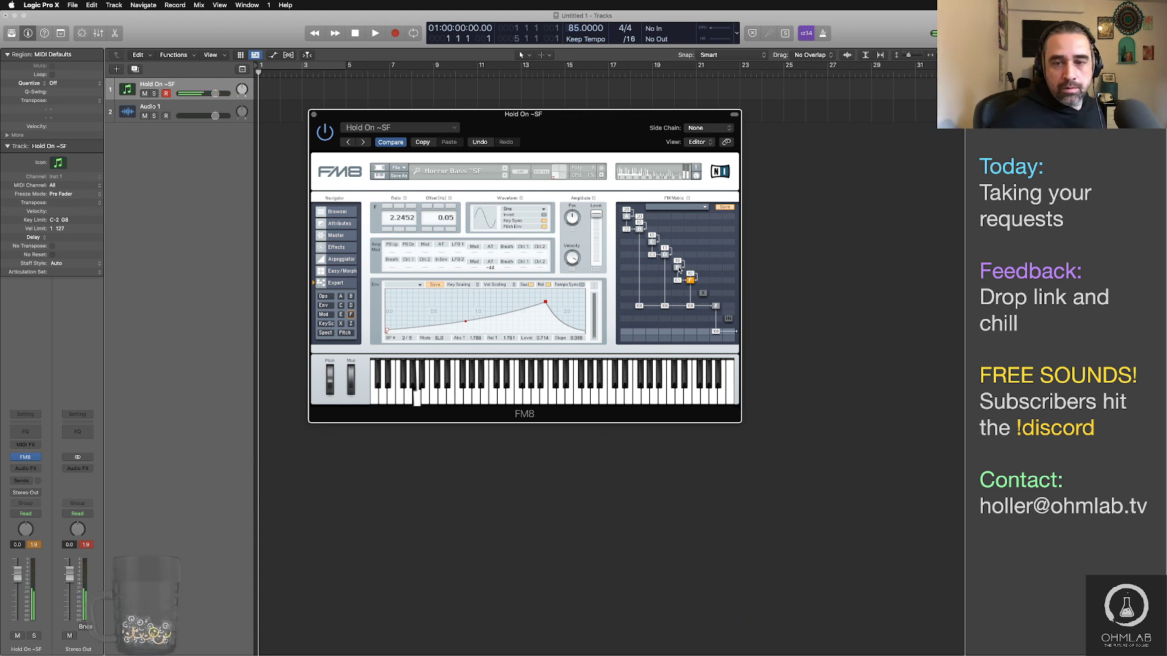
click(665, 255)
click(640, 230)
drag(559, 294, 562, 292)
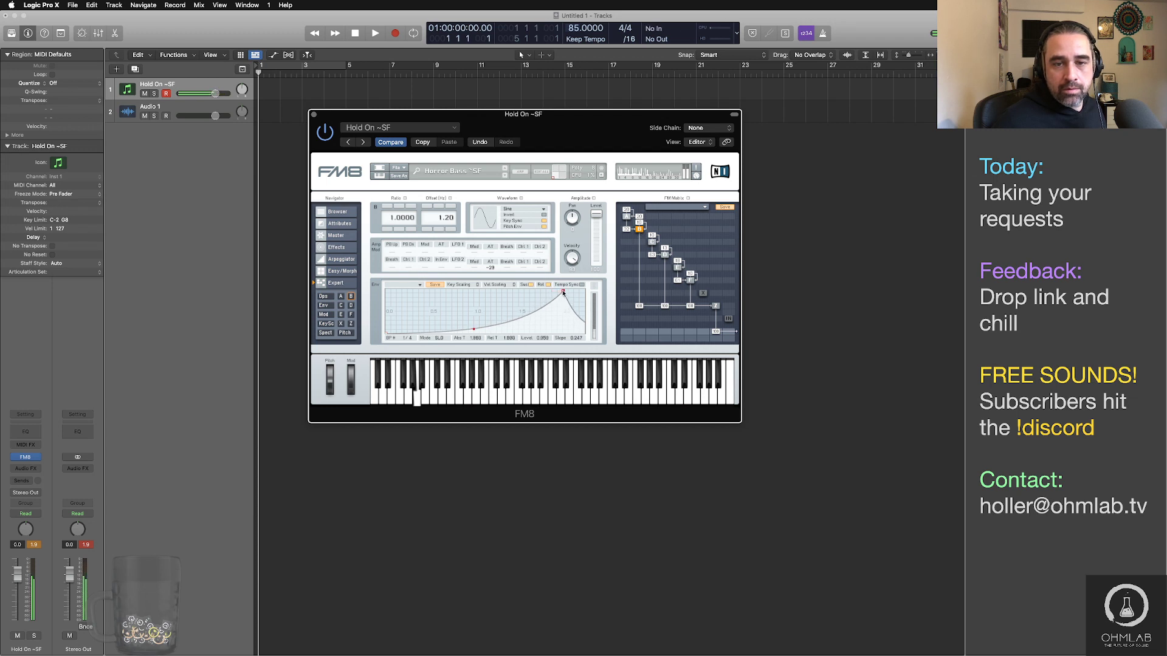
Step: Try different frequency ratios on operator B, including 0.5000, 2.7000 and 2.0500
drag(402, 218, 399, 237)
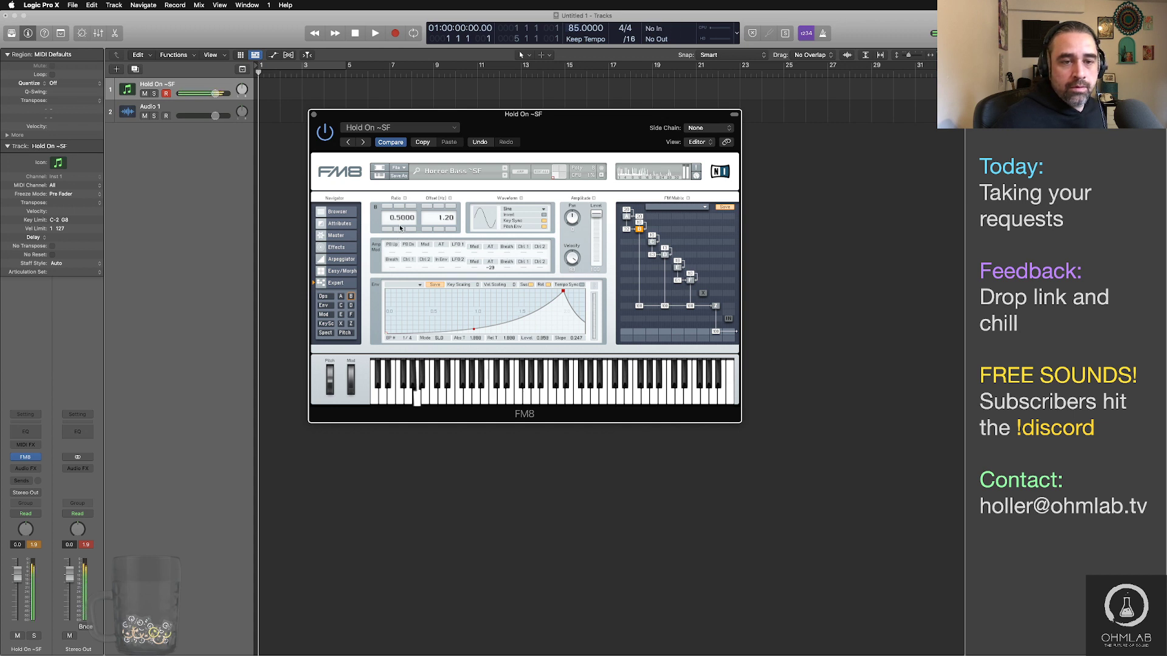
drag(395, 220, 395, 207)
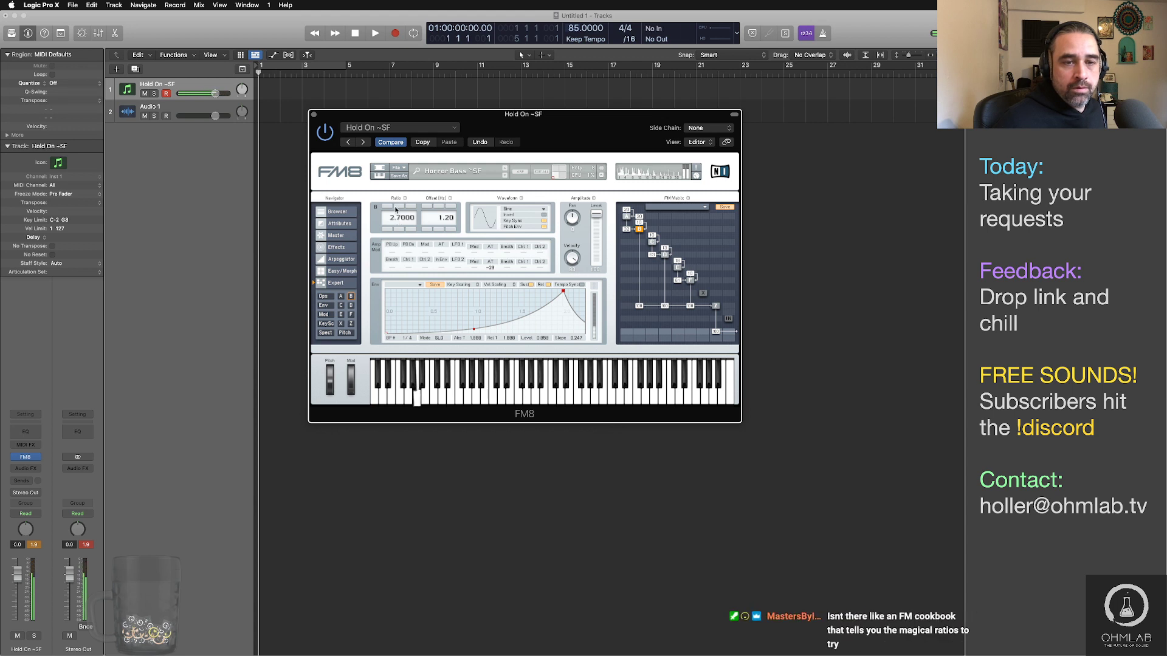
drag(395, 206, 396, 247)
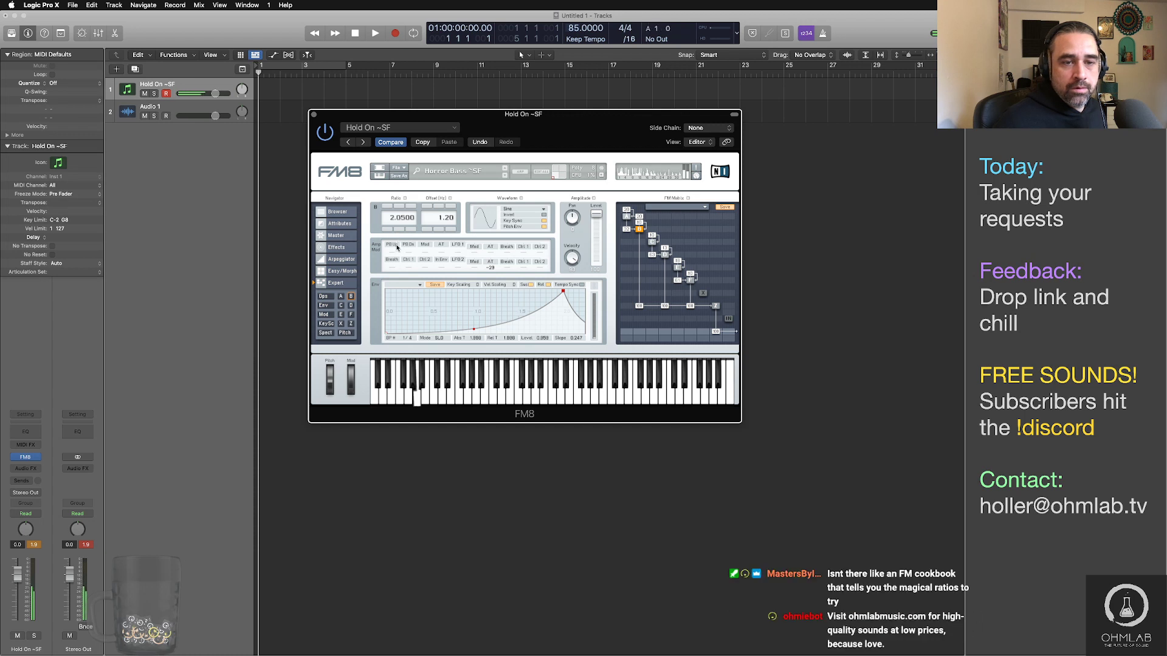
drag(395, 217, 393, 226)
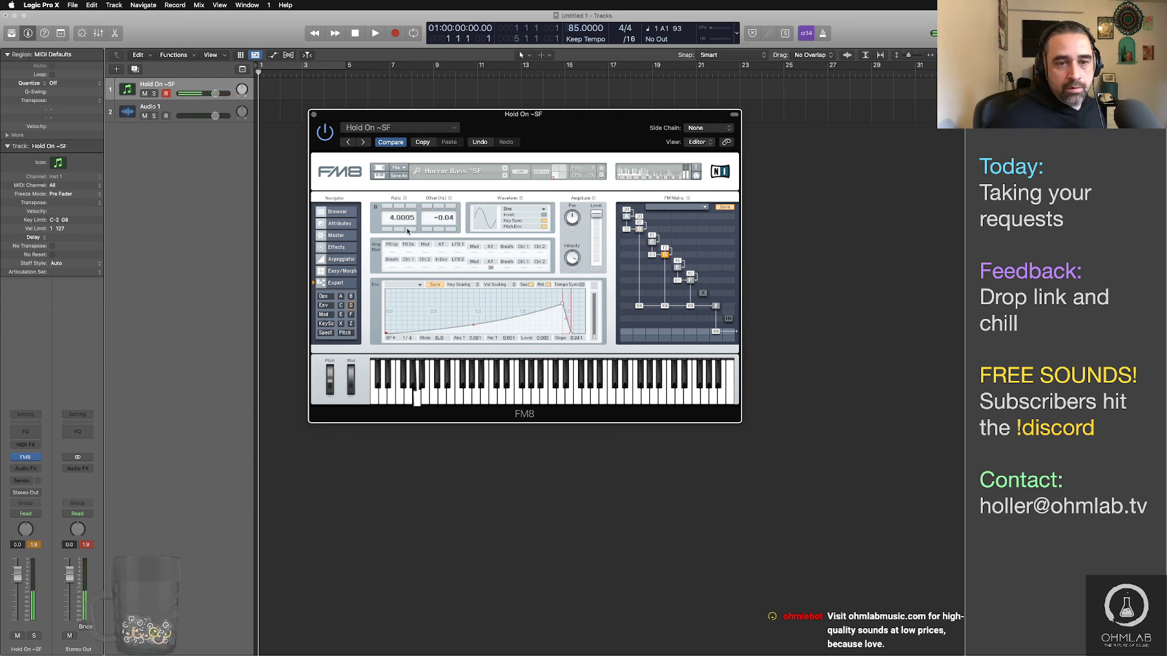
Step: Sweep operator D's ratio through 2.0005, 8.1005 and 1.3005, check operator E, and set operator D's ratio to 1.0905
click(391, 229)
click(392, 230)
click(391, 229)
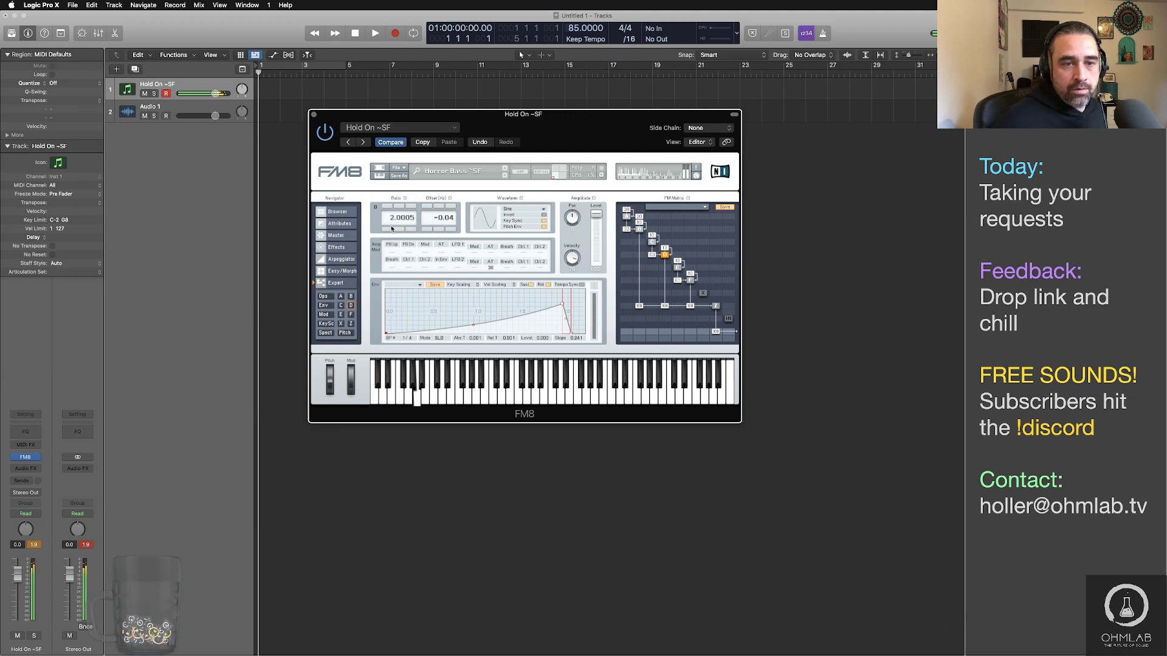
drag(392, 226, 392, 199)
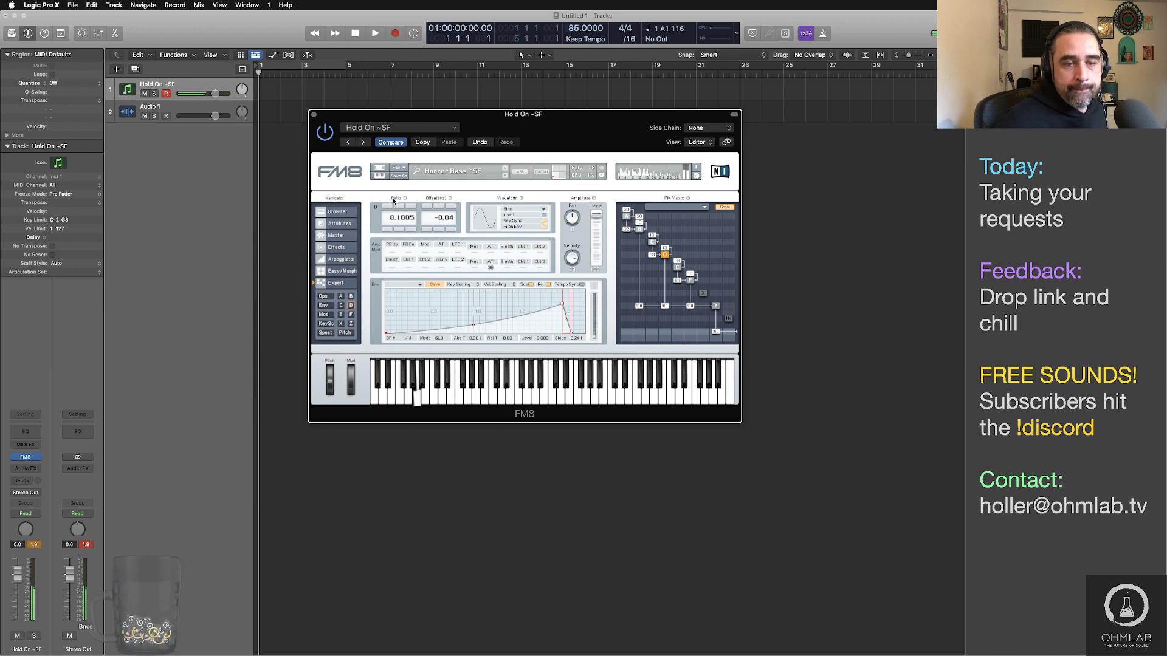
drag(393, 201, 395, 231)
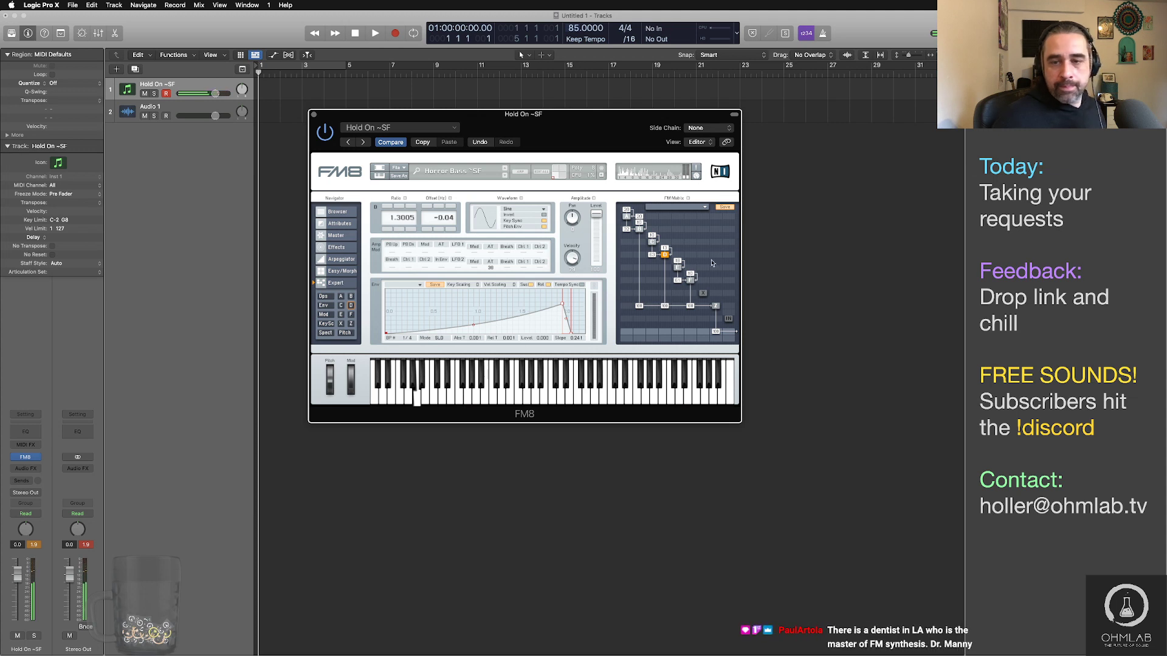
click(677, 267)
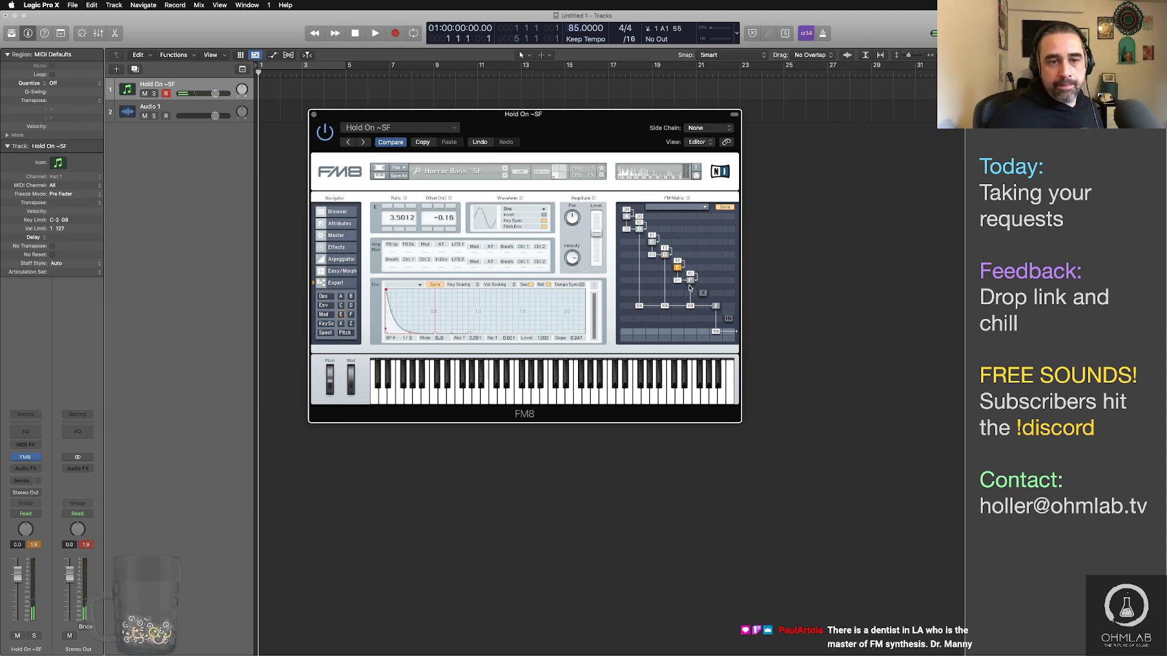
click(665, 255)
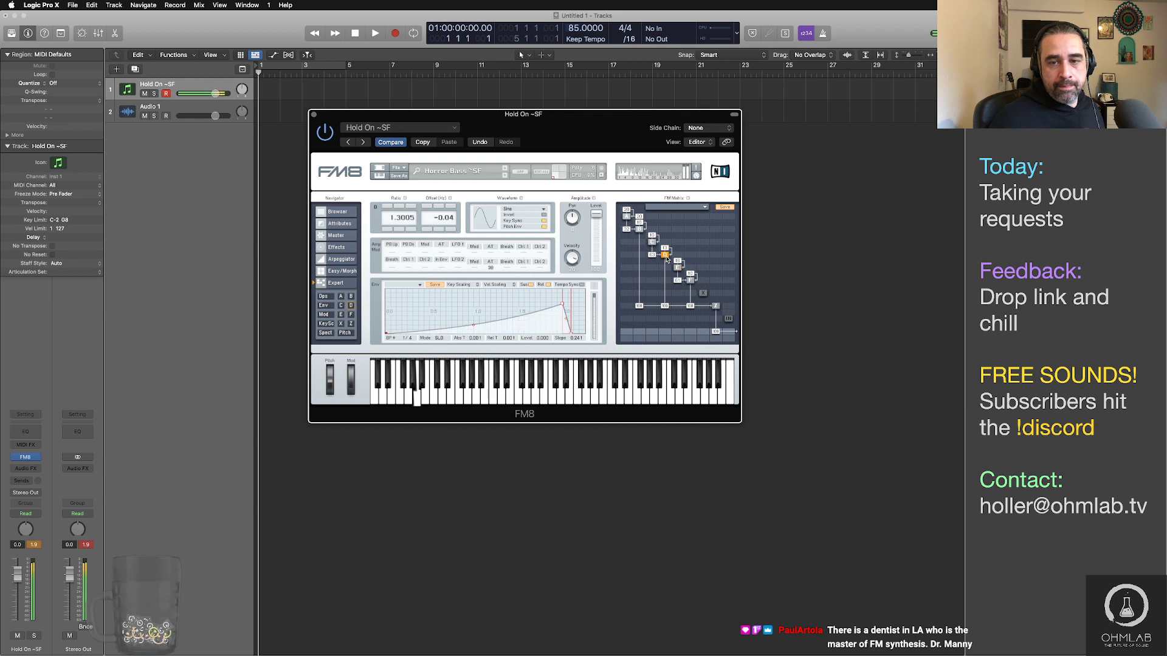
drag(399, 222, 399, 227)
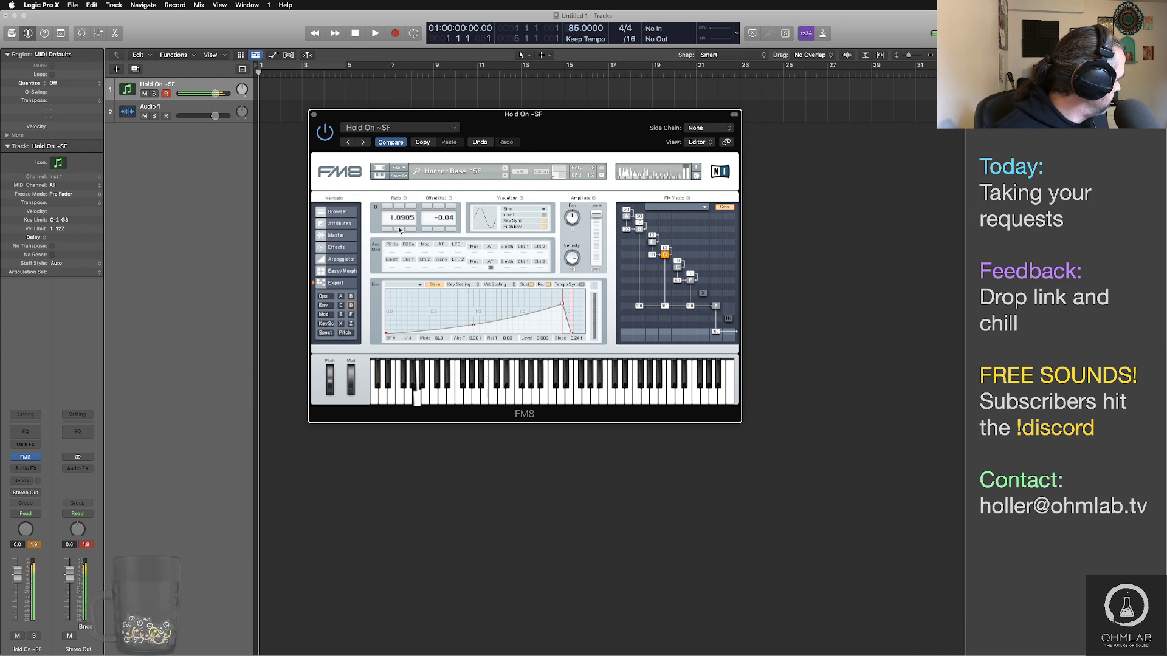
Step: Show operator F's settings in FM8, then record an improvised MIDI performance on the Hold On ~SF track from bar 1 to about bar 45
click(691, 281)
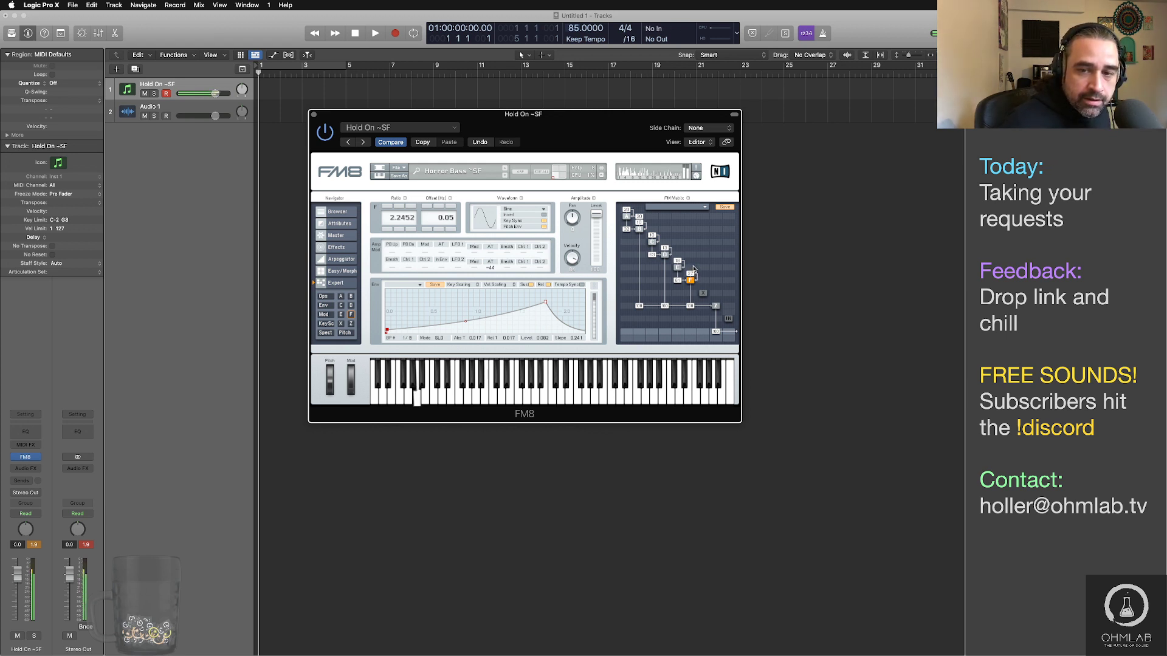
scroll(694, 268, up, 1)
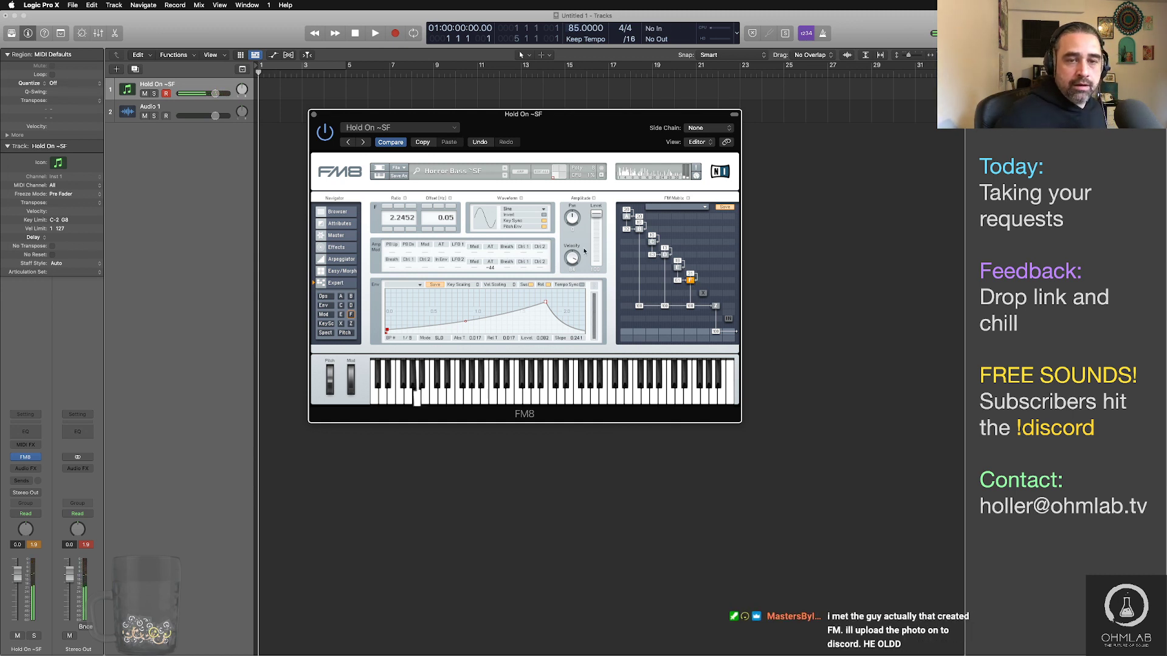
drag(497, 123, 522, 146)
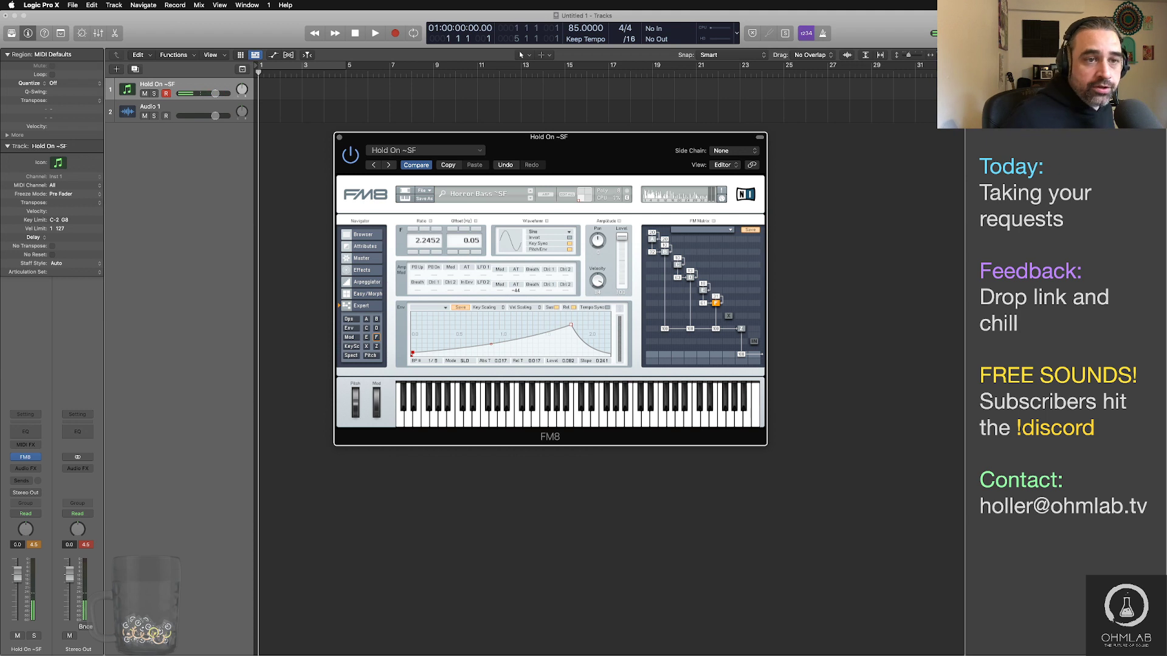
click(290, 166)
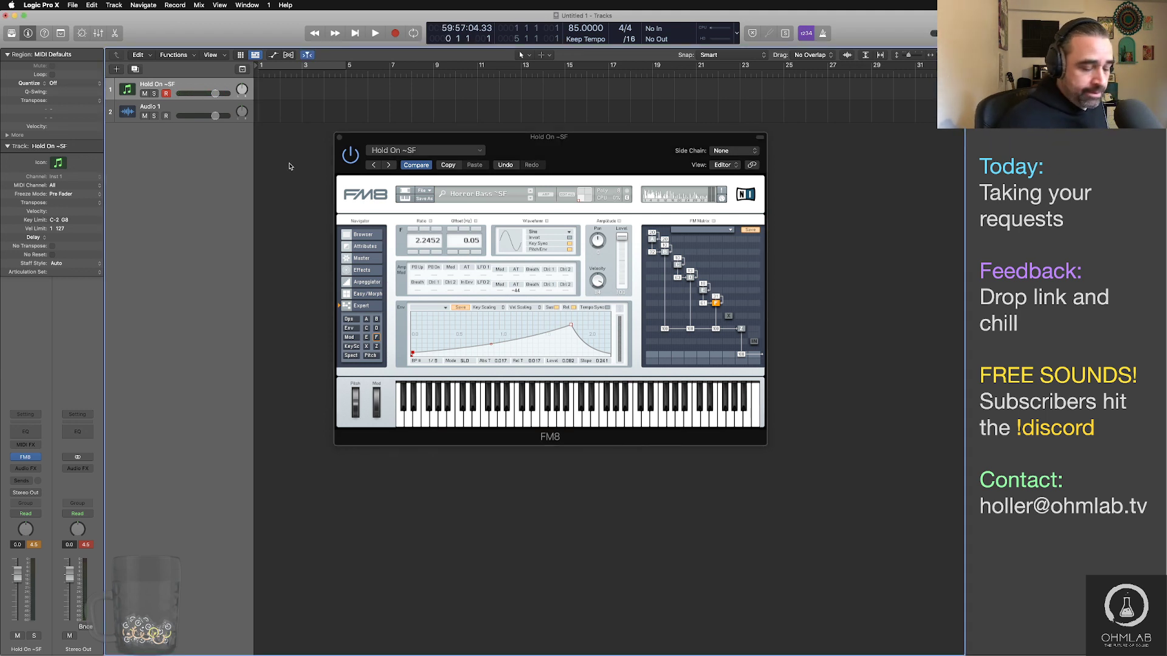
key(r)
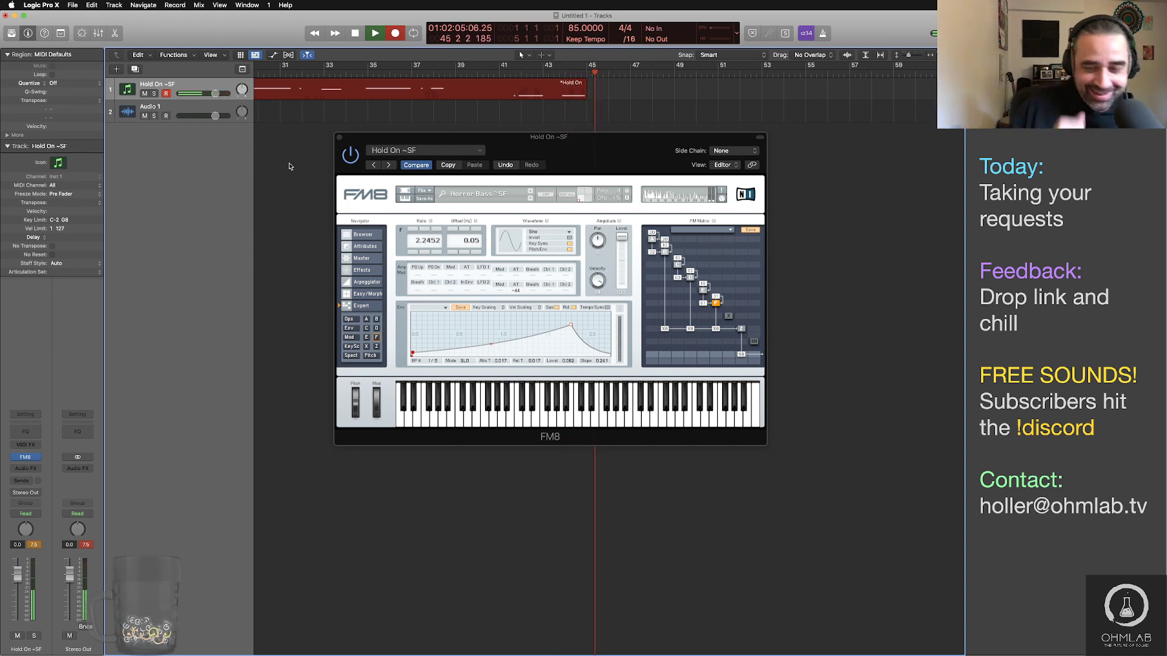
key(space)
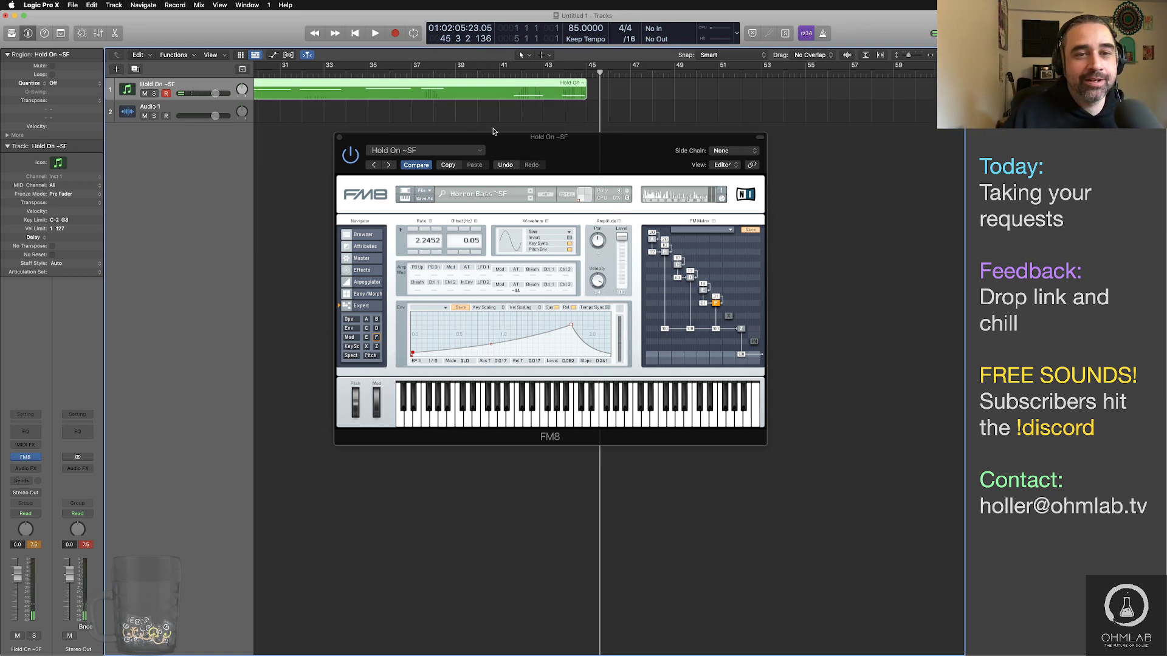
Step: Open the recorded region in the Piano Roll and shift its first two A-1 notes slightly later, starting at about 1 1 1 213
ctrl+alt+click(474, 123)
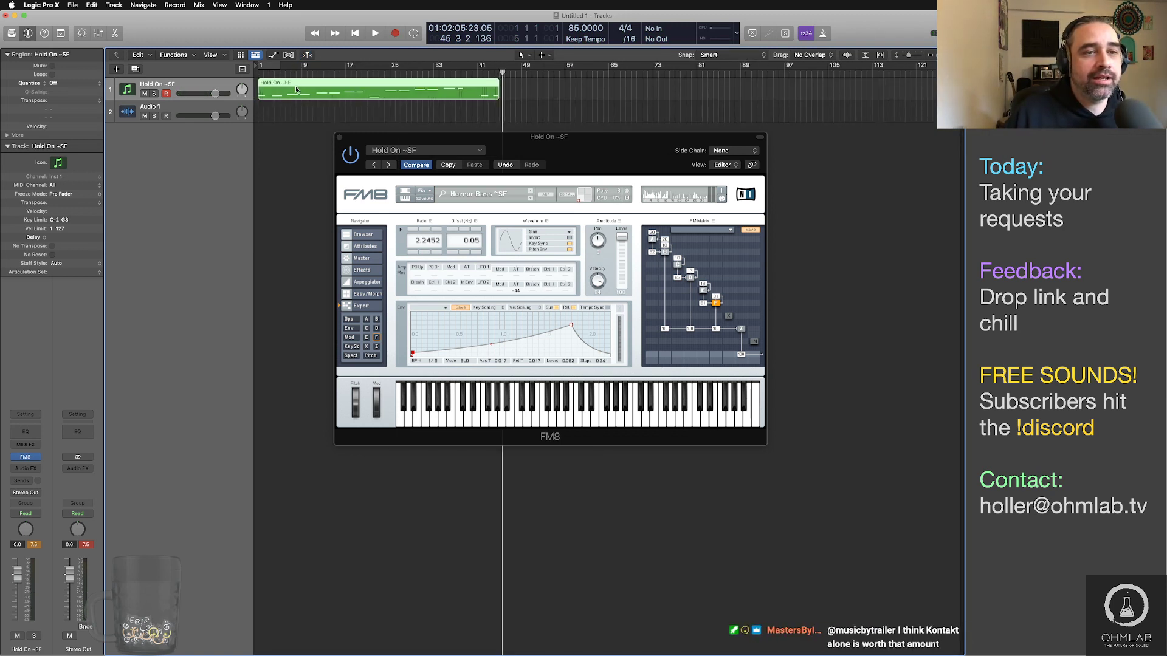
key(p)
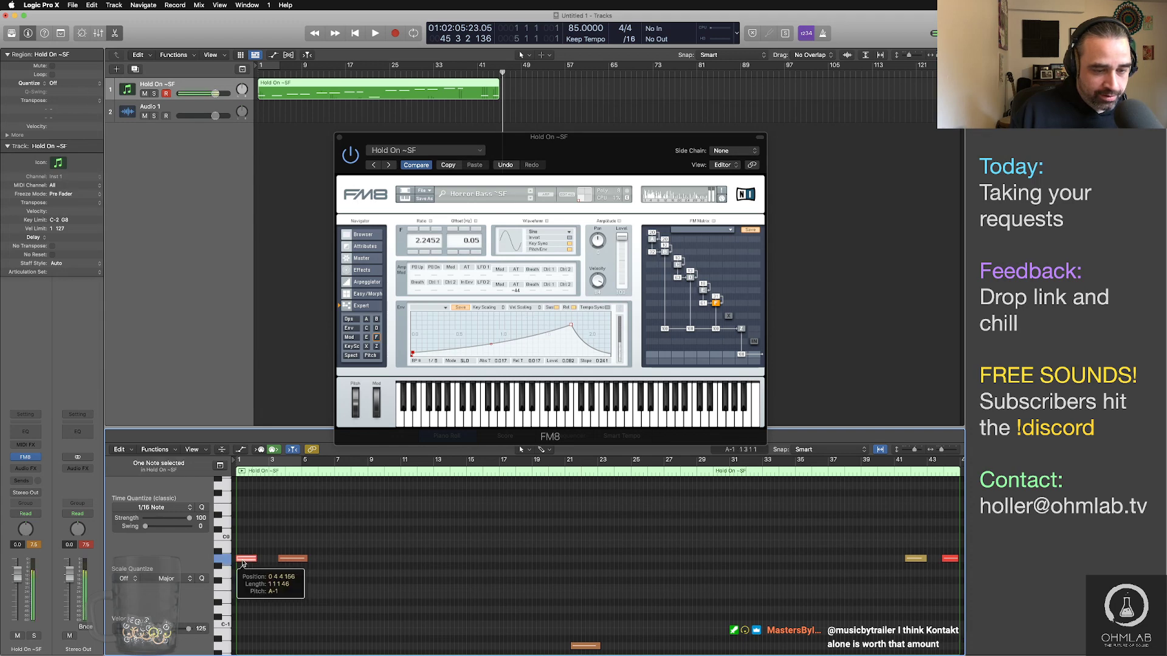
drag(355, 530, 248, 578)
scroll(289, 586, up, 10)
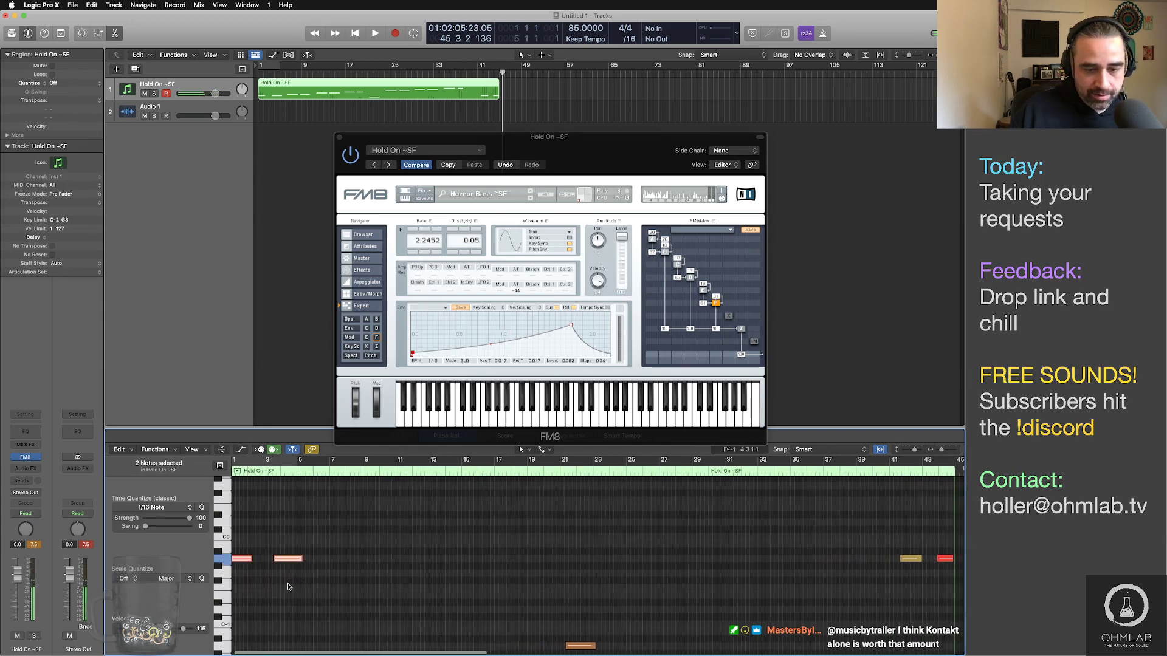
scroll(289, 587, down, 10)
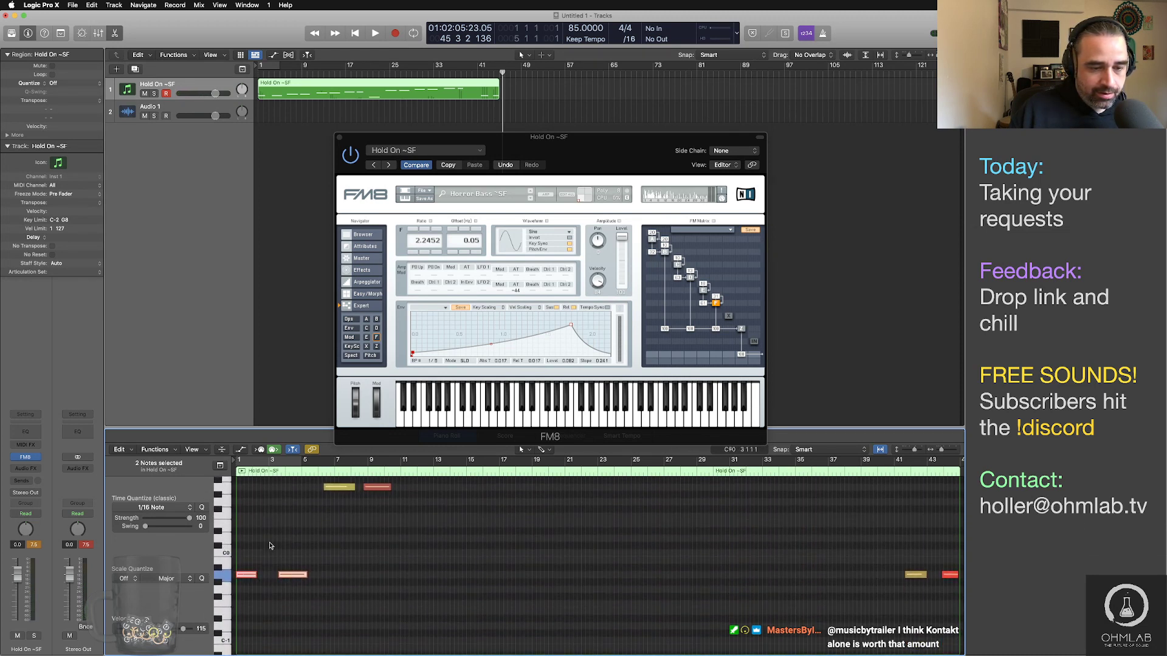
right_click(244, 578)
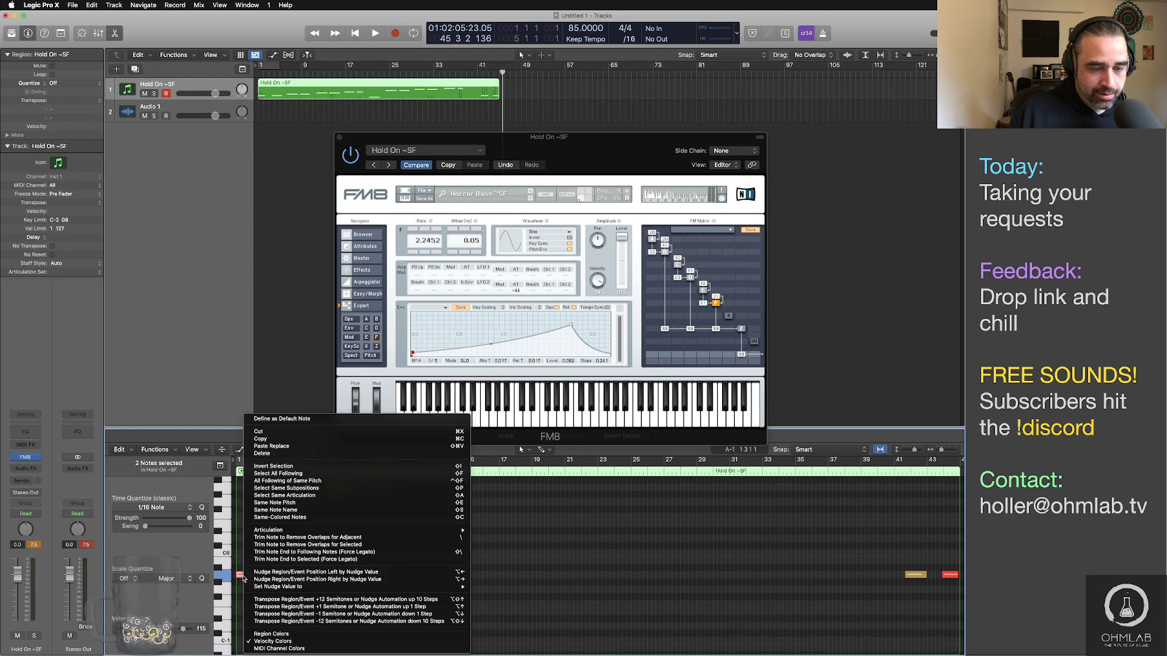
key(Escape)
drag(242, 578, 243, 579)
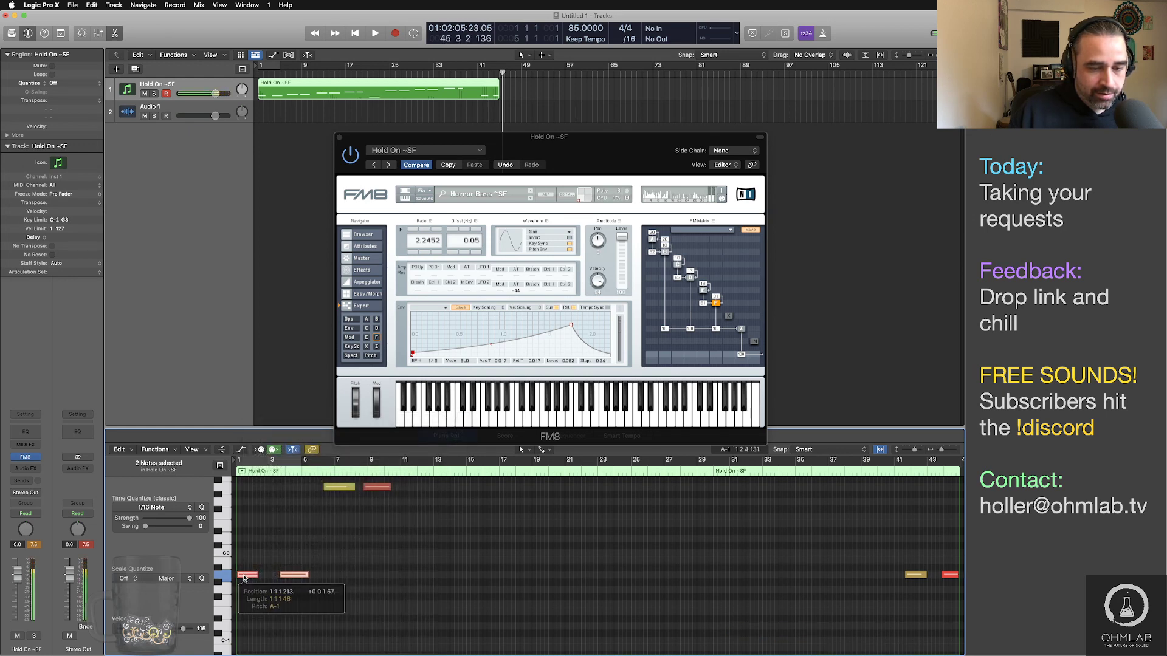
click(264, 539)
scroll(400, 565, up, 5)
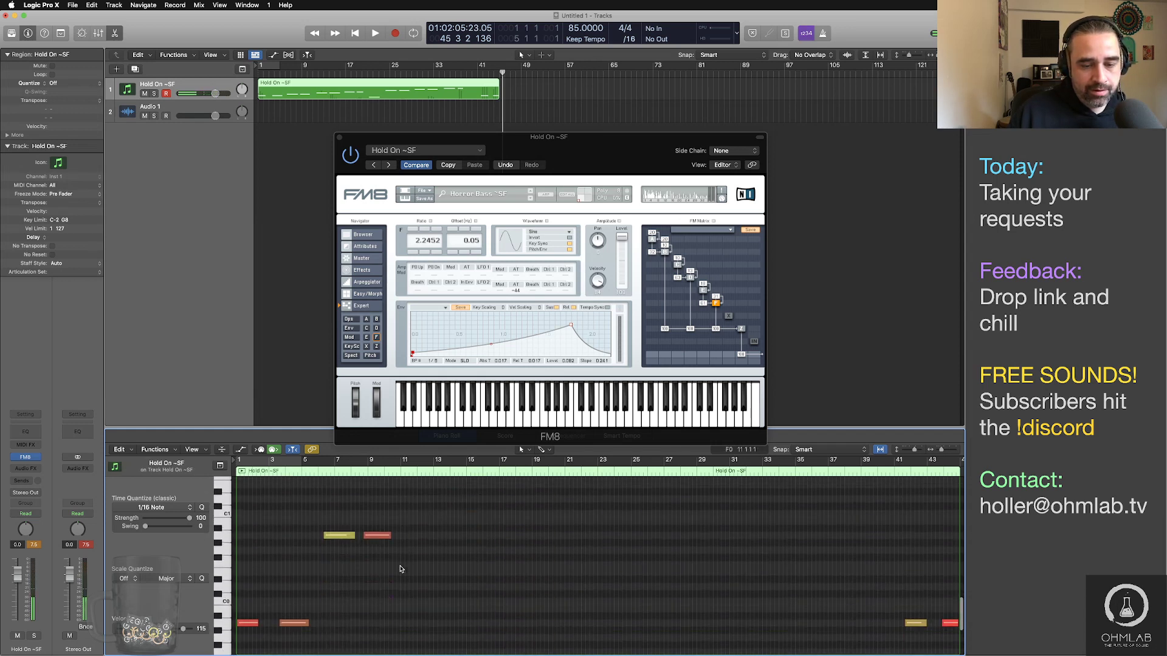
drag(407, 546, 328, 574)
click(340, 551)
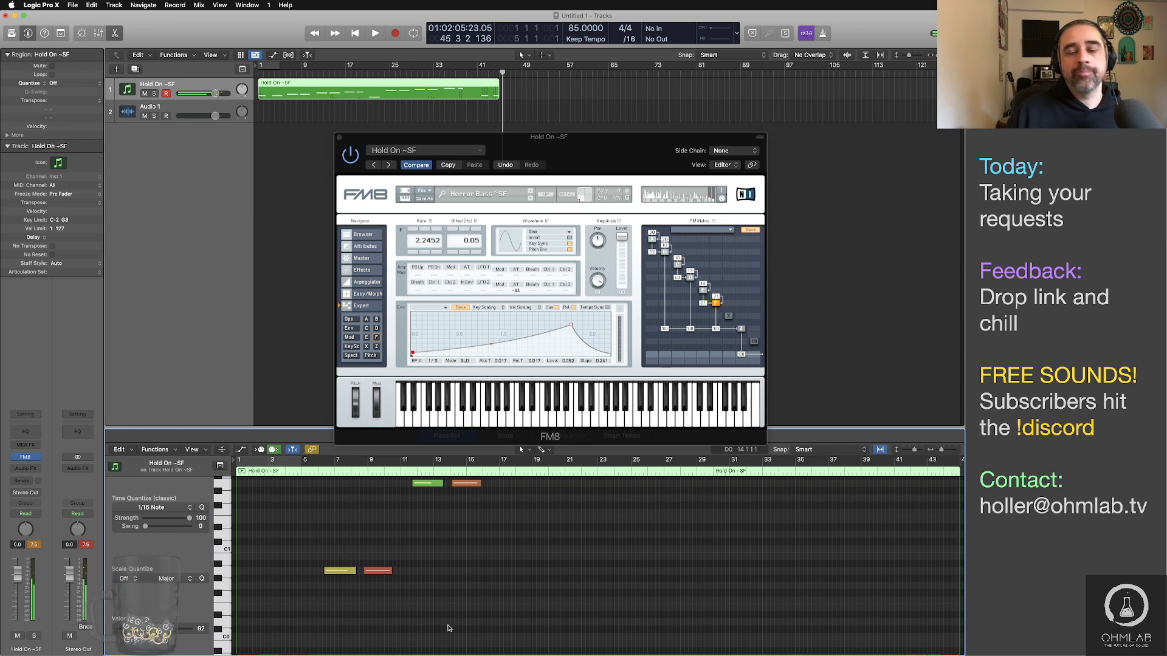
scroll(449, 629, down, 8)
Step: Bounce the Hold On ~SF region in place to a new track, leaving the source active, and mute the bounced track
click(304, 96)
key(ctrl+b)
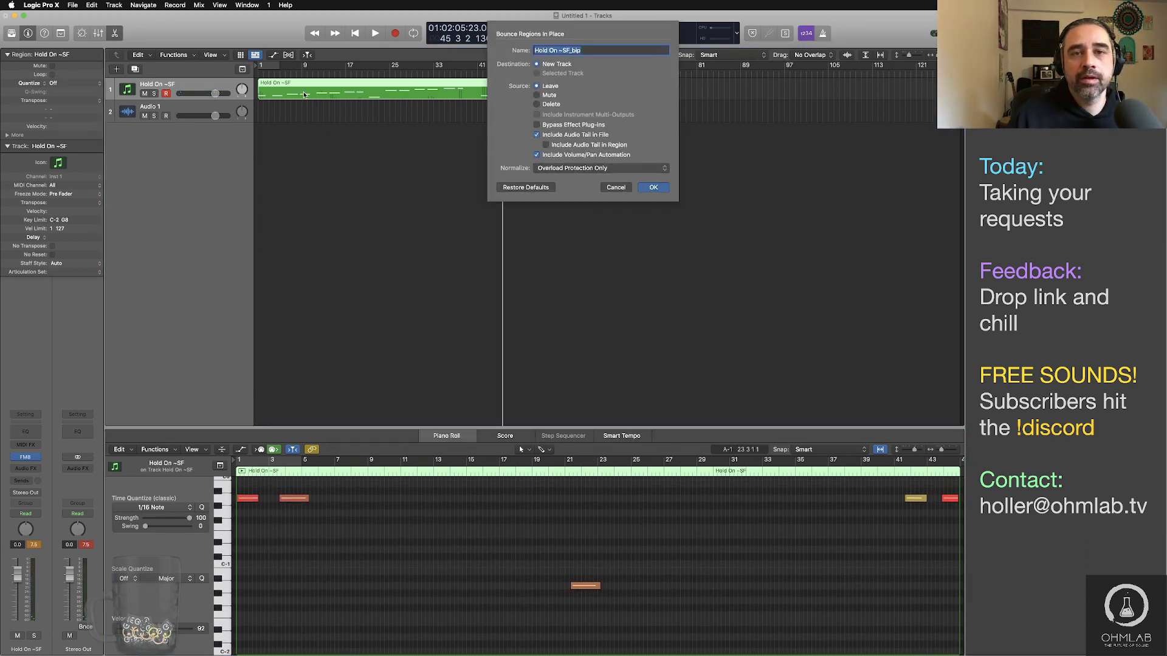
key(Return)
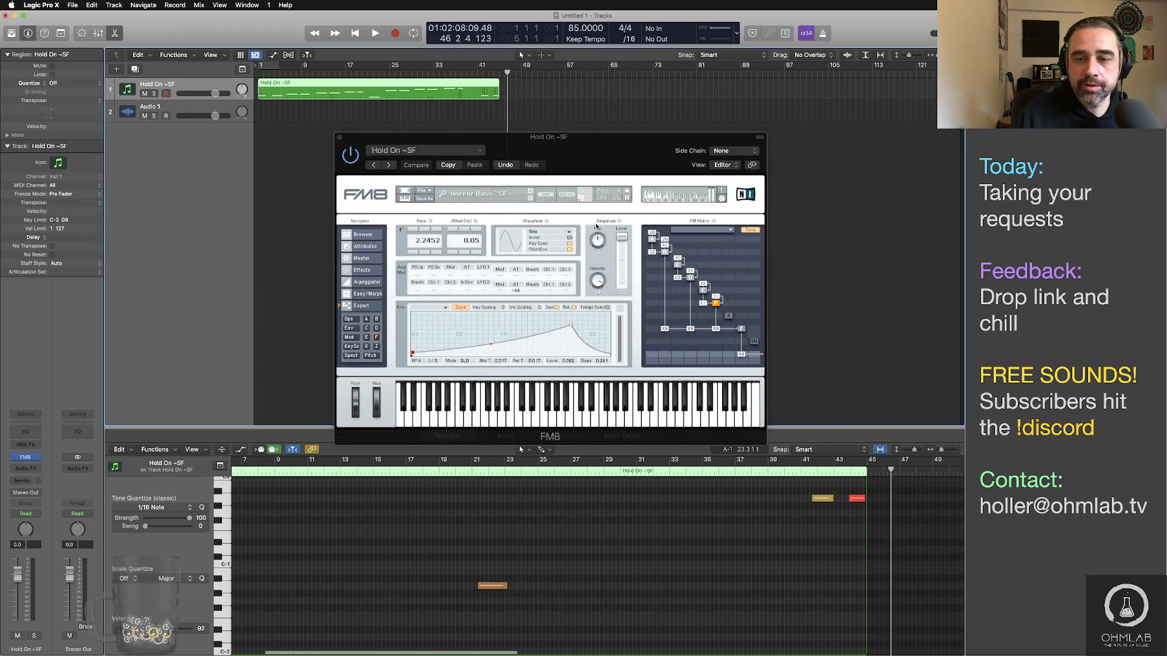
drag(442, 142, 471, 124)
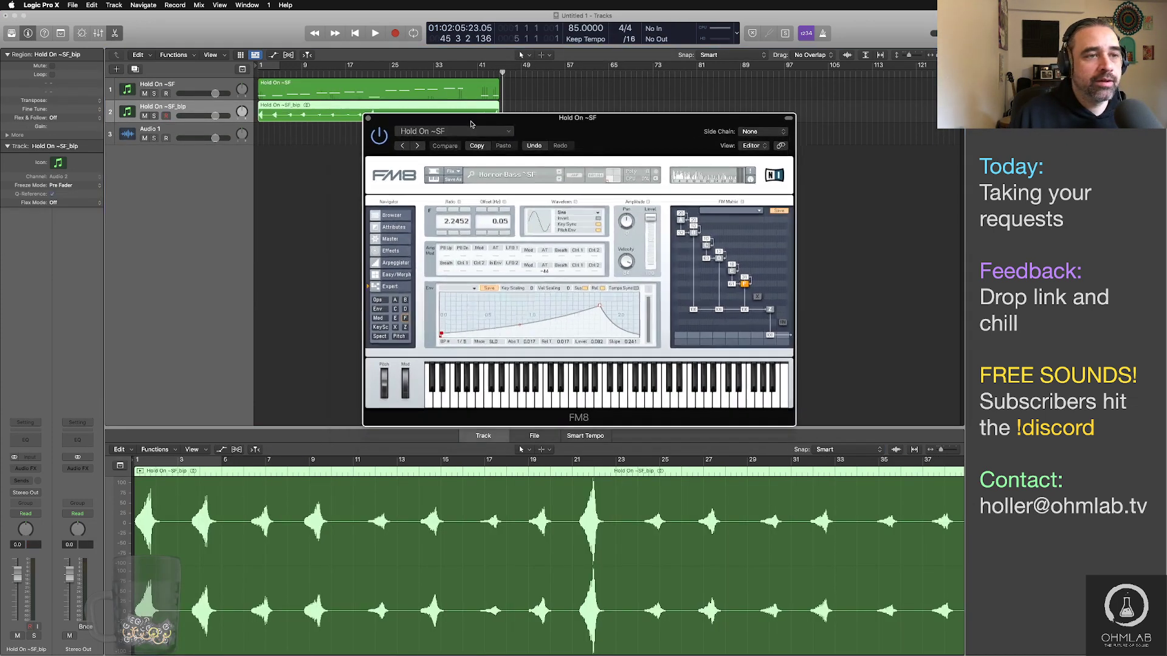
click(145, 116)
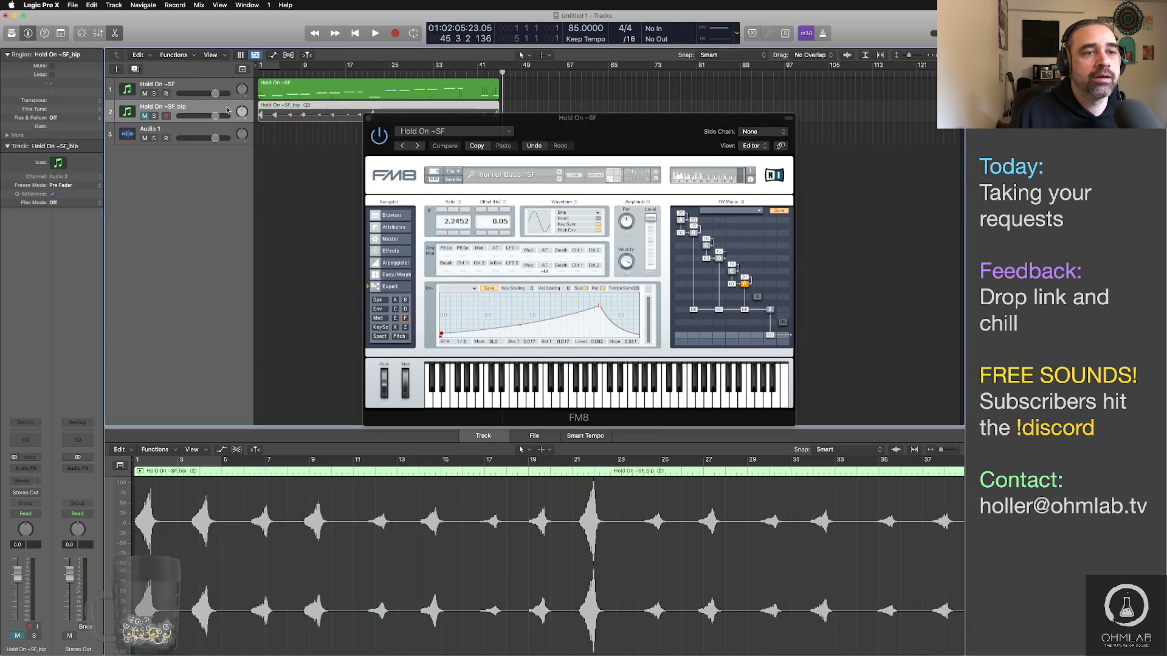
Step: Switch to Discord and play the SoundCloud submission "Trappy Trappy 80eighty Weighty" in the public-feedback channel
key(super+Tab)
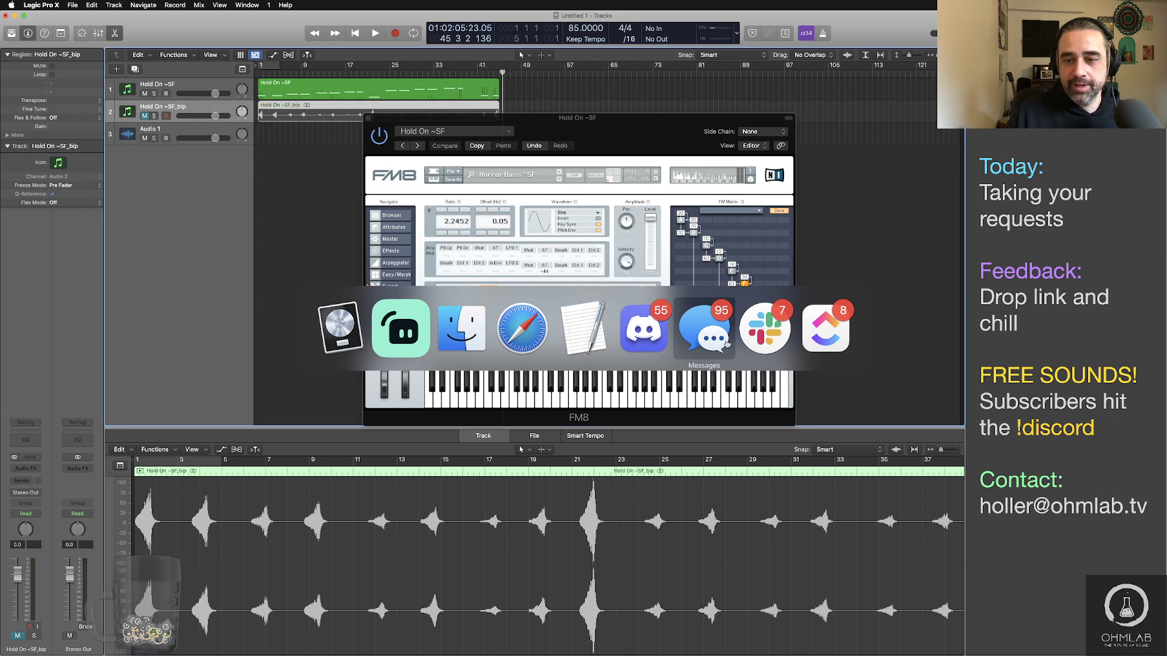
click(648, 331)
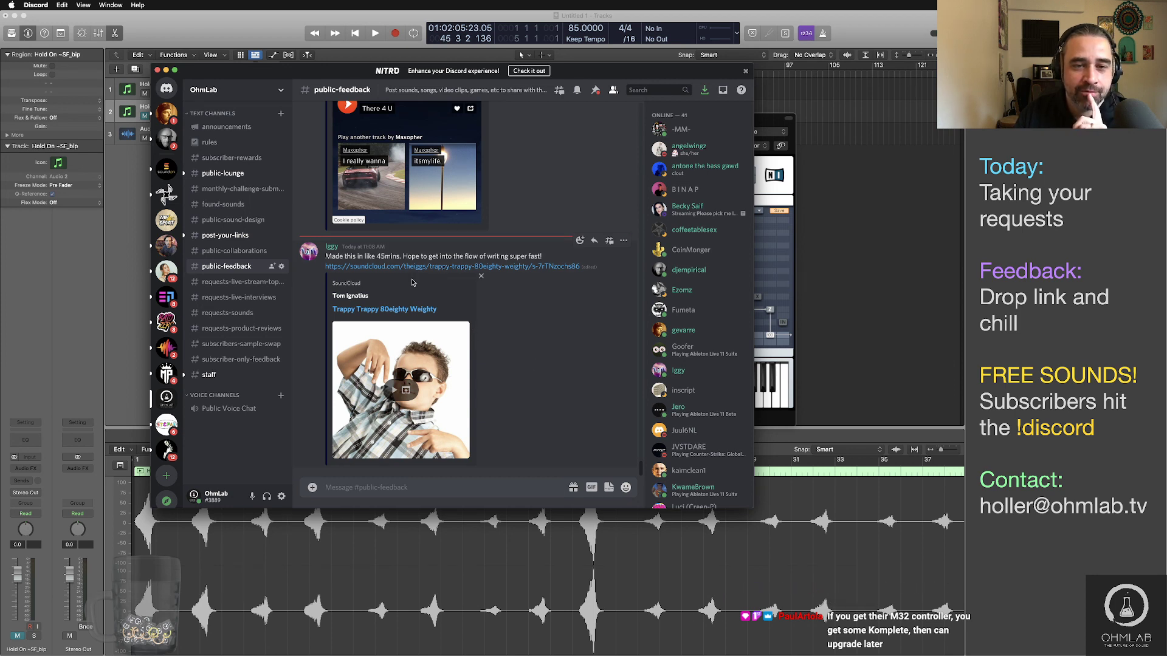
click(394, 390)
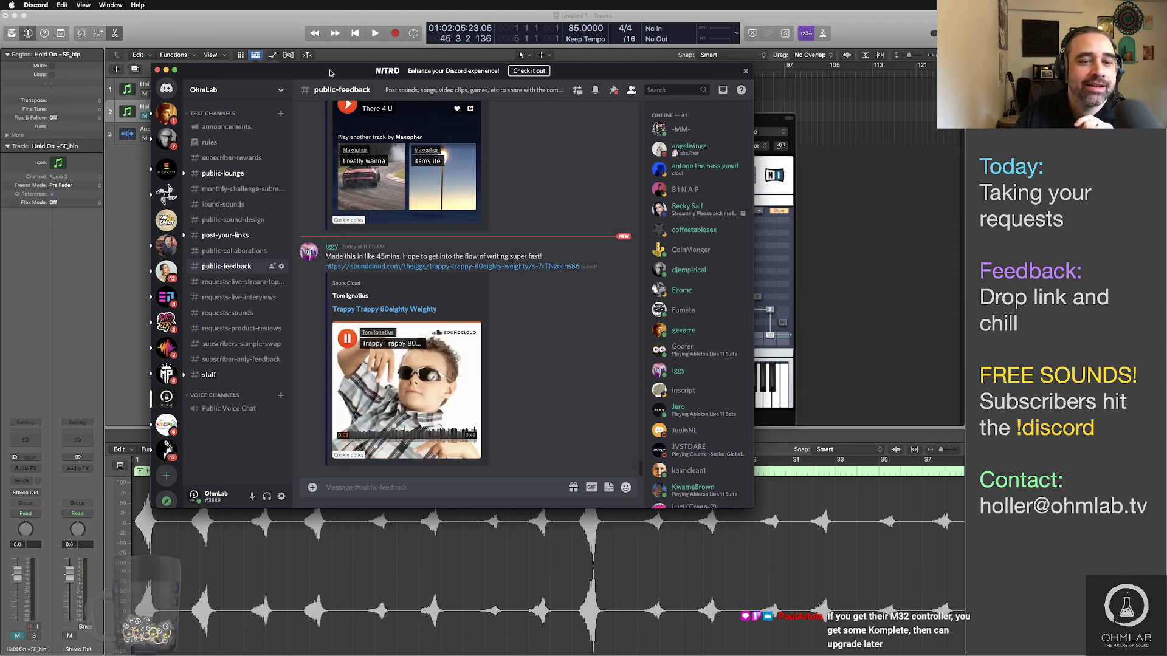
drag(330, 73, 296, 70)
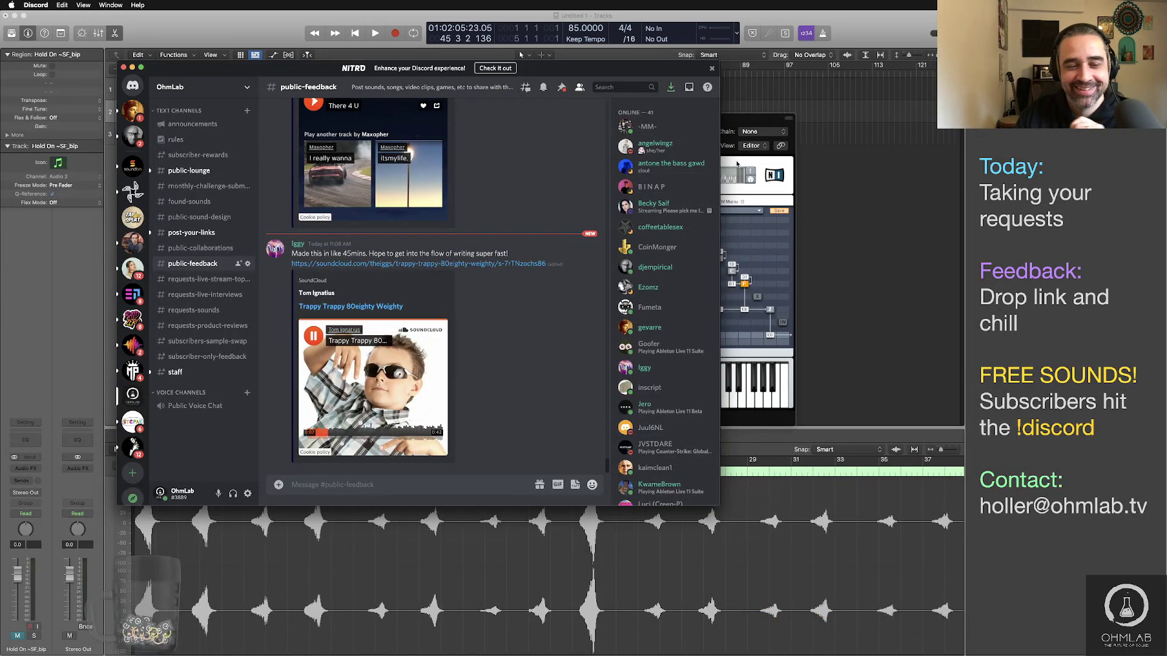
Step: Switch to TextEdit and replace all the previous feedback notes with the new submitter's name as a heading
key(super+Tab)
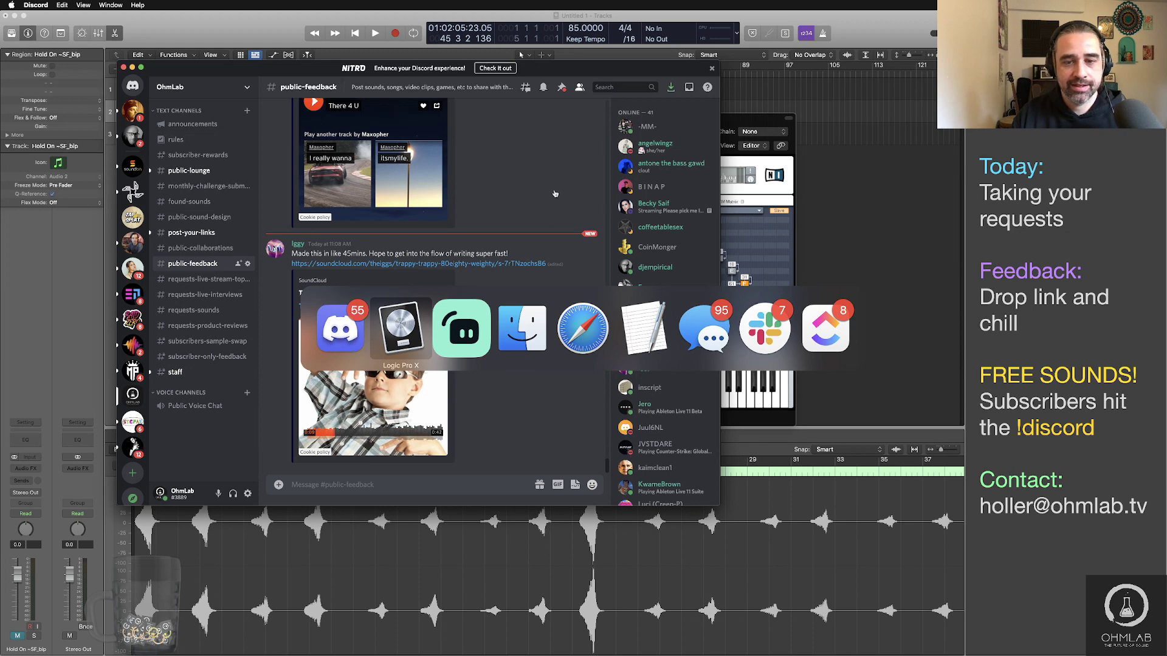
click(654, 338)
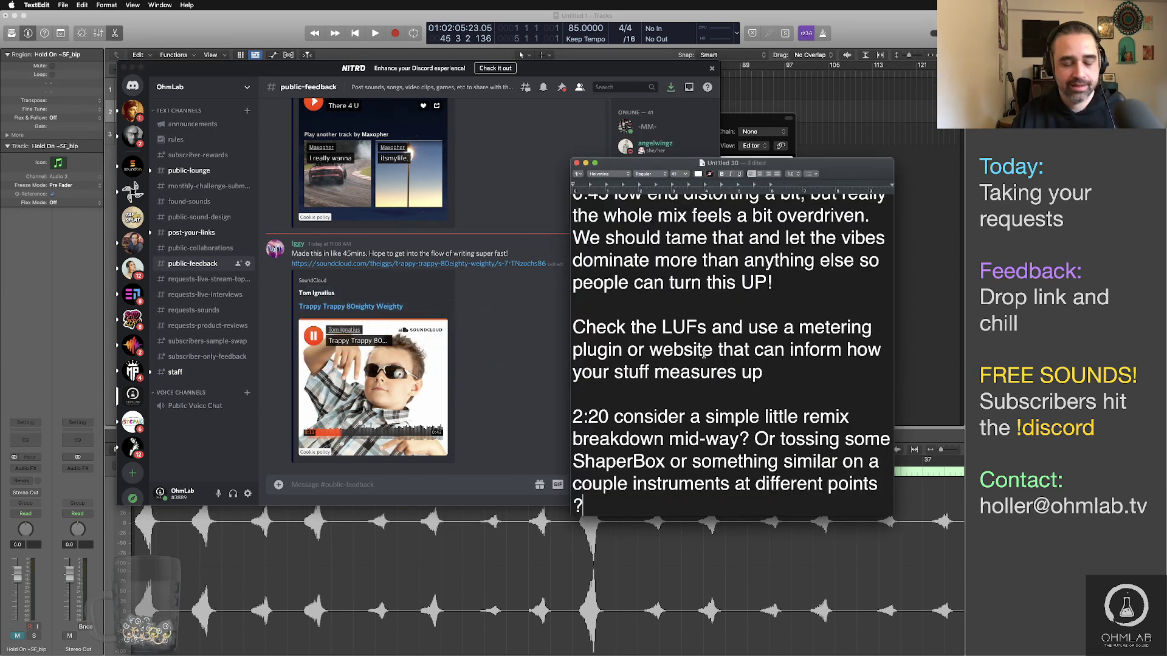
key(super+a)
text(Igg)
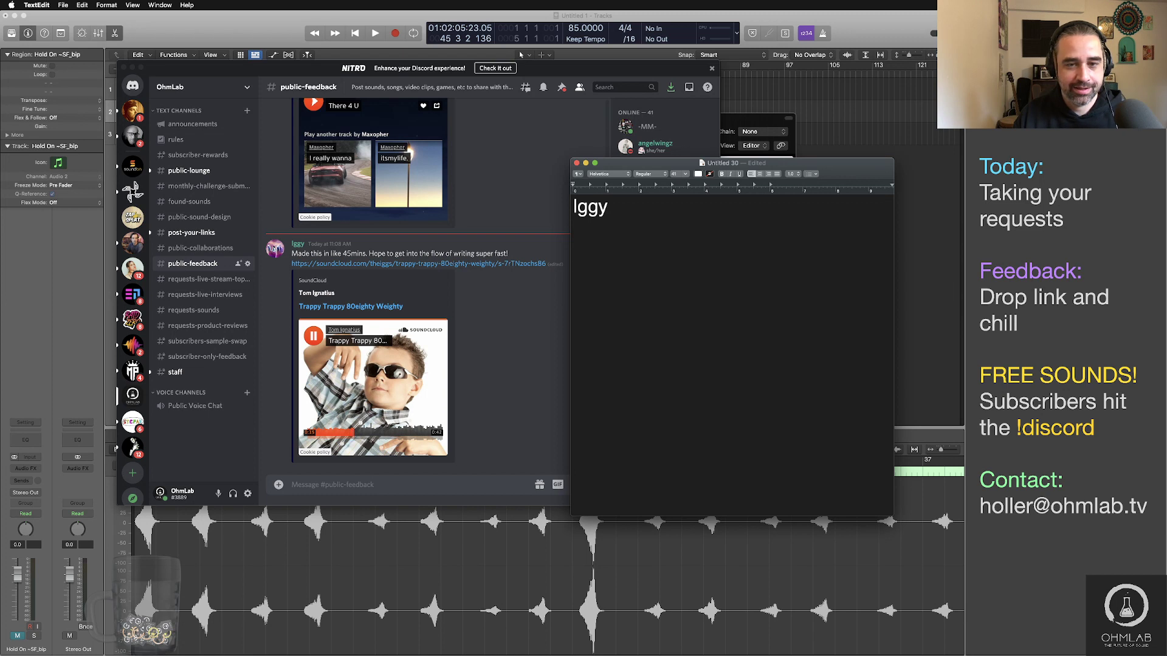
Step: Write the comment "45 minutes?! WHA?!" a few lines below the heading
text(m)
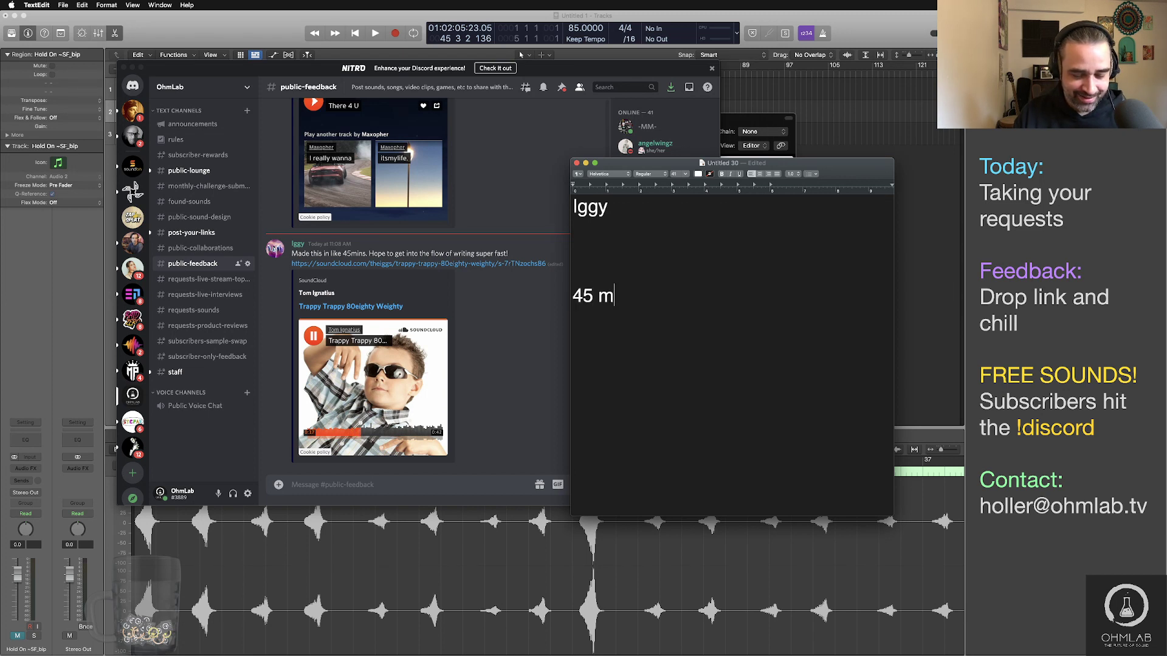
text(inutes?!~)
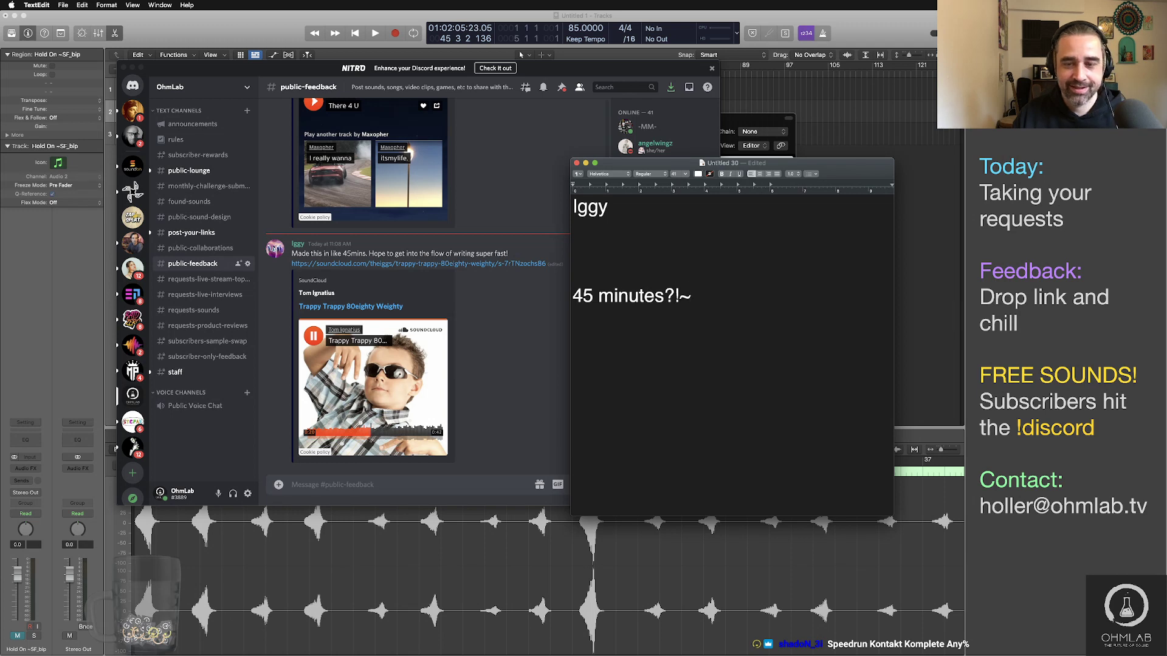
key(BackSpace)
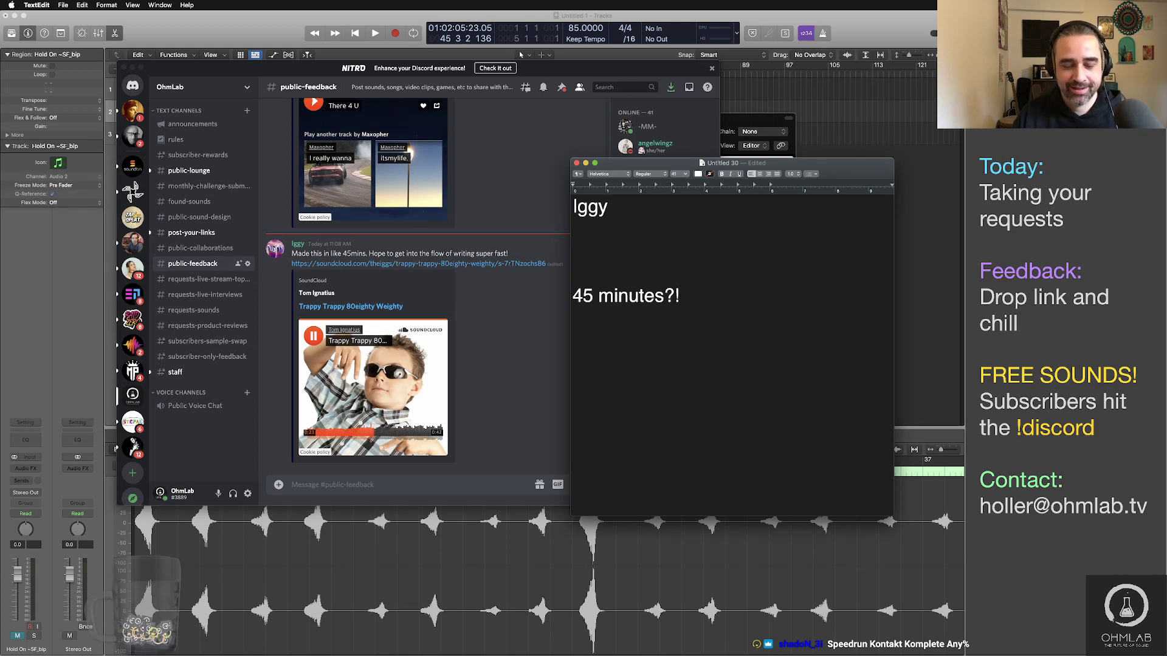
text(WHA?!)
key(Return)
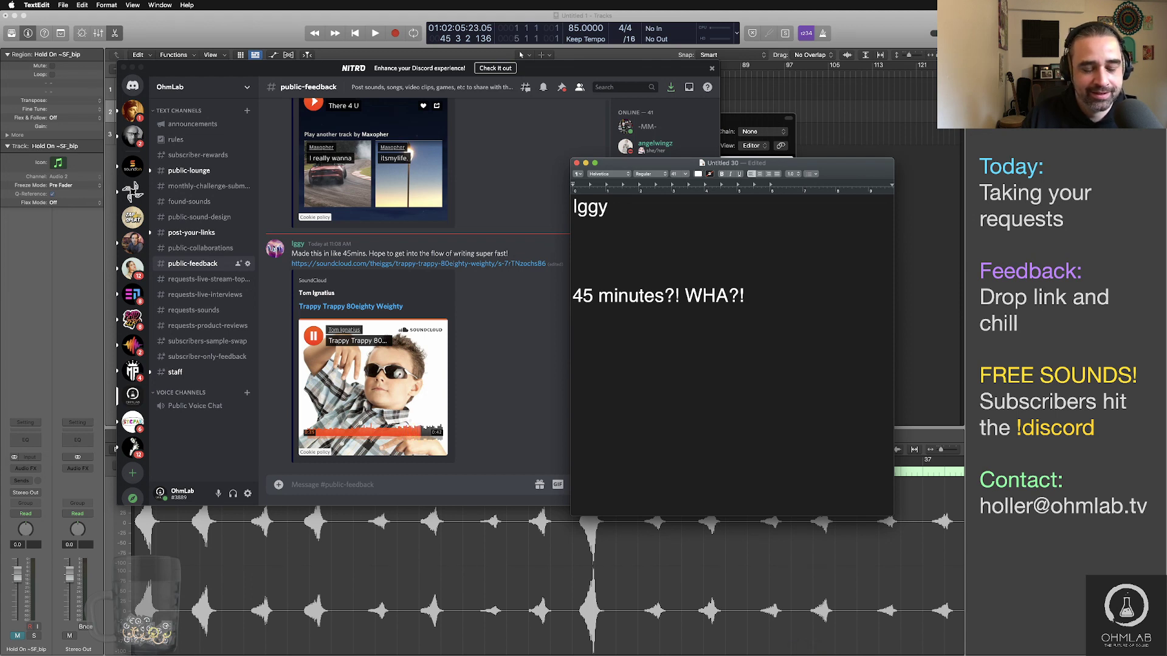
Step: Add the comment "Great sample selection homie" and leave a blank line before the next note
text(Greas)
key(BackSpace)
text(t sample )
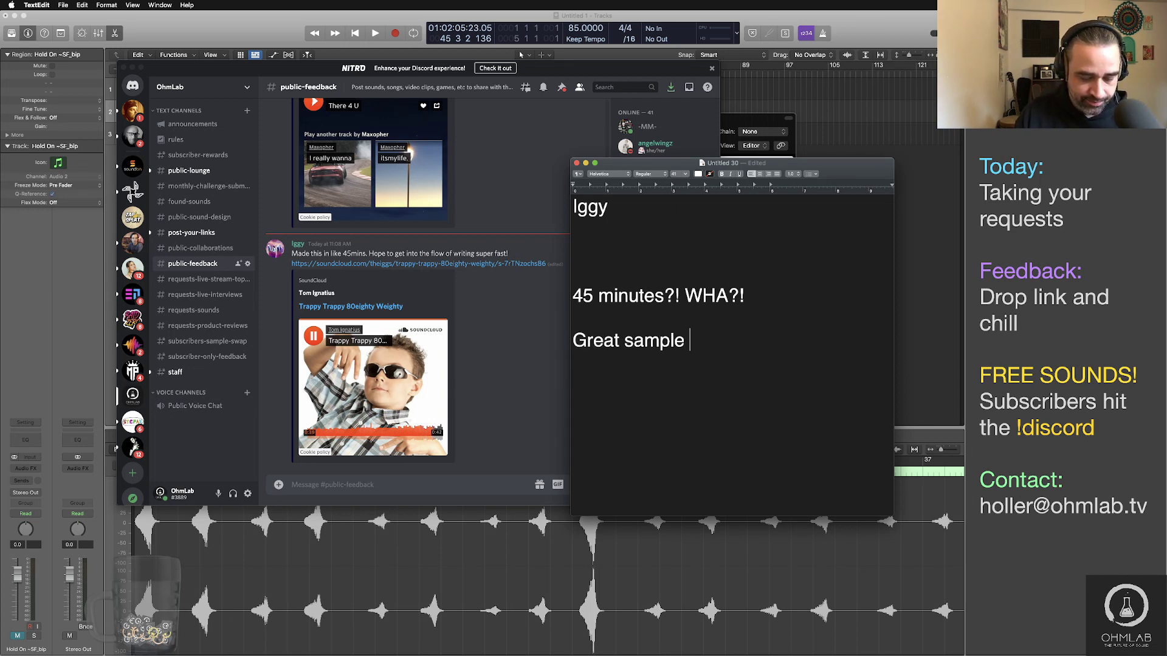
text(selection homie)
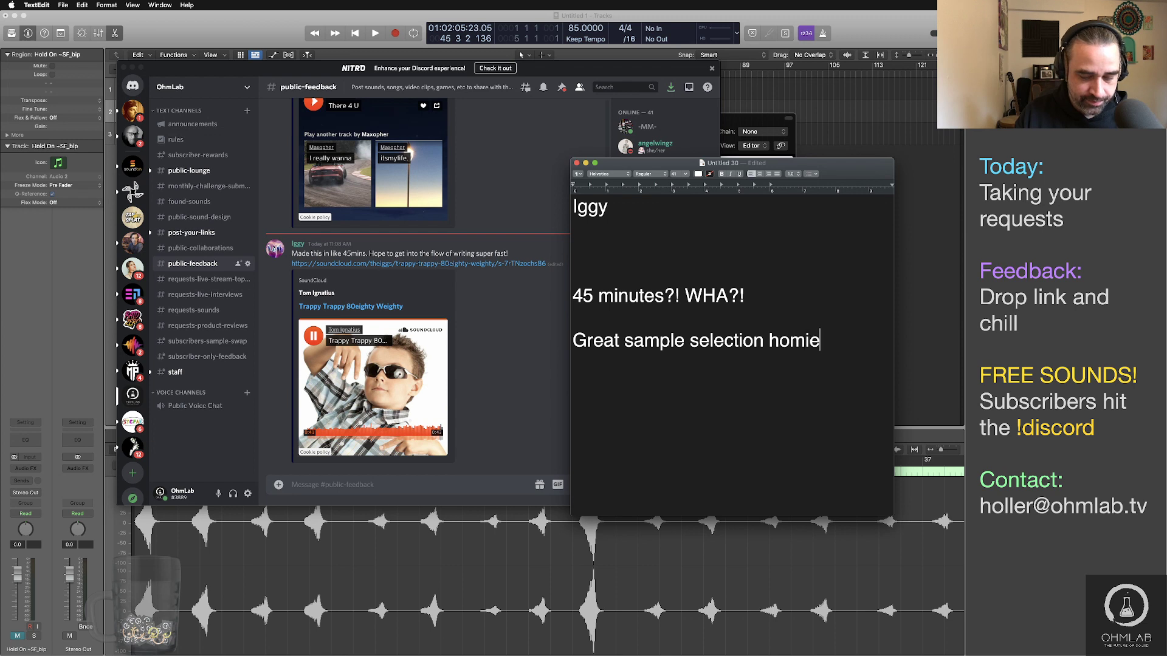
key(Return)
key(Return)
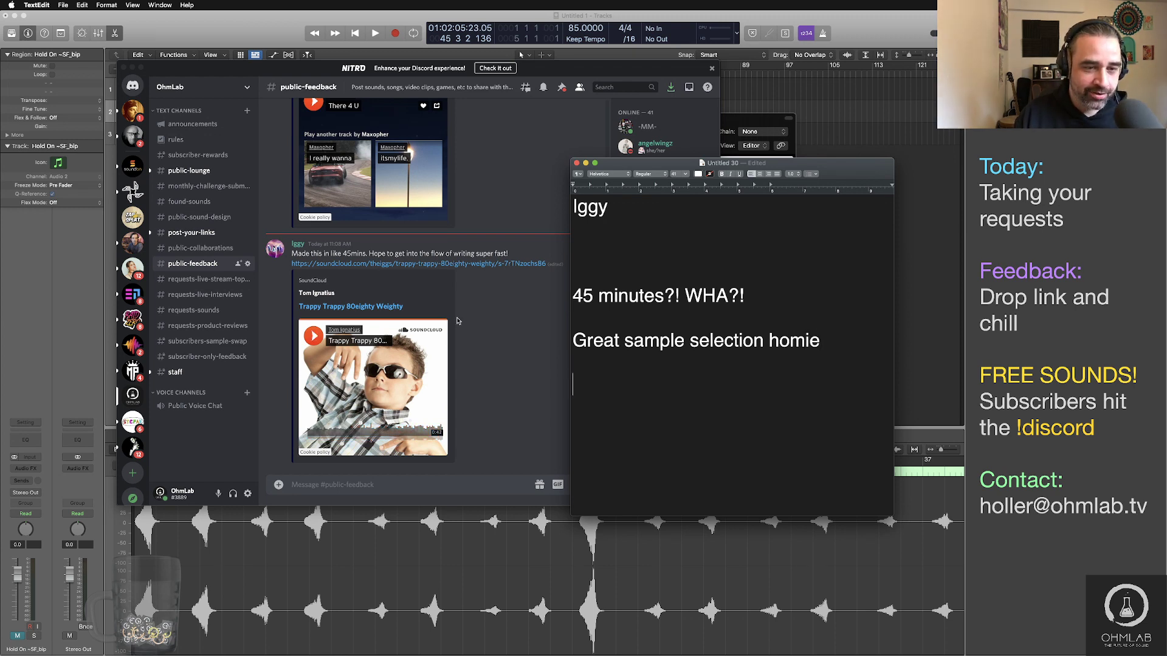
Step: Switch to Discord, replay the "Trappy Trappy 80eighty Weighty" submission, and return to the feedback notes in TextEdit
click(313, 337)
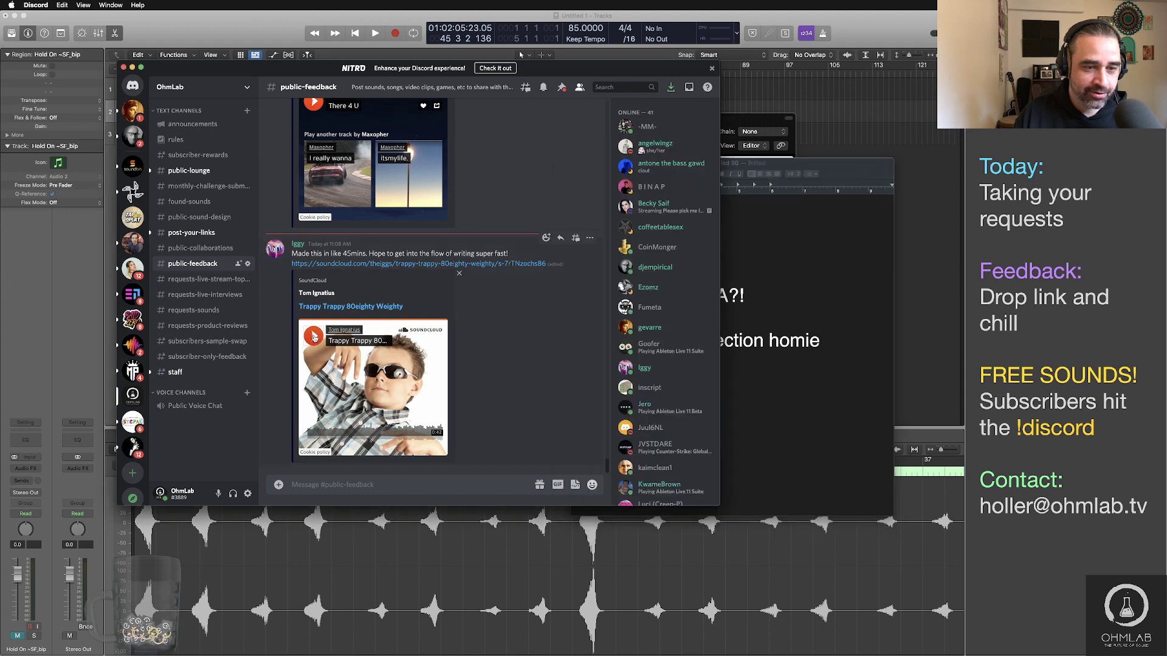
click(741, 395)
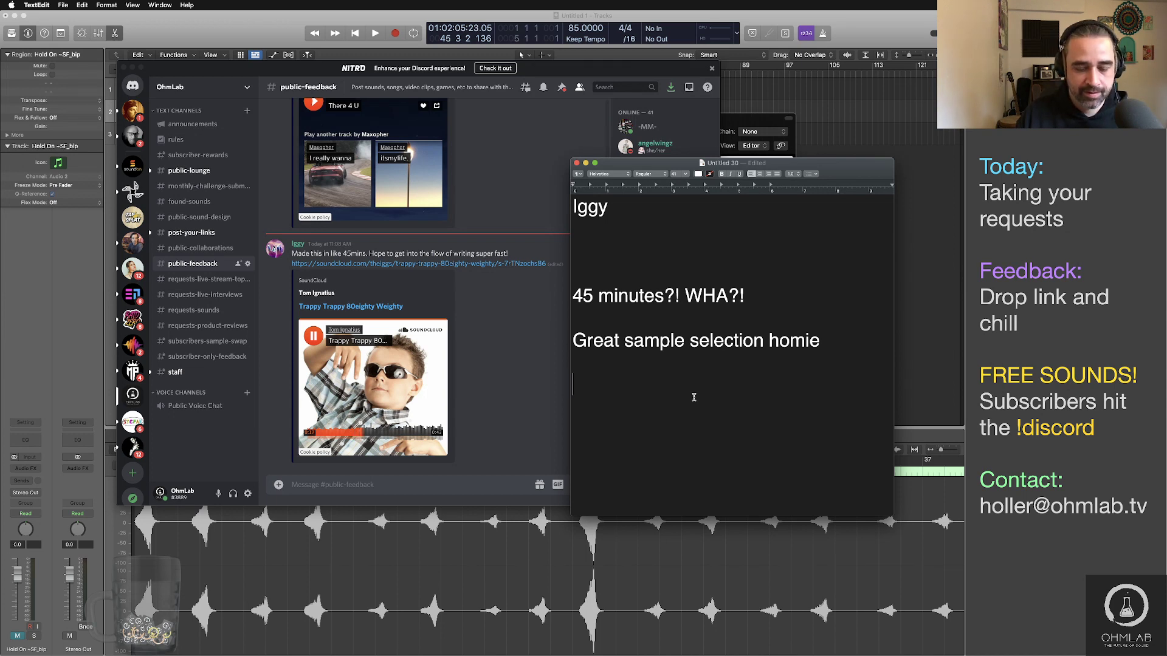
Step: Add the note "Is the hat just cycling on the right channel? You have the room to move it across if you have the desire"
text(Is the hat just cycling on the right channel? You have the room to move it across if )
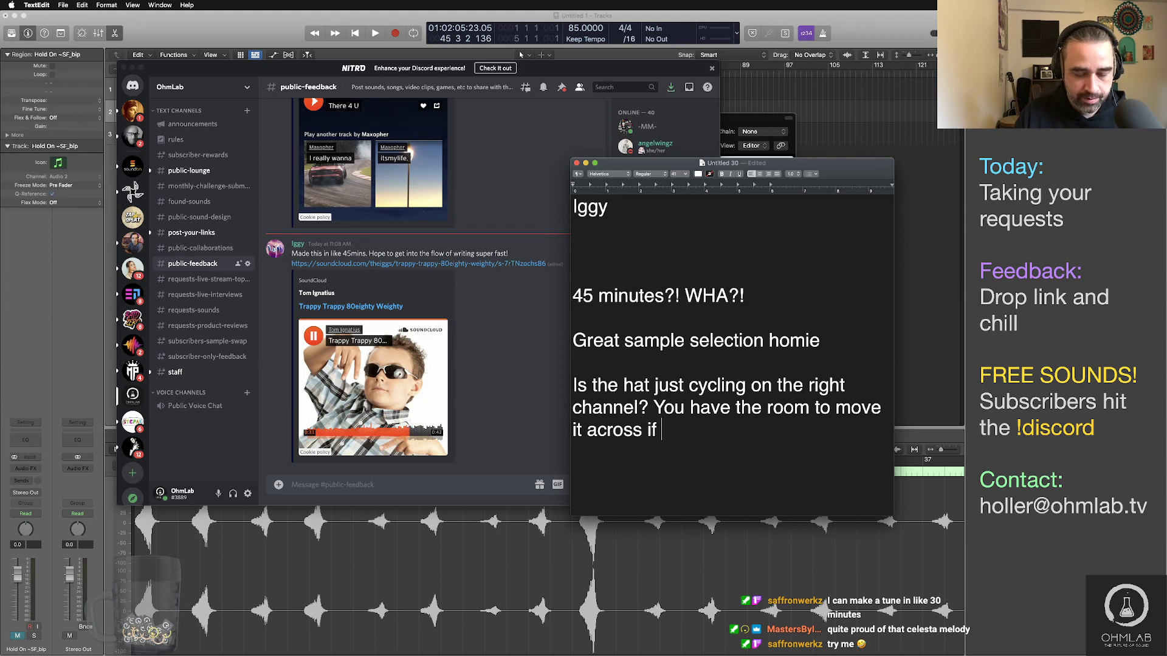
text(you have the desire)
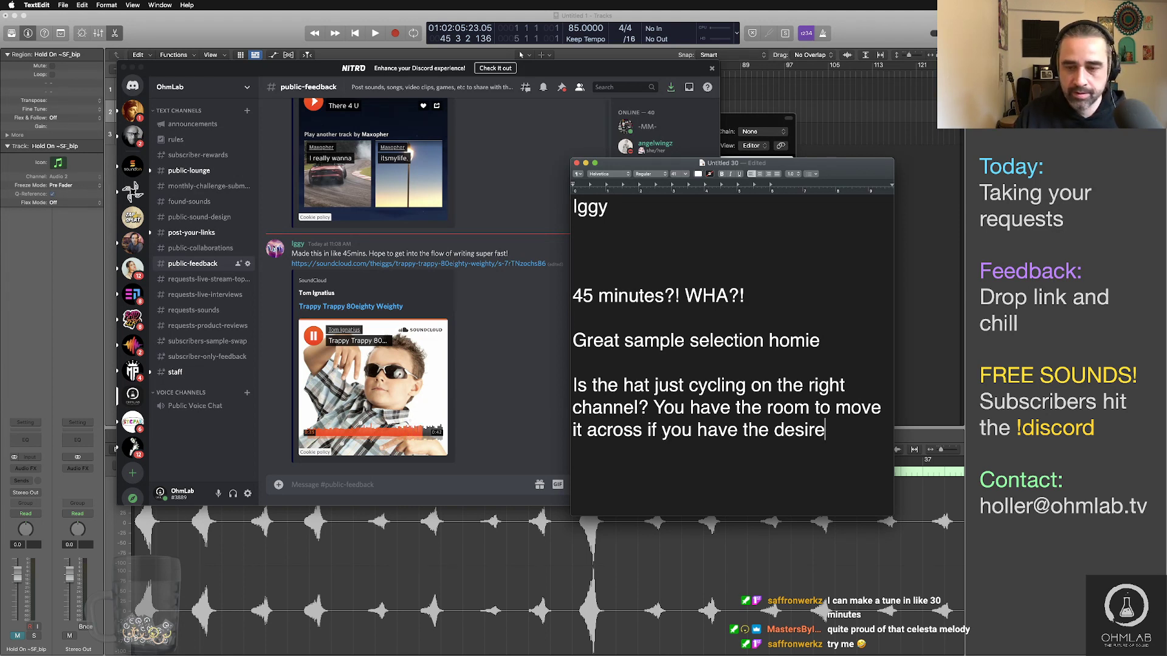
key(Return)
key(Return)
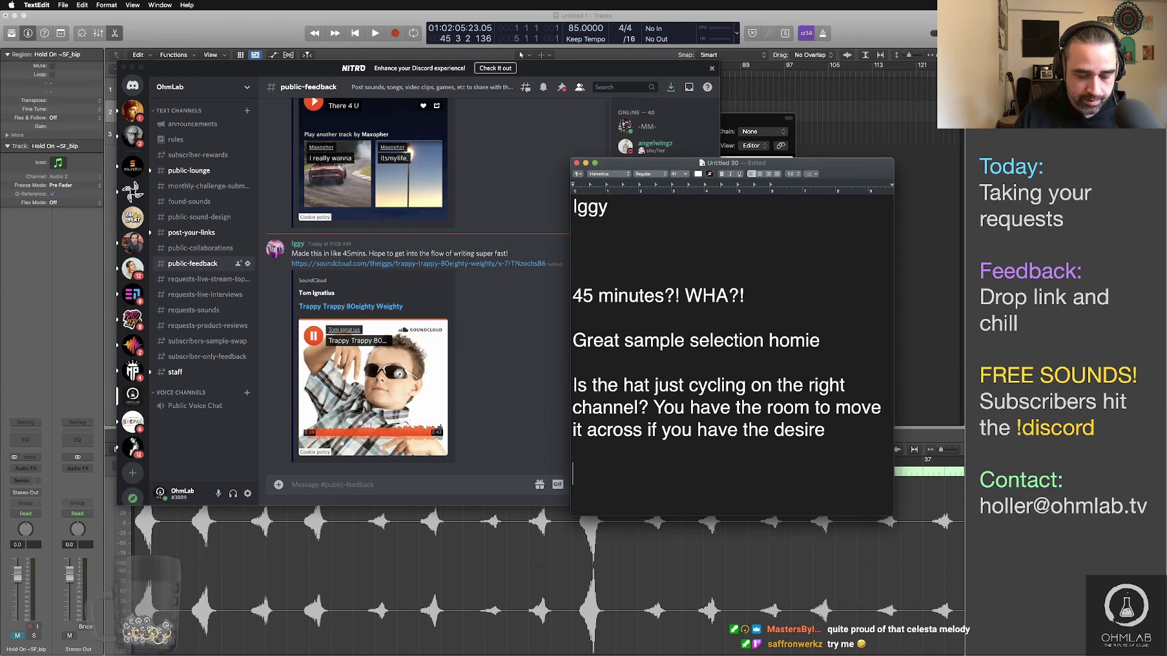
Step: Write a note on the snare, starting "Snare run fill, you can pan that a bit and get a lot mor"
text(Snare r)
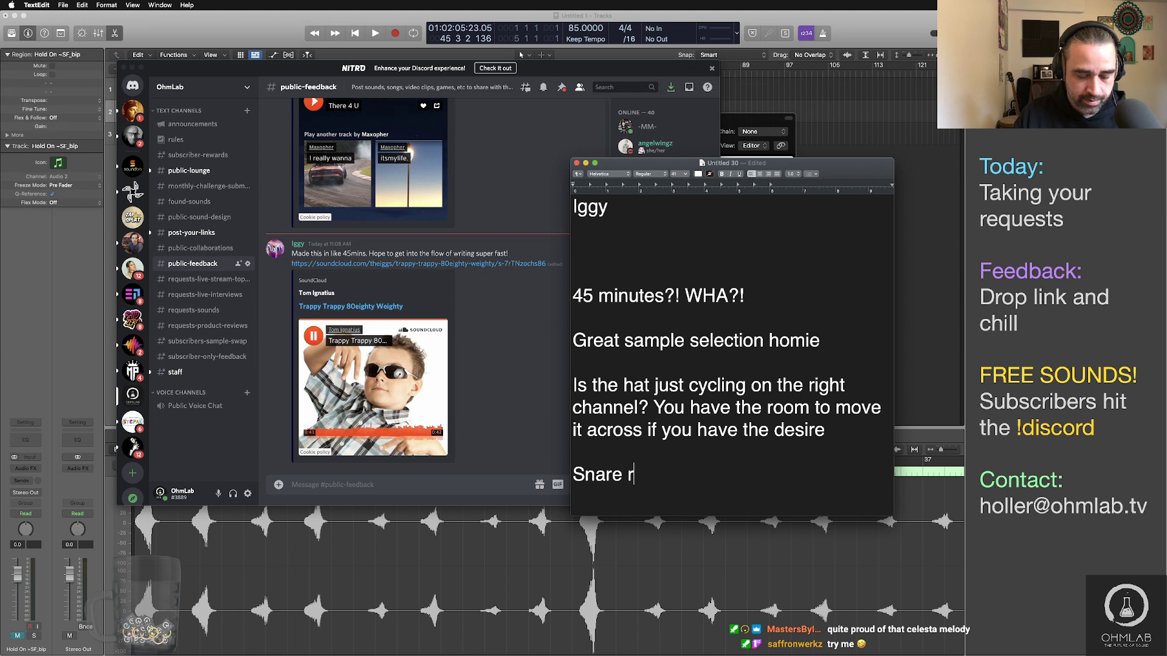
text(un fill, )
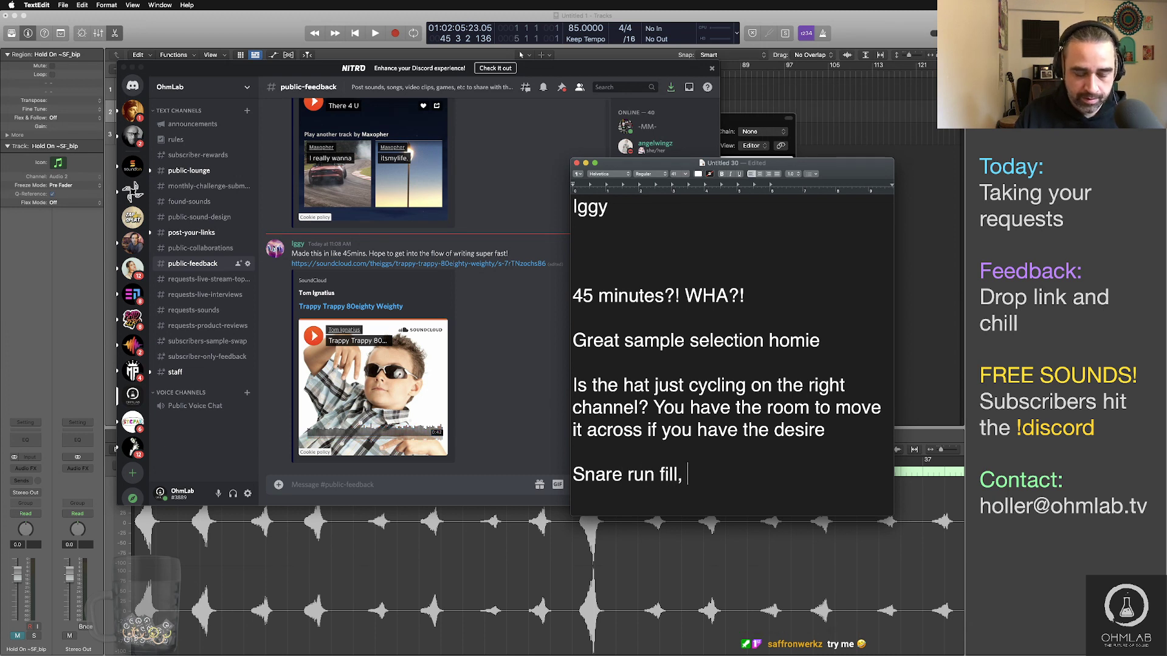
text(you can pan t)
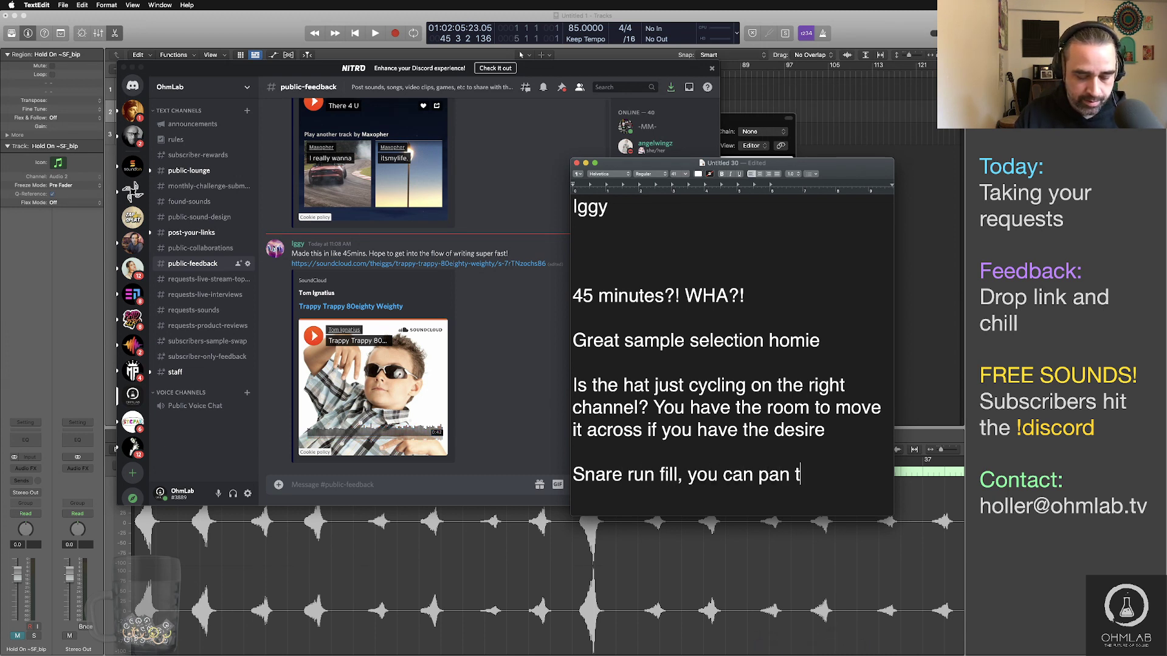
text(hat a bit and get a n)
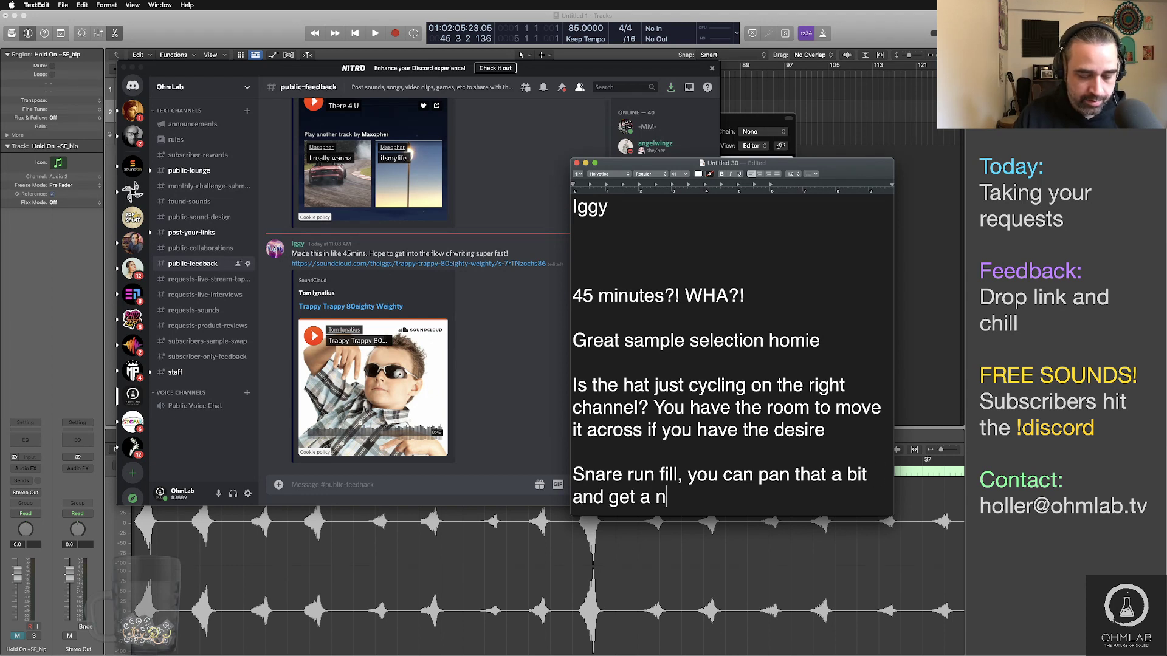
key(BackSpace)
text(lot mor)
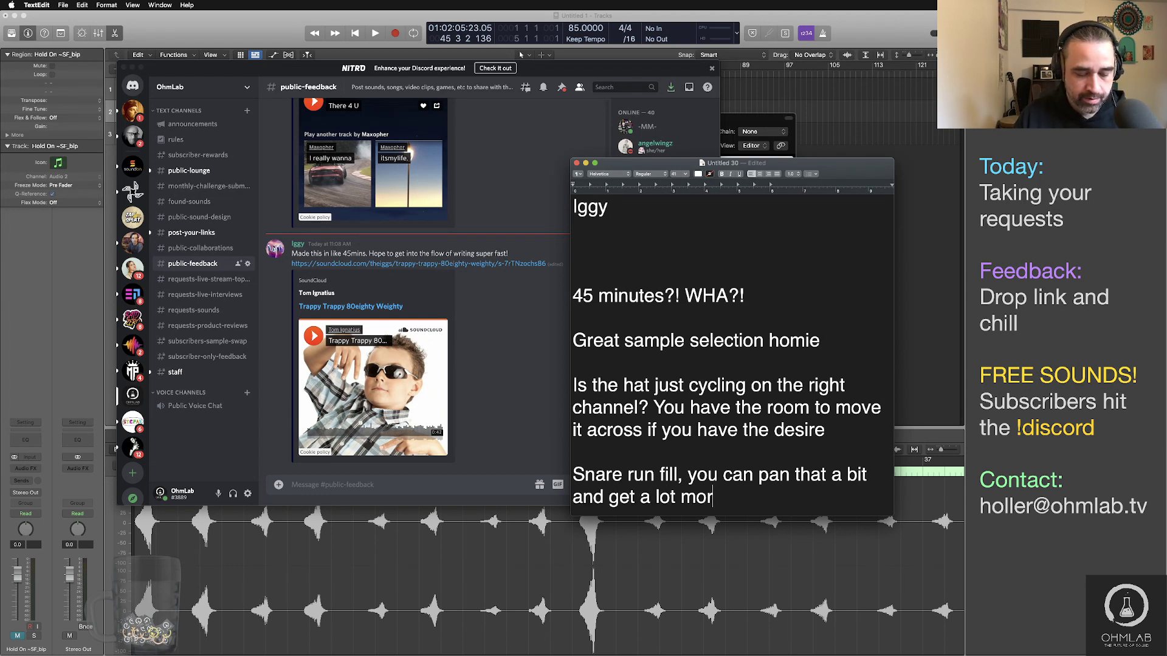
Step: Finish the snare run fill comment in the feedback note so it ends with "get a lot more attention"
text(e atention)
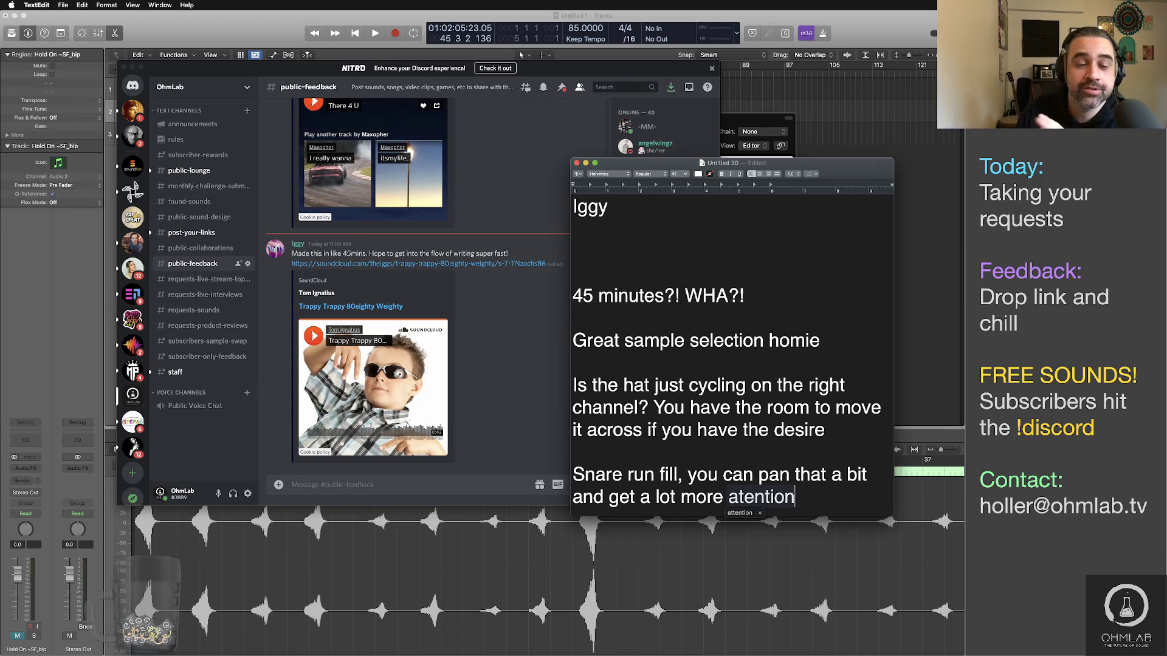
key(space)
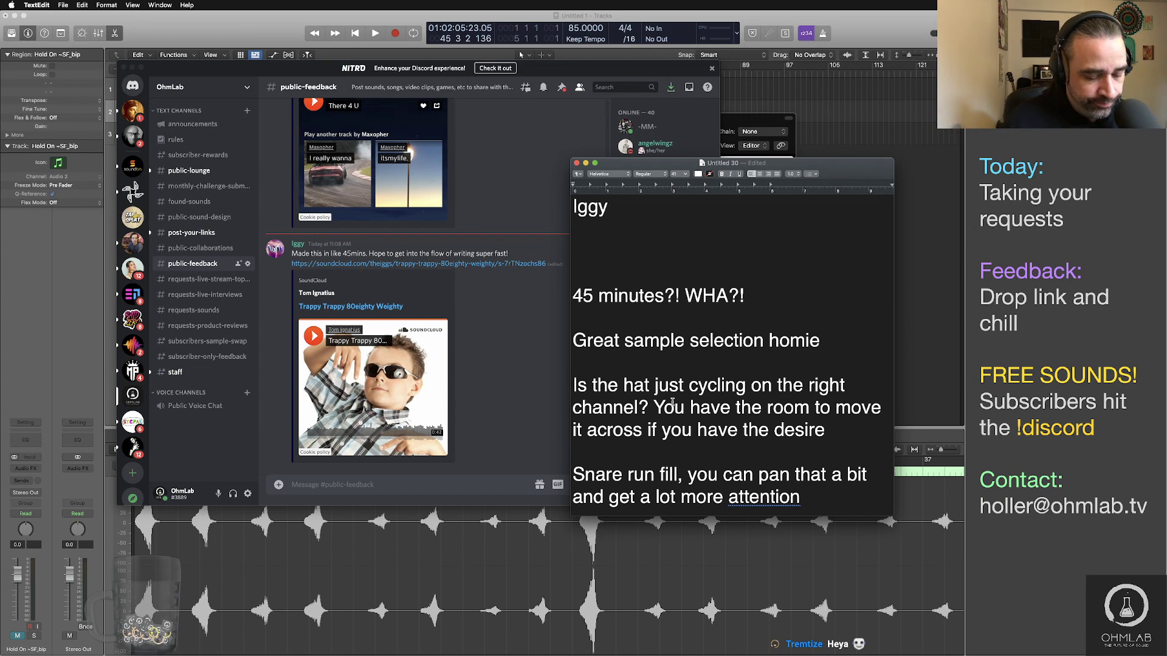
key(super+Tab)
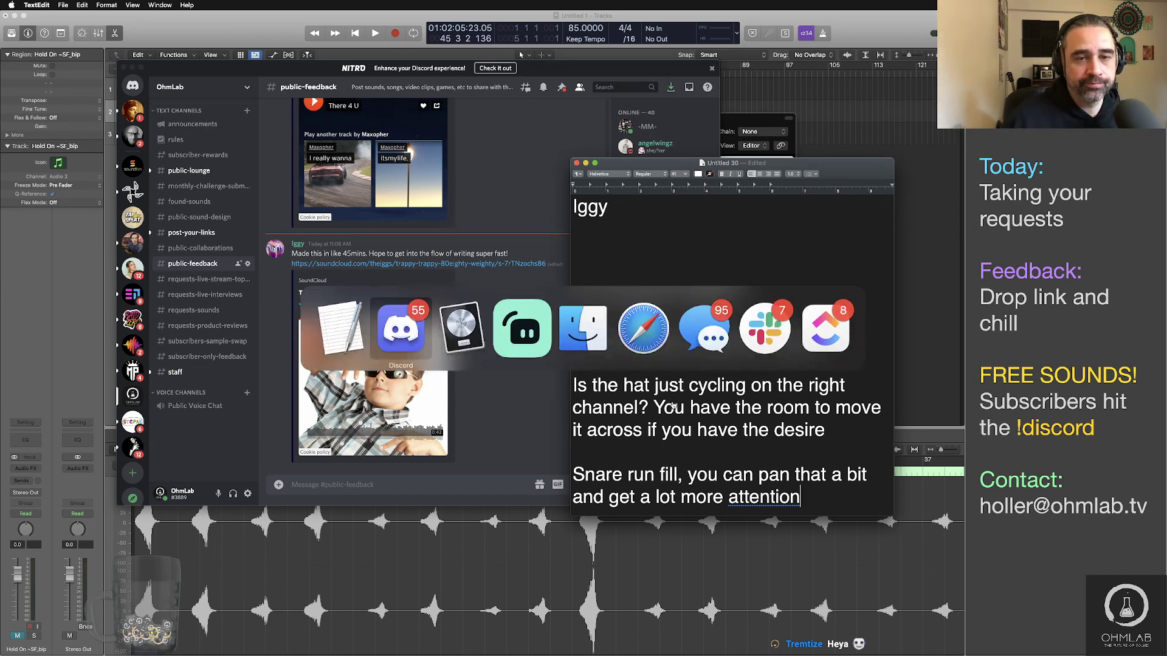
click(516, 355)
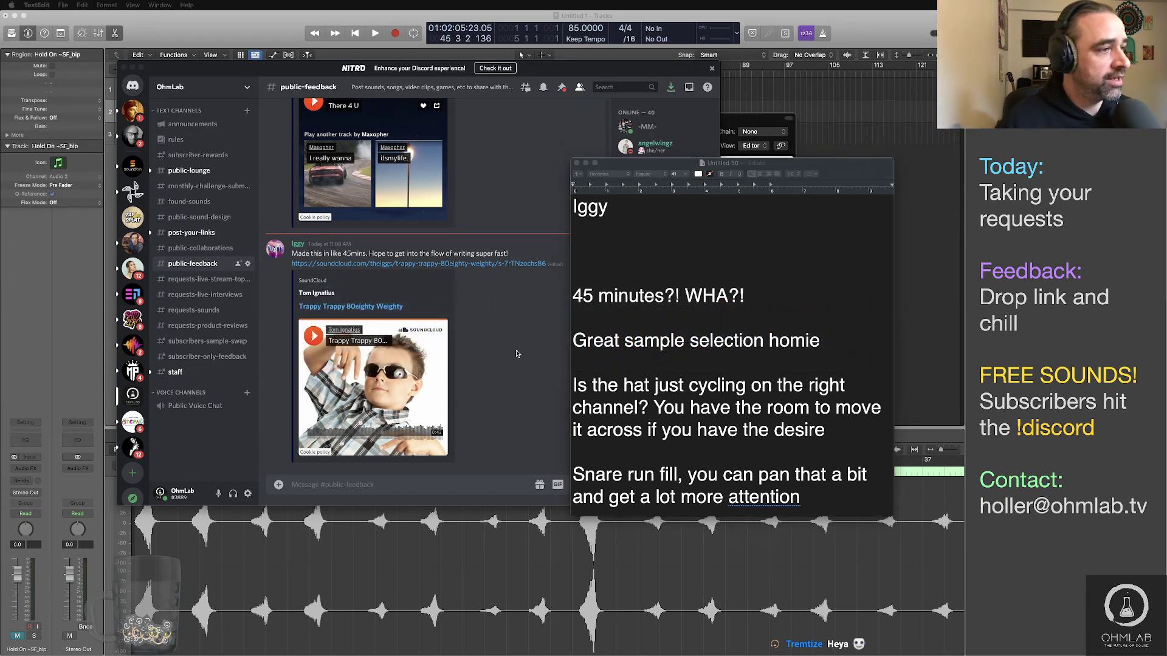
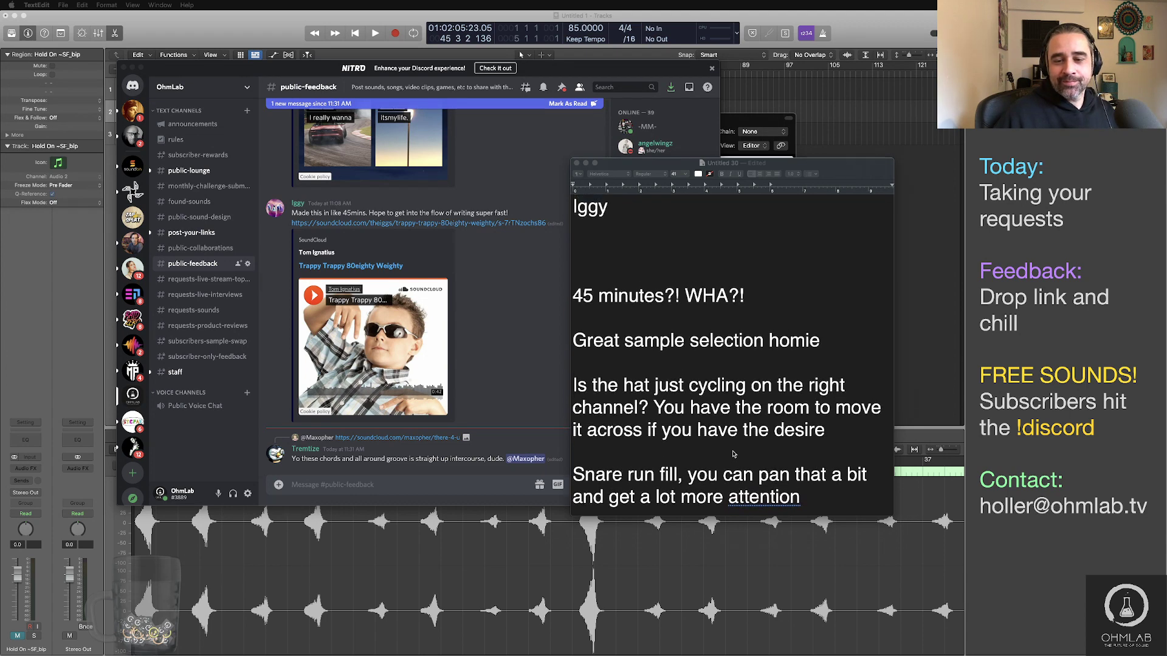
Step: Switch to Logic Pro, reposition the FM8 window slightly and show its preset browser
key(super+Tab)
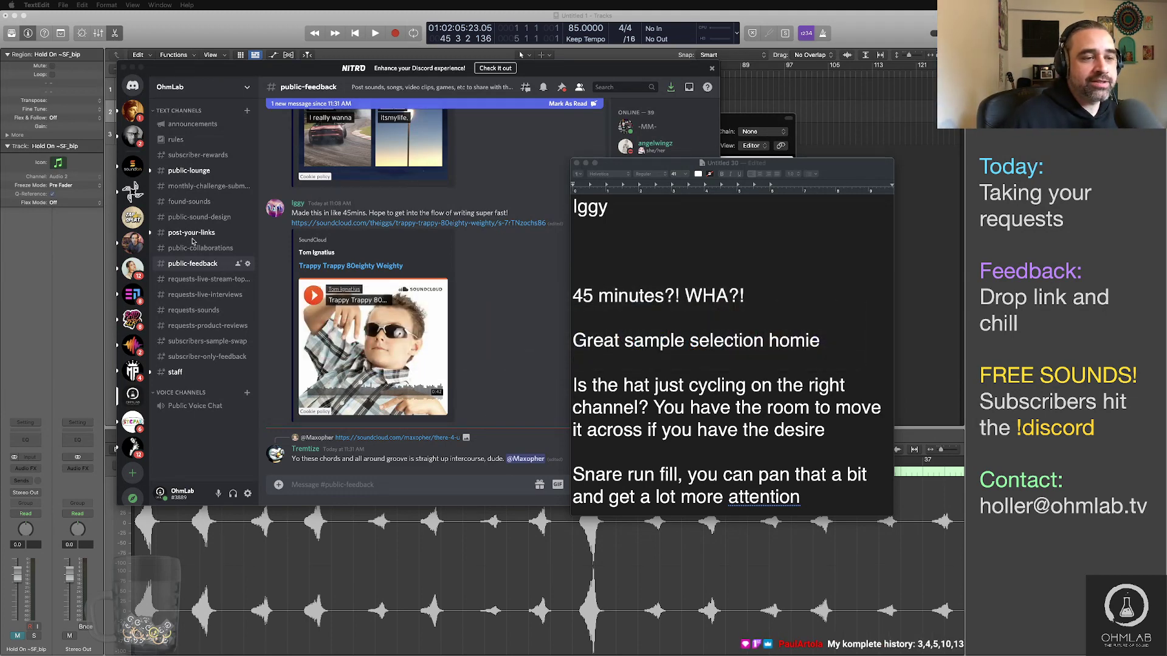
key(super+Tab)
click(357, 281)
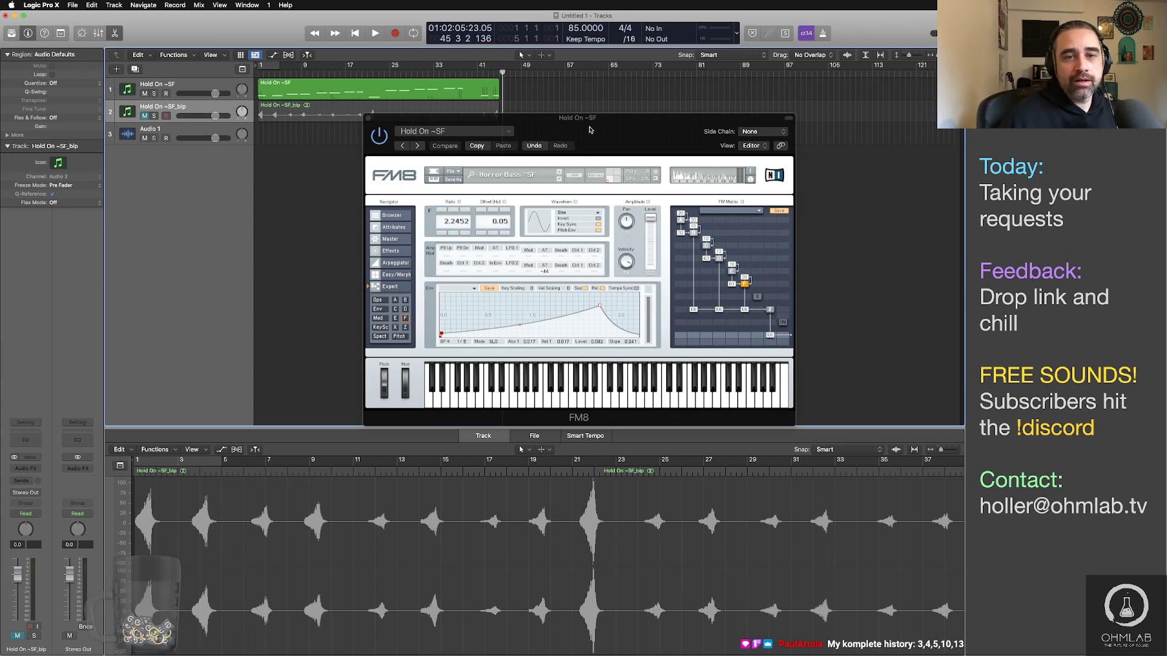
drag(583, 119, 566, 114)
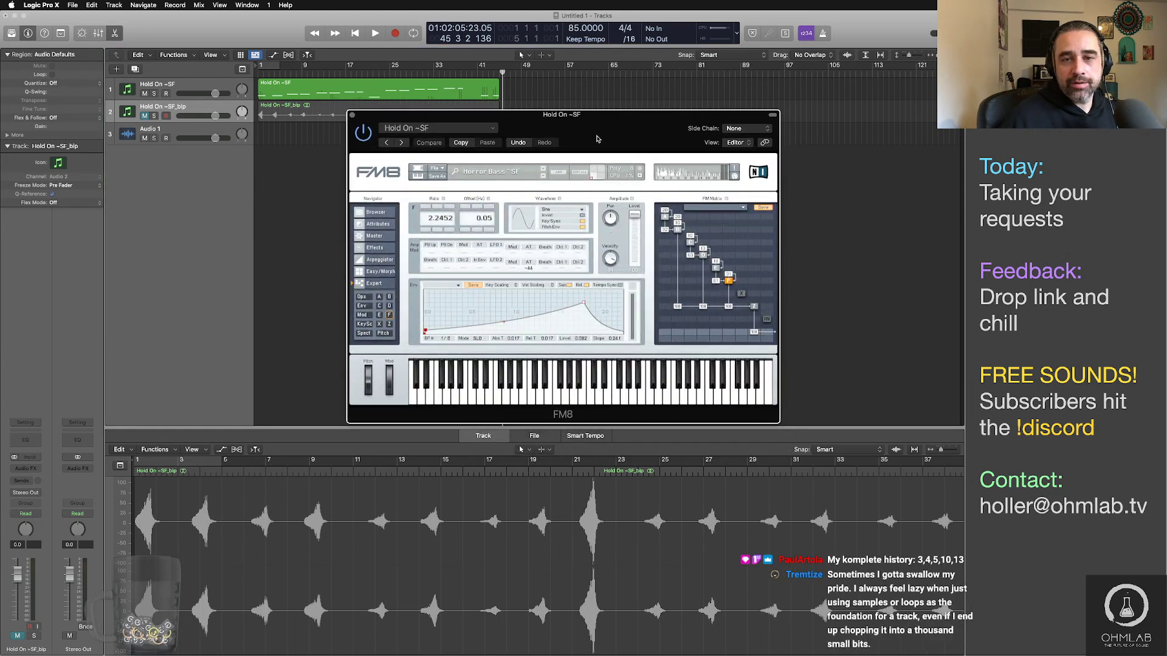
click(373, 213)
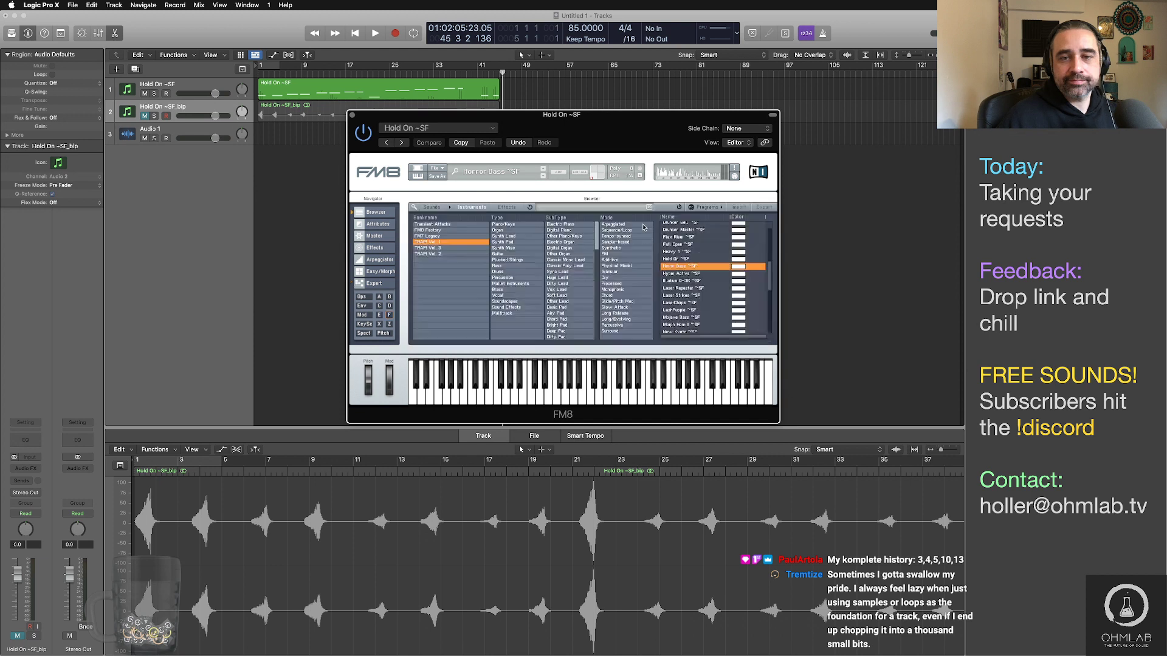
Step: Select the FM8 instrument track and audition the presets from Hyper Active ~SF through LushPuppie ~SF and Mojave Bass ~SF
click(696, 274)
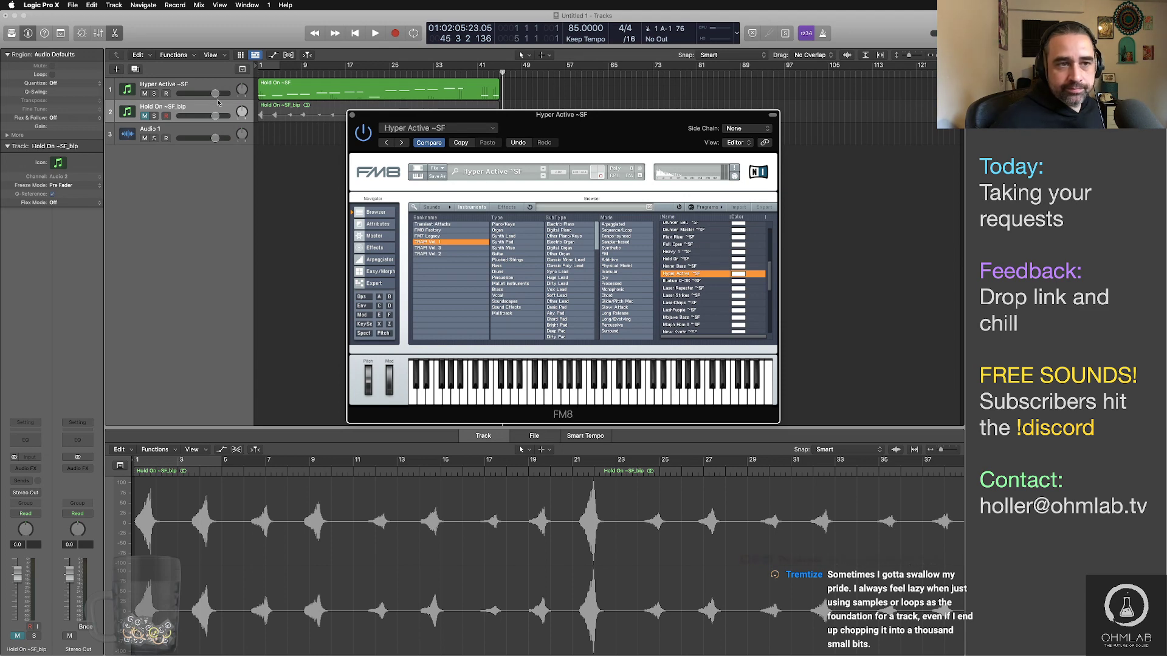
click(194, 86)
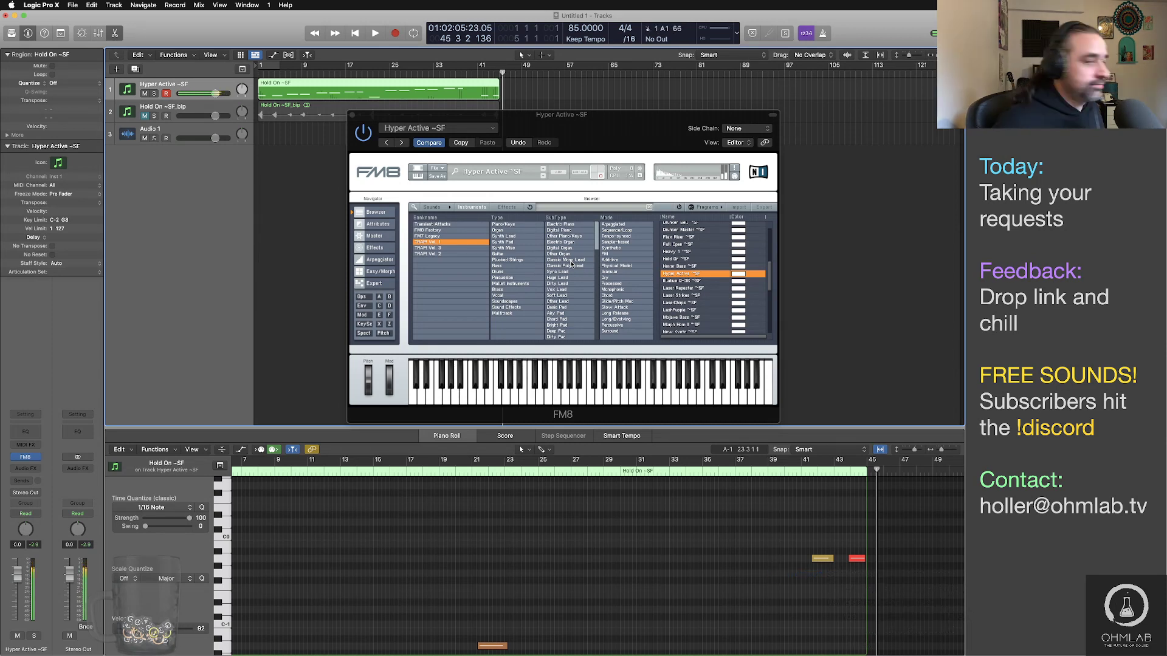
click(677, 282)
click(681, 288)
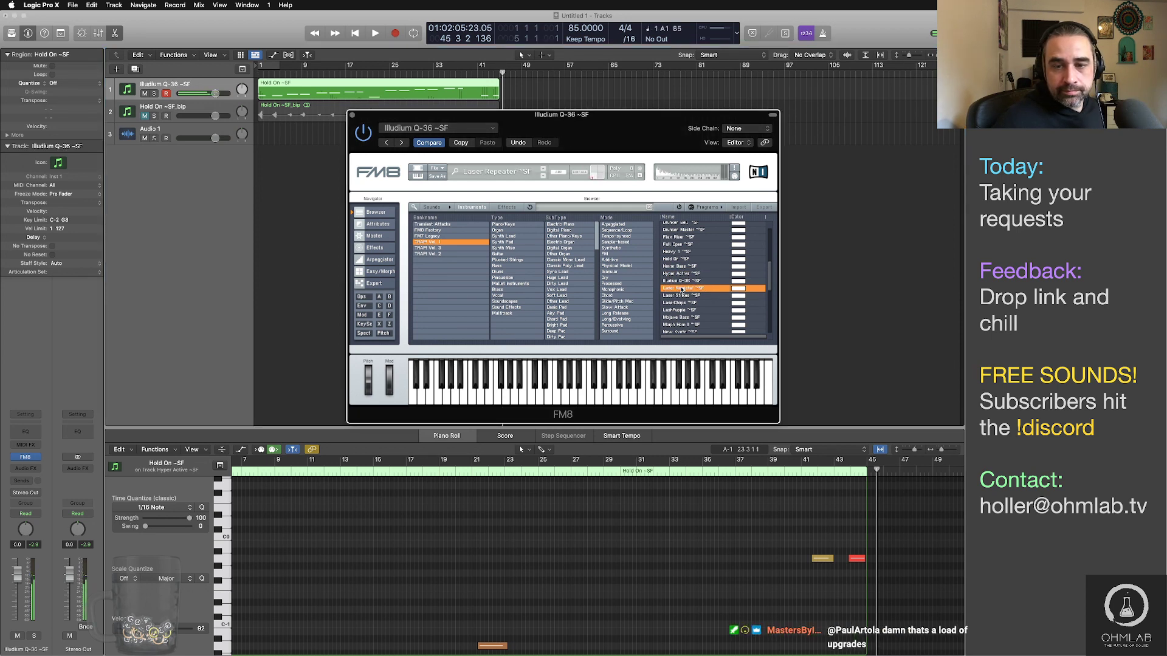
click(688, 296)
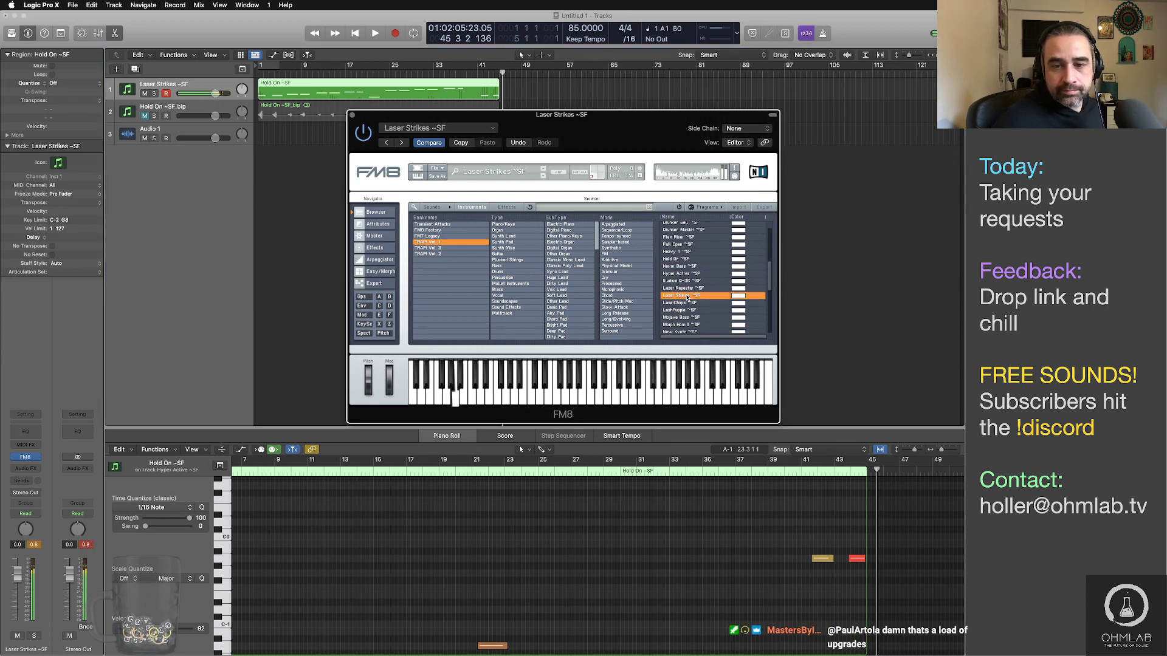
click(688, 302)
click(690, 311)
click(692, 318)
Step: Audition the next FM8 presets down to Pluck Flavors ~SF and return to the Pitch Bird preset just above it
scroll(700, 305, down, 3)
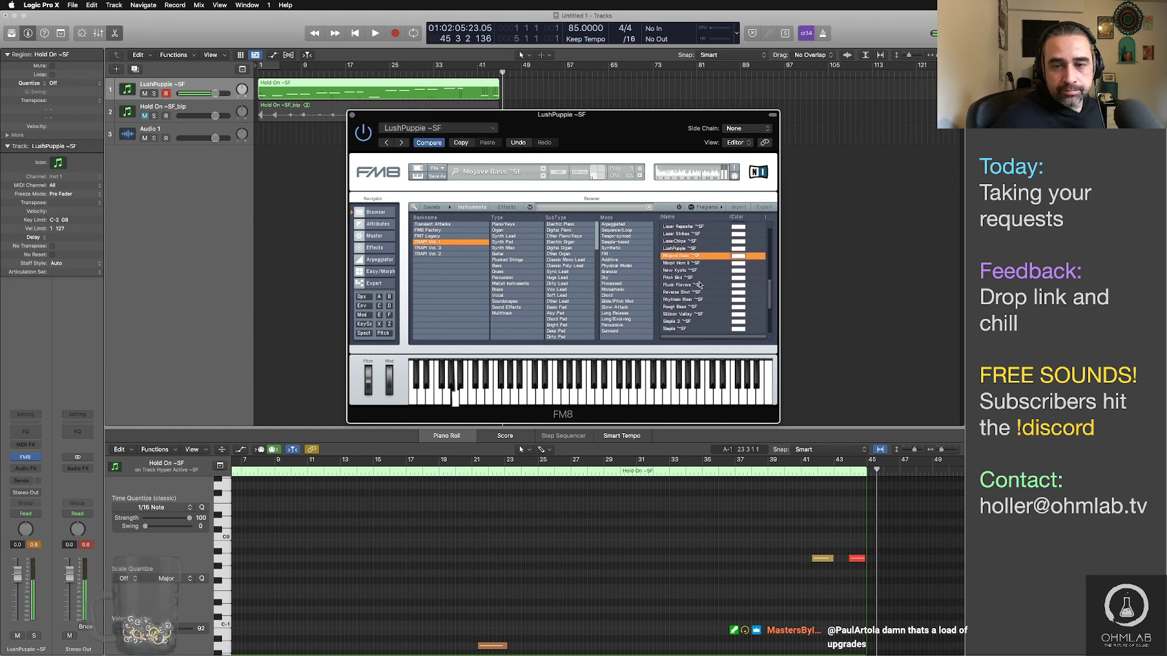
click(695, 264)
click(695, 271)
click(696, 278)
click(698, 286)
click(697, 278)
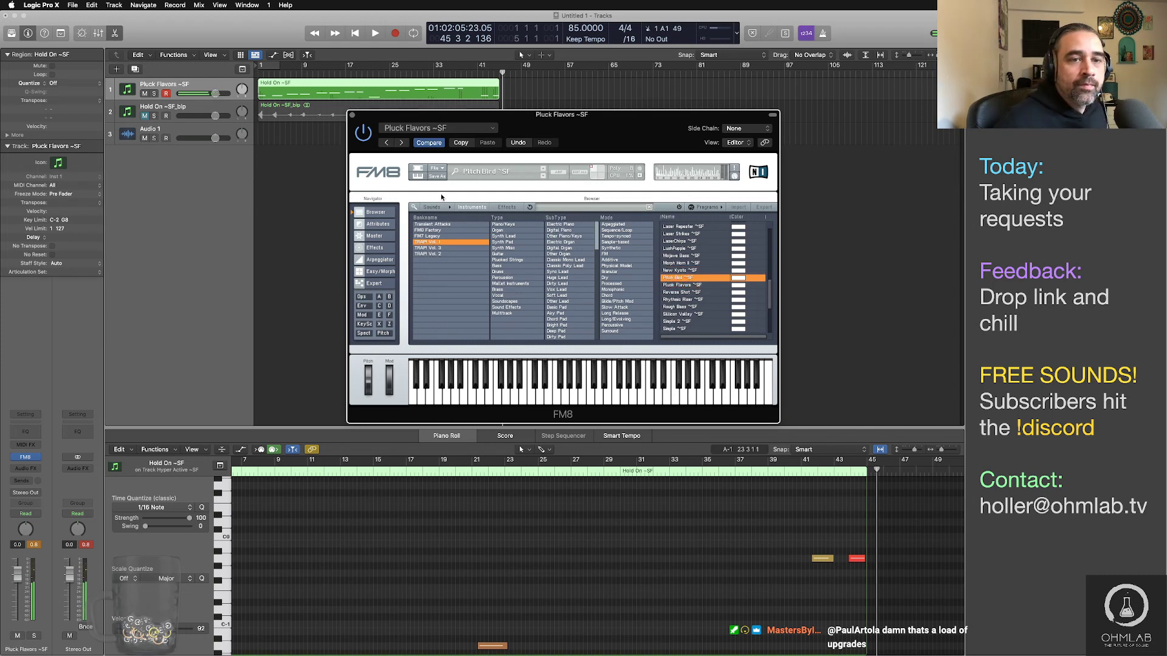
Step: Try stretching operator C's envelope in the Pitch Bird preset, with an attack time of about 1.375 and a longer release
click(389, 315)
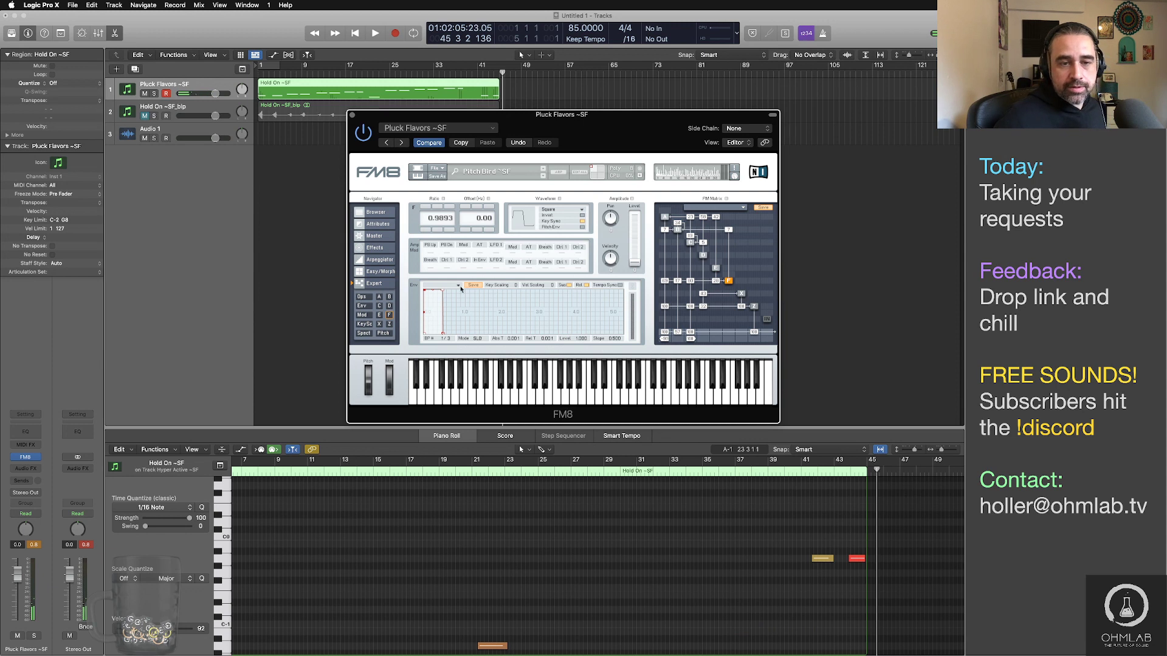
drag(425, 292, 476, 287)
click(690, 242)
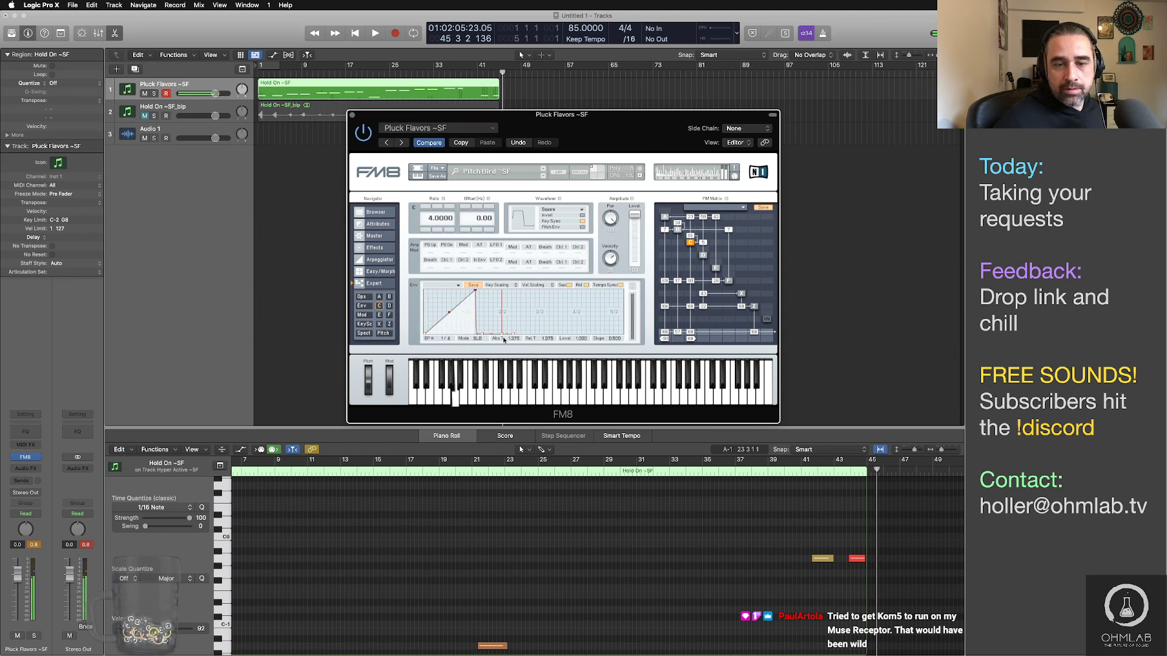
drag(478, 338, 528, 339)
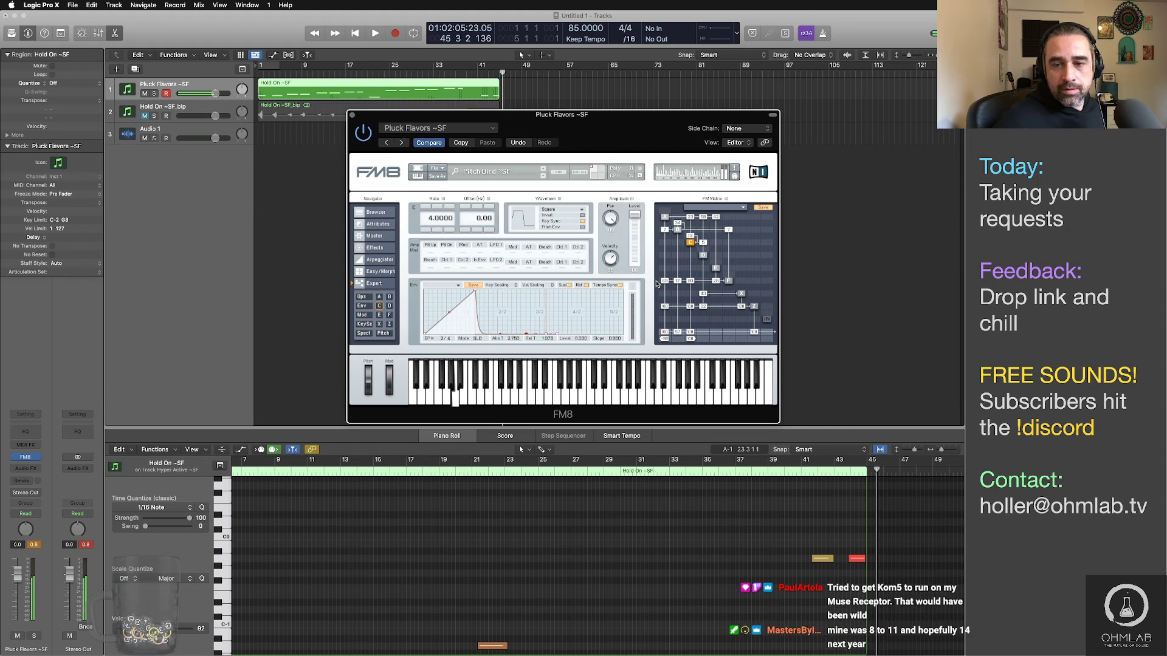
Step: Try a slow attack of about 1.5 on operator B's envelope and a lower attack peak on operator C's
click(665, 217)
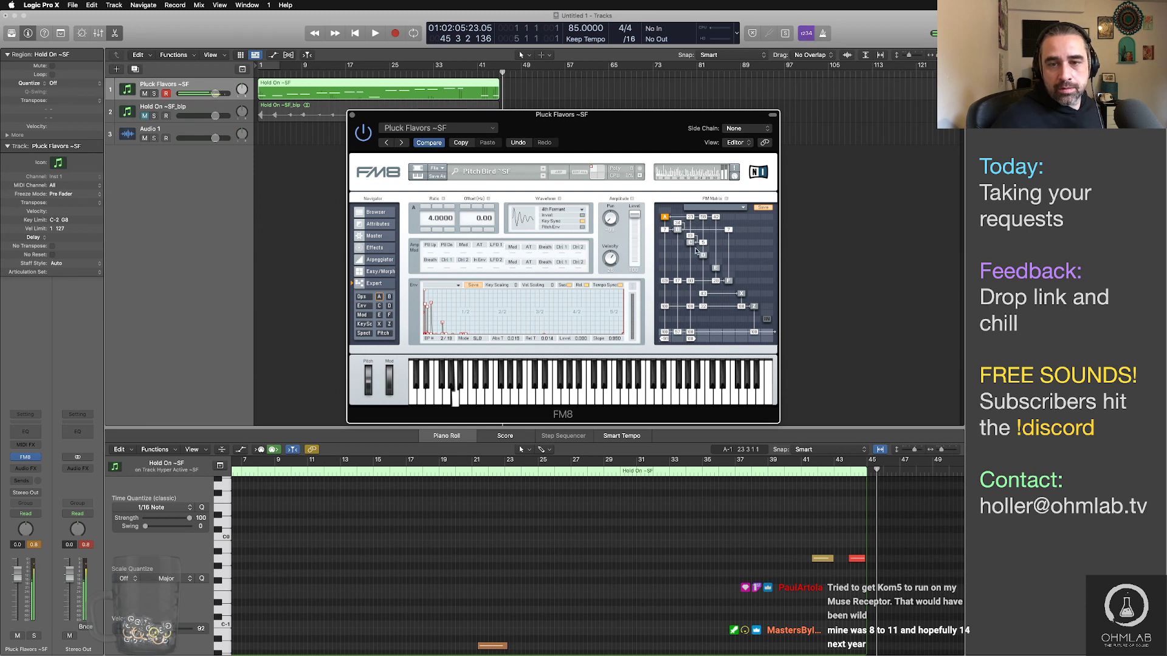
click(677, 229)
drag(427, 295, 480, 286)
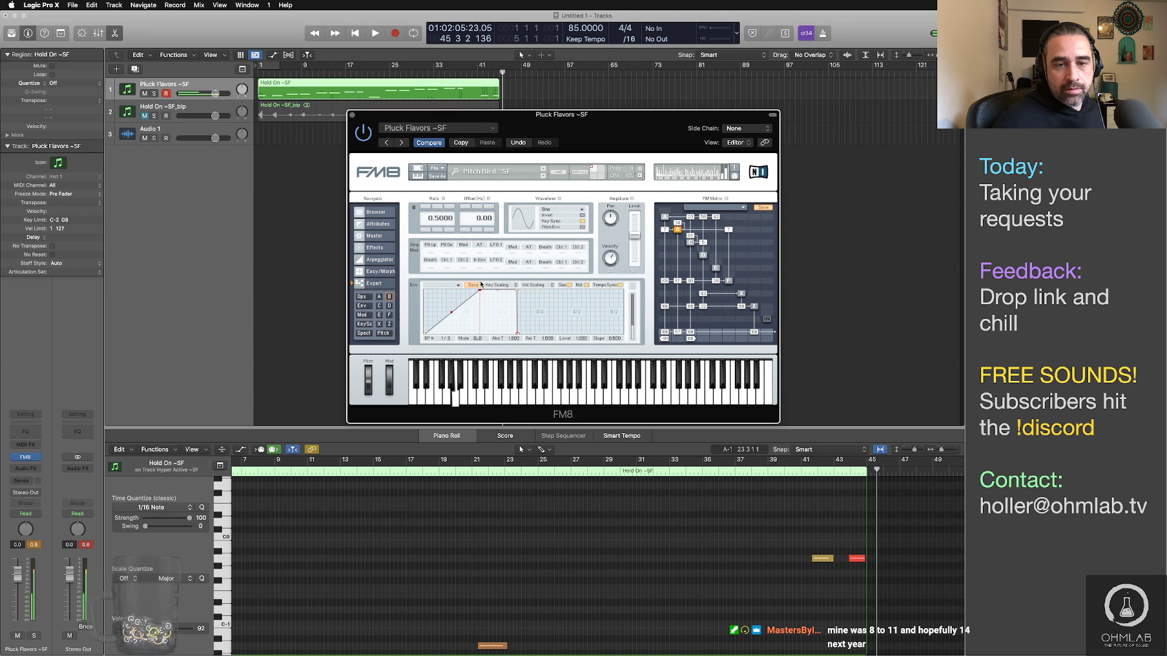
drag(466, 284, 476, 308)
click(690, 242)
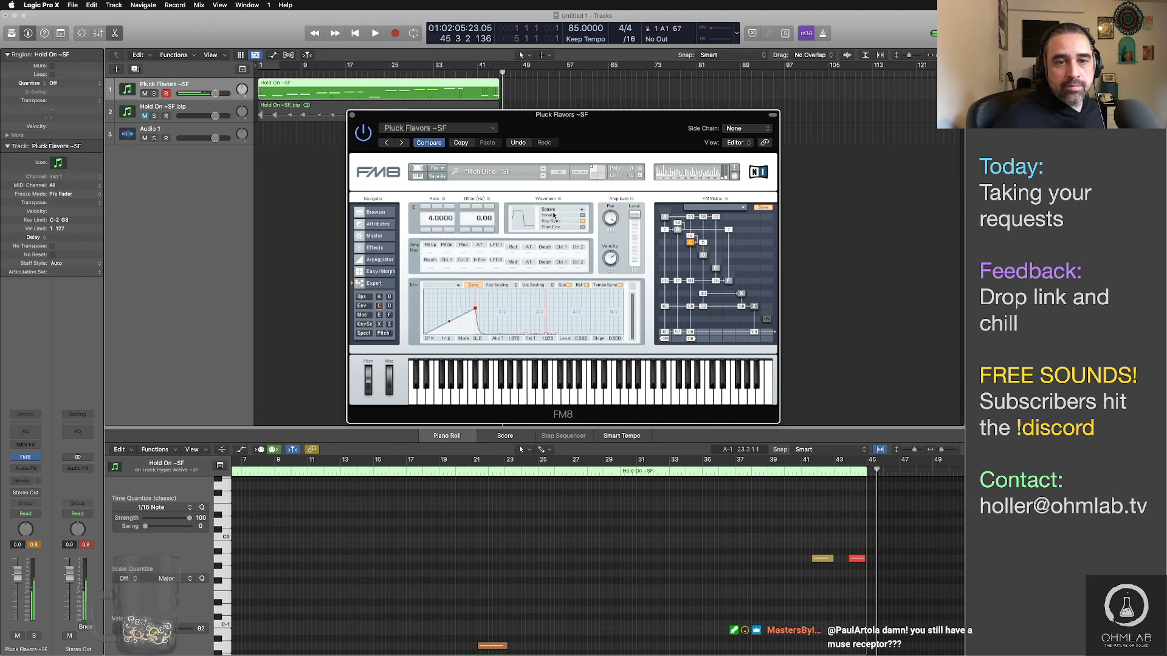
Step: Load the Pluck Flavors ~SF preset and stretch operator D's envelope attack to about 7.5
click(377, 213)
click(676, 285)
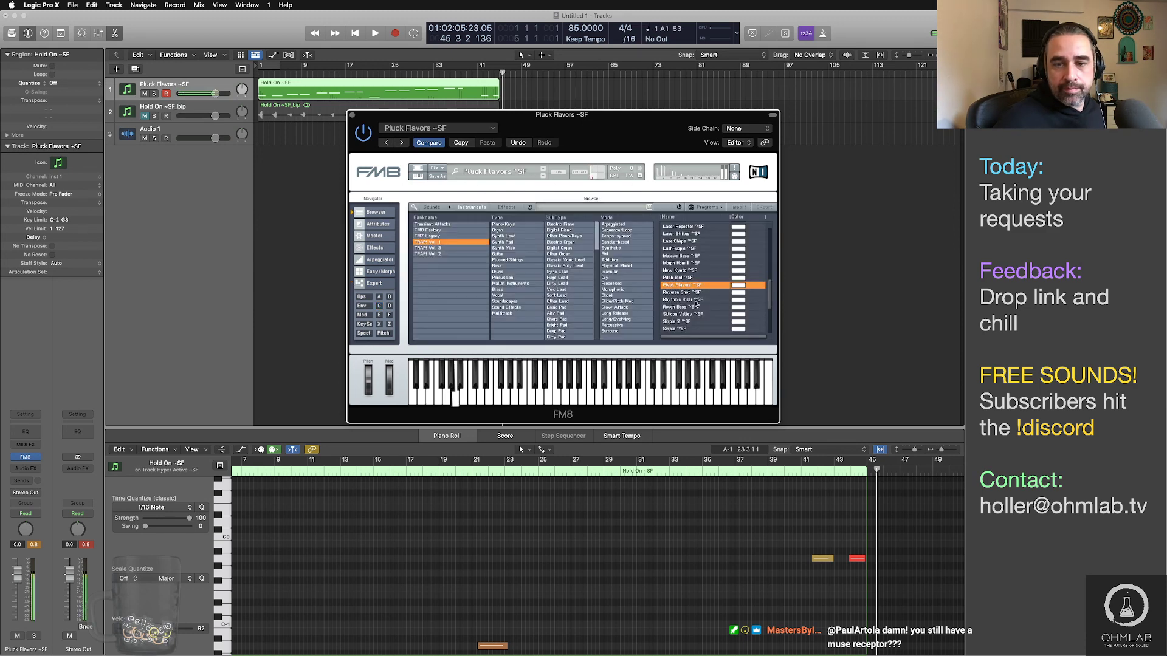
click(373, 283)
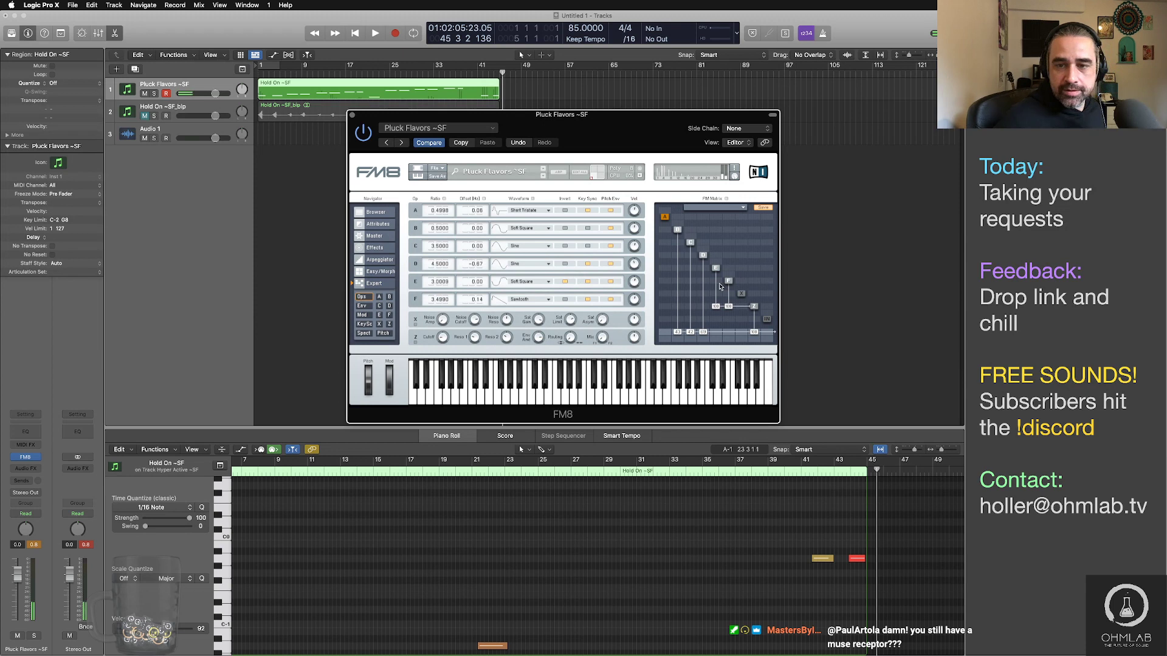
click(703, 255)
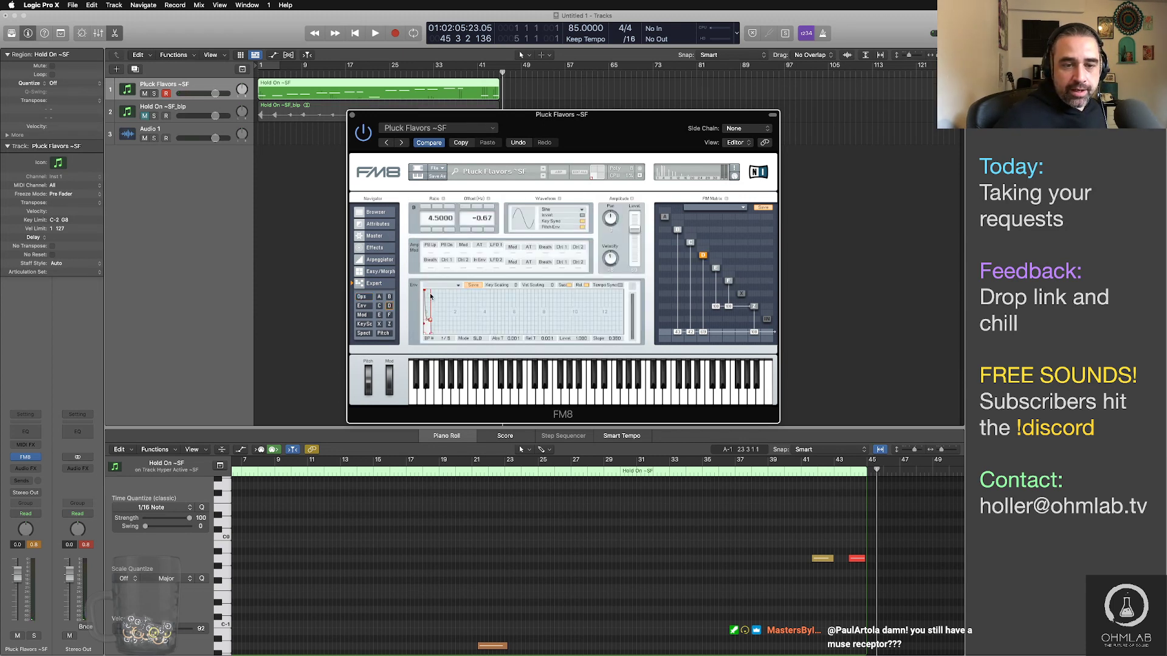
drag(424, 293, 535, 287)
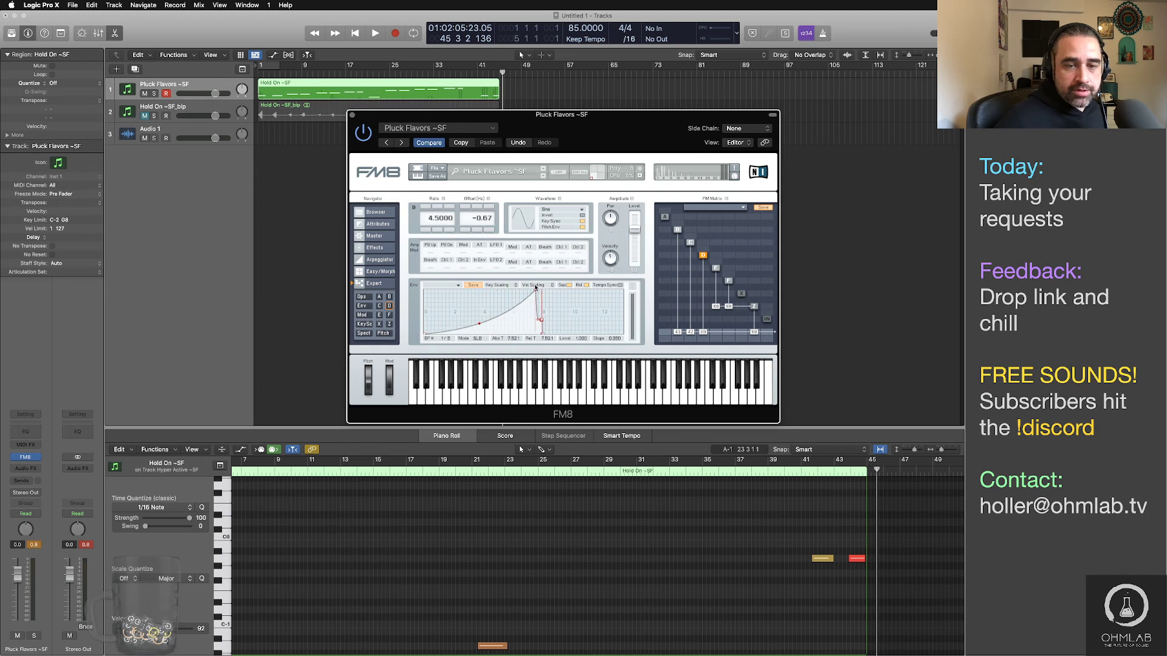
Step: Stretch the envelope attacks of operators C and B into long ramps, with B's reaching about 7.3
click(690, 243)
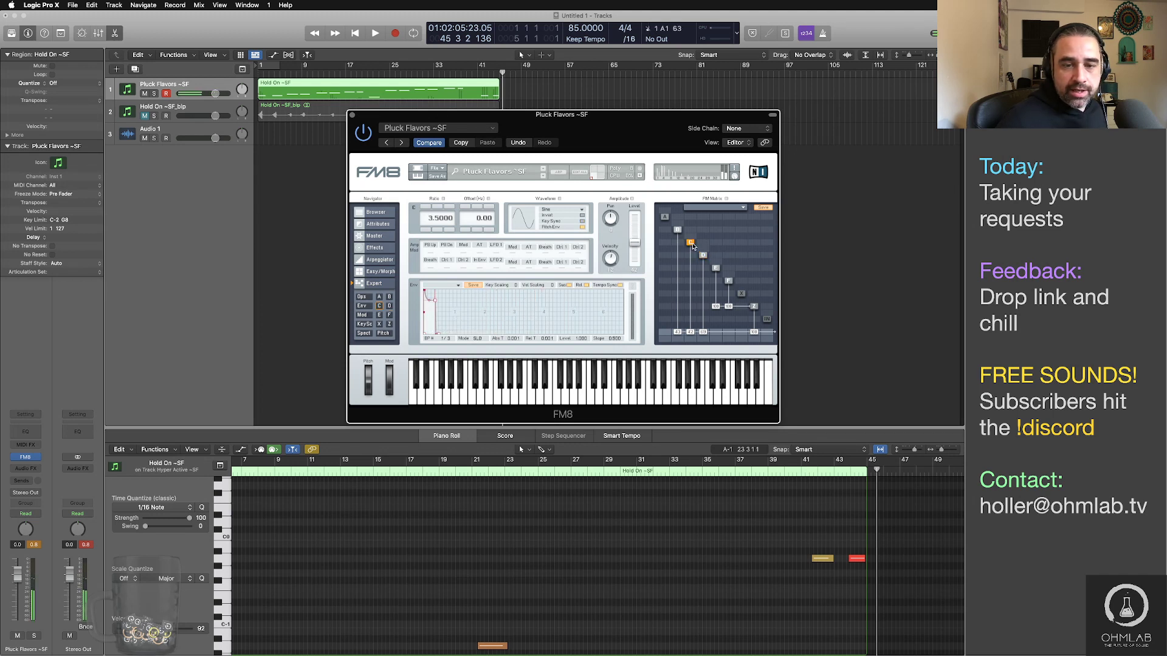
drag(432, 290, 505, 291)
click(679, 231)
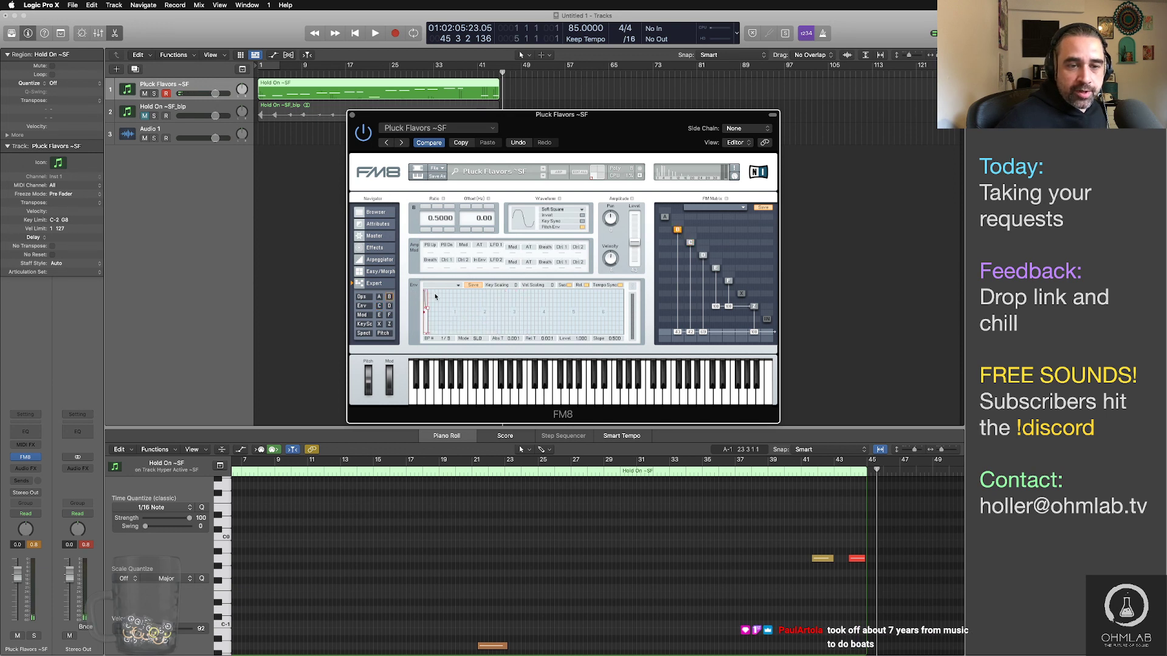
drag(424, 293, 532, 290)
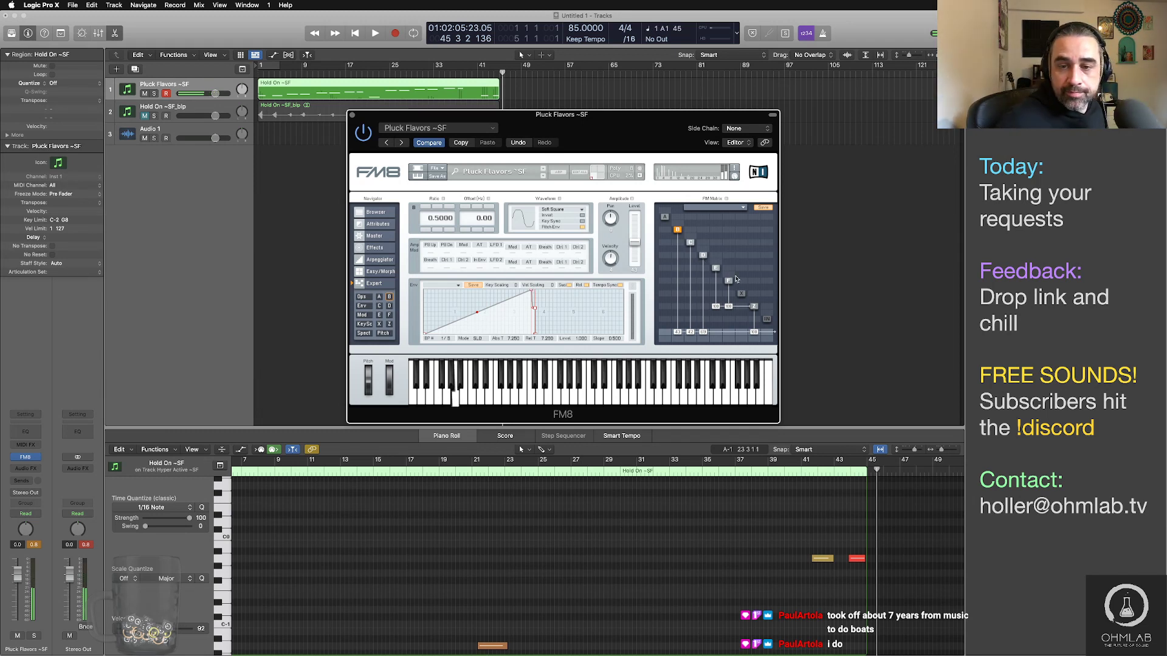
Step: Reshape operator Z's filter envelope with an attack of about 6.9, a longer release and a sustain point at about level 0.83
click(754, 307)
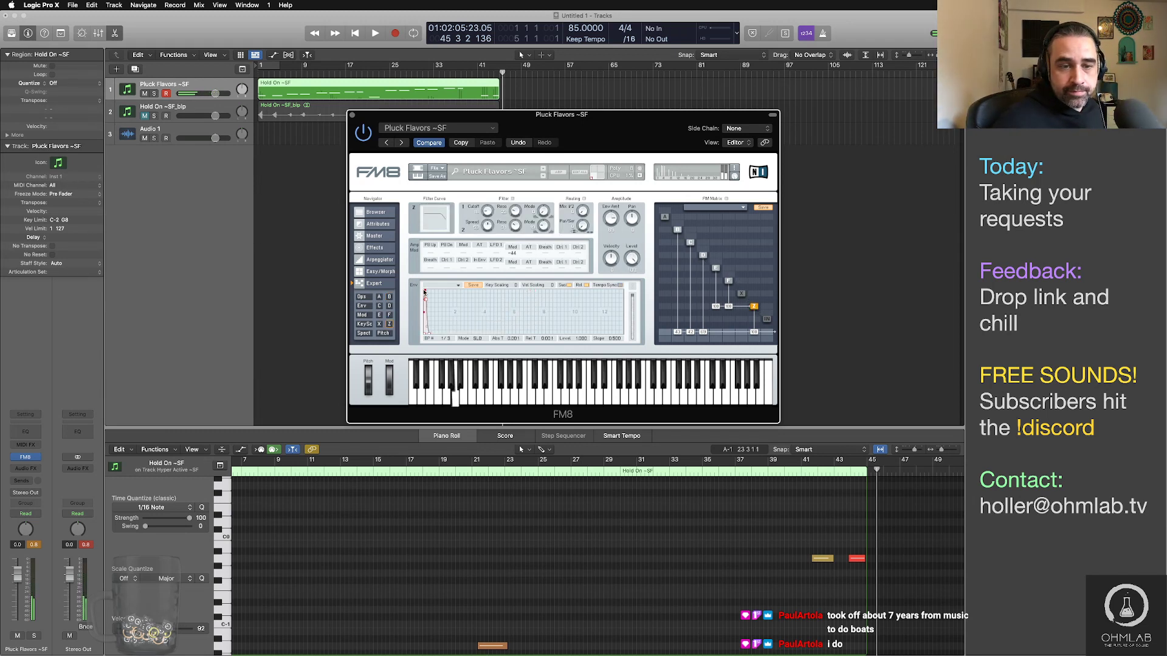
drag(424, 291, 514, 290)
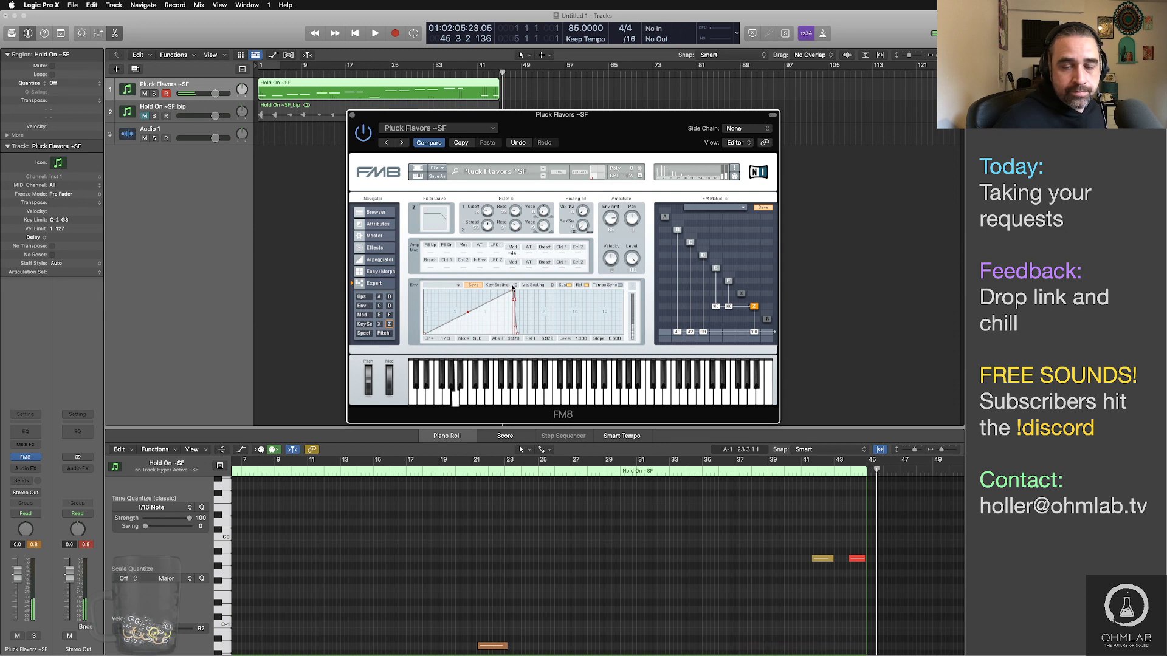
drag(517, 335, 564, 334)
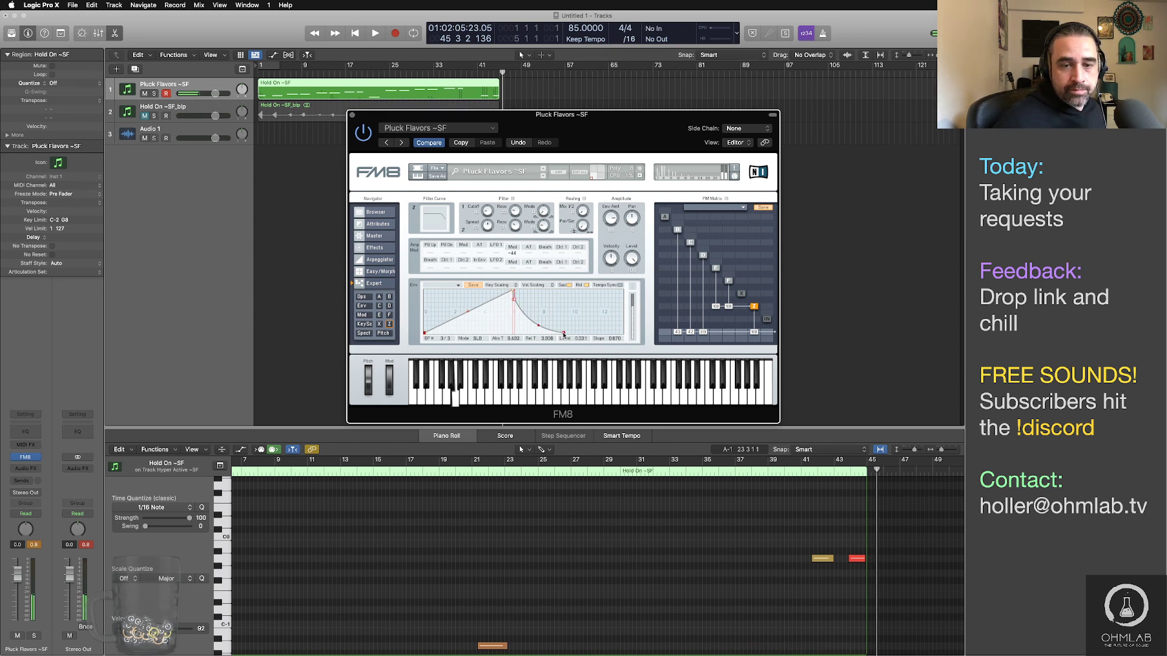
drag(514, 300, 539, 298)
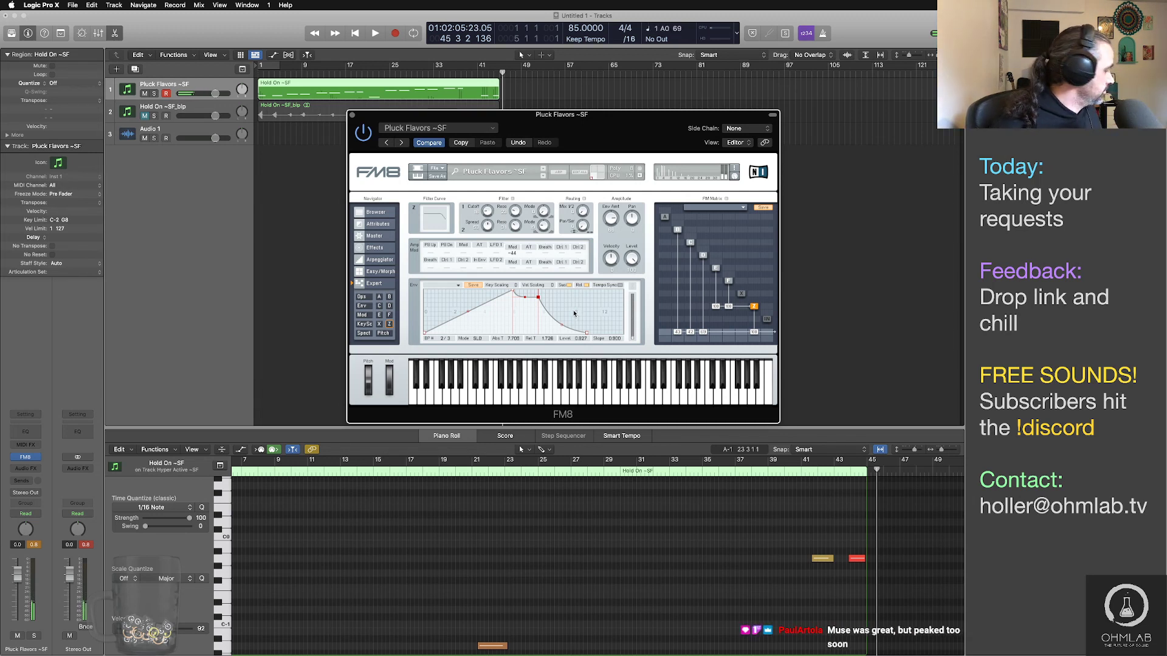
Step: Lengthen the envelope releases of operators D, C and B, with D's last segment at about 1.7 and B's at about 2.0
click(704, 254)
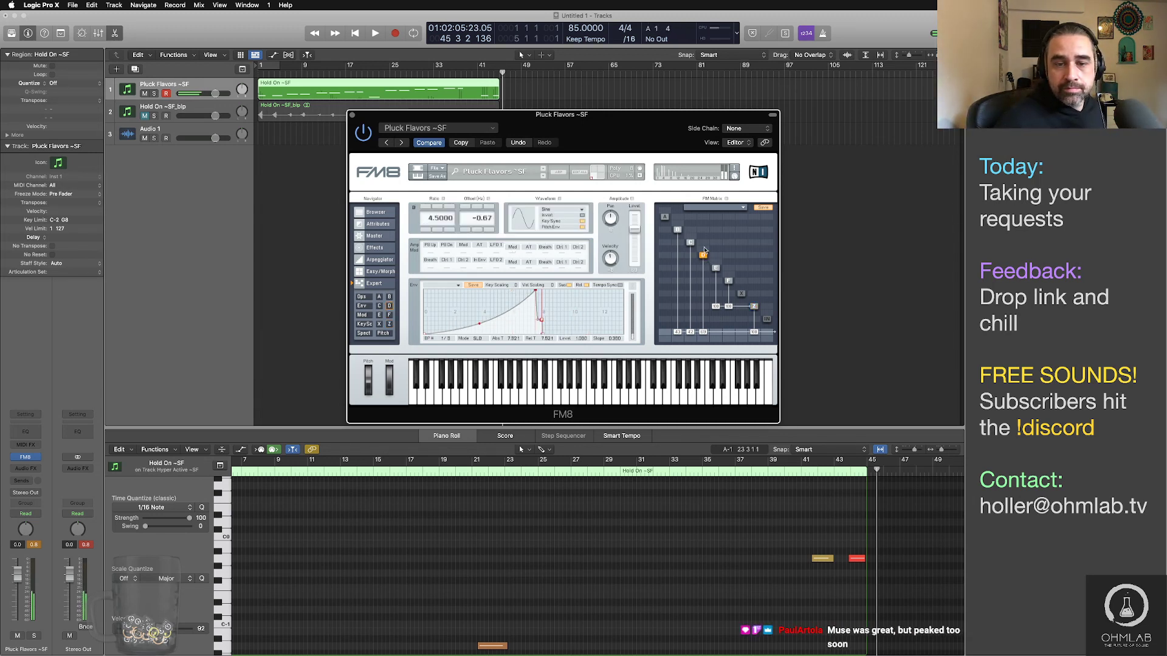
click(566, 334)
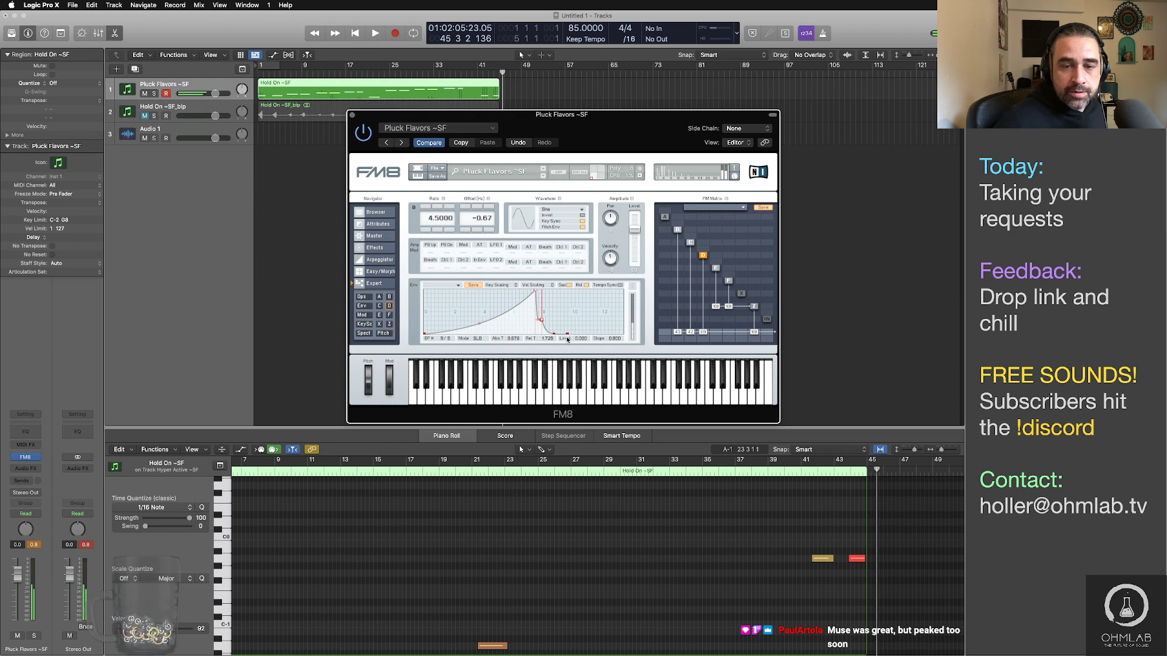
click(691, 243)
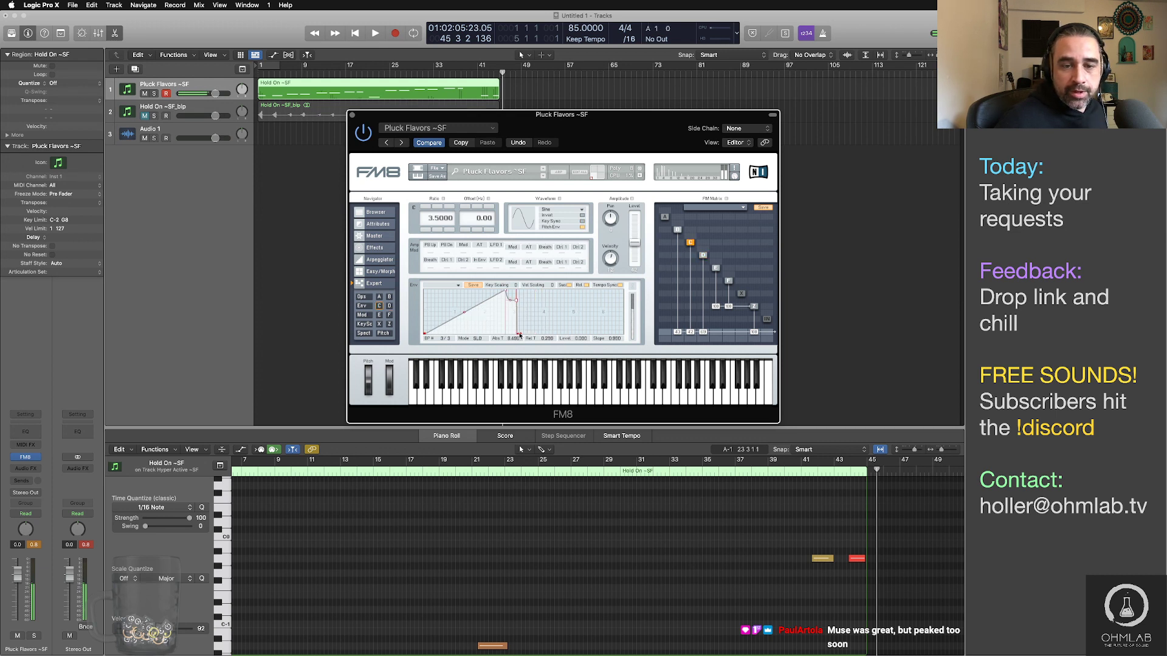
click(677, 230)
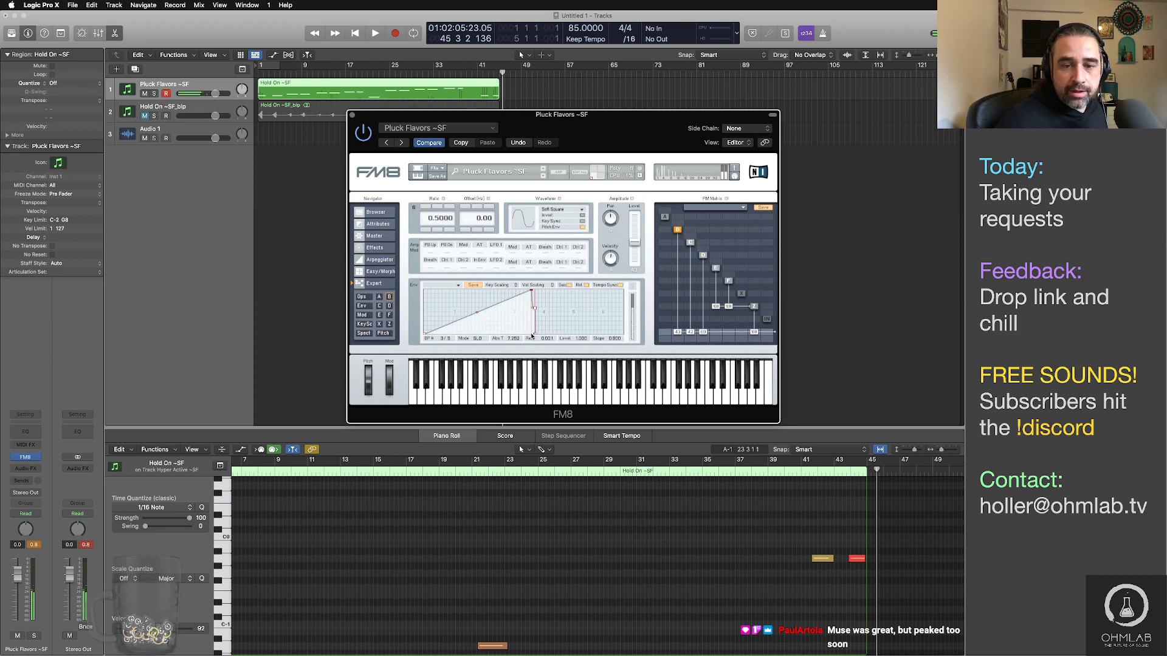
drag(535, 335, 563, 334)
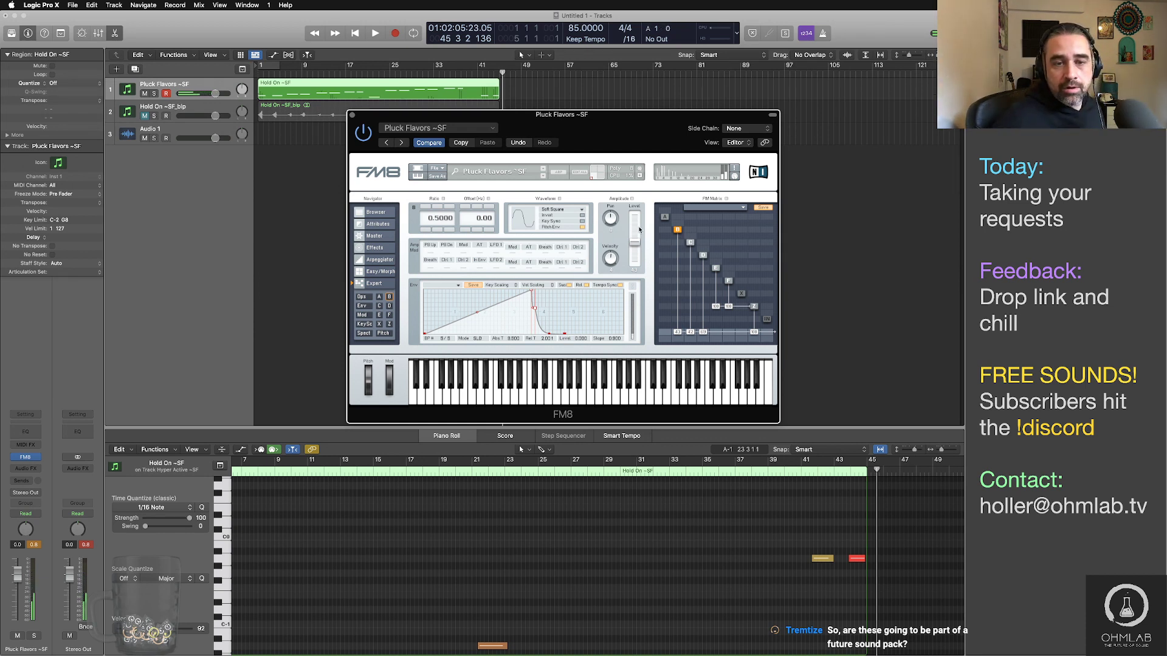
Step: Raise both range sliders of the Easy/Morph morph square and move the morph point towards the Distorted corner
click(381, 271)
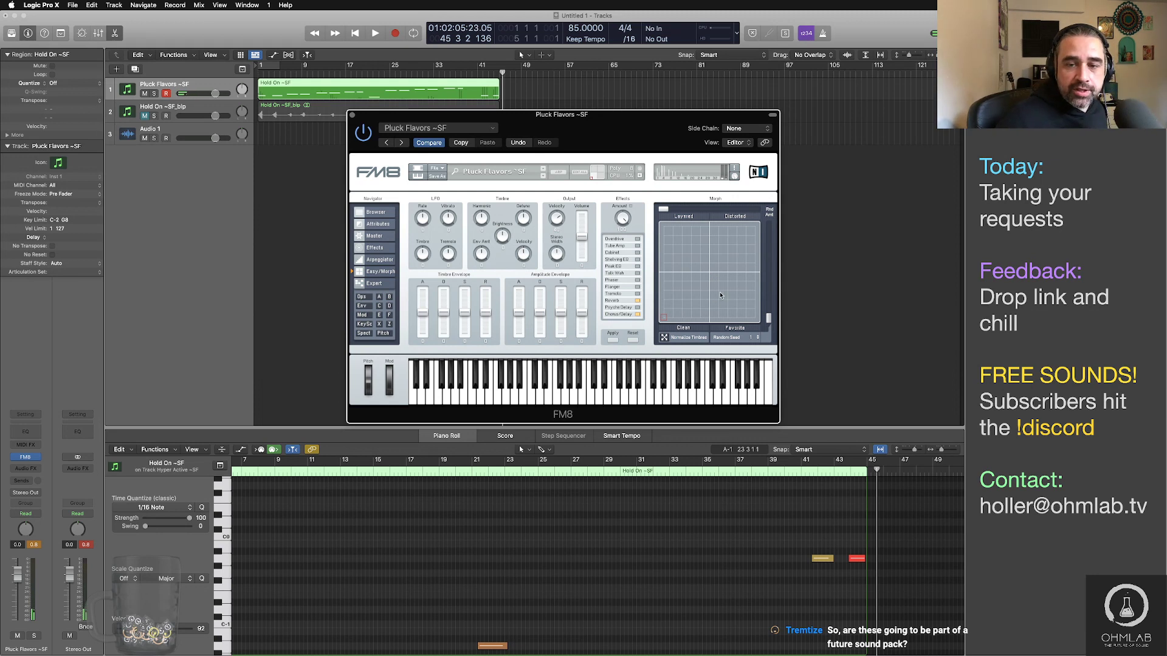
drag(665, 212, 700, 211)
drag(769, 318, 768, 269)
drag(663, 318, 736, 248)
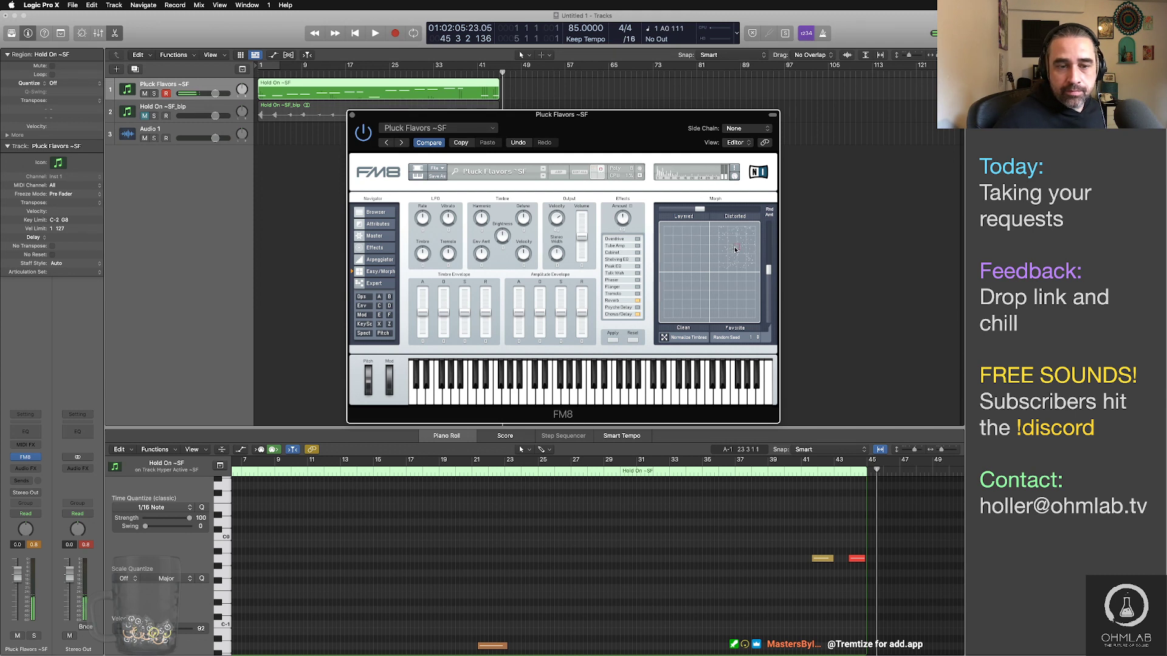
Step: Shorten the envelope attacks of operators B and D in the envelope overview, with D's peak at about 5.3
click(368, 307)
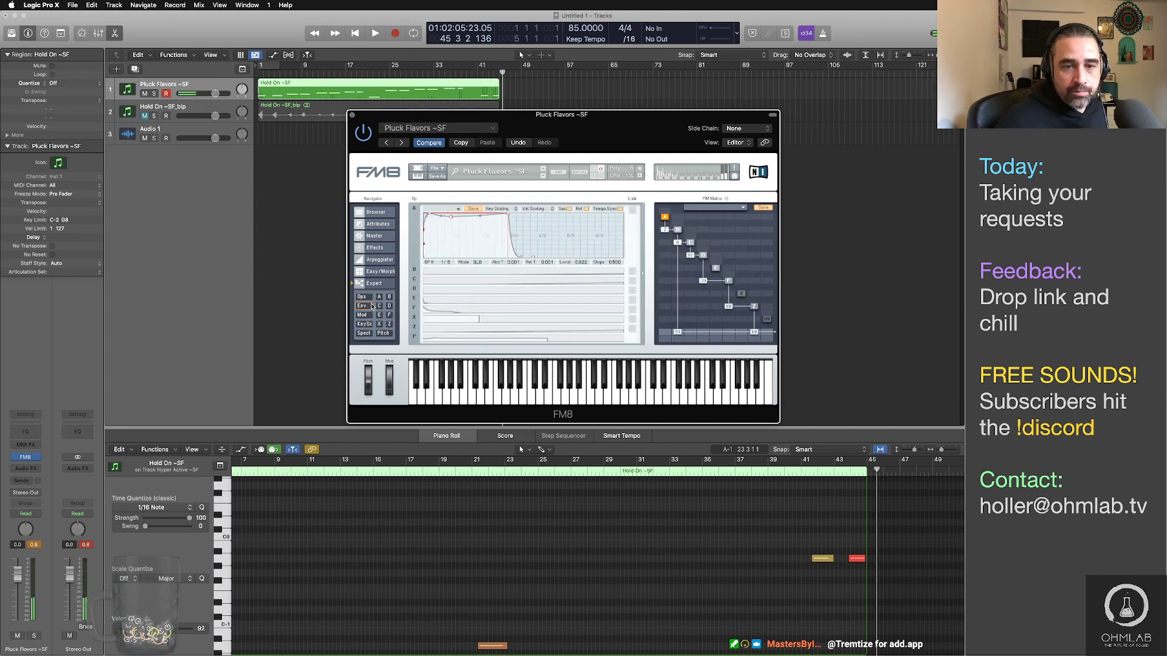
click(532, 273)
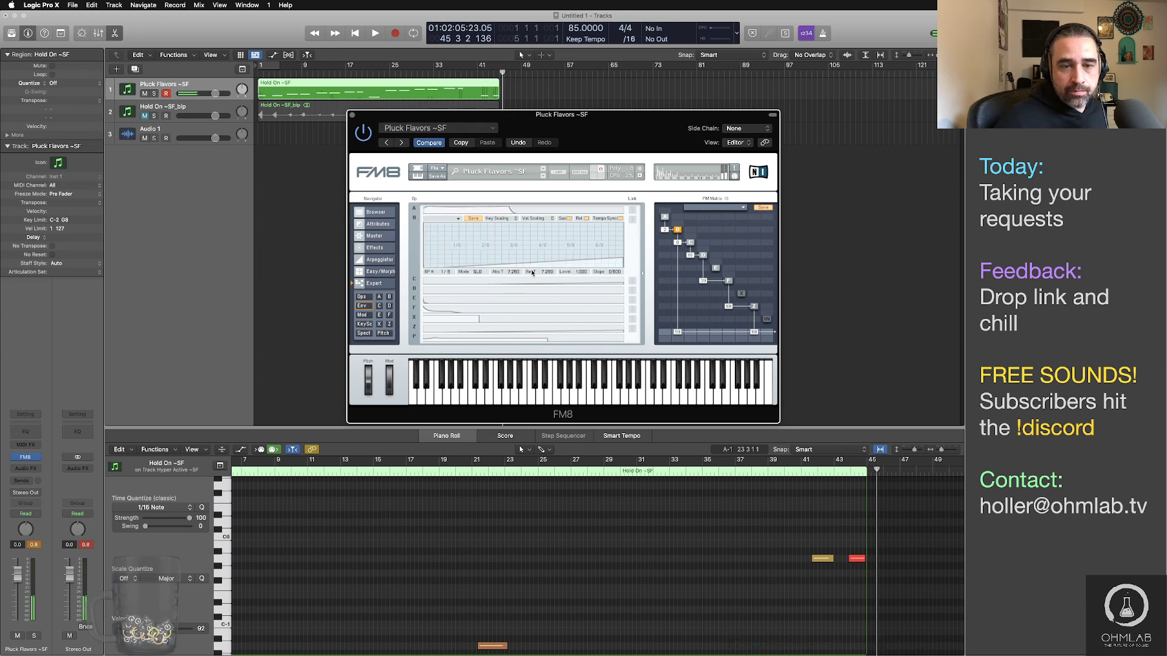
drag(571, 226, 514, 225)
click(564, 286)
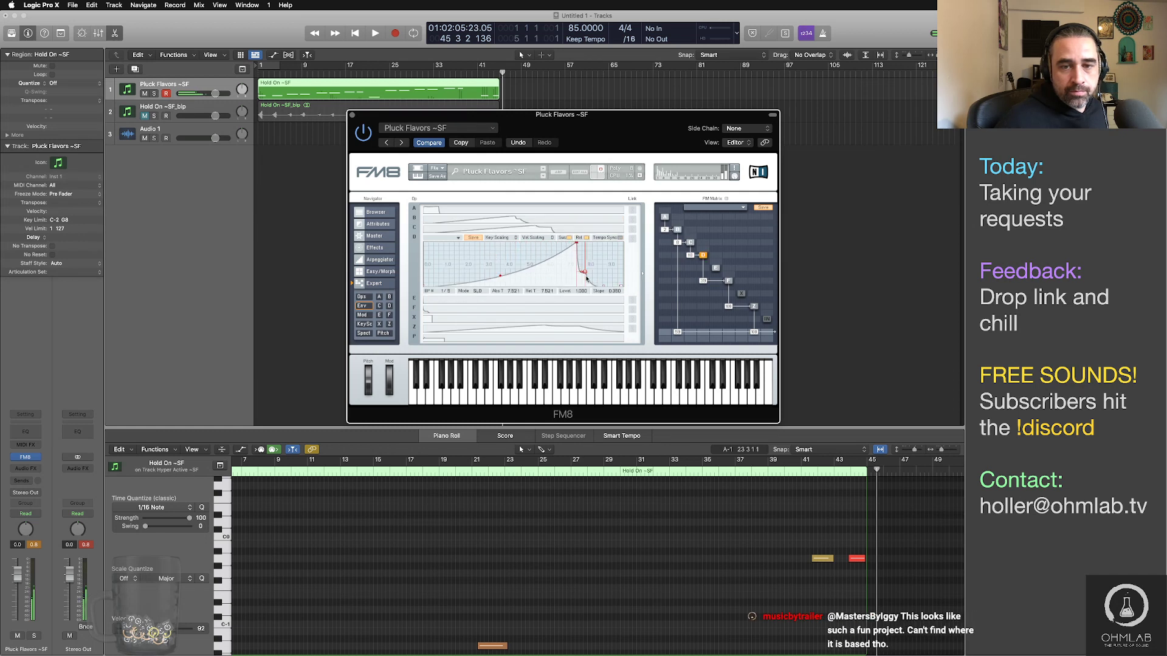
drag(575, 247, 533, 244)
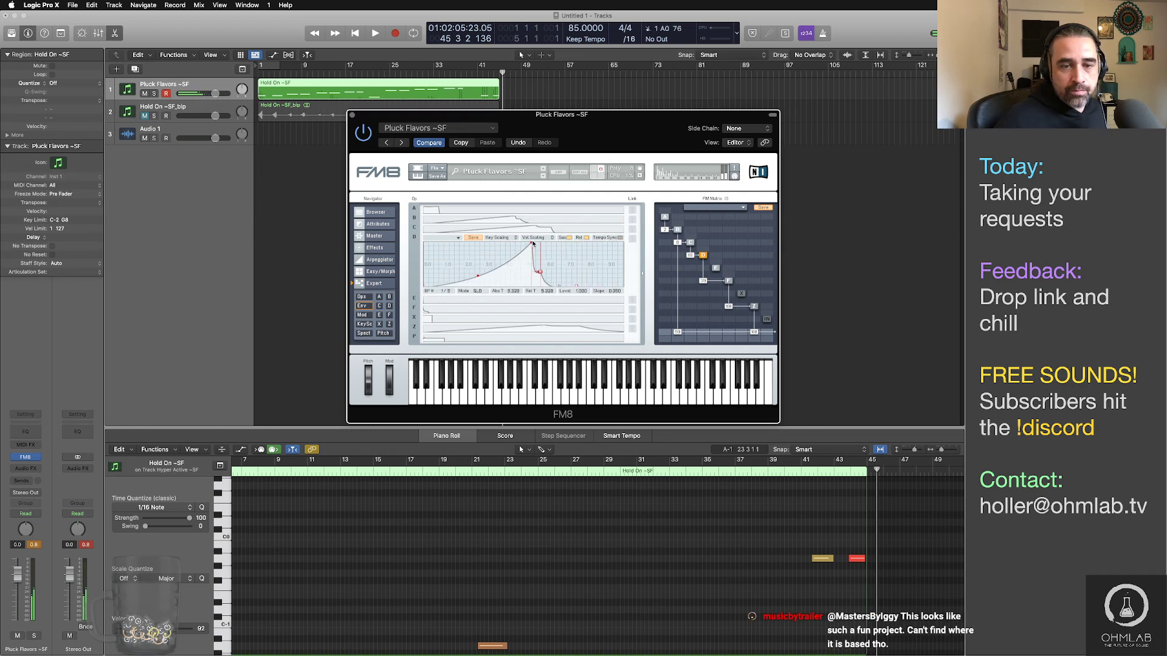
Step: Shorten the attack of operator Z's filter envelope and stretch the attacks of operators E and F into slow ramps
click(543, 326)
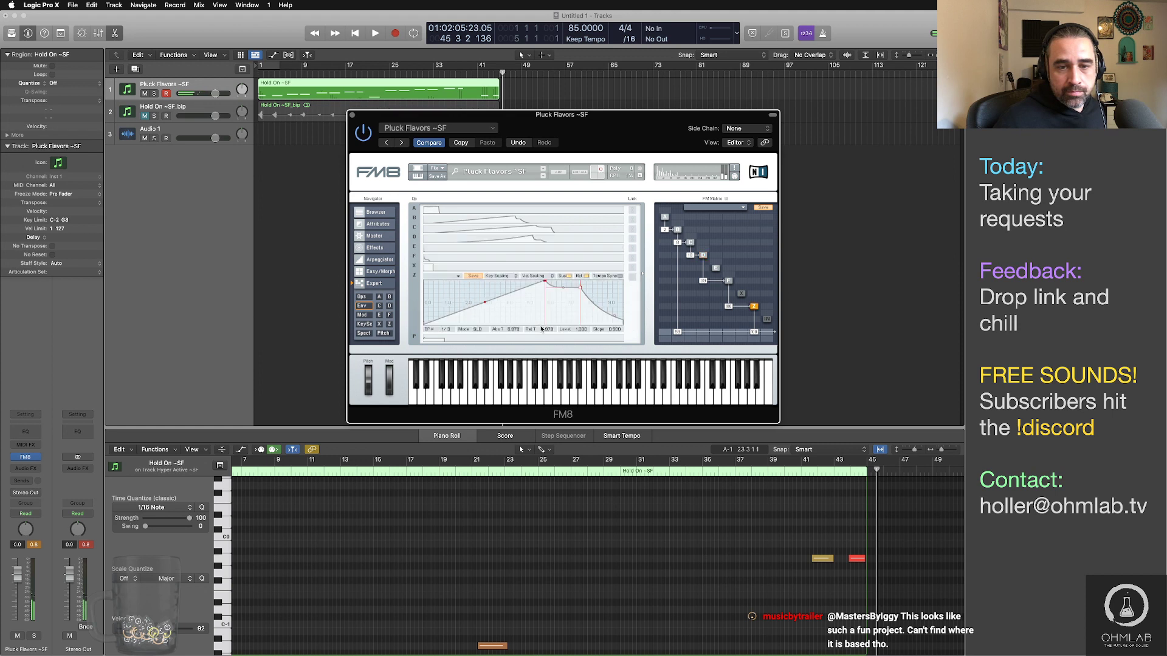
drag(544, 280, 509, 279)
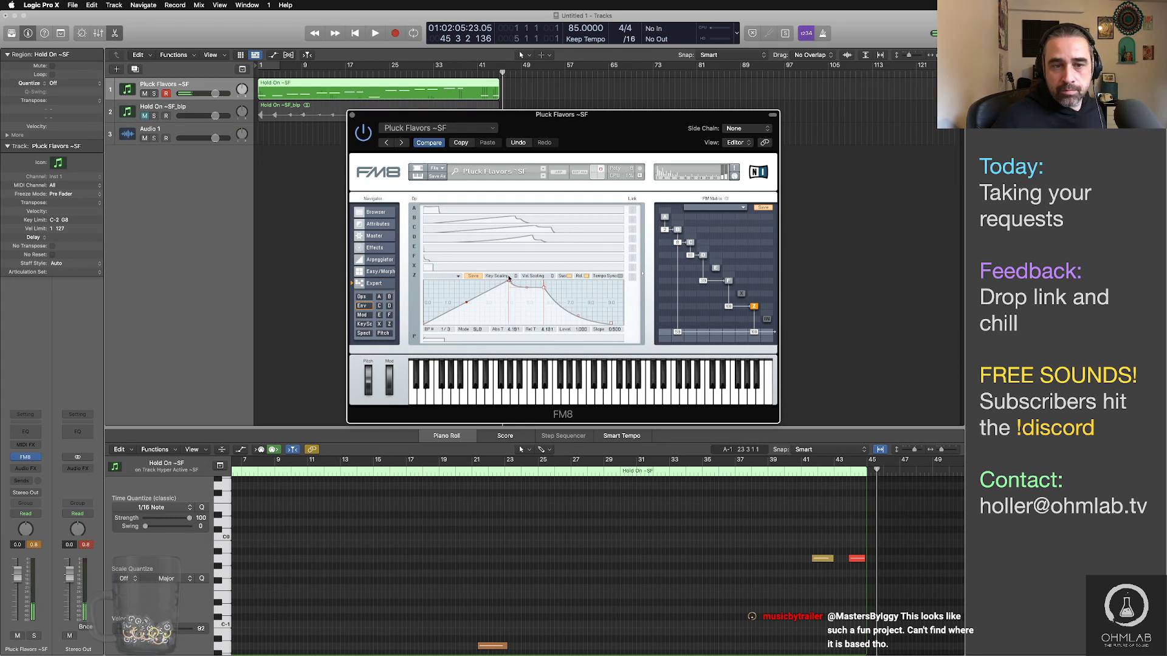
click(462, 247)
drag(425, 256, 483, 263)
click(453, 308)
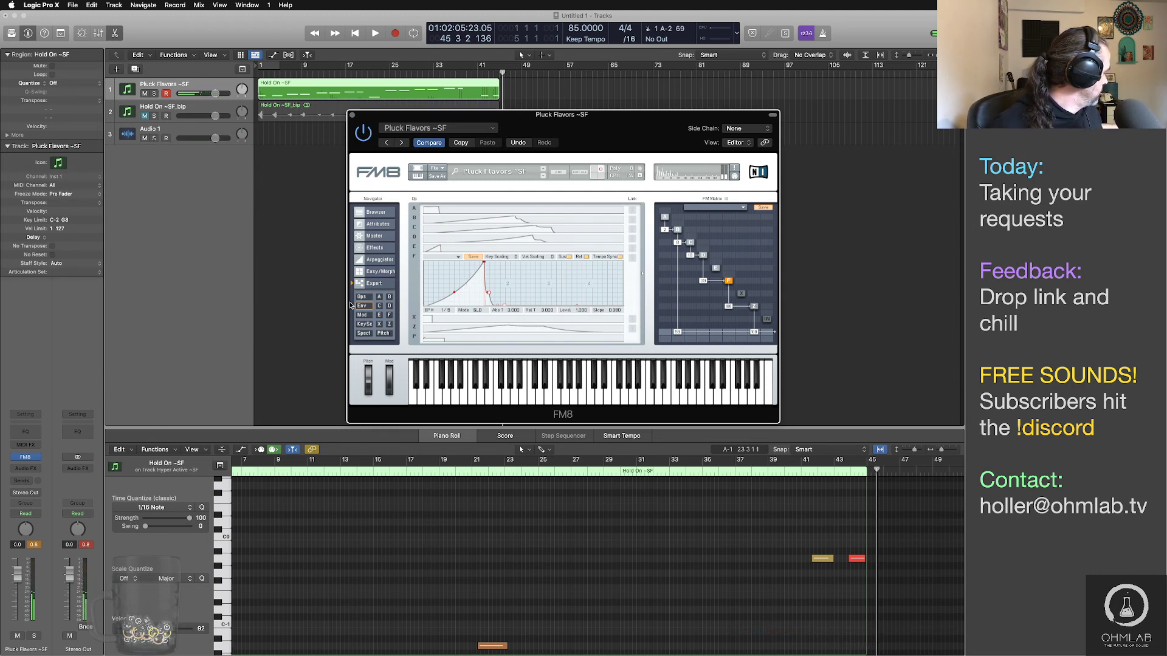
Step: Try the Cabinet effect with a different speaker model and adjusted size, bass and treble
click(385, 249)
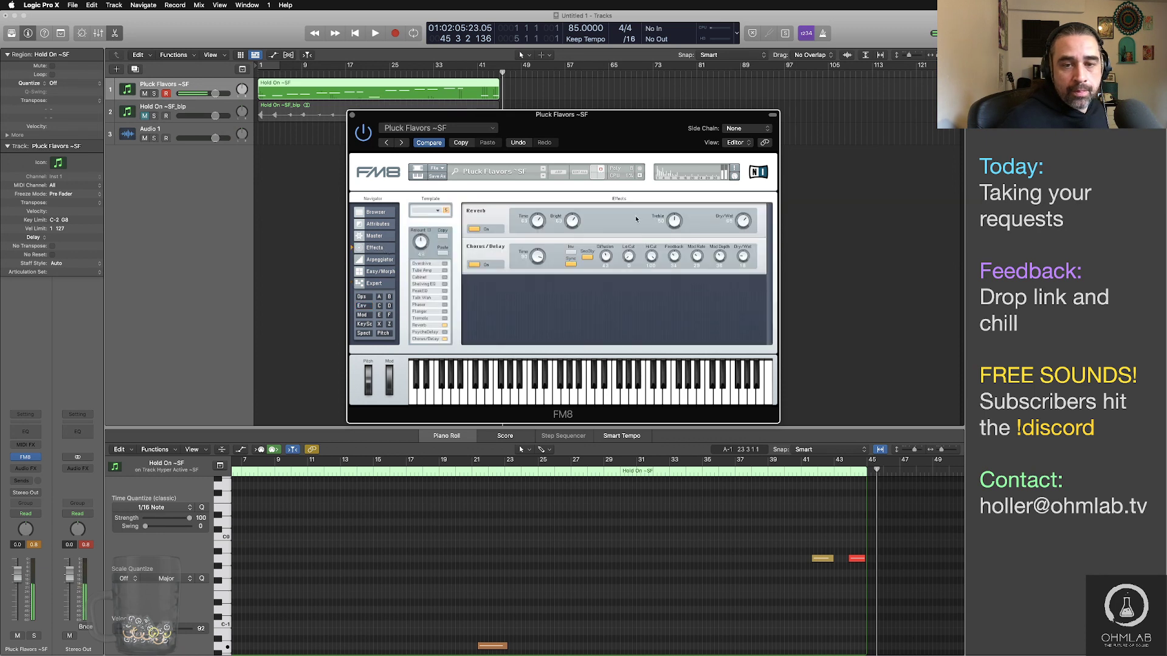
click(439, 277)
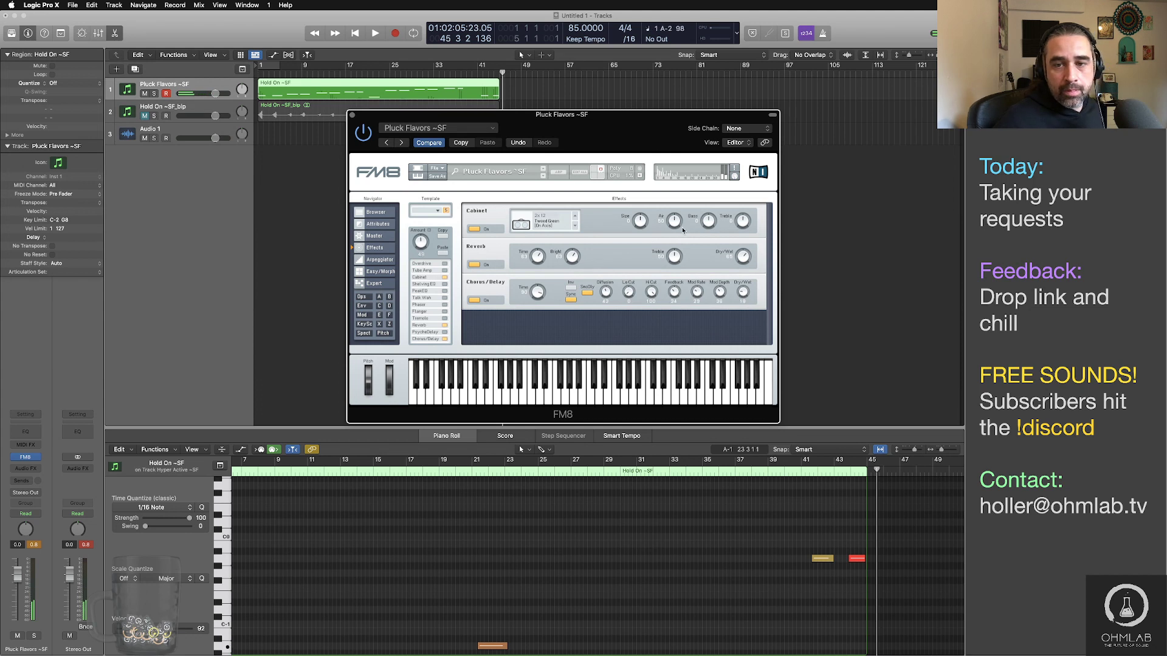
drag(711, 223, 712, 216)
drag(637, 226, 641, 210)
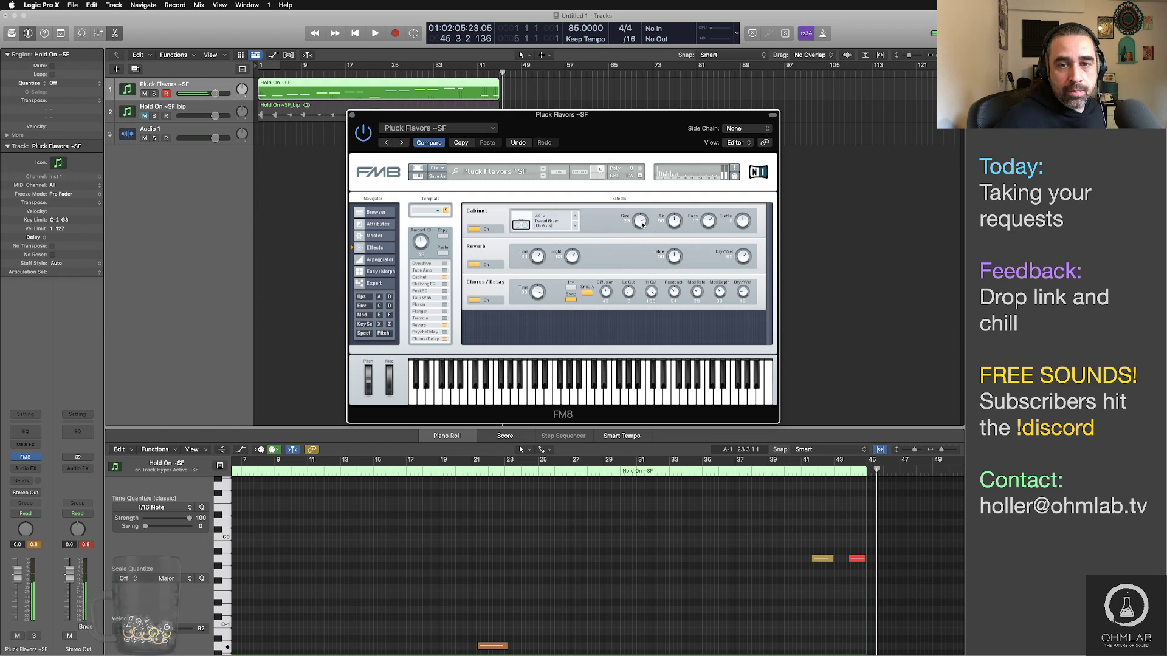
click(576, 219)
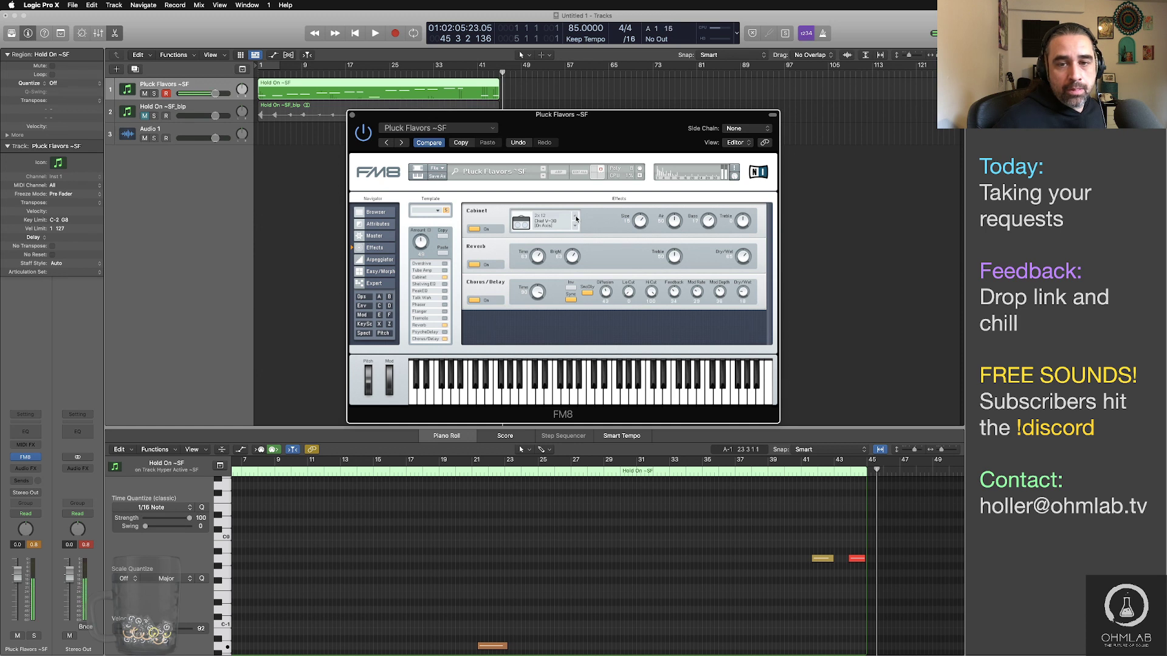
drag(742, 222, 724, 216)
click(471, 229)
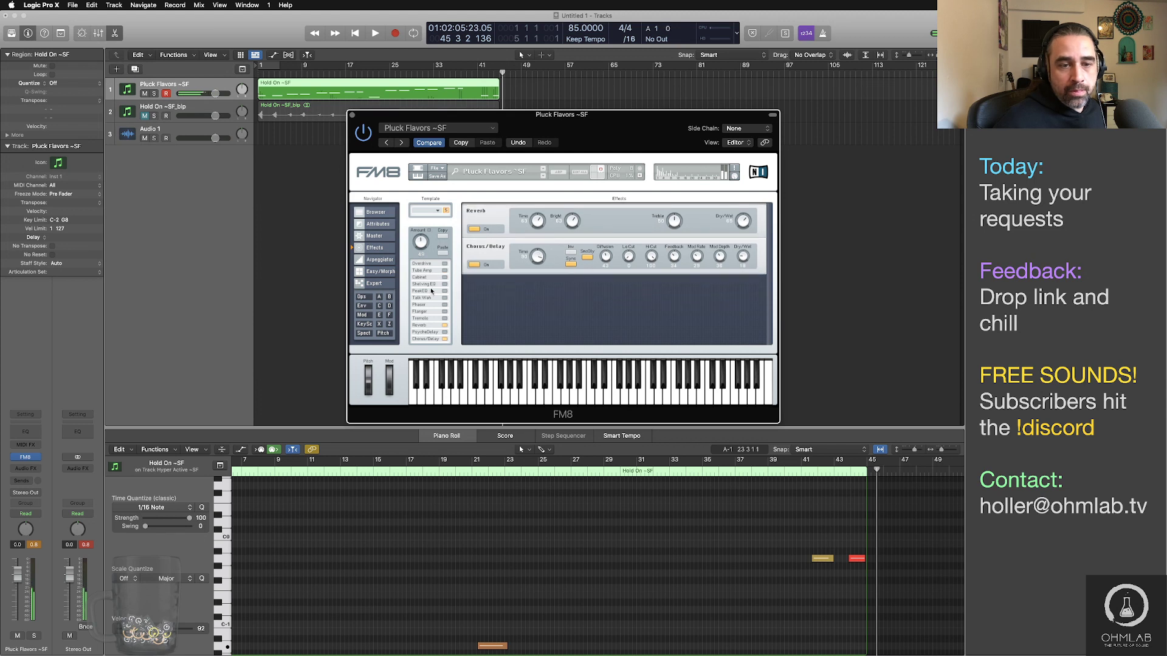
Step: Enable the Overdrive effect and adjust its tone, drive and volume, clearing the output channel's peak level
click(443, 264)
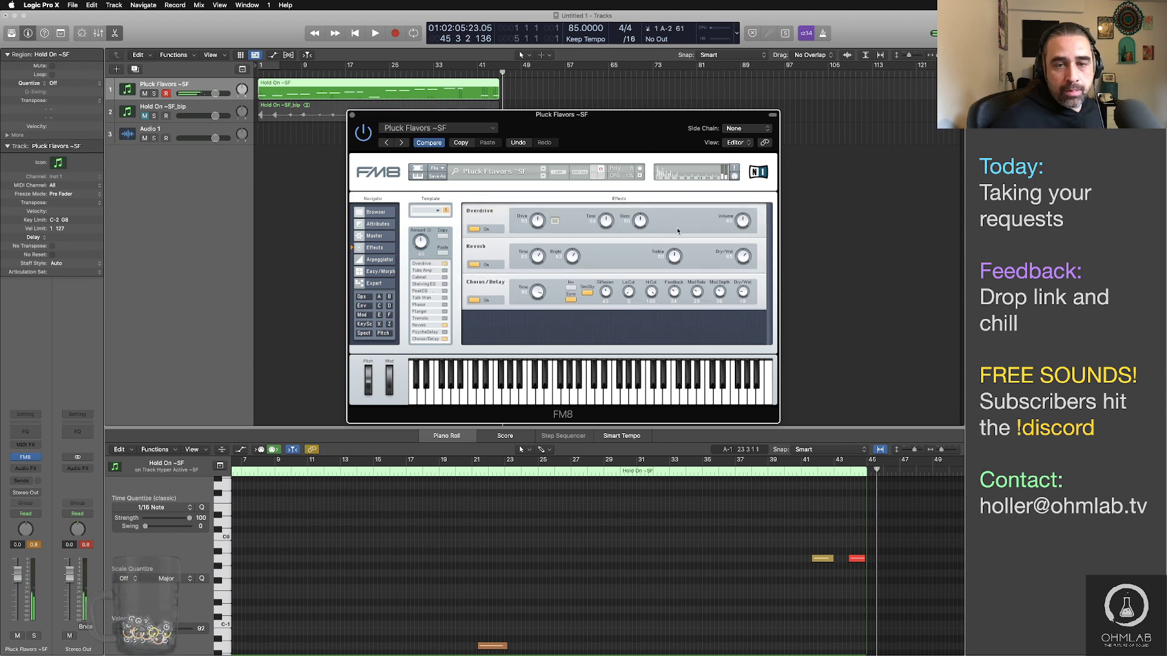
drag(601, 226, 602, 222)
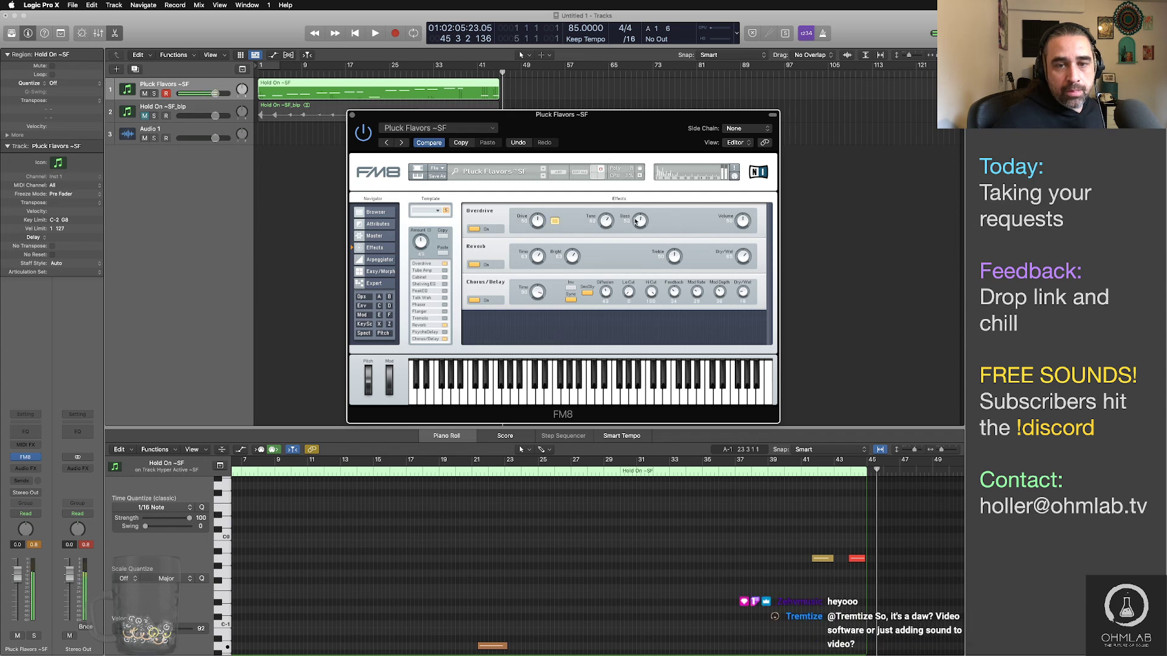
drag(539, 226, 539, 236)
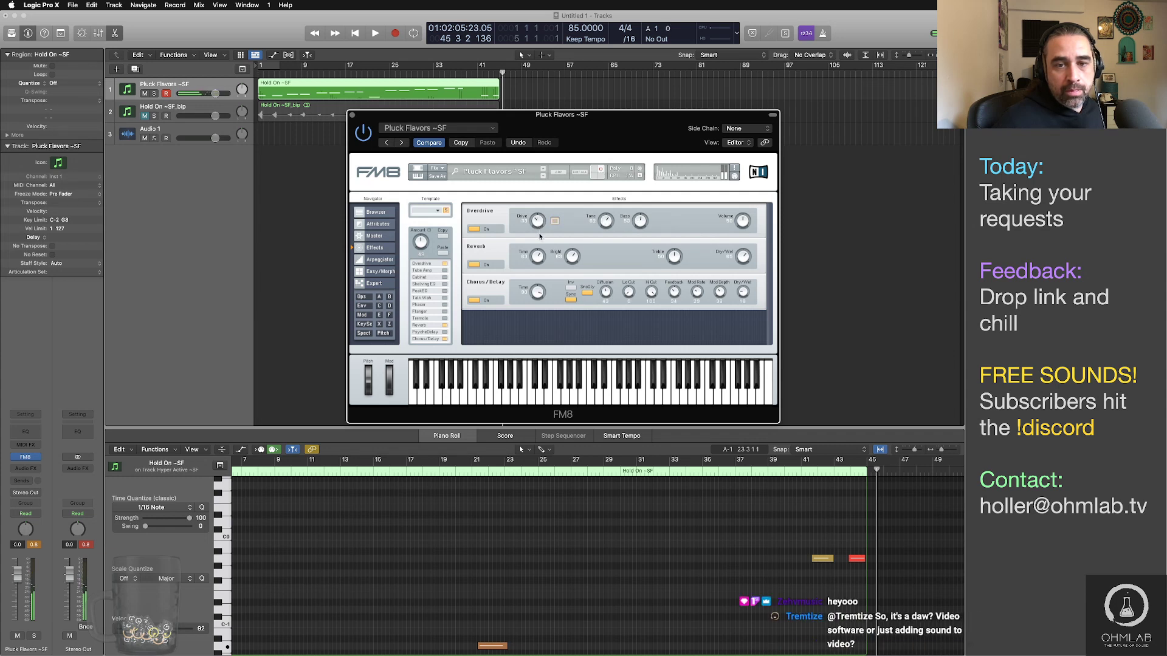
drag(748, 218, 748, 211)
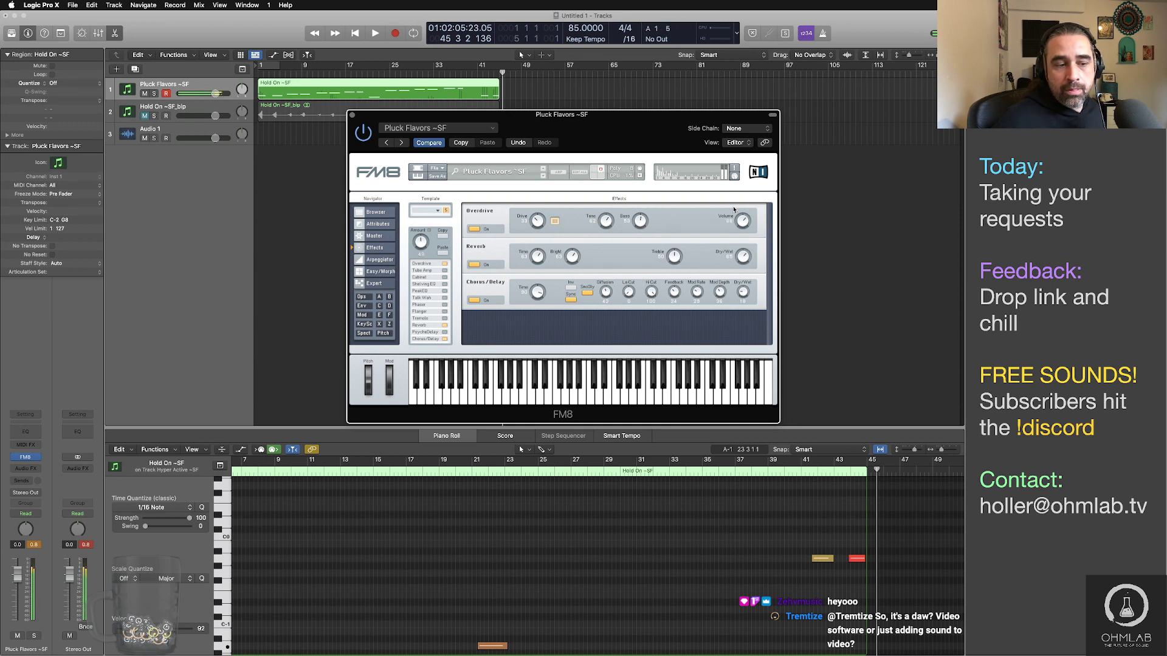
click(86, 542)
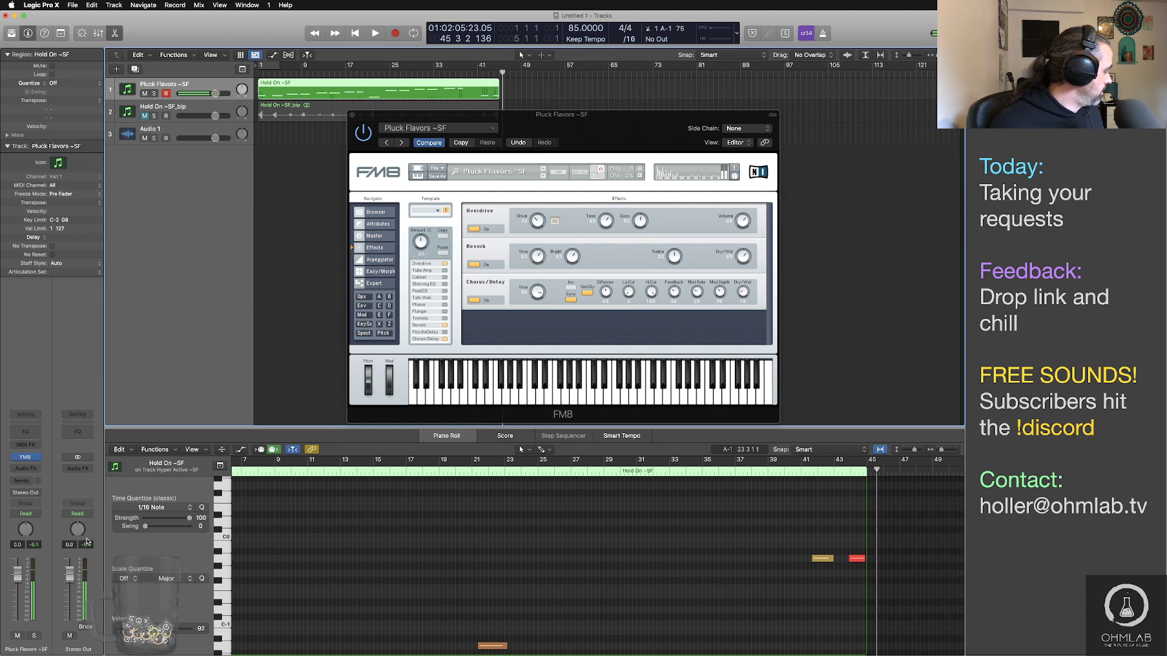
Step: Lengthen the release of operator F's envelope and set operator C's sustain point to about level 0.58
click(361, 305)
drag(490, 293, 527, 302)
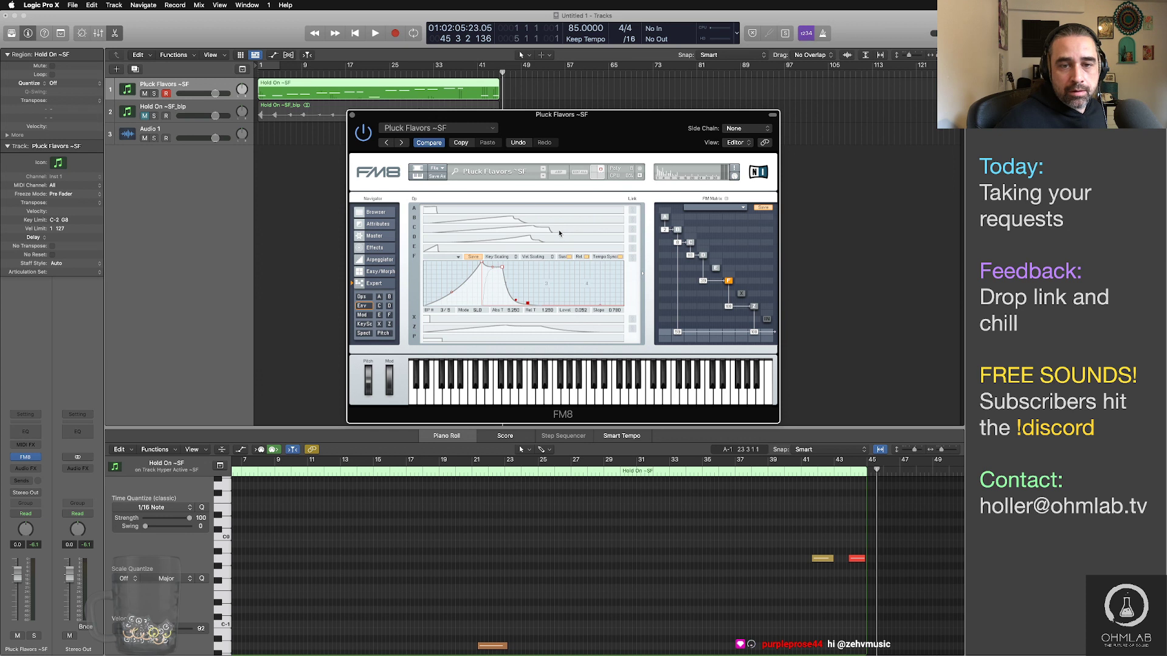
click(559, 233)
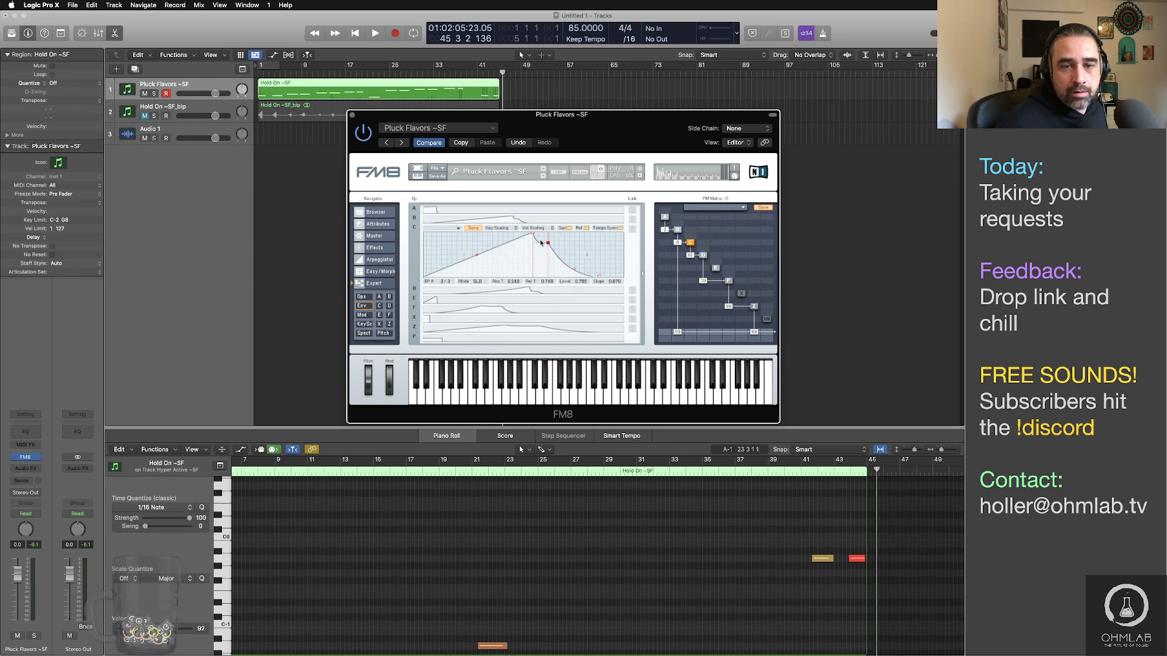
drag(549, 243, 555, 241)
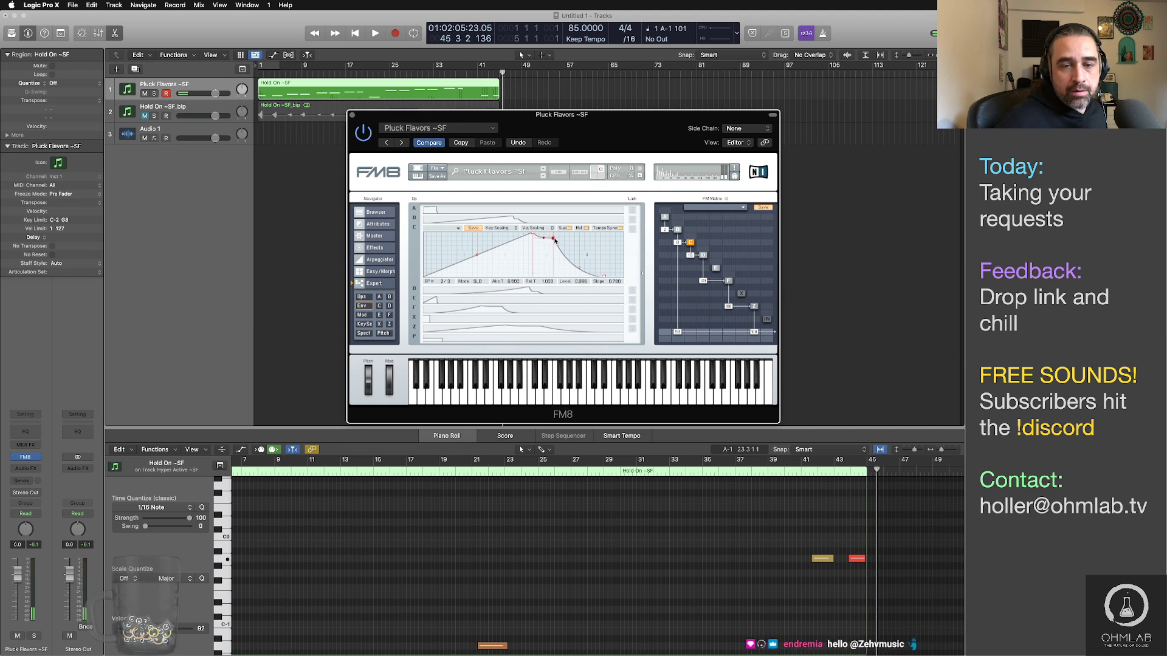
click(547, 292)
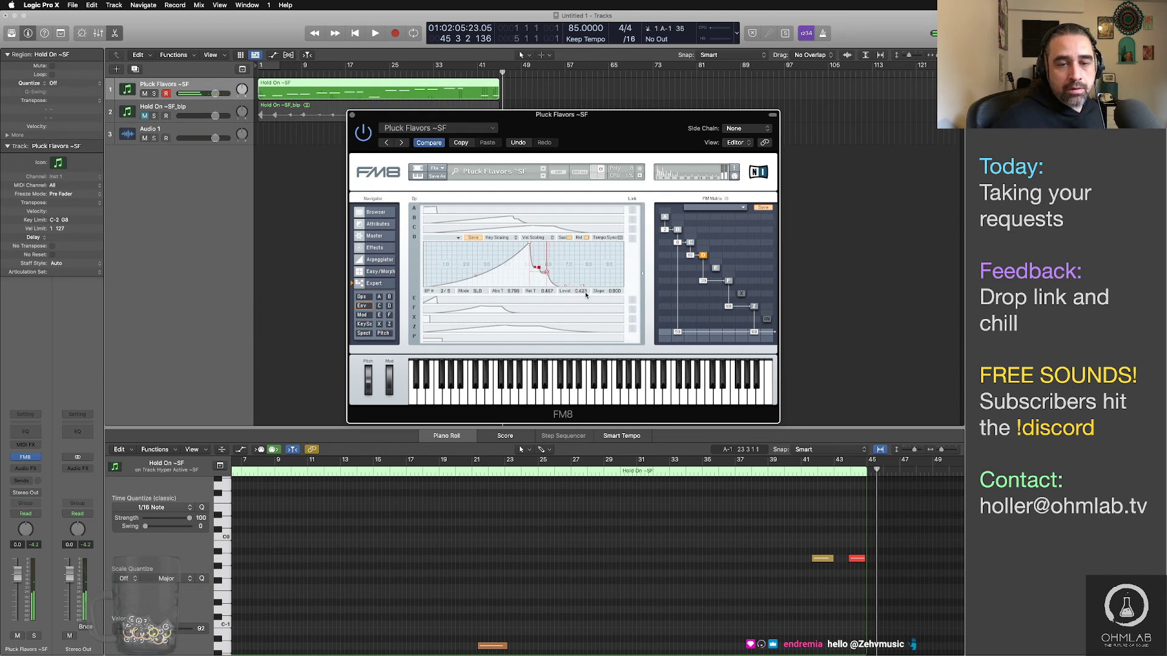
click(573, 228)
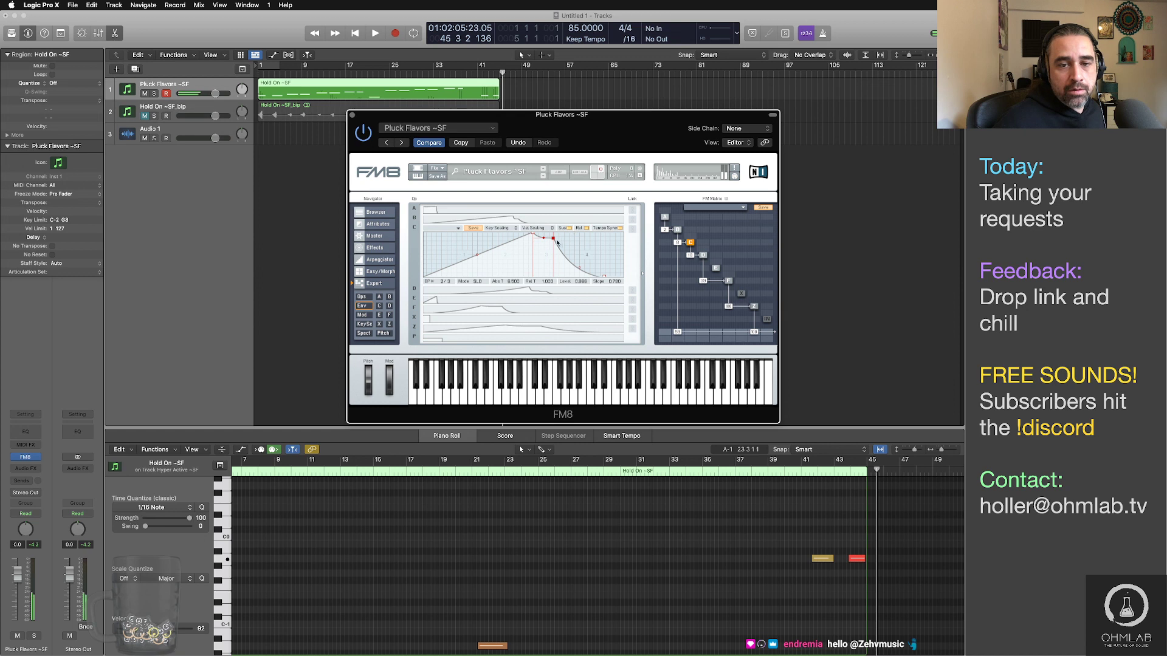
drag(554, 238, 544, 252)
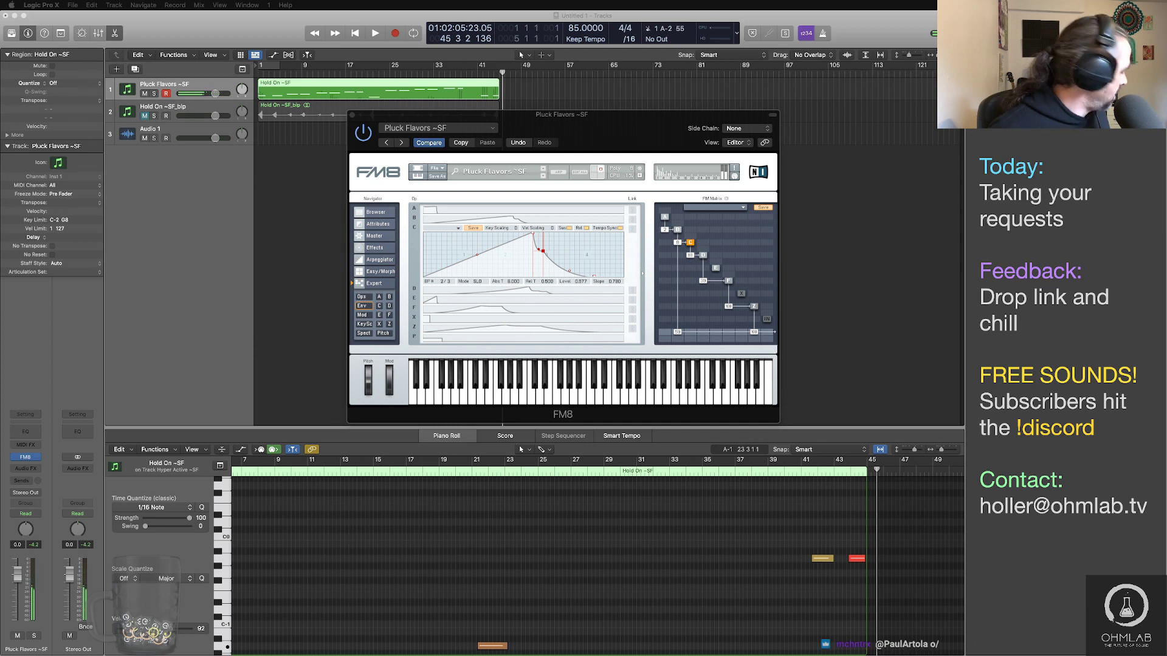
Step: Delete the Hold On ~SF MIDI region from the Pluck Flavors ~SF track
click(302, 150)
key(v)
click(285, 86)
key(Delete)
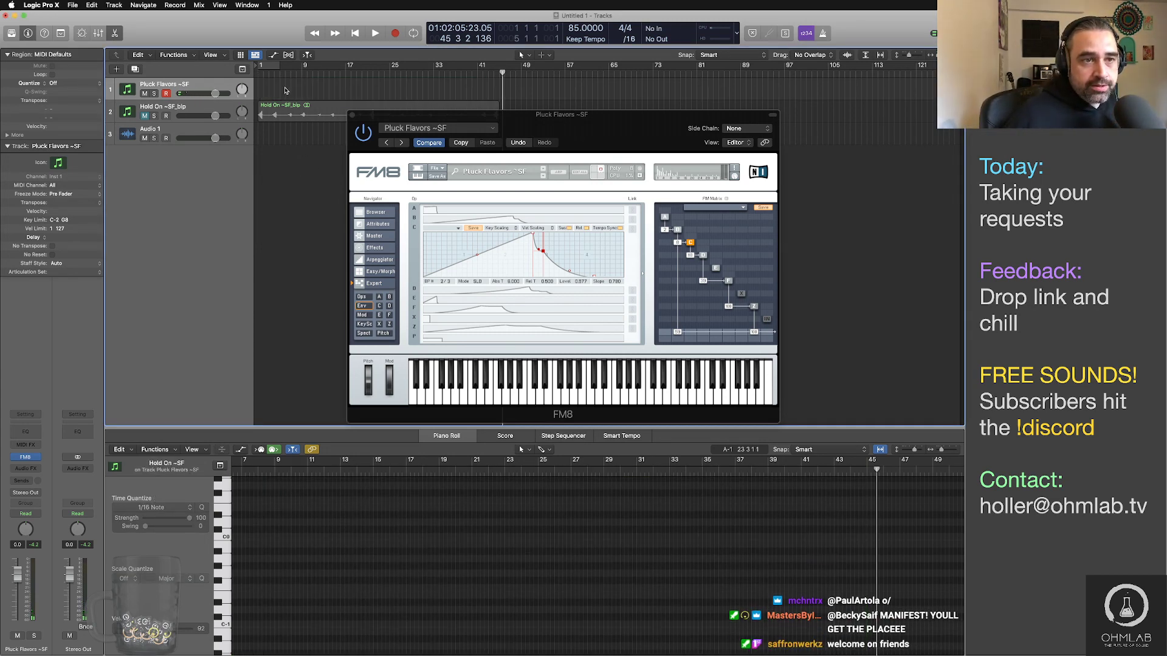
Step: Record a new slow MIDI performance on the Pluck Flavors ~SF track from the start of the project
key(Return)
key(r)
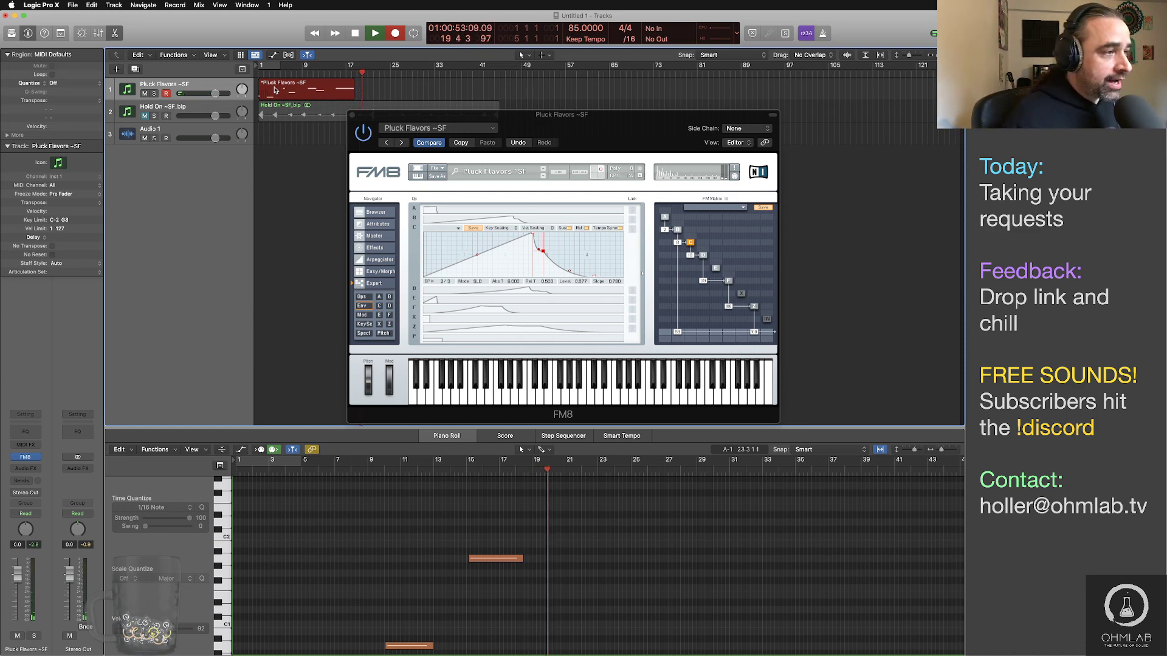
key(space)
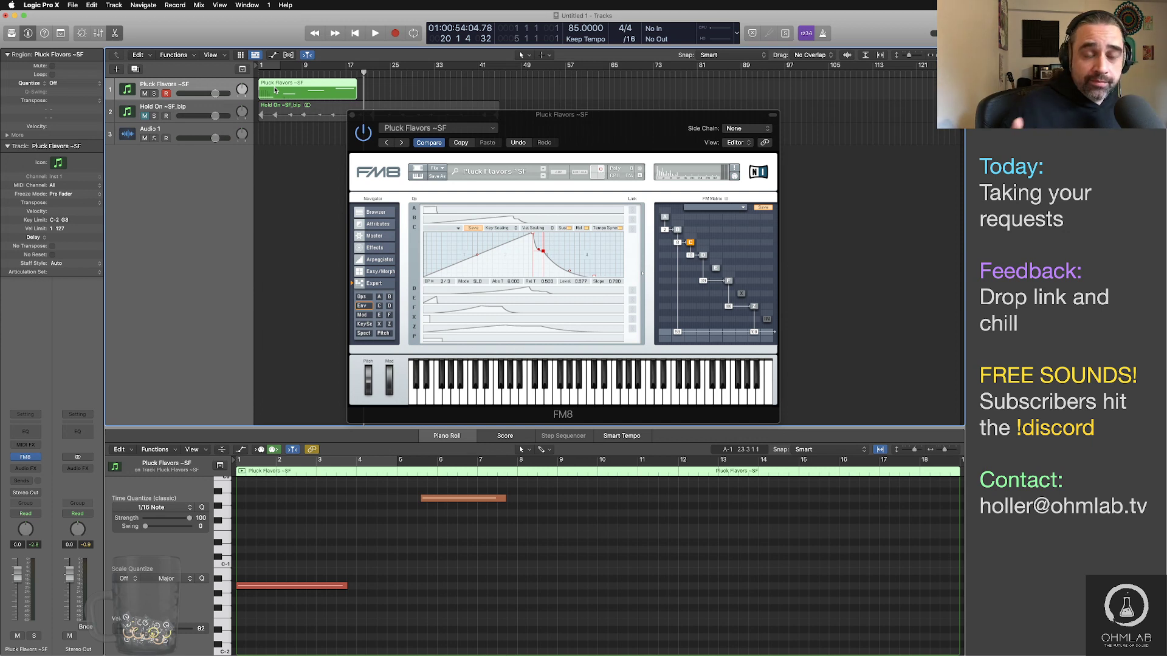
click(247, 591)
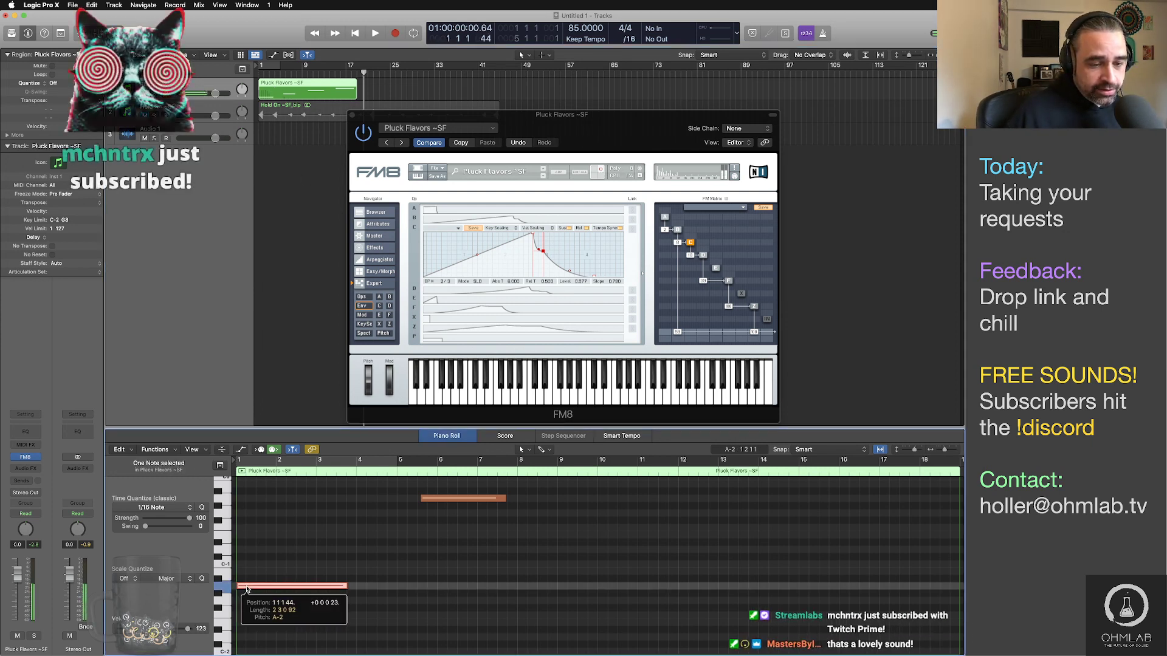
right_click(247, 589)
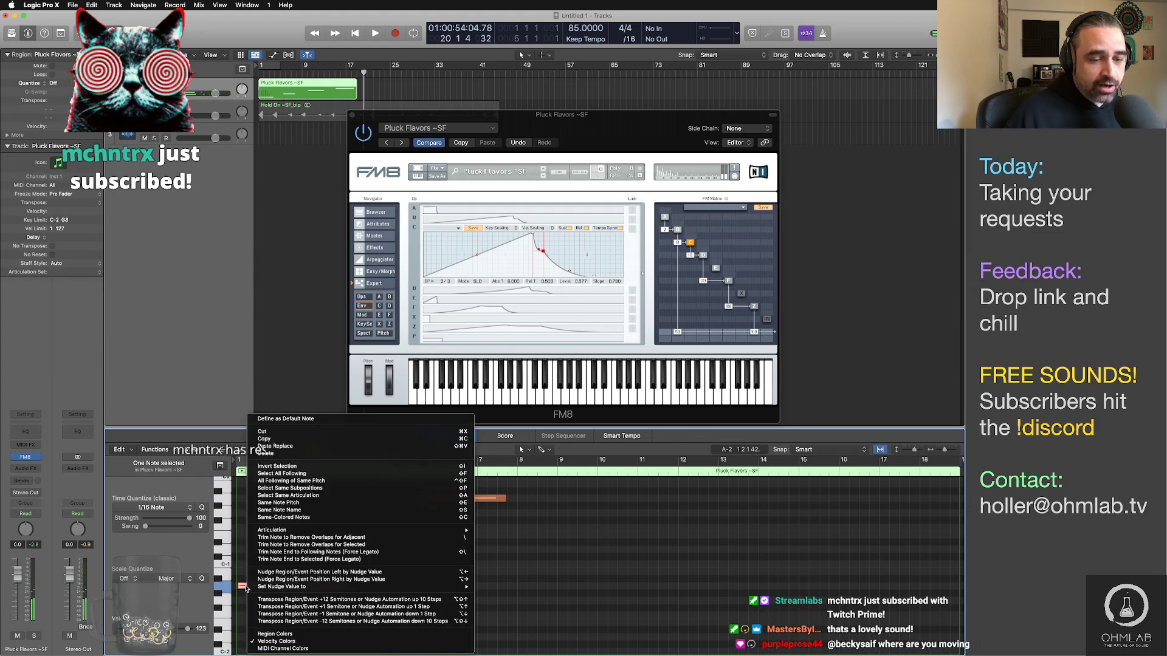
key(Escape)
right_click(254, 546)
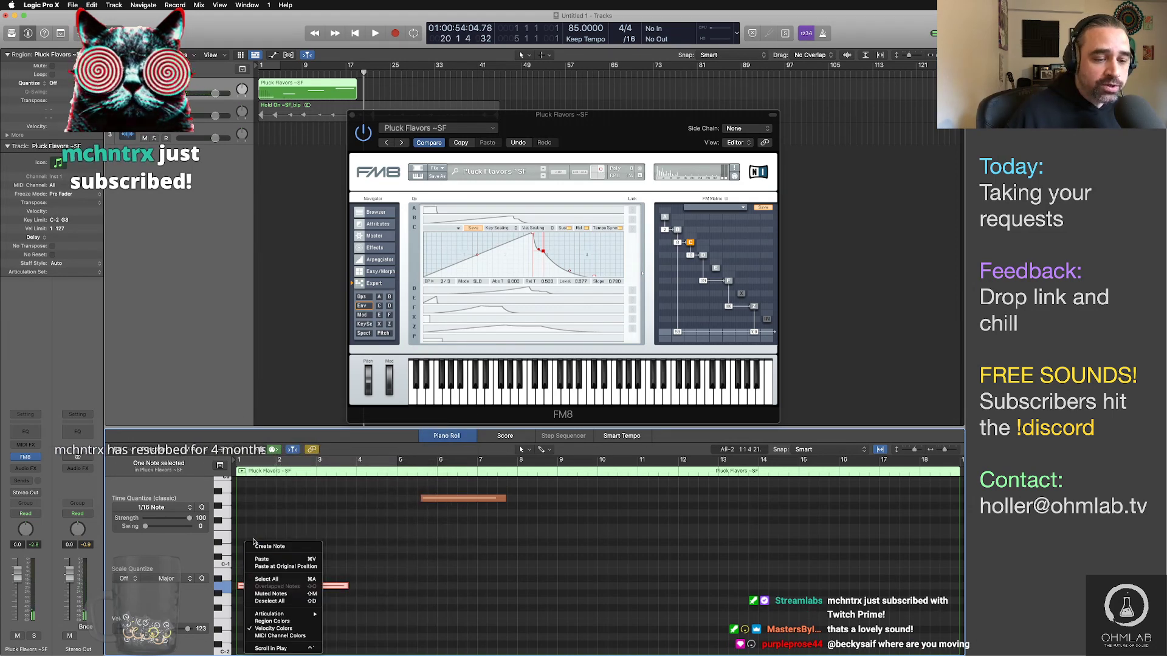
key(Escape)
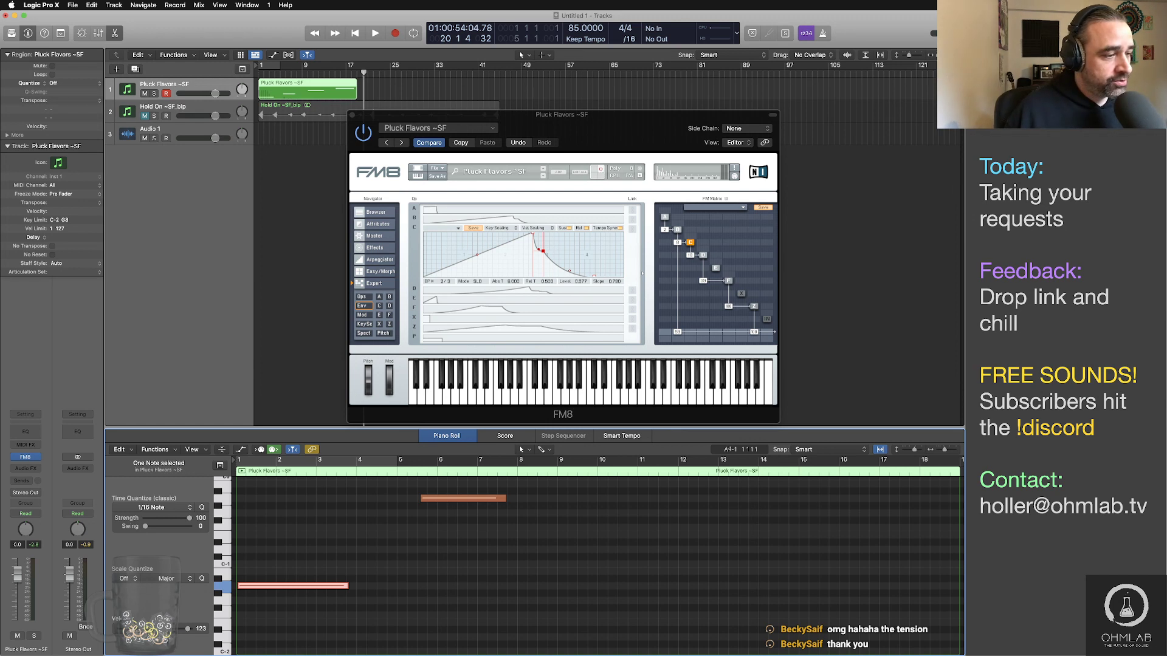
key(super+Tab)
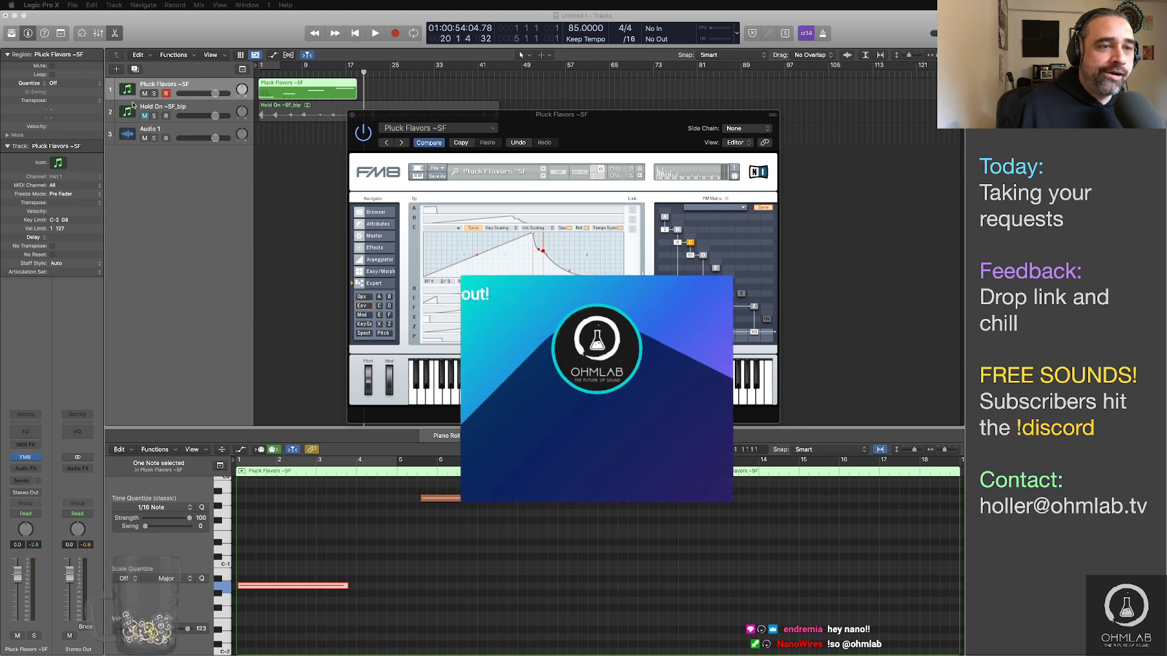
Step: Play back the Pluck Flavors ~SF MIDI region from the start of the project
drag(546, 114, 594, 149)
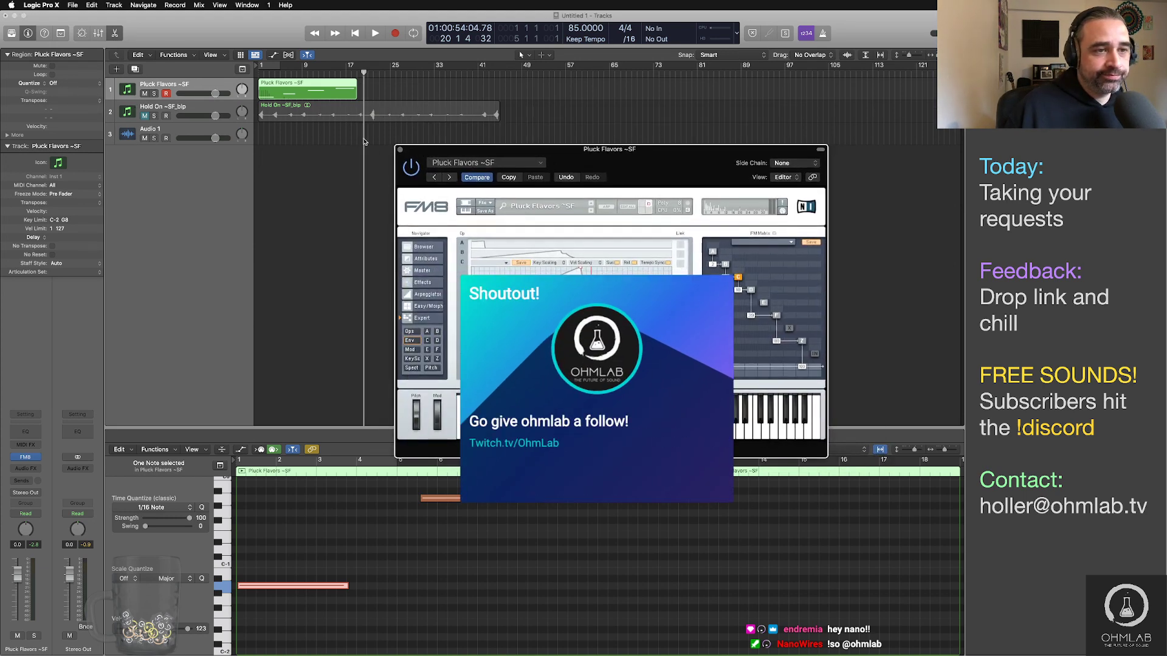
click(299, 90)
key(Return)
key(space)
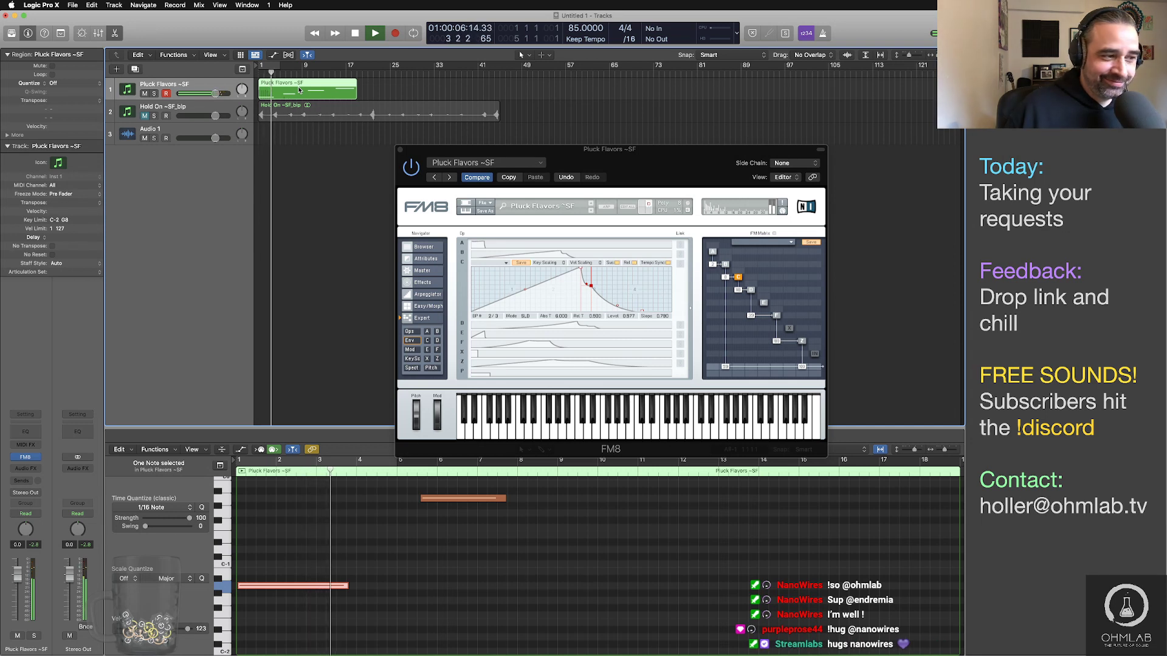
key(space)
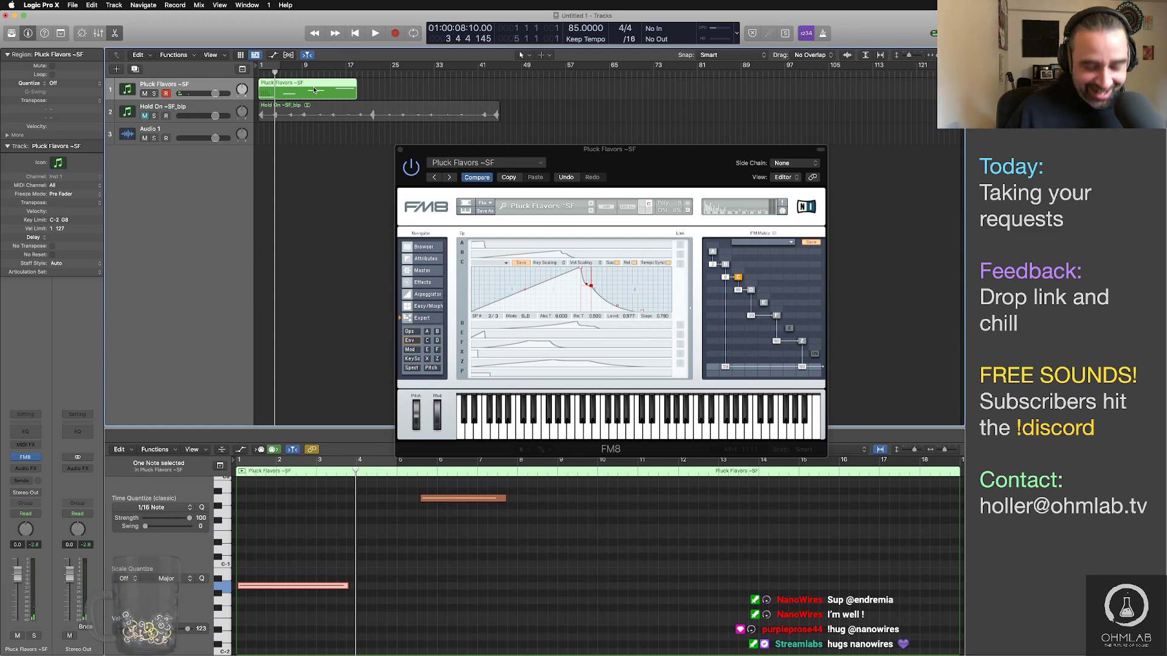
Step: Bounce the Pluck Flavors ~SF MIDI region in place to a new track and delete the original MIDI region
key(ctrl+b)
key(Escape)
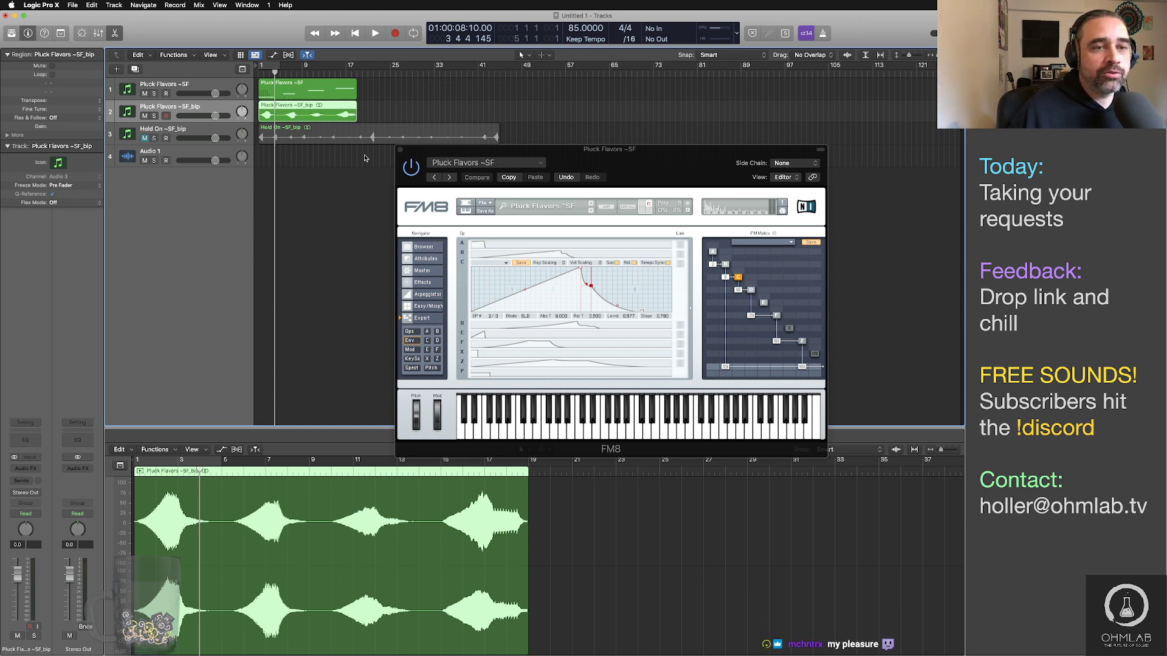
click(311, 266)
drag(621, 152, 631, 127)
click(337, 94)
key(Delete)
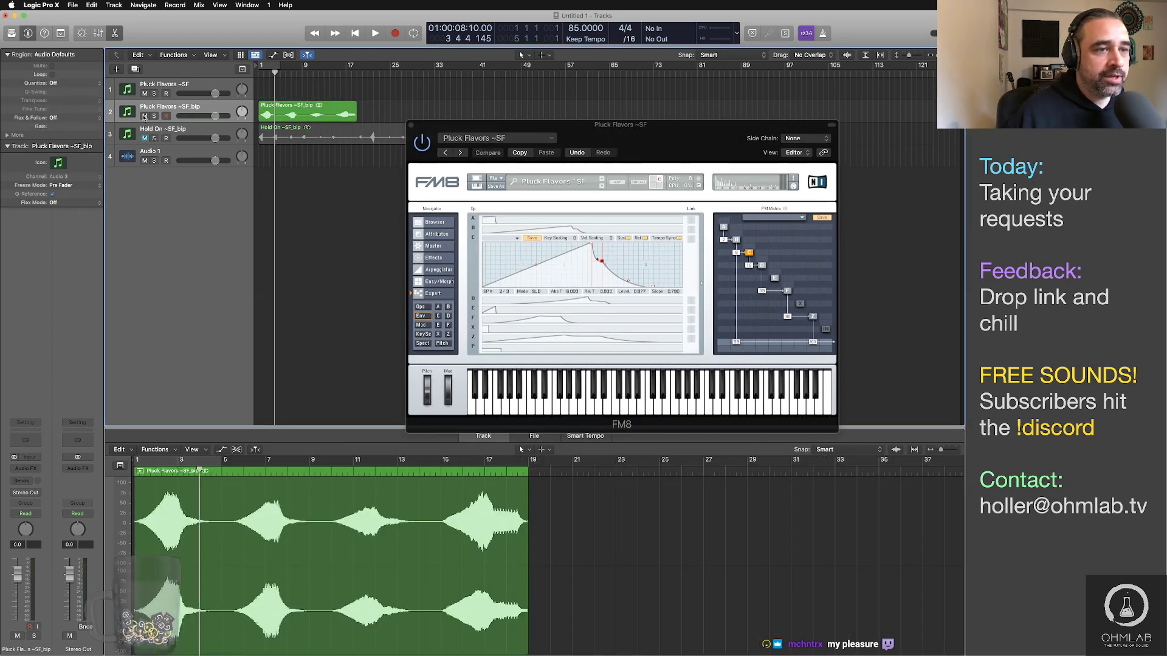
Step: Mute the Pluck Flavors ~SF_bip track and load the Reverse Shot ~SF preset into FM8 on the first track
click(144, 116)
drag(649, 151, 663, 119)
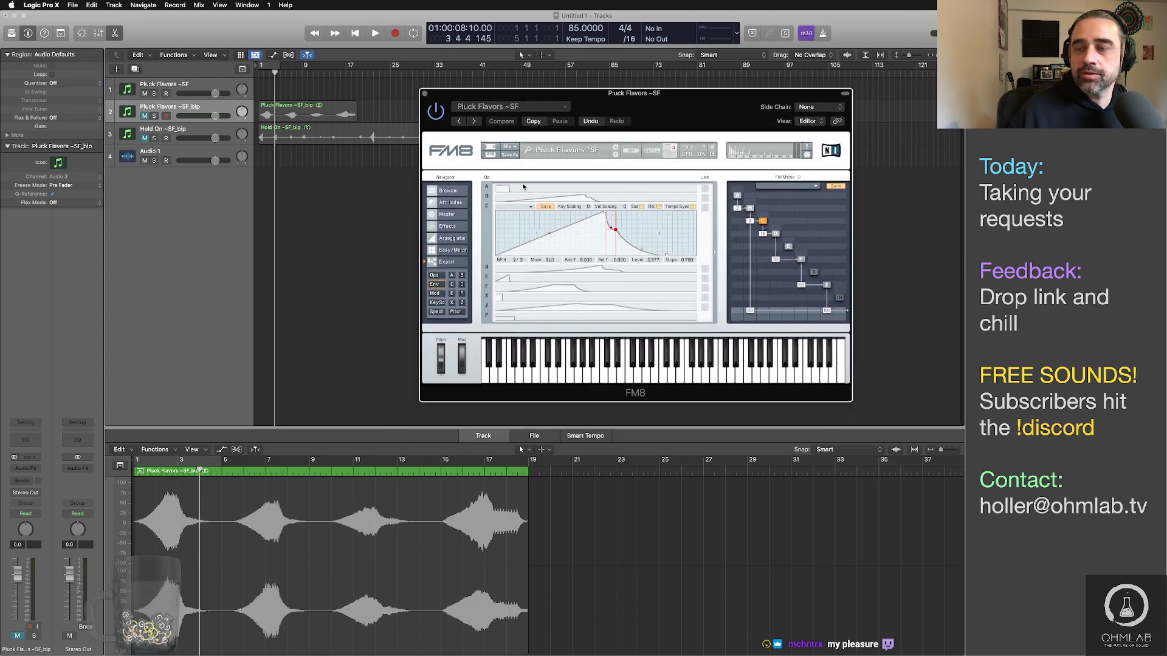
drag(625, 104, 599, 94)
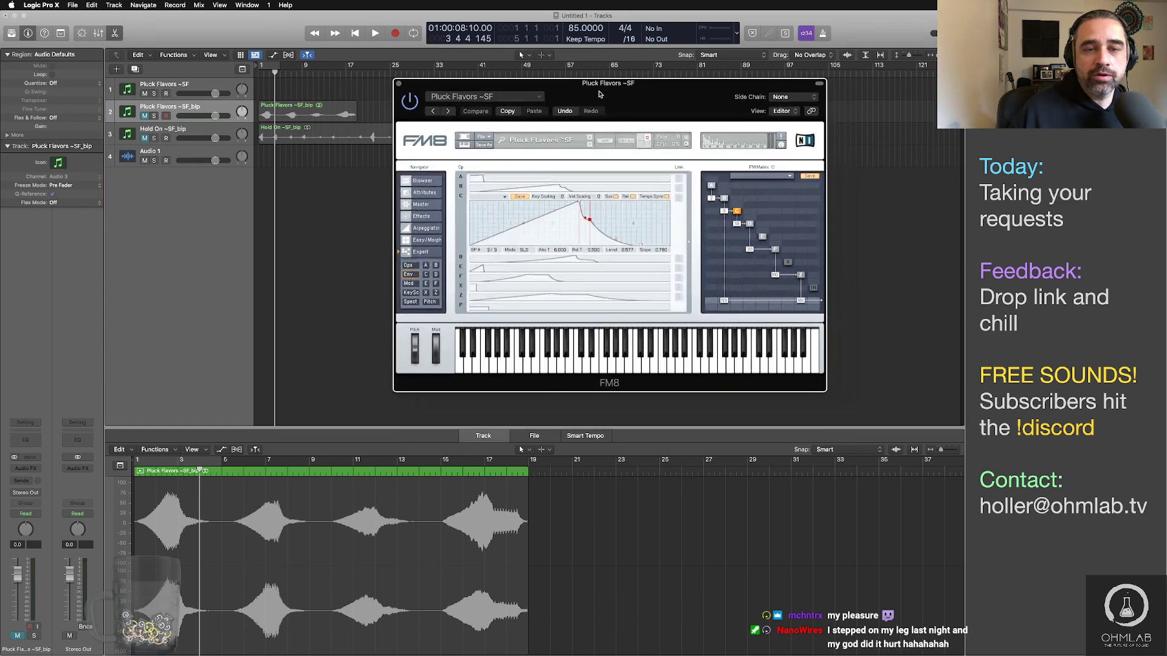
click(425, 181)
drag(721, 105, 702, 168)
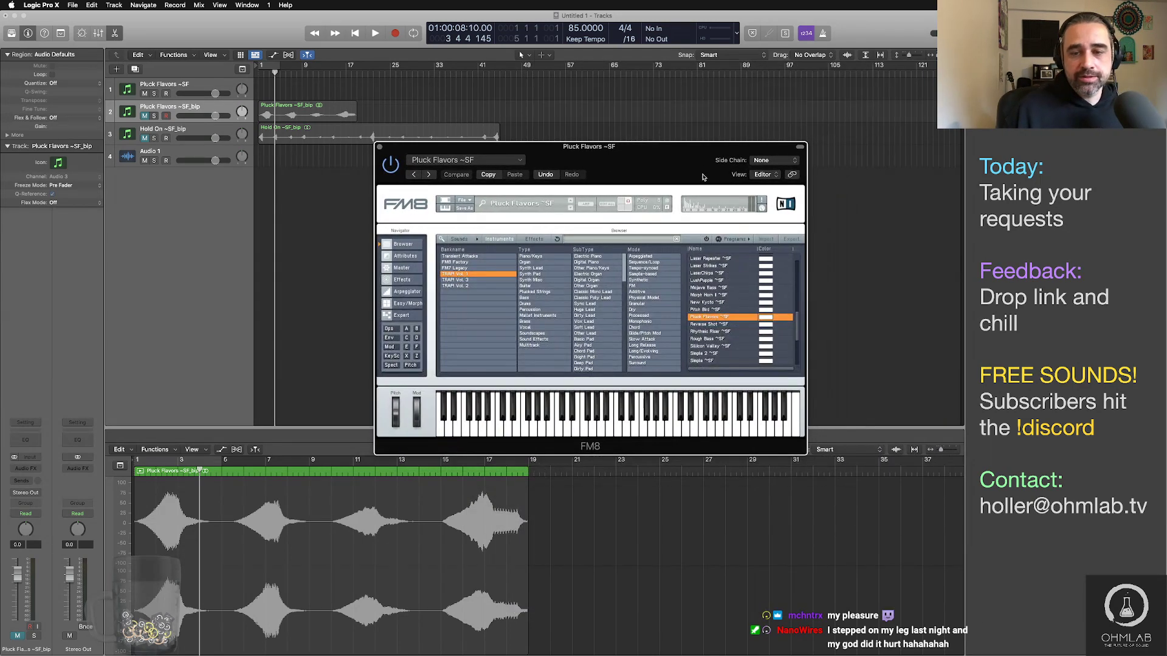
click(717, 325)
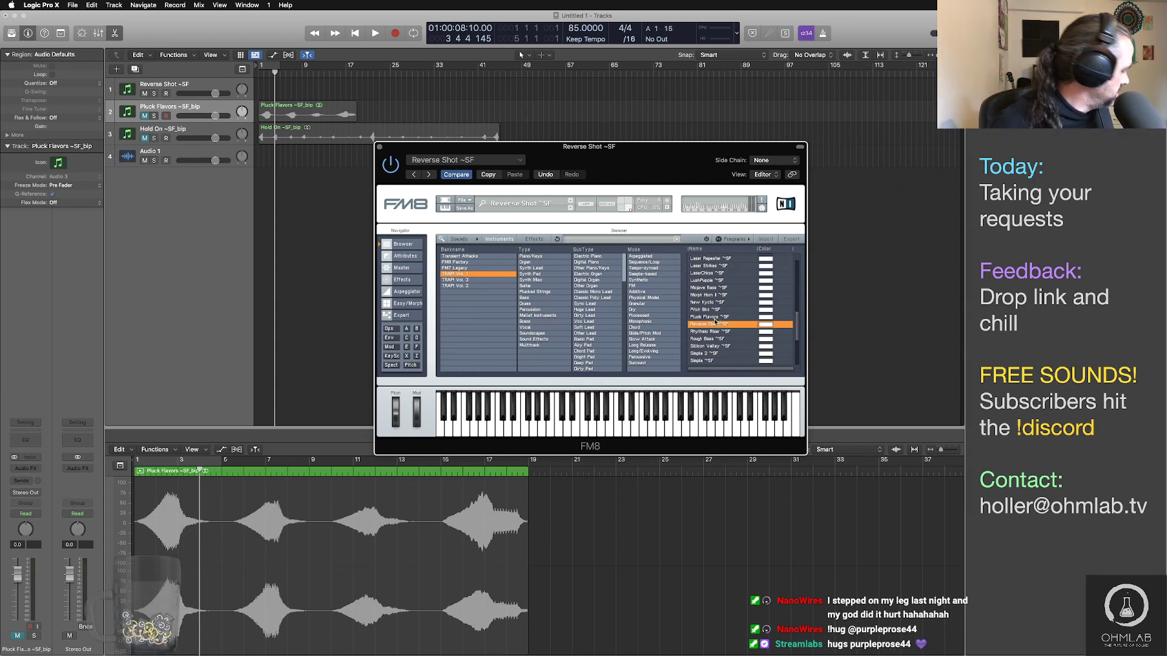
drag(604, 168, 653, 136)
click(196, 90)
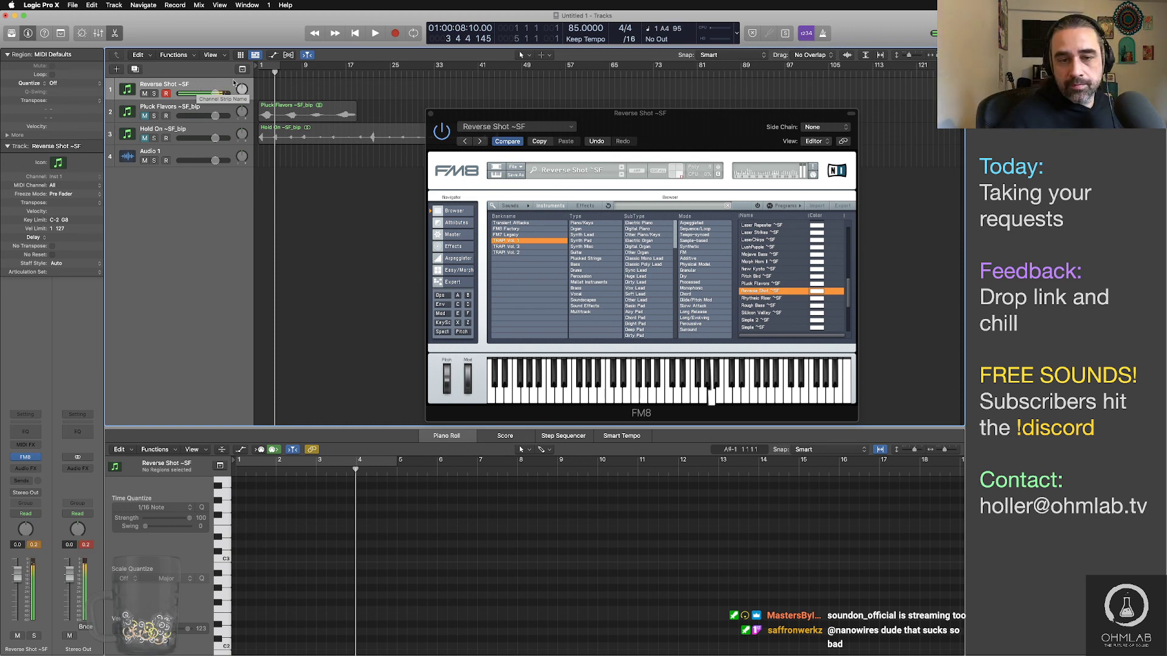
Step: Lengthen the attack of operator F's envelope and bend operator Z's envelope attack to a slope of about 0.42
click(446, 296)
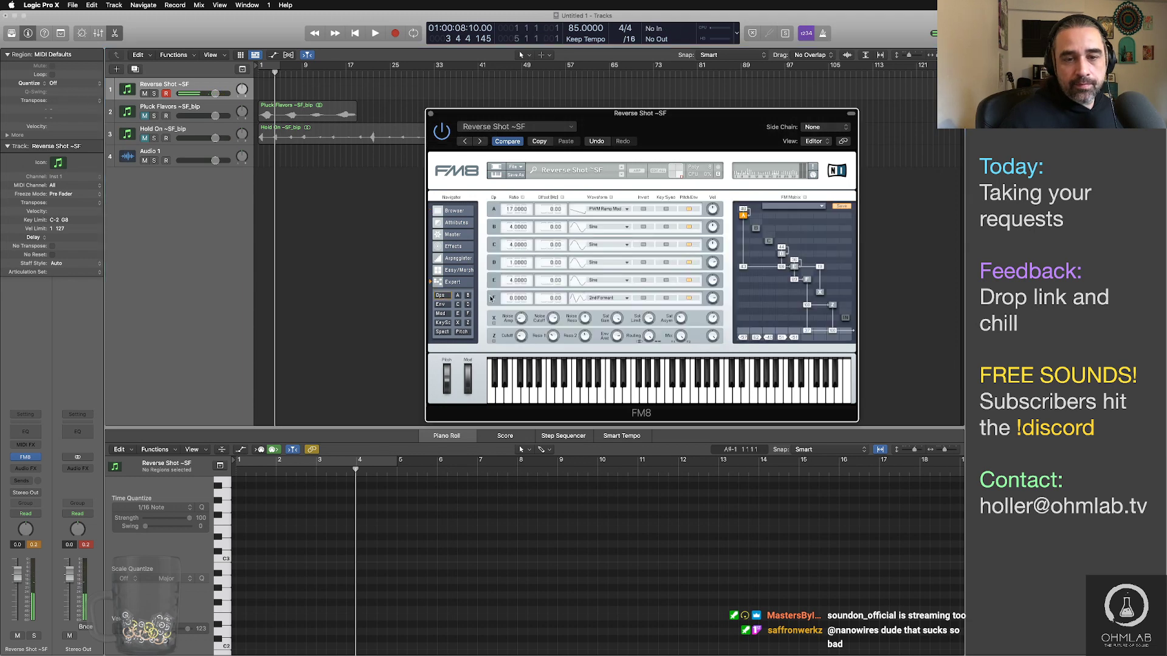
click(807, 281)
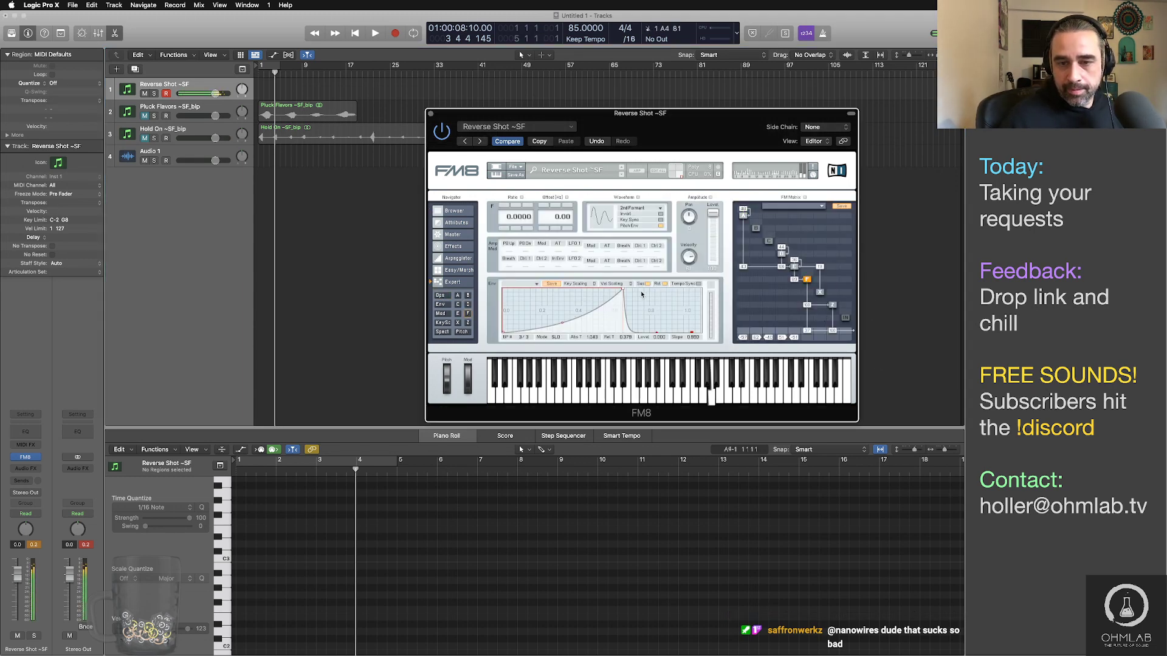
drag(621, 290, 664, 288)
click(832, 304)
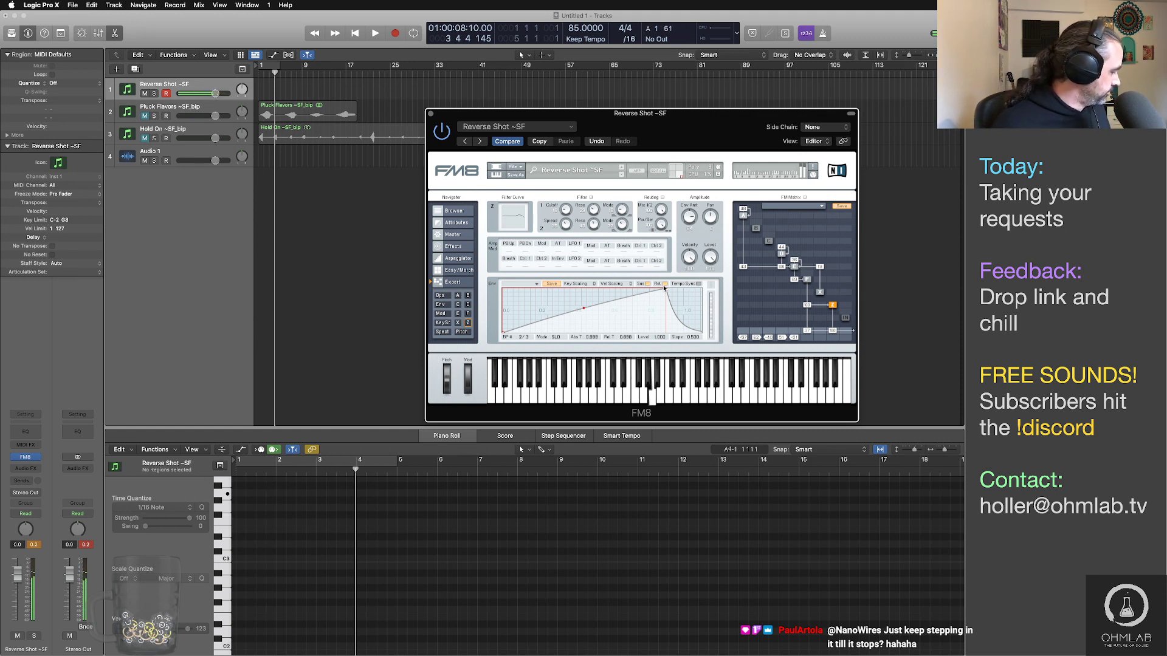
drag(583, 310, 584, 317)
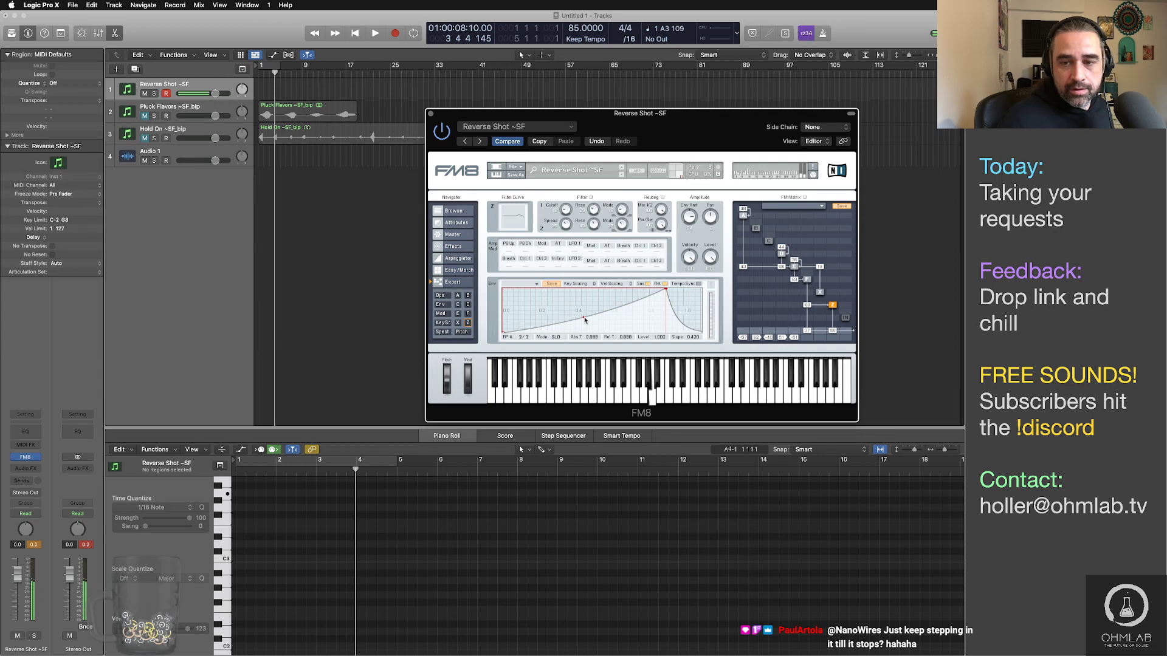
click(808, 279)
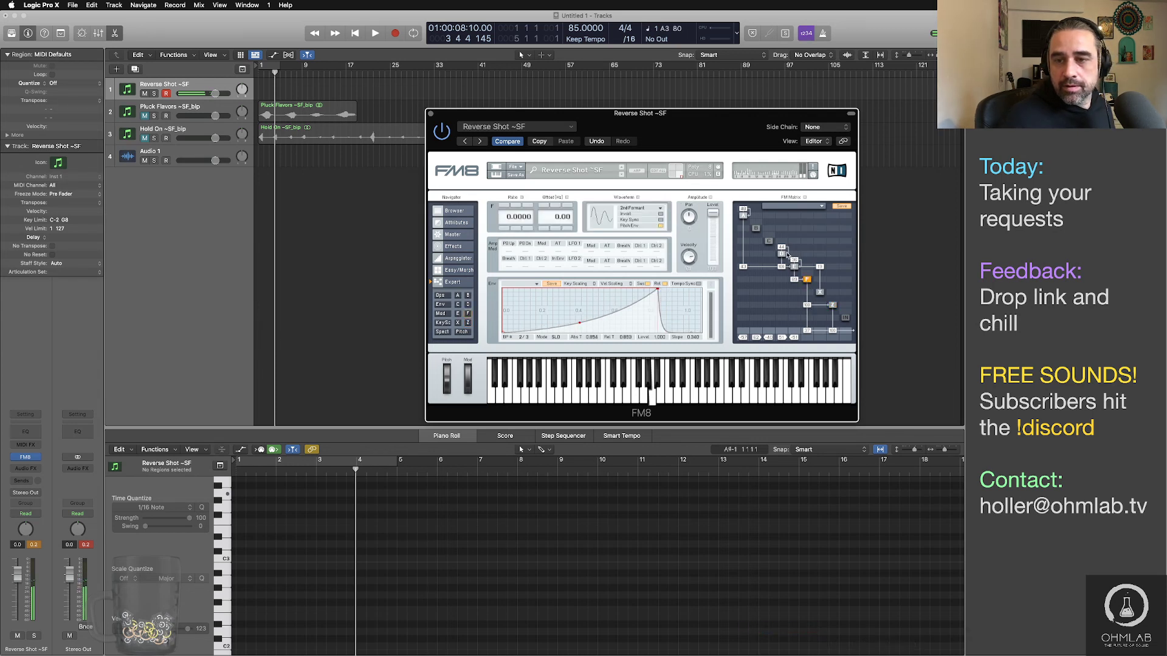
Step: Lengthen the attack of operator D's envelope to a time of about 0.75
click(440, 304)
click(541, 246)
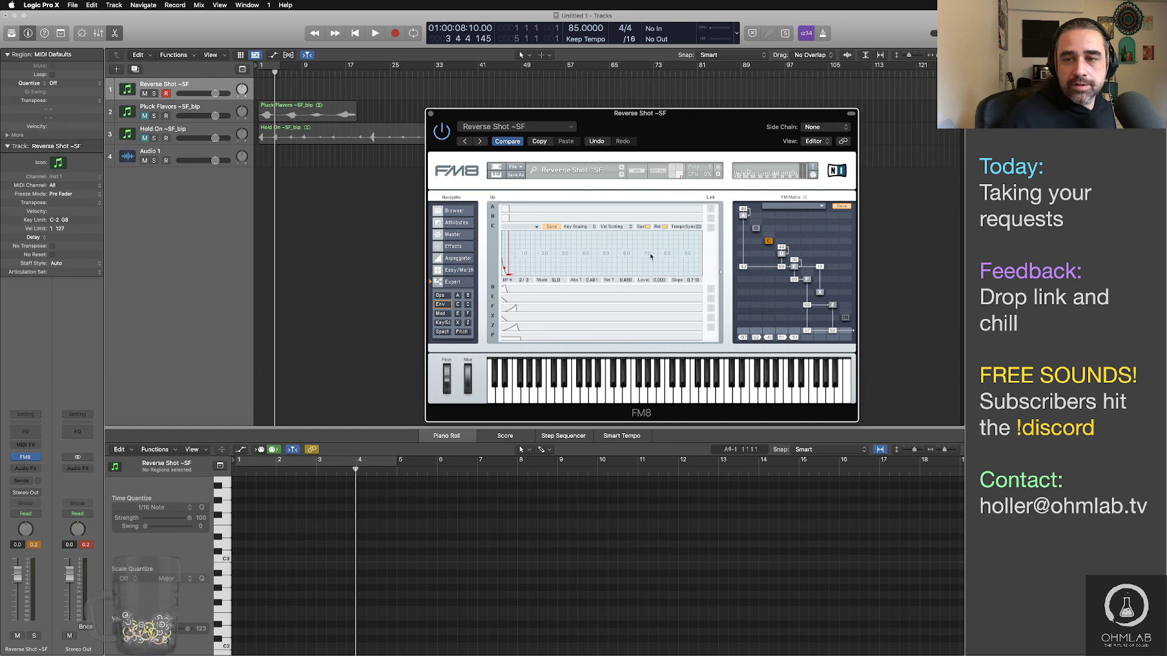
click(782, 254)
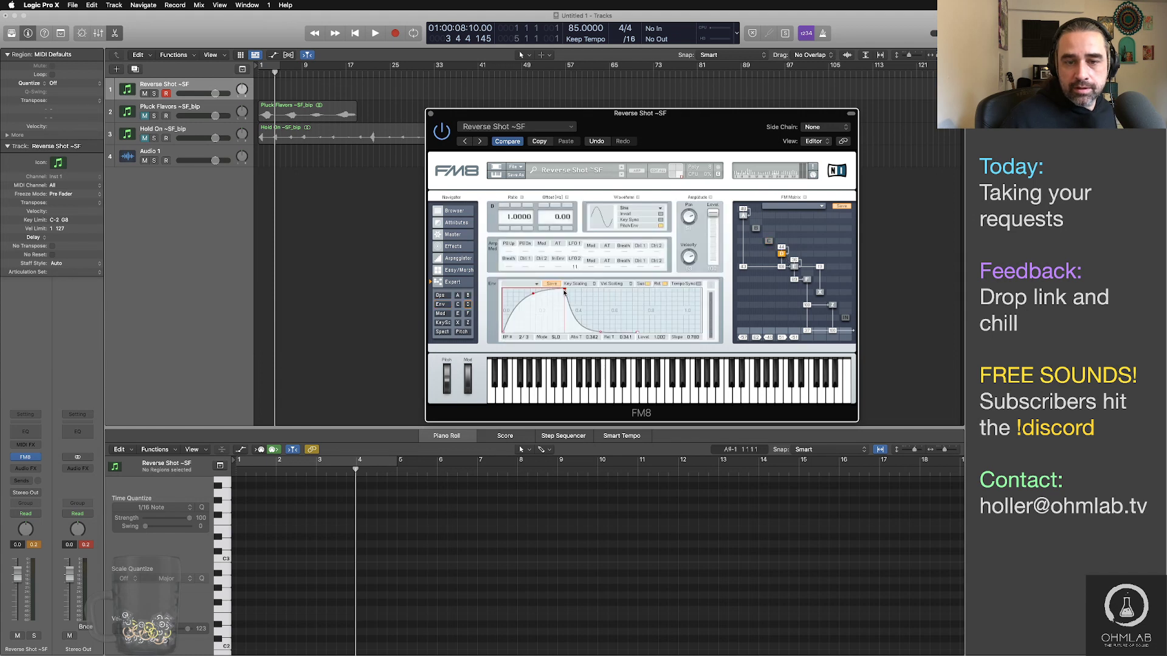
drag(566, 290, 638, 288)
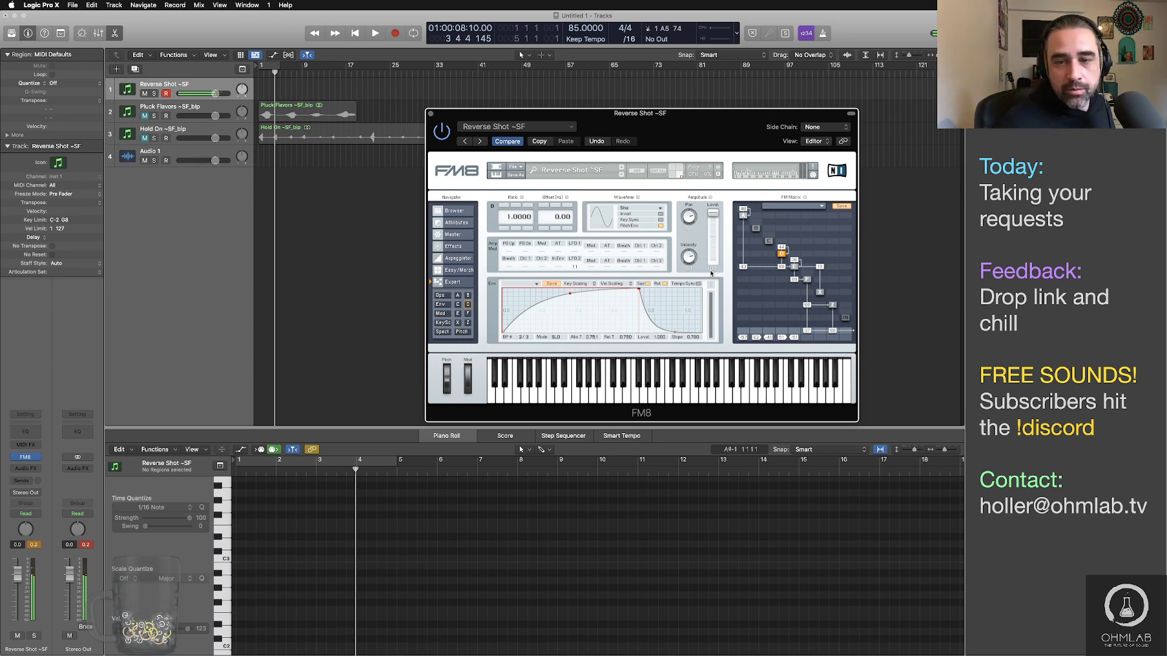
click(441, 296)
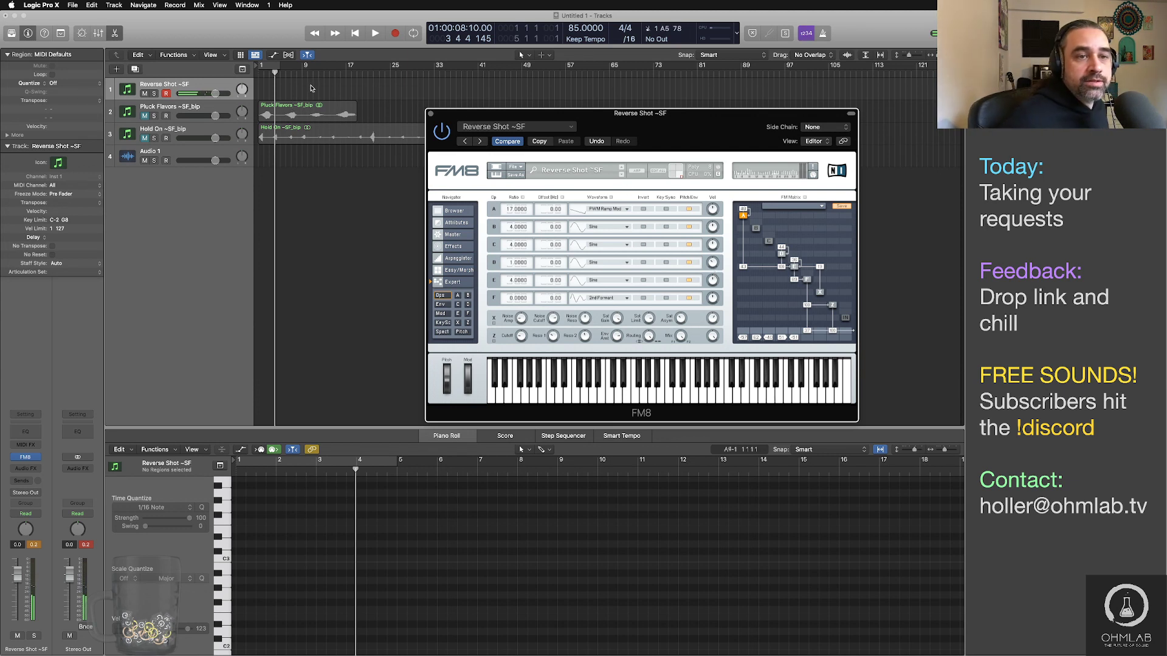
Step: Record a short MIDI part on the Reverse Shot ~SF track from the project start and bounce it in place to a new track
key(r)
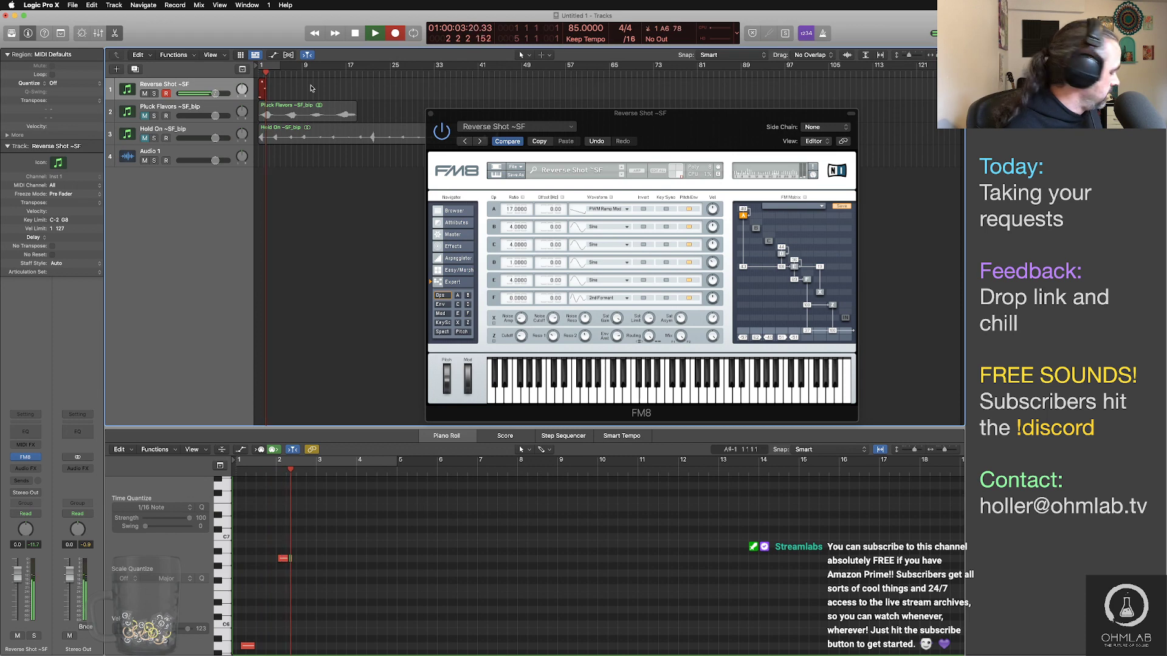
key(space)
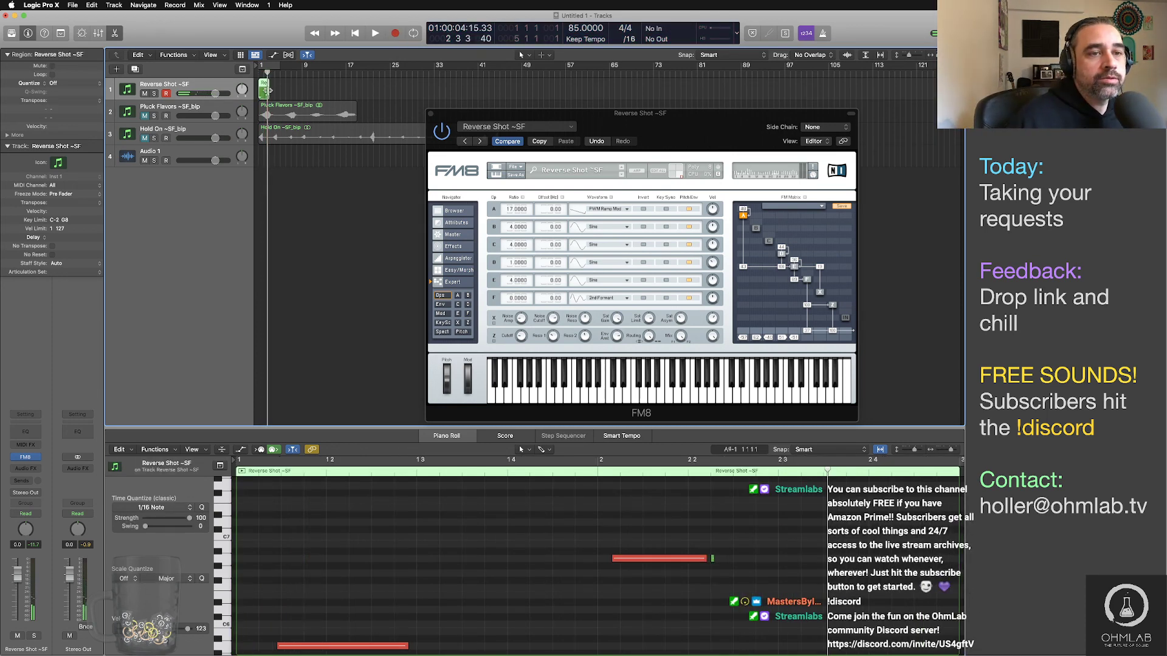
key(ctrl+b)
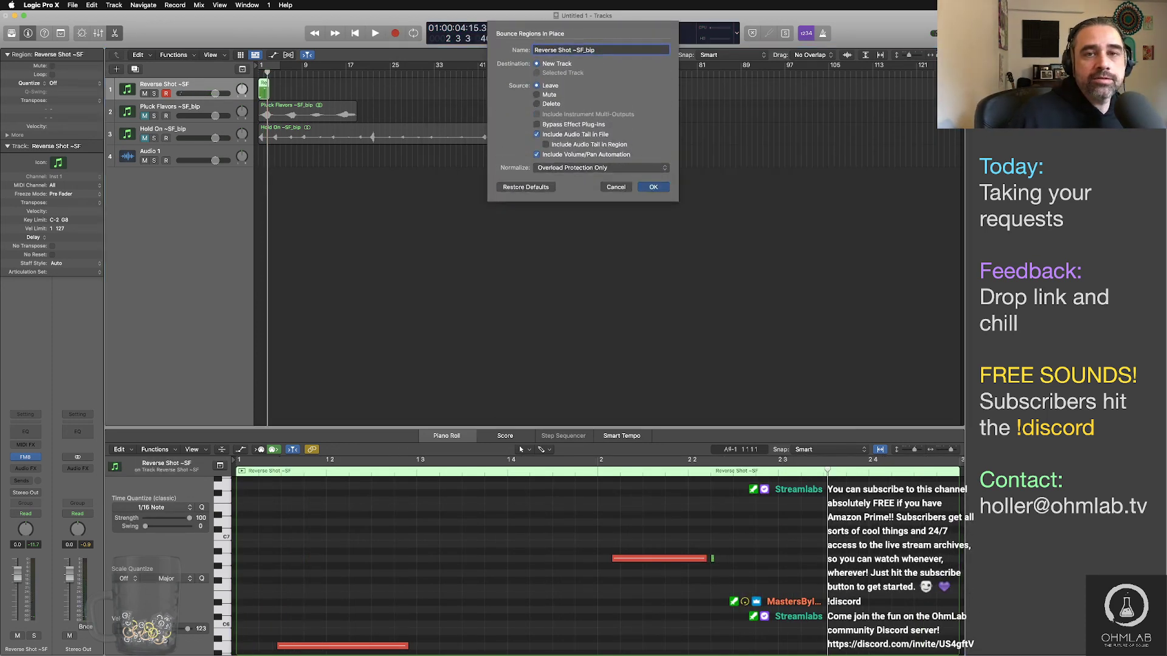
key(Return)
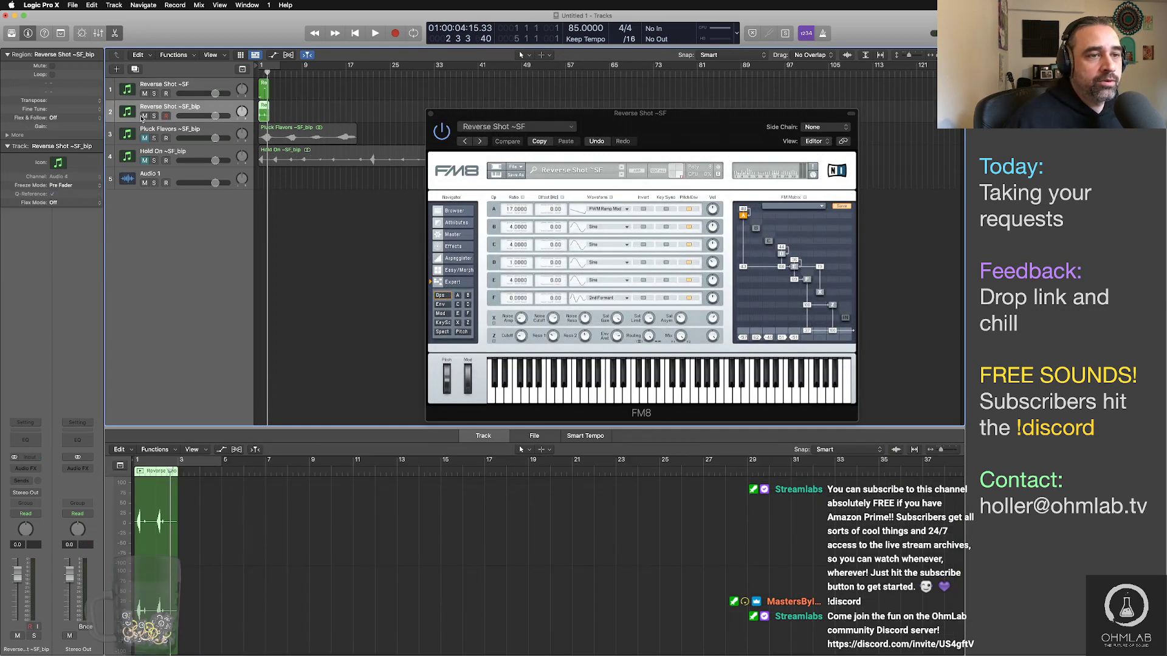
Step: Mute the Reverse Shot ~SF_bip track and delete the MIDI region from the Reverse Shot ~SF track
click(194, 86)
drag(677, 125, 678, 109)
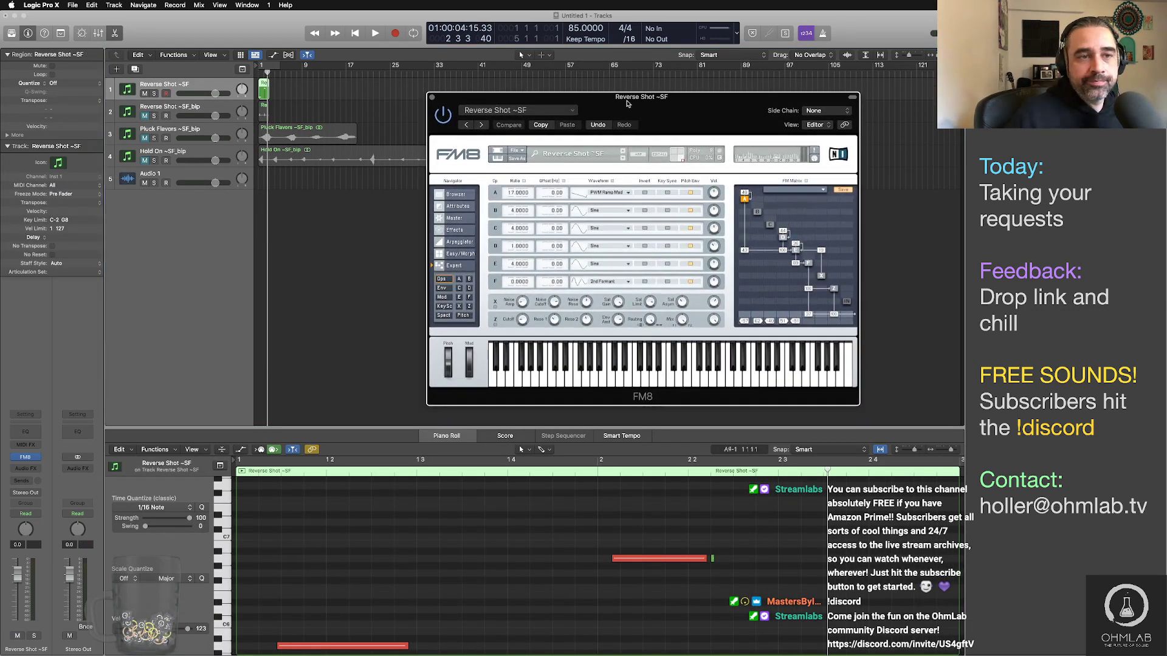
click(265, 93)
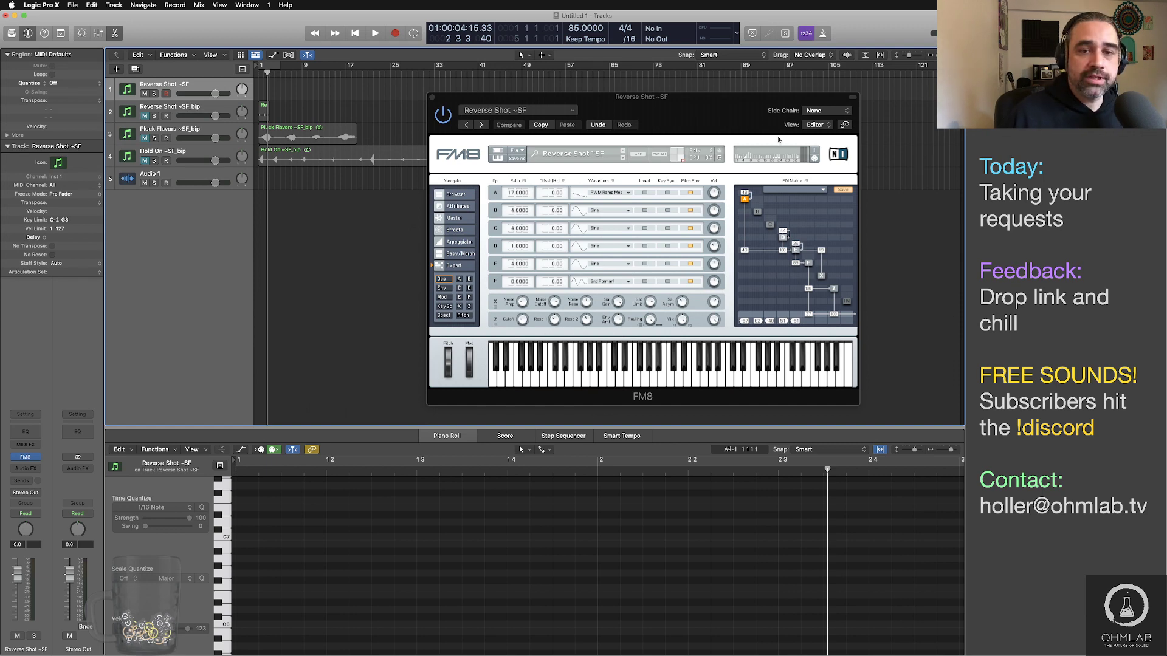
drag(673, 121, 654, 134)
Step: Load the Rhythmic Riser ~SF preset into FM8 on the first track
click(211, 85)
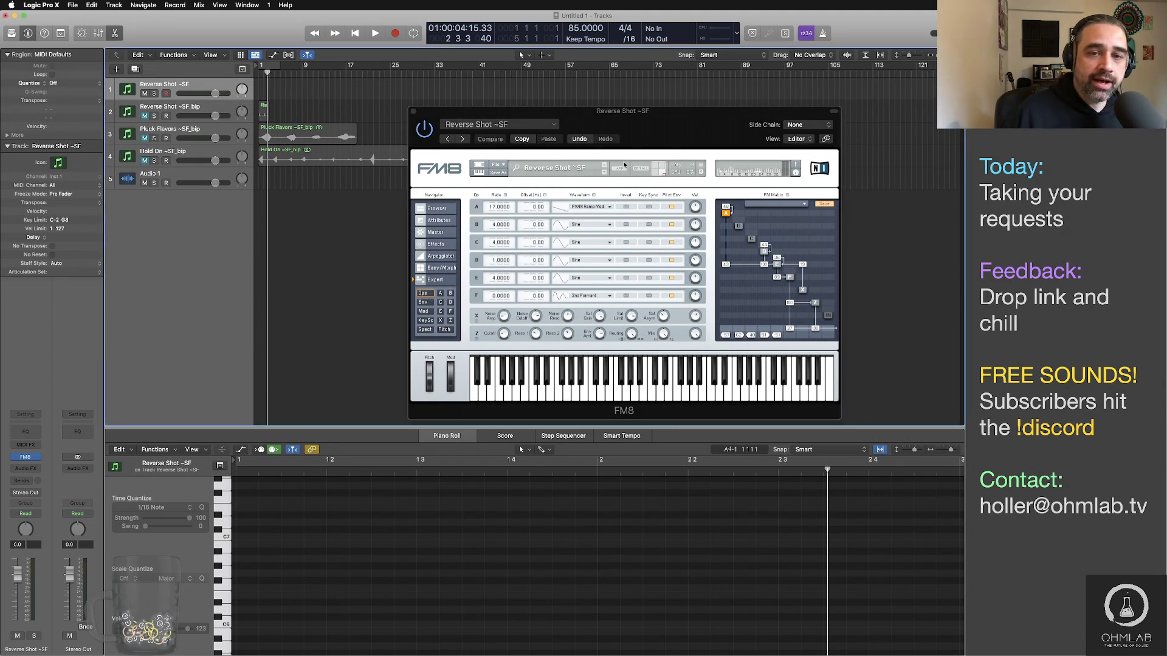
click(436, 208)
click(768, 297)
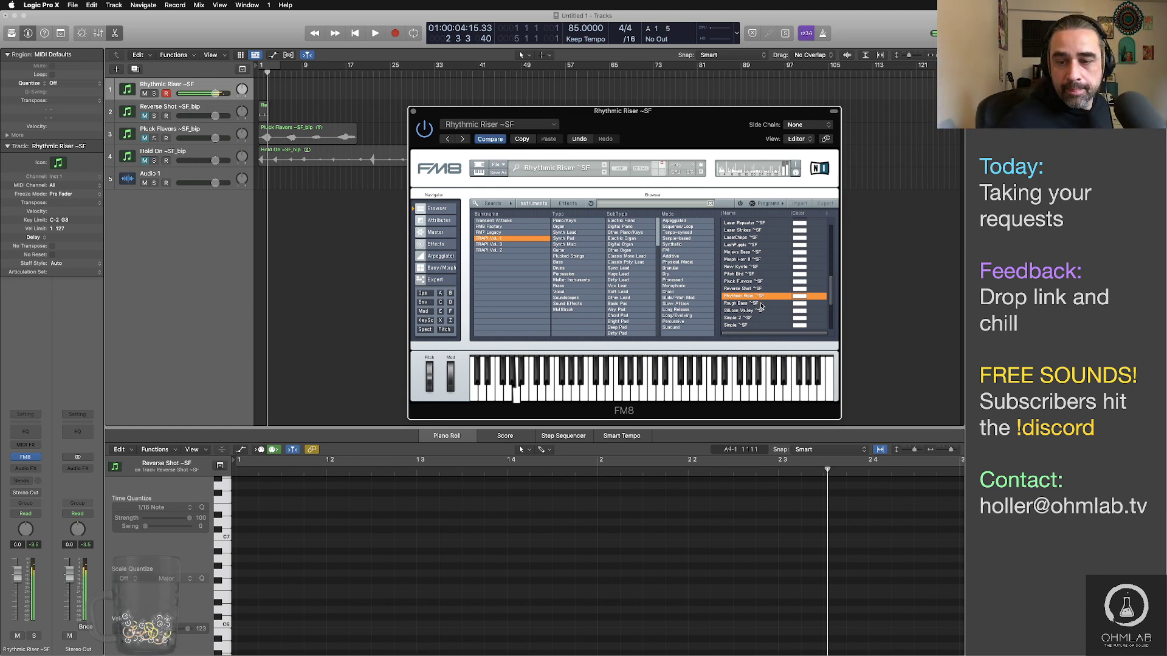
Step: Shift the Rhythmic Riser ~SF preset's morph position from near the top of the morph square to just below its centre
click(440, 268)
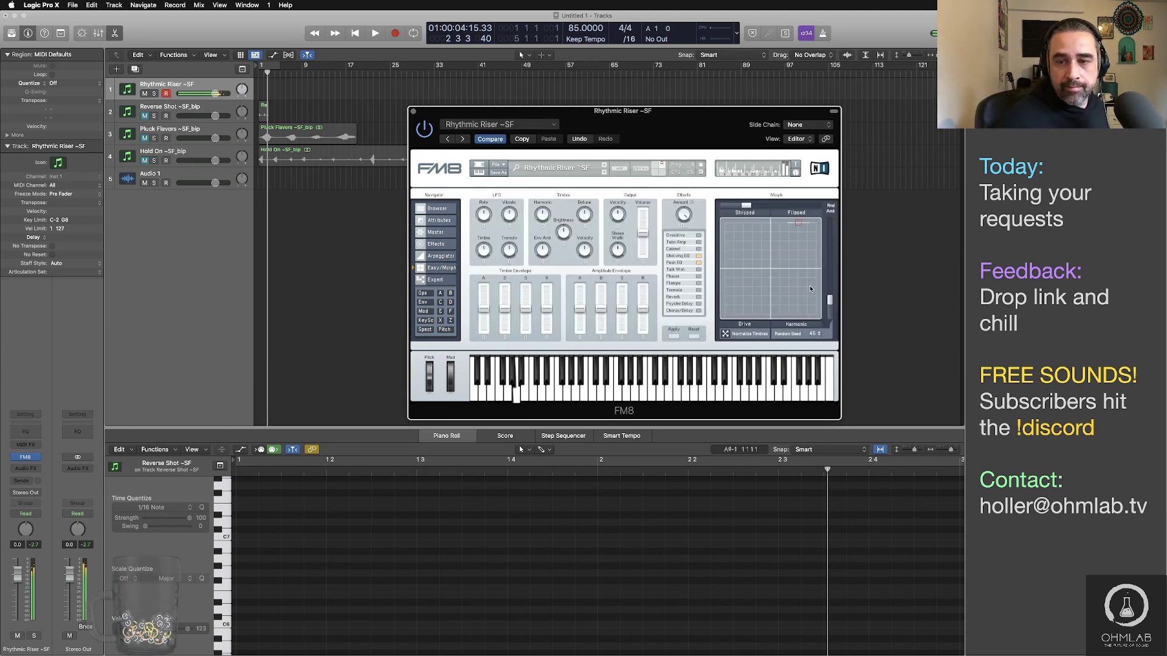
mouse_move(801, 237)
mouse_down()
mouse_move(796, 226)
mouse_move(781, 299)
mouse_move(740, 282)
mouse_up()
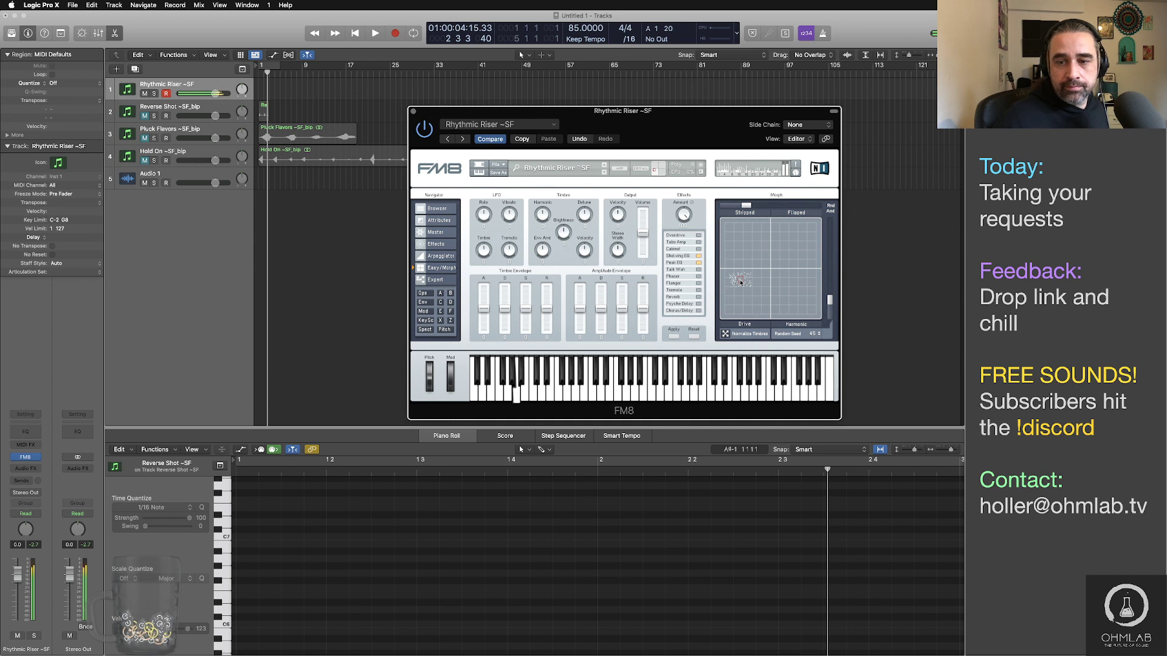
drag(741, 282, 767, 281)
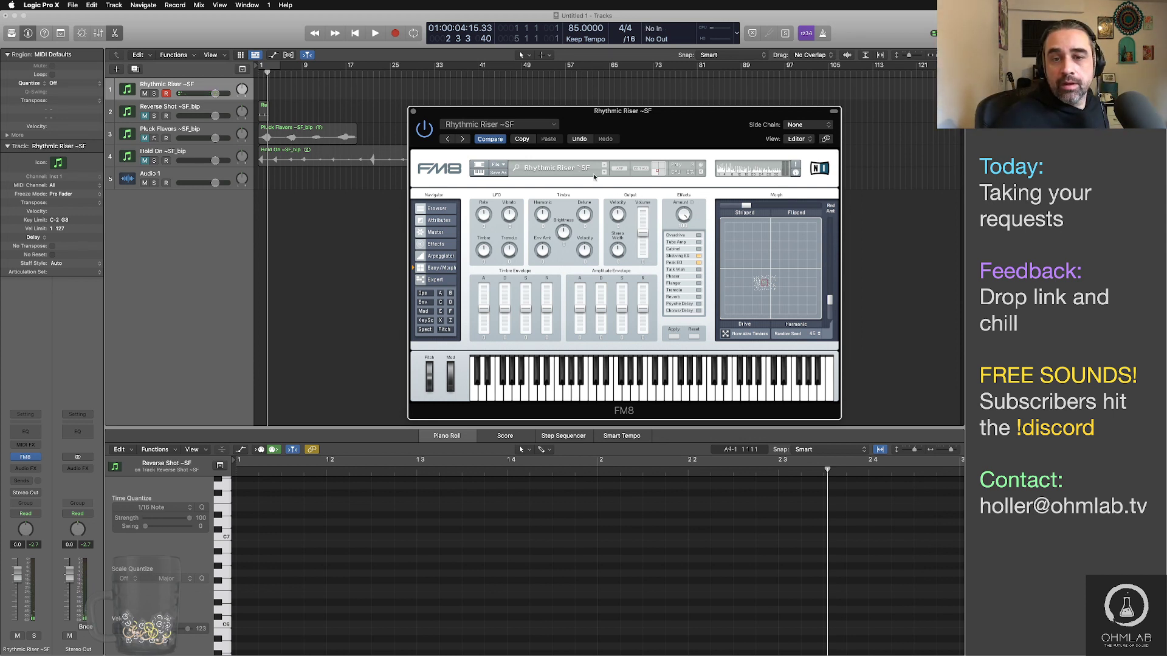
Step: Audition the FM8 presets listed after Rhythmic Riser ~SF, including Spectrum Filler, Spor and Trillium
click(438, 209)
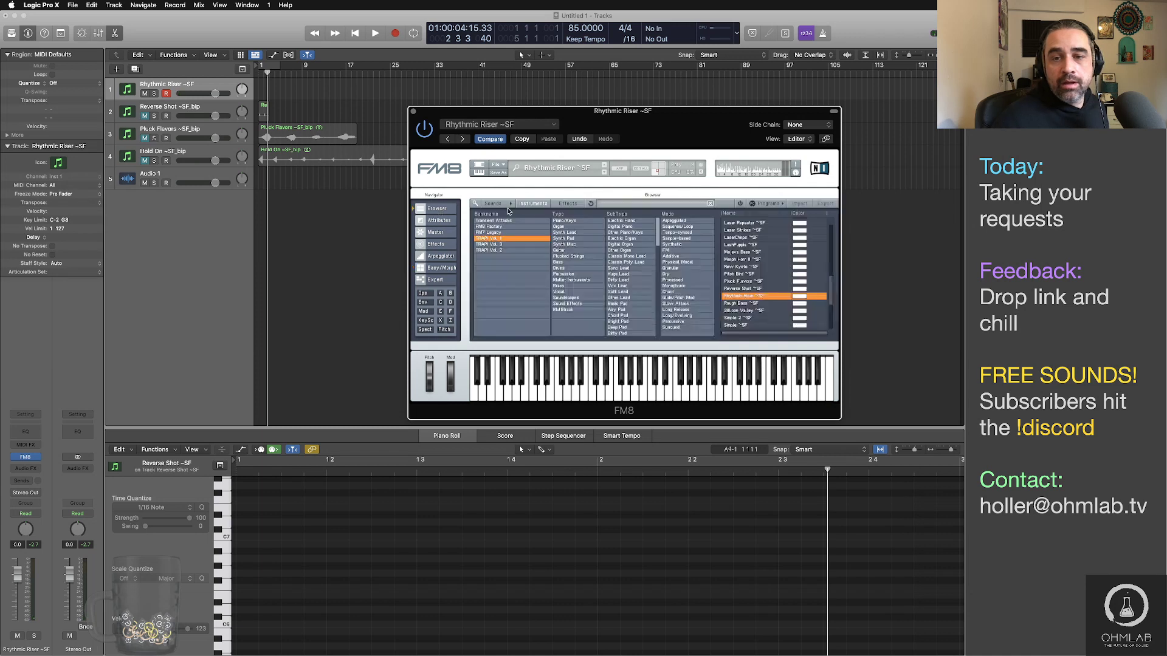
click(757, 304)
key(Down)
key(Down)
key(Down)
key(Down)
key(Down)
key(Down)
key(Down)
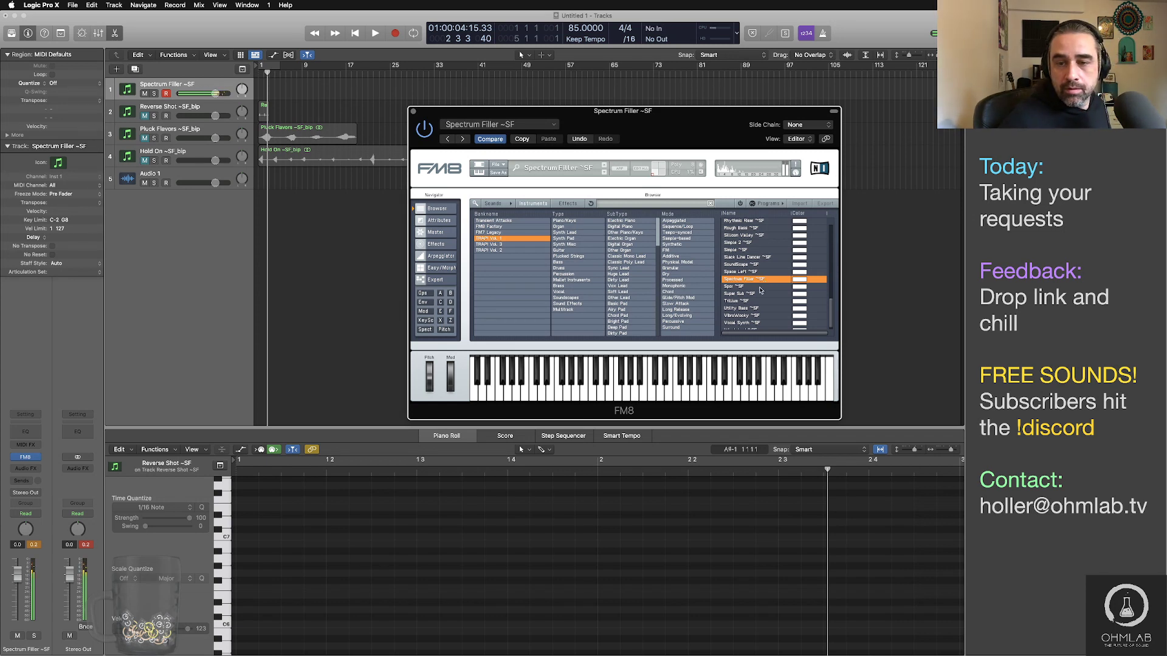
click(759, 286)
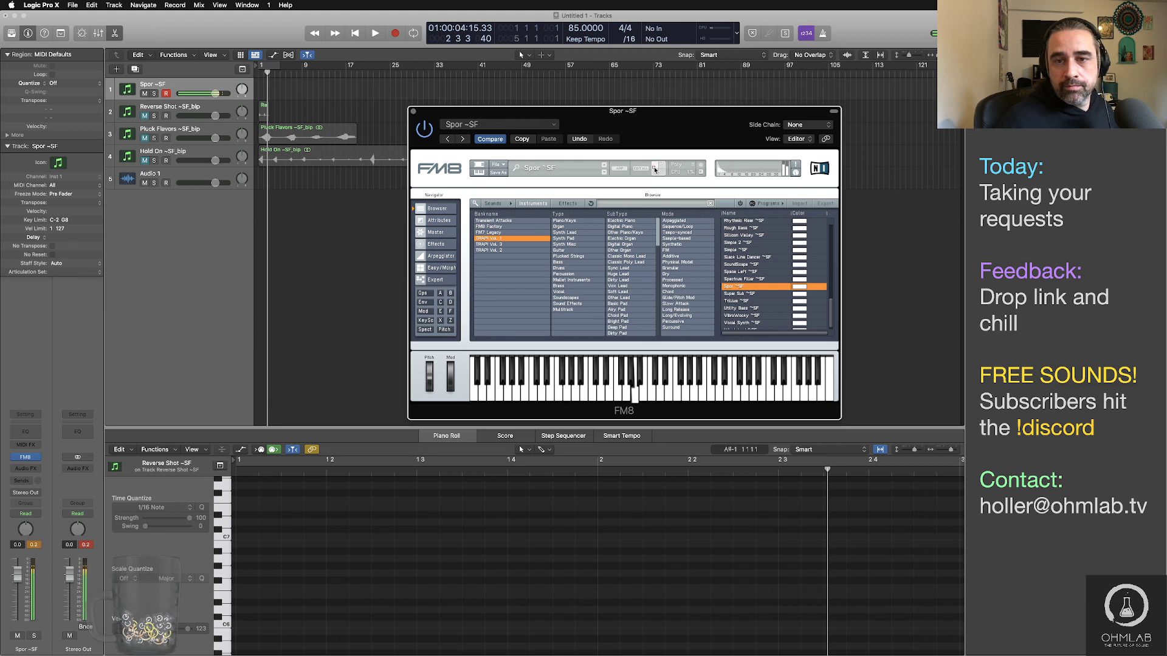
click(754, 302)
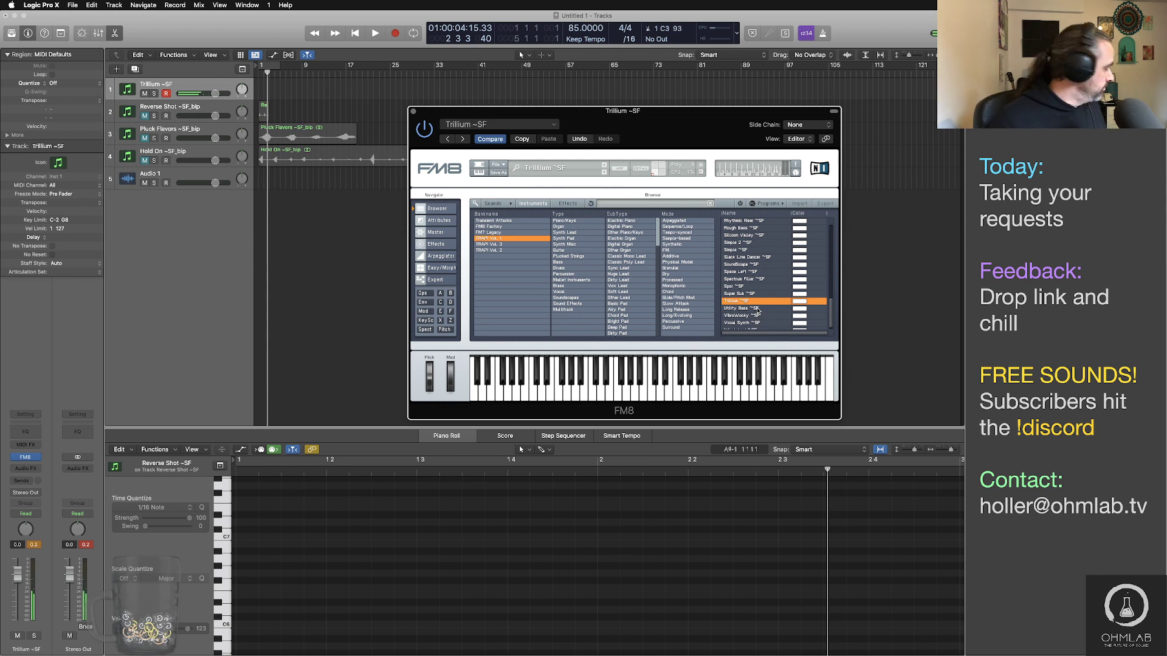
Step: Audition the last presets in the FM8 list and load VibroWacky ~SF
click(756, 308)
scroll(760, 279, down, 1)
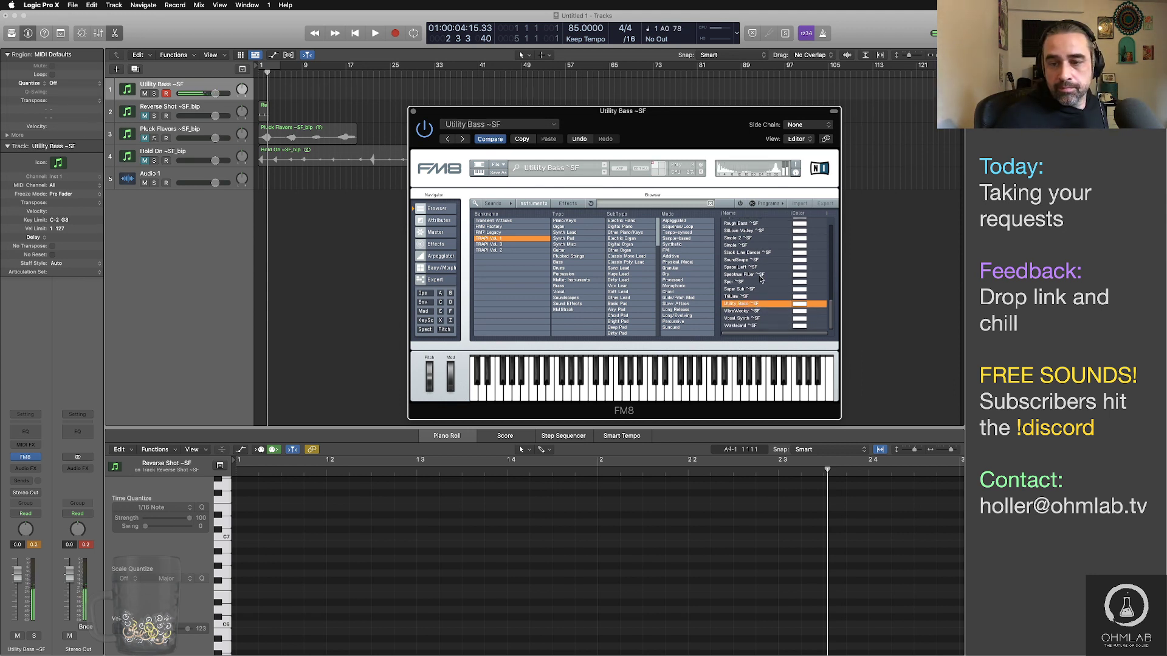
click(764, 318)
key(Up)
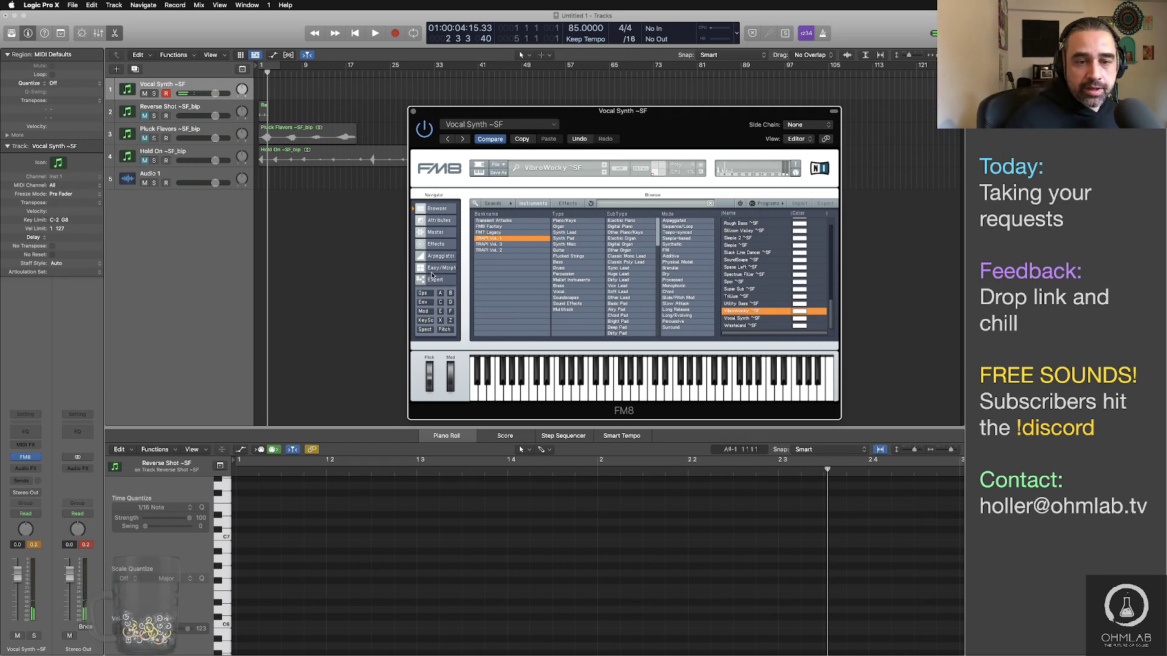
Step: Raise both random sliders of the morph square to around their middle and place the morph position in the square's lower-left quarter
drag(655, 128, 621, 99)
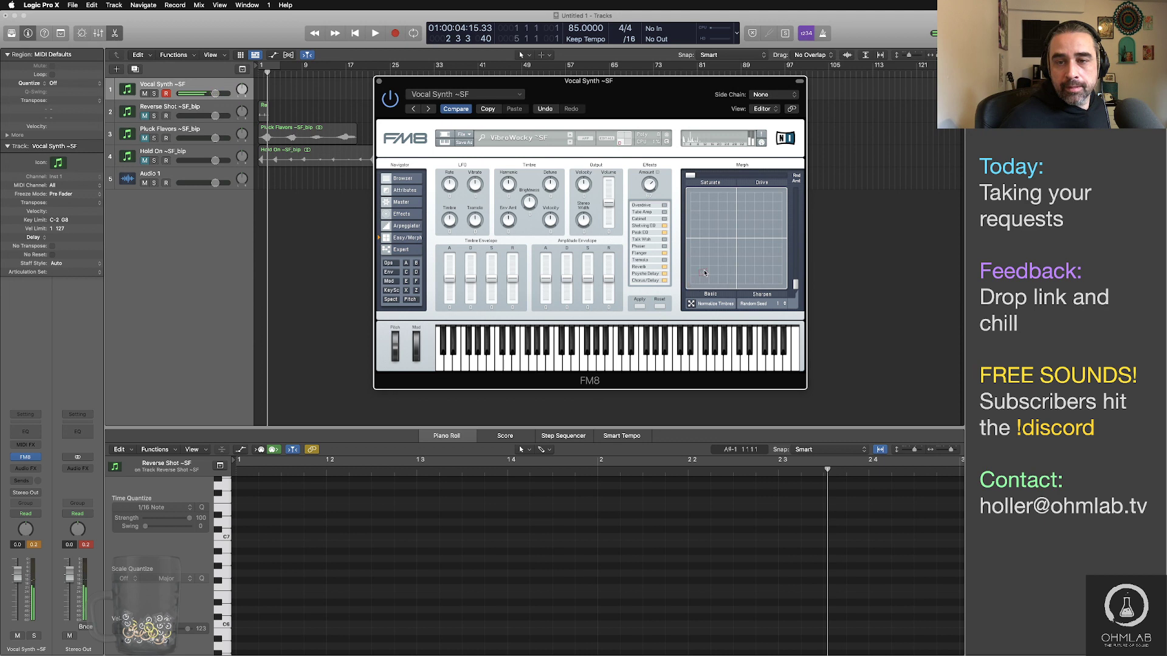
drag(796, 286, 796, 242)
mouse_move(707, 266)
mouse_down()
mouse_move(753, 201)
mouse_move(747, 225)
mouse_move(770, 272)
mouse_move(769, 254)
mouse_move(702, 208)
mouse_move(704, 267)
mouse_up()
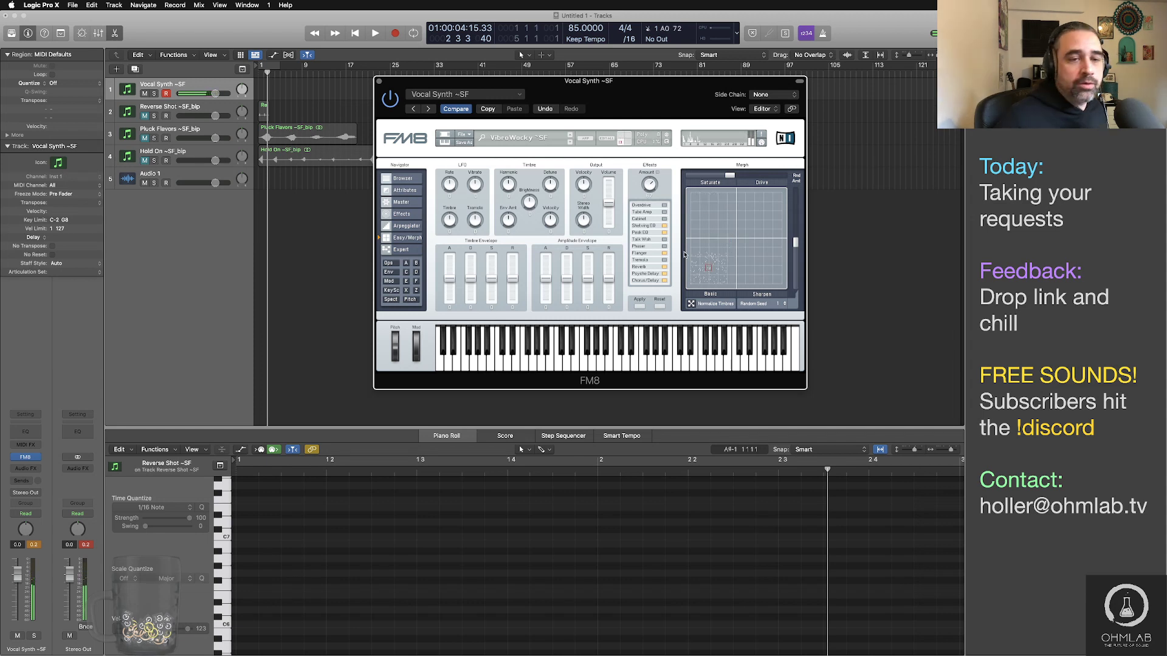
Step: Reshape operator C's envelope into a gradual rise to a full-level peak followed by a smooth decay
click(388, 263)
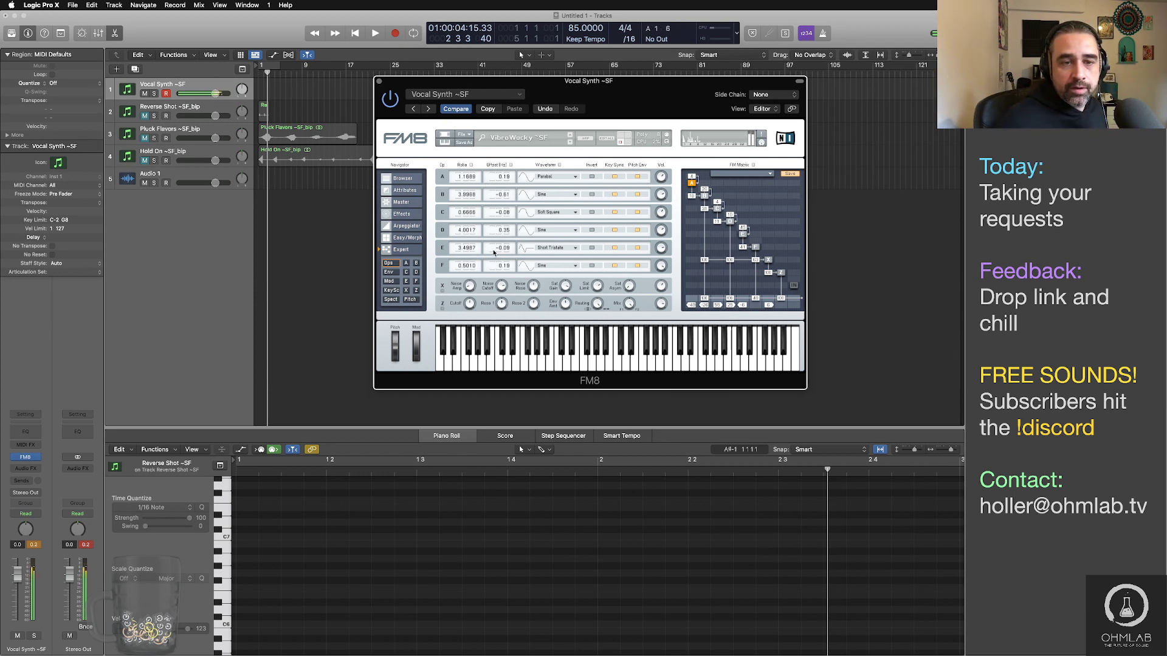
click(392, 274)
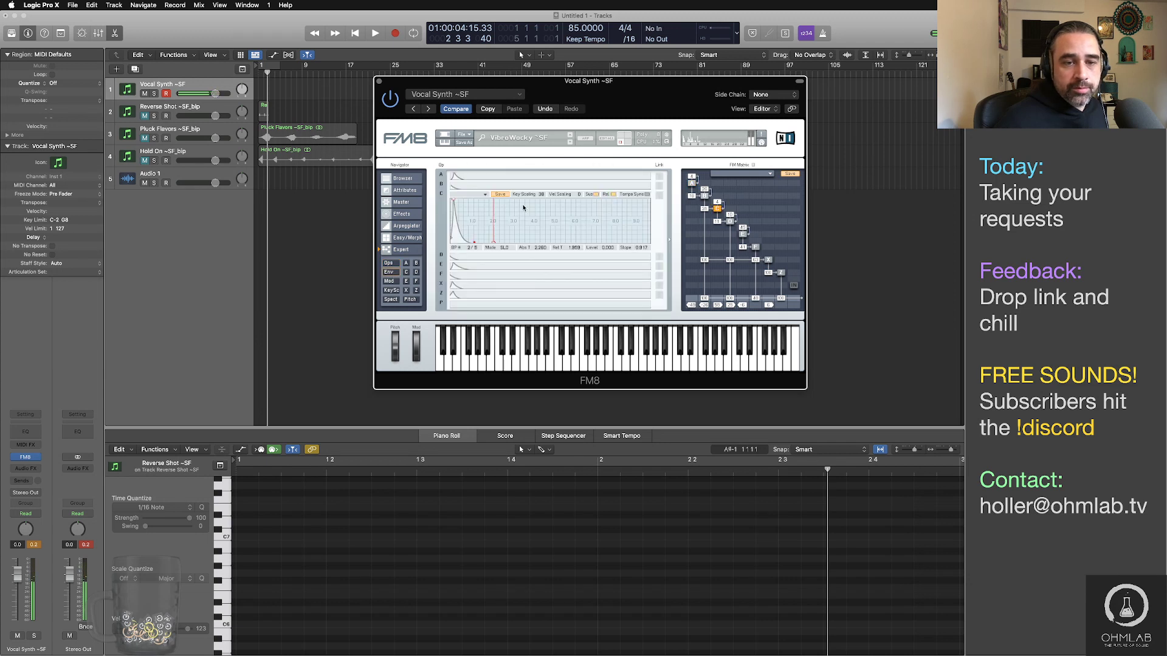
drag(536, 230, 559, 178)
drag(507, 222, 462, 221)
drag(545, 228, 461, 245)
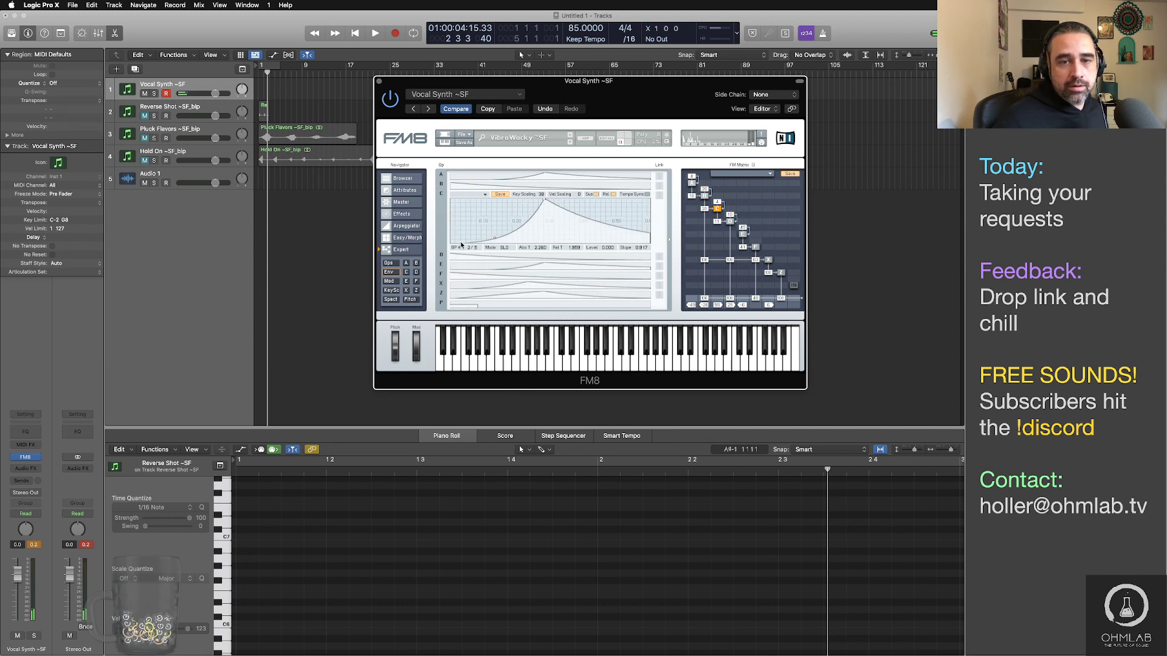
Step: Slow the attacks of operator B's and operator D's envelopes so each rises almost linearly to its peak
click(468, 185)
drag(461, 193, 550, 203)
drag(450, 192, 500, 204)
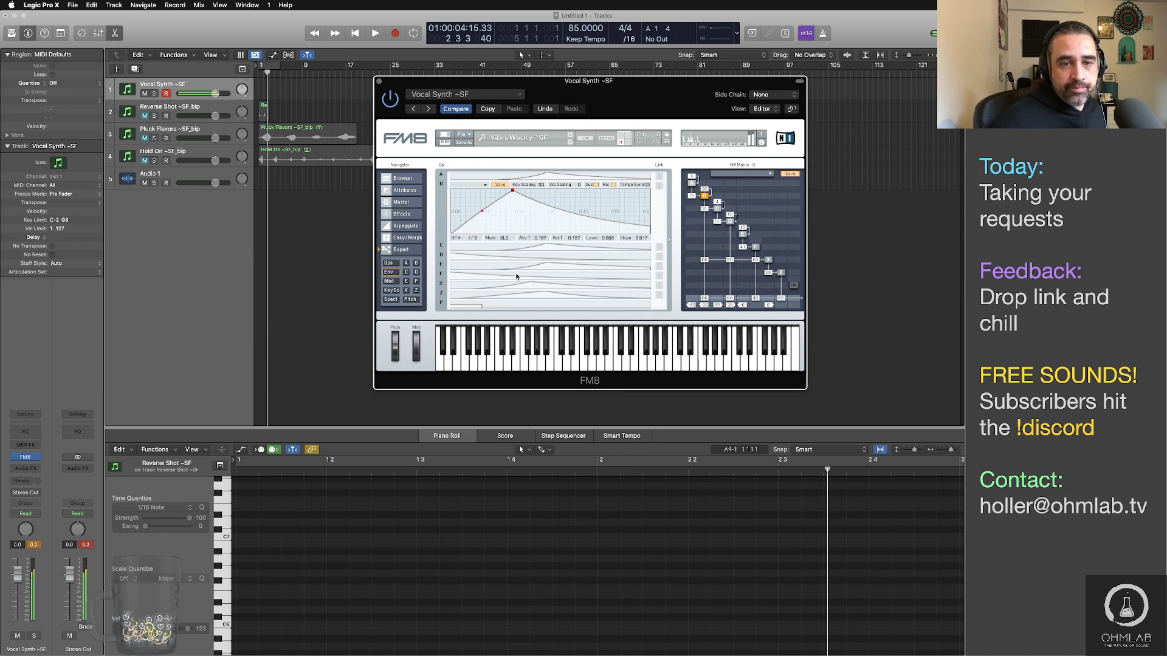
click(481, 258)
drag(451, 211, 485, 236)
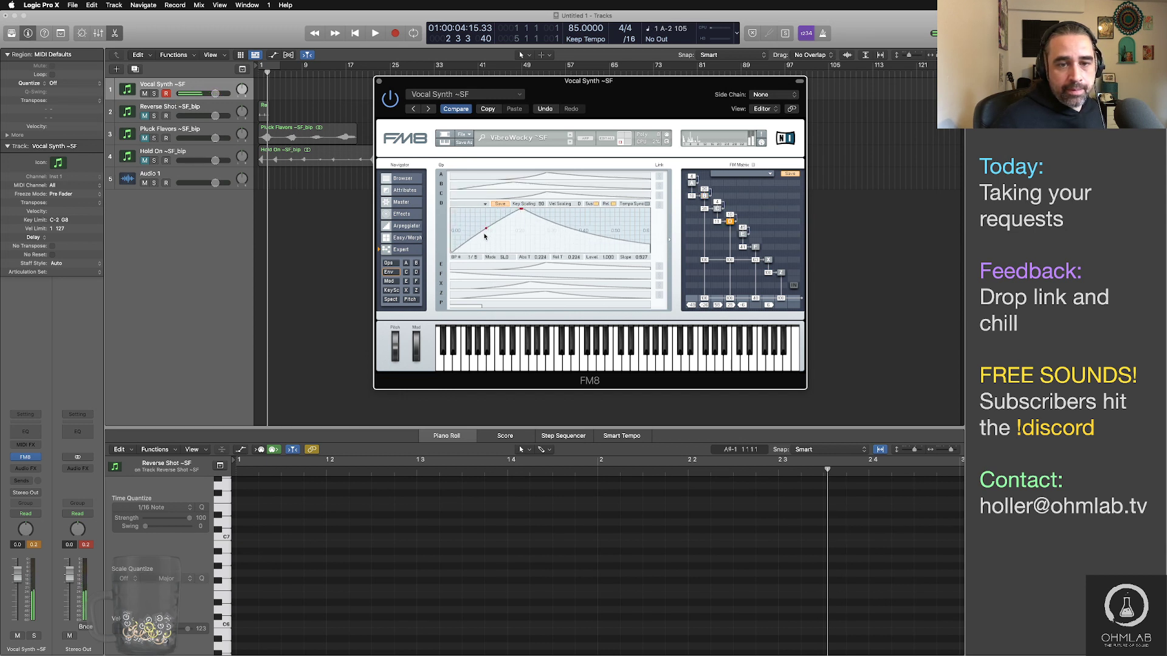
Step: Give operator F's envelope a slow, nearly linear attack, with its full-level peak at about 0.24
click(490, 274)
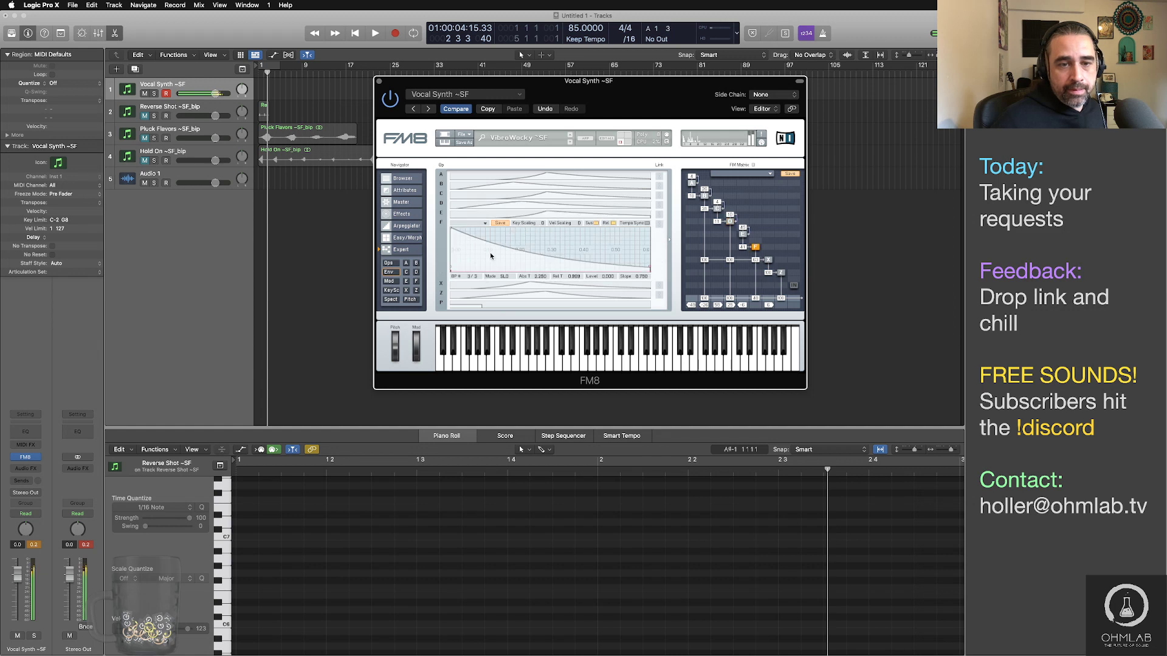
drag(452, 229, 515, 227)
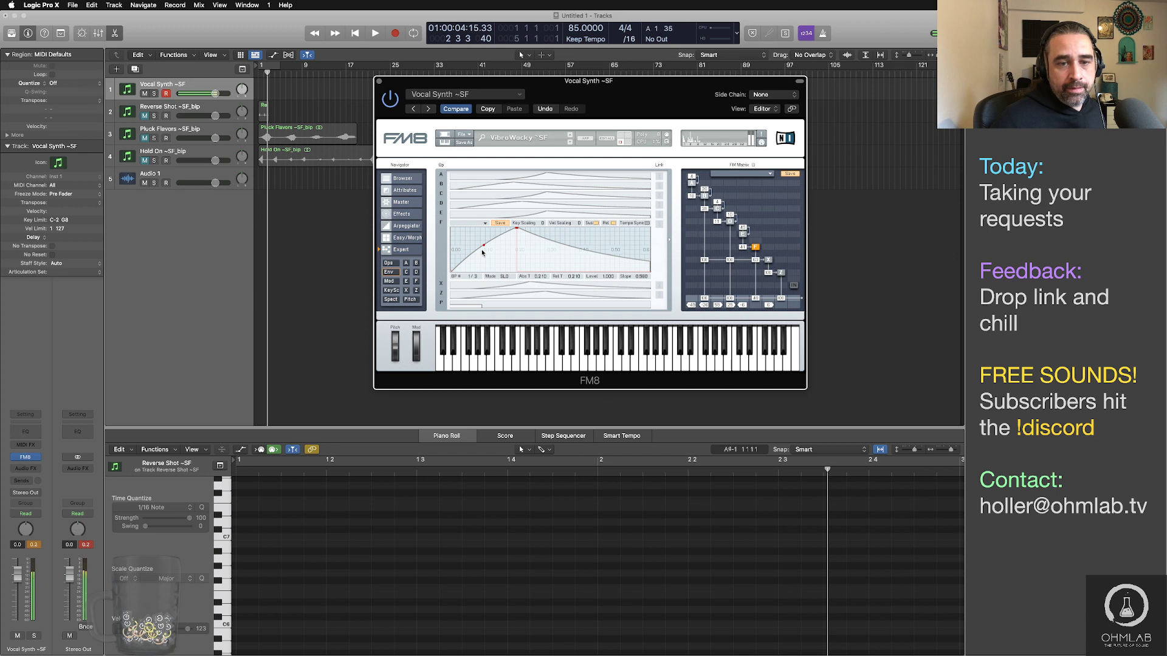
drag(481, 249, 527, 226)
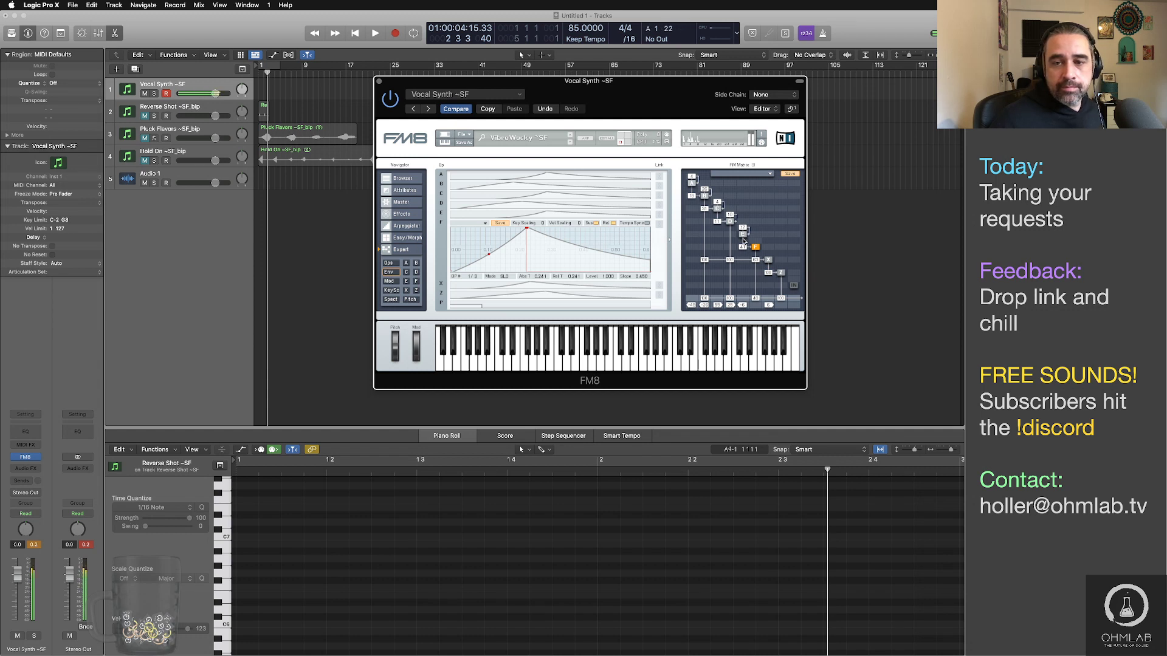
Step: Adjust the FM matrix amounts at operator E's and B's feedback nodes and at the link between operators F and E
drag(744, 241, 744, 236)
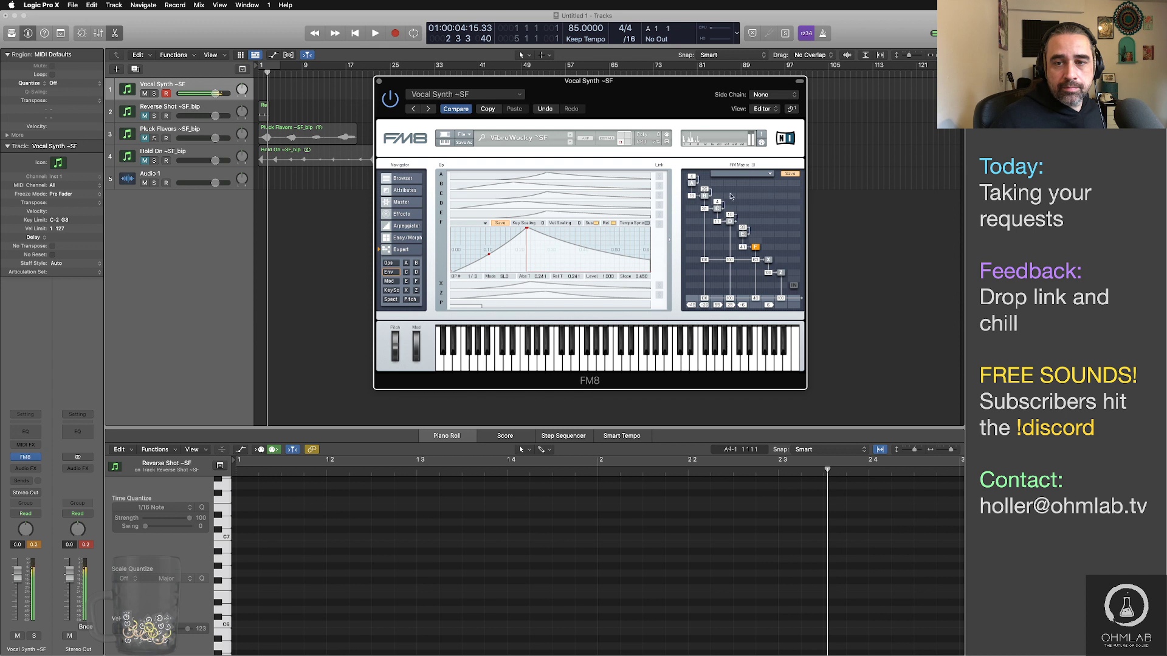
mouse_move(705, 196)
mouse_down()
mouse_move(706, 224)
mouse_move(708, 210)
mouse_up()
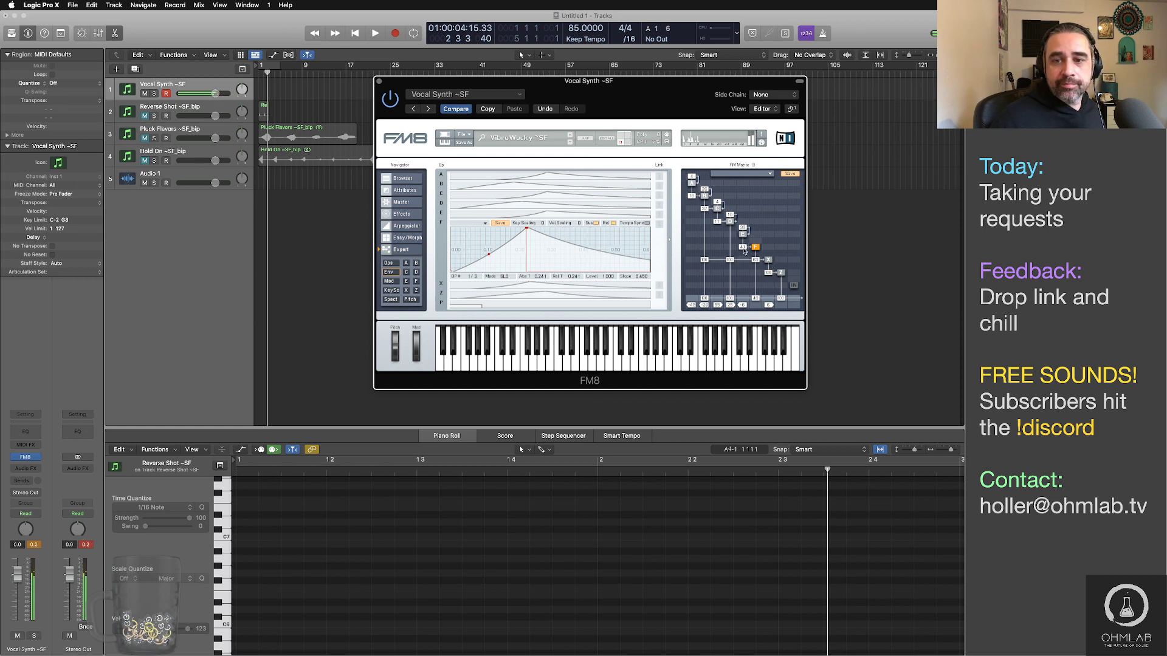
drag(742, 249, 745, 259)
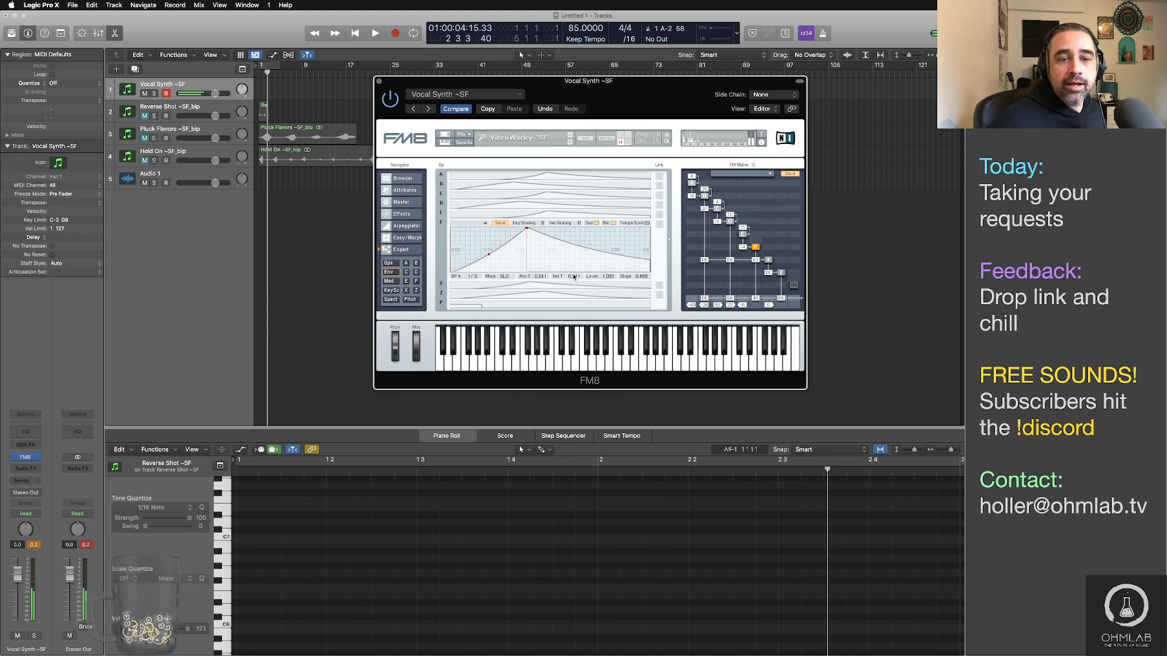
Step: Shape operator Z's envelope into a long linear rise and gradual fall to zero, and adjust the matrix output node beneath it
click(781, 274)
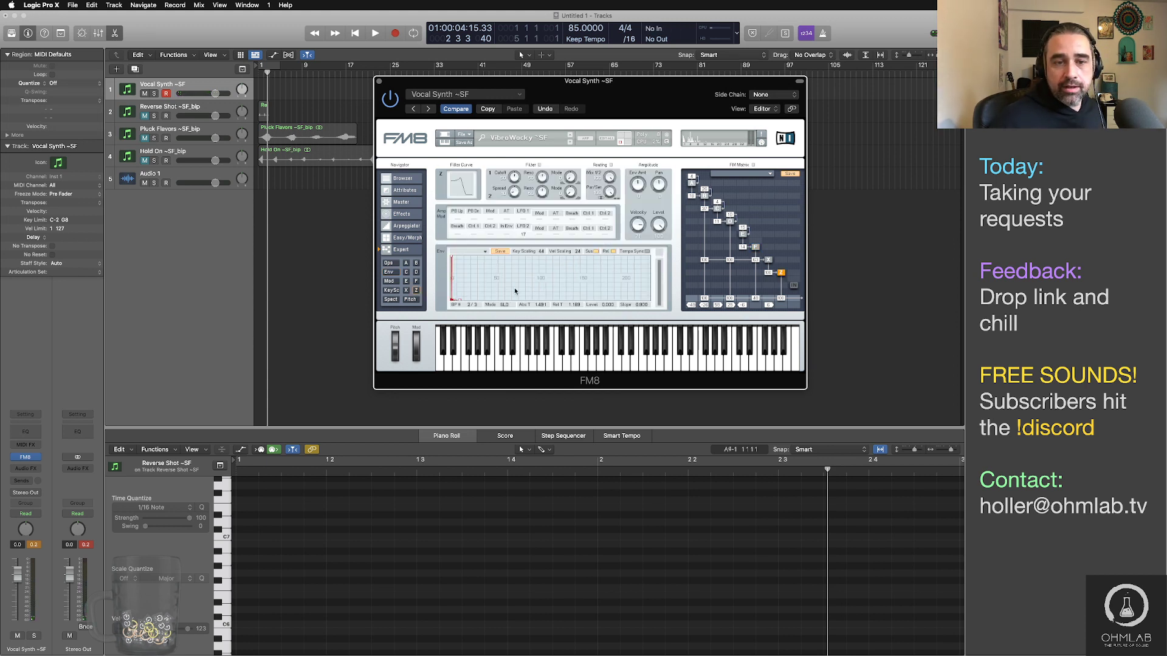
drag(515, 287, 847, 284)
drag(452, 257, 550, 257)
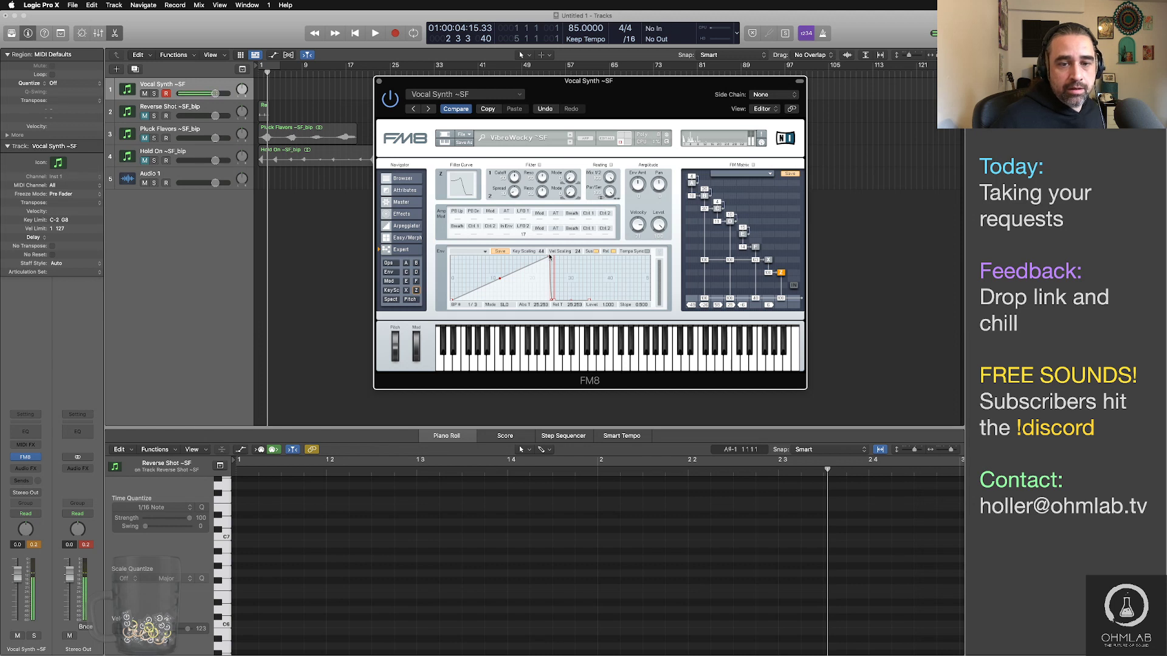
drag(547, 257, 545, 257)
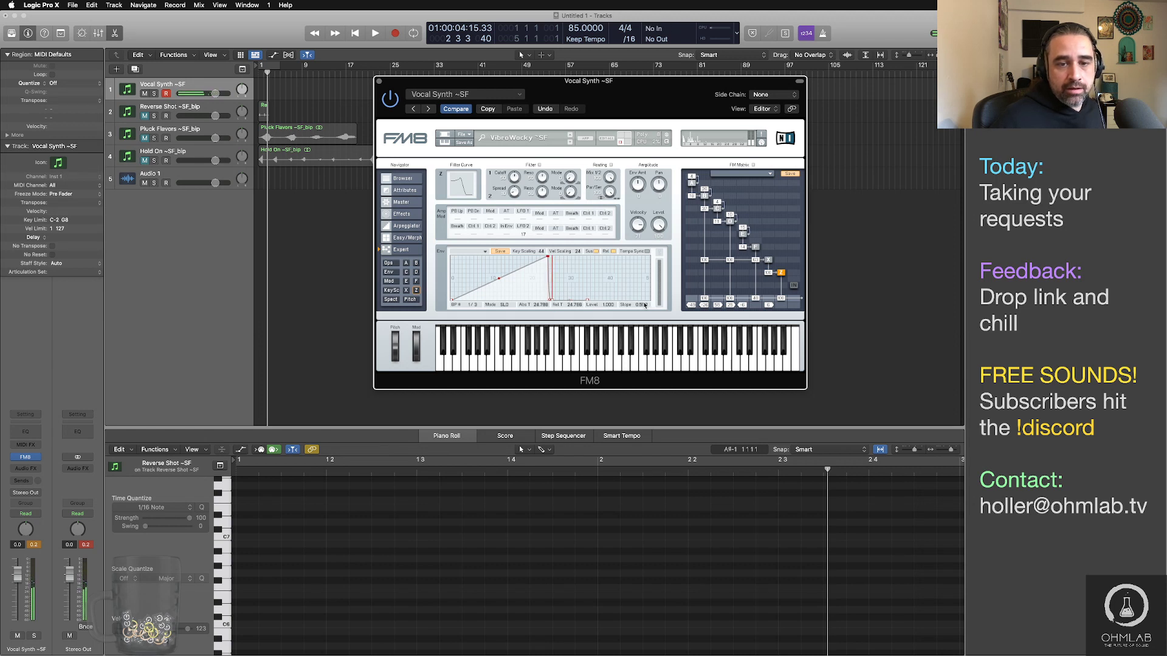
drag(552, 300, 502, 257)
mouse_move(544, 300)
mouse_down()
mouse_move(543, 279)
mouse_move(587, 281)
mouse_move(588, 266)
mouse_move(594, 299)
mouse_move(550, 280)
mouse_up()
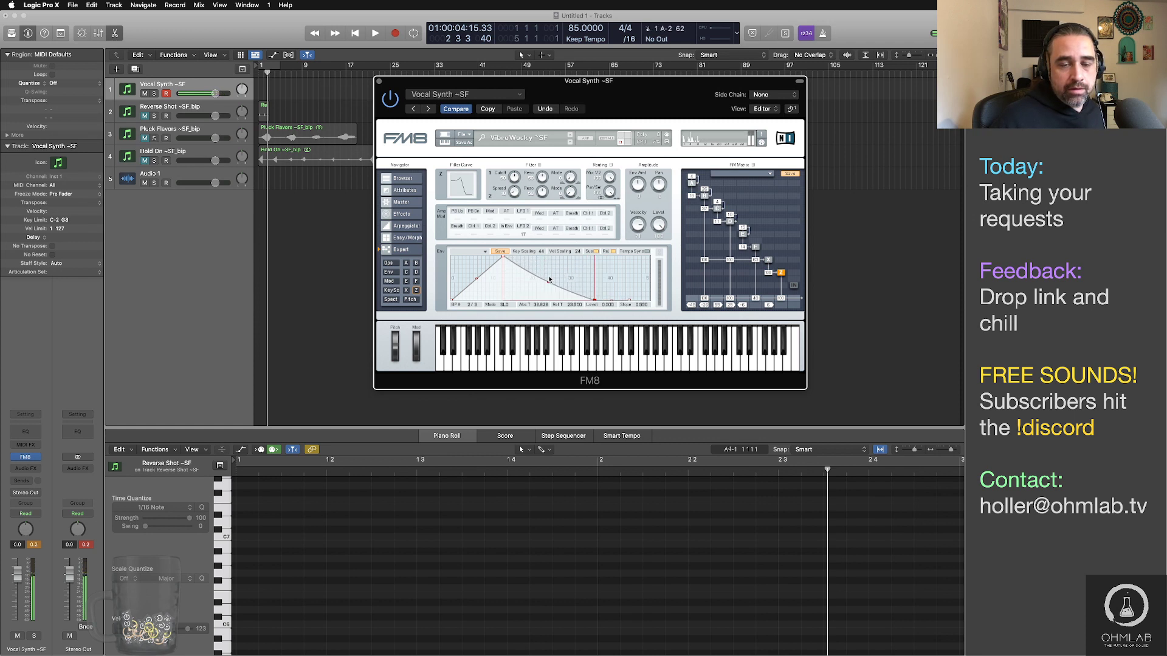
drag(503, 257, 522, 258)
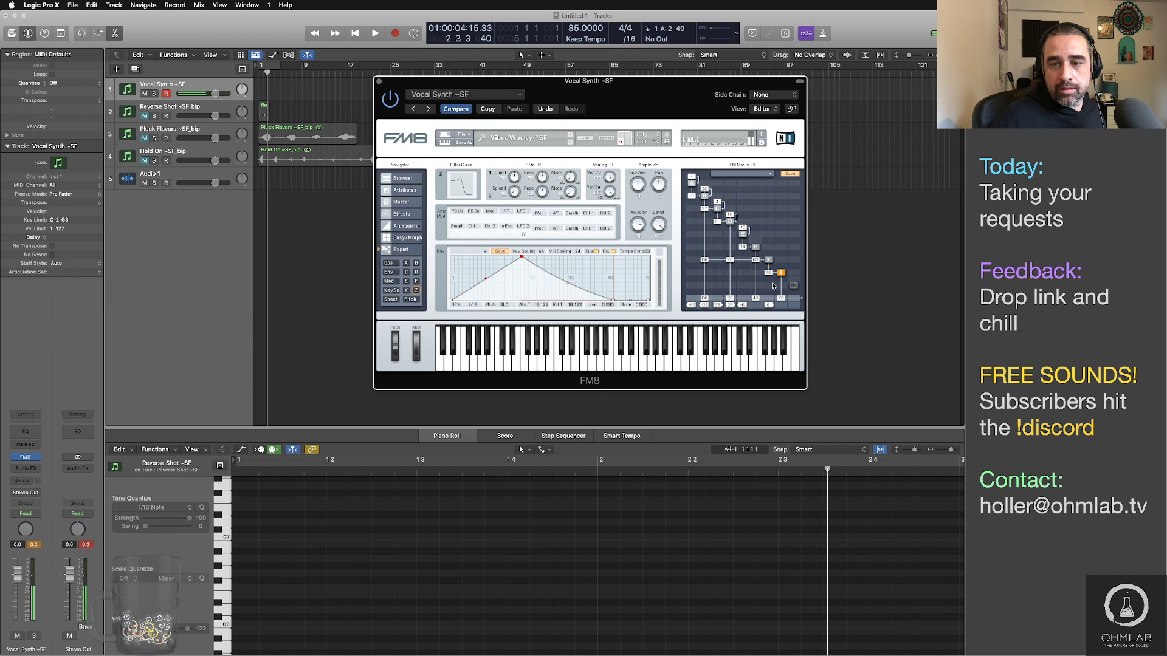
drag(774, 291, 773, 302)
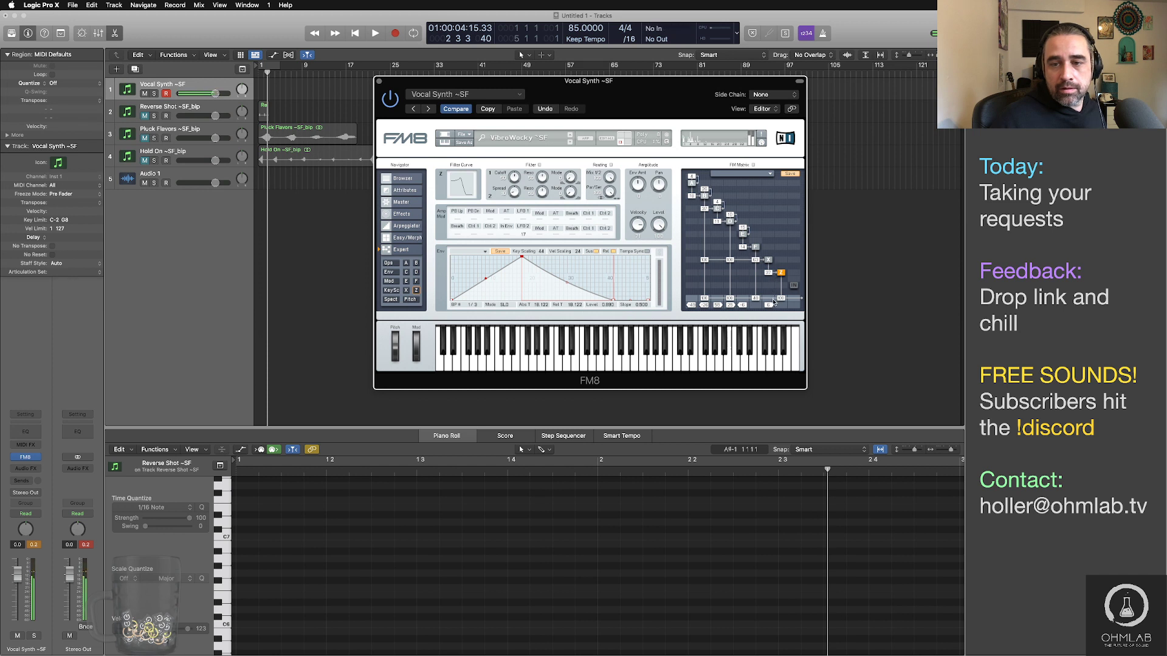
Step: Shape operator X's envelope with a long rise, a slightly falling plateau down to about 0.84, and a curved fall to zero
click(769, 260)
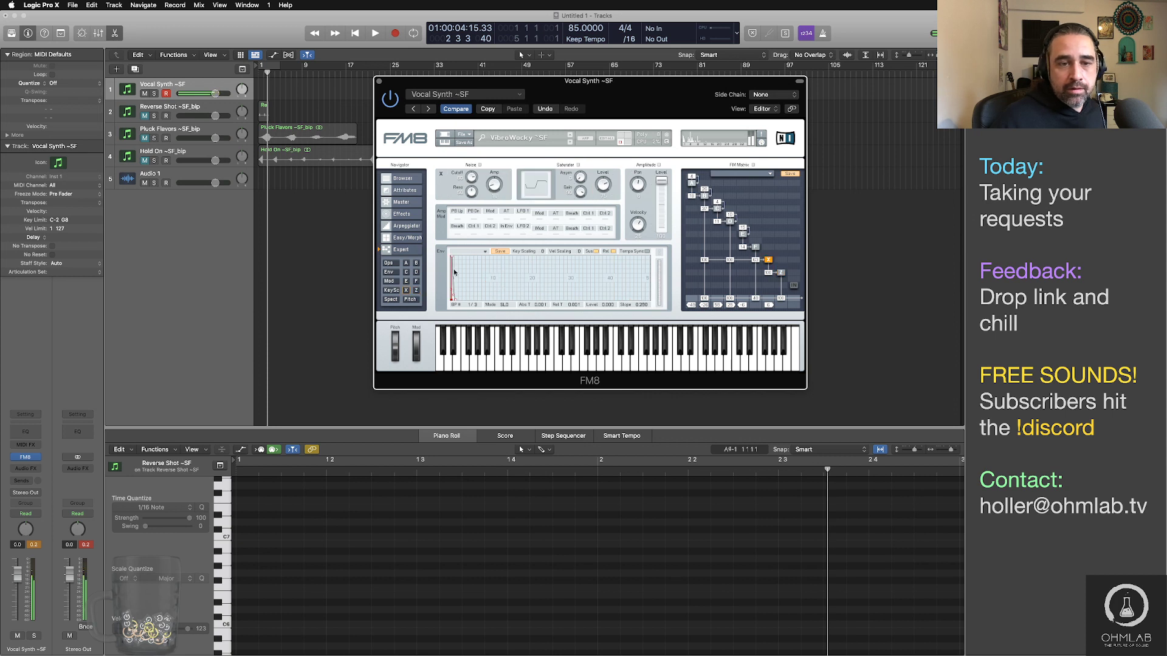
drag(451, 259, 498, 256)
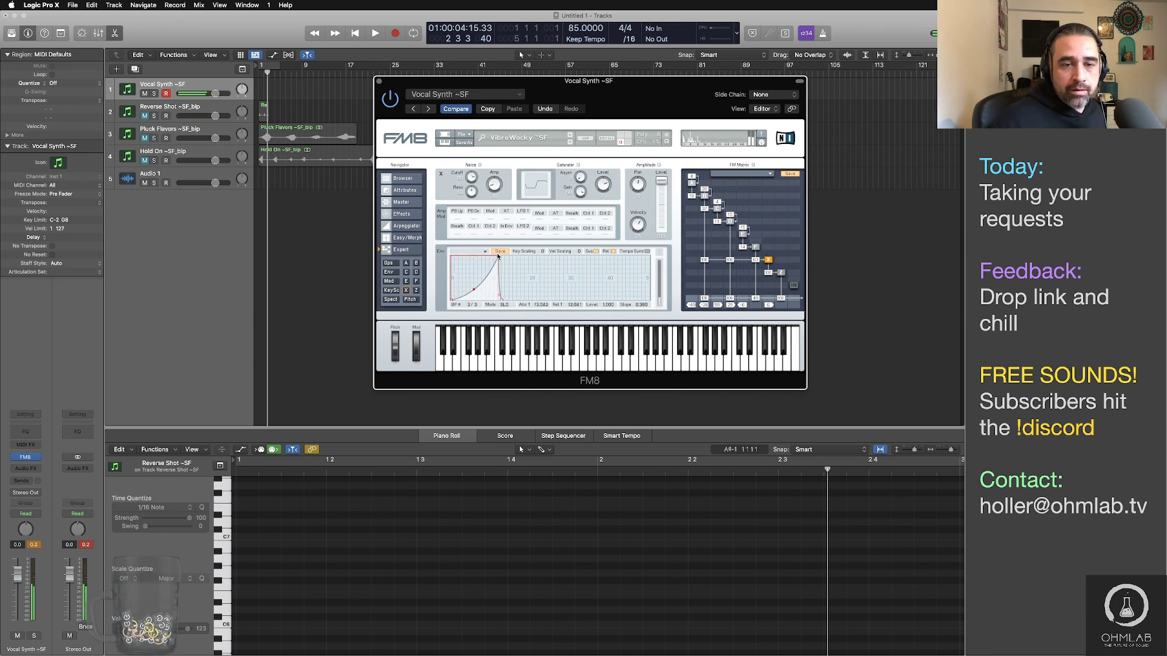
drag(500, 299, 564, 291)
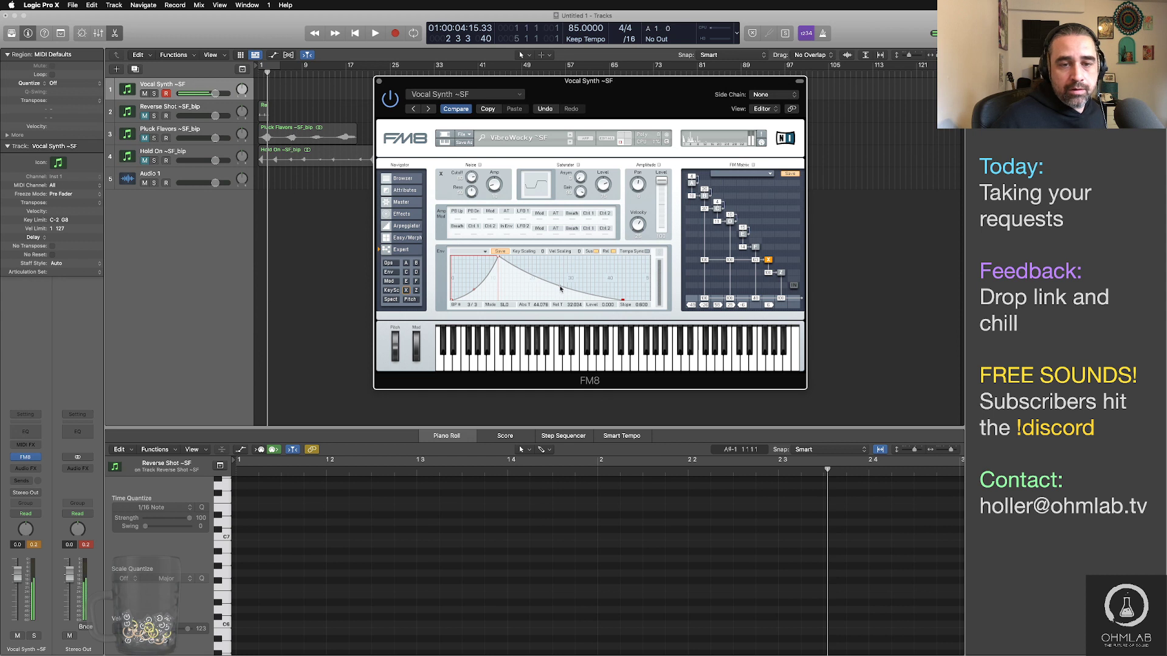
drag(497, 257, 487, 283)
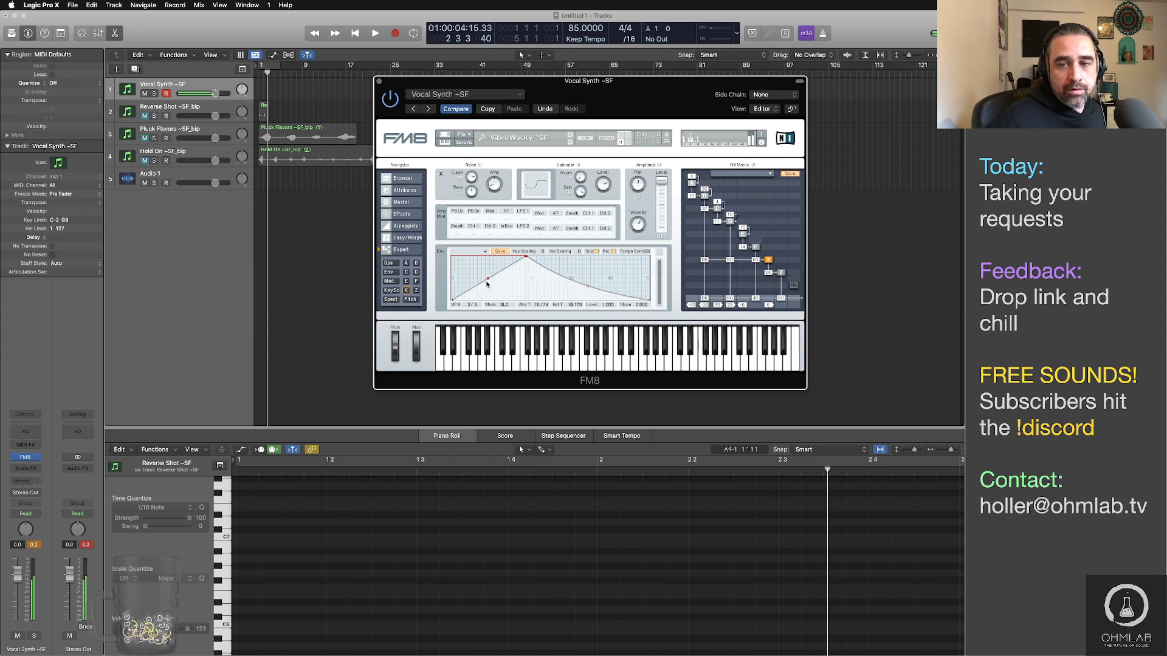
drag(629, 268, 585, 306)
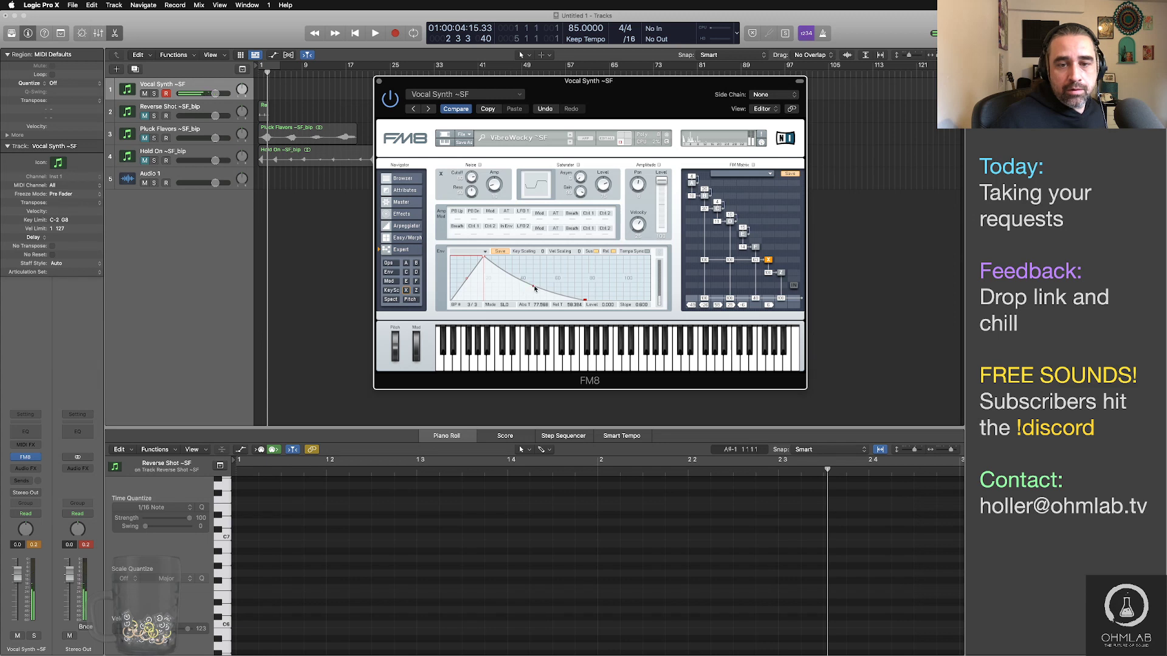
drag(589, 300, 568, 245)
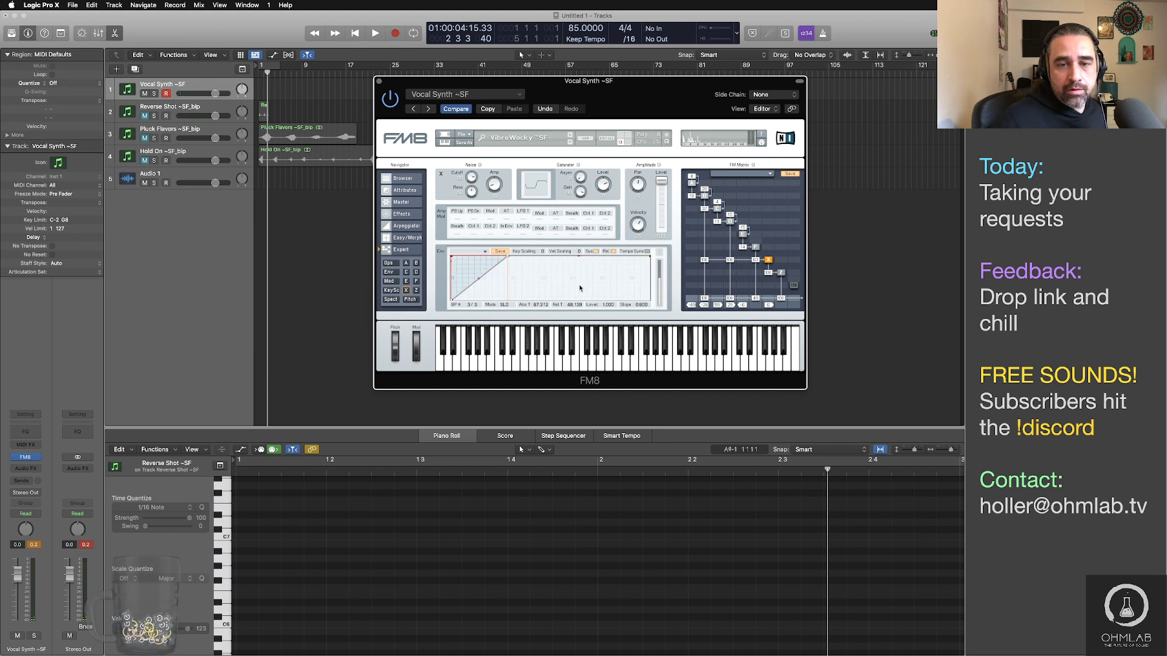
mouse_move(557, 258)
mouse_down()
mouse_move(537, 299)
mouse_move(523, 271)
mouse_move(562, 263)
mouse_up()
double_click(515, 273)
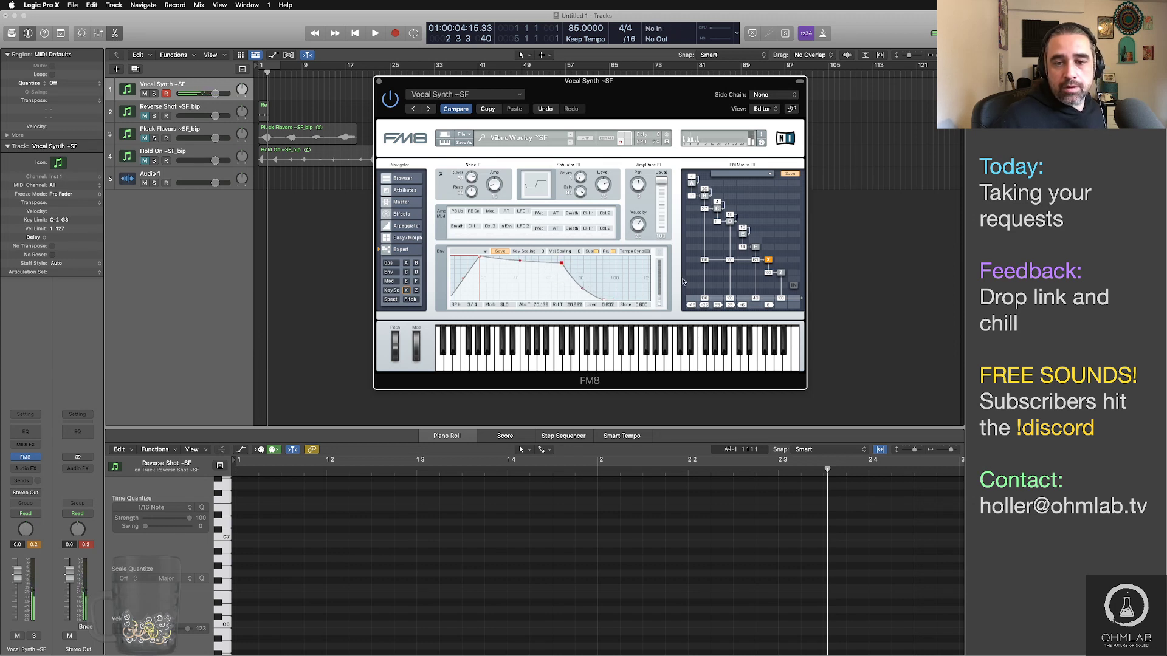
Step: Reshape the decays of operator F's and operator E's envelopes so both fall from the peak to zero in a smooth curve
click(395, 275)
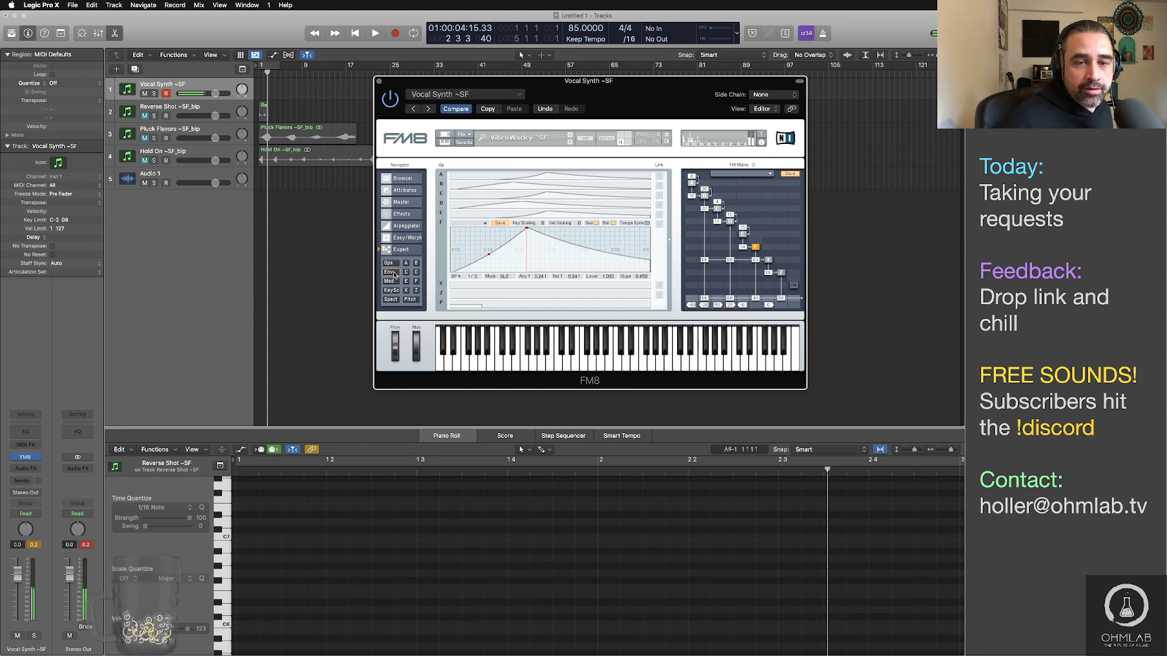
drag(472, 242, 478, 312)
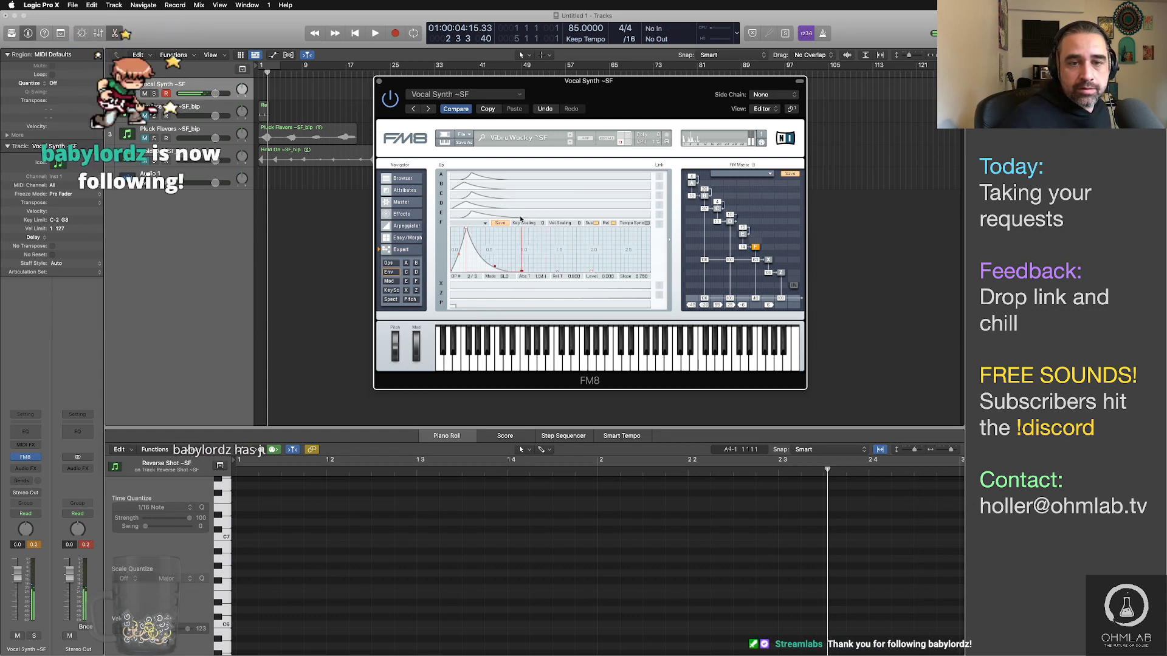
click(544, 216)
drag(574, 262, 502, 241)
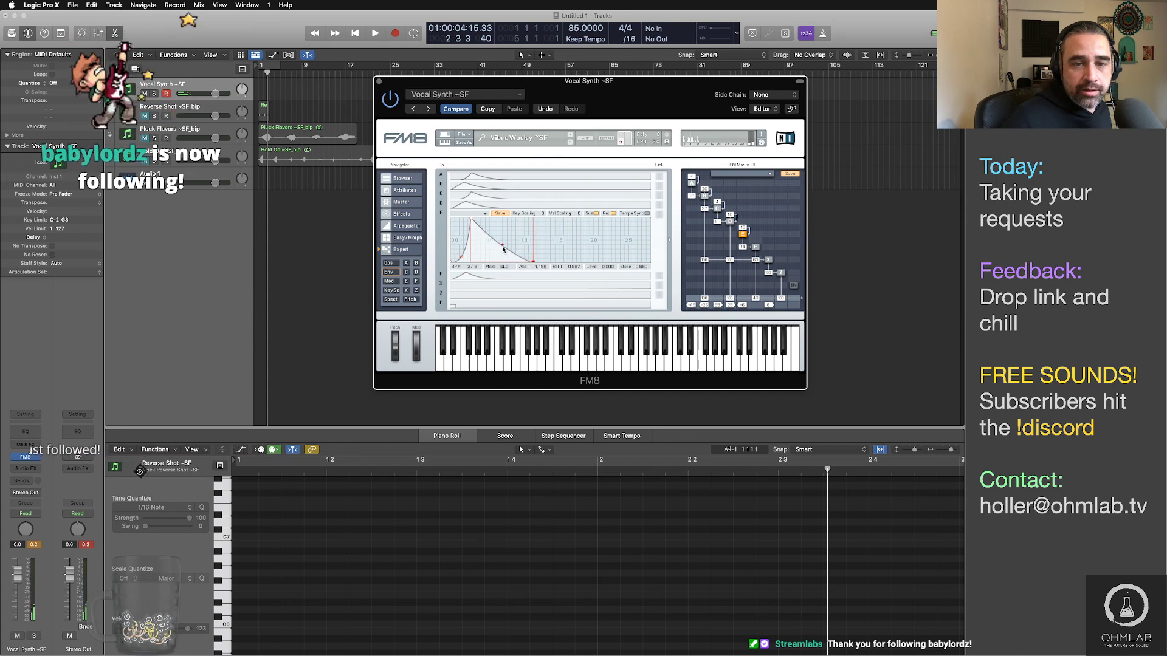
Step: Reshape operator C's envelope into a slower, gentler decay, and adjust operator F's decay curve and end point
click(535, 193)
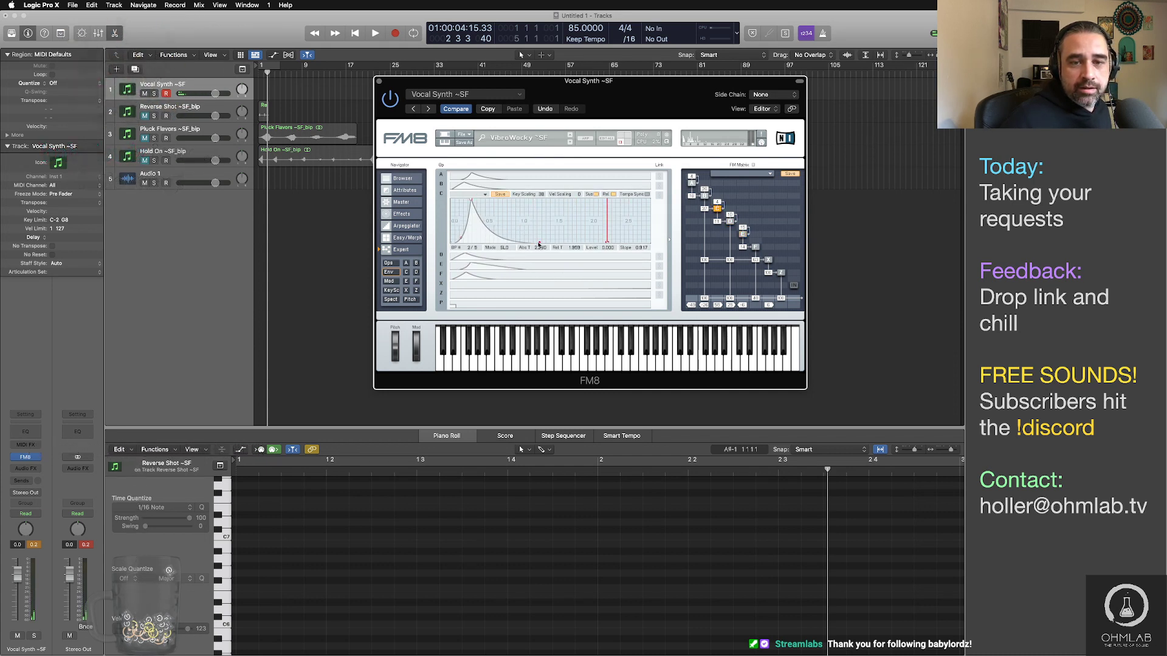
mouse_move(539, 244)
mouse_down()
mouse_move(533, 222)
mouse_move(539, 231)
mouse_up()
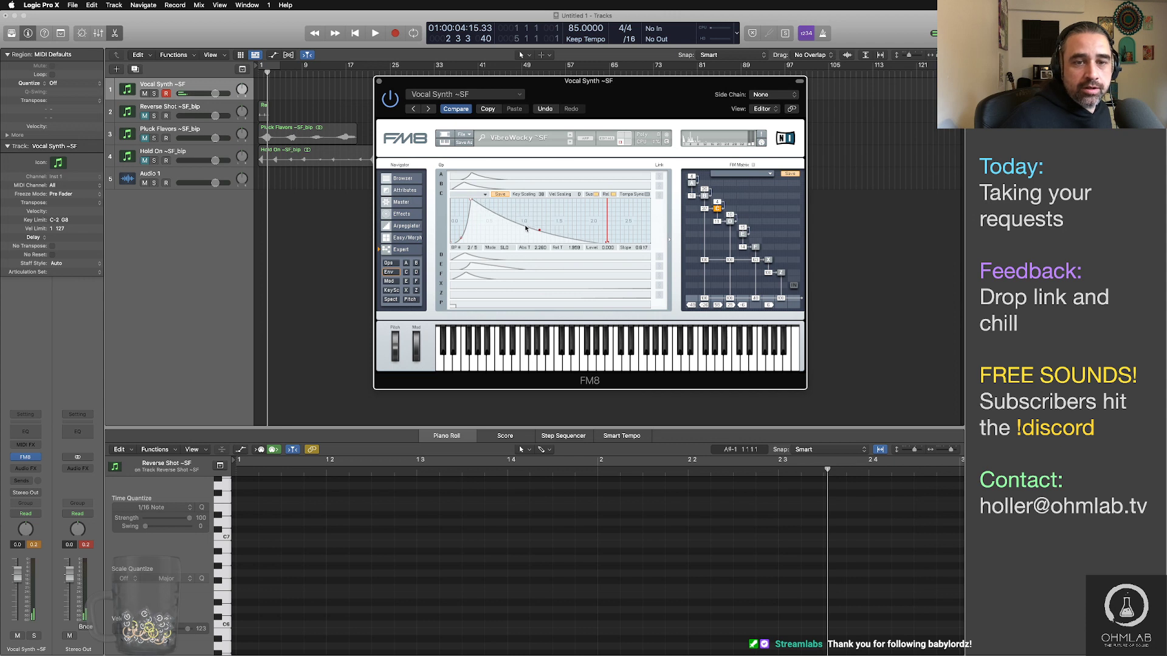
click(513, 276)
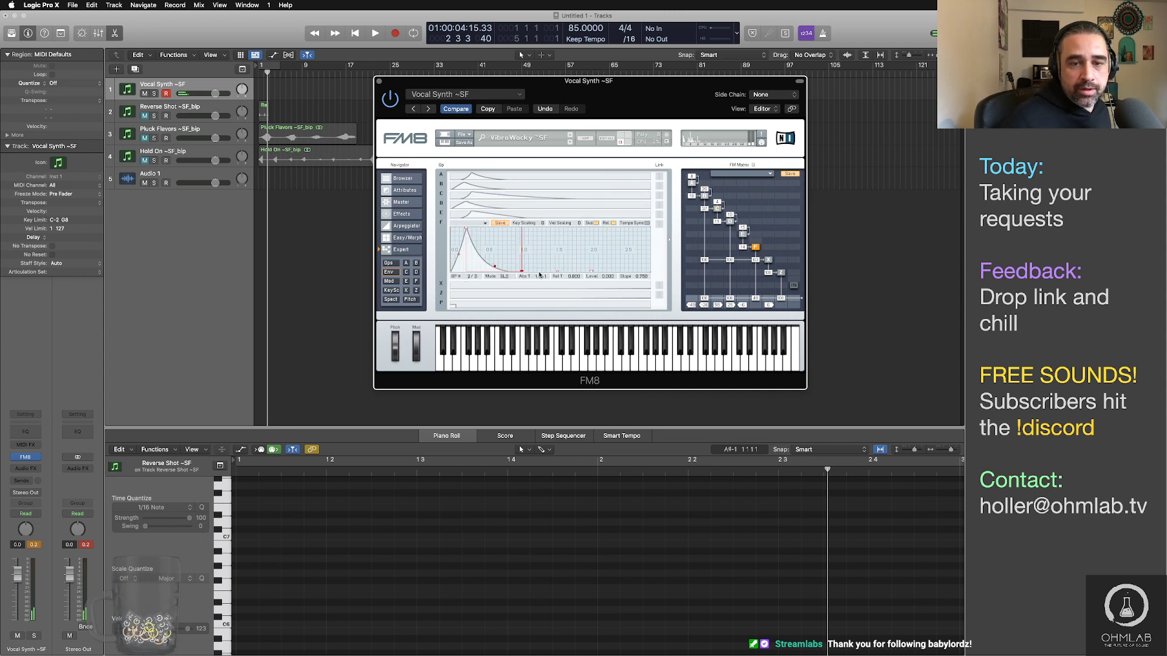
drag(495, 266, 531, 278)
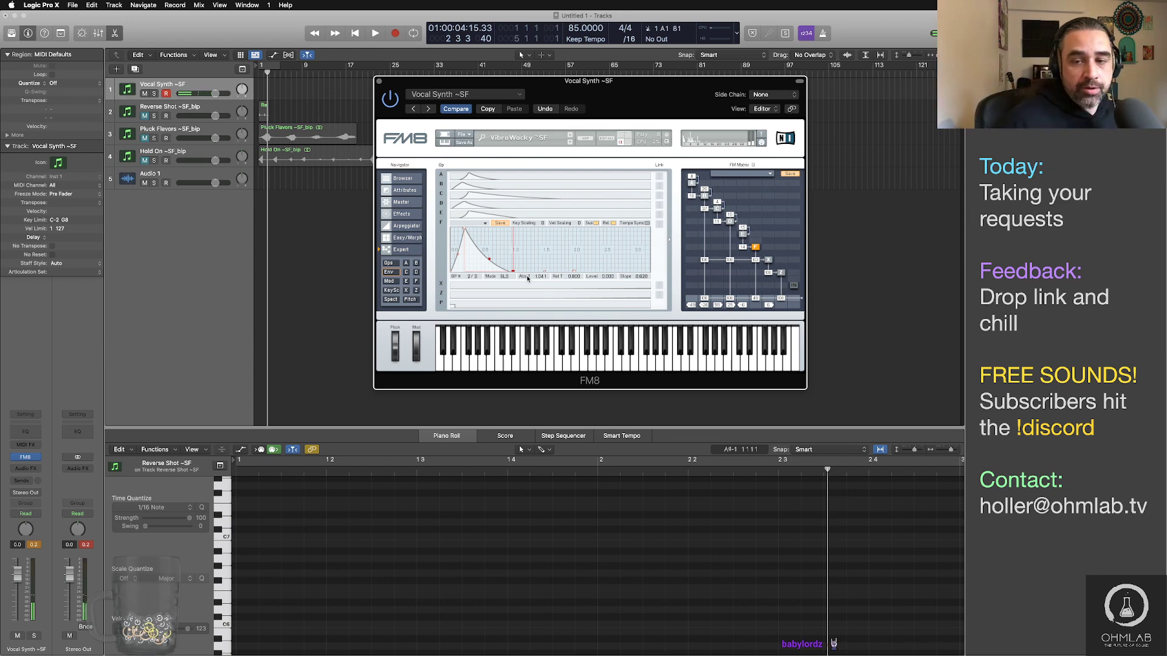
Step: Adjust operator X's saturator level
drag(656, 97, 662, 81)
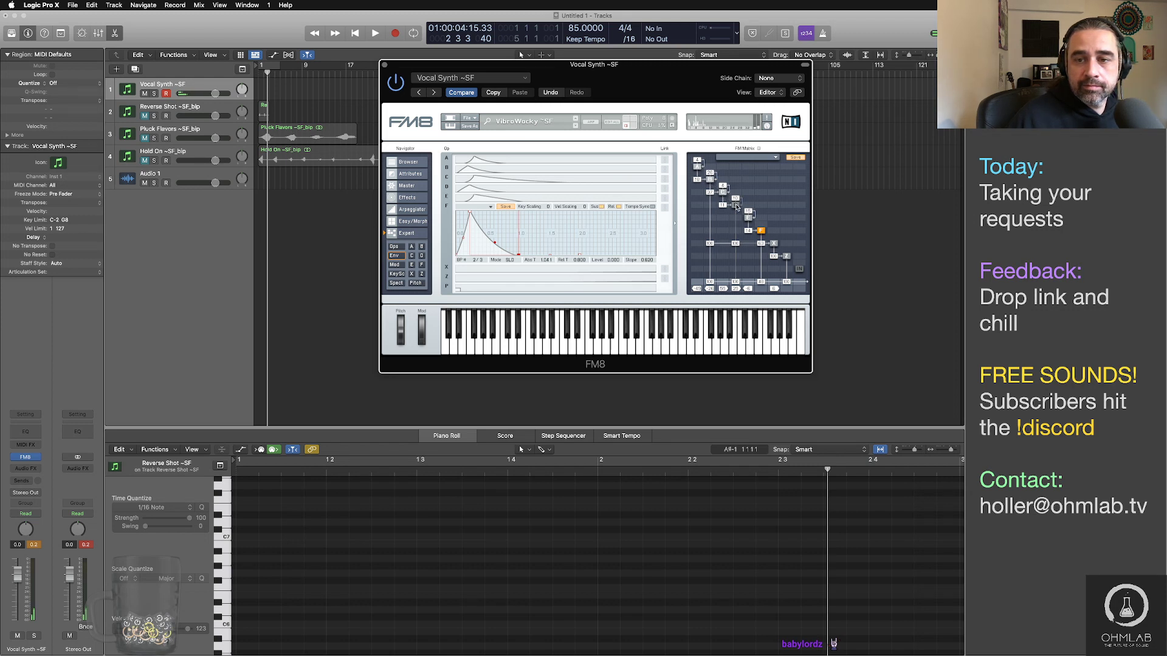
click(774, 245)
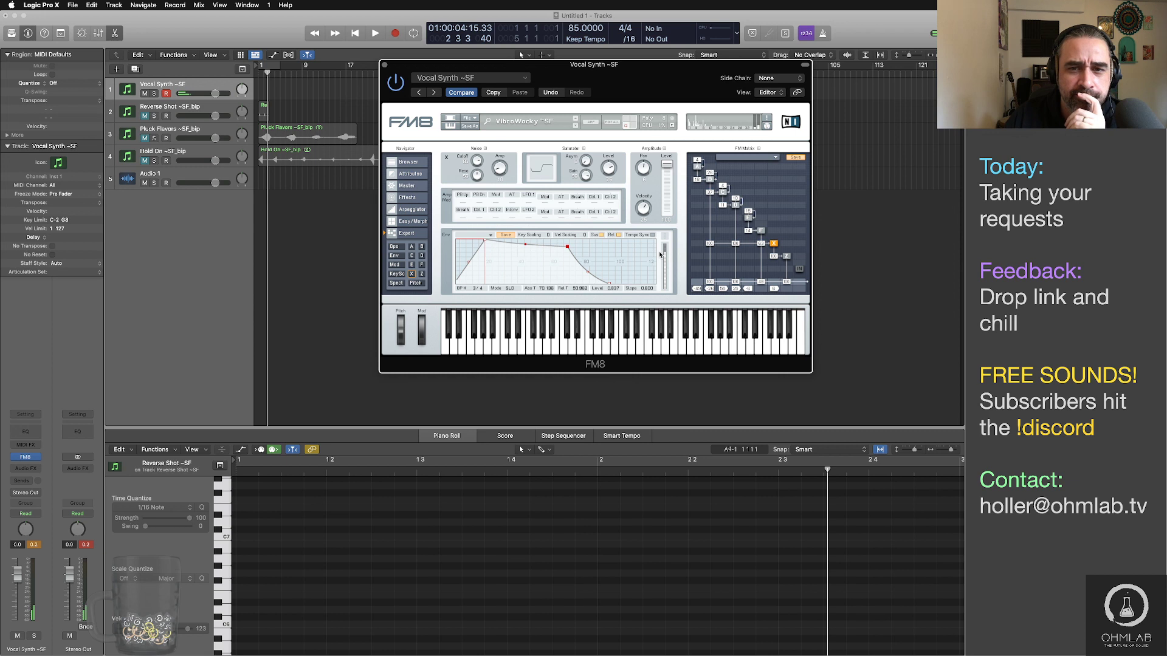
mouse_move(607, 168)
mouse_down()
mouse_move(611, 212)
mouse_move(612, 176)
mouse_up()
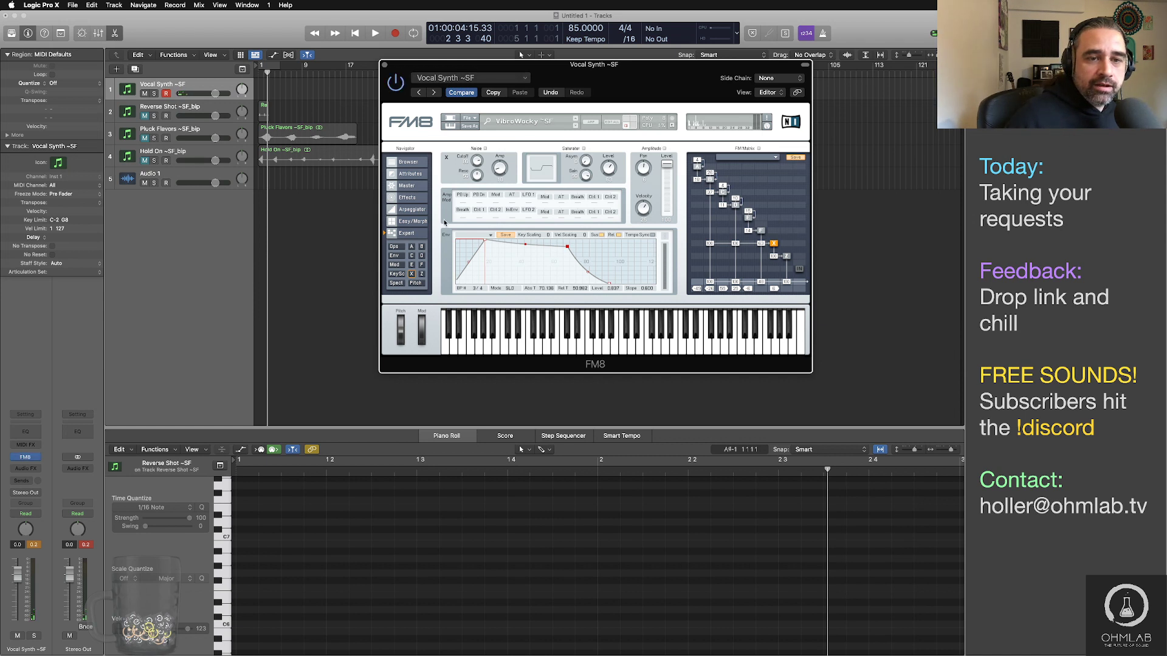
Step: Compare the sound with the PsycheDelay, Chorus/Delay and Reverb effects switched off and back on
click(406, 197)
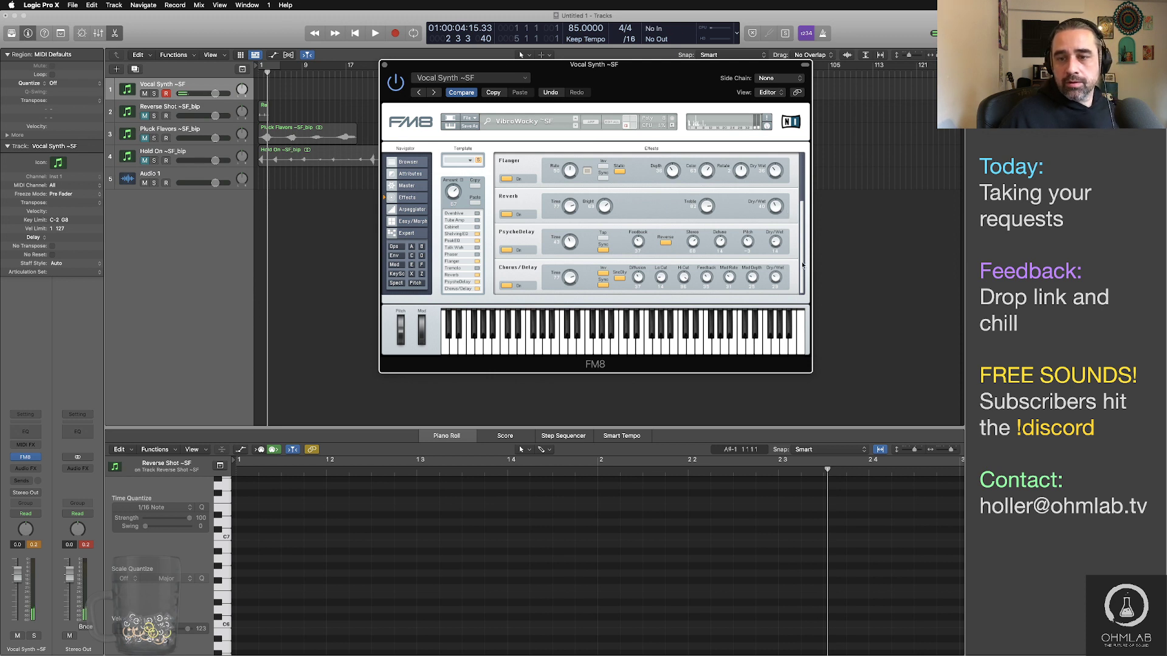
scroll(804, 214, down, 1)
scroll(804, 214, up, 1)
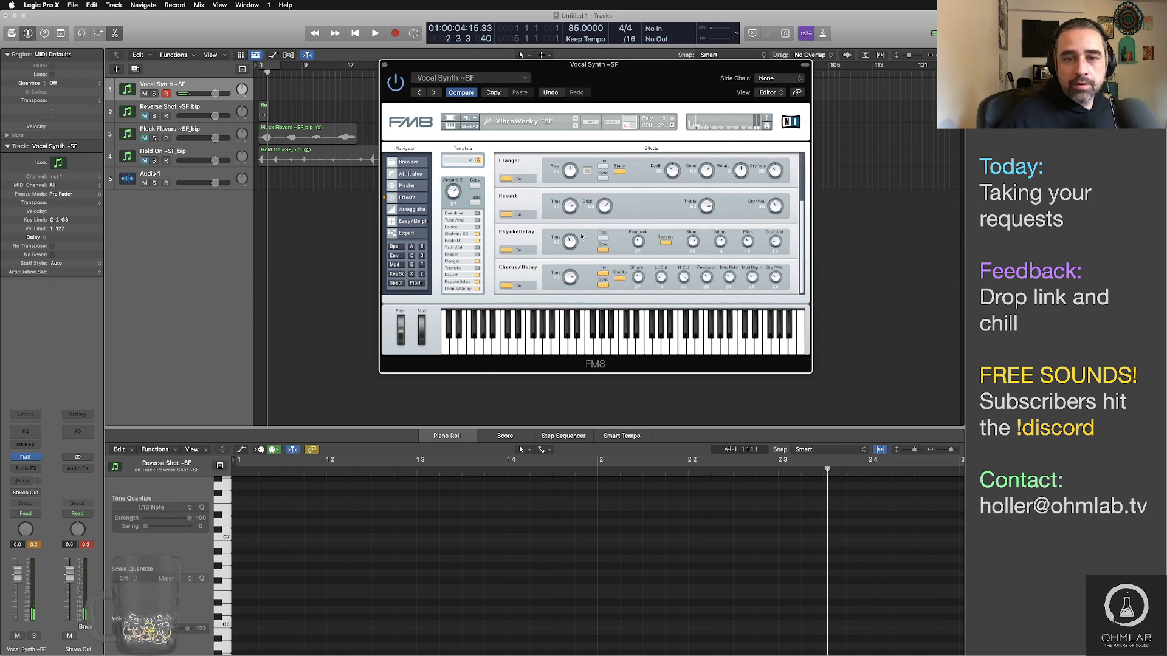
click(505, 251)
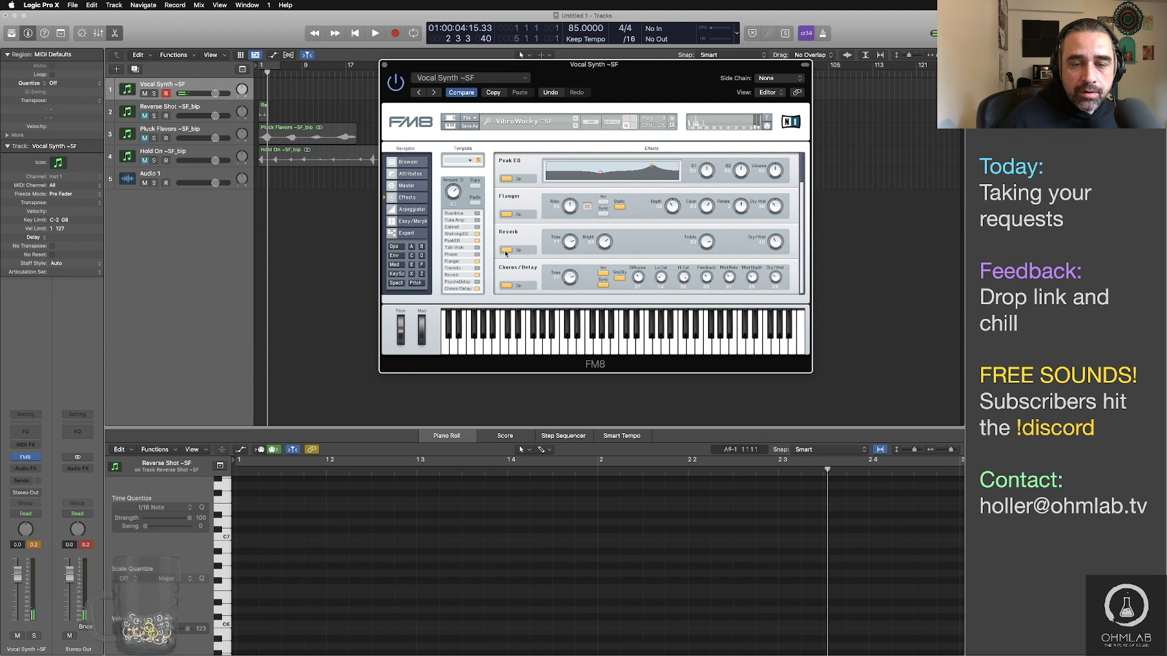
click(477, 281)
click(477, 289)
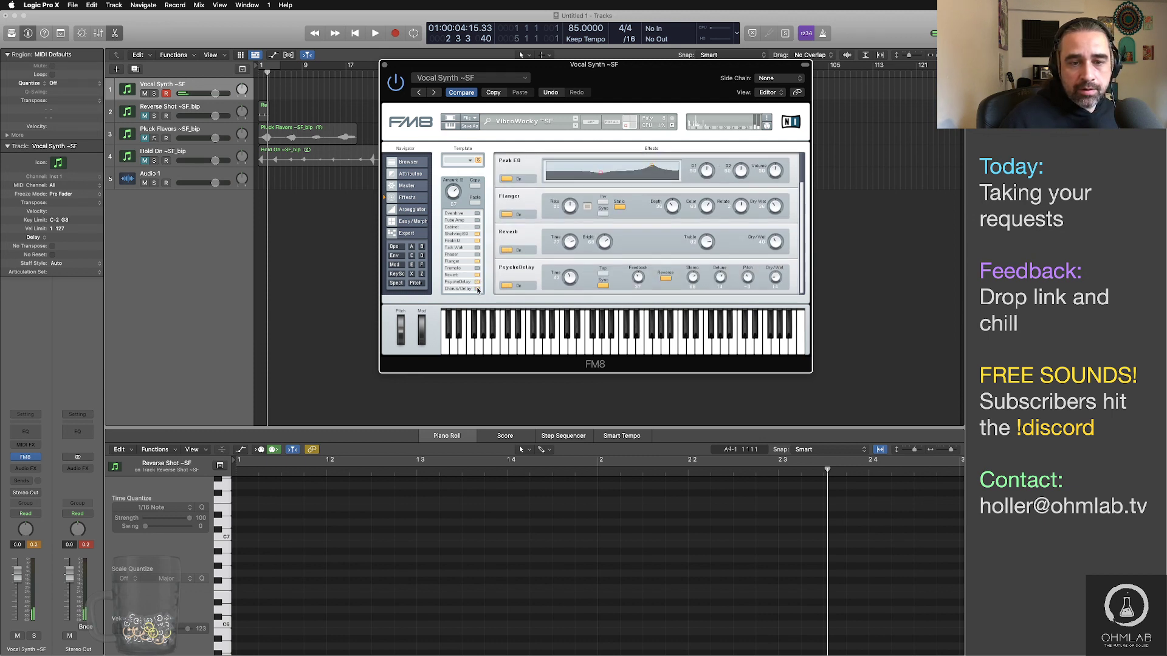
click(477, 290)
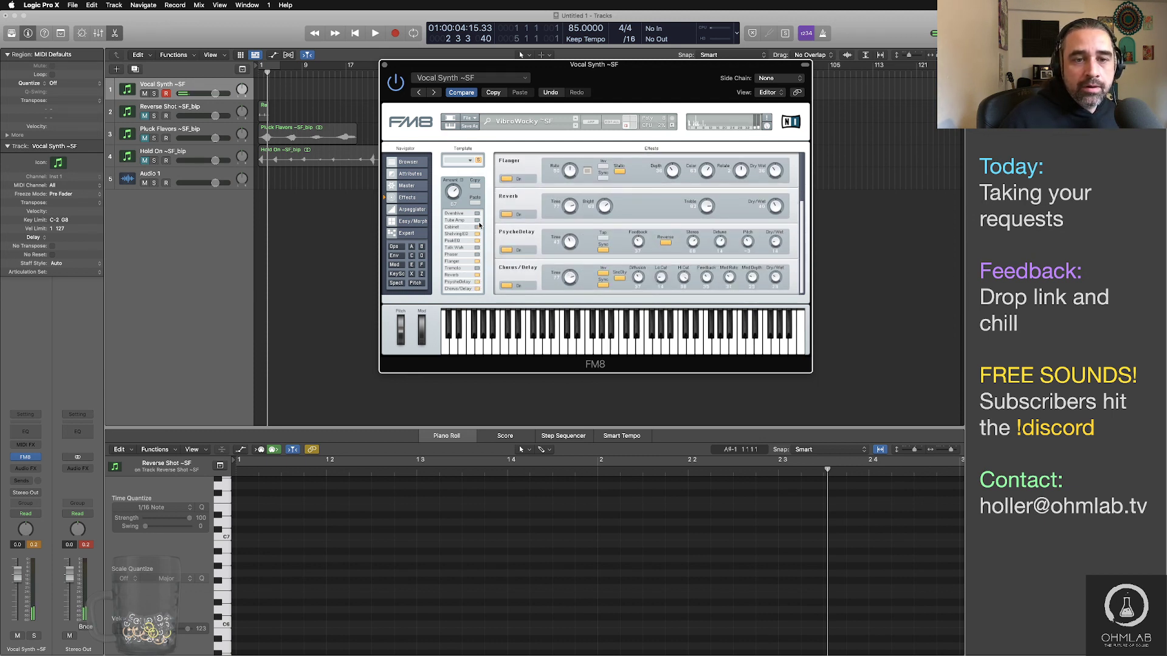
click(477, 277)
click(477, 276)
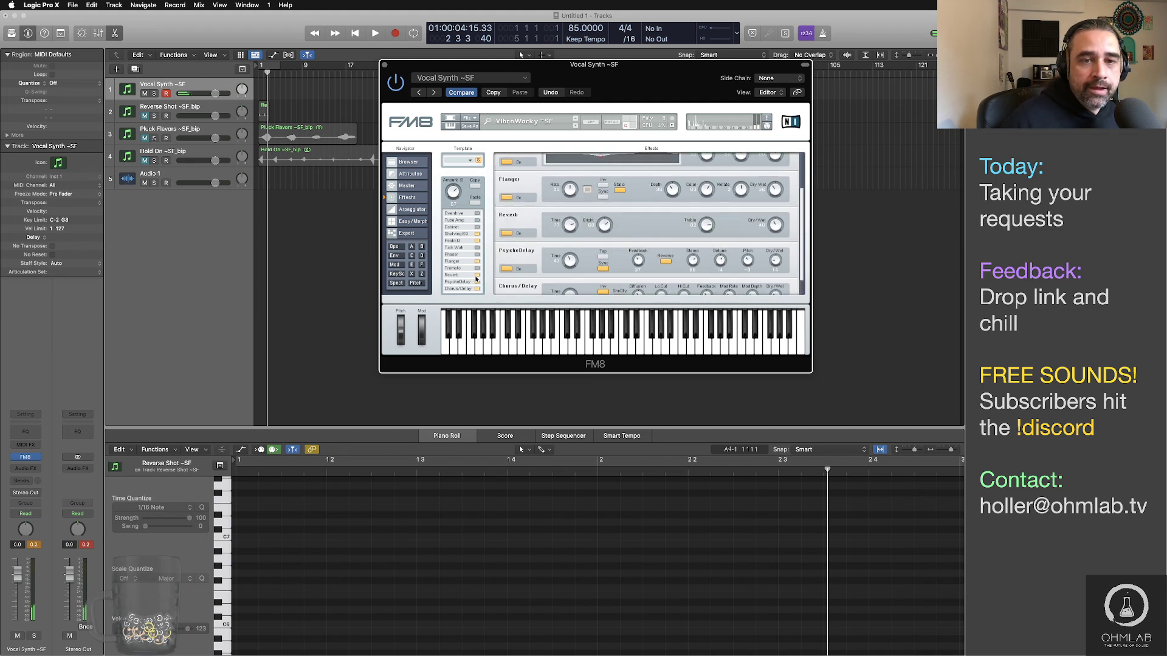
Step: Shorten the release tail of operator F's envelope by bringing its last breakpoint closer to the end of the decay
click(409, 188)
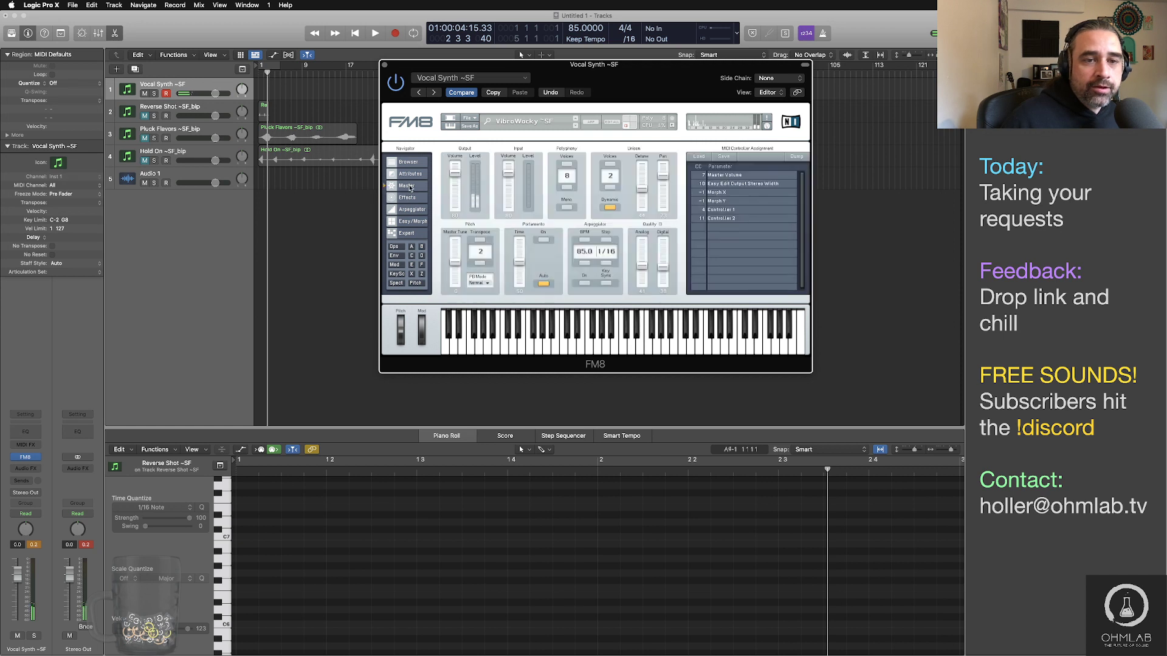
click(396, 256)
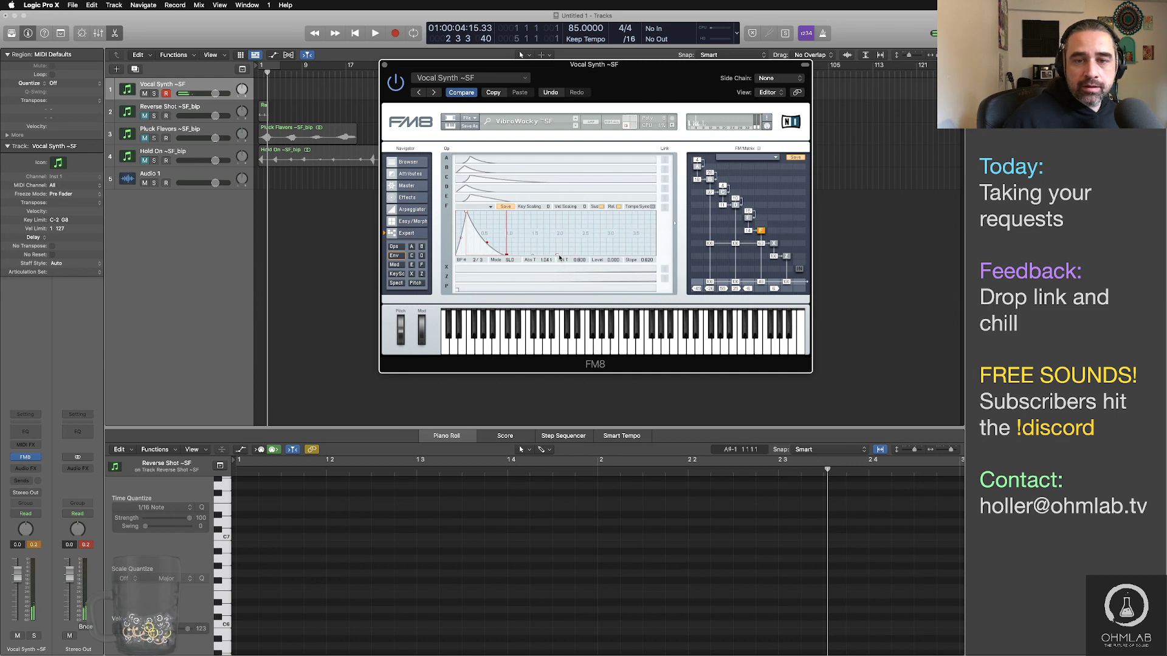
drag(557, 255, 521, 258)
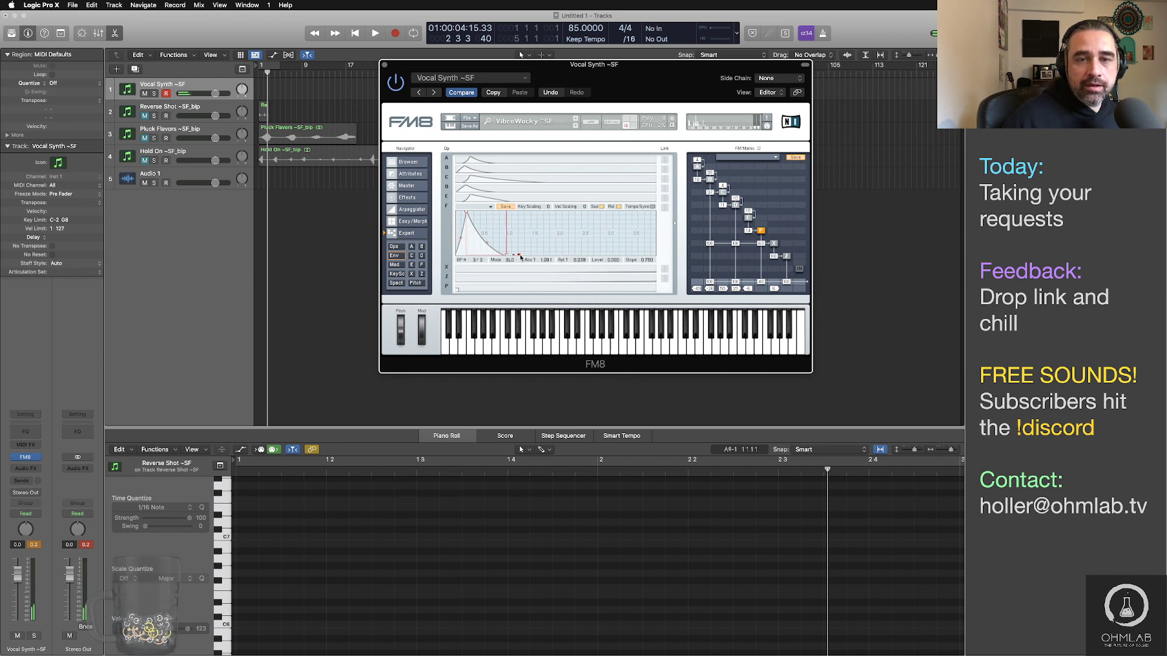
Step: Reshape operator B's envelope into a convex fall from the peak to zero, deleting surplus breakpoints and shortening the release tail
click(532, 177)
drag(570, 228, 603, 218)
click(539, 171)
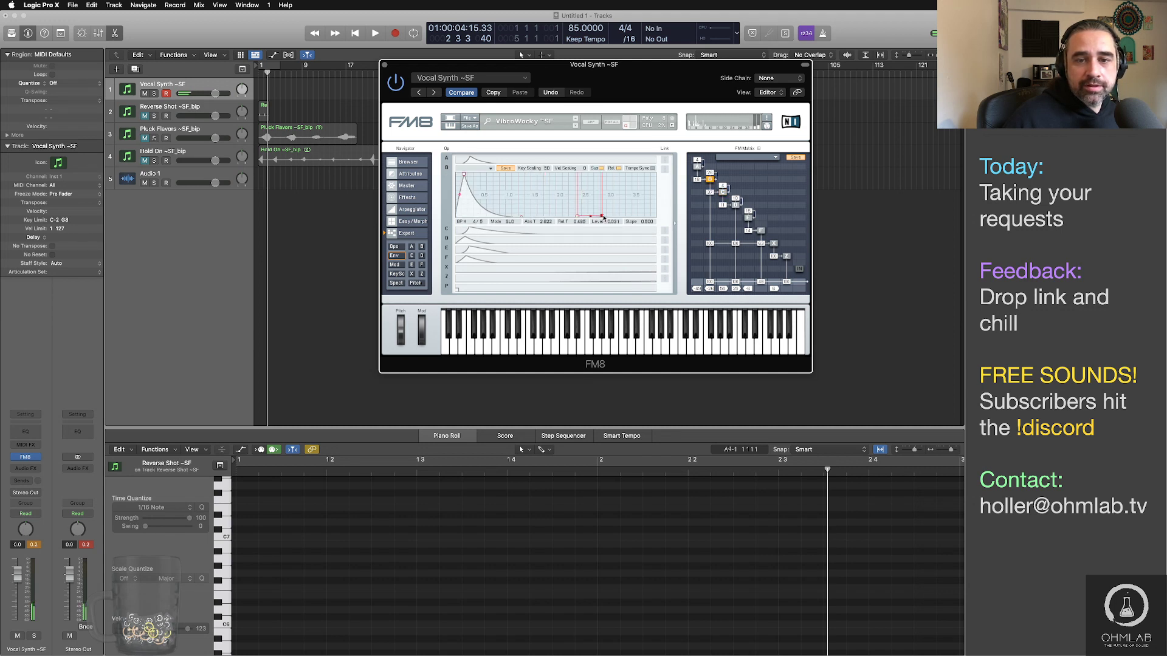
double_click(577, 217)
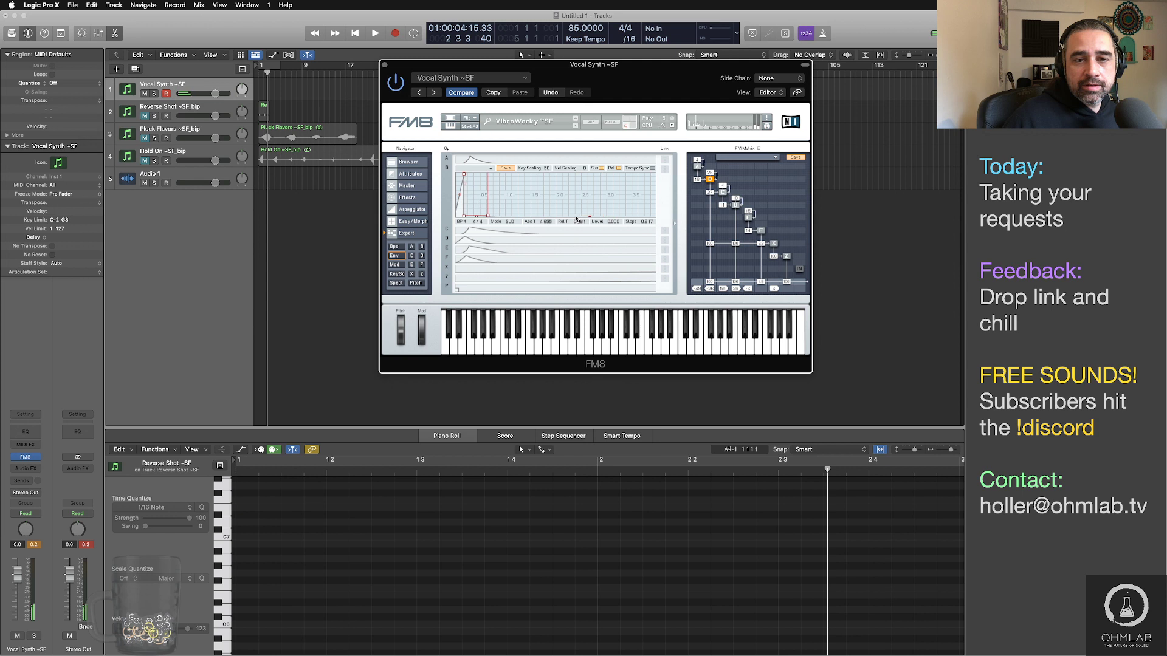
drag(463, 216, 515, 219)
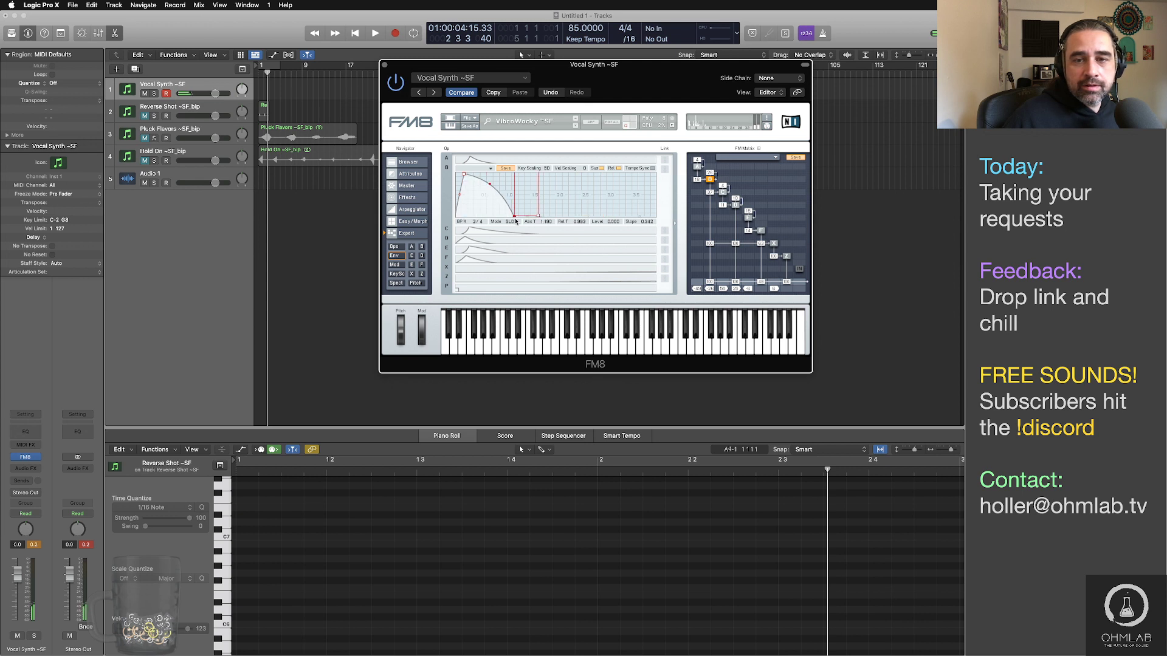
drag(586, 206, 521, 219)
click(487, 218)
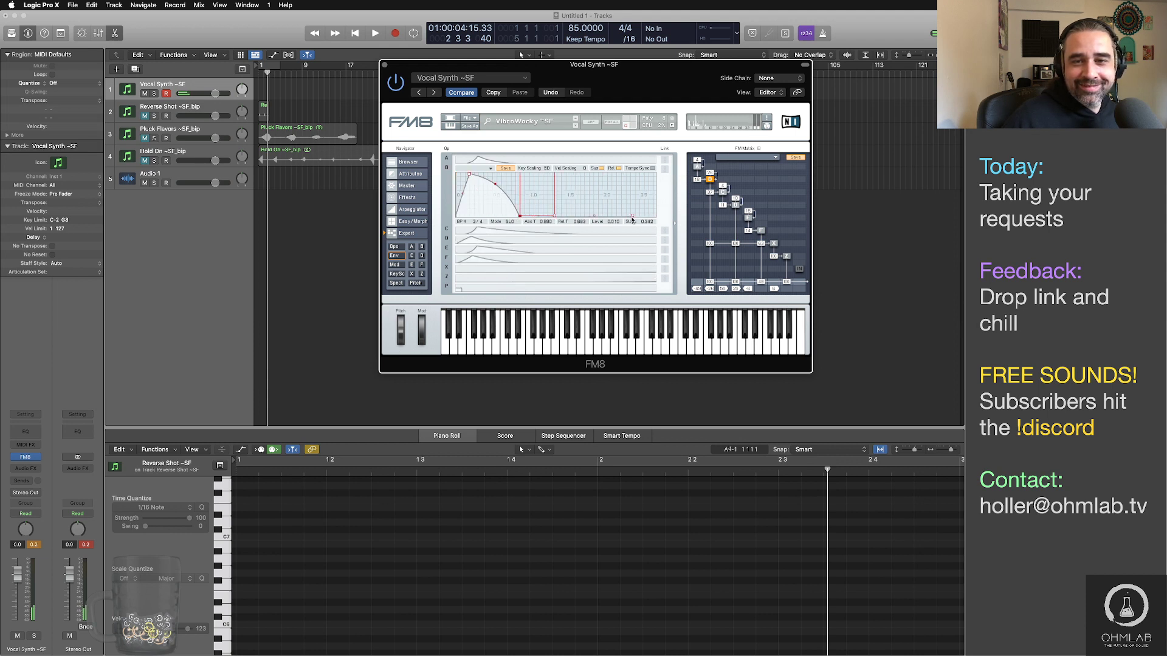
drag(632, 217, 555, 218)
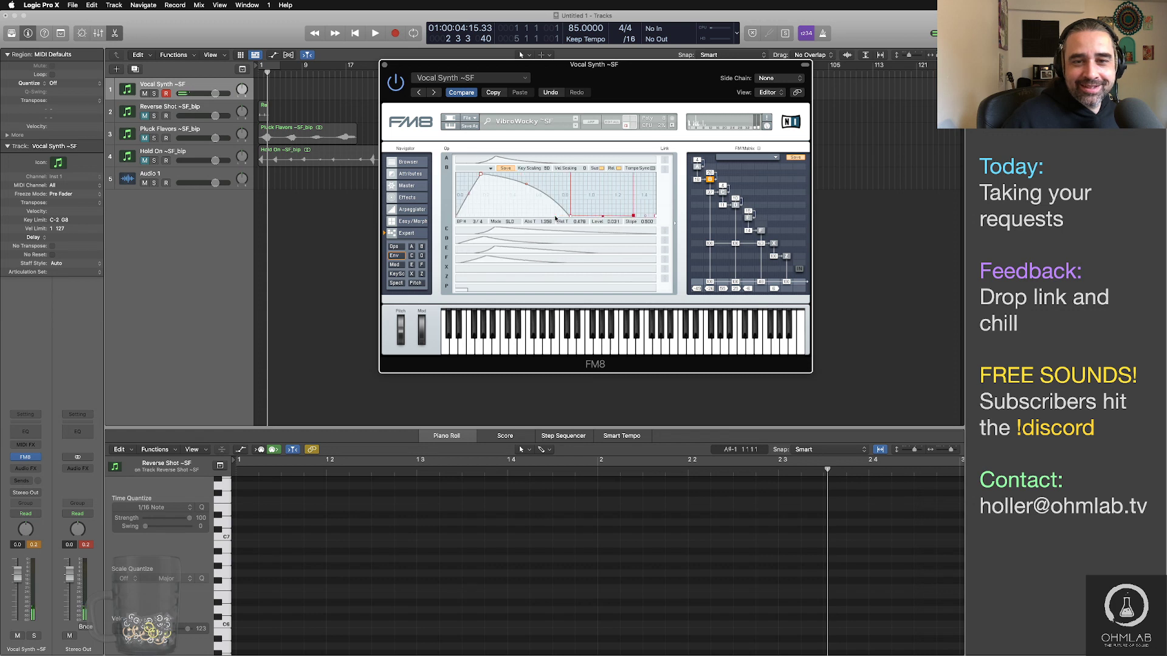
double_click(633, 217)
drag(594, 217, 585, 217)
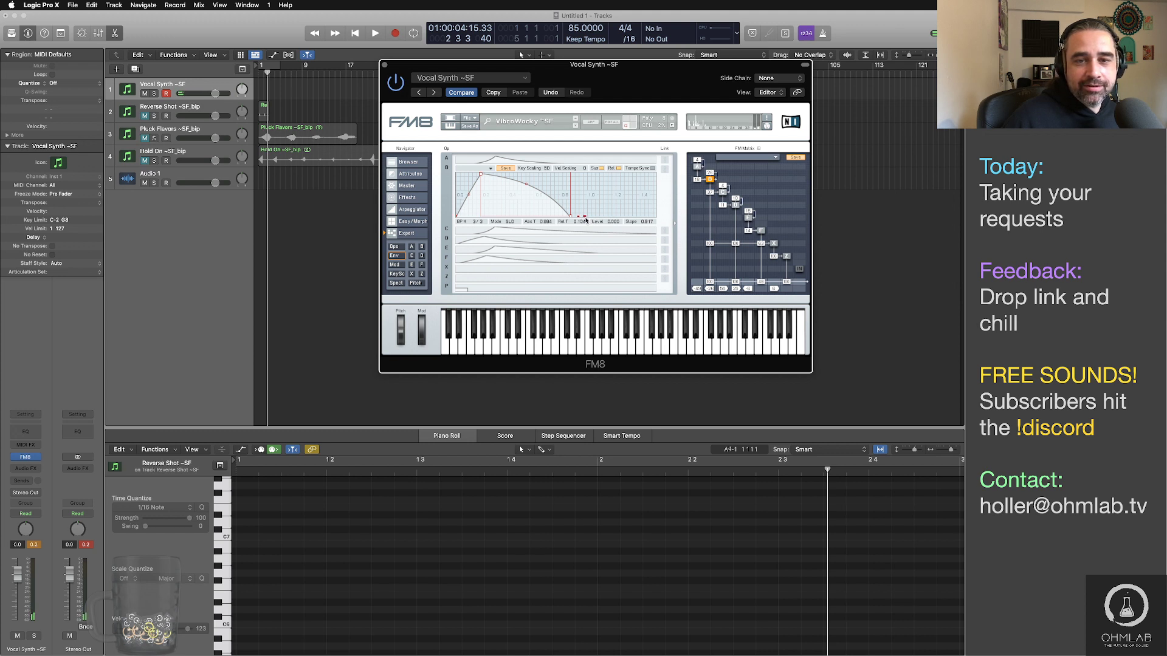
Step: Adjust the decay of operator A's envelope and move its peak slightly later
click(561, 164)
drag(575, 208, 505, 200)
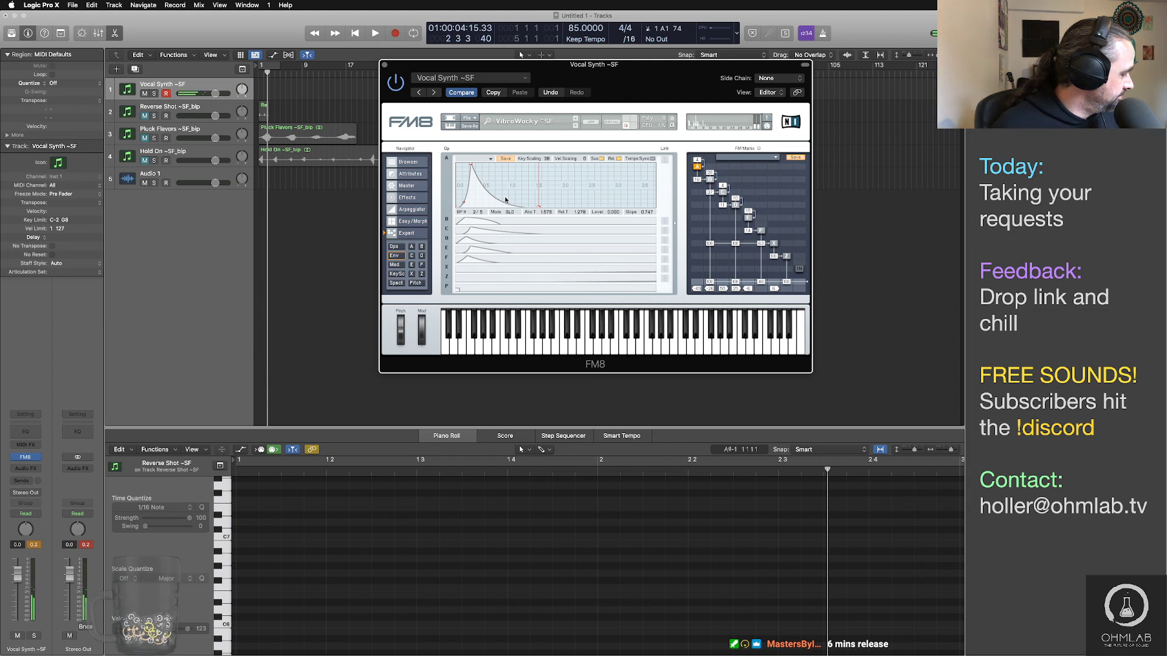
drag(468, 163, 482, 161)
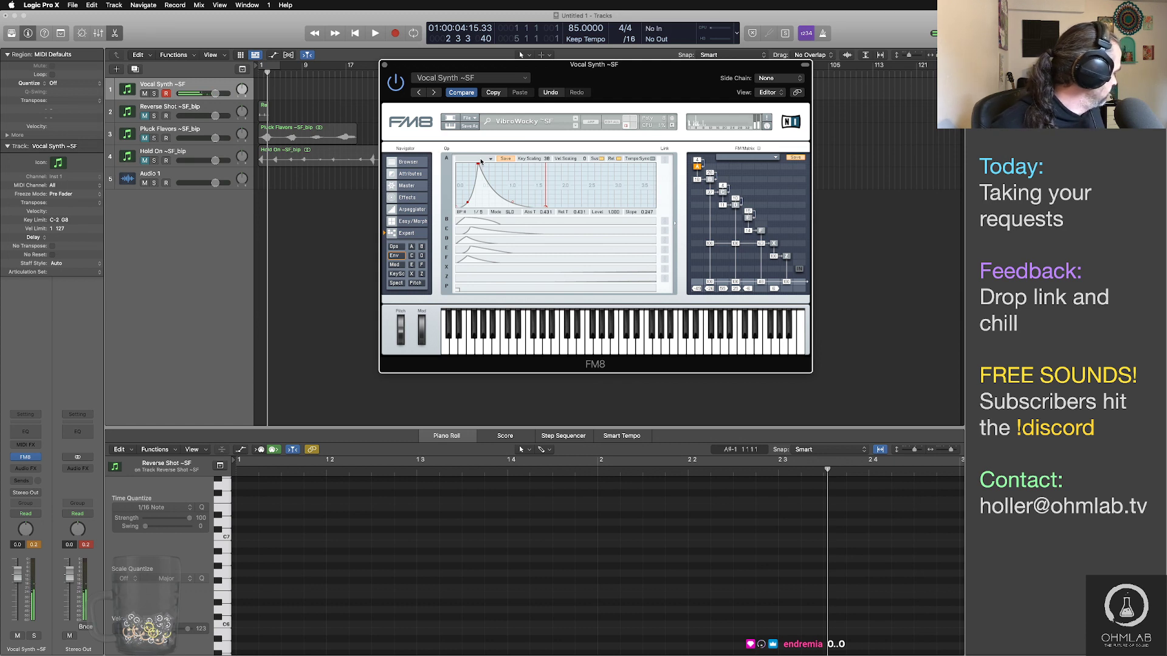
Step: Shorten operator X's envelope with an earlier peak, a brief, slightly falling plateau and an earlier curved fall to zero
scroll(596, 193, down, 1)
scroll(594, 192, down, 5)
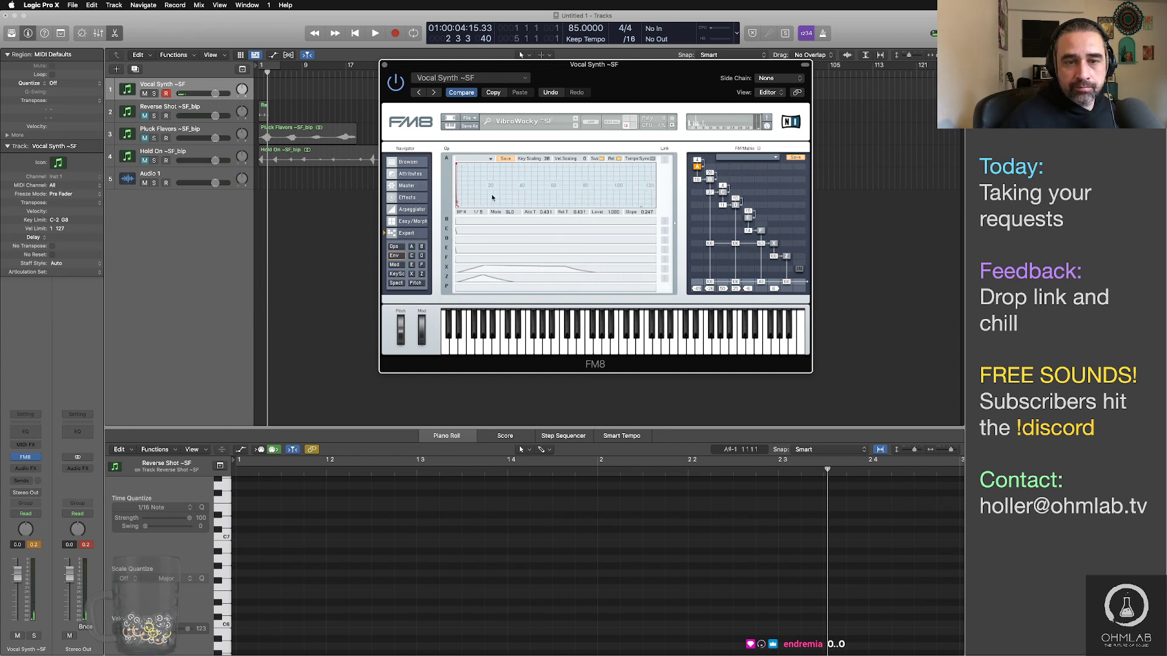
click(526, 270)
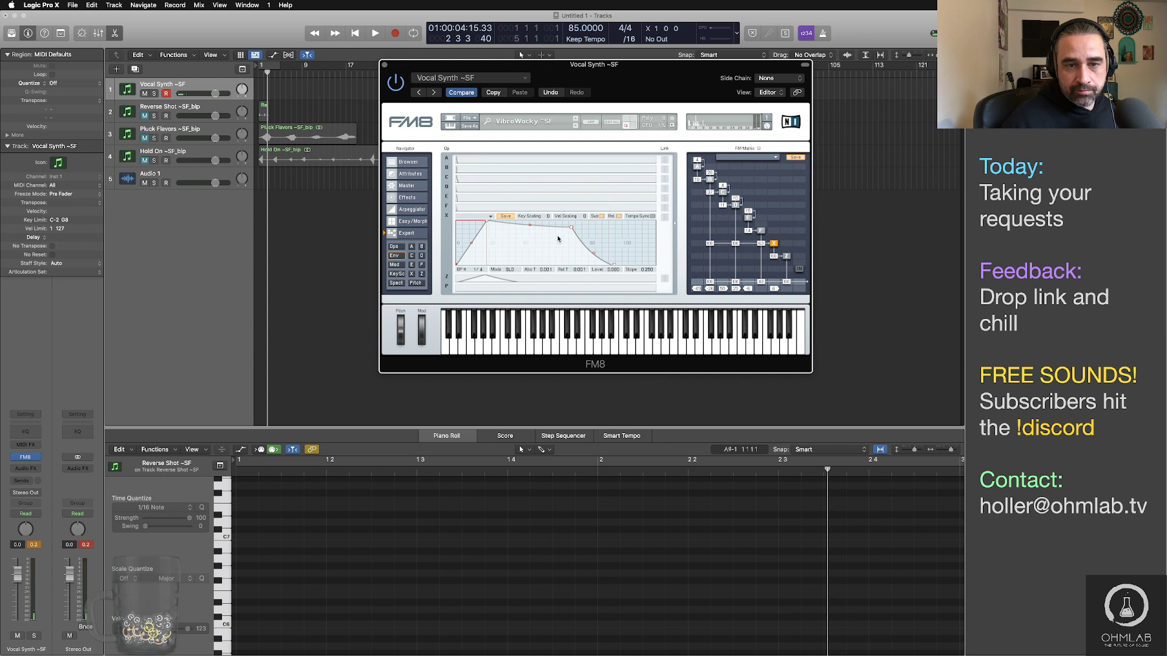
drag(486, 222, 475, 222)
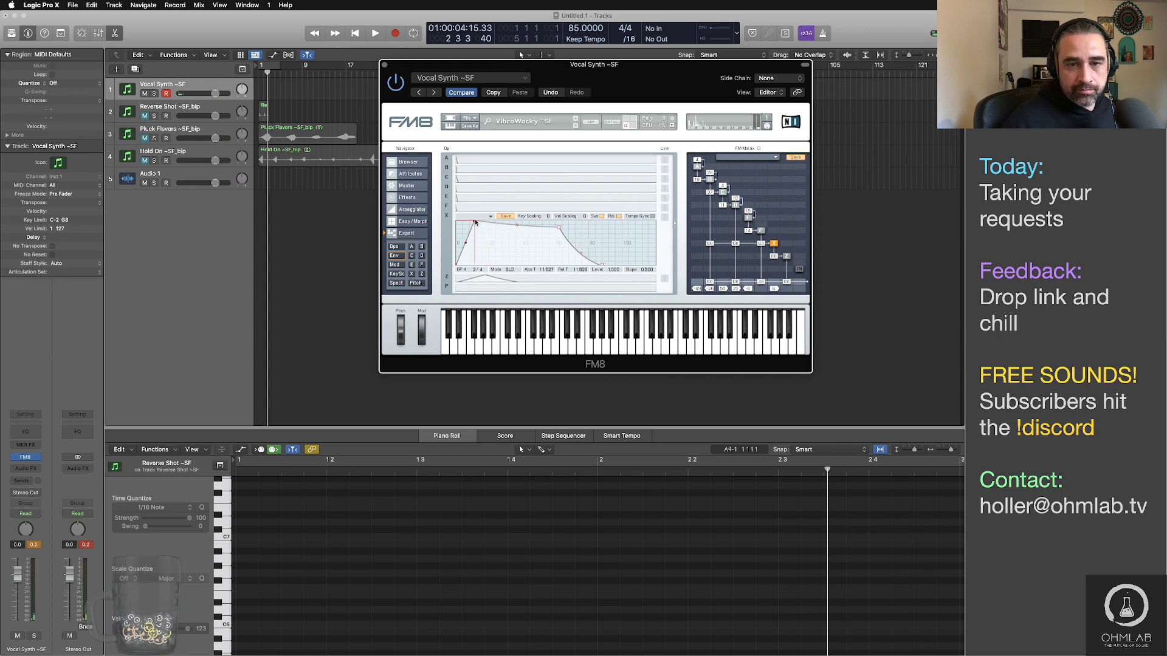
drag(553, 228, 504, 226)
click(542, 266)
drag(542, 266, 529, 274)
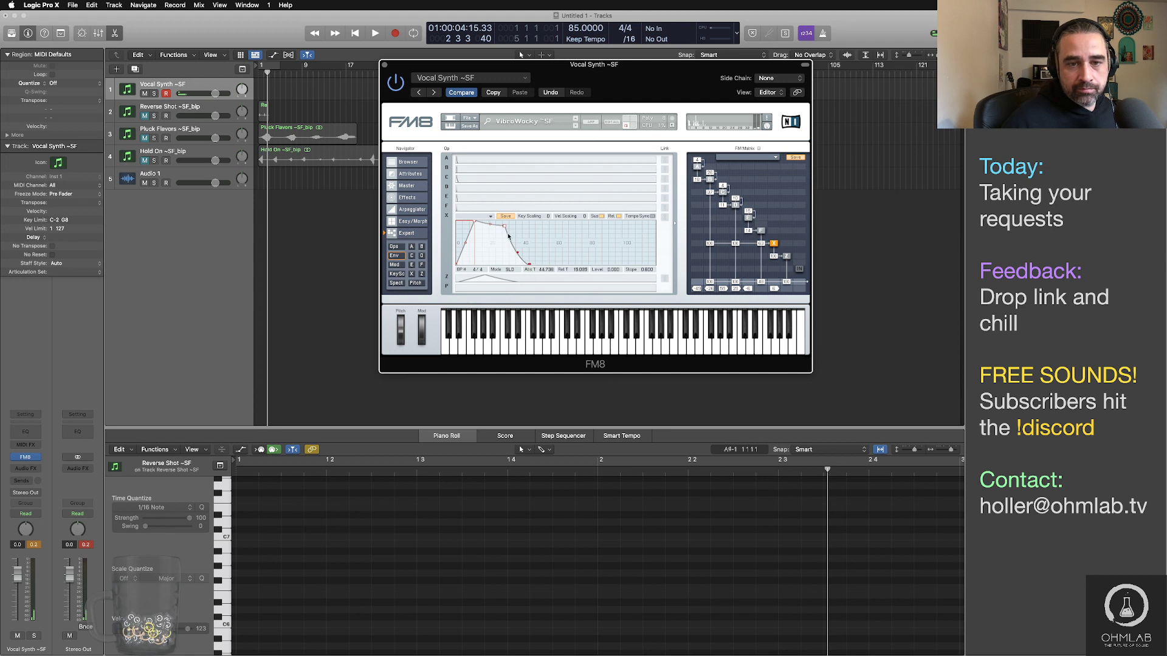
drag(503, 226, 495, 226)
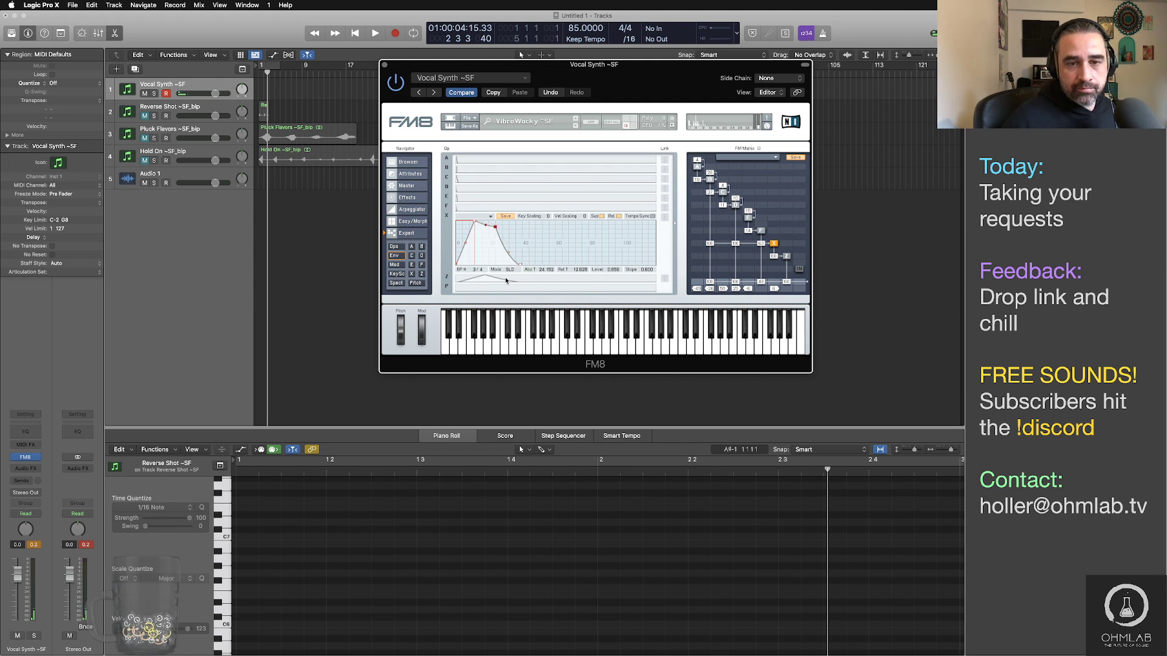
Step: Shorten operator Z's envelope by moving its peak and end breakpoints earlier
click(505, 280)
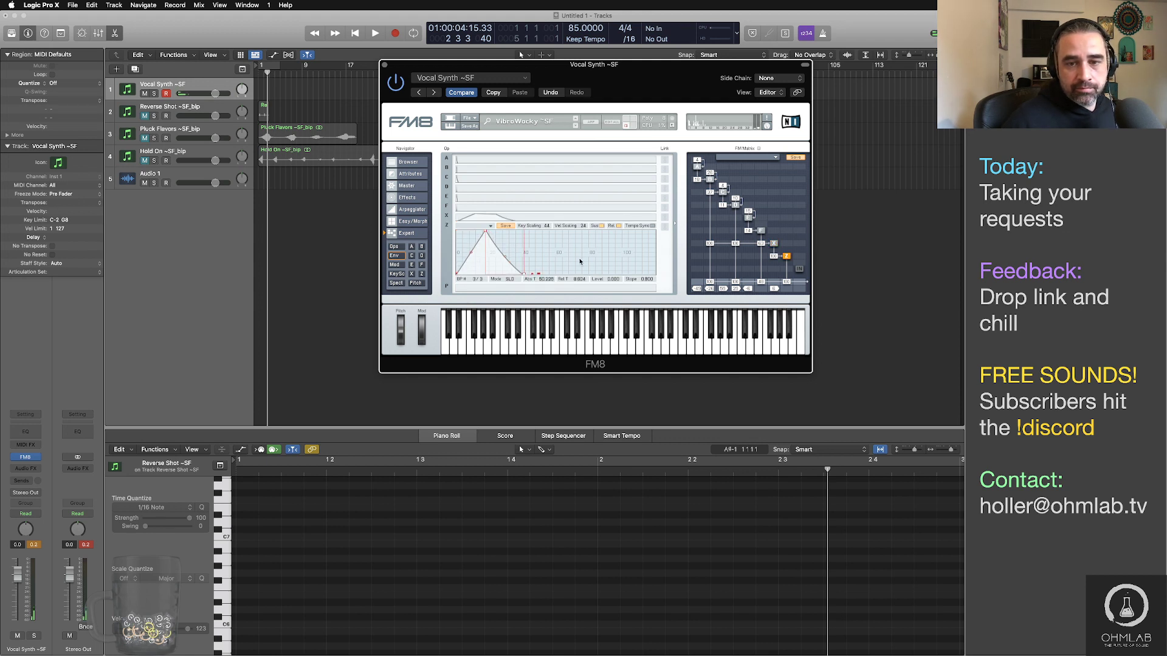
drag(485, 232, 472, 234)
drag(512, 275, 515, 275)
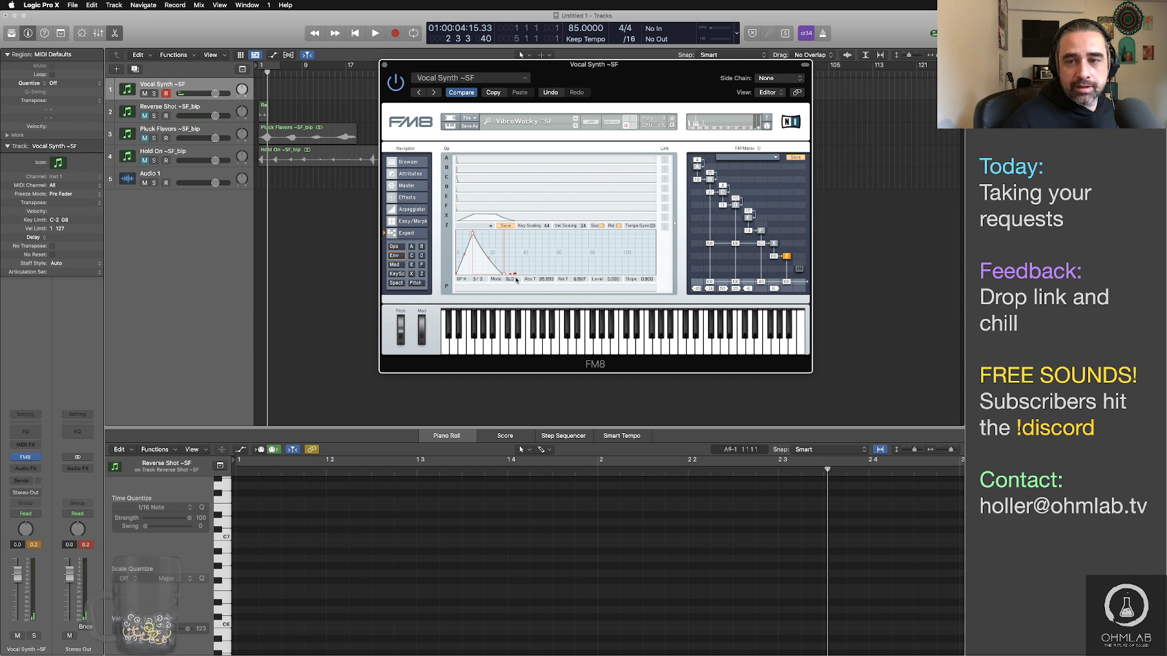
Step: Delete the surplus breakpoints far out in the tail of operator X's envelope
click(775, 244)
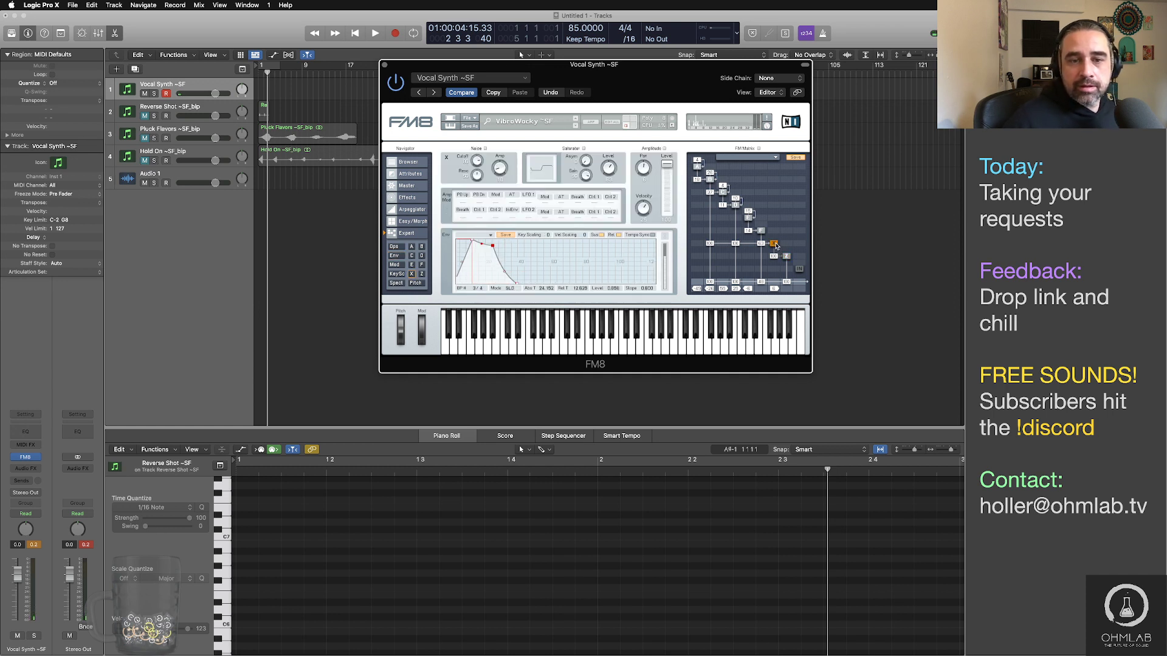
scroll(576, 261, down, 5)
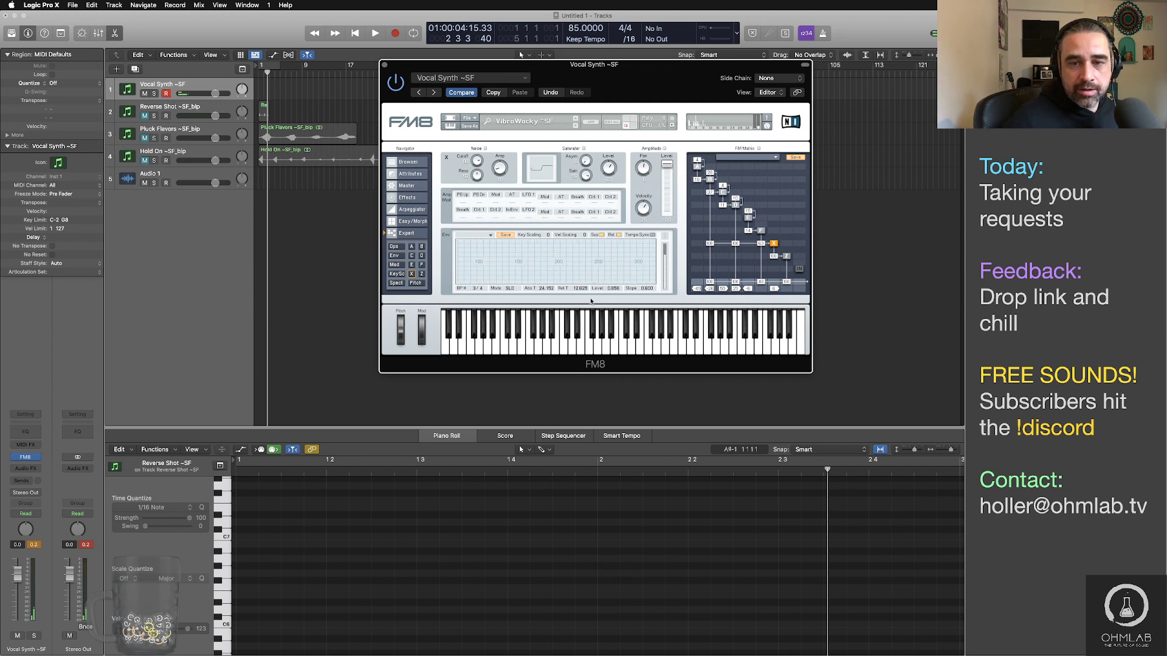
scroll(588, 263, up, 5)
click(588, 263)
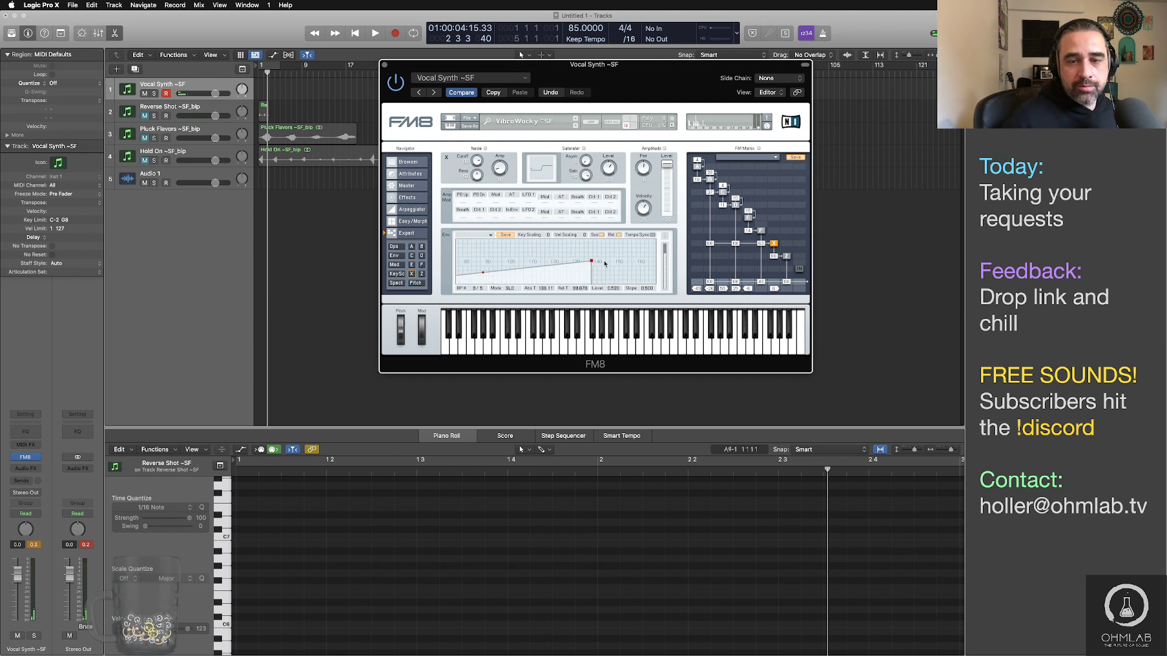
scroll(625, 262, down, 5)
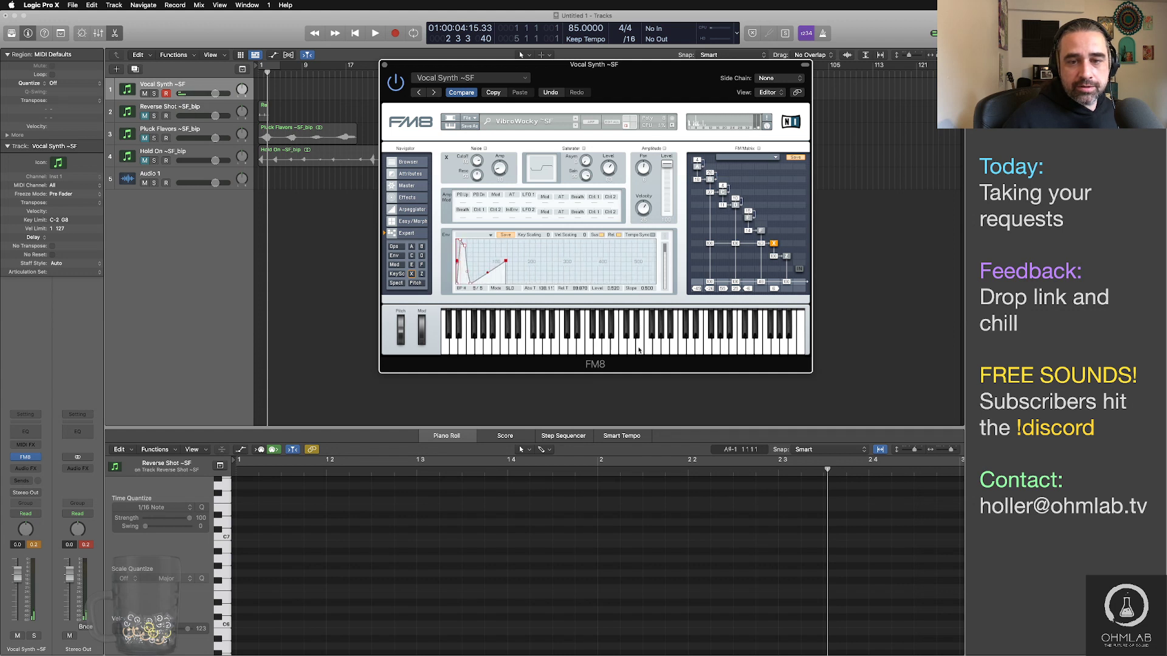
scroll(516, 268, down, 3)
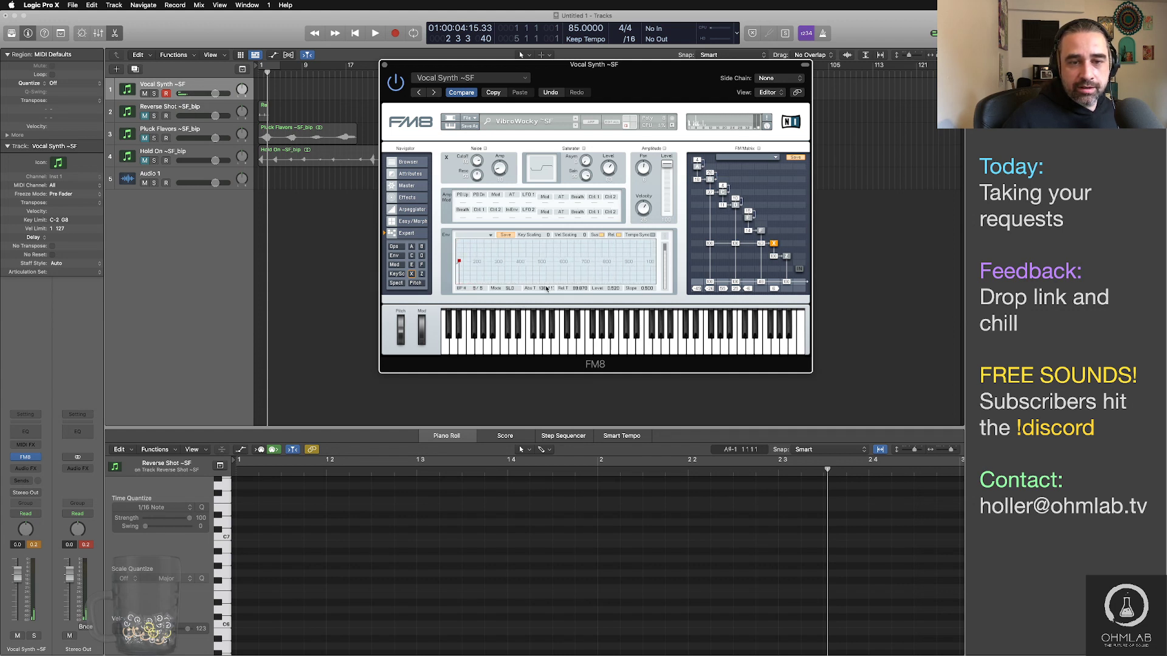
double_click(471, 263)
scroll(529, 272, up, 10)
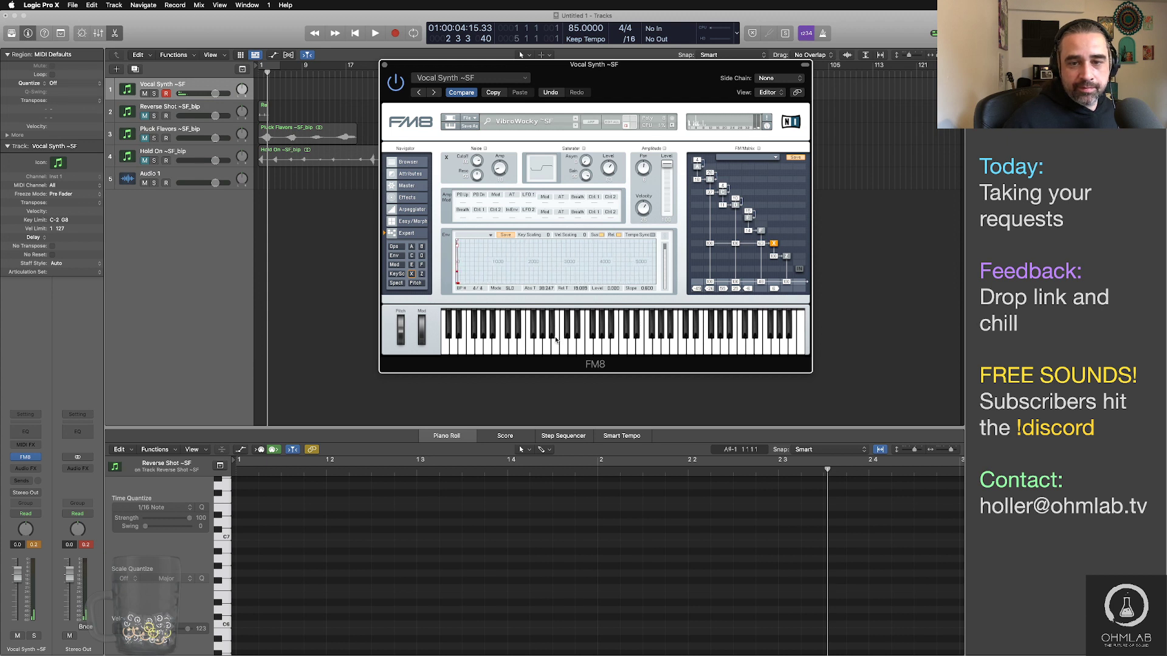
scroll(556, 263, down, 3)
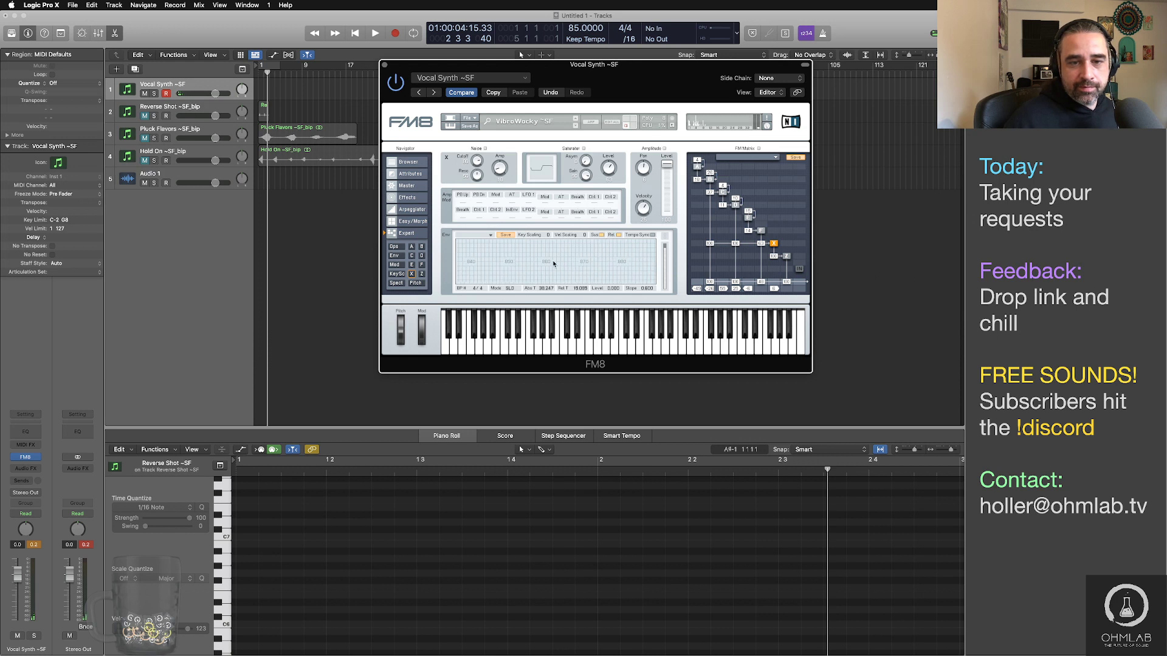
scroll(526, 278, down, 5)
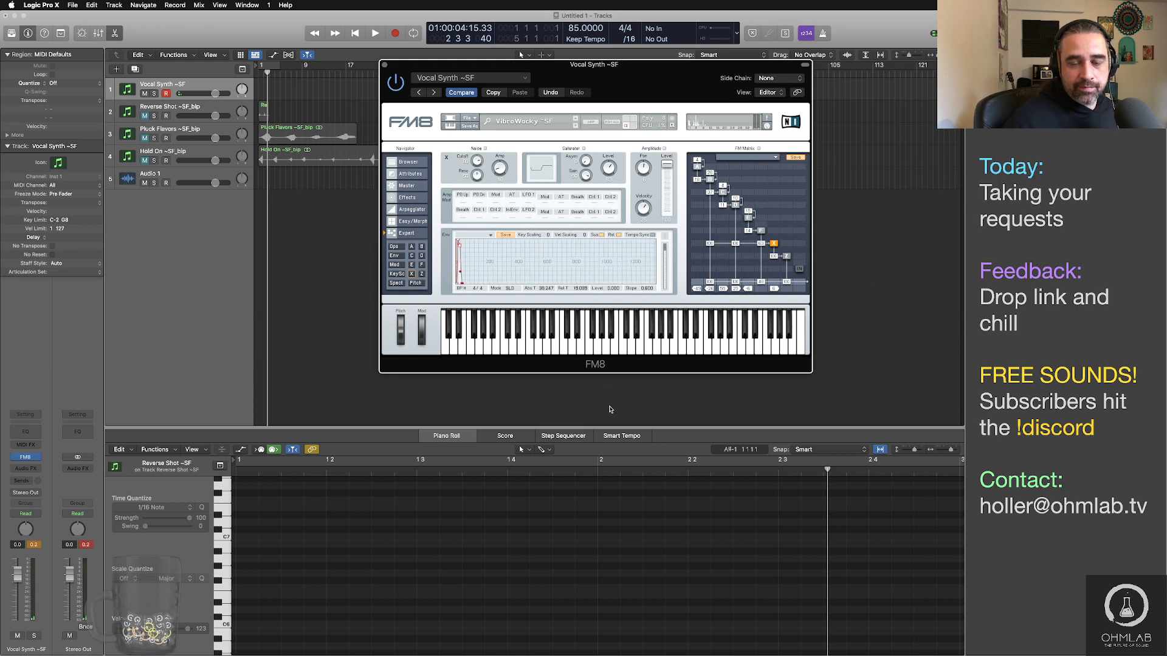
scroll(527, 278, down, 5)
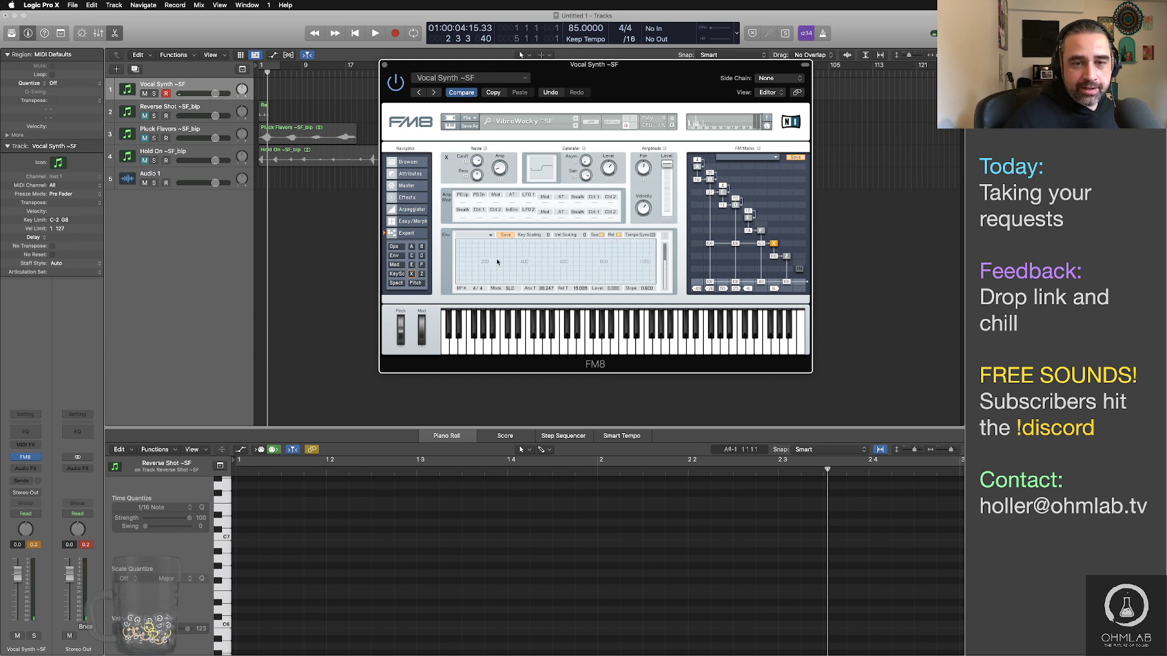
scroll(513, 262, down, 2)
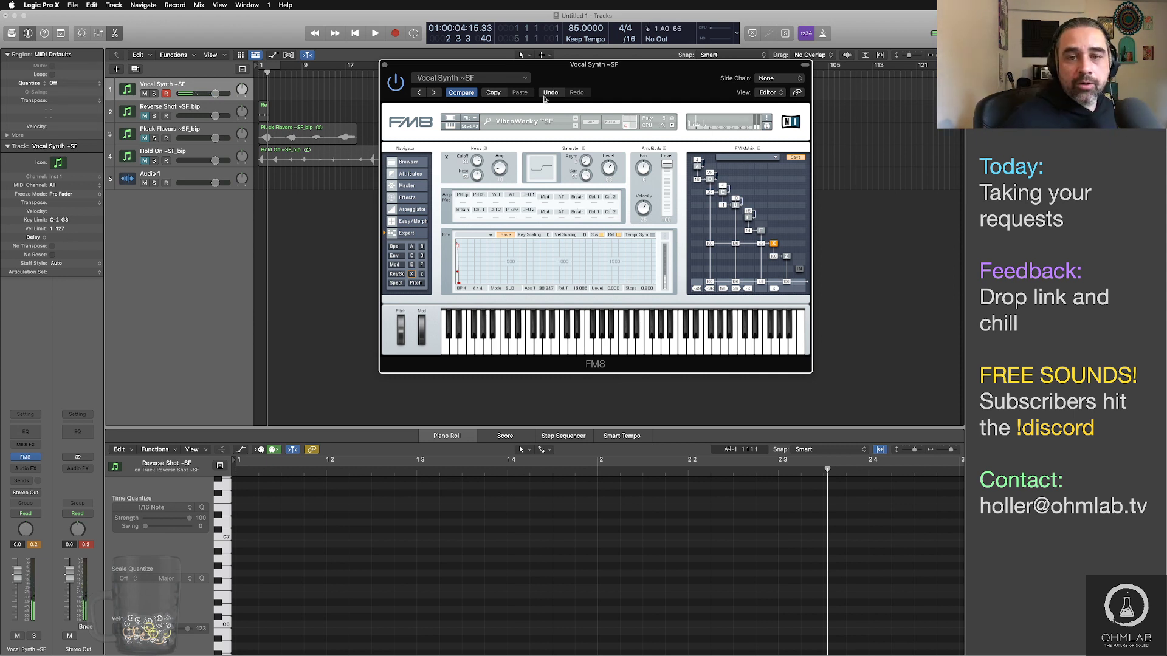
Step: On the Easy/Morph page, lower the amplitude envelope's release to its minimum and, after trying other positions, move the morph point into the Saturate quadrant
click(428, 223)
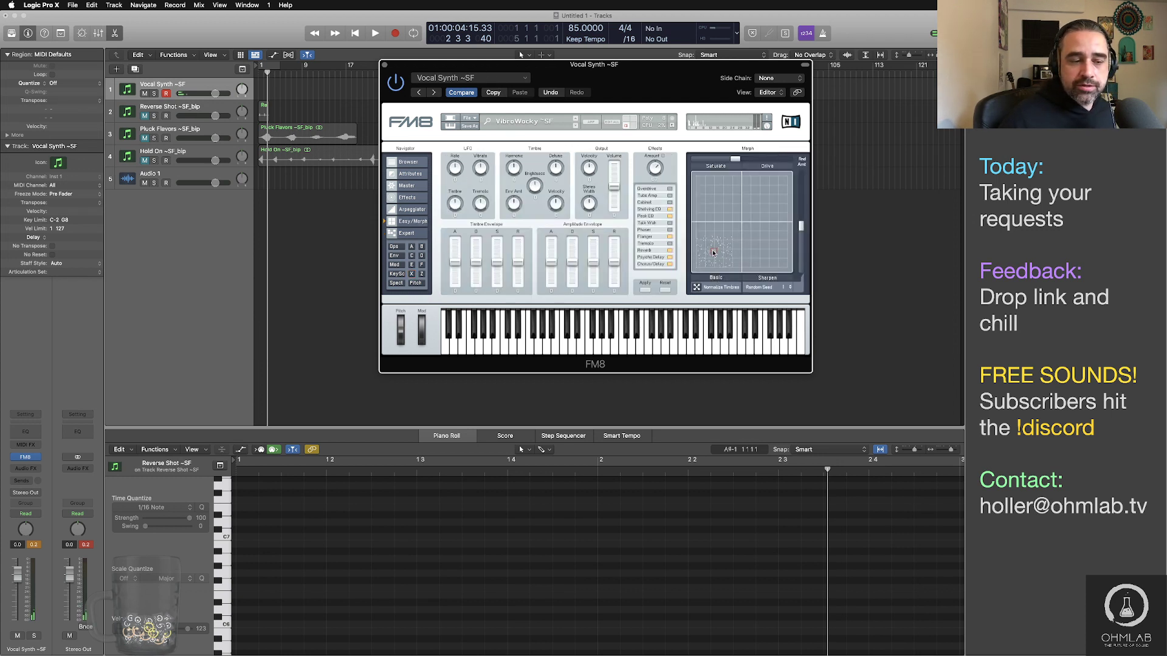
drag(714, 253, 759, 205)
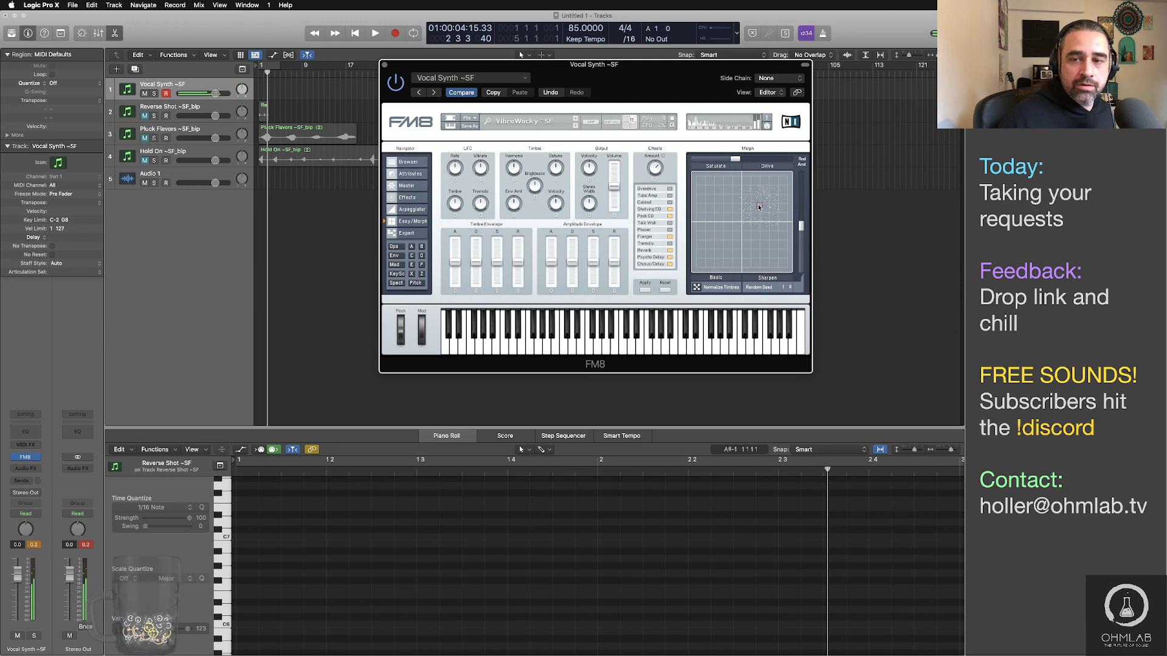
drag(758, 206, 710, 246)
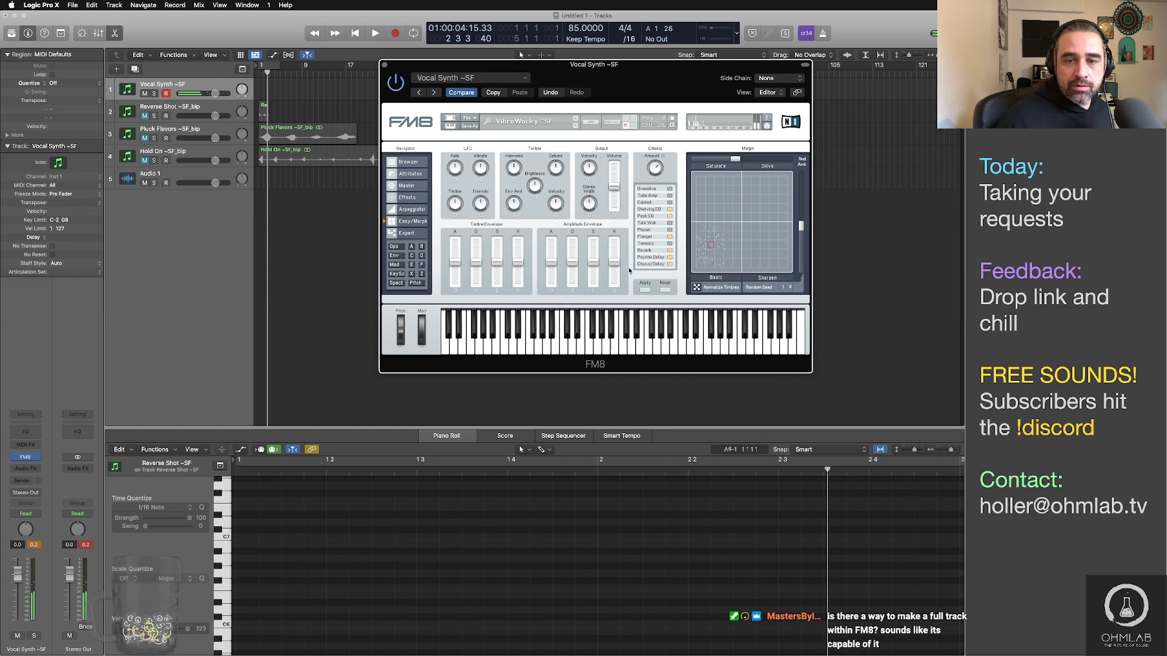
drag(620, 265, 619, 278)
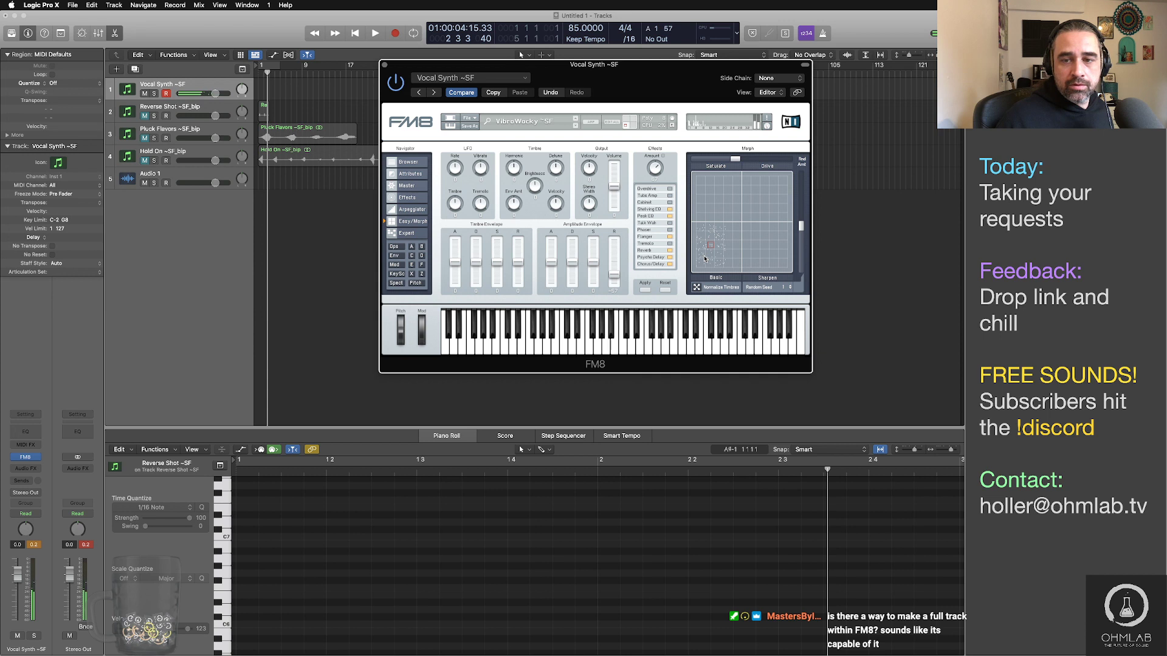
drag(627, 276, 627, 285)
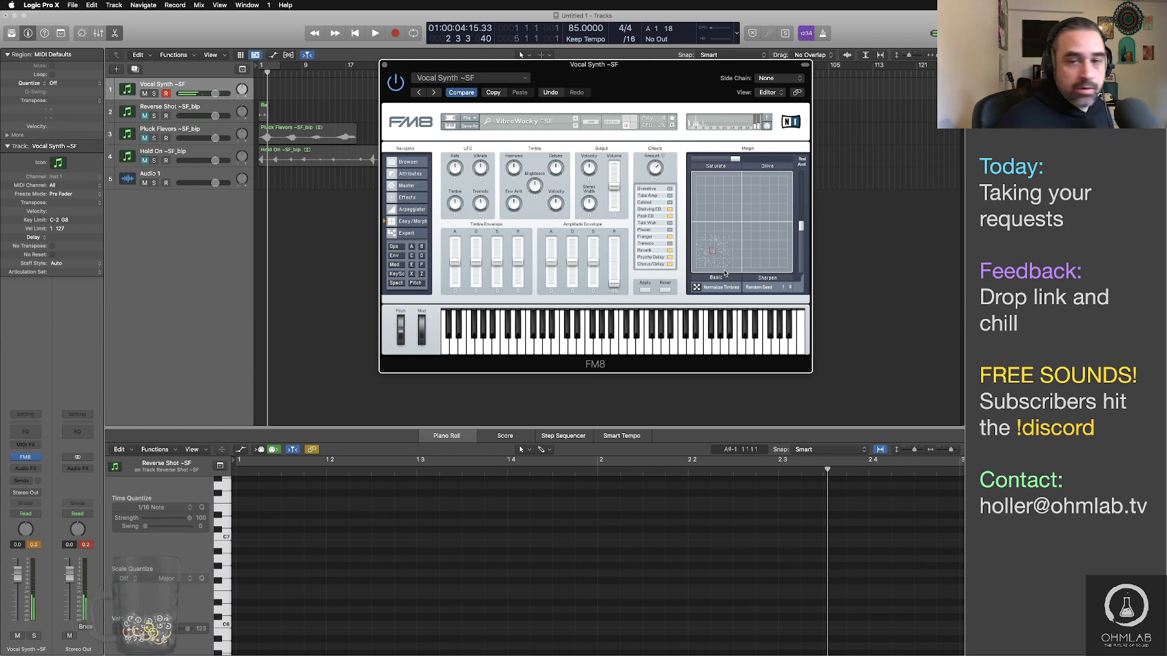
drag(712, 251, 715, 221)
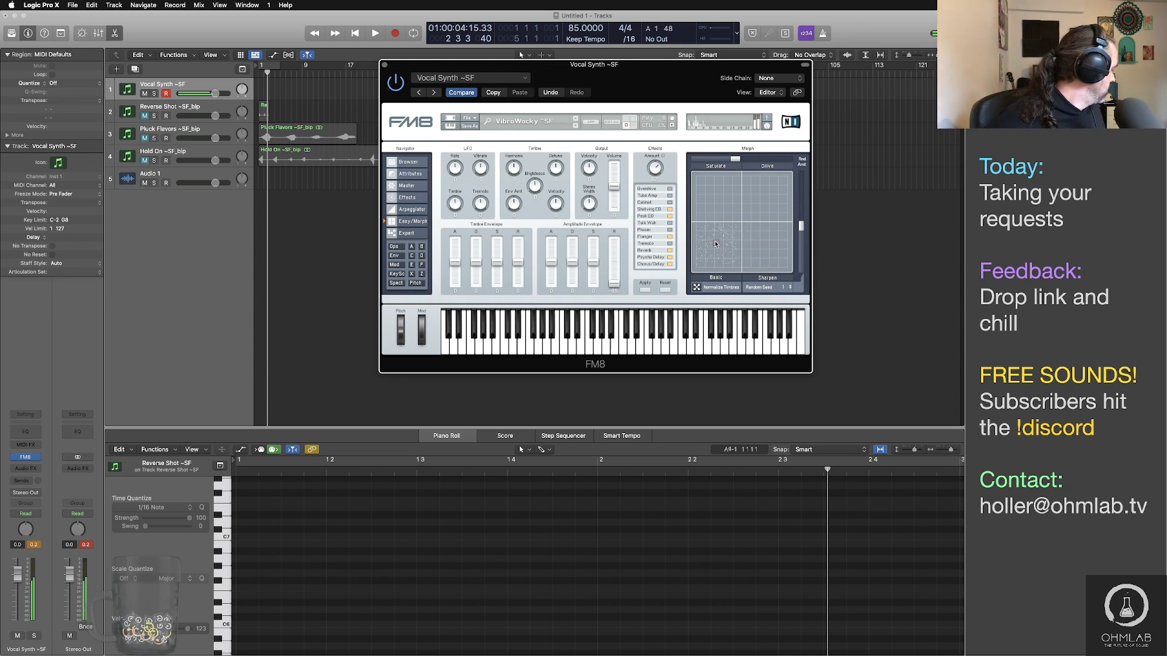
drag(716, 243, 742, 205)
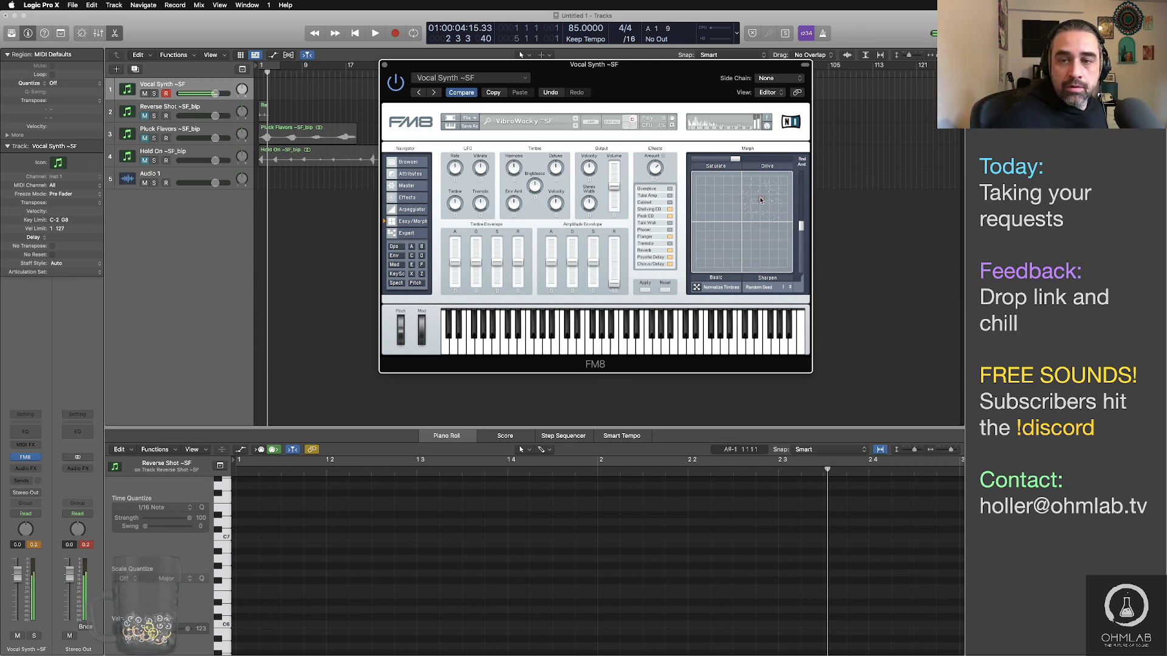
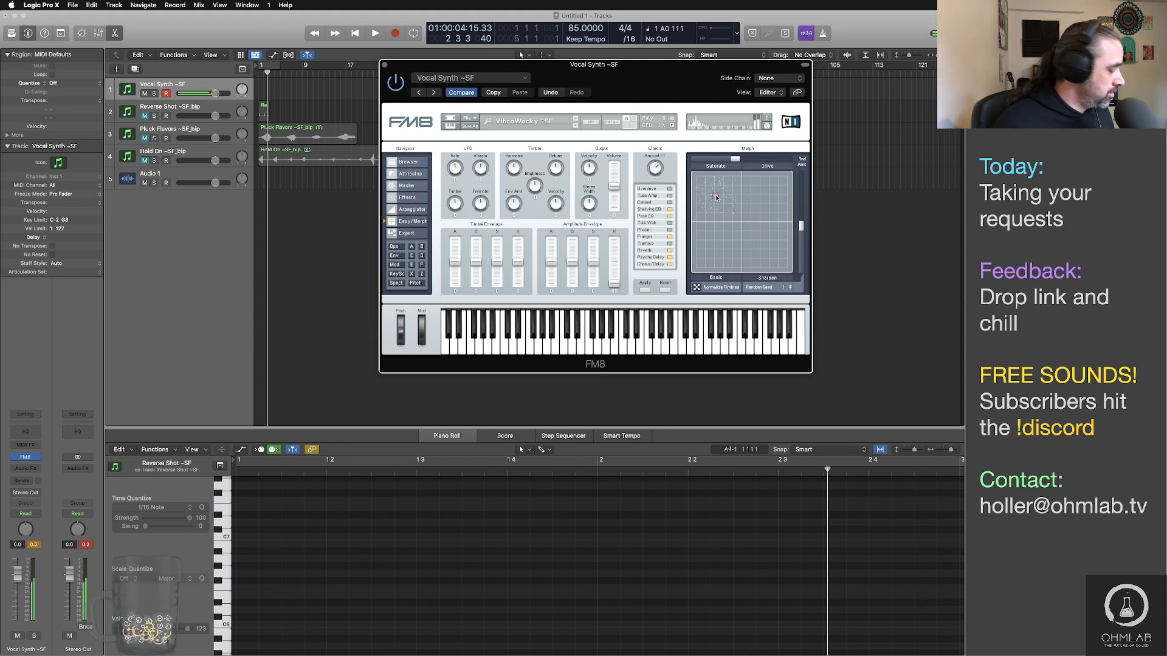
Step: Record a MIDI part on the Vocal Synth track from bar 1, morphing from Saturate through Drive, Sharpen and Basic back to Saturate
drag(616, 77, 661, 246)
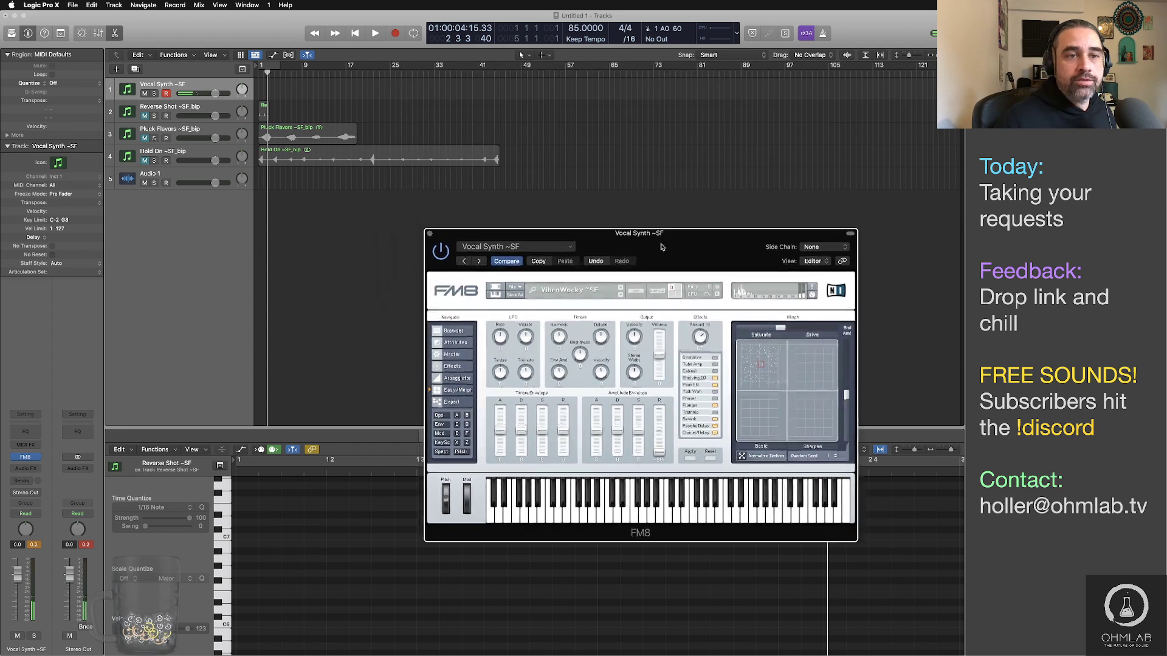
key(Return)
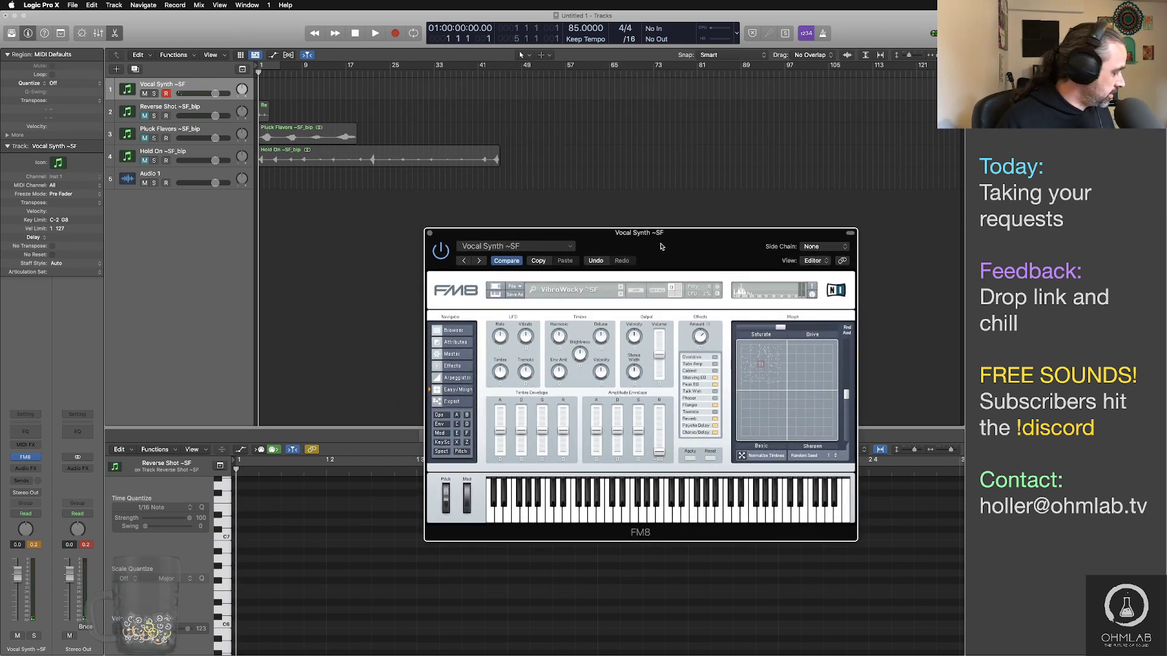
key(r)
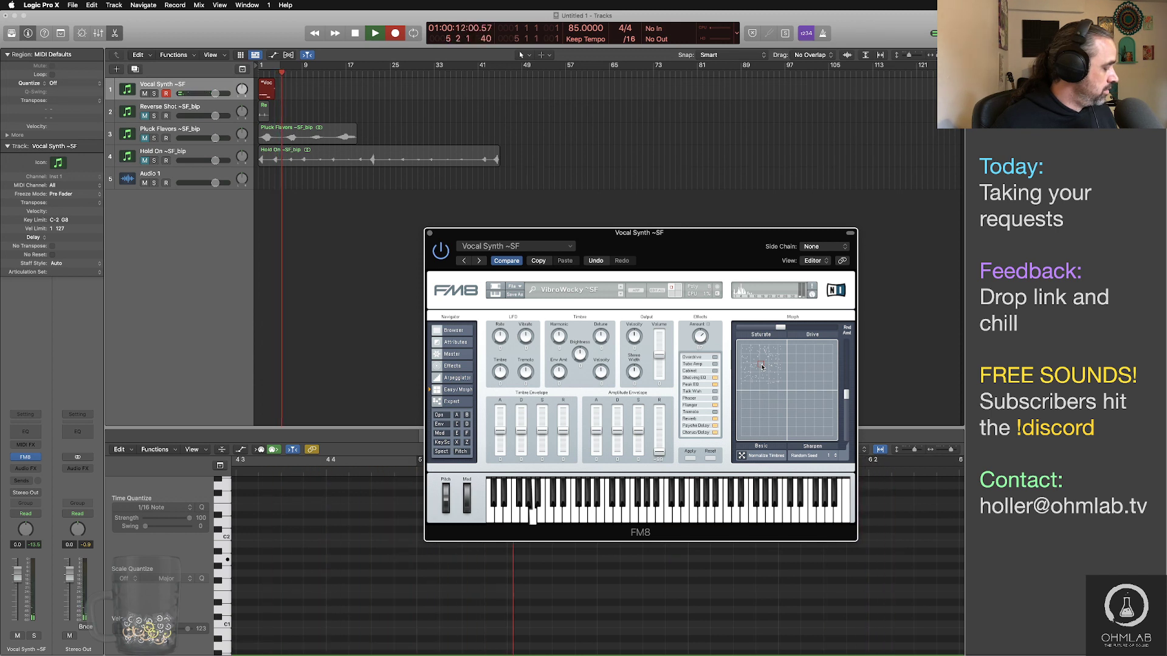
drag(762, 367, 804, 375)
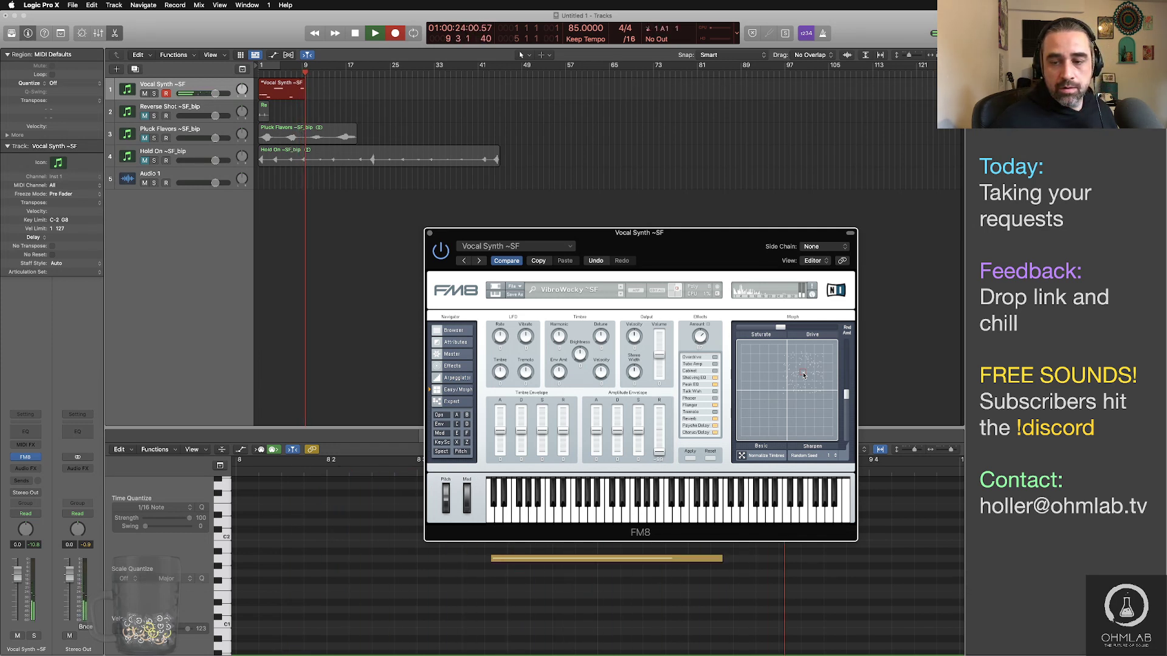
drag(803, 374, 812, 419)
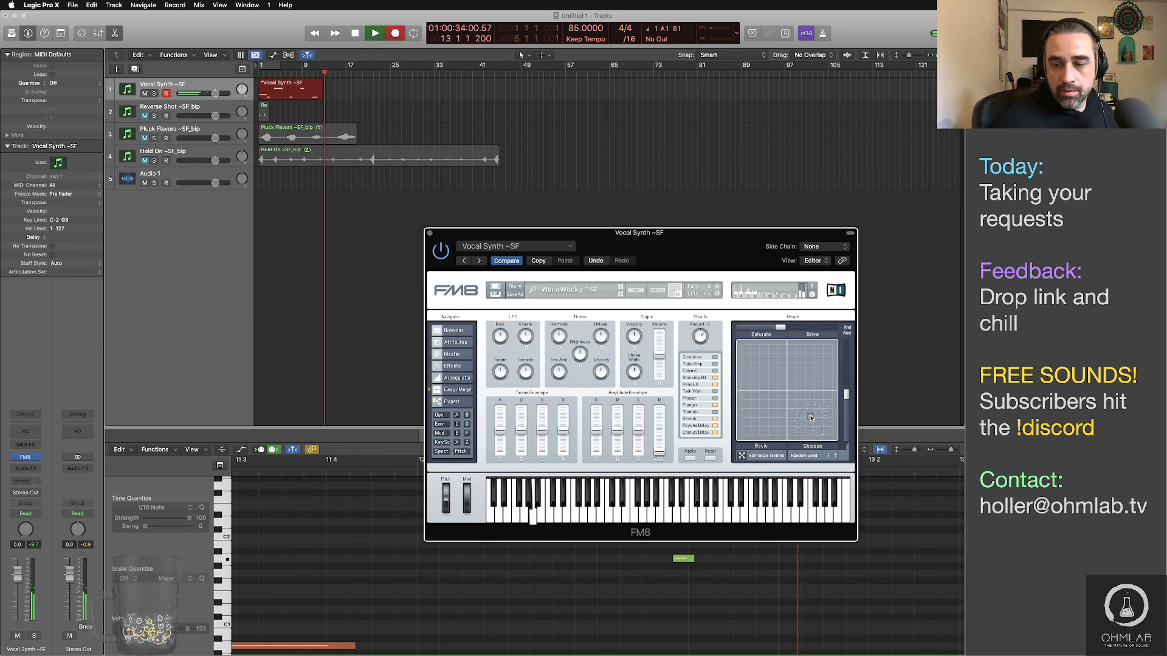
drag(811, 418, 761, 404)
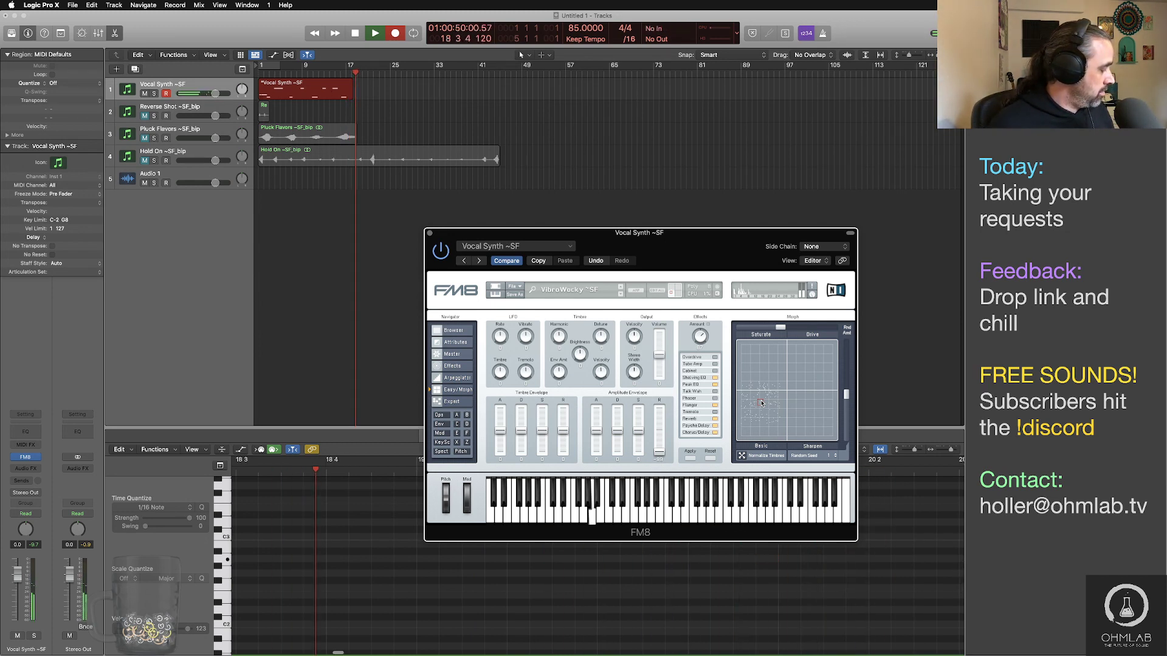
drag(762, 403, 757, 356)
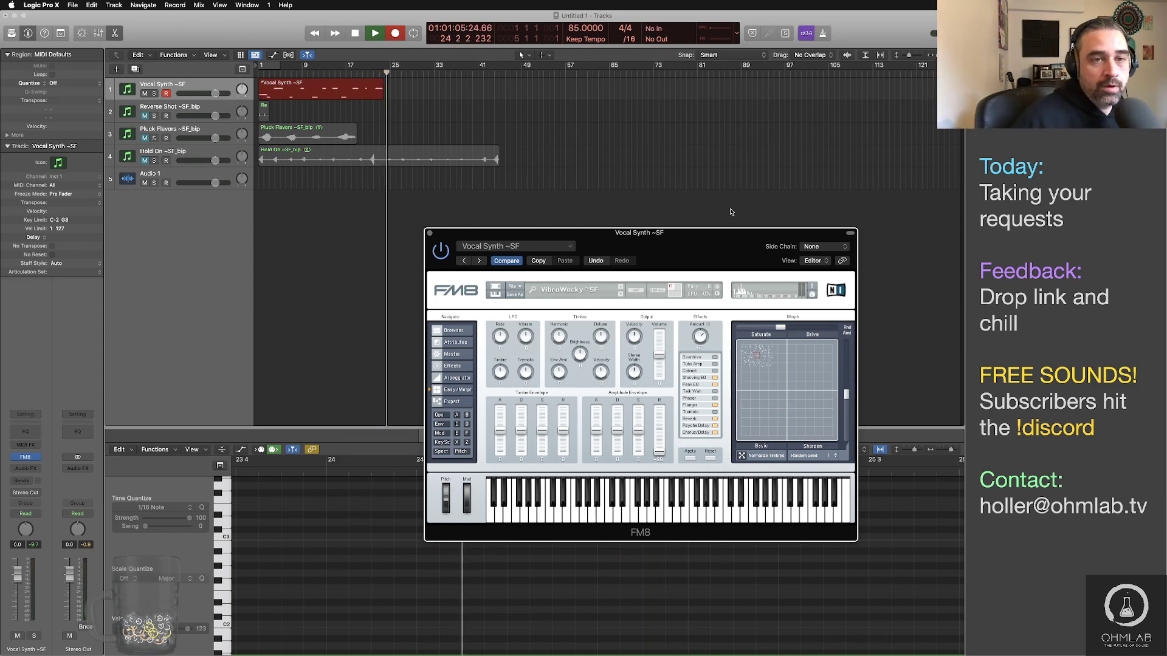
key(space)
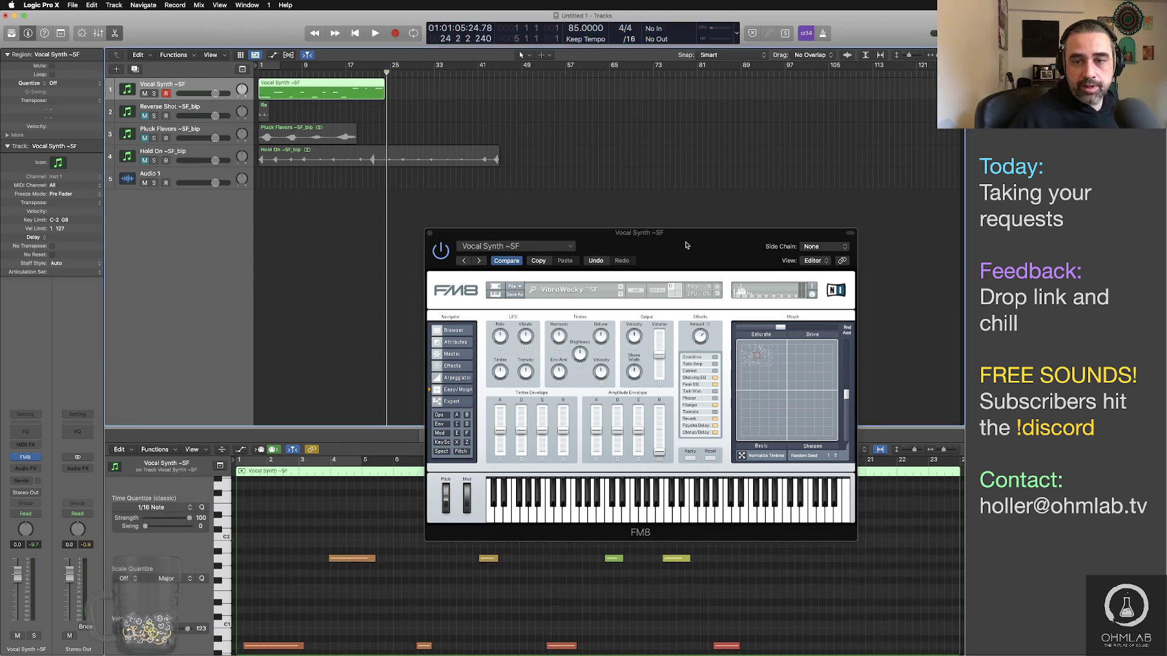
Step: Delete the stray upper note just after bar 20 in the recorded Vocal Synth region
drag(686, 244, 799, 56)
scroll(772, 603, down, 10)
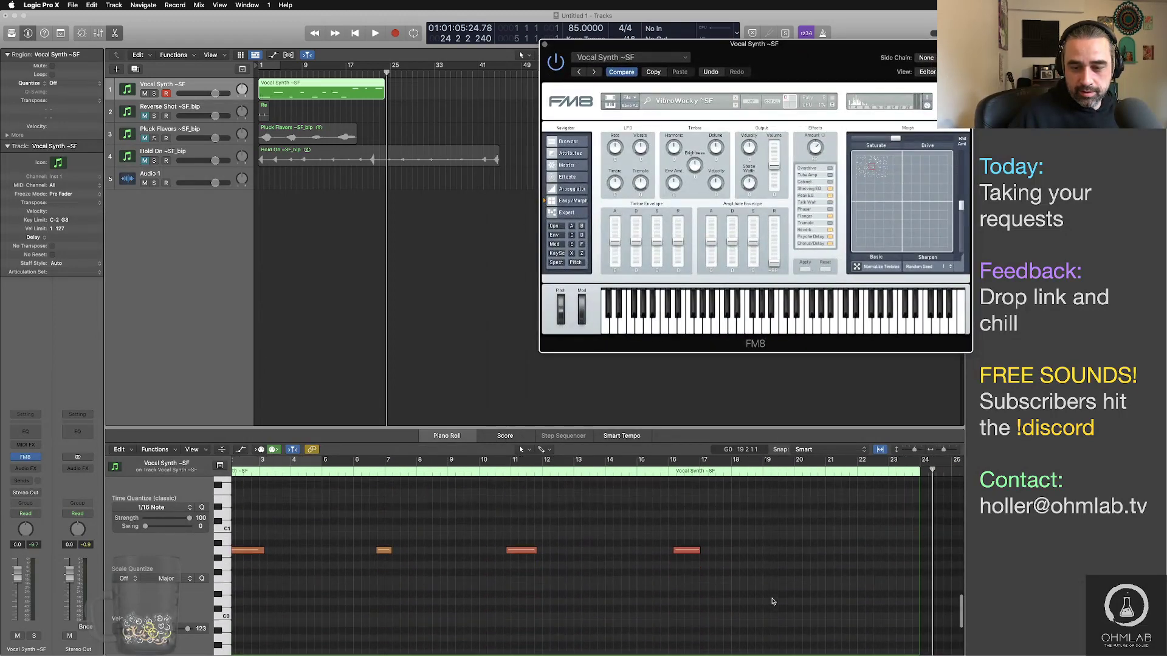
scroll(772, 602, up, 8)
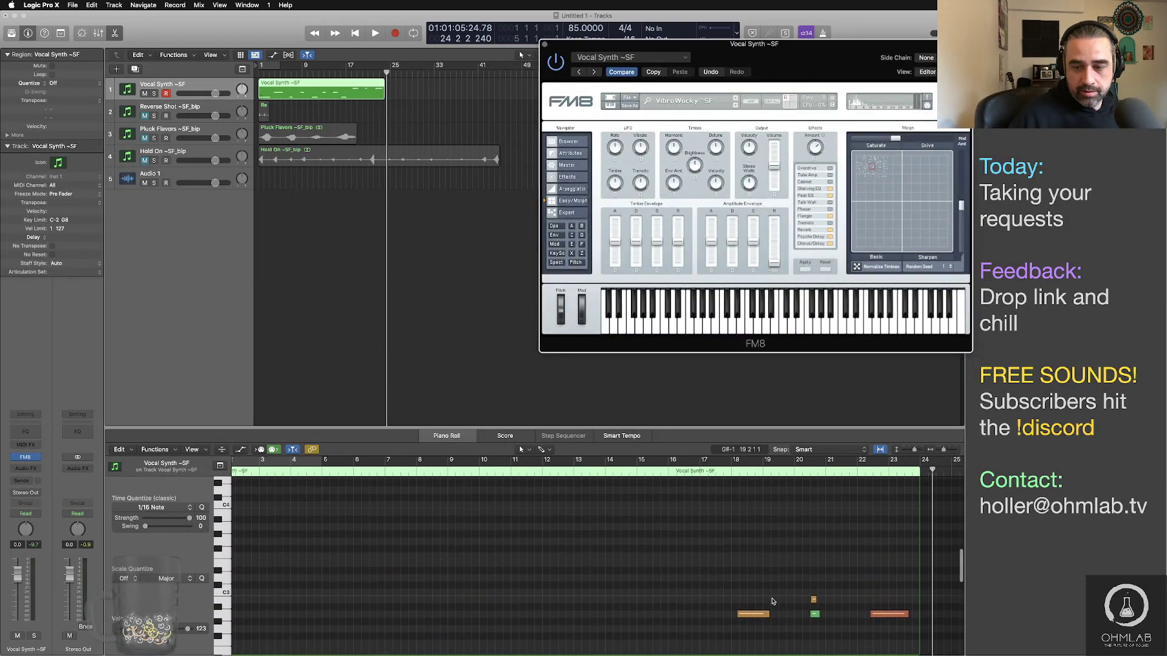
click(808, 560)
click(813, 535)
key(Delete)
Step: Bounce the Vocal Synth region in place, mute the bounced track and reselect the original synth track
click(313, 93)
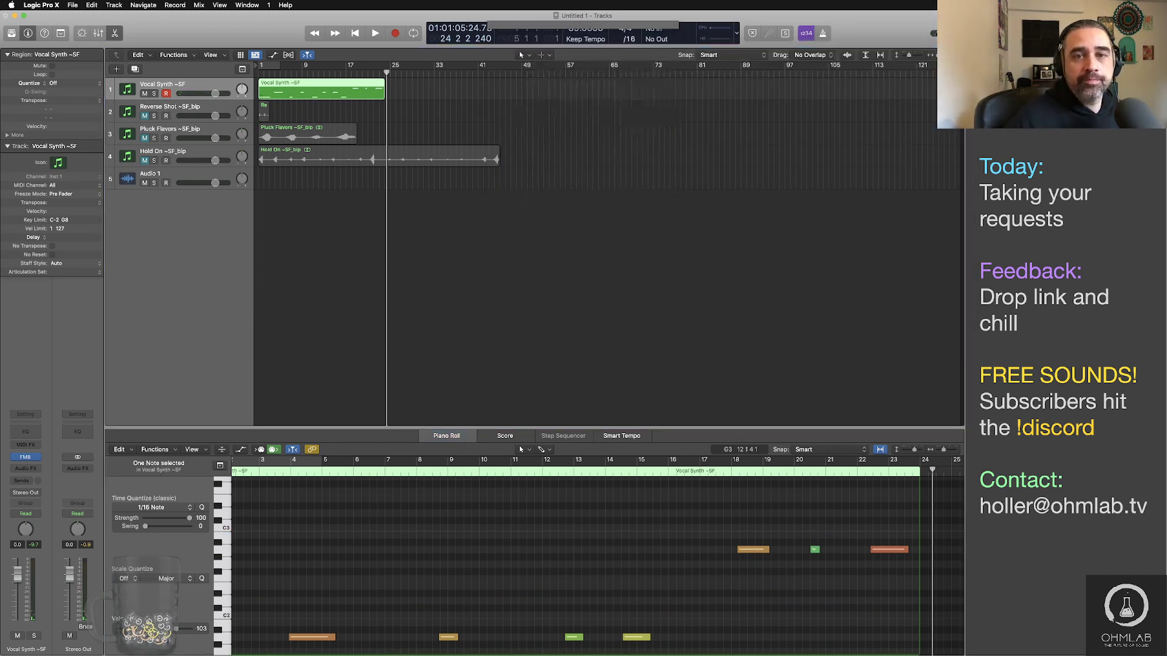
key(space)
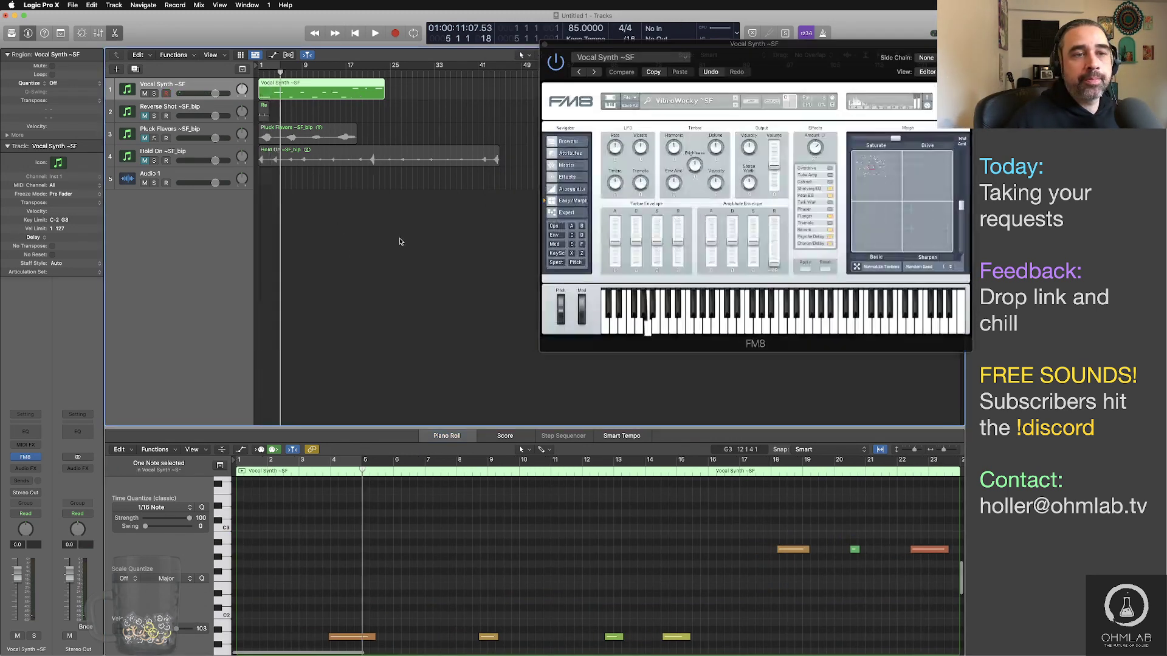
click(145, 115)
click(187, 84)
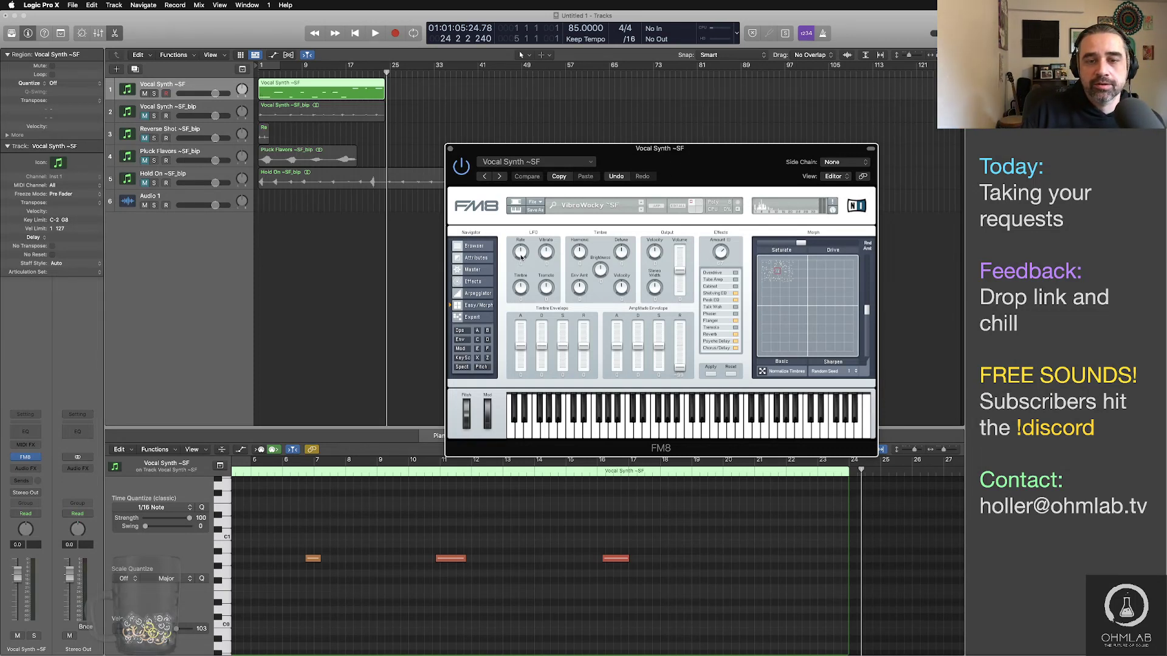
Step: Select the second TRAM bank in the FM8 preset browser and record a short single-note take around bar 25
click(478, 251)
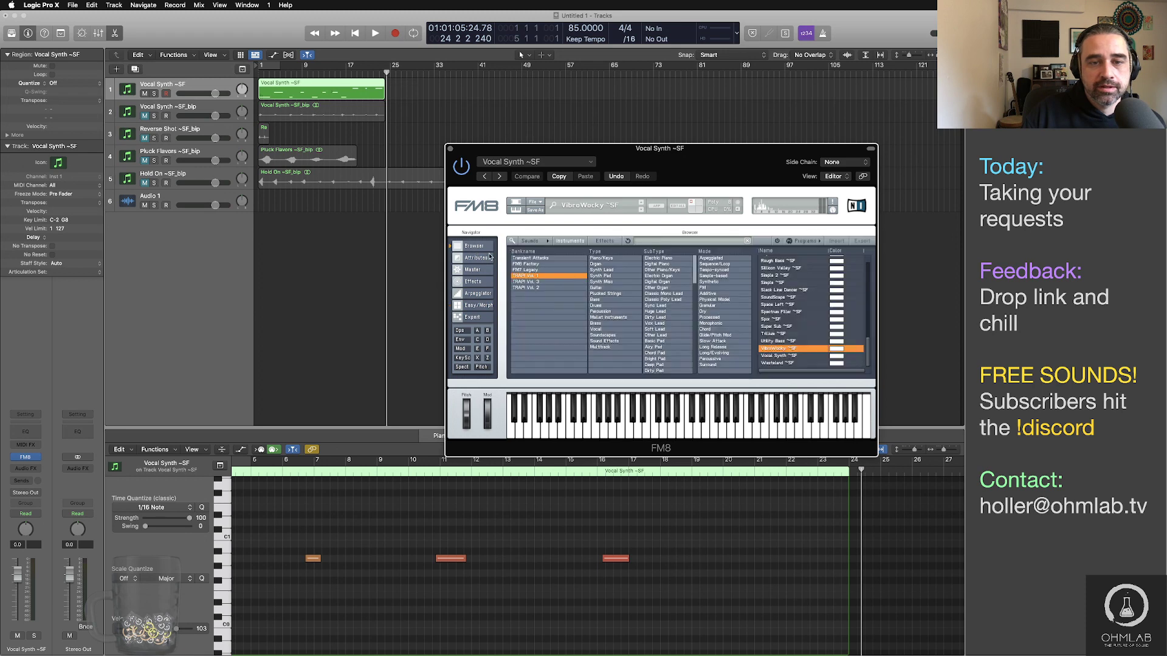
click(548, 282)
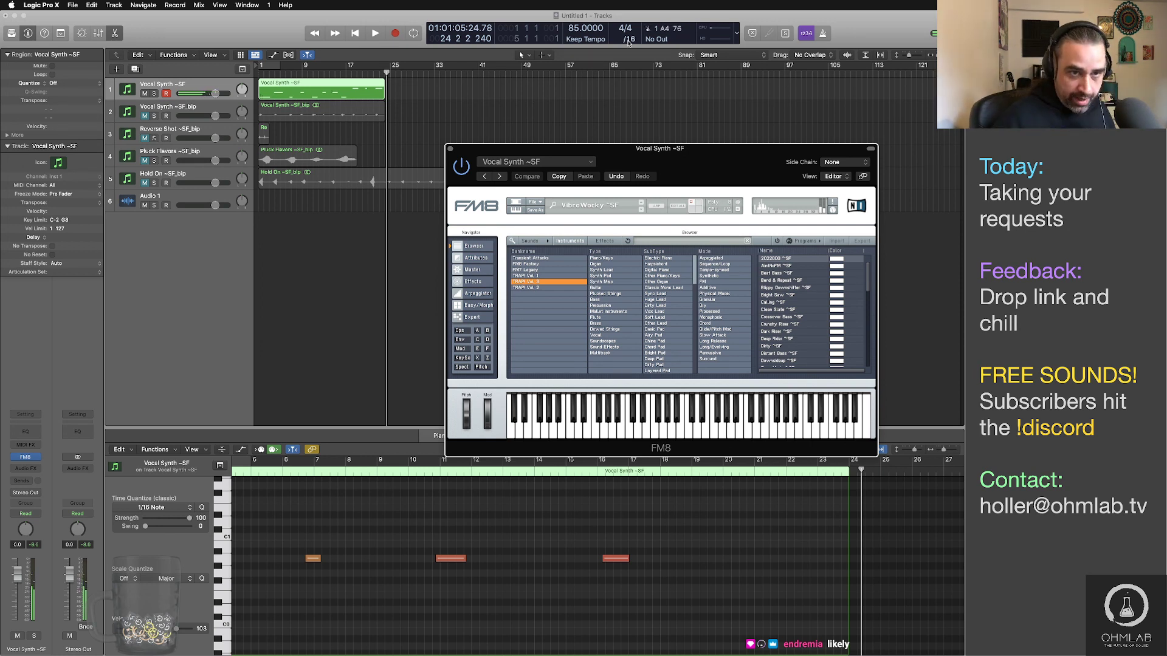
key(r)
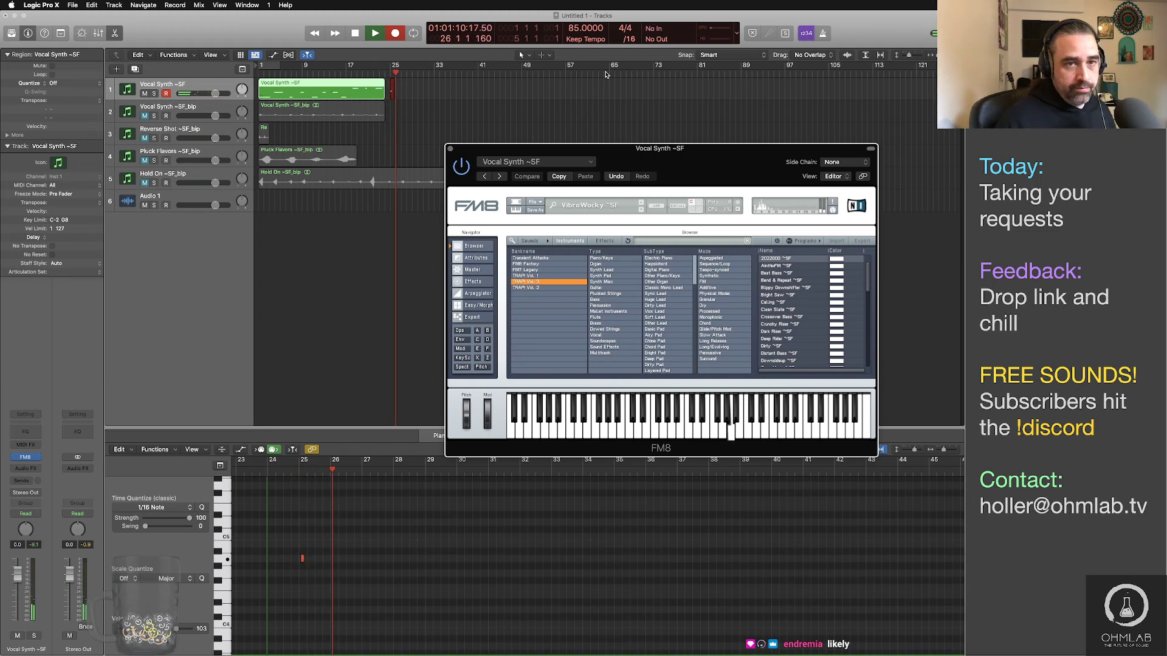
key(space)
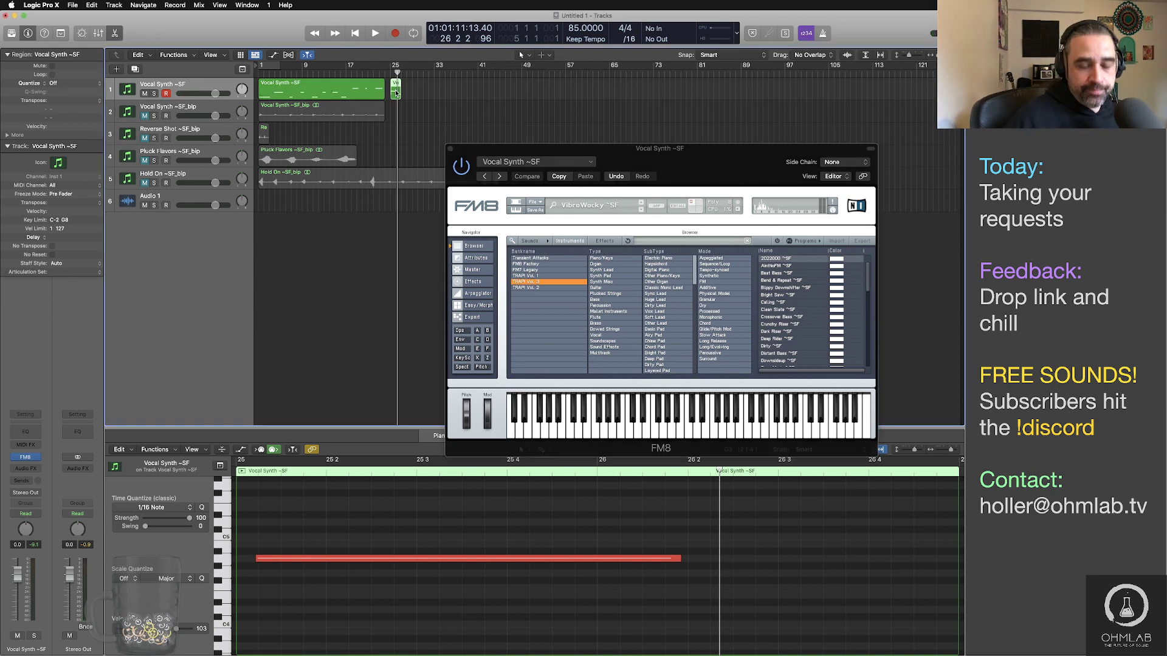
Step: Bounce the short Vocal Synth take near bar 25 in place, and delete the original MIDI regions from the synth track
key(v)
key(ctrl+b)
key(Return)
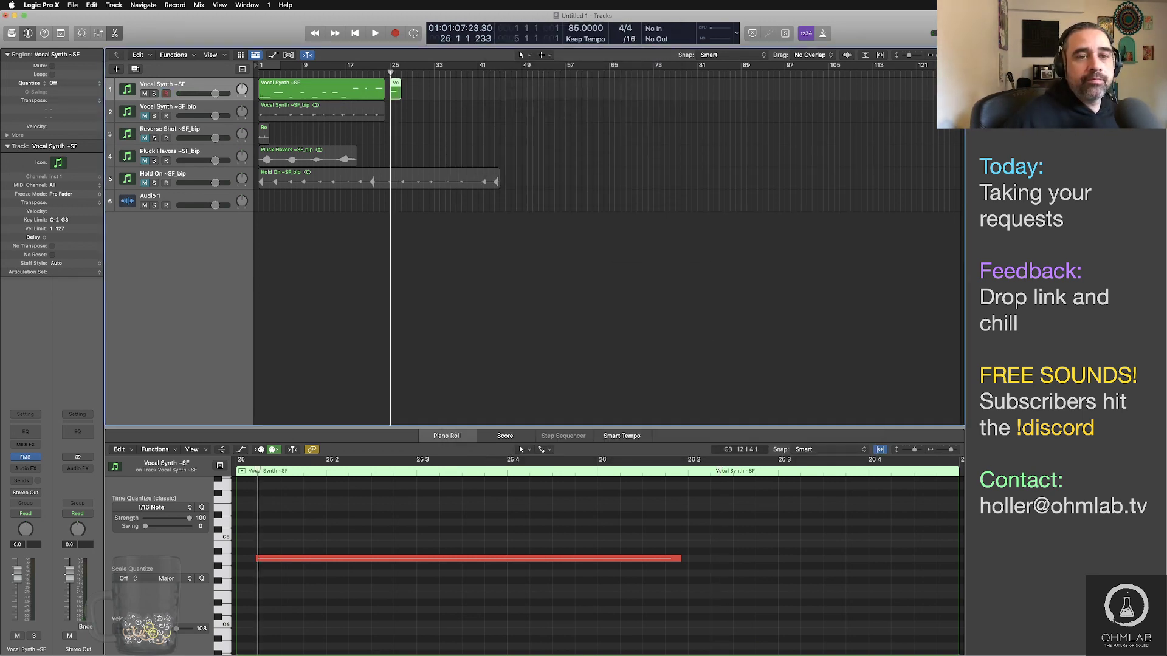
key(v)
shift+click(308, 88)
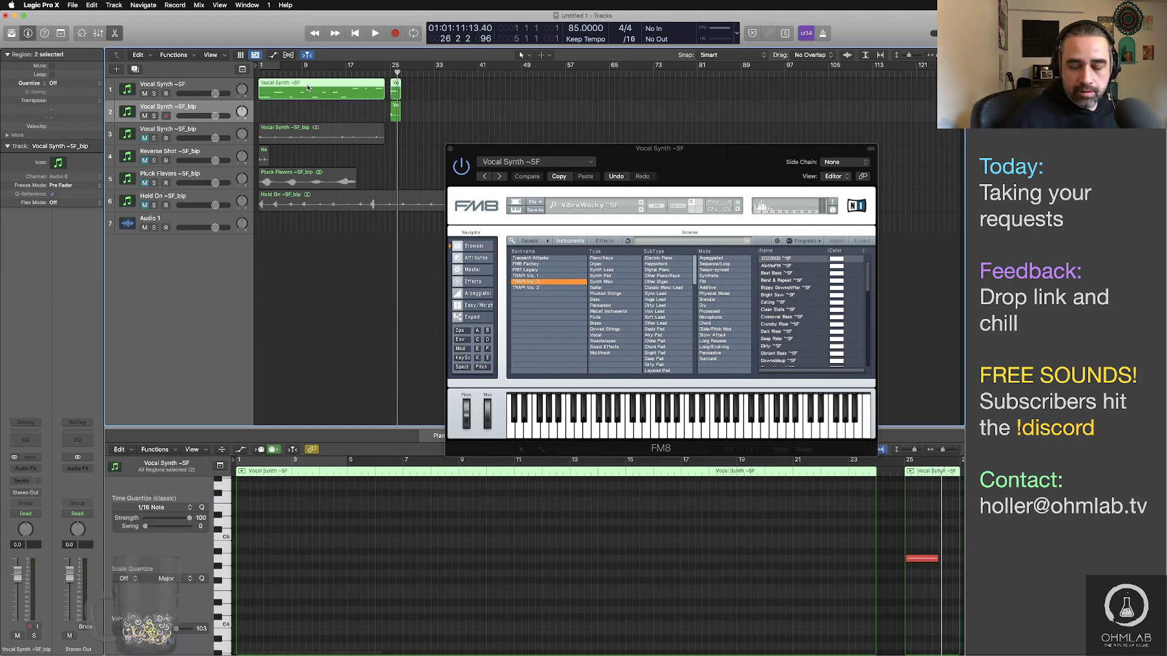
key(Delete)
Step: Mute the newly bounced Vocal Synth track and move its short audio region to bar 1
click(150, 116)
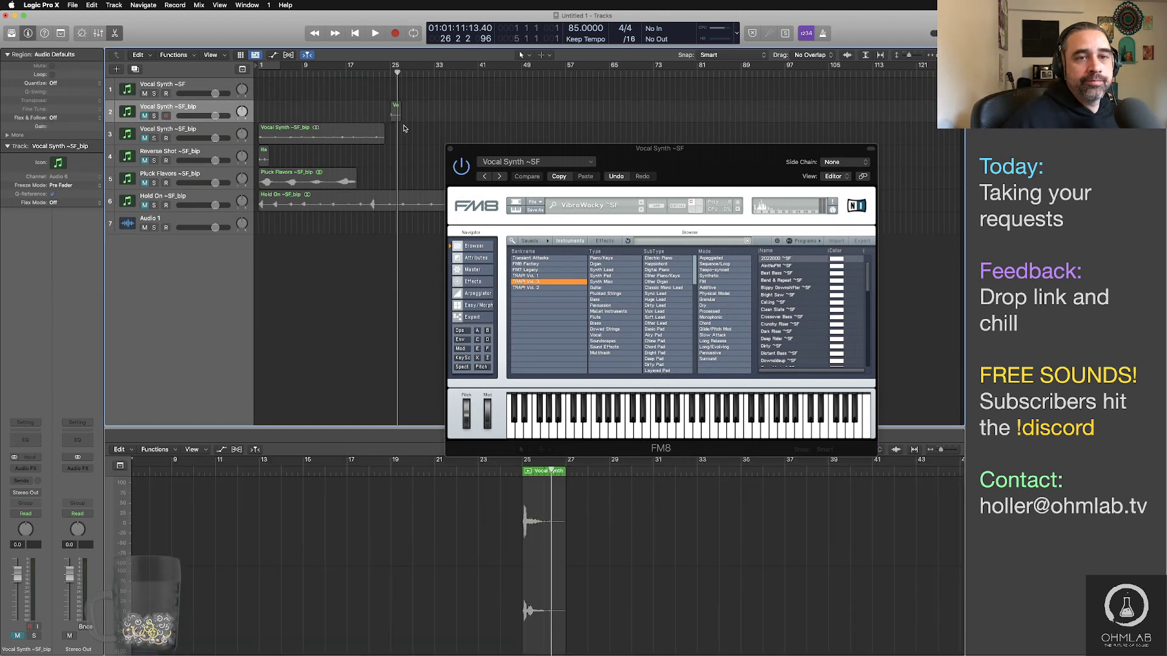
drag(395, 120, 263, 119)
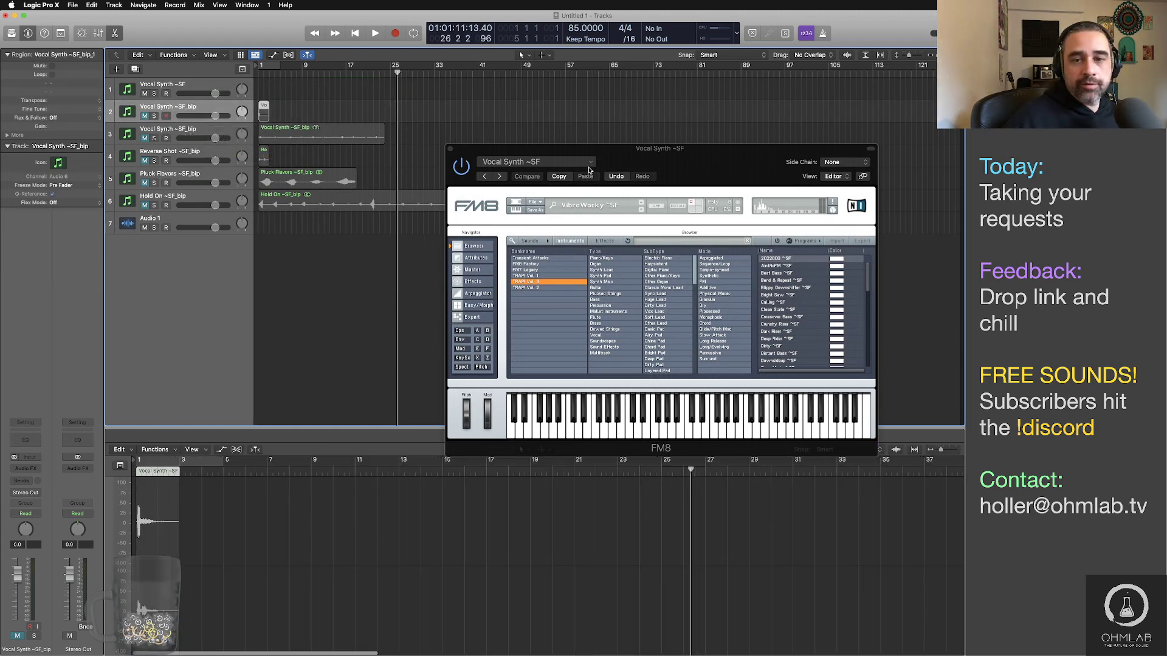
Step: Select the synth track and audition the FM8 presets from 2022000 through AintNoFM and Blippy Downshifter to Bright Saw
click(774, 259)
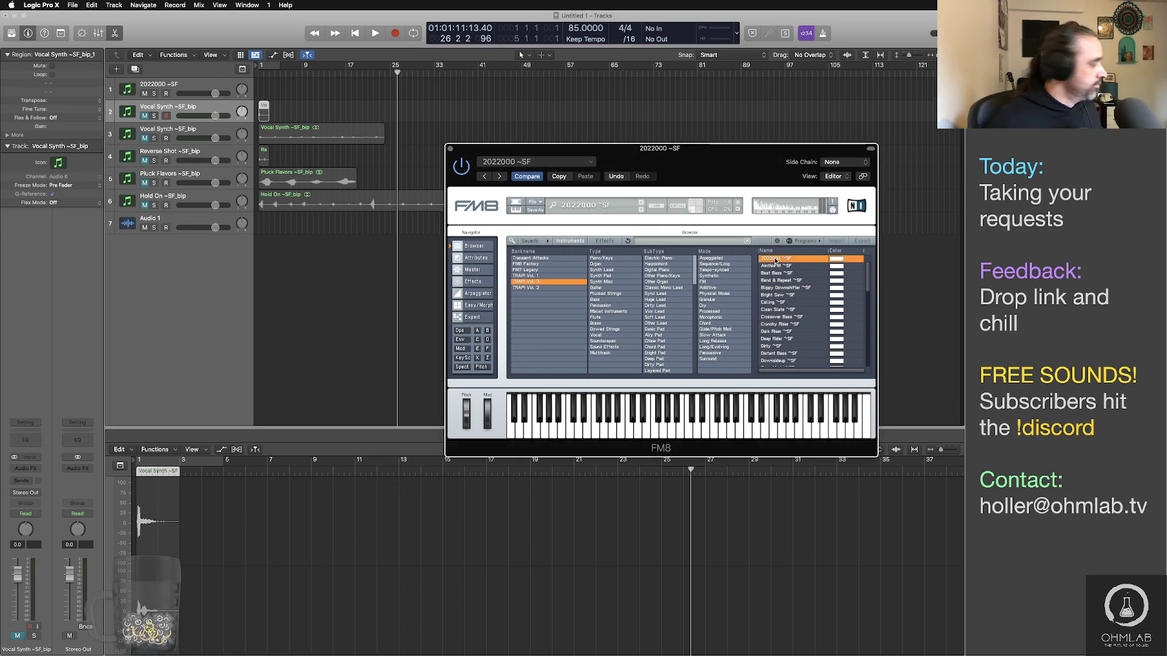
click(790, 266)
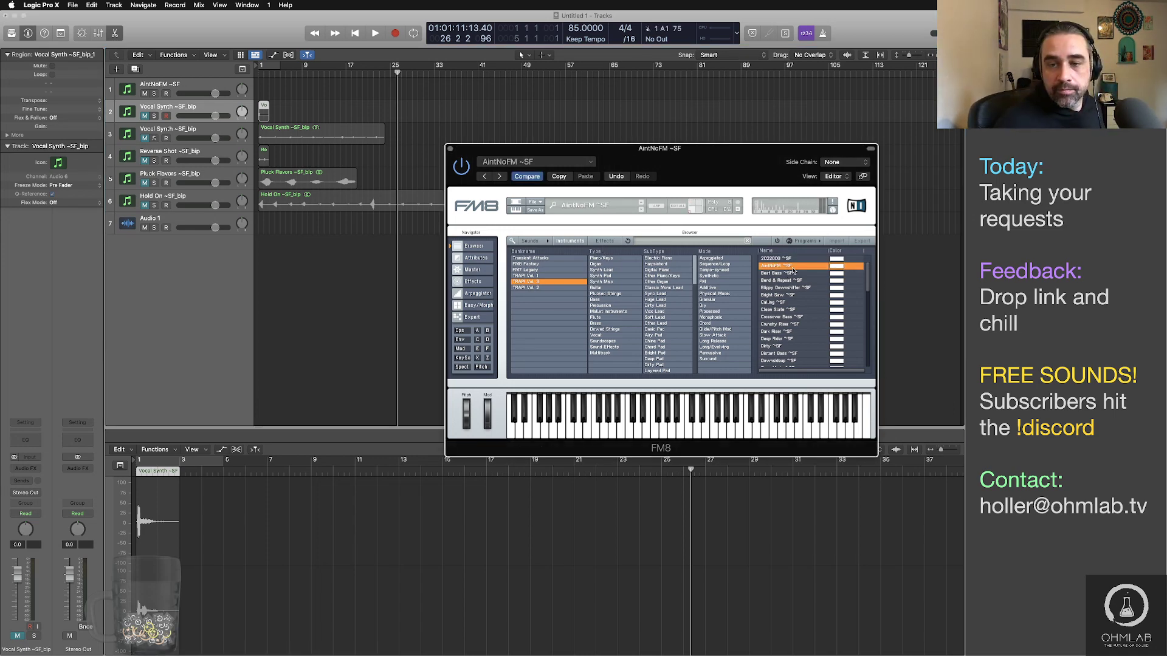
click(212, 84)
click(802, 258)
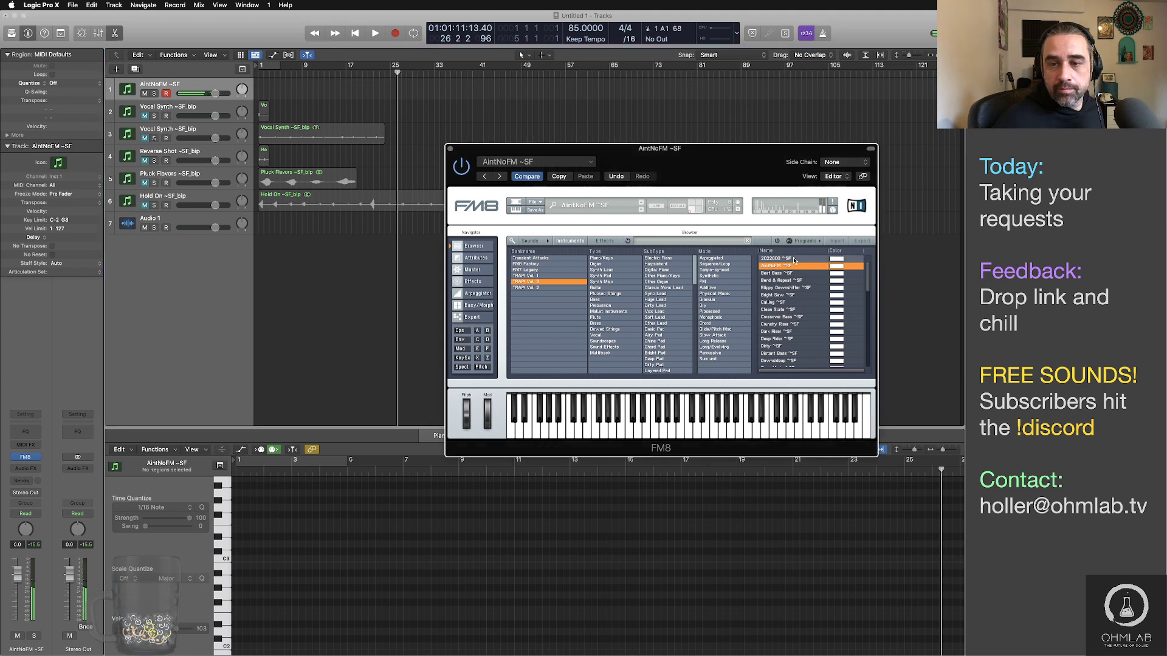
click(790, 273)
click(800, 281)
click(803, 288)
click(798, 295)
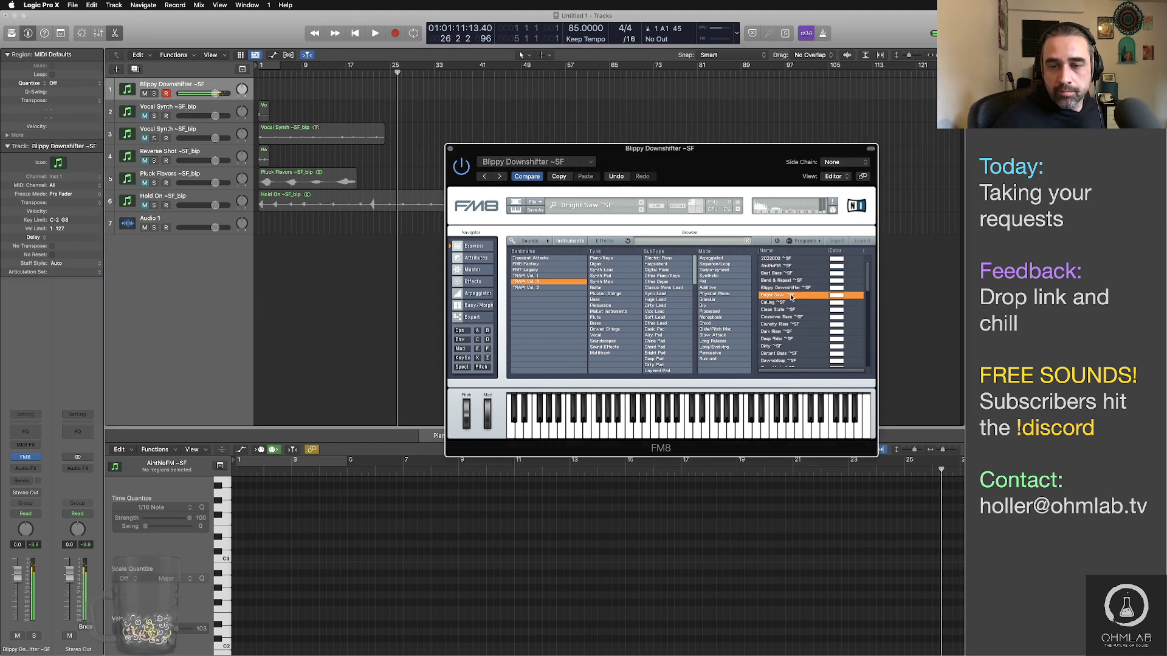
Step: Audition the following FM8 presets, including Clean Slate, Crunchy Riser and Dark Riser, and load Dirty
click(795, 303)
click(794, 310)
click(799, 318)
click(799, 325)
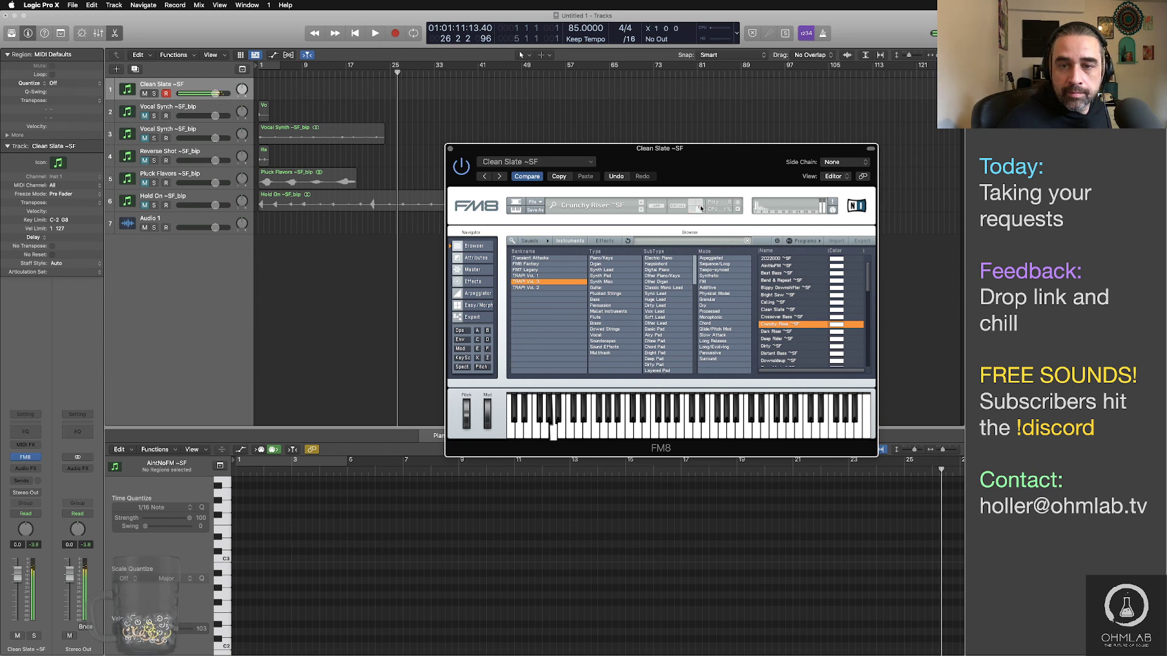
click(778, 332)
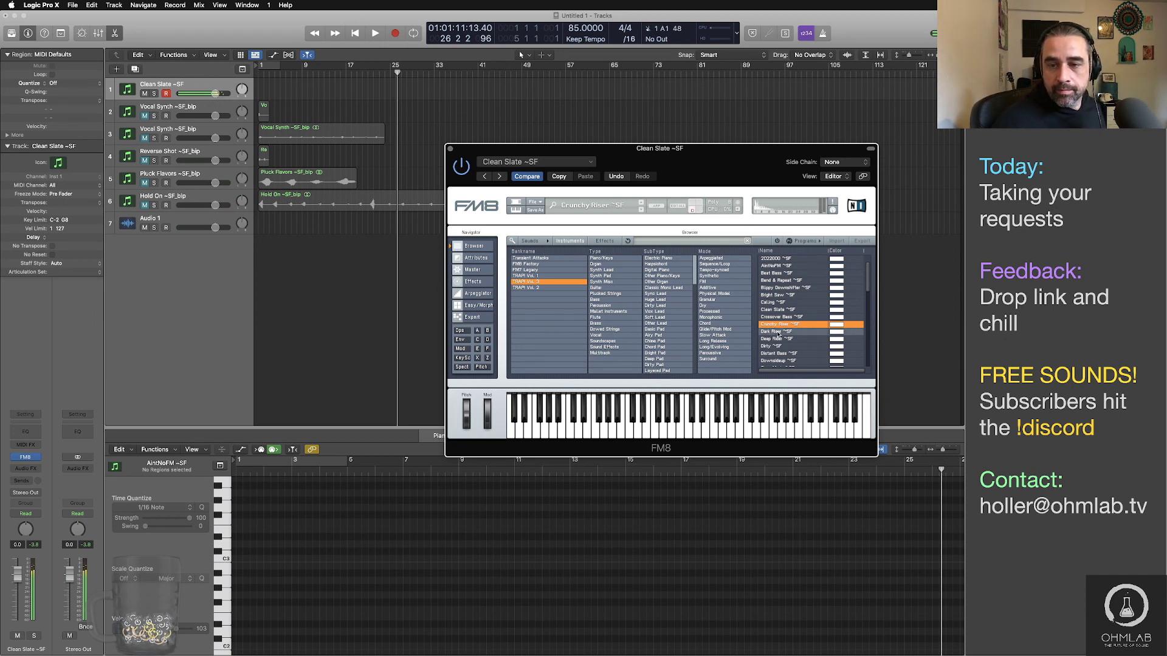
click(784, 339)
click(793, 347)
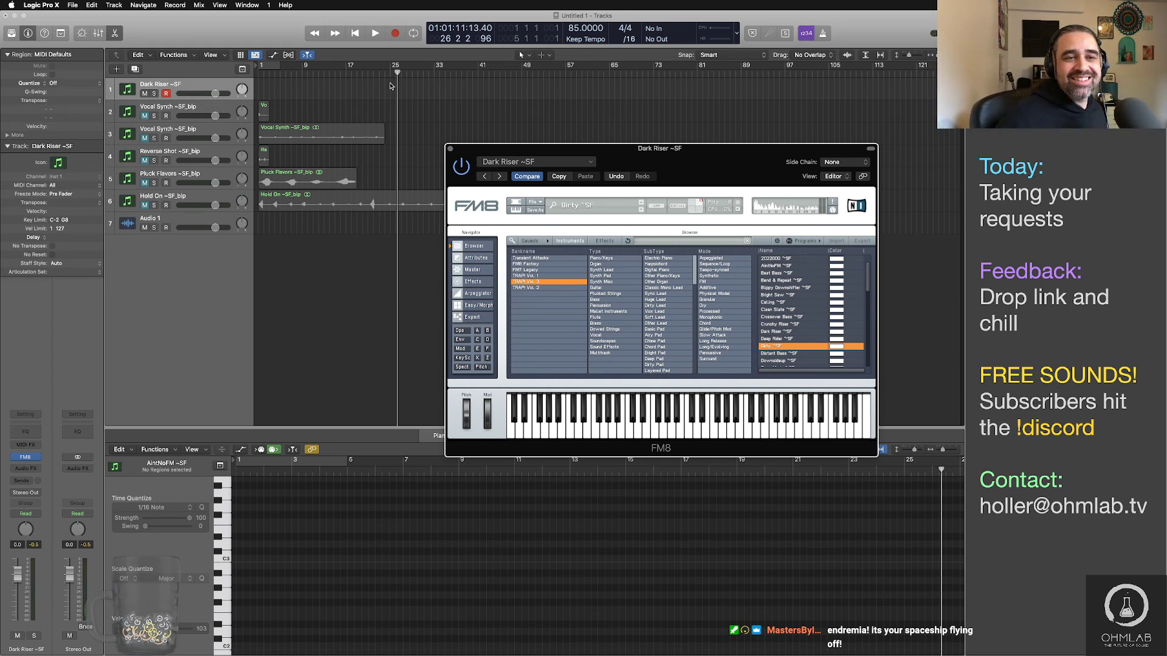
Step: Record a short single-note take from bar 1 on the Dark Riser synth track
drag(396, 74, 260, 70)
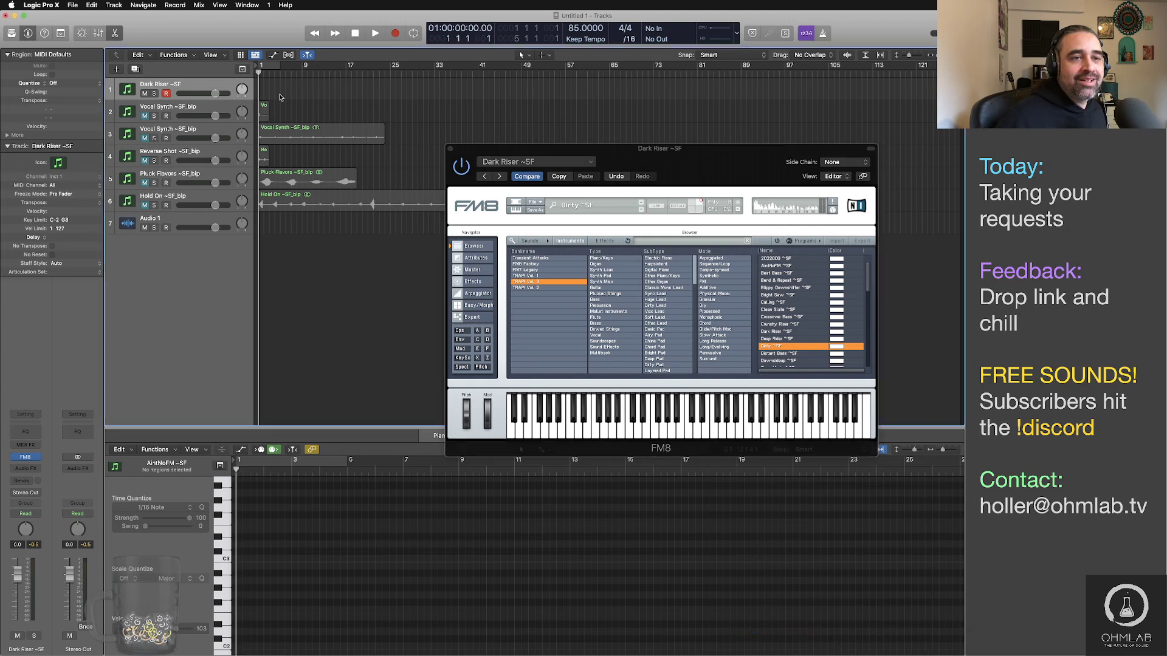
key(r)
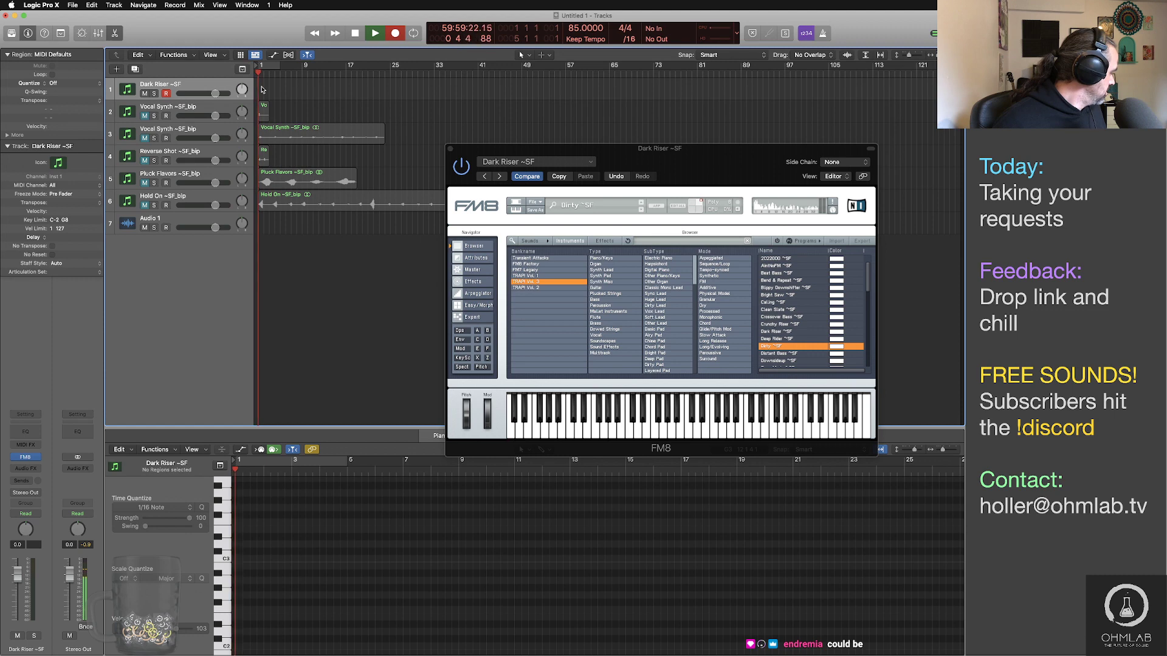
key(space)
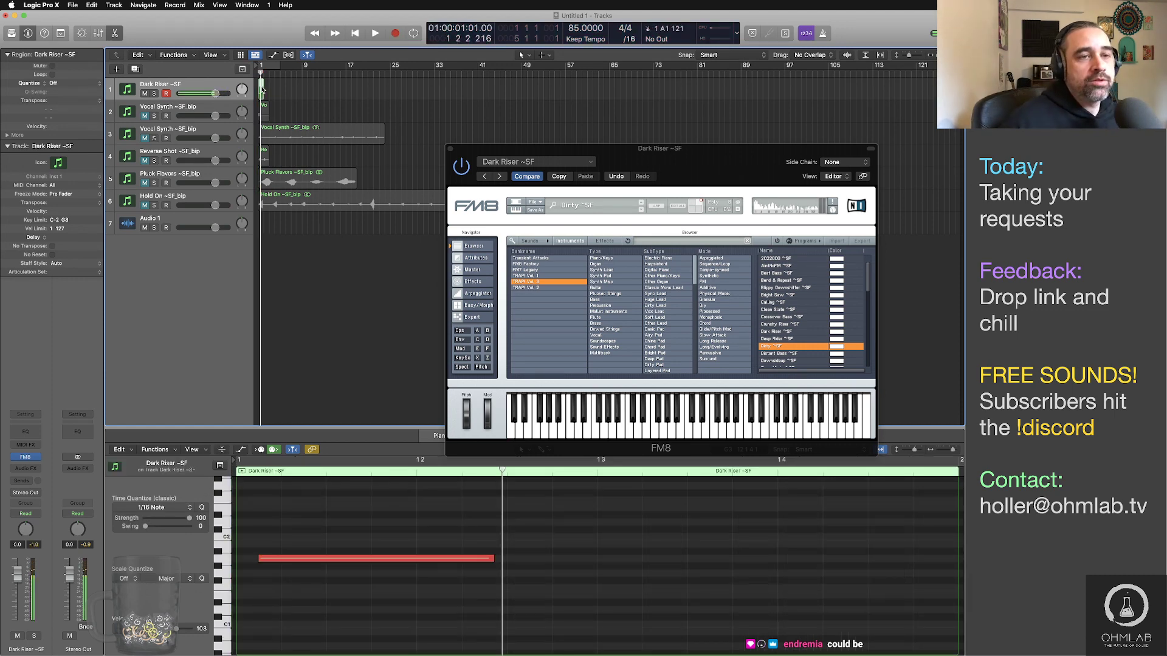
Step: Align the recorded note's start with bar 1 and lower its velocity to 59 in the Piano Roll
key(e)
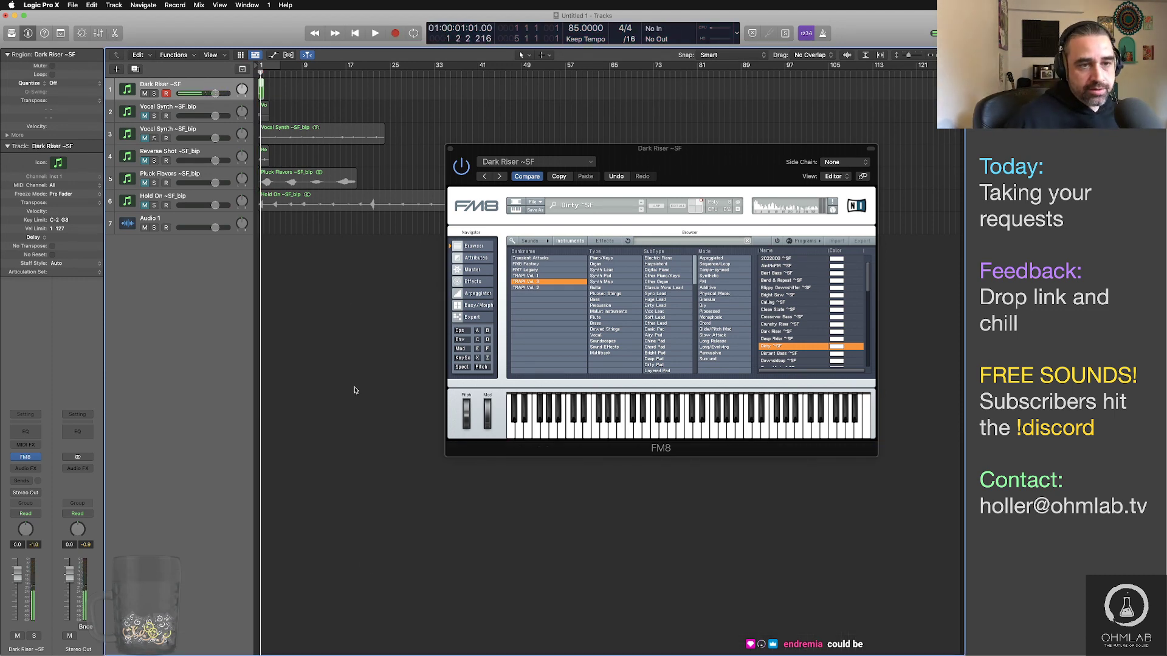
double_click(262, 91)
drag(321, 559, 300, 560)
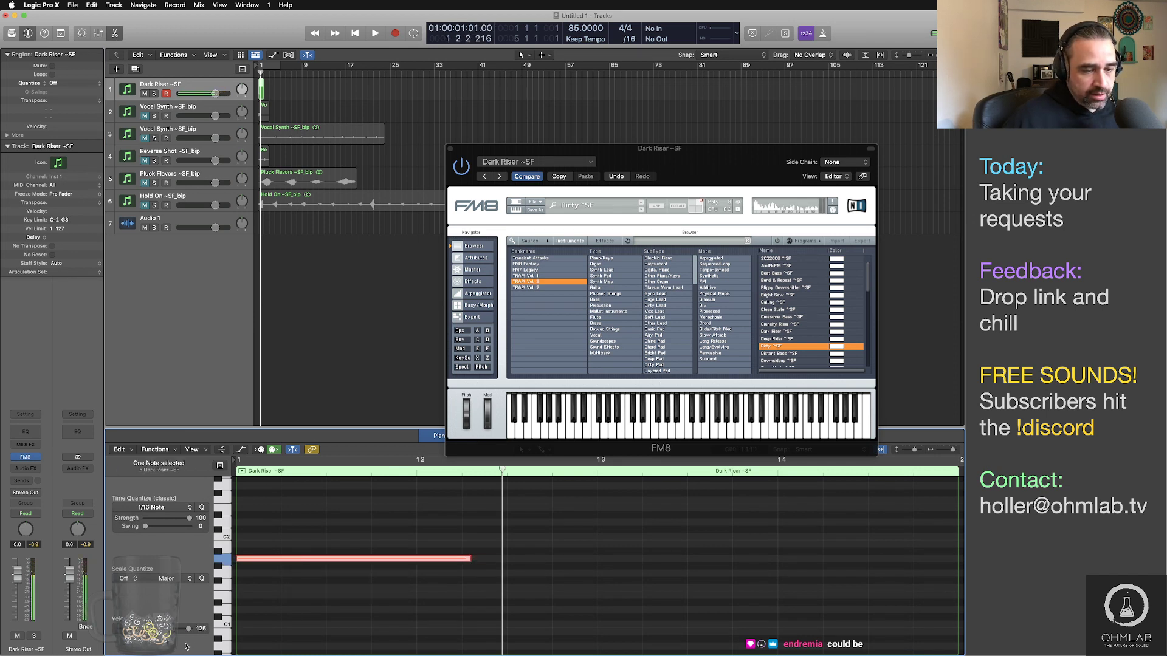
drag(188, 631, 156, 631)
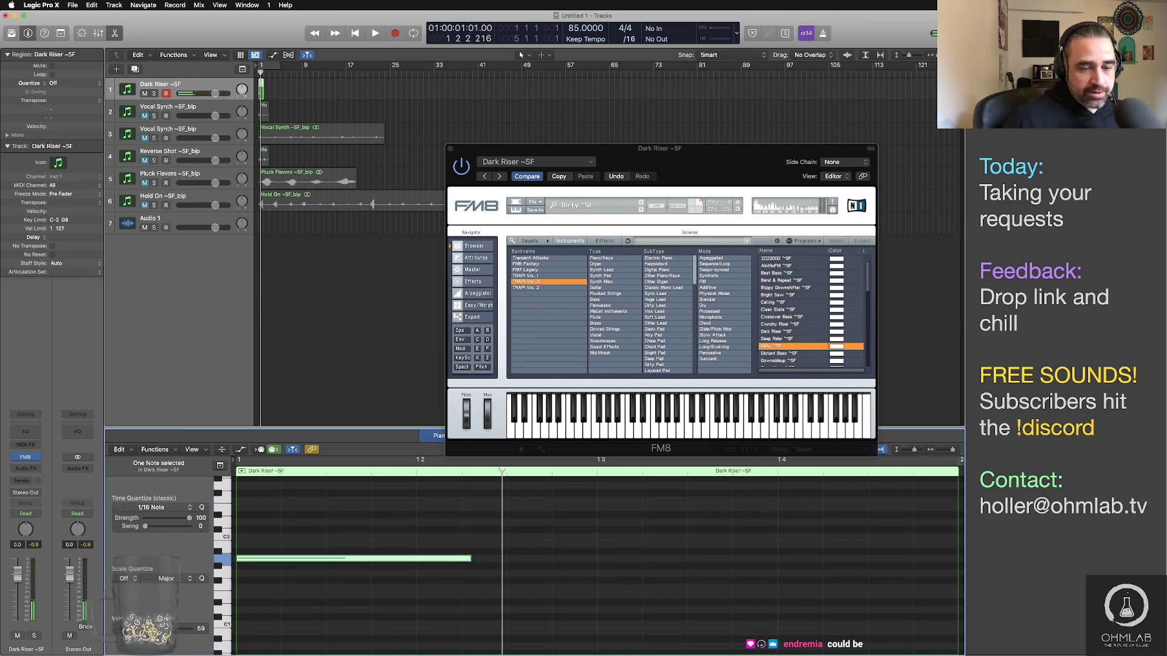
click(372, 607)
ctrl+alt+click(390, 602)
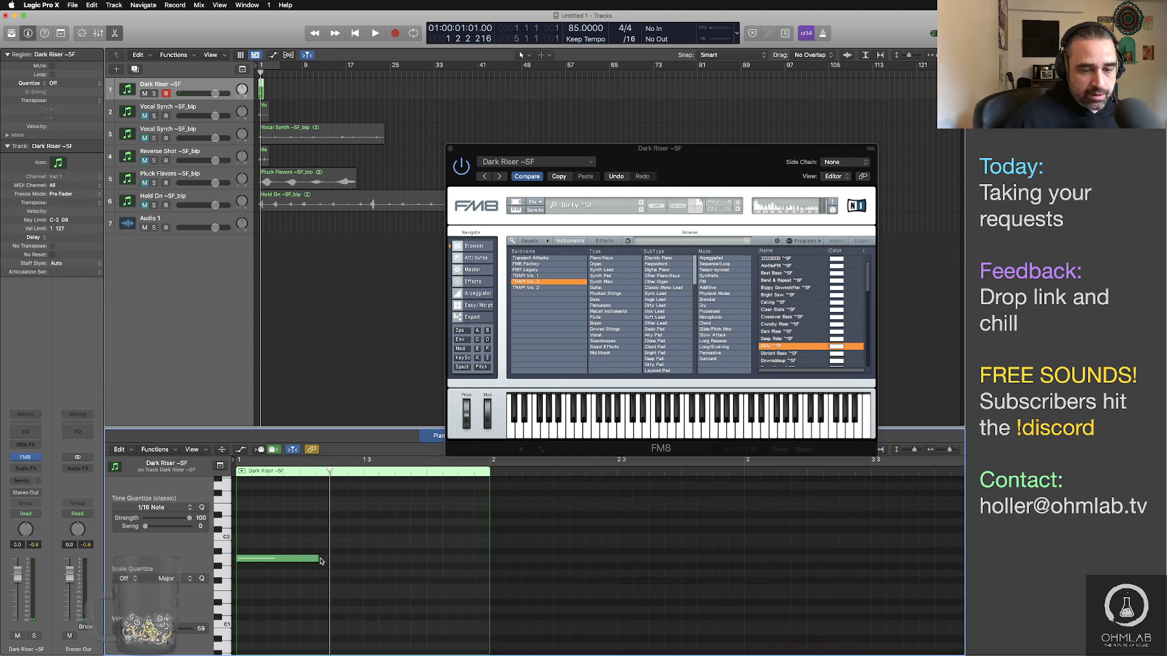
Step: Extend the Dark Riser region to bar 17 and lengthen its note to fill the whole region
drag(263, 93, 343, 92)
ctrl+alt+click(453, 592)
ctrl+alt+click(454, 592)
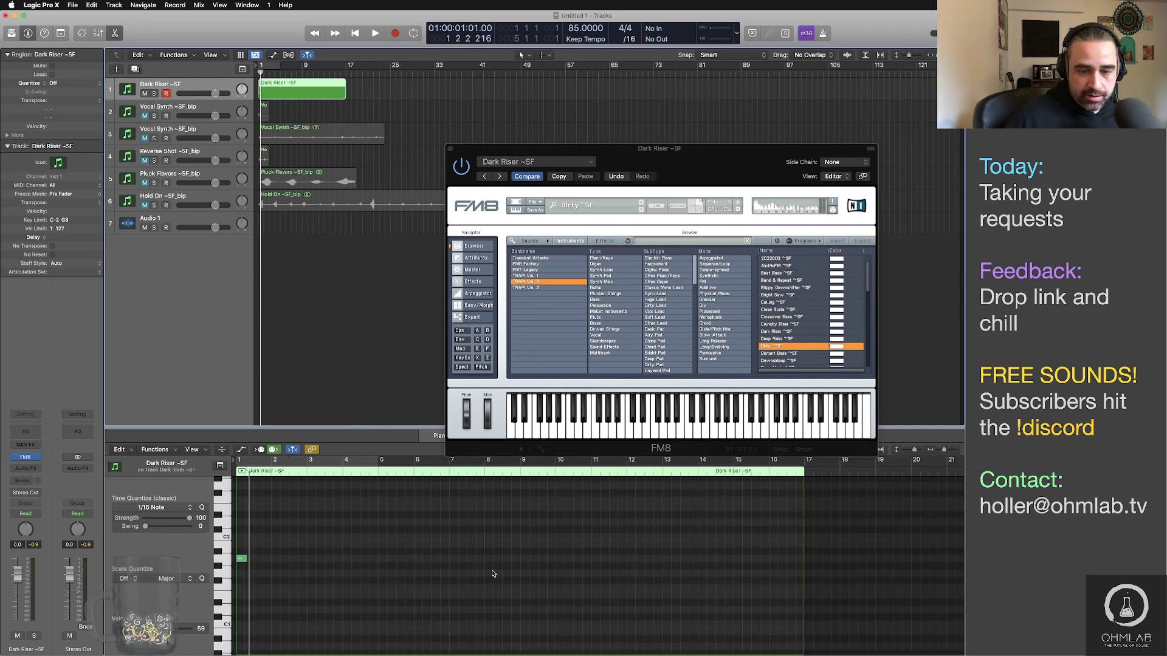
drag(245, 559, 801, 568)
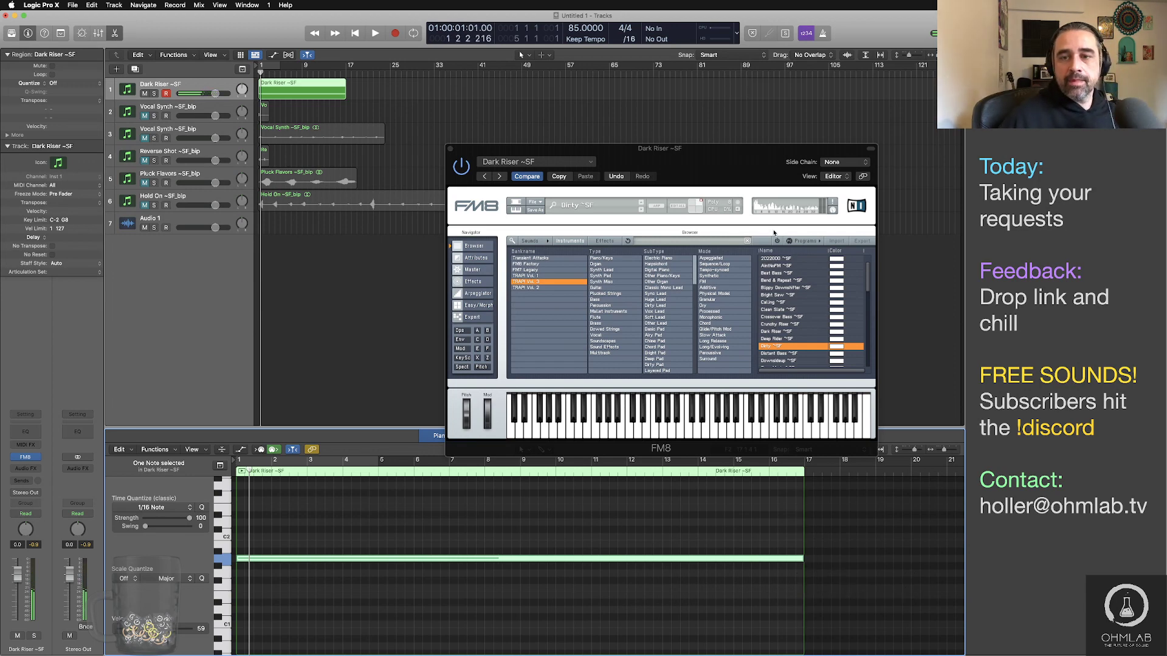
Step: Open FM8's Easy/Morph page and play the region with the morph point at the Talk corner
click(484, 307)
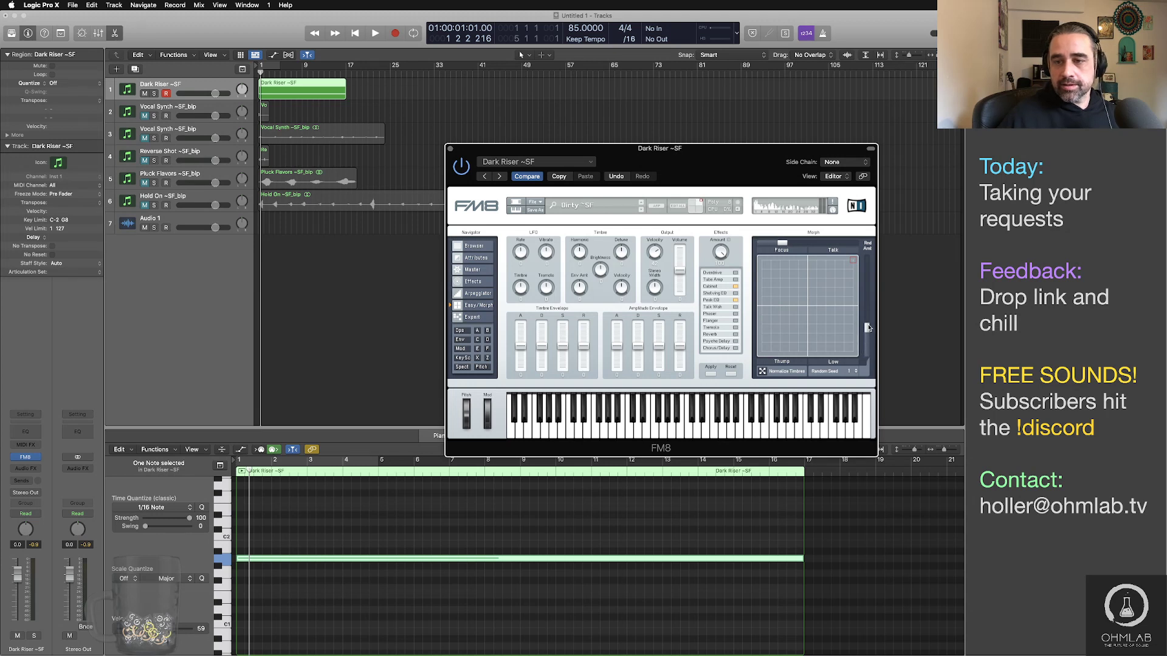
key(space)
mouse_move(853, 263)
mouse_down()
mouse_move(802, 275)
mouse_move(782, 332)
mouse_move(856, 257)
mouse_up()
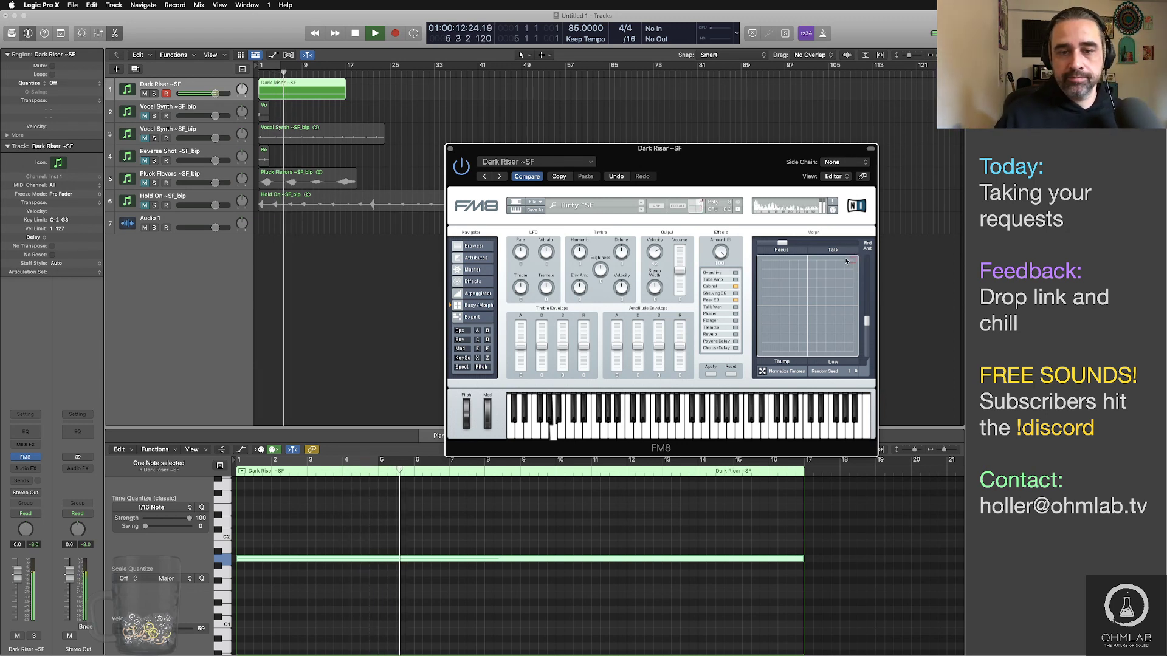
key(space)
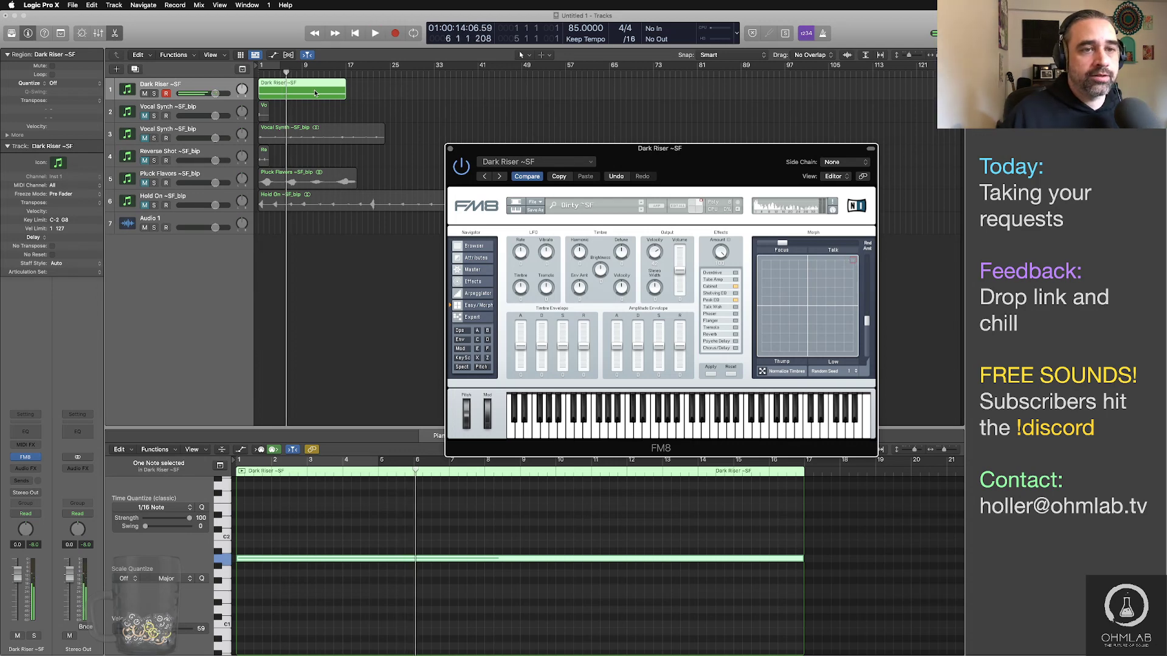
Step: Bounce the Dark Riser region in place to a new track, leaving the source region as it is
key(v)
key(ctrl+b)
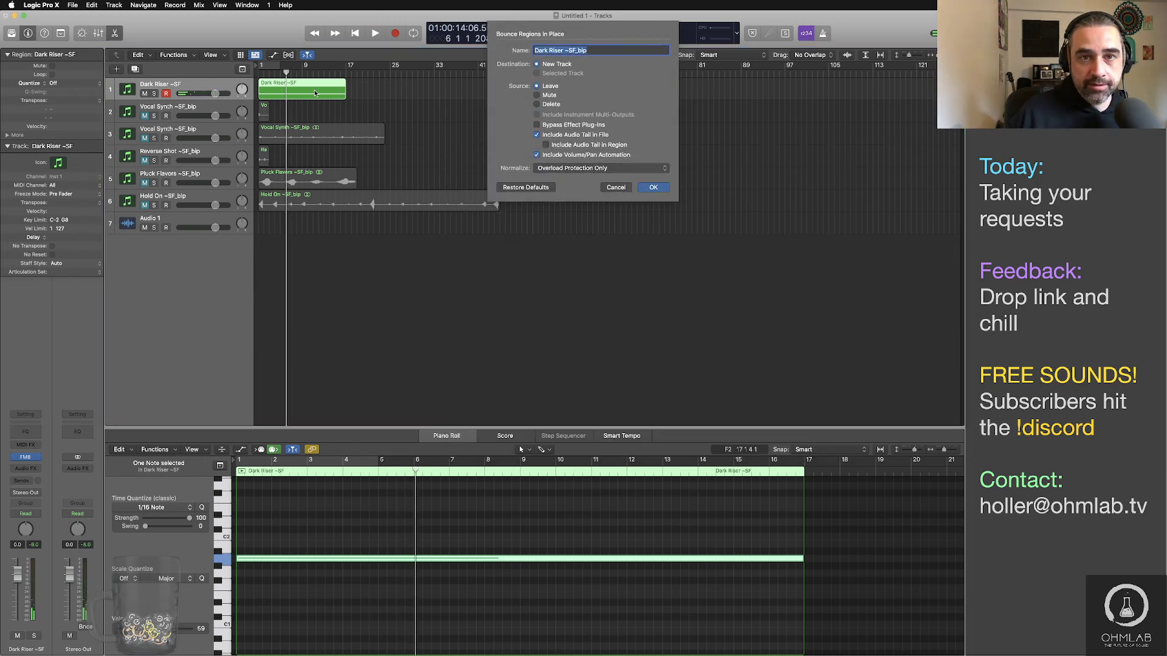
key(Escape)
key(v)
key(space)
key(space)
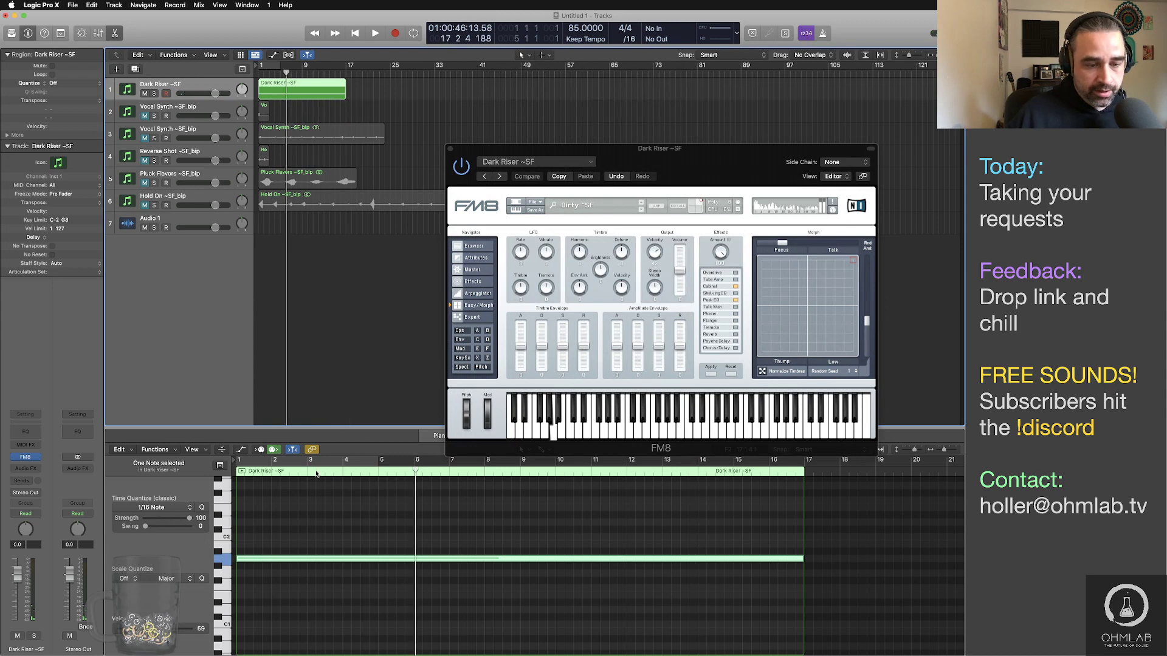
Step: Raise the velocity of the long Dark Riser note to about 116
click(310, 98)
click(263, 560)
drag(152, 629, 181, 631)
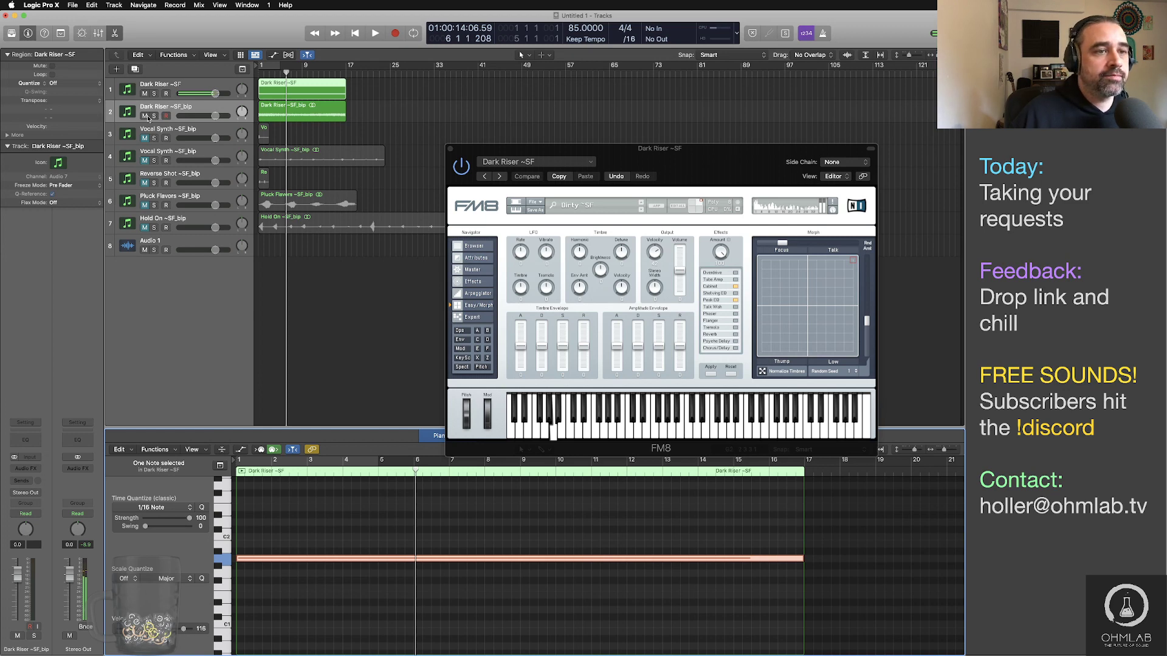
Step: Bounce the higher-velocity Dark Riser region in place, mute the new bounced track and reselect the synth track
click(181, 90)
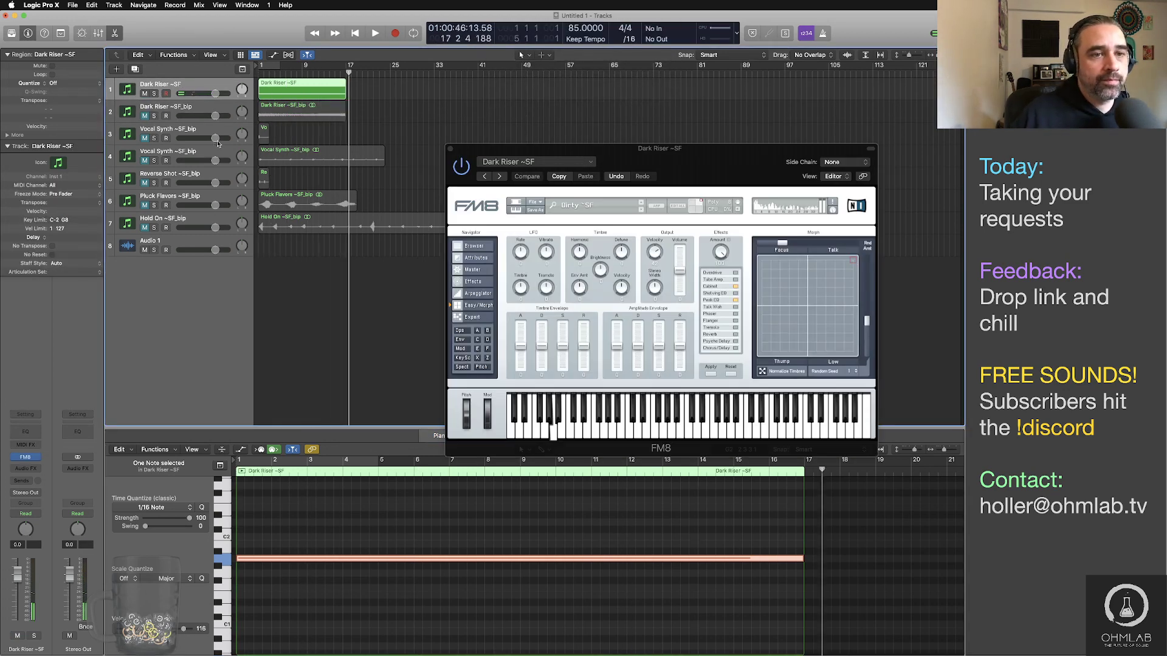
click(146, 116)
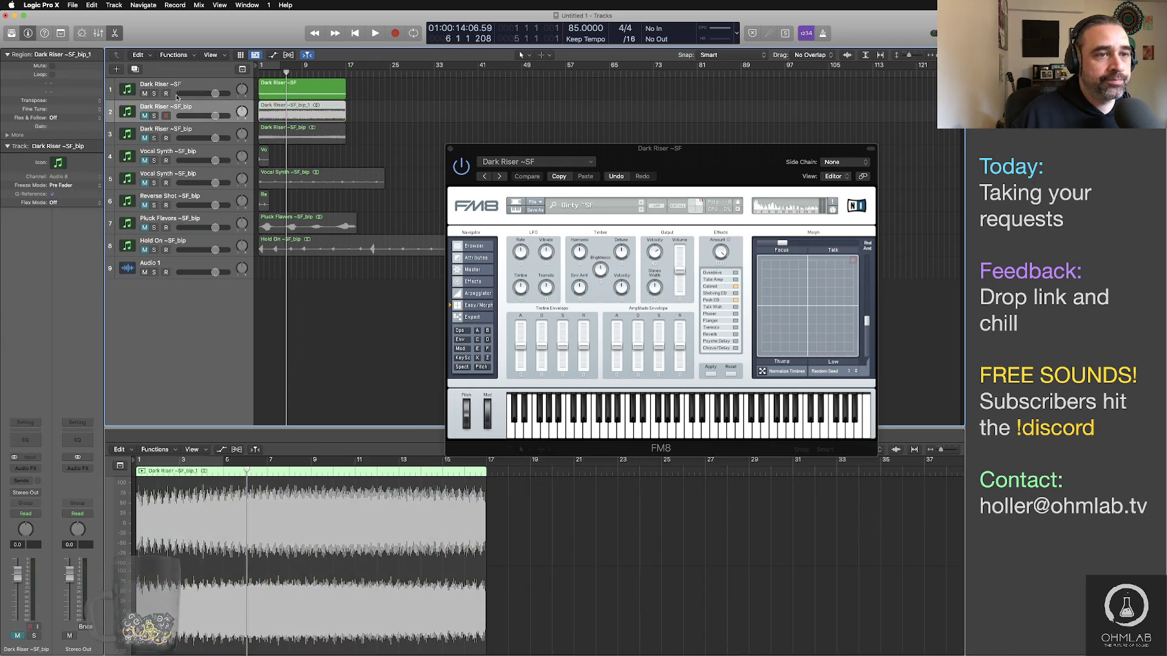
click(200, 85)
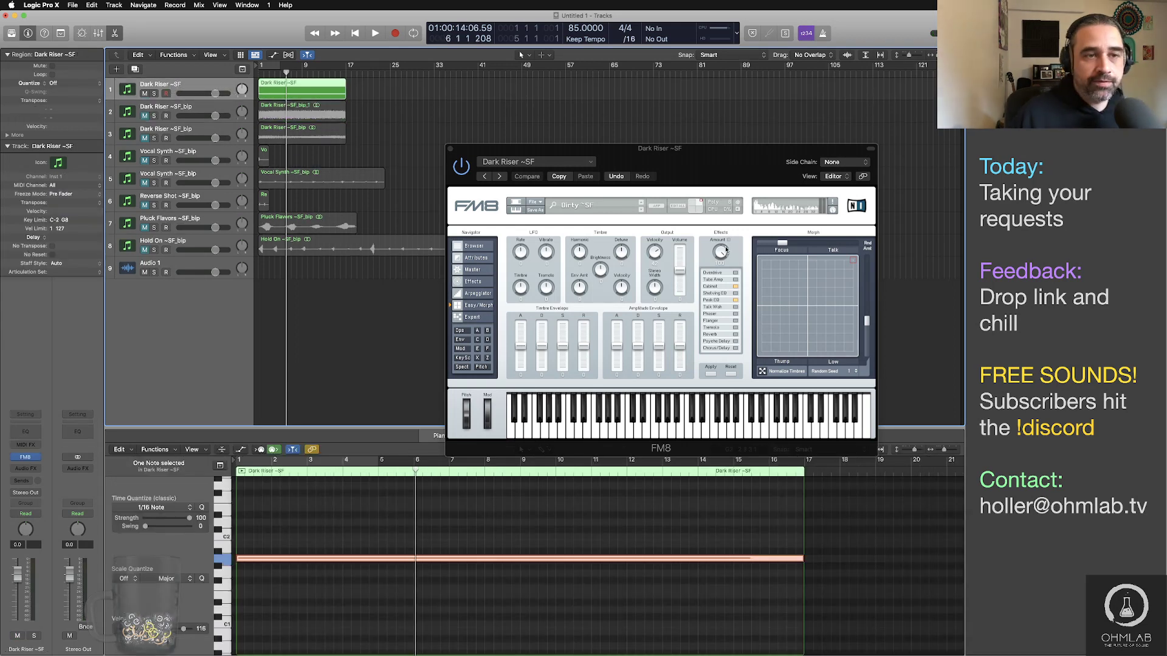
Step: Play the Dark Riser region from the start while morphing the sound from the Talk corner to the Thump corner
key(space)
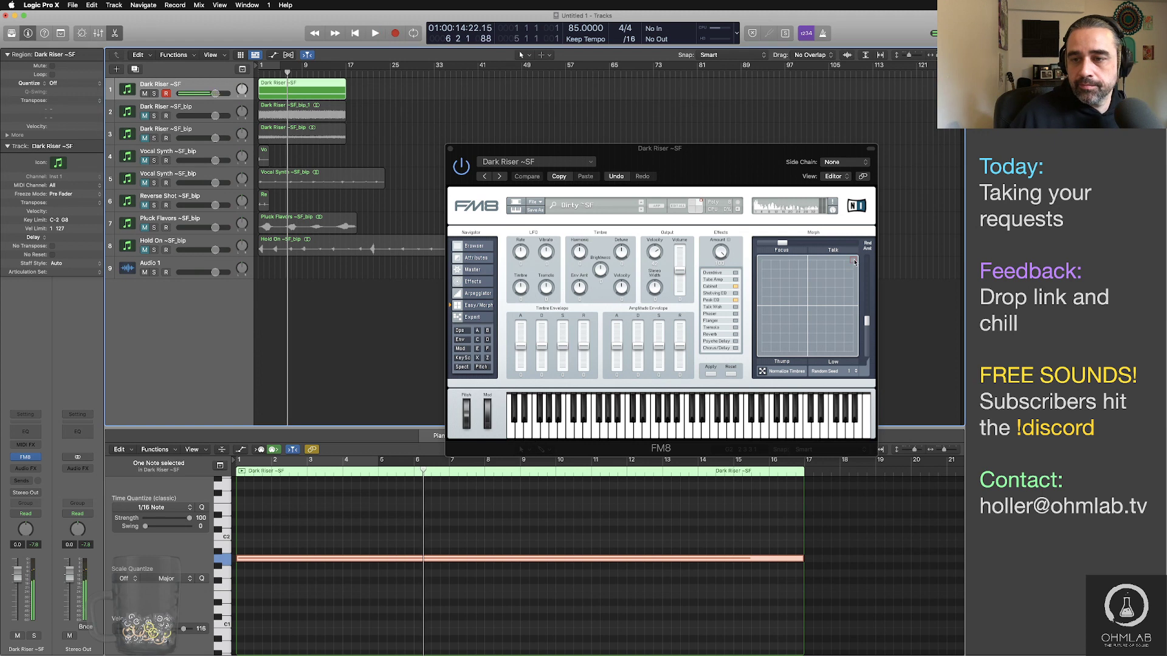
key(Return)
key(space)
mouse_move(852, 259)
mouse_down()
mouse_move(778, 280)
mouse_move(769, 298)
mouse_move(774, 288)
mouse_move(794, 337)
mouse_move(759, 360)
mouse_up()
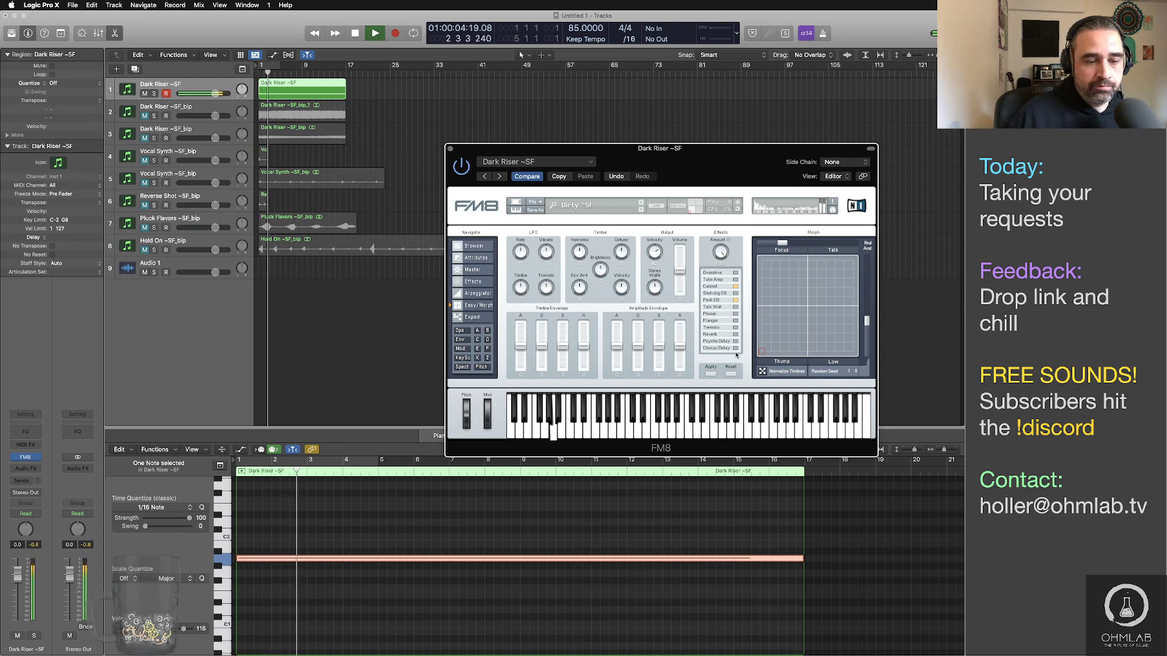
key(space)
Step: Lower the velocity of the long Dark Riser note to 56
click(189, 639)
drag(182, 631, 151, 632)
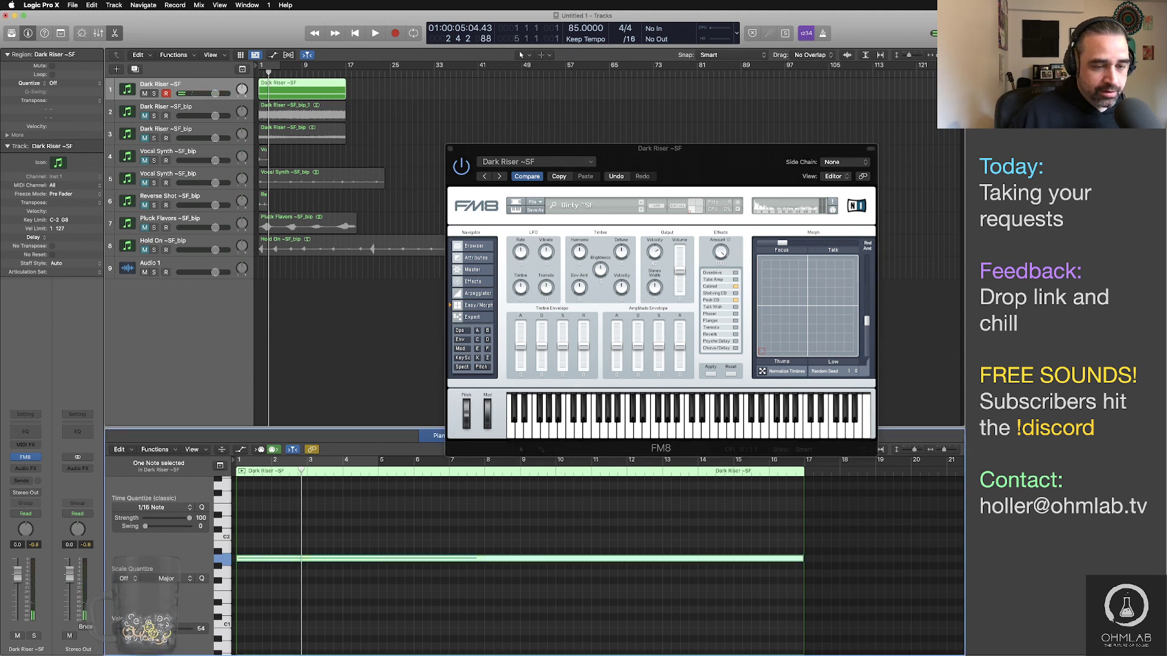
click(307, 580)
Step: Audition the lower-velocity Dark Riser region from the start, bounce it in place to a new track and mute that track
key(Return)
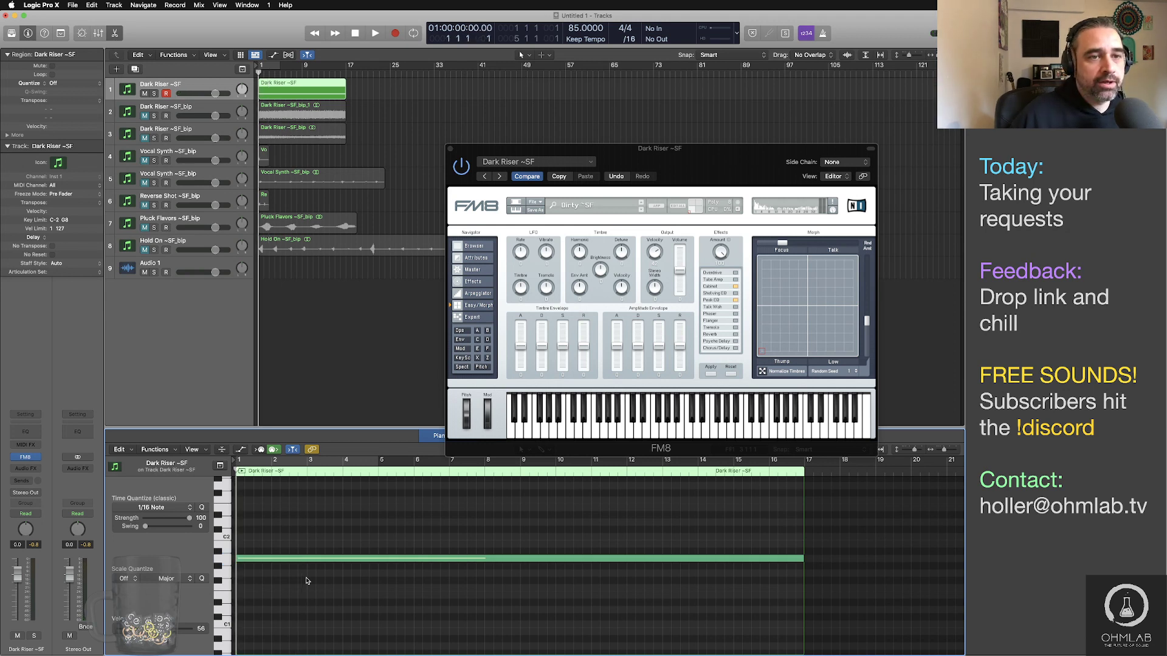
key(space)
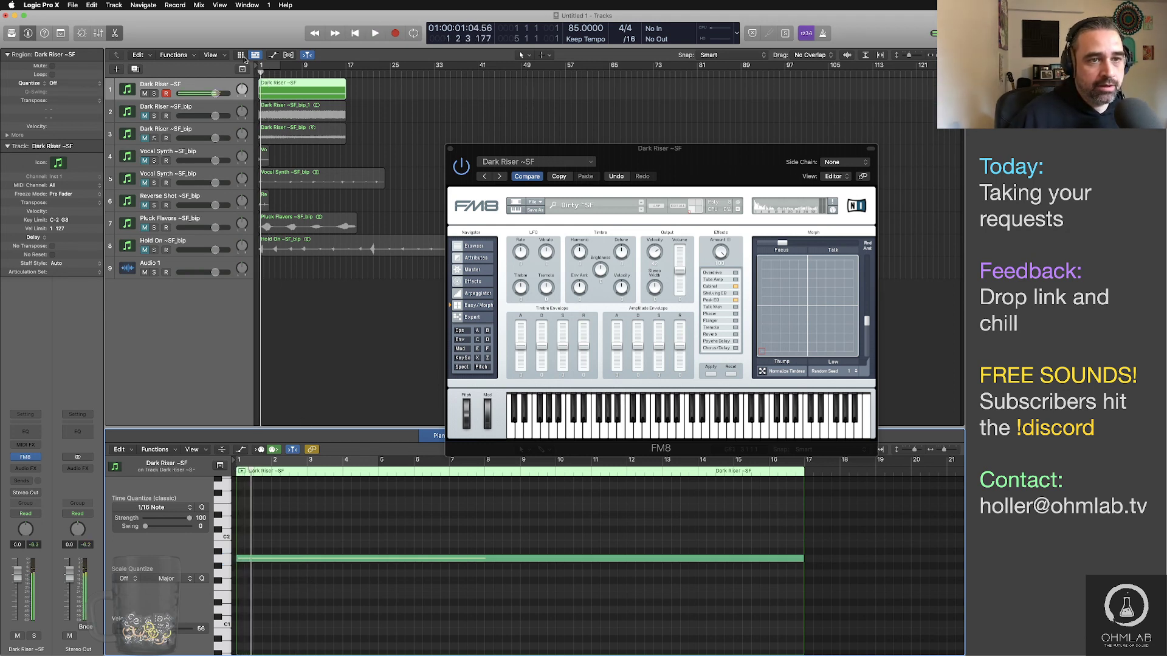
key(space)
key(super+w)
key(ctrl+b)
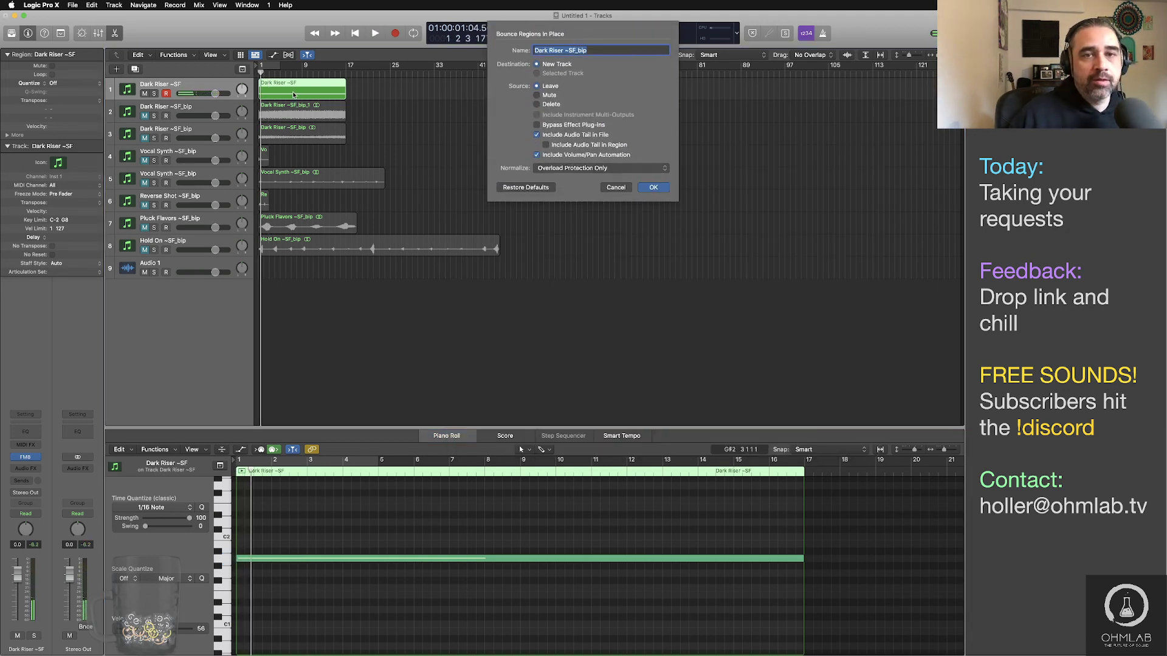
key(Return)
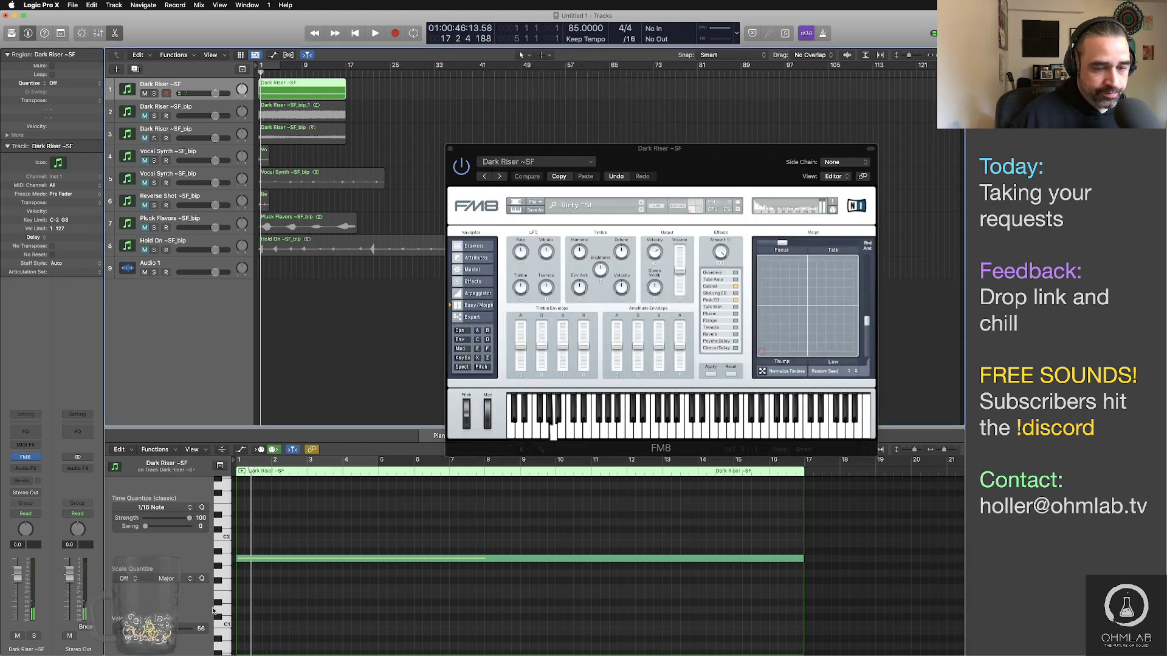
click(295, 97)
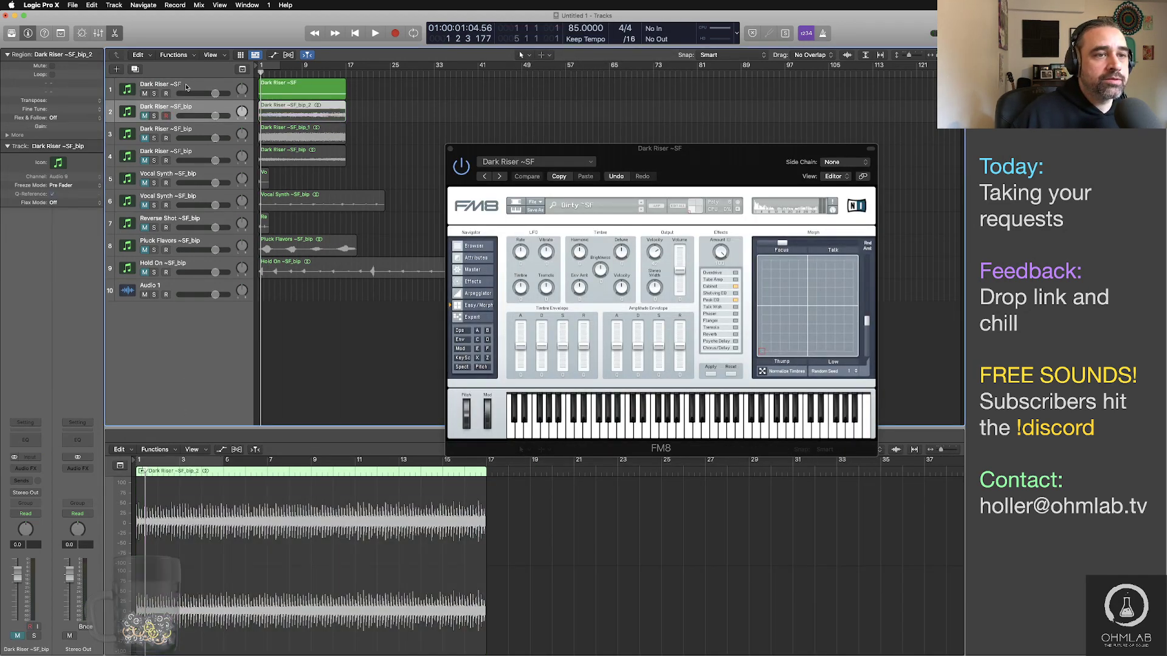
Step: Raise the velocity of the long Dark Riser note to 112, bounce the region in place and reselect the synth track
click(253, 560)
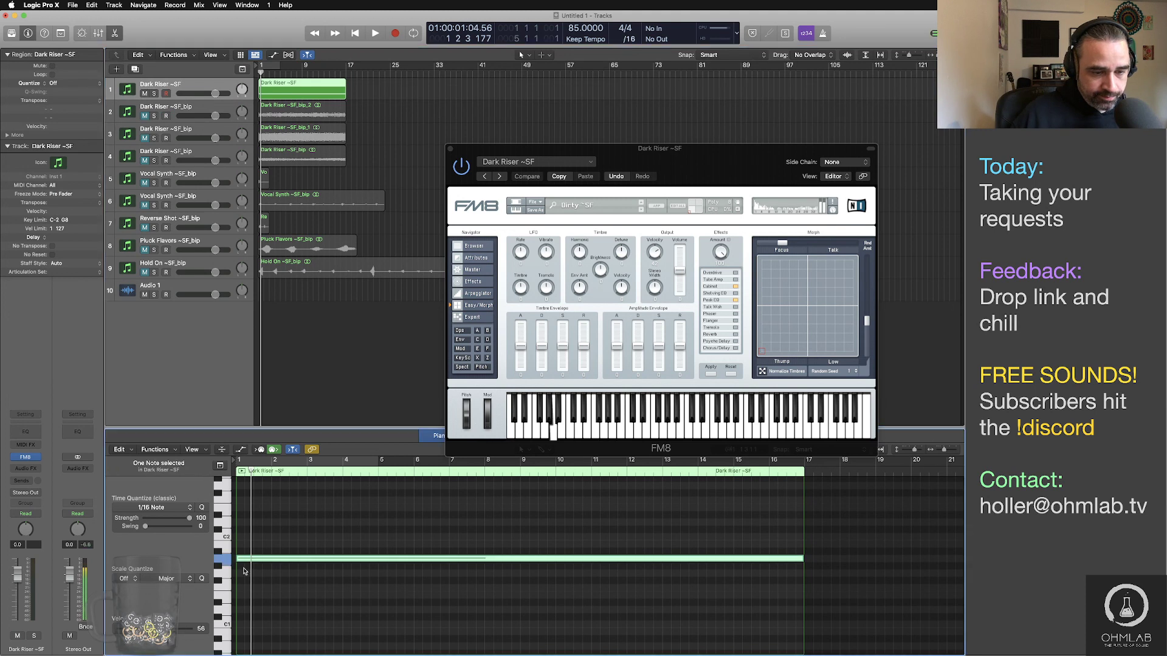
drag(179, 631, 183, 632)
key(space)
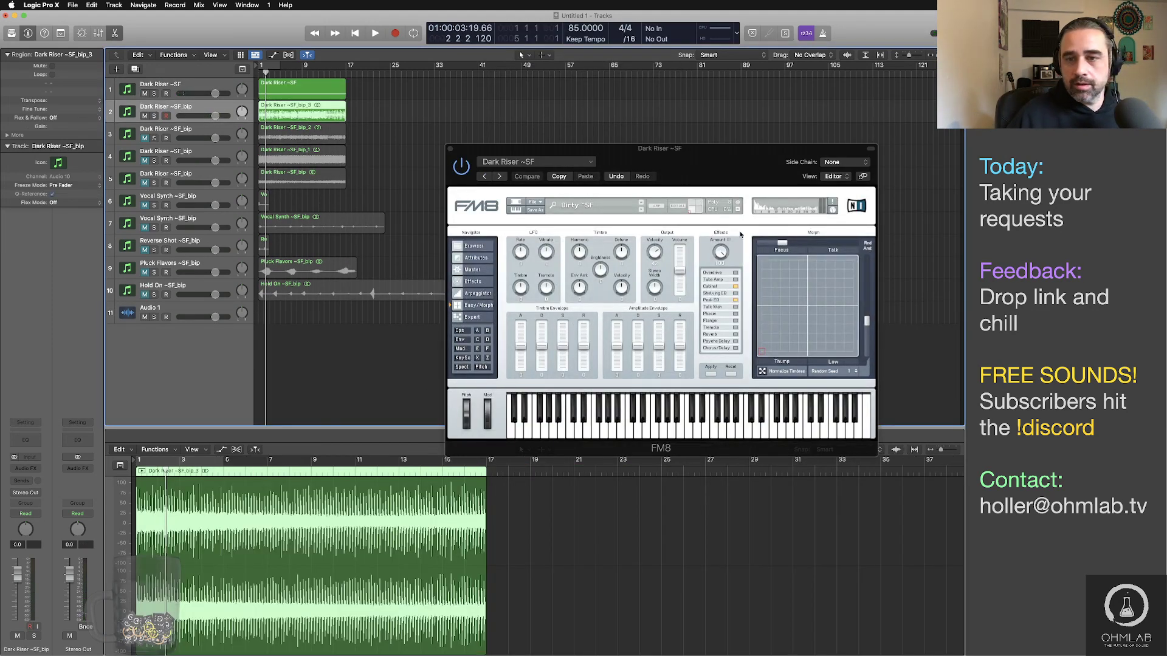
key(Up)
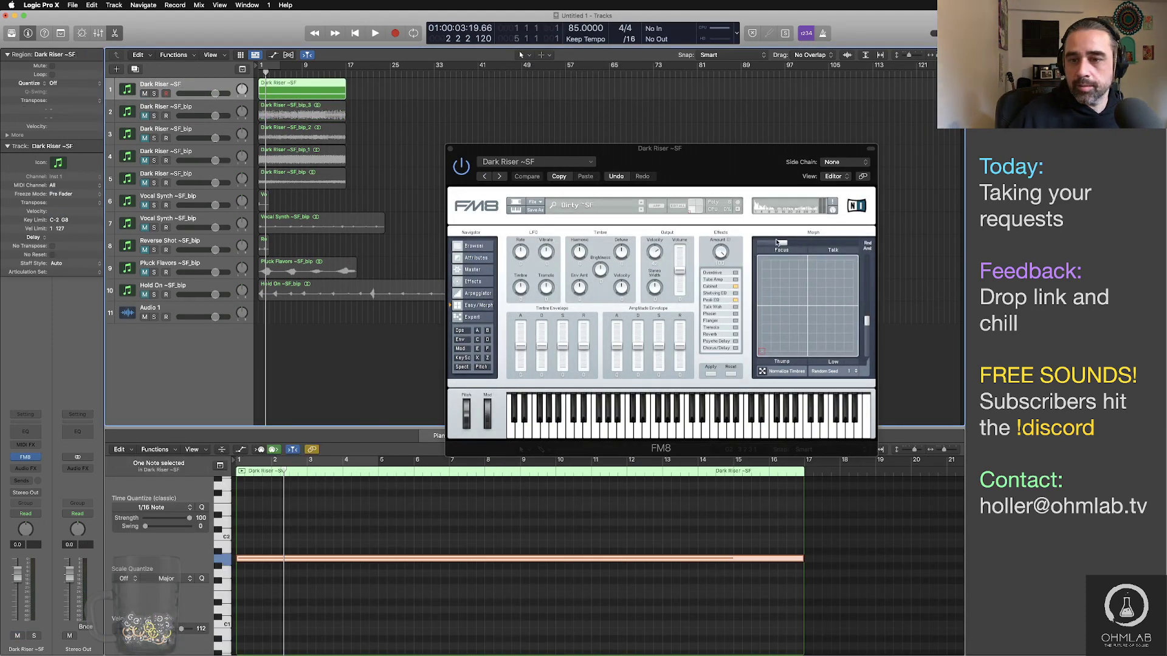
Step: Play the Dark Riser region while morphing the sound from the Thump corner toward the Low corner, and restart from the beginning
key(space)
mouse_move(763, 355)
mouse_down()
mouse_move(852, 351)
mouse_move(854, 294)
mouse_move(826, 327)
mouse_up()
key(space)
key(Return)
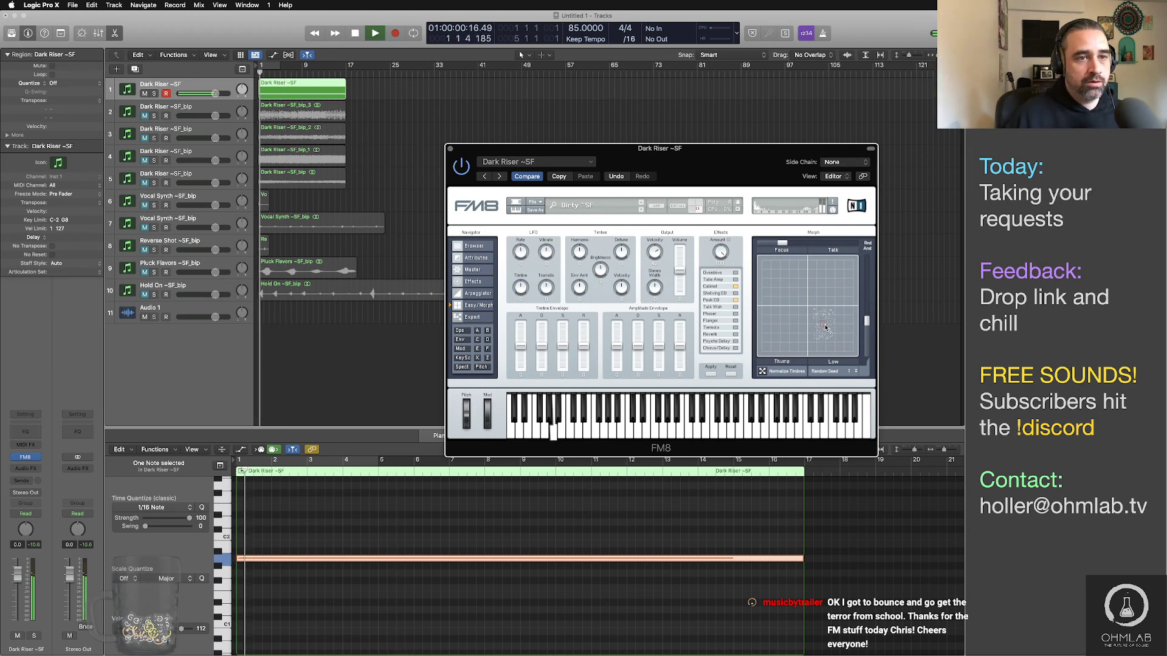
Step: Lower the velocity of the long Dark Riser note to 65
click(165, 653)
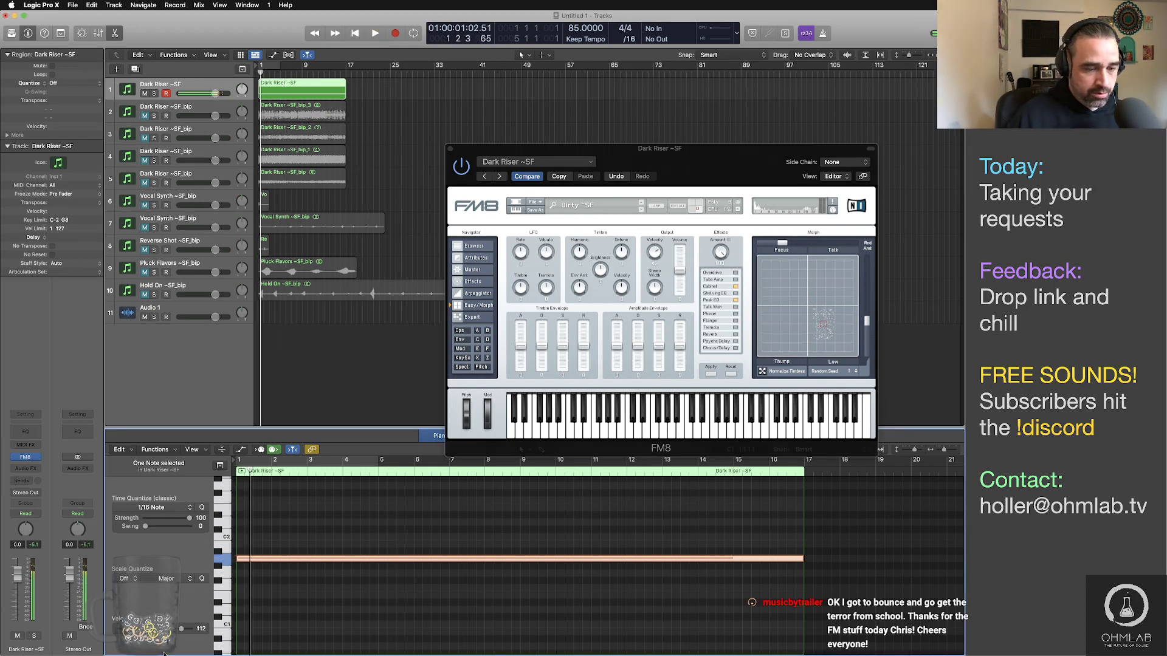
drag(181, 632, 158, 632)
click(343, 613)
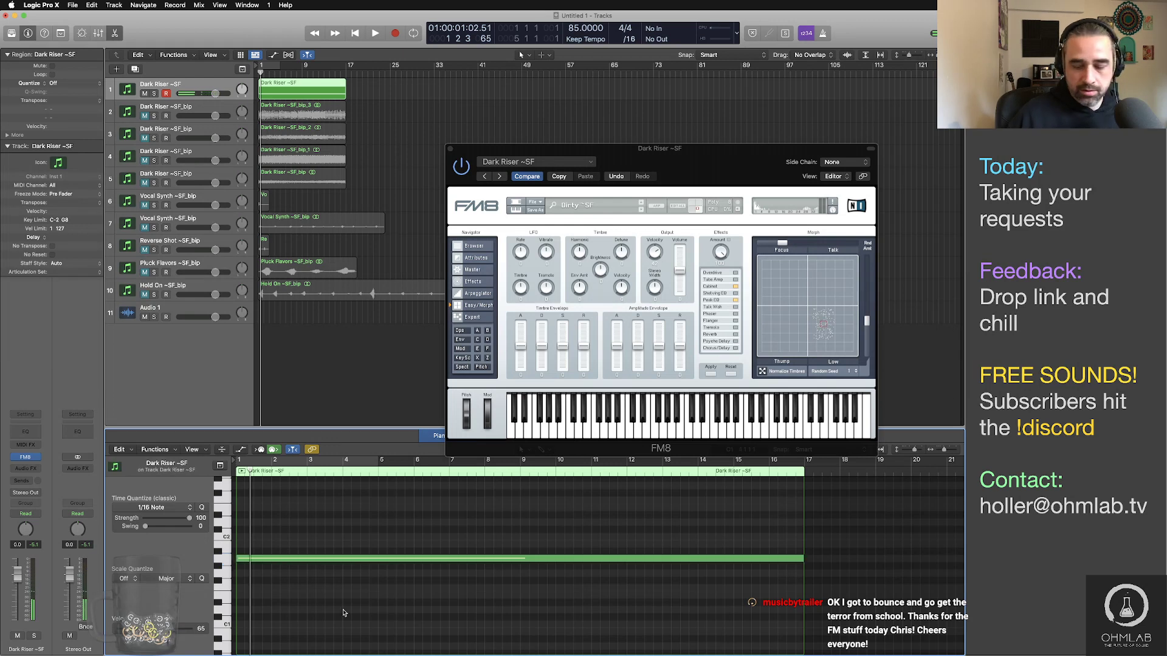
Step: Play the Dark Riser region while adjusting the Harmonic timbre knob and moving the morph position from the Thump side toward Low
key(space)
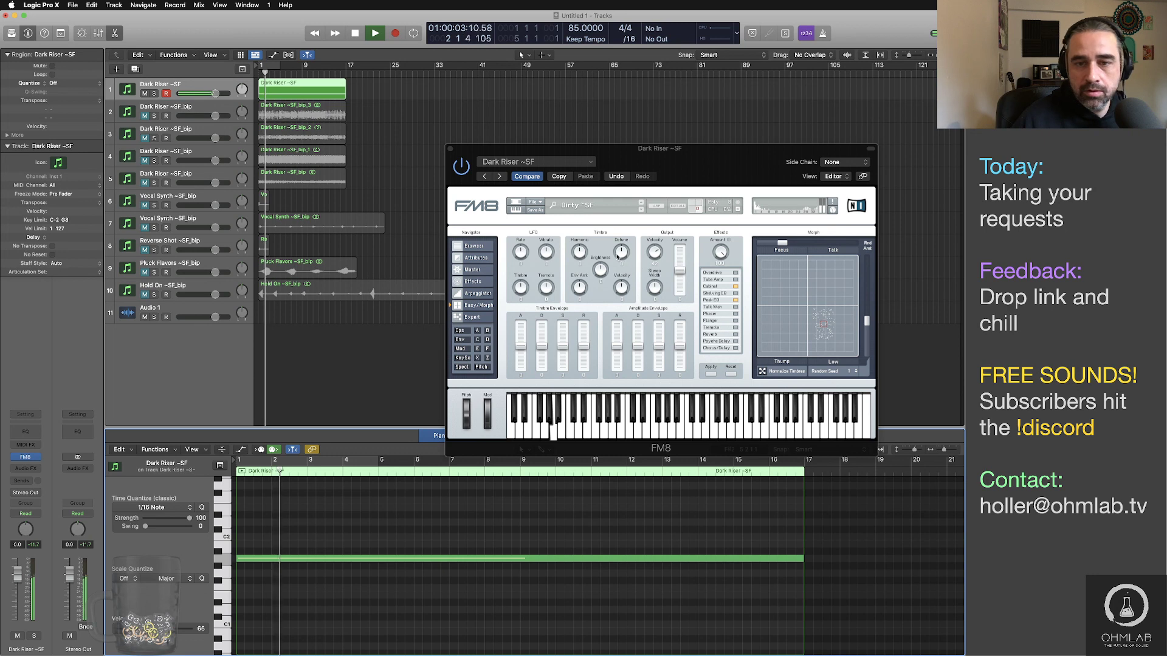
click(580, 251)
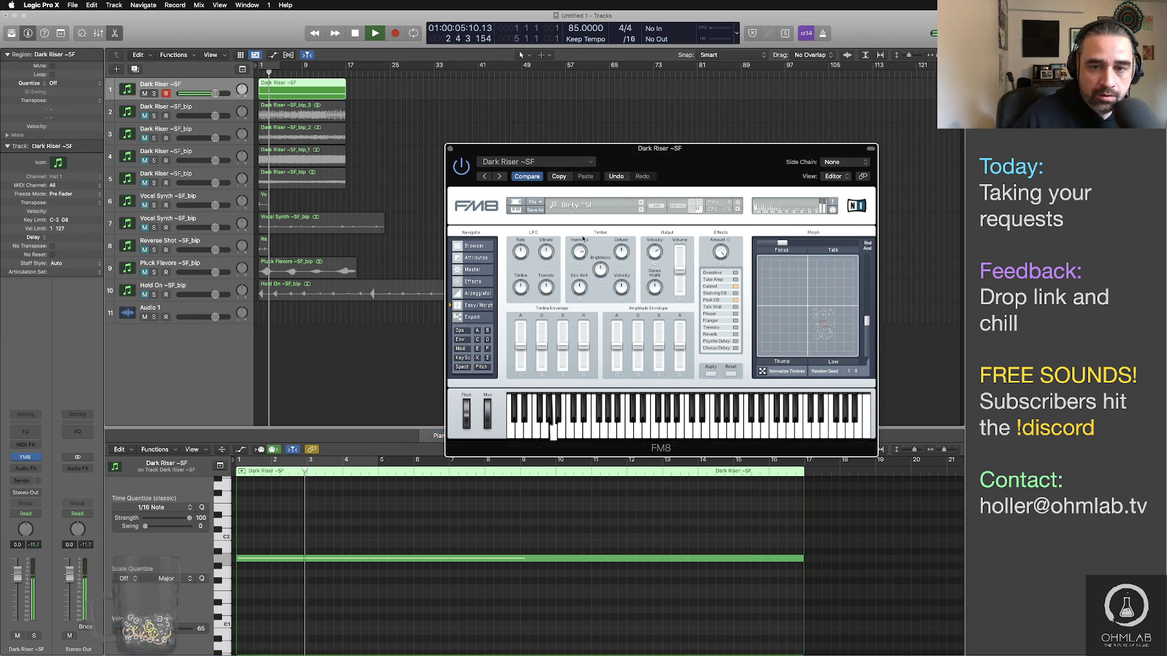
drag(582, 240, 582, 235)
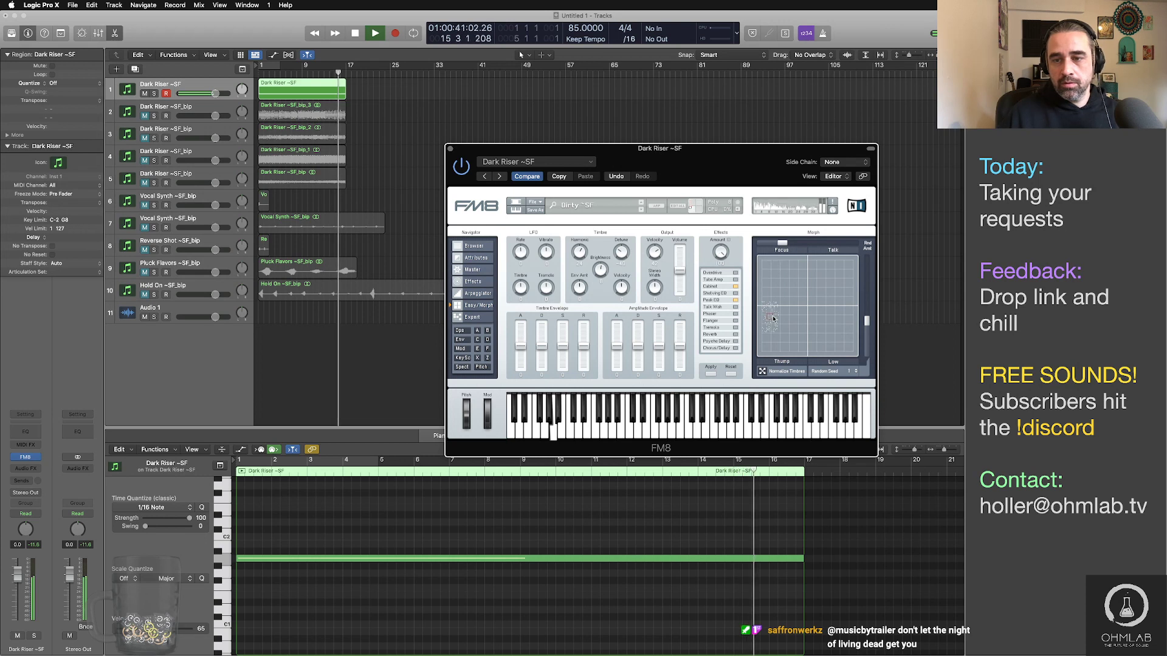
drag(789, 330, 845, 334)
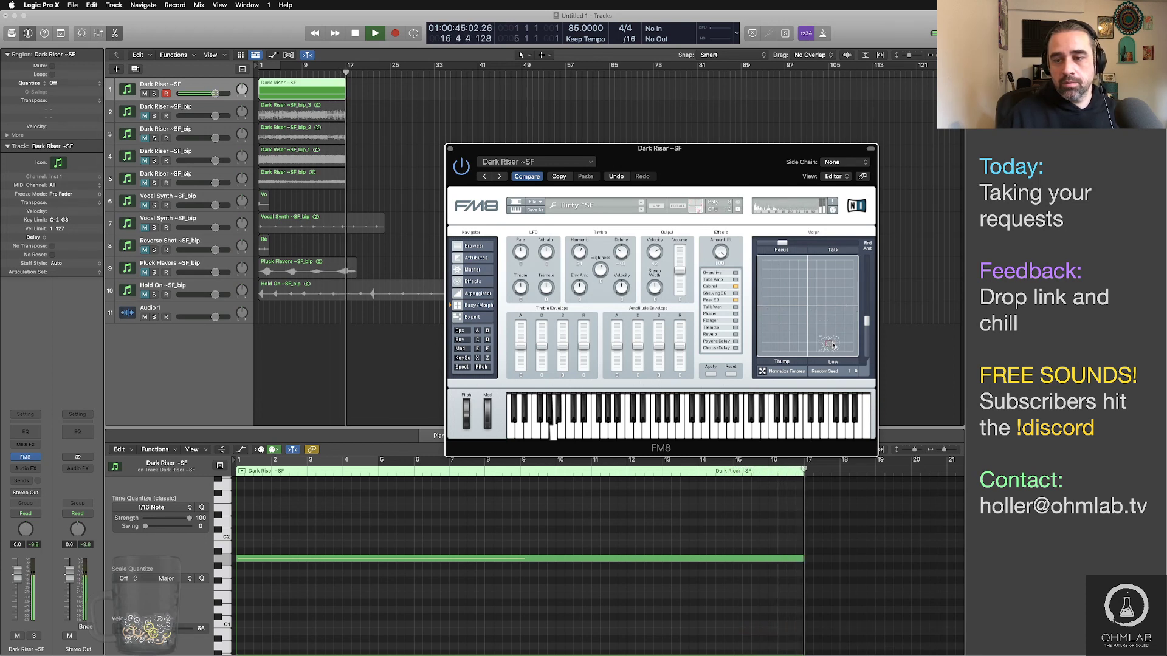
Step: Replay the region from the start while moving the morph position around the Low quadrant, settling it between Thump and Low
key(Return)
key(space)
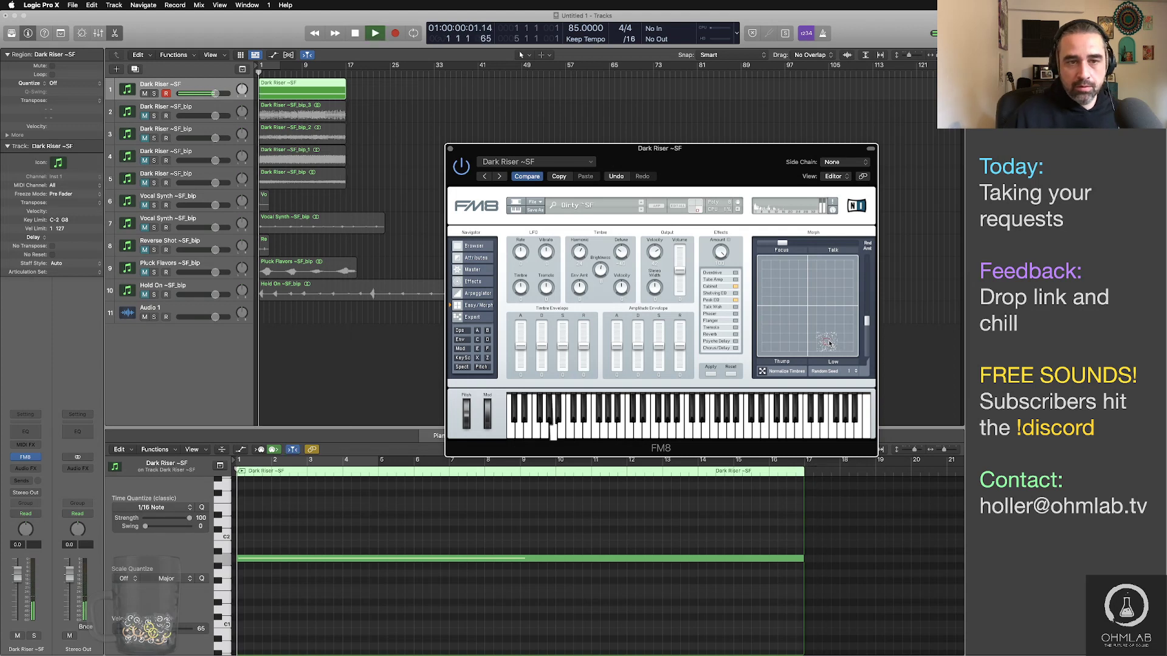
drag(830, 334, 822, 306)
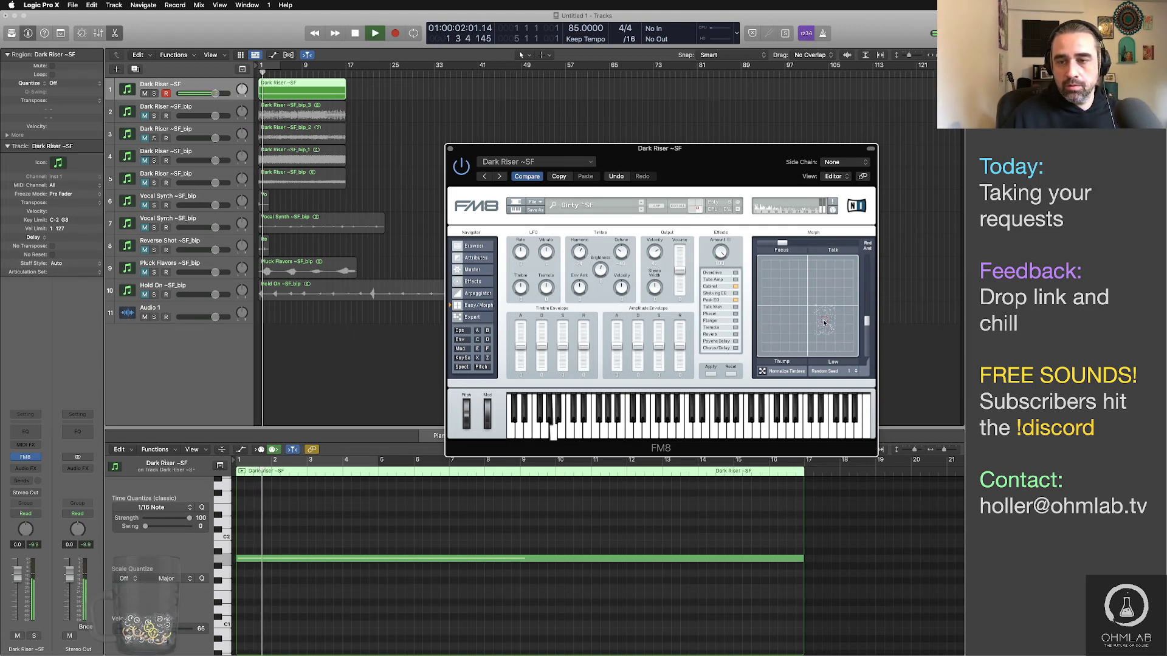
drag(819, 300, 811, 338)
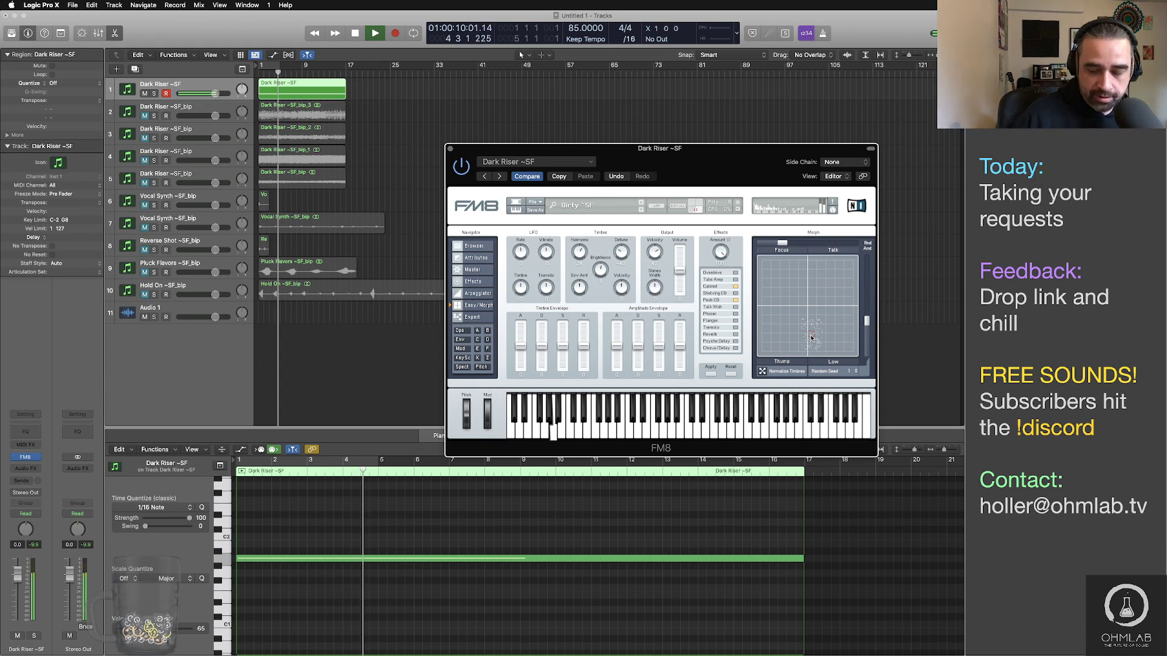
key(space)
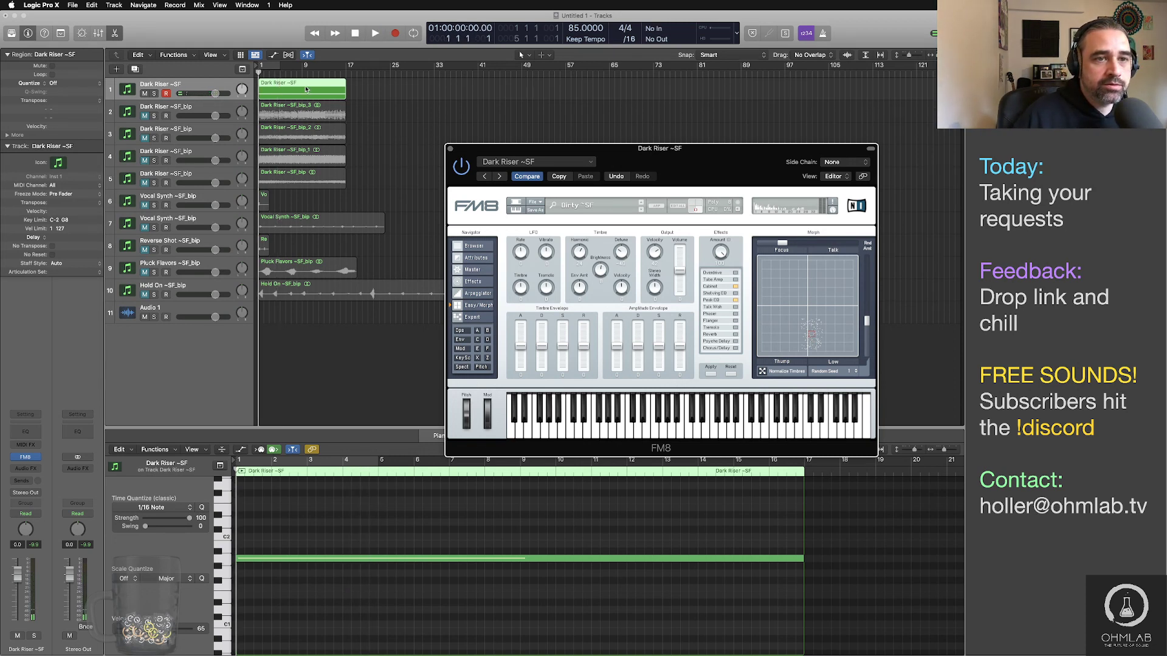
Step: Bounce the velocity-65 Dark Riser region in place to a new track and mute the bounced track
key(ctrl+b)
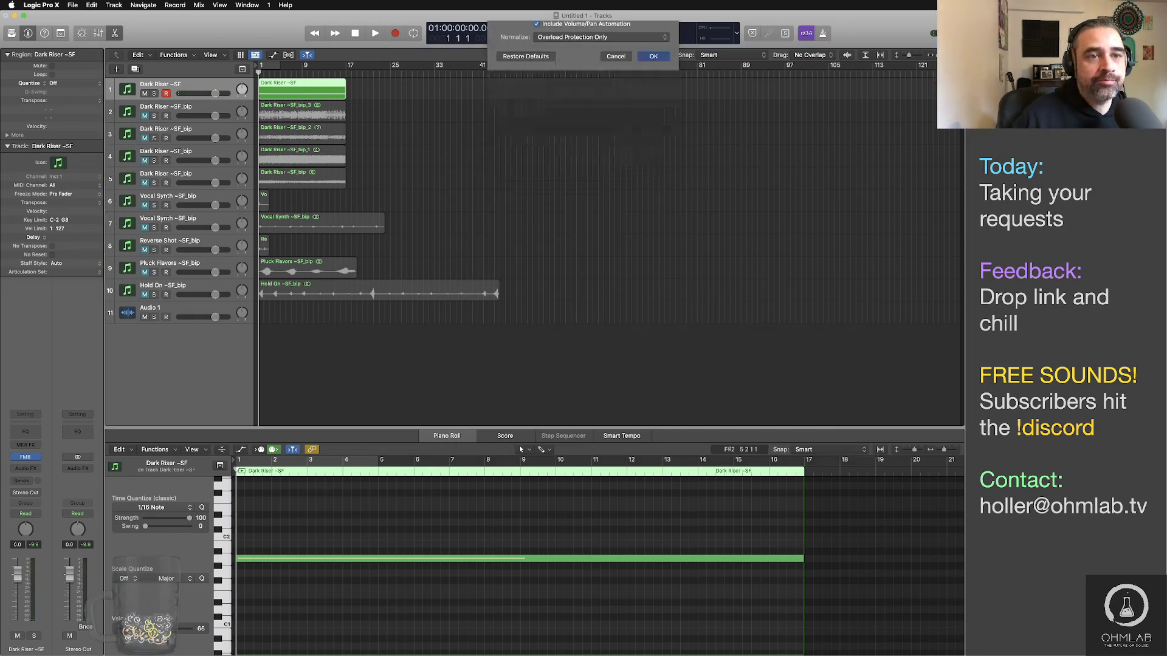
key(Return)
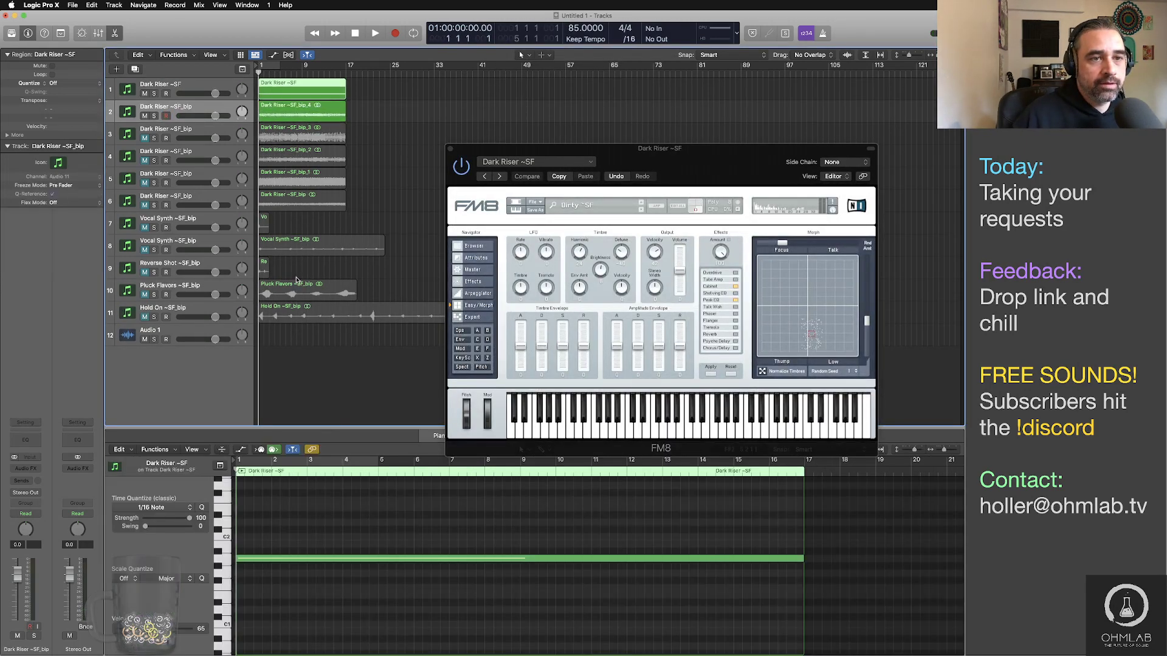
click(147, 116)
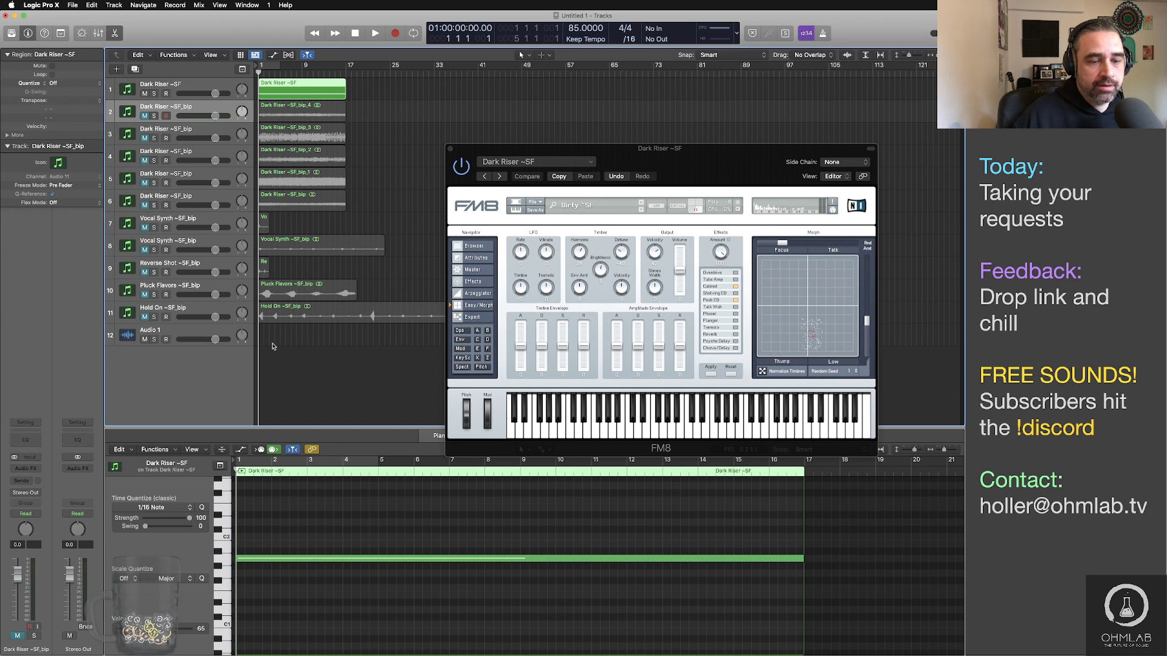
Step: Raise the velocity of the long Dark Riser note to 115 and play back the opening of the region
click(267, 561)
drag(176, 629, 182, 632)
click(332, 604)
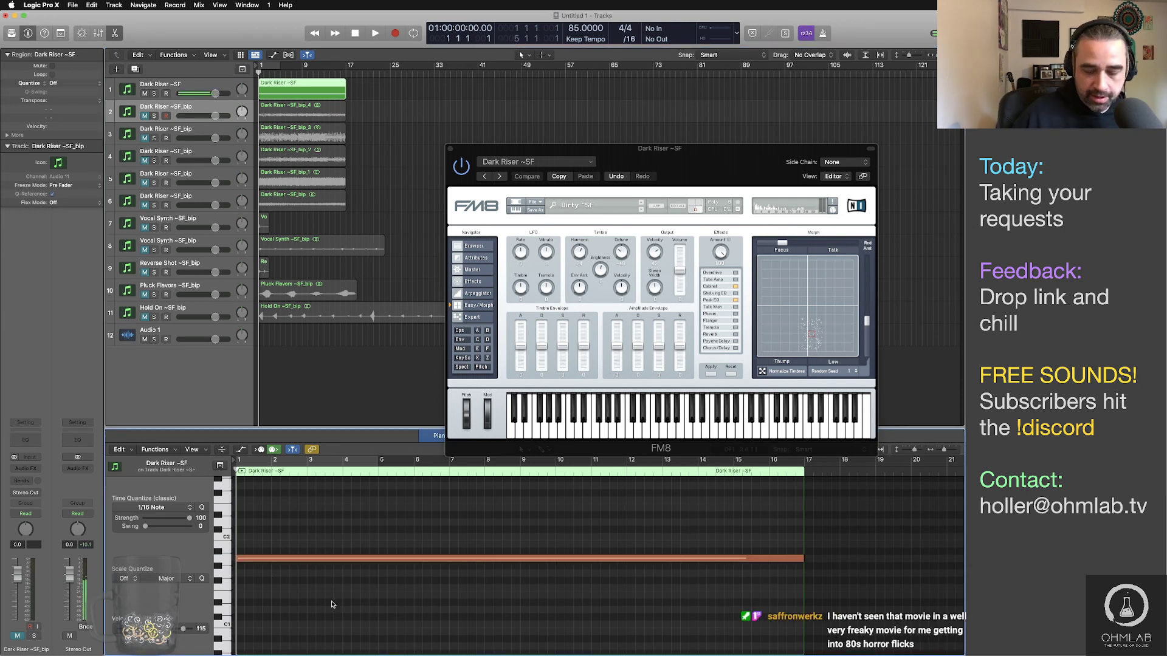
key(space)
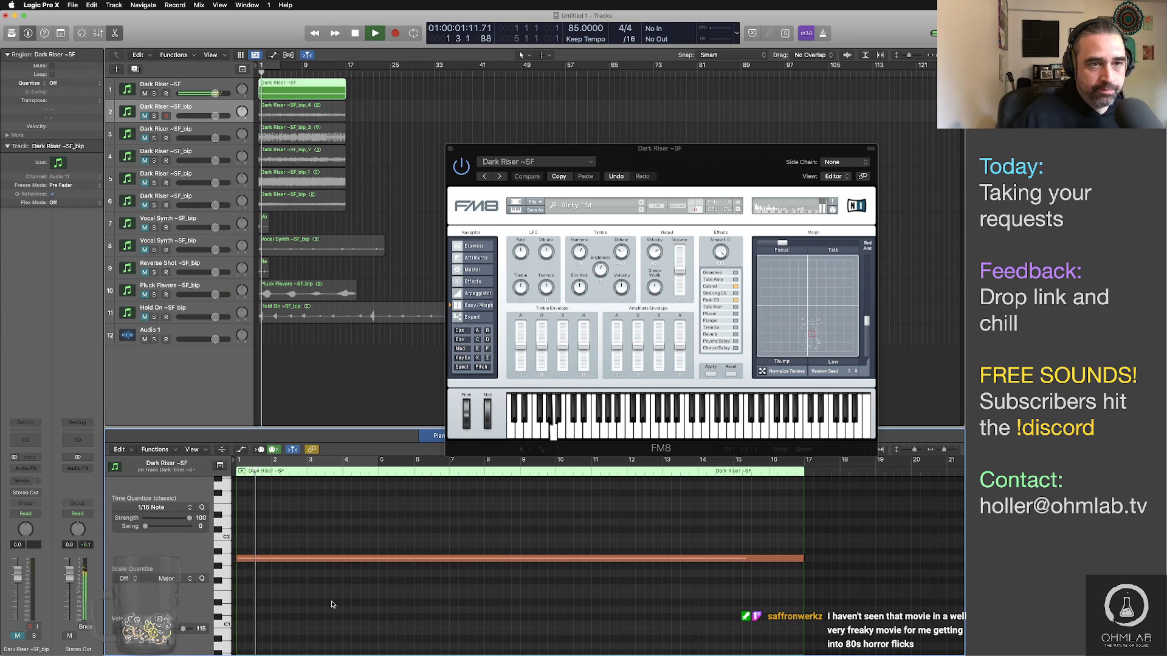
key(space)
Step: Bounce the velocity-115 Dark Riser region in place, mute the new bounced track and reselect the synth region
click(278, 91)
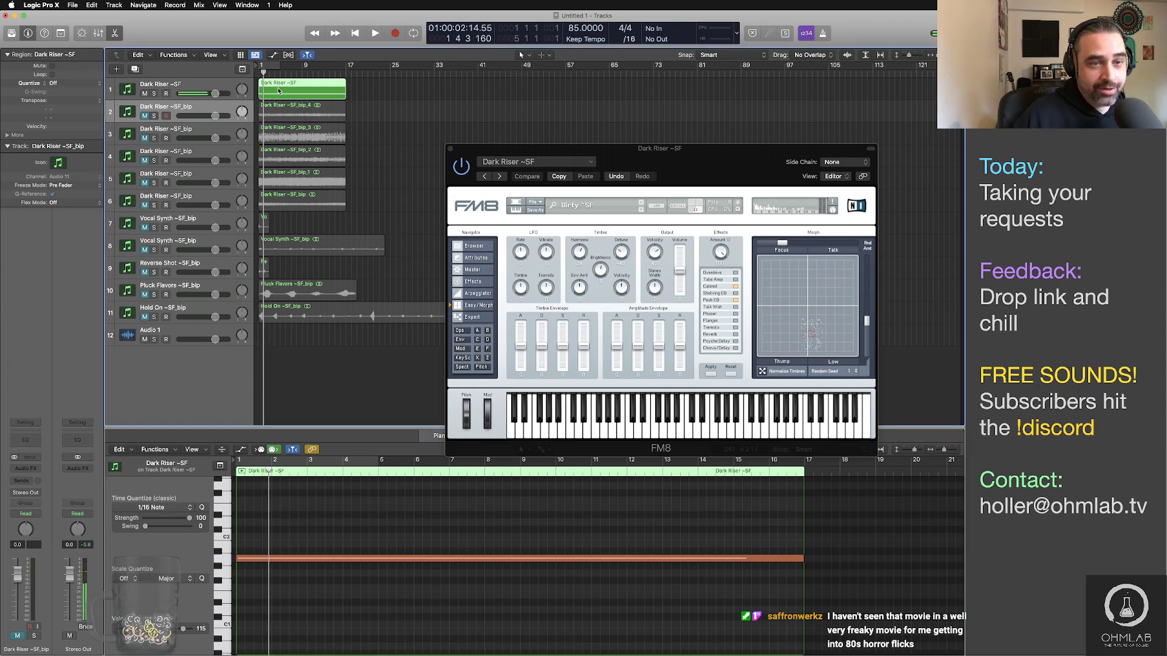
key(ctrl+b)
key(Return)
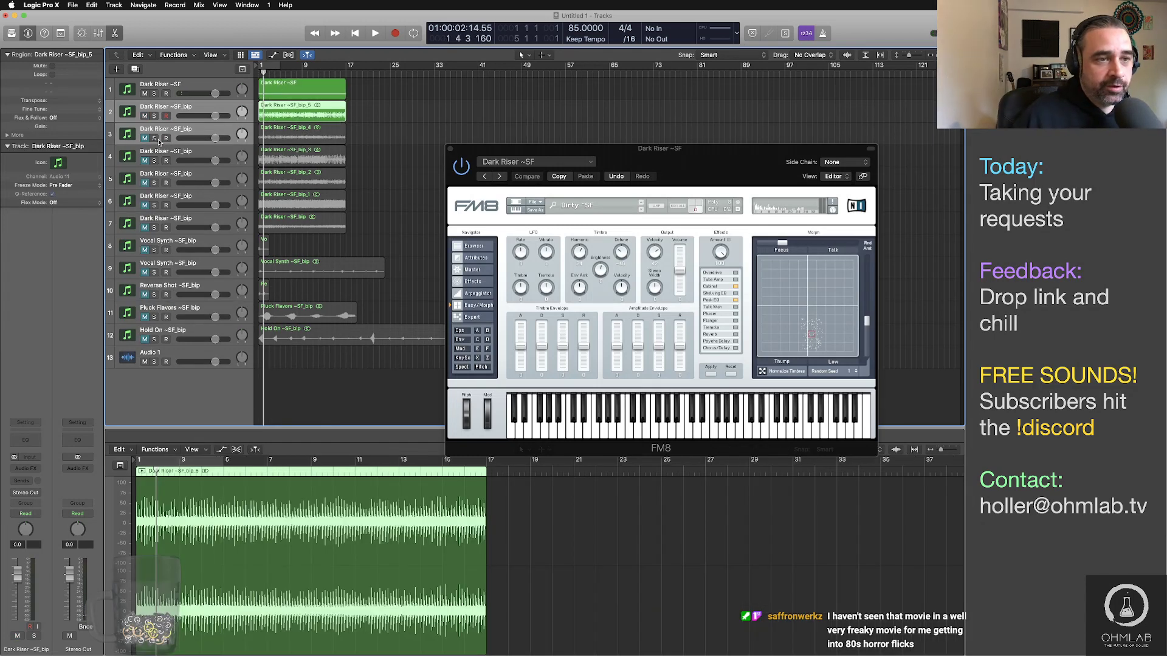
click(144, 116)
click(306, 94)
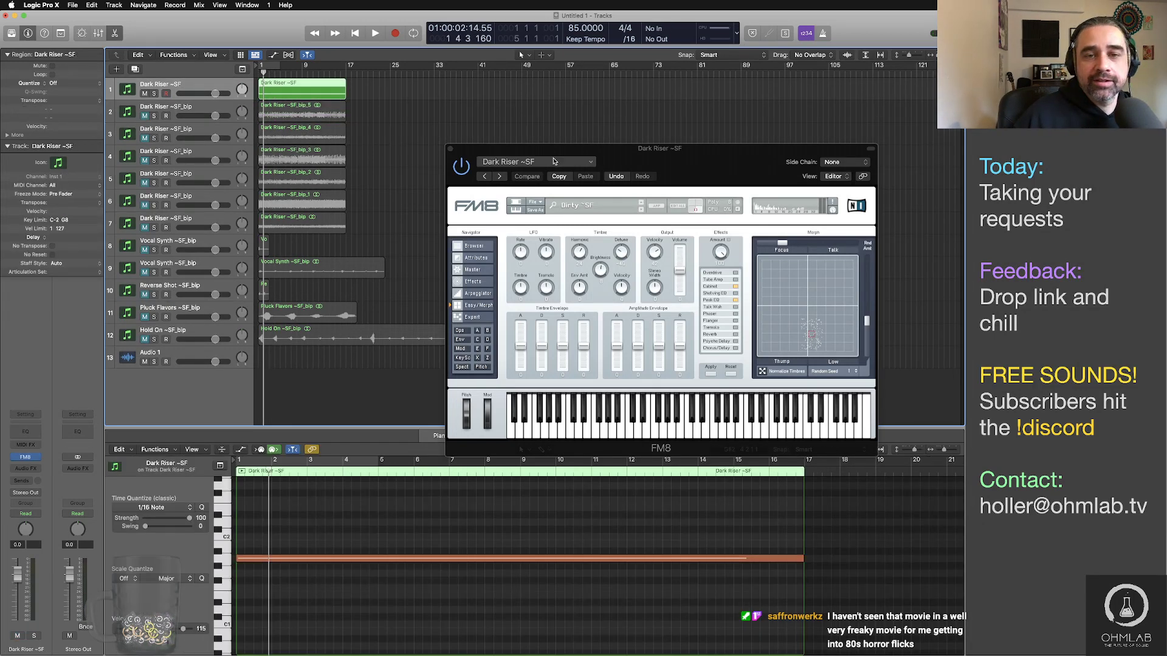
Step: Move the FM8 window up clear of the piano roll and open its preset browser
drag(660, 162, 703, 124)
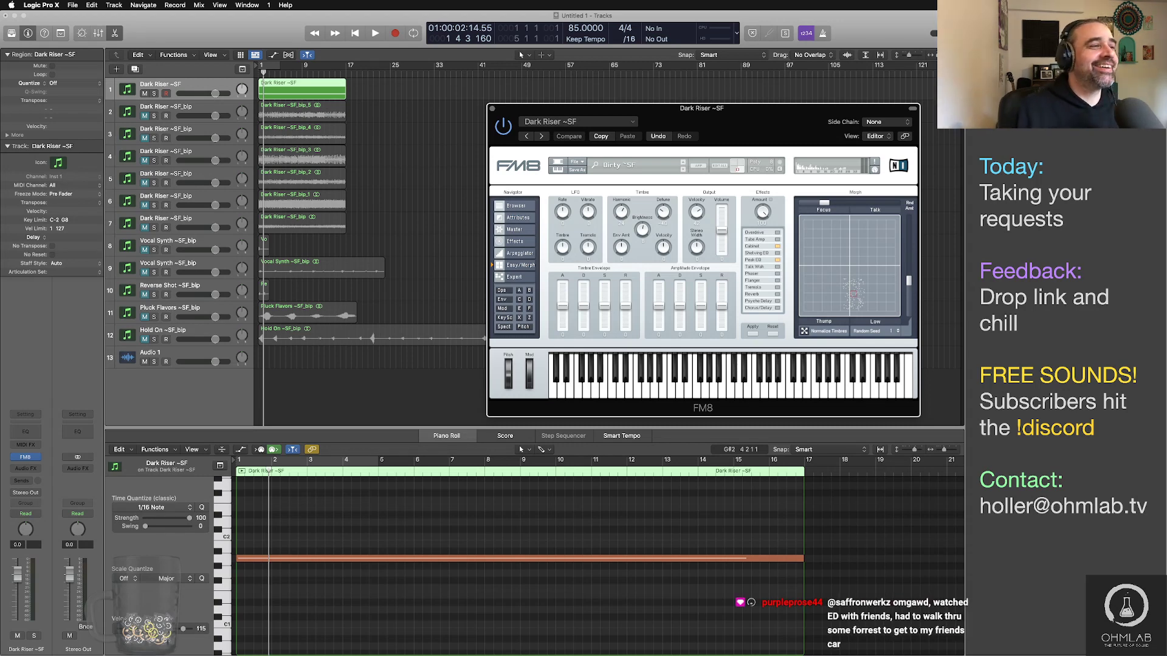
drag(688, 117, 633, 90)
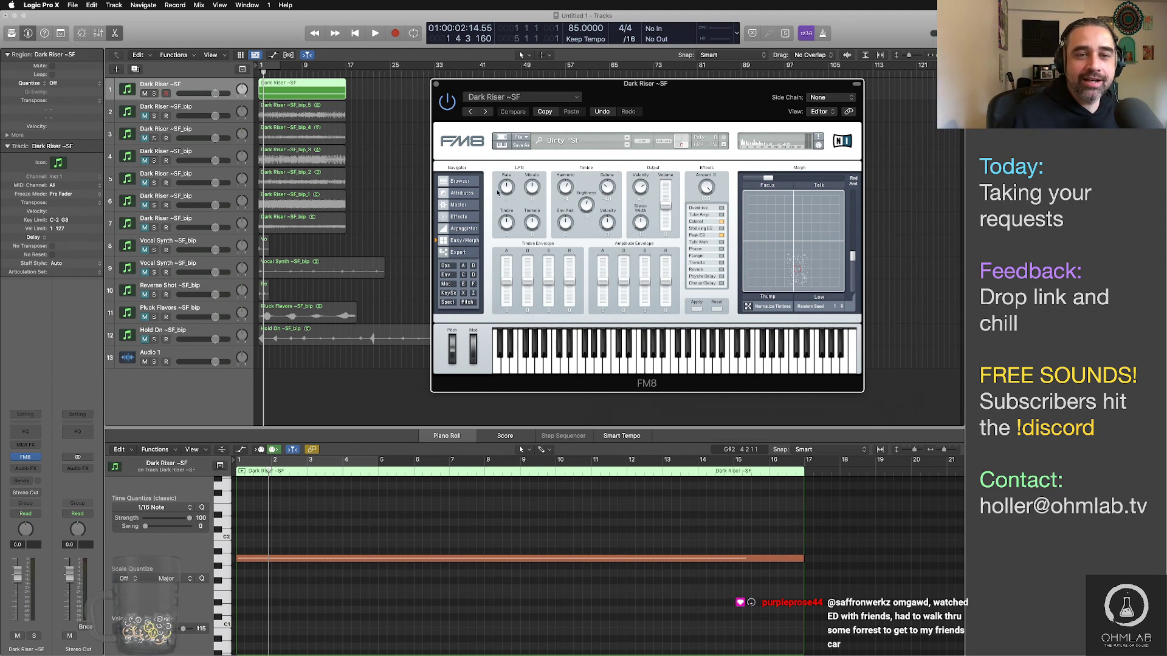
click(460, 181)
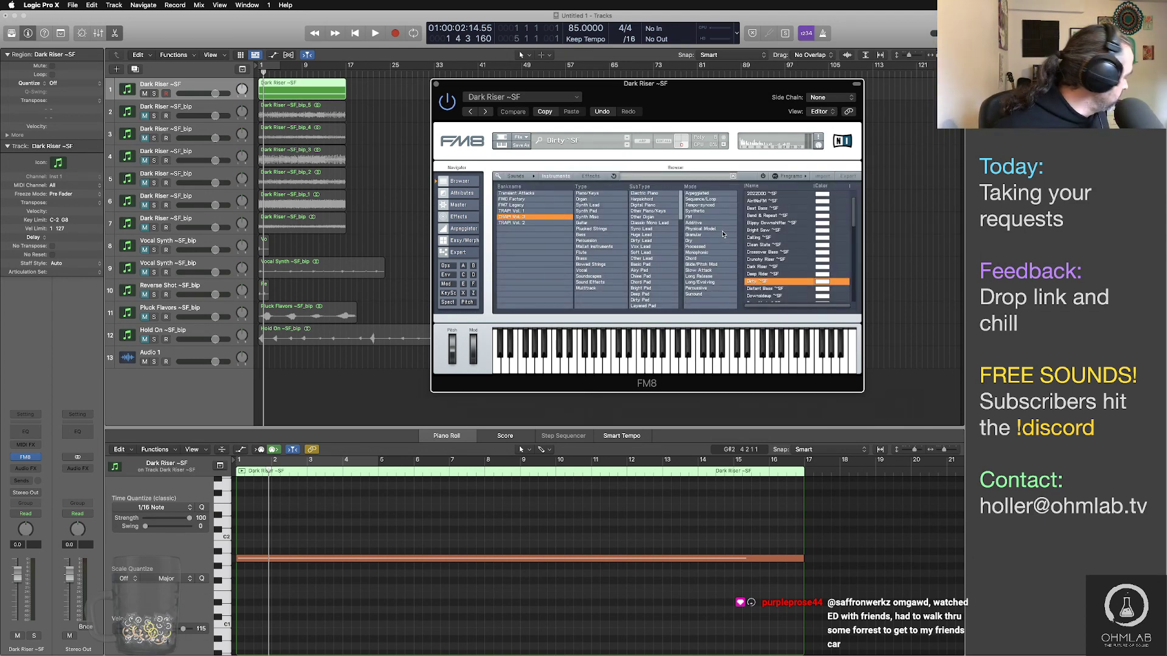
Step: Audition the FM8 presets from Distant Bass ~SF through Ease Me In ~SF and Flute Horn ~SF, ending with Ghostly ~SF loaded
scroll(797, 256, down, 2)
scroll(797, 255, down, 1)
click(783, 233)
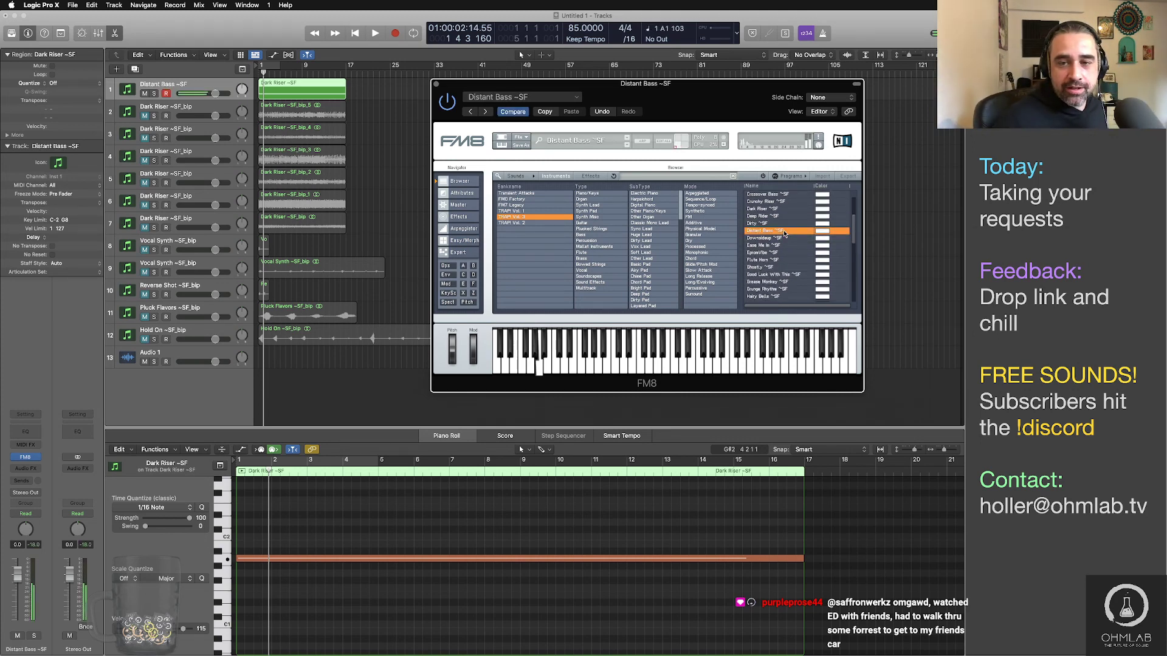
click(787, 246)
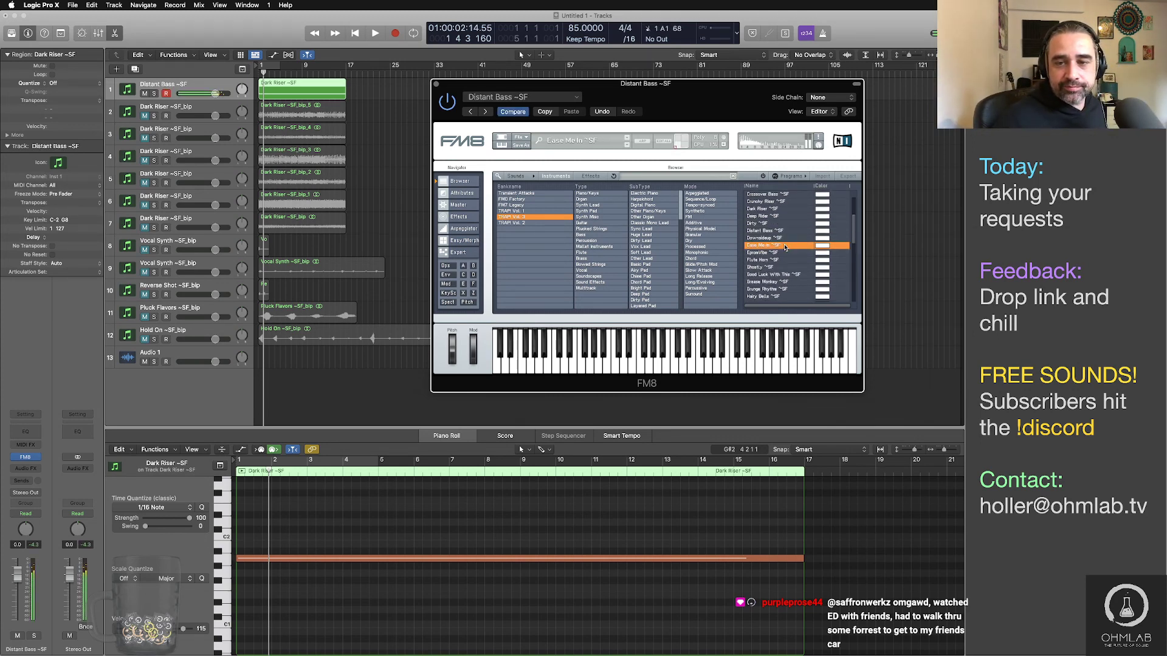
click(787, 253)
click(791, 260)
click(794, 267)
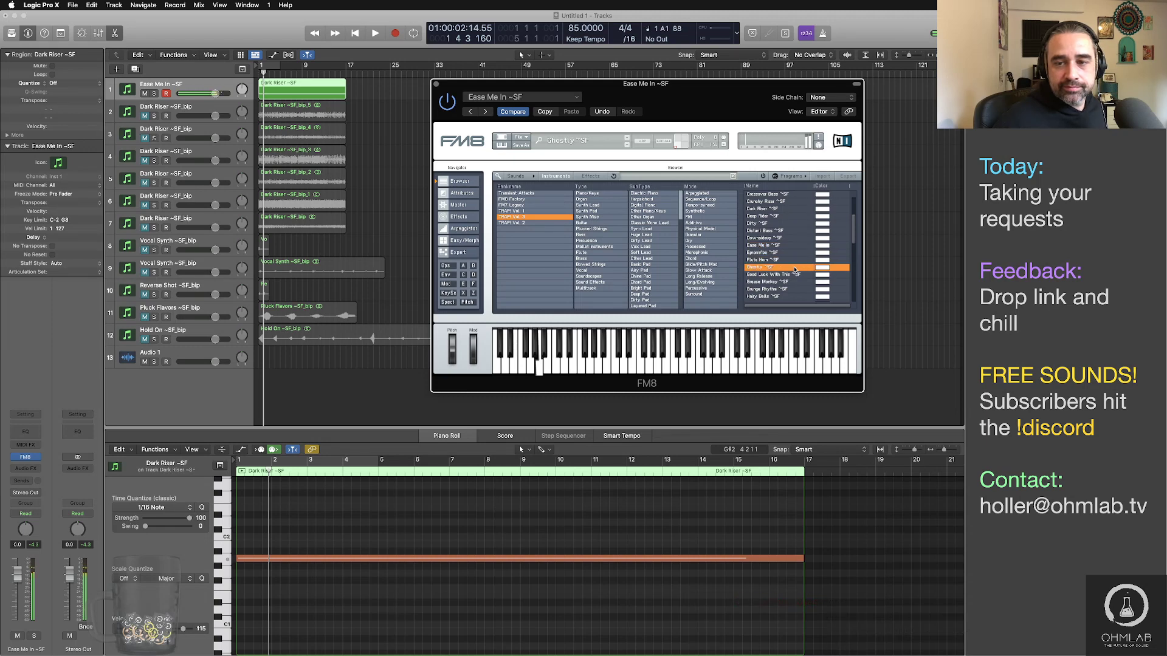
click(794, 260)
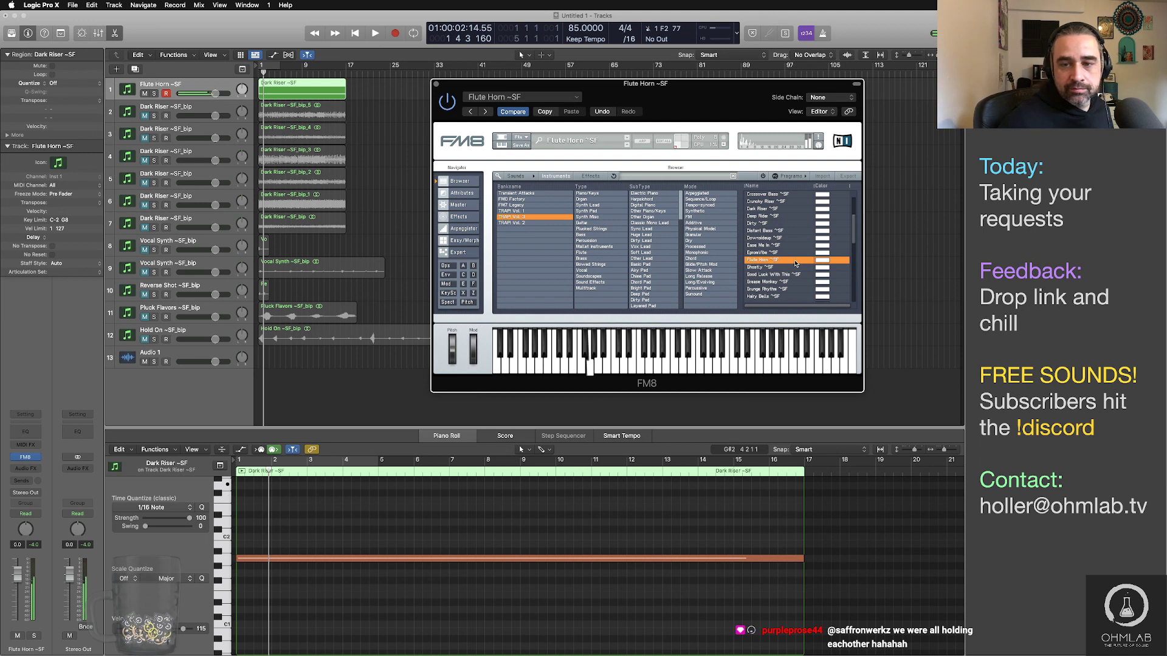
click(791, 268)
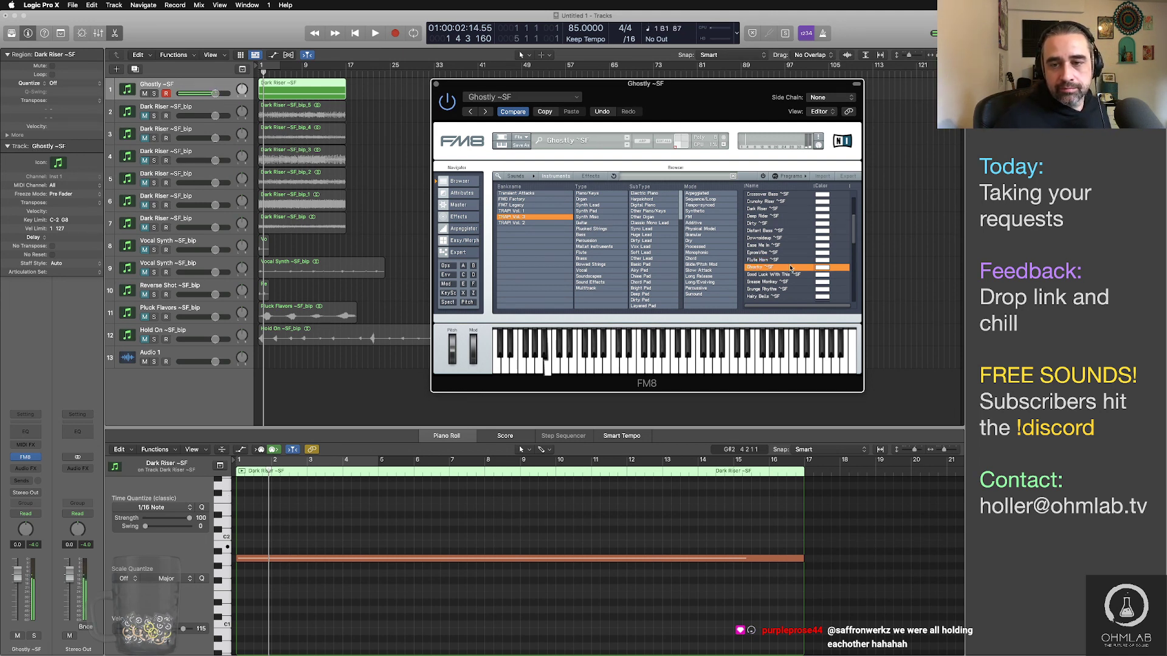
Step: Audition the Good Luck With This ~SF, Grease Monkey ~SF and Grunge Rhythm ~SF presets and read the Good Luck With This attributes
click(791, 275)
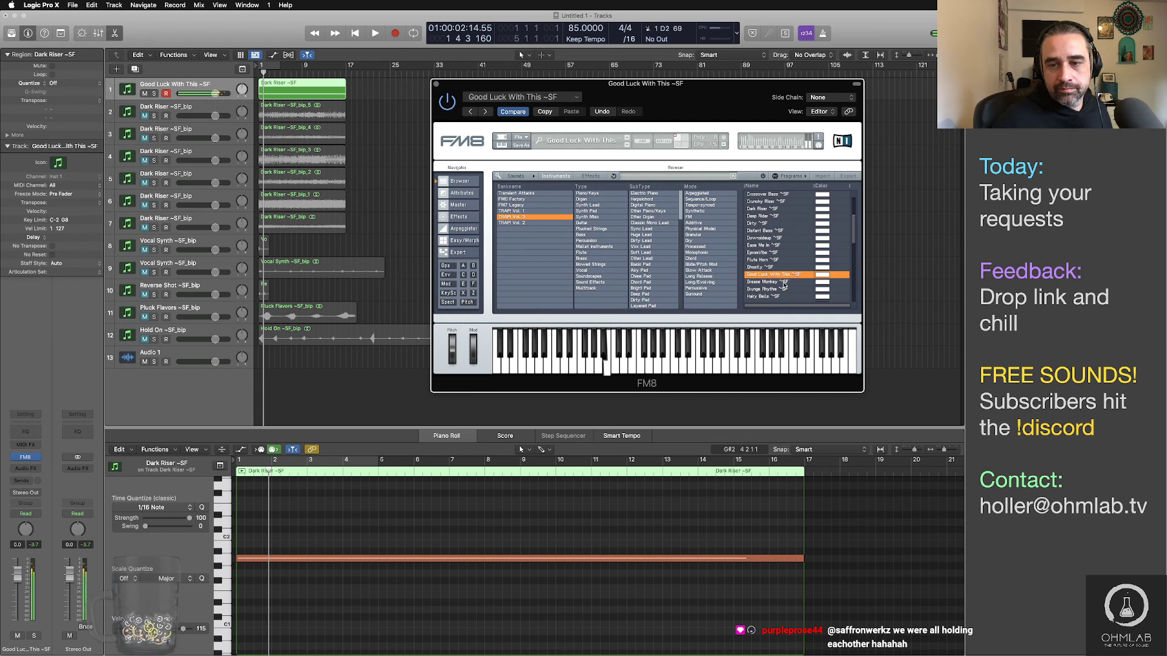
click(784, 282)
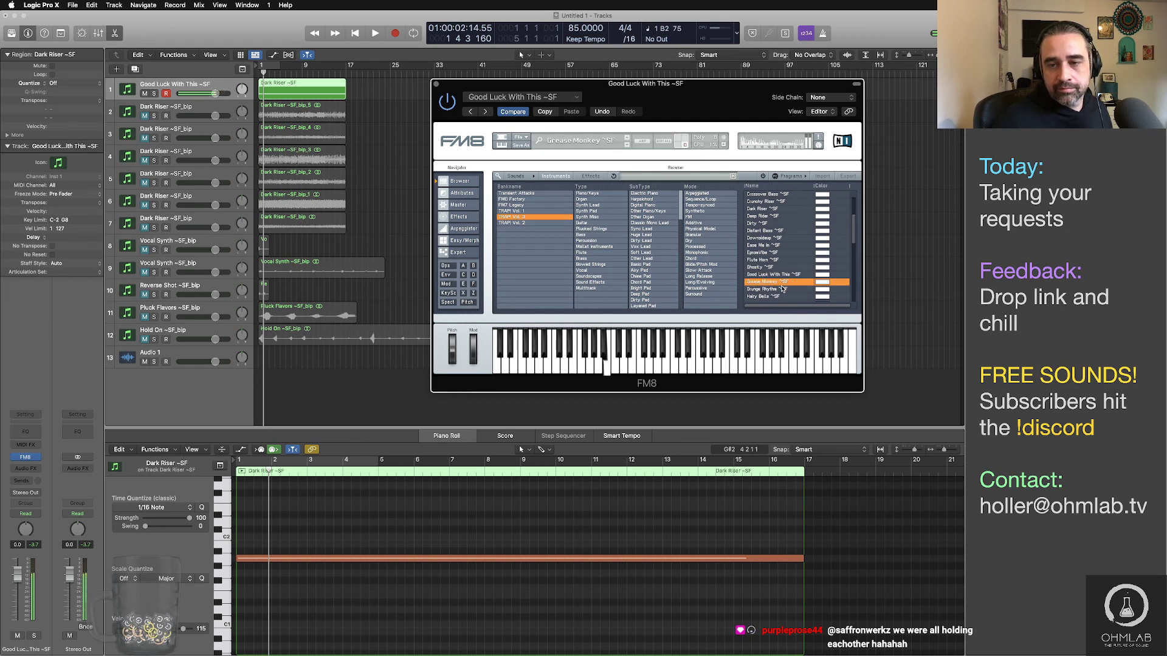
click(783, 289)
click(785, 275)
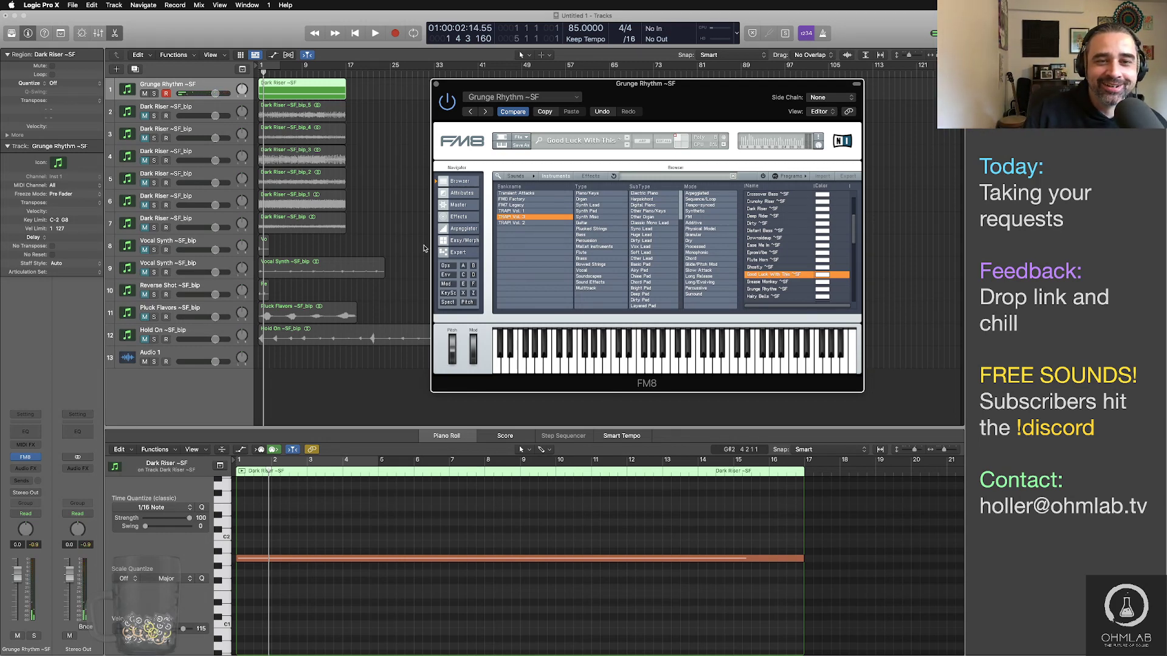
click(467, 194)
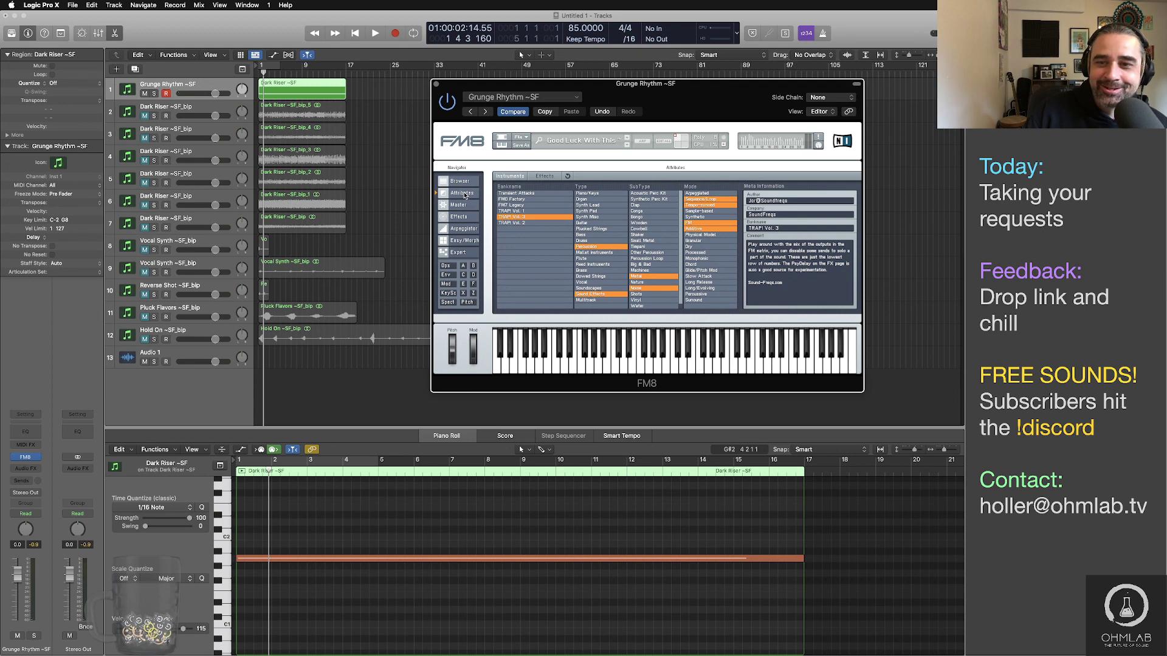
click(461, 181)
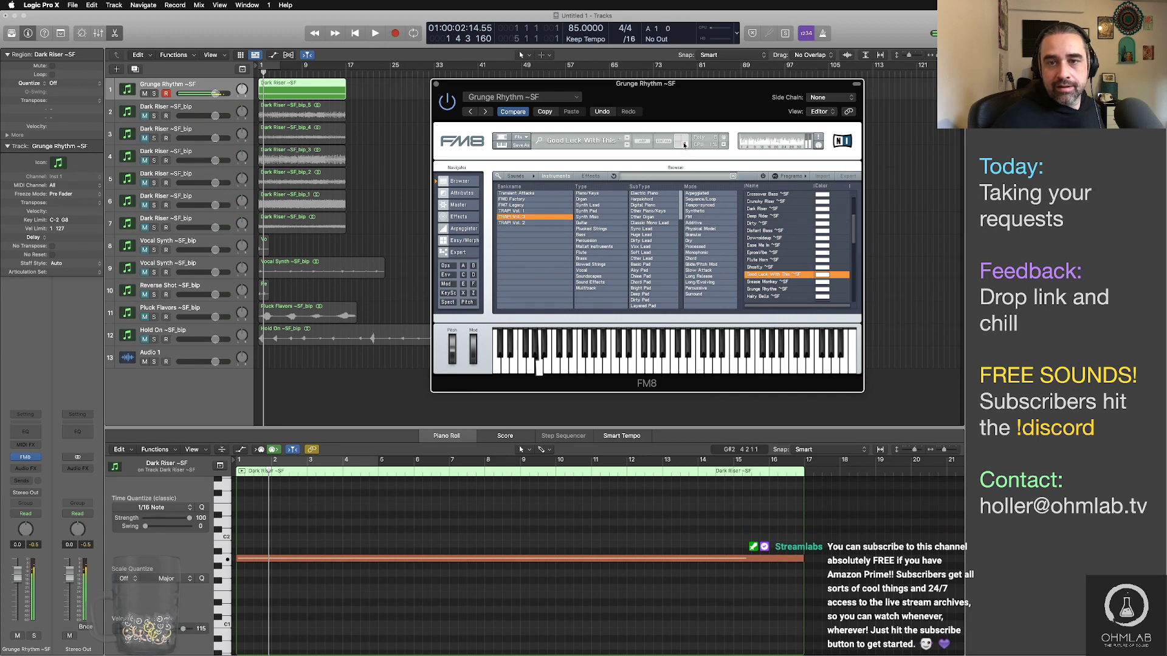
Step: Audition the Grease Monkey ~SF and Grunge Rhythm ~SF presets, ending with Hairy Bells ~SF
click(777, 282)
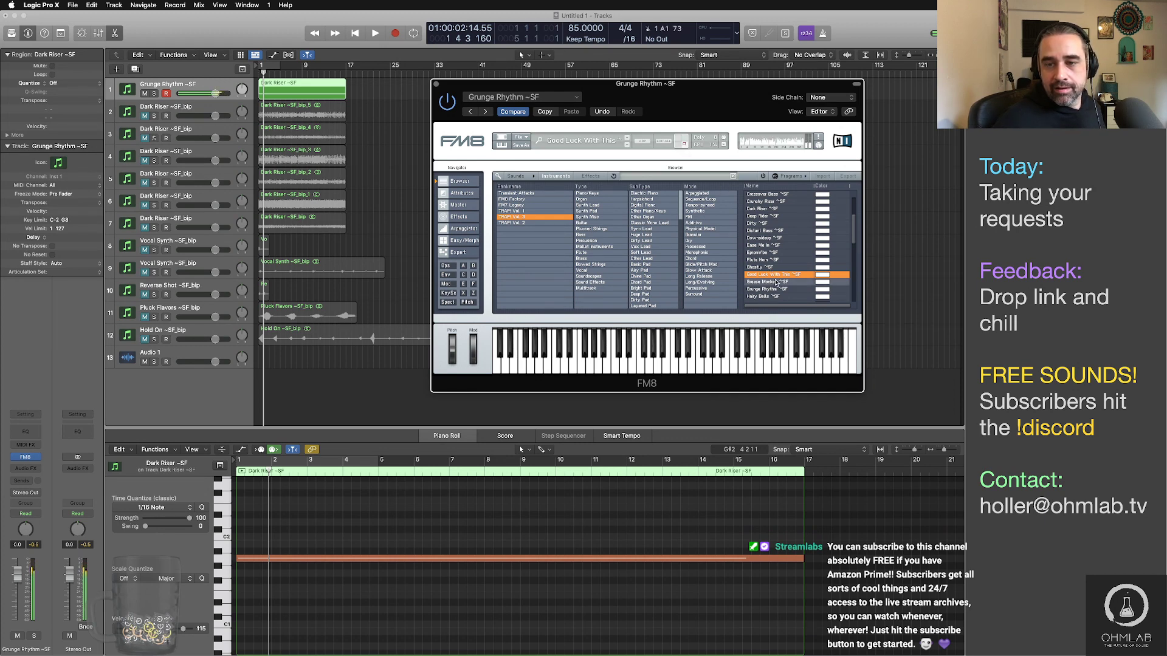
click(778, 289)
click(777, 297)
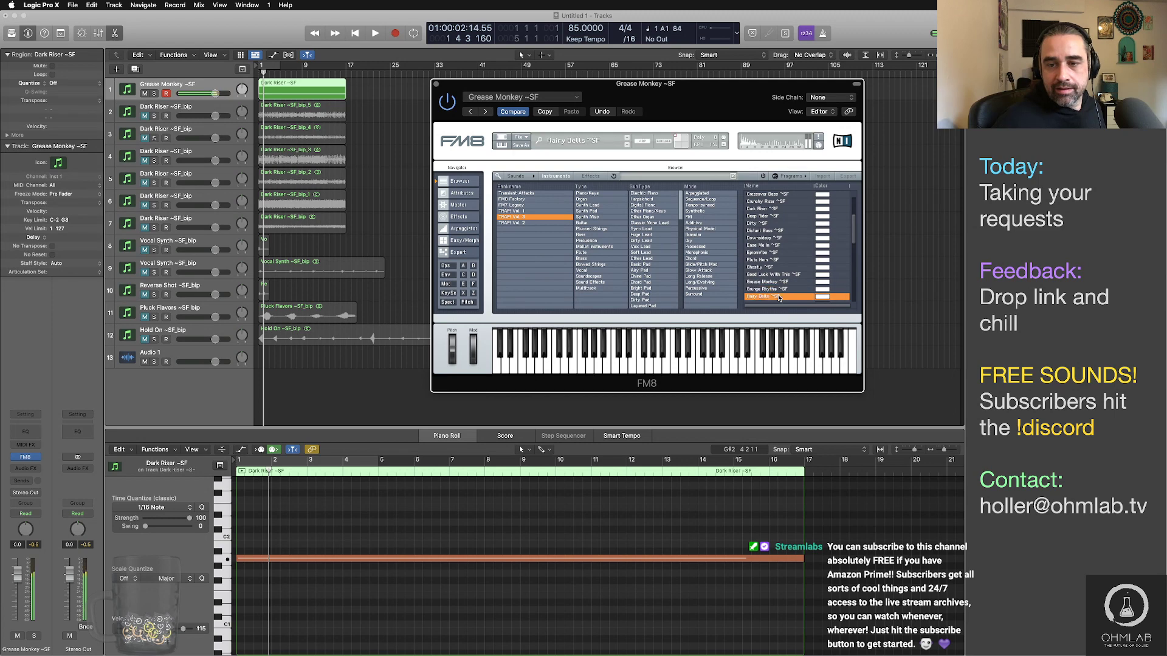
Step: Audition the presets from Harmonic Bass ~SF through It Effects My Lead Too ~SF and Missing Link ~SF, ending with Moria ~SF loaded
scroll(783, 276, down, 4)
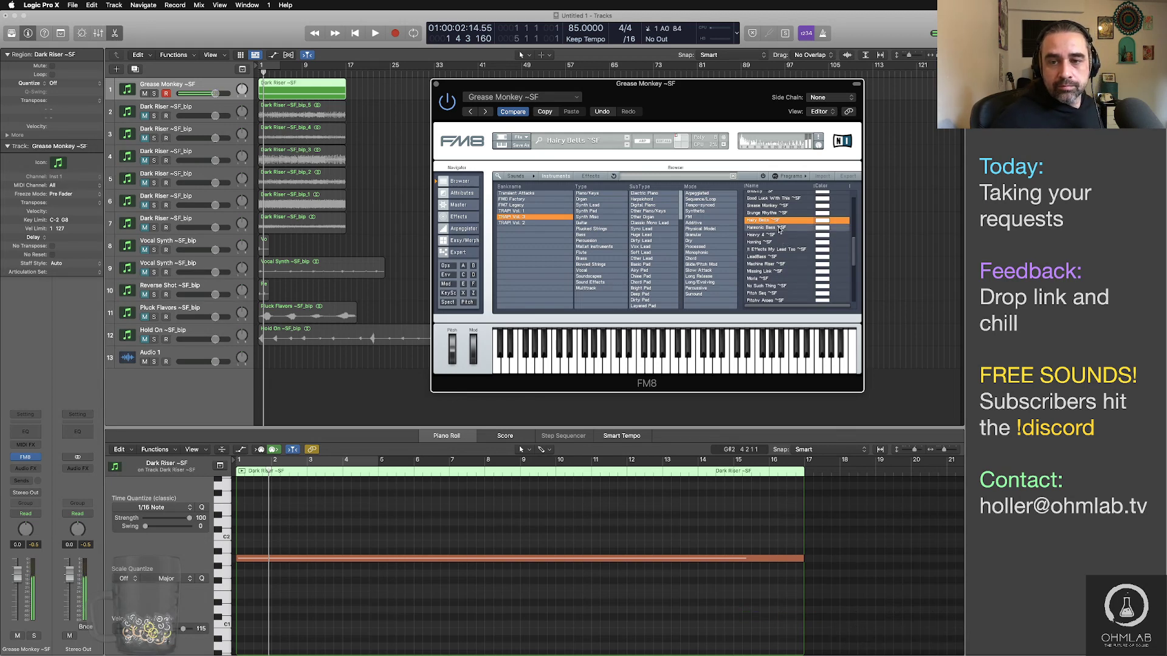
click(780, 228)
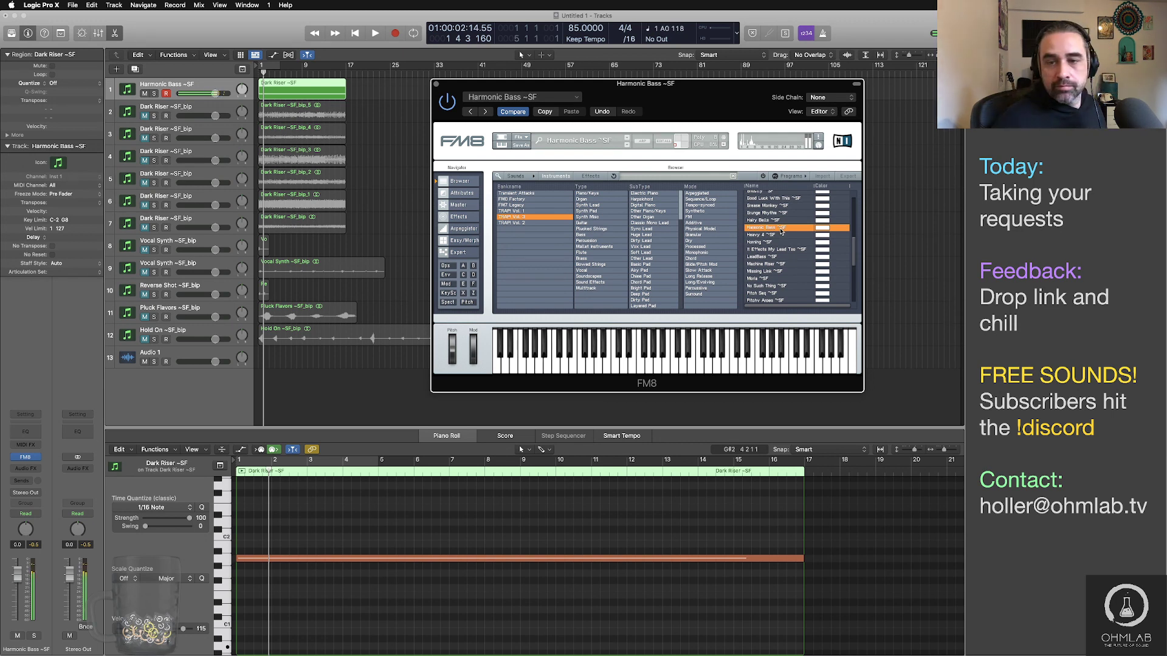
click(782, 235)
click(789, 243)
click(798, 253)
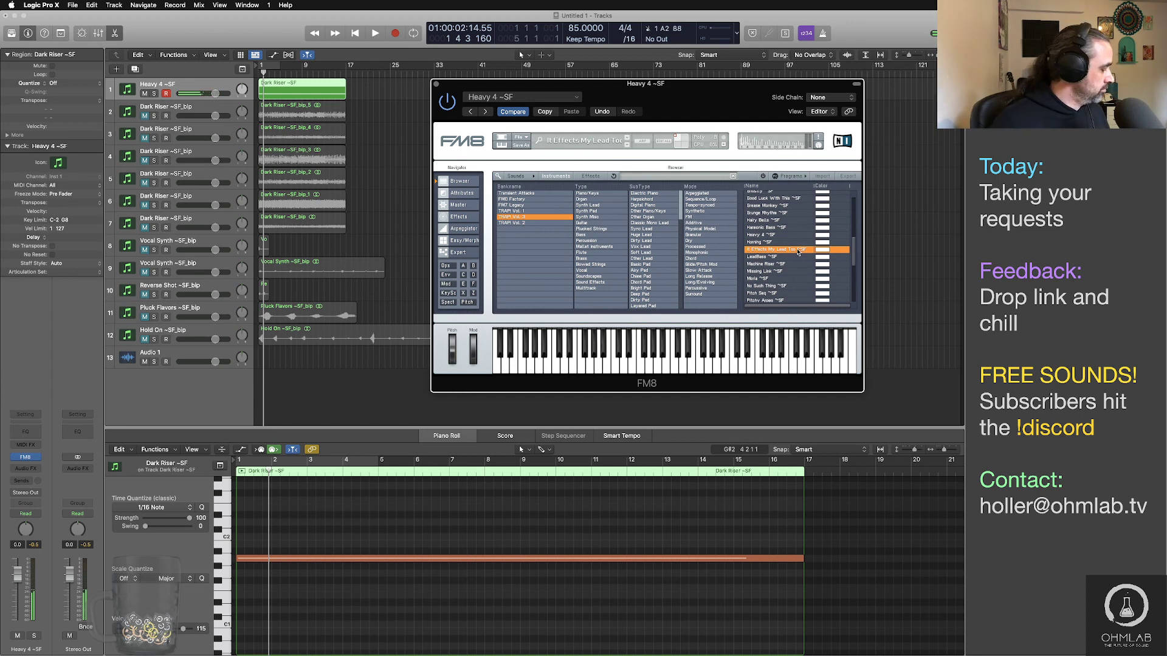
click(779, 257)
click(781, 264)
click(785, 271)
click(788, 279)
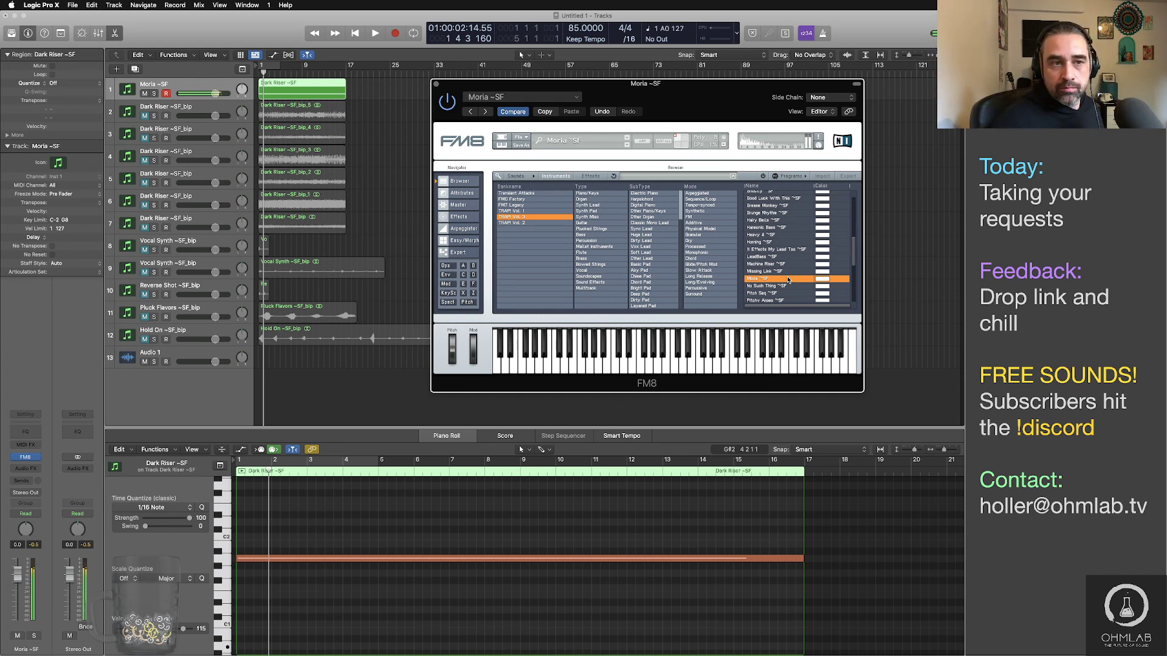
Step: Delete the Dark Riser region from the FM8 synth track and record a new region with the Moria ~SF preset
click(332, 93)
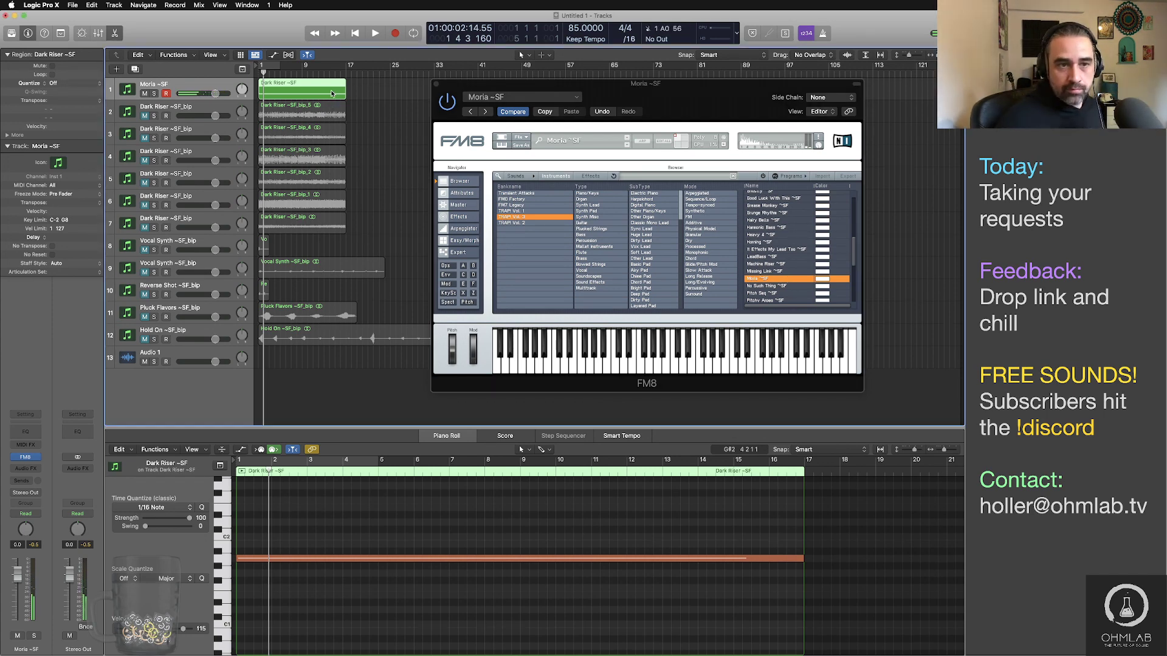
key(Delete)
key(r)
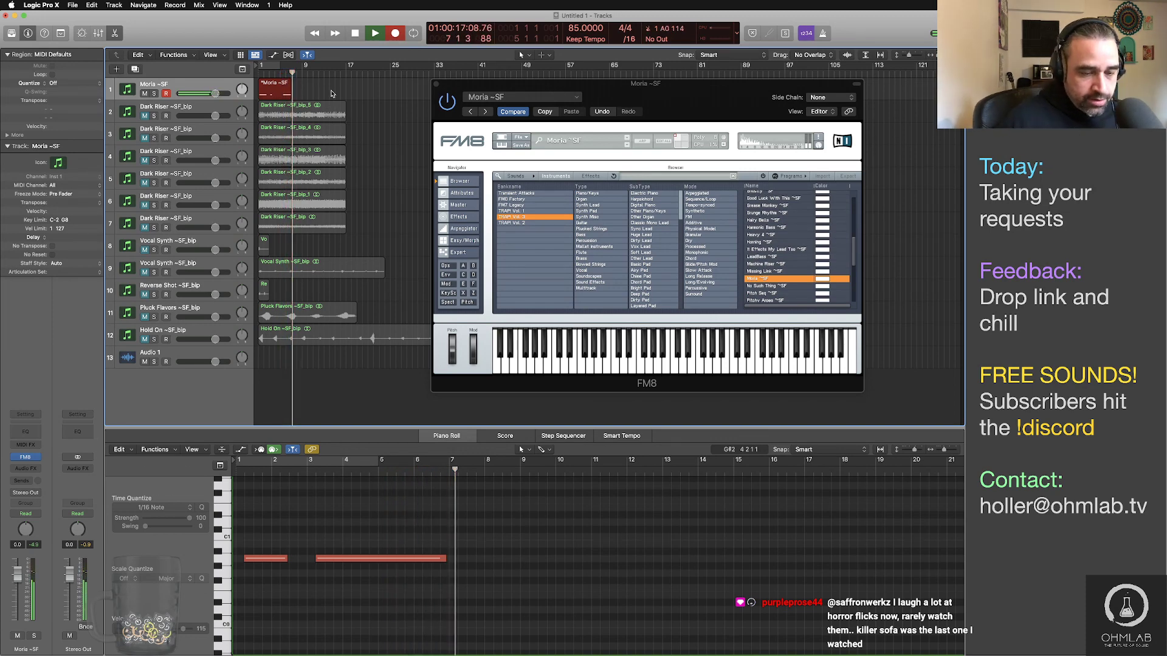
key(space)
Step: Delete the first short recorded note and extend the remaining A0 note back to start at bar 1
click(246, 559)
key(Delete)
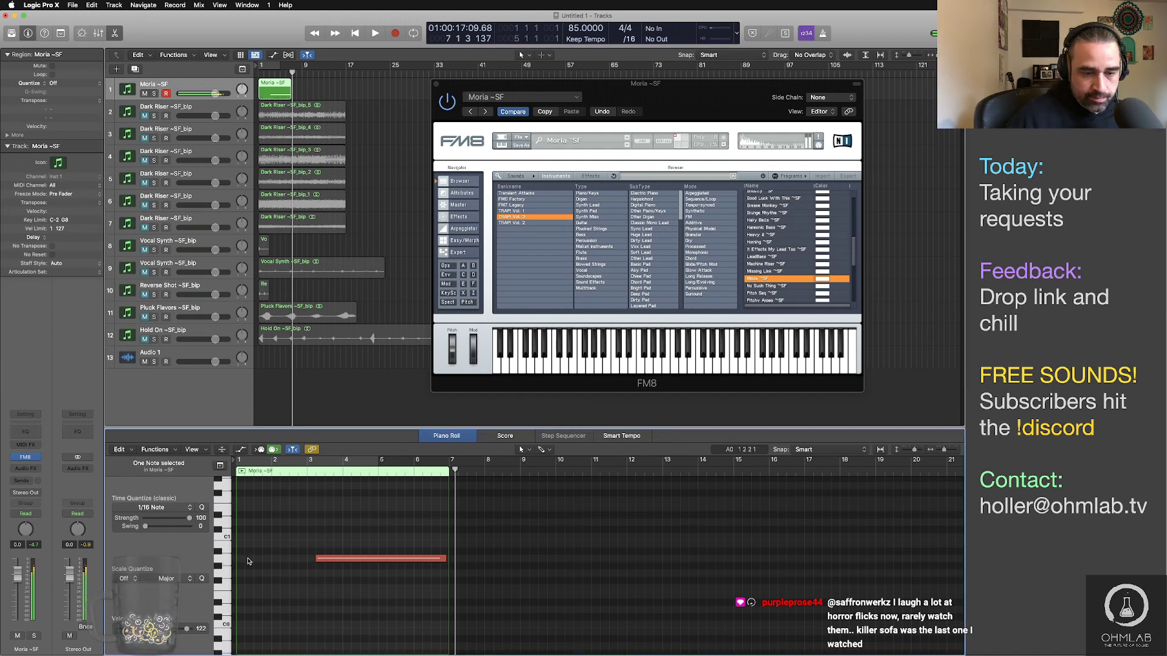
drag(318, 559, 238, 559)
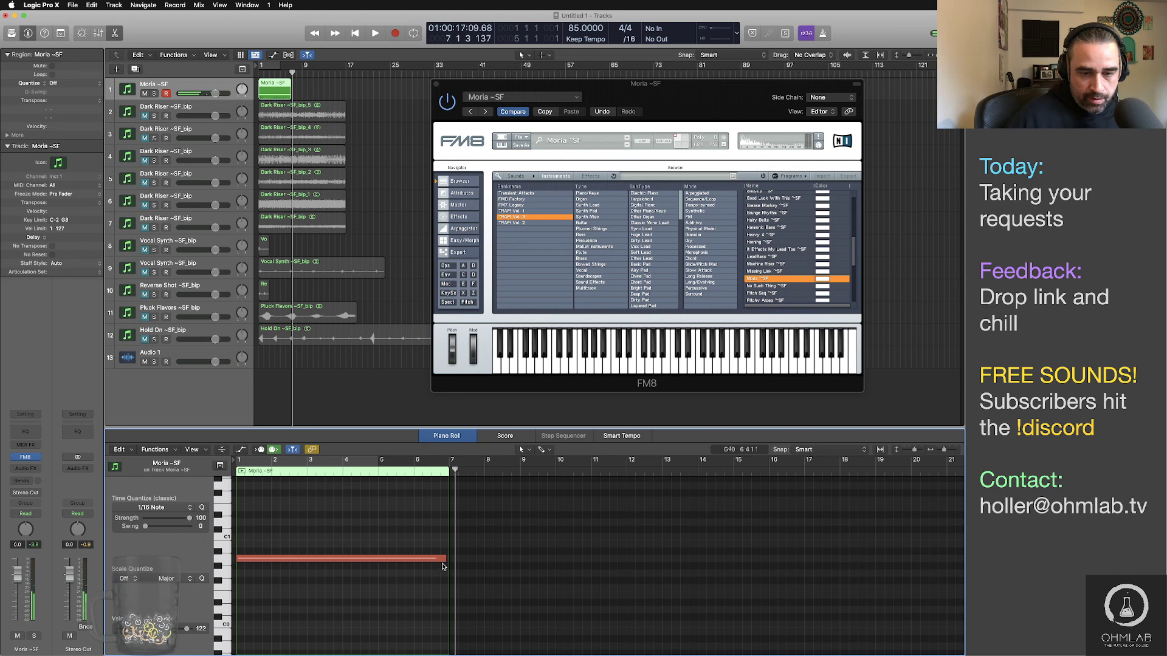
click(825, 452)
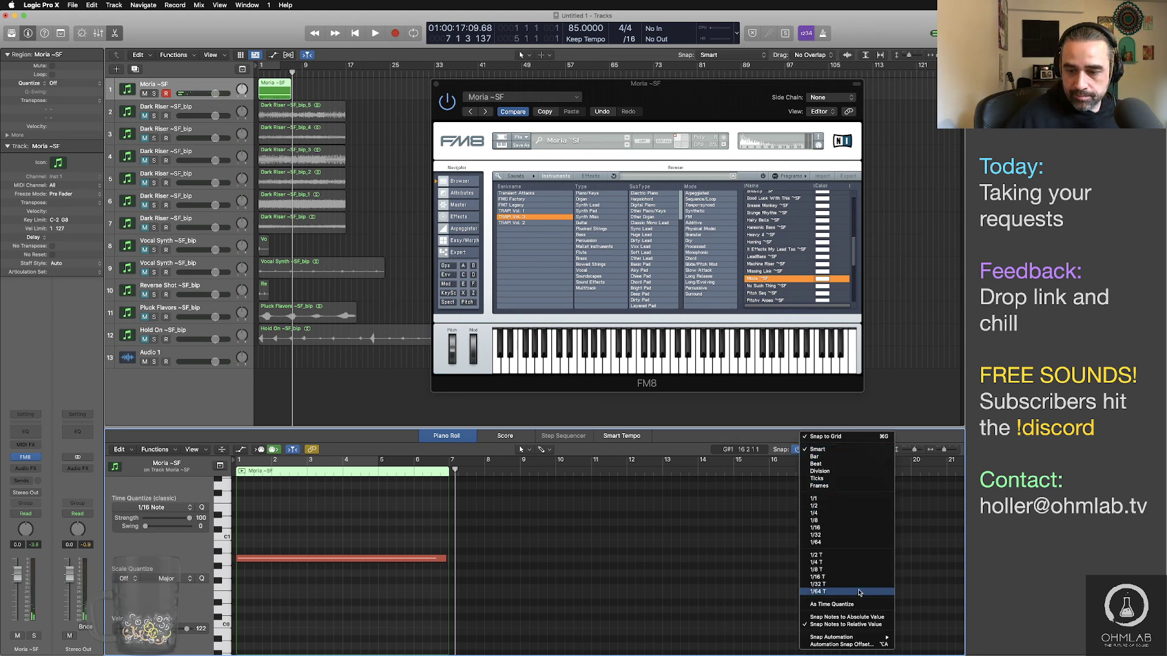
click(416, 557)
click(263, 559)
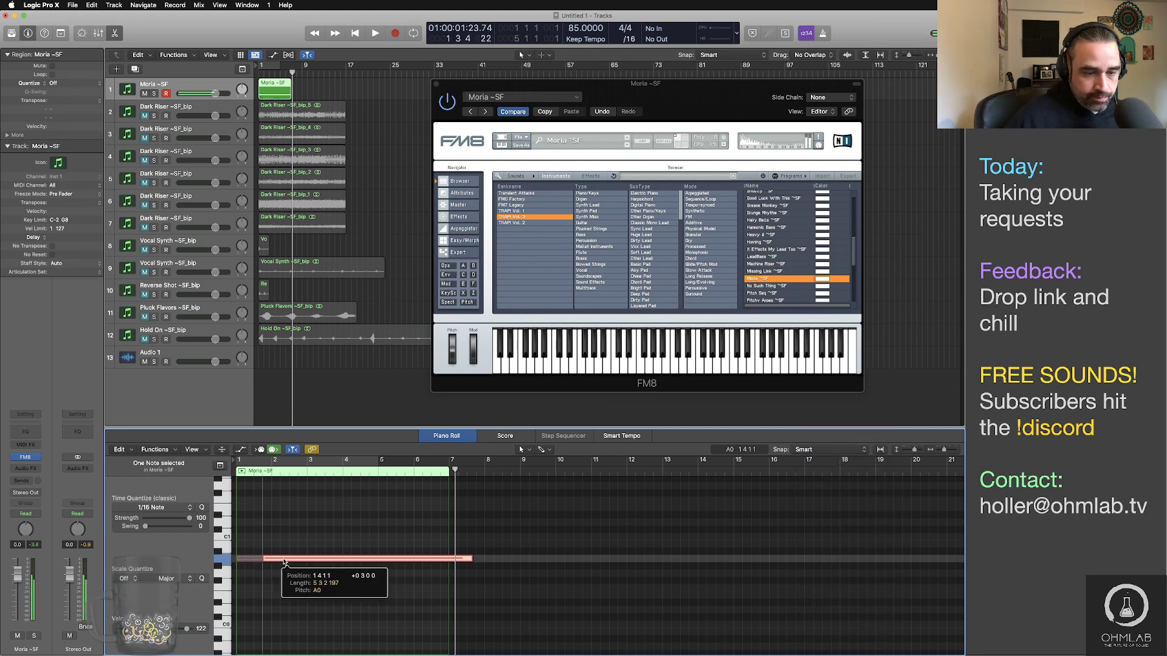
click(452, 553)
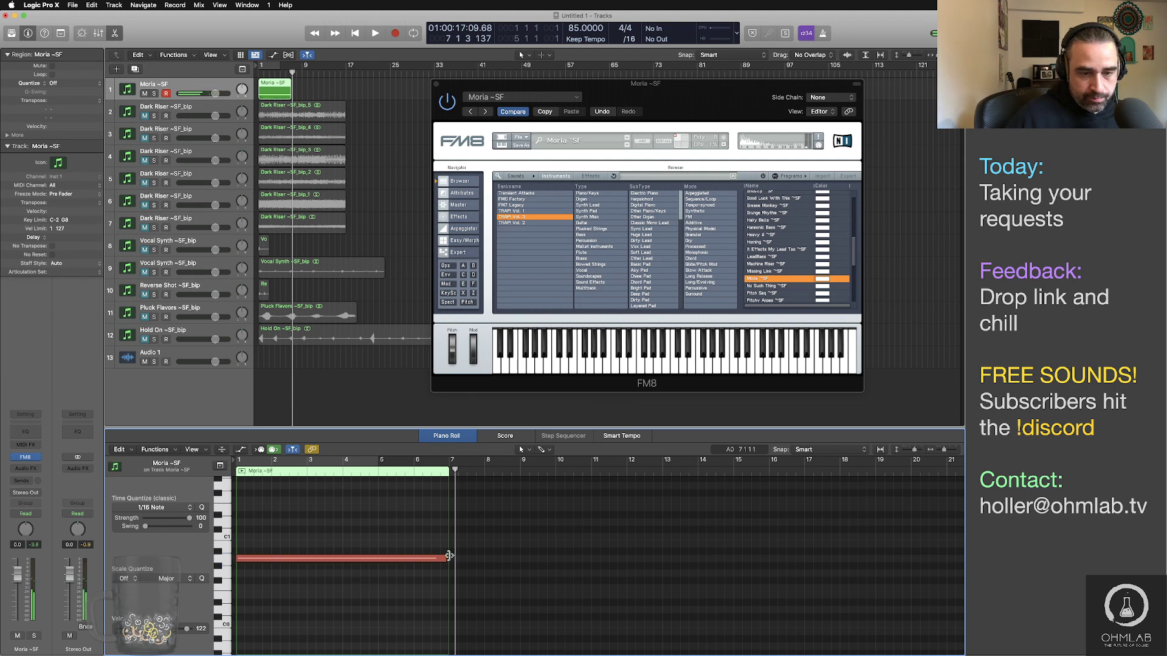
Step: Shorten the Moria note and its region to end at bar 5 and play them back from the start
drag(446, 558, 372, 558)
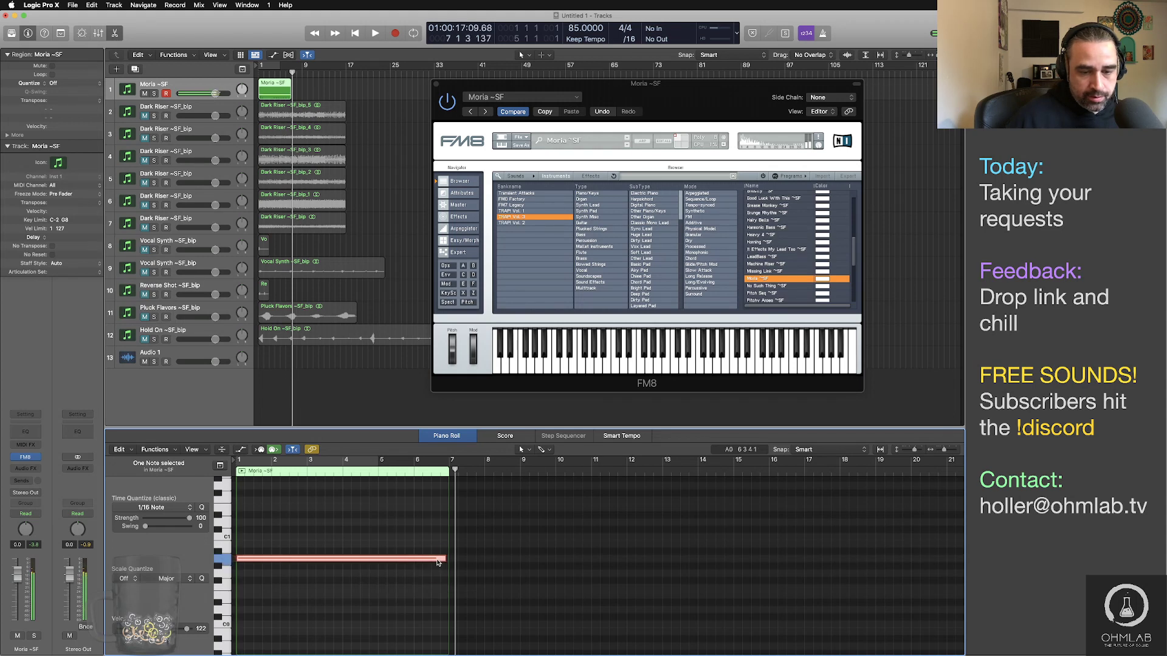
drag(443, 559, 377, 558)
click(419, 533)
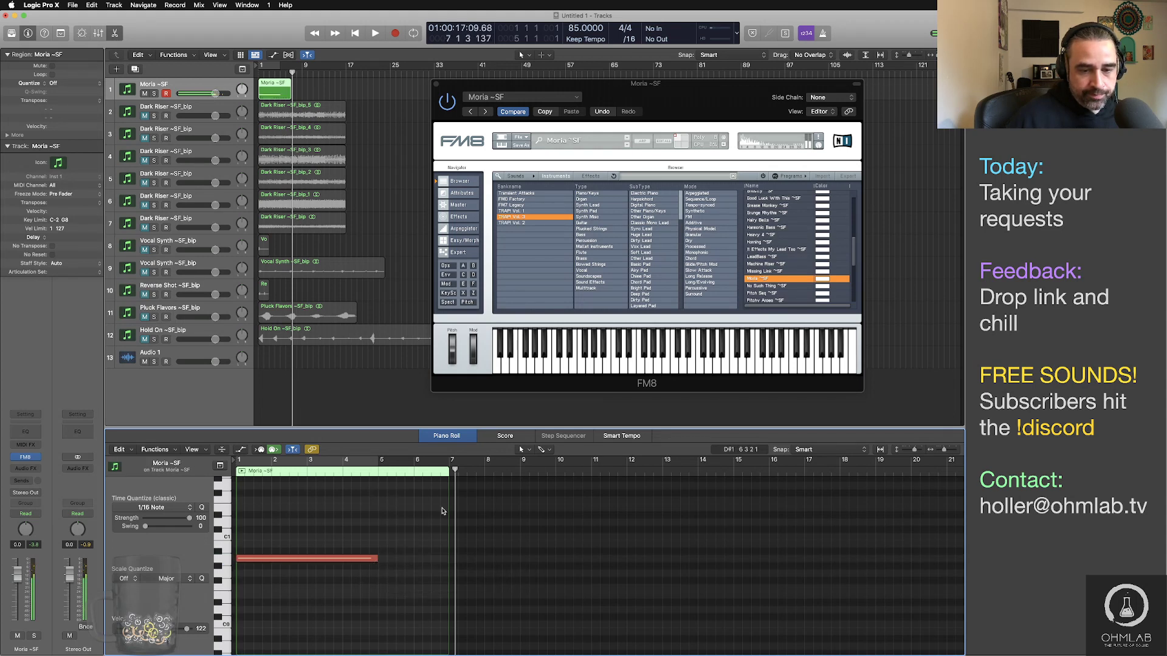
drag(449, 505, 378, 503)
click(349, 97)
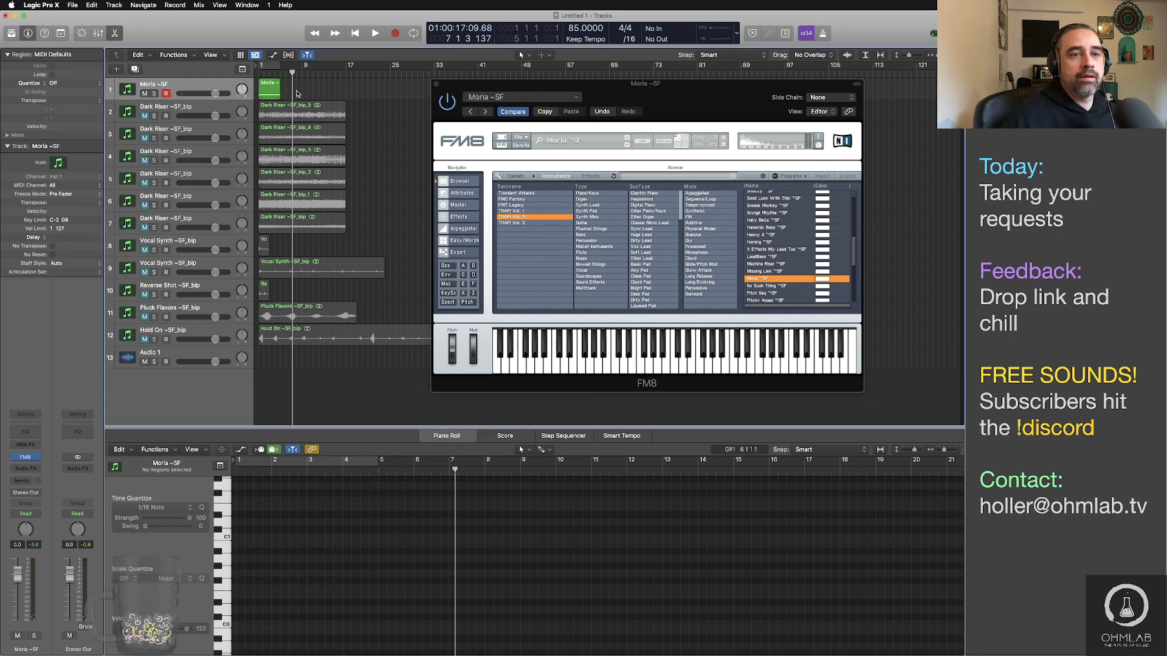
key(space)
key(Return)
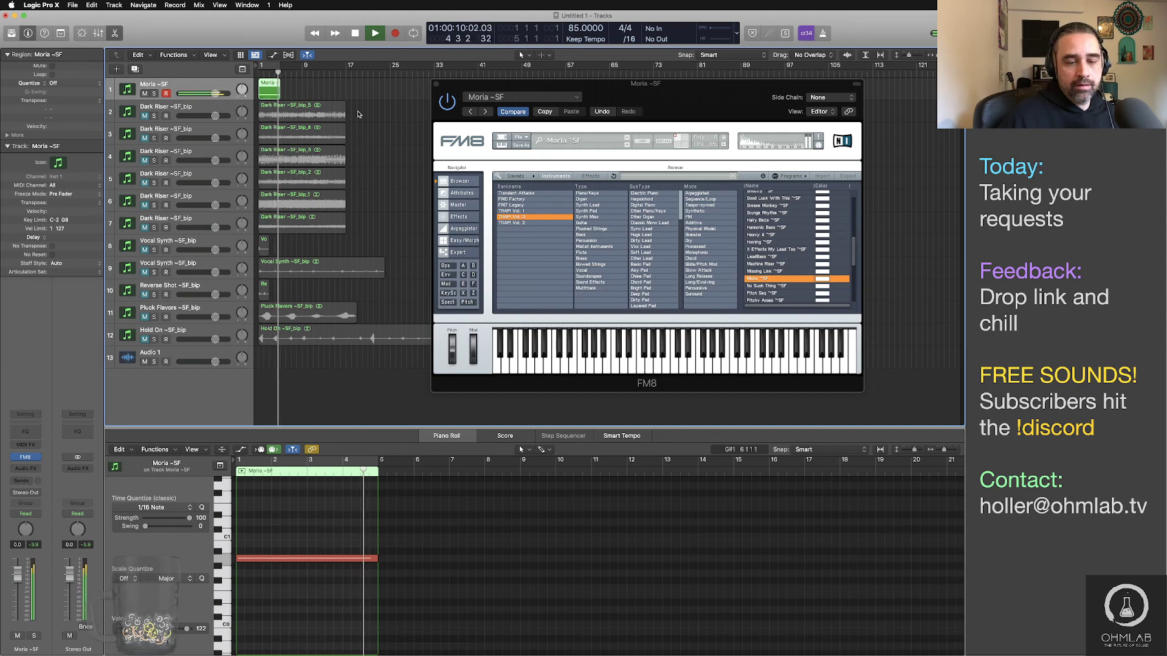
key(space)
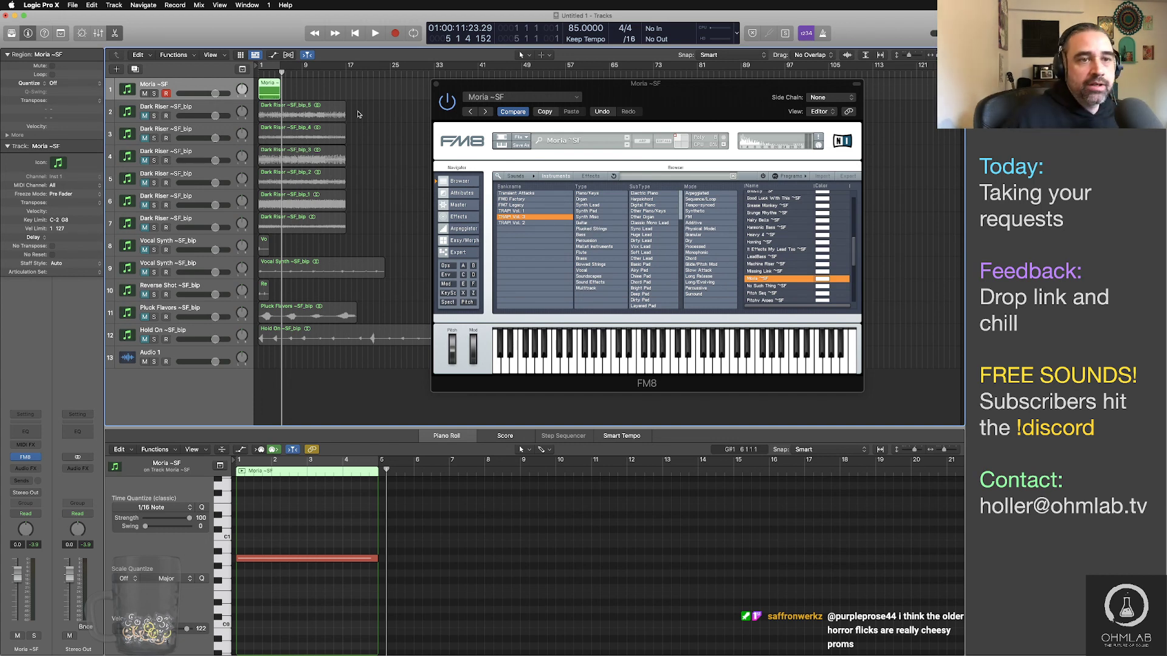
Step: Extend the Moria region and its A0 note to end at bar 9 and play them from the start
drag(278, 94, 302, 94)
drag(376, 558, 519, 558)
click(477, 412)
key(Return)
key(space)
key(space)
Step: Bounce the eight-bar Moria region in place, mute the new bounced track and reselect the synth region
click(282, 89)
key(ctrl+b)
key(Return)
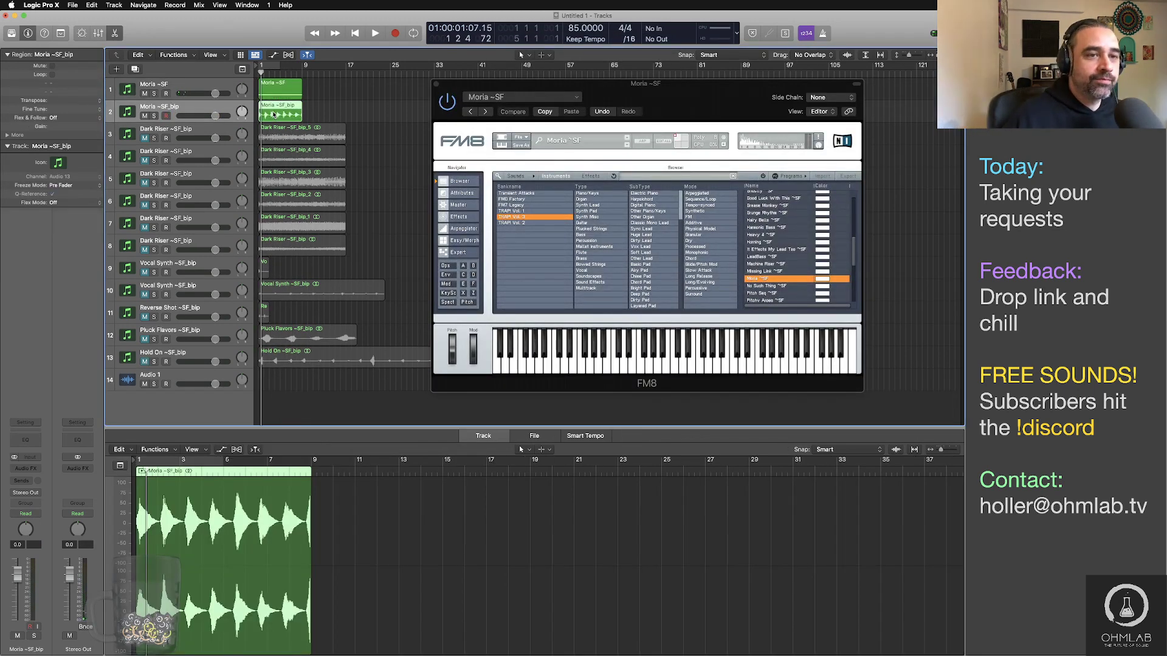
click(144, 116)
click(292, 91)
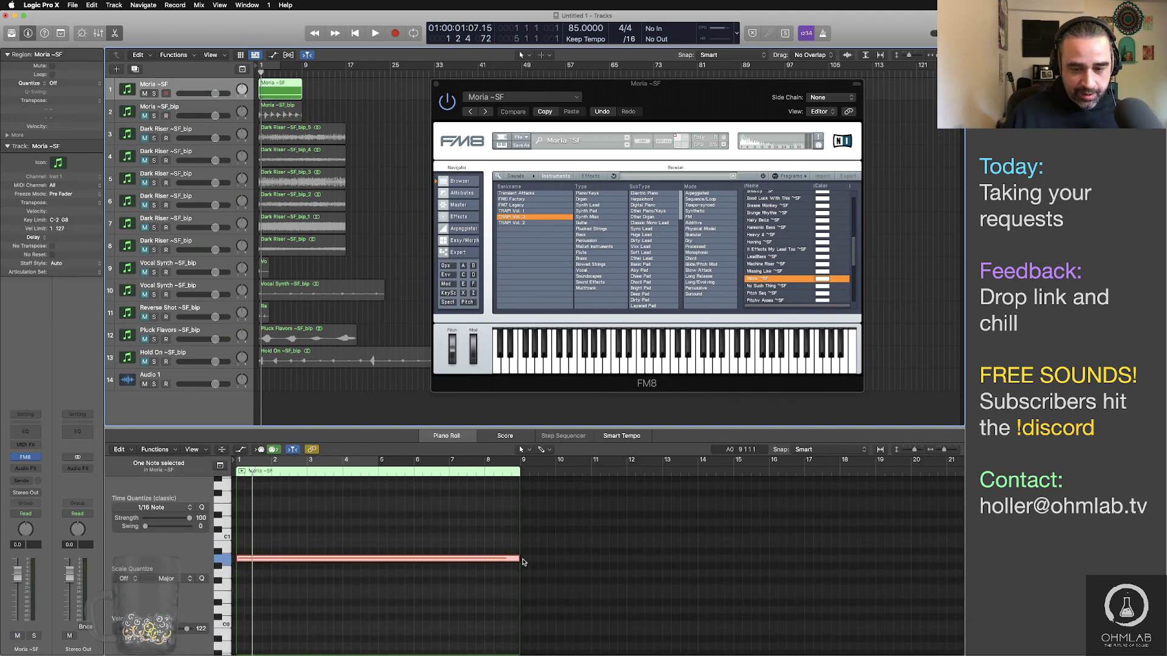
Step: Shorten the Moria note to two beats from the start of bar 1 and play it
drag(518, 559, 254, 559)
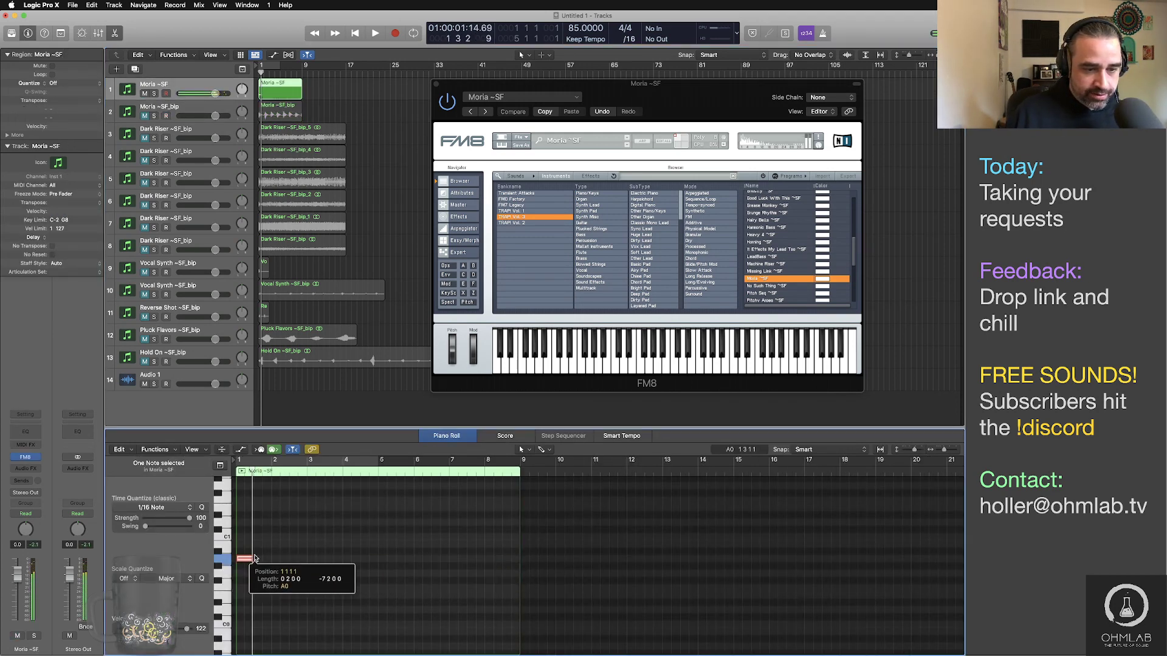
key(space)
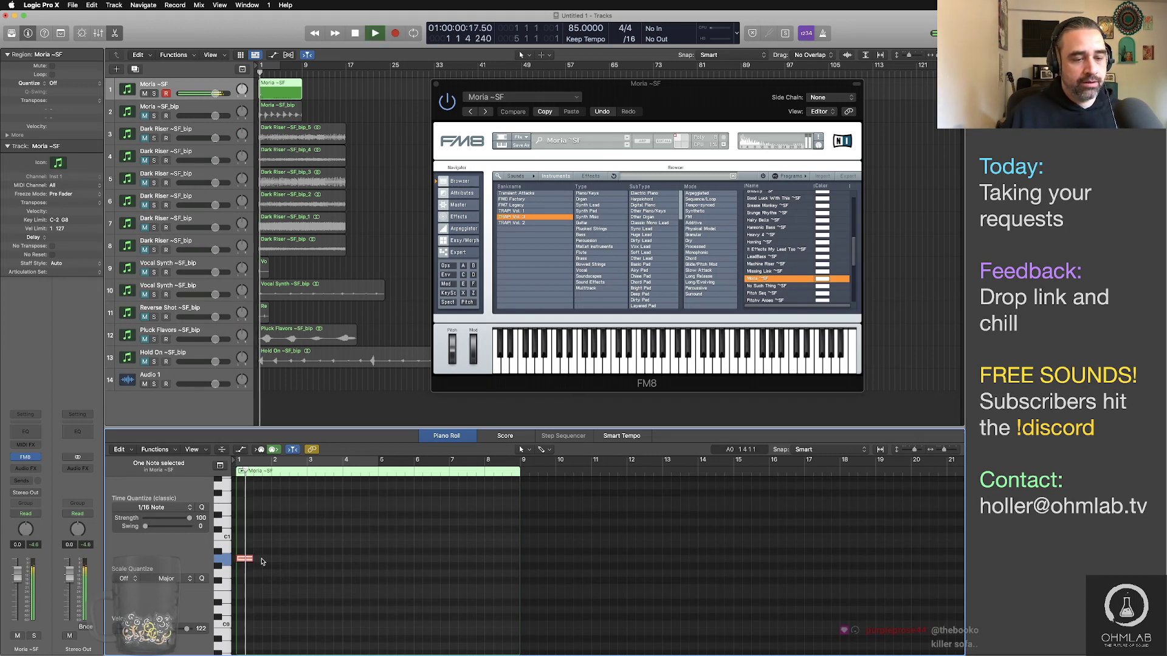
key(space)
Step: Set the Moria note's length to about one bar and play it from the start
drag(252, 558, 268, 559)
key(Return)
key(space)
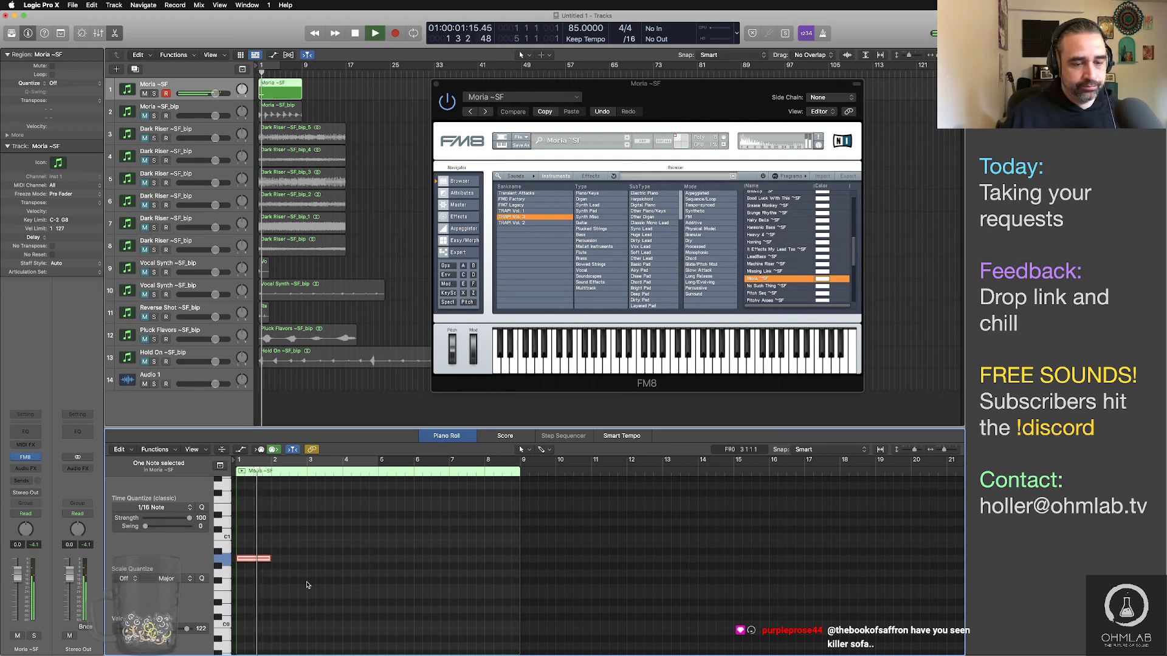
key(space)
Step: Raise the amplitude envelope's release on FM8's Easy/Morph page, checking the one-bar Moria note's tail by playback
click(446, 275)
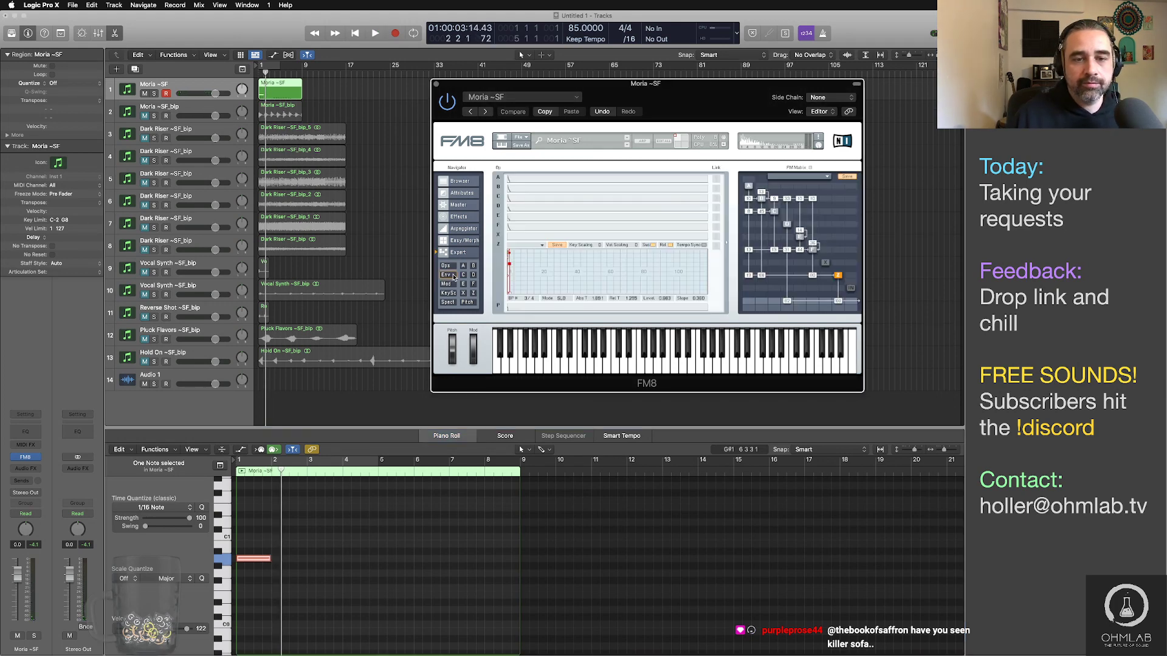
click(466, 242)
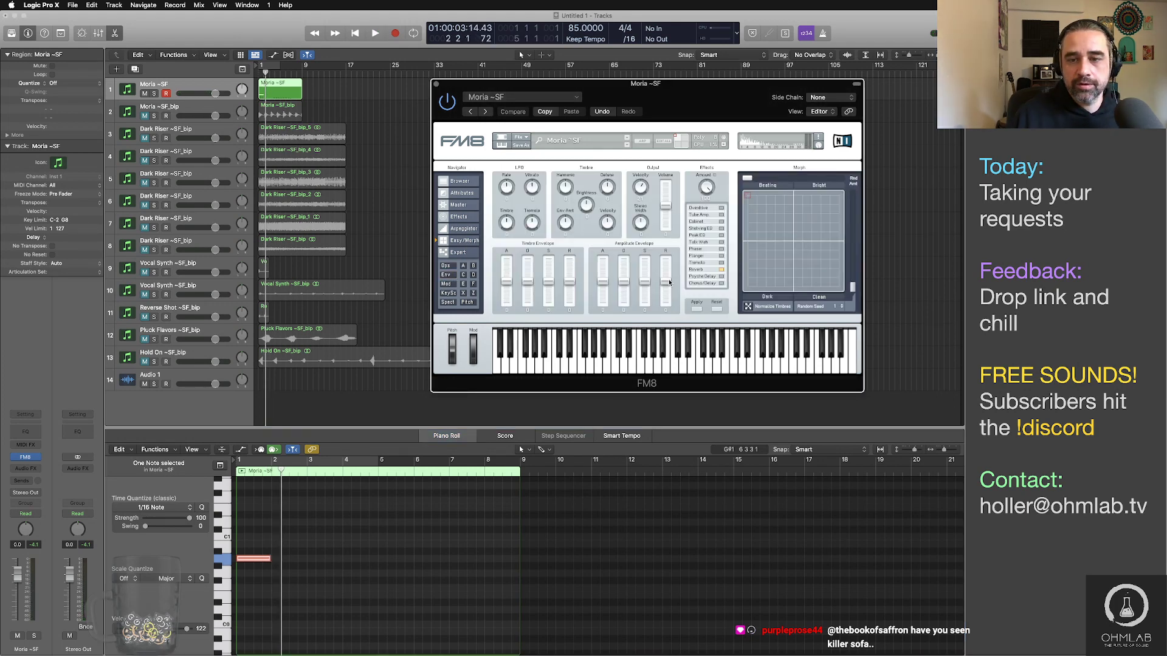
drag(670, 280, 670, 272)
key(Return)
key(space)
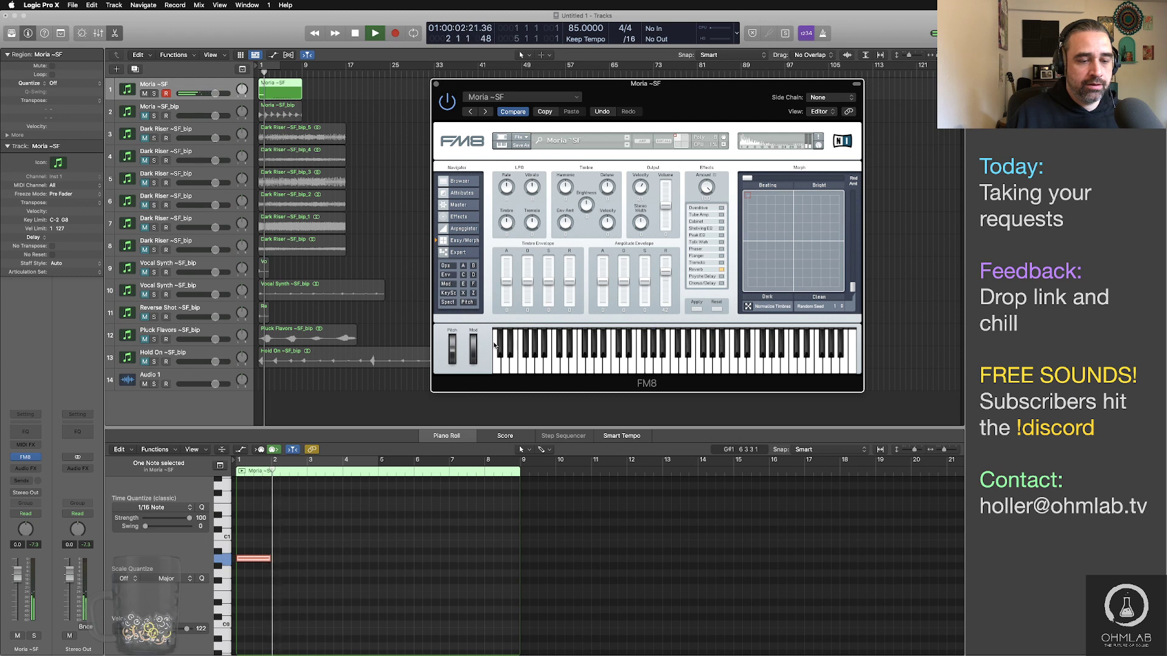
key(space)
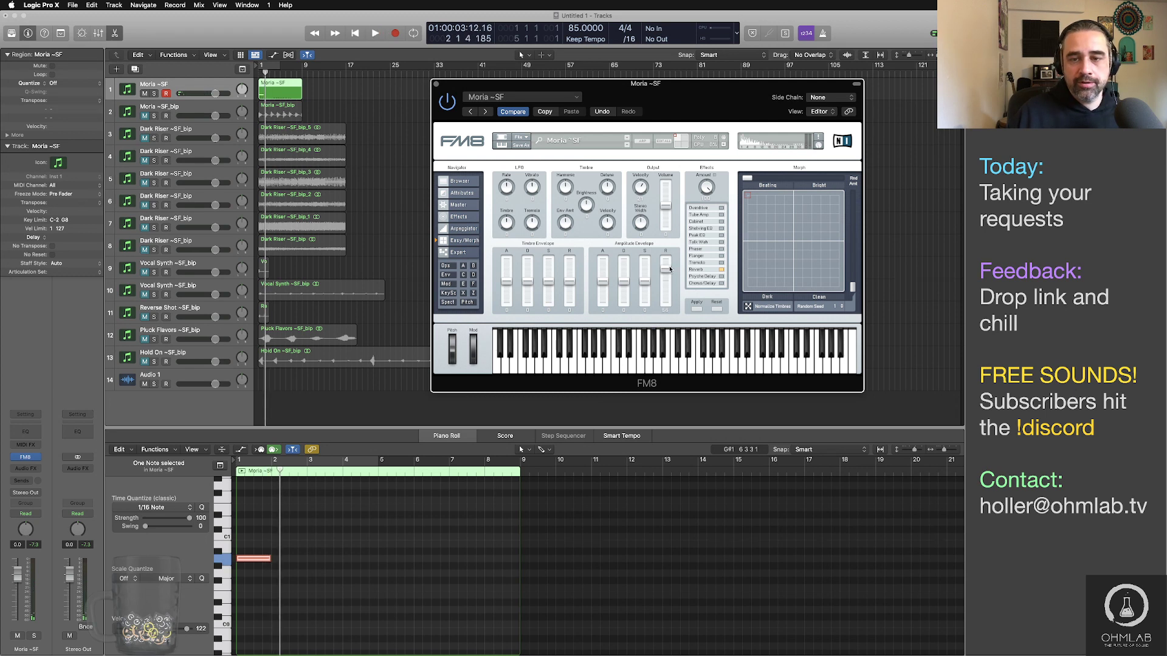
key(Return)
key(space)
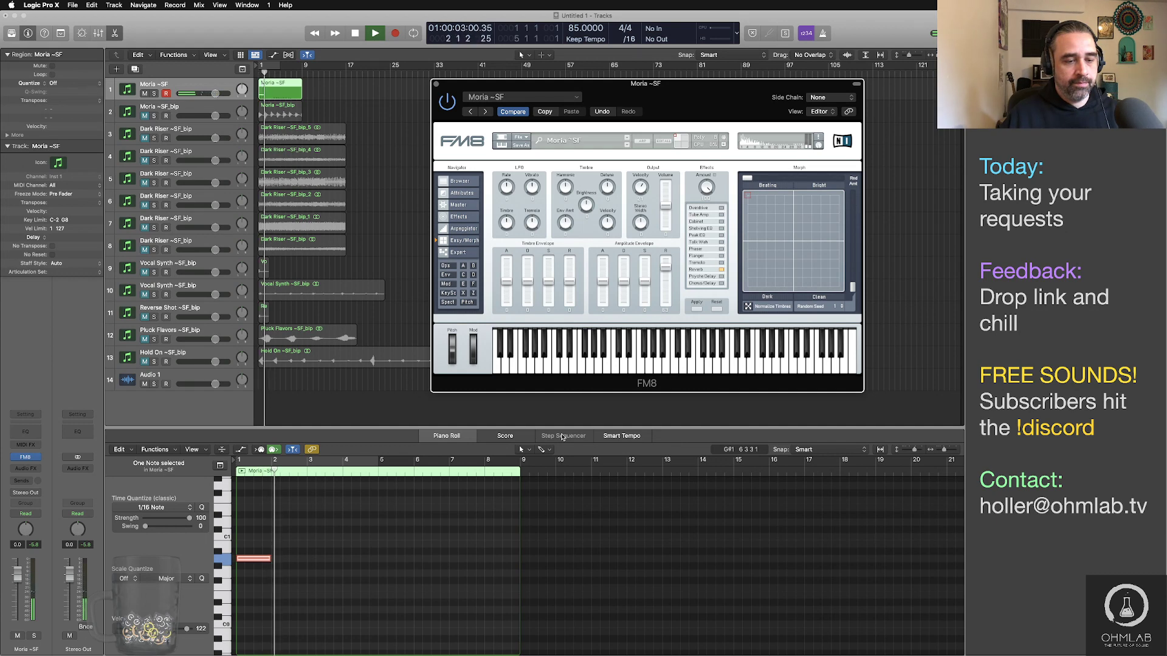
key(space)
Step: Bounce the Moria region with the one-bar note and longer release in place
click(292, 93)
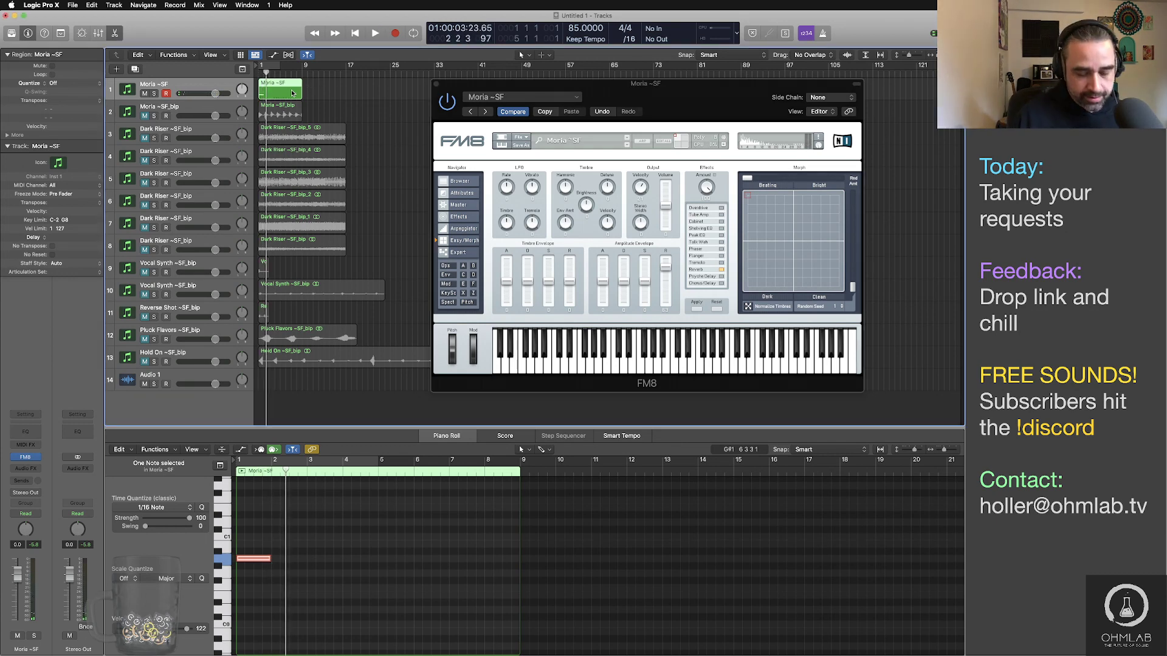
key(ctrl+b)
key(Return)
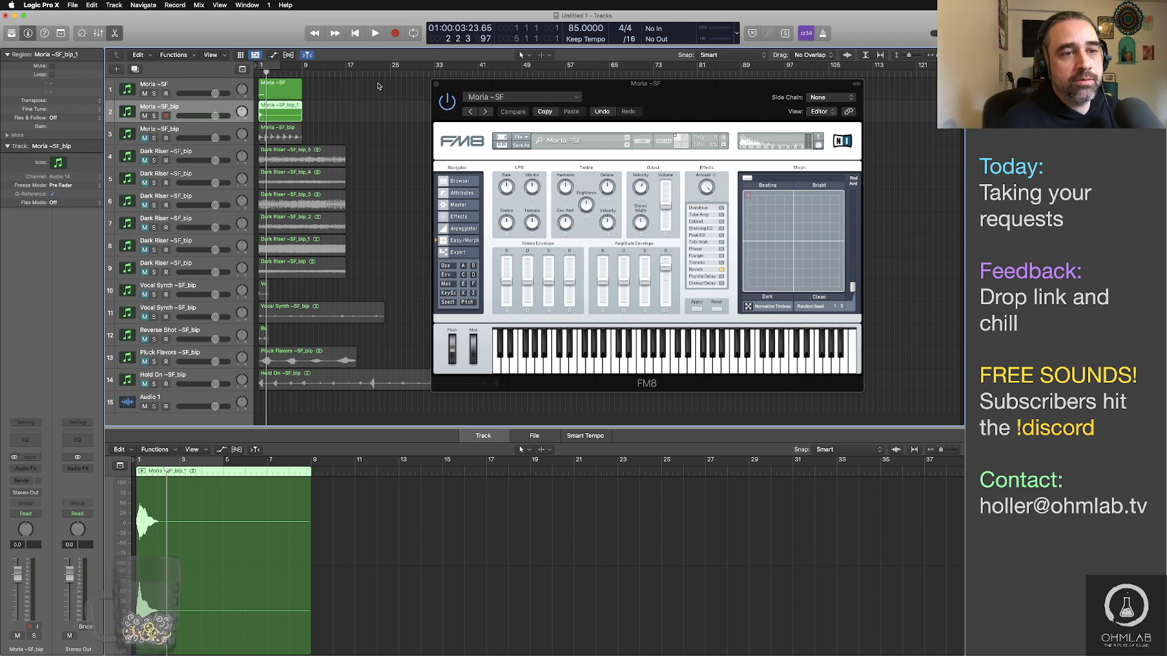
Step: Mute the newest bounced Moria track and raise the note in the original Moria region by one octave to A1
click(144, 116)
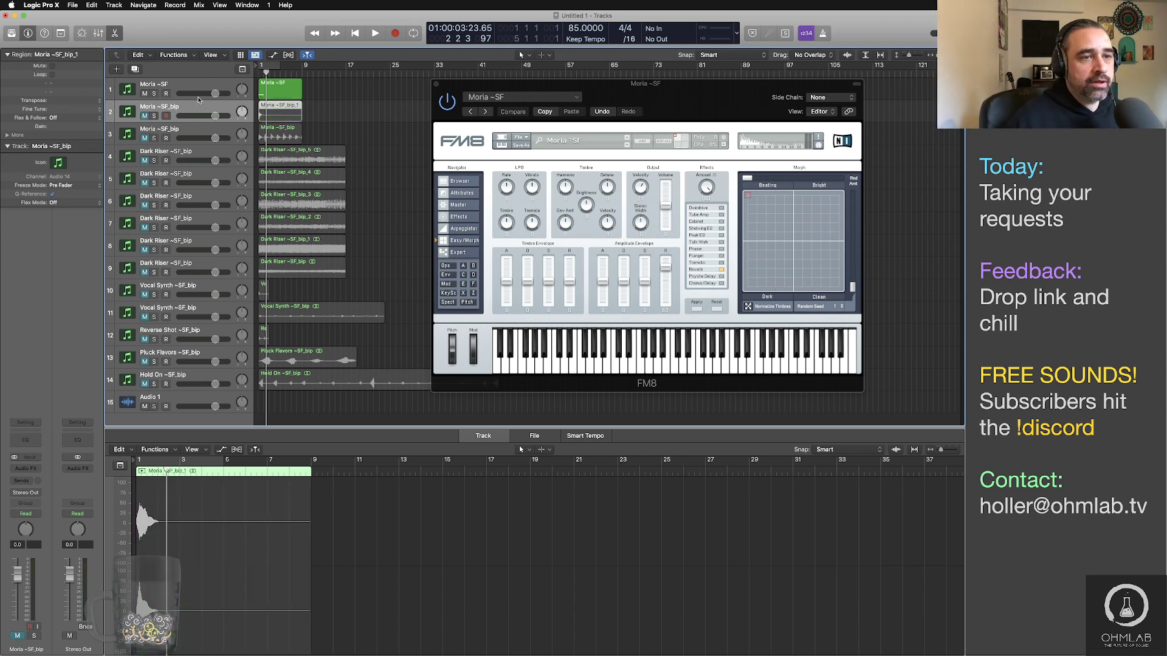
click(204, 86)
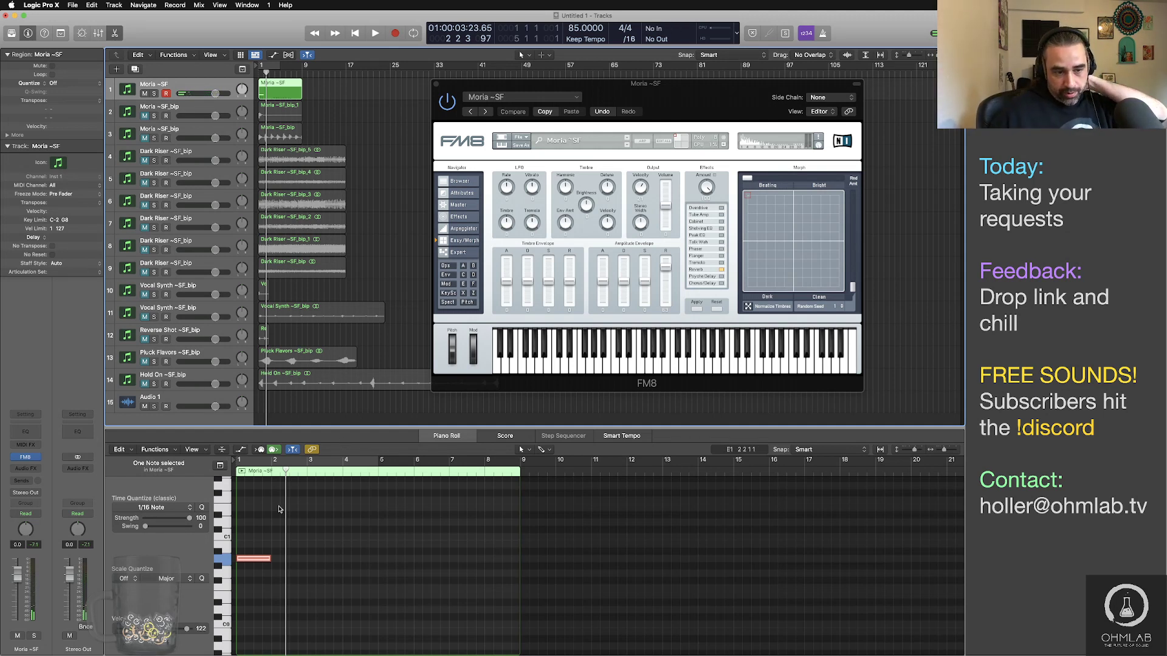
click(255, 564)
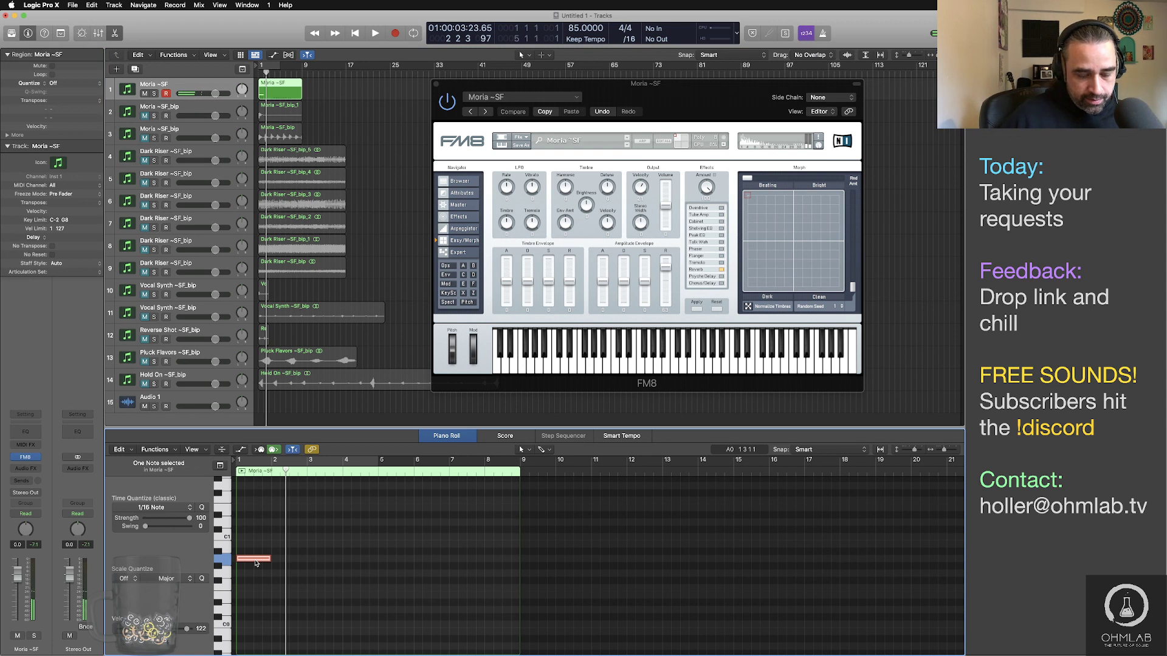
key(Delete)
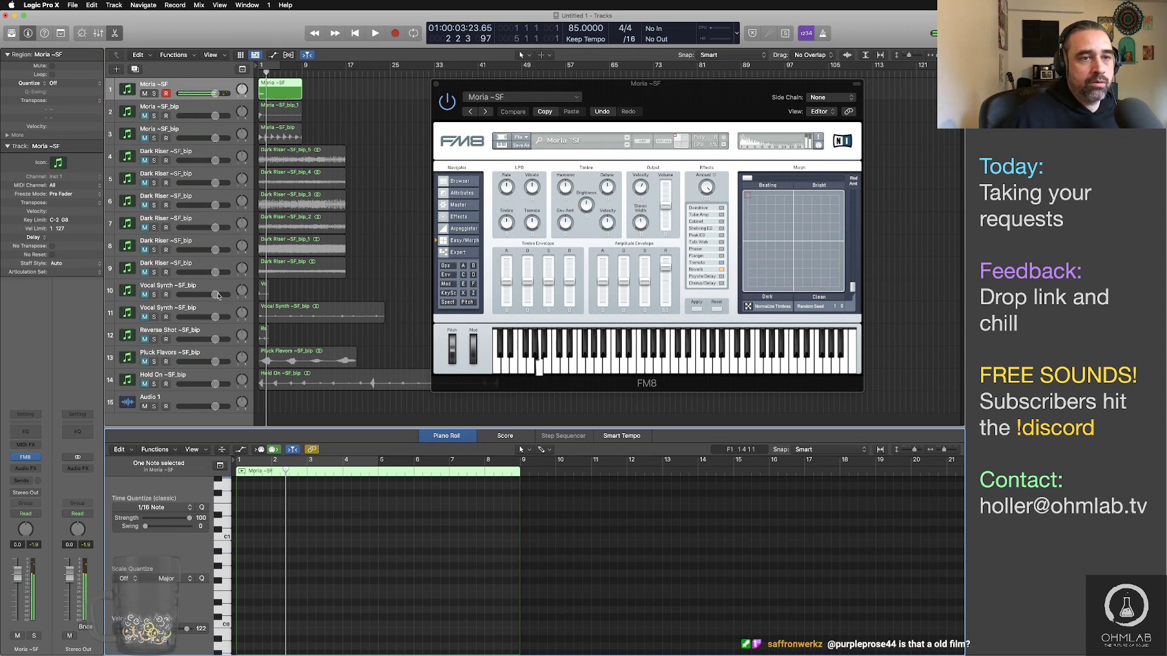
Step: Bounce the Moria region in place with the A1 note and mute the resulting track
click(280, 95)
key(ctrl+b)
key(Return)
click(280, 105)
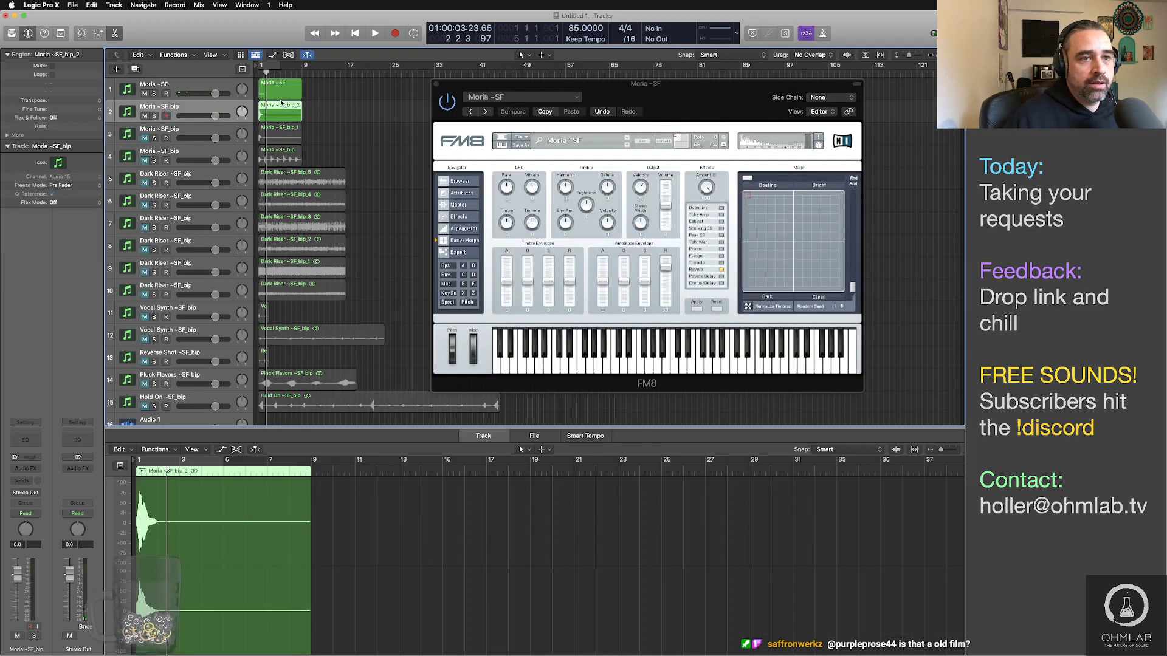
click(144, 116)
Step: Raise the note in the original Moria region another octave to A2 and play it from the start
click(279, 92)
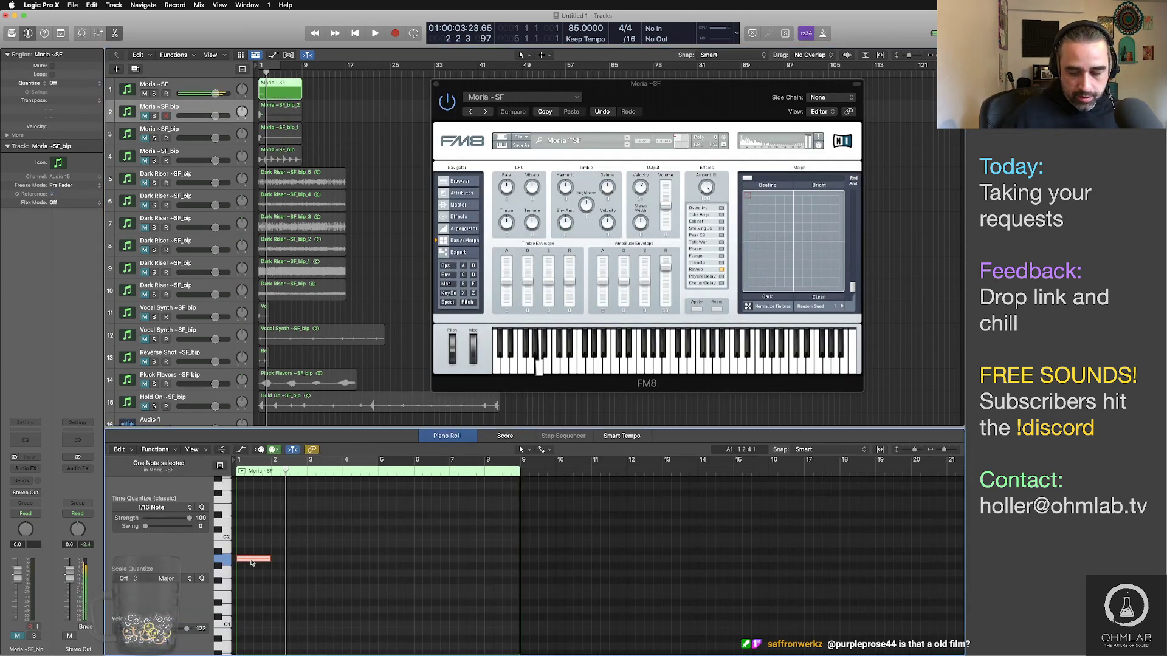
drag(252, 559, 252, 562)
key(Return)
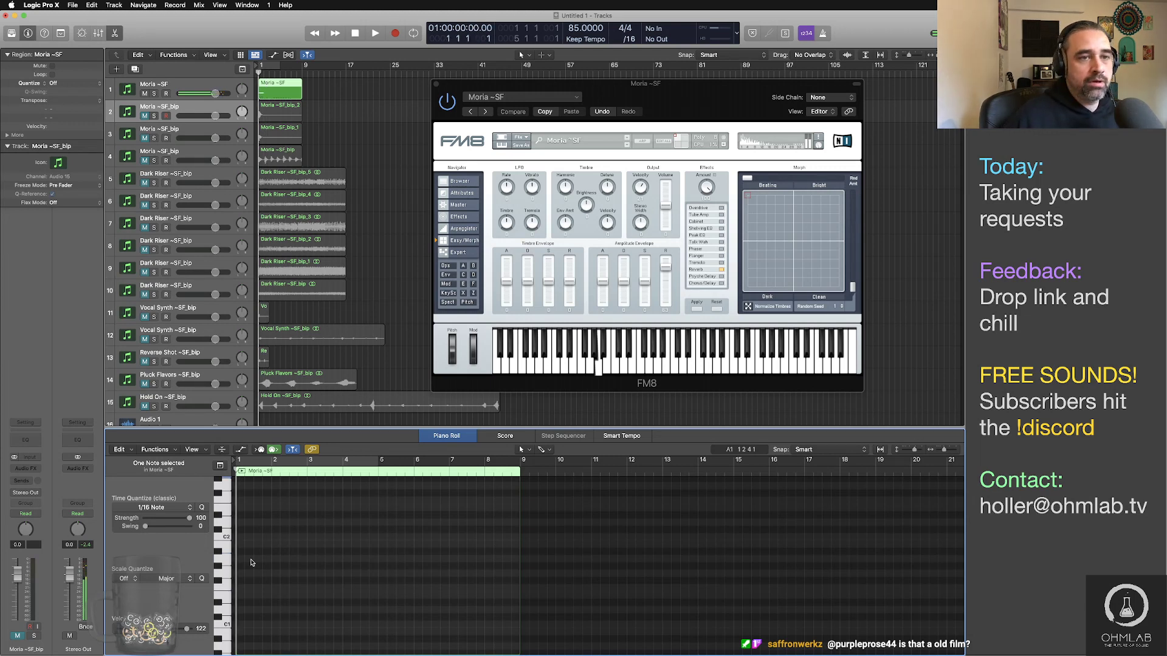
key(space)
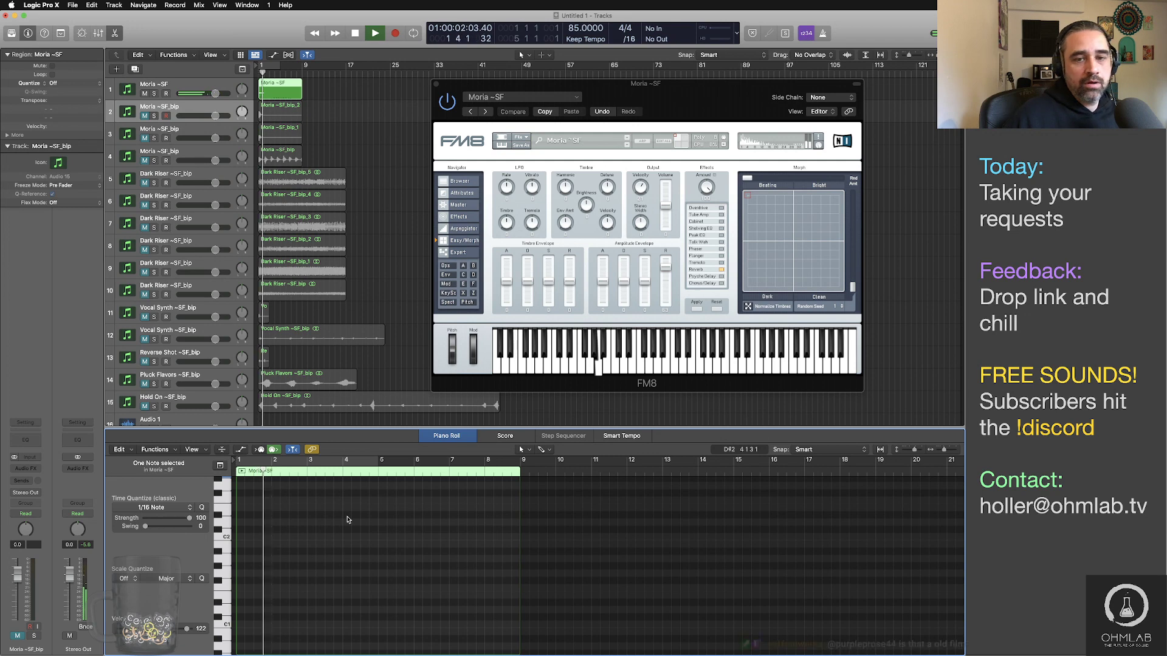
key(space)
Step: Lengthen the attack of operator envelopes A, B, C and F on FM8's Env page and play the A2 note
click(446, 276)
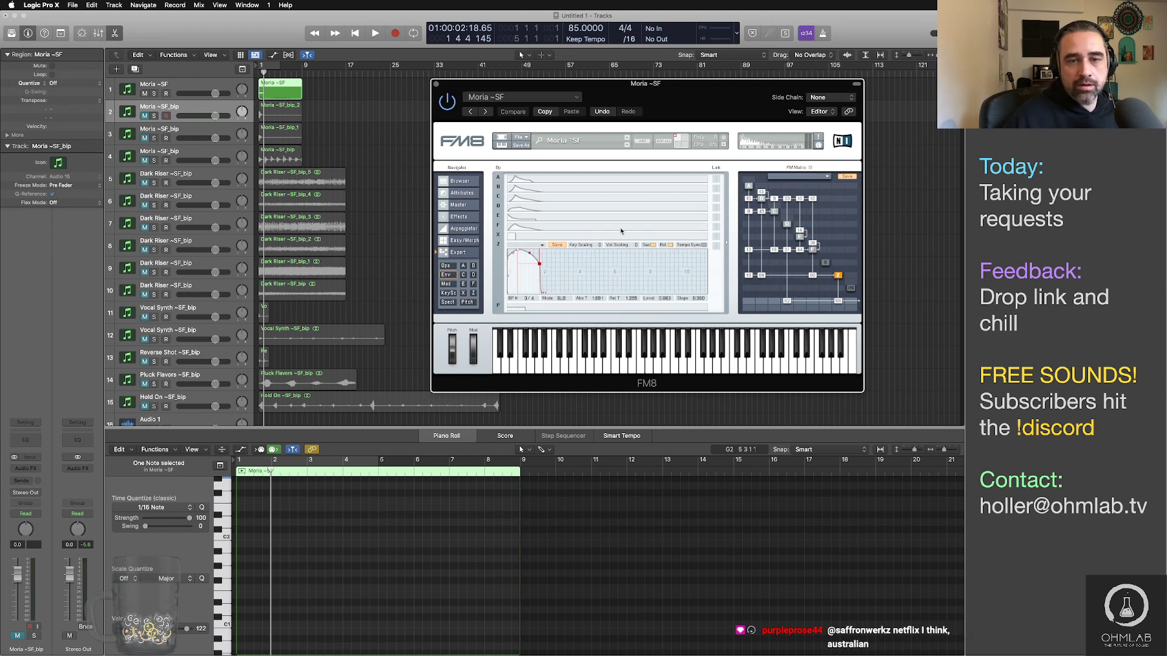
click(563, 179)
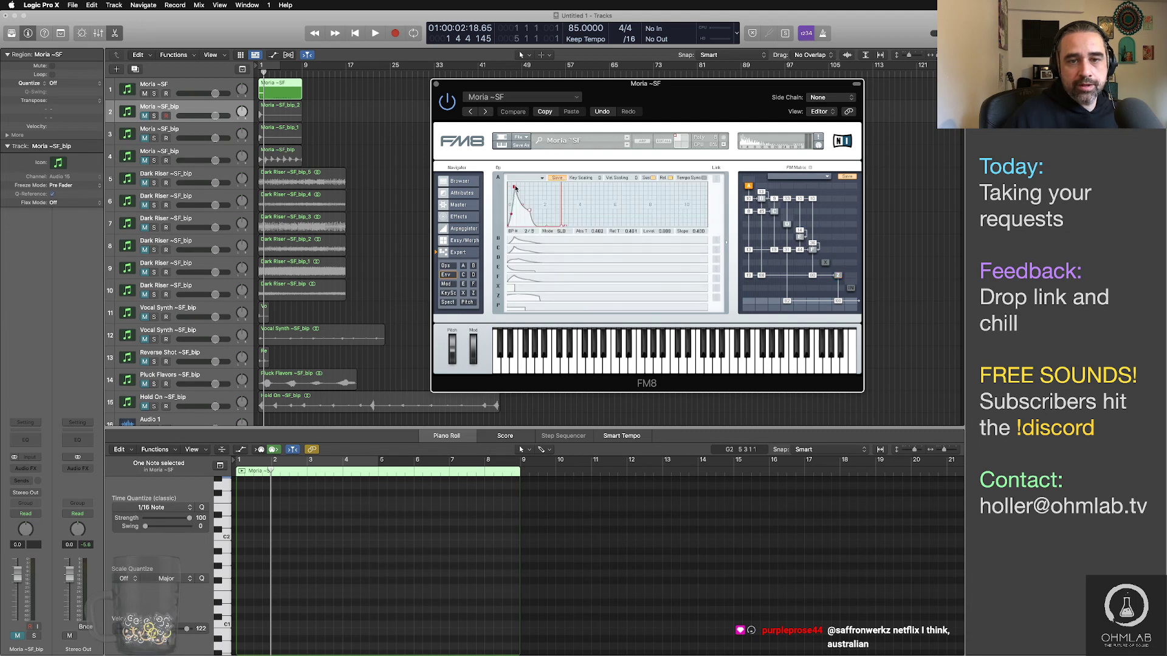
click(551, 239)
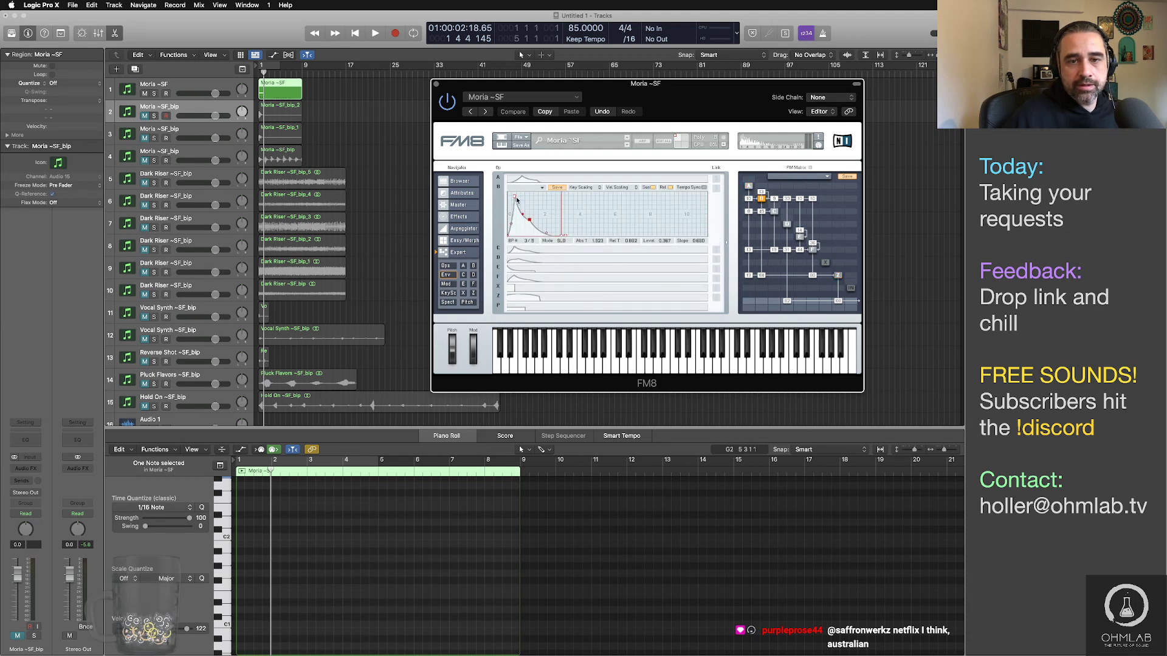
click(543, 250)
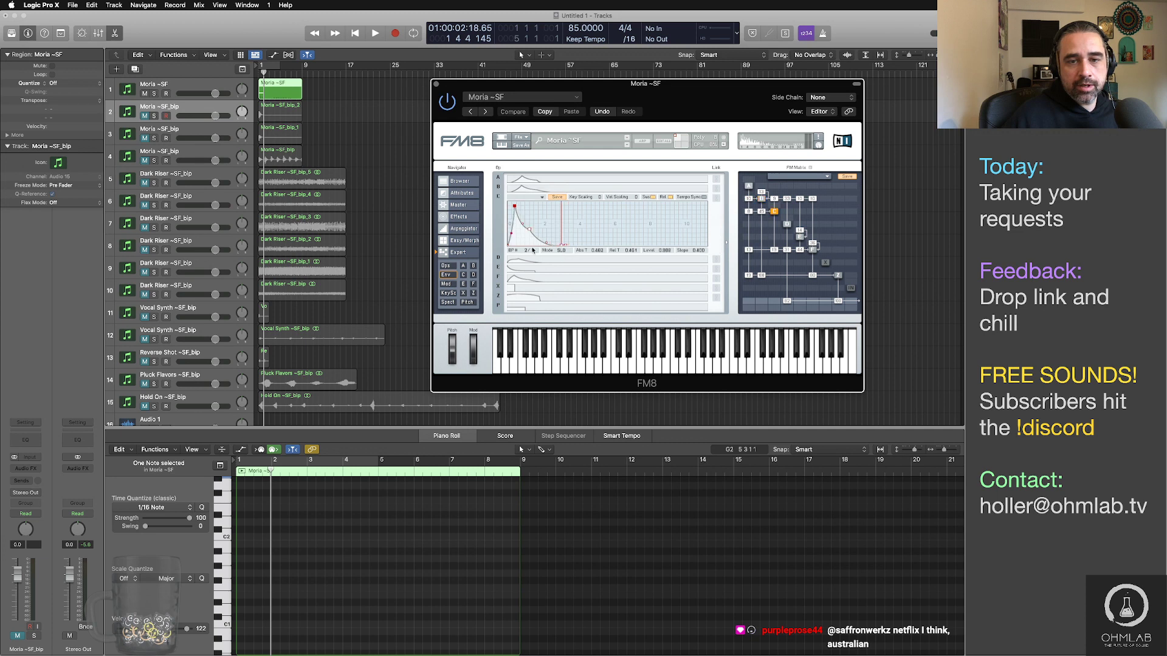
click(563, 282)
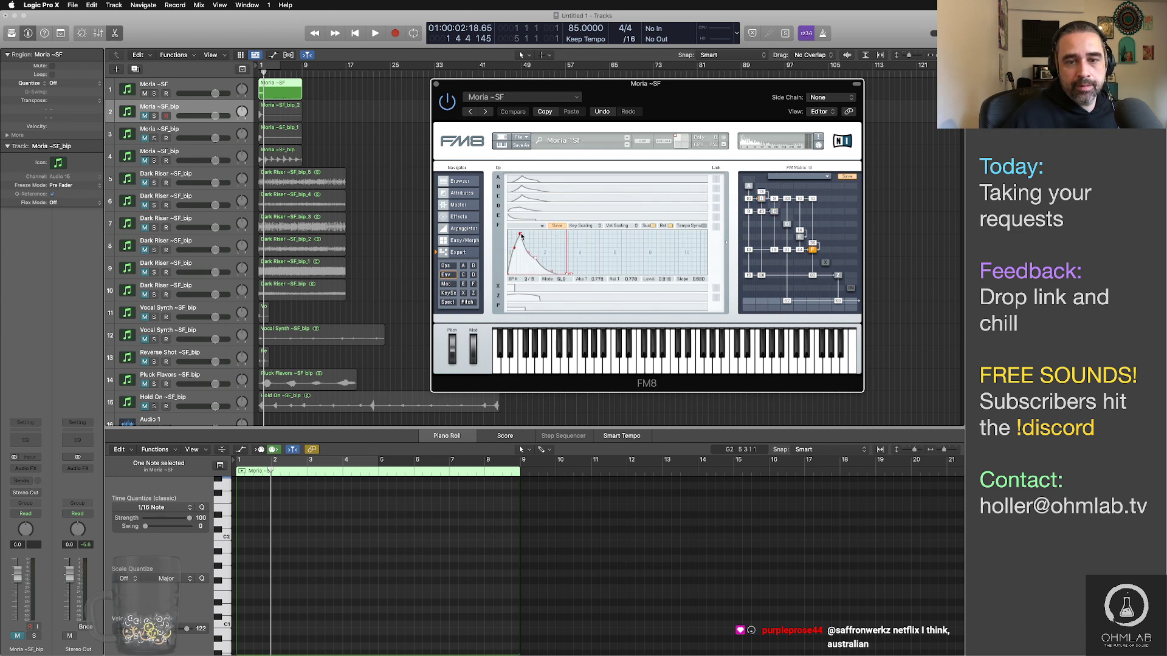
key(Return)
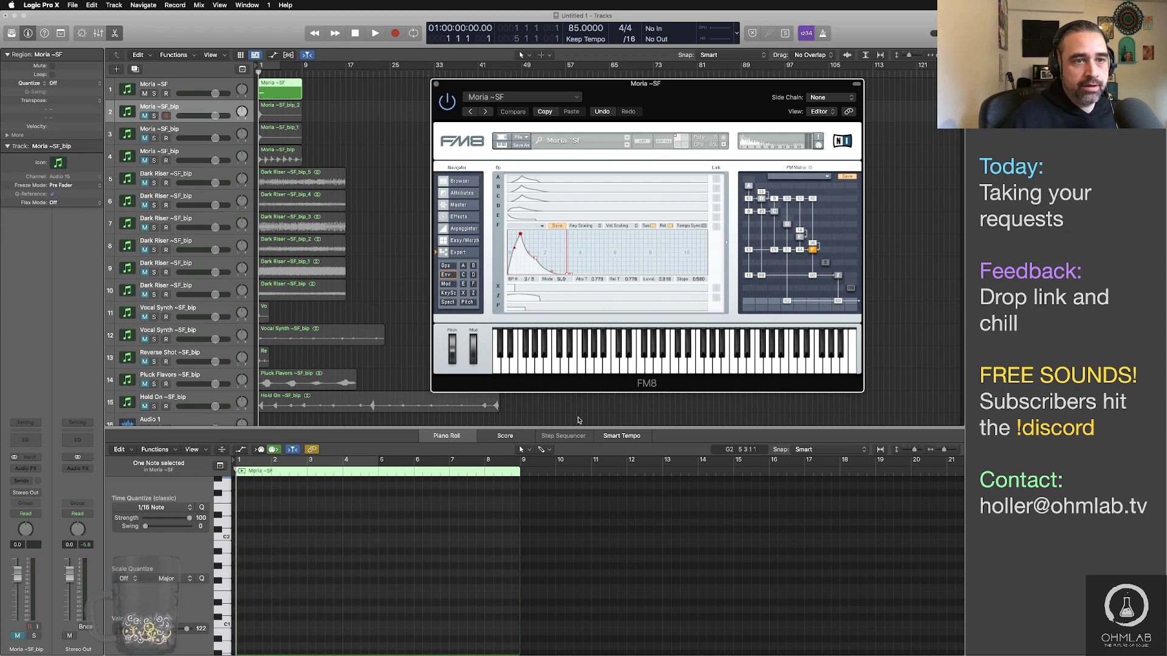
key(space)
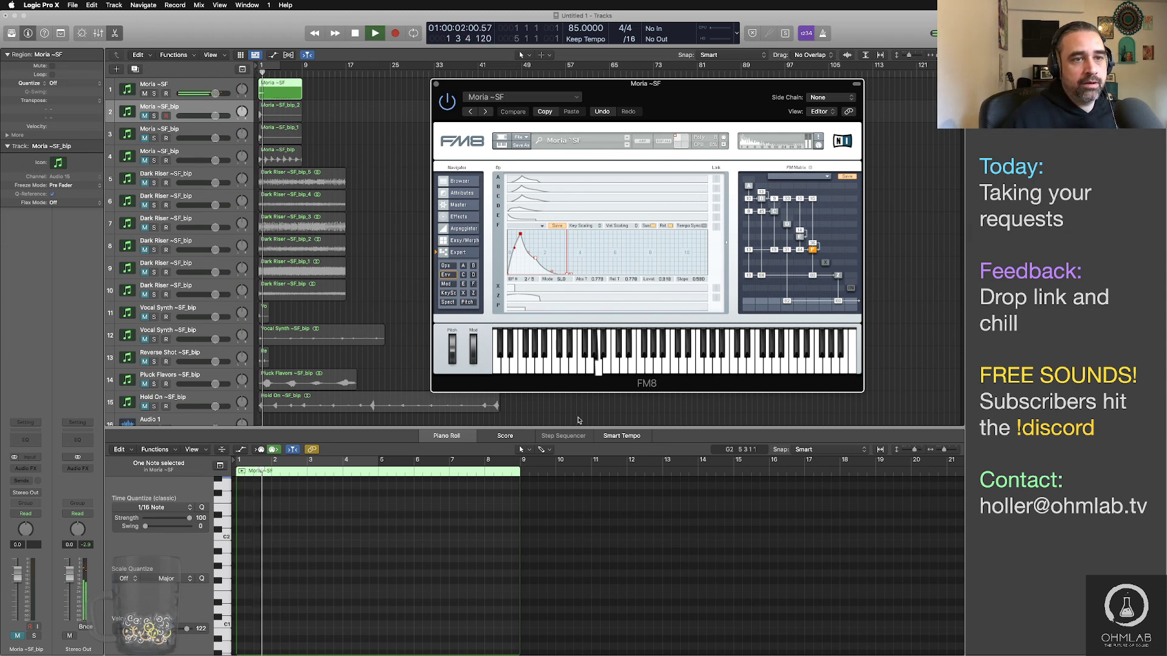
key(space)
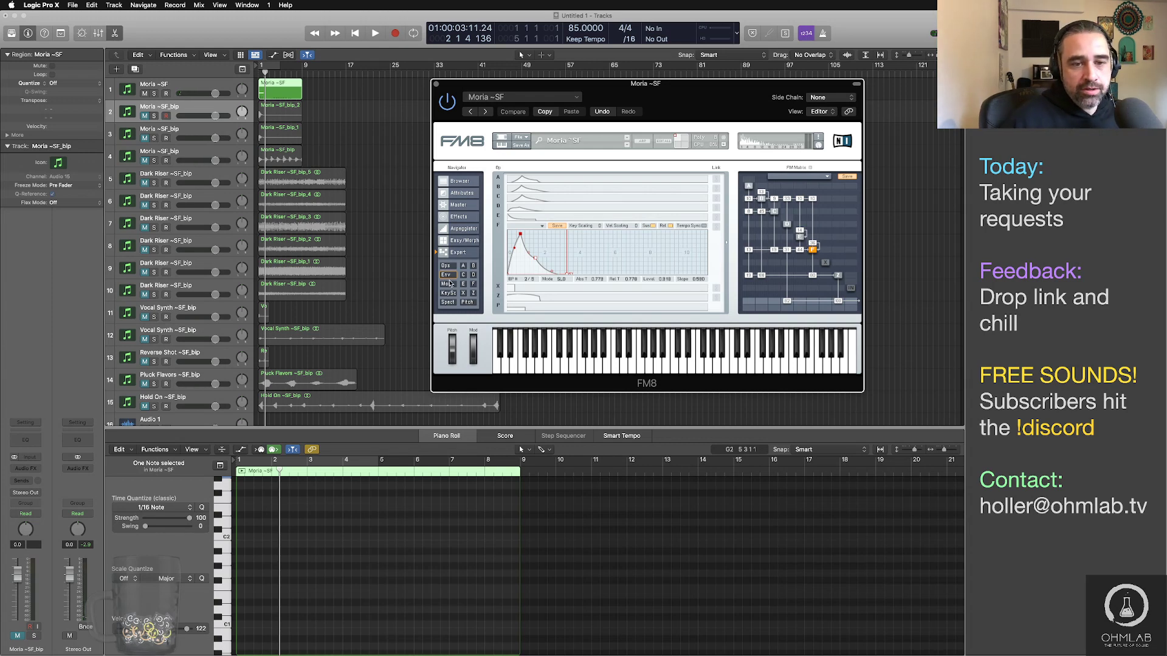
Step: Raise the amplitude envelope's sustain on FM8's Easy/Morph page and check the A2 note by playback
click(465, 241)
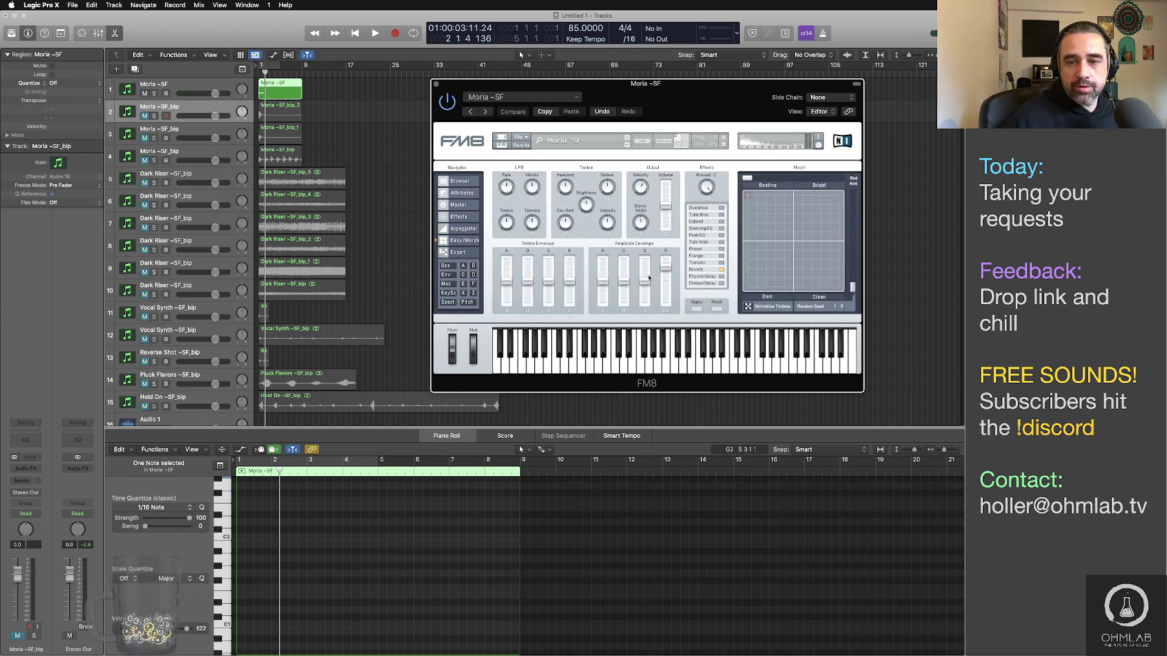
key(space)
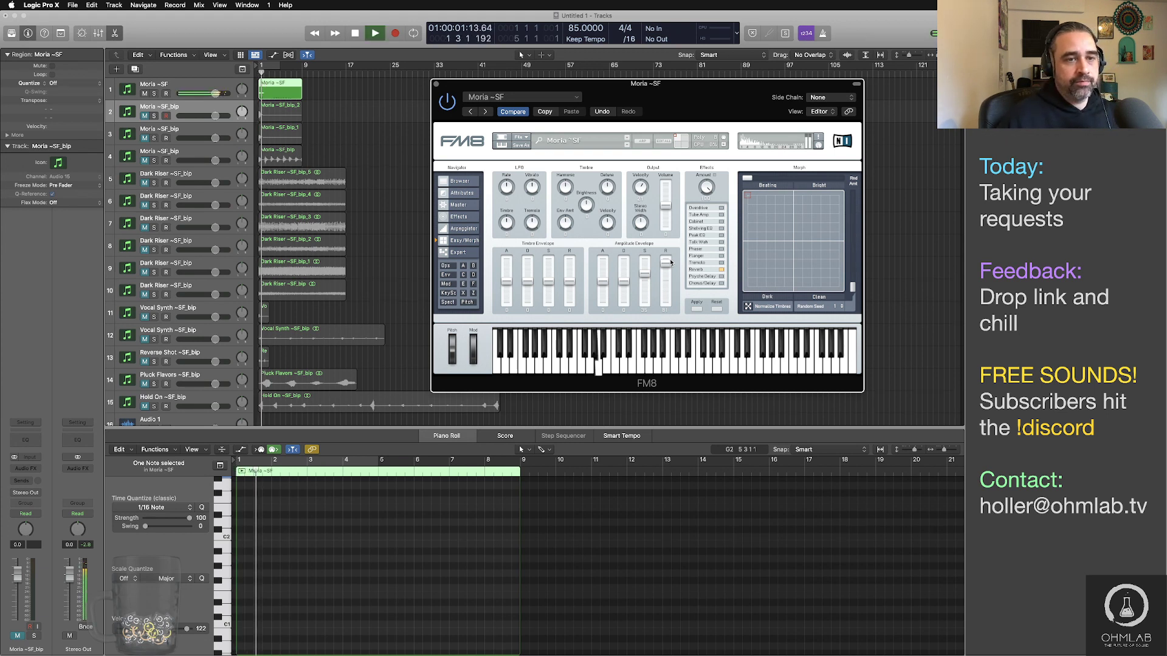
key(space)
key(space)
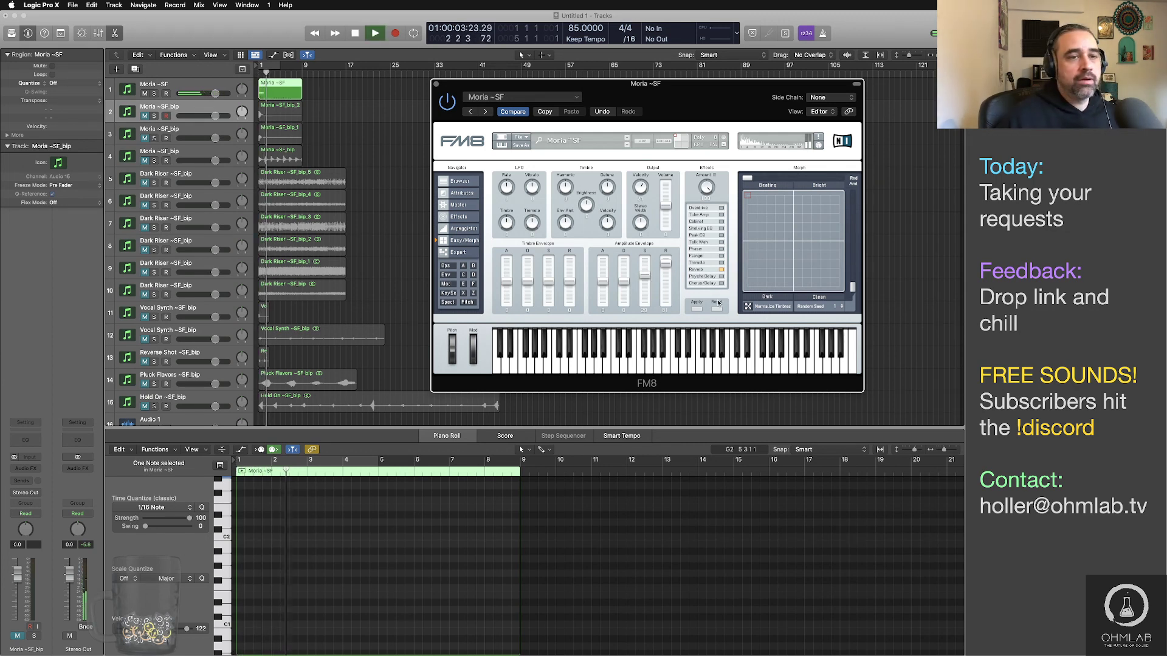
key(space)
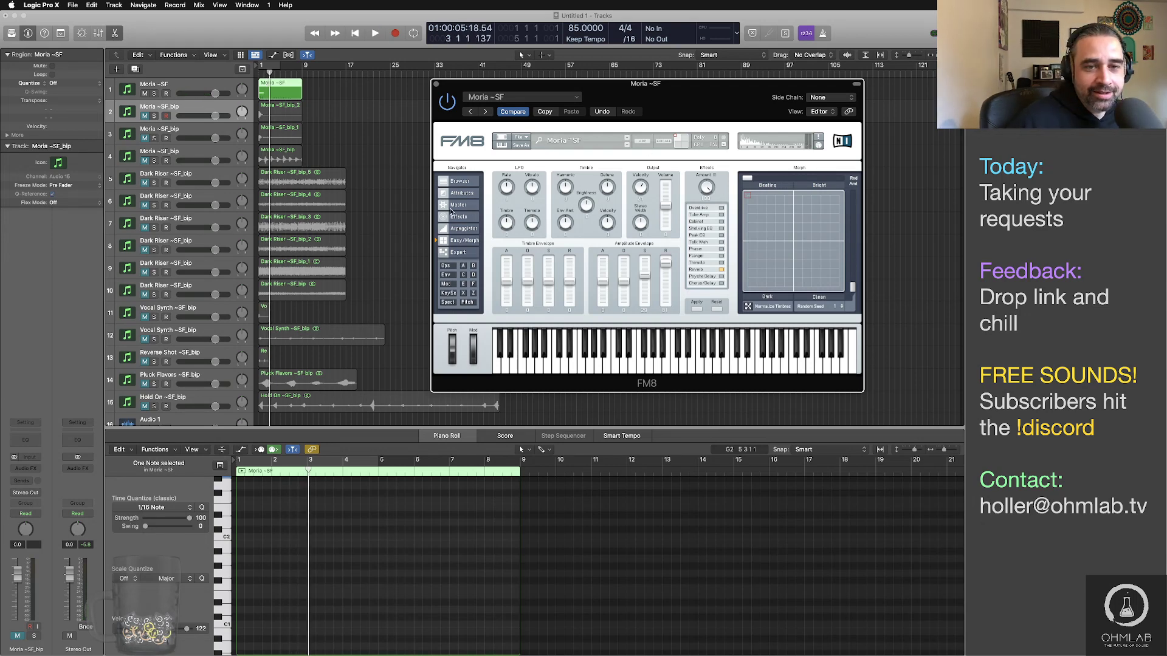
Step: Rework the operator envelopes on FM8's Env page, moving the release points of F and A earlier, and play the note
click(449, 272)
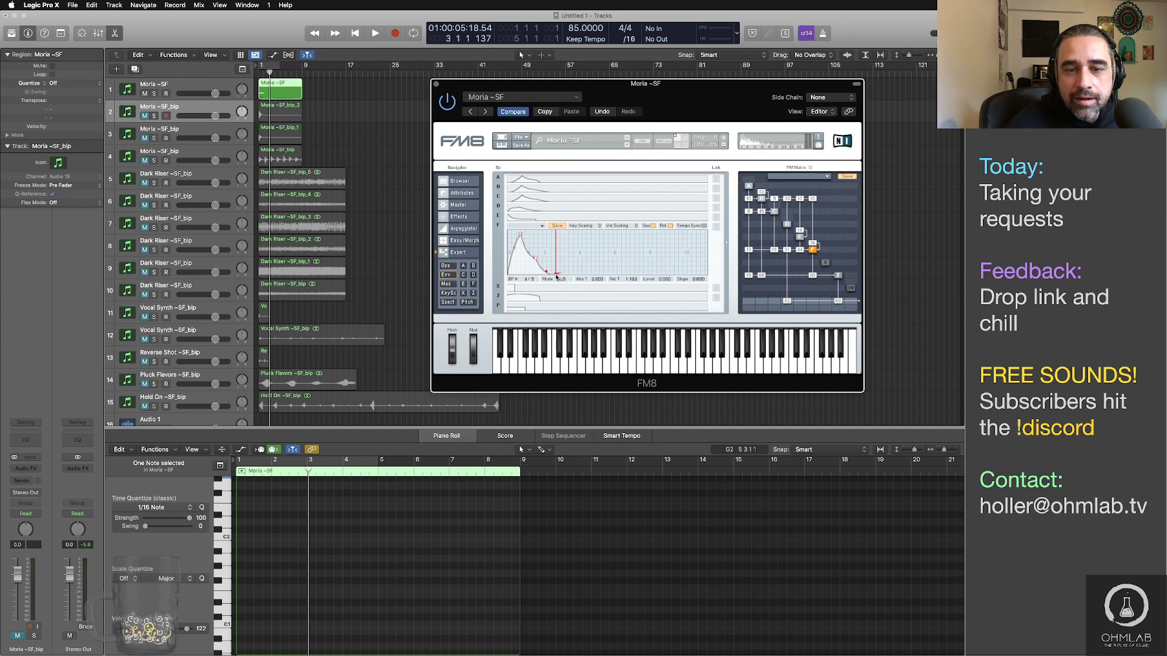
click(549, 198)
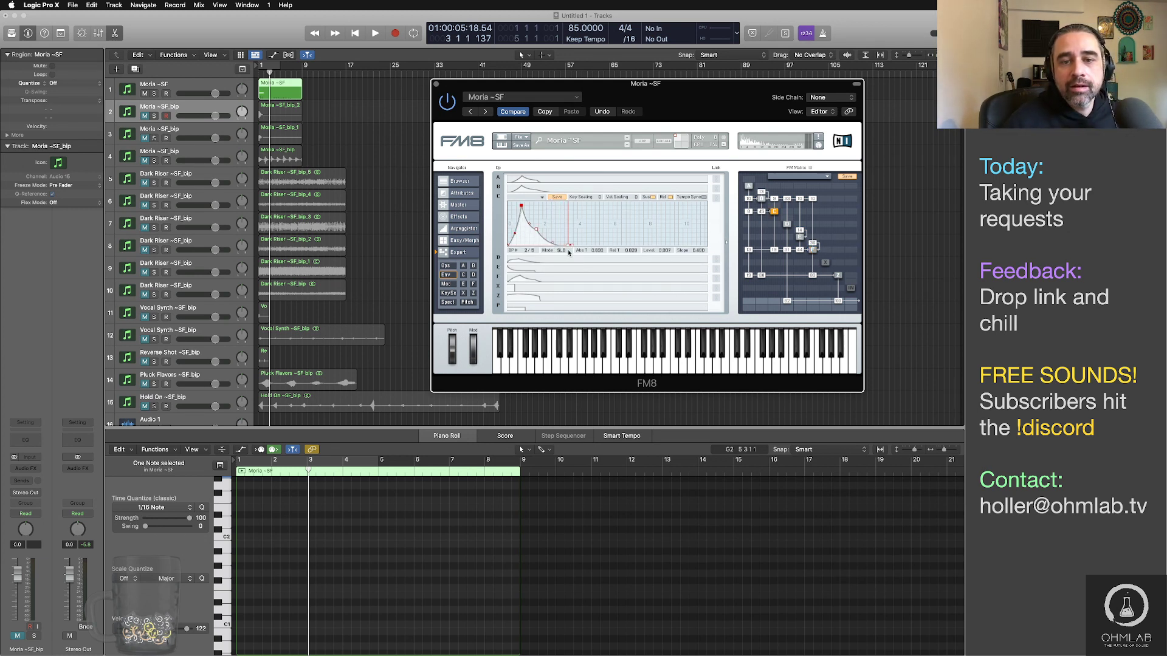
click(558, 189)
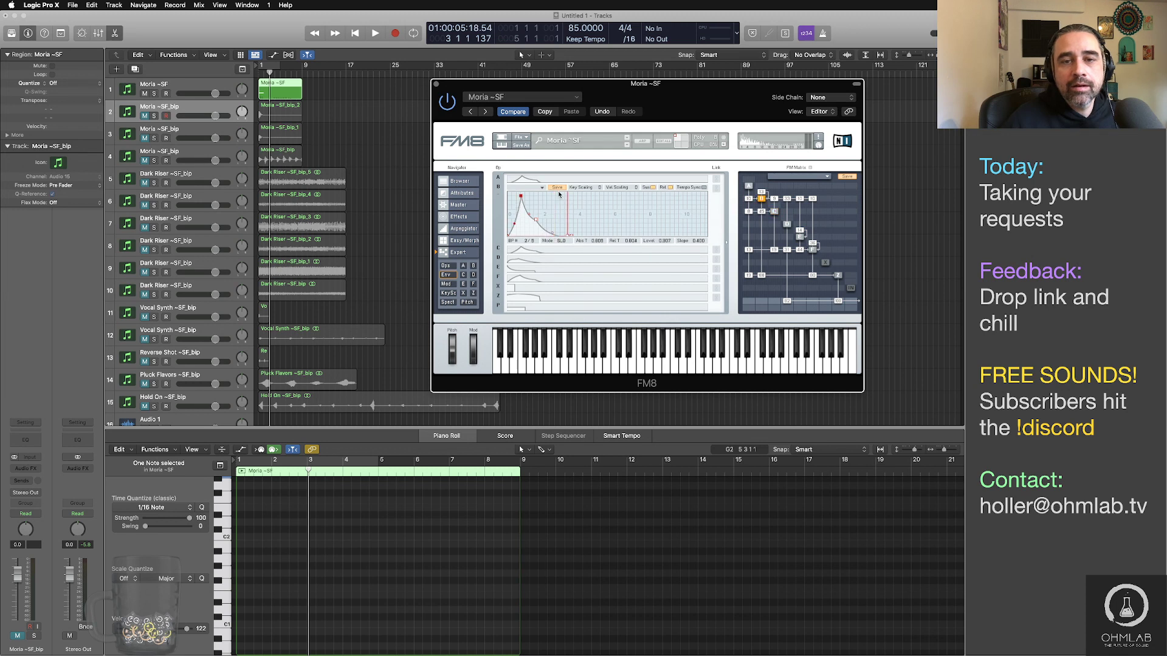
click(549, 182)
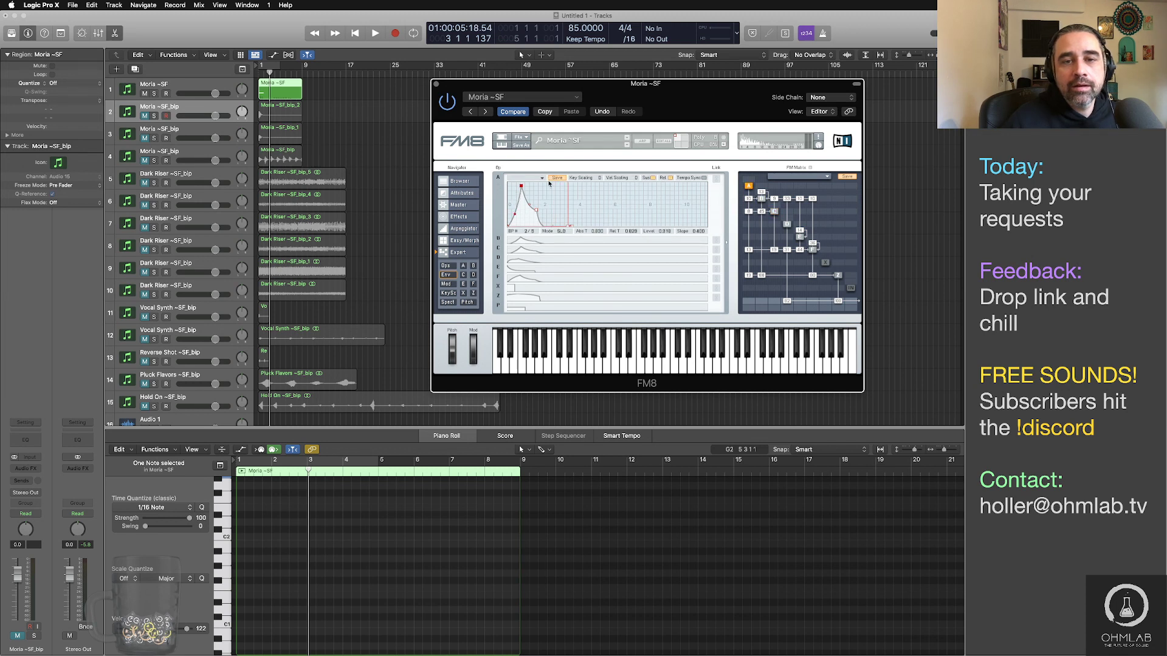
key(space)
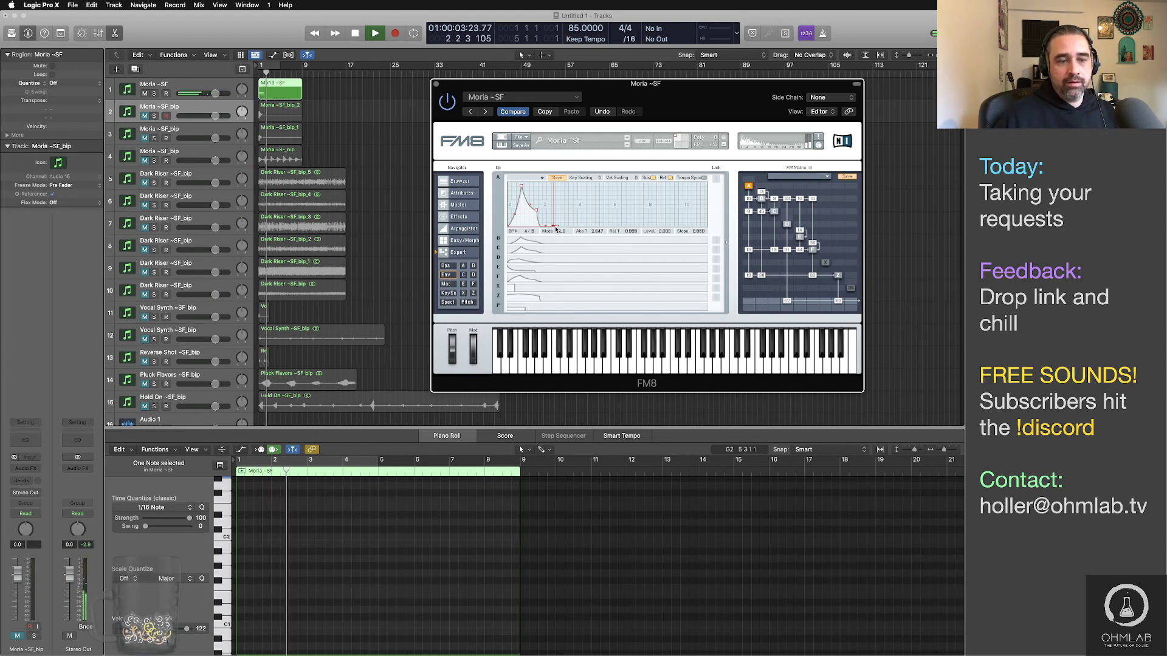
key(space)
Step: Bounce the Moria region with the A2 note in place, mute the bounced track and reselect the original region
click(293, 91)
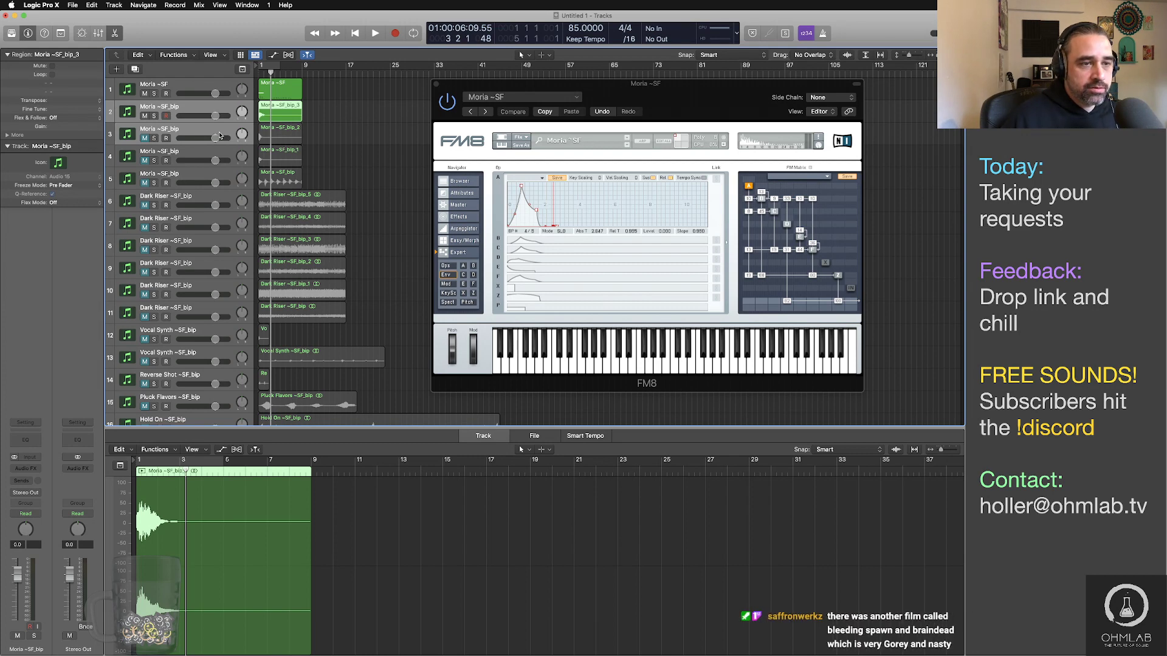
click(278, 92)
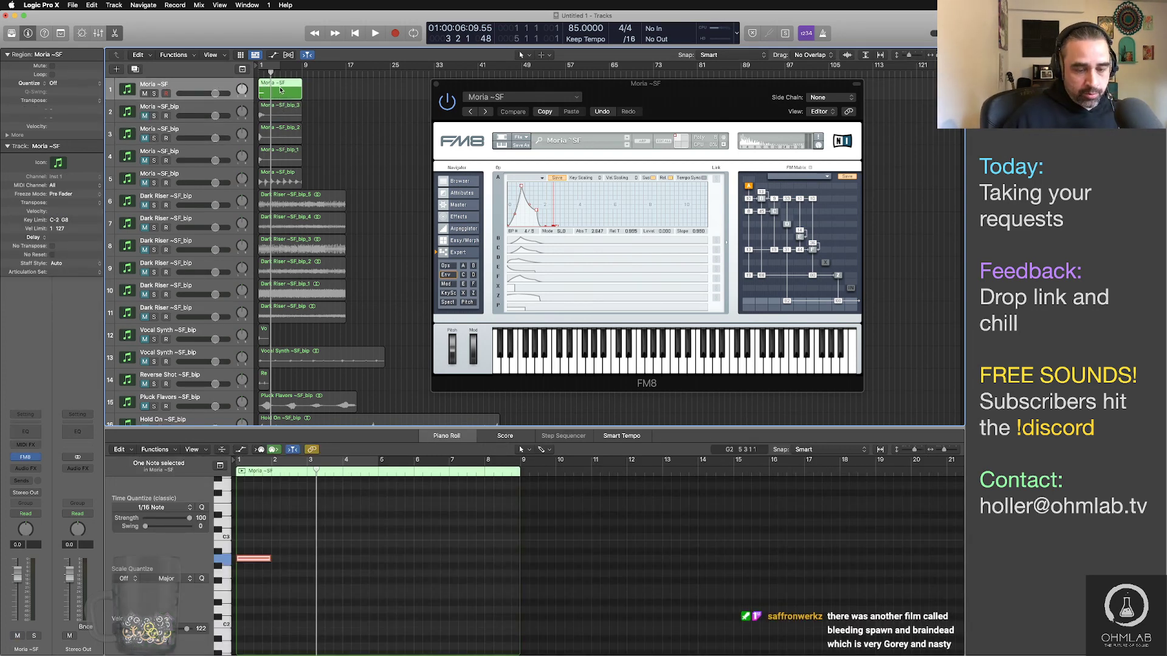
Step: Audition the Moria note one and two octaves above A2, and undo the transpositions
click(259, 559)
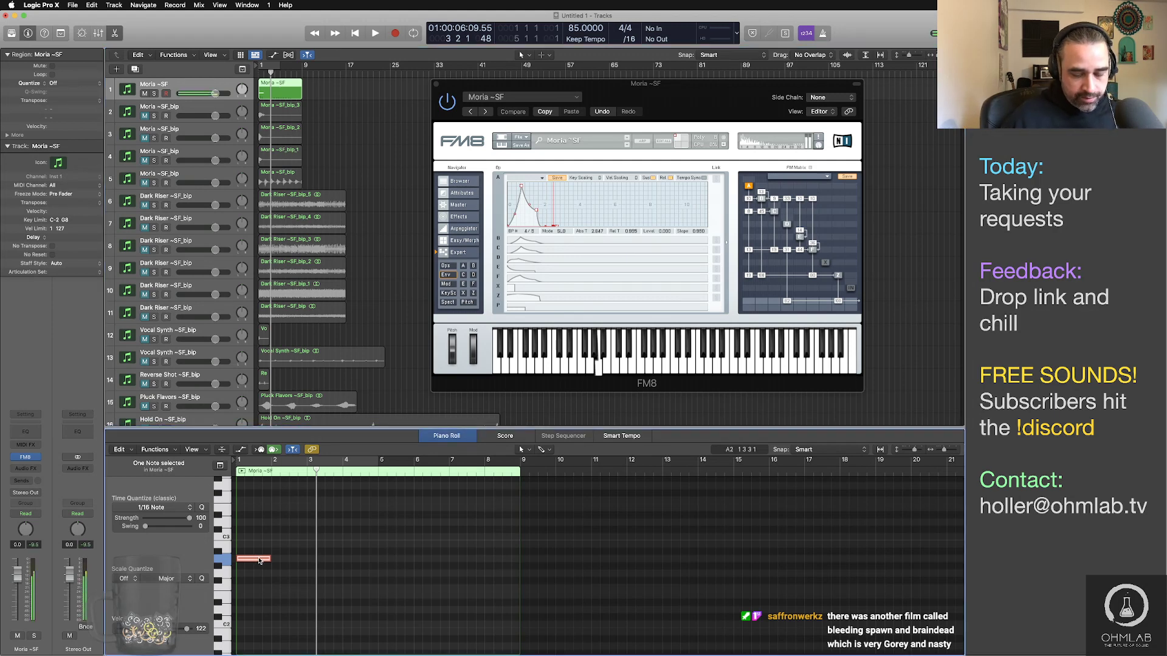
key(Delete)
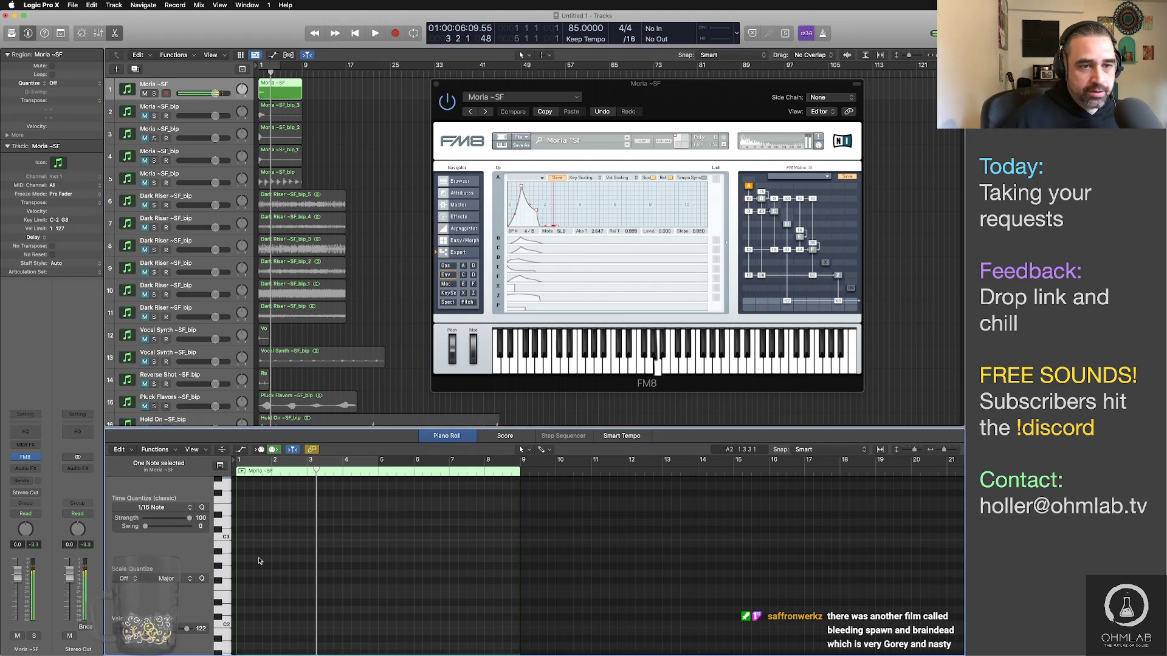
key(space)
key(Return)
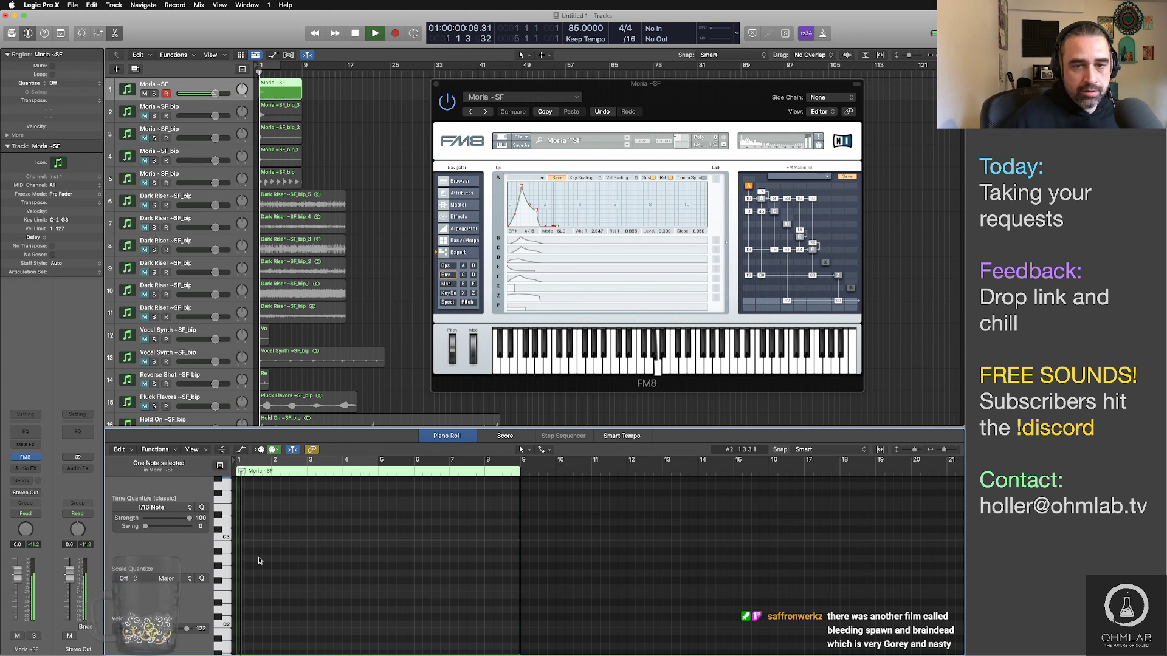
key(space)
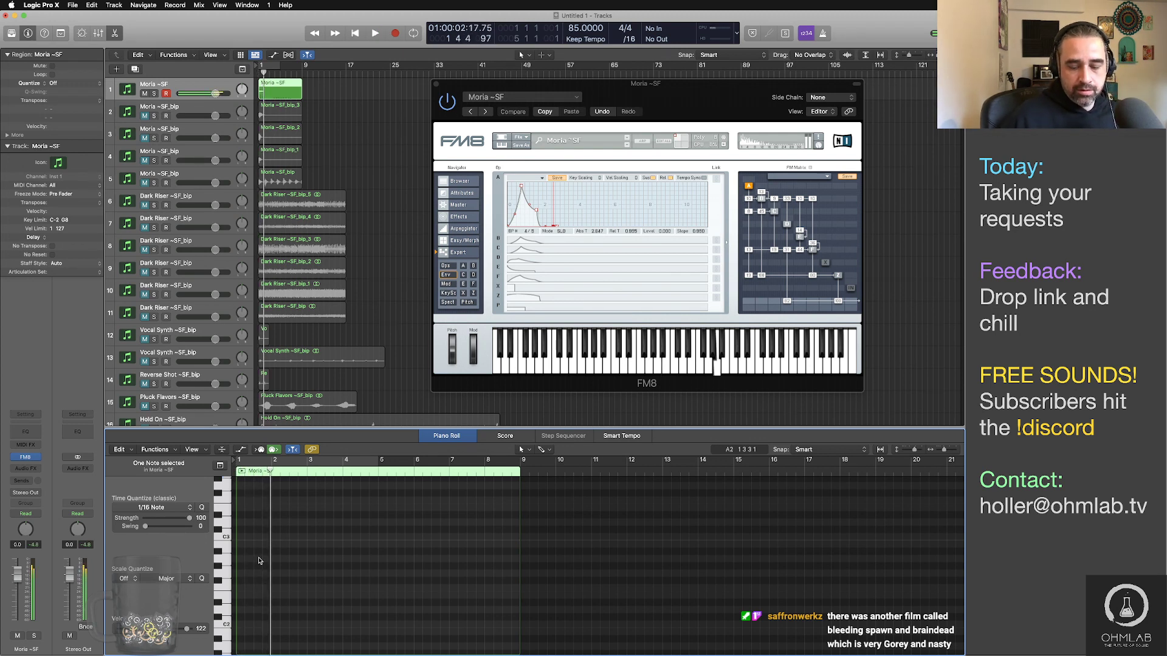
key(super+z)
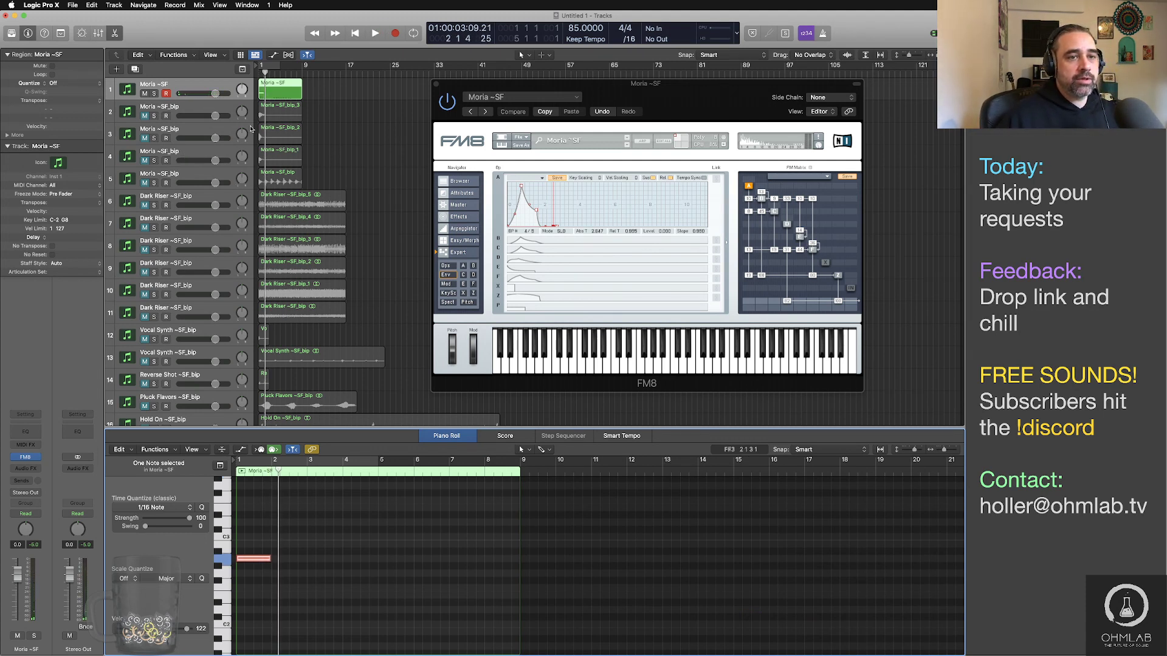
Step: Lower the Moria note one octave to A1, extend it to the region's end at bar 9, and play it from the start
click(279, 93)
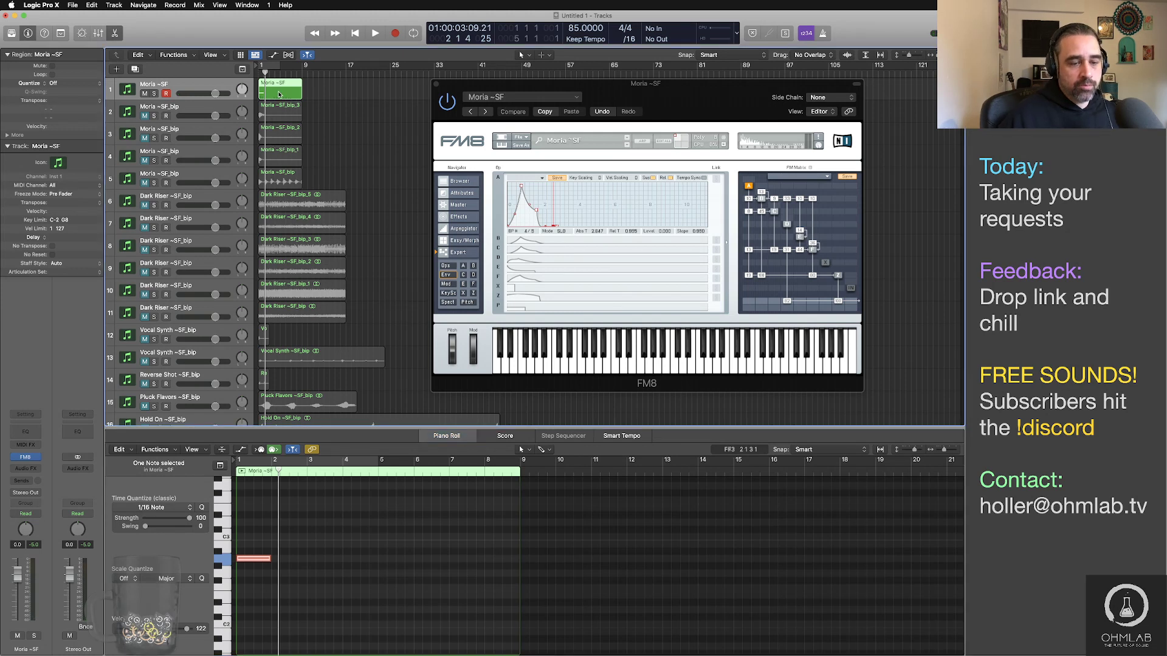
click(254, 560)
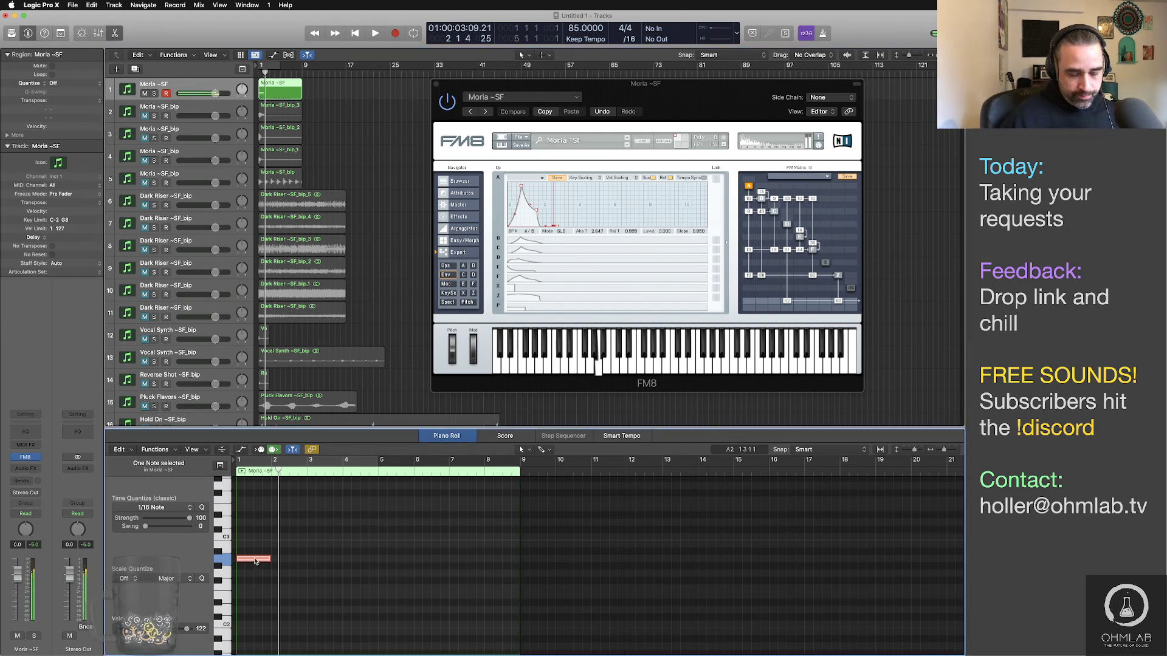
key(shift+alt+Down)
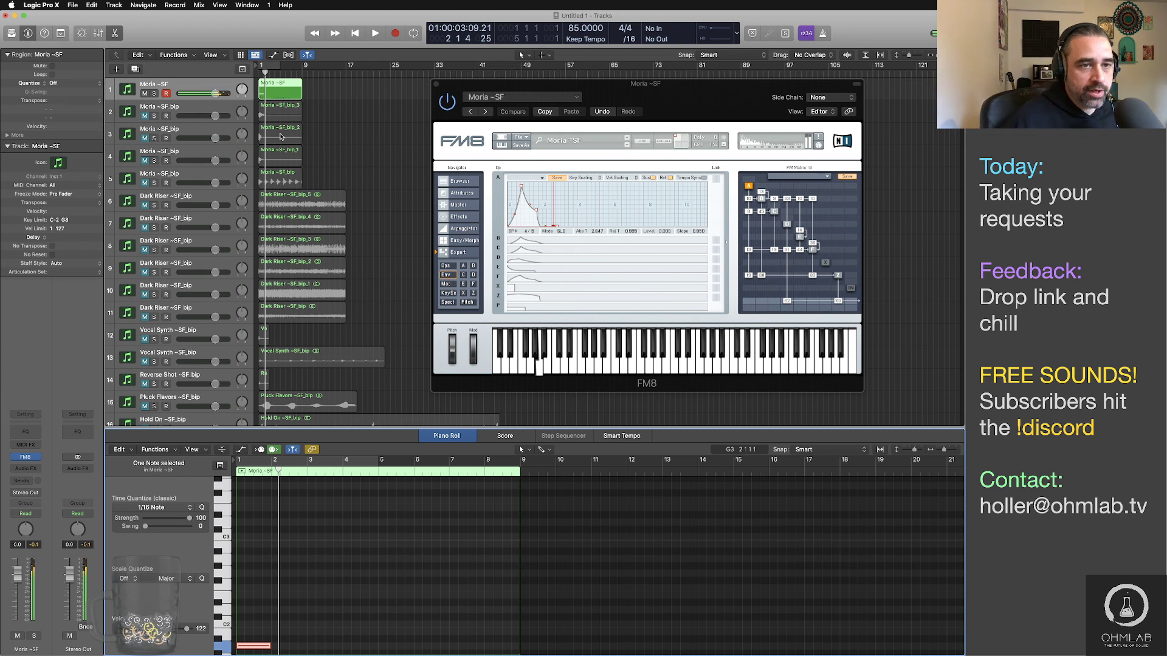
drag(272, 648, 519, 647)
click(396, 491)
key(Return)
key(space)
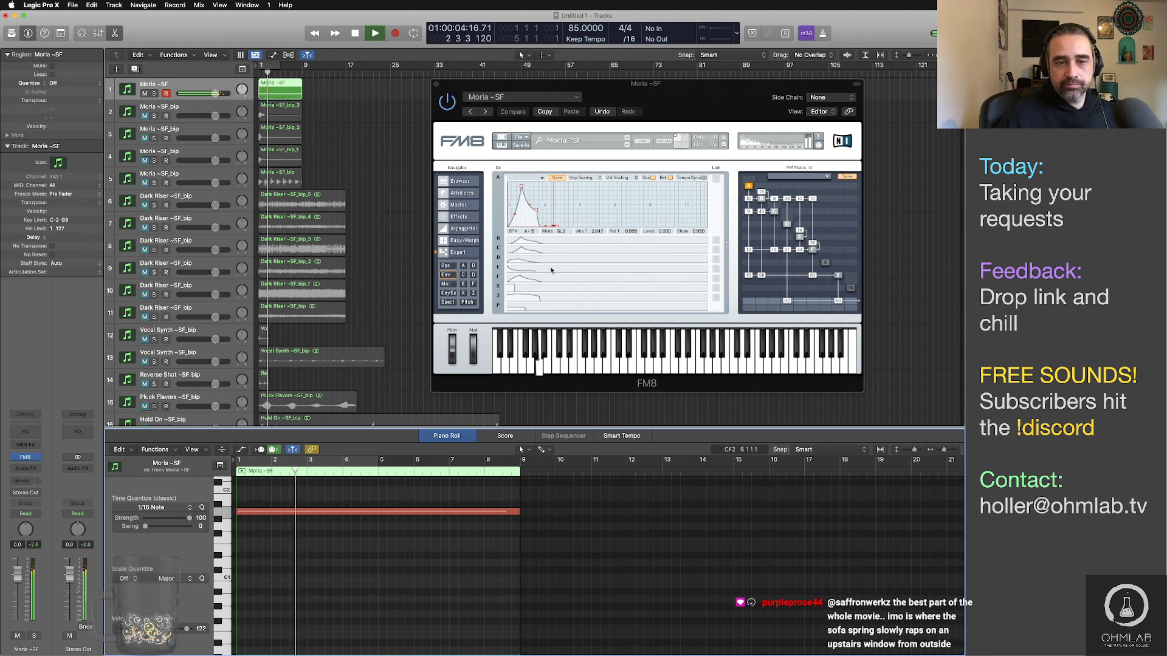
key(space)
Step: Lower the amplitude envelope's sustain and release and slightly raise its decay on FM8's Easy/Morph page while playing the eight-bar A1 note
click(466, 242)
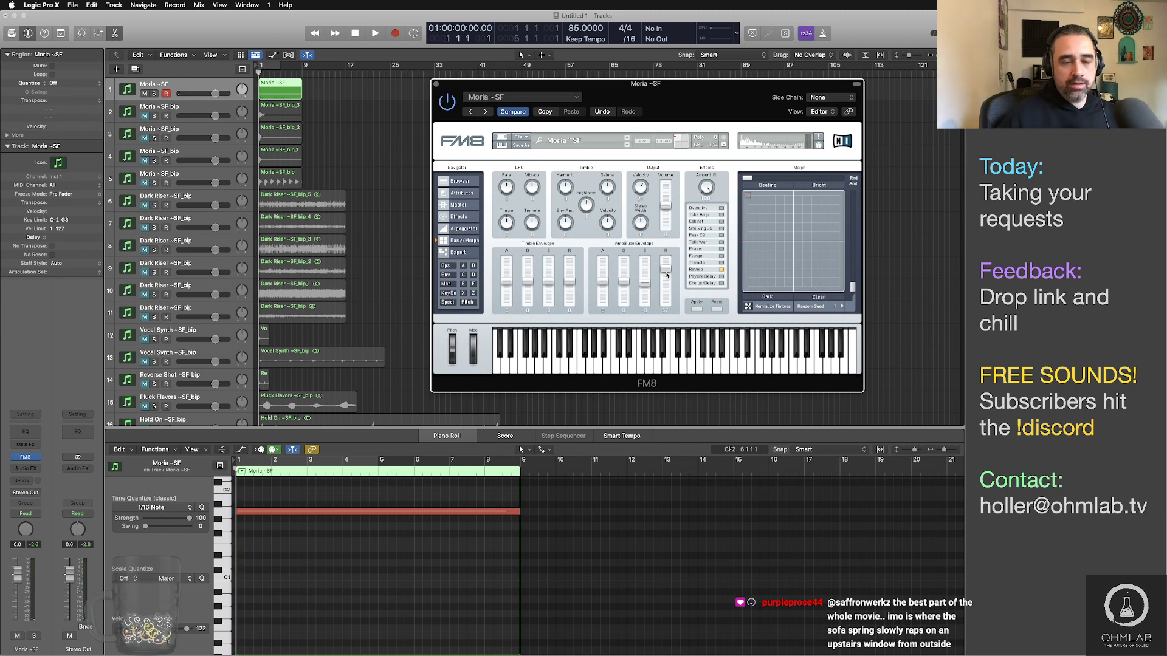
key(space)
drag(670, 275, 668, 276)
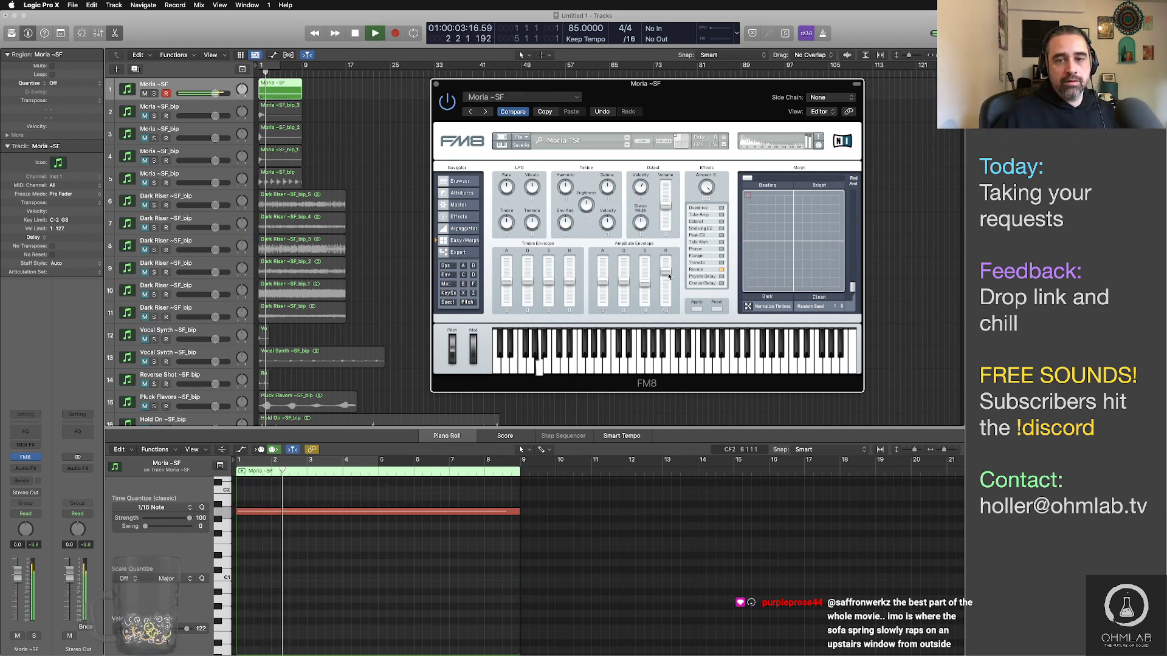
drag(669, 273, 668, 269)
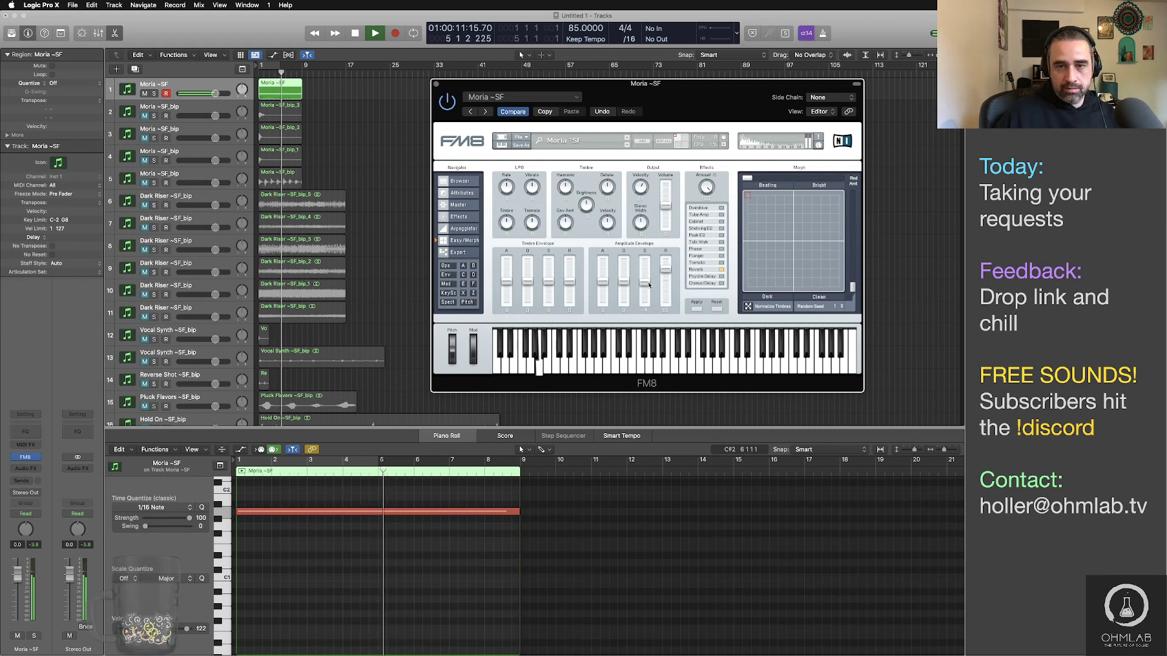
drag(625, 284, 642, 291)
key(Return)
key(space)
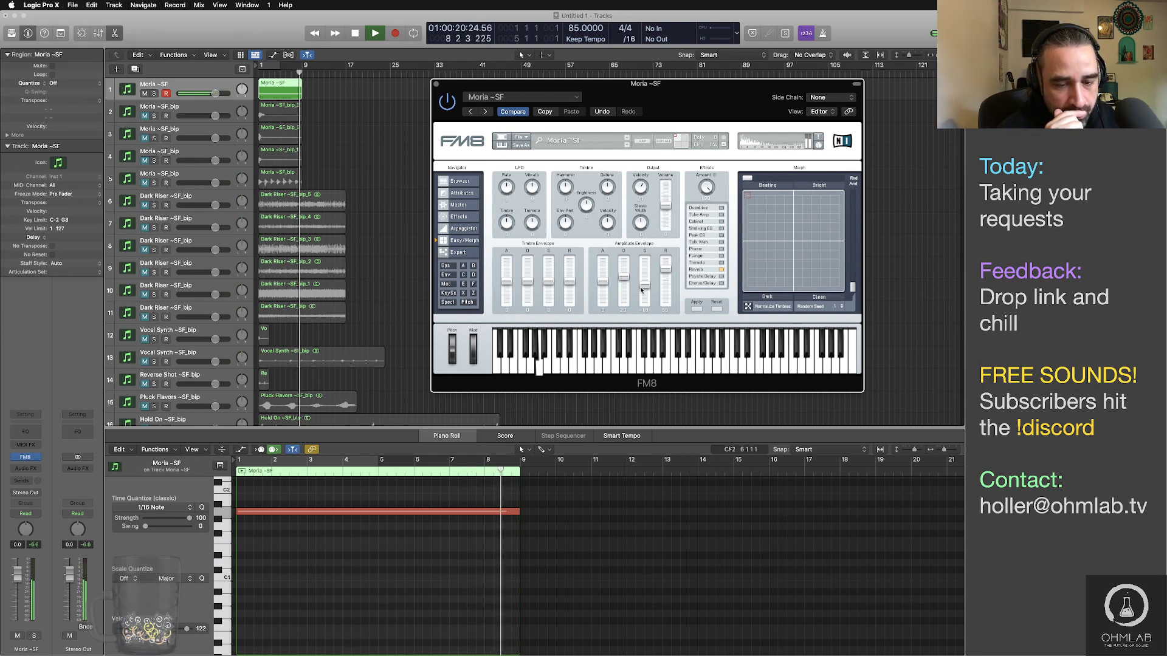
Step: Play the Moria region from the start a few times to audition the FM8 sound
key(space)
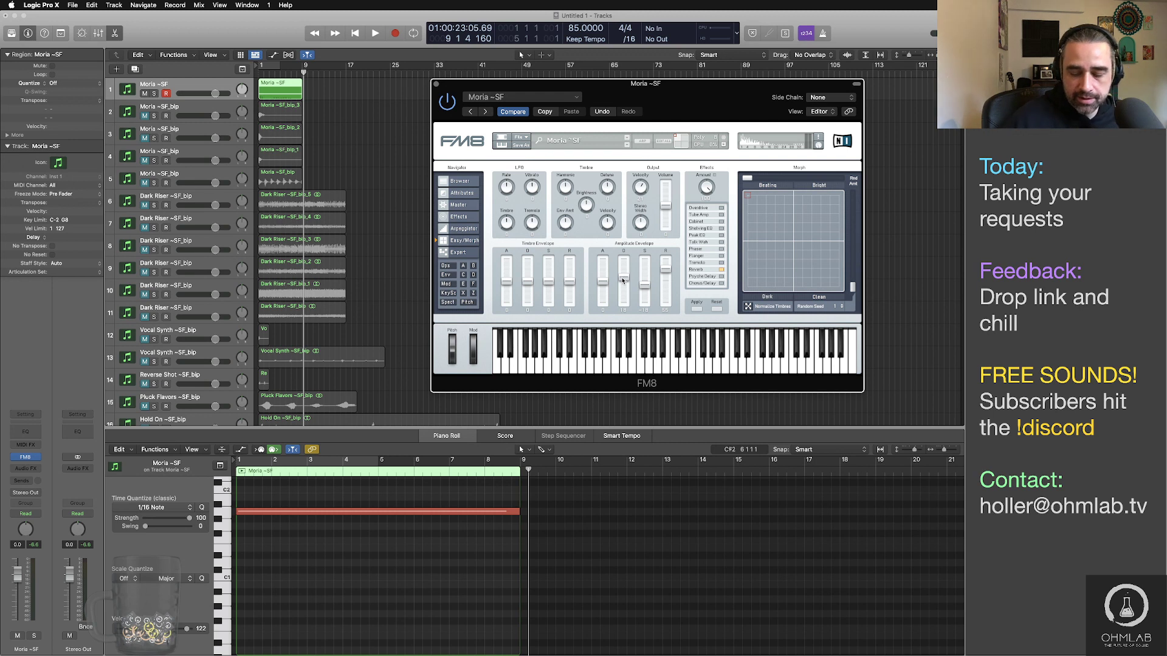
key(Return)
key(space)
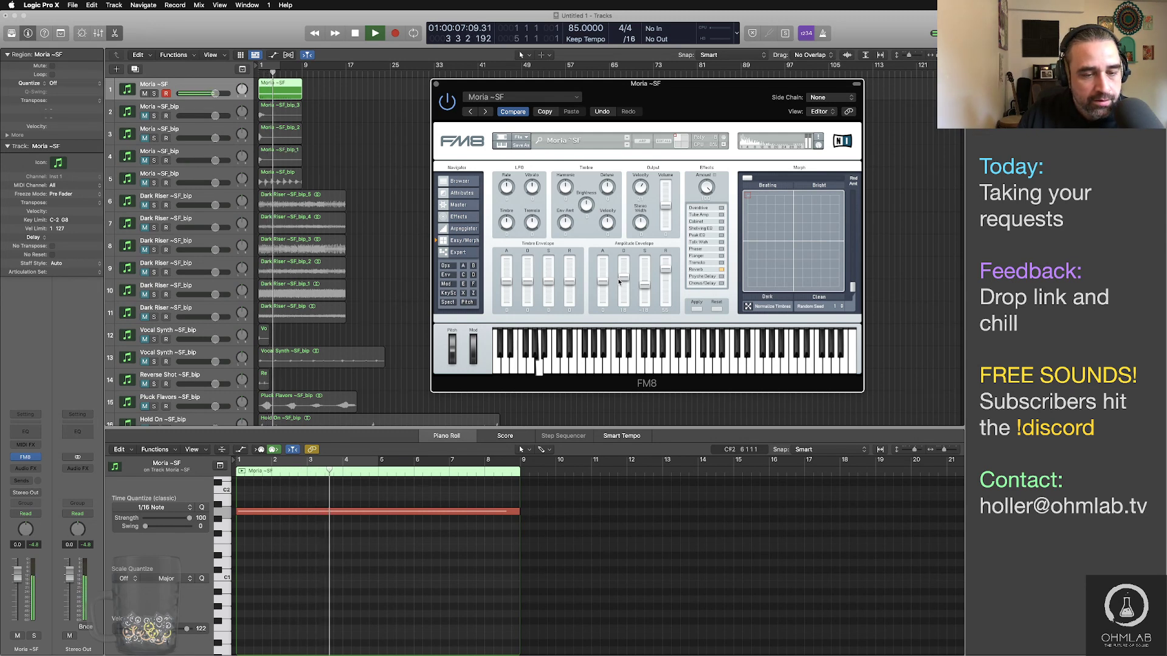
key(space)
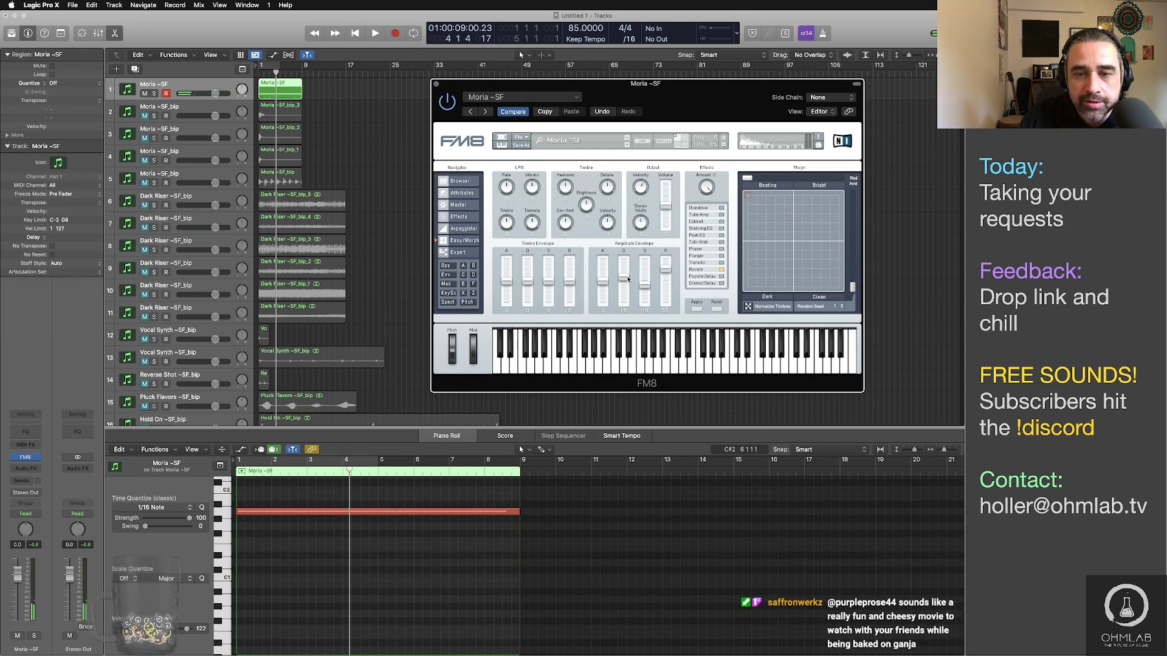
key(Return)
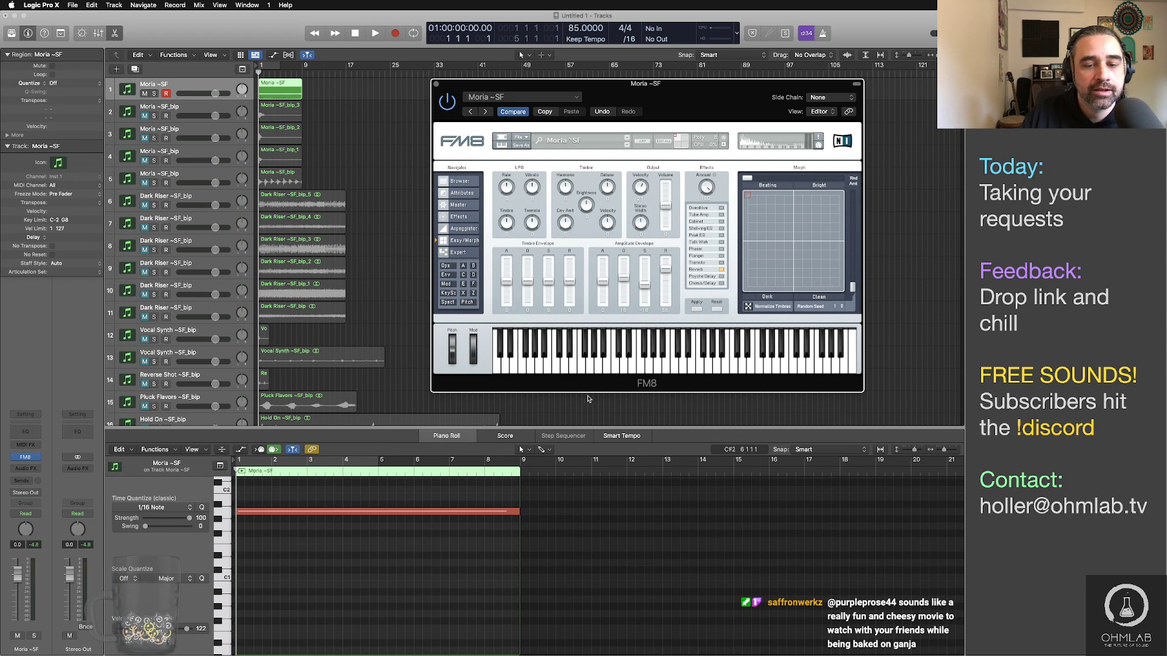
key(space)
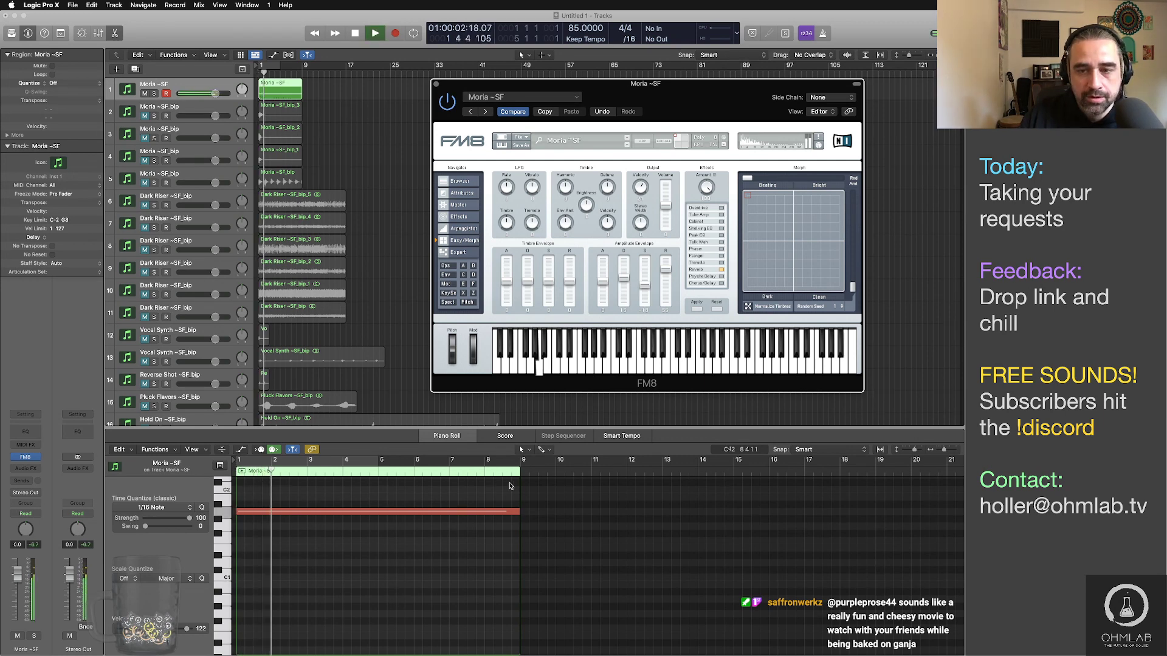
key(space)
Step: Open FM8's operator settings, show filter operator Z with its envelope, and audition the Moria region
click(446, 266)
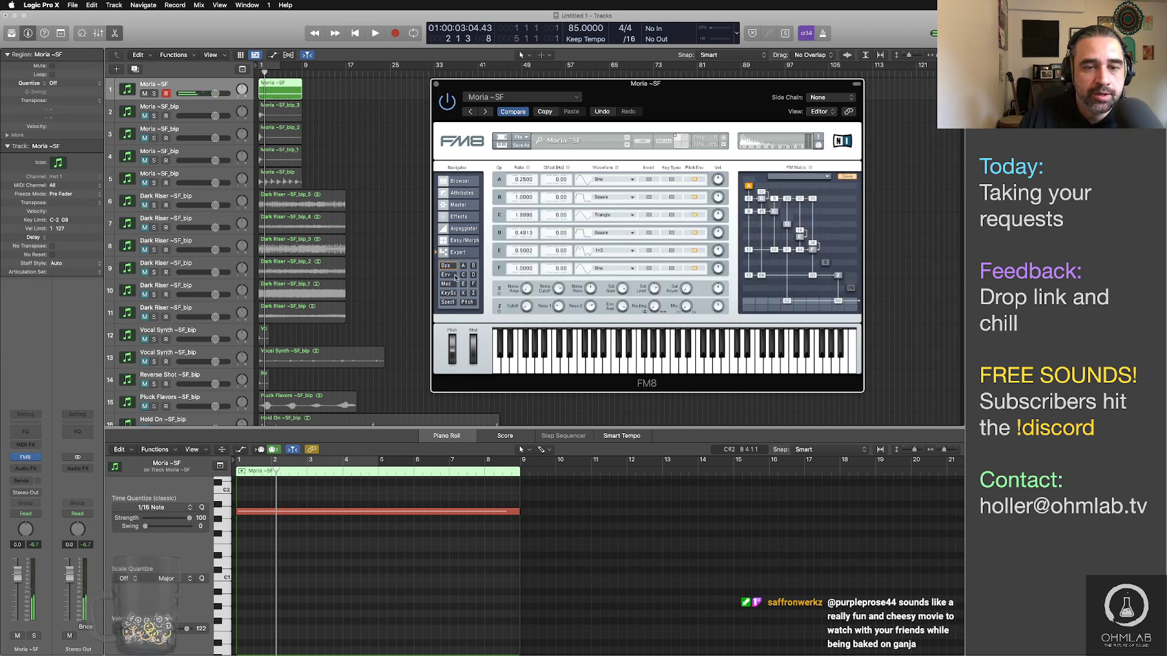
click(837, 276)
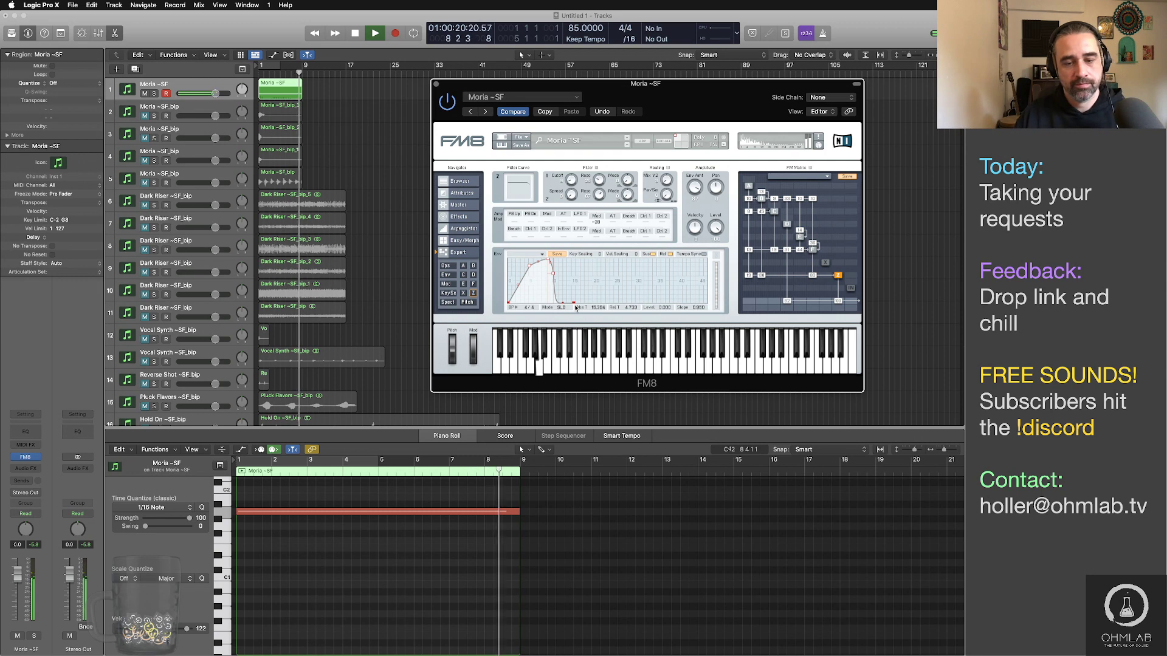
key(space)
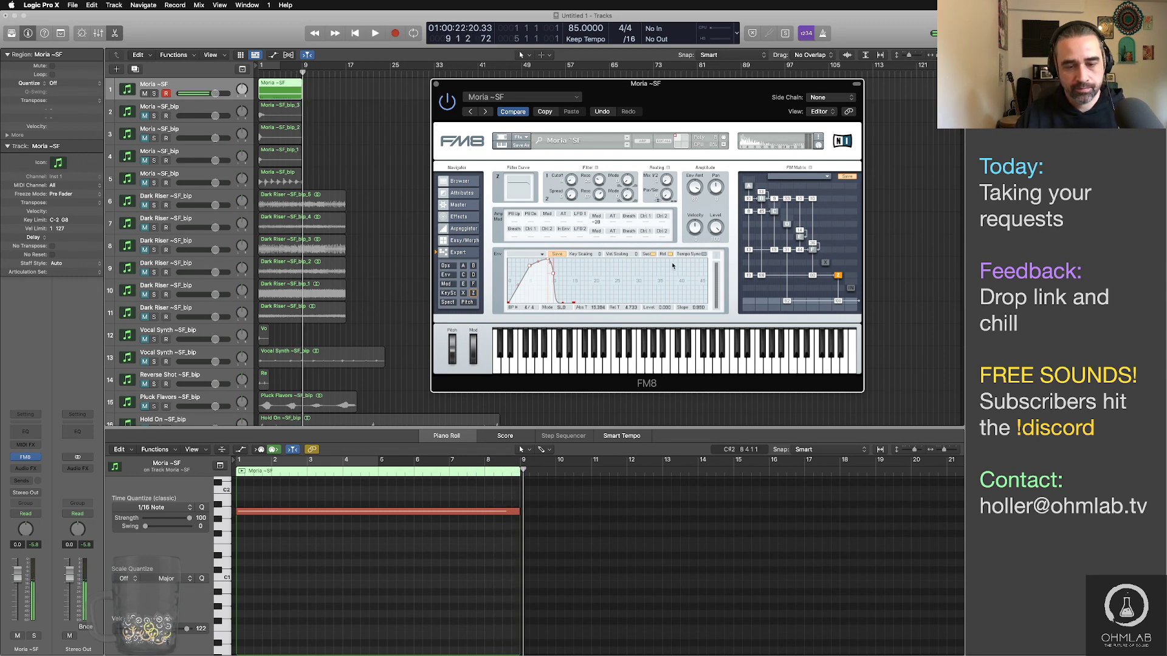
Step: Trim the end of the Moria region's long note slightly and bounce the region in place to a muted audio track
drag(519, 512, 511, 512)
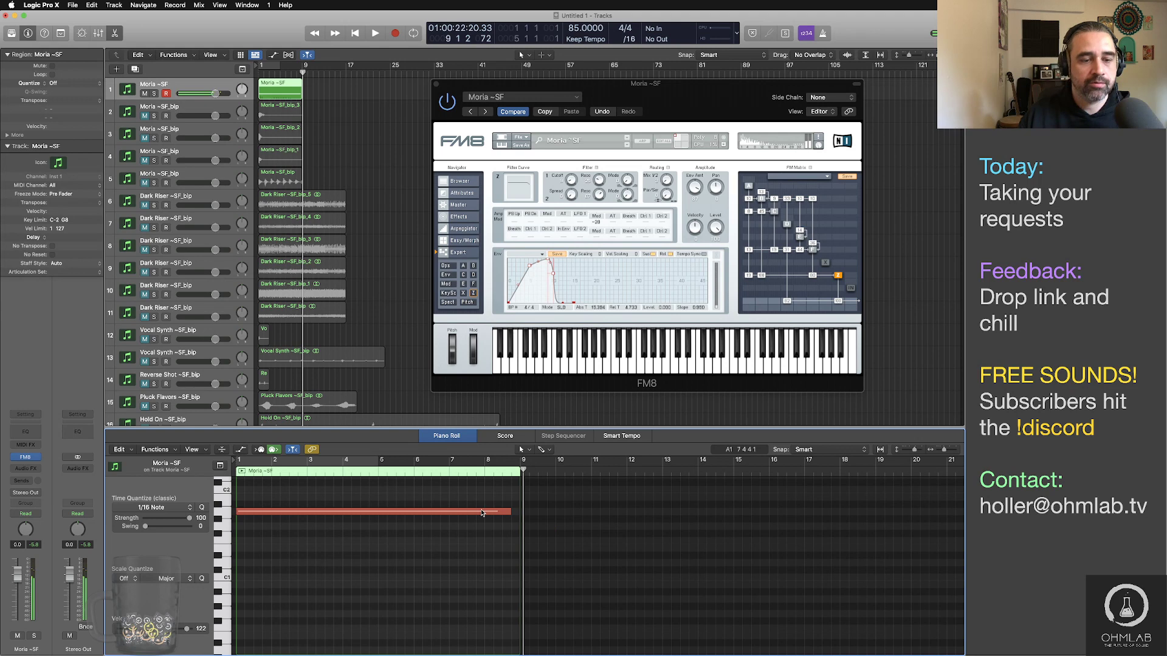
click(281, 94)
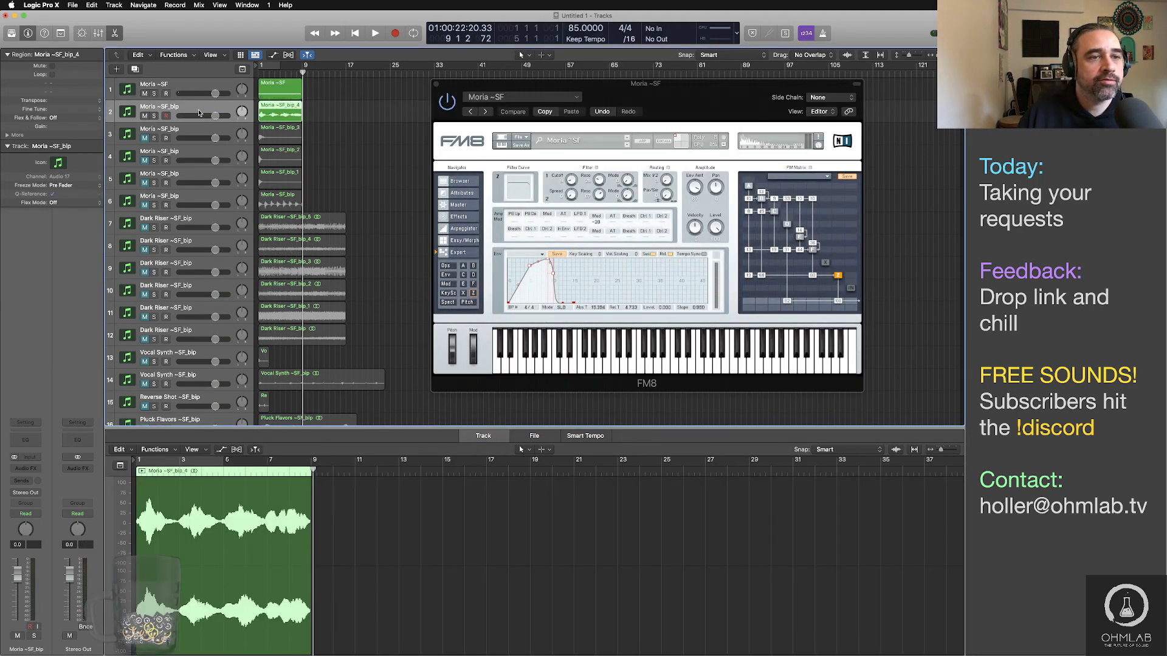
click(144, 116)
Step: Transpose the Moria region's long note up an octave to A2 and play the region through from the start
click(189, 86)
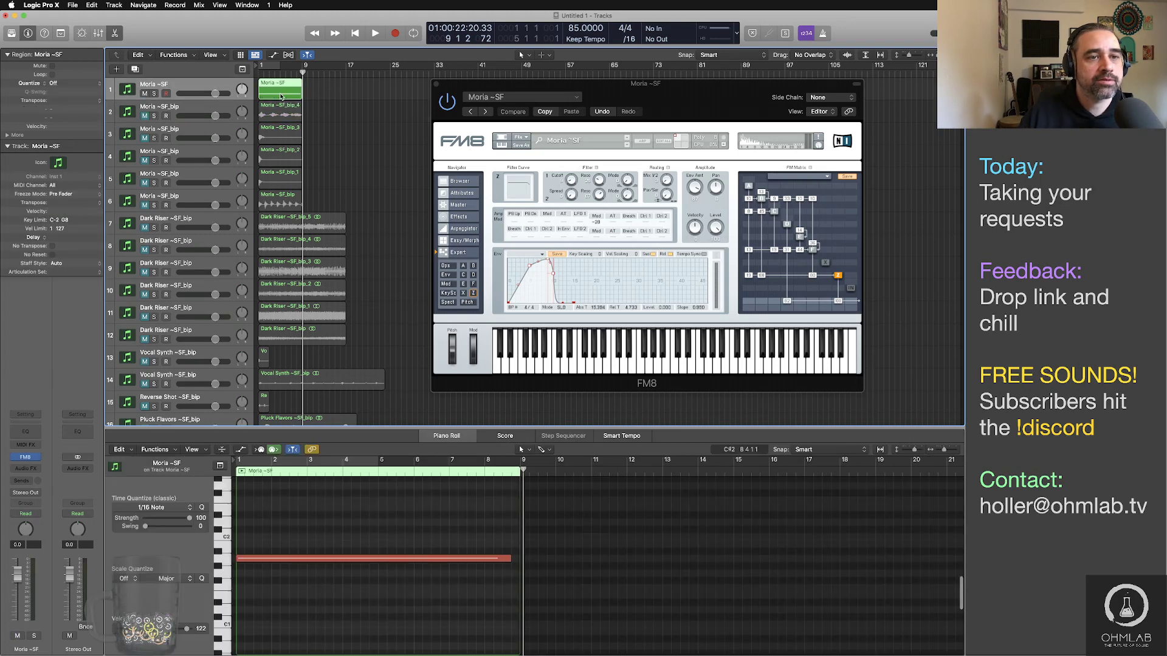
key(Delete)
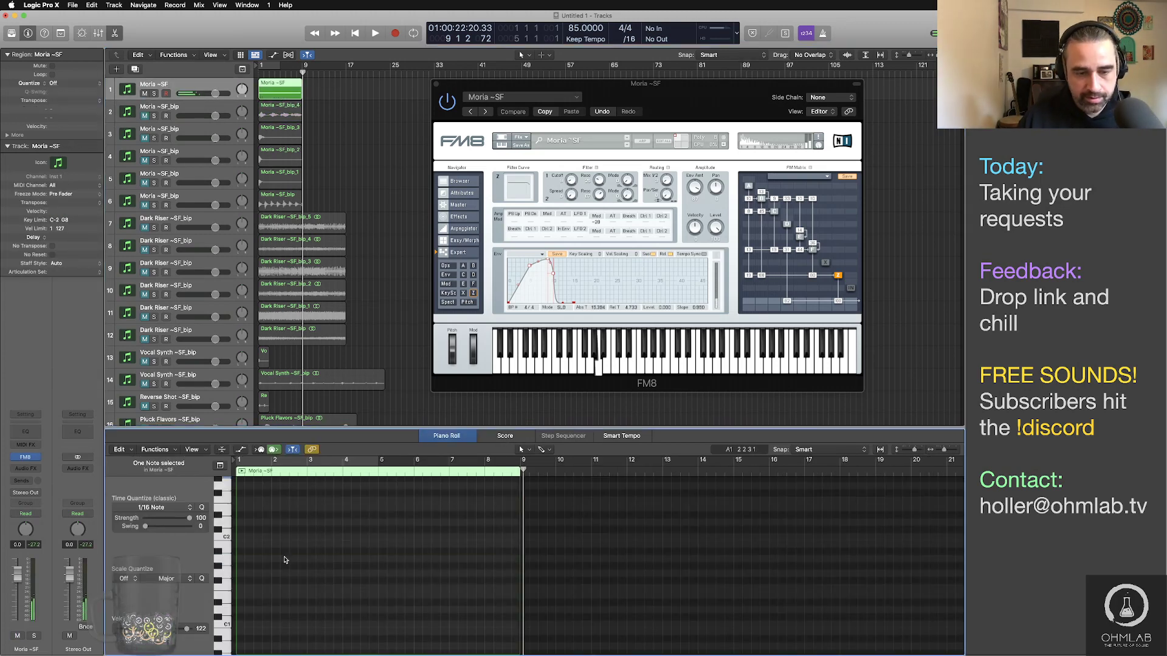
key(space)
key(Return)
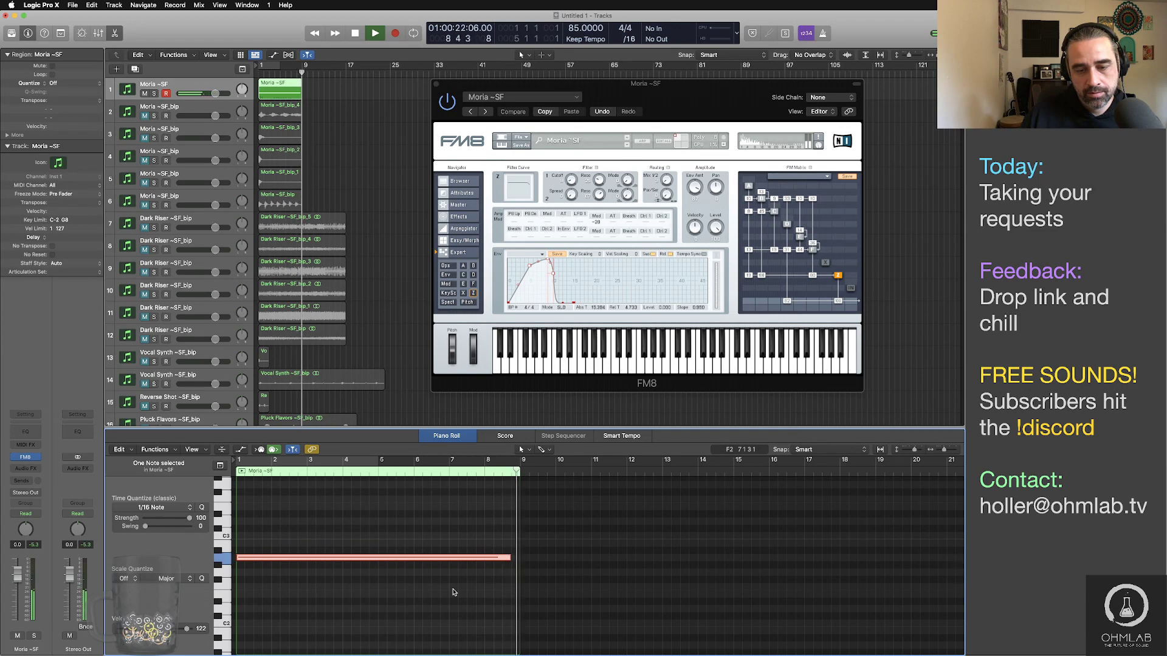
key(space)
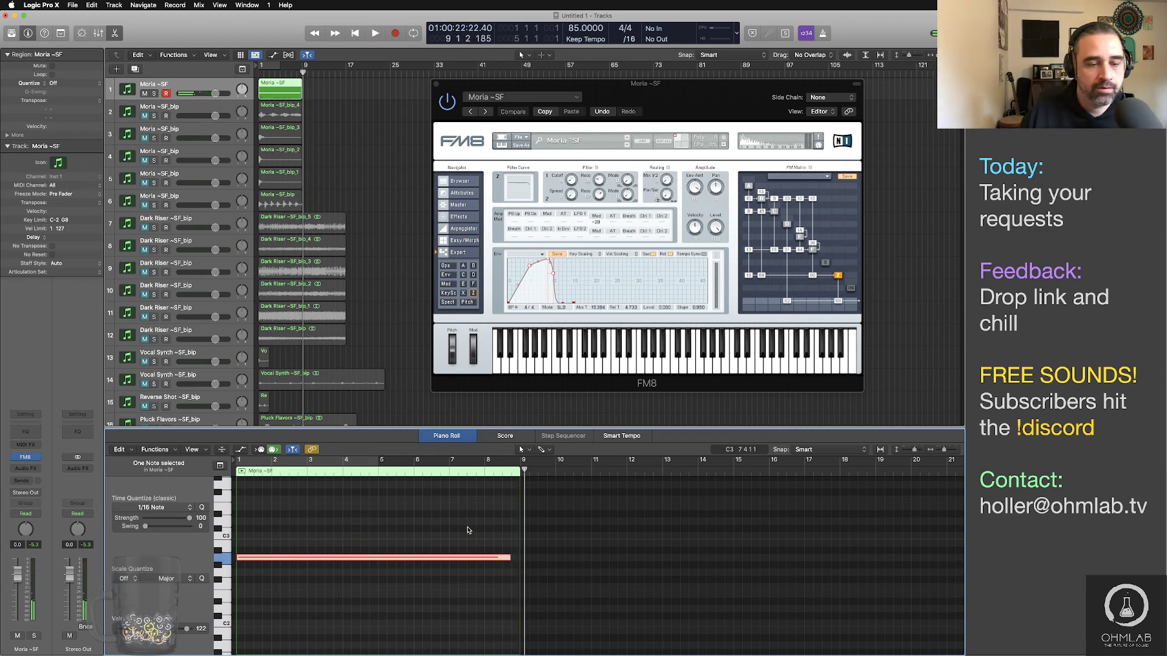
Step: Bounce the octave-up Moria region in place, mute the bounced track, and hide the FM8 window
click(261, 560)
click(285, 94)
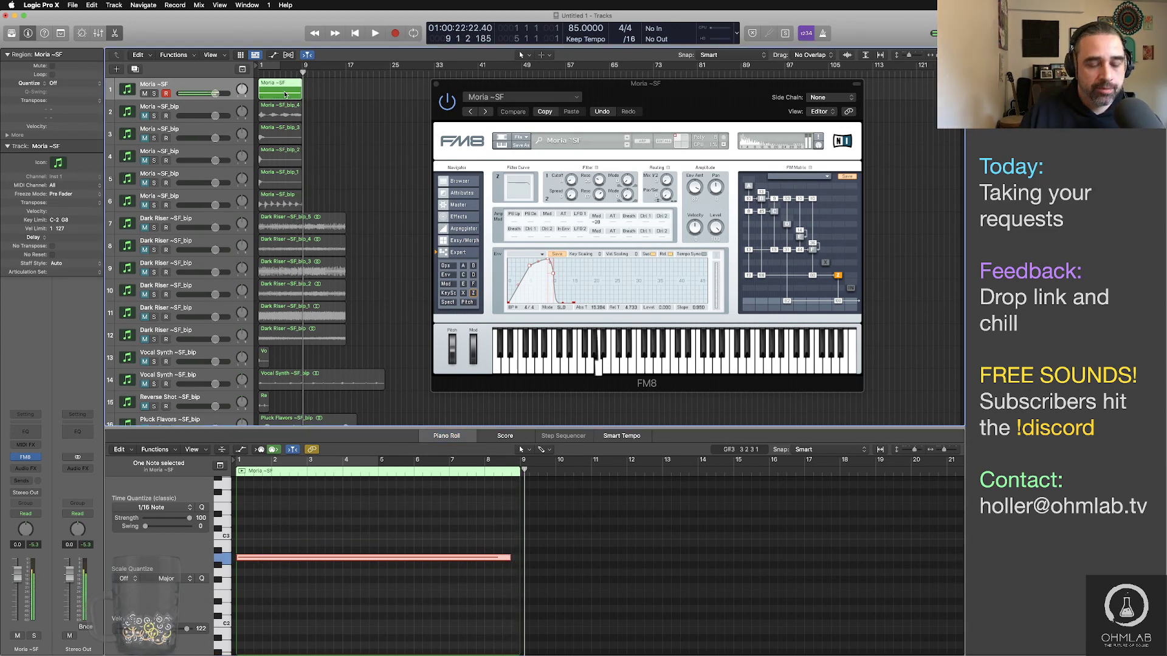
key(ctrl+b)
key(Return)
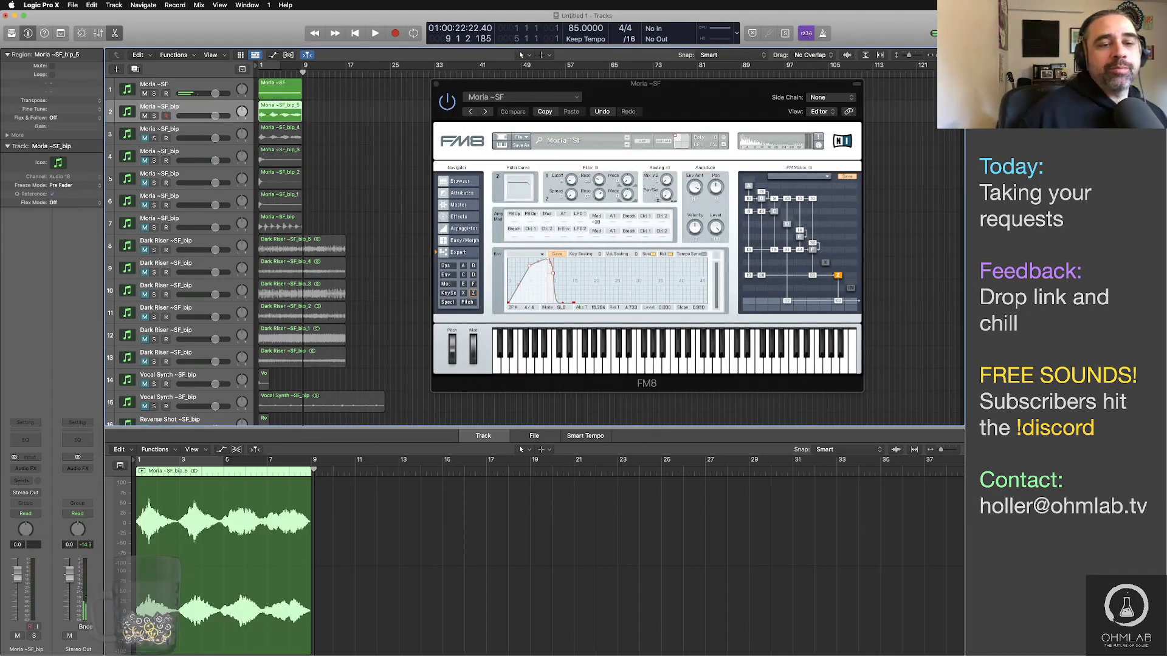
click(425, 134)
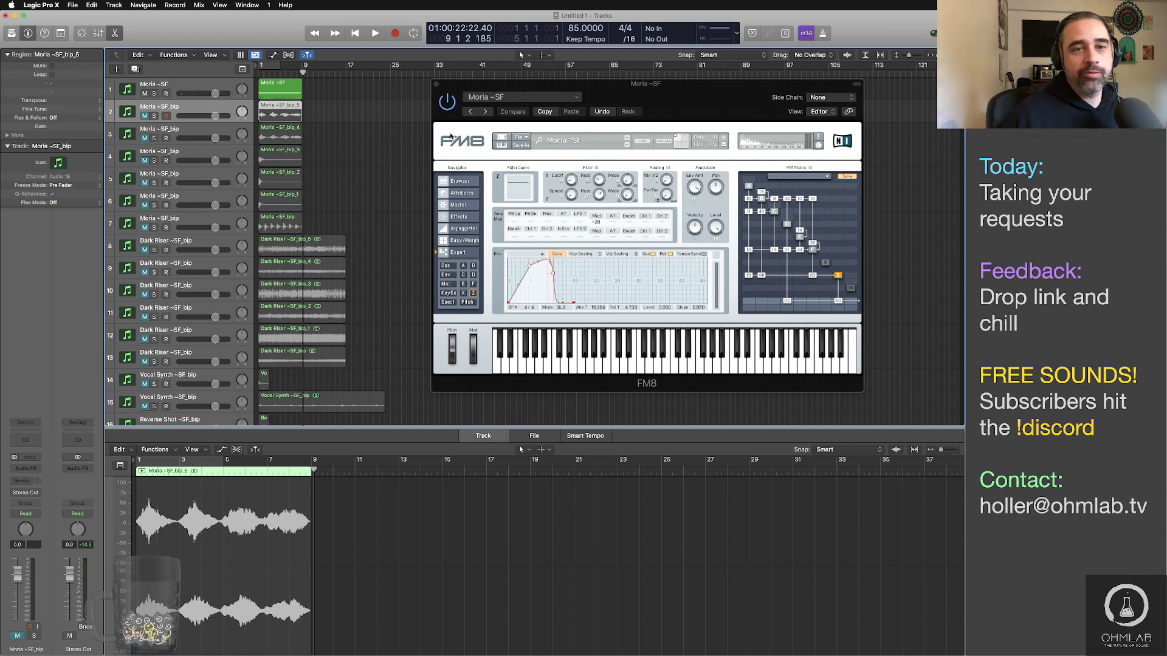
key(v)
Step: Check the existing Marvel bounce files in Finder's Bounces folder, and return to Logic Pro
scroll(446, 260, down, 2)
scroll(446, 260, down, 4)
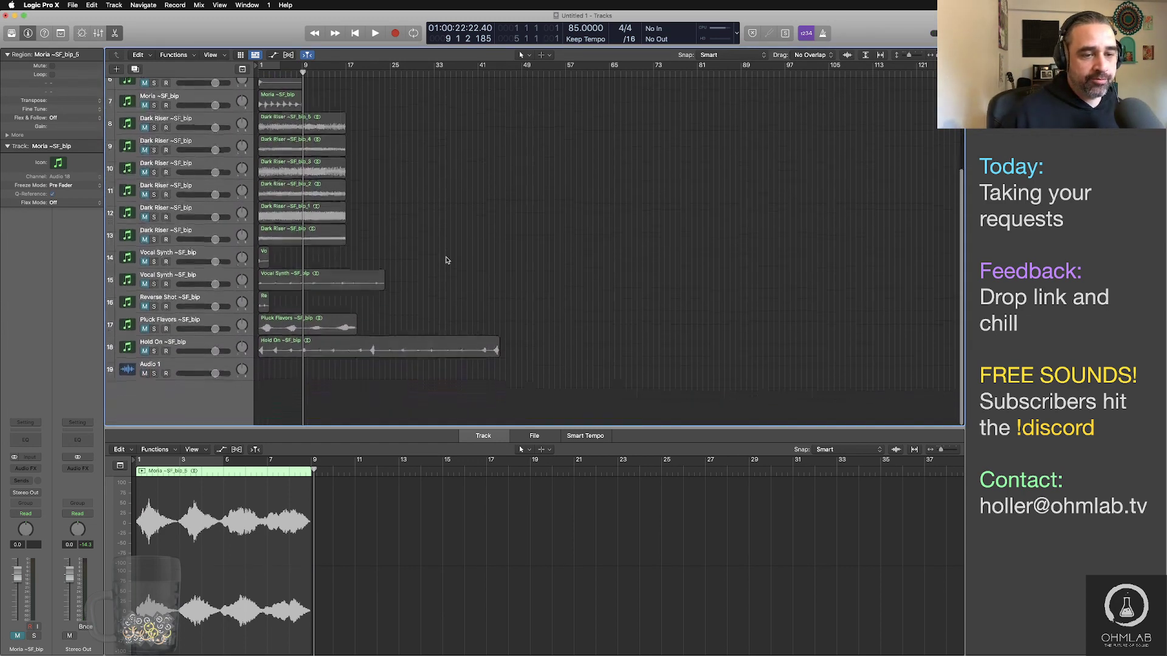
key(super+Tab)
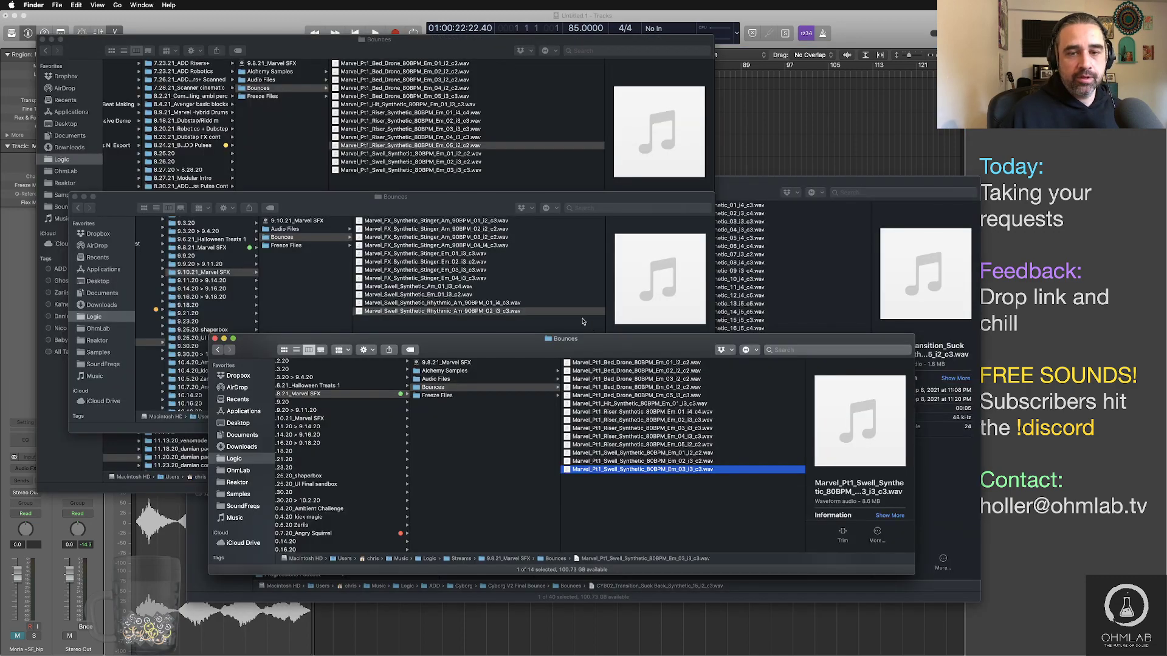
drag(680, 348, 633, 369)
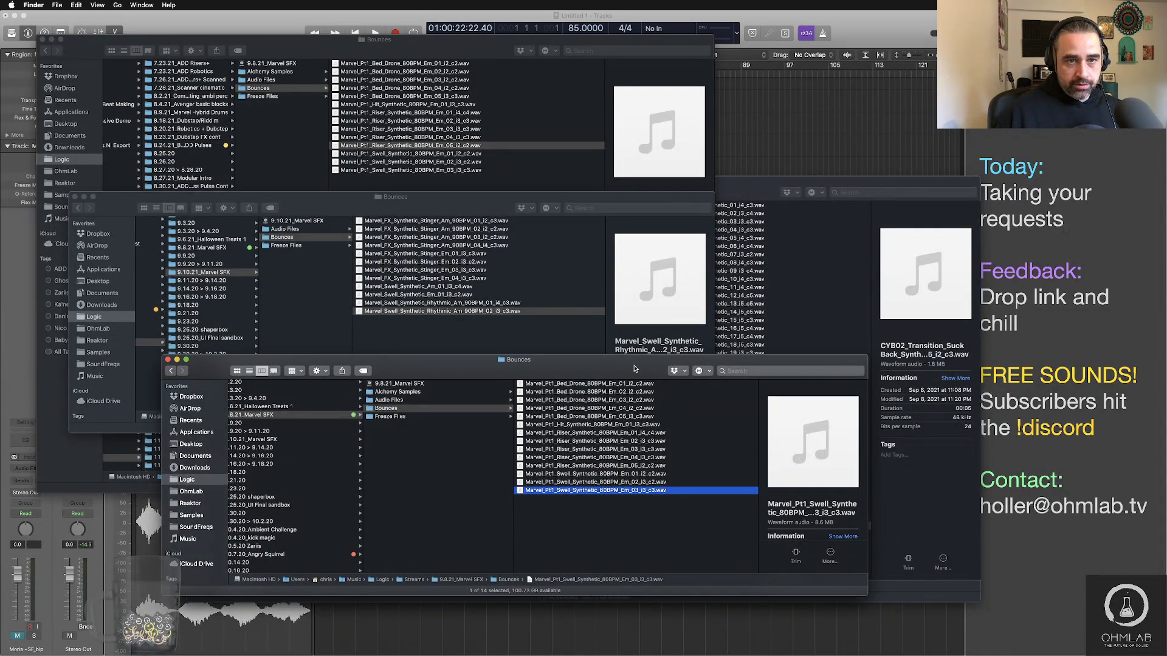
key(super+Tab)
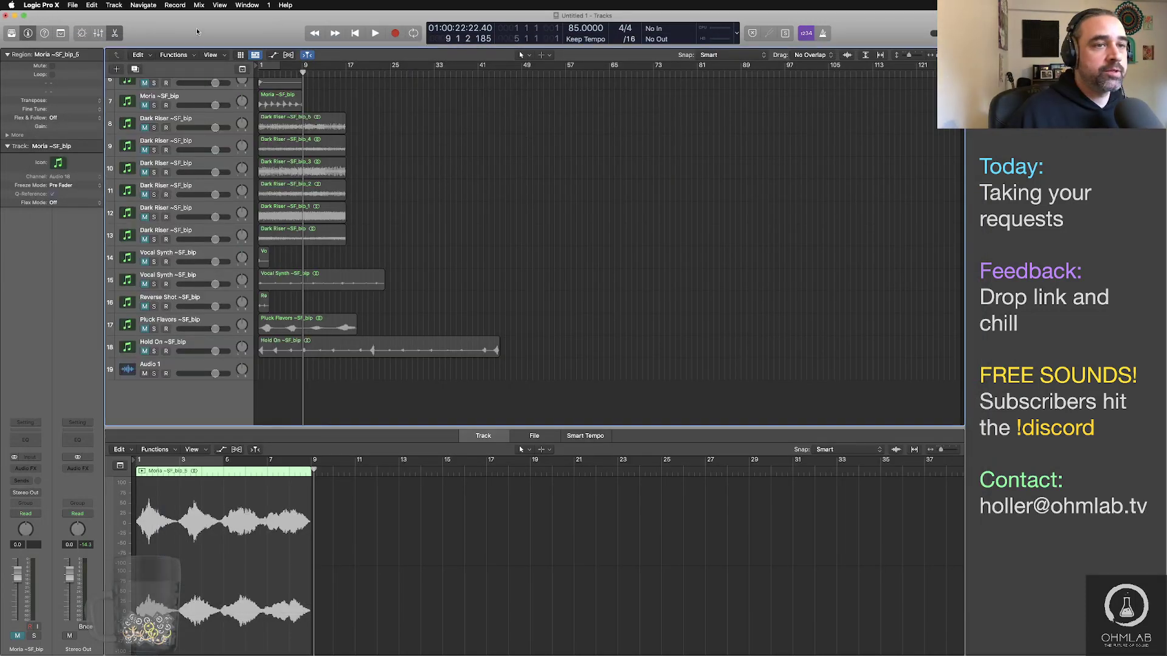
Step: Save the project in the Streams folder as "9.13.21_Marvel wrap up_pt4 sfx"
click(73, 6)
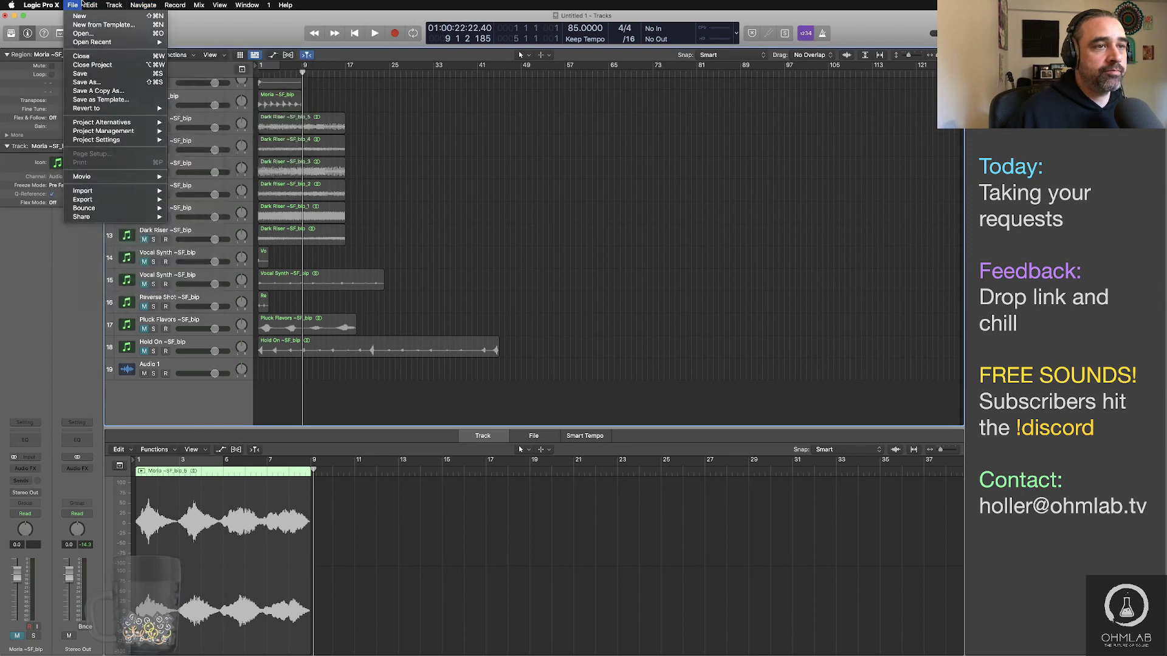
click(99, 82)
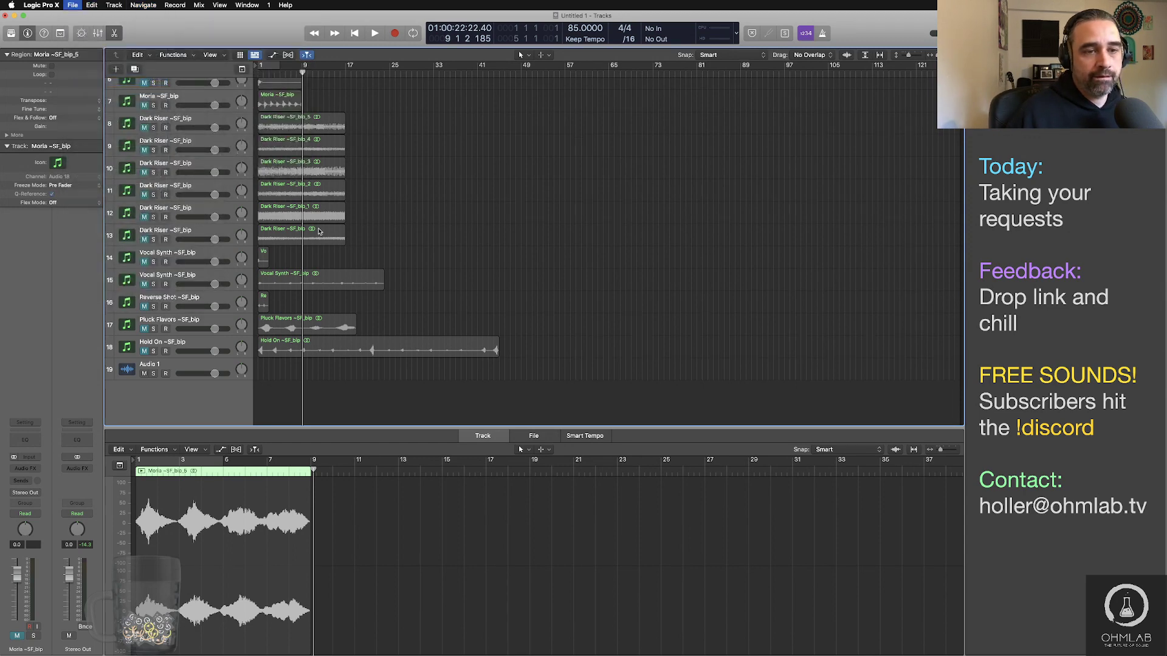
scroll(348, 220, down, 10)
scroll(349, 220, down, 1)
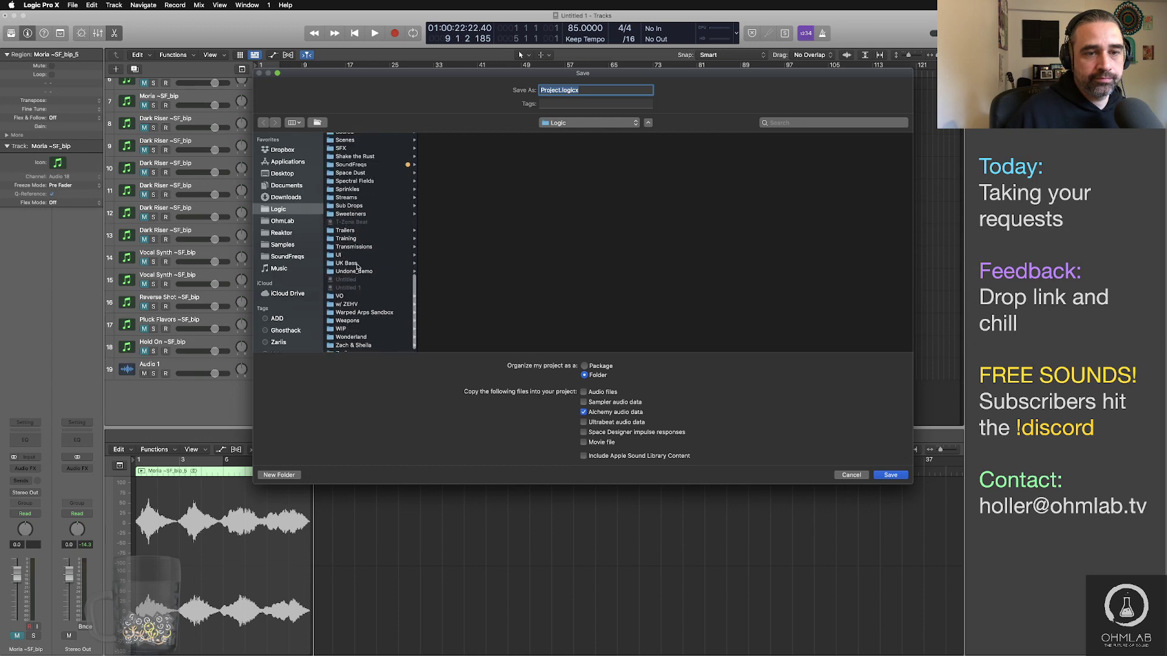
click(358, 198)
scroll(473, 218, down, 20)
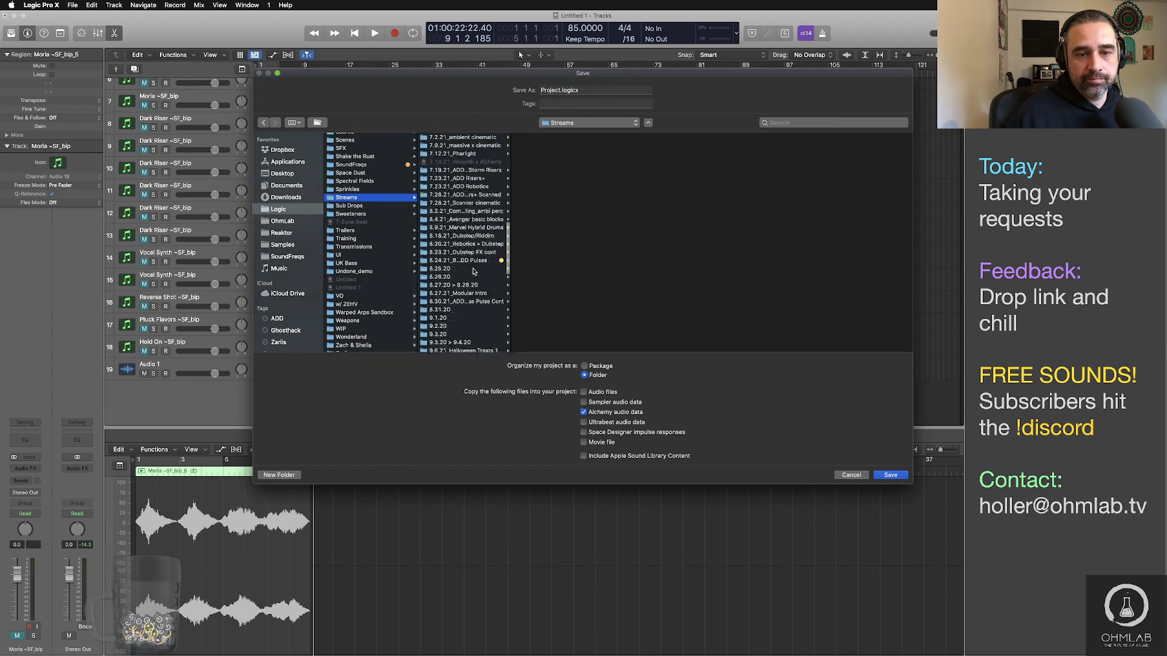
click(586, 91)
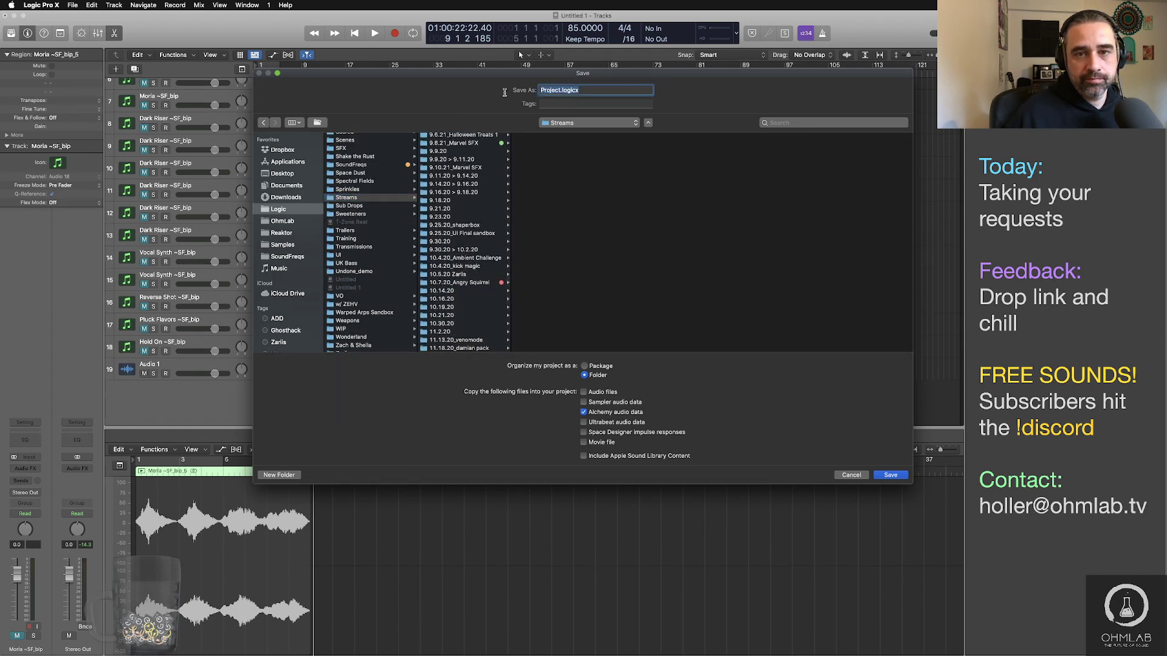
text(9.13.21_Marvel wrap up_pt4)
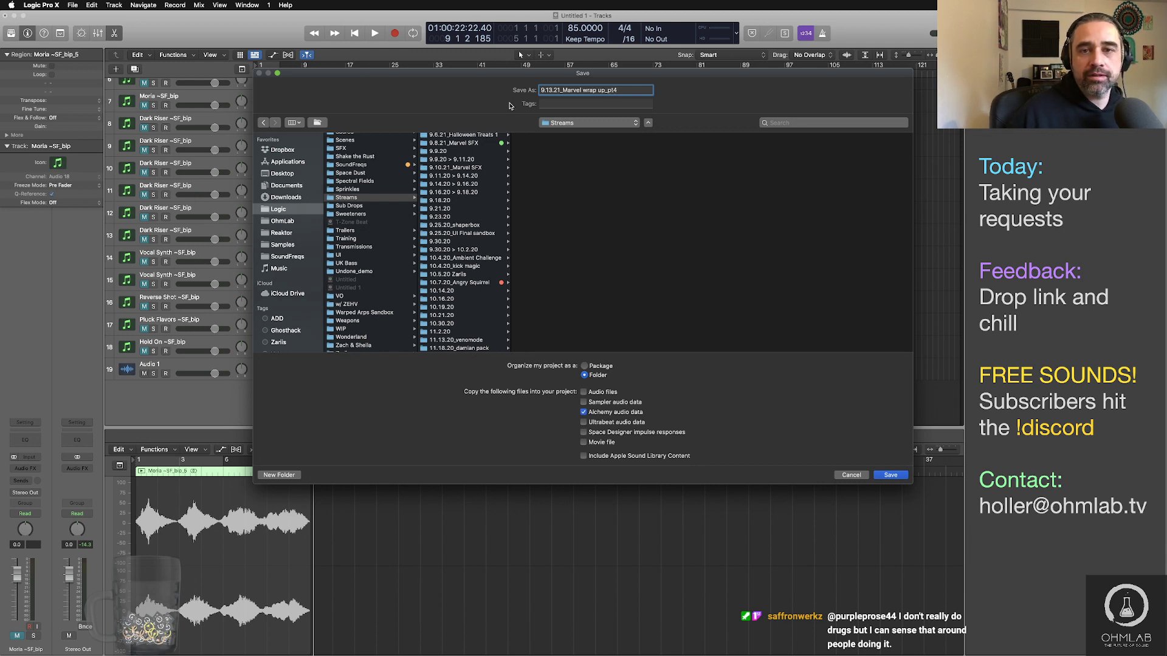
text(sfx)
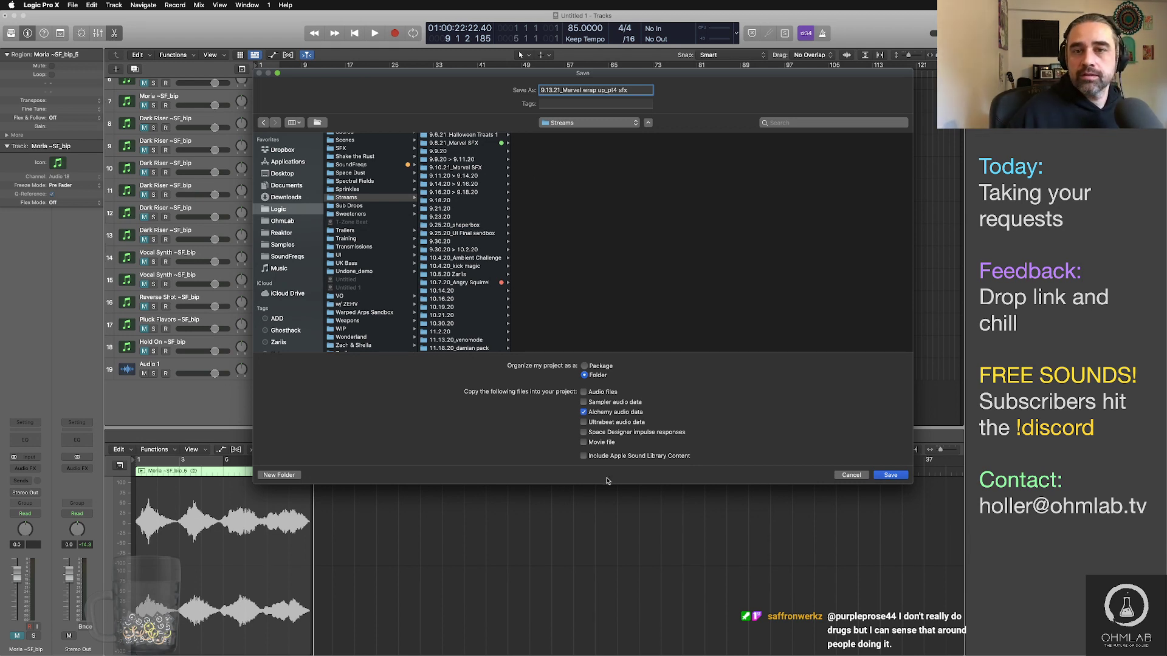
click(890, 475)
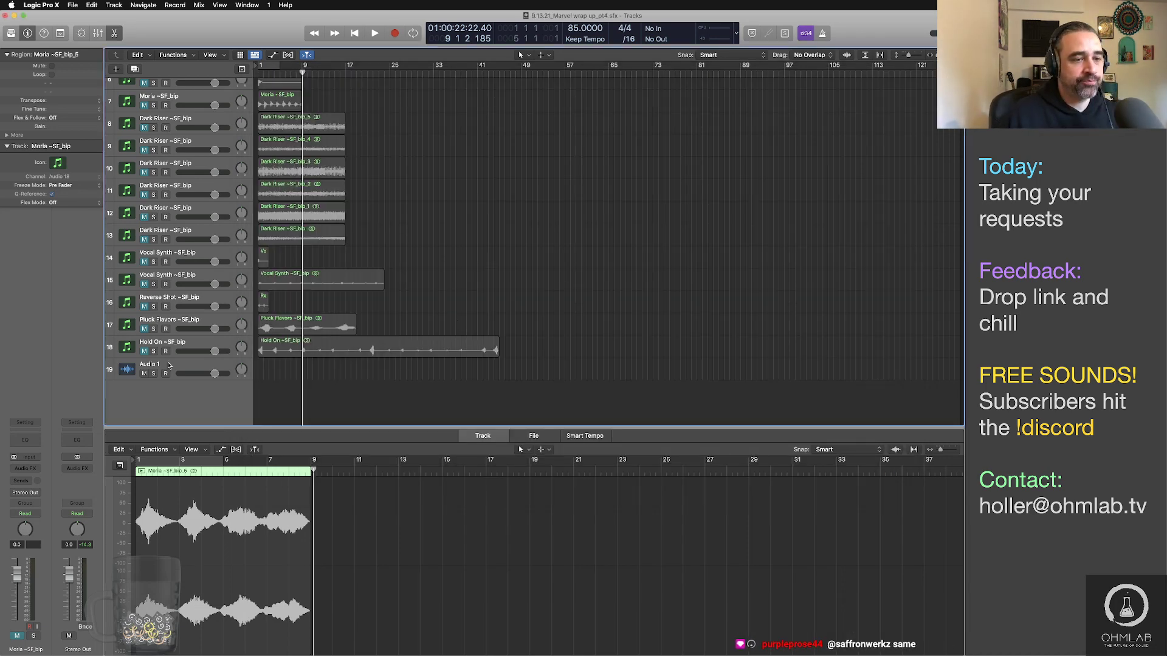
Step: Unmute and solo the Hold On ~SF_bip track
click(188, 345)
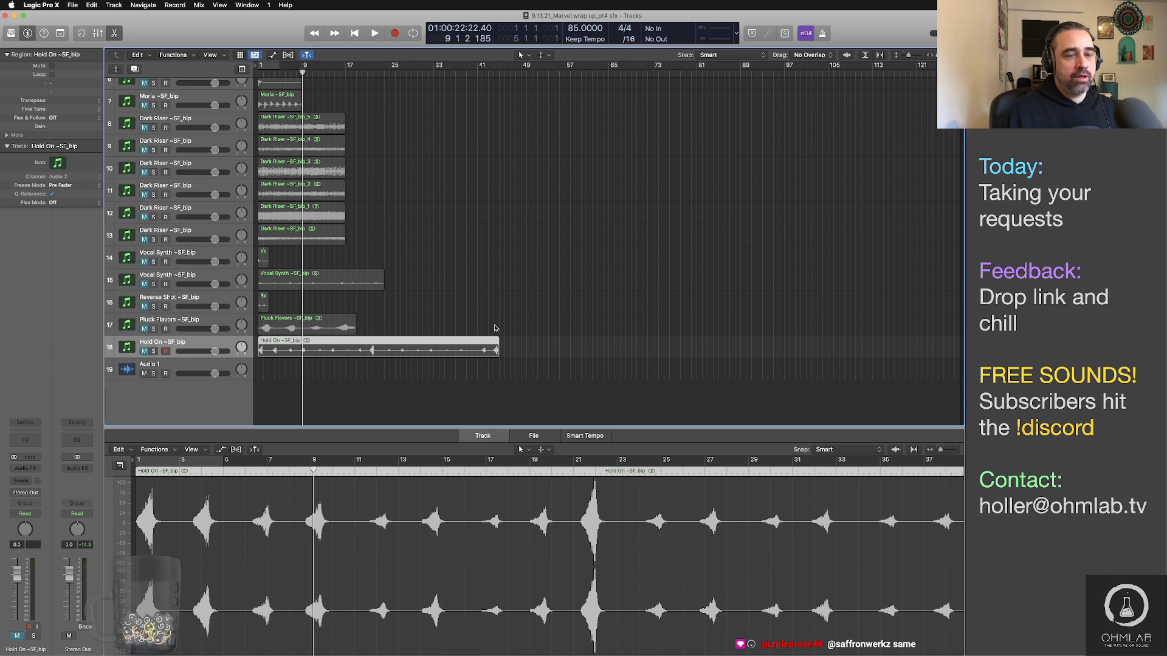
click(144, 351)
key(ctrl+s)
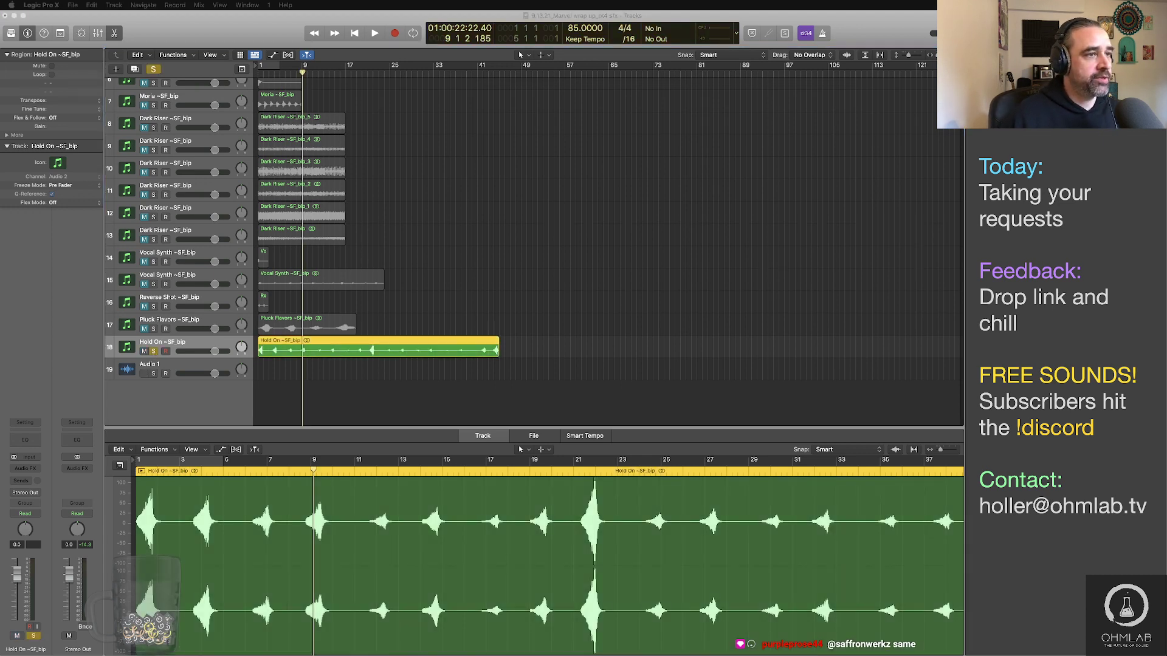
Step: Open Remove Silence for the Hold On ~SF_bip region and set its threshold to -40 dB
click(345, 357)
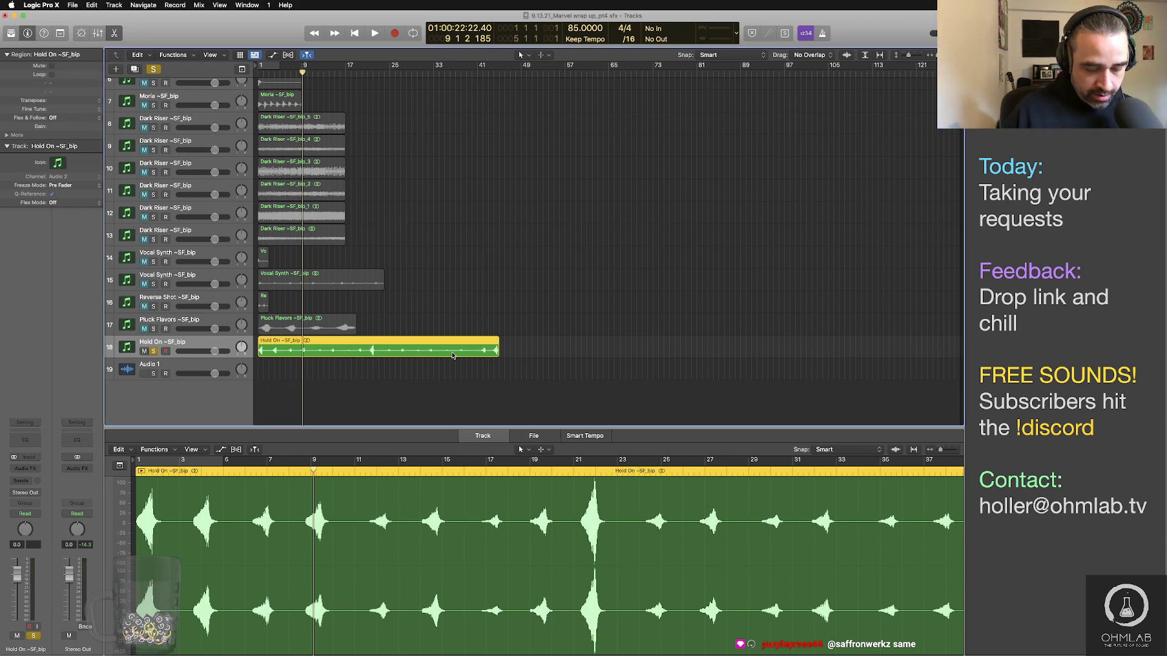
key(ctrl+x)
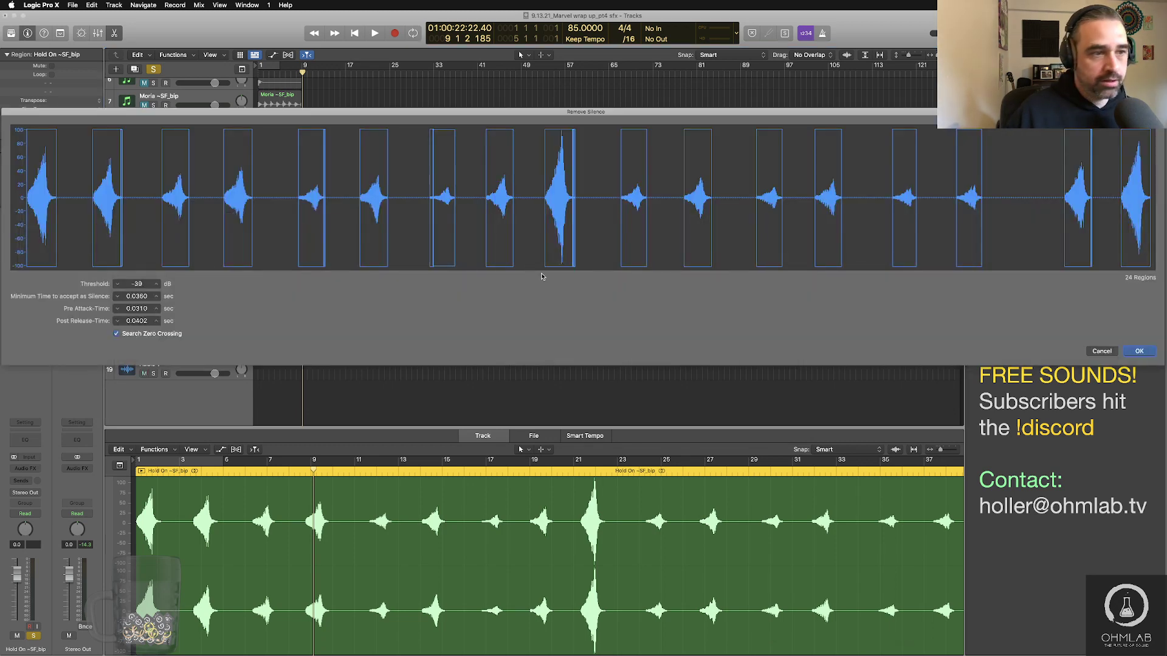
mouse_move(137, 283)
mouse_down()
mouse_move(137, 304)
mouse_move(137, 292)
mouse_up()
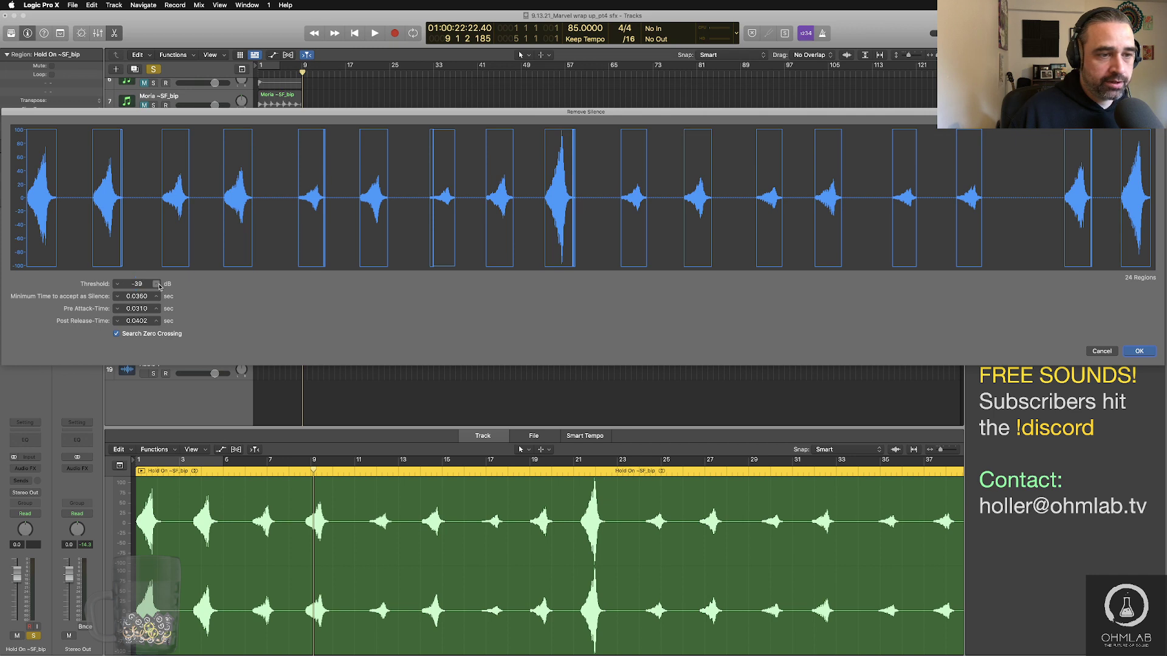
click(118, 286)
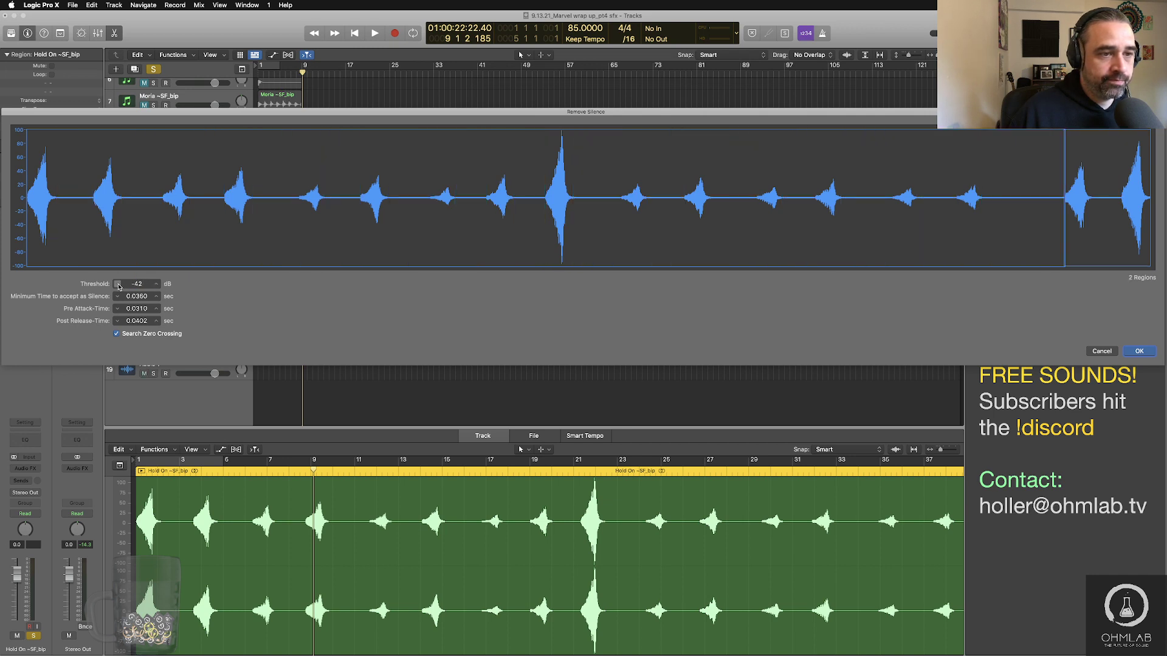
click(156, 285)
click(156, 284)
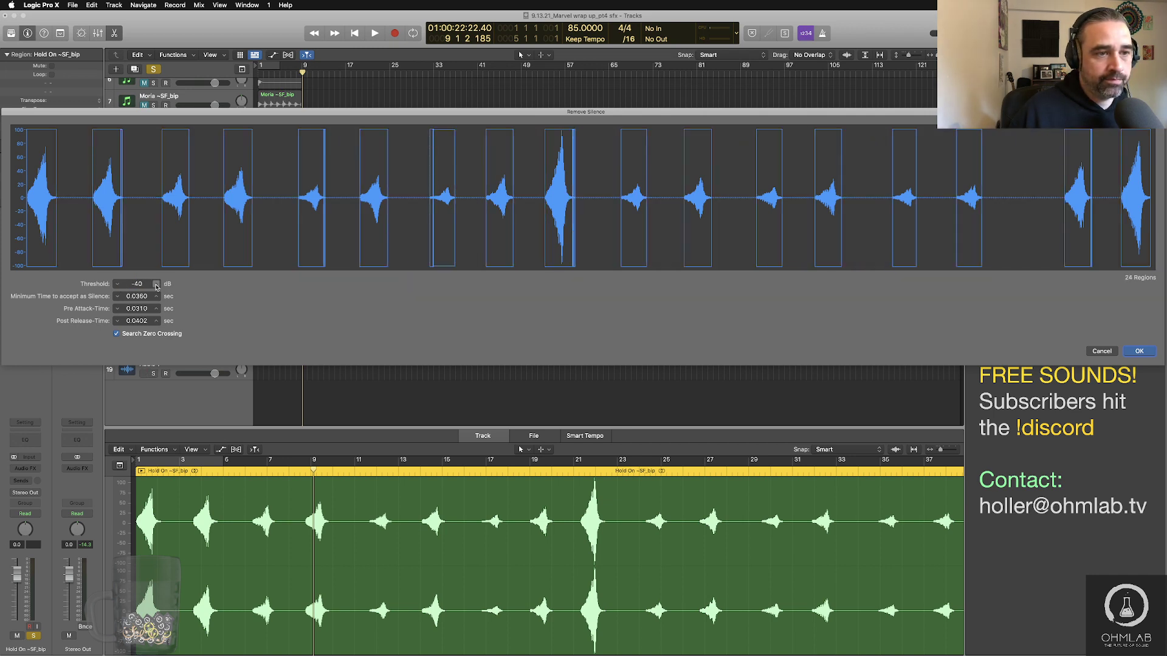
Step: Split the Hold On region at its silences with 0.2160 s minimum silence, 0.0480 s pre-attack and 0.0582 s post-release
drag(136, 296, 137, 290)
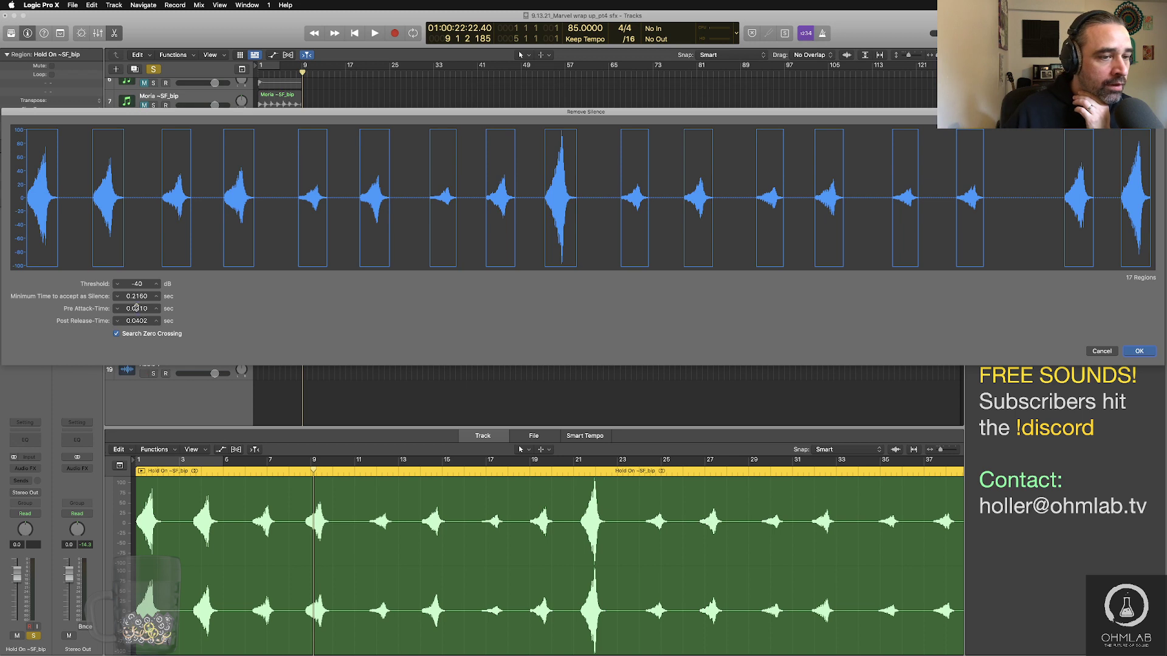
drag(137, 308, 136, 305)
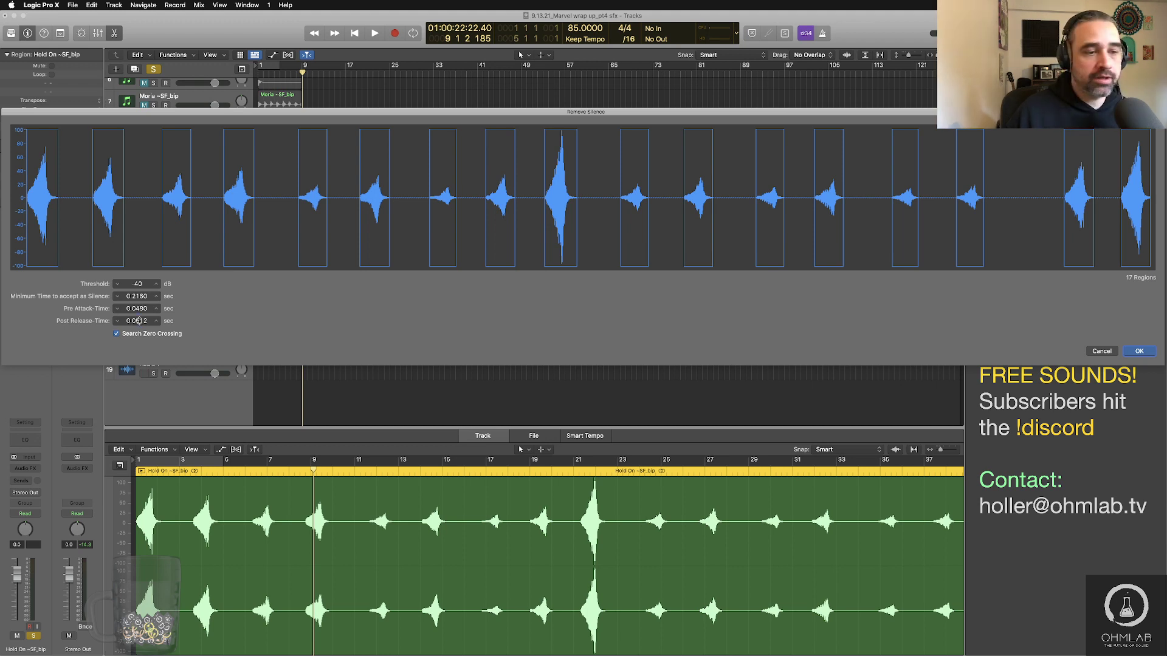
drag(140, 320, 140, 314)
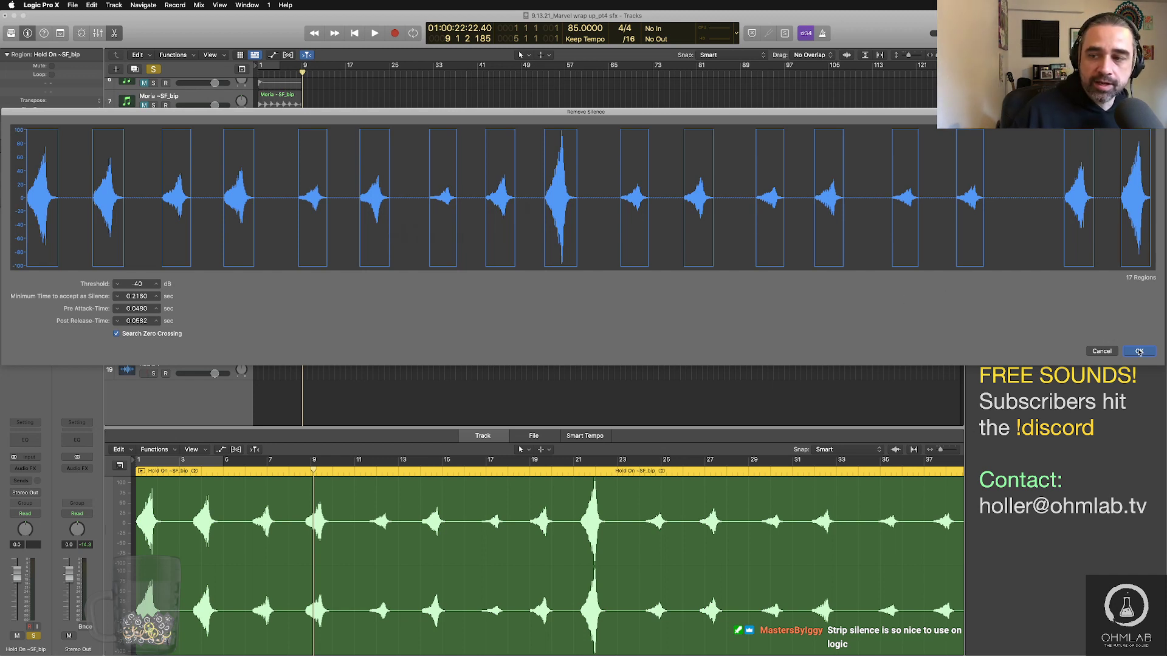
key(Return)
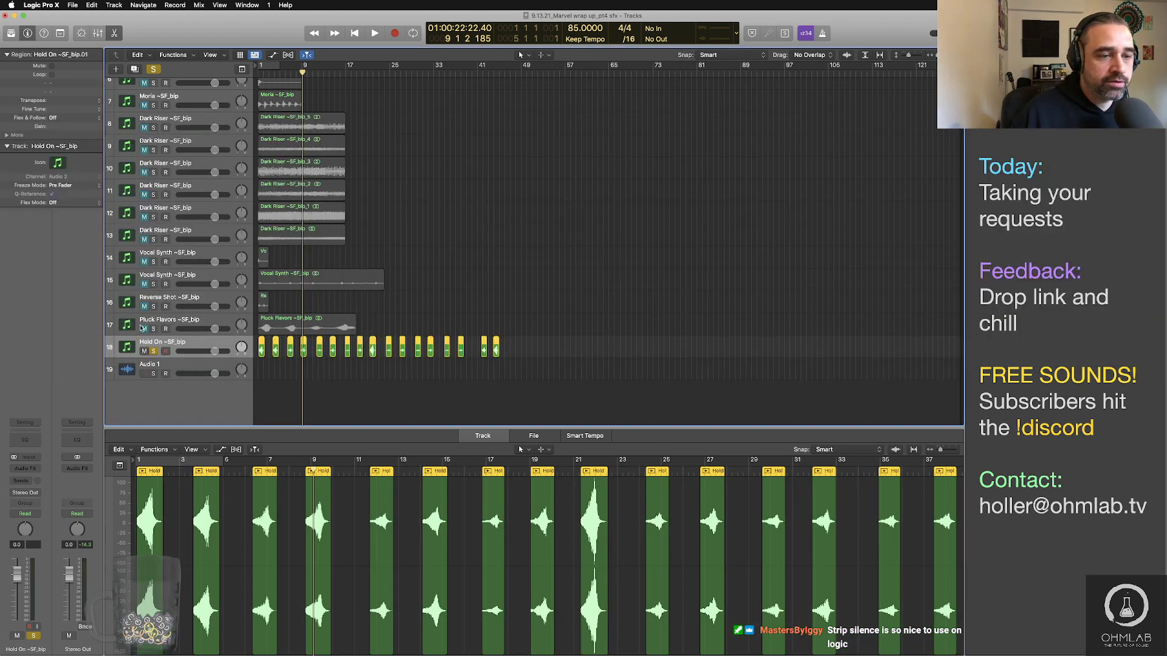
Step: Mute and unsolo the Hold On ~SF_bip track, and unmute and solo the Pluck Flavors ~SF_bip track
click(270, 327)
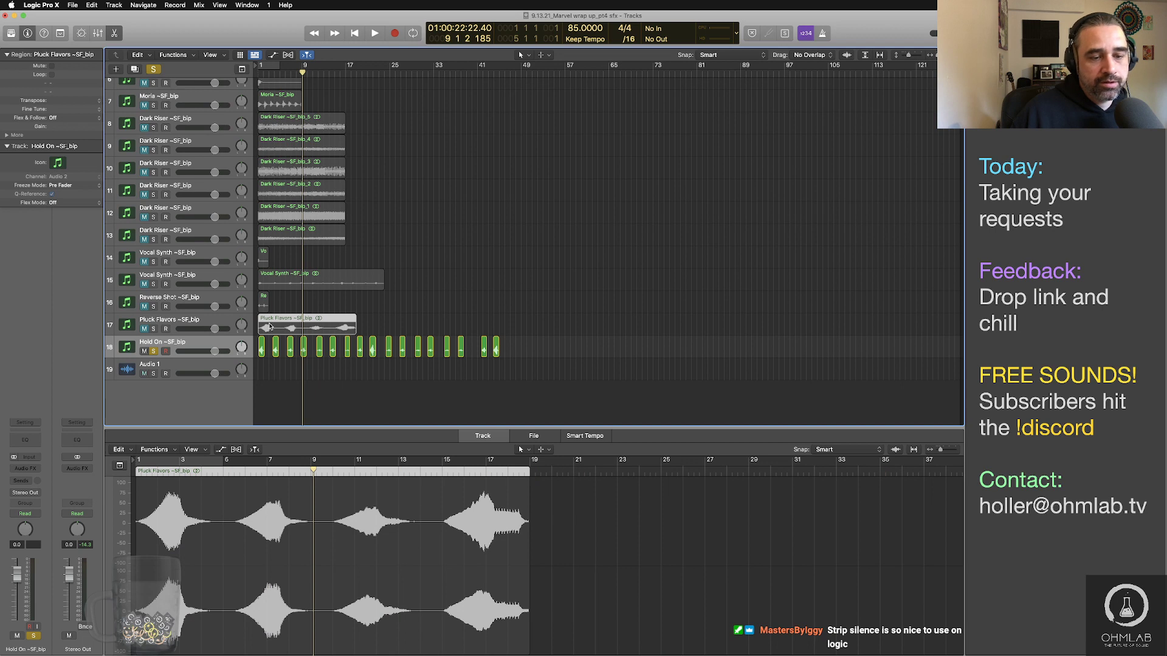
click(156, 351)
click(146, 329)
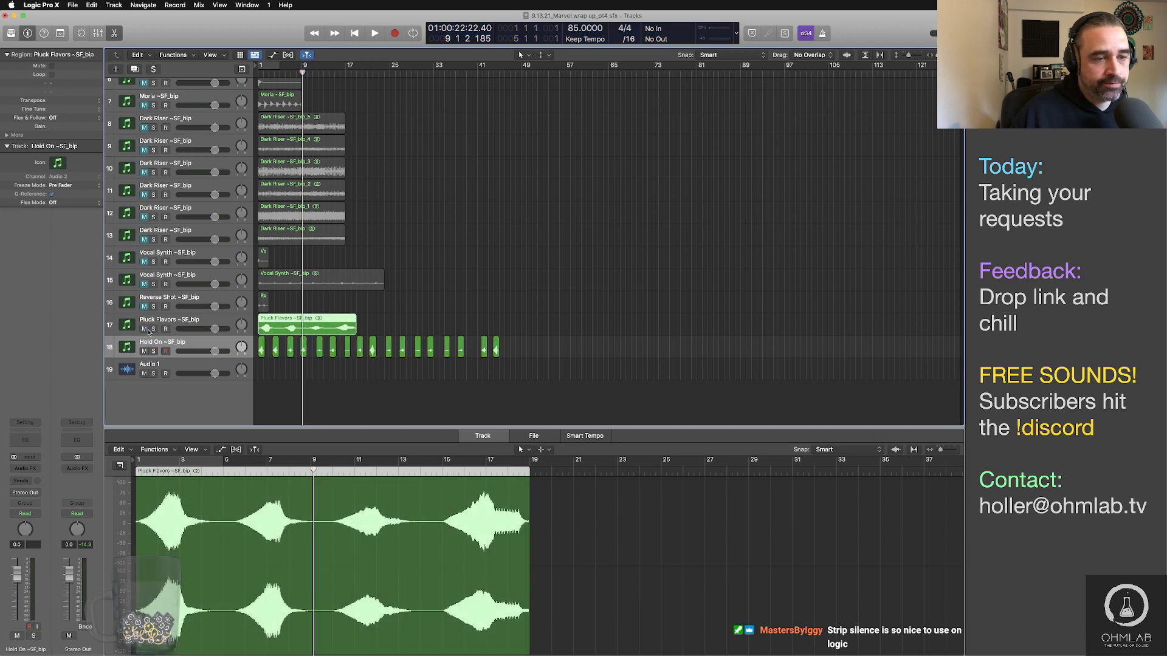
click(145, 351)
click(154, 330)
click(162, 330)
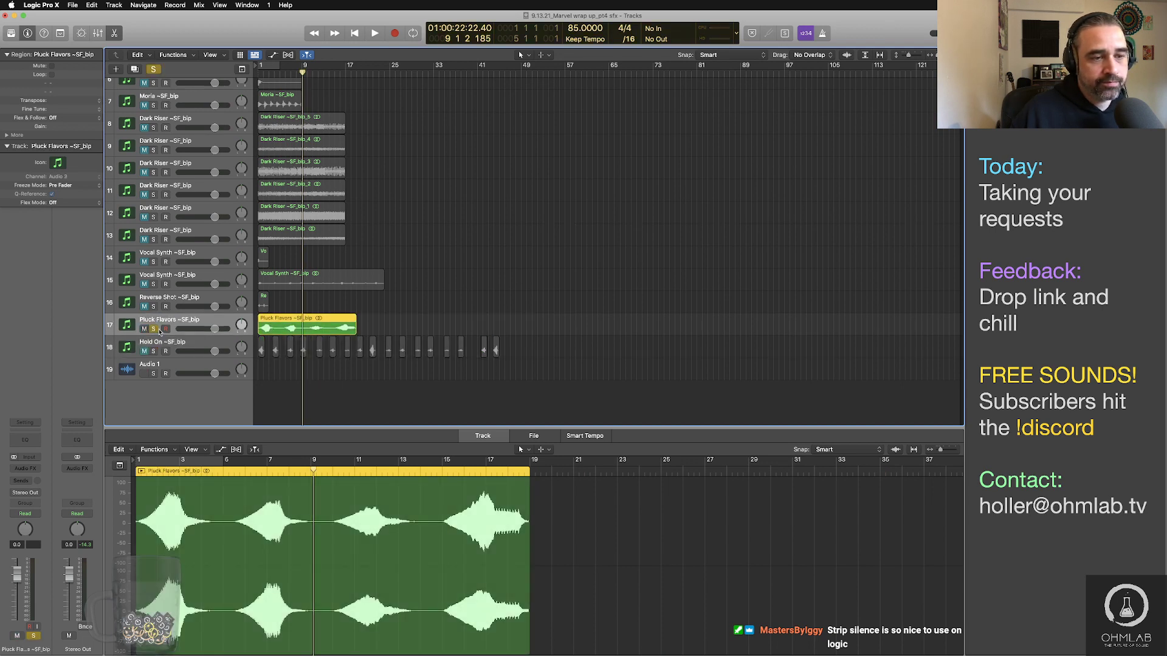
click(154, 330)
click(155, 329)
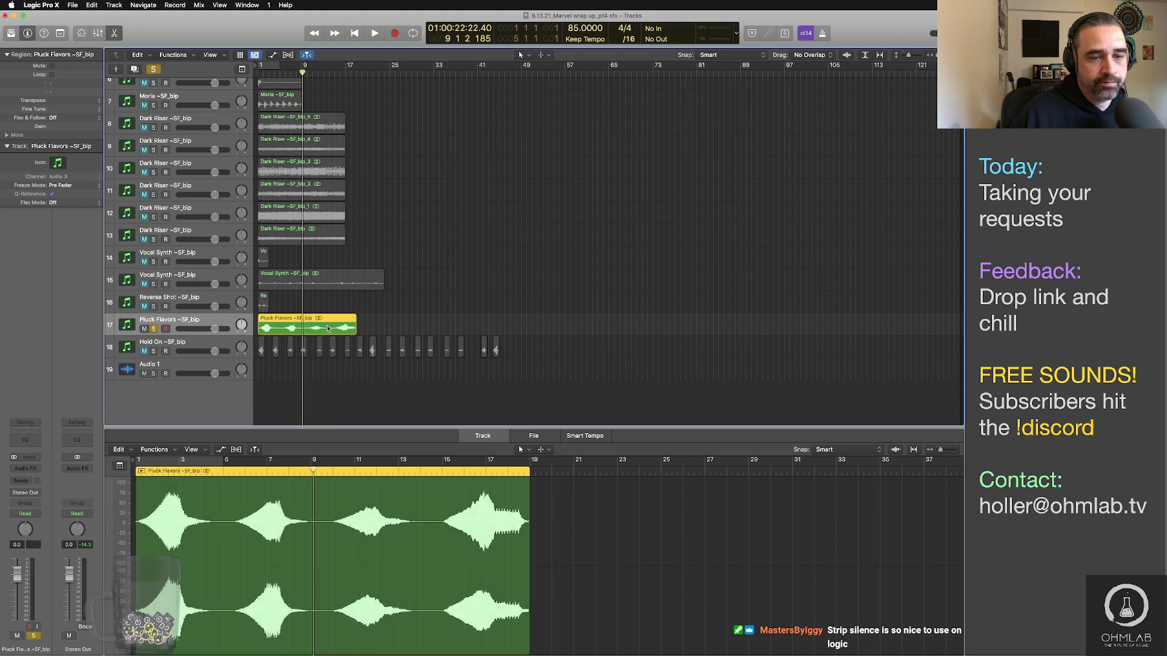
Step: Remove the silence from the Pluck Flavors ~SF_bip region, using a minimum silence time of 0.5440 seconds
key(ctrl+b)
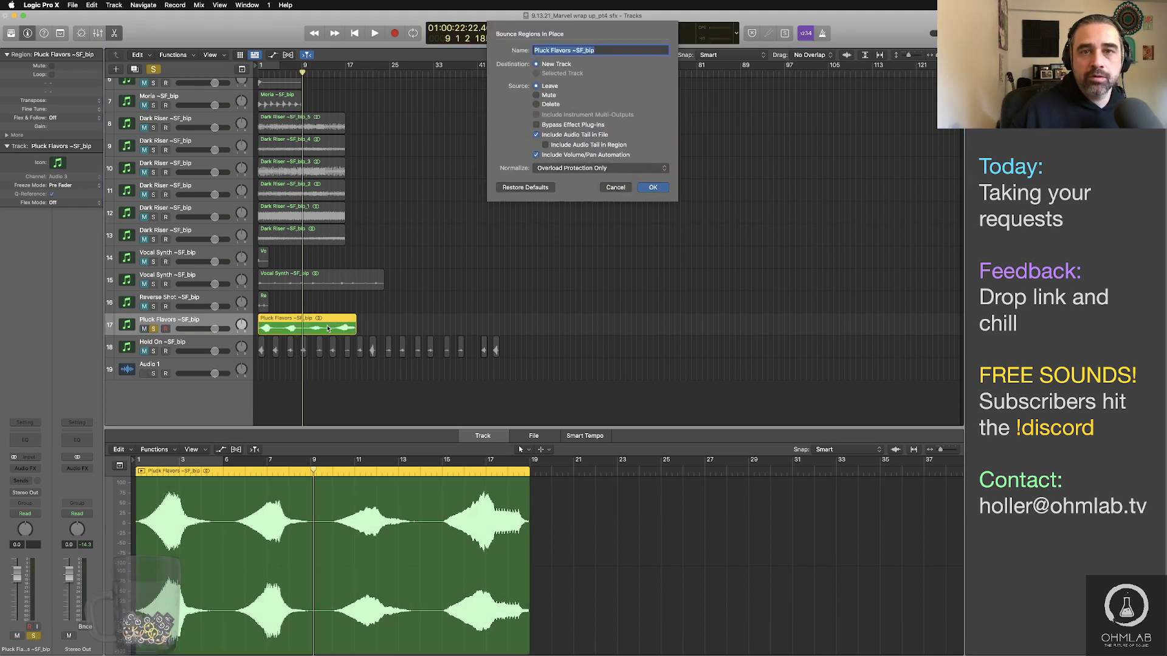
click(615, 187)
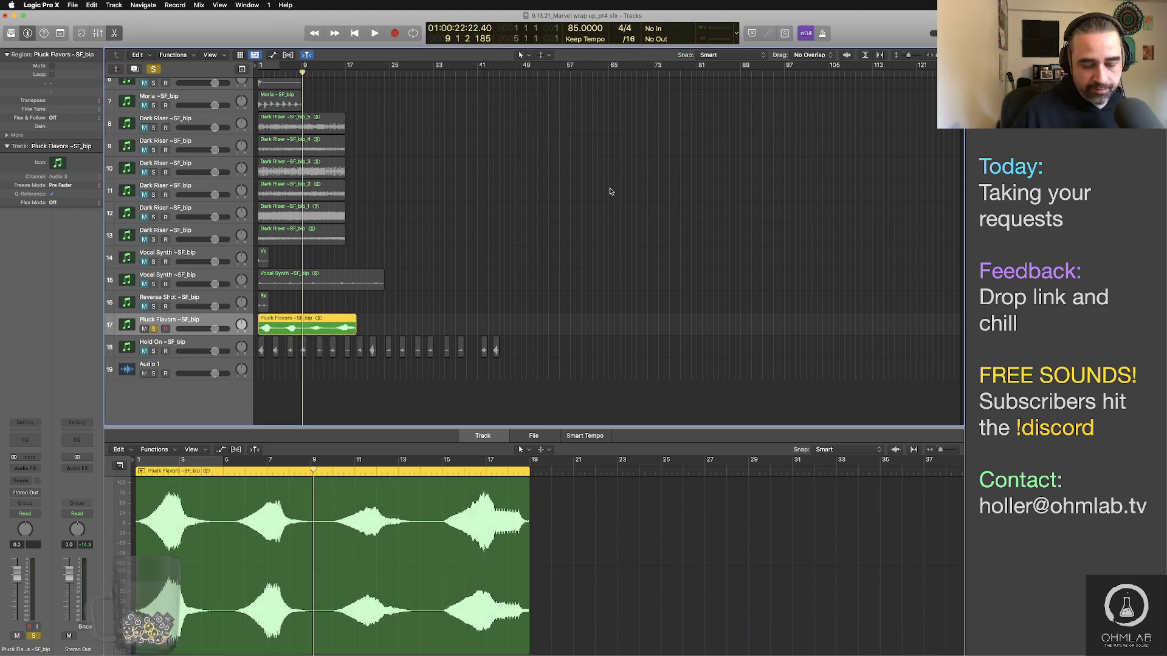
key(ctrl+x)
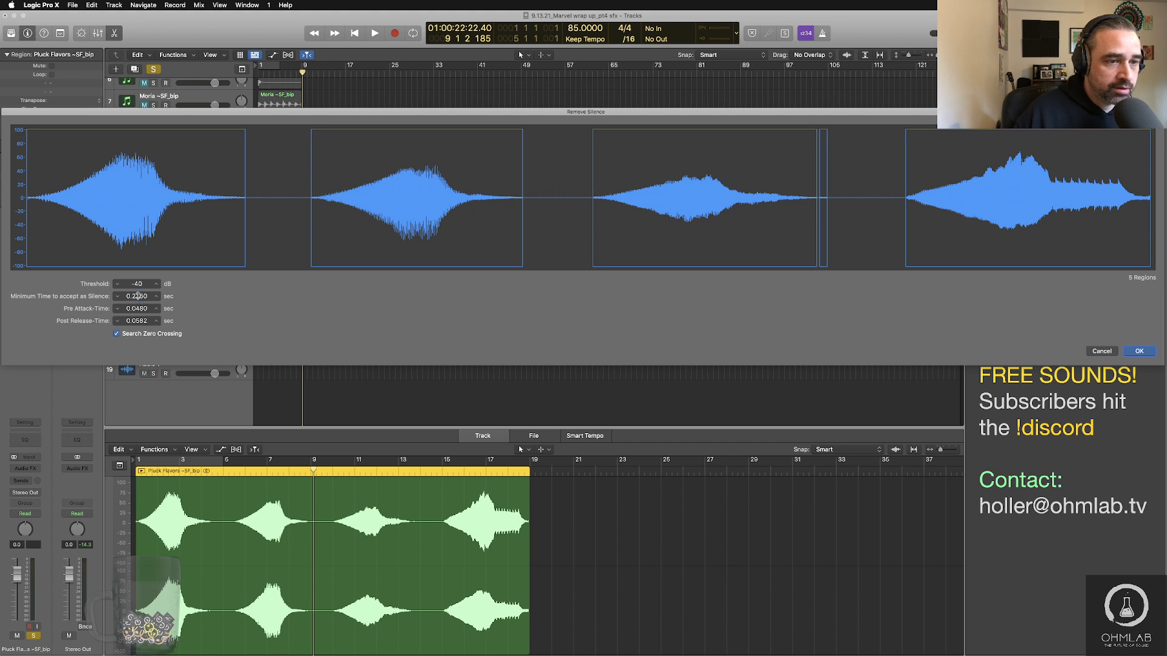
drag(137, 297, 137, 296)
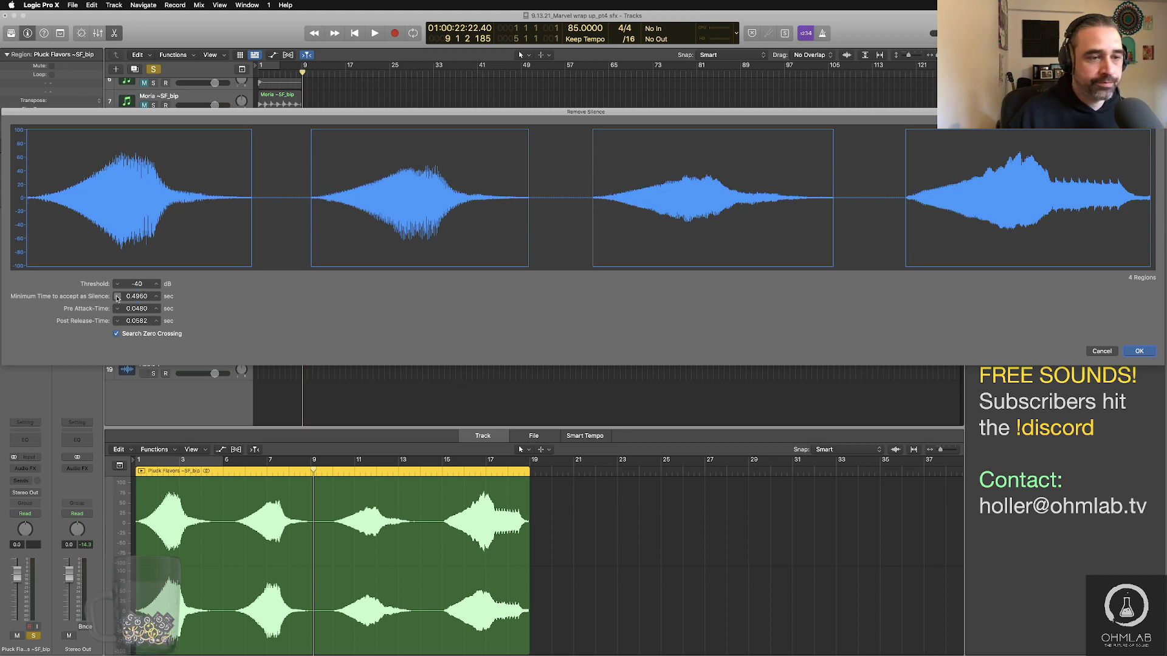
drag(137, 296, 137, 296)
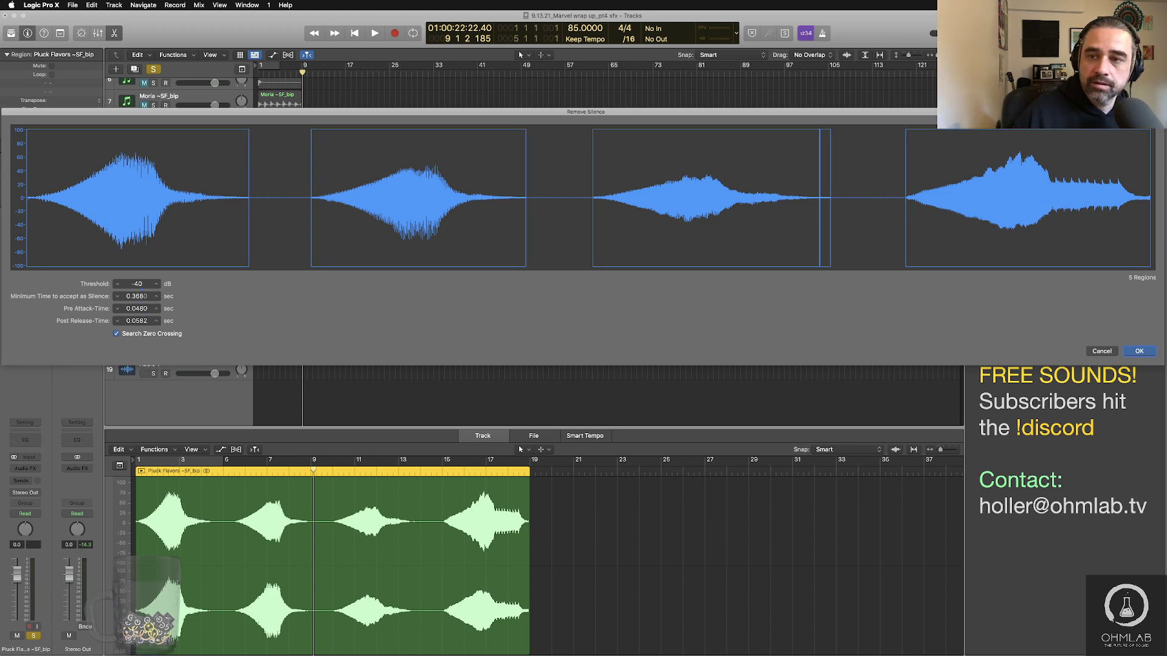
drag(137, 296, 136, 281)
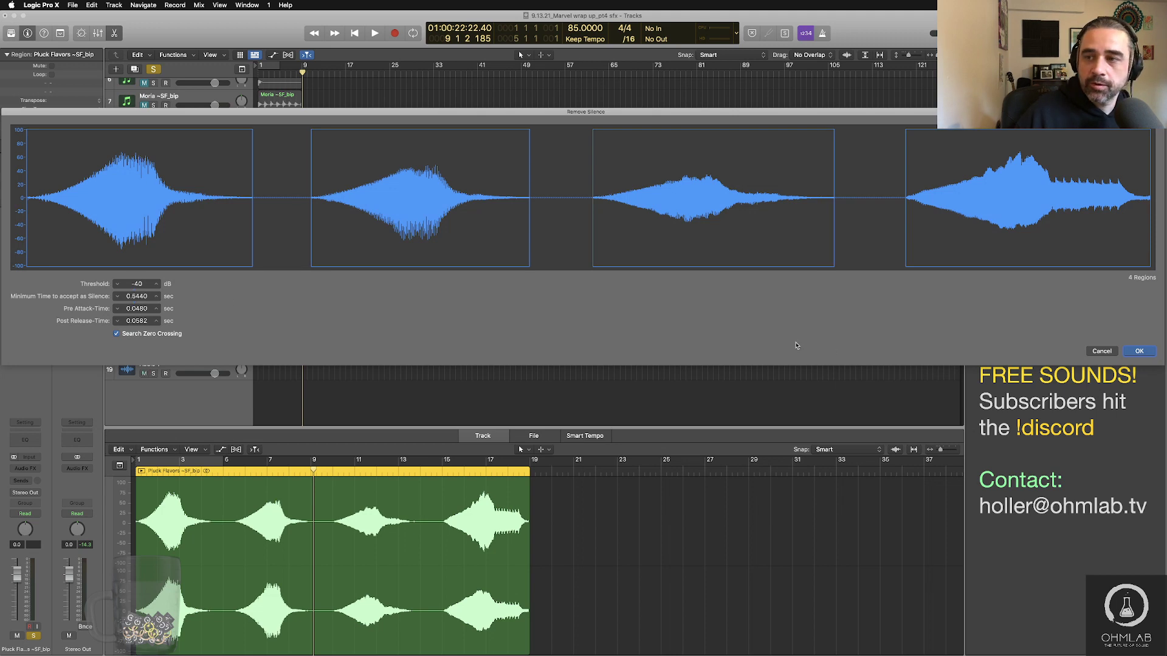
click(1139, 352)
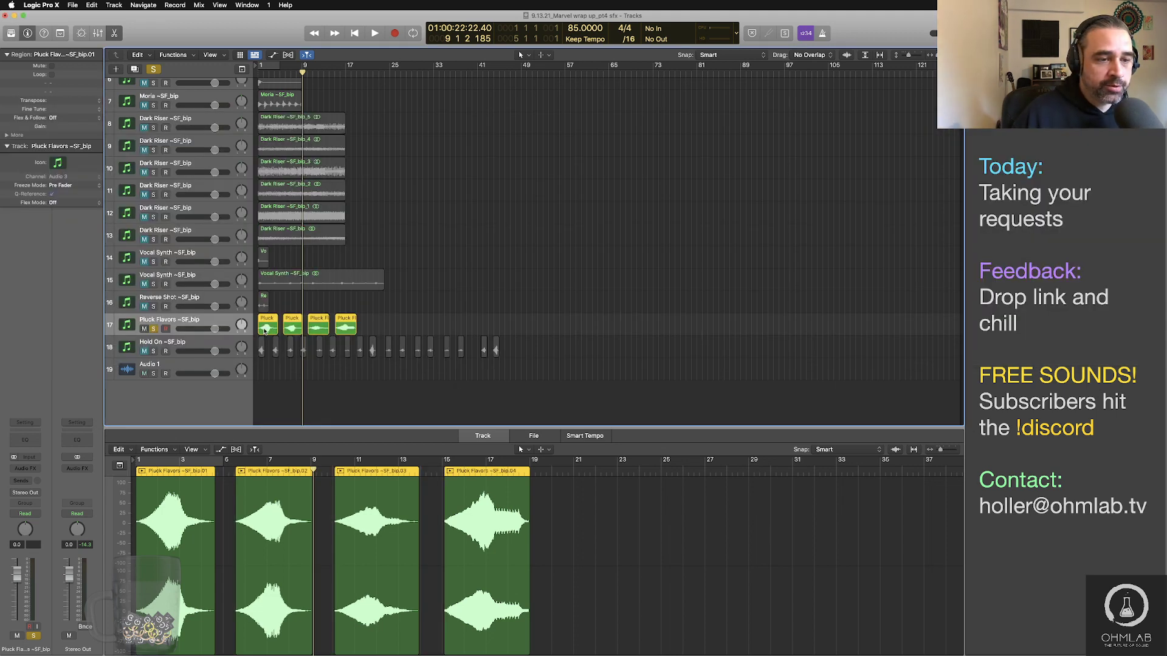
Step: Mute and unsolo the Pluck Flavors track, and unmute and solo the Reverse Shot ~SF_bip track
click(154, 330)
click(153, 307)
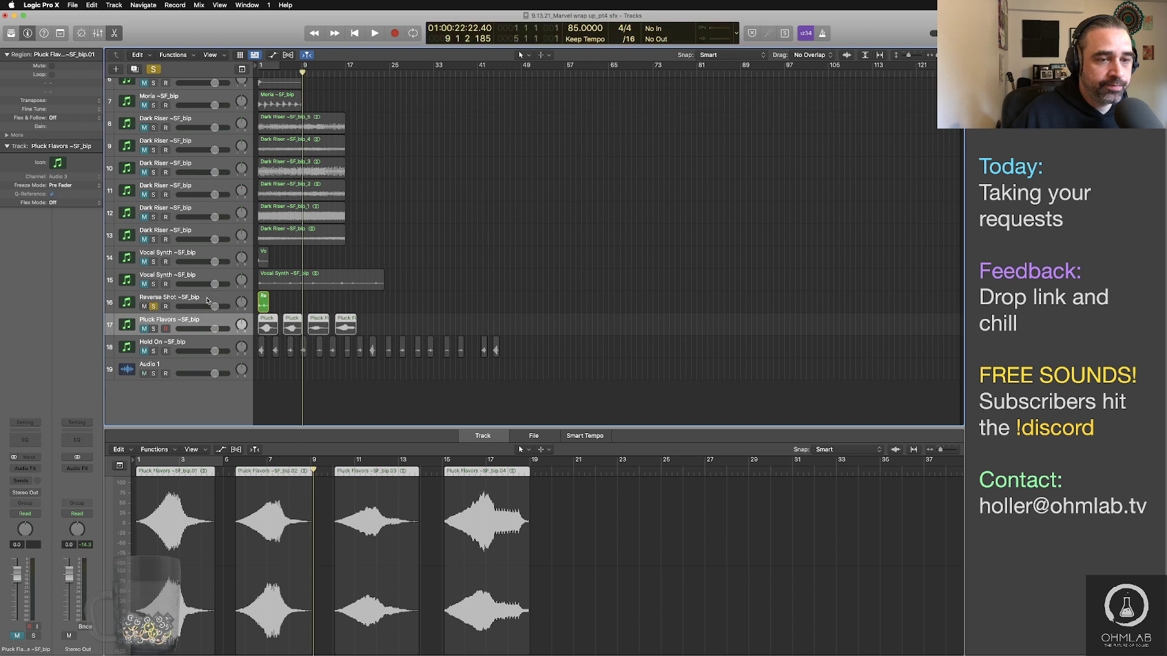
click(162, 548)
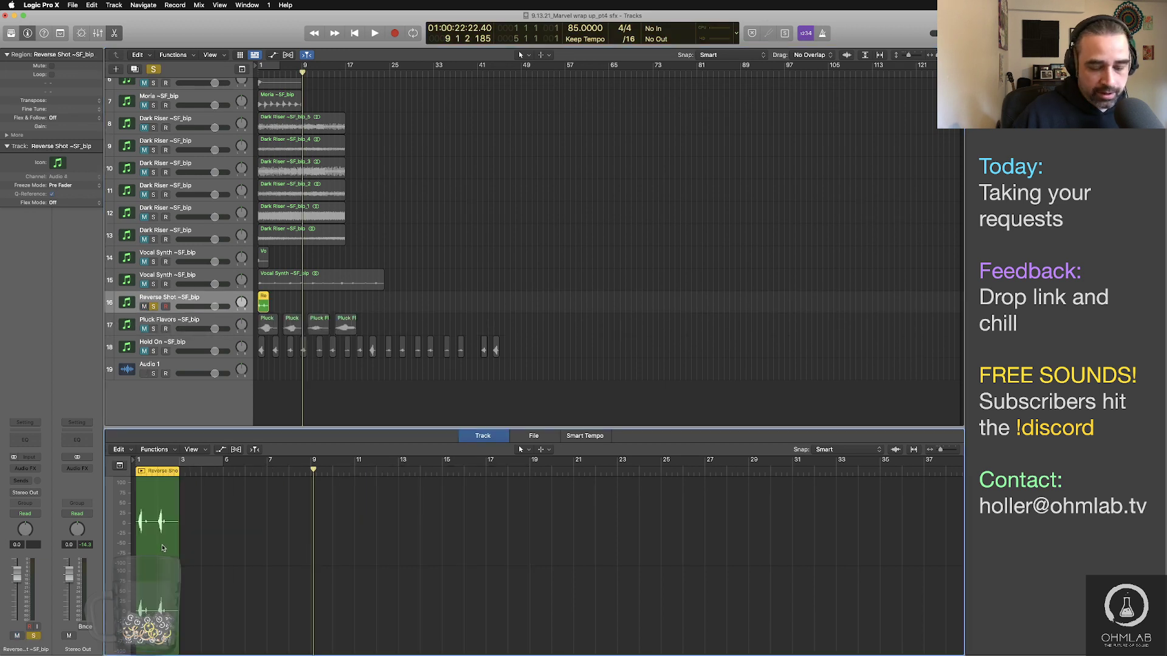
Step: Remove the silence from the Reverse Shot ~SF_bip region with 0.4700 s minimum silence and 0.0730 s pre-attack time
key(ctrl+b)
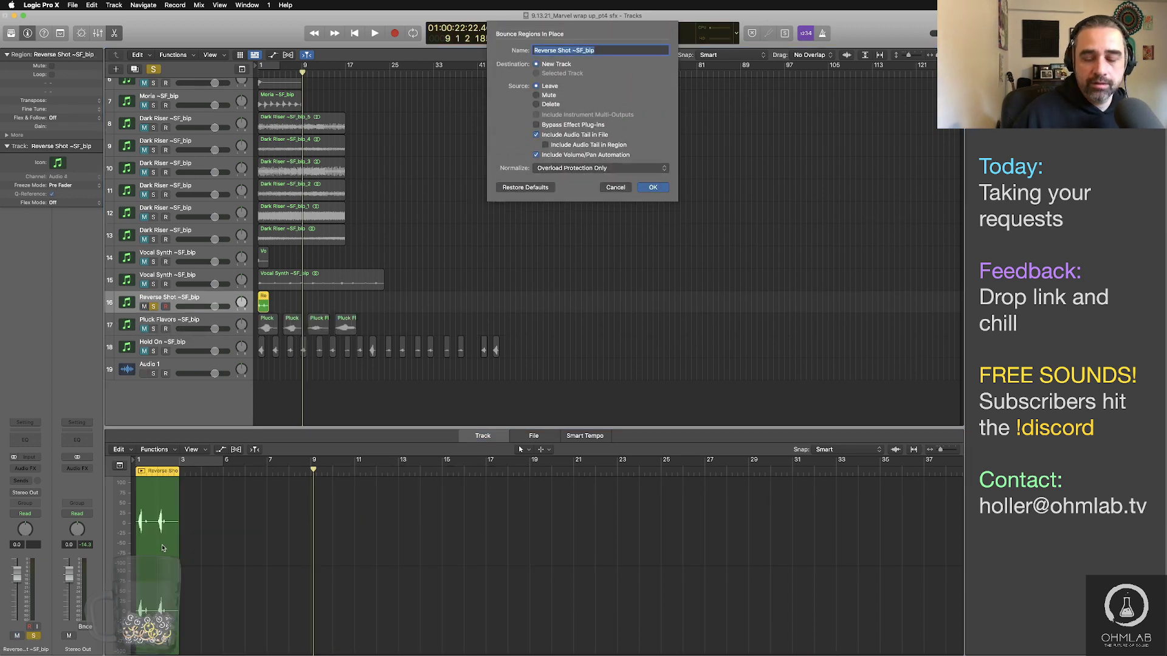
click(615, 187)
key(ctrl+x)
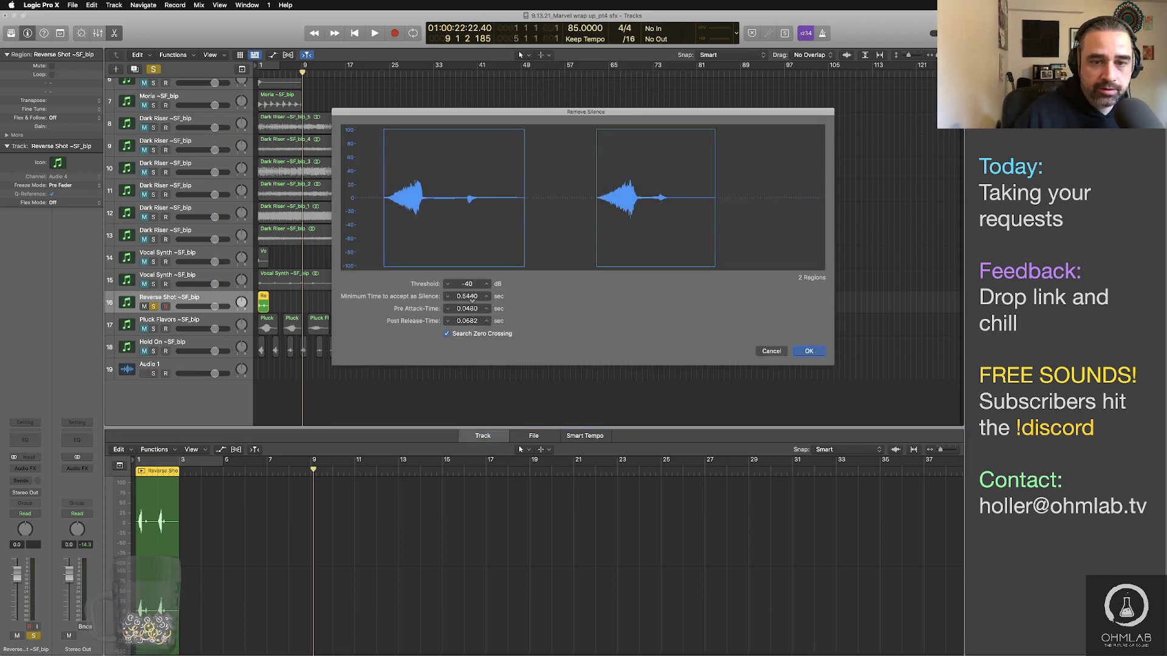
drag(472, 296, 473, 302)
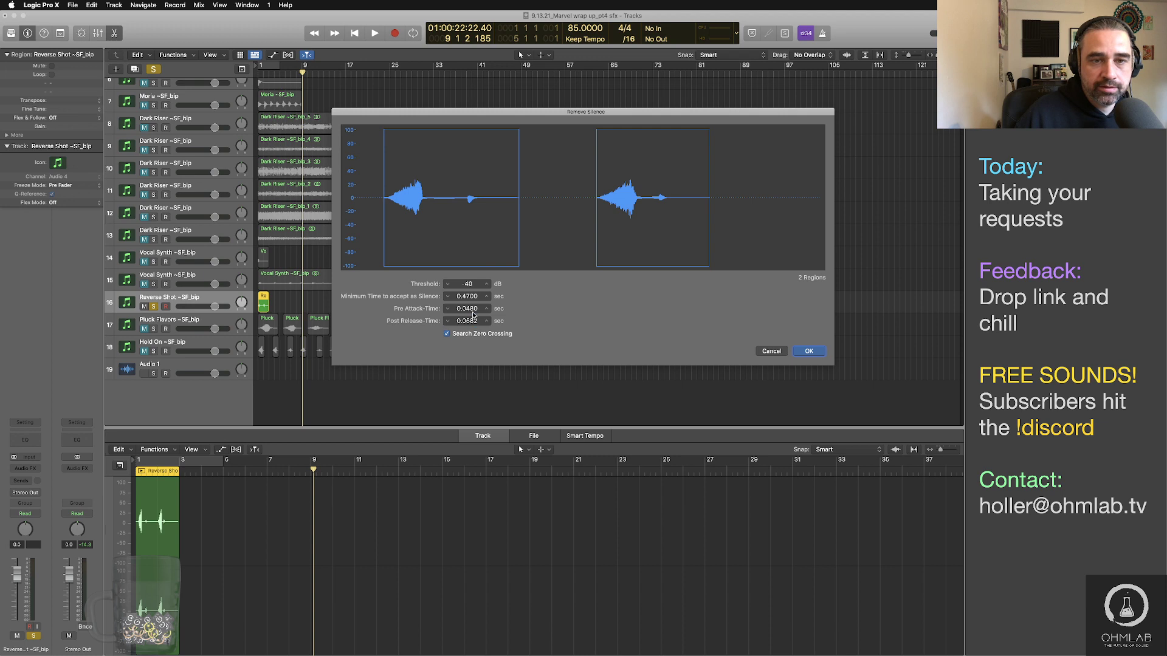
drag(467, 308, 466, 302)
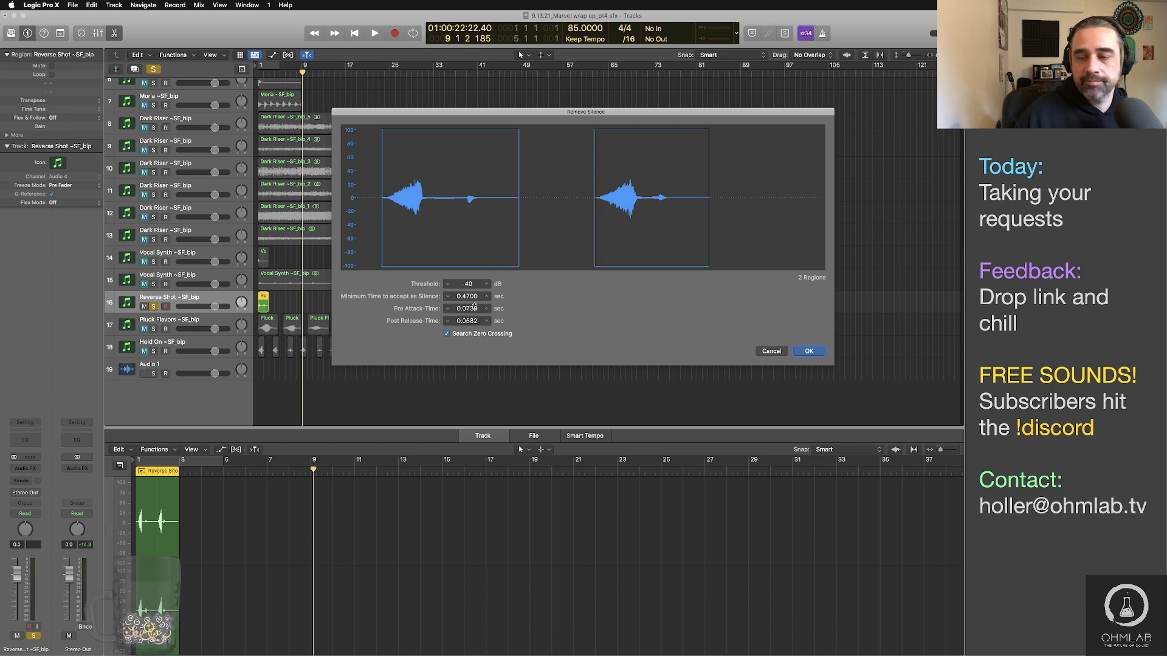
click(809, 352)
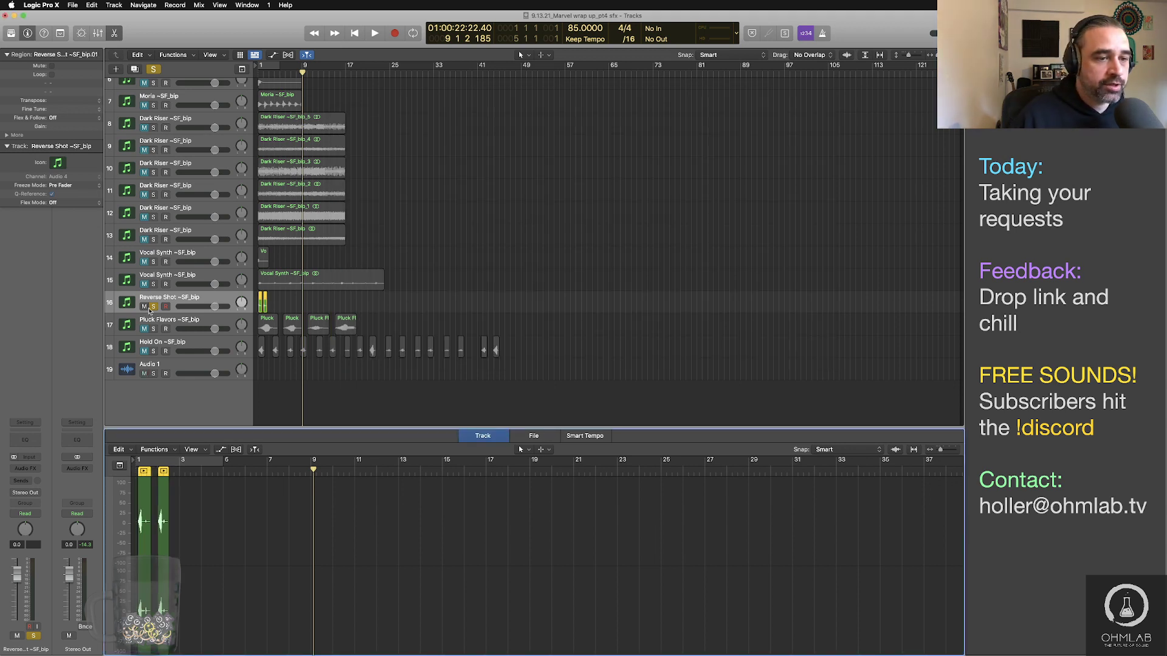
Step: Mute the Reverse Shot track, solo Vocal Synth ~SF_bip on track 15, and split its region with the current Remove Silence settings
click(307, 285)
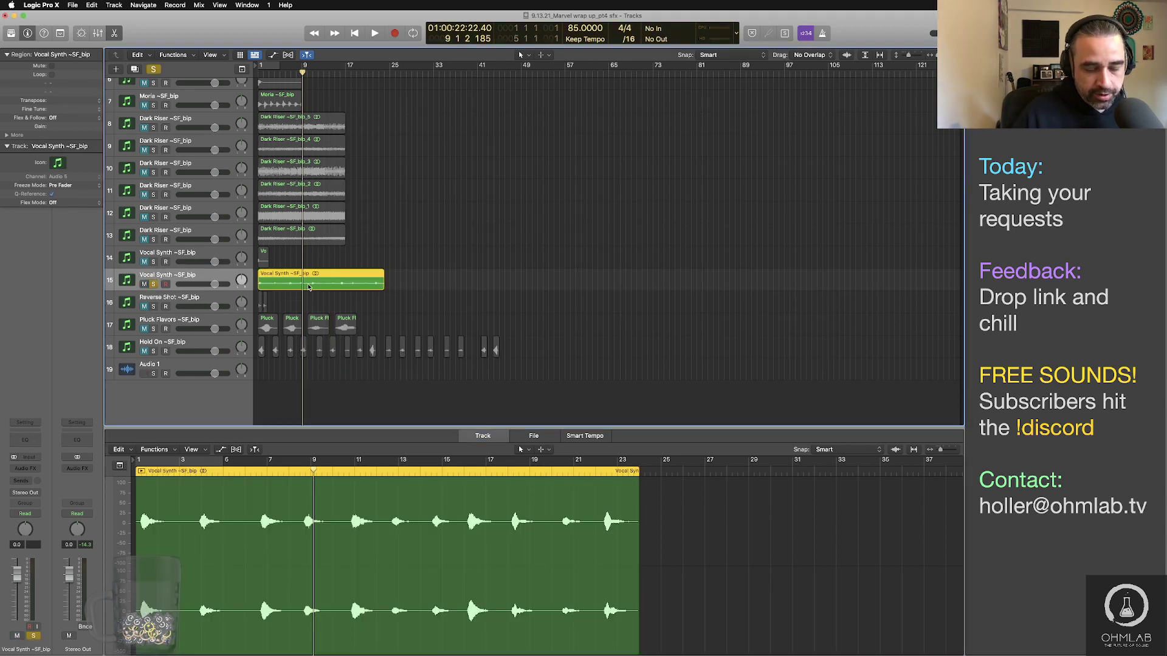
key(ctrl+x)
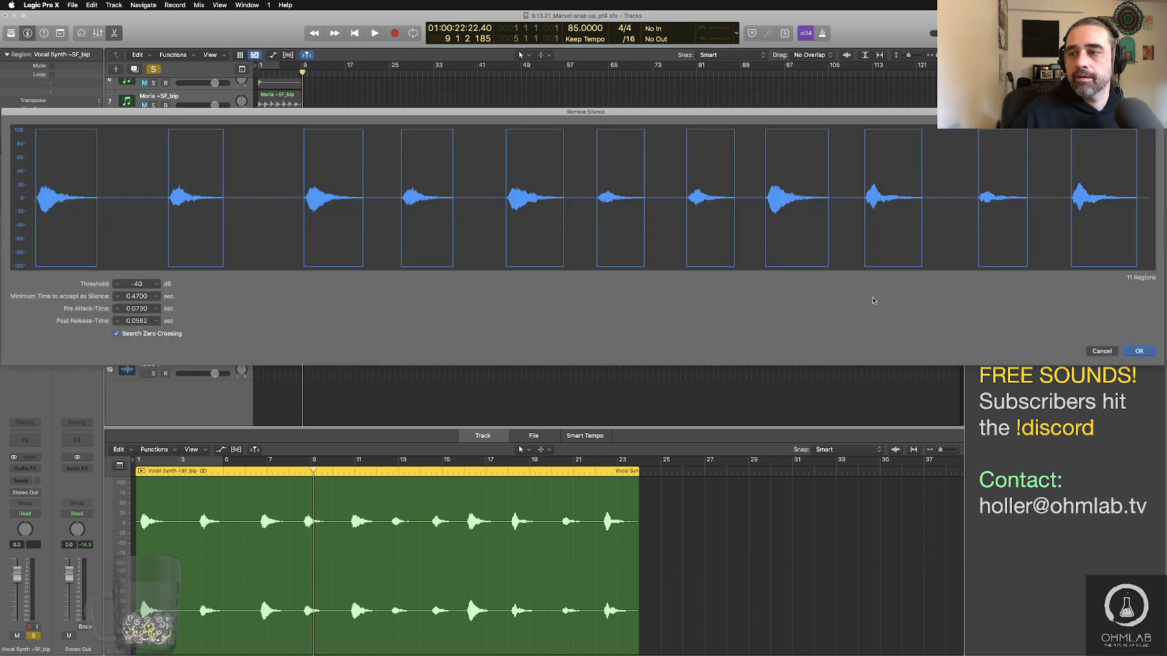
click(1140, 352)
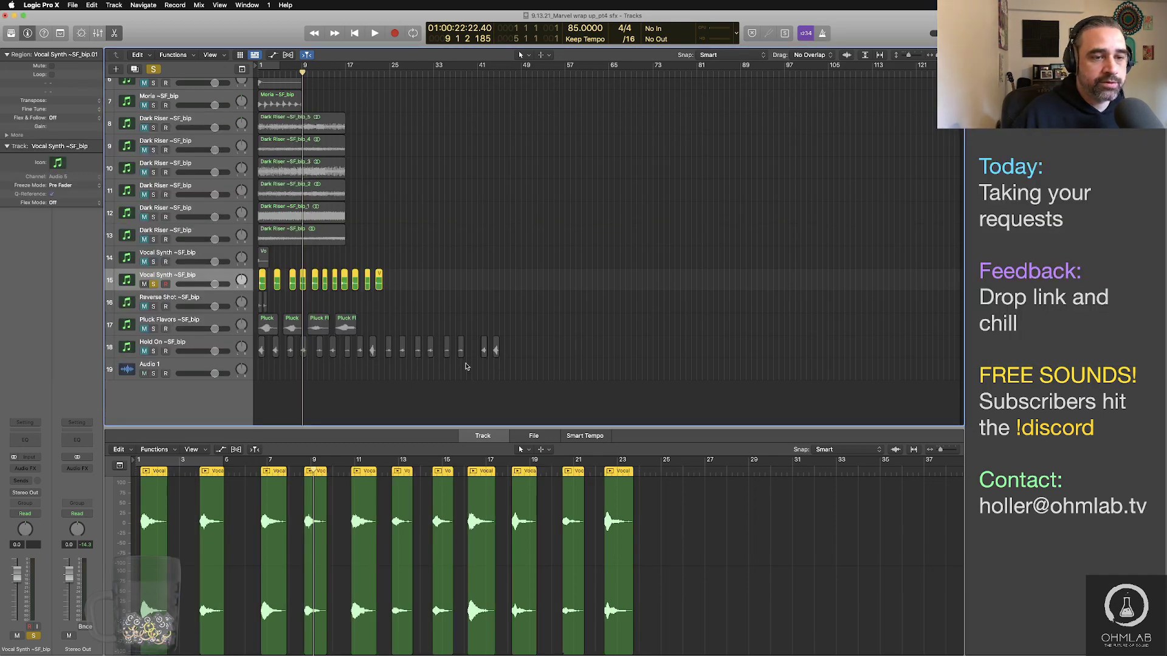
Step: Solo the Vocal Synth ~SF_bip track 14 and remove the silence from its short region with the current settings
click(157, 263)
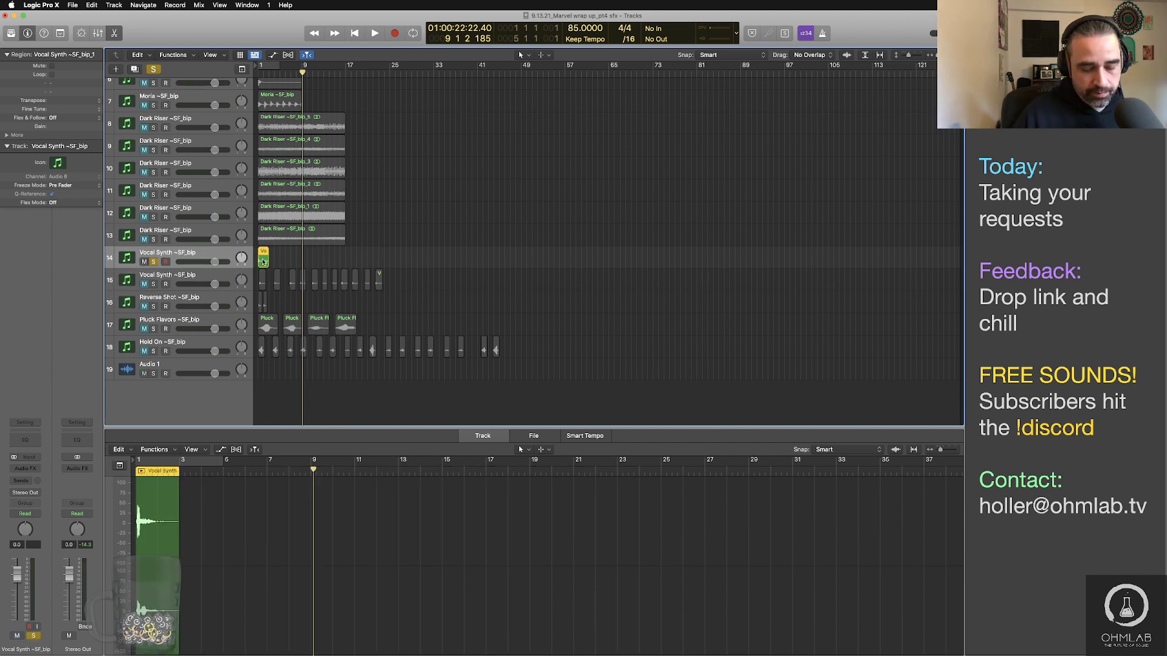
key(ctrl+x)
key(Return)
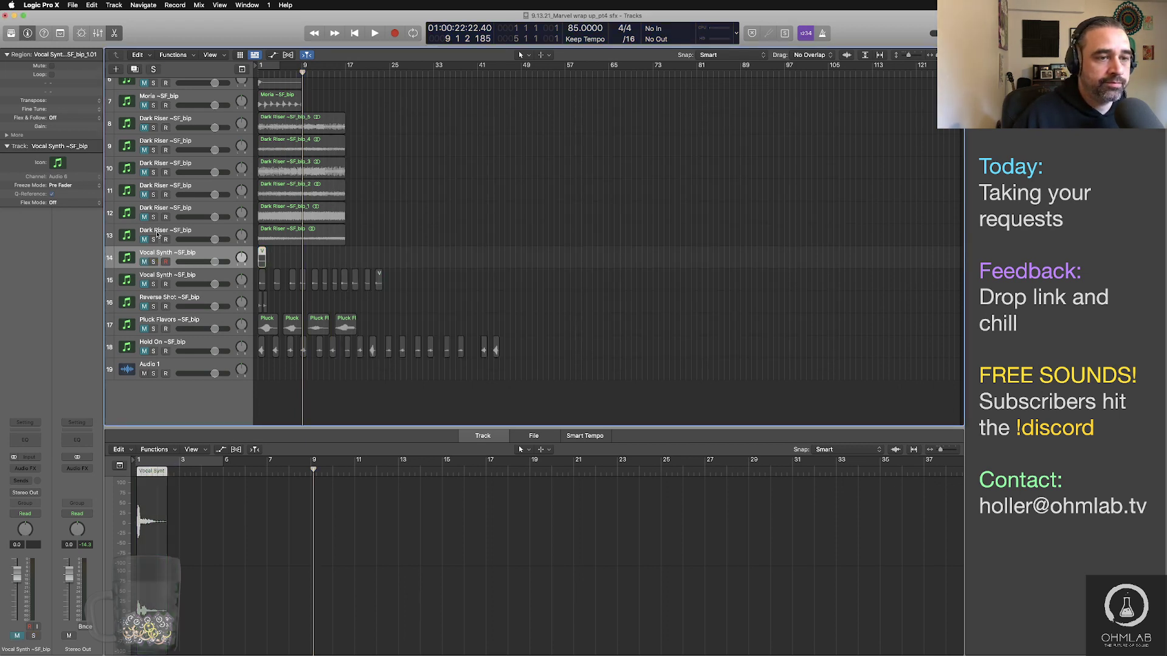
Step: Check the Dark Riser ~SF_bip region on track 13, mute that track again, and unmute and solo Moria ~SF_bip on track 7
click(305, 242)
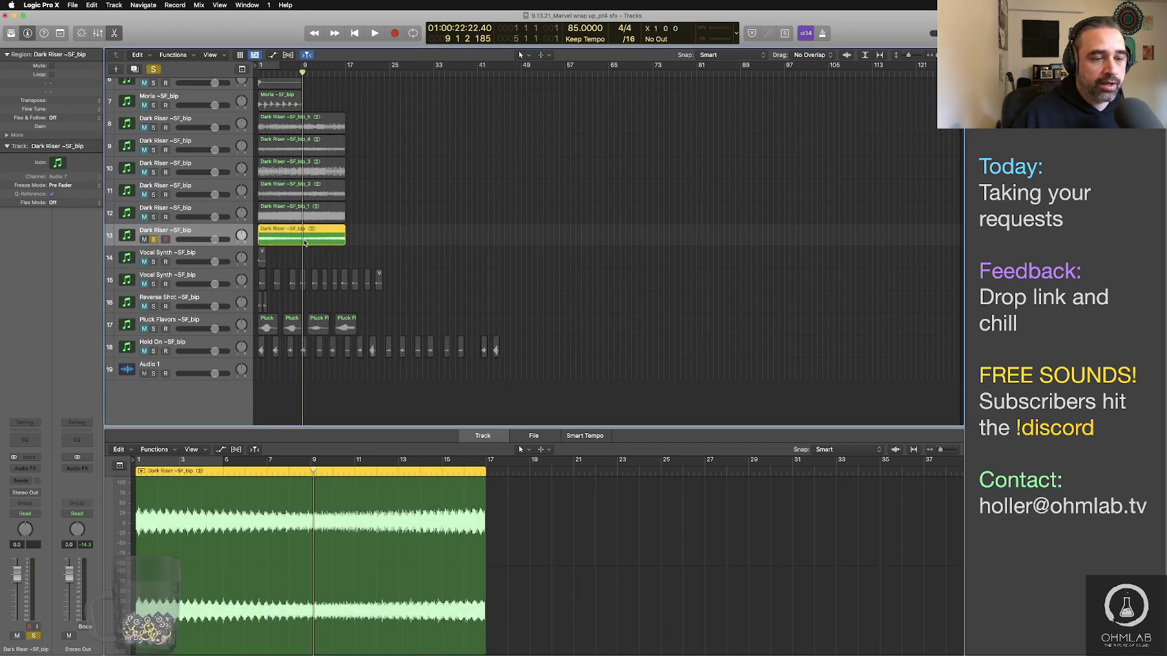
click(154, 241)
click(168, 107)
click(152, 106)
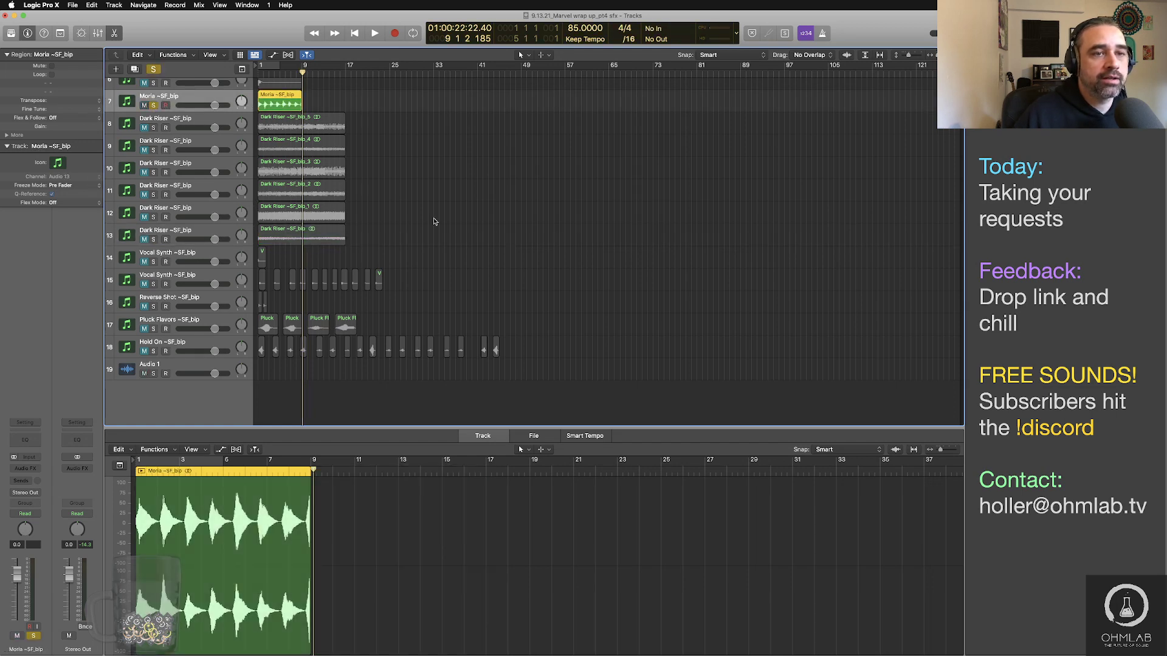
scroll(427, 225, up, 5)
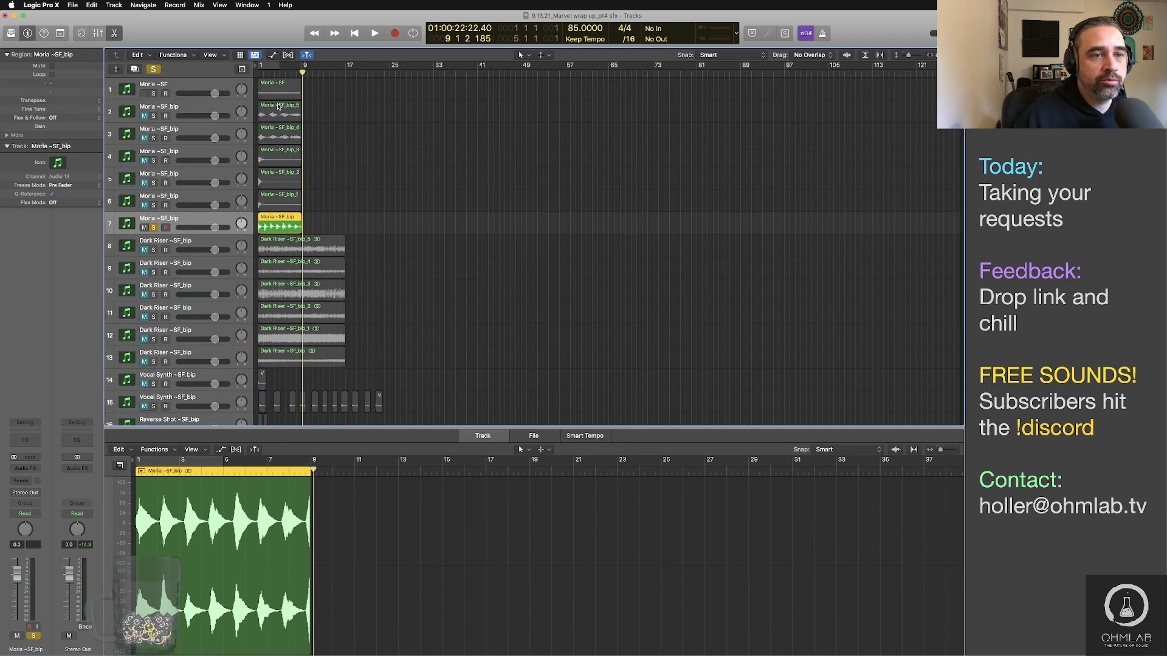
Step: Solo the Moria ~SF_bip track 6 in place of track 7, remove the silence from its region with the current settings, and audition it
click(196, 196)
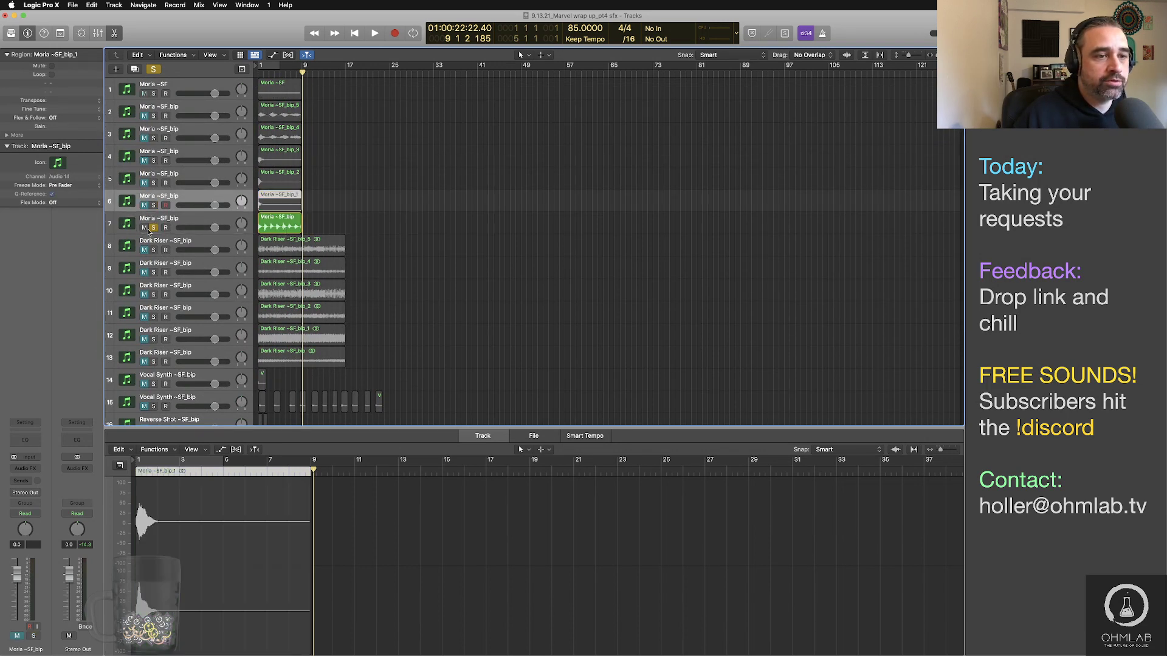
click(153, 228)
click(153, 205)
click(269, 205)
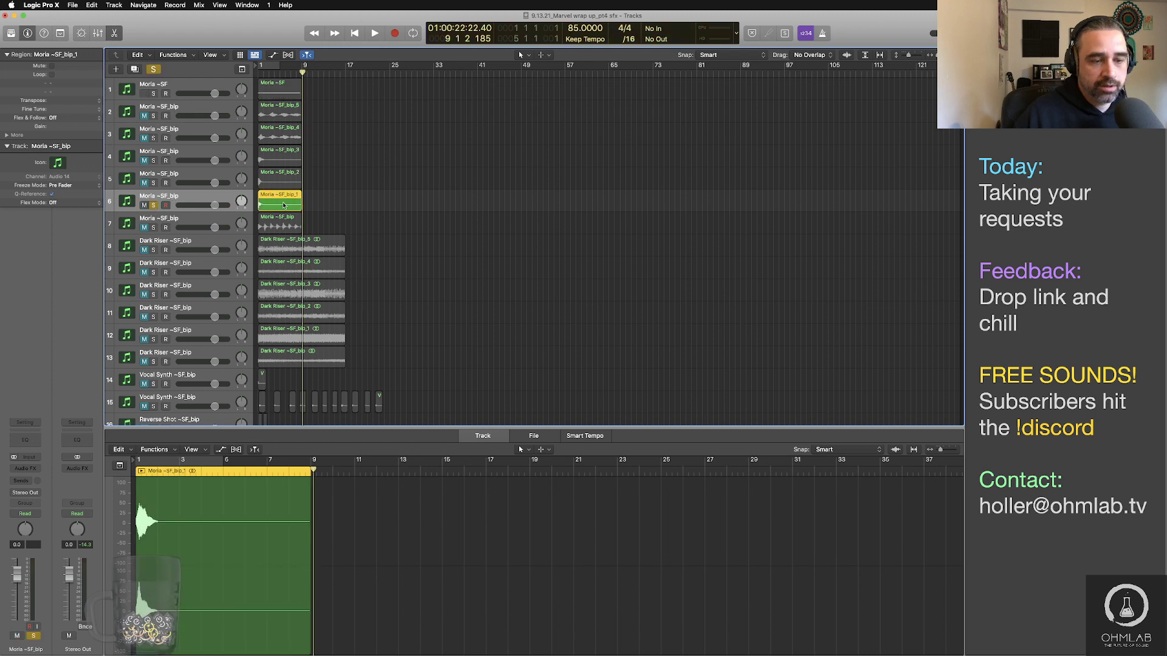
key(ctrl+x)
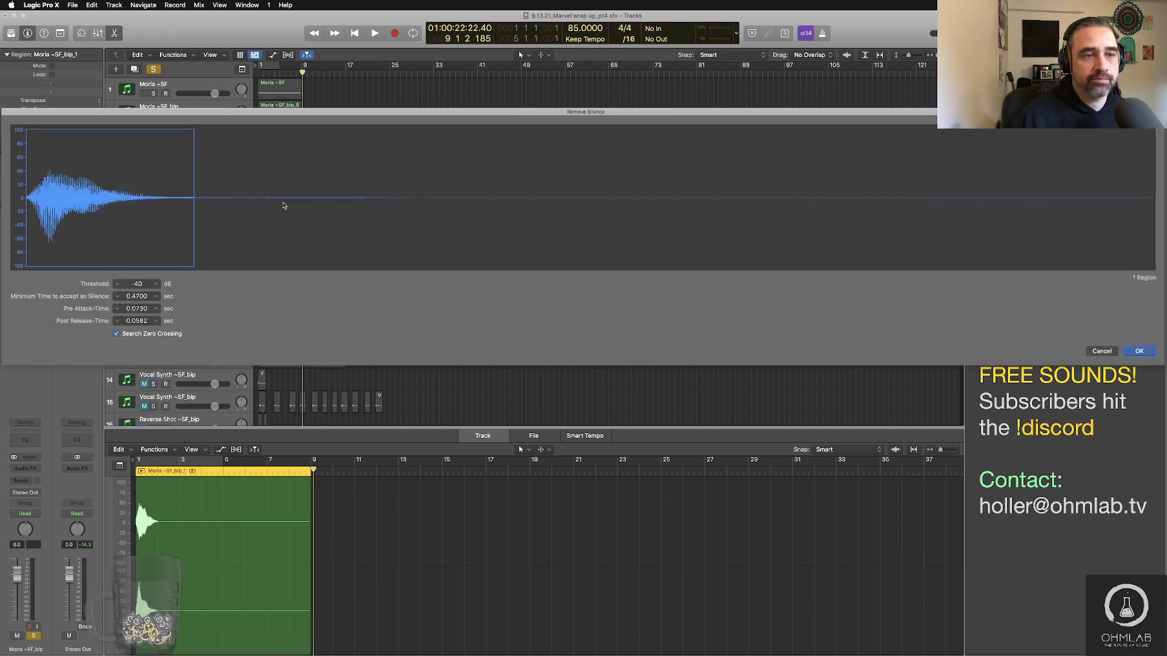
key(Return)
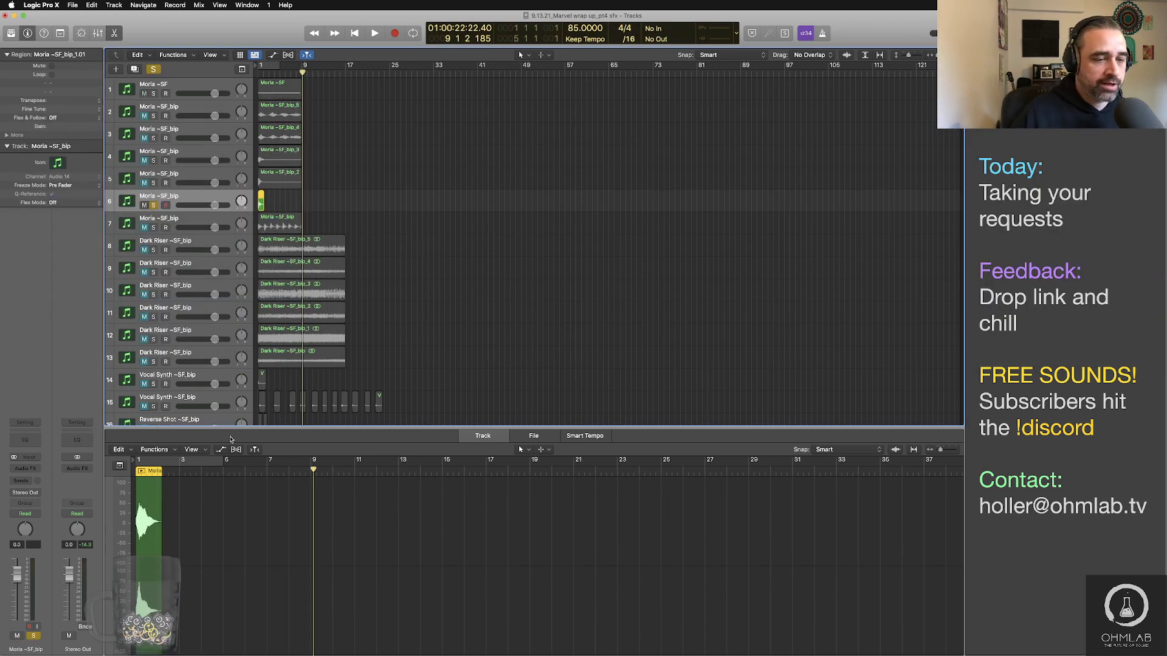
key(Return)
key(space)
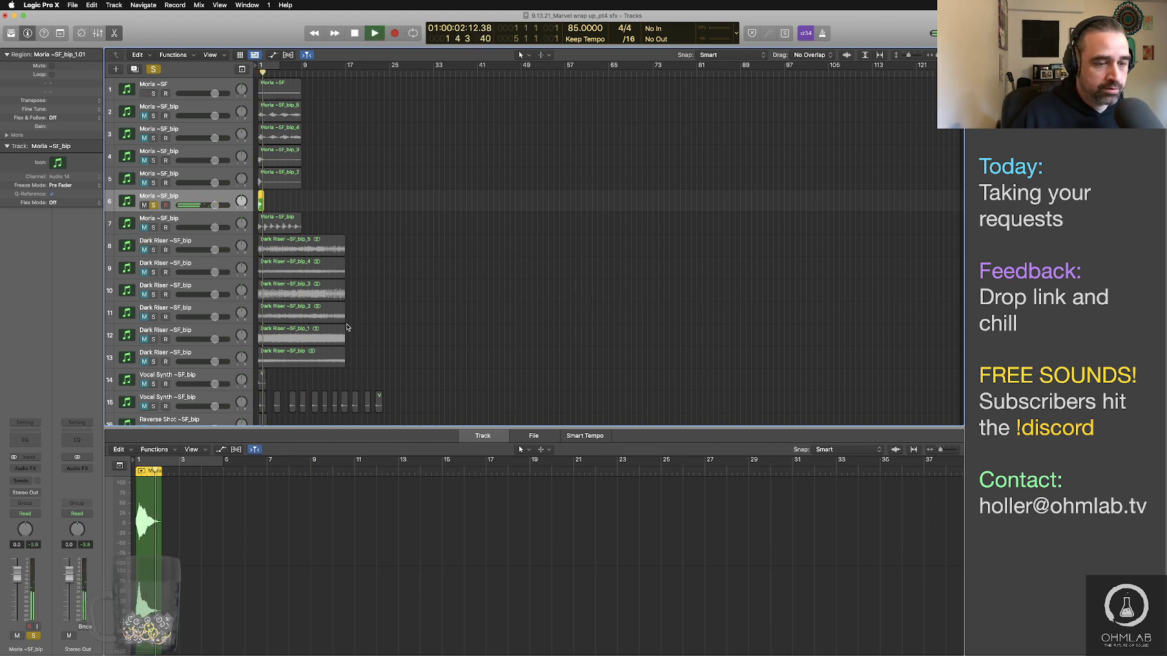
key(space)
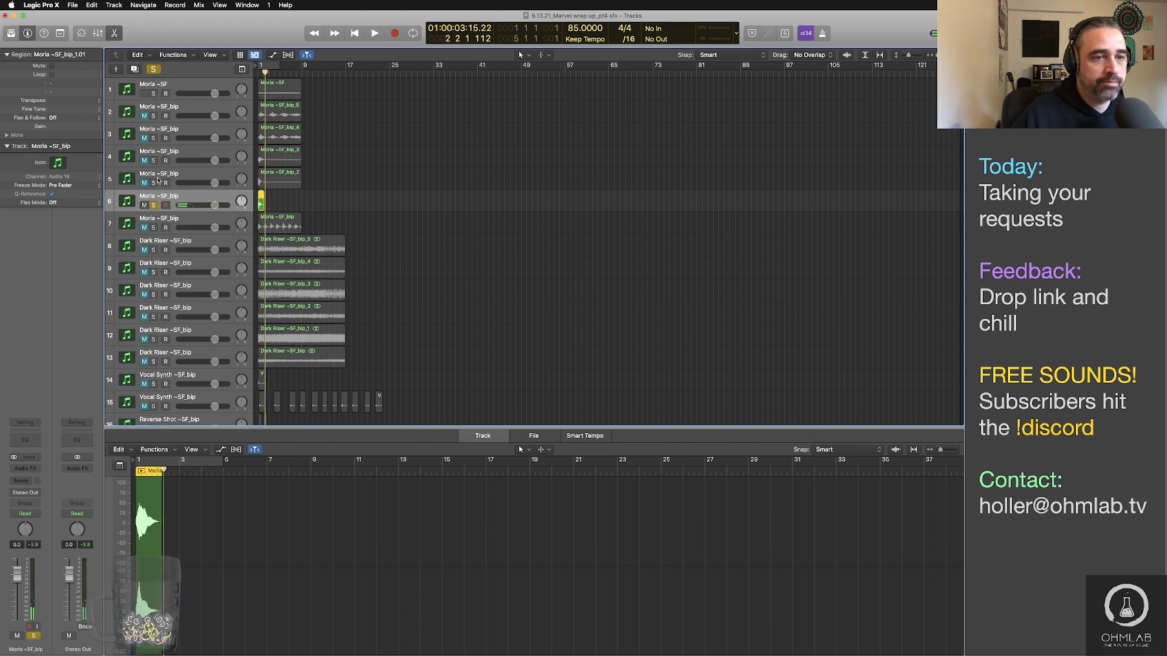
Step: Switch the solo to the Moria ~SF_bip track 5 and remove the silence from its region with the current settings
click(153, 206)
click(153, 182)
click(271, 180)
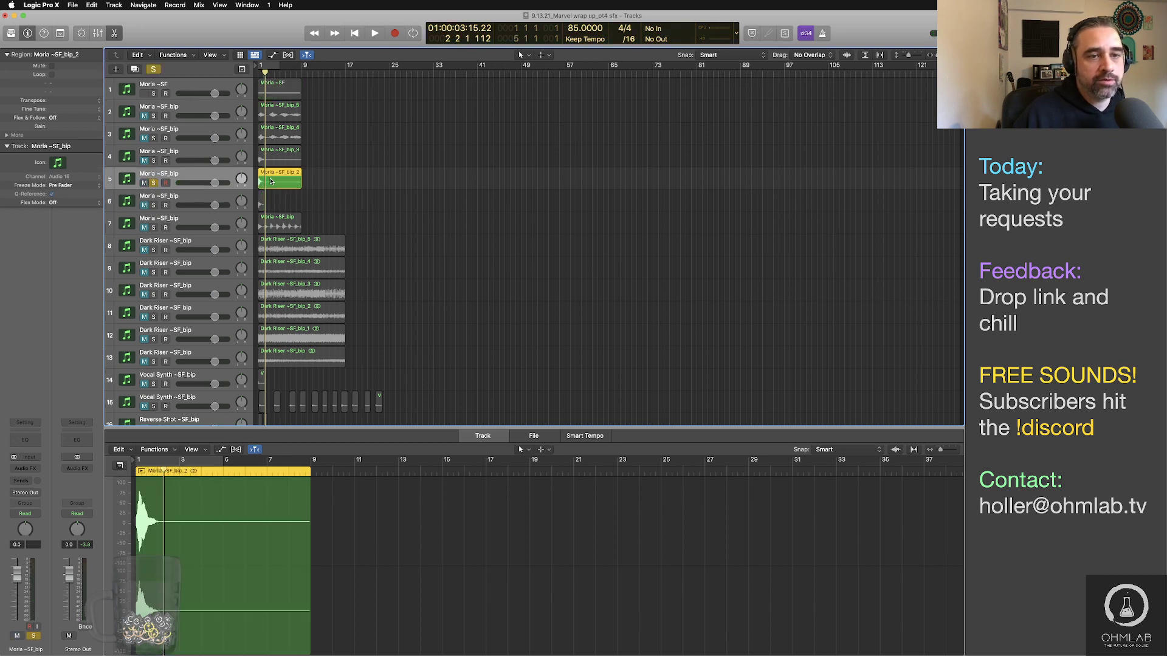
key(ctrl+x)
key(Return)
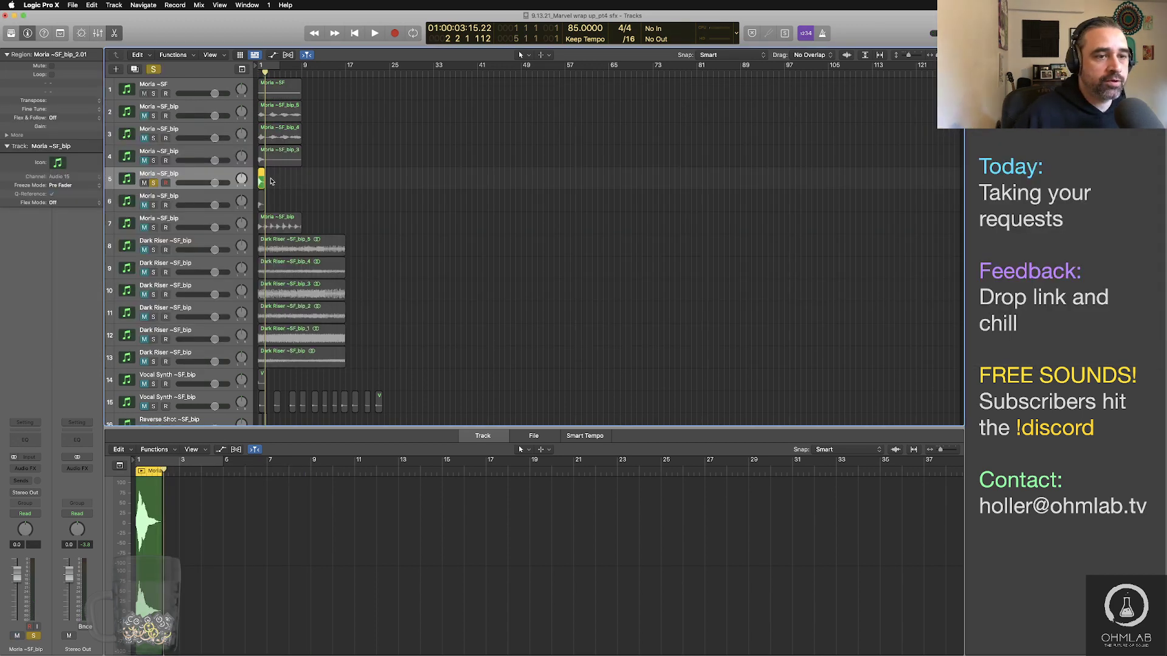
Step: Remove the silence from the Moria ~SF_bip region on track 4 with the current settings and mute the original Moria ~SF track 1
click(153, 160)
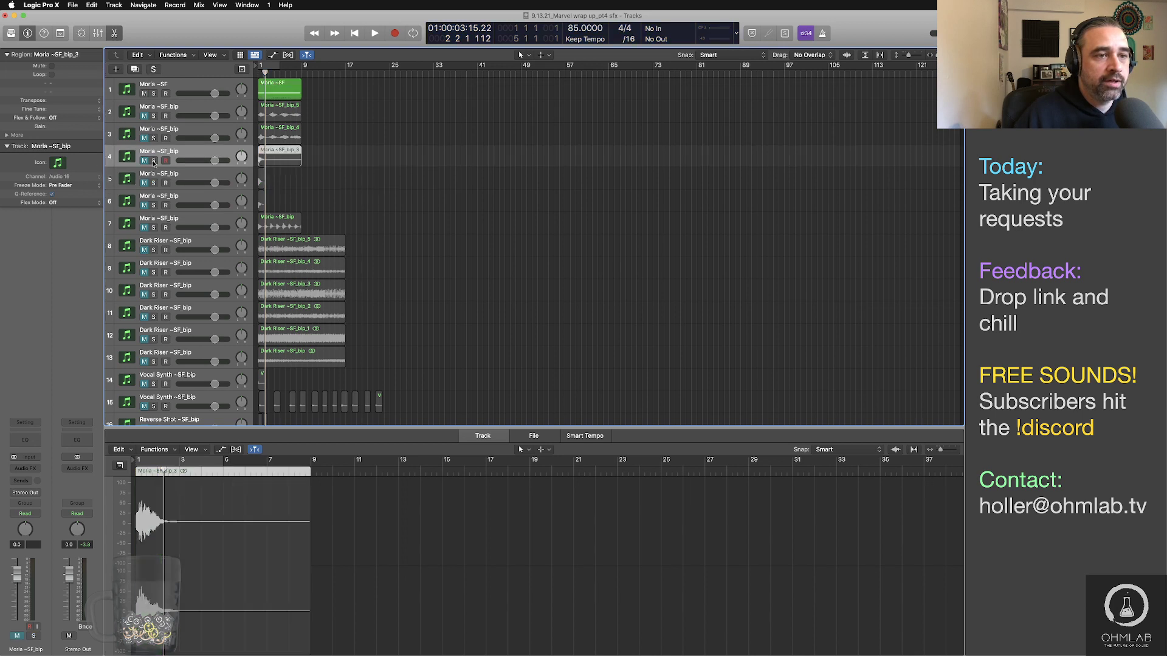
click(281, 160)
key(ctrl+x)
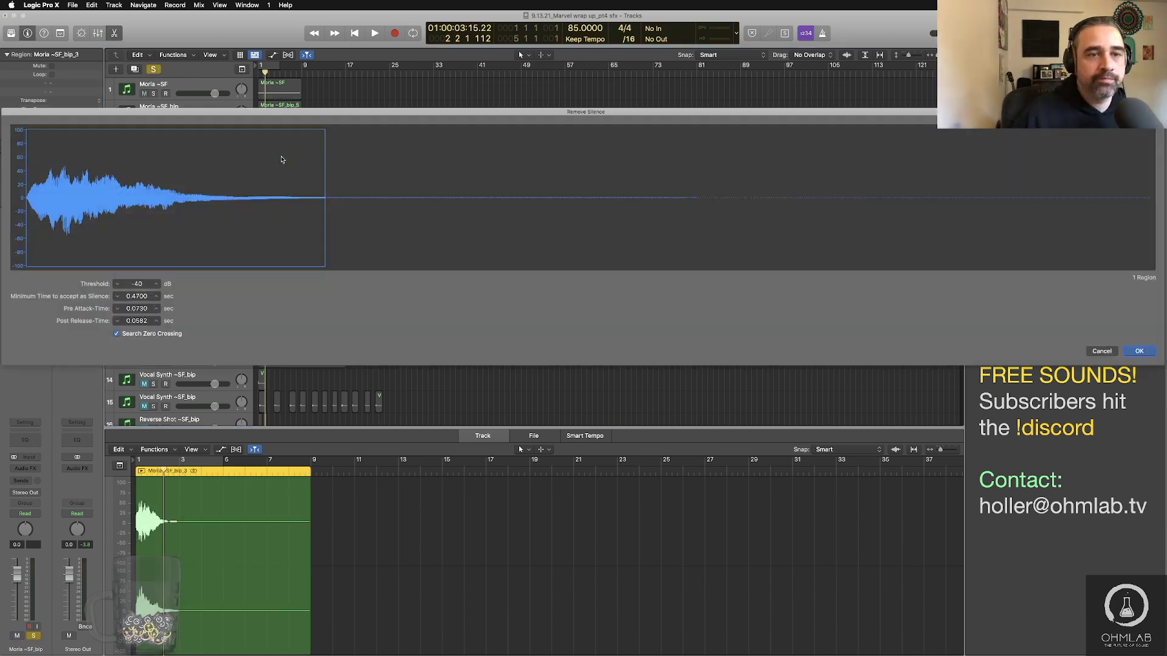
key(Return)
click(153, 161)
click(206, 83)
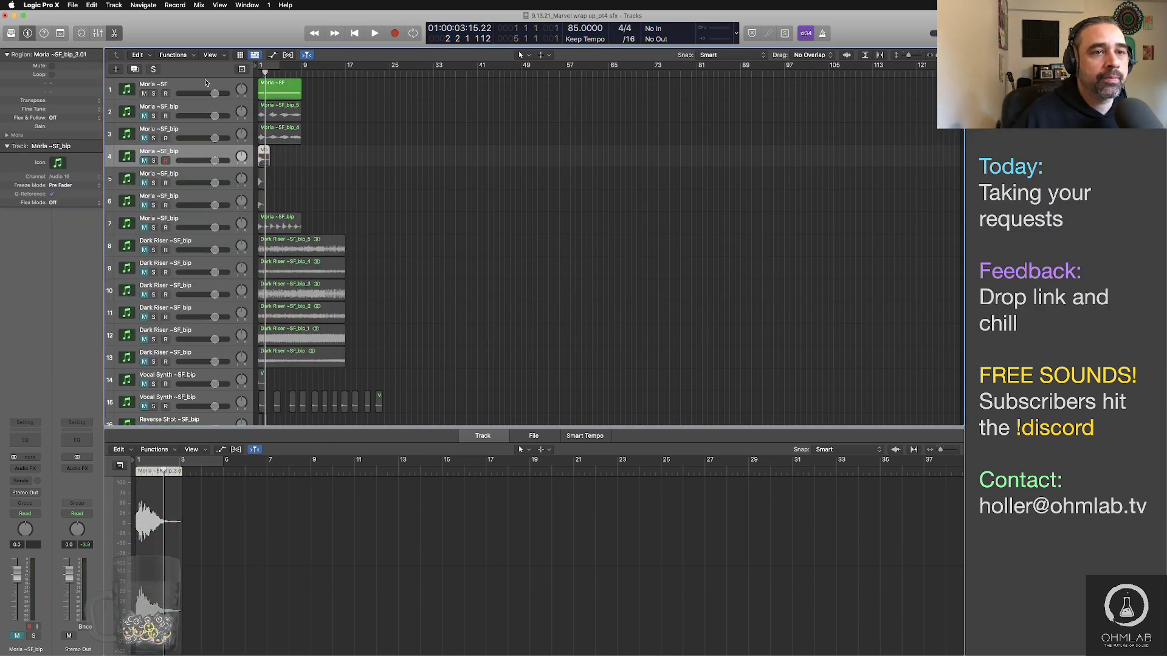
click(145, 94)
Step: Fit all tracks in the arrangement, solo Hold On ~SF_bip on track 18, and audition its regions from the project start
click(464, 271)
key(super+Up)
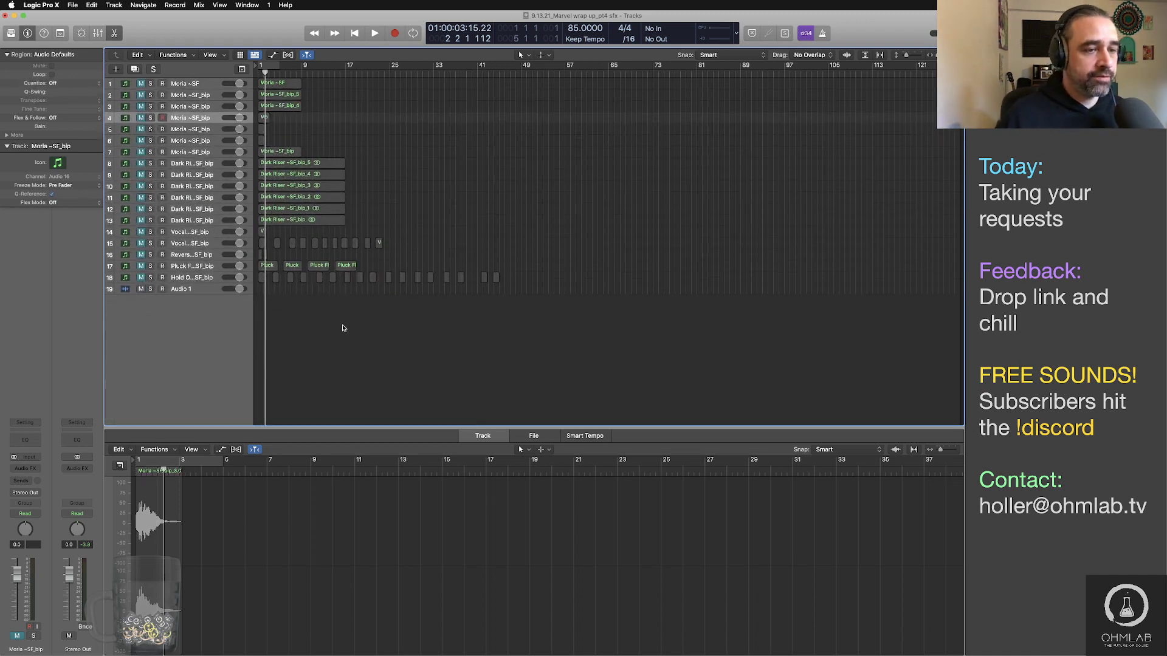
click(196, 291)
key(super+Right)
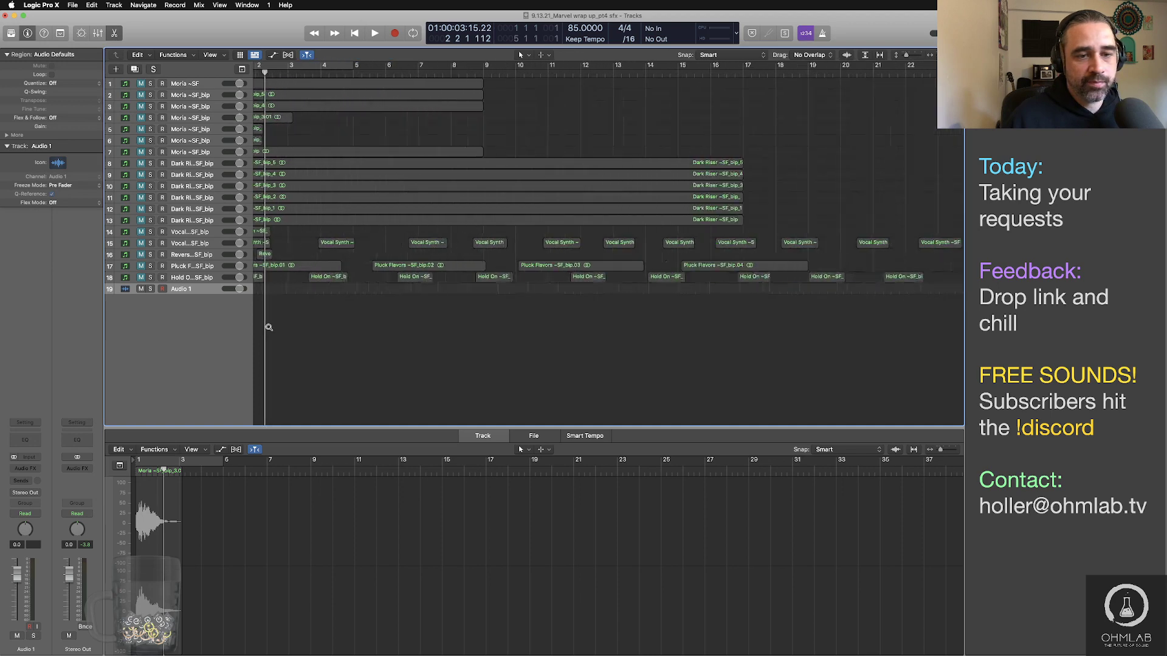
click(214, 281)
key(super+Left)
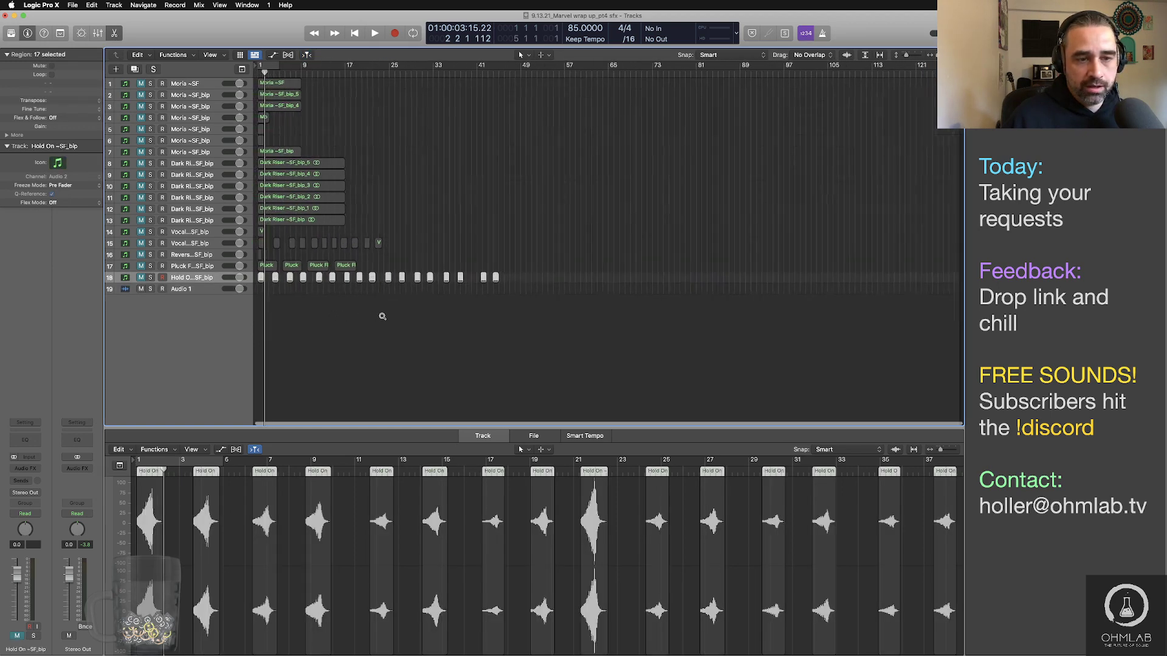
click(150, 278)
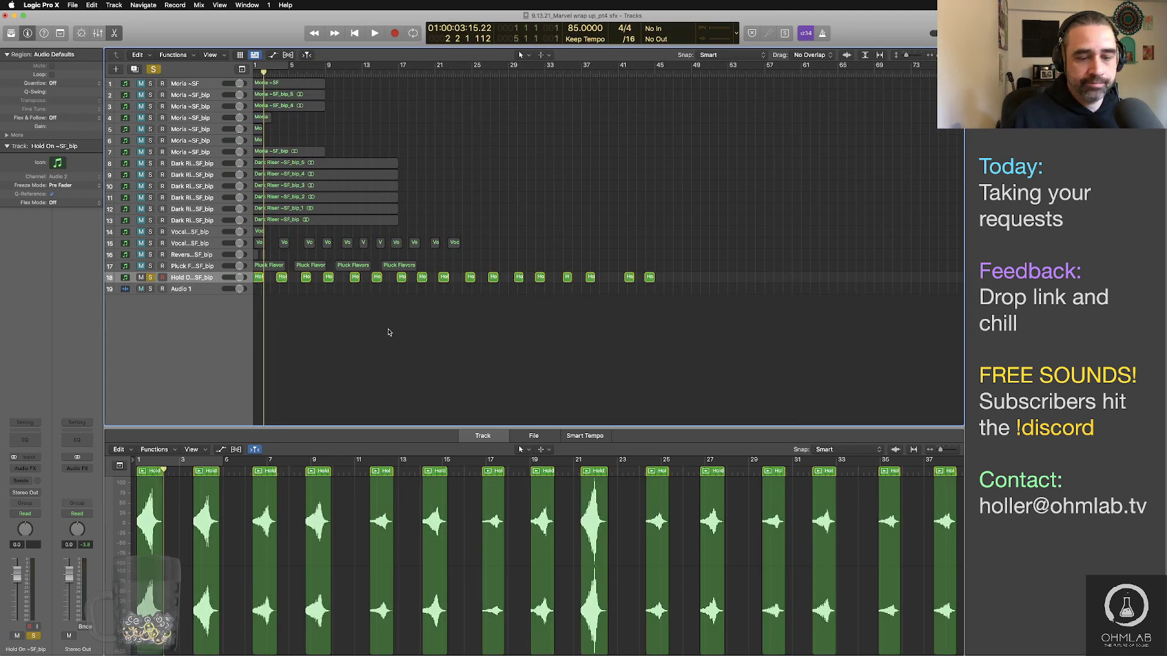
key(Return)
key(space)
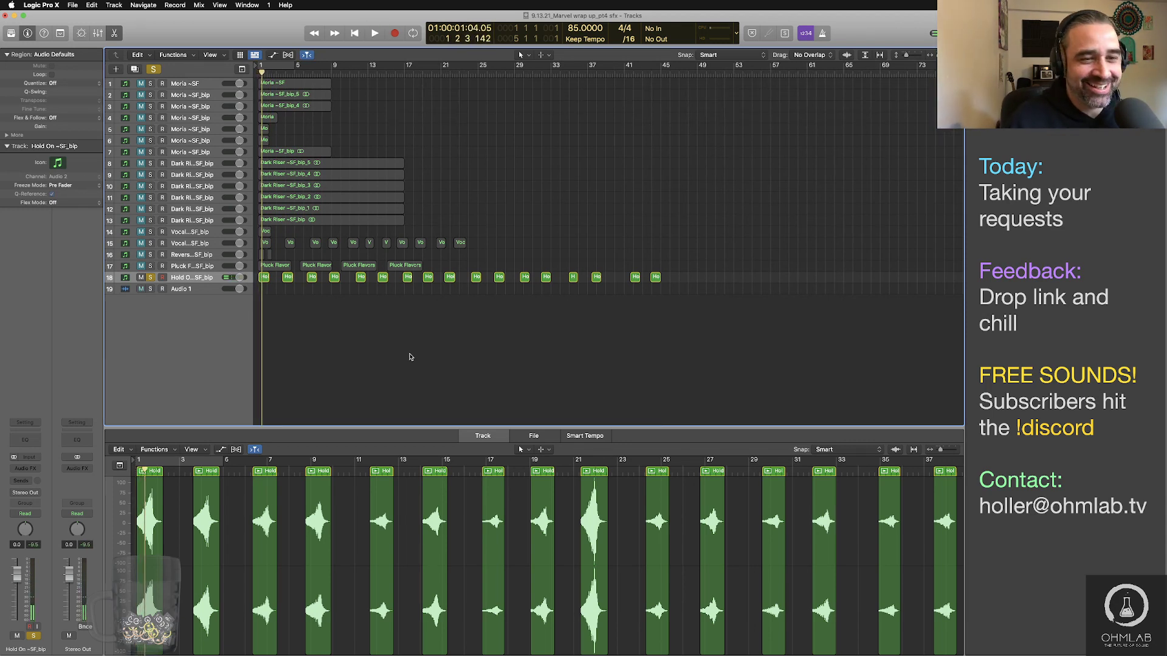
key(space)
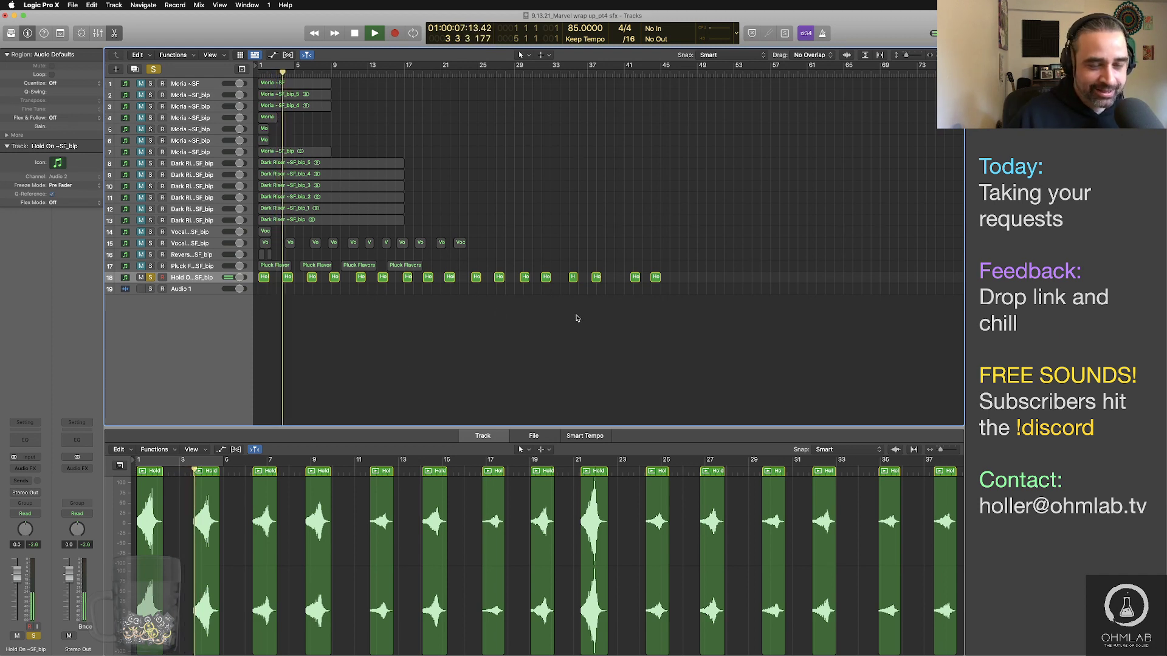
key(space)
Step: Select the regions on all tracks, show the additional region parameters with the fade settings, and clear the selection
ctrl+alt+click(388, 377)
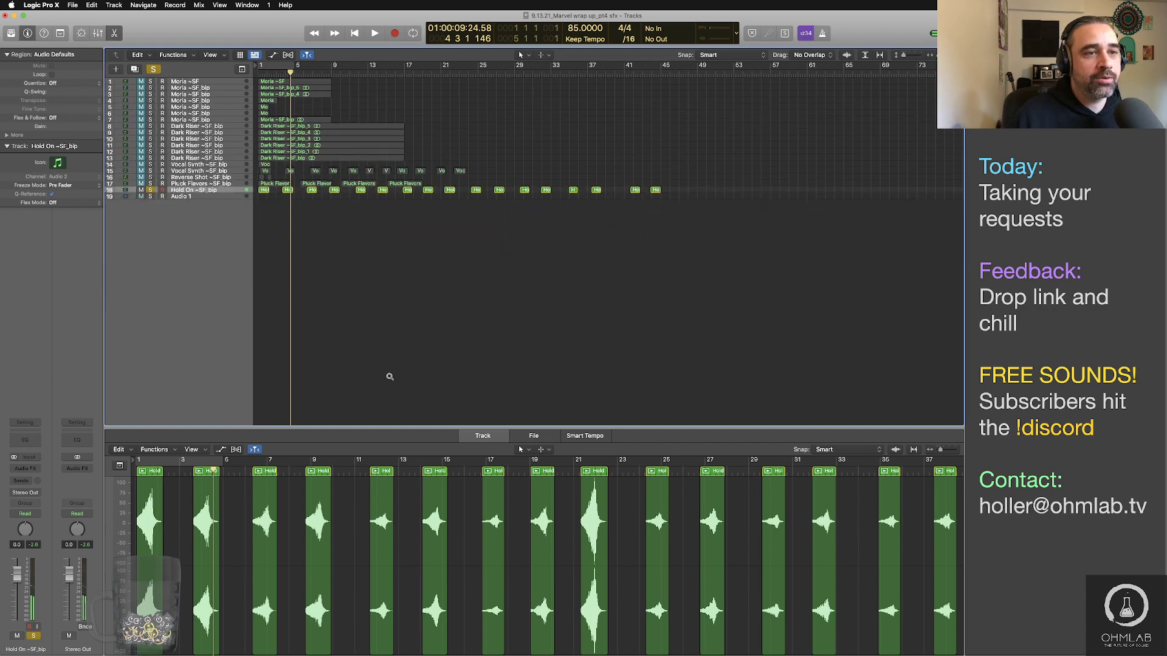
drag(793, 252, 253, 78)
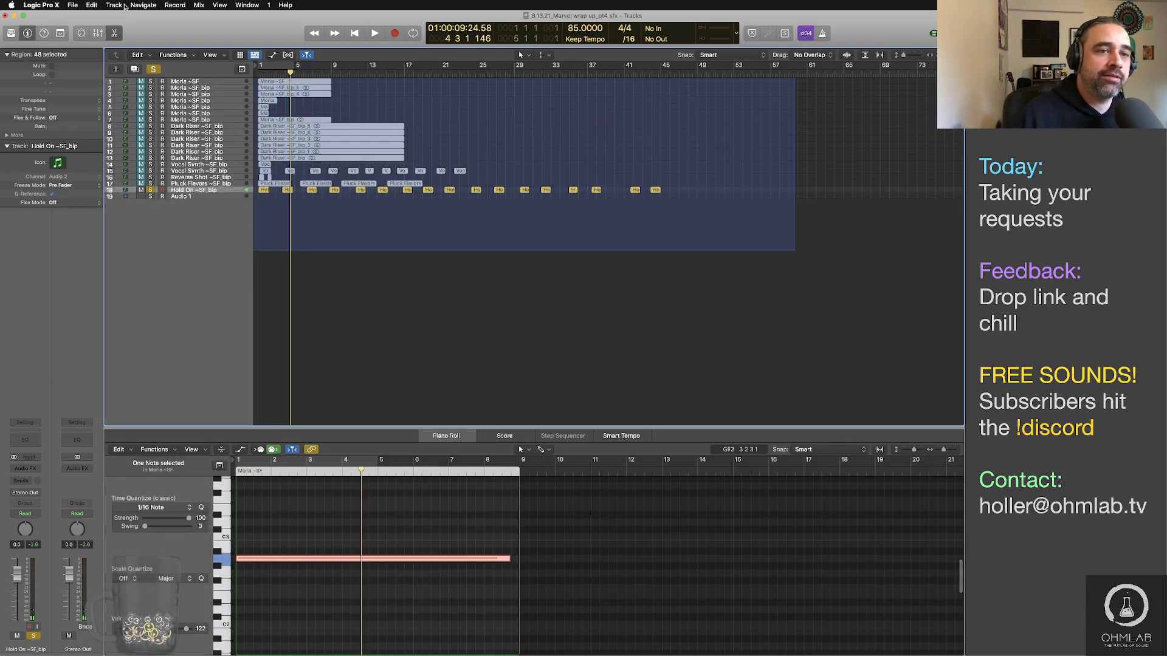
click(8, 135)
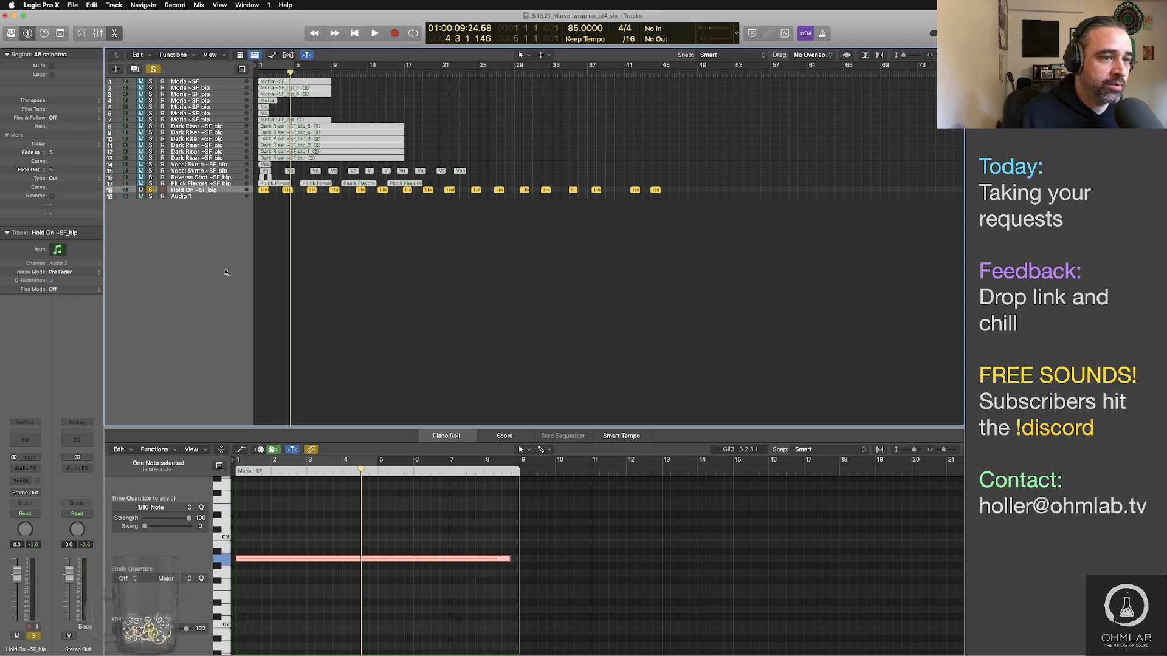
click(350, 262)
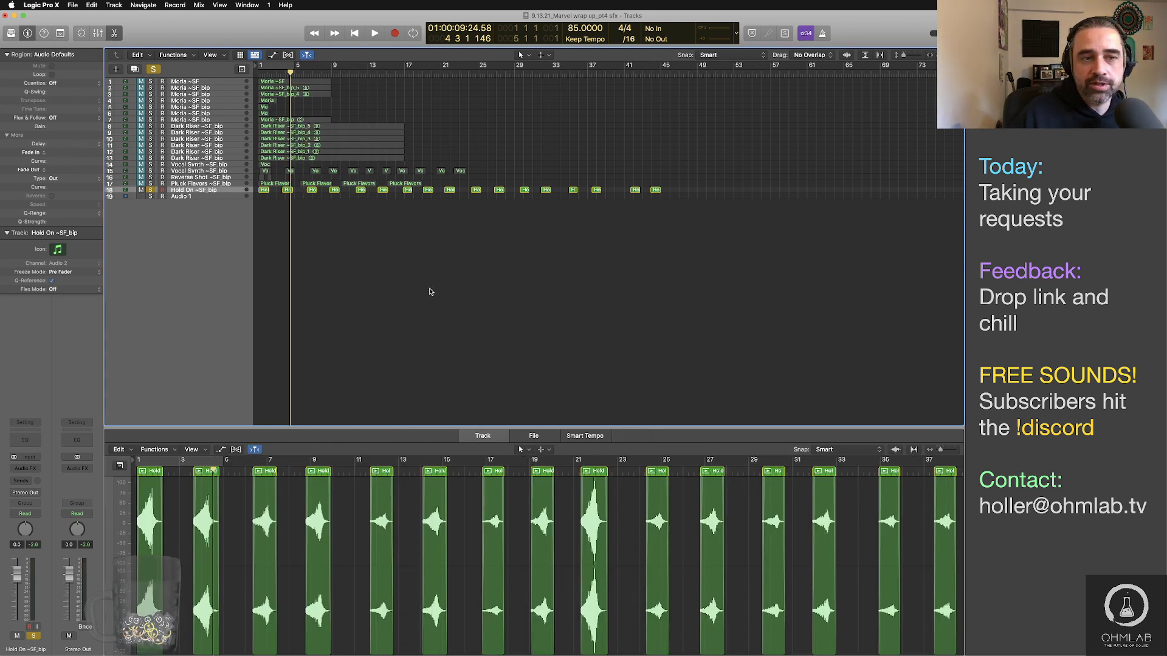
Step: Replay the soloed Hold On ~SF_bip regions from the project start to check how their tails end
key(Return)
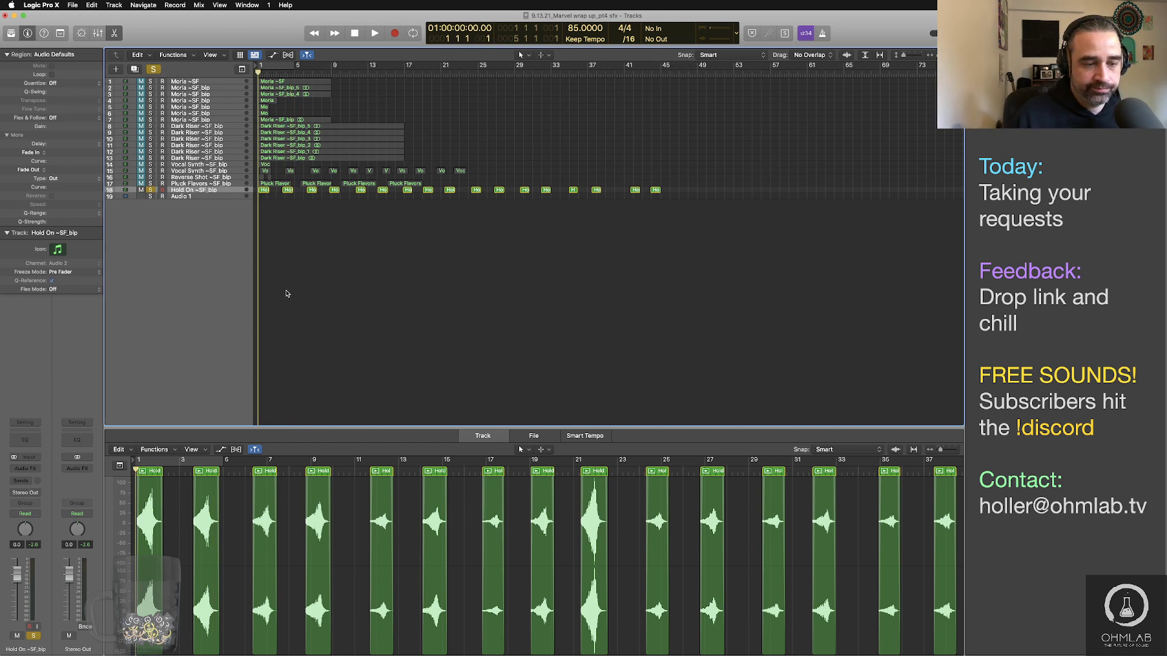
ctrl+alt+click(282, 256)
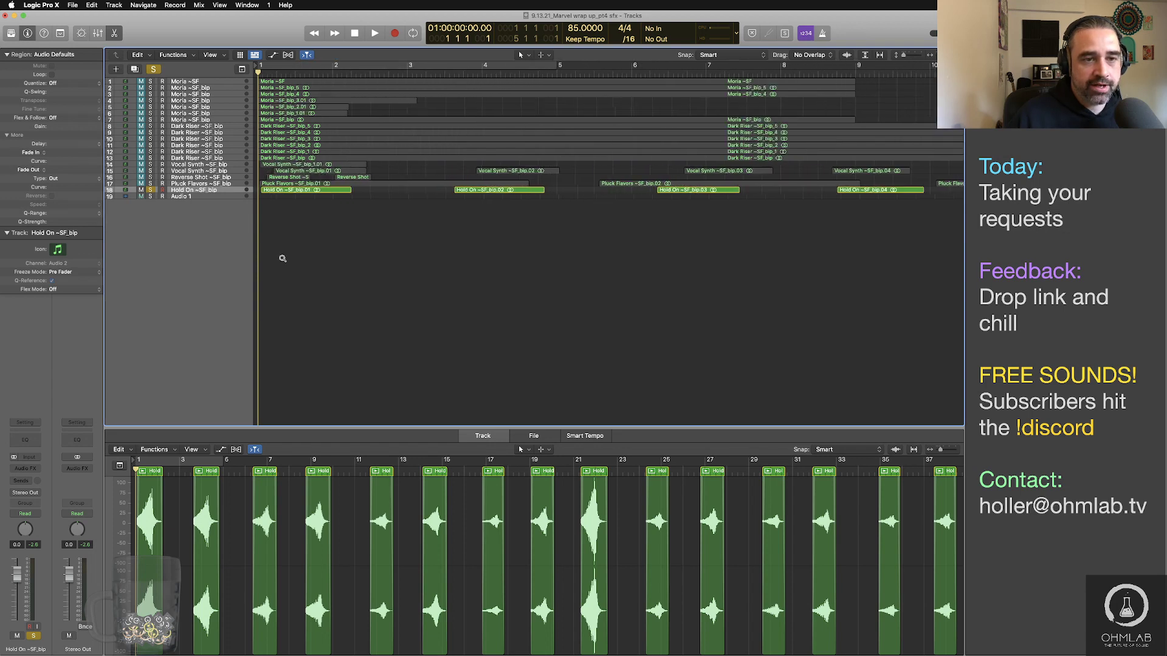
ctrl+alt+click(282, 258)
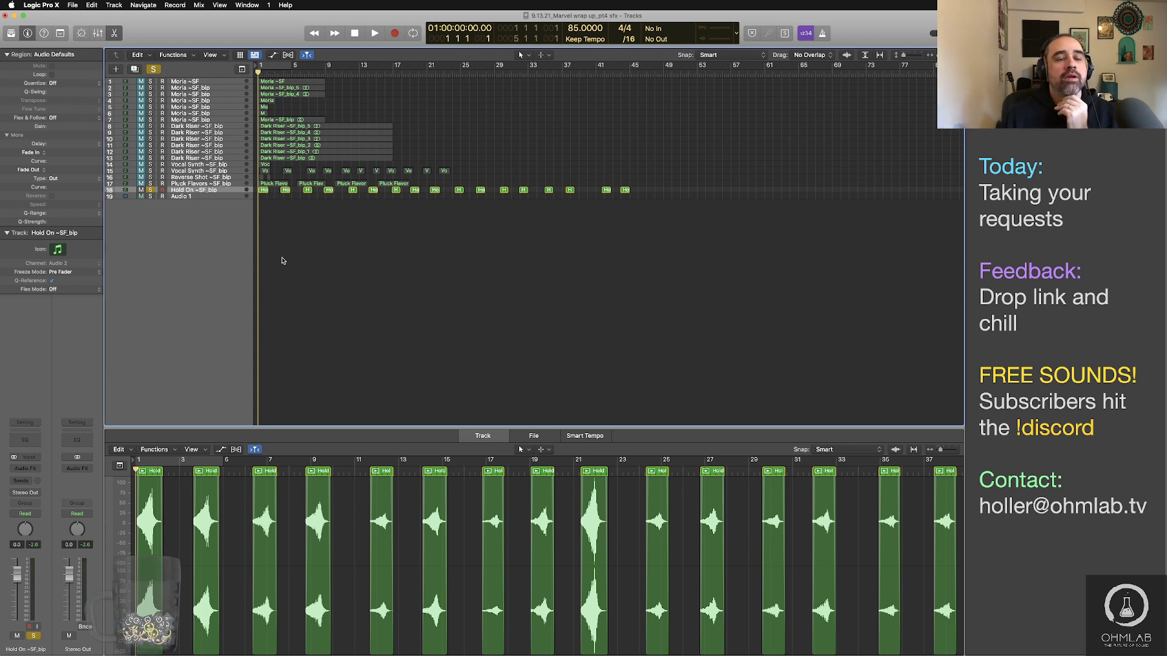
key(space)
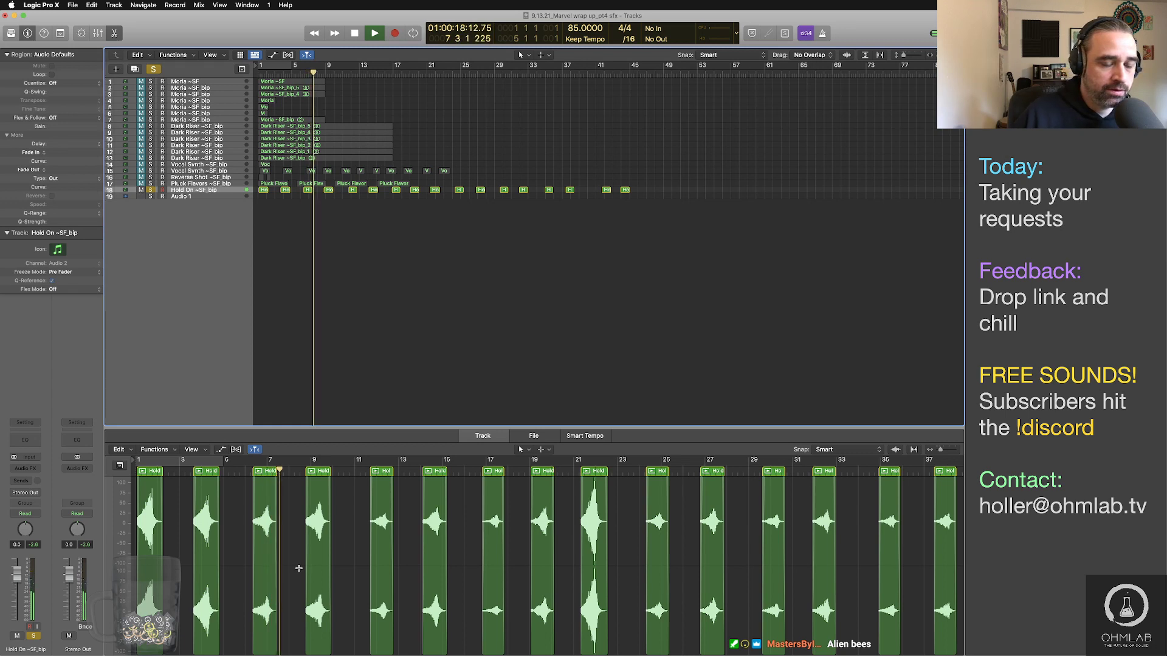
key(space)
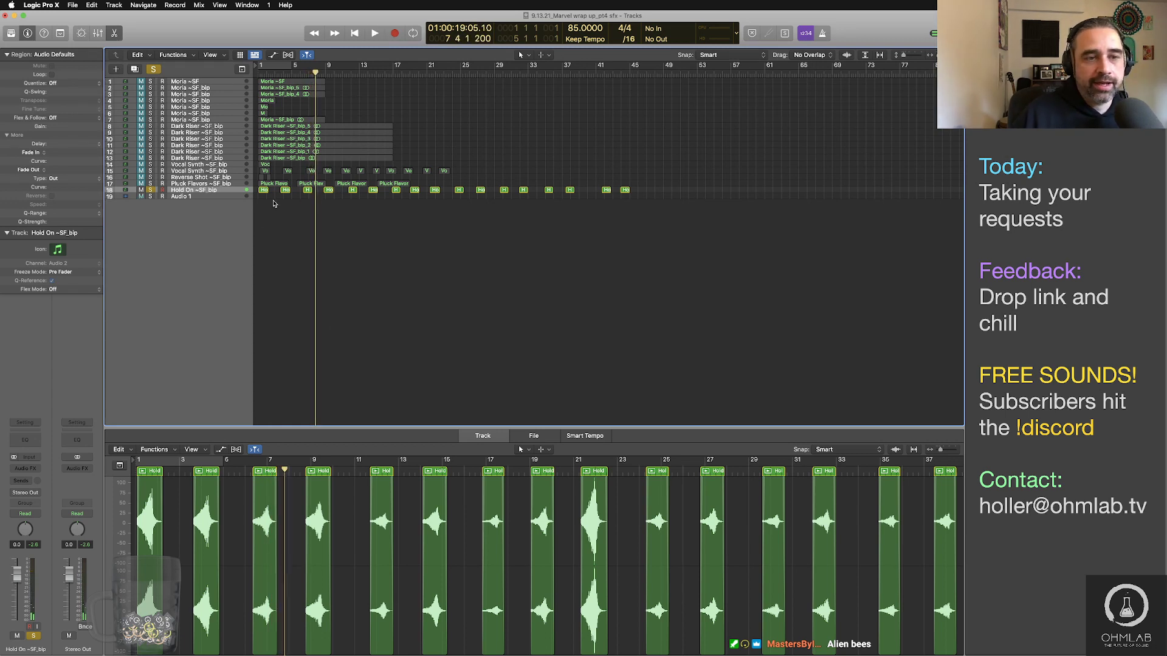
Step: Try lengthening the end of only the first Hold On ~SF_bip region, and undo the length change
drag(161, 576, 165, 581)
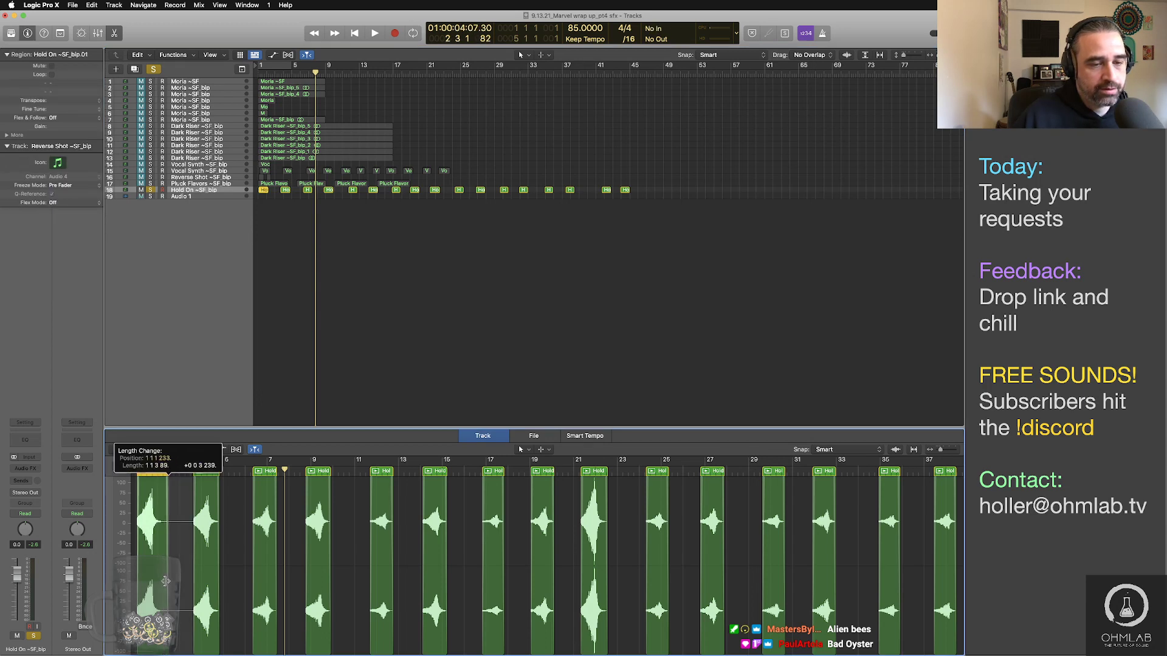
drag(165, 581, 166, 581)
key(super+z)
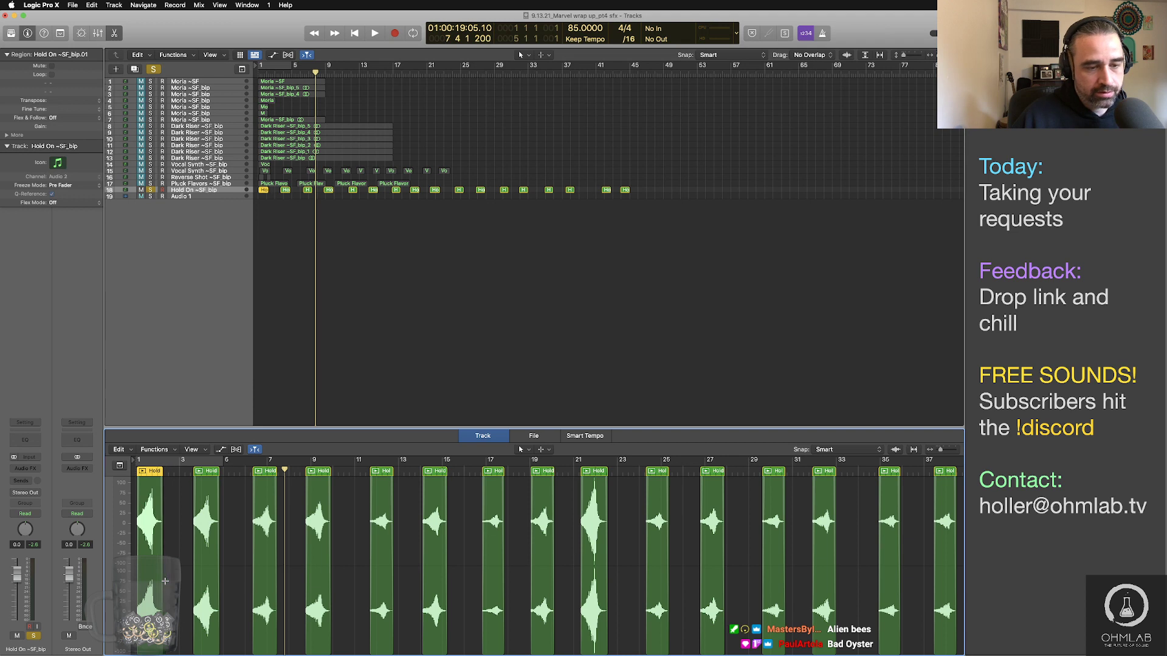
Step: Extend the ends of all Hold On ~SF_bip regions together by about half a bar in two passes, auditioning from the start in between
click(233, 192)
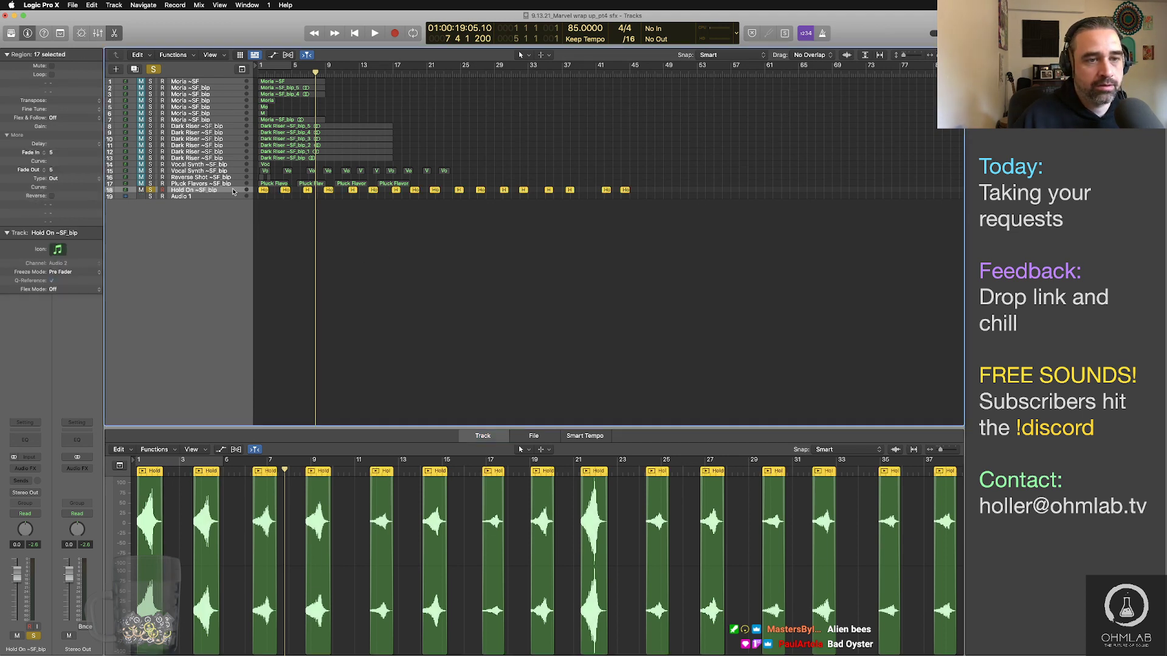
drag(162, 480, 168, 480)
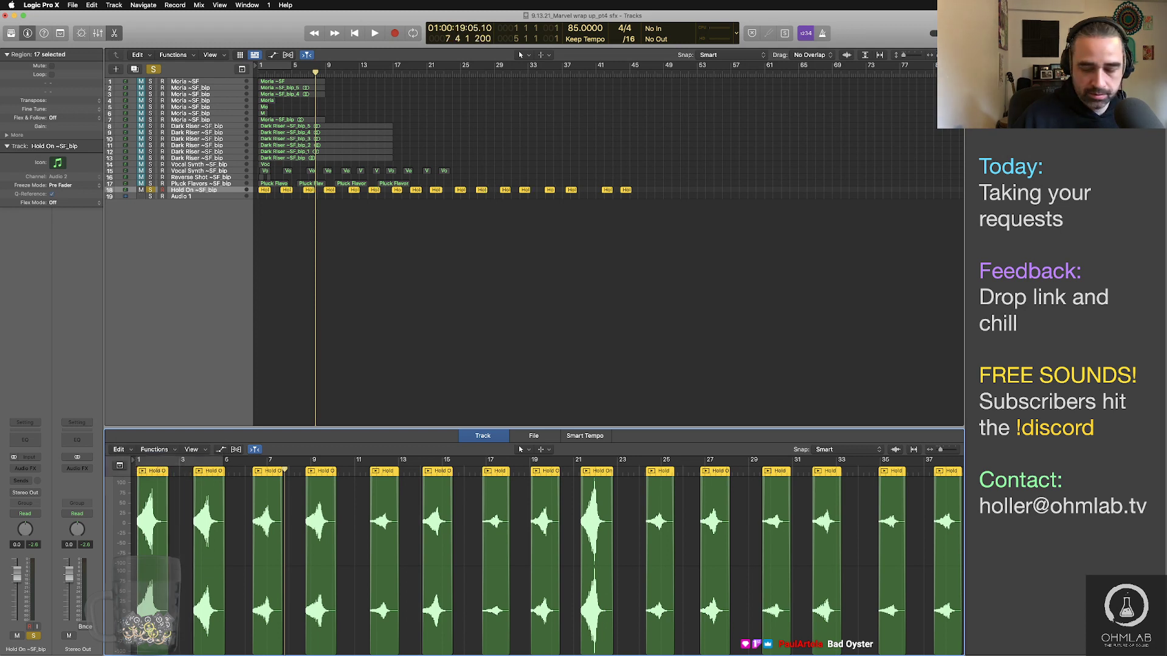
key(Return)
key(space)
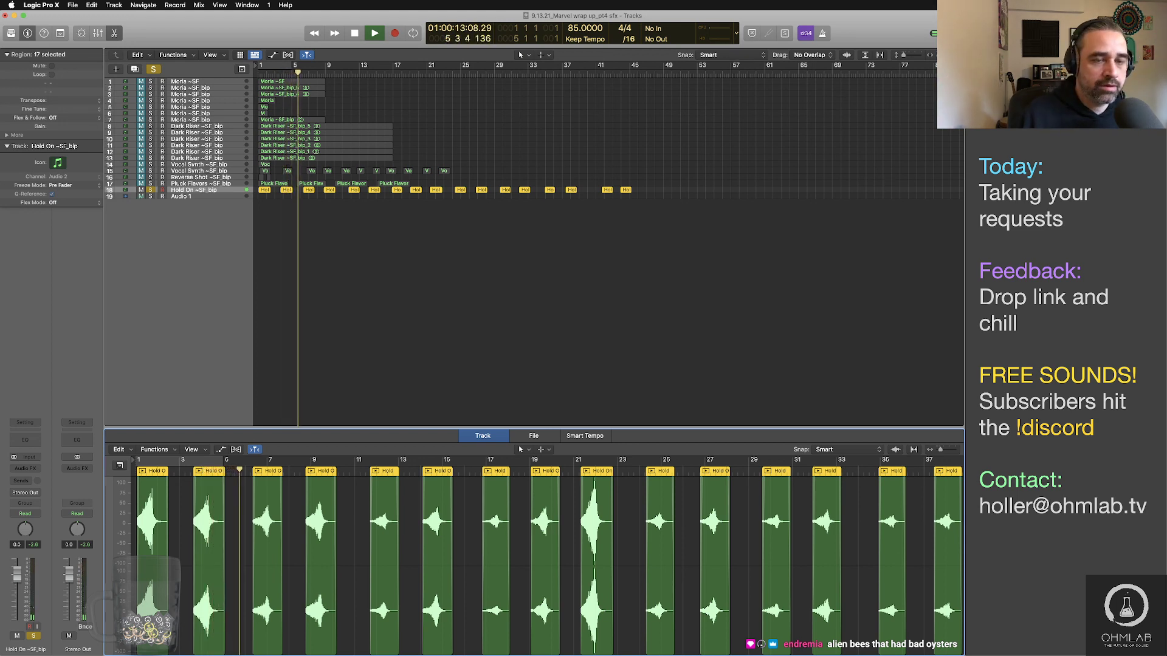
drag(169, 480, 174, 480)
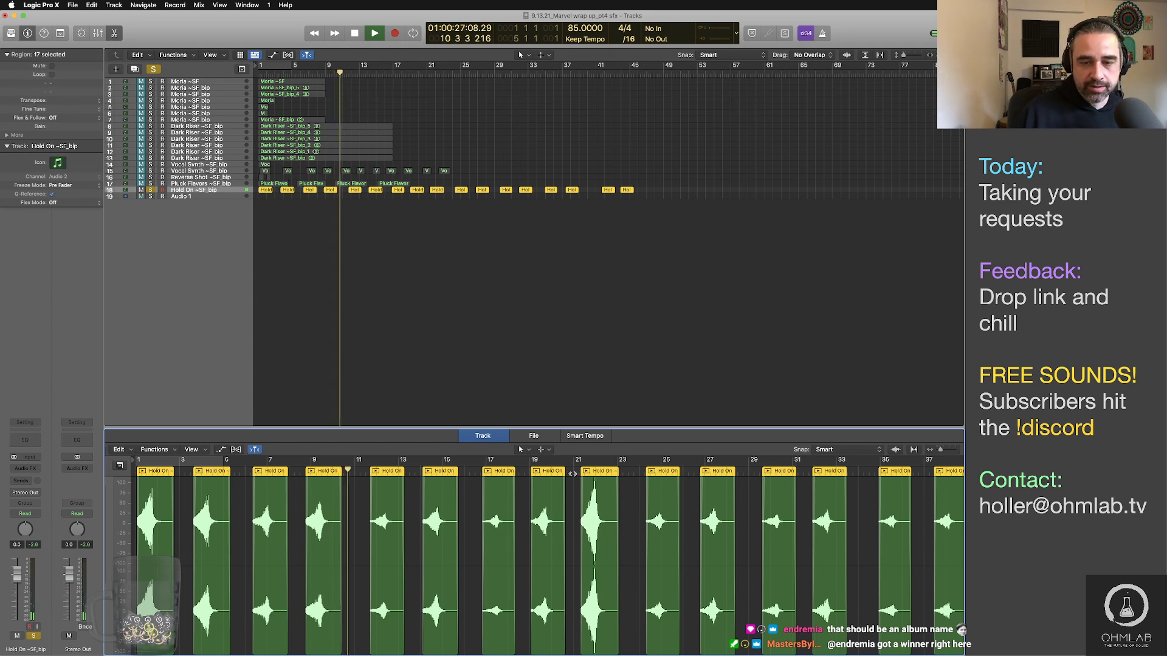
Step: Insert a MultiMeter on the Stereo Out channel and place its window over the upper arrangement area, clear of the waveforms
click(77, 468)
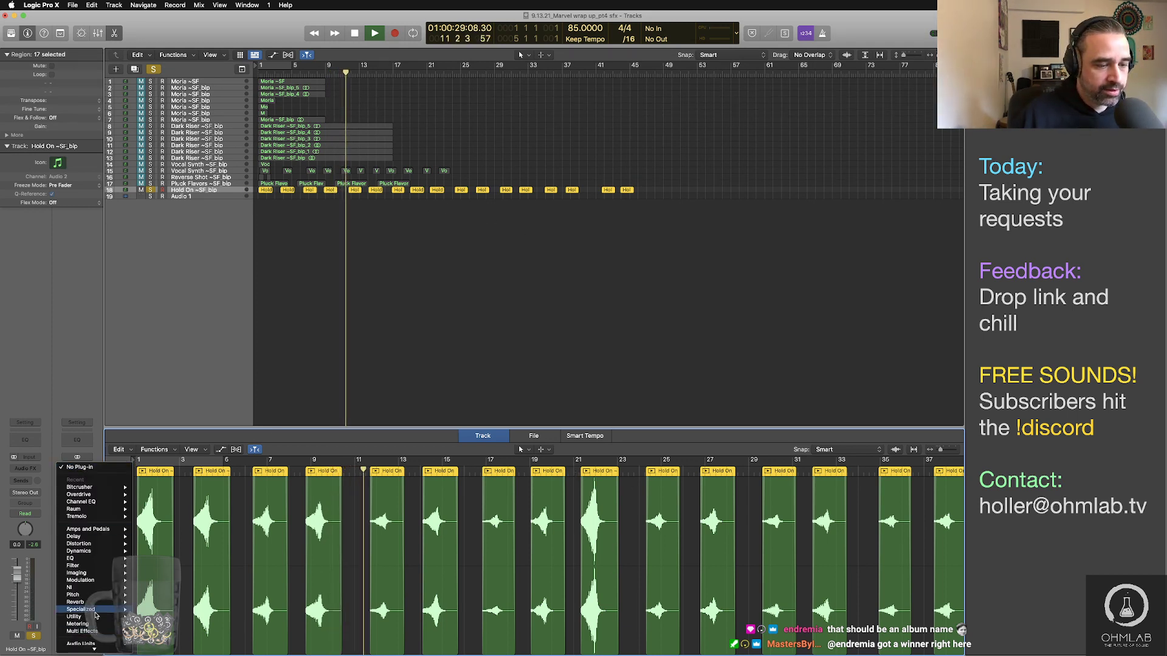
mouse_move(78, 624)
mouse_move(176, 641)
click(227, 643)
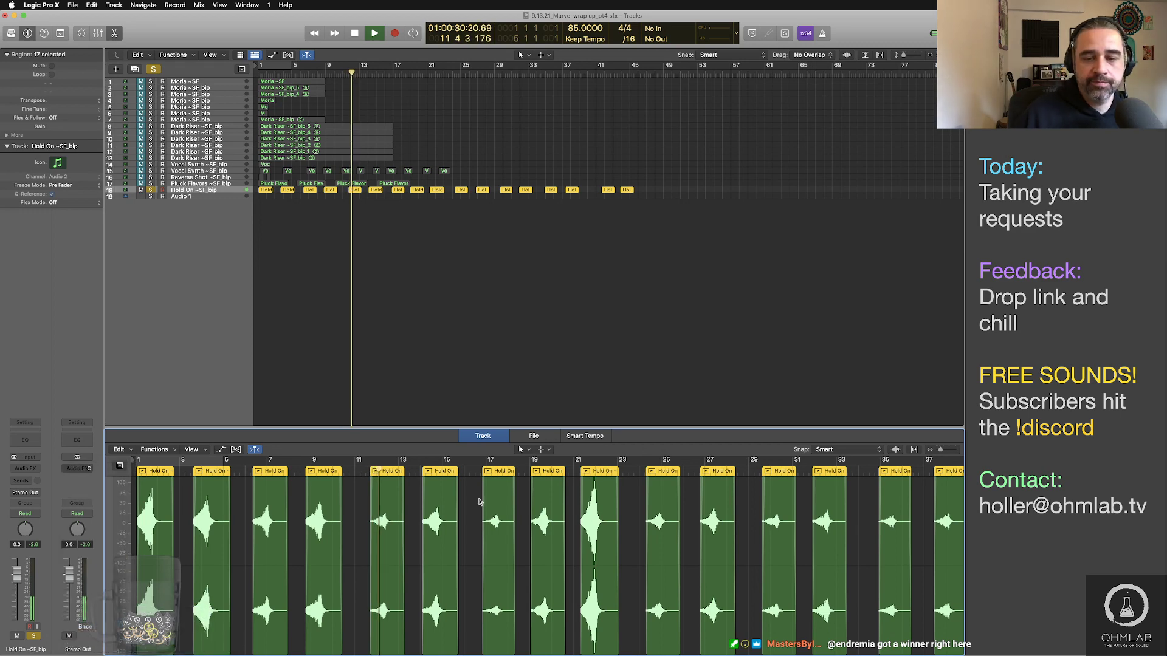
drag(615, 137, 883, 64)
click(575, 473)
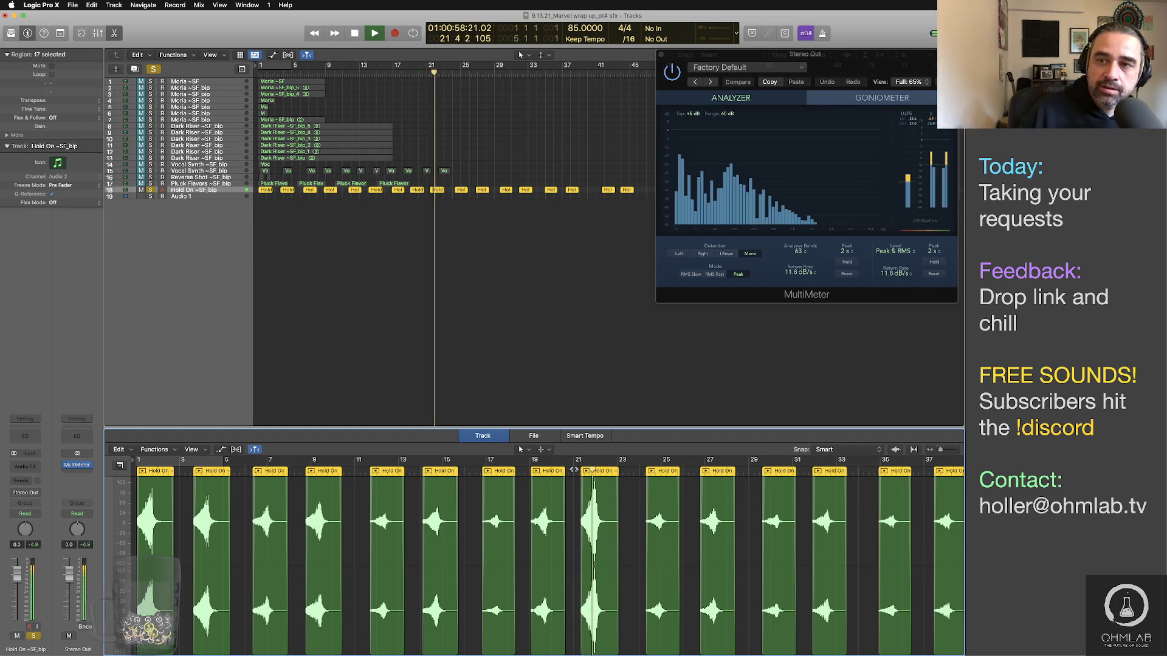
Step: Stop playback and lower the gain of the loud Hold On ~SF_bip region near bar 21 to about -1.6 dB
key(space)
click(491, 300)
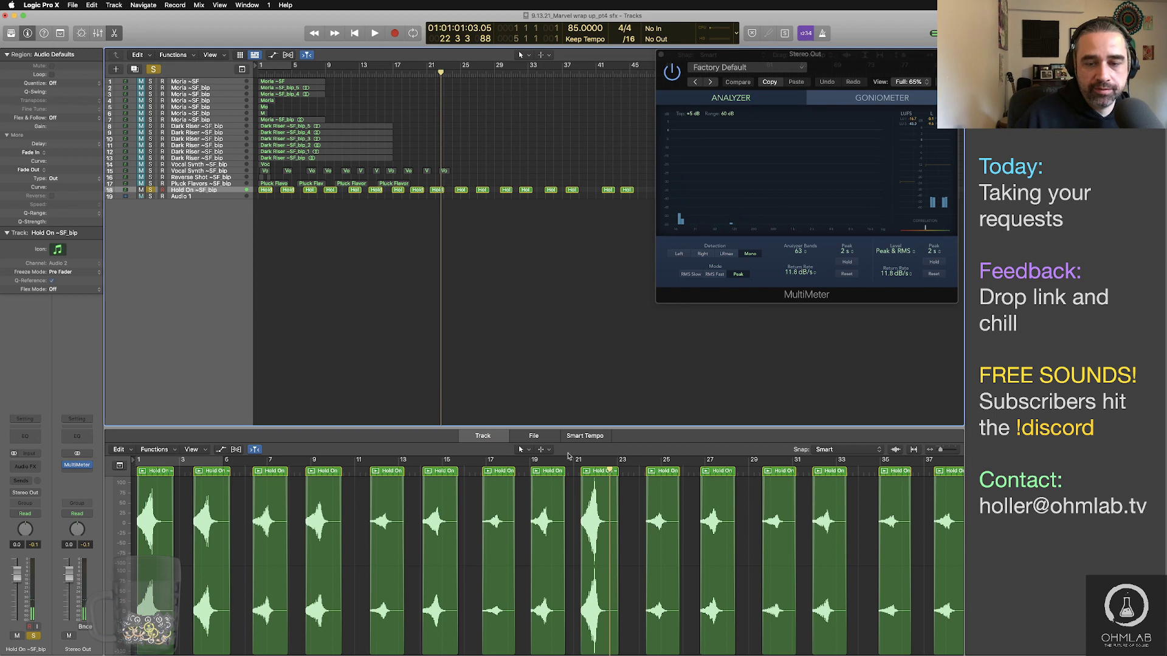
click(598, 502)
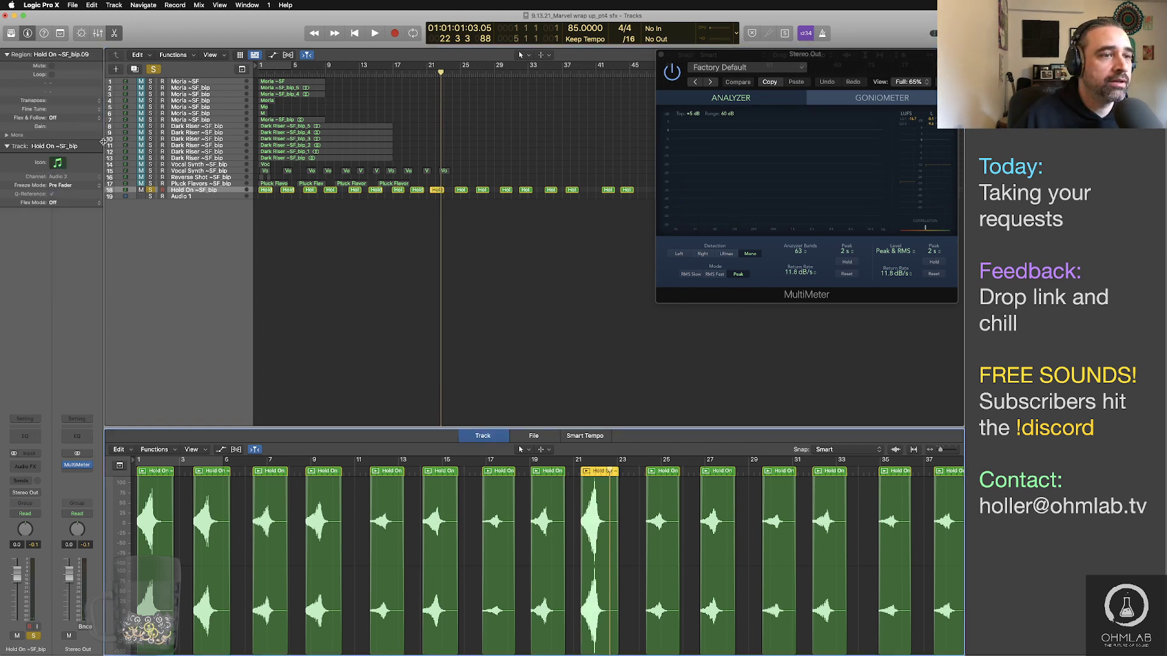
drag(55, 133, 57, 137)
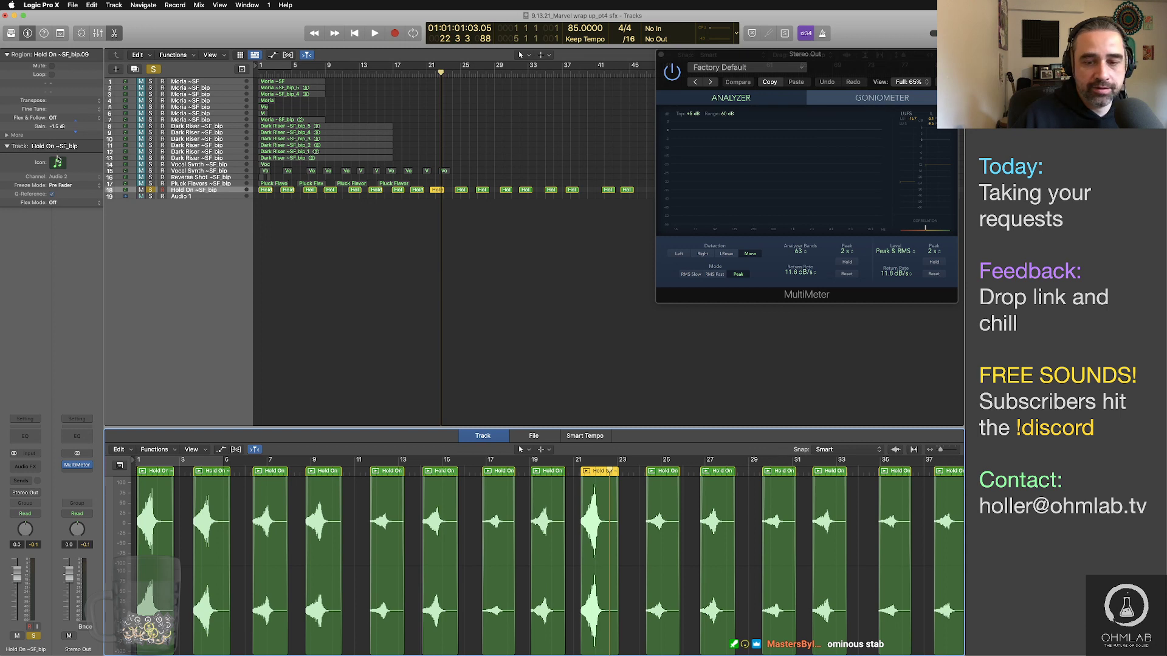
click(443, 305)
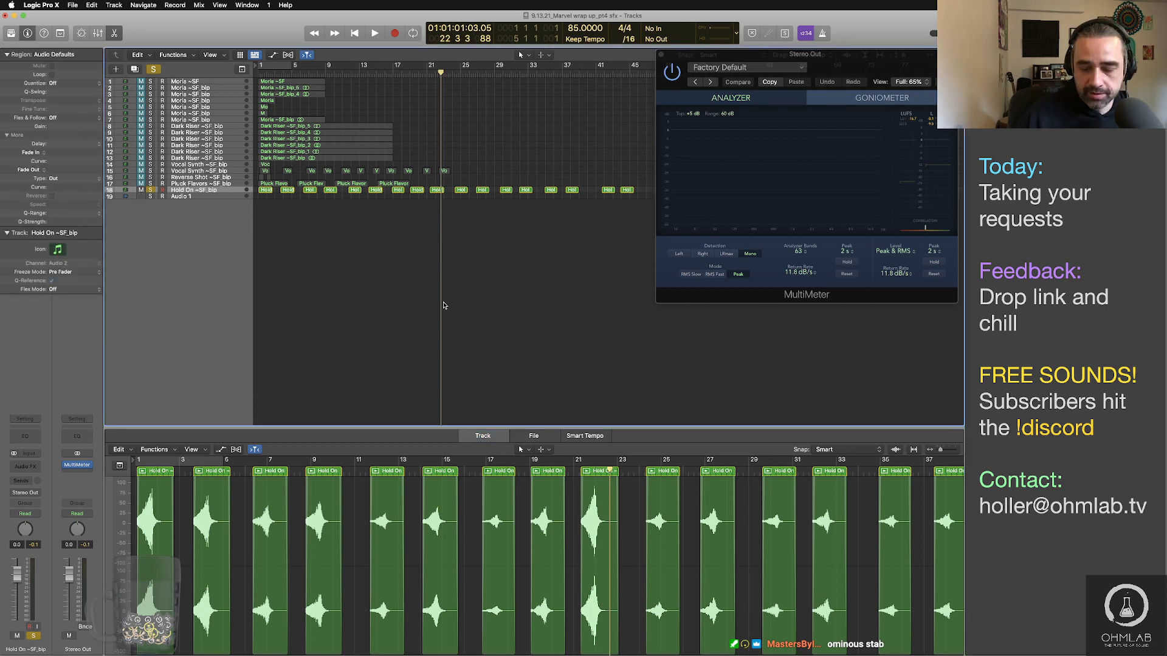
Step: Audition the soloed Hold On ~SF_bip regions from the project start and check their output levels
key(Return)
key(space)
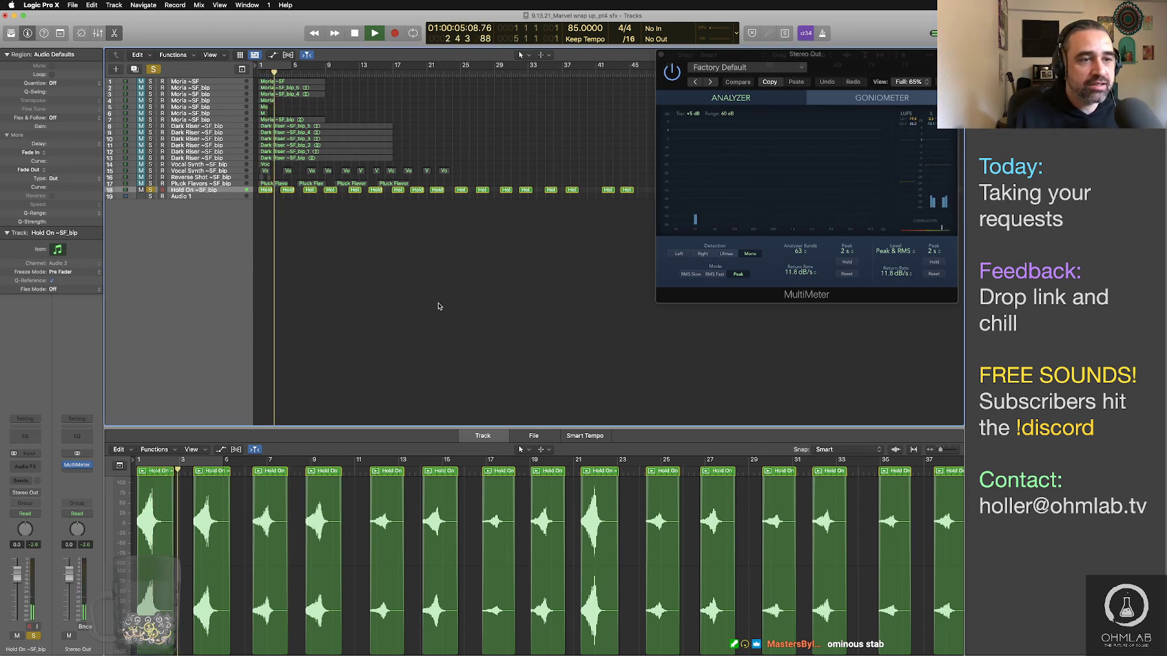
click(215, 193)
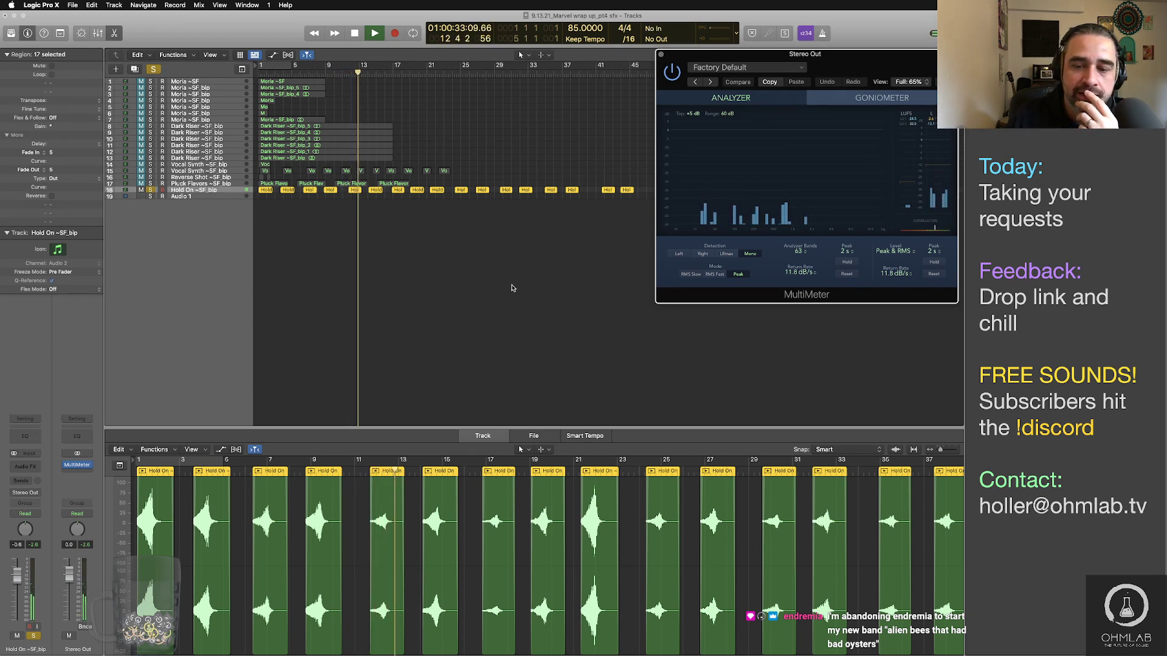
key(space)
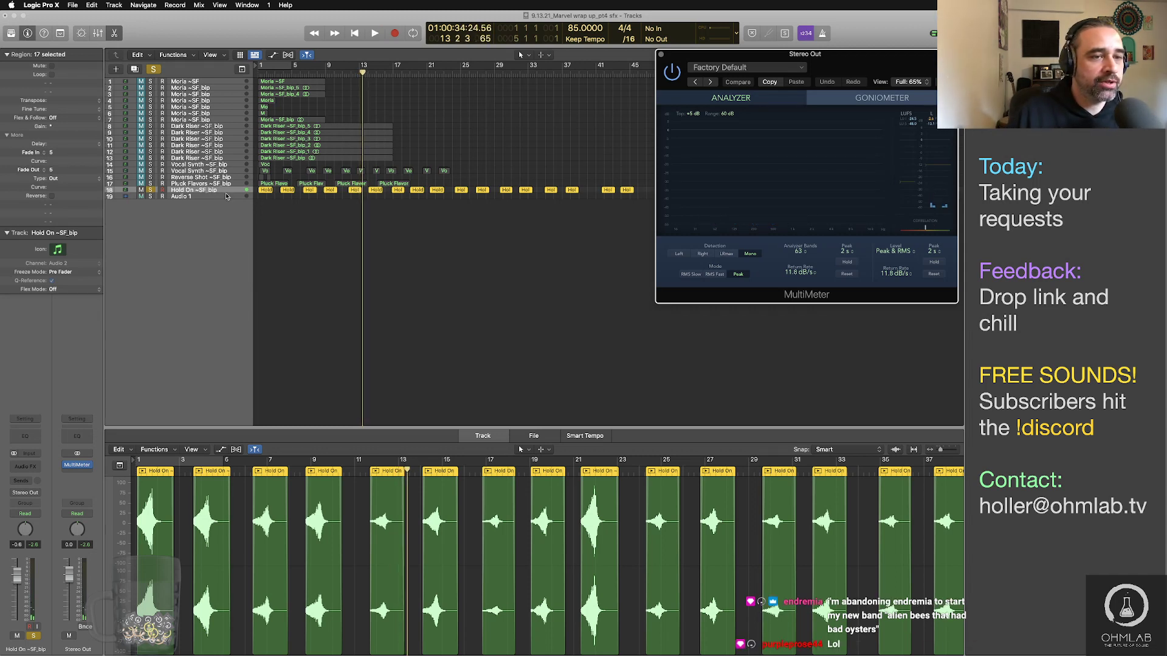
click(266, 348)
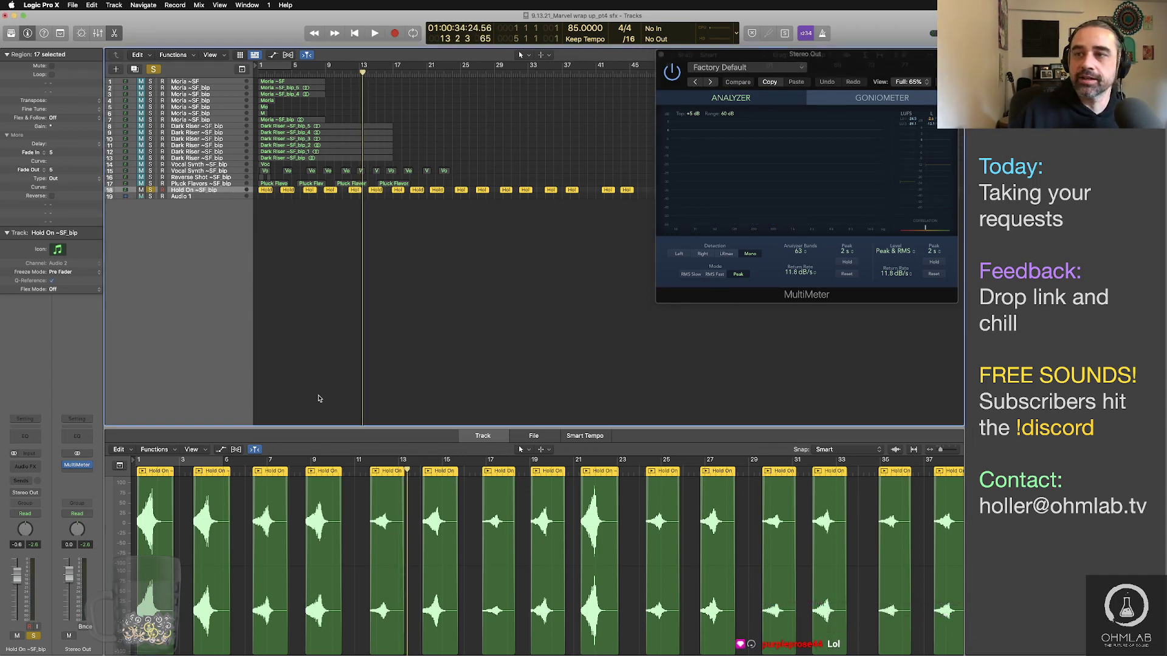
Step: Insert an Overdrive on the Hold On ~SF_bip track and set its output to -1.0 dB during playback
click(37, 467)
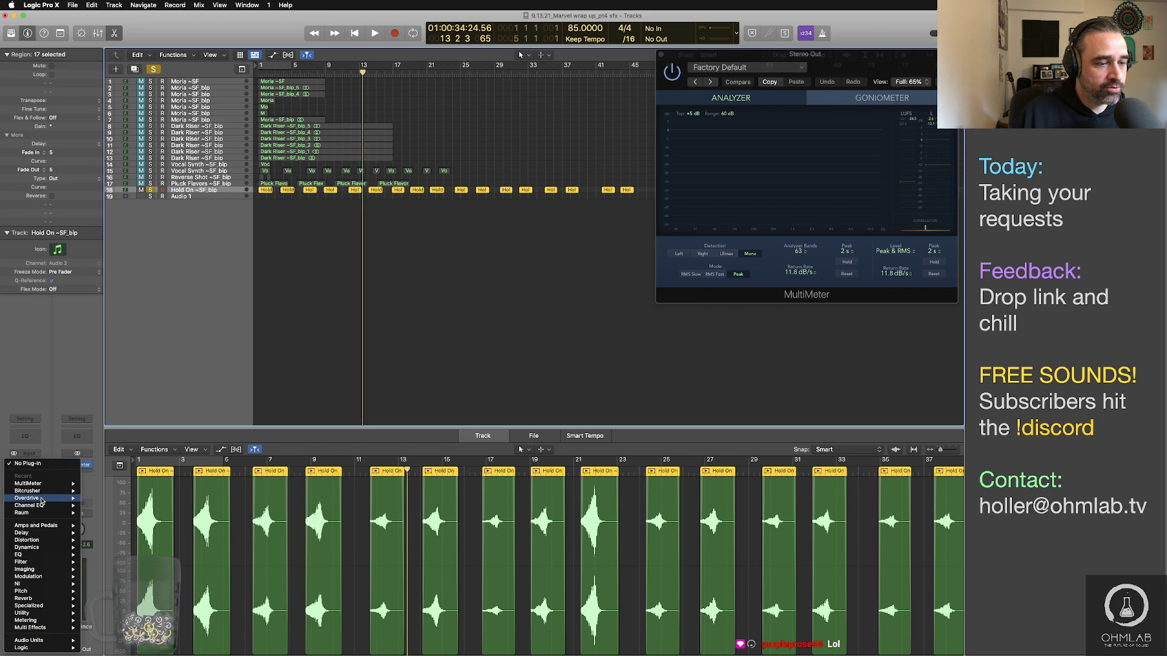
click(98, 498)
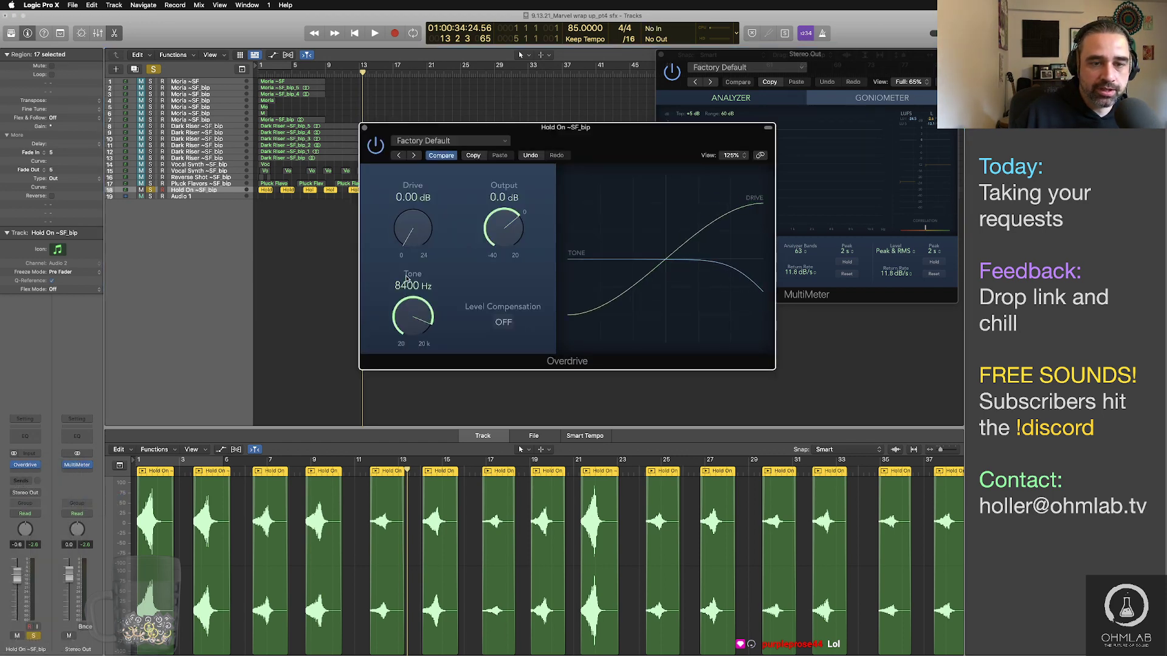
drag(499, 134, 579, 284)
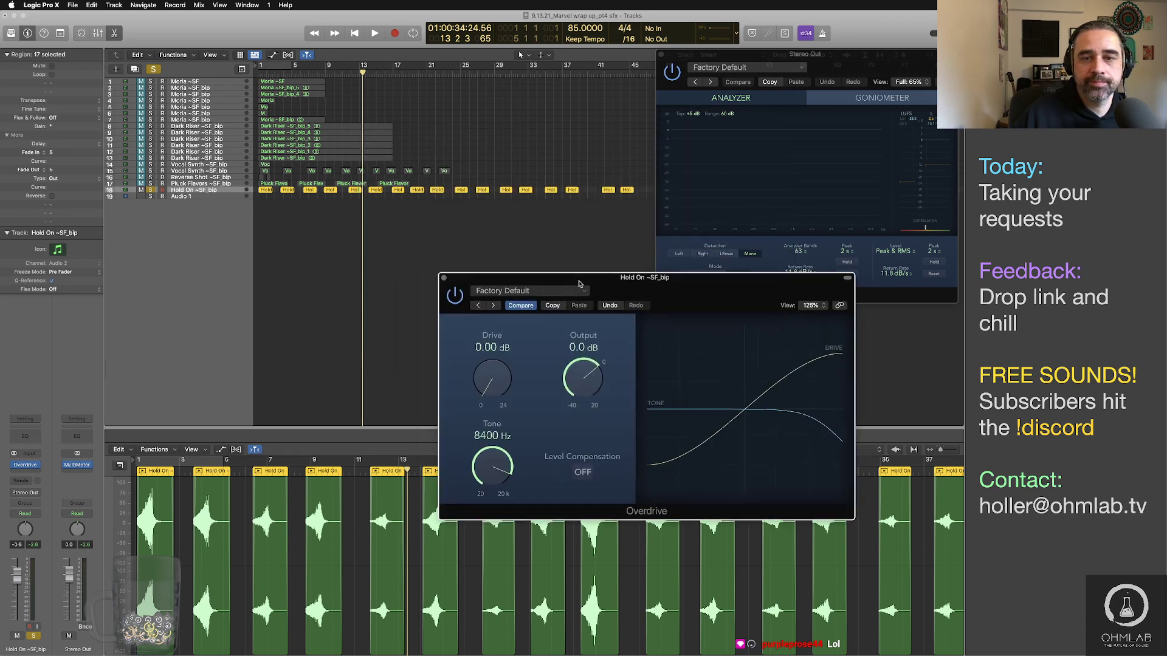
click(322, 75)
key(space)
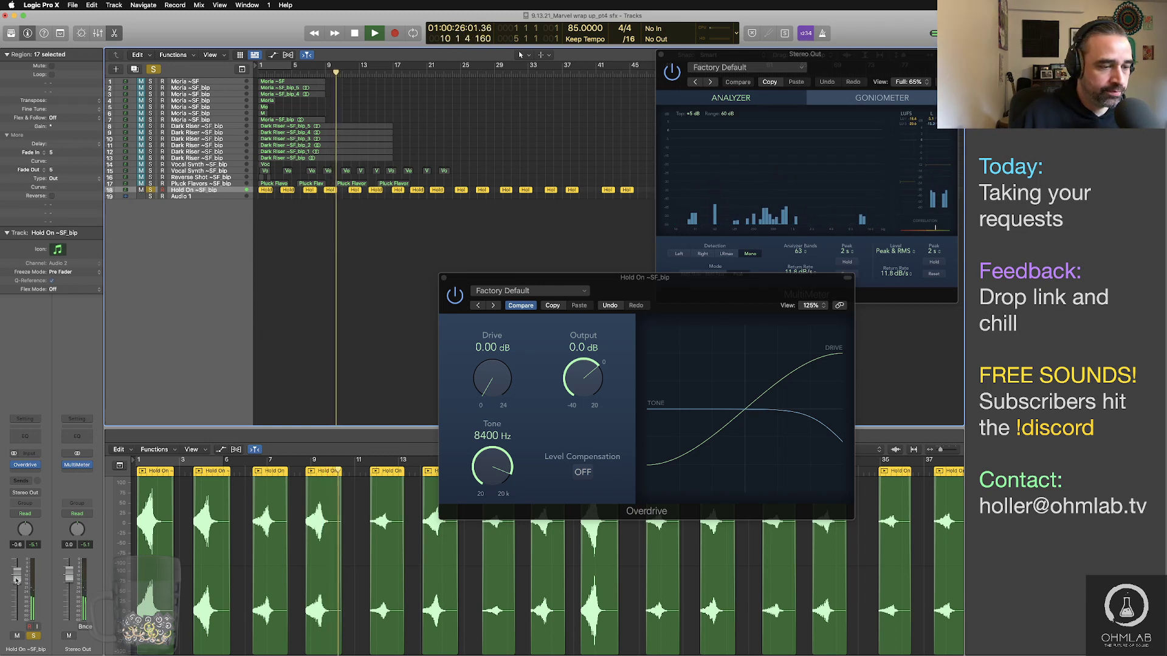
drag(584, 389, 587, 396)
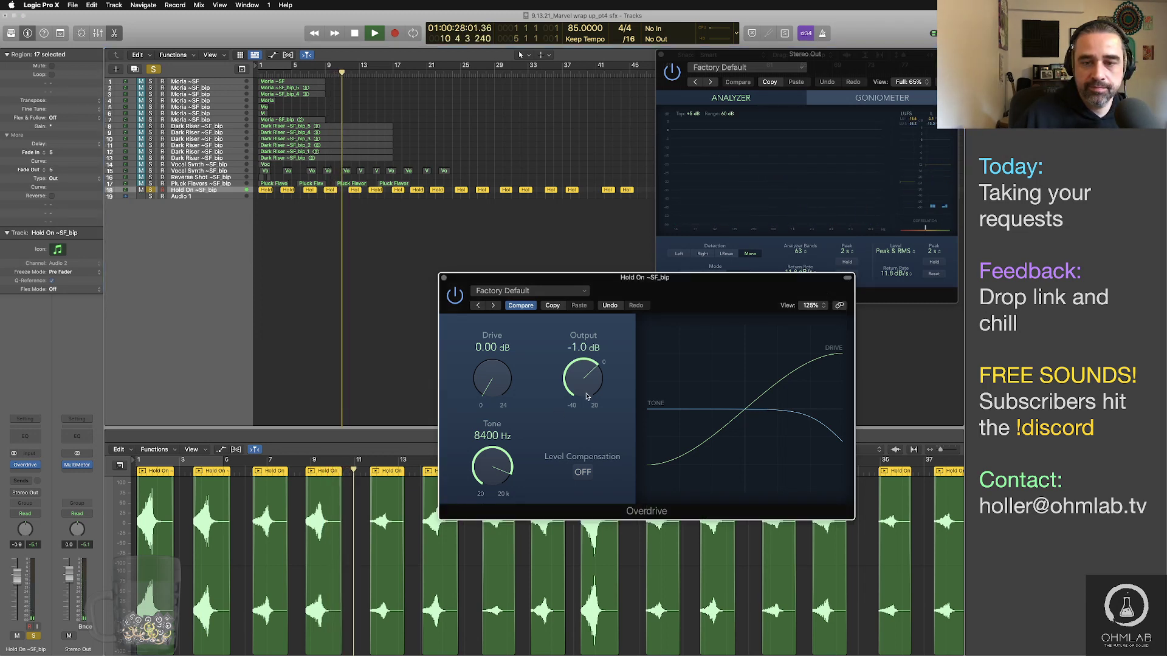
Step: Audition the Hold On ~SF_bip regions through to the last one, placing the Overdrive window clear of the MultiMeter and waveforms
click(509, 238)
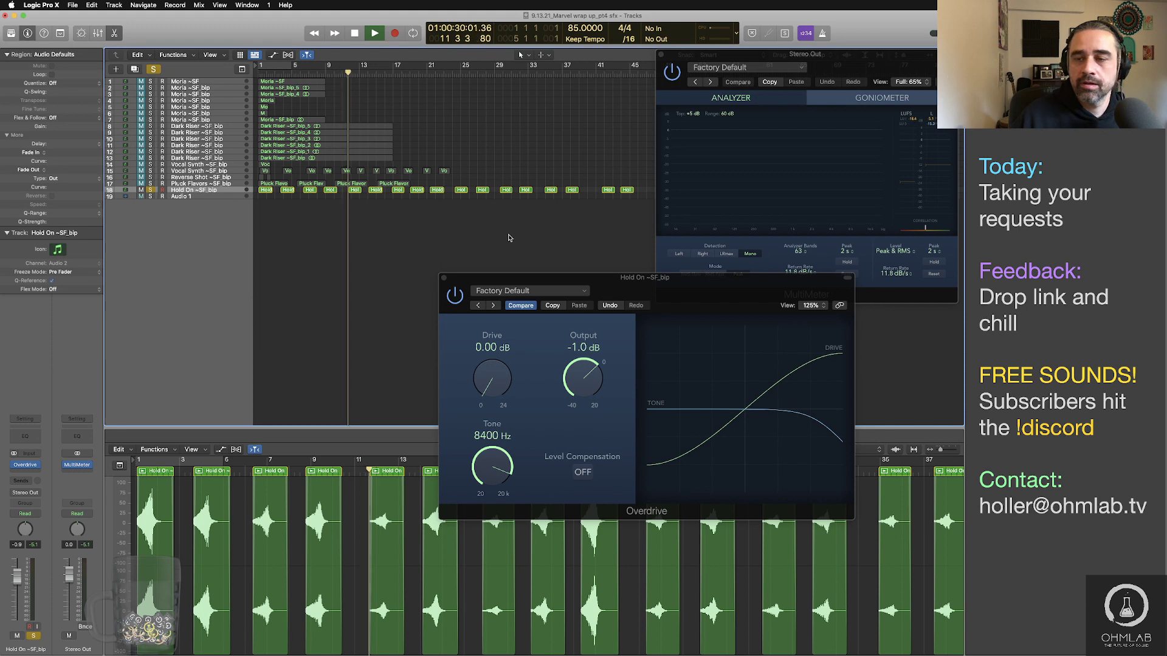
click(915, 126)
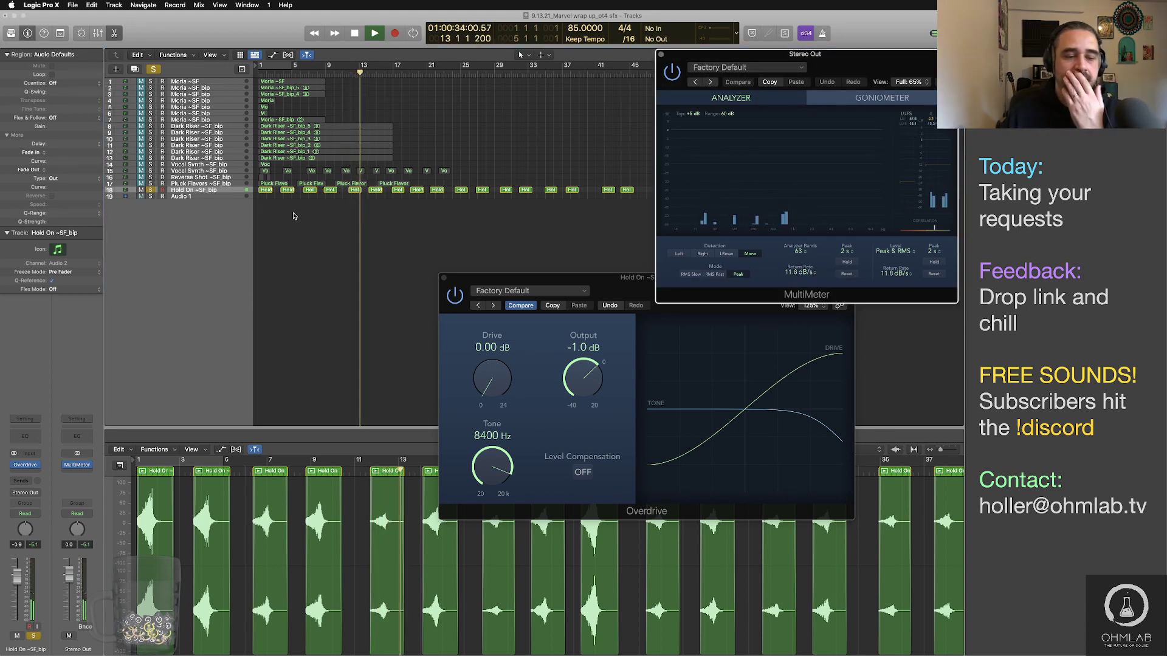
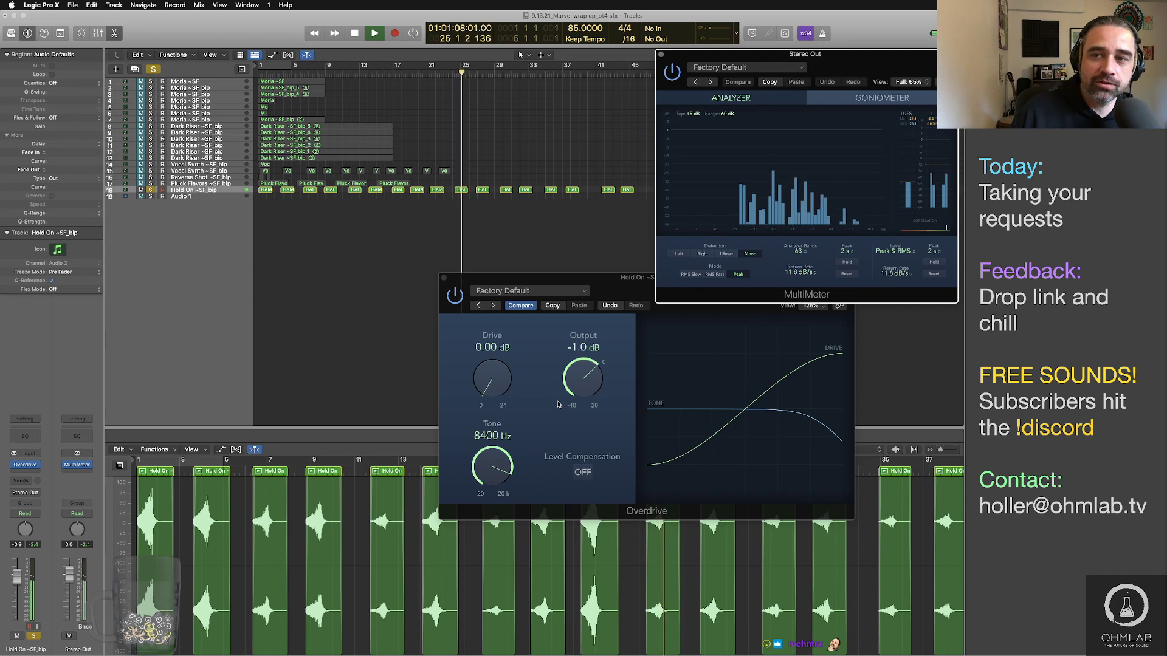
drag(635, 288, 210, 228)
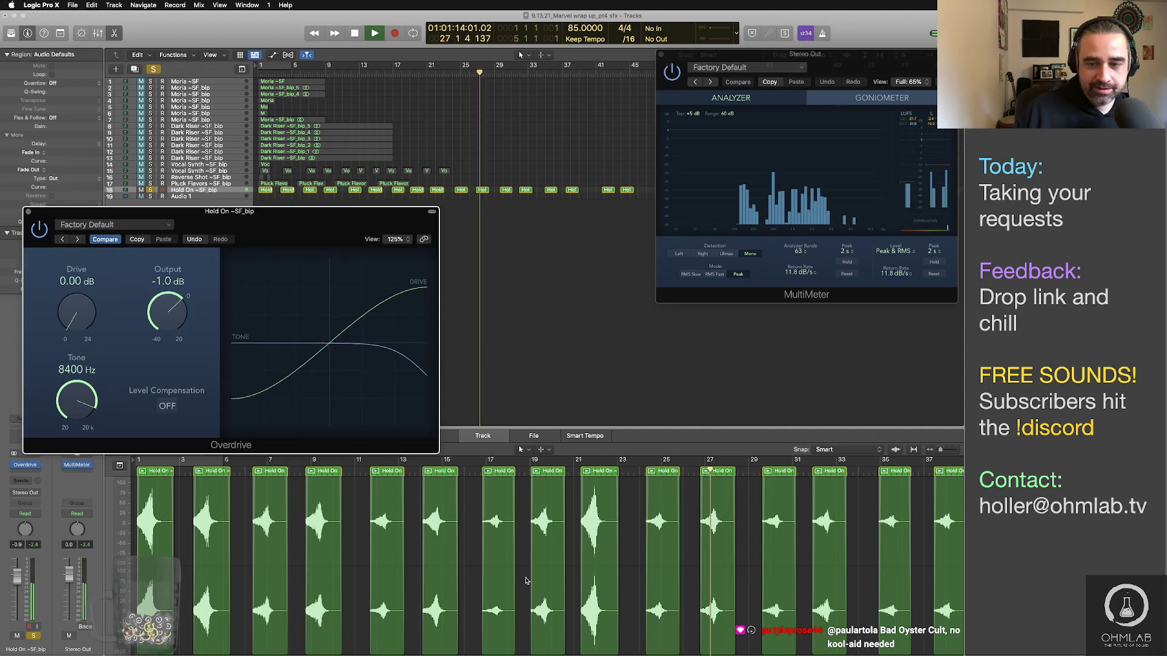
scroll(526, 580, right, 10)
scroll(527, 580, right, 2)
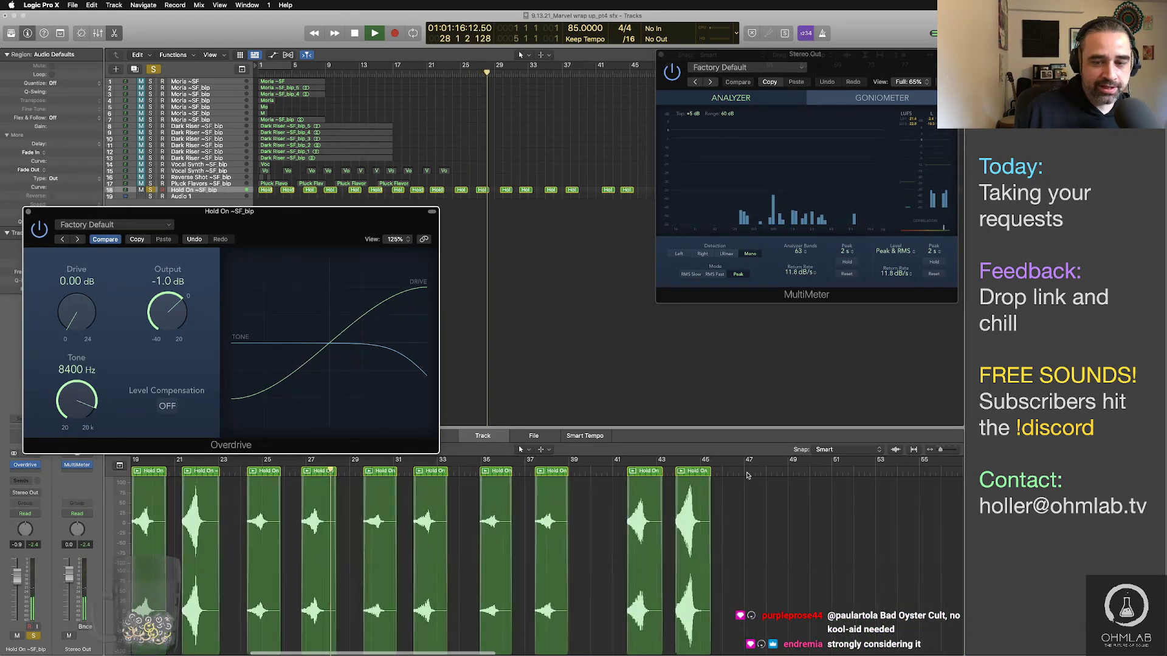
click(621, 474)
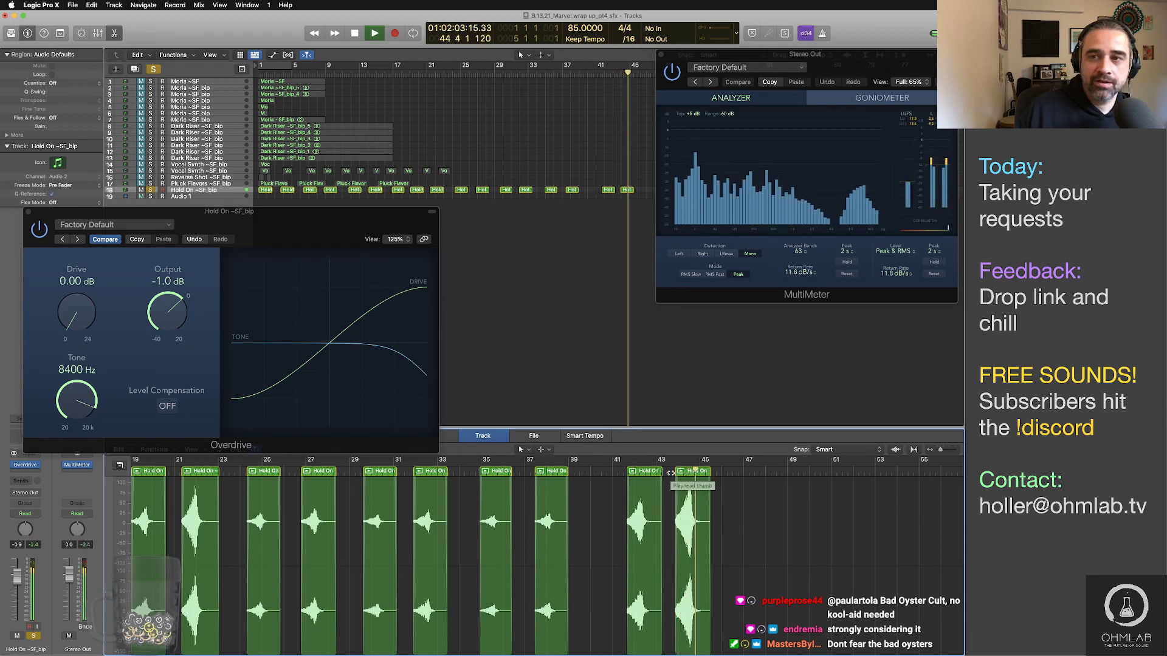
Step: Lower the gain of only the last Hold On ~SF_bip region in two adjustments, replaying it from its start in between
key(space)
click(689, 518)
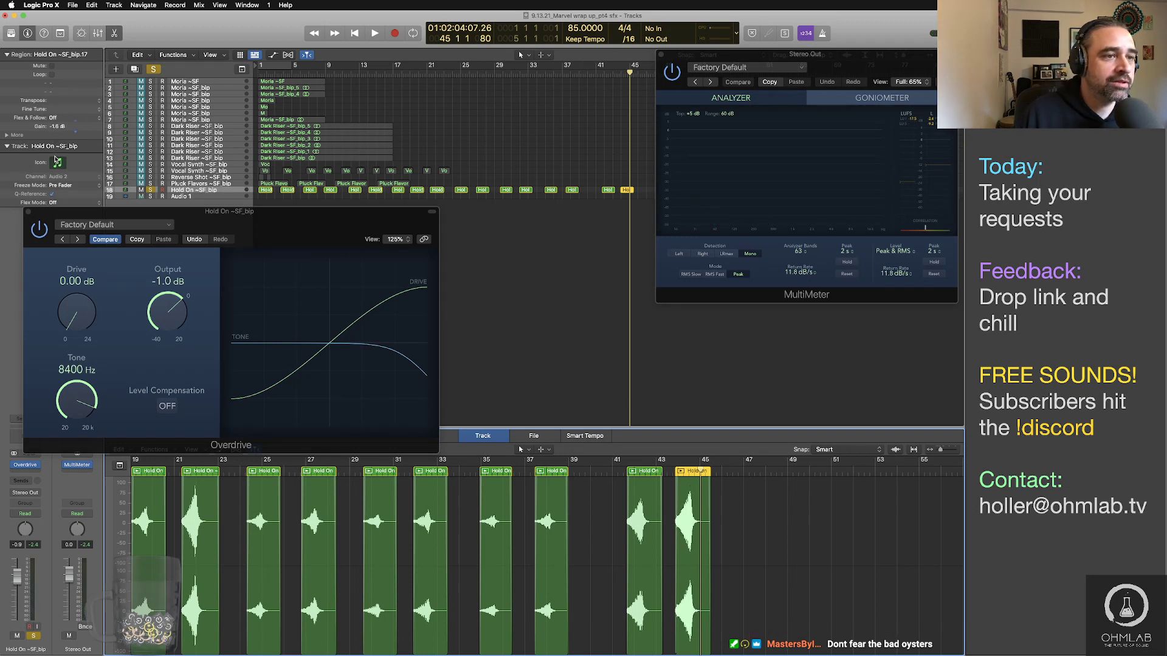
click(615, 471)
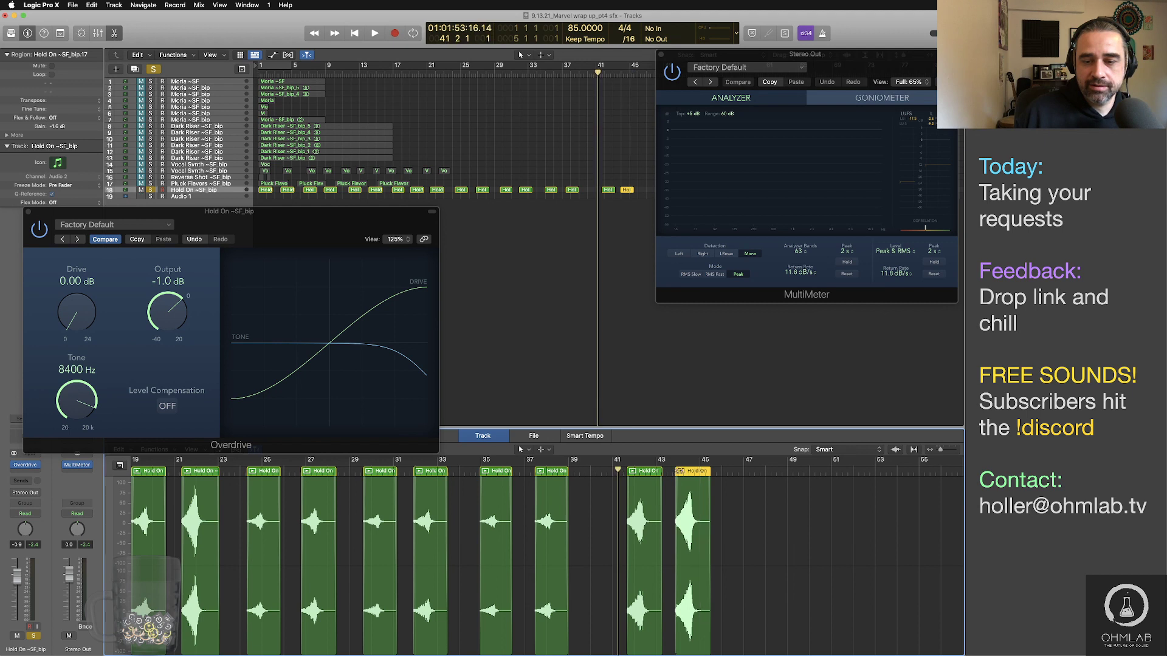
click(670, 470)
key(space)
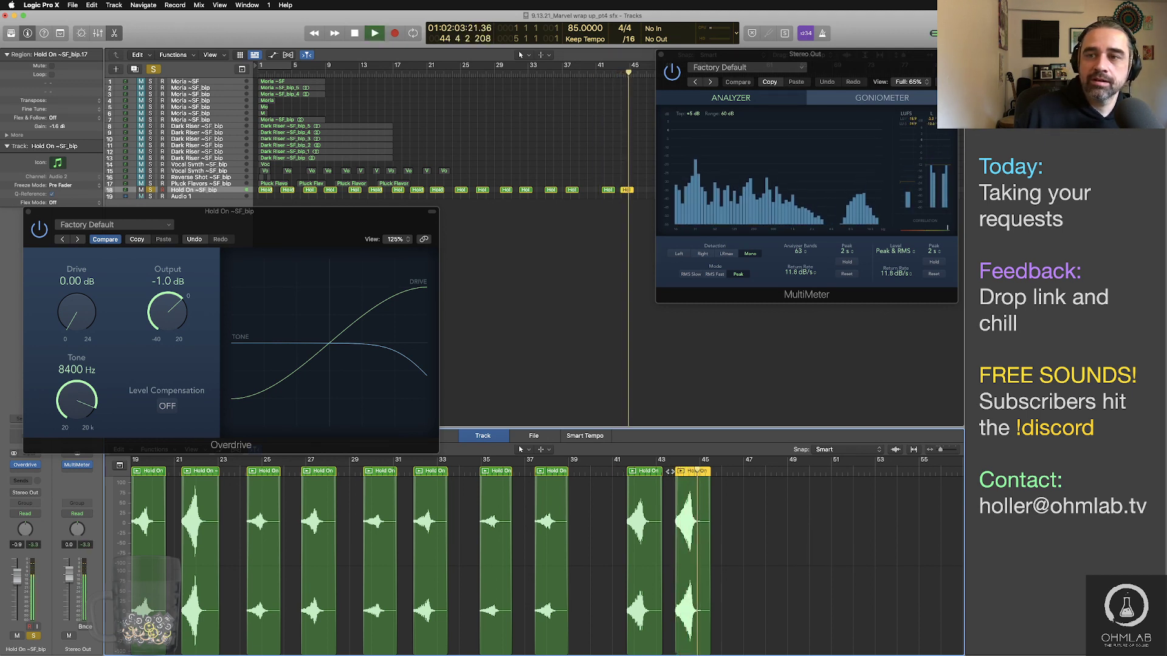
key(space)
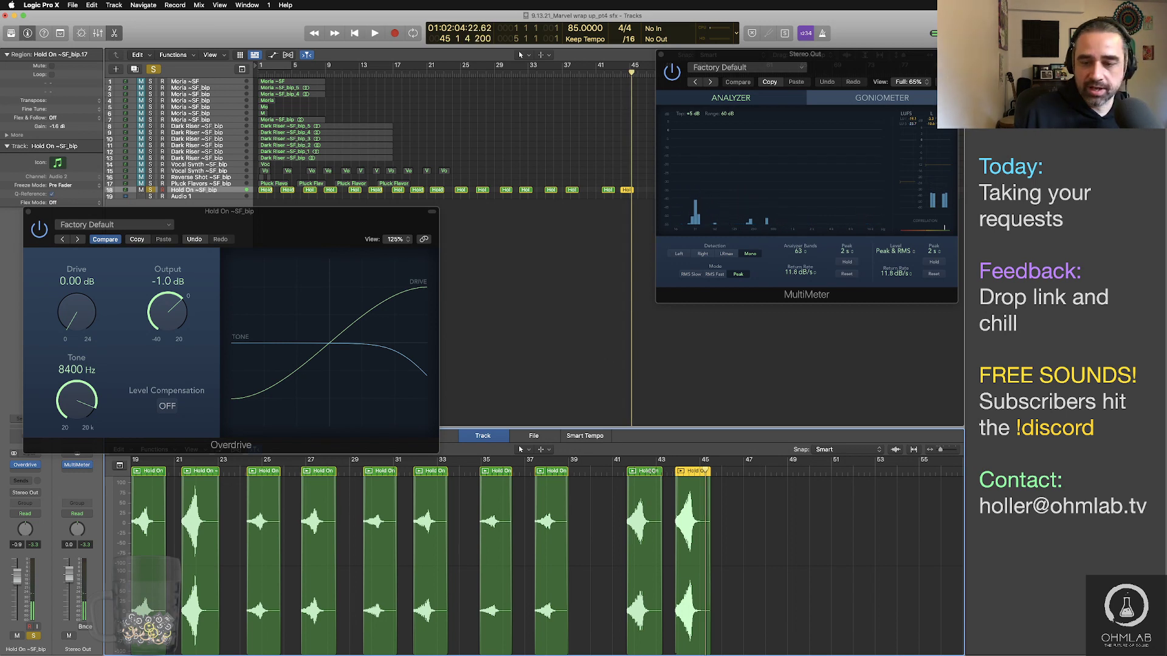
click(671, 470)
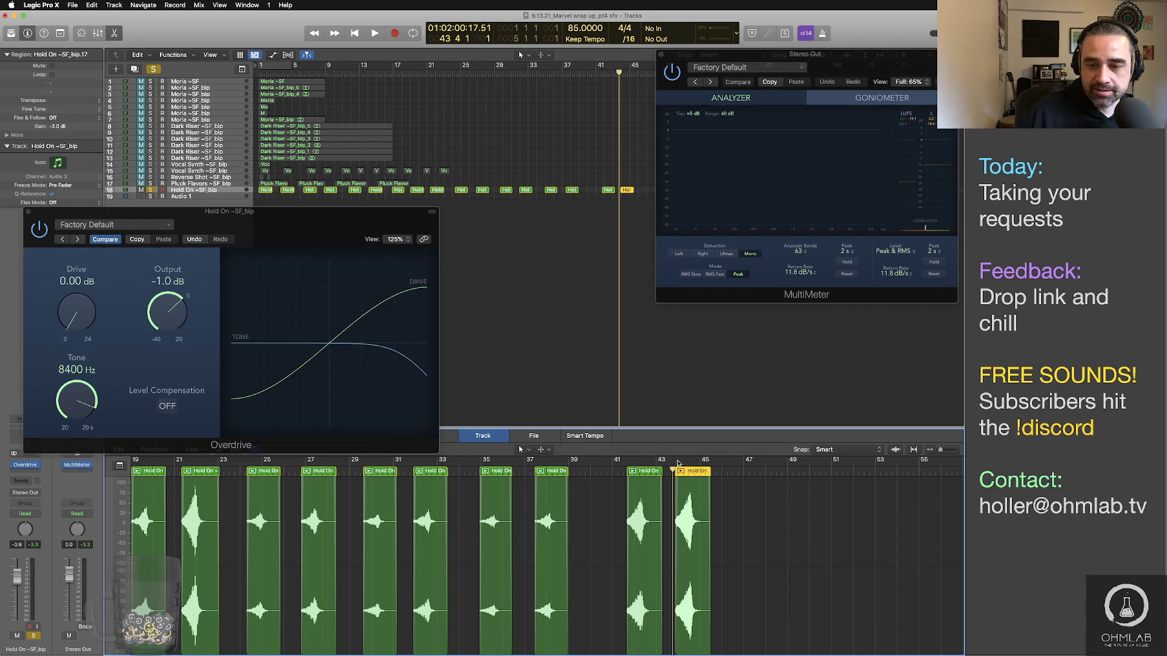
Step: Select all Hold On ~SF_bip regions and enter Marvel_Pt4_SFX_Swell_Synthetic_Am_ as the beginning of their track's new name
click(743, 468)
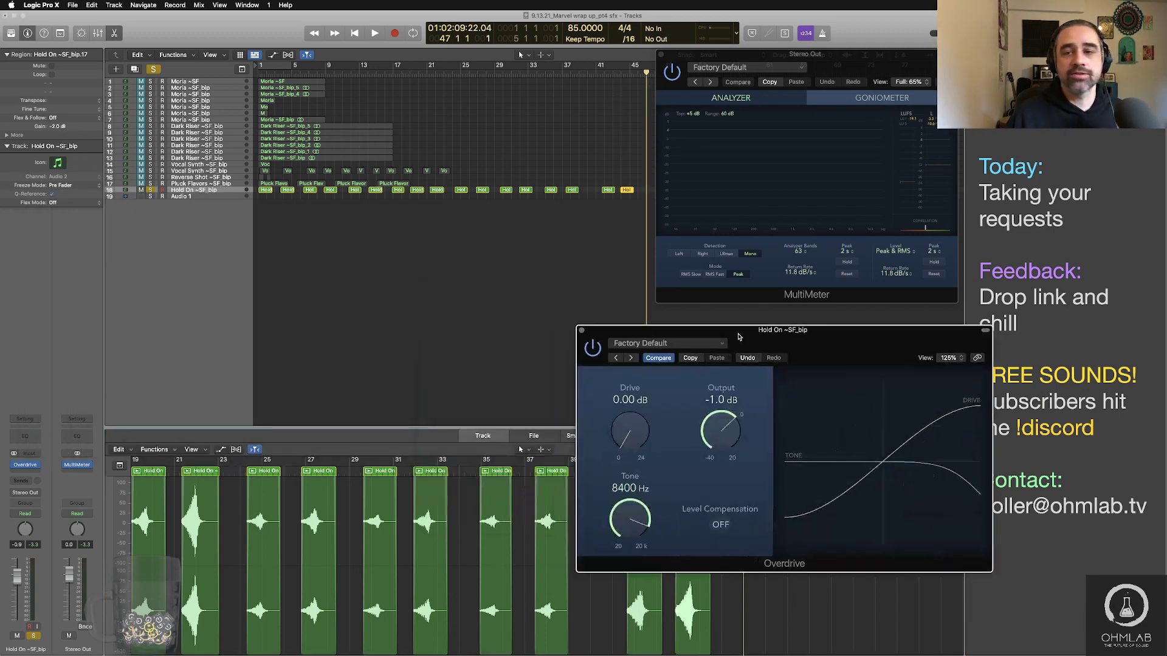
click(625, 208)
drag(639, 192, 253, 193)
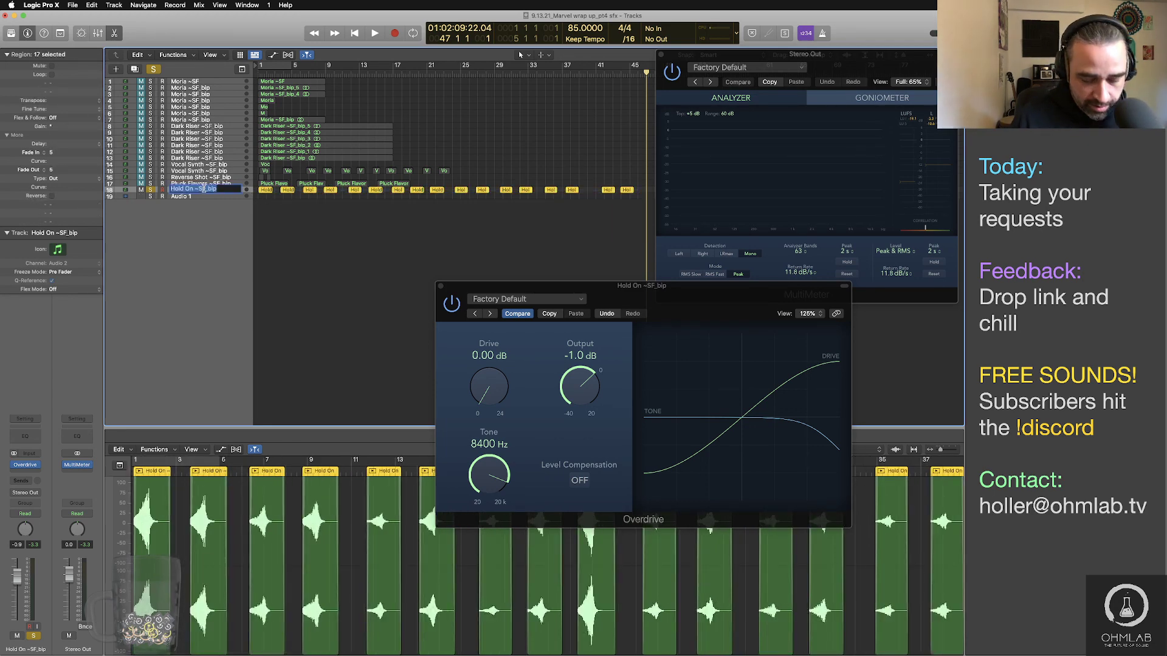
text(Marvel_)
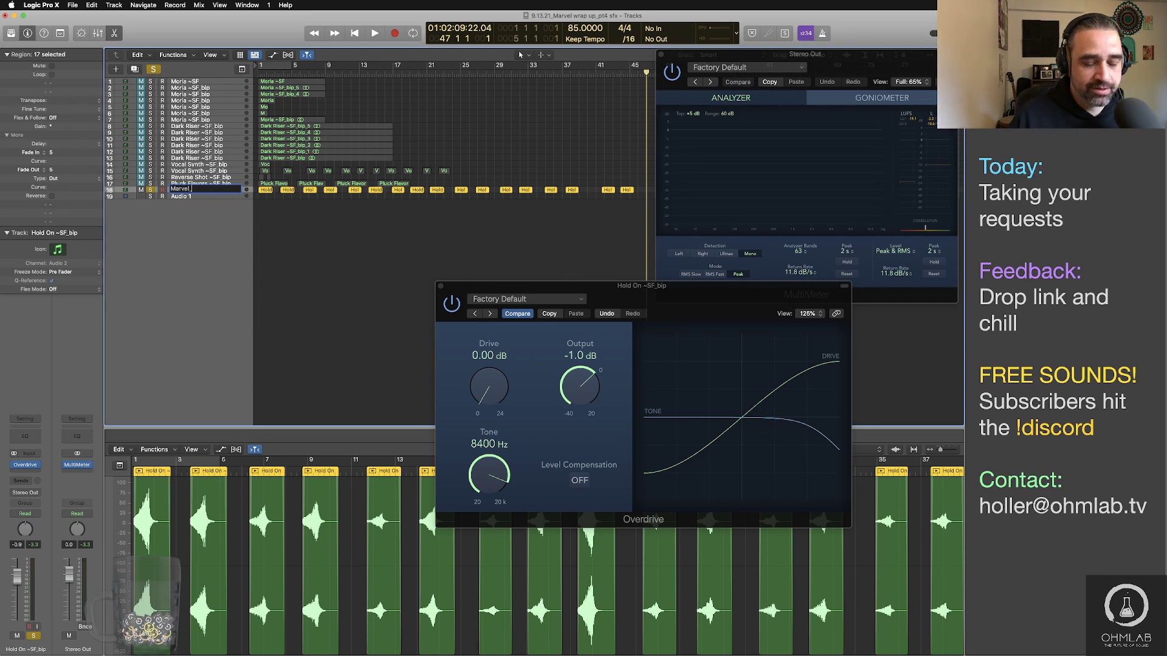
text(Pt4_SFX)
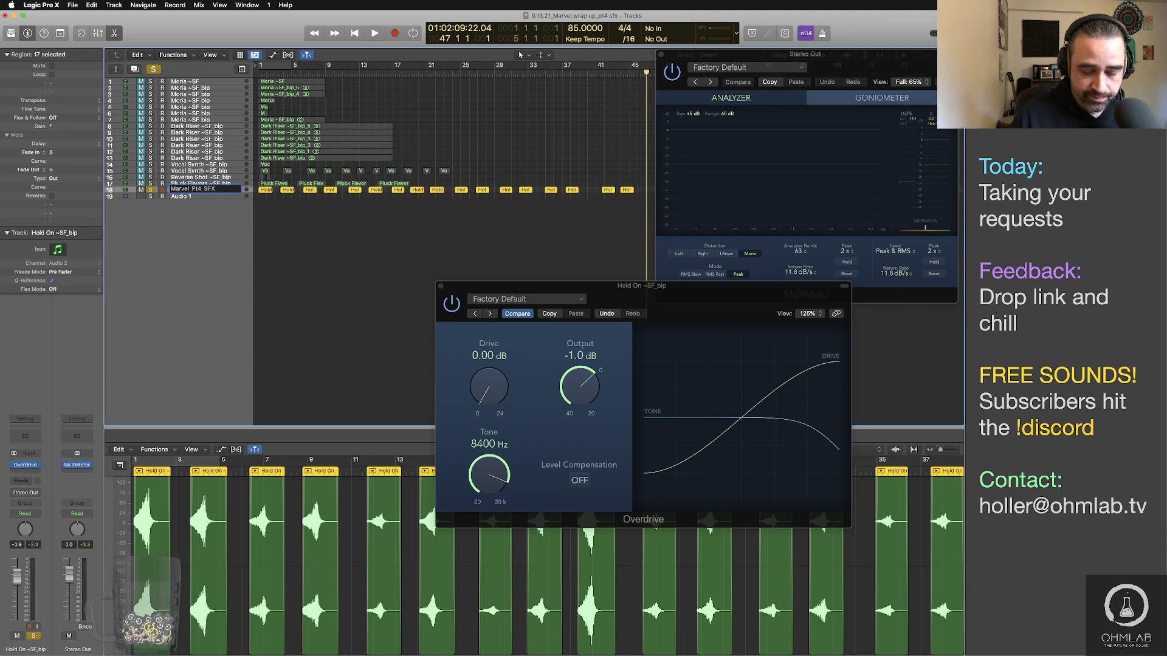
text(_SFX_Swell_Synthetic_a)
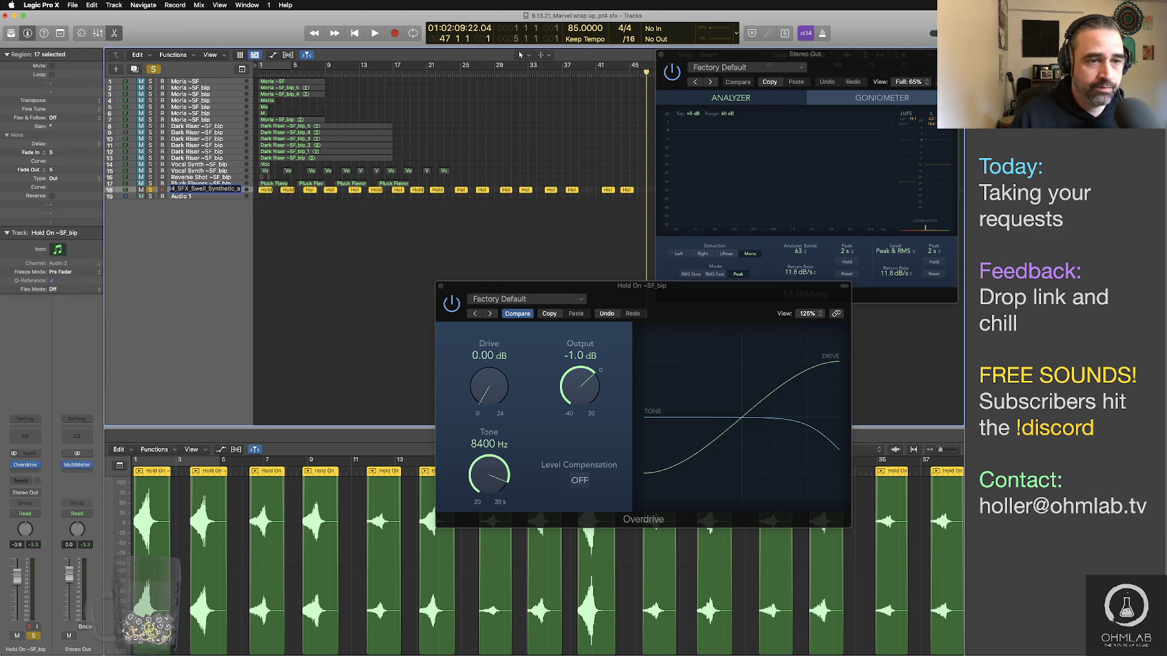
text(A)
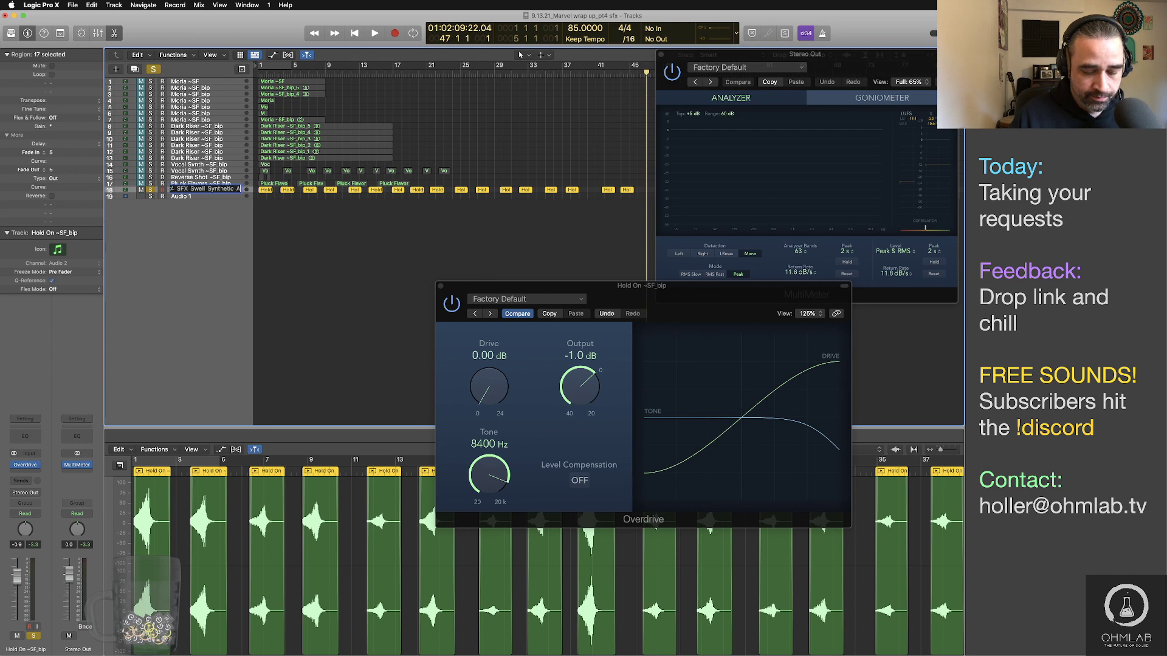
text(m_)
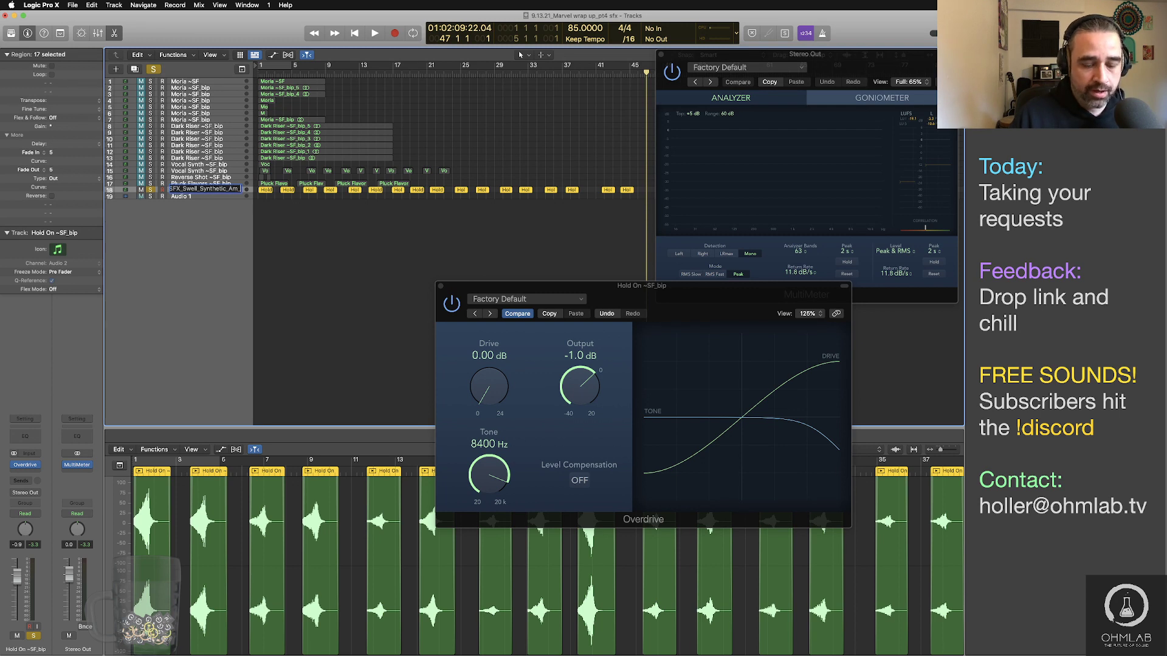
text(85BPM)
key(BackSpace)
key(BackSpace)
key(BackSpace)
key(BackSpace)
key(BackSpace)
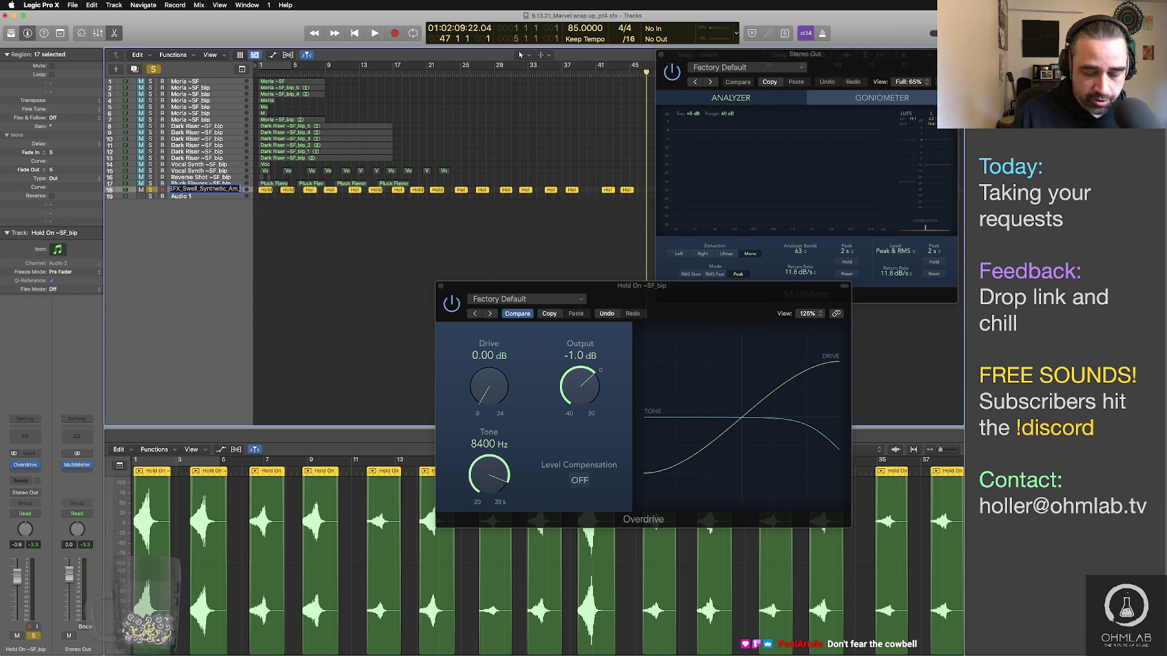
Step: Complete the track's name as Marvel_Pt4_SFX_Swell_Synthetic_Am_01_i4_c3
text(01)
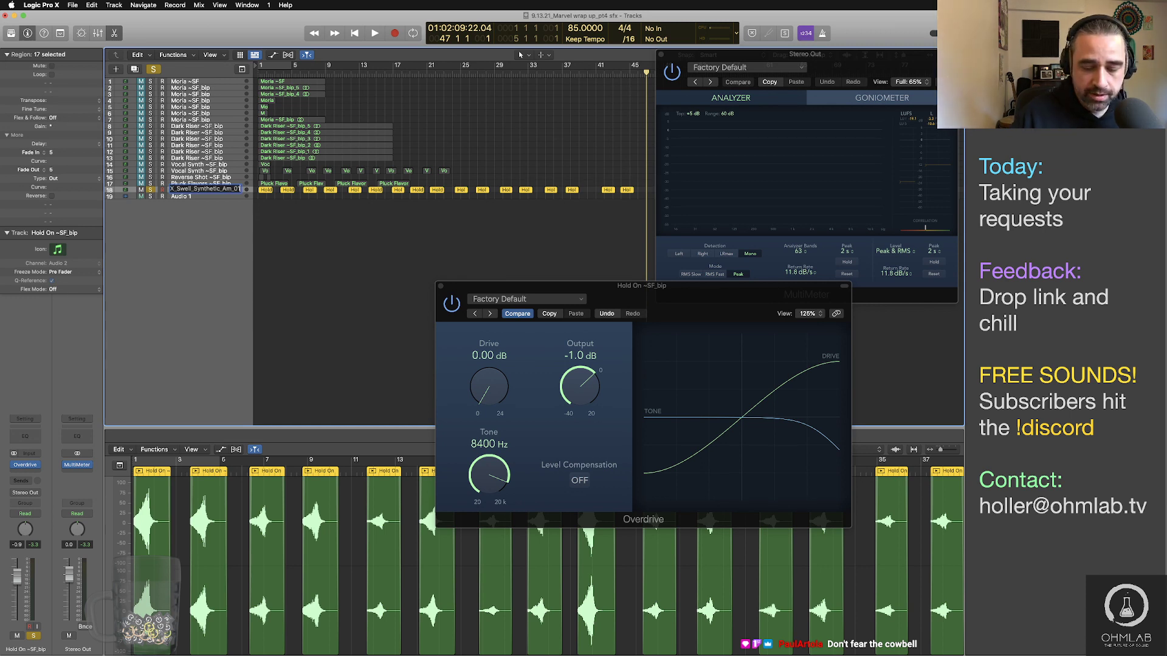
text(_)
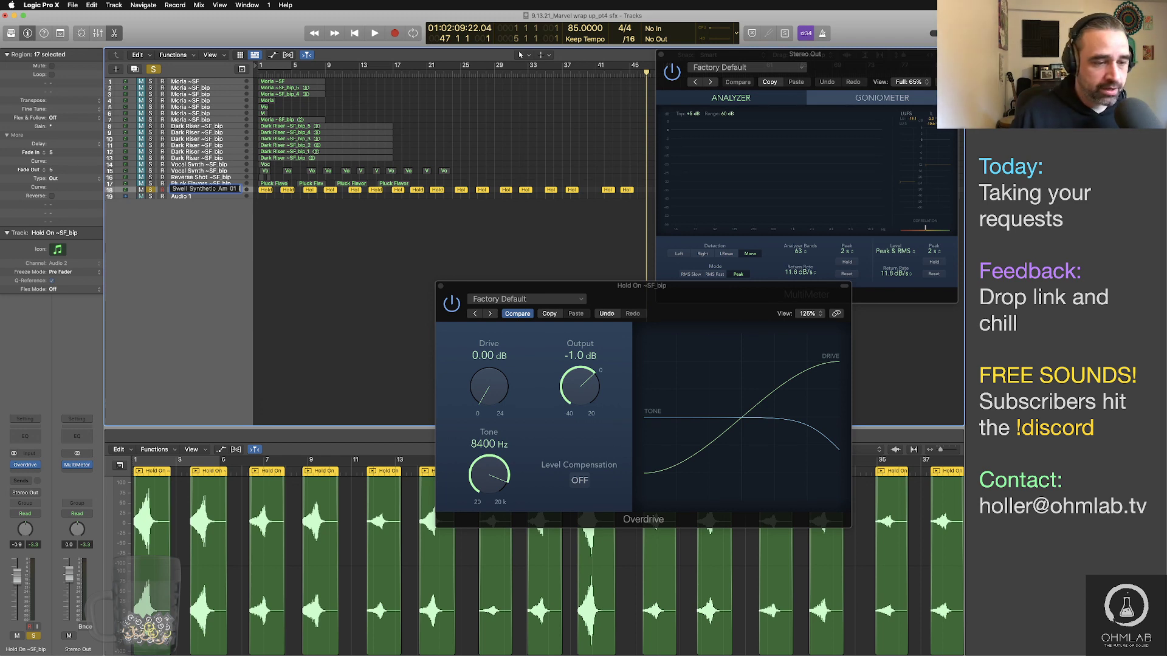
text(4_c3)
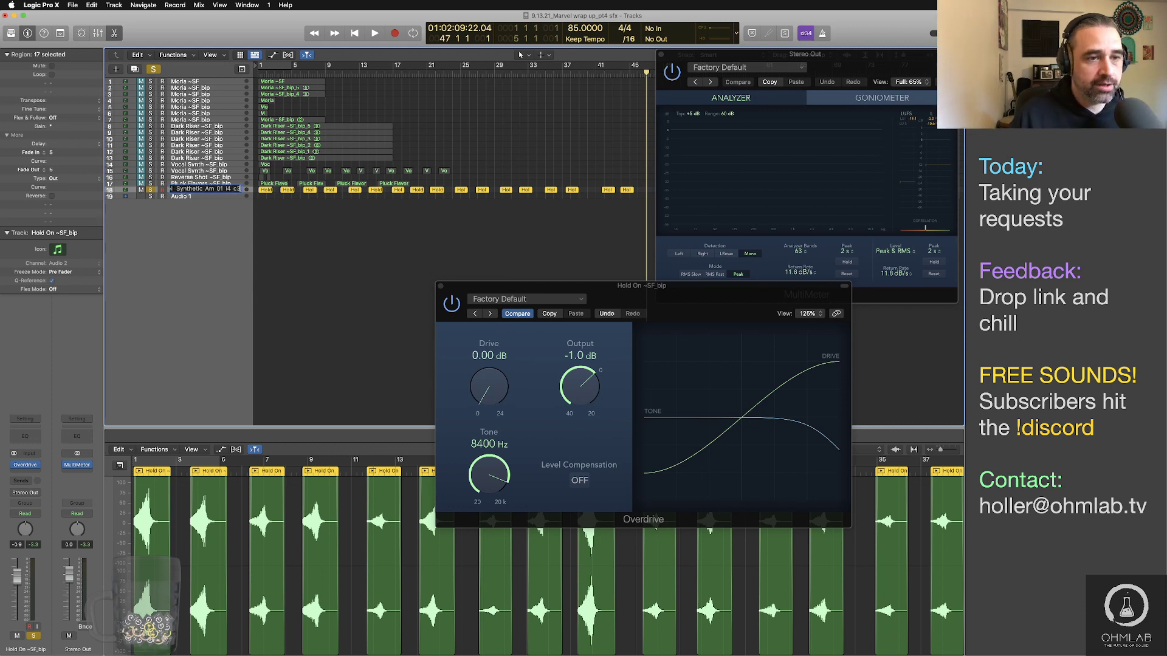
click(410, 239)
Step: Set the cycle range to the first Hold On ~SF_bip region and audition it
click(266, 190)
key(super+u)
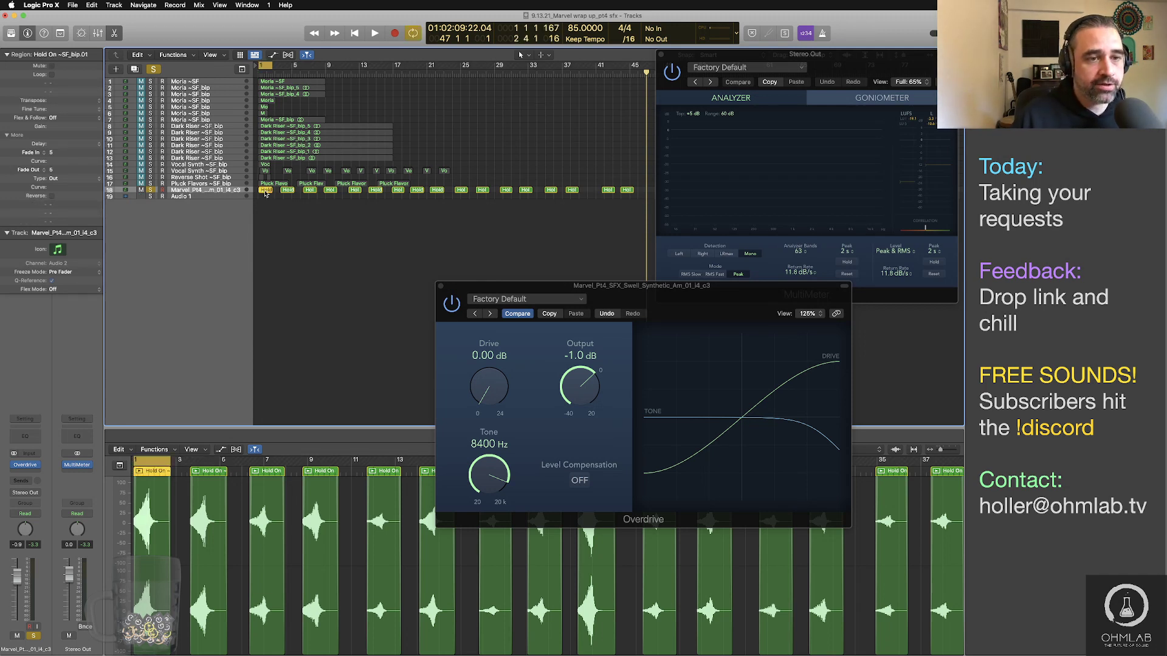
click(298, 235)
key(space)
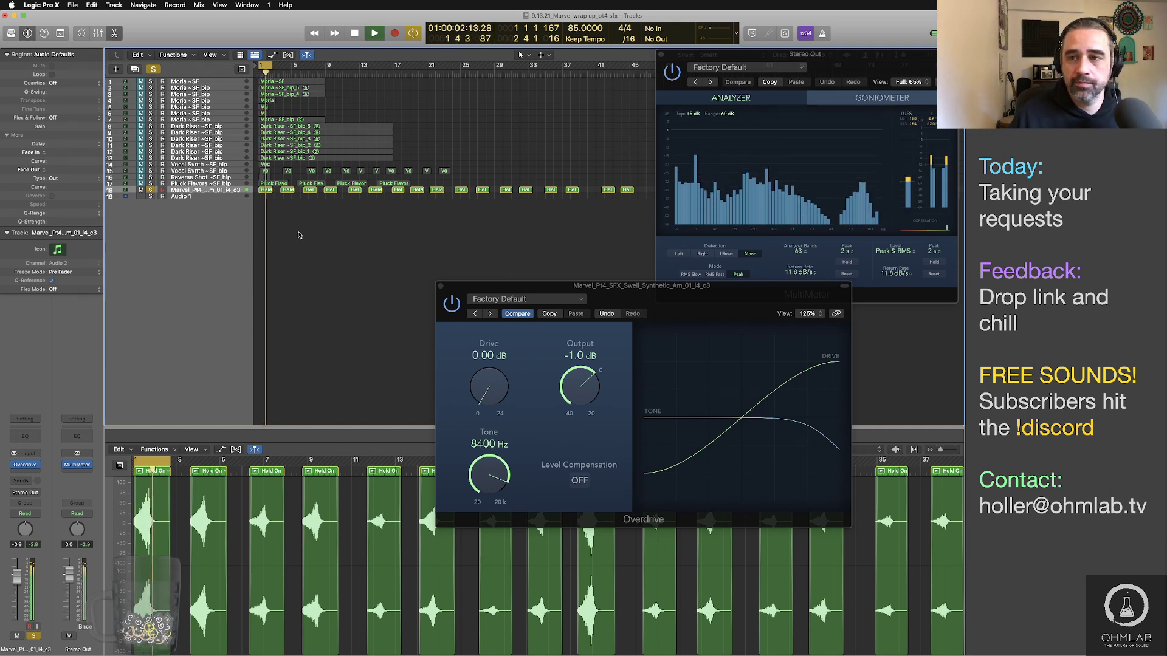
key(space)
Step: Lower the first Hold On ~SF_bip region's gain to -0.6 dB and replay it
click(156, 510)
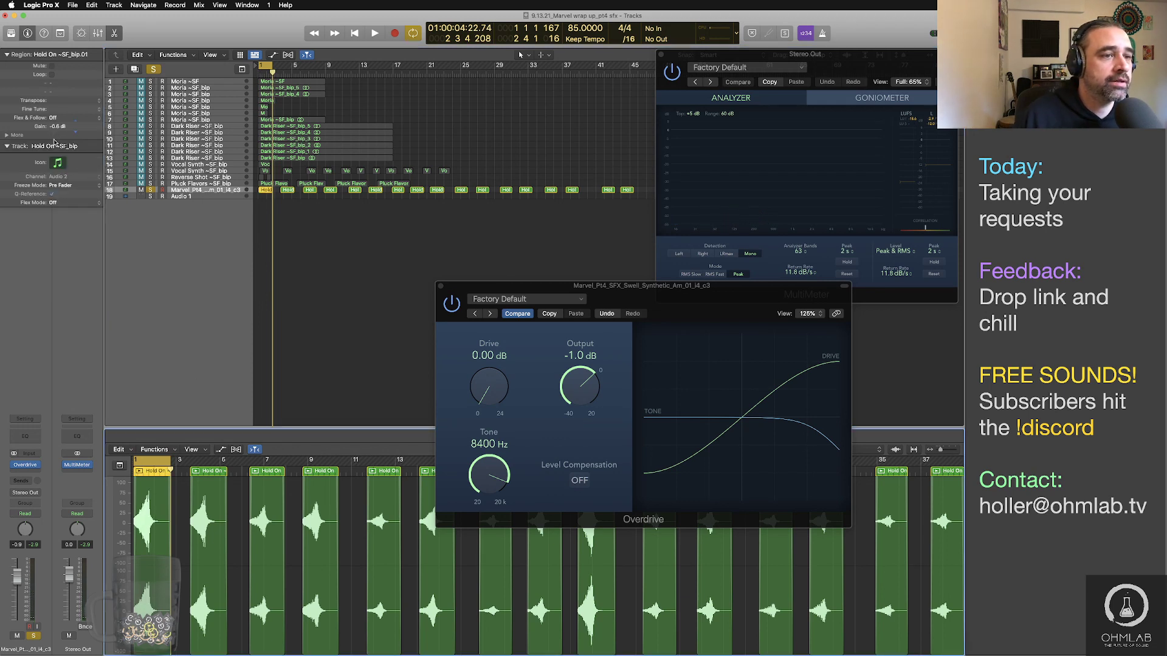
click(313, 217)
key(space)
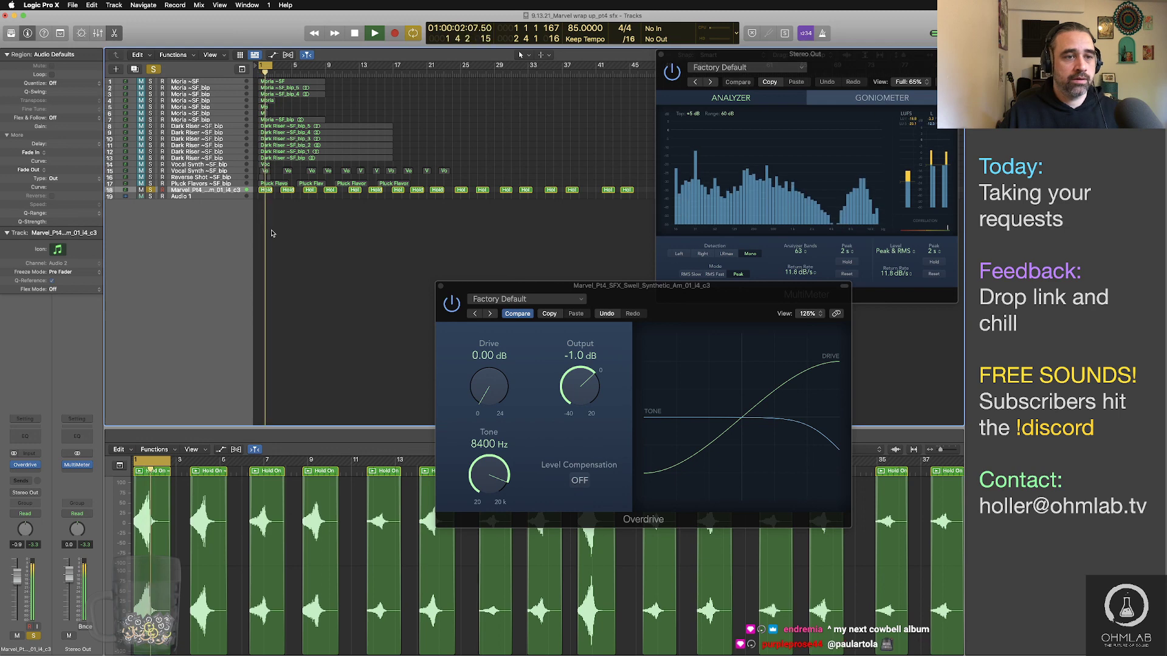
key(space)
key(shift+Return)
Step: Bounce the first Hold On ~SF_bip region to the Bounces folder as Marvel_Pt4_SFX_Swell_Synthetic_Am_01_i4_c3
click(304, 229)
click(267, 191)
key(super+b)
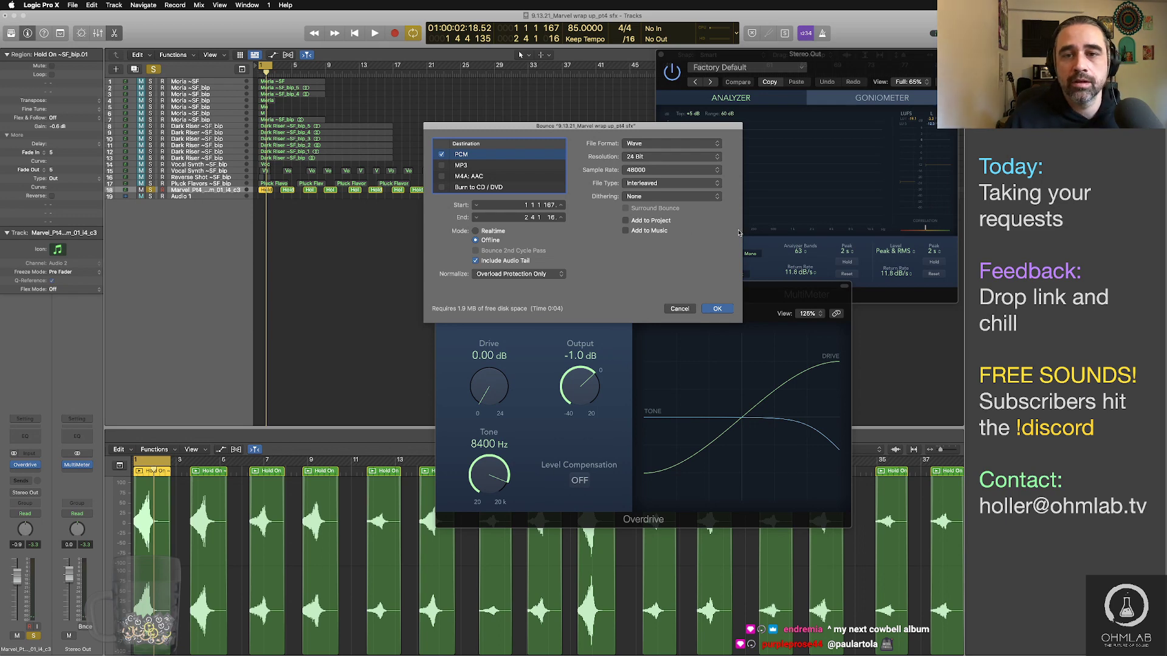
click(716, 309)
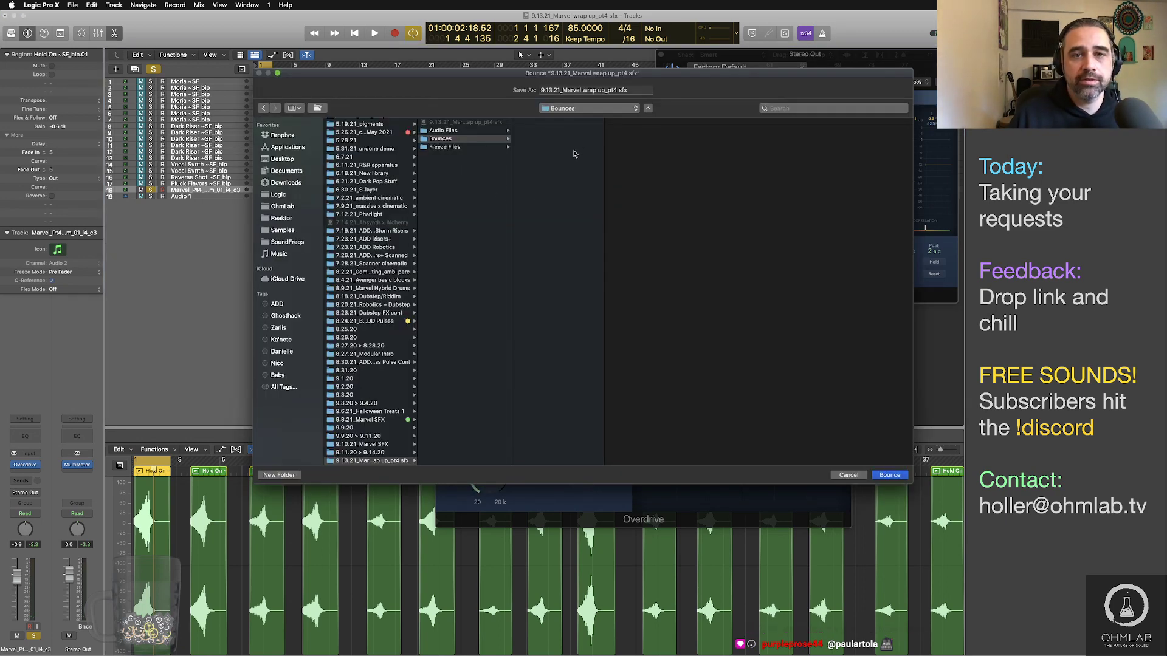
key(super+a)
key(super+v)
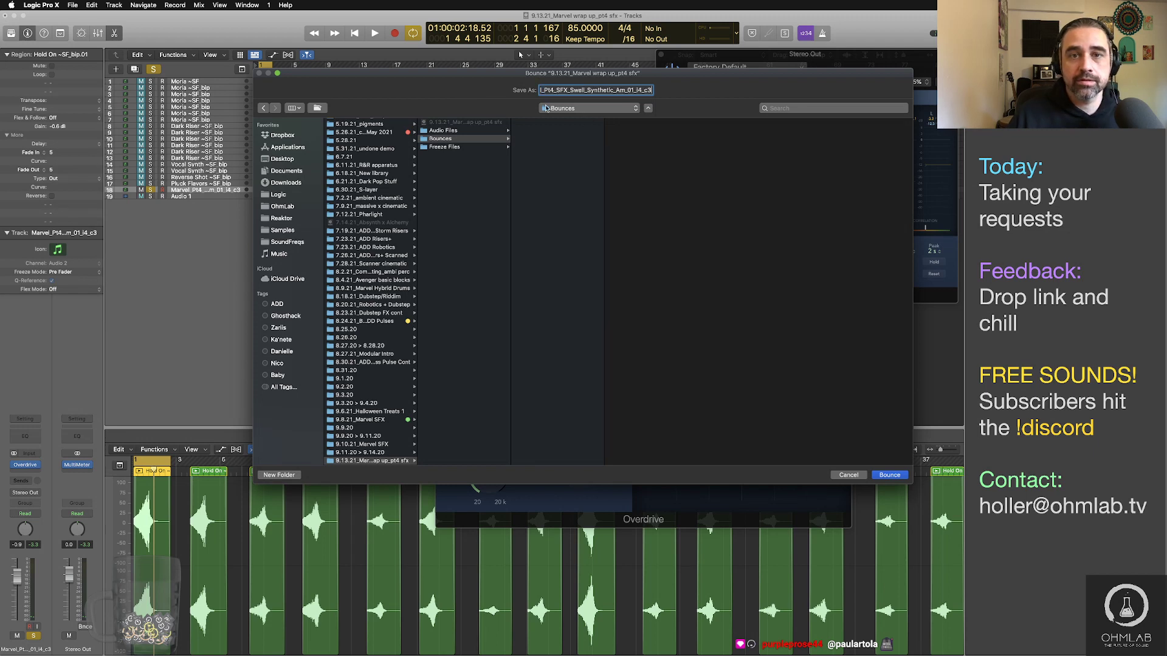
key(super+a)
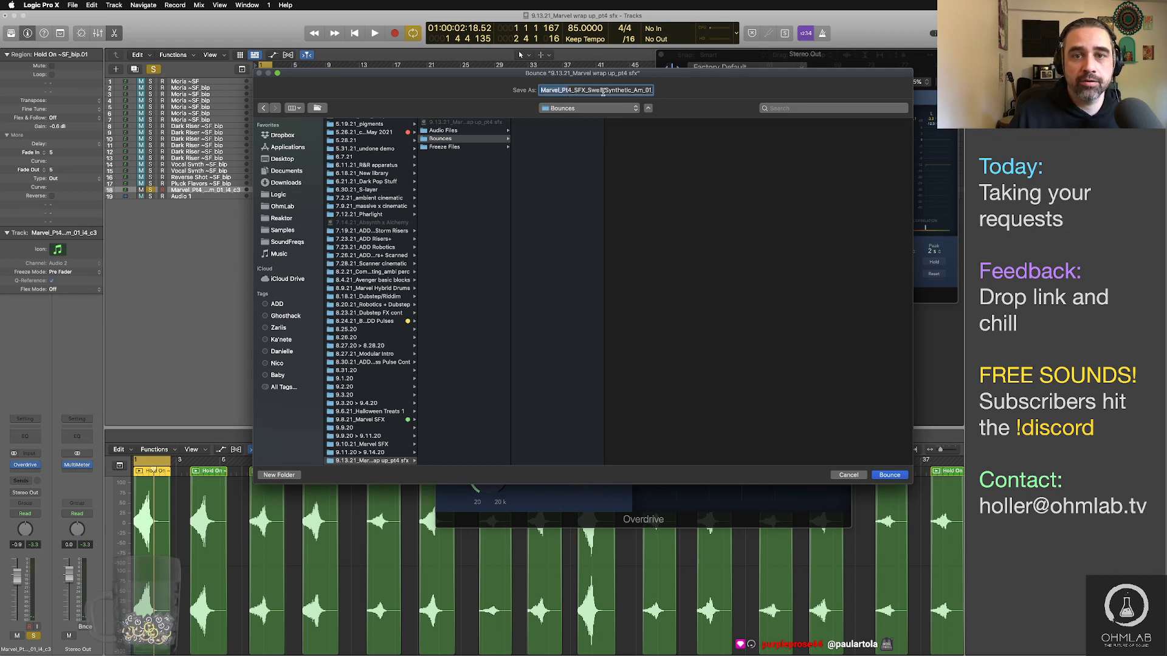
drag(643, 91, 665, 96)
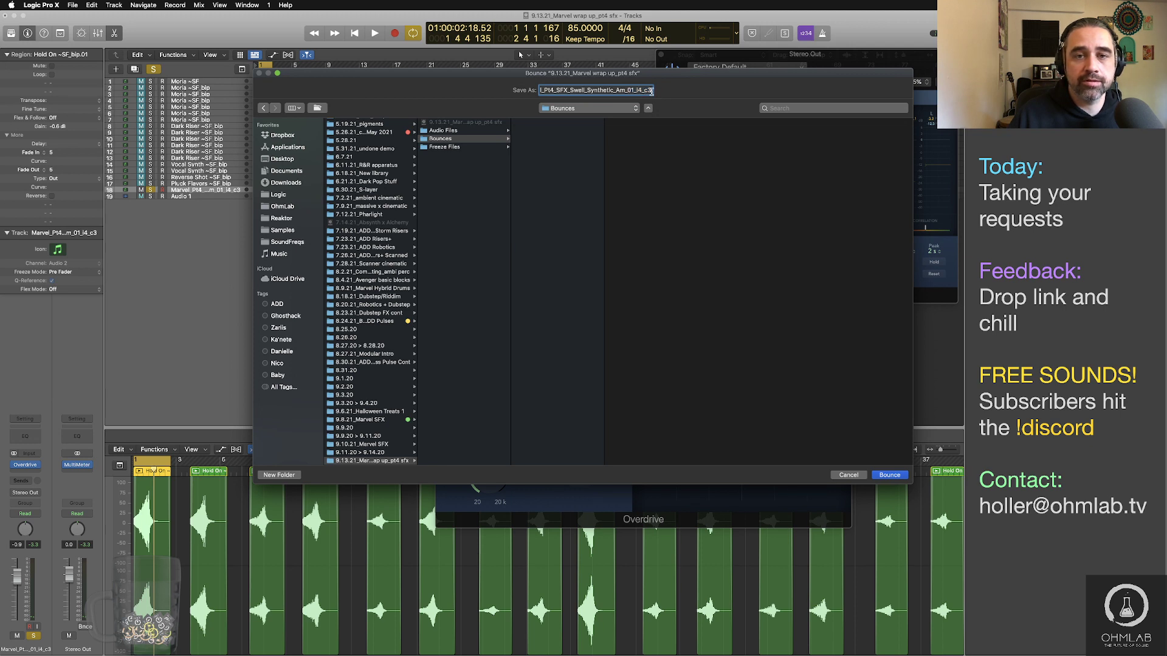
click(889, 475)
Step: Set the cycle range to the second Hold On ~SF_bip region and audition it, comparing it with the first region
click(288, 190)
key(space)
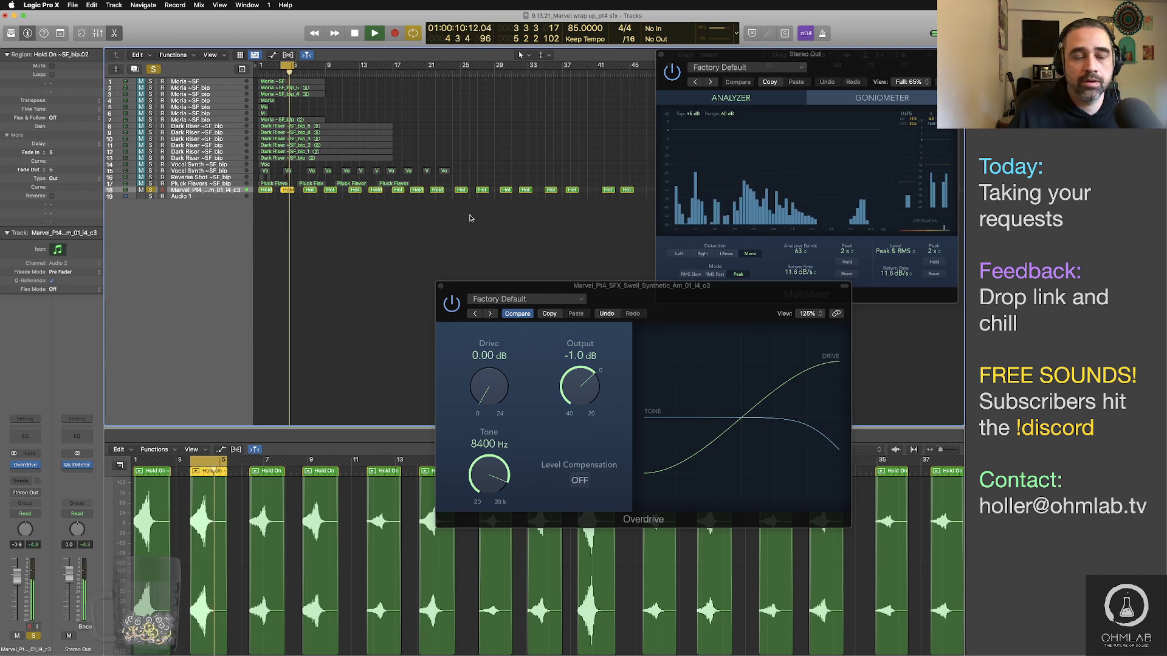
key(space)
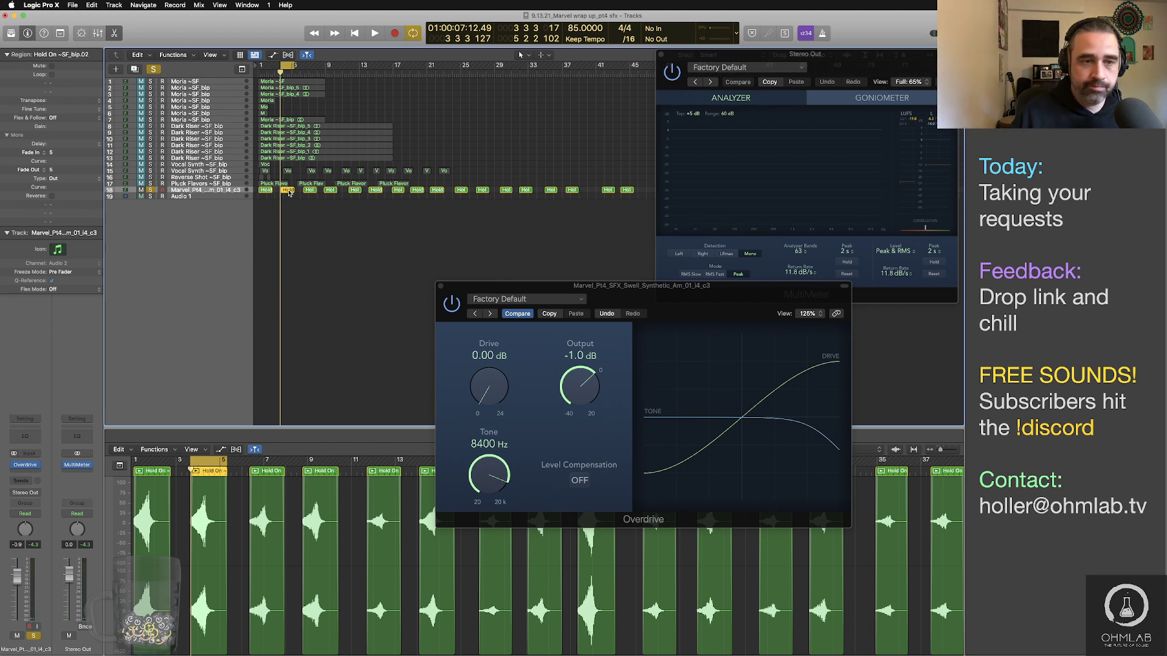
click(258, 73)
key(space)
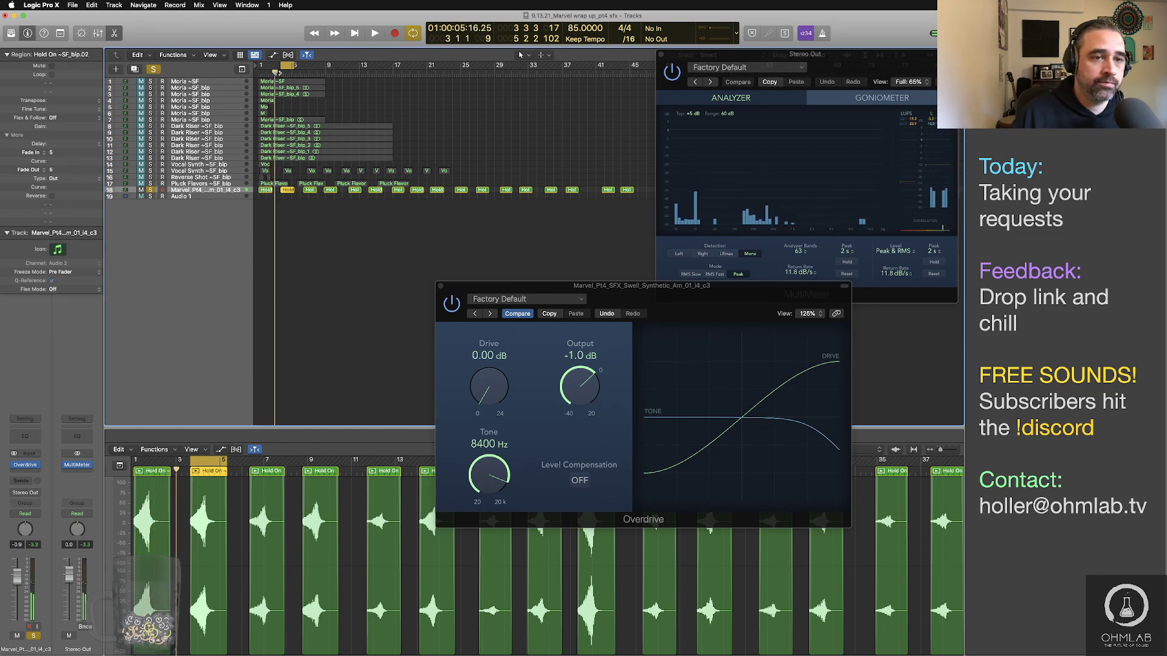
key(space)
key(space)
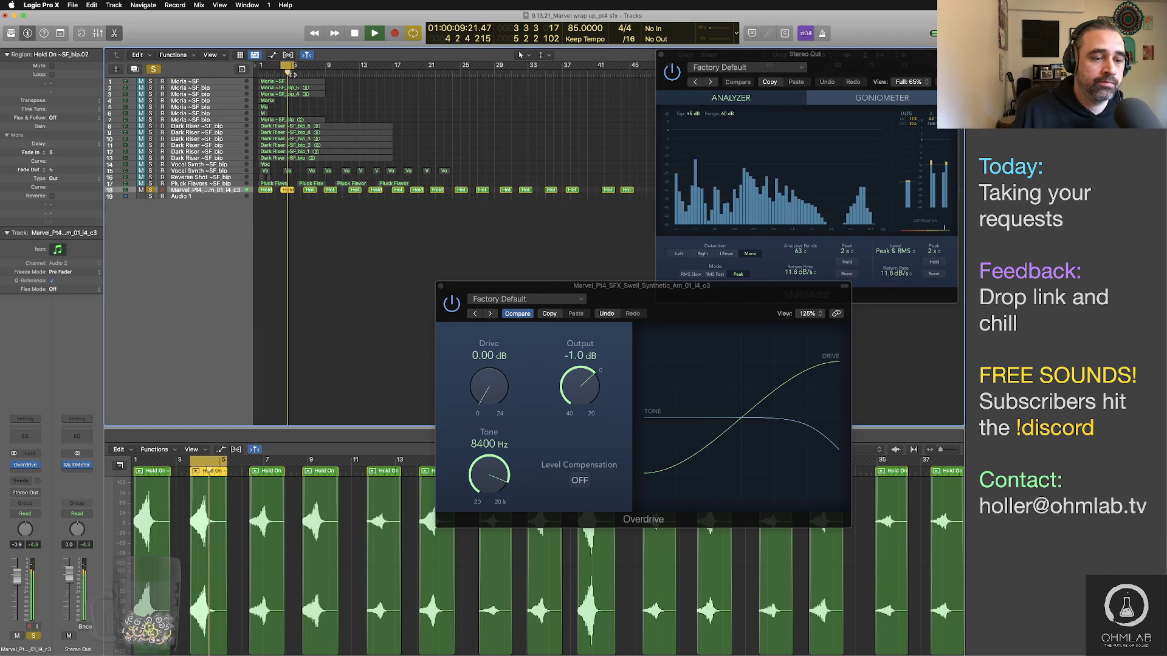
key(space)
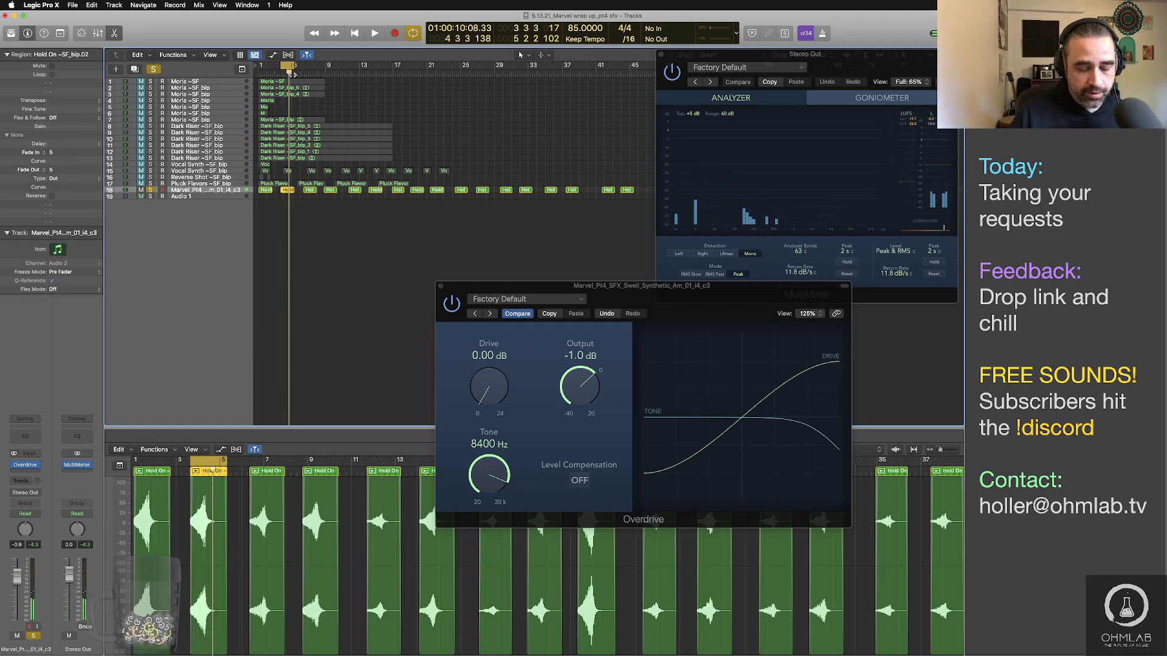
Step: Bounce the second Hold On ~SF_bip region to the Bounces folder as Marvel_Pt4_SFX_Swell_Synthetic_Am_02_i3_c3
key(super+b)
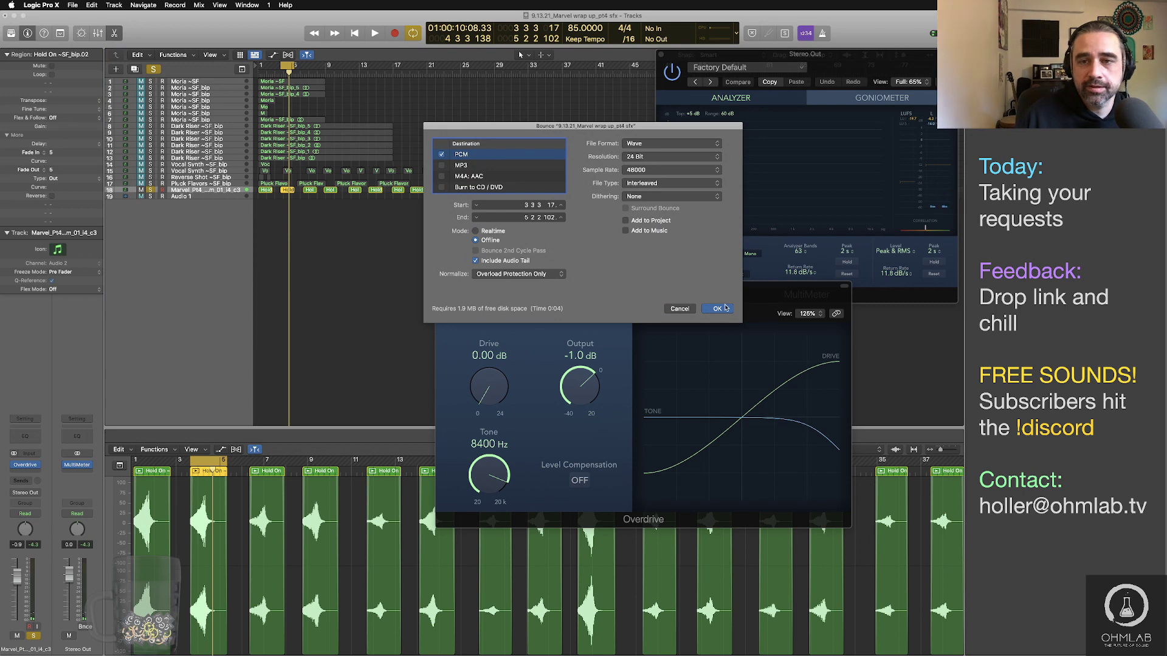
key(Return)
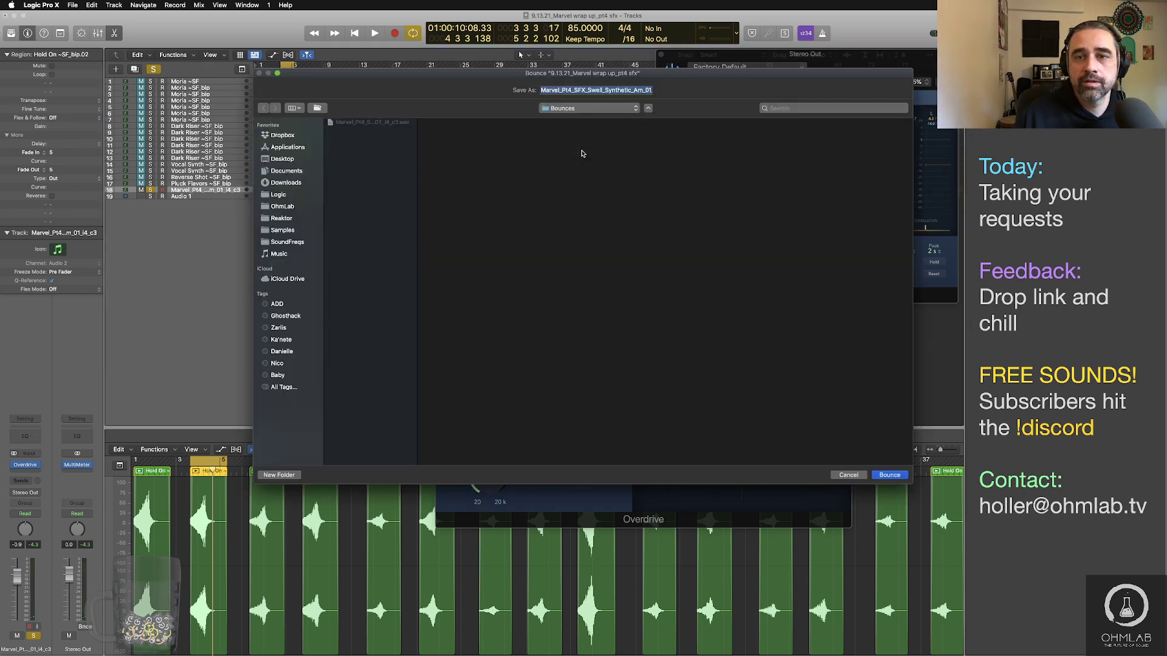
click(651, 89)
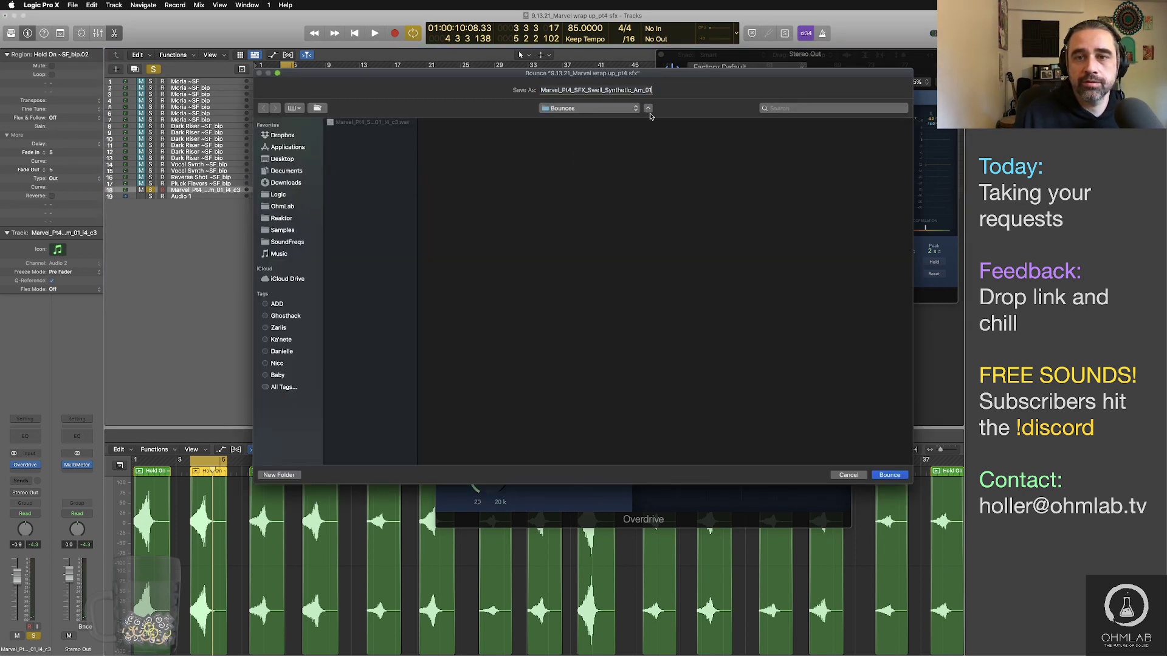
key(BackSpace)
text(2_l4_c3)
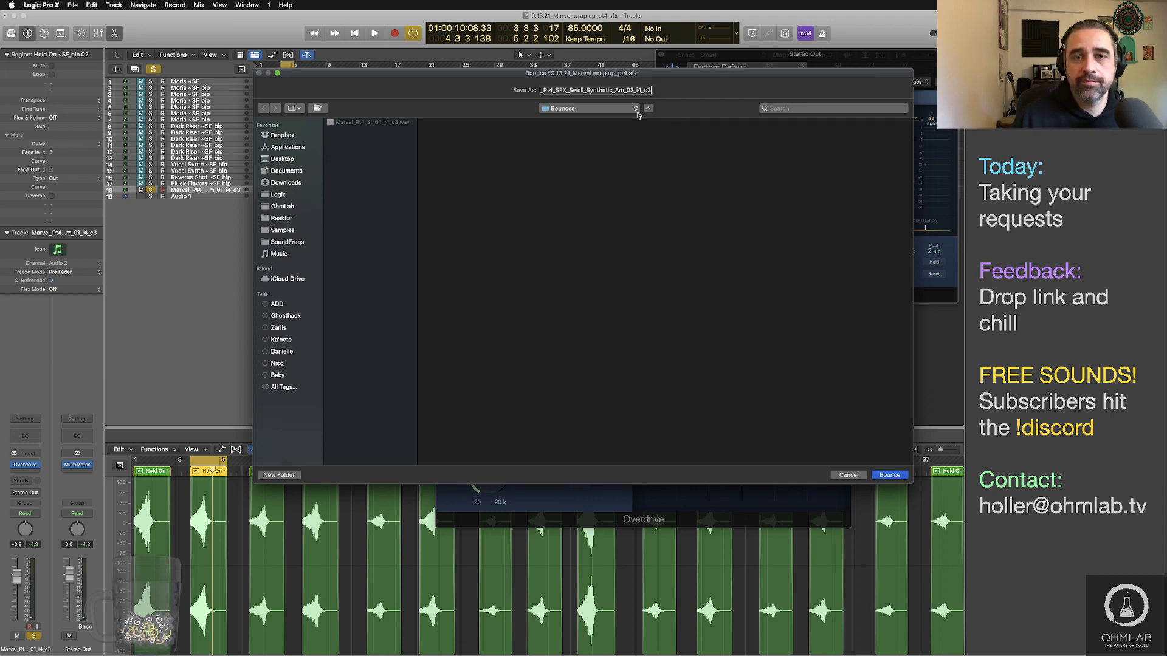
click(642, 90)
key(BackSpace)
key(BackSpace)
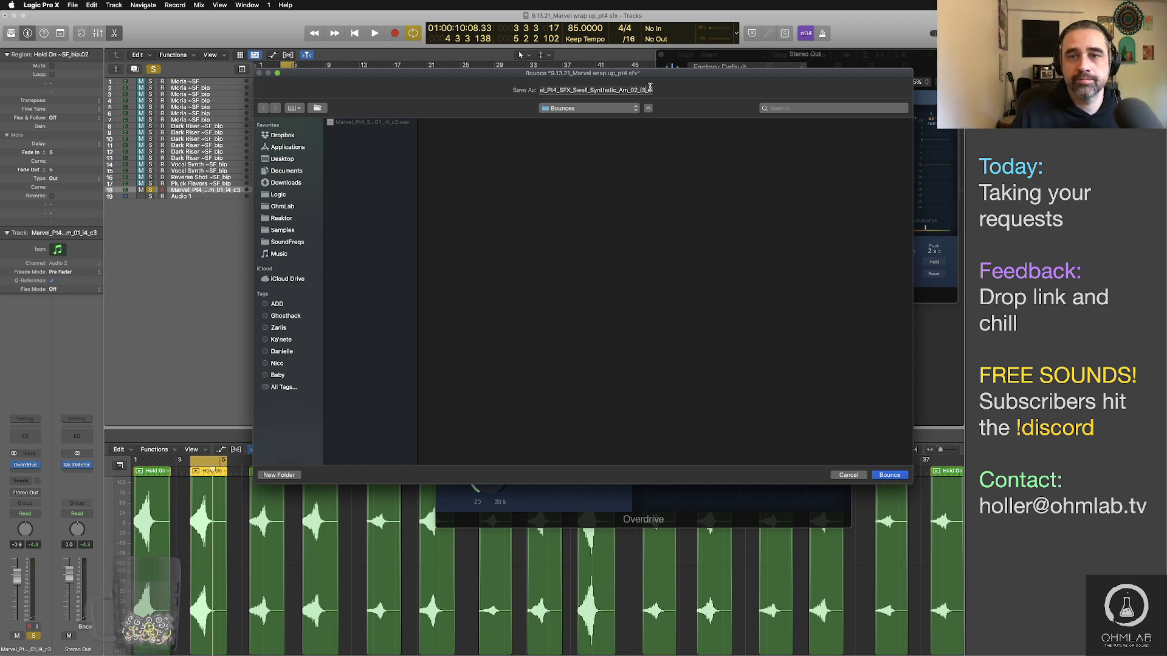
drag(650, 90, 670, 94)
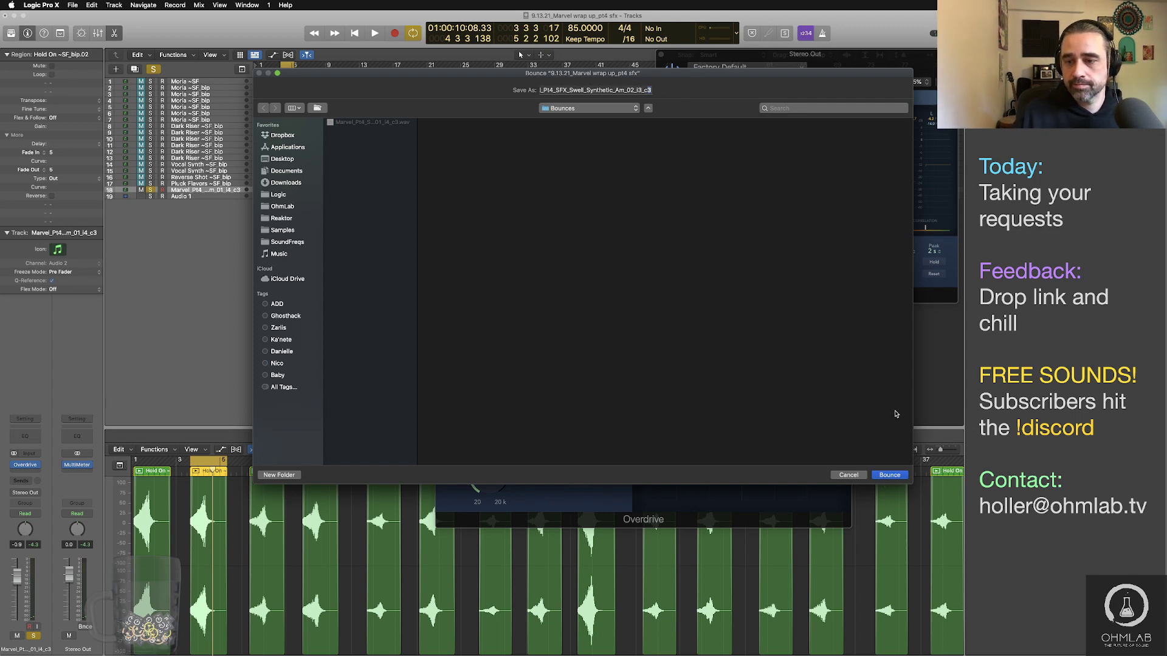
key(Return)
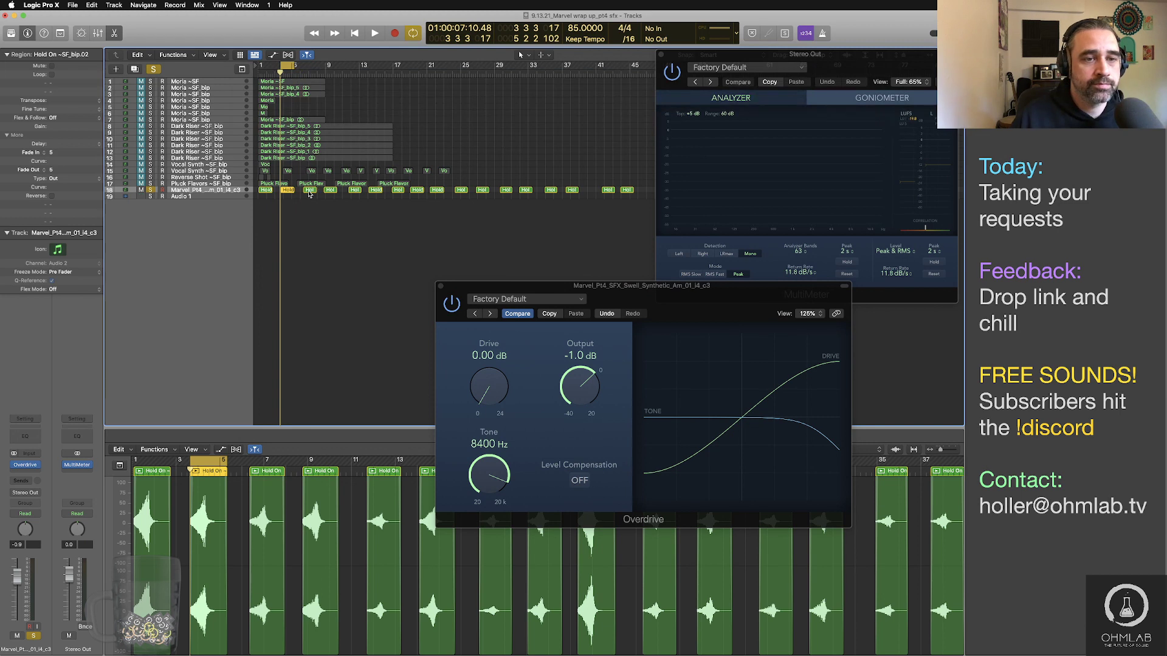
Step: Set the cycle range to the third Hold On ~SF_bip region and audition it
click(309, 190)
key(shift+Return)
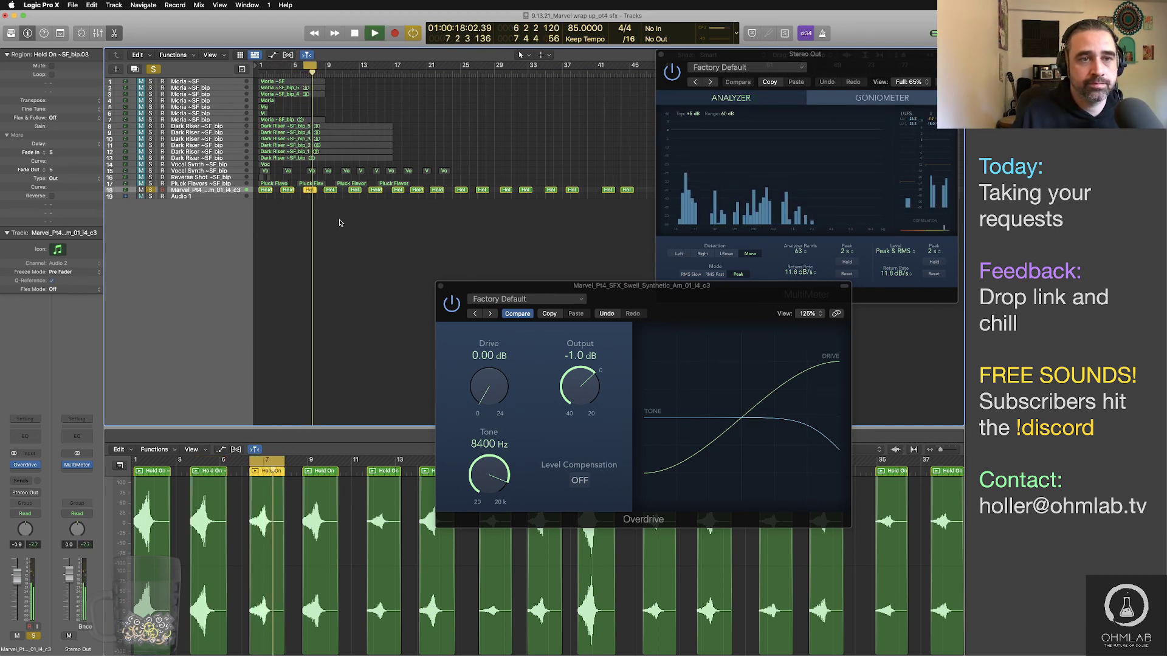
key(space)
Step: Bounce the third Hold On ~SF_bip region to the Bounces folder as Marvel_Pt4_SFX_Swell_Synthetic_Am_03_i2_c3
key(super+b)
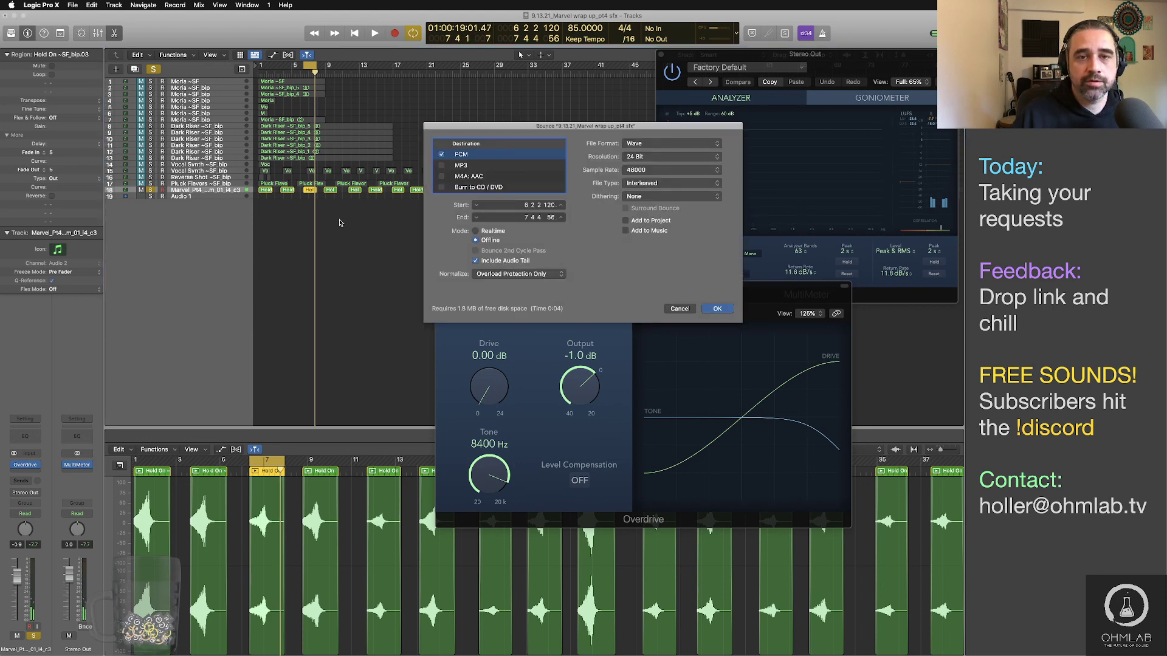
key(Return)
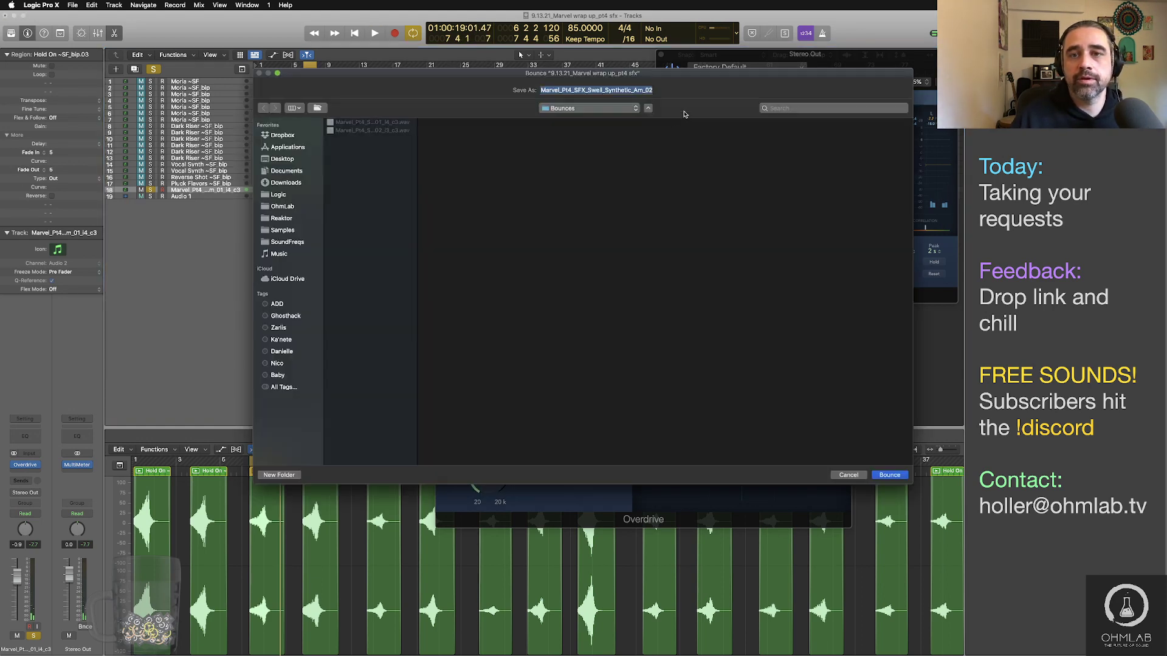
click(649, 90)
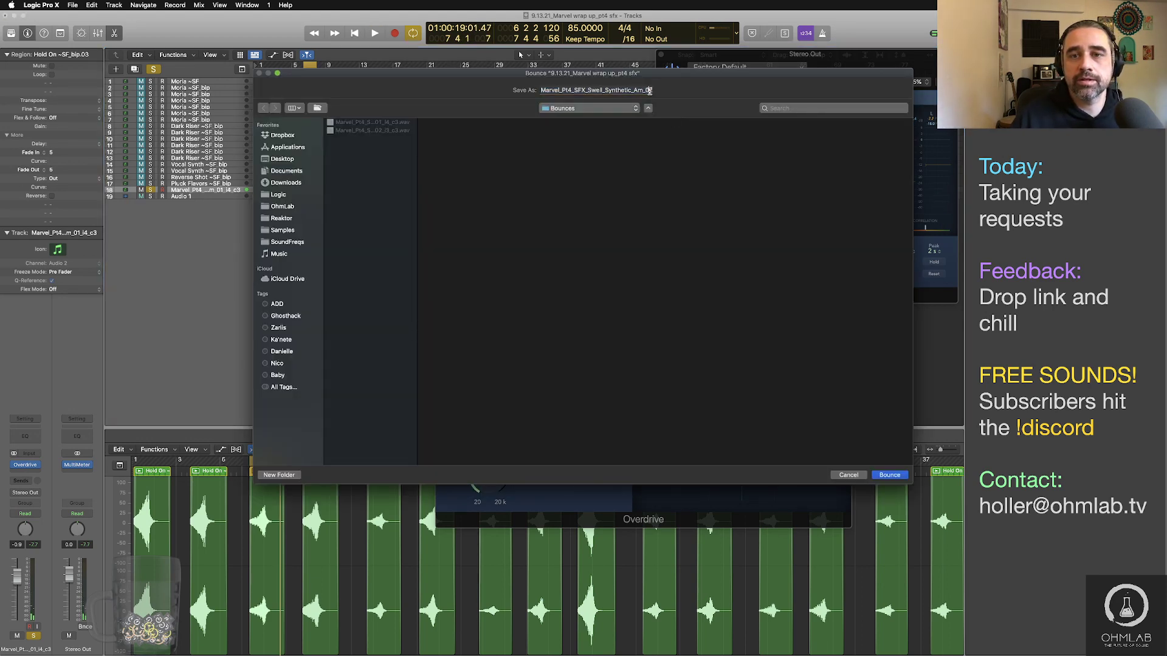
text(3_l3_c3)
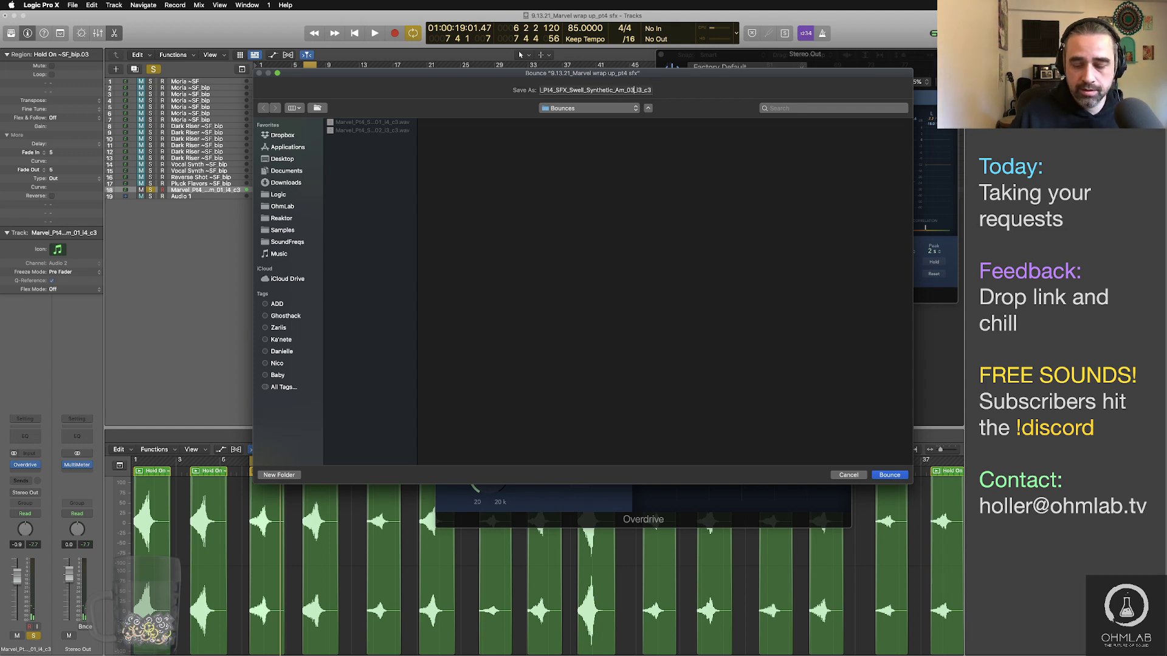
key(Right)
key(Right)
key(Right)
key(BackSpace)
text(2)
click(889, 475)
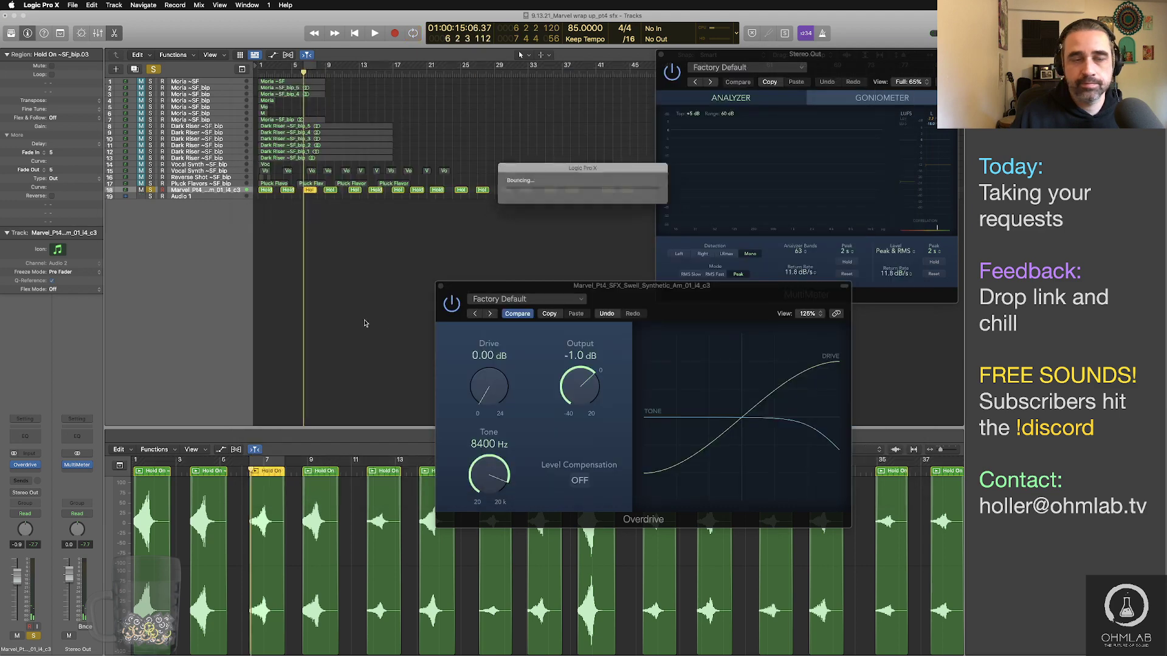
Step: Set the cycle range to the fourth Hold On ~SF_bip region and audition it
click(330, 190)
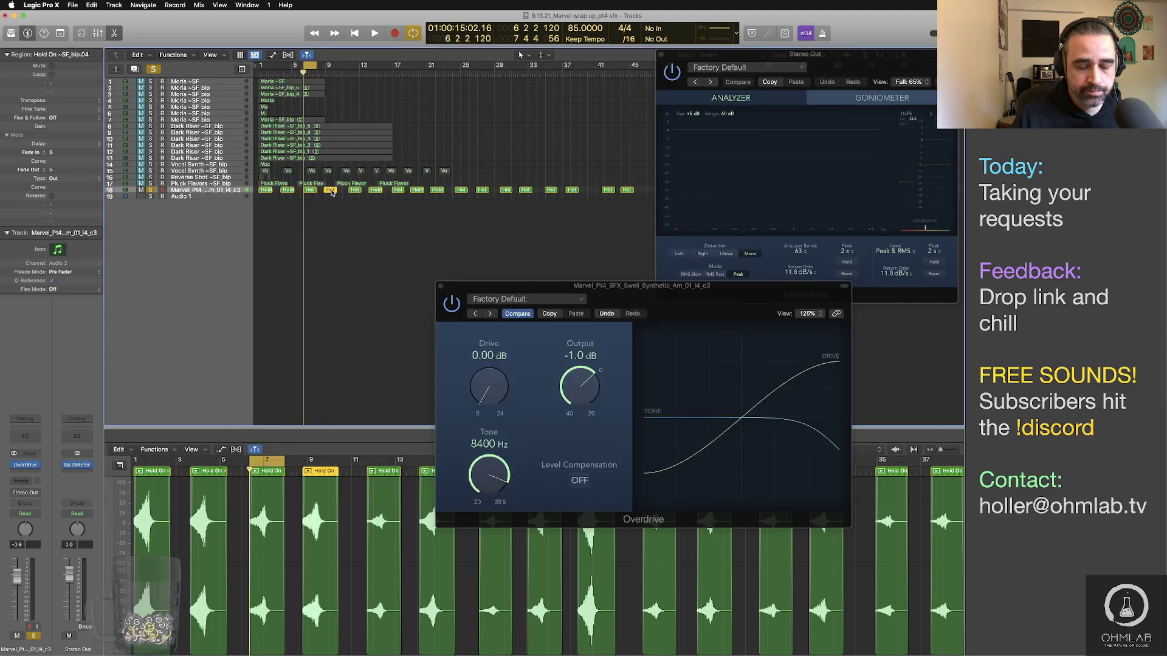
key(space)
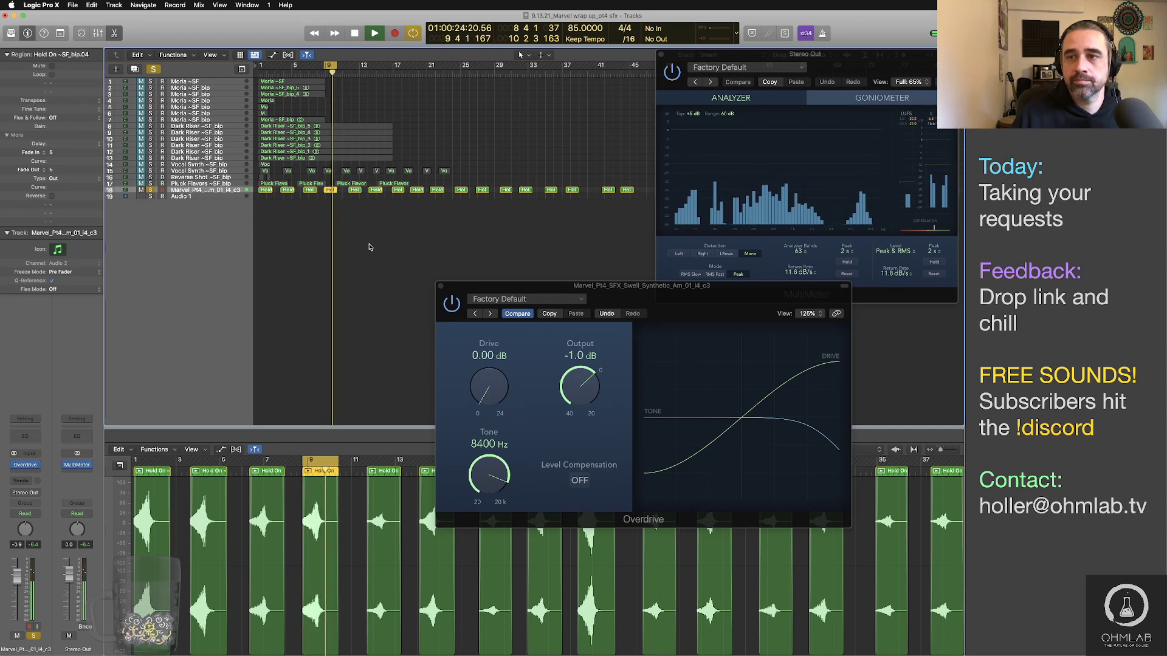
key(space)
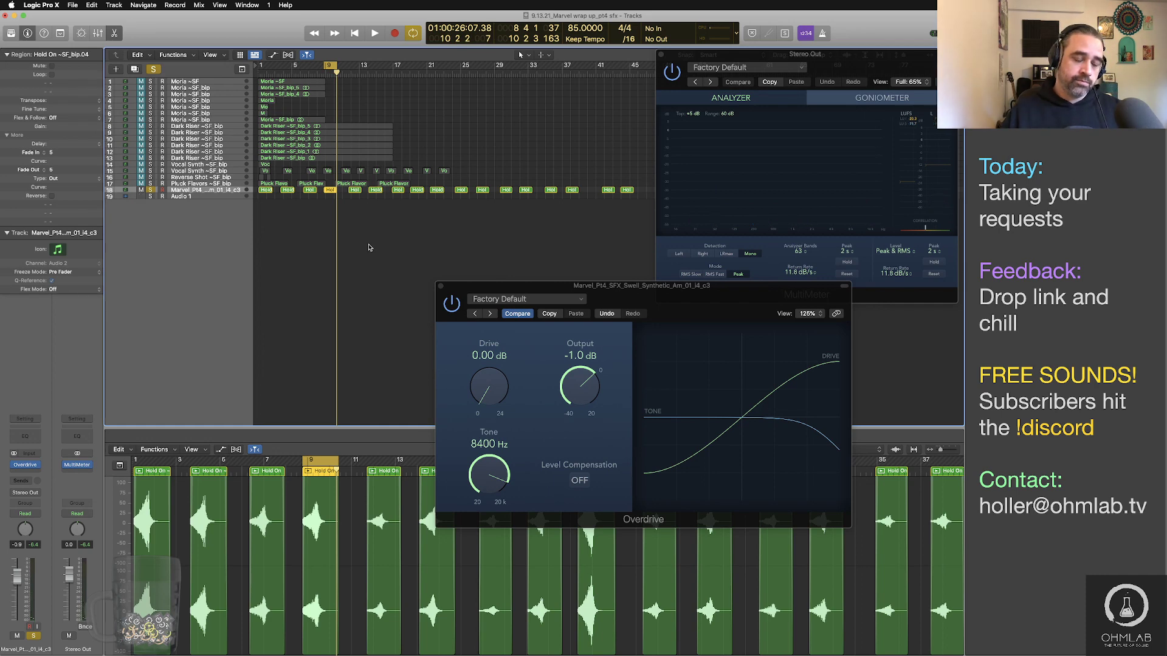
Step: Switch to Finder and browse to the Streams folder inside the Logic folder in a new window
key(super+Tab)
key(super+Tab)
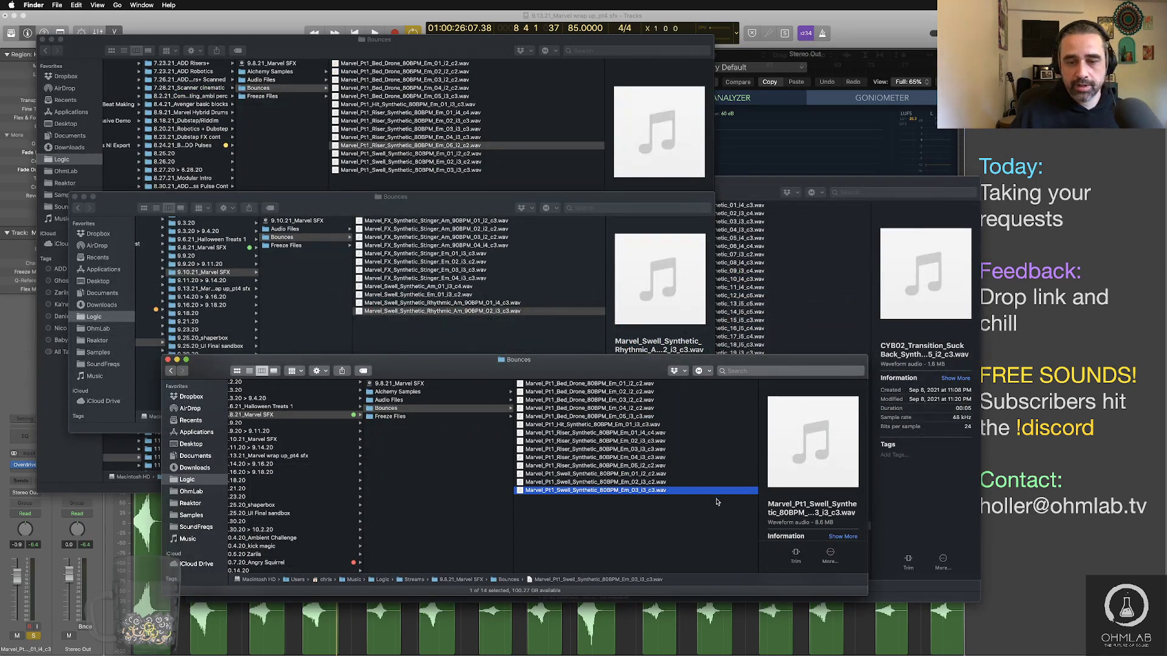
key(super+n)
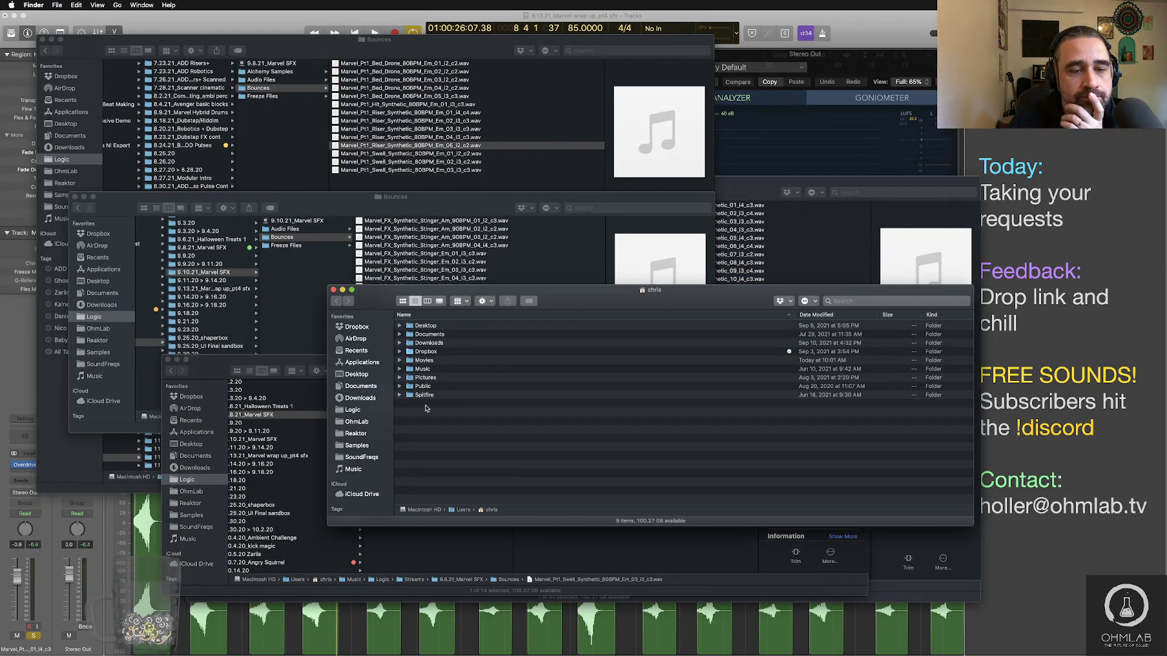
click(365, 410)
scroll(442, 443, down, 10)
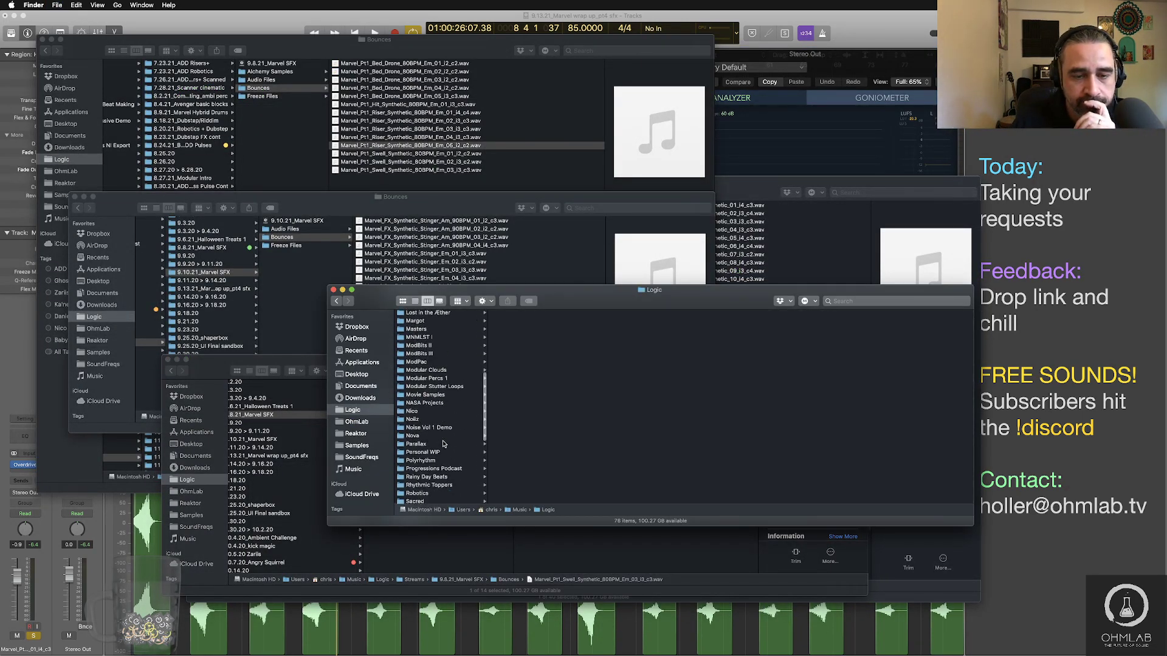
scroll(443, 443, up, 2)
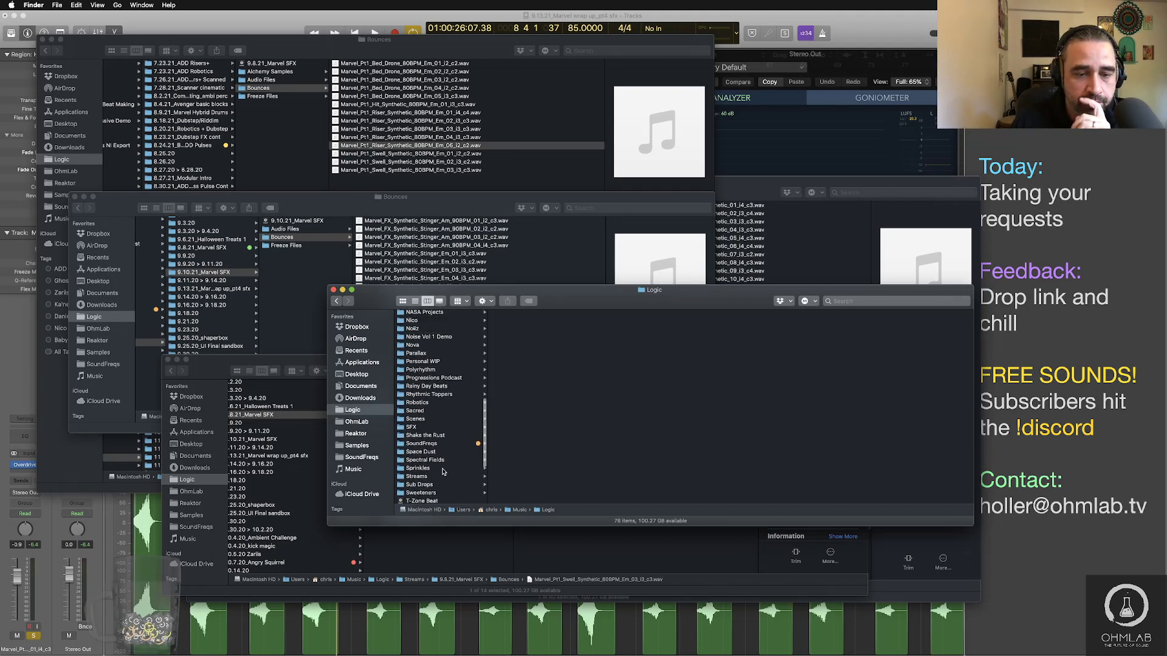
click(441, 478)
scroll(572, 443, down, 10)
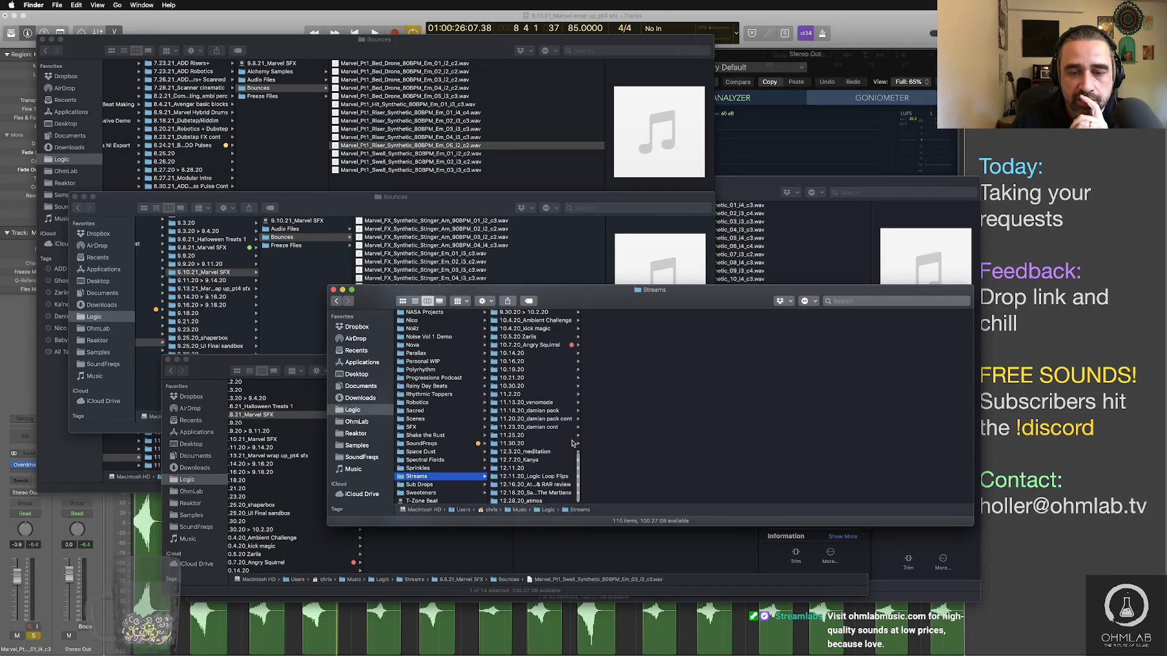
scroll(573, 443, up, 4)
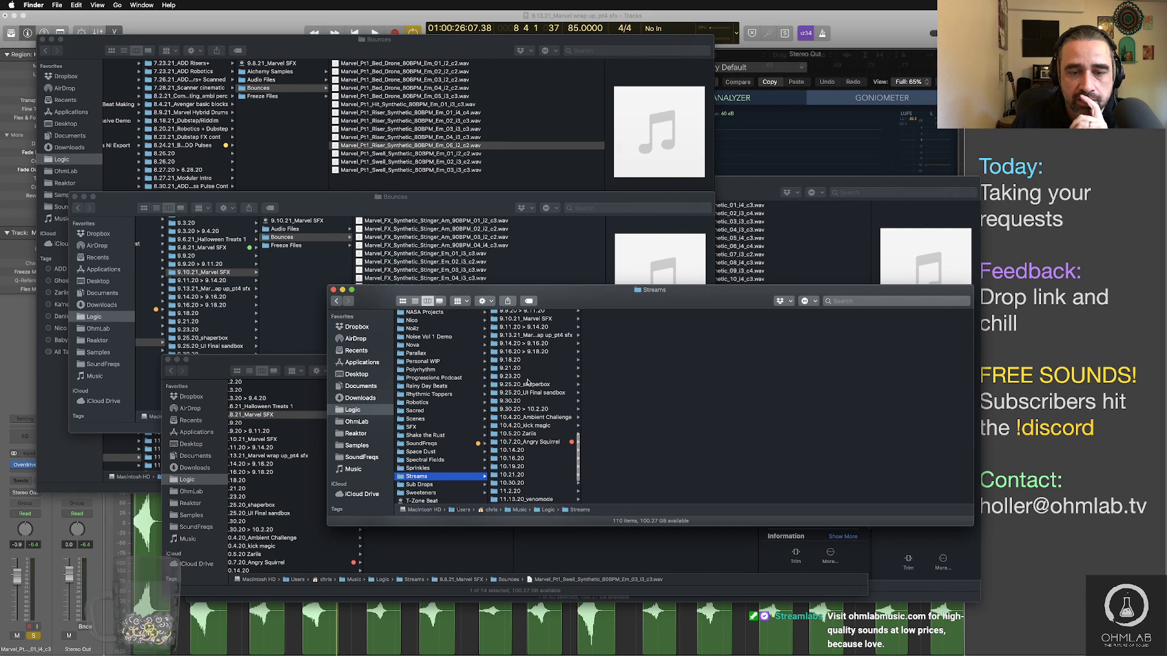
scroll(534, 375, up, 3)
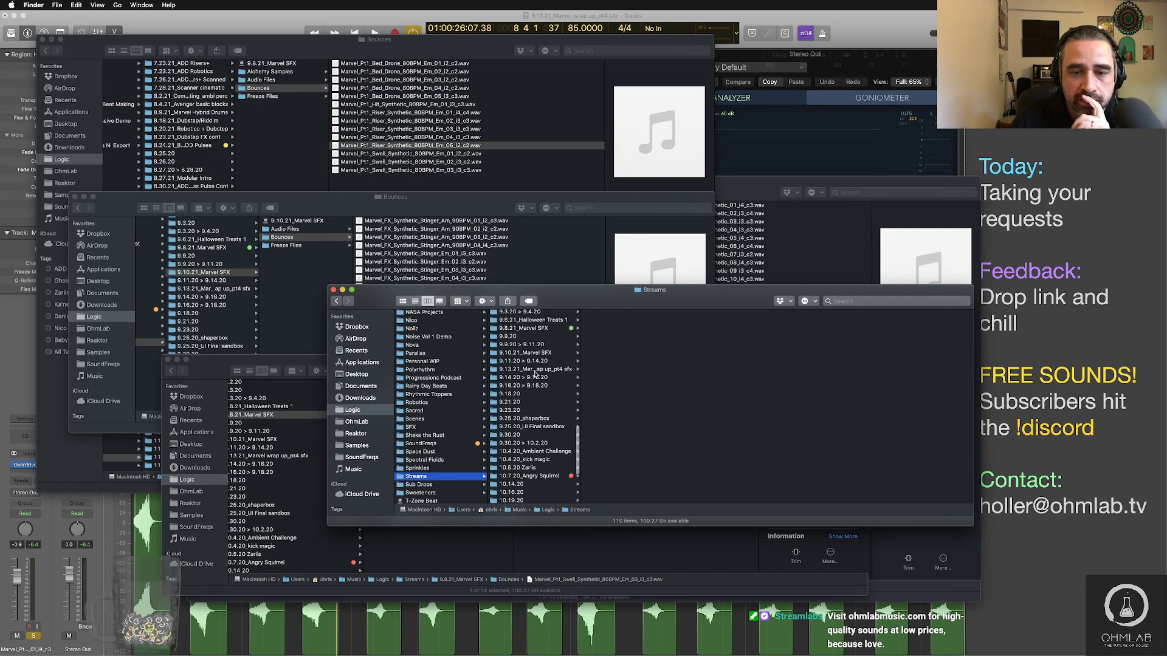
Step: Tag the 9.13.21_Marvel wrap up_pt4 sfx folder green and open the first swell file's name for editing in its Bounces subfolder
click(535, 369)
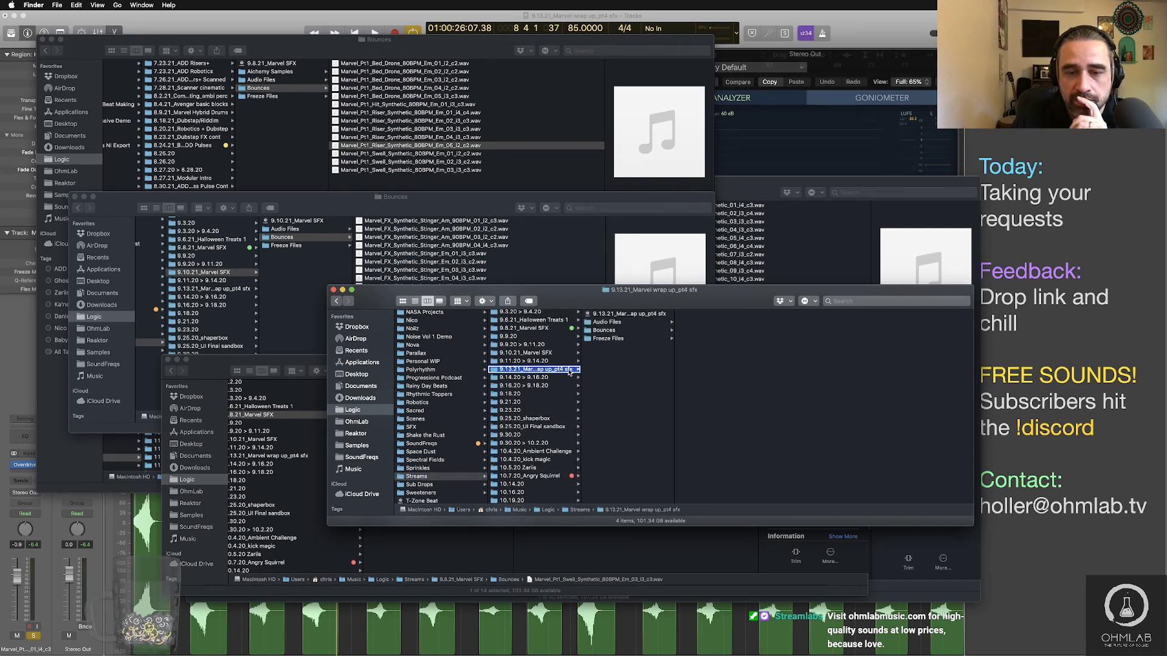
right_click(569, 370)
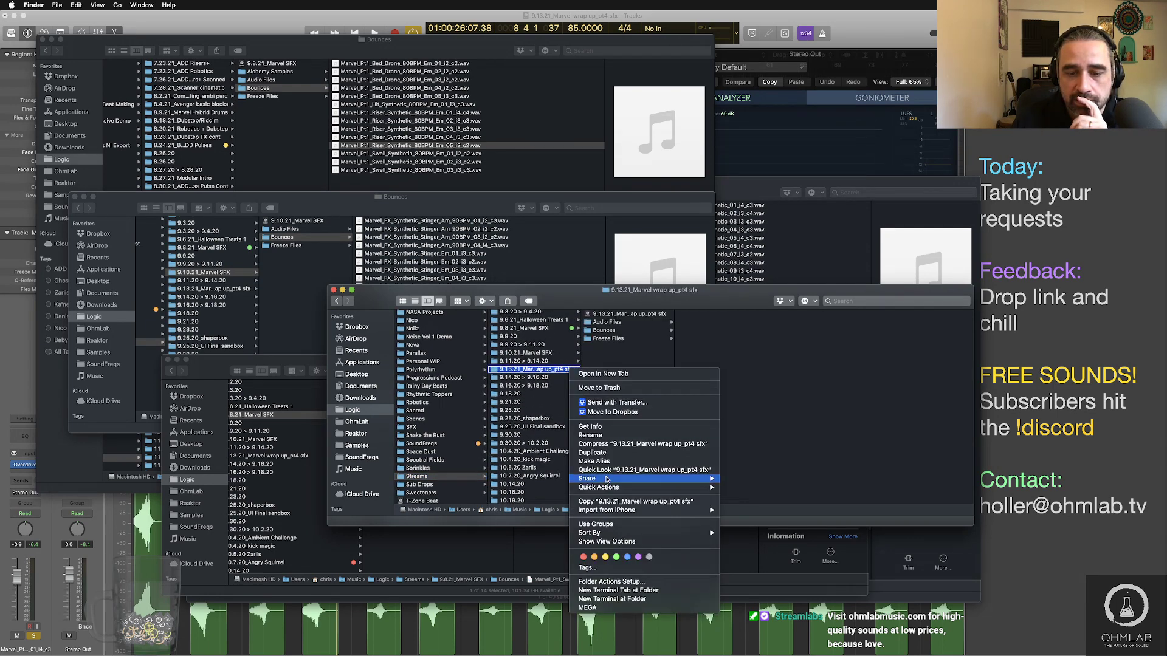
click(616, 557)
click(603, 330)
drag(767, 374, 914, 371)
click(765, 313)
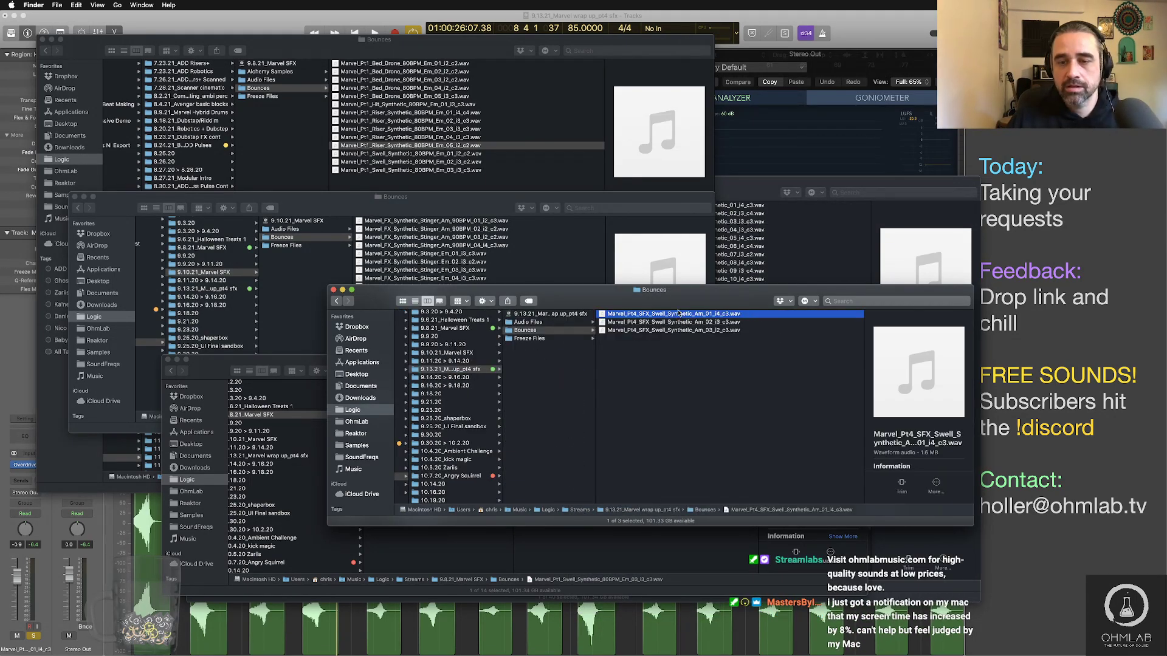
click(658, 313)
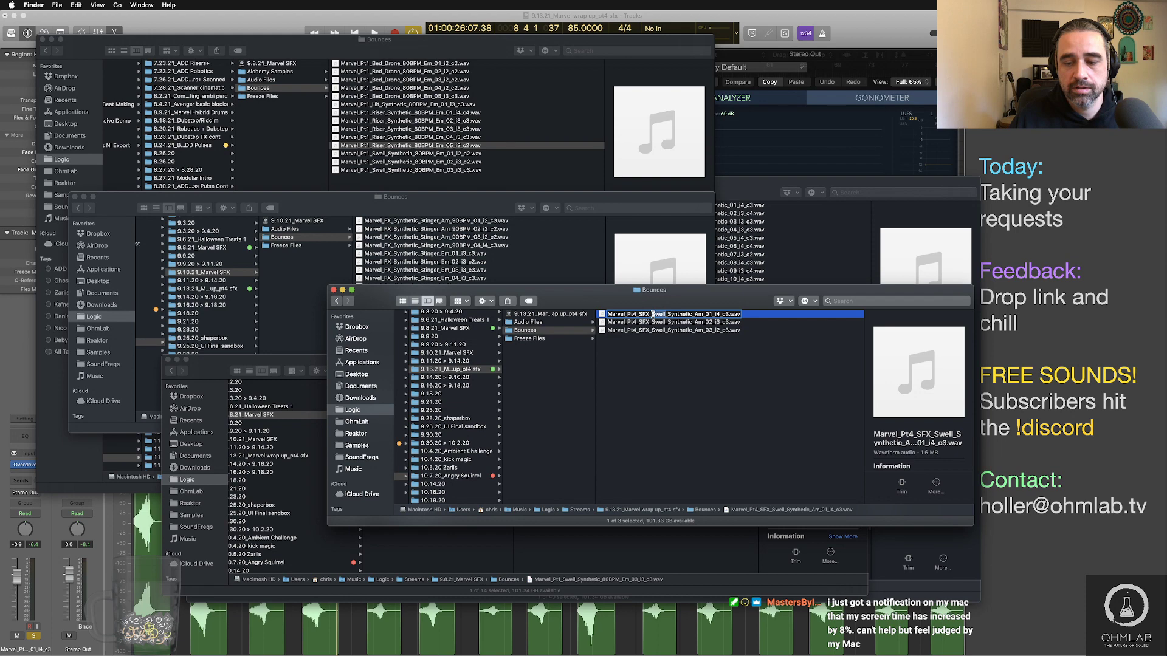
Step: Switch to Logic Pro and audition the fourth Hold On ~SF_bip region again
key(super+Tab)
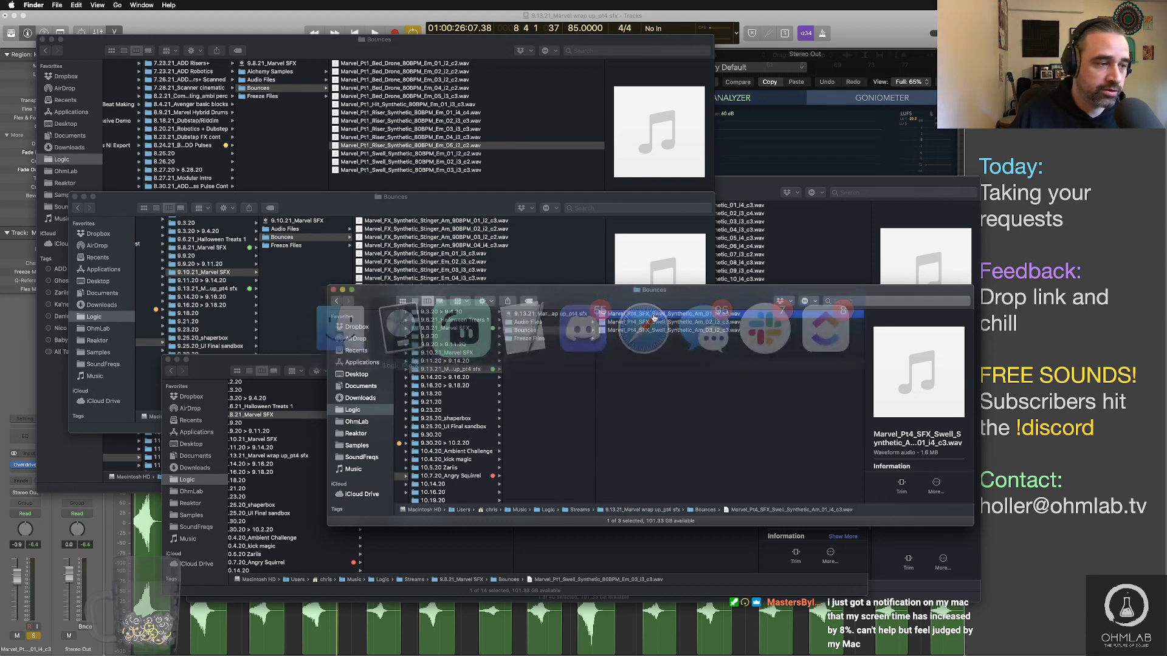
key(space)
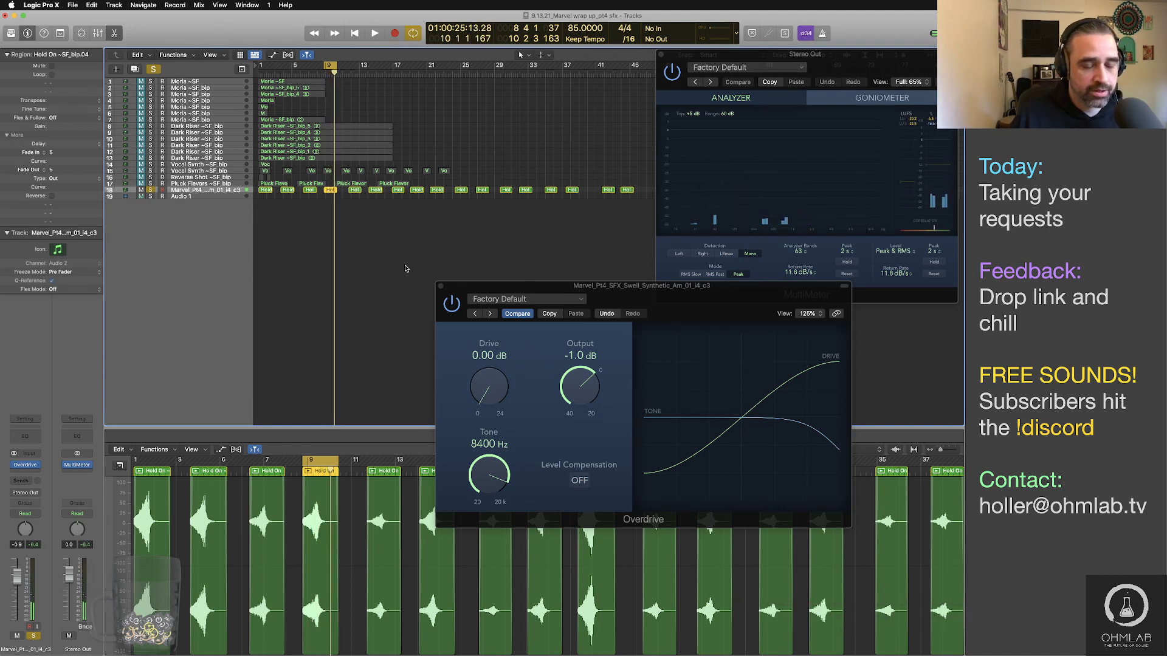
key(space)
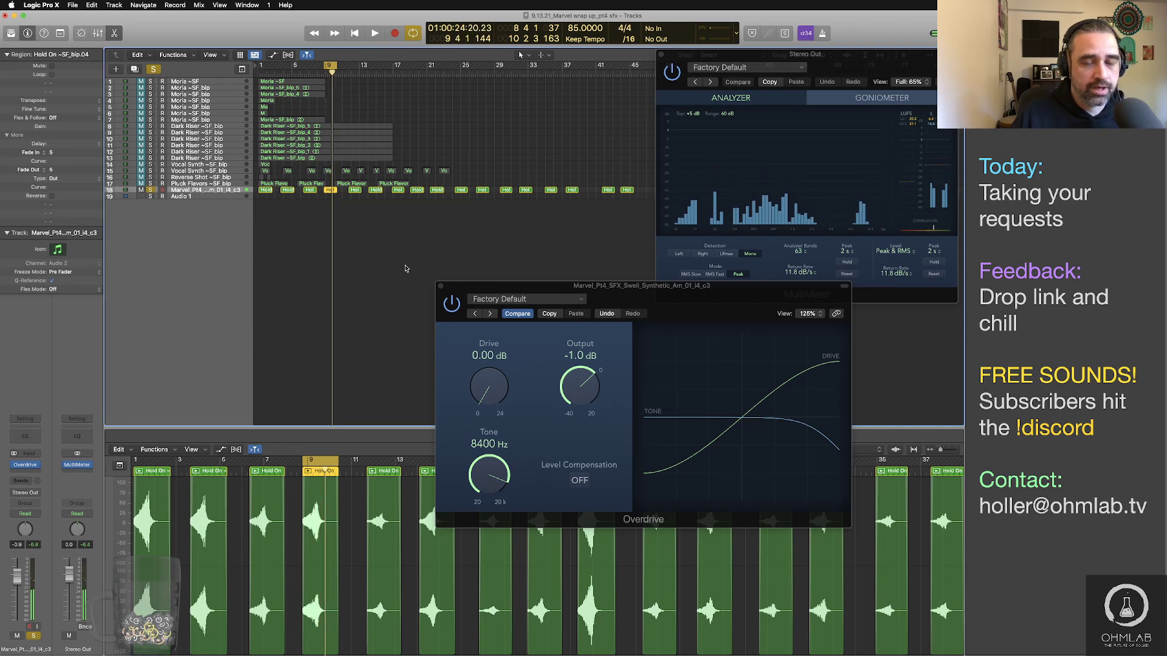
Step: Switch back to Finder and rename the first bounced file as Marvel_Pt4_SFX_Stinger_Synthetic_Am_01_i4_c3.wav
key(super+Tab)
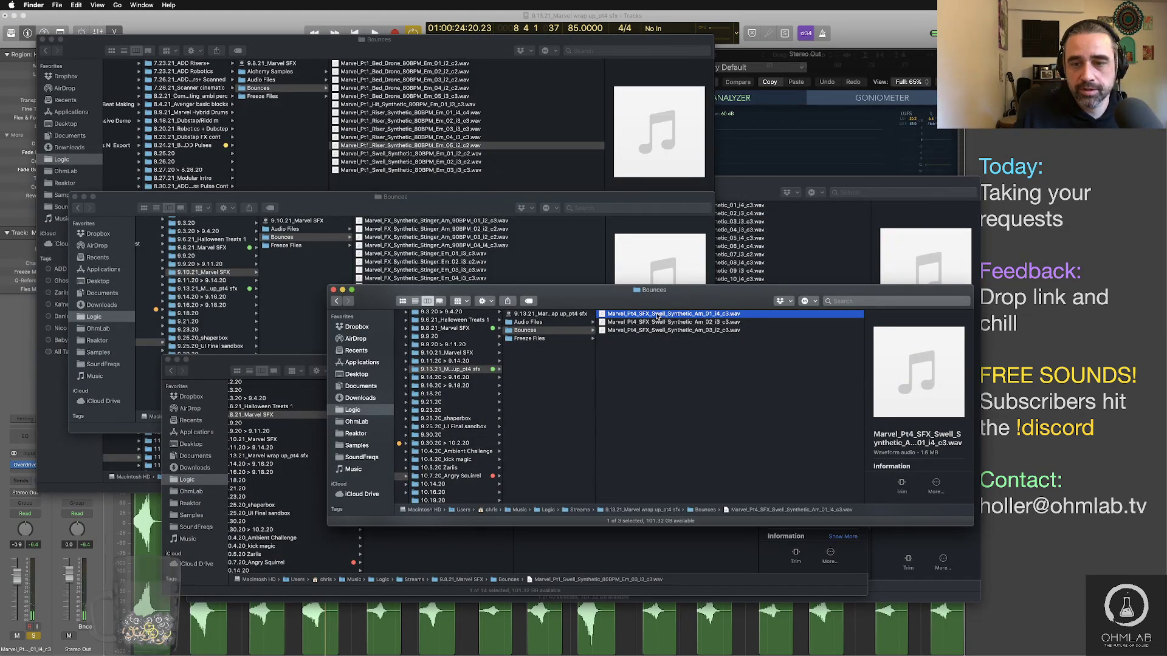
key(Return)
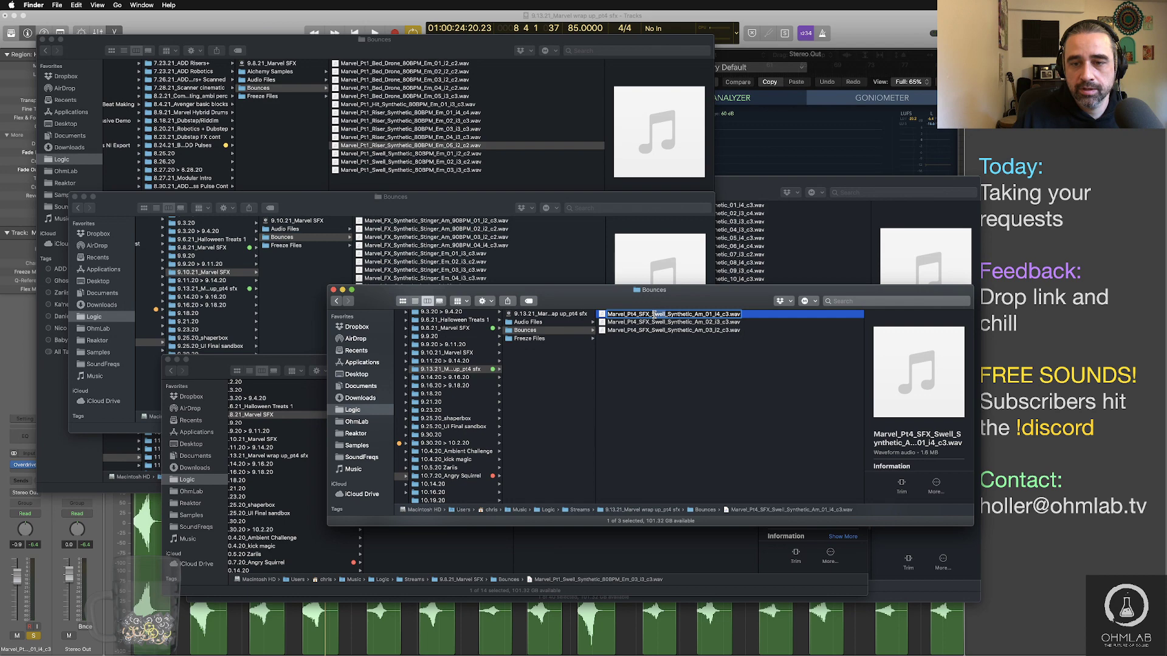
text(Stin)
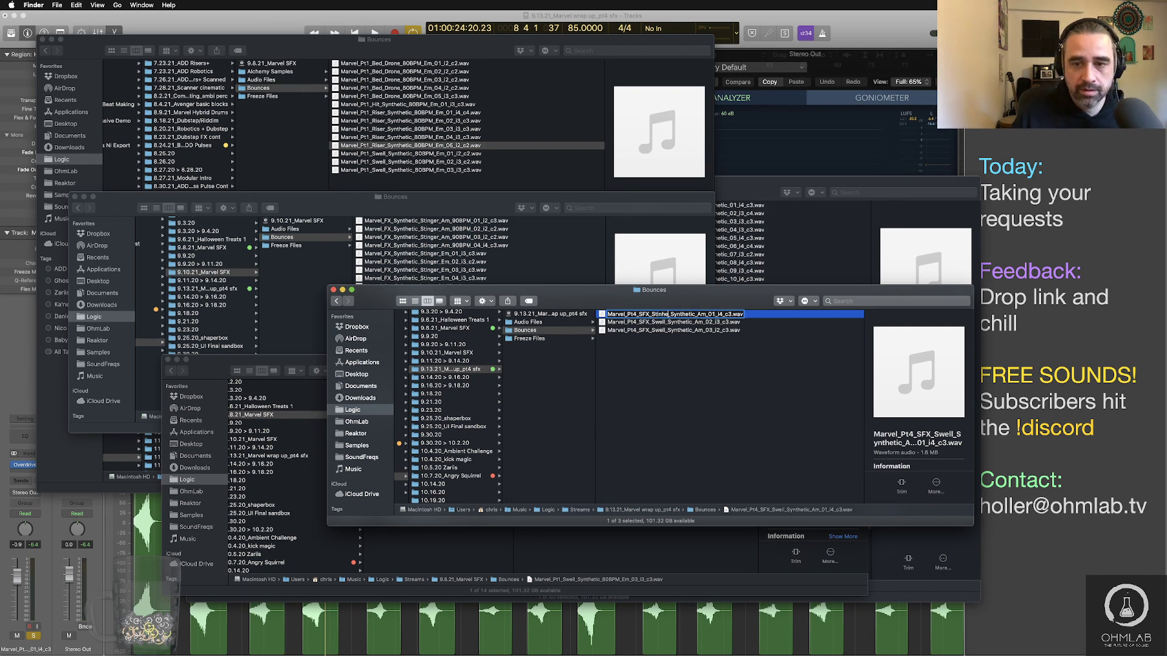
text(ger)
key(Return)
Step: Rename the second bounced file as Marvel_Pt4_SFX_Stinger_Synthetic_Am_02_i3_c3.wav
click(669, 323)
key(Return)
click(667, 323)
drag(665, 323, 653, 323)
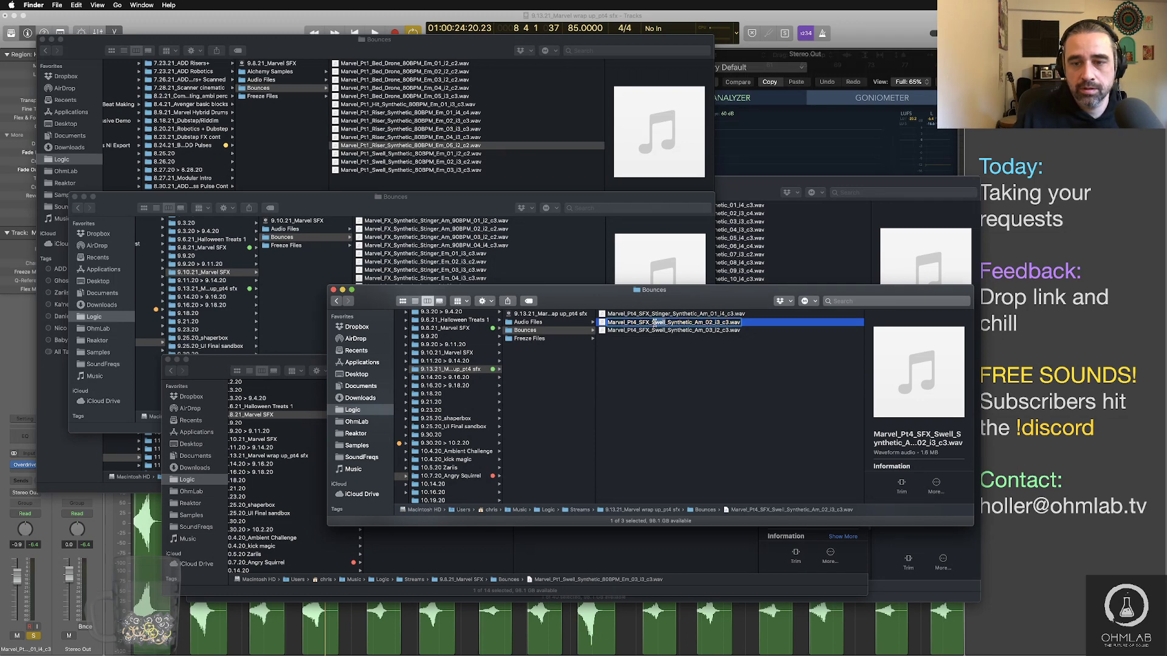
text(Stinger)
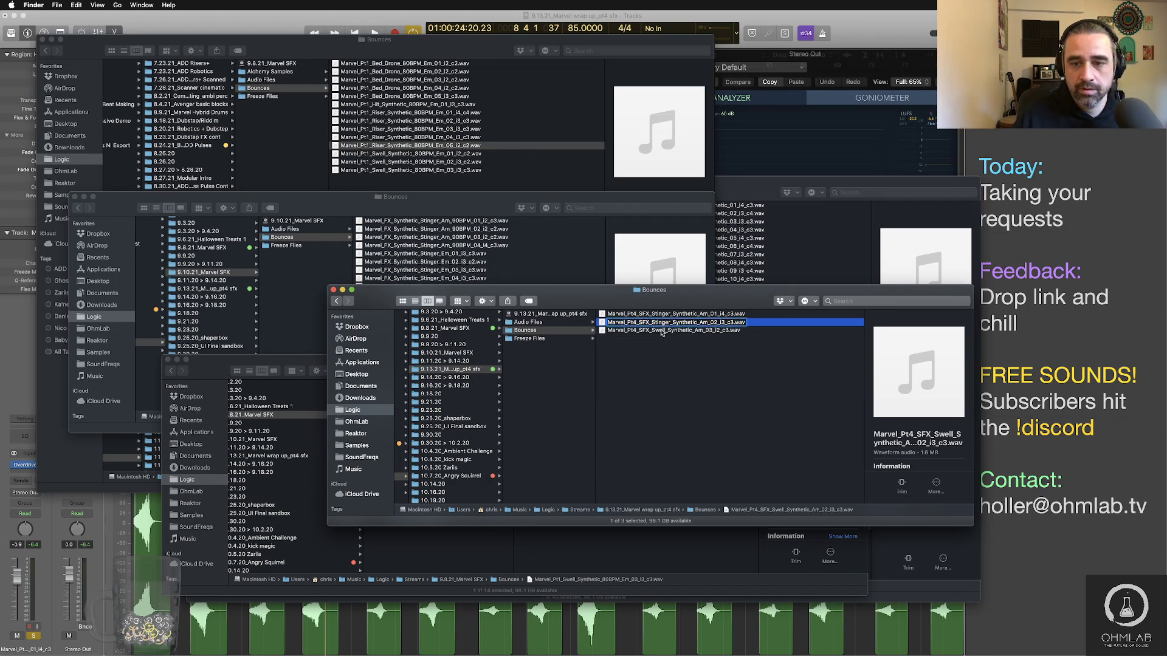
Step: Rename the third bounced file as Marvel_Pt4_SFX_Stinger_Synthetic_Am_03_i2_c3.wav
click(661, 332)
click(667, 332)
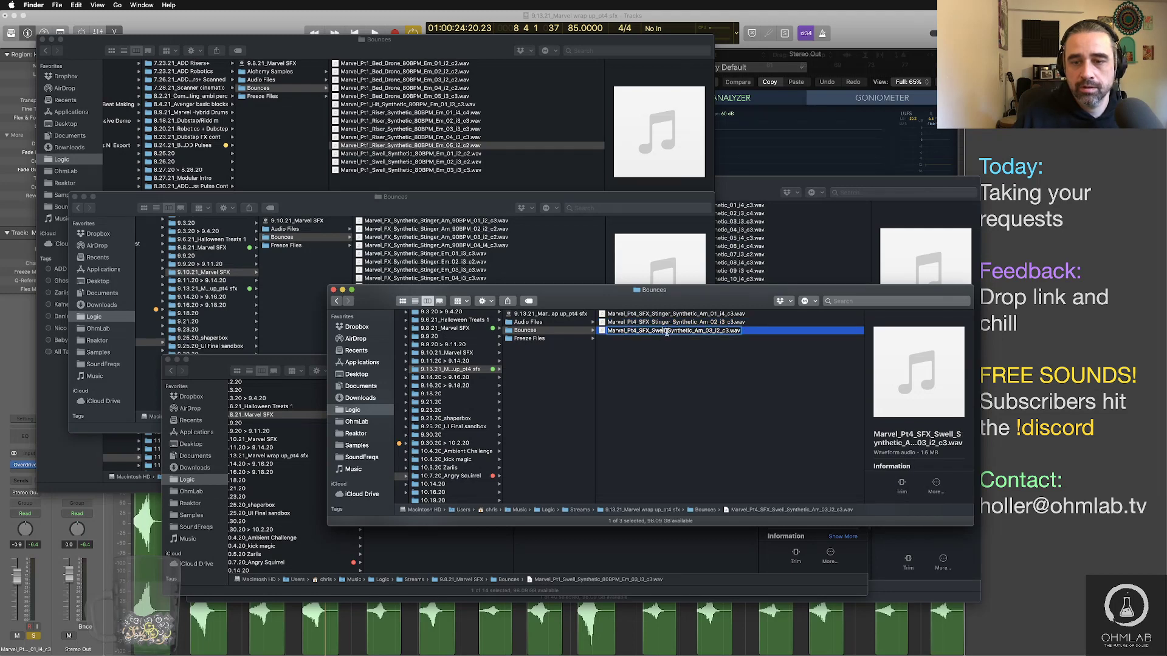
double_click(657, 331)
text(Stinger)
key(Return)
Step: Switch to Logic Pro and bounce the fourth Hold On ~SF_bip region to the Bounces folder as Marvel_Pt4_SFX_Stinger_Synthetic_Am_04_i3_c3
key(super+Tab)
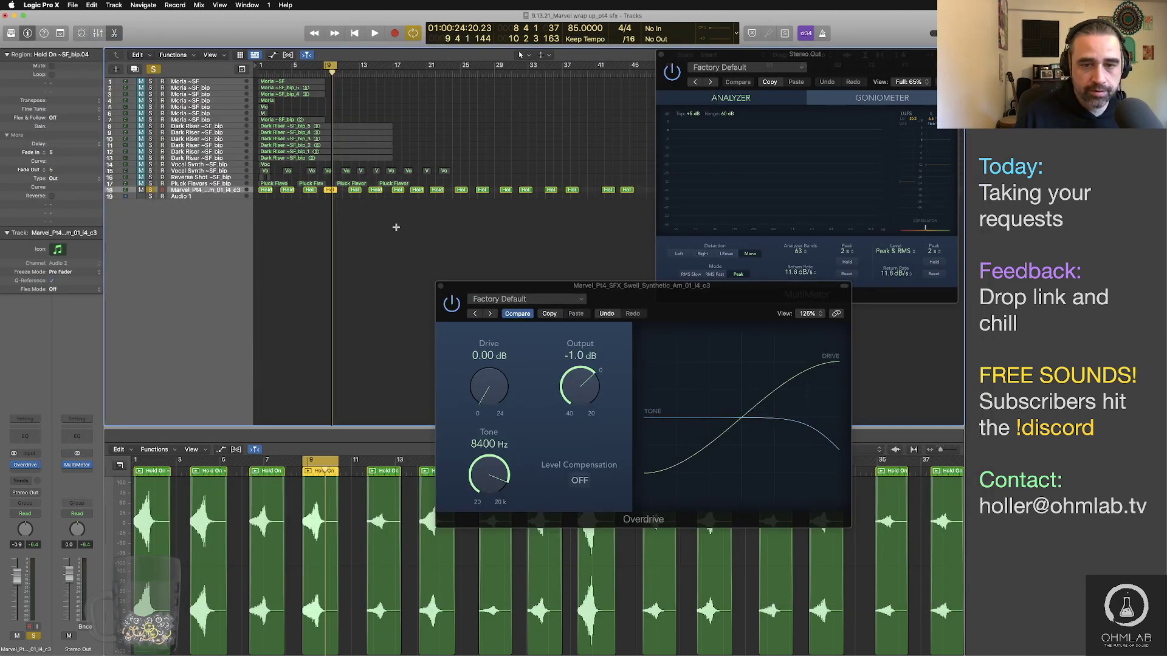
key(super+b)
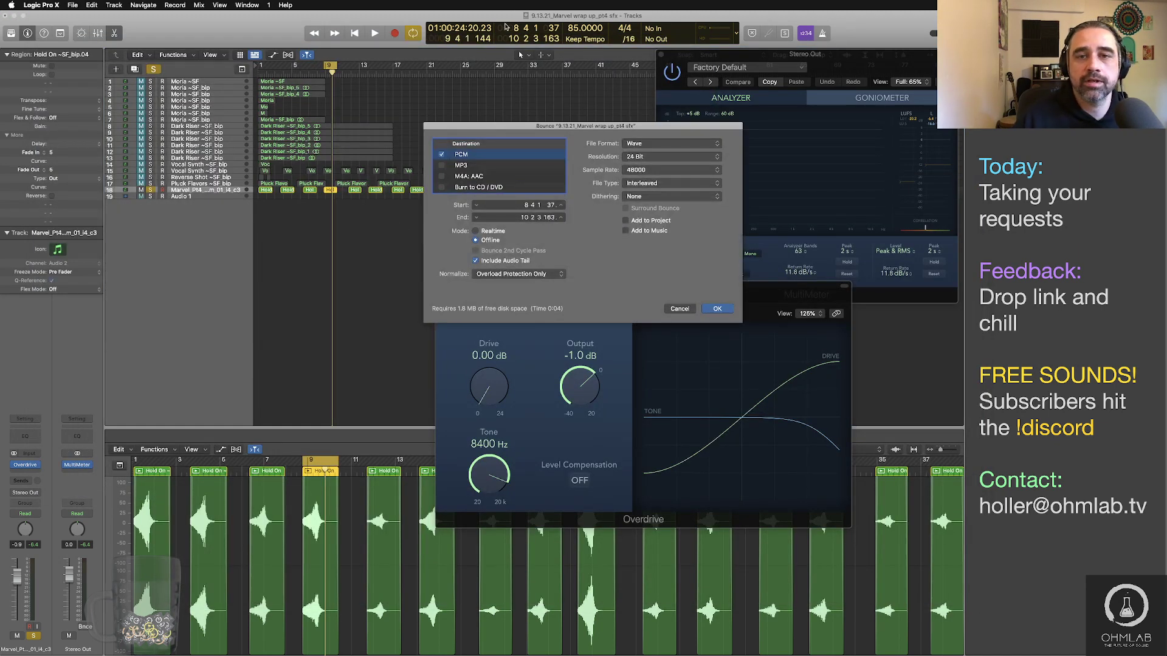
key(Return)
click(650, 90)
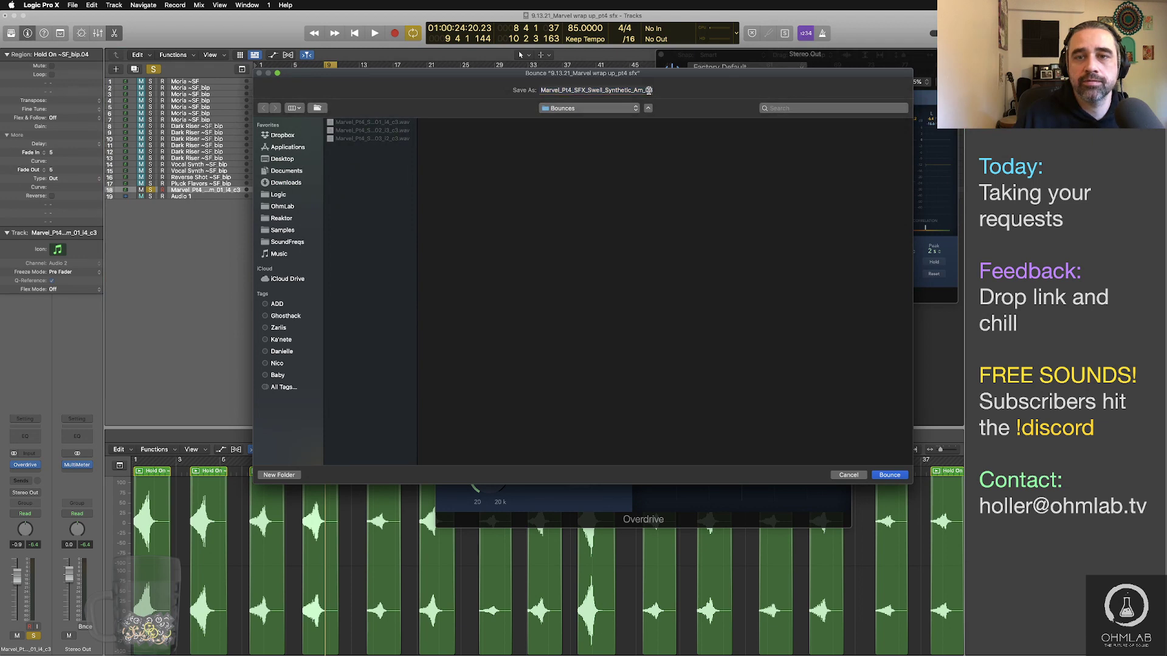
key(BackSpace)
text(4_i2_c3)
double_click(581, 90)
click(580, 90)
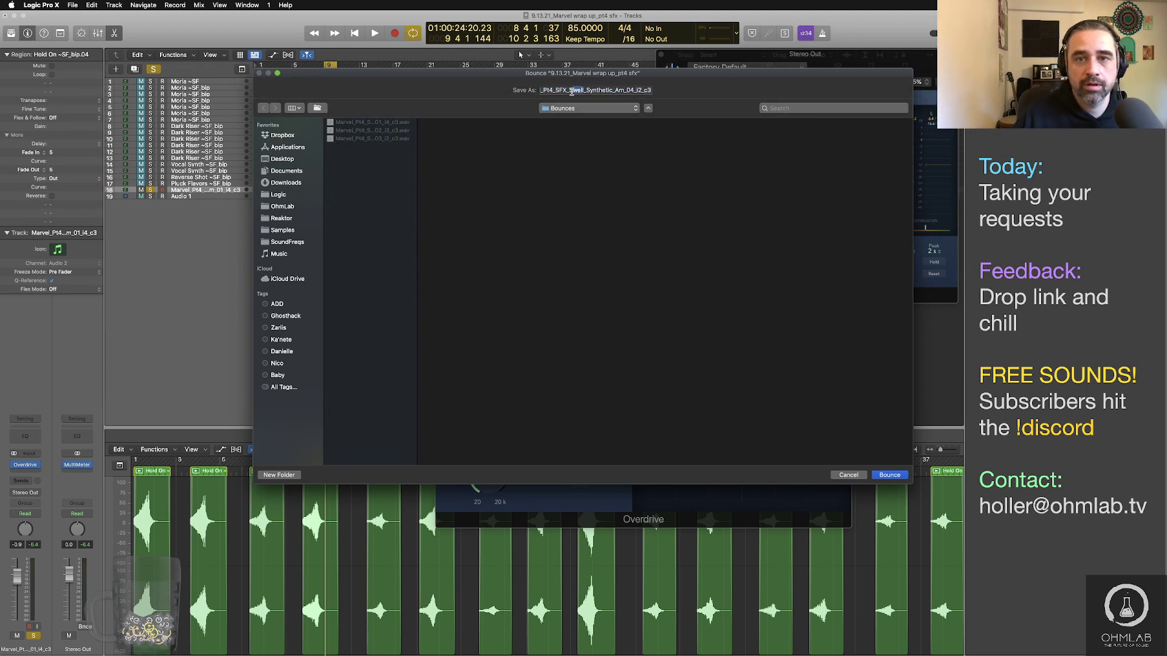
drag(584, 90, 683, 96)
text(tinger)
click(640, 90)
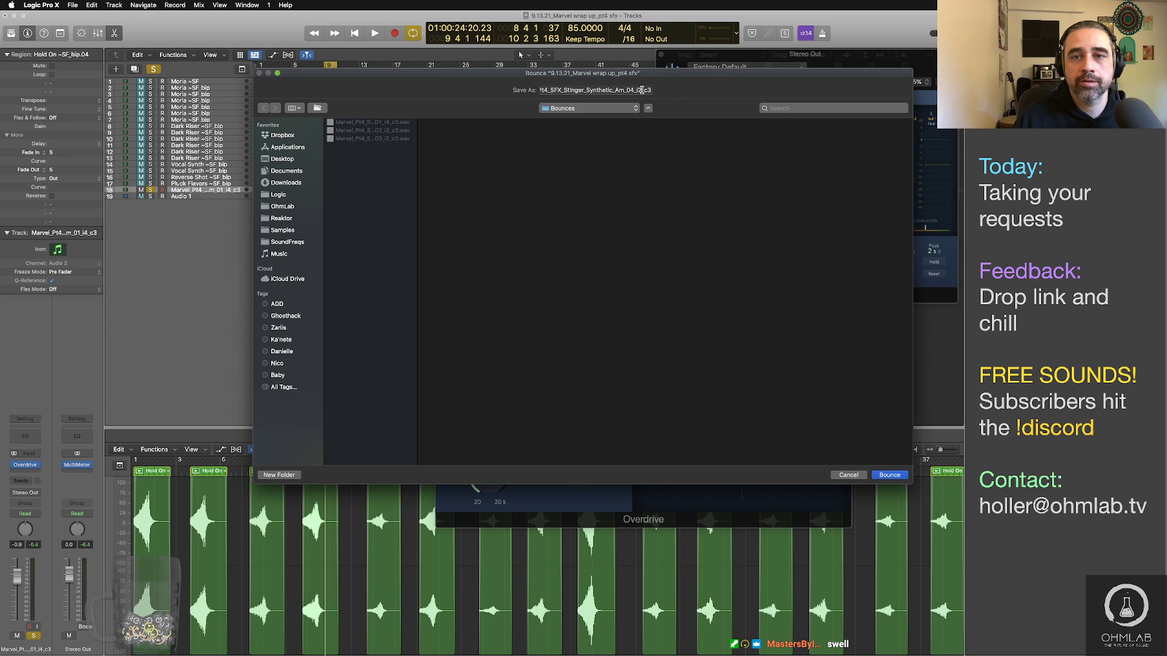
key(BackSpace)
text(3)
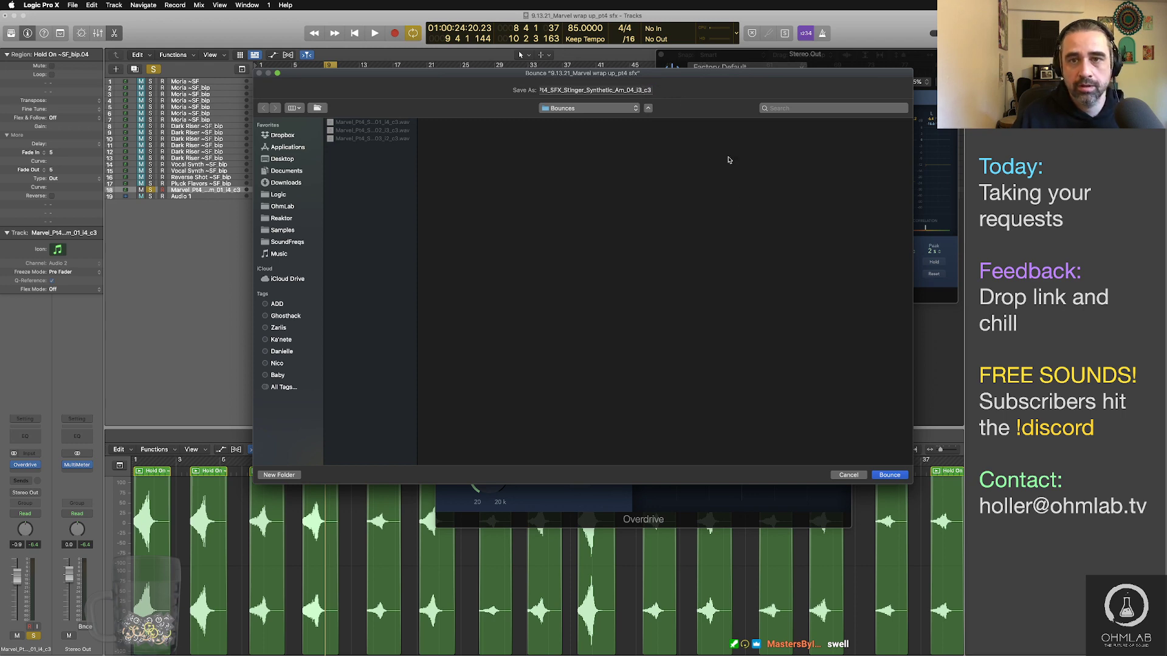
click(875, 474)
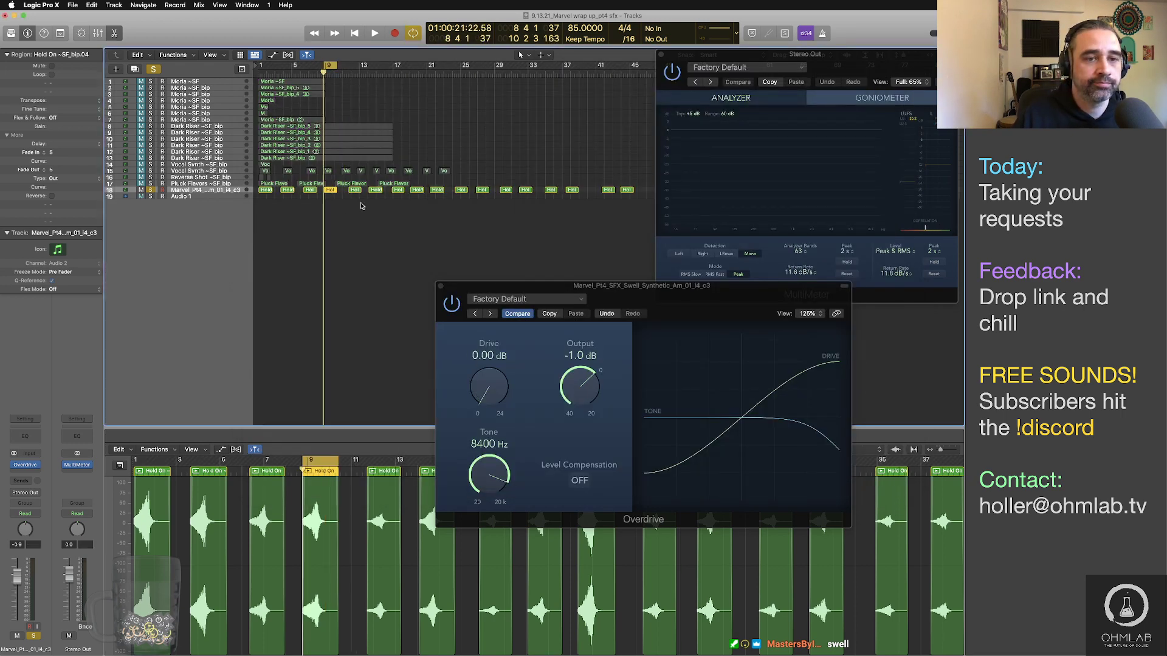
Step: Set the cycle range to the fifth Hold On ~SF_bip region and audition it
click(355, 190)
key(space)
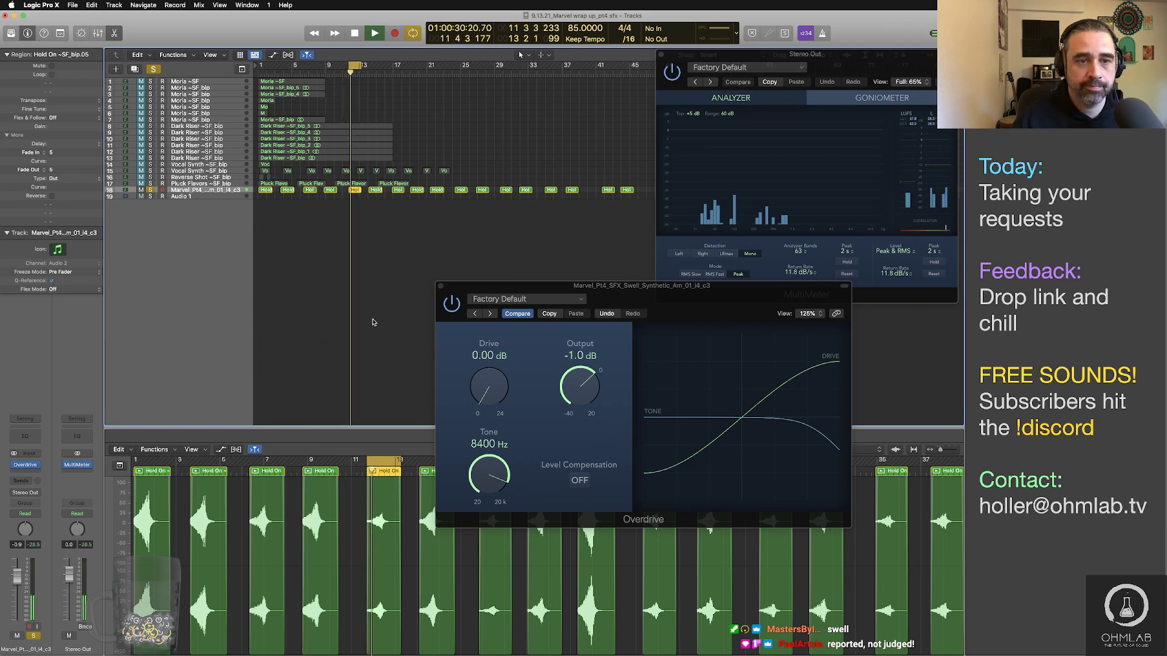
key(space)
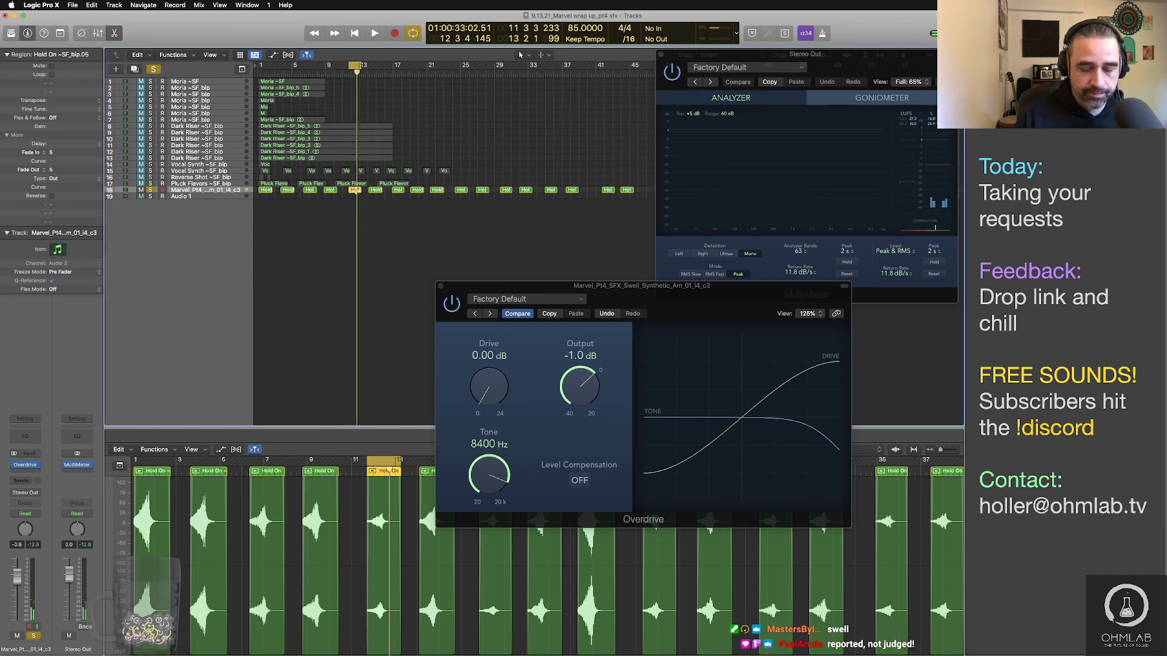
key(super+b)
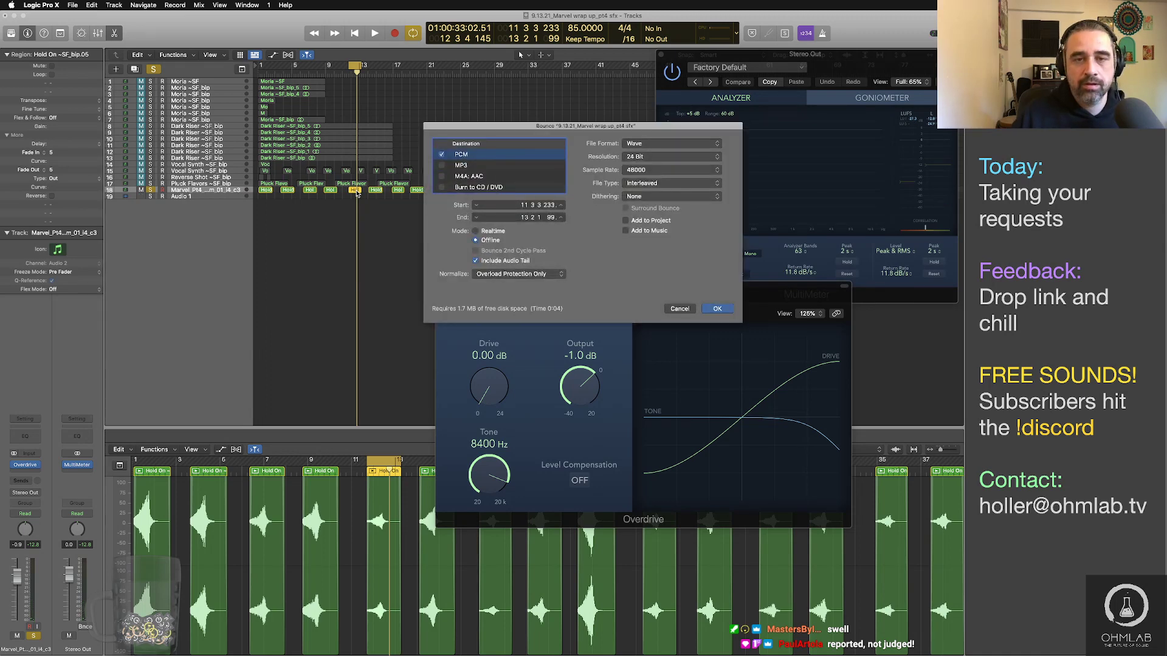
key(Return)
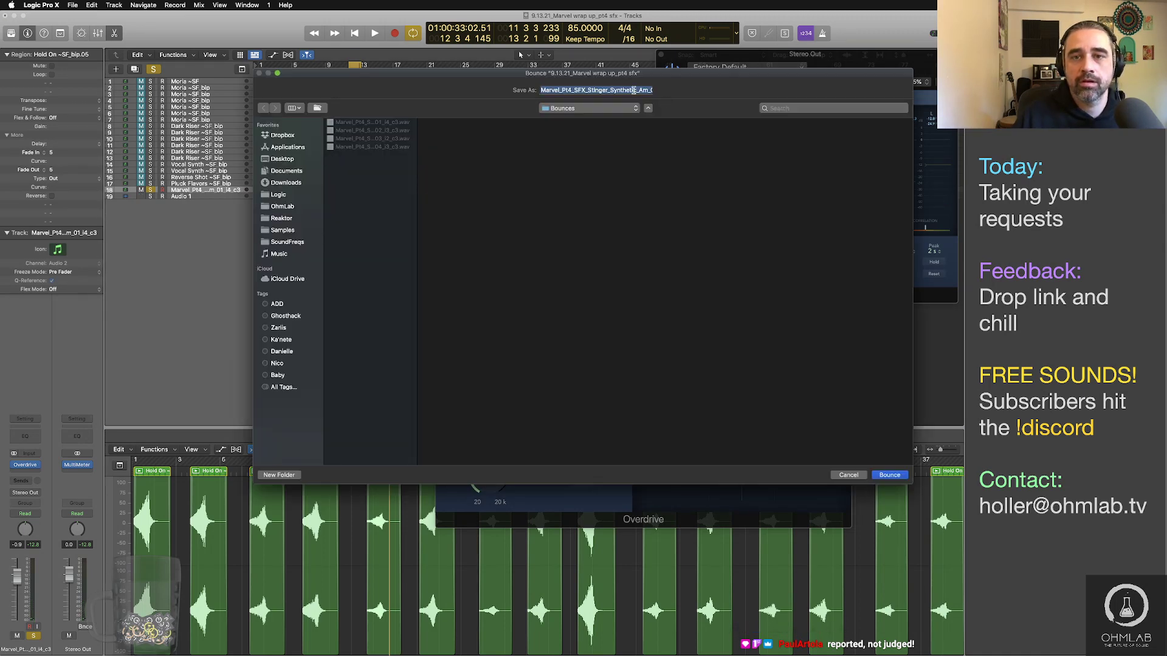
click(641, 90)
click(651, 90)
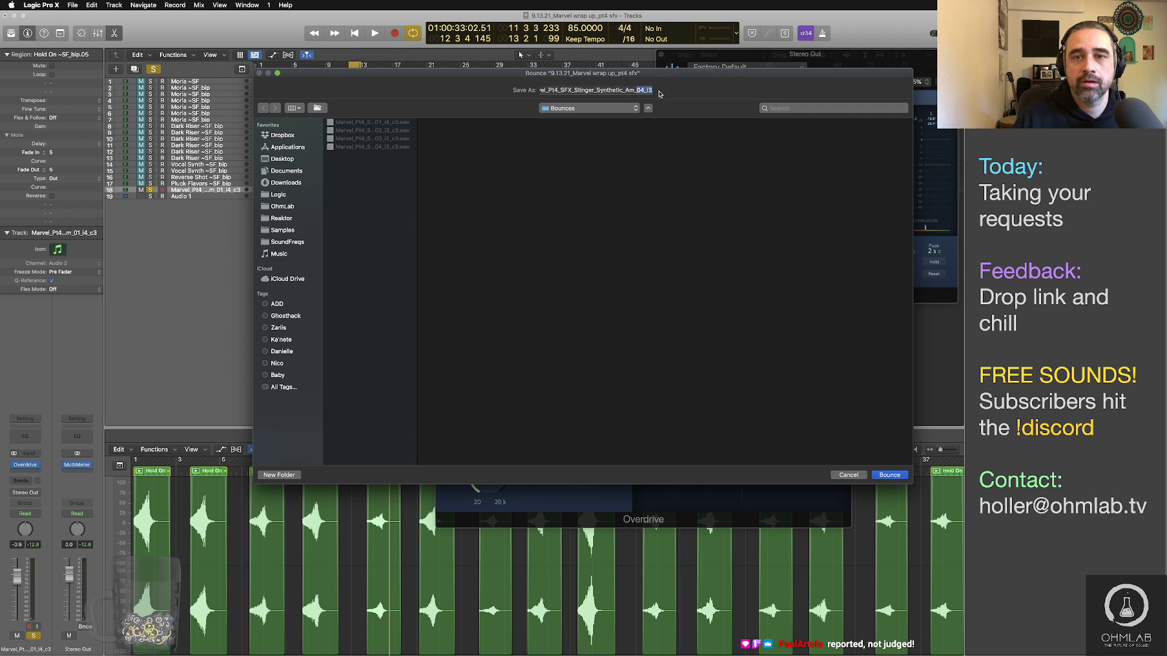
key(BackSpace)
text(4)
key(BackSpace)
text(2)
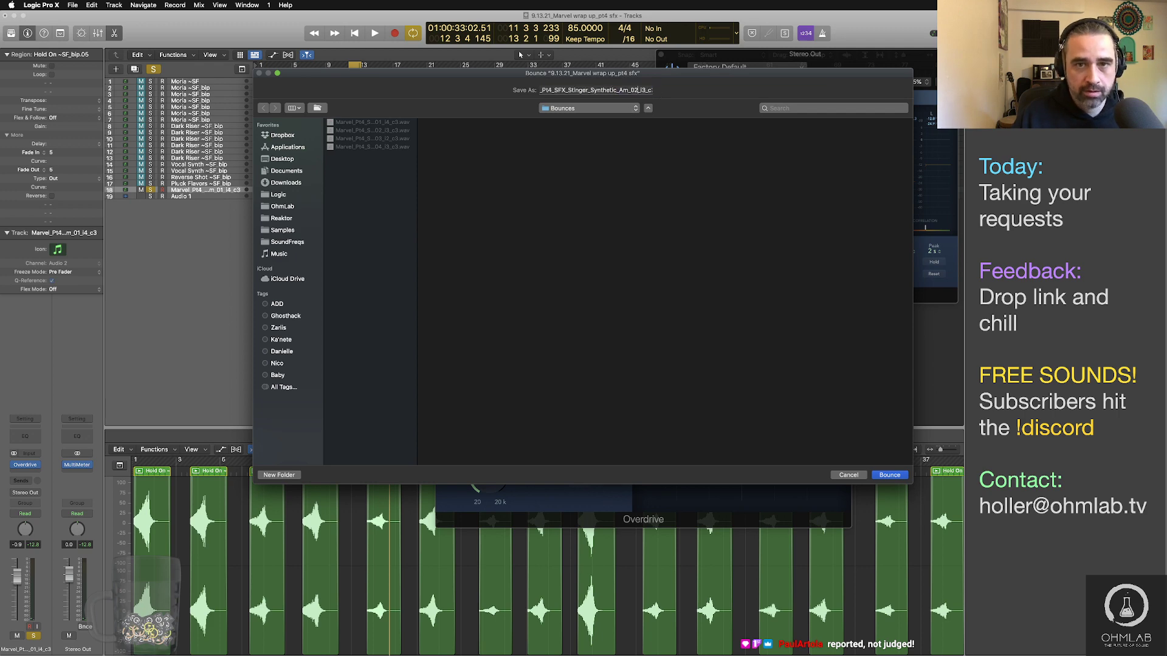
key(Return)
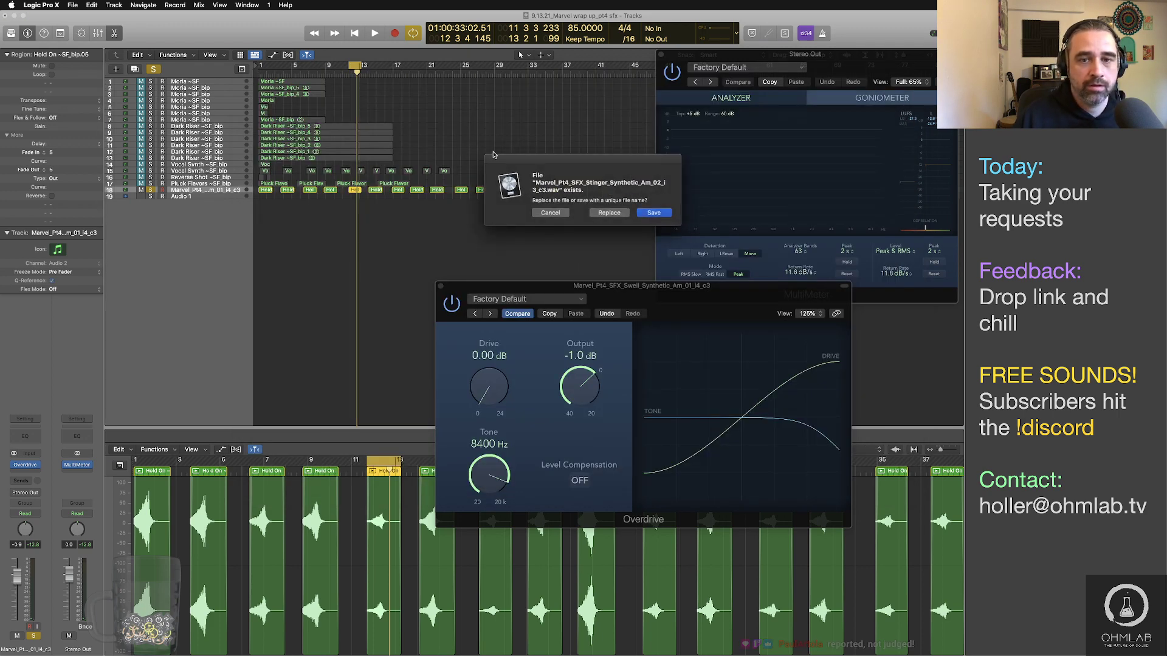
click(551, 214)
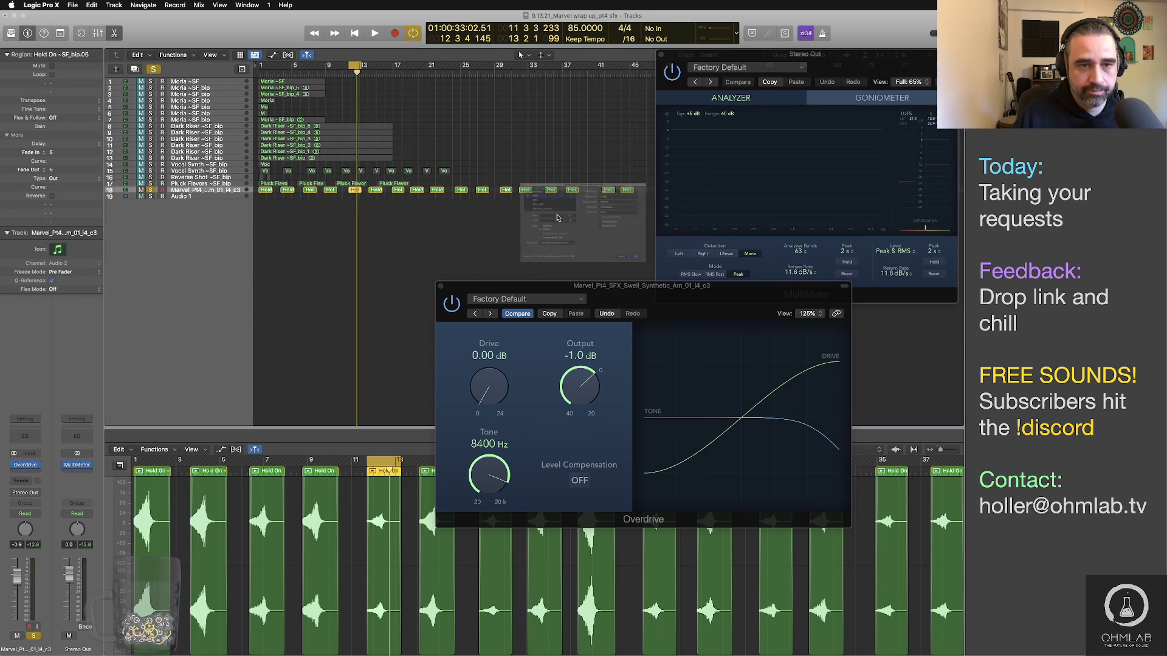
Step: Bounce the fifth Hold On ~SF_bip region to the Bounces folder as Marvel_Pt4_SFX_Stinger_Synthetic_Am_05_i2_c3
key(super+b)
click(717, 309)
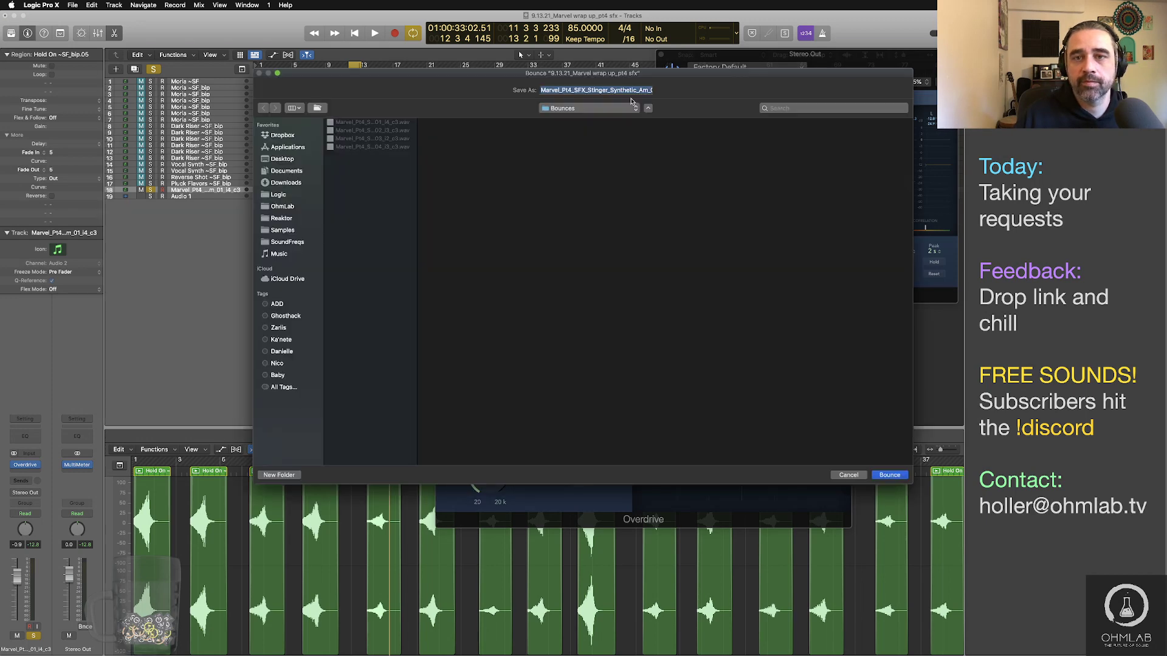
key(Right)
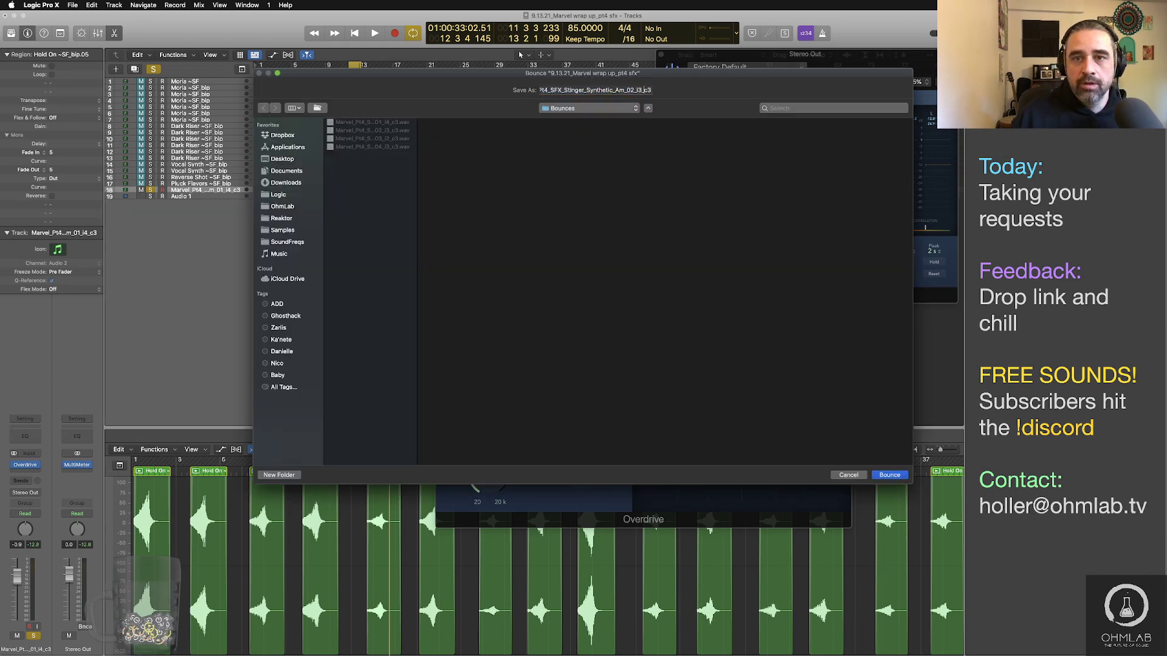
key(Left)
key(Left)
key(Left)
key(BackSpace)
key(BackSpace)
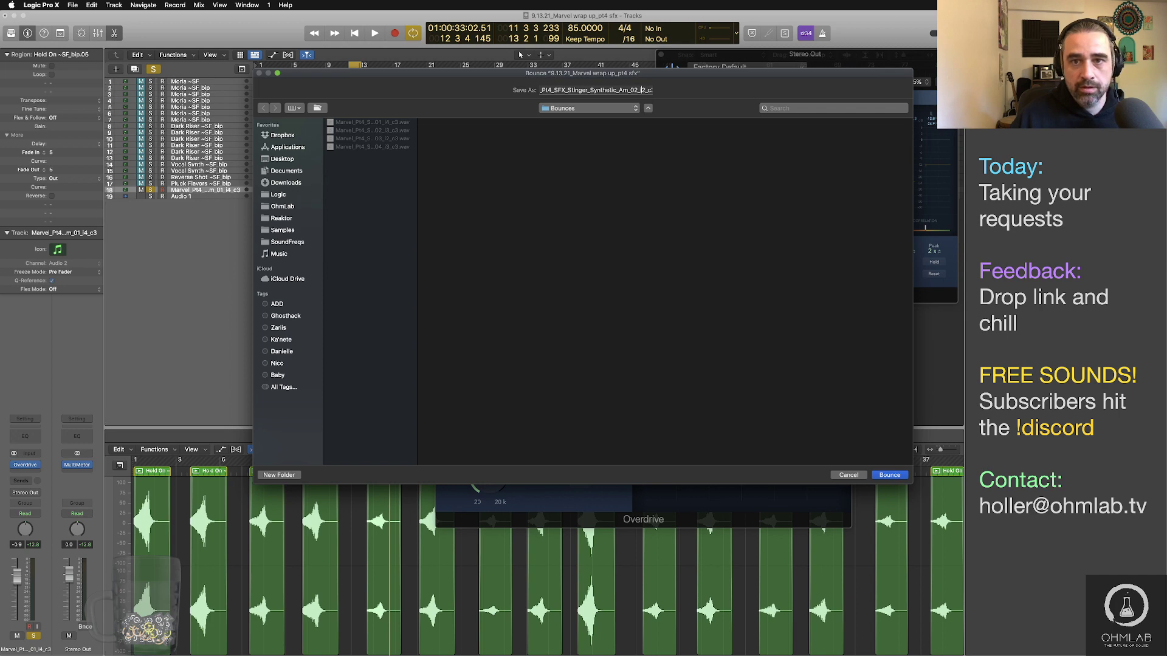
key(Delete)
text(5)
key(Return)
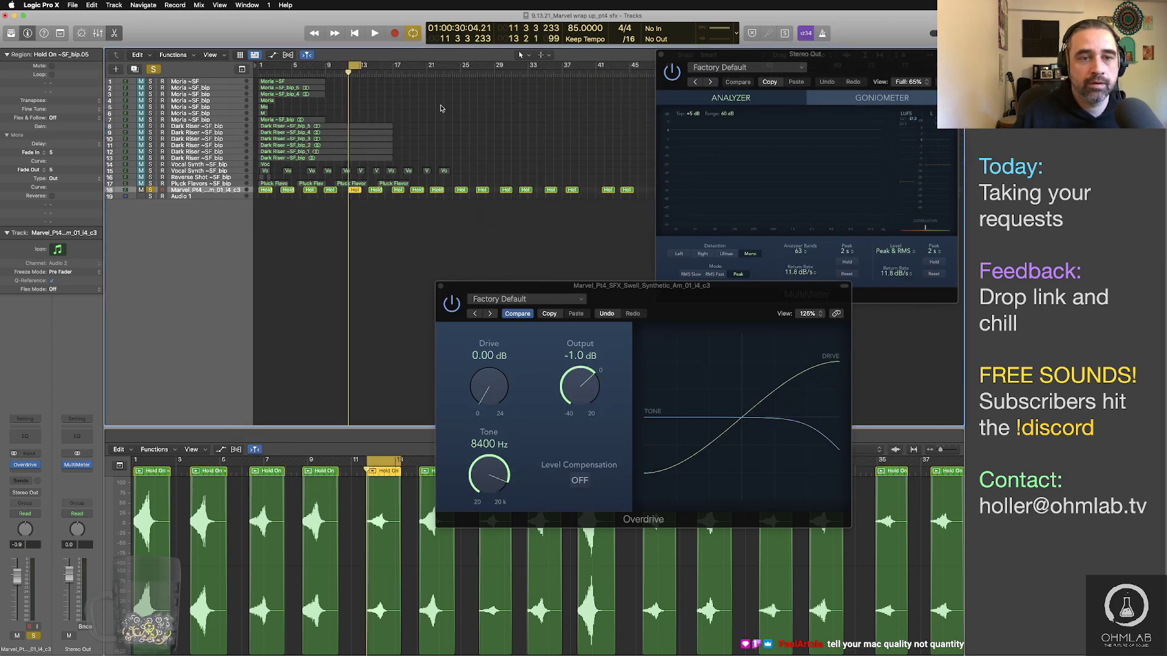
Step: Set the cycle range to the sixth Hold On ~SF_bip region and audition it
click(375, 190)
key(space)
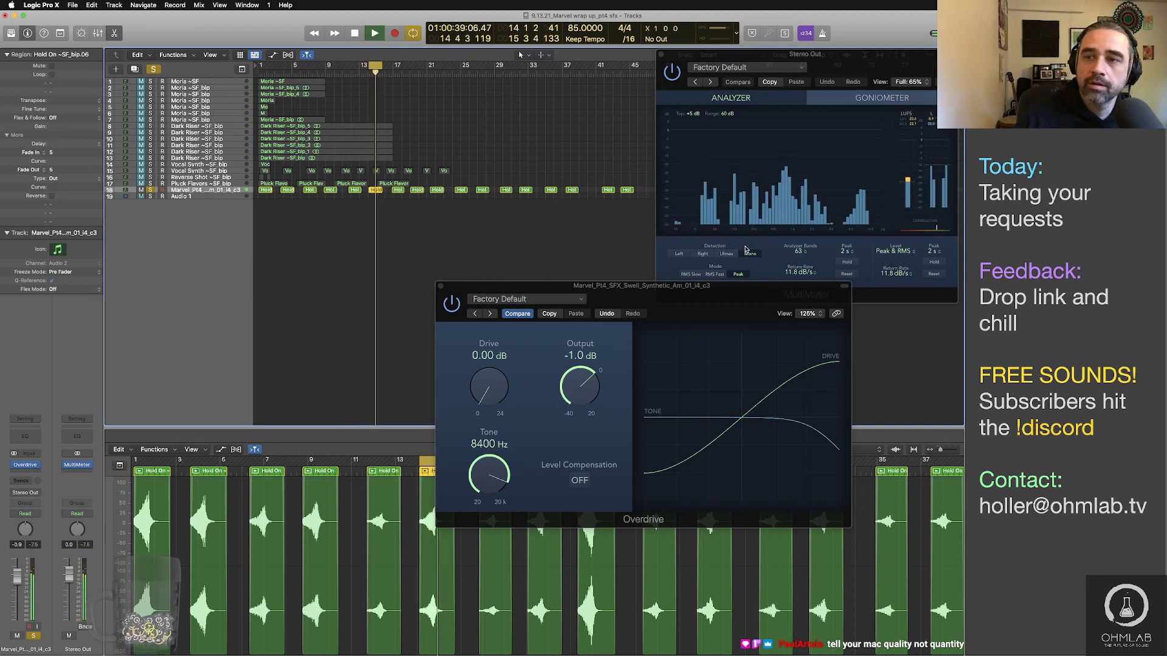
key(space)
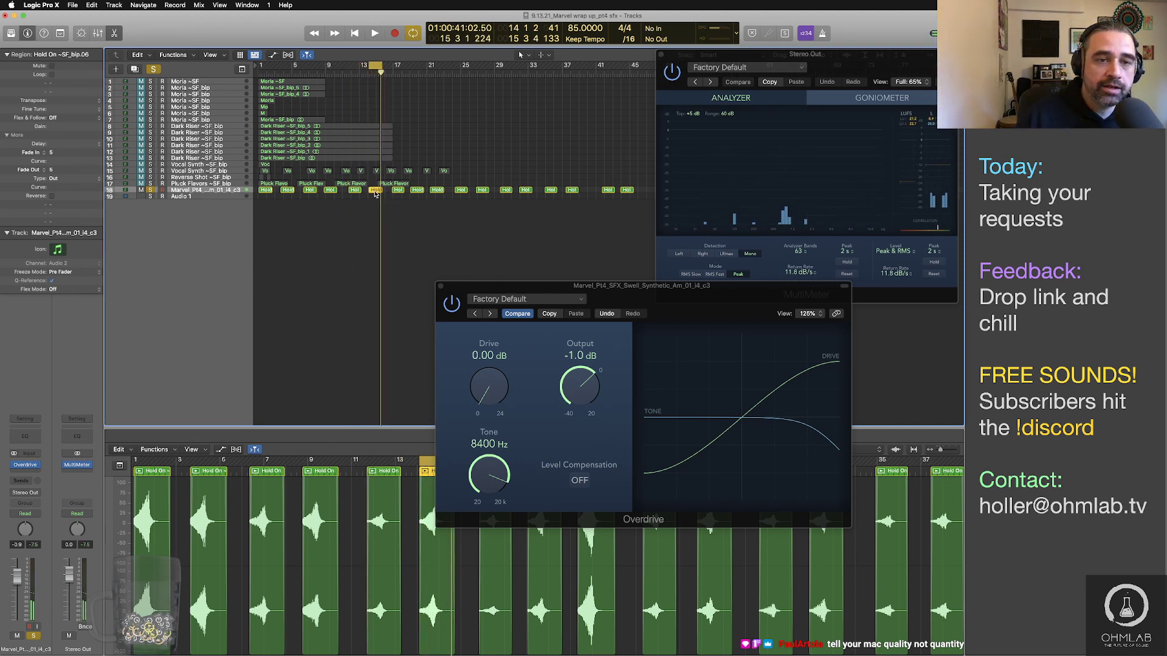
Step: Bounce the sixth Hold On ~SF_bip region to the Bounces folder as Marvel_Pt4_SFX_Stinger_Synthetic_Am_06_i3_c3
key(super+b)
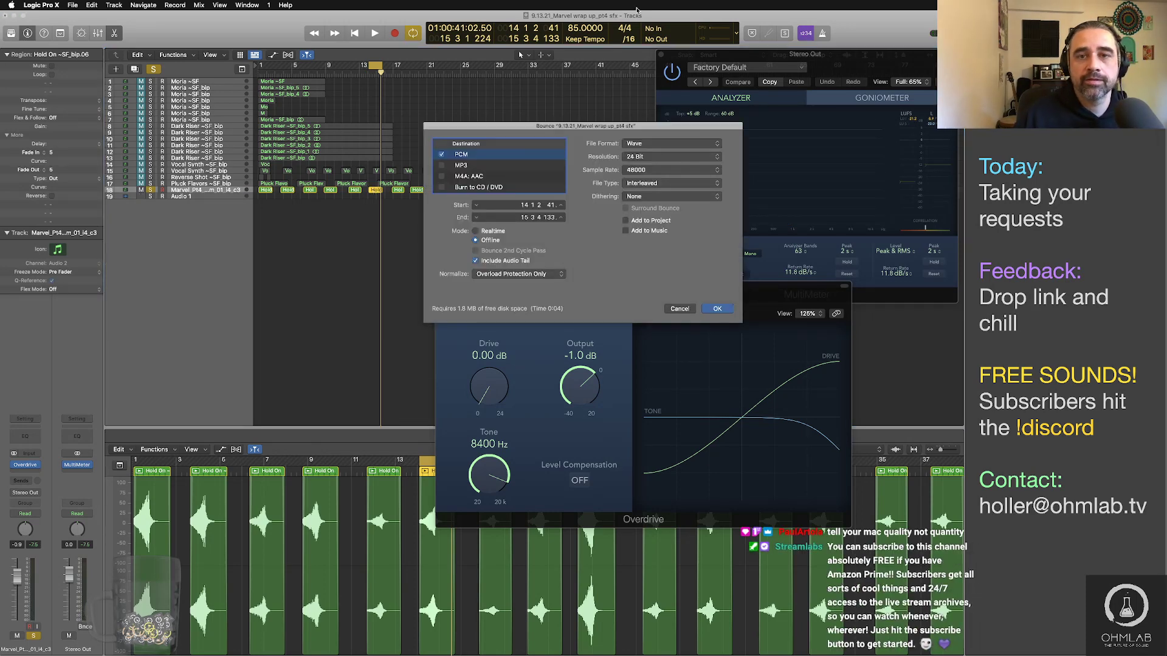
key(Return)
click(647, 90)
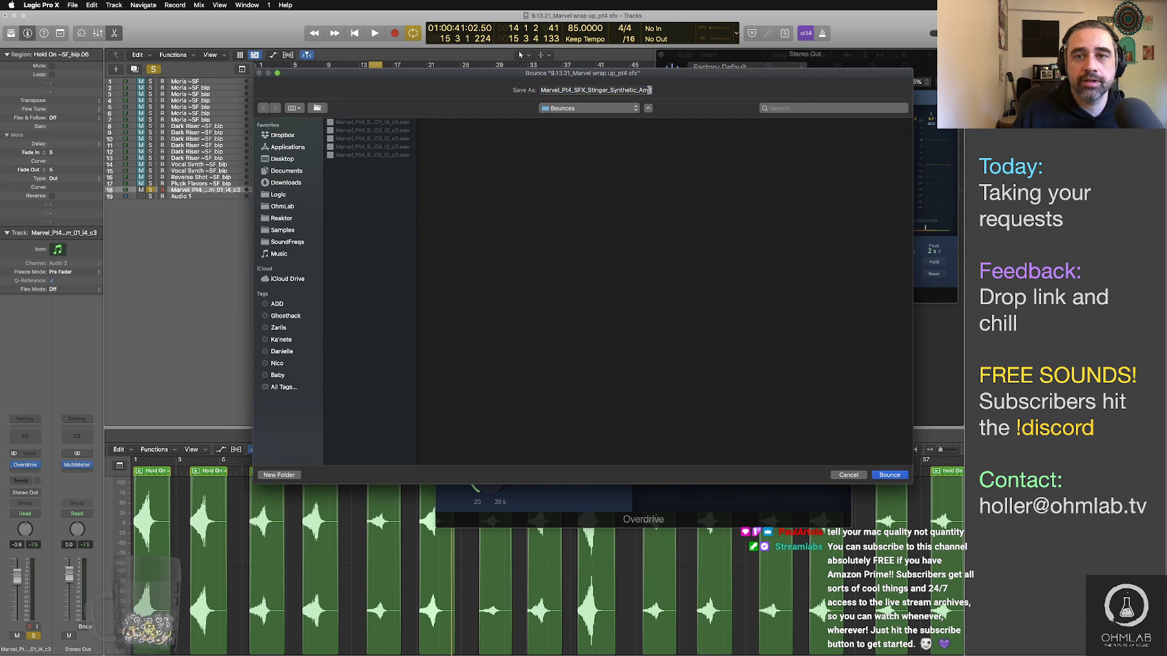
text(05)
key(BackSpace)
text(6_l3_c)
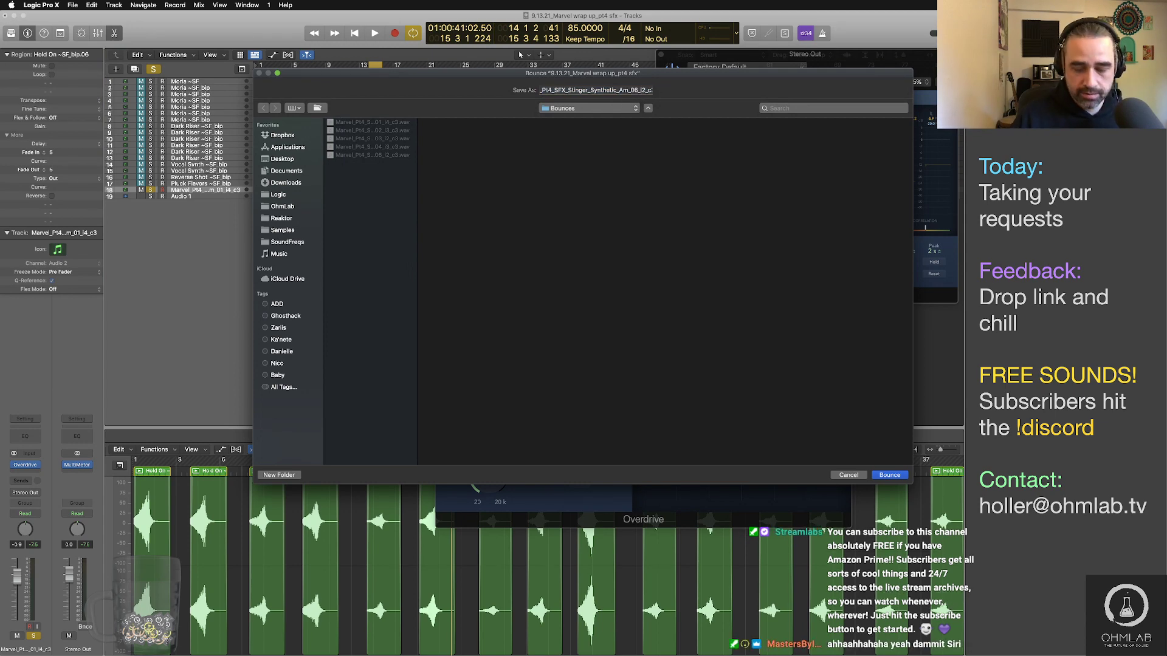
key(Return)
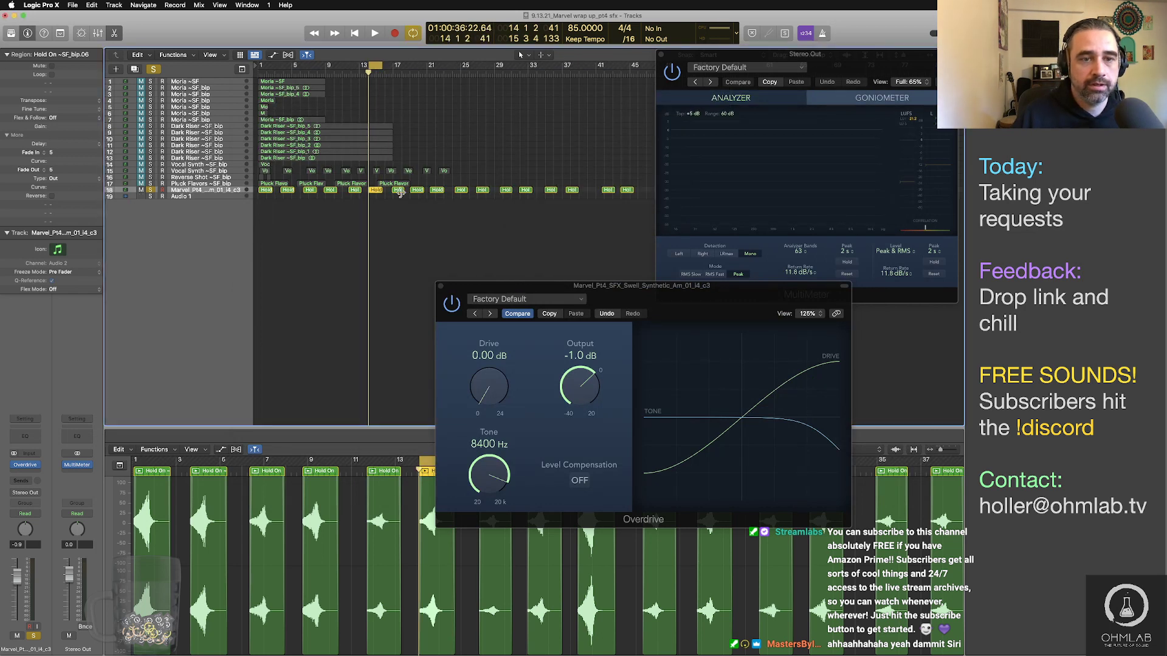
Step: Set the cycle range to the seventh Hold On ~SF_bip region and audition it
click(398, 191)
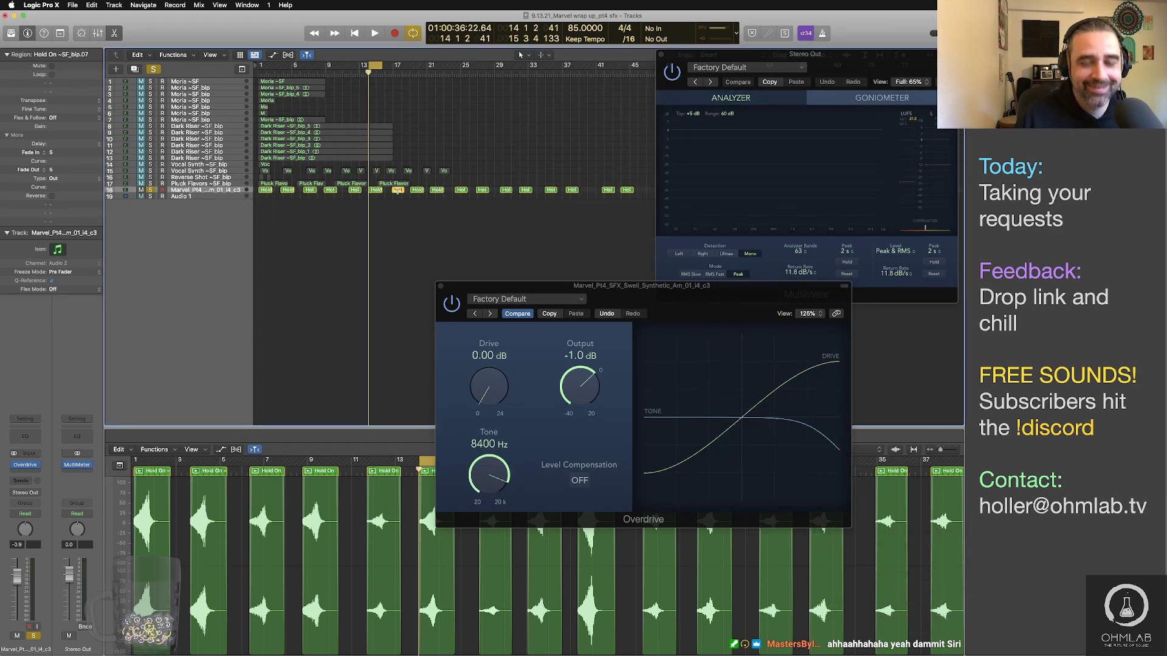
key(super+u)
key(space)
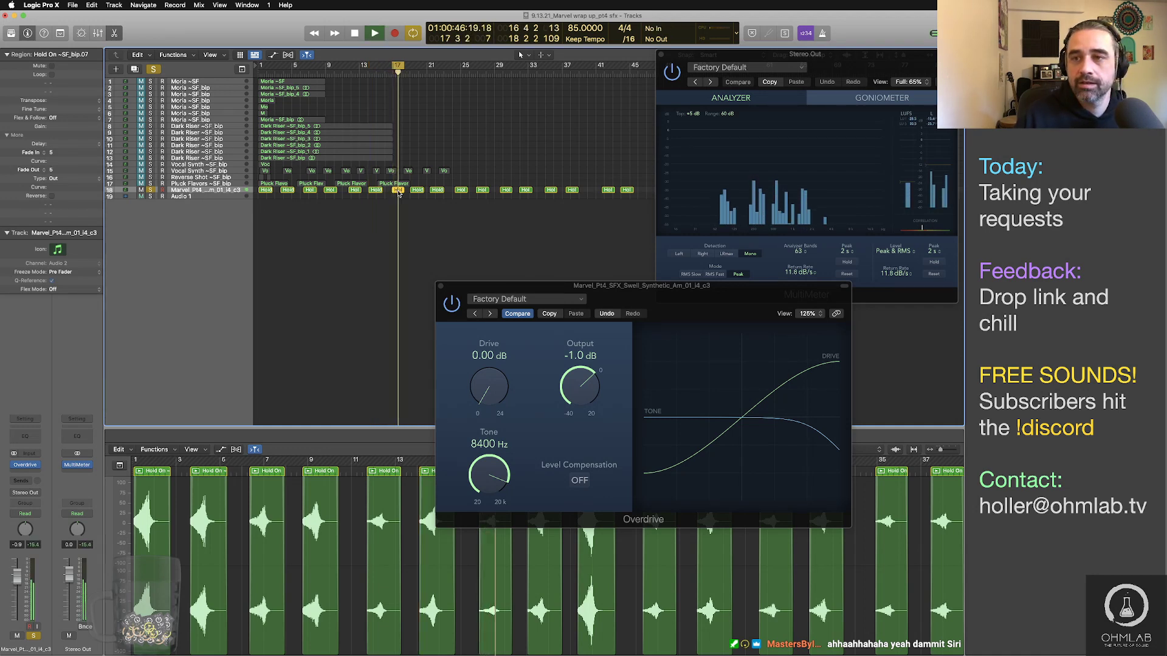
key(space)
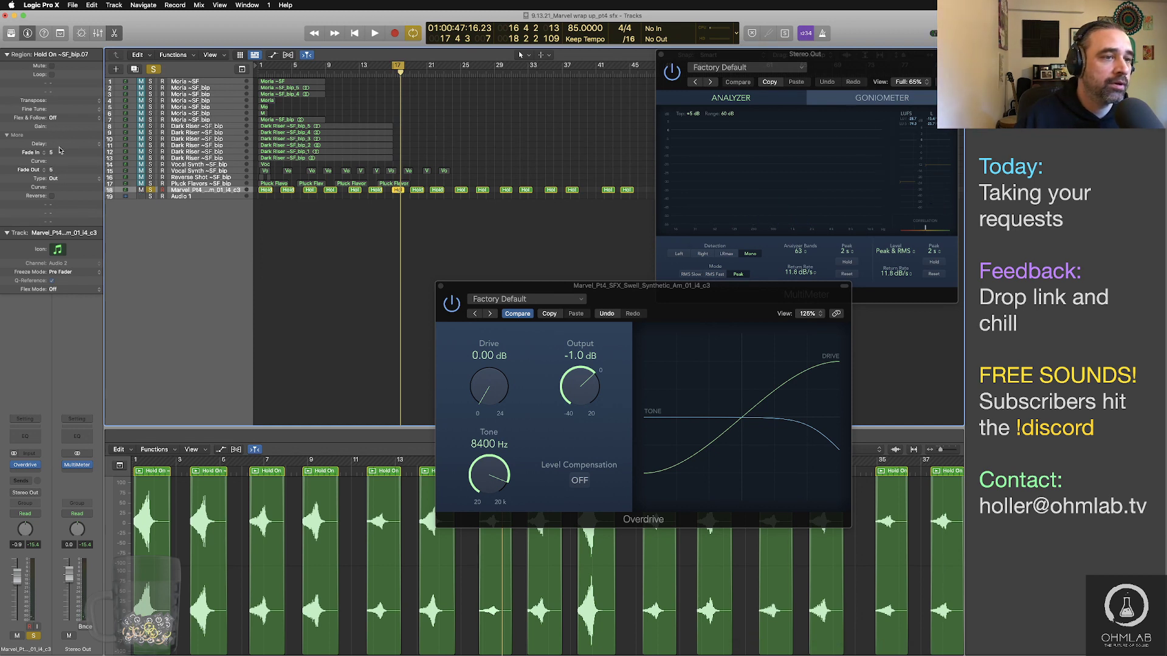
Step: Raise the seventh Hold On ~SF_bip region's gain to about +0.8 dB and reselect the region
drag(56, 129, 56, 121)
click(398, 207)
click(398, 192)
Step: Bounce the seventh Hold On ~SF_bip region in place onto a new track
key(v)
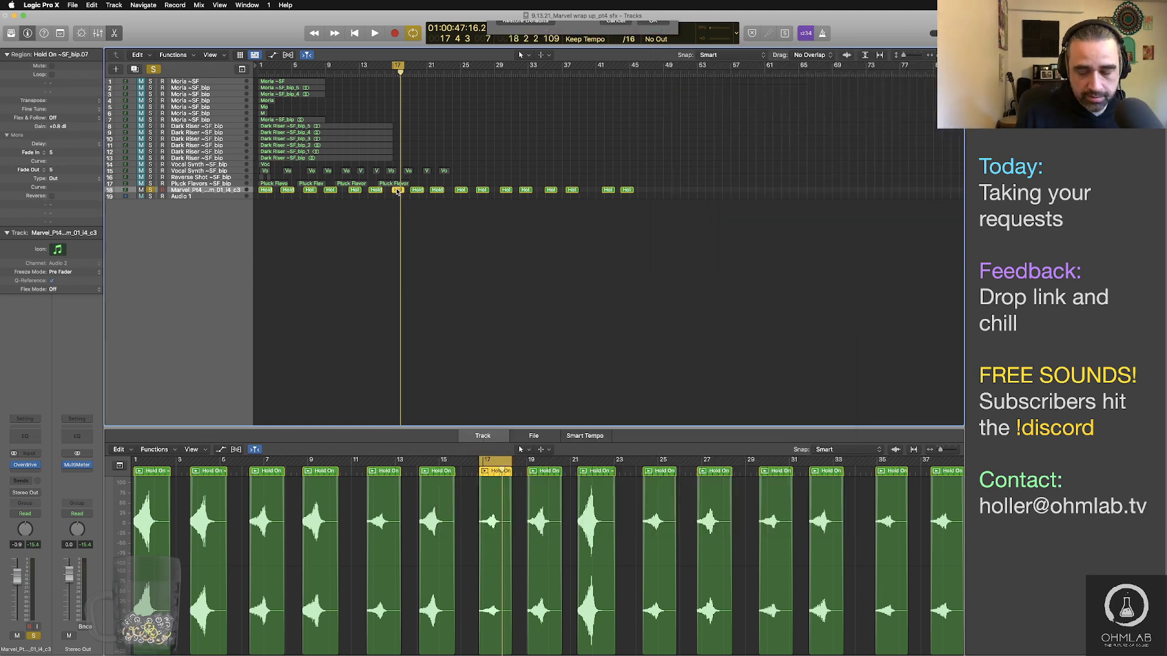
key(ctrl+b)
key(Return)
key(v)
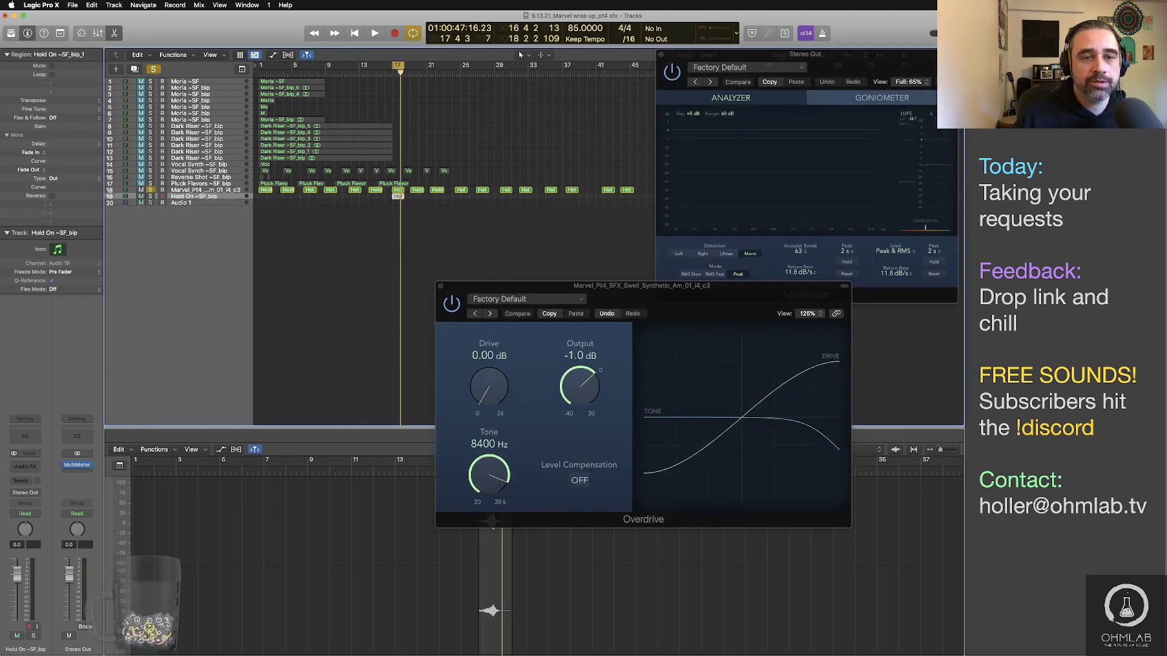
click(414, 219)
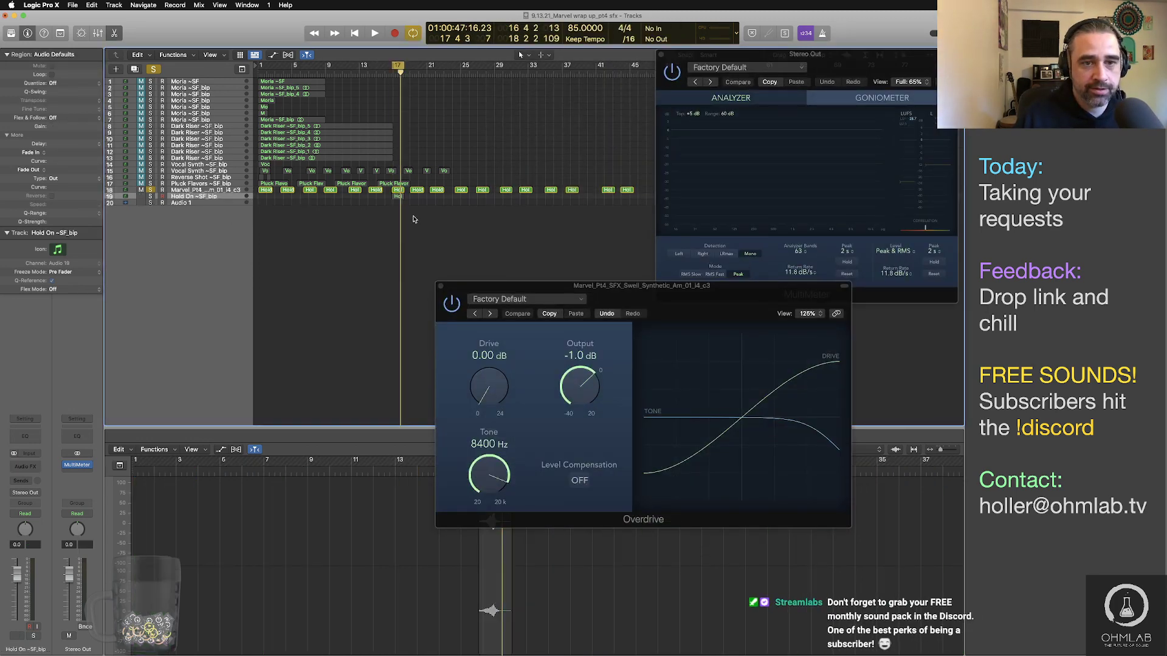
Step: Bounce the seventh region's cycle range to the Bounces folder as Marvel_Pt4_SFX_Stinger_Synthetic_Am_07_i2_c3
key(super+b)
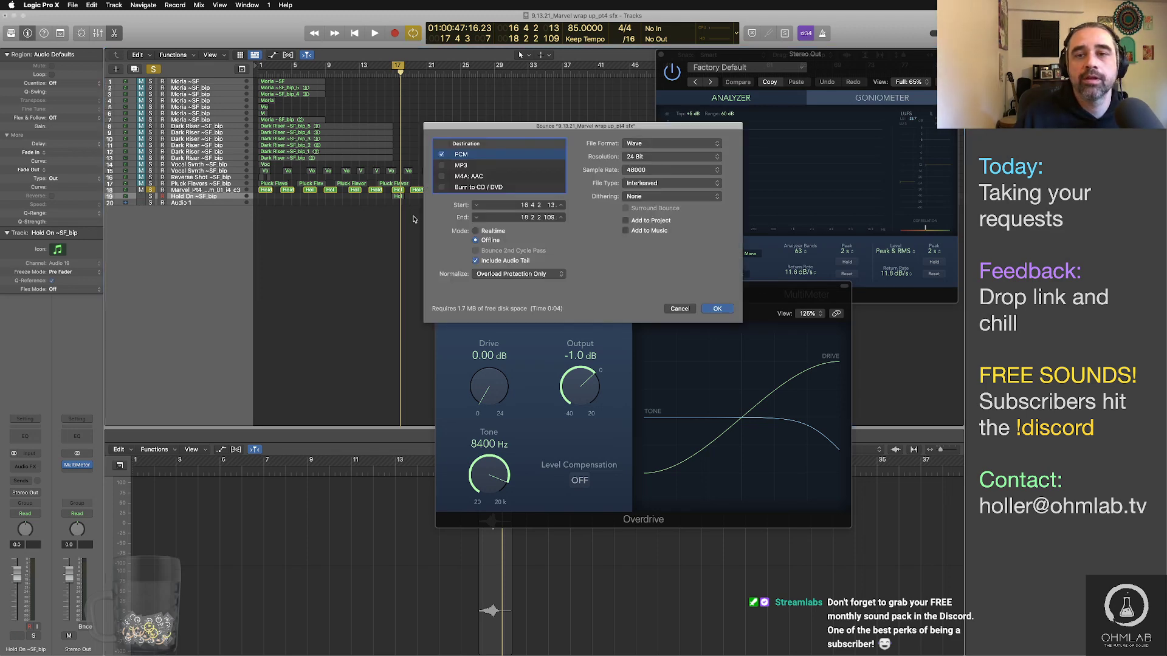
key(Return)
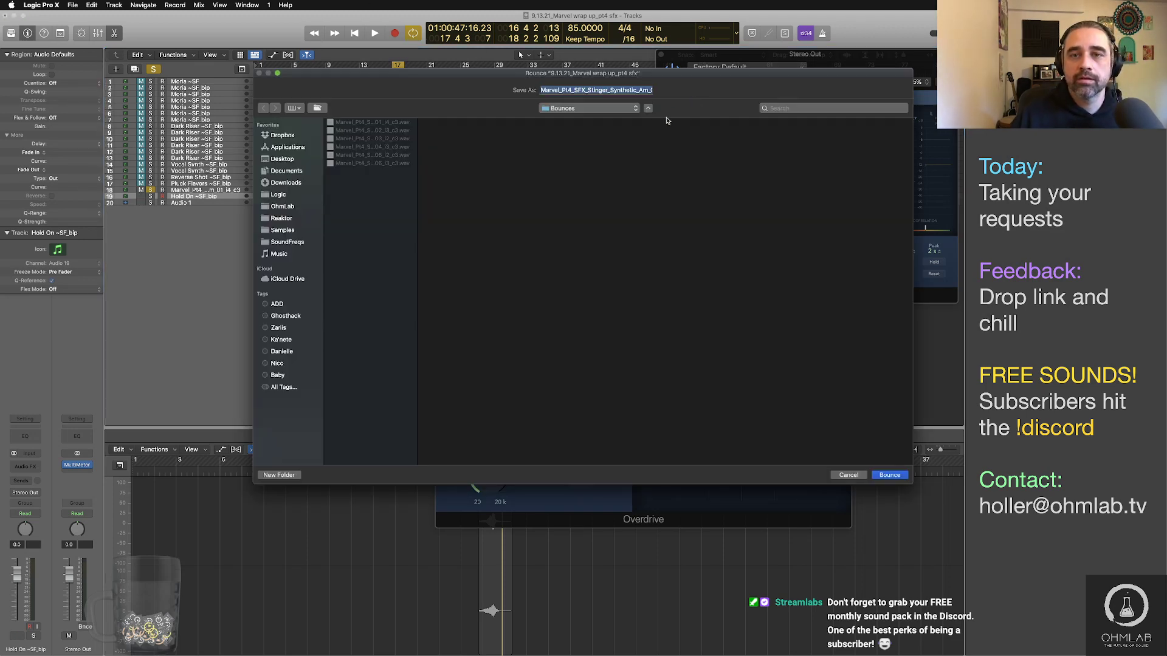
drag(629, 90, 653, 90)
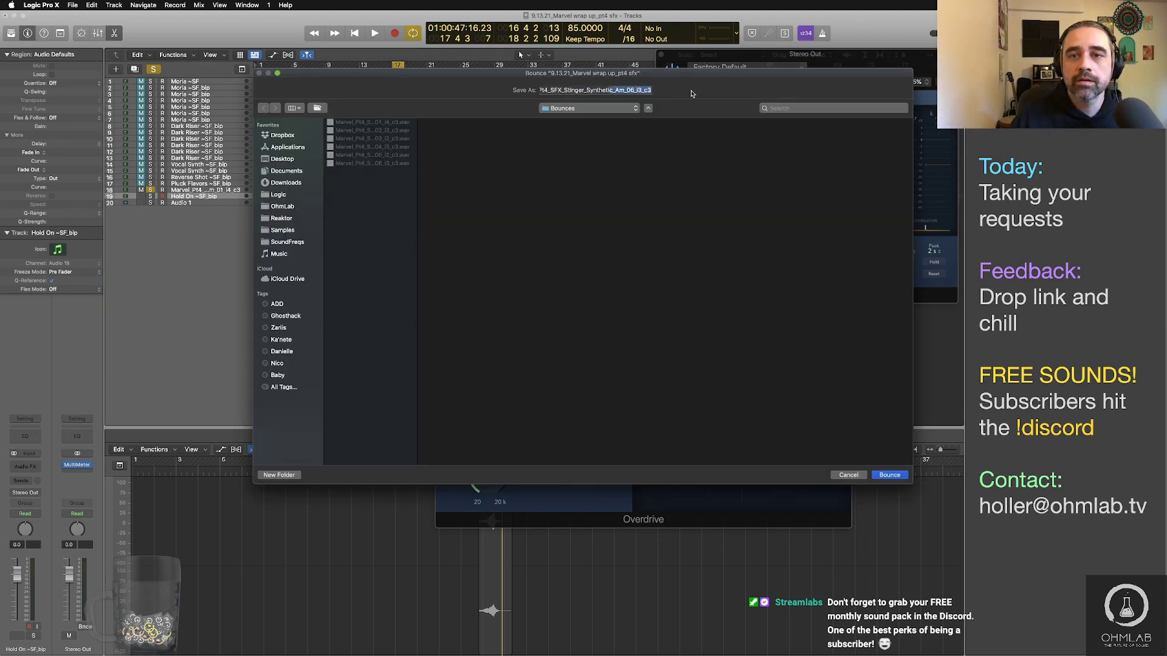
double_click(632, 90)
click(632, 89)
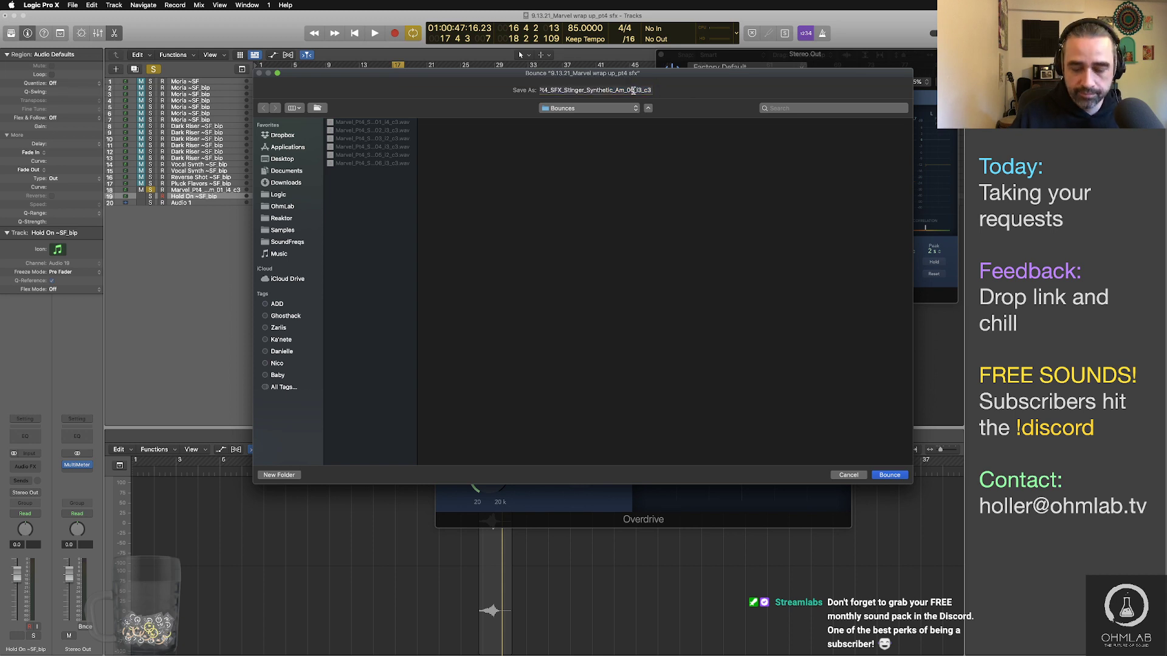
key(BackSpace)
text(7)
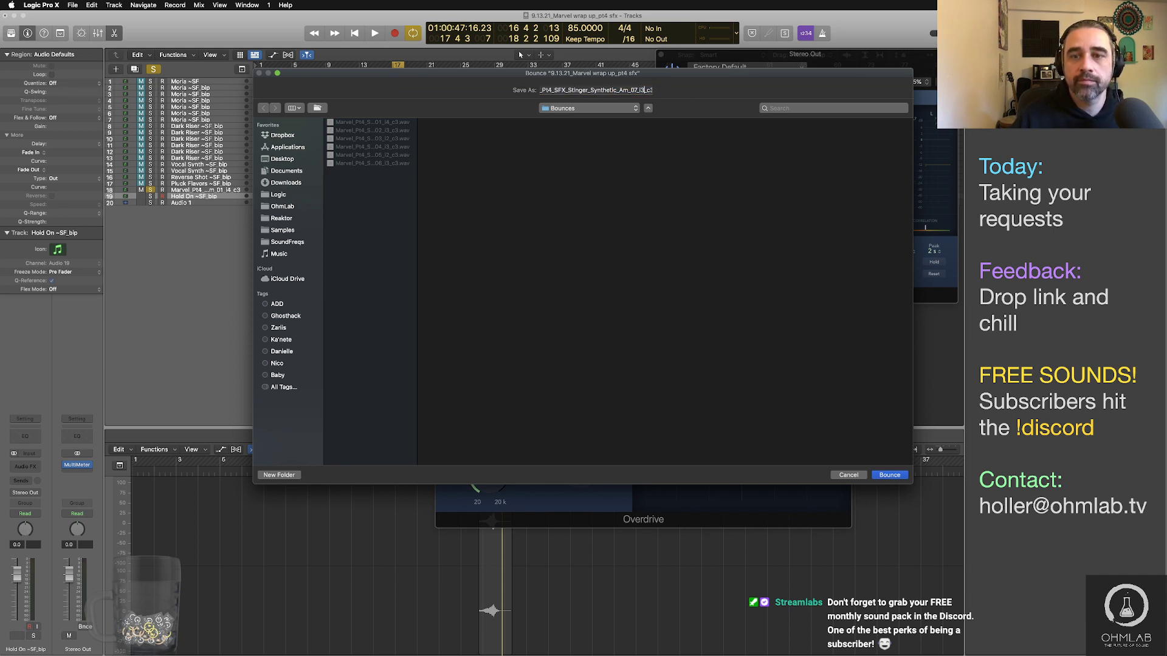
key(Return)
Step: Set the cycle range to the eighth Hold On ~SF_bip region and audition it
click(418, 190)
key(shift+Return)
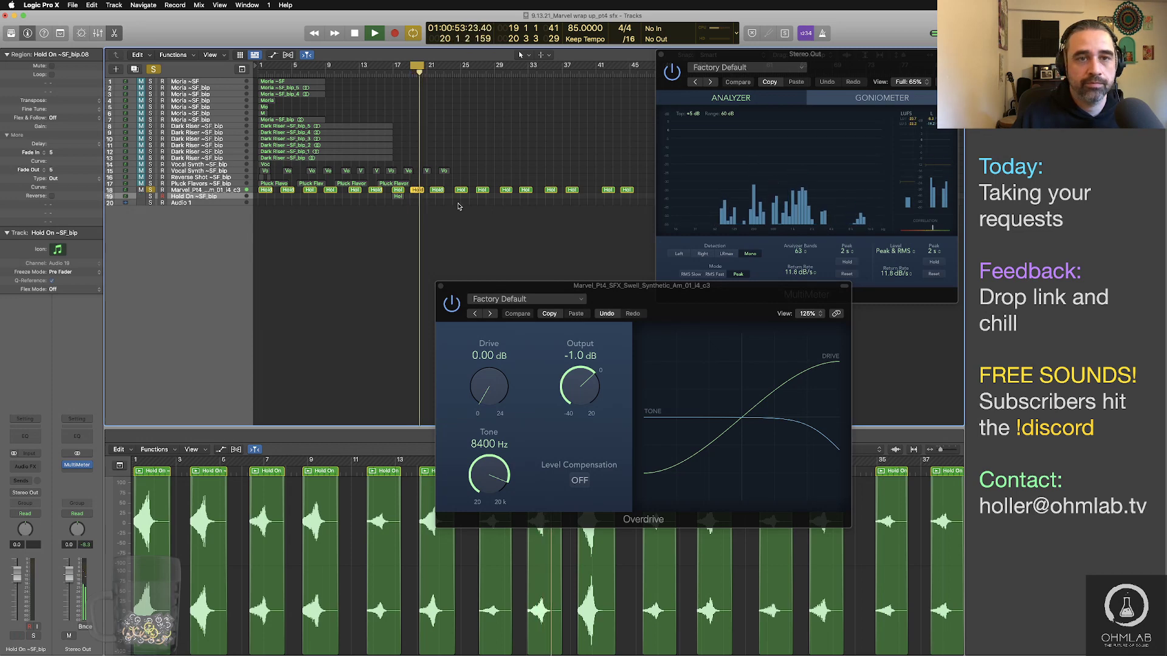
key(space)
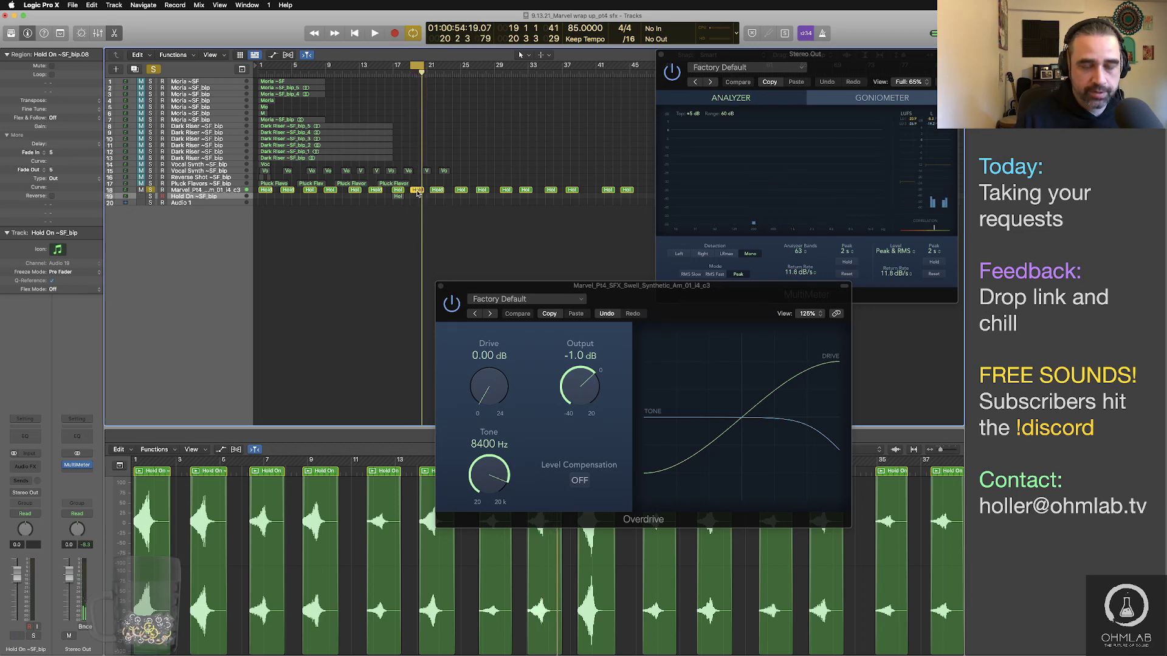
Step: Bounce the eighth Hold On ~SF_bip region to the Bounces folder as Marvel_Pt4_SFX_Stinger_Synthetic_Am_08_i3_c3
key(super+b)
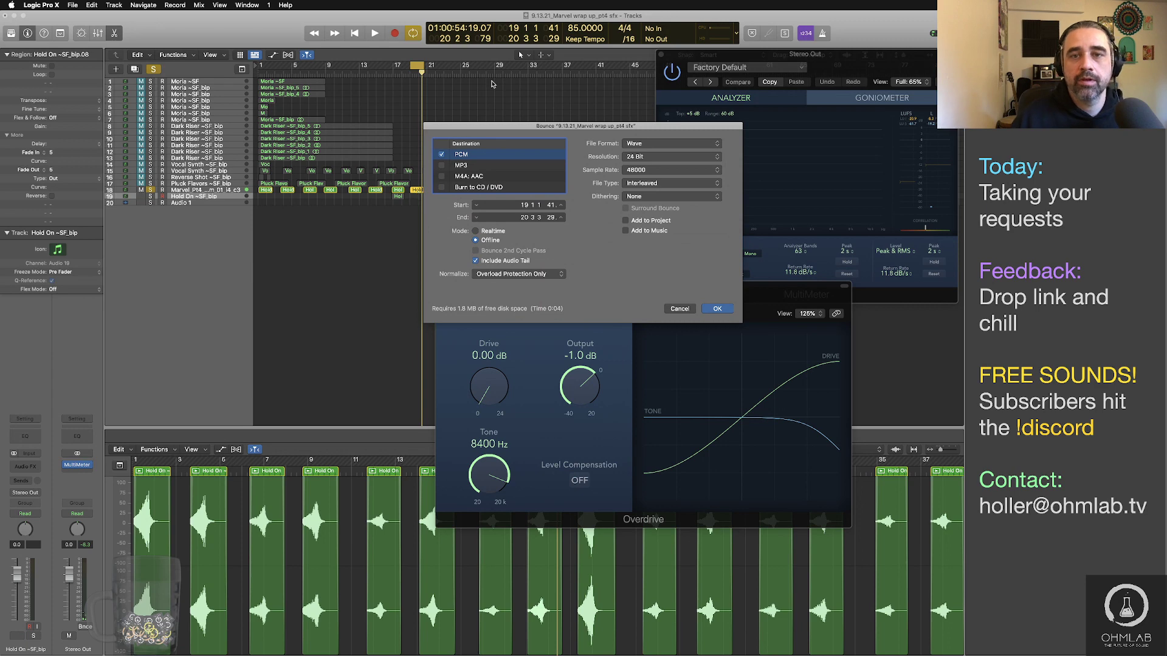
key(Return)
mouse_move(648, 89)
mouse_down()
mouse_move(673, 95)
mouse_move(633, 91)
mouse_up()
click(634, 91)
key(BackSpace)
text(8_l3_c)
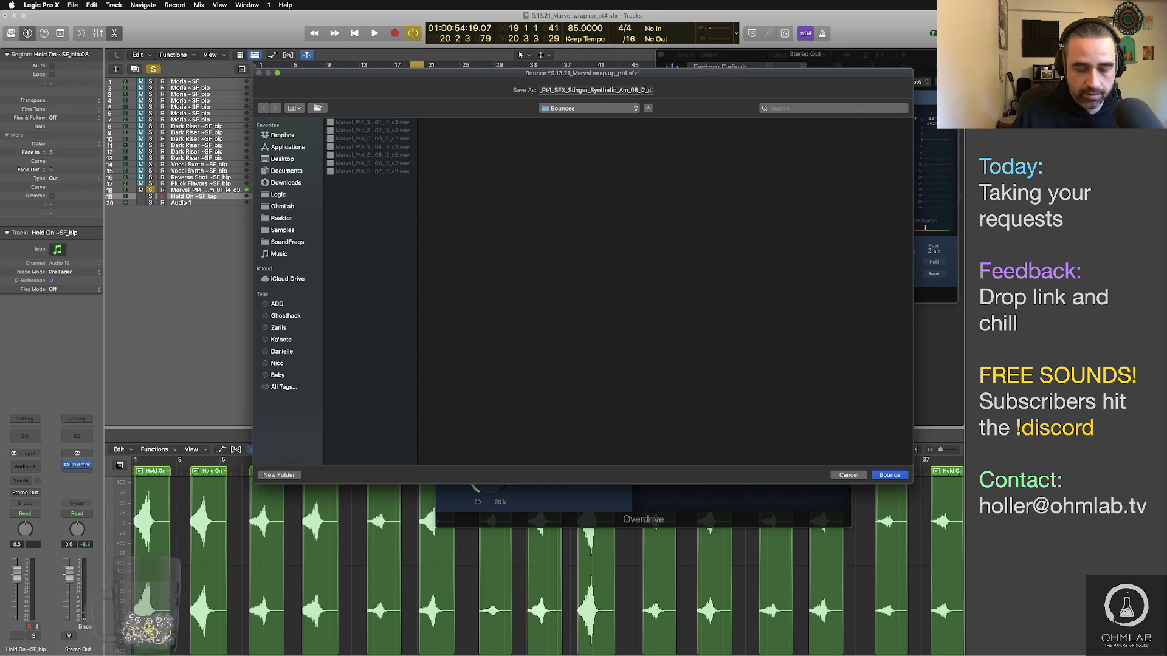
key(Return)
Step: Set the cycle range to the ninth Hold On ~SF_bip region and audition it
click(435, 190)
key(super+u)
key(space)
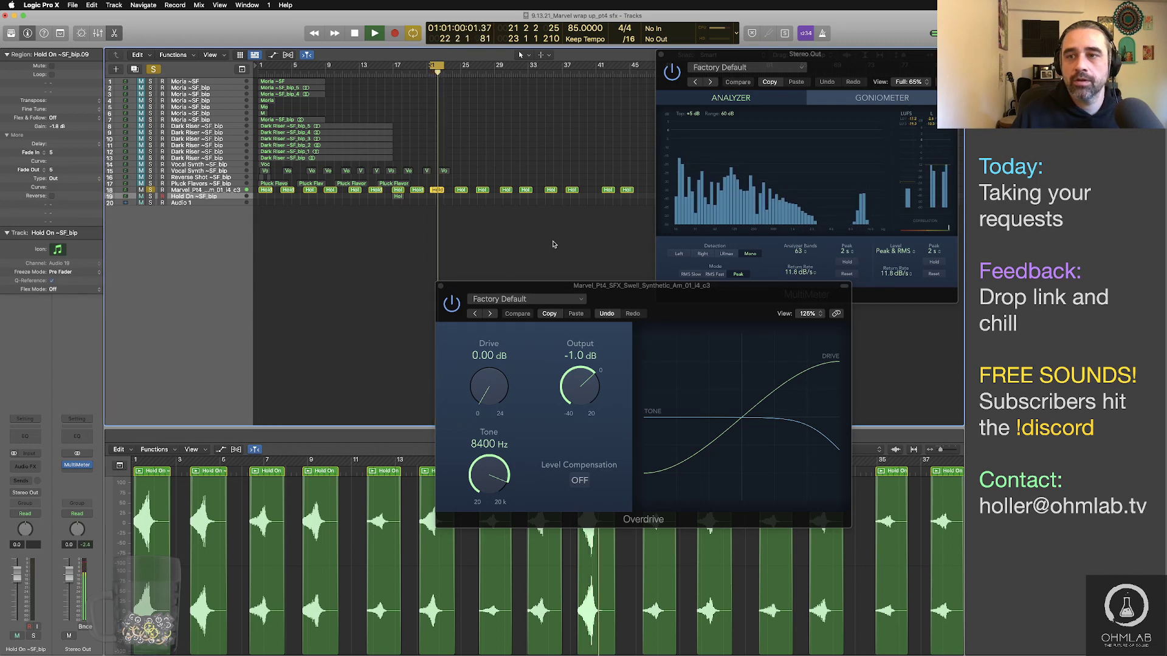
key(space)
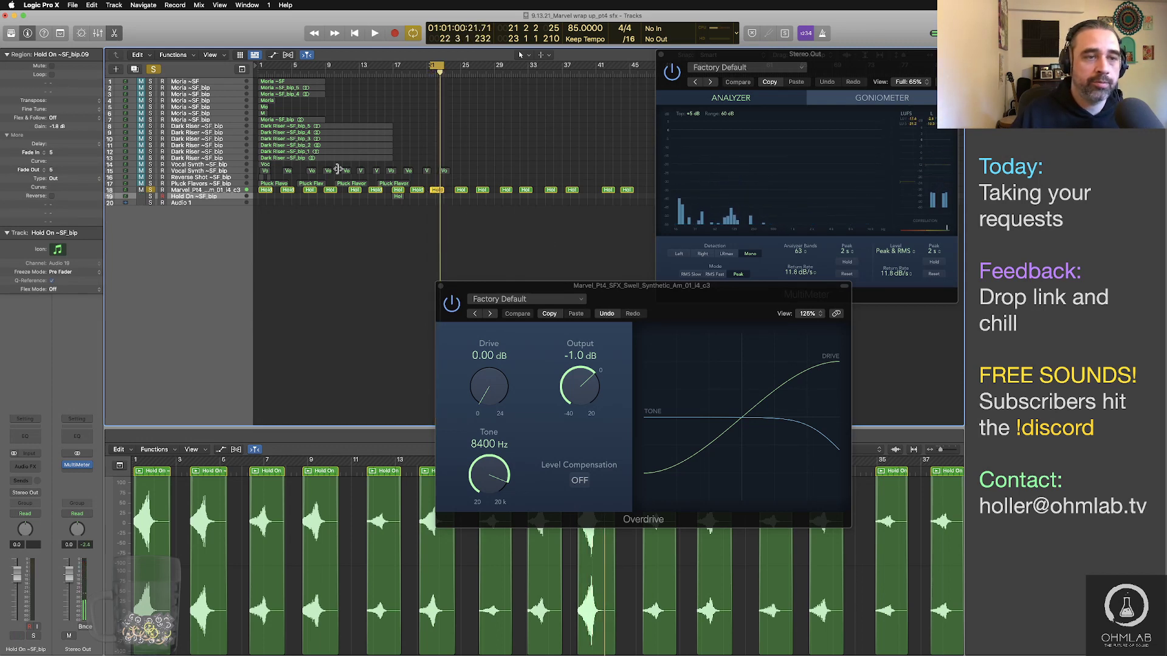
Step: Lower the ninth Hold On ~SF_bip region's gain to about -2.2 dB and audition it again
drag(58, 126, 59, 134)
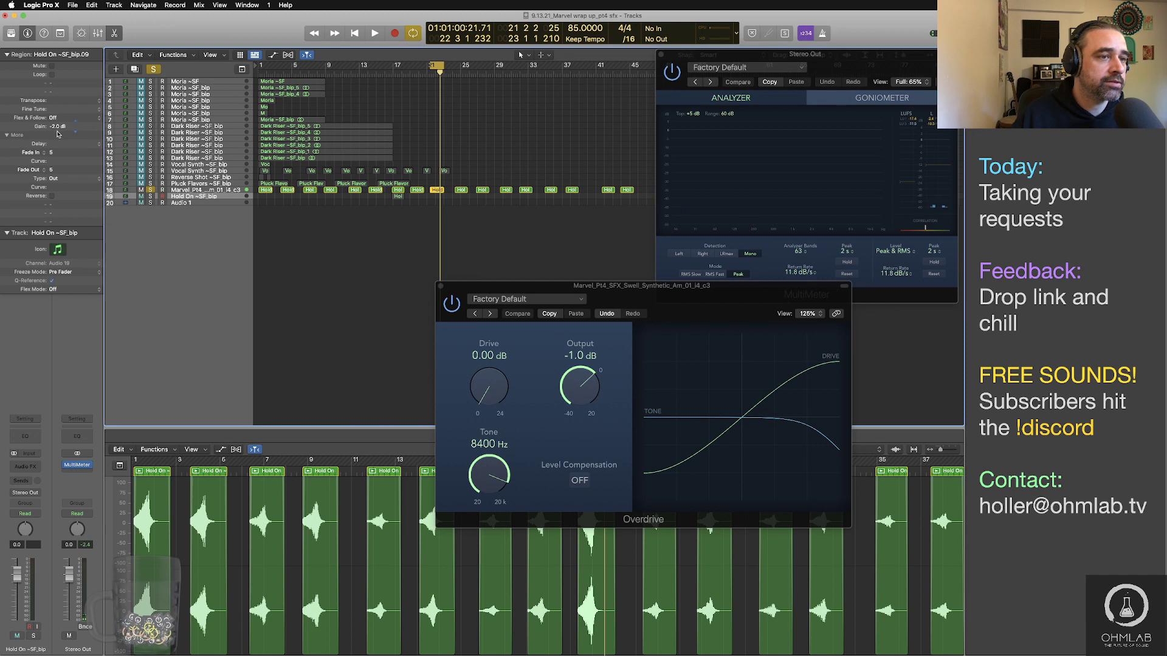
click(372, 249)
key(space)
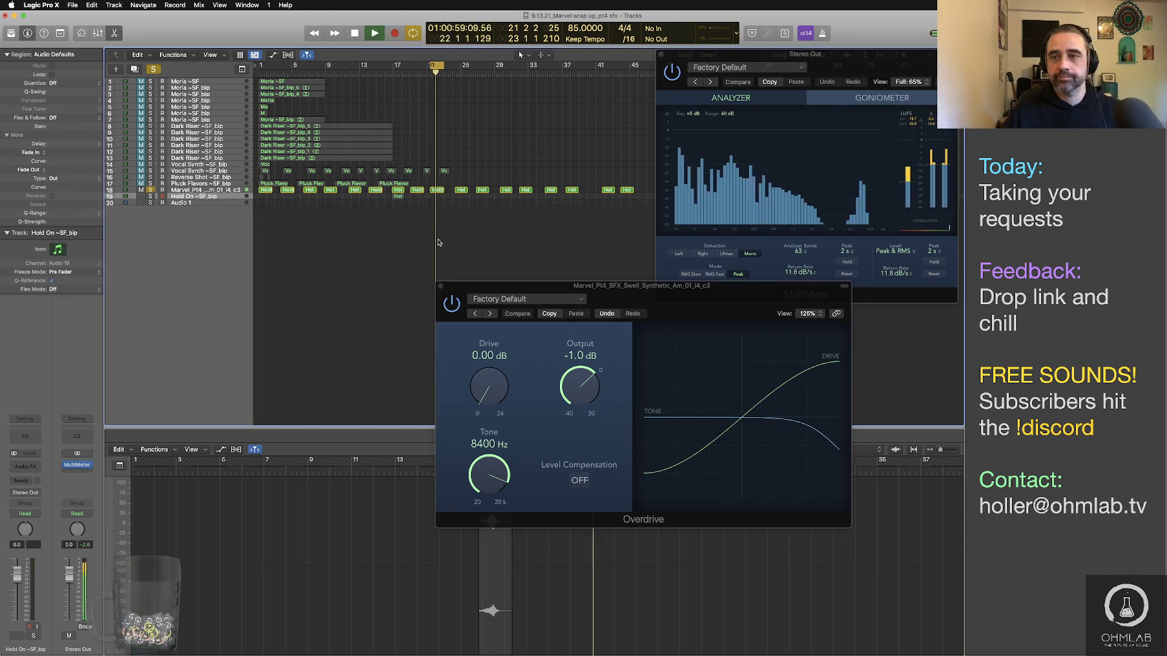
click(435, 191)
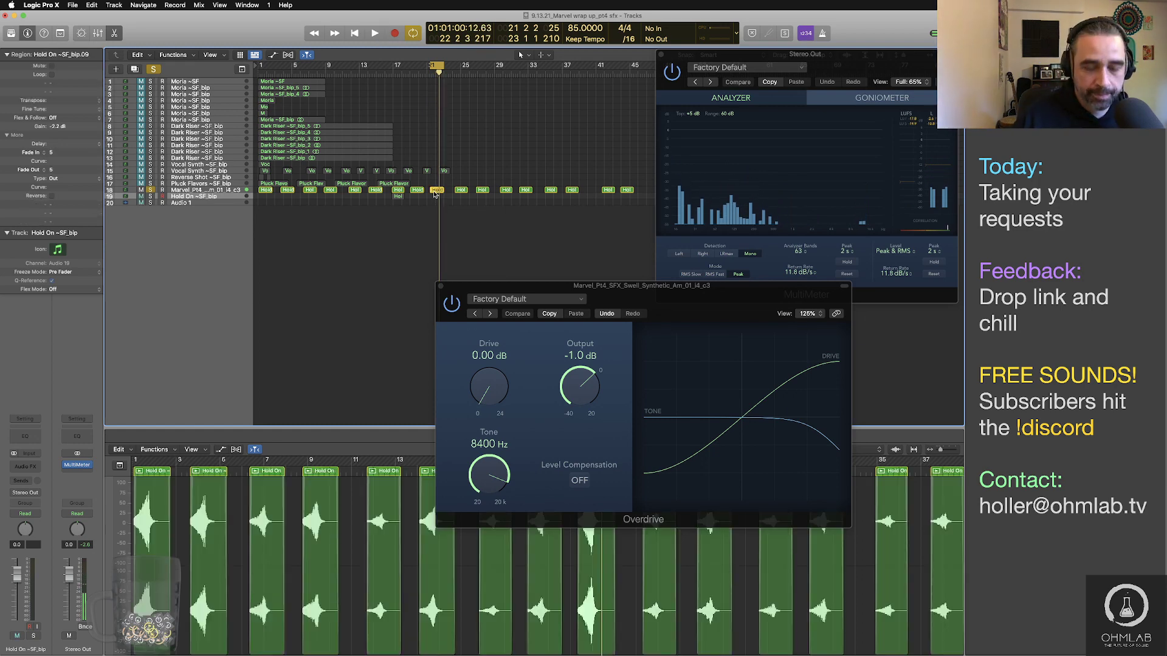
Step: Bounce the ninth Hold On ~SF_bip region to the Bounces folder, changing the number in the Stinger file name to 09
key(super+b)
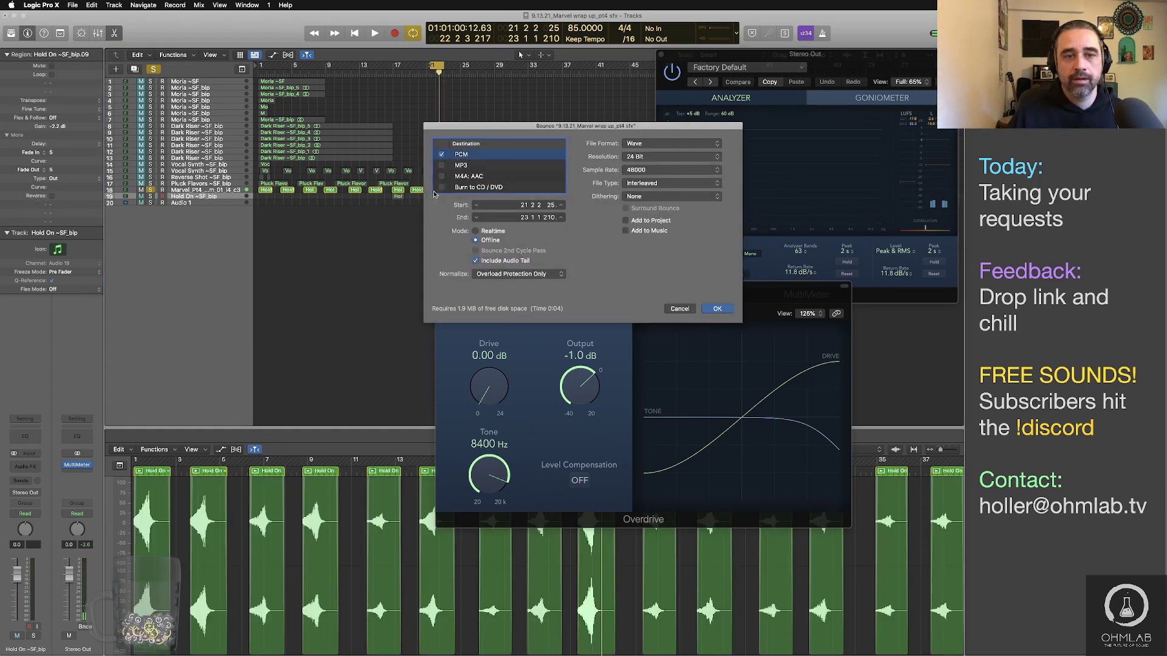
key(Return)
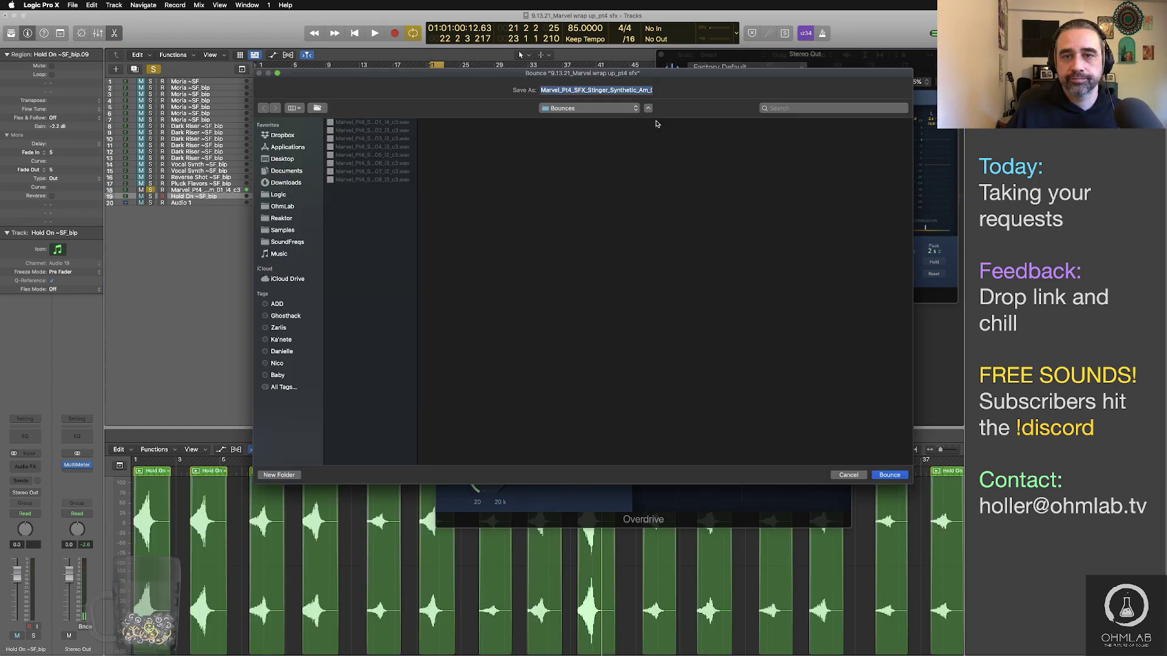
drag(639, 90, 665, 94)
click(633, 90)
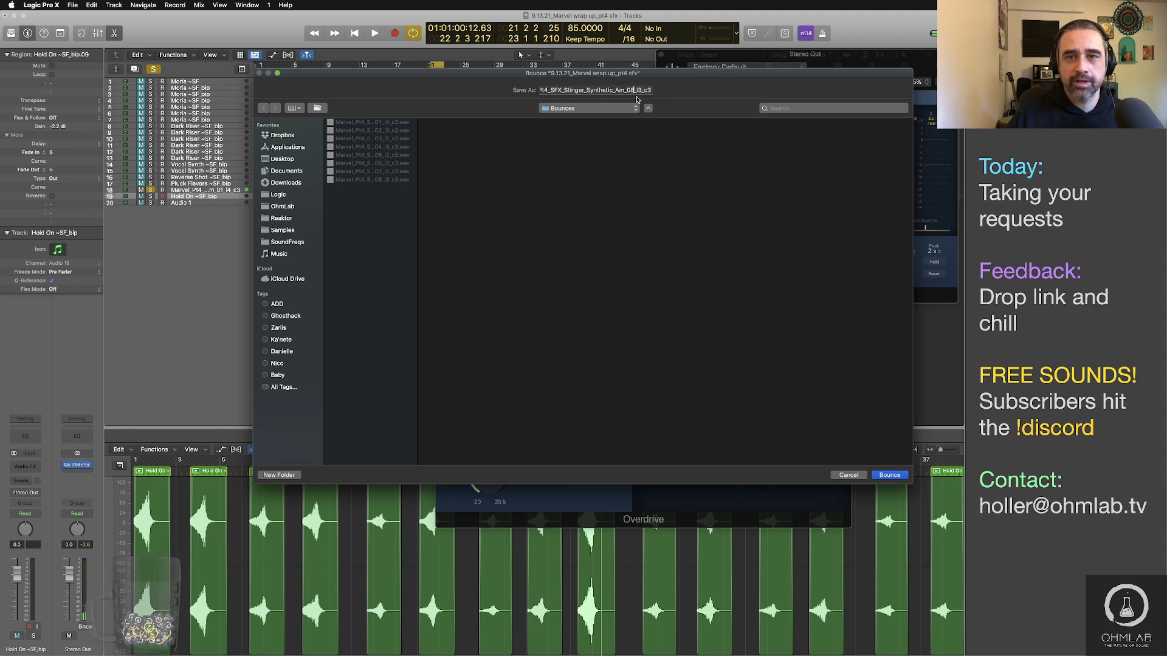
key(BackSpace)
text(9)
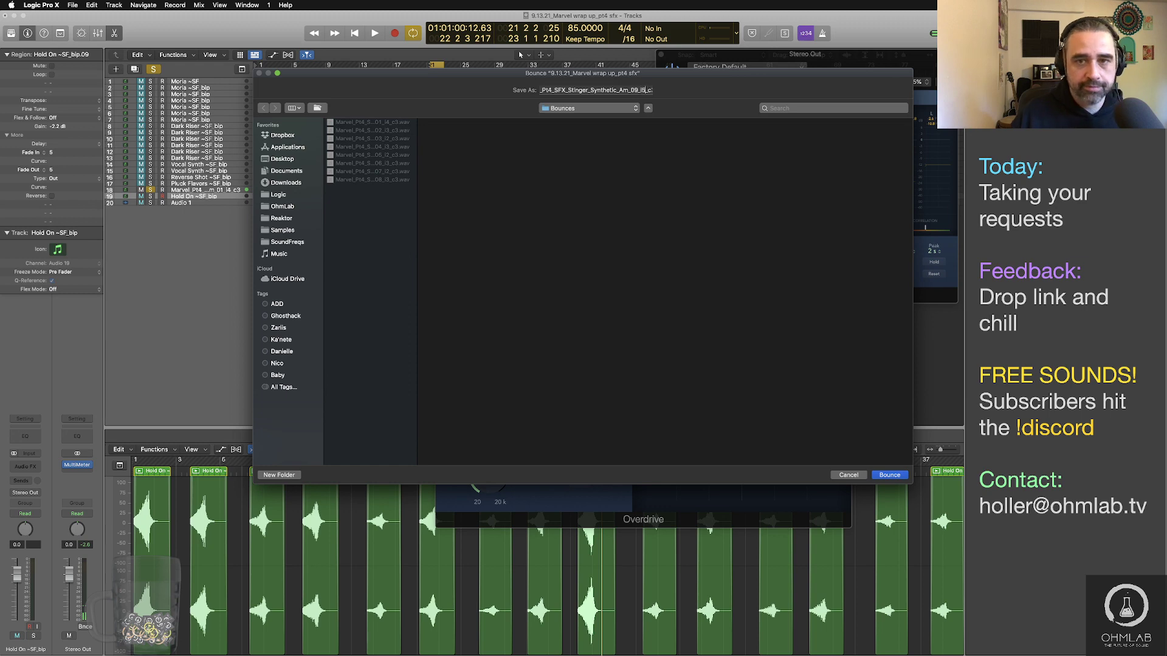
key(Return)
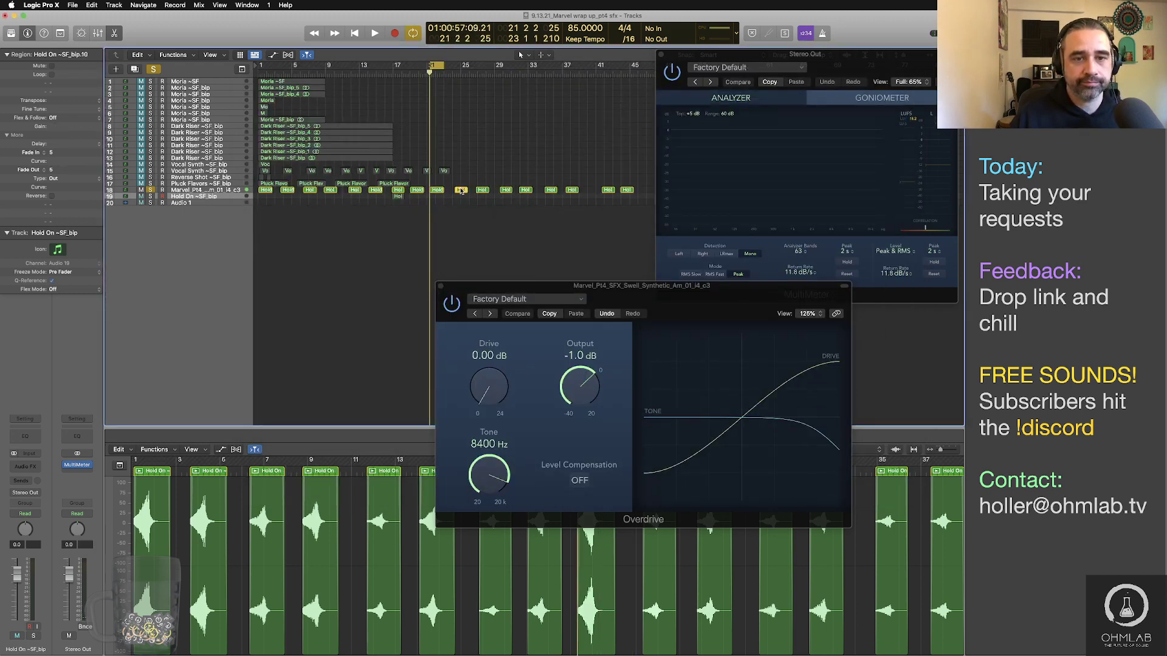
Step: Set the cycle range to the tenth Hold On ~SF_bip region and audition it
click(461, 191)
key(shift+space)
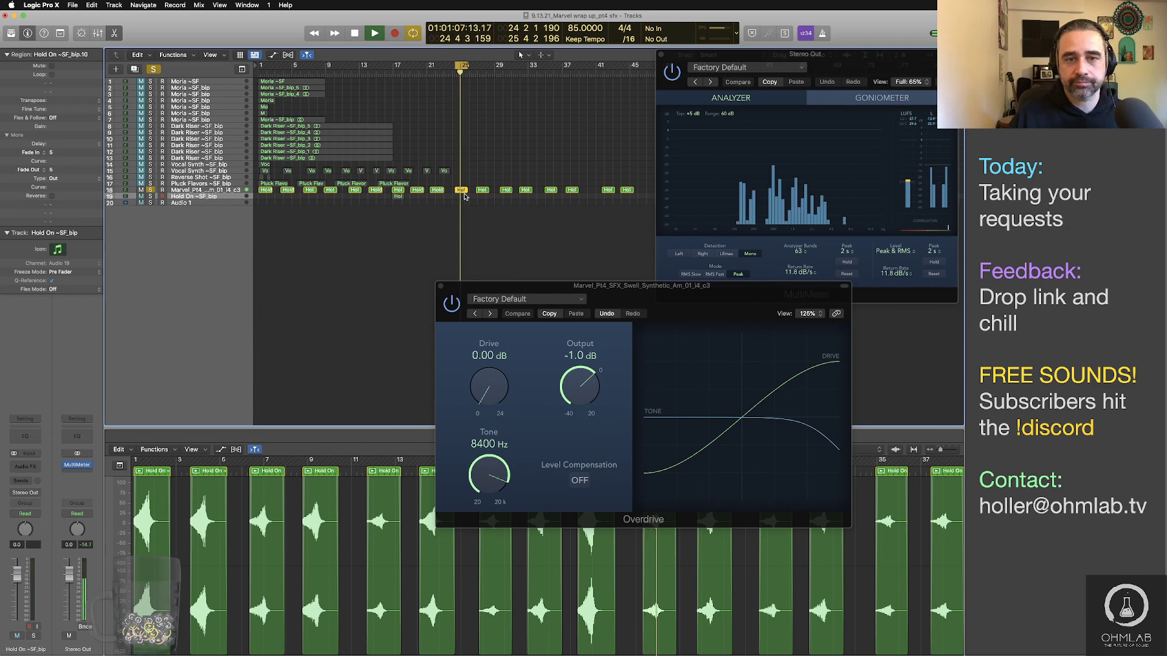
key(space)
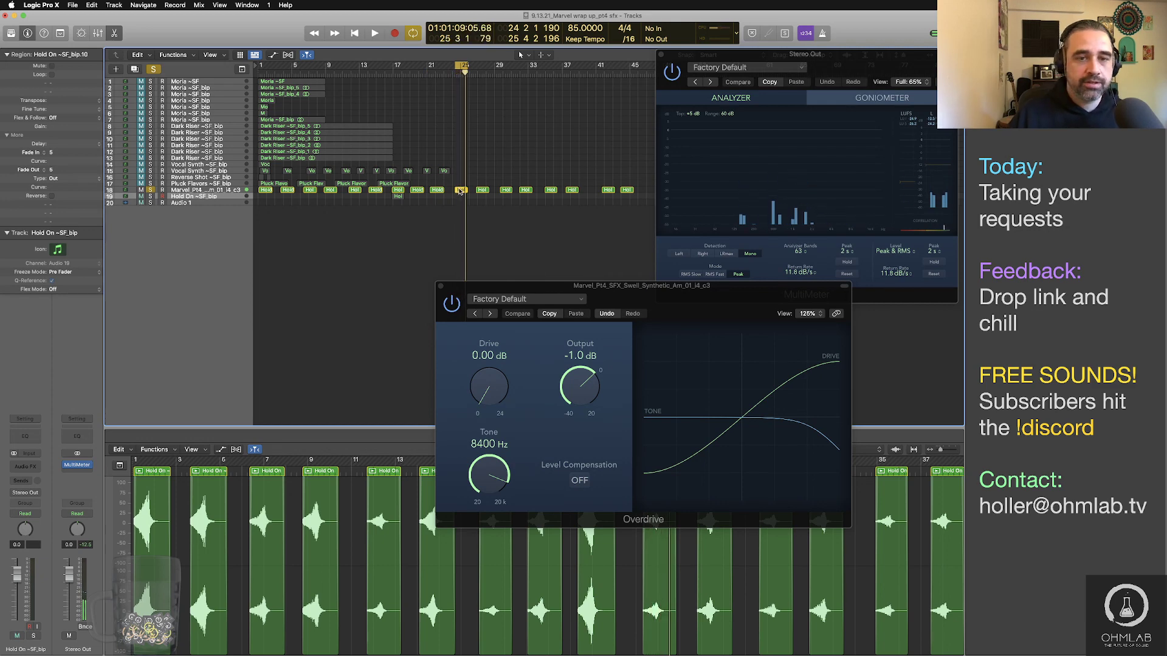
Step: Bounce the tenth Hold On ~SF_bip region to the Bounces folder, changing the number in the Stinger file name to 10
key(super+b)
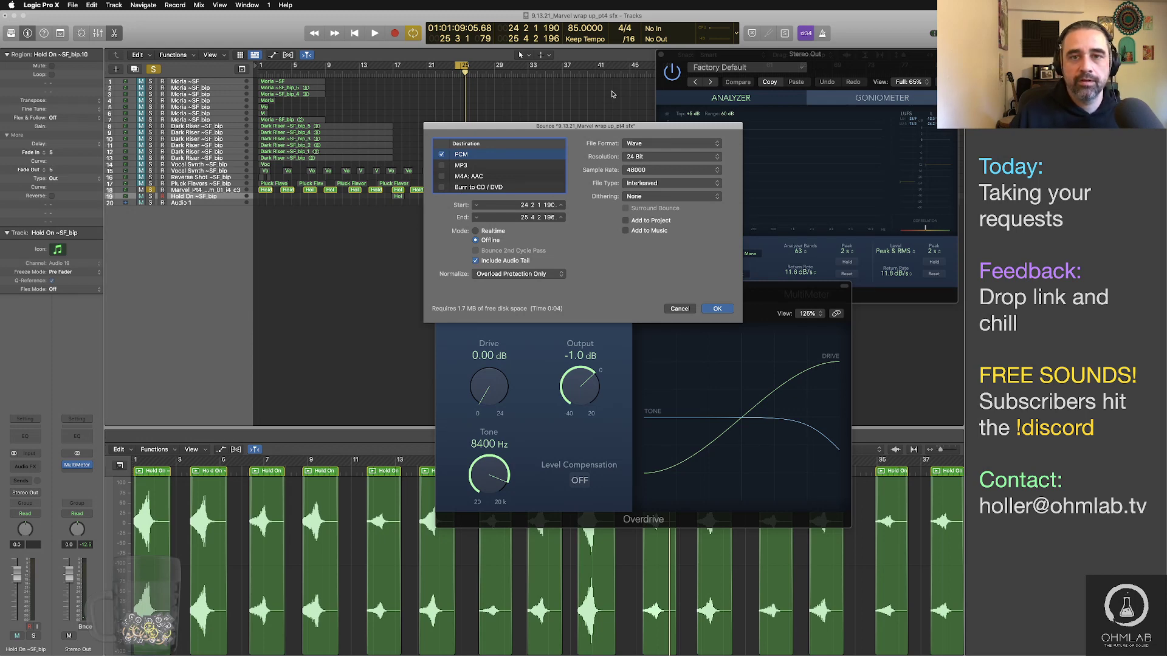
key(Return)
drag(645, 90, 662, 91)
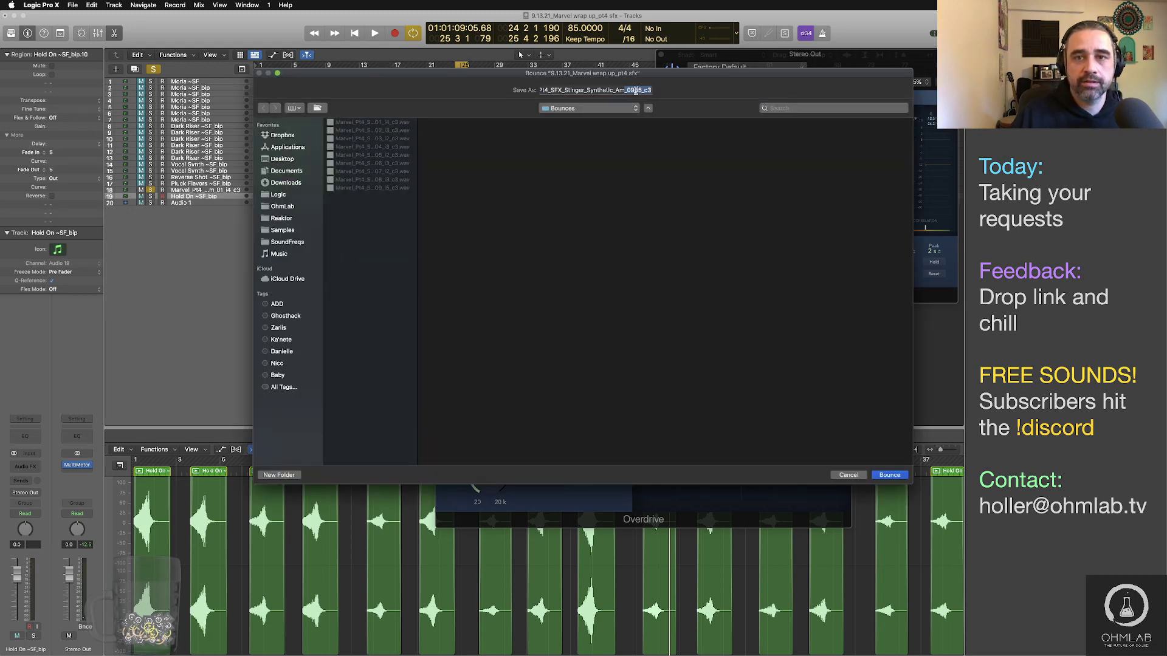
text(10)
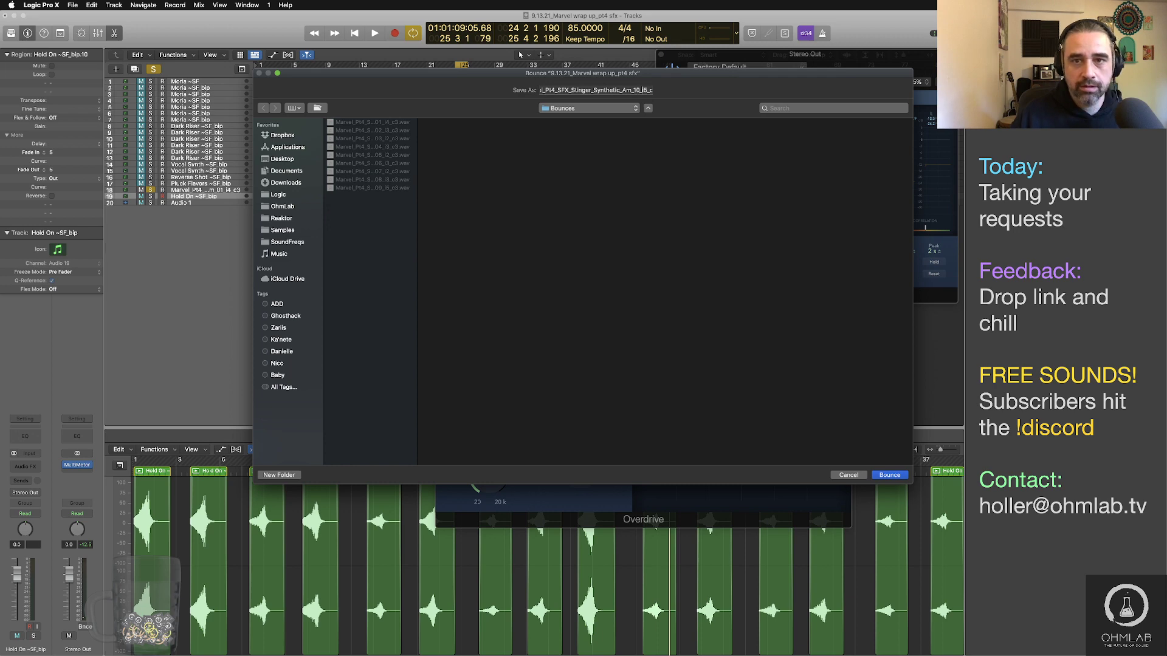
key(Return)
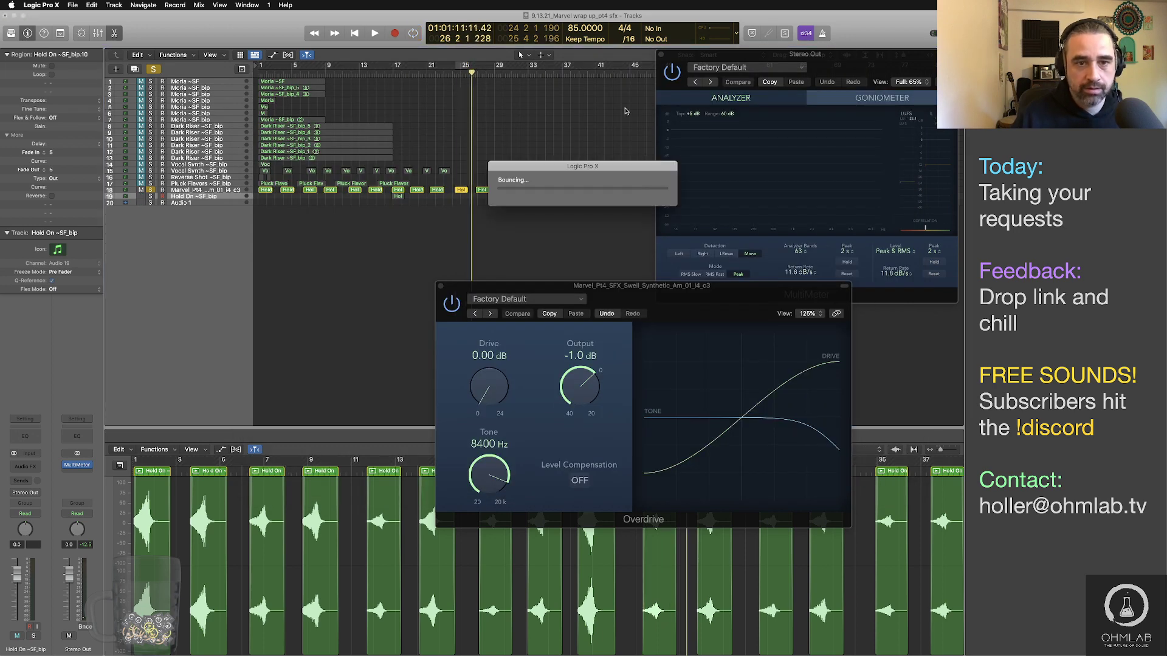
Step: Audition the eleventh Hold On ~SF_bip region and bounce it to the Bounces folder with the Stinger file number changed to 11
key(space)
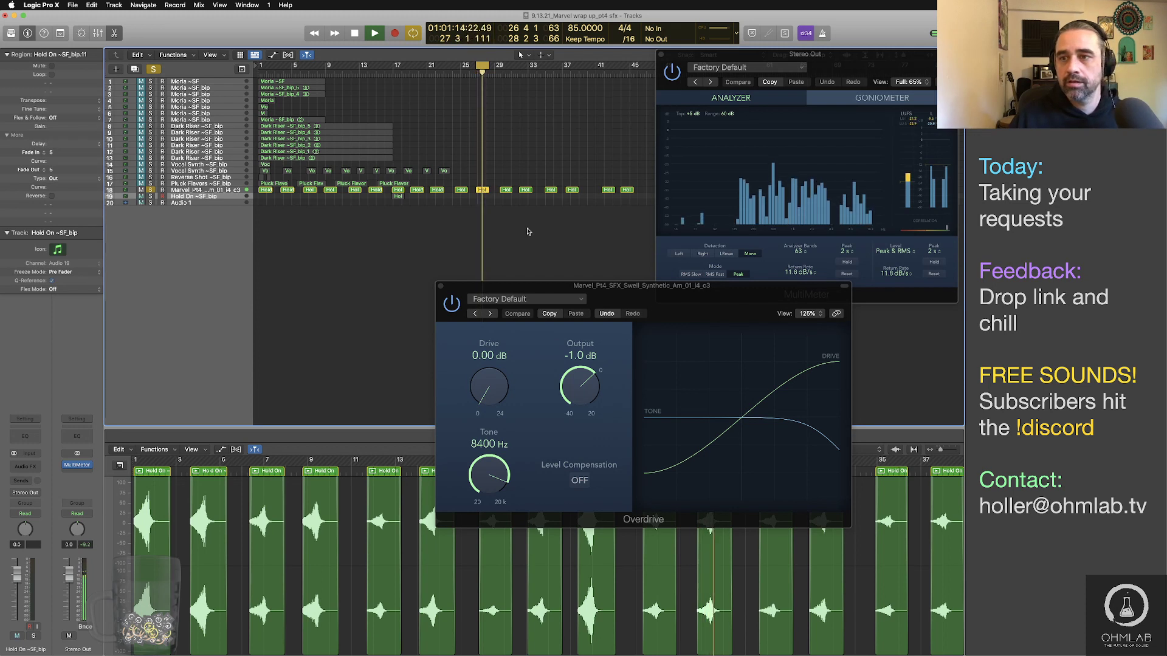
key(space)
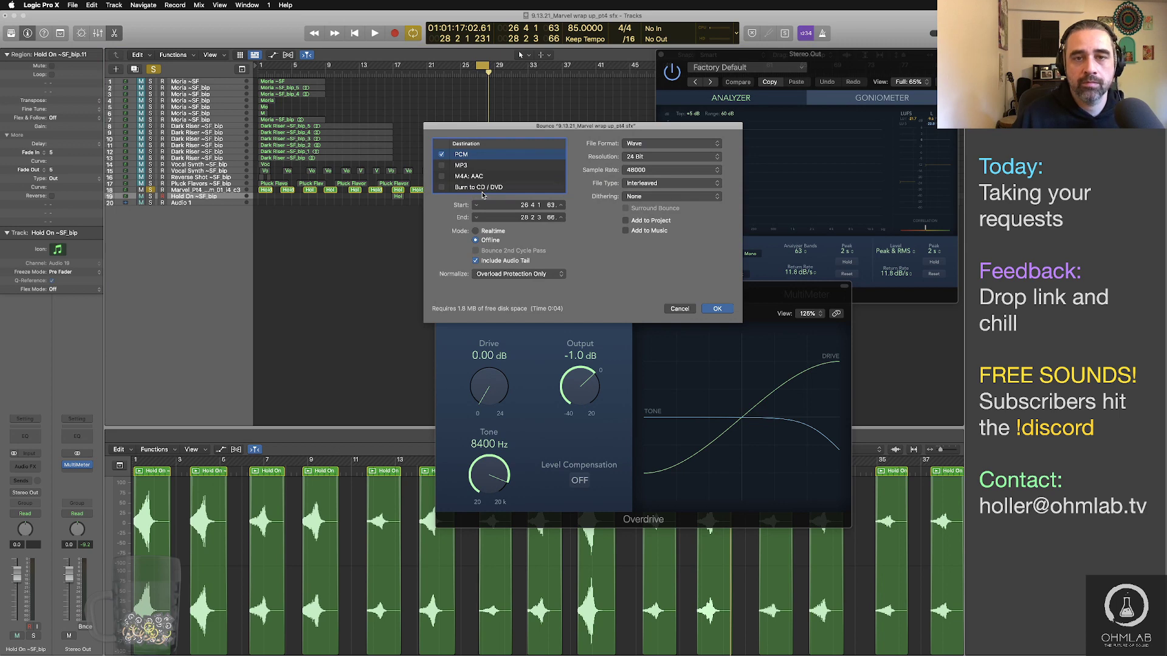
key(Return)
click(690, 94)
key(shift+alt+Left)
key(shift+alt+Left)
key(shift+alt+Left)
key(shift+alt+Left)
text(Am_11_i3_c3)
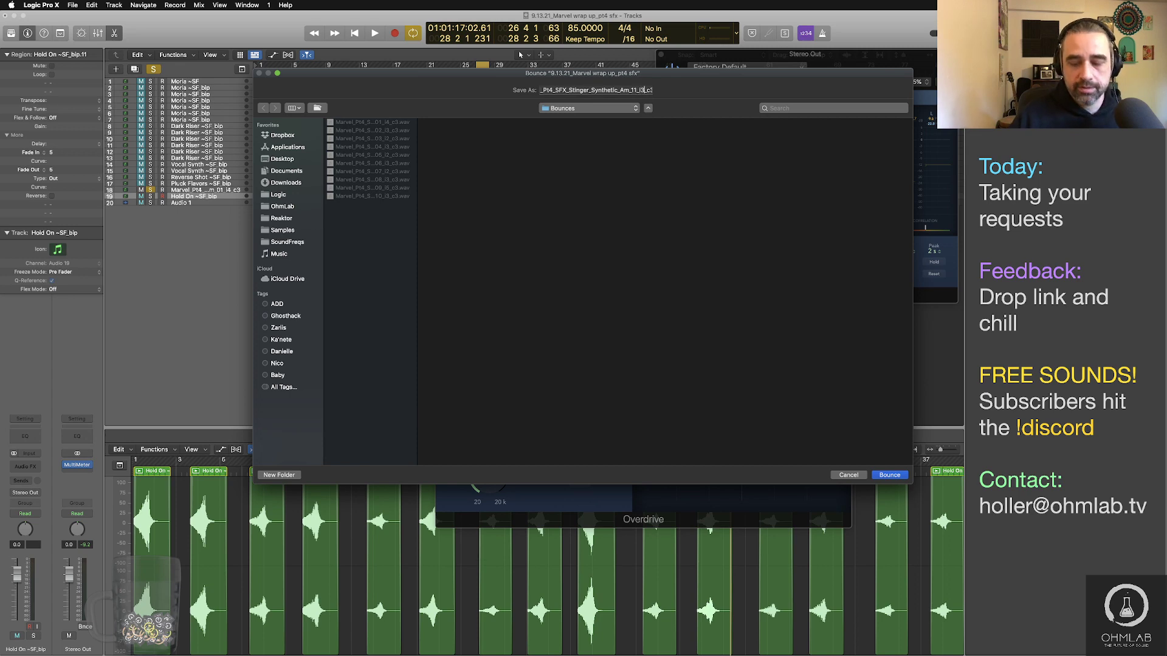
key(Return)
Step: Set the cycle range to the twelfth Hold On ~SF_bip region and audition it
click(506, 191)
key(shift+Return)
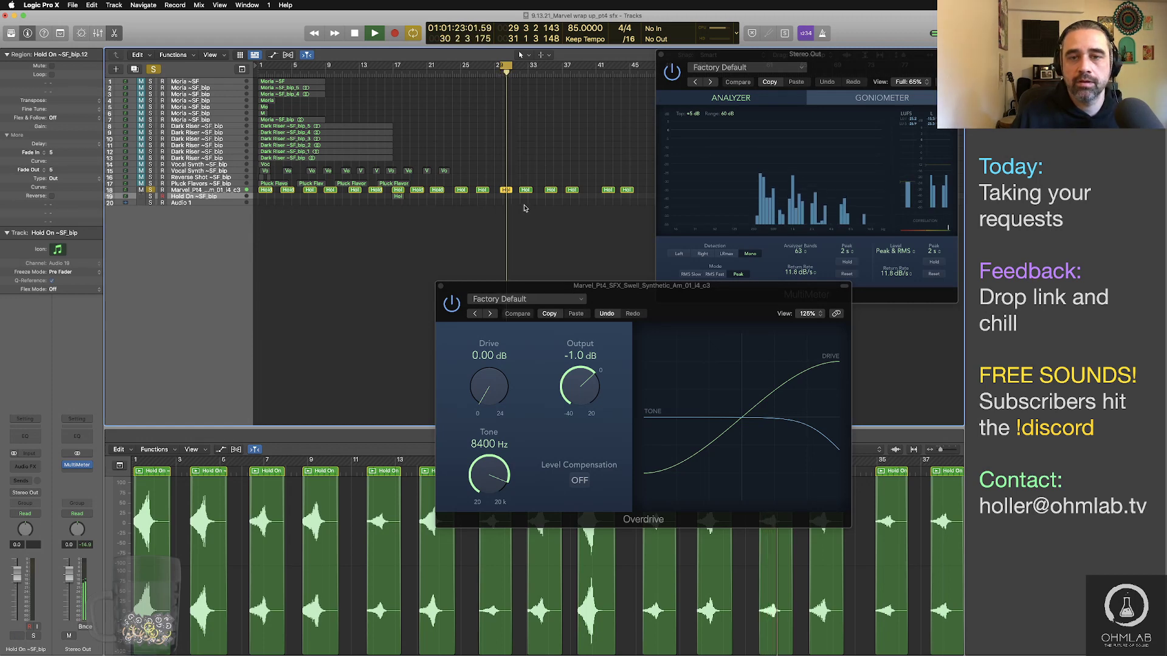
key(space)
Step: Bounce the twelfth Hold On ~SF_bip region to the Bounces folder as Marvel_Pt4_SFX_Stinger_Synthetic_Am_12_i3_c3
key(super+b)
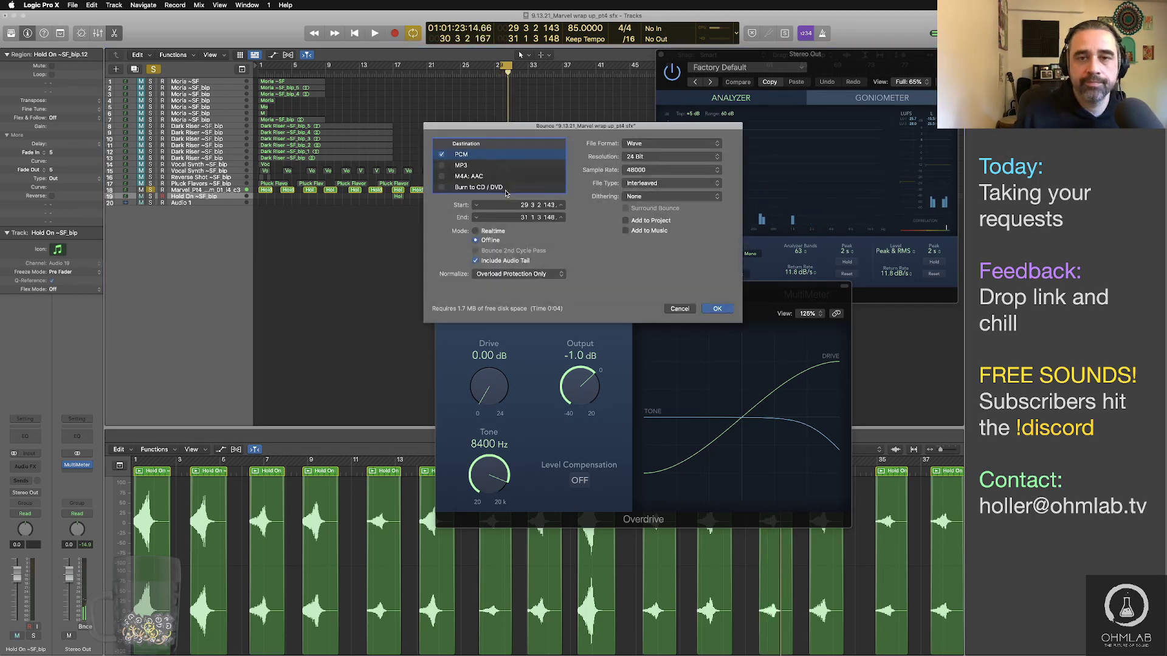
key(Return)
click(640, 90)
double_click(639, 90)
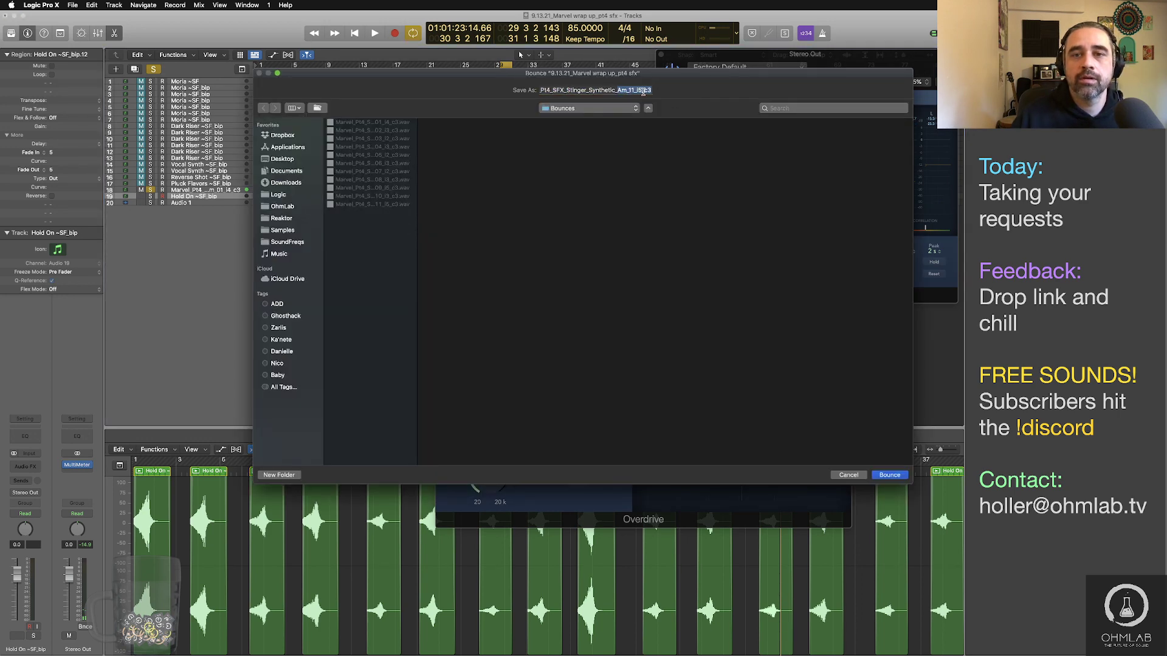
click(635, 92)
text(20)
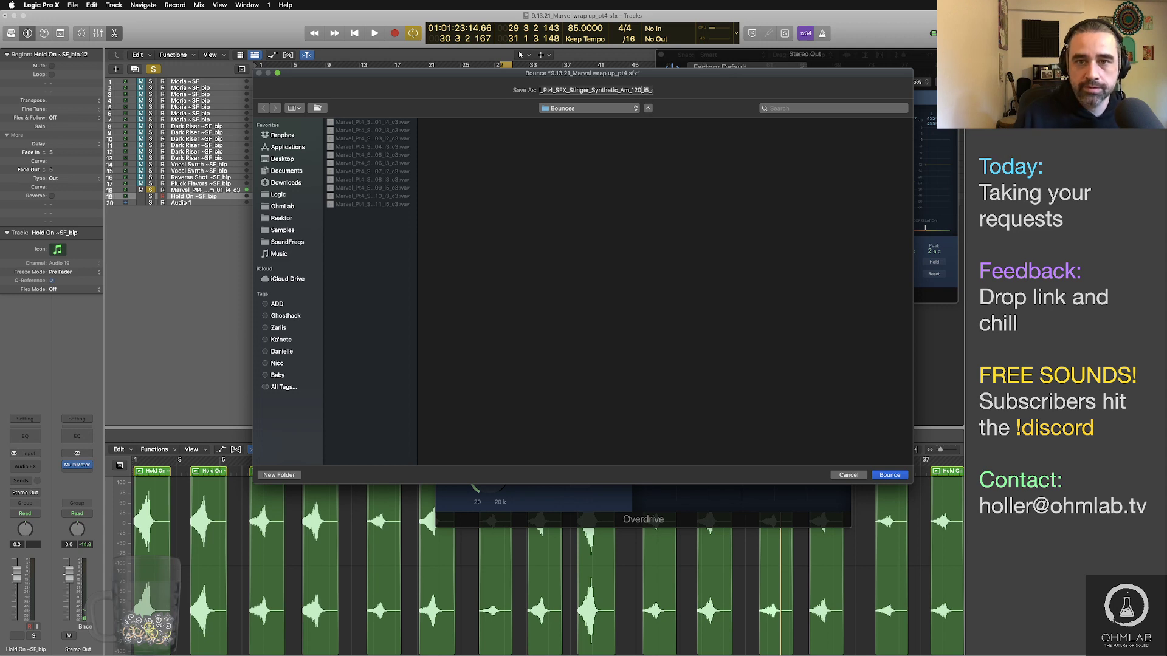
key(BackSpace)
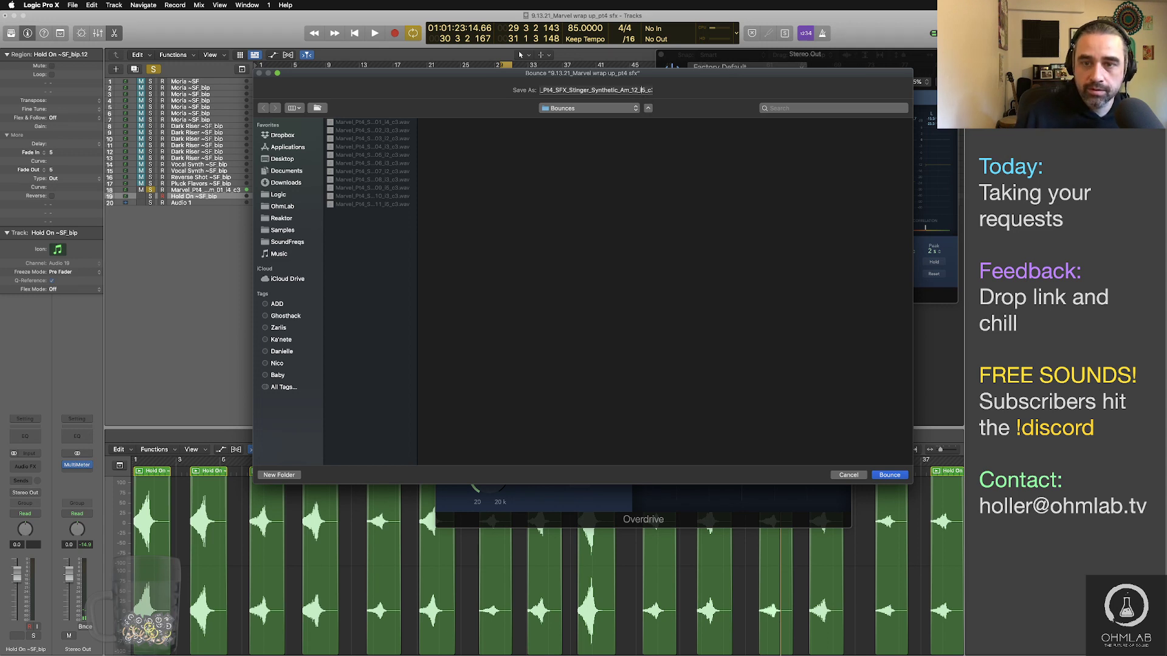
key(BackSpace)
text(3)
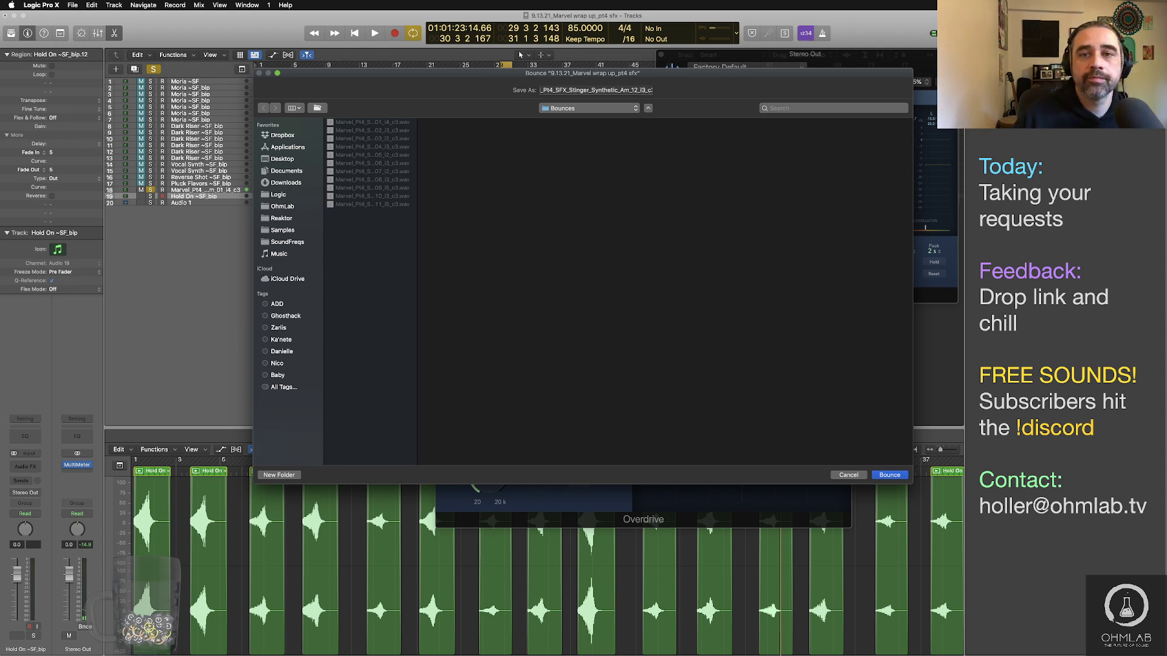
key(Return)
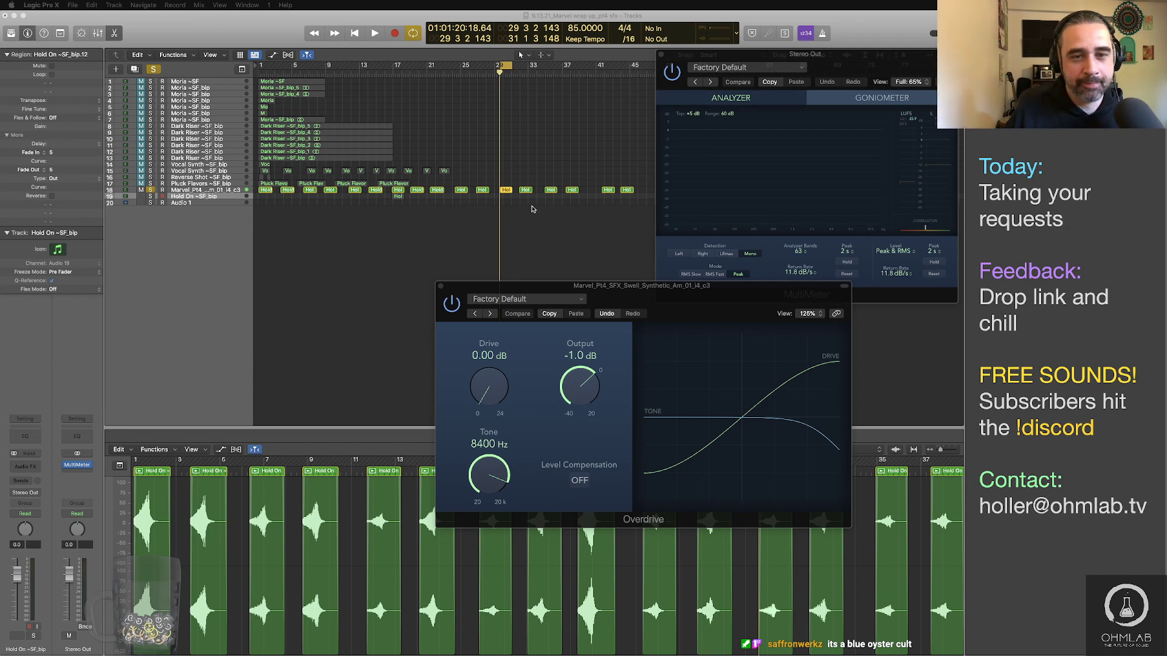
Step: Replay the twelfth region, then switch to Finder and preview the bounced Stinger file number 12 in the Bounces folder
click(537, 245)
key(space)
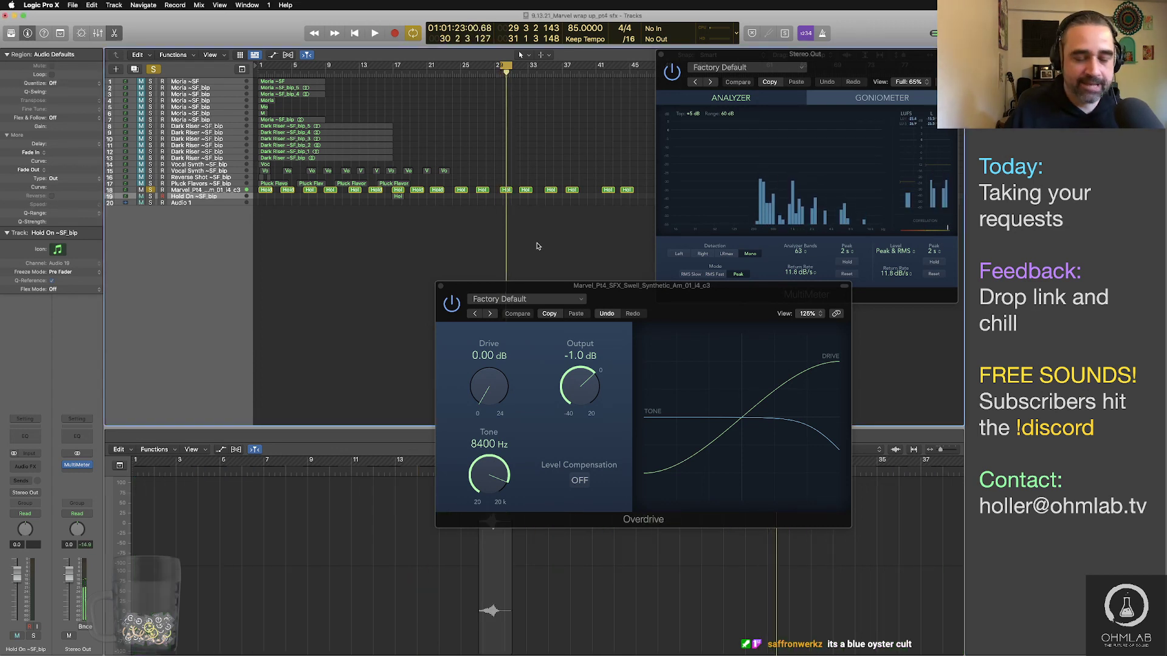
key(super+Tab)
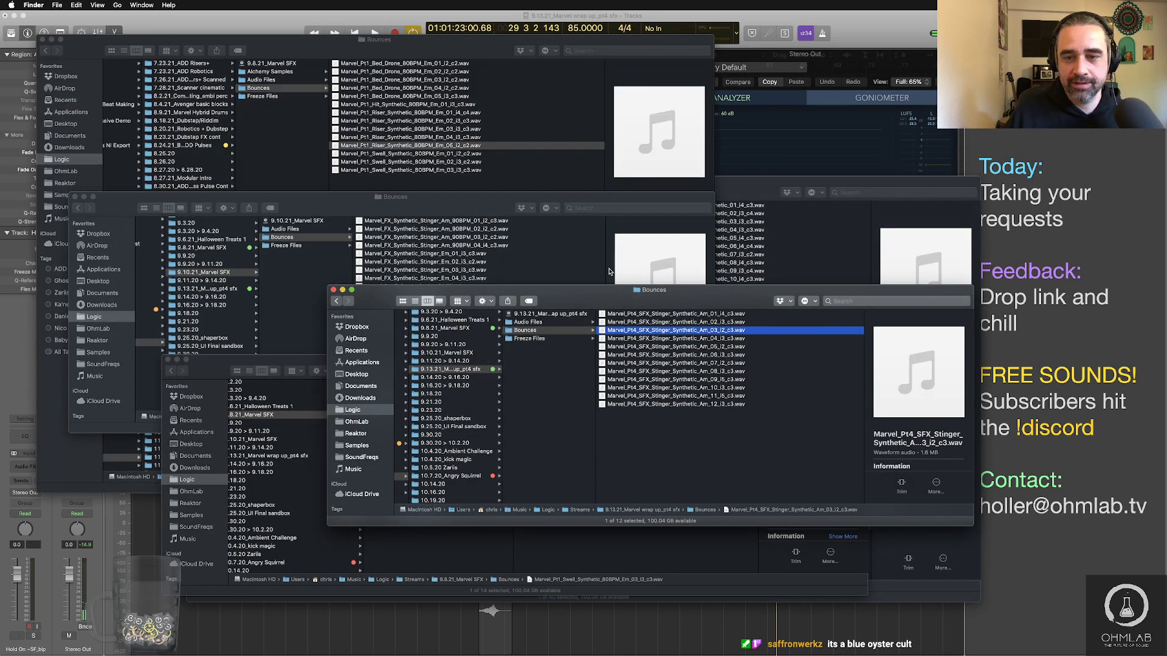
click(723, 420)
click(708, 406)
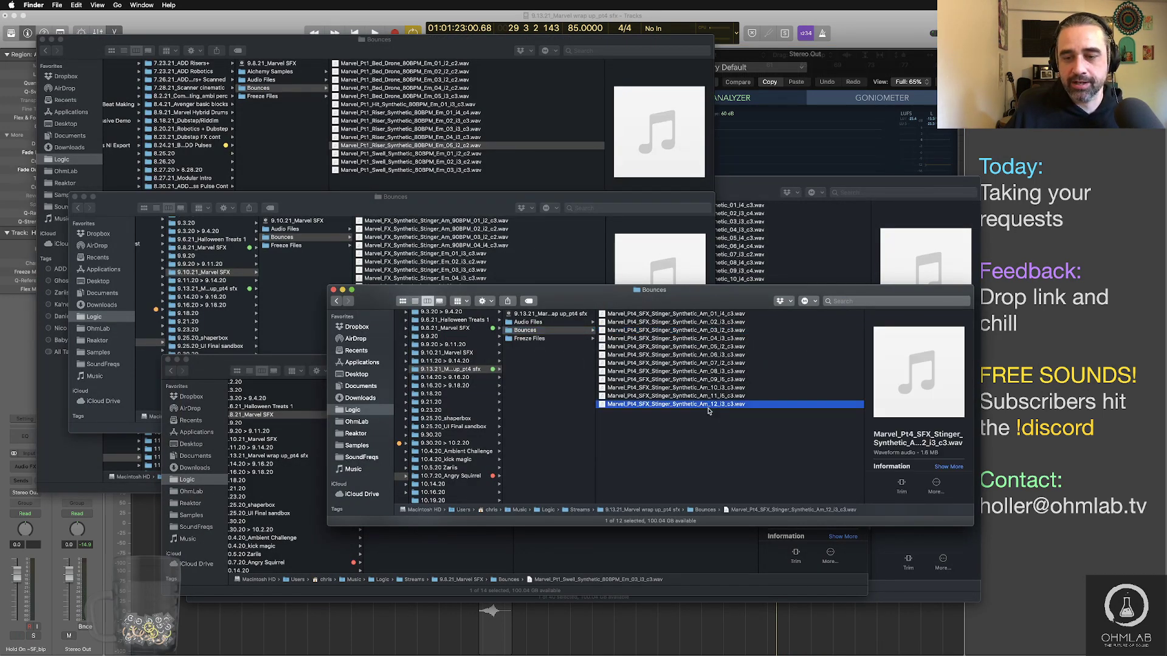
key(space)
key(space)
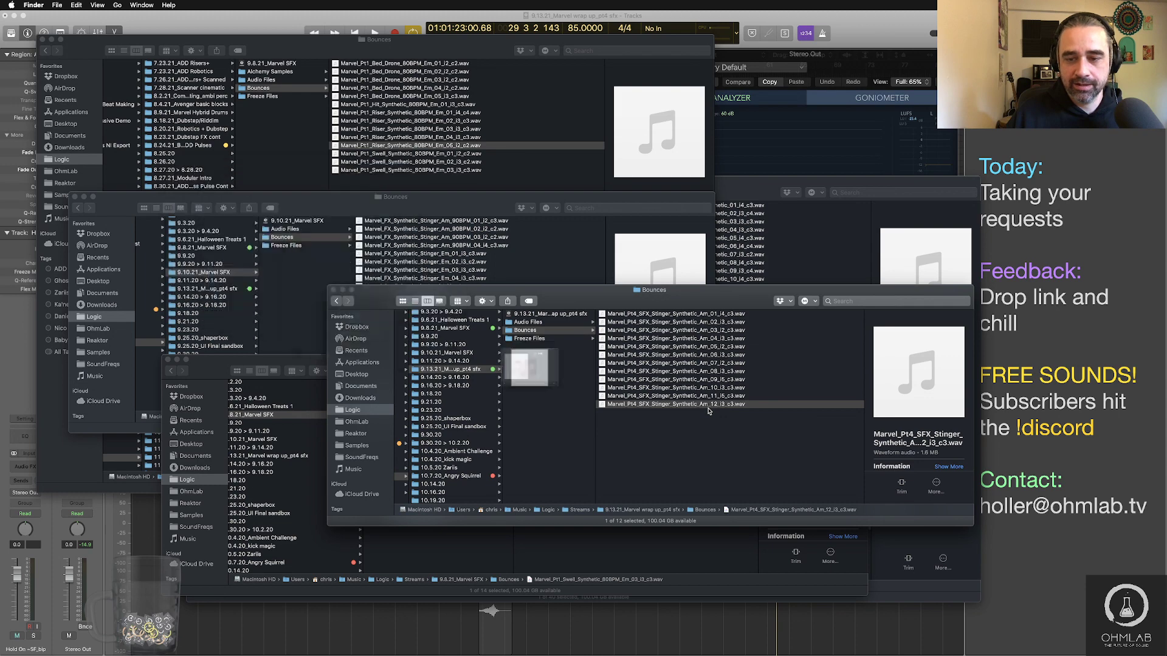
Step: Switch back to Logic Pro, set the cycle range to the thirteenth Hold On ~SF_bip region and audition it
key(super+Tab)
click(526, 191)
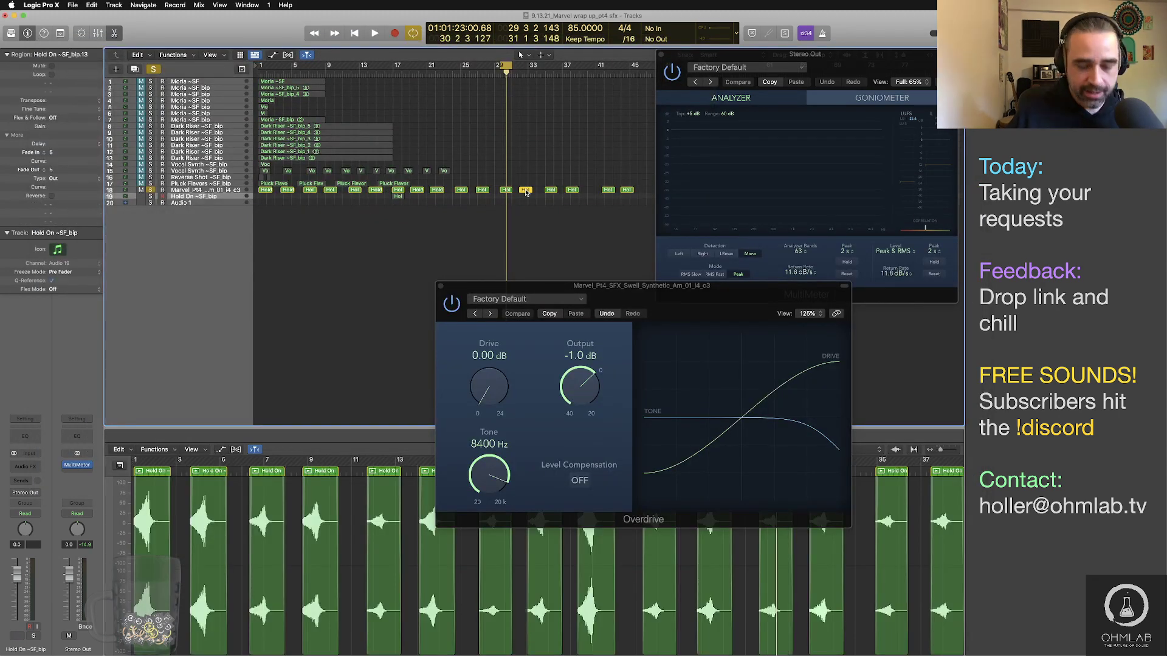
key(shift+Return)
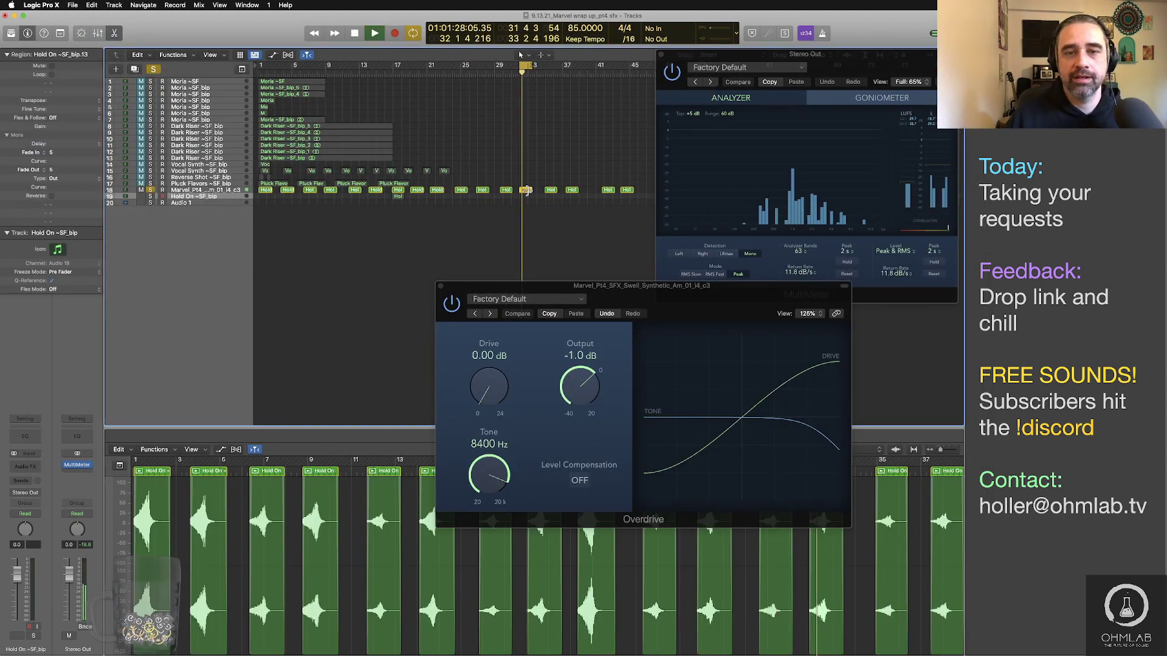
key(space)
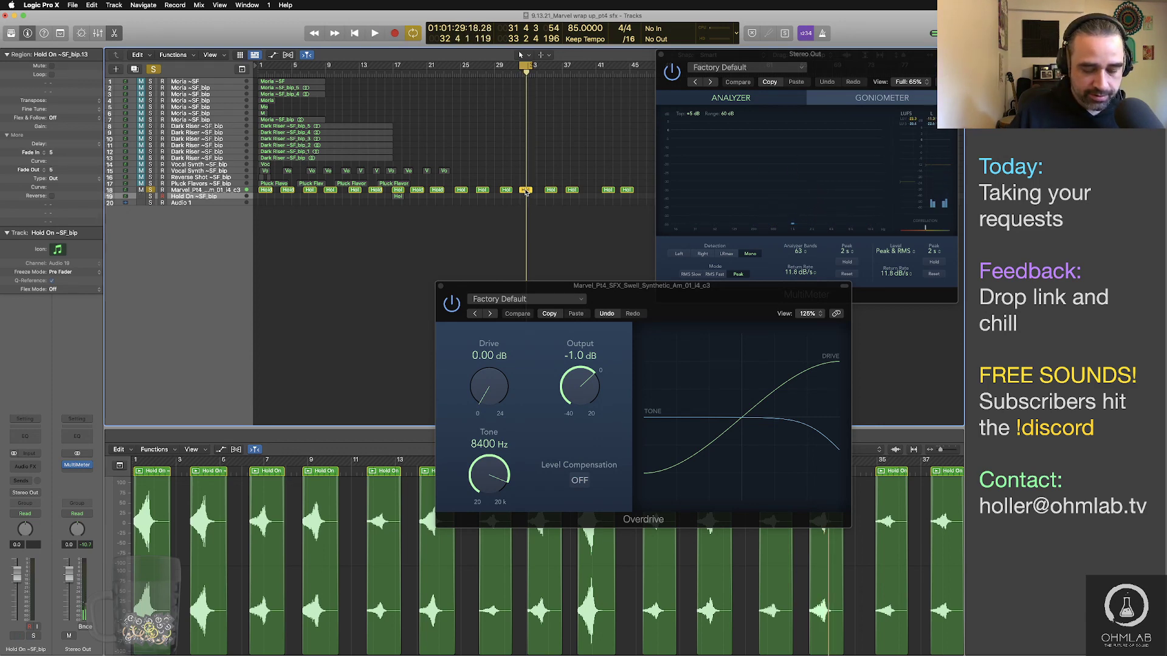
Step: Bounce the thirteenth Hold On ~SF_bip region to the Bounces folder as Marvel_Pt4_SFX_Stinger_Synthetic_Am_13_i4_c3
key(super+b)
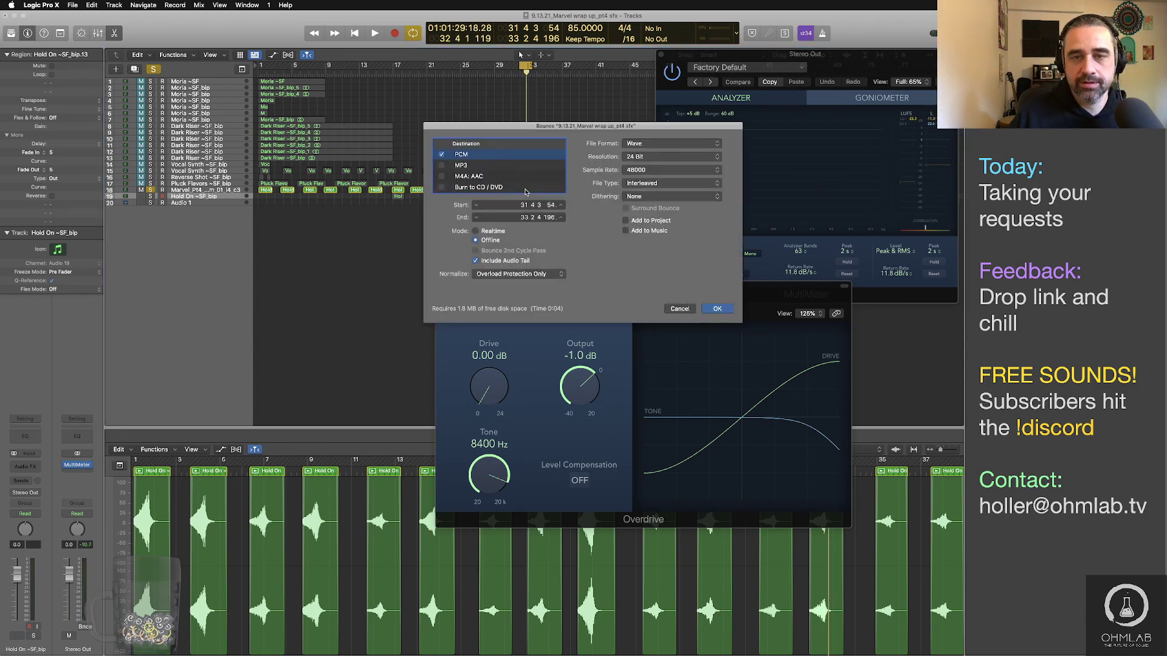
key(Return)
click(638, 90)
text(2_l3_c3)
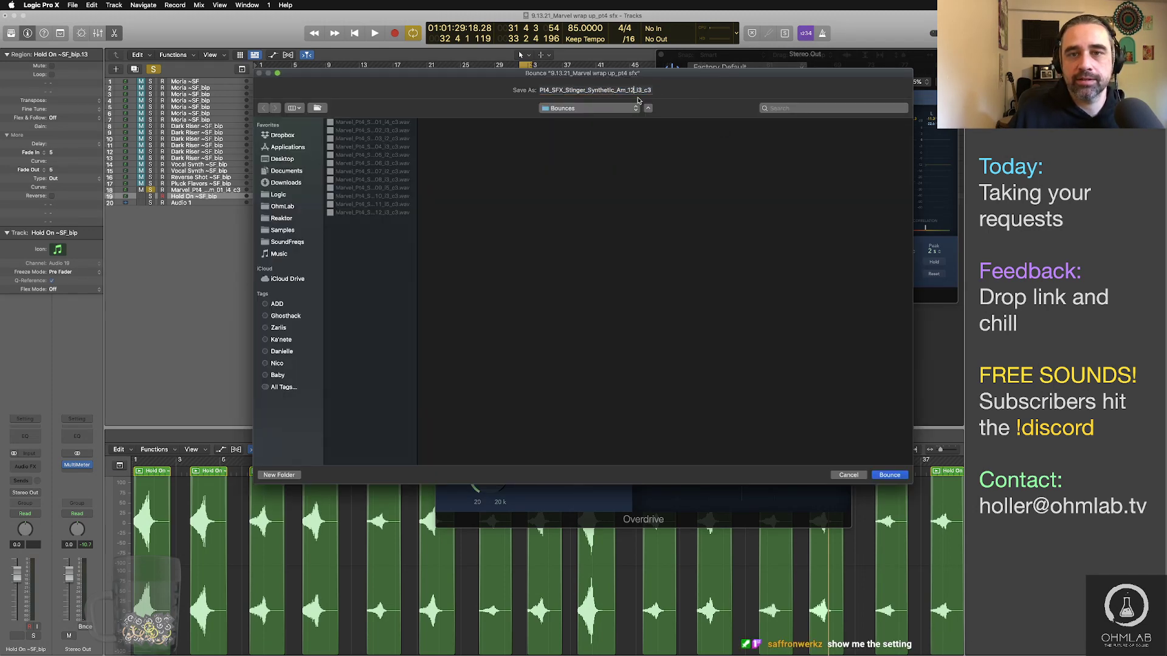
key(BackSpace)
text(3)
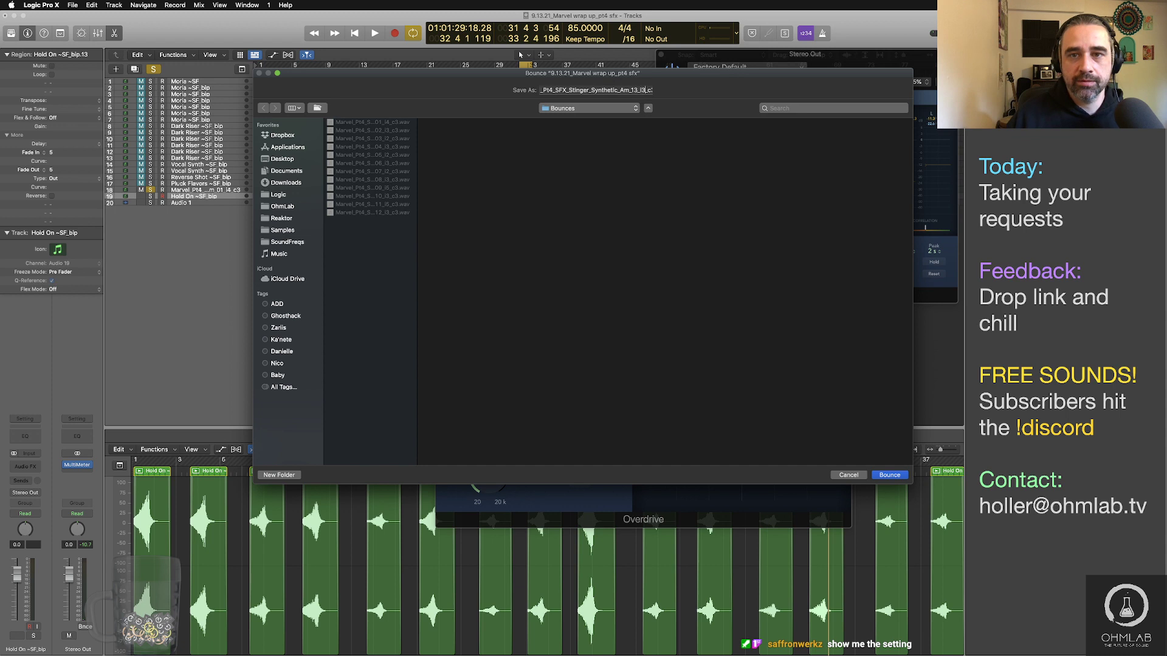
key(BackSpace)
text(4)
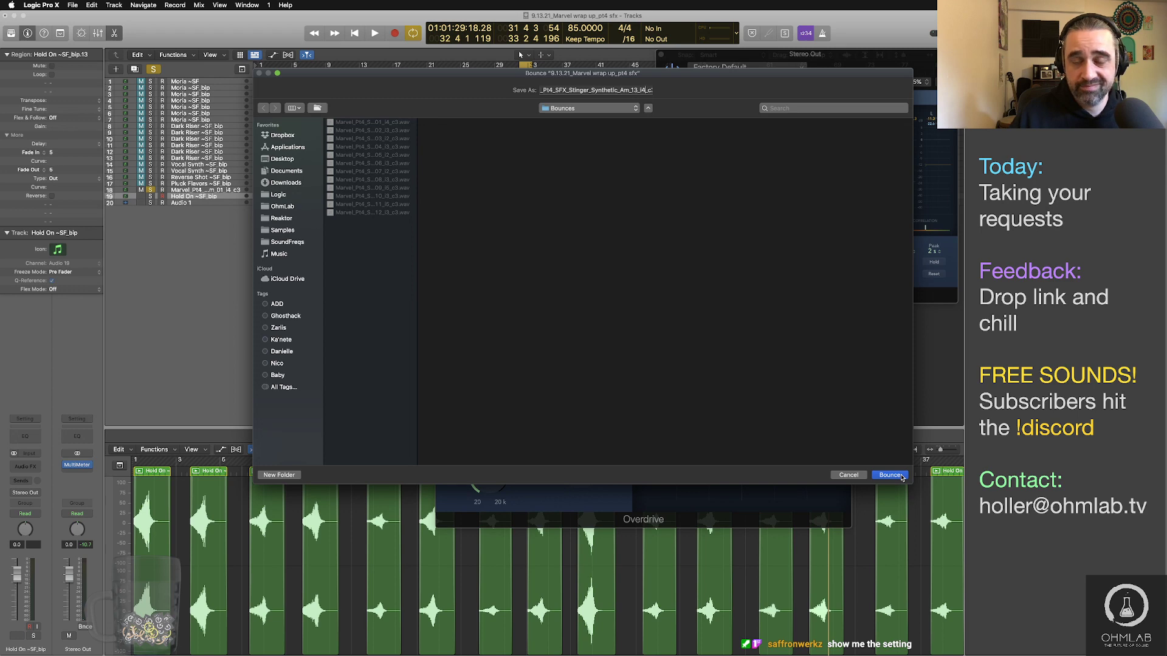
key(Return)
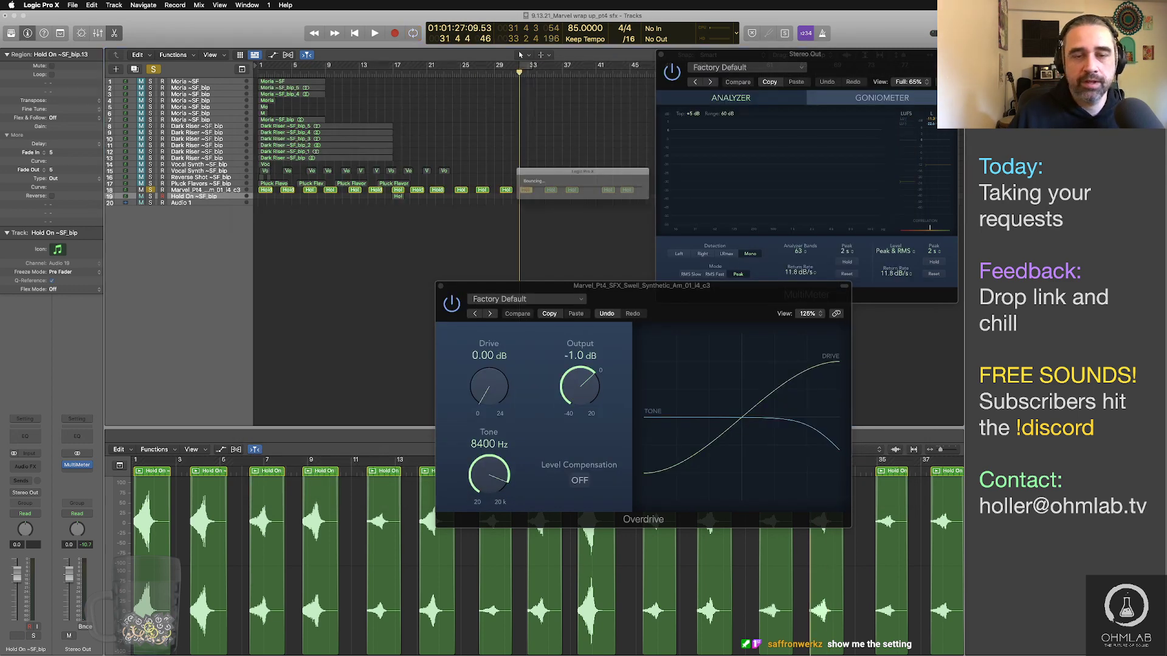
Step: Set the cycle range to the fourteenth Hold On ~SF_bip region and audition it
click(551, 190)
key(shift+space)
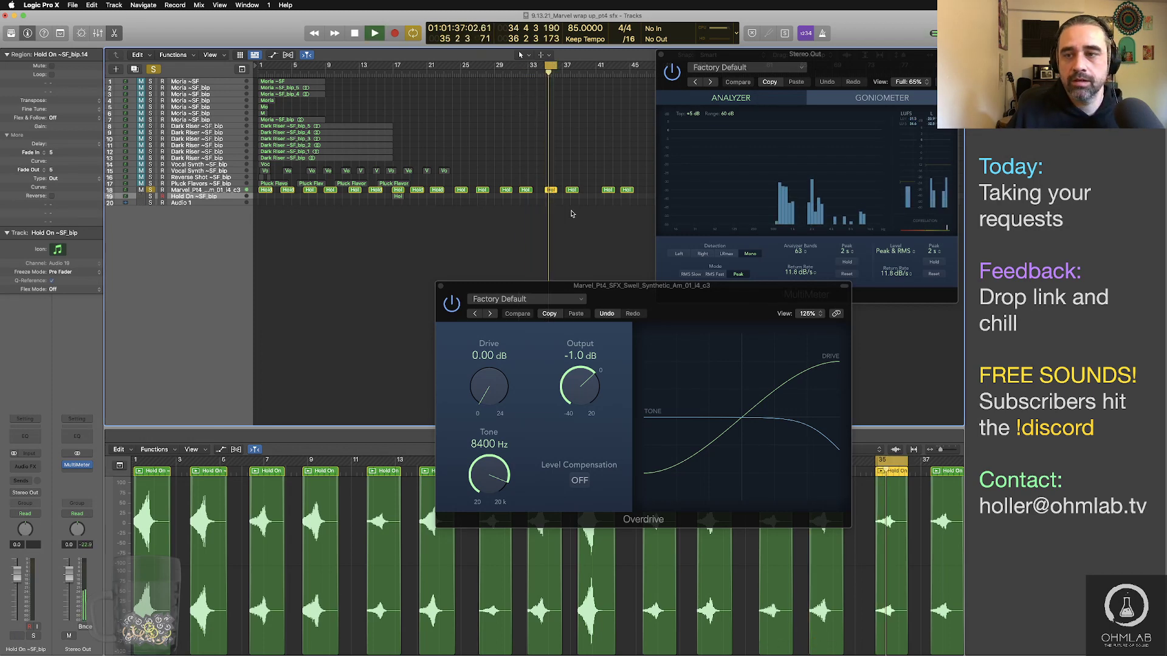
key(space)
Step: Bounce the fourteenth Hold On ~SF_bip region to the Bounces folder, changing the number in the Stinger file name to 14
key(super+b)
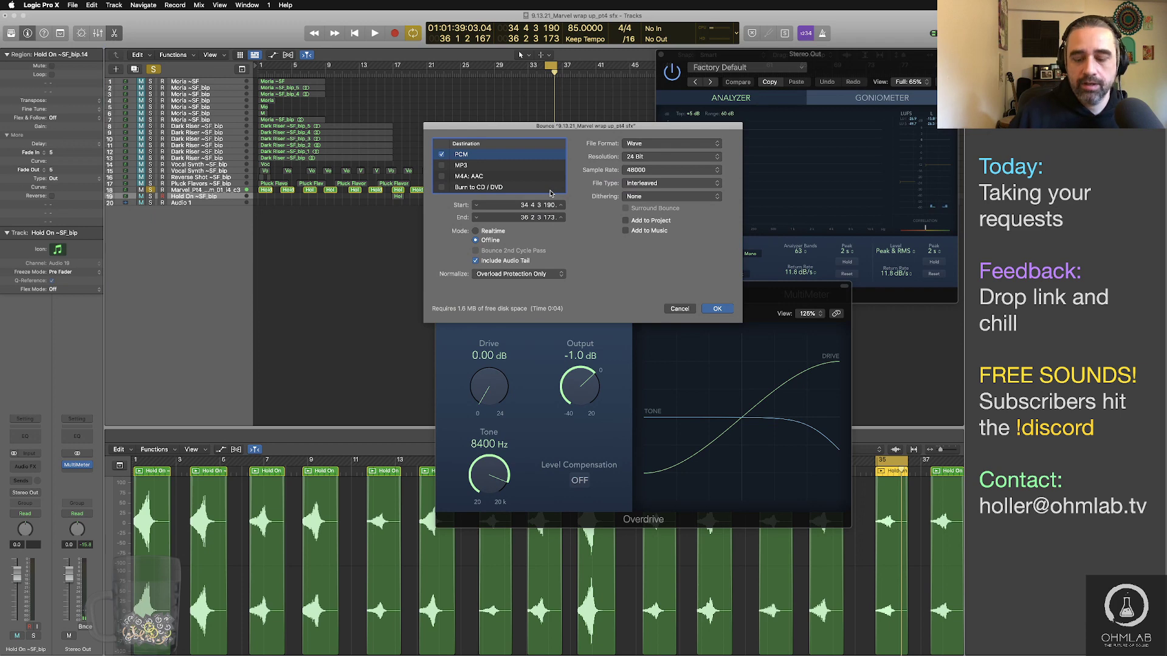
key(Return)
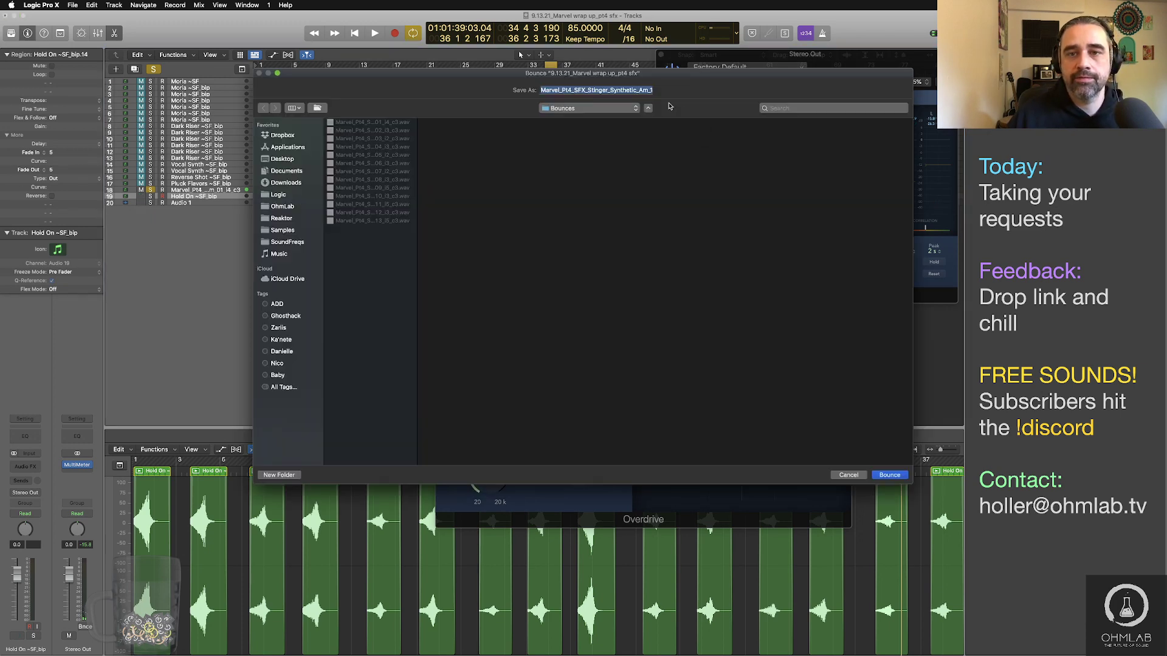
click(638, 90)
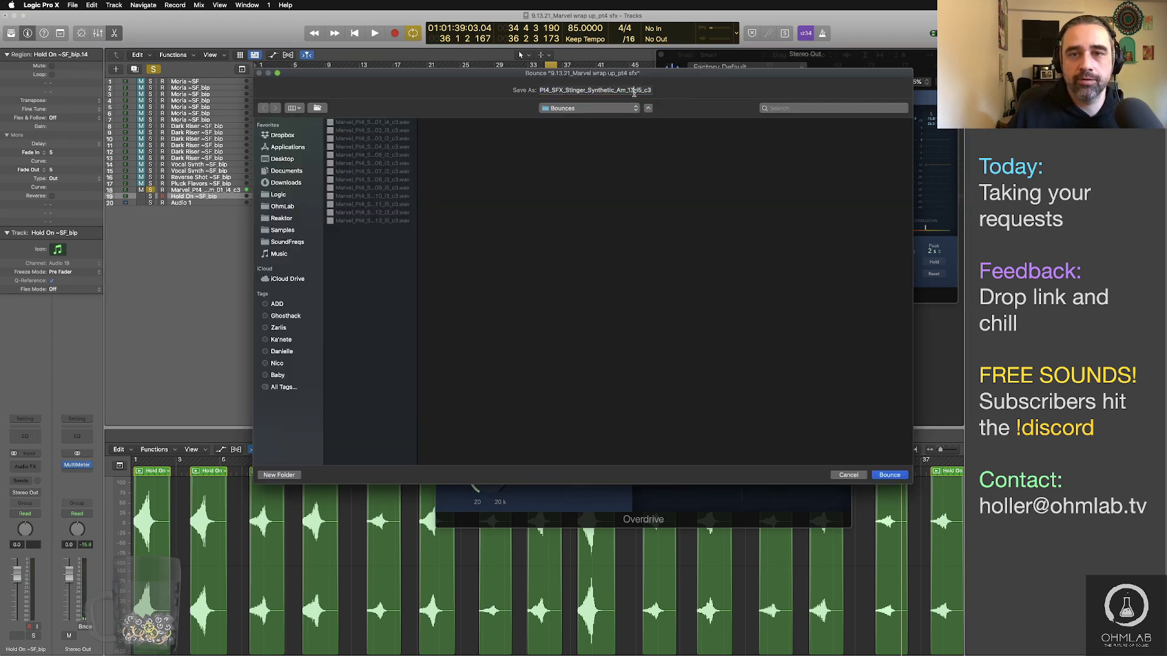
key(BackSpace)
text(4)
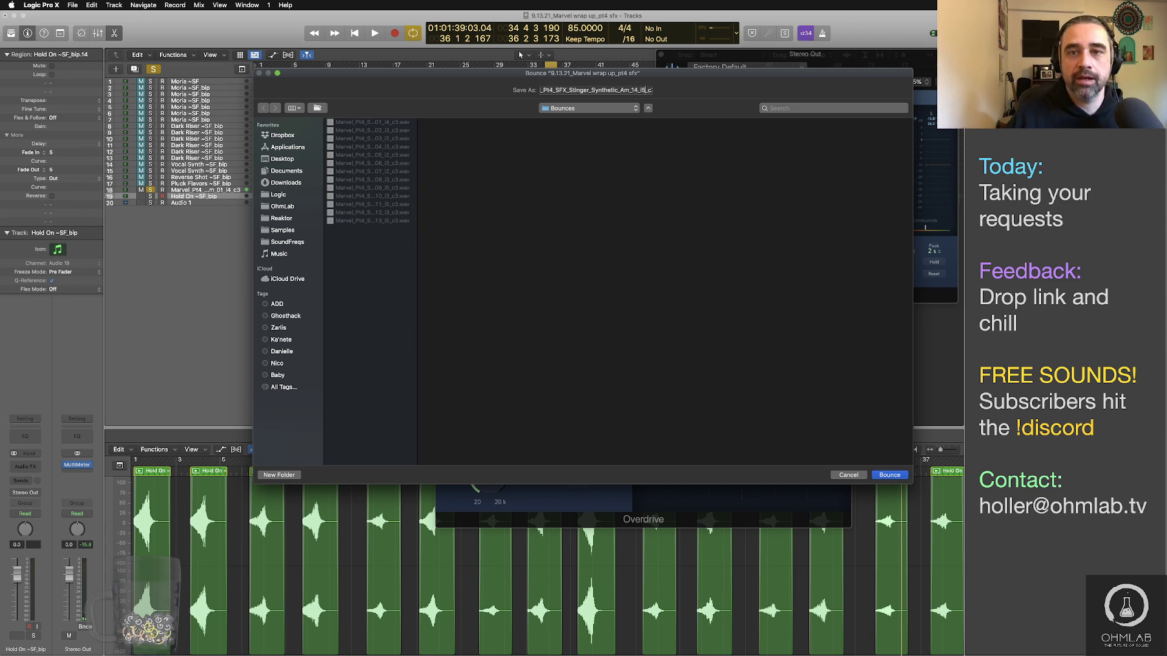
key(Return)
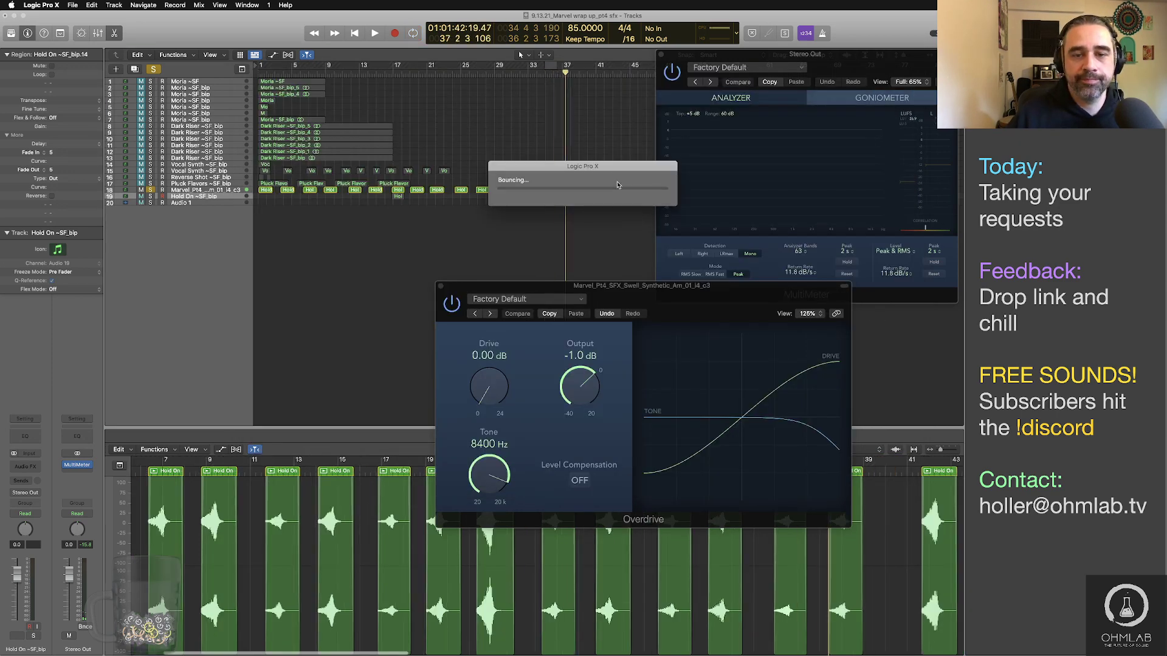
Step: Audition the fifteenth Hold On ~SF_bip region and bounce it to the Bounces folder as Marvel_Pt4_SFX_Stinger_Synthetic_Am_15_i3_c4
key(shift+space)
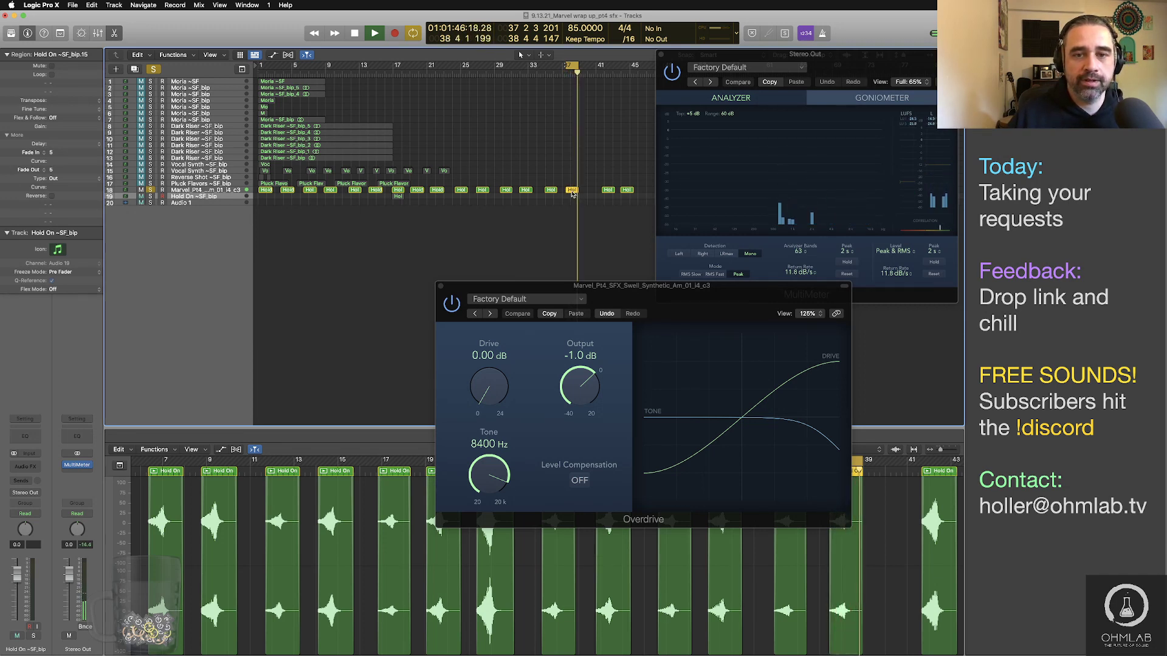
key(space)
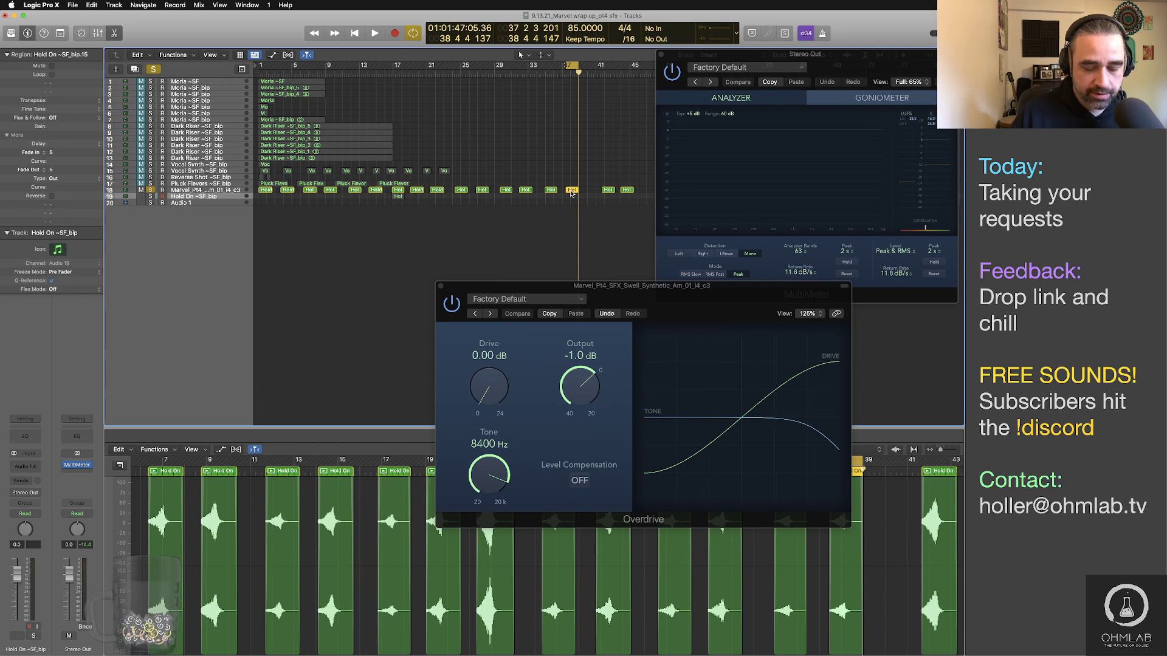
key(super+b)
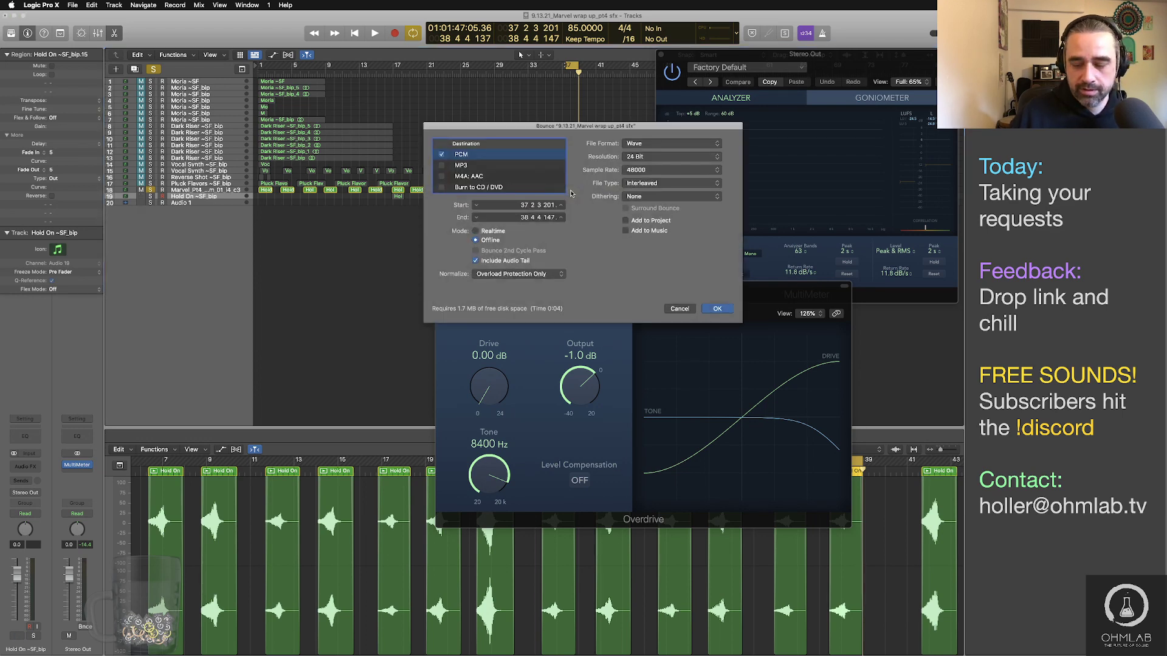
key(Return)
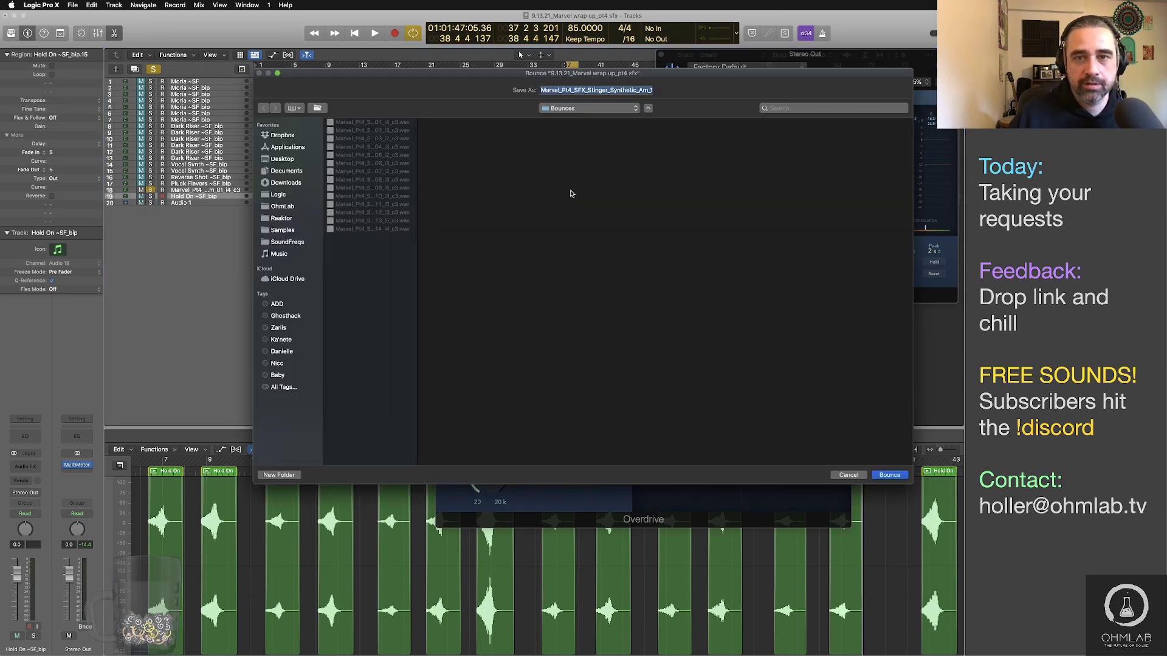
drag(643, 90, 639, 91)
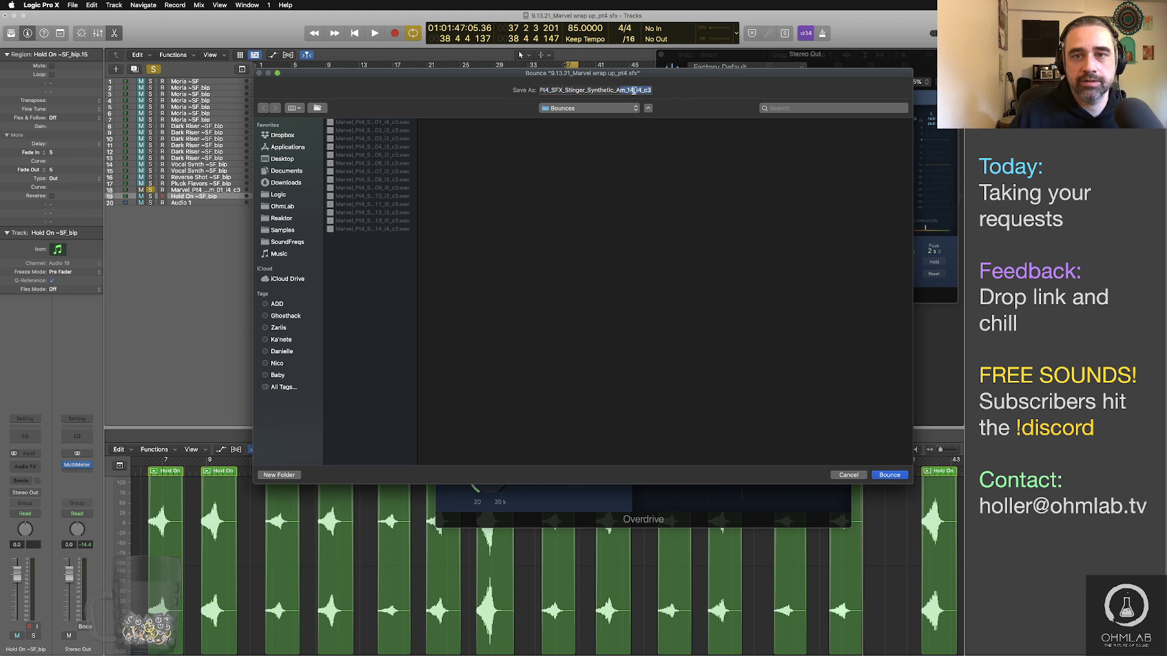
click(633, 90)
key(BackSpace)
text(5)
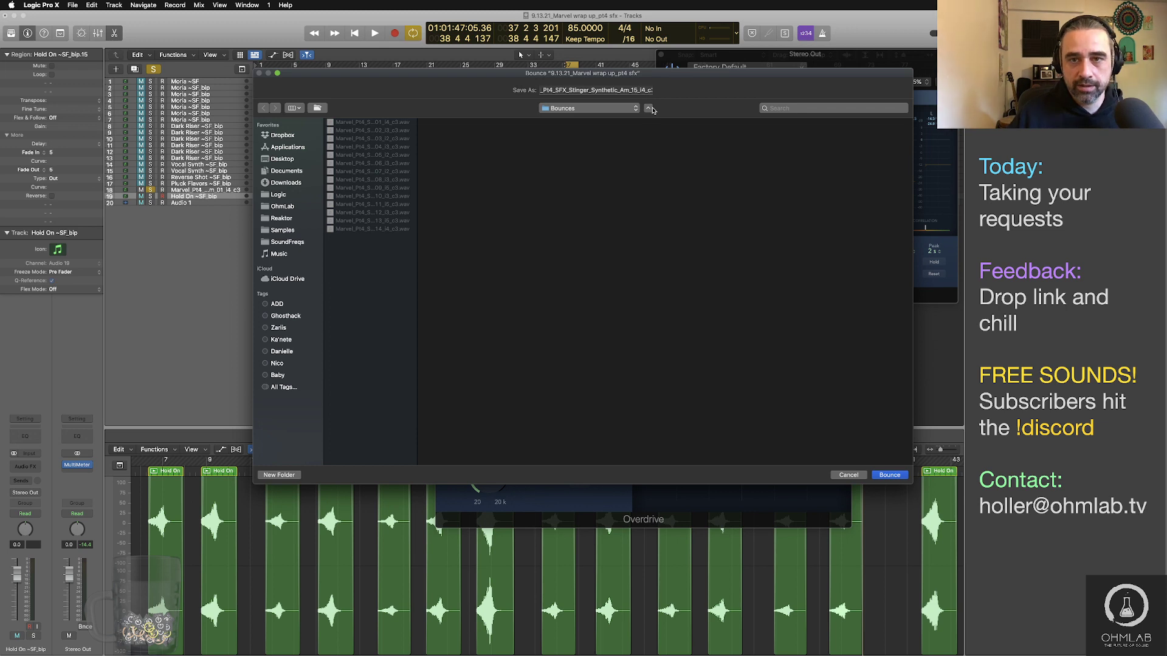
key(BackSpace)
text(3)
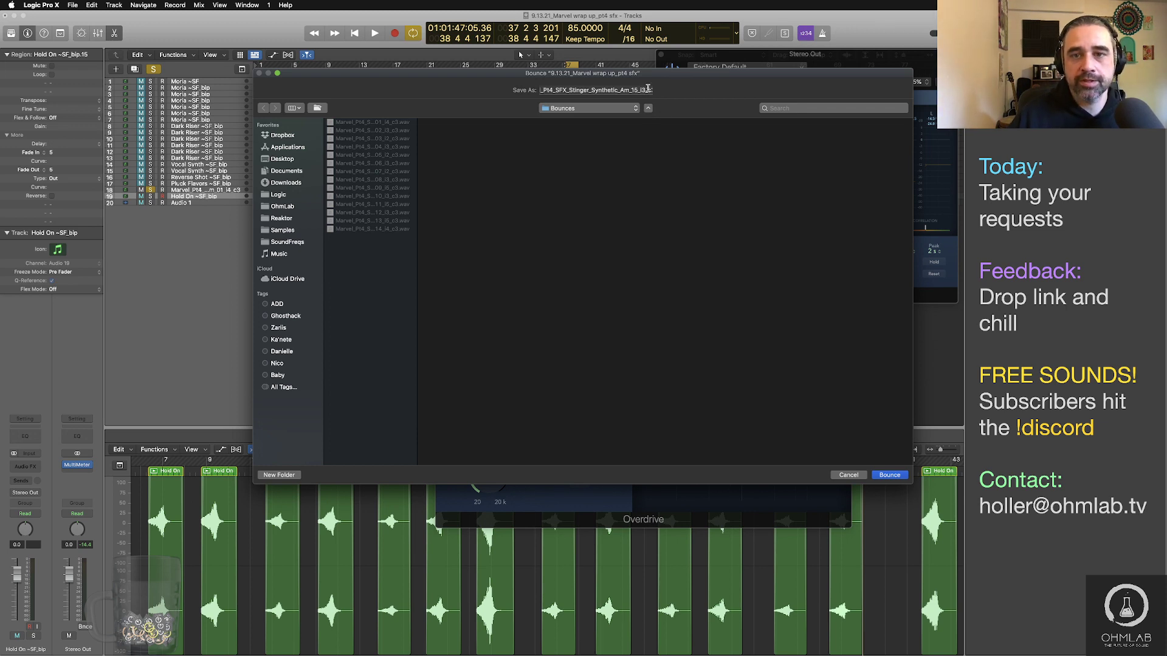
drag(649, 90, 667, 94)
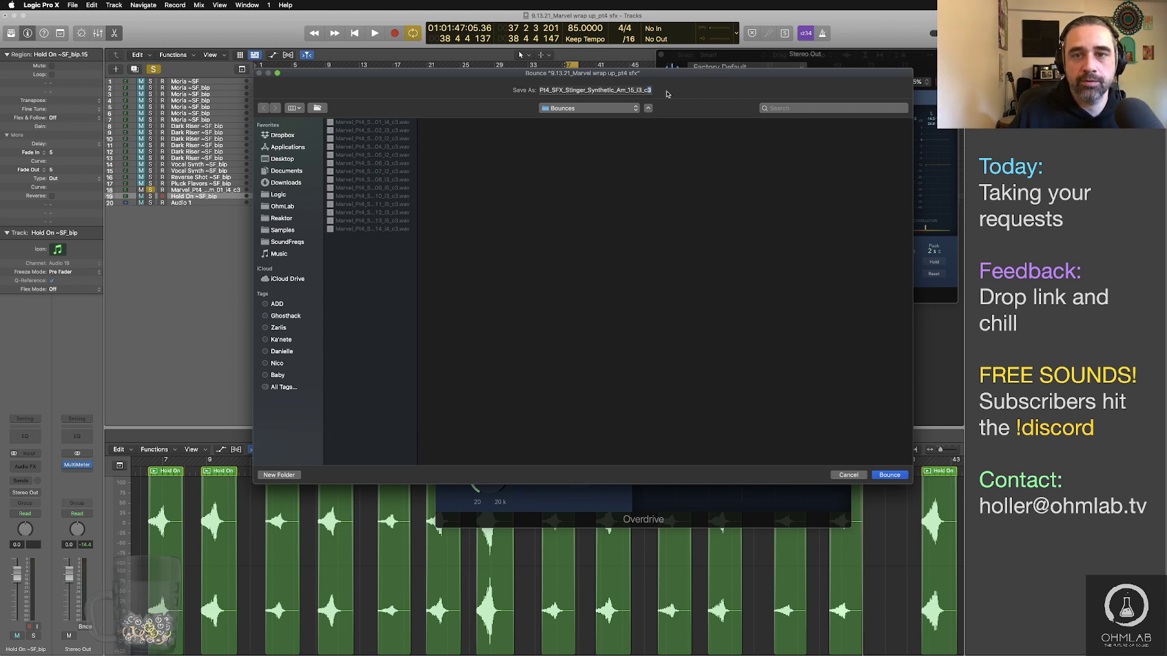
text(c4)
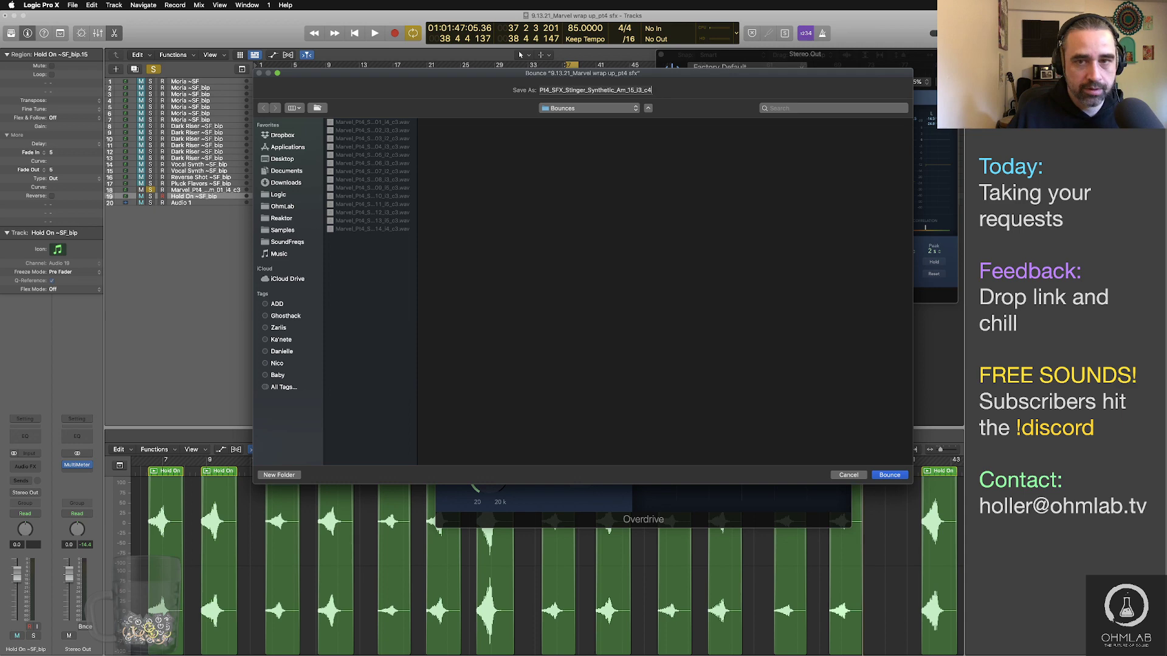
click(880, 476)
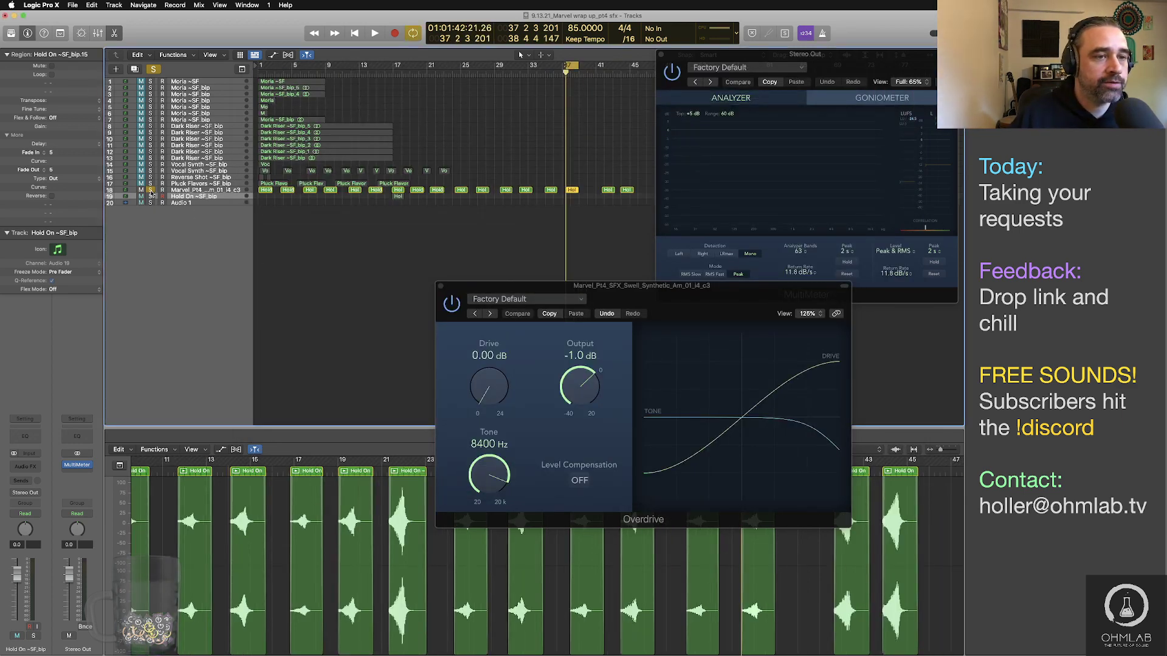
Step: Solo the Pluck Flavors ~SF_bip track in place of the Stinger track and audition its first region in a cycle
click(182, 184)
key(s)
key(Return)
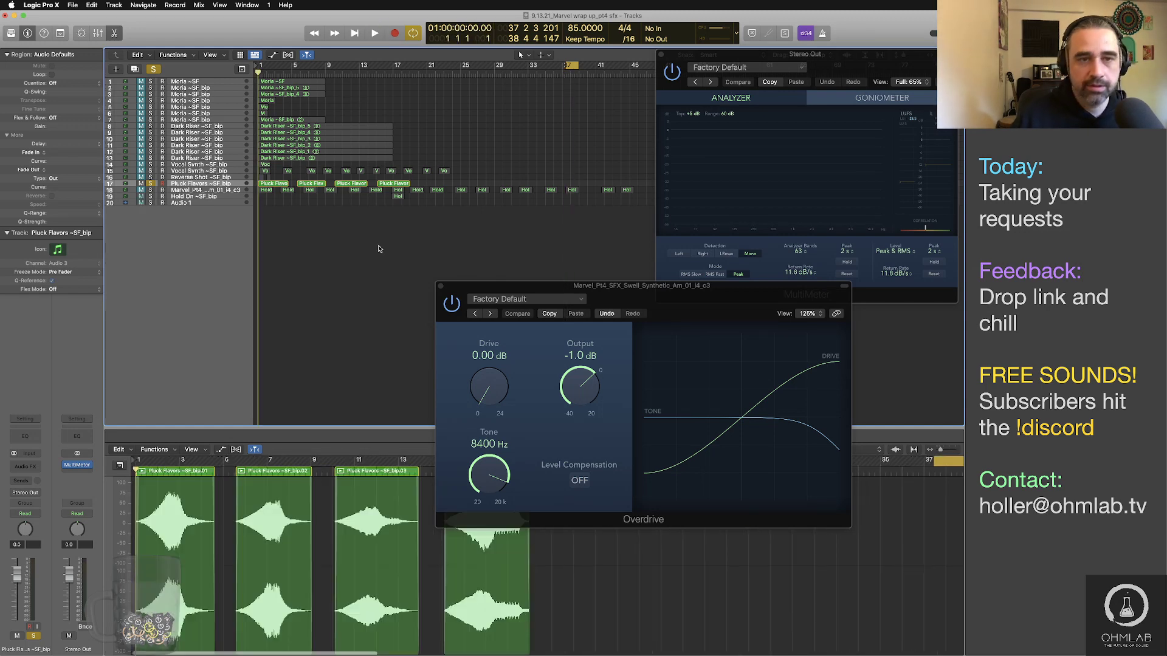
click(278, 185)
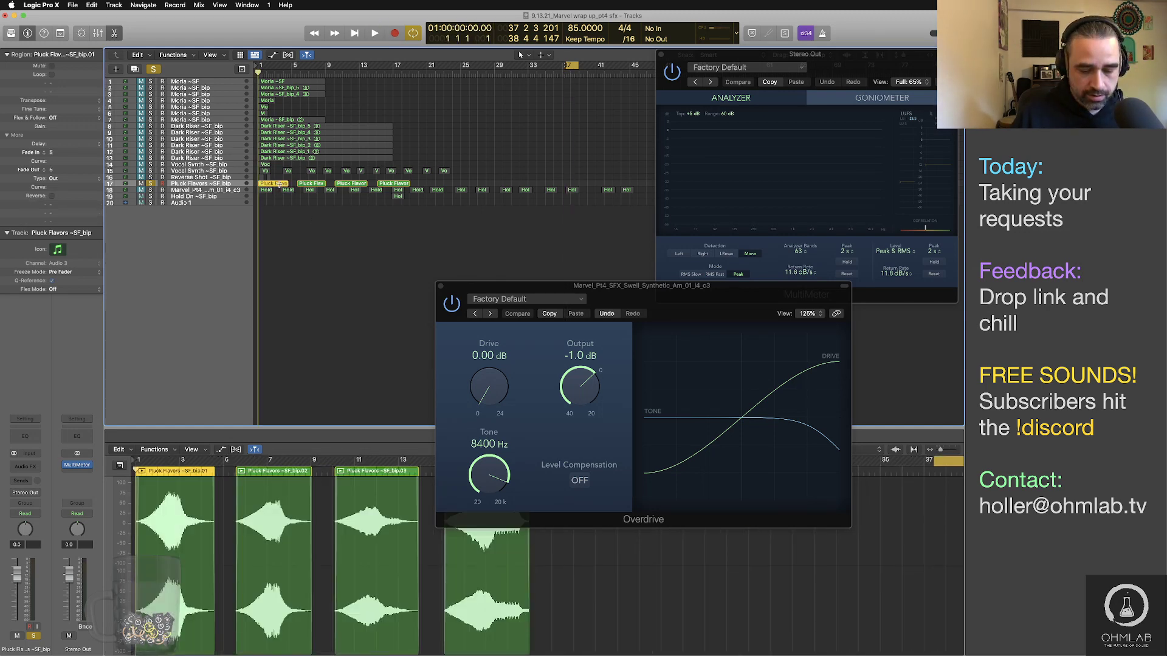
key(space)
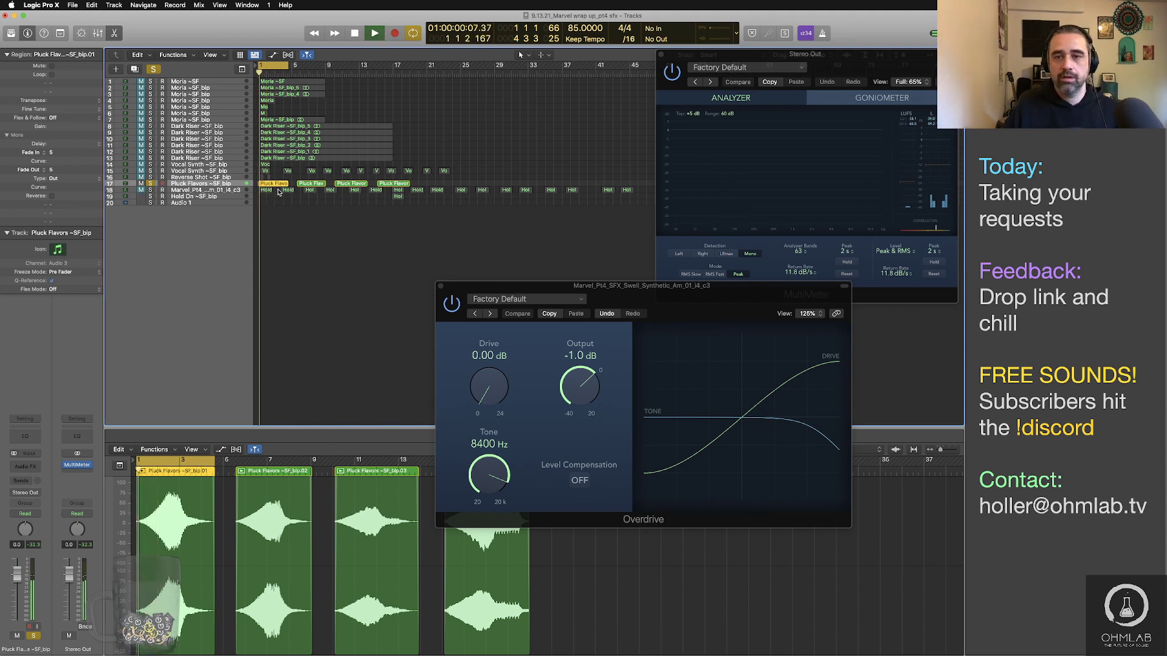
key(space)
click(196, 523)
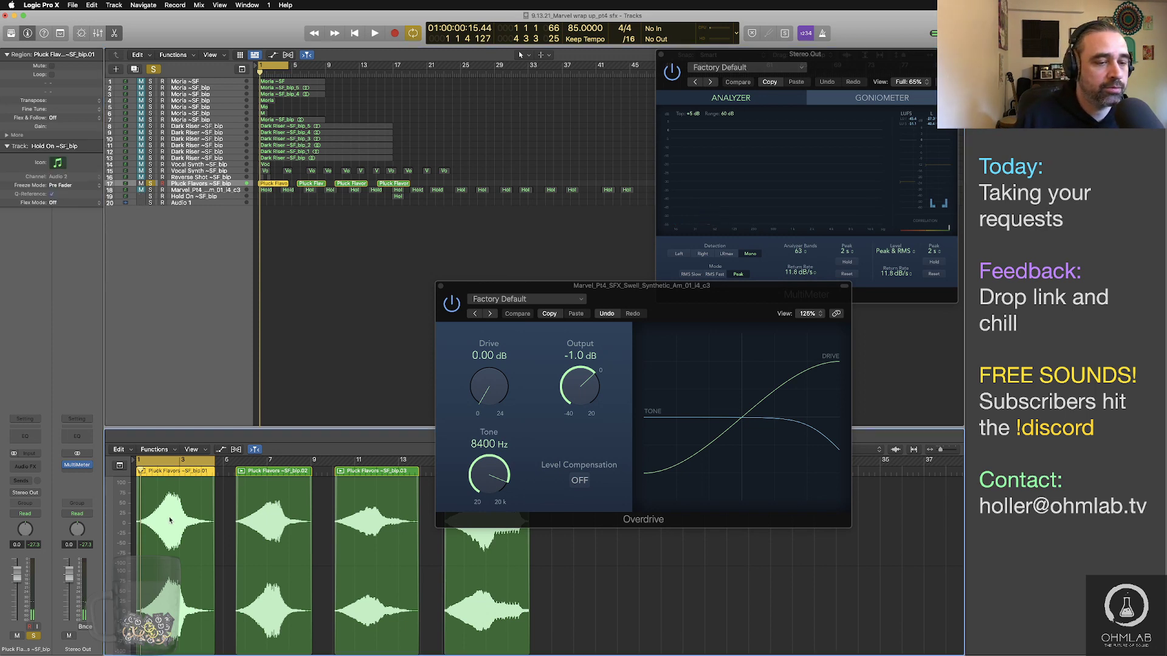
drag(584, 589, 160, 585)
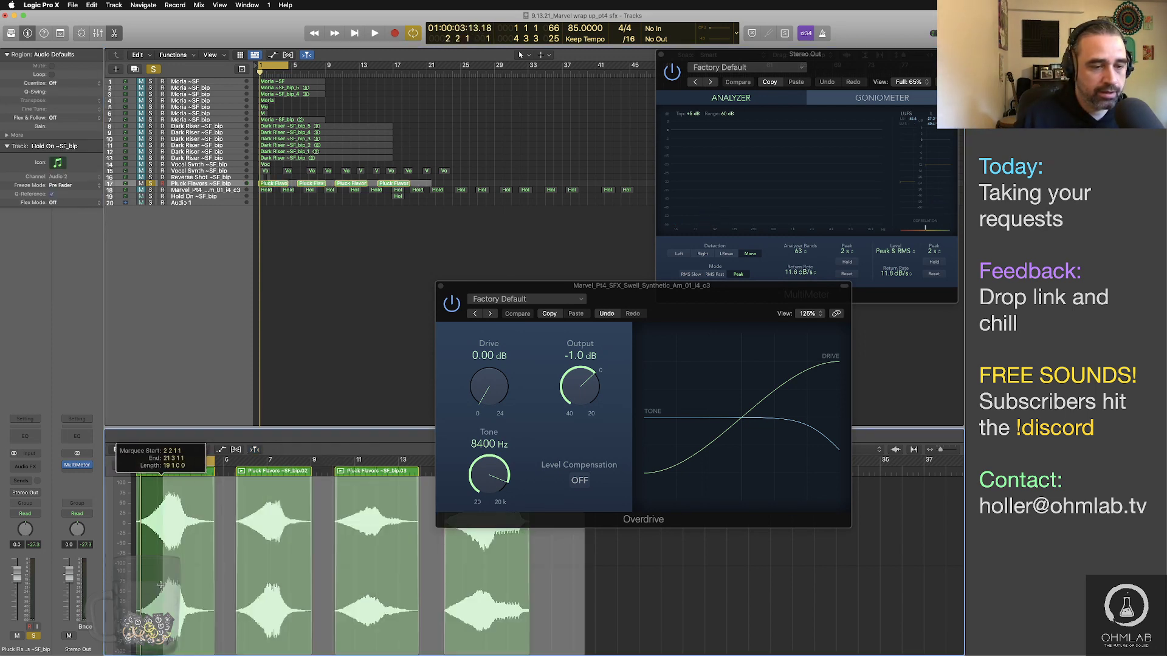
click(58, 135)
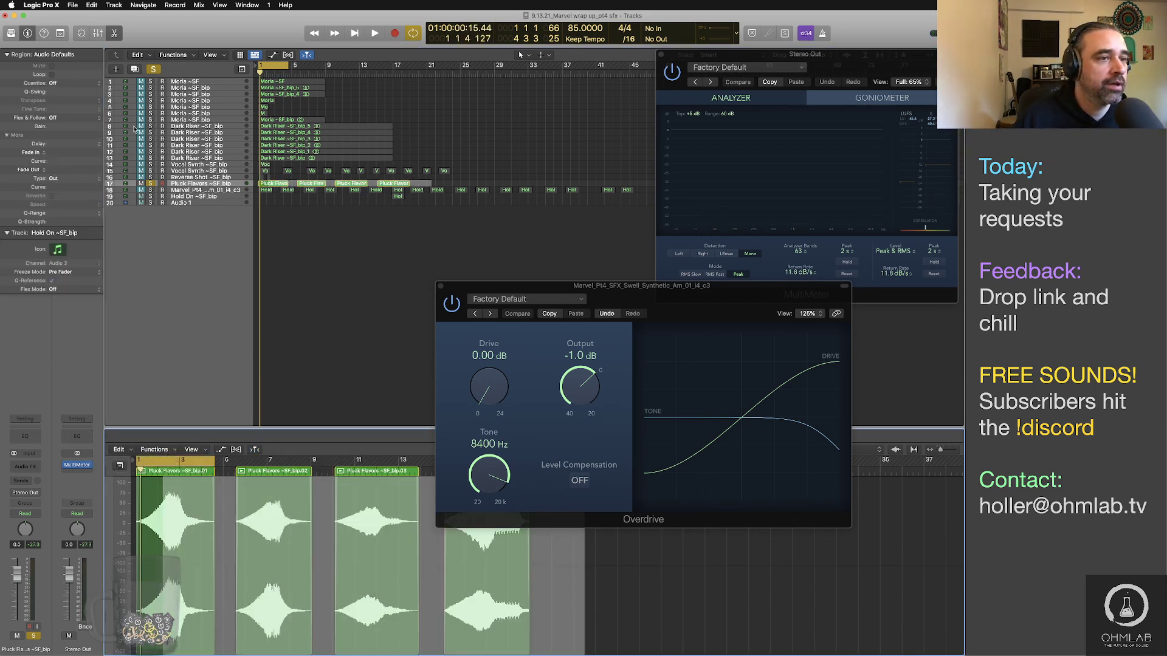
click(331, 250)
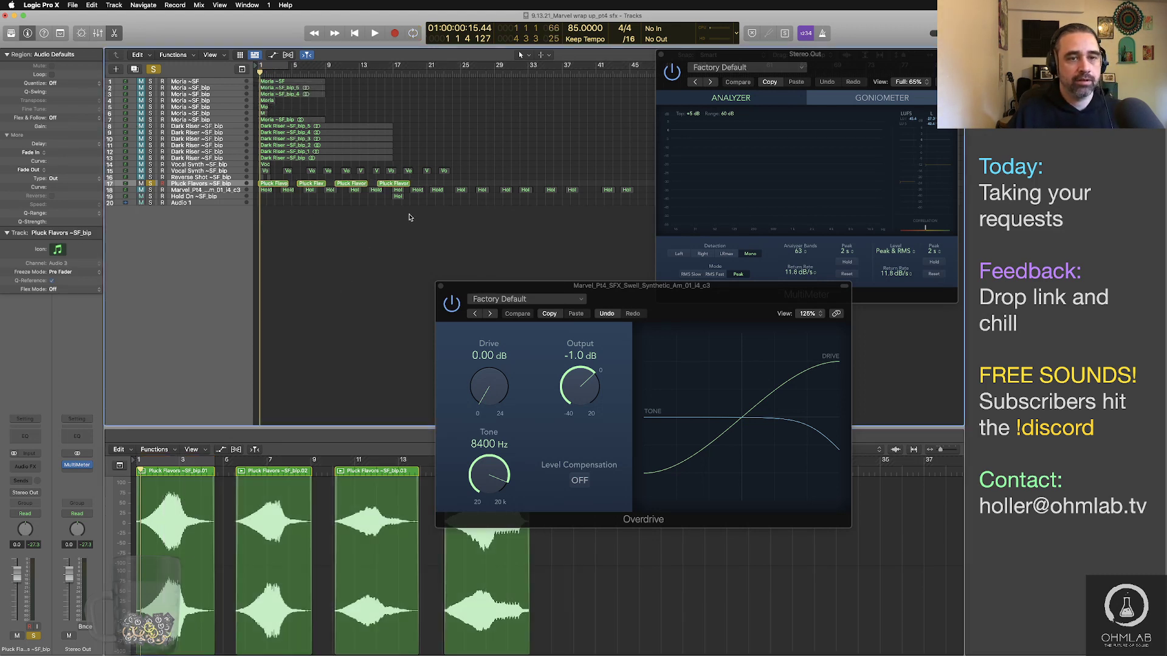
Step: Set the fade-in of all four Pluck Flavors ~SF_bip regions to 53 and audition them from the project start
drag(425, 187, 283, 185)
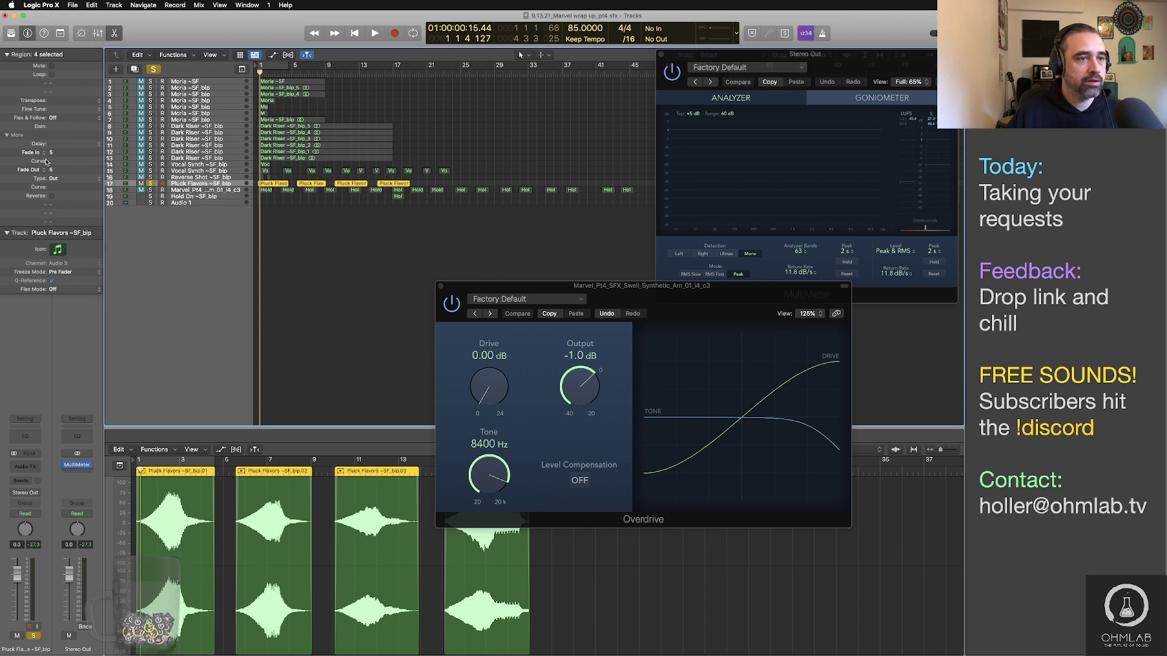
drag(52, 153, 59, 104)
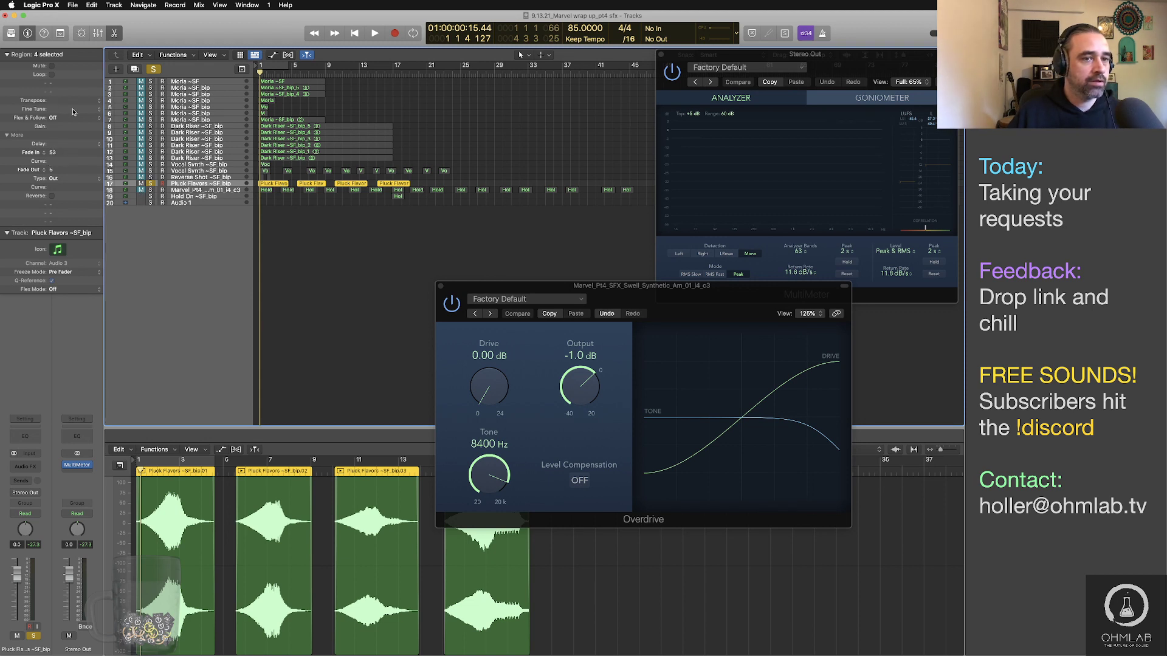
click(327, 294)
key(Return)
key(space)
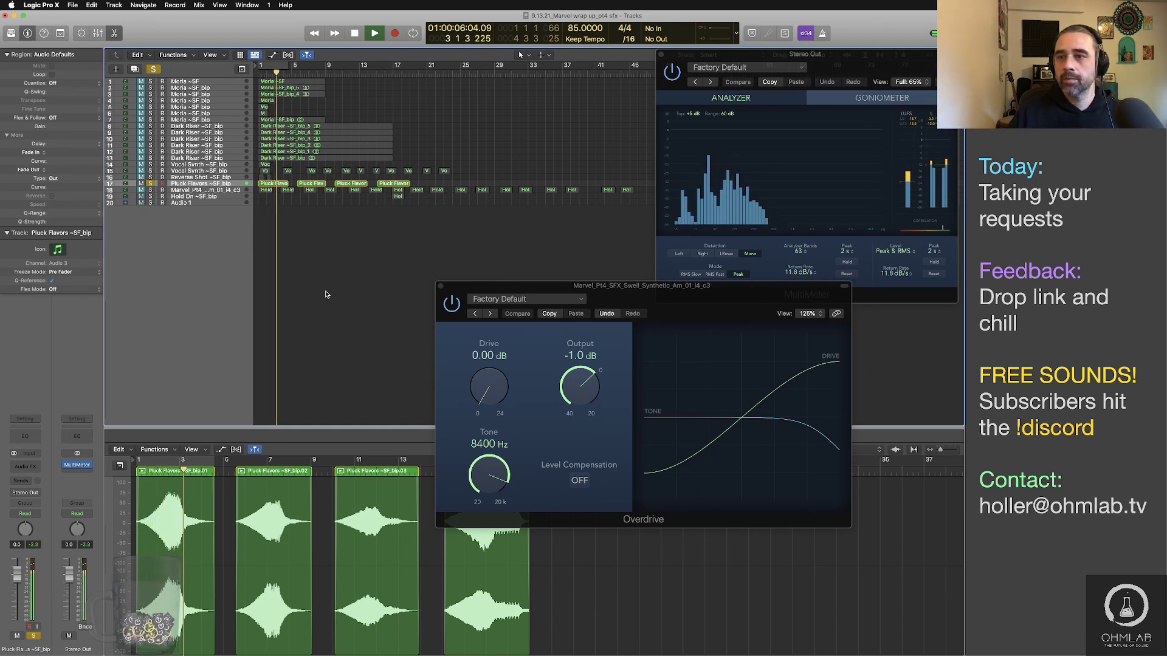
key(space)
Step: Set the gain of the four Pluck Flavors ~SF_bip regions to -1.8 dB and play them from the start
drag(583, 570, 142, 613)
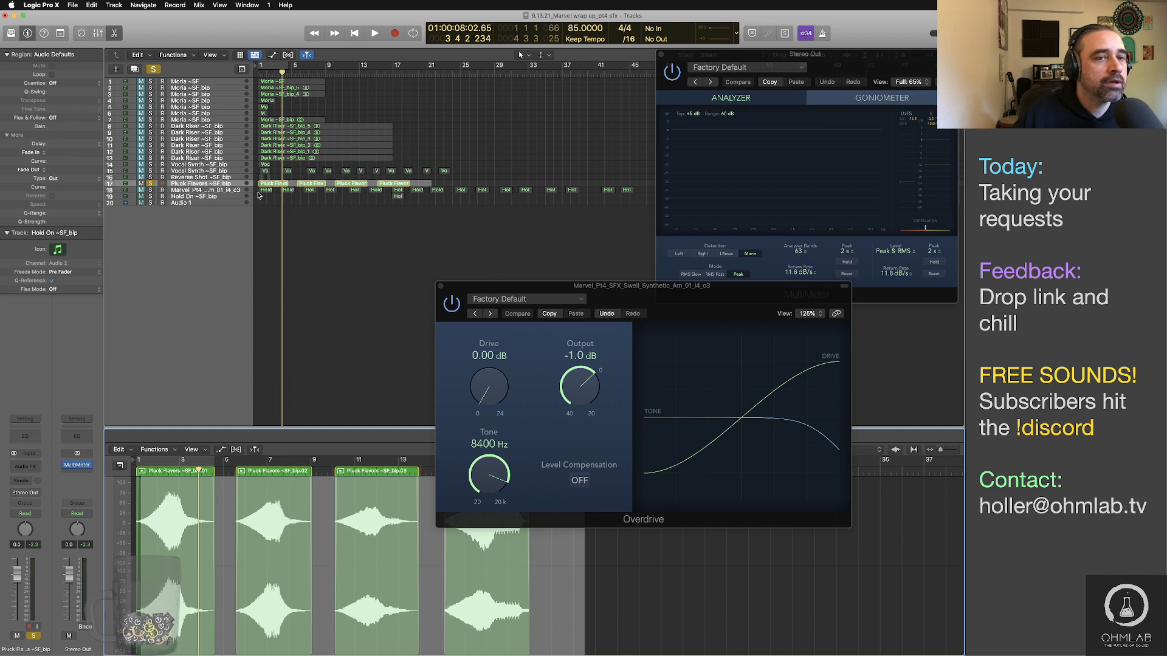
click(465, 183)
drag(59, 126, 55, 156)
key(Return)
key(space)
Step: Close the old Overdrive window and insert a stereo Overdrive on the Pluck Flavors ~SF_bip track with its tone at 4400 Hz
click(441, 286)
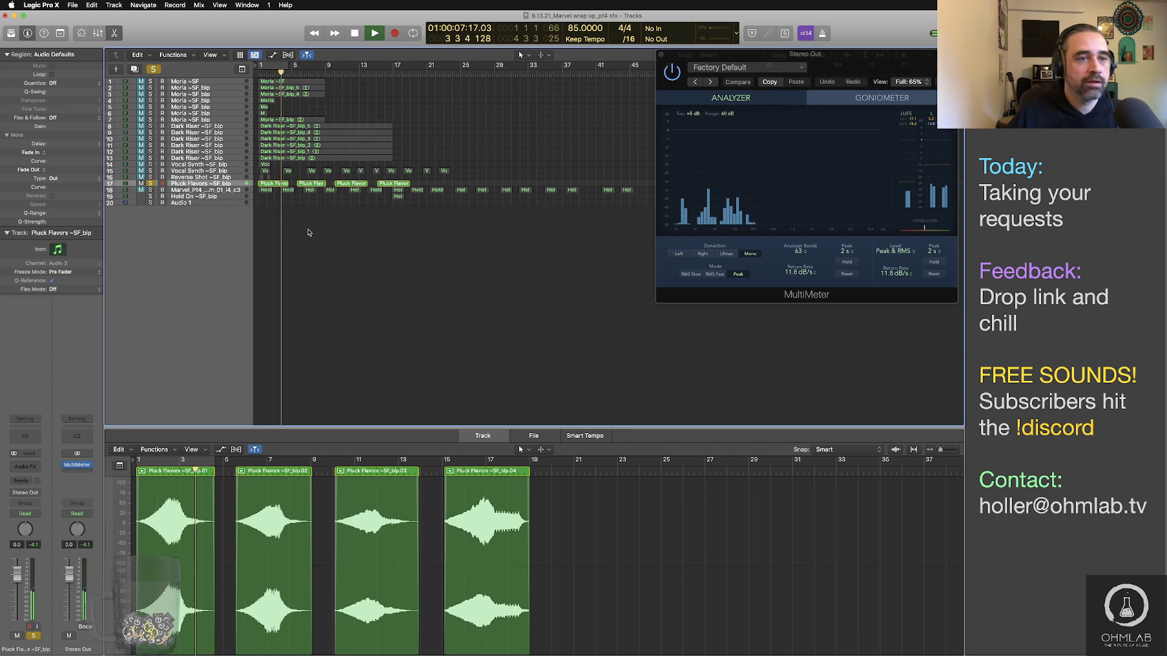
click(237, 185)
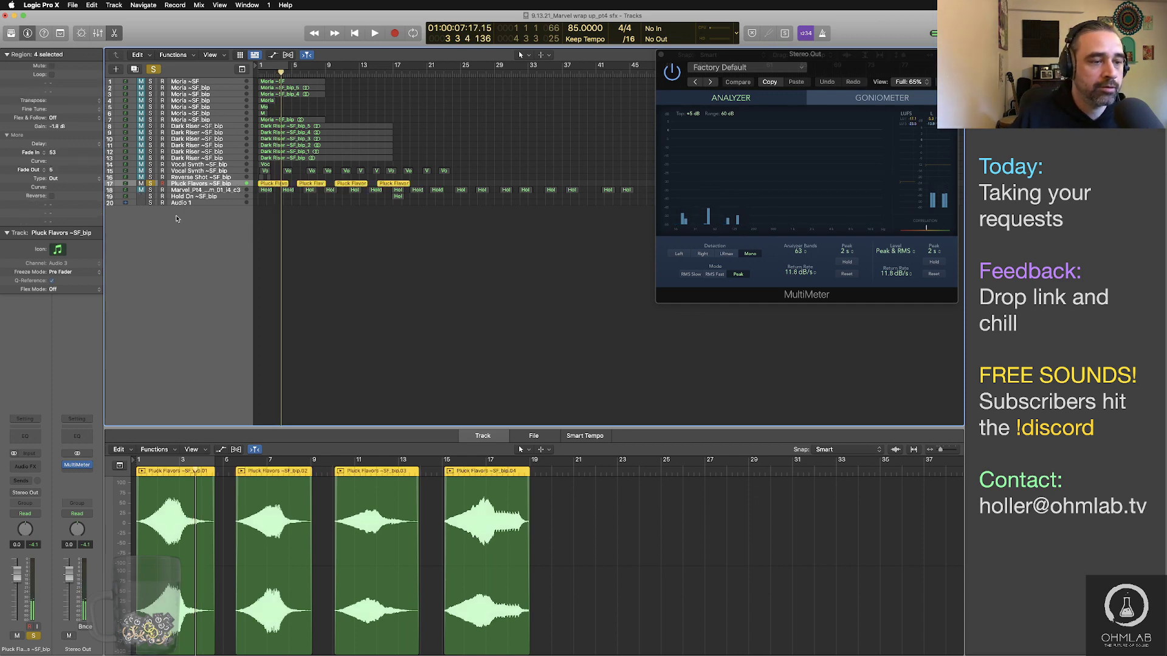
click(36, 467)
mouse_move(45, 486)
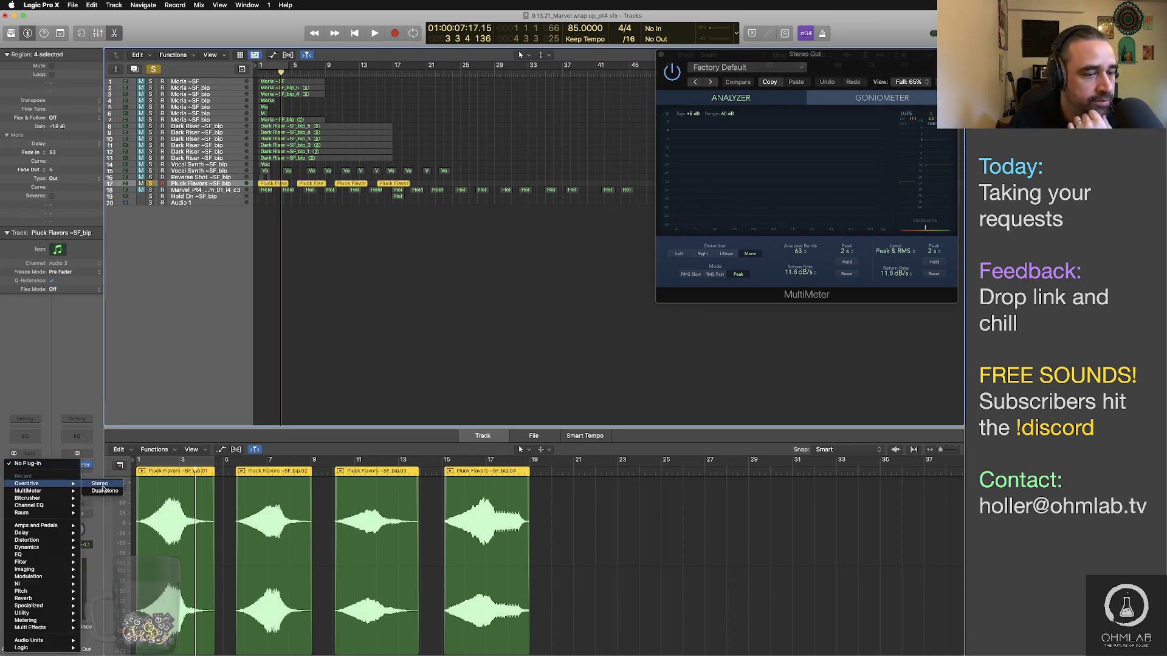
click(100, 486)
drag(424, 232, 480, 235)
drag(410, 311, 403, 291)
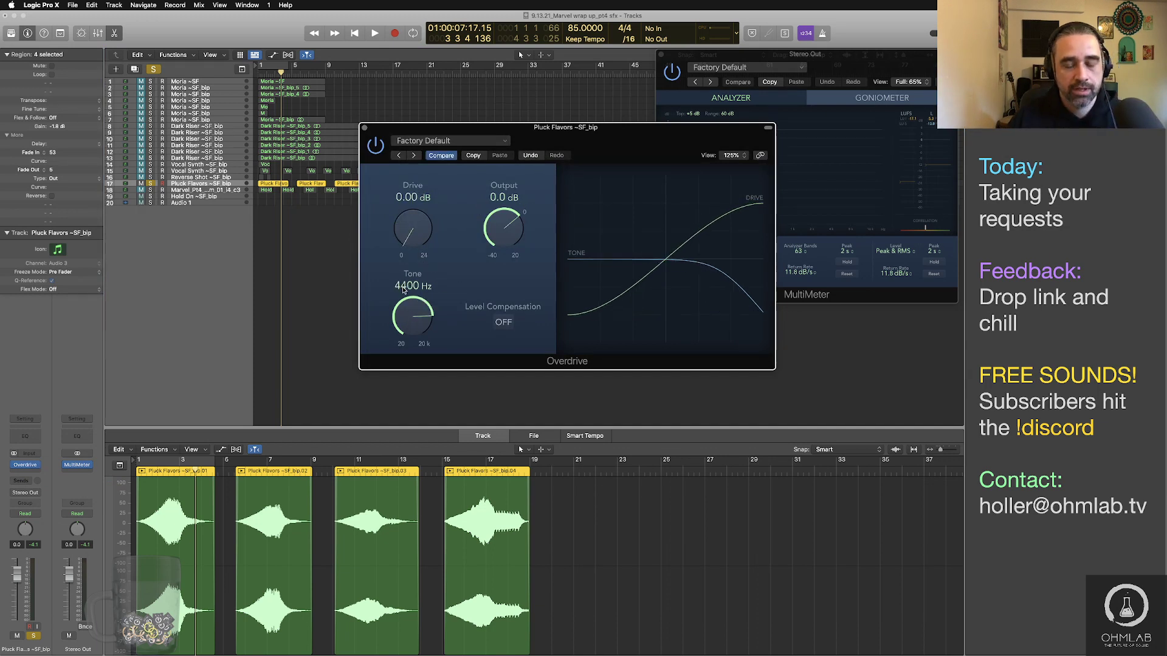
Step: During playback from the start, set the Pluck Flavors Overdrive's tone to 5900 Hz and its output to -4.5 dB
key(Return)
key(space)
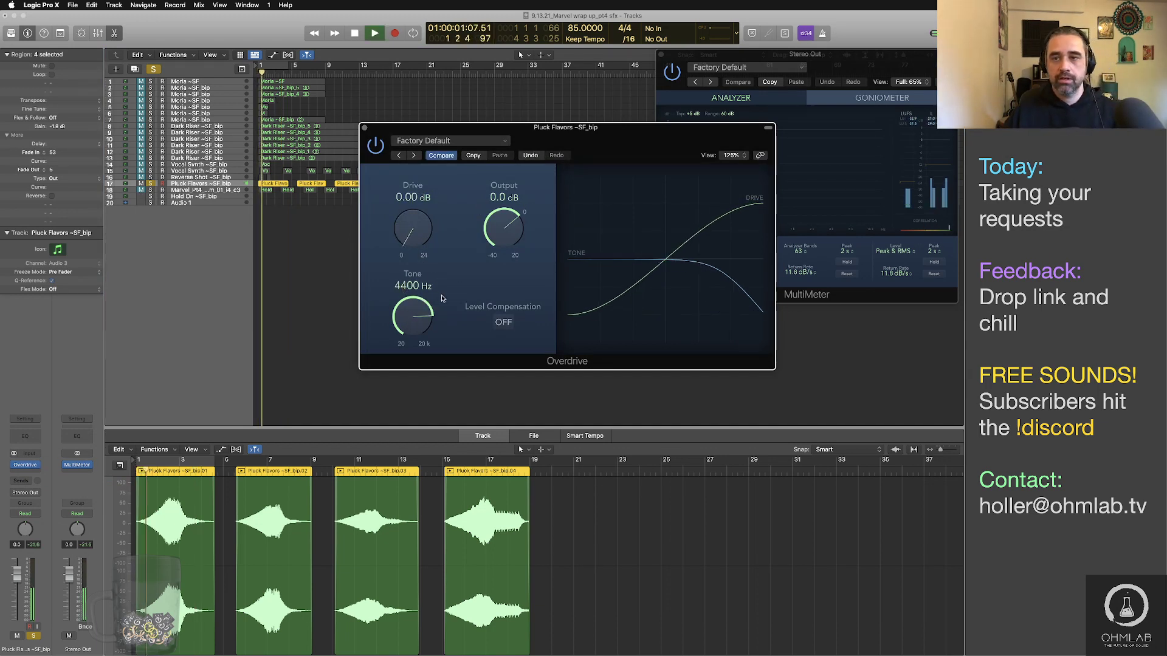
drag(577, 147, 660, 232)
drag(507, 413, 507, 406)
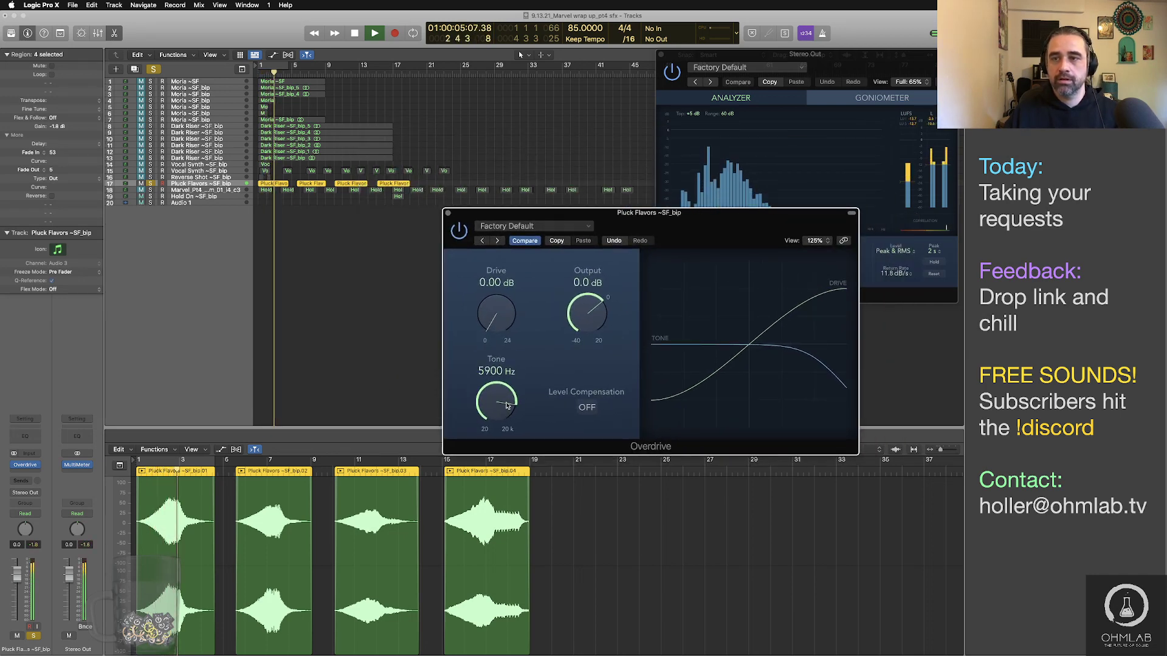
drag(587, 313, 587, 331)
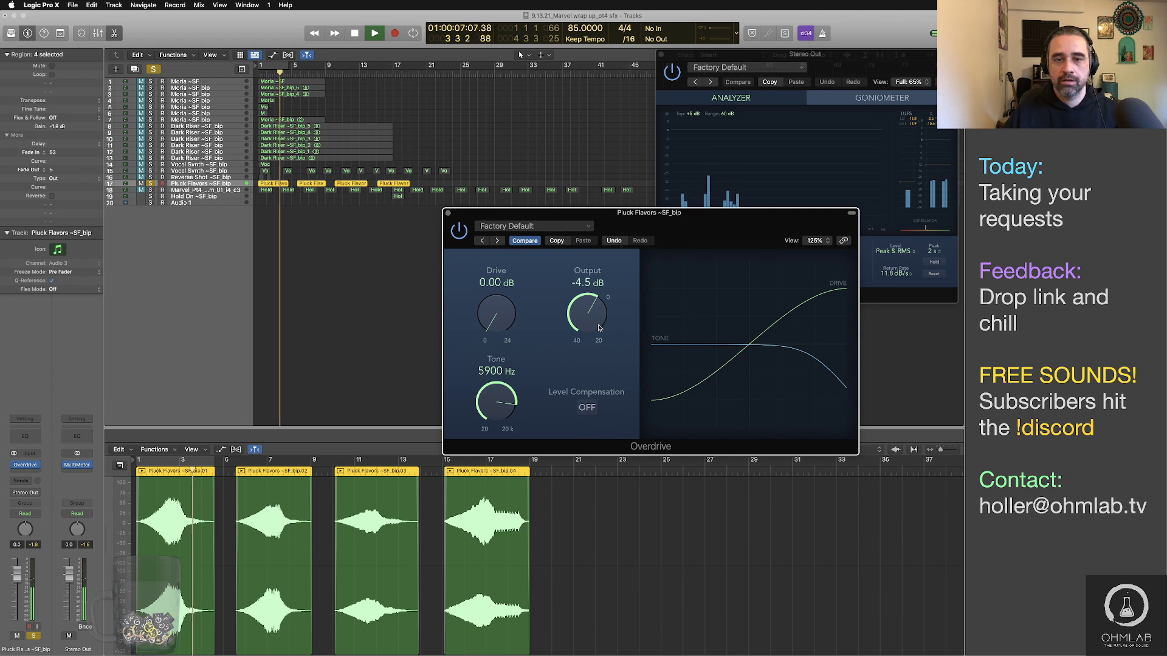
Step: Replay the Pluck Flavors regions and fine-tune the Overdrive output level to -5.0 dB
click(423, 300)
key(space)
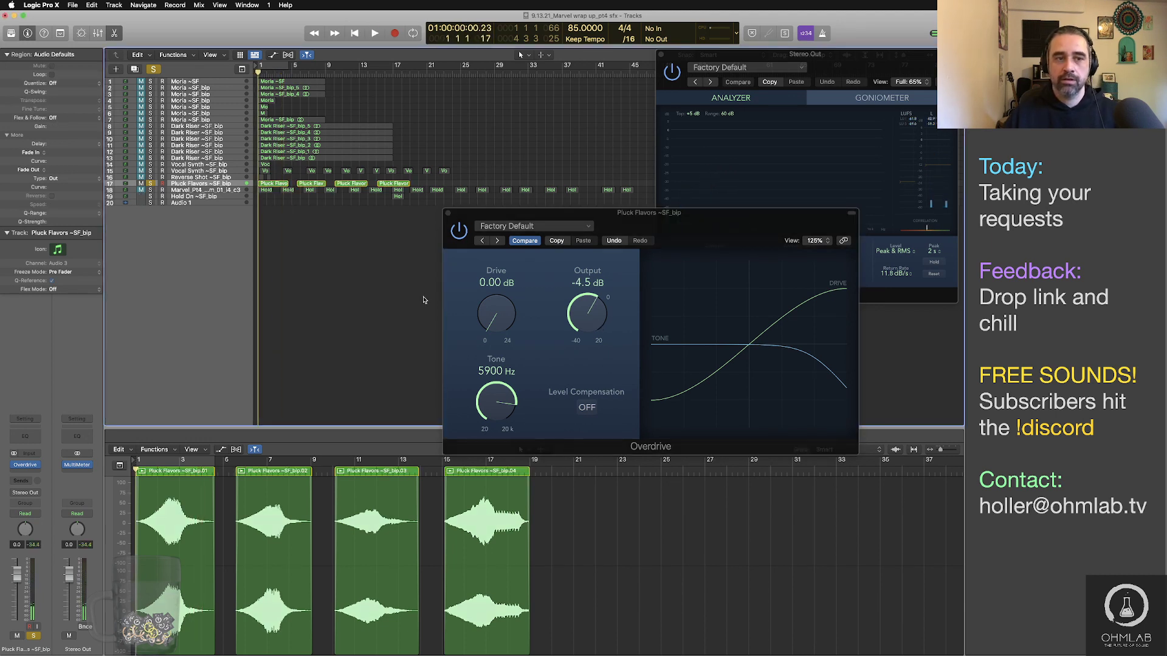
drag(593, 325, 594, 322)
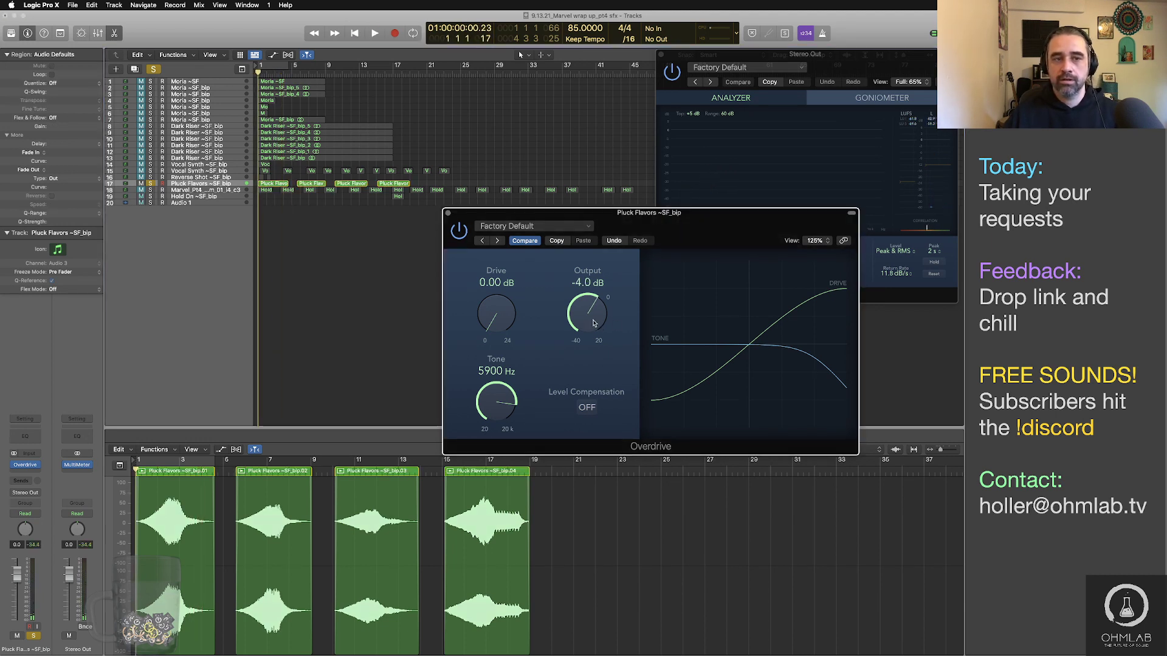
click(413, 318)
key(space)
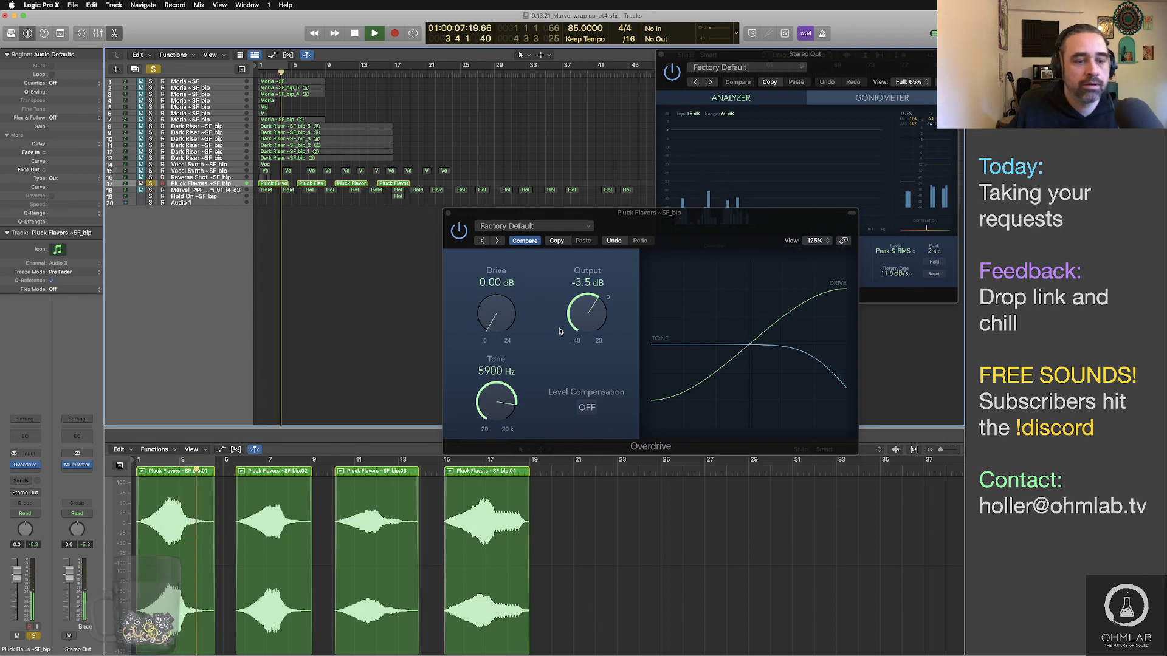
key(space)
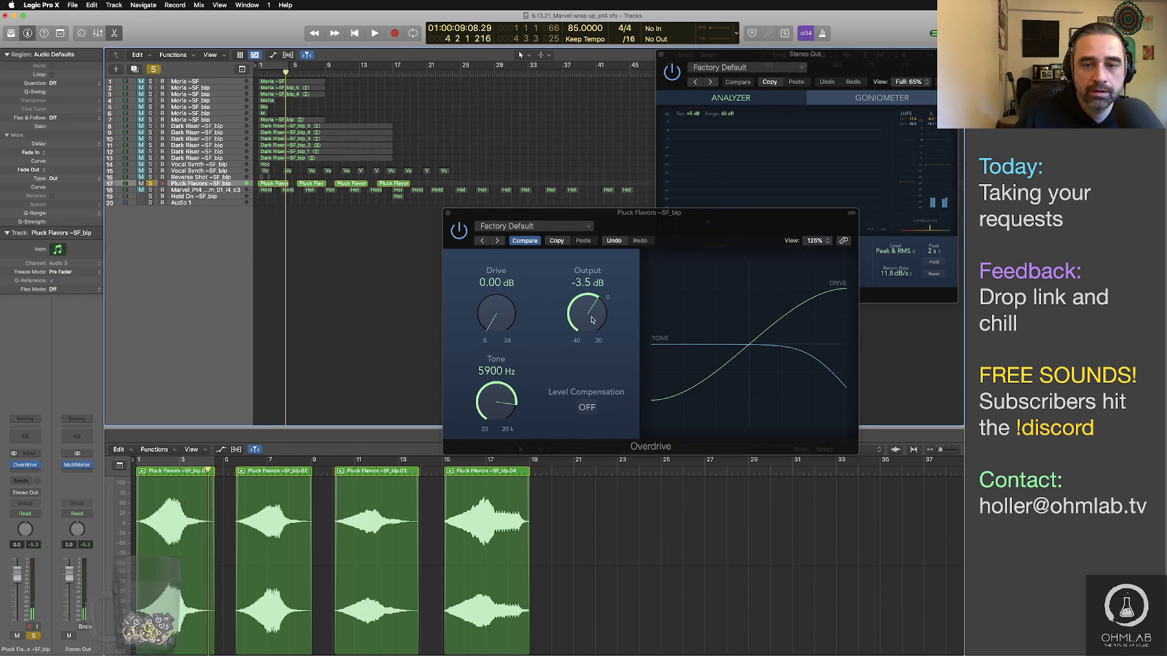
drag(591, 319, 592, 321)
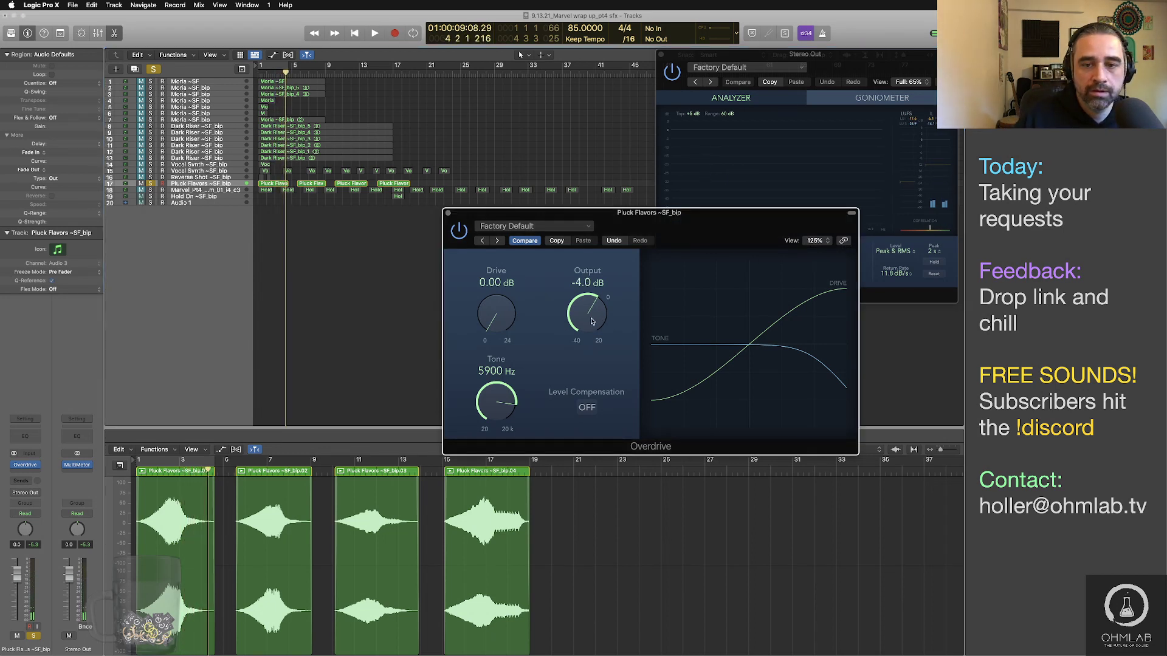
Step: Set the cycle range to the first Pluck Flavors ~SF_bip region and play it
click(279, 184)
key(u)
key(space)
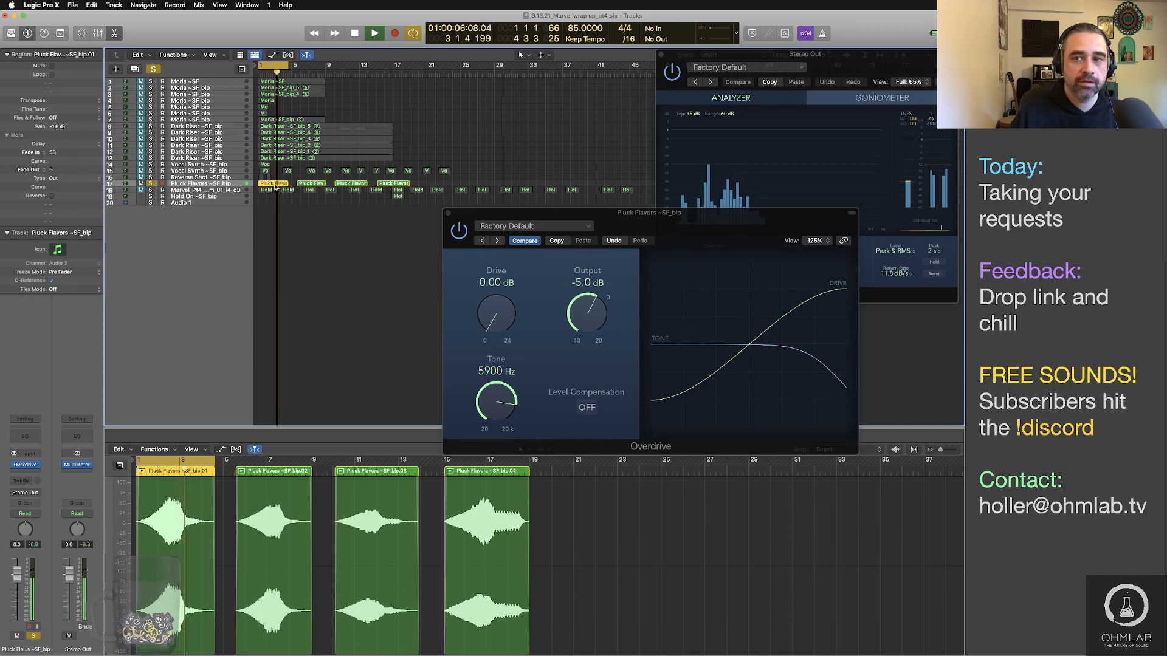
Step: Bounce the cycled first Pluck Flavors region as a PCM file named Marvel_Pt4_SFX_Swell_Synthetic_Am_01_i5_c2
key(super+b)
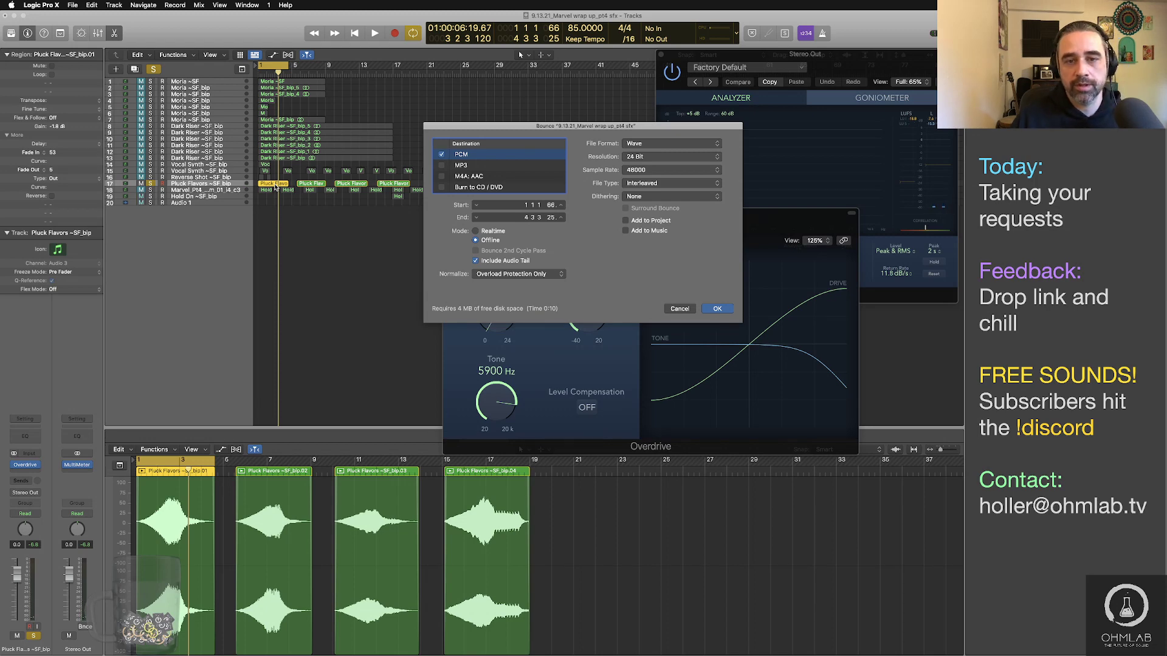
key(Return)
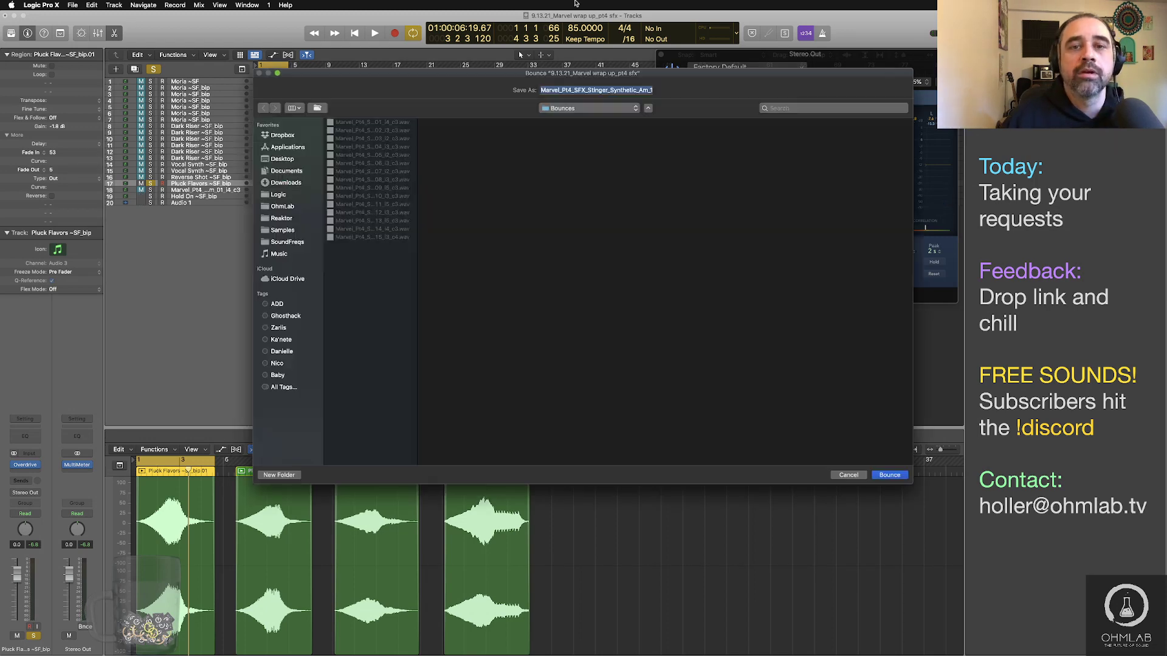
click(585, 91)
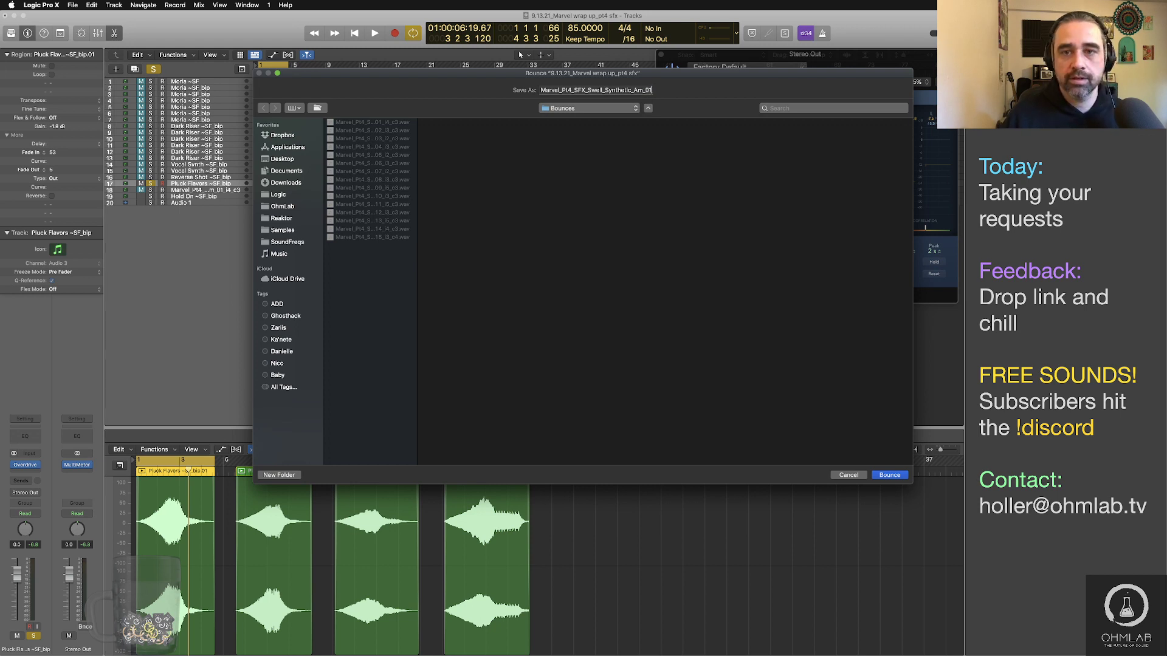
double_click(643, 91)
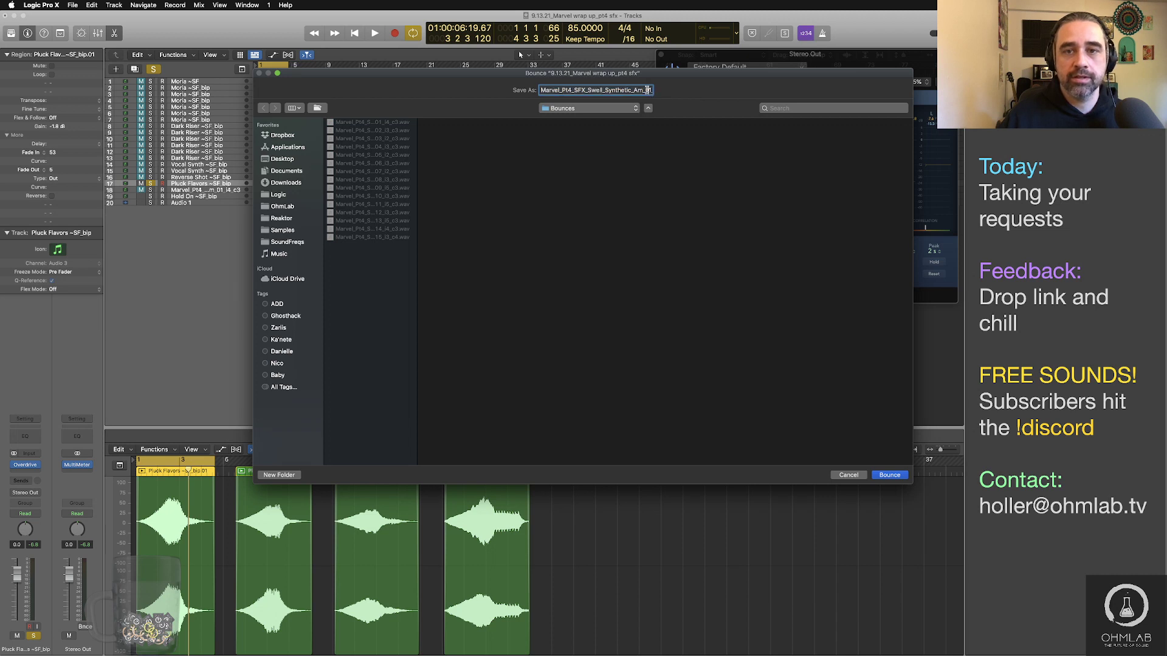
click(641, 91)
key(BackSpace)
key(BackSpace)
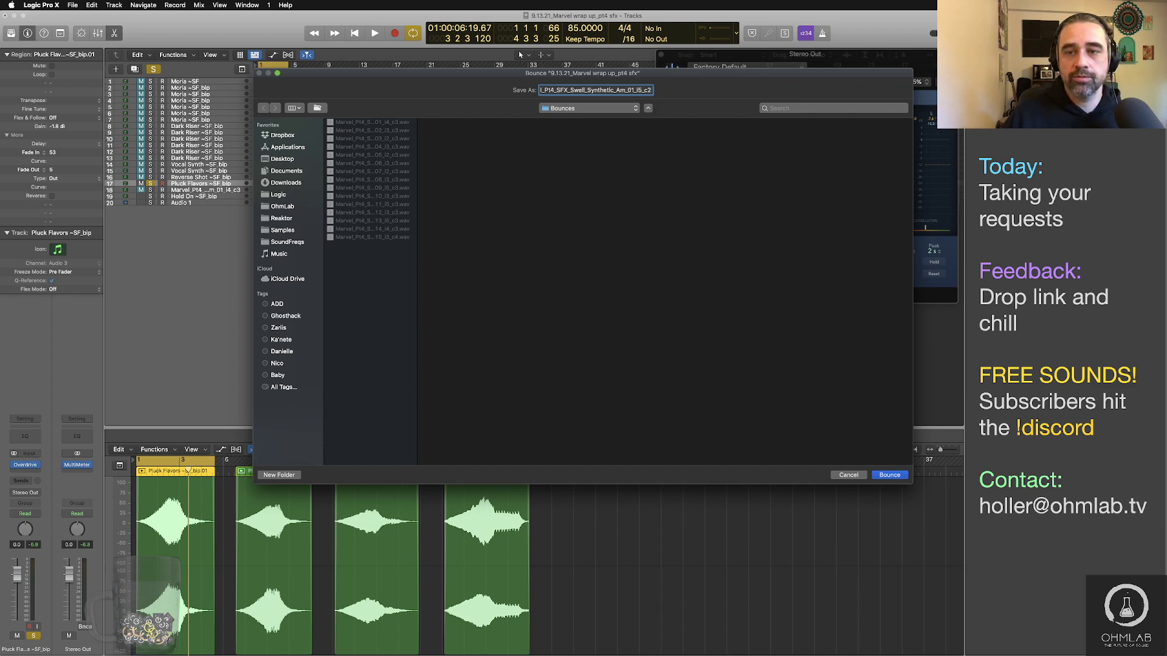
key(Return)
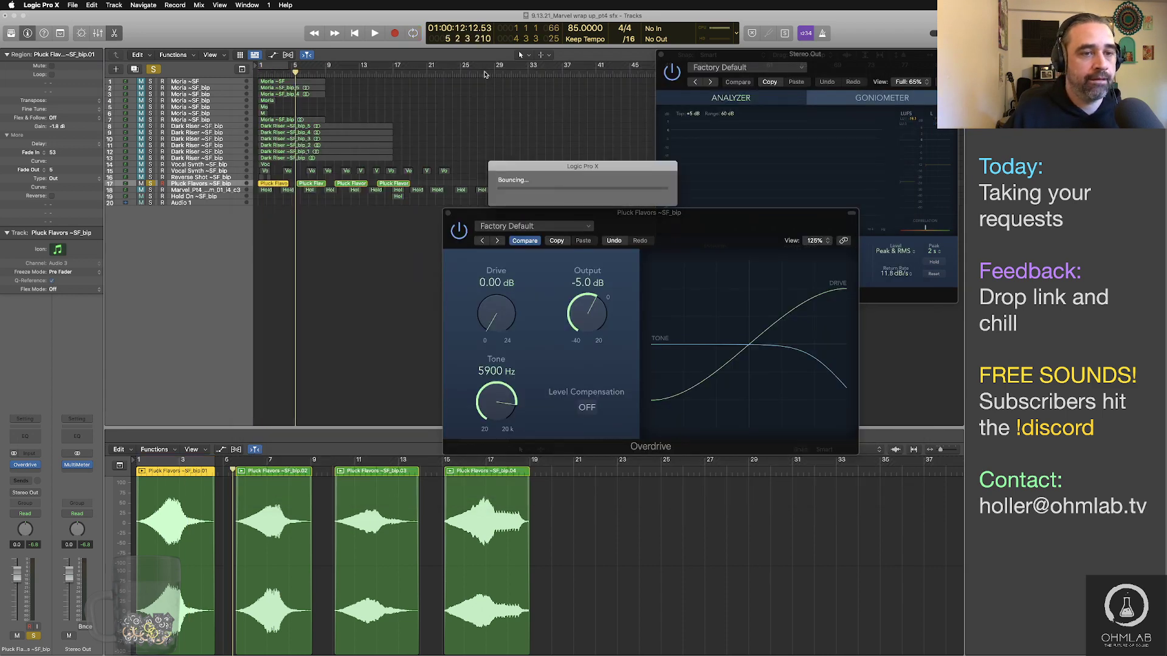
Step: Cycle and audition the second Pluck Flavors region, and close the Overdrive plug-in window during playback
click(310, 187)
key(shift+space)
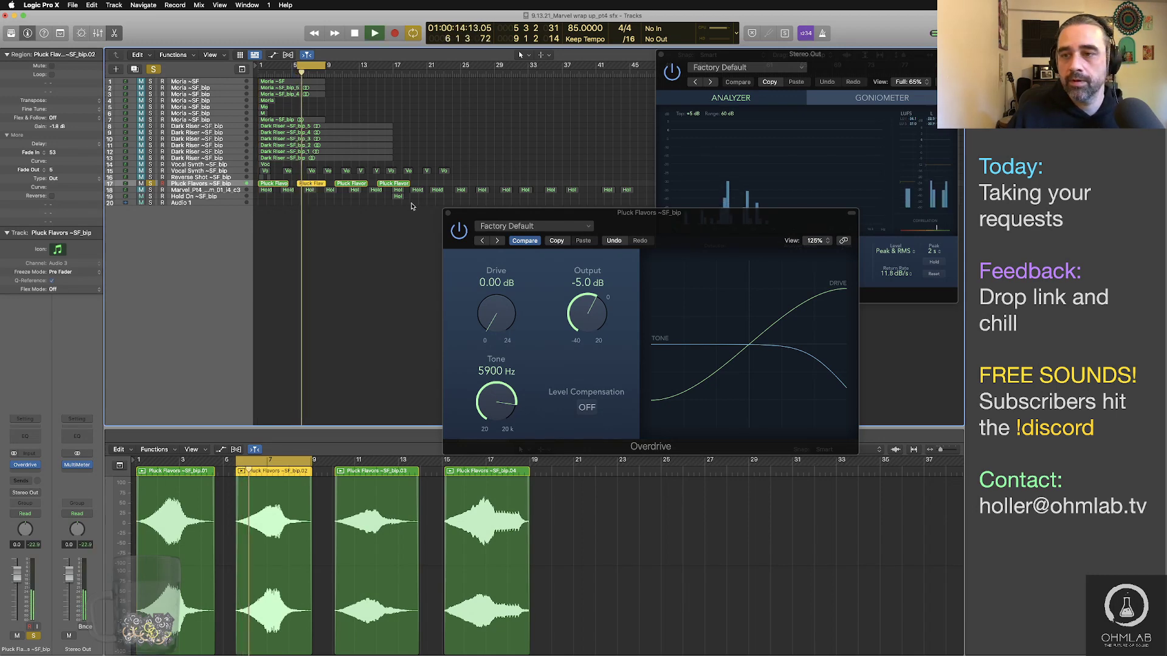
drag(634, 224, 695, 260)
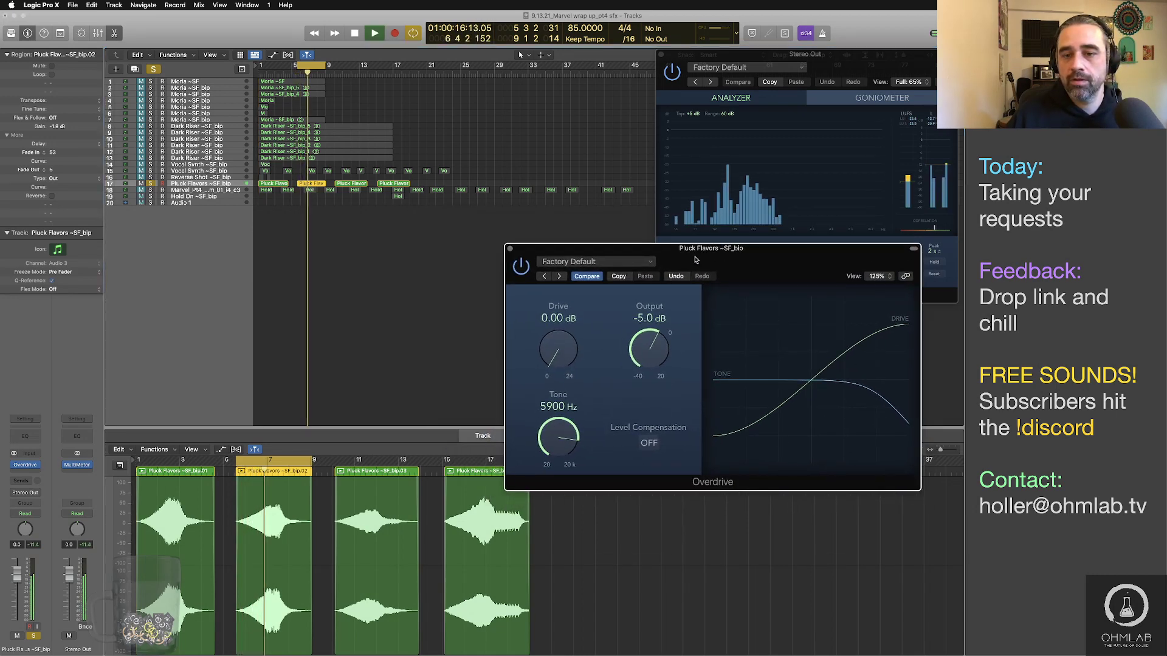
click(510, 249)
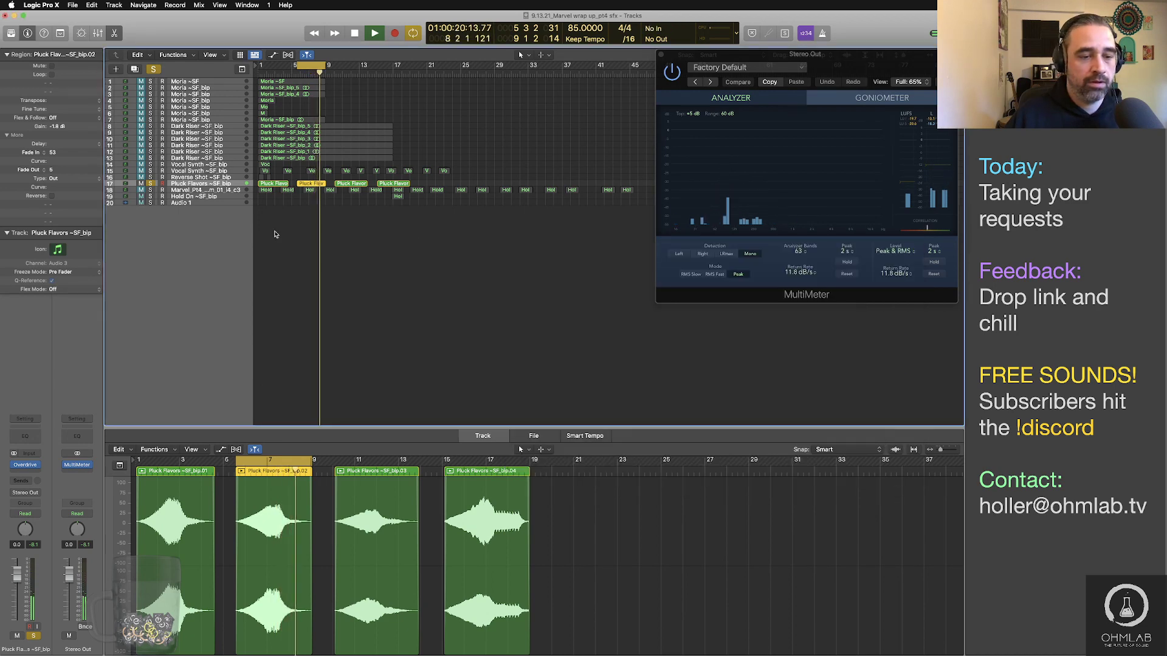
key(space)
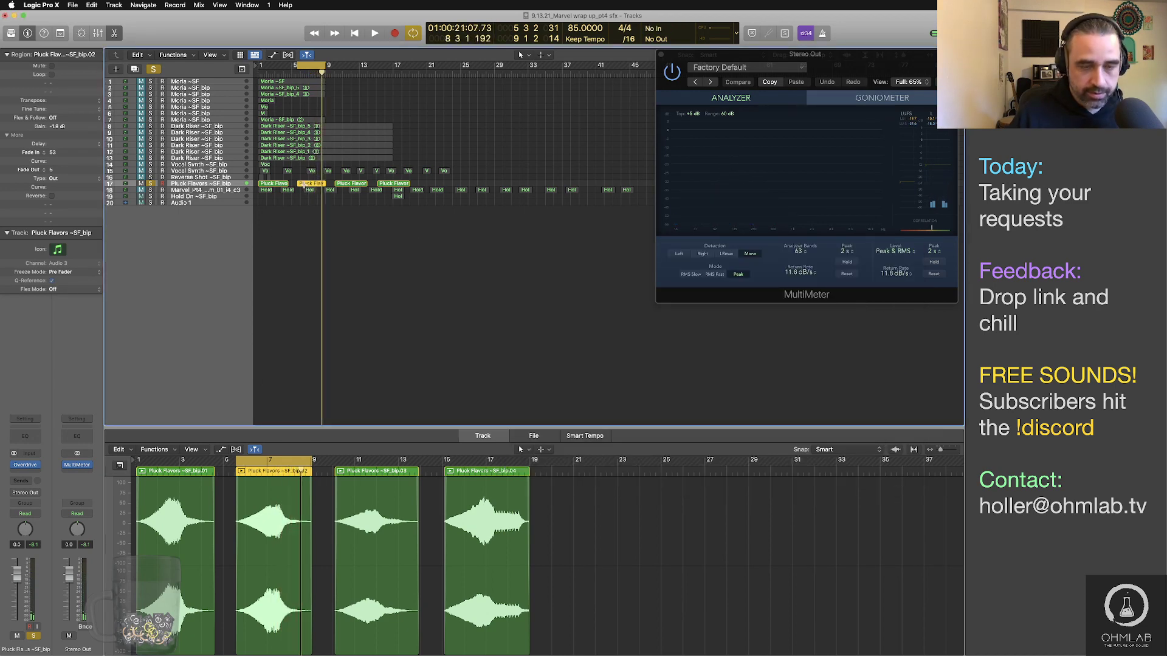
Step: Bounce the cycled second Pluck Flavors region as a PCM file named Marvel_Pt4_SFX_Swell_Synthetic_Am_02_i4_c2
key(super+b)
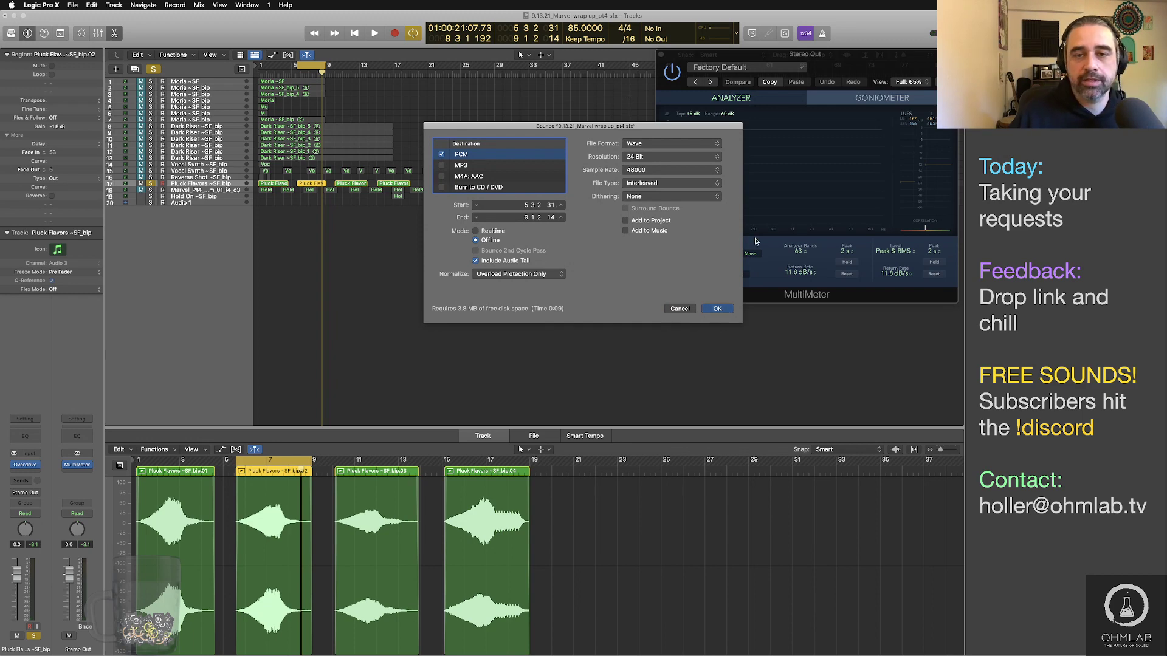
key(Return)
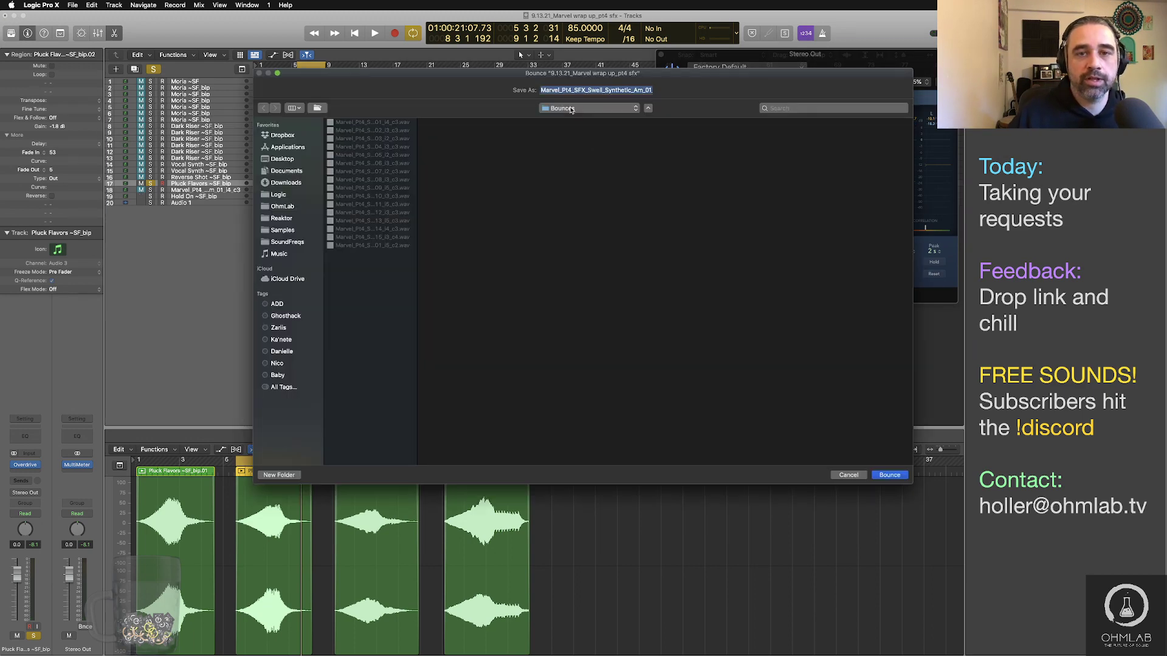
click(633, 90)
key(BackSpace)
text(2_l4_0c2)
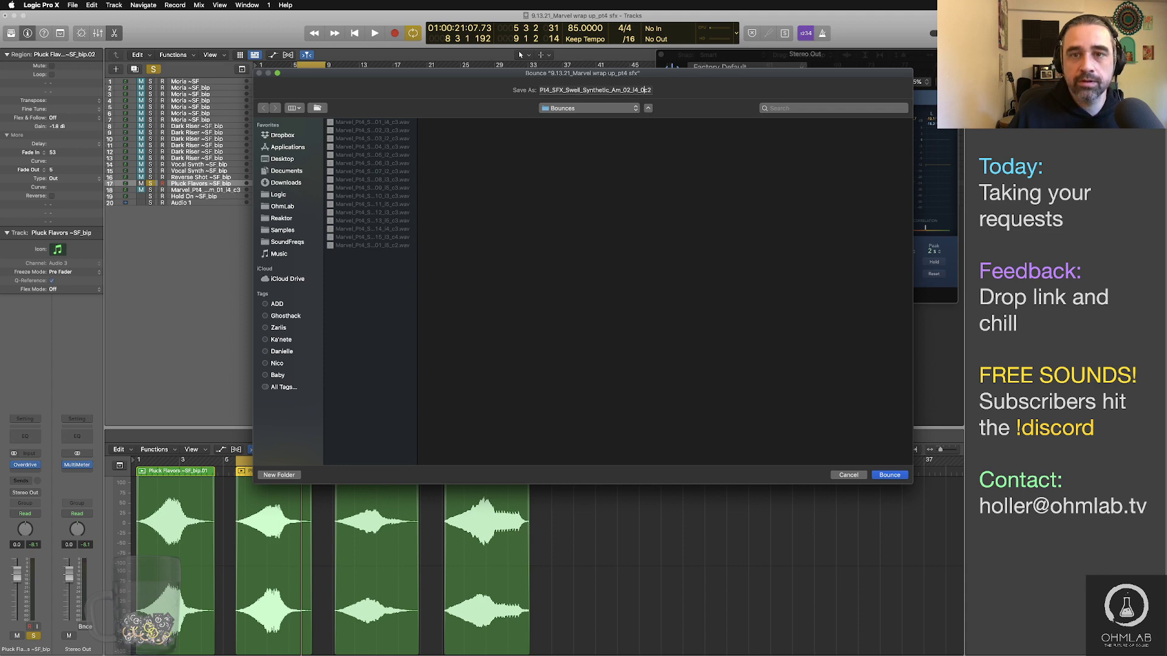
key(BackSpace)
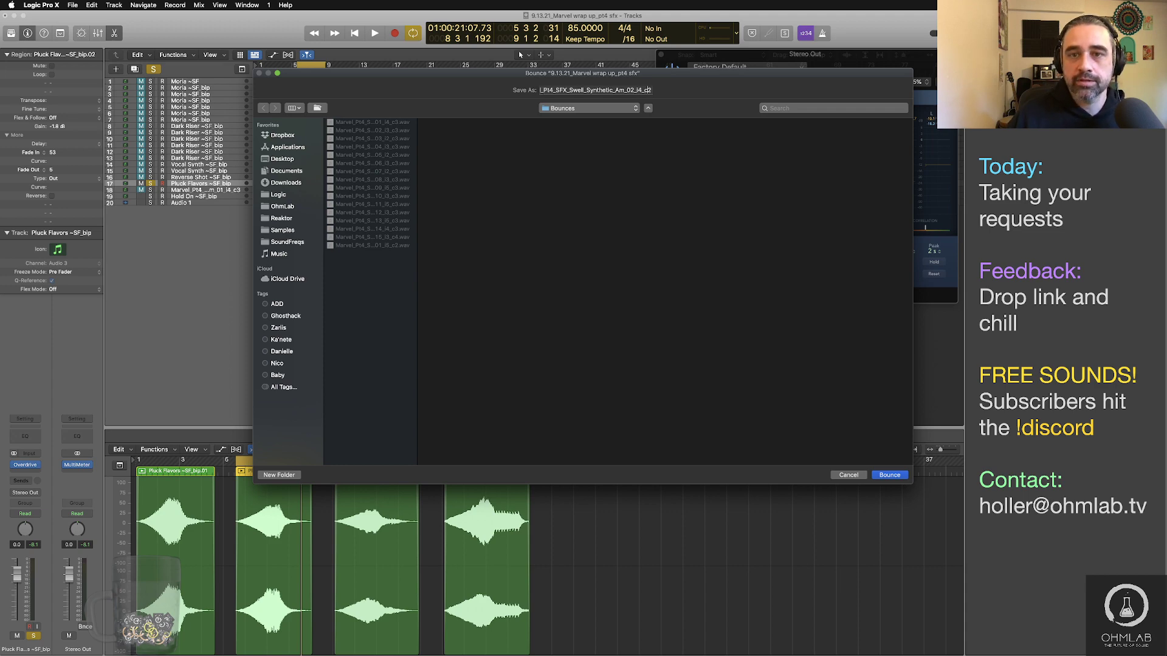
key(Return)
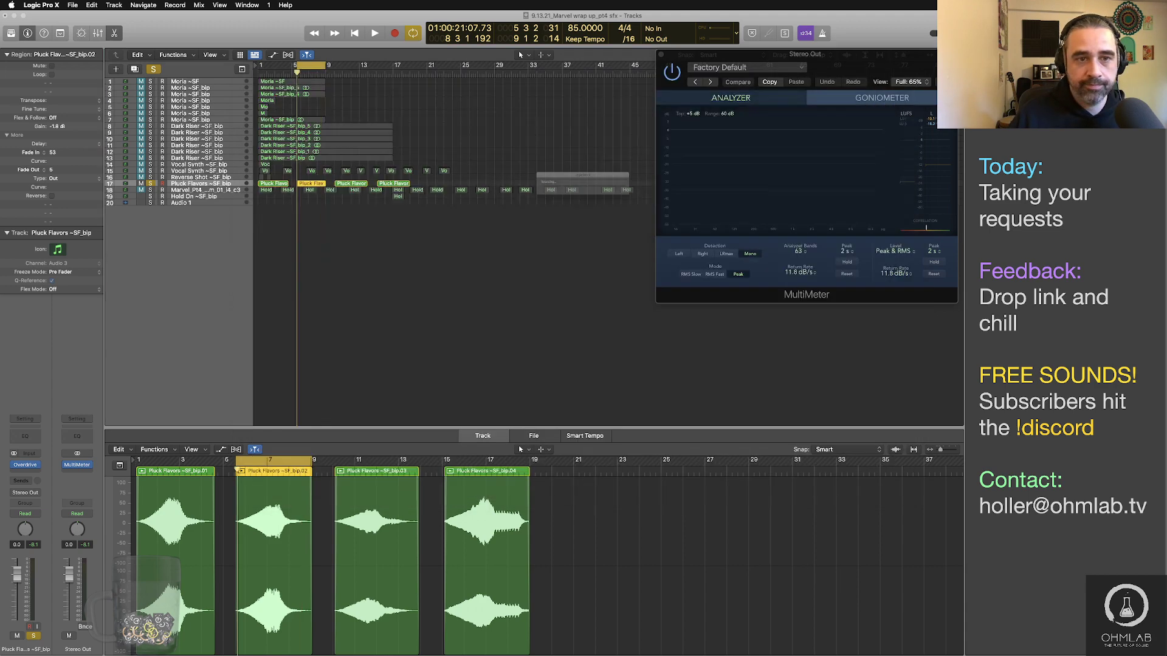
Step: Set the cycle range to the third Pluck Flavors region and audition it
click(351, 185)
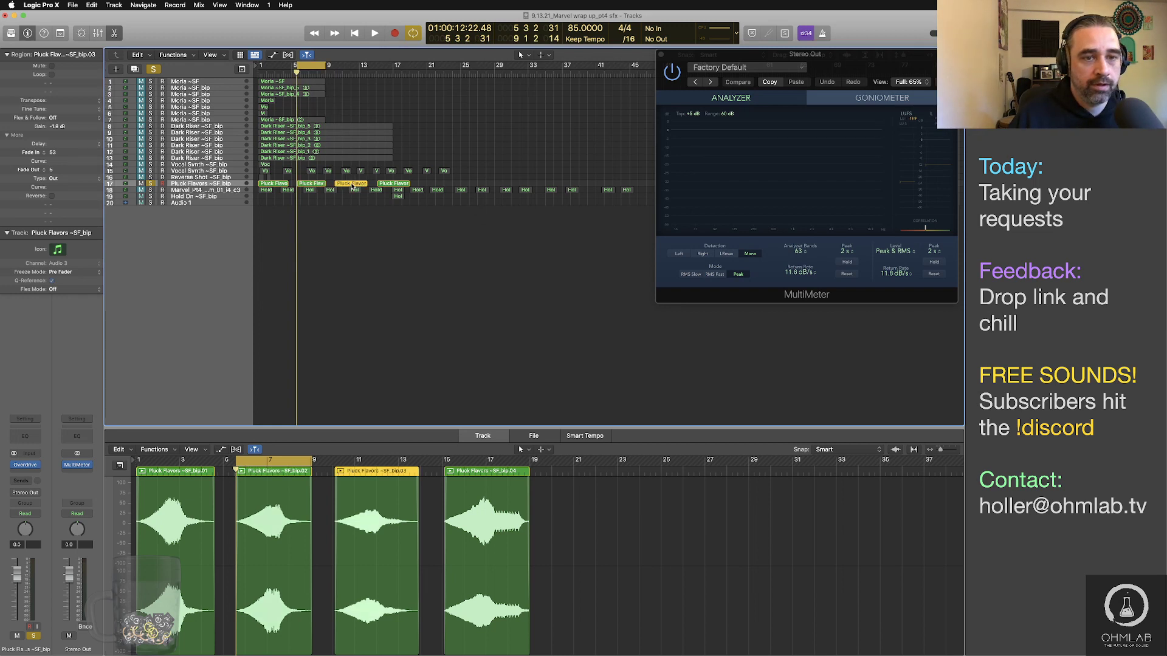
key(super+u)
key(space)
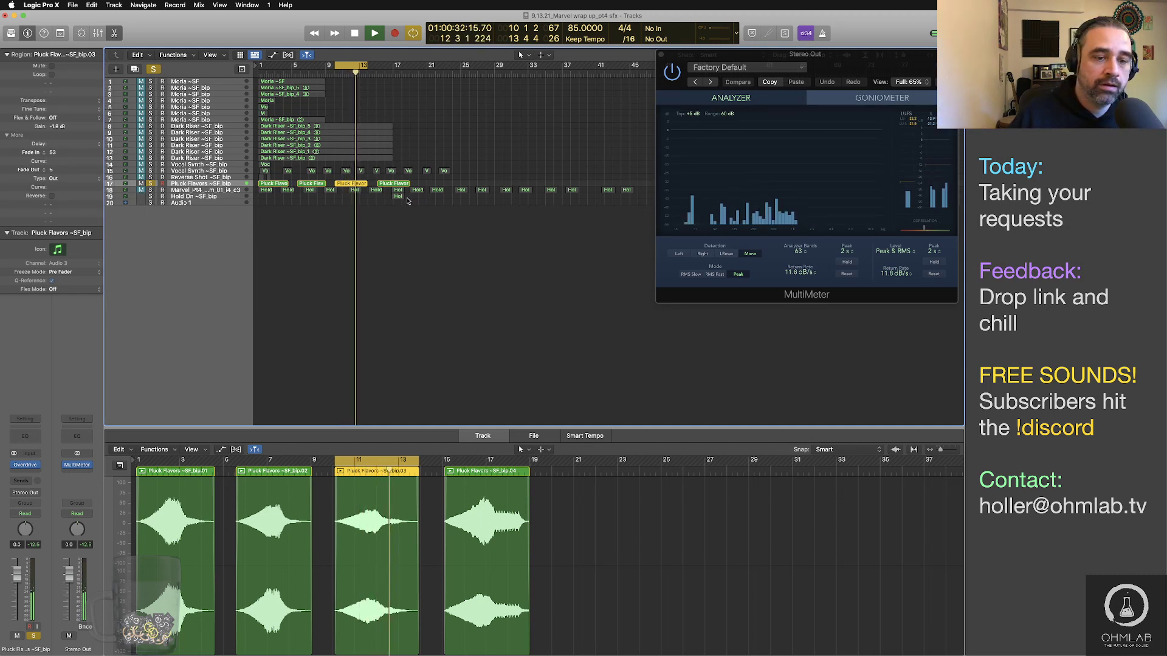
key(space)
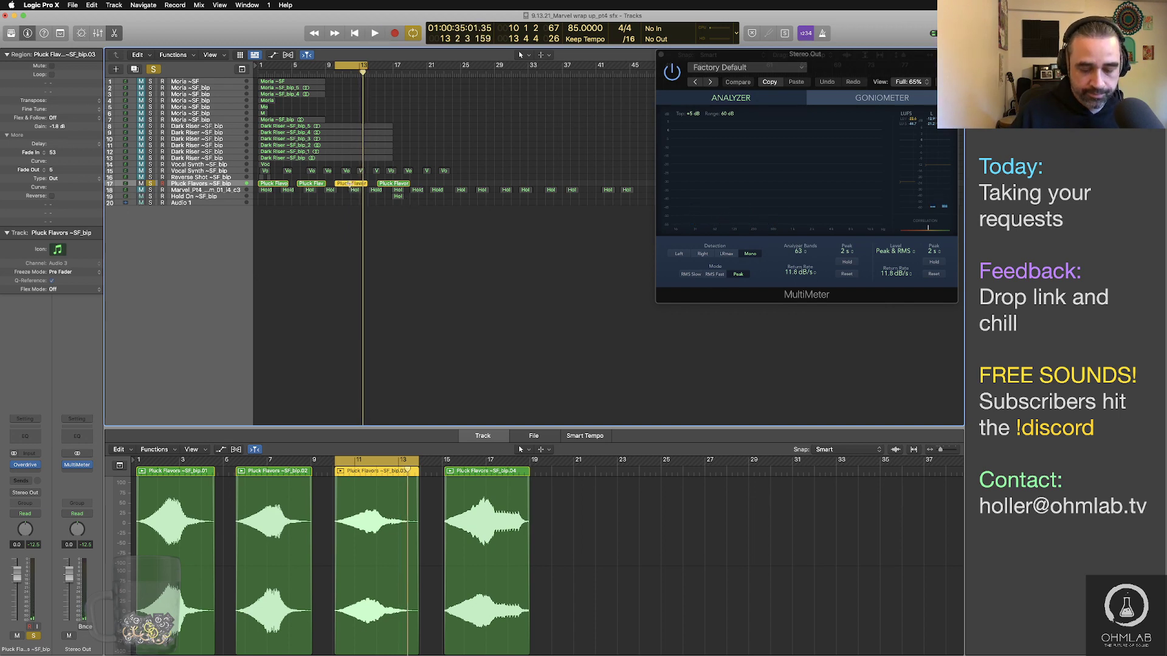
Step: Bounce the cycled third Pluck Flavors region as a PCM file named Marvel_Pt4_SFX_Swell_Synthetic_Am_03_i3_c2
key(super+b)
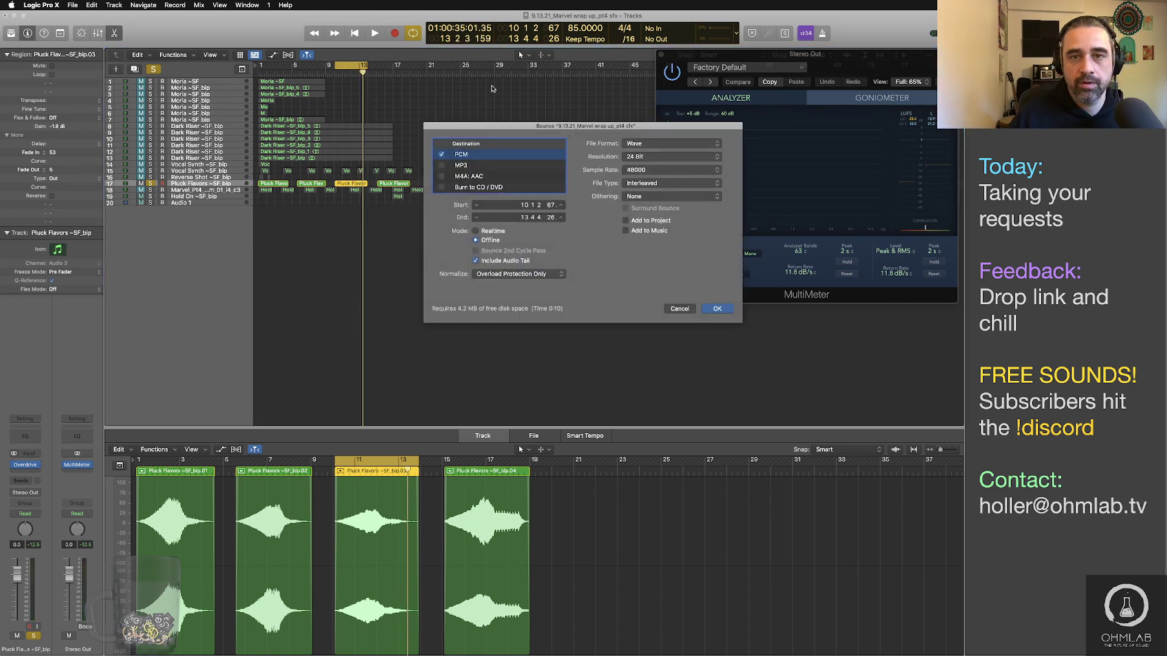
key(Return)
click(646, 91)
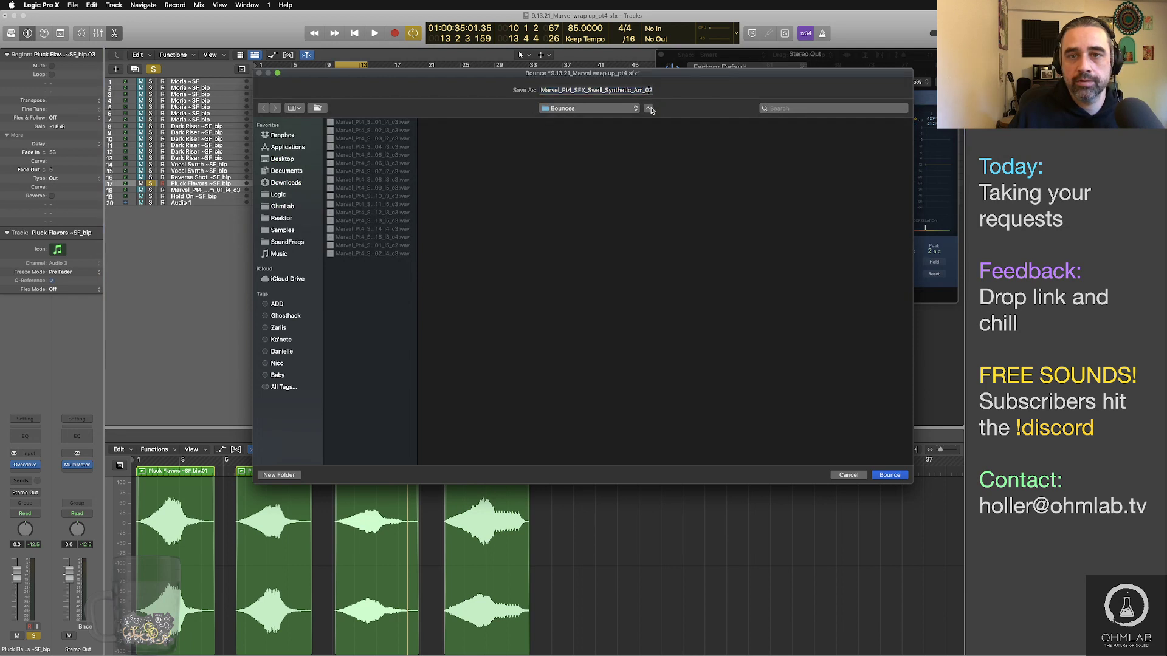
key(BackSpace)
text(3_l3_c)
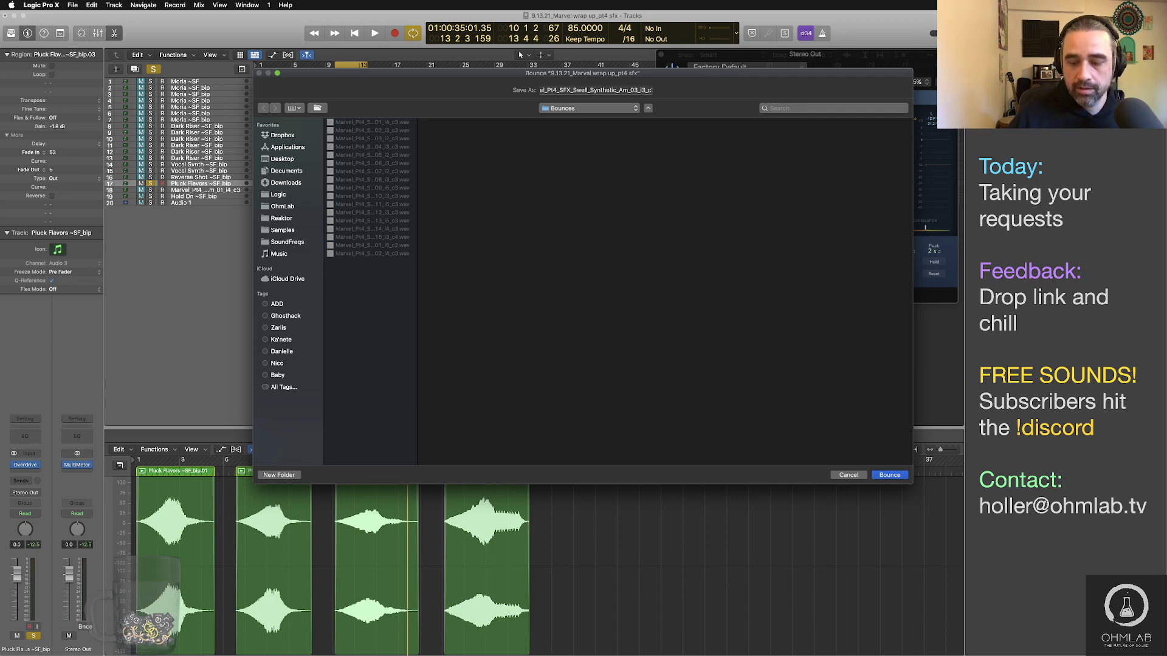
key(Return)
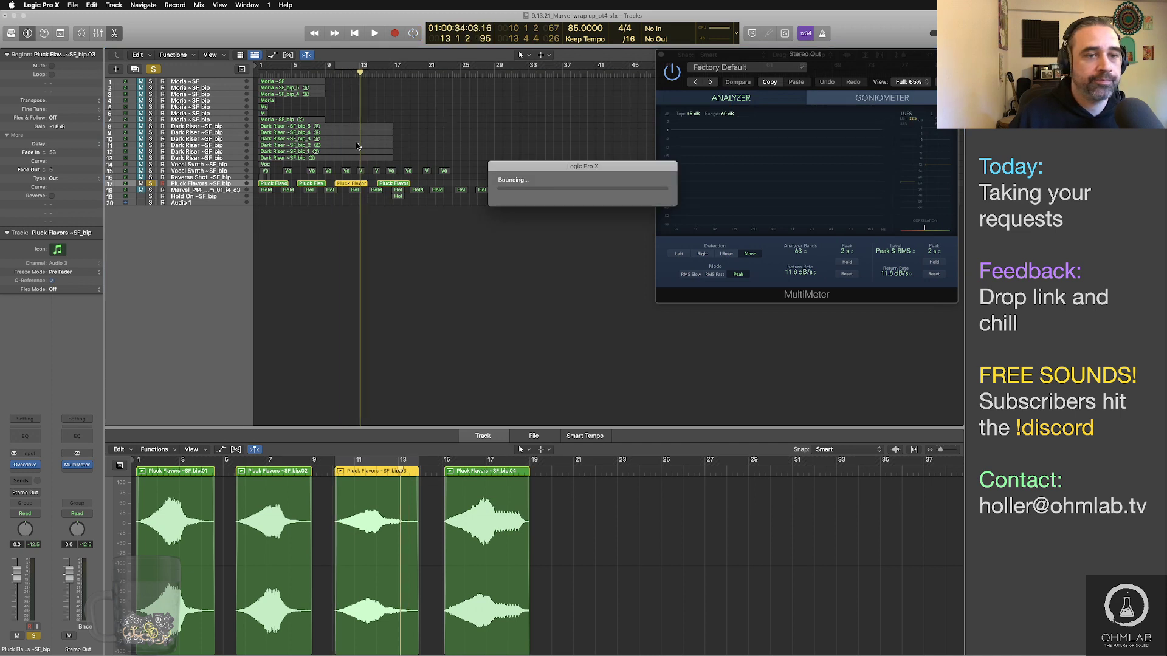
Step: Set the cycle range to the fourth Pluck Flavors region and audition it through to its end
click(380, 184)
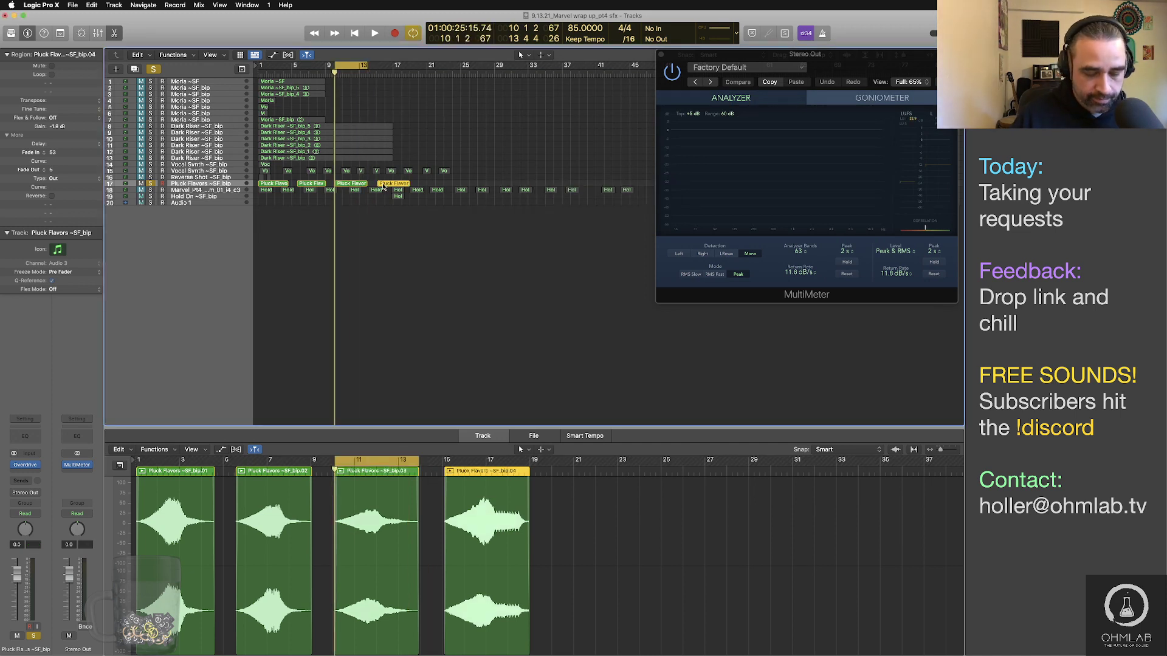
key(super+u)
key(space)
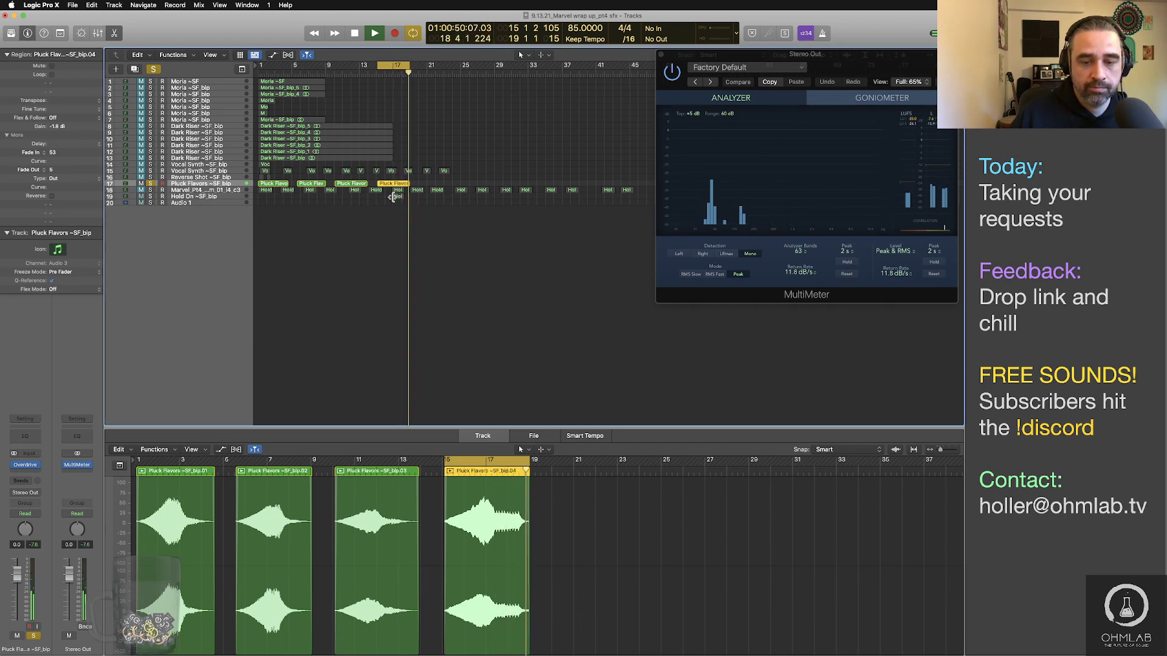
key(space)
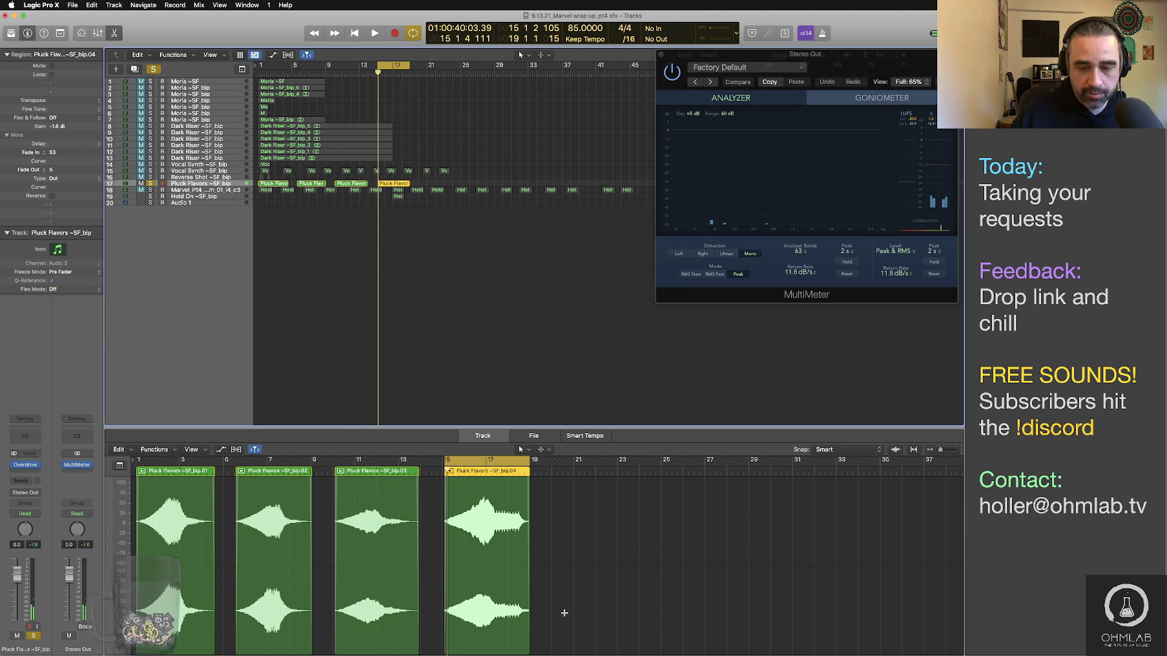
Step: Extend the end of the fourth Pluck Flavors region to about bar 20 and replay it
drag(529, 635, 550, 635)
click(495, 470)
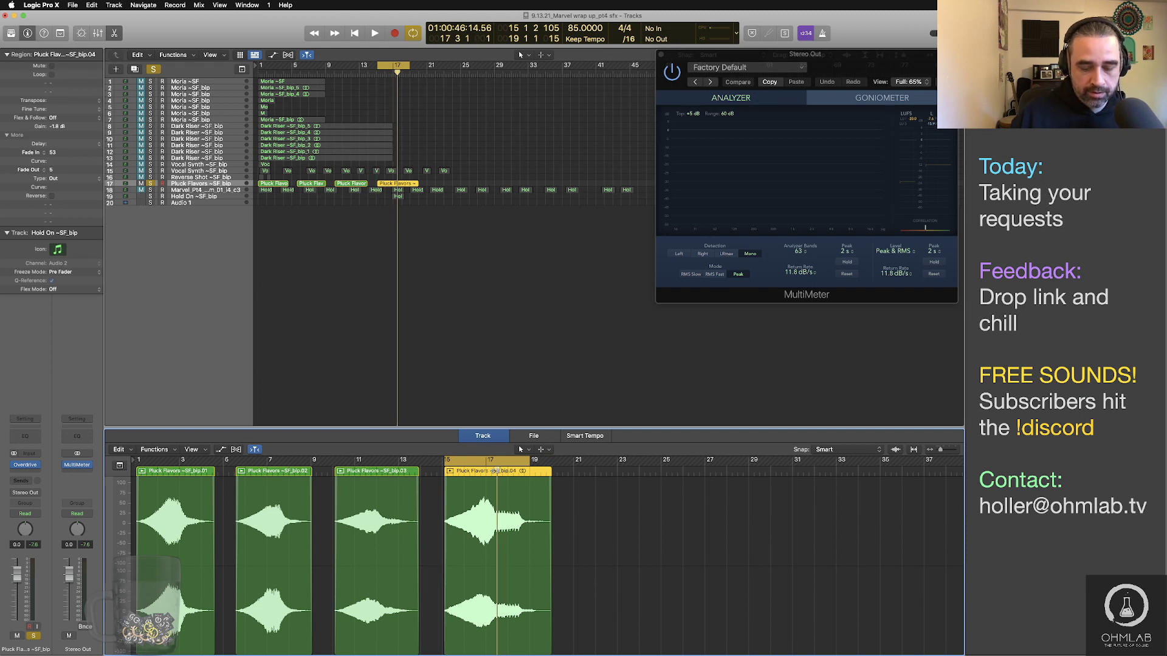
key(space)
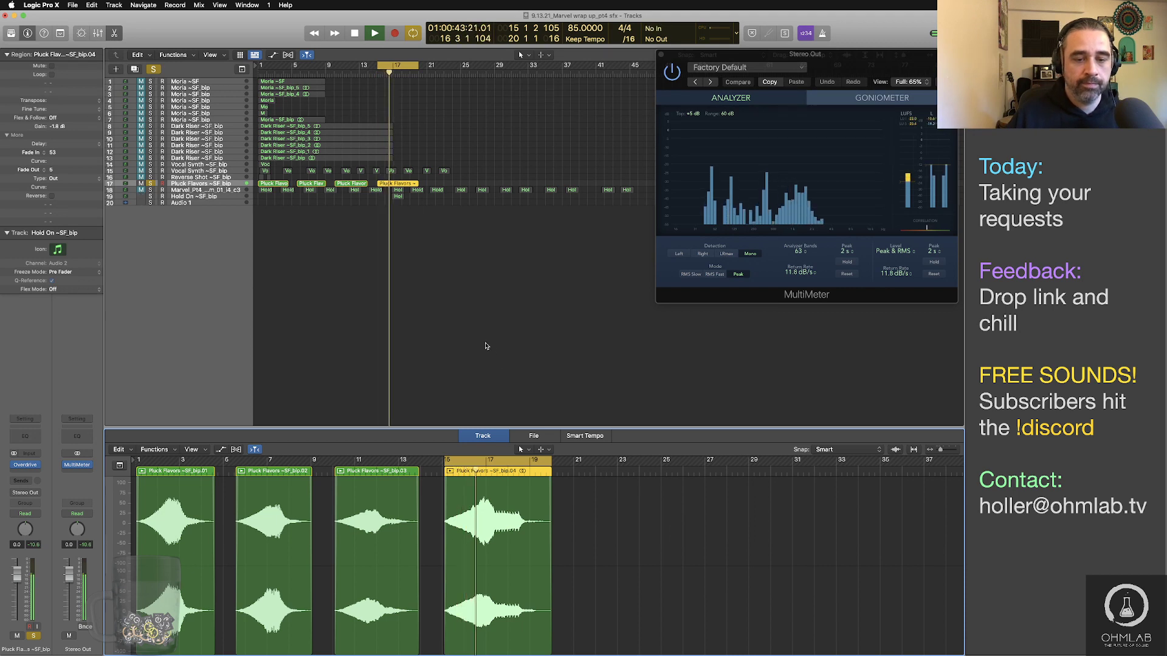
key(space)
Step: Bounce the extended fourth Pluck Flavors region as a PCM file named Marvel_Pt4_SFX_Swell_Synthetic_Am_04_i5_c3
click(411, 186)
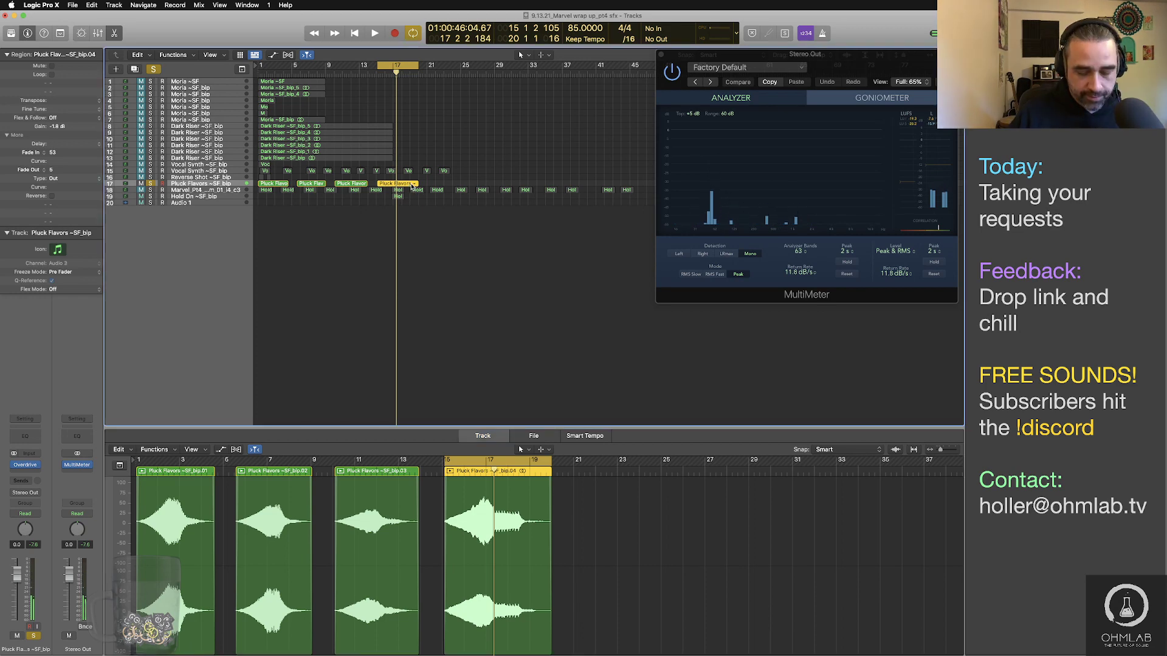
key(super+b)
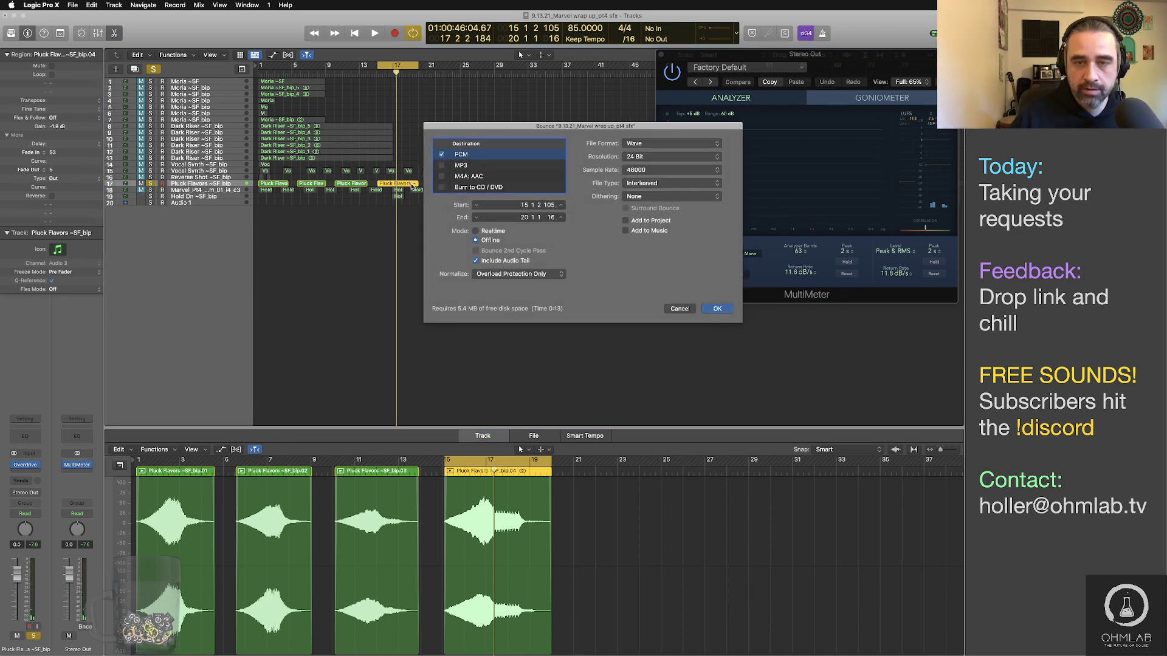
key(Return)
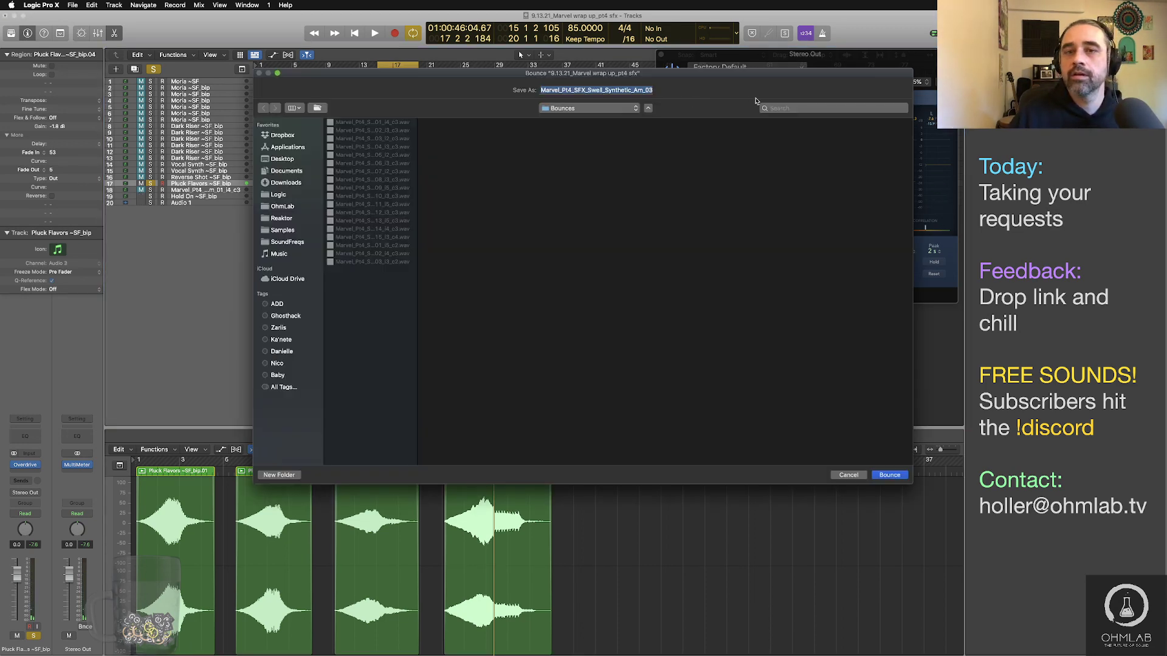
click(649, 89)
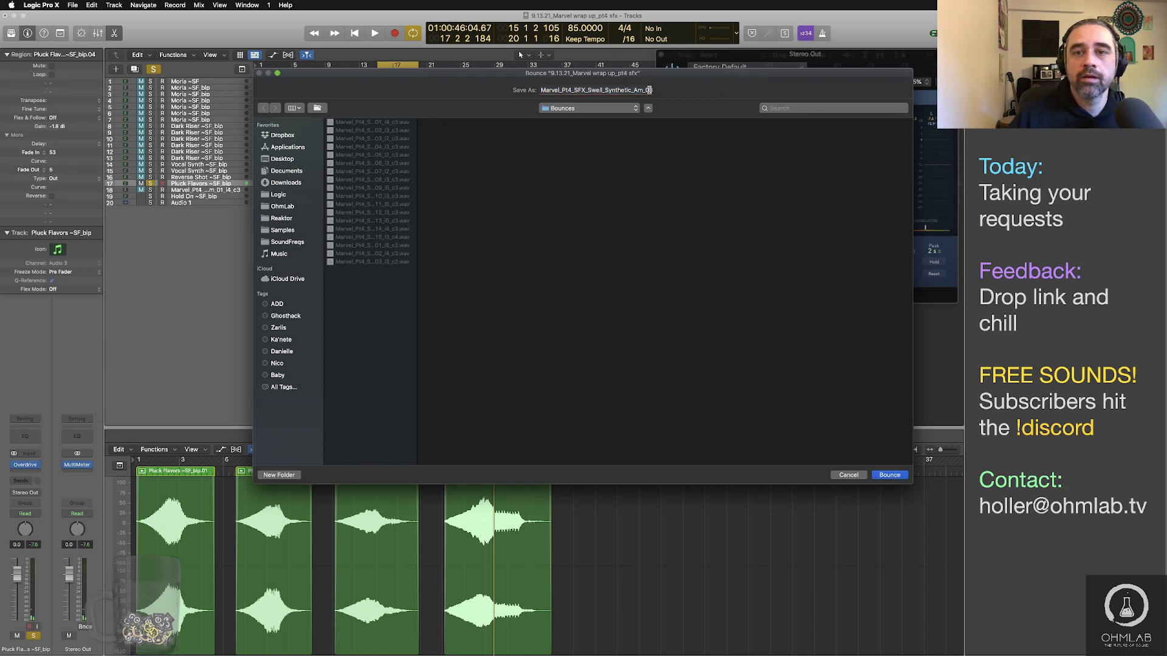
key(BackSpace)
text(4_i5_c3)
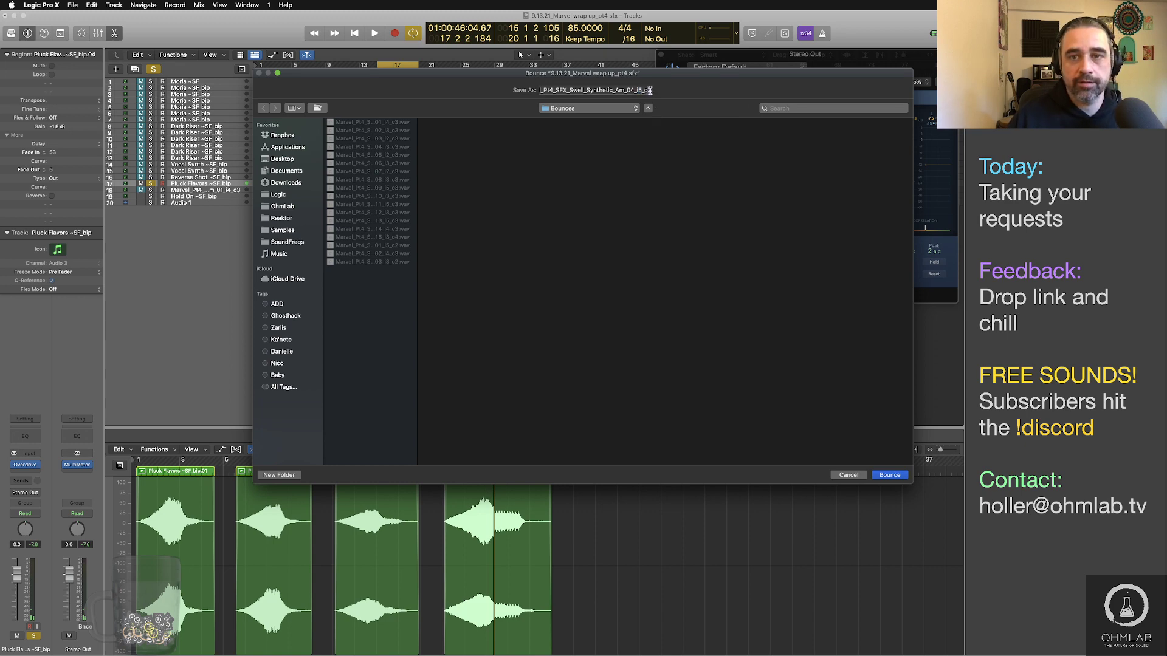
click(884, 474)
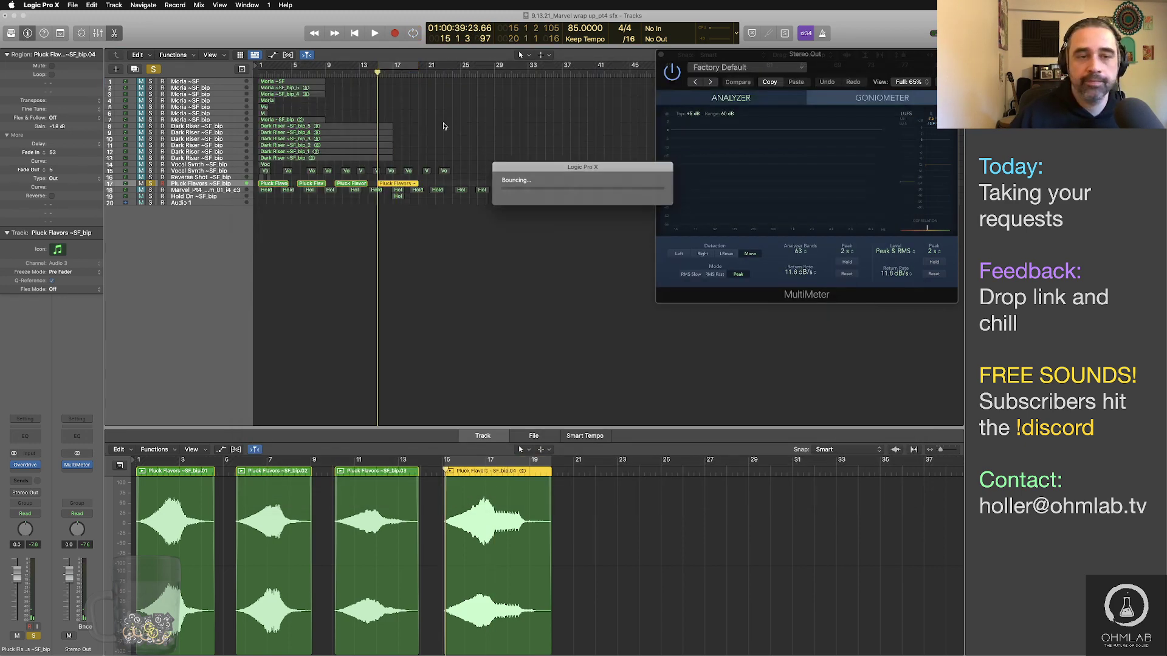
Step: Solo the Reverse Shot ~SF_bip track, turn cycling off and play its two regions from the project start
click(150, 177)
click(188, 181)
key(Return)
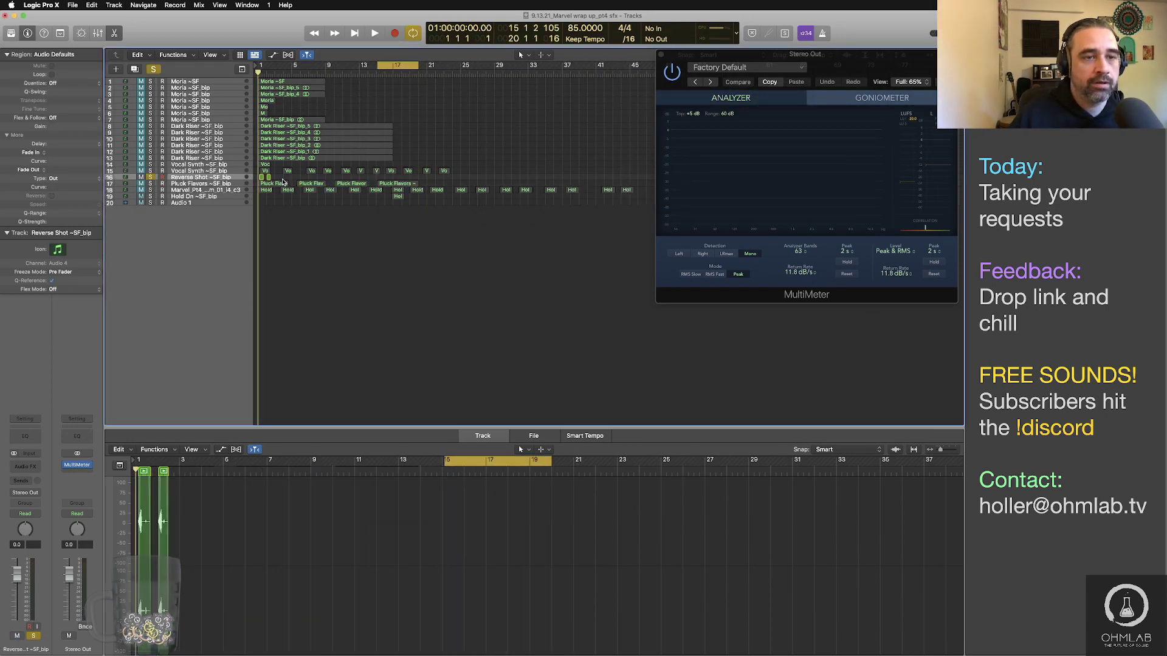
click(385, 65)
key(space)
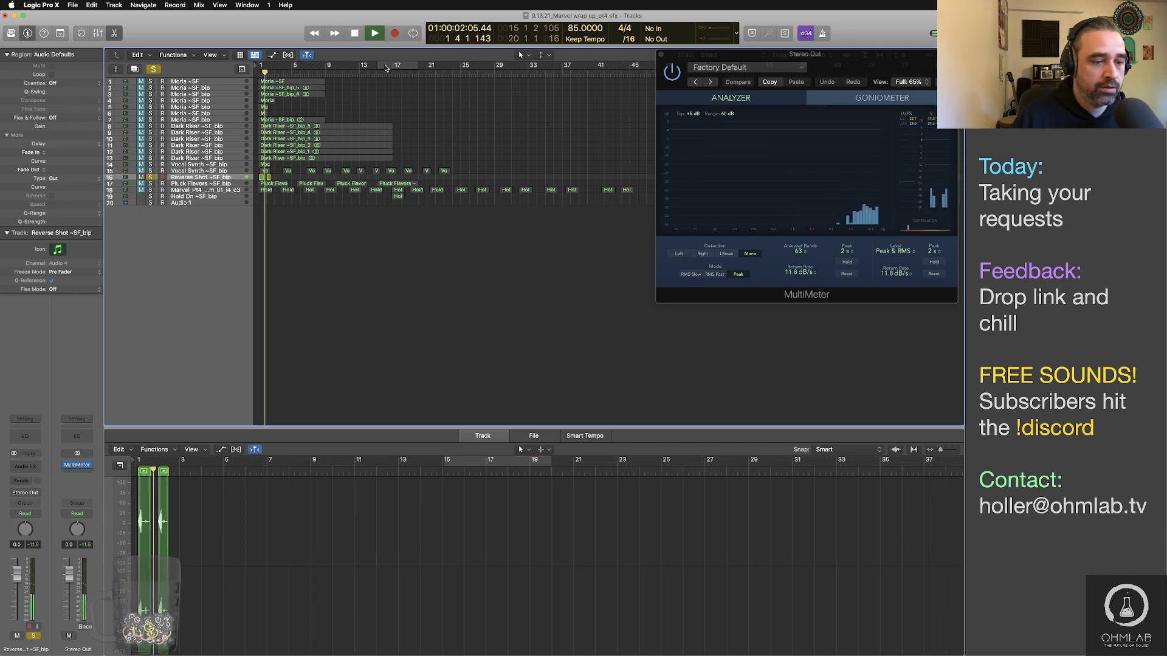
key(space)
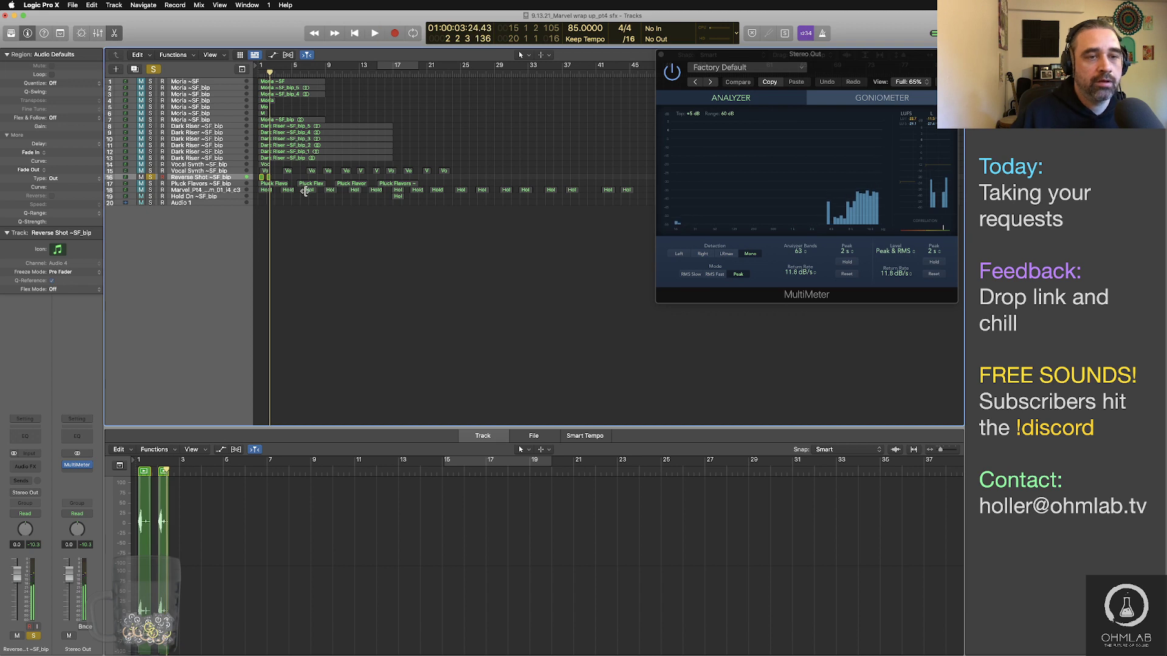
Step: Set the cycle range to the first Reverse Shot ~SF_bip region and play it
ctrl+alt+click(288, 214)
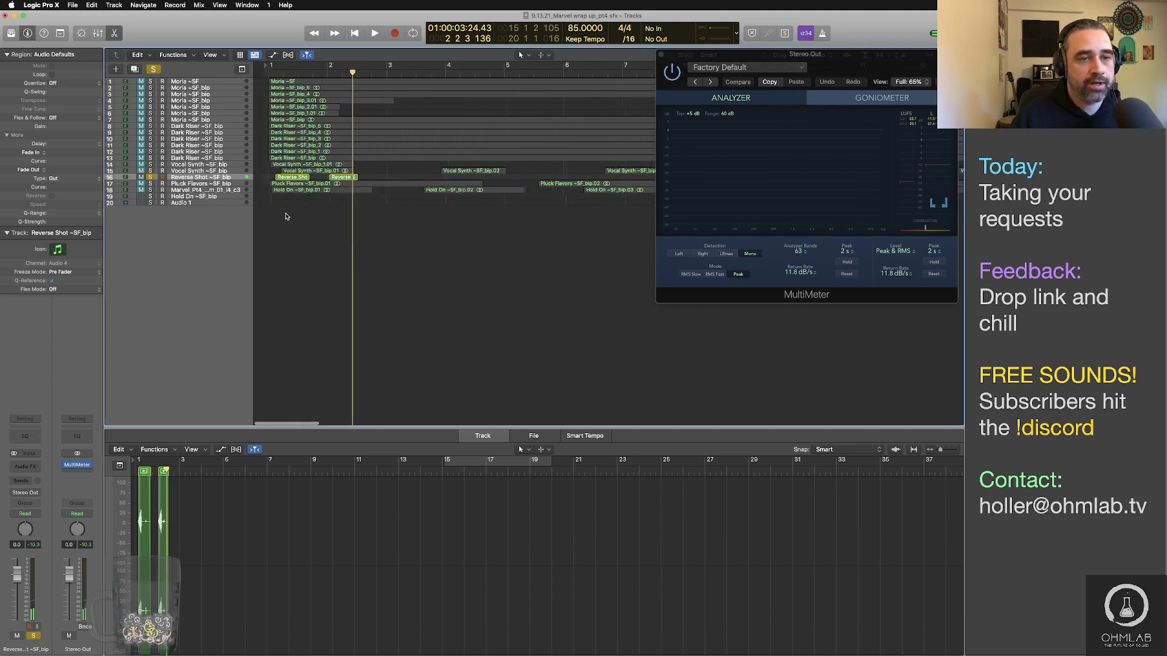
click(283, 177)
key(u)
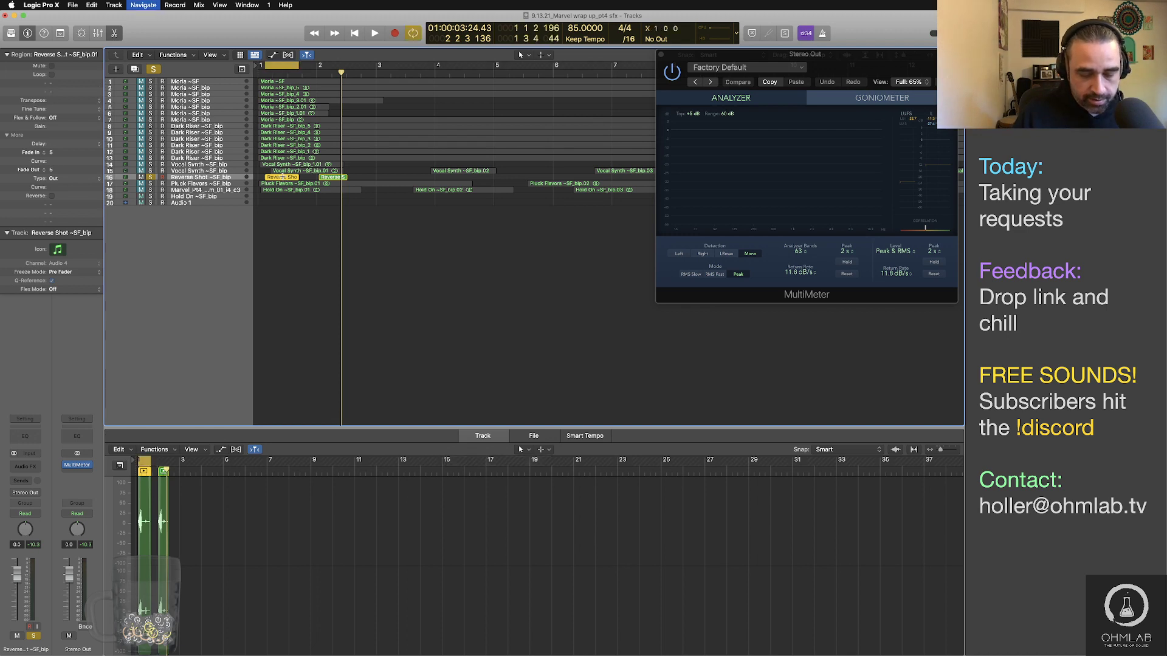
key(space)
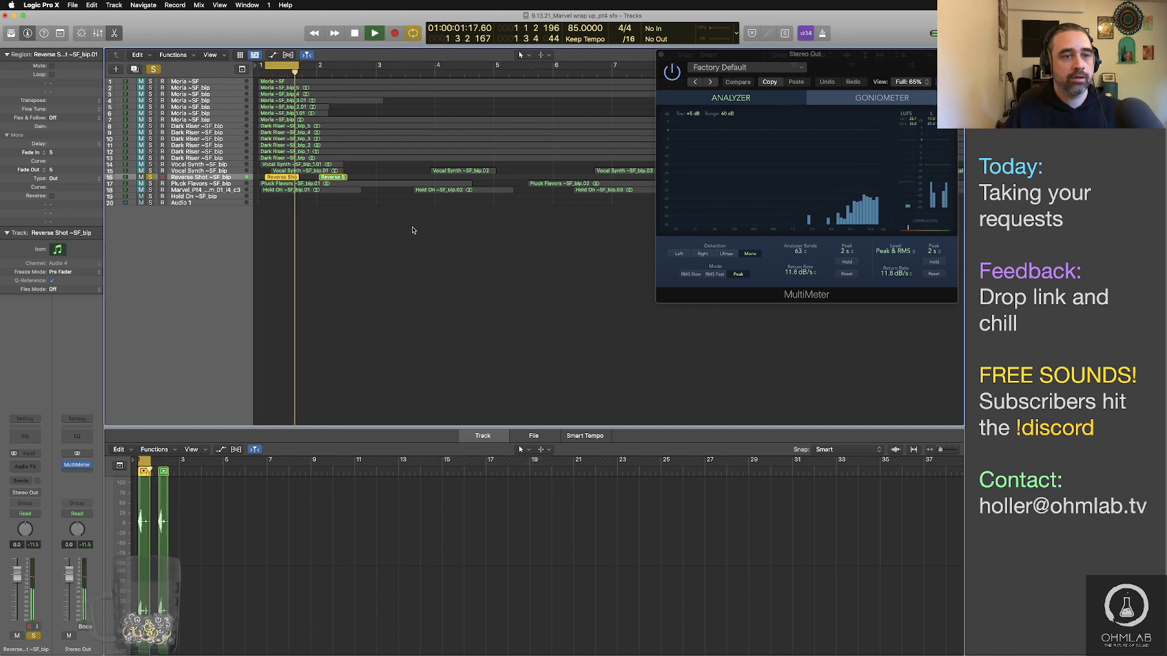
Step: Stop playback, start bouncing the first Reverse Shot region as a PCM file, and widen the file list to read the existing bounce names
key(space)
key(super+b)
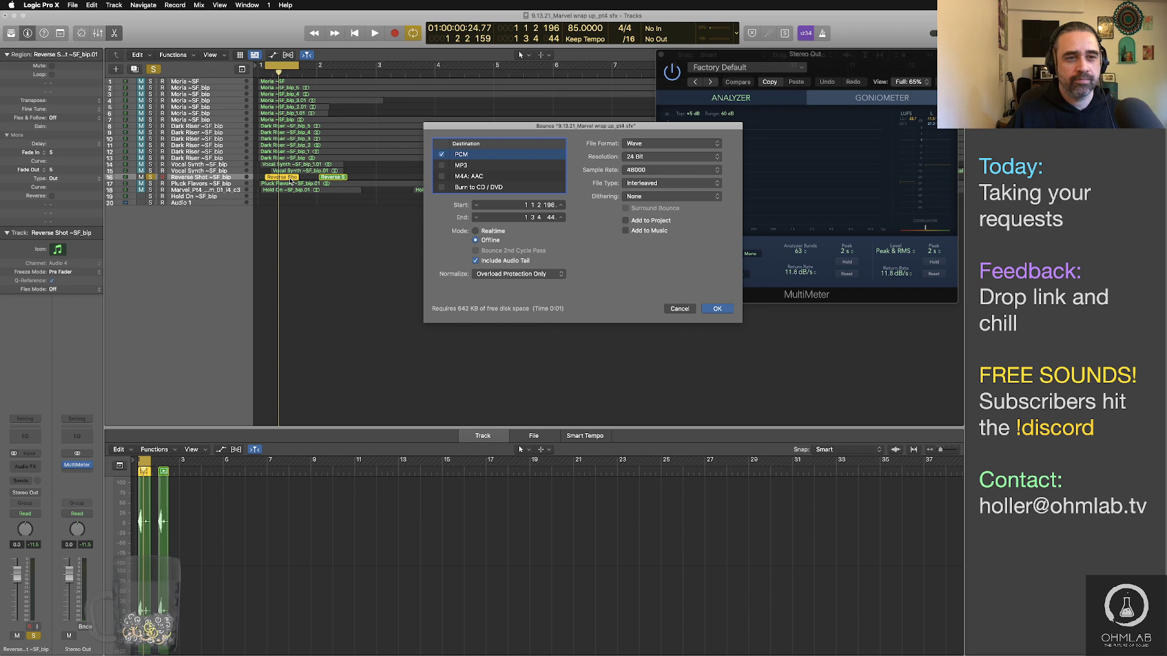
click(717, 309)
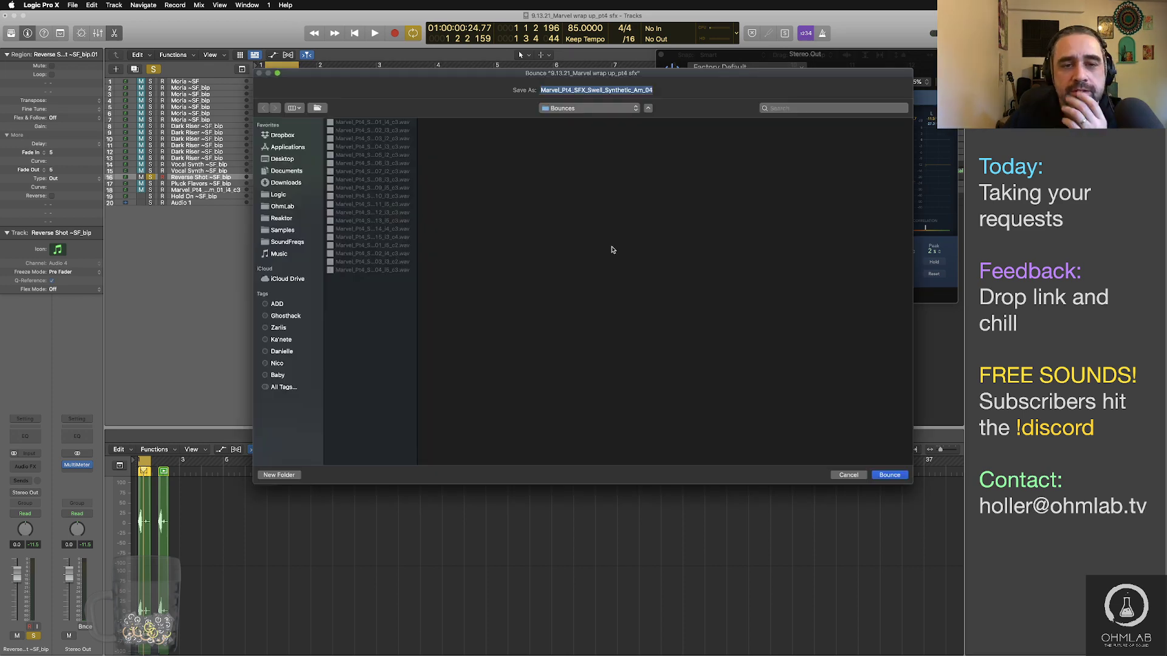
click(417, 313)
drag(416, 312, 651, 316)
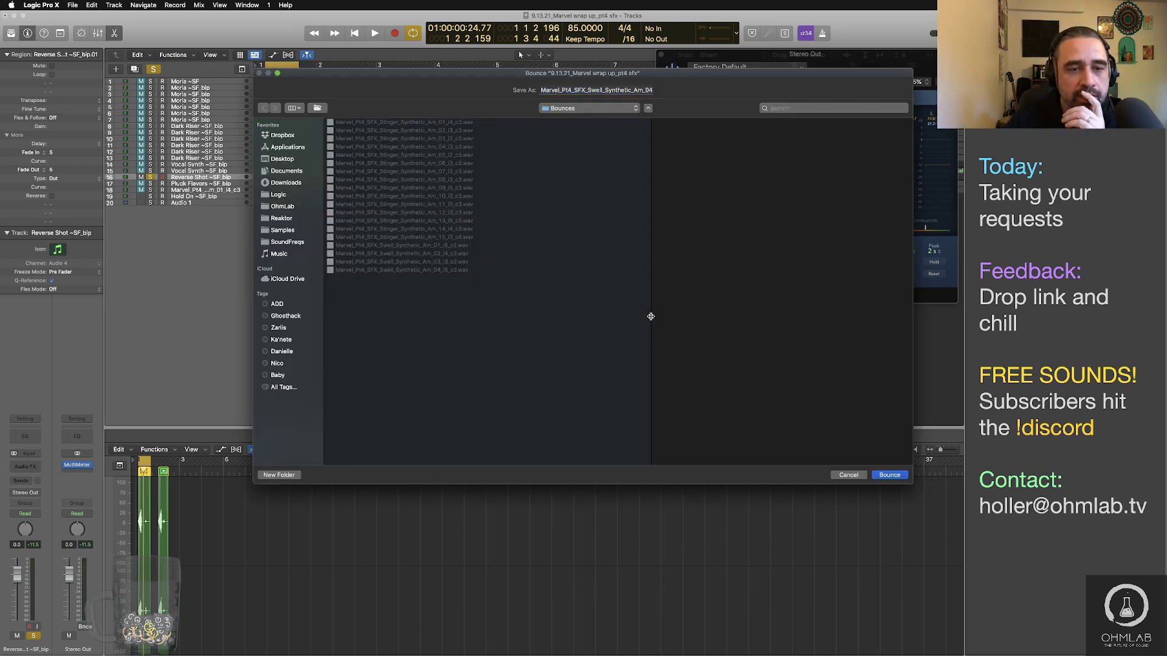
click(421, 236)
Step: Name the bounce Marvel_Pt4_SFX_Stinger_Synthetic_Am_16_l3_c2.wav and export it to the Bounces folder
double_click(639, 90)
drag(639, 90, 689, 96)
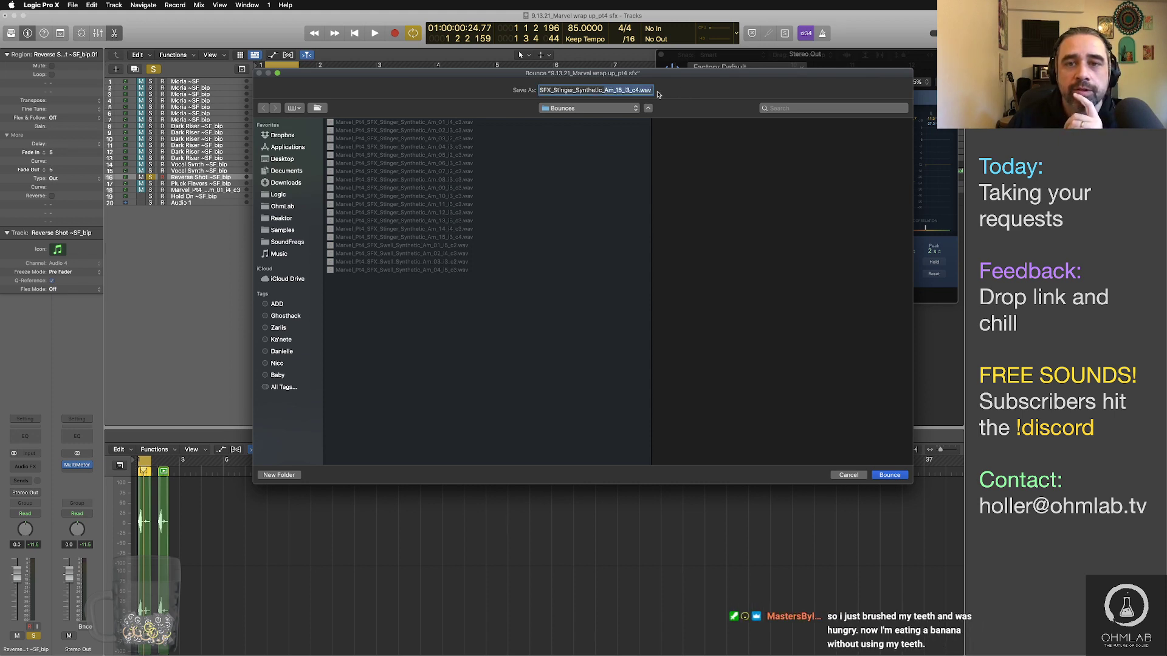
click(620, 90)
key(BackSpace)
text(6)
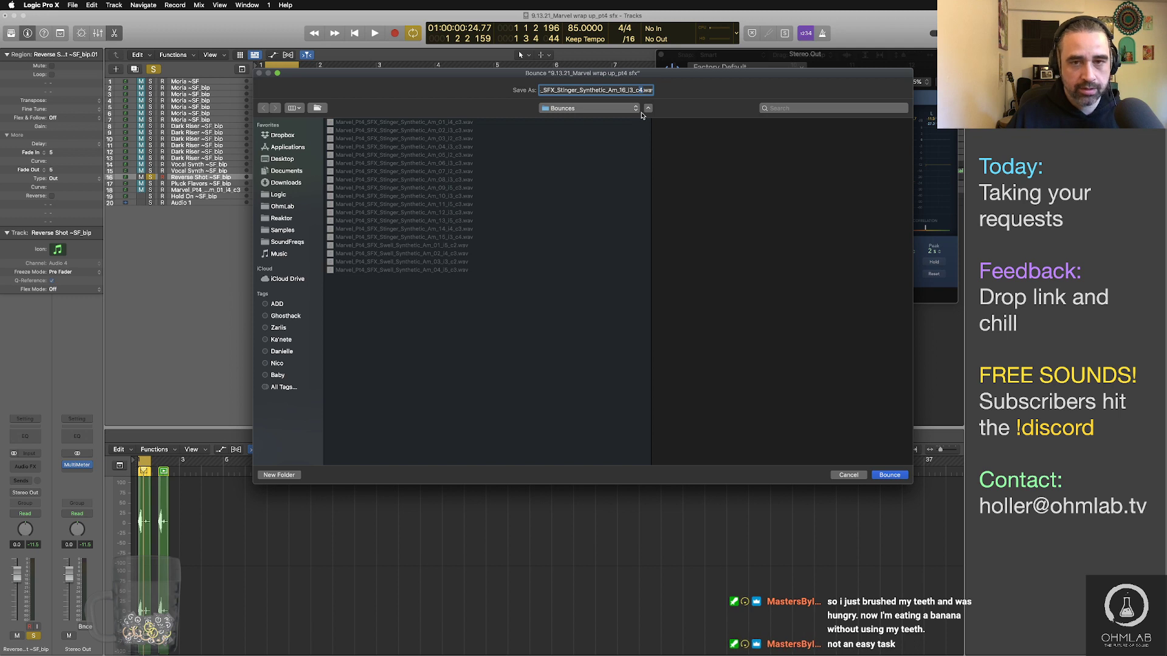
key(BackSpace)
text(3)
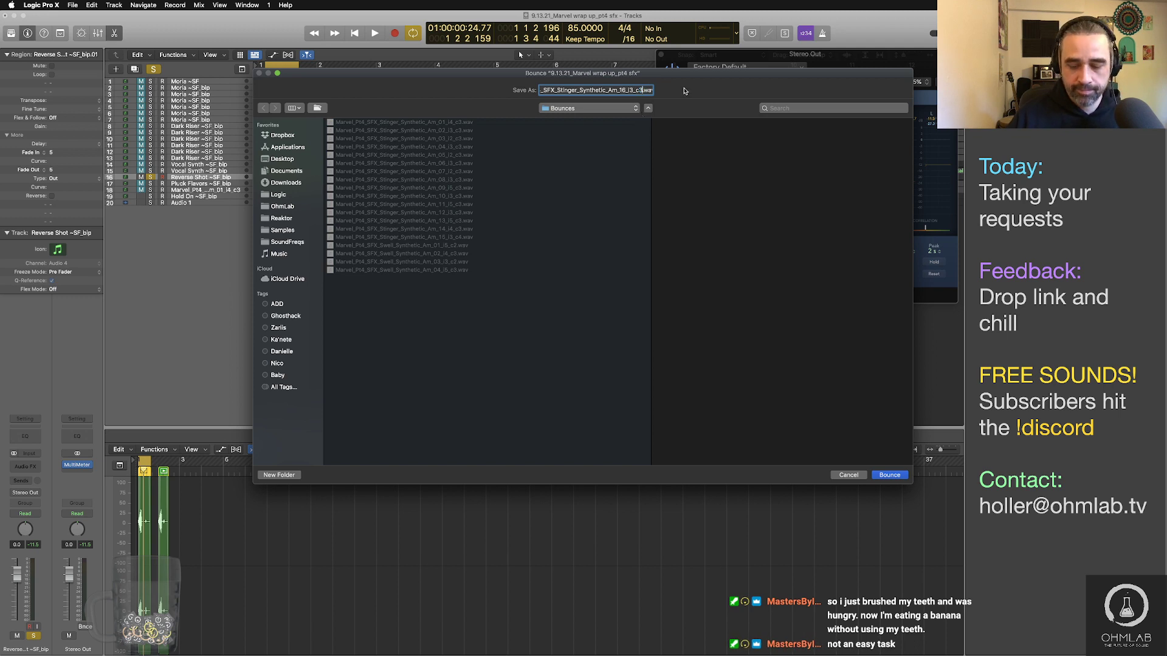
key(BackSpace)
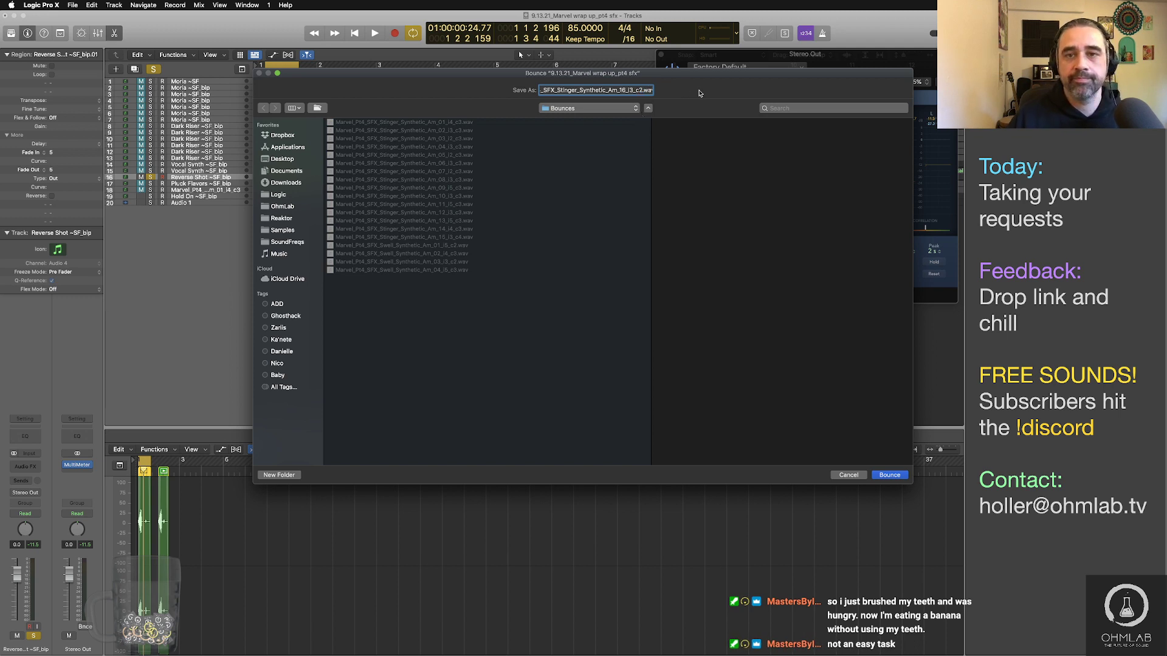
click(889, 475)
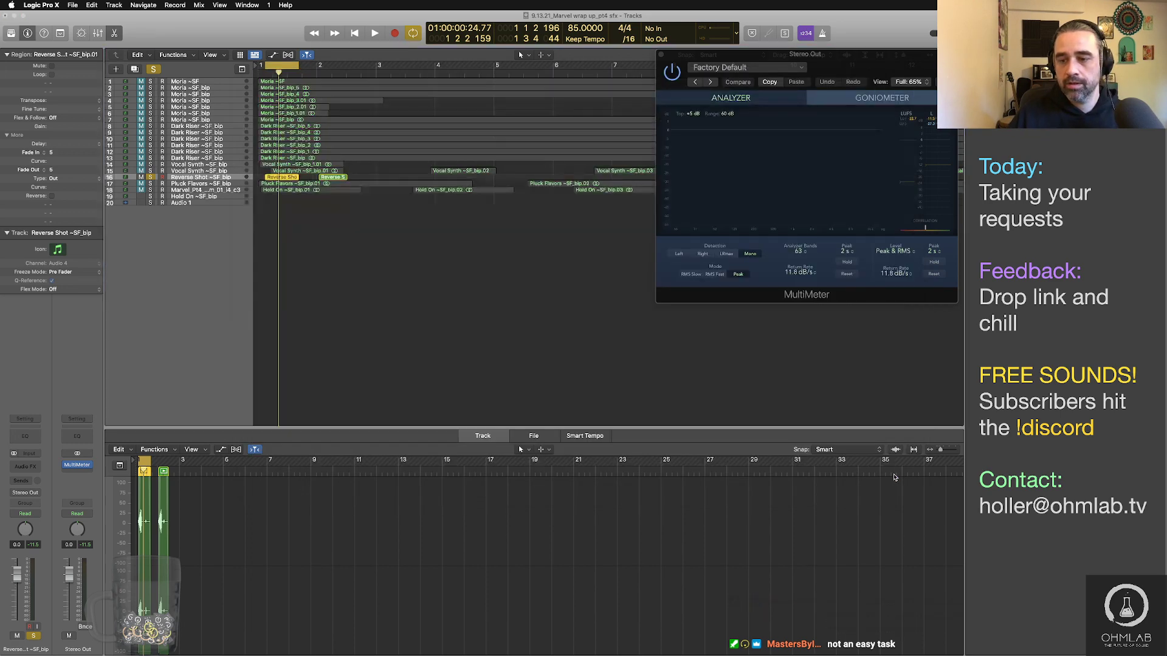
Step: Set the cycle range to the second Reverse Shot region and audition it
click(330, 178)
key(super+u)
key(space)
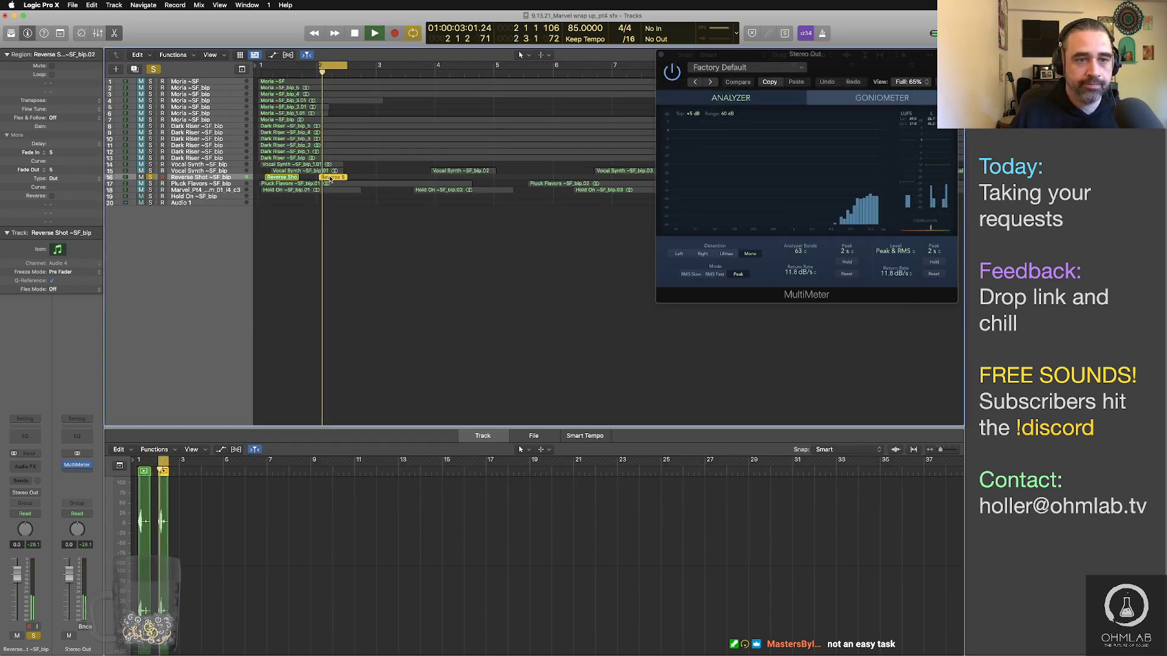
key(space)
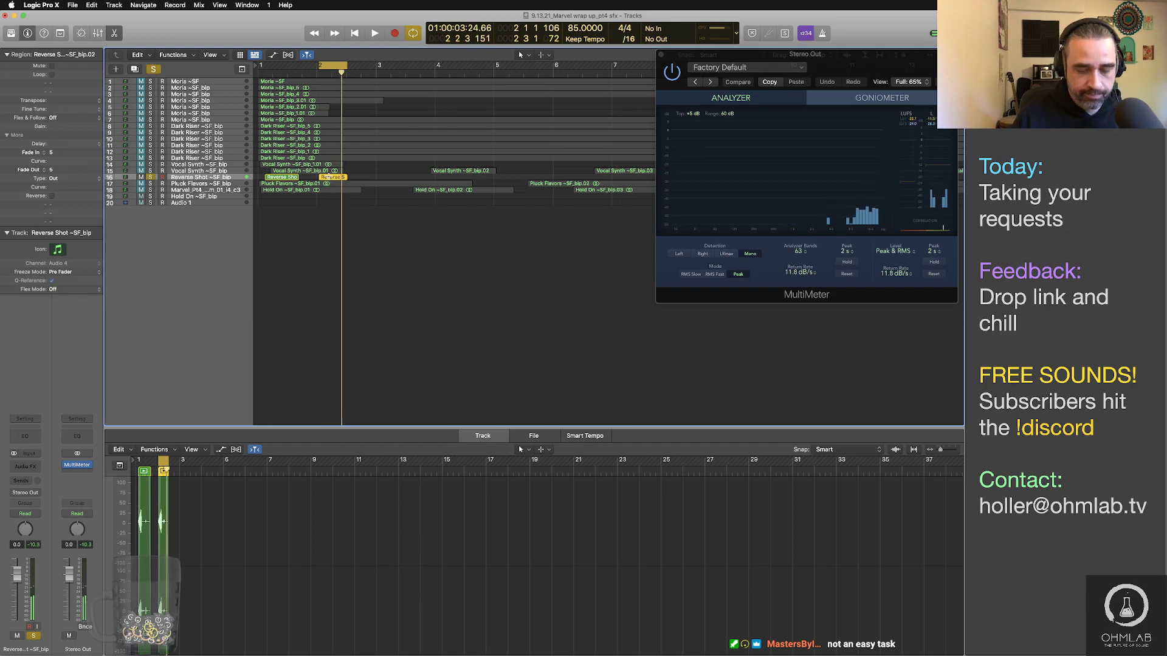
Step: Bounce the second Reverse Shot region to the Bounces folder as Marvel_Pt4_SFX_Stinger_Synthetic_Am_17_l3_c2.wav
key(super+b)
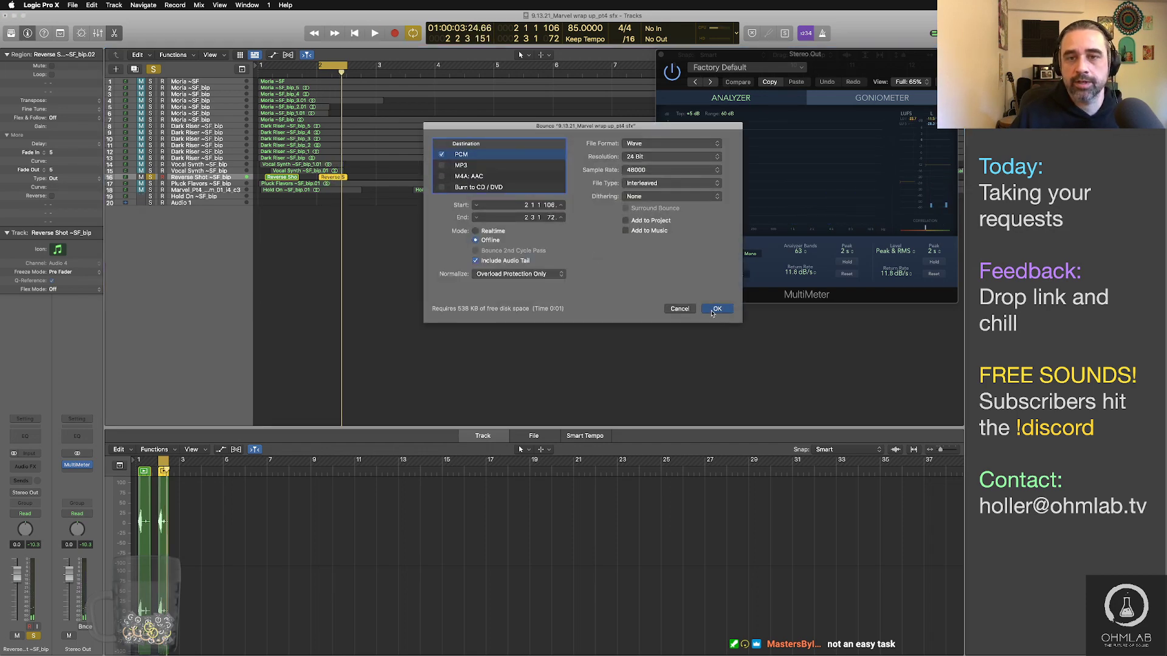
key(Return)
click(634, 91)
click(624, 91)
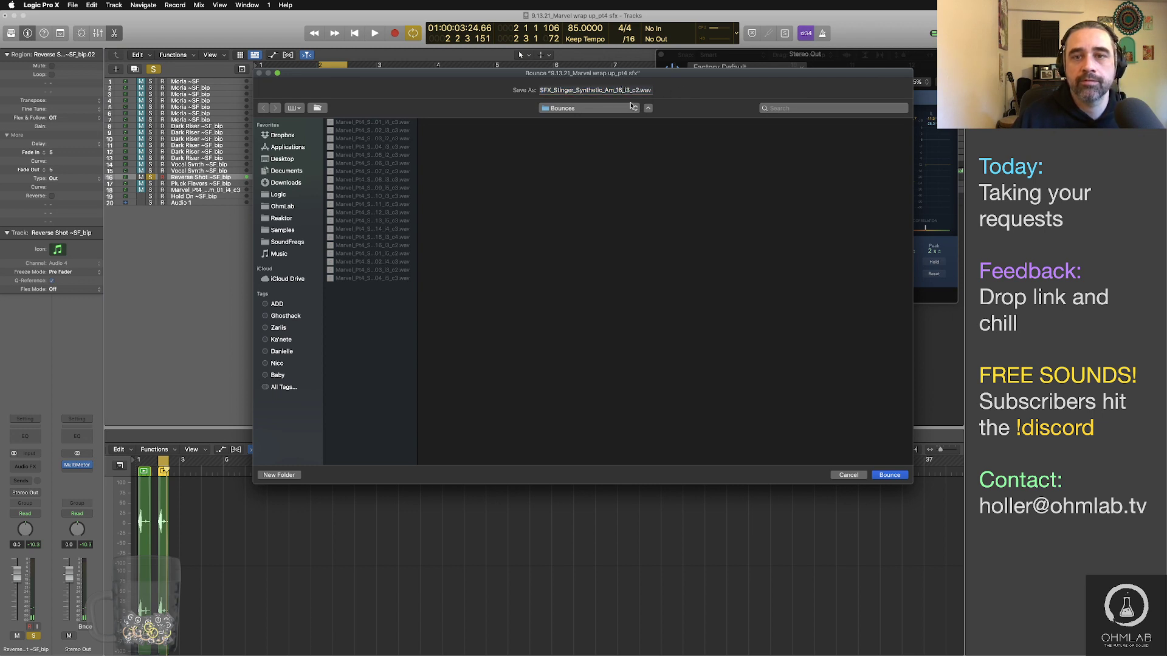
key(BackSpace)
text(7)
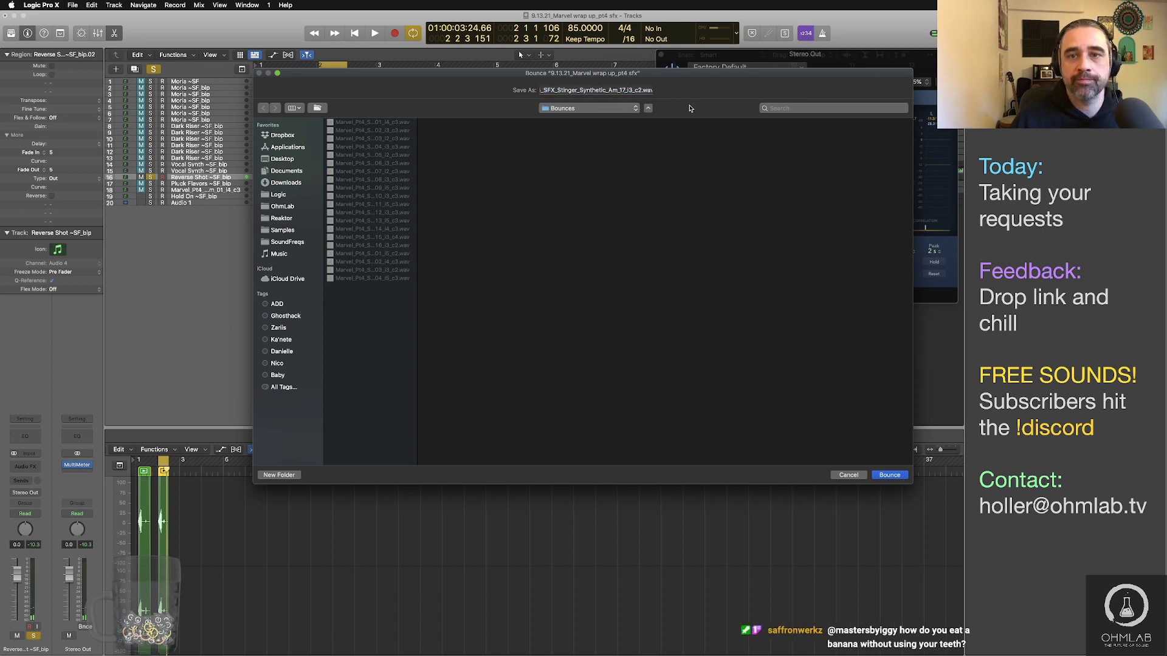
click(889, 475)
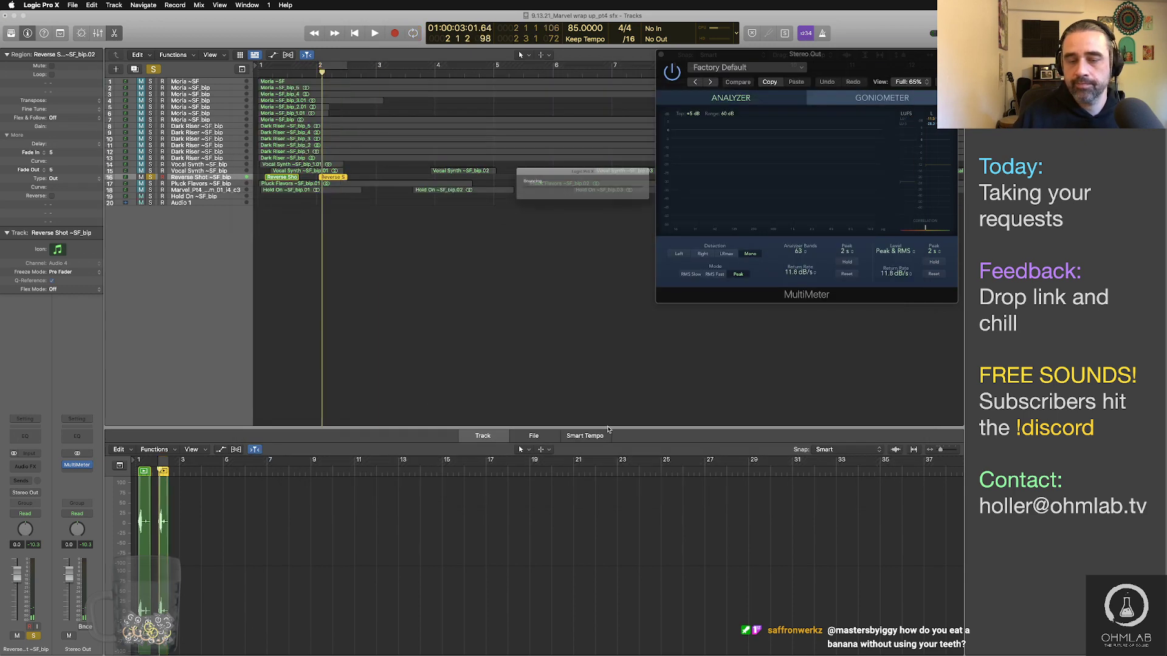
Step: Solo Vocal Synth track 15, set the cycle range to its first region and audition it
click(297, 171)
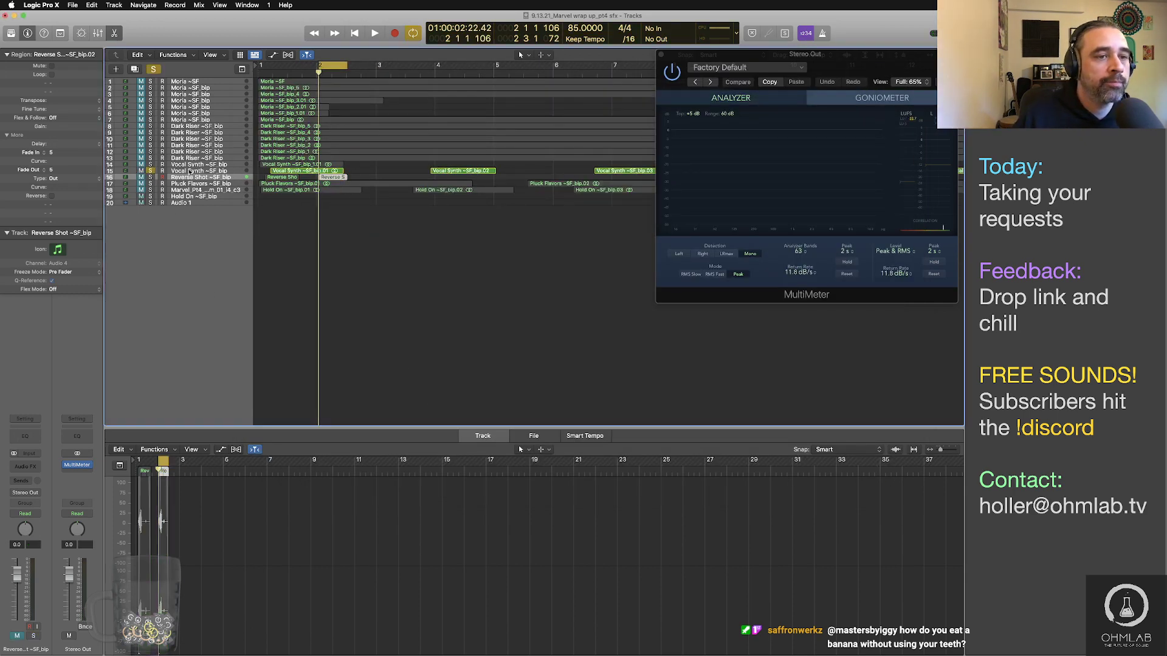
key(Return)
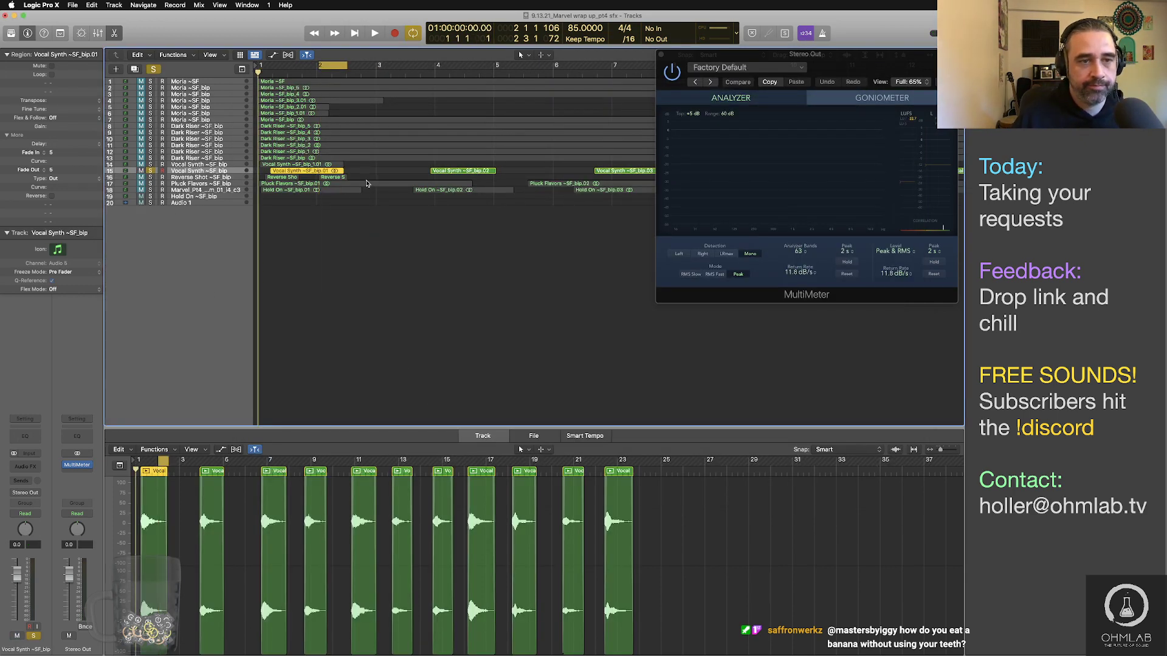
key(super+u)
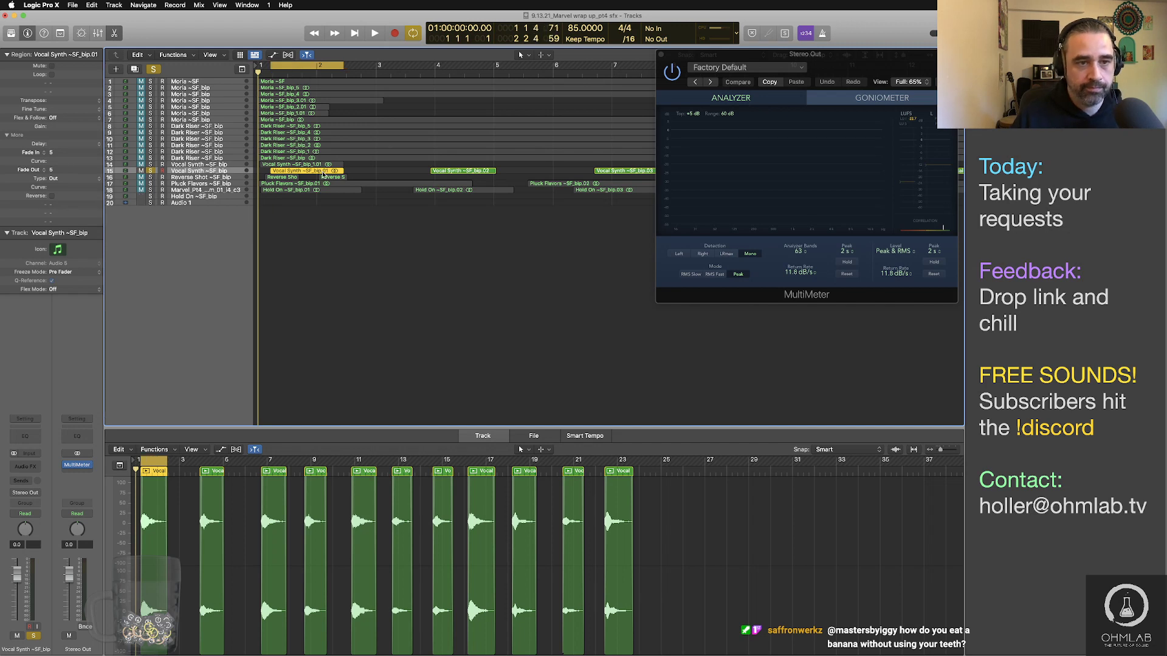
key(space)
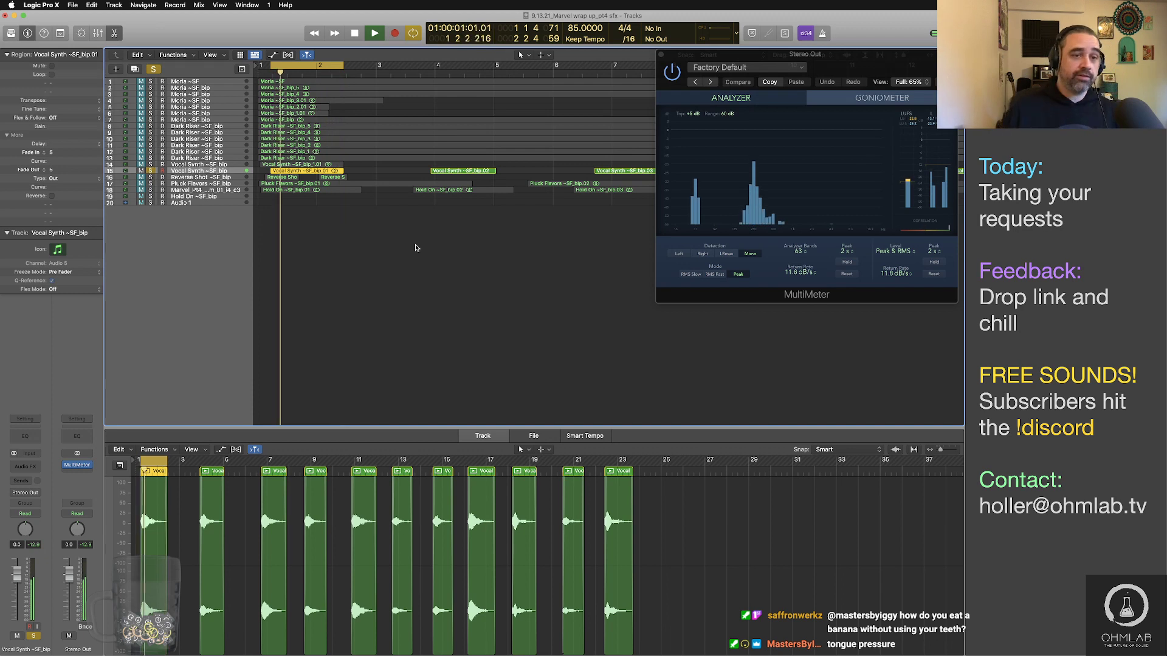
key(space)
Step: Audition the second and third Vocal Synth regions on track 15, setting the cycle range to each one
click(457, 172)
key(super+u)
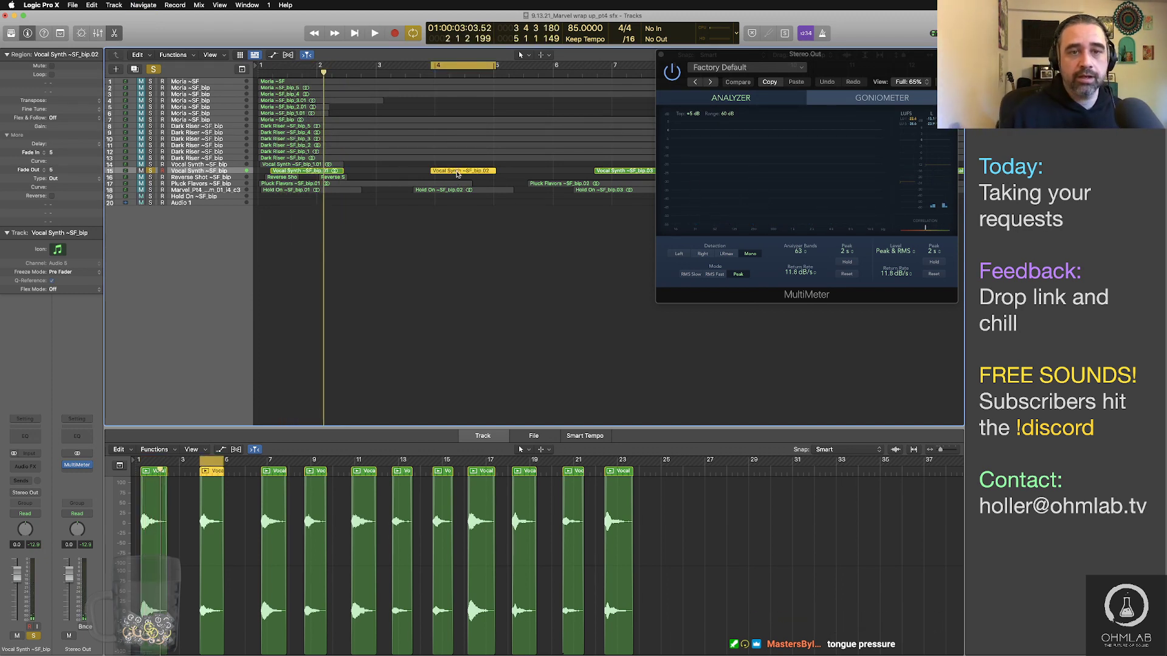
key(space)
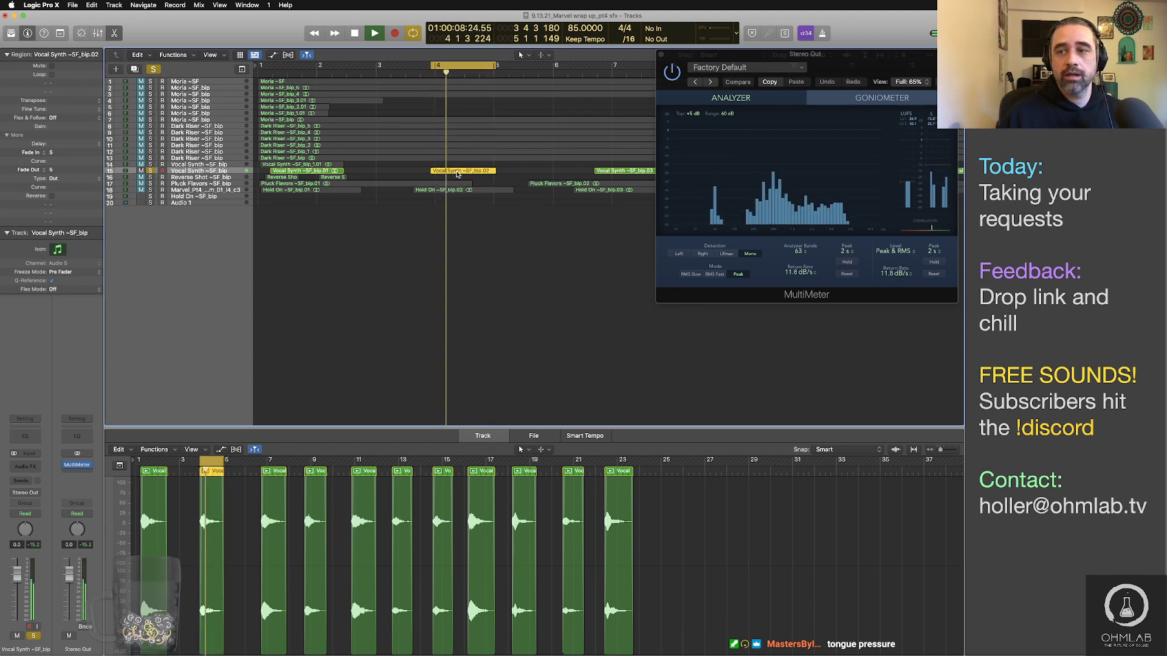
key(space)
click(601, 170)
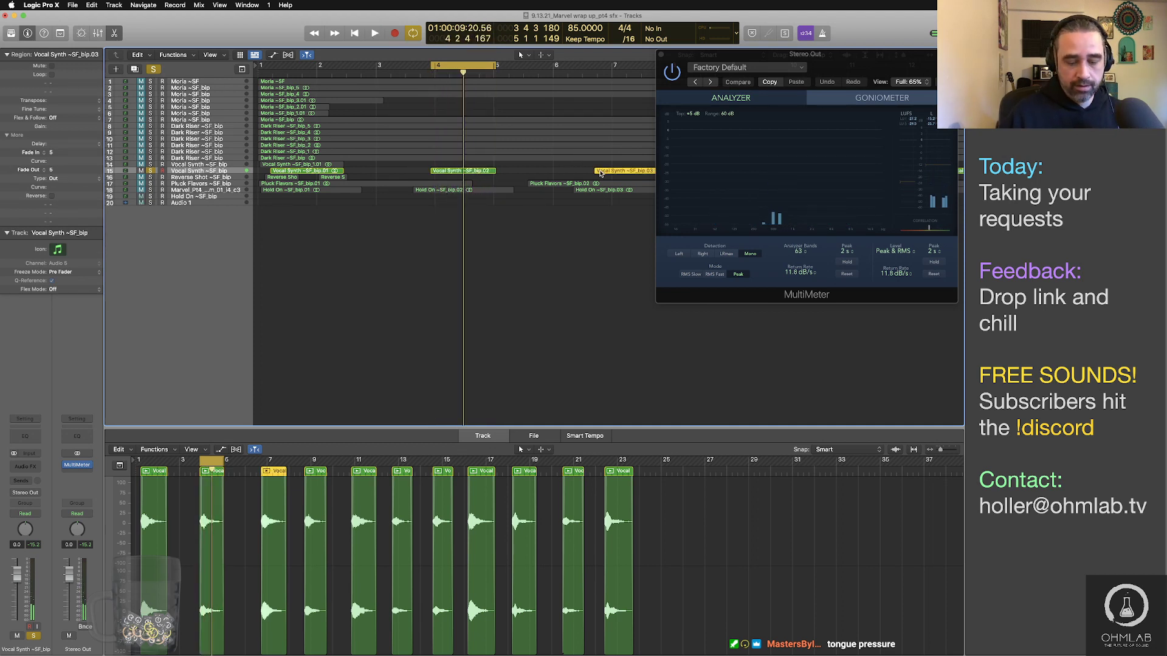
key(u)
key(space)
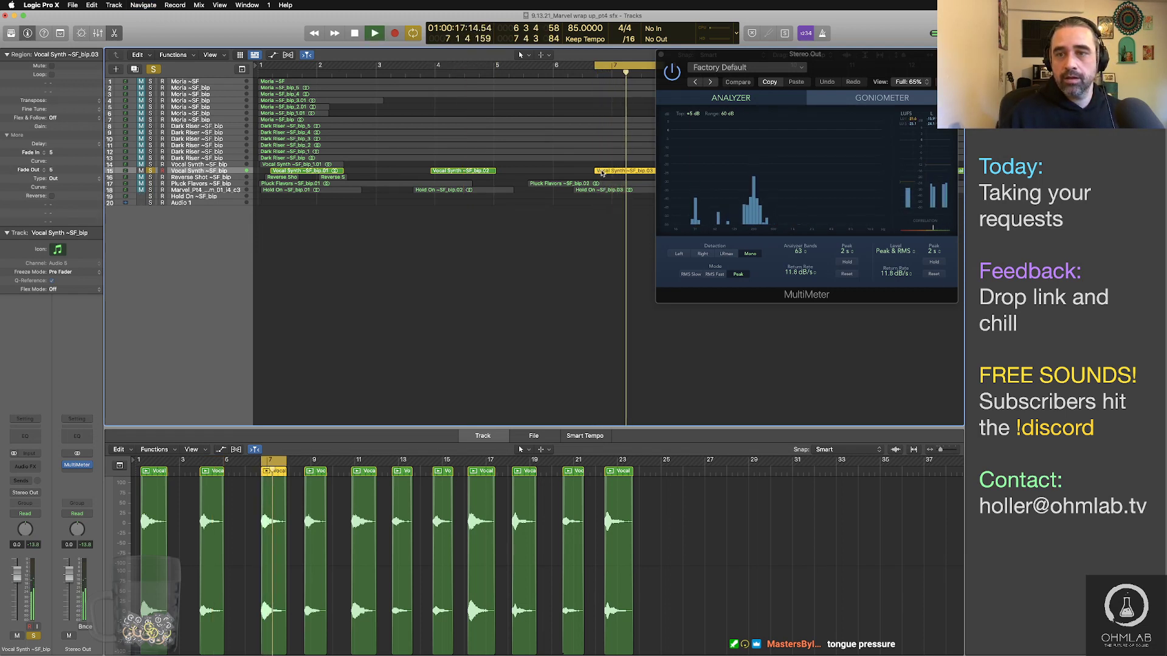
key(space)
Step: Return the cycle range to the first Vocal Synth region on track 15 and play it again
key(super+Left)
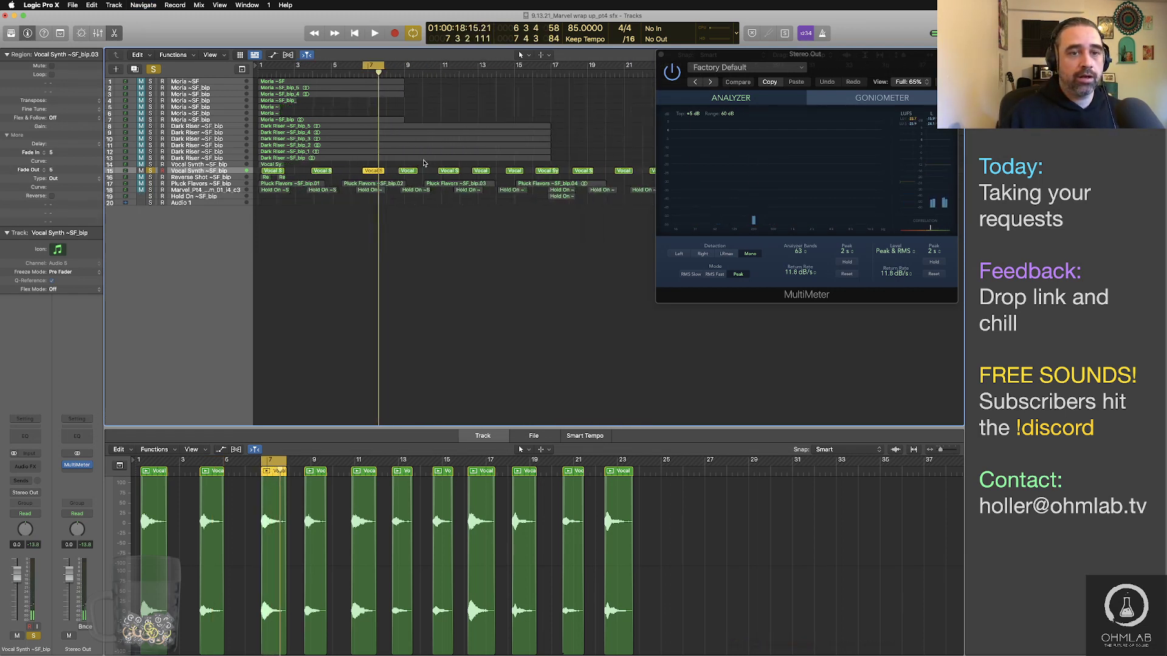
click(277, 172)
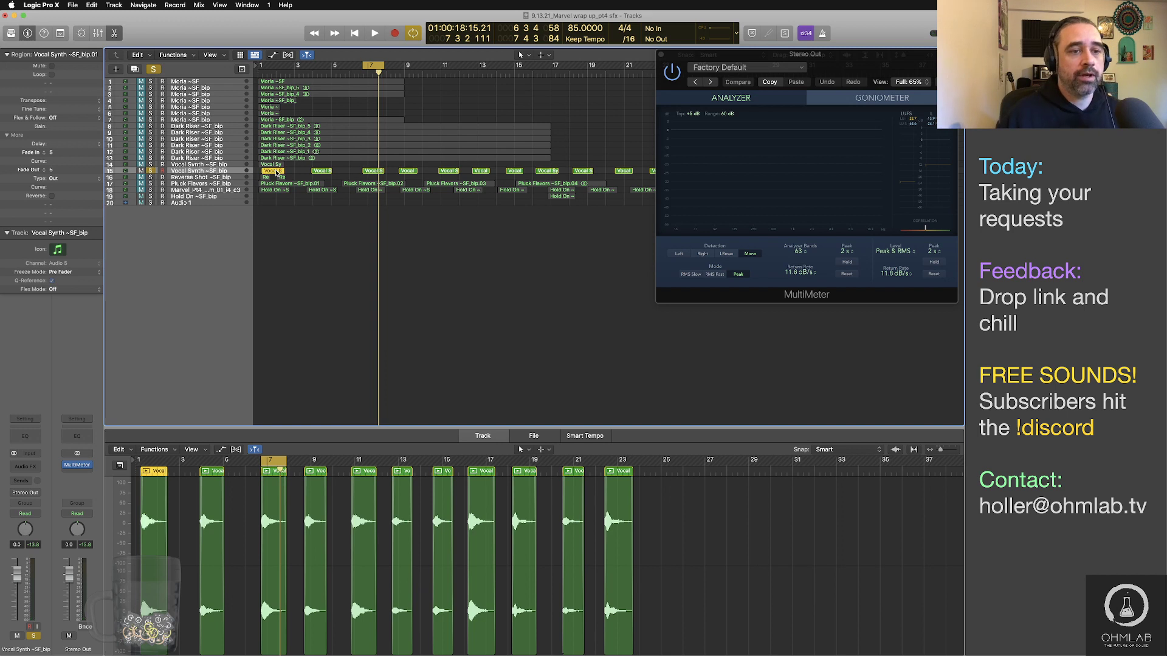
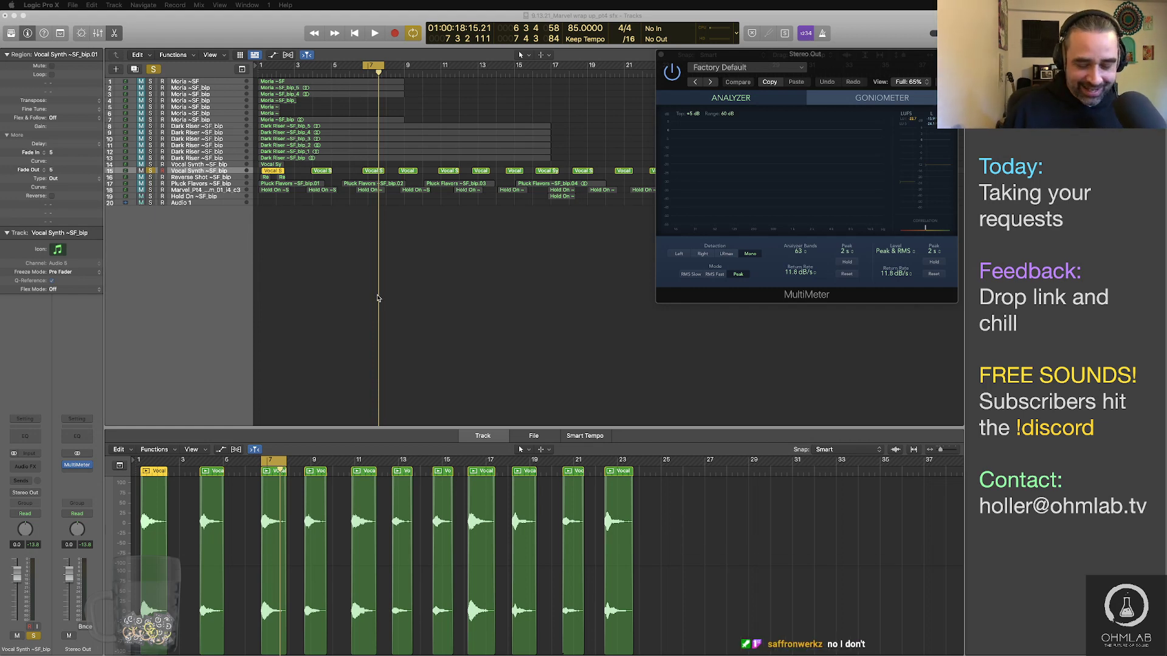
click(274, 173)
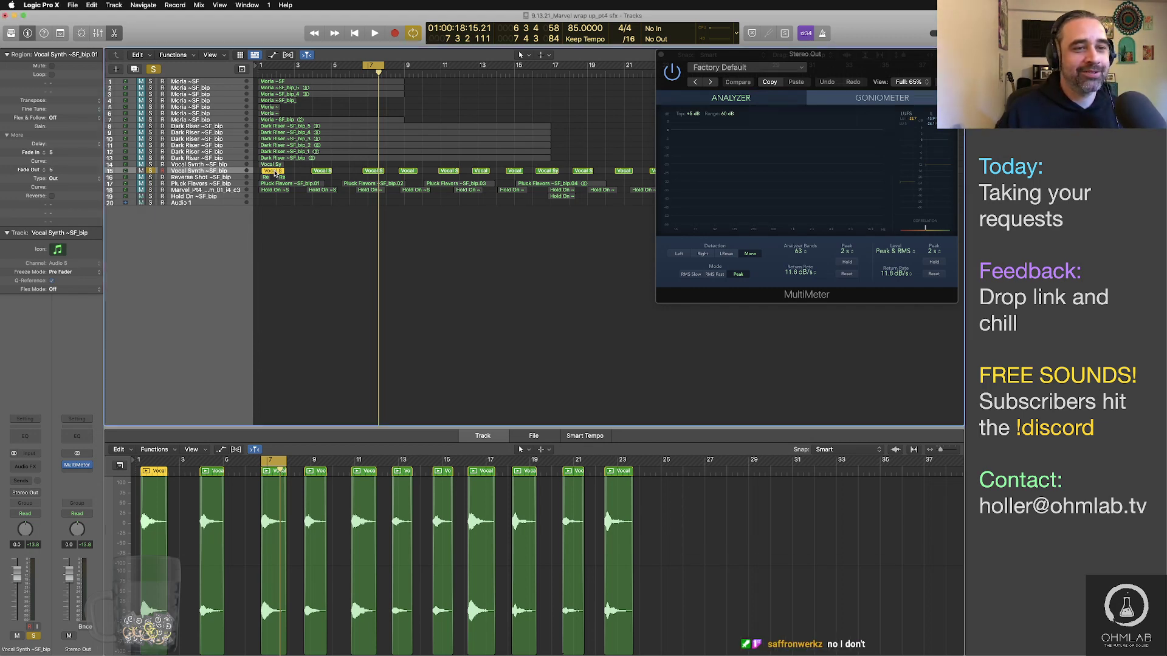
key(cmd+u)
key(space)
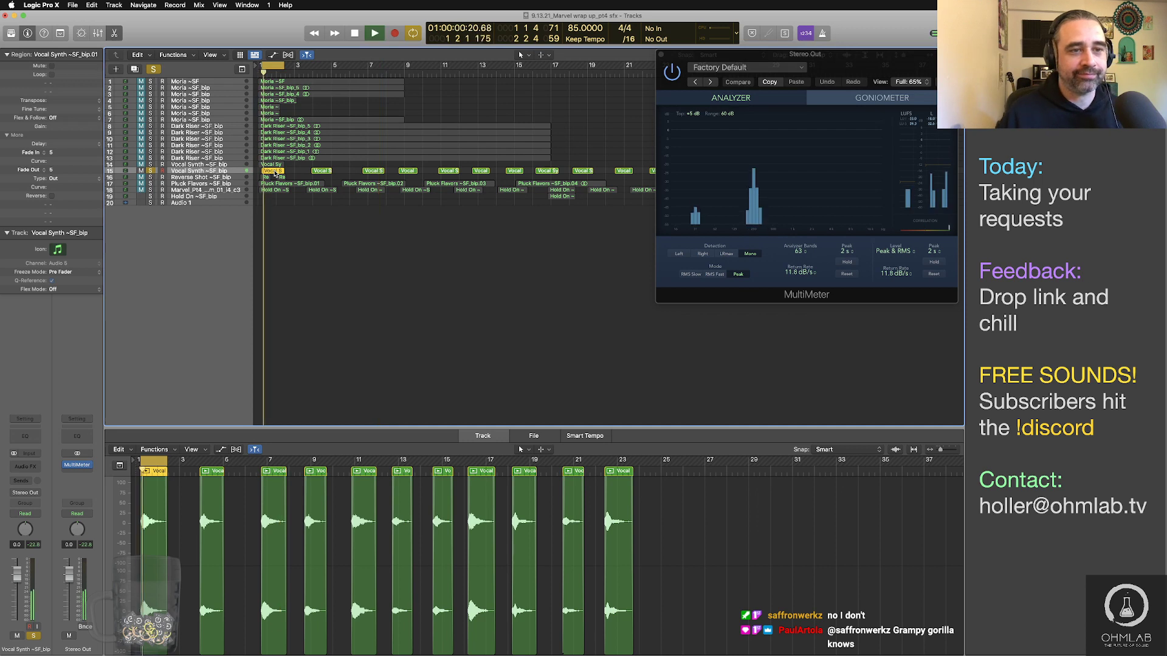
key(space)
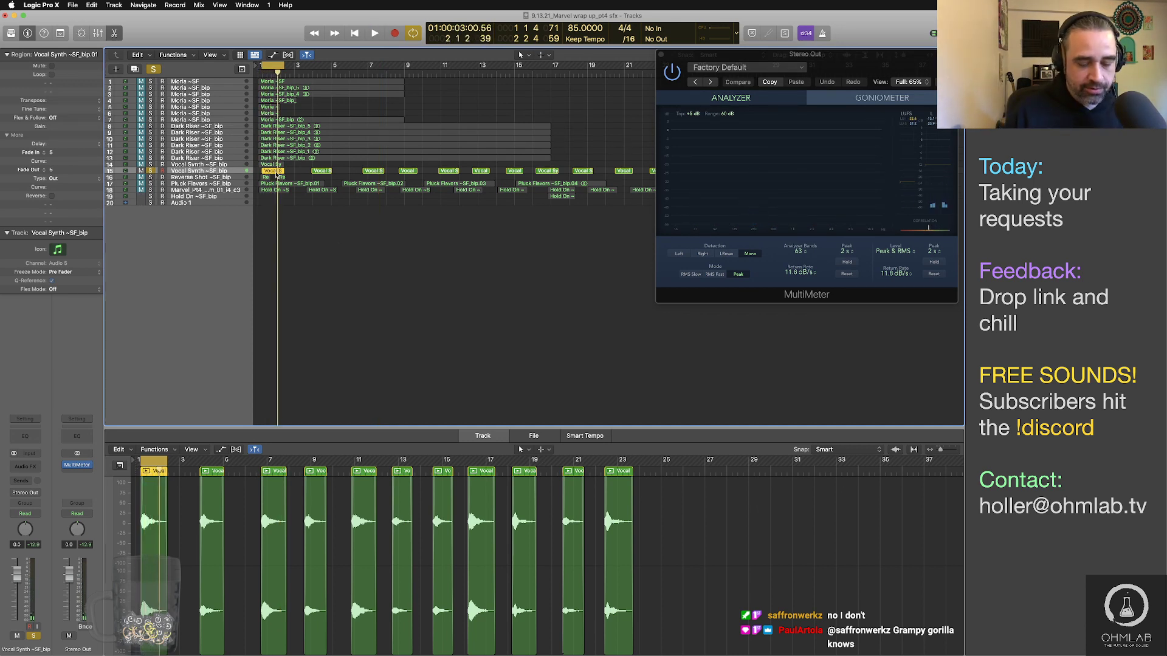
Step: Bounce the first Vocal Synth region on track 15 as Marvel_Pt4_SFX_Stinger_Synthetic_Am_18_l3_c2.wav
key(super+b)
click(717, 309)
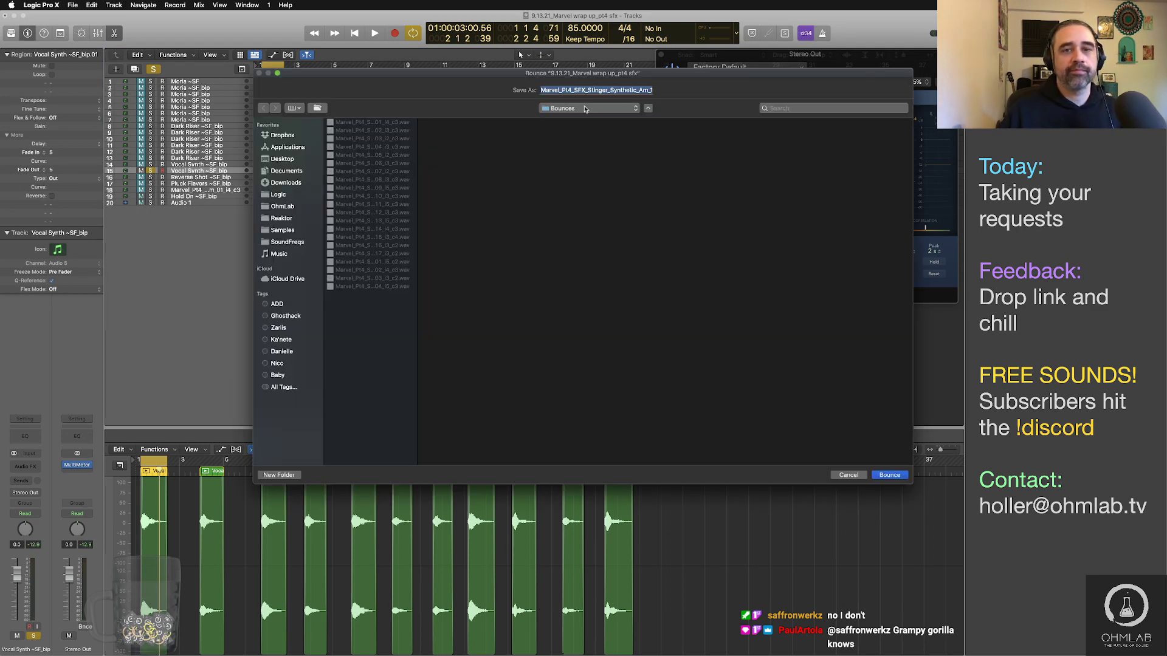
click(647, 91)
click(622, 90)
text(8_l3_c2.wa)
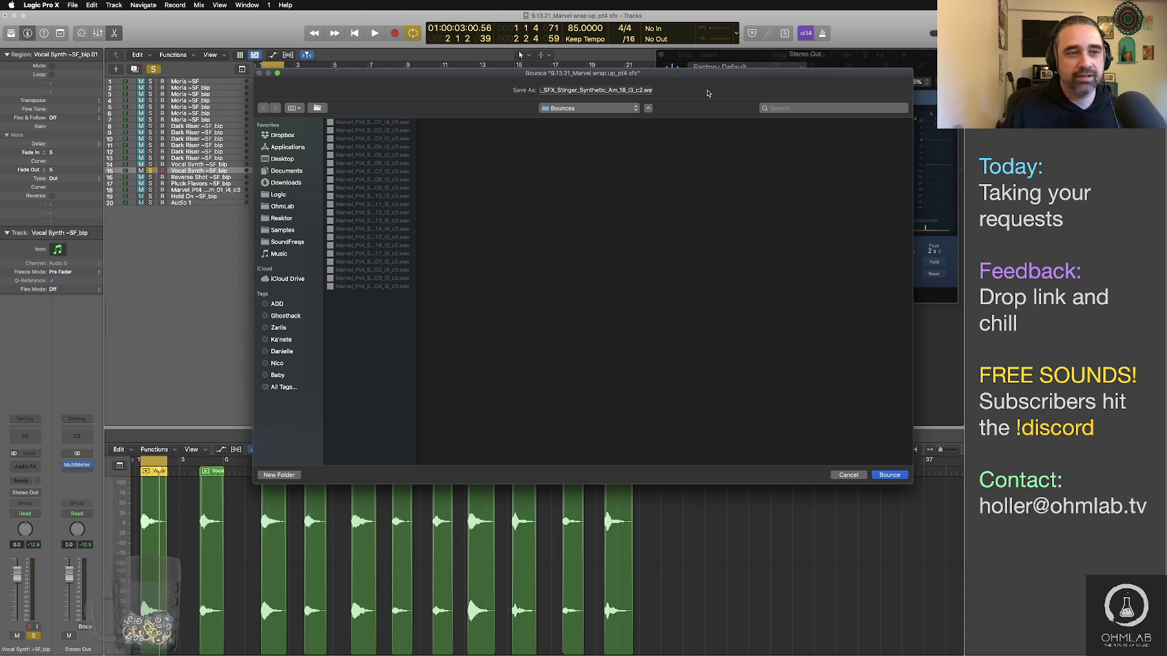
click(900, 476)
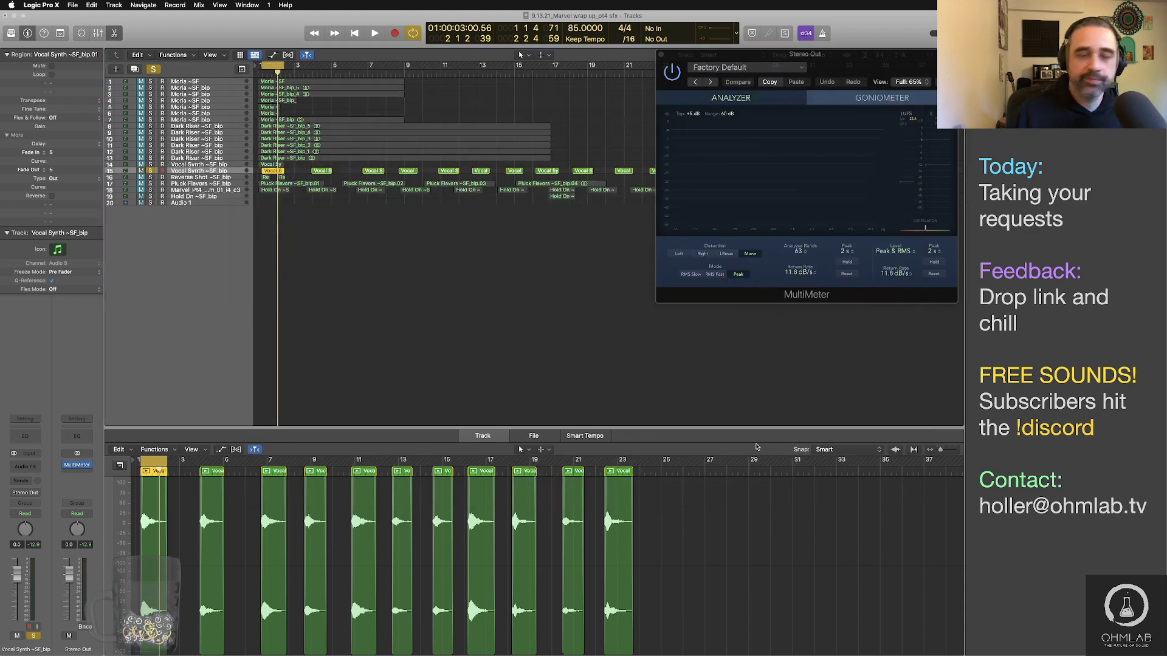
Step: Set the cycle range to the second Vocal Synth region on track 15 and audition it
click(322, 171)
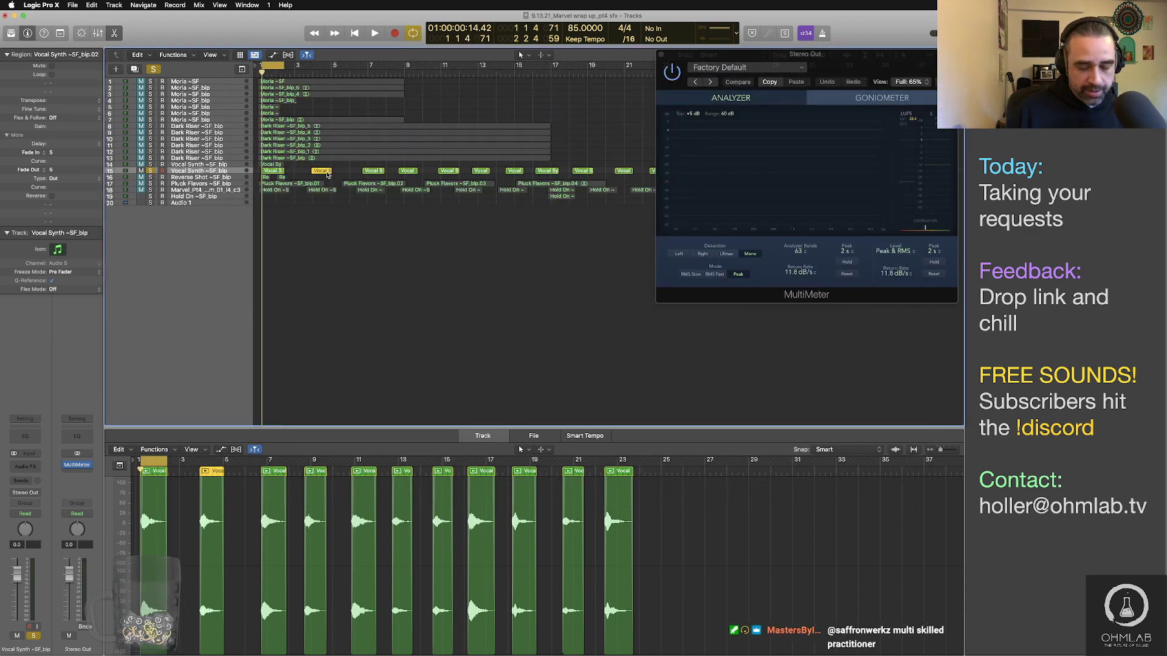
key(super+u)
key(space)
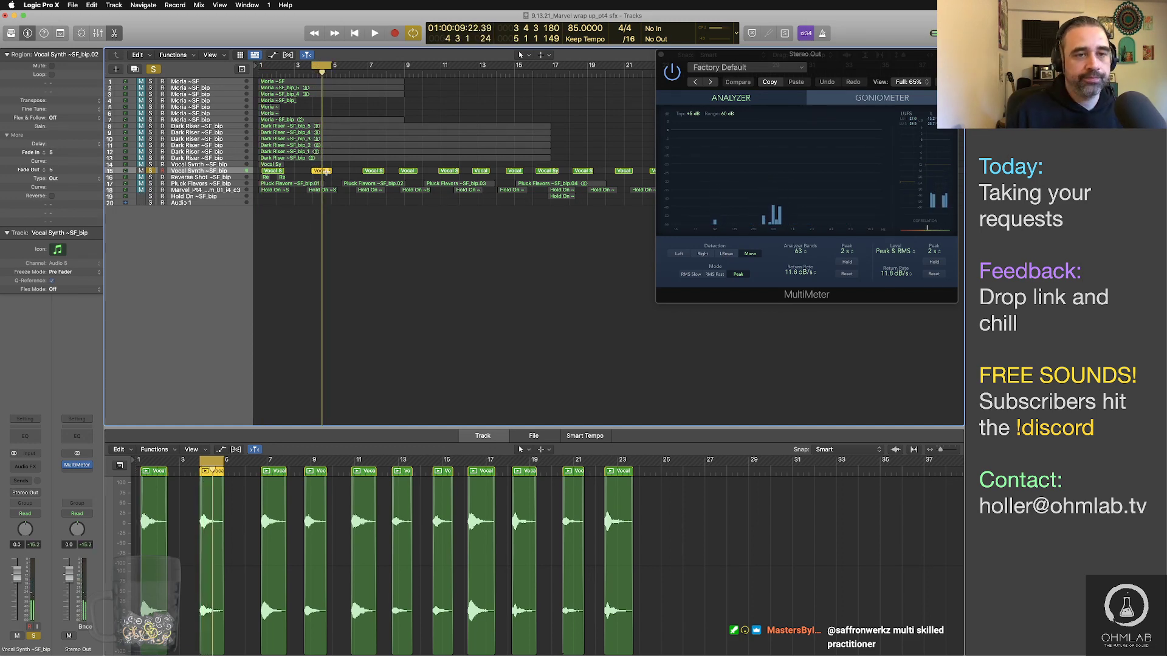
Step: Bounce the second Vocal Synth region on track 15 as Marvel_Pt4_SFX_Stinger_Synthetic_Am_19_l2_c3.wav
key(super+b)
click(708, 307)
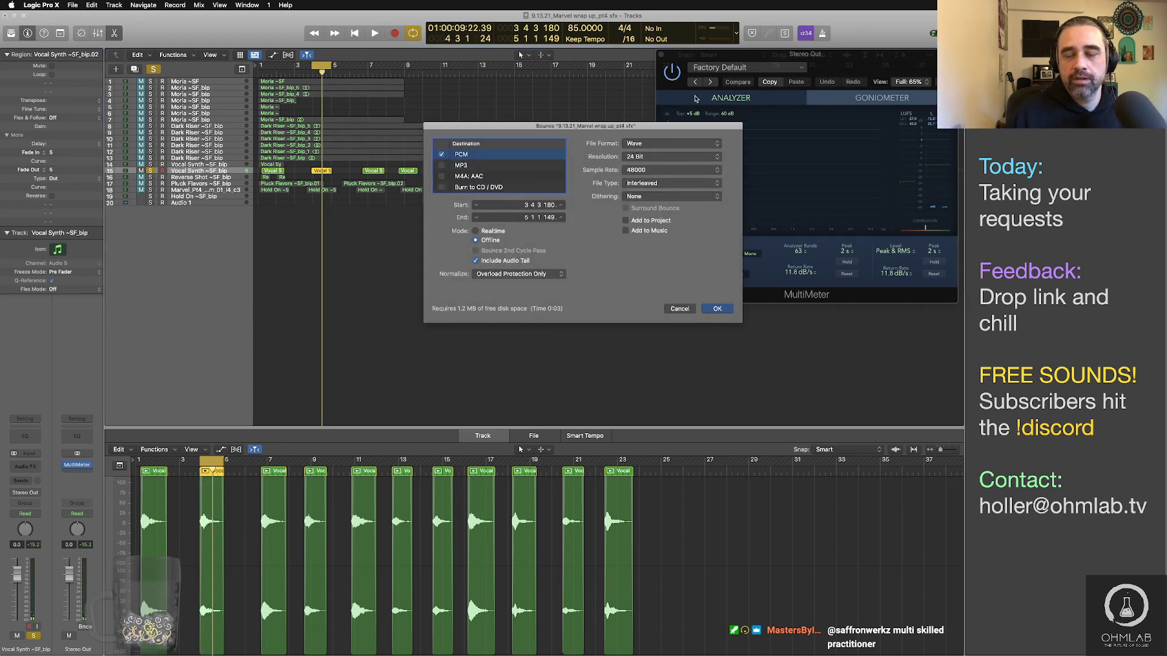
mouse_move(622, 92)
mouse_down()
mouse_move(684, 96)
mouse_move(619, 90)
mouse_up()
click(619, 90)
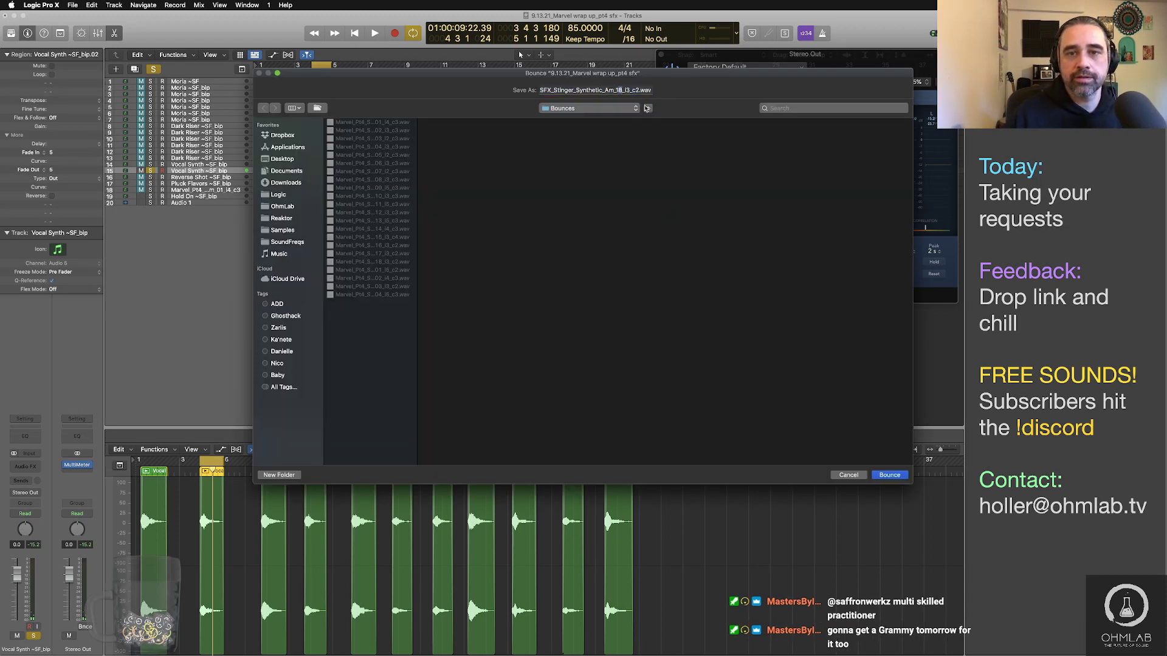
key(BackSpace)
text(9)
key(Right)
key(Right)
key(Right)
key(BackSpace)
text(200)
key(BackSpace)
key(BackSpace)
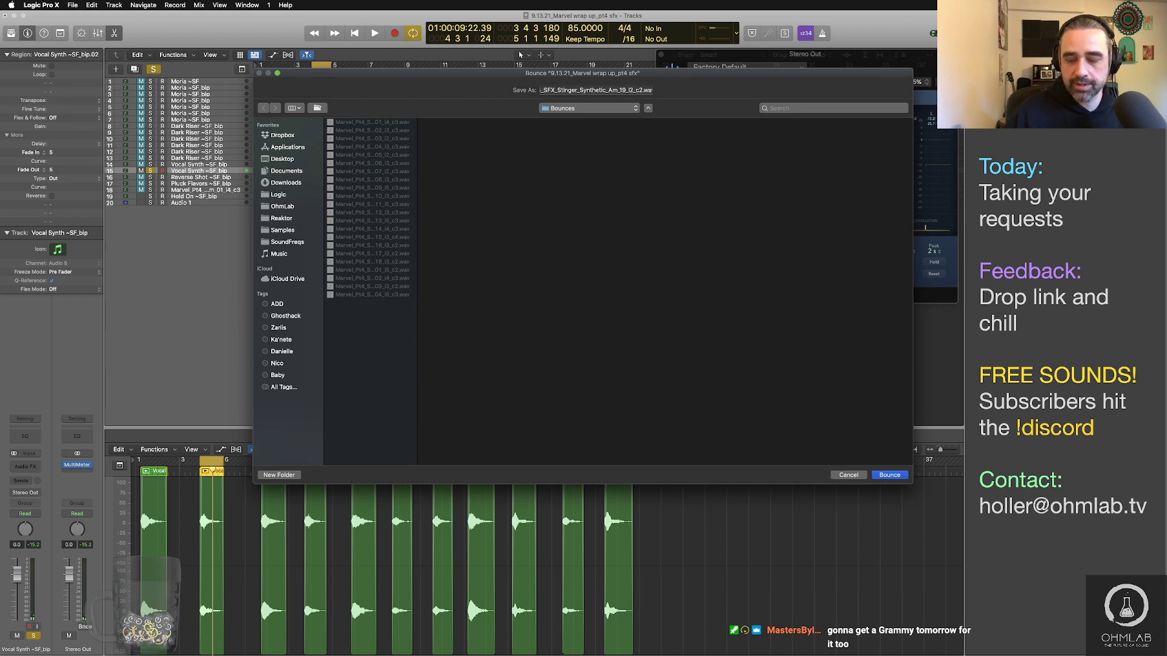
key(Right)
key(Right)
key(Right)
key(BackSpace)
text(3)
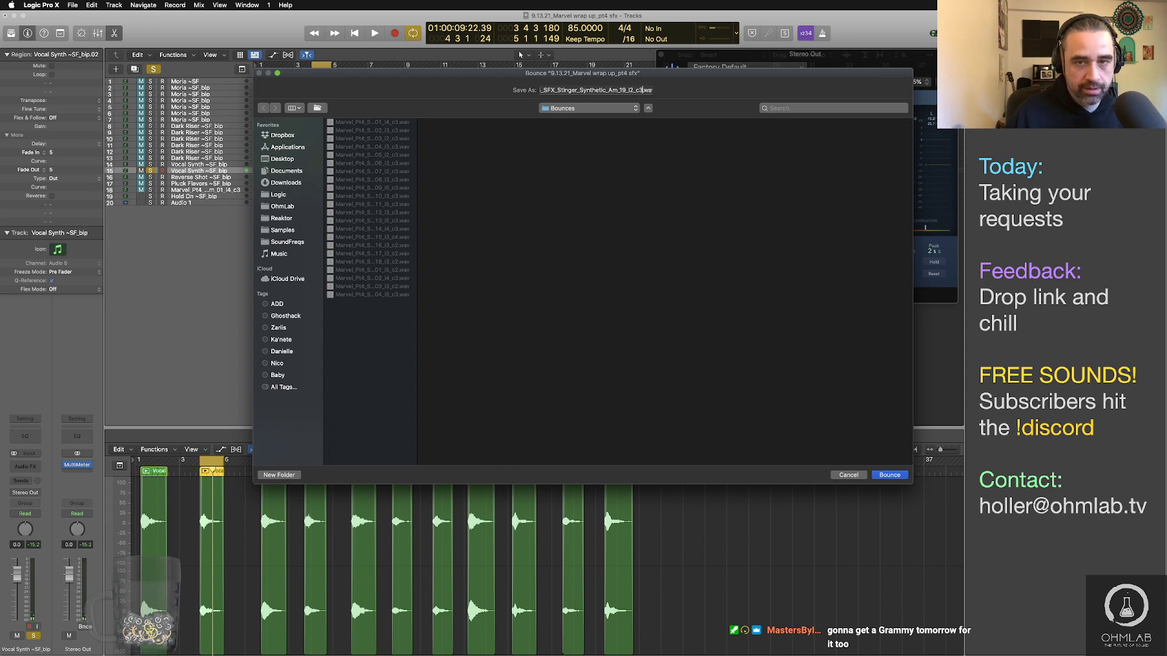
key(Return)
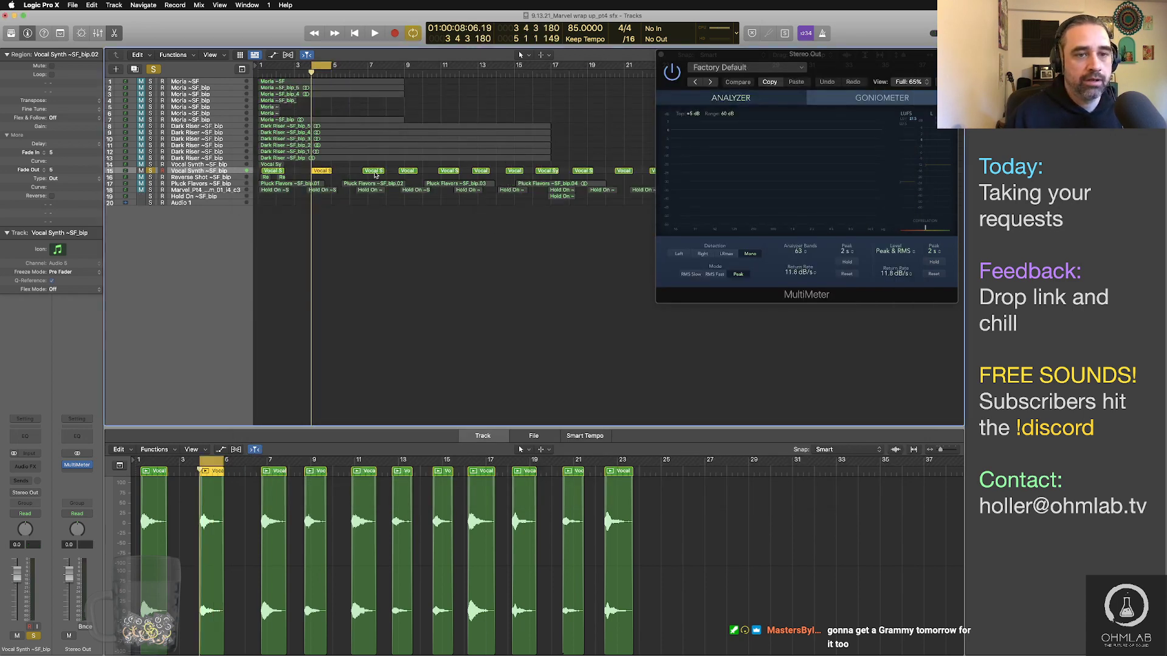
Step: Audition the third Vocal Synth region on track 15, then extend its end to about 8 1 3 and fit the cycle range to it
key(shift+space)
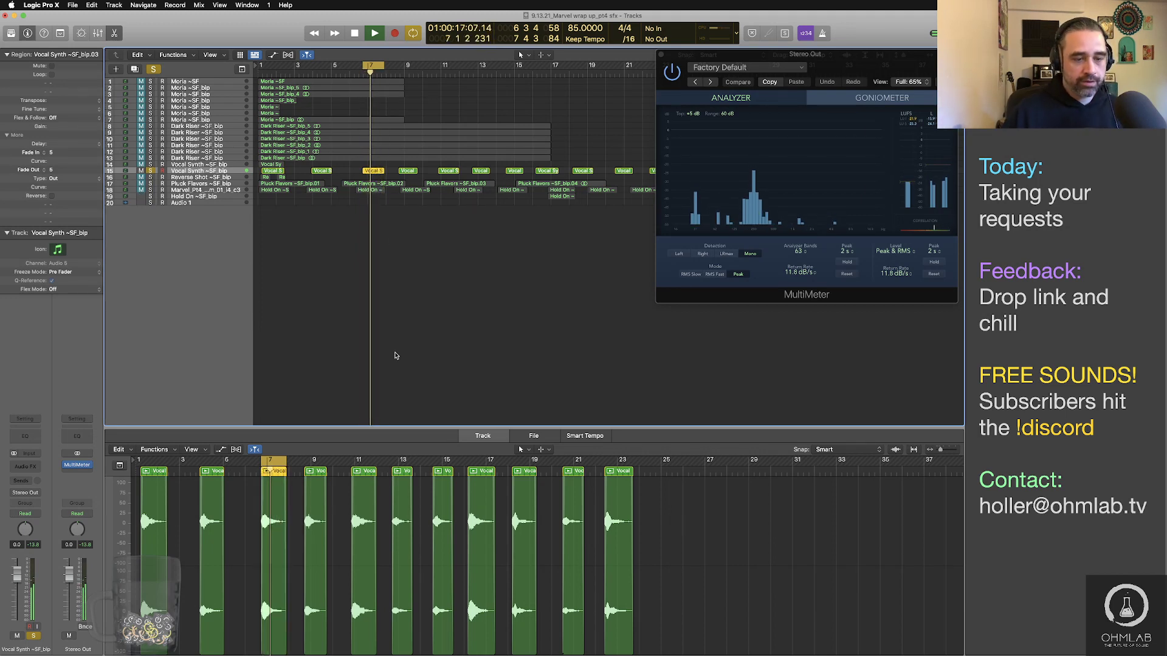
key(space)
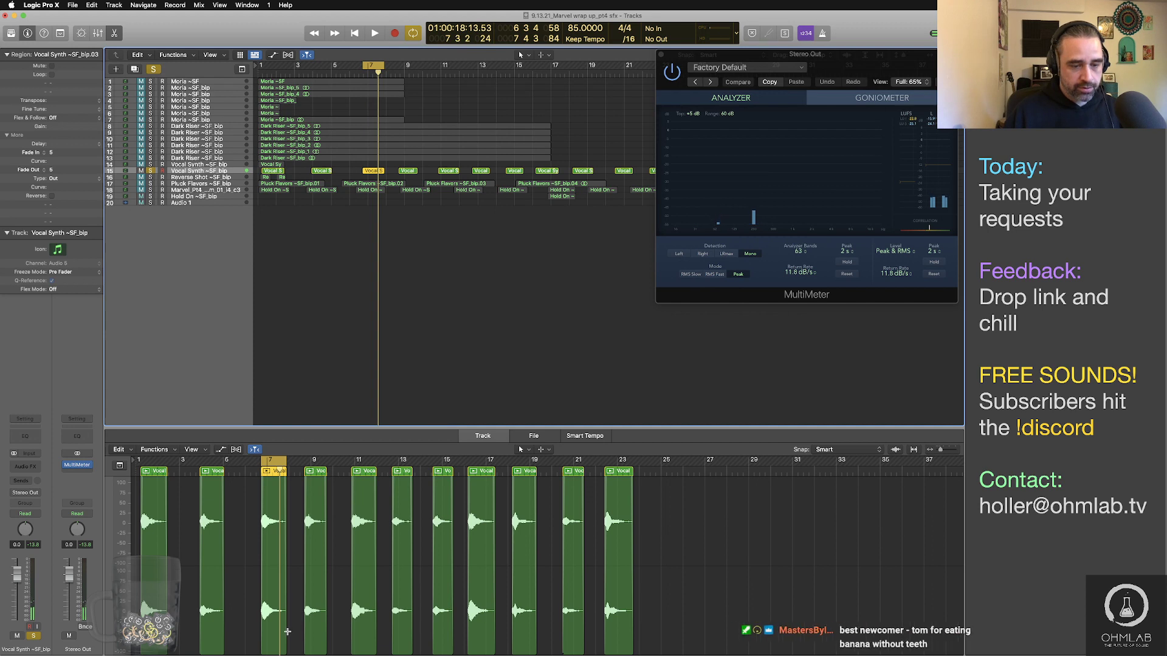
click(285, 631)
drag(285, 631, 293, 631)
key(period)
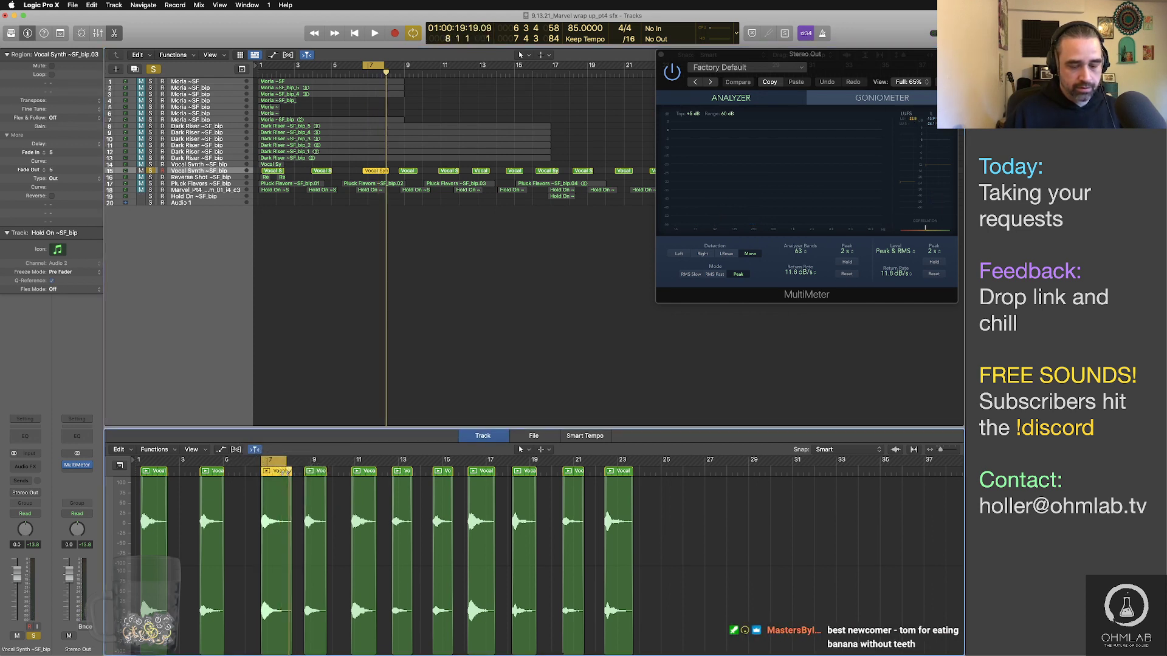
key(super+u)
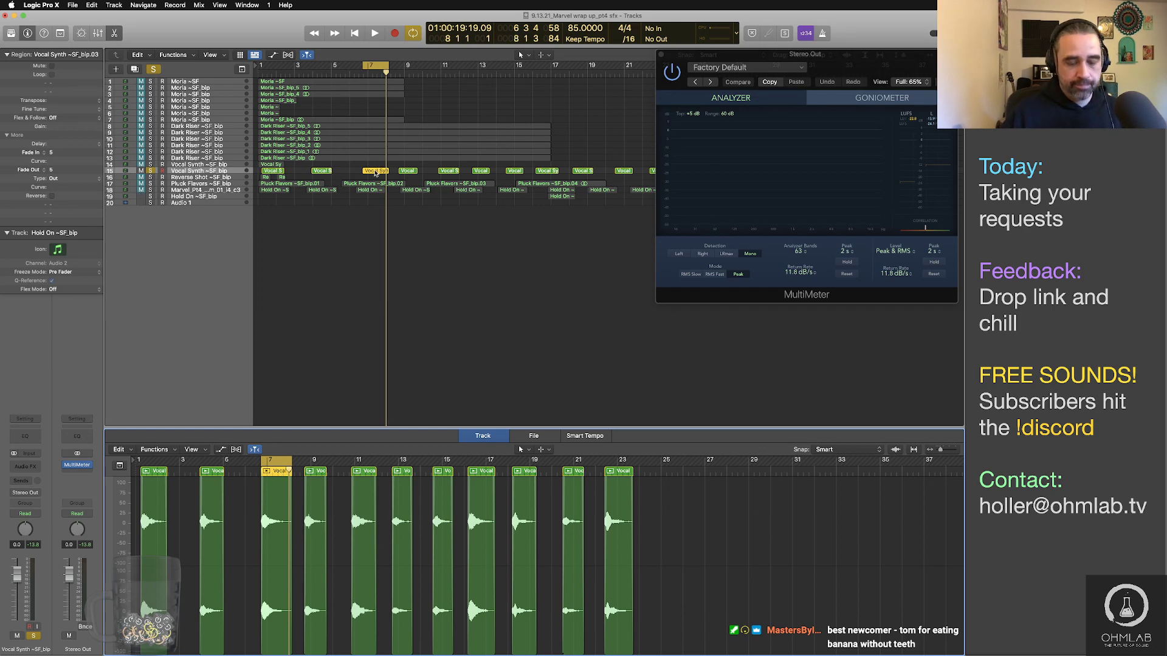
Step: Bounce the third Vocal Synth region on track 15 as Marvel_Pt4_SFX_Stinger_Synthetic_Am_20_l2_c2.wav
key(super+b)
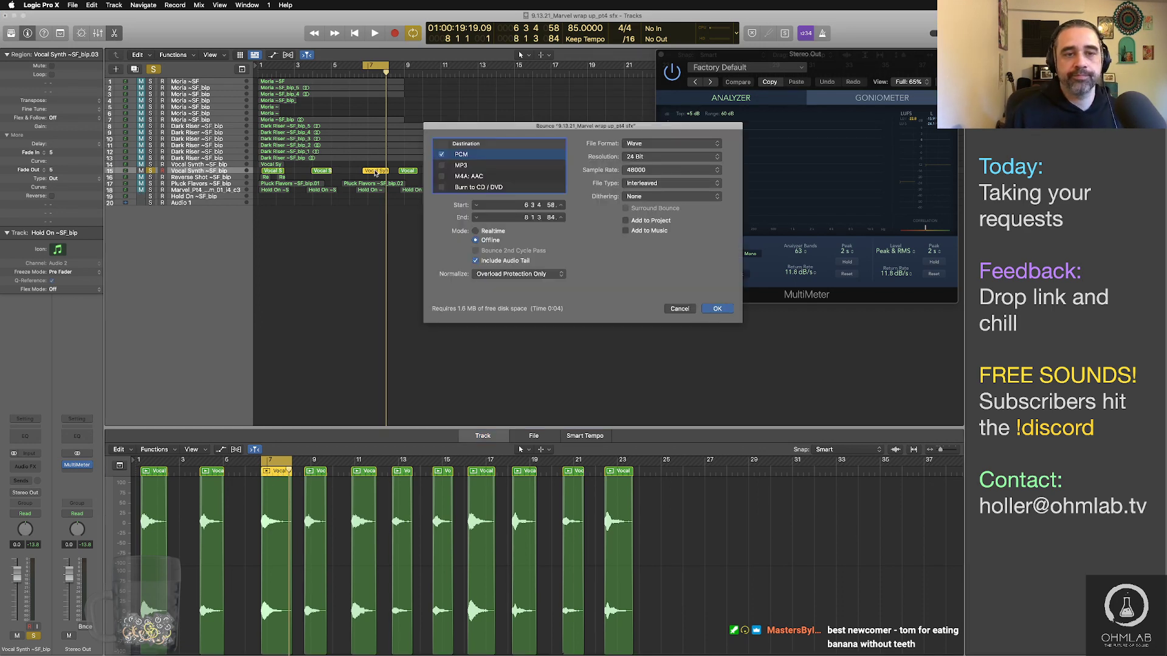
key(Return)
drag(638, 89, 691, 96)
click(620, 89)
key(BackSpace)
key(BackSpace)
text(20_i2_c2.w)
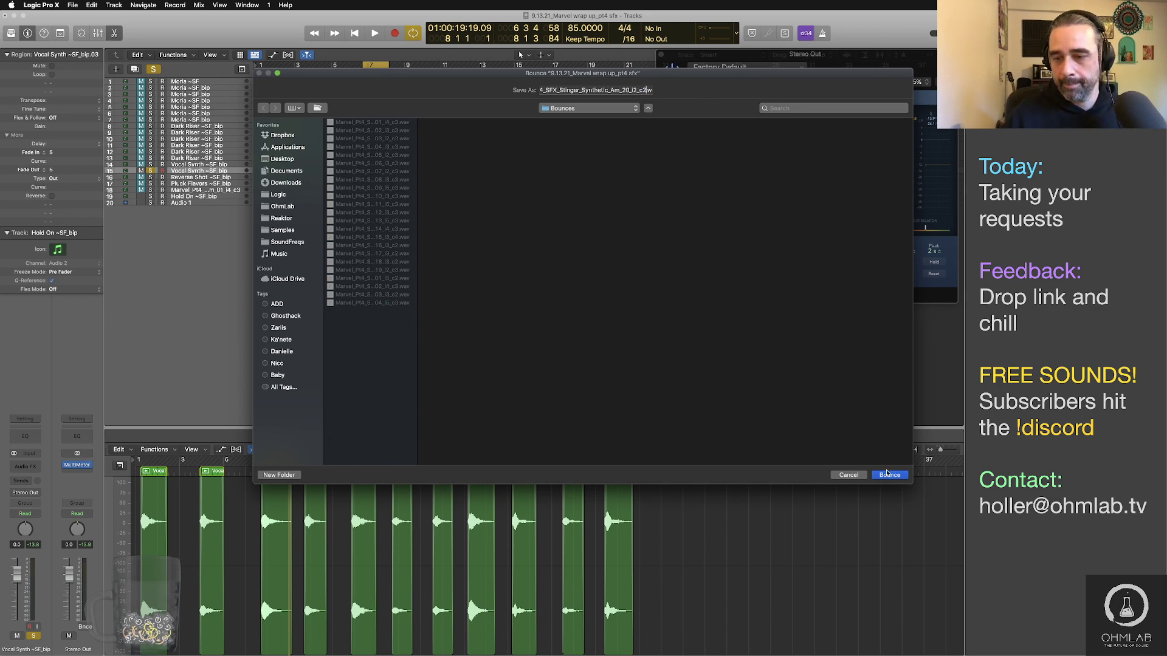
click(887, 475)
Step: Audition the fourth Vocal Synth region on track 15 with the cycle range set to it, and extend the region's end to about 9 4 4
click(407, 175)
key(u)
key(space)
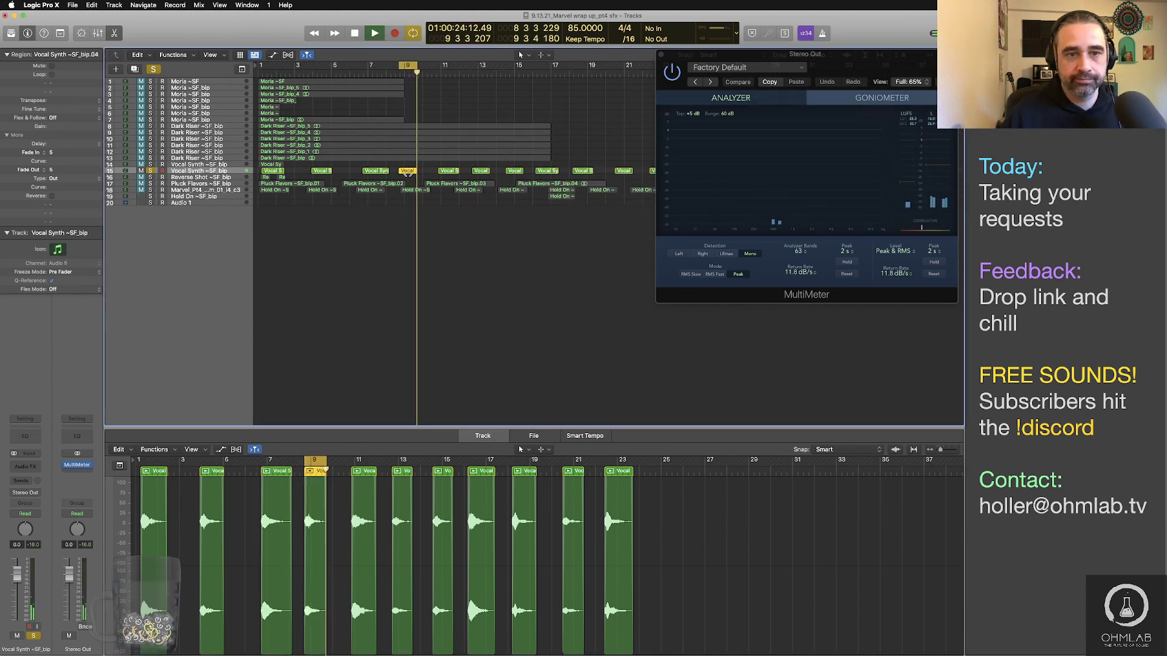
key(space)
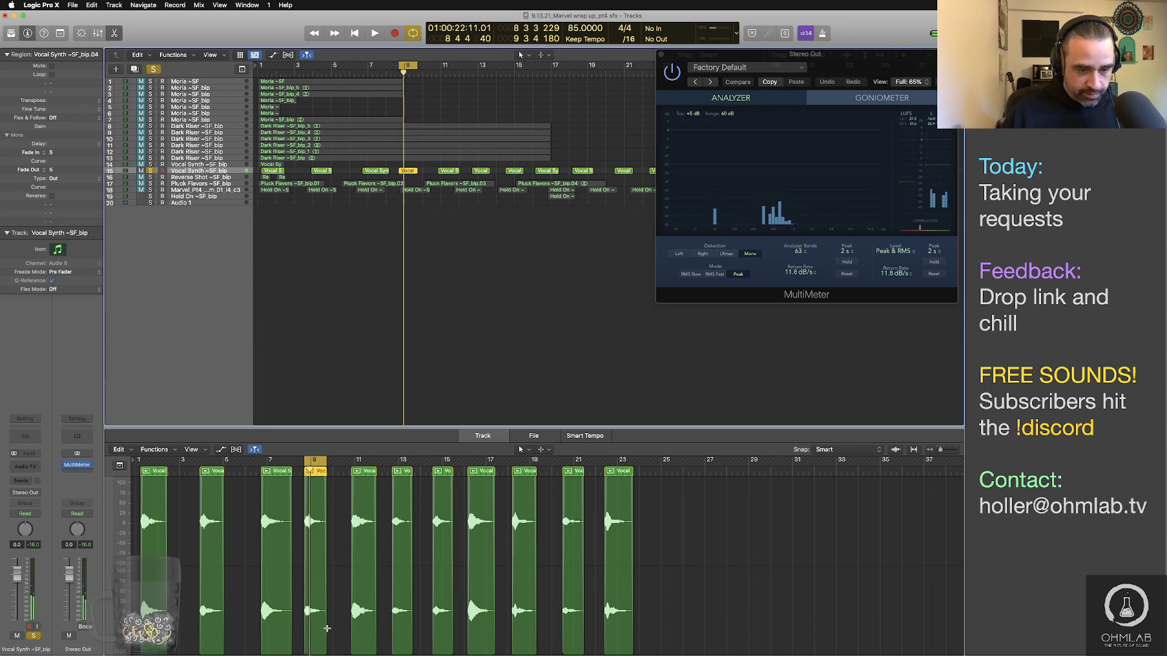
mouse_move(329, 628)
mouse_down()
mouse_move(352, 628)
mouse_move(331, 628)
mouse_up()
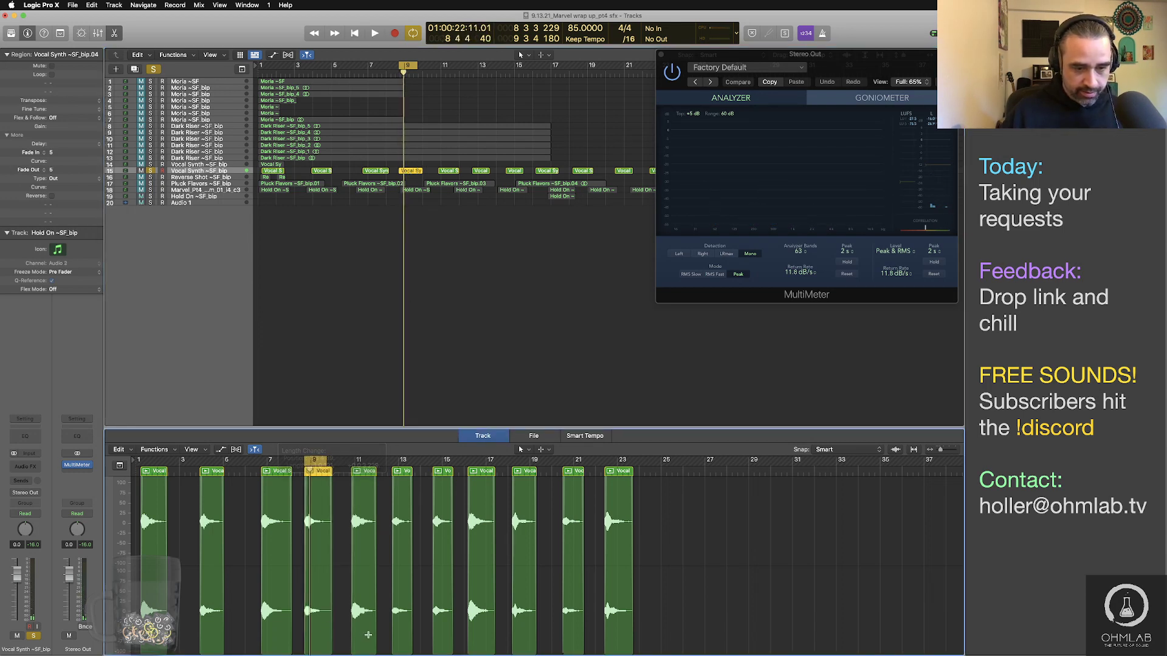
drag(654, 641, 378, 630)
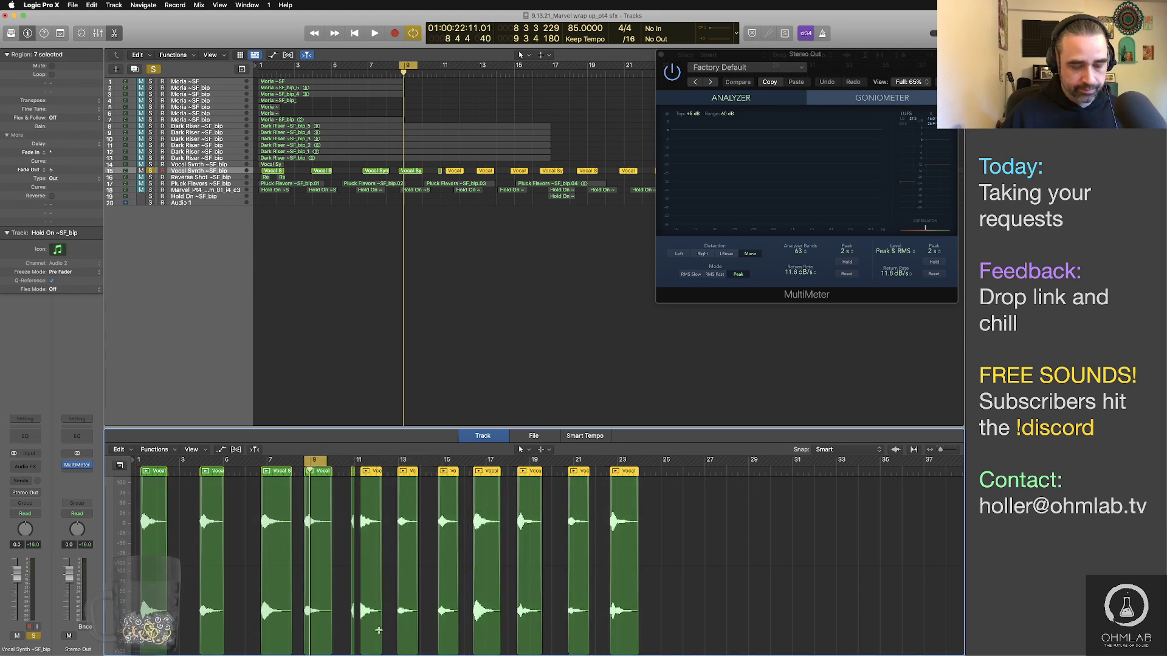
key(super+z)
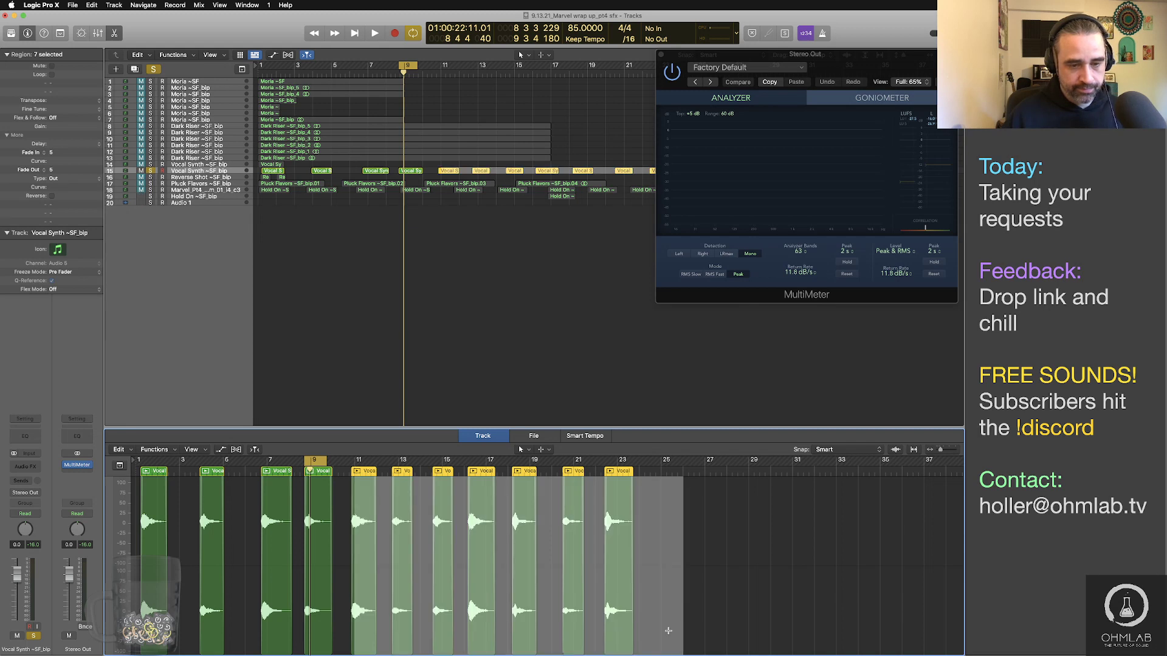
click(778, 559)
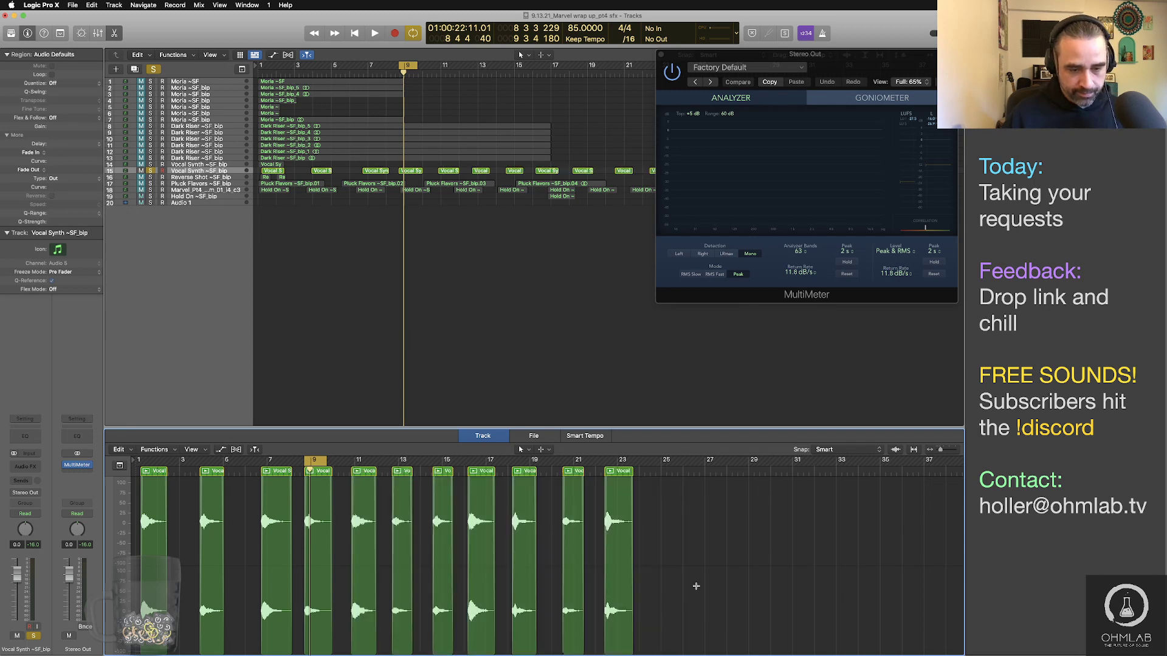
drag(680, 588, 370, 606)
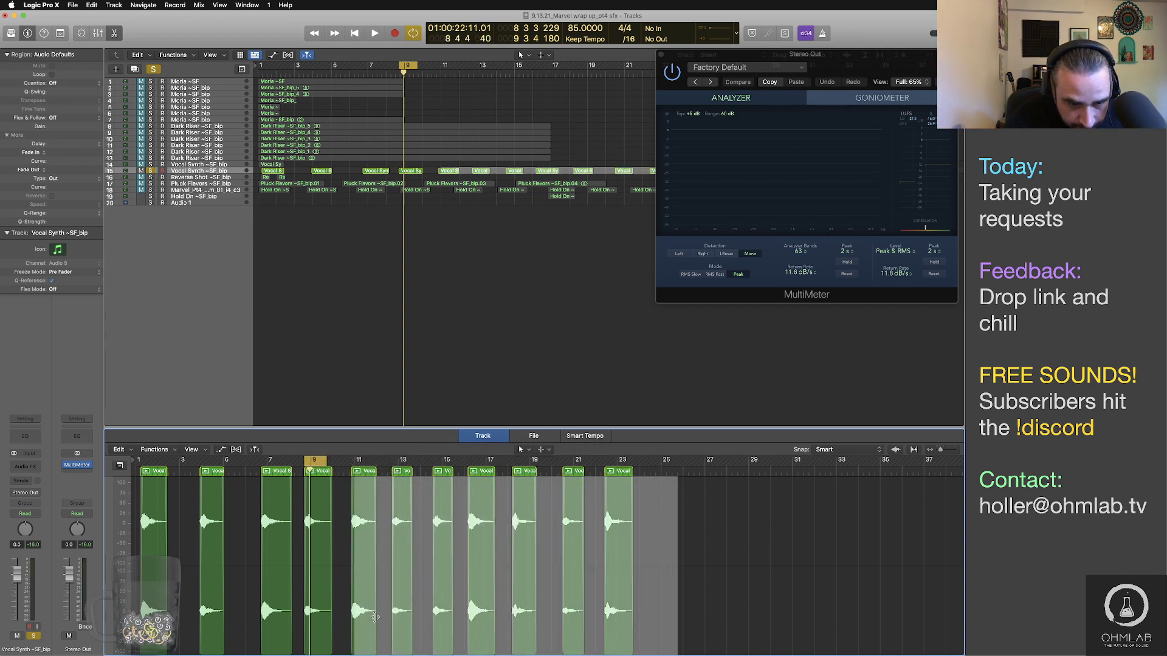
click(685, 587)
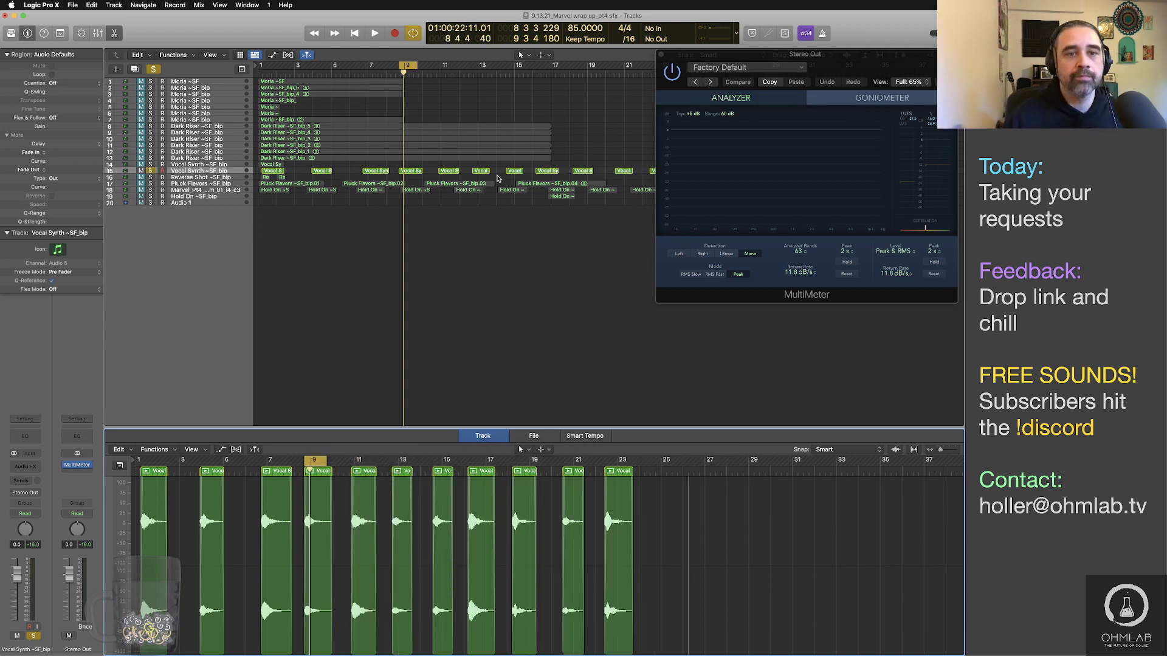
Step: Select the seven Vocal Synth regions after the fourth one on track 15 and extend all their ends slightly
scroll(483, 151, left, 2)
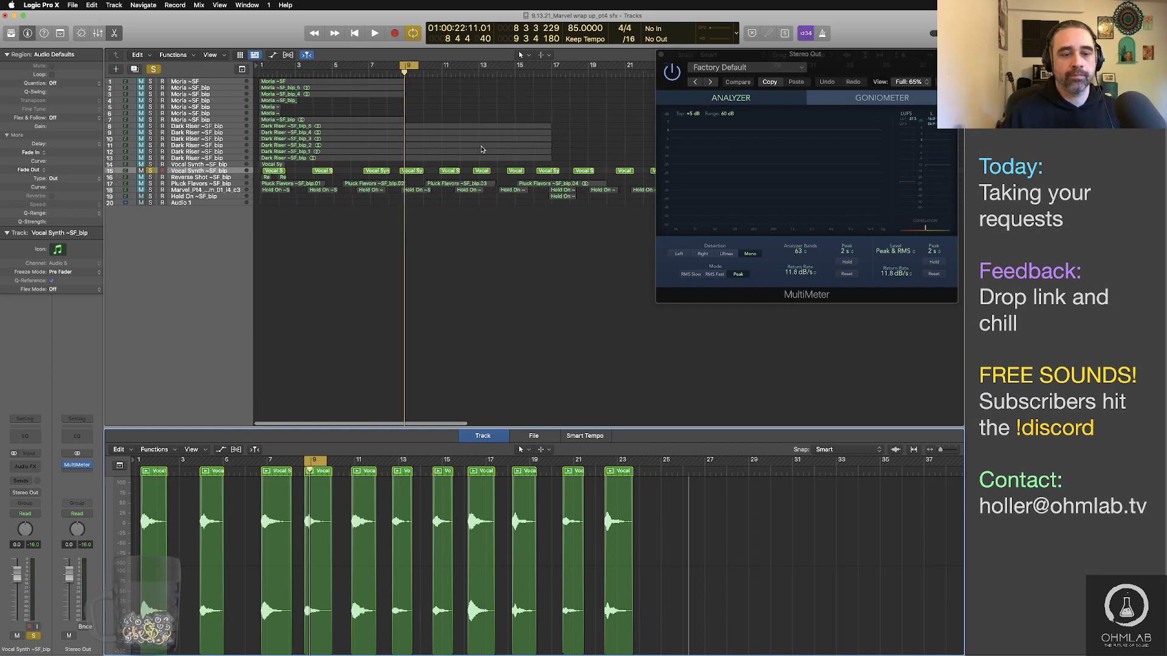
scroll(486, 174, right, 5)
drag(587, 174, 331, 176)
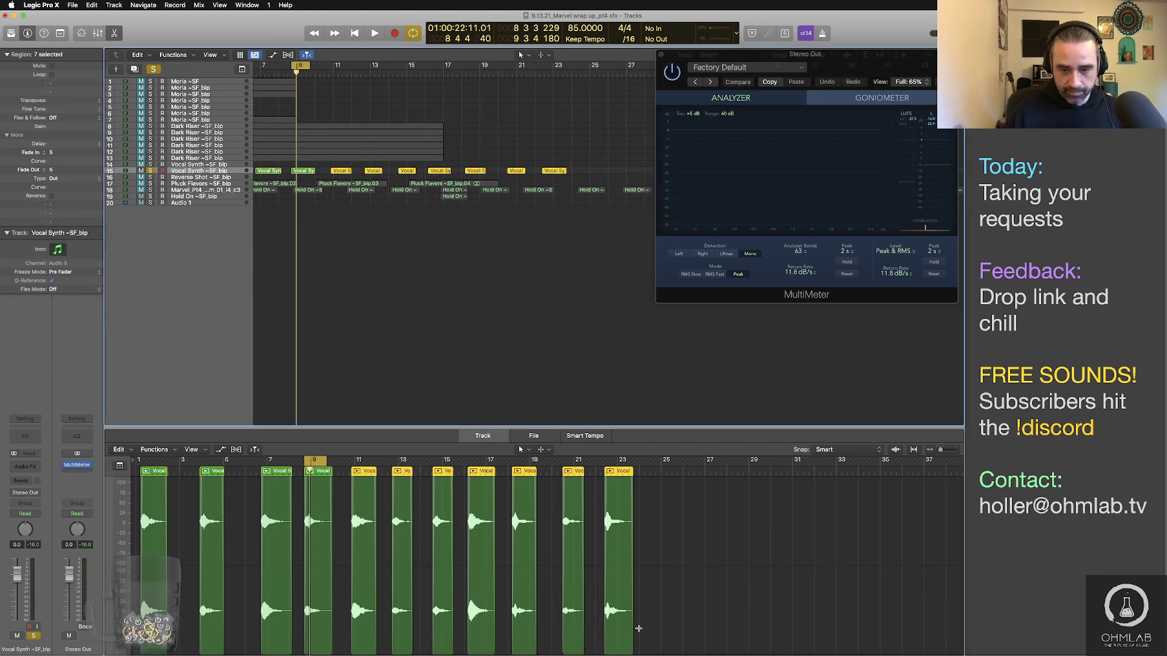
drag(633, 627, 630, 621)
Step: Fit the cycle range to the lengthened fourth Vocal Synth region on track 15 and audition it
click(324, 486)
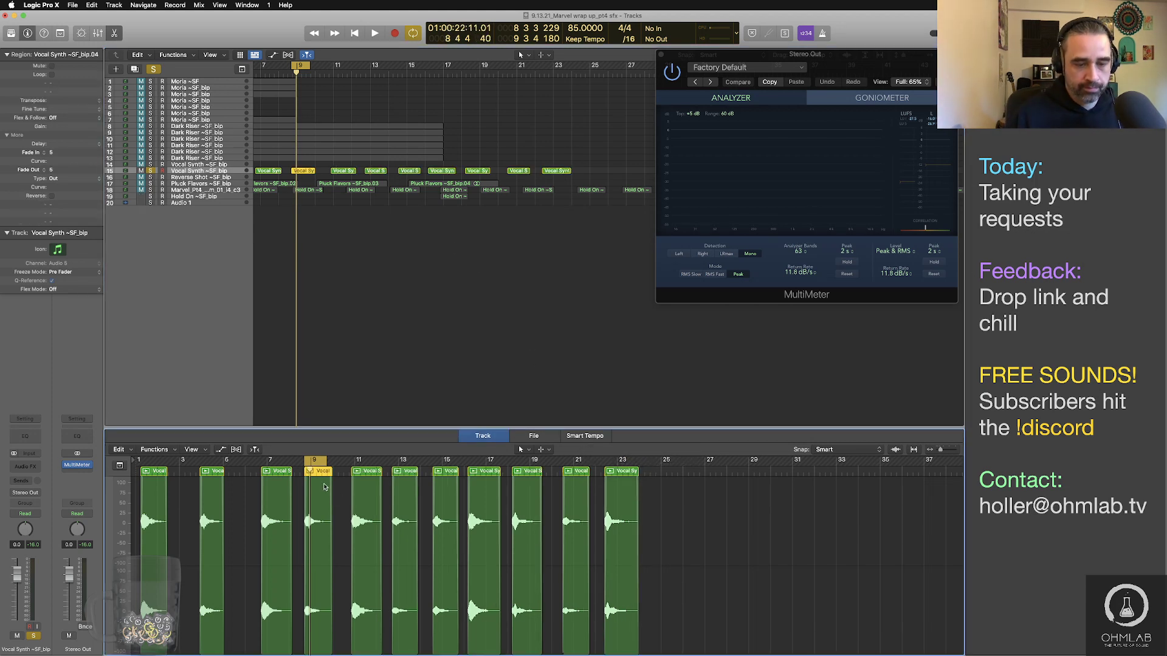
key(space)
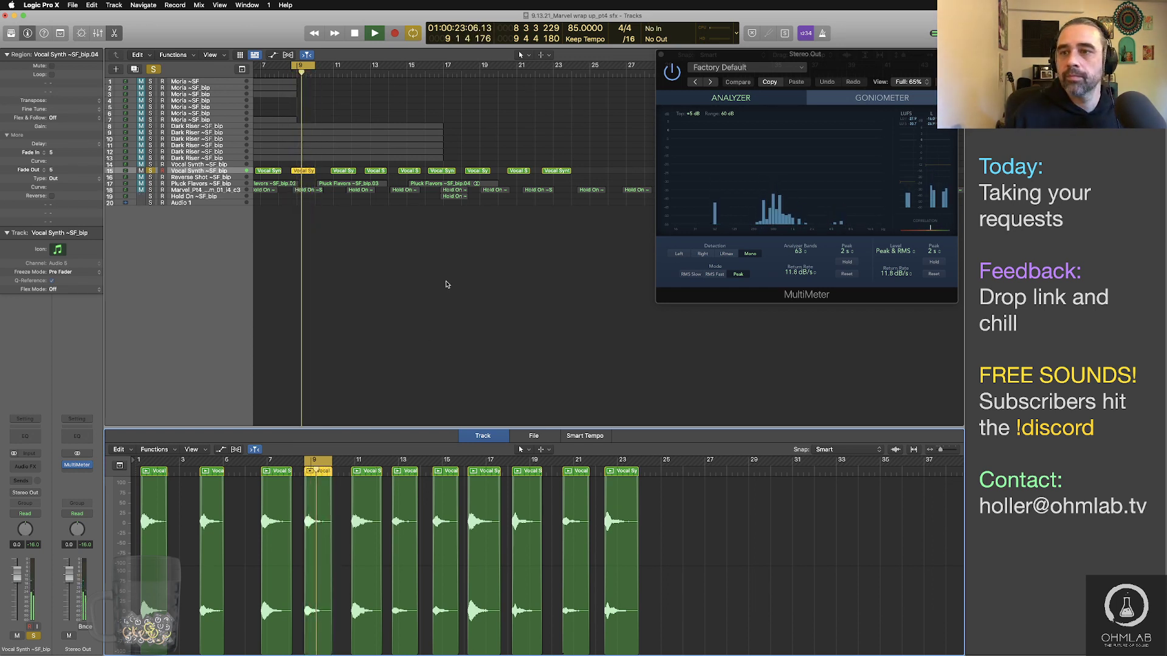
key(space)
Step: Bounce the fourth Vocal Synth region on track 15 under the same stinger name, numbered 21 and with the l1 tag
click(305, 174)
key(super+b)
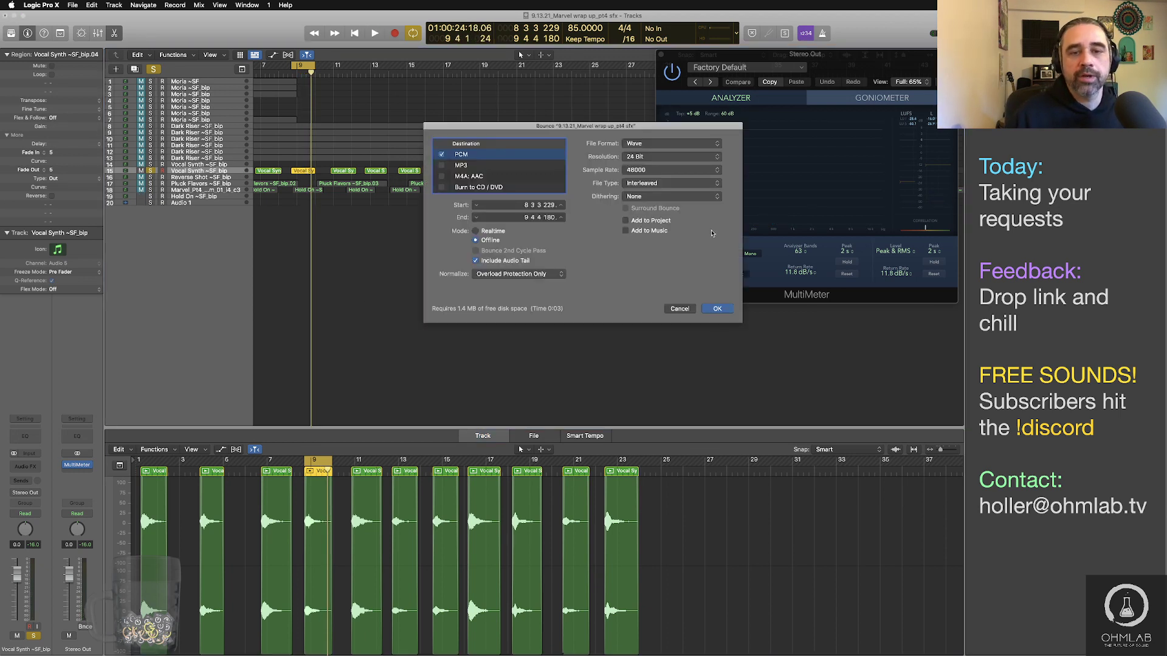
click(718, 310)
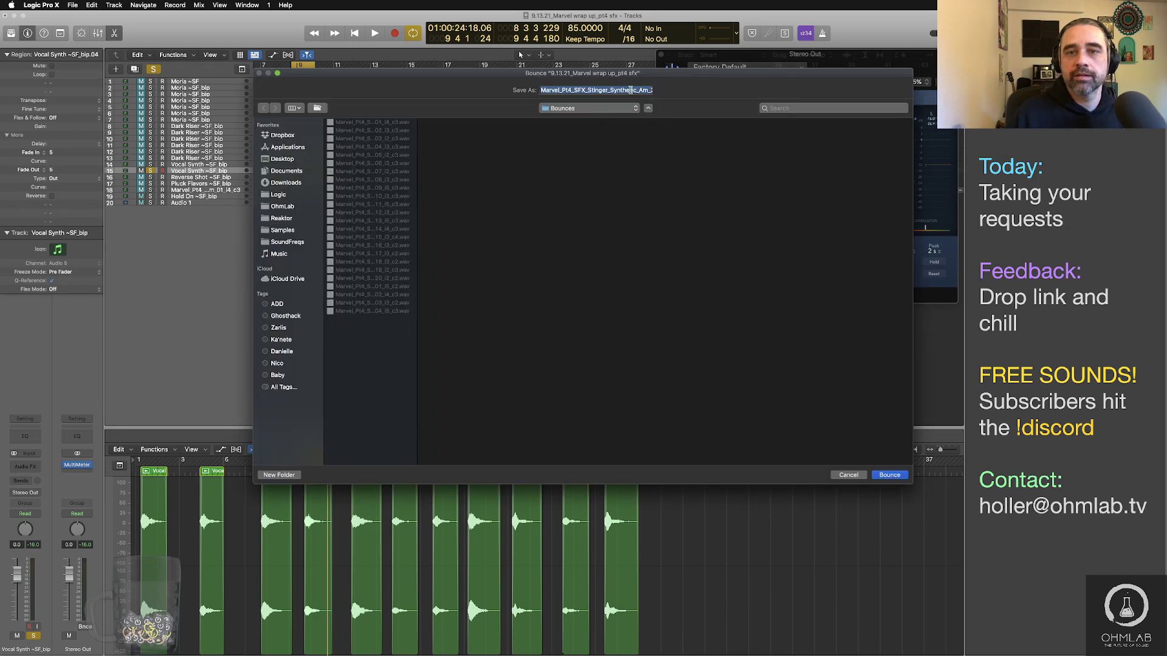
click(631, 90)
key(shift+super+Right)
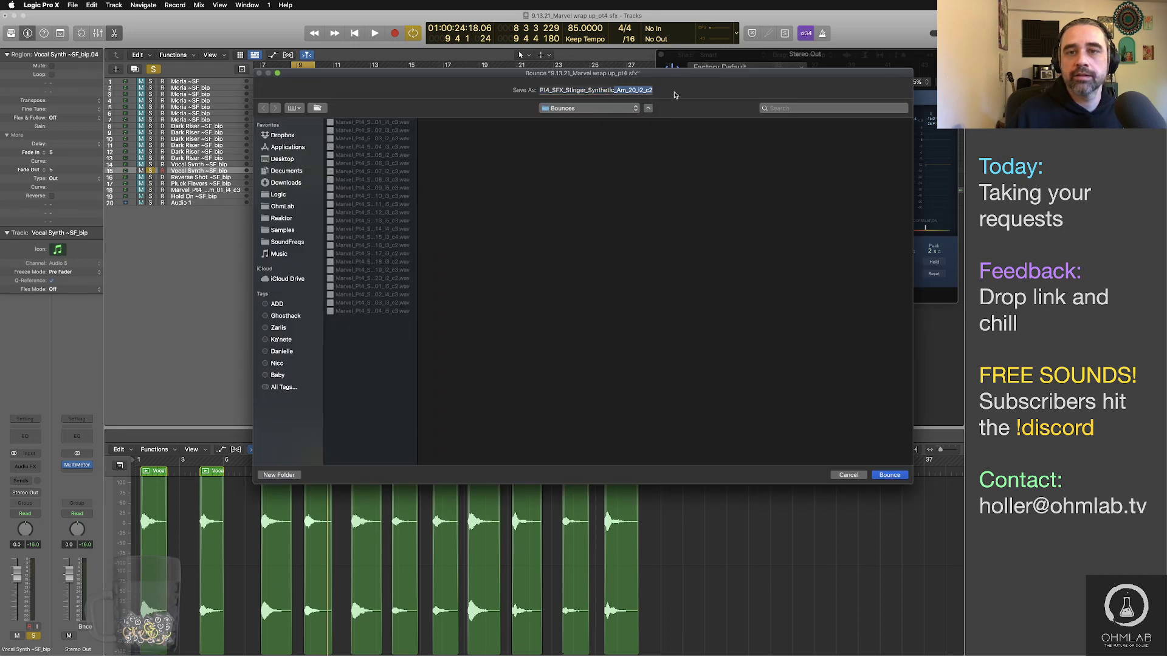
click(622, 89)
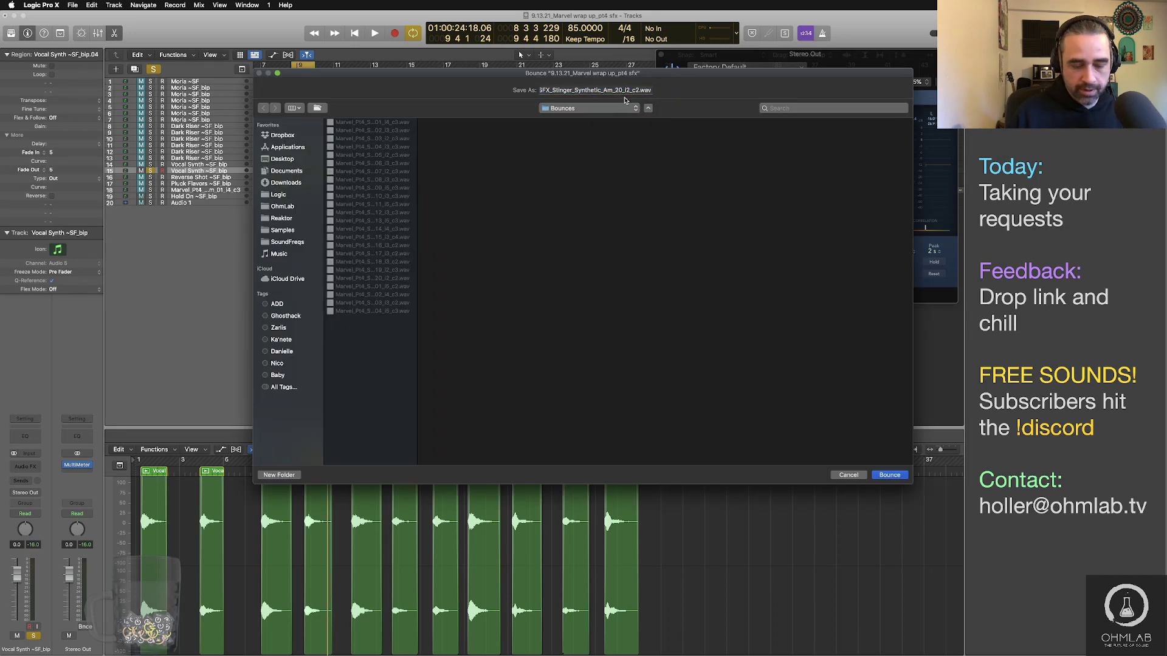
key(BackSpace)
text(1)
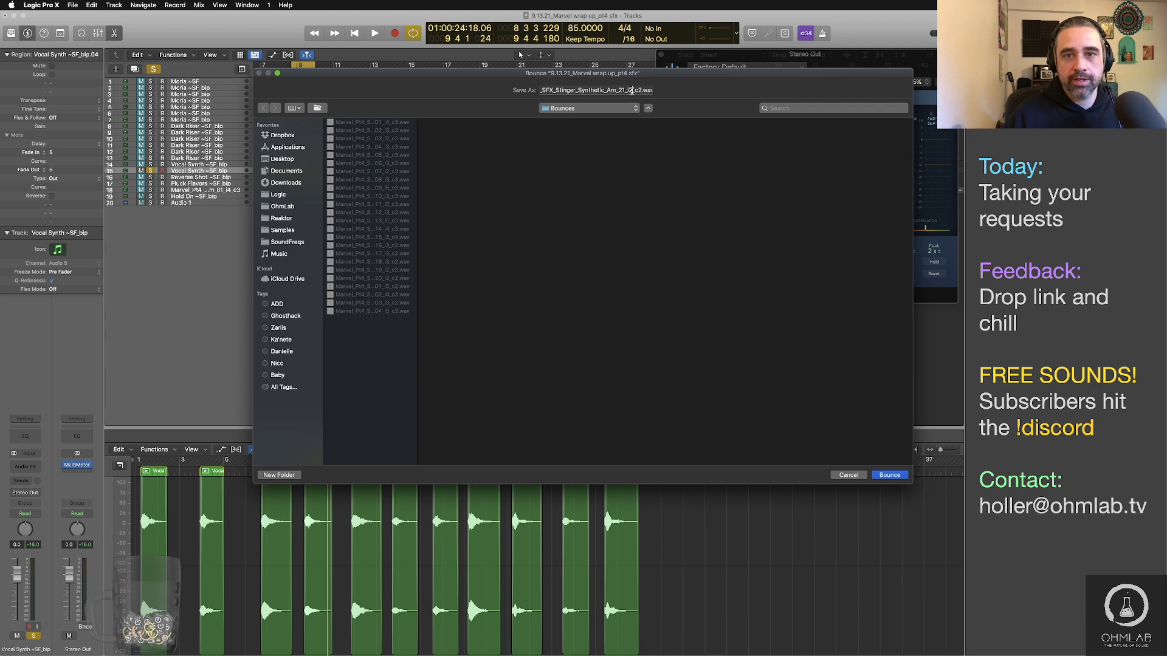
click(633, 90)
key(BackSpace)
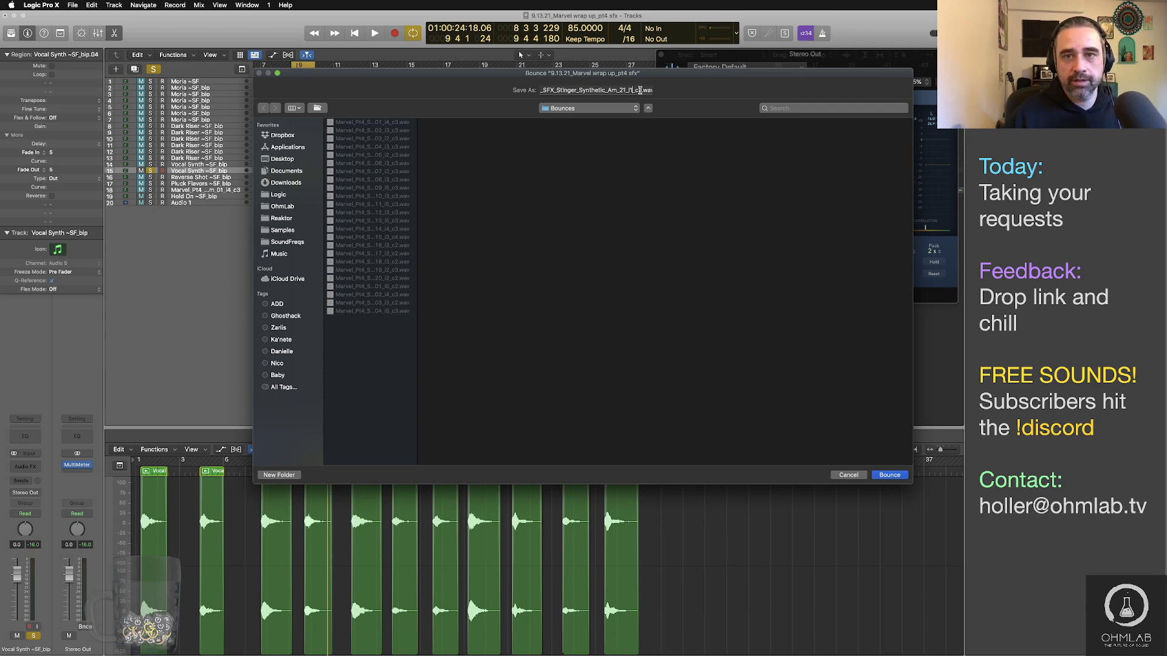
key(Return)
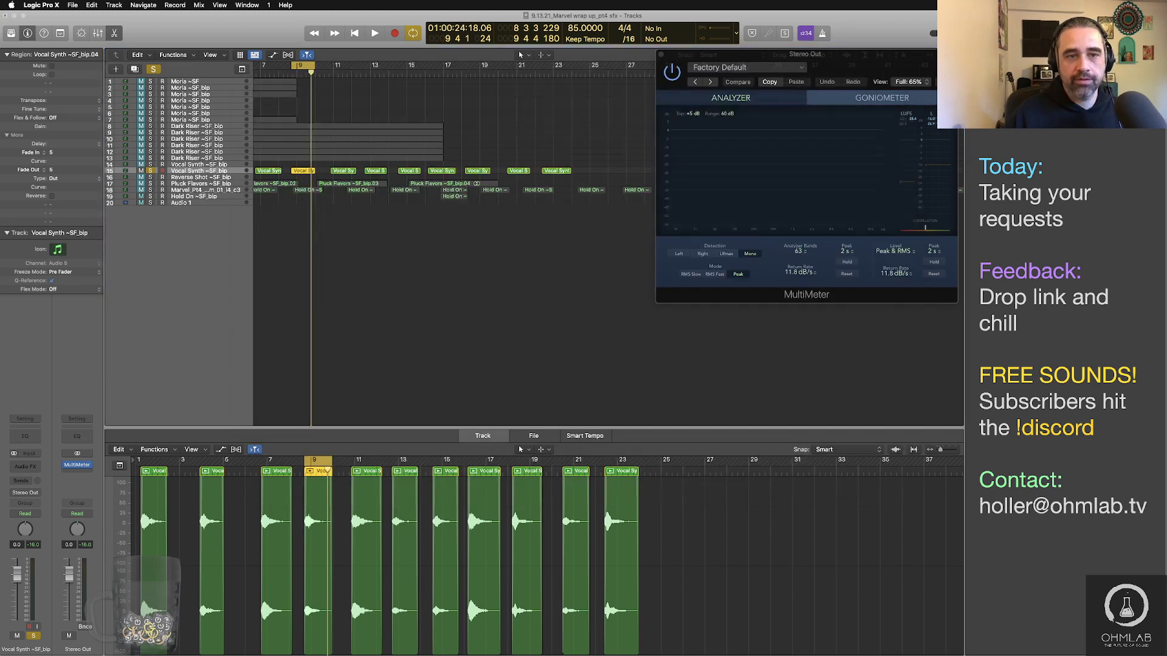
Step: Audition the fifth Vocal Synth region on track 15, extend its end slightly and fit the cycle range to it, ending at about 12 2 2
click(343, 172)
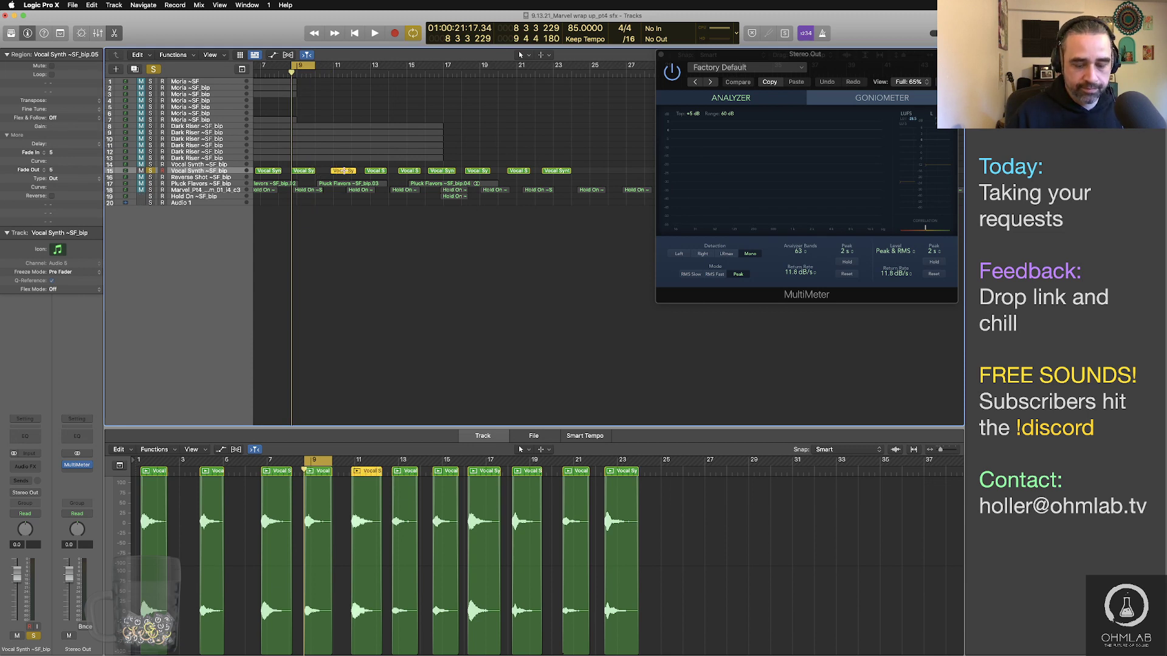
key(super+u)
key(space)
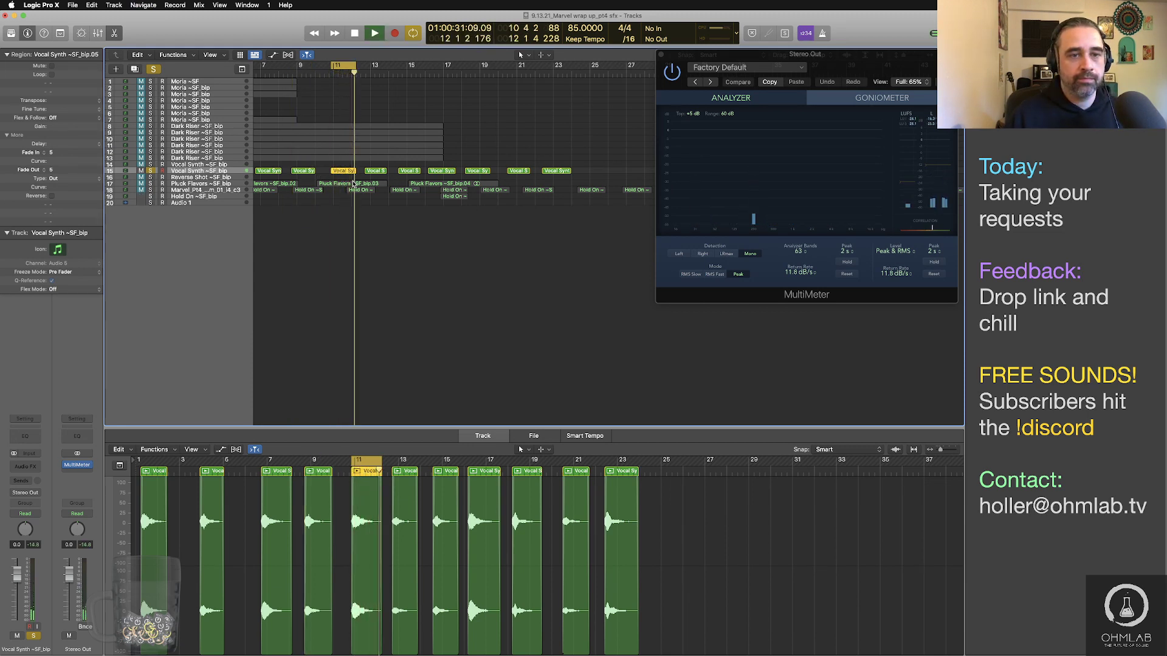
key(space)
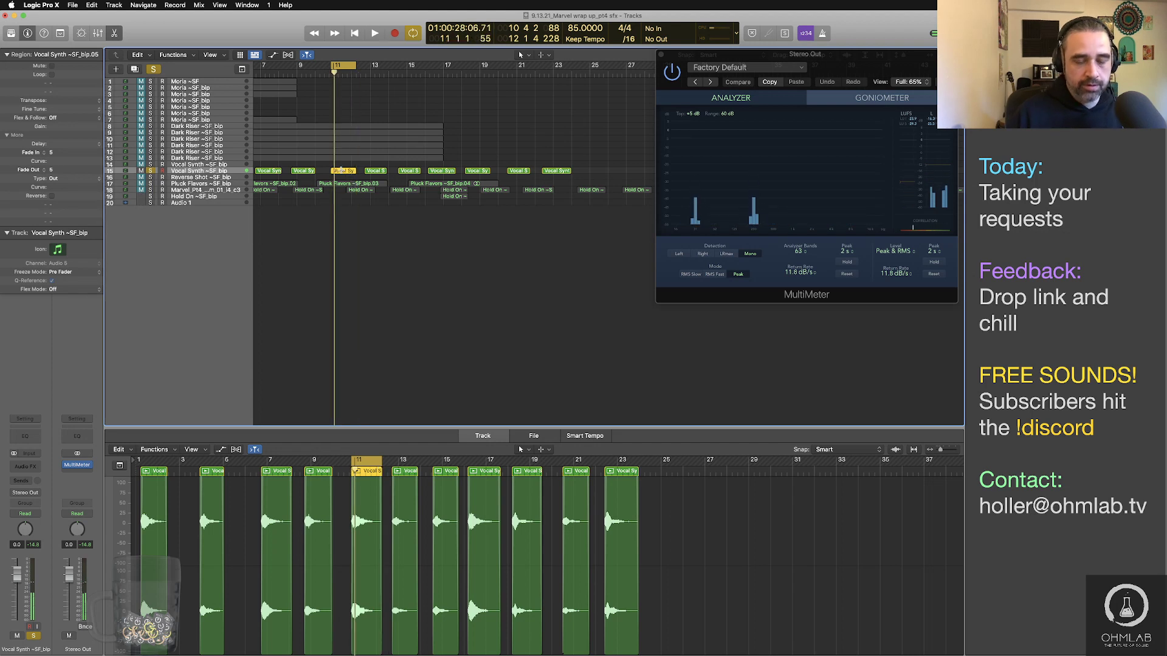
drag(381, 624, 382, 624)
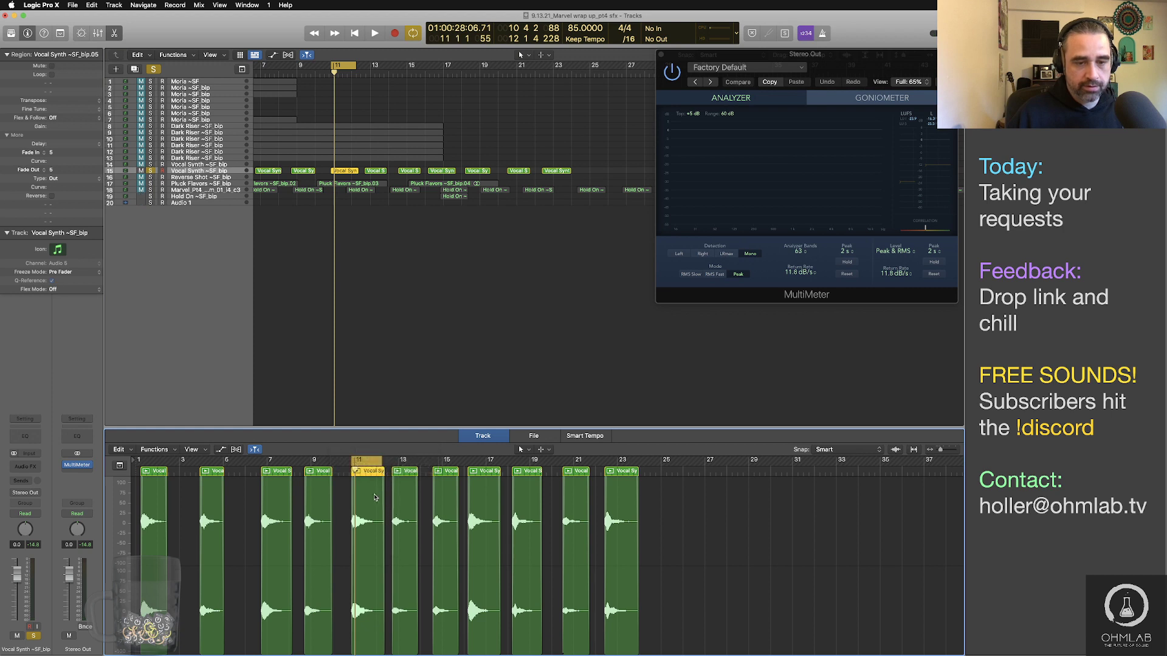
click(375, 472)
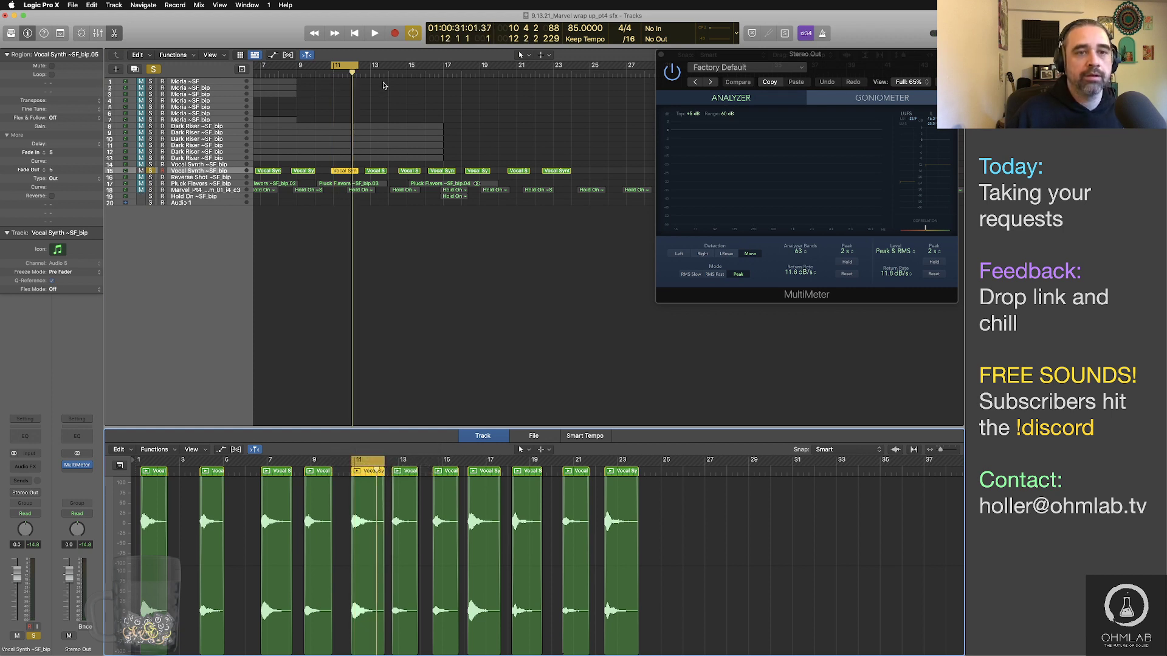
Step: Bounce the fifth Vocal Synth region on track 15 under the same stinger name, numbered 22 with the l2 and c3 tags
click(346, 171)
key(super+b)
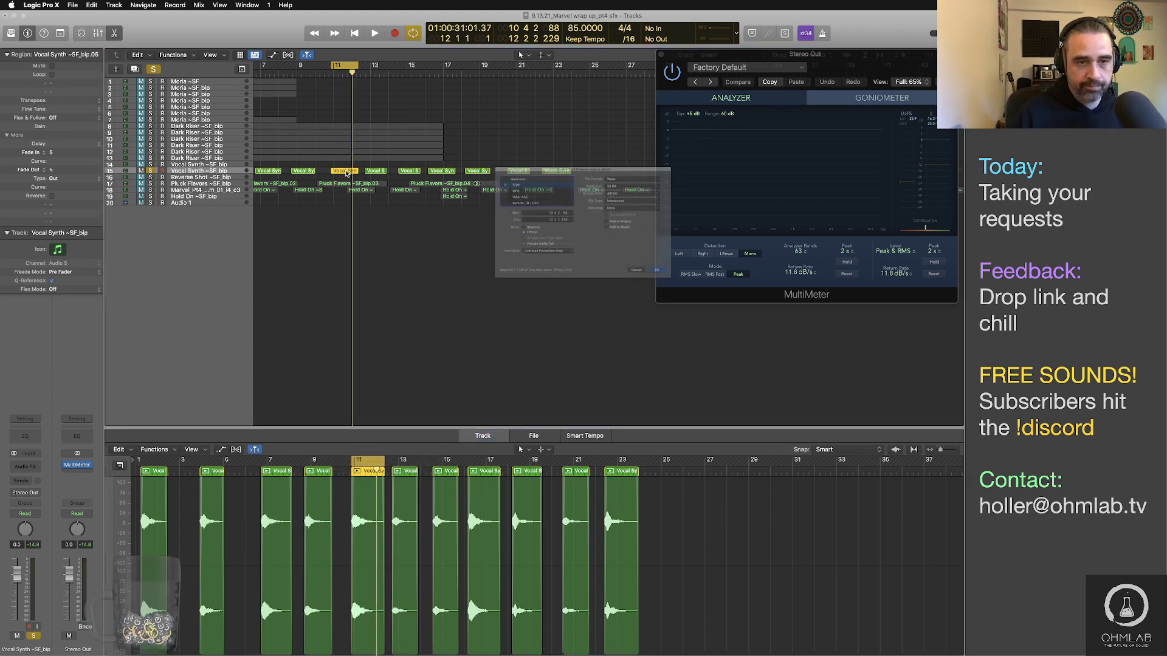
click(722, 310)
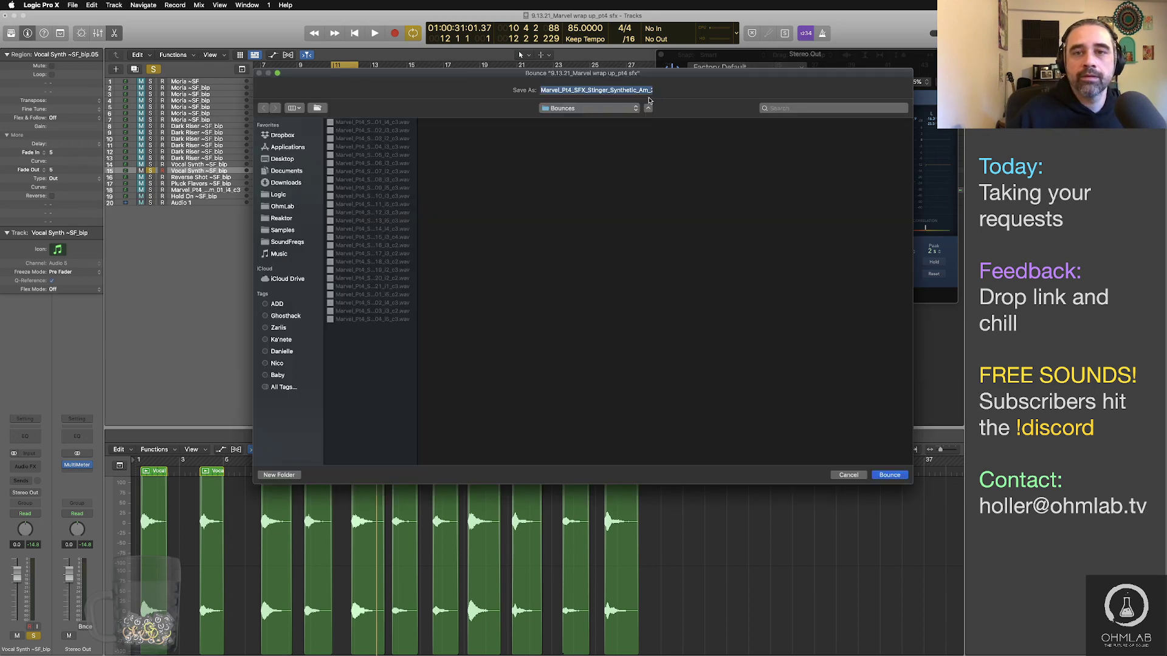
drag(629, 90, 722, 94)
click(622, 91)
key(BackSpace)
text(22_i1_c3.wa)
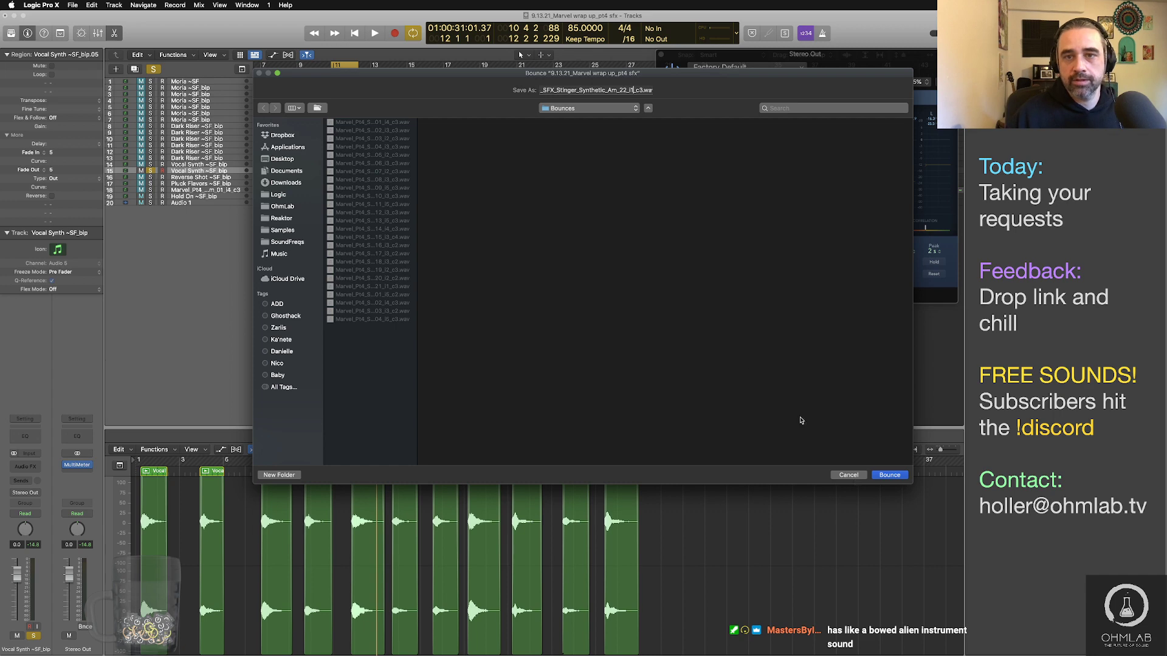
key(BackSpace)
text(2)
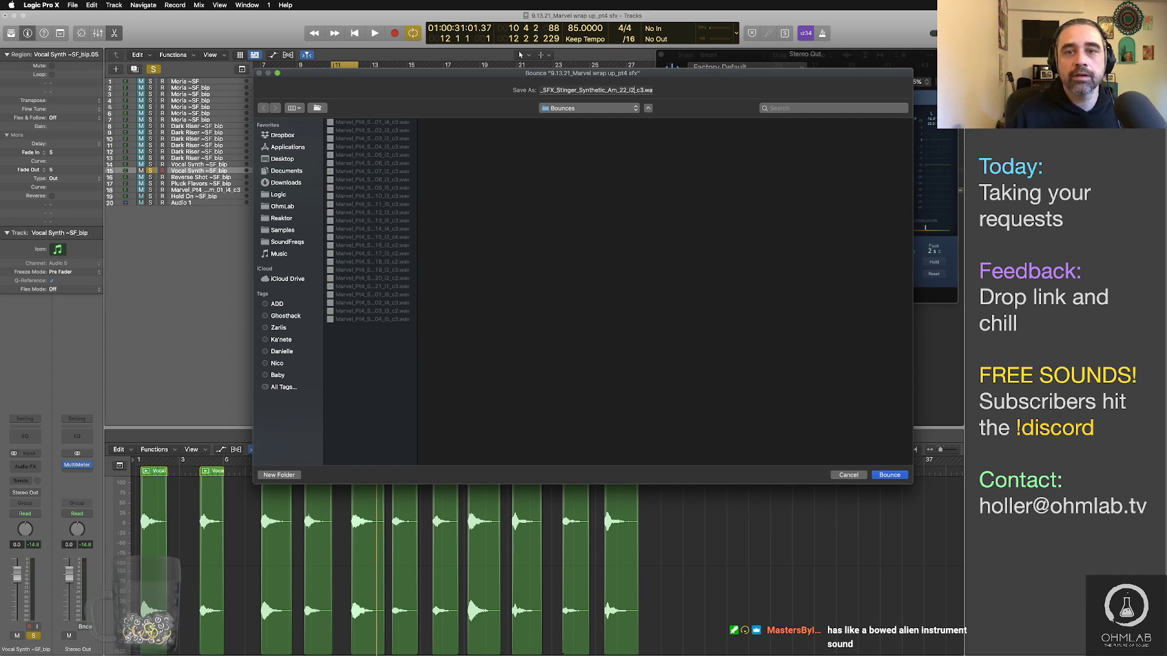
click(890, 475)
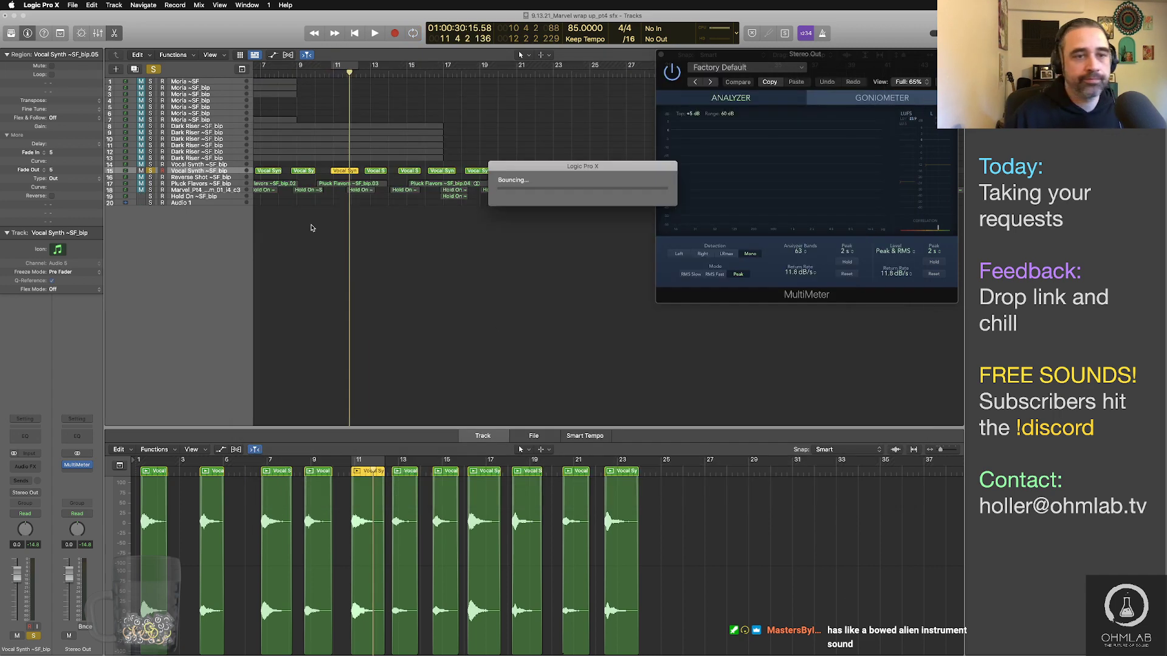
Step: Audition the sixth Vocal Synth region on track 15, extend its end slightly and fit the cycle range to it, ending at about 14 1 3
click(375, 172)
key(shift+space)
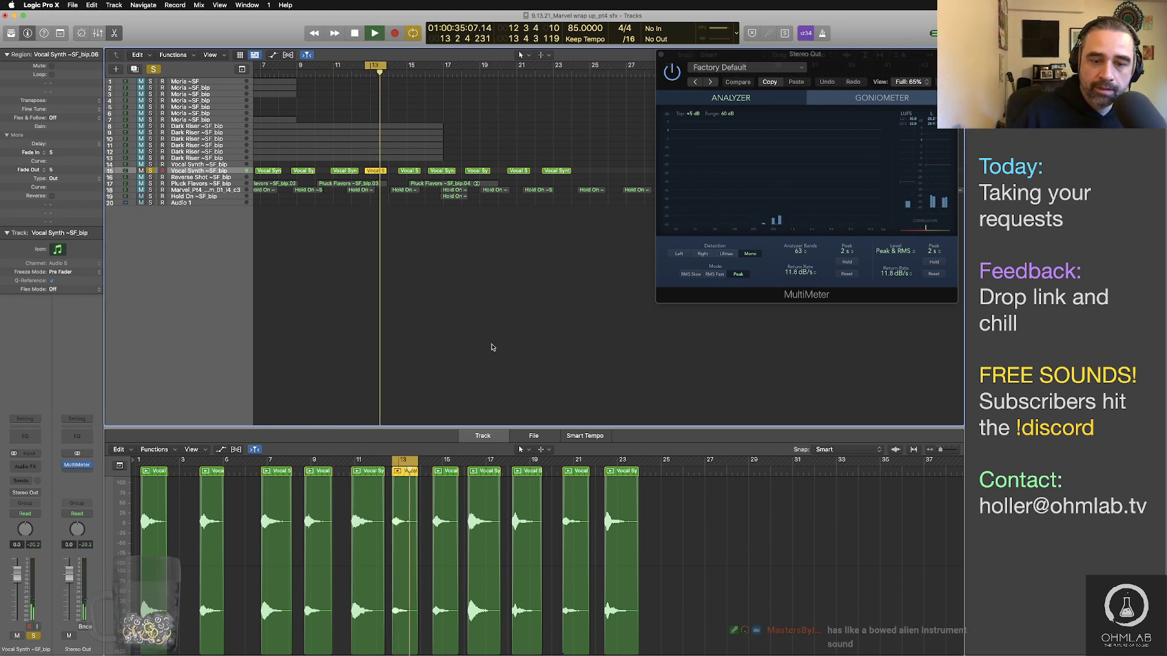
key(space)
drag(416, 627, 423, 627)
click(410, 472)
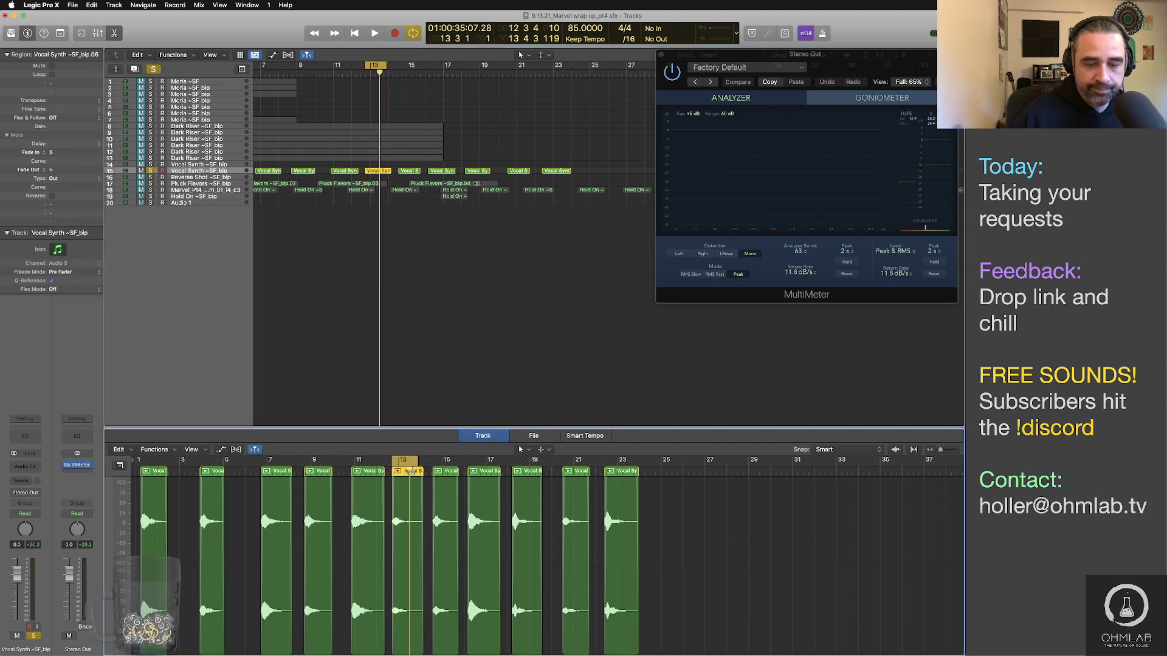
key(space)
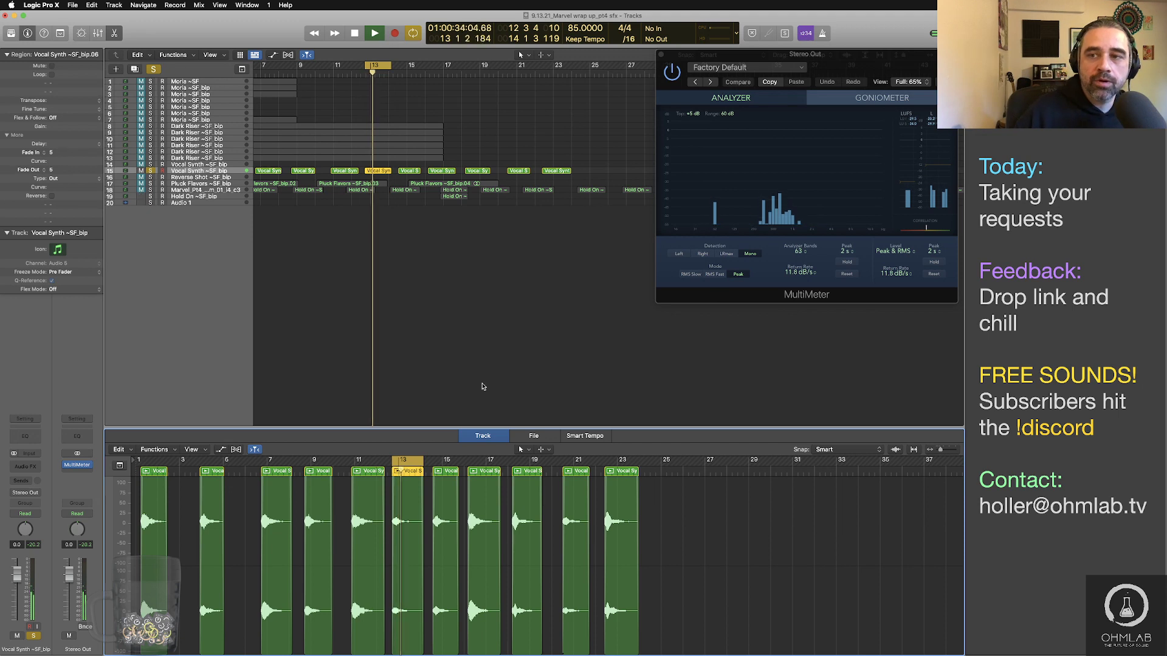
key(space)
Step: Raise the sixth Vocal Synth region's gain to +2.7 dB and audition the louder result
click(375, 175)
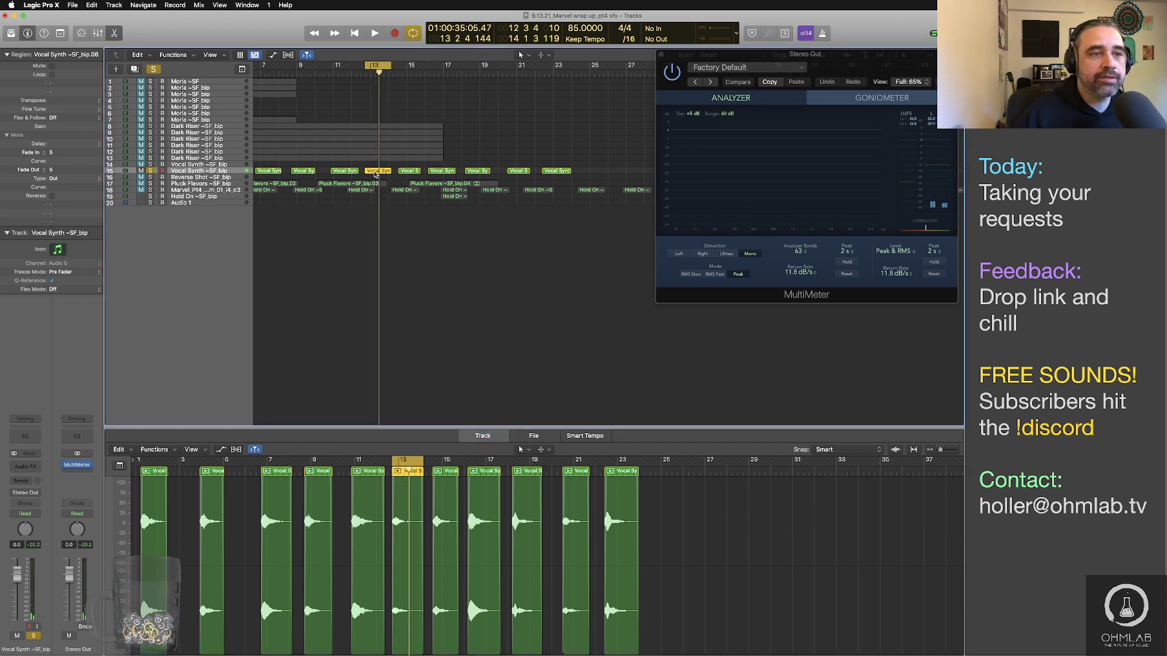
drag(54, 126, 53, 109)
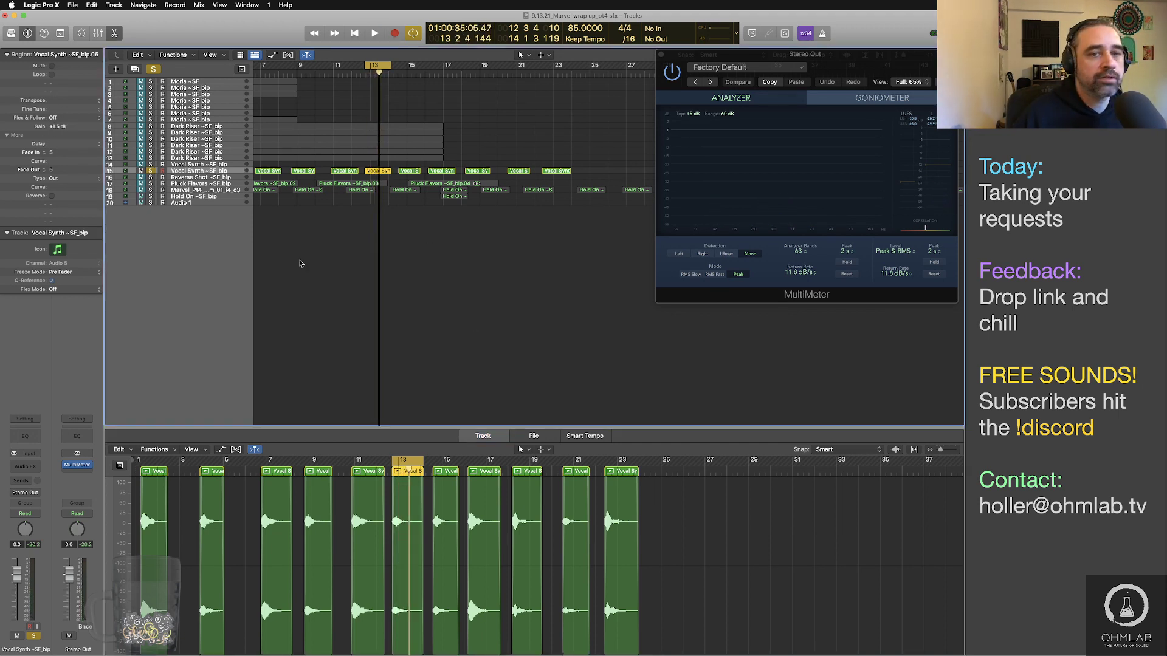
click(280, 248)
key(space)
key(space)
click(373, 172)
click(396, 273)
key(space)
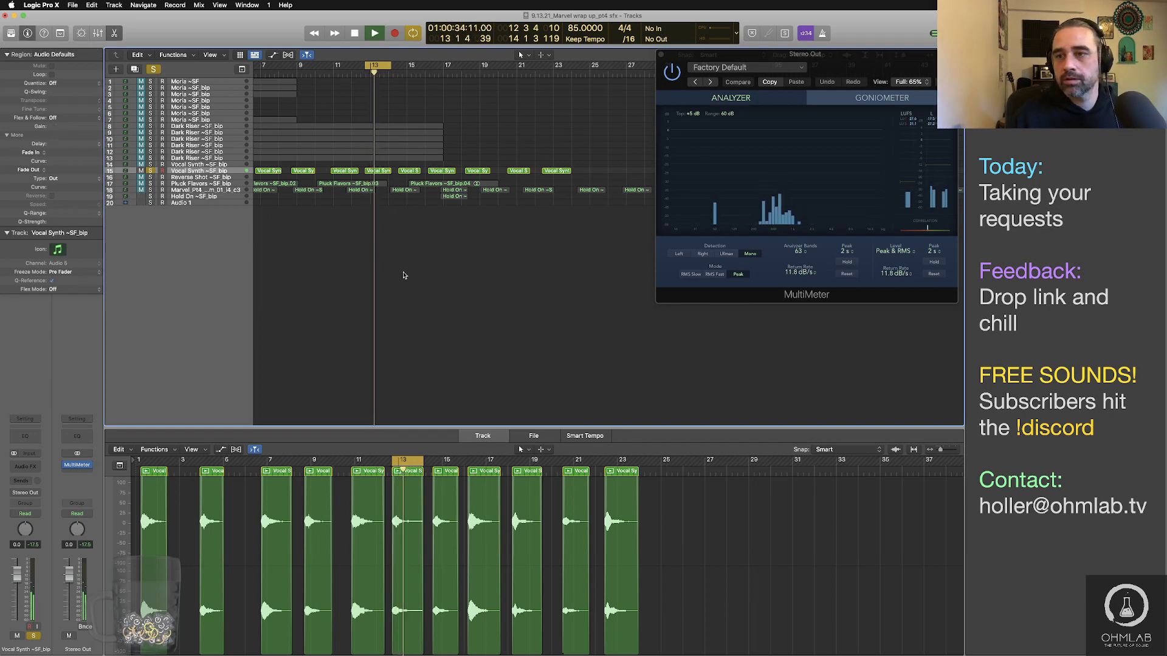
key(space)
key(super+z)
Step: Bounce the sixth Vocal Synth region on track 15 under the same stinger name, numbered 23 with the l1 and c2 tags
key(super+b)
click(717, 309)
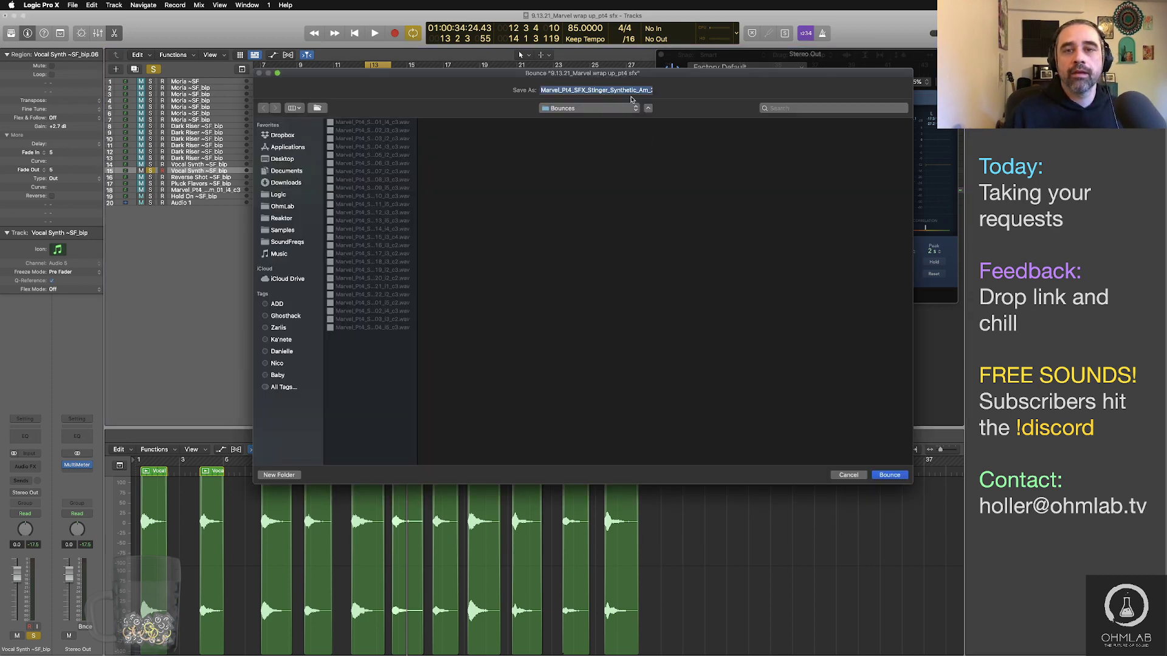
drag(631, 94, 722, 98)
click(604, 92)
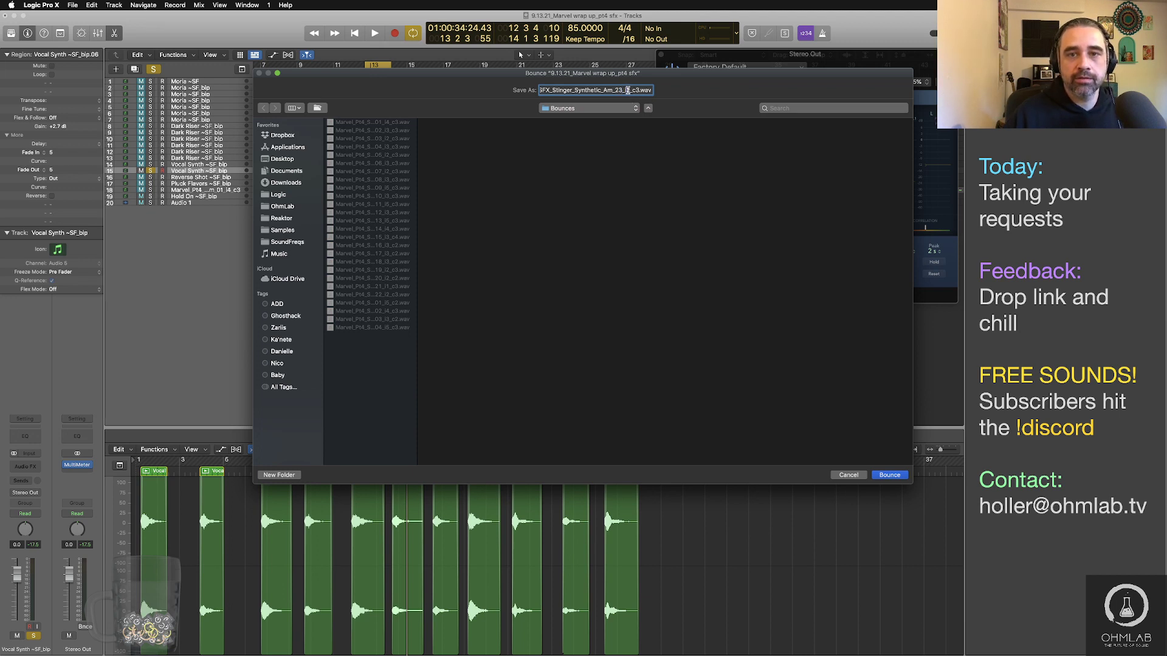
key(BackSpace)
text(1)
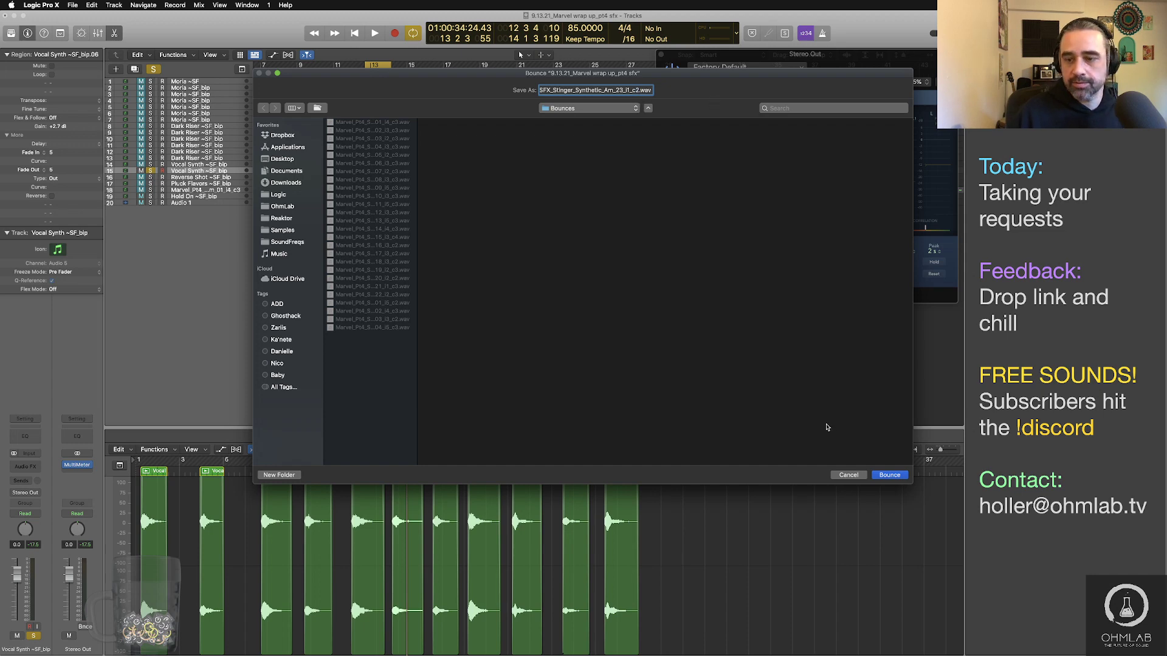
click(888, 477)
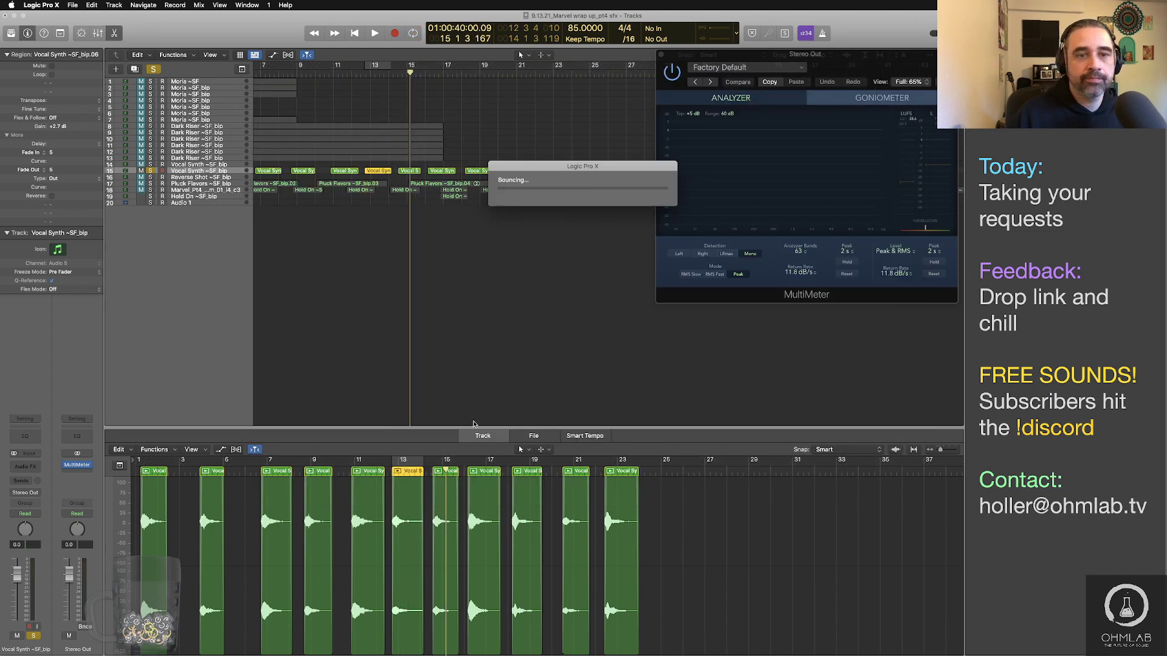
Step: Audition the seventh Vocal Synth region on track 15 and compare it with the sixth one
click(406, 171)
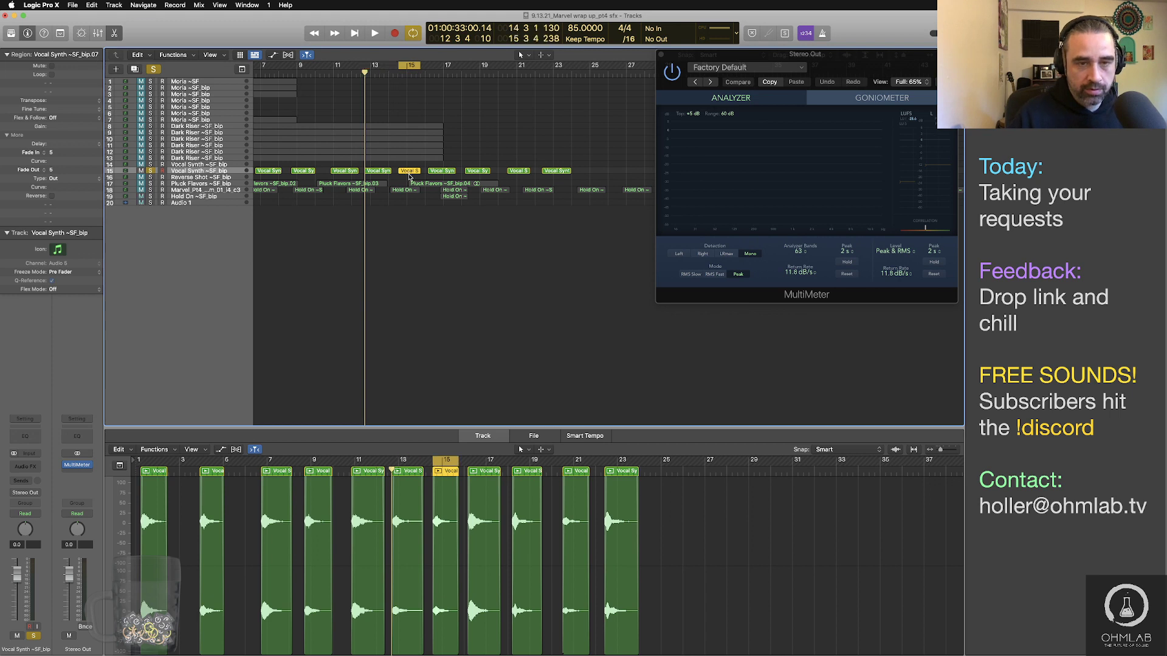
key(shift+space)
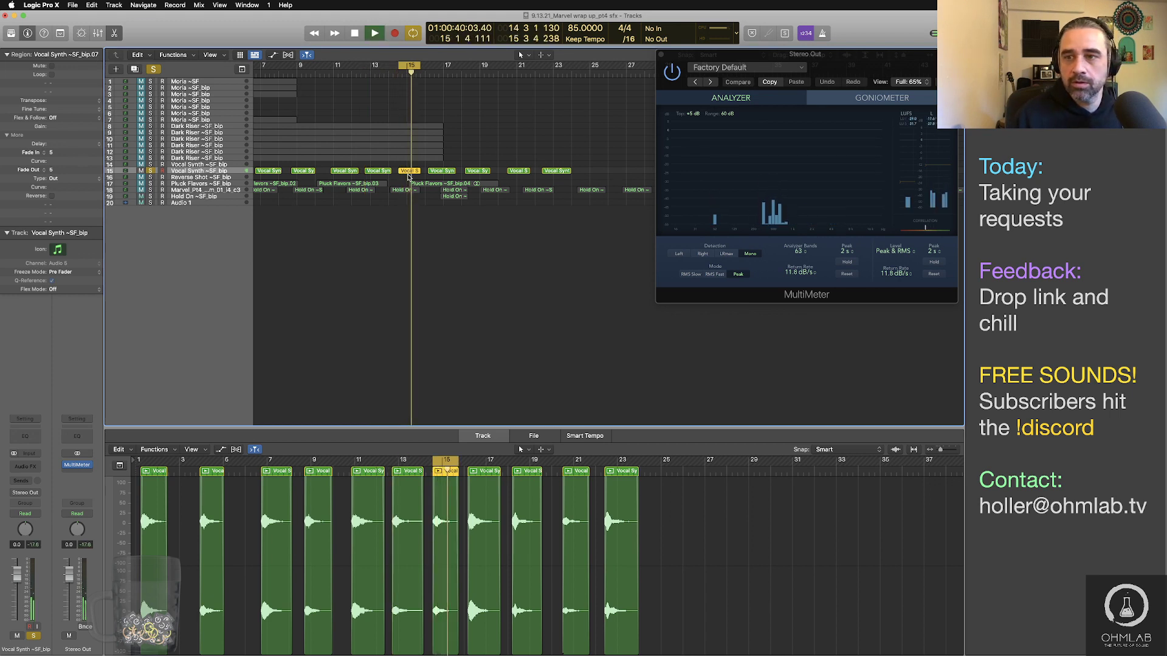
key(space)
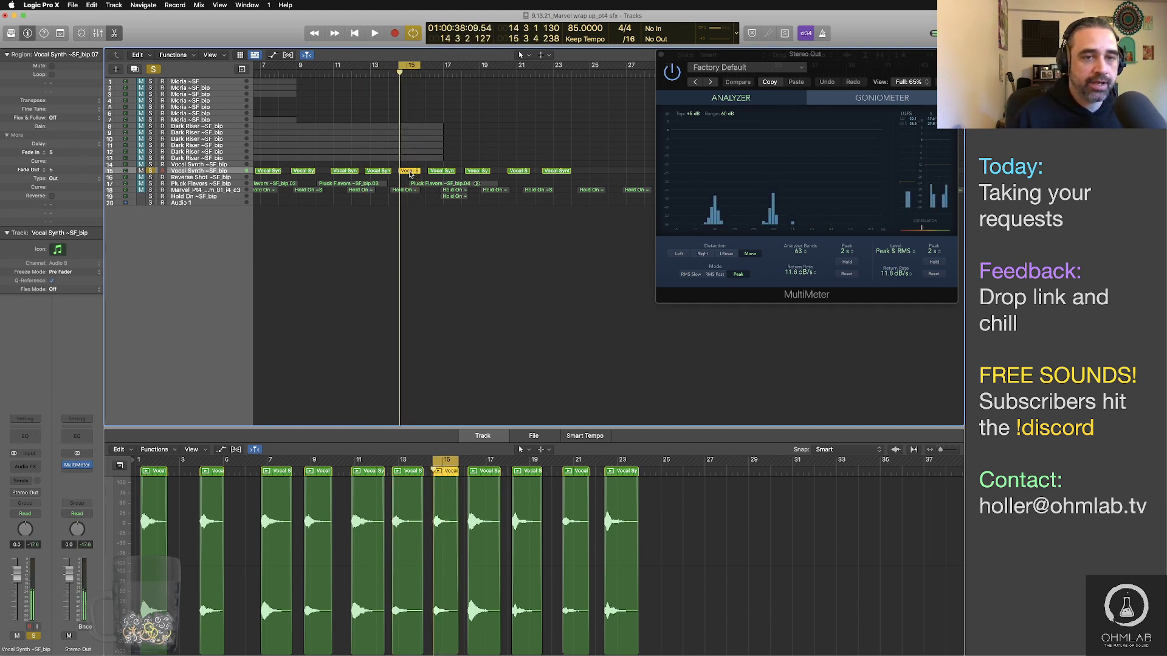
click(365, 69)
key(space)
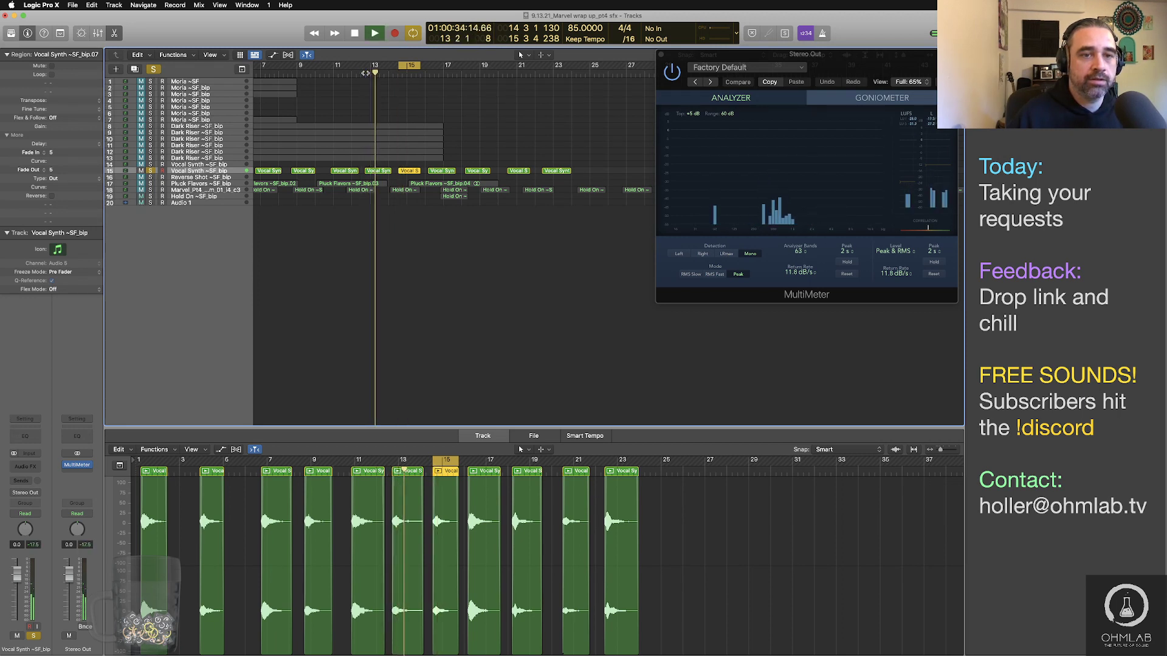
Step: Fit the cycle range to the eighth Vocal Synth region and bounce it under the same stinger name, numbered 24 with the l3 and c2 tags
click(439, 173)
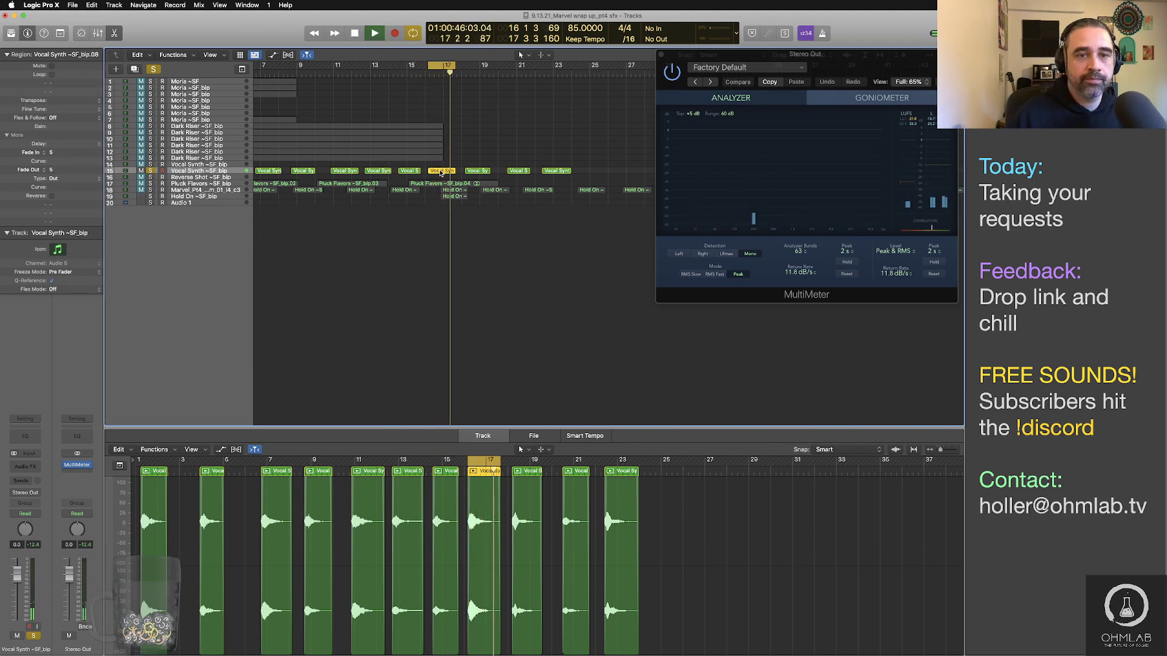
key(space)
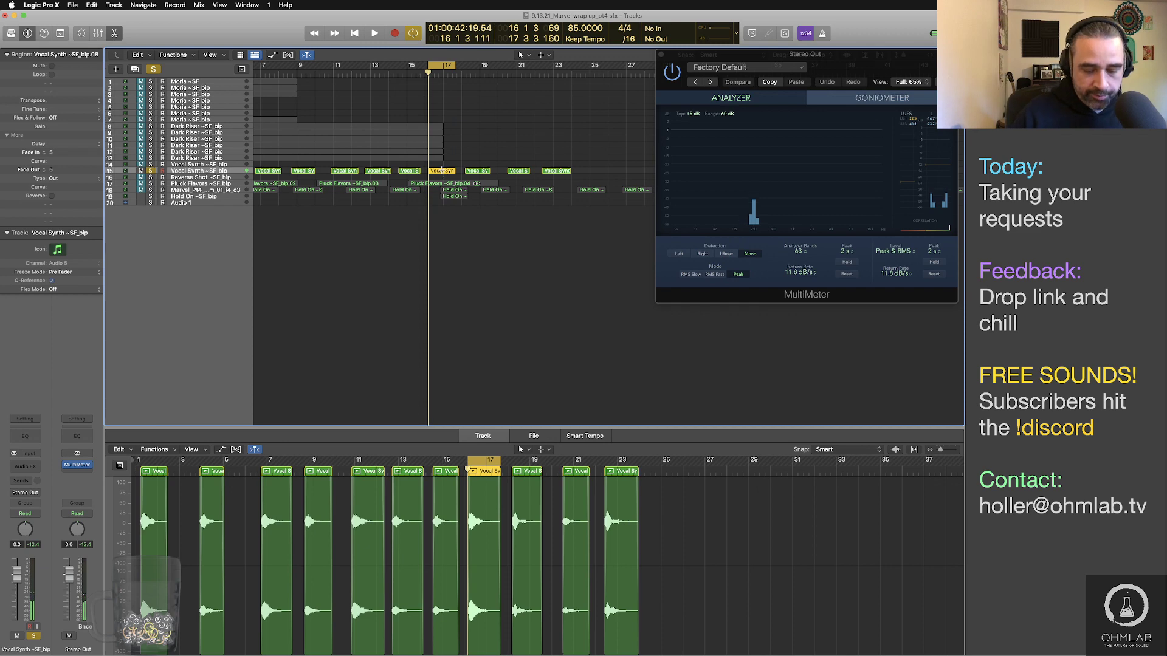
key(super+b)
click(712, 311)
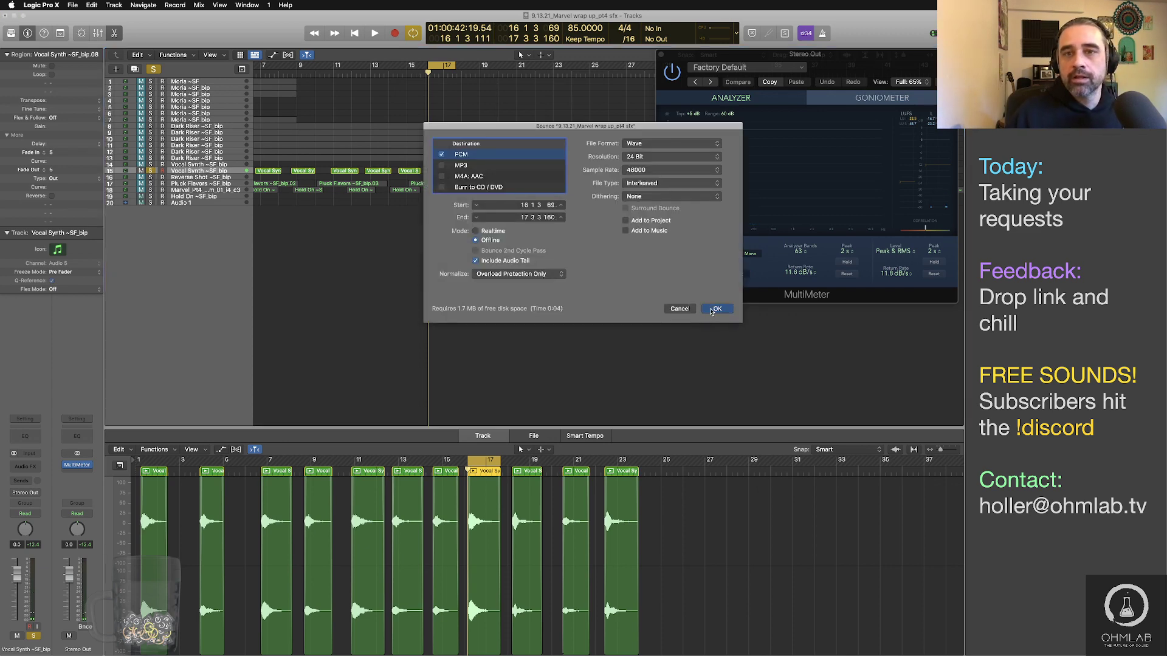
drag(631, 89, 685, 95)
click(621, 90)
key(BackSpace)
text(4_l1_c3.wa)
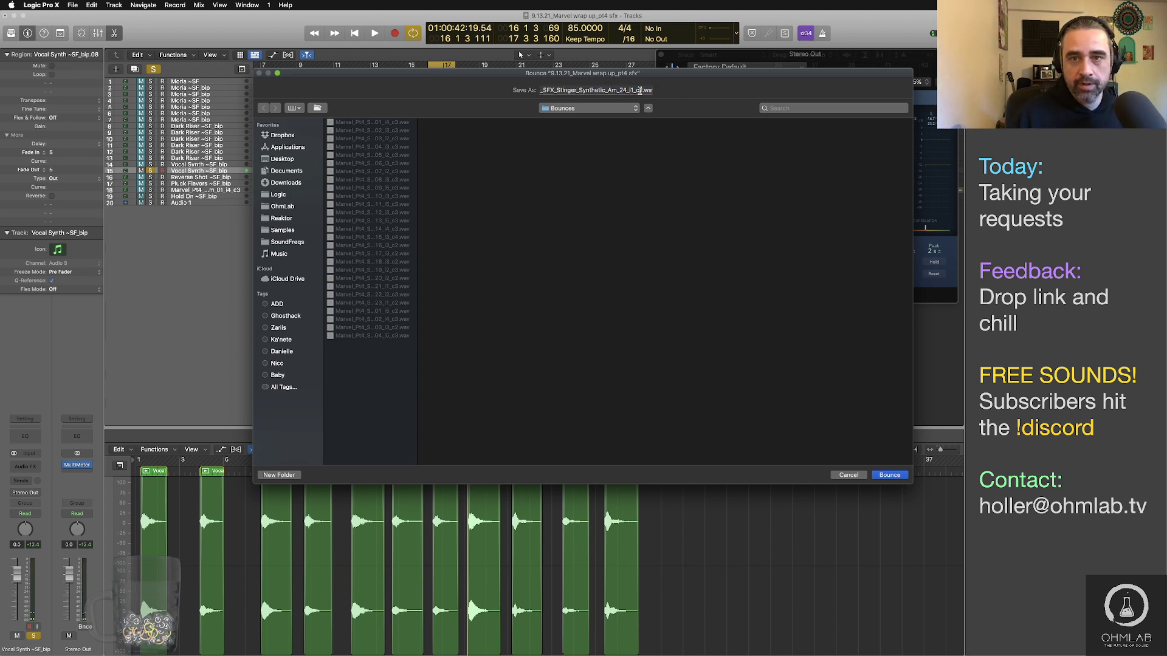
key(BackSpace)
key(BackSpace)
text(i3)
key(fn)
key(fn)
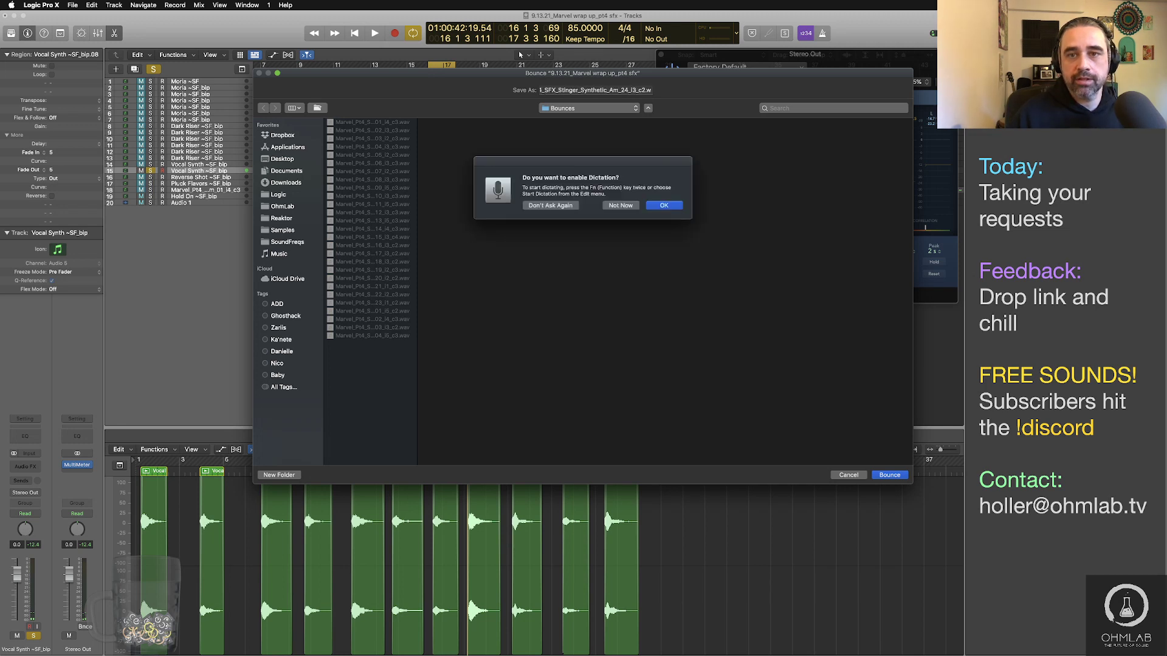
click(619, 205)
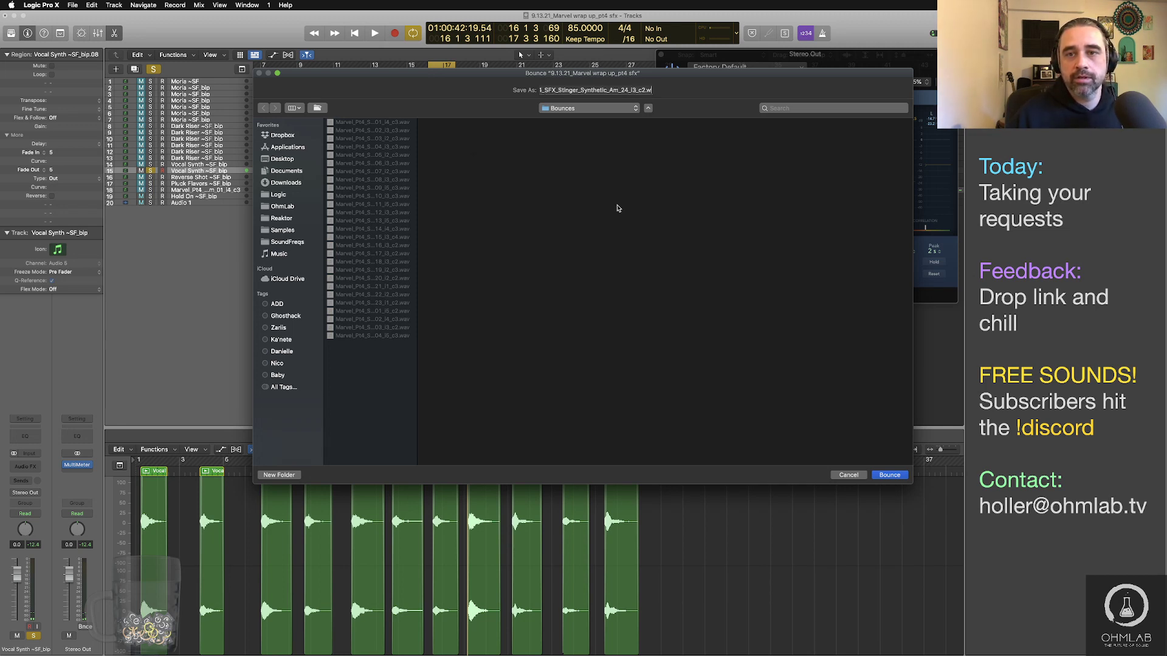
key(Return)
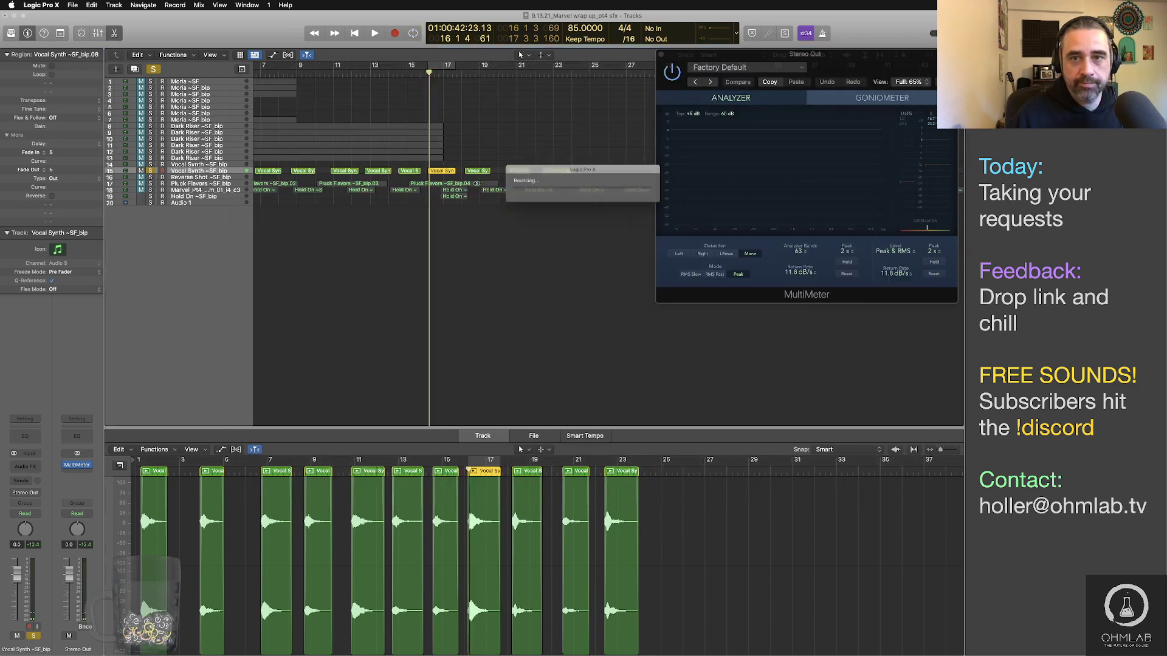
Step: Audition the ninth Vocal Synth region on track 15, extend its end and fit the cycle range to it, ending at about 20 1 2
click(477, 171)
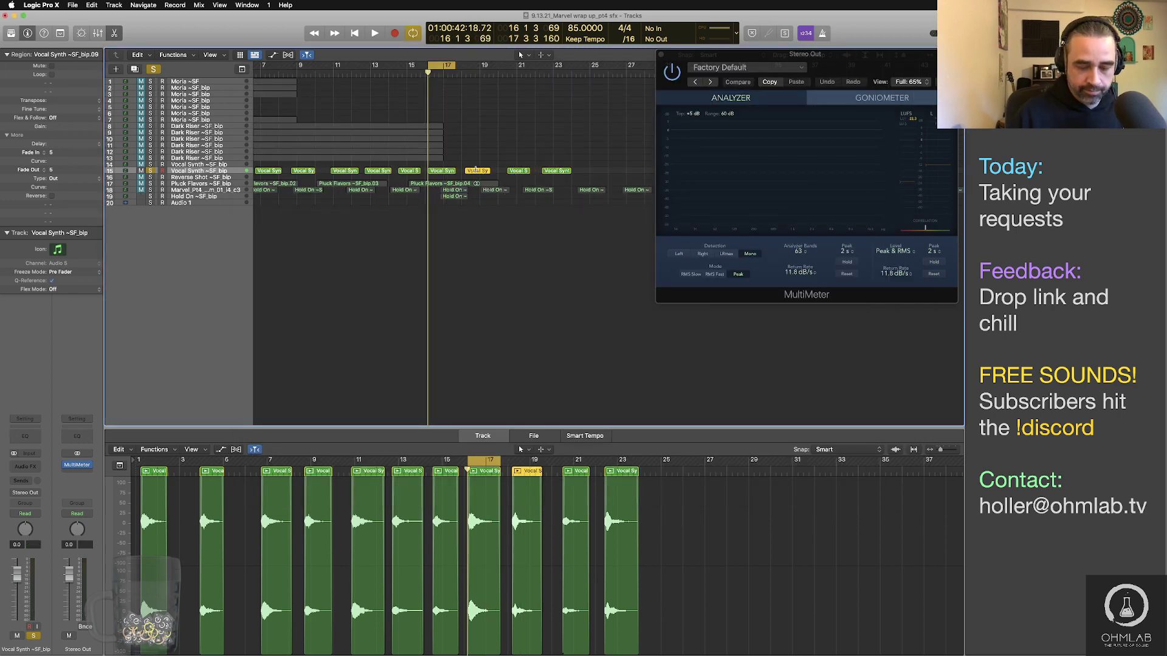
key(shift+space)
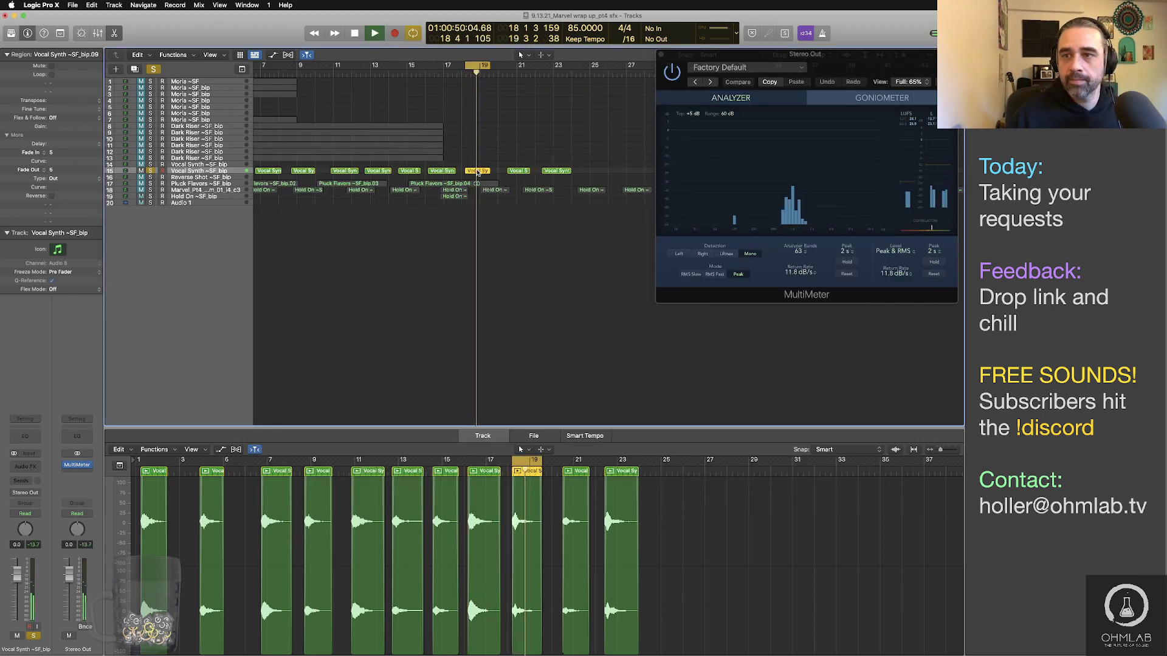
key(space)
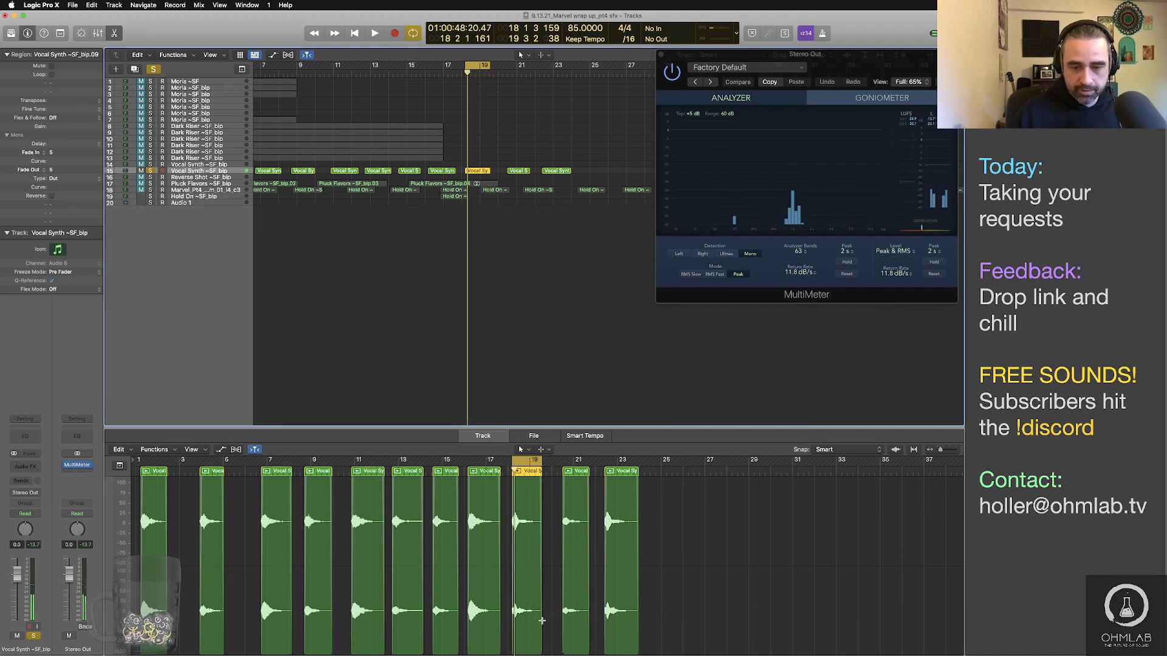
drag(541, 620, 551, 617)
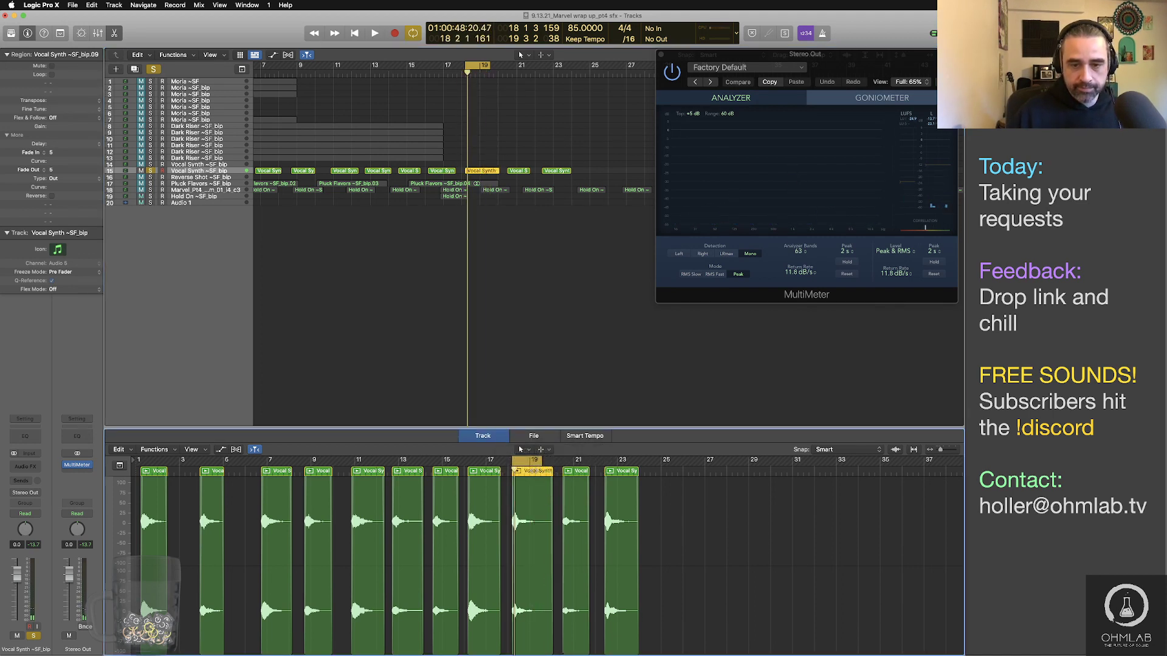
key(space)
Step: Bounce the ninth Vocal Synth region on track 15 under the same stinger name, numbered 25 with the l4 and c3 tags
key(super+b)
click(717, 309)
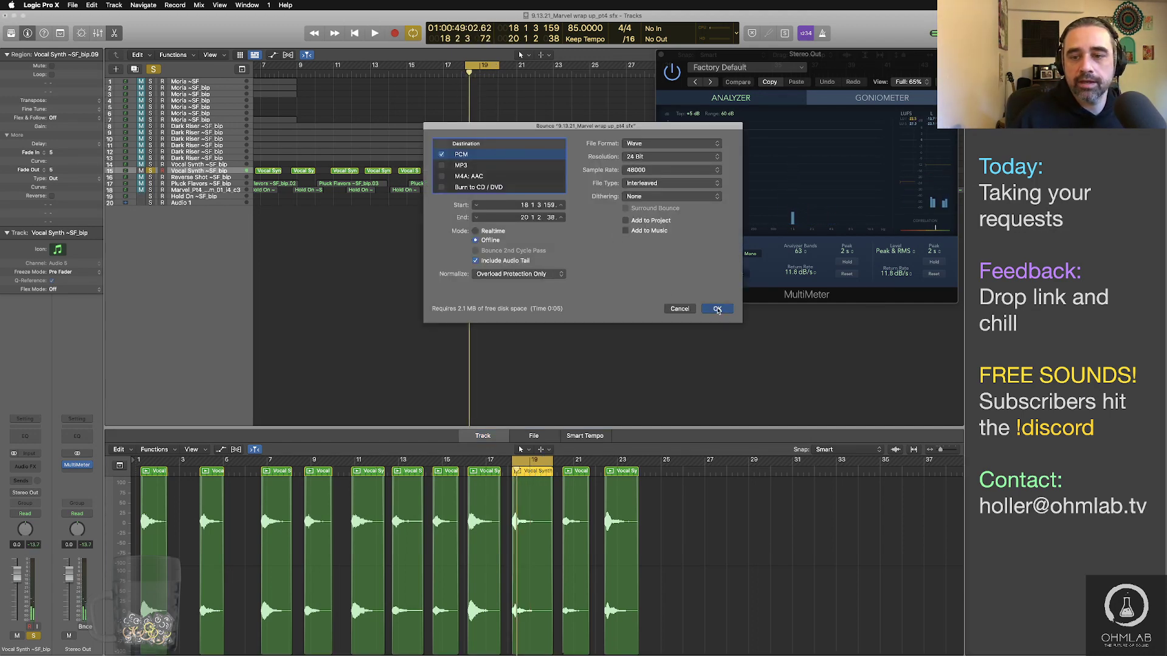
drag(621, 90, 679, 96)
click(633, 90)
key(BackSpace)
text(5_I4_c3)
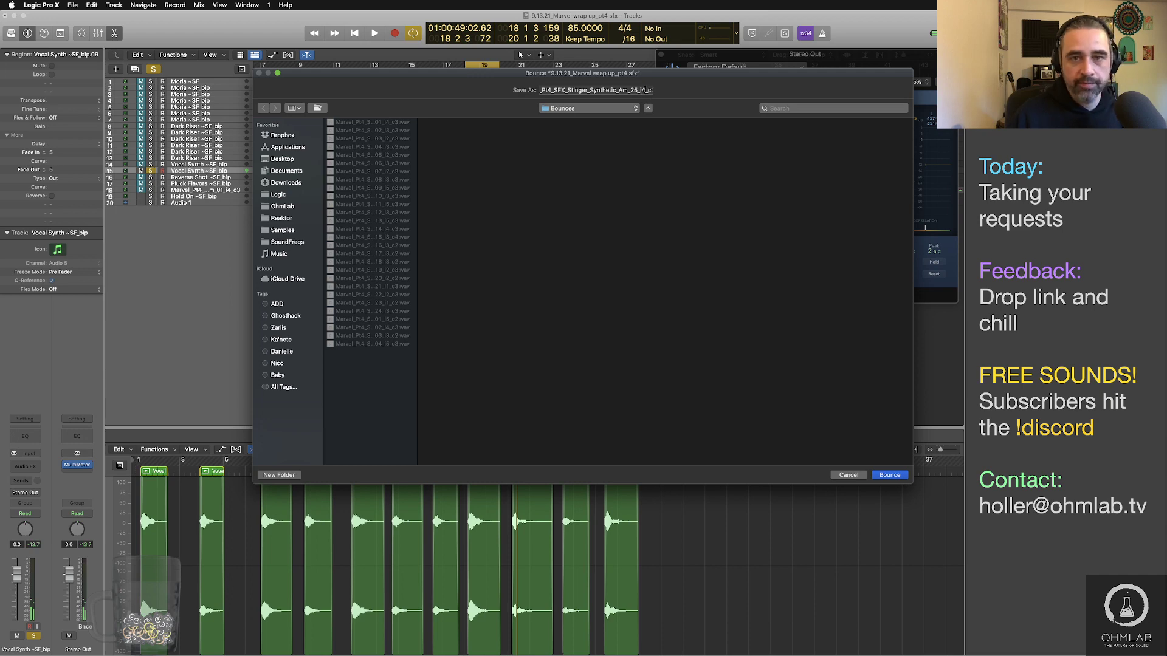
click(890, 475)
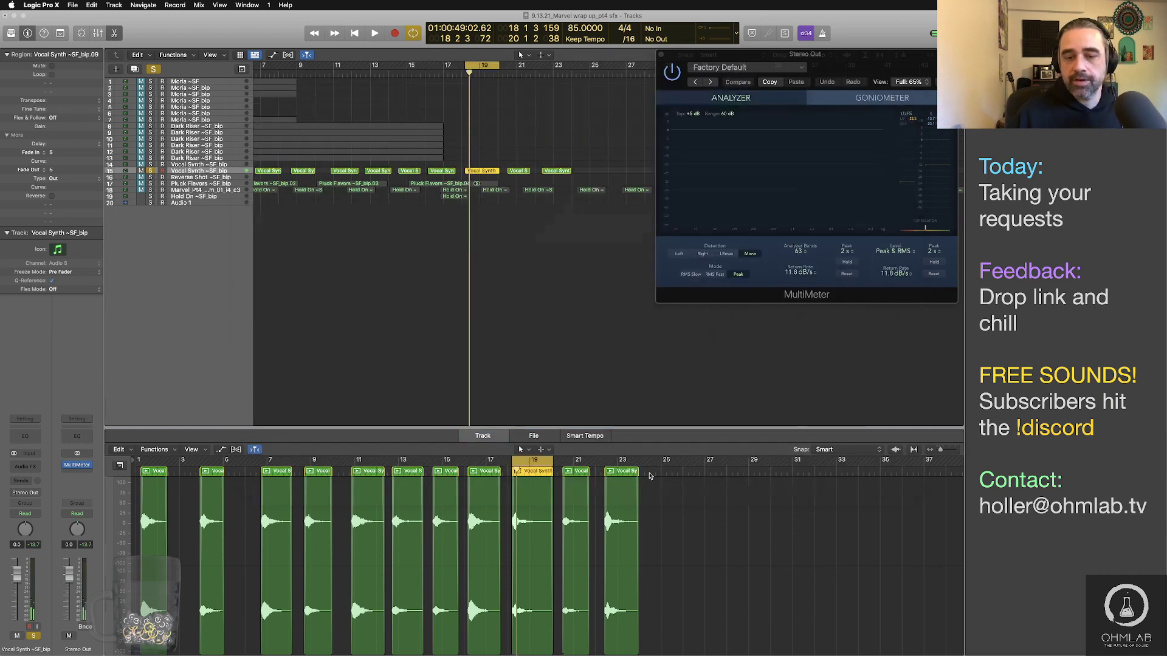
Step: Audition the tenth Vocal Synth region on track 15, extend its end slightly and fit the cycle range to it
key(super+u)
key(space)
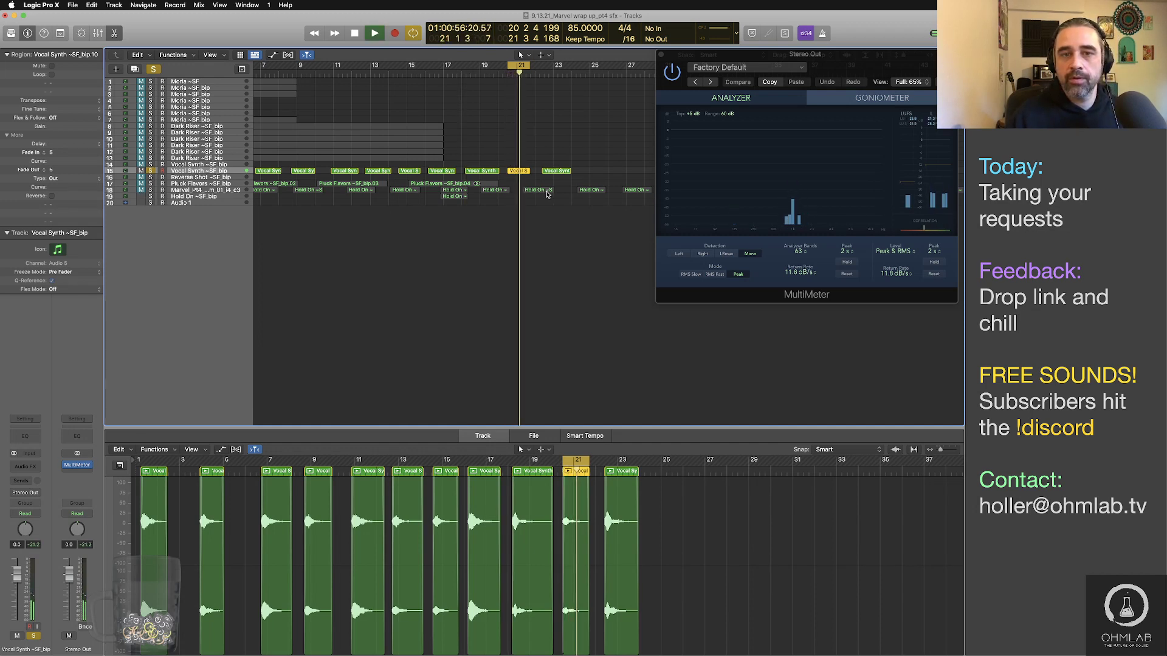
key(space)
drag(588, 640, 592, 640)
click(584, 472)
key(space)
Step: Bounce the tenth Vocal Synth region on track 15 under the same stinger name, numbered 26 with the l2 and c2 tags
key(super+b)
click(723, 311)
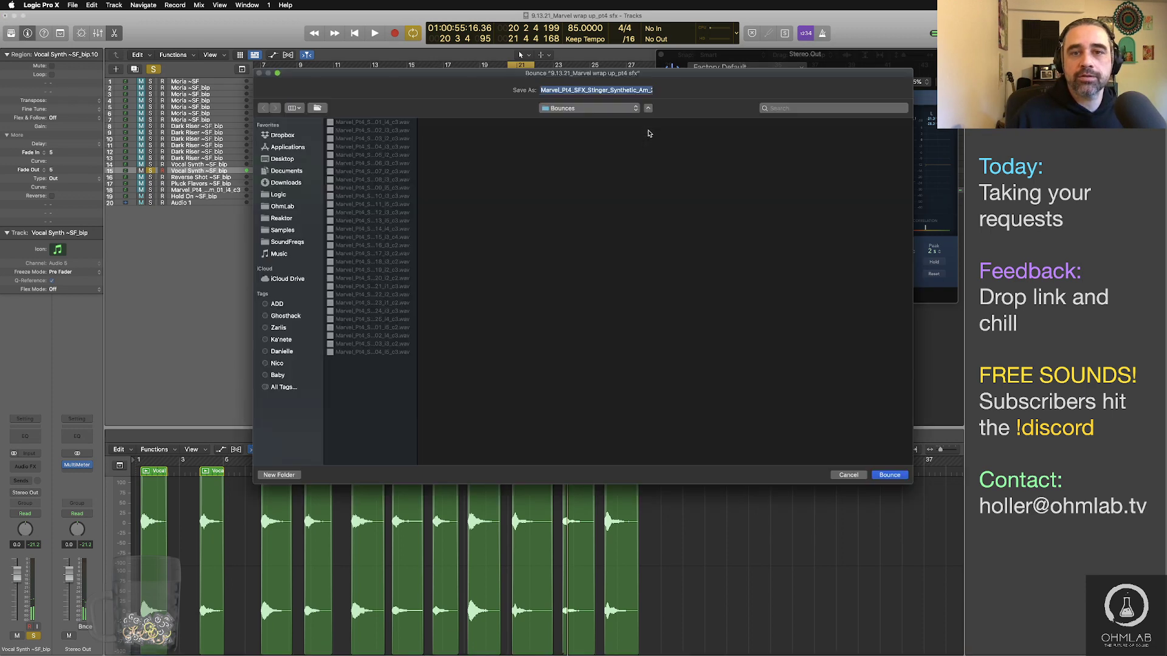
drag(630, 90, 685, 94)
click(634, 90)
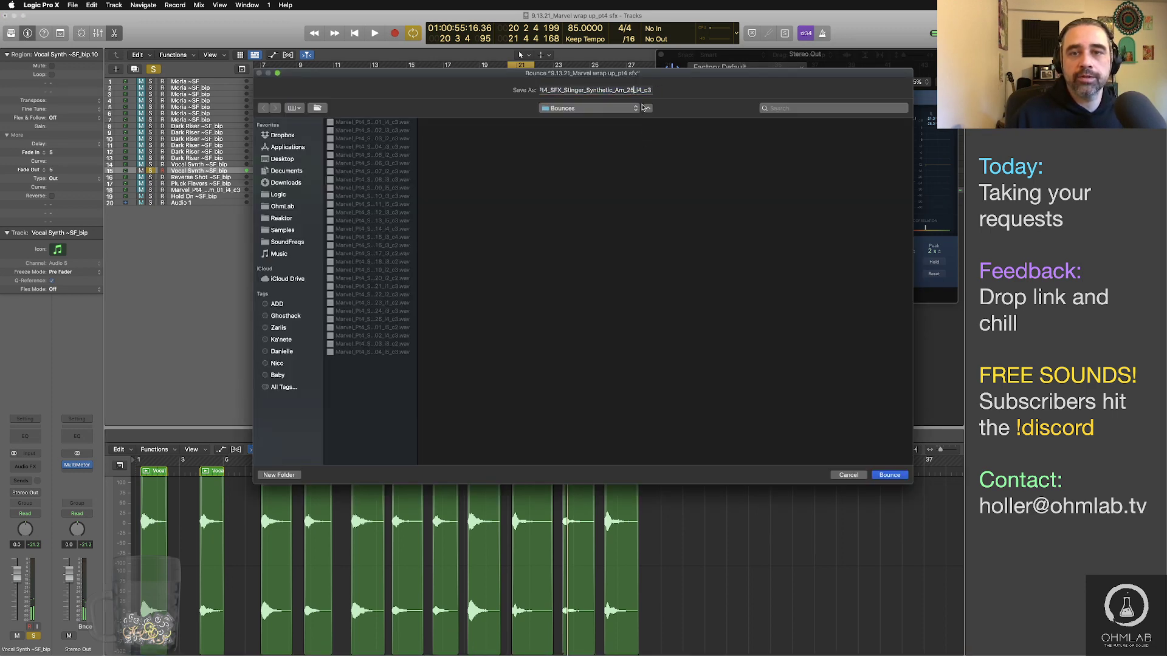
key(BackSpace)
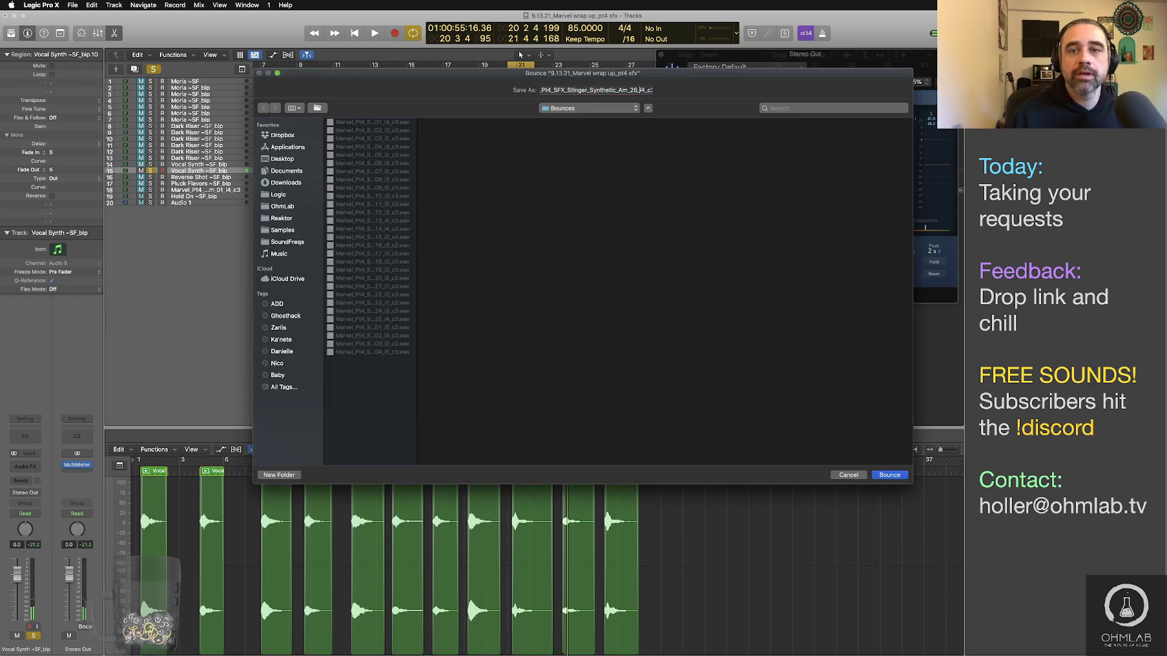
key(BackSpace)
text(2_c)
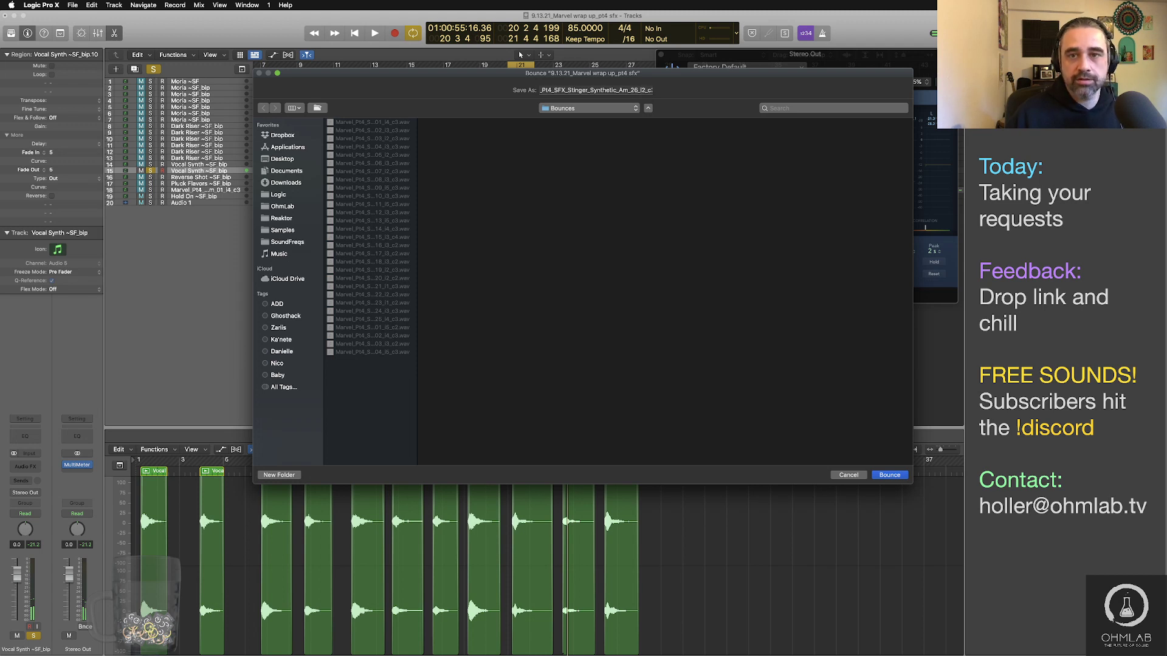
text(3)
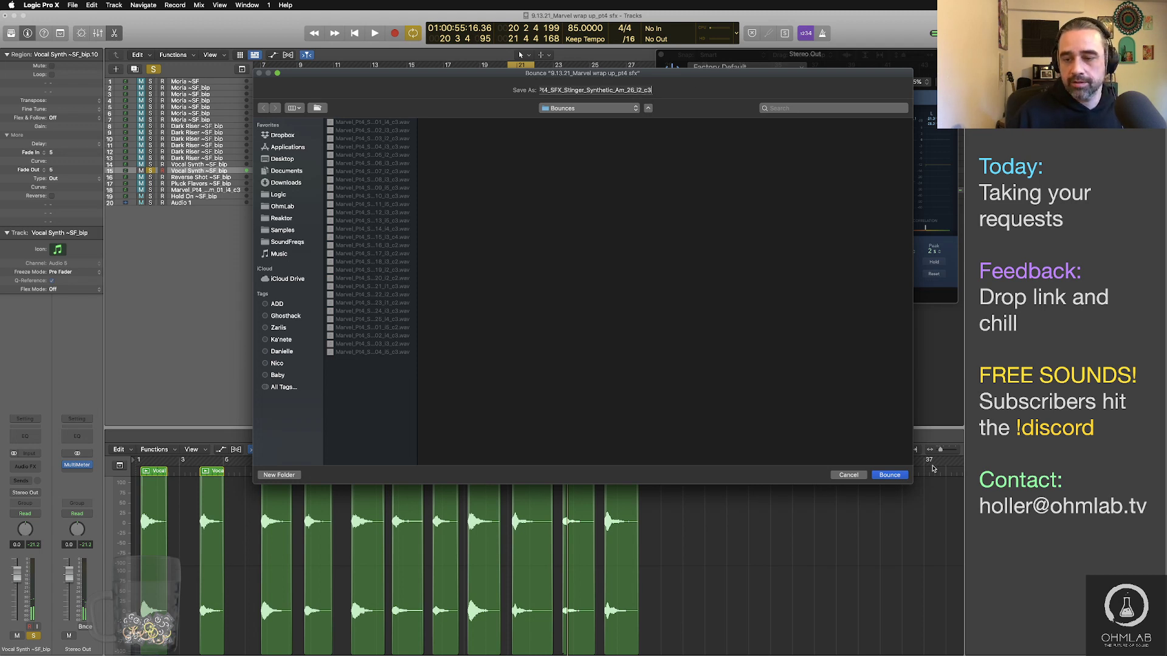
key(BackSpace)
text(2)
click(888, 475)
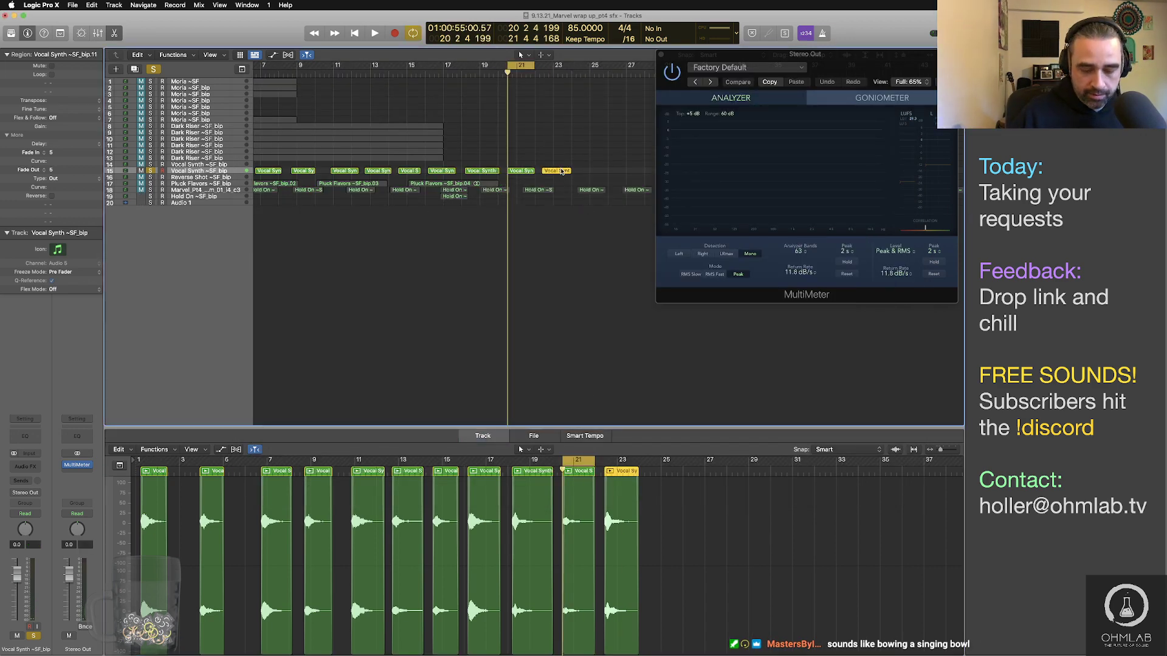
Step: Fit the cycle range to the eleventh Vocal Synth region on track 15, audition it and extend its end and the cycle to about 24 2 4
key(super+u)
key(space)
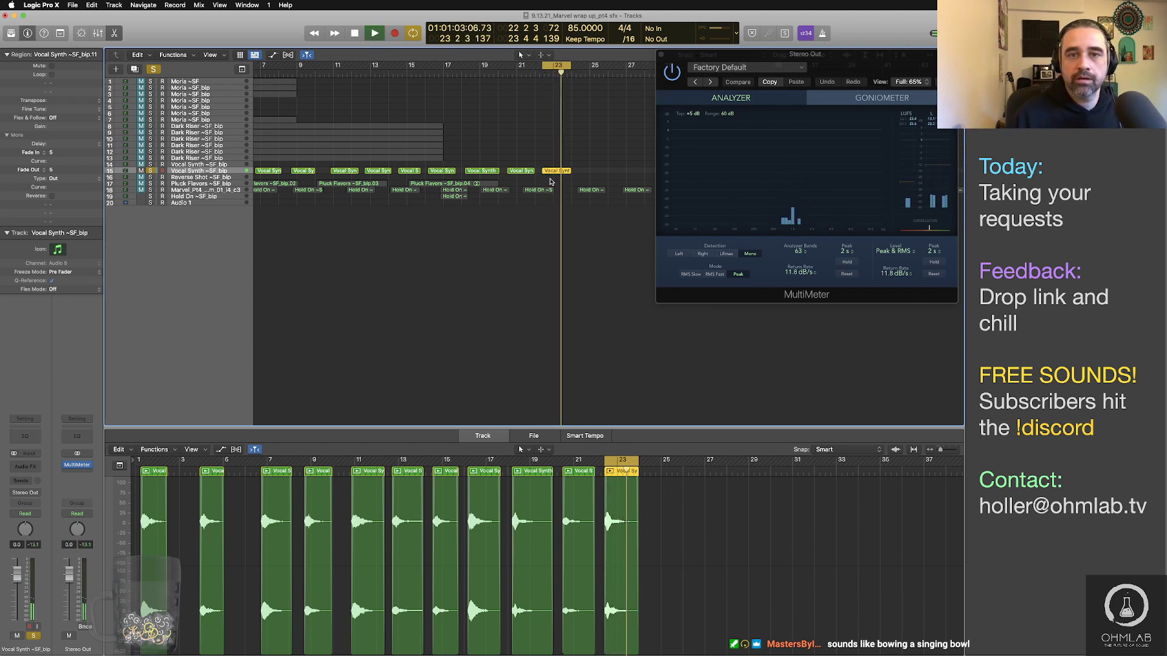
key(space)
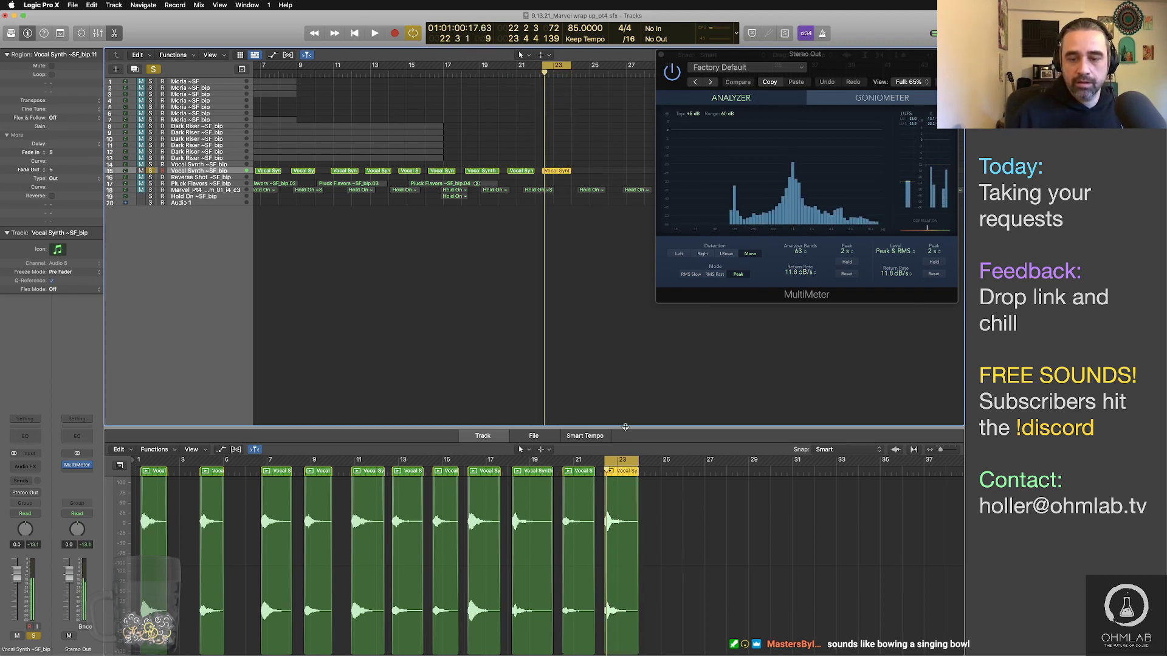
drag(638, 632, 649, 634)
click(637, 474)
key(space)
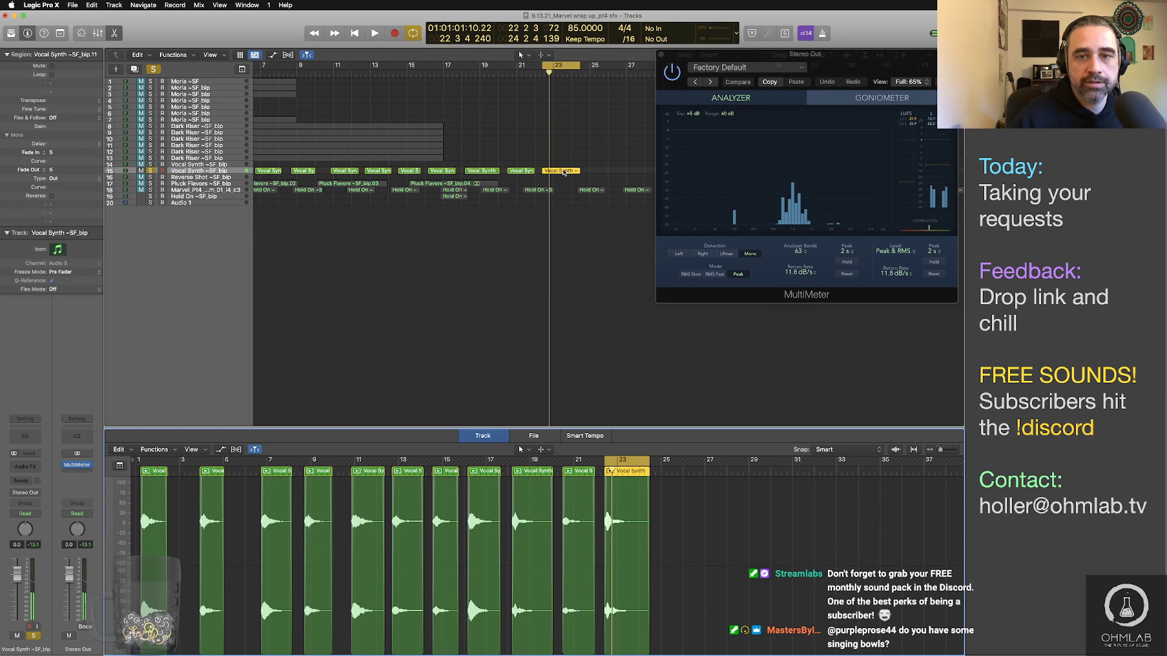
Step: Bounce the eleventh Vocal Synth region on track 15 under the same stinger name, numbered 27 with the l4 and c3 tags
key(super+b)
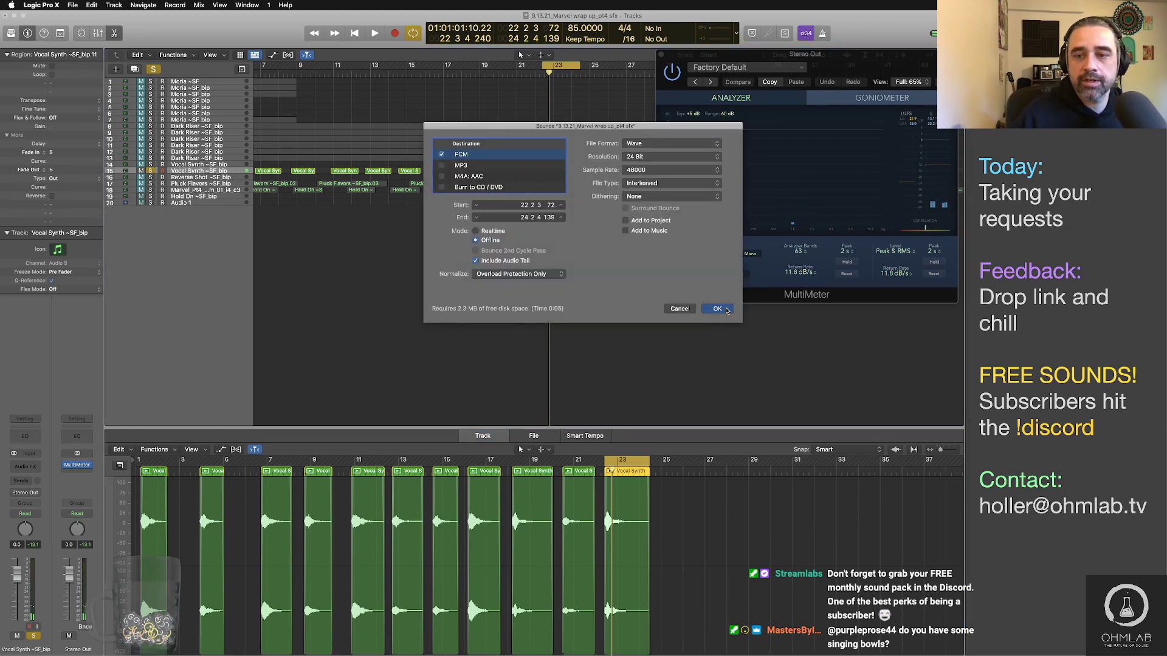
key(Return)
drag(639, 91, 689, 96)
click(634, 91)
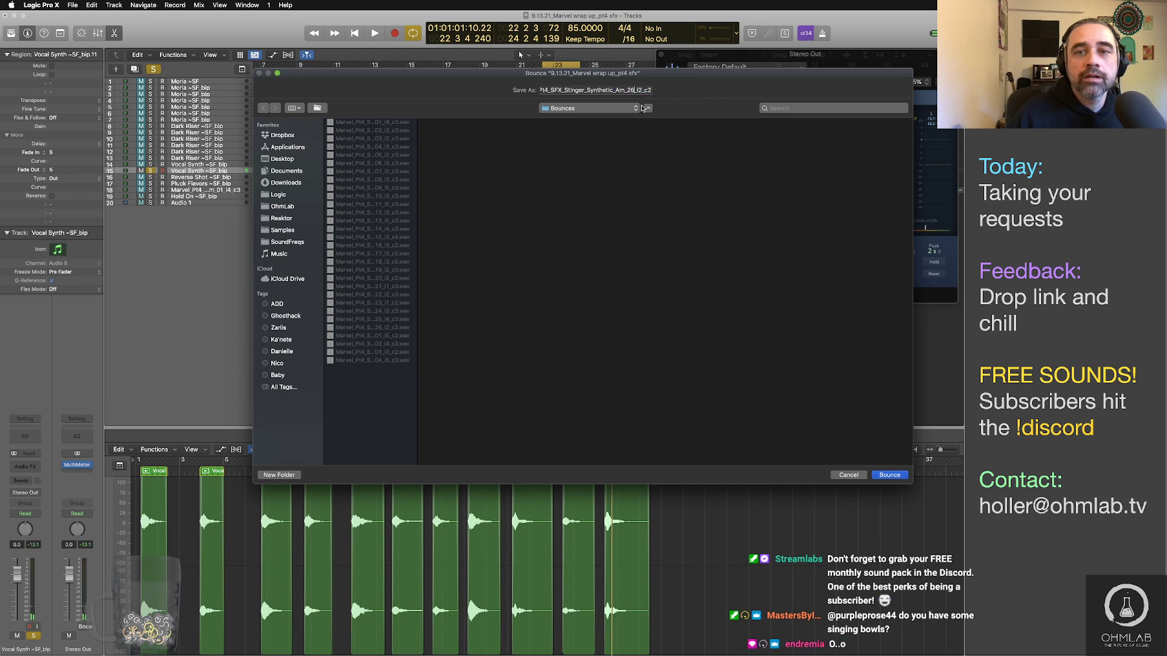
key(BackSpace)
text(7)
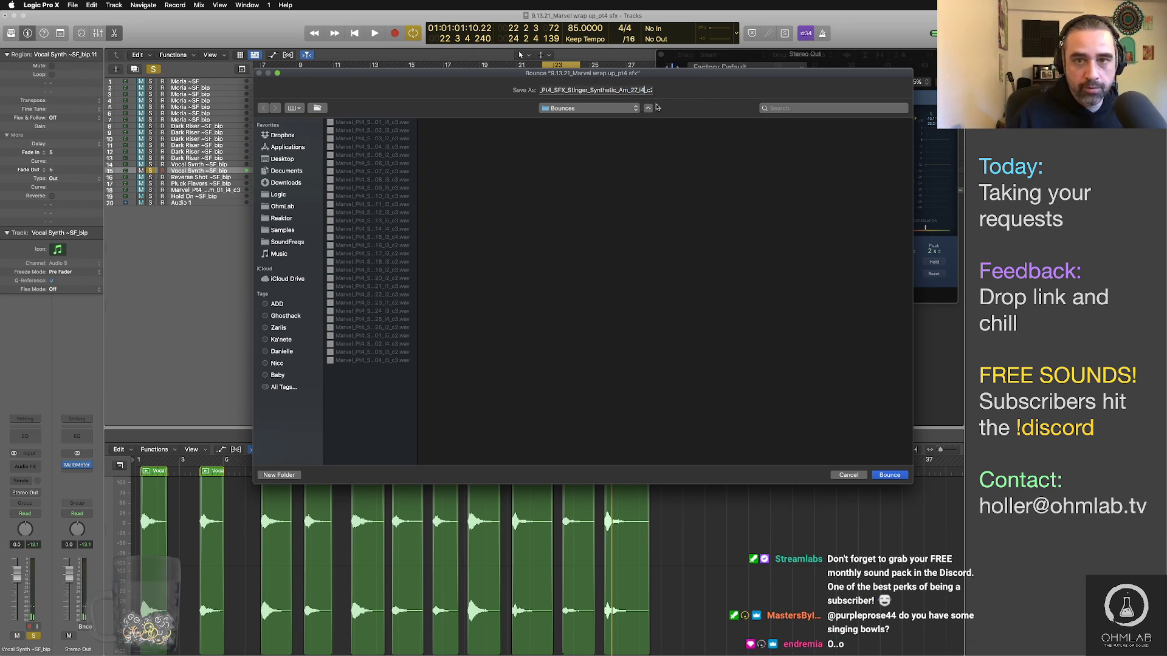
text(3)
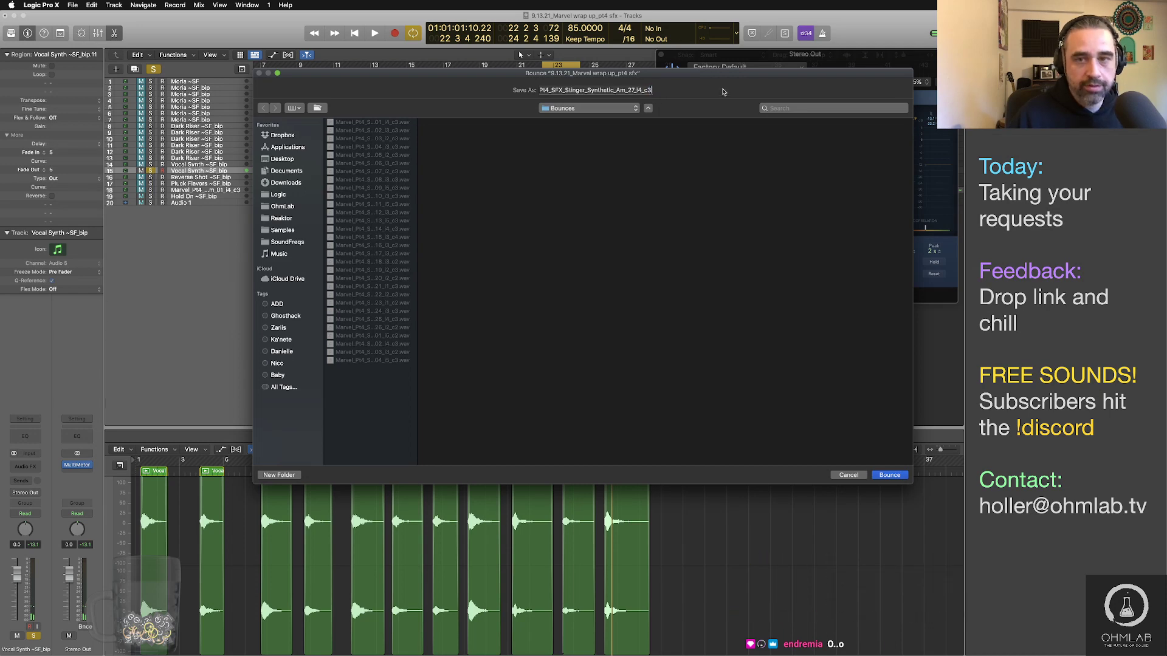
click(889, 475)
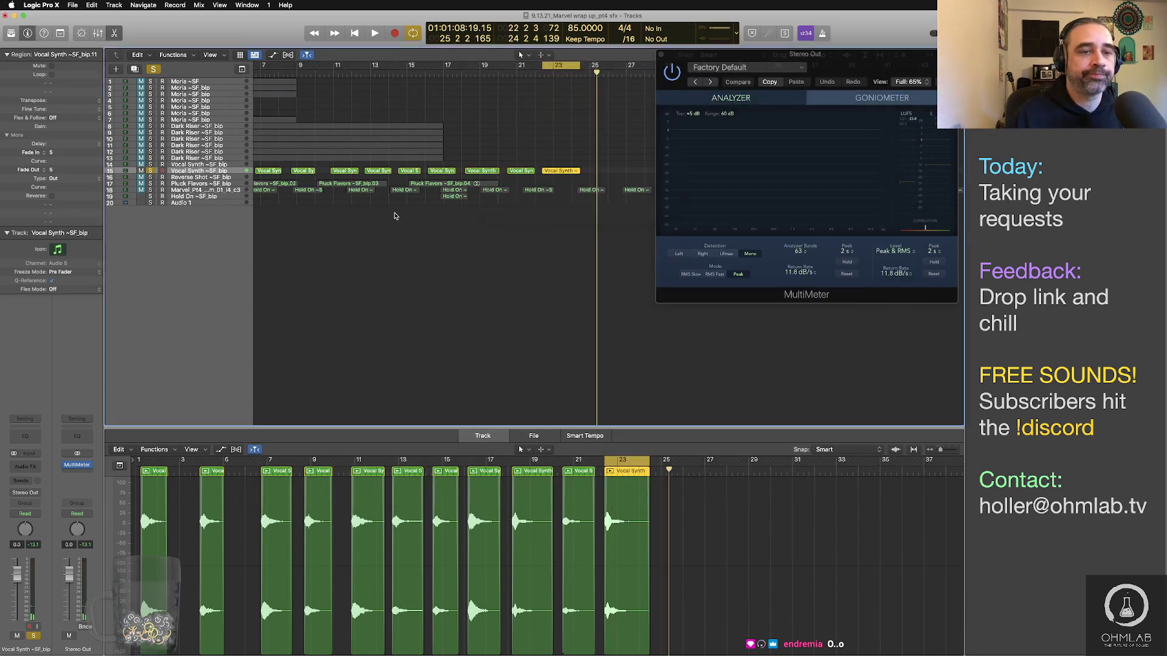
Step: Switch to the Vocal Synth track 14, fit the cycle range to its single region and audition it
click(192, 166)
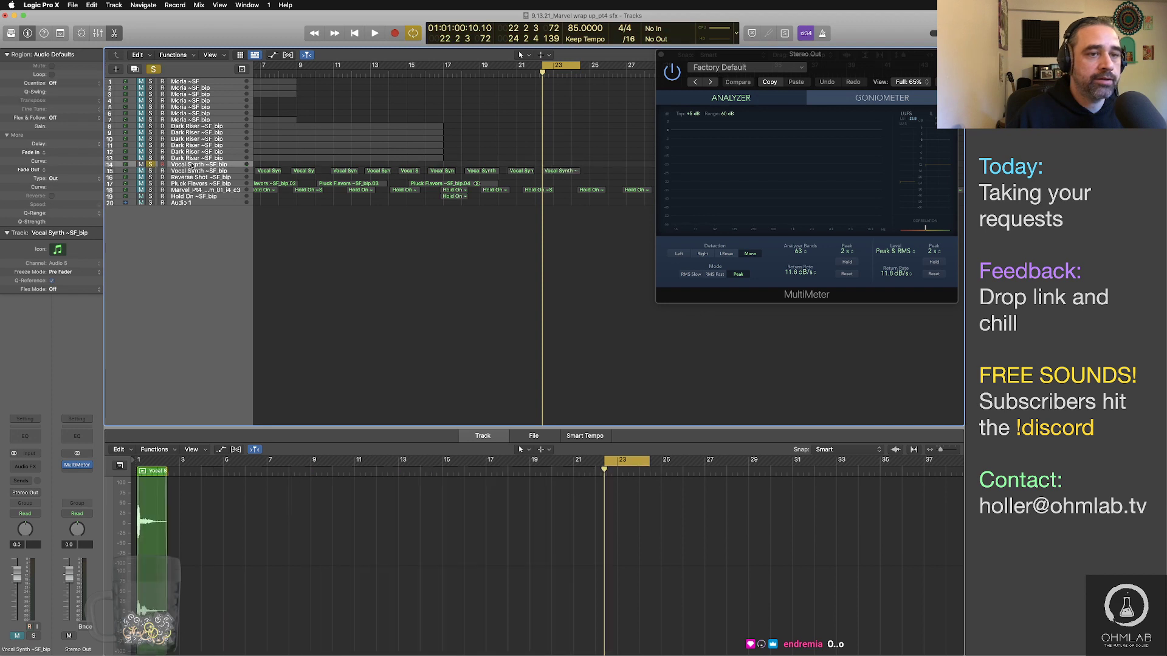
key(Return)
key(space)
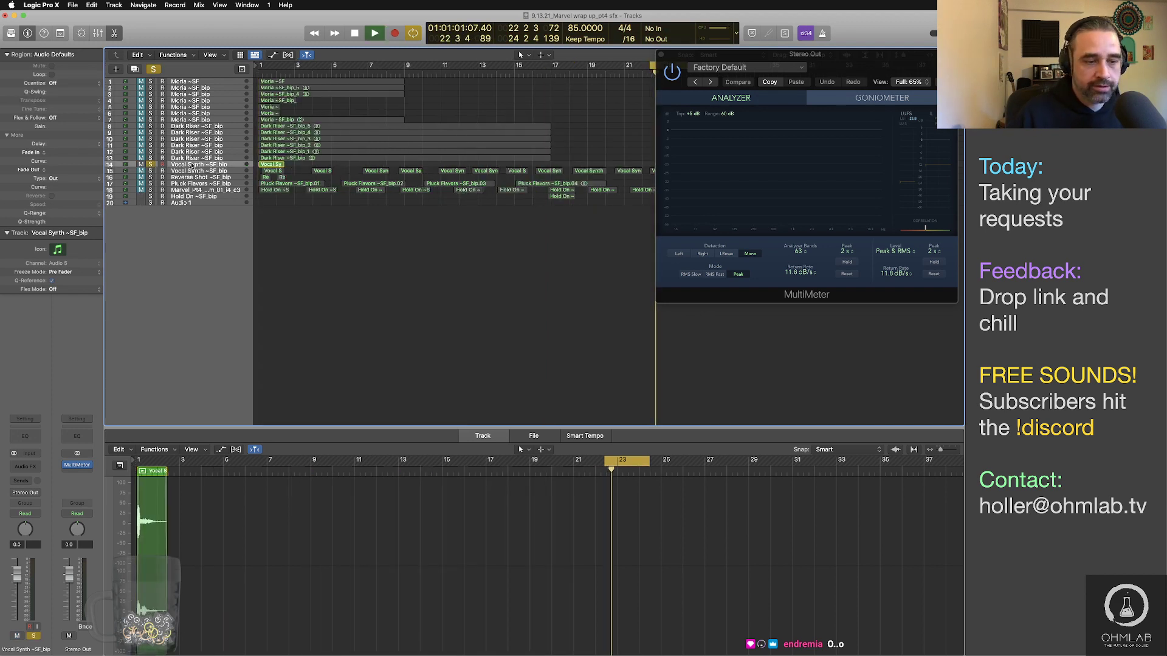
key(space)
key(Return)
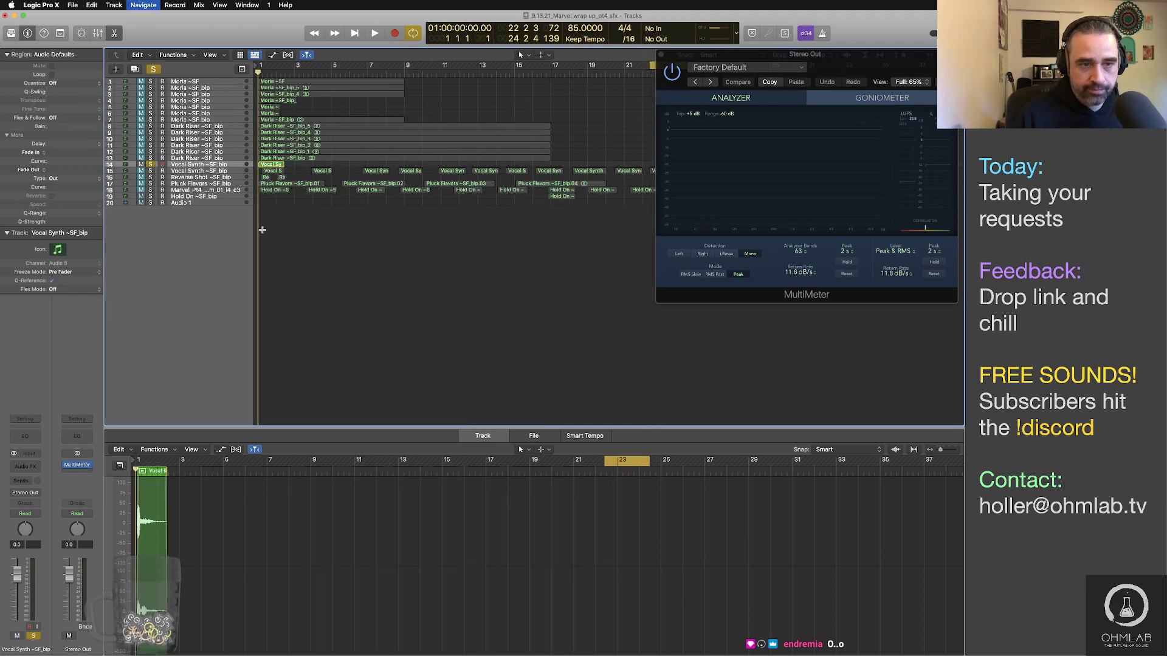
click(271, 165)
key(super+u)
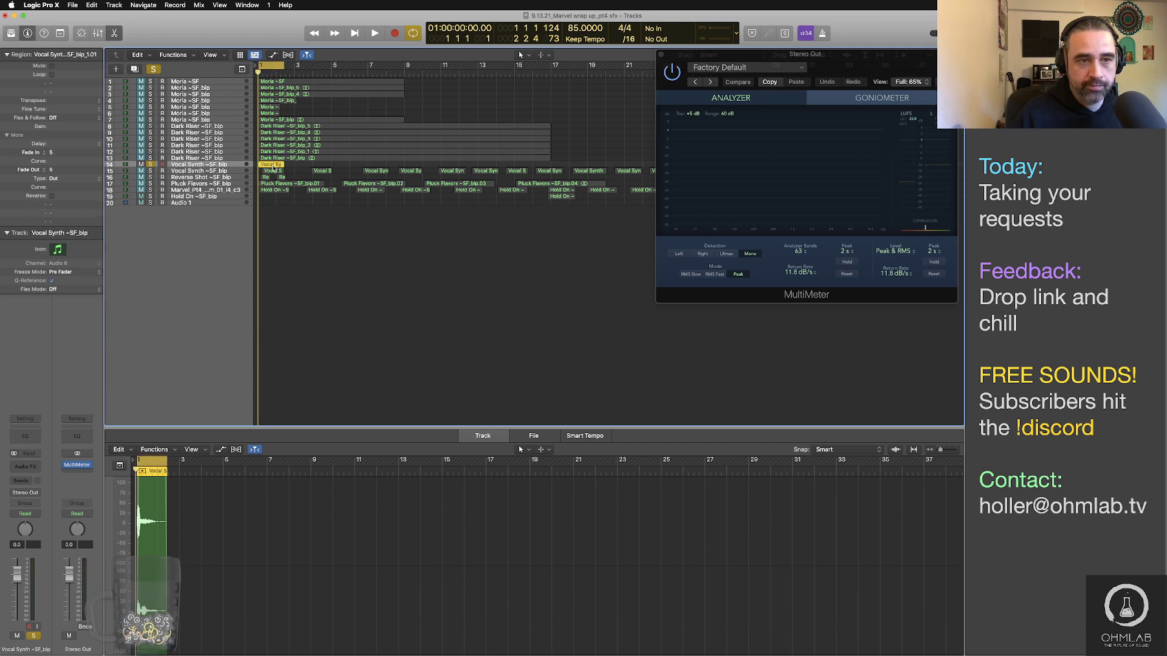
key(space)
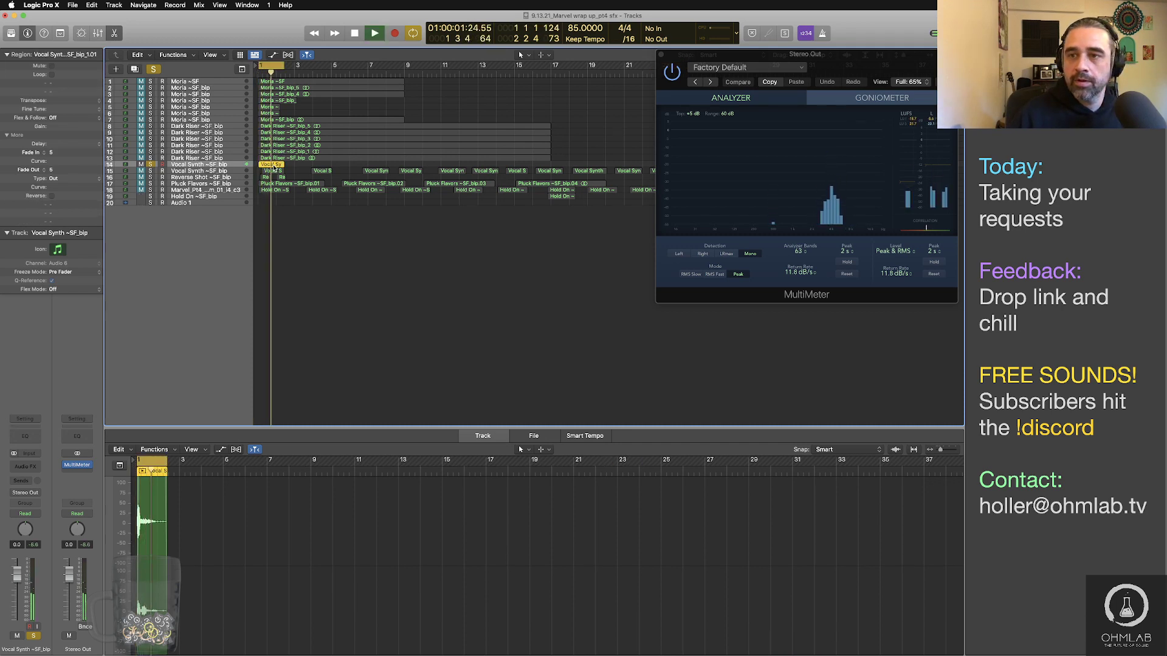
key(space)
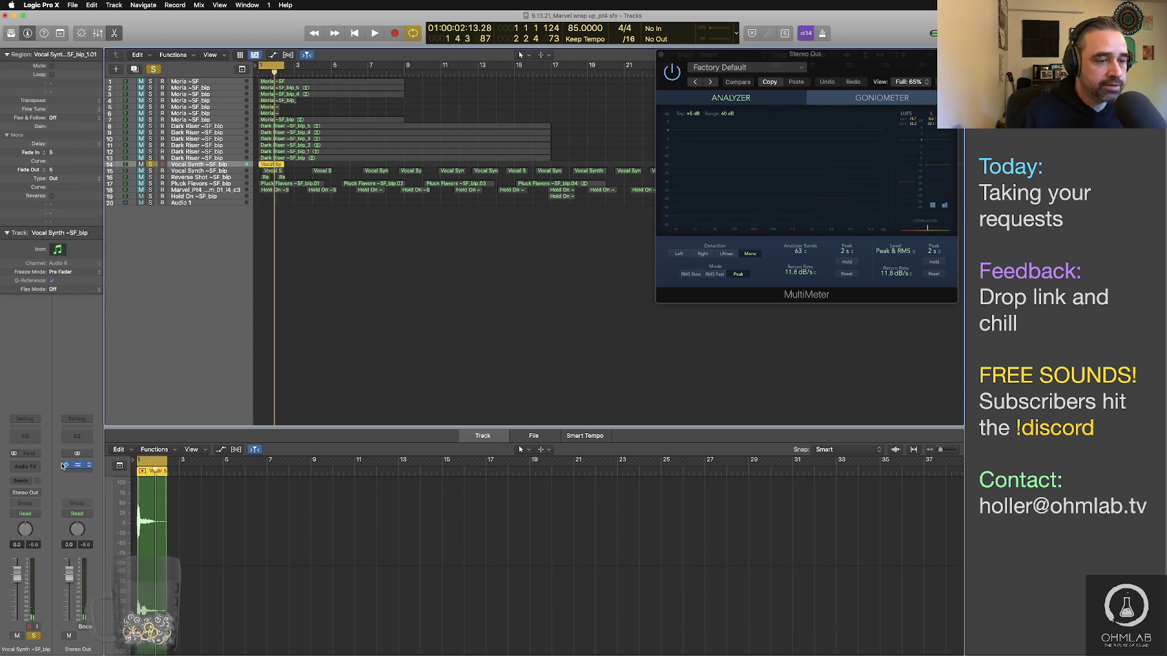
Step: Insert a Compressor on track 14, turn its auto gain off, and raise the threshold and ratio
click(88, 465)
mouse_move(44, 568)
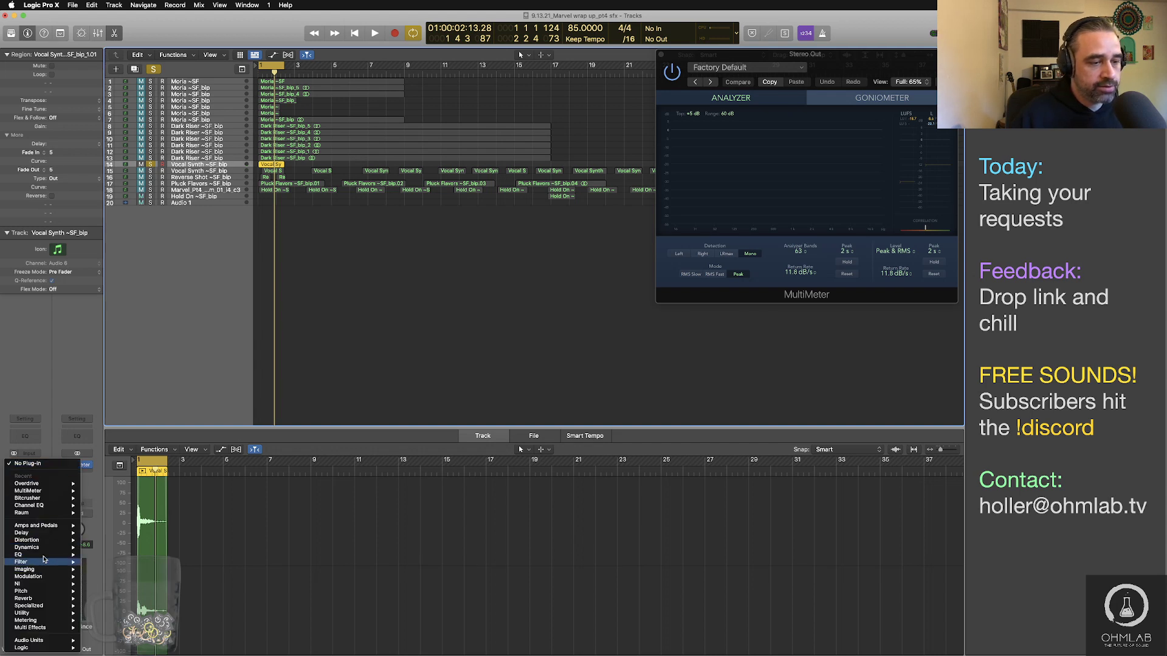
click(174, 554)
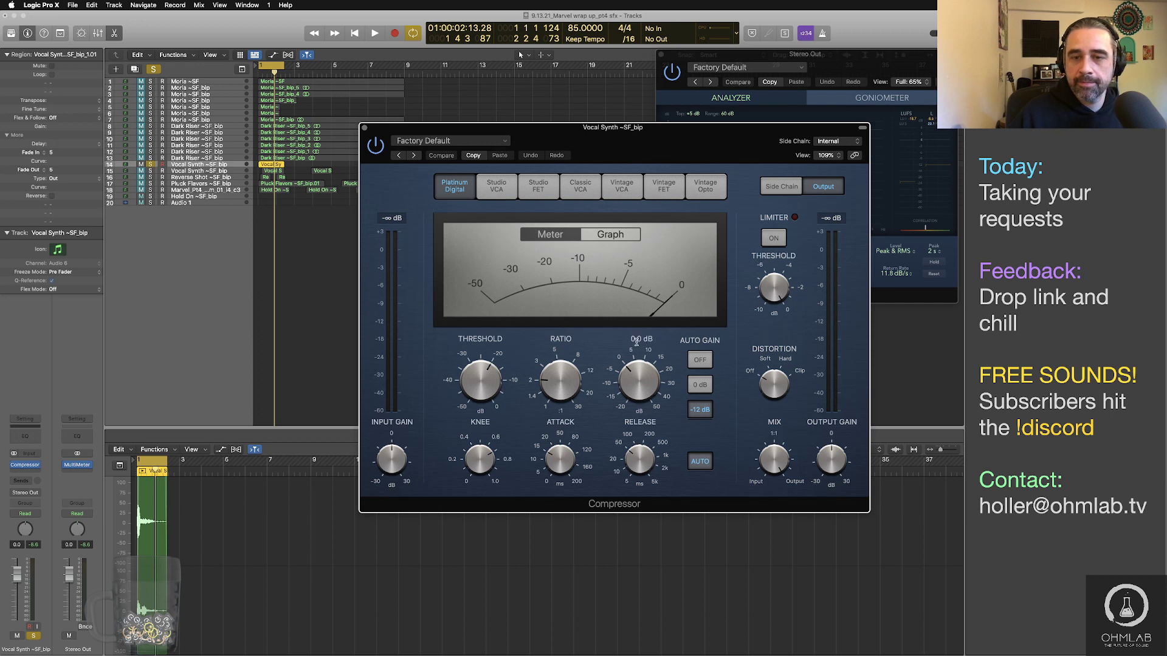
click(700, 358)
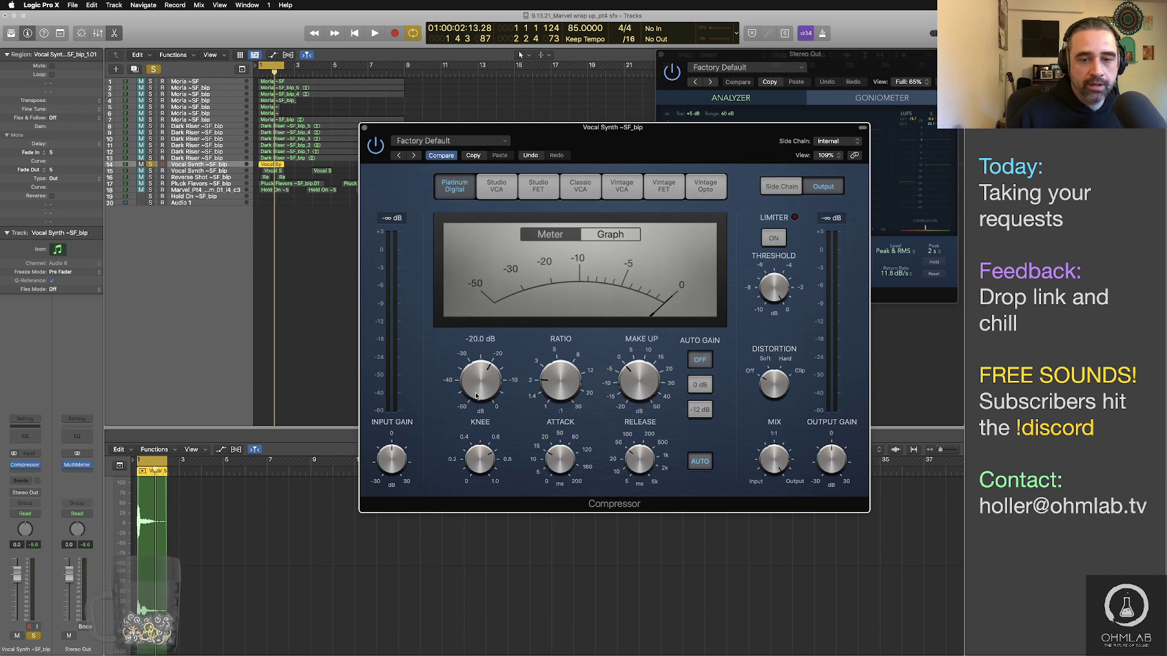
drag(477, 403, 477, 378)
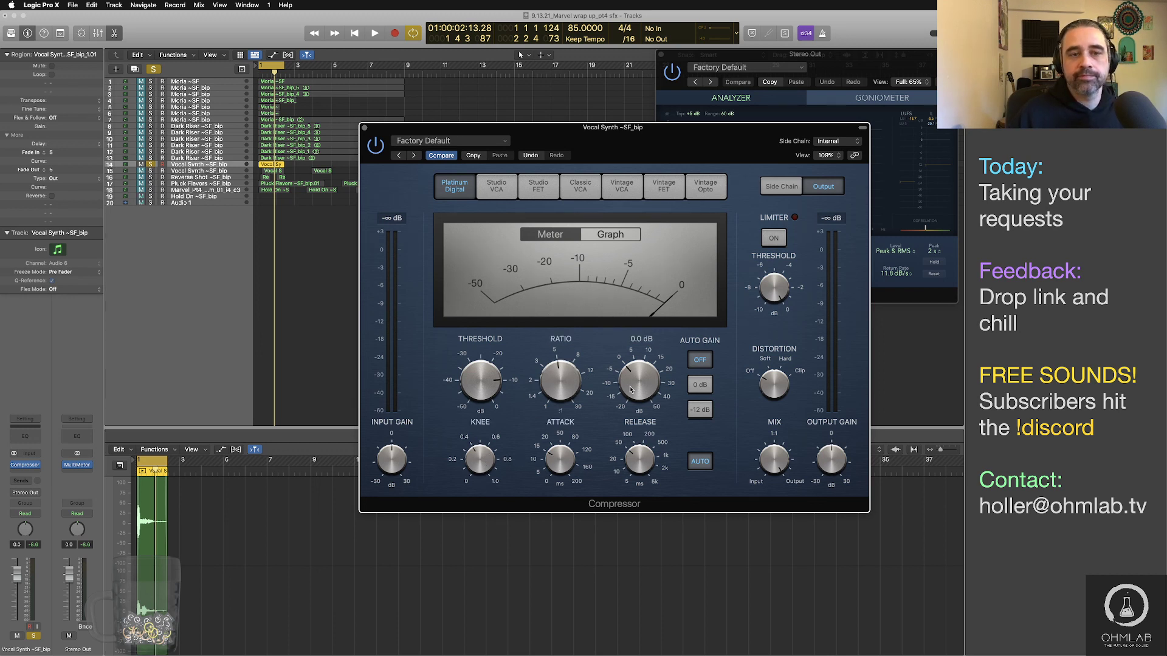
Step: Audition the compressed region, set the Compressor's threshold to -15 dB, compare on the MultiMeter and close the Compressor window
key(space)
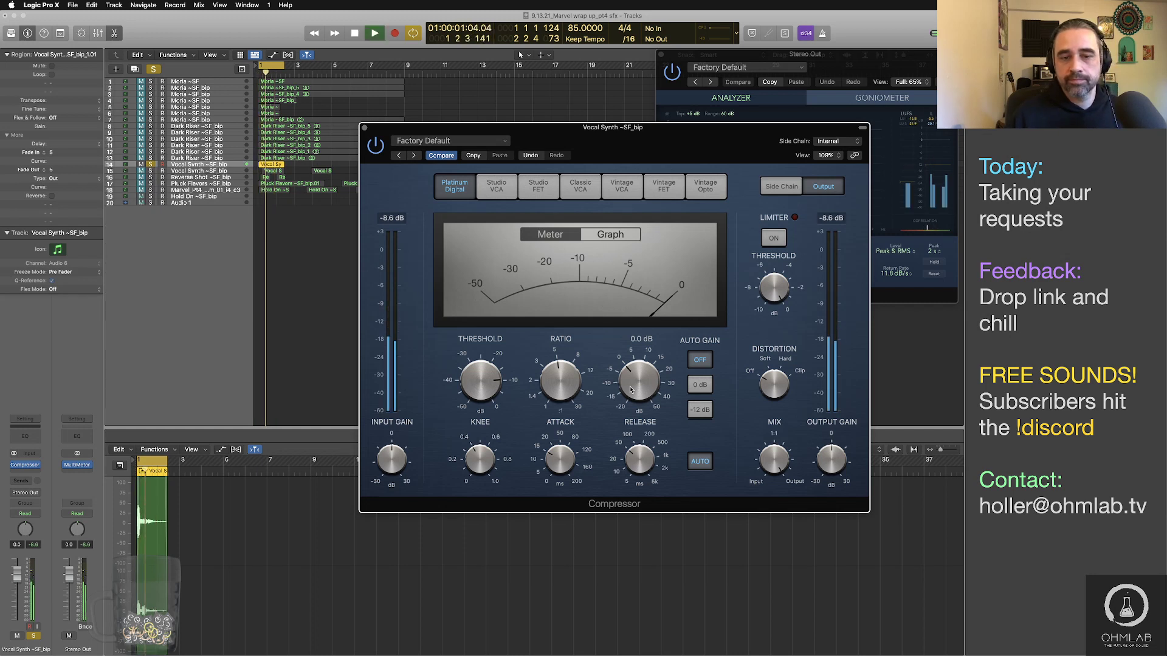
key(space)
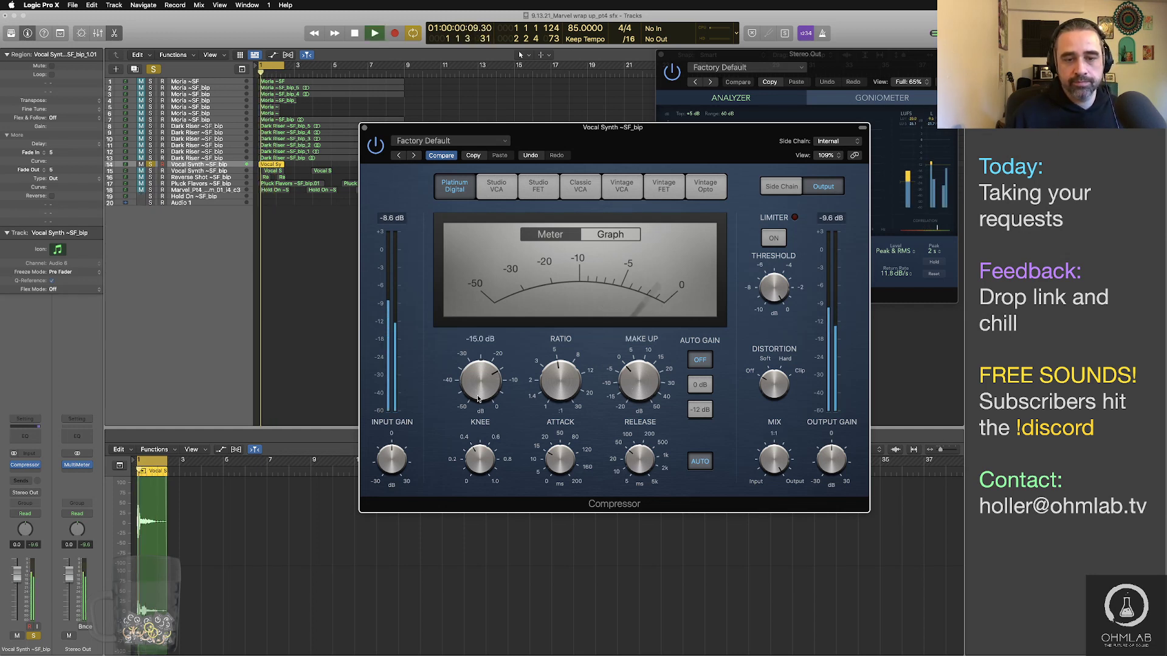
key(space)
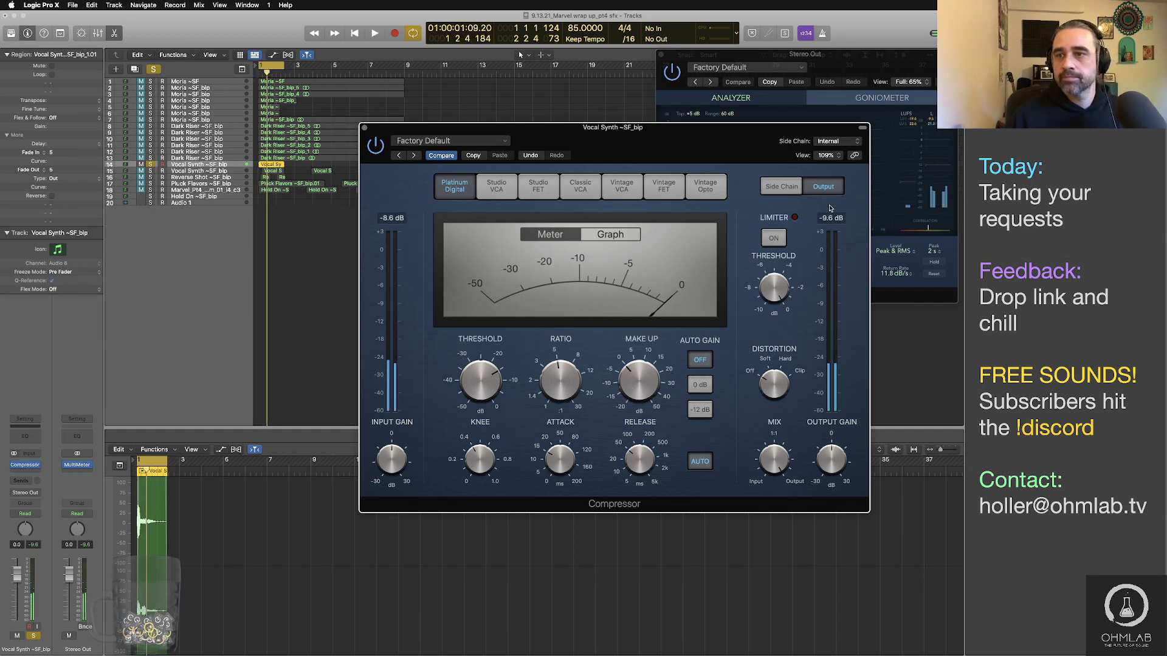
click(906, 128)
key(space)
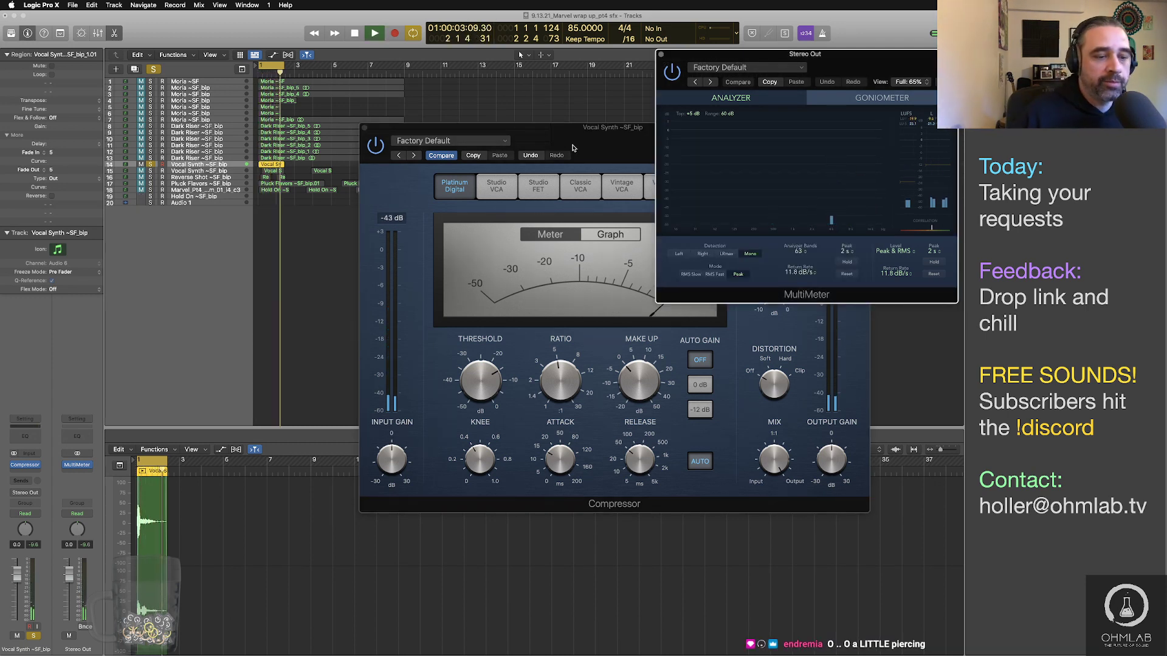
key(space)
click(365, 130)
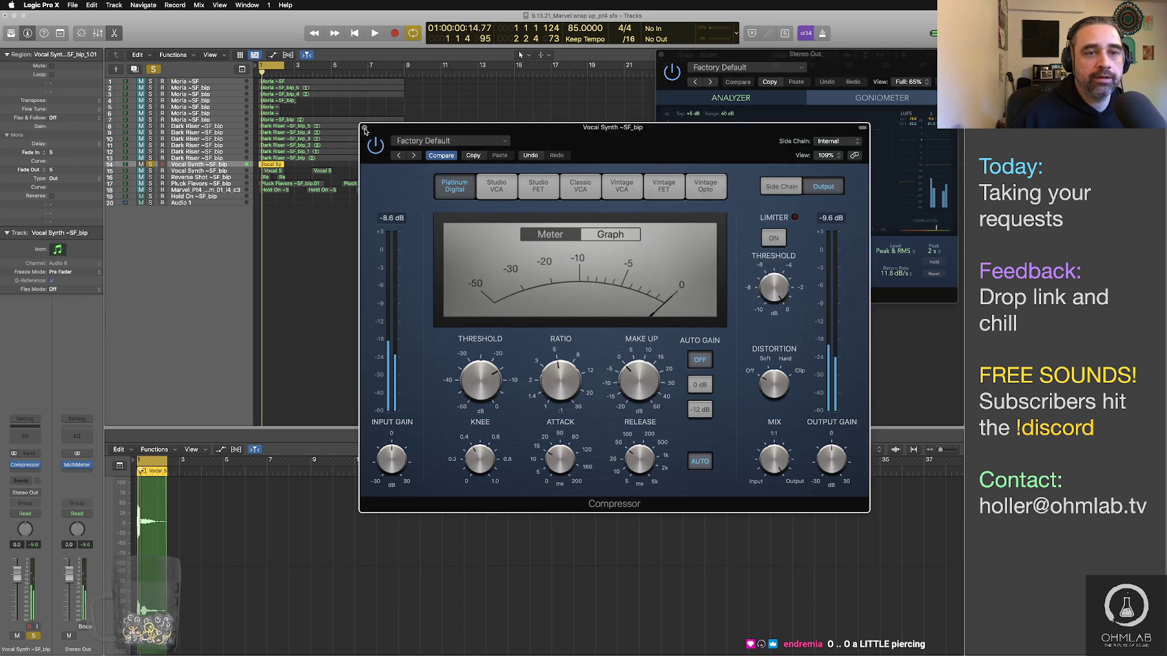
click(365, 129)
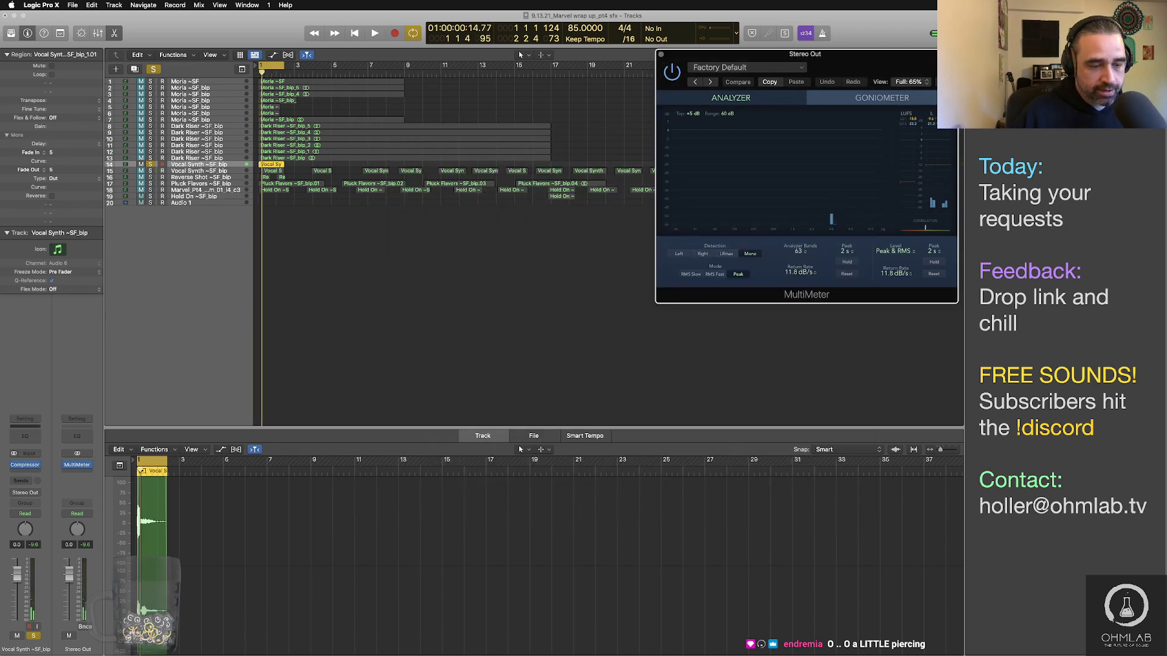
Step: Extend the end of the Vocal Synth region on track 14 and the cycle range to about 2 3 4, and audition it
drag(168, 626, 172, 629)
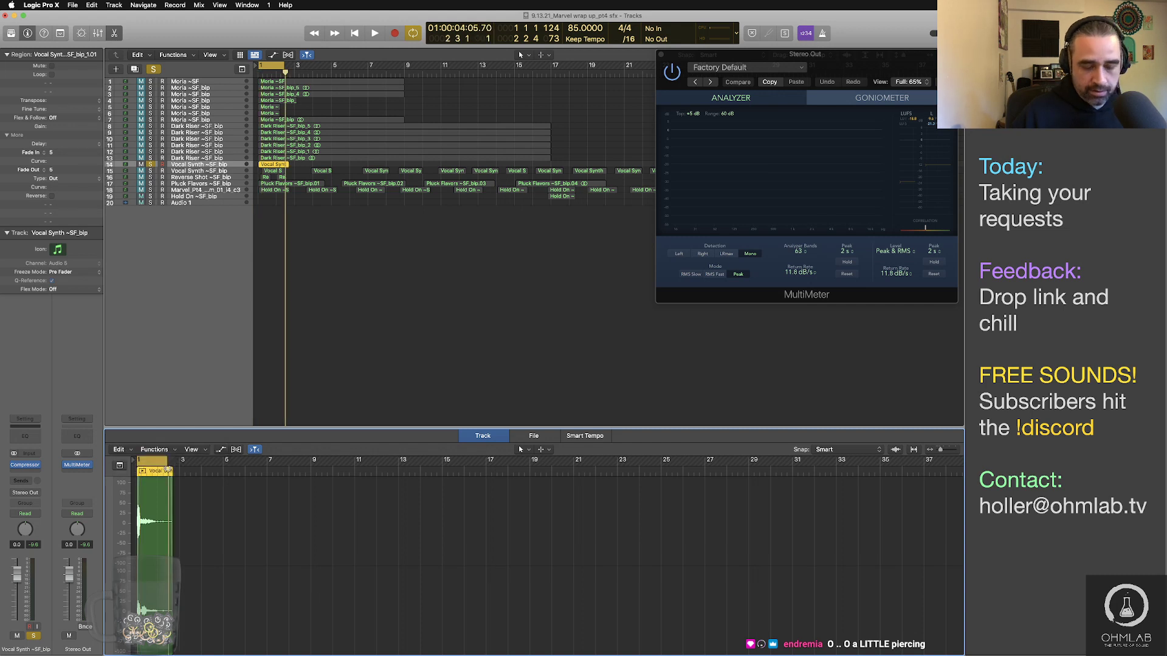
key(space)
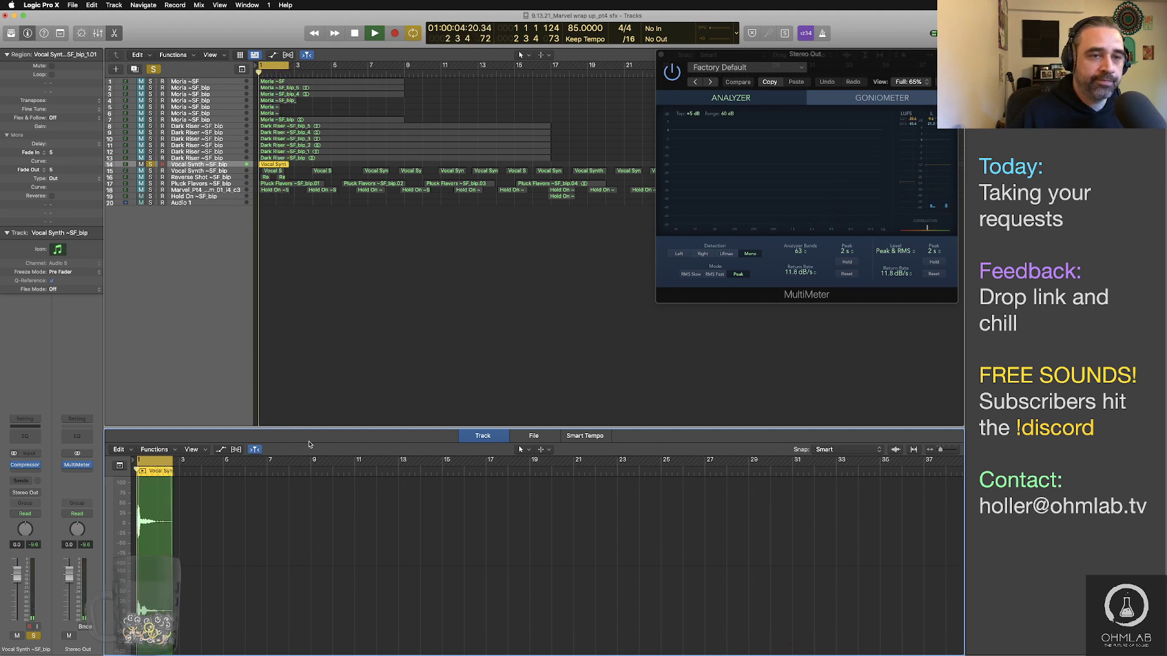
click(427, 245)
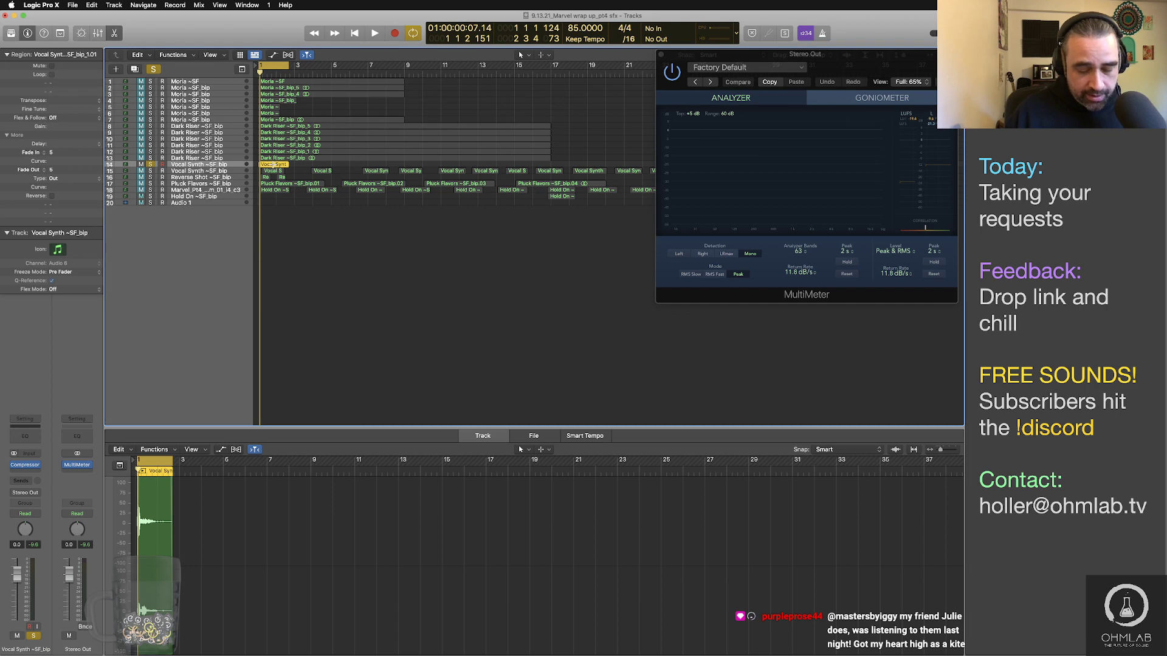
Step: Bounce the Vocal Synth region on track 14 offline as Marvel_Pt4_SFX_Stinger_Synthetic_Am_28_i5_c2 in the Bounces folder
key(super+b)
click(717, 309)
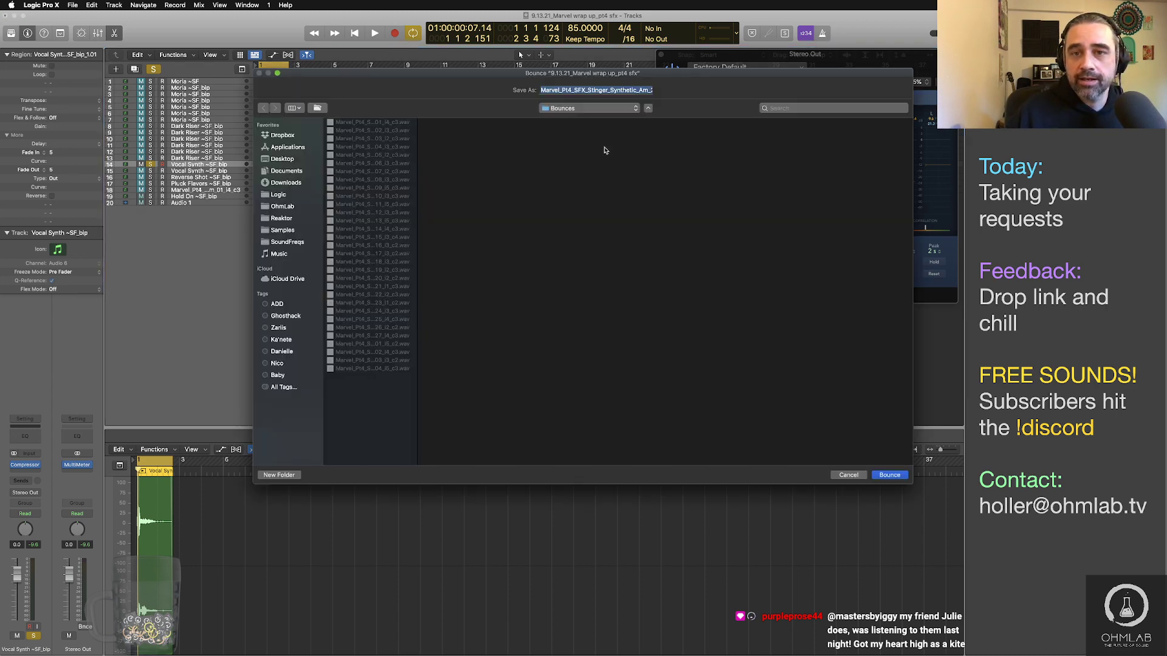
drag(631, 89, 694, 97)
click(635, 90)
key(BackSpace)
text(8_l5_c)
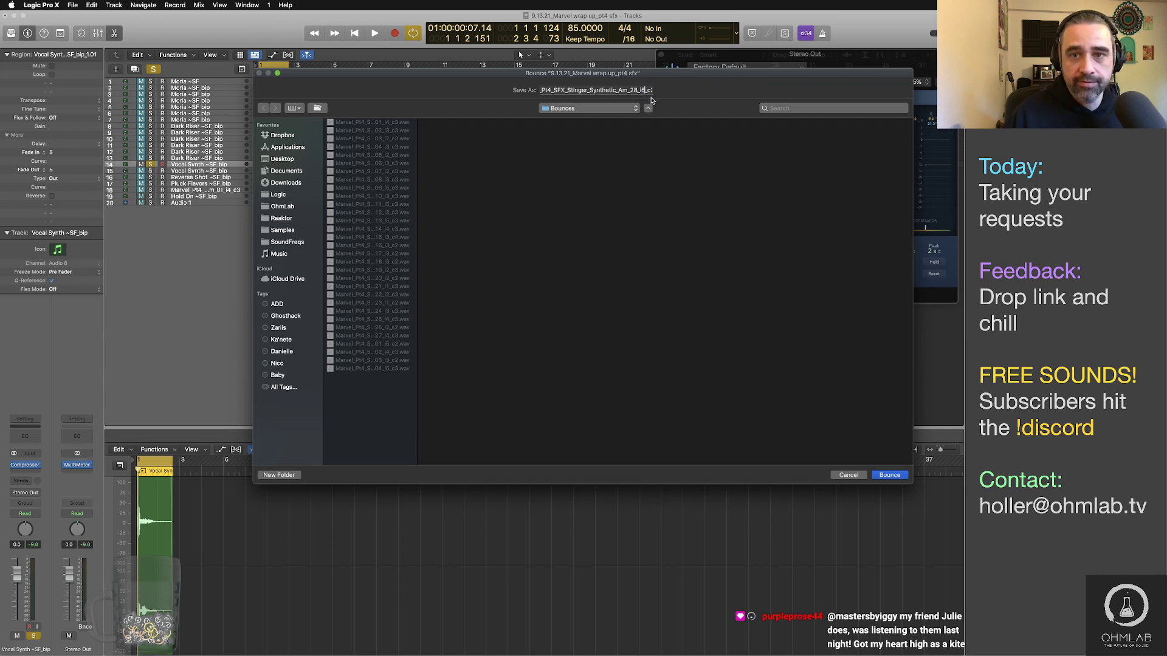
drag(650, 90, 664, 94)
text(c2)
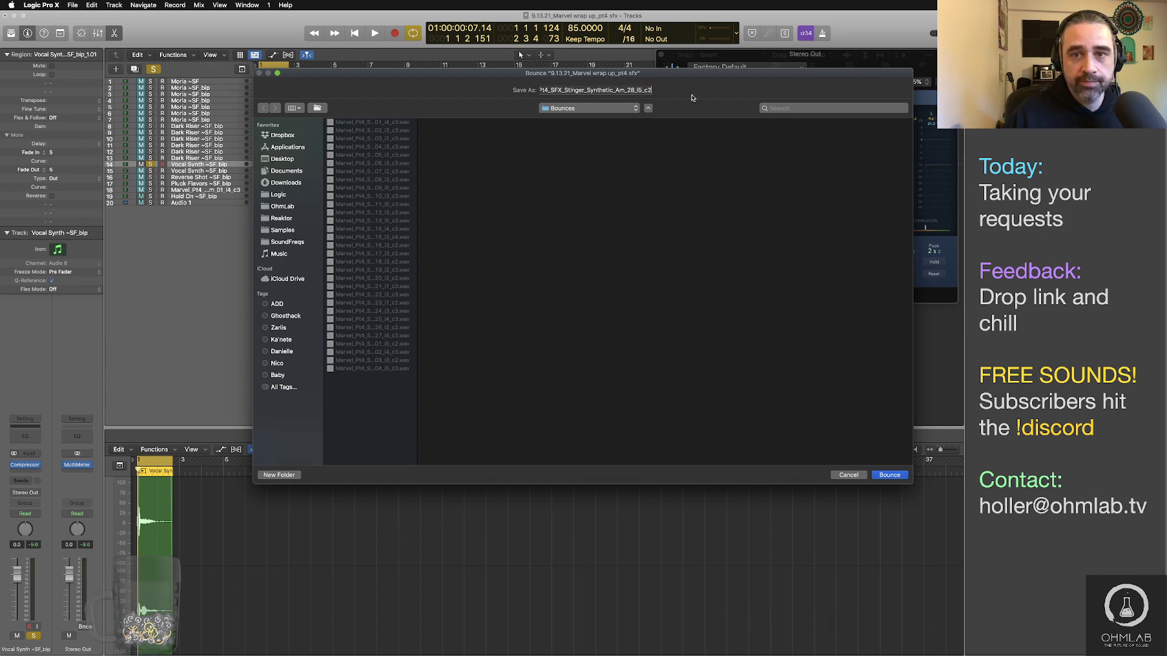
click(889, 475)
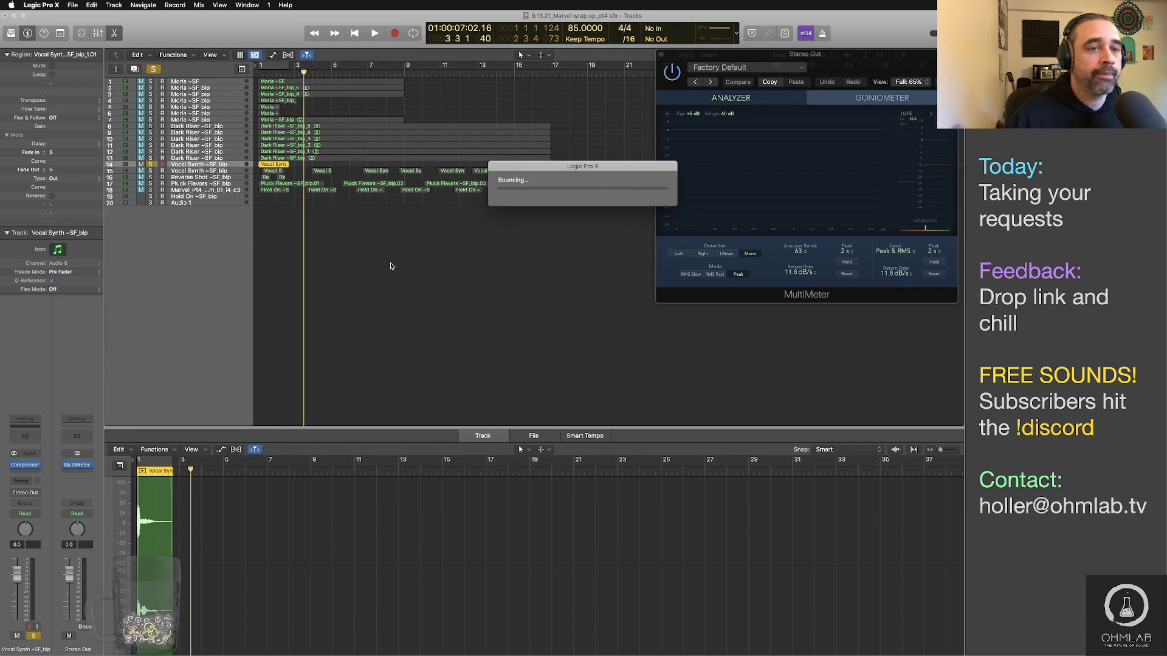
Step: Switch the solo to the Dark Riser track 13, fit the cycle range to its region and audition it
click(176, 158)
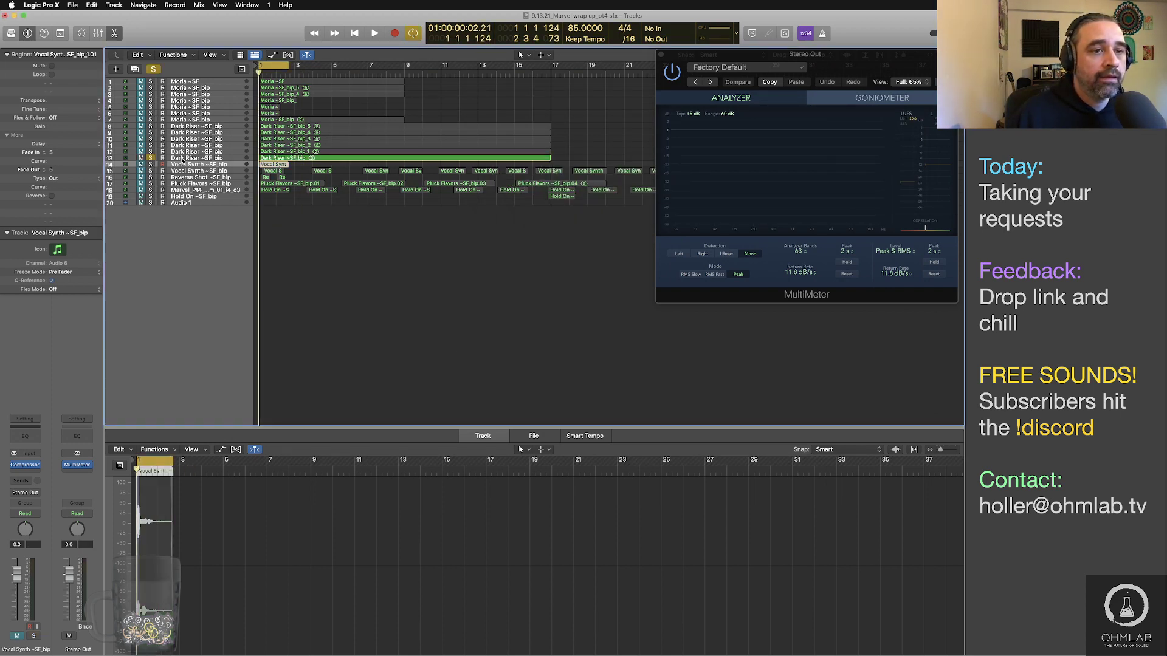
click(207, 507)
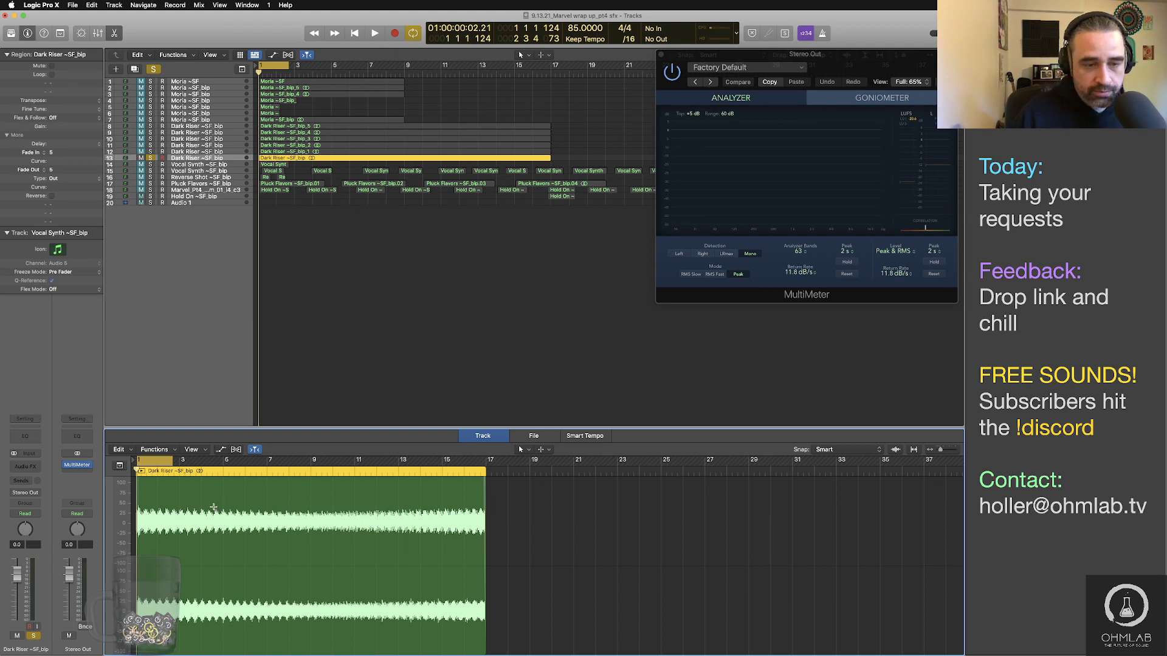
key(super+u)
key(space)
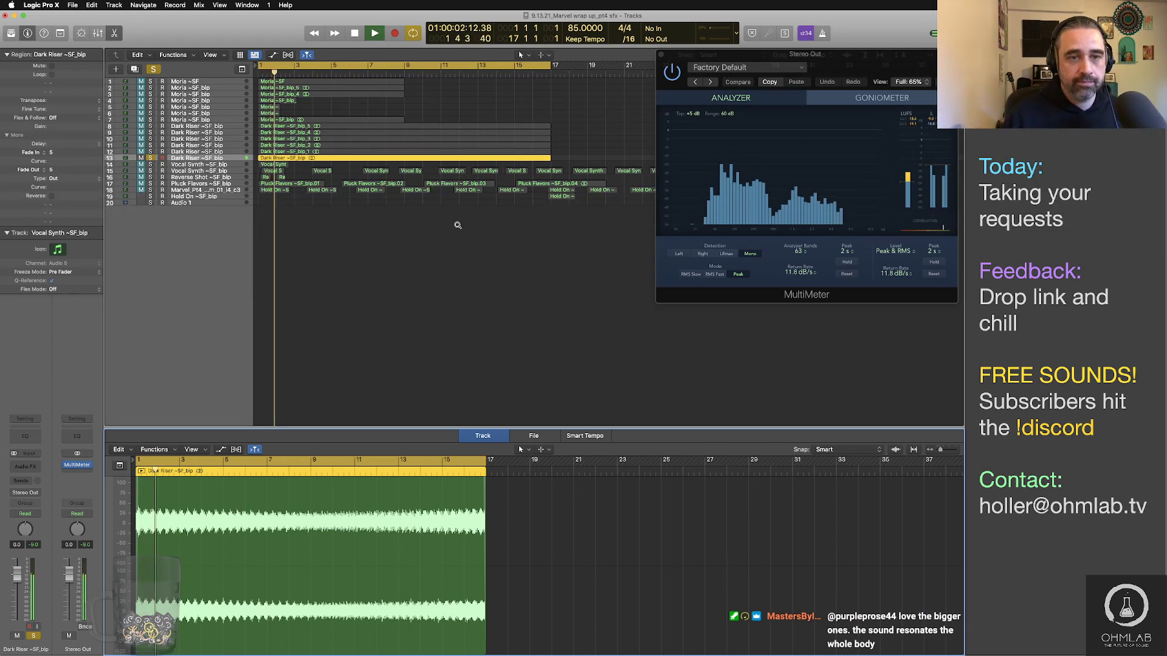
Step: Show automation and shape track 13's volume from -∞ dB at the region start to 0 dB near bar 9 and back to -∞ dB at its end
key(super+Down)
key(super+Down)
key(a)
click(396, 264)
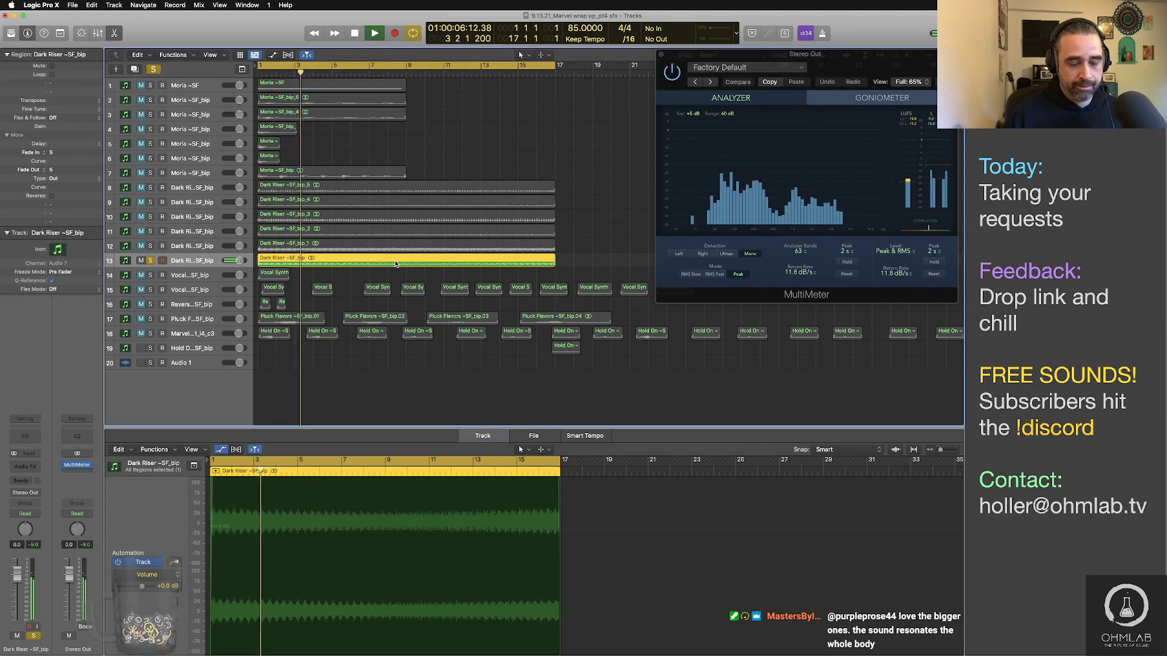
key(a)
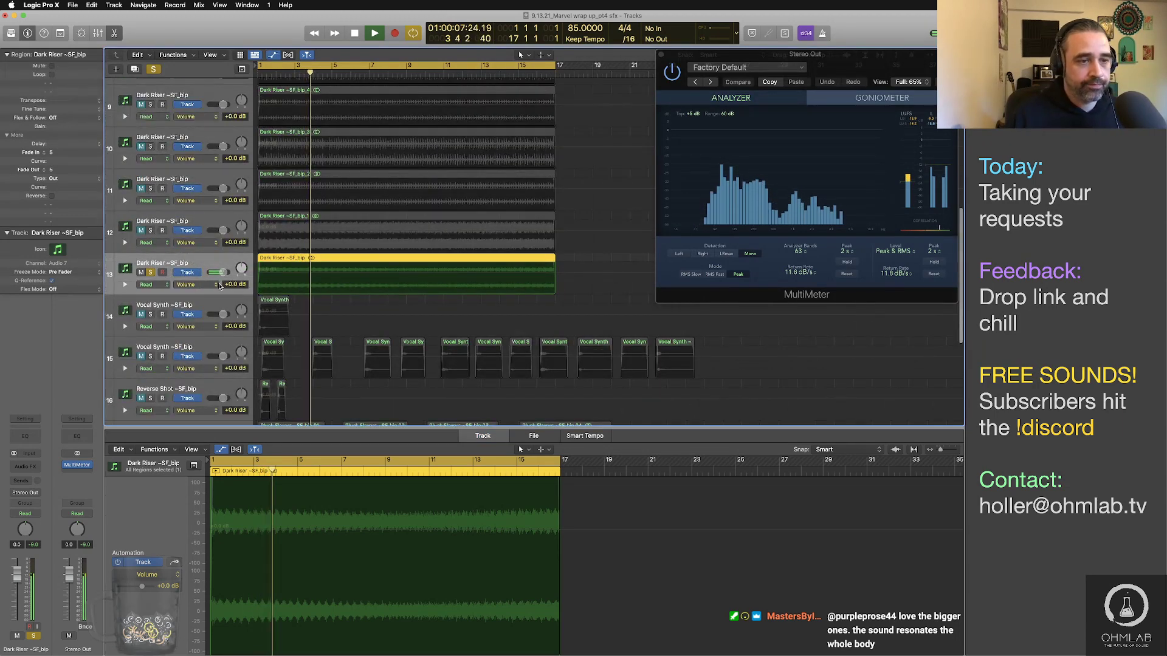
click(398, 274)
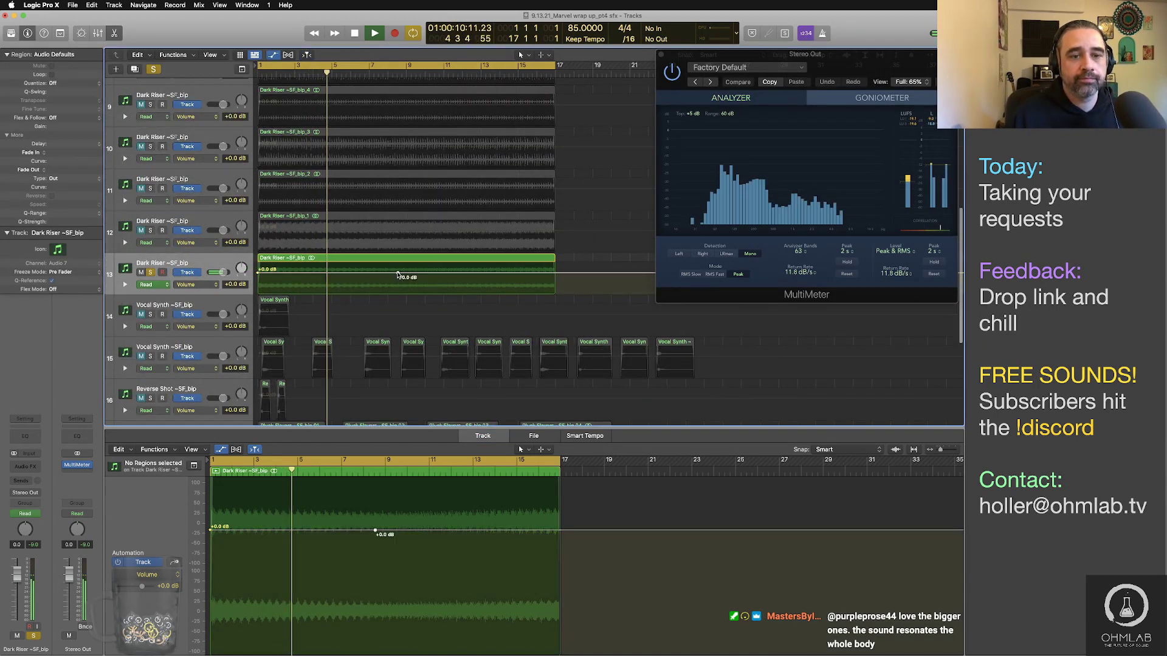
click(406, 273)
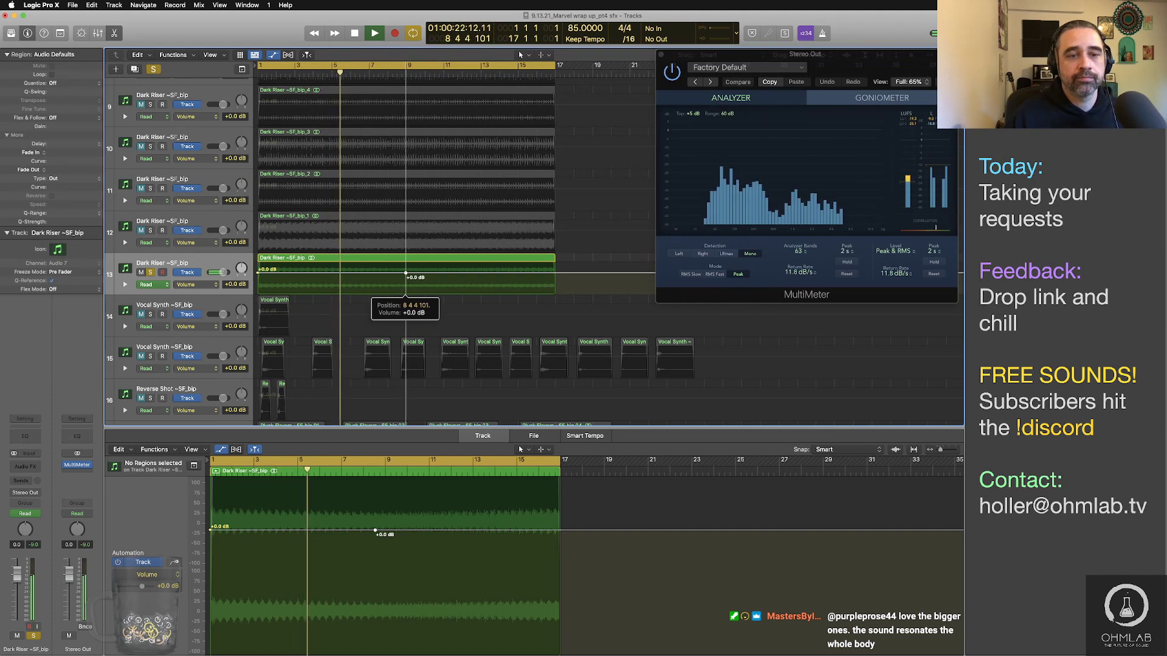
click(554, 273)
drag(555, 276, 555, 292)
drag(257, 276, 257, 292)
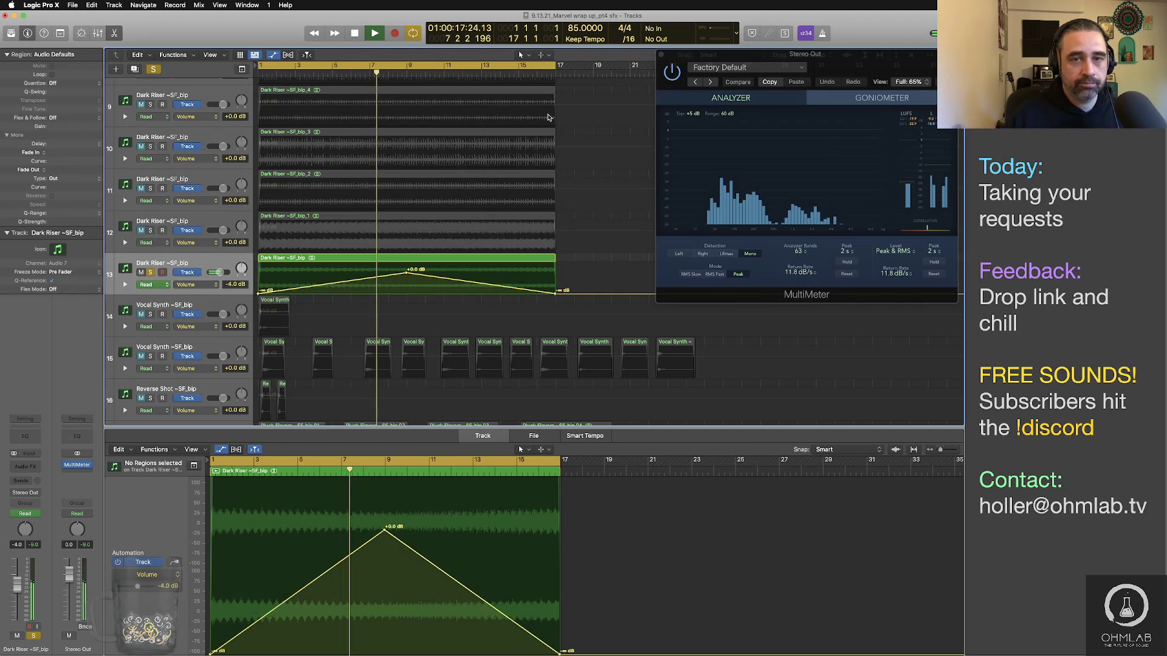
Step: Bend both volume ramps on track 13 into outward-bulging curves with the Automation Curve tool and audition the swell against the MultiMeter
click(543, 55)
click(569, 198)
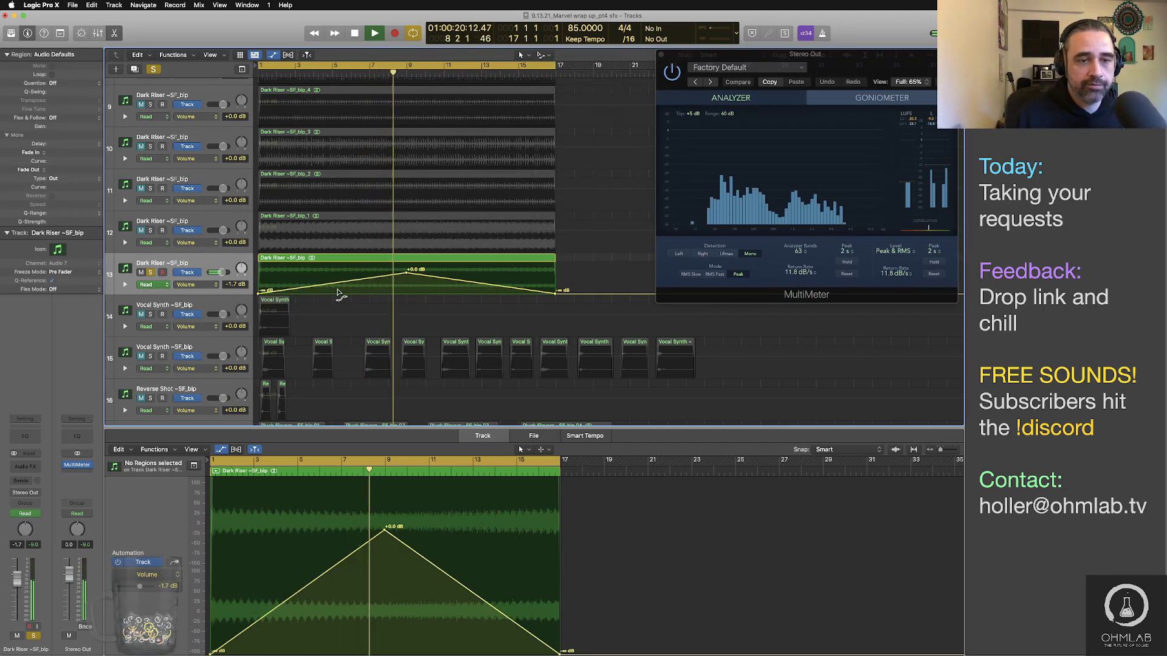
drag(342, 287, 342, 282)
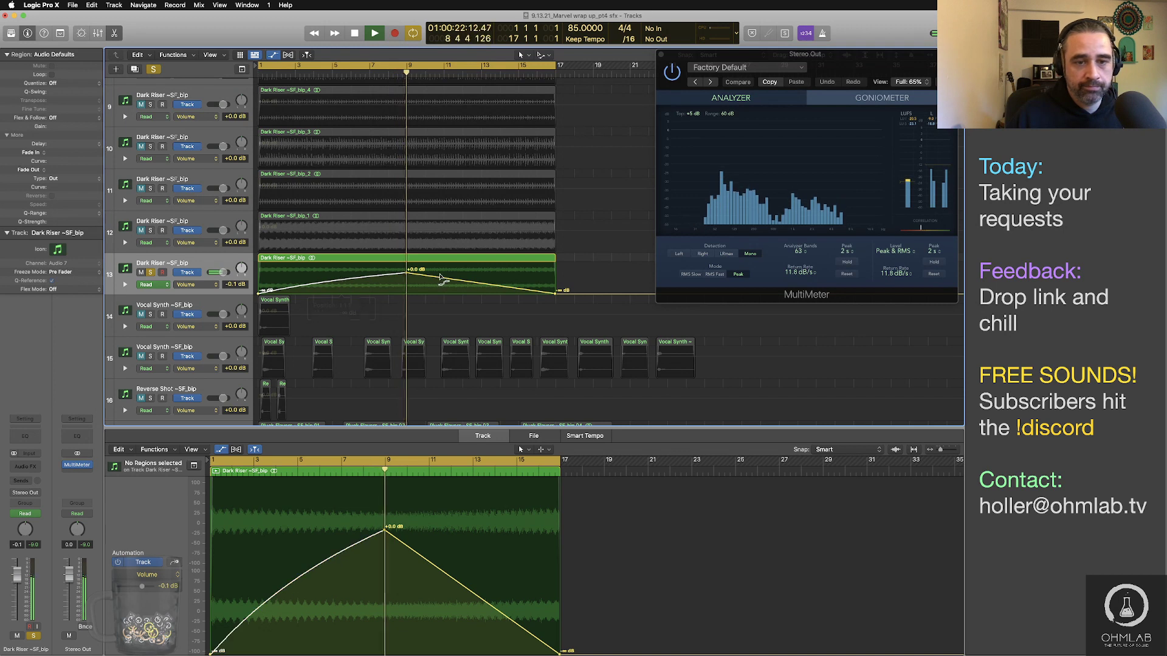
drag(440, 279, 441, 278)
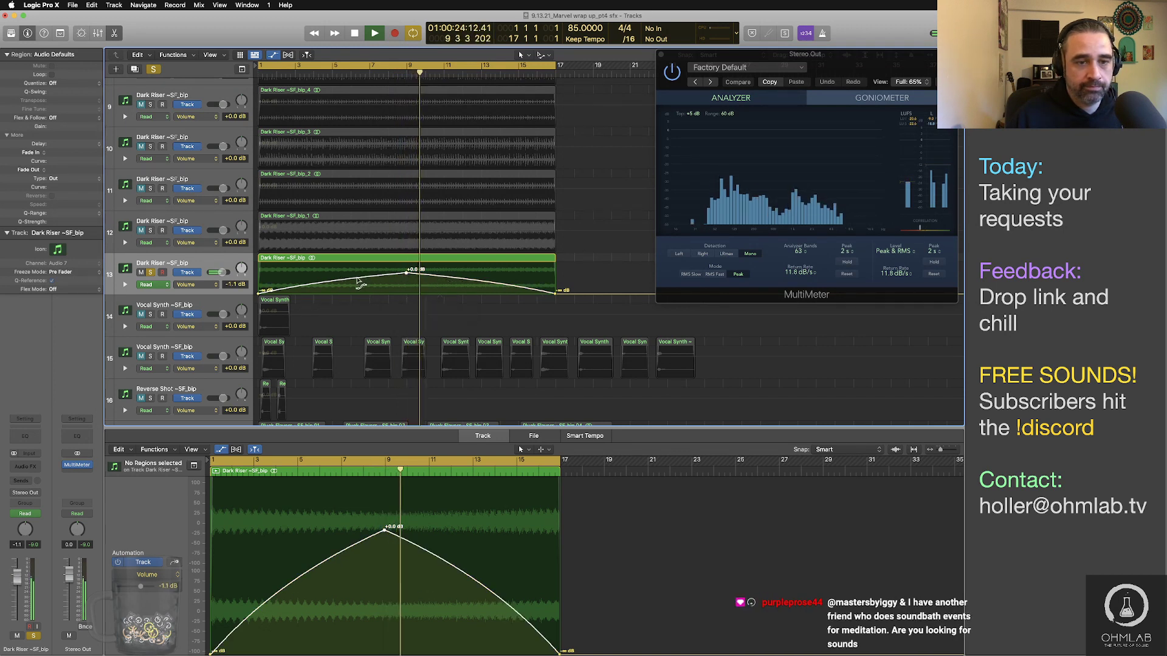
drag(358, 280, 358, 279)
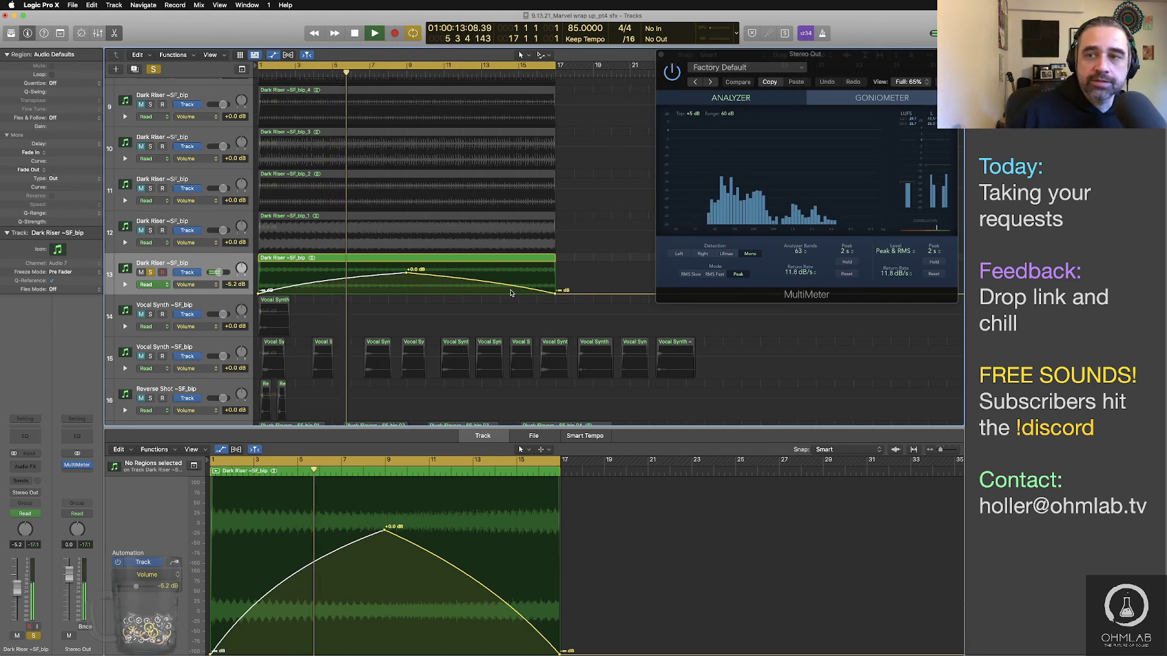
mouse_move(903, 64)
mouse_down()
mouse_move(840, 59)
mouse_move(904, 65)
mouse_move(890, 71)
mouse_up()
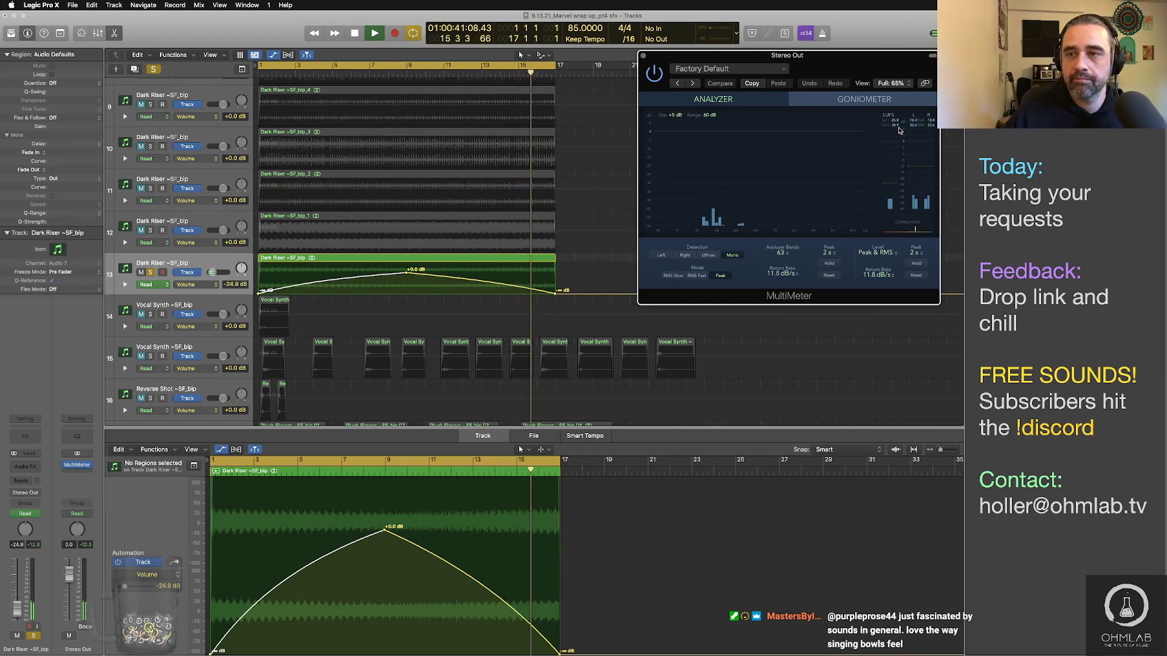
key(space)
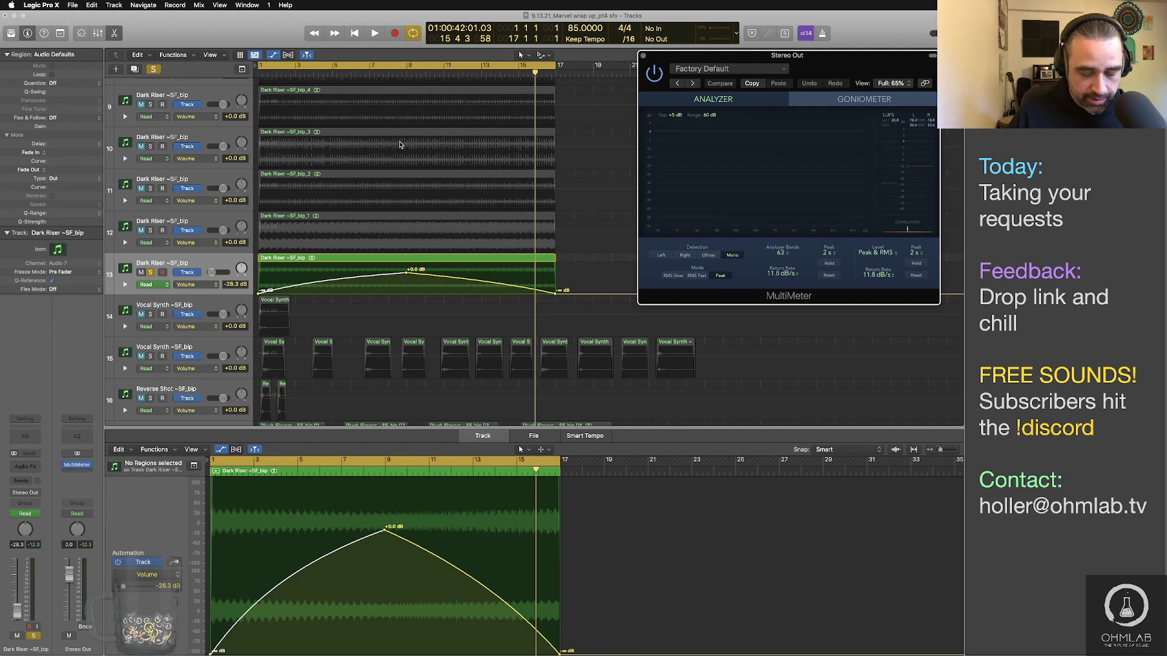
Step: Bounce the Dark Riser swell from track 13 as Marvel_Pt4_SFX_Swell_Rhythmic_Synthetic_Am_01_i4_c3.wav in the Bounces folder
key(super+b)
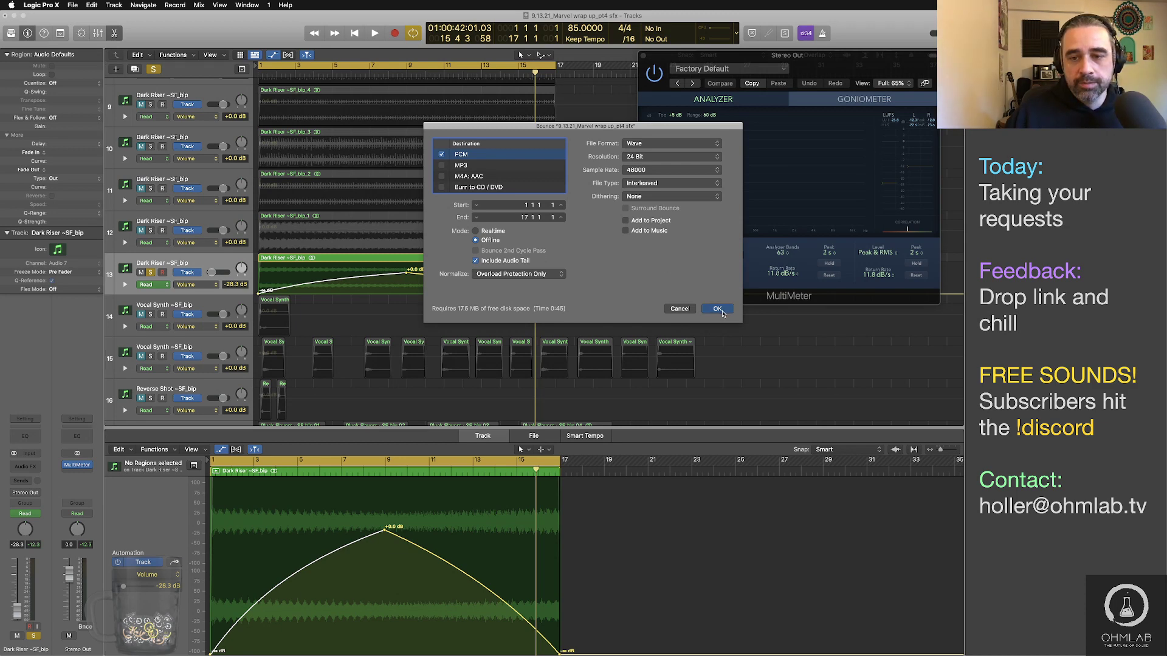
key(Return)
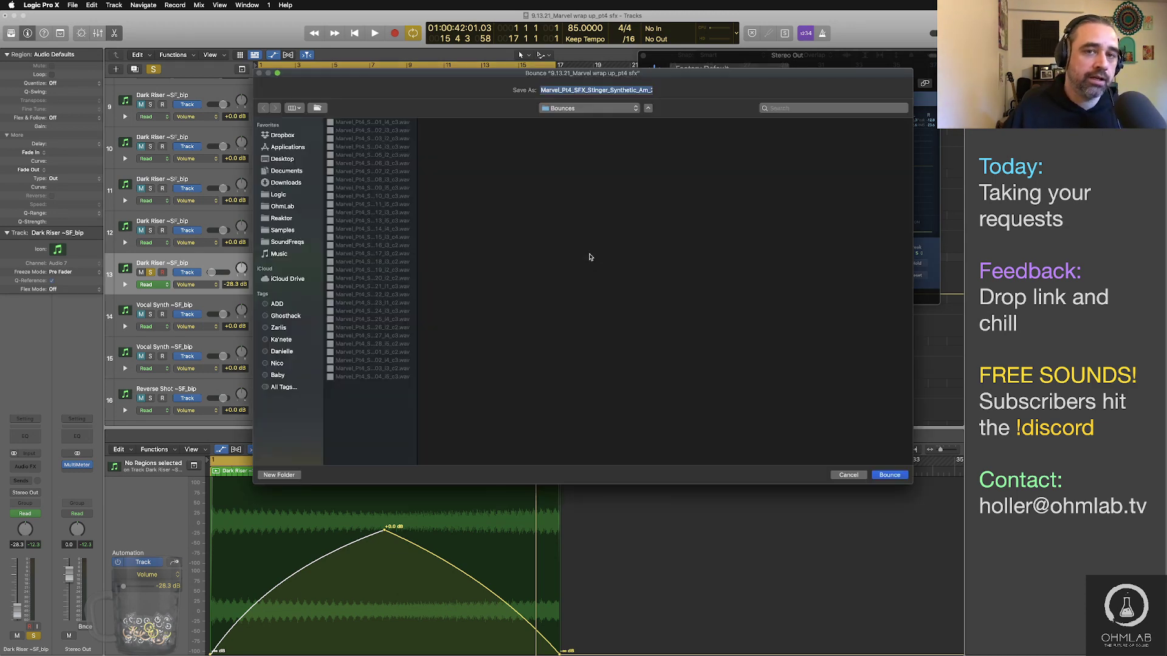
drag(418, 413, 570, 412)
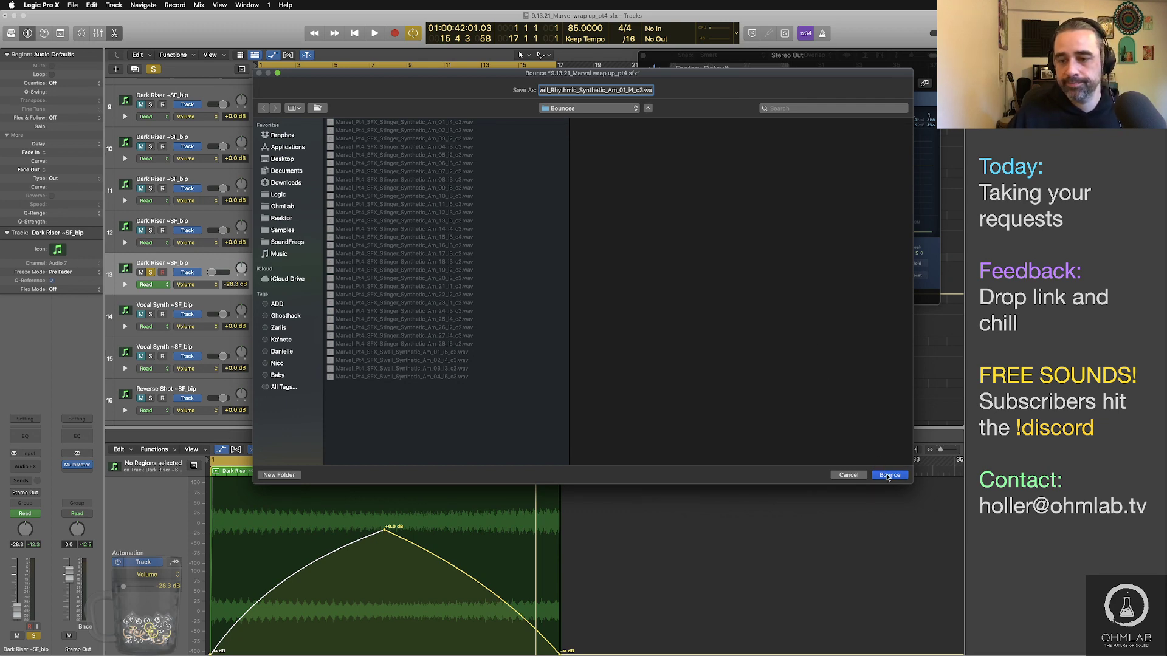
click(889, 475)
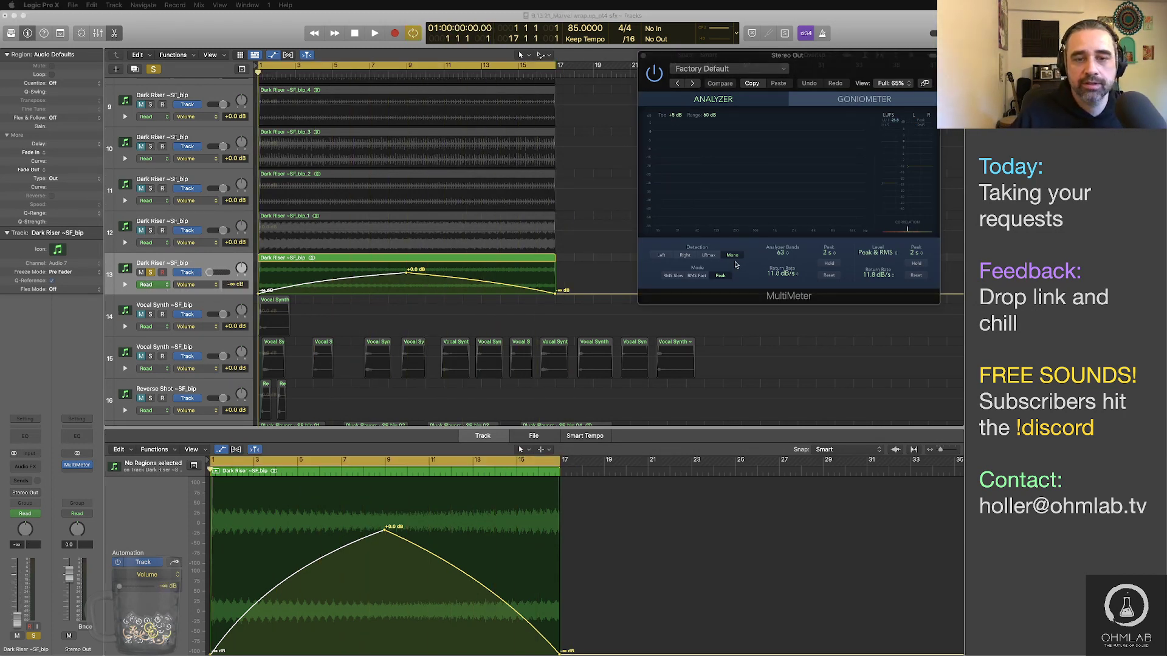
Step: Switch to Finder and rename the bounced rhythmic swell file to Marvel_Pt4_SFX_Swell_Rhythmic_Synthetic_Am_01_i3_c3.wav
key(super+Tab)
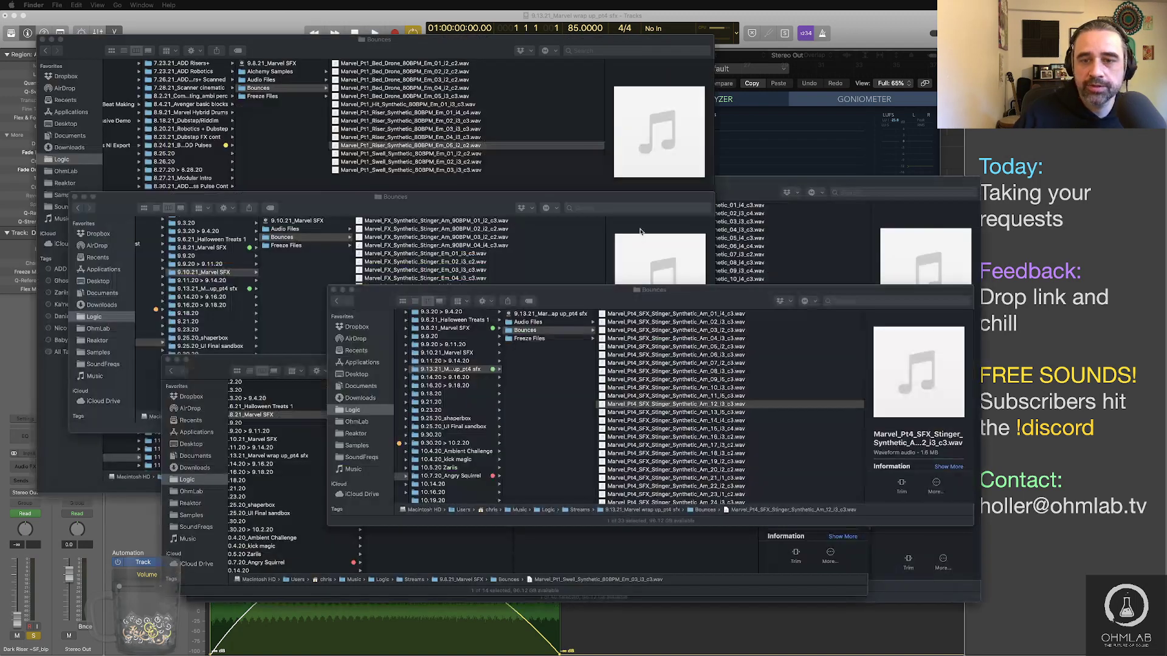
scroll(686, 419, down, 5)
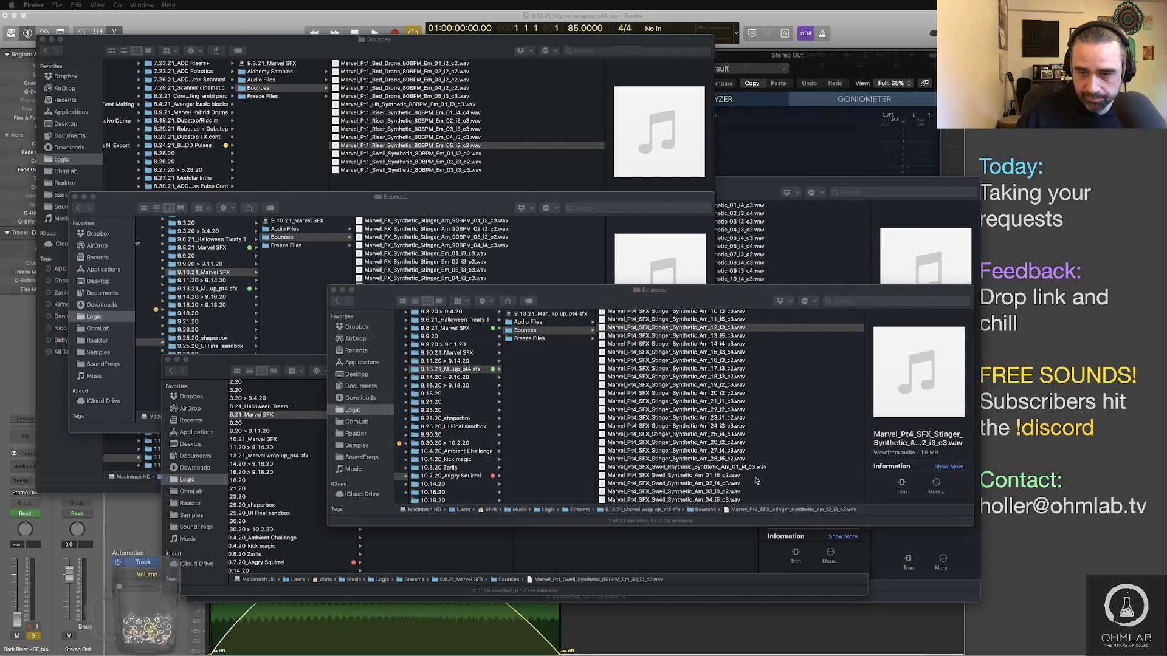
click(739, 471)
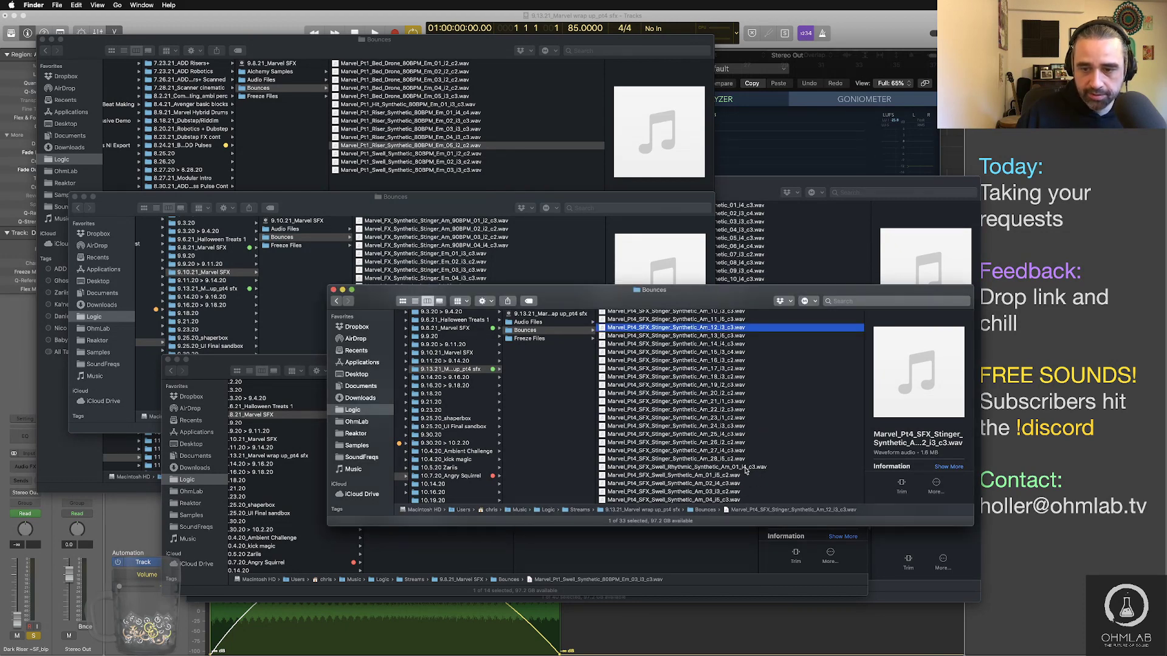
click(746, 467)
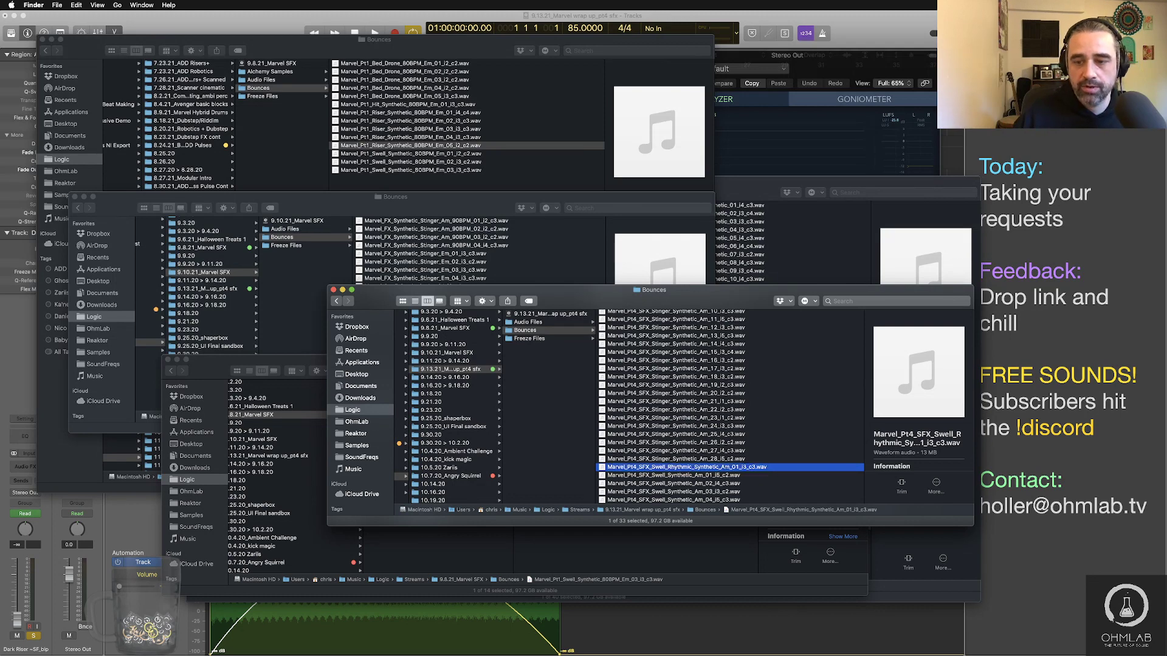
click(348, 211)
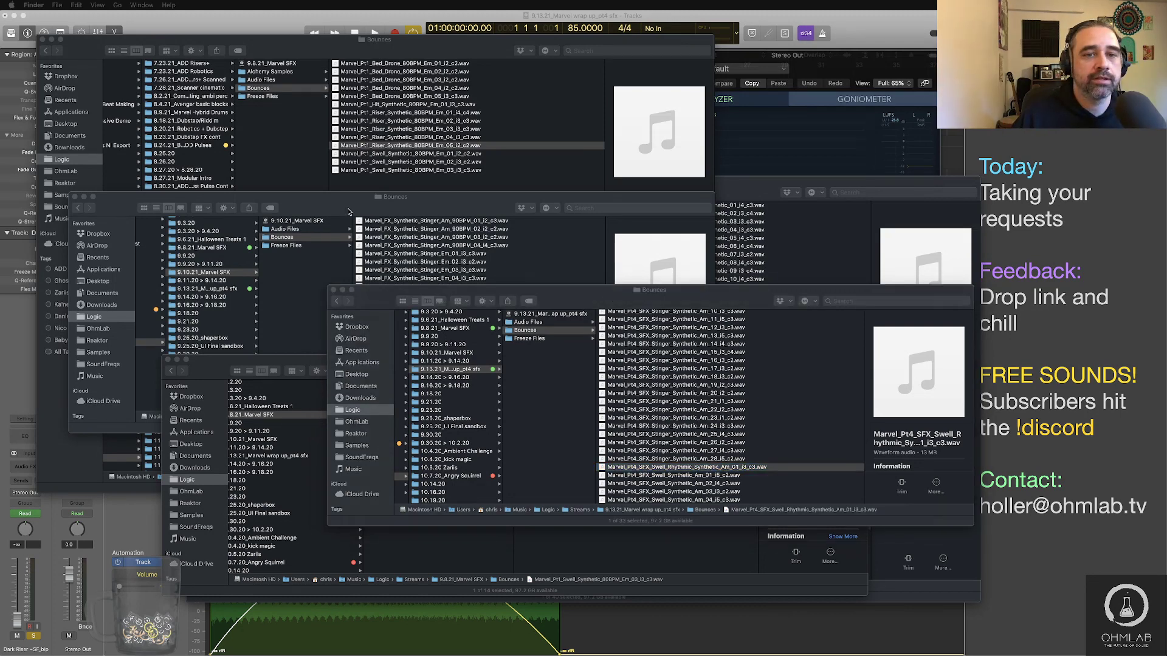
Step: Return to Logic Pro X, solo the Dark Riser track 12 and audition its region
click(174, 638)
click(295, 244)
key(space)
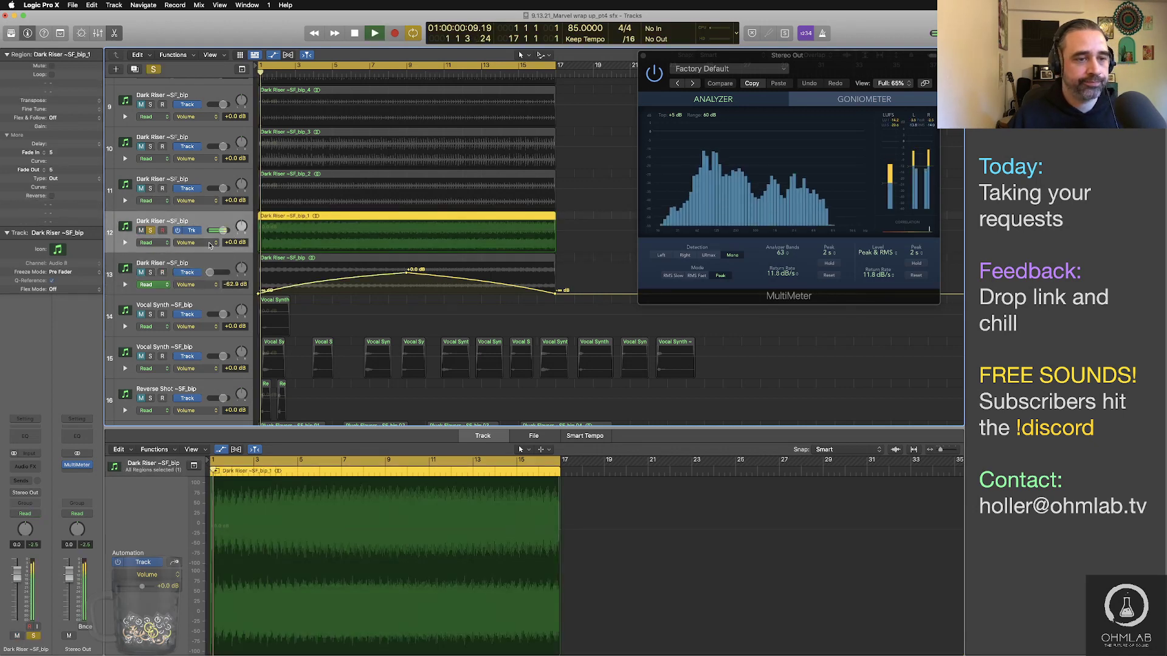
Step: Shape track 12's volume automation as a curved swell, from -∞ dB at the region start to 0 dB near bar 9 and back to -∞ dB
click(390, 237)
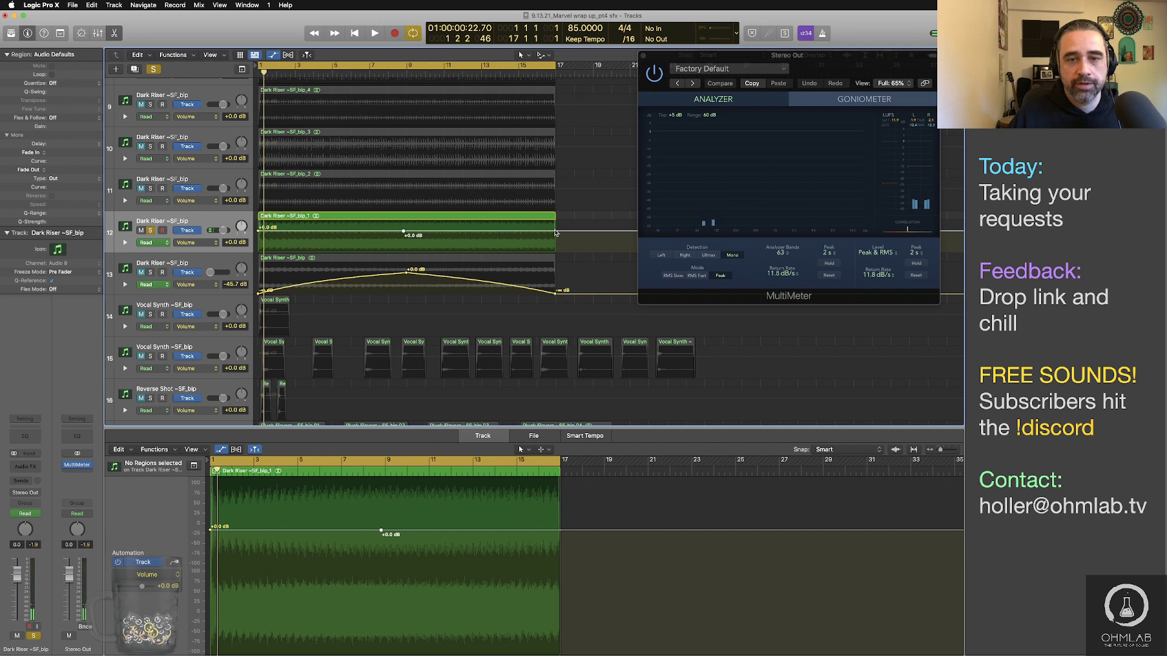
drag(555, 232, 555, 251)
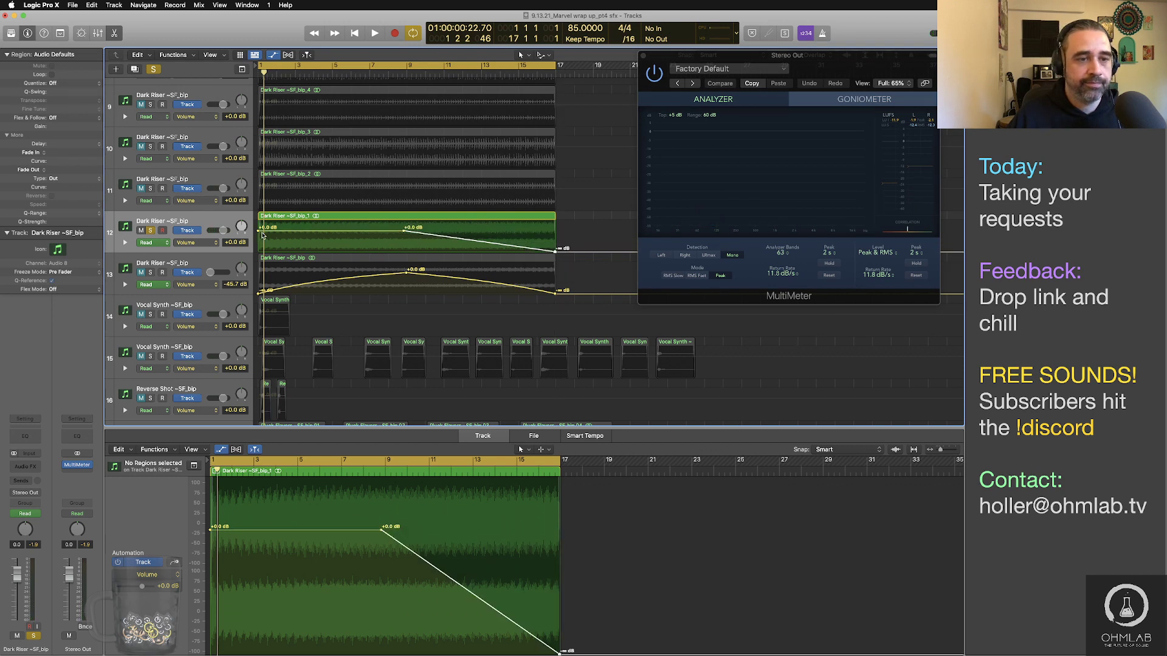
drag(258, 233, 327, 243)
drag(457, 236, 494, 243)
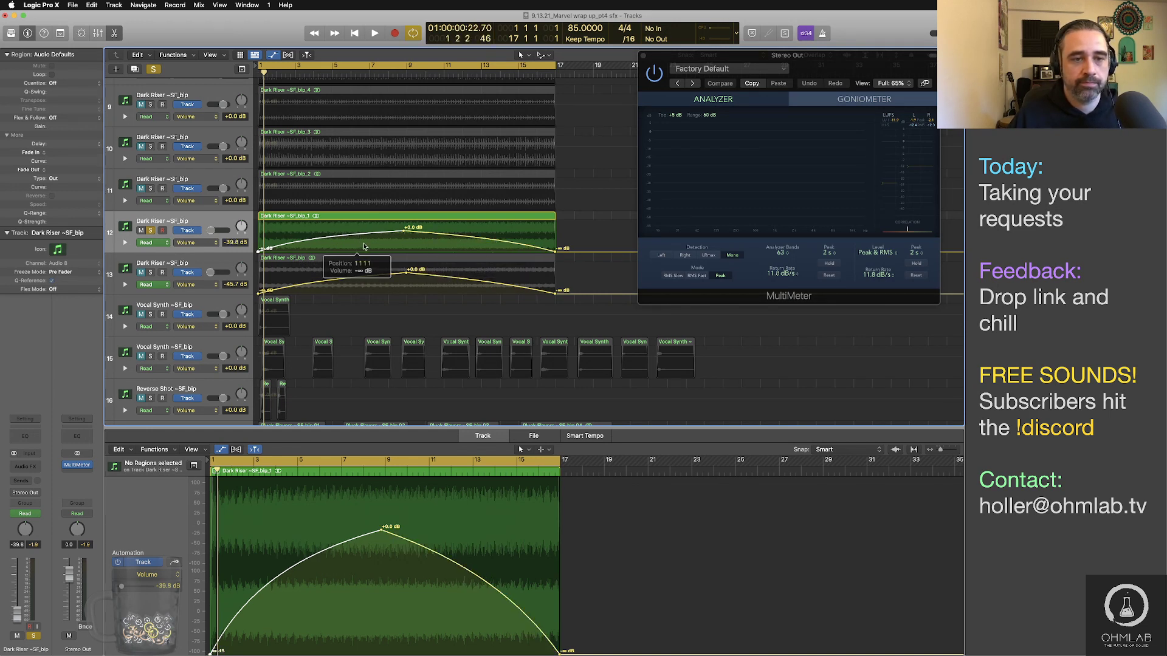
drag(360, 243, 361, 244)
Step: Audition the swell on track 12 and lower its volume automation peak to about -5.2 dB
key(space)
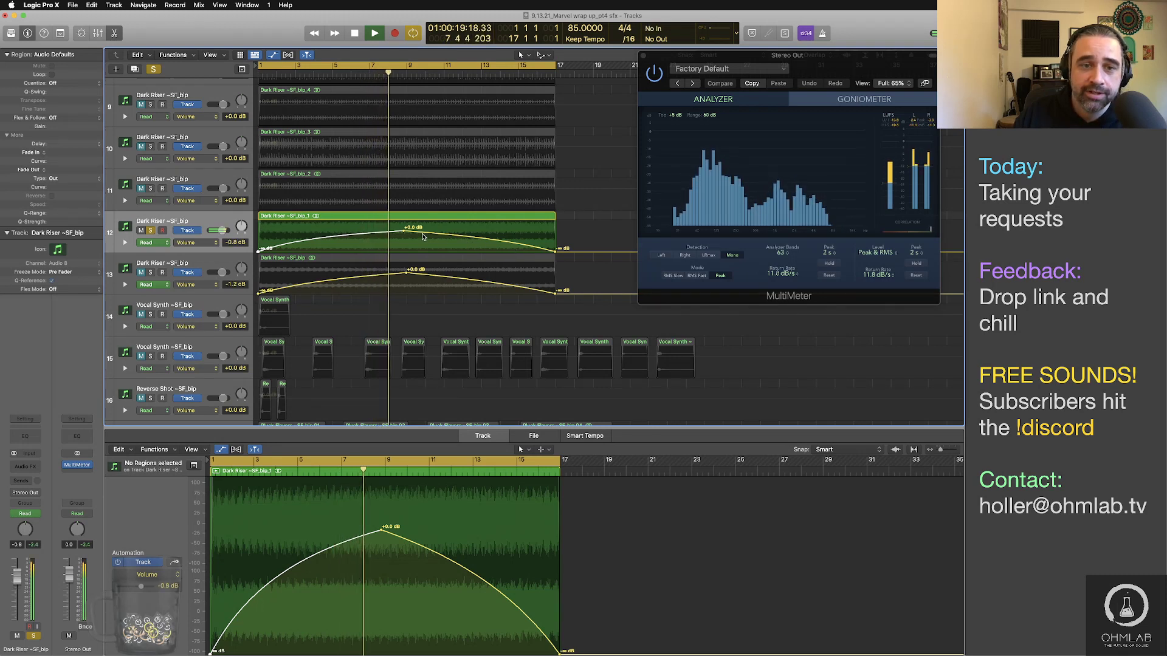
drag(405, 230, 403, 248)
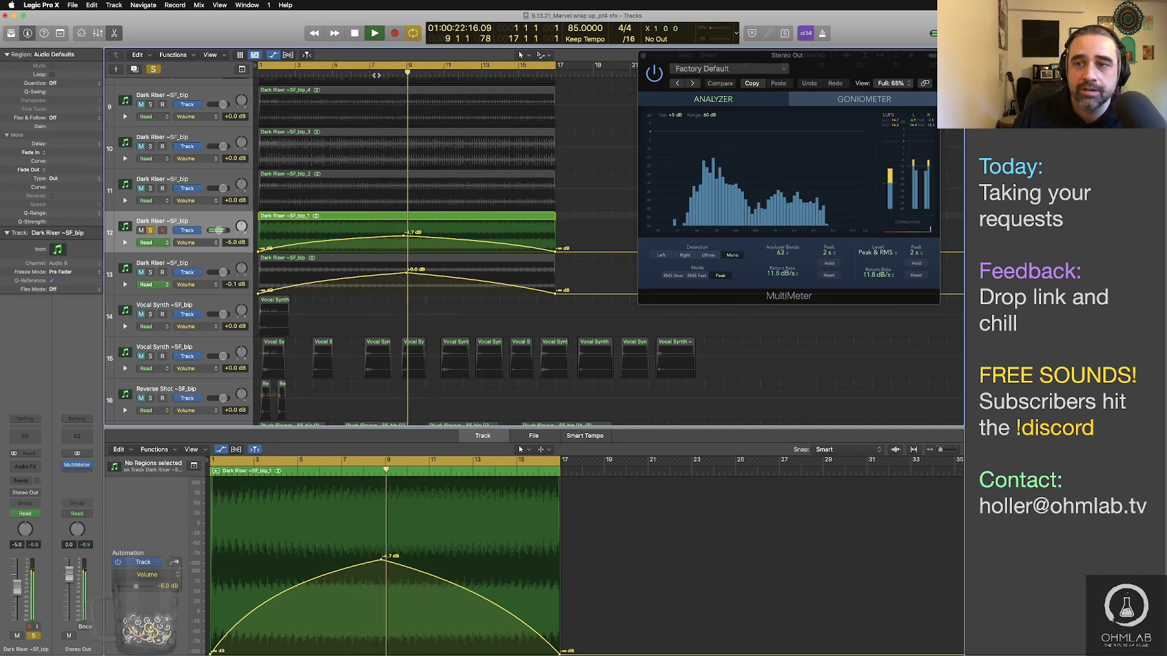
drag(404, 237, 404, 239)
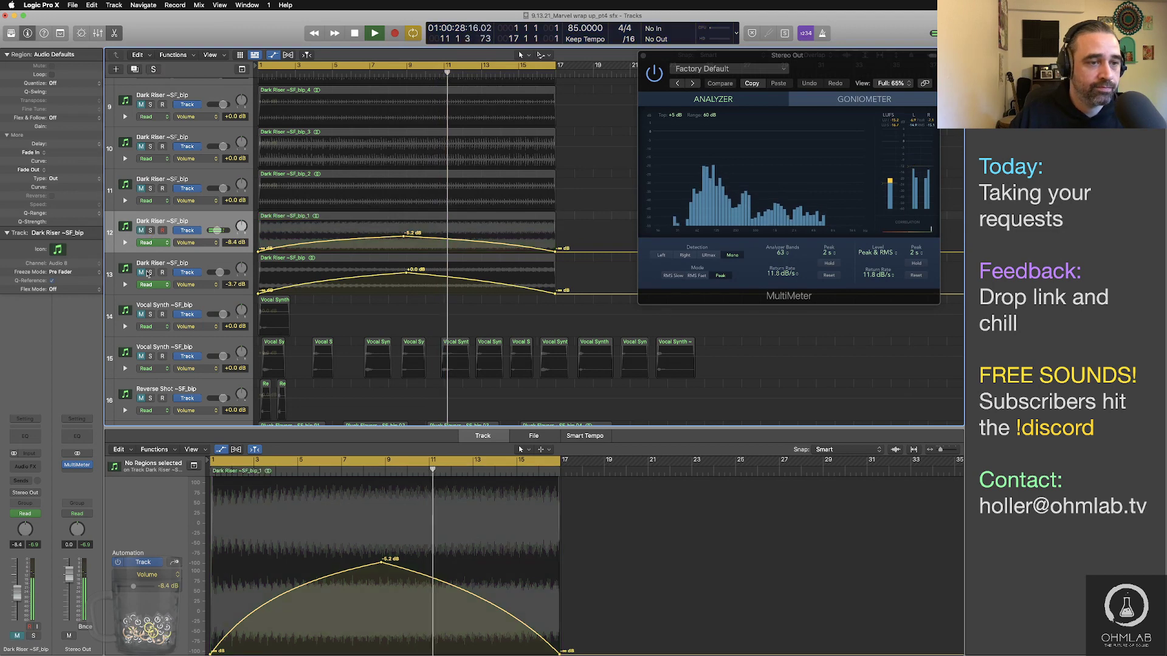
Step: Compare Dark Riser tracks 12 and 13 by toggling their solos, leave track 12 soloed and return the playhead to the start
click(150, 230)
click(150, 273)
click(150, 272)
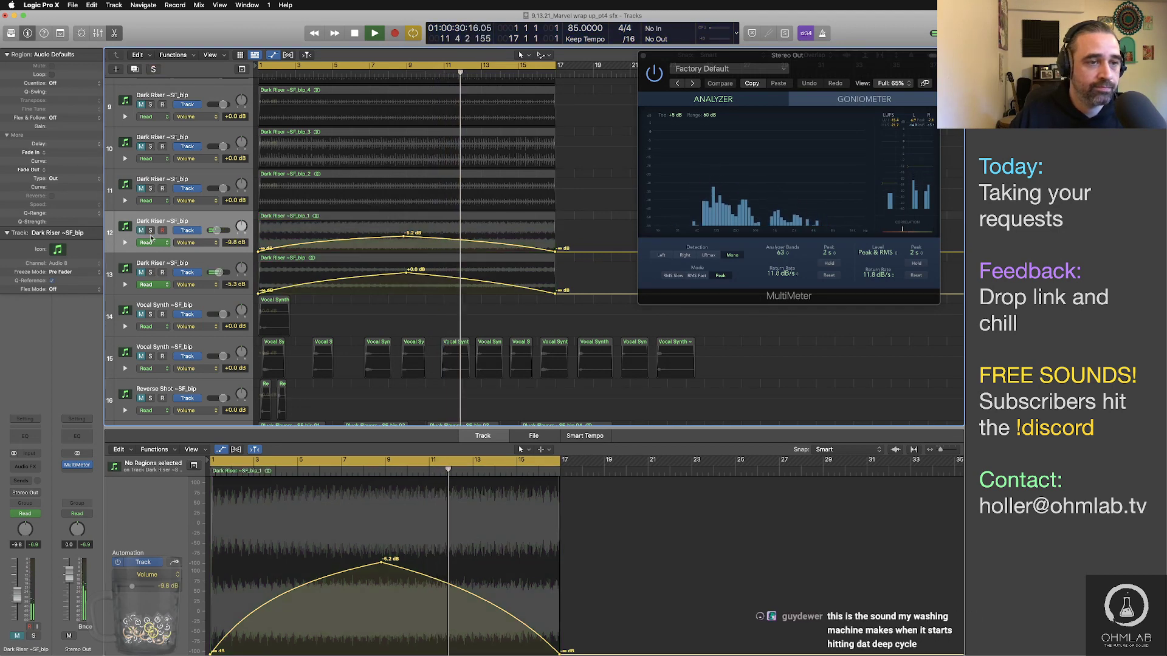
click(150, 230)
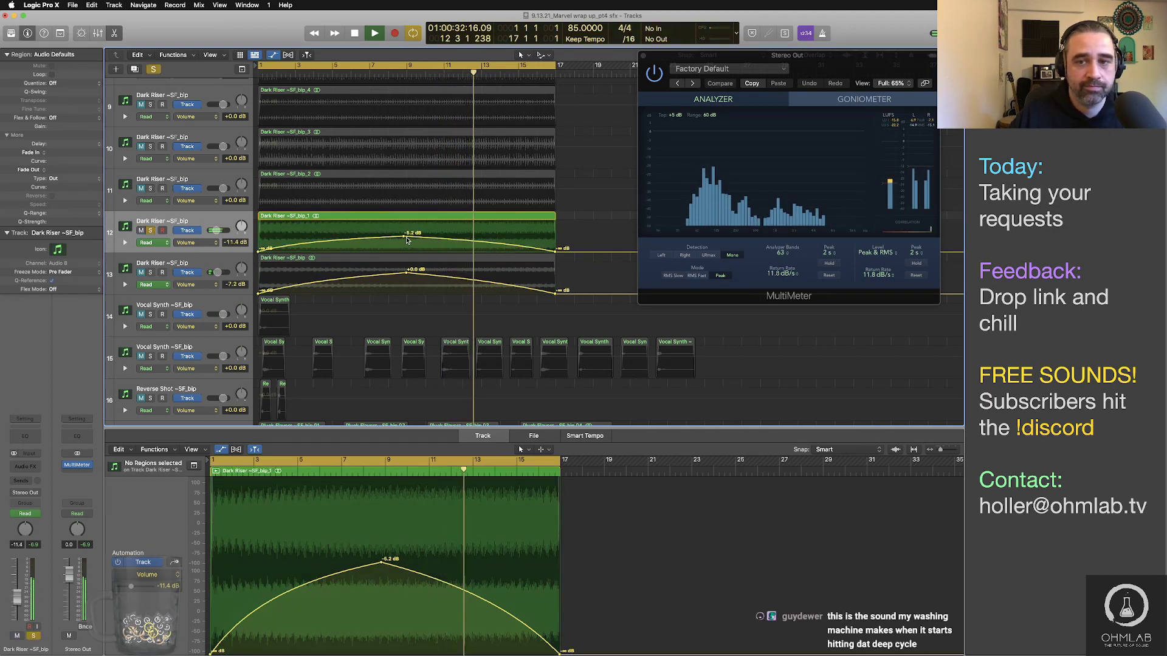
key(Return)
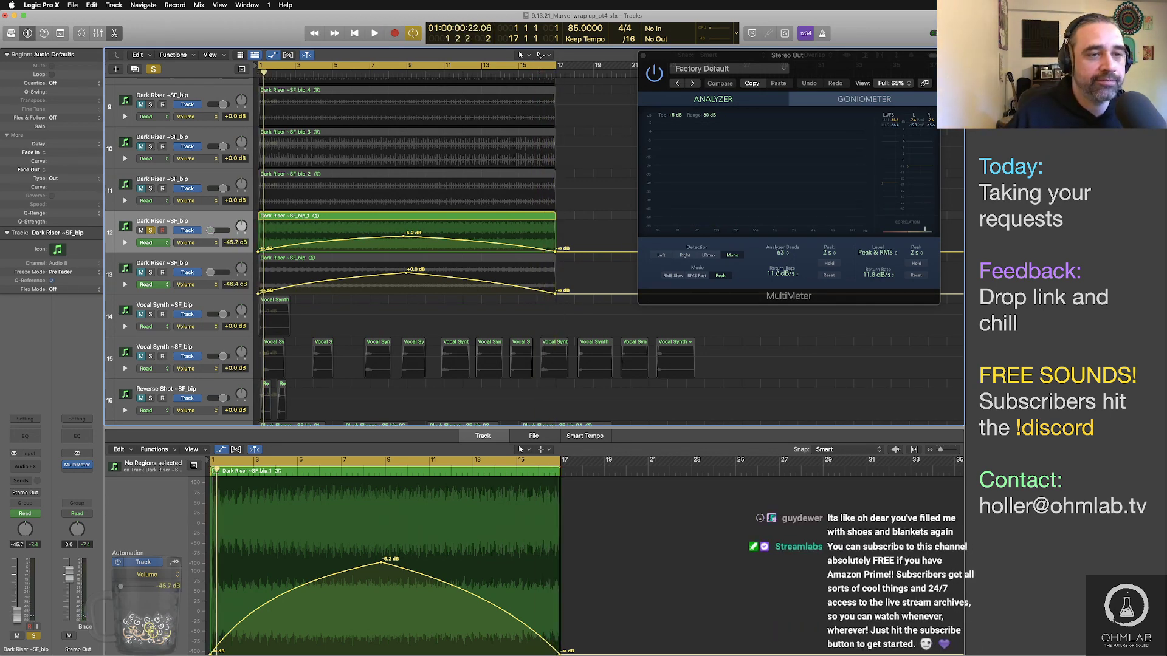
Step: Bounce track 12's region offline as a 24-bit WAV in the Bounces folder, numbering the Rhythmic_Synthetic_Am swell file 02
click(337, 219)
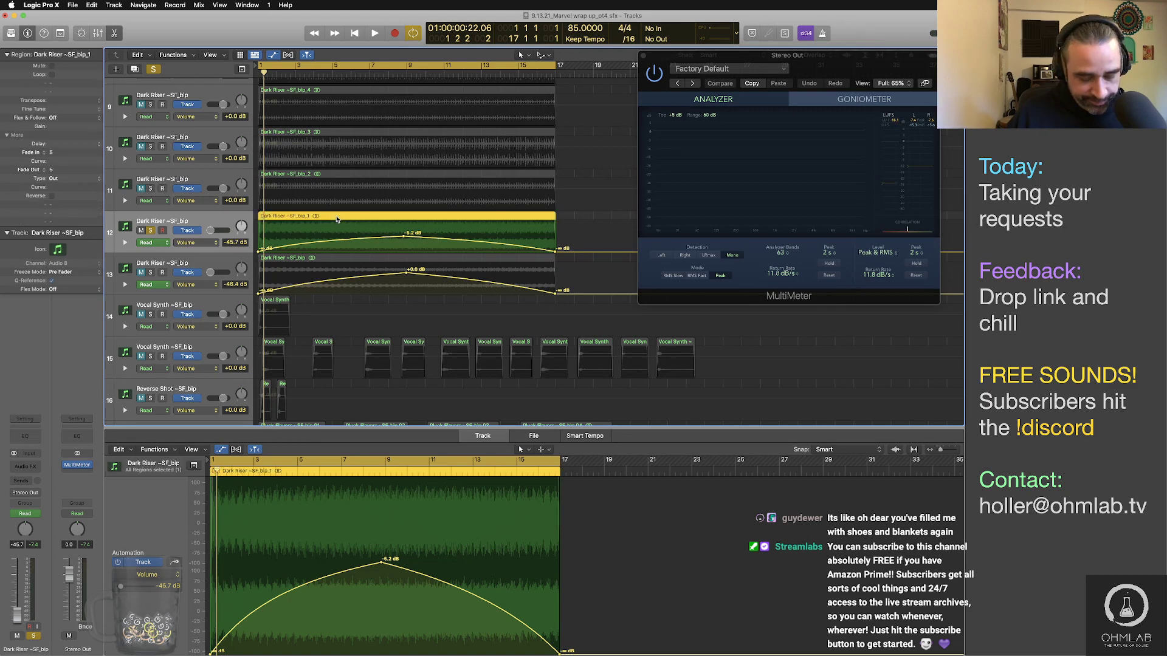
key(super+b)
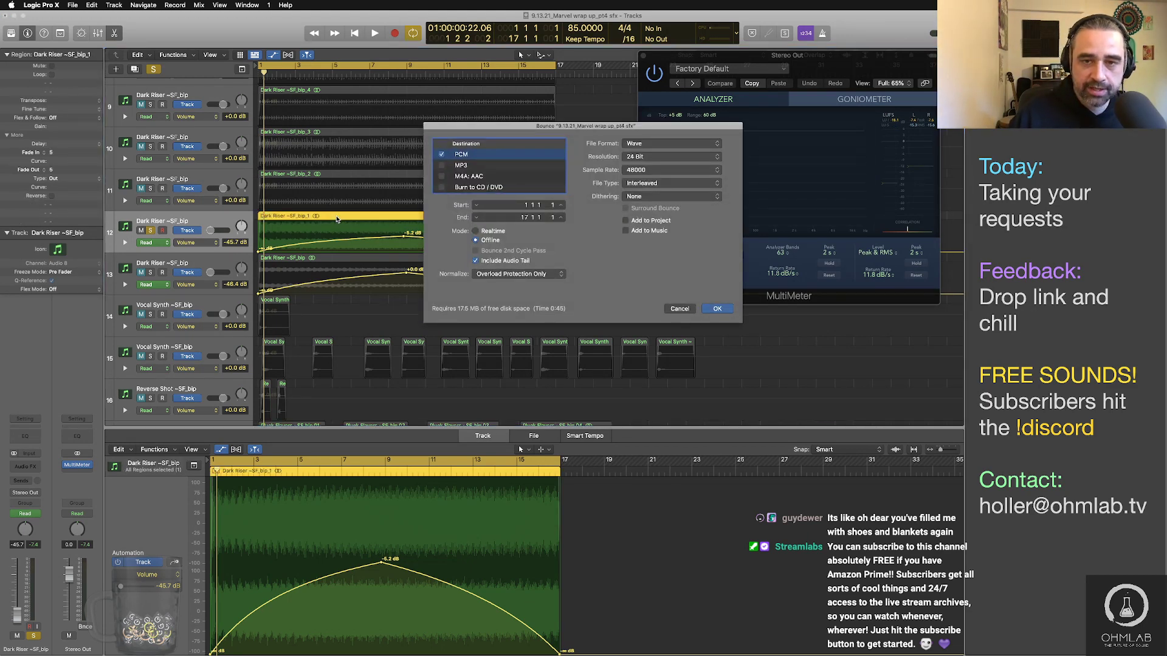
click(717, 308)
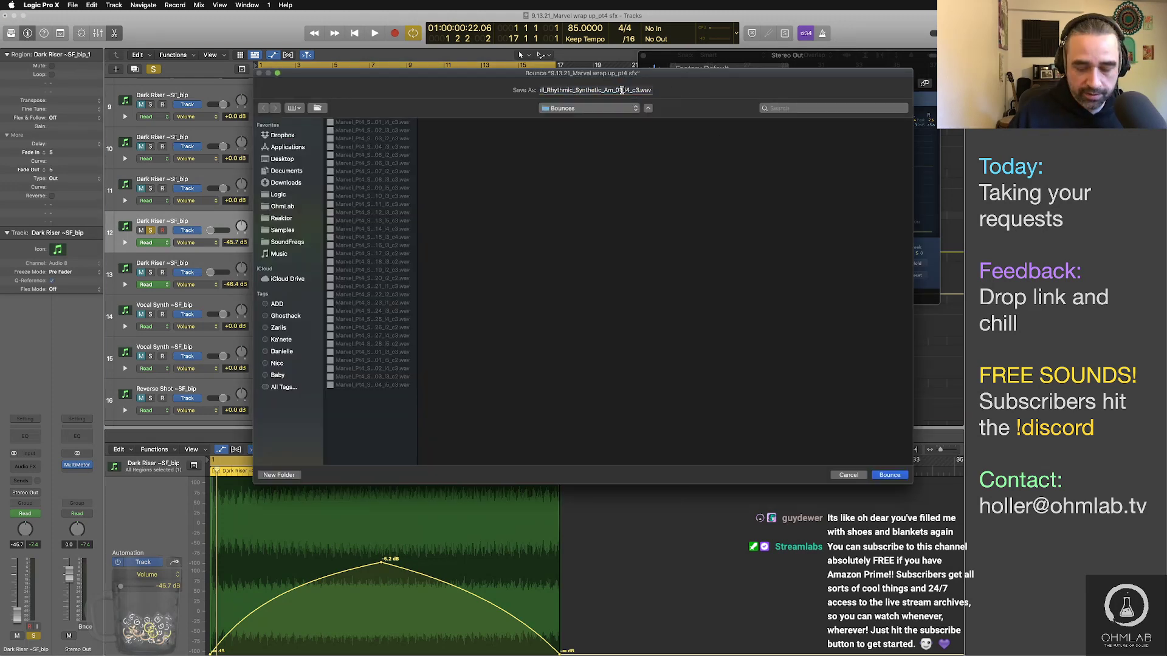
text(2)
key(Delete)
key(Delete)
key(Delete)
key(Return)
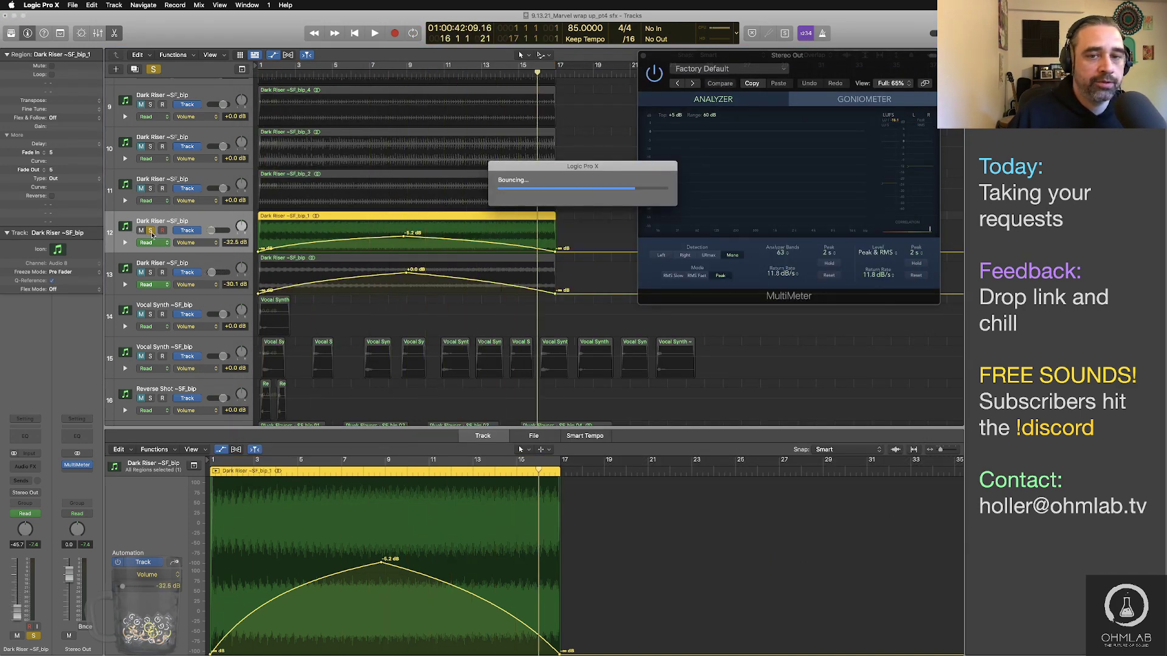
Step: Solo Dark Riser track 11 and shape its volume automation as a curved swell, from -∞ dB to 0 dB near bar 9 and back to -∞ dB
click(365, 198)
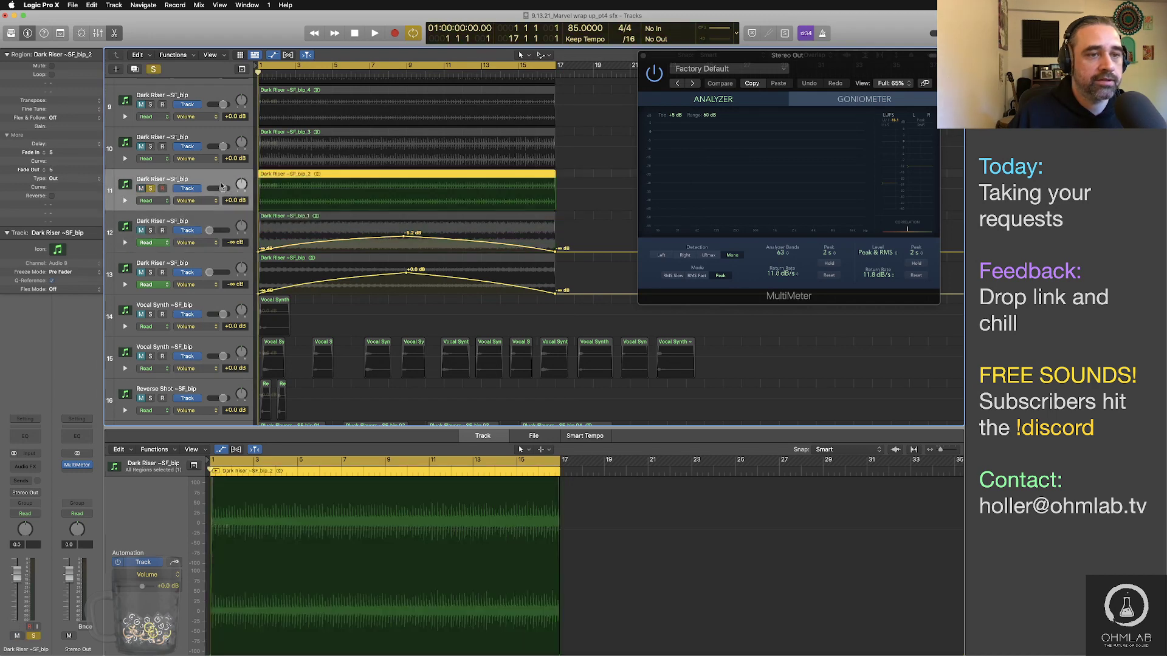
key(space)
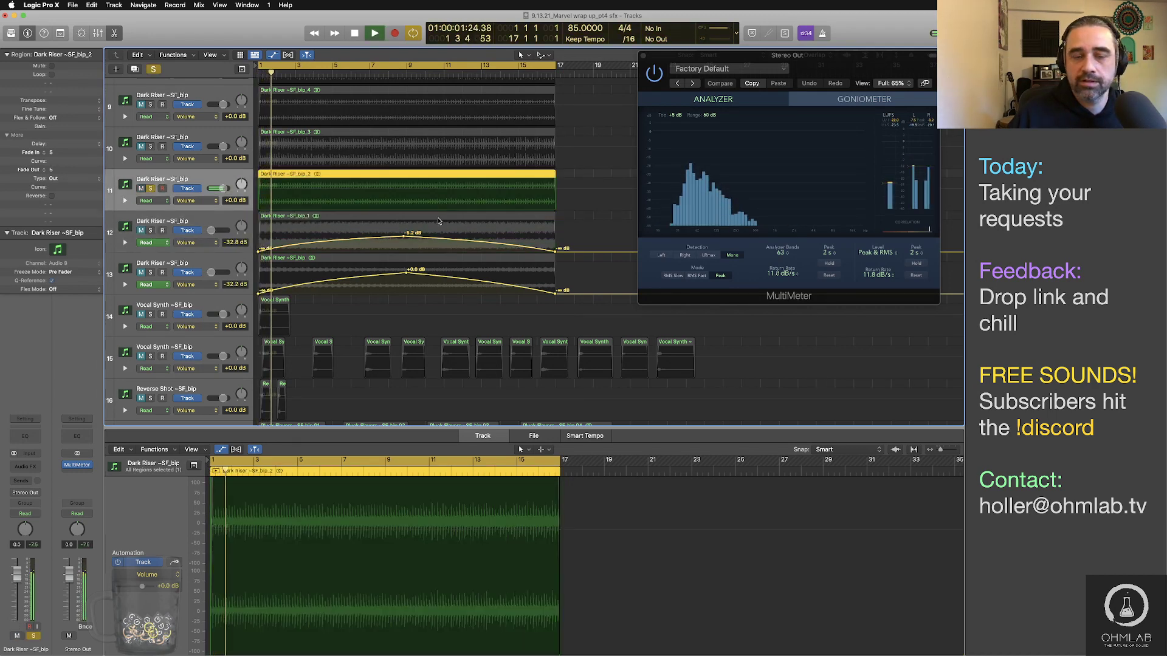
key(space)
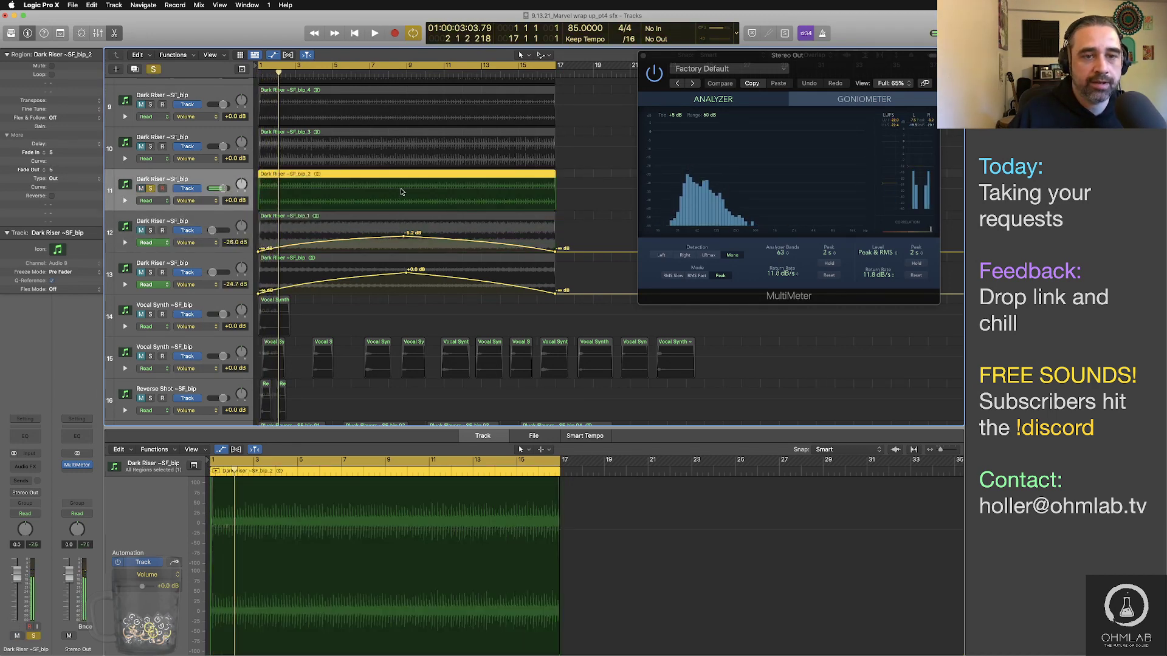
click(400, 192)
drag(555, 190, 556, 210)
drag(258, 190, 301, 196)
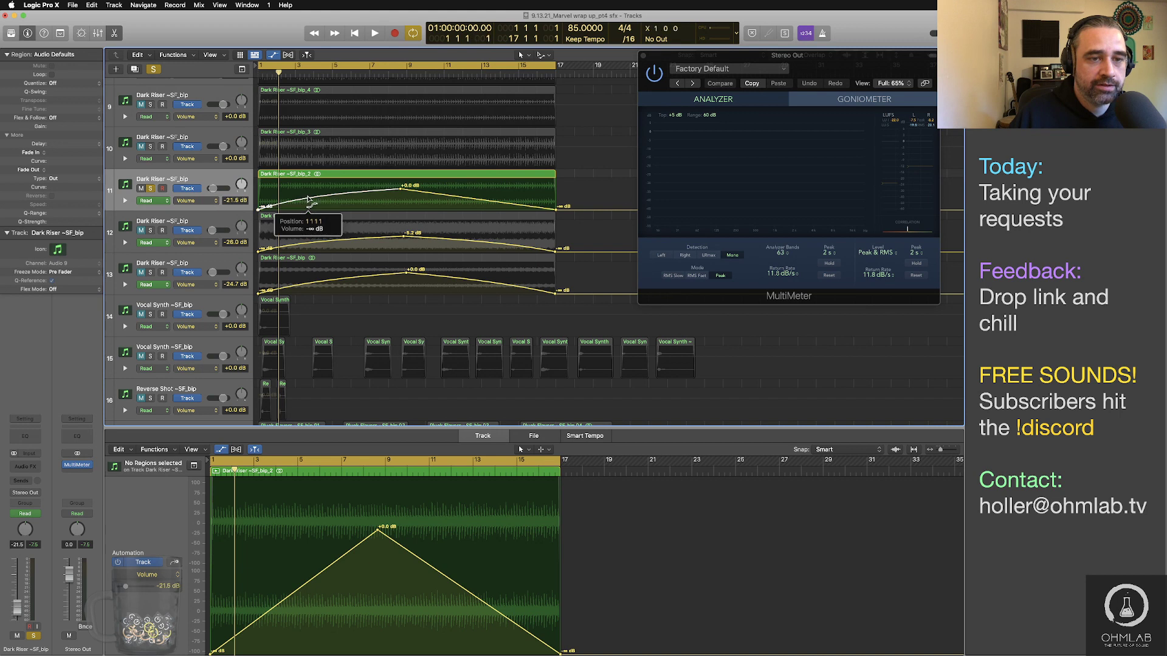
drag(448, 200, 446, 194)
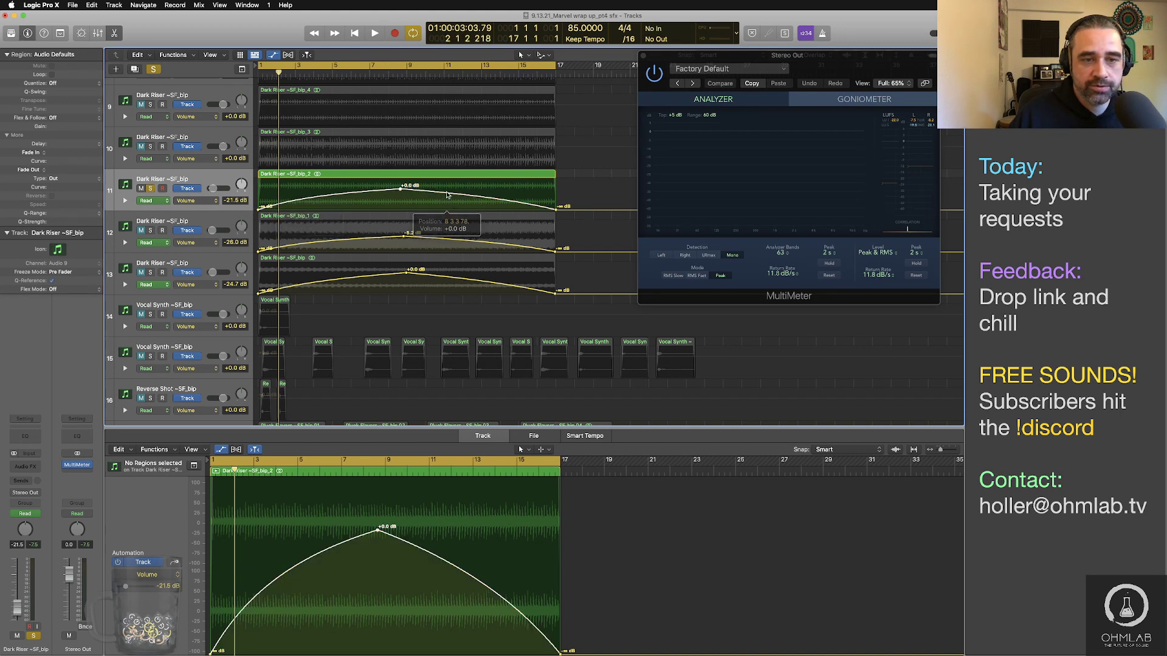
Step: Audition track 11's swell and bounce its region as Marvel_Pt4_SFX_Swell_Rhythmic_Synthetic_Am_03_i2_c3.wav
key(space)
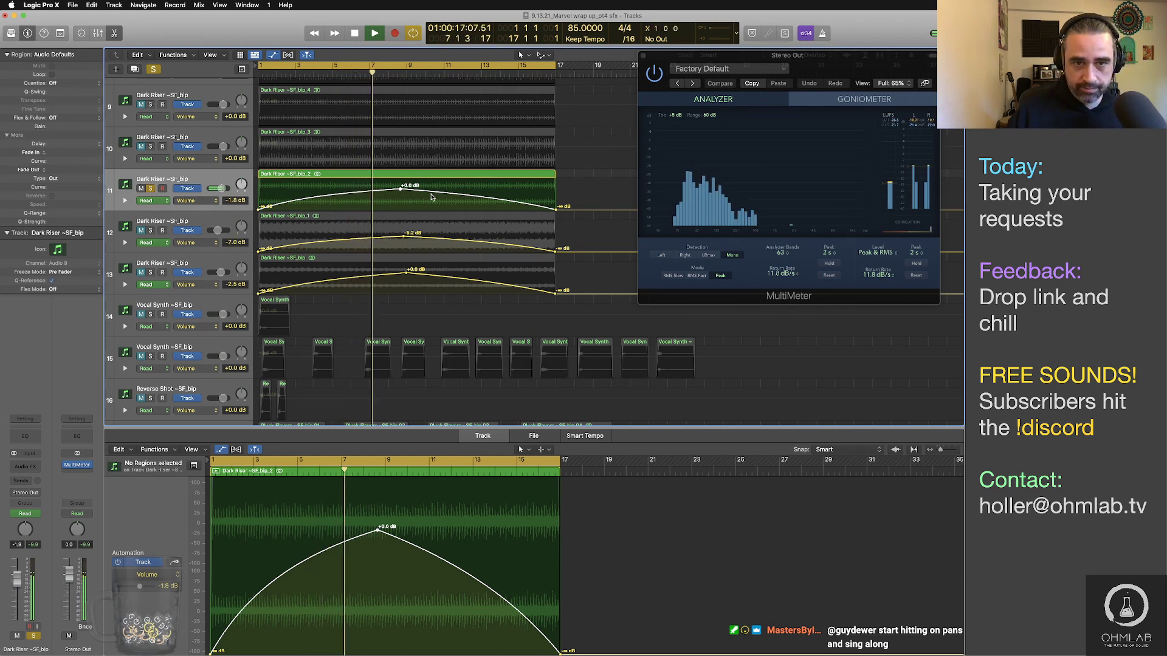
click(356, 174)
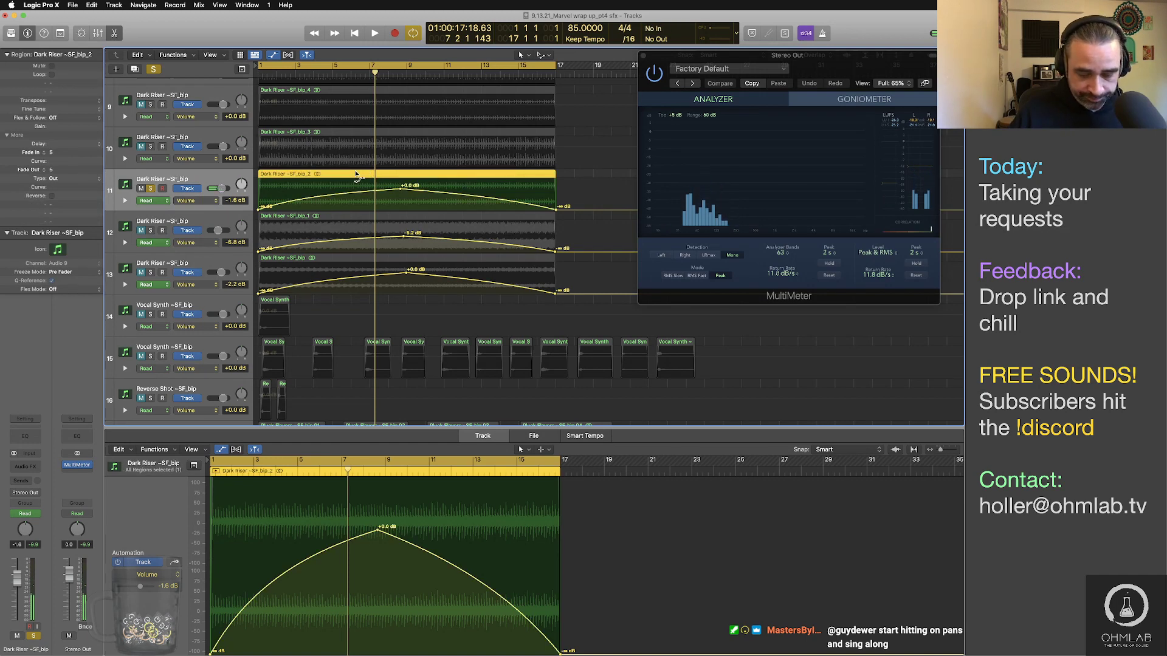
key(super+b)
key(Return)
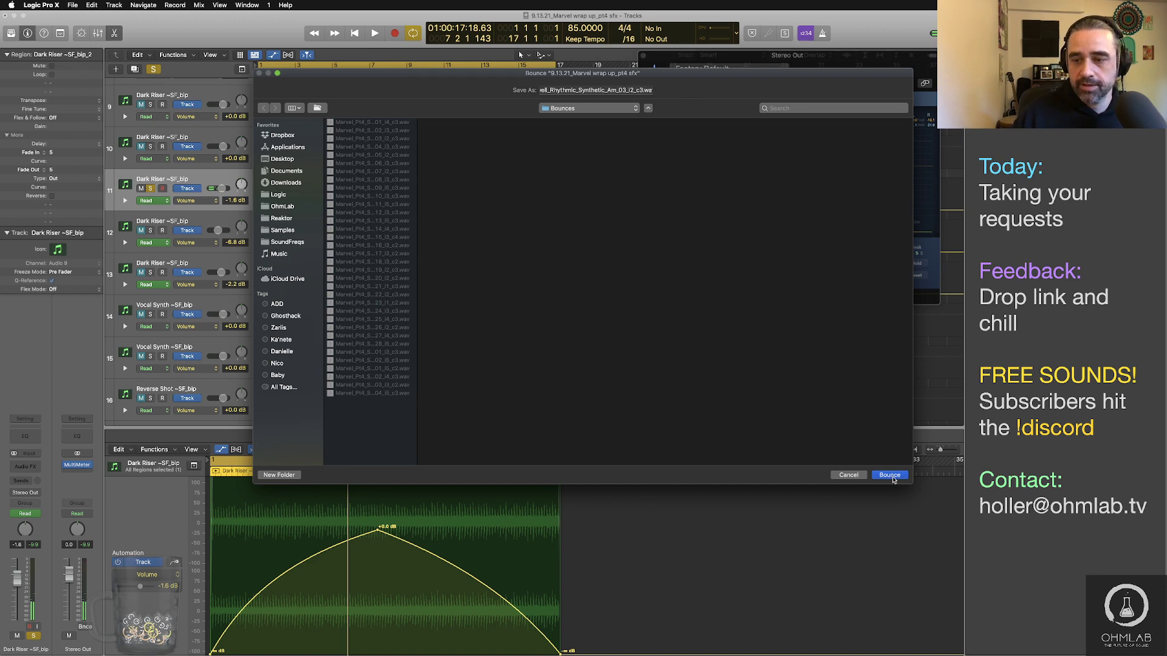
click(889, 475)
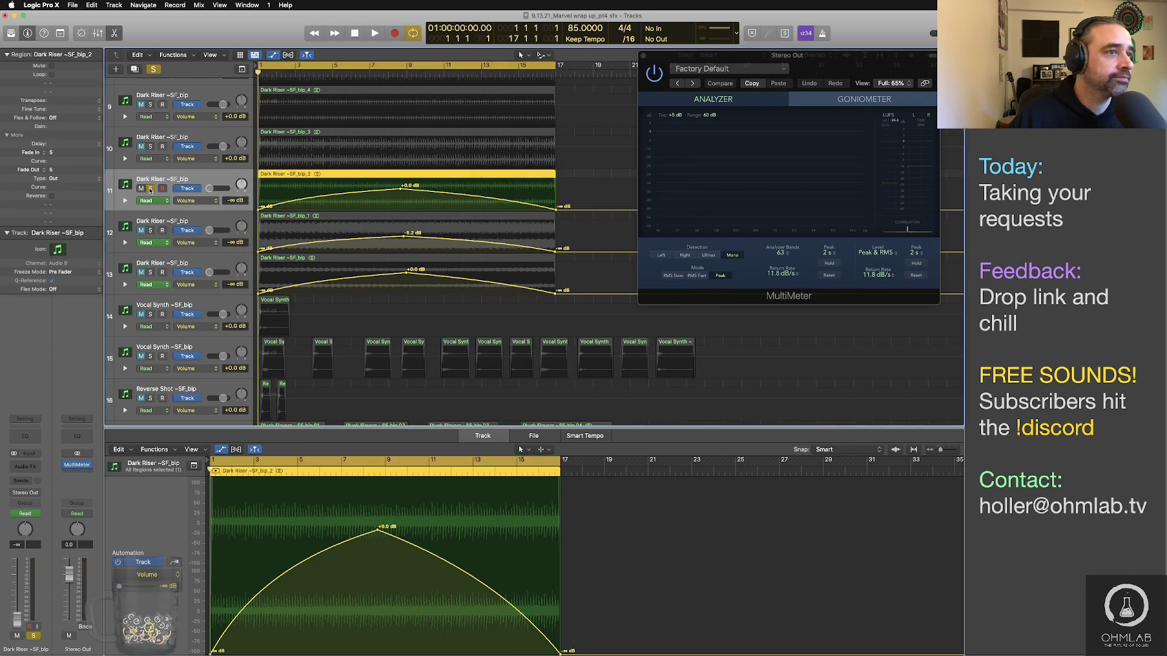
Step: Solo Dark Riser track 10 and curve its volume automation from -∞ dB up to 0 dB near bar 9 and down to -∞ dB at bar 17
click(325, 146)
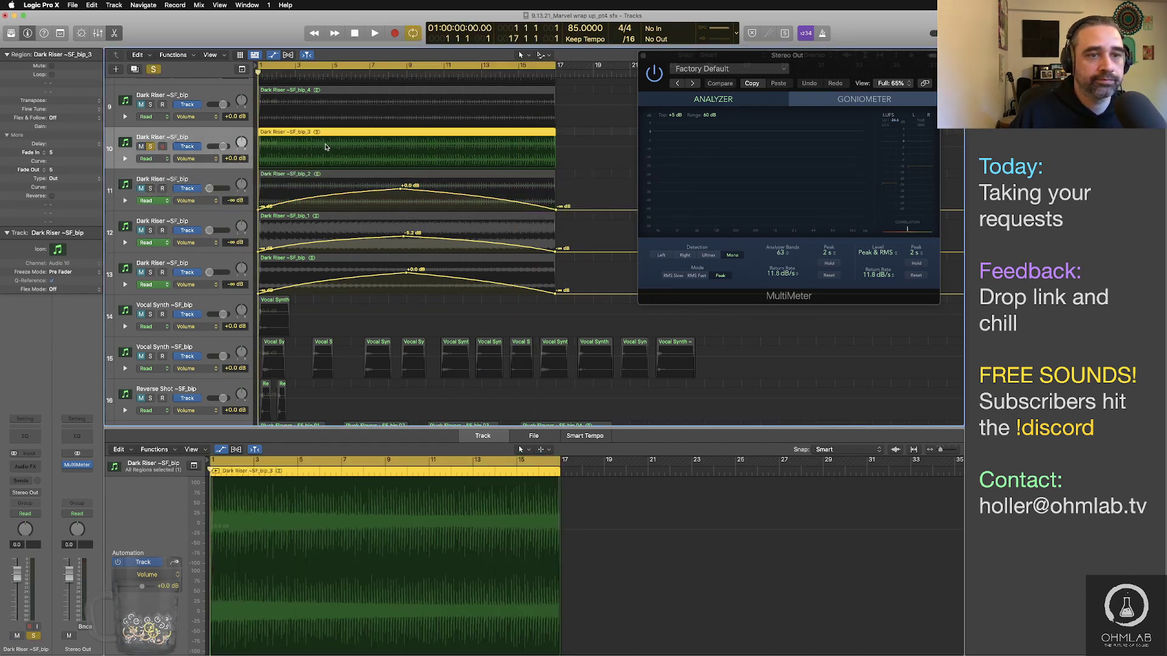
click(402, 148)
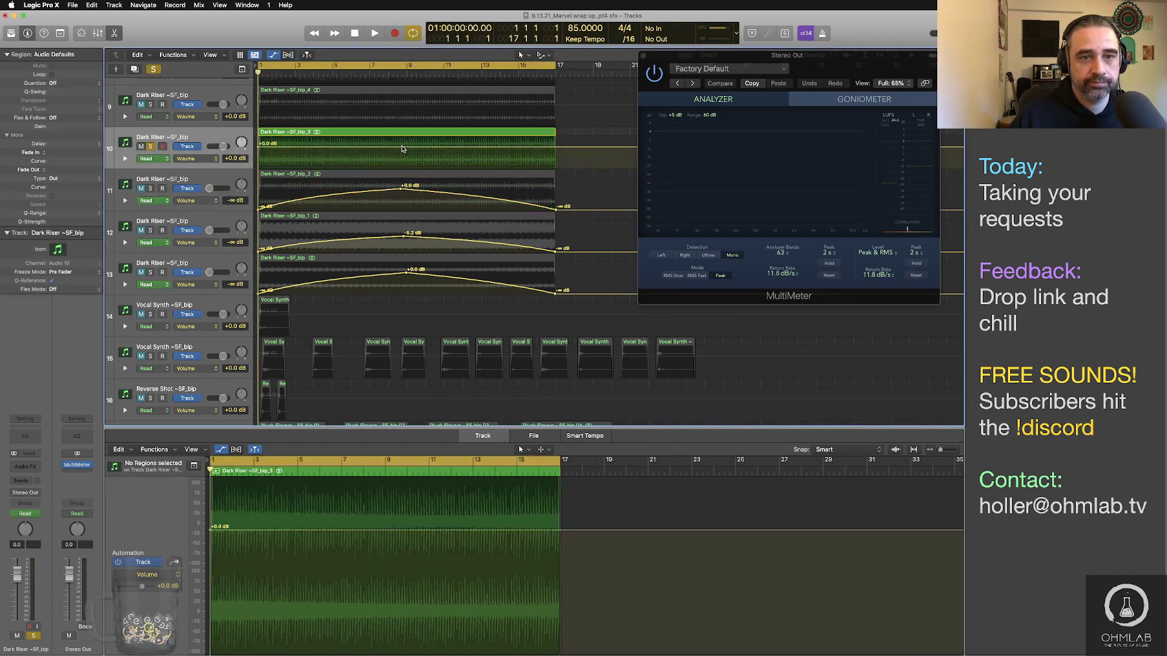
click(406, 148)
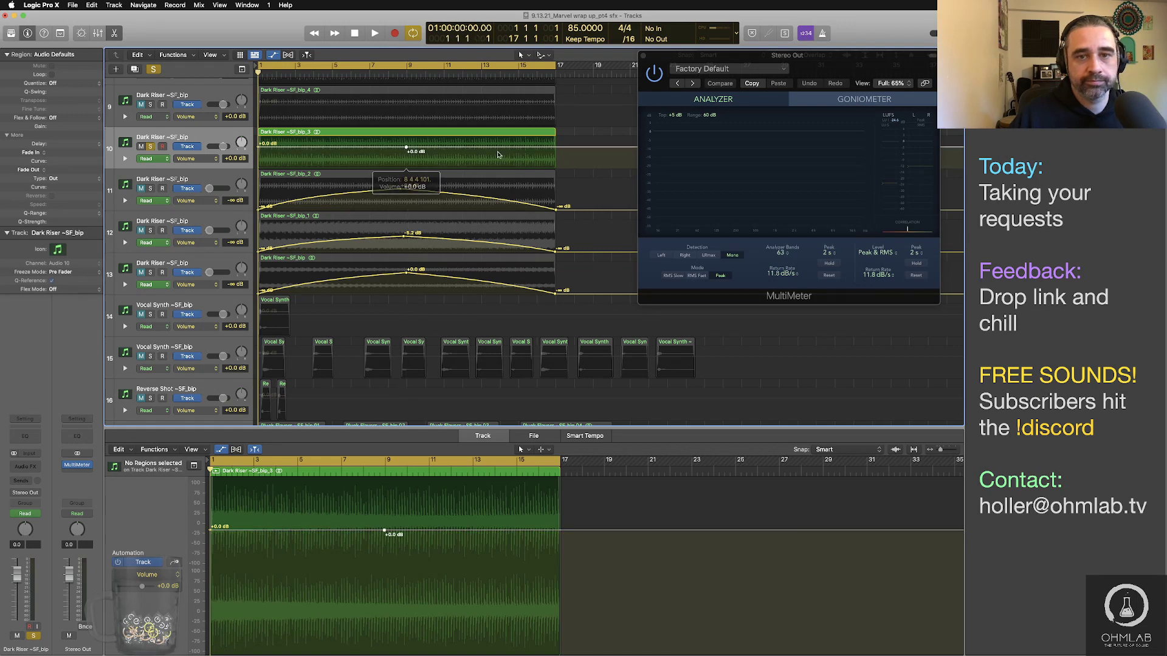
drag(554, 147, 554, 164)
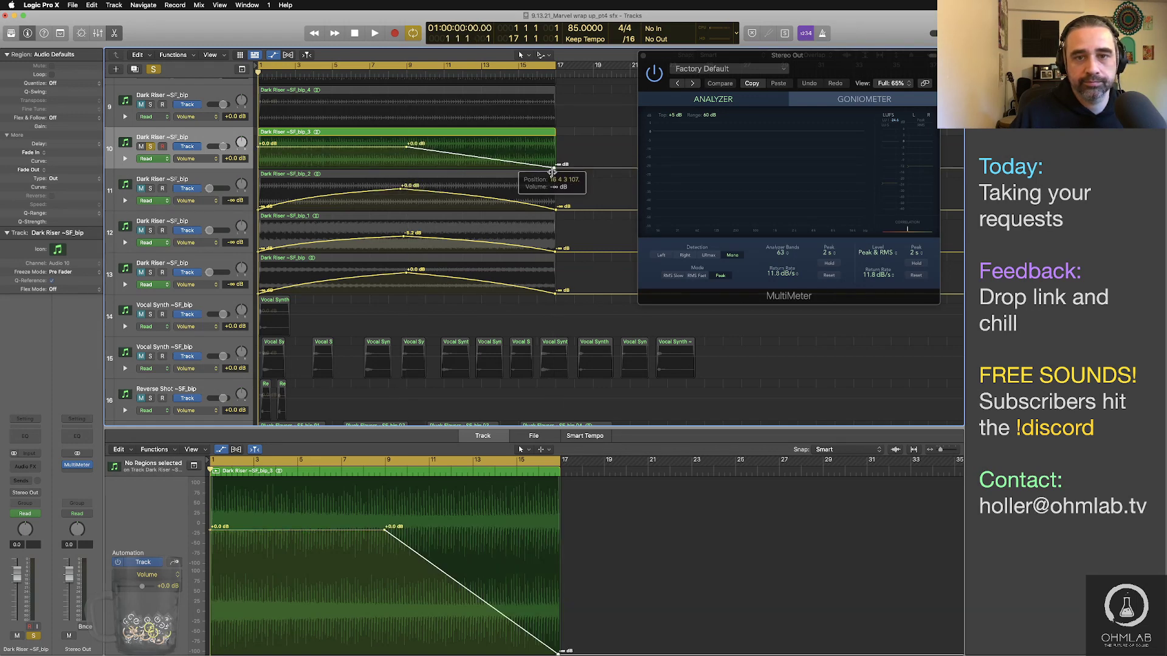
click(554, 172)
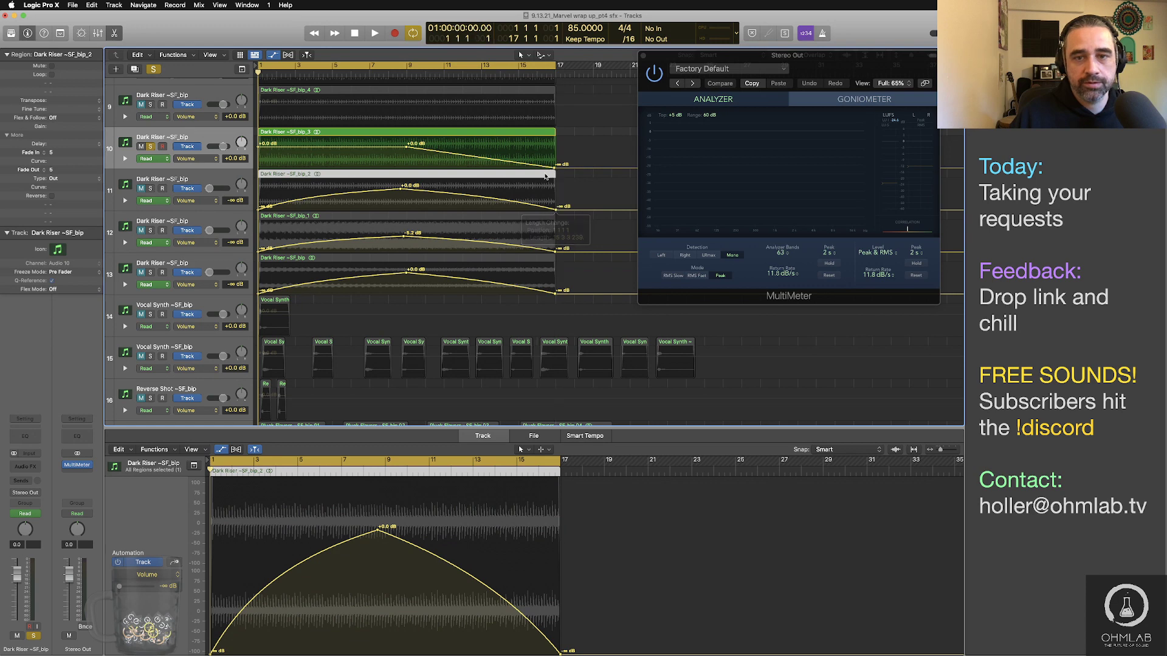
click(554, 166)
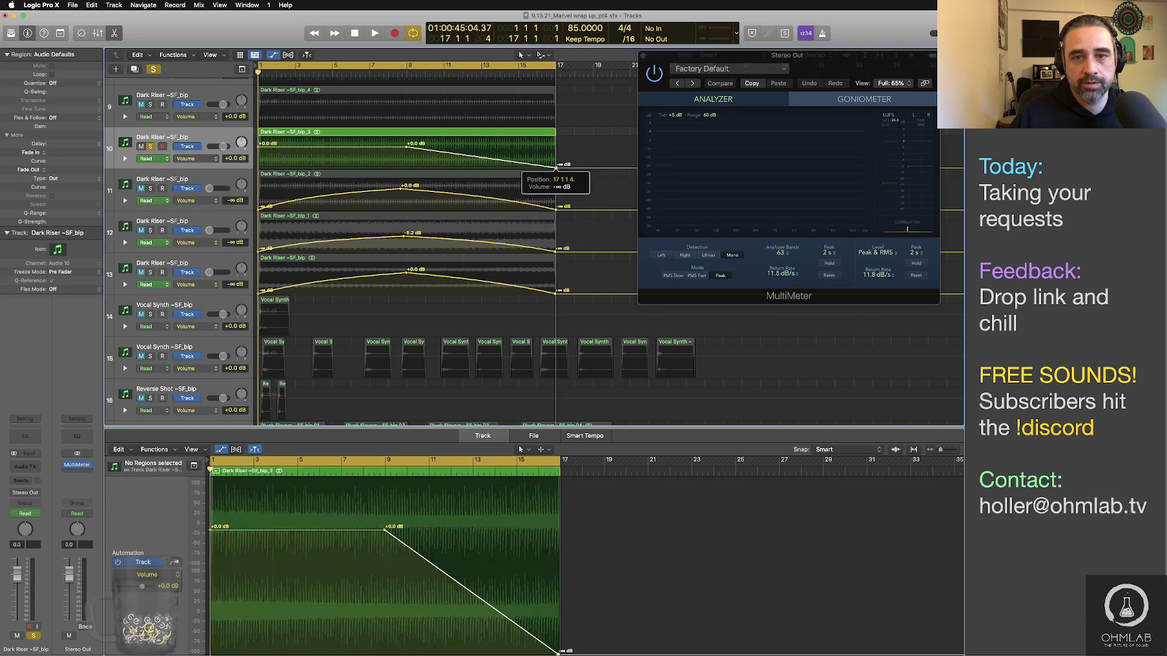
drag(258, 150, 440, 170)
click(433, 150)
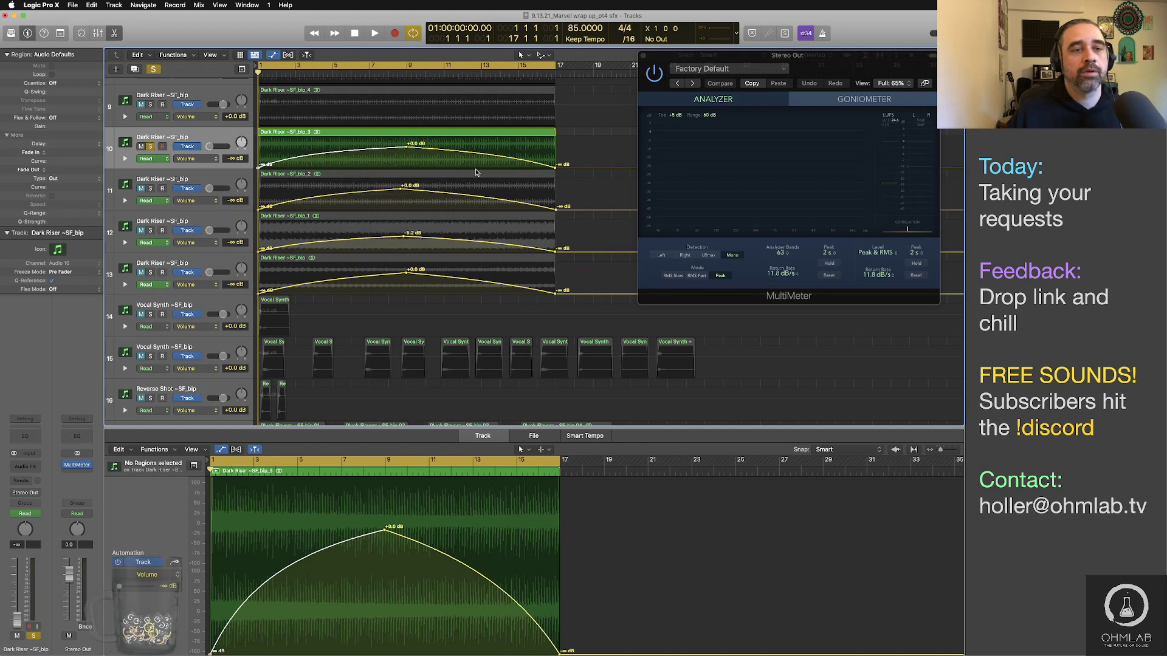
Step: Audition the swell on track 10 from its start and around its volume peak
key(space)
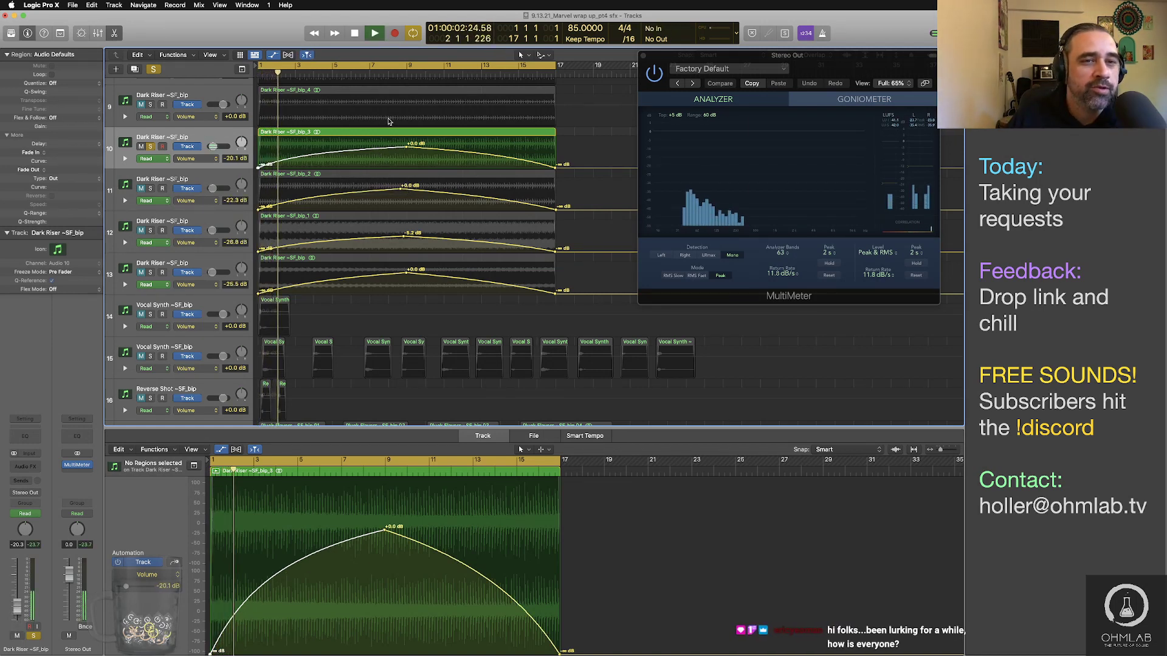
click(385, 74)
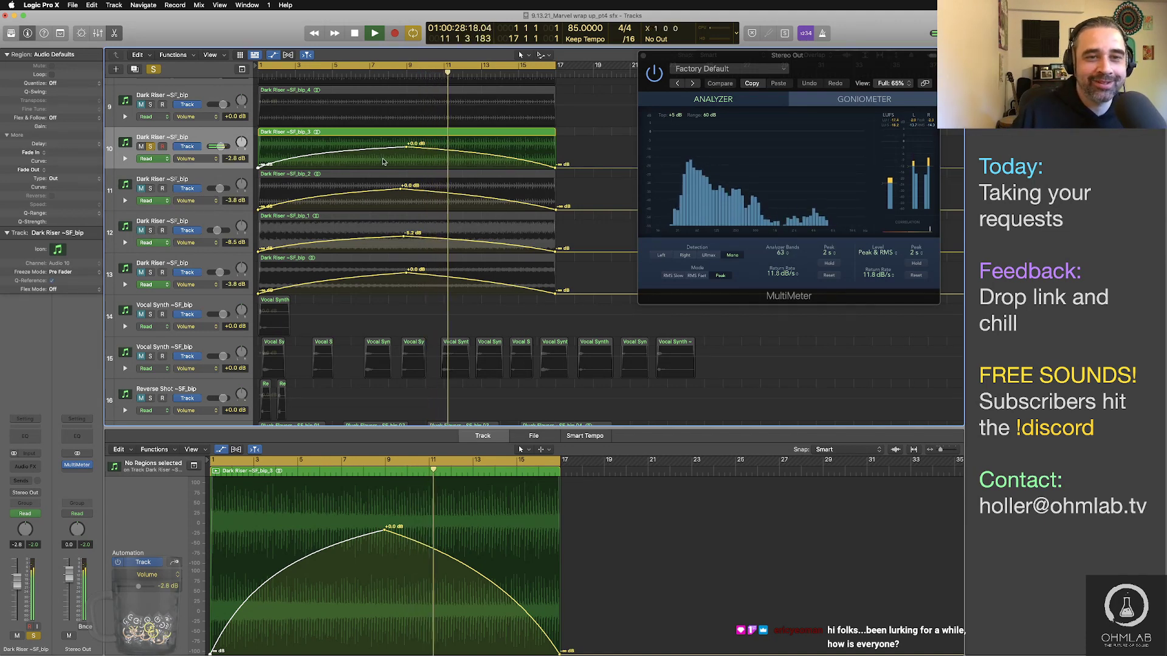
key(space)
Step: Bounce track 10's region to the Bounces folder as Marvel_Pt4_SFX_Swell_Rhythmic_Synthetic_Am_04_i4_c3.wav
click(356, 133)
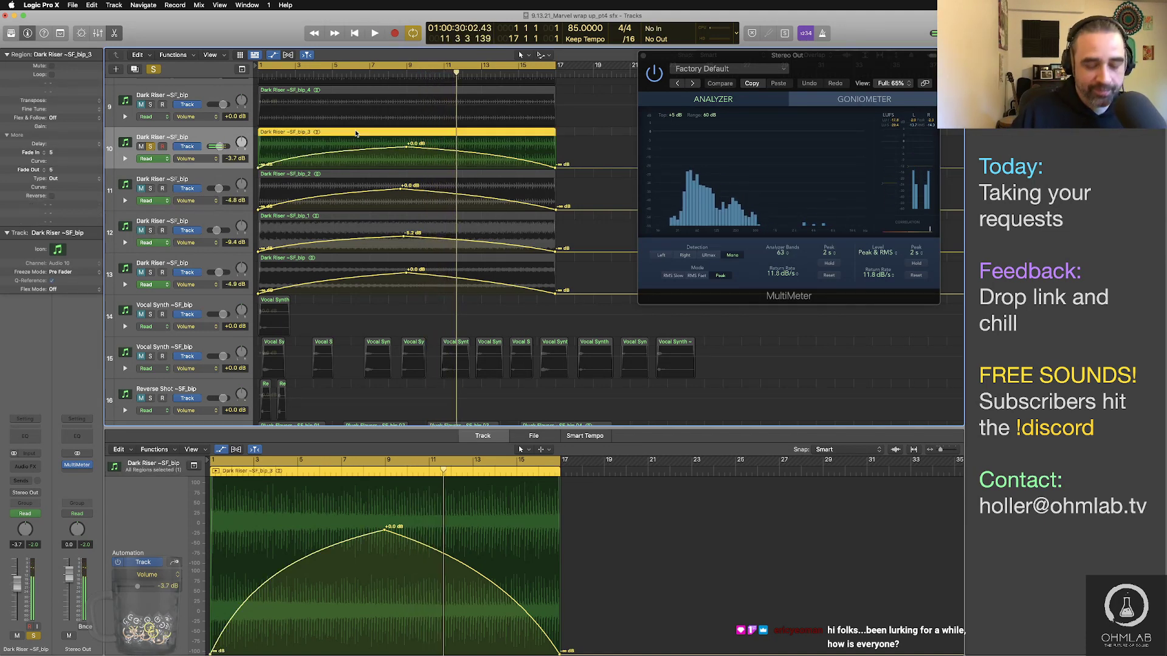
key(super+b)
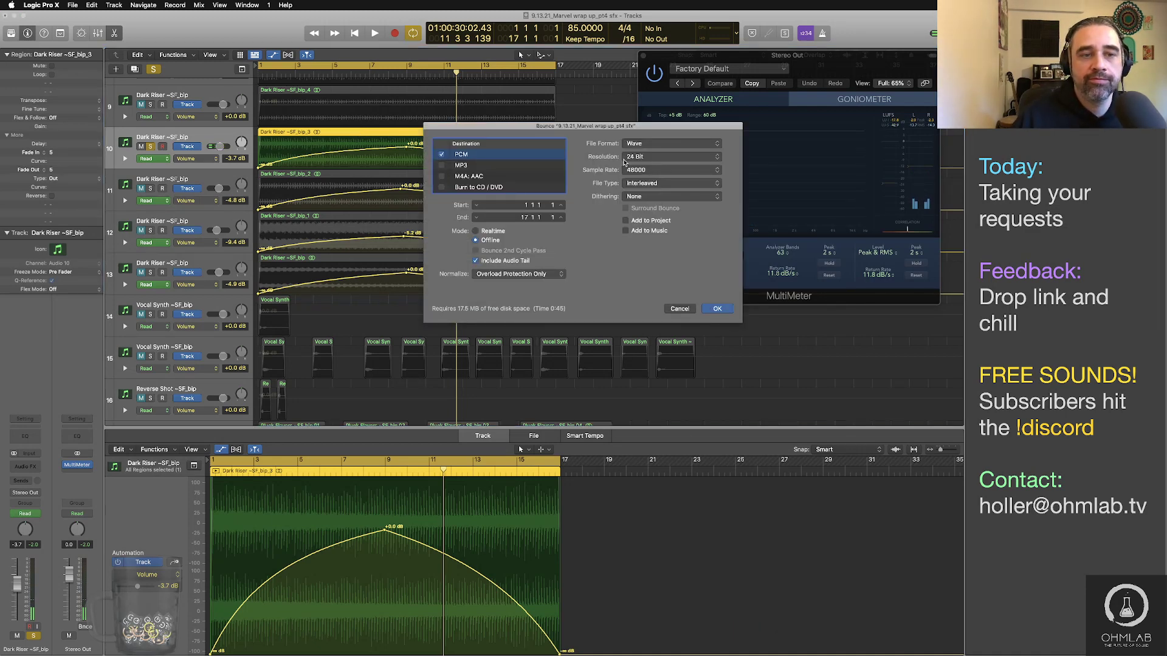
key(Return)
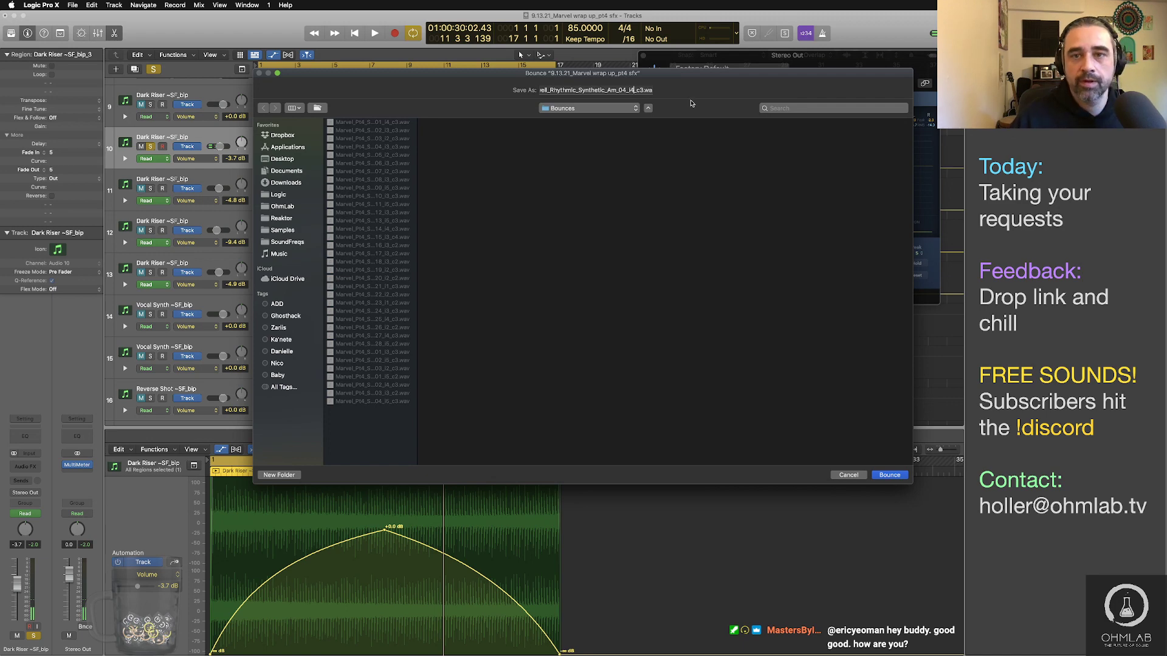
click(888, 475)
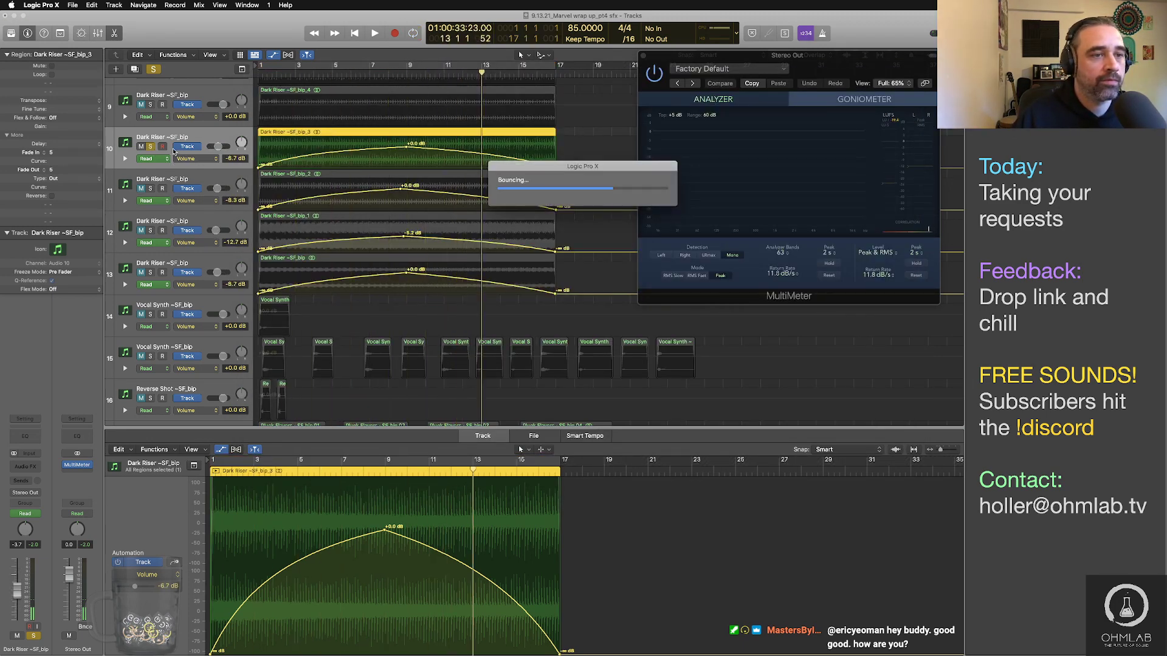
Step: Solo Dark Riser track 9 and shape its volume automation as a curved swell, from -∞ dB to 0 dB near bar 9 and back to -∞ dB
click(407, 123)
key(space)
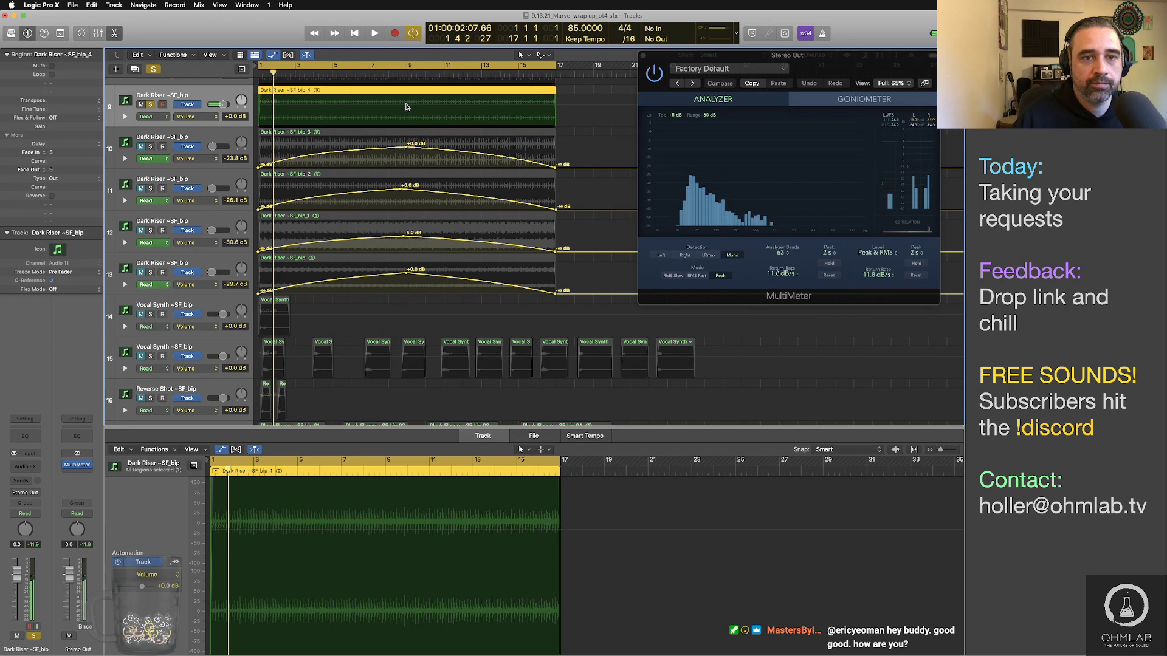
click(406, 107)
key(space)
click(406, 106)
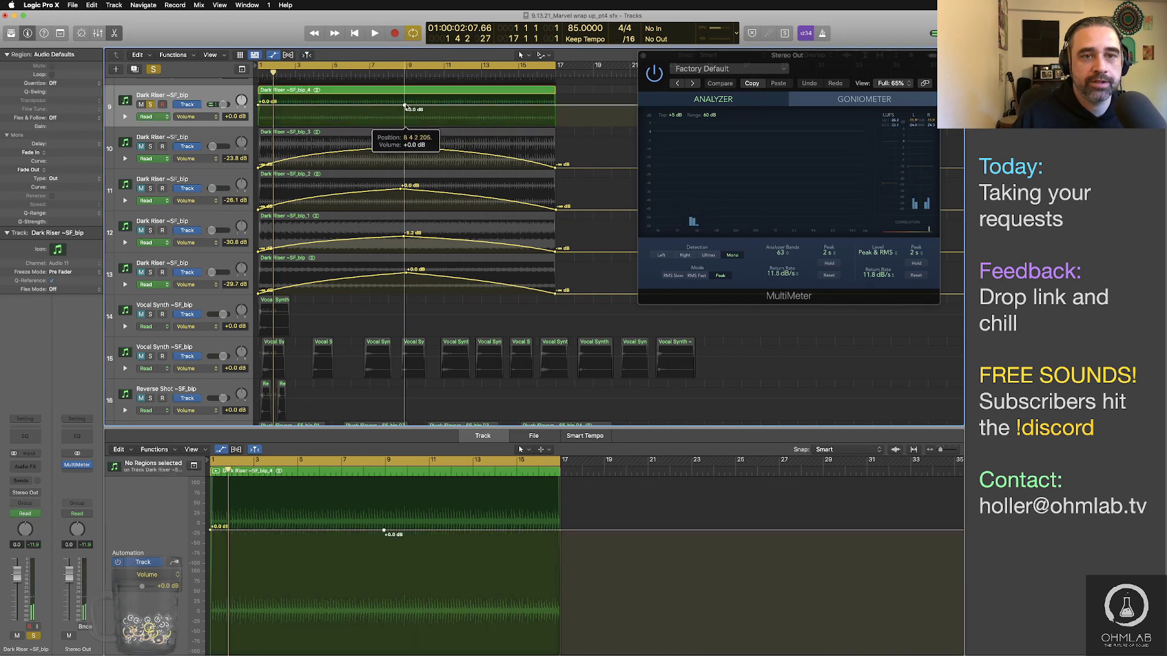
drag(553, 107, 554, 124)
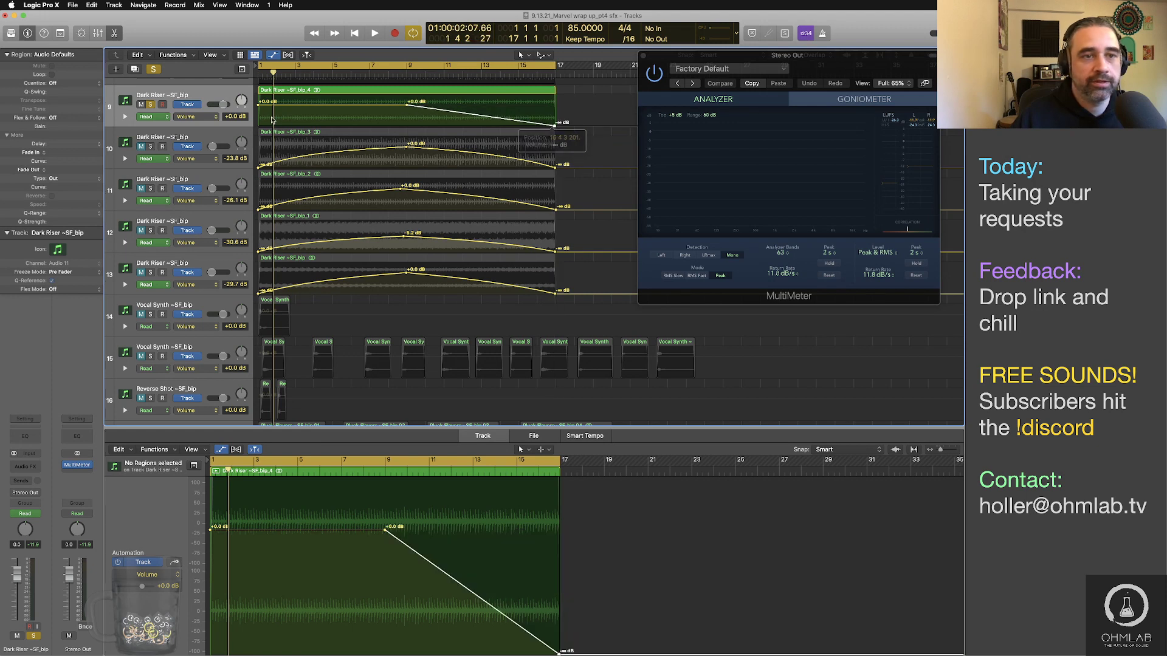
drag(260, 106, 342, 113)
drag(452, 111, 436, 113)
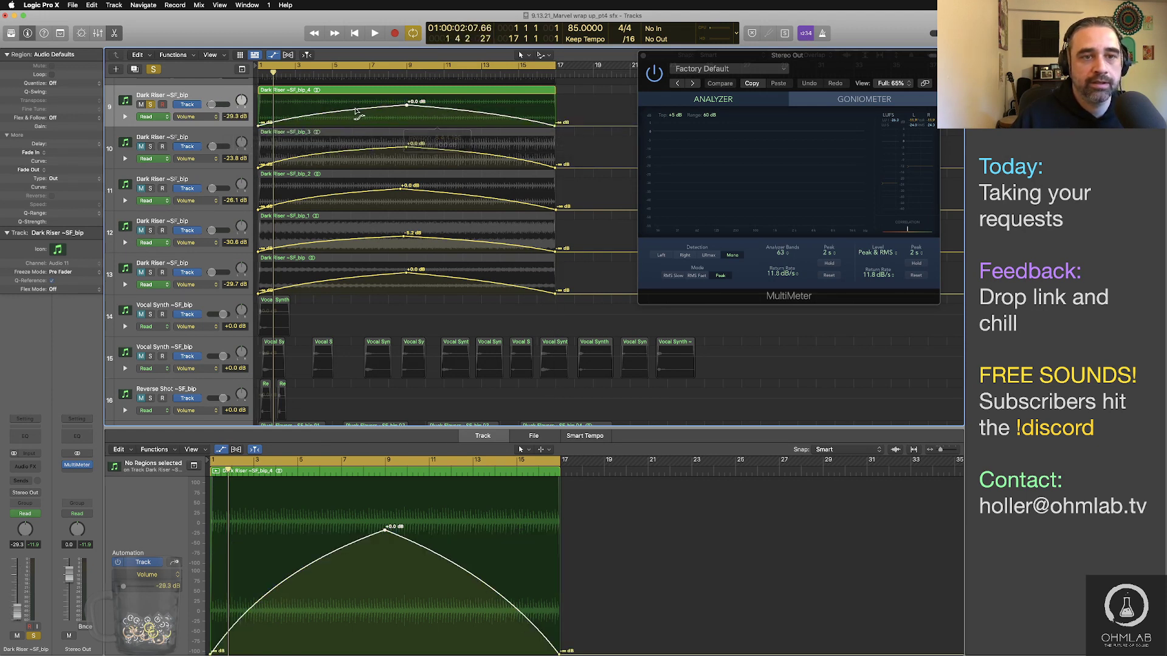
Step: Audition the swell on track 9 and bounce its region to the Bounces folder as the Marvel_Pt4 Swell_Rhythmic_Synthetic_Am_05 WAV
key(space)
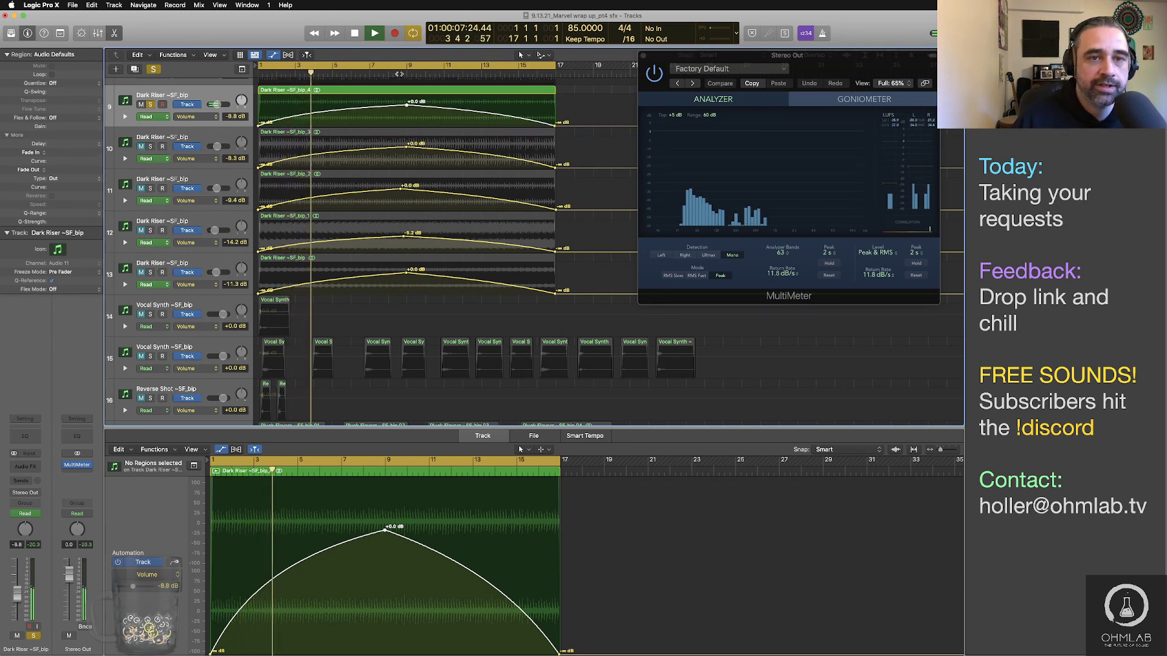
click(398, 74)
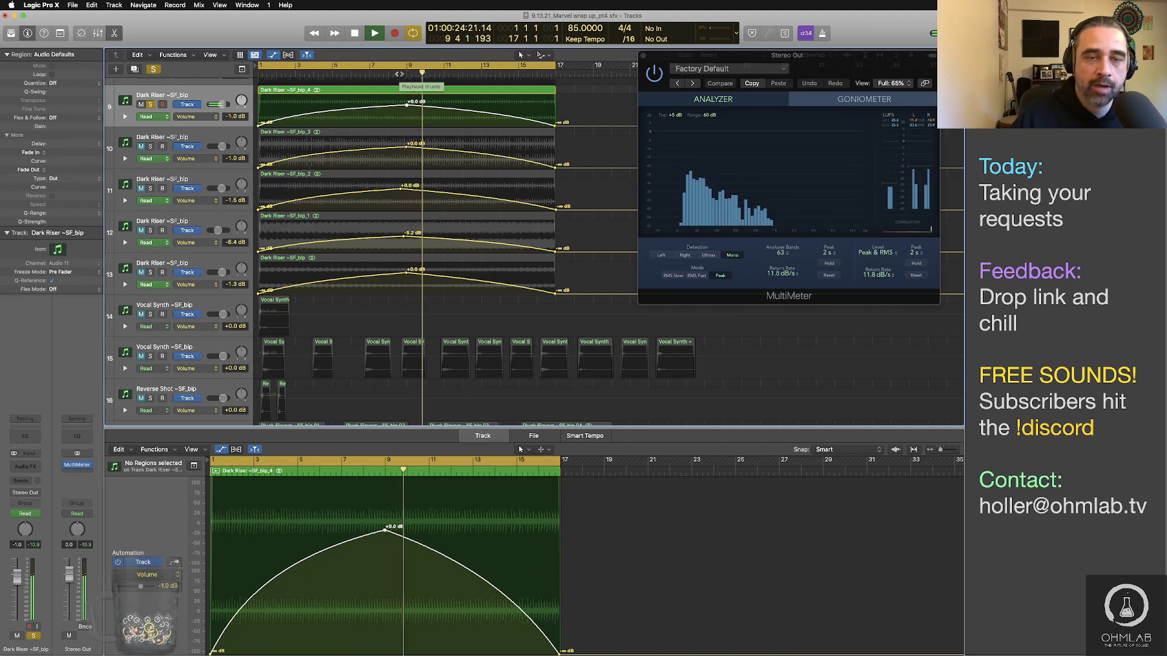
click(402, 96)
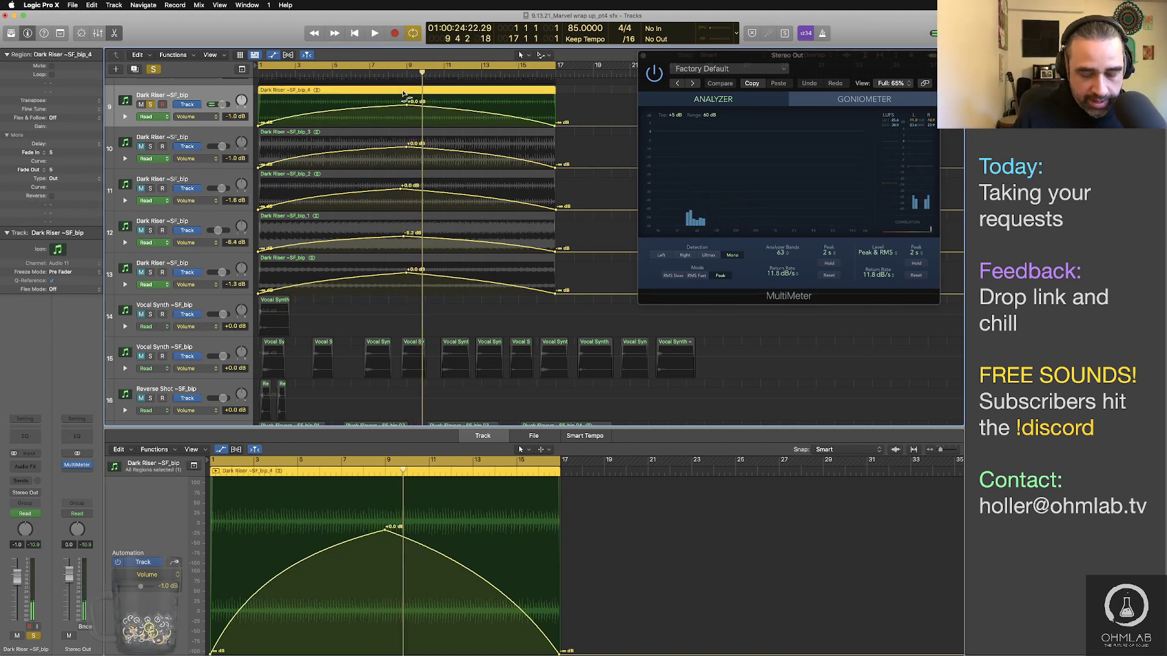
key(super+b)
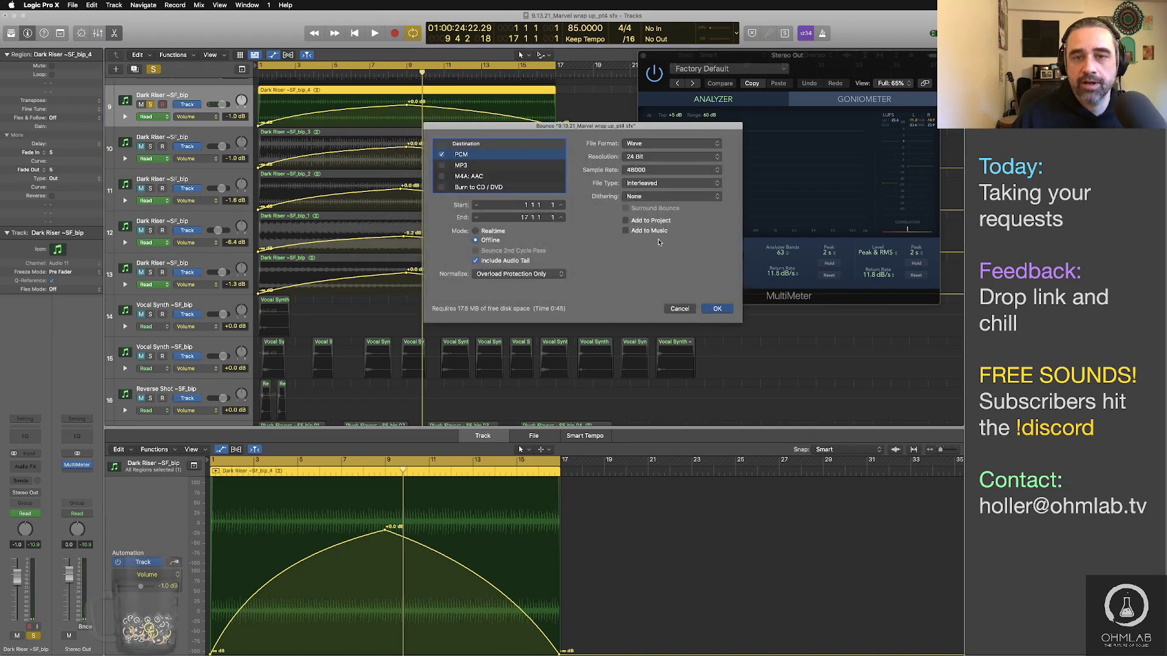
key(Return)
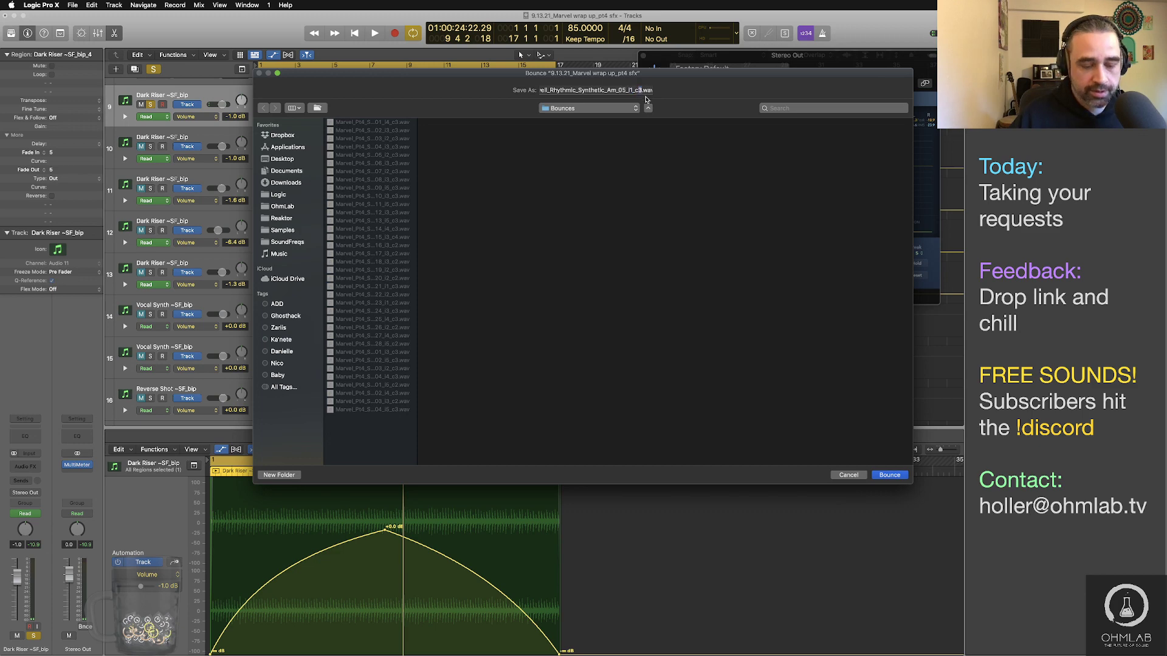
click(889, 474)
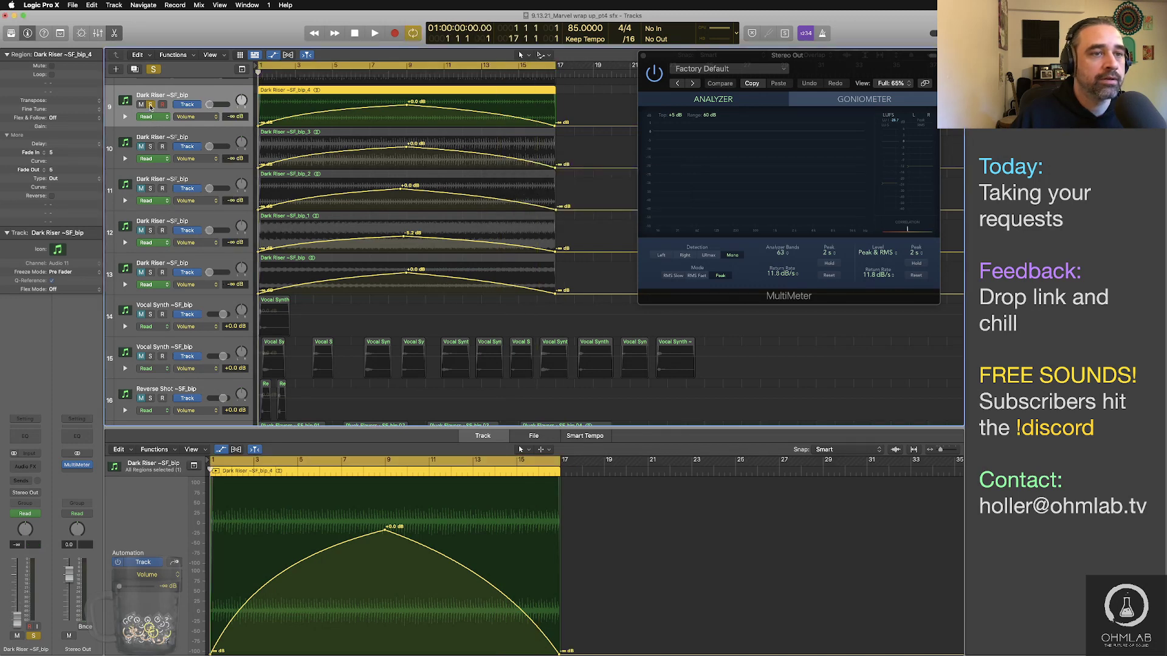
Step: Switch the solo from track 9 to Dark Riser track 8, select its region and play it
click(151, 107)
scroll(169, 136, up, 3)
click(150, 119)
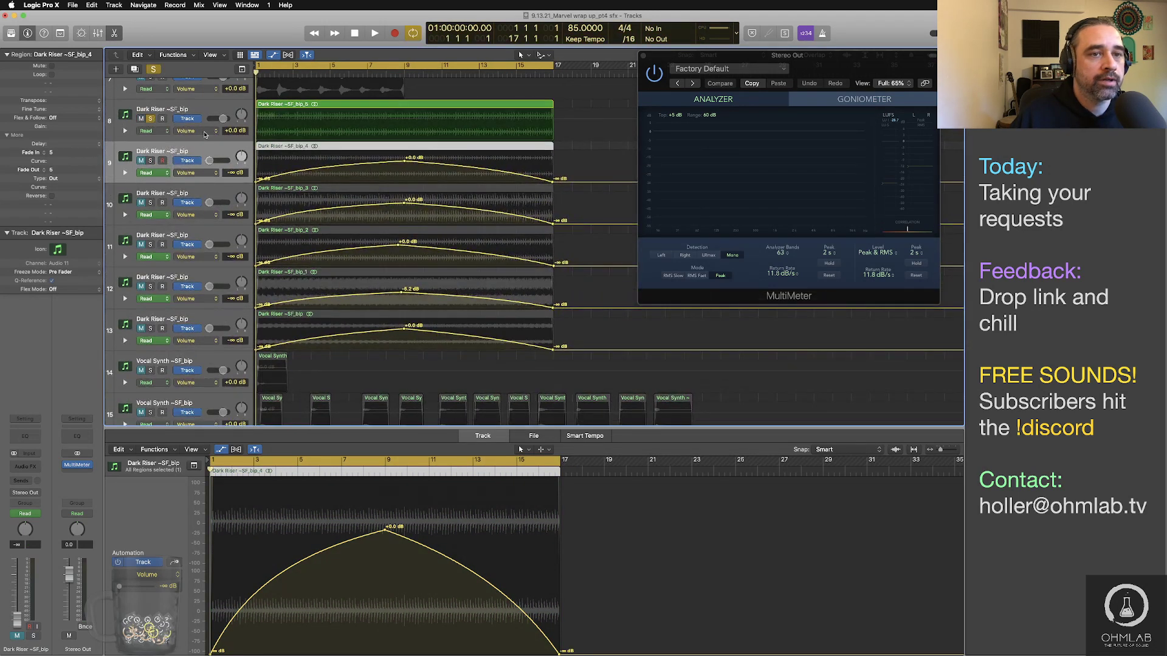
scroll(208, 136, up, 5)
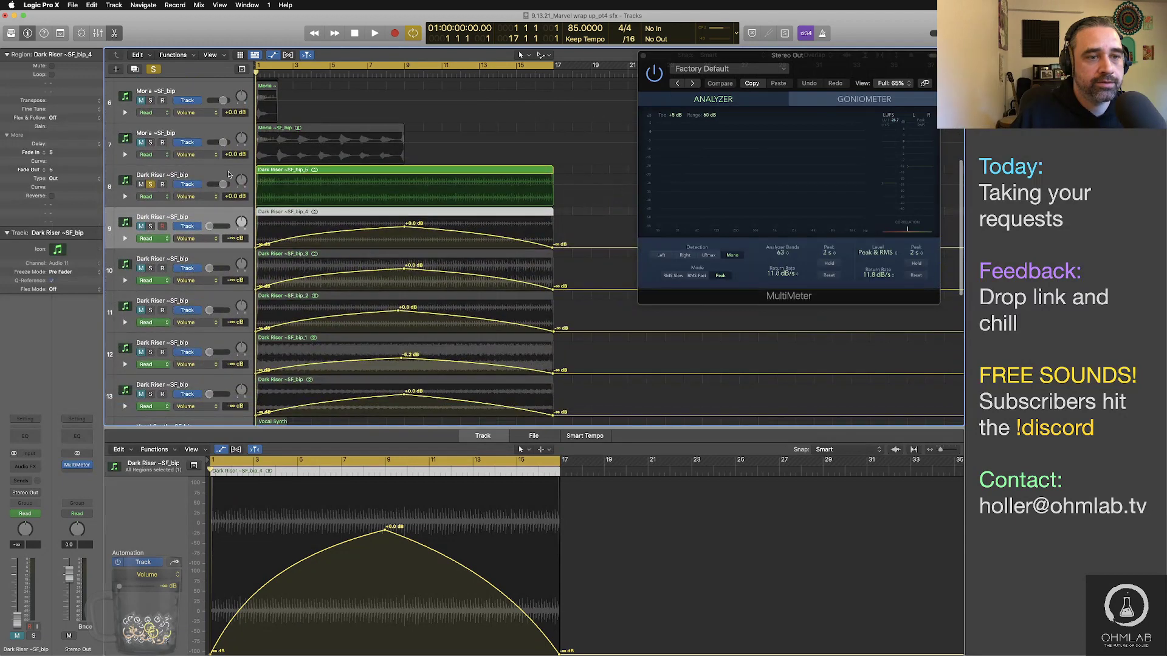
click(228, 174)
key(space)
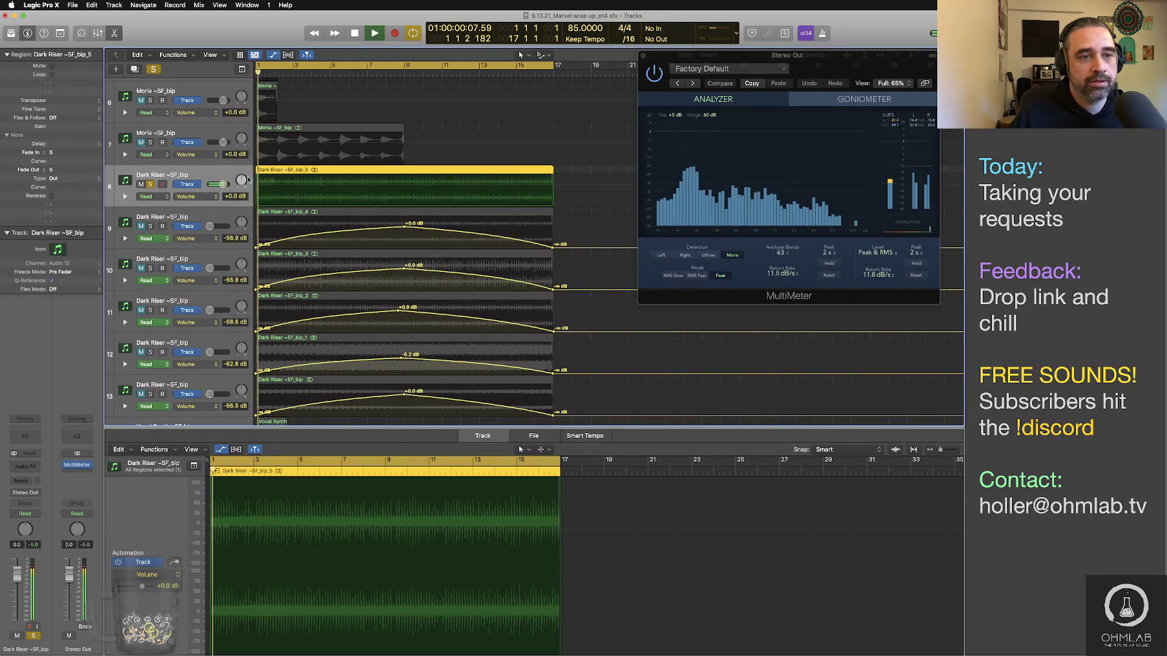
Step: Shape track 8's volume automation as a curved swell, from -∞ dB up to 0 dB near bar 9 and down to -∞ dB at bar 17
click(406, 188)
key(space)
click(406, 185)
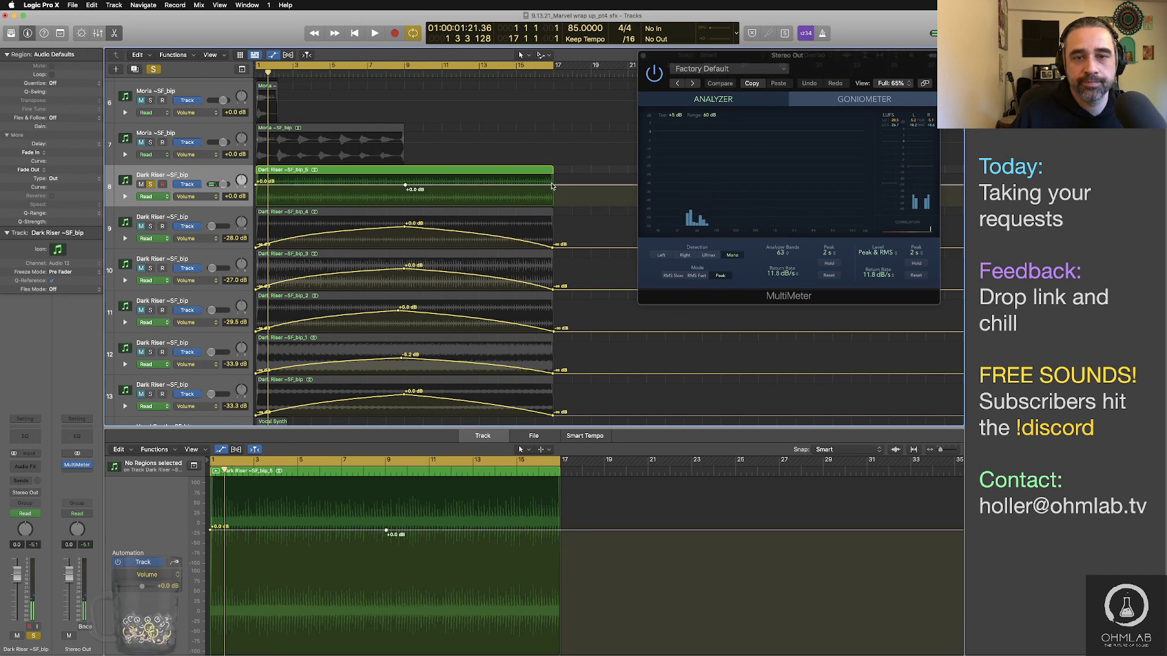
drag(552, 186, 552, 213)
drag(258, 184, 323, 191)
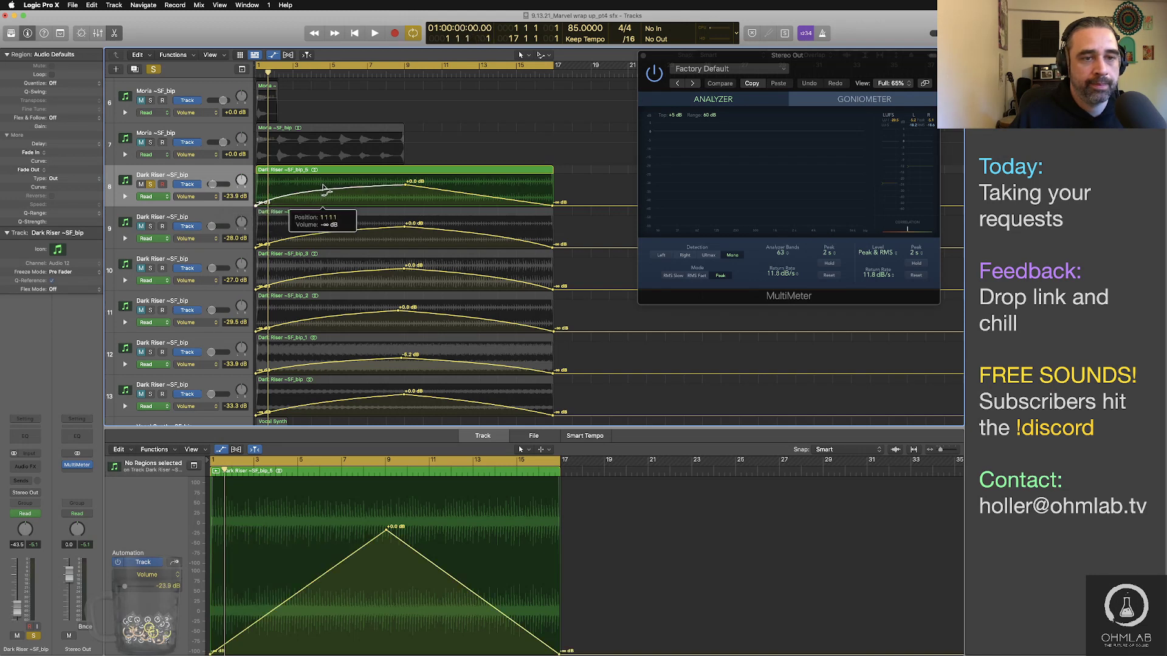
click(439, 189)
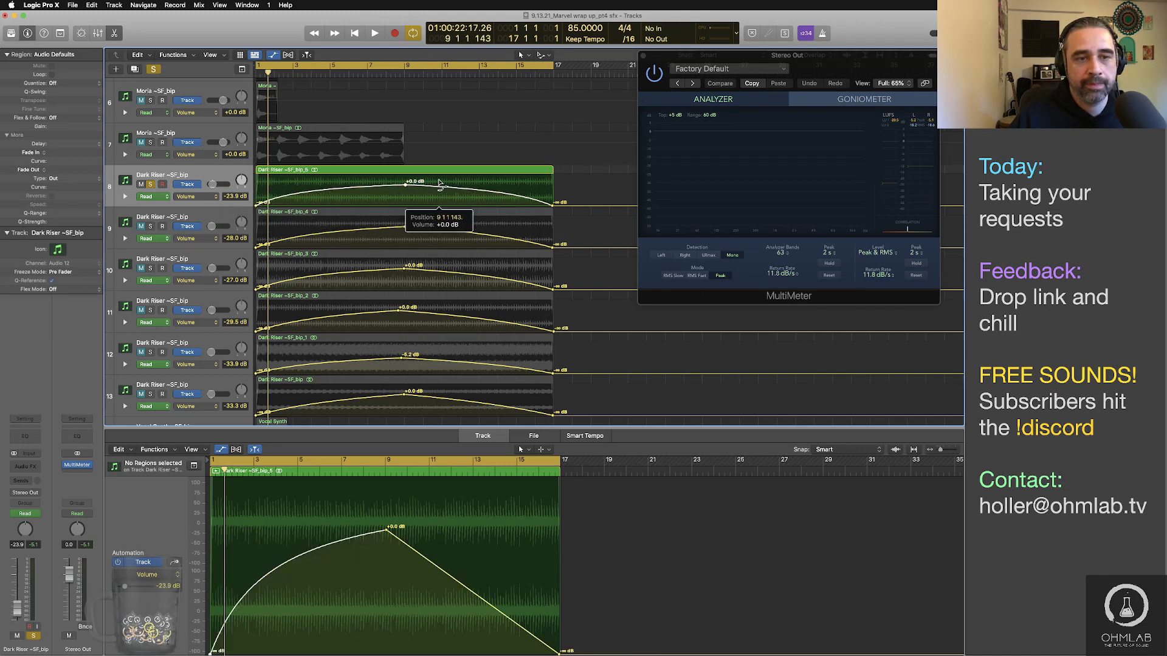
drag(438, 183, 439, 177)
Step: Audition track 8's swell from its start and around its volume peak
key(space)
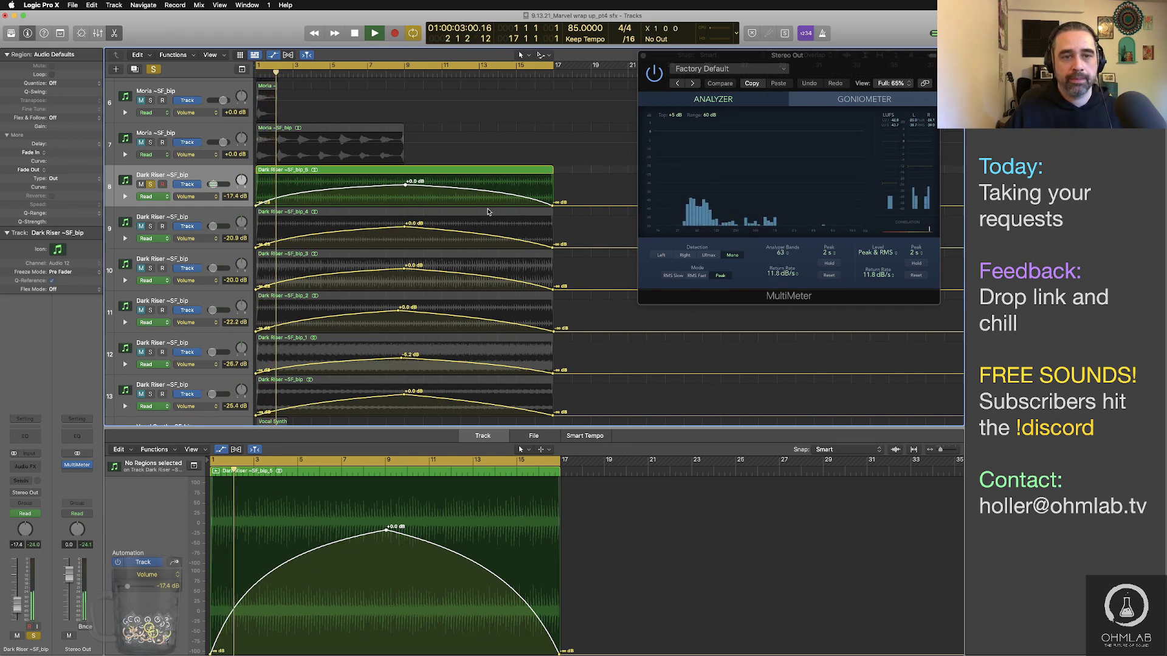
click(401, 73)
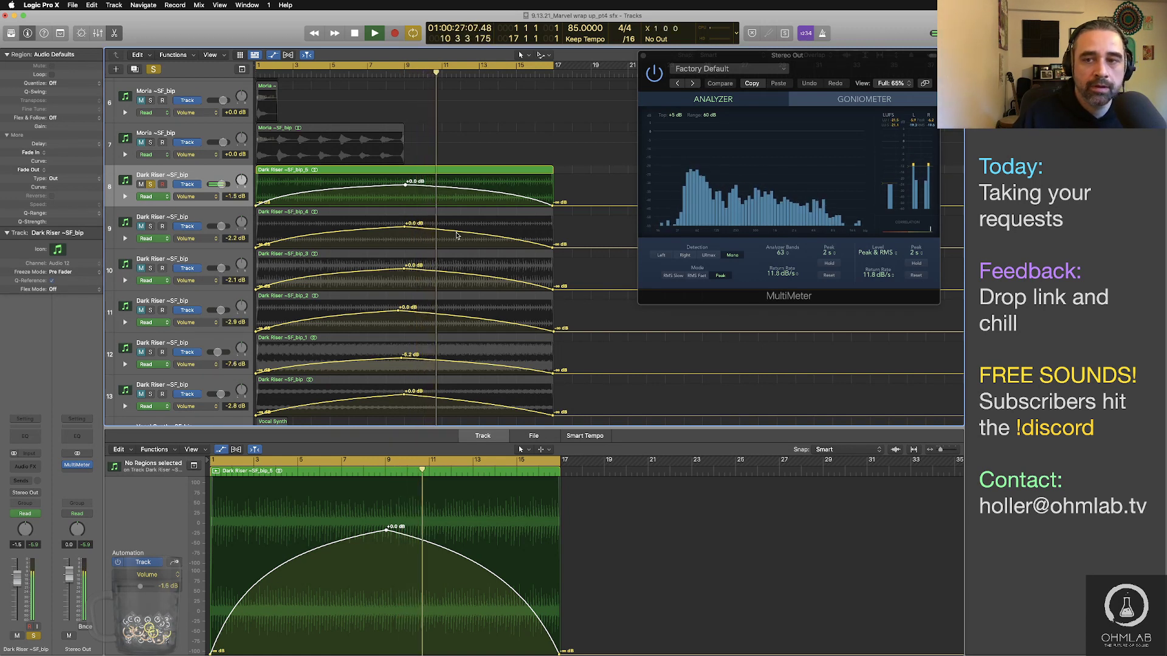
key(space)
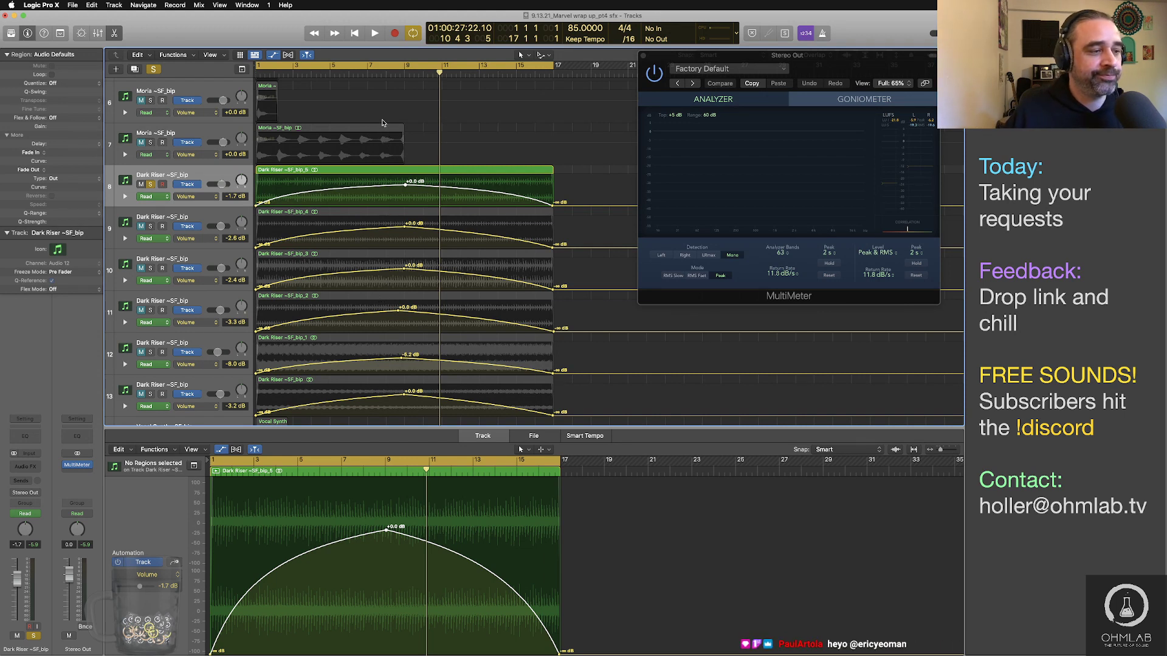
key(space)
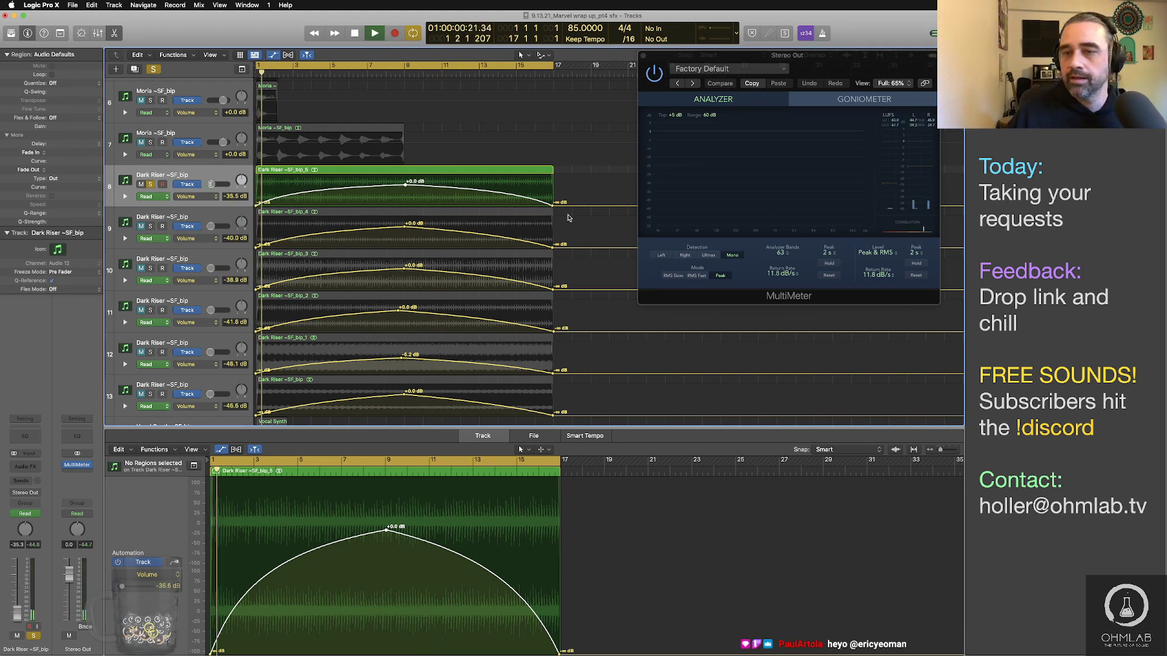
key(space)
Step: Bounce track 8's region to the Bounces folder as Marvel_Pt4_SFX_Swell_Rhythmic_Synthetic_Am_06_i4_c2.wav
click(403, 174)
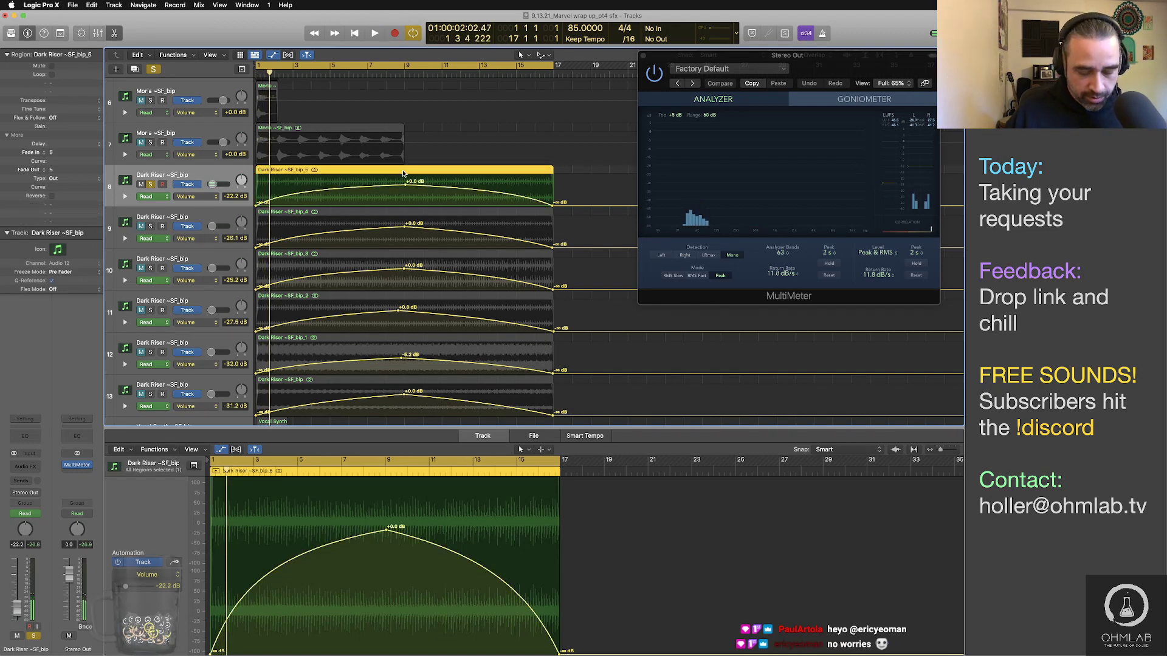
key(super+b)
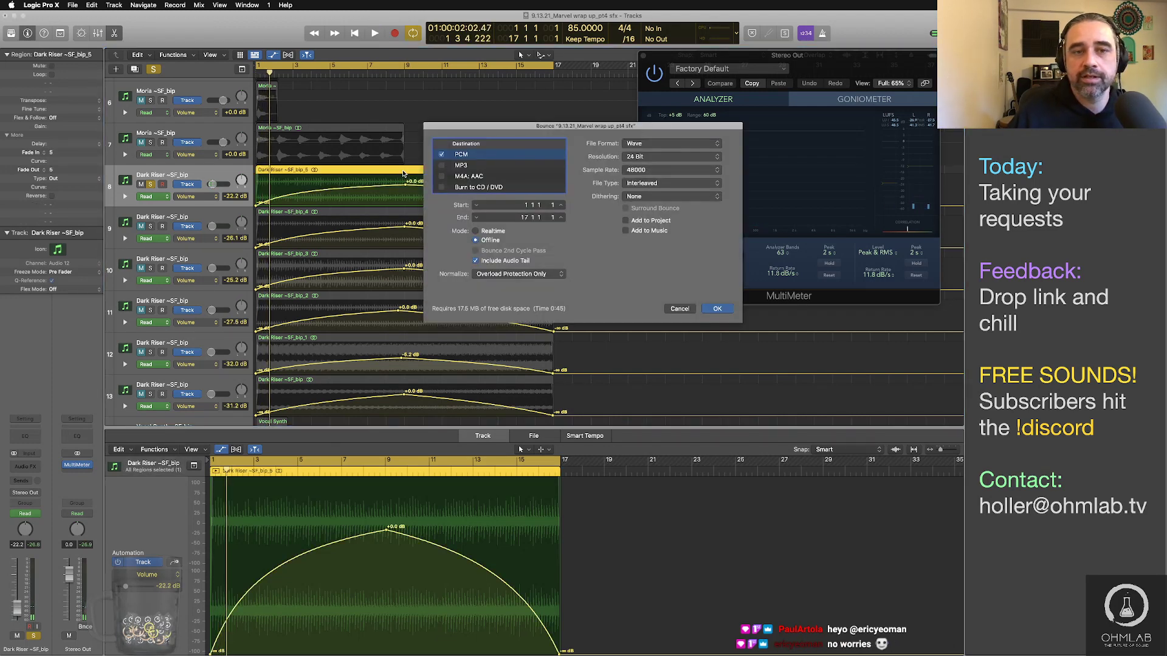
key(Return)
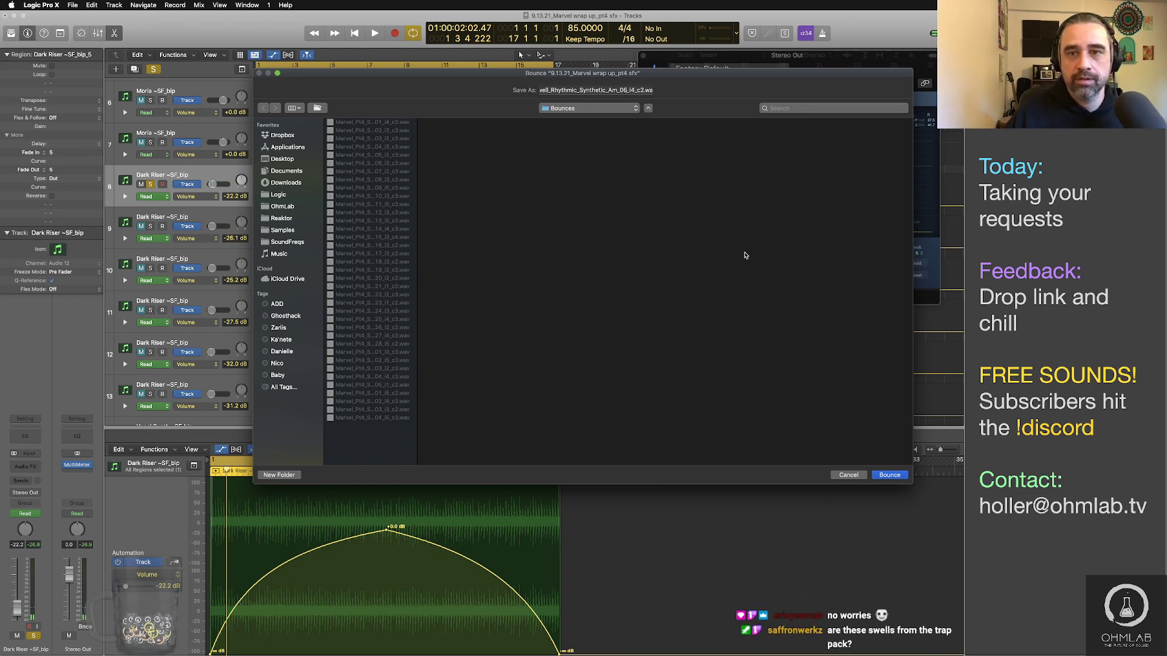
click(884, 474)
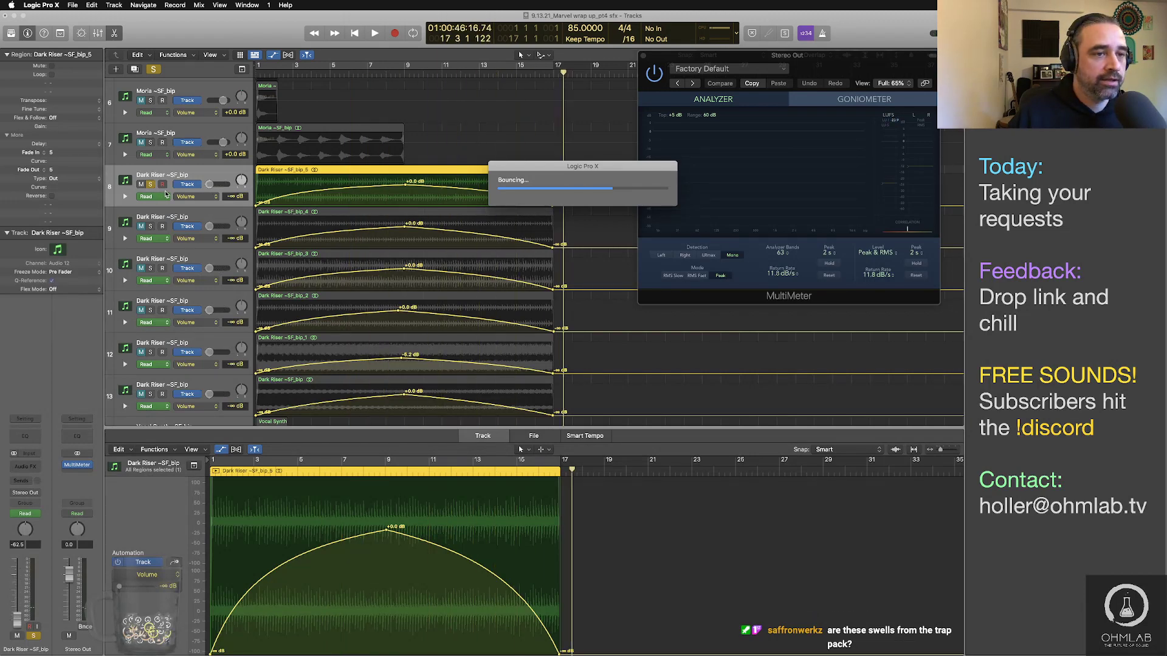
Step: Solo Moria track 7, hide the automation lanes, select the track's region and play it
click(150, 142)
click(398, 137)
click(368, 141)
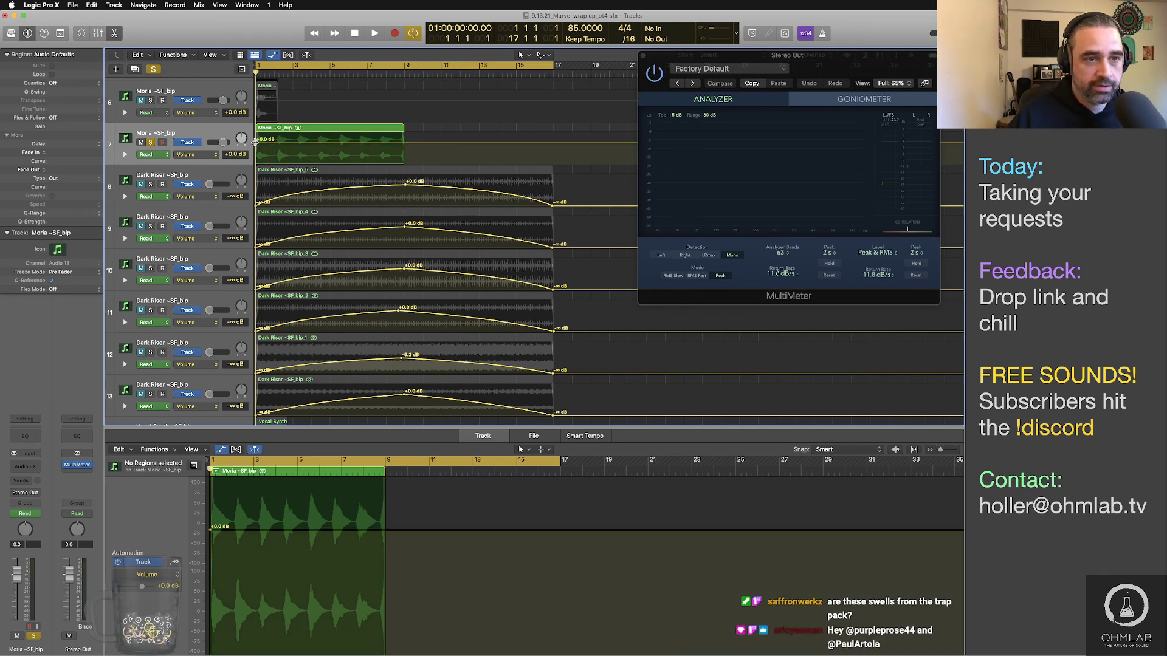
key(a)
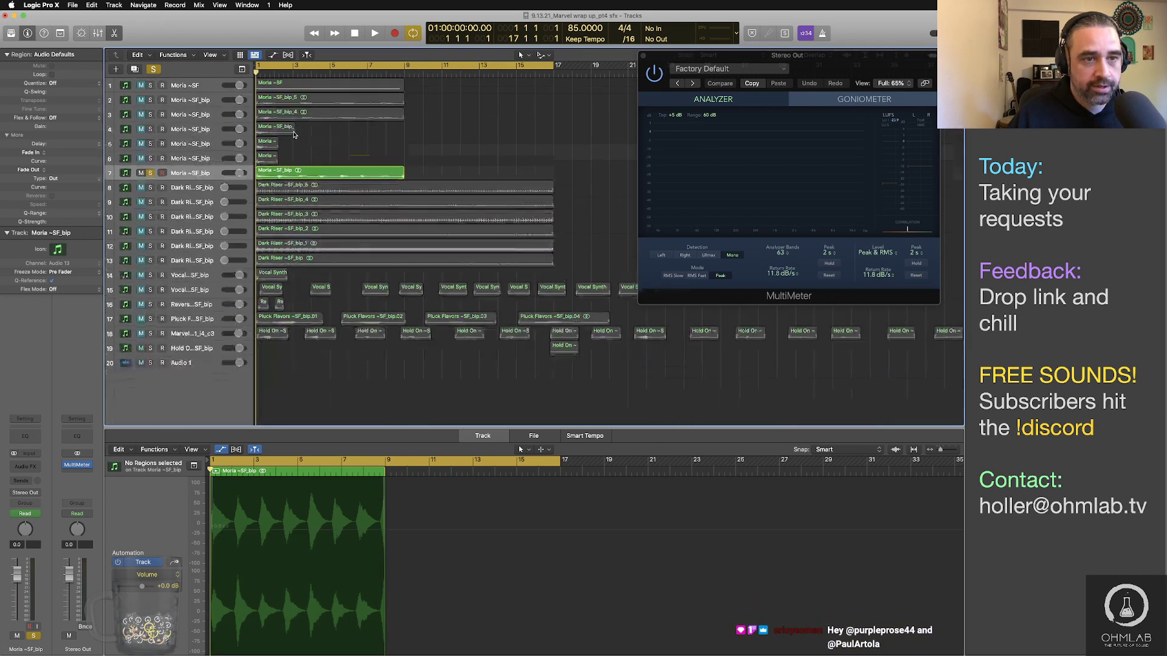
click(300, 173)
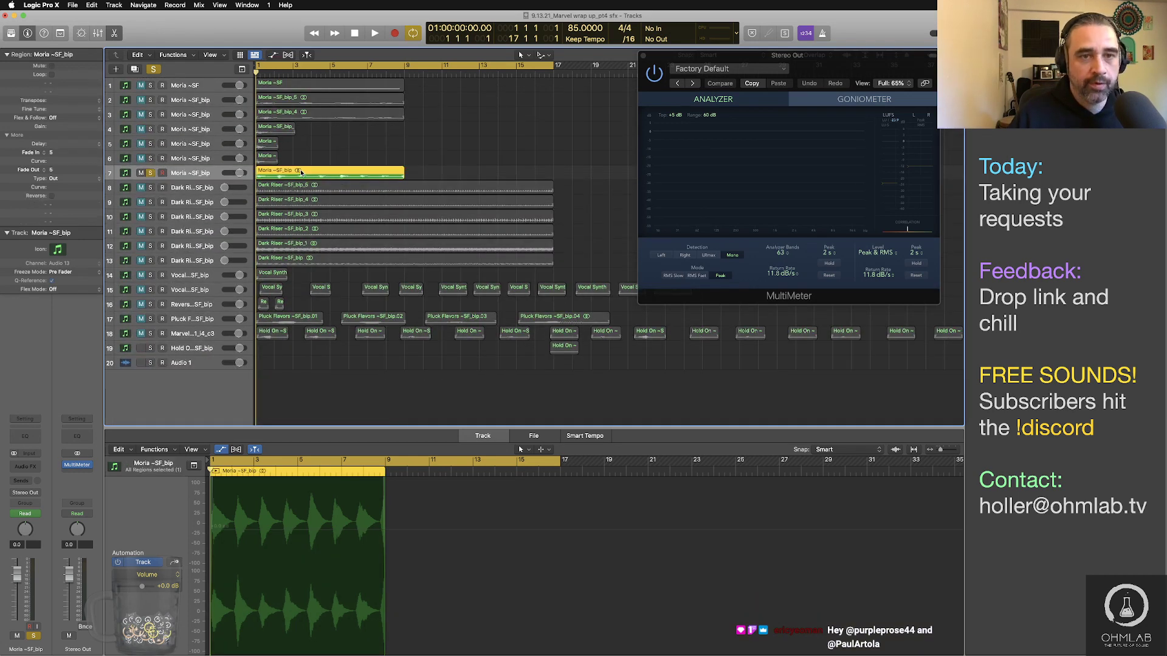
key(space)
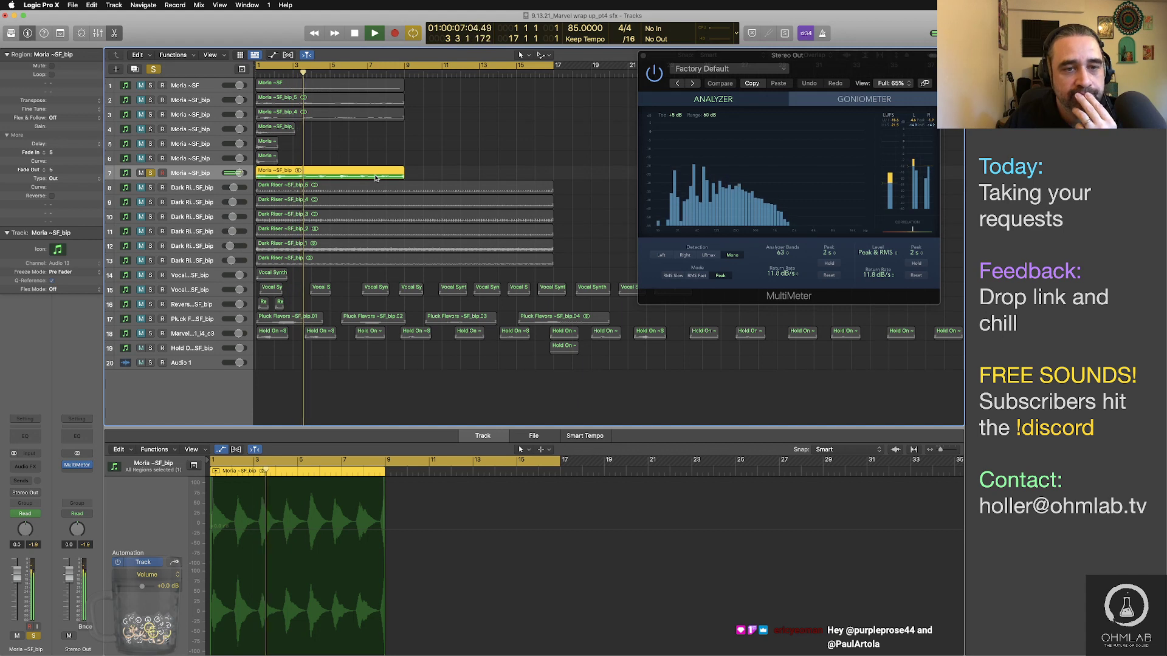
Step: Try extending the Moria region on track 7 past bar 9 and listen to its ending
drag(404, 175, 469, 178)
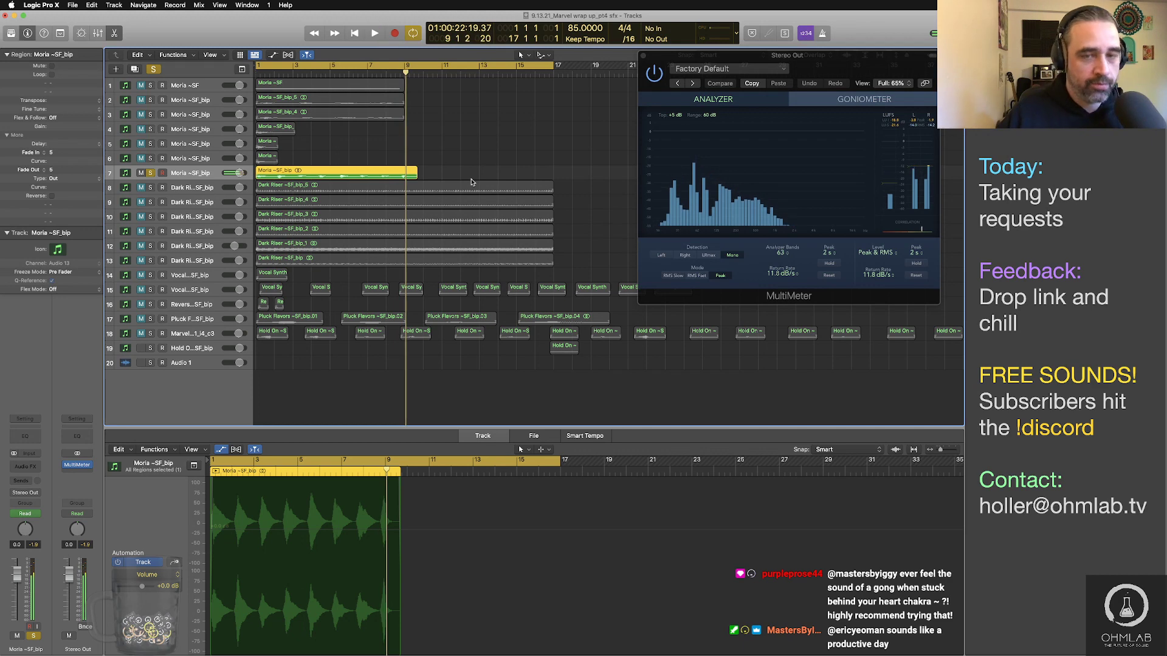
key(super+Tab)
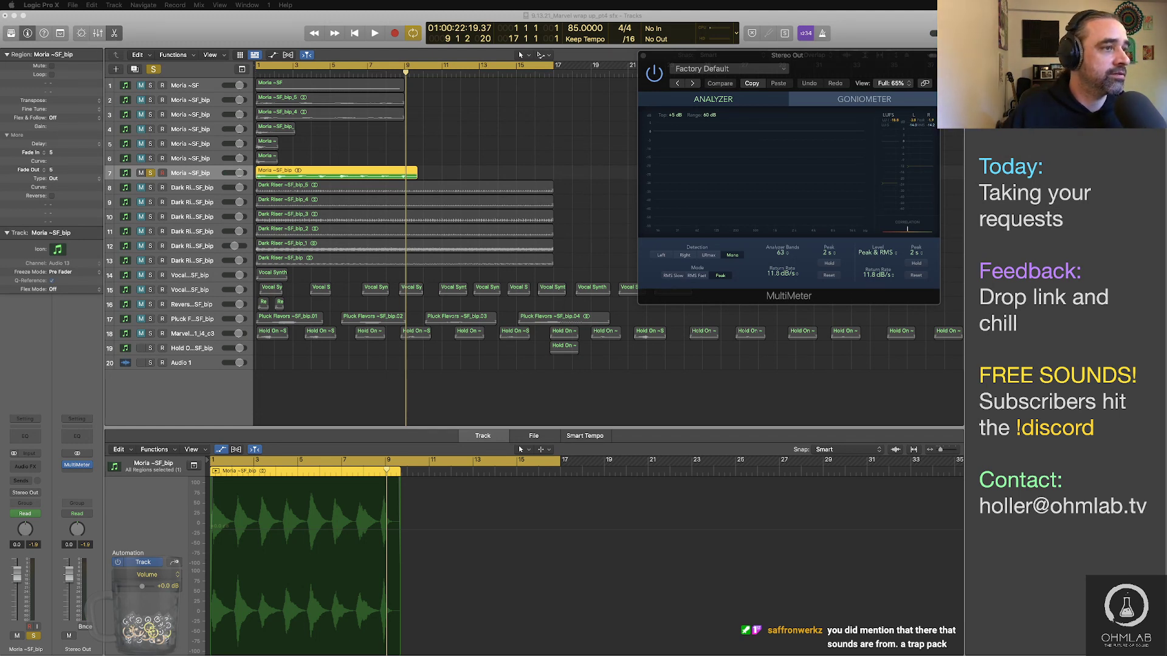
key(super+Tab)
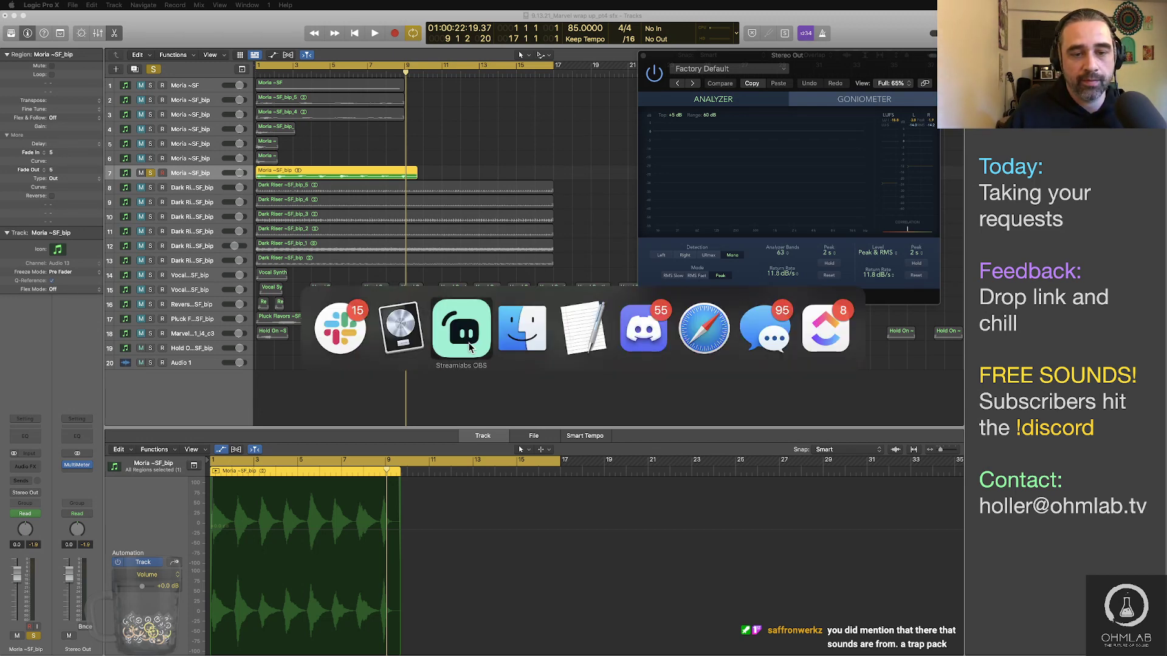
key(Escape)
click(367, 393)
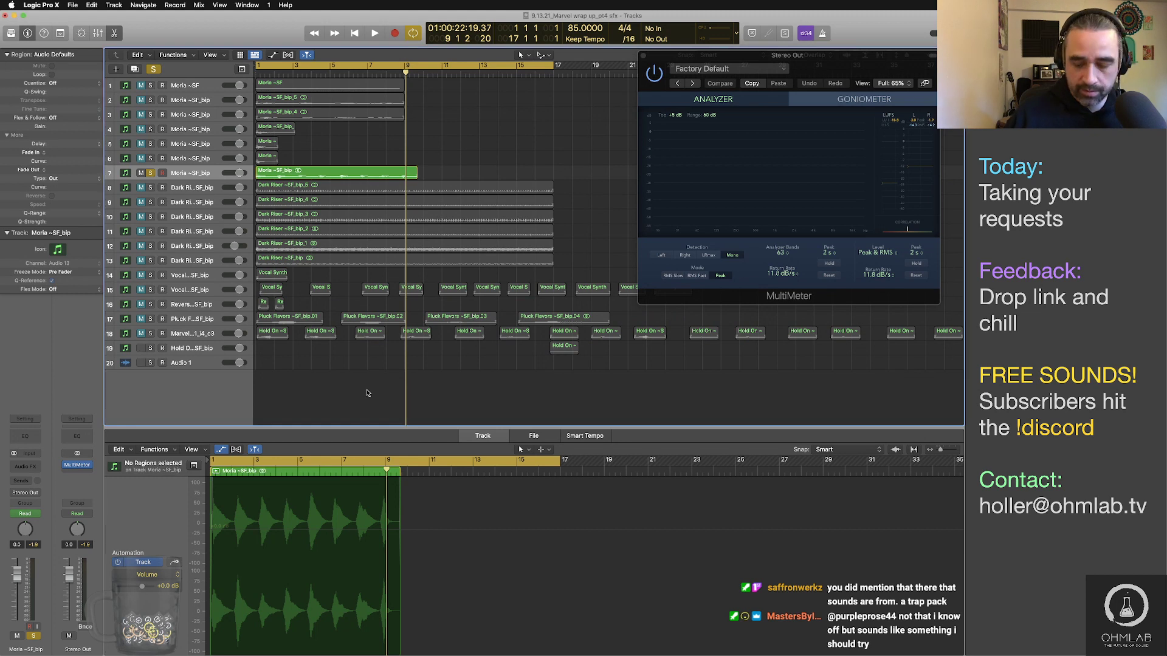
key(Return)
key(space)
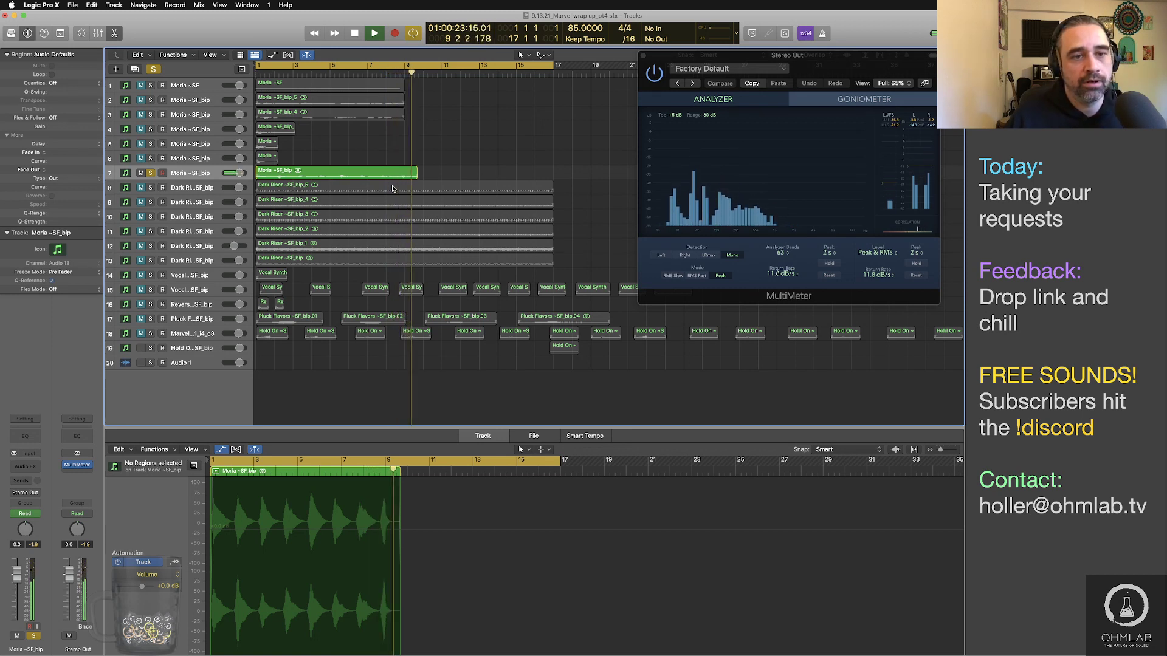
key(space)
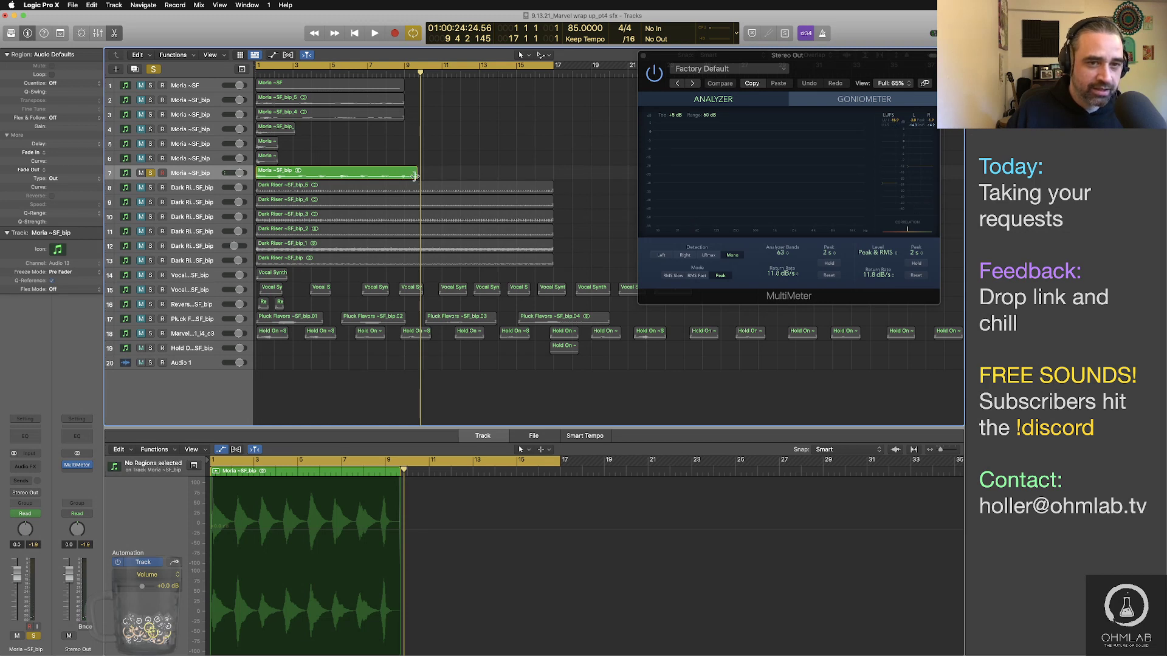
Step: Trim track 7's Moria region back to about bar 9, shorten the cycle range to bars 1–9 and play it
drag(415, 176, 403, 176)
drag(550, 68, 404, 68)
key(space)
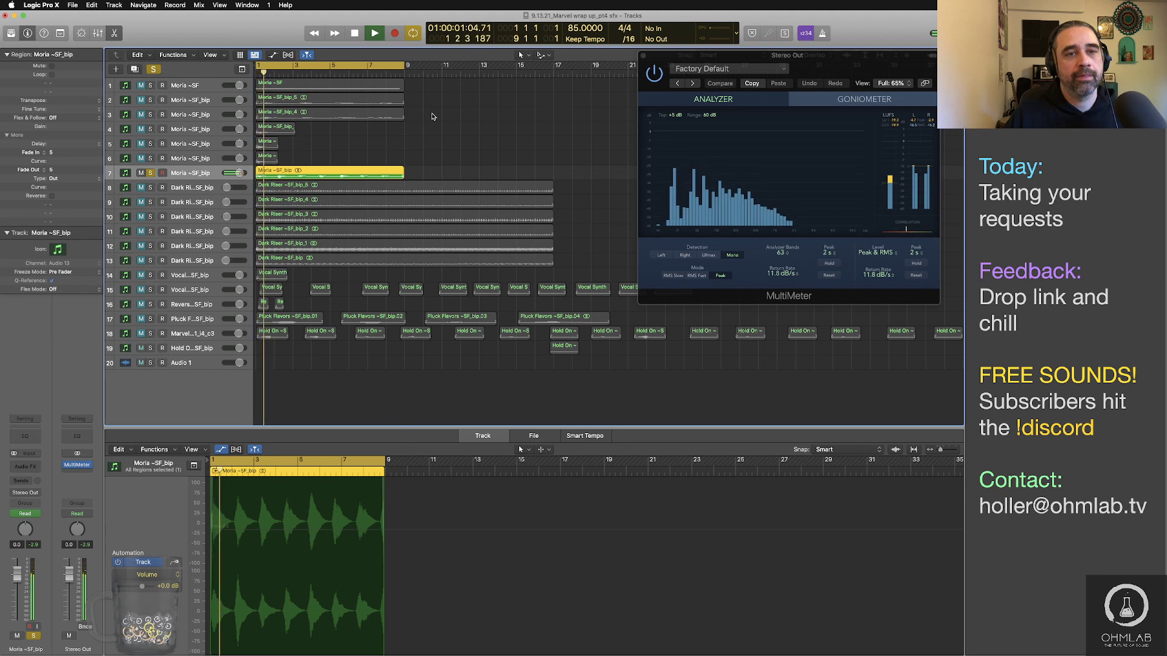
Step: Fine-adjust the end of track 7's Moria region to sit closer to bar 9
mouse_move(403, 175)
mouse_down()
mouse_move(469, 179)
mouse_move(403, 180)
mouse_up()
key(super+Right)
key(super+Right)
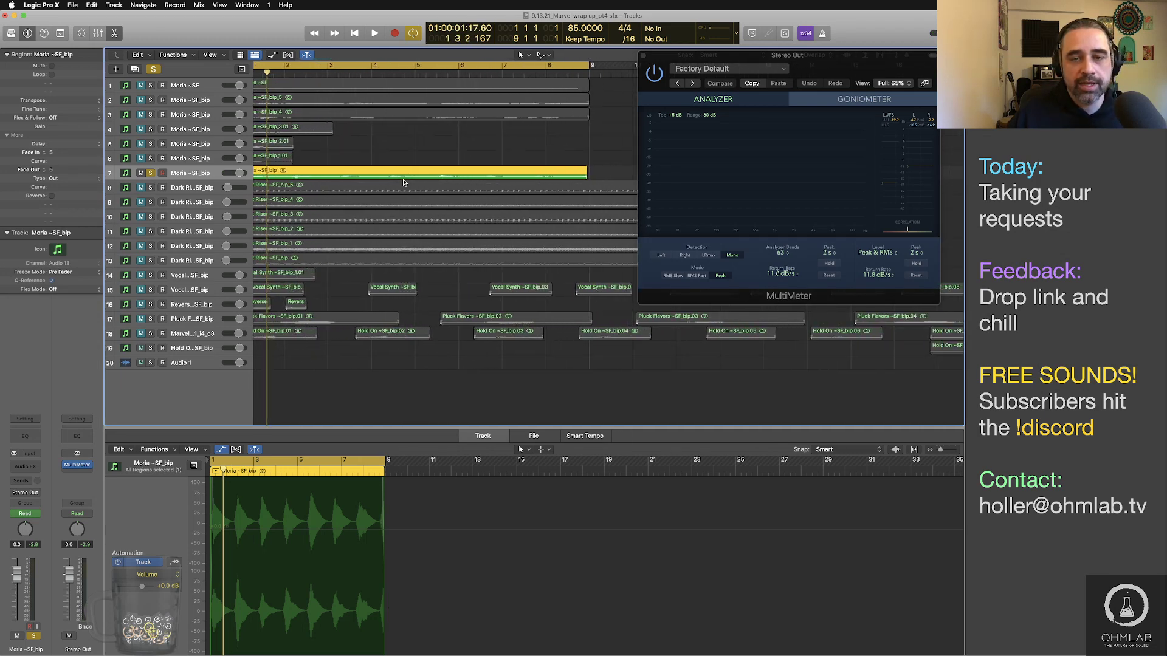
scroll(434, 182, right, 3)
drag(443, 176, 449, 175)
click(492, 175)
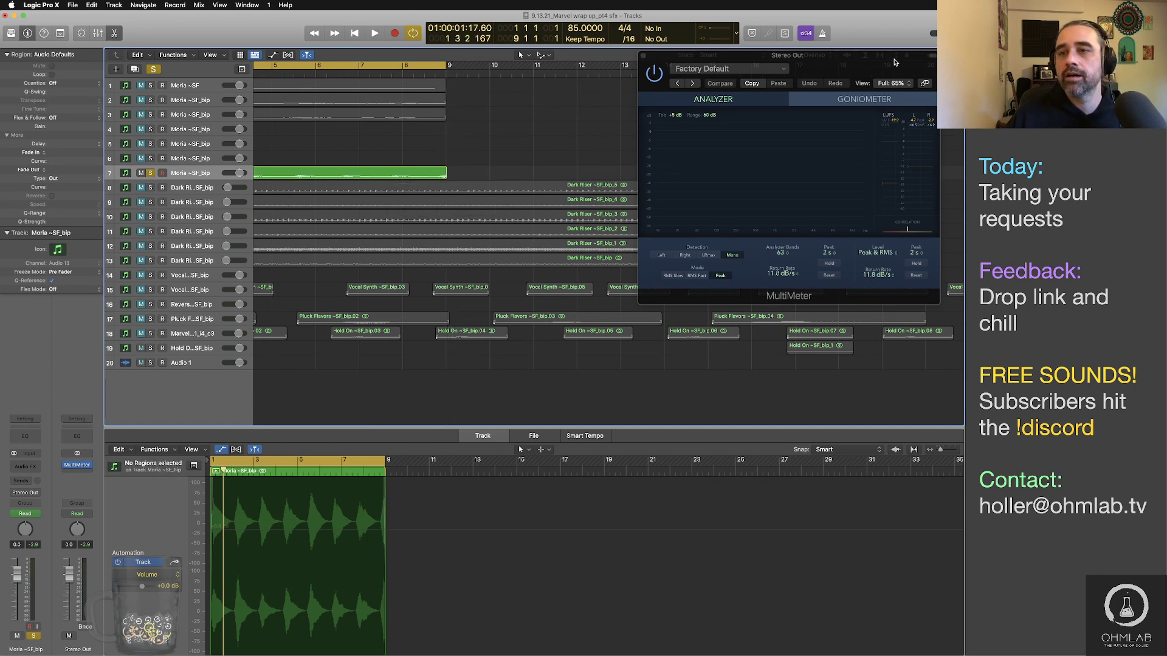
Step: Move the MultiMeter clear of the snap settings, snap regions to absolute value and trim track 7's region end exactly to bar 9
drag(896, 62, 904, 163)
click(736, 57)
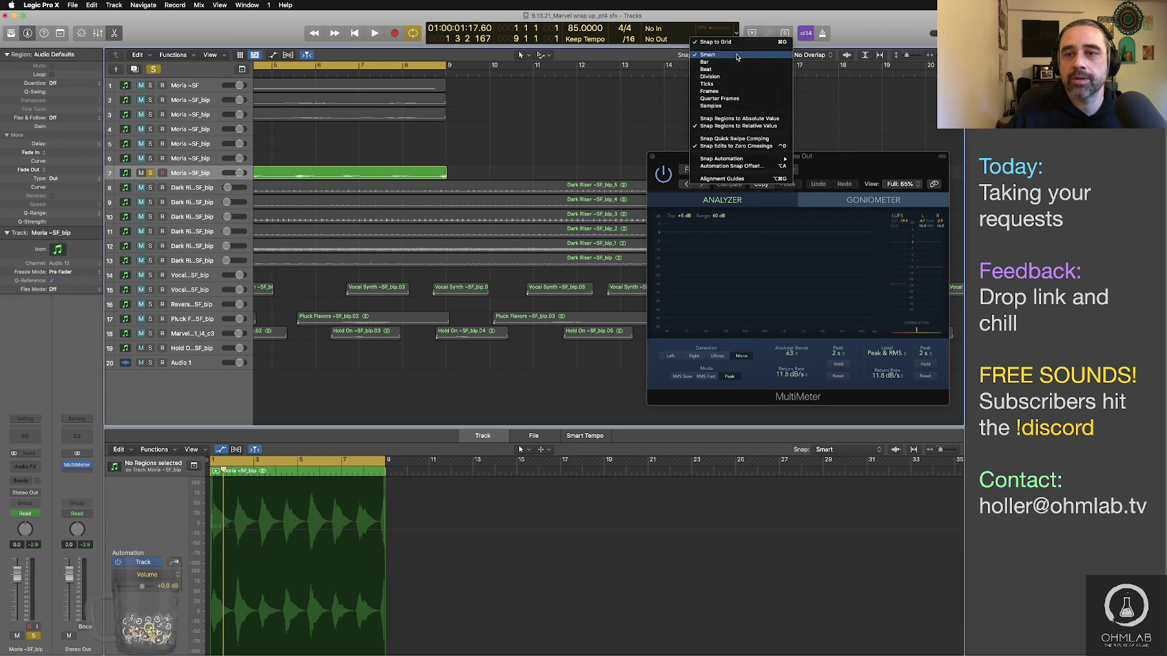
click(739, 120)
mouse_move(446, 177)
mouse_down()
mouse_move(463, 177)
mouse_move(445, 175)
mouse_up()
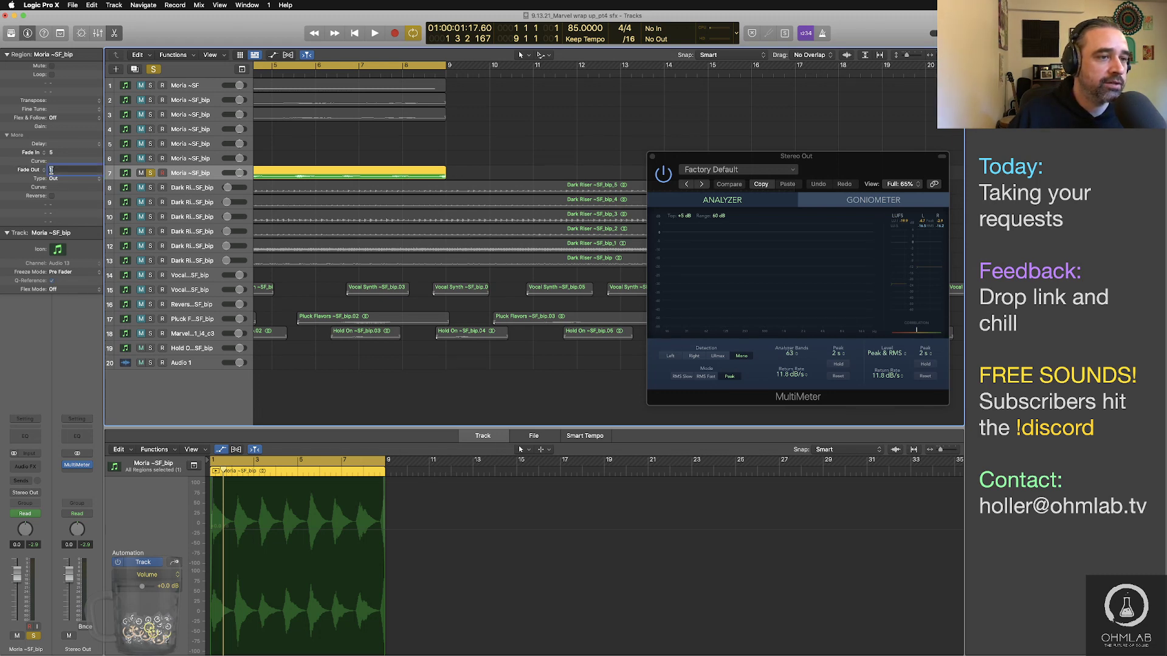
Step: Set the fade-out of track 7's Moria region to 2000, enlarge the track display and listen to the region's ending
text(2000)
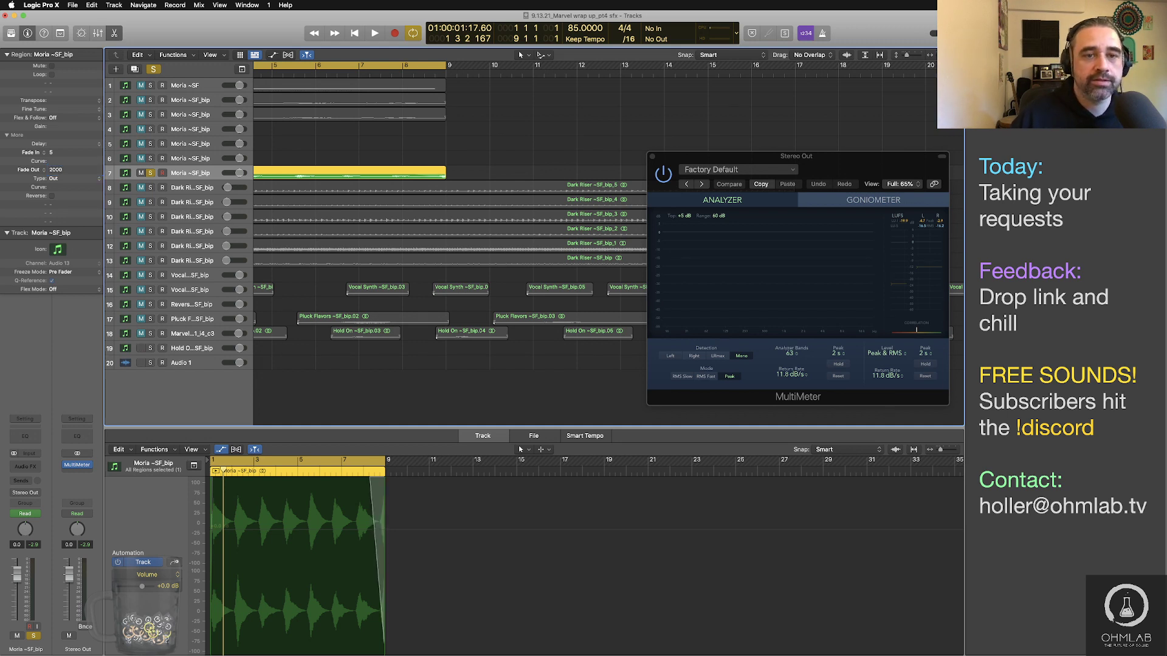
double_click(371, 73)
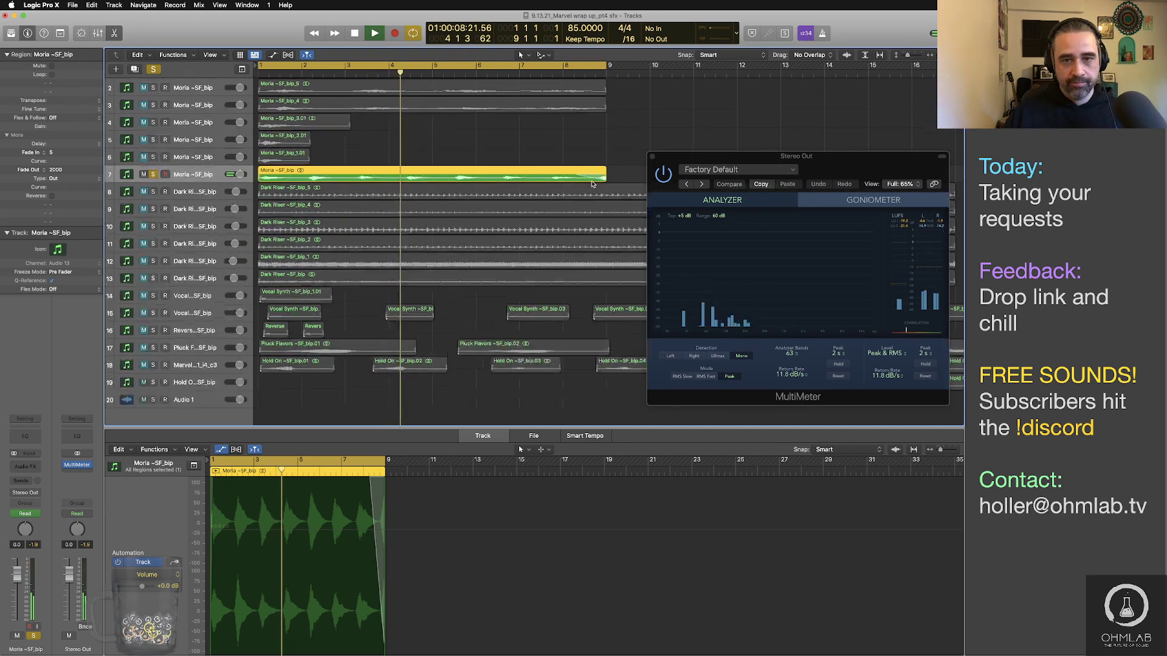
key(super+Down)
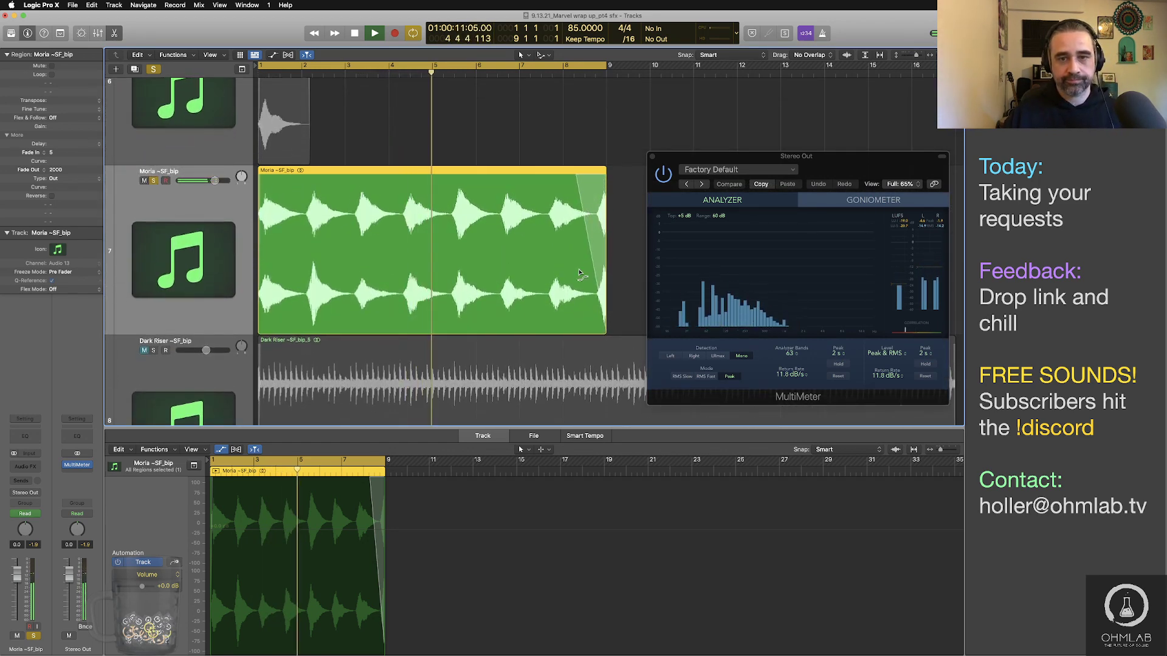
key(super+shift+a)
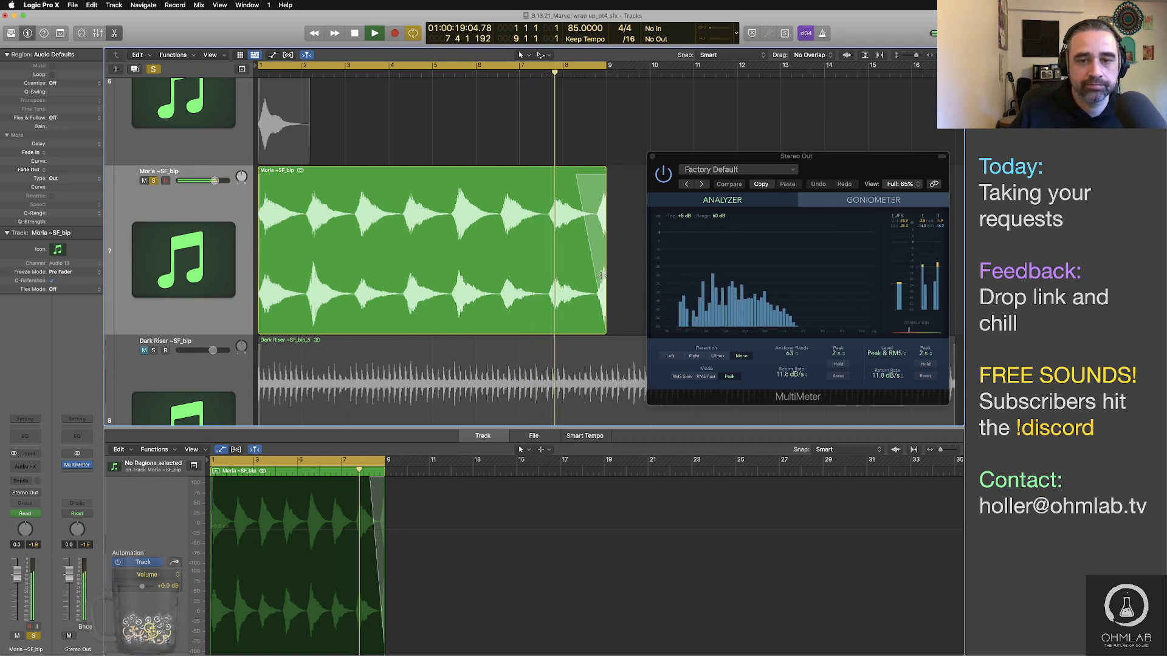
key(space)
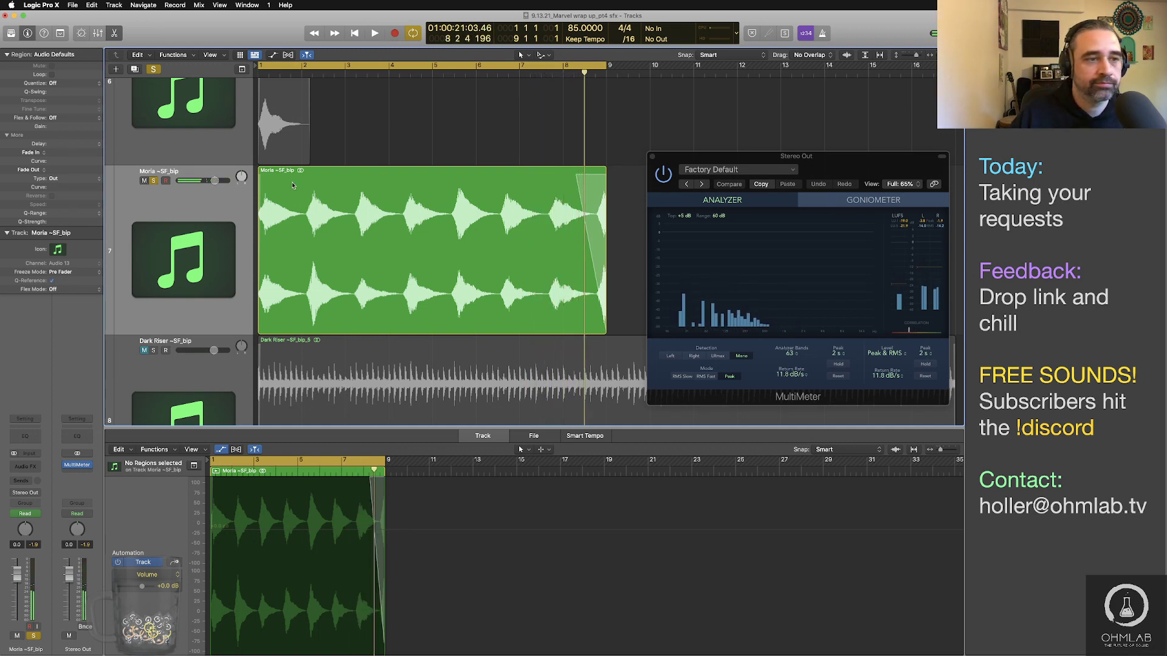
Step: Try a 3000 fade-out on track 7's Moria region and play its ending
click(185, 170)
double_click(54, 170)
text(300)
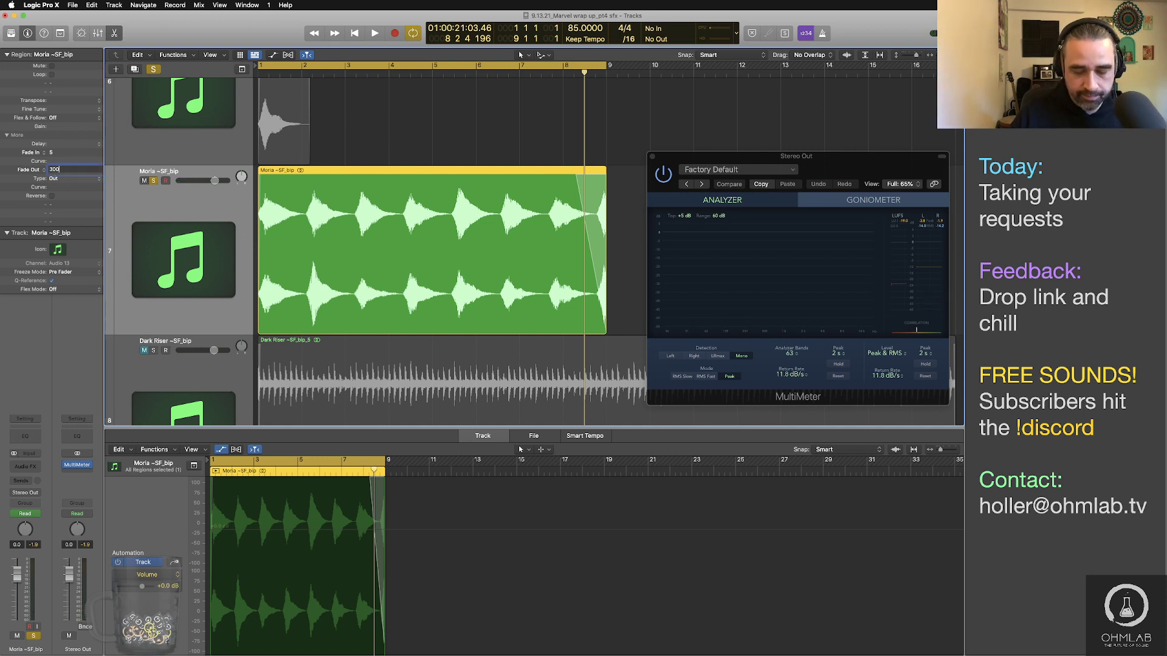
text(0)
key(Return)
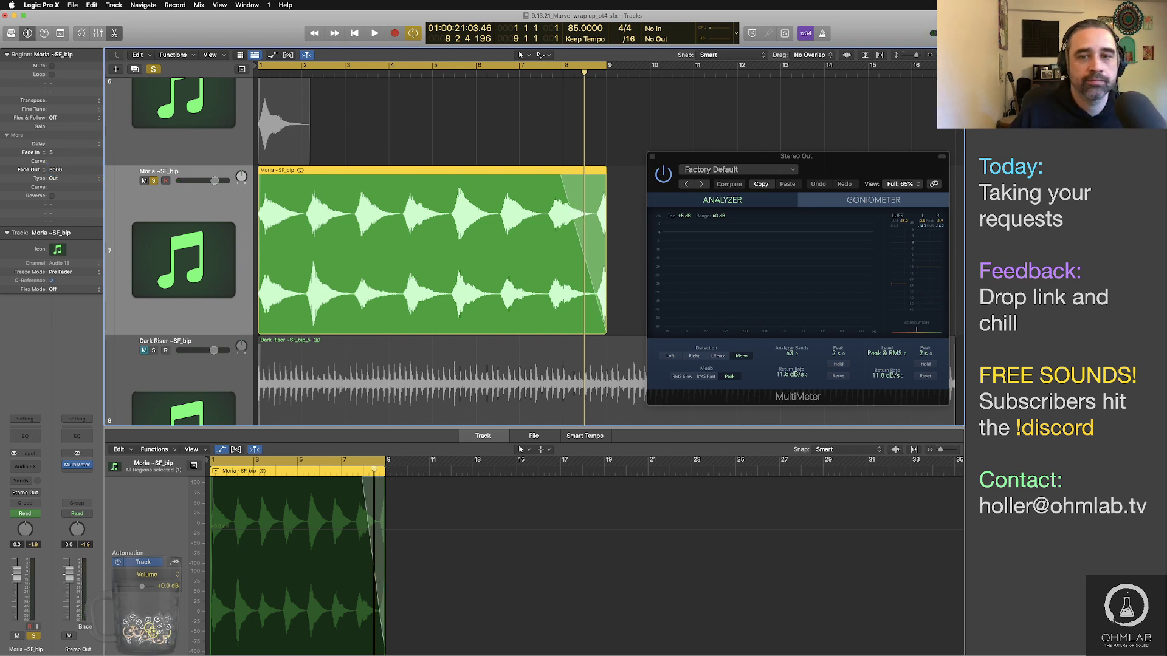
key(space)
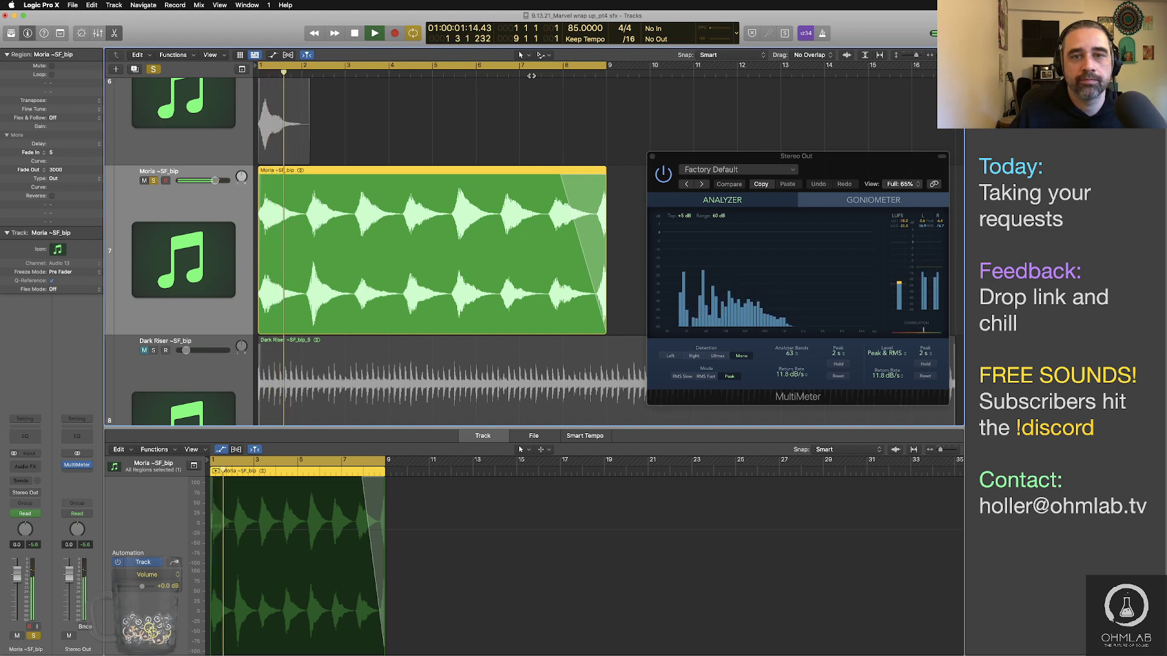
click(530, 72)
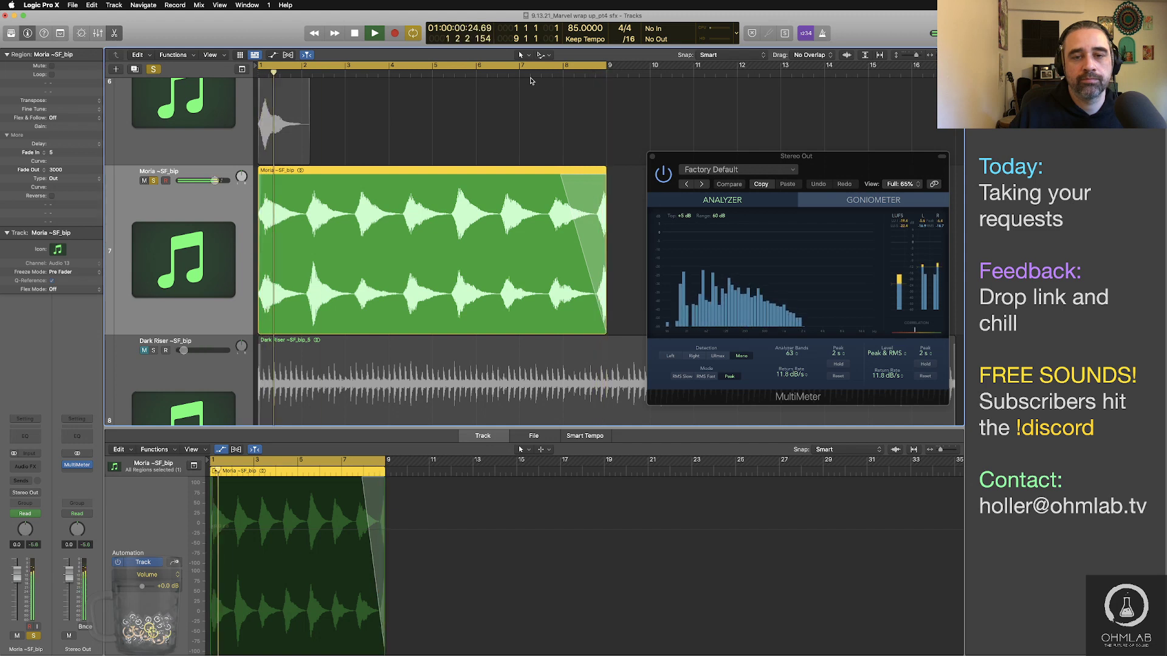
Step: Try a 4000 fade-out on track 7's Moria region and listen to it around the loop point
key(space)
double_click(53, 169)
text(4000)
key(Return)
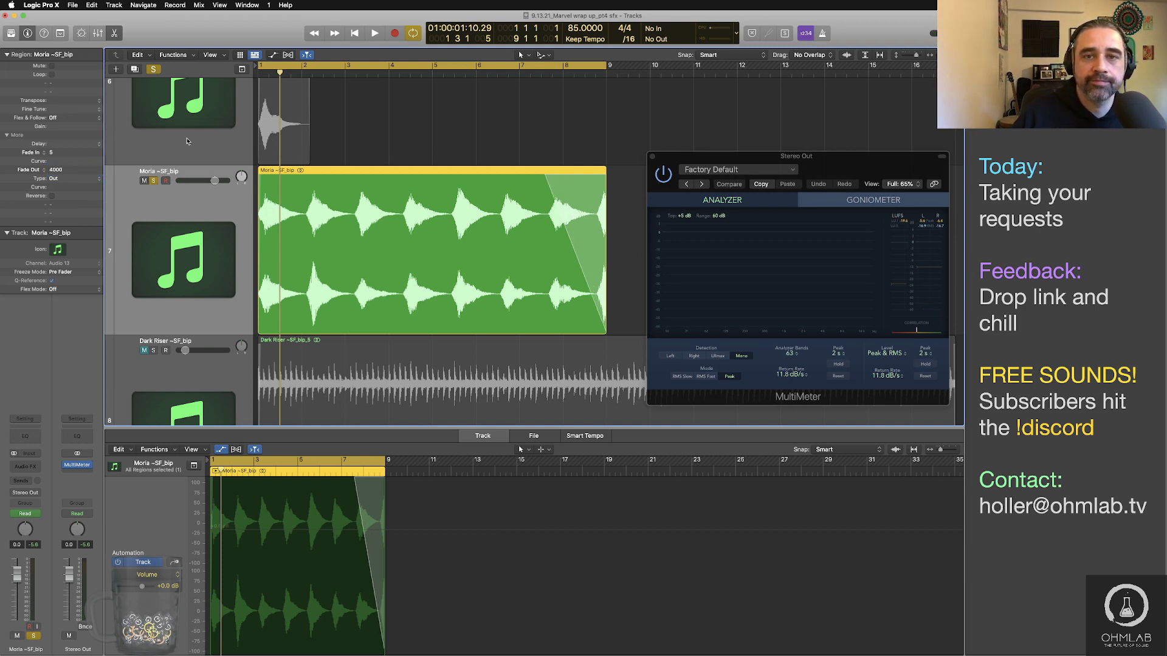
double_click(551, 74)
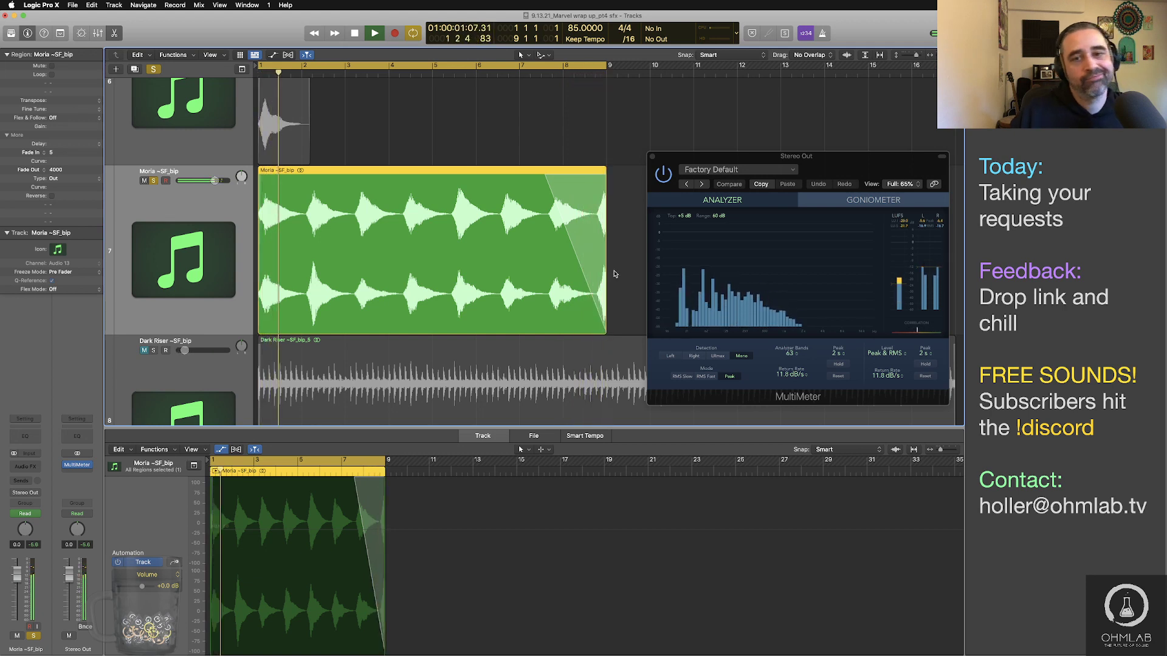
key(space)
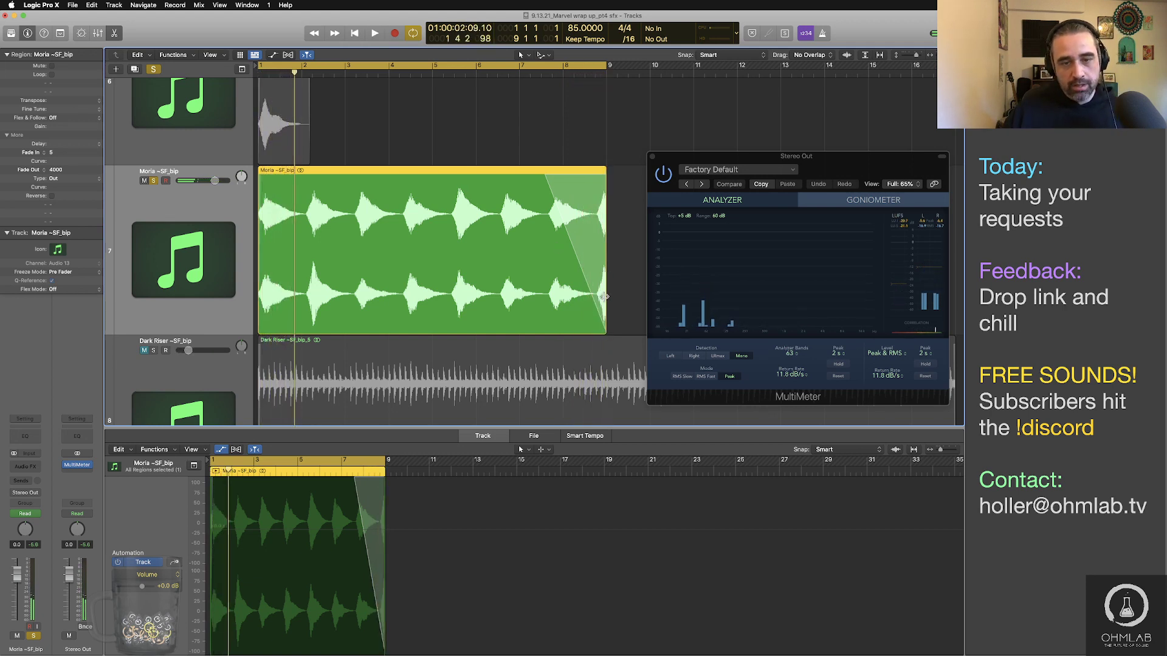
Step: Return the fade-out of track 7's Moria region to 2000
double_click(53, 171)
text(2000)
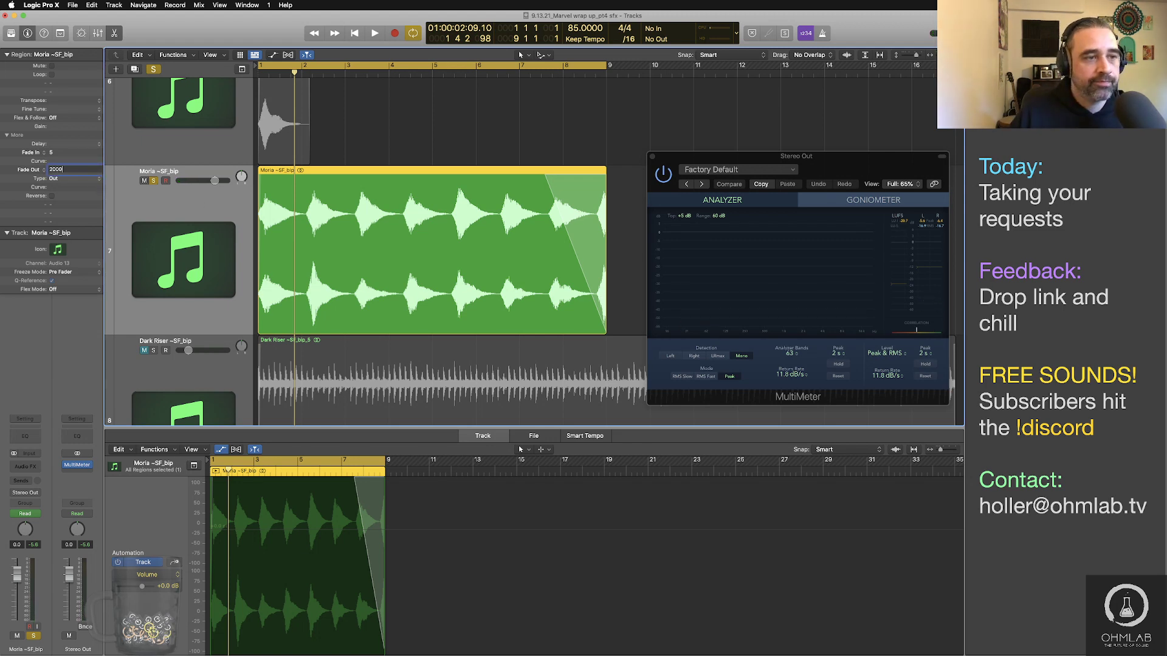
key(Return)
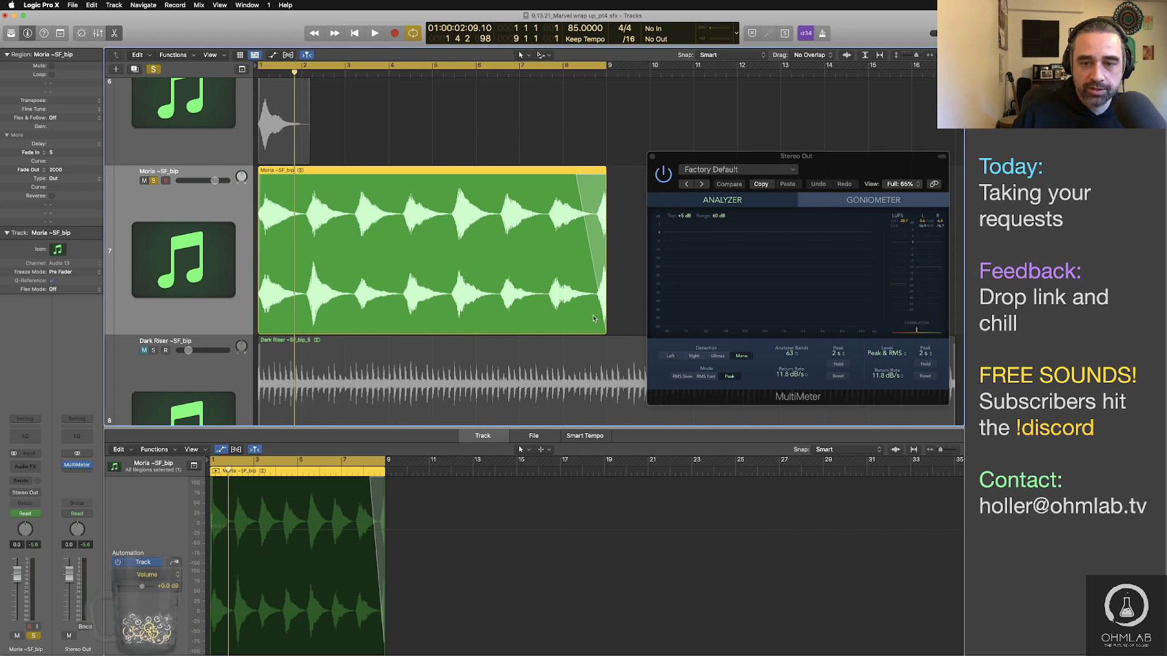
Step: Trim the end of track 7's Moria region to slightly before bar 9 and play both the ending and the middle
drag(606, 329, 595, 327)
click(595, 90)
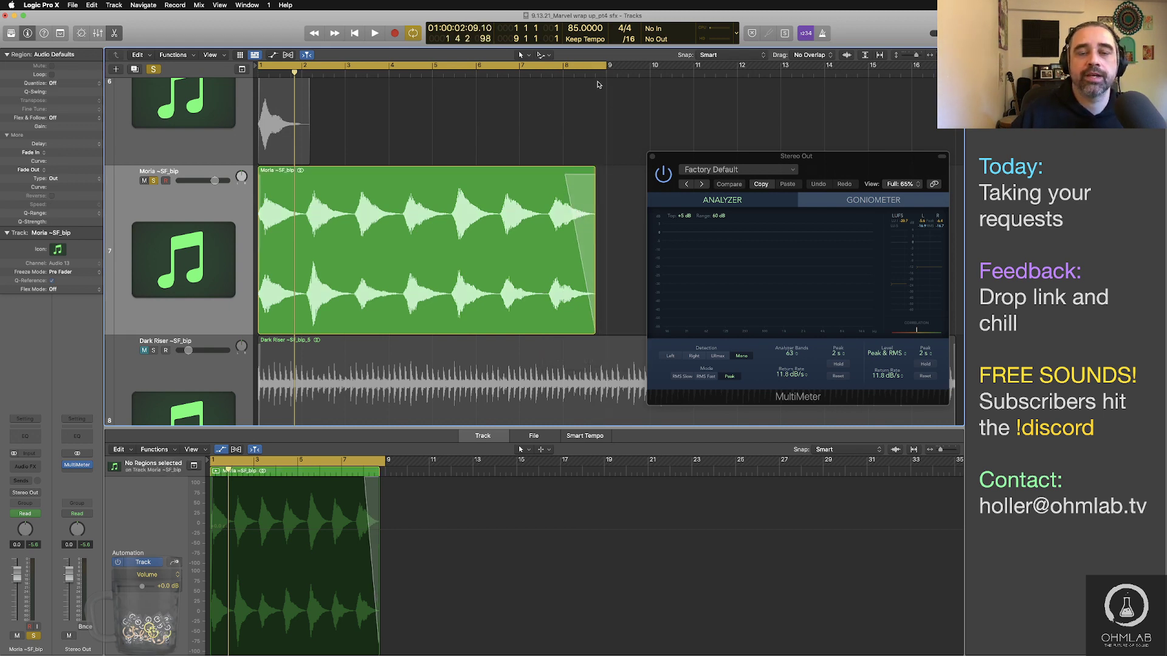
double_click(550, 74)
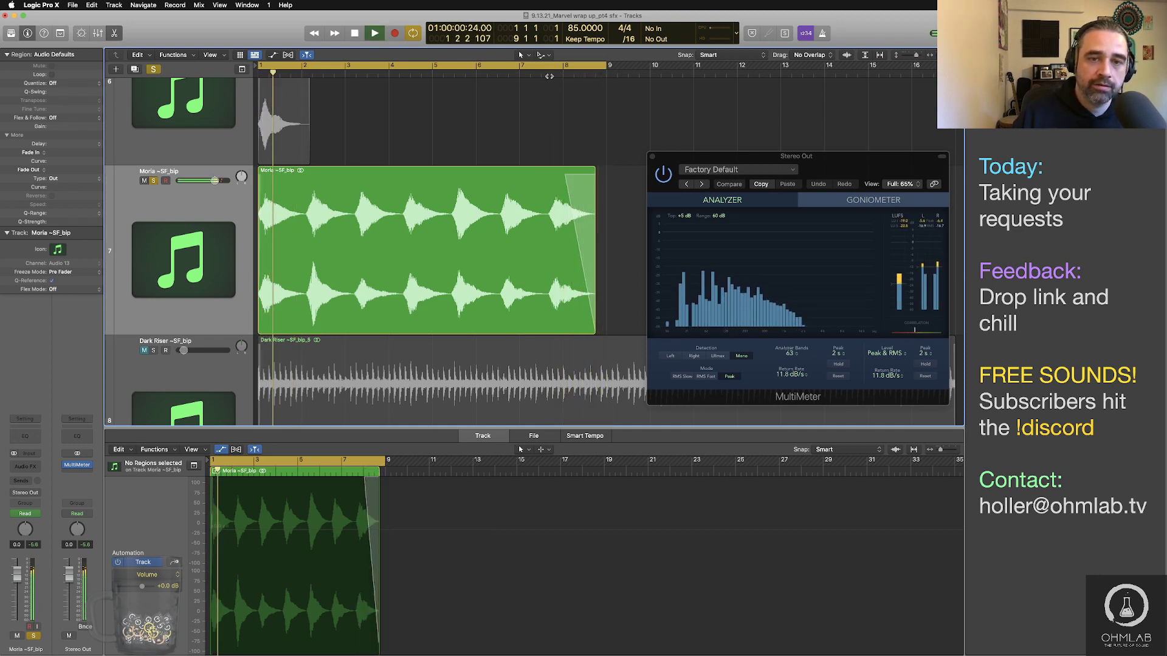
key(space)
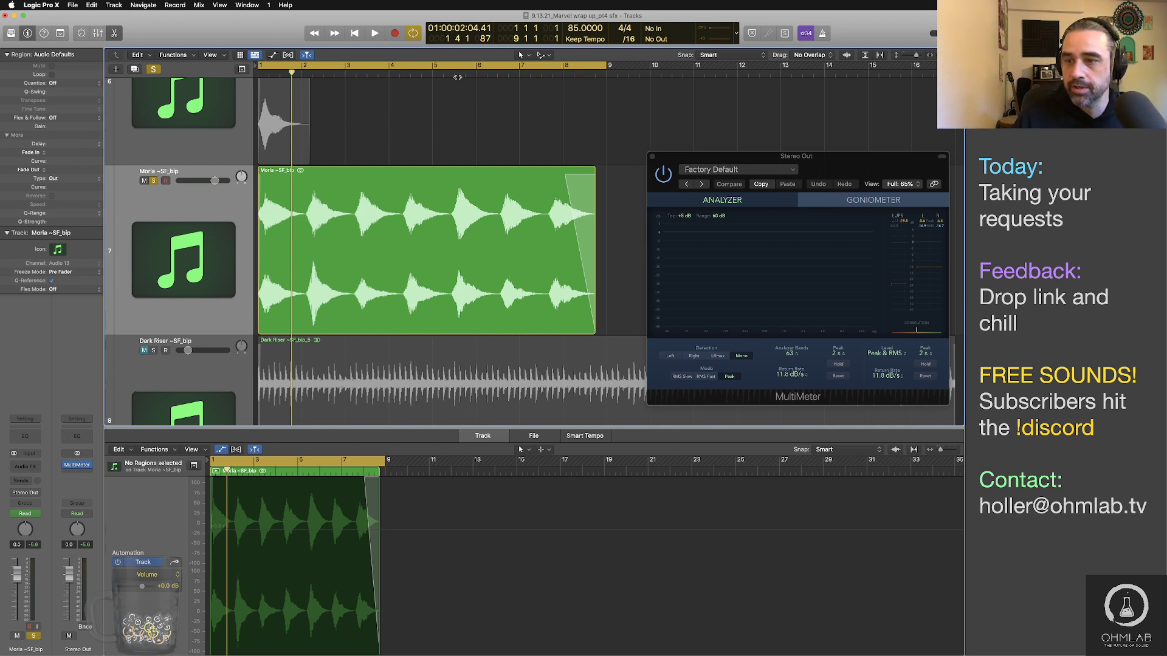
click(409, 75)
key(space)
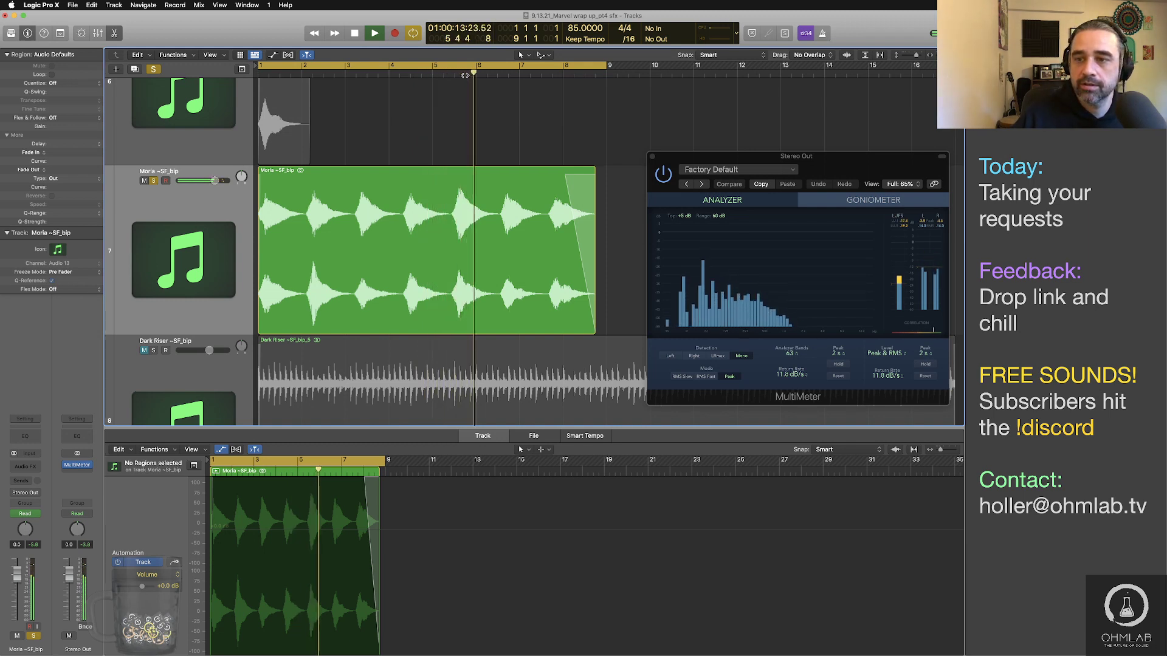
key(space)
Step: Start an offline 24-bit WAV bounce of track 7's Moria region and base its file name on the existing Marvel_Pt4_SFX_Swell_Synthetic_Am_01 file
click(304, 249)
key(super+b)
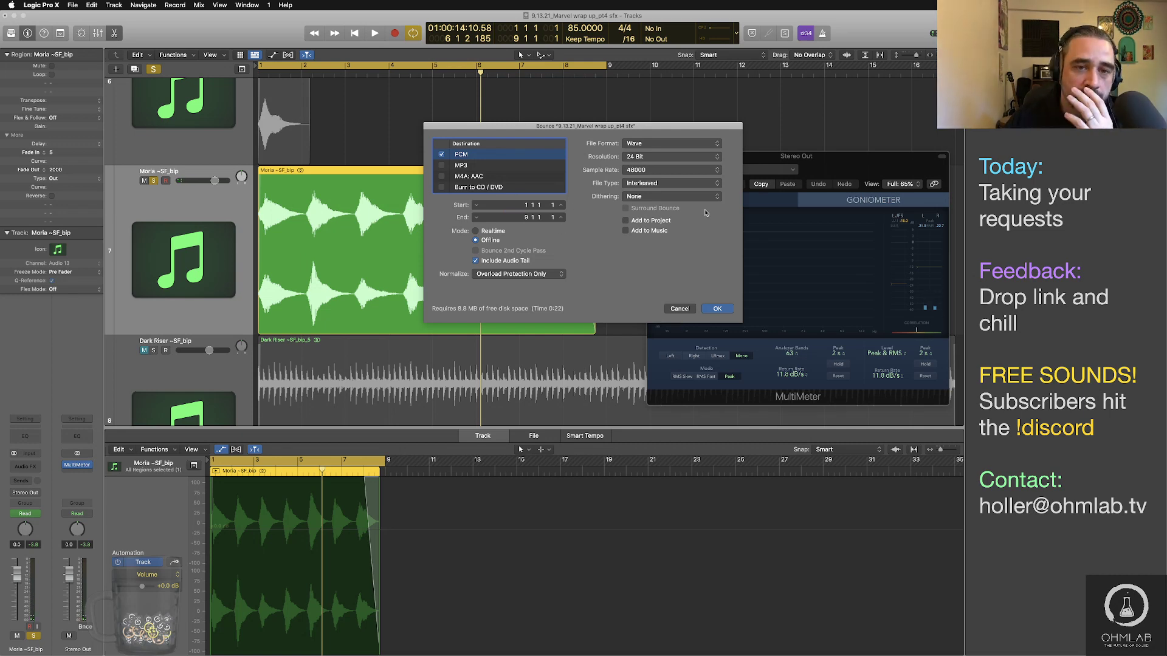
click(726, 311)
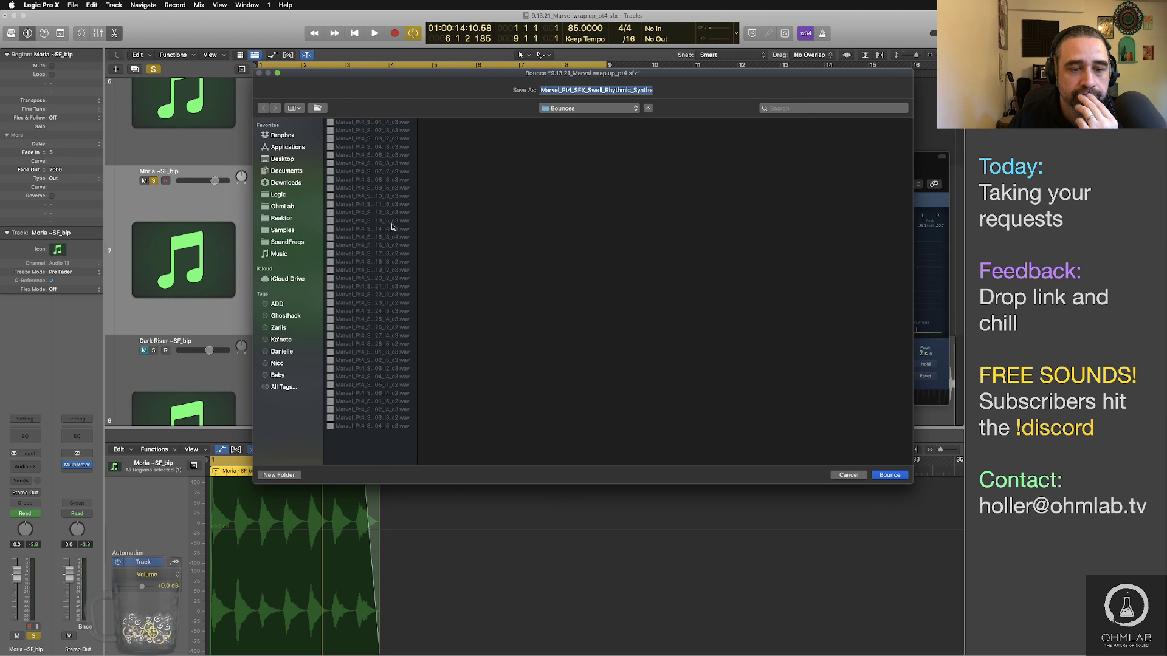
drag(418, 377, 630, 356)
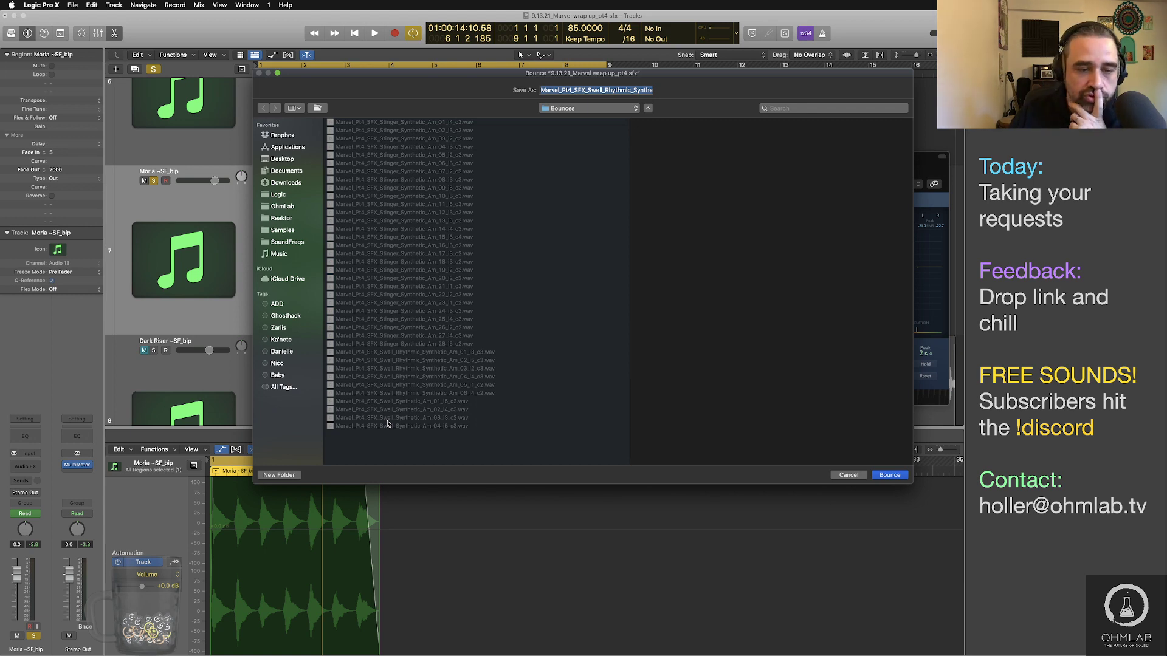
click(415, 402)
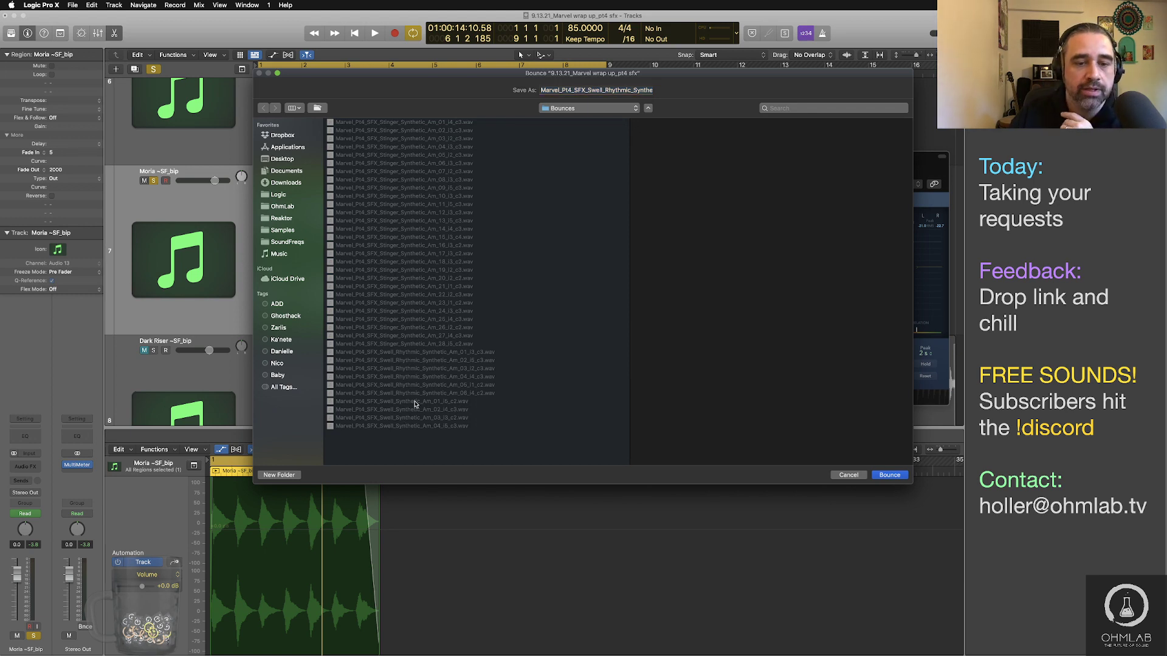
Step: Add Pulse_ before Swell and 85BPM_ after Am_ in the bounce's file name, and bounce the file
triple_click(634, 92)
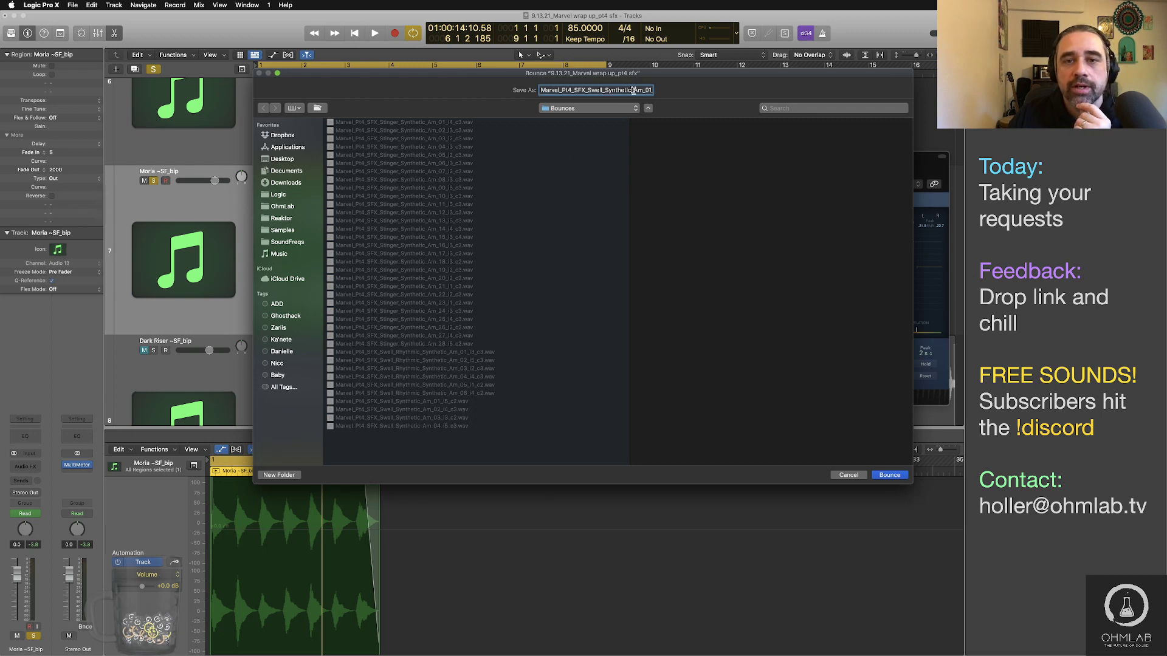
click(616, 91)
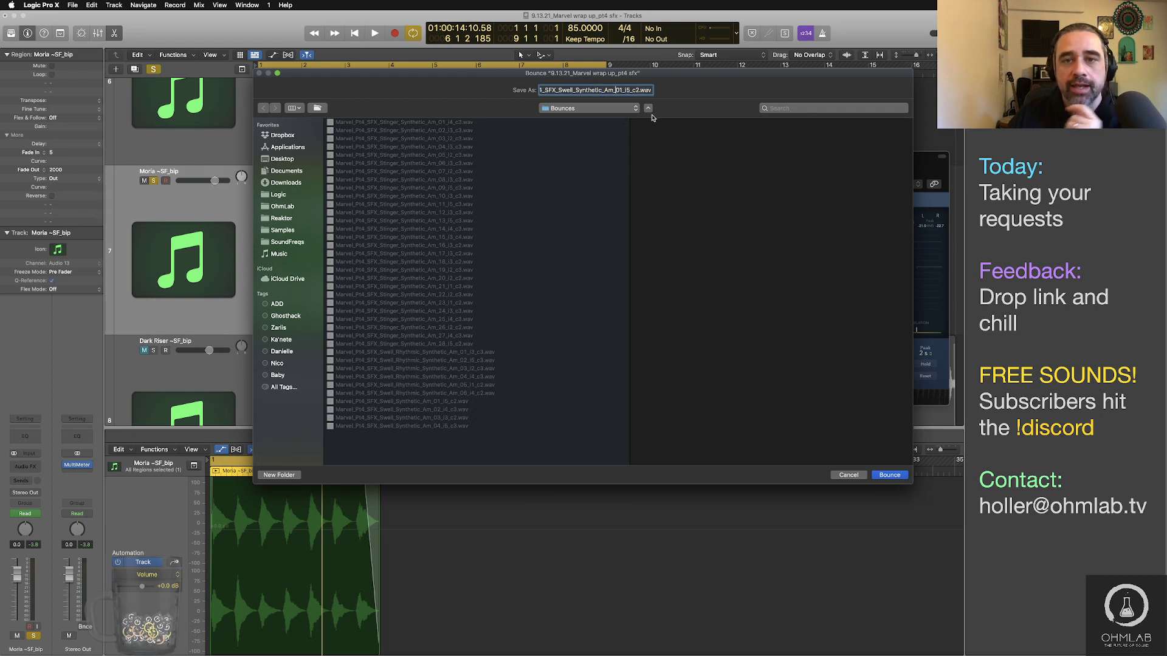
text(85BPM)
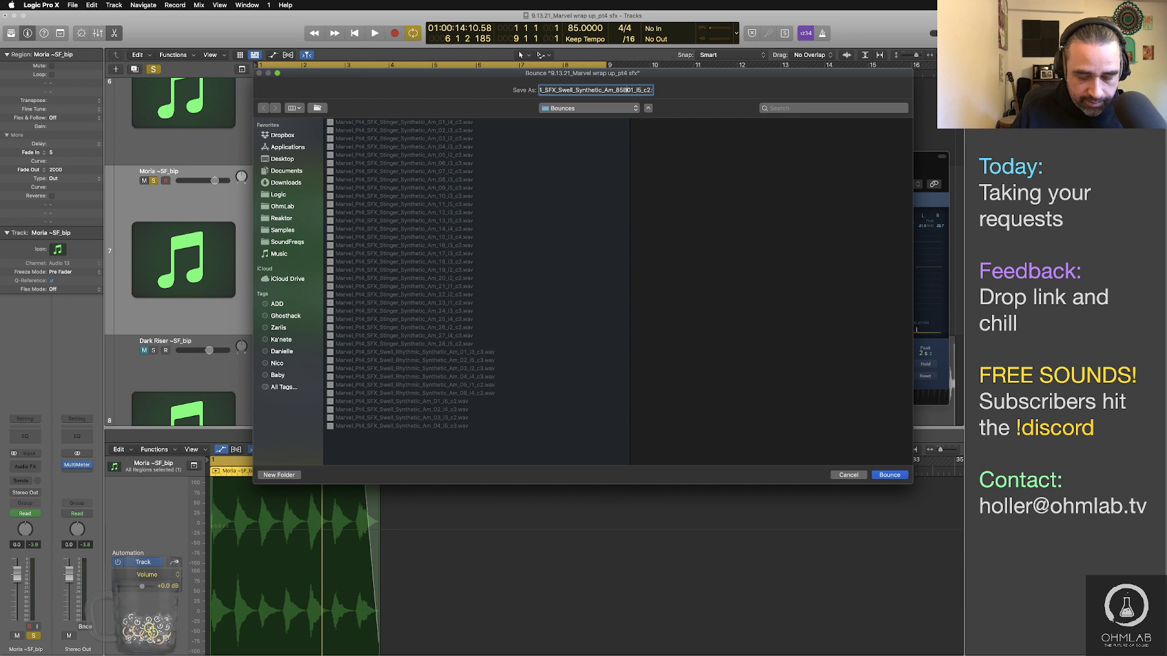
text(_)
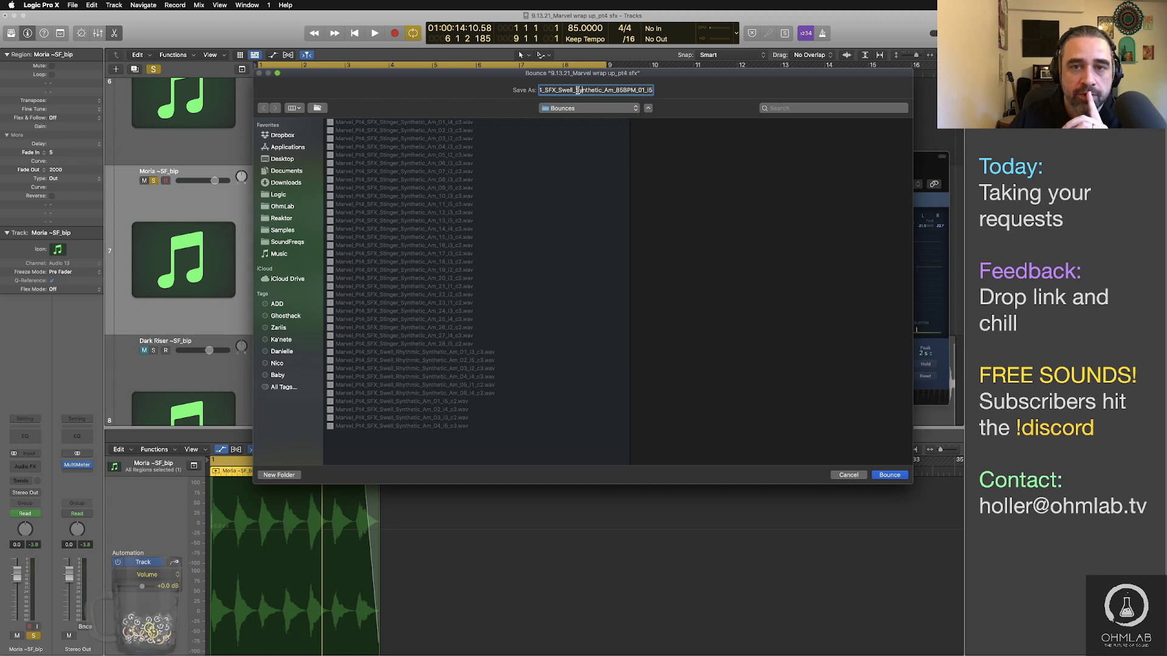
click(557, 90)
text(Pulse)
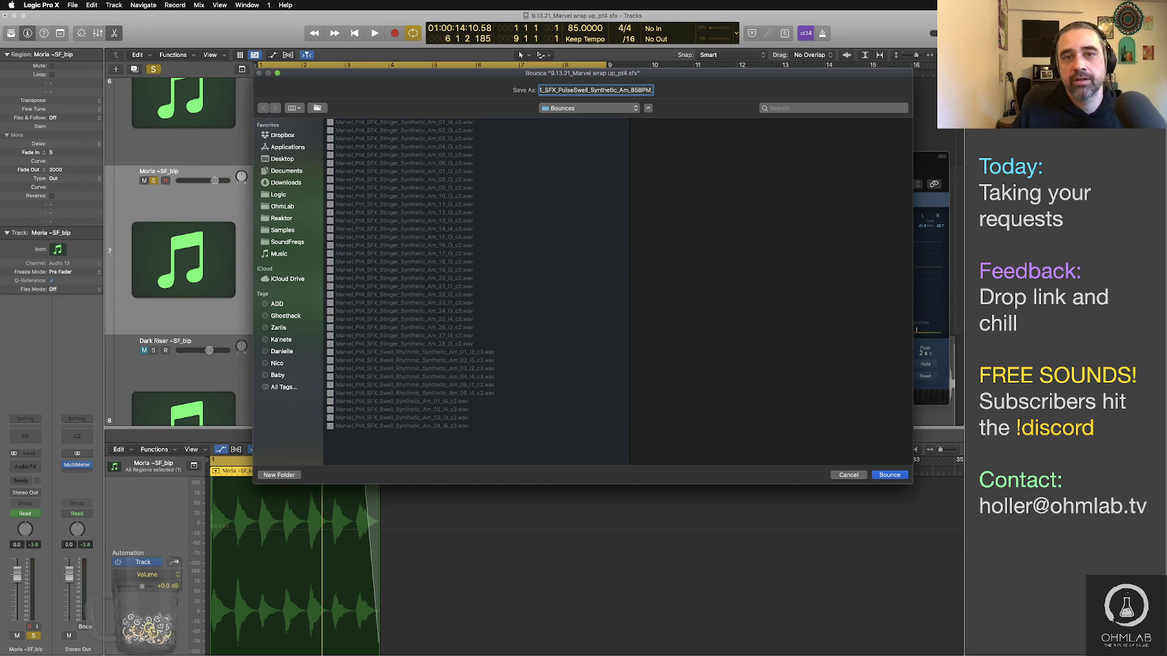
text(_)
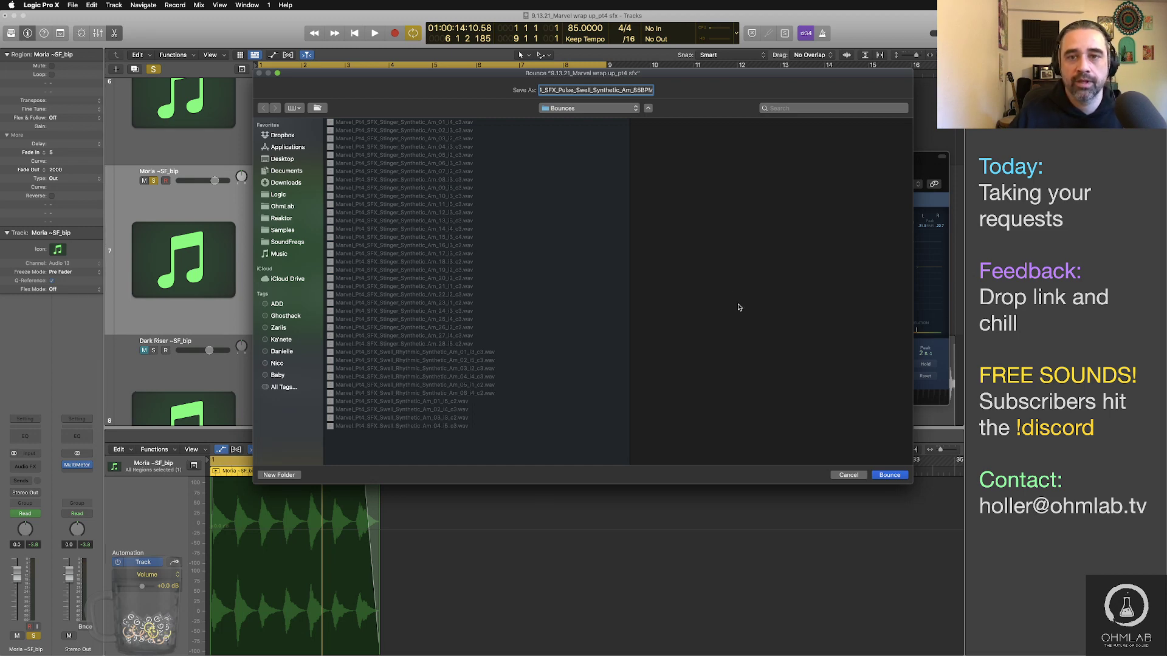
click(890, 475)
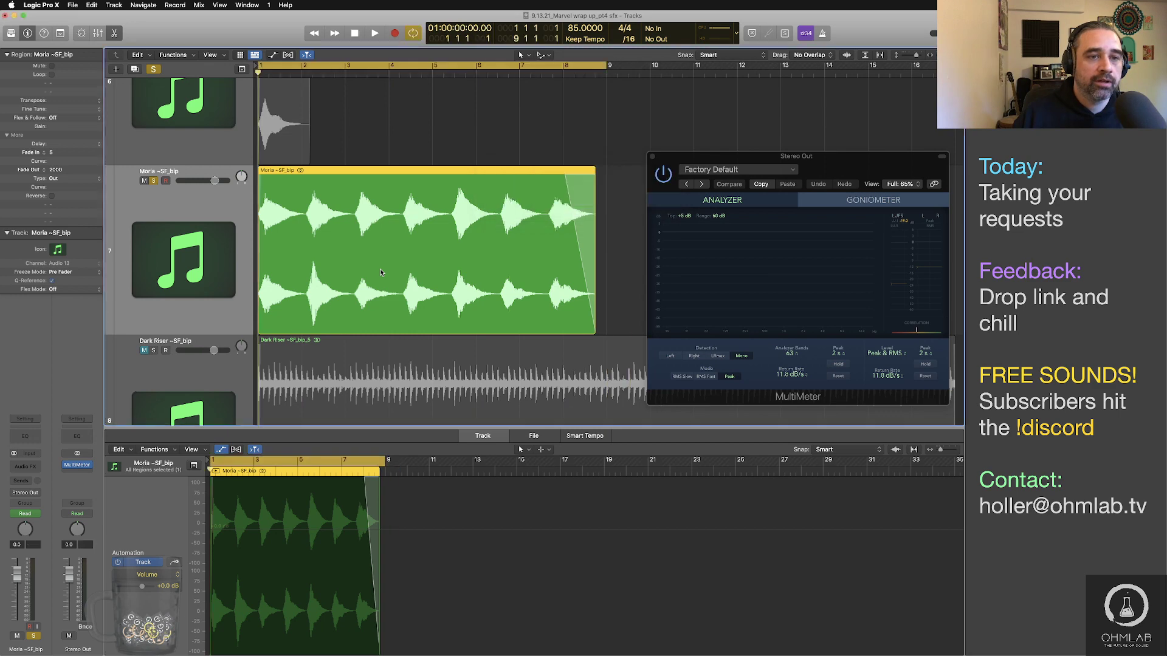
Step: Turn off solo on Moria track 7 and mute the track
scroll(380, 270, up, 10)
scroll(380, 272, down, 5)
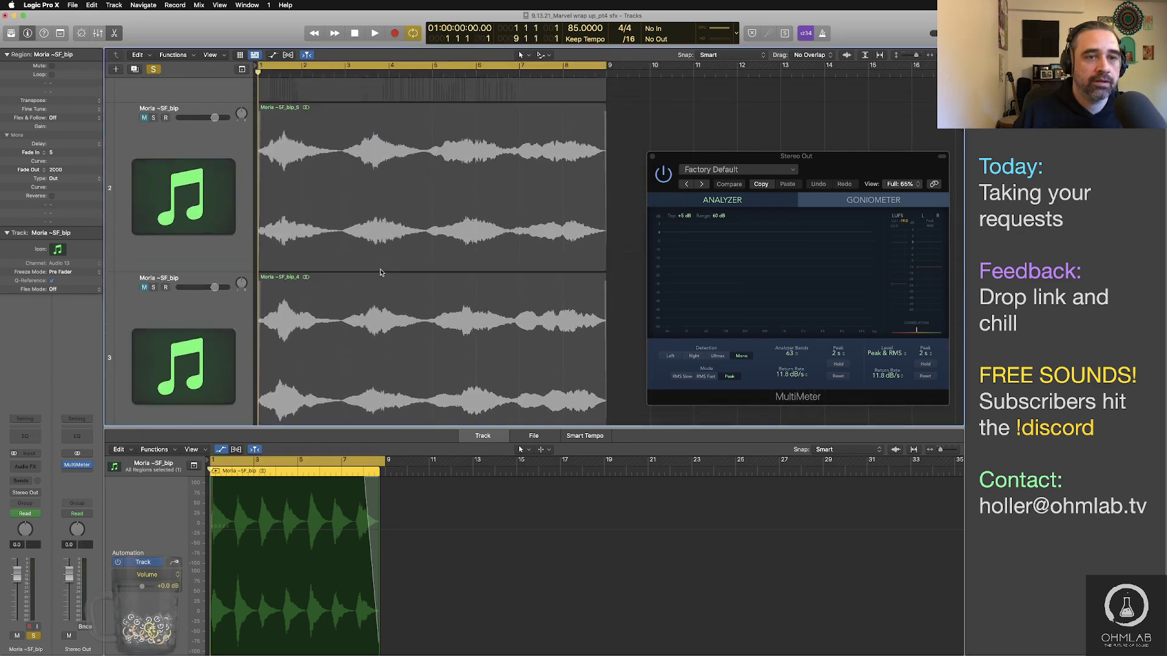
scroll(380, 270, down, 5)
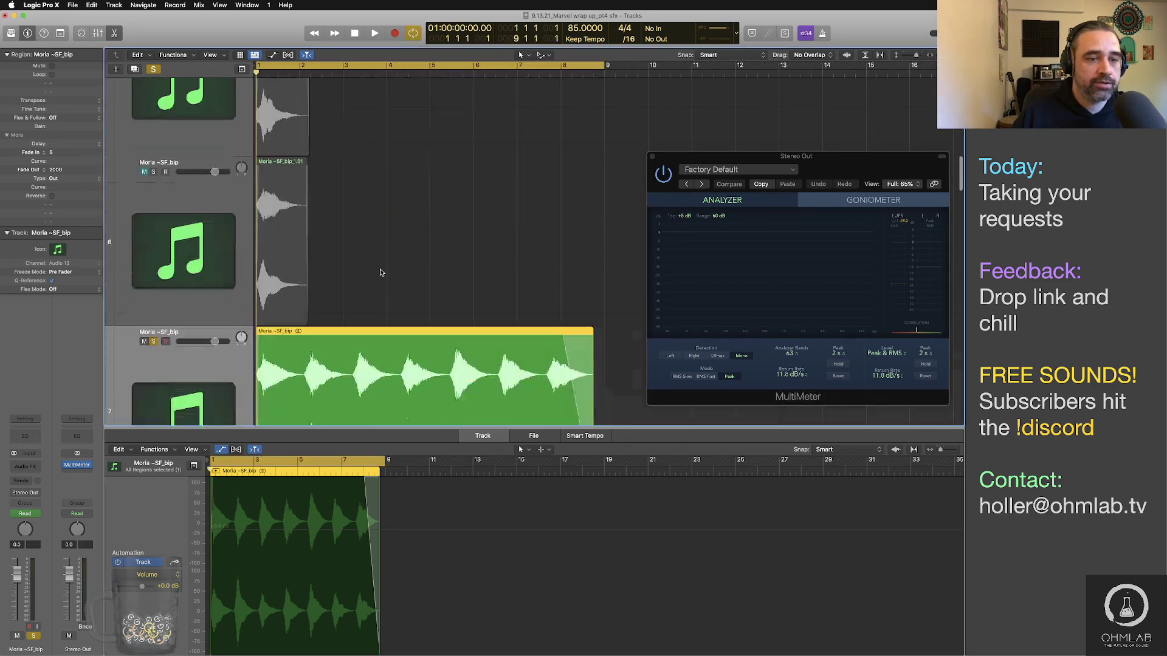
click(154, 183)
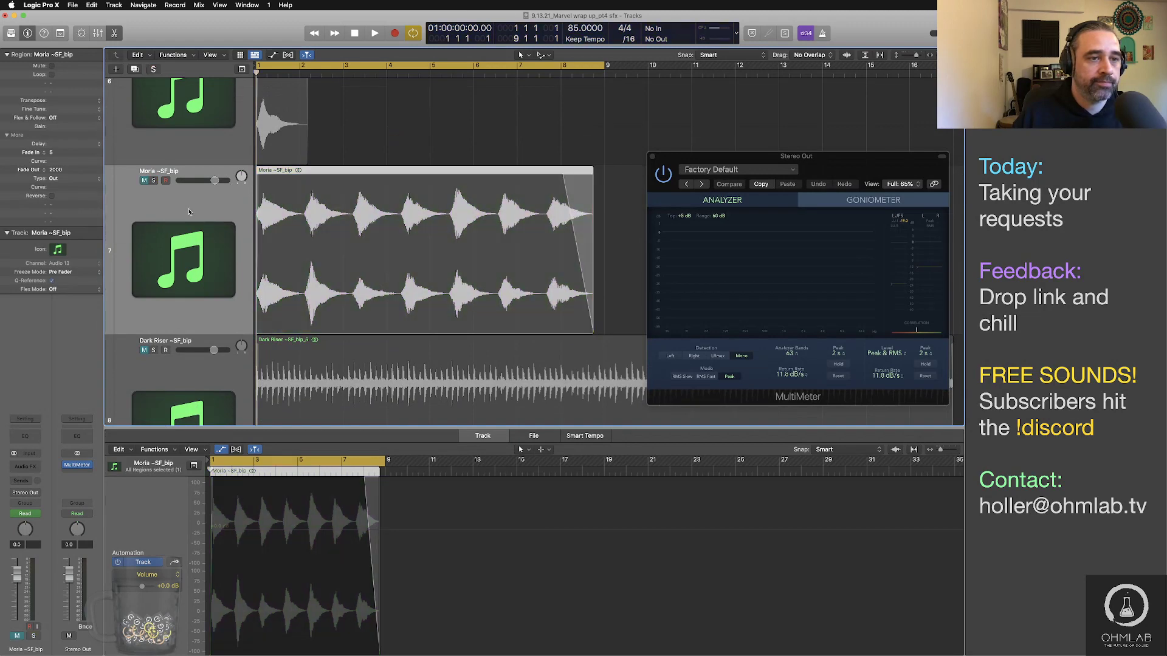
Step: Reduce the track height, unmute and solo Moria track 3, and play its region
key(super+Up)
key(super+Up)
key(super+Up)
key(super+Up)
scroll(189, 211, up, 5)
scroll(189, 211, up, 3)
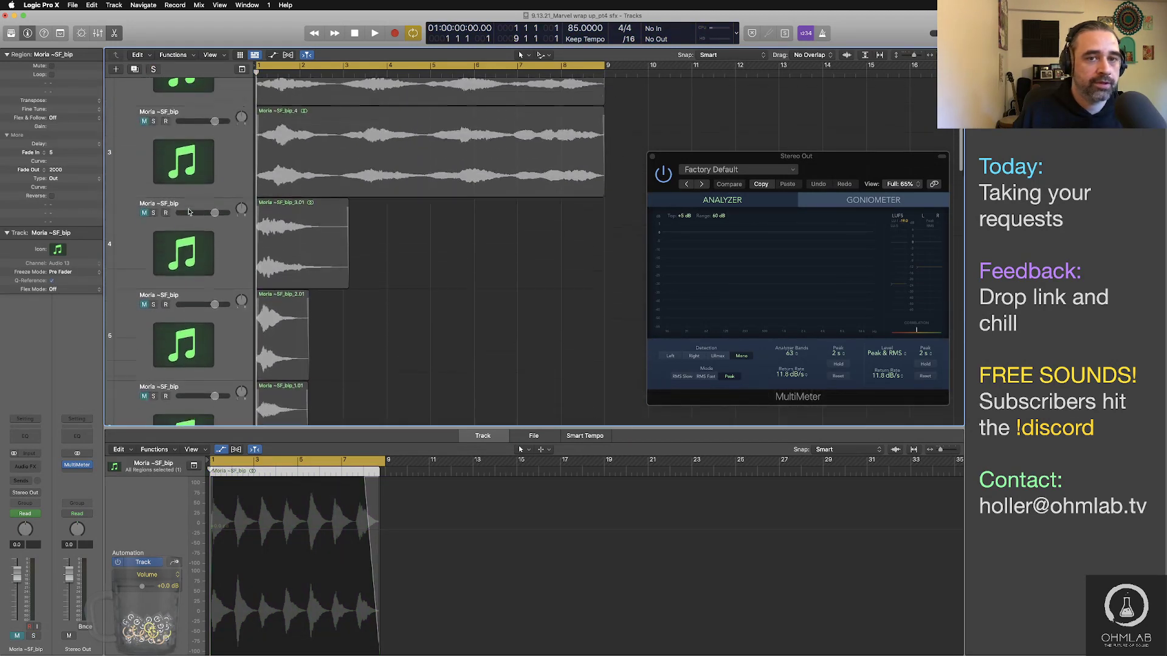
click(156, 132)
click(155, 131)
key(space)
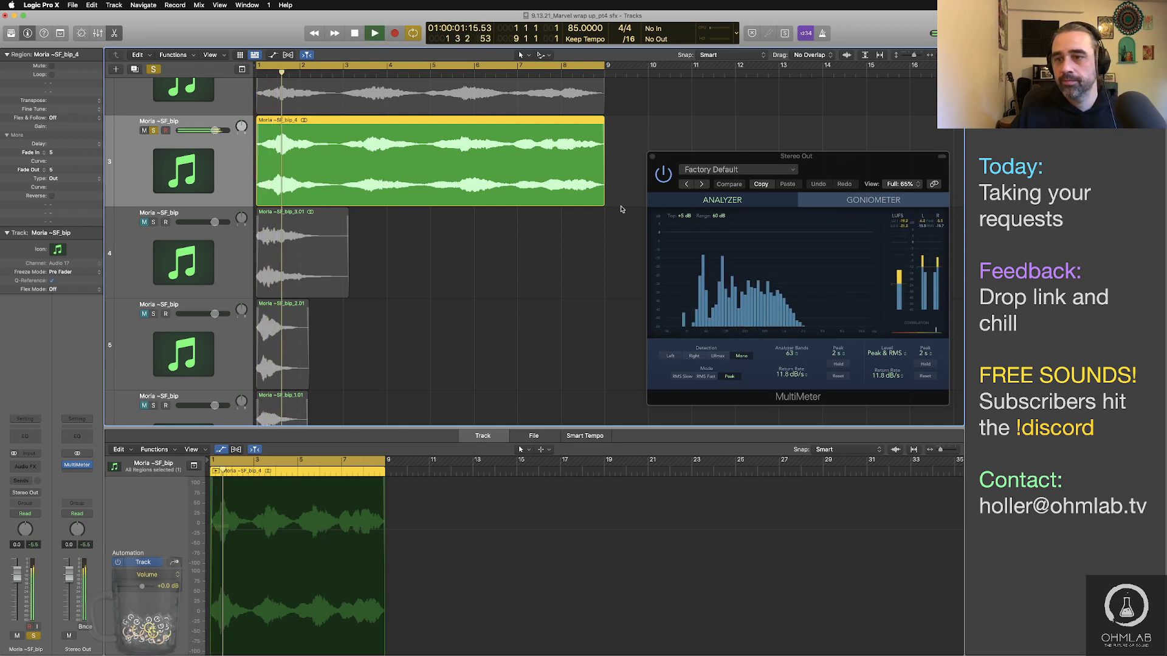
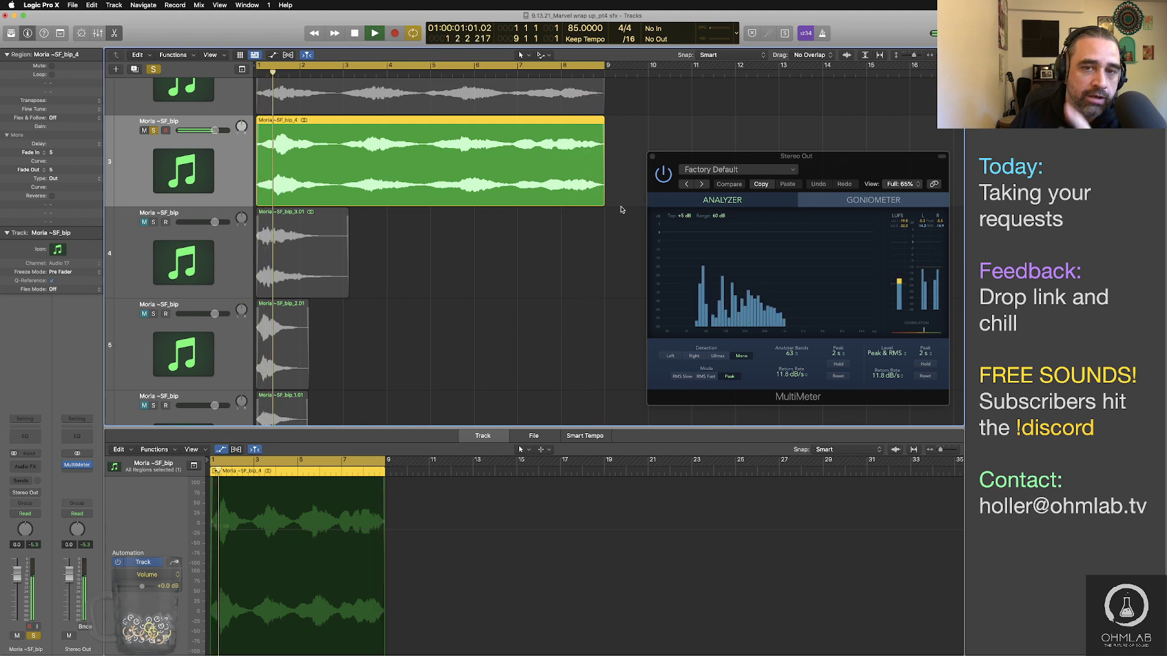
Step: Stop playback, switch to Finder and change c2 to c3 in the name of the bounced Marvel_Pt4_SFX_Pulse_Swell_Synthetic_Am_85BPM_01 file
key(space)
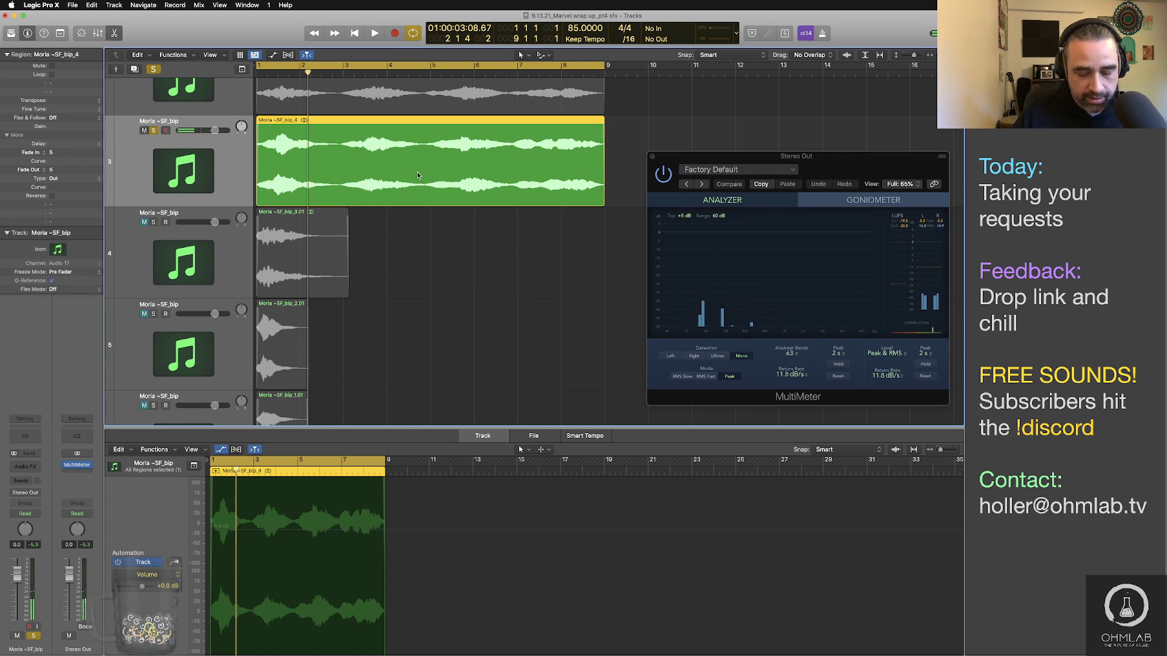
key(super+Tab)
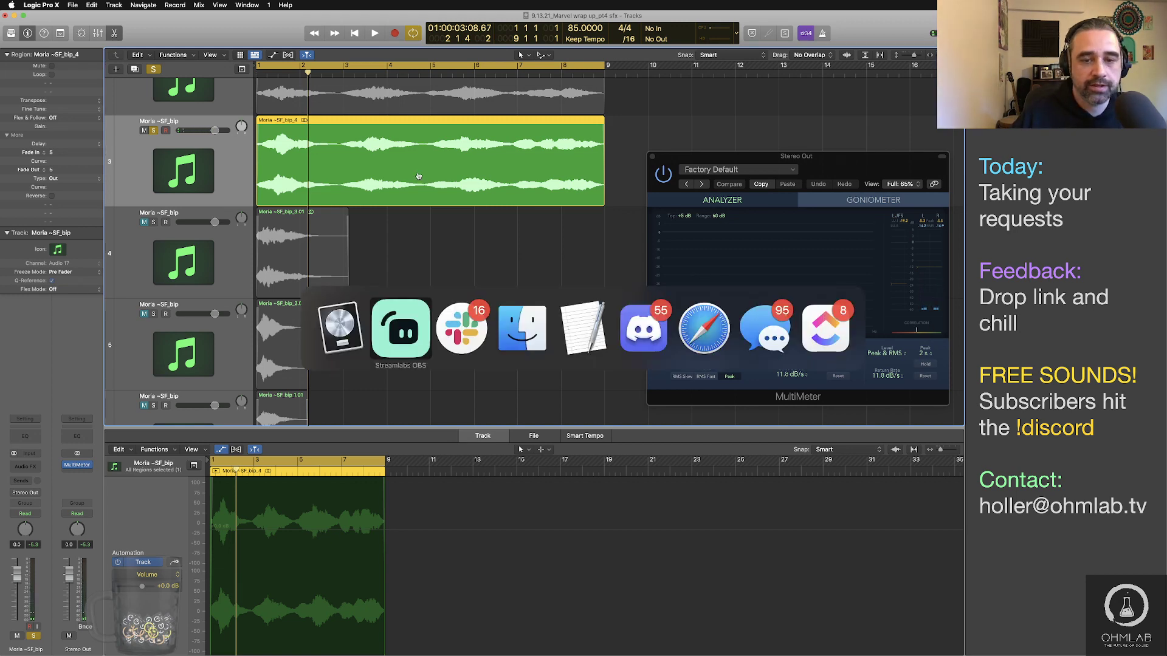
click(524, 340)
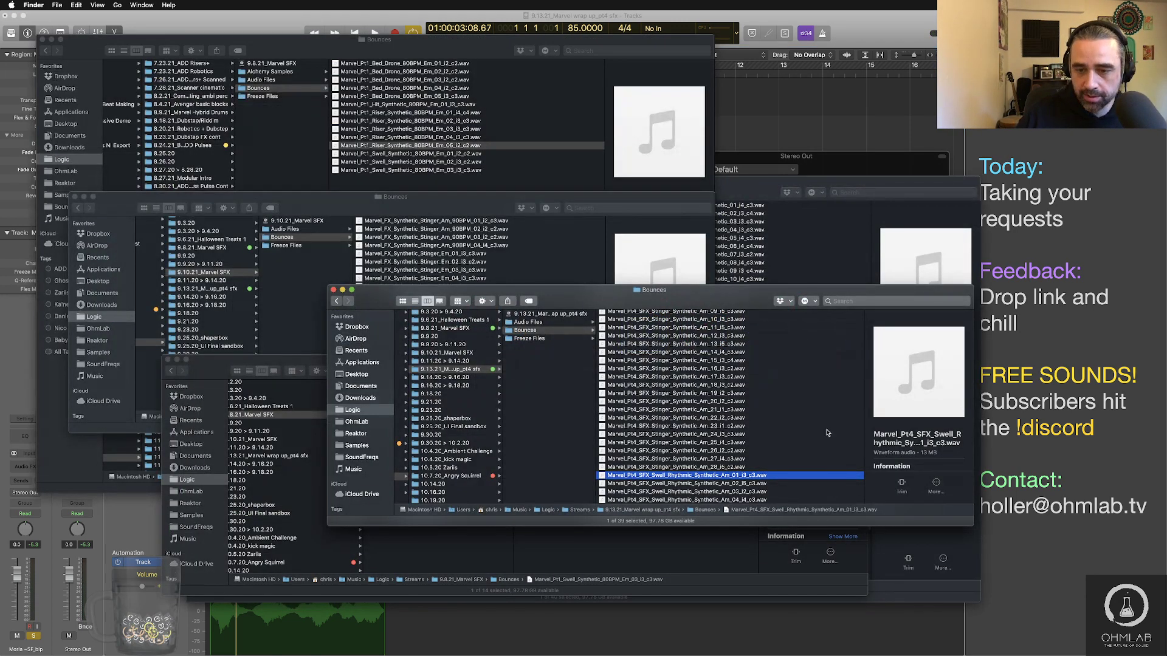
scroll(827, 432, down, 3)
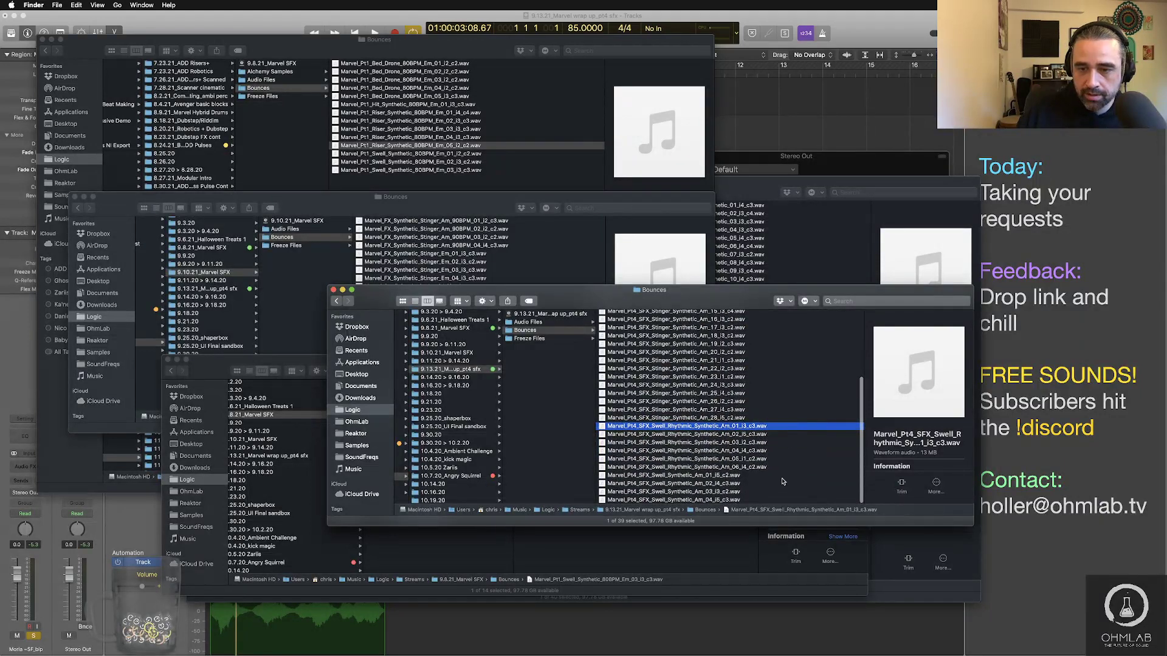
scroll(783, 481, up, 5)
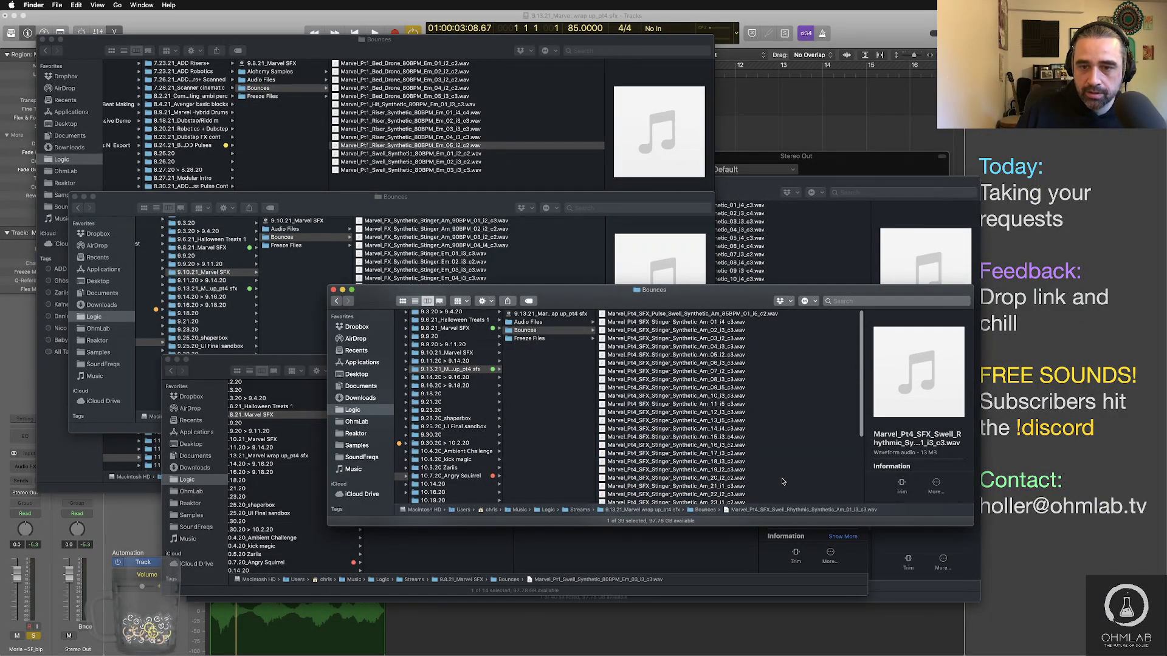
click(756, 315)
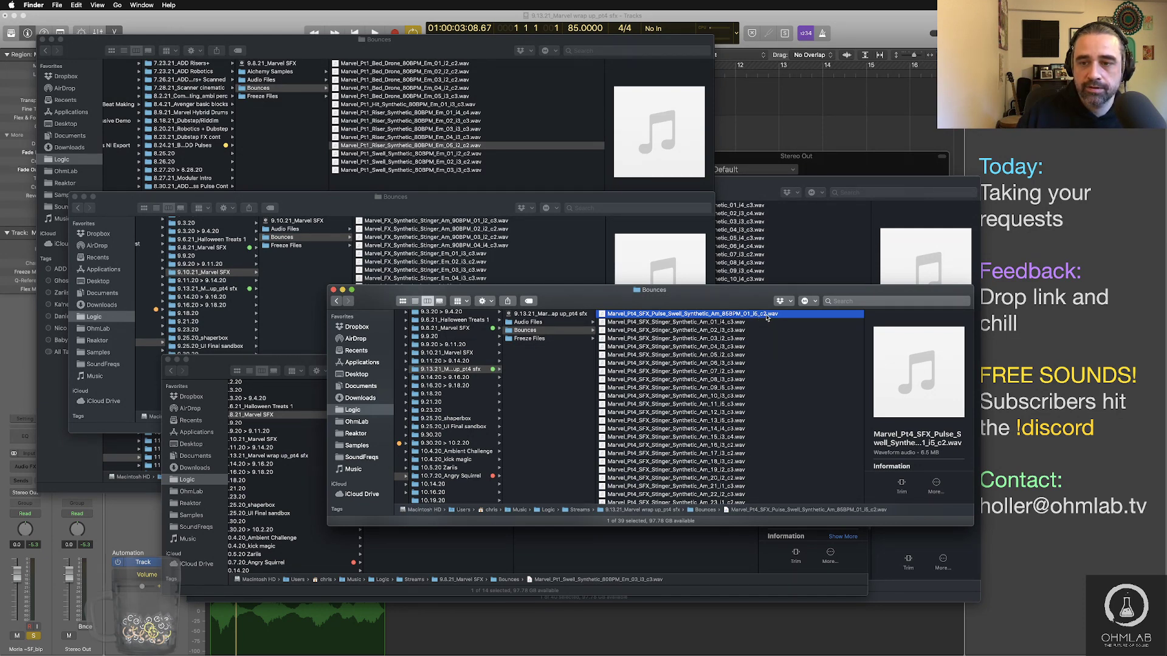
click(765, 315)
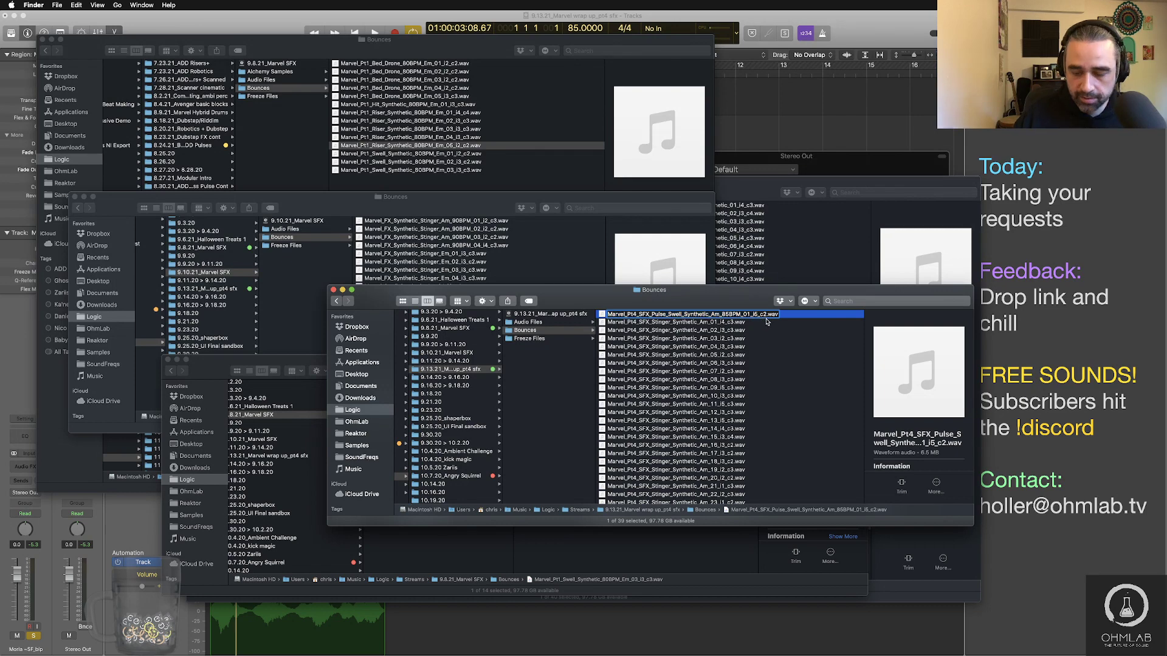
click(767, 315)
key(BackSpace)
text(3)
key(Return)
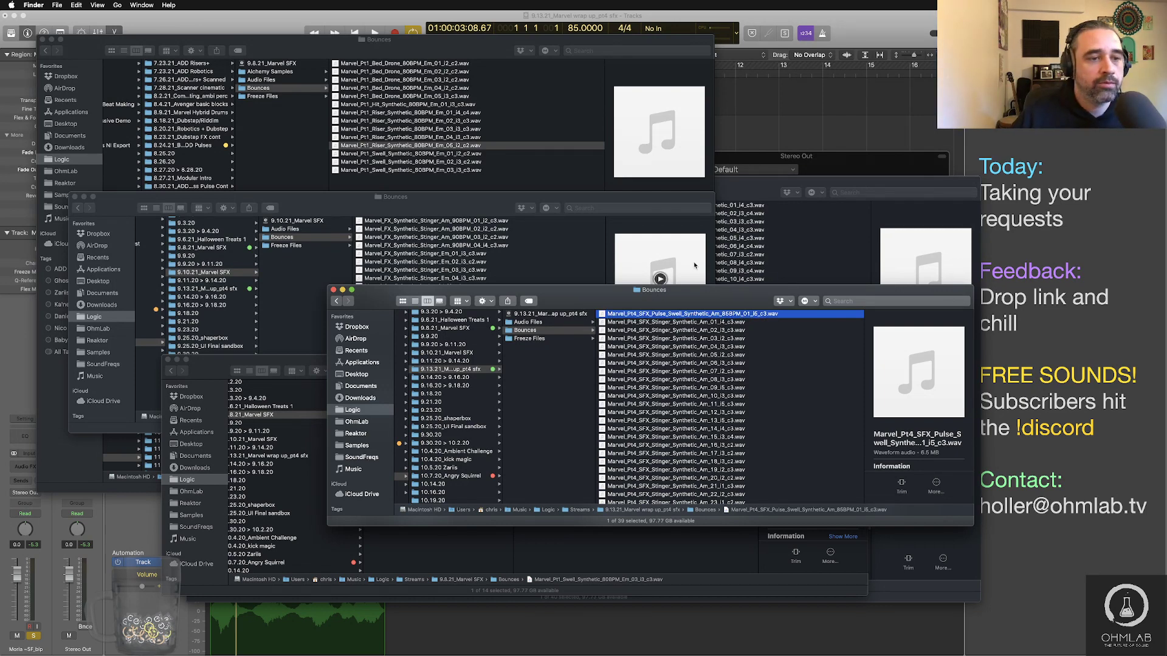
Step: Return to Logic Pro, start an offline bounce of track 3's Moria region and change the file name's number to 02
key(super+Tab)
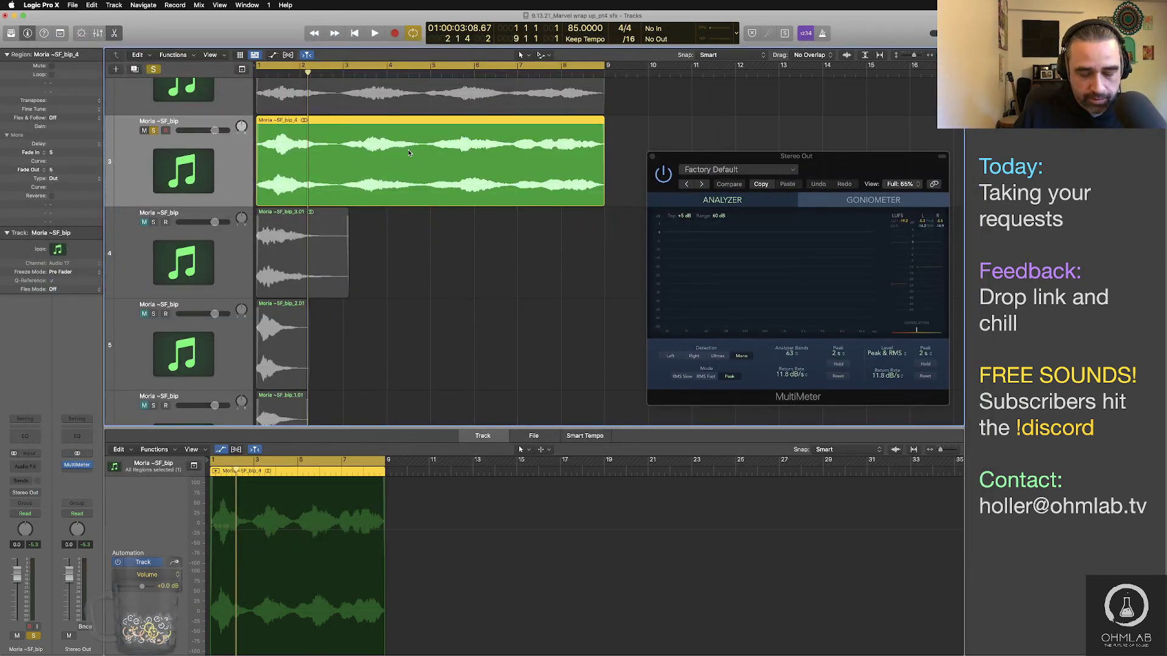
key(super+b)
click(709, 309)
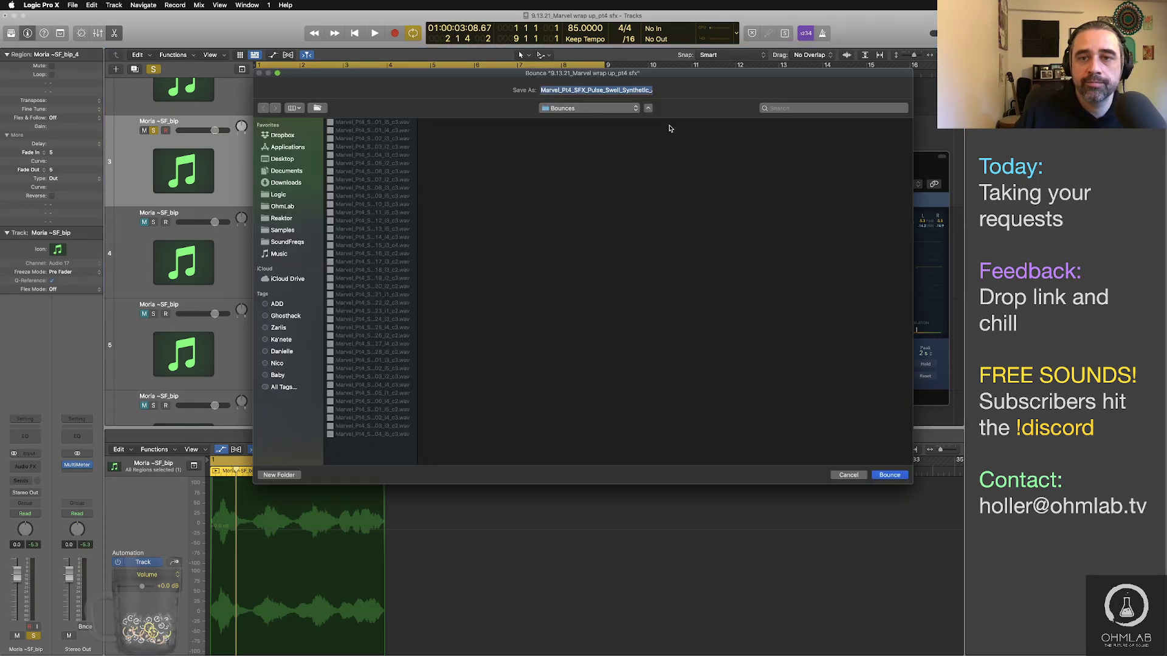
mouse_move(626, 90)
mouse_down()
mouse_move(665, 91)
mouse_move(622, 99)
mouse_up()
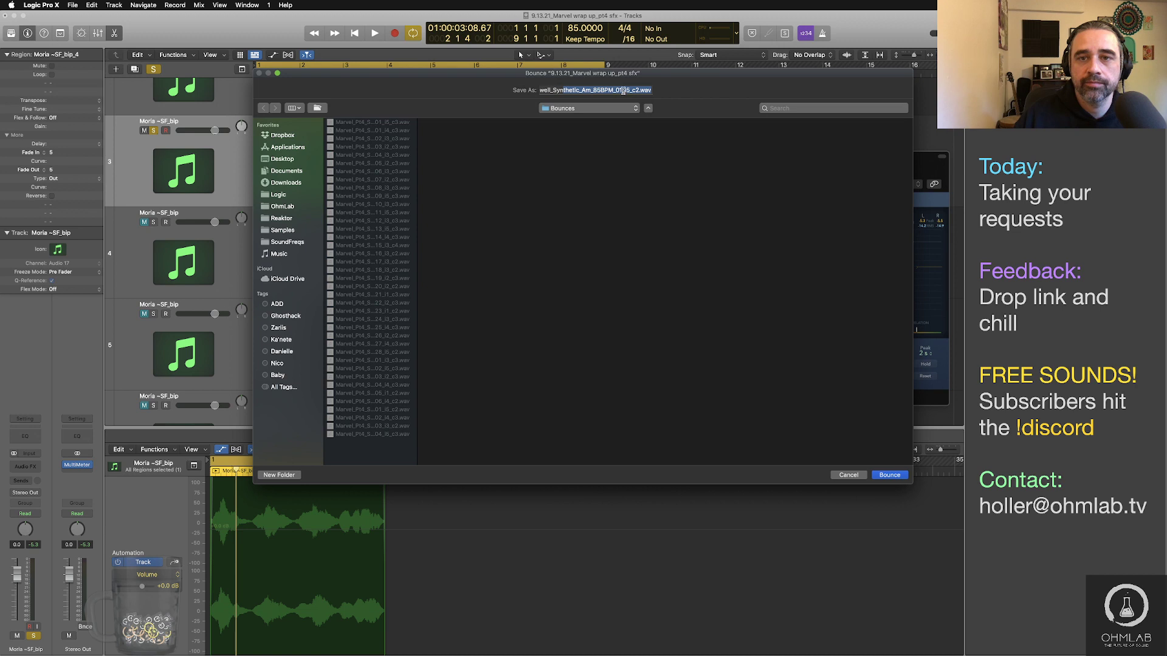
click(622, 90)
key(BackSpace)
text(2)
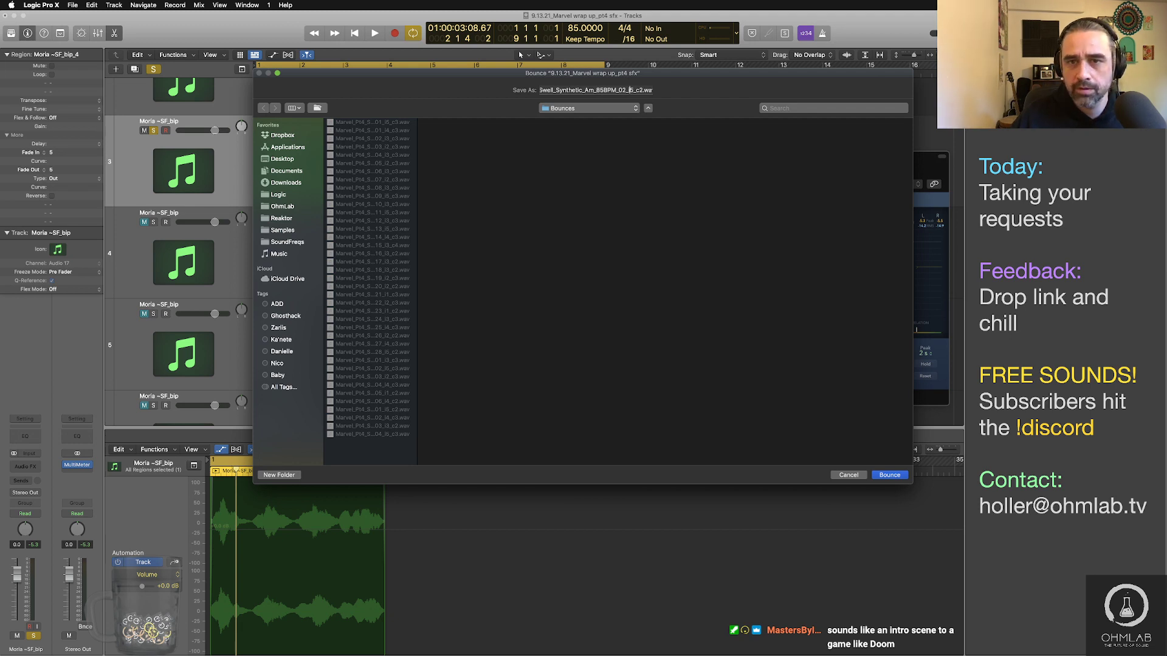
Step: Change the ending of the bounce's file name to i4_c3 and bounce the file
key(BackSpace)
text(4)
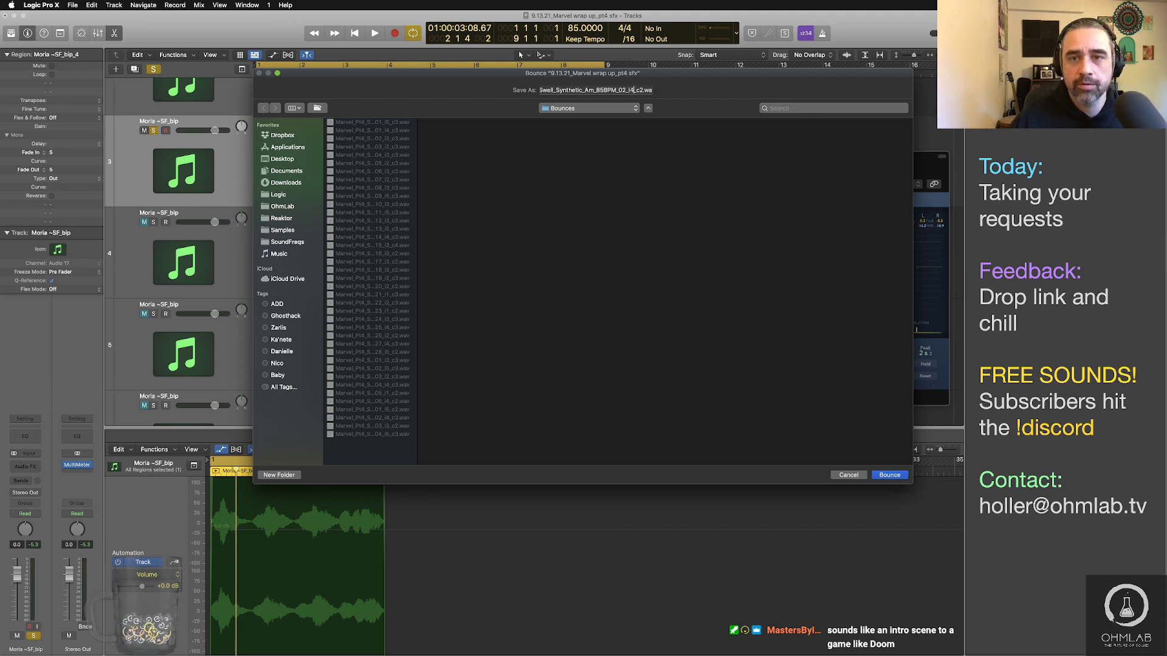
key(Right)
key(Right)
key(Right)
key(BackSpace)
text(3)
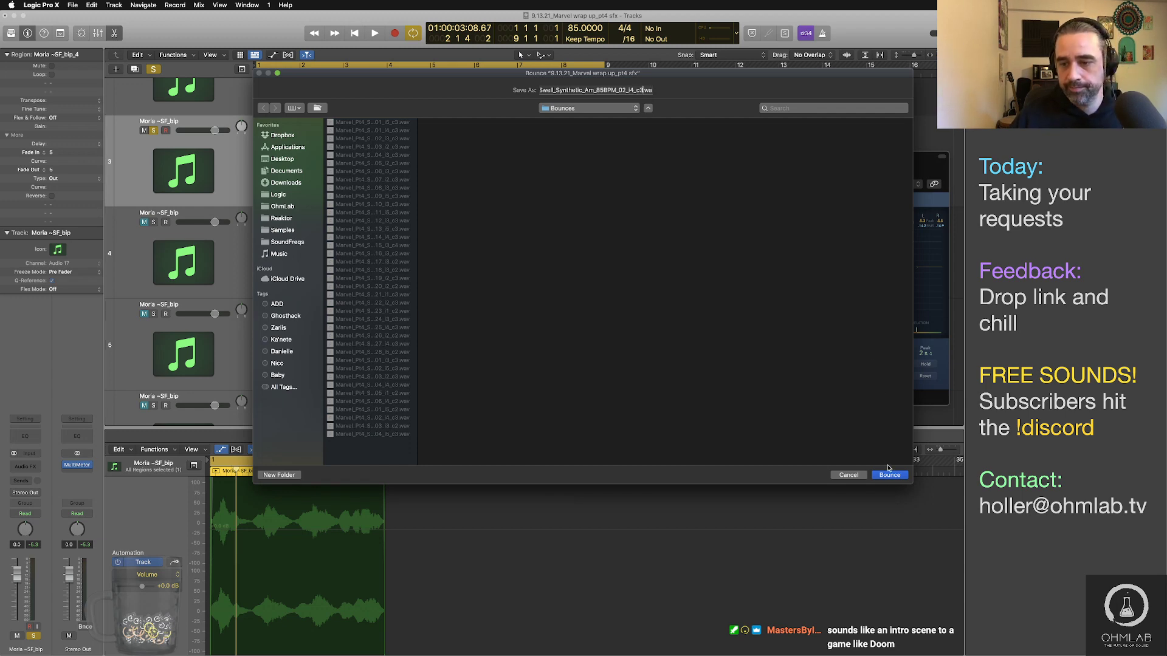
click(889, 475)
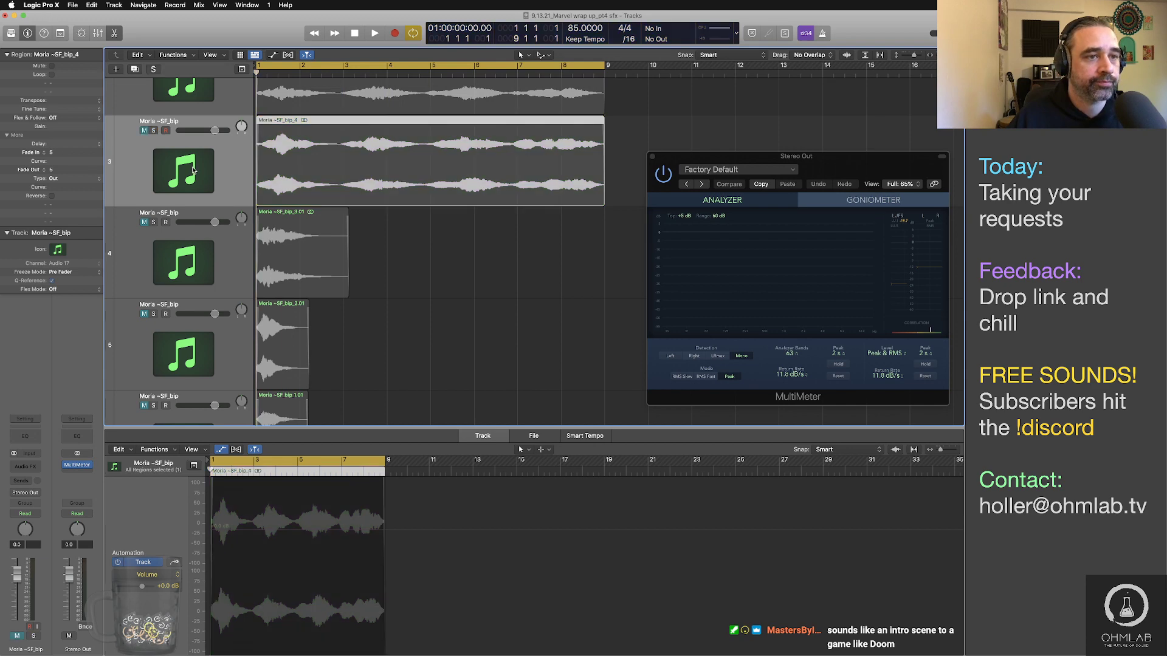
Step: Unmute and solo Moria track 2 and play its region, including the end of the cycle
scroll(192, 171, up, 1)
click(319, 171)
key(s)
key(space)
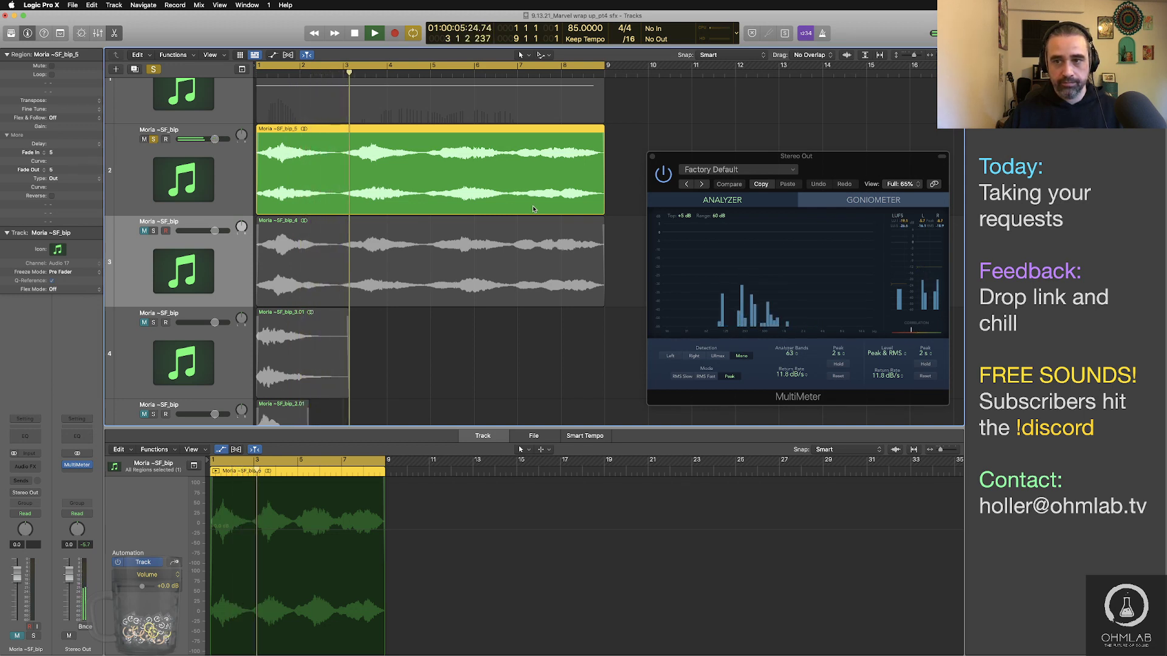
key(space)
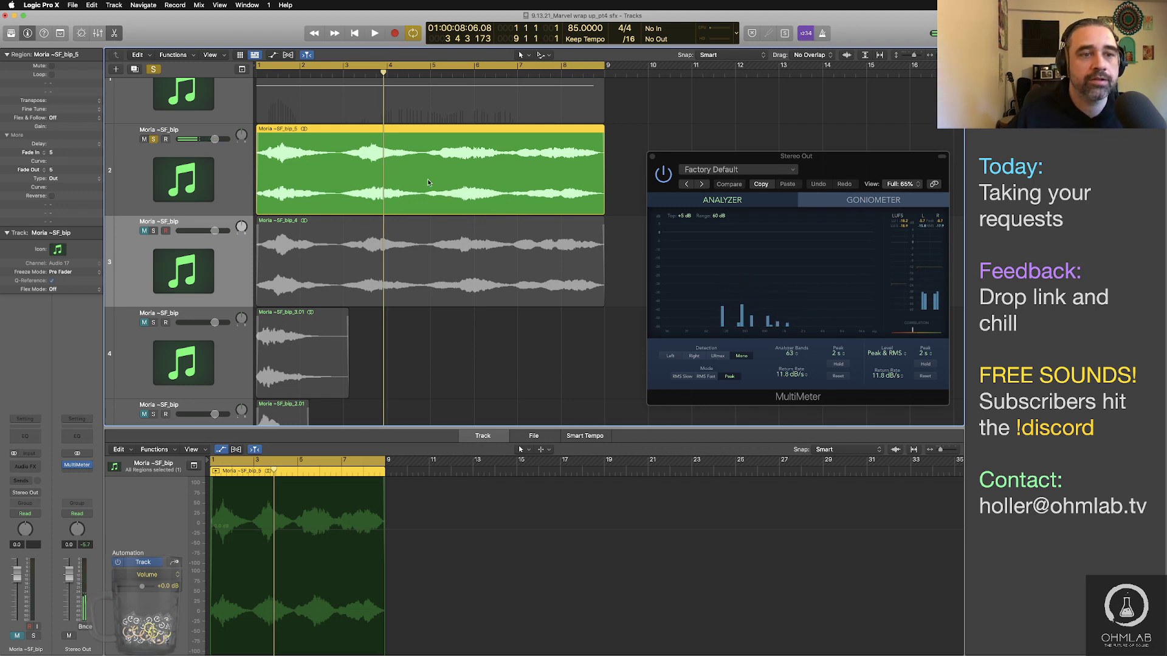
key(space)
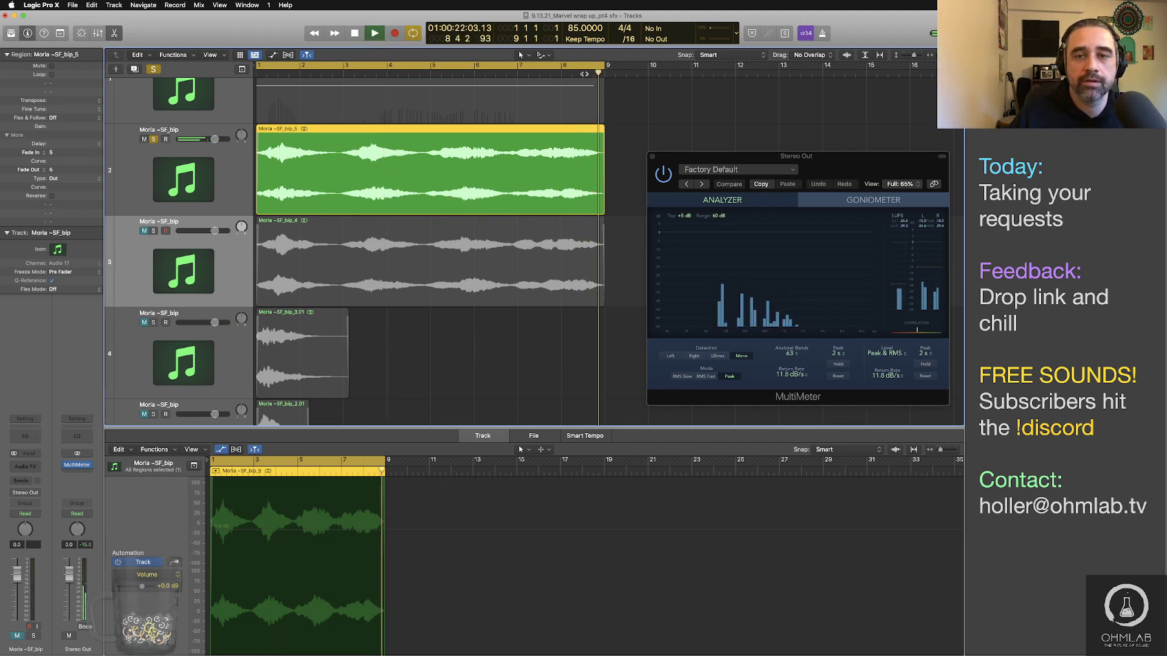
key(space)
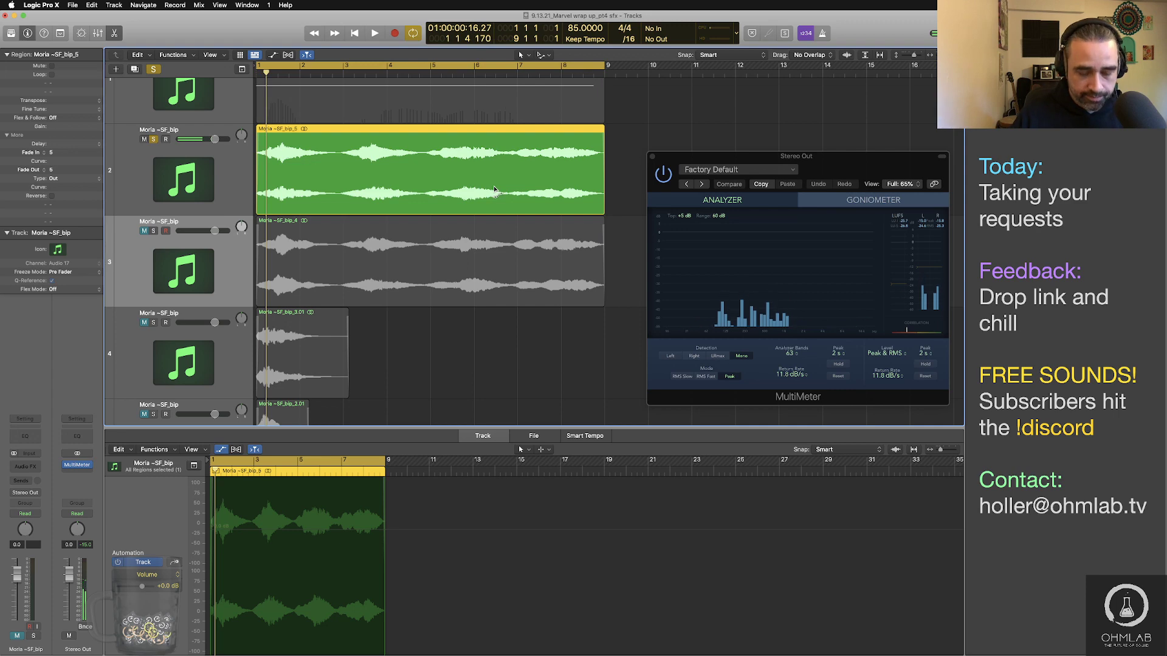
Step: Bounce track 2's Moria region offline as the 85BPM_03_i4_c3 pulse swell WAV, and turn off the track's solo
key(super+b)
click(729, 311)
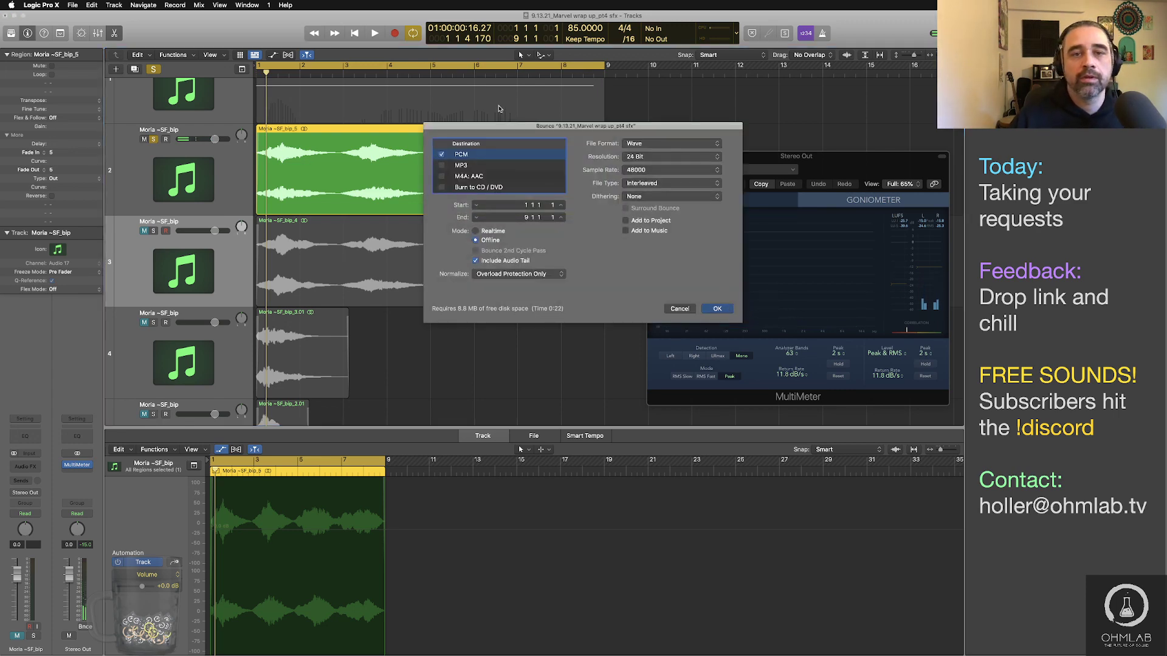
key(Return)
drag(631, 90, 684, 91)
click(621, 90)
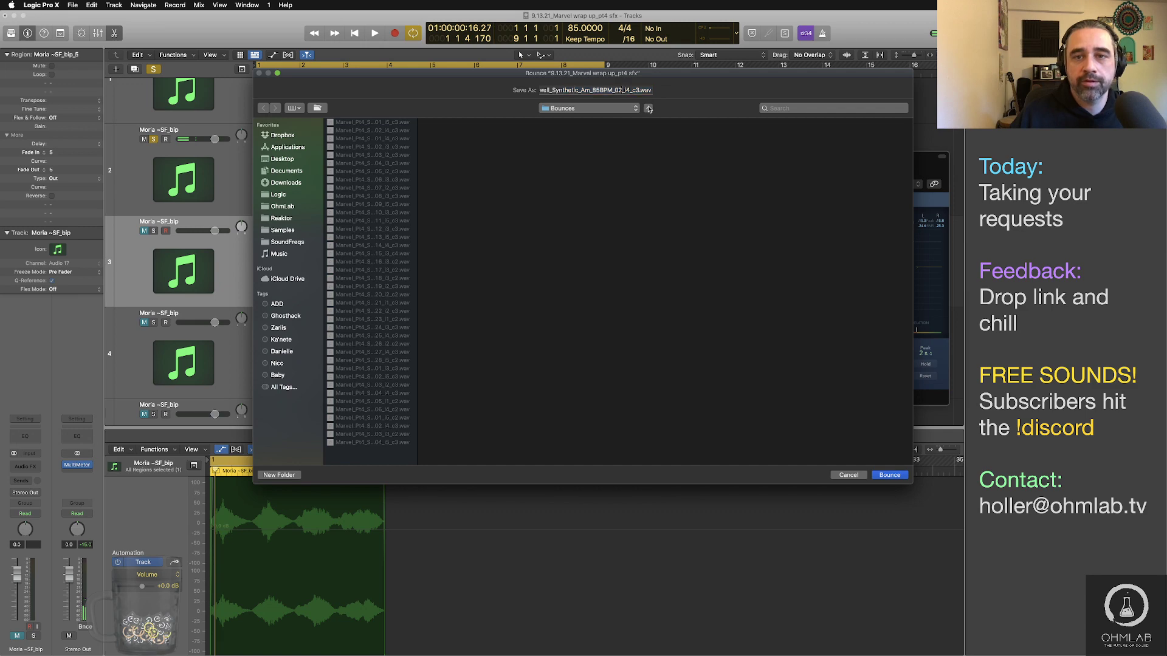
key(BackSpace)
text(3)
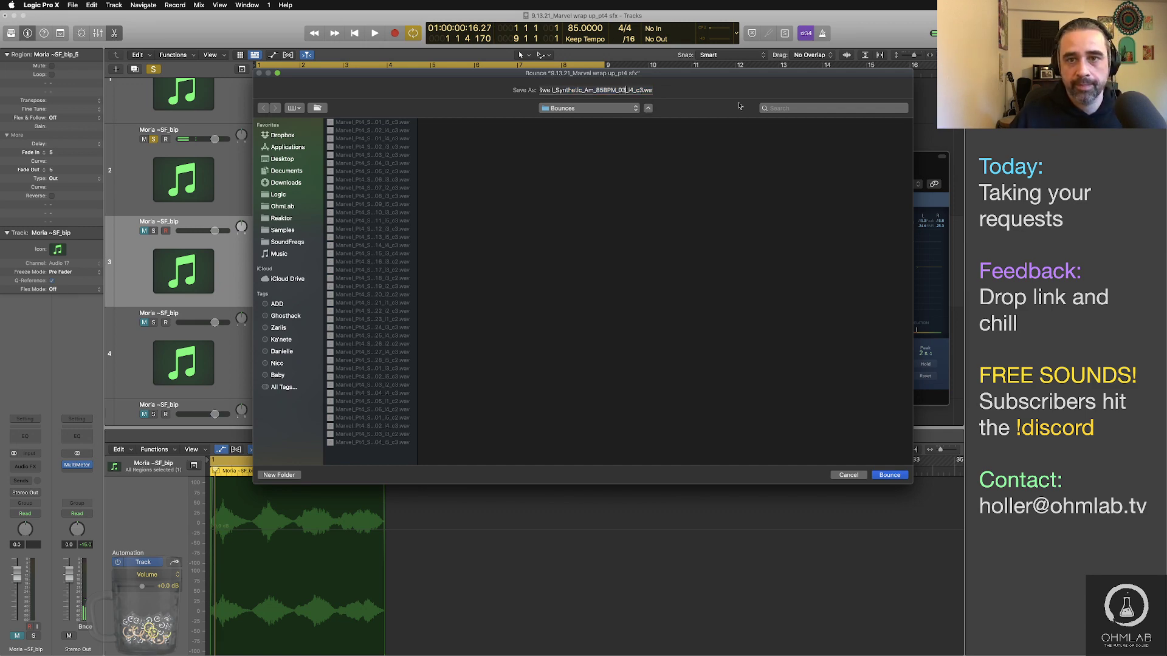
click(888, 476)
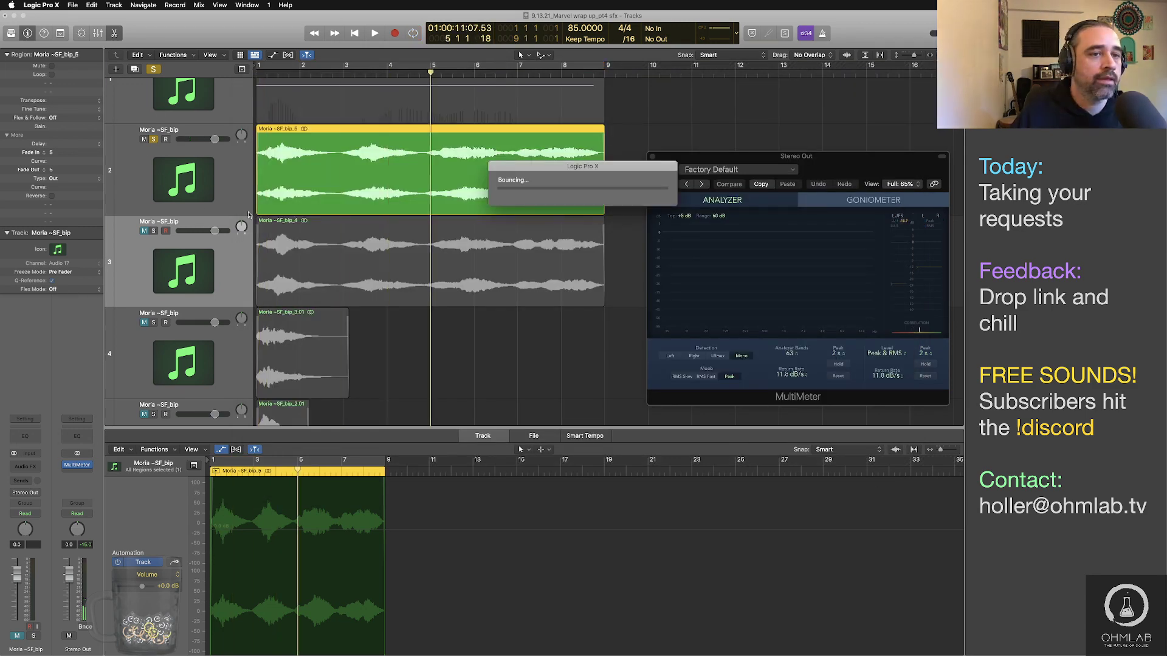
click(155, 141)
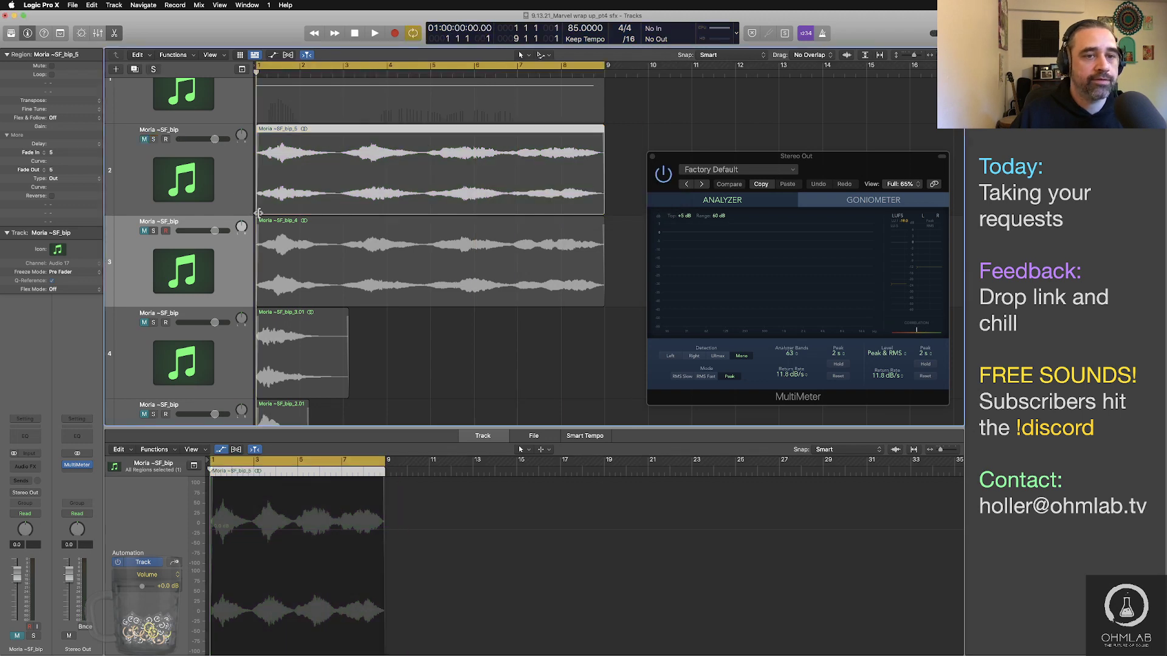
Step: Unmute and solo Moria track 6 and play its short region
scroll(259, 213, down, 10)
click(180, 193)
click(153, 179)
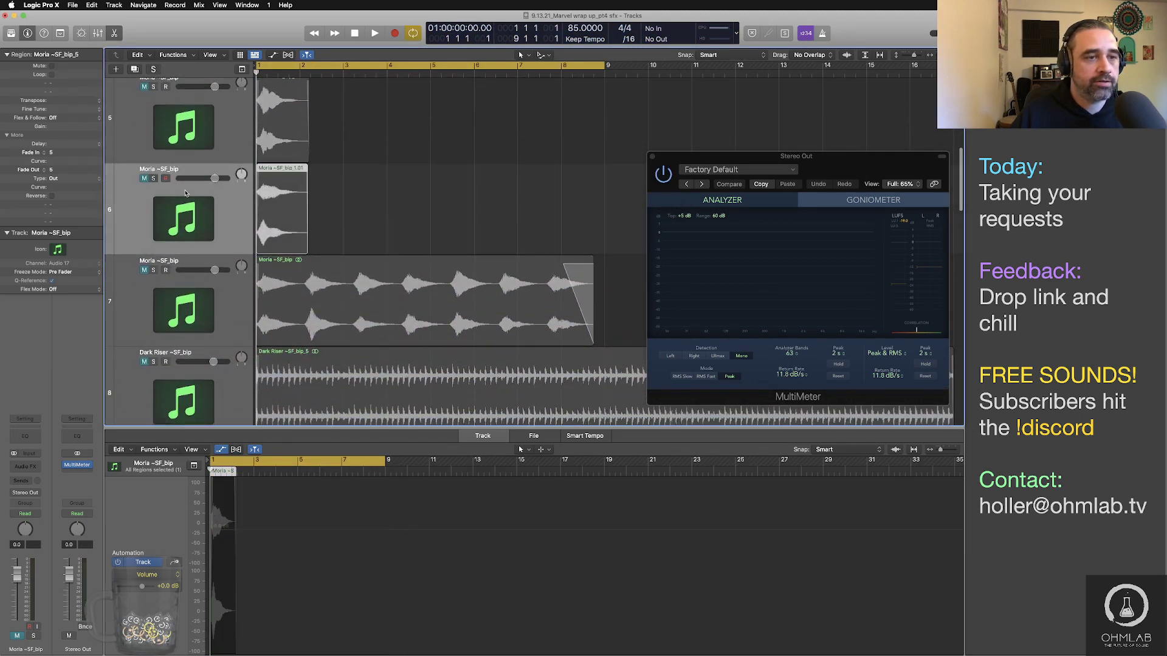
click(324, 219)
key(space)
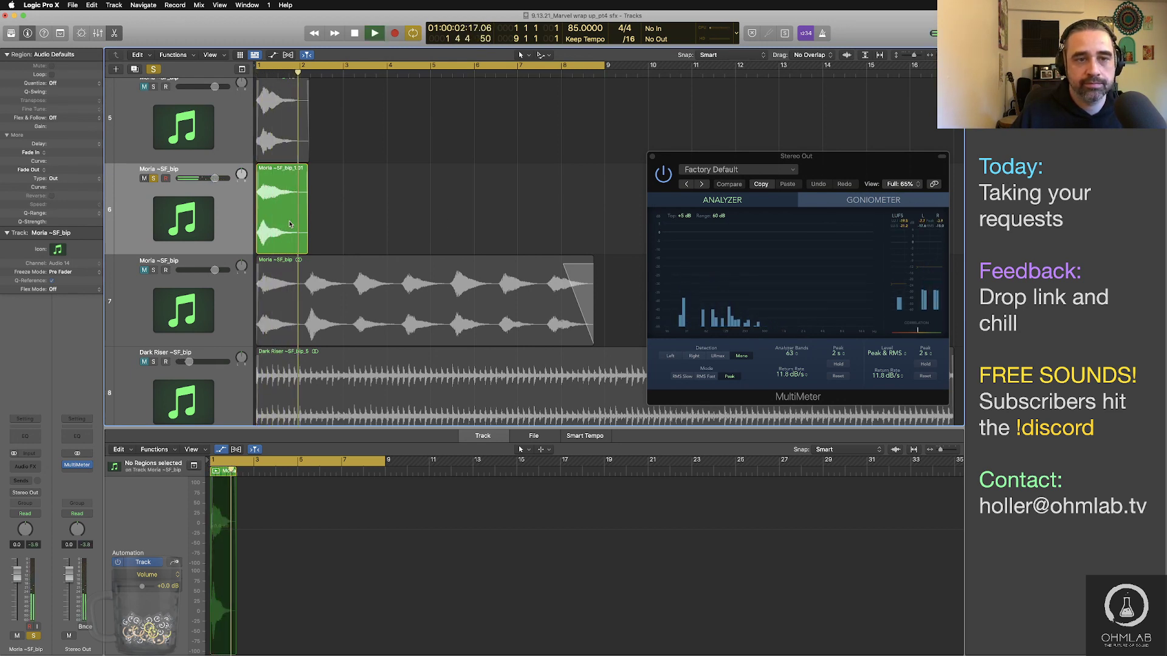
key(space)
Step: Set the cycle range to track 6's Moria region and start an offline 24-bit WAV bounce of it
click(286, 223)
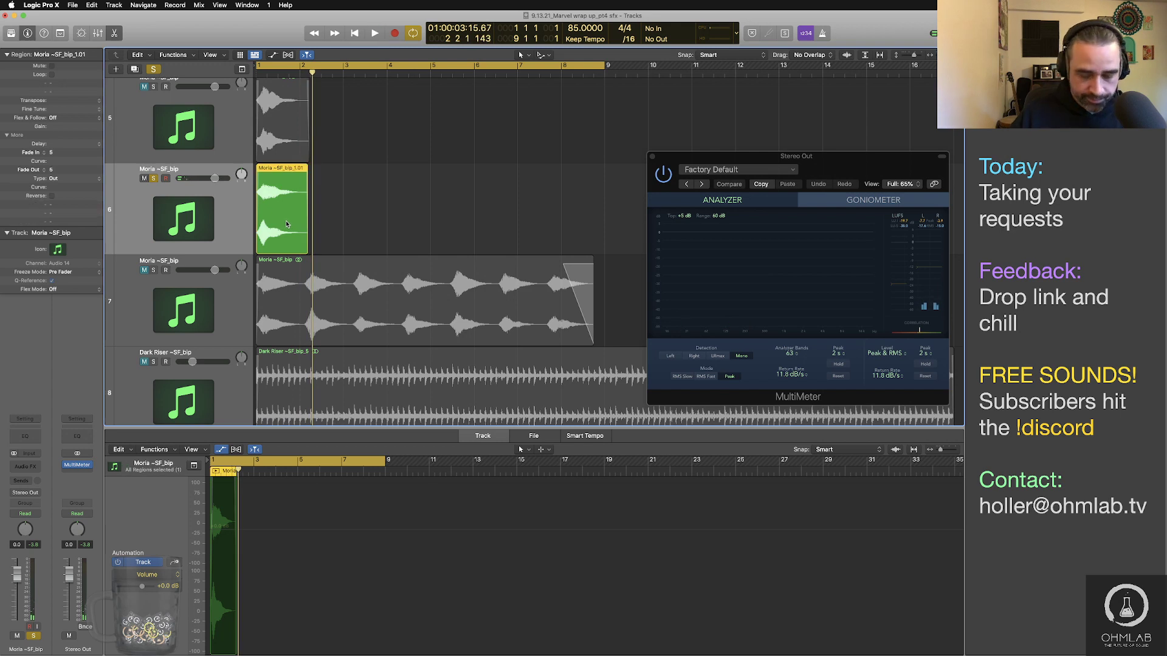
key(u)
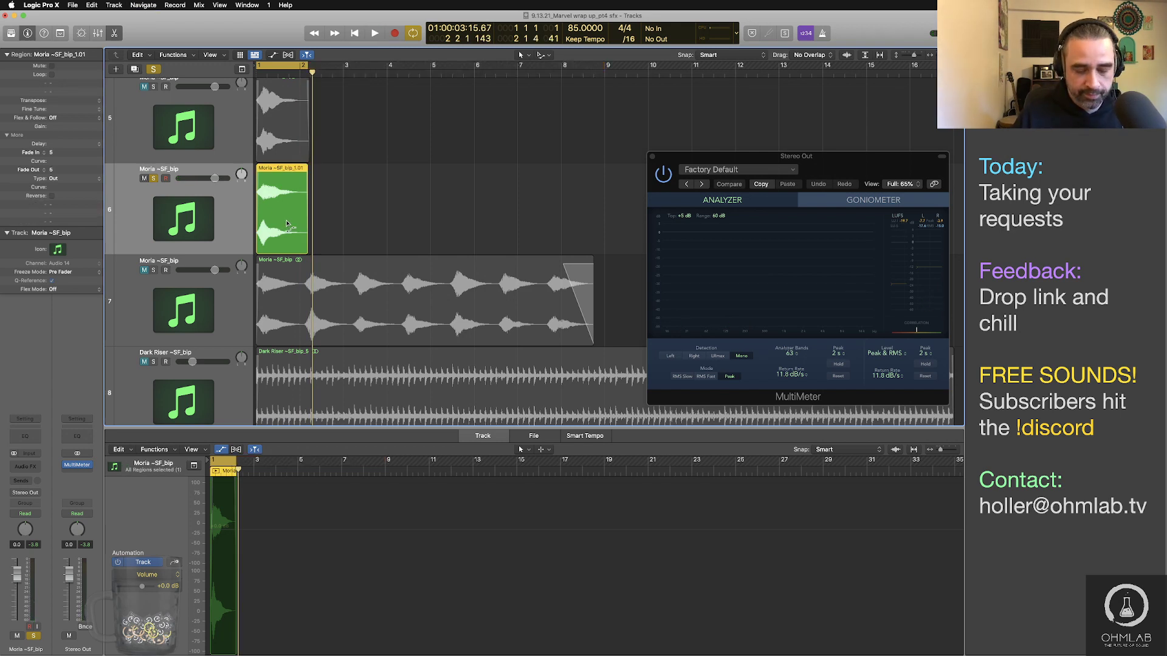
key(super+b)
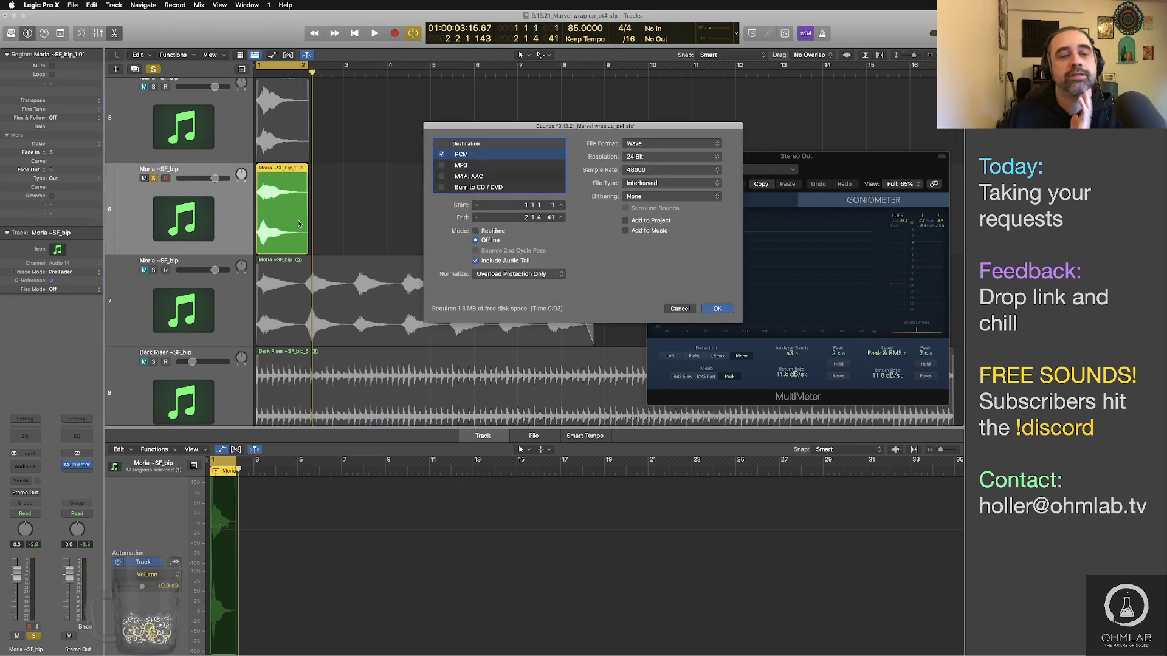
click(717, 309)
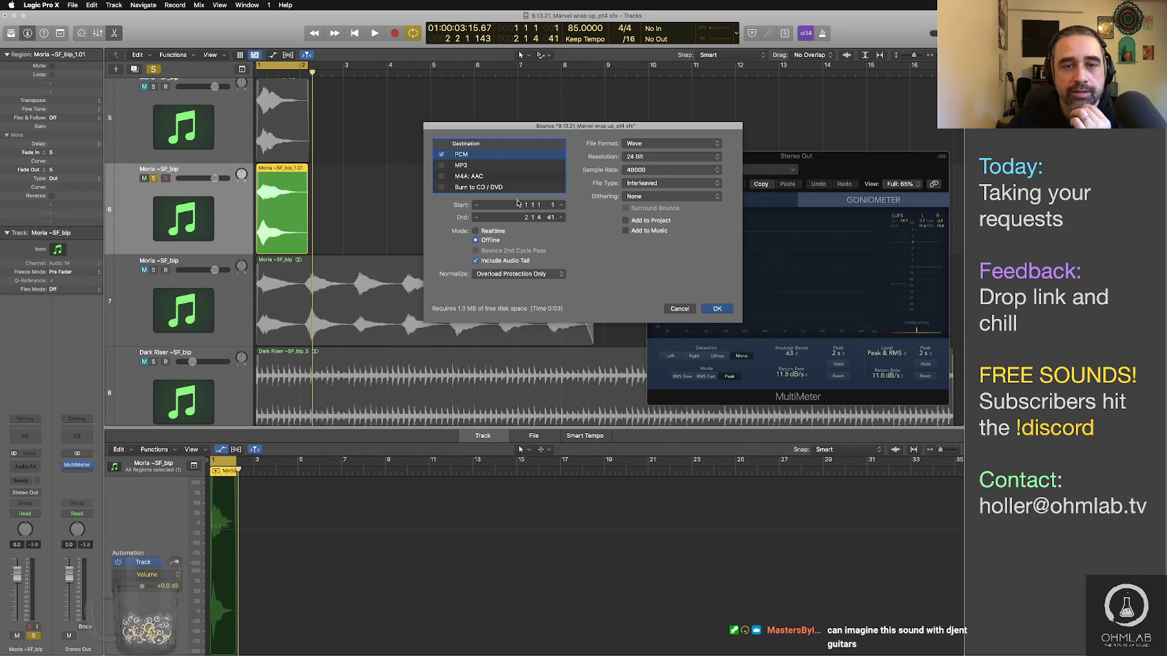
key(Return)
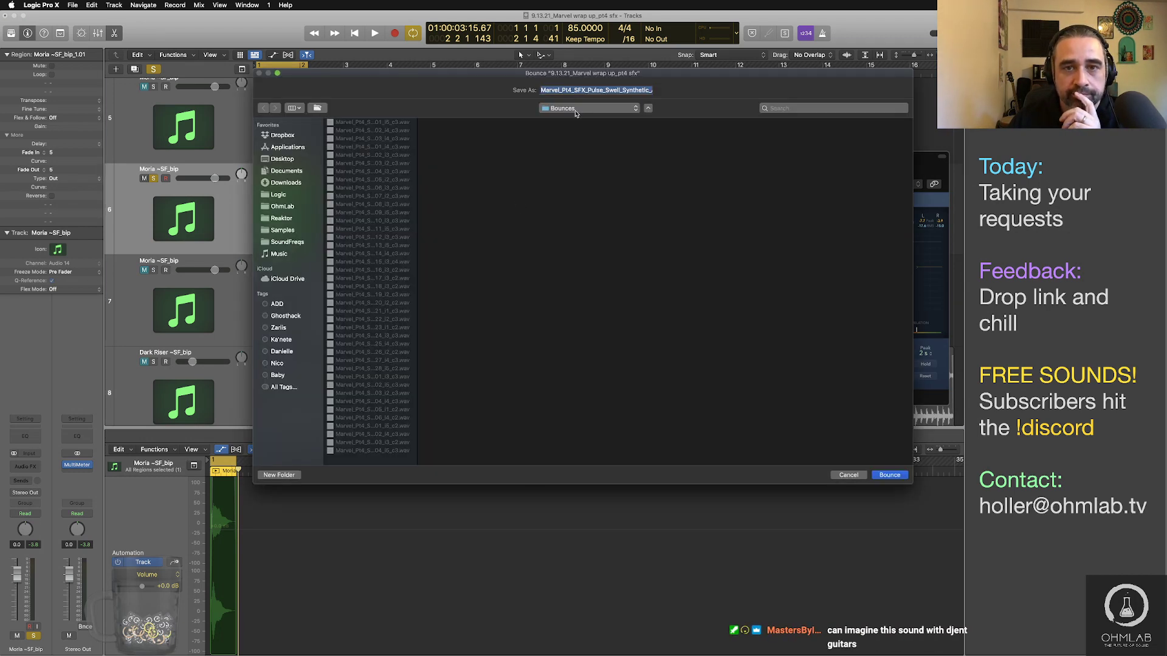
Step: Name the bounce Marvel_Pt4_SFX_Swell_Synthetic_Am_05_i5_c3.wav, continuing the numbering of the existing Swell_Synthetic files, and bounce it
drag(416, 439, 658, 445)
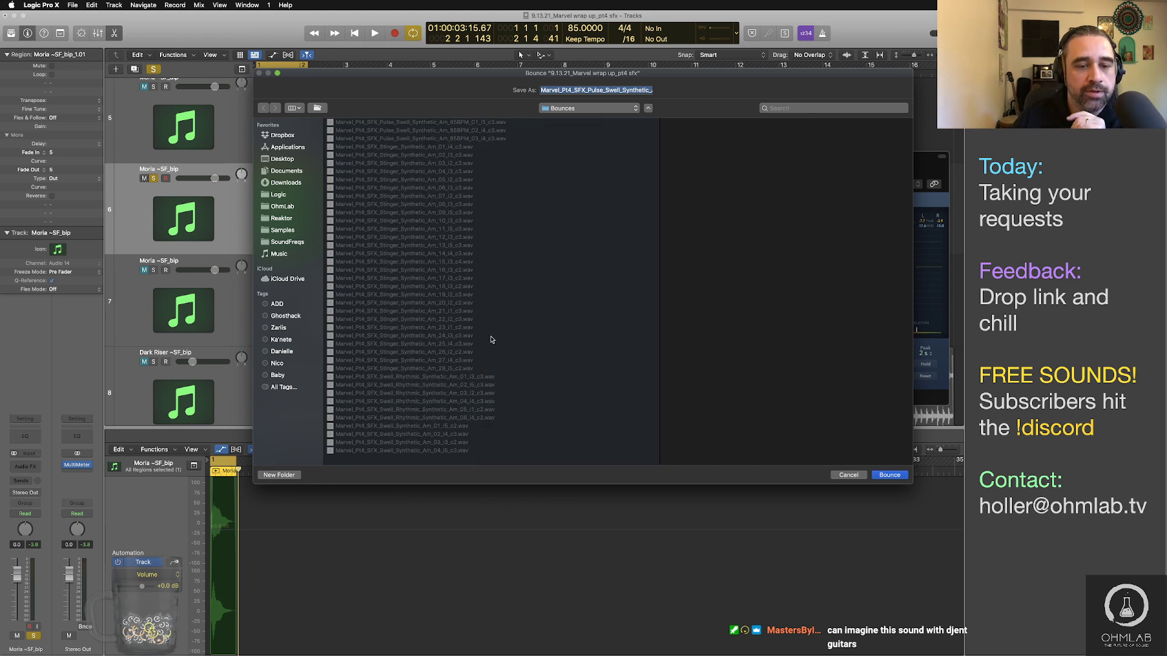
click(422, 451)
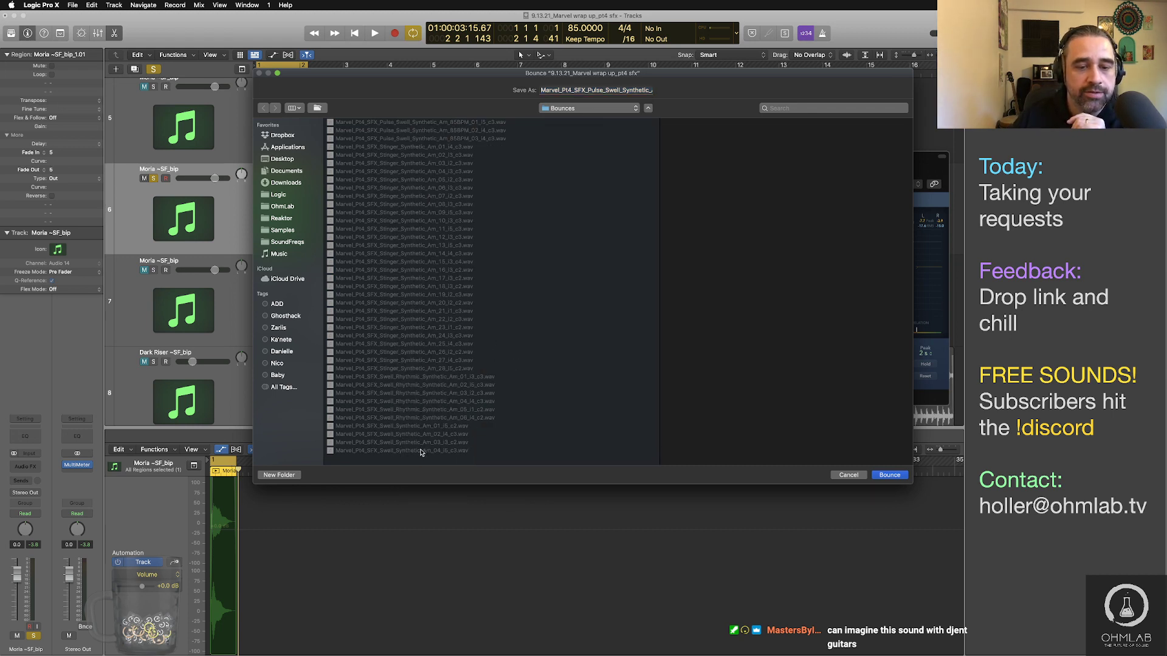
click(644, 90)
drag(649, 90, 620, 93)
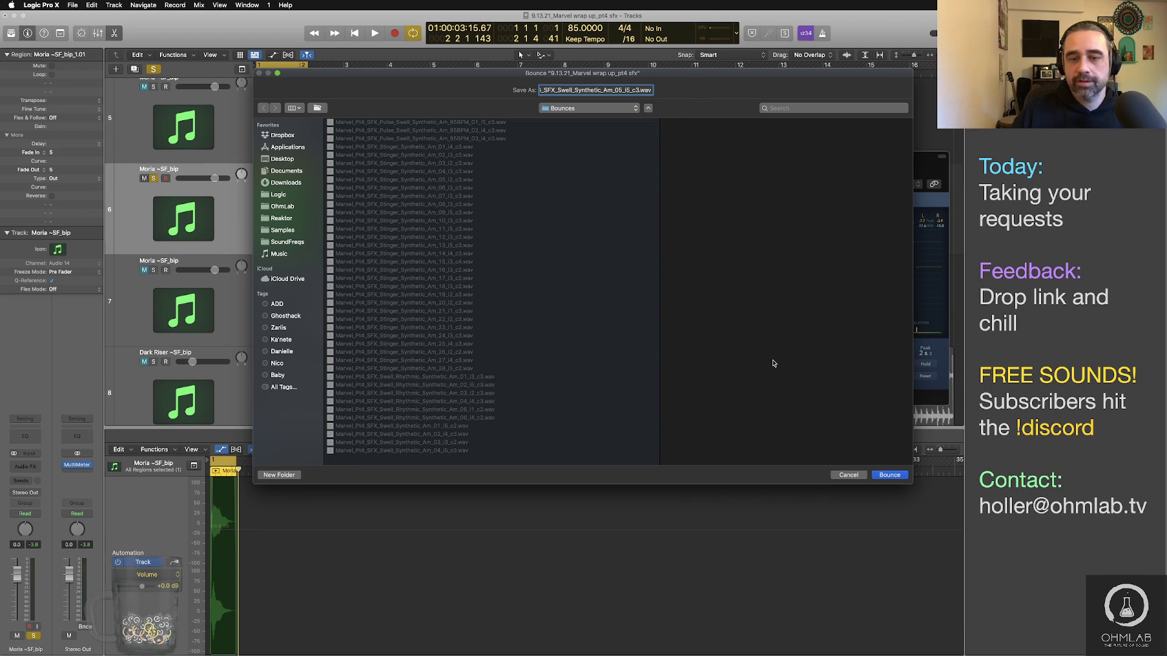
click(875, 477)
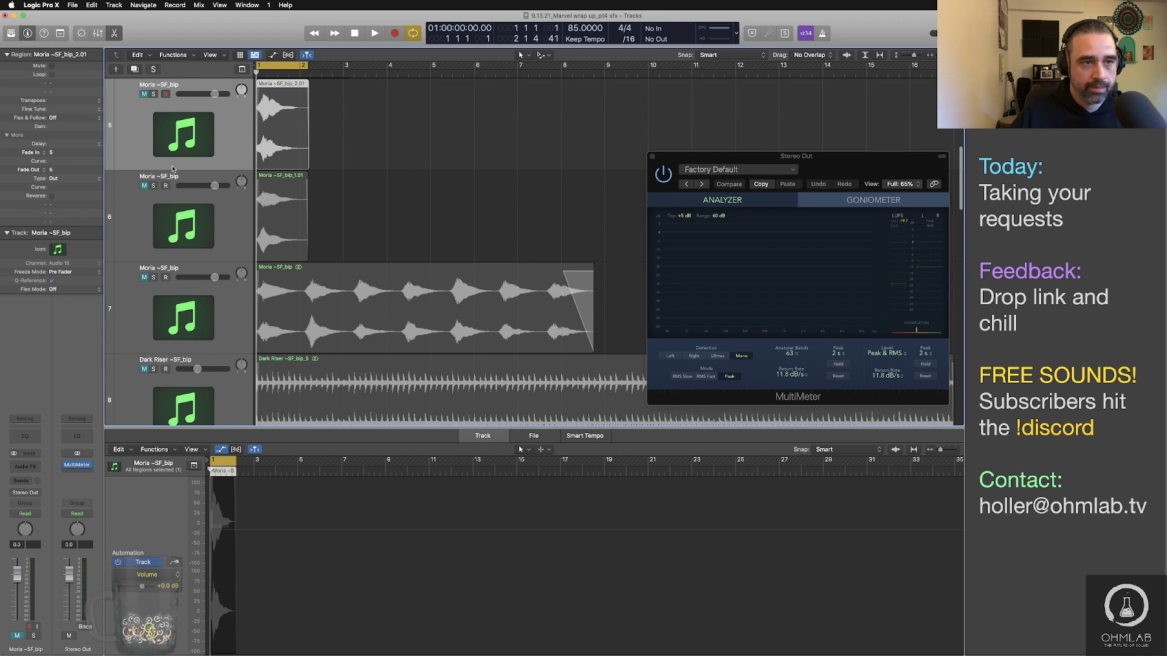
Step: Solo Moria track 5 and play its short region
click(265, 116)
key(s)
key(space)
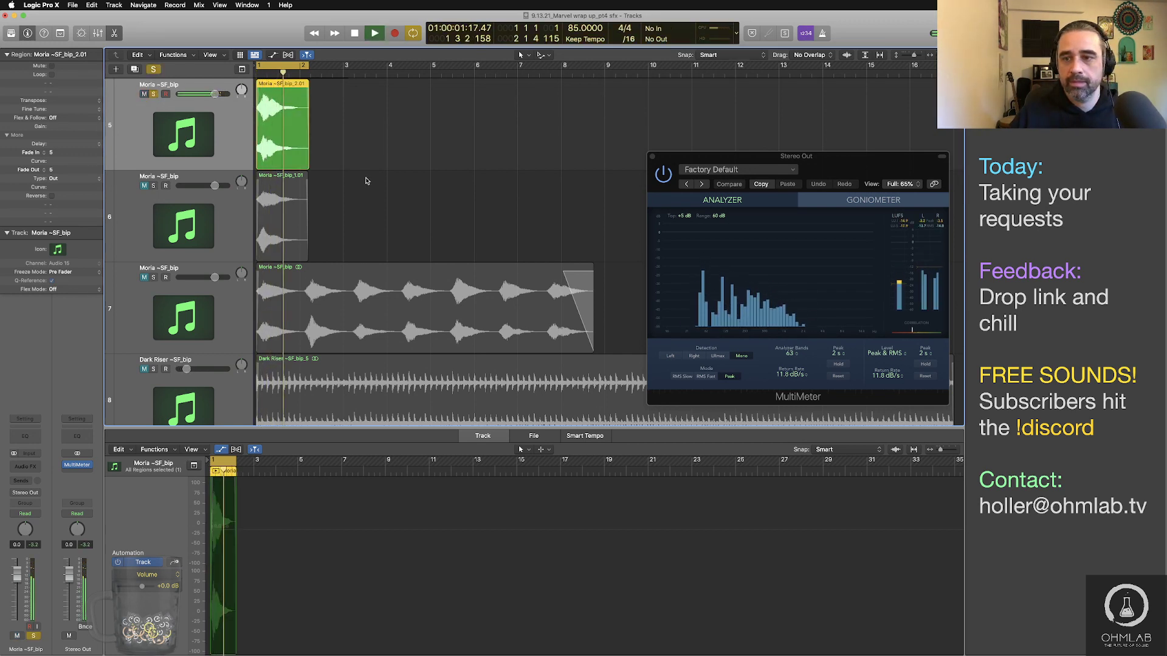
key(space)
Step: Lower the gain of track 5's Moria region to -3.0 dB, checking the level with playback
drag(56, 126, 59, 152)
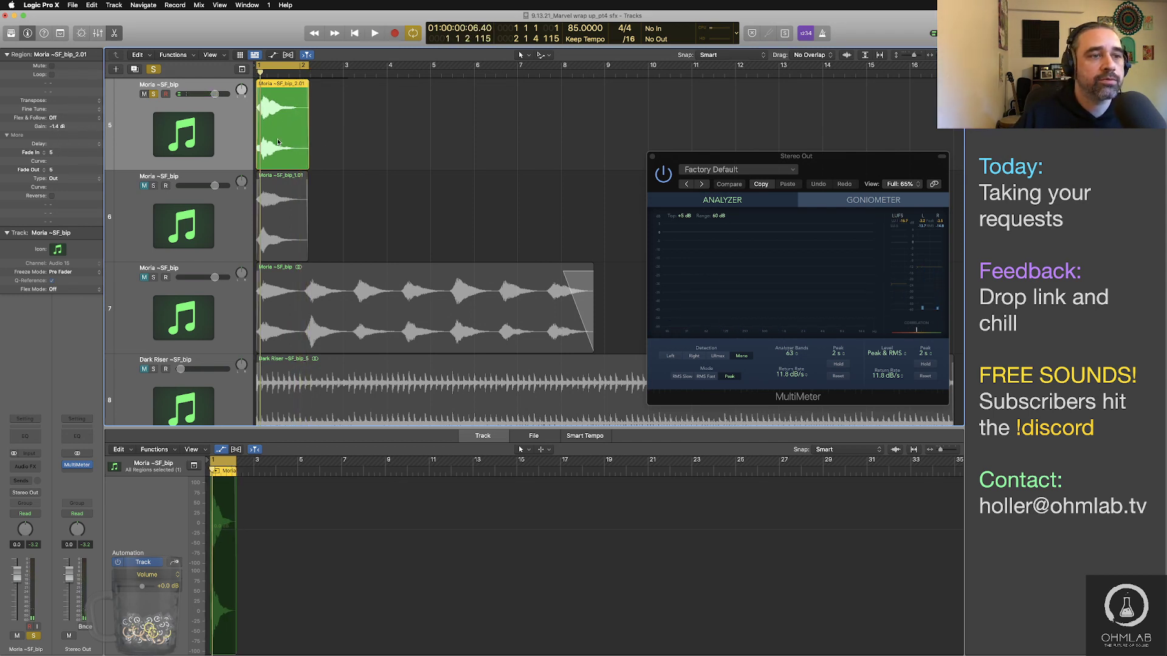
key(space)
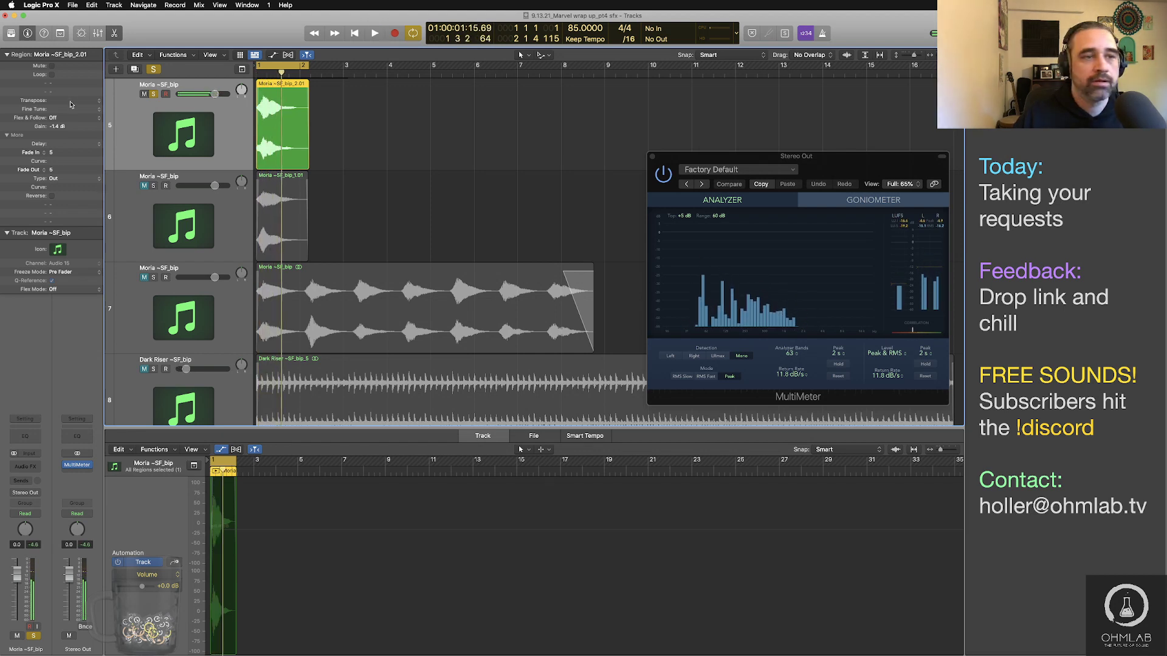
drag(57, 126, 58, 141)
key(space)
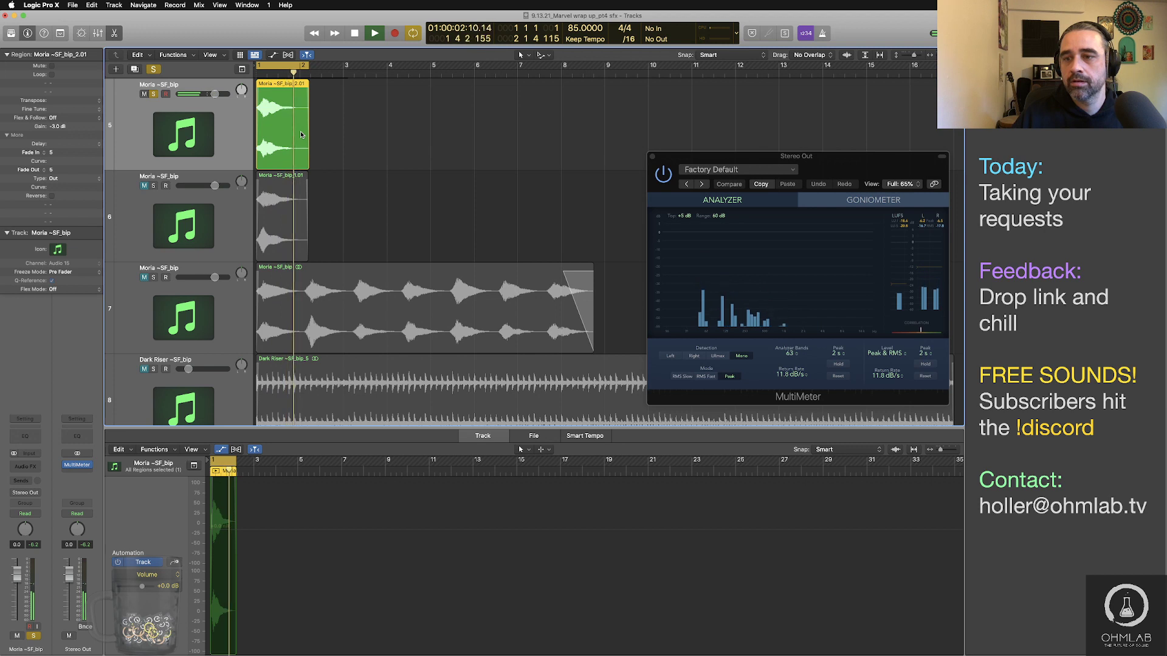
key(space)
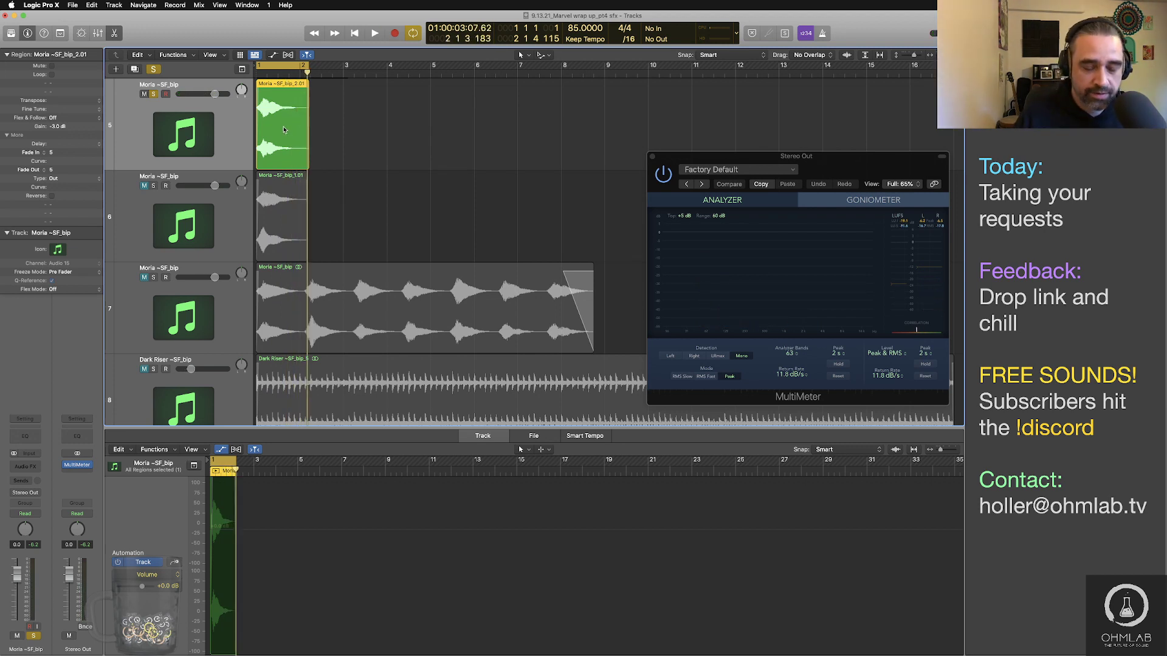
Step: Bounce track 5's region offline as a 24-bit WAV named Marvel_Pt4_SFX_Swell_Synthetic_Am_06_i5_c2.wav
key(super+b)
click(716, 310)
click(647, 90)
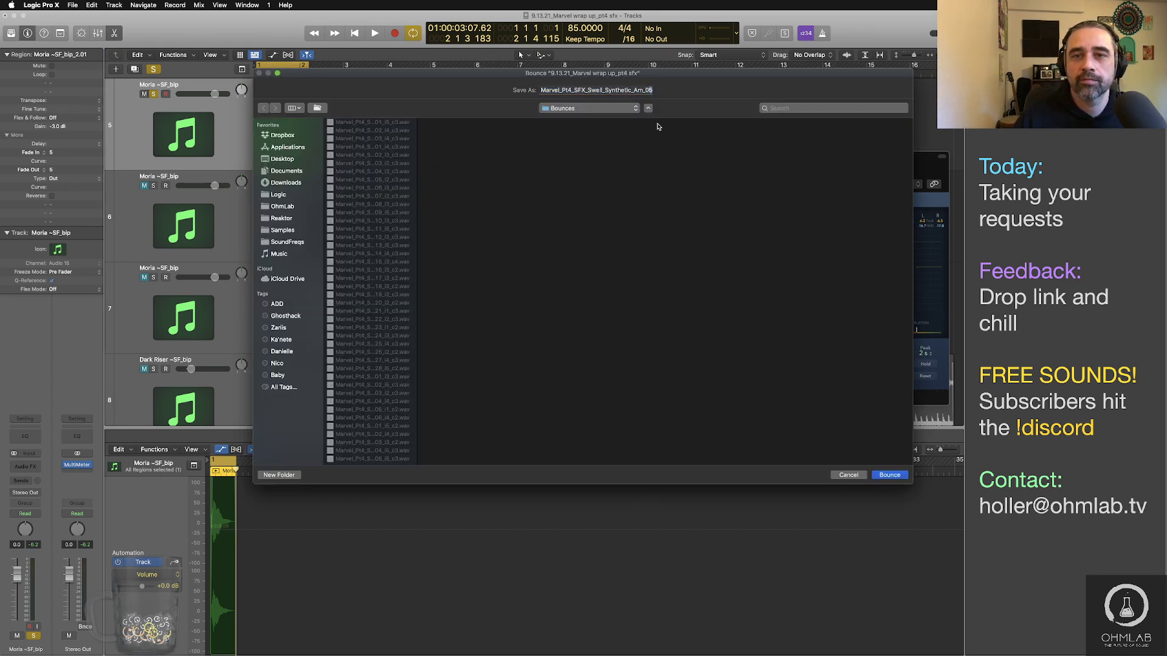
key(BackSpace)
text(6_l5_c3.wav)
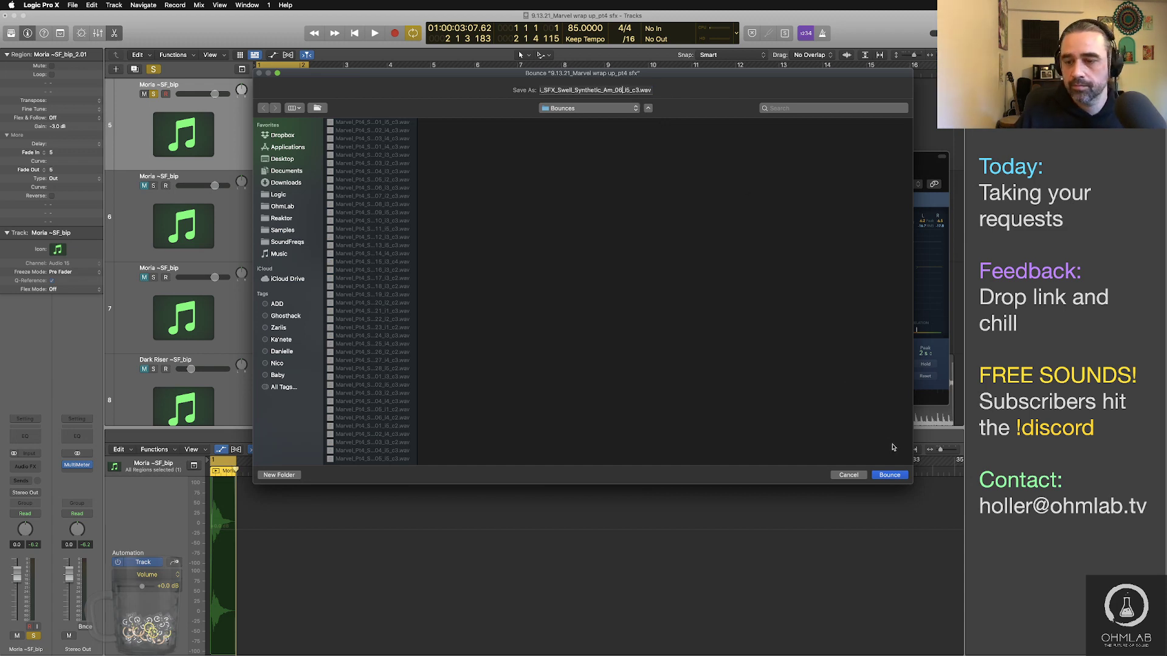
drag(634, 90, 638, 90)
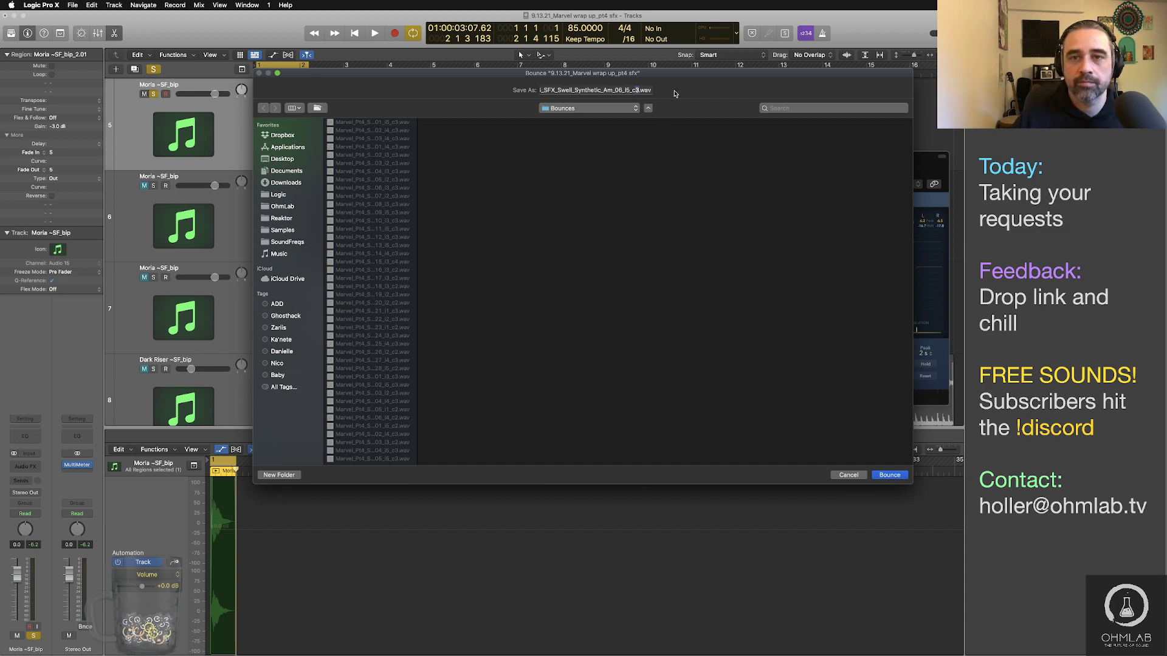
text(2)
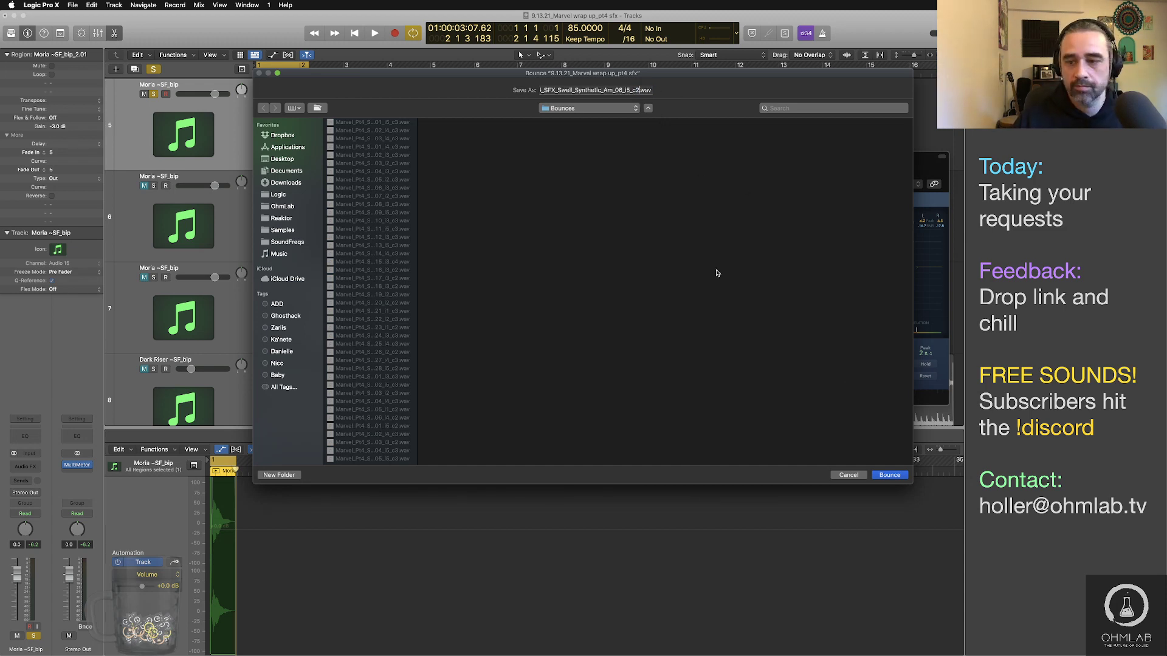
click(889, 475)
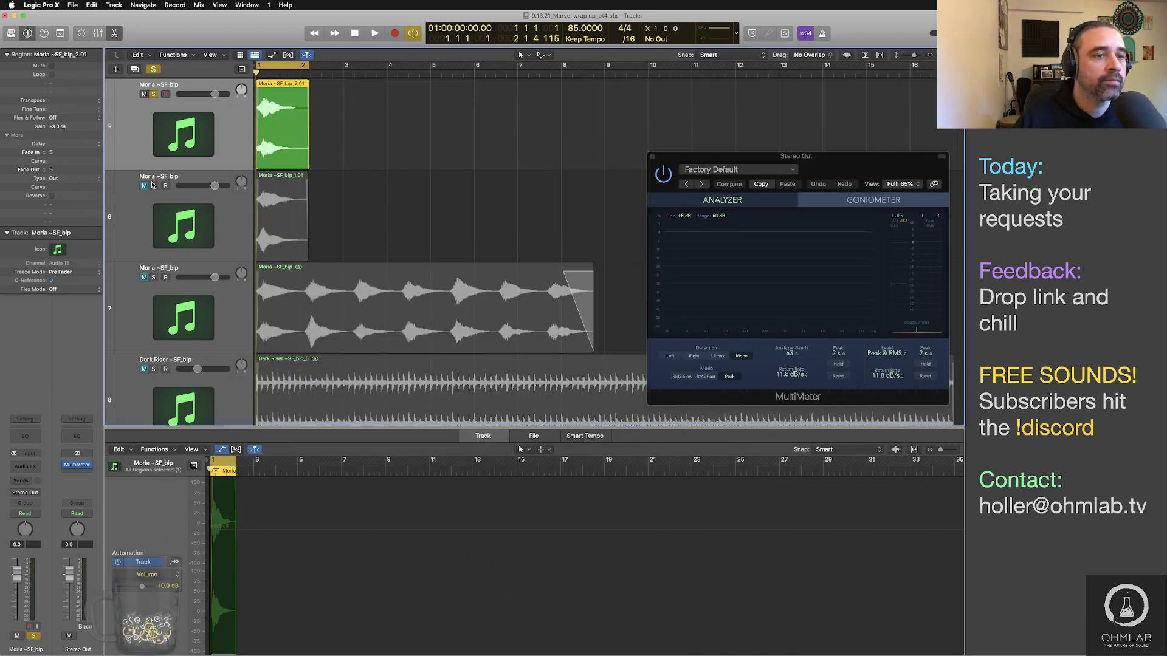
Step: Mute and unsolo track 5, solo Moria track 4, and audition its region with the cycle range set to the region's length
scroll(146, 128, up, 5)
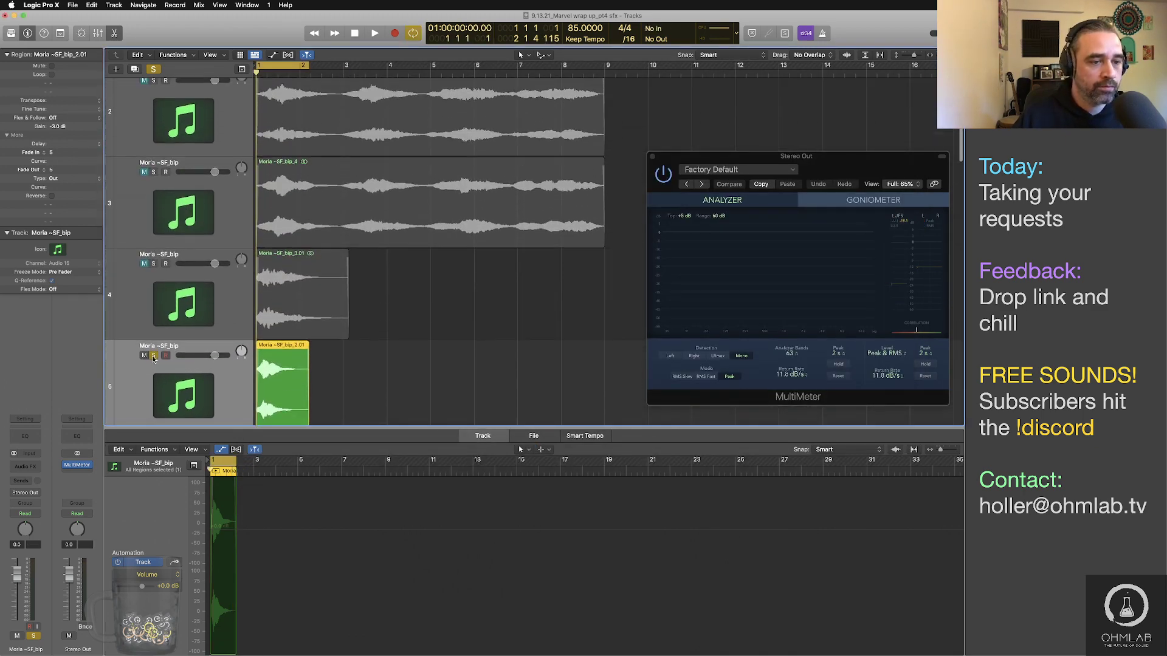
key(s)
key(m)
click(154, 264)
click(325, 297)
key(space)
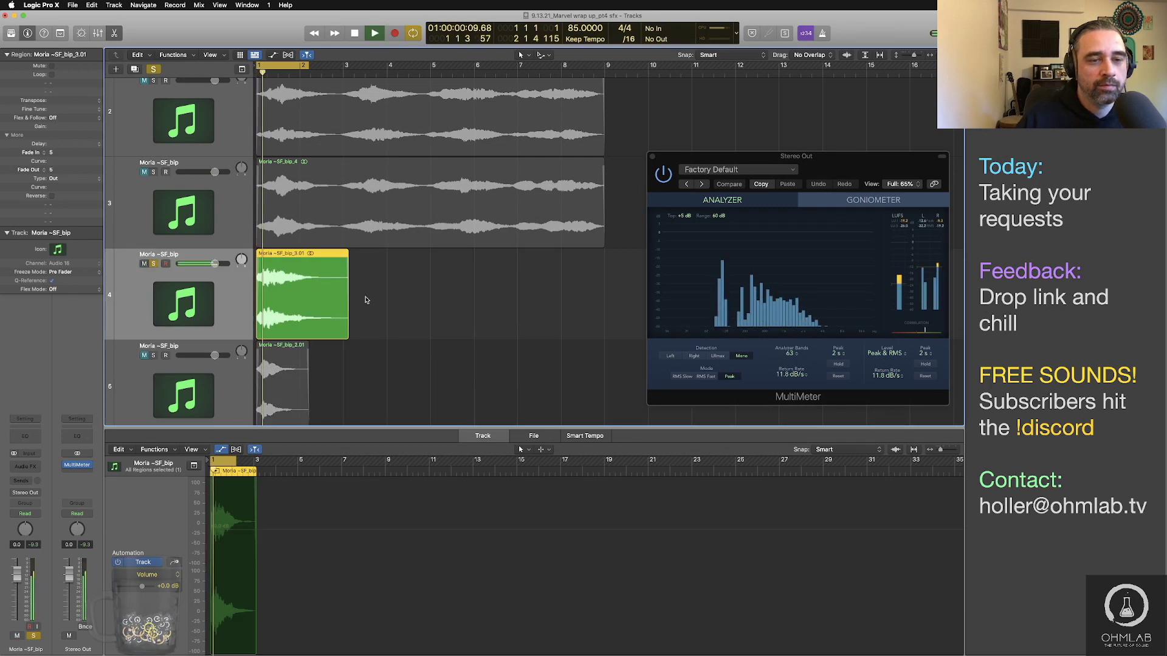
key(super+u)
key(space)
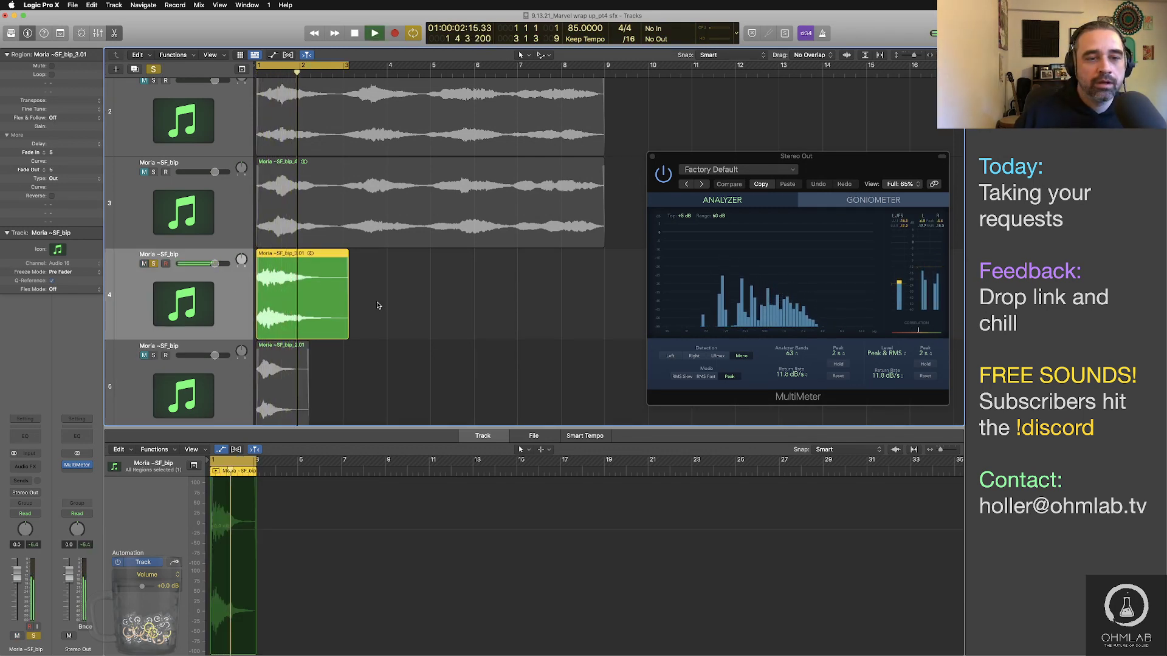
key(space)
Step: Add volume automation on track 4 that fades from 0 dB at about bar 2 to -∞ dB at the region's end, and play it
key(a)
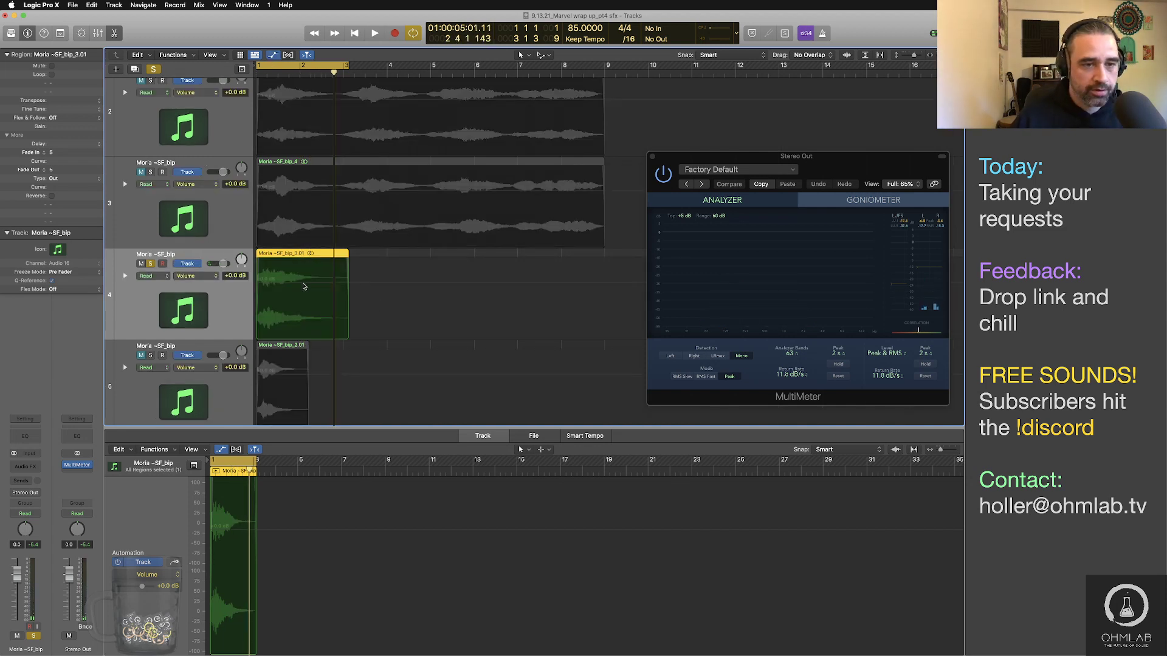
click(340, 288)
click(349, 284)
click(307, 284)
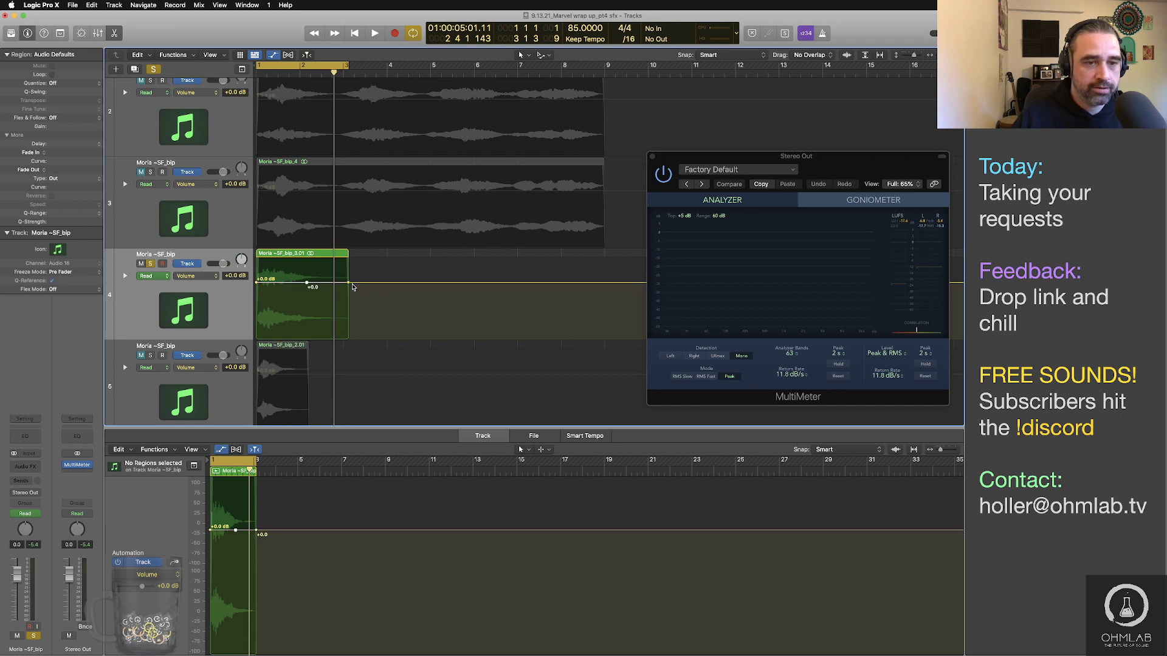
drag(349, 284, 349, 335)
click(290, 73)
key(space)
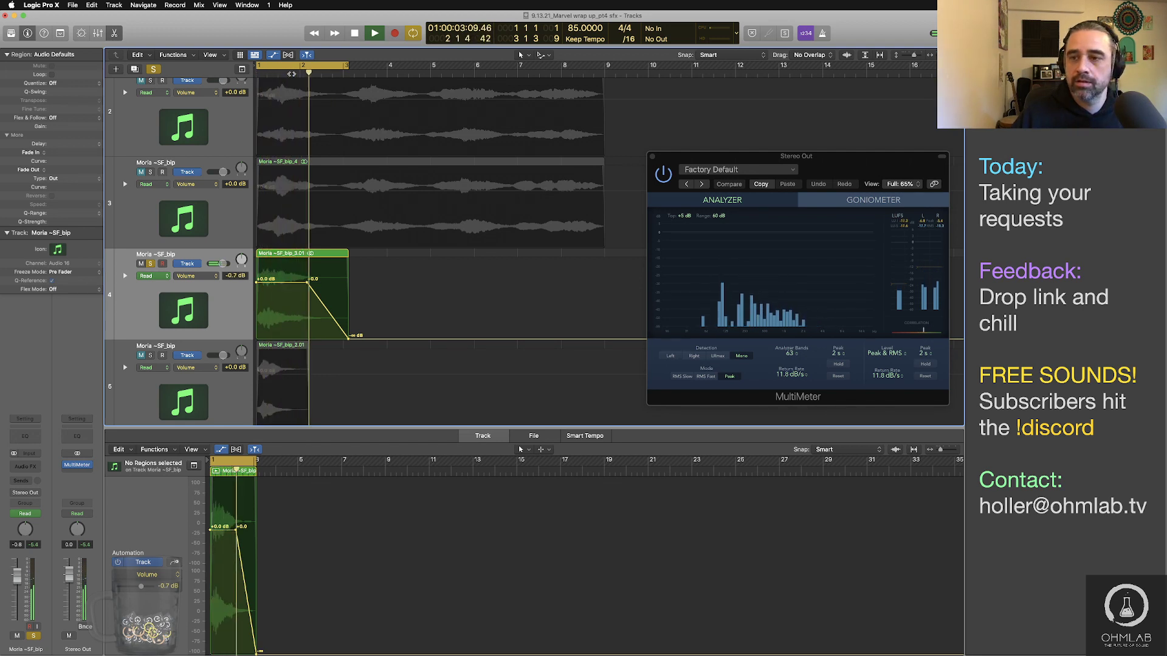
key(space)
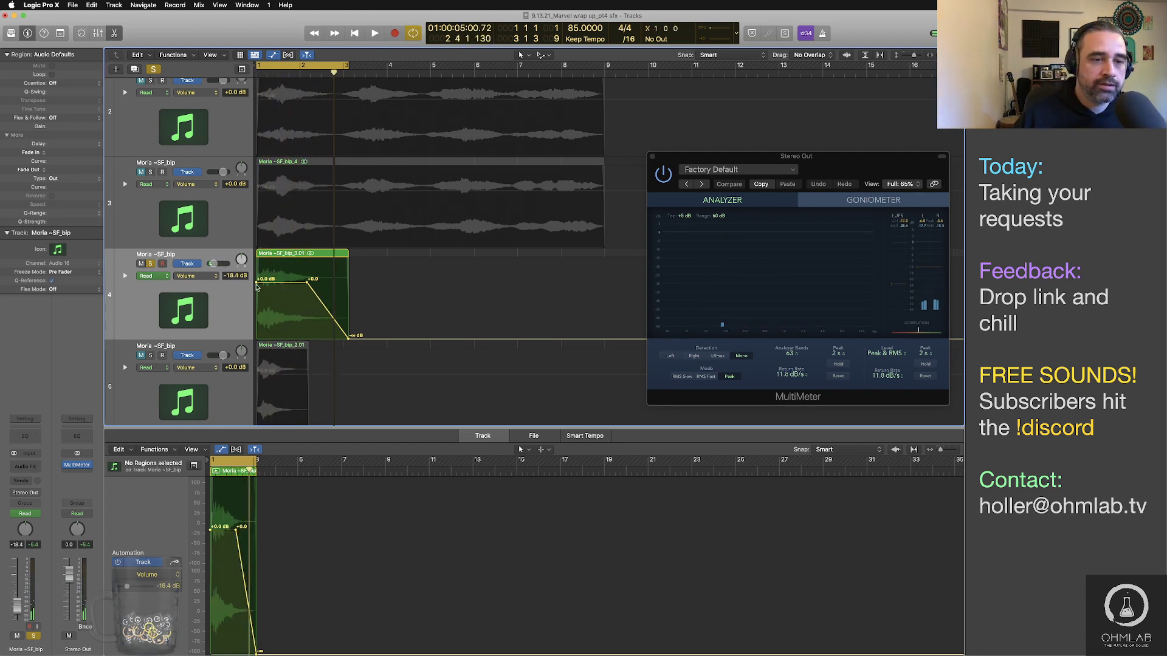
Step: Lower track 4's volume automation to -2.9 dB at the region's start and -1.2 dB at the middle point, and play it back
drag(256, 284, 257, 288)
key(space)
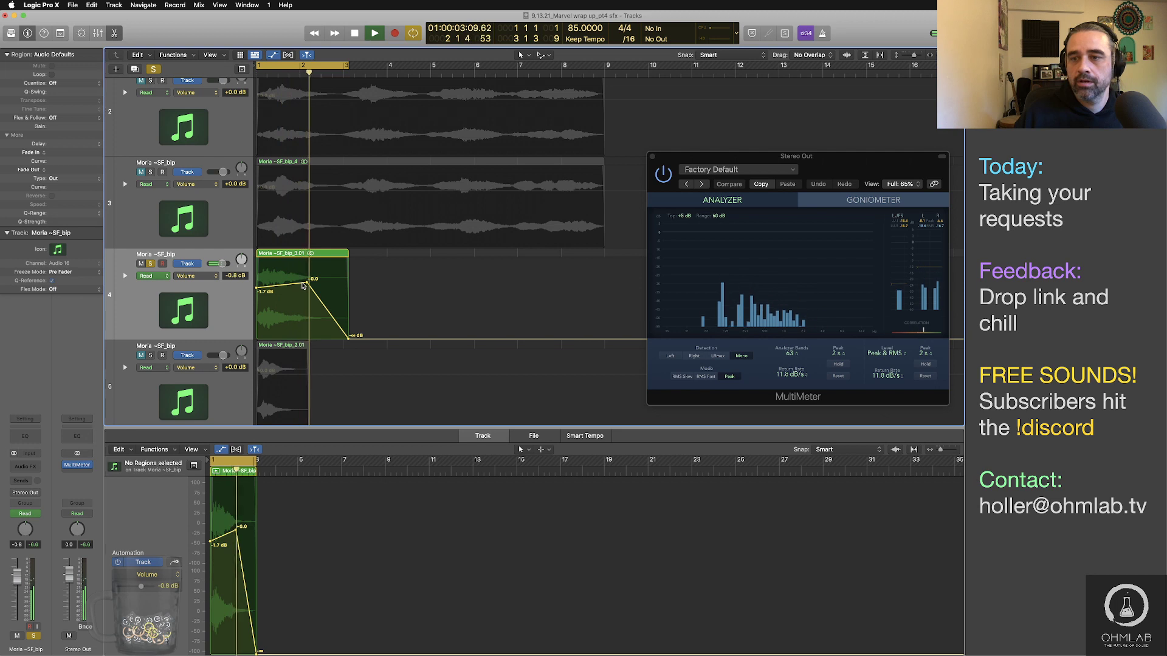
key(space)
drag(235, 276, 234, 289)
key(space)
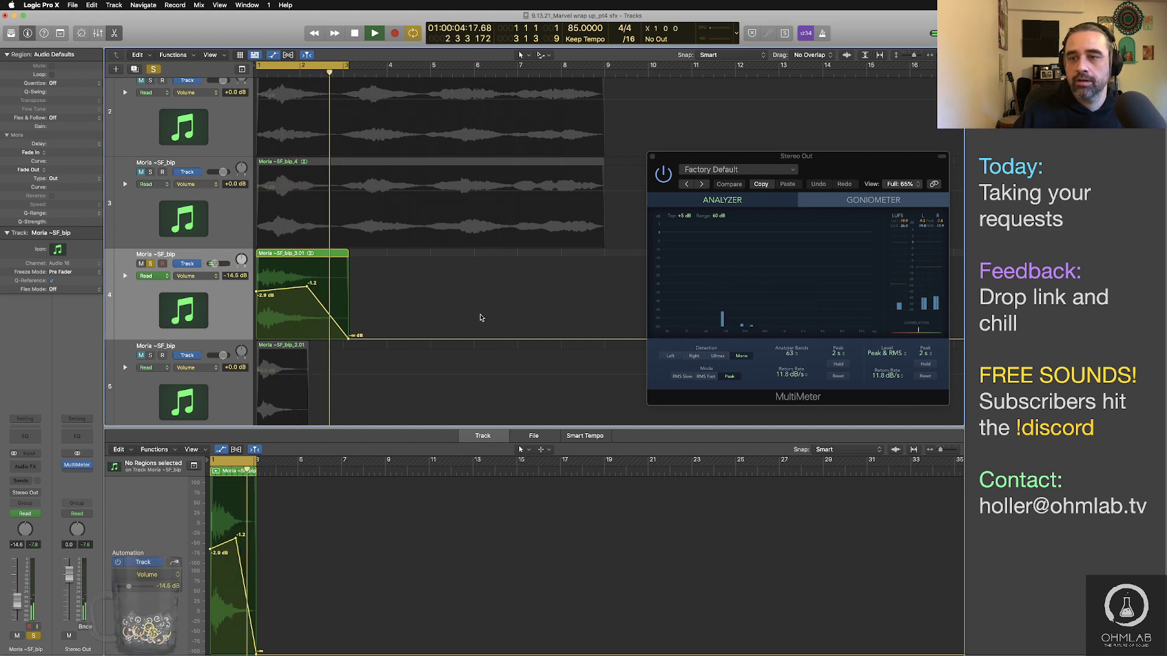
key(space)
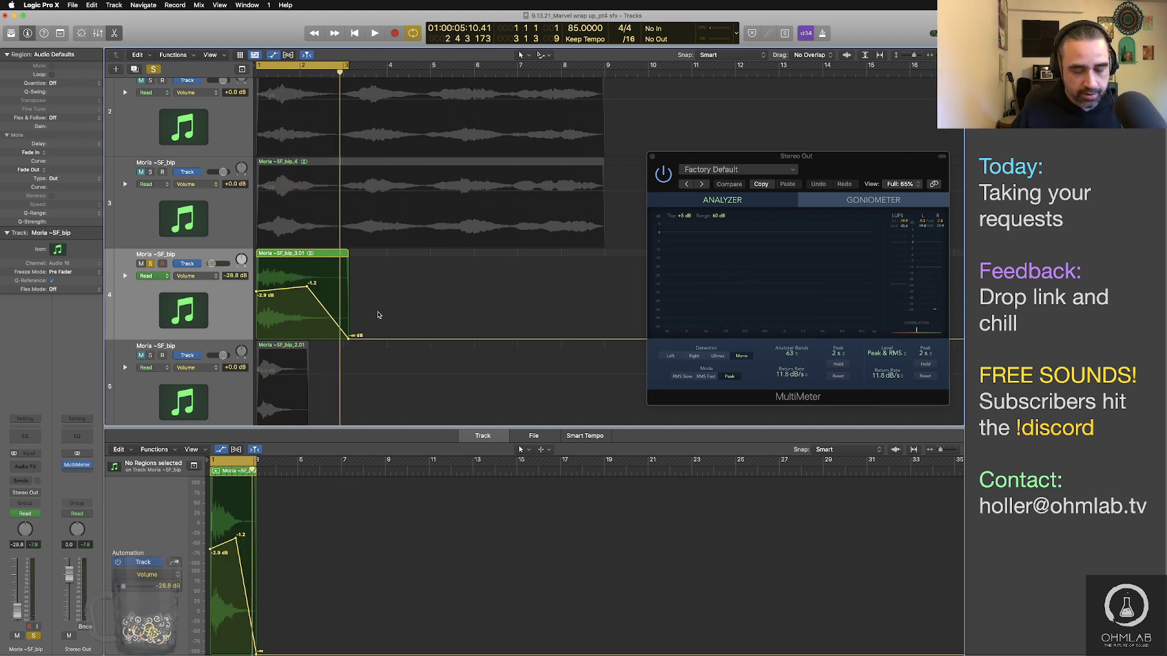
Step: Bounce track 4's faded region offline as a 24-bit WAV named Marvel_Pt4_SFX_Swell_Synthetic_Am_07_i5_c3.wav
key(super+b)
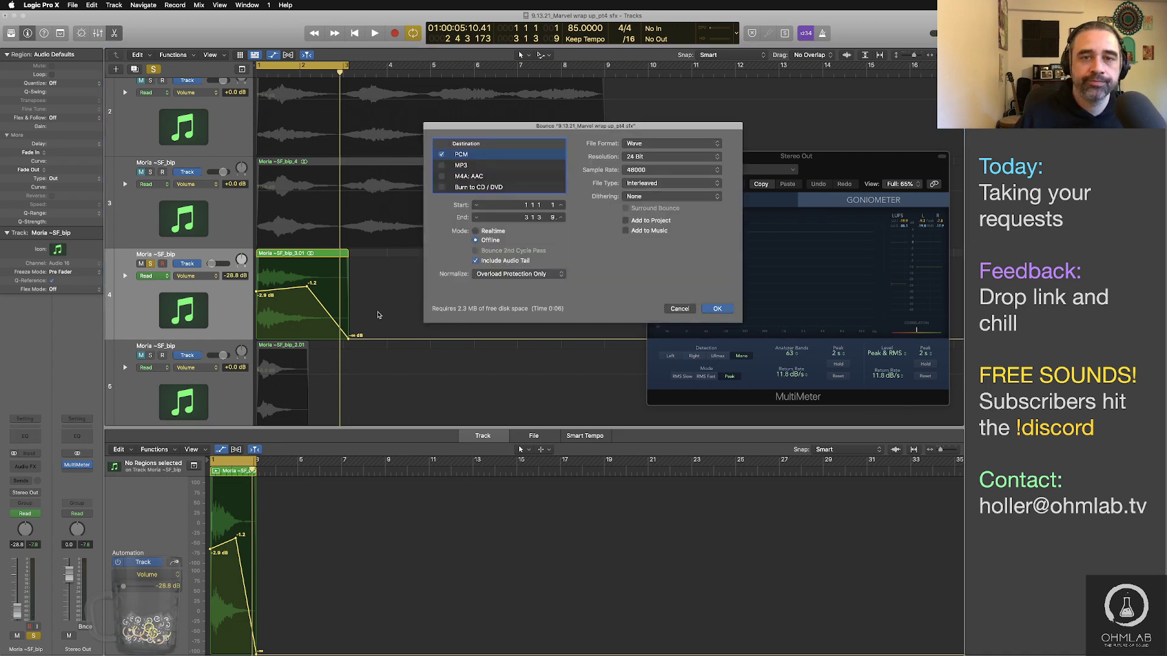
key(Return)
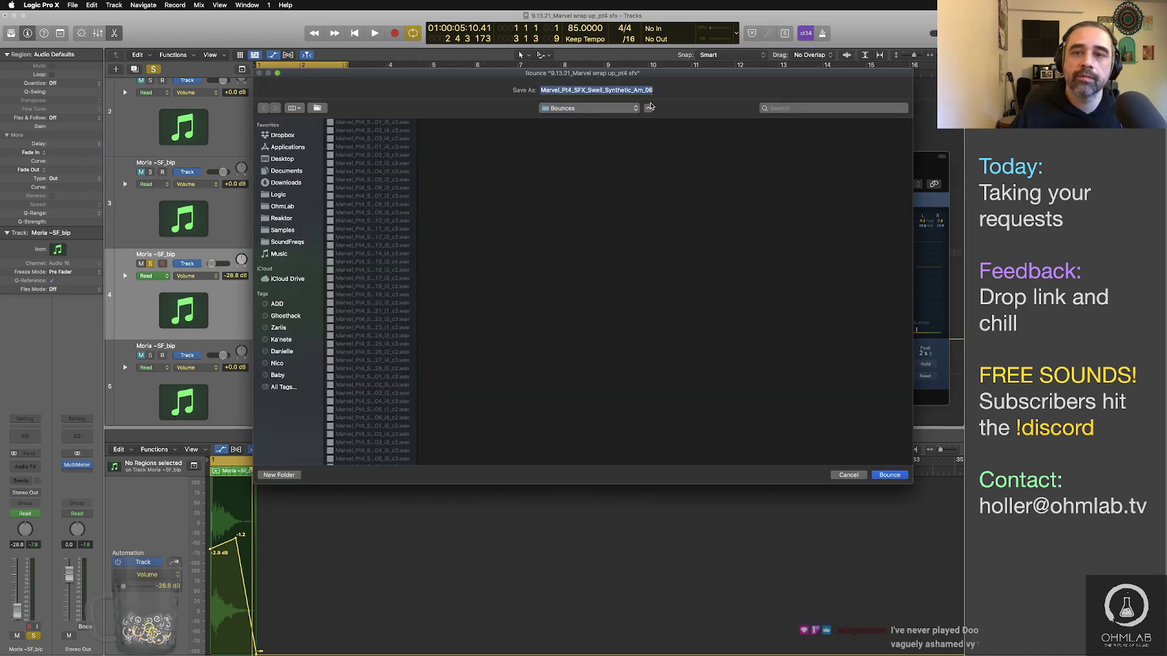
click(643, 90)
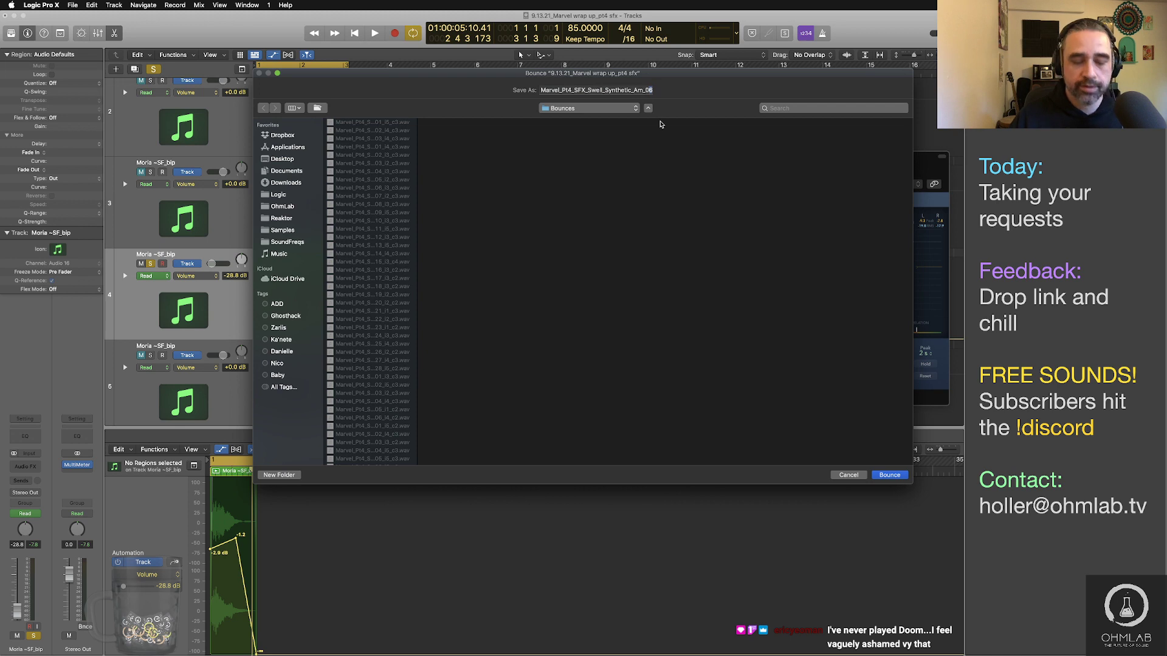
key(super+a)
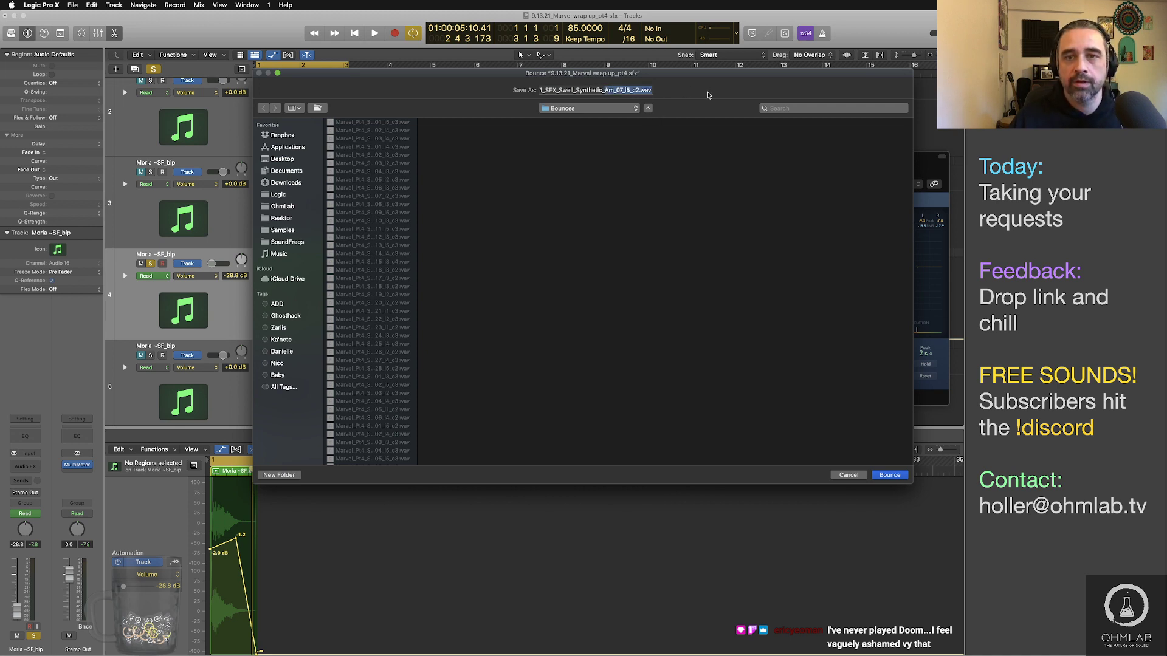
click(636, 89)
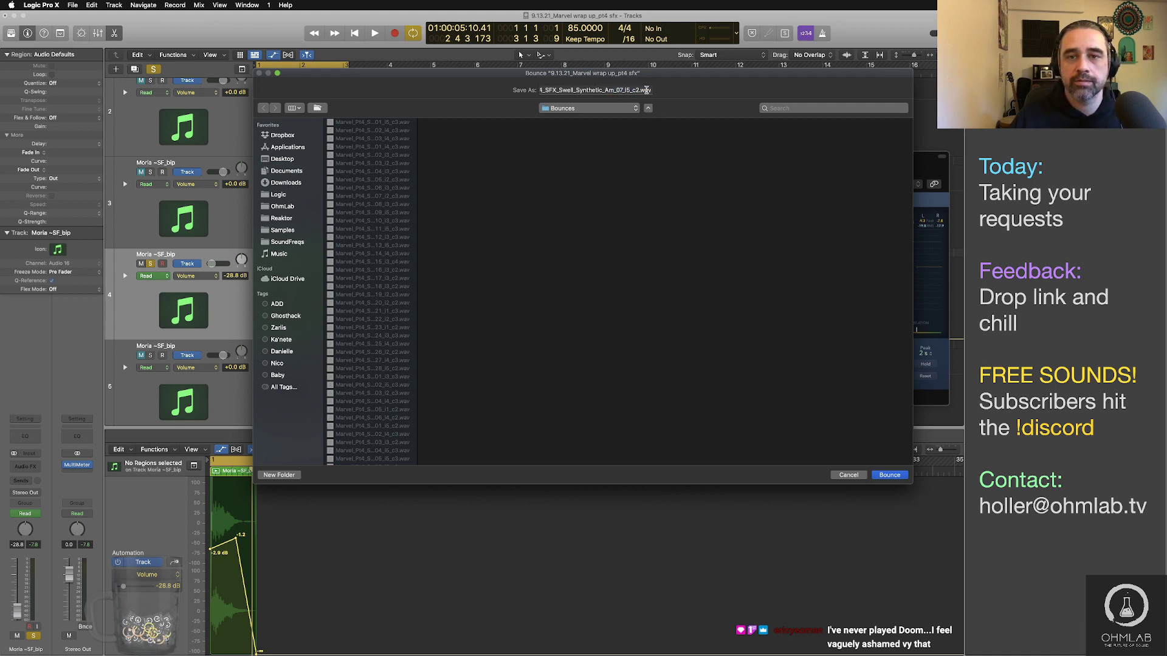
key(Delete)
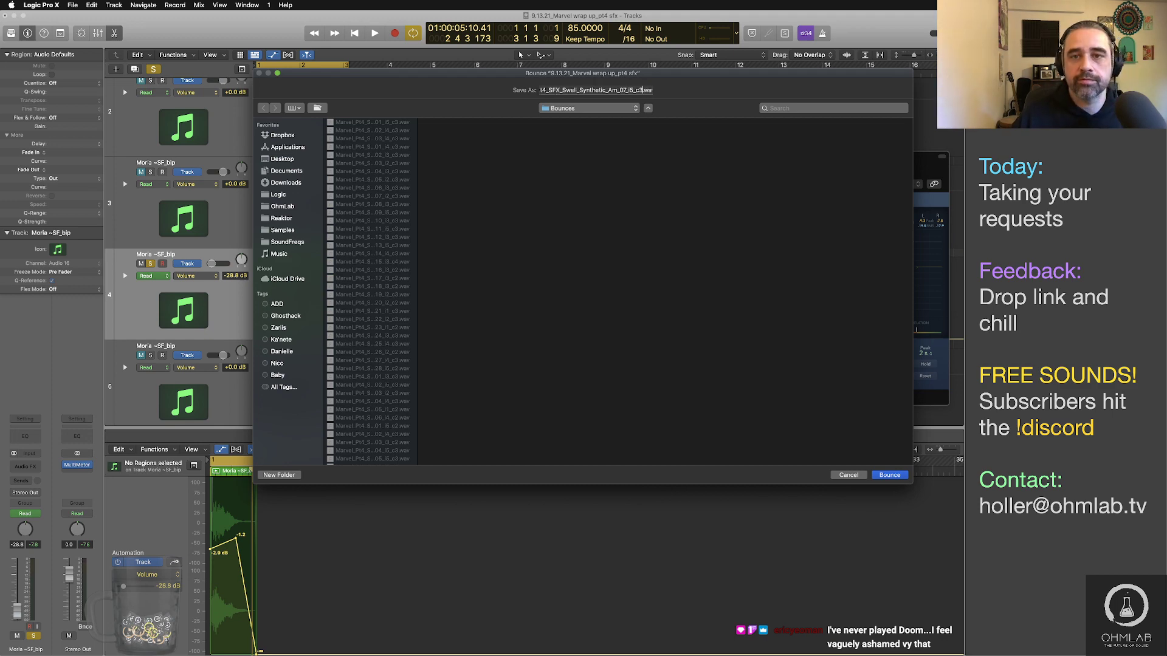
click(888, 475)
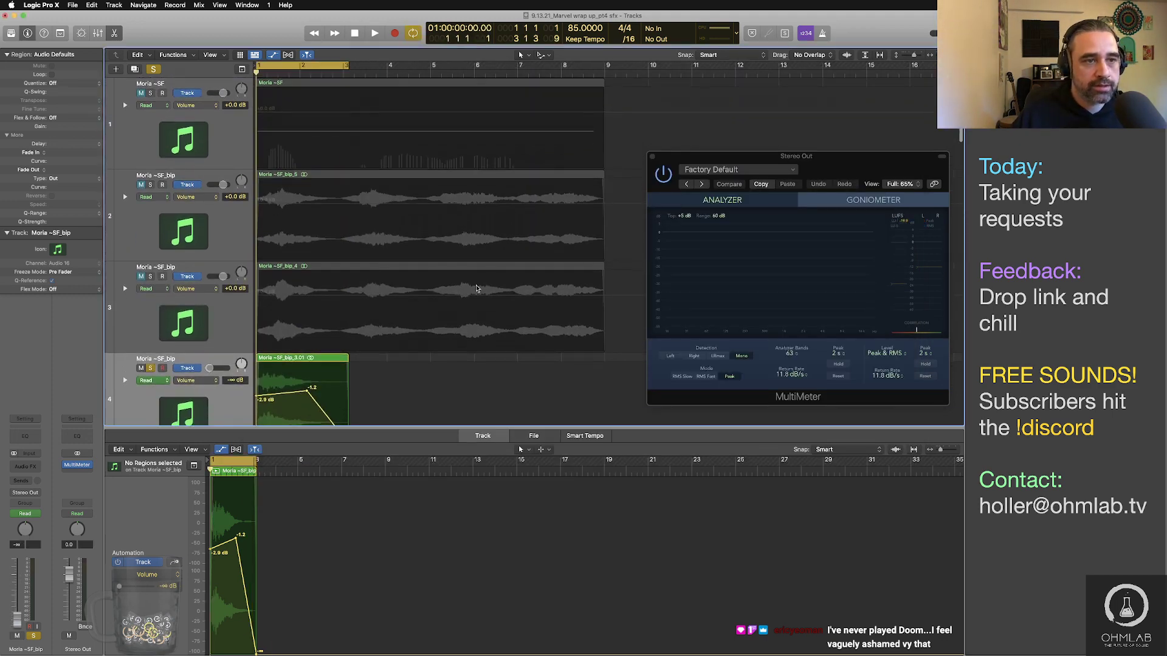
Step: Hide the track automation, mute and unsolo Moria track 4, and move the MultiMeter window higher
key(a)
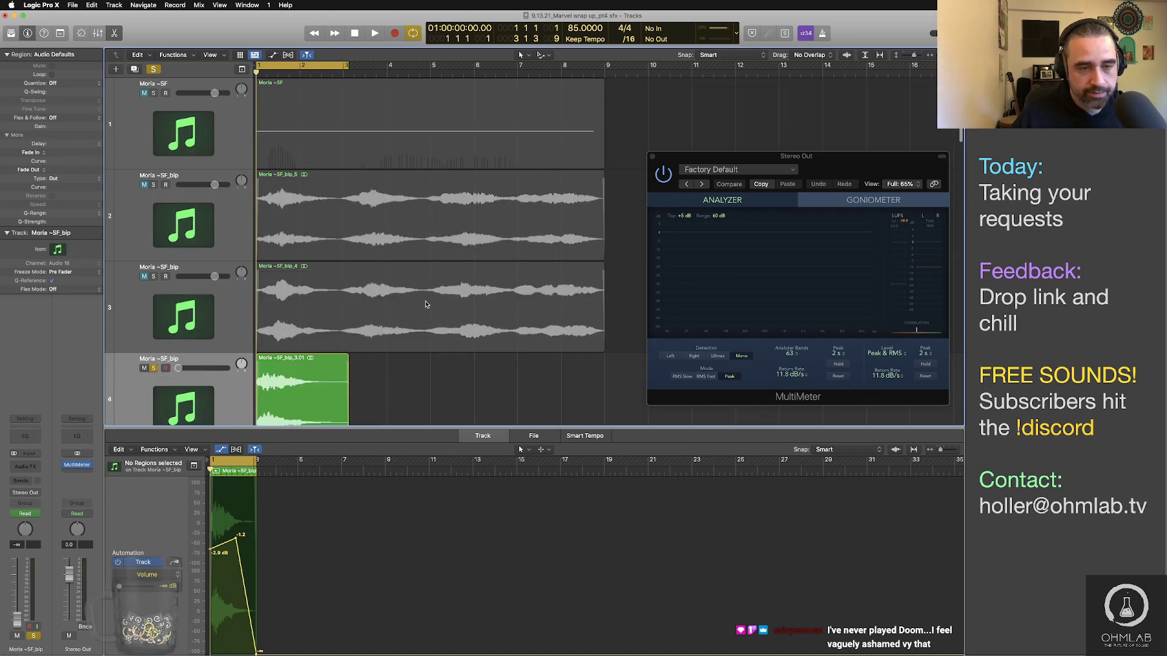
key(super+Up)
key(super+Up)
key(super+Up)
scroll(240, 230, down, 2)
scroll(182, 182, up, 3)
click(144, 143)
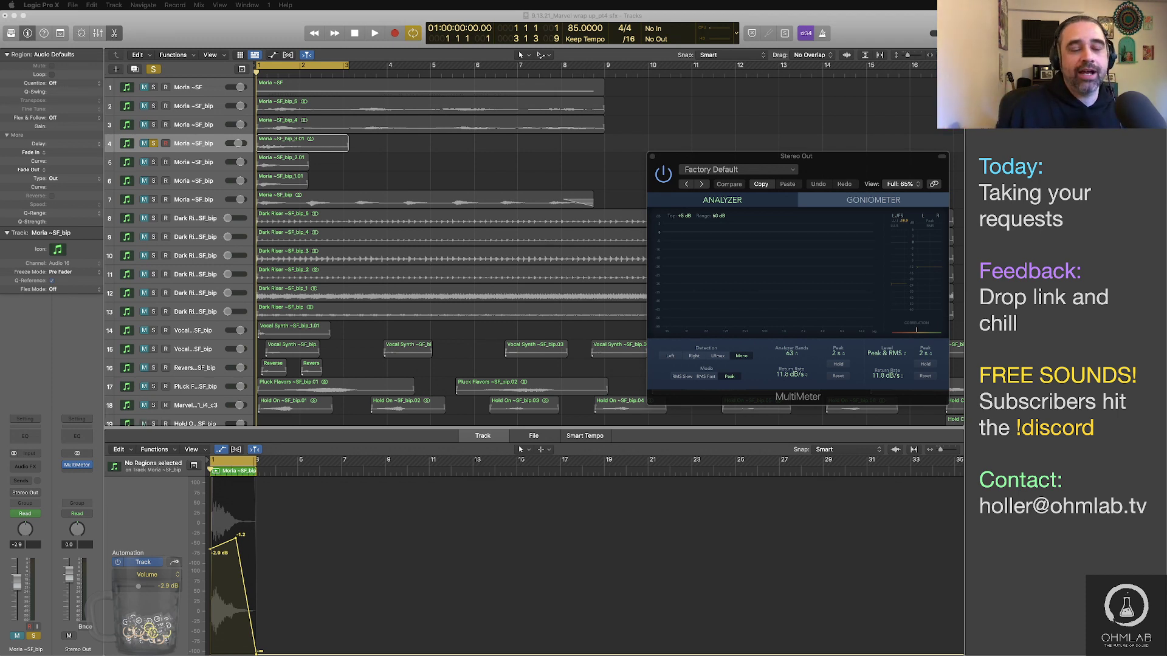
drag(742, 165, 727, 88)
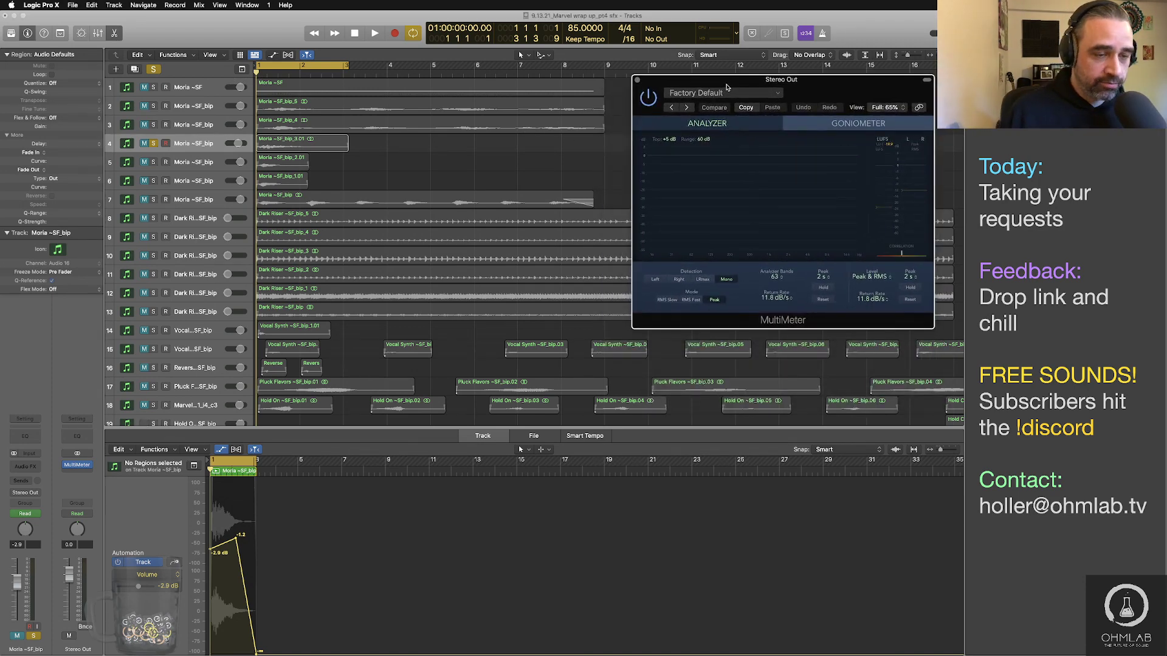
click(153, 144)
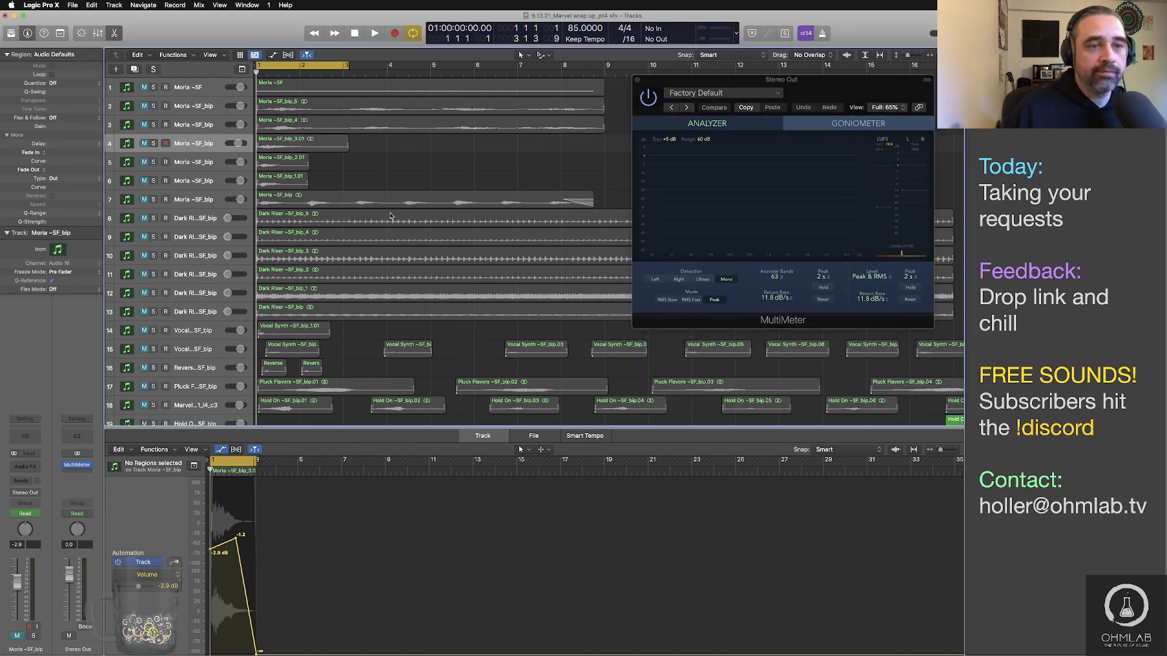
key(super+Up)
key(super+Down)
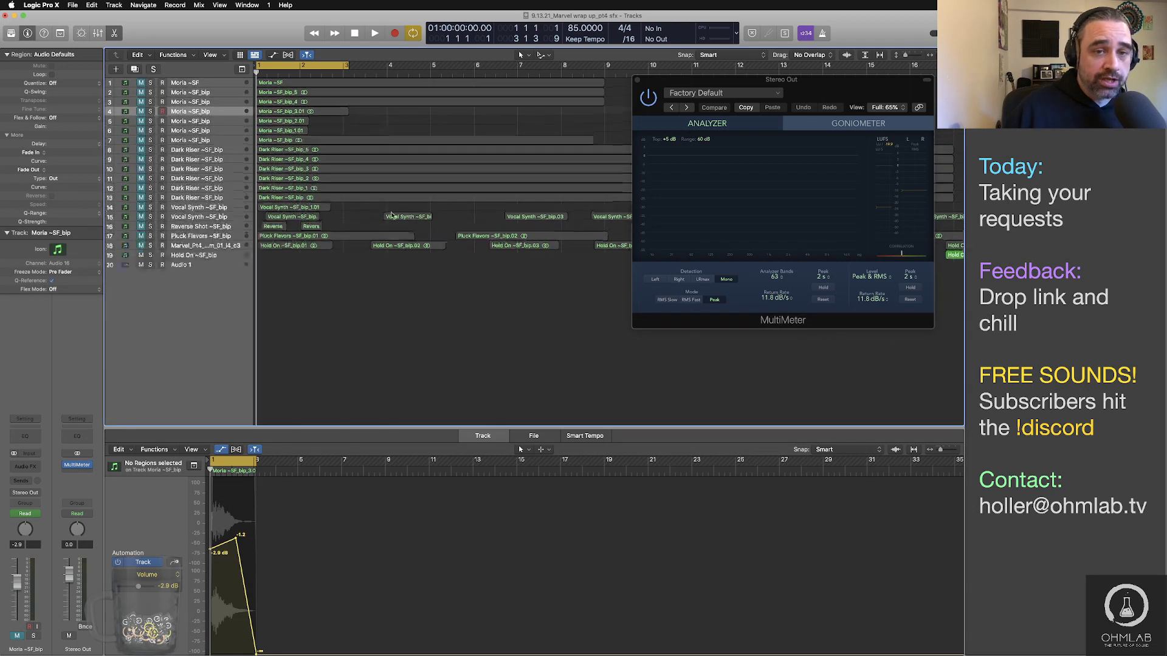
key(super+Left)
key(super+Left)
key(super+Left)
key(super+Left)
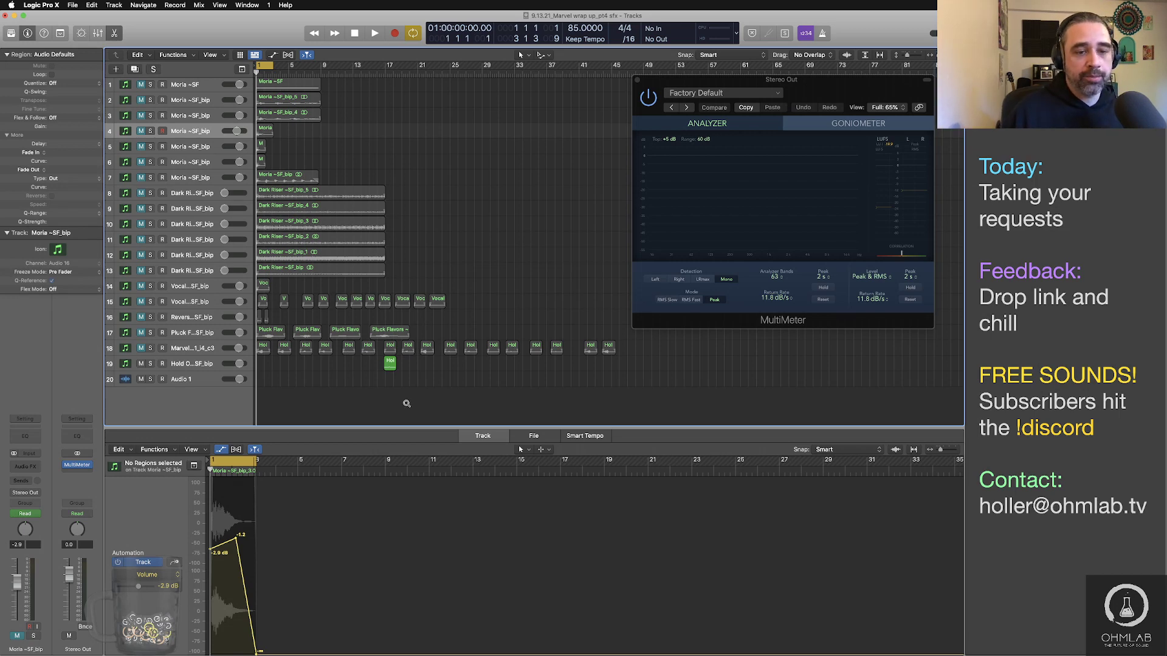
key(super+Right)
key(super+Right)
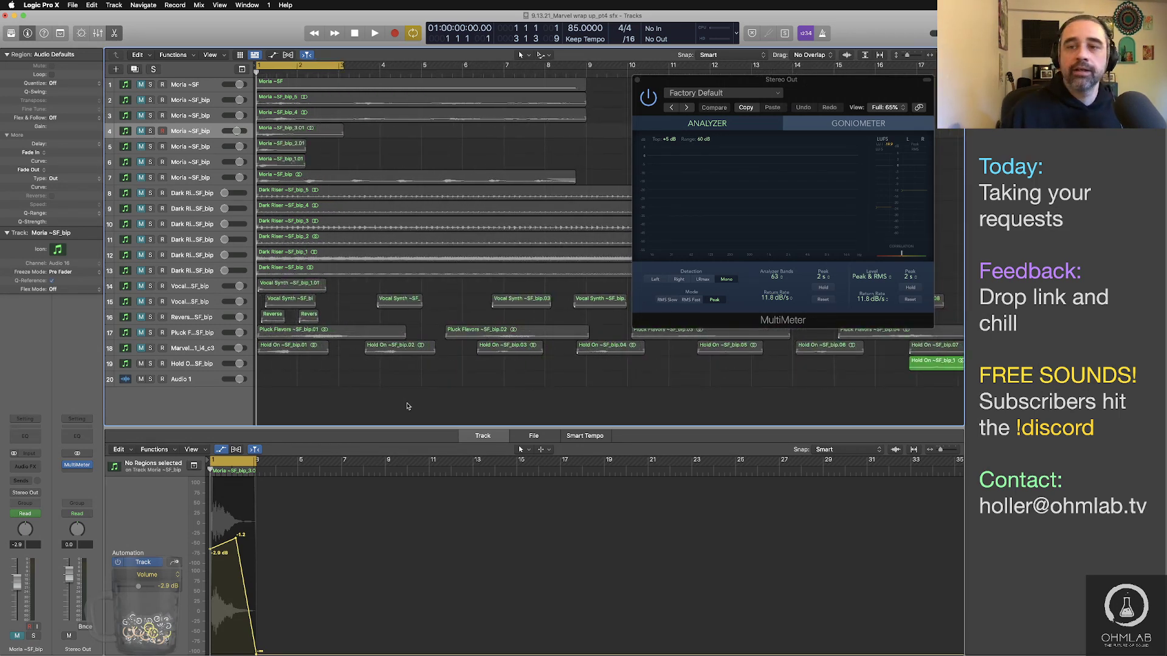
Step: Switch to Finder and move the Bounces window holding the Marvel_Pt4 files clear of the other Bounces windows
key(super+Tab)
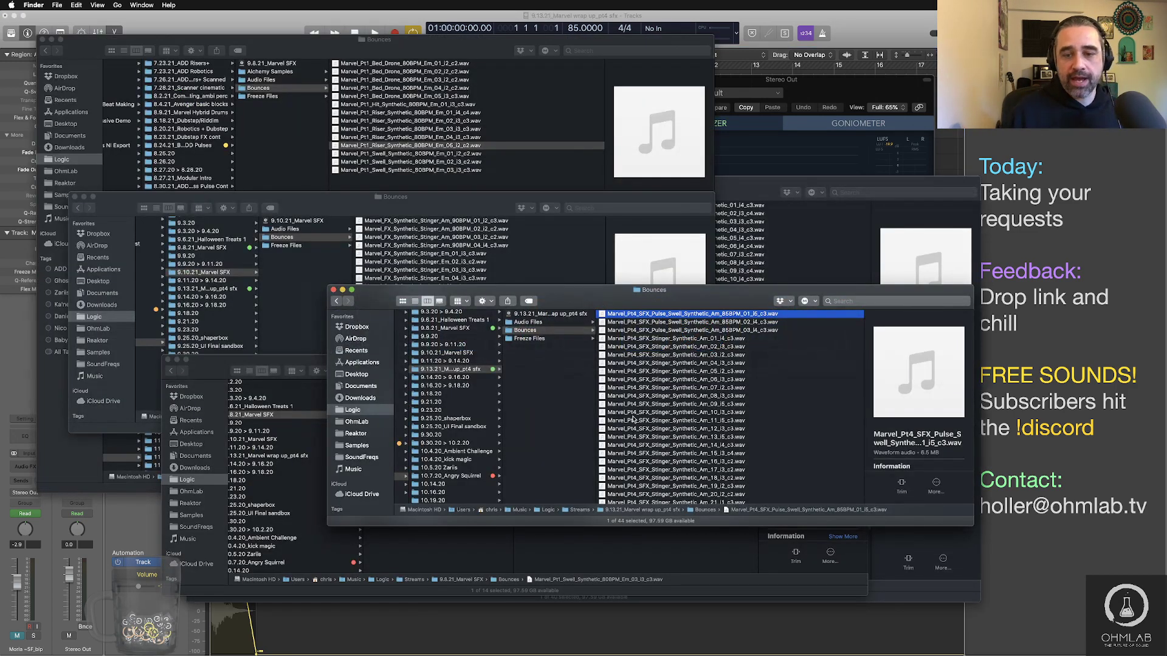
drag(650, 309, 549, 359)
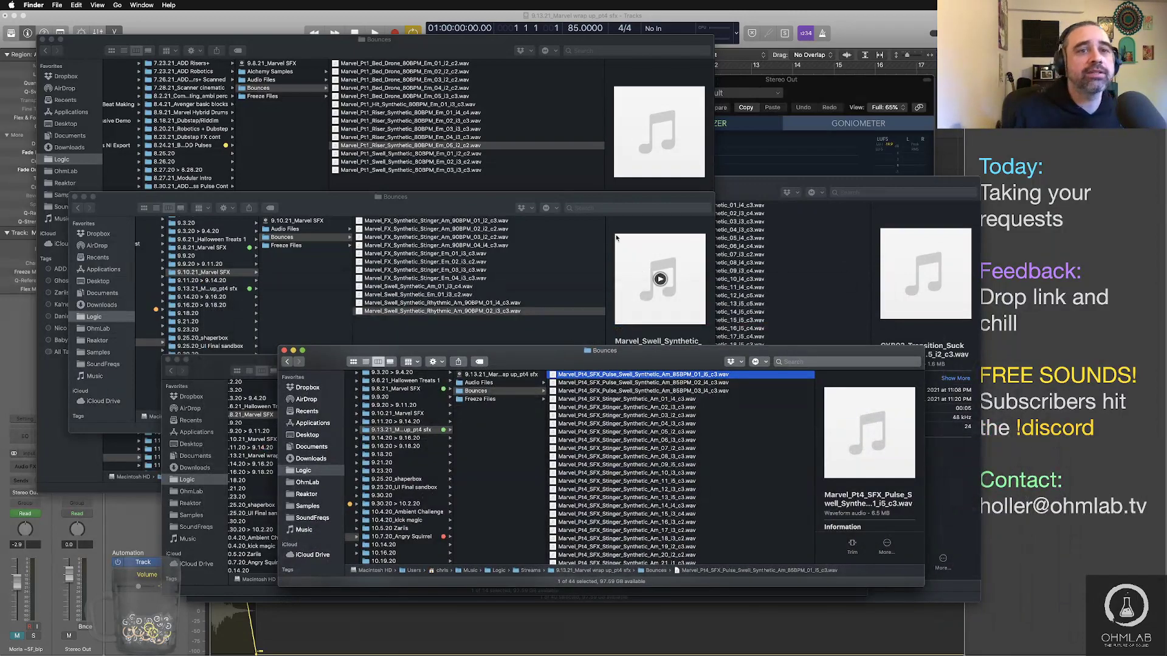
Step: Browse to the Marvel Pt 1 Sound Design project folder inside ADD > Marvel and examine its bounces and full audio file names
click(437, 48)
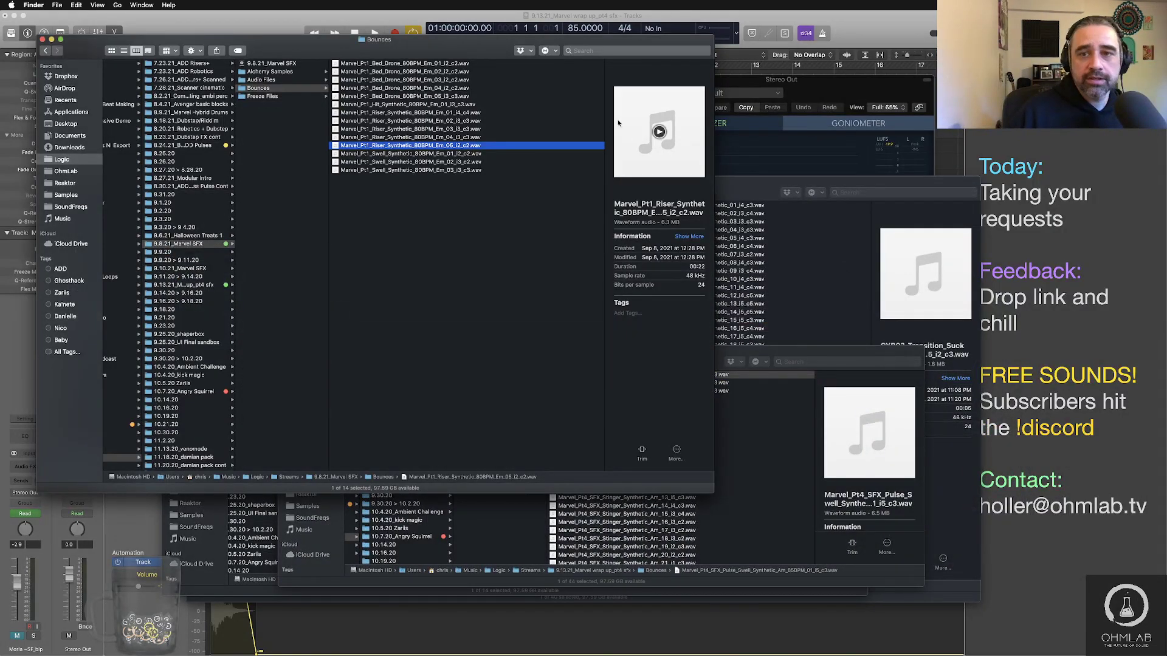
click(729, 193)
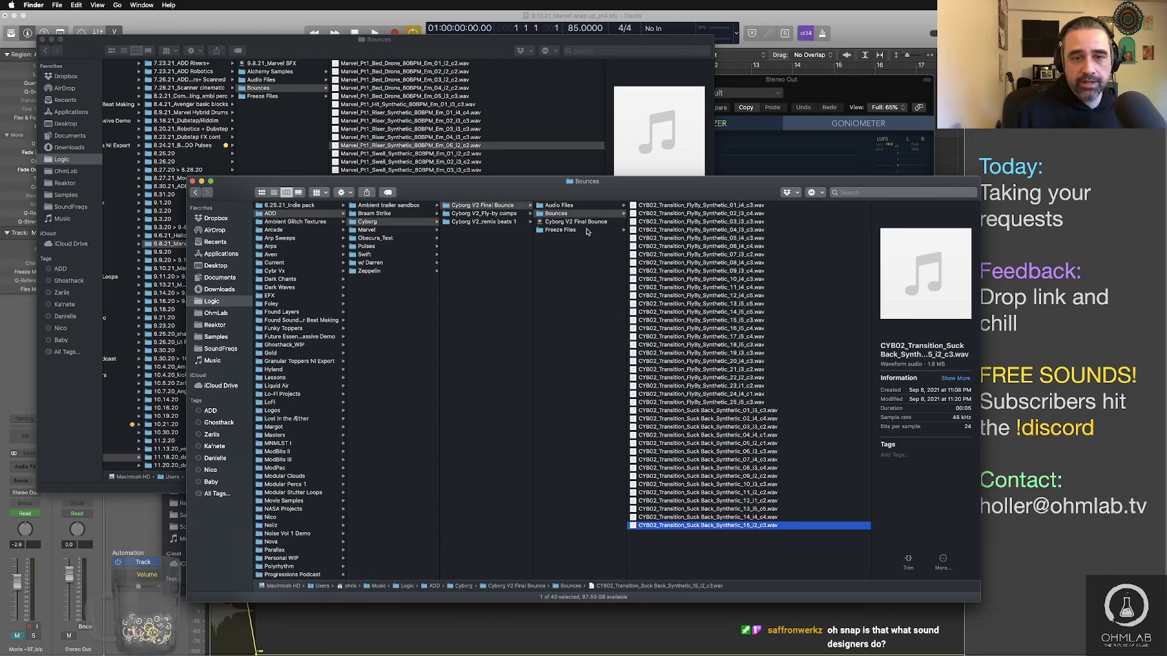
click(393, 231)
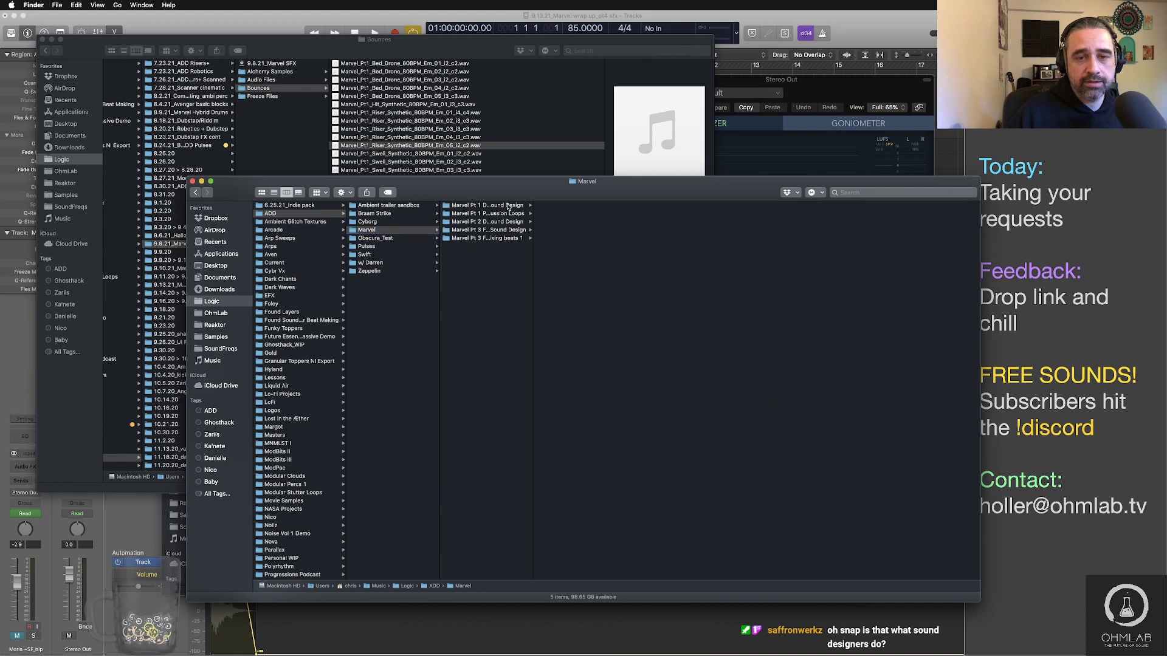
click(507, 207)
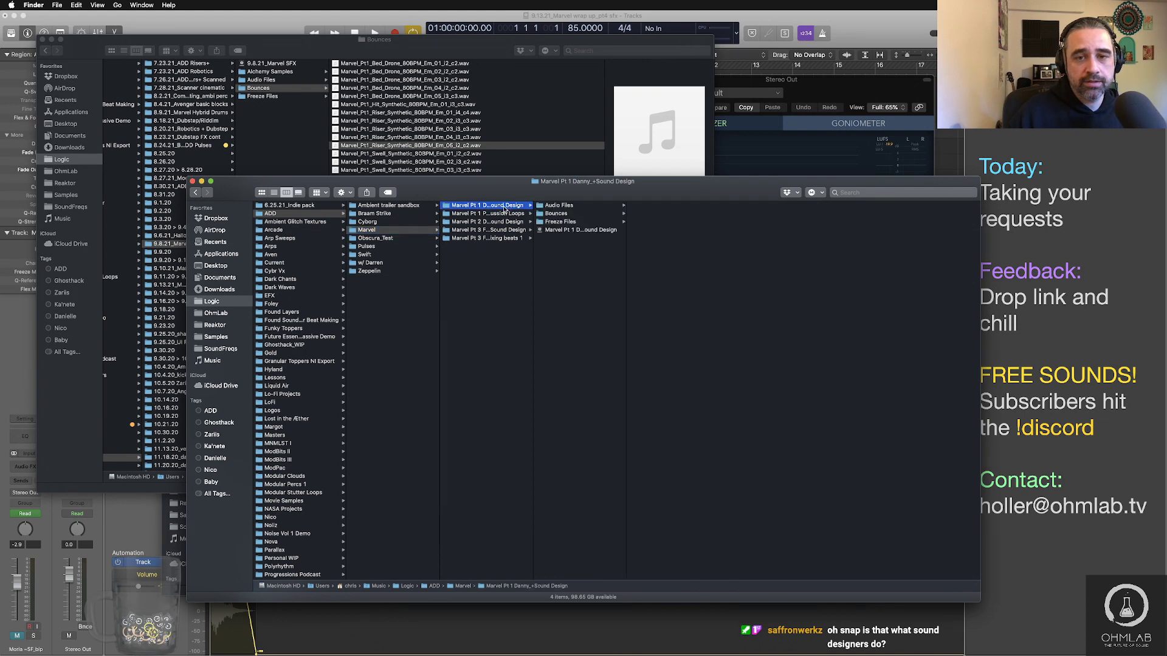
click(575, 216)
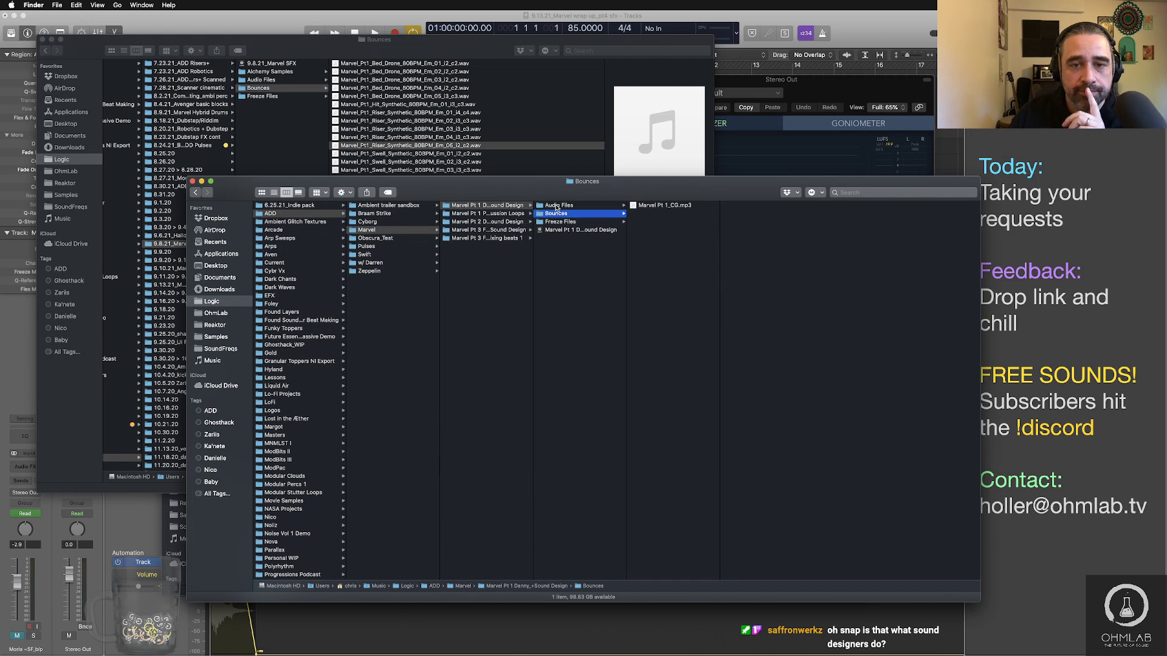
click(556, 206)
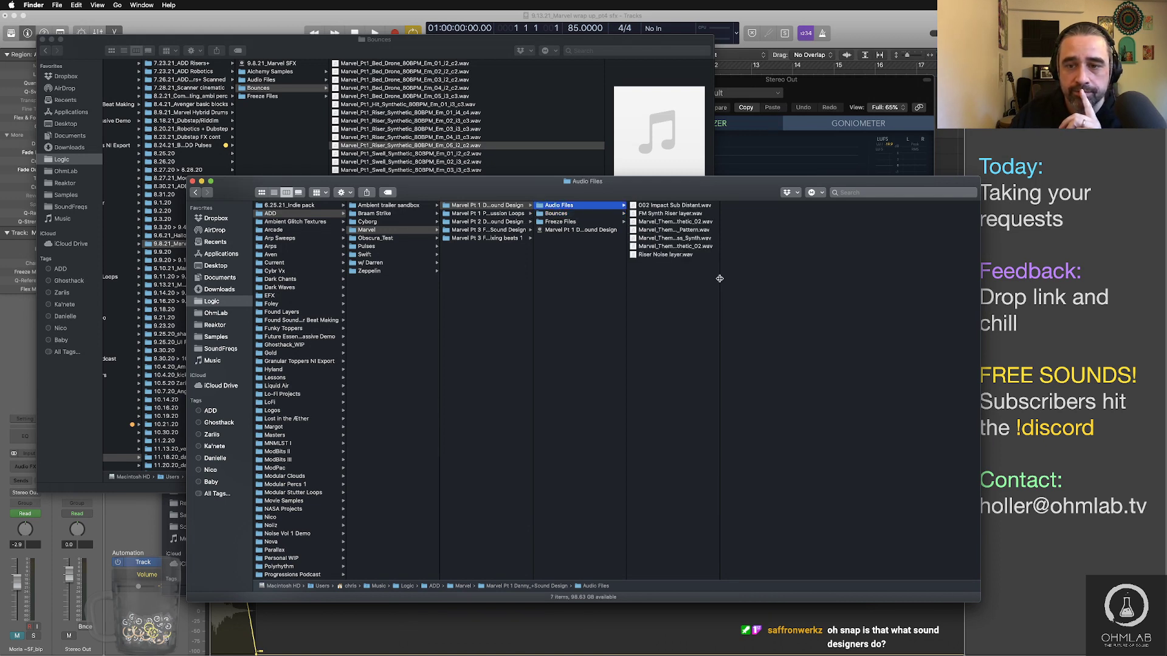
drag(722, 283, 913, 291)
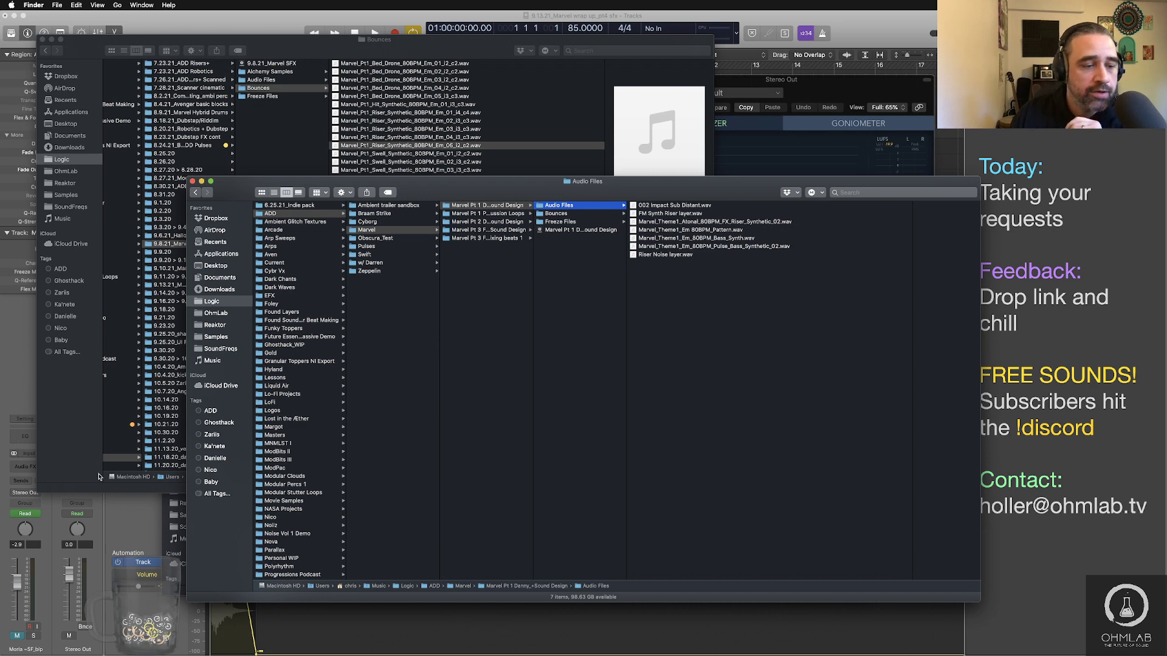
Step: Switch to Logic Pro, close the MultiMeter window and save the Marvel wrap up project
click(138, 520)
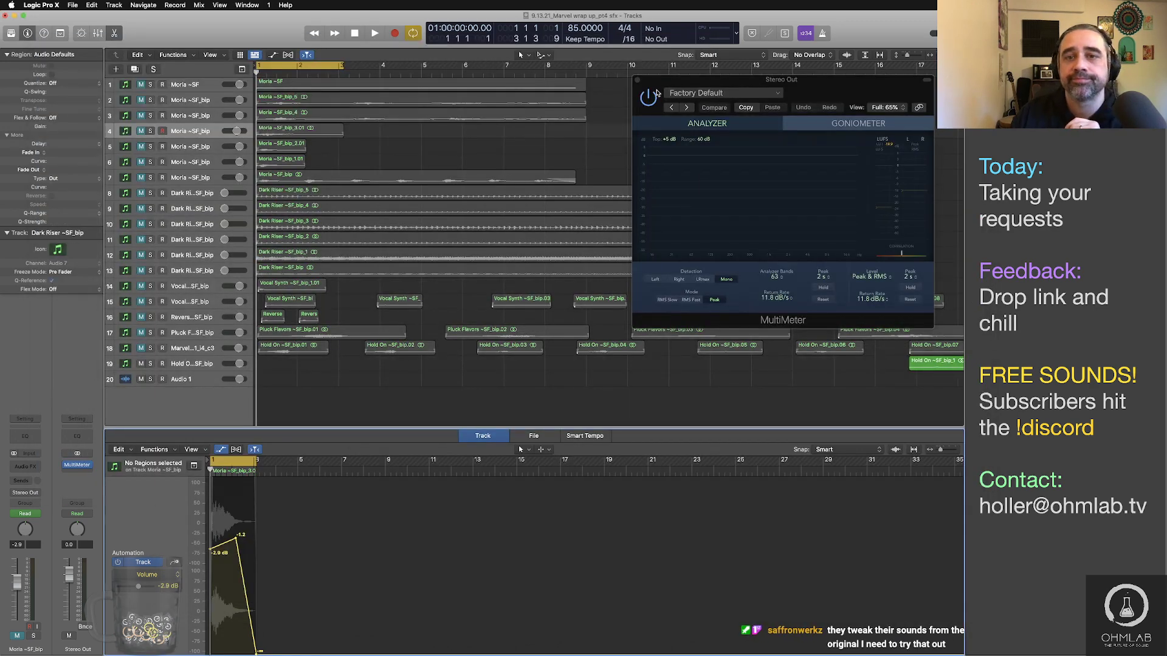
click(637, 80)
key(super+s)
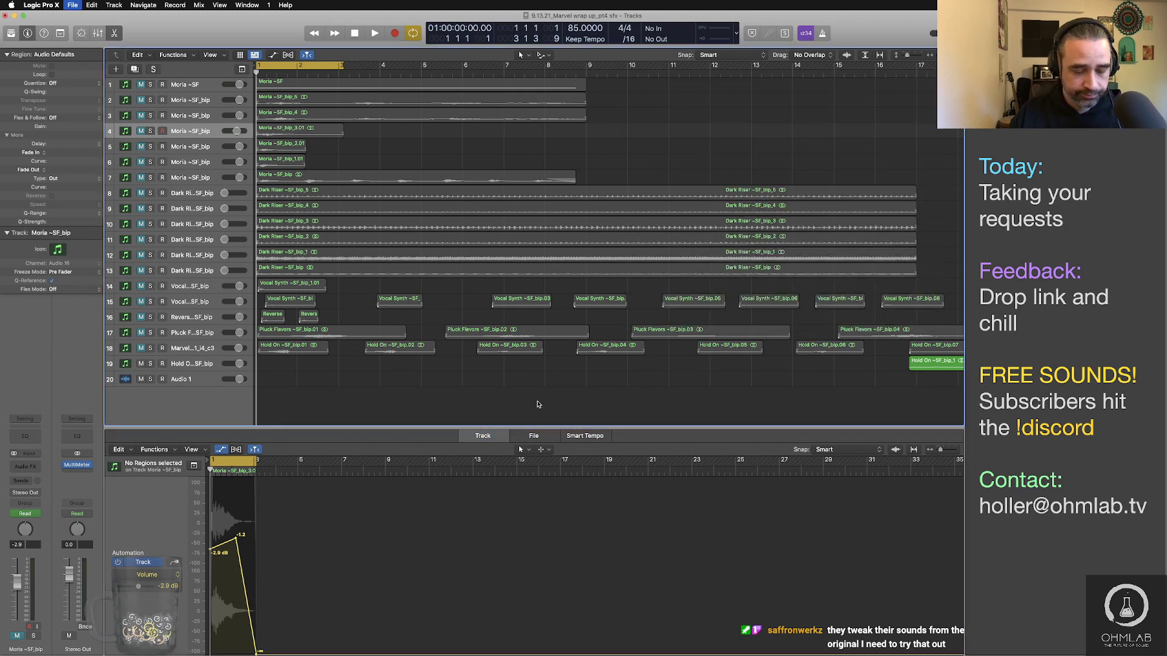
Step: Hide Logic Pro and open the Marvel Pt 1 Sound Design project from its folder in the Finder
key(super+h)
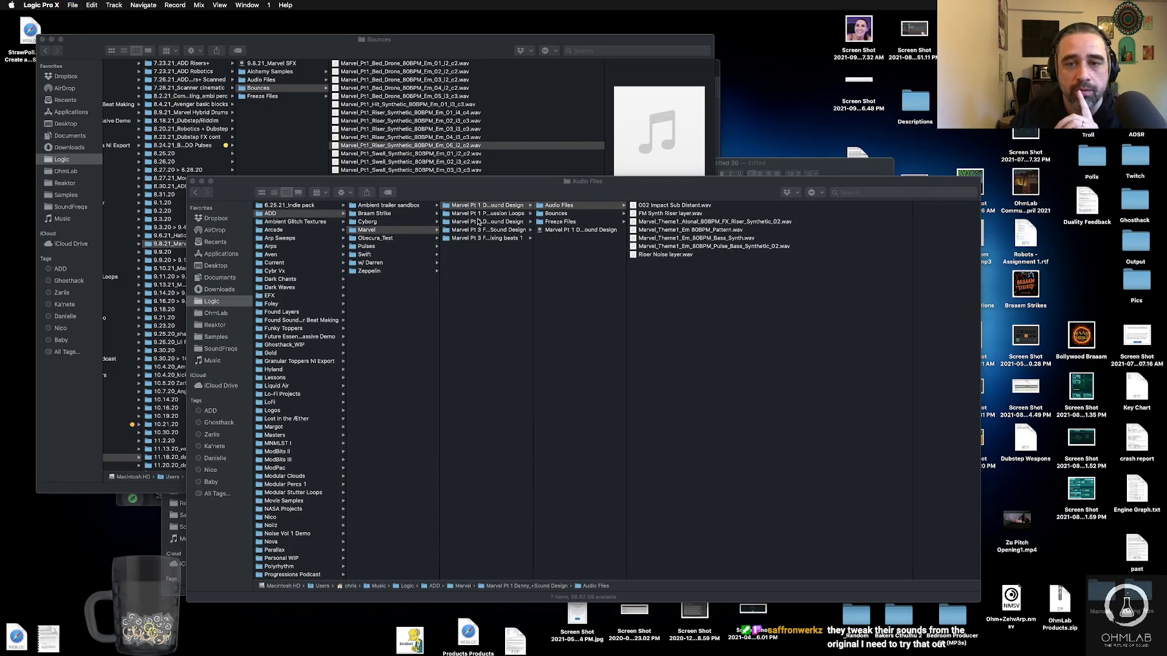
click(574, 216)
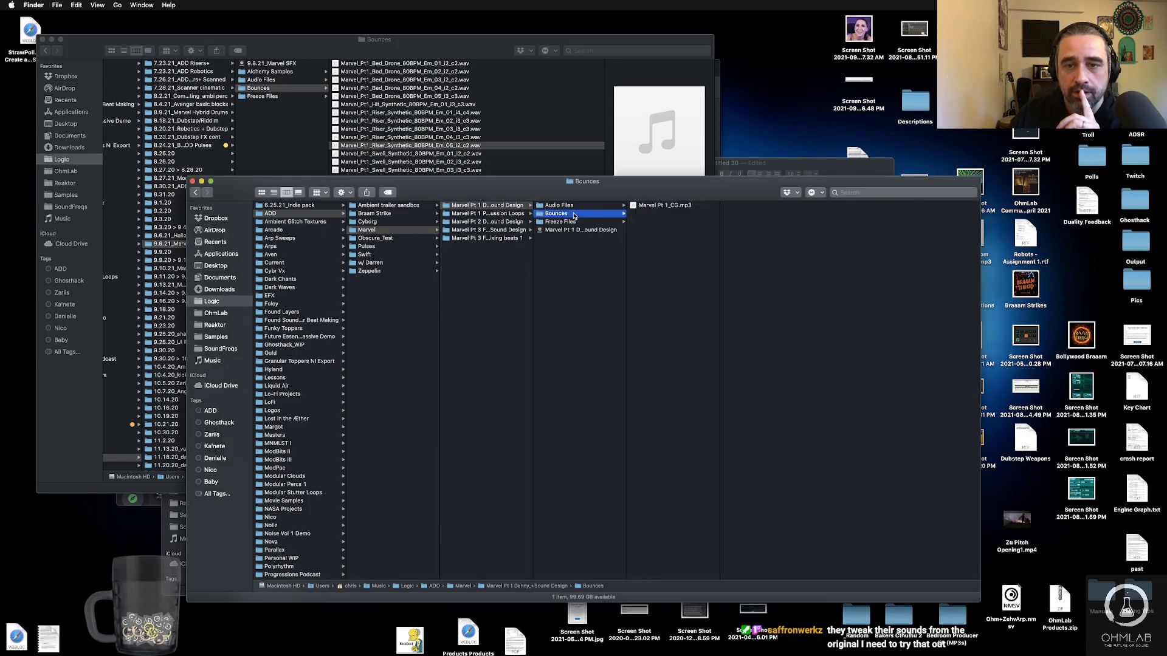
click(559, 207)
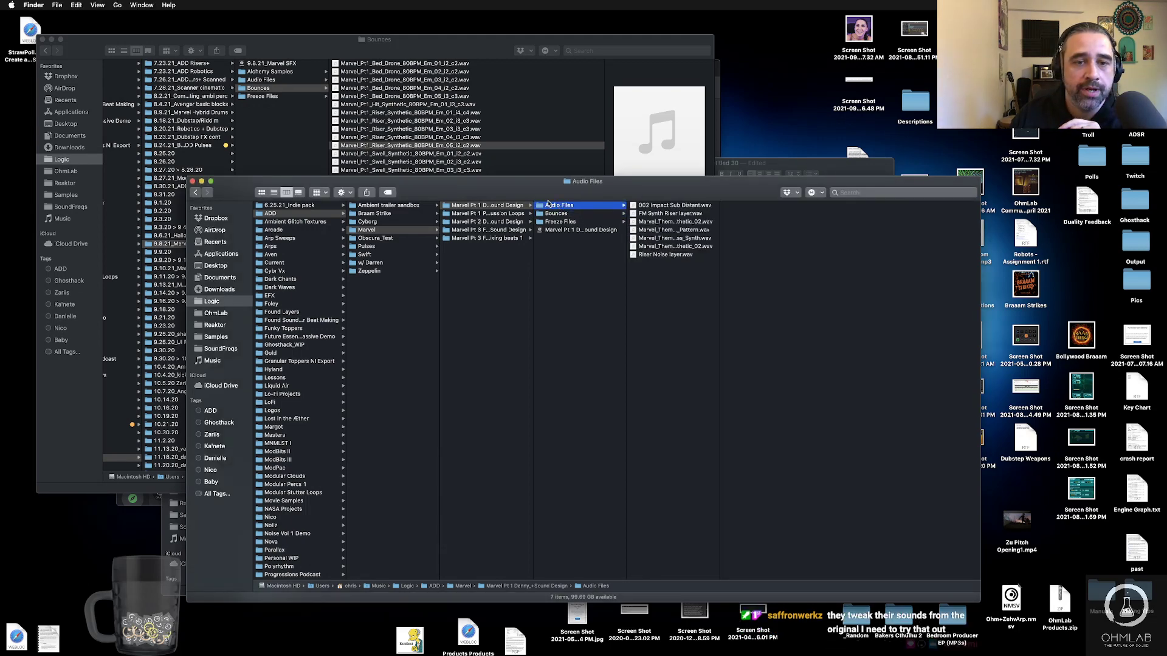
double_click(560, 231)
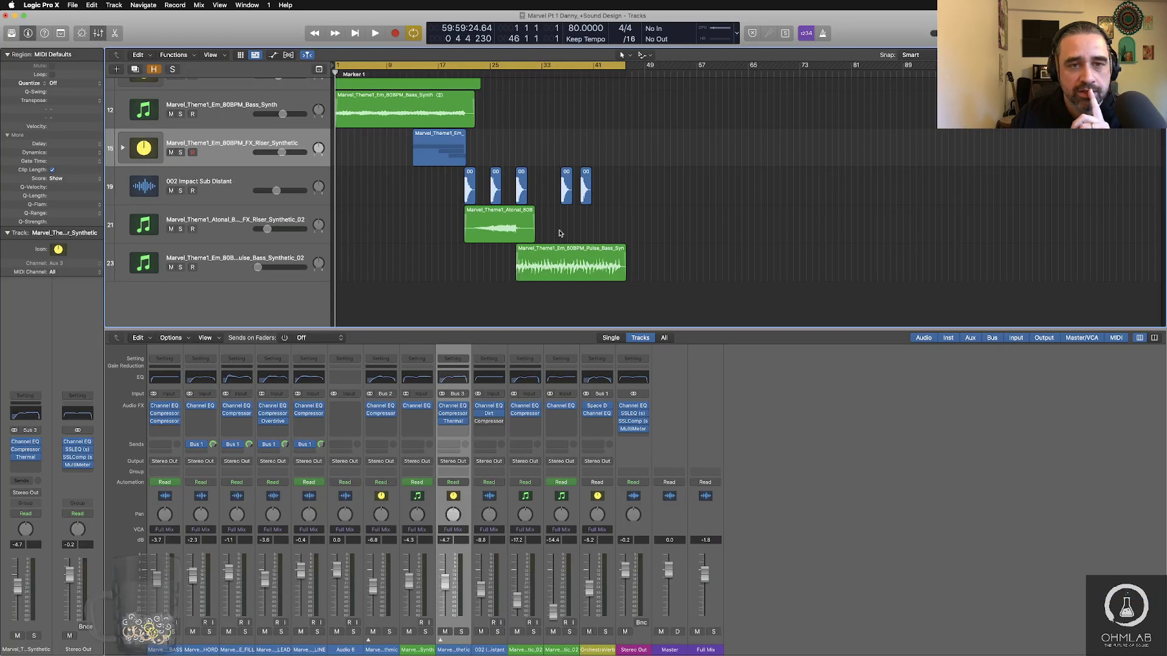
Step: Play the Marvel Pt 1 arrangement from the start and listen through it
key(space)
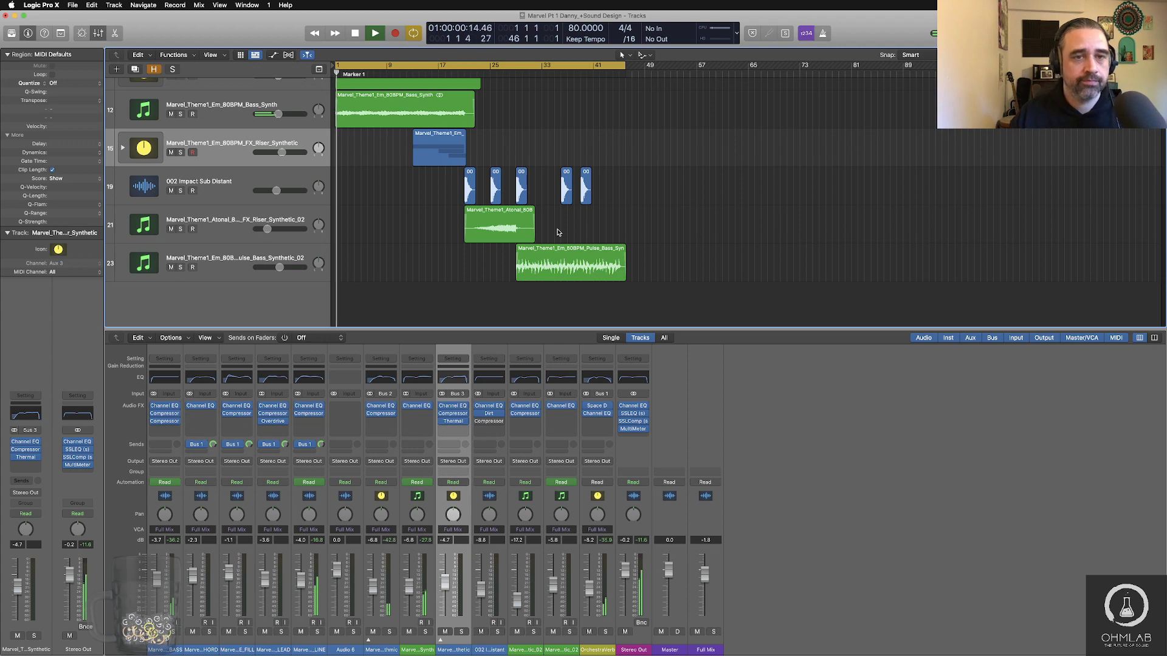
scroll(547, 283, up, 3)
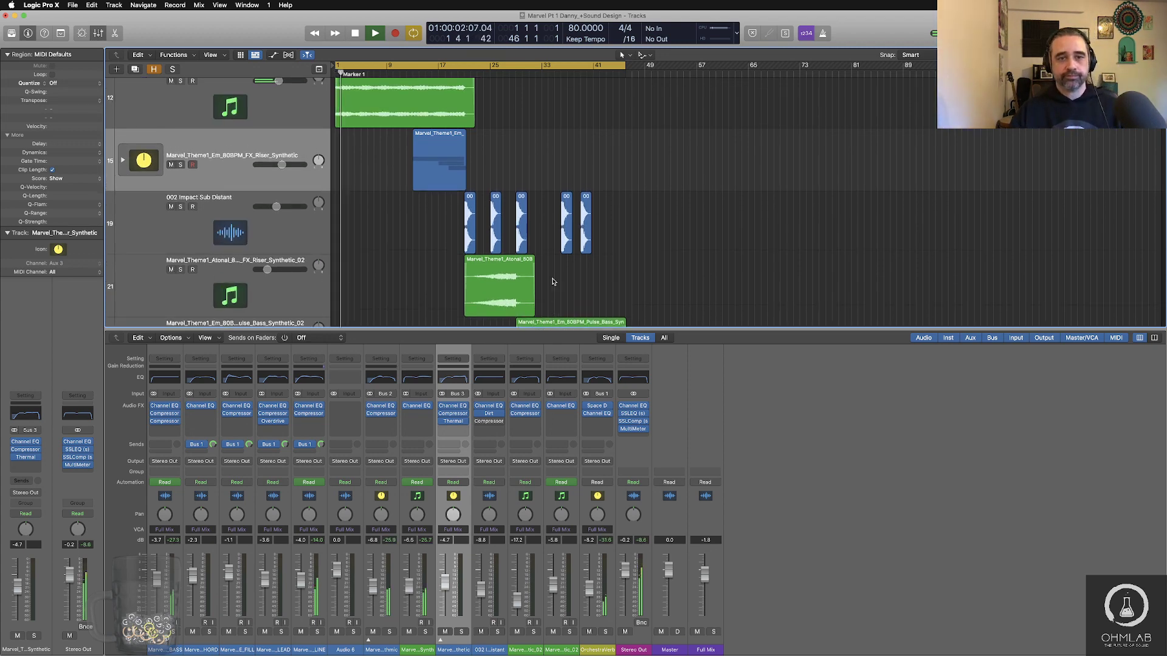
scroll(553, 282, down, 2)
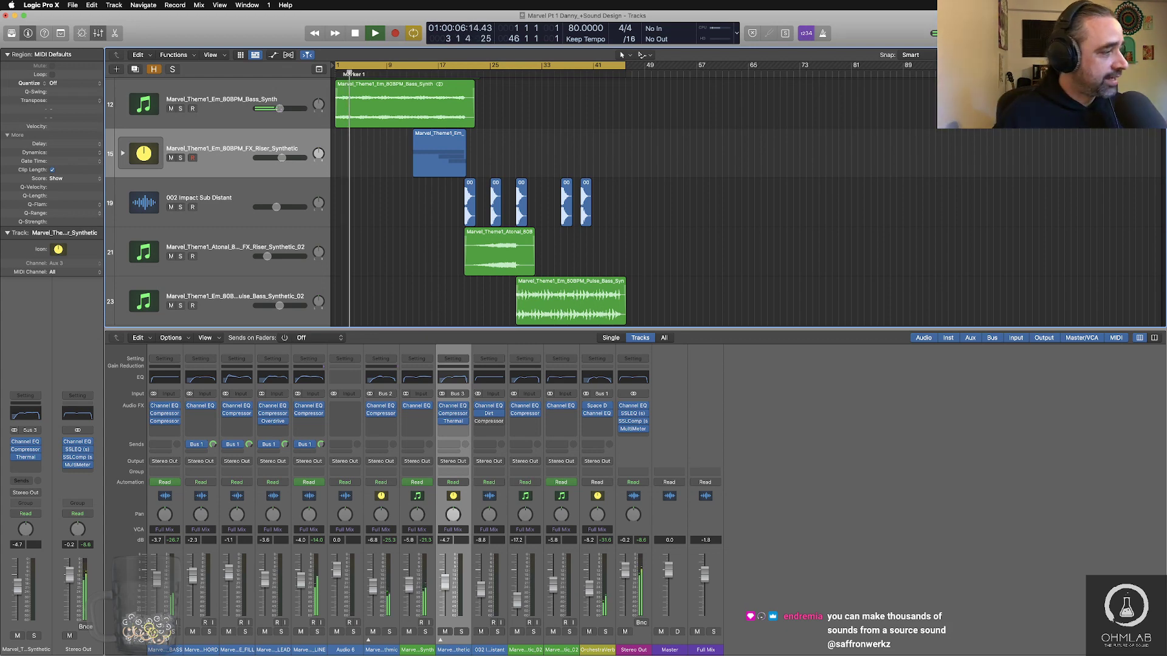
key(super+Tab)
key(super+Tab)
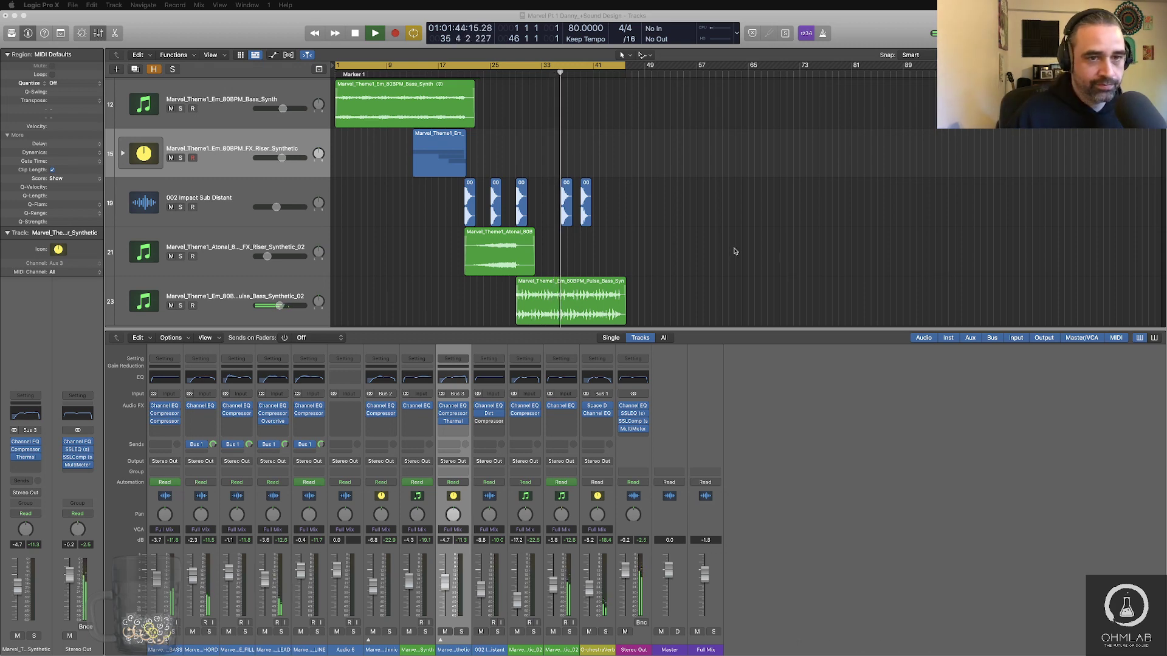
Step: Reduce the track heights and expand the Atmosphere_Rhythmic and FX_Riser_Synthetic track stacks to show their layers
key(super+Up)
key(super+Up)
key(super+Up)
key(super+Up)
key(super+Up)
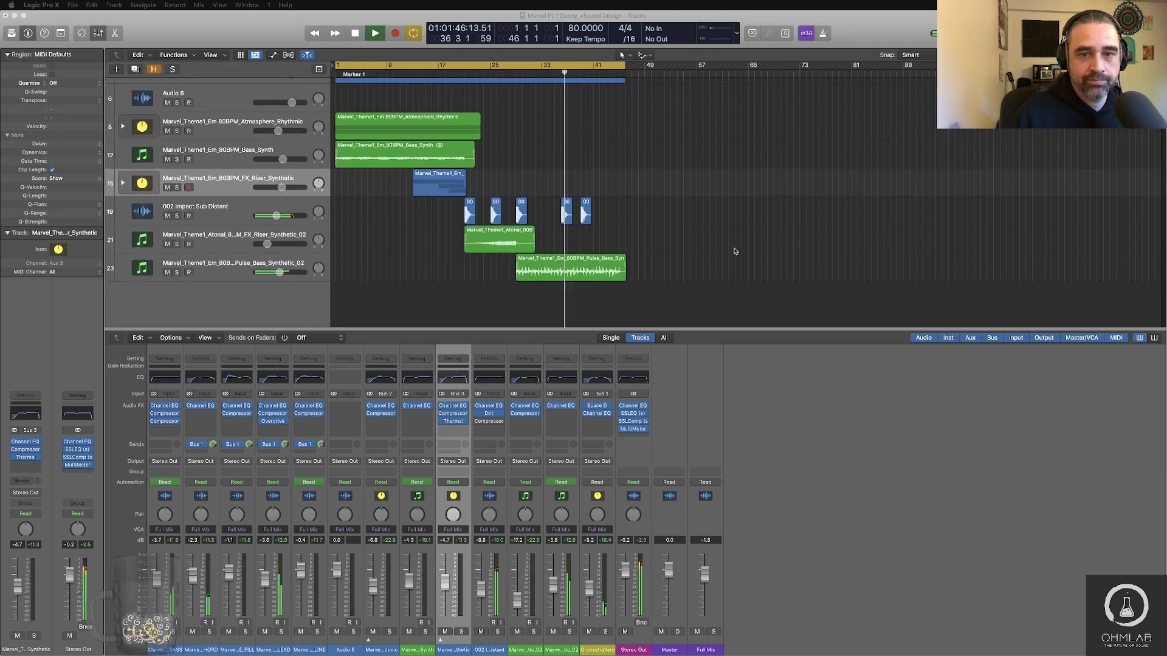
key(super+Up)
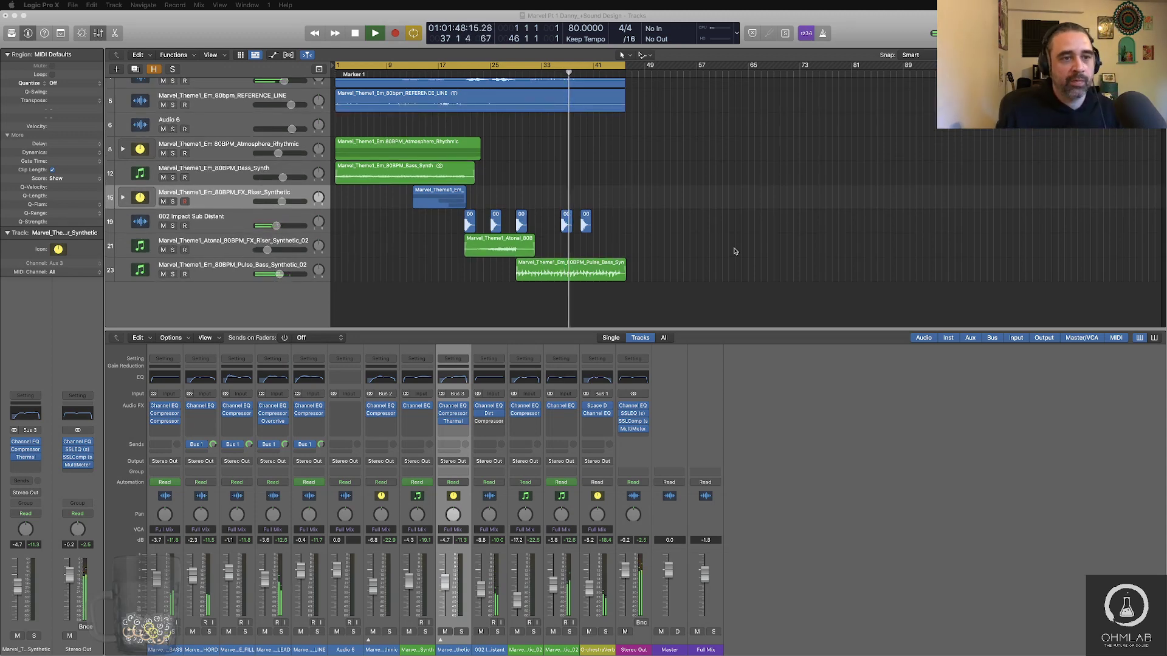
click(123, 150)
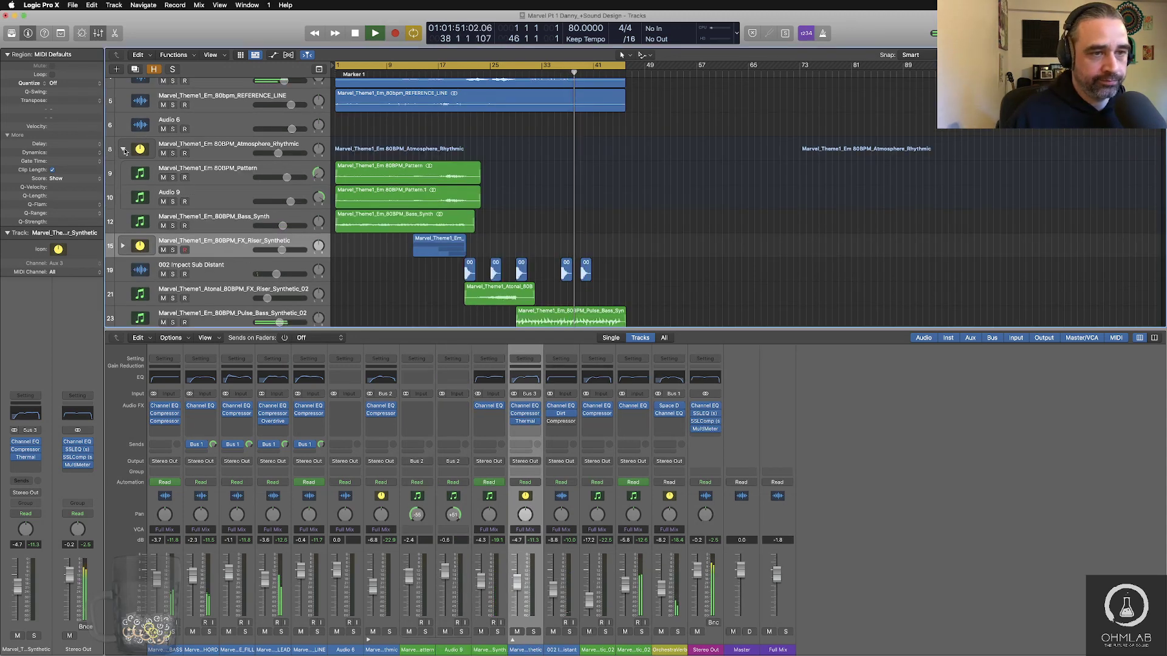
click(122, 246)
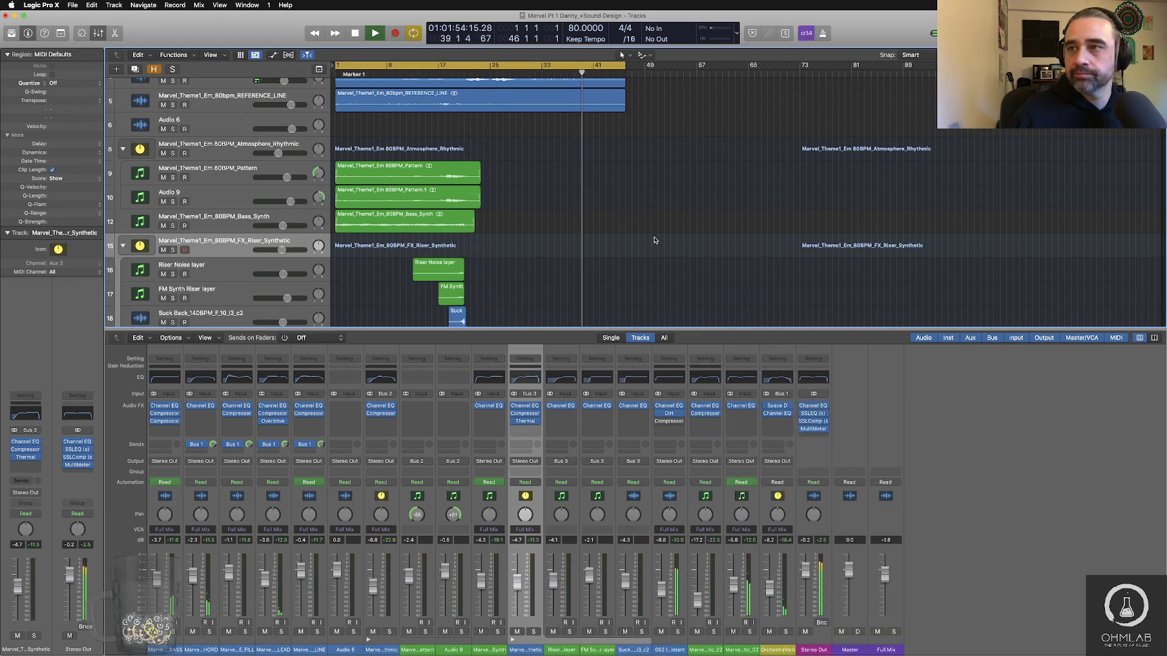
key(super+Tab)
key(Tab)
key(Tab)
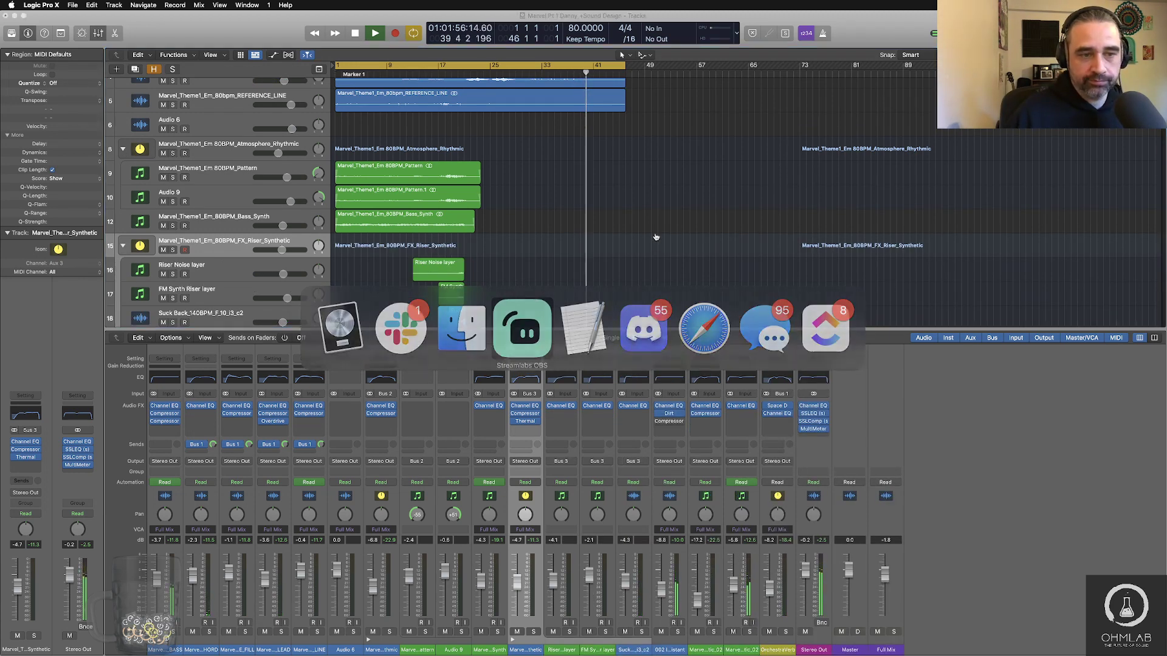
key(Escape)
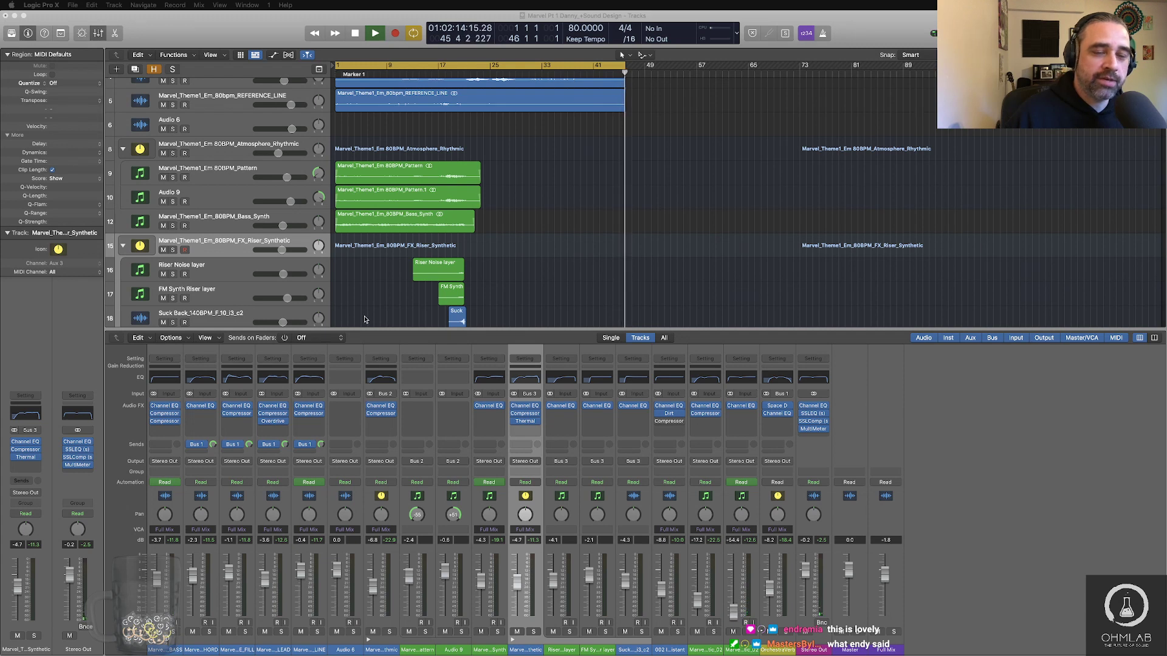
Step: Stop the full playback and audition the Marvel_Theme1_Em 80BPM_Pattern track on its own in solo
key(space)
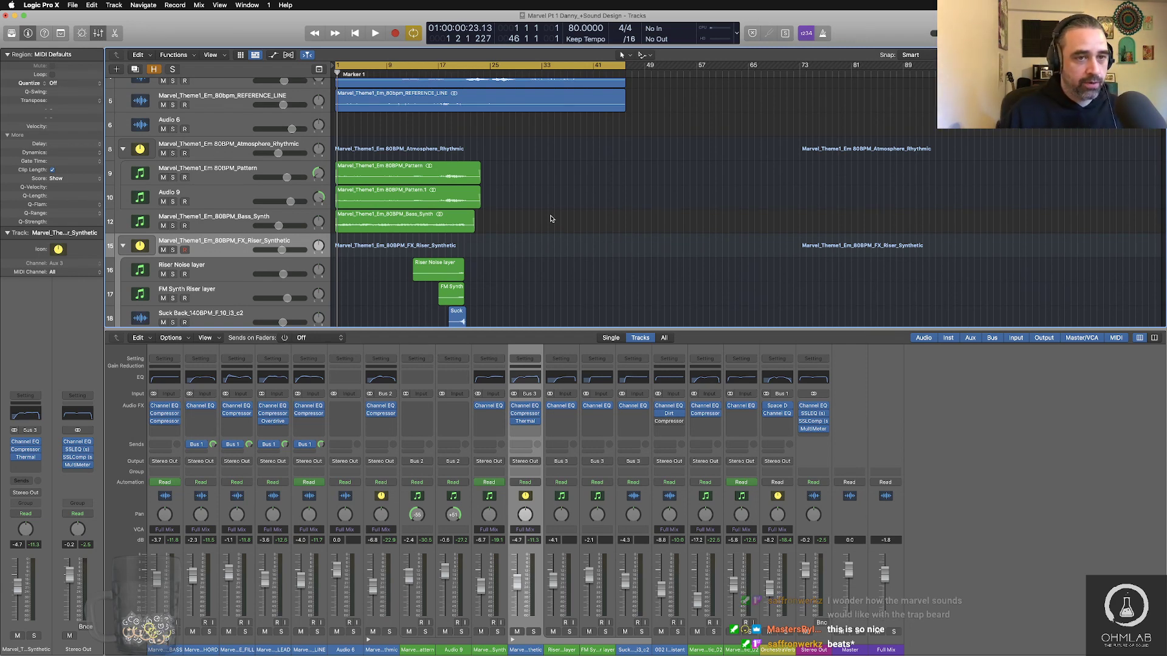
click(173, 177)
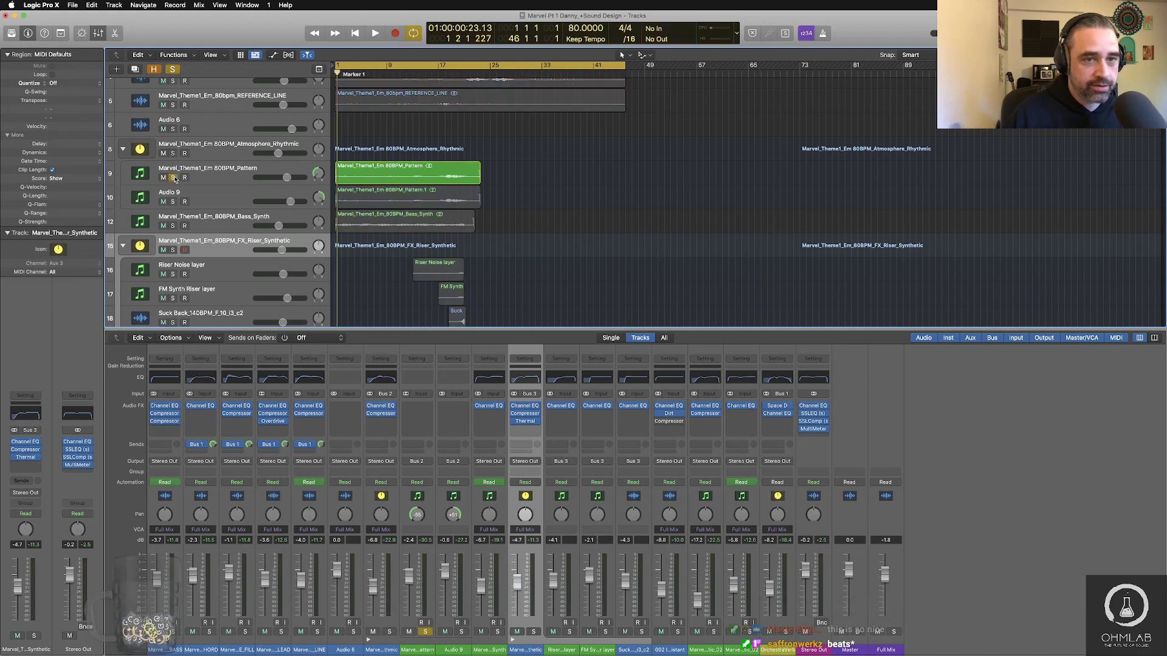
key(space)
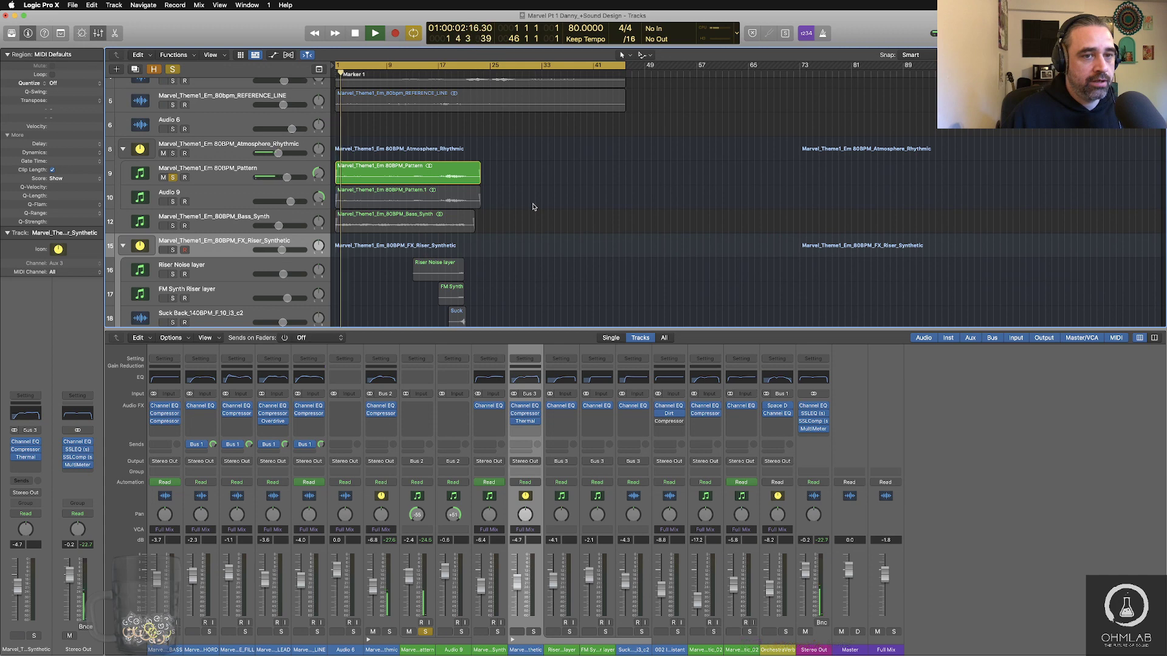
key(space)
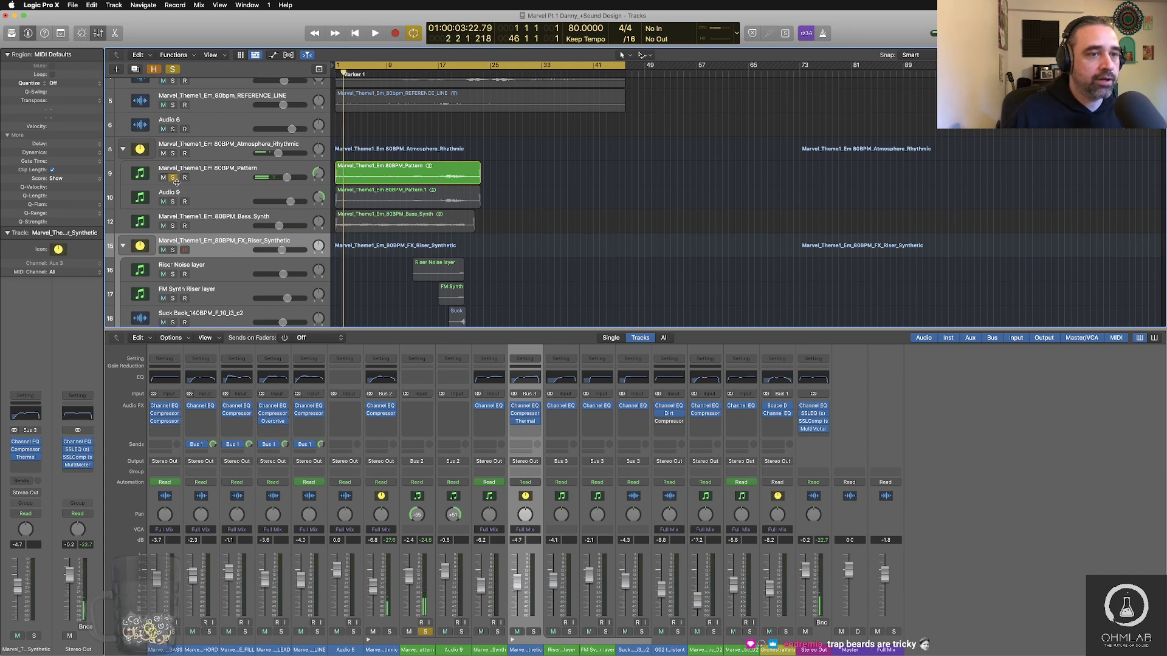
Step: Solo the whole Atmosphere_Rhythmic stack instead of the Pattern track and audition it from the beginning
click(173, 178)
click(172, 154)
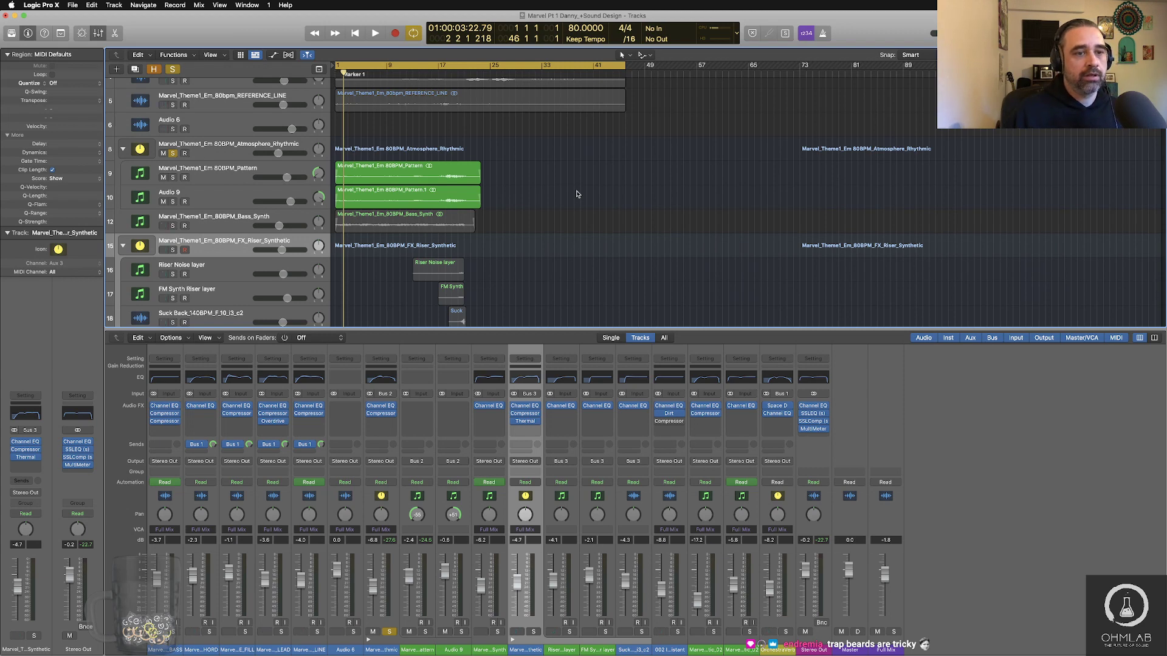
click(260, 221)
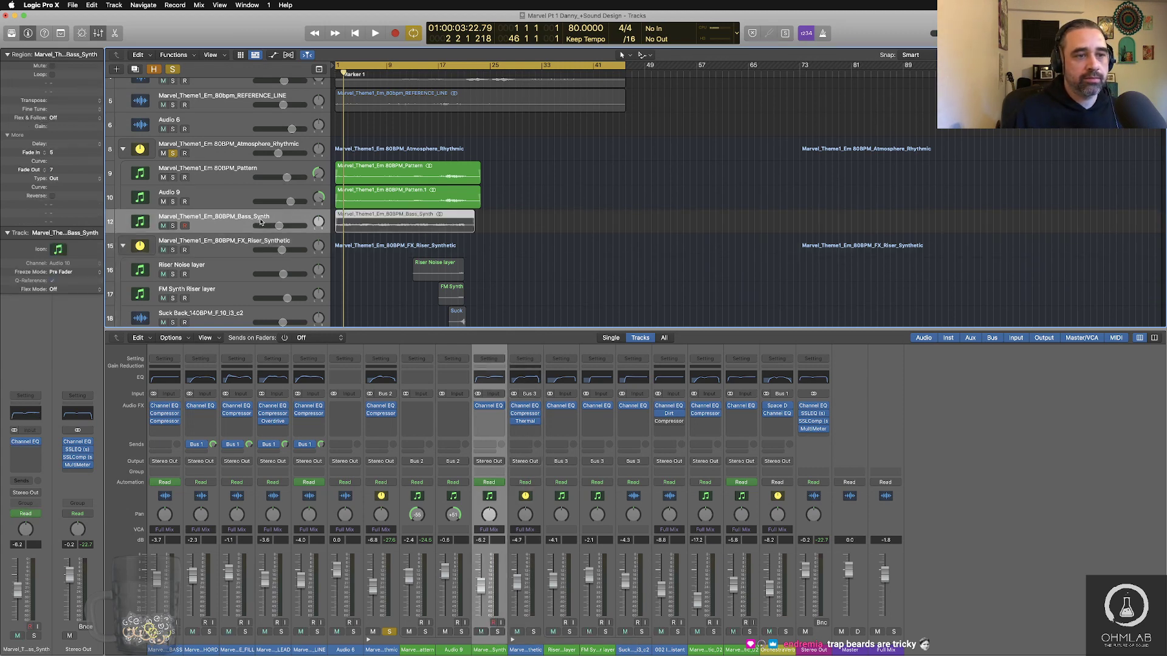
click(510, 228)
key(Return)
key(space)
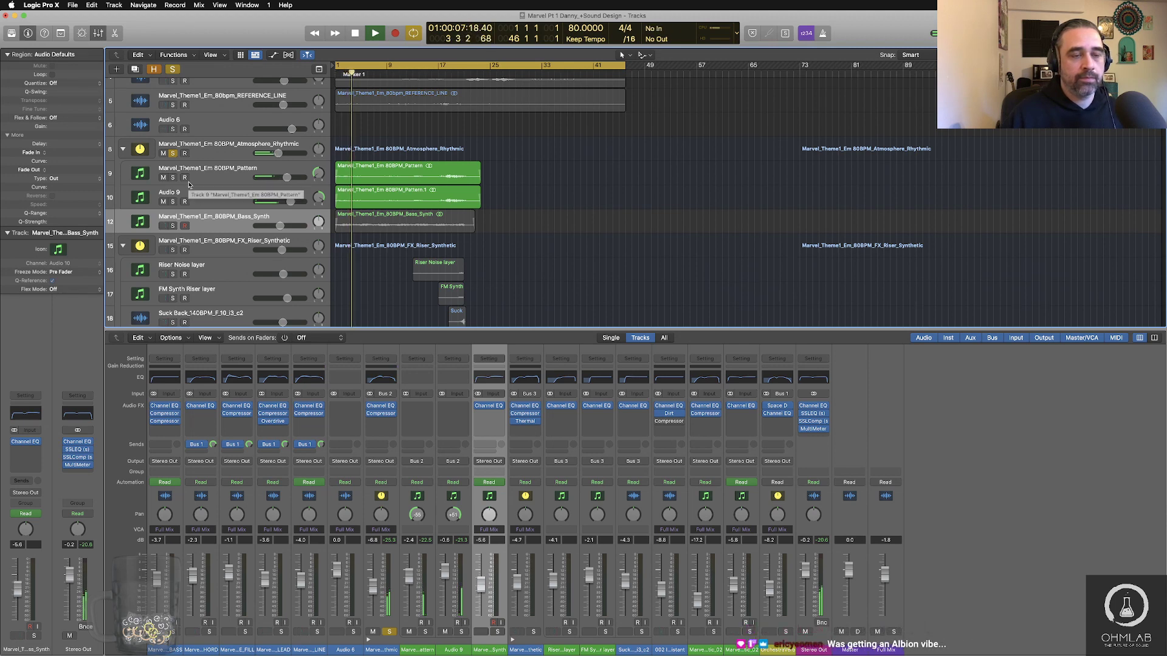
key(space)
Step: Set the cycle range to the Pattern region and play it with the Stereo Out MultiMeter open beside the regions
click(398, 174)
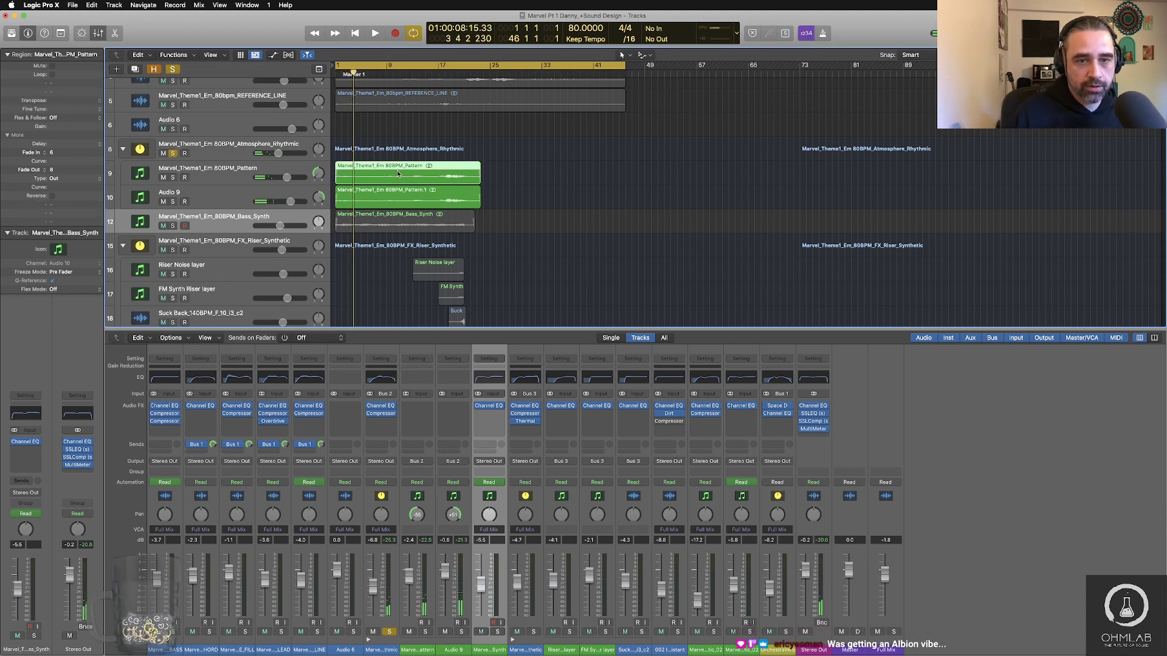
key(super+u)
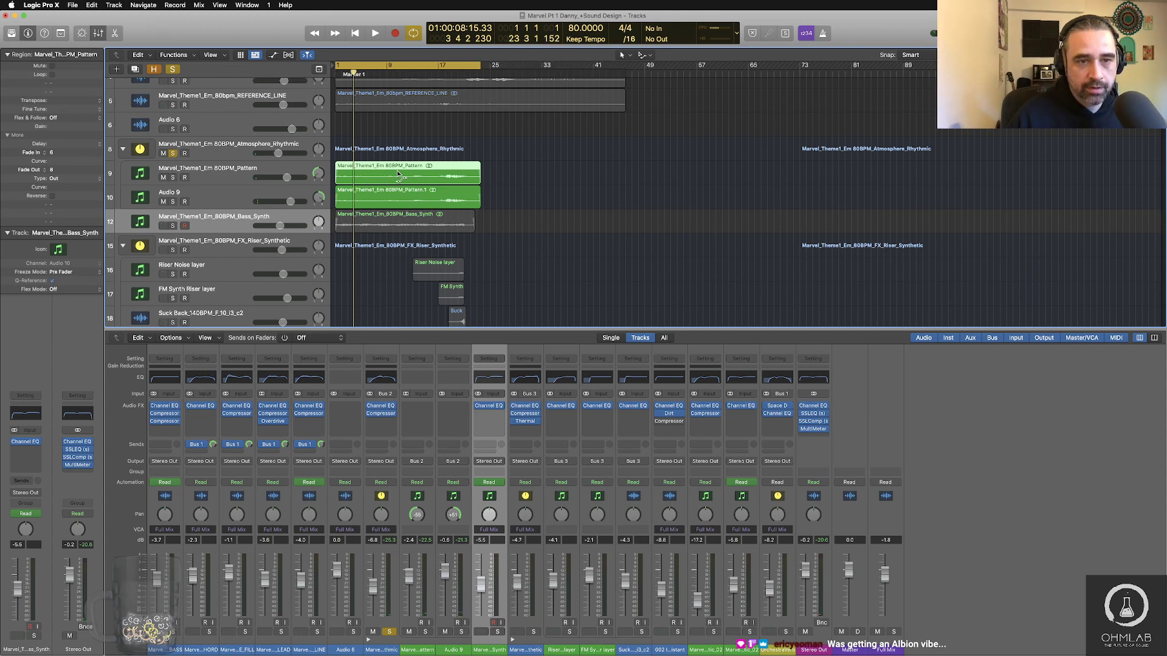
click(77, 465)
drag(582, 137, 921, 87)
key(space)
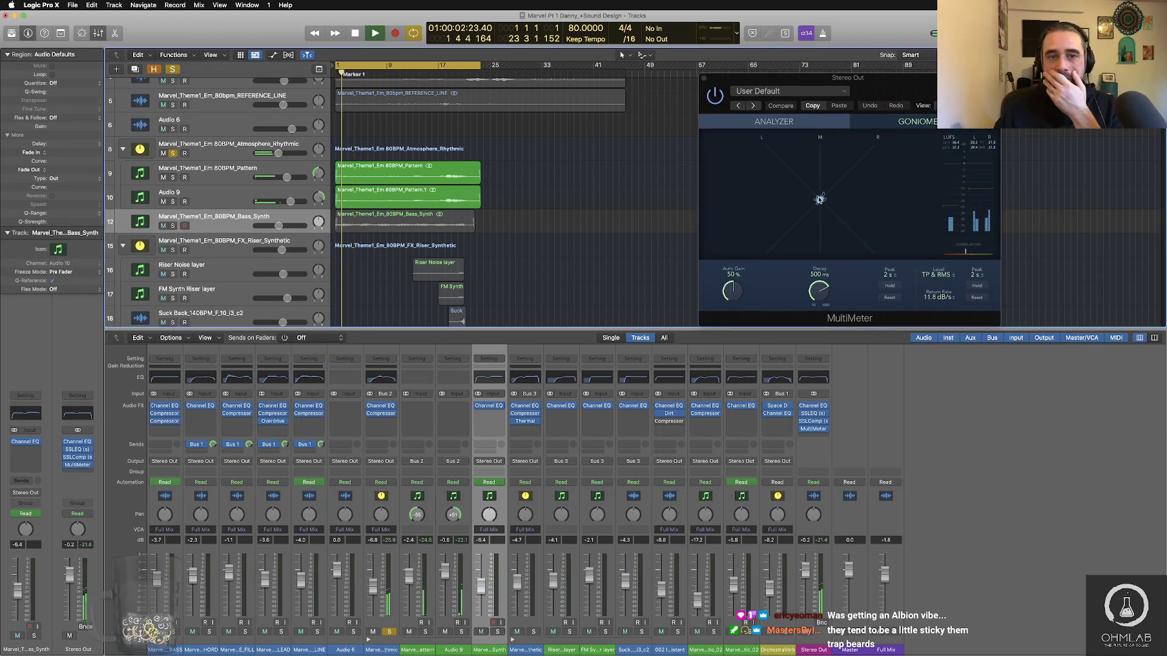
Step: Continue playback from around bar 19 and raise the Atmosphere_Rhythmic stack's volume to -2.2 dB
click(451, 72)
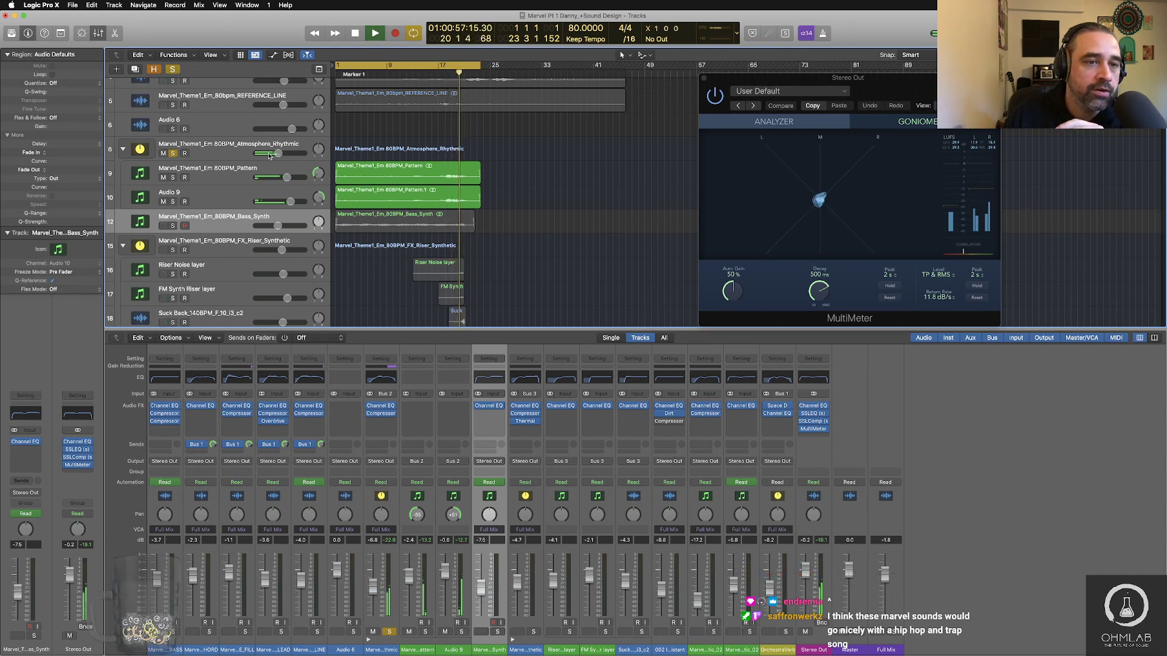
drag(279, 156, 287, 153)
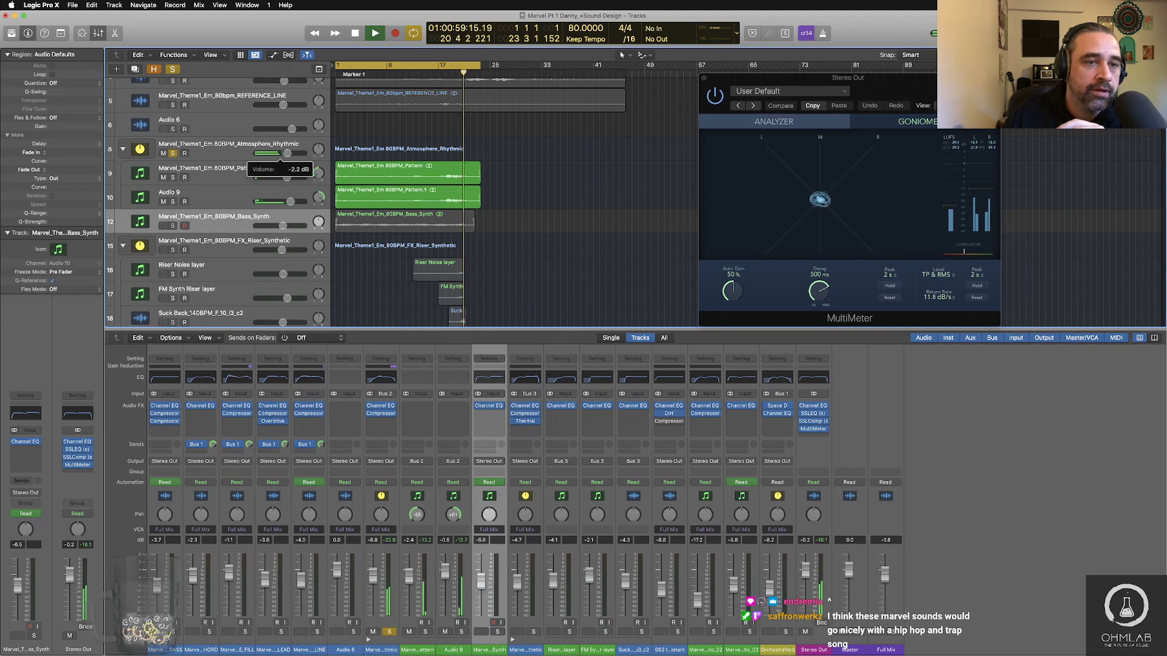
Step: Replay the soloed Atmosphere_Rhythmic stack from around bar 17 with the MultiMeter window enlarged and fully in view, then stop playback
key(comma)
key(comma)
key(comma)
key(comma)
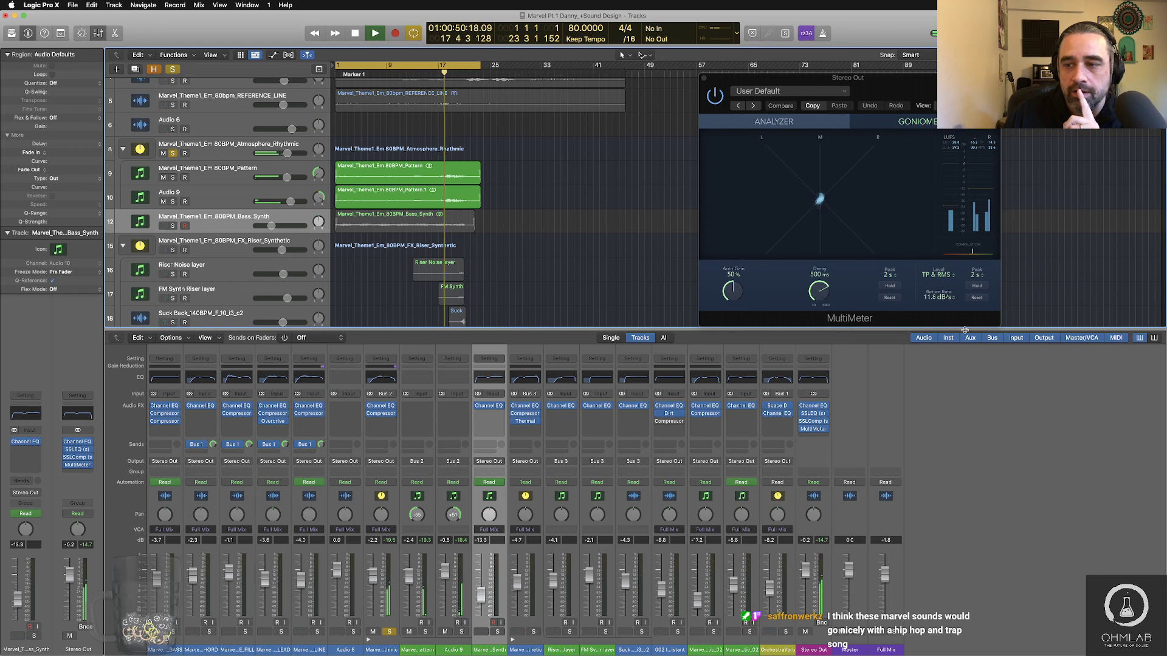
drag(998, 325, 1163, 431)
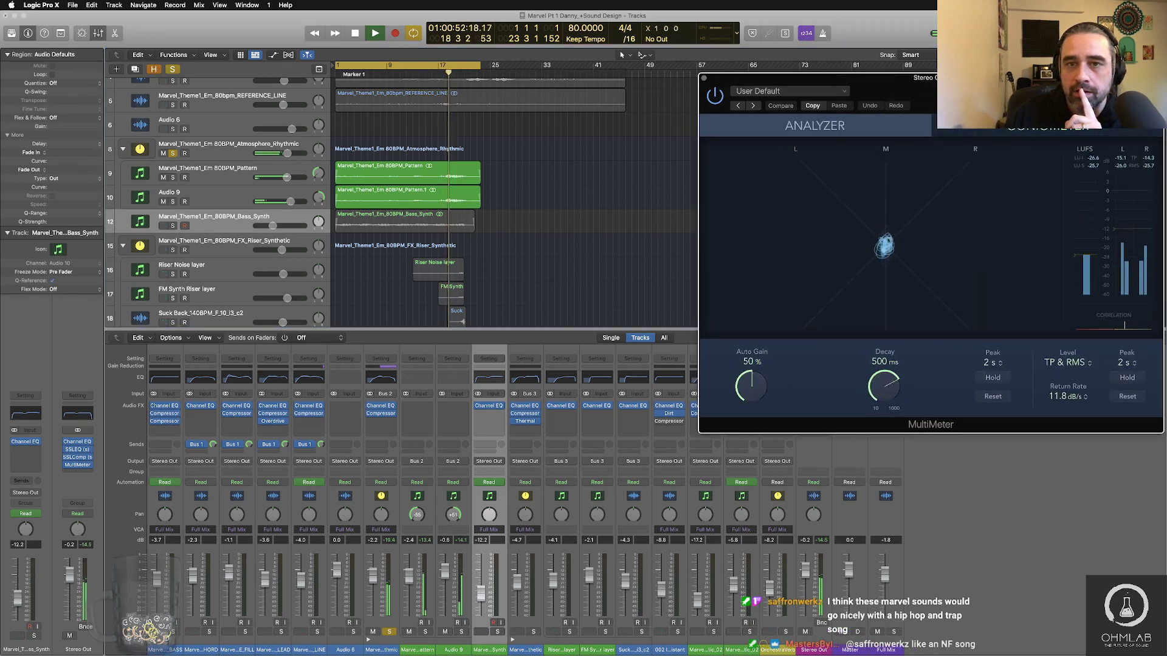
drag(932, 90, 780, 74)
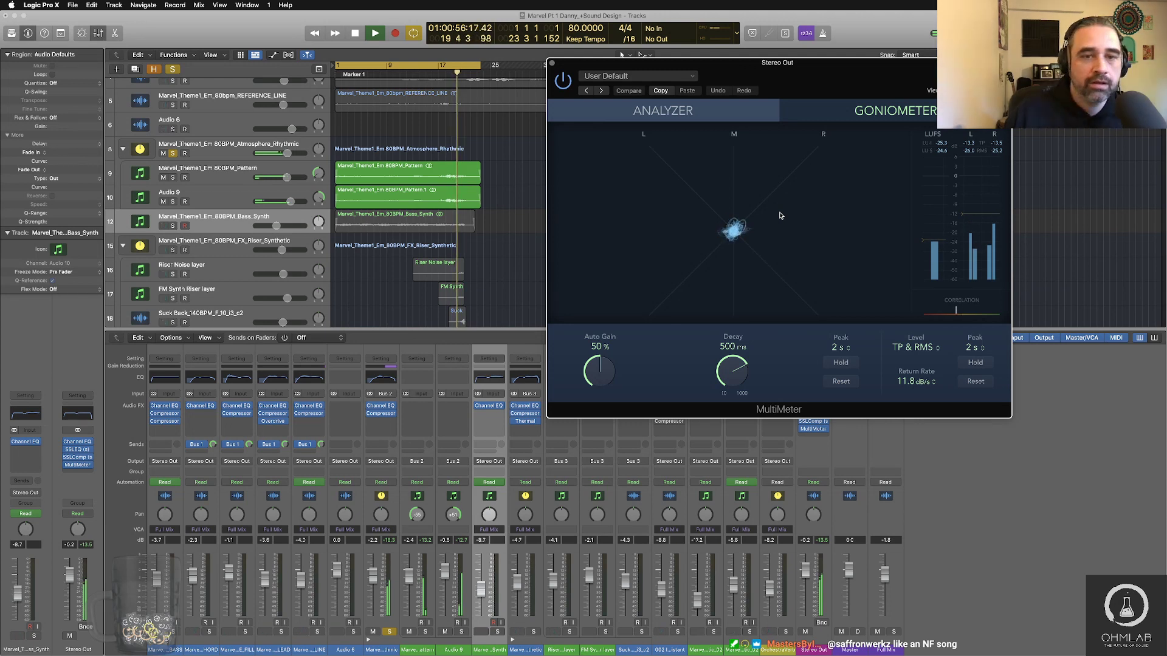
key(space)
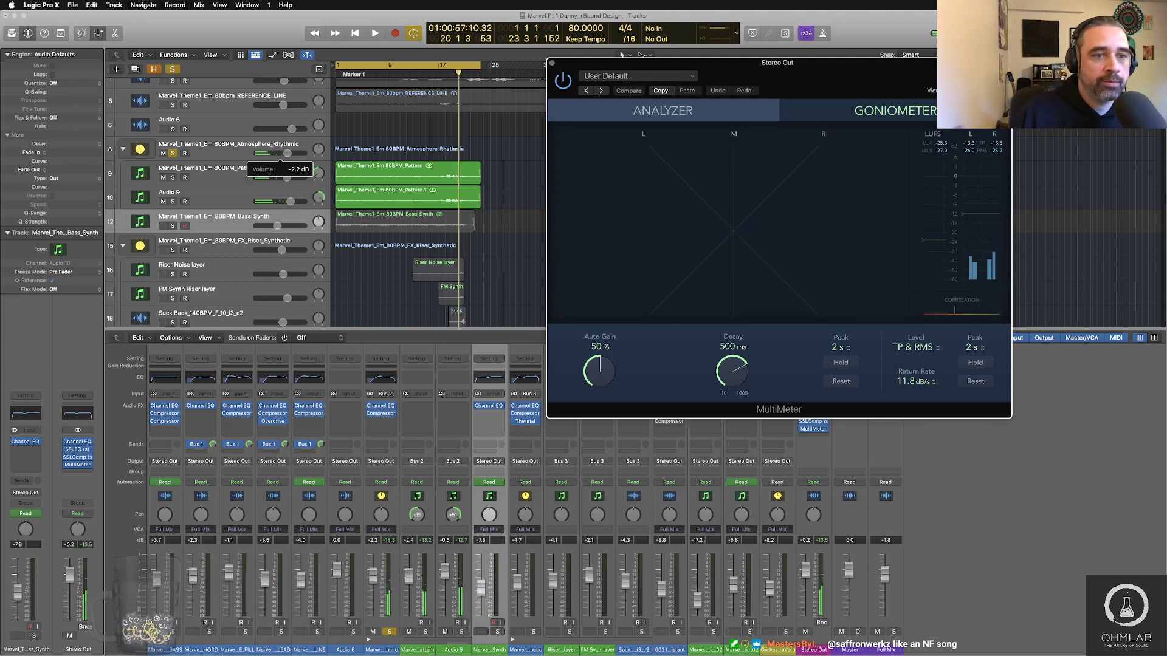
Step: Raise the Atmosphere_Rhythmic stack's volume to +0.1 dB and audition it again from around bar 18
drag(288, 154, 292, 153)
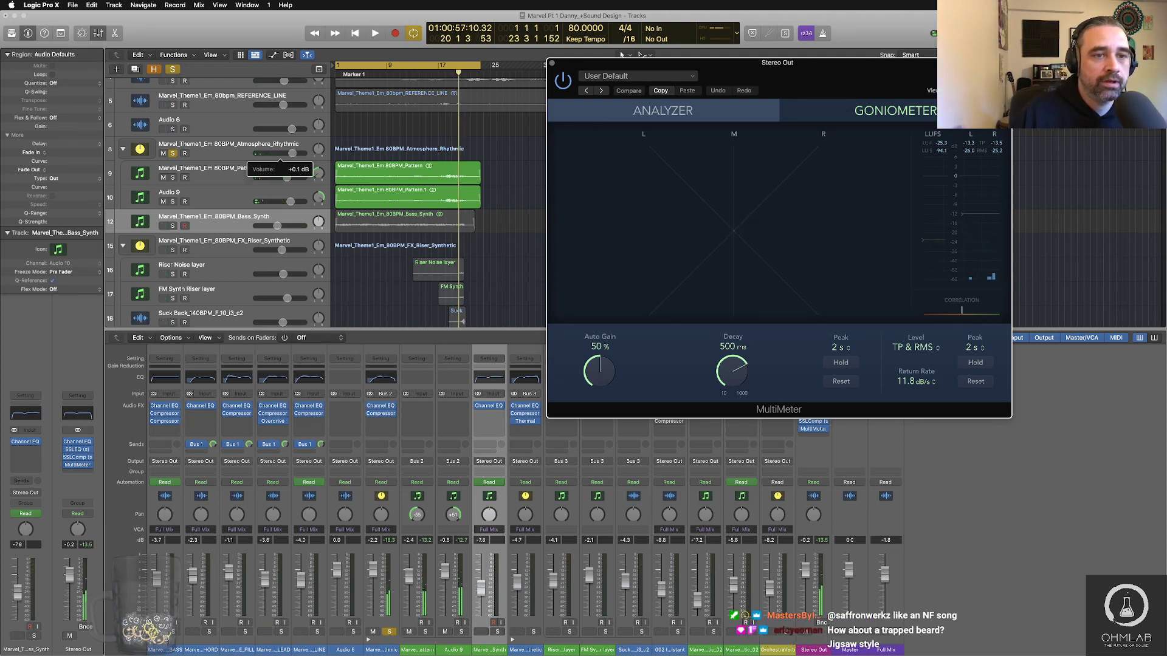
key(v)
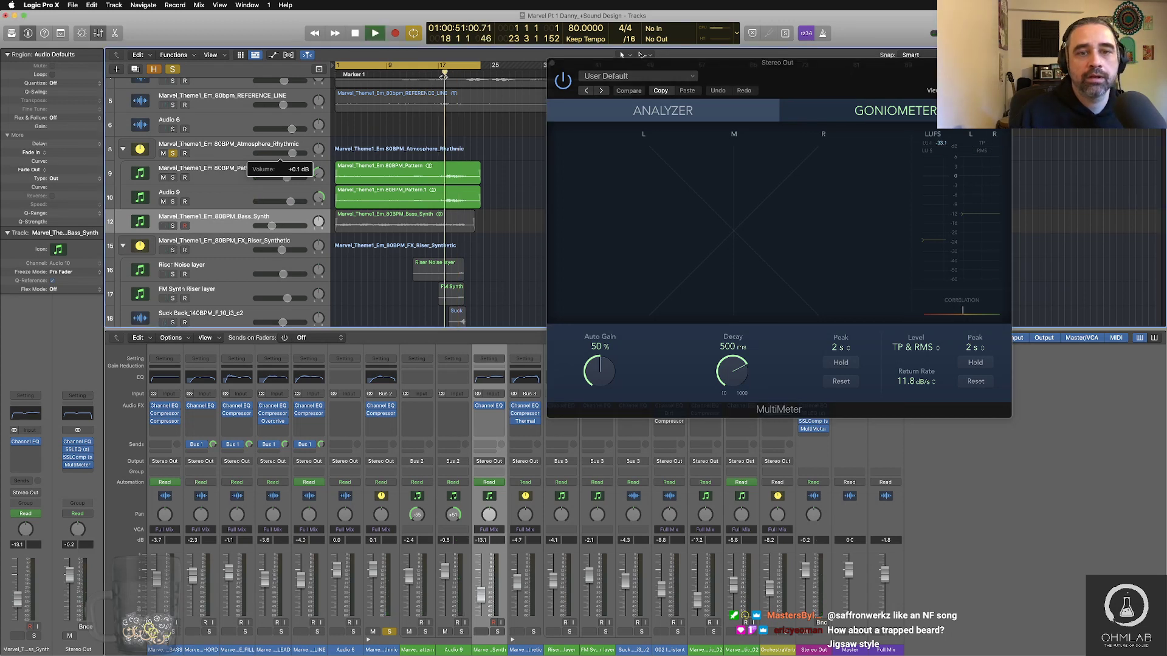
click(446, 74)
key(space)
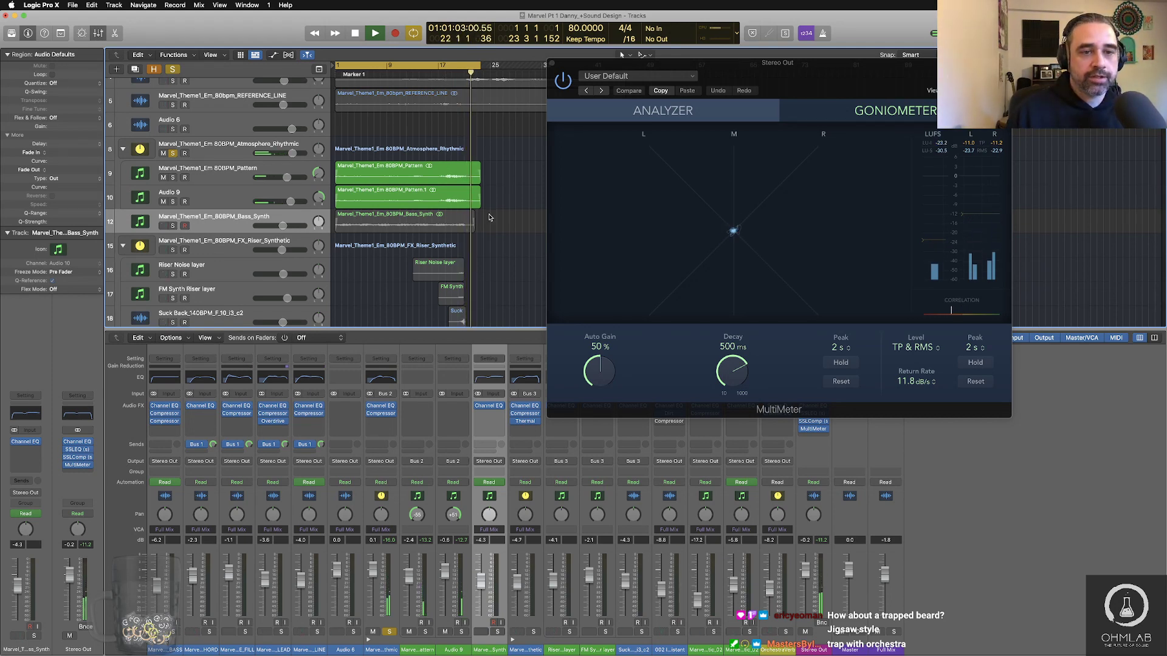
key(space)
click(250, 153)
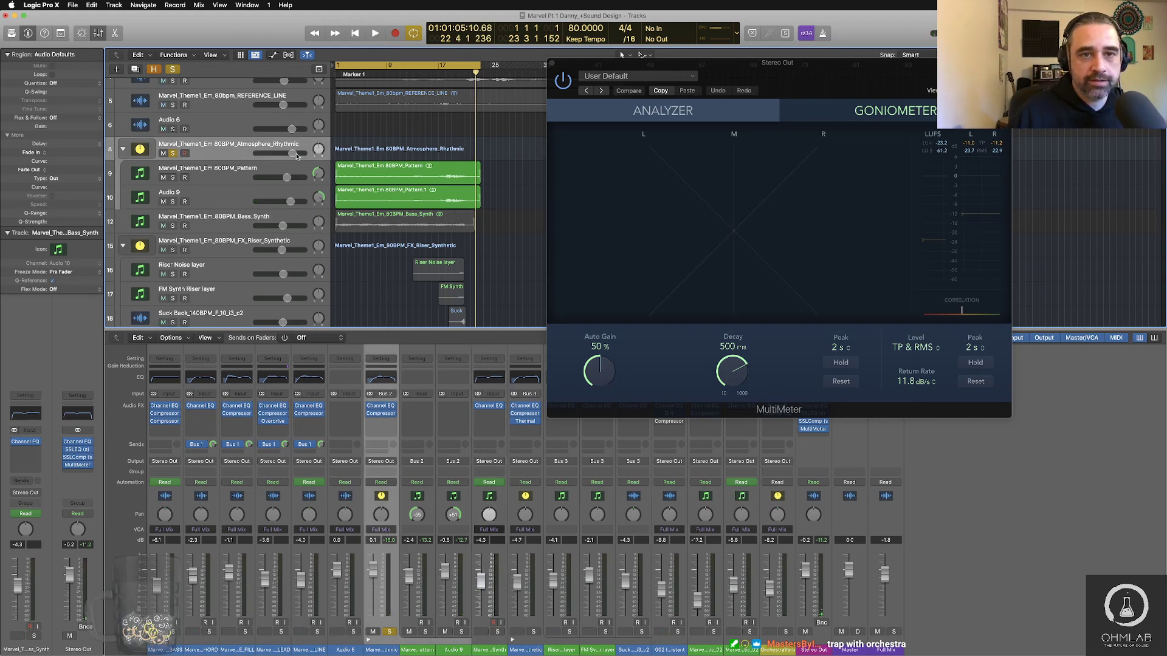
right_click(358, 155)
click(367, 156)
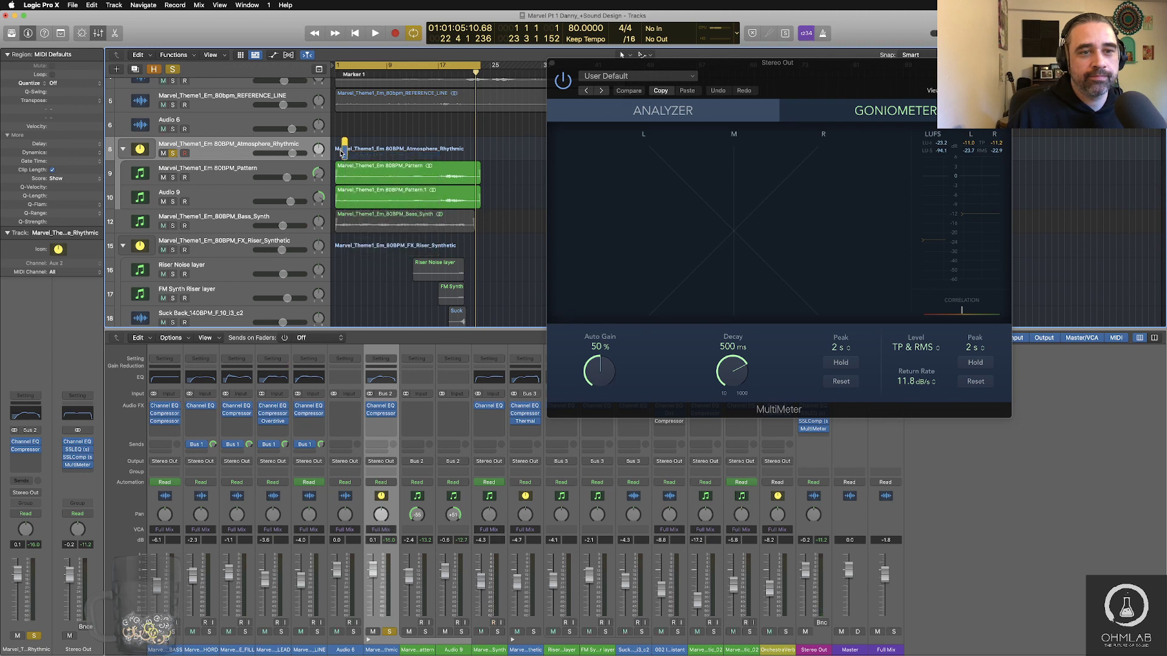
drag(342, 146, 342, 147)
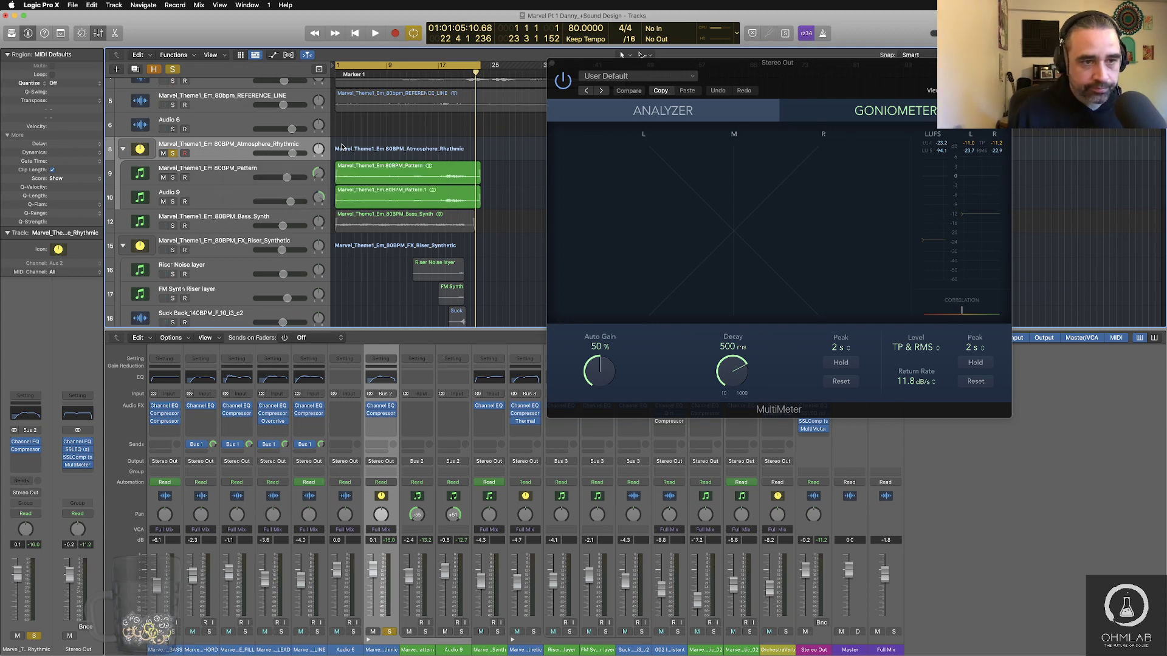
key(super+b)
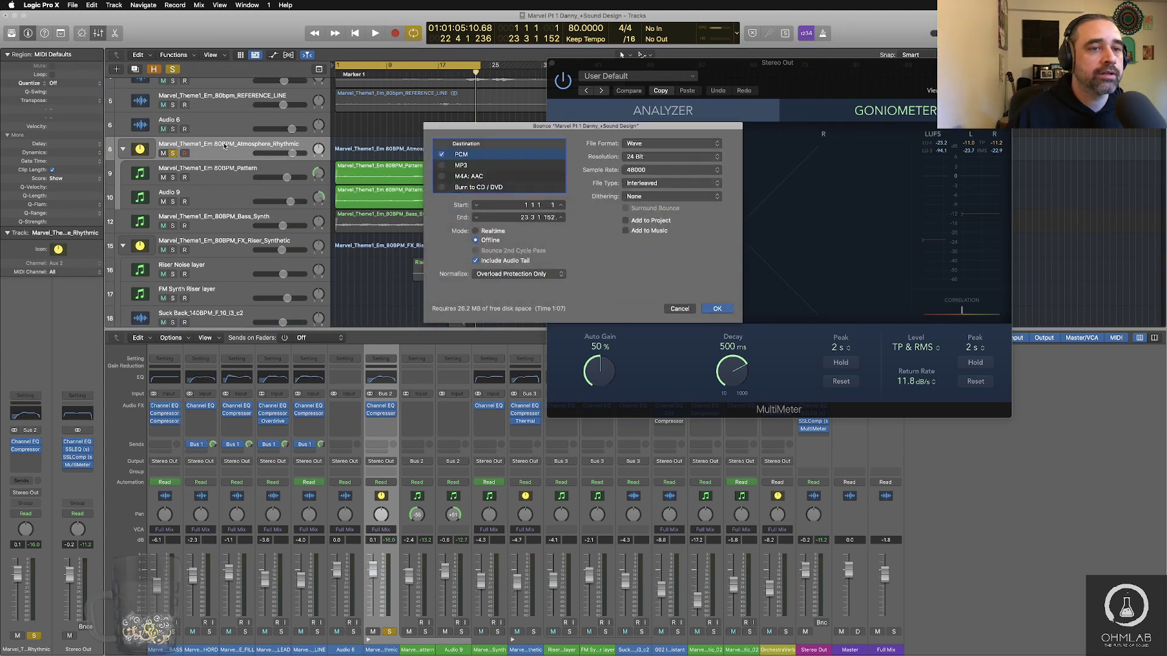
click(691, 308)
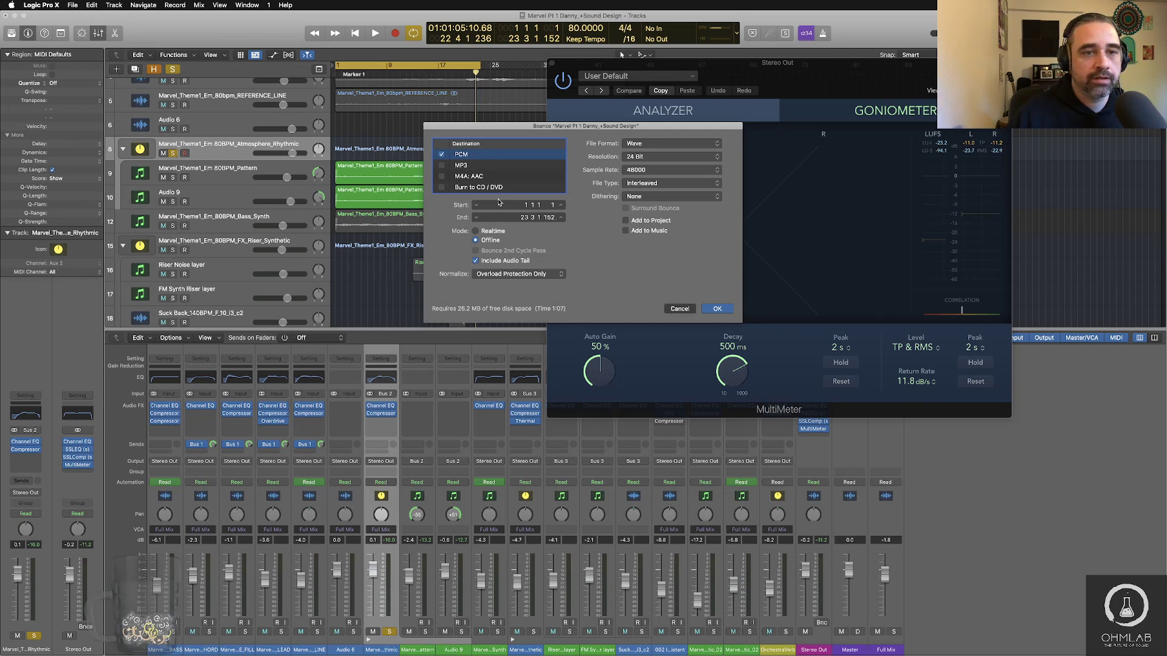
Step: Copy the Atmosphere_Rhythmic stack's name and use it as the file name for a PCM bounce in the Bounces folder
double_click(239, 145)
key(super+c)
key(Return)
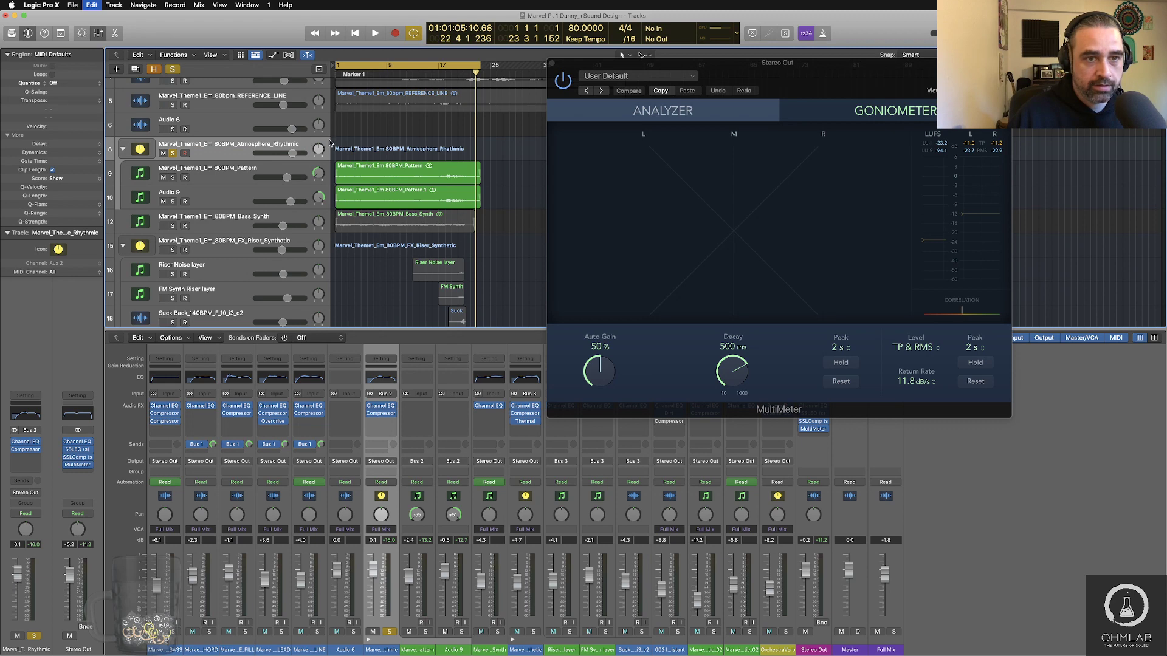
key(super+b)
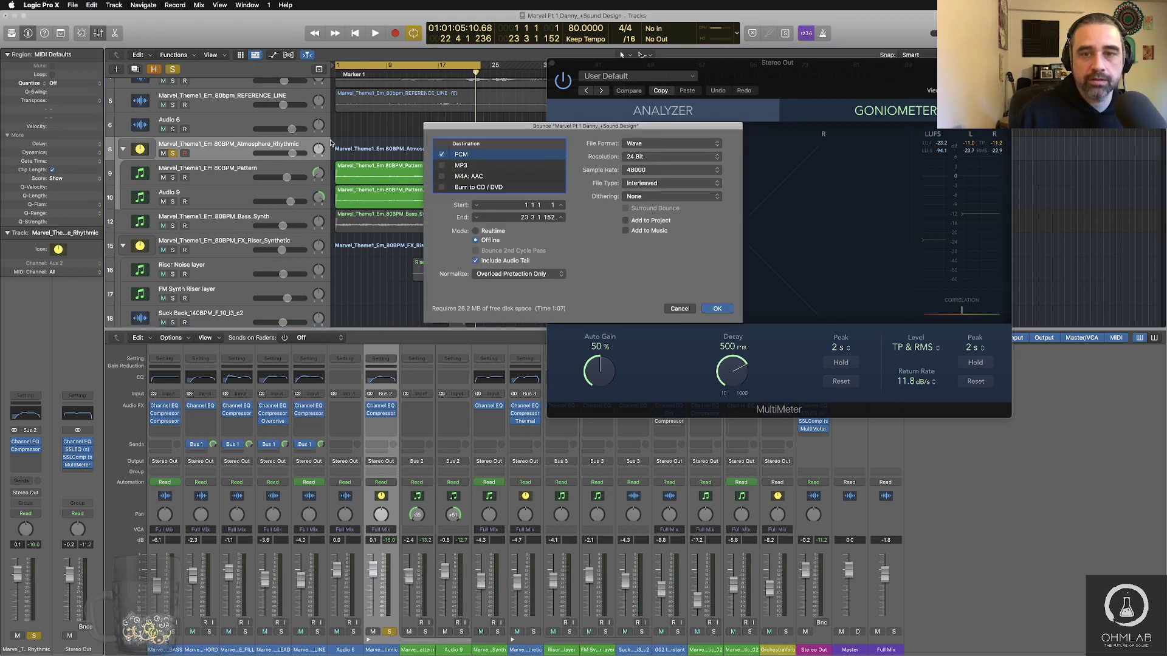
key(Return)
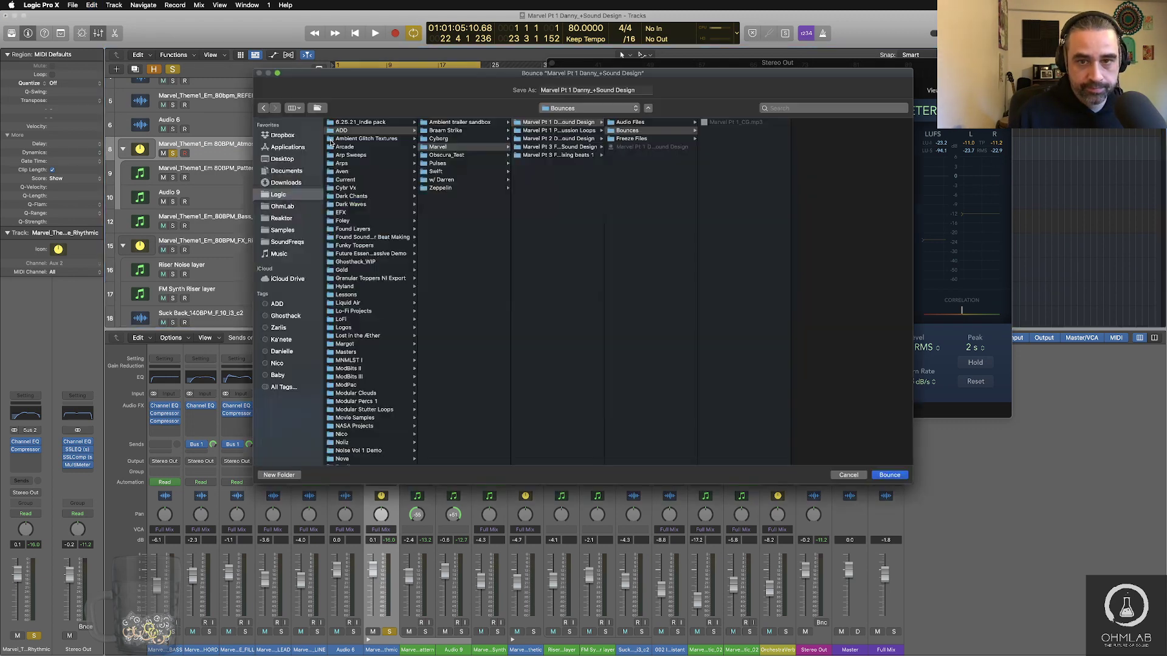
key(super+v)
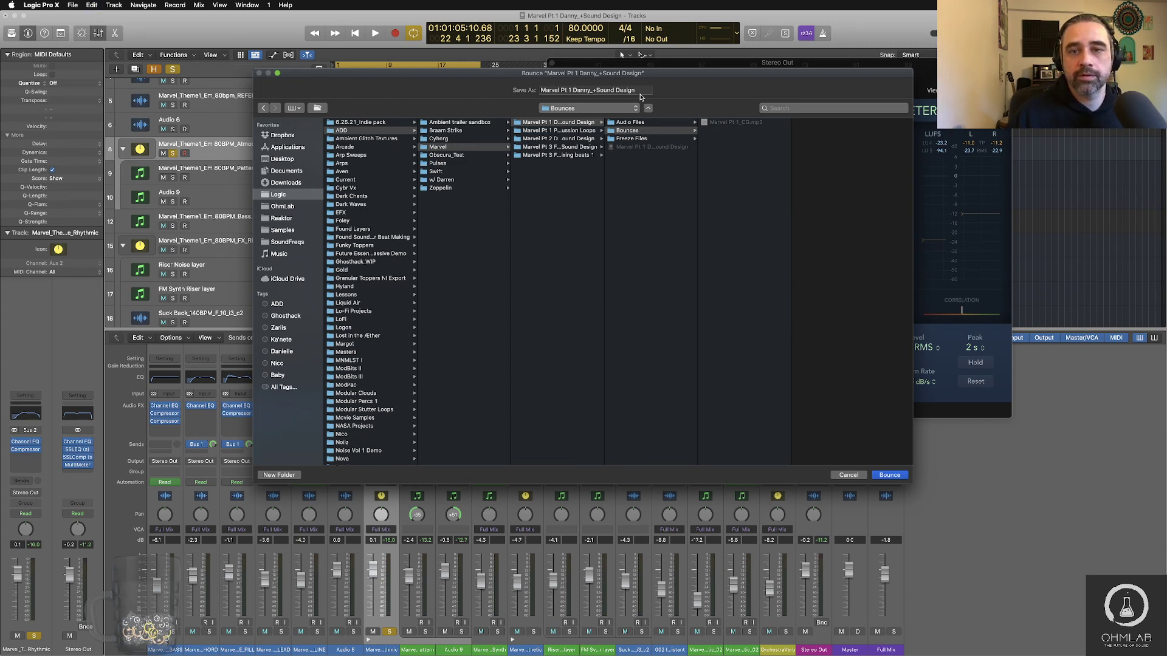
drag(638, 91, 512, 91)
key(super+v)
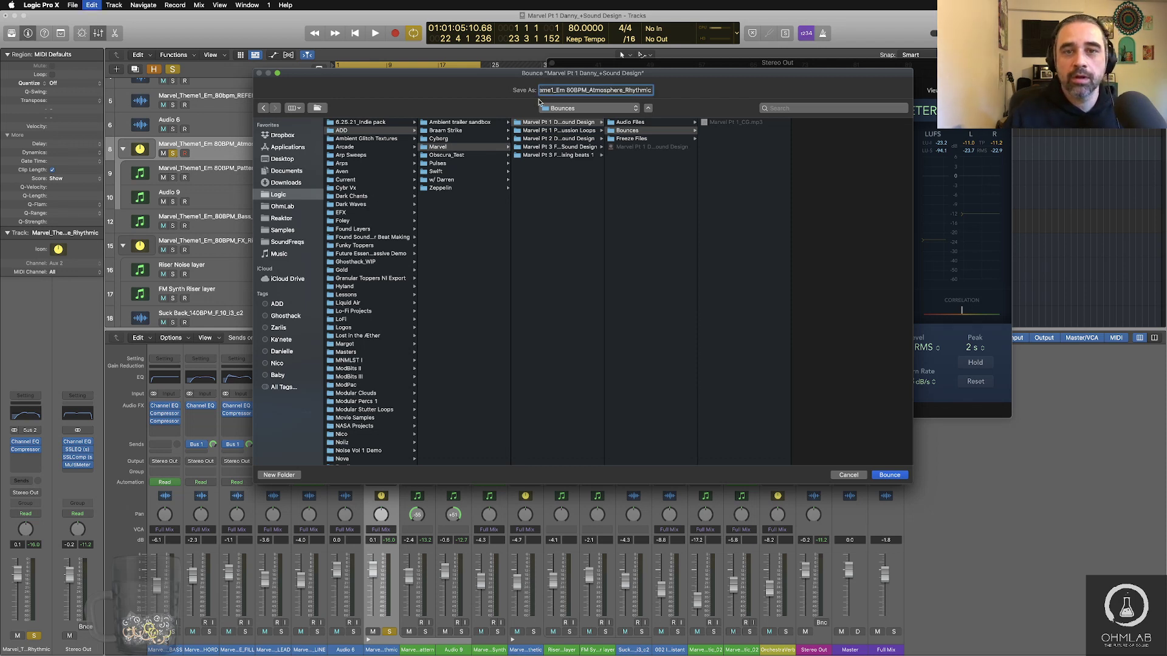
Step: Change Theme1 to Pt1 in the bounce file name and move Atmosphere_Rhythmic ahead of Em 80BPM
key(super+a)
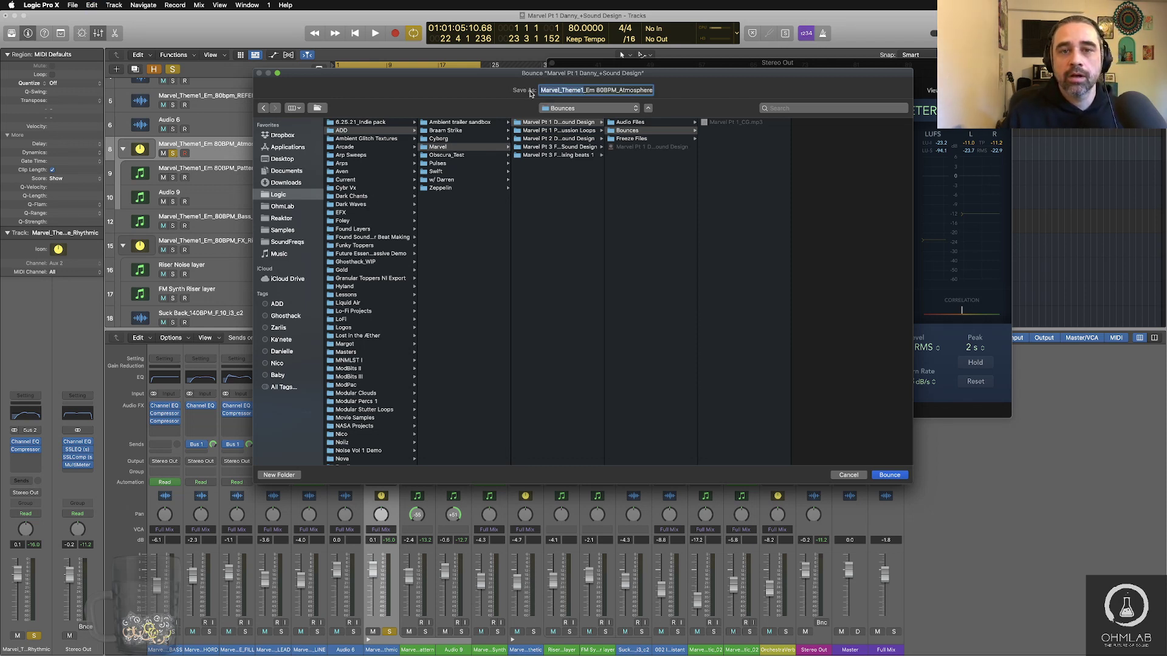
drag(582, 91, 564, 91)
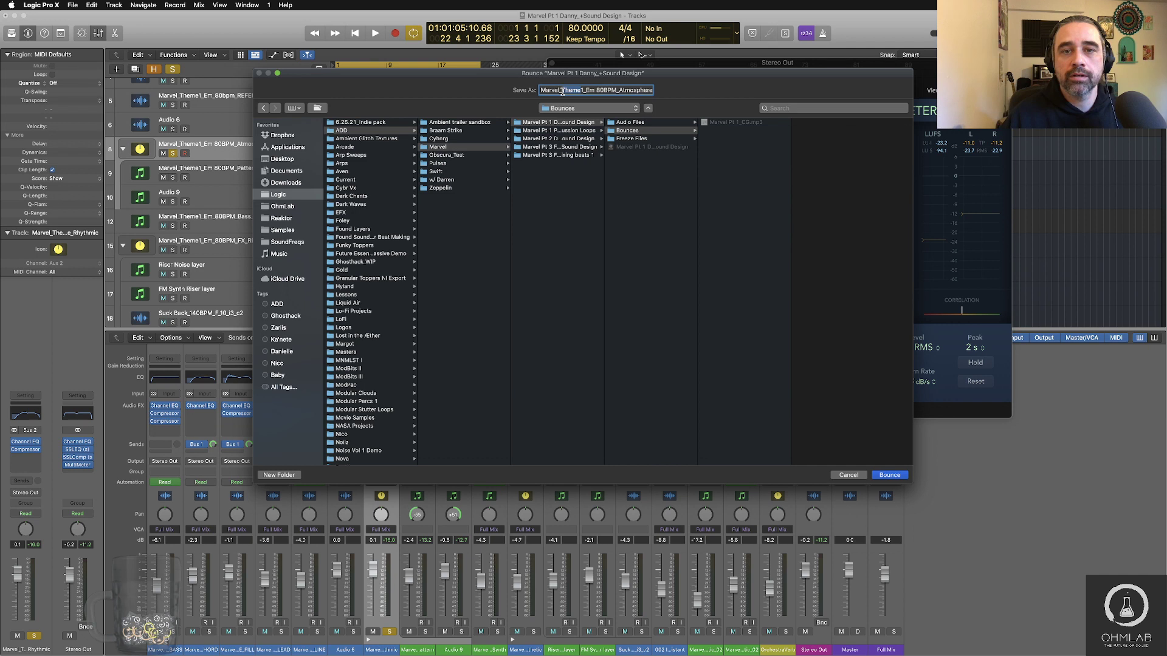
text(Pt)
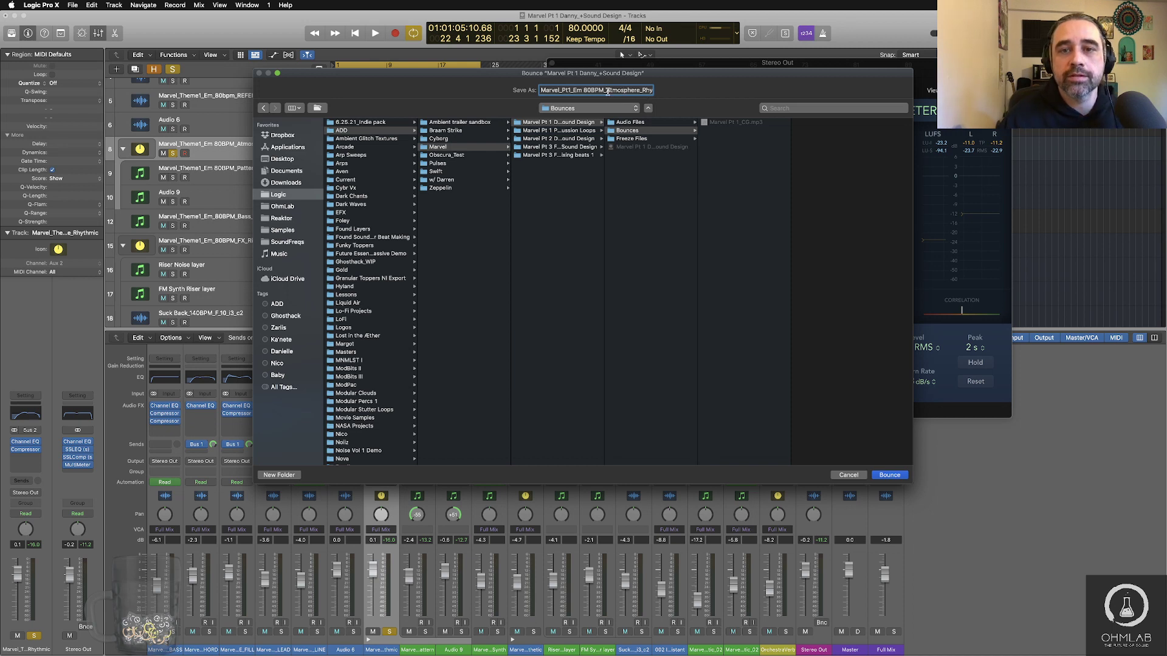
drag(605, 91, 662, 97)
key(super+x)
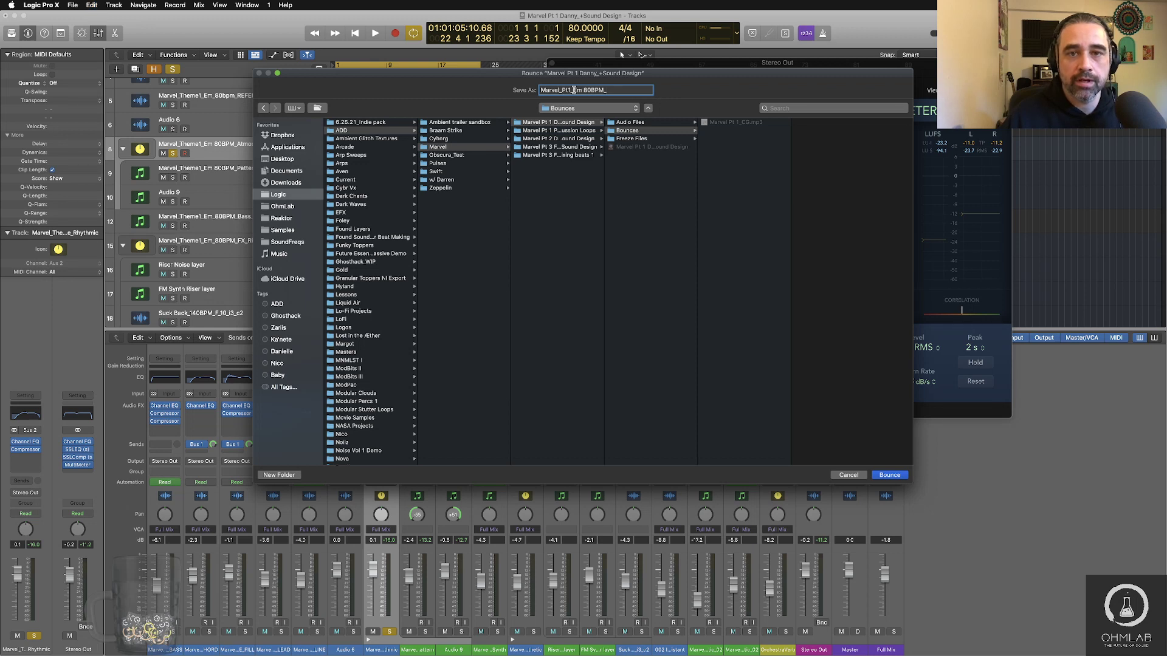
key(super+v)
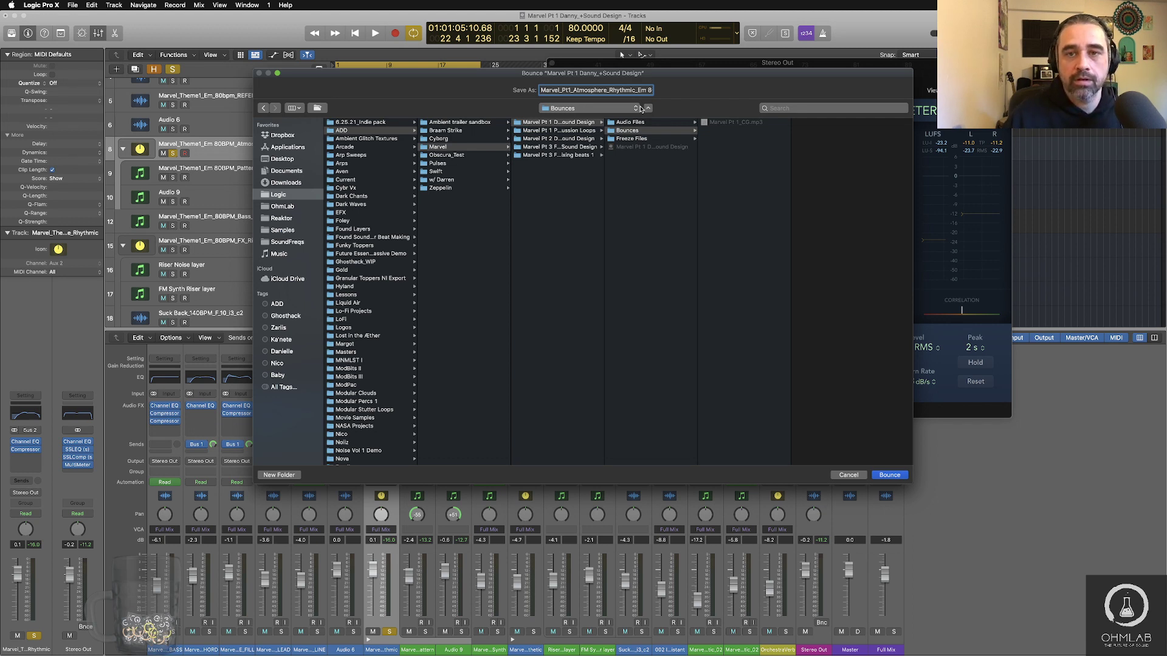
Step: Append I3_c4 to the end of the bounce file name and bounce the soloed stack
drag(645, 90, 661, 94)
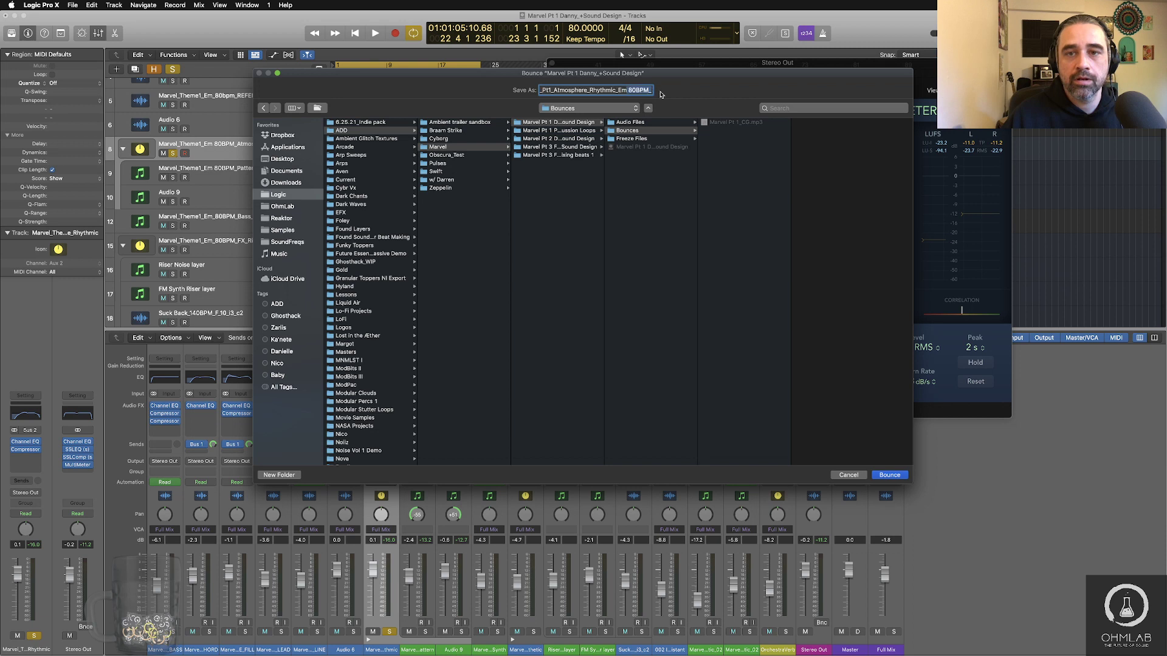
click(650, 90)
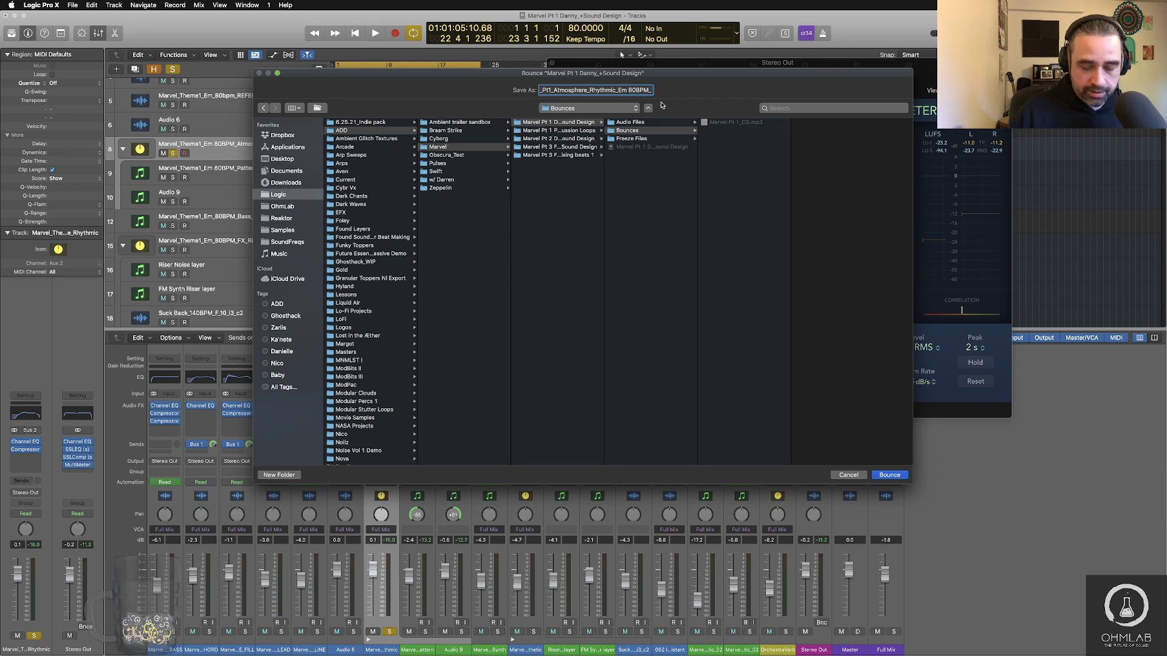
text(I)
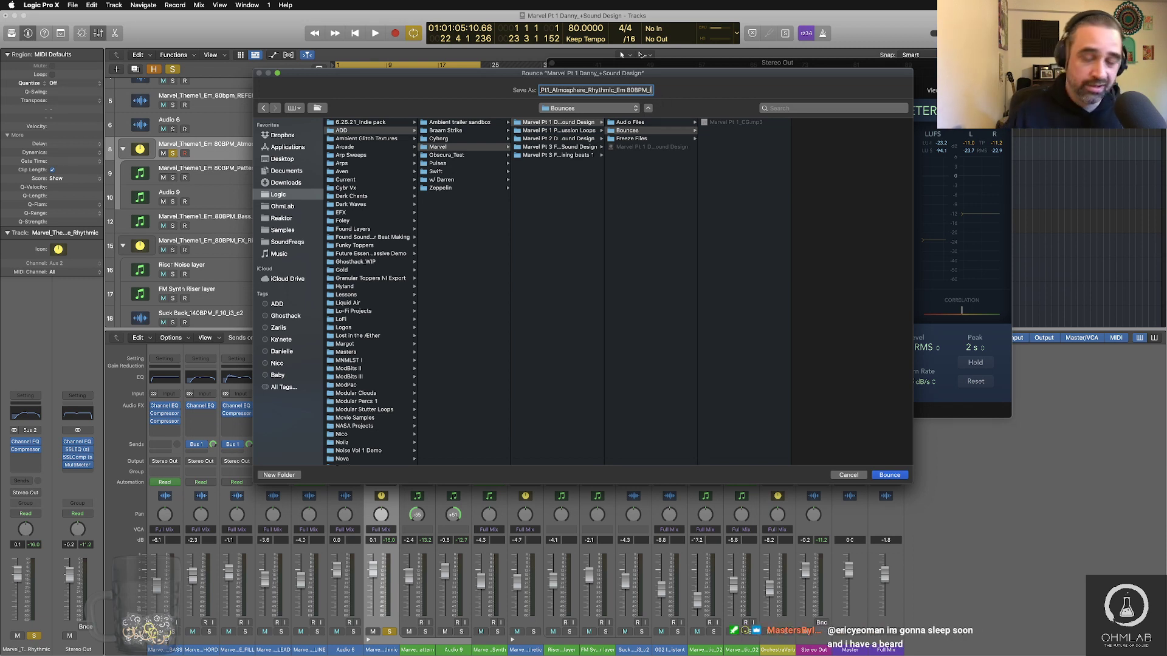
text(3_)
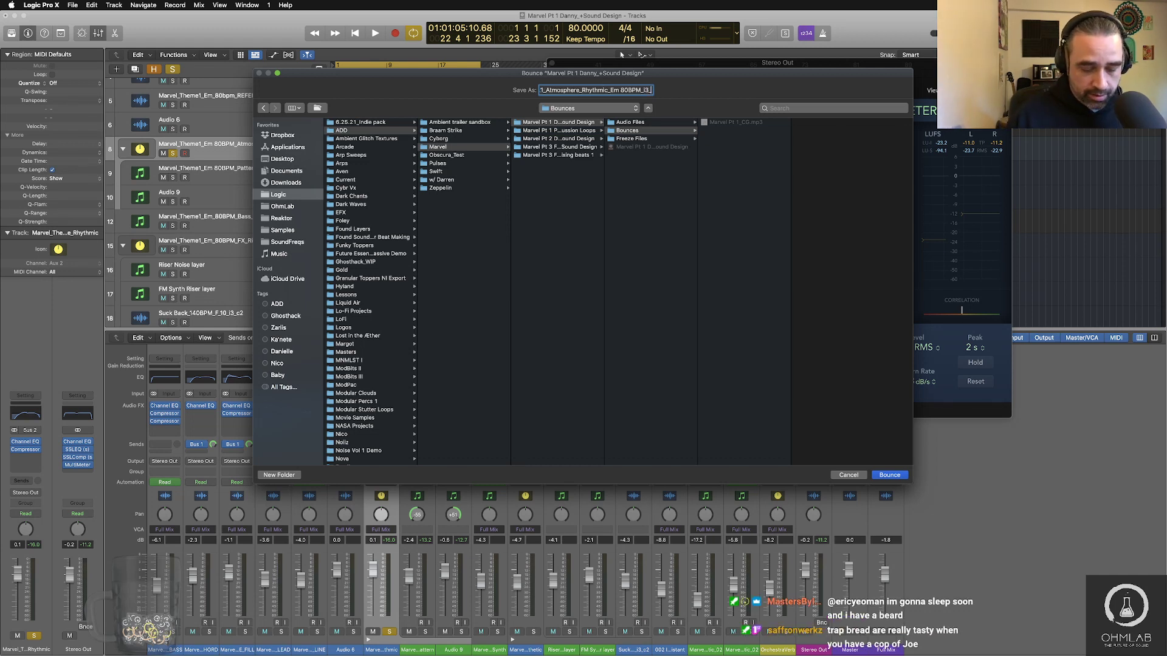
text(c)
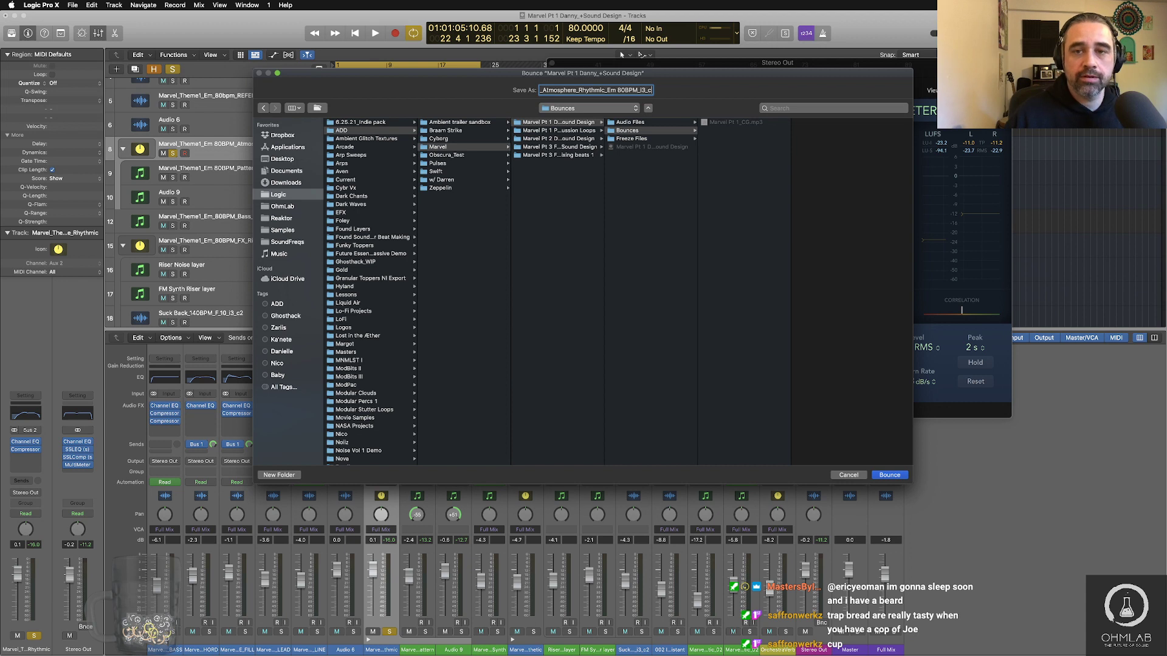
text(4)
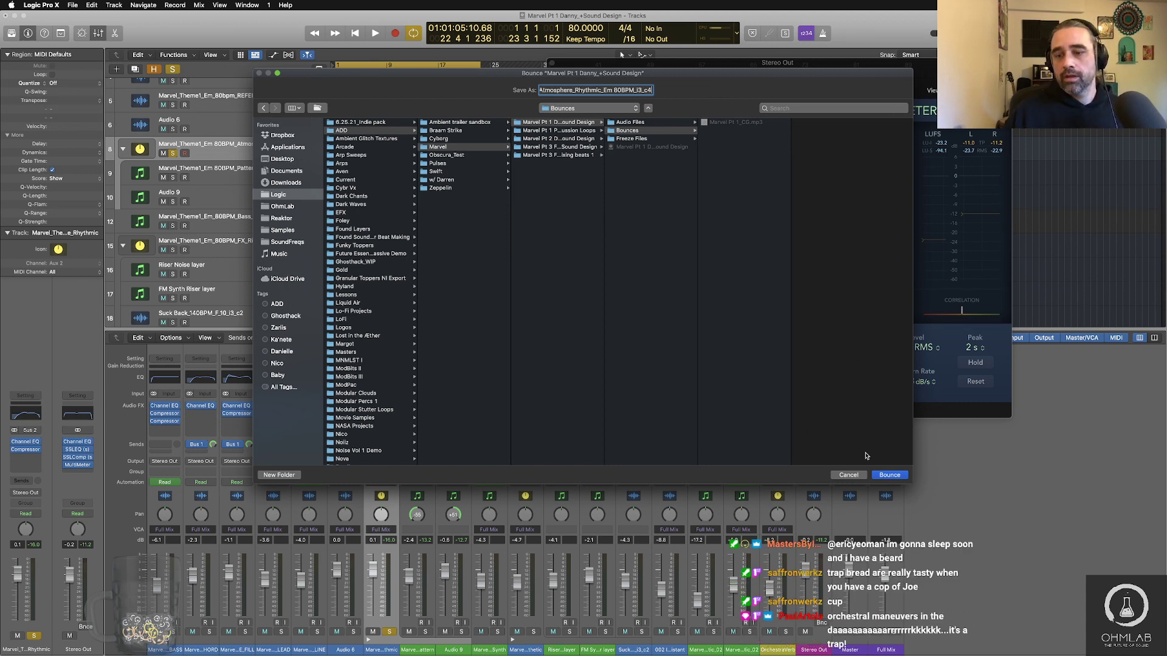
click(889, 475)
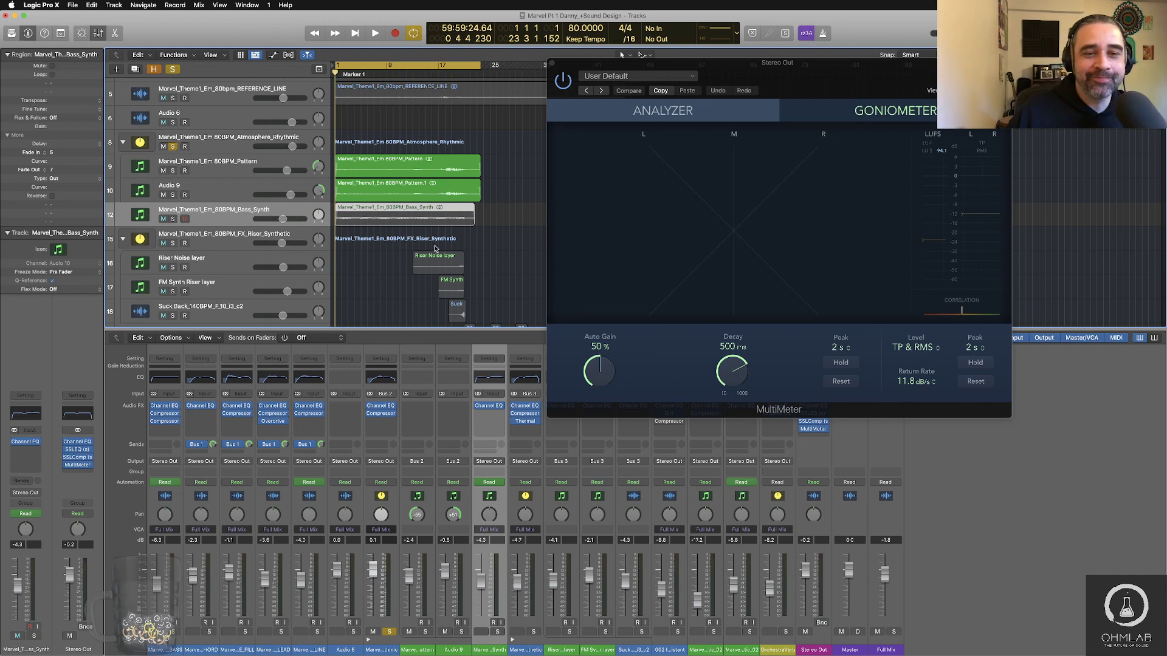
Step: Solo the Bass_Synth track instead of the Atmosphere_Rhythmic stack and play it from the beginning
click(173, 147)
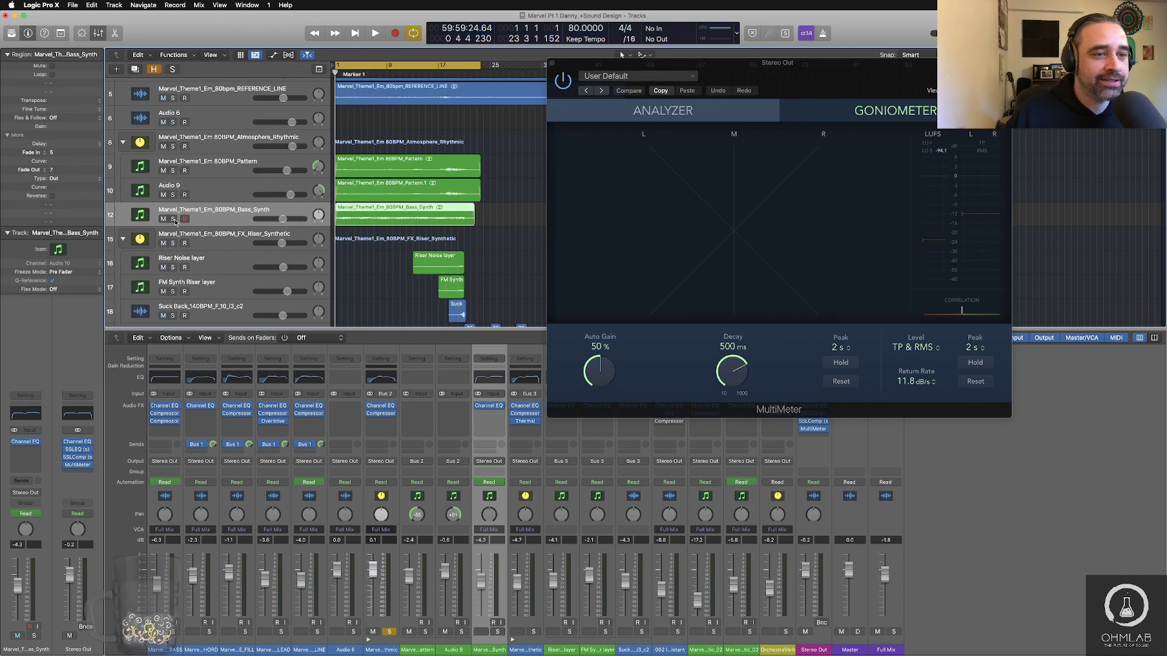
click(173, 219)
key(space)
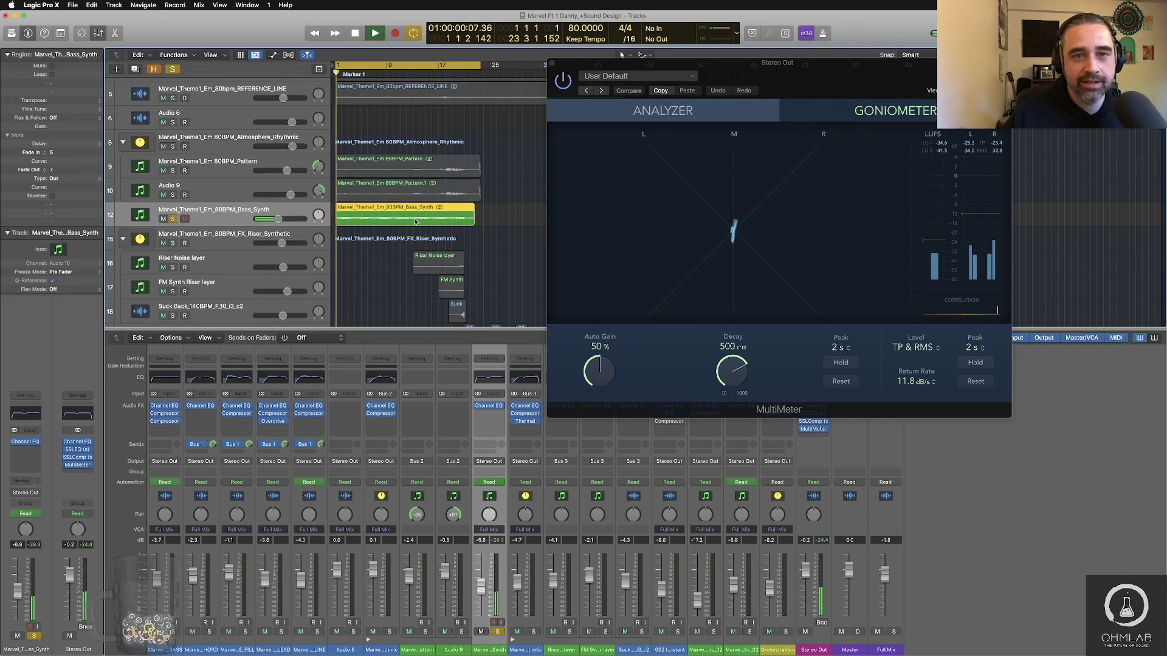
Step: Move the MultiMeter window down over the mixer and show the tracks' volume automation while Bass_Synth plays
key(z)
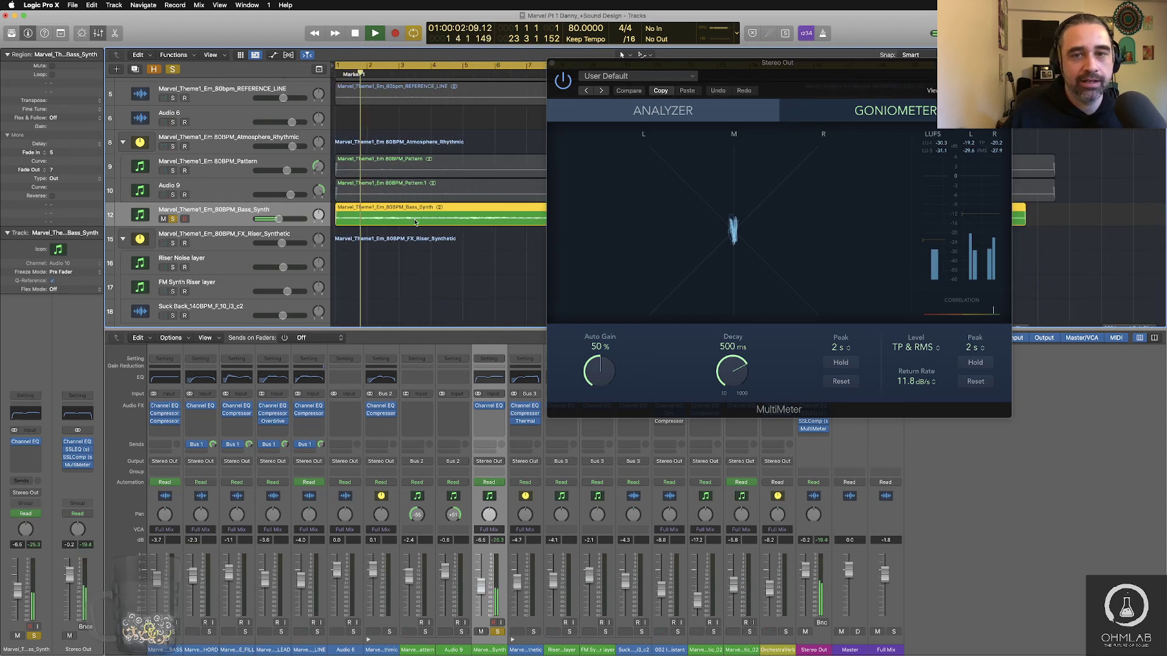
drag(576, 69, 598, 325)
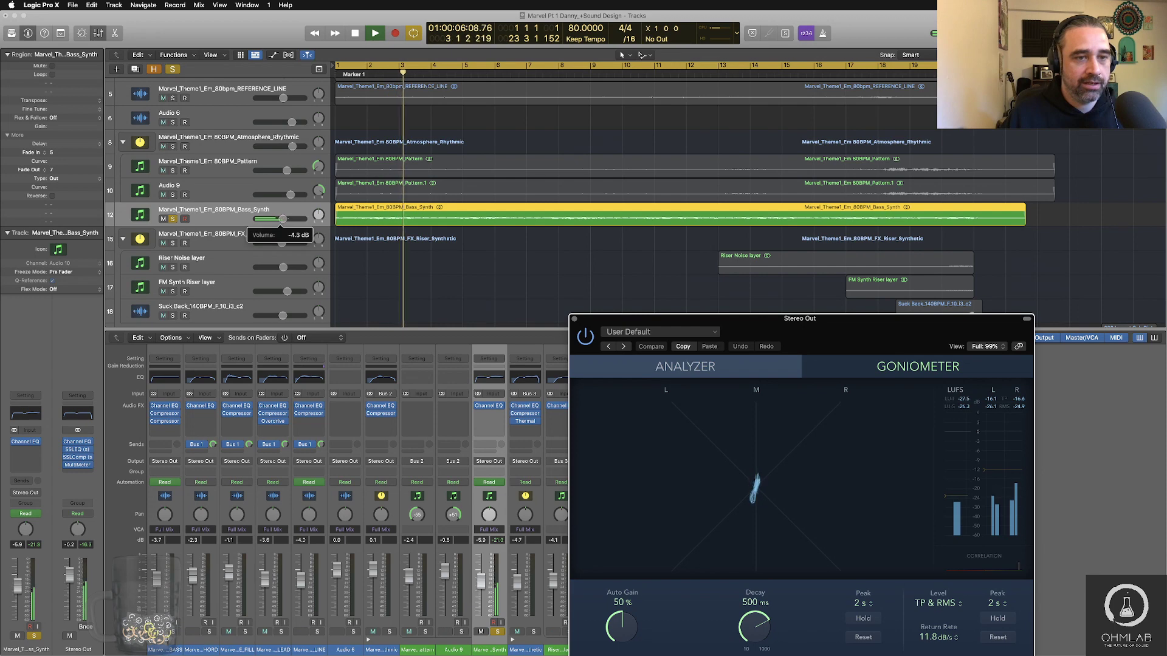
key(super+Down)
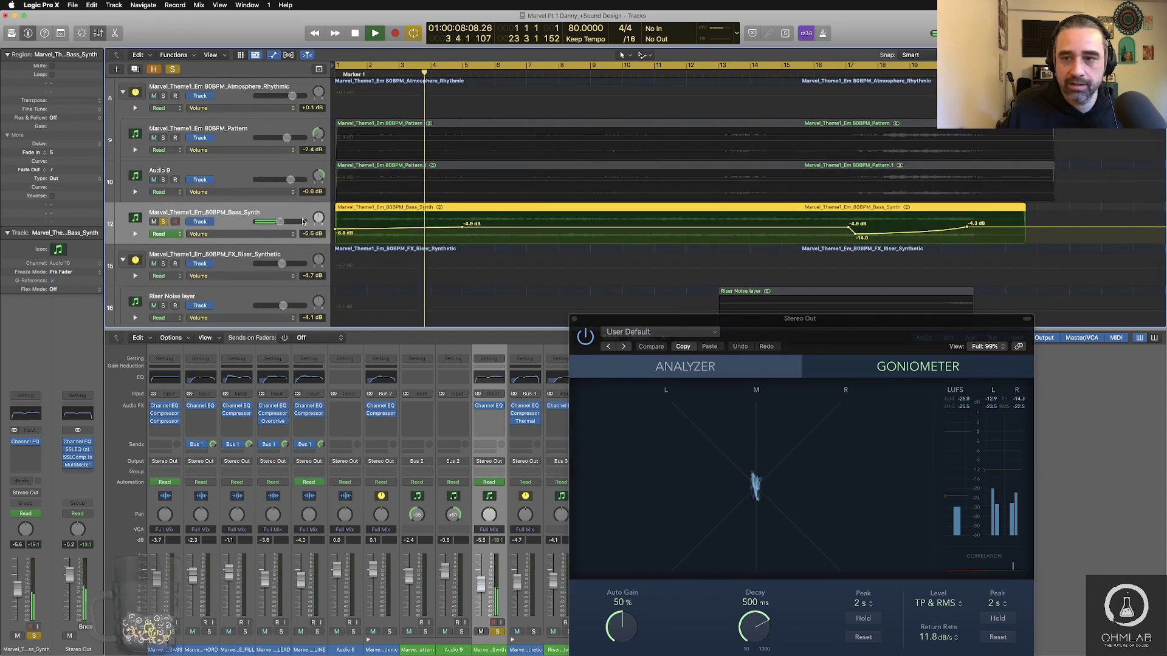
key(a)
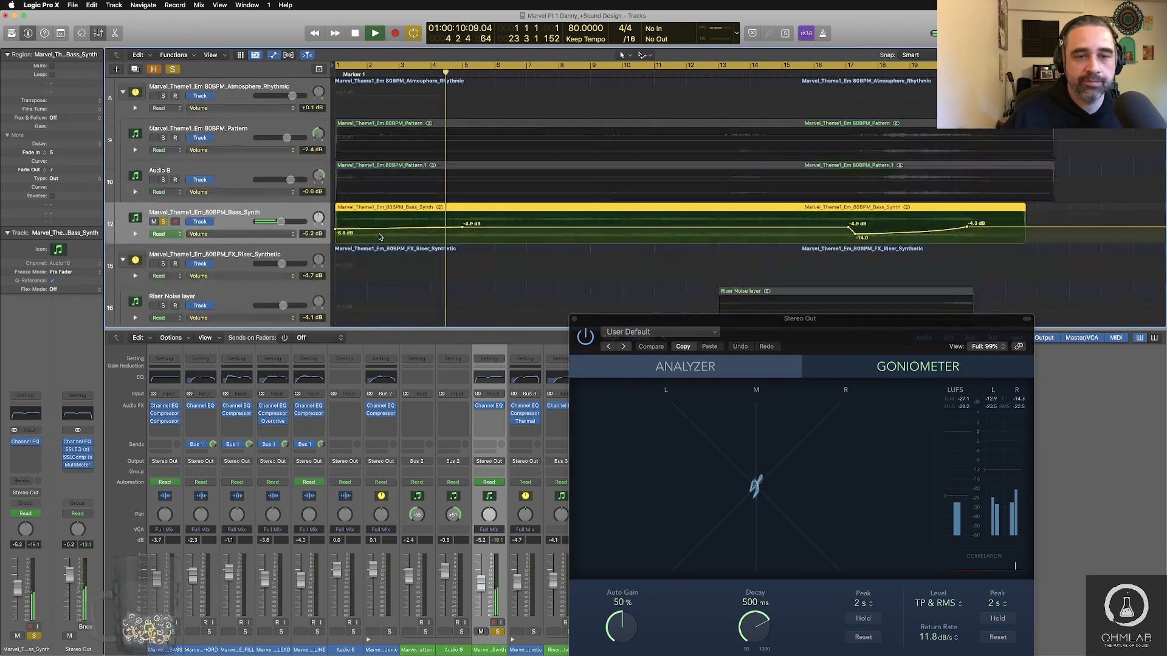
Step: Stop playback, turn off the Bass_Synth track's volume automation and hide the automation lanes
key(space)
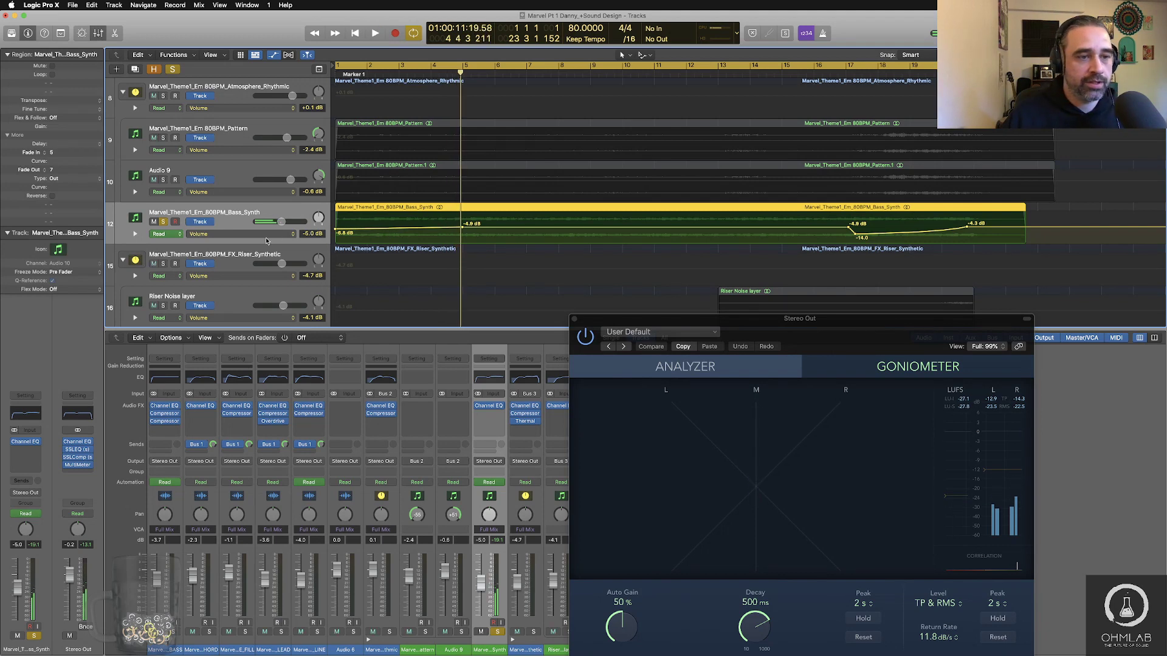
click(269, 234)
mouse_move(292, 211)
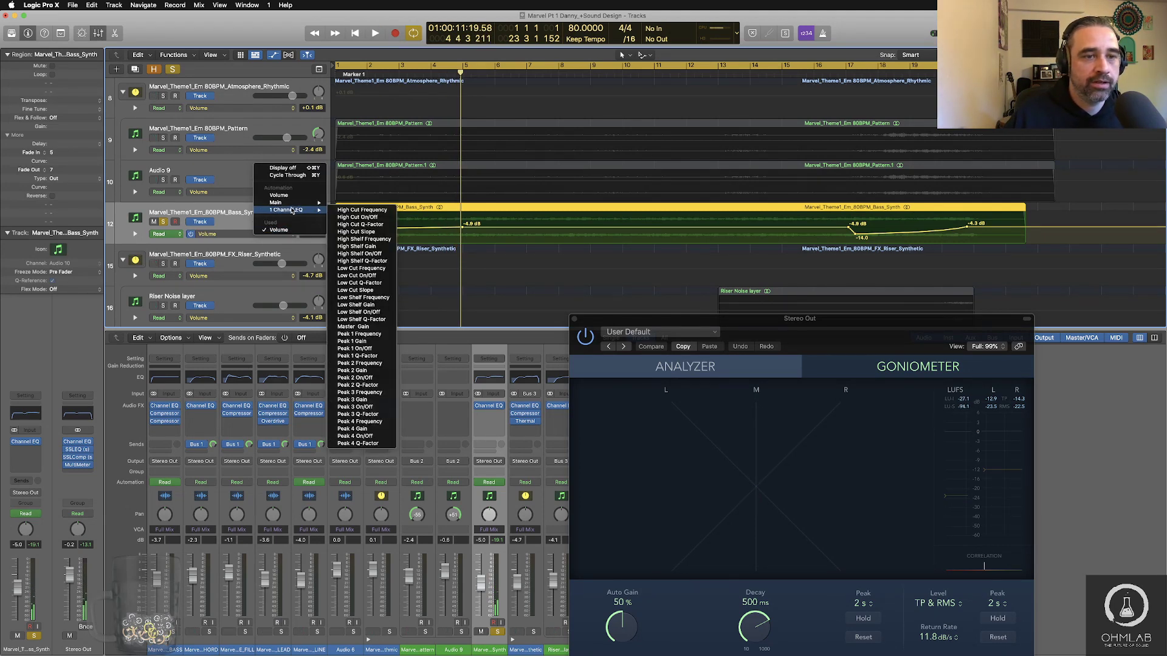
click(286, 195)
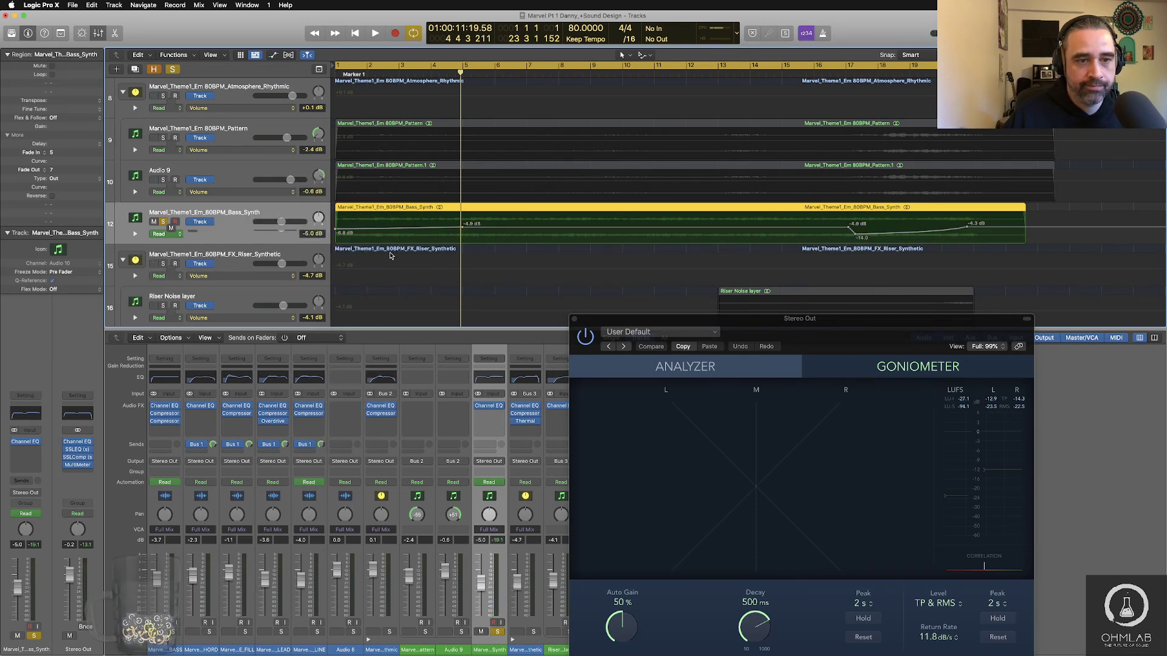
key(a)
Step: Play Bass_Synth from the beginning and raise its track volume to -0.2 dB while checking the level on the MultiMeter
key(Return)
key(space)
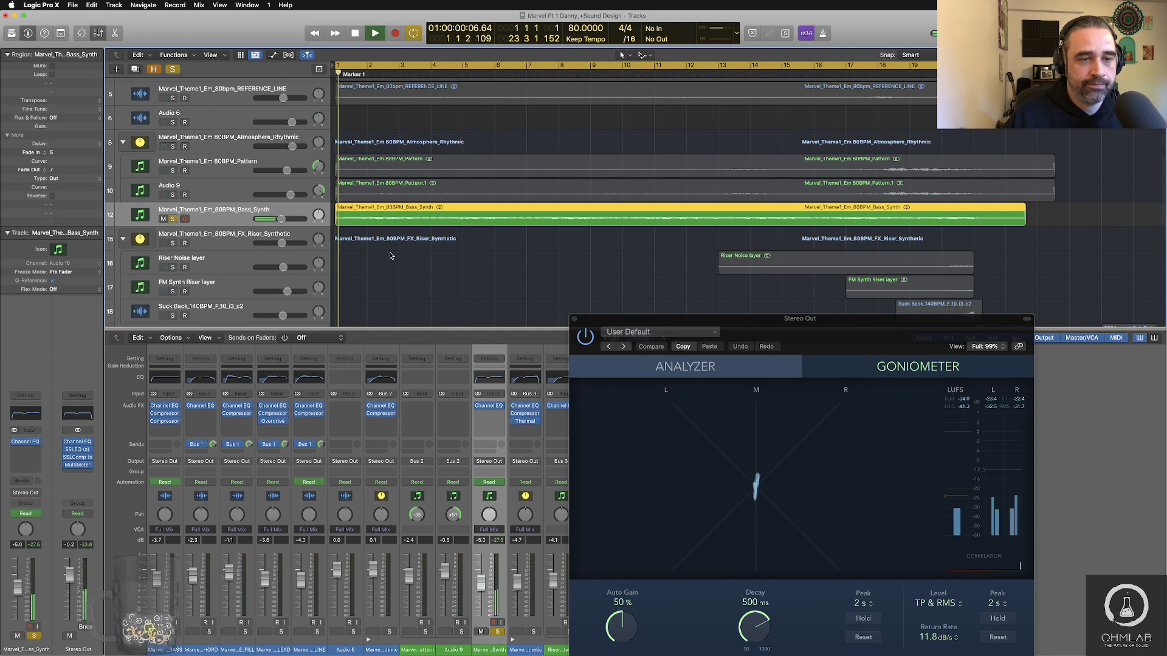
drag(281, 219, 291, 218)
drag(790, 327, 699, 256)
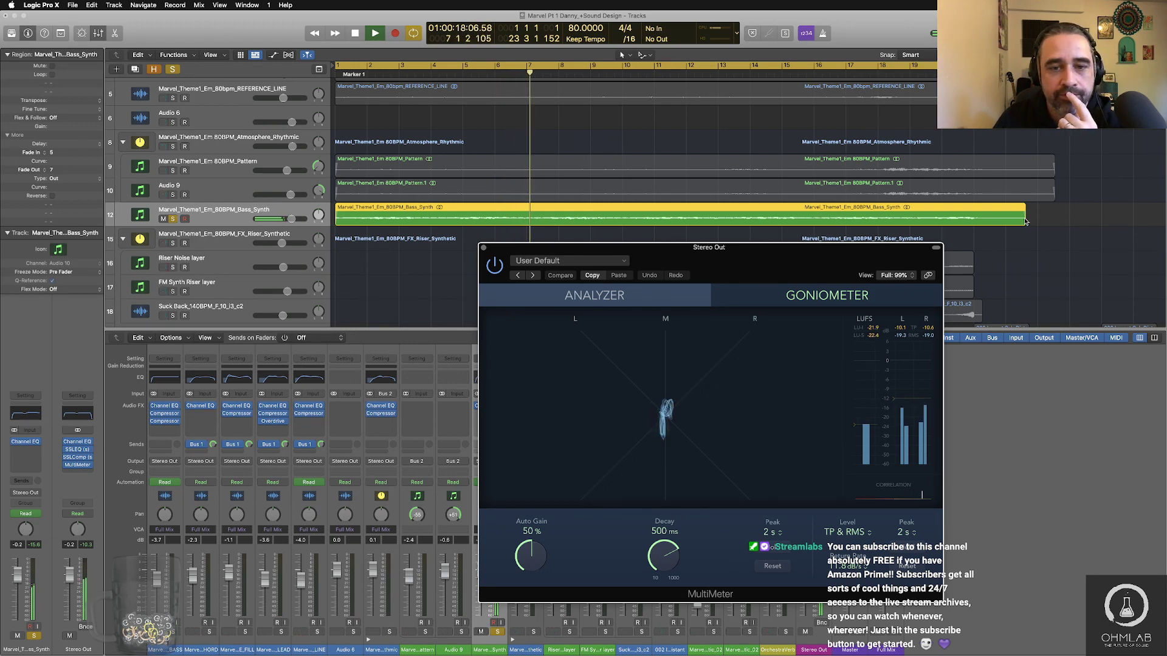
click(673, 212)
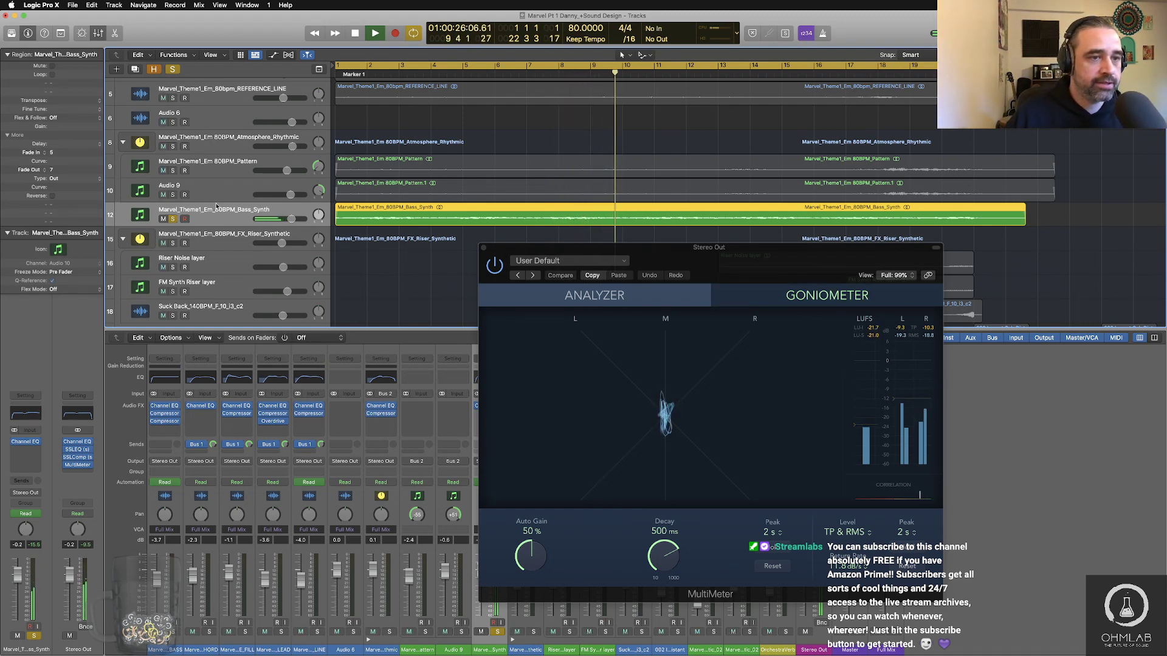
key(space)
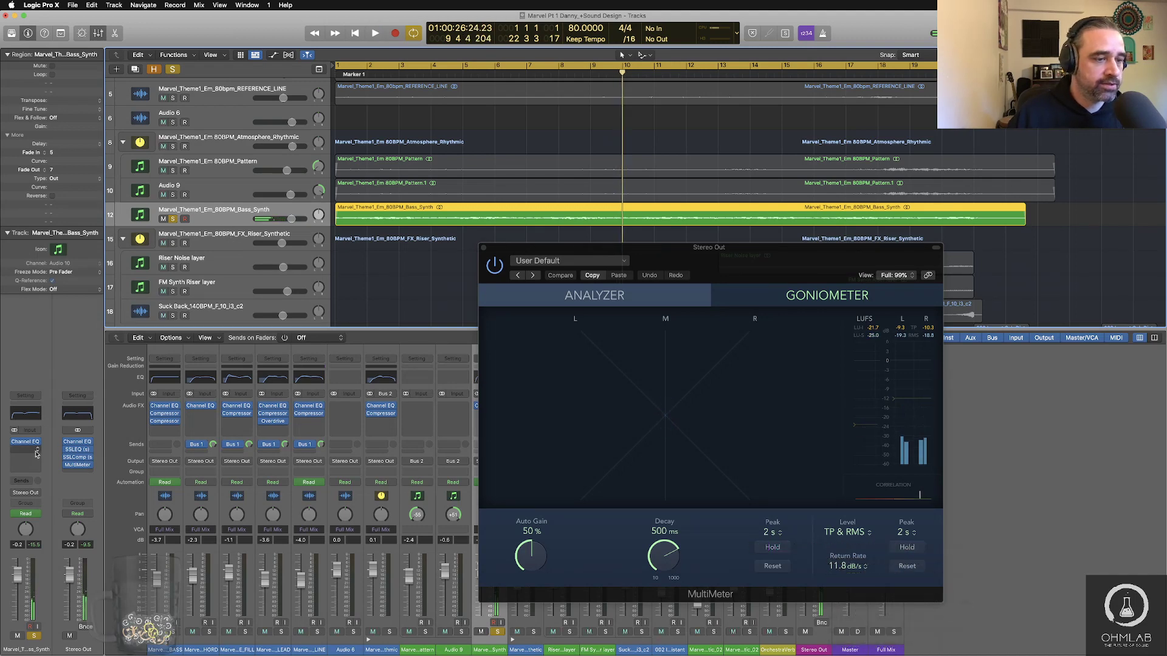
Step: Add an Overdrive after the Channel EQ on Bass_Synth, with Tone at 7900 Hz and Drive at 0 dB
click(35, 451)
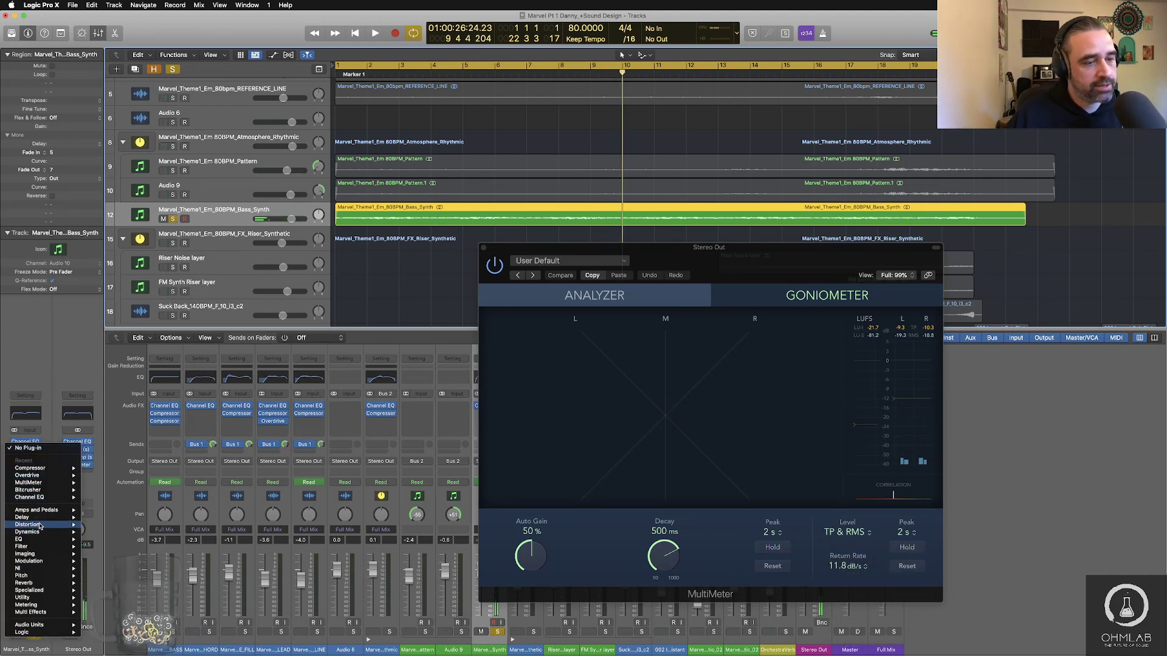
mouse_move(36, 524)
click(176, 553)
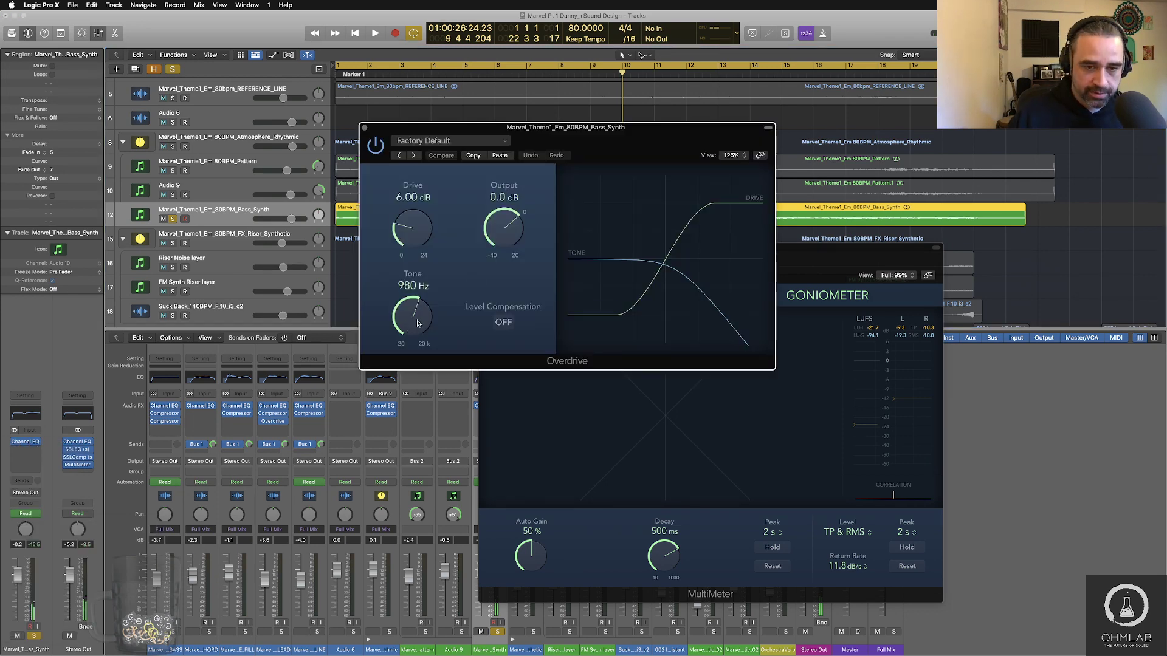
mouse_move(415, 322)
mouse_down()
mouse_move(415, 307)
mouse_move(416, 325)
mouse_up()
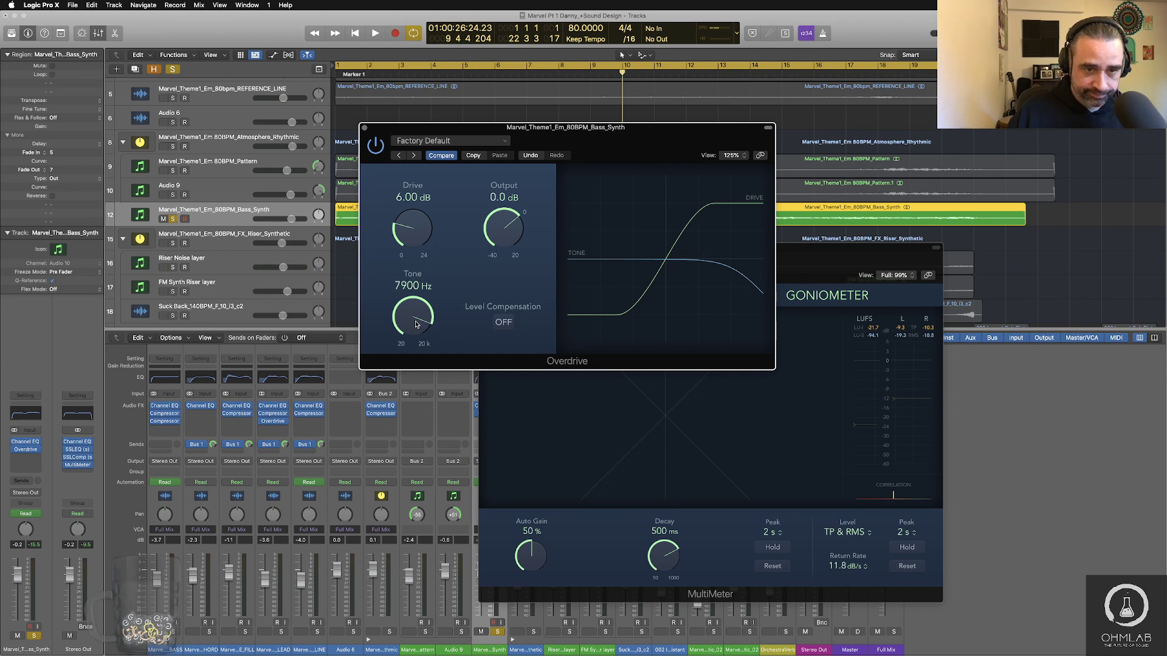
drag(417, 222, 417, 230)
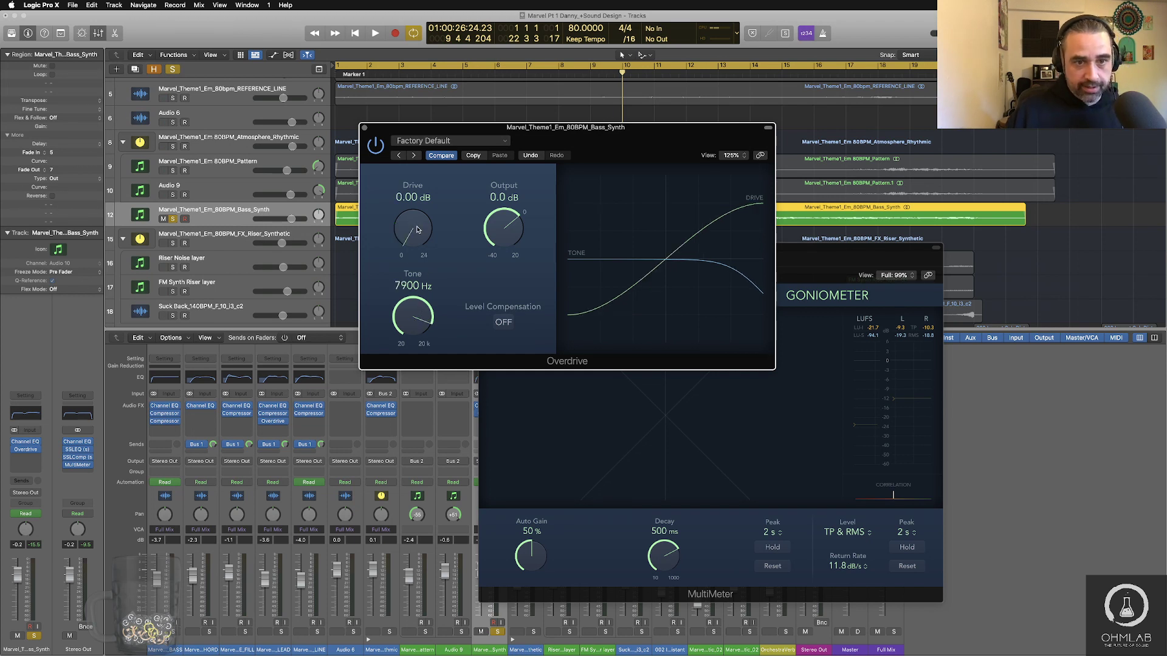
Step: Set the Overdrive's Output to -1.5 dB and its Tone to 8400 Hz while Bass_Synth plays from the beginning
click(498, 114)
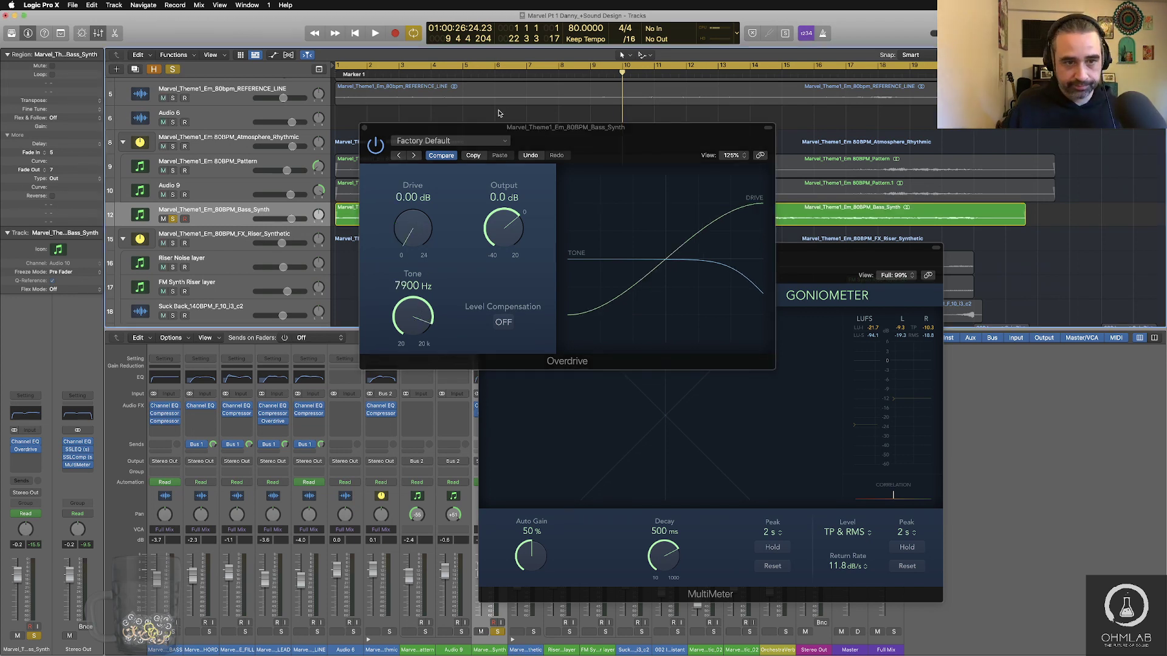
key(space)
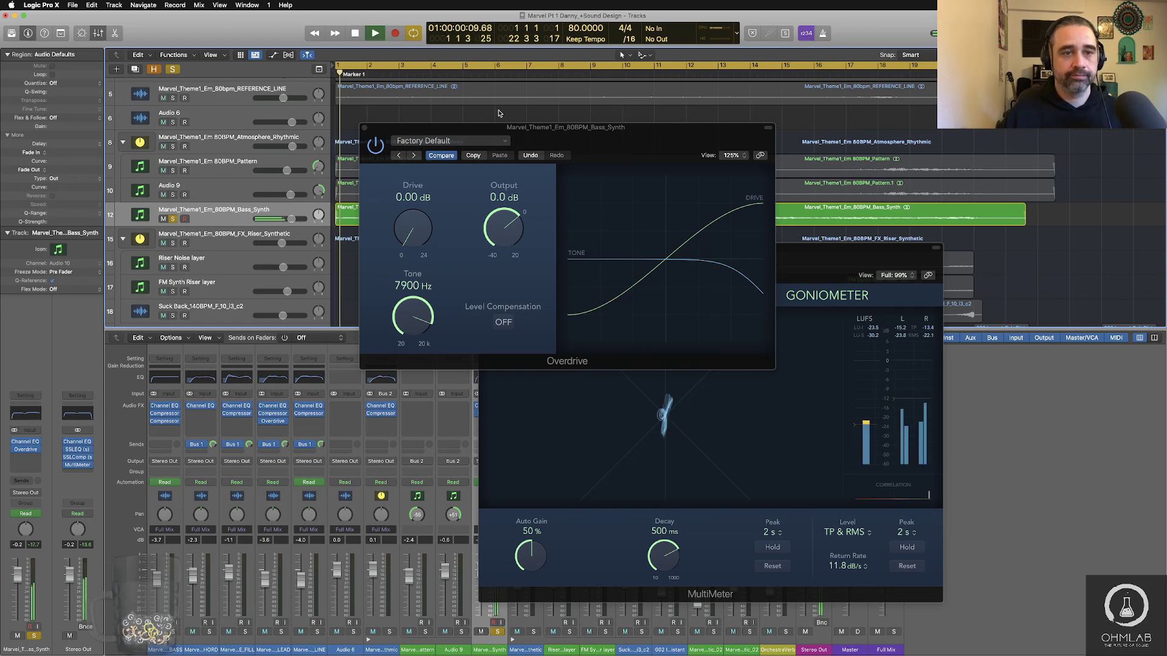
drag(796, 264, 886, 252)
drag(510, 234, 513, 243)
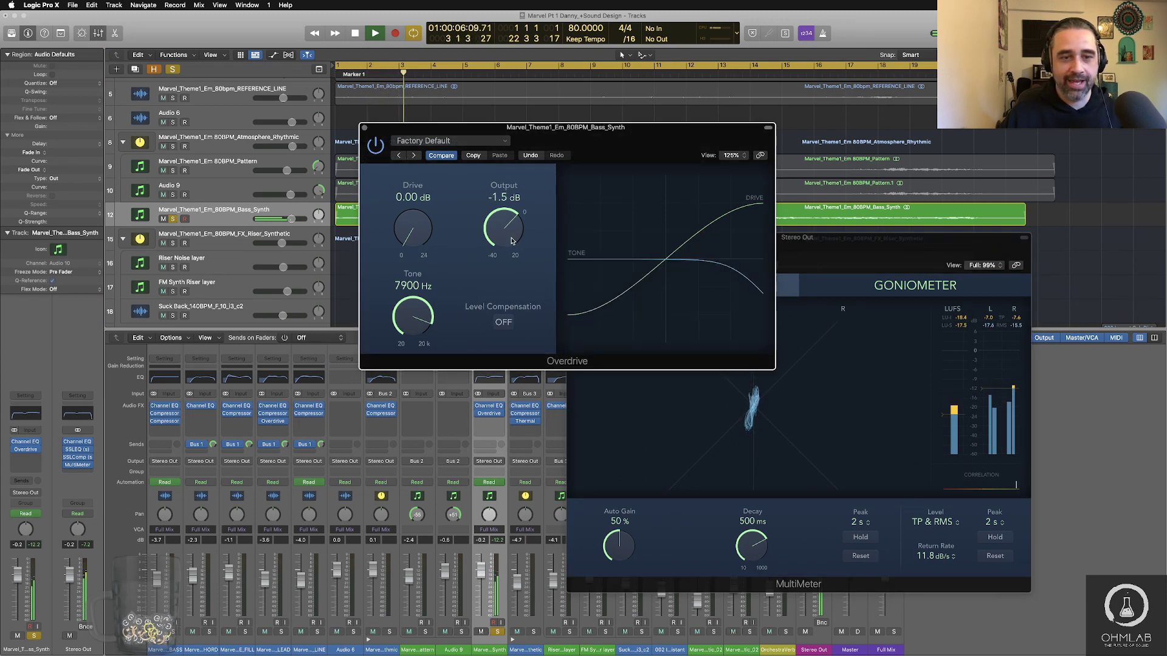
drag(411, 335, 410, 334)
drag(886, 237, 880, 215)
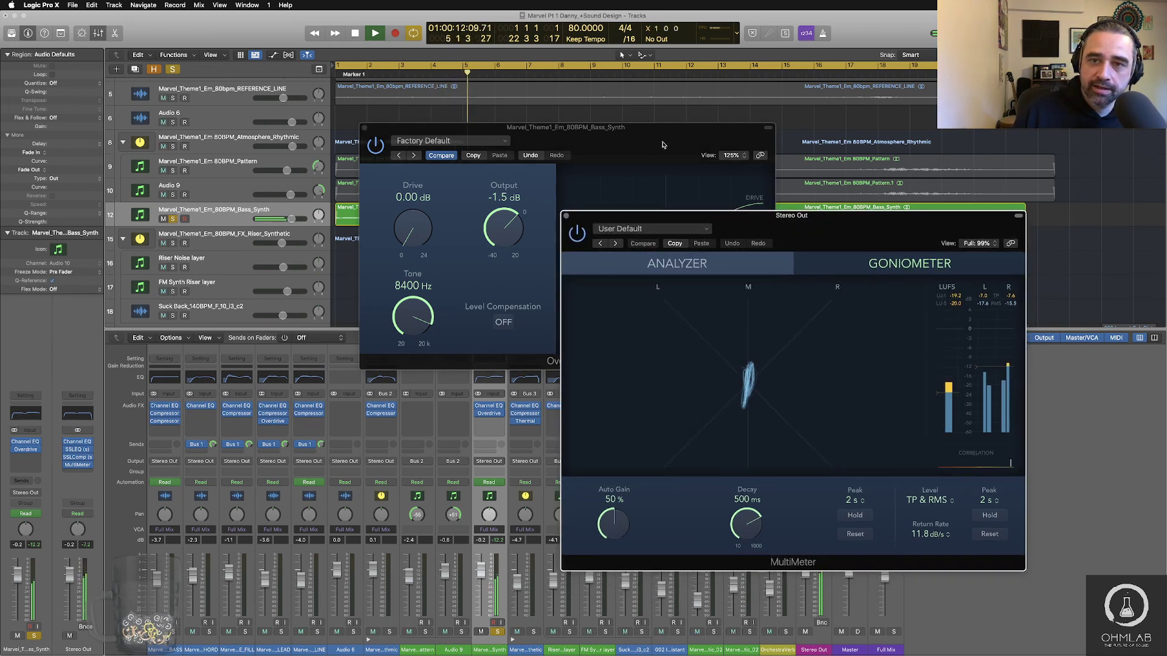
drag(653, 140, 616, 249)
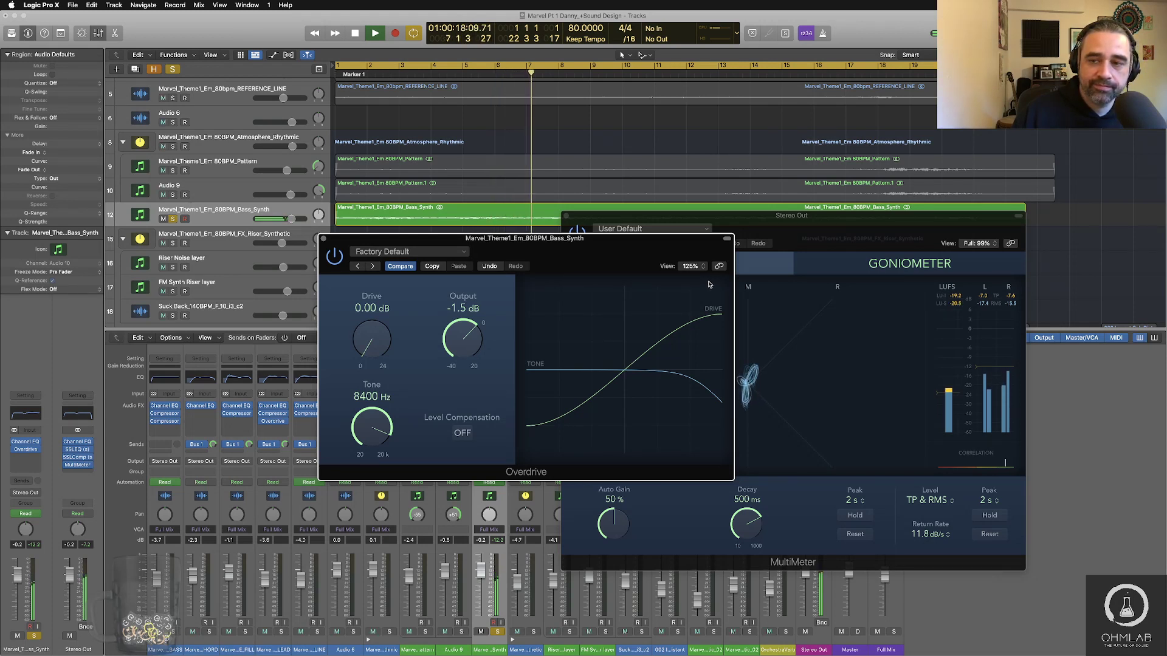
key(space)
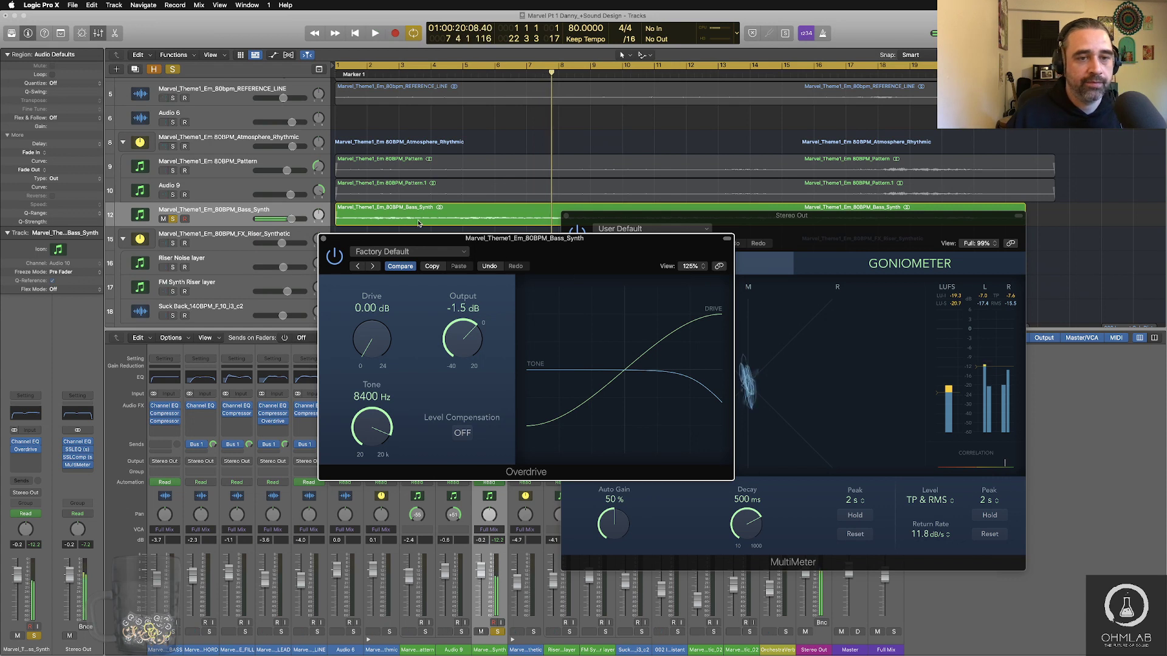
Step: Select the Bass_Synth region and start a project bounce with the existing PCM settings
click(407, 212)
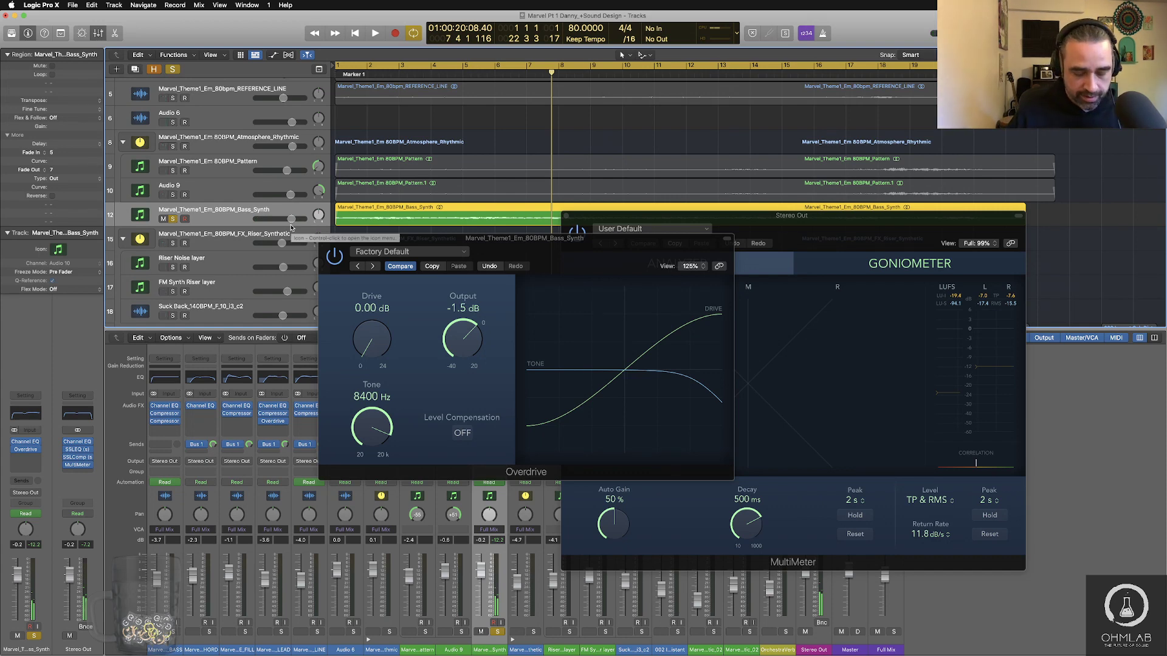
key(super+b)
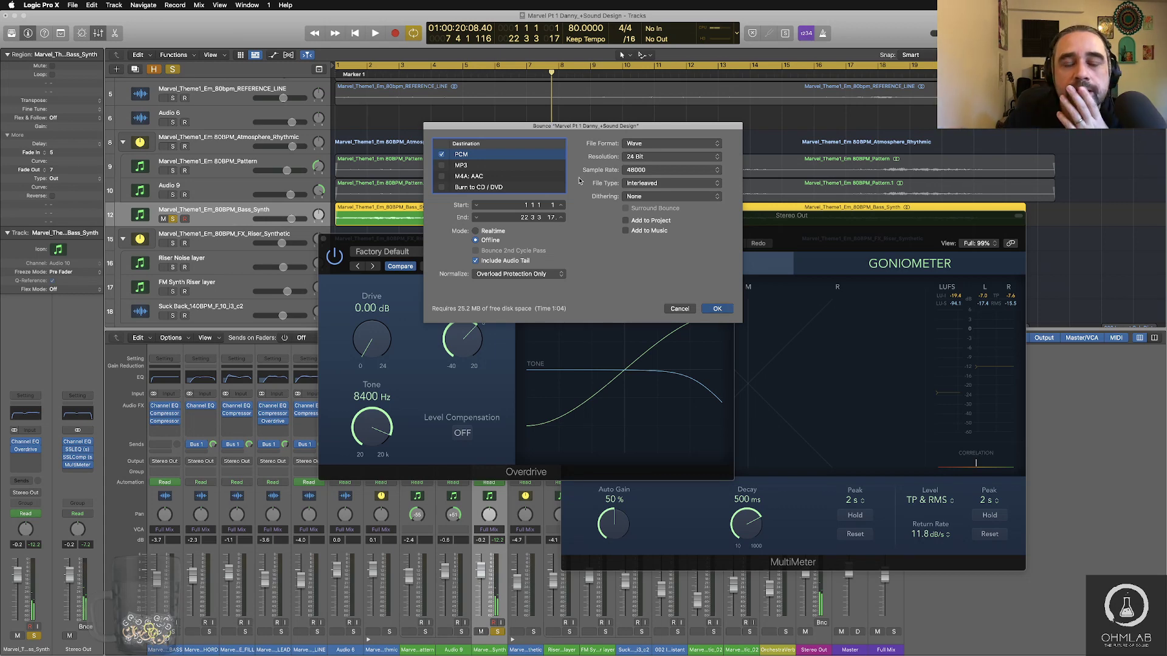
key(Return)
Step: Replace Atmosphere_Rhythmic with Pulse_Synthetic_Bass in the bounce file name
click(585, 91)
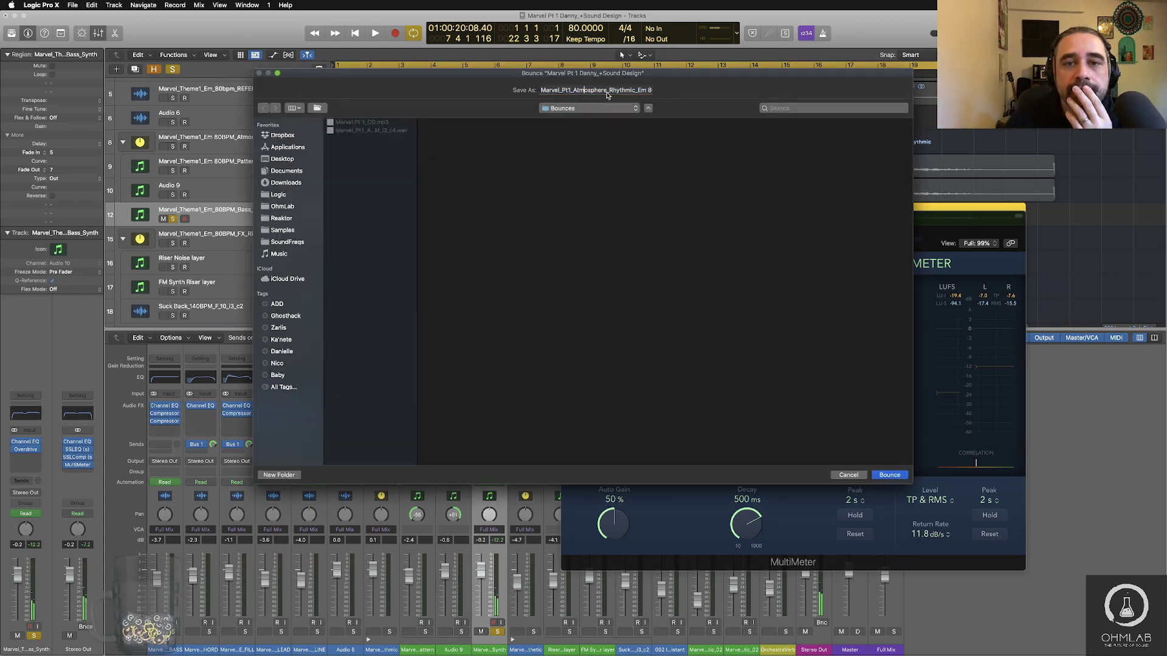
click(575, 91)
drag(607, 91, 575, 91)
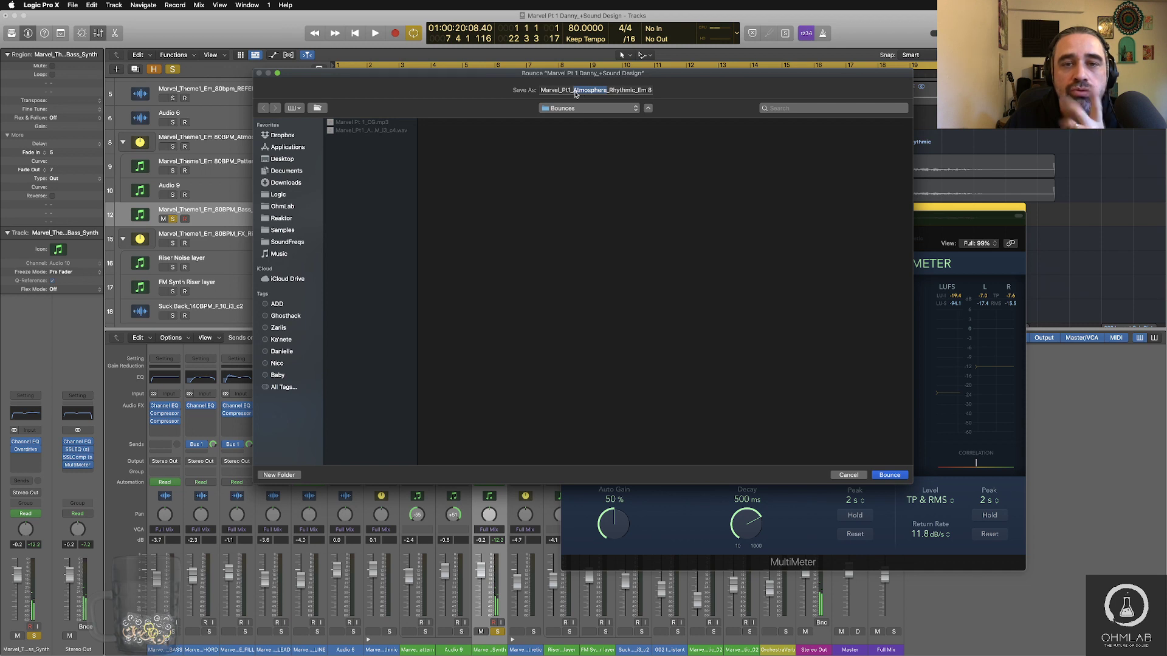
click(591, 90)
drag(635, 90, 587, 91)
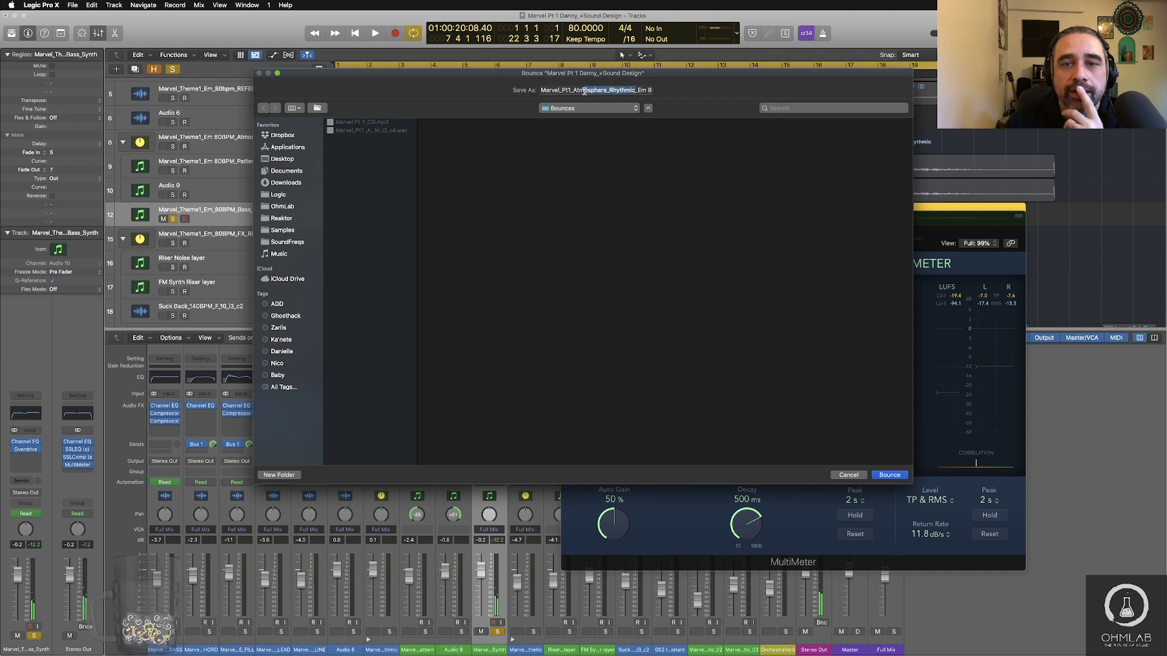
text(Pulse)
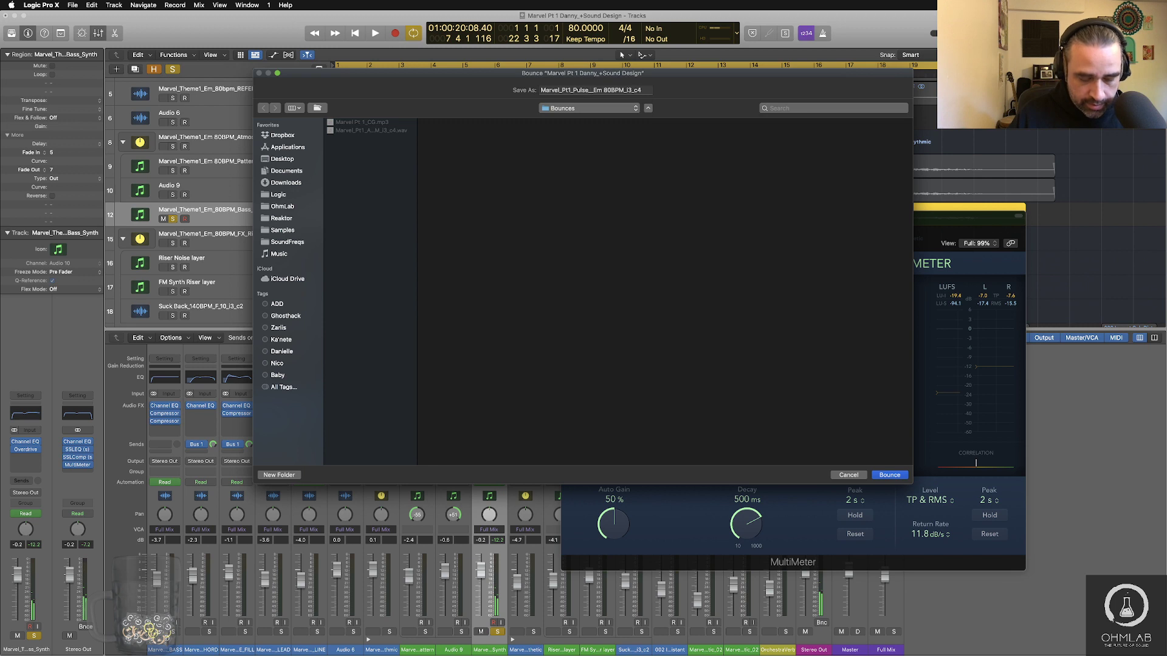
text( B)
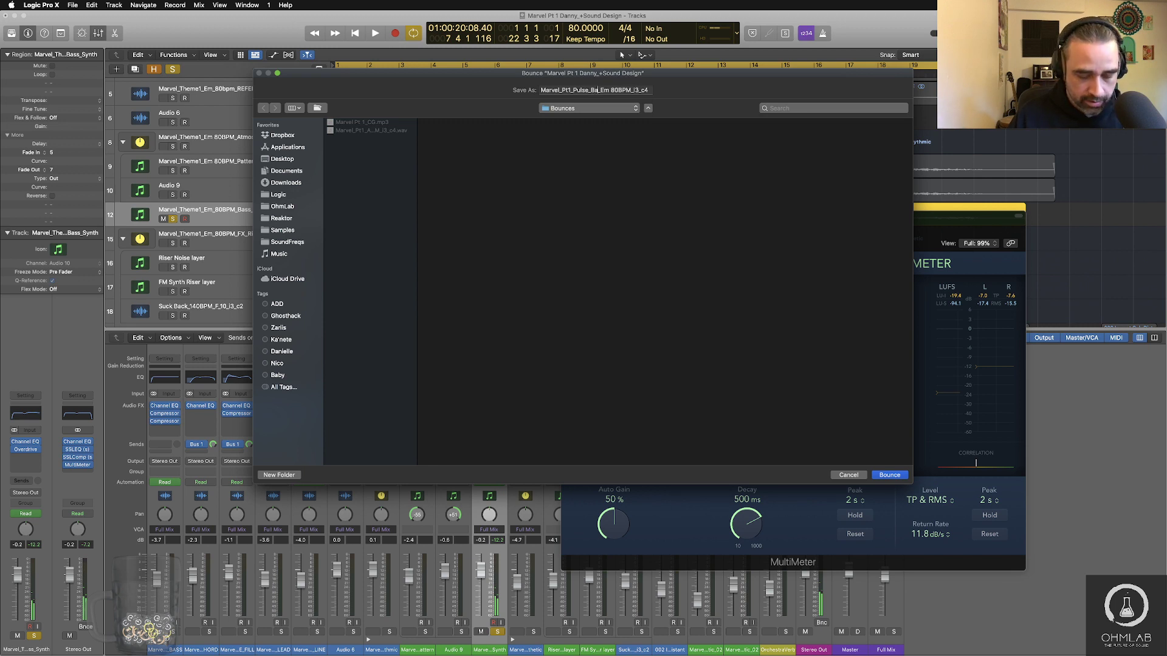
text(ynthetic)
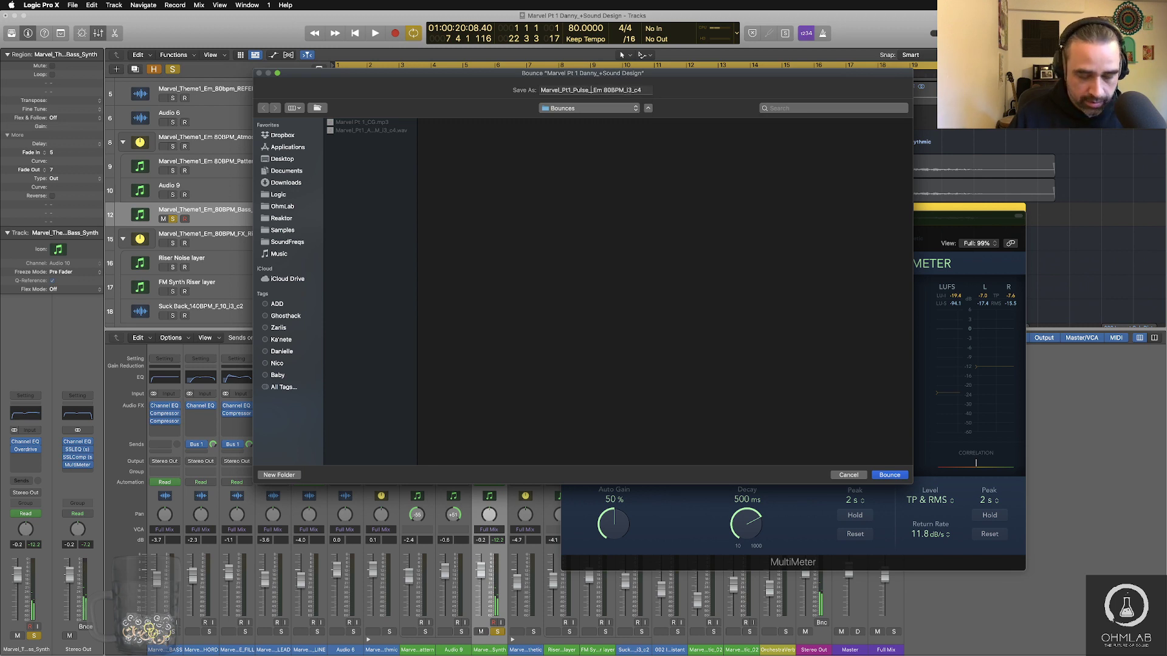
text(_Bass_)
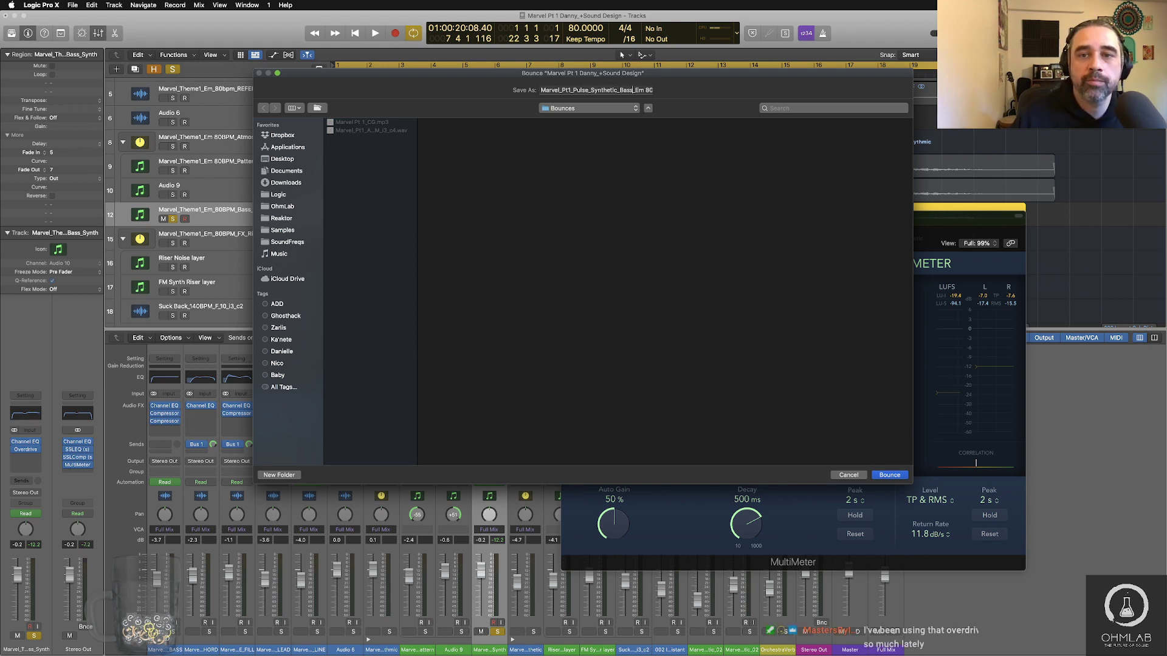
Step: Join Em and 80BPM with an underscore, change the file name's ending to i4_c2 and bounce the file
click(646, 90)
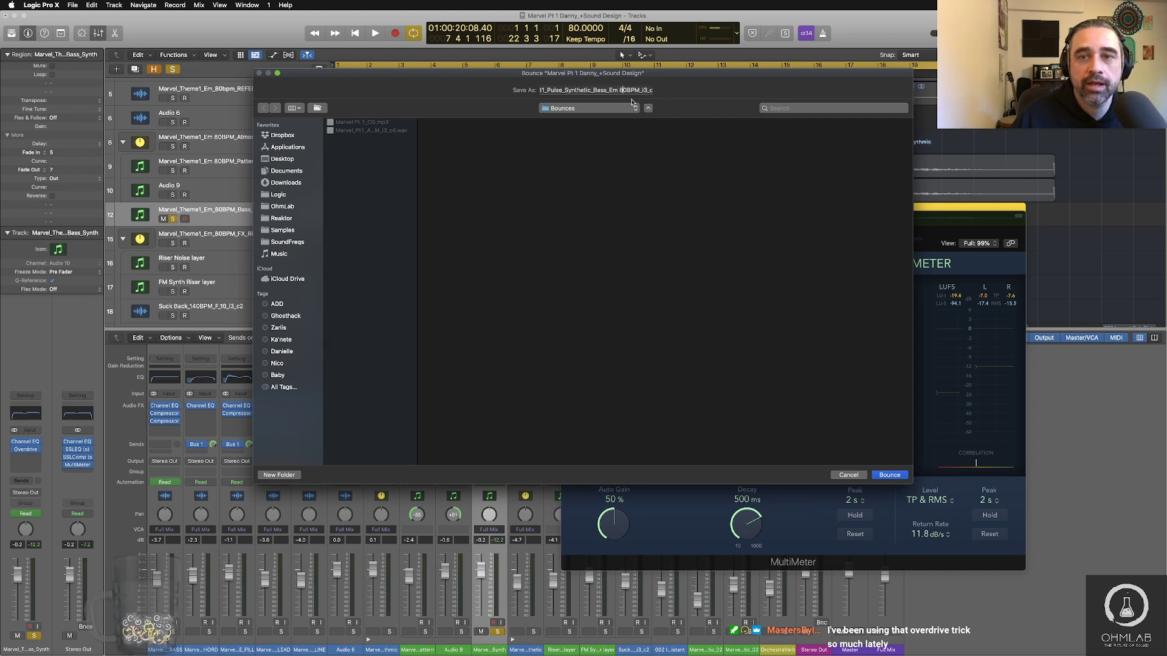
key(BackSpace)
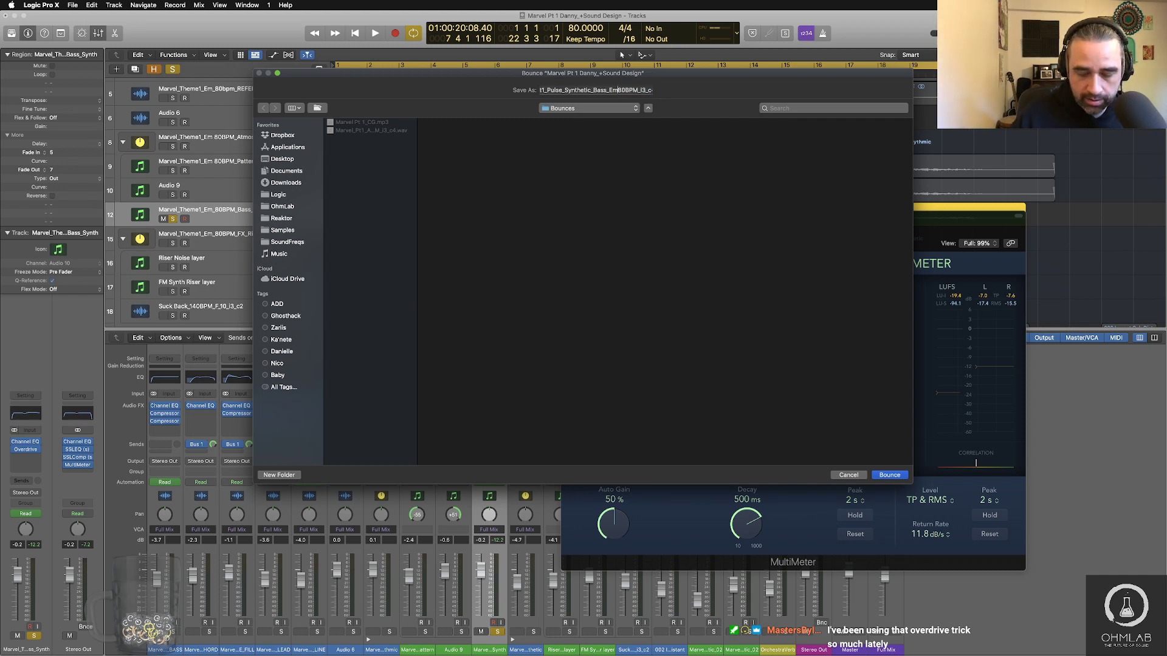
text(_)
drag(649, 90, 648, 89)
key(BackSpace)
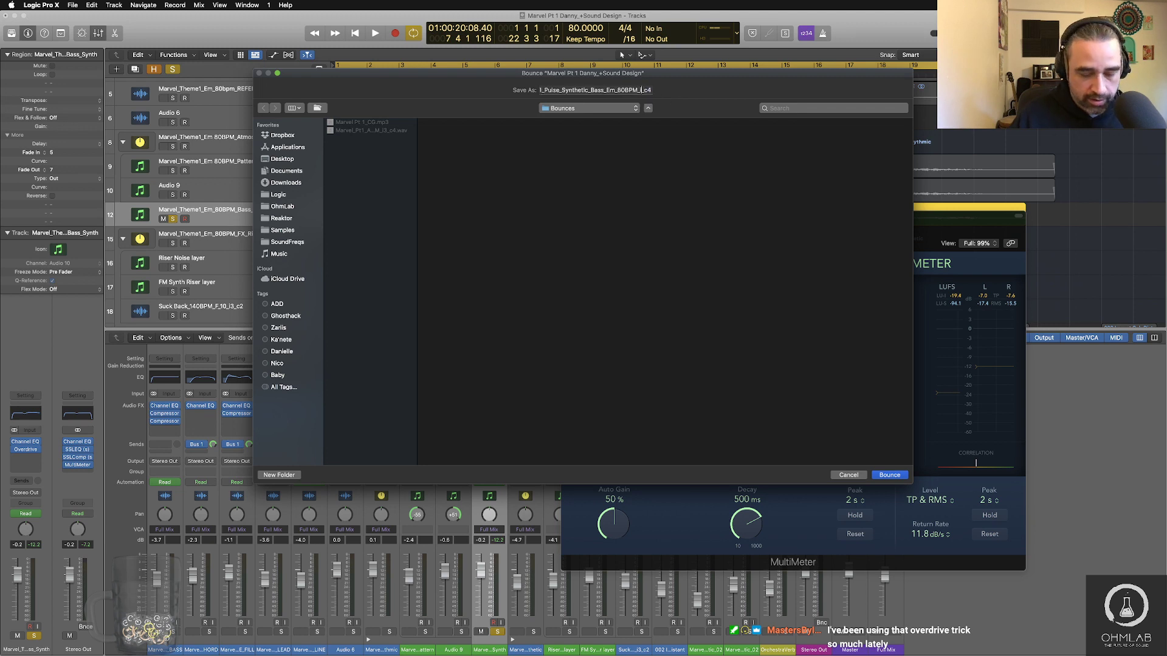
drag(650, 90, 672, 93)
text(c2)
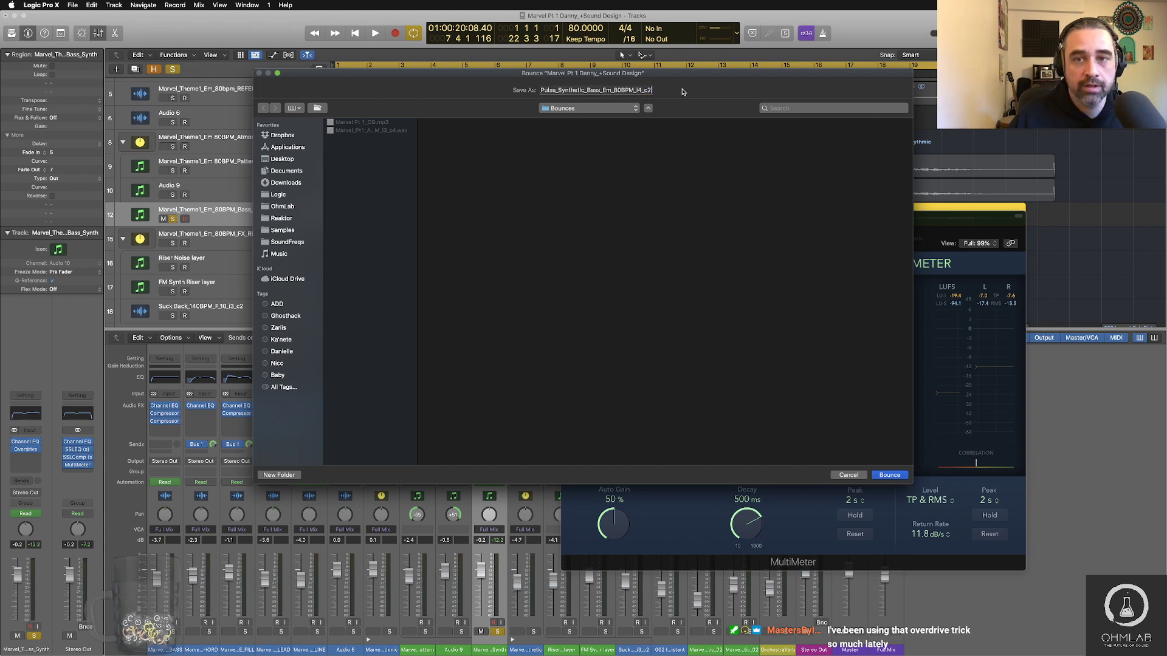
click(903, 479)
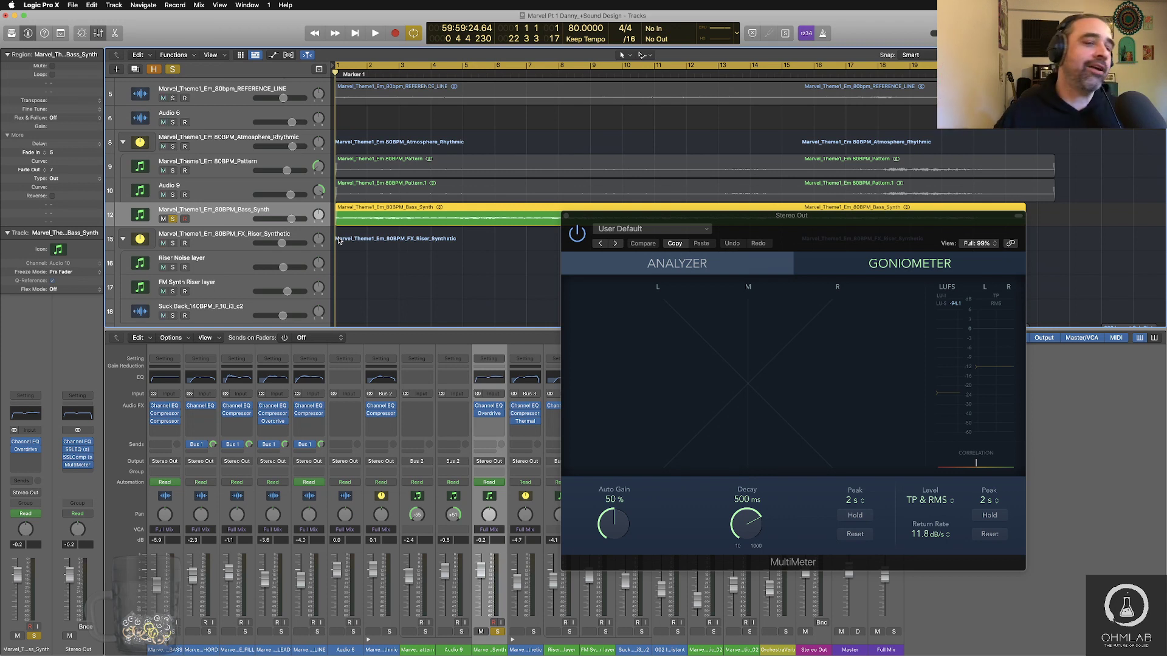
Step: Unsolo Bass_Synth, close the MultiMeter window and bring the remaining riser, impact and bass tracks into view
click(173, 219)
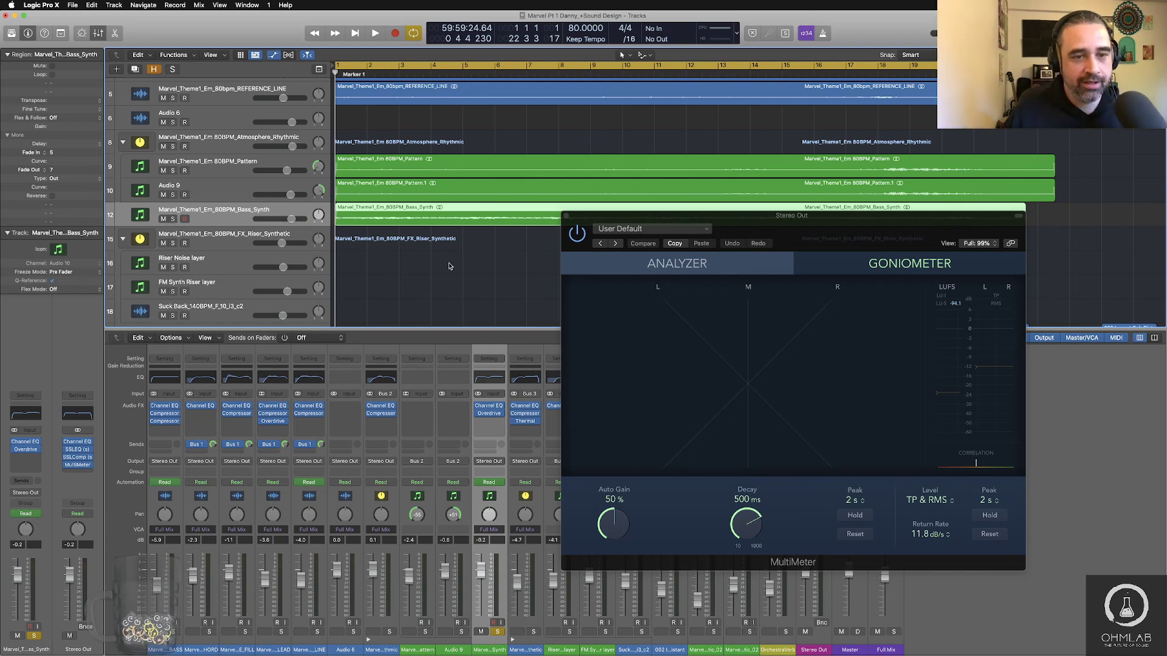
click(566, 216)
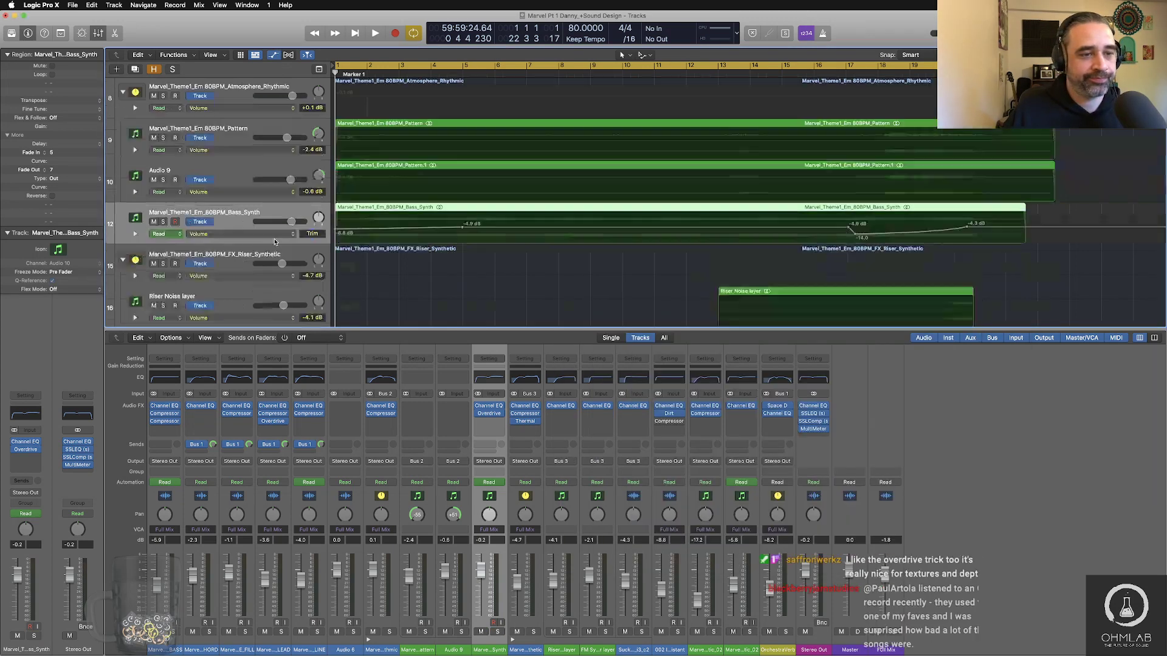
scroll(242, 243, down, 5)
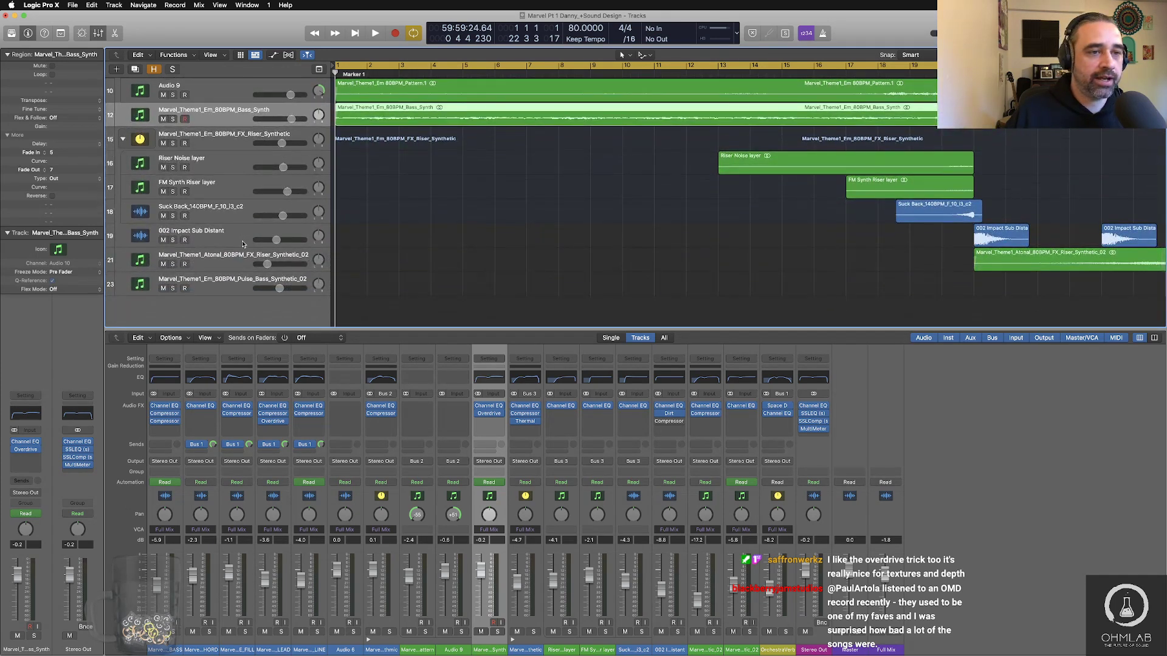
scroll(243, 244, down, 6)
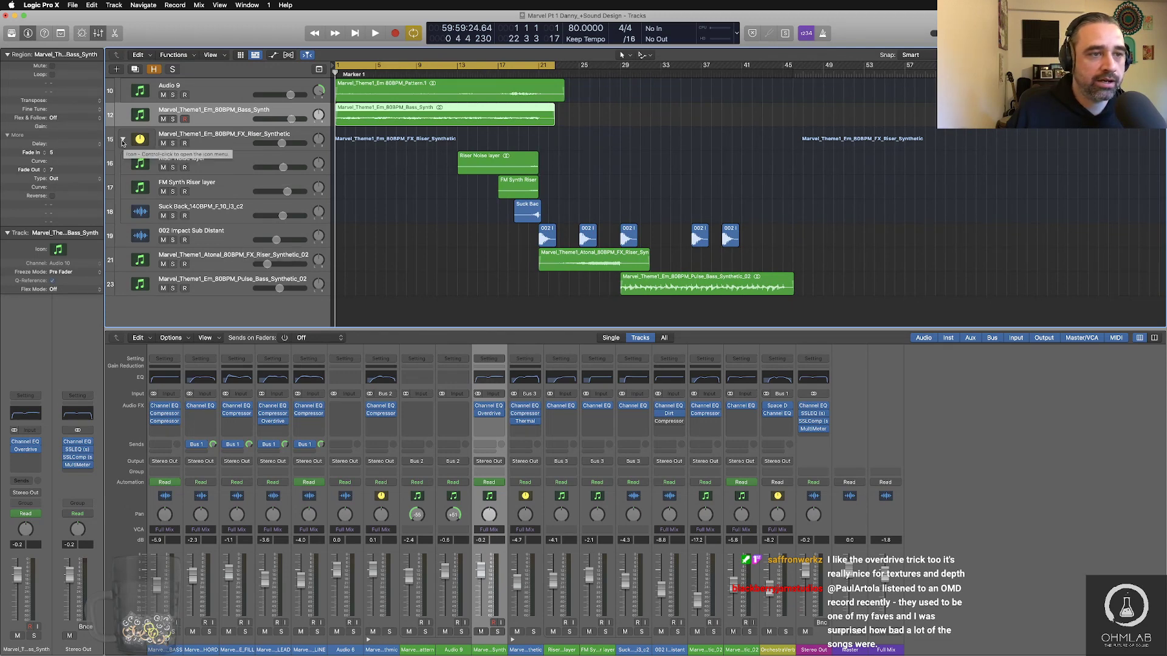
Step: Solo the FX_Riser_Synthetic stack and set the cycle range from bar 13 to beat 2 of bar 21 around the riser layers
click(173, 143)
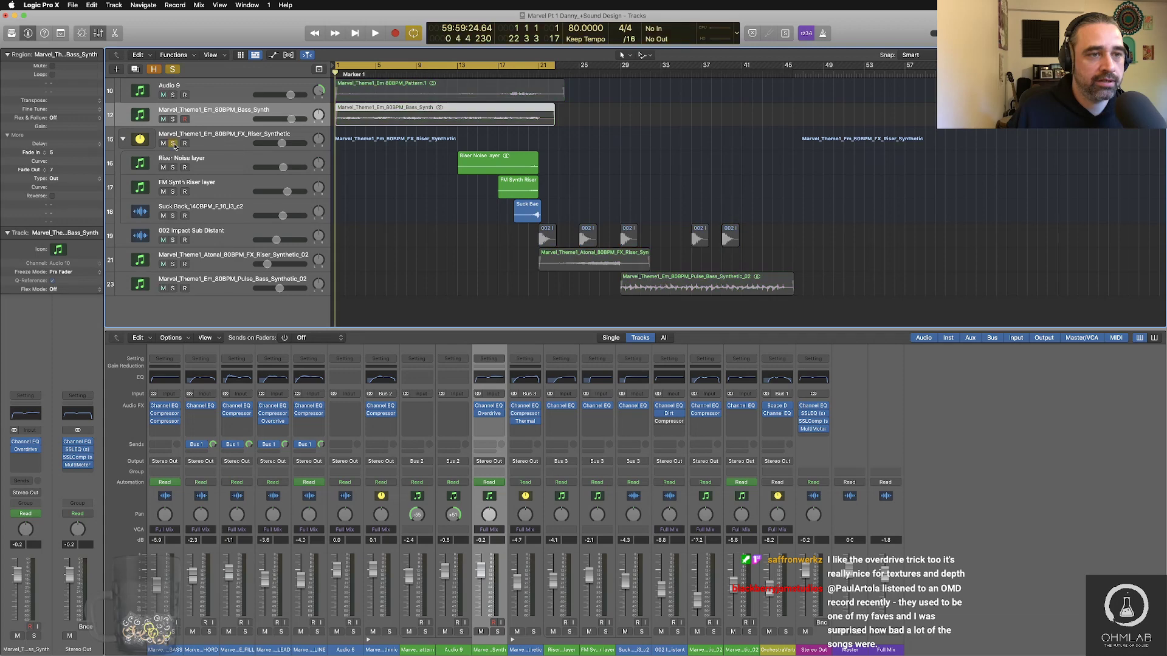
double_click(457, 74)
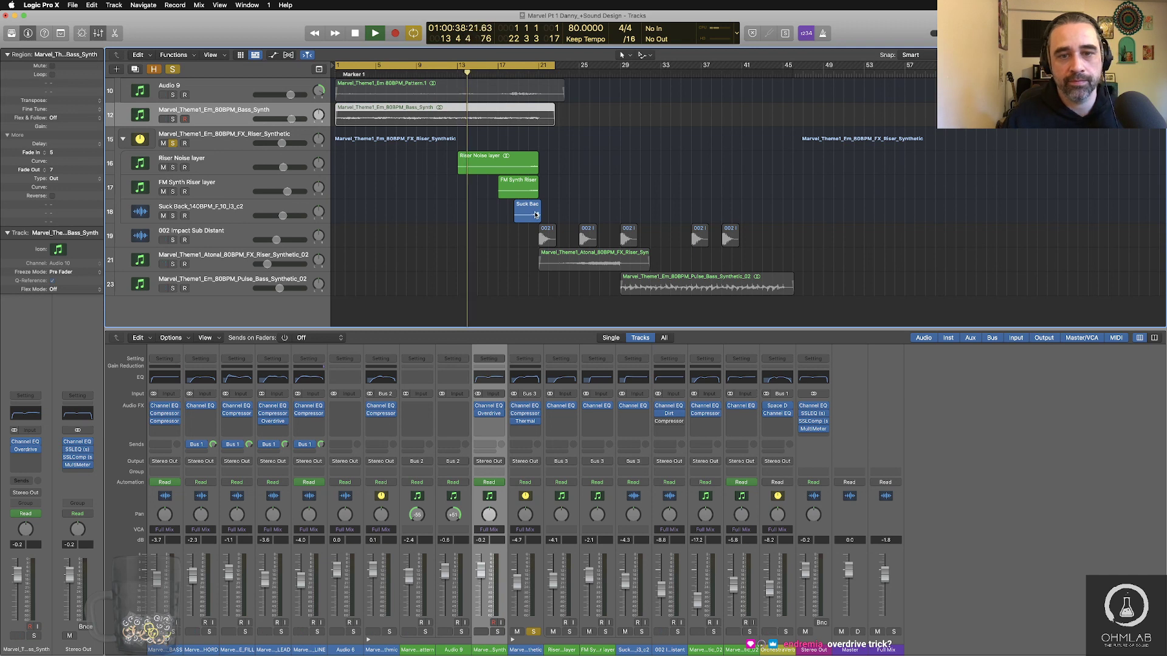
key(space)
drag(336, 66, 456, 71)
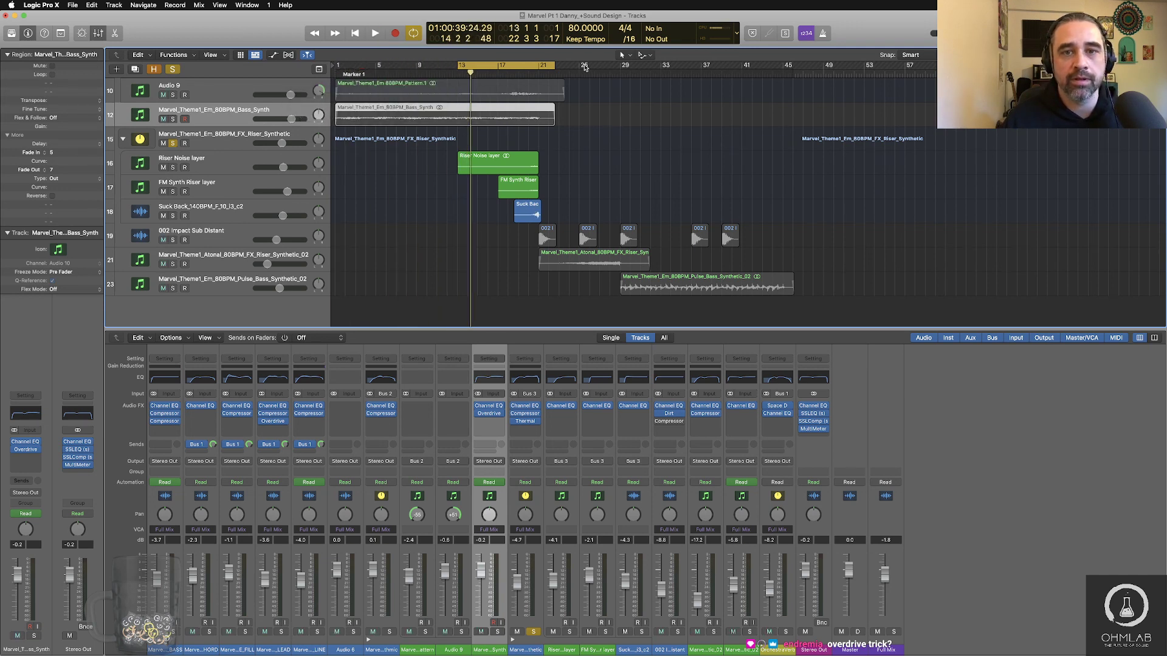
drag(554, 65, 540, 65)
key(space)
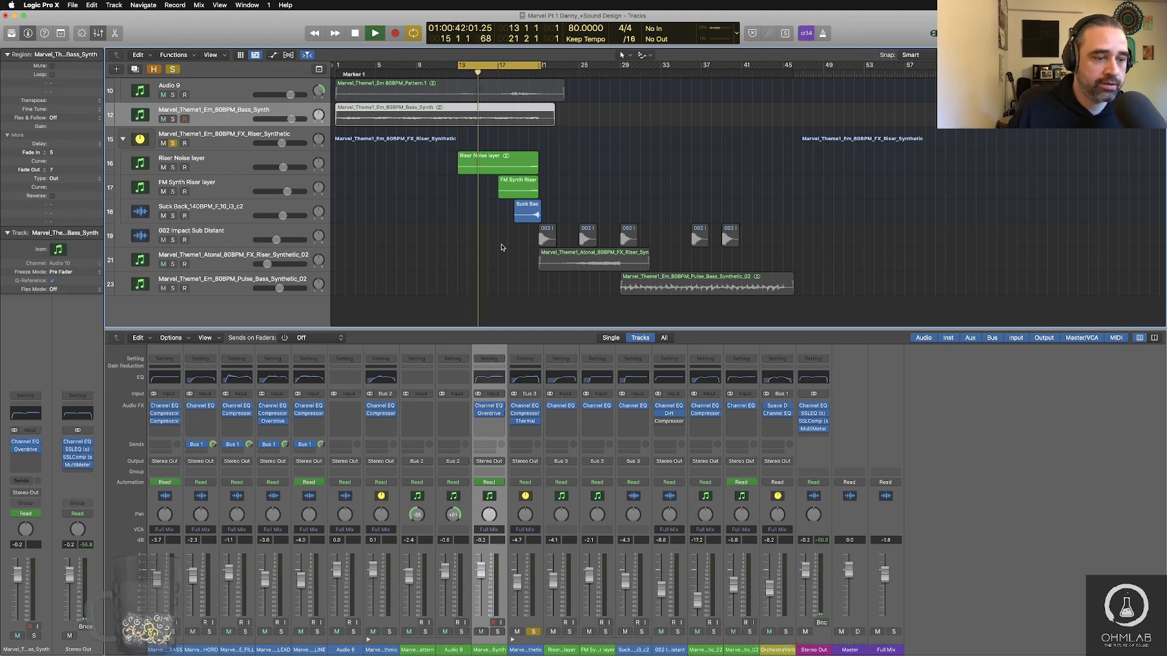
key(space)
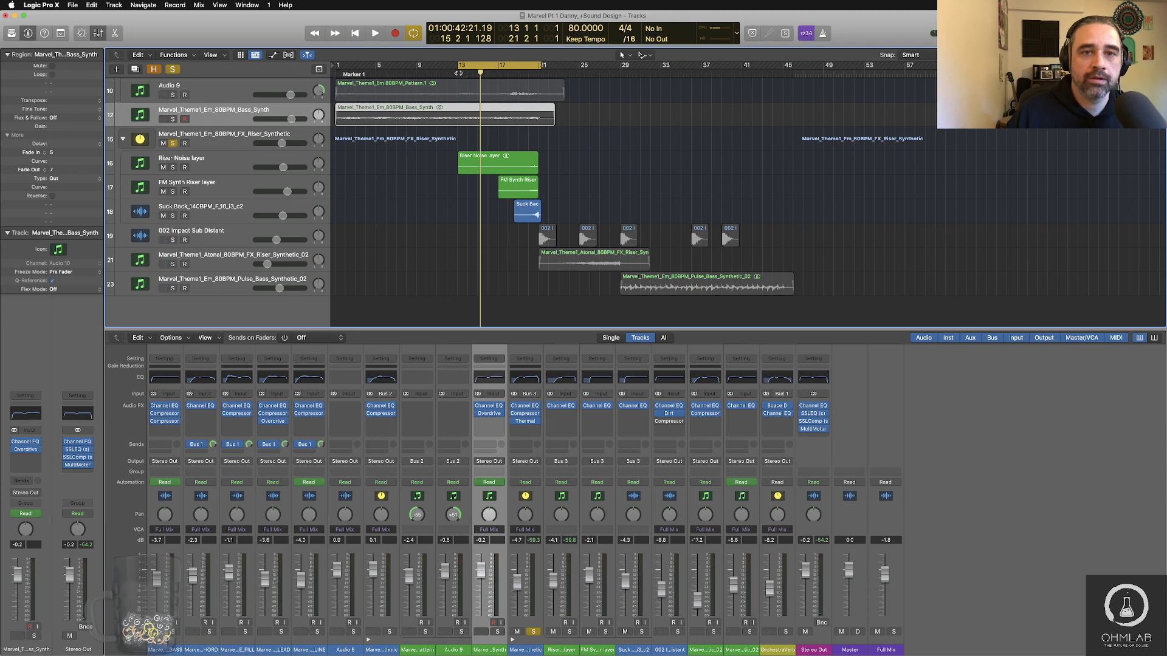
Step: Shift the start of the cycle range to bar 14 and play the soloed riser stack through to its end
drag(459, 66, 468, 66)
key(space)
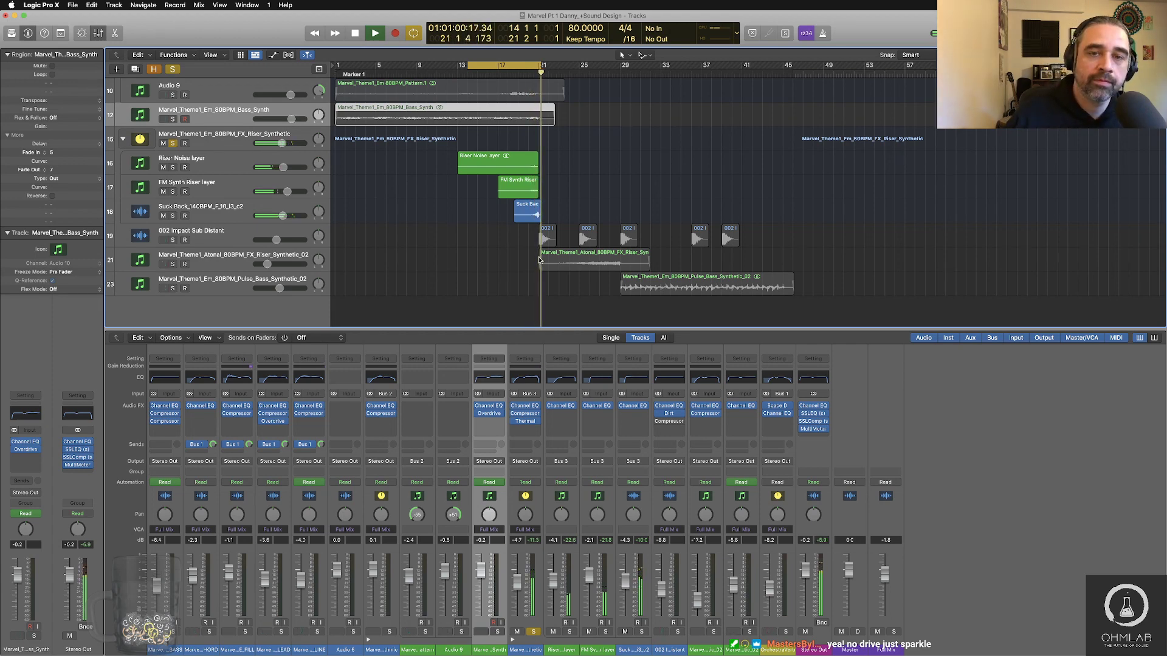
key(space)
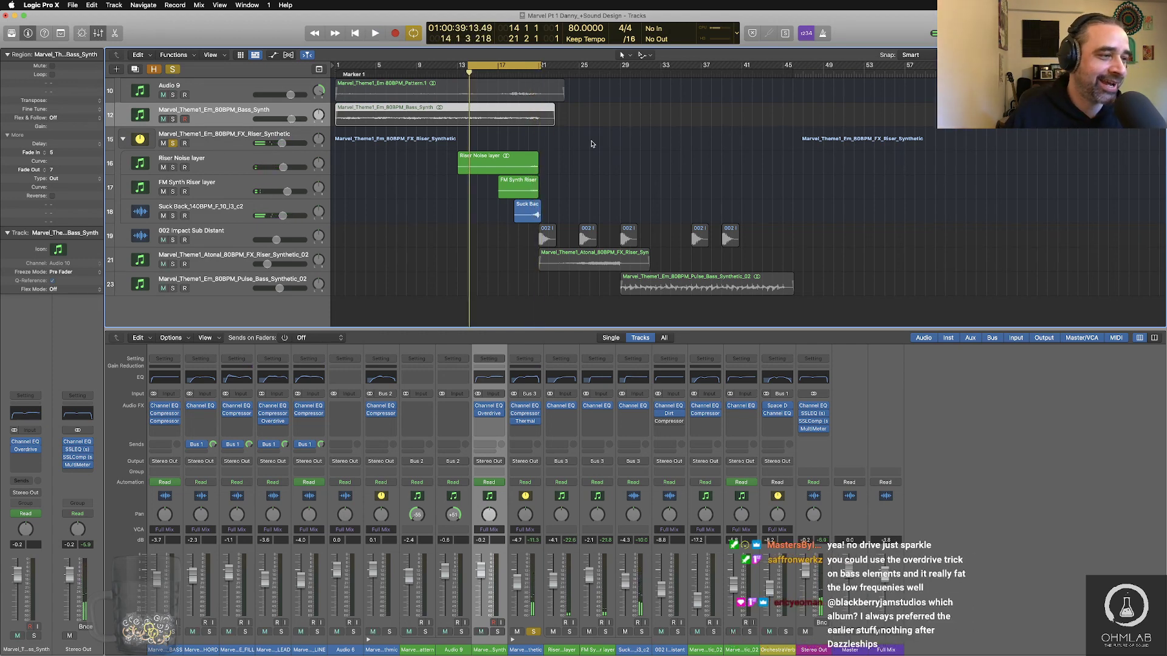
Step: Play the riser stack again with the Stereo Out's MultiMeter open to check its level and stereo image
key(space)
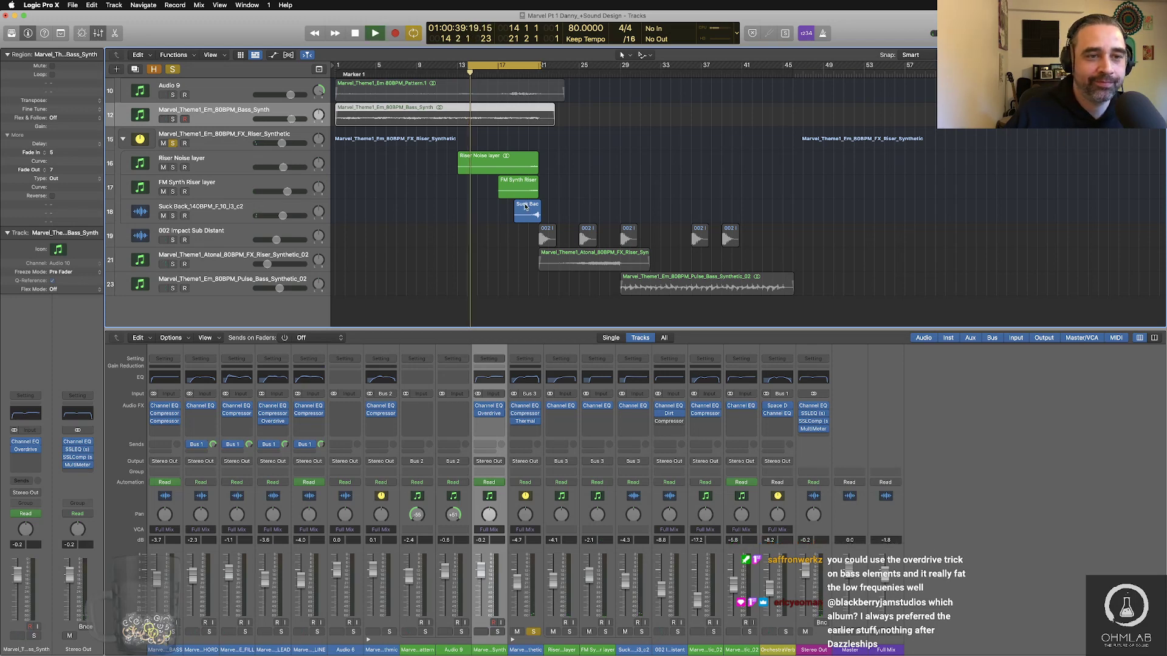
click(77, 465)
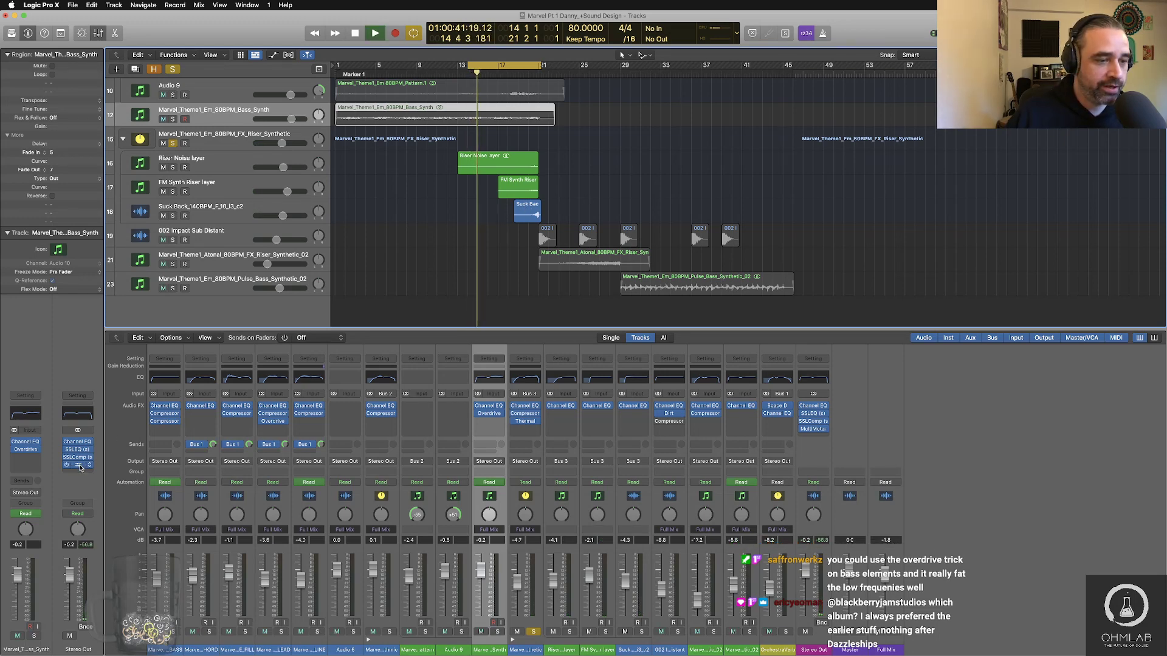
drag(847, 235, 903, 114)
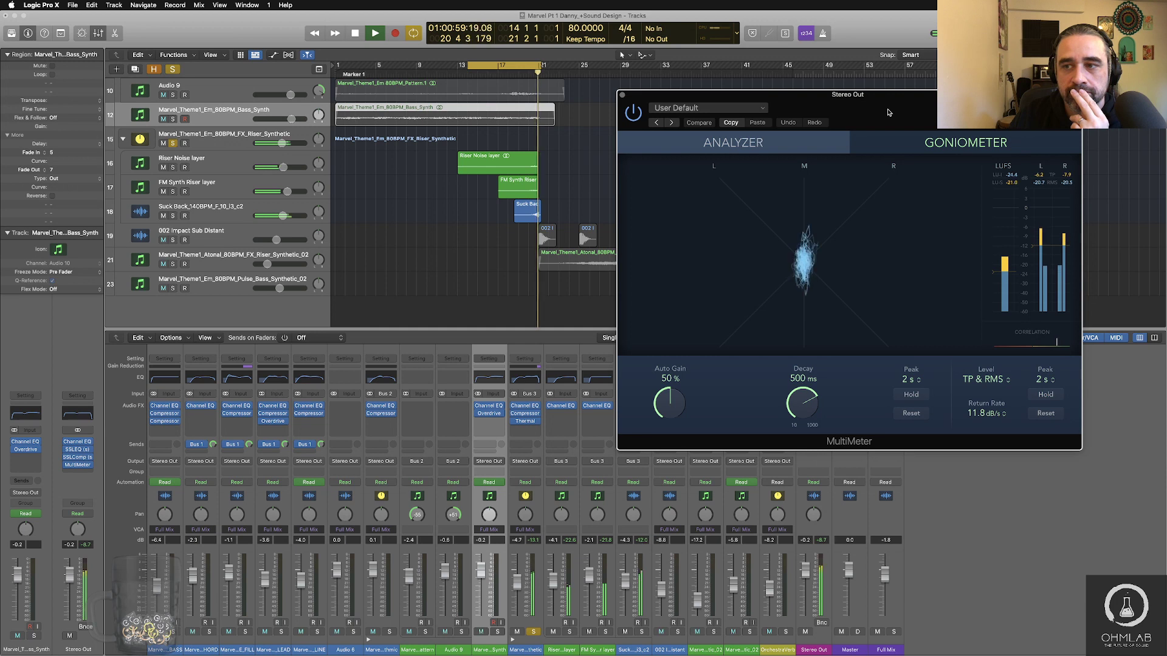
key(space)
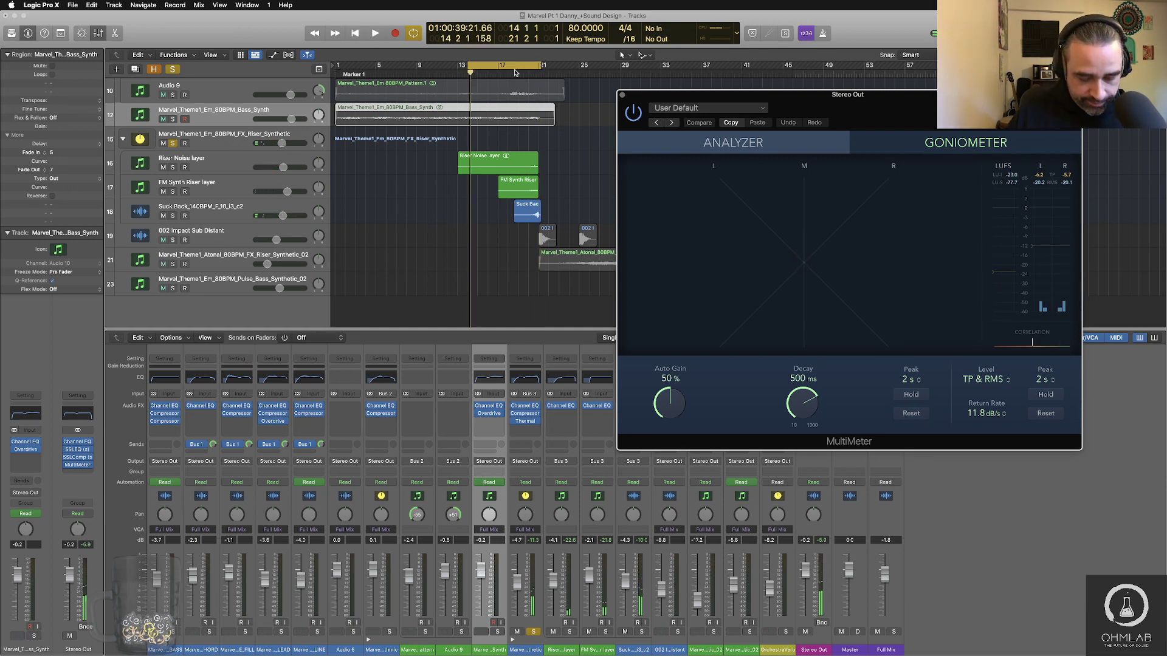
key(super+b)
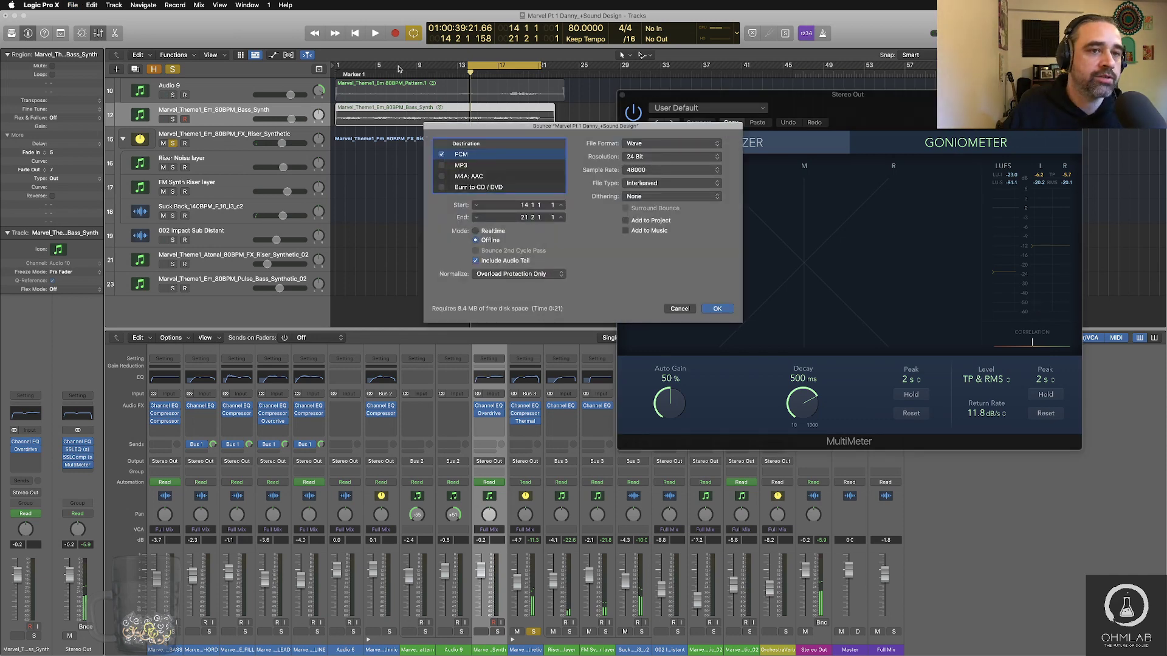
key(Escape)
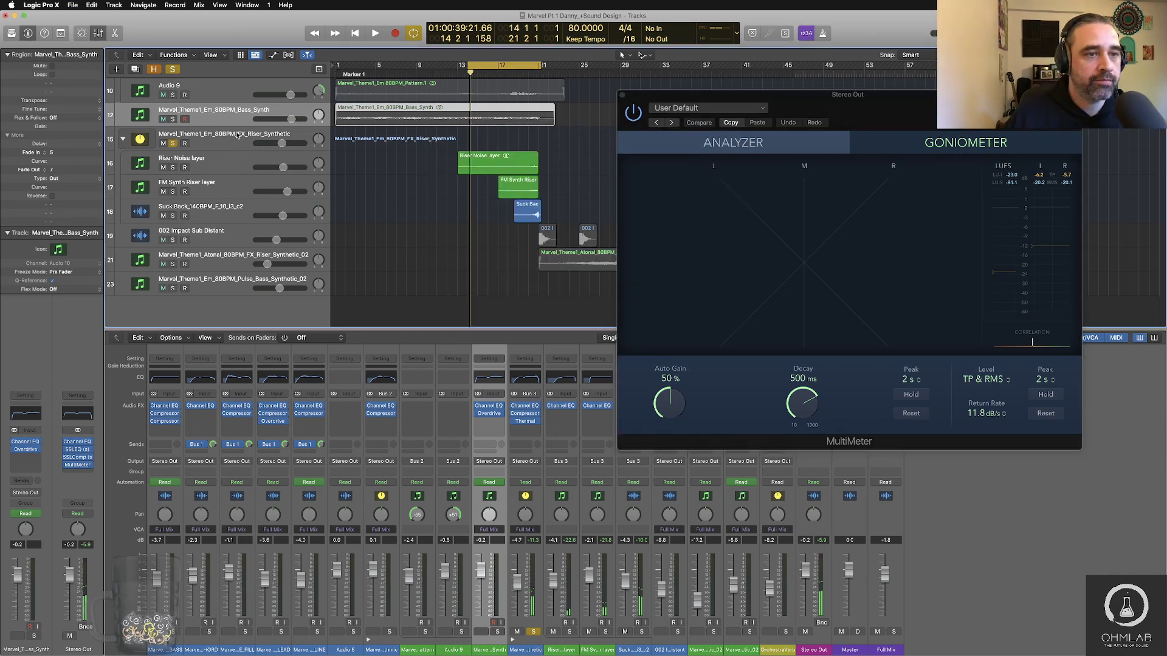
double_click(243, 132)
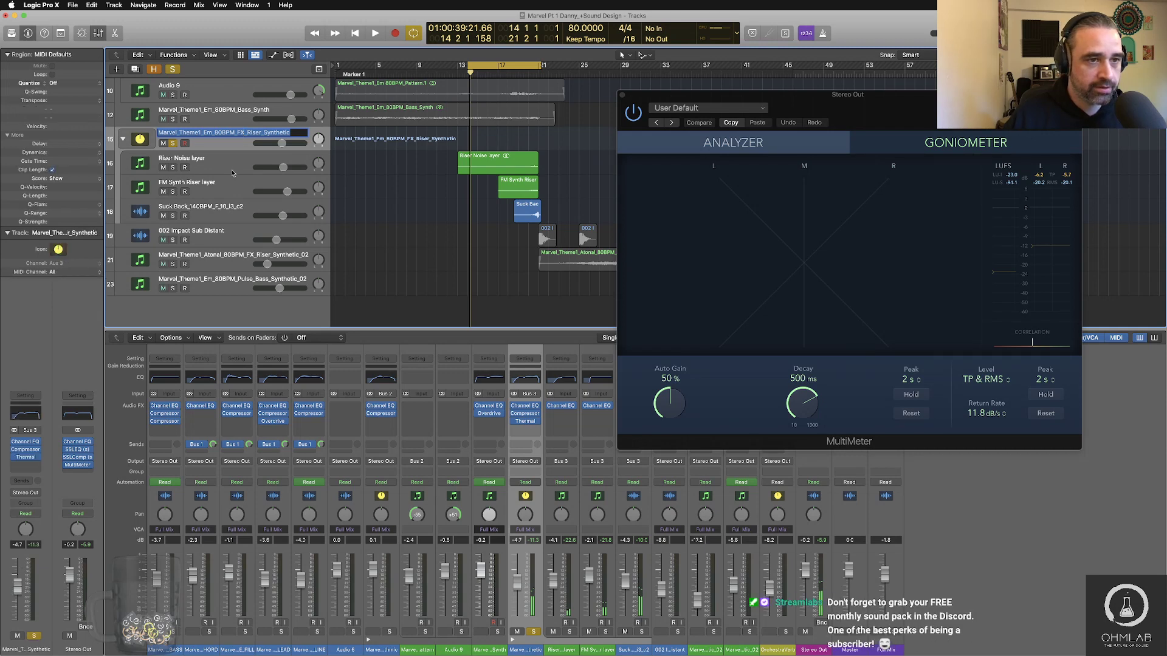
Step: Select the Riser Noise layer region and start a project bounce of the cycle range with the existing PCM settings
click(508, 167)
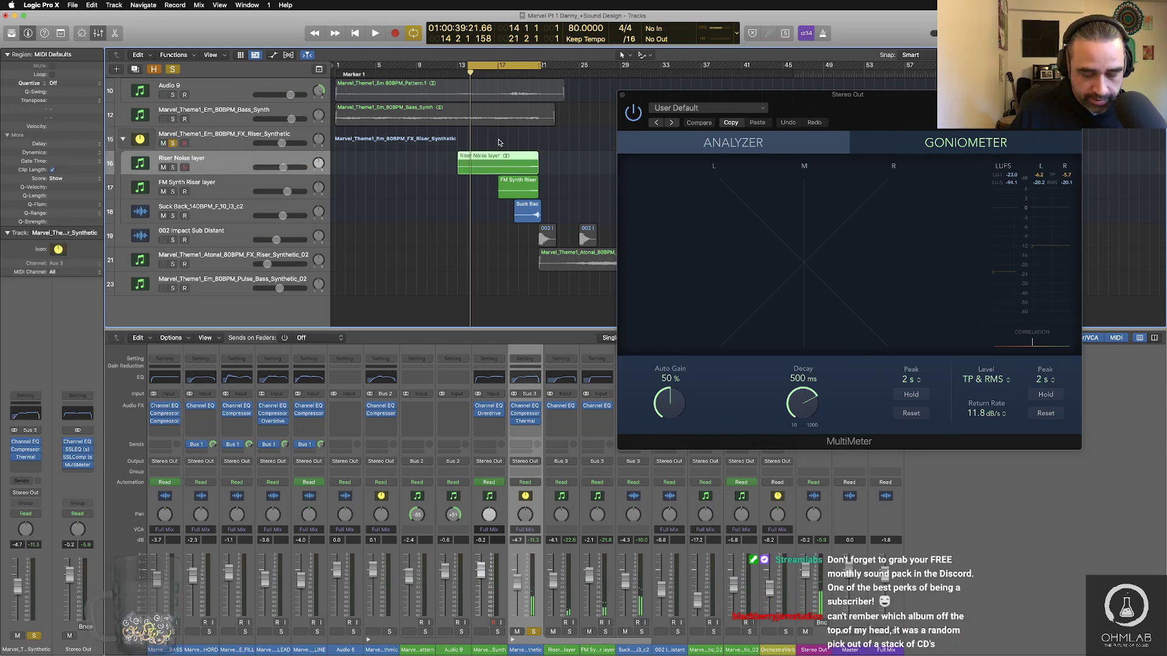
key(super+b)
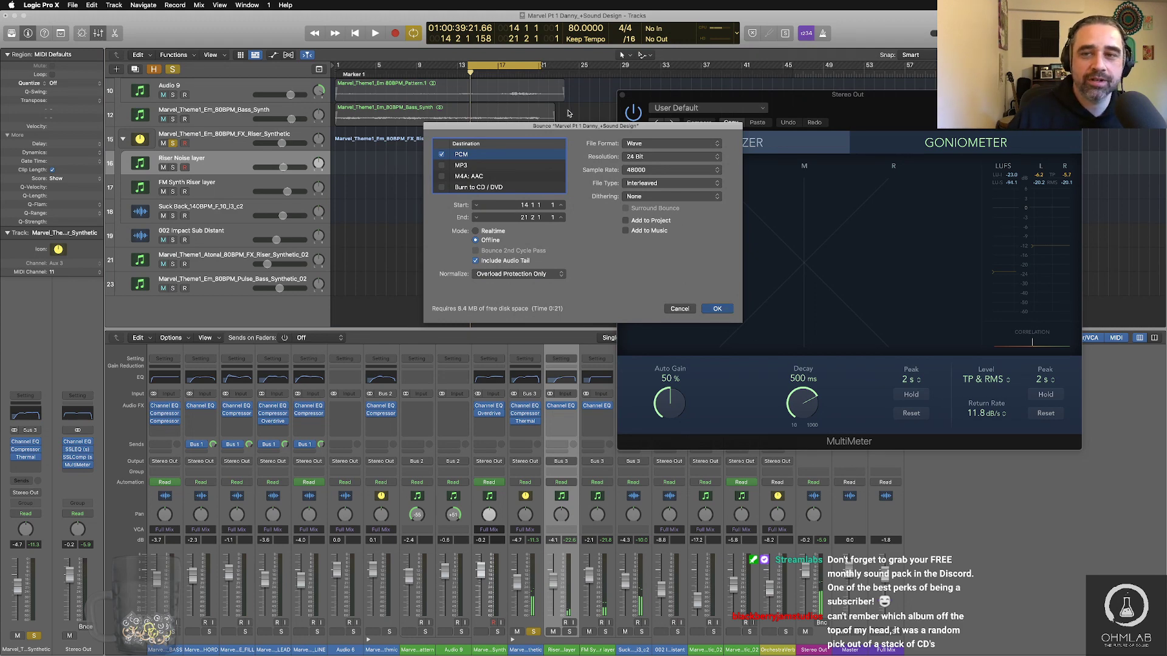
key(Return)
Step: Replace Pulse_Synthetic_Bass with FX_Riser_Synthetic in the bounce file name
click(580, 90)
drag(572, 90, 624, 90)
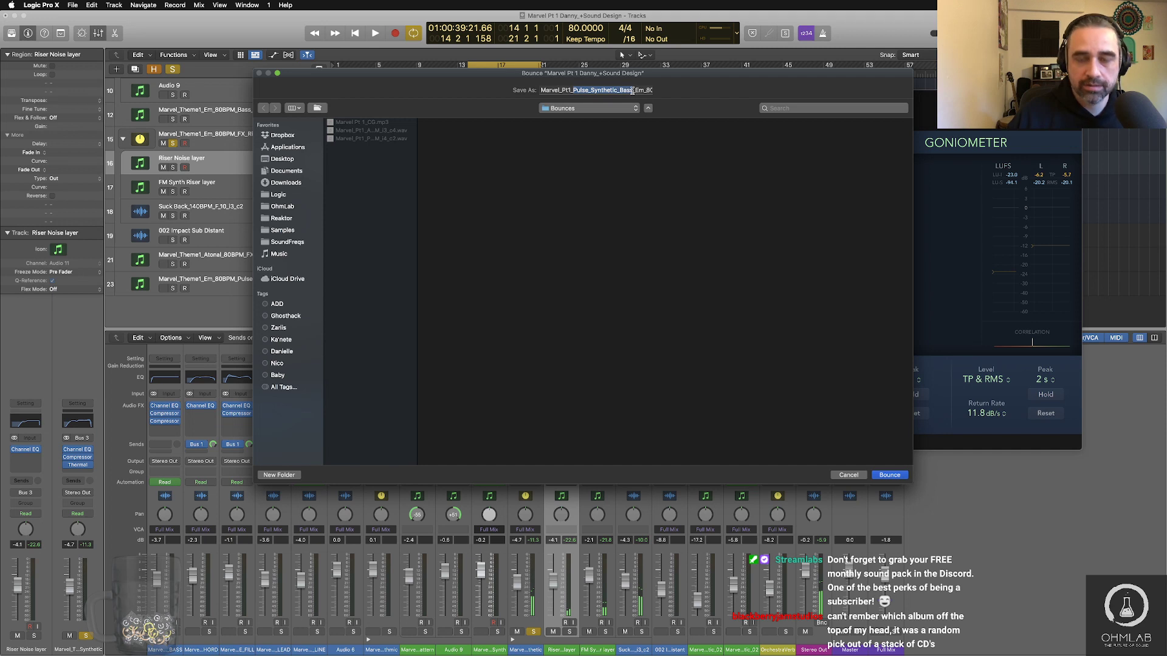
text(FX)
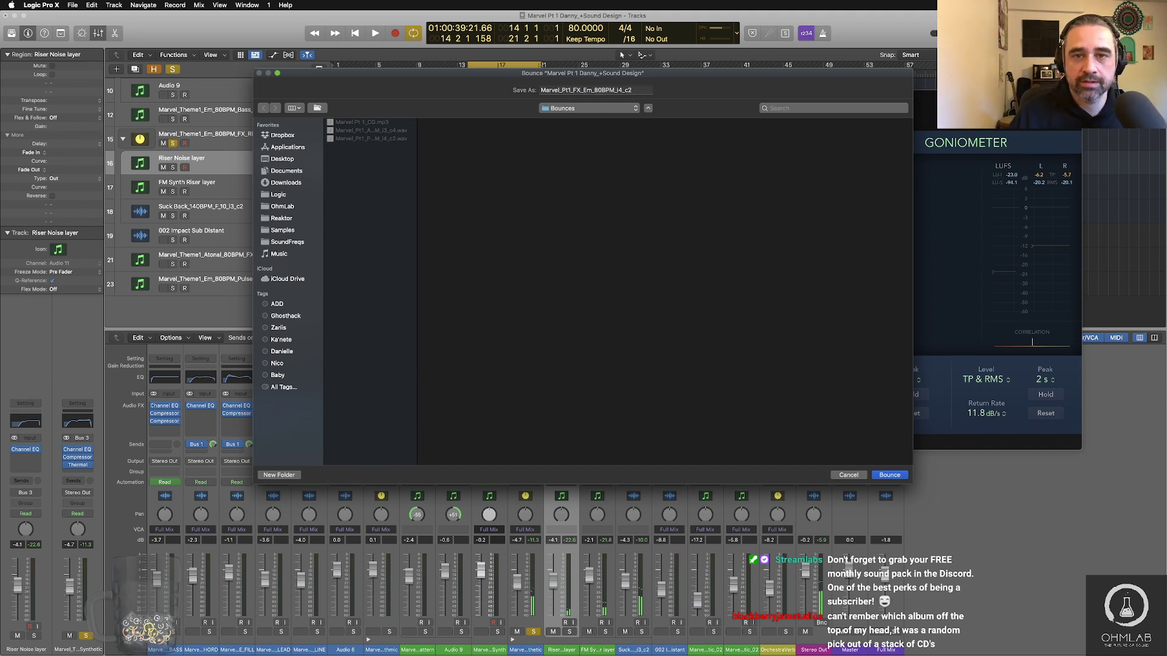
text(_Riser_)
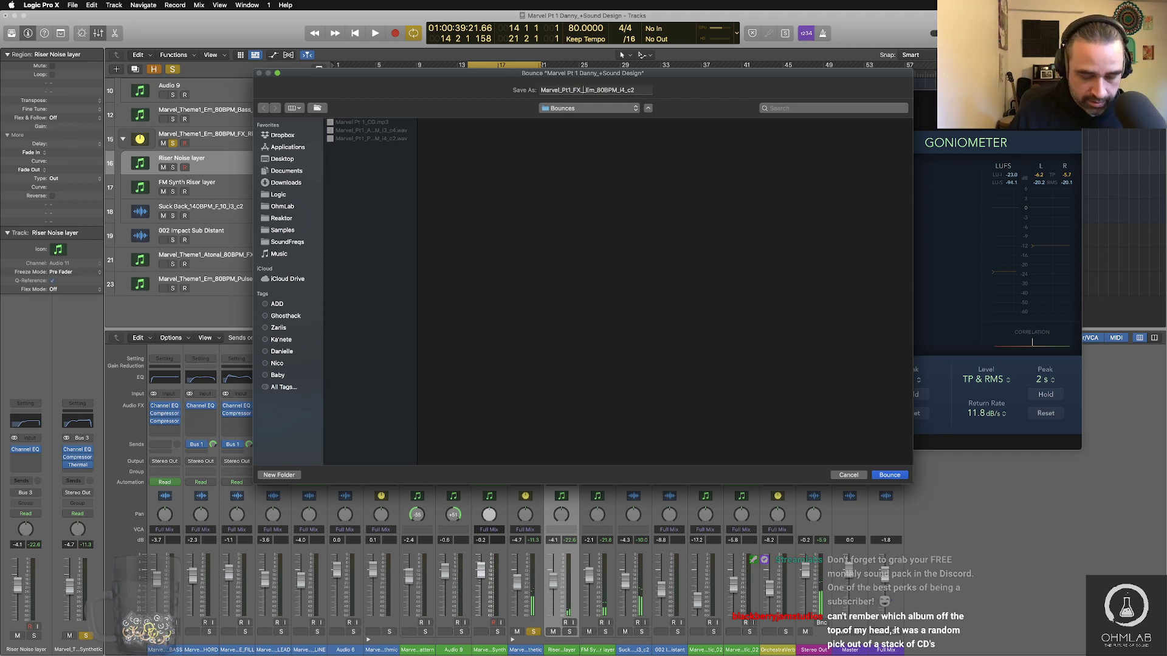
text(Synthth)
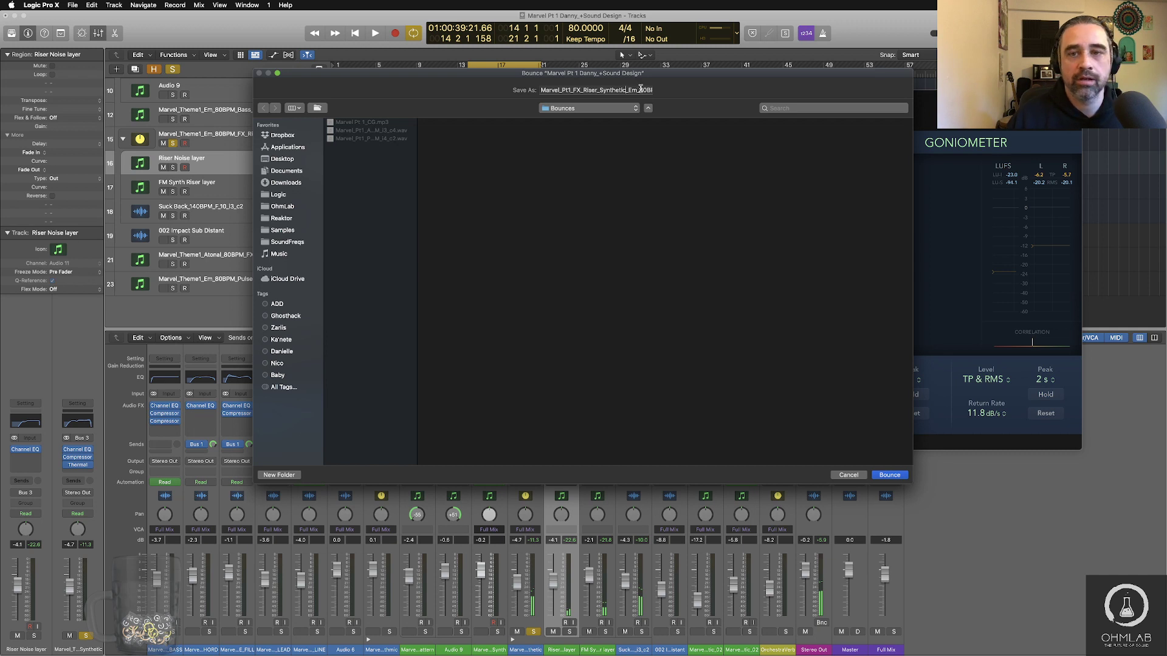
Step: Insert the number 01 after 80BPM in the file name, check the name's beginning and bounce the file
drag(650, 89, 658, 94)
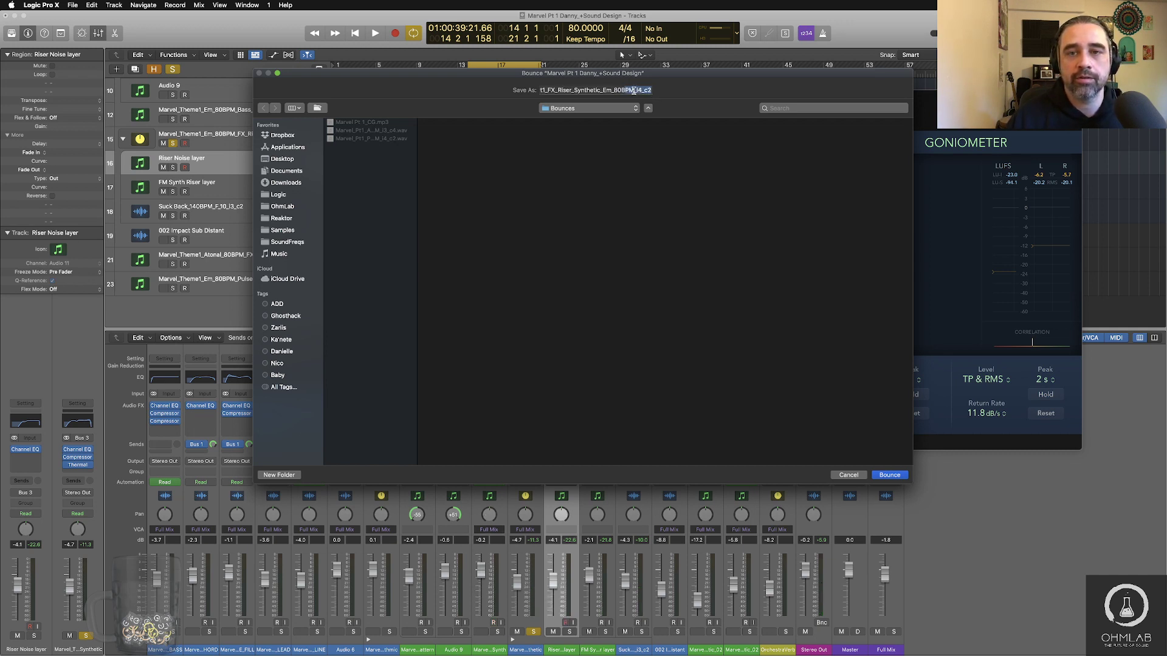
text(_)
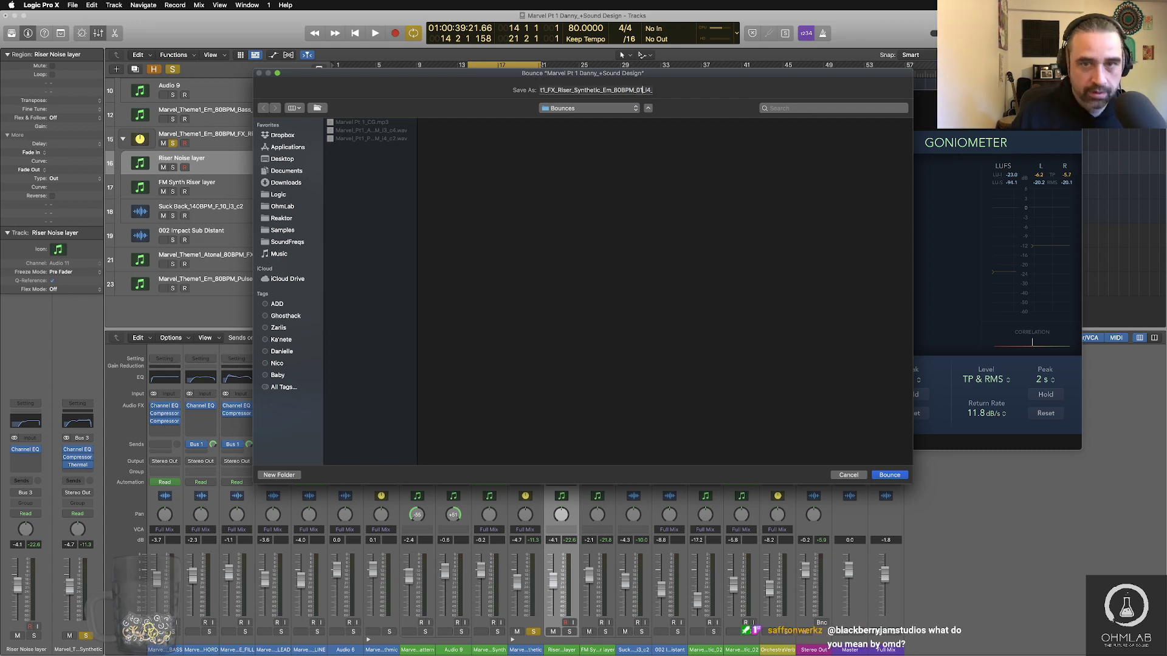
drag(555, 90, 510, 94)
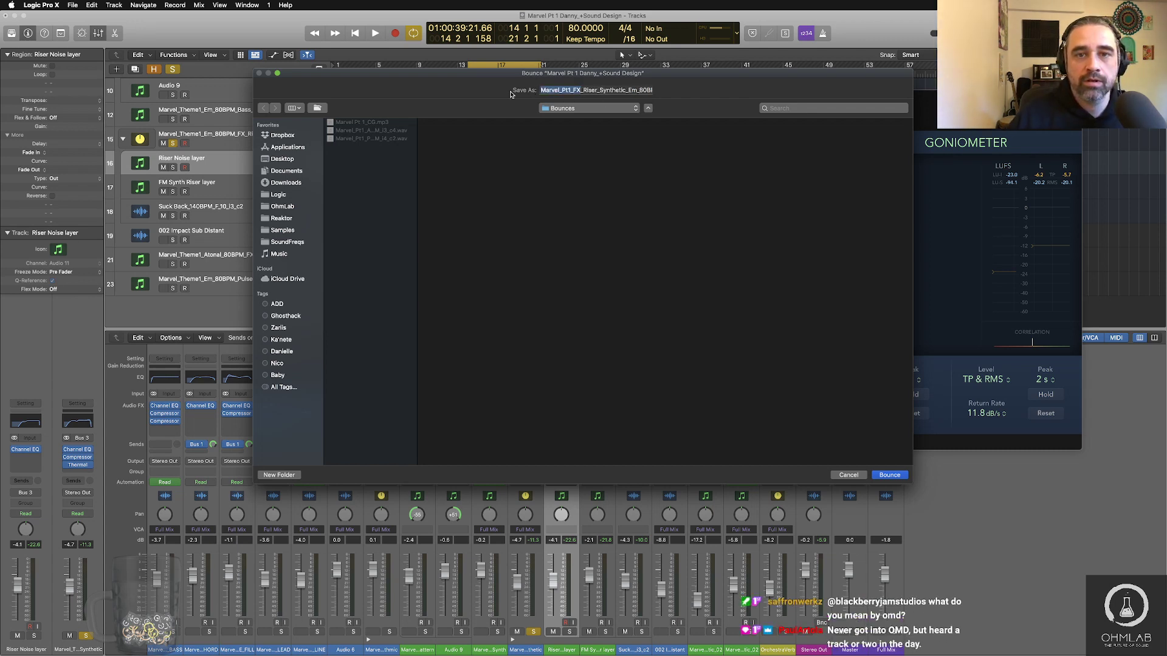
click(555, 89)
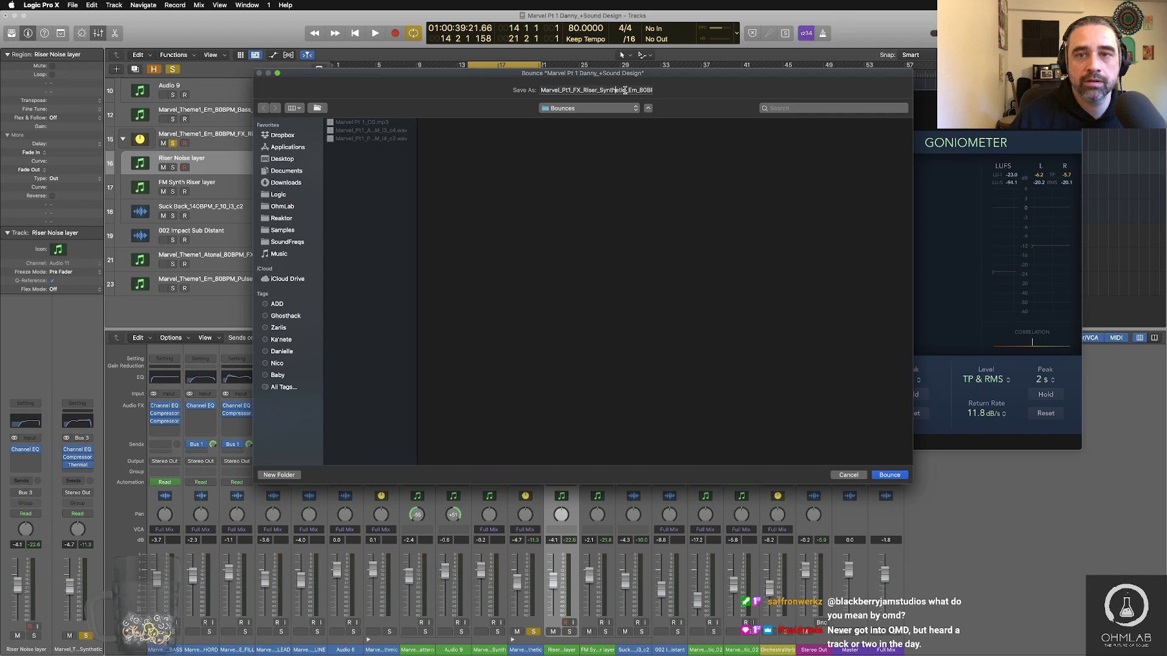
click(884, 477)
Step: Switch to Finder, open the project's Bounces folder and widen its column to show the full file names
key(super+Tab)
key(super+Tab)
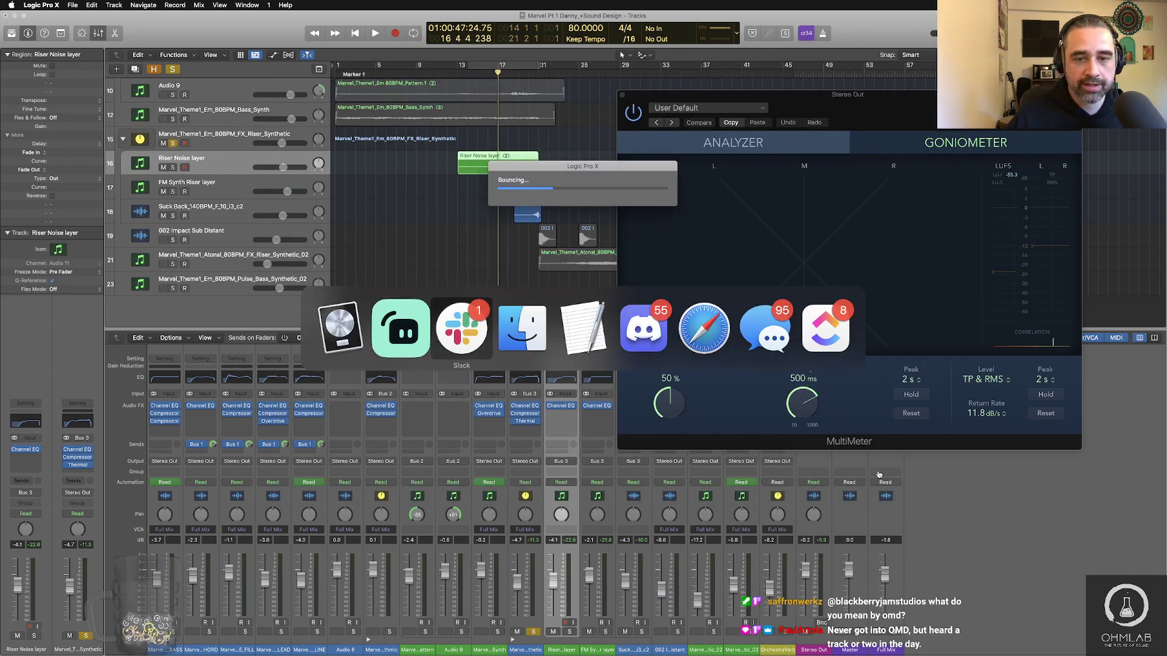
key(super+Tab)
key(Left)
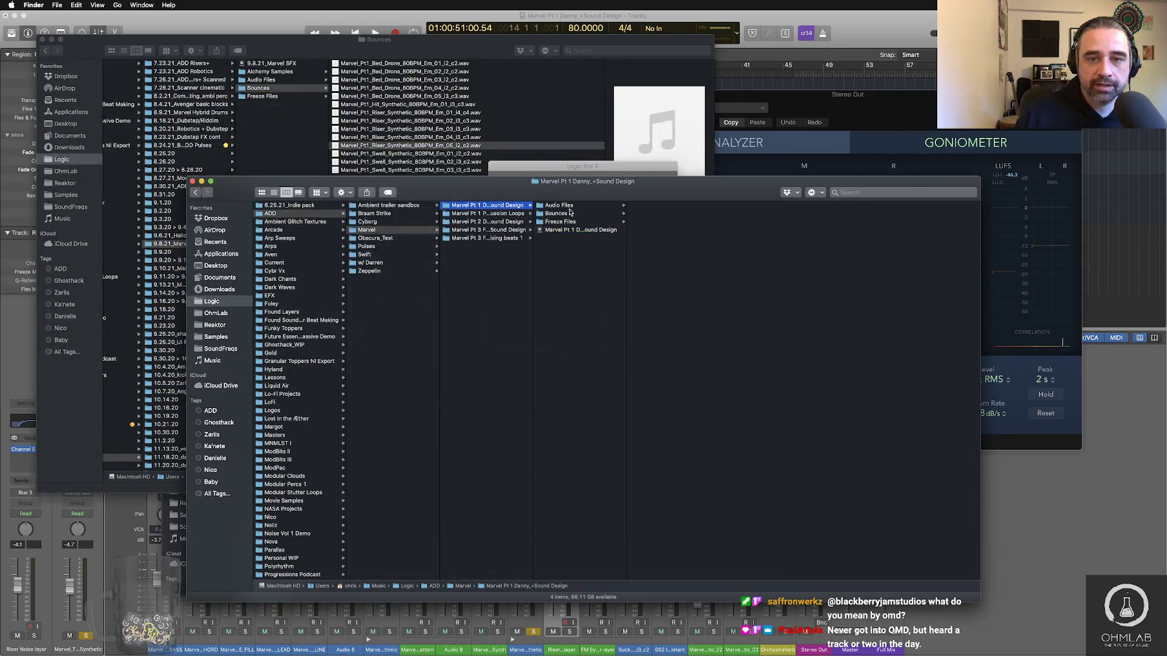
click(570, 212)
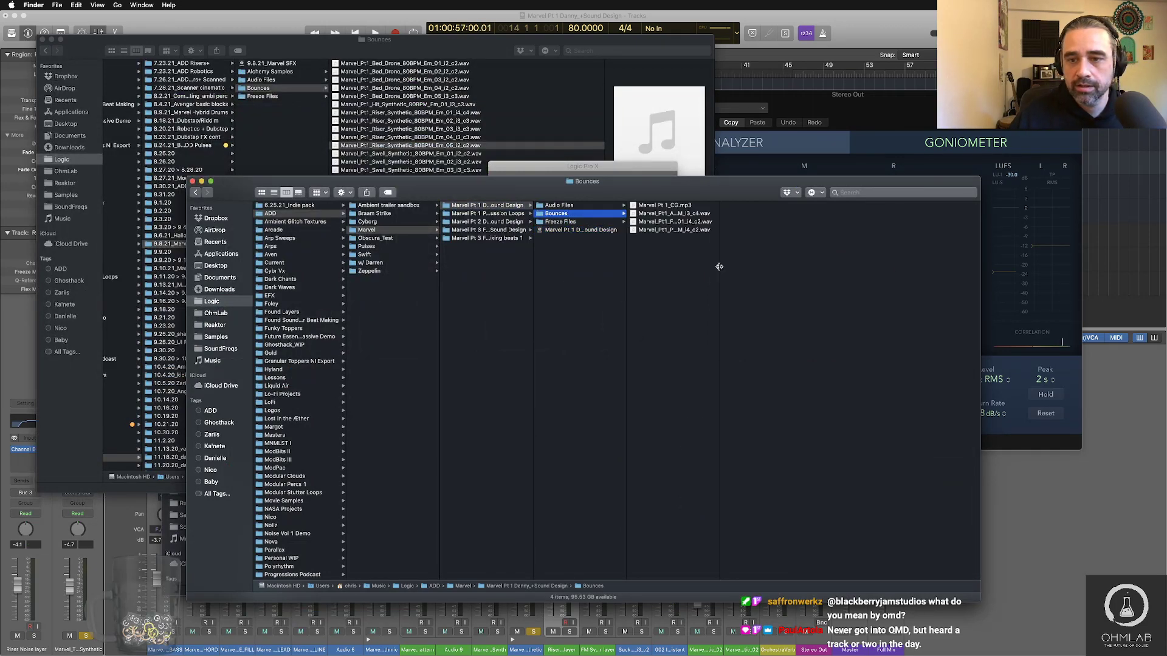
drag(719, 267, 901, 274)
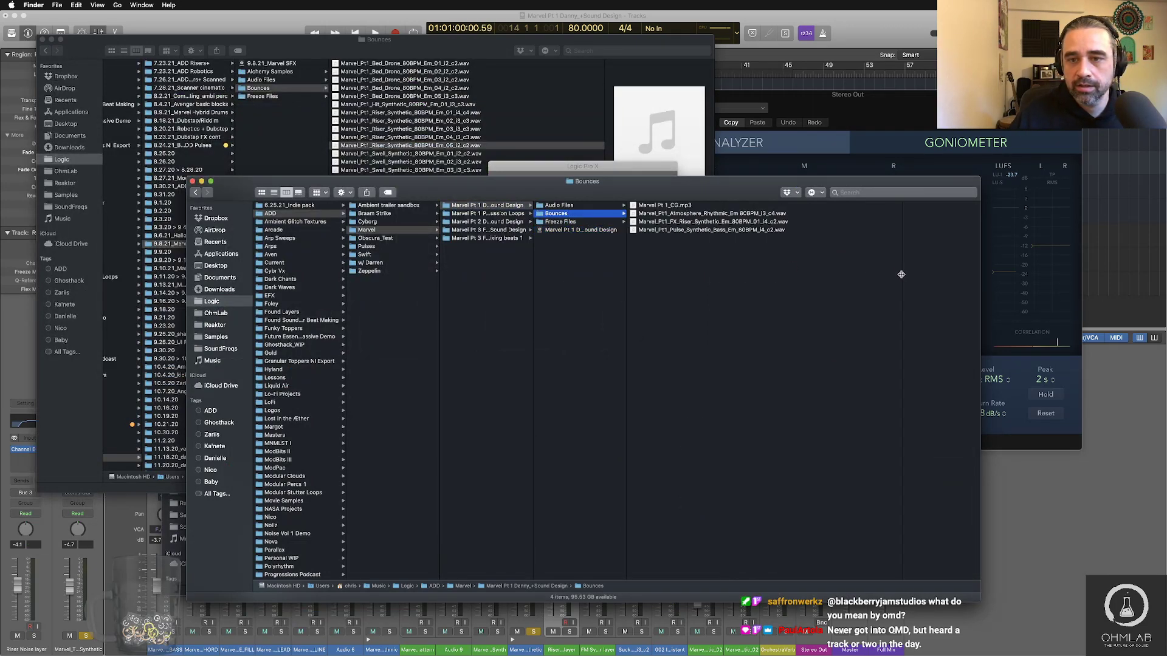
Step: Insert 01_ before i3_c4 in the name of the Atmosphere_Rhythmic bounce file
click(763, 216)
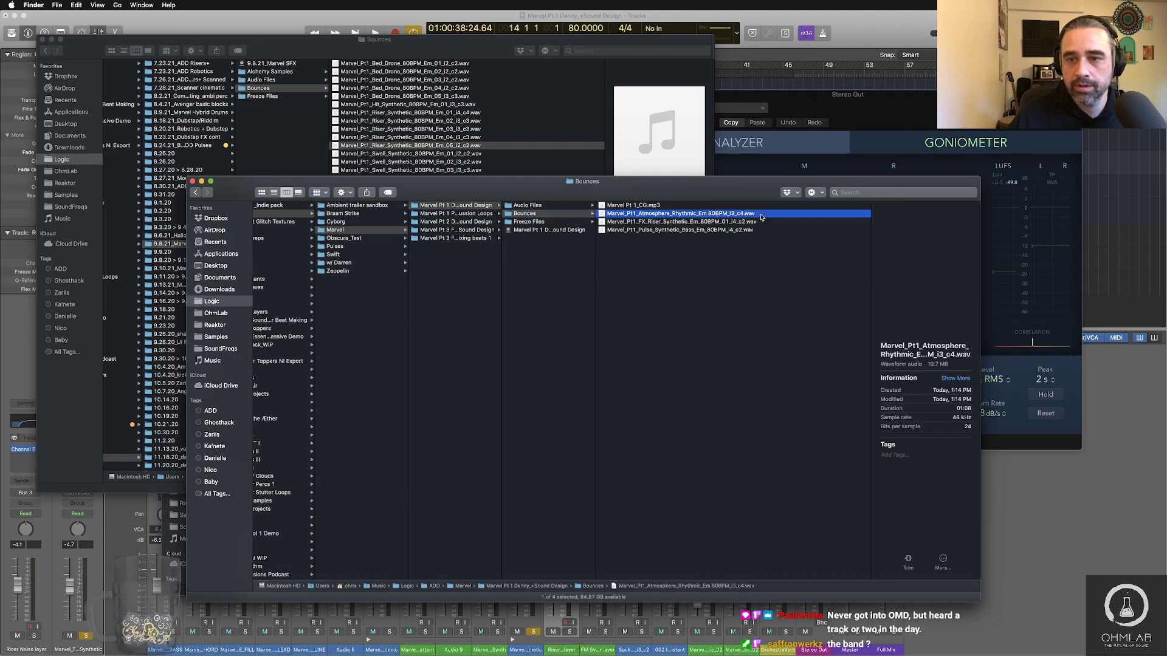
click(730, 214)
text(01_)
click(742, 255)
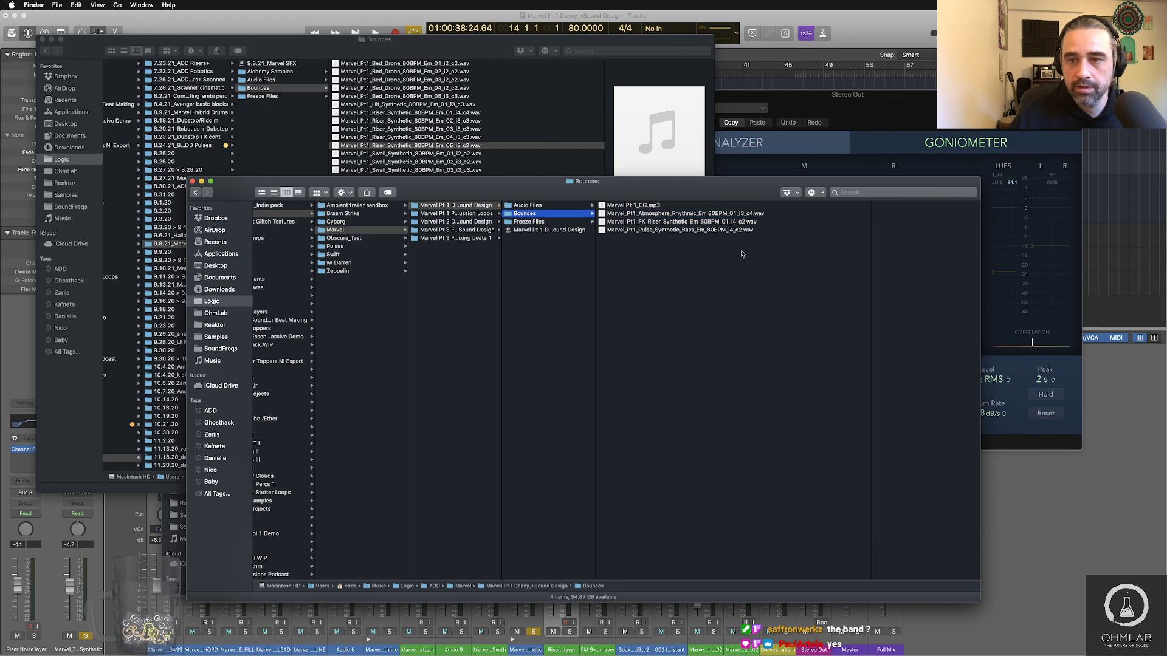
Step: Insert 01_ before i4_c2 in the name of the Pulse_Synthetic_Bass bounce file
click(735, 230)
click(733, 232)
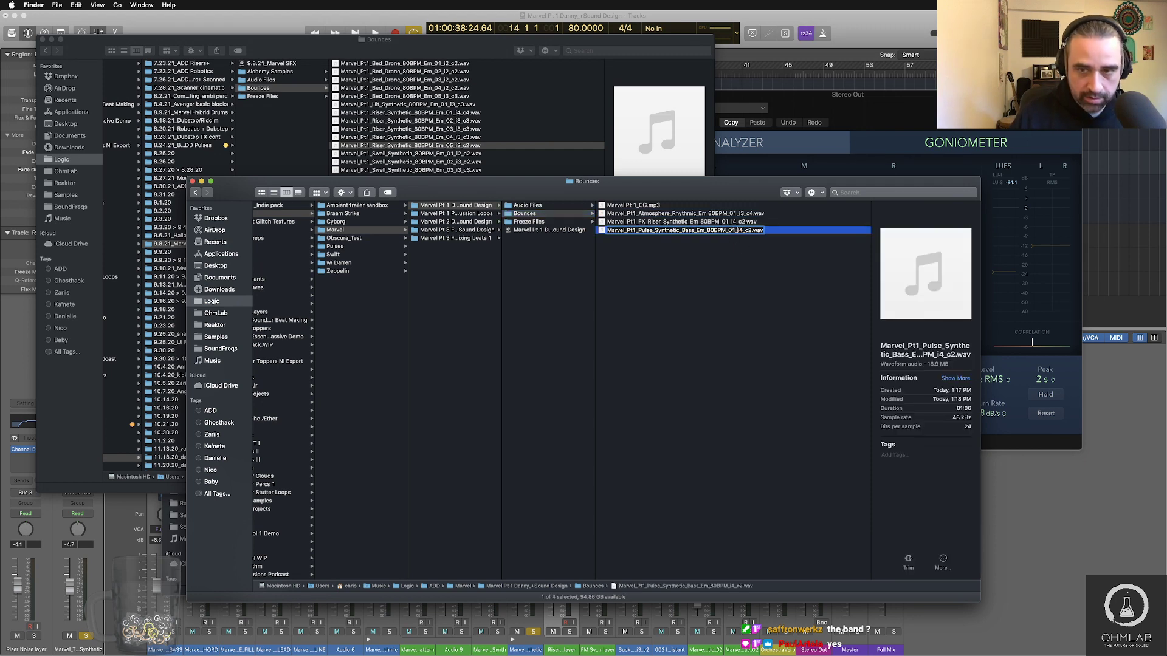
key(Return)
key(Left)
Step: Switch back to Logic Pro X, collapse the FX_Riser_Synthetic stack, and solo and loop the first 002 Impact Sub Distant region
key(super+Tab)
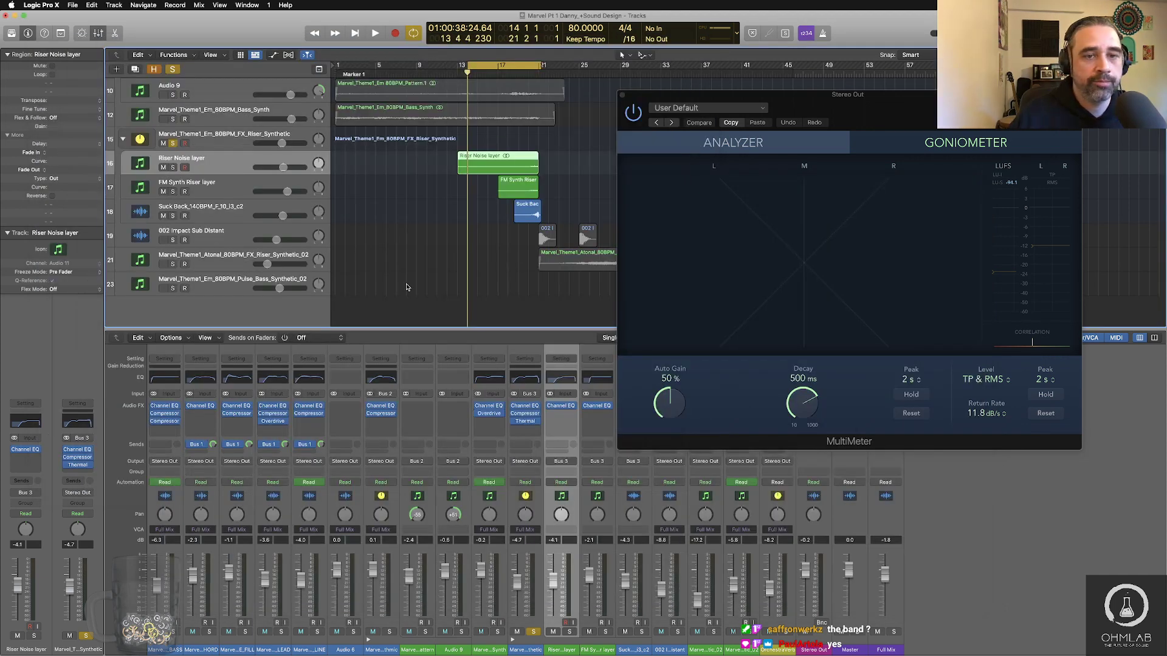
click(124, 139)
click(231, 220)
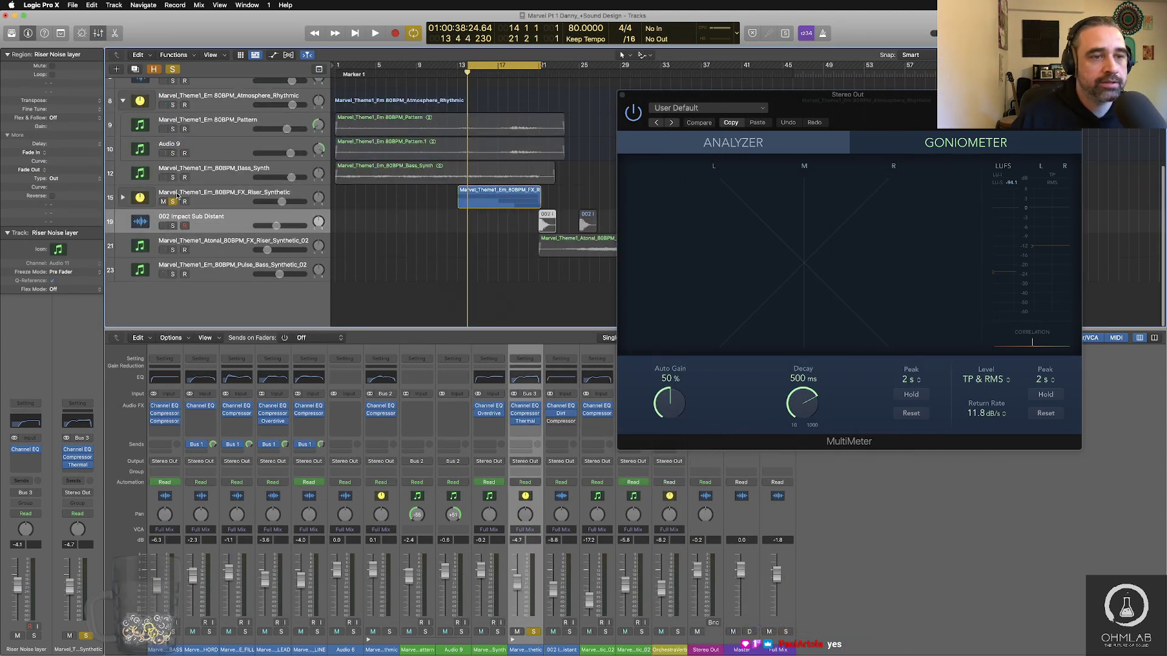
click(548, 220)
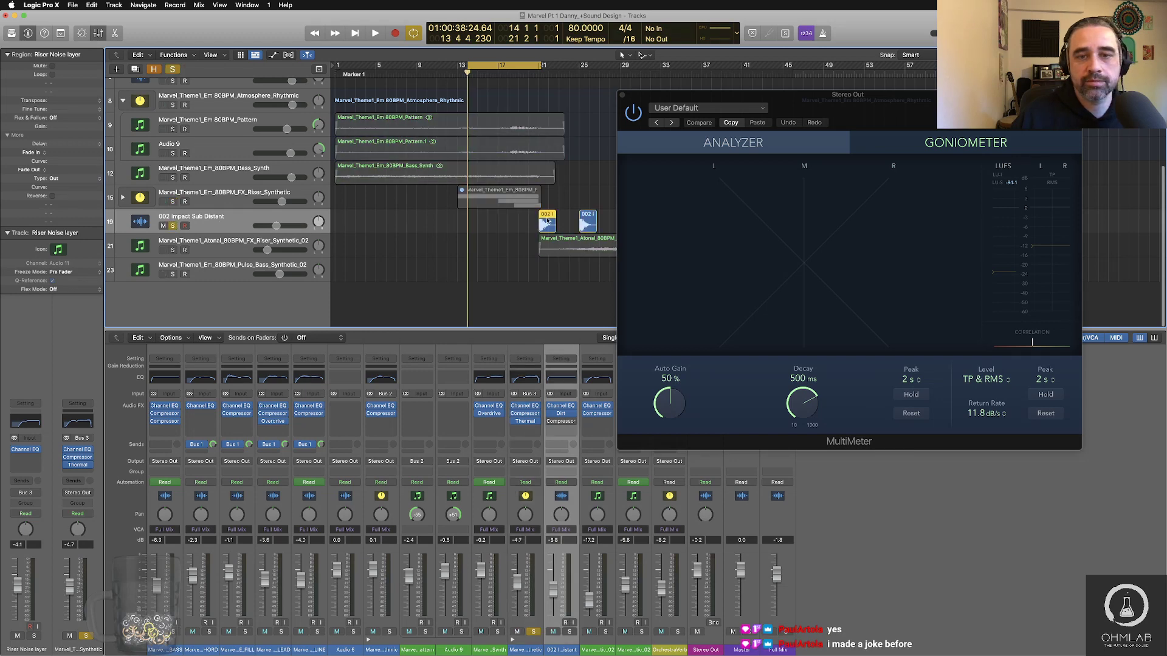
key(shift+space)
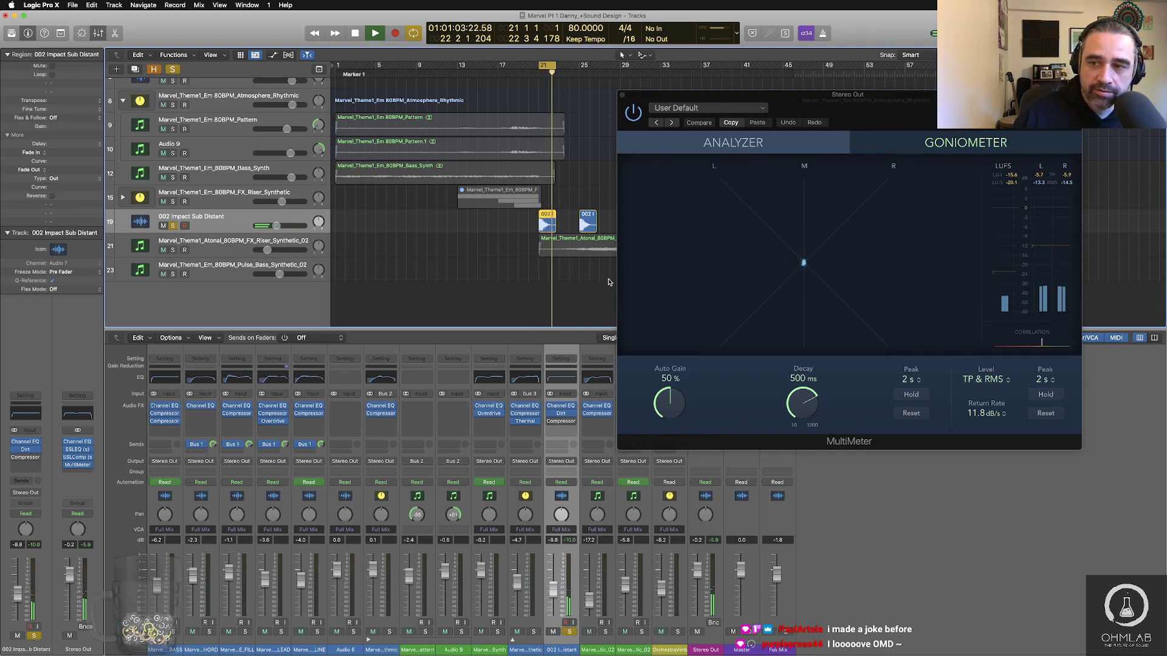
Step: Audition the looped first sub impact region and lower the 002 Impact Sub Distant track's volume to -11.0 dB
key(space)
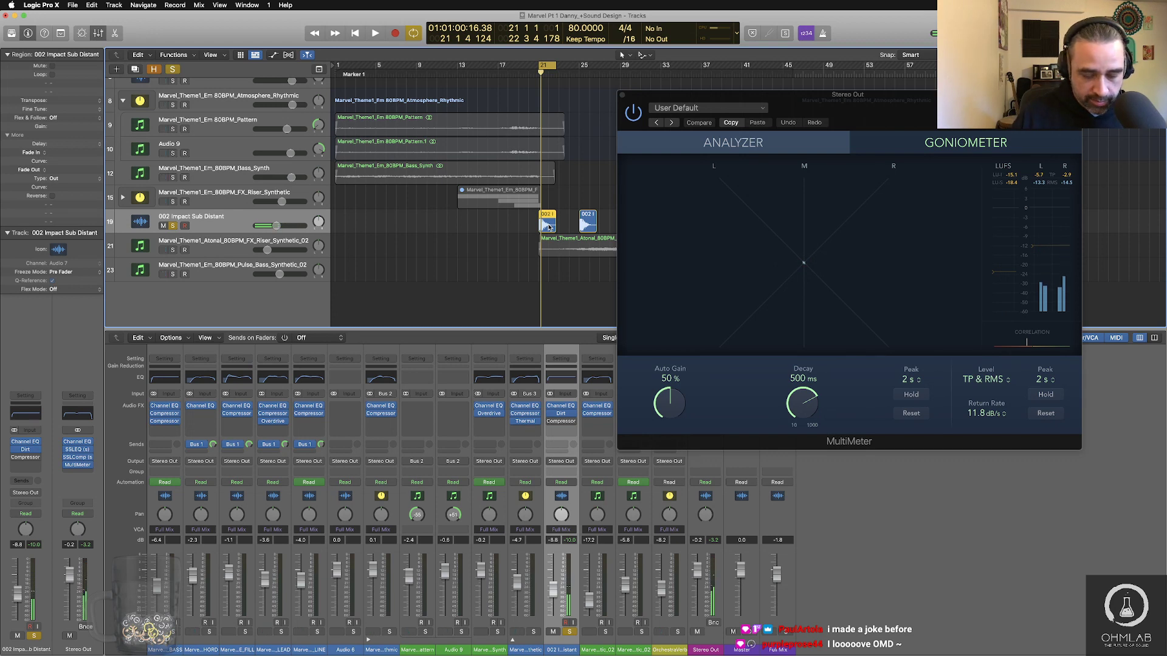
key(space)
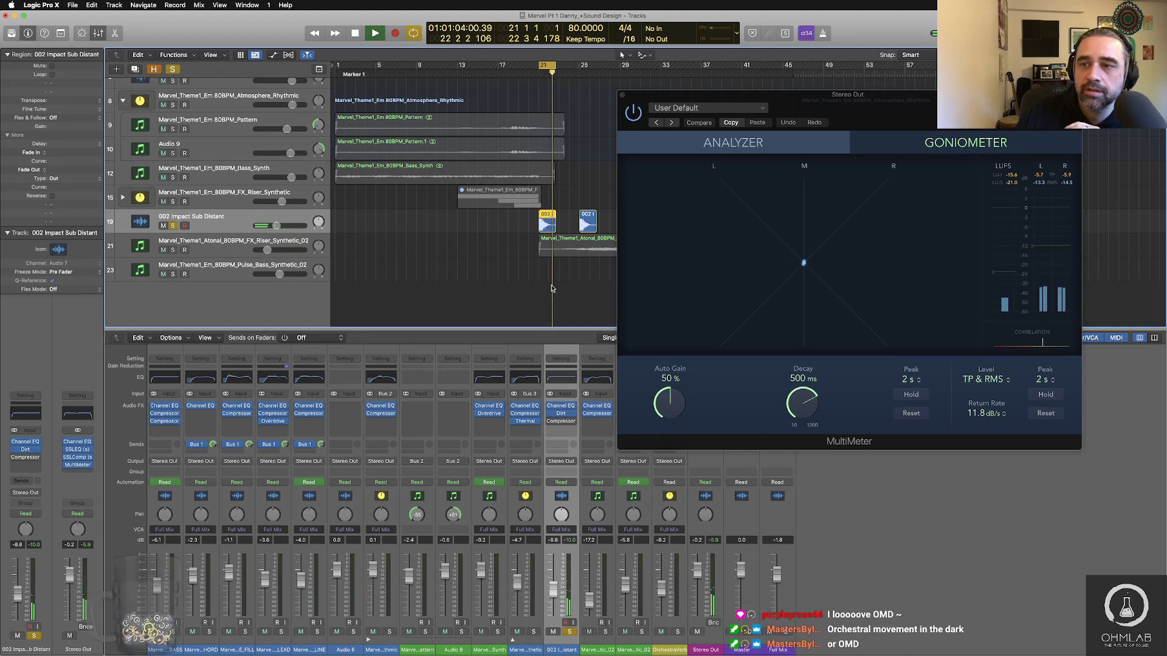
key(space)
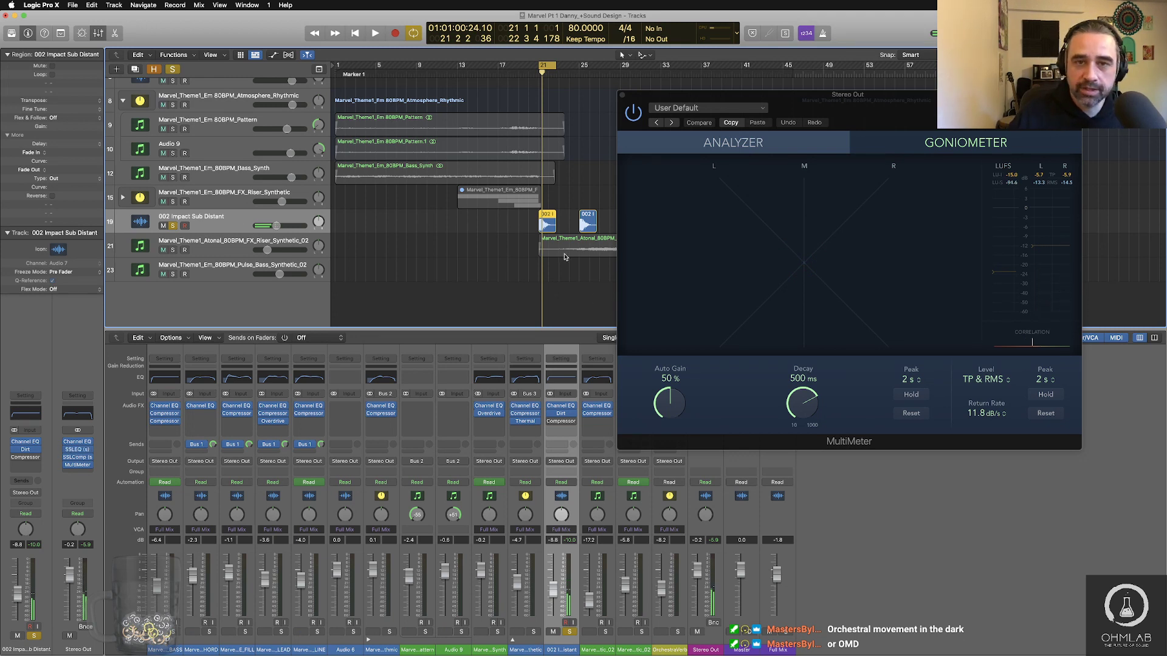
key(space)
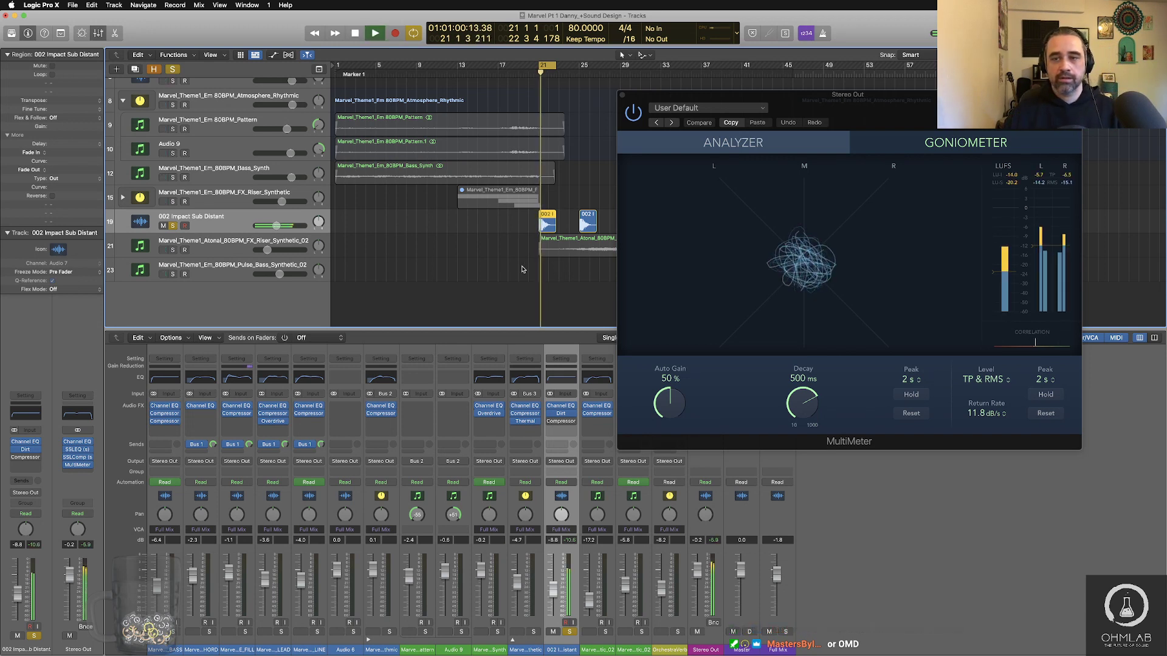
key(space)
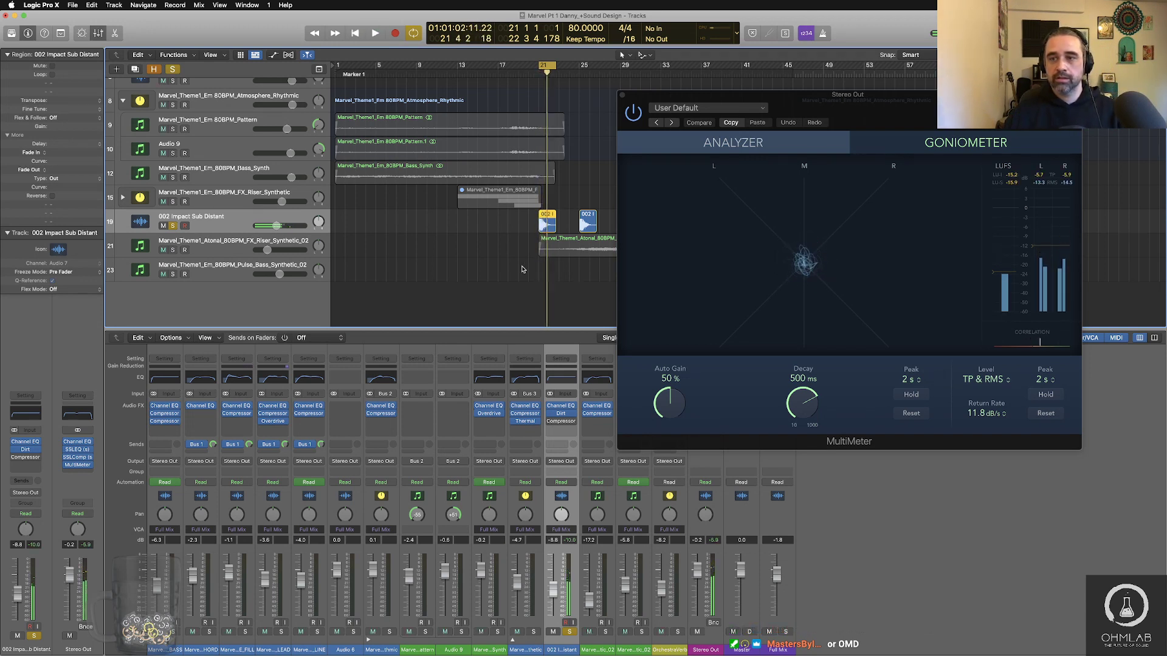
key(space)
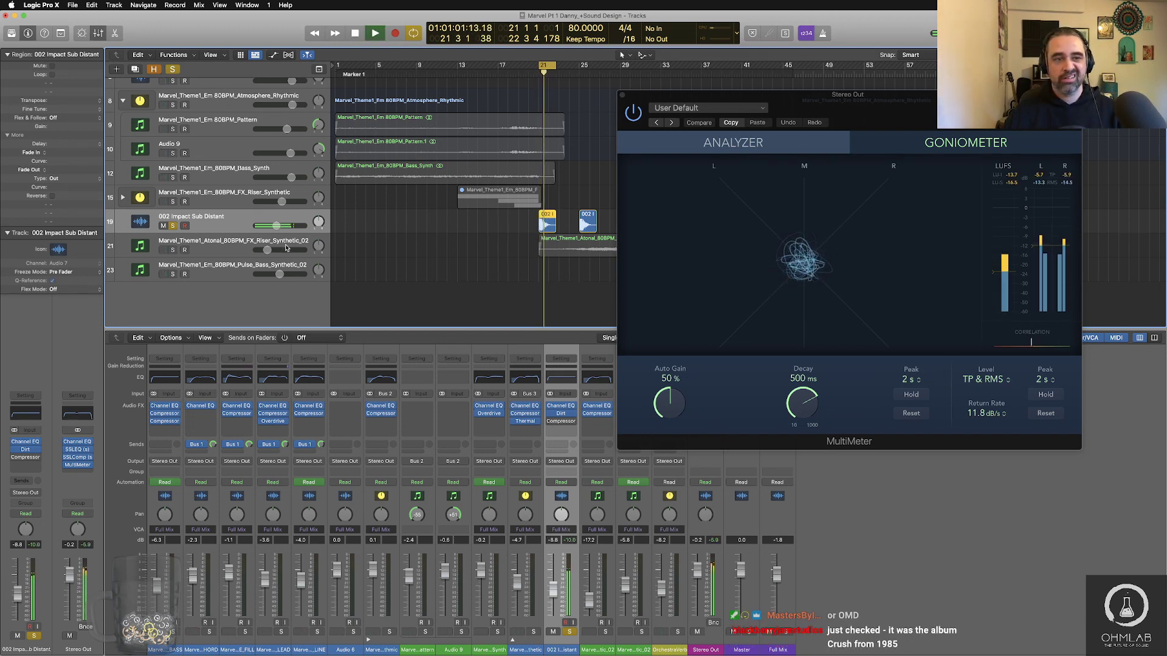
click(462, 266)
key(space)
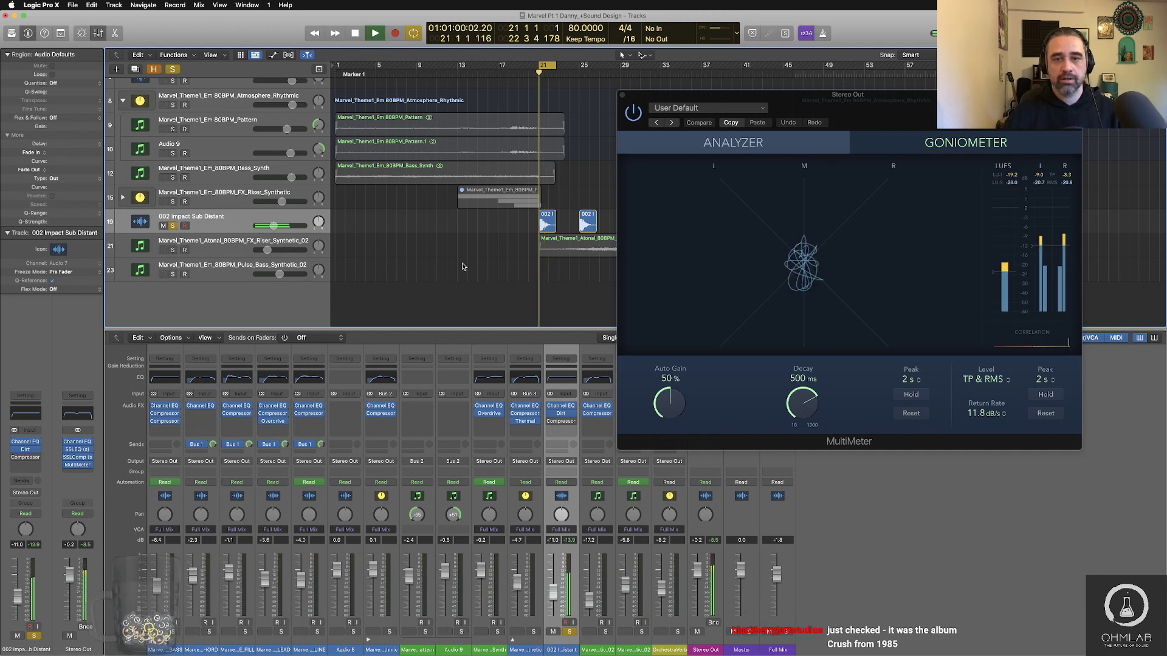
key(space)
Step: Set the cycle range to the second 002 Impact Sub Distant region and audition it
click(586, 225)
key(super+u)
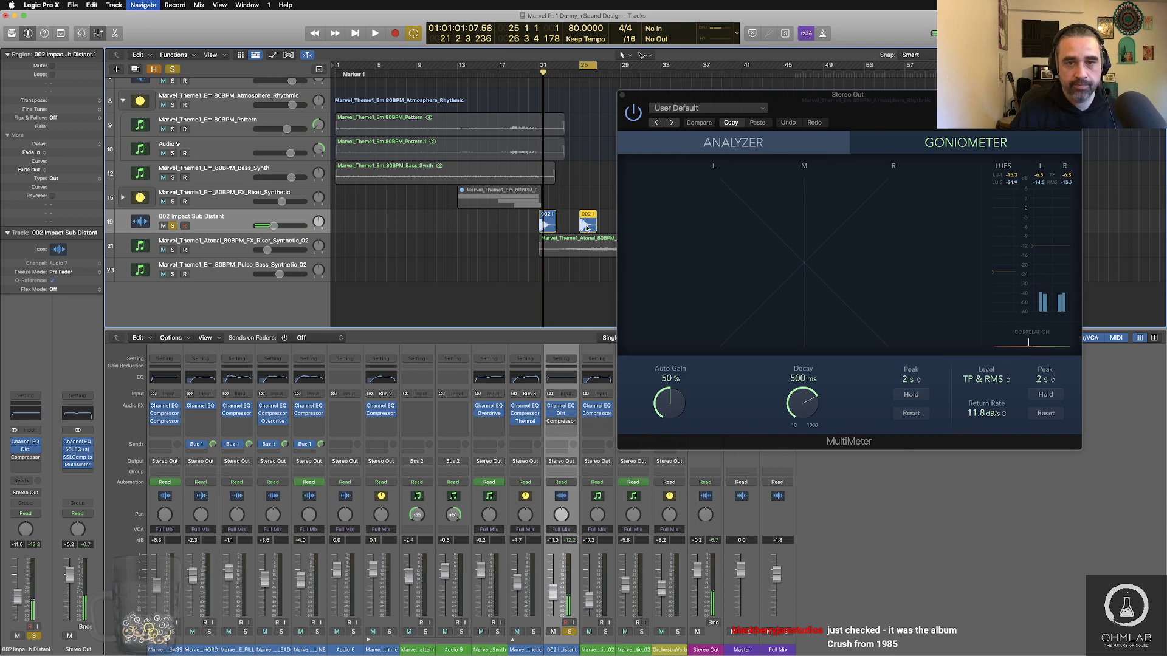
key(space)
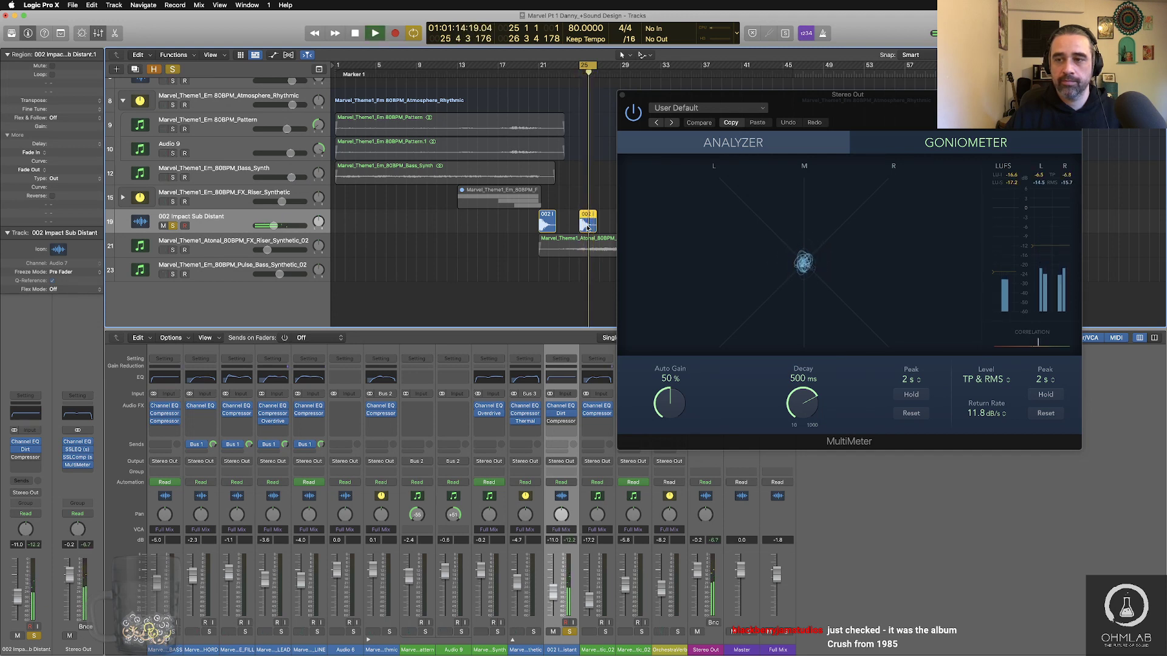
key(space)
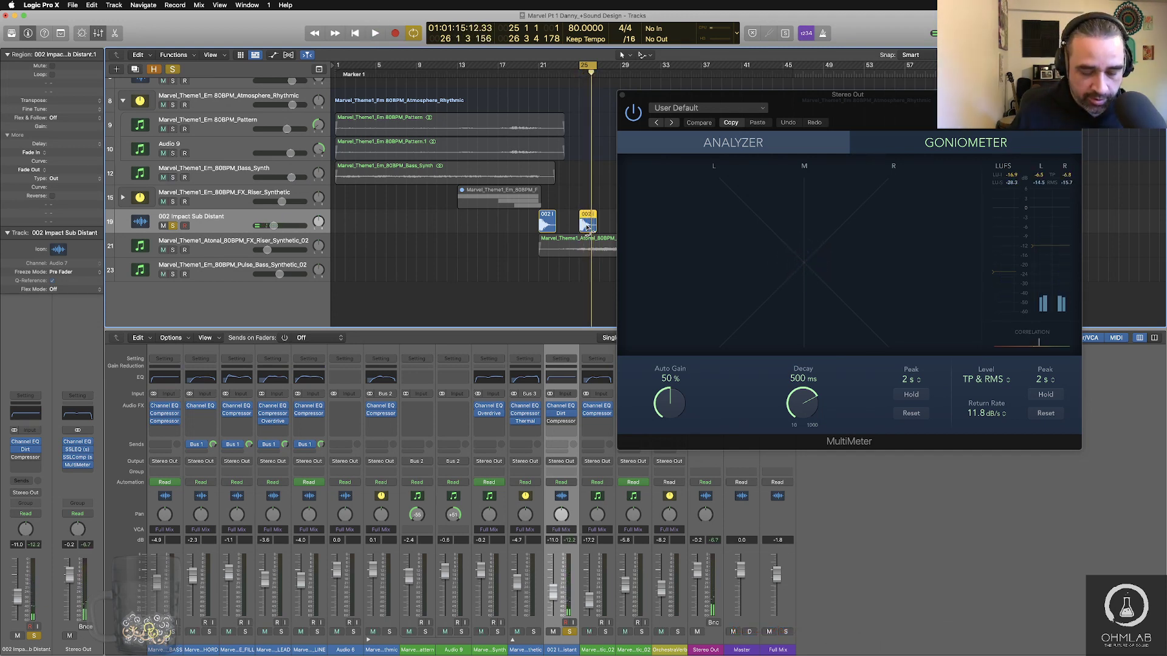
Step: Bounce the looped impact as a 24-bit, 48000 Hz Wave named Marvel_Pt1_FX_Impact_Sub_Synthetic_Em_80BPM_01_i4_c2 in the Bounces folder
key(super+b)
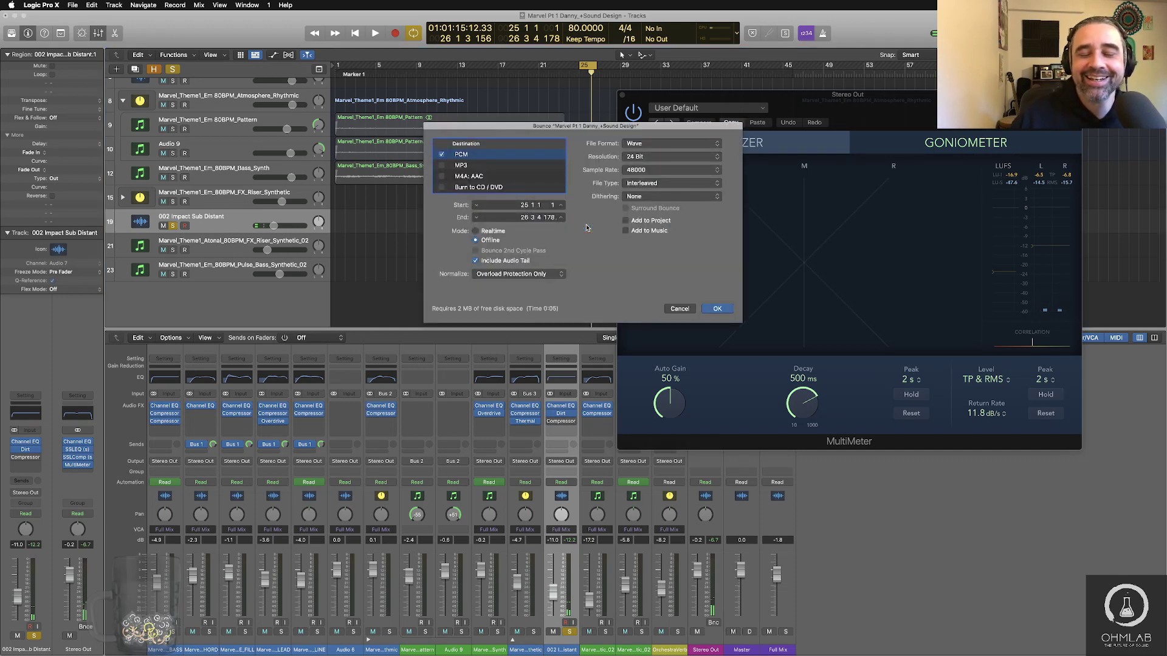
key(Return)
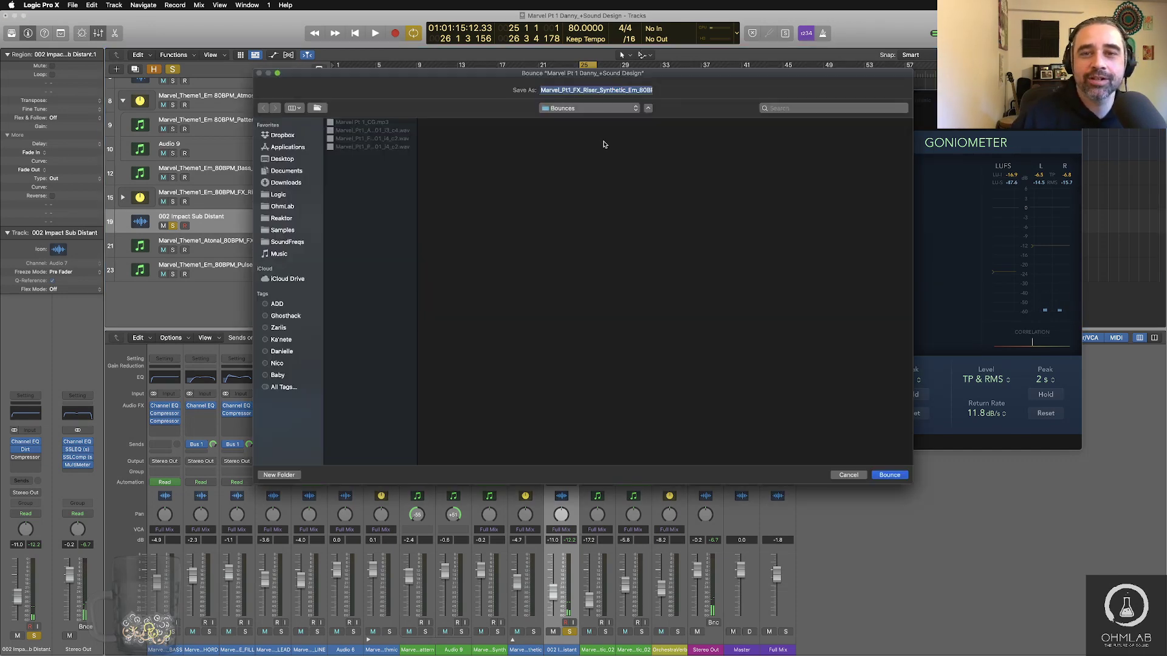
click(593, 92)
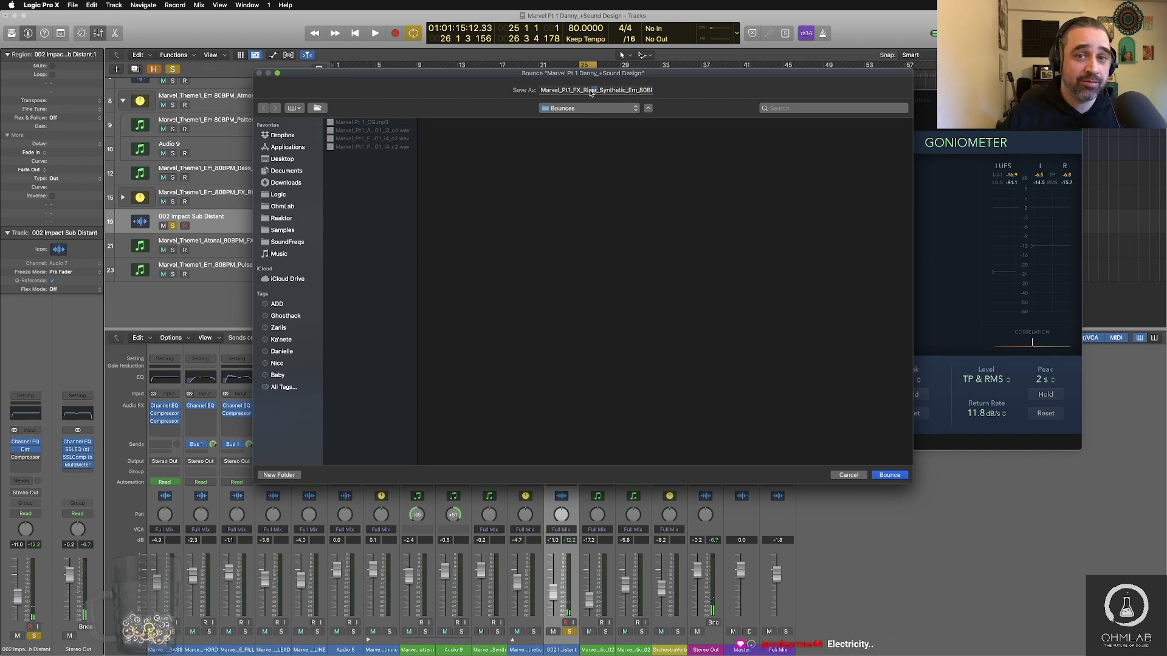
text(Impact)
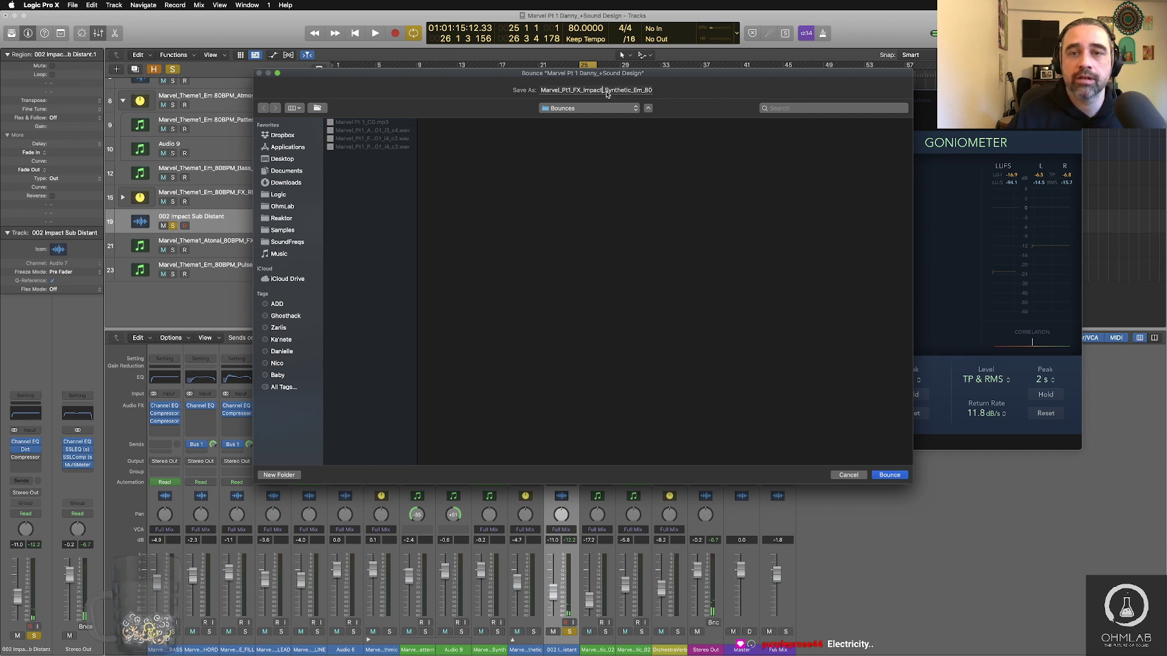
text(Sub_S)
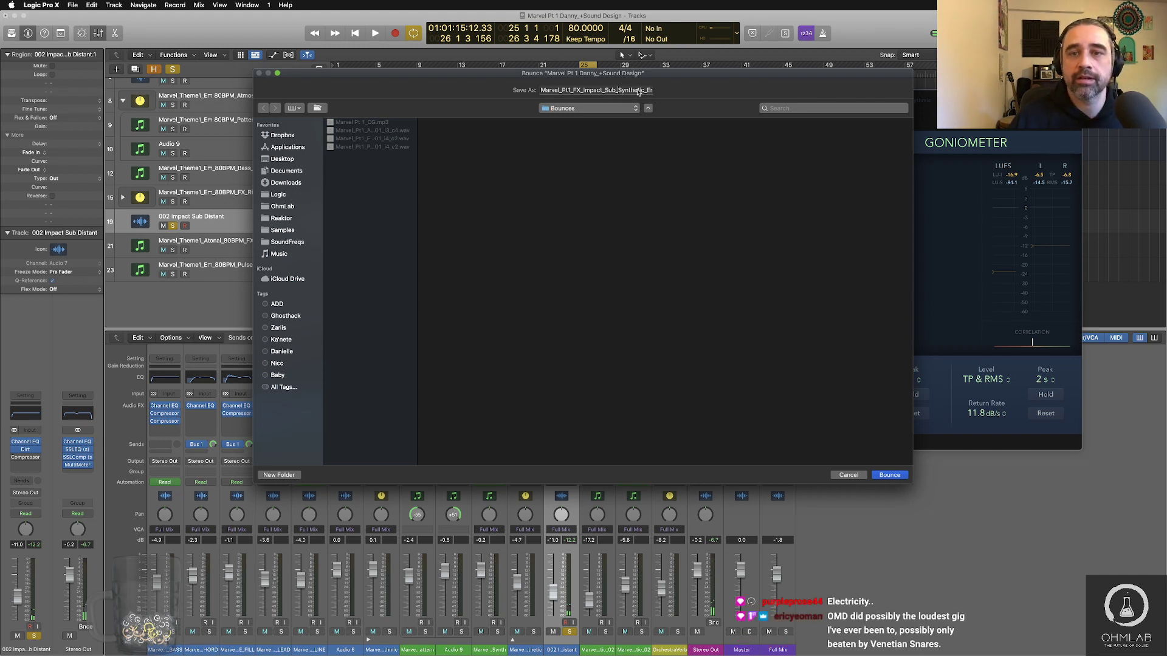
drag(638, 91, 674, 96)
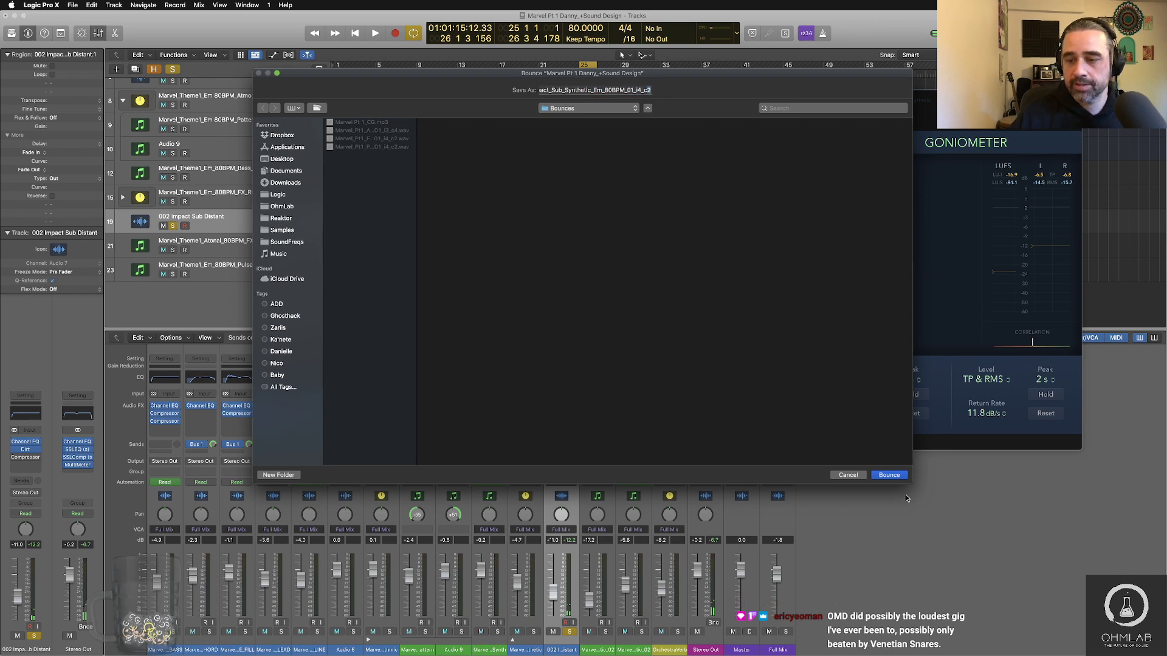
click(889, 475)
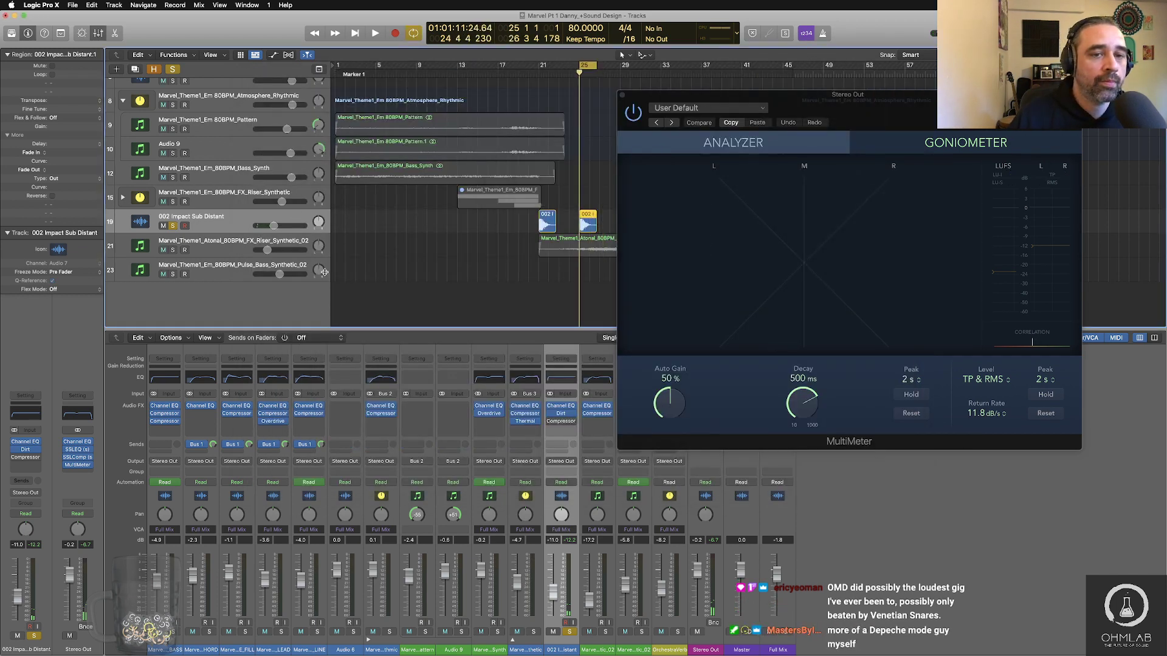
Step: Switch to Finder and change the ending of the FX_Riser_Synthetic bounce file's name to c3
key(super+Tab)
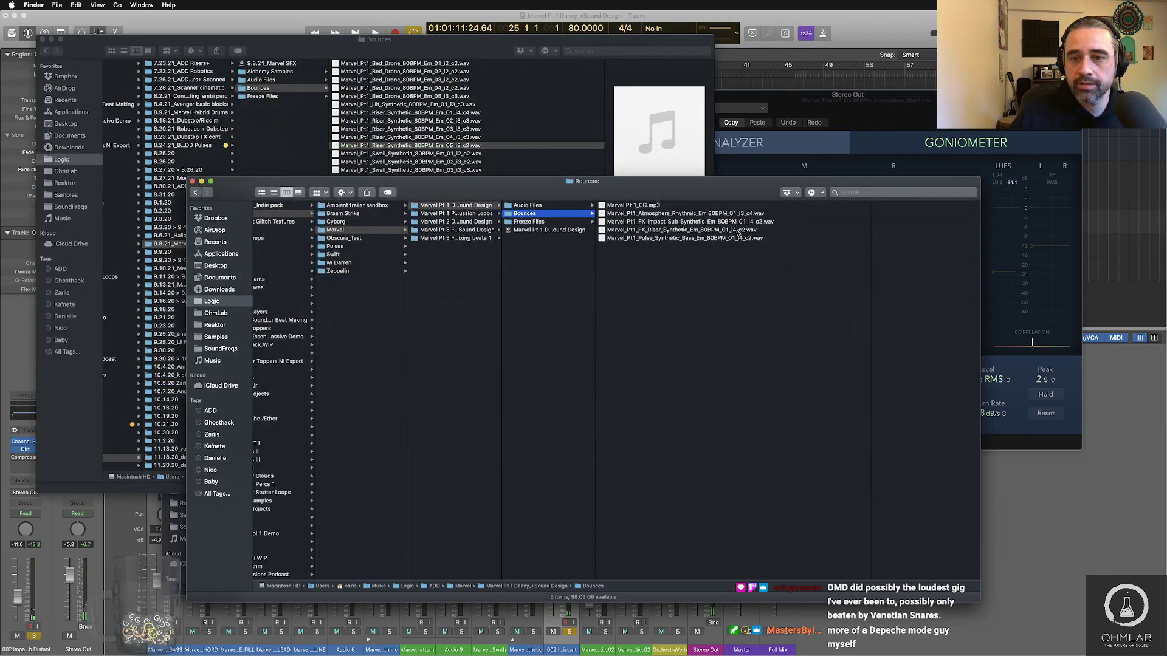
click(738, 230)
click(738, 230)
key(Right)
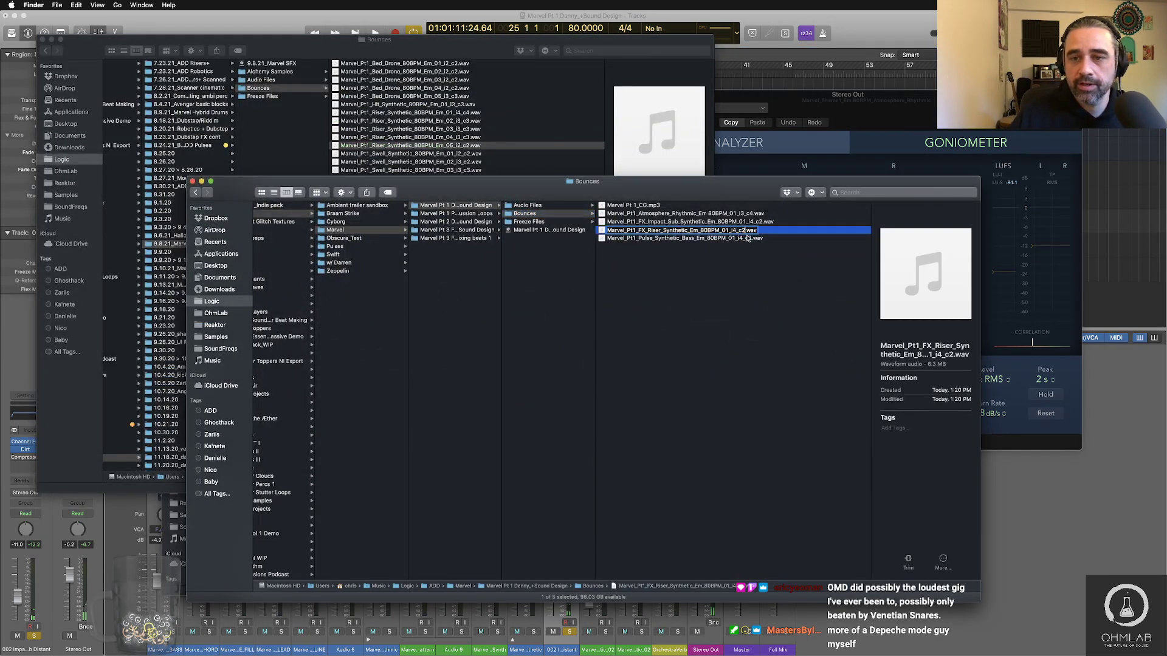
key(BackSpace)
text(3)
key(Return)
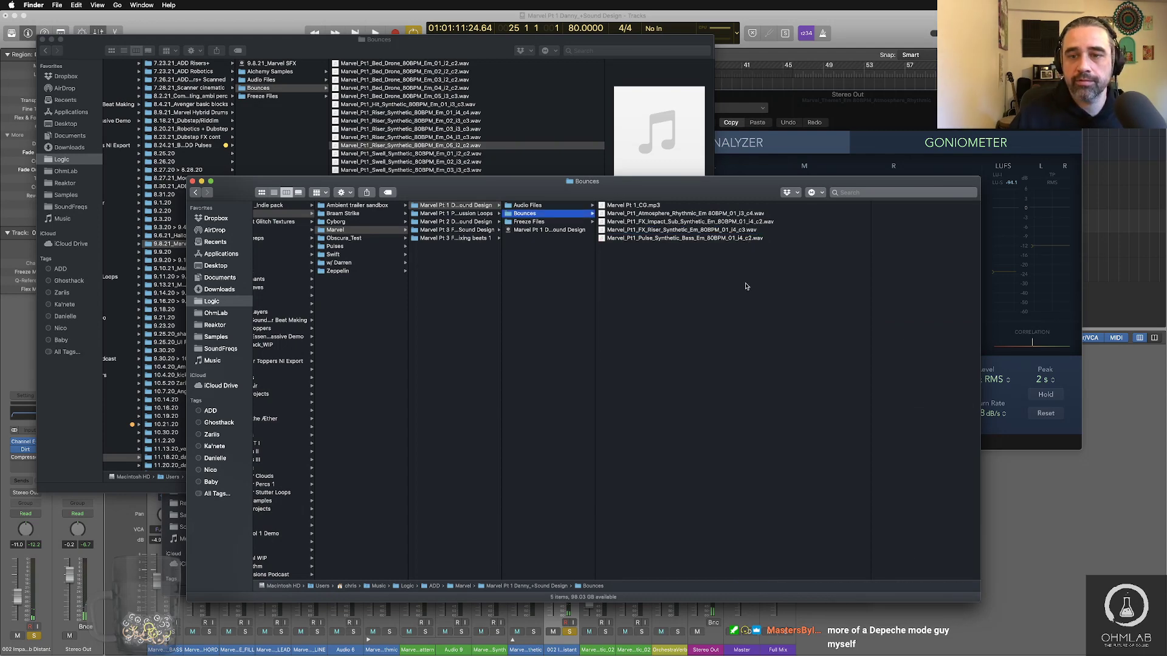
Step: Switch back to Logic Pro X, unsolo the 002 Impact Sub Distant track and solo the Atonal FX_Riser_Synthetic_02 track
key(super+Tab)
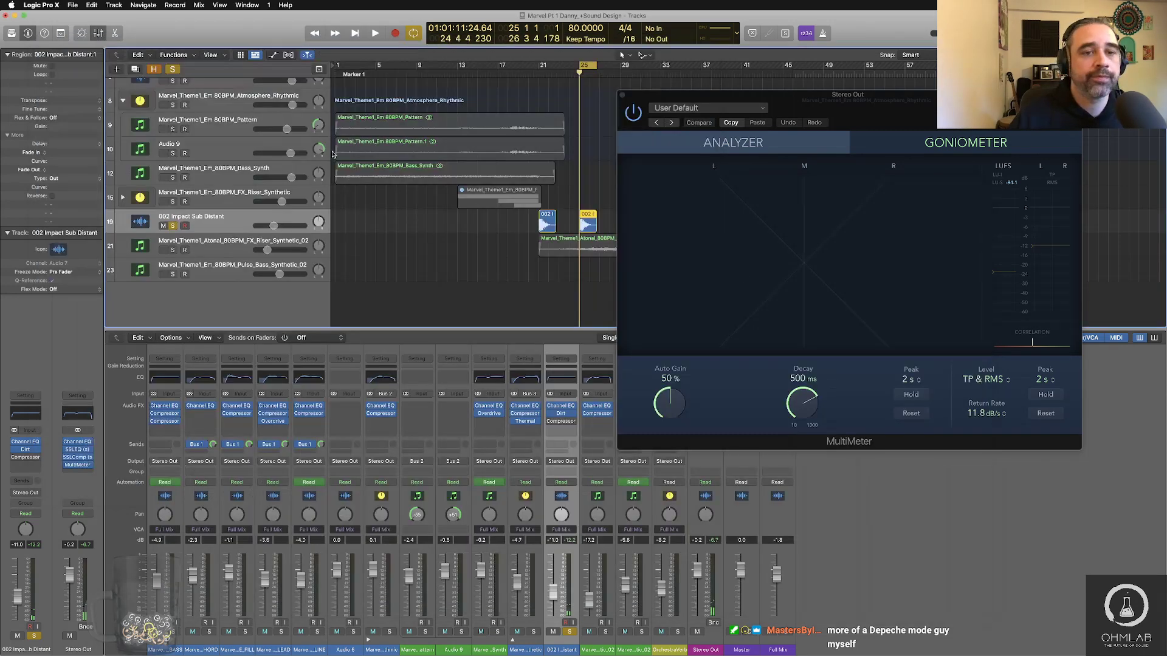
click(172, 226)
scroll(442, 281, right, 2)
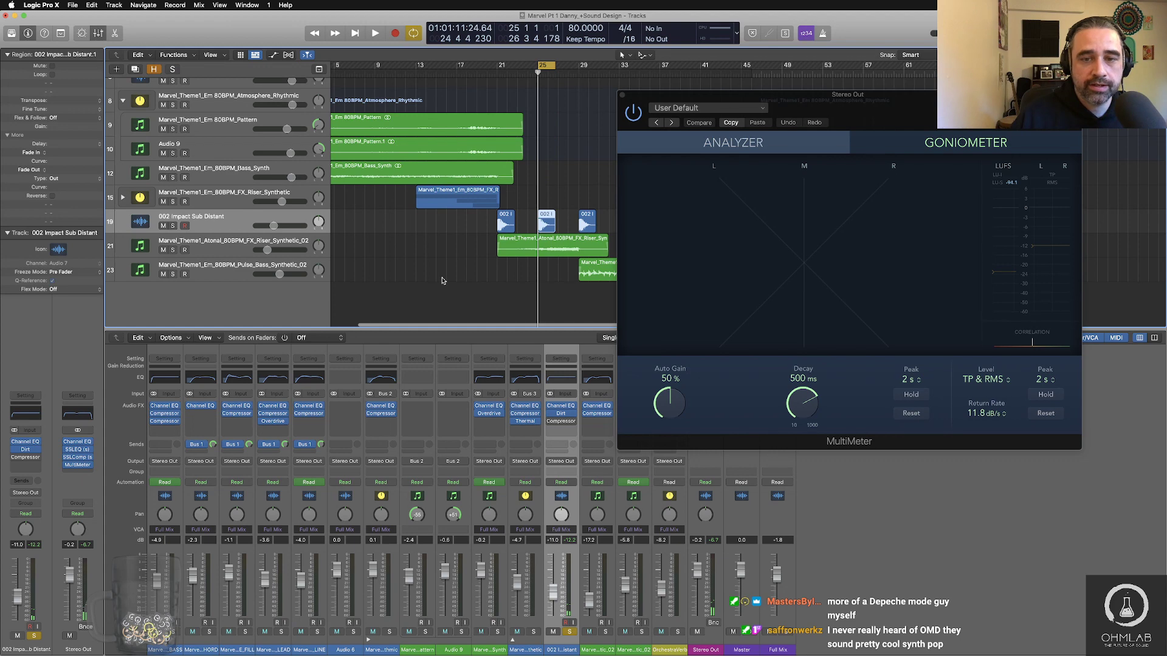
scroll(442, 280, right, 5)
click(168, 249)
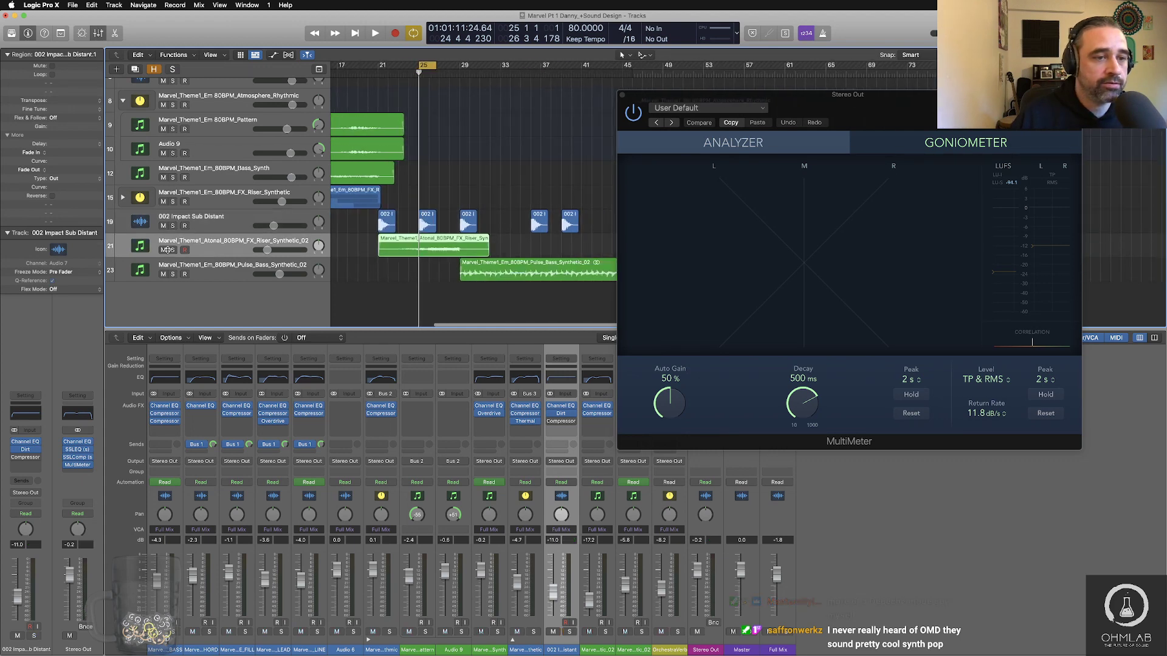
click(172, 249)
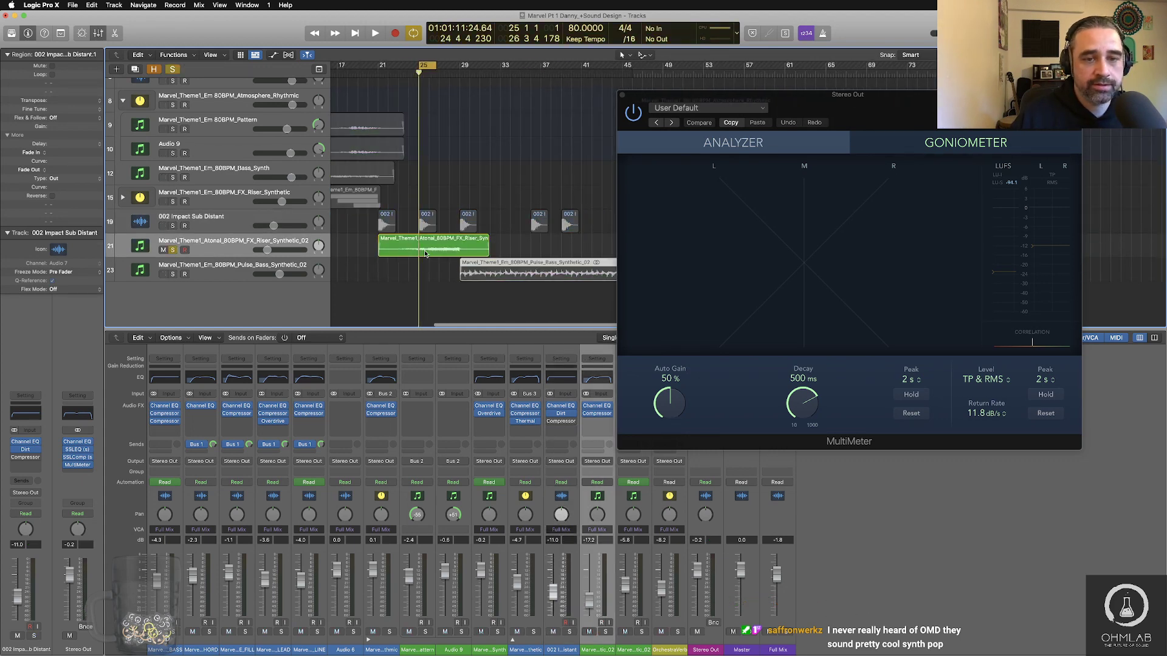
Step: Set the cycle range to the Atonal FX_Riser_Synthetic_02 region and audition the loop
key(space)
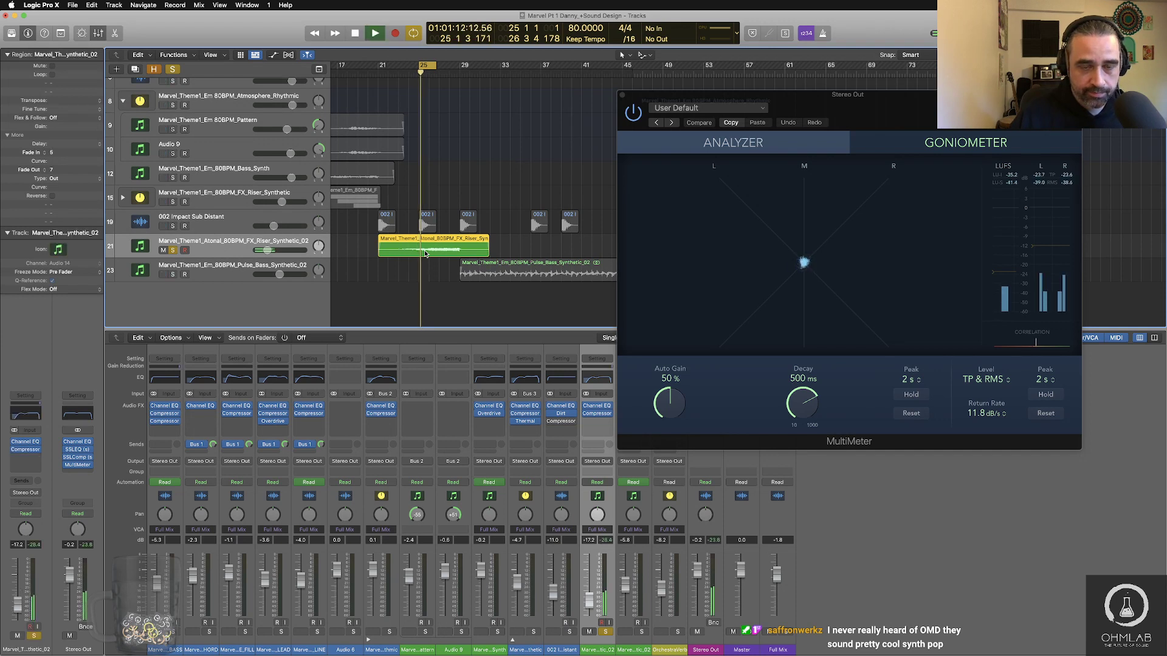
key(u)
key(space)
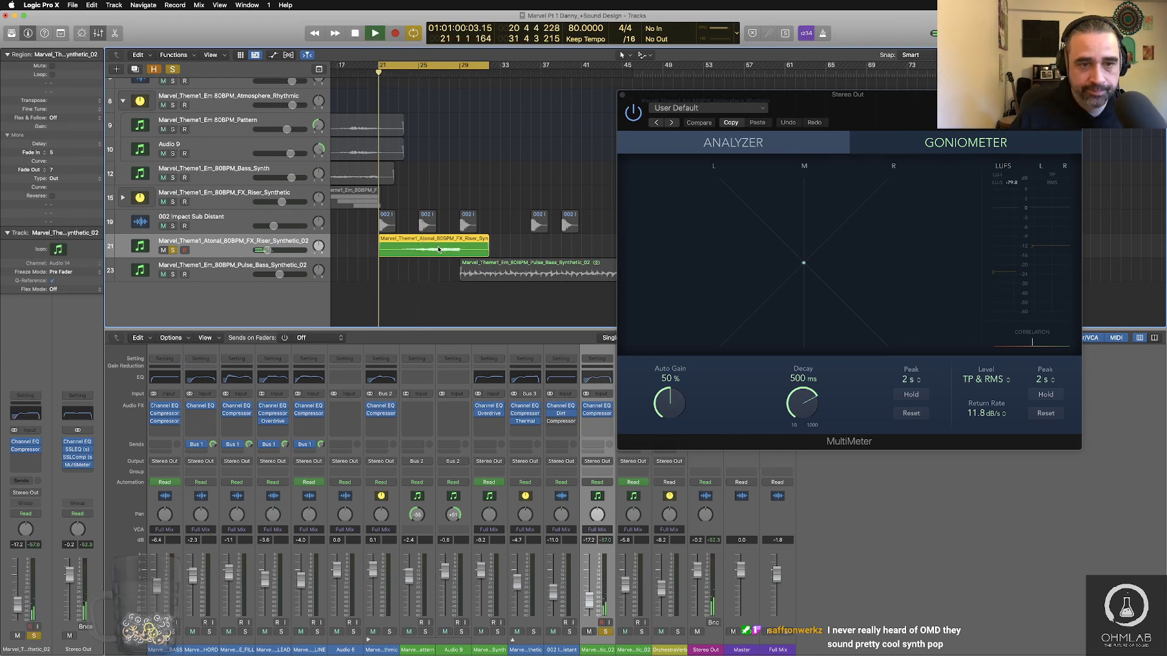
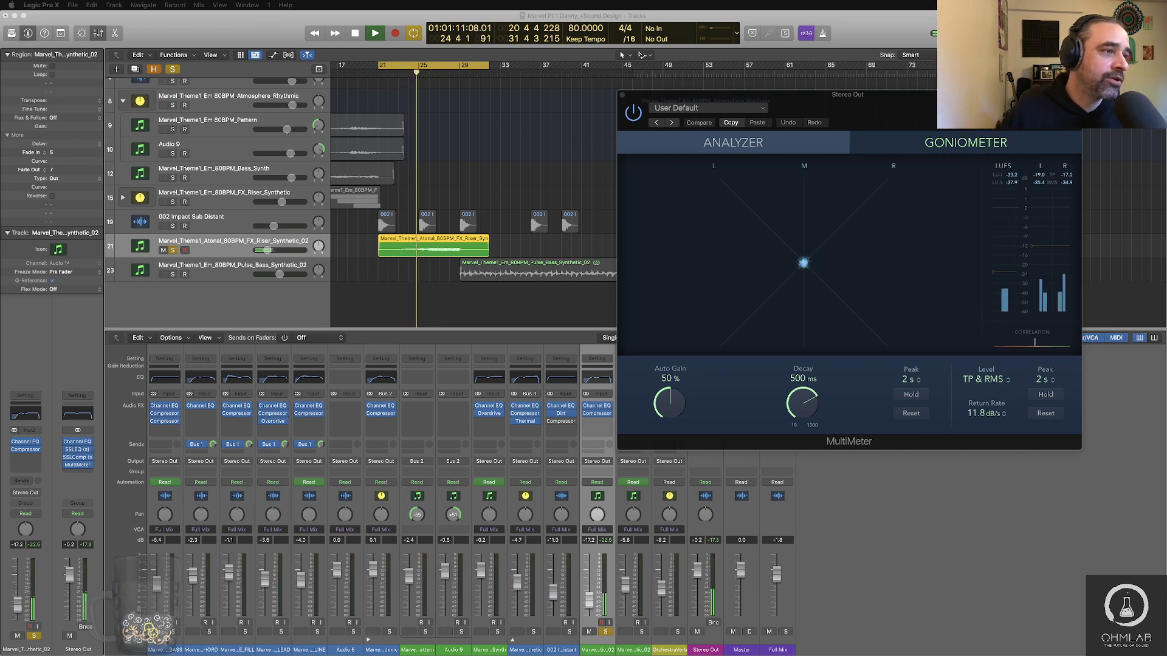
click(414, 314)
key(space)
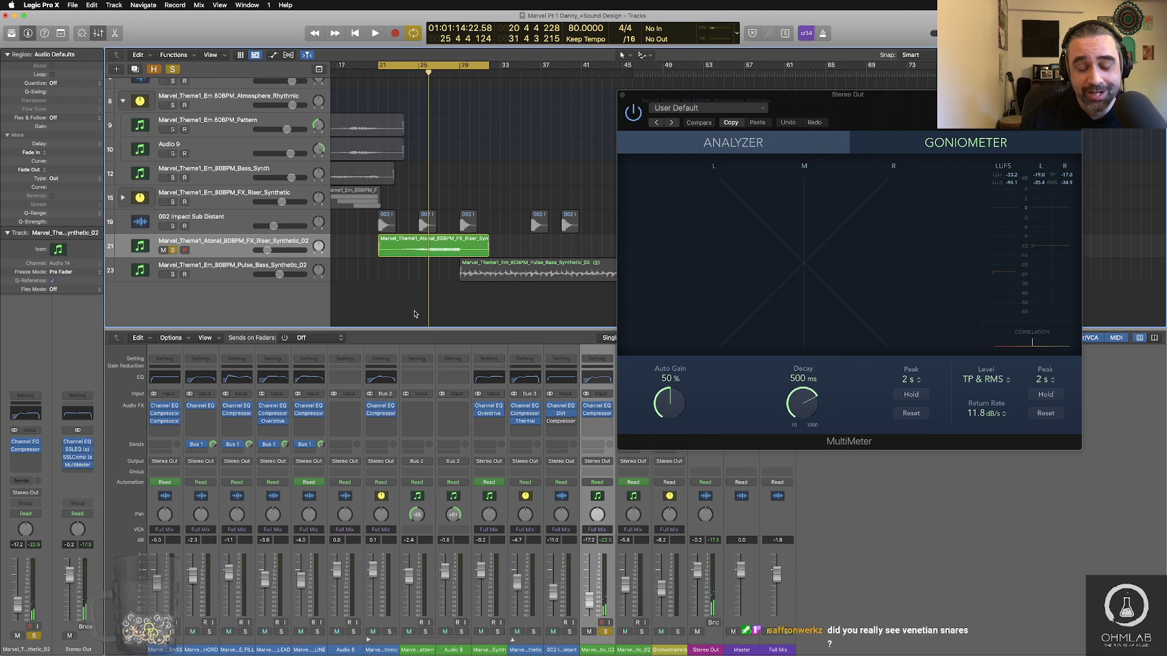
key(space)
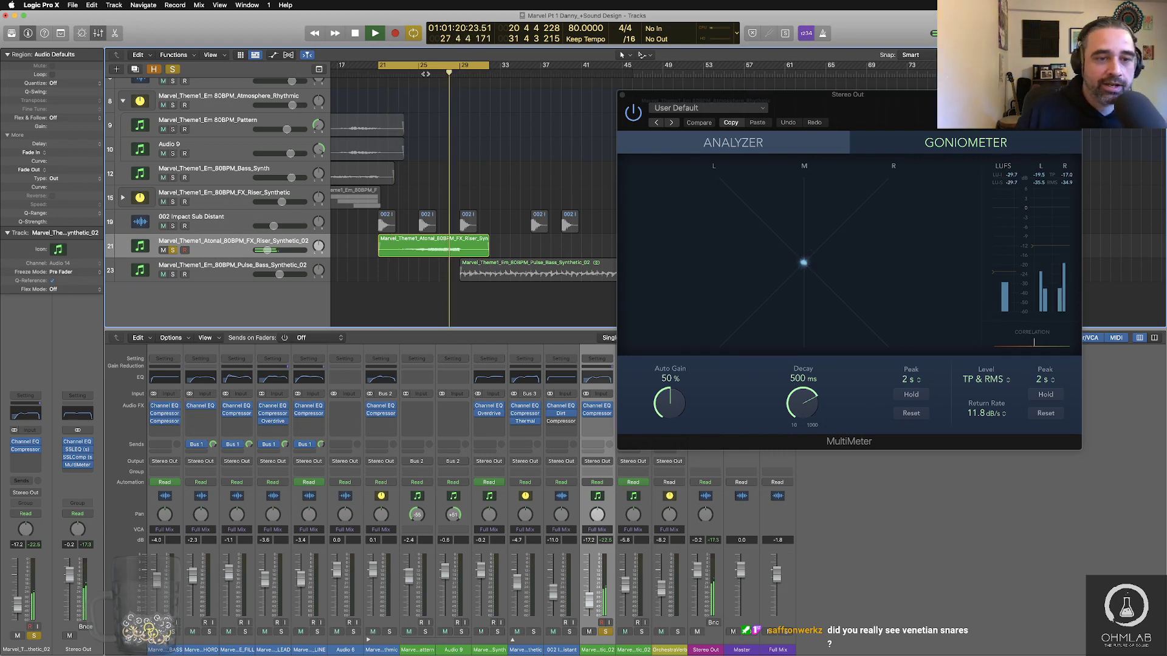
Step: Check the riser track's automation, raise the Atonal FX_Riser_Synthetic_02 volume to -5.8 dB, and audition the loop
key(a)
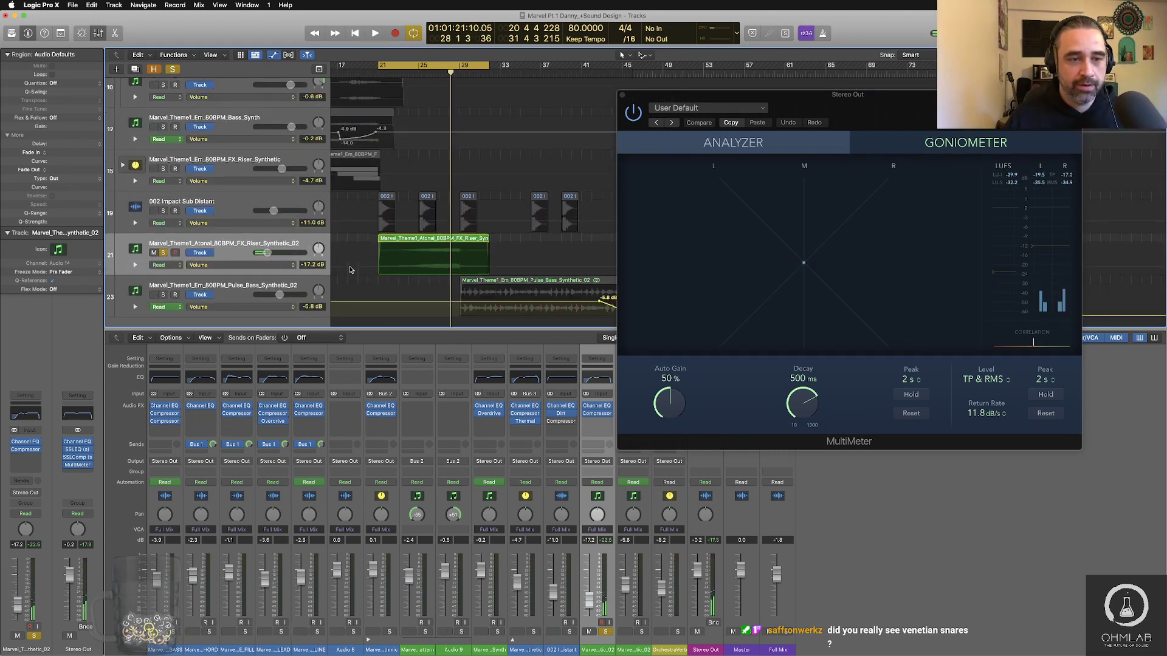
key(a)
drag(258, 258, 279, 258)
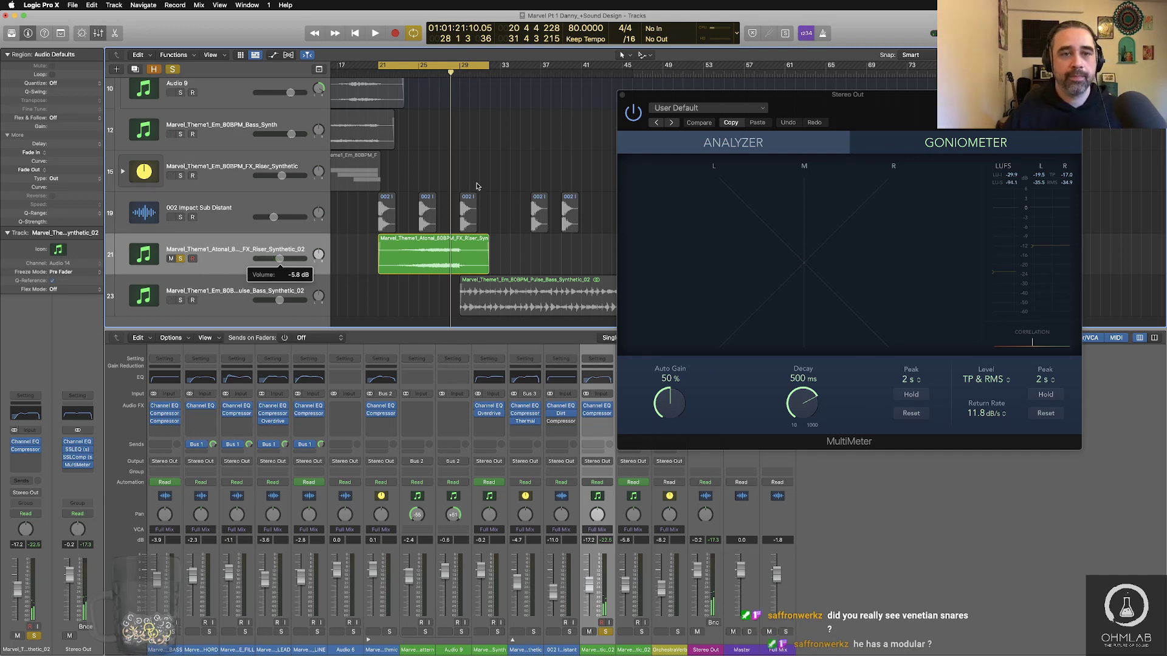
key(super+Up)
key(shift+space)
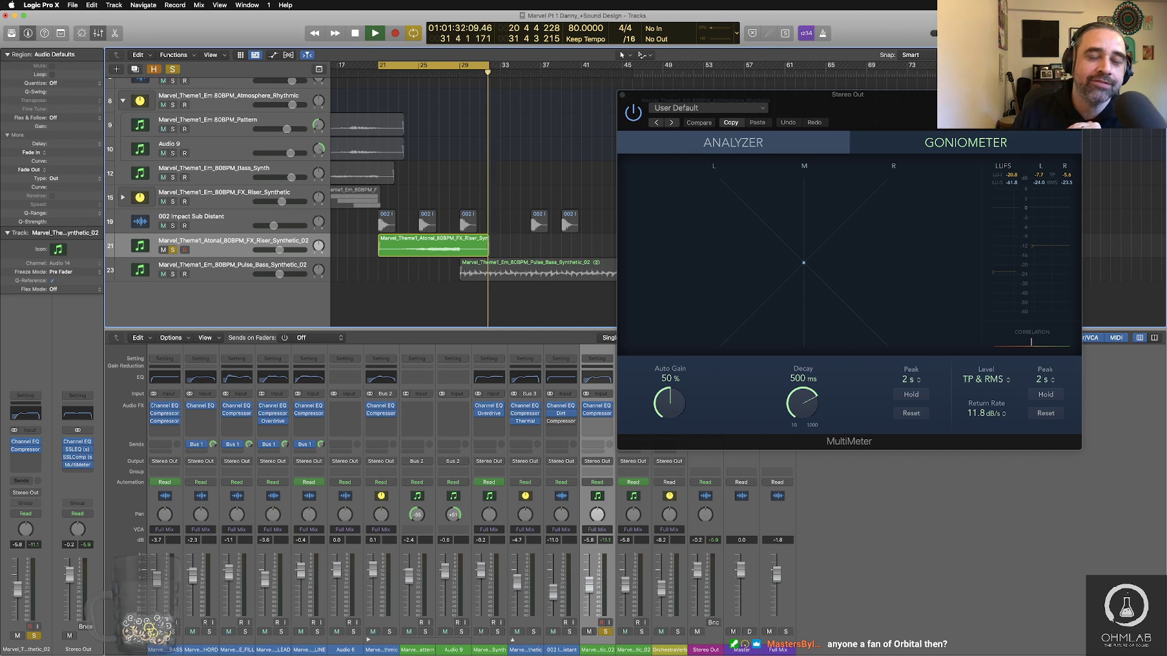
key(space)
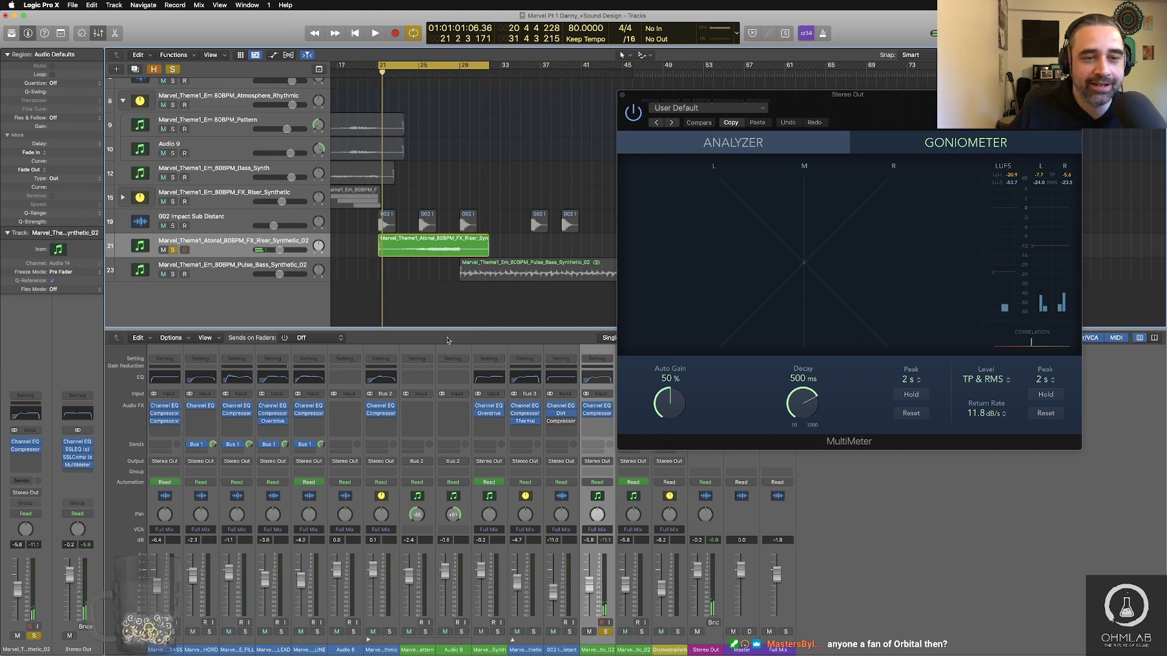
Step: Start a 24-bit PCM Wave bounce of the Atonal FX_Riser_Synthetic_02 region, reusing the existing FX_Riser_Synthetic bounce's file name
click(434, 245)
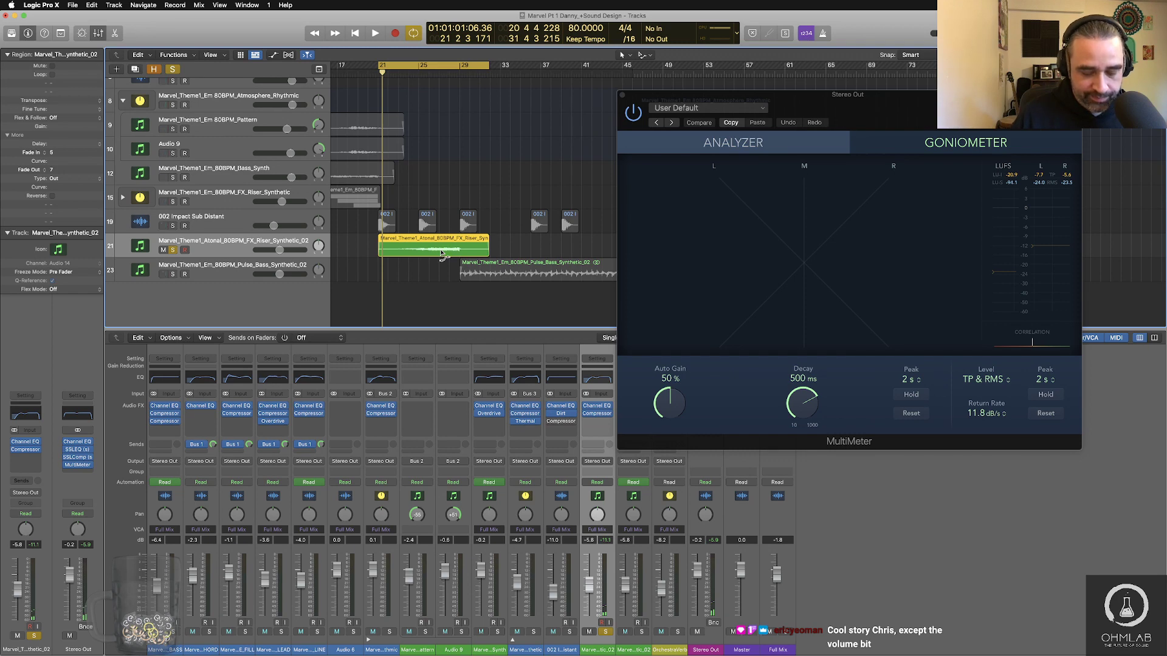
key(super+b)
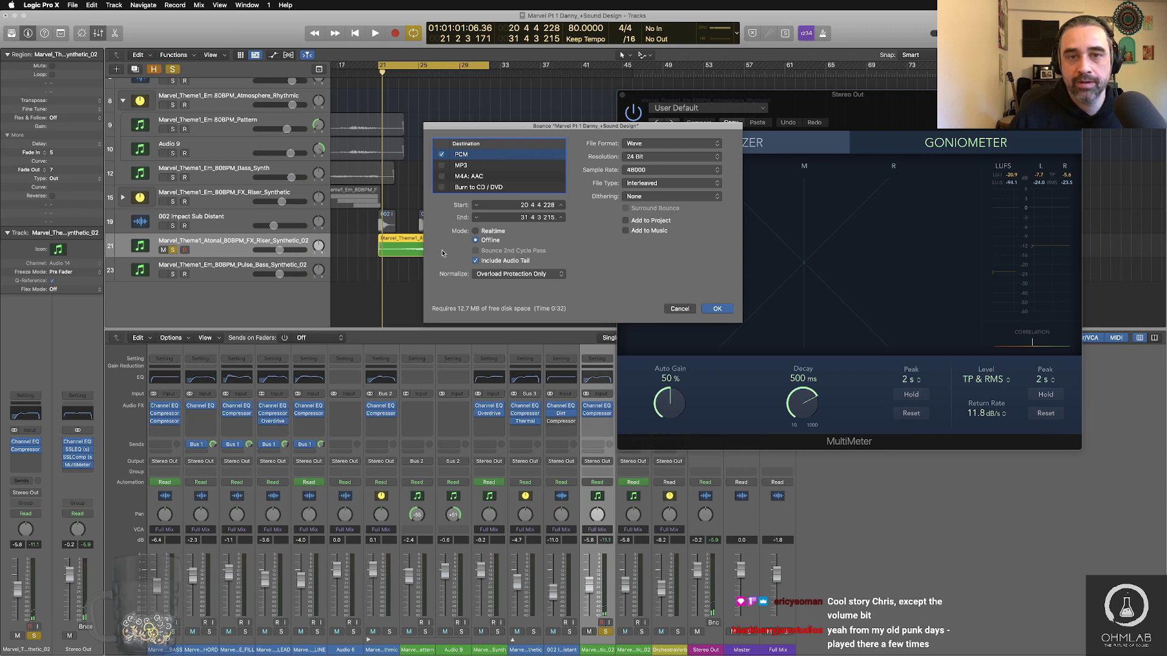
key(Return)
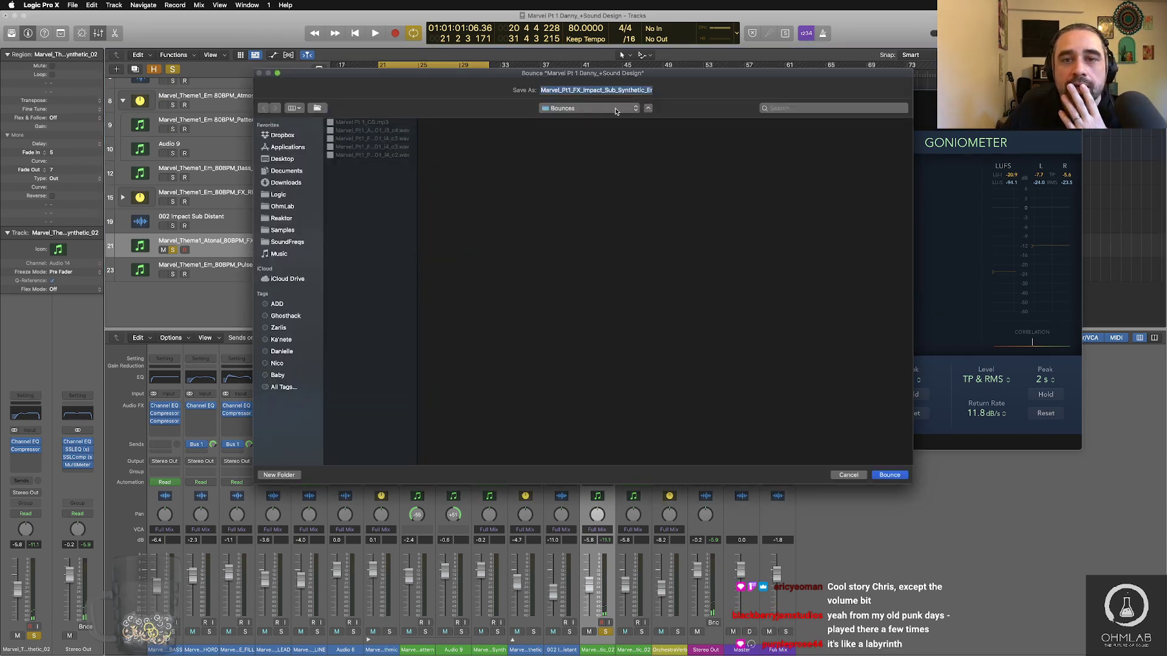
drag(417, 194, 588, 201)
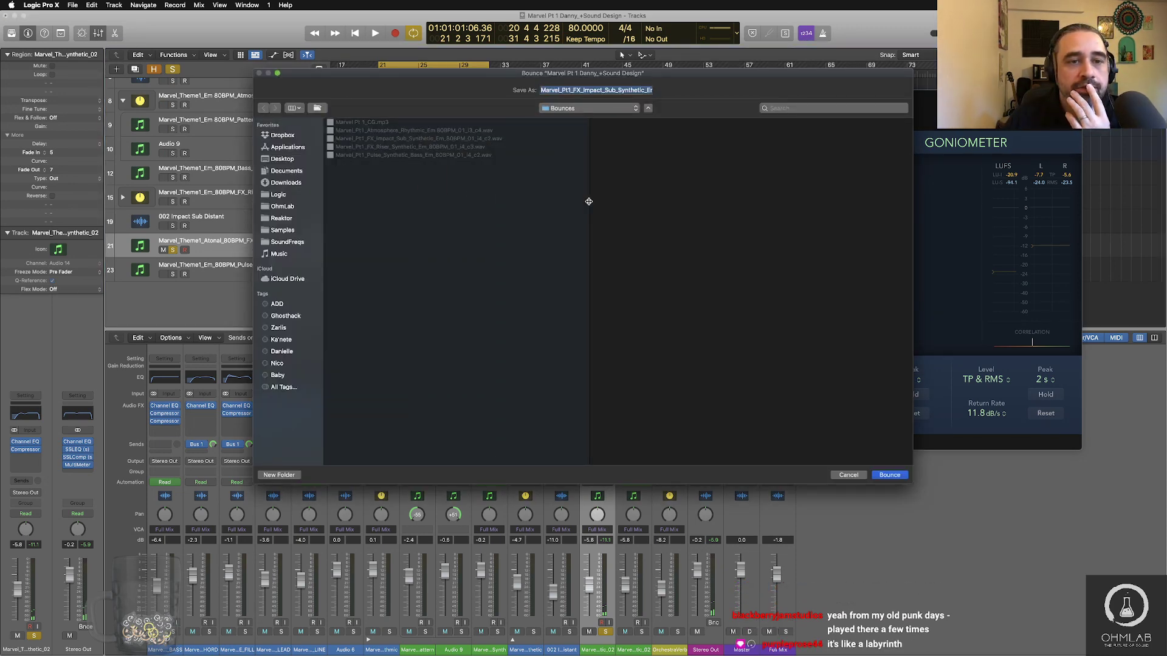
click(458, 148)
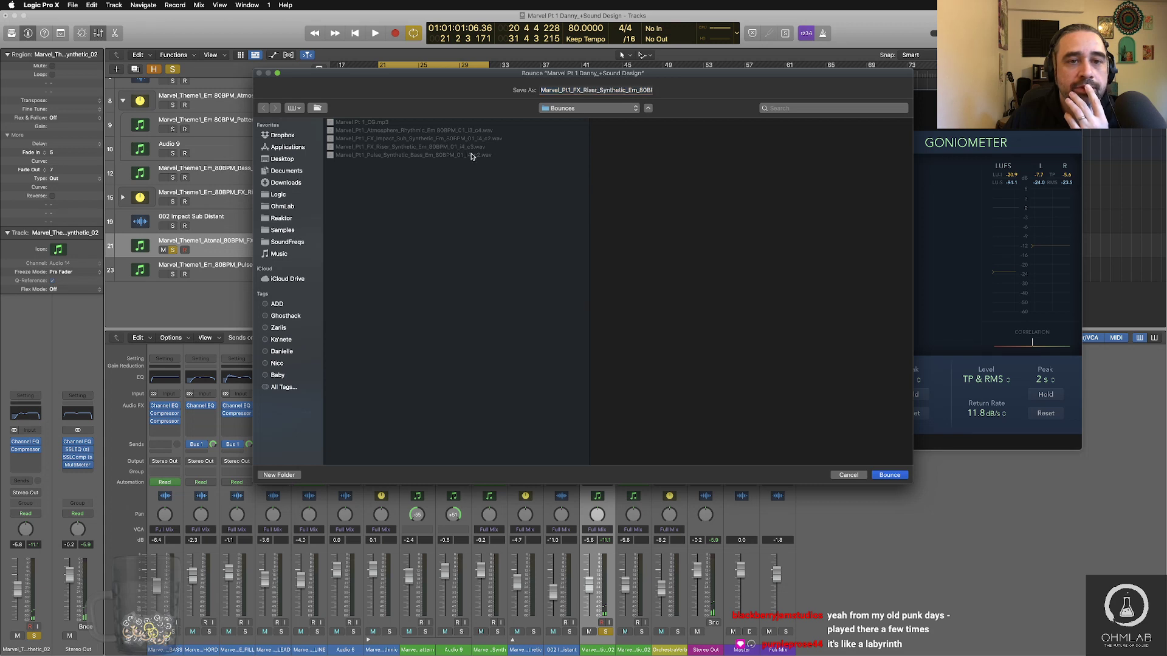
Step: Change the file name's ending to 02_i3_c2.wav and bounce the riser into the Bounces folder
click(632, 91)
key(Right)
key(Right)
key(Right)
key(Right)
key(Right)
key(Right)
key(Right)
key(Right)
key(Right)
key(Right)
key(Right)
key(Right)
key(Right)
key(Right)
key(Right)
key(Right)
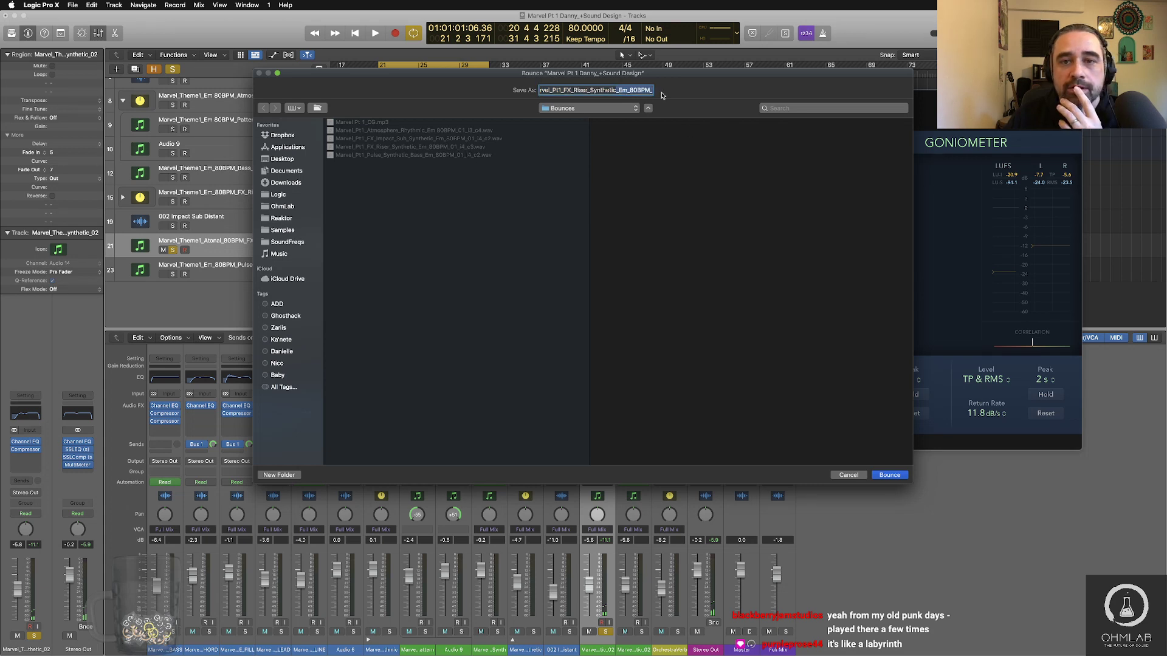
key(BackSpace)
text(2_l3_c3.wav)
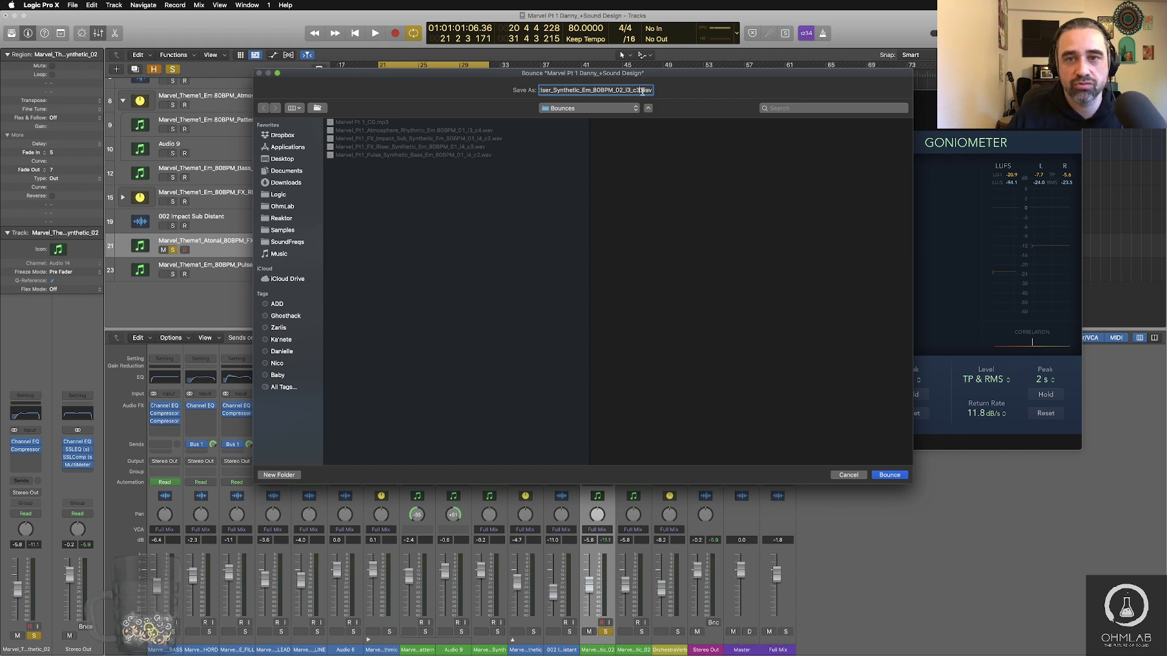
key(Left)
key(Left)
key(Left)
key(Left)
key(BackSpace)
text(2)
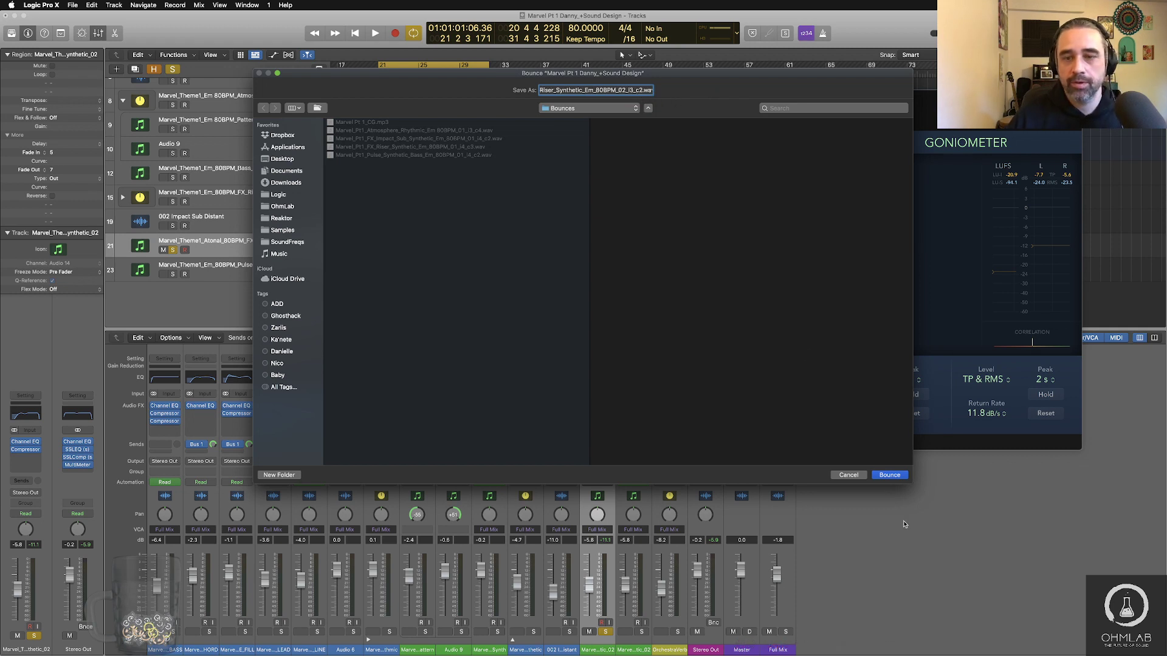
click(895, 478)
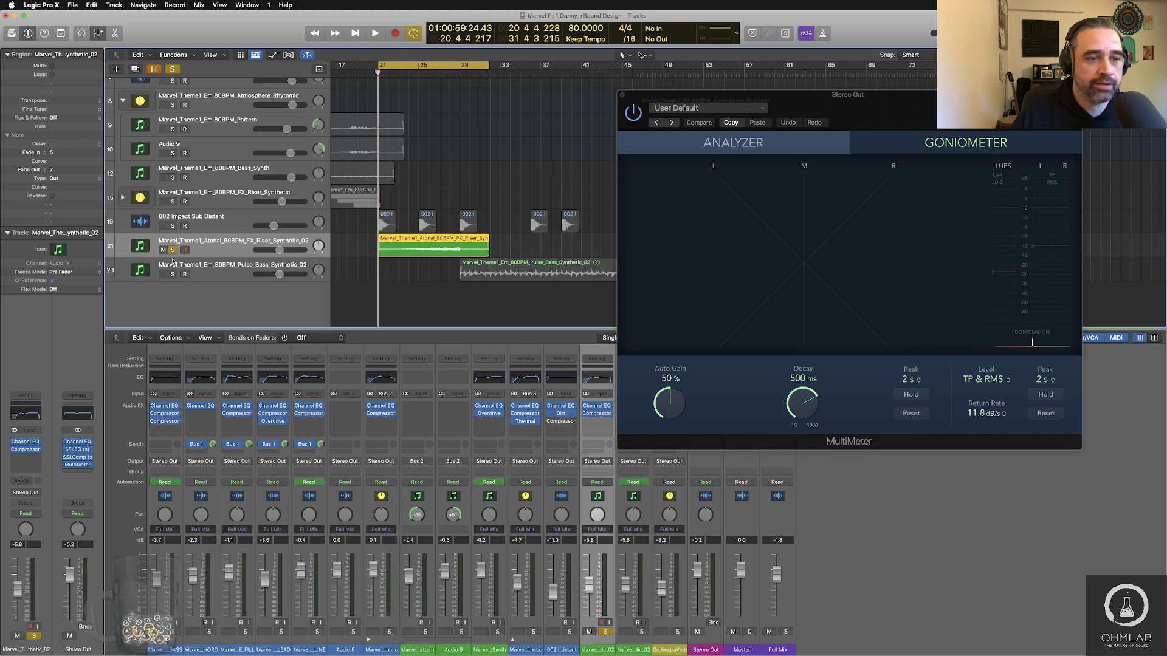
Step: Unsolo the Atonal riser track, solo Pulse_Bass_Synthetic_02, and set the cycle range to its region
click(172, 250)
click(173, 274)
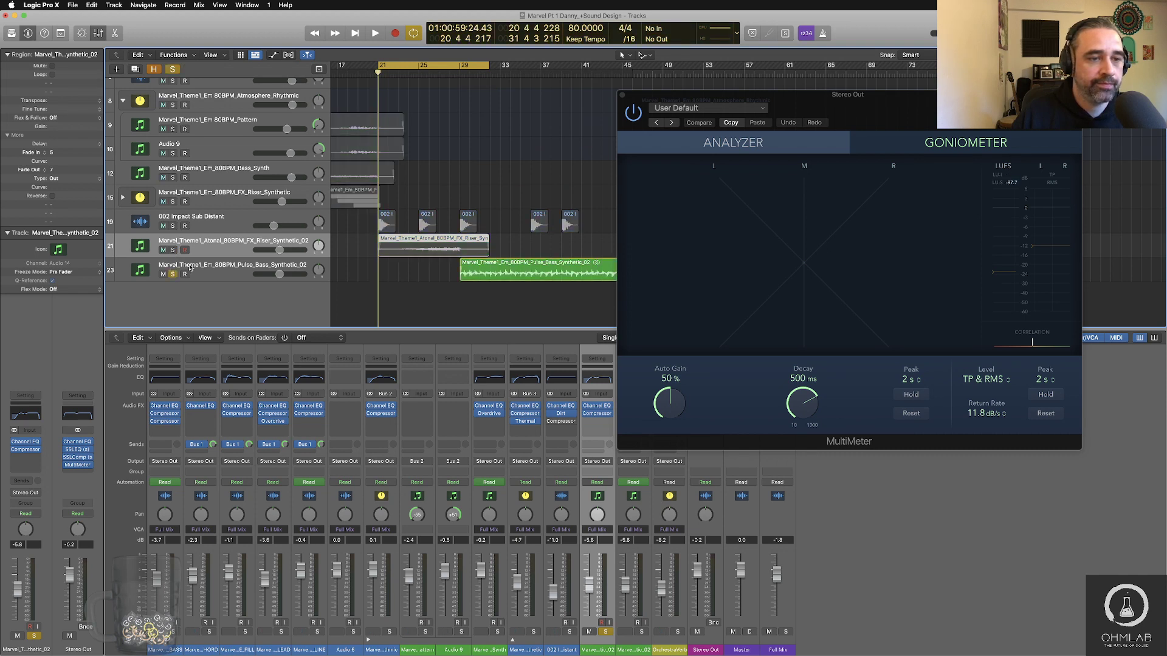
click(490, 274)
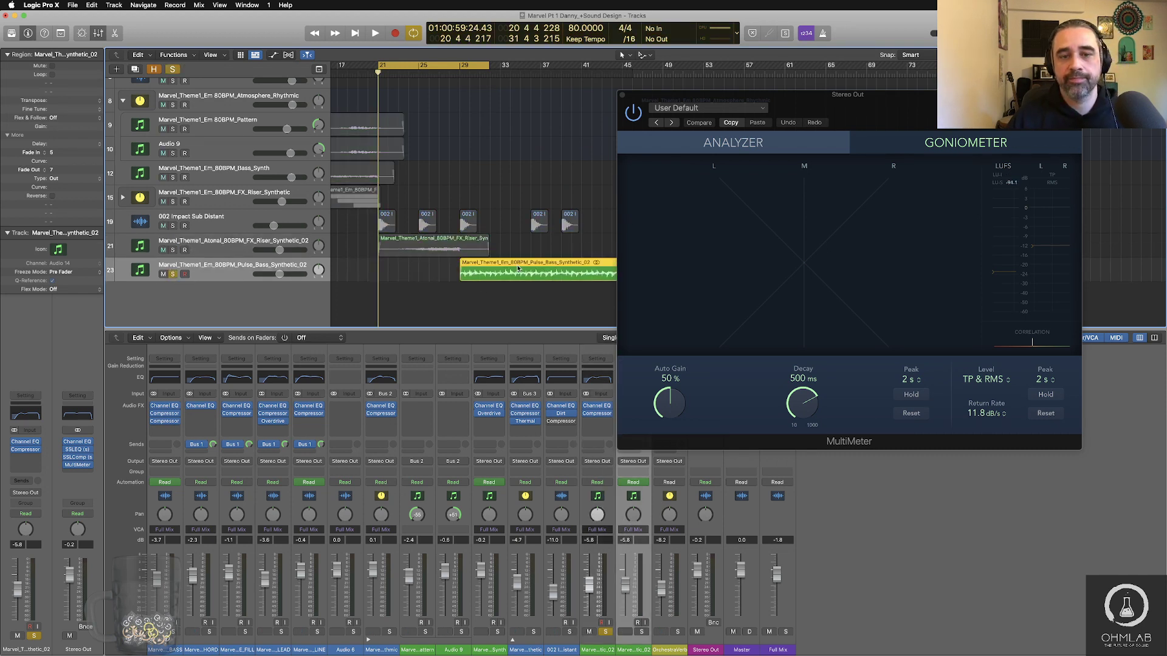
click(534, 293)
click(533, 273)
key(super+u)
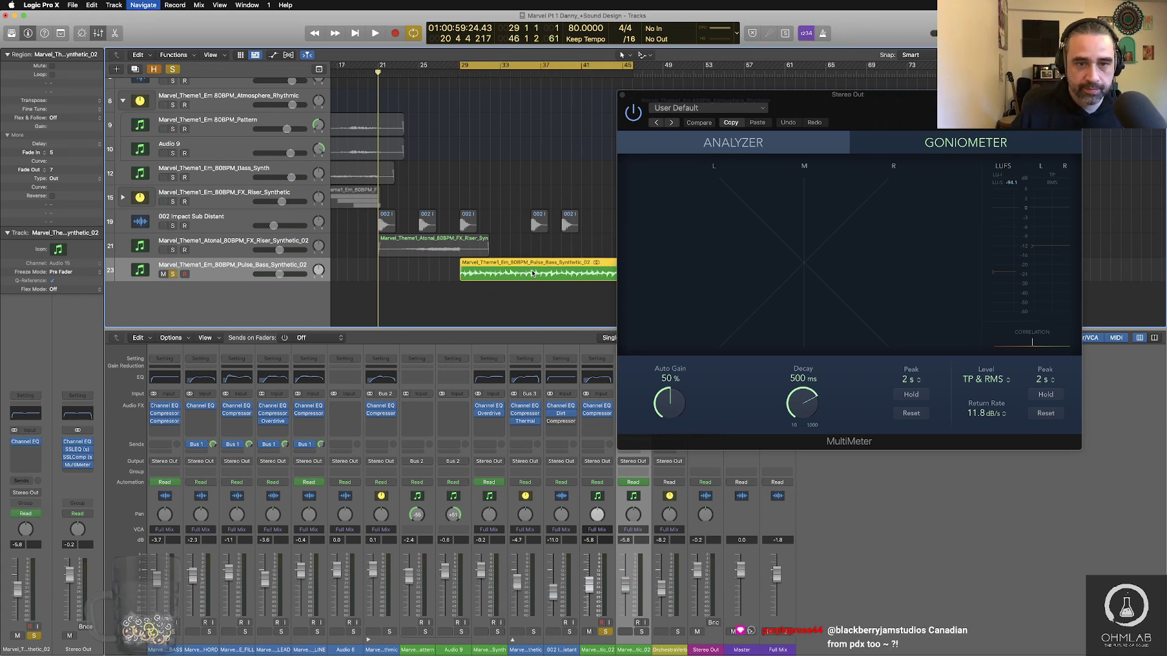
Step: Audition the pulse bass loop with track automation shown and raise the Pulse_Bass_Synthetic_02 volume to -1.1 dB
key(space)
drag(749, 99, 804, 251)
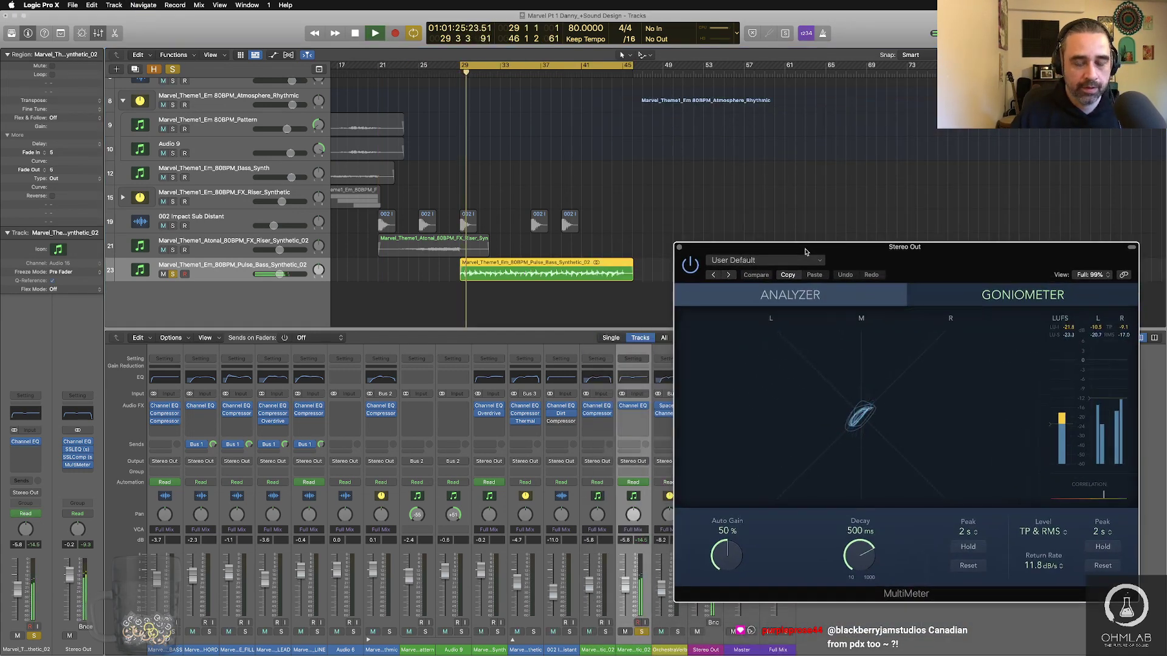
key(a)
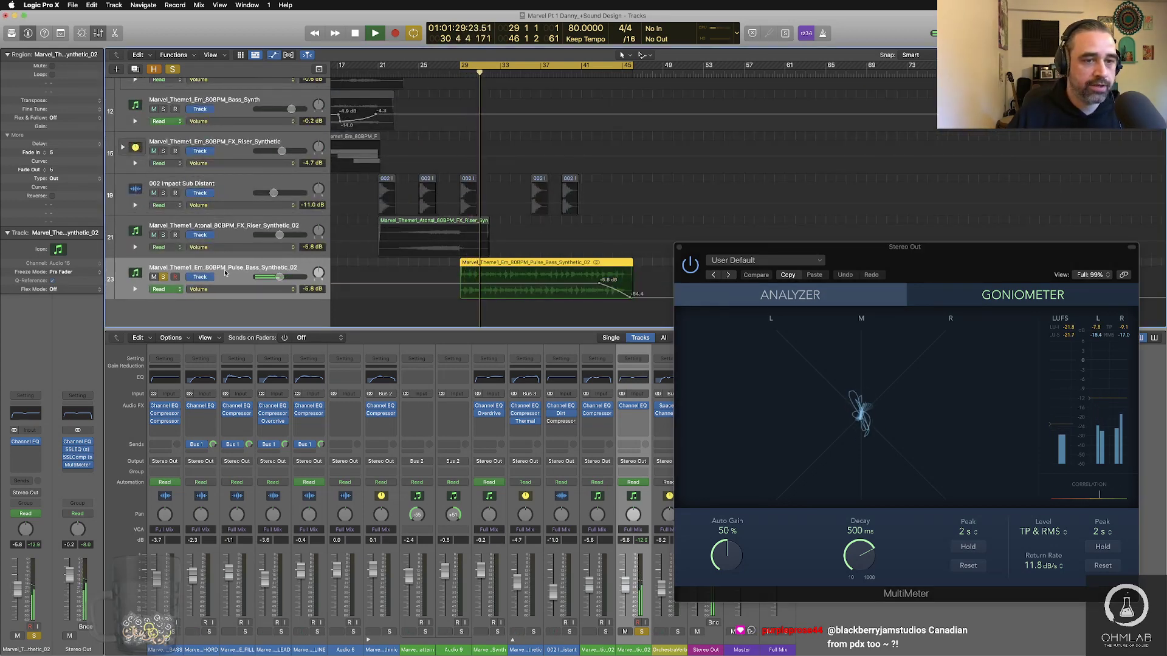
drag(278, 276, 287, 277)
drag(850, 246, 832, 83)
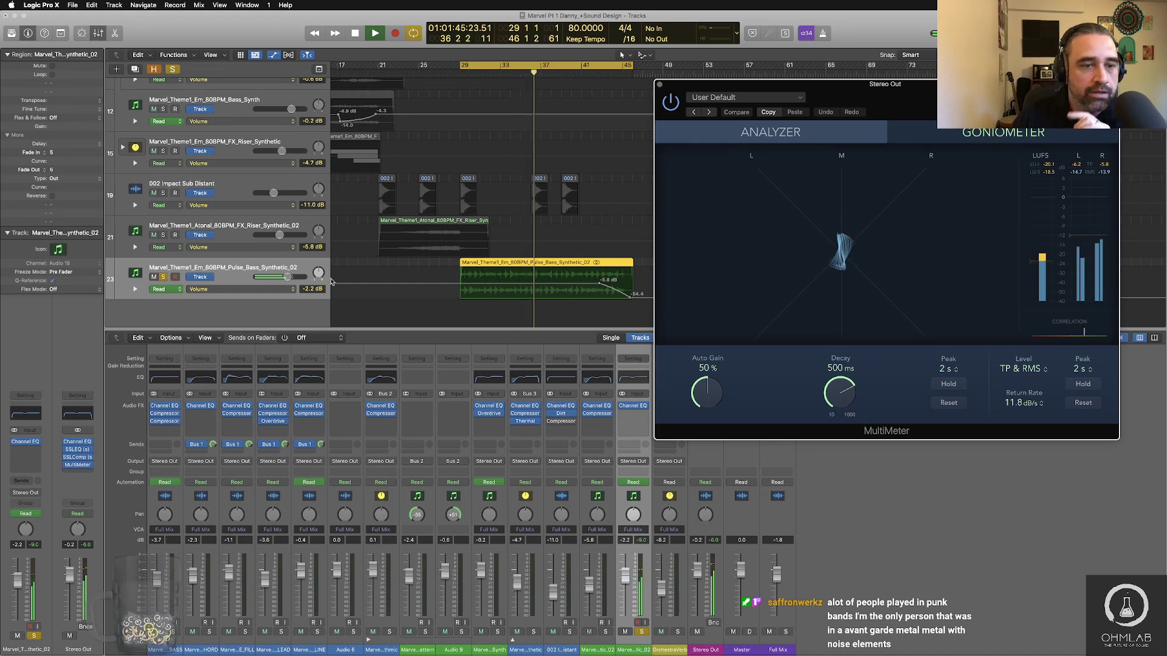
drag(287, 277, 290, 277)
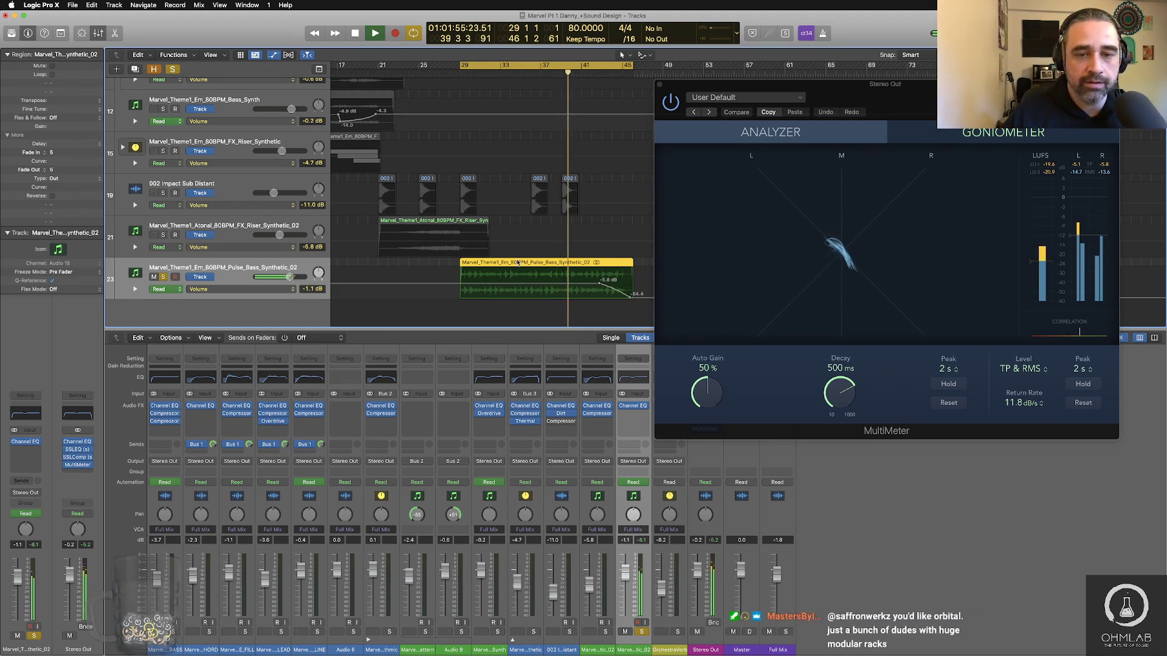
key(space)
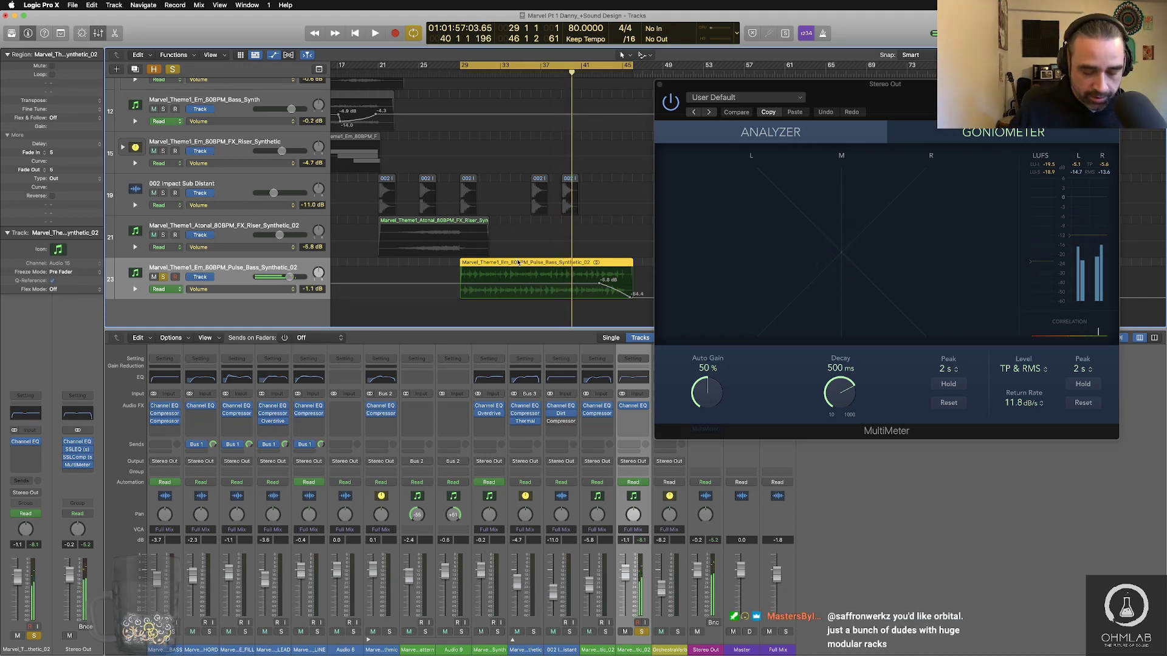
Step: Bounce the pulse bass as Marvel_Pt1_Pulse_Synthetic_Bass_Em_80BPM_02_i3_c2.wav, basing the name on the existing 01 bounce
key(super+b)
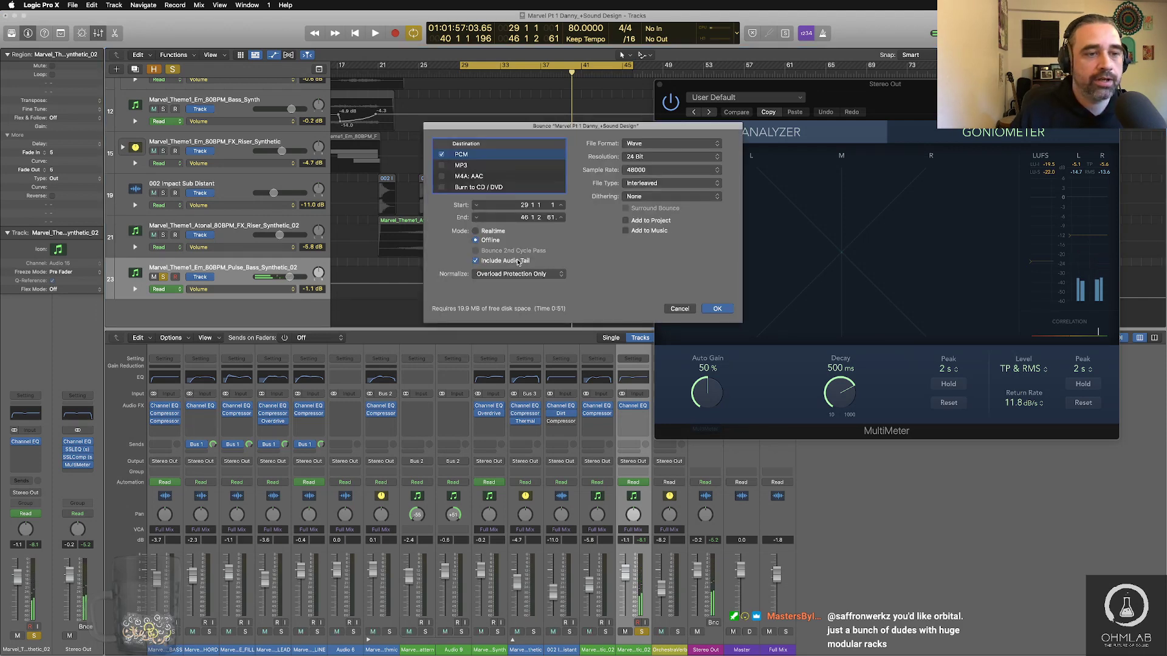
key(Return)
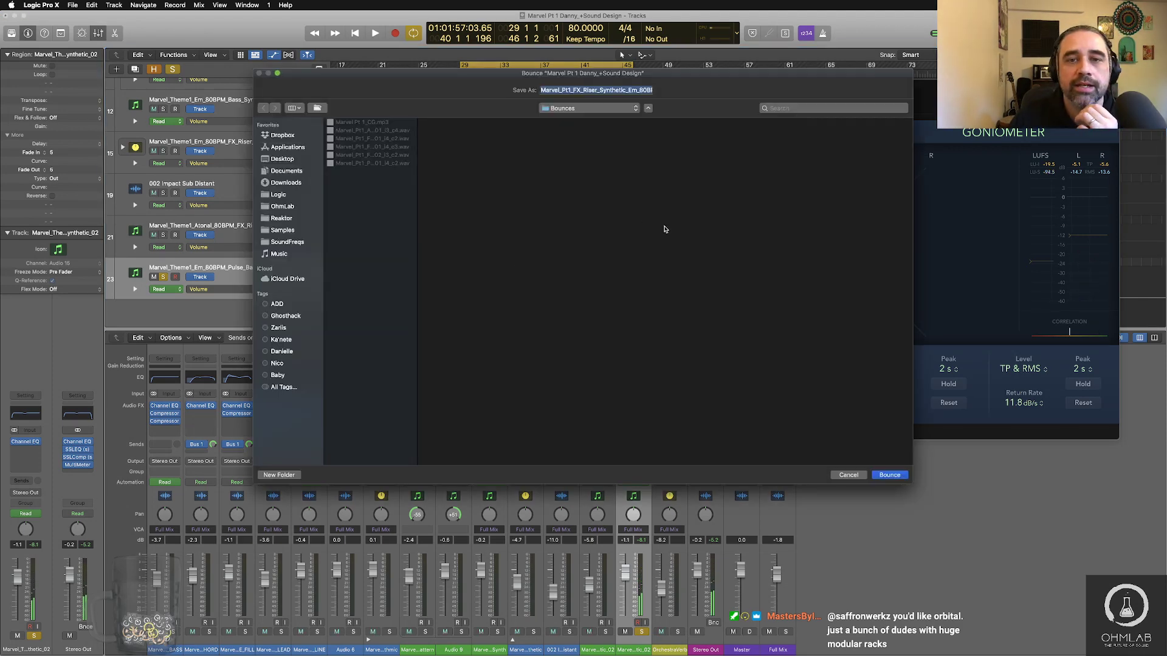
drag(416, 209, 666, 237)
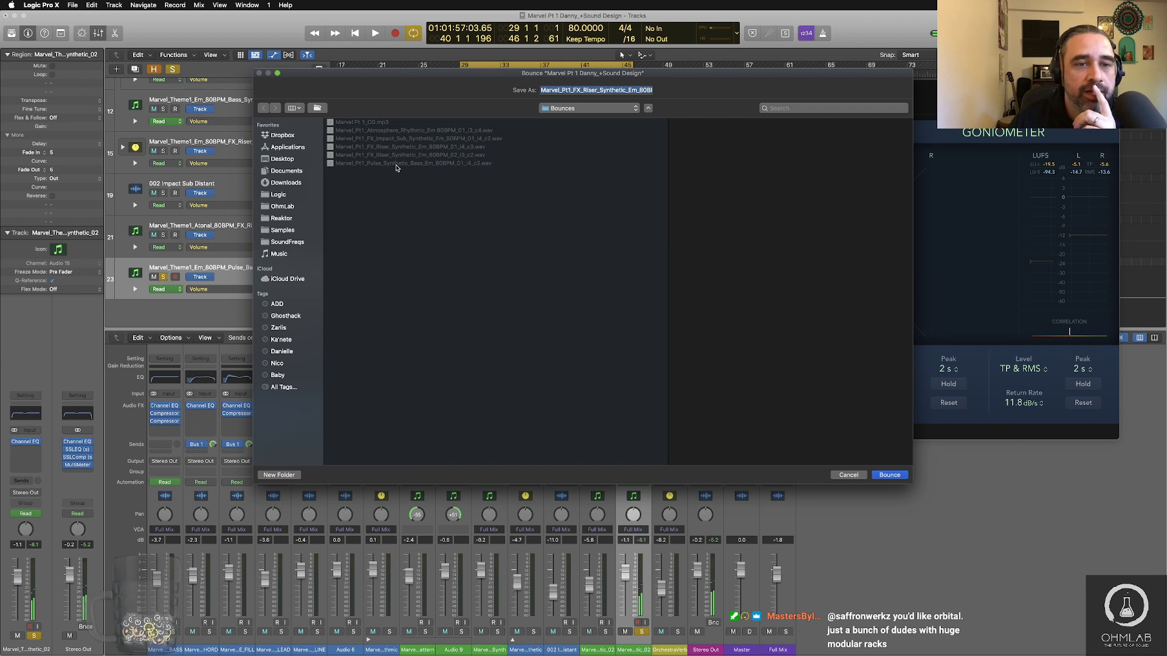
click(439, 164)
triple_click(628, 89)
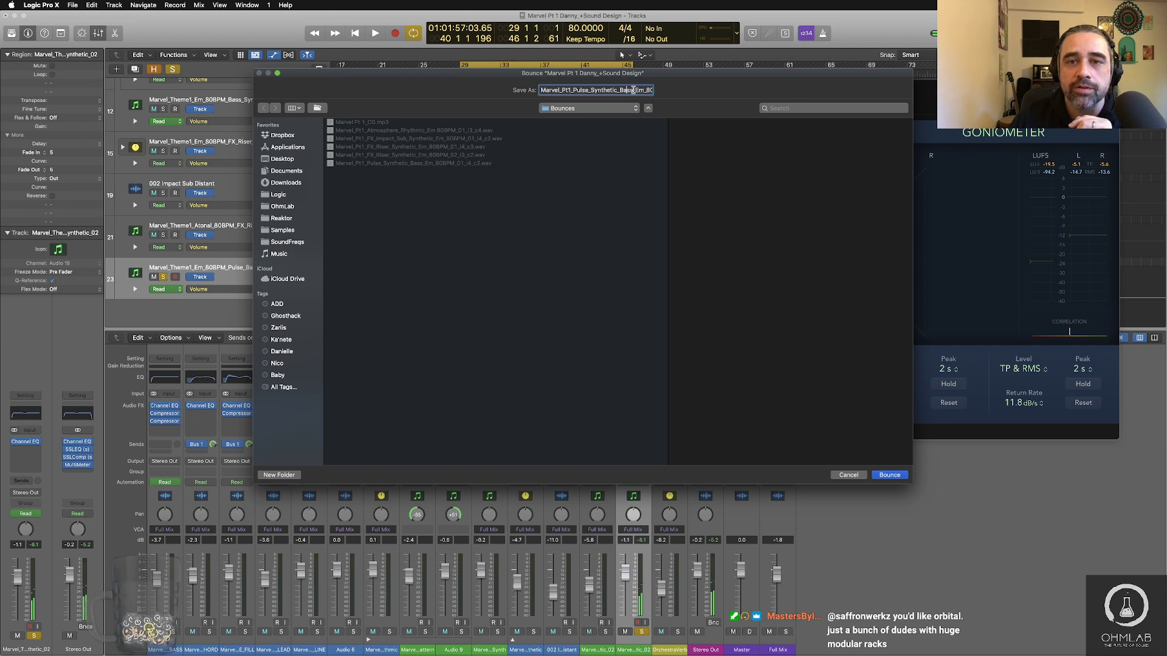
click(621, 90)
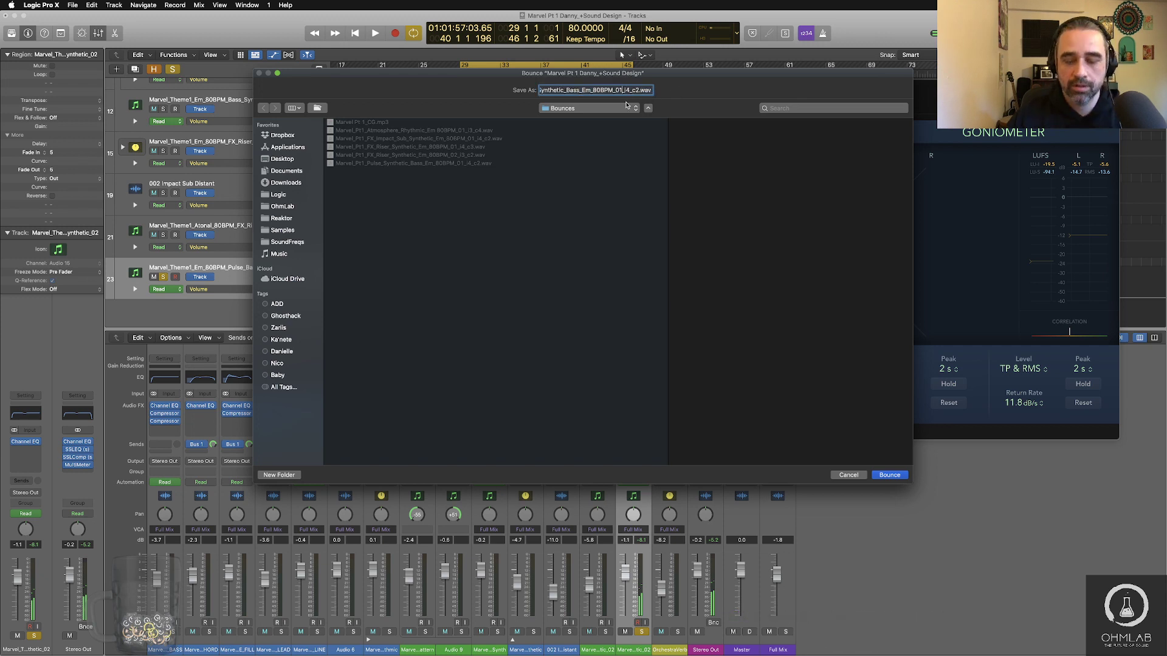
key(BackSpace)
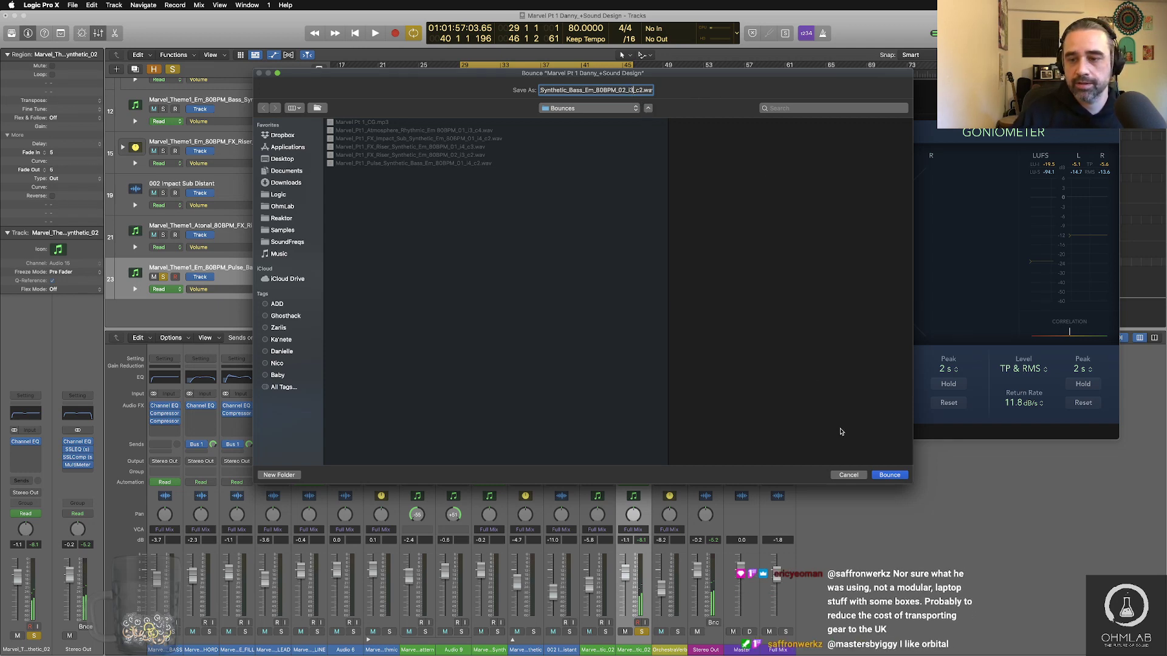
click(889, 475)
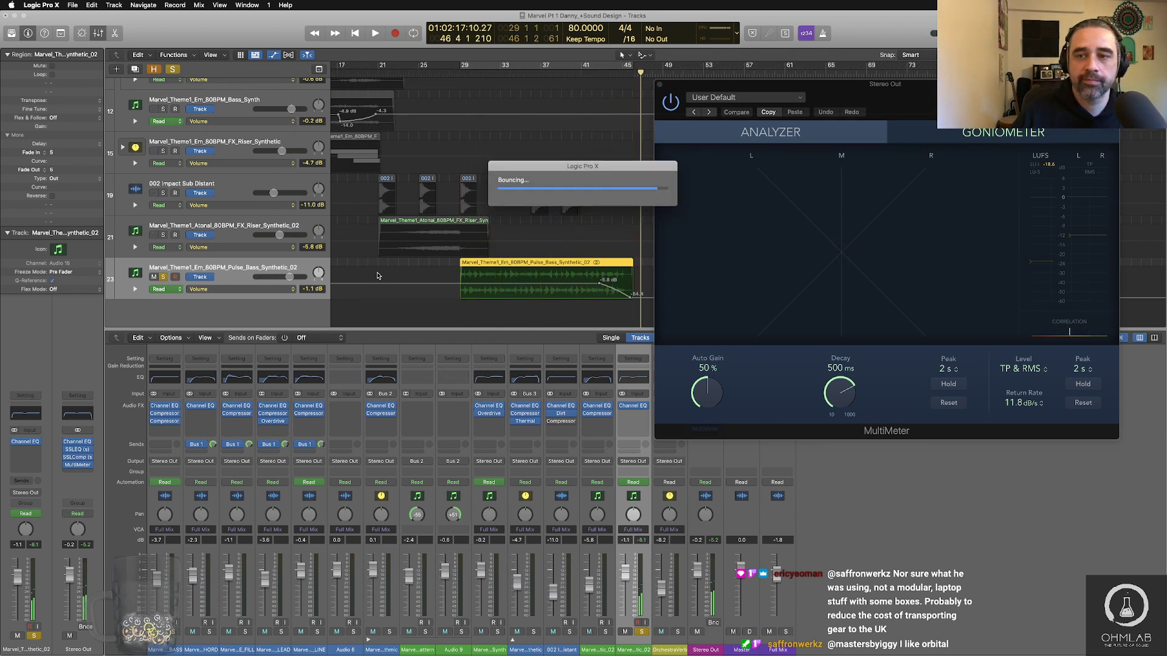
Step: Switch to Finder, preview the bounced Marvel_Pt1 WAV files from Atmosphere_Rhythmic to Pulse_Synthetic_Bass 02, and switch back to Logic Pro X
key(super+Tab)
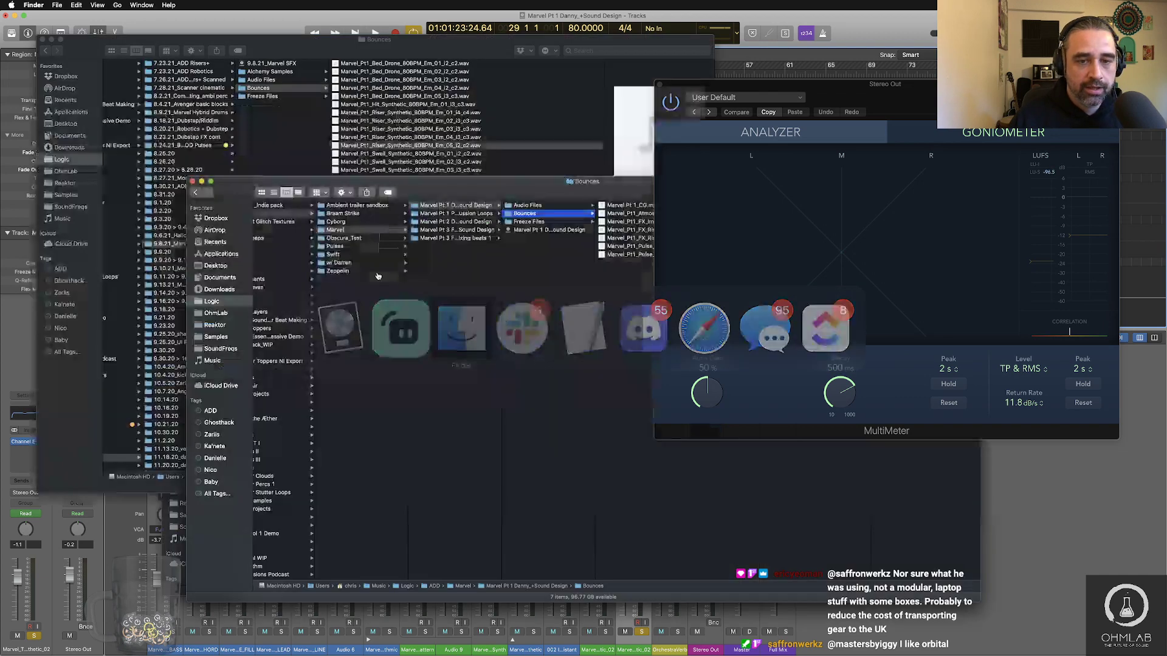
click(645, 216)
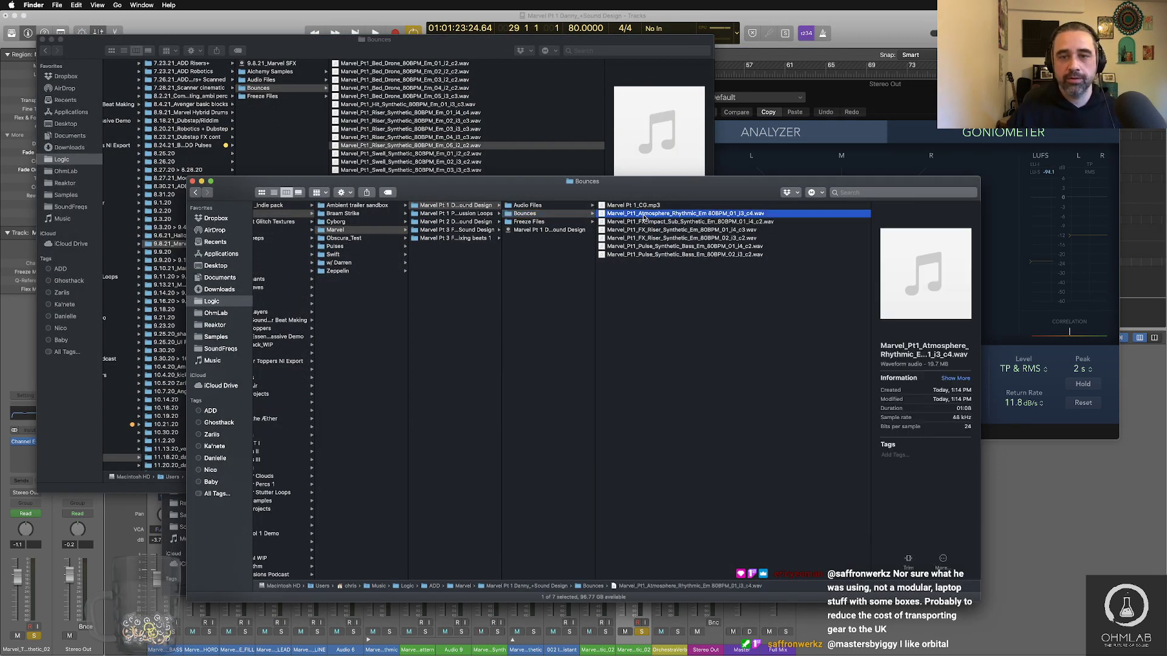
key(space)
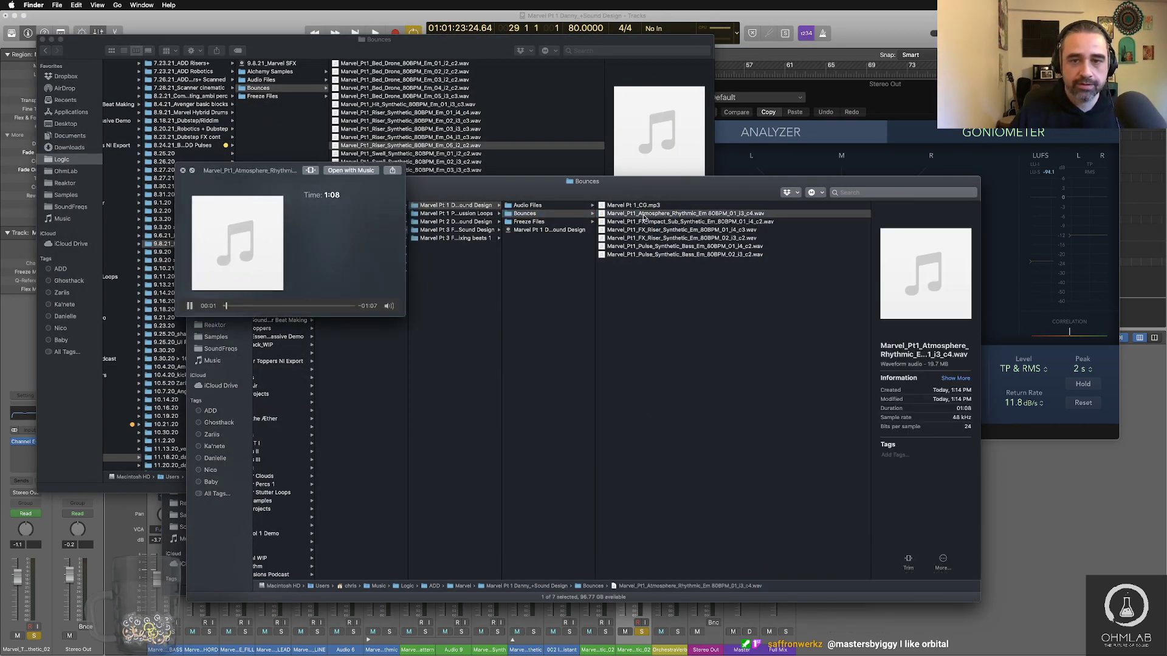
key(Down)
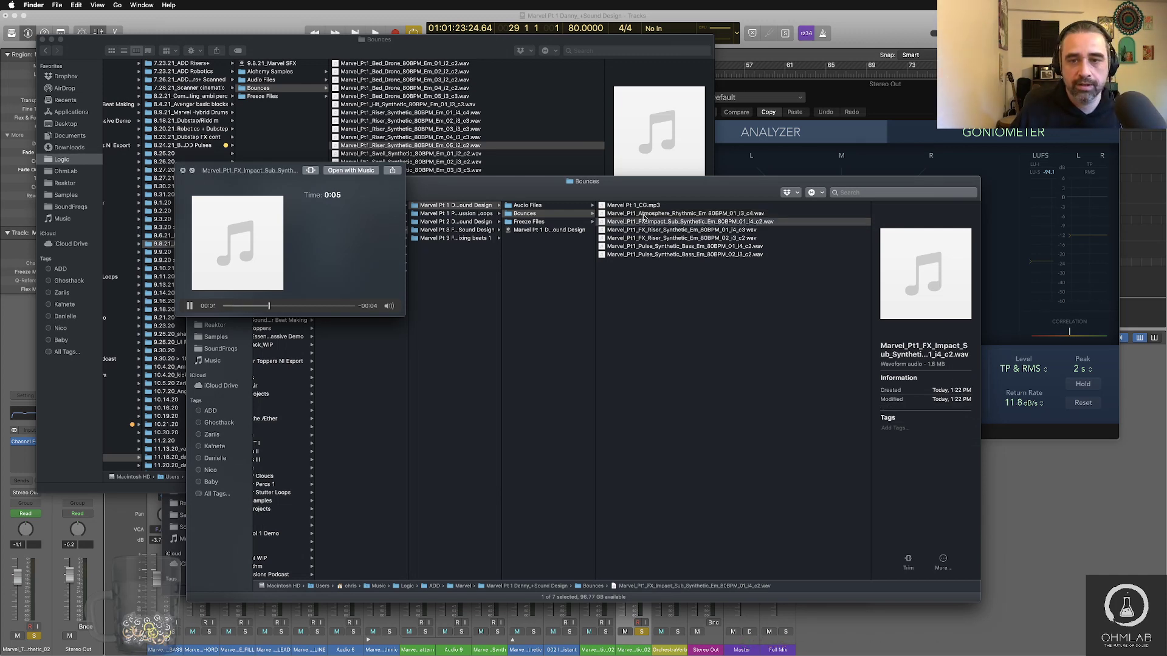
key(Down)
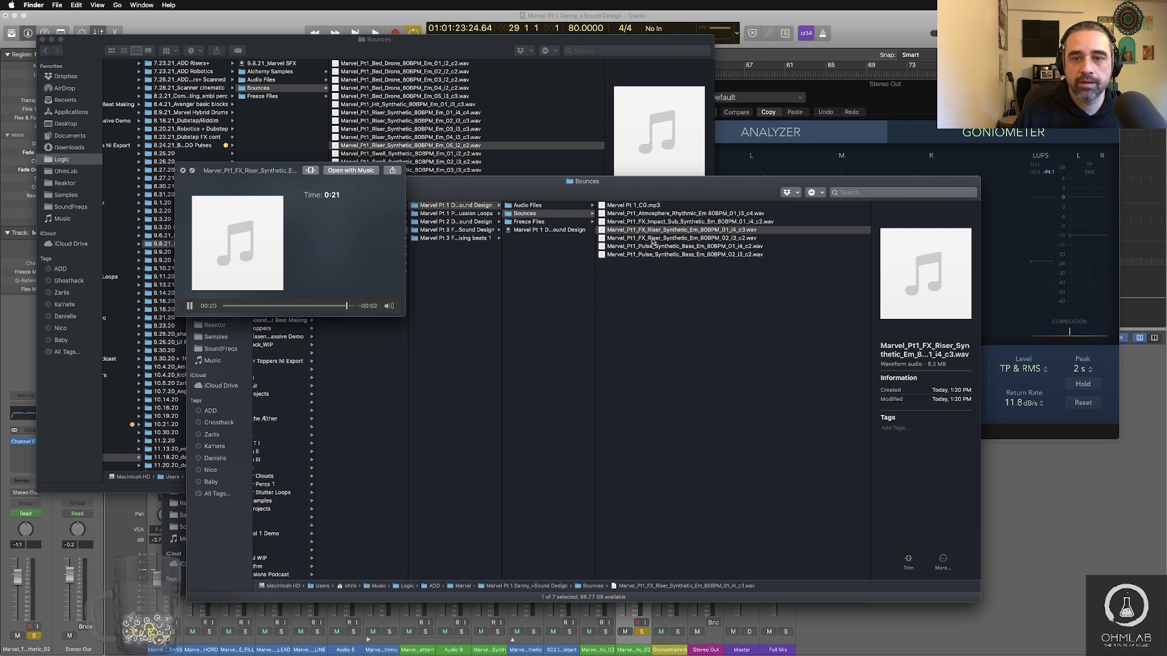
key(Down)
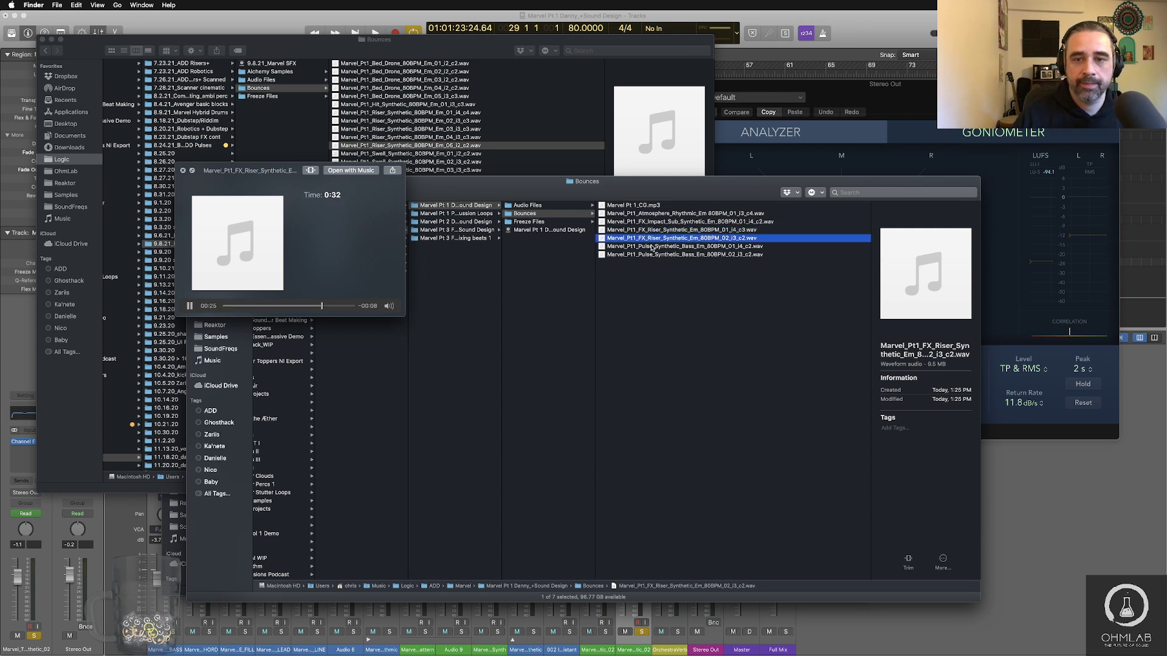
key(Down)
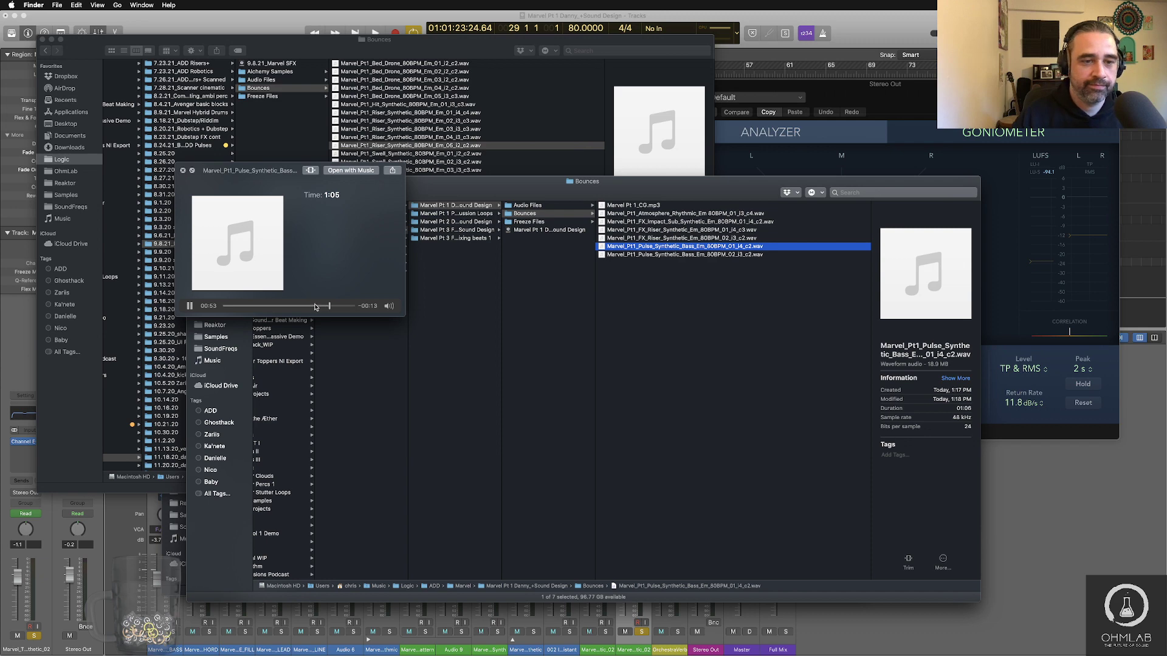
key(Down)
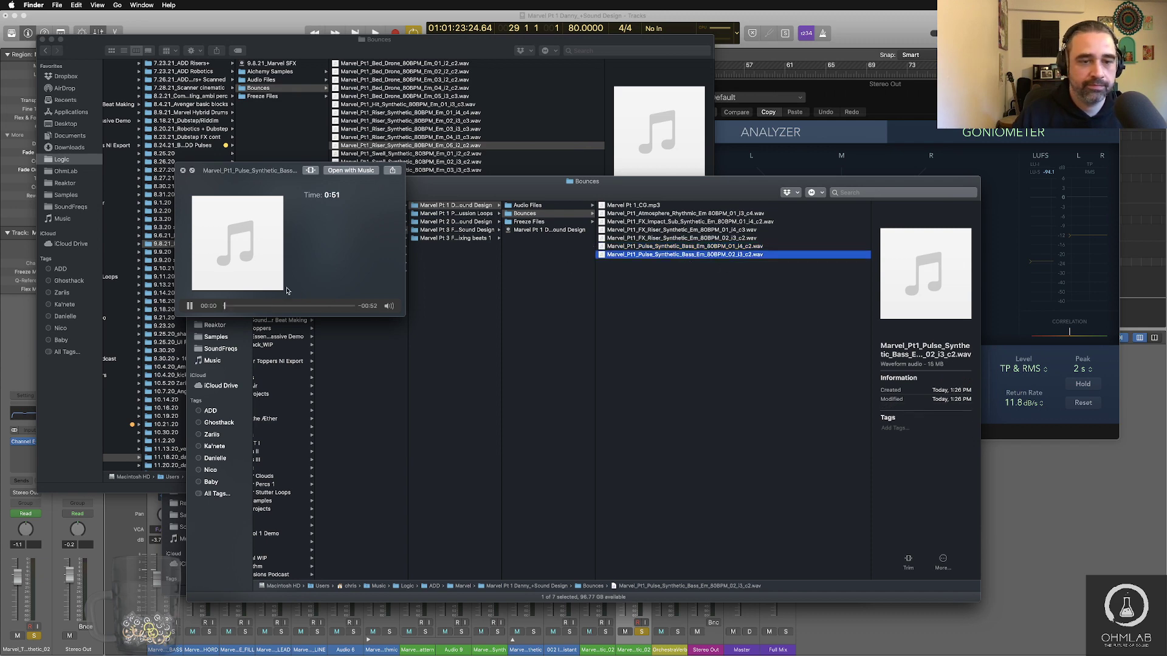
key(space)
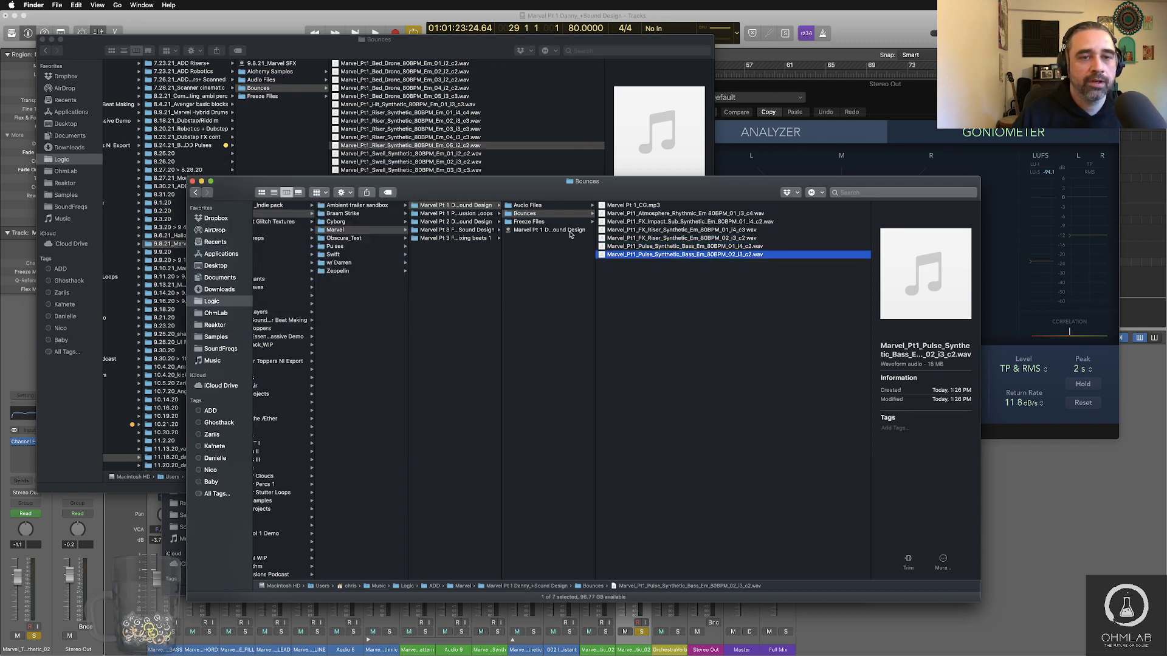
drag(523, 189, 580, 223)
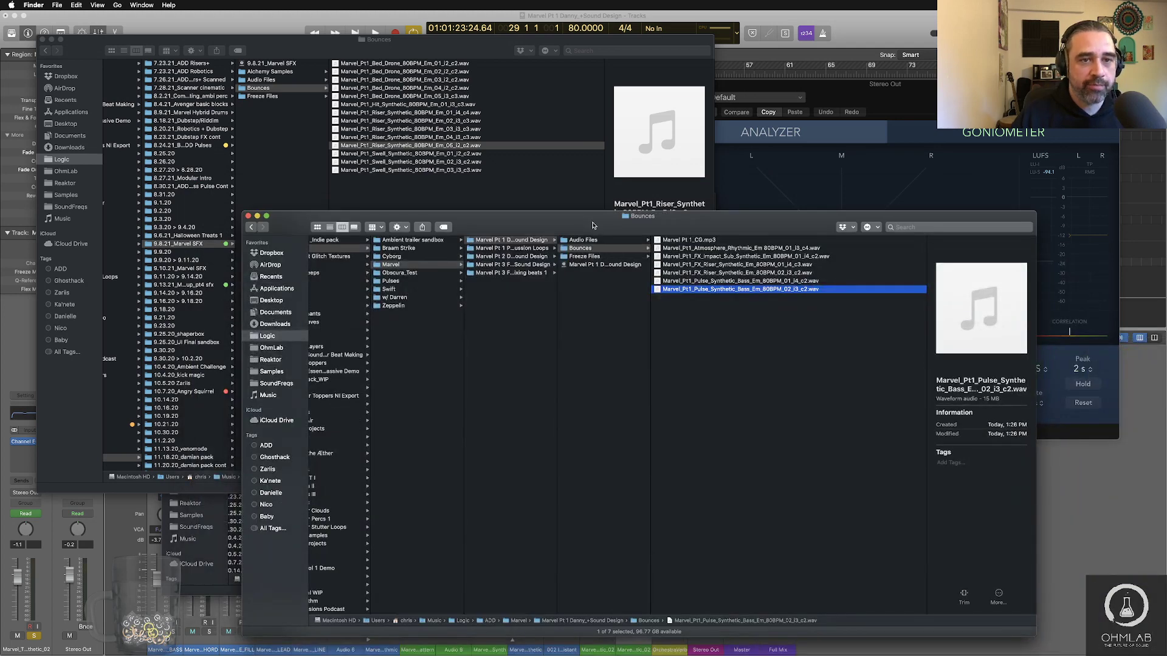
key(super+Tab)
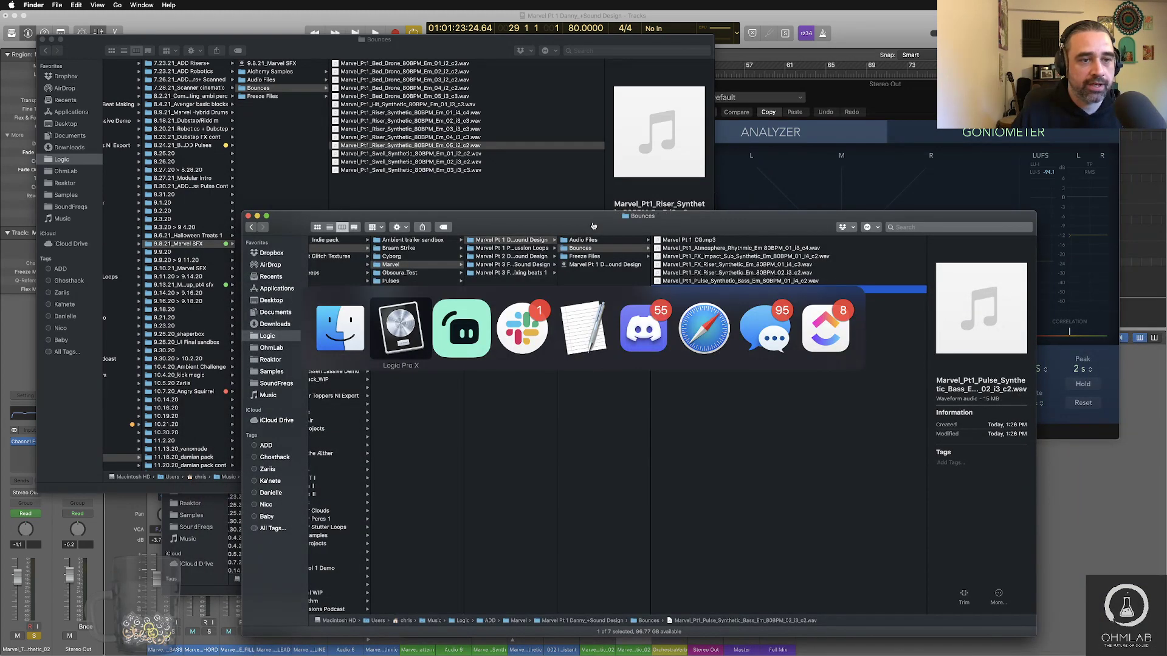
Step: Return to Logic Pro X, then save and close the Marvel Pt 1 sound design project
click(350, 344)
key(super+Tab)
click(392, 318)
key(super+s)
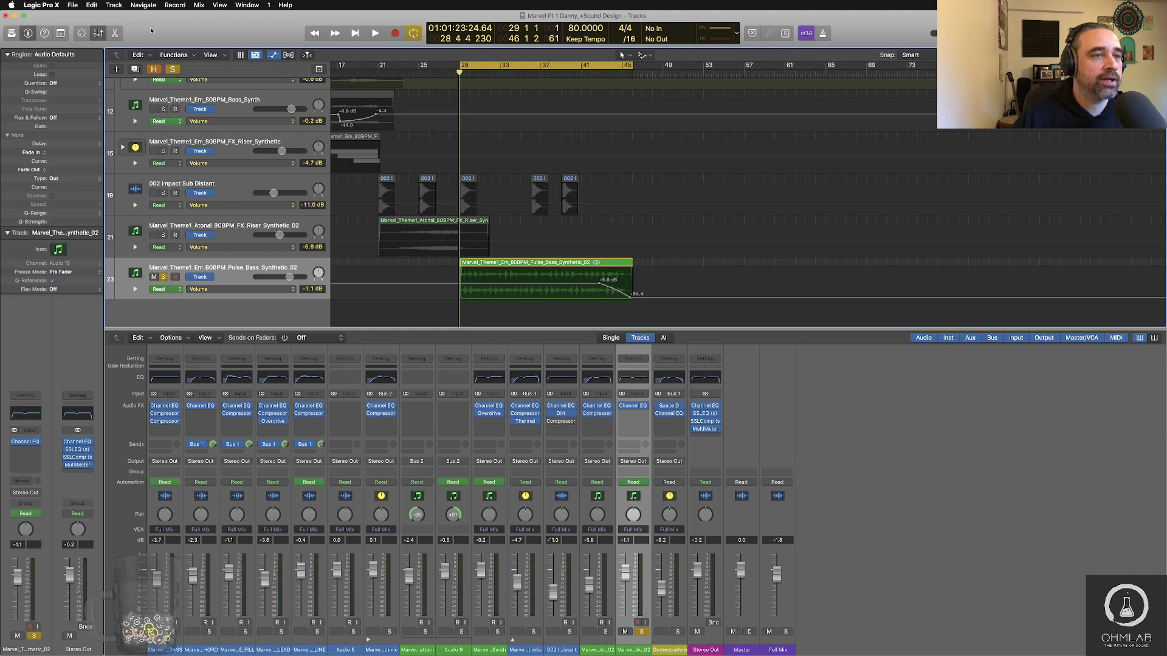
click(6, 16)
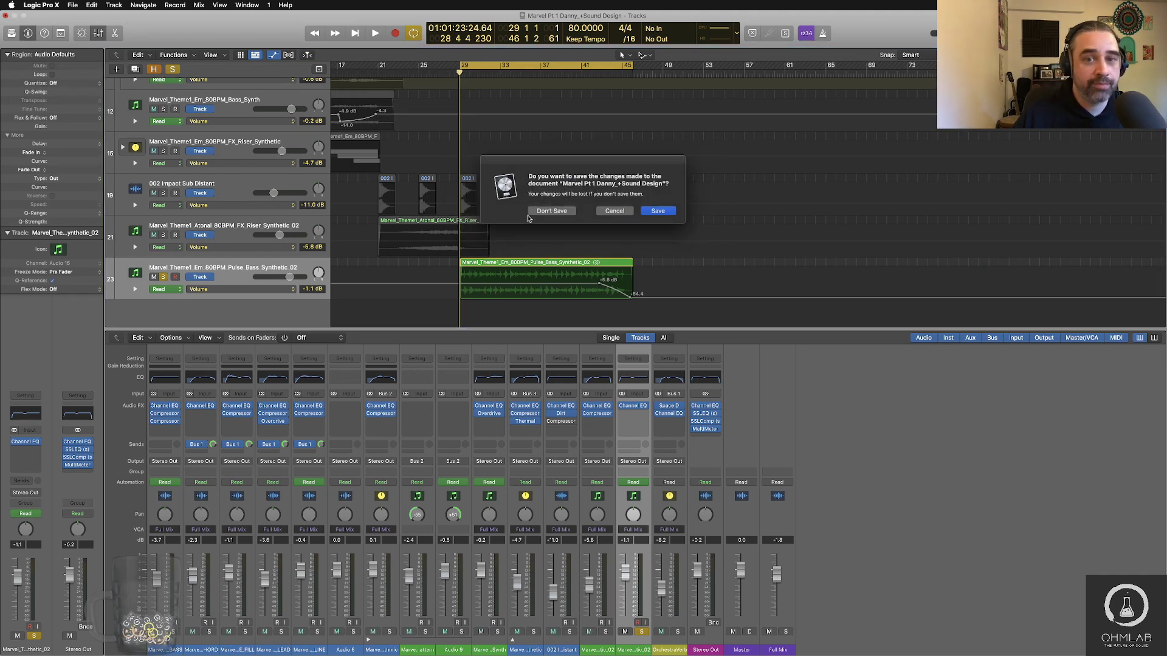
click(615, 210)
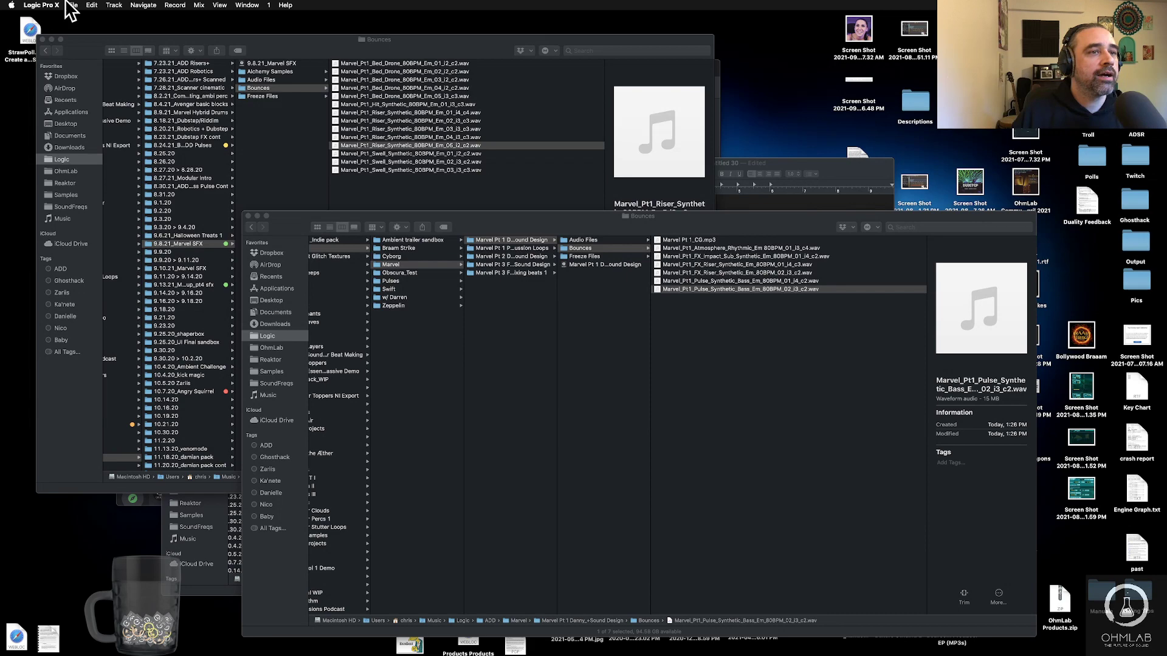
Step: Open the recent project Marvel Pt 3 Flora_+Sound Design
click(71, 5)
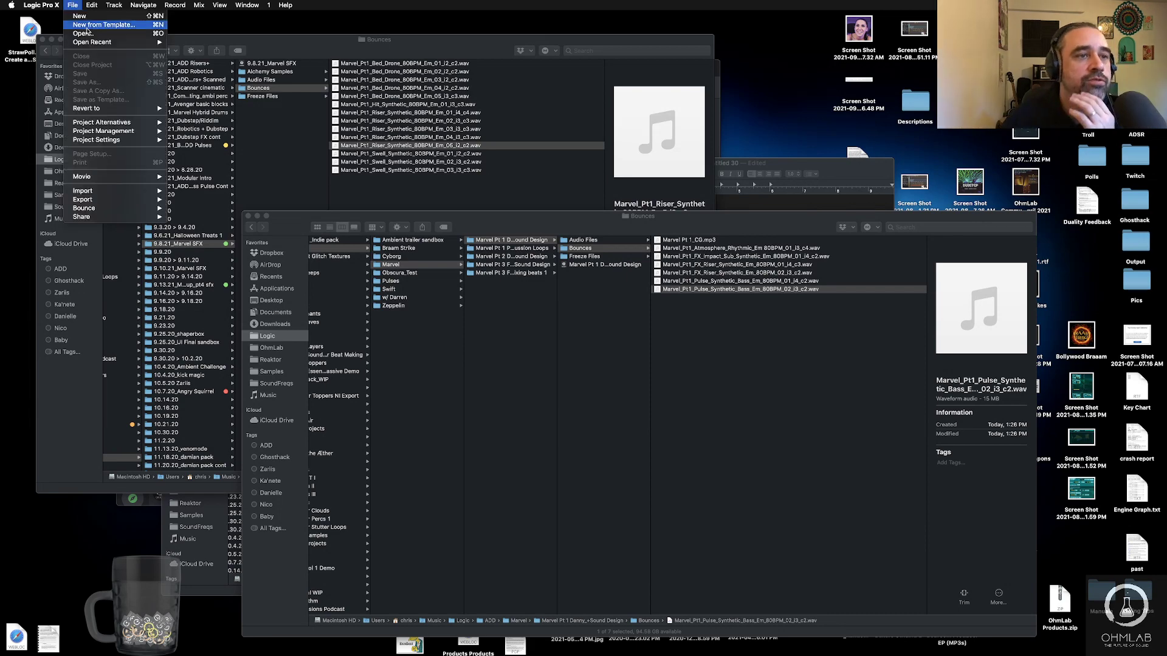
mouse_move(121, 45)
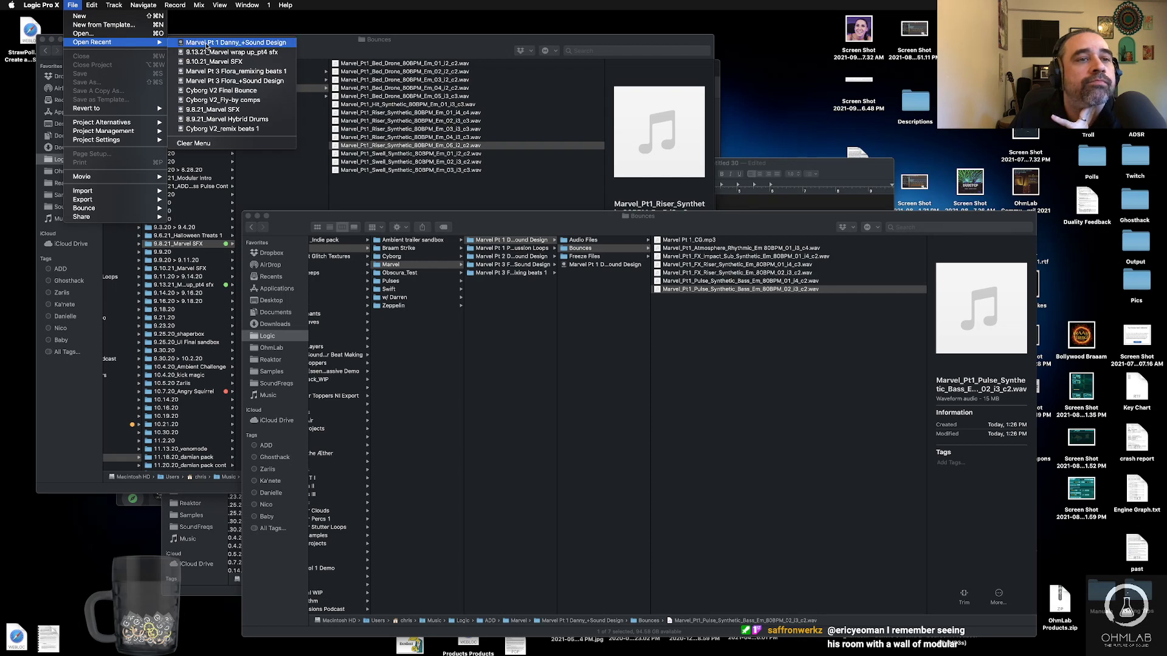
click(227, 81)
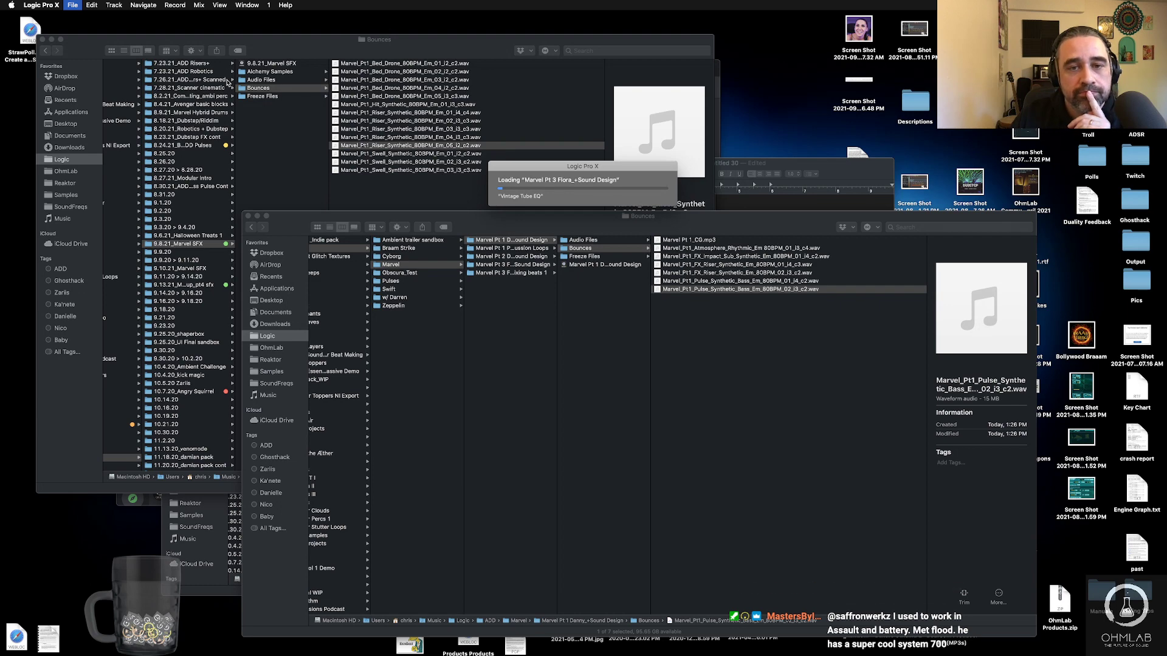
Step: Check the Bounces folder of the Marvel Pt 3 Flora_+Sound Design project in Finder and return to Logic Pro X
click(552, 321)
drag(555, 321, 632, 320)
click(559, 264)
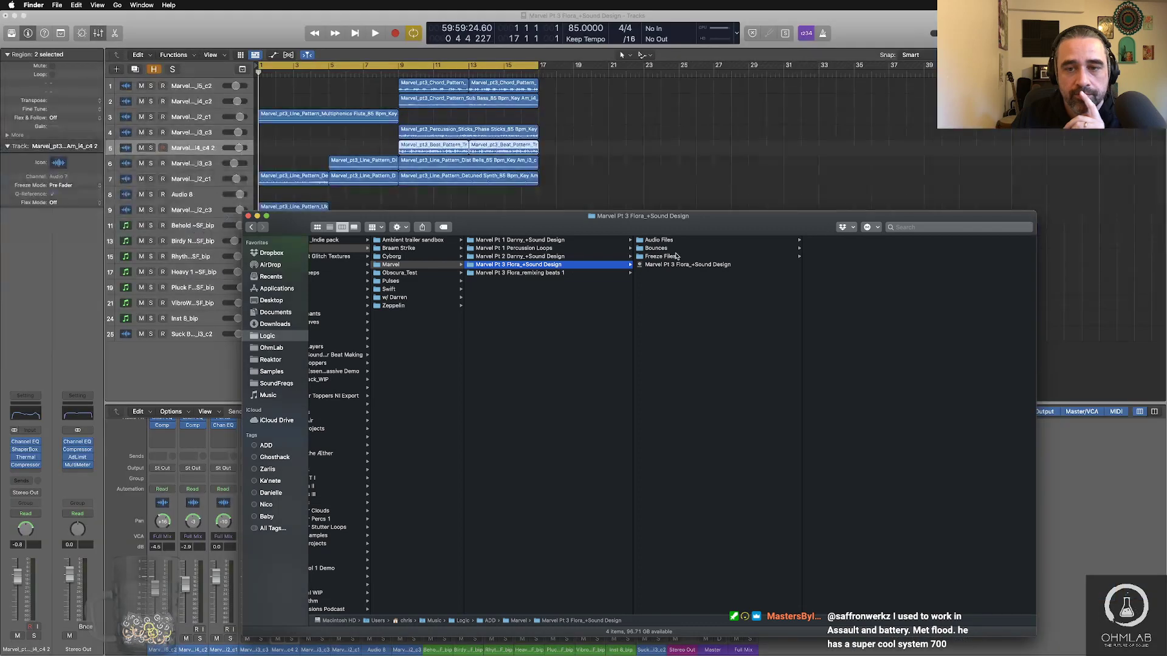
click(675, 250)
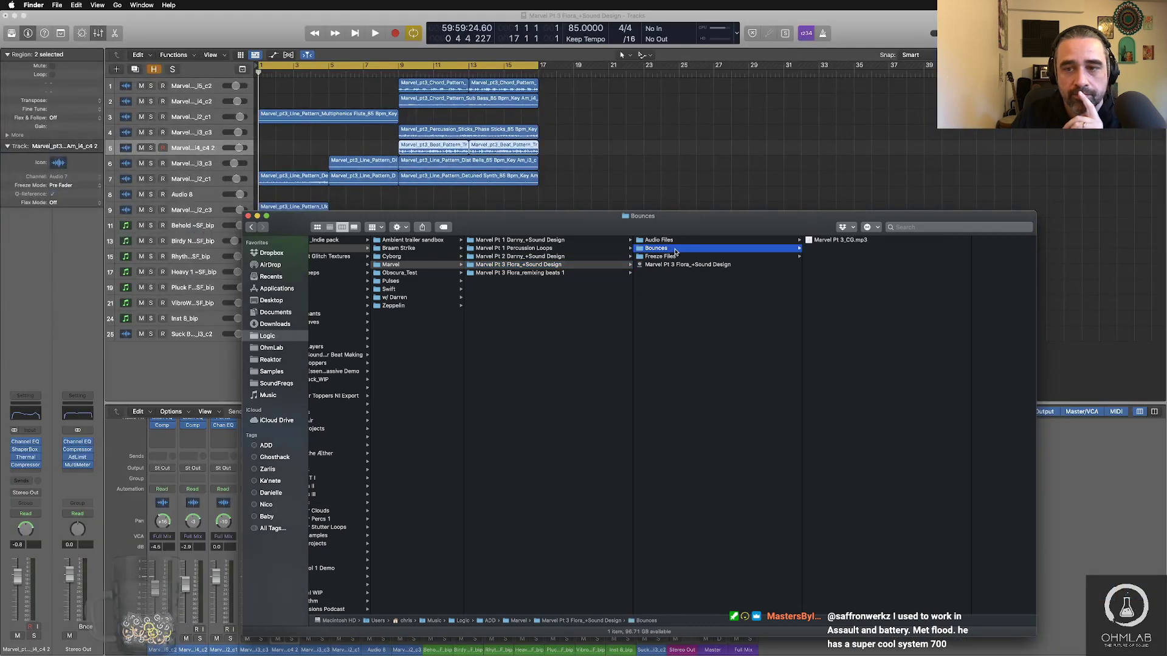
click(588, 200)
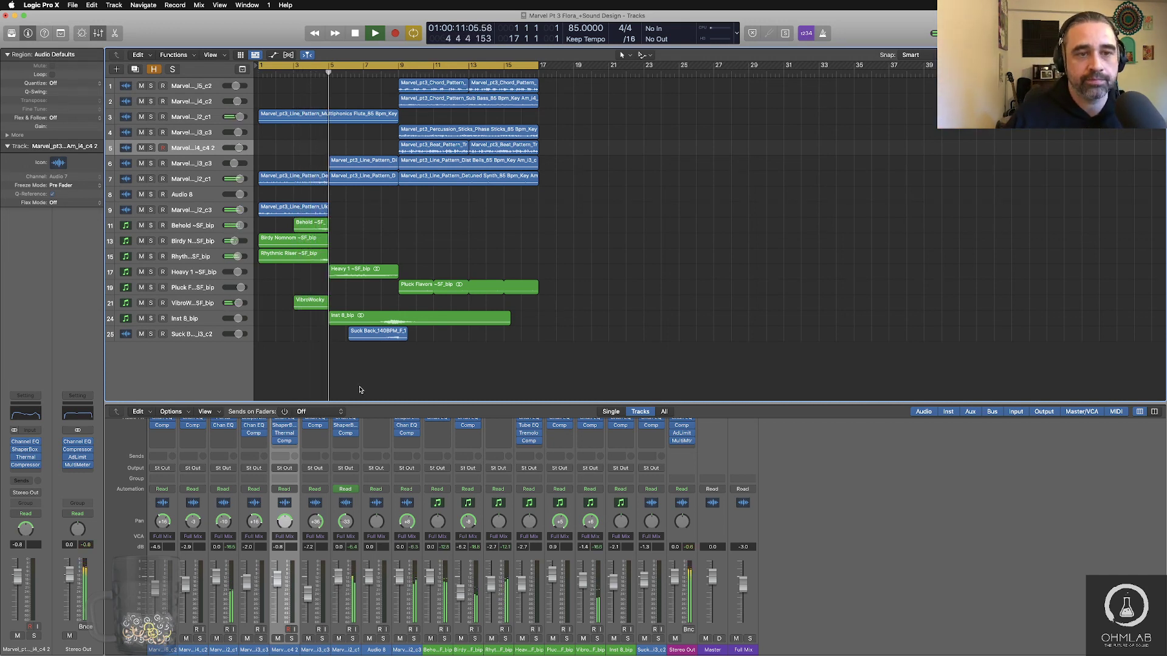
Step: Play the full mix with enlarged tracks, place the Stereo Out MultiMeter beside the arrangement, and stop playback
ctrl+alt+click(504, 350)
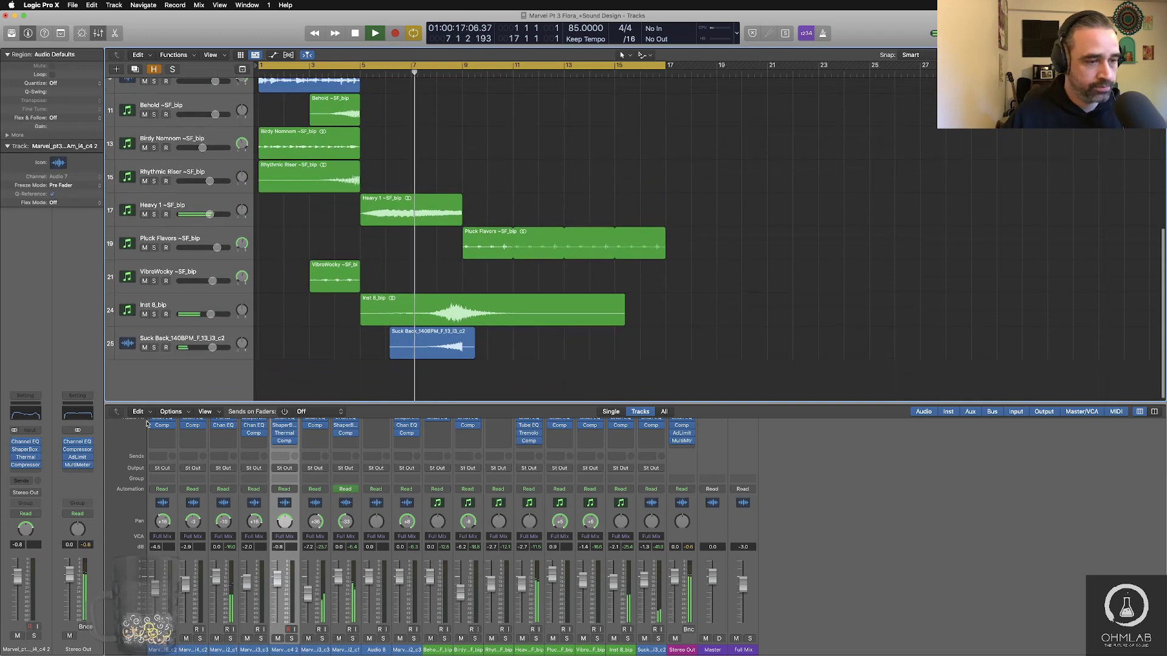
click(77, 466)
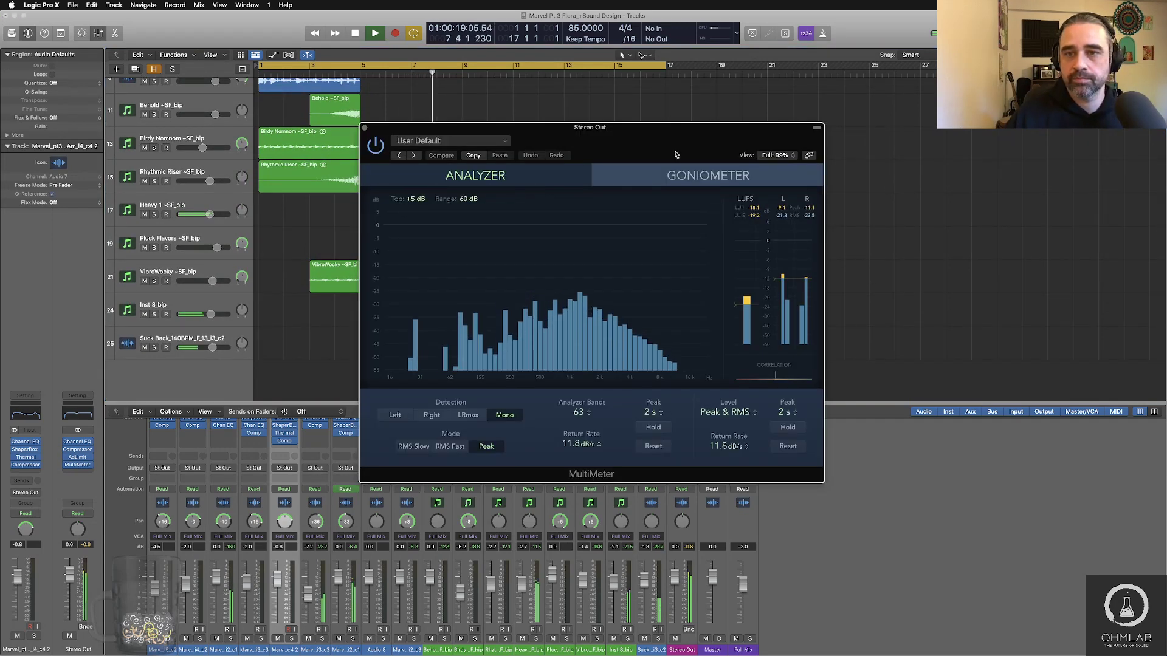
drag(972, 19, 925, 38)
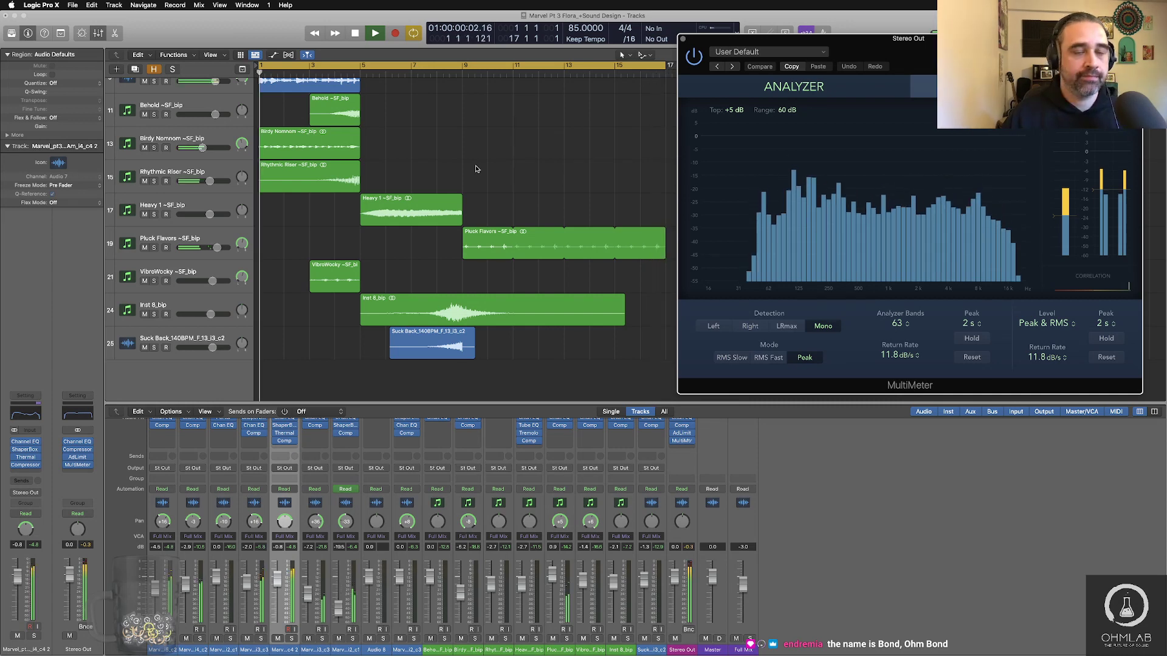
key(space)
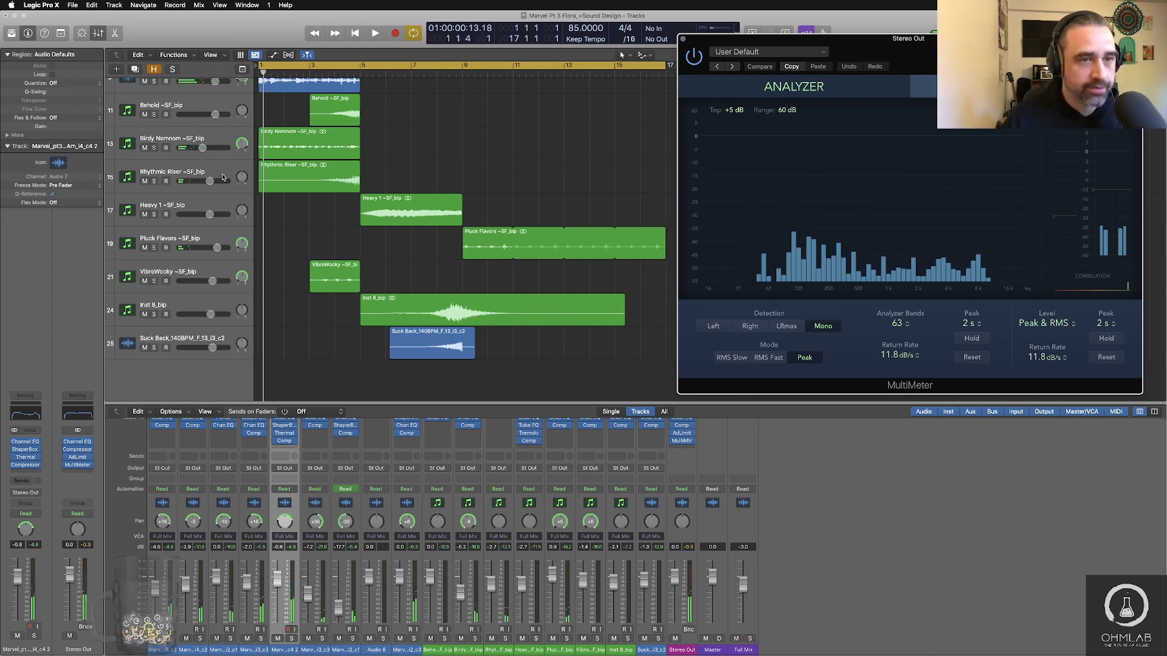
key(a)
key(a)
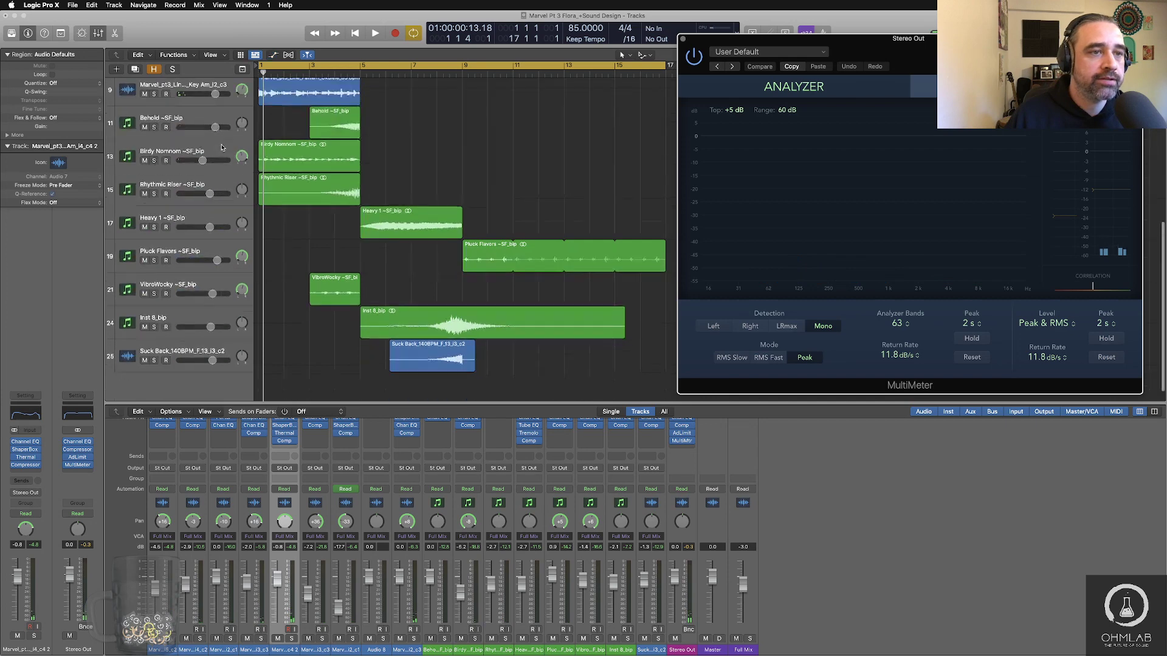
Step: Audition the Behold track and the Birdy Nomnom track in solo, one at a time, and unsolo each
click(155, 128)
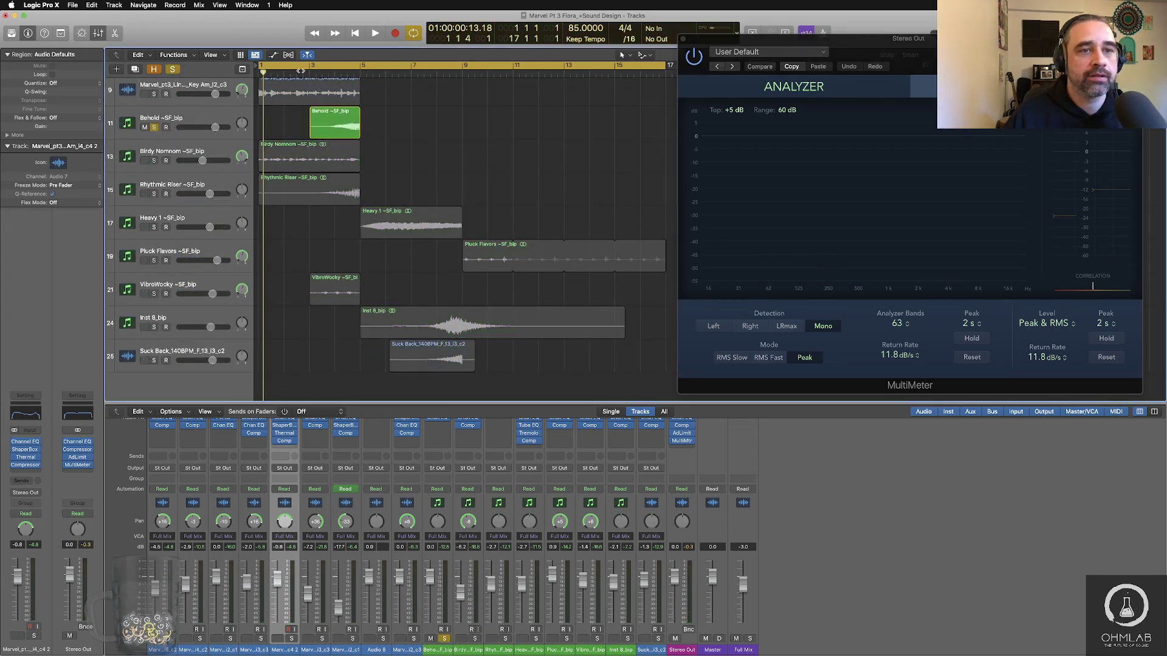
key(space)
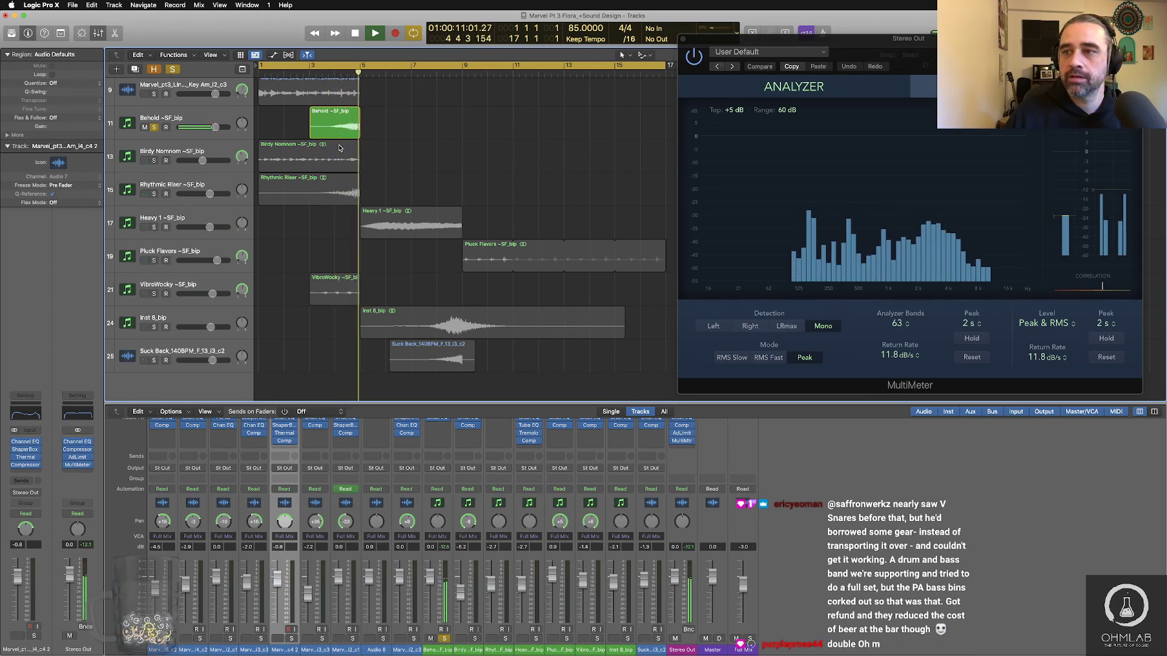
click(154, 128)
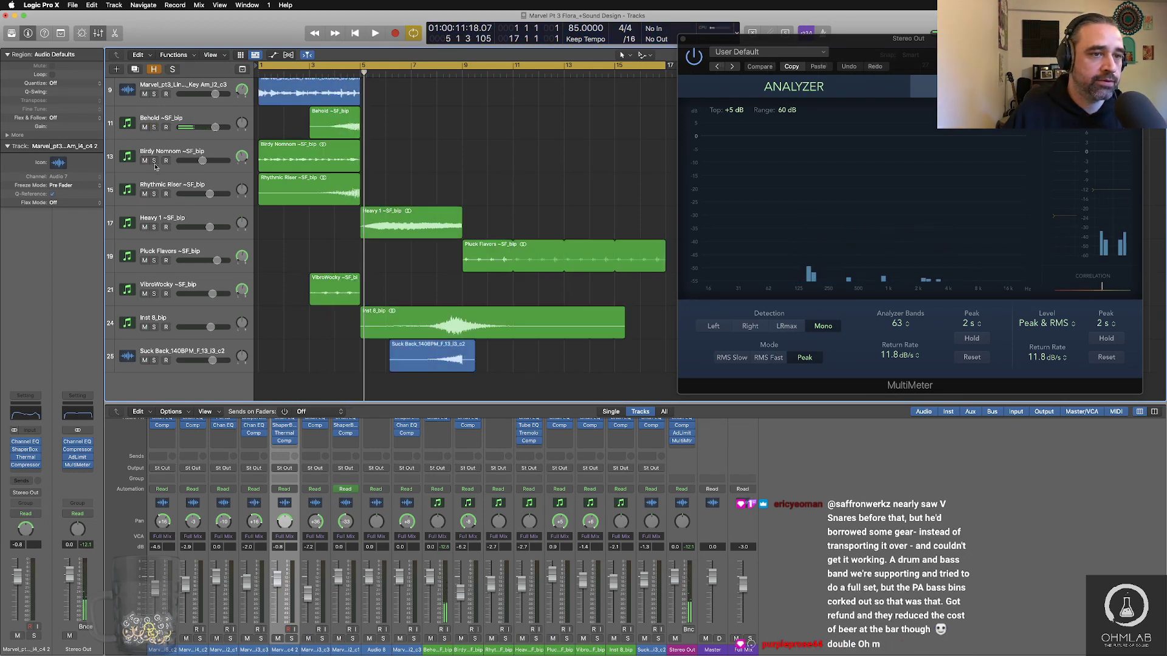
click(154, 161)
click(286, 157)
key(space)
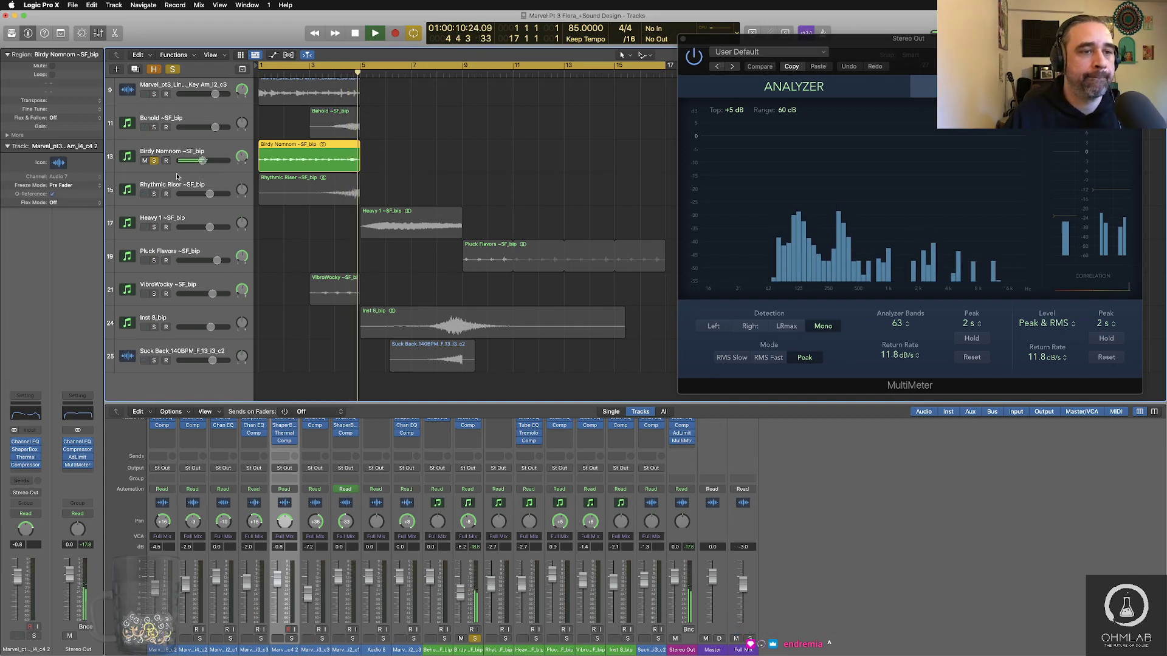
key(space)
click(154, 160)
Step: Solo and play the Rhythmic Riser track, first alone and then layered with the soloed Behold track
click(155, 194)
key(space)
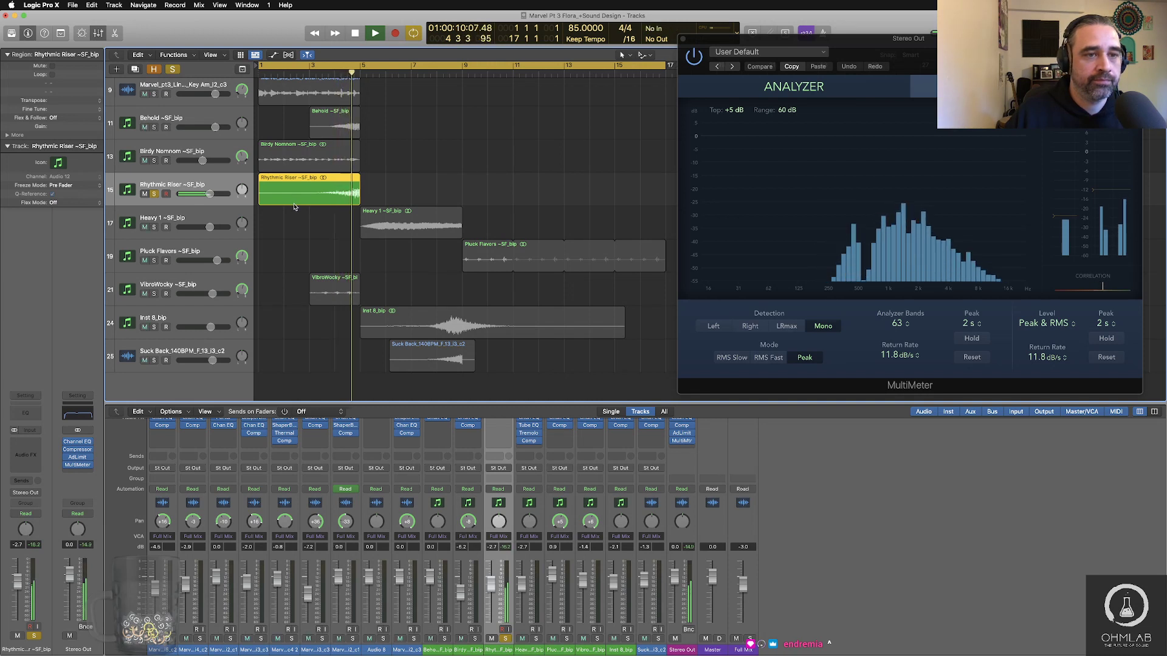
key(space)
click(154, 130)
key(comma)
key(comma)
key(space)
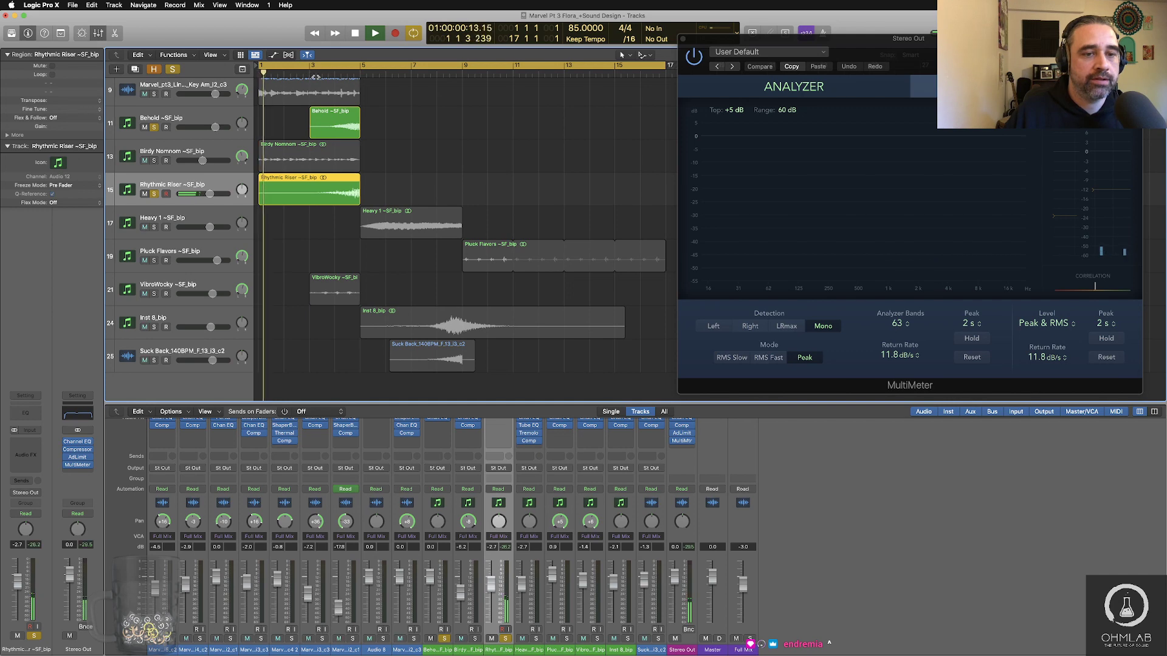
key(a)
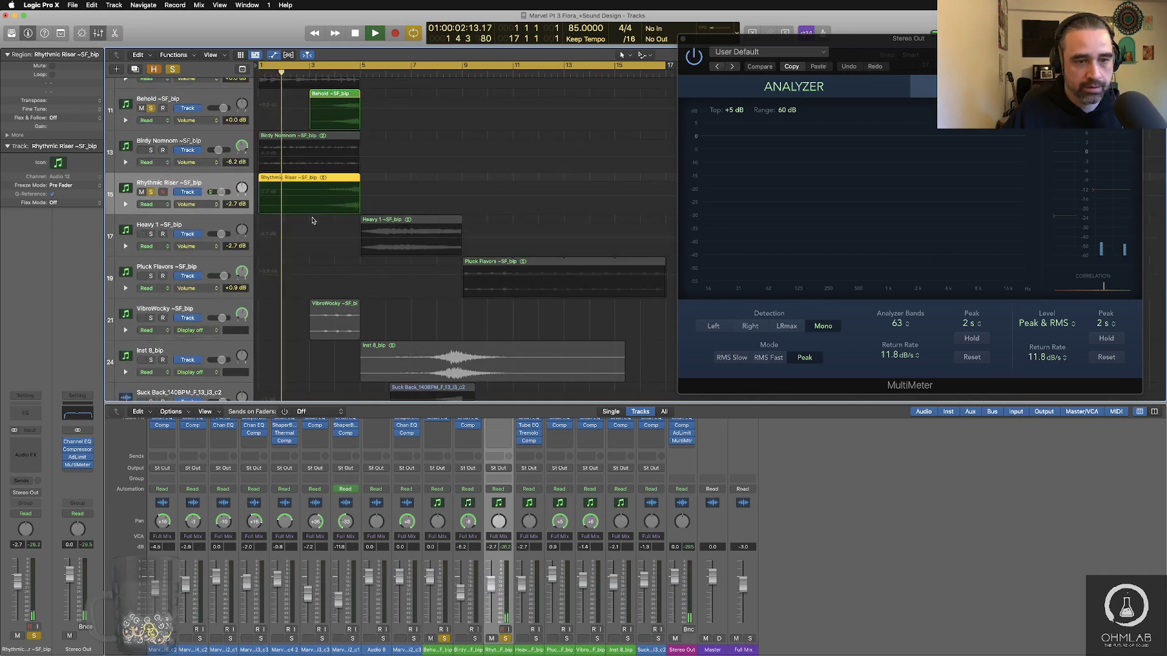
key(a)
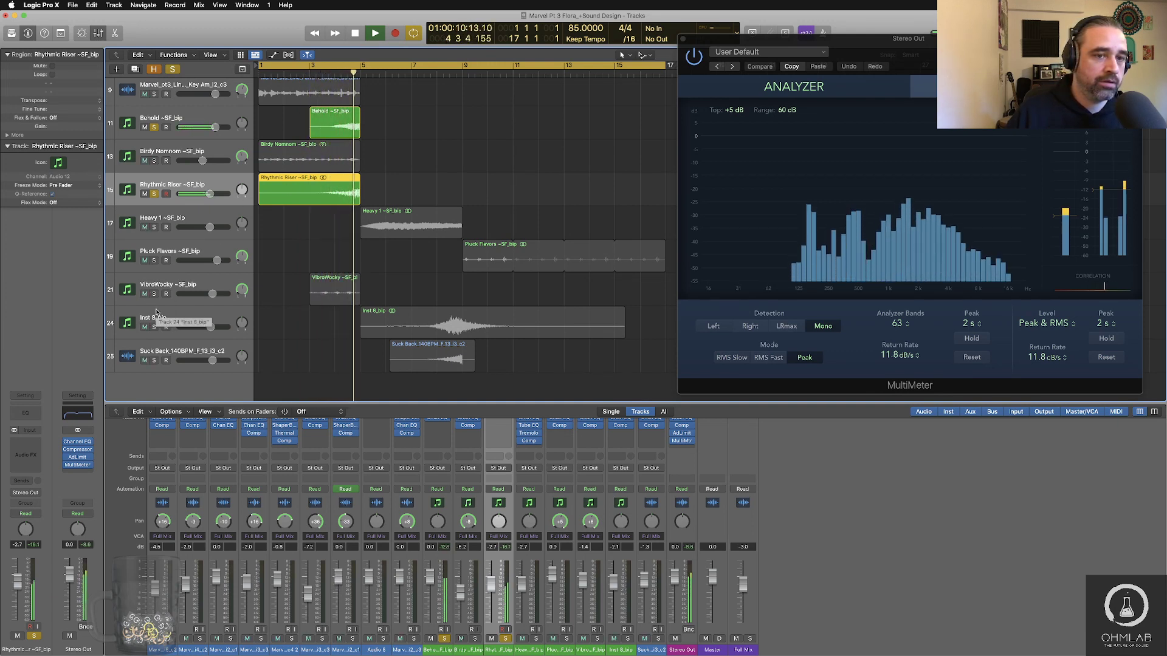
Step: Stop playback, move the Rhythmic Riser track directly below Behold, and unsolo both tracks
key(space)
drag(153, 179, 156, 137)
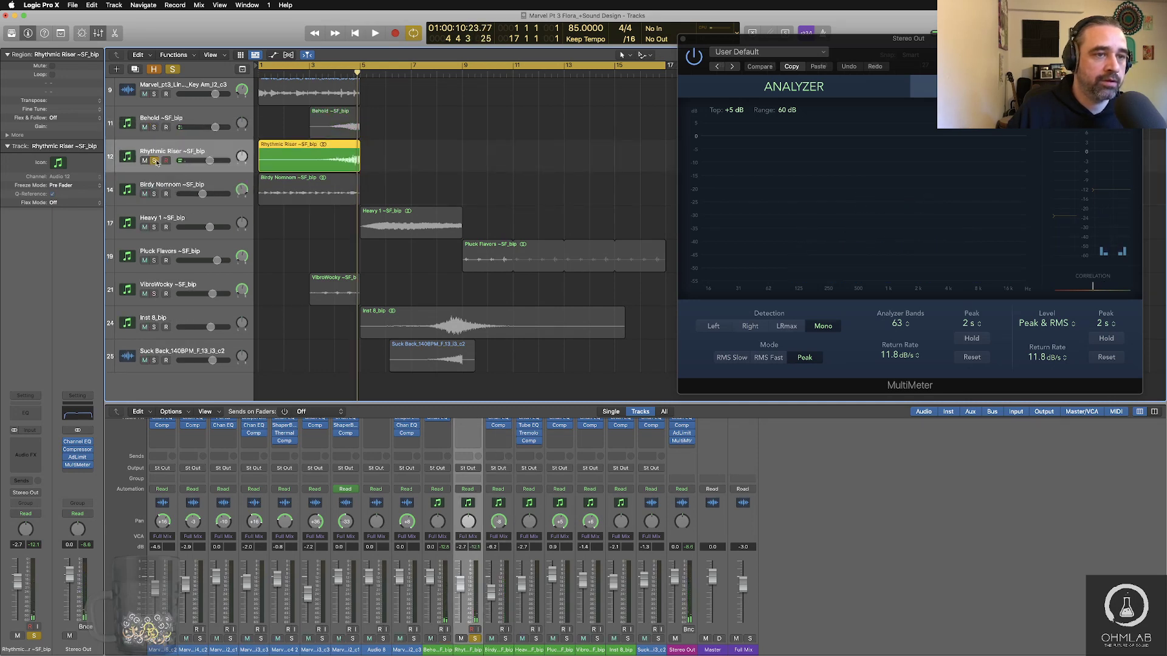
click(155, 161)
Step: Audition the VibroWocky track in solo, move it directly below Birdy Nomnom, and unsolo it
click(154, 294)
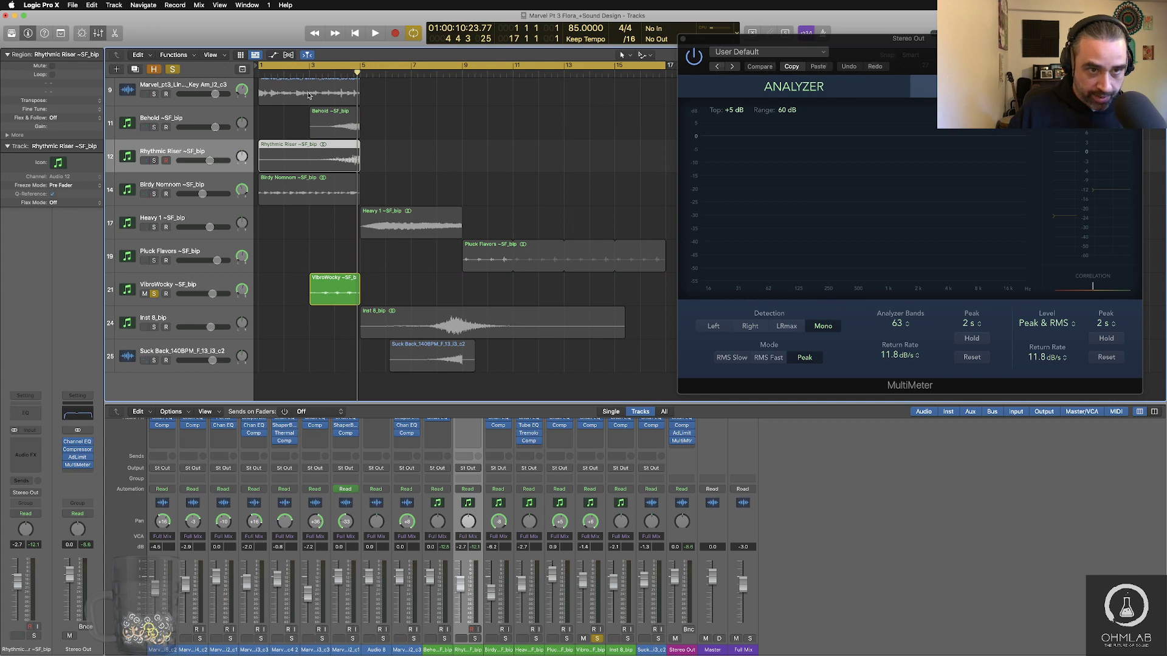
click(305, 72)
key(space)
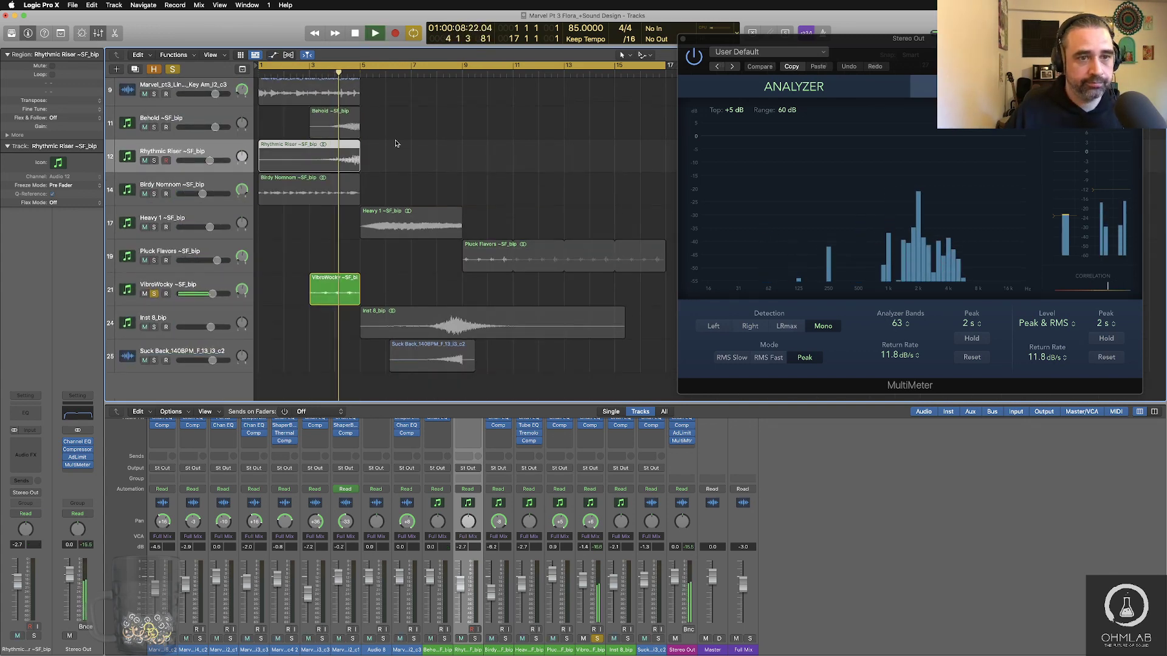
key(space)
drag(114, 289, 113, 221)
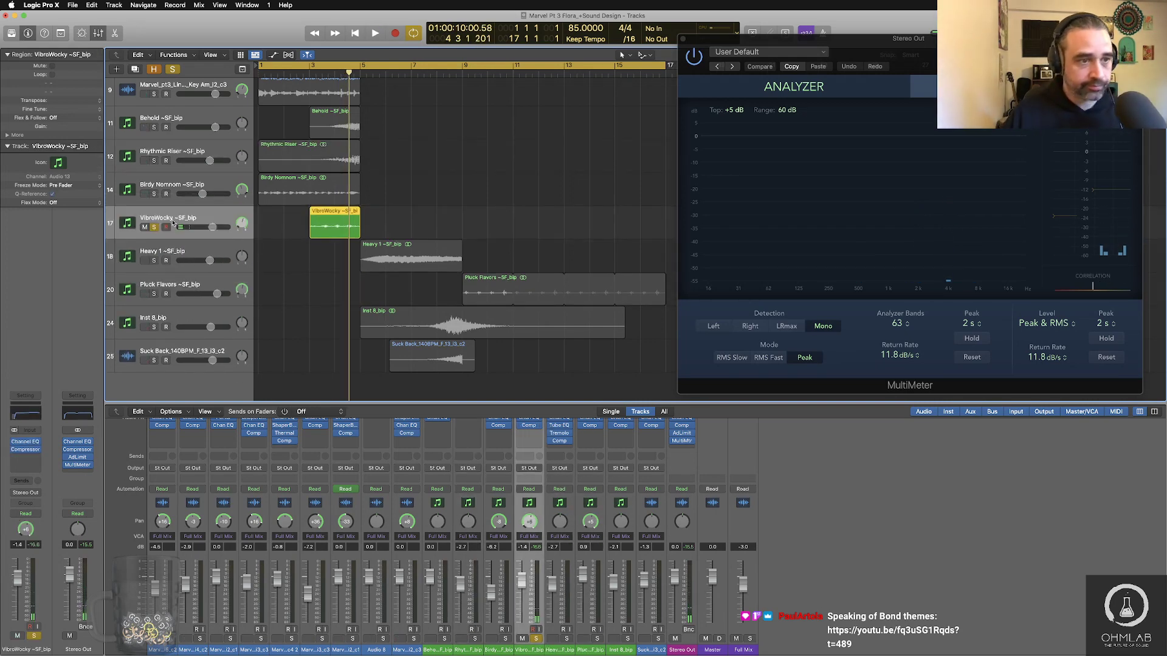
click(153, 227)
Step: Solo the Behold and Rhythmic Riser tracks, set the cycle range to bars 1 to 5, and select both regions
drag(153, 128, 155, 161)
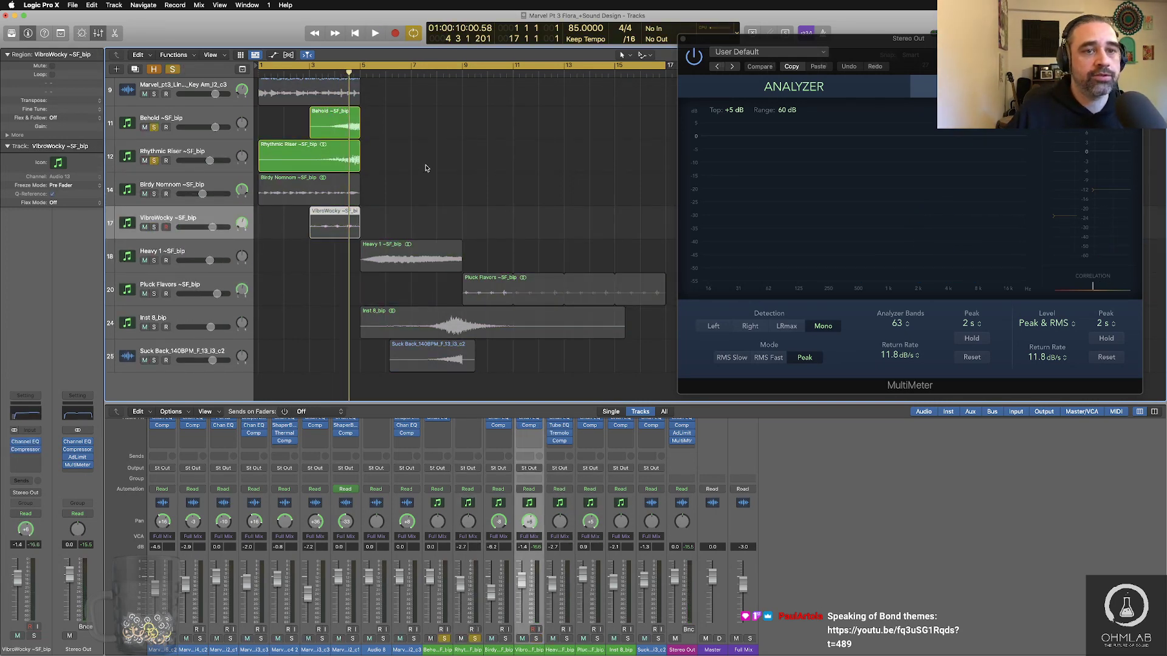
click(330, 159)
key(u)
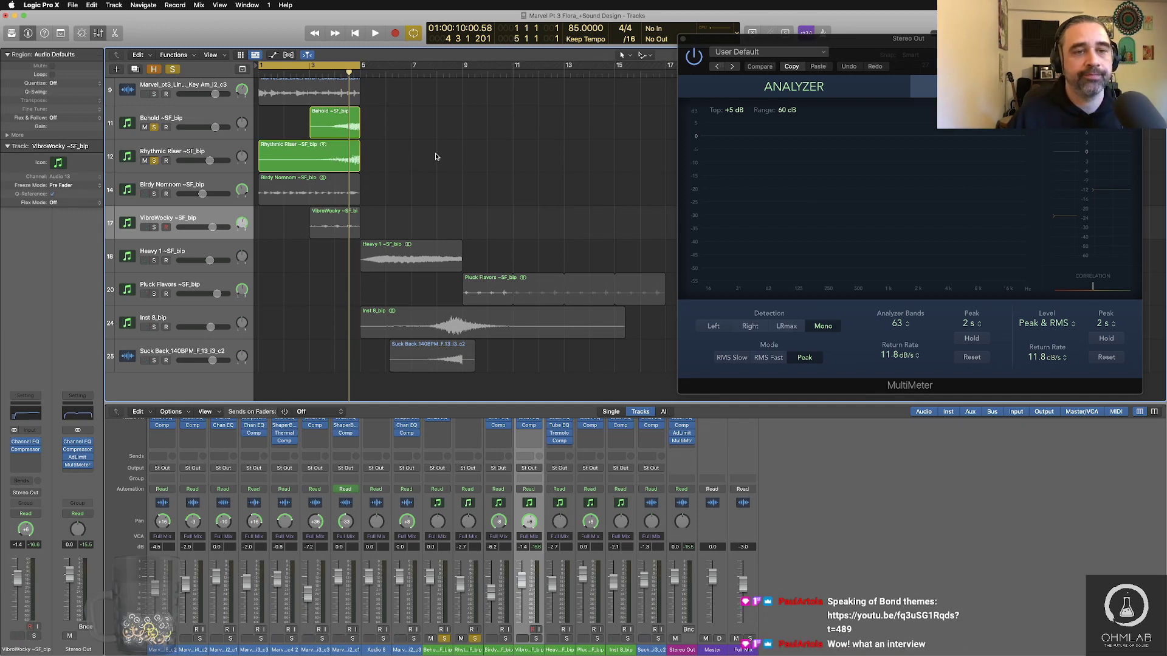
drag(396, 119, 260, 178)
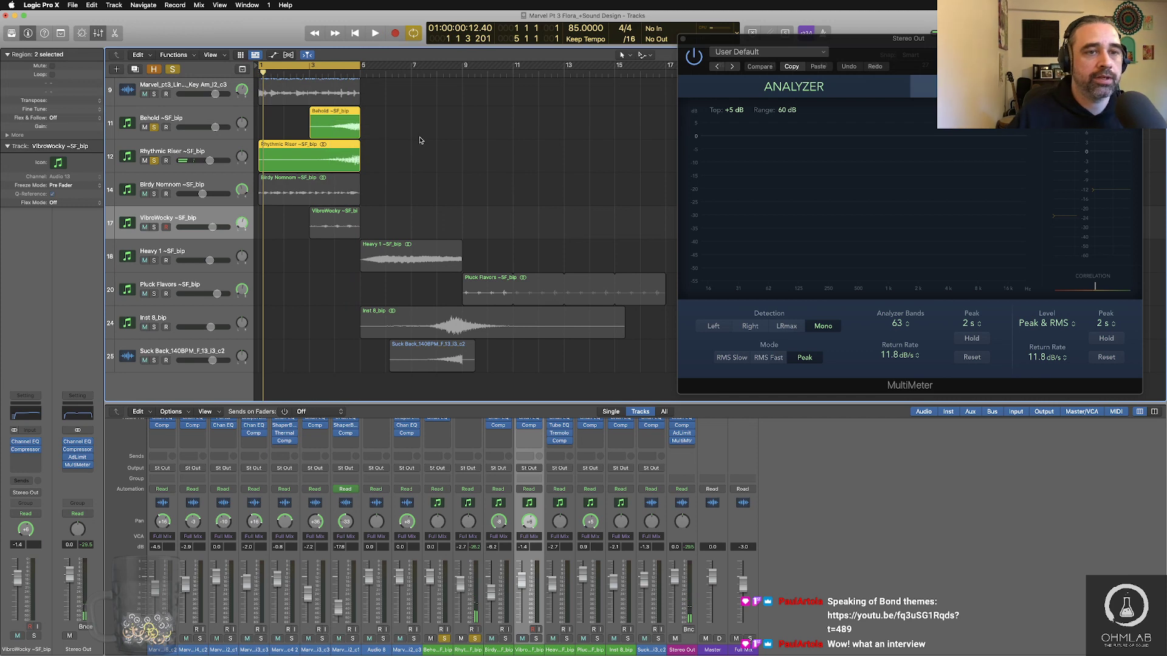
Step: Show the additional region parameters and set Fade In to 5 for the selected Behold and Rhythmic Riser regions
click(9, 136)
drag(58, 151, 59, 147)
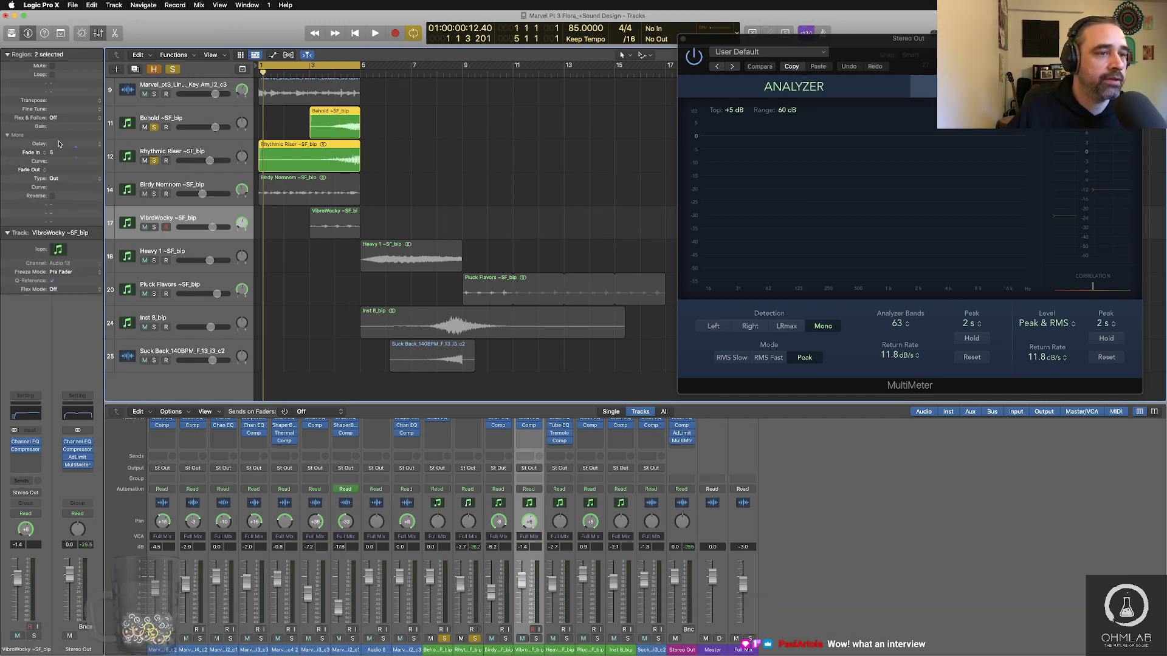
click(431, 182)
Step: Audition the layered riser's ending with the cycle temporarily extended past bar 5, and again looping over bars 1 to 5
key(space)
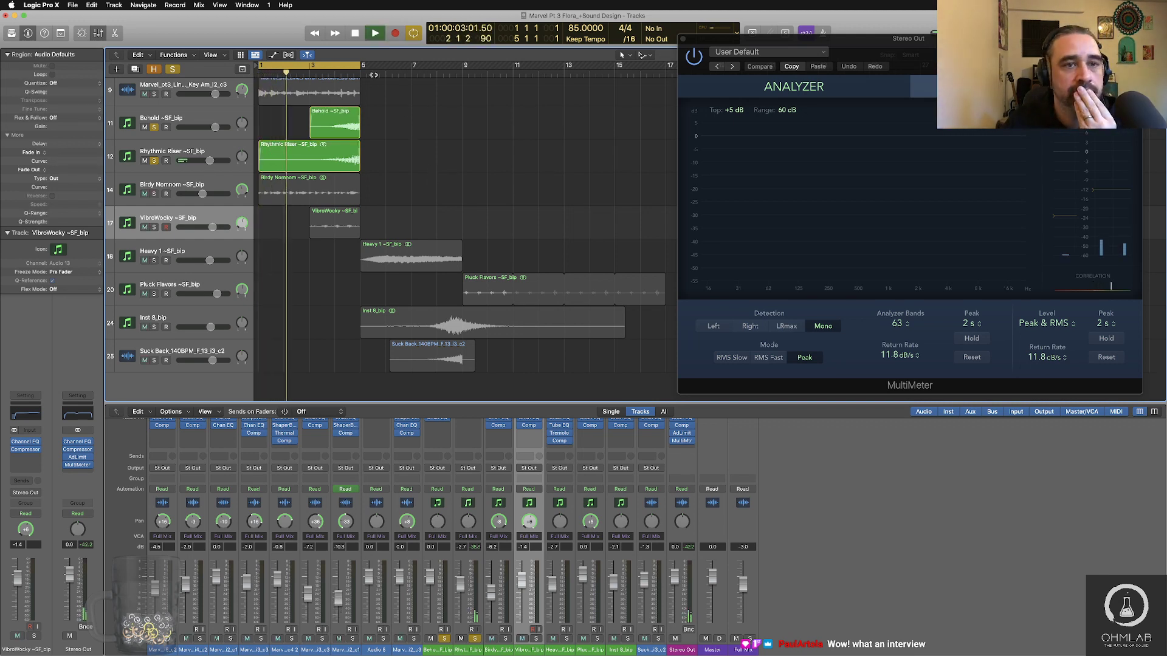
drag(361, 66, 392, 66)
click(352, 74)
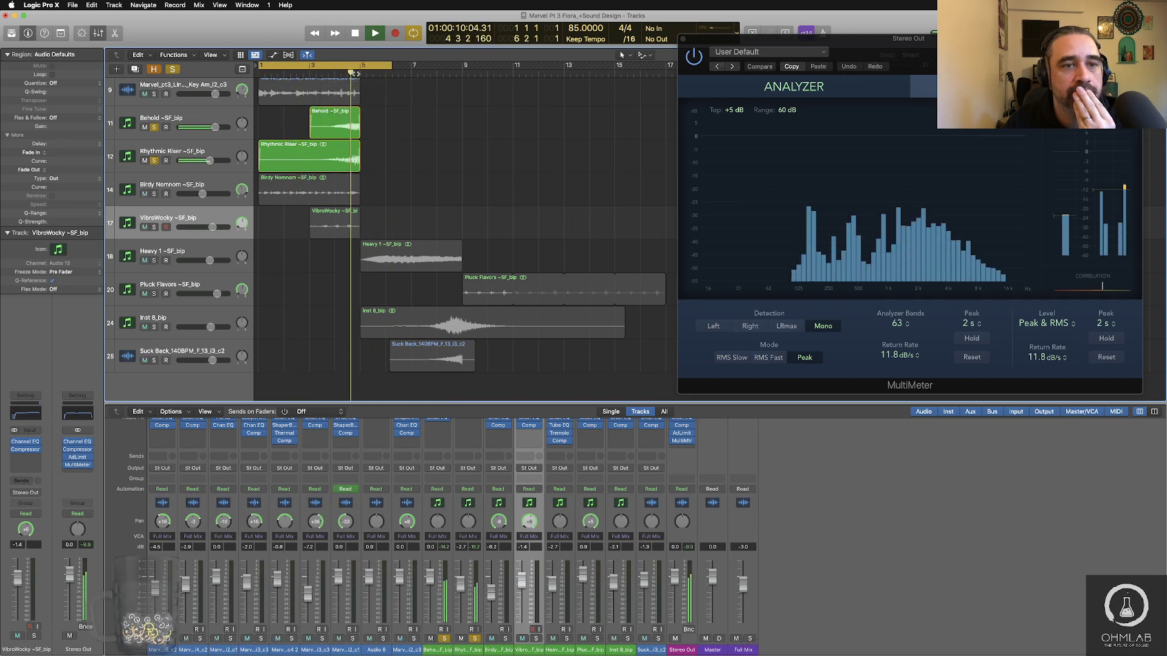
key(space)
drag(392, 68, 360, 67)
key(space)
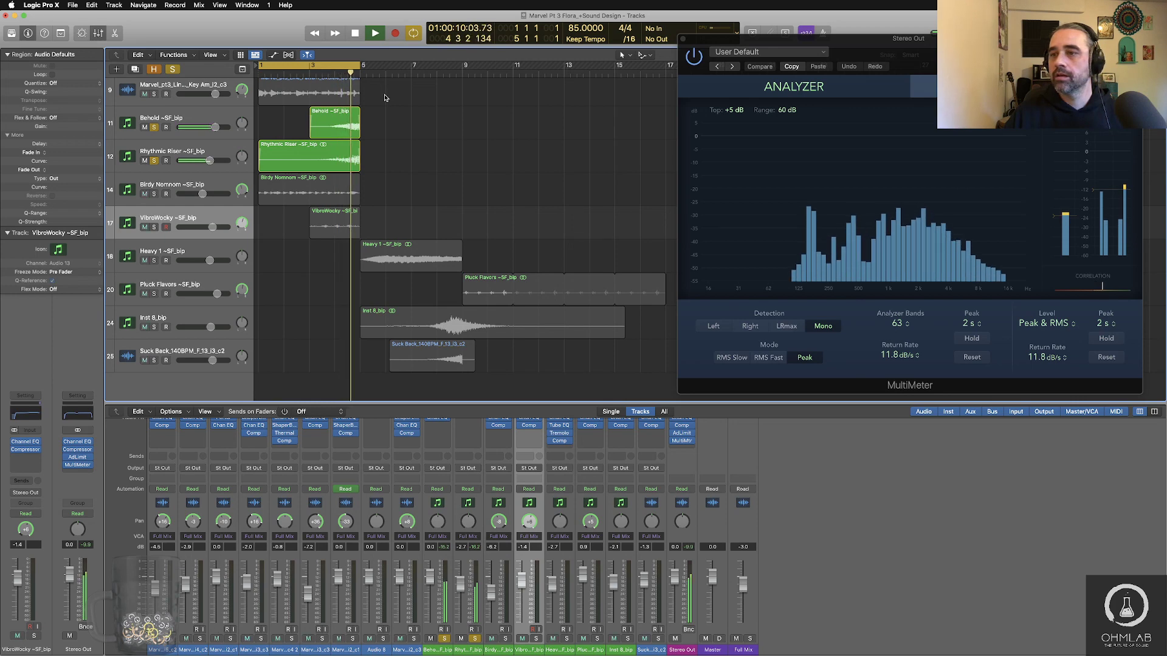
key(space)
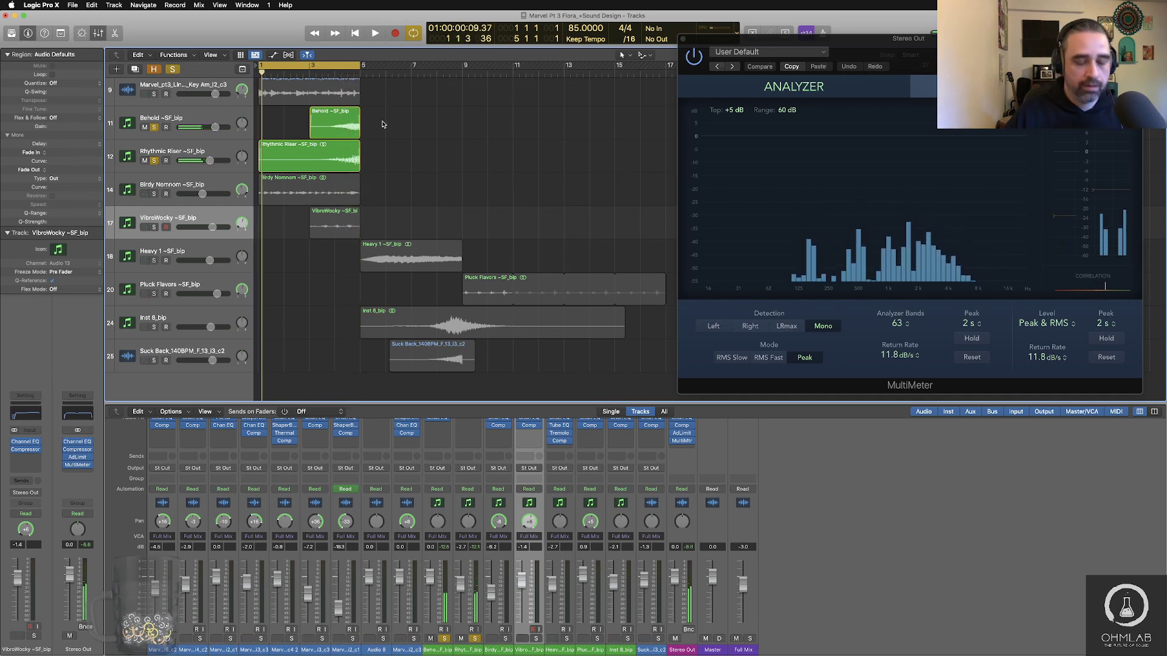
key(super+b)
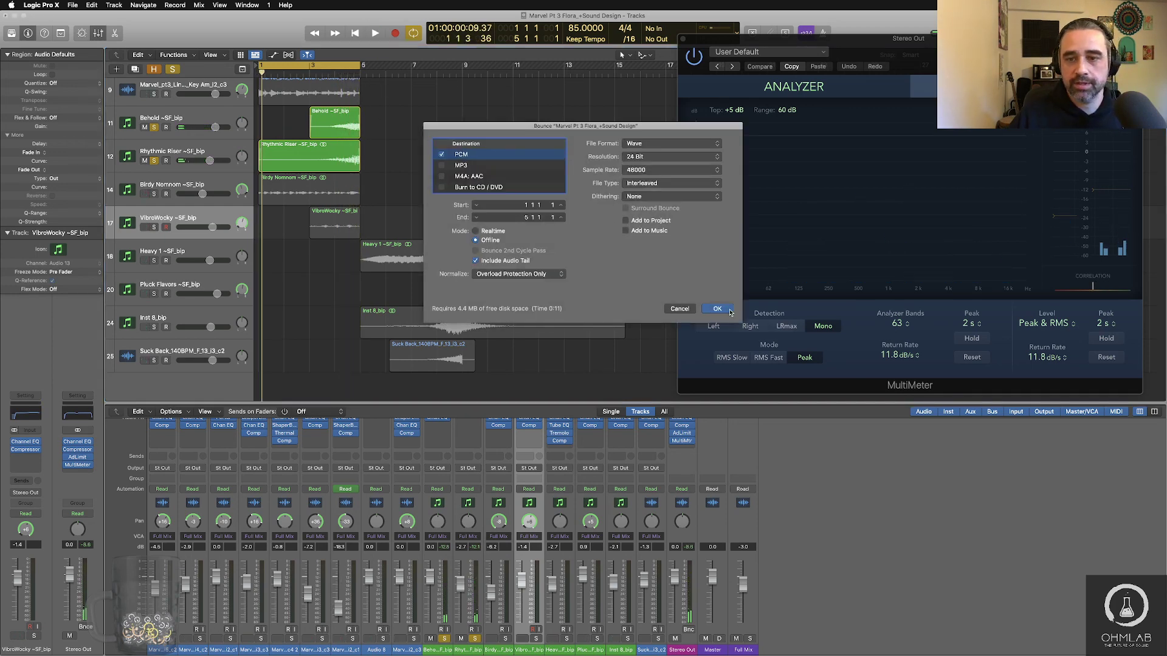
click(717, 309)
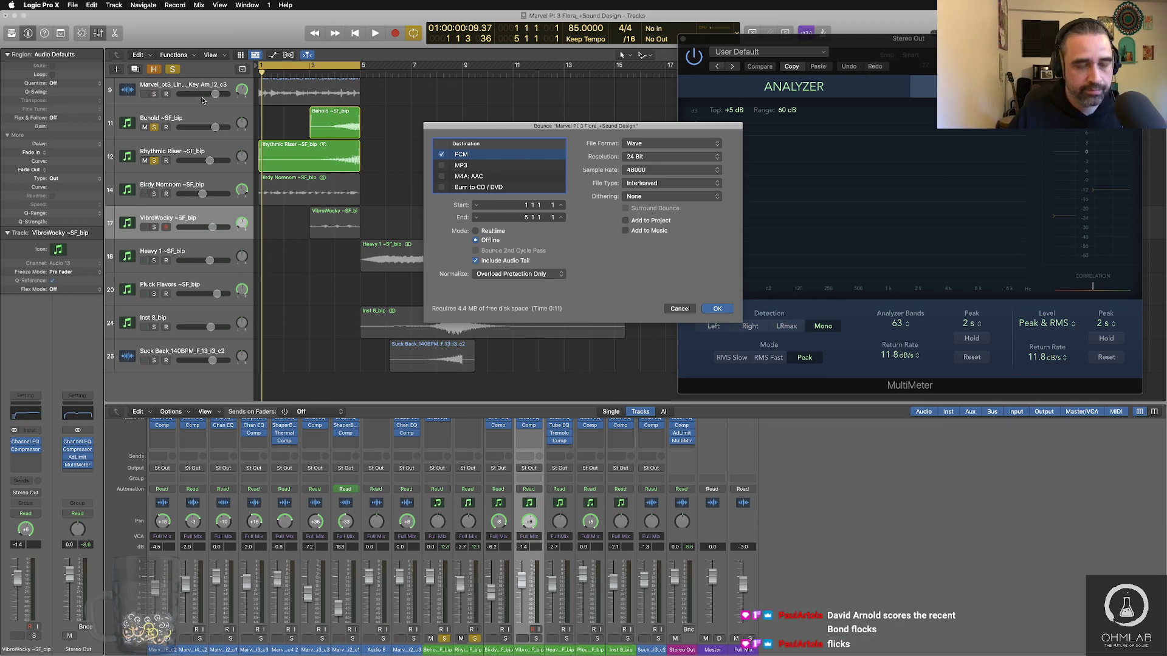
key(Escape)
Step: Copy the name of the Marvel_pt3_Line_Pattern_Ukulele track, leaving it unchanged, and select the Behold track
scroll(207, 116, up, 5)
scroll(223, 128, down, 5)
double_click(199, 152)
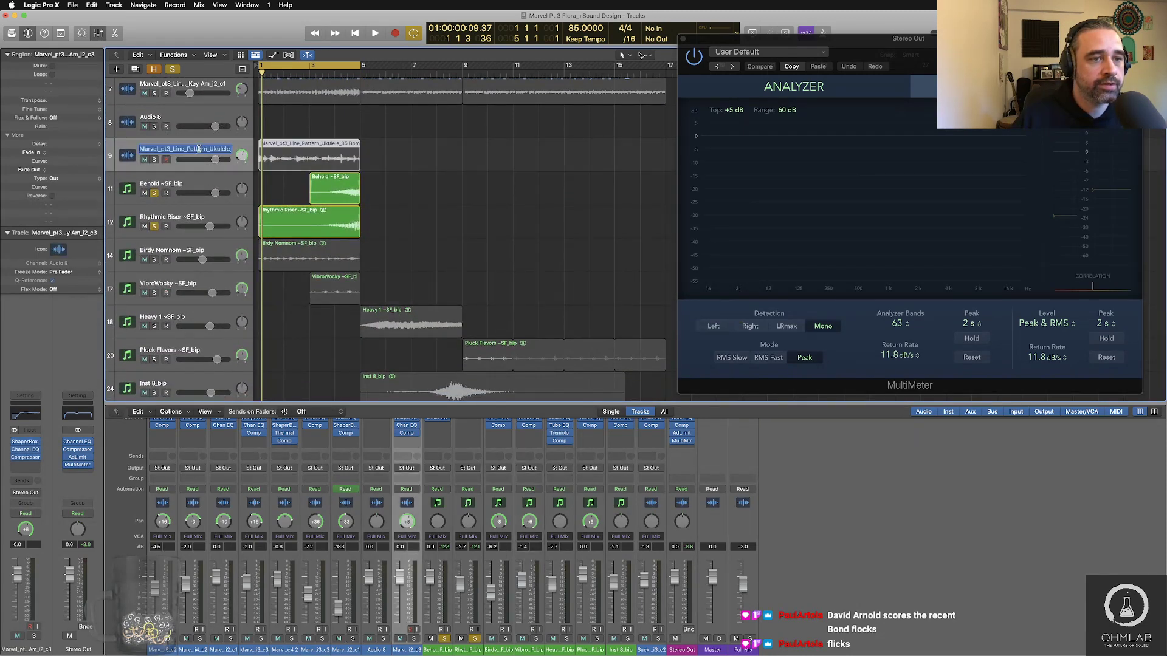
click(204, 186)
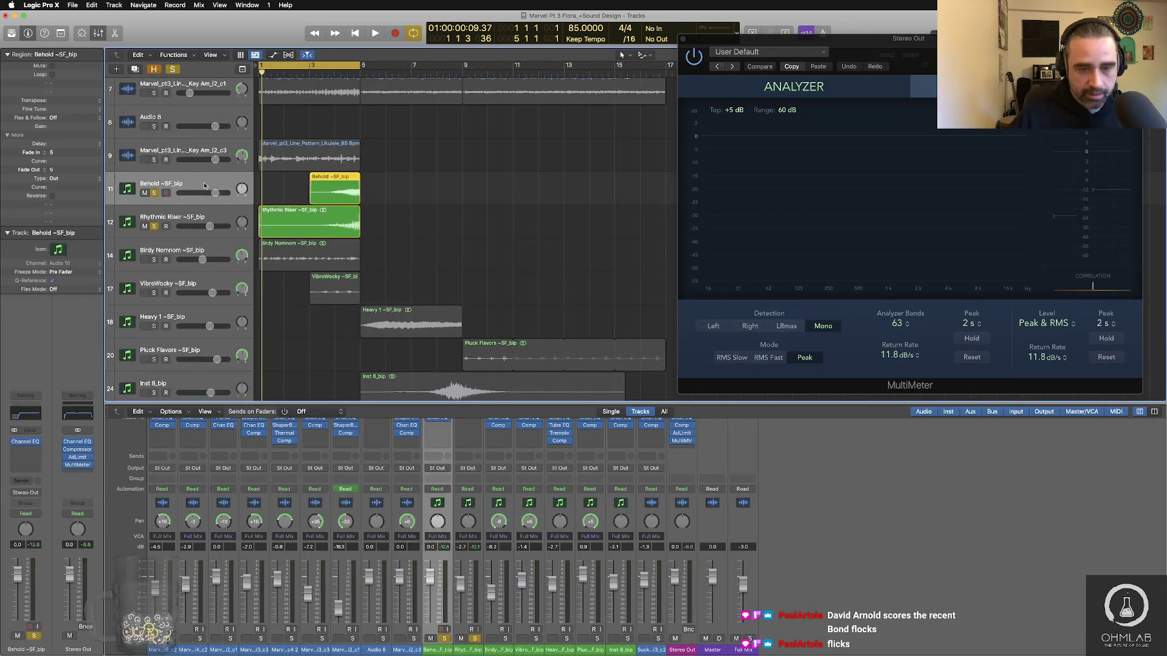
Step: Set up an offline 24-bit Wave bounce of bars 1 to 5 named Marvel_pt3_FX_Riser_Synthetic_85Bpm_Key Am_i2_c3
key(super+b)
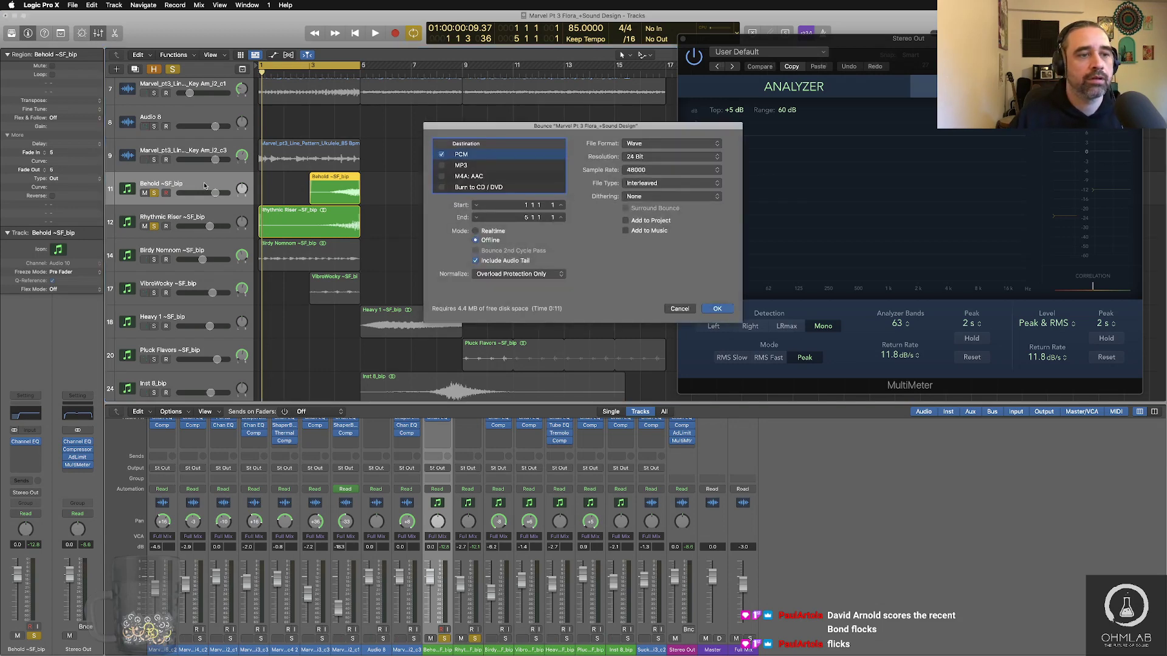
key(Return)
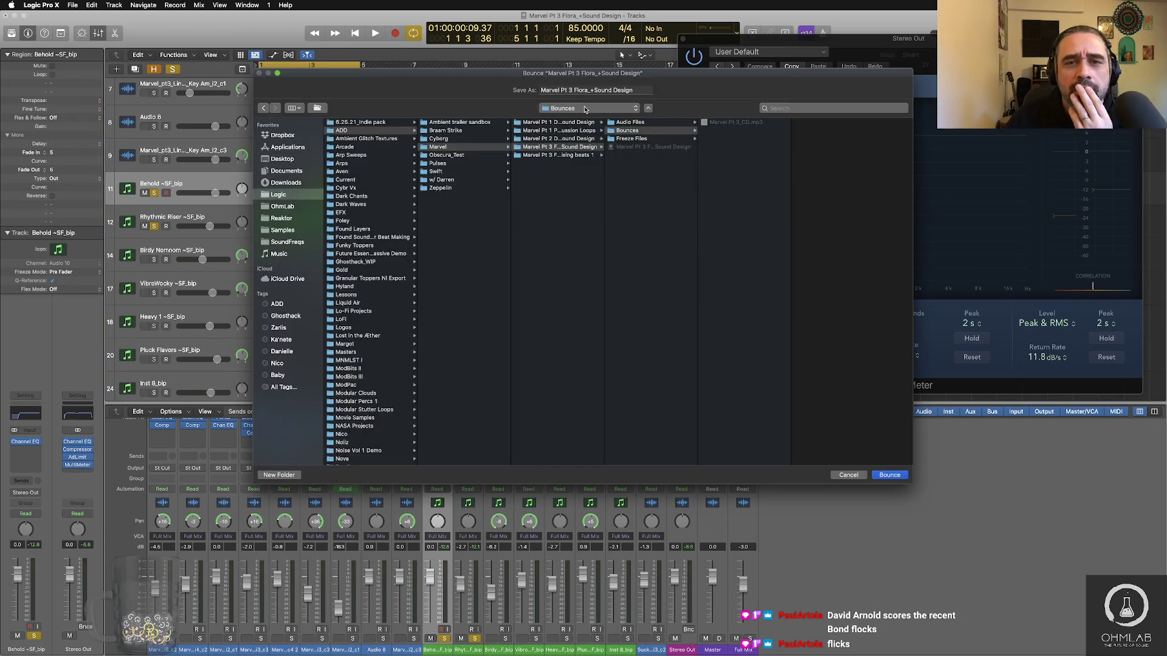
drag(635, 91, 436, 90)
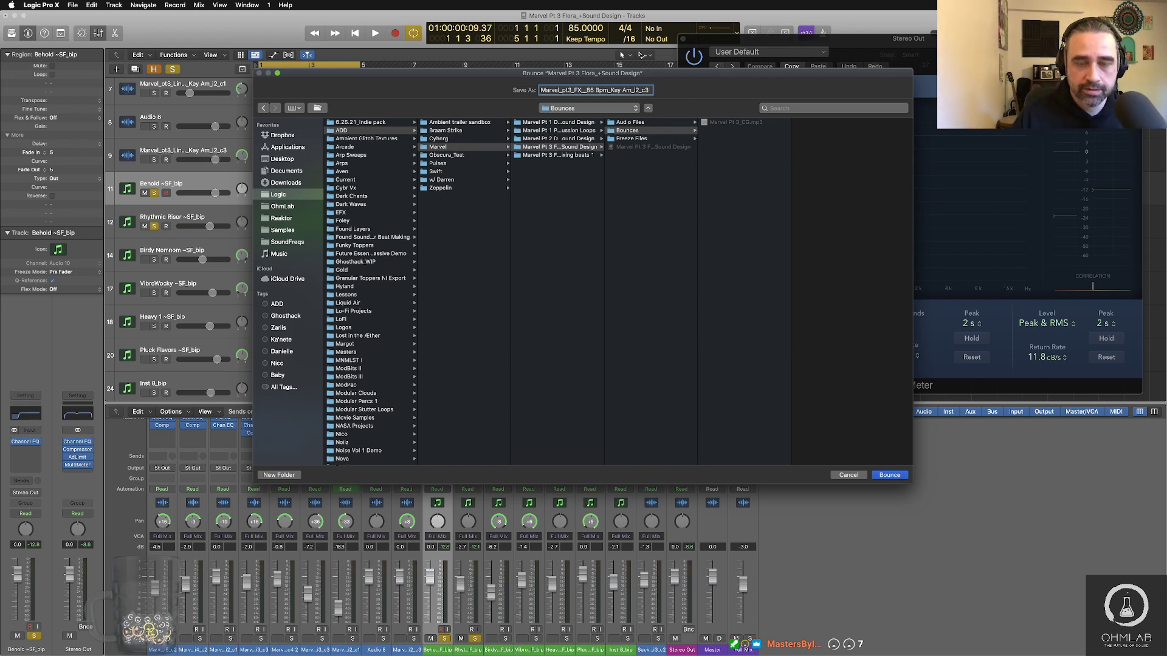
text(_)
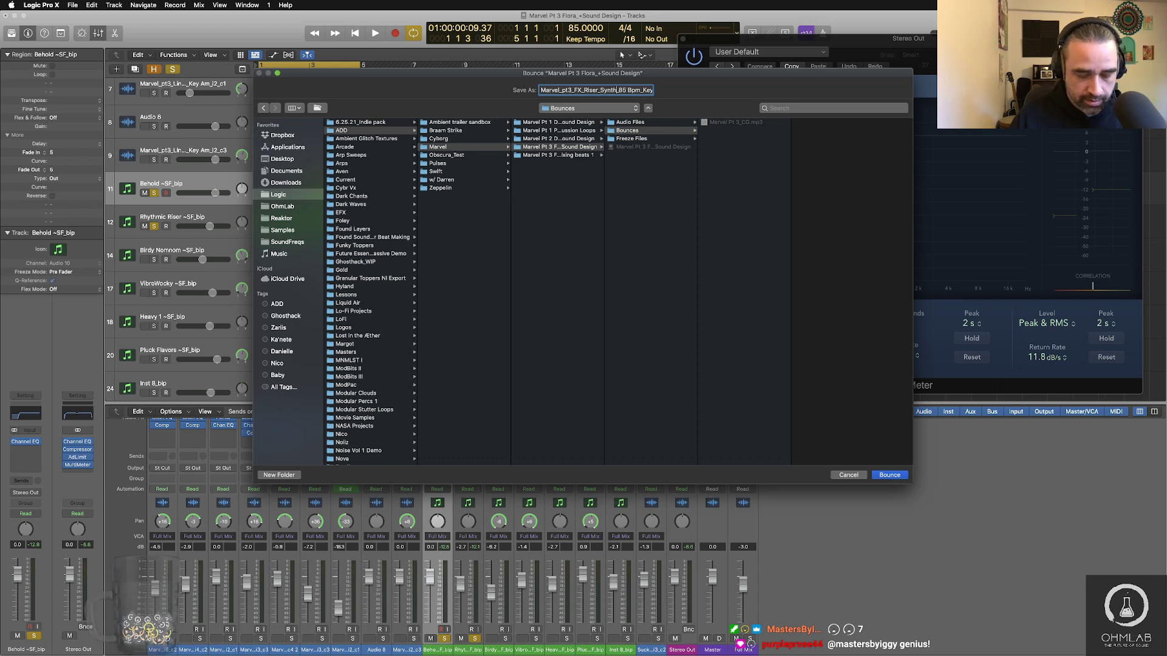
text(Synthetic_85Bpm_)
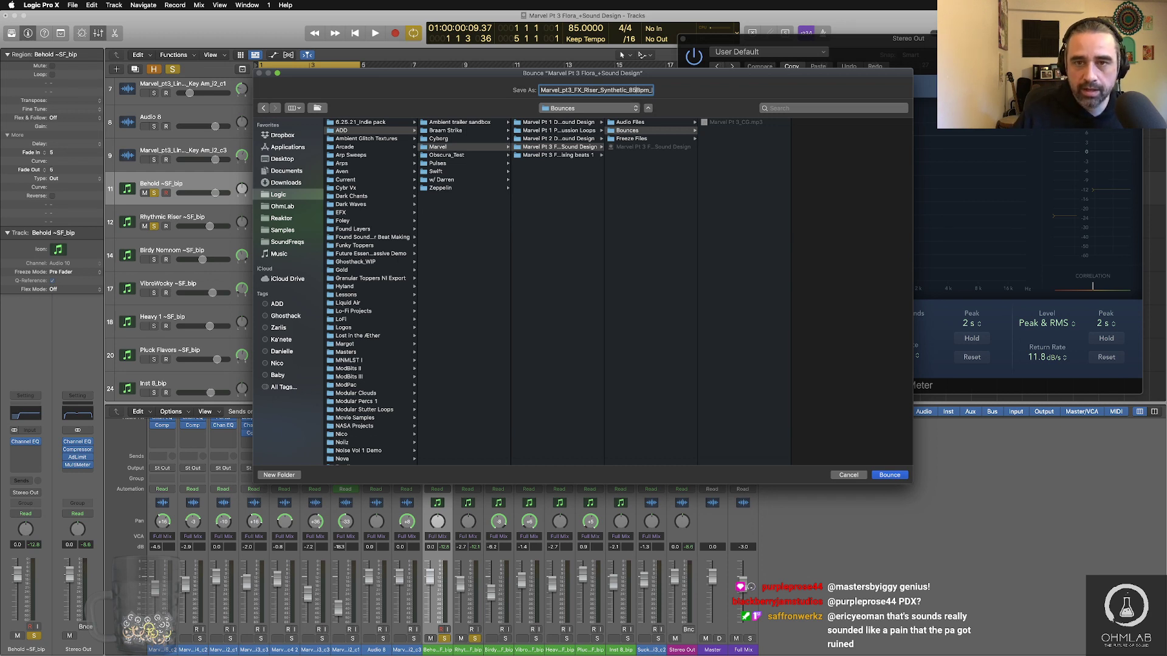
text(Key Am_l2_c3)
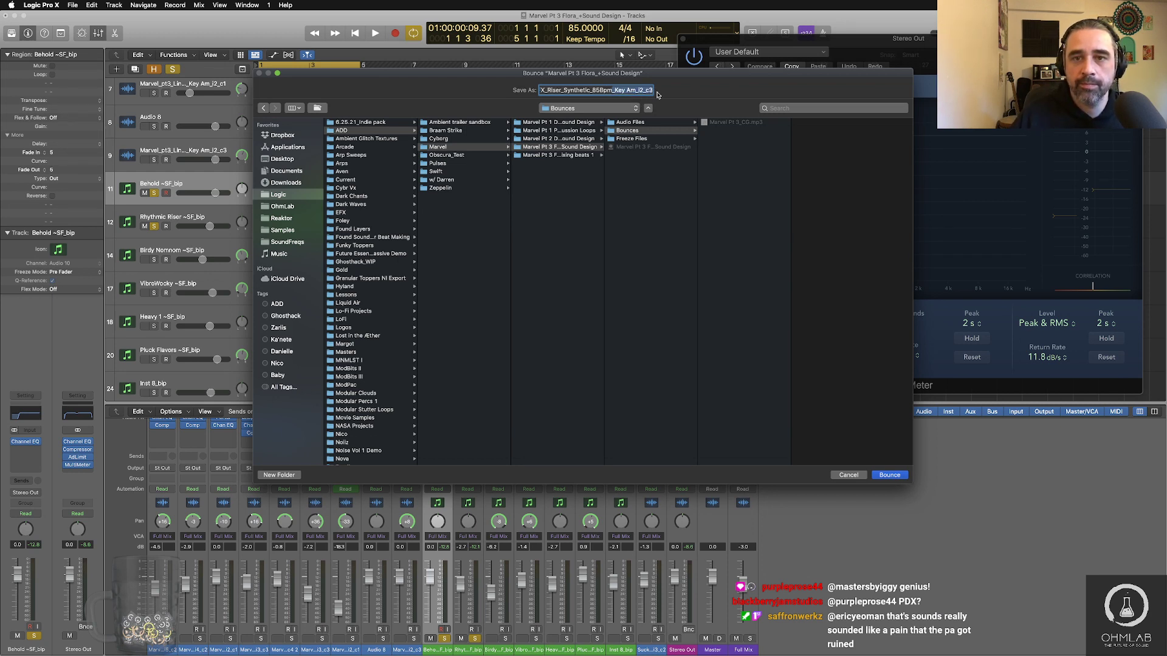
Step: Change the end of the bounce file name to Am_i3_c3 and bounce the riser into the Bounces folder
click(625, 90)
key(BackSpace)
key(BackSpace)
key(BackSpace)
key(BackSpace)
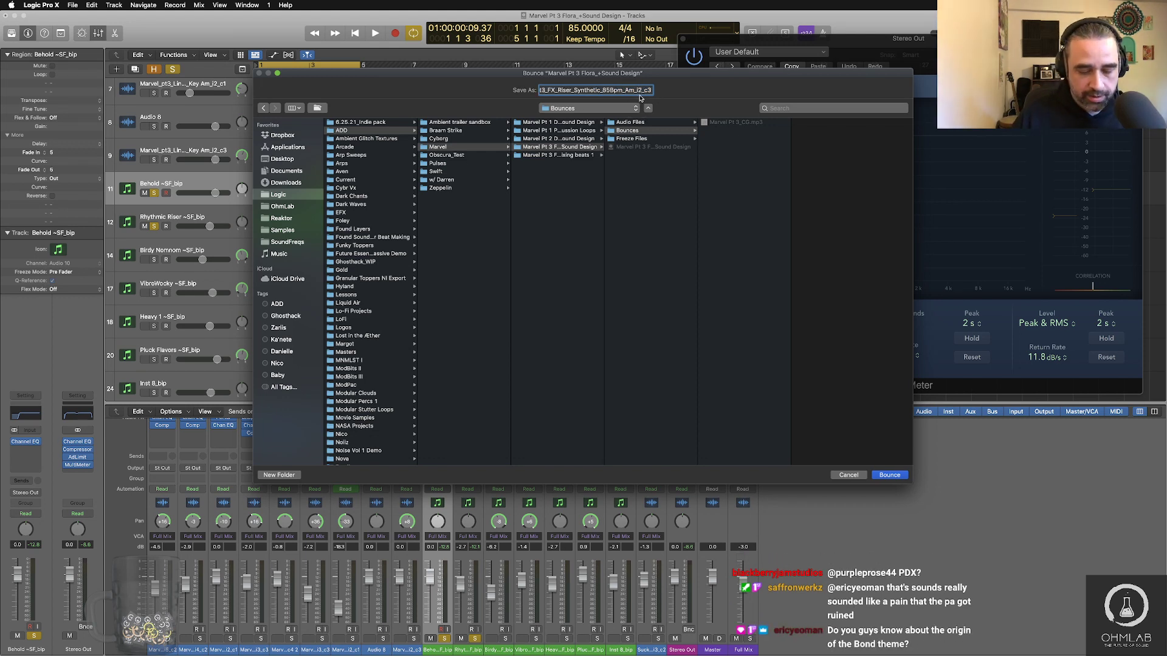
key(BackSpace)
text(3)
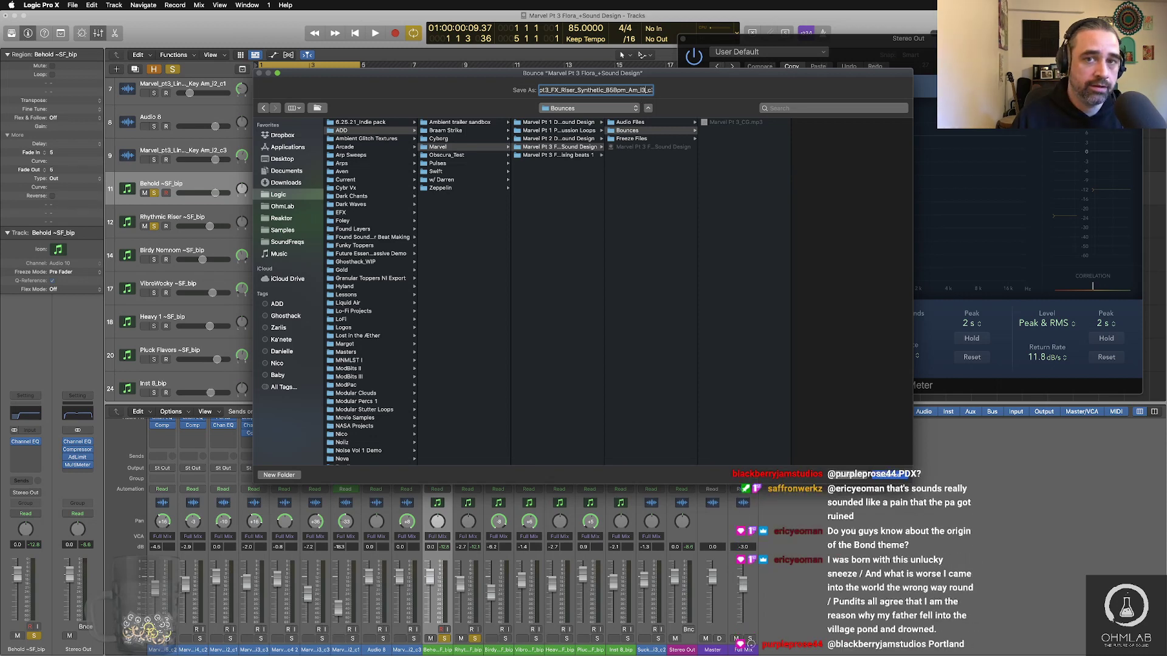
click(650, 90)
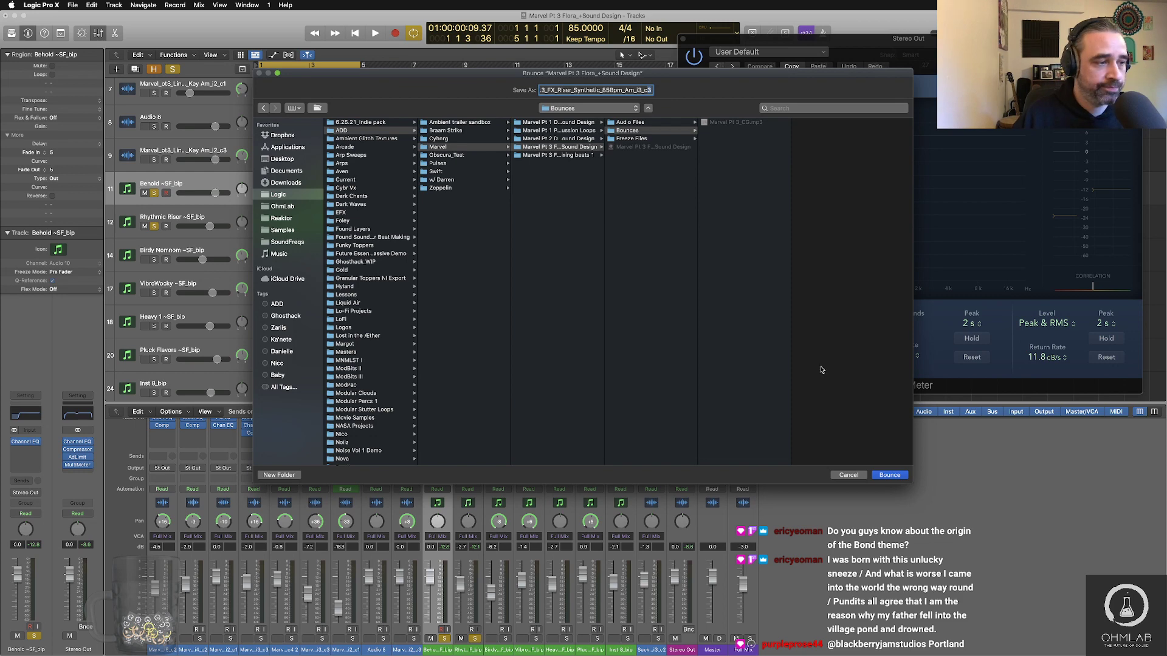
click(890, 476)
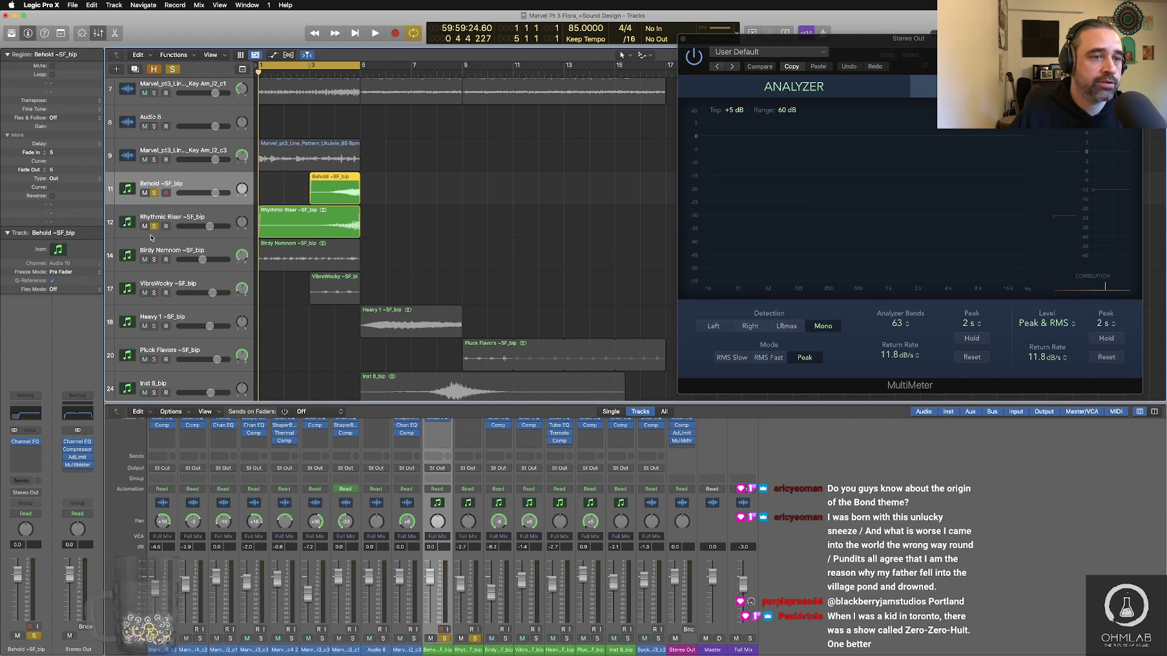
Step: Unsolo Behold and Rhythmic Riser, and audition the Birdy Nomnom and VibroWocky tracks together in solo
click(176, 154)
click(154, 226)
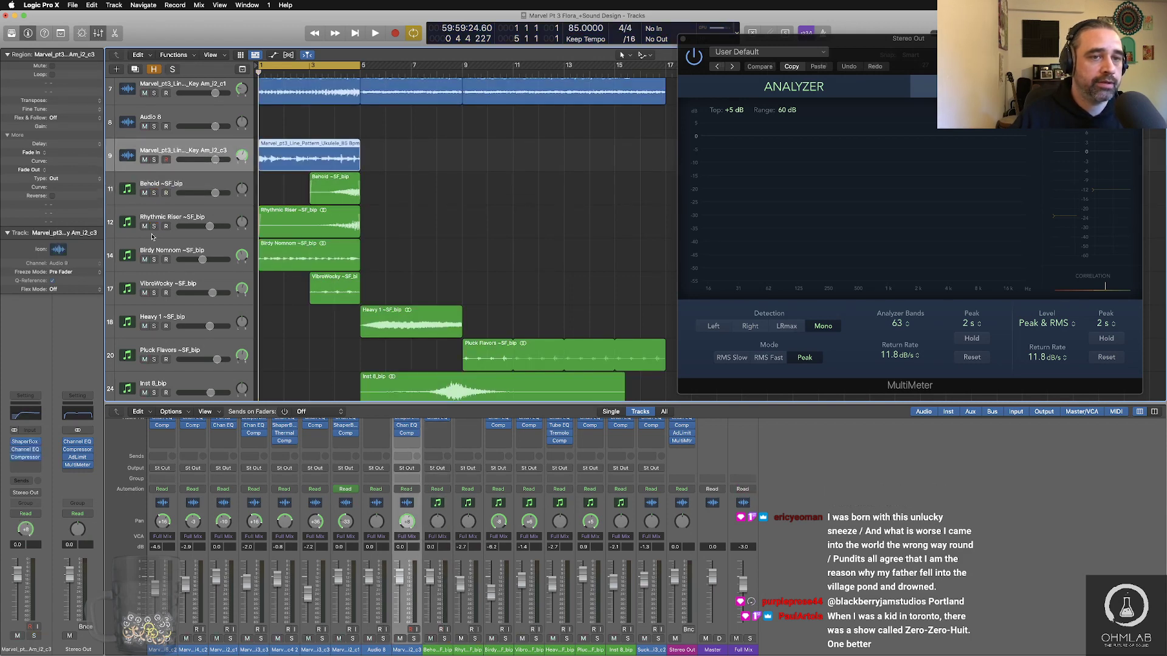
scroll(216, 180, down, 2)
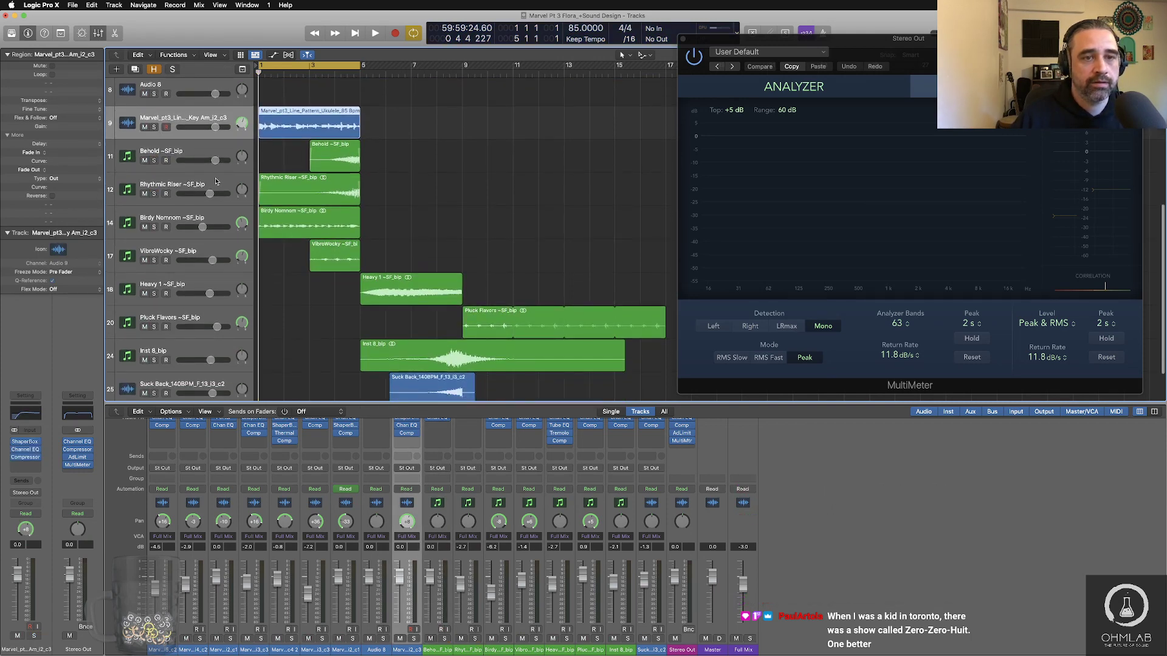
scroll(216, 180, down, 2)
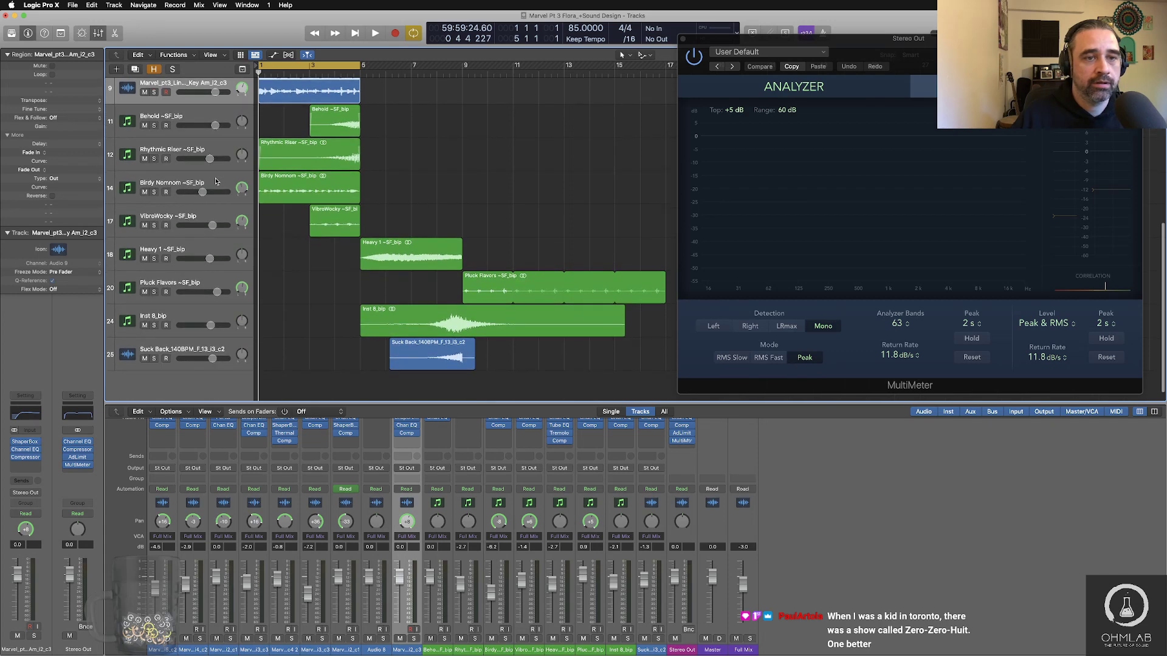
click(155, 193)
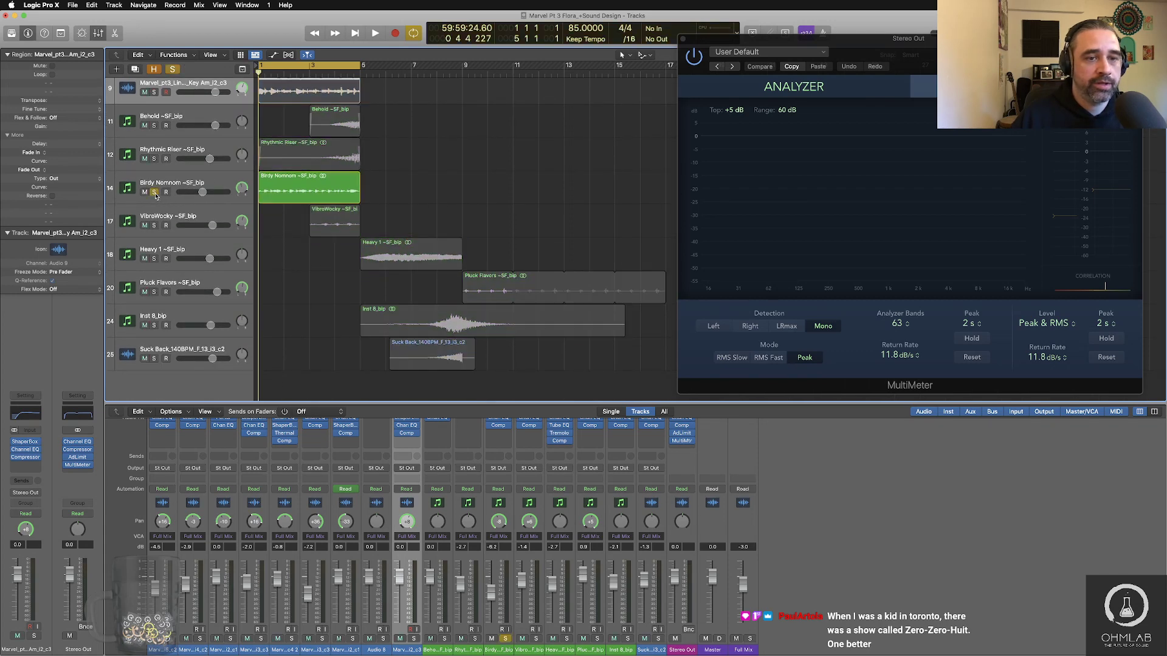
click(154, 225)
key(space)
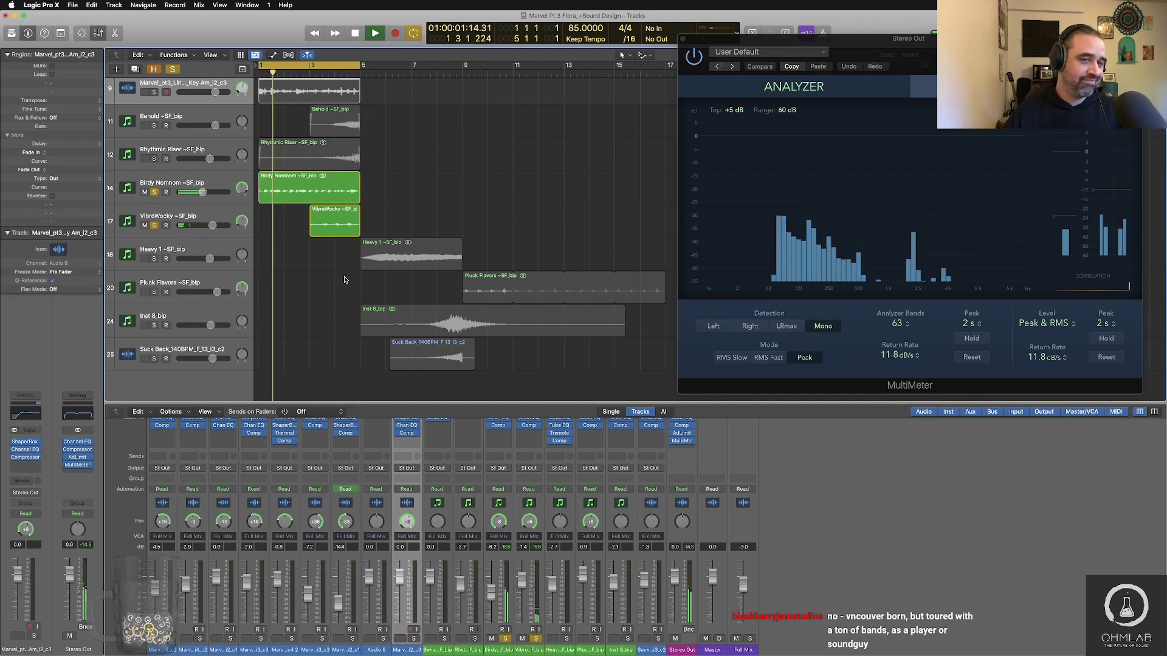
key(space)
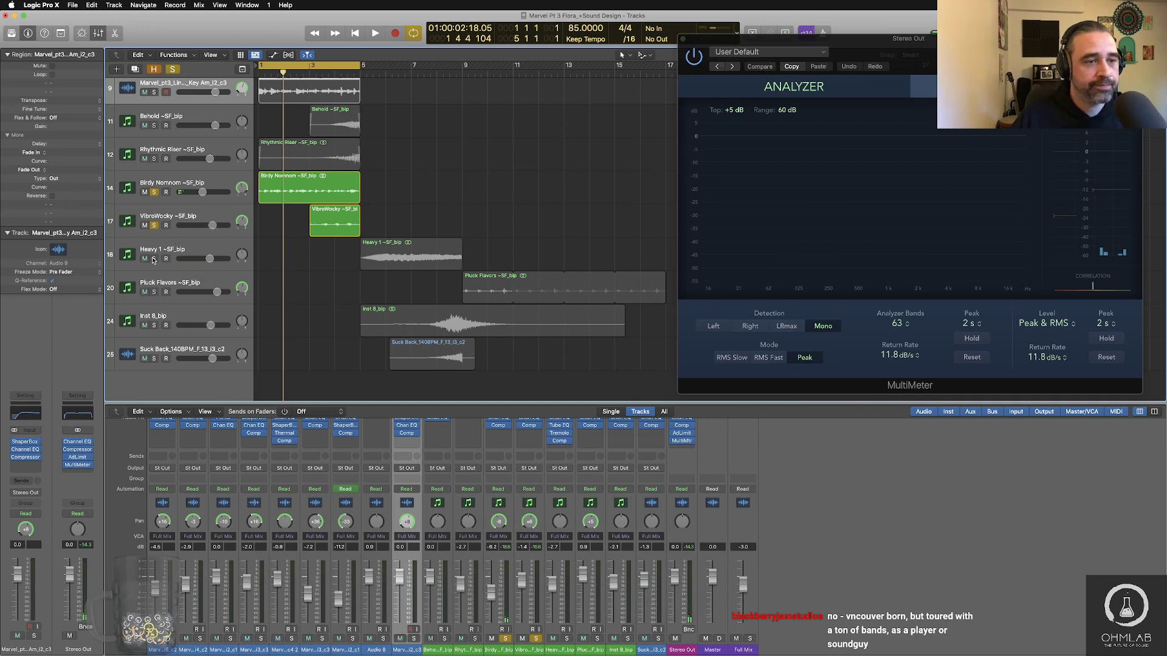
Step: Solo only the Heavy 1 track, set the cycle range to its region, and play it
click(154, 259)
click(154, 192)
click(154, 225)
click(232, 255)
click(262, 71)
click(407, 243)
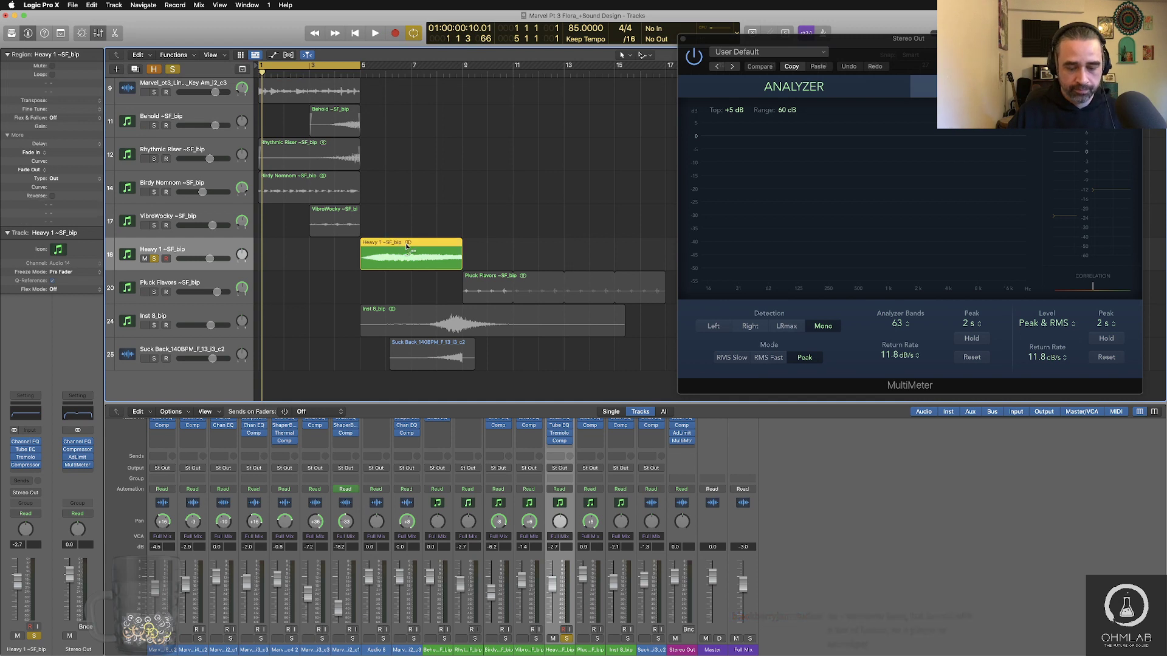
key(u)
key(space)
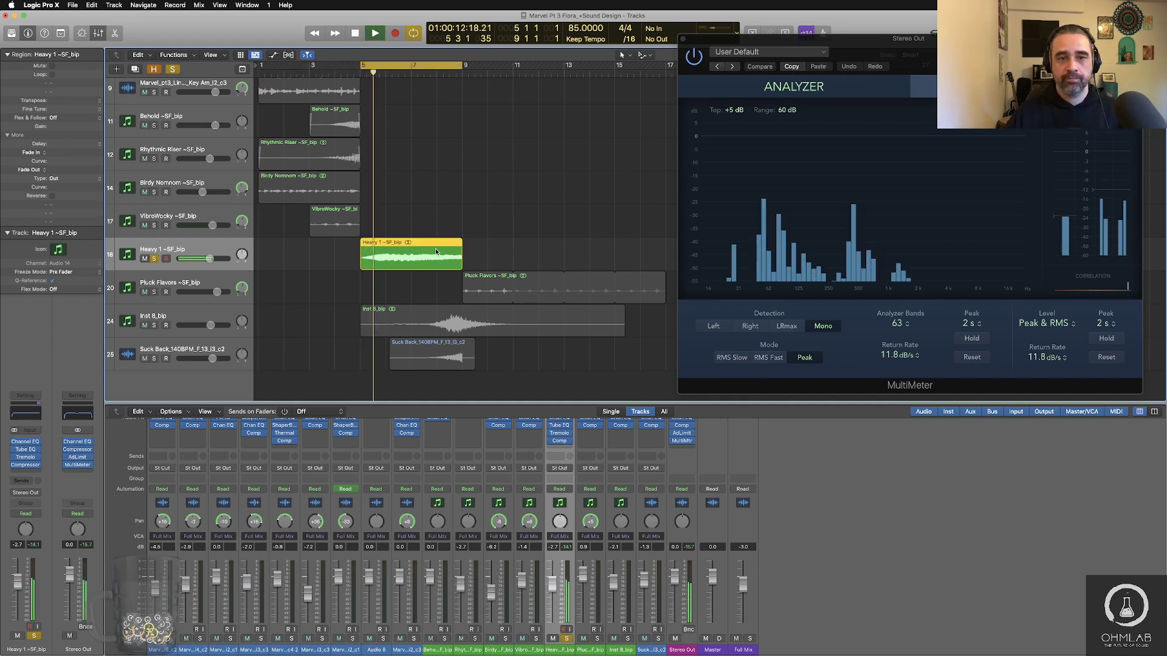
Step: Extend the Heavy 1 region and its cycle range to near the end of bar 10, and set the track volume to -0.9 dB
drag(462, 264, 497, 252)
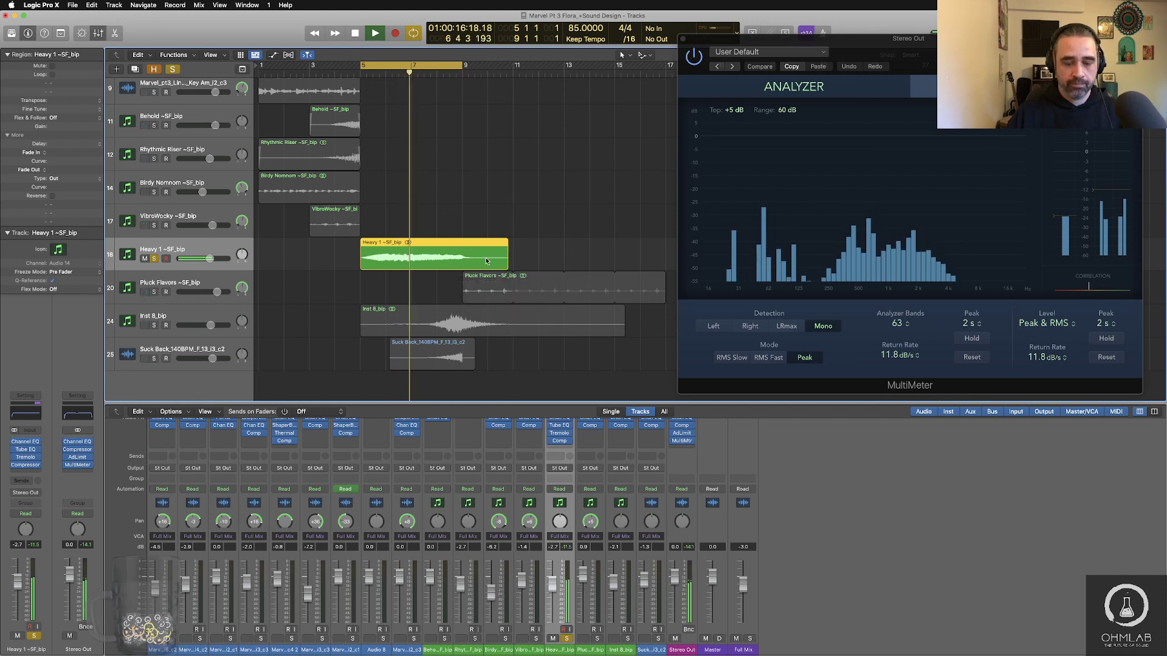
key(u)
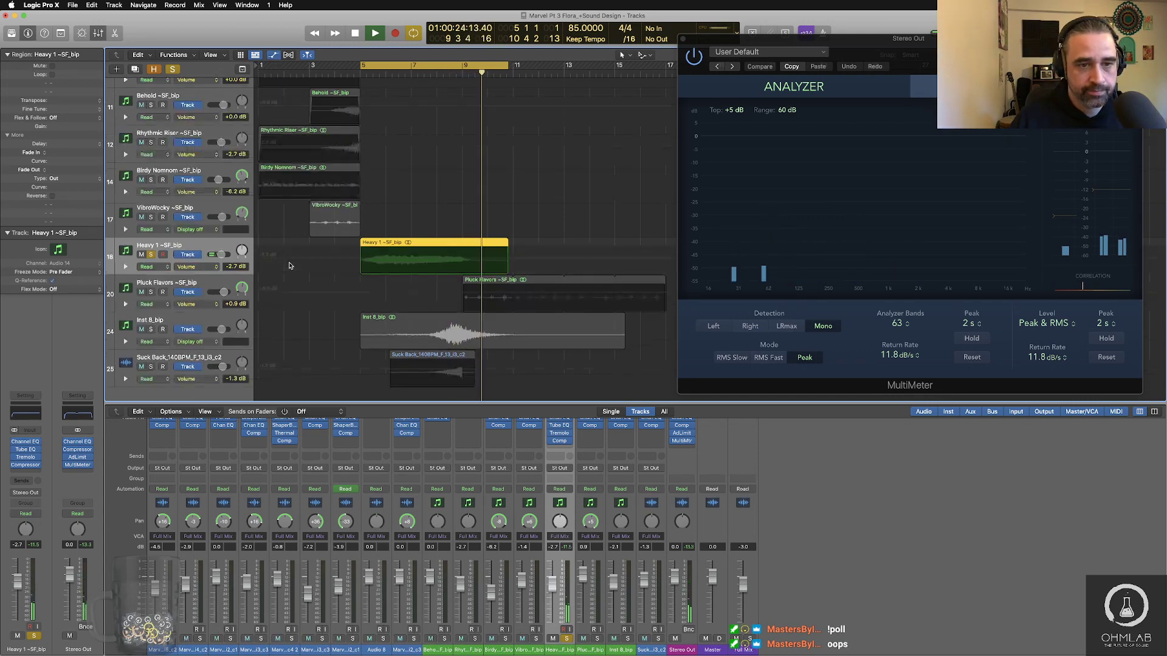
drag(209, 258, 213, 258)
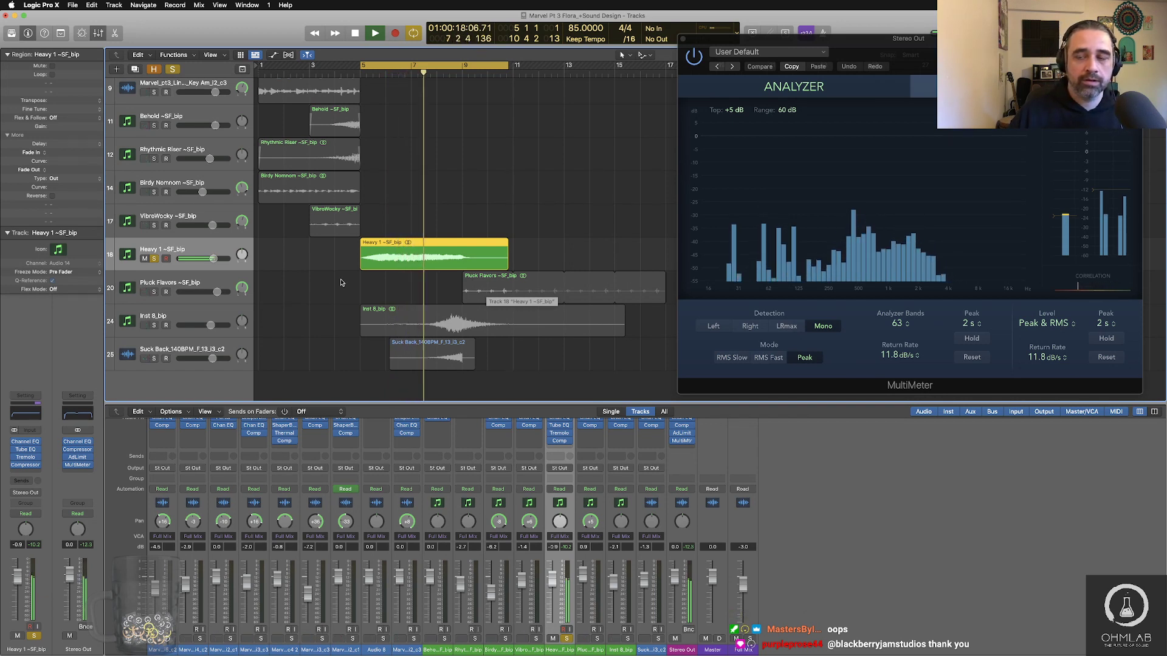
key(space)
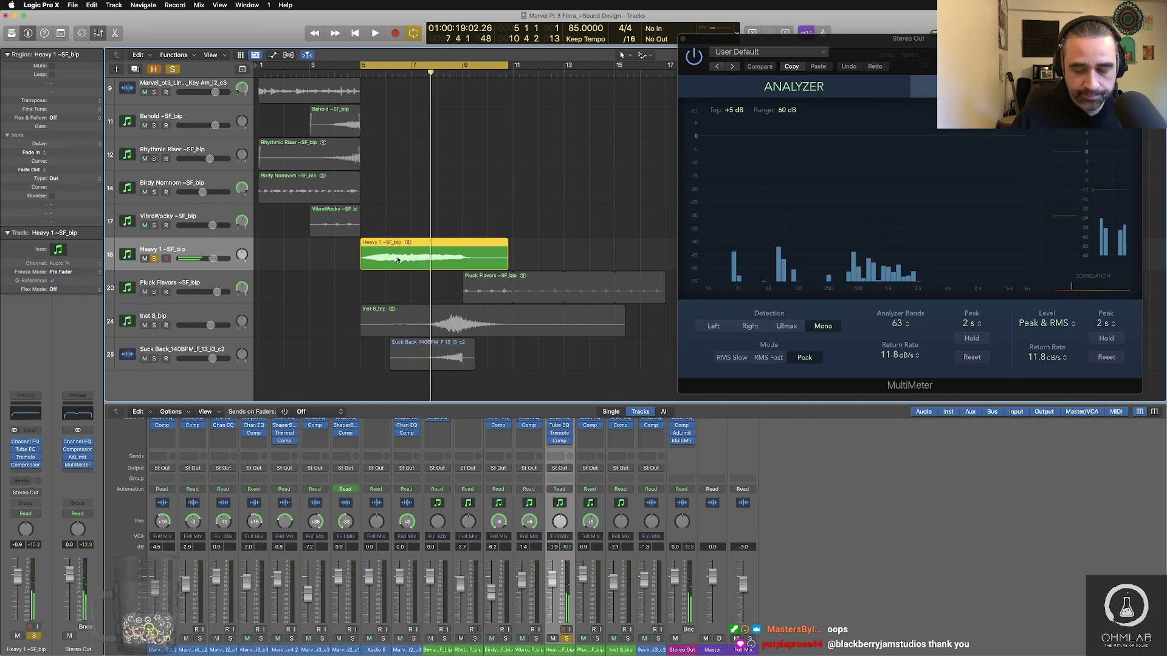
Step: Bounce the Heavy 1 layer under a file name beginning with Marvel_pt3_FX_Swell_Bass_Synthetic_85Bpm_Am_i4
key(super+b)
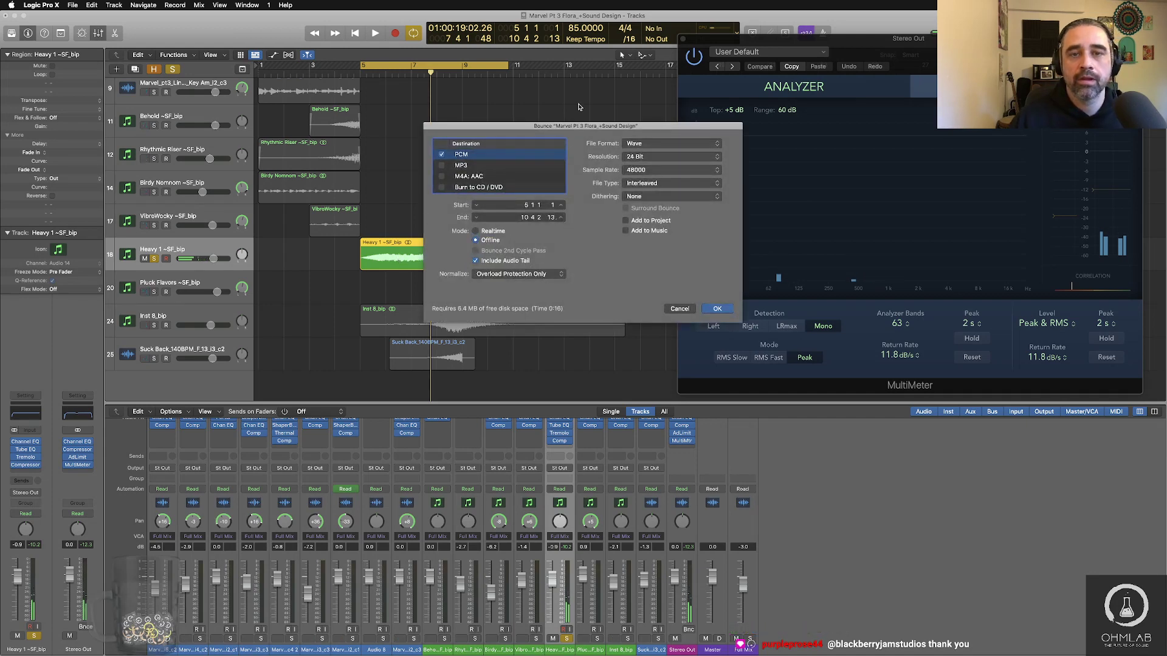
key(Return)
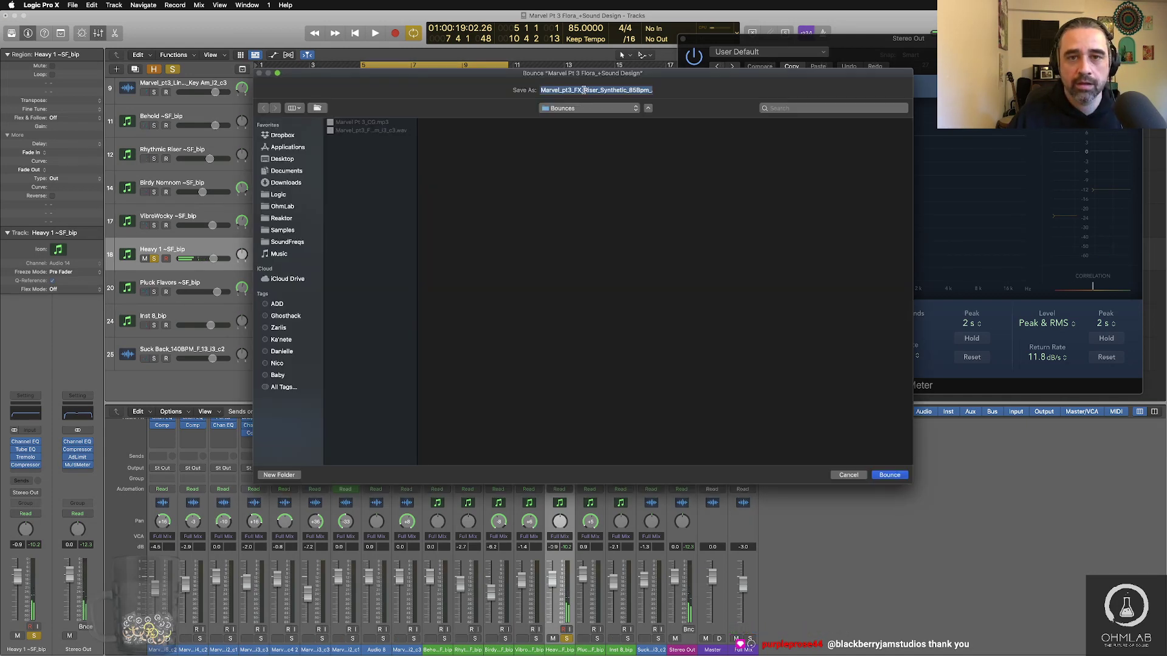
click(591, 89)
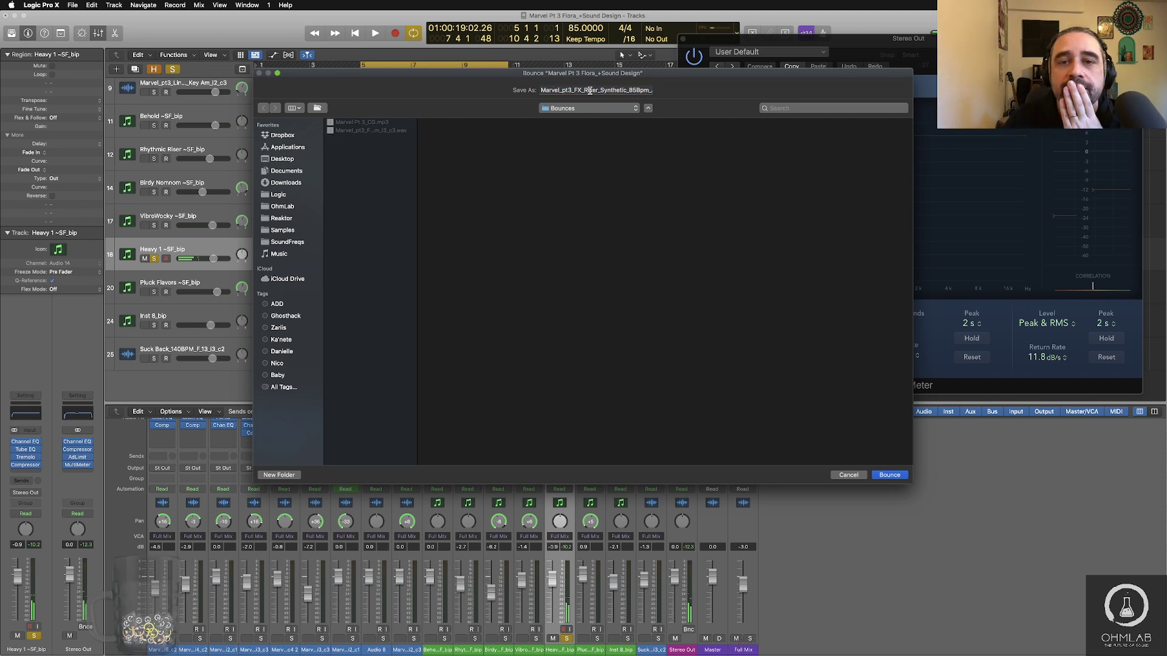
double_click(590, 90)
click(598, 90)
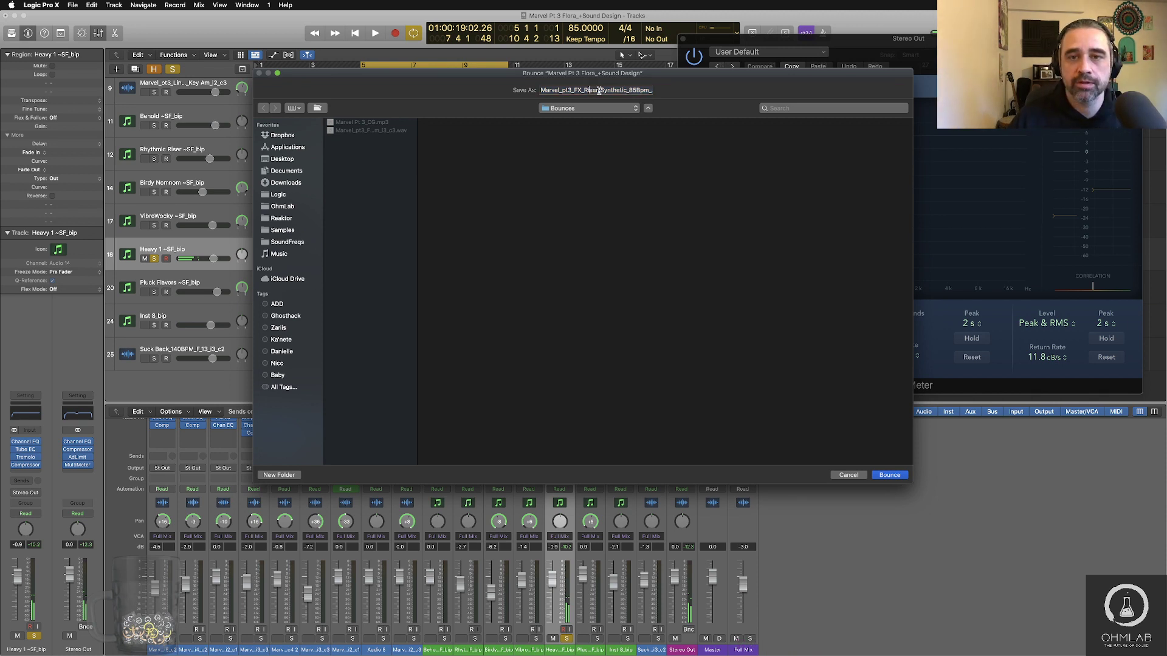
text(Swell)
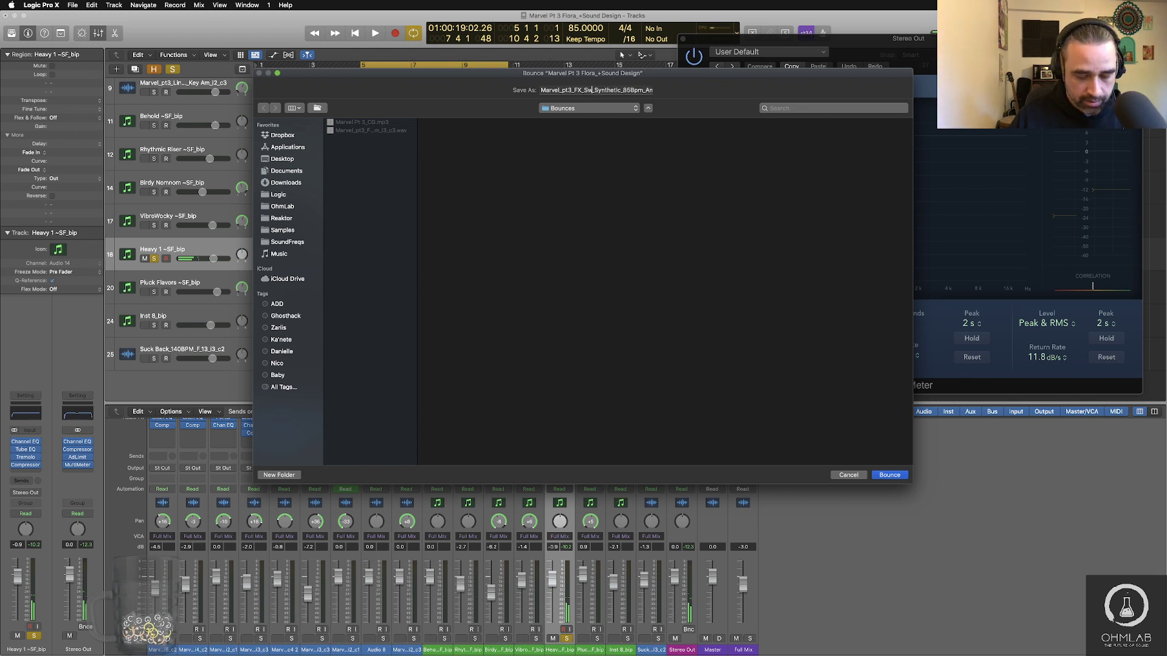
text(_ba)
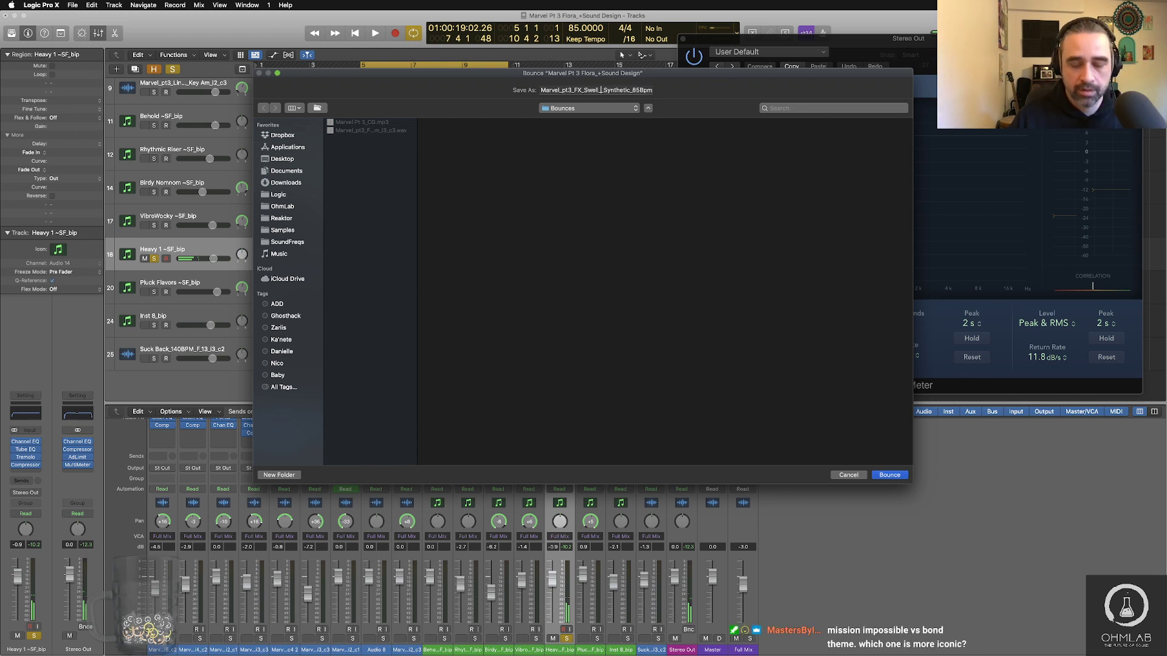
drag(636, 90, 657, 96)
click(646, 90)
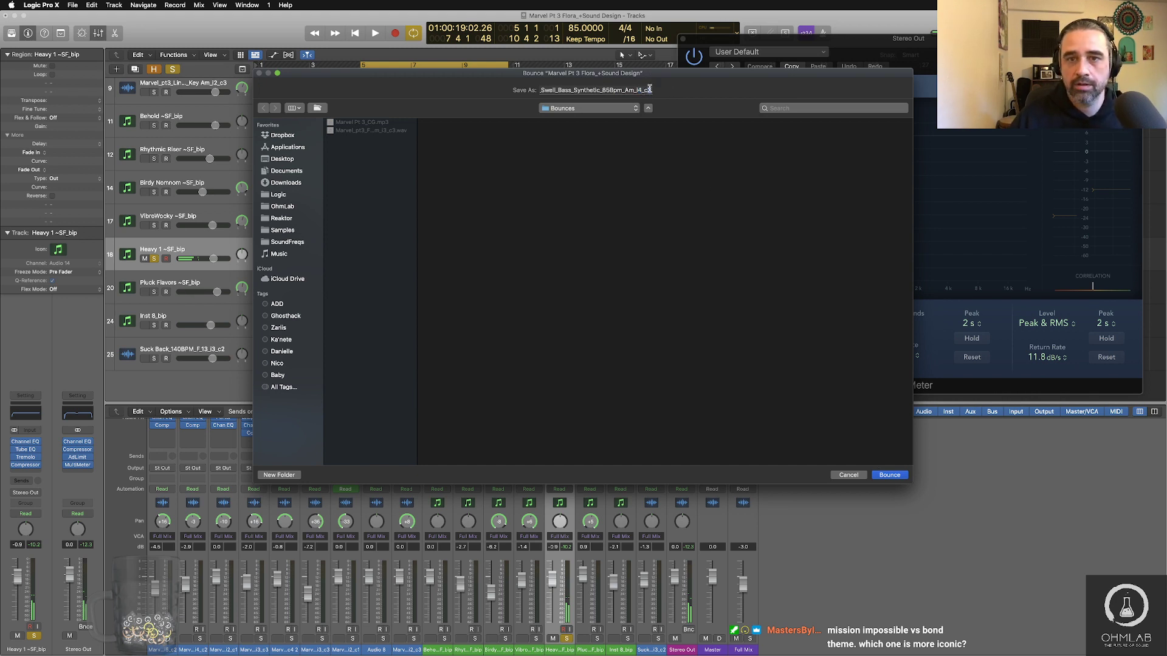
click(889, 474)
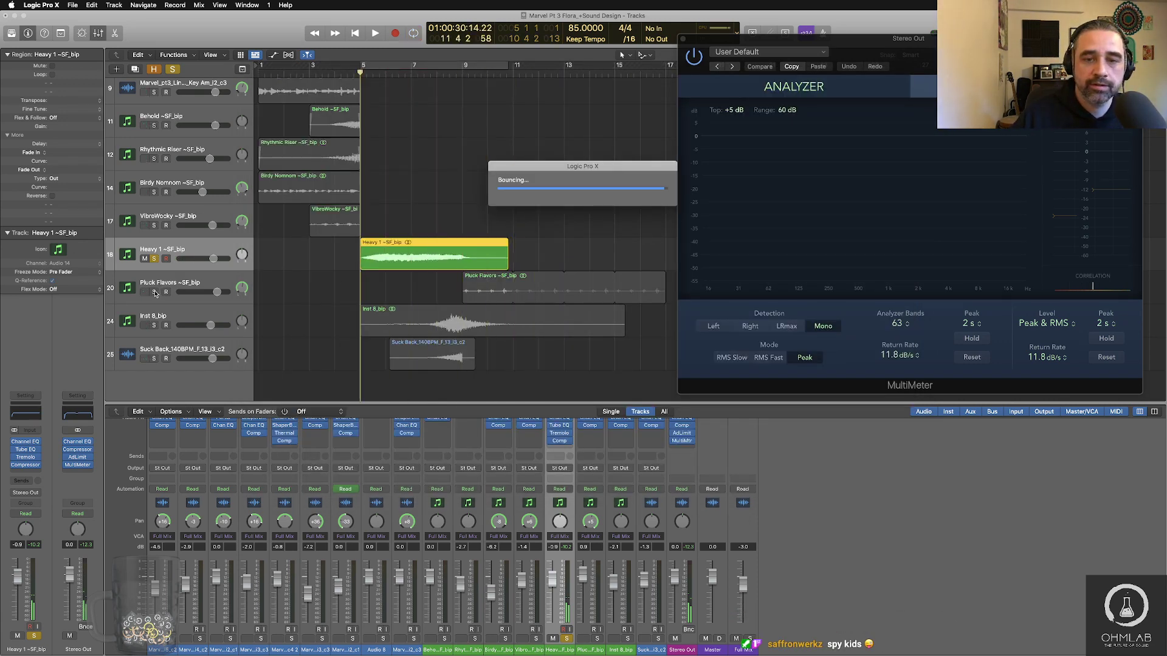
Step: Solo the Pluck Flavors track, shorten its looped region to bars 9–10, fit the cycle range to it, and play it
click(155, 293)
click(155, 293)
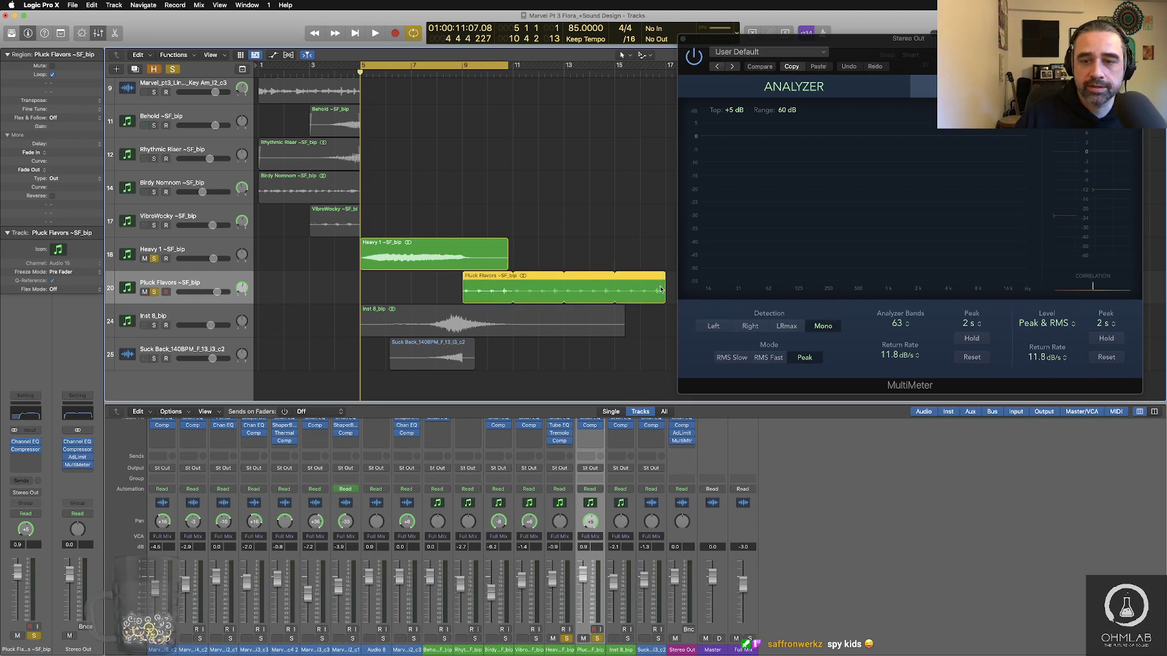
drag(666, 277, 512, 286)
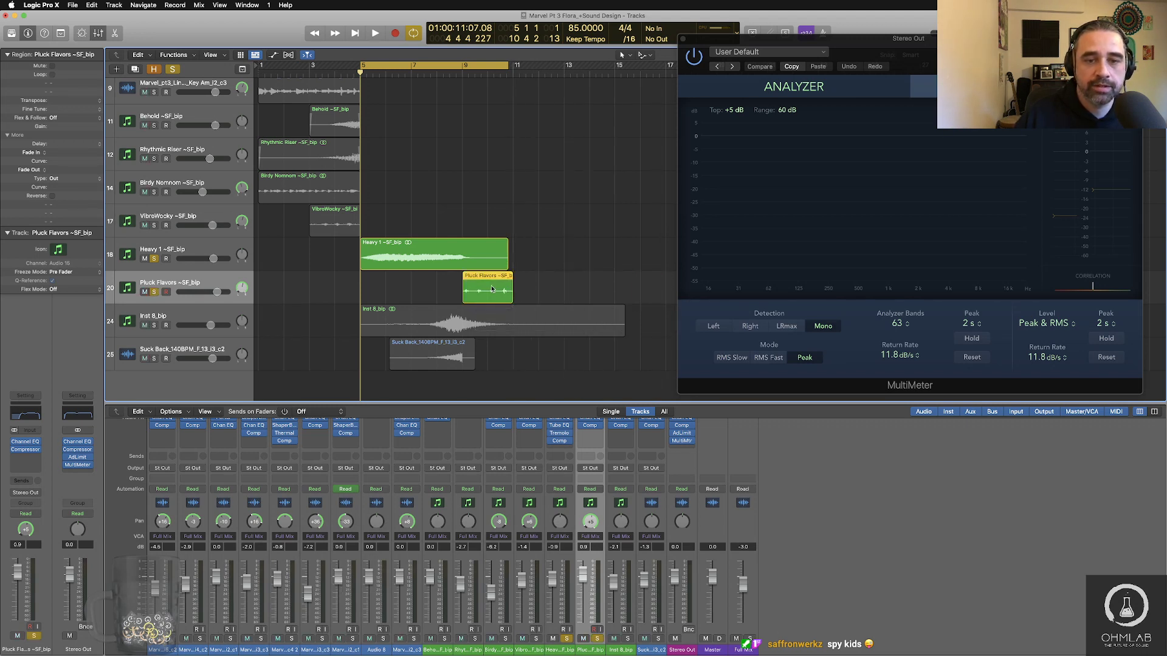
key(super+u)
key(space)
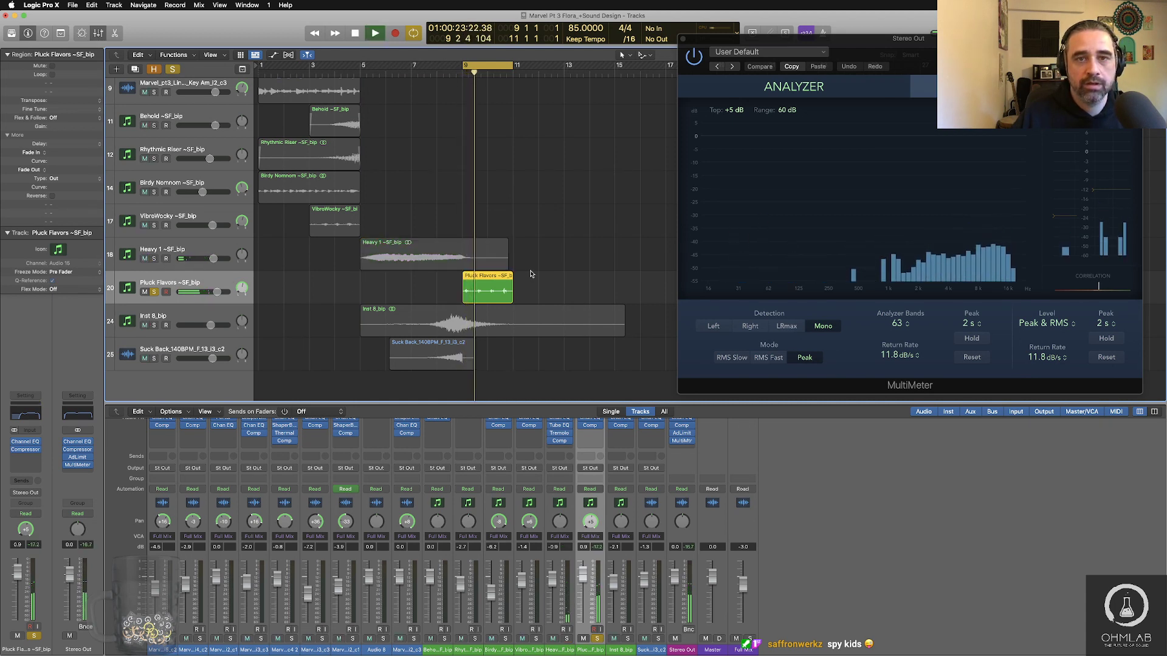
key(space)
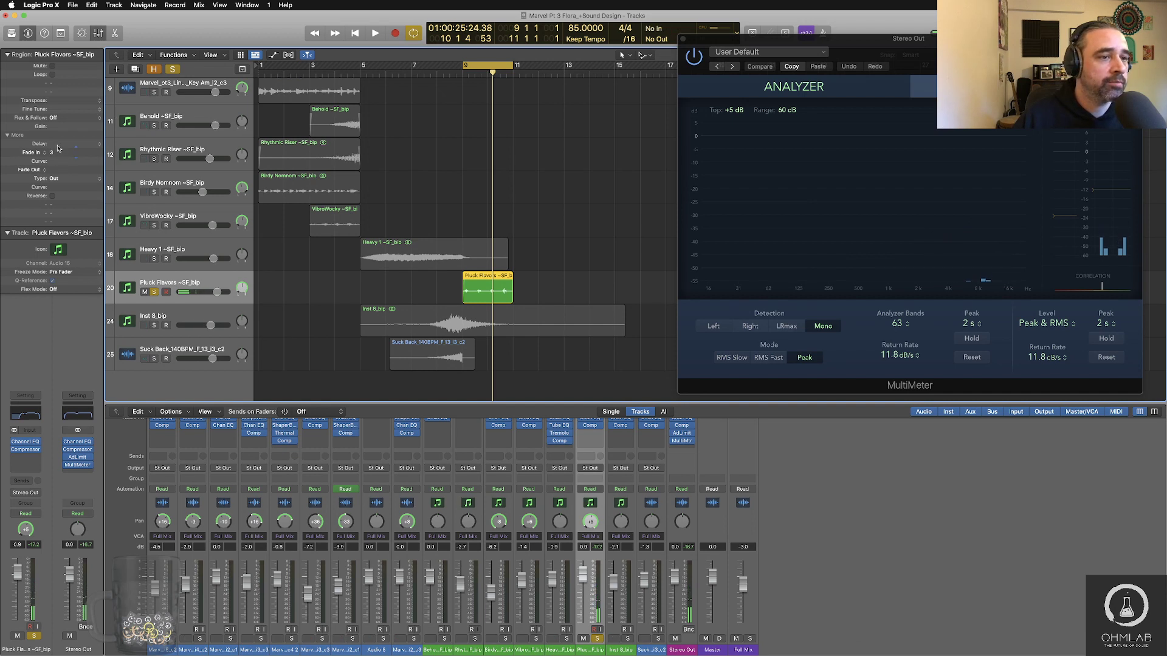
Step: Give the Pluck Flavors region a fade-in and fade-out of 5 and a gain of +3.9 dB, checking it by playback
key(space)
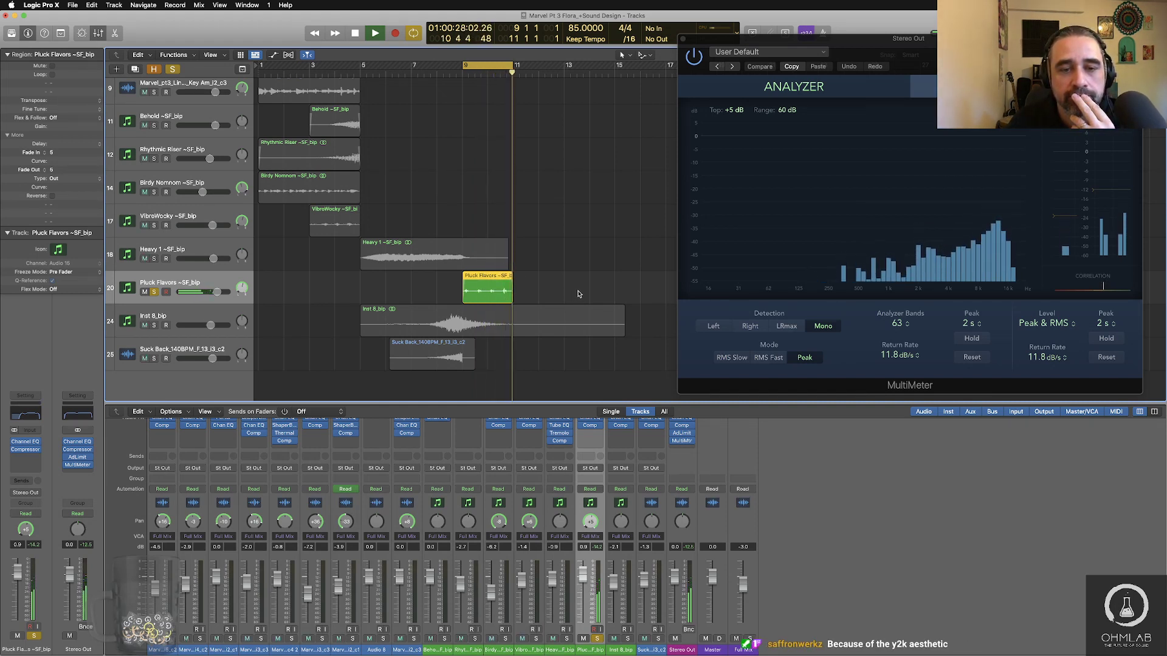
key(space)
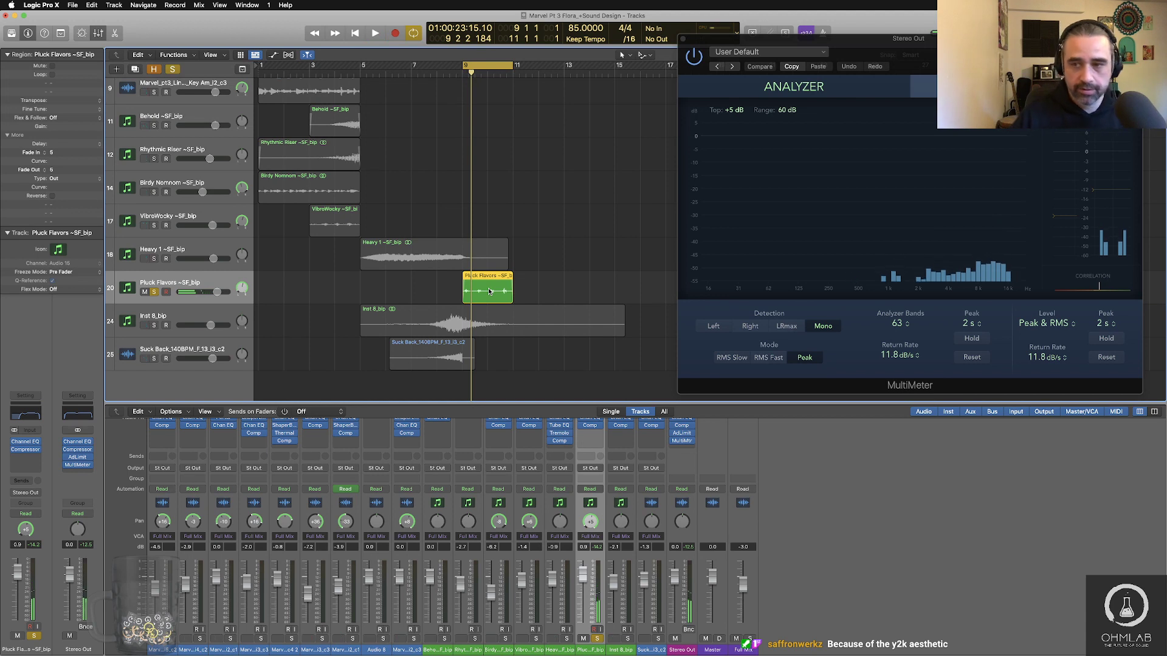
key(space)
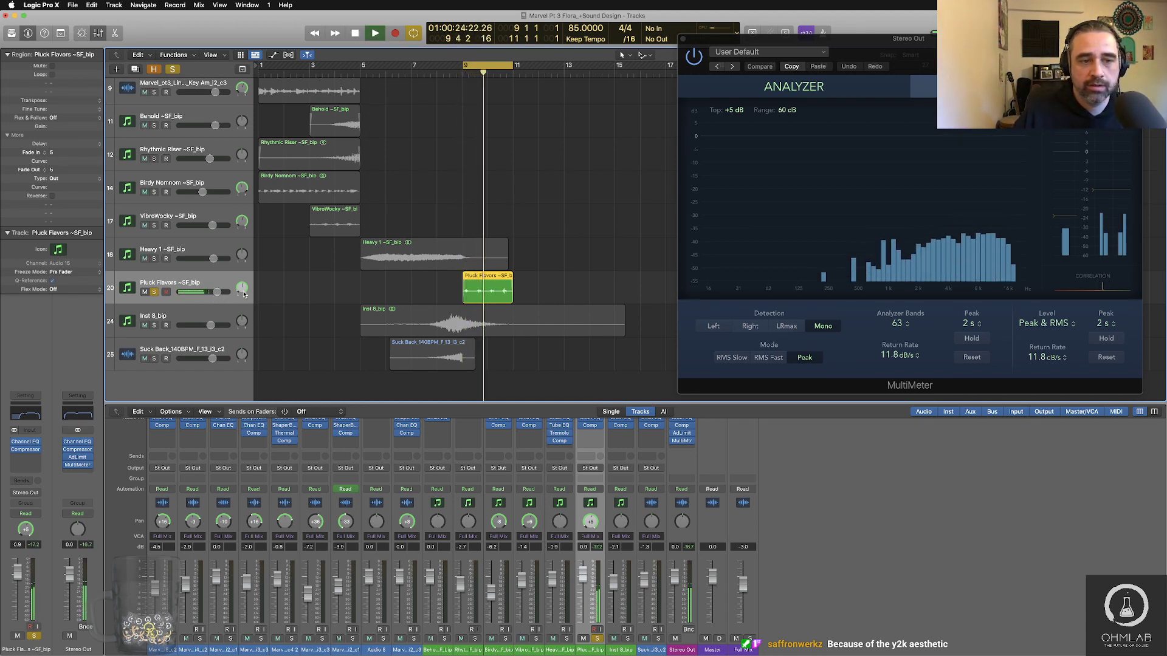
mouse_move(242, 293)
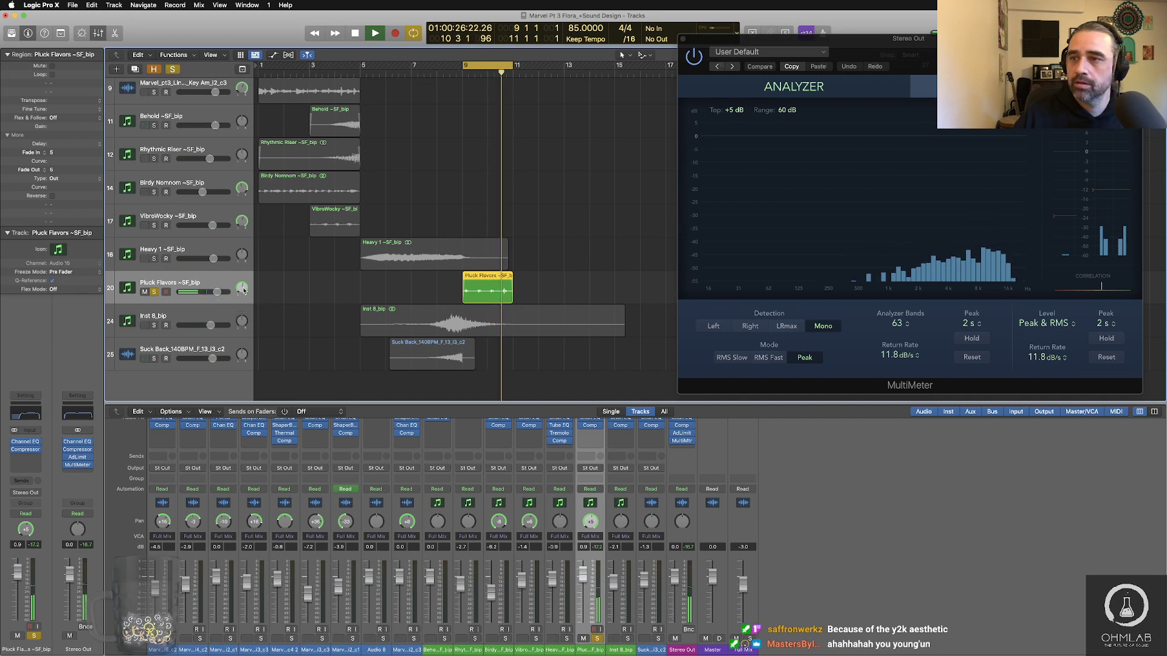
key(space)
drag(53, 125, 53, 108)
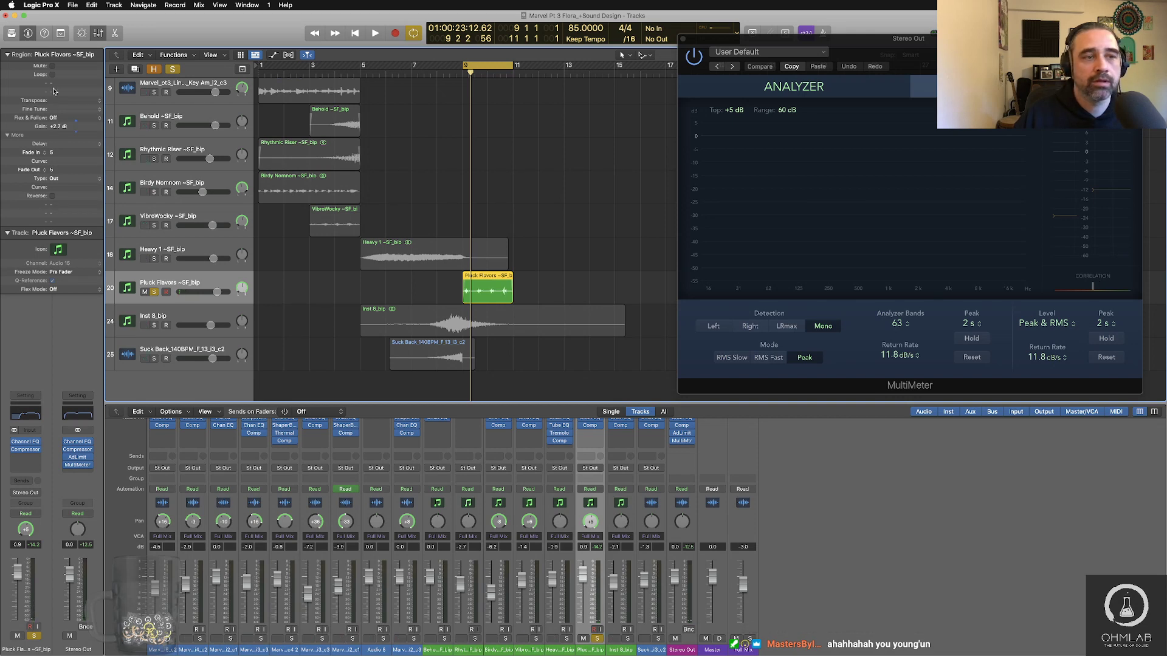
key(space)
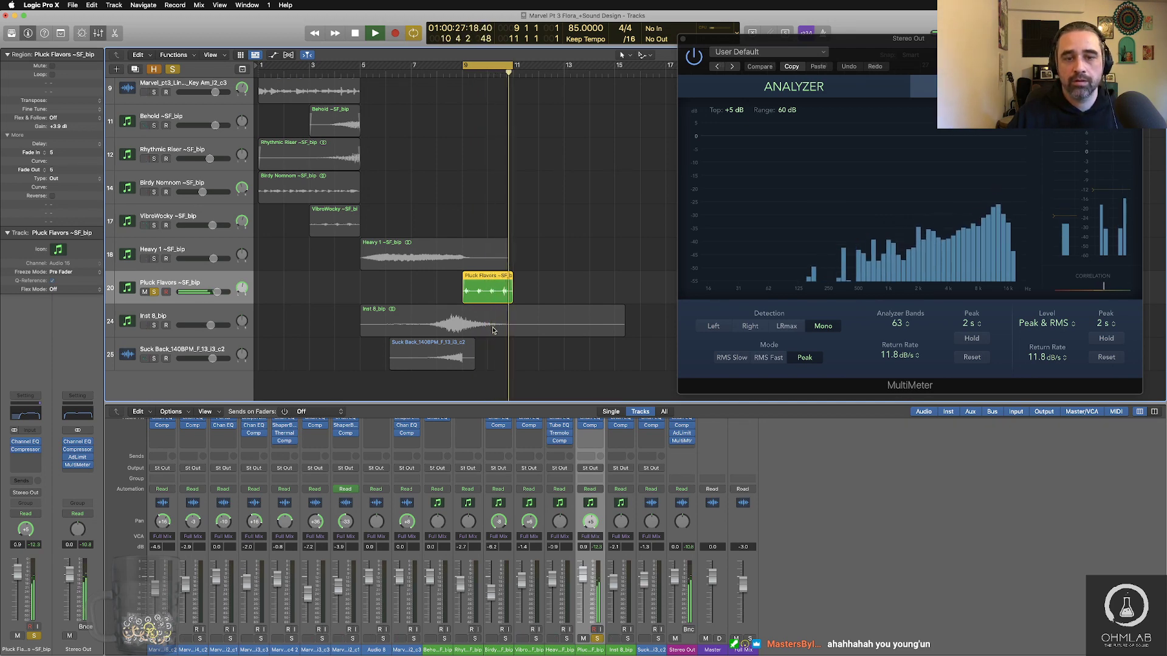
key(space)
Step: Bounce the Pluck Flavors layer as Marvel_pt3_FX_Pulse_Reversal_Synthetic_85Bpm_Am_i3_c3
key(super+b)
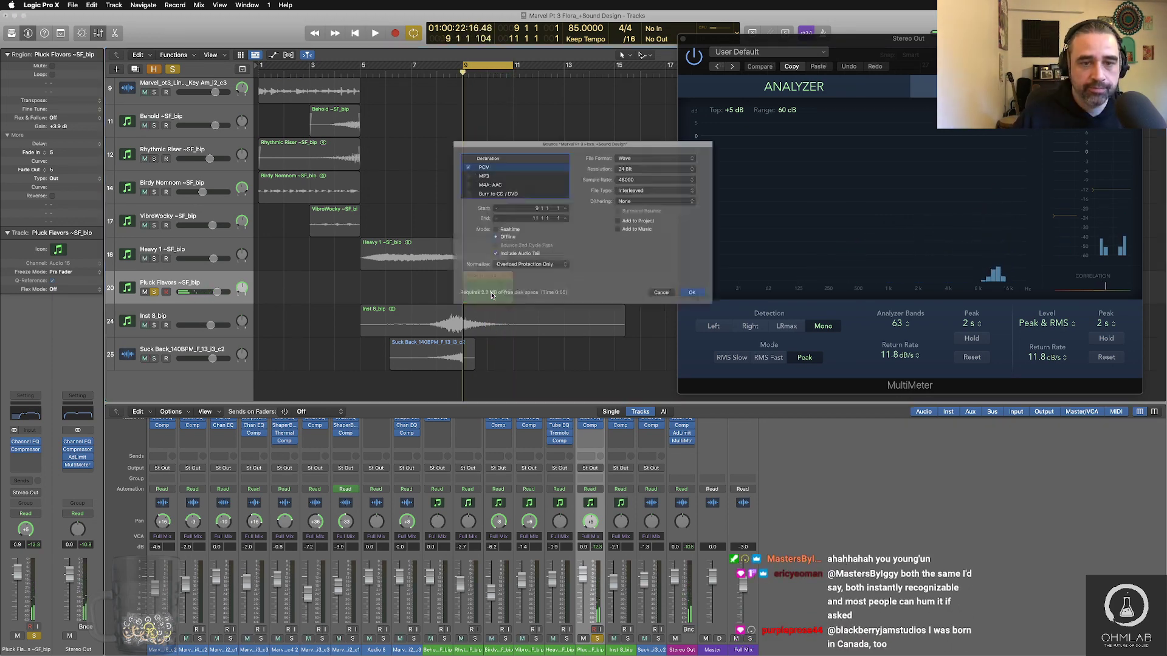
key(Return)
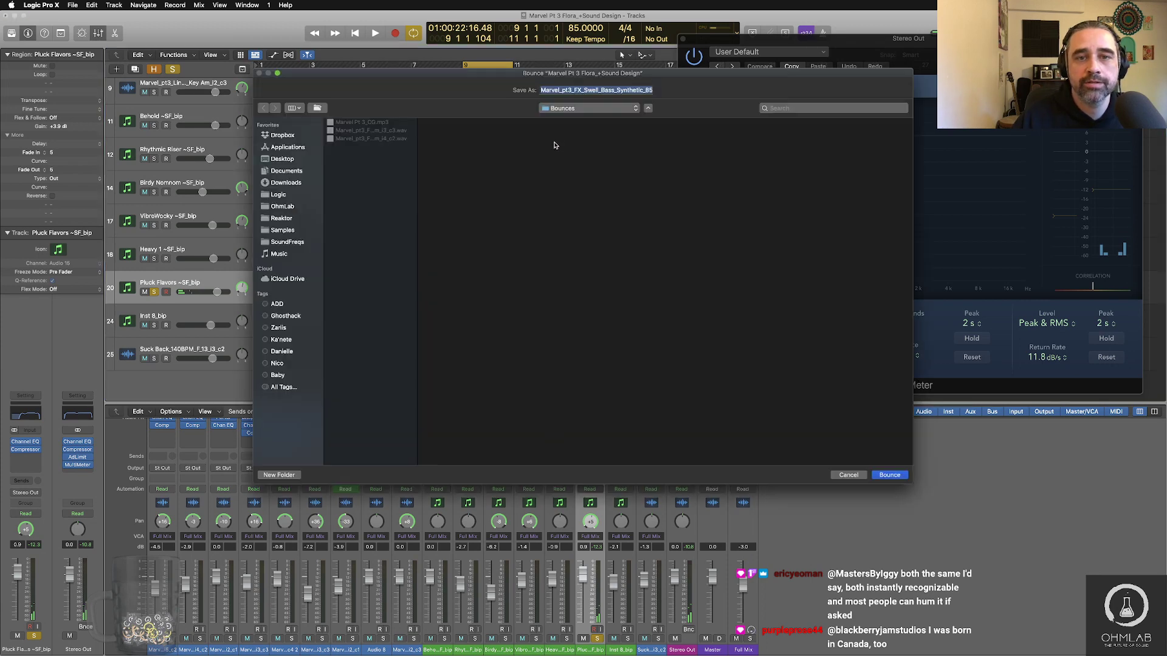
click(576, 90)
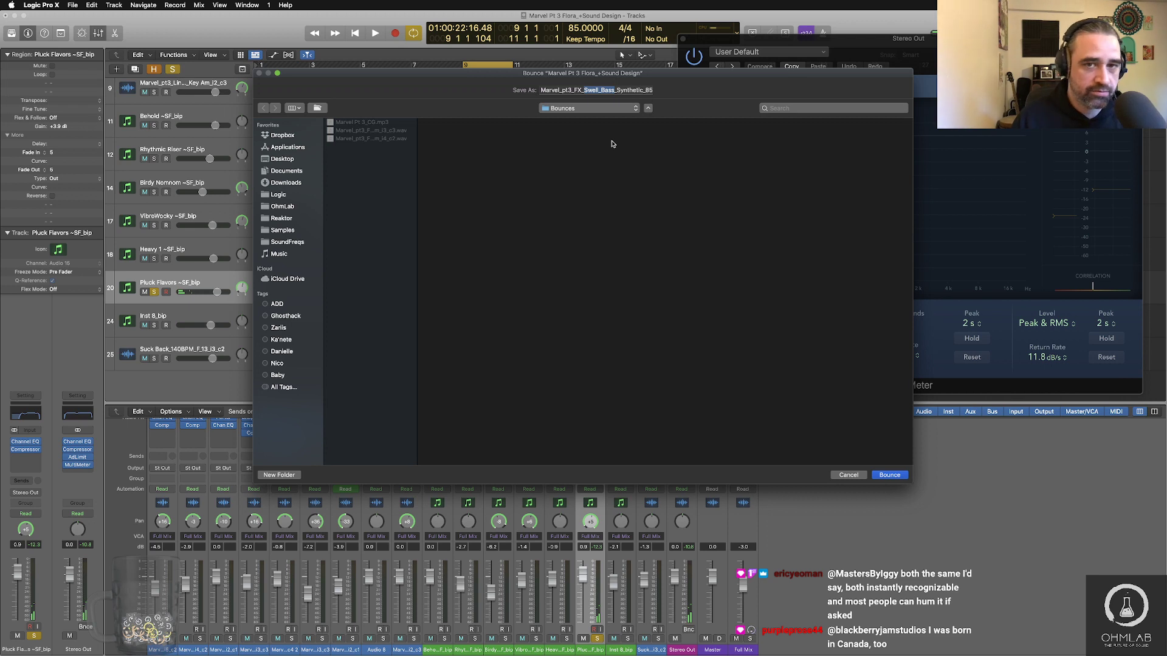
text(Pulse)
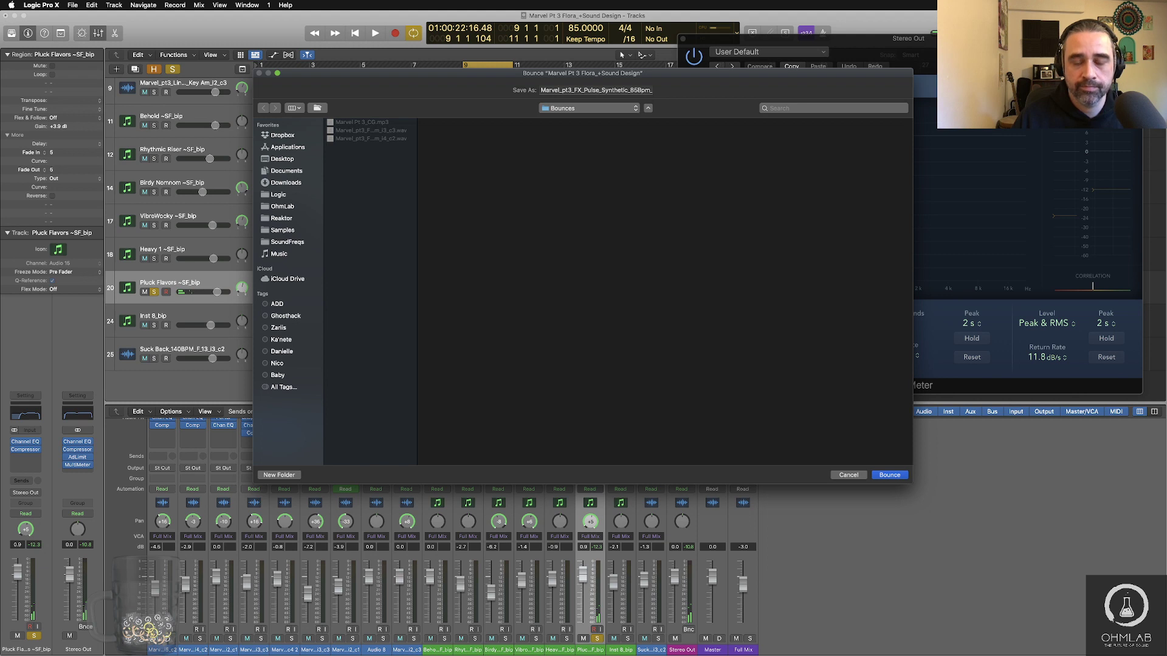
text(_Reversa_)
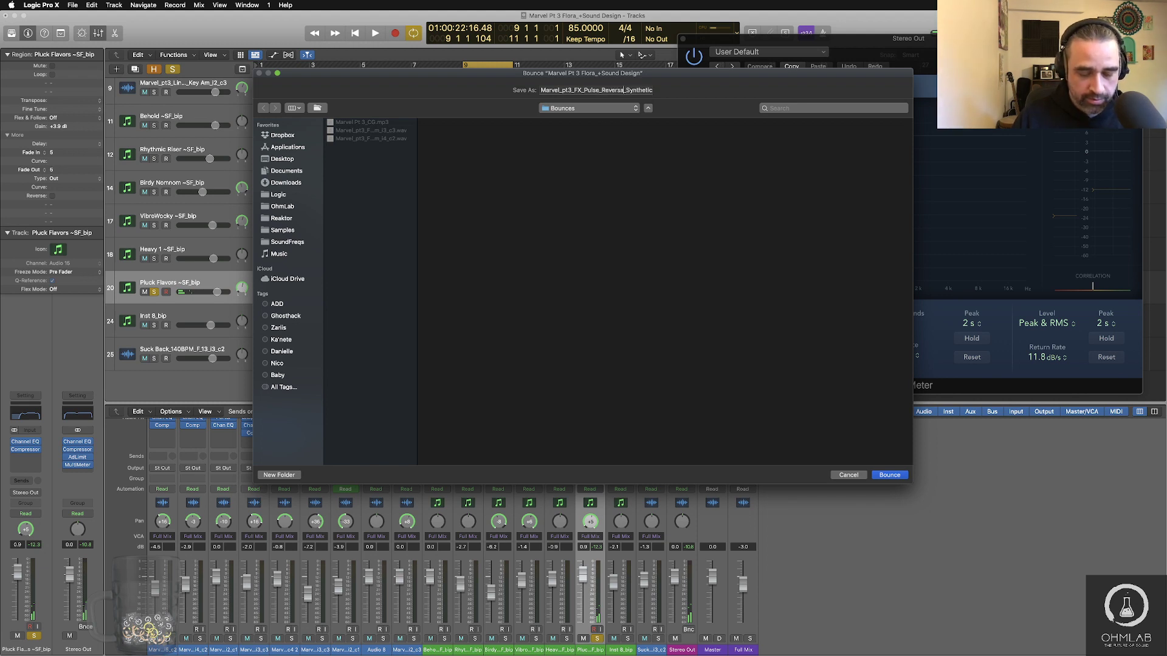
drag(633, 91, 685, 95)
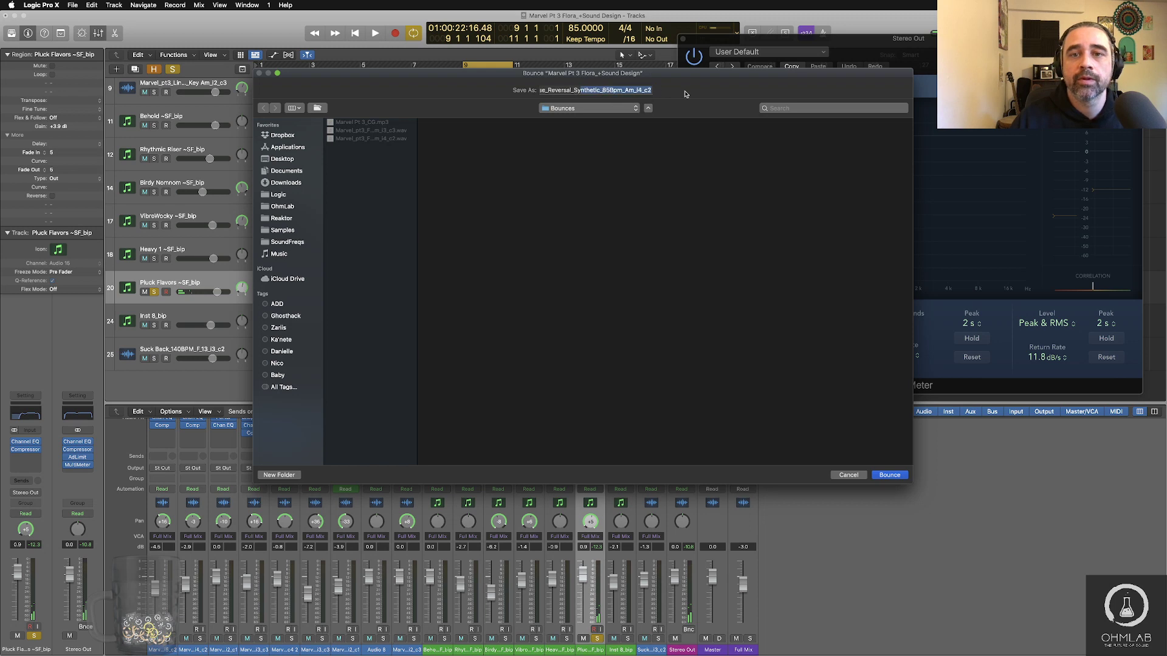
click(647, 91)
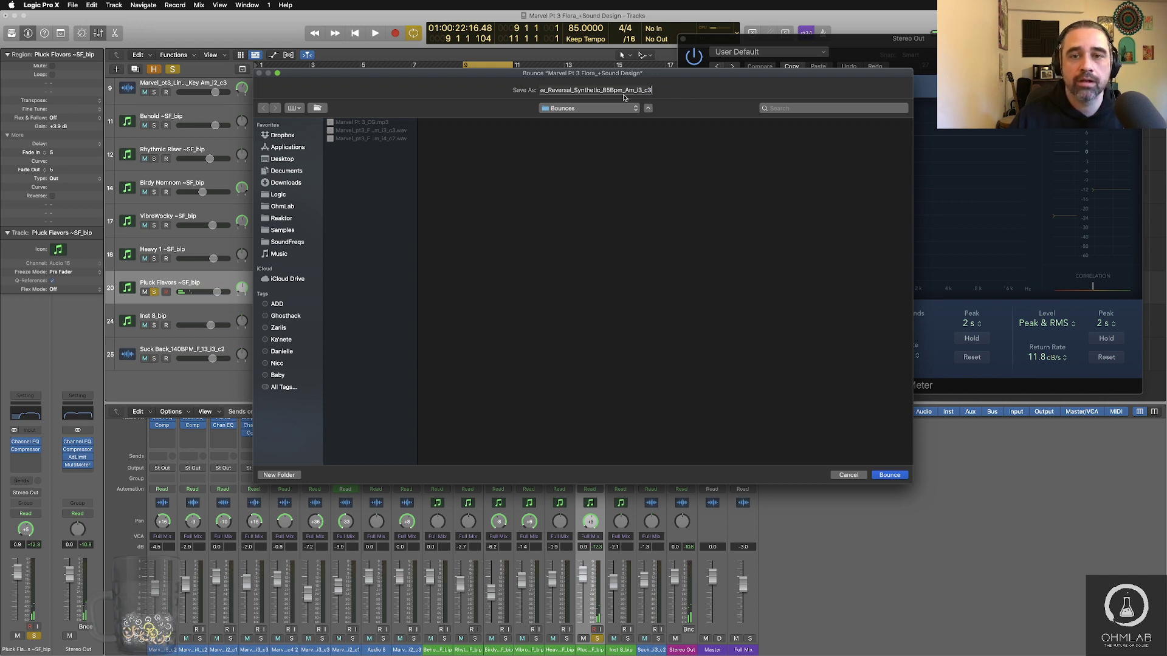
click(889, 474)
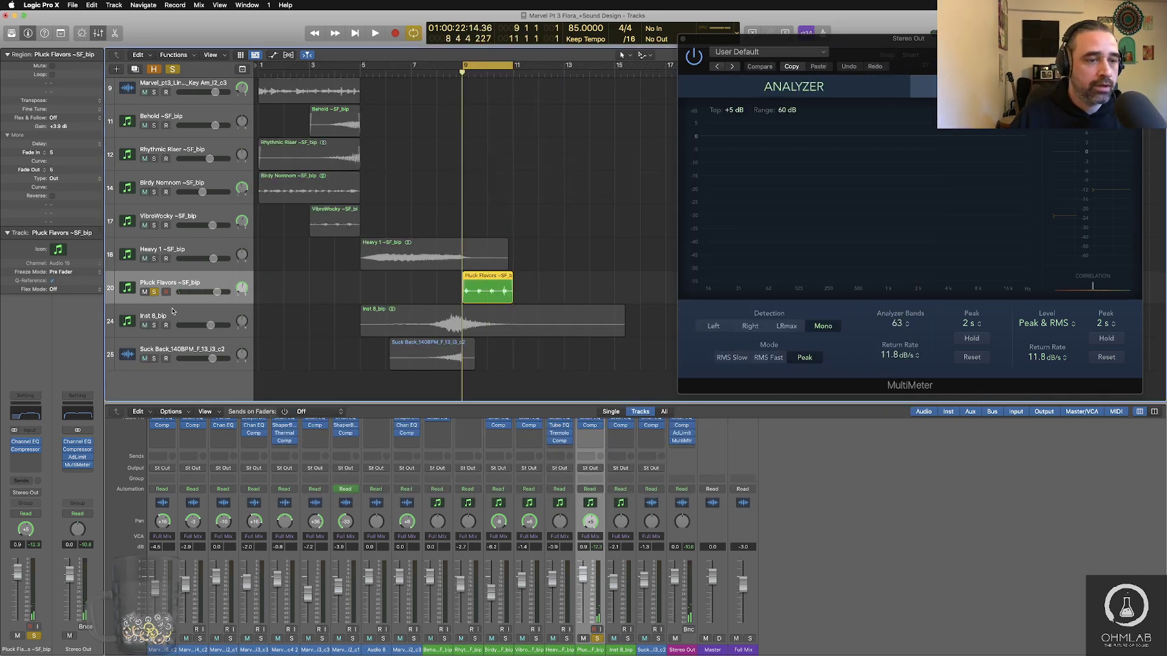
Step: Solo the Inst 8 track instead of Pluck Flavors, fit the cycle range to its region, and play it
click(154, 292)
click(155, 327)
click(154, 327)
key(space)
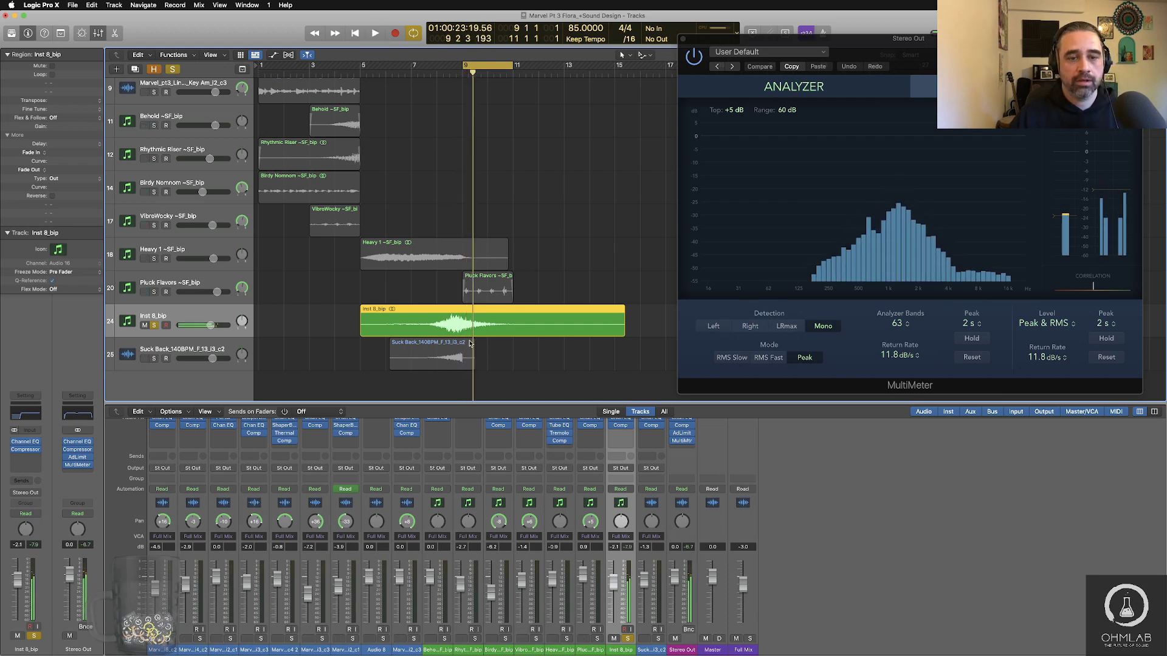
key(super+u)
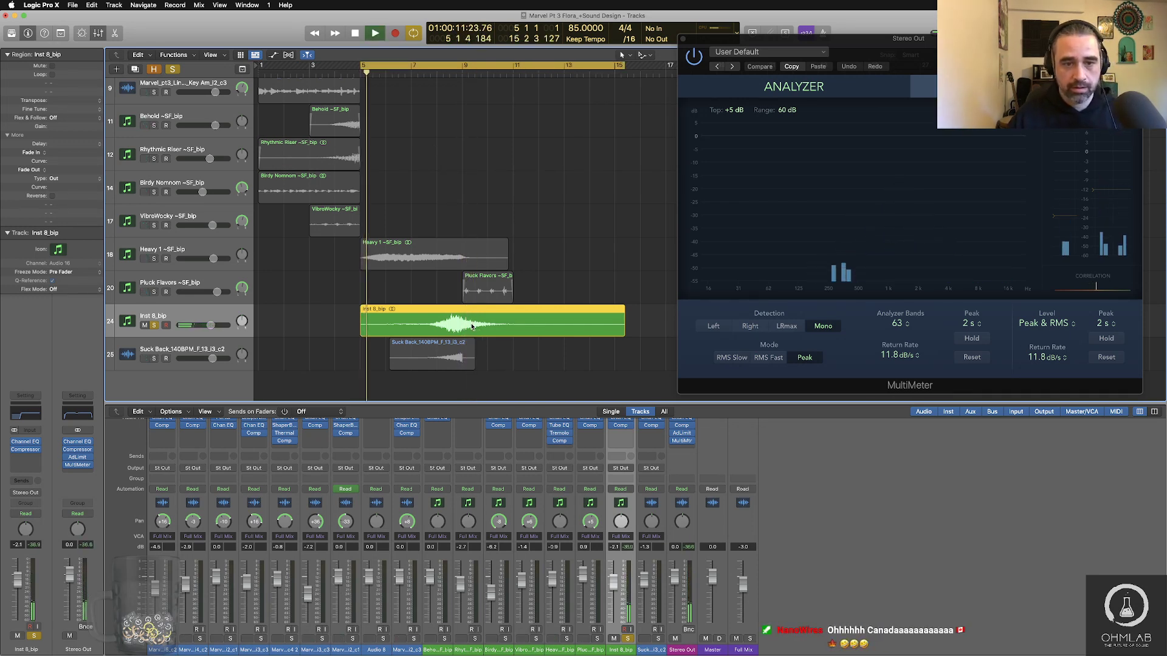
key(space)
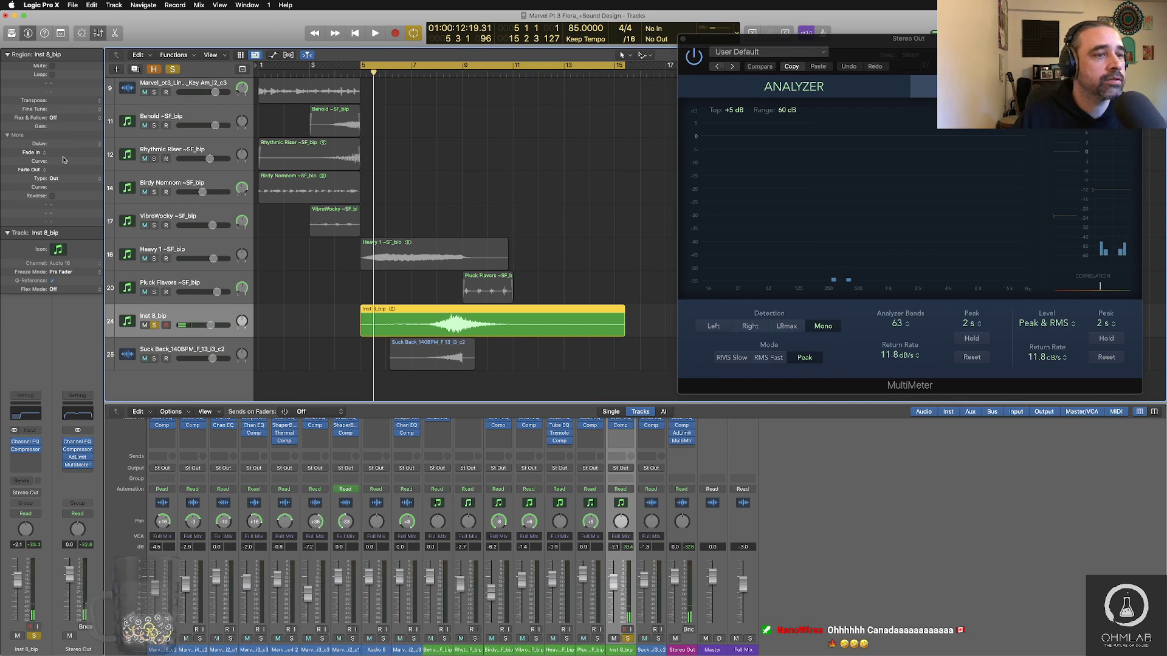
Step: Set the Inst 8 region's fade-in to 36 and fade-out to 29, and play it through
mouse_move(55, 154)
mouse_down()
mouse_move(51, 120)
mouse_move(59, 149)
mouse_up()
key(space)
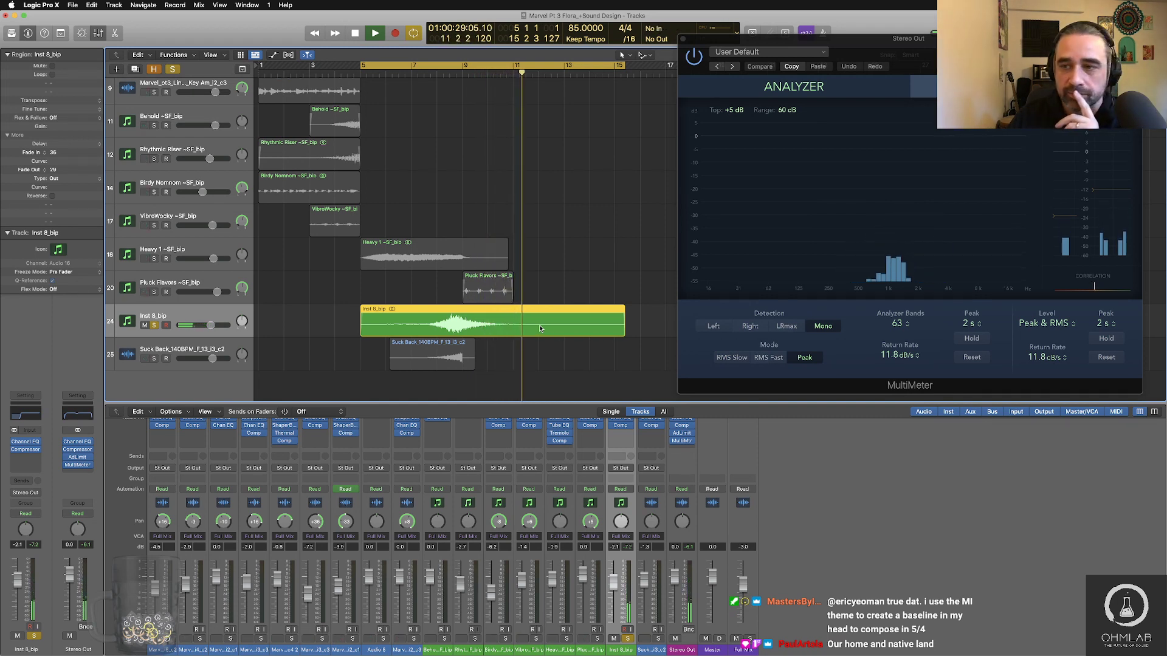
key(space)
Step: Bounce the Inst 8 layer as Marvel_pt3_FX_Swell_Synthetic_85Bpm_Am_i4_c2.wav, basing the name on the existing Swell Bass file
key(super+b)
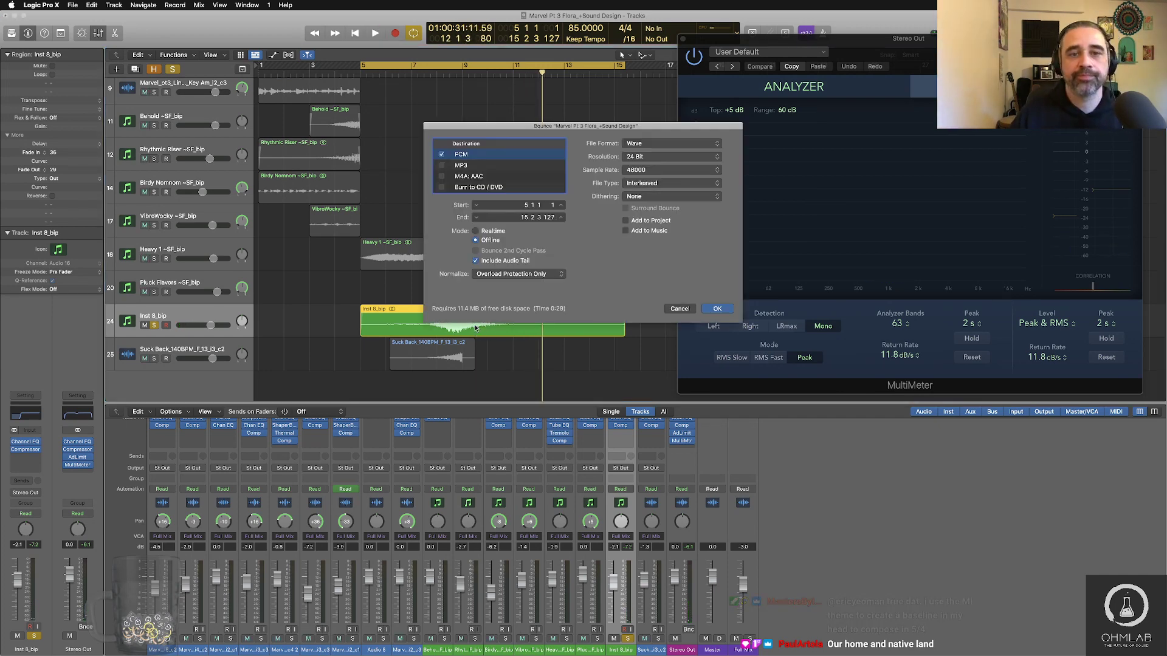
key(Return)
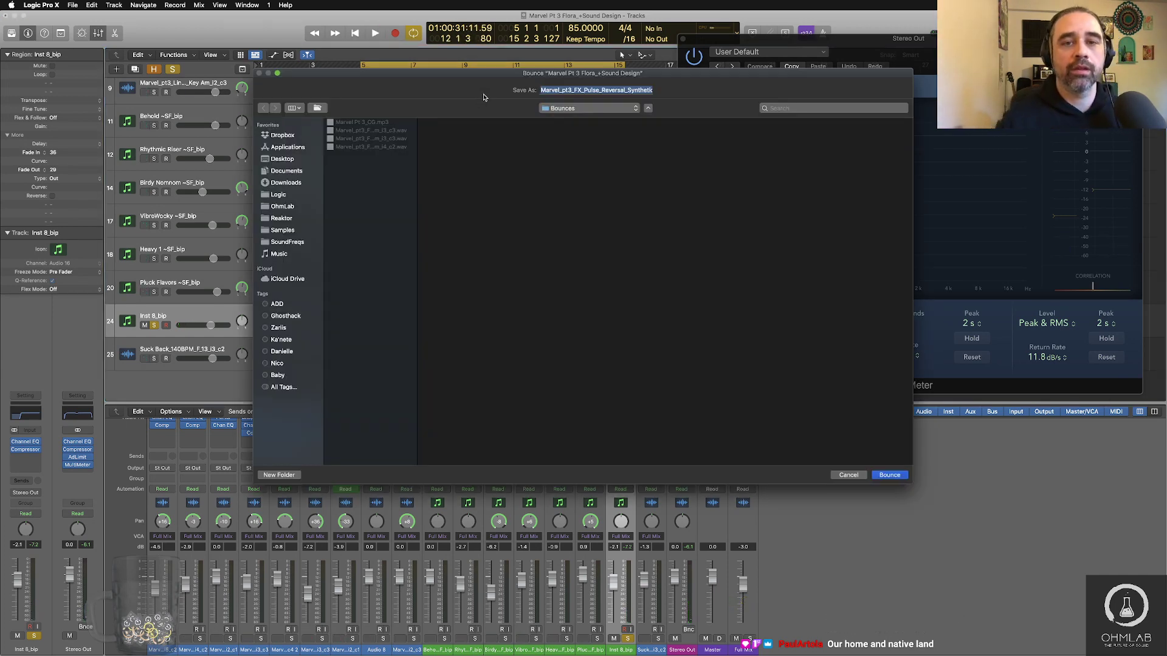
drag(419, 298, 640, 310)
click(415, 150)
click(415, 150)
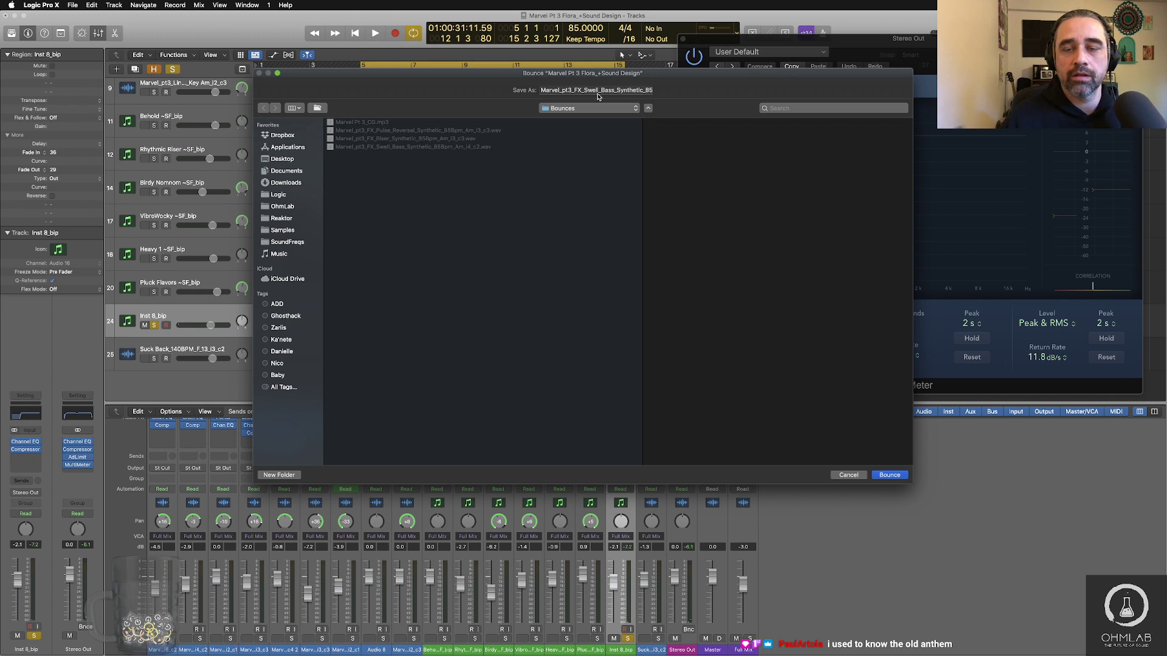
drag(614, 92, 601, 91)
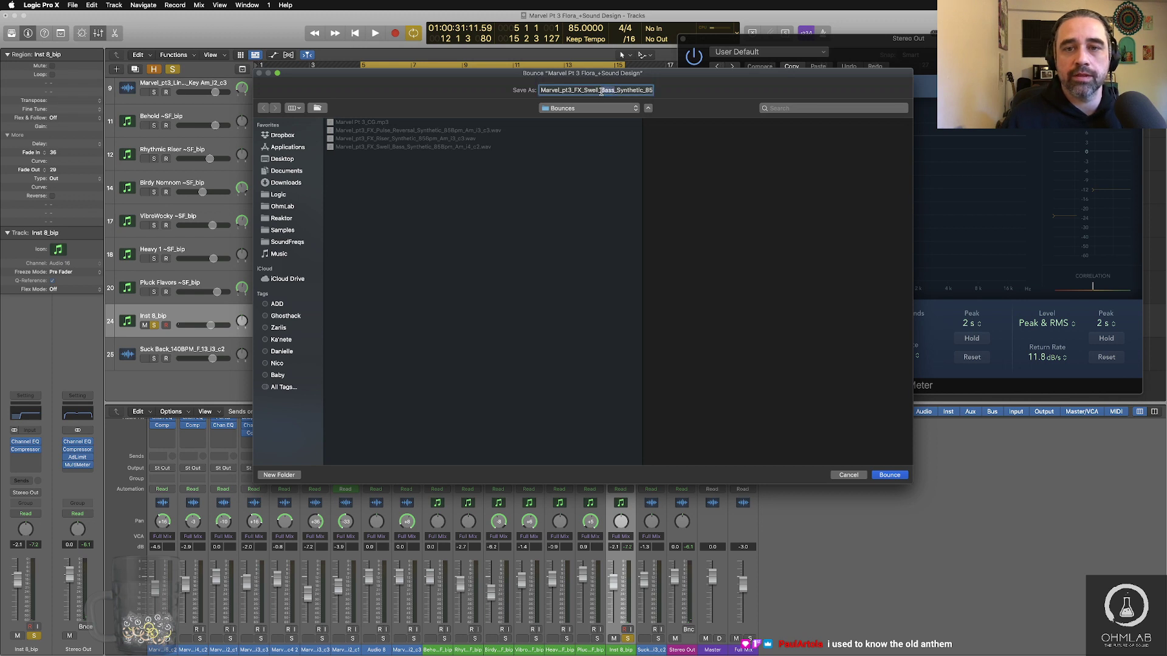
key(BackSpace)
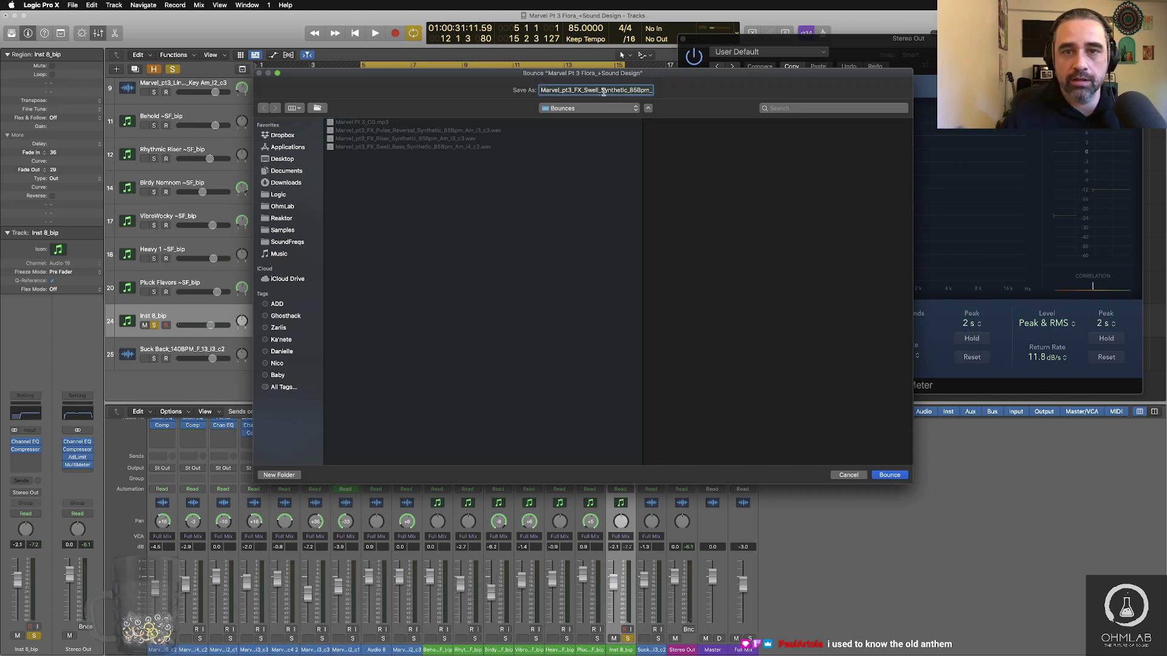
key(super+Right)
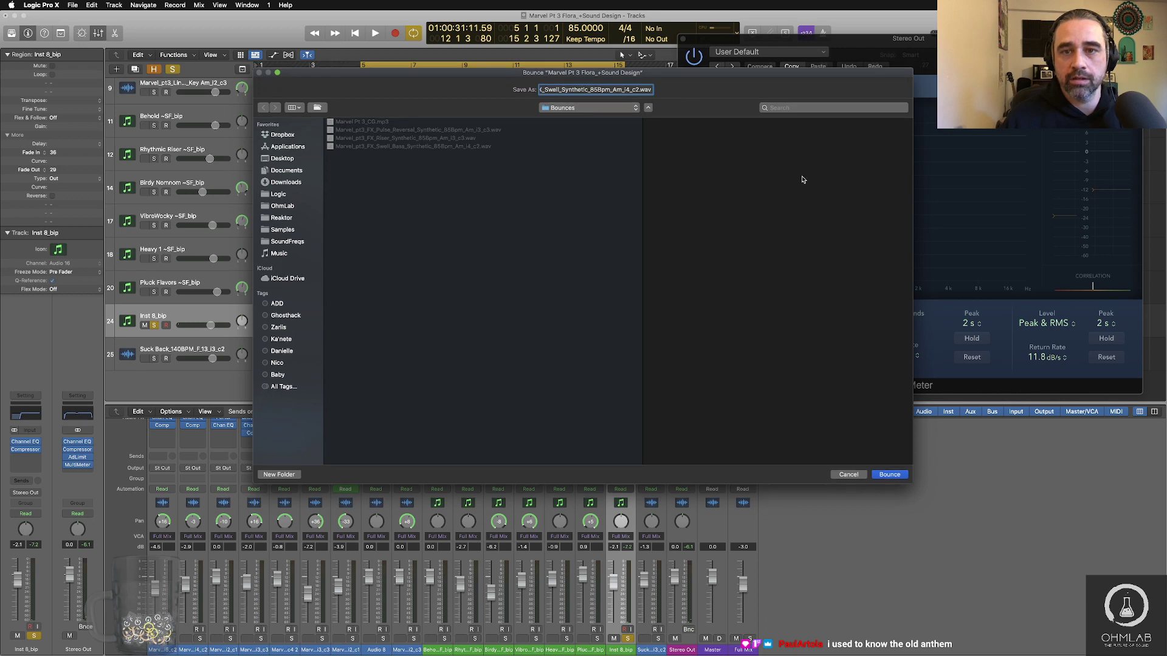
click(879, 473)
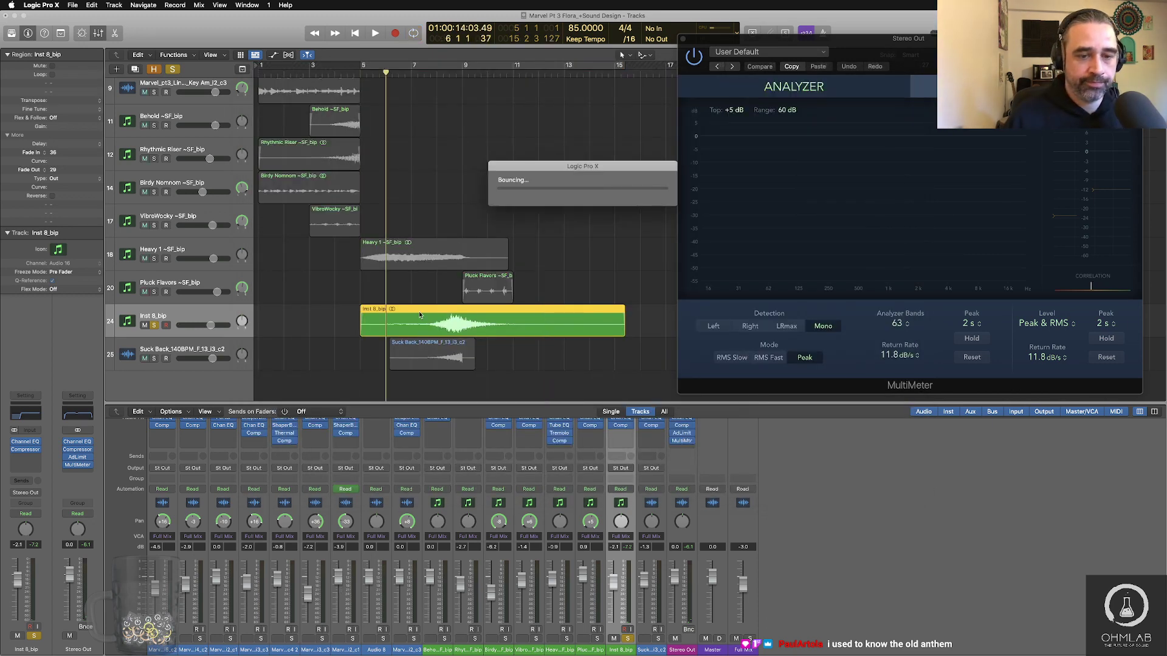
Step: Solo the Suck Back track instead of Inst 8, fit the cycle range to its region, and play it
click(155, 327)
click(154, 359)
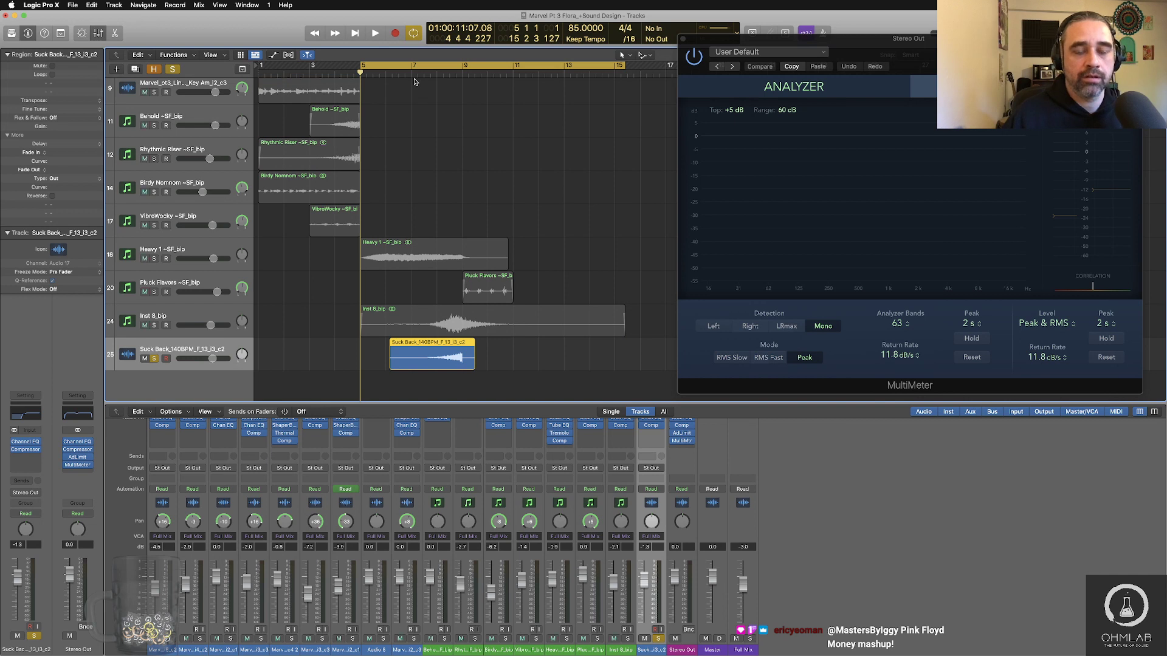
key(super+u)
key(space)
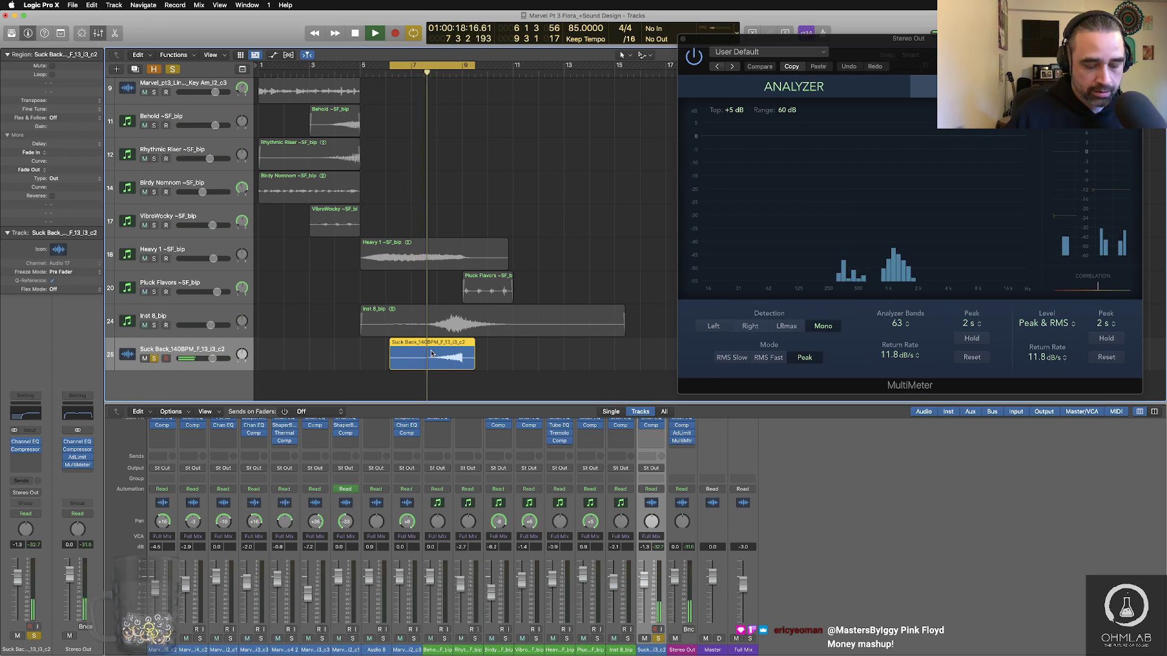
key(a)
key(a)
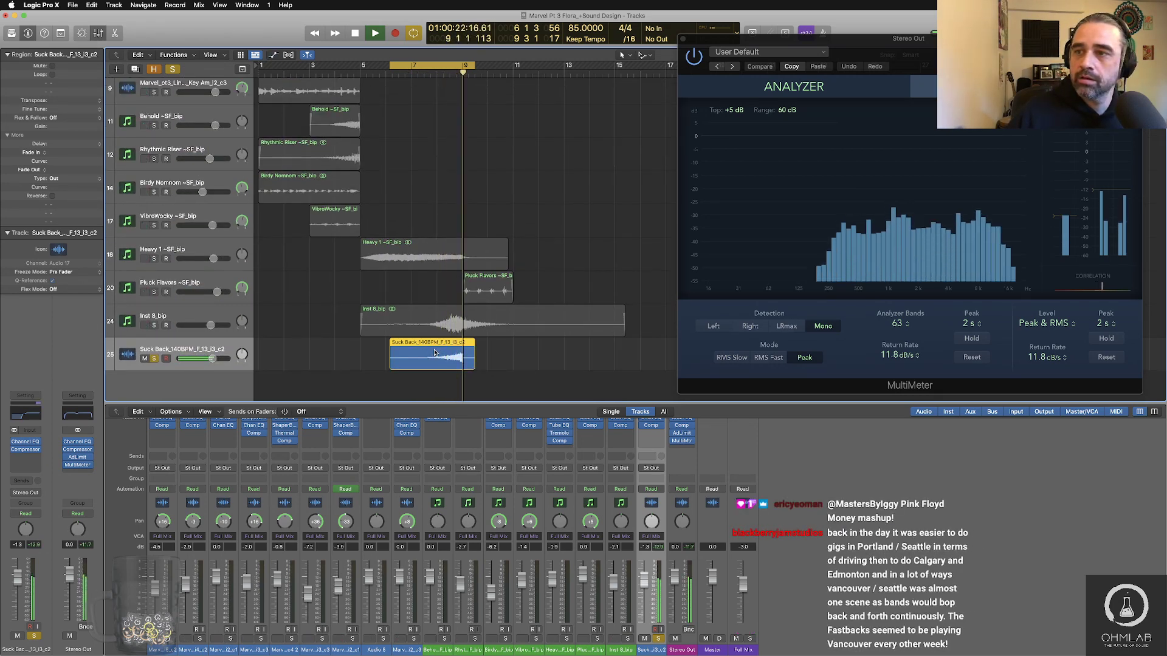
key(space)
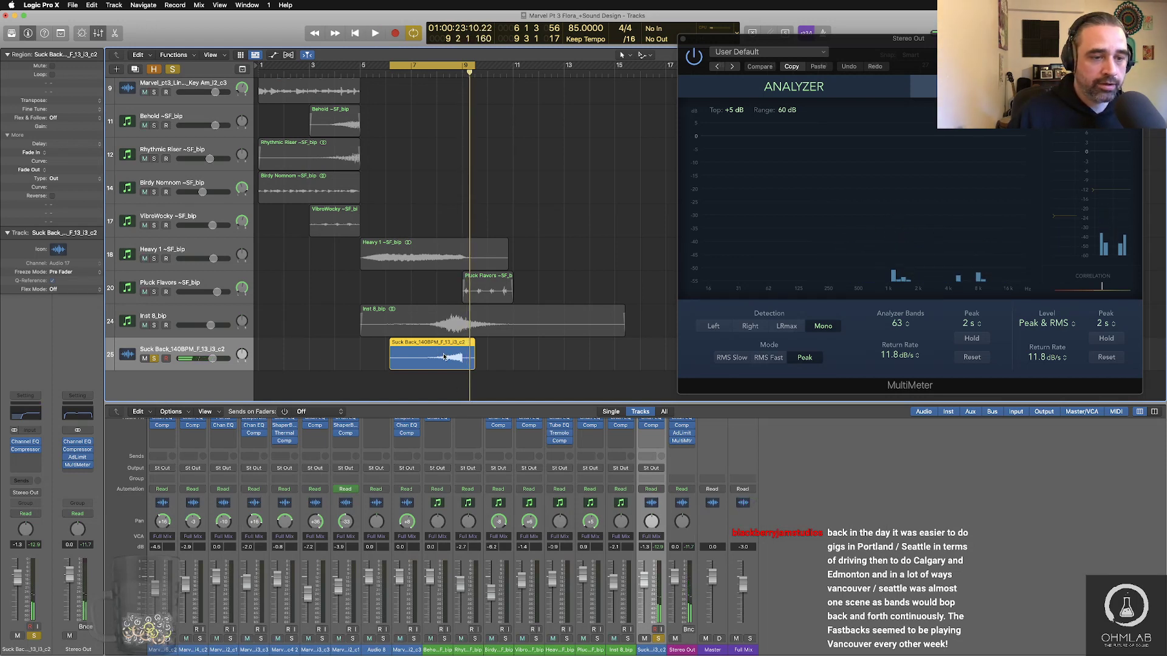
Step: Raise the Suck Back region's gain and give it a fade-in of 4 and a fade-out of 8
drag(58, 127, 61, 127)
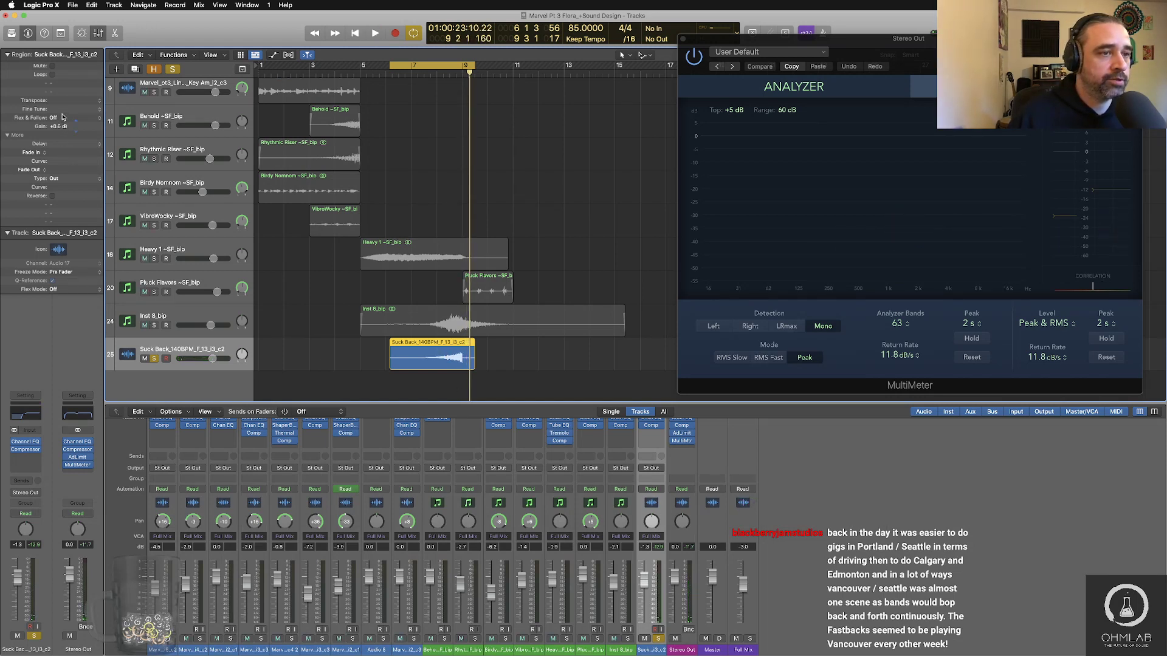
drag(54, 173, 53, 170)
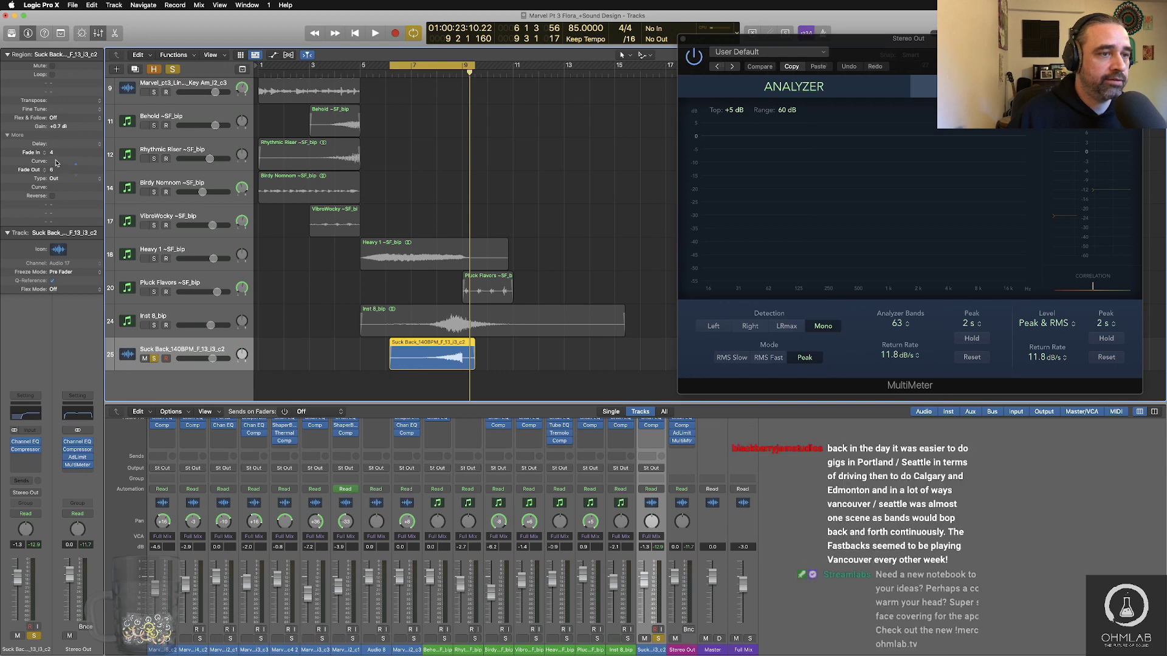
Step: Set the Suck Back region's gain to +1.0 dB and play the region
drag(59, 127, 60, 122)
key(space)
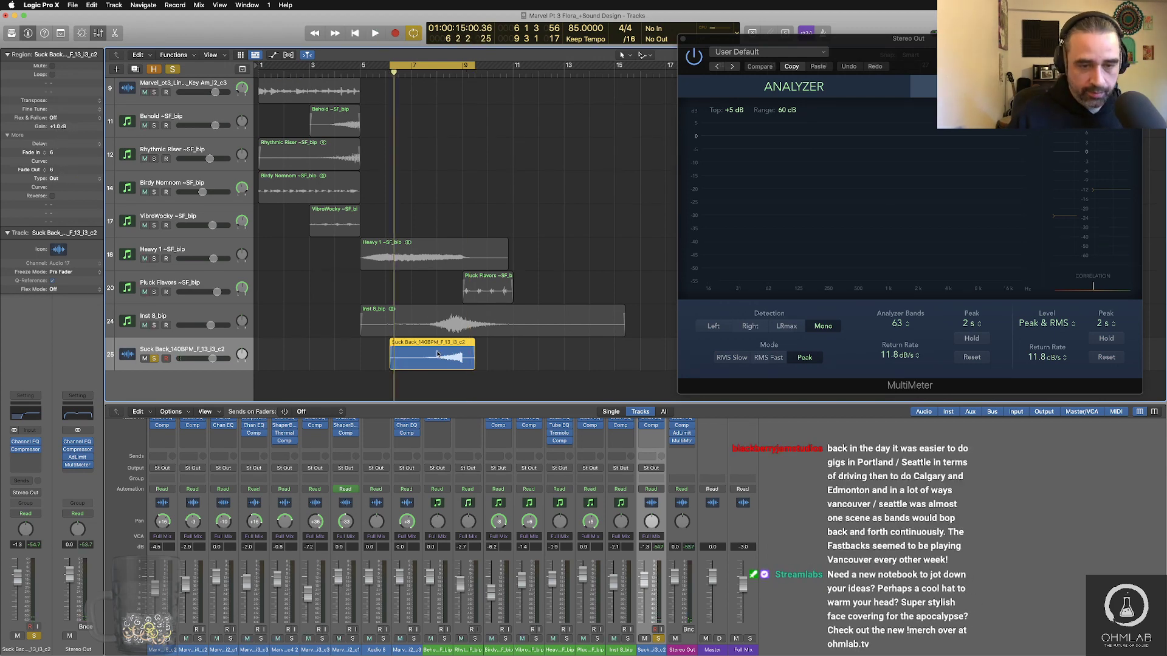
Step: Bounce the Suck Back layer as Marvel_pt3_FX_Suck Back_Synthetic_85Bpm_Am_i3_c2.wav, adapting the previous Swell file name
key(super+b)
click(718, 309)
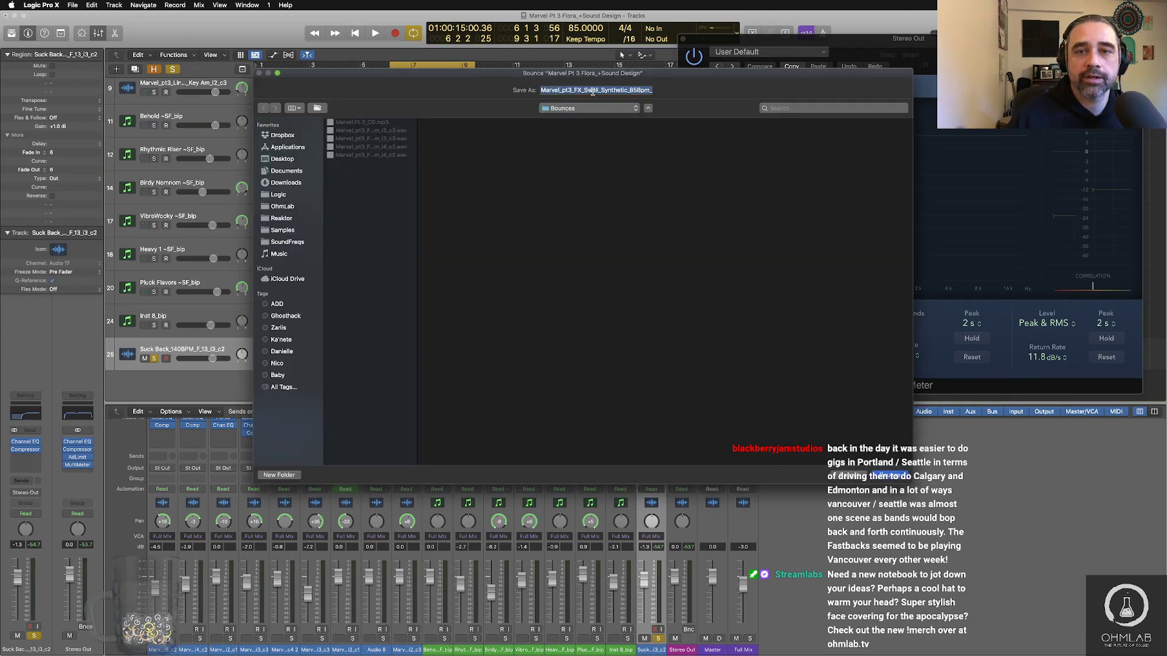
click(592, 91)
drag(599, 90, 584, 90)
text(Suc)
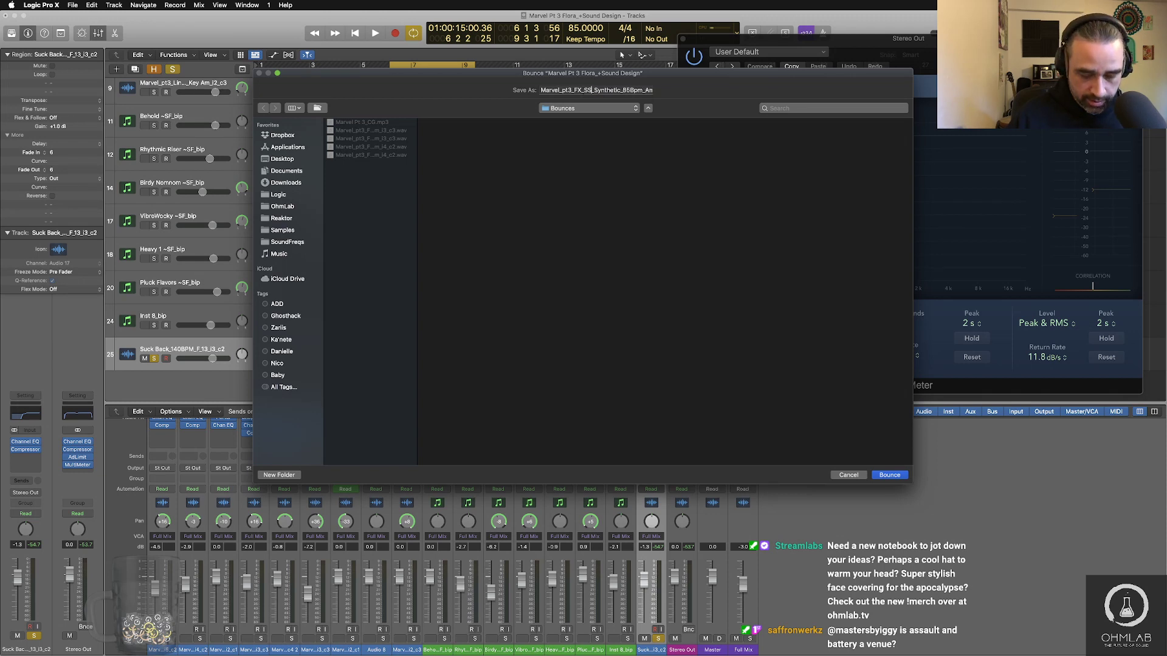
text(k)
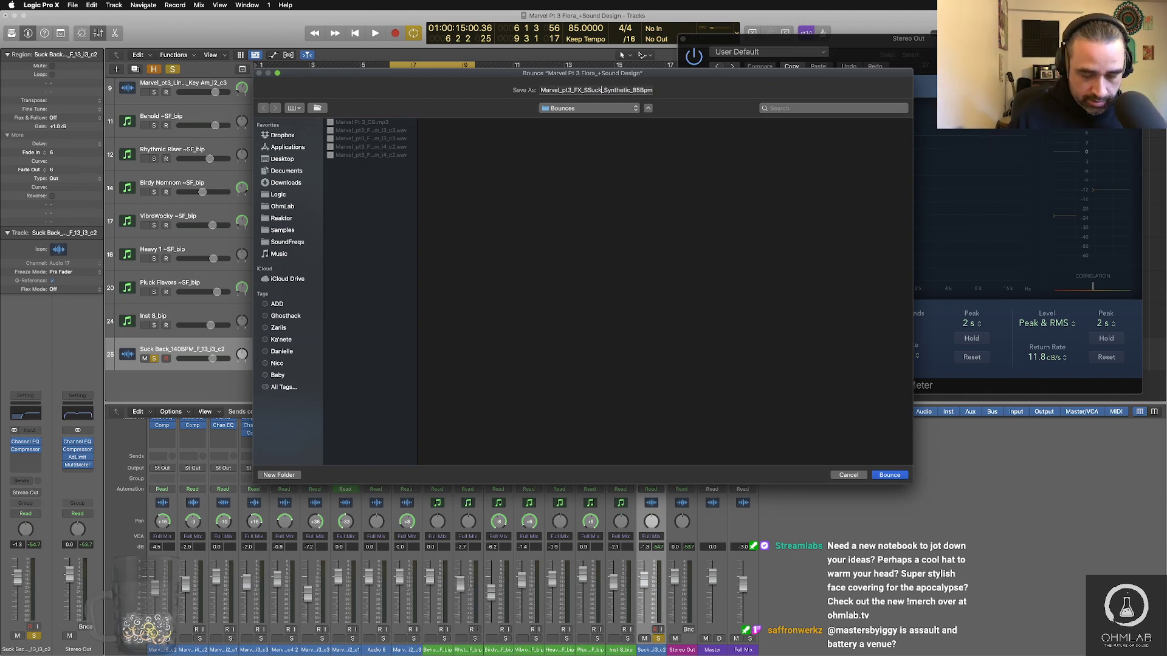
text(Back)
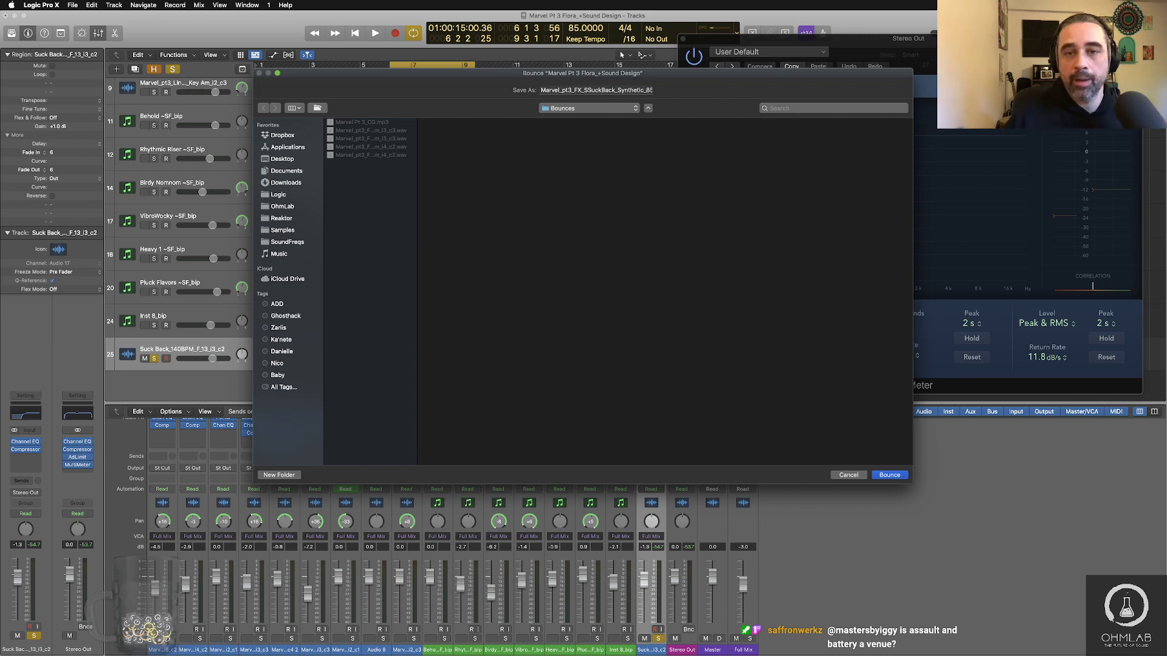
click(588, 89)
key(BackSpace)
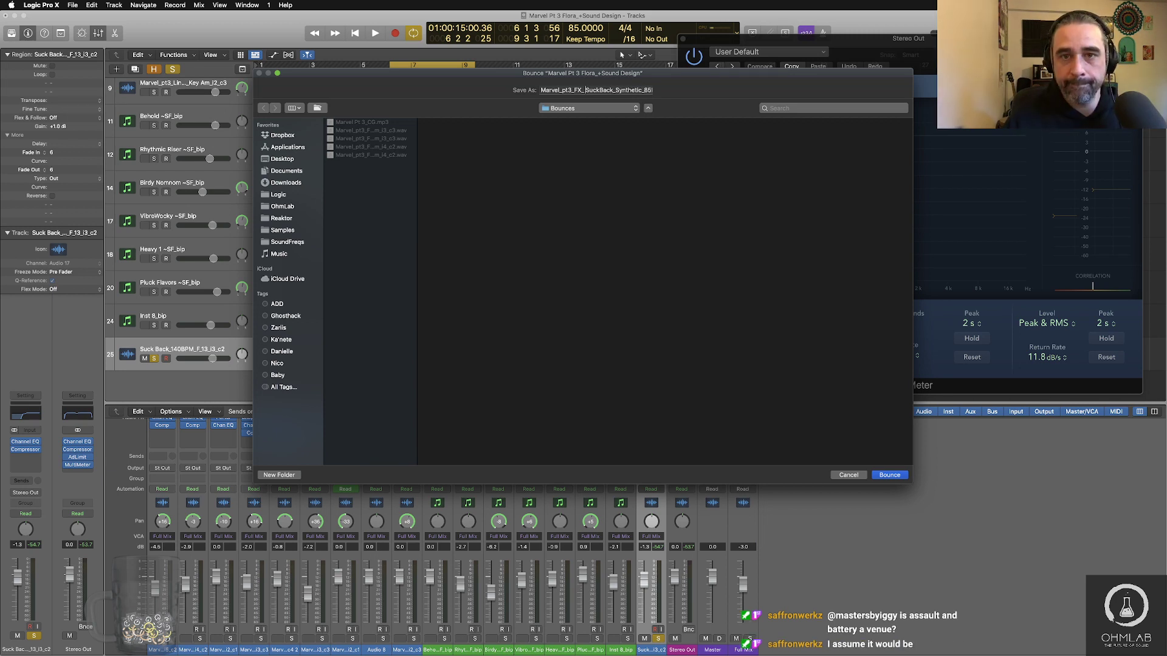
click(597, 90)
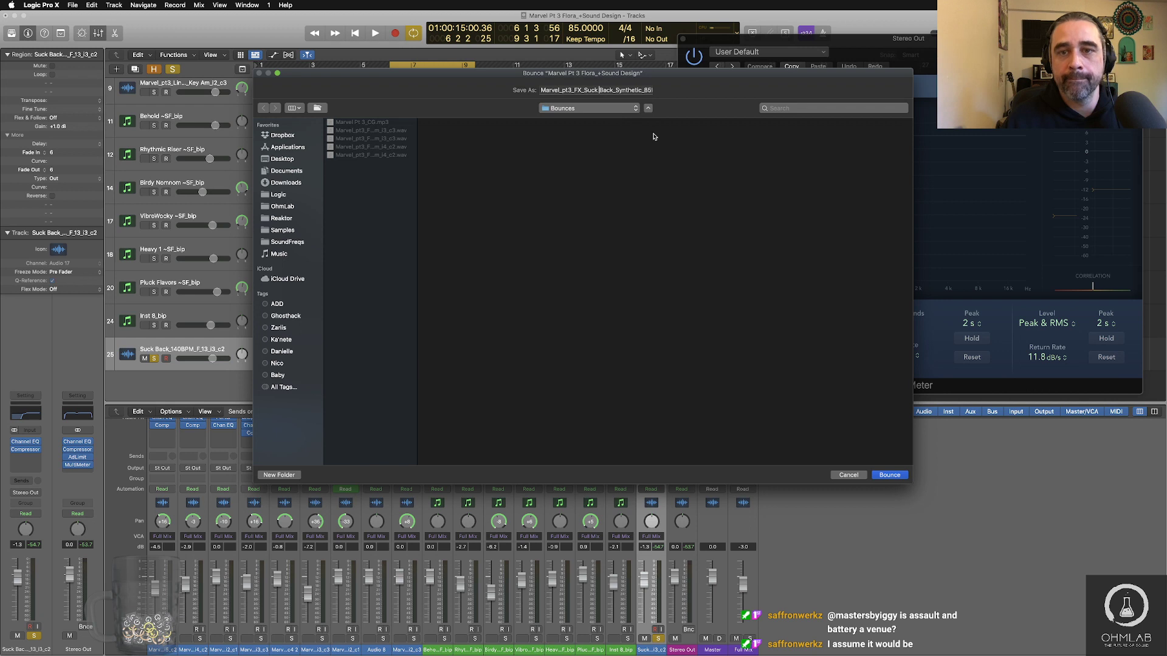
click(647, 90)
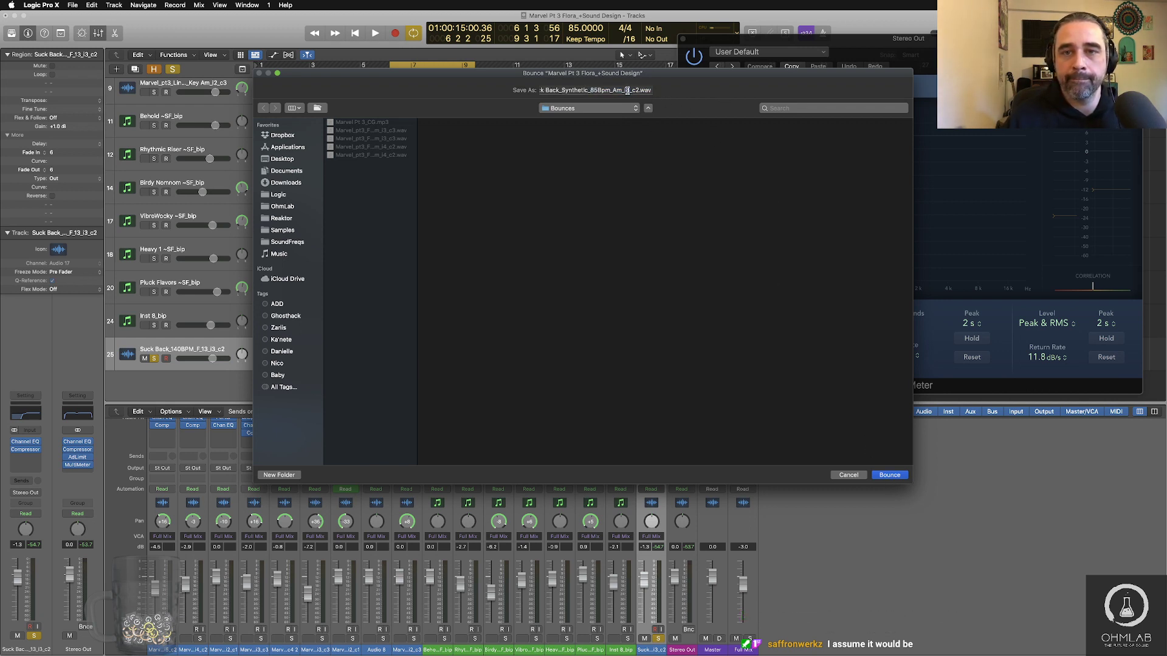
key(BackSpace)
text(3)
click(889, 475)
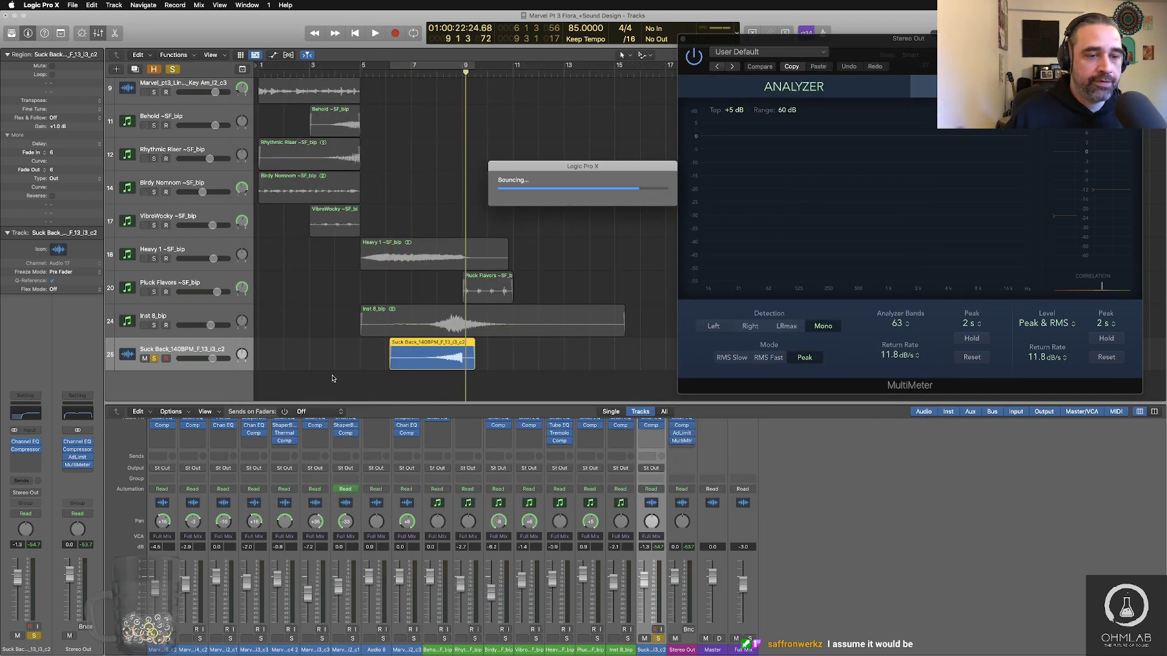
click(324, 386)
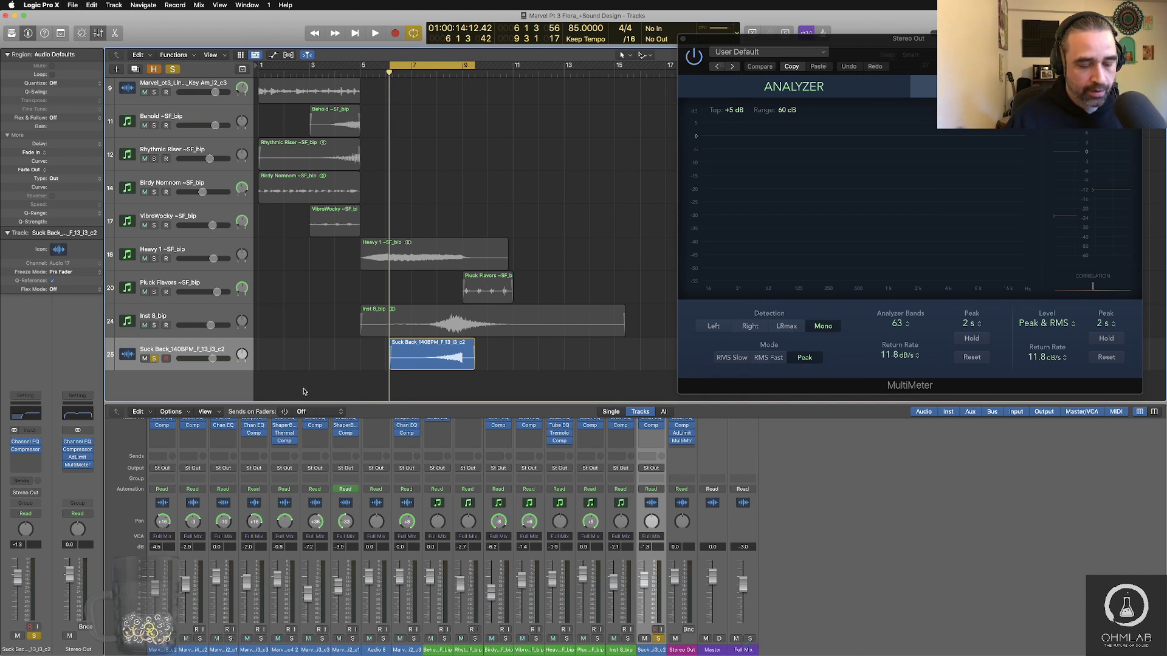
Step: Switch to Finder and select the Marvel_pt3_FX WAV bounces, and all Marvel_Pt1 bounces in the 9.8.21_Marvel SFX project, to check them
key(super+Tab)
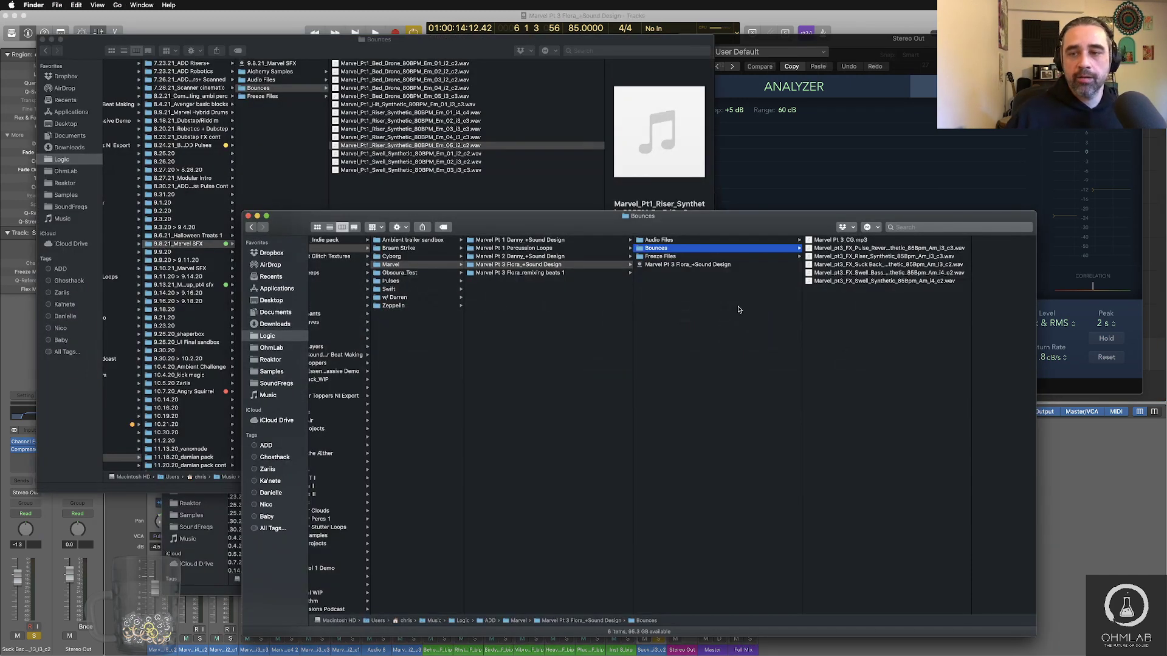
drag(836, 345, 842, 253)
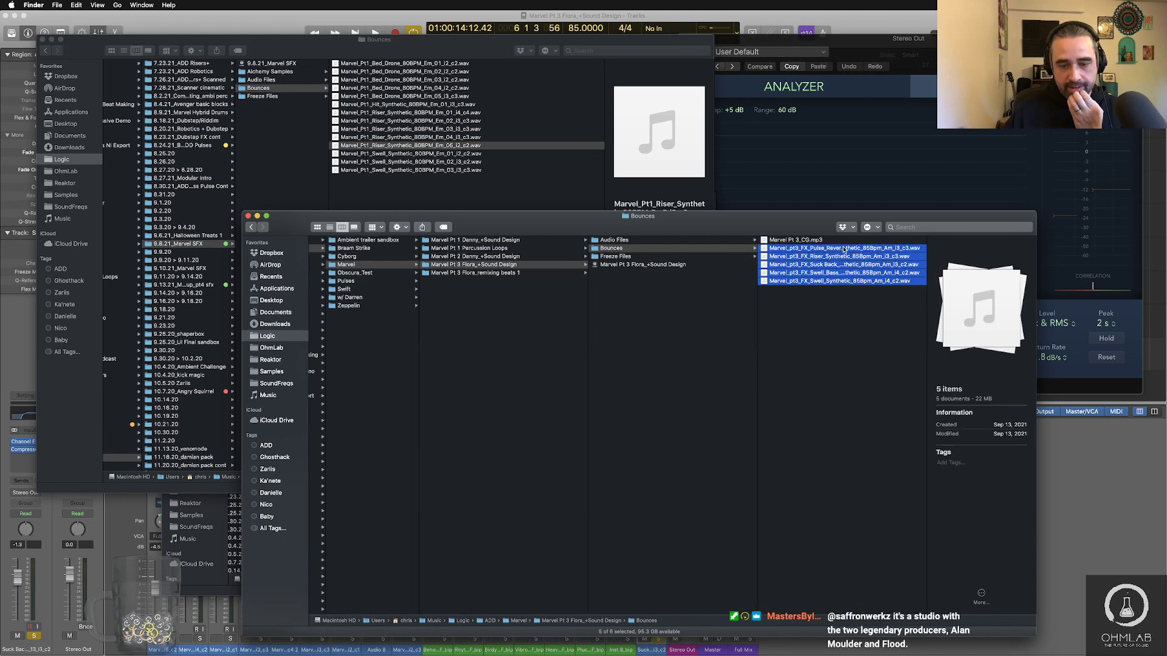
drag(458, 201, 434, 50)
click(521, 351)
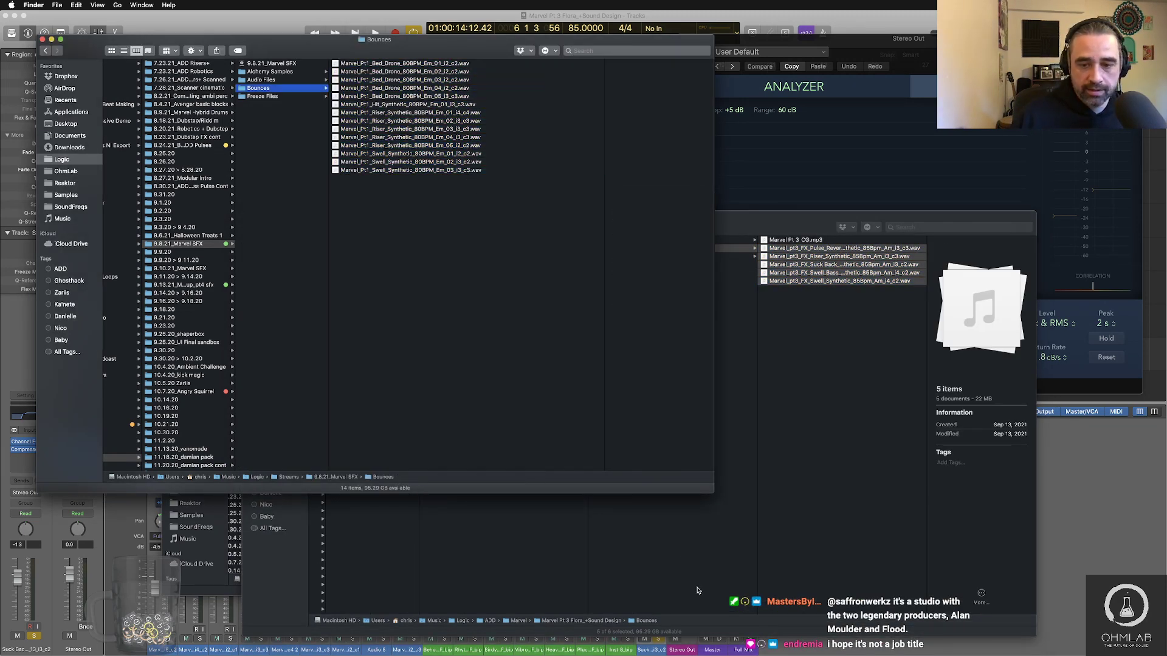
key(super+grave)
click(231, 590)
drag(628, 555, 605, 358)
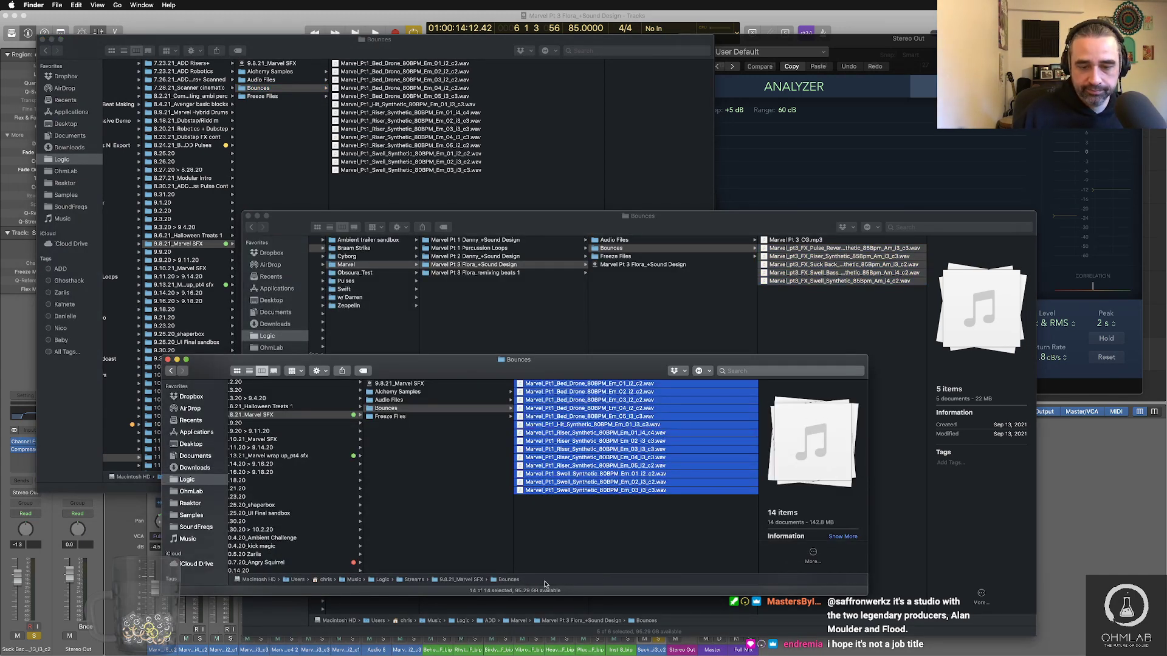
click(805, 634)
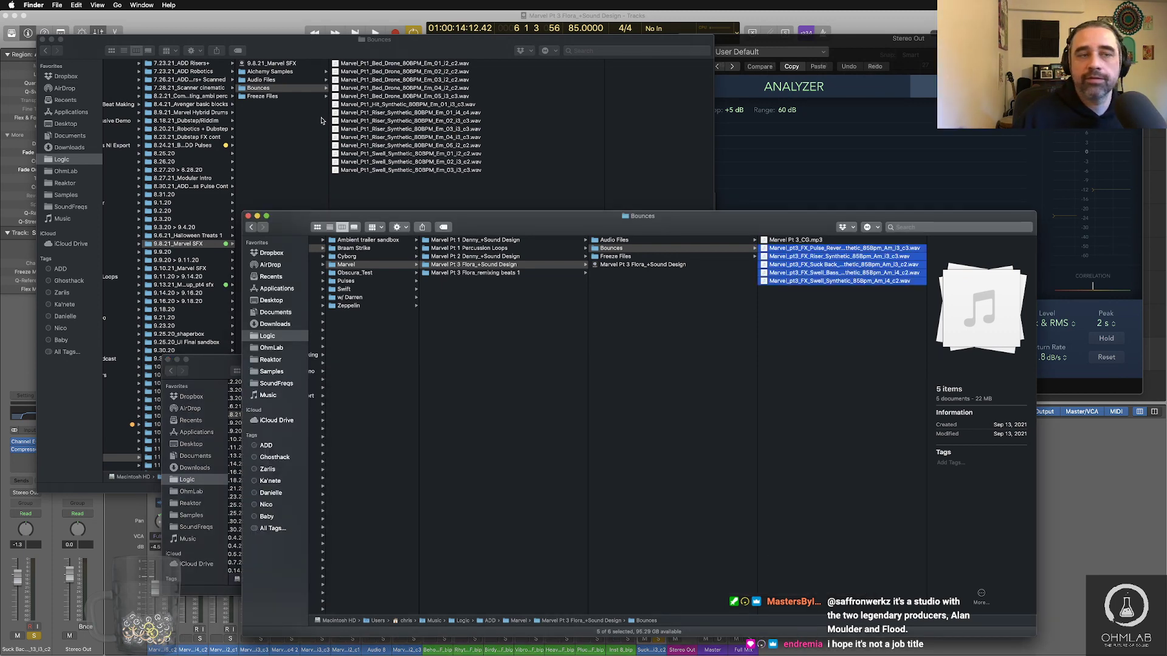
Step: Bring up the Finder window with the Marvel_Pt4_SFX bounces and close the unneeded new window
key(ctrl+alt+u)
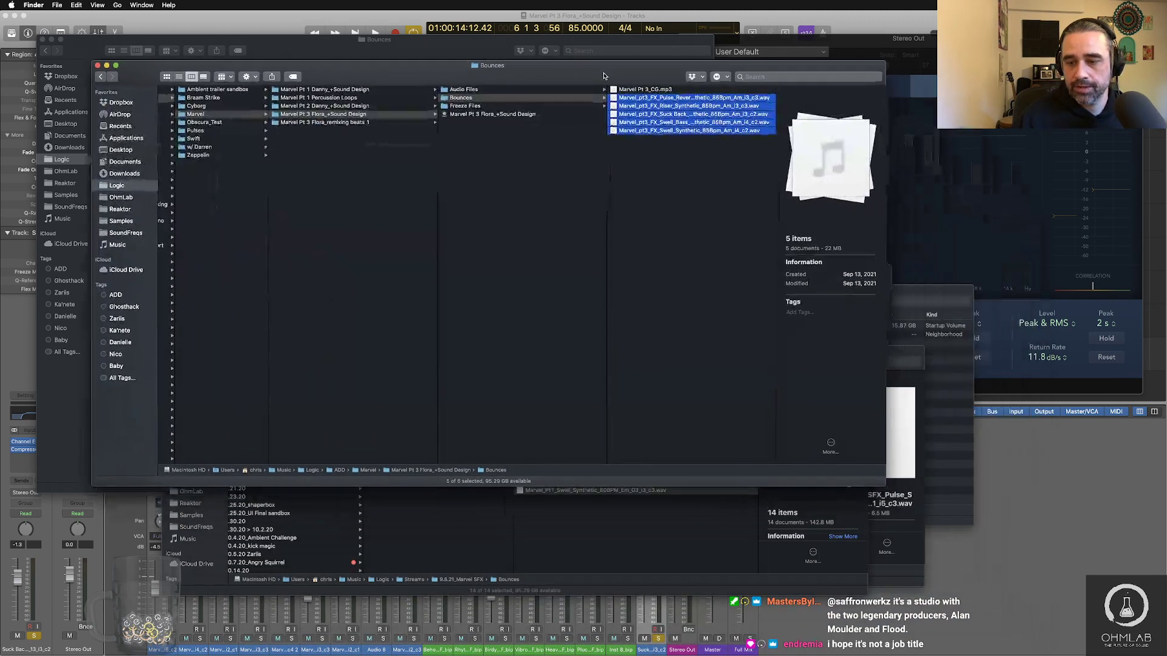
key(super+n)
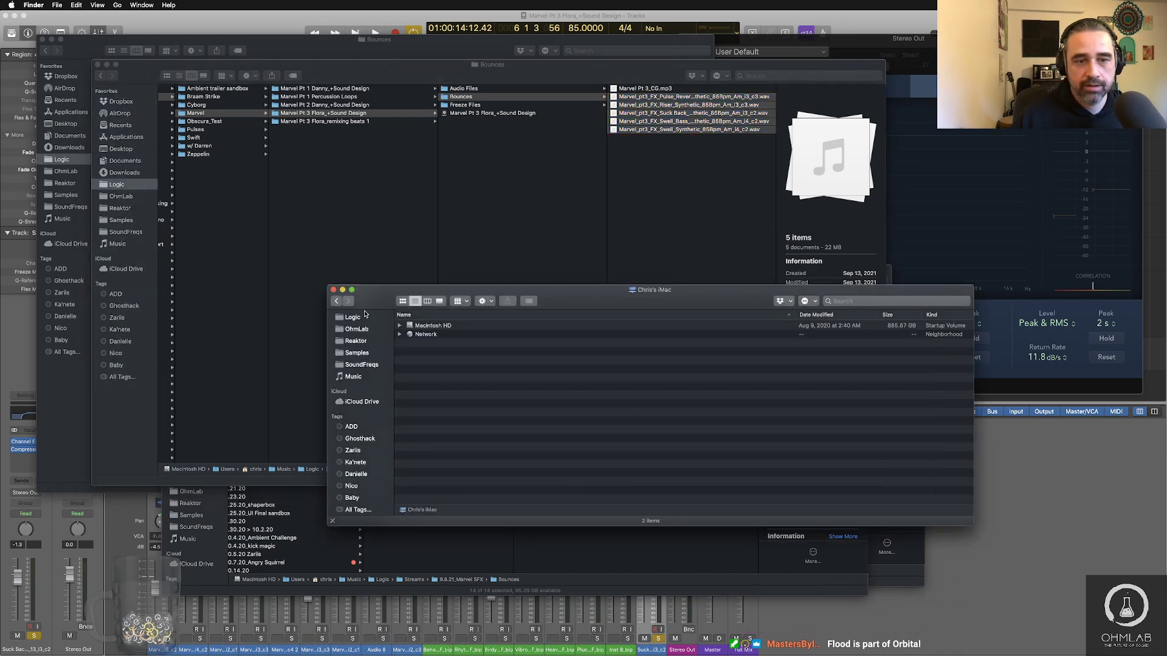
click(333, 291)
click(900, 353)
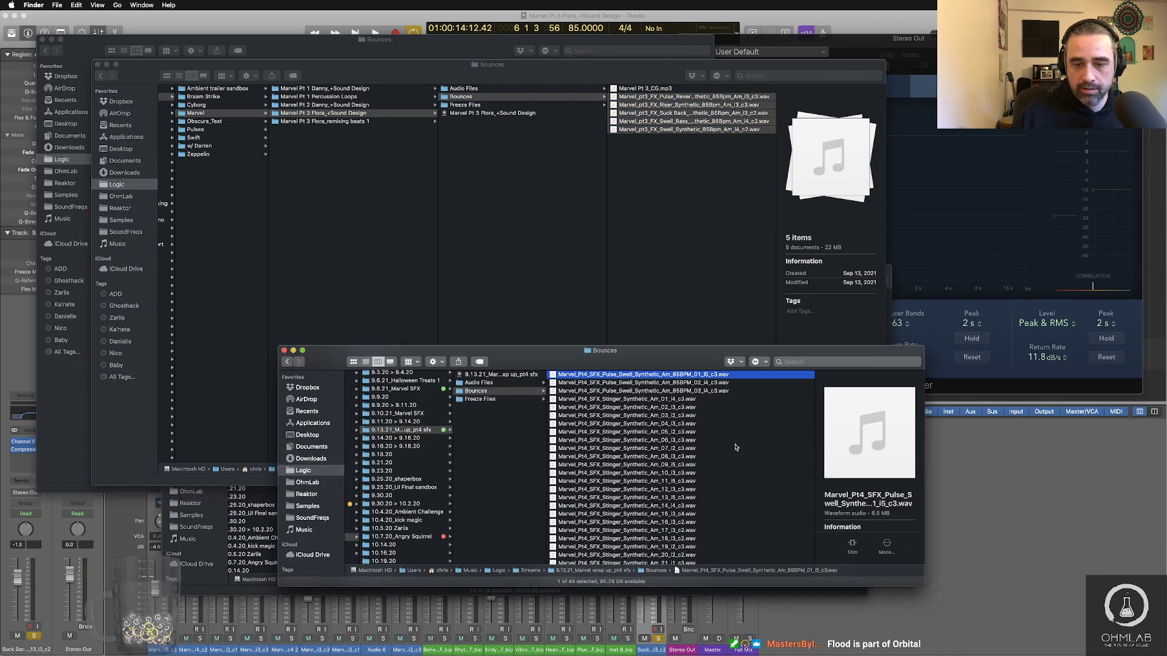
Step: Open the Bounces folder of the 9.10.21_Marvel SFX project and select all its files to check them
scroll(735, 447, up, 5)
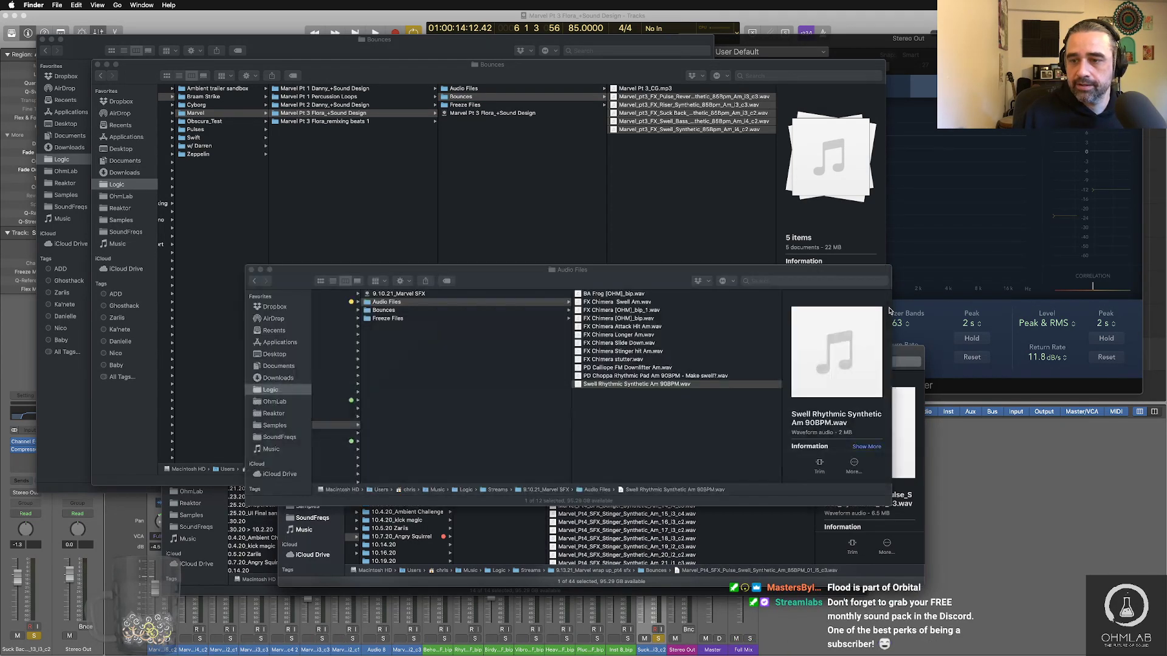
click(888, 311)
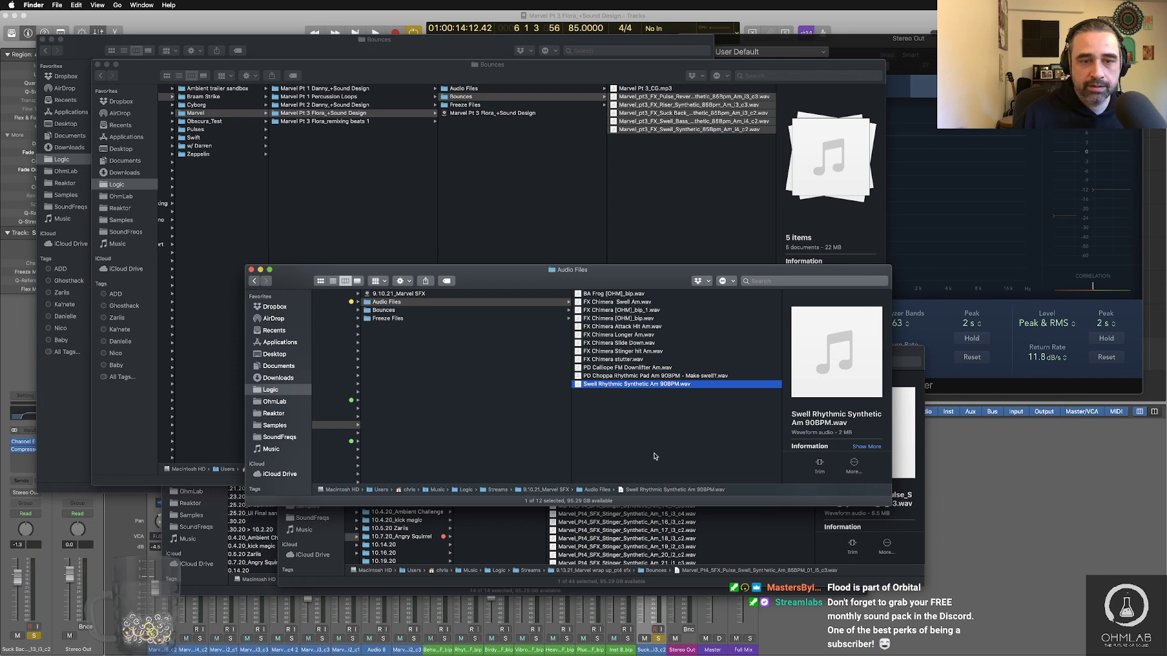
scroll(640, 440, left, 3)
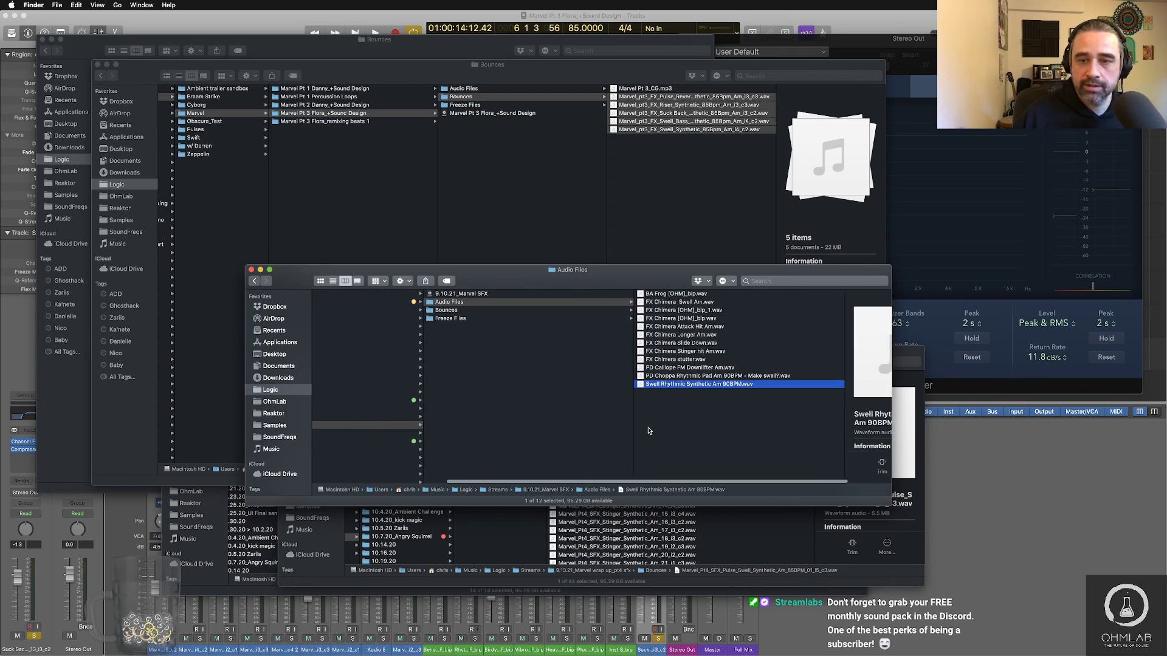
scroll(524, 388, left, 3)
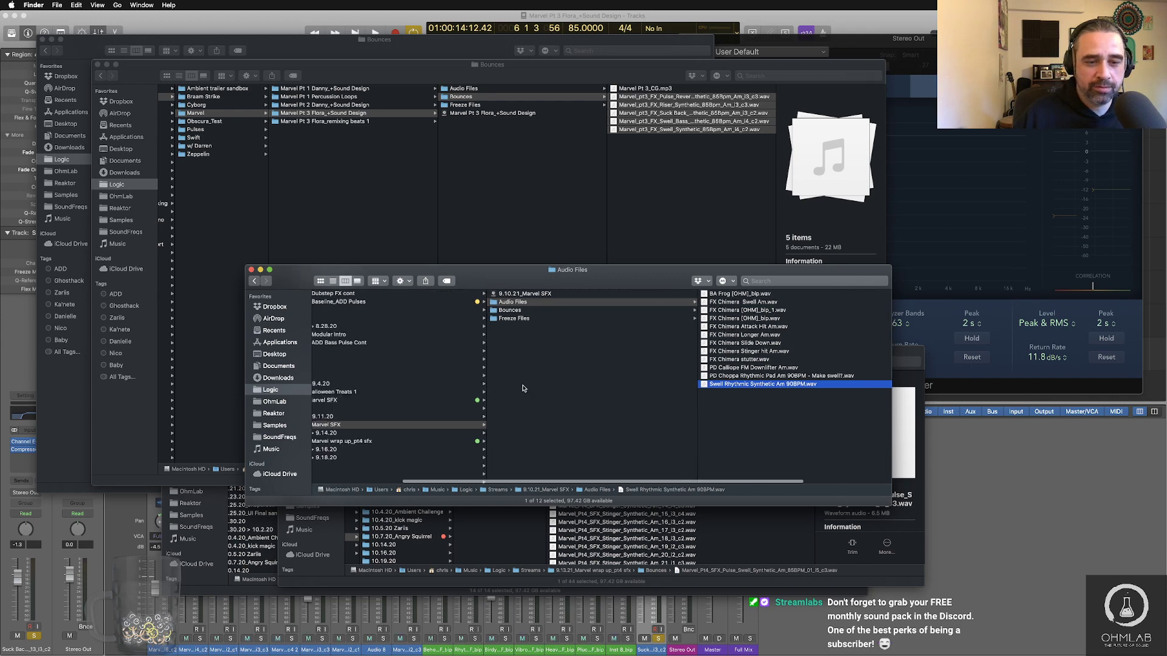
scroll(525, 389, left, 2)
scroll(526, 384, right, 1)
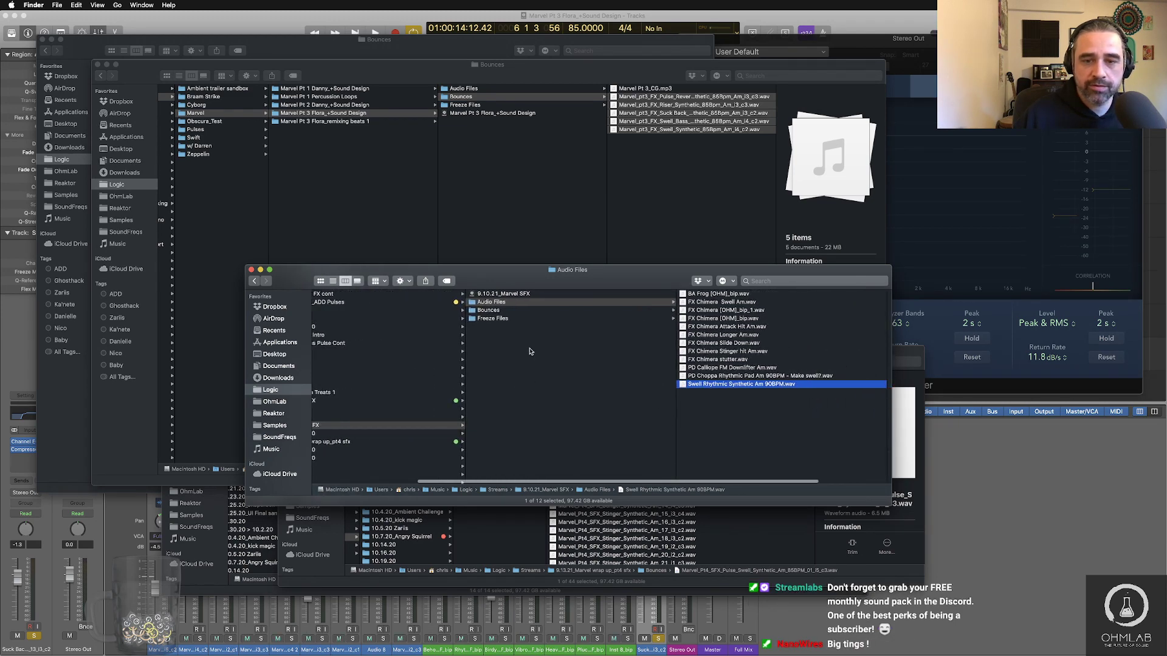
click(525, 310)
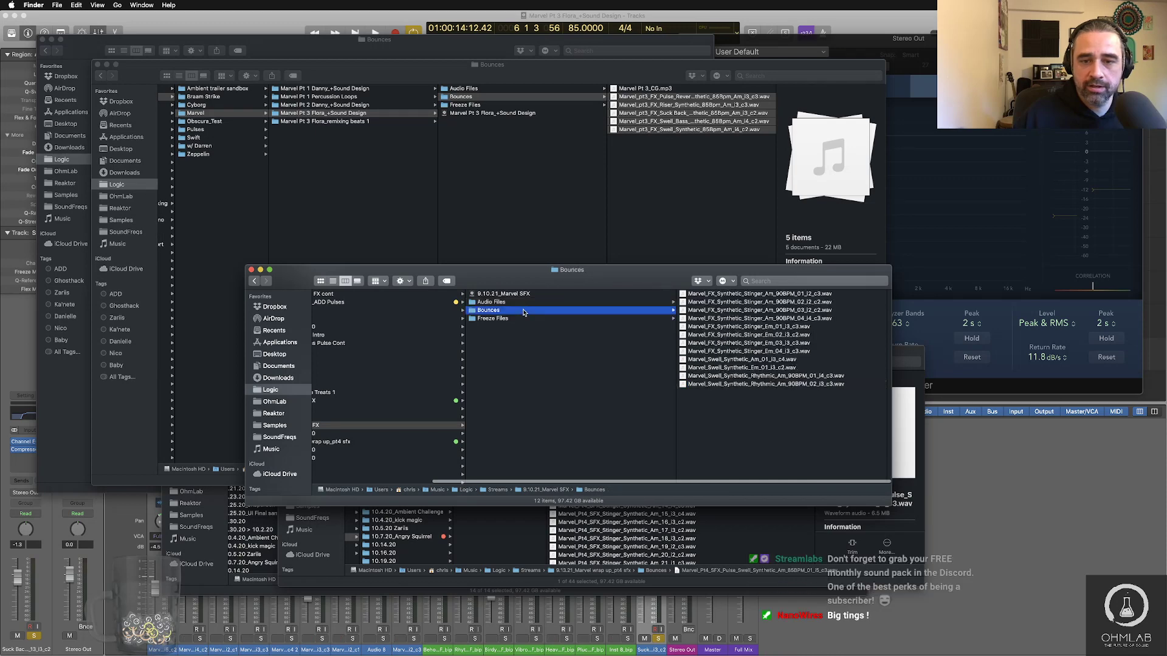
click(739, 443)
key(super+a)
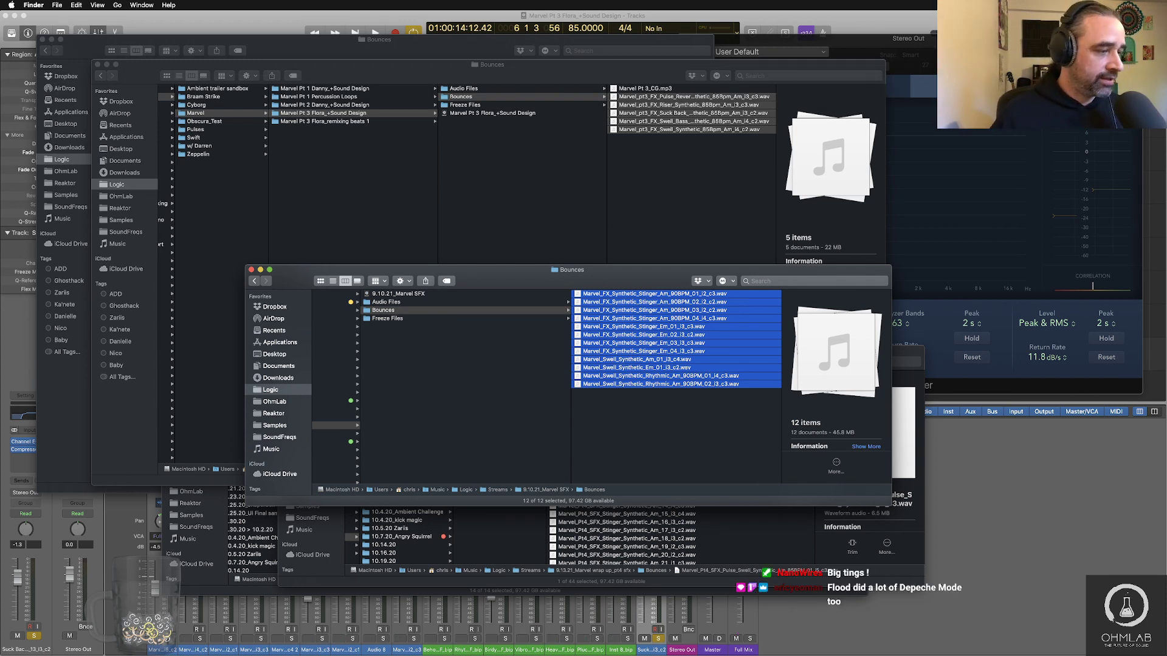
key(super+Tab)
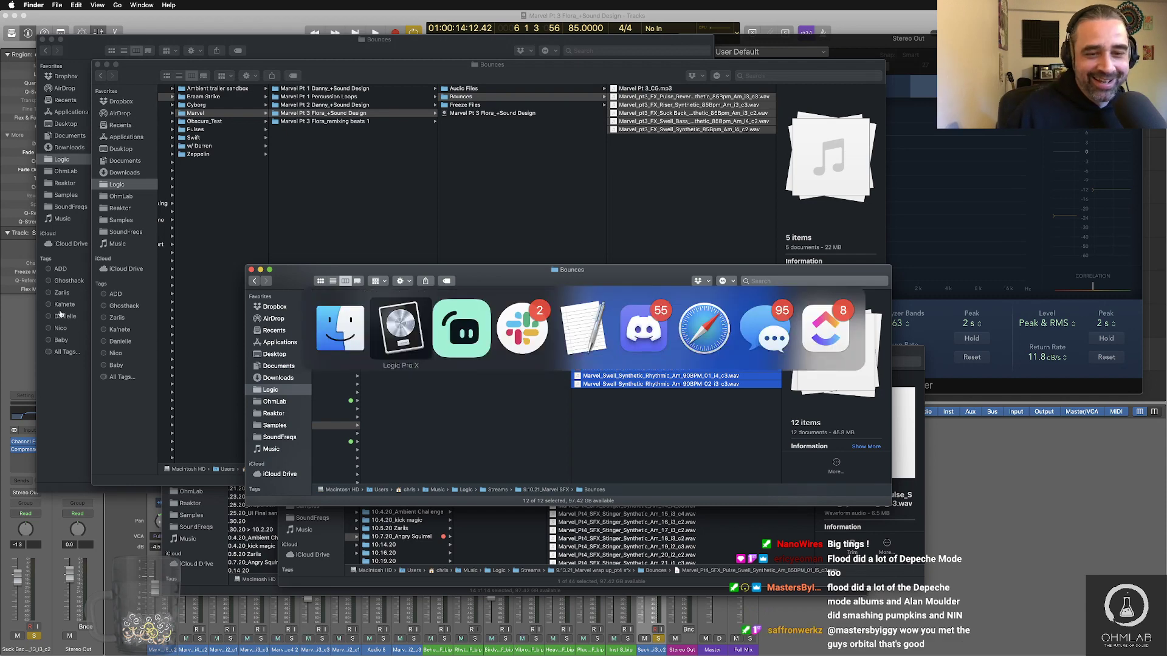
click(460, 331)
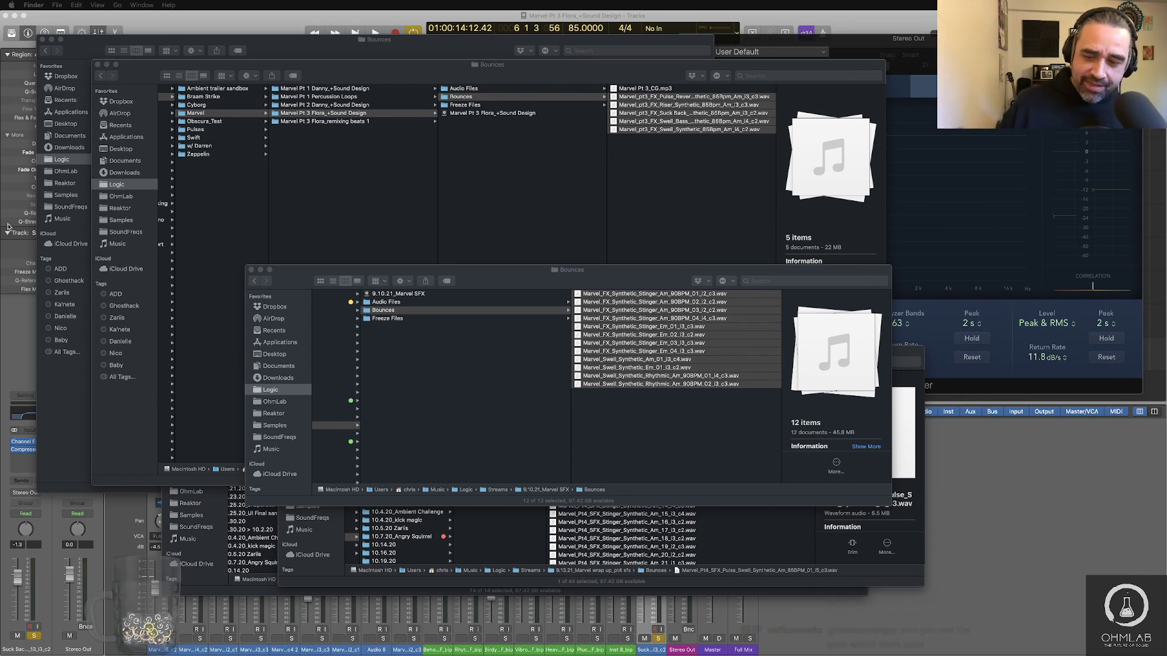
click(787, 625)
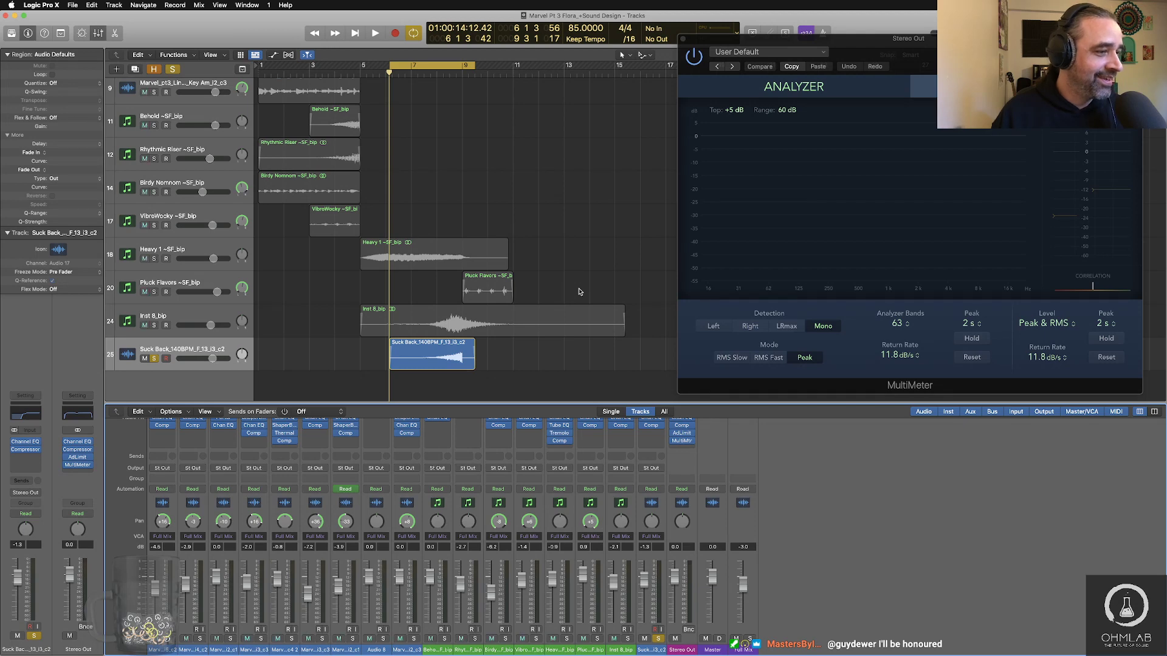
key(super+Tab)
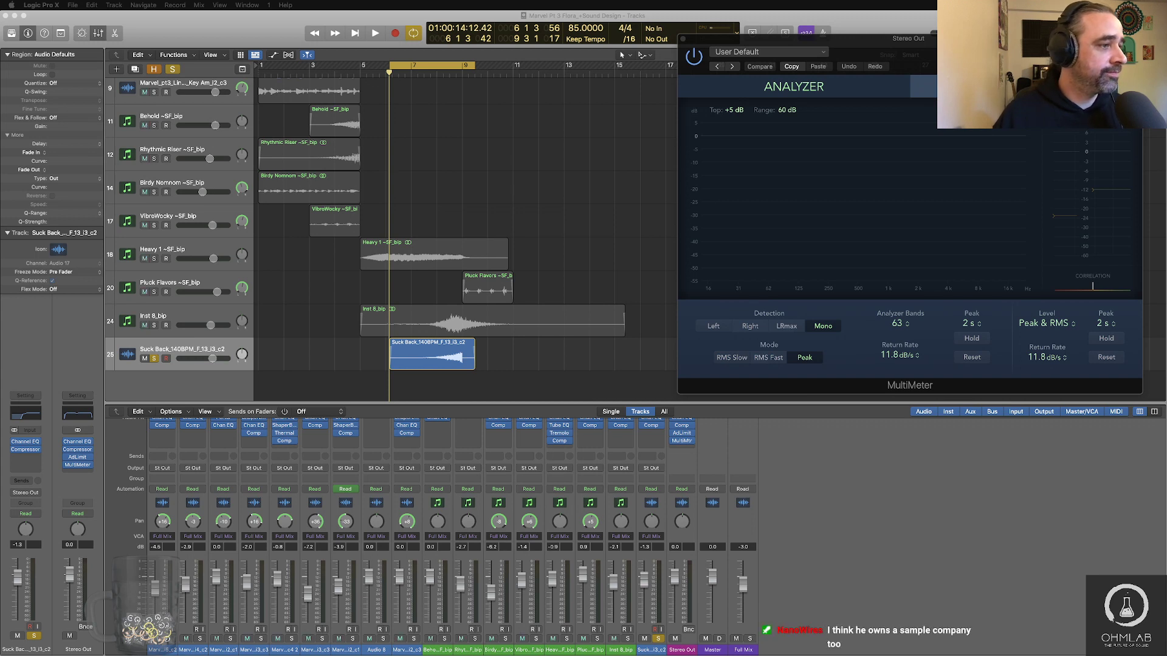
key(super+Tab)
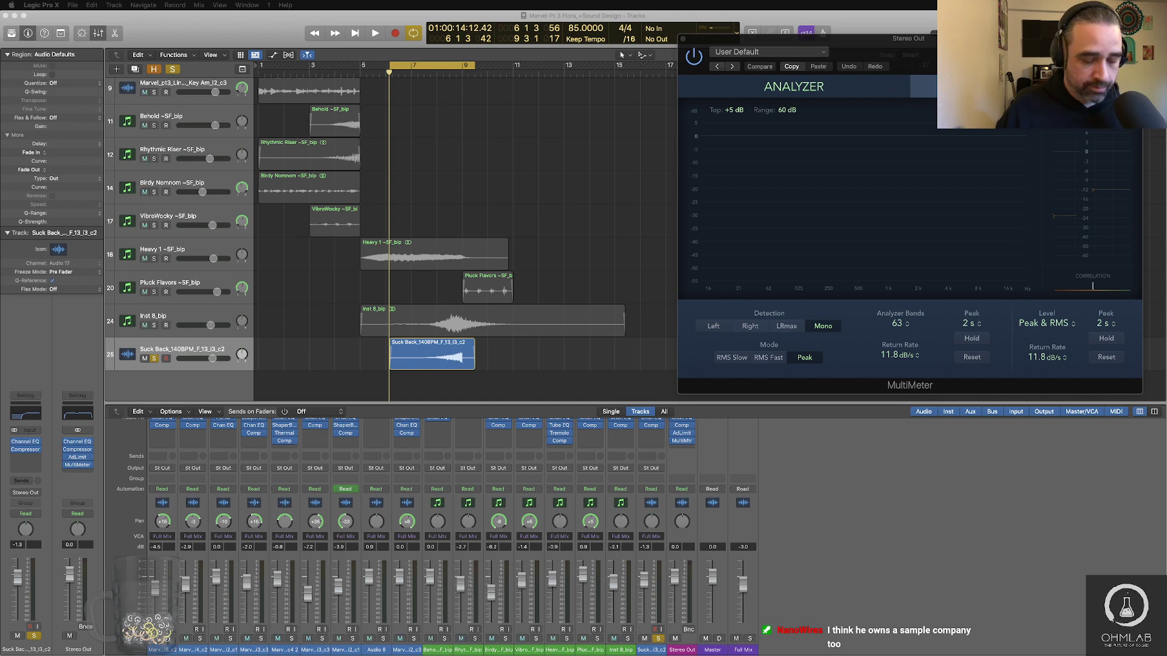
key(super+Tab)
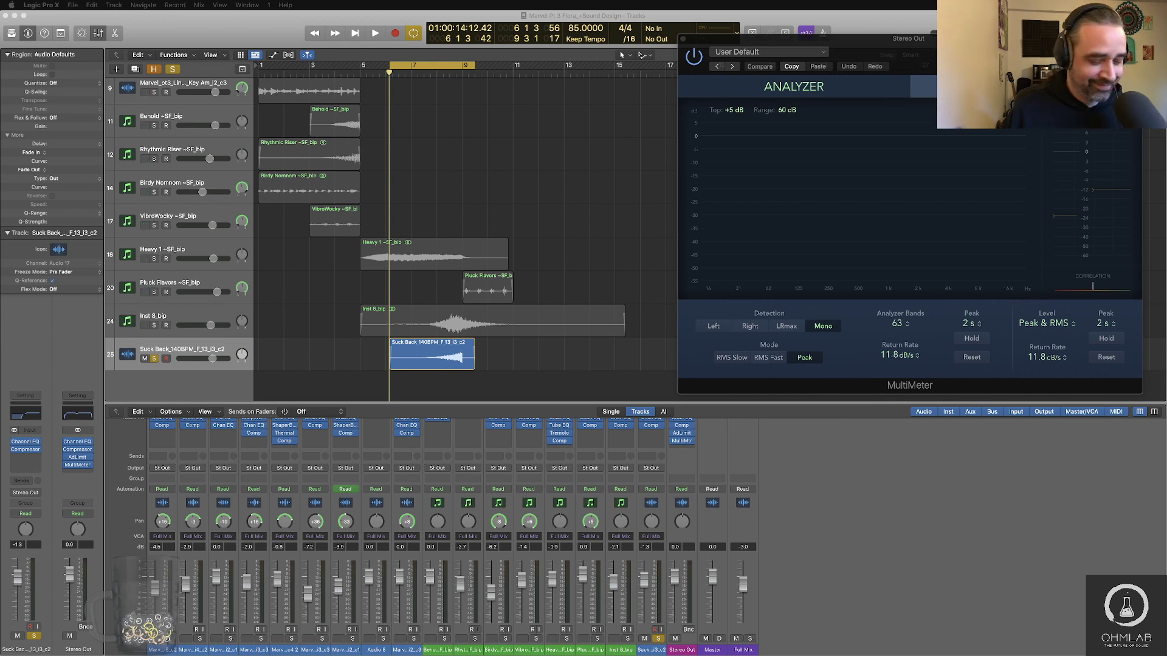
key(super+Tab)
key(super+Tab)
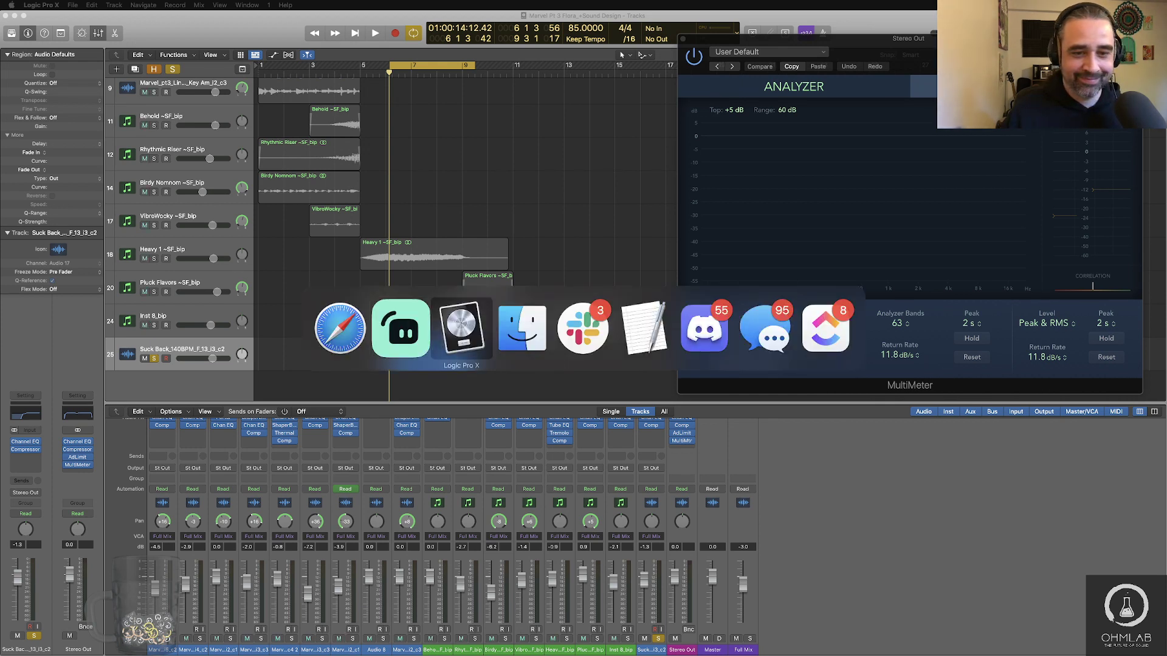